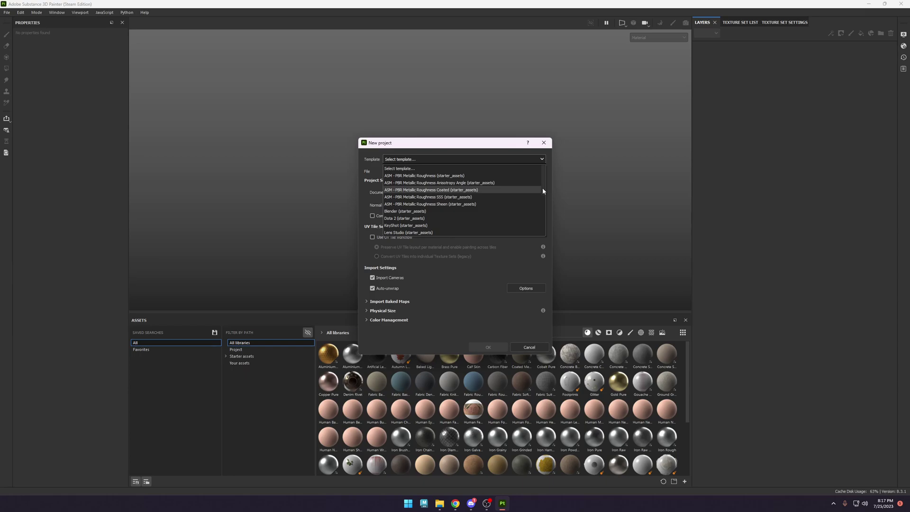
Set the new project's template to Unreal Engine 4, document resolution to 4096 and normal map format to OpenGL.
left_click_drag(542, 187, 539, 219)
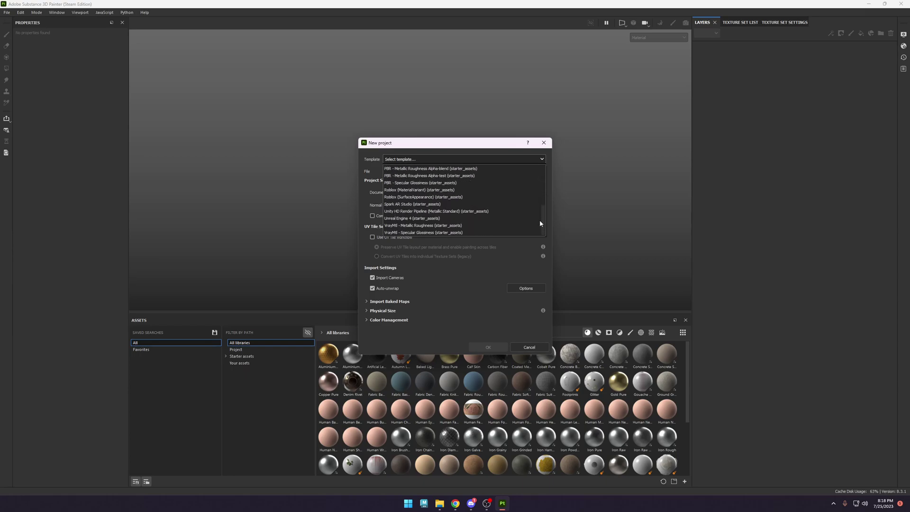
left_click(426, 218)
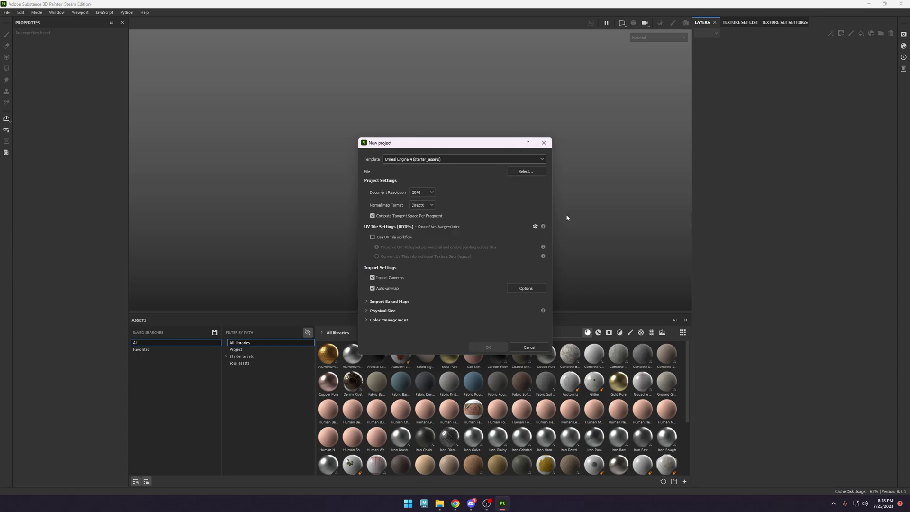
left_click(422, 192)
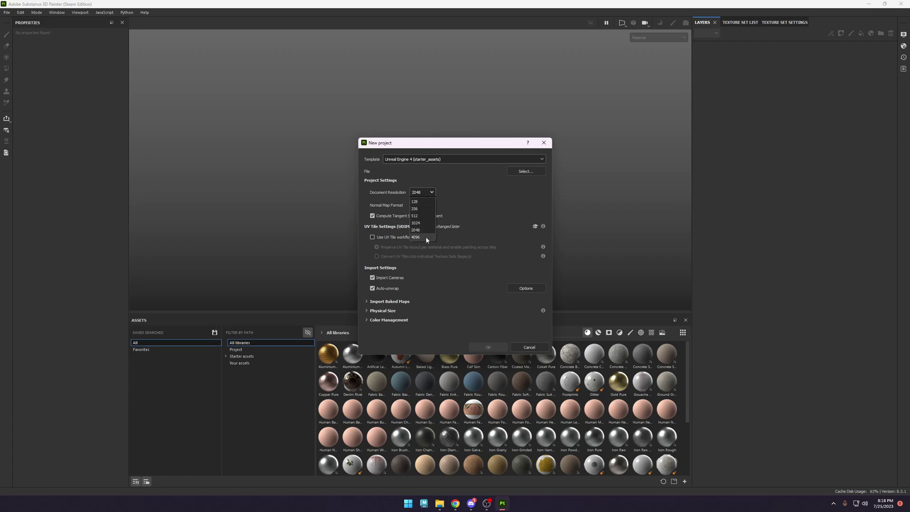
left_click(425, 236)
left_click(425, 205)
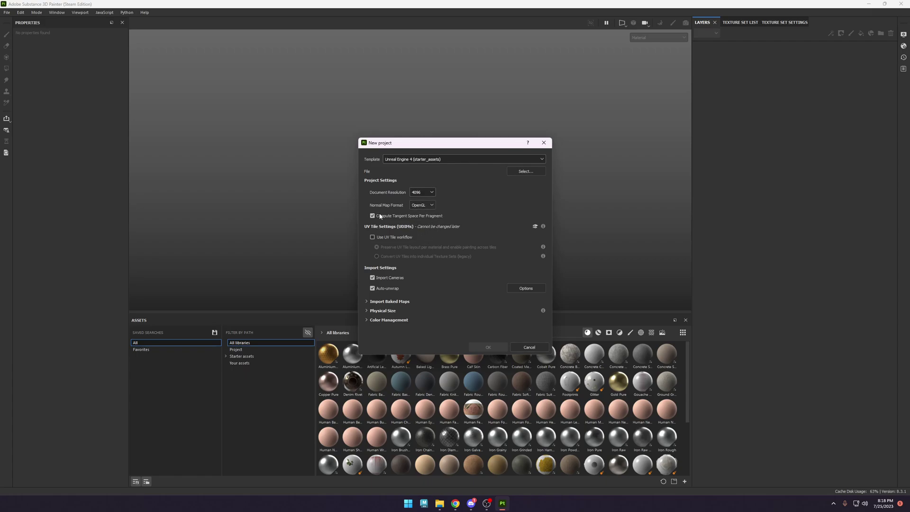
Add all Armor and Clothes baked maps from the Bakes folder to the new project and open the mesh file selection.
left_click(393, 301)
scroll(501, 302, "down", 1)
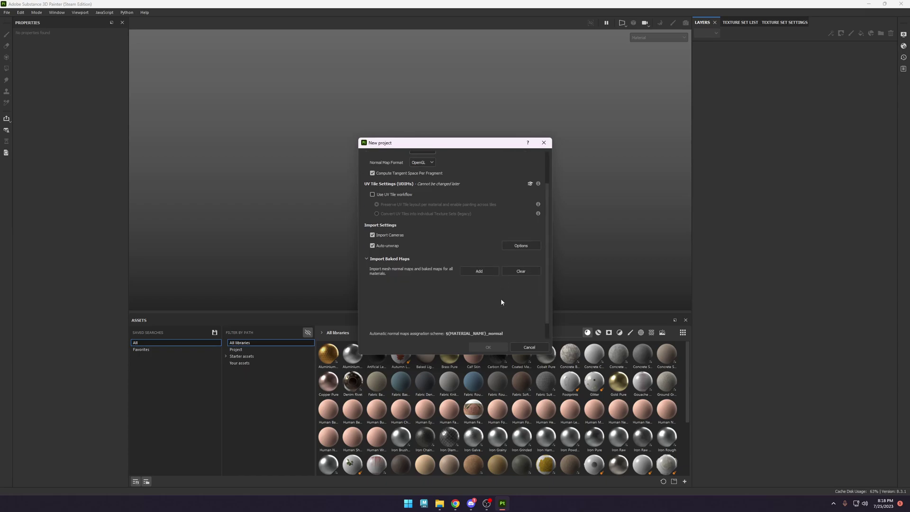
left_click(478, 271)
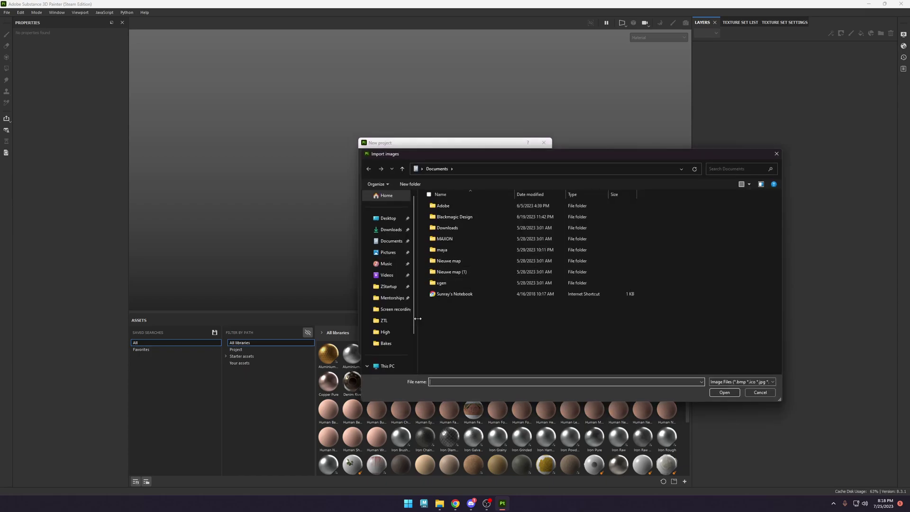
left_click(386, 343)
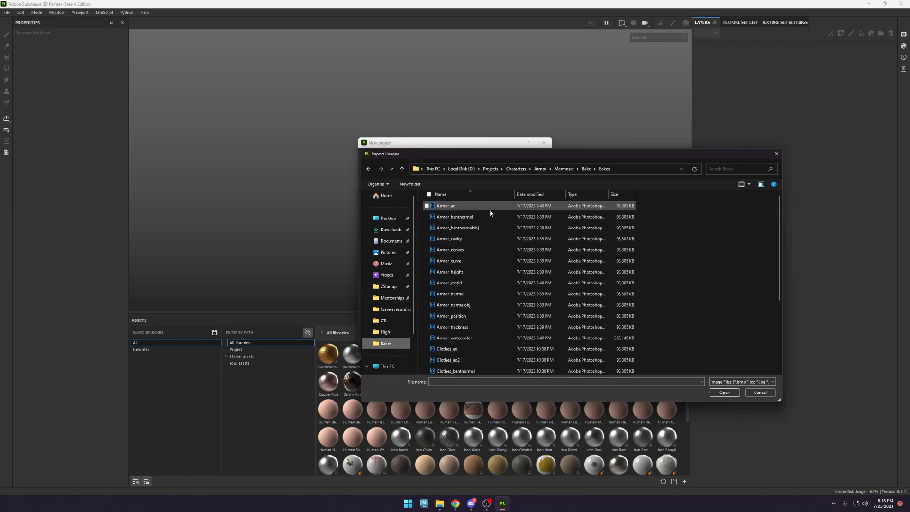
left_click(490, 210)
scroll(490, 209, "down", 4)
left_click(489, 372, "shift")
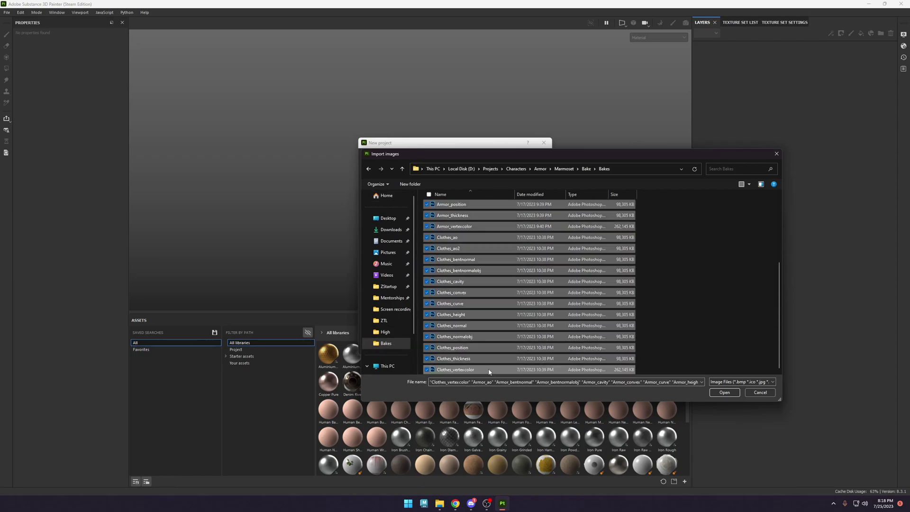
scroll(545, 298, "up", 4)
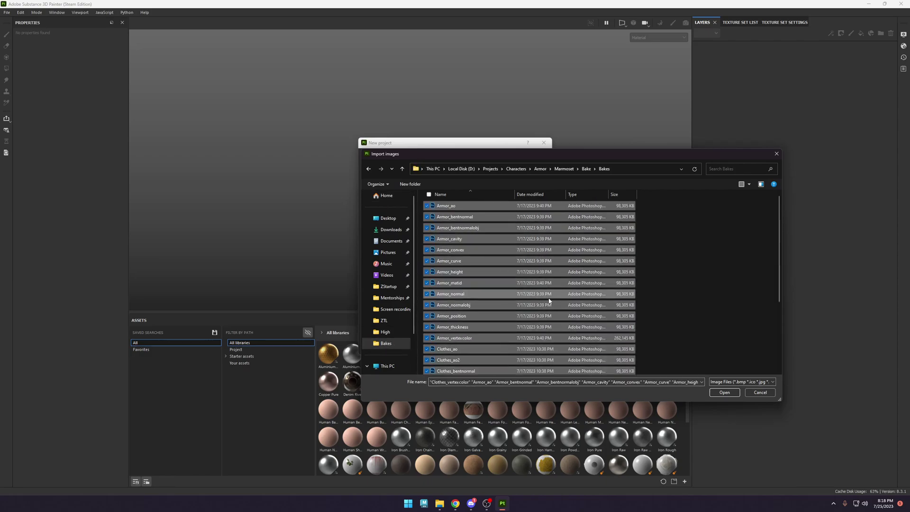
left_click(730, 394)
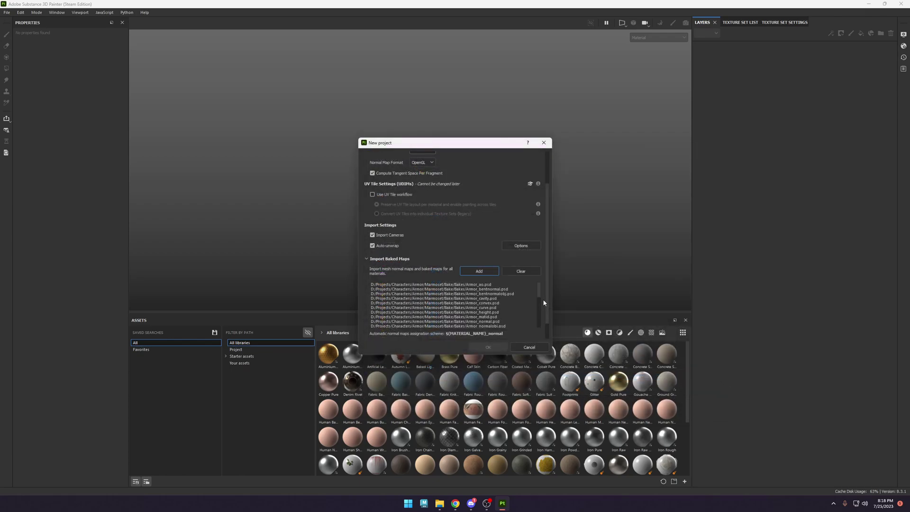
scroll(538, 298, "down", 4)
scroll(541, 310, "up", 4)
scroll(470, 213, "up", 2)
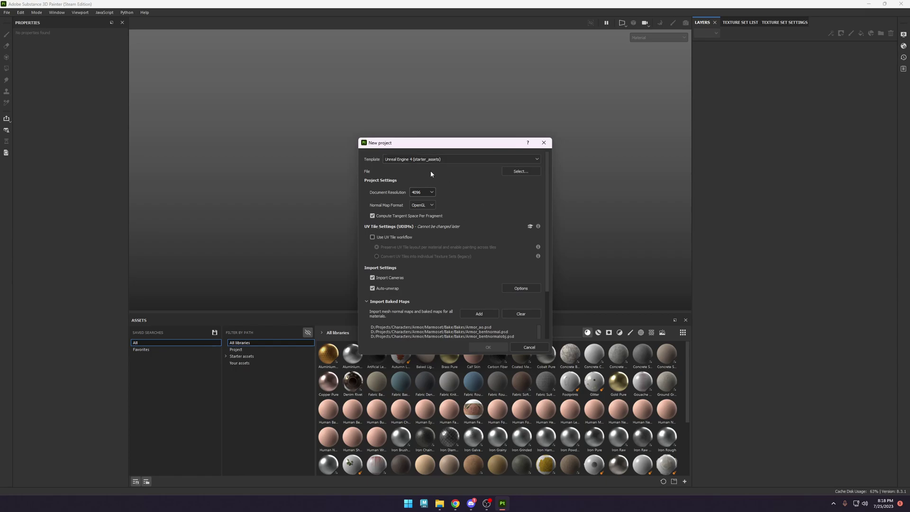
left_click(521, 171)
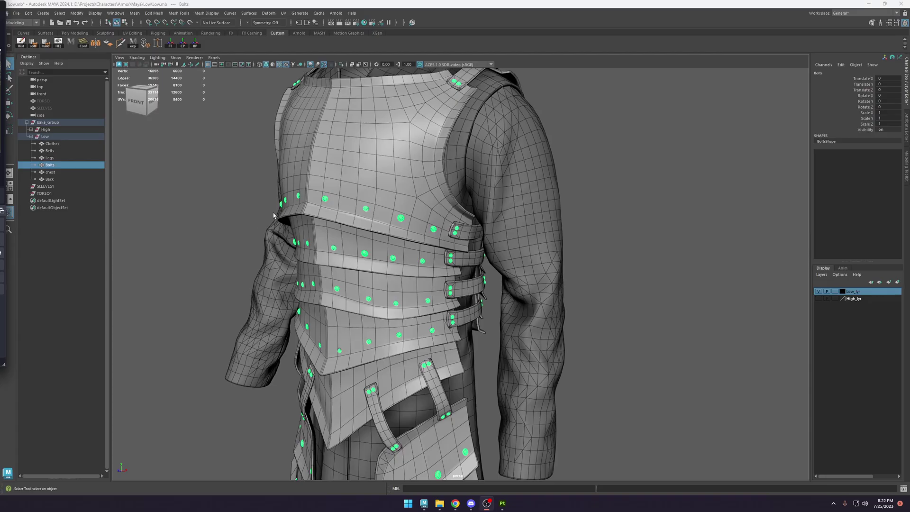
Switch to Maya and duplicate the Low group inside Bake_Group.
left_click(61, 180)
key("f")
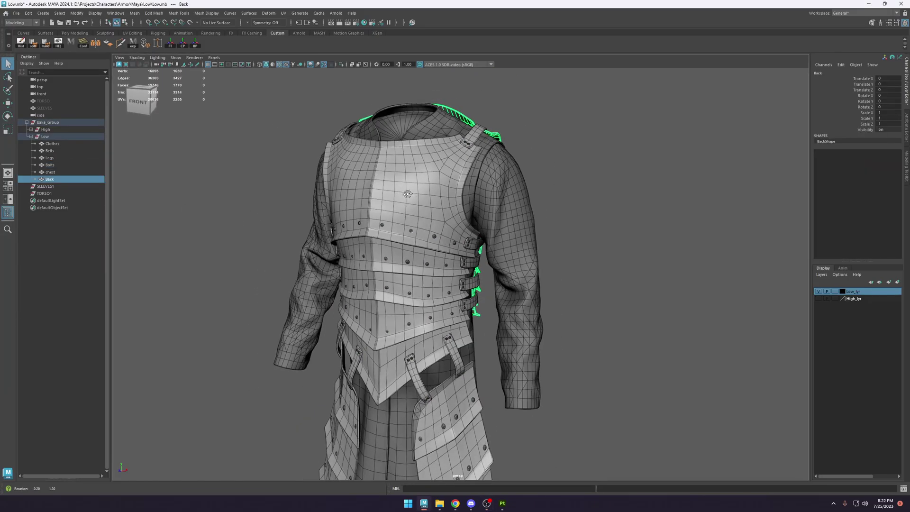
left_click(49, 123)
key("w")
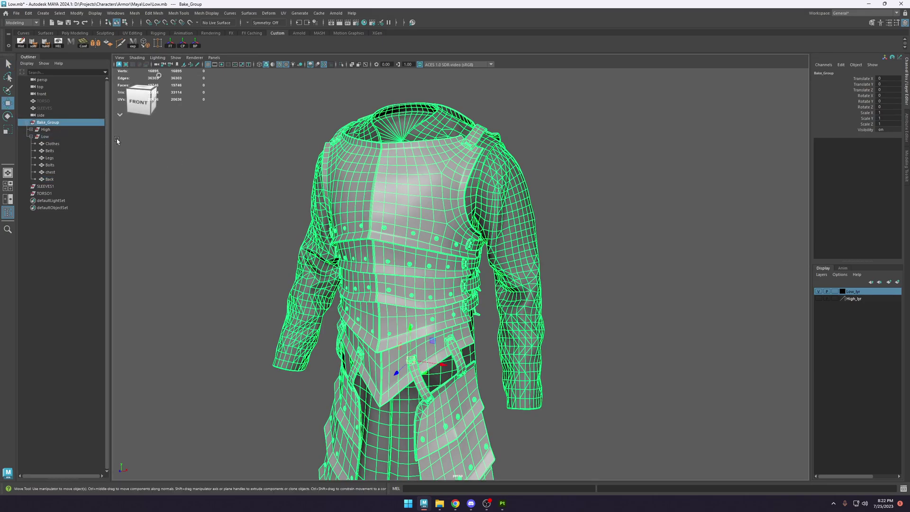
left_click(45, 136)
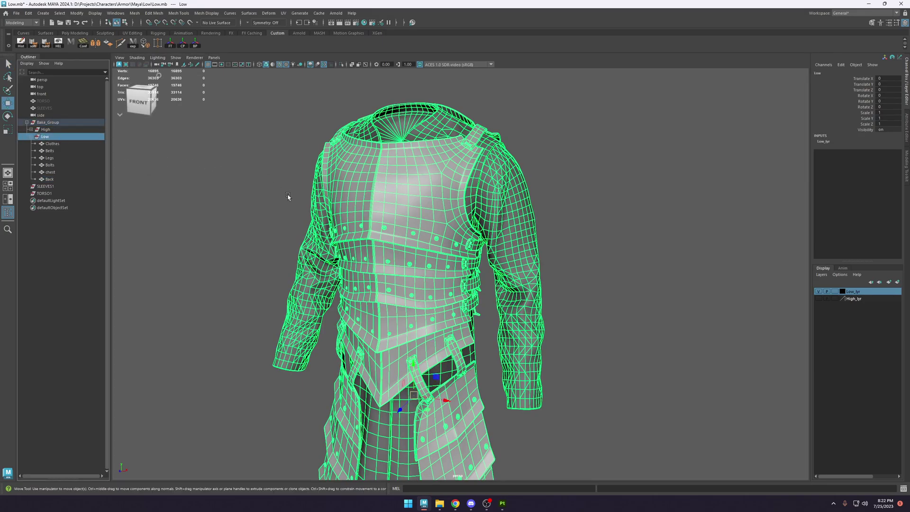
key("ctrl+d")
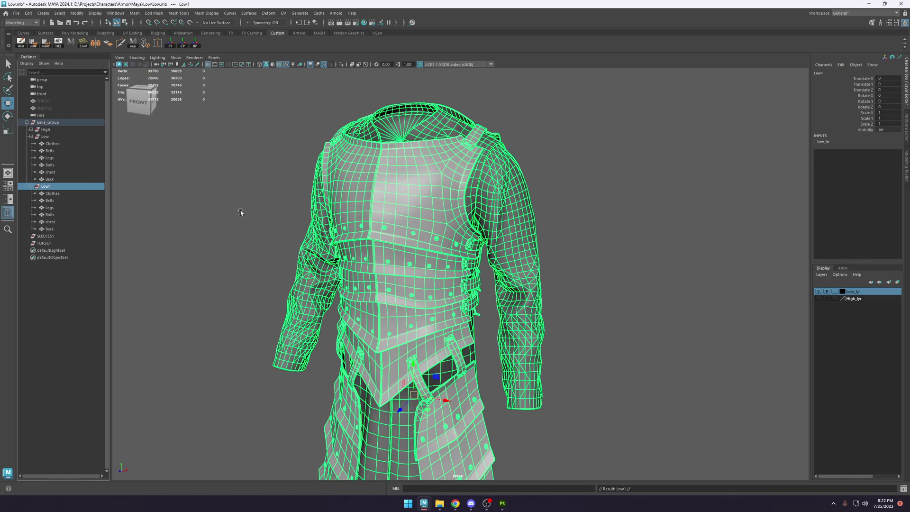
Inspect the UV layout of the duplicated belts, legs, bolts, chest and back meshes, and combine them into one mesh.
left_click(68, 201)
left_click(56, 229, "shift")
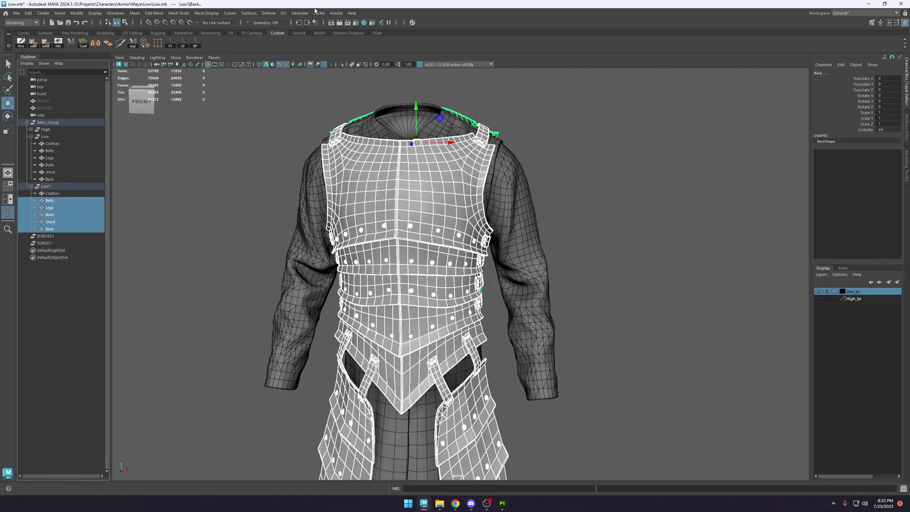
left_click(284, 13)
left_click(303, 27)
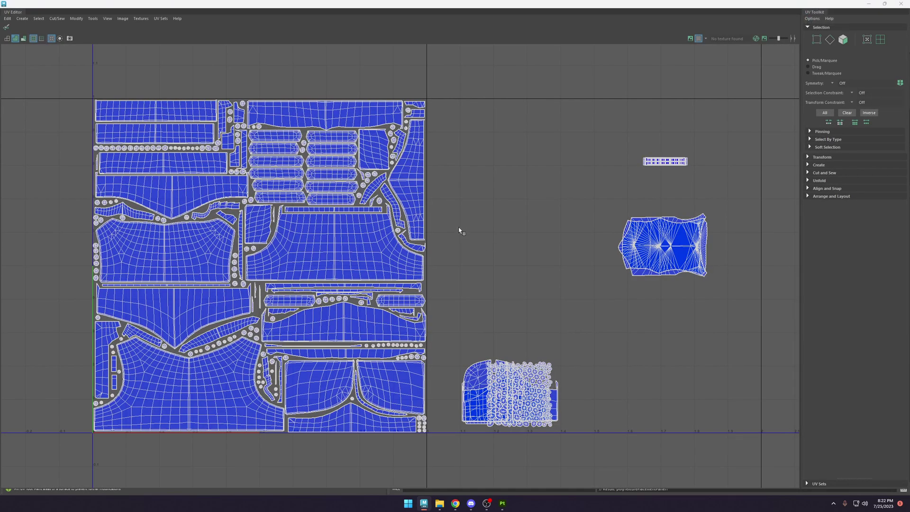
scroll(459, 231, "down", 2)
key("alt+Tab")
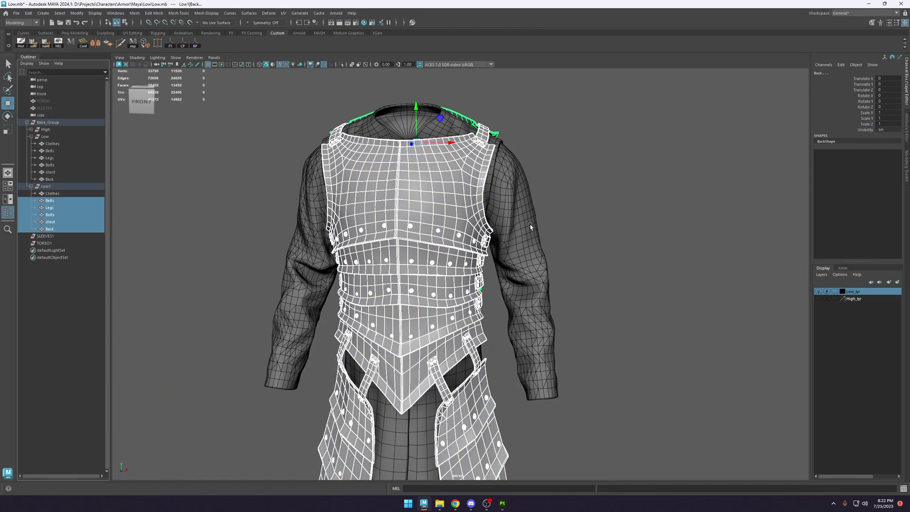
key("space")
left_click(399, 231)
left_click(417, 254)
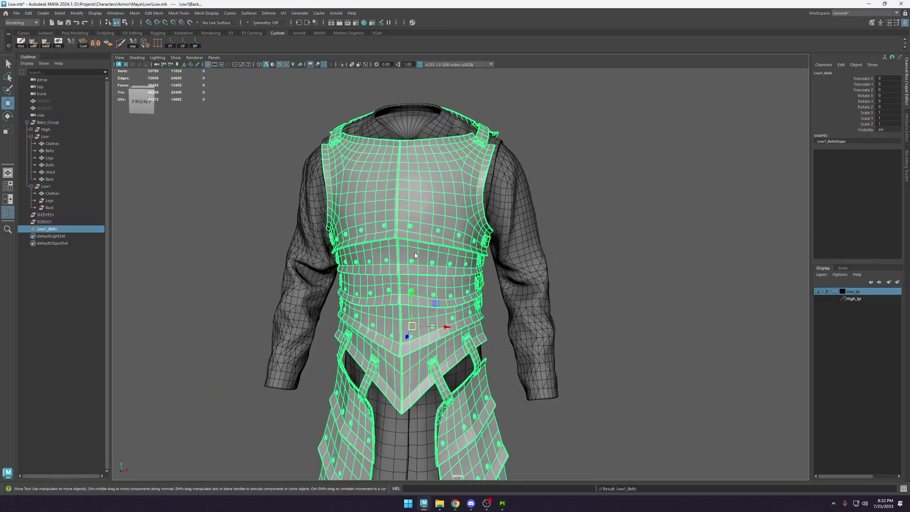
Move the duplicated Clothes mesh out of the Low1 group to the top level of the scene.
left_click(66, 193)
left_click_drag(418, 214, 406, 214, "alt")
left_click_drag(256, 188, 382, 204, "alt")
scroll(576, 223, "up", 3)
left_click_drag(577, 222, 516, 220, "alt")
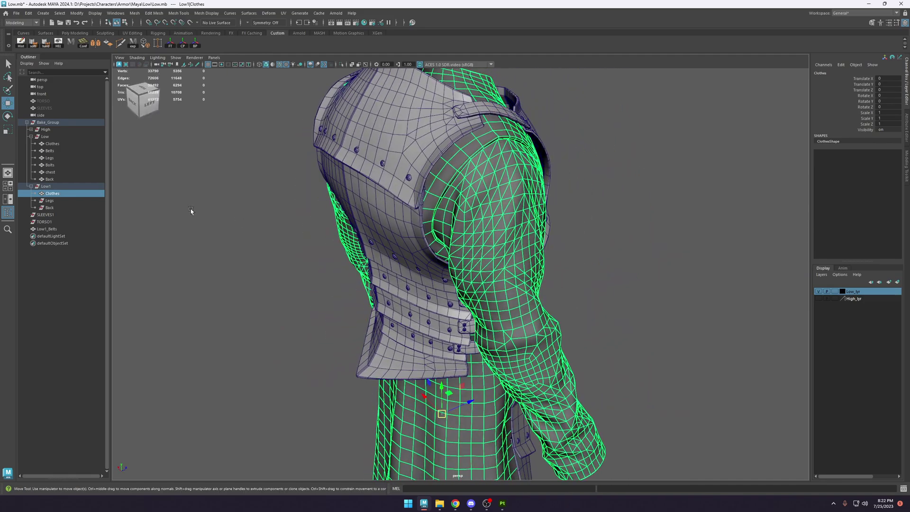
middle_click_drag(58, 228, 58, 226)
Delete the leftover Low1, SLEEVES1 and TORSO1 groups.
left_click(46, 187)
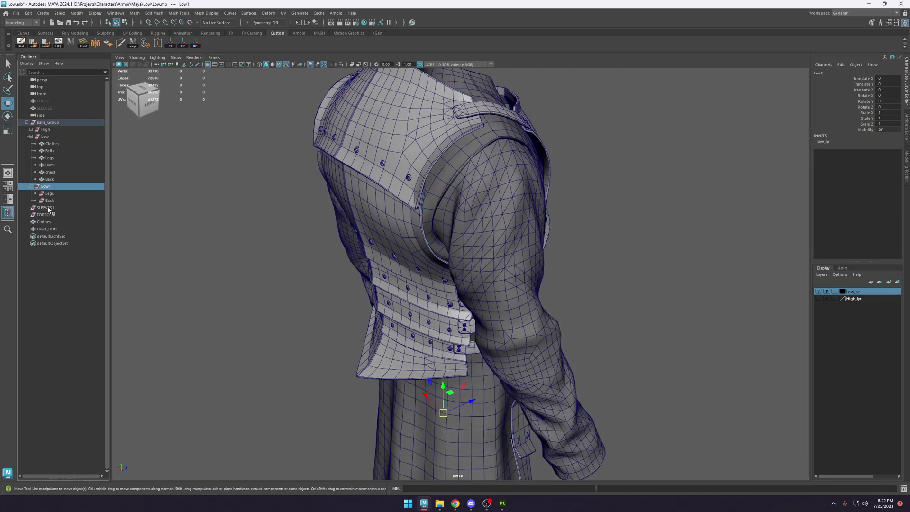
left_click(53, 214, "shift")
key("Delete")
Collapse the original Low group in the scene hierarchy and hide the whole Bake_Group.
left_click_drag(543, 209, 500, 203, "alt")
left_click(469, 202)
right_click(468, 201)
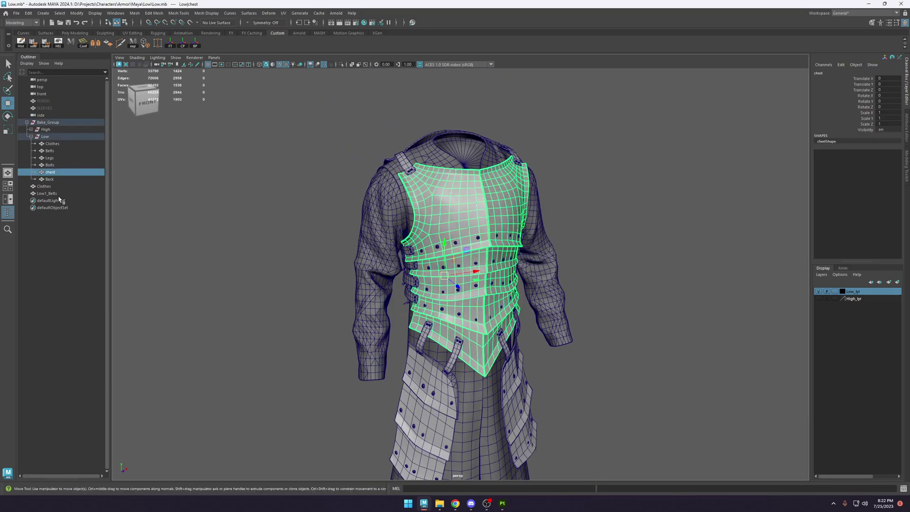
left_click(31, 137)
left_click(79, 124)
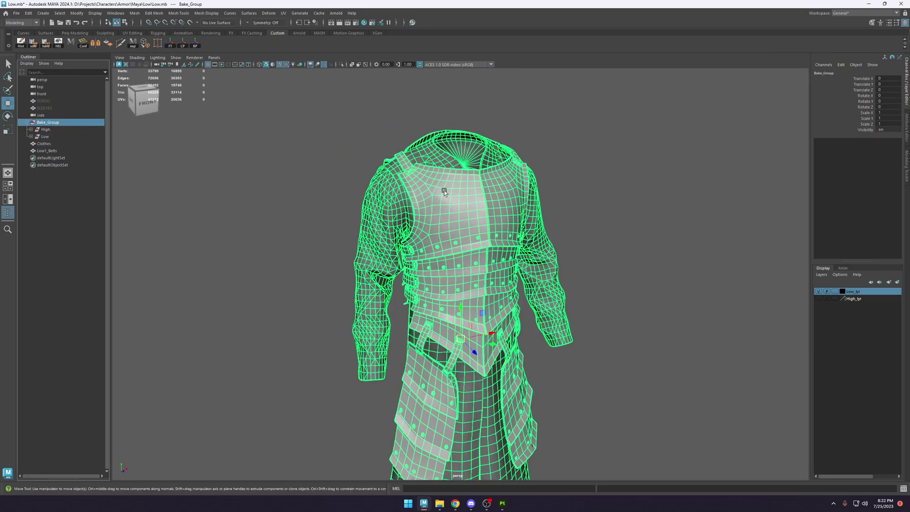
key("ctrl+h")
Assign a new Lambert material to the ungrouped Clothes mesh and rename its shading group to clothes.
left_click(388, 197)
key("space")
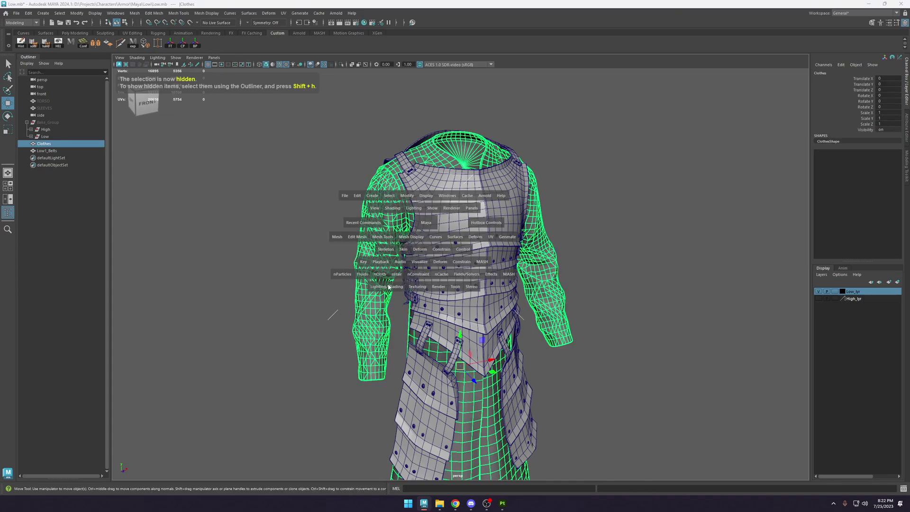
left_click(388, 287)
left_click(504, 332)
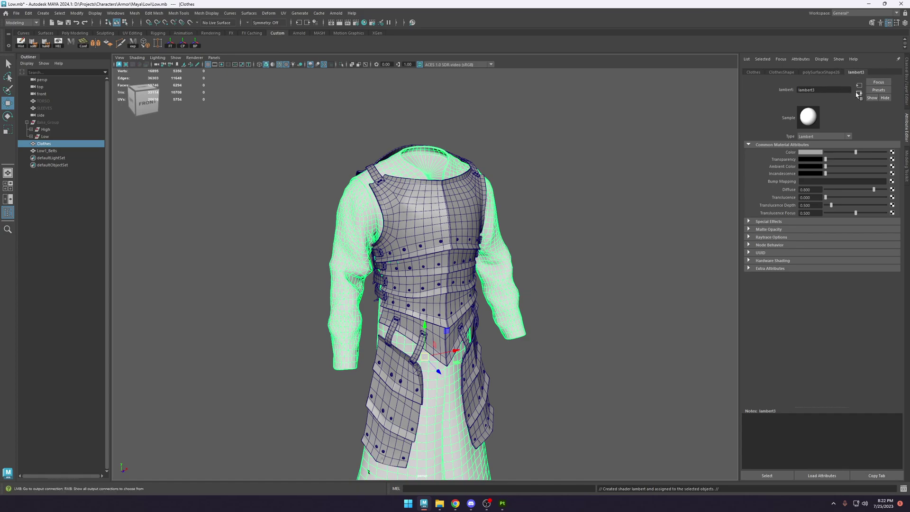
left_click(859, 93)
double_click(837, 90)
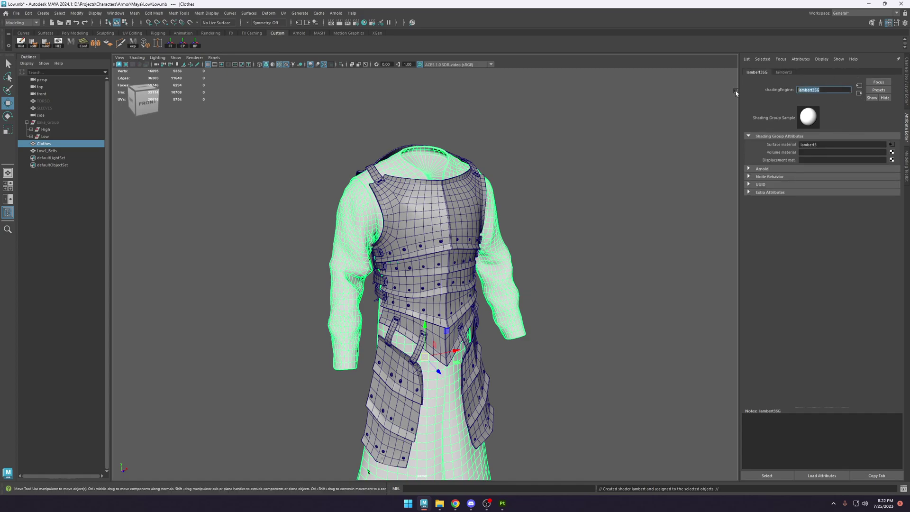
type("clothes")
key("Return")
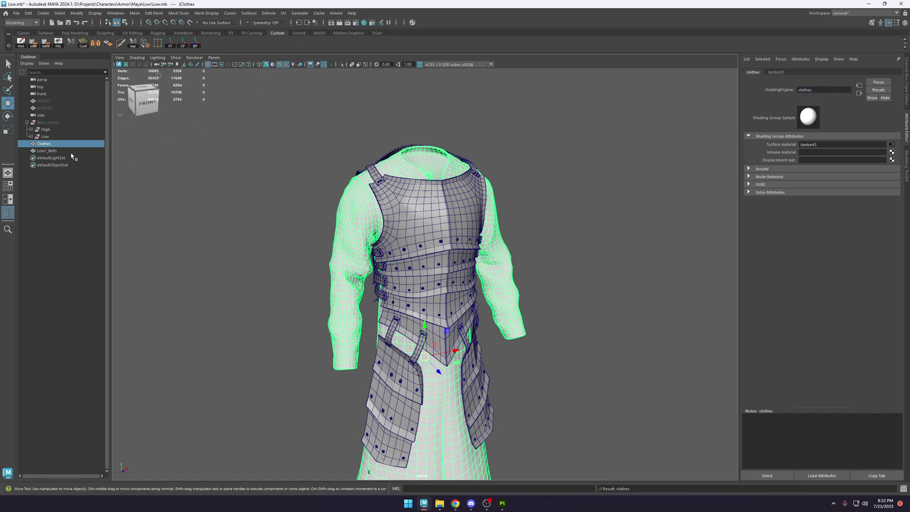
Rename the ungrouped Clothes mesh to efeef.
double_click(46, 143)
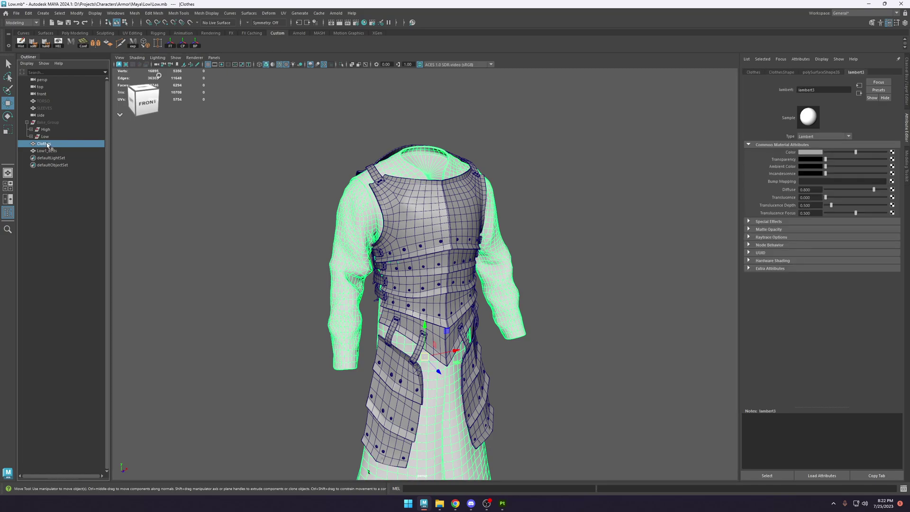
type("efeef")
key("Return")
Rename the clothes material's shading group to a capitalised name starting with Clo.
left_click(859, 93)
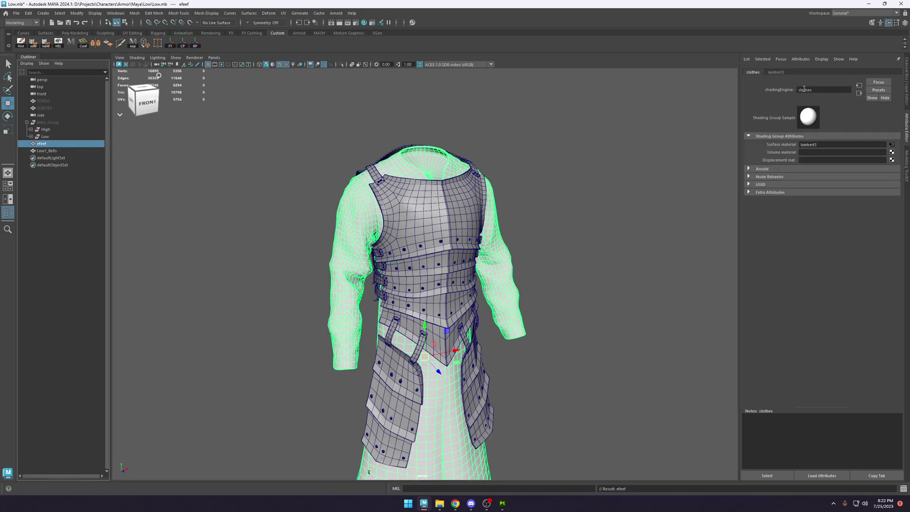
type("C")
key("Return")
type("Clo")
key("Return")
Assign a new Lambert material to the combined armor mesh Low1_Belts and rename its shading group to armor_mtl.
left_click(70, 150)
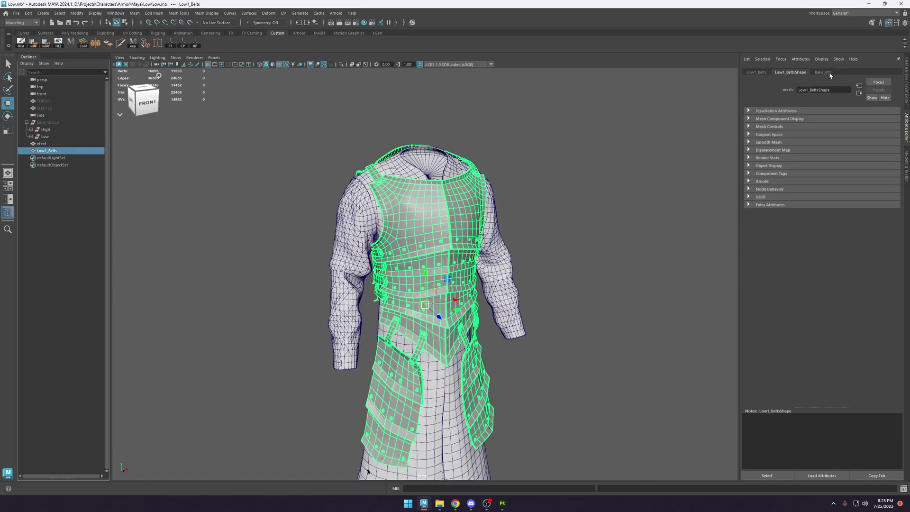
key("space")
left_click(380, 342)
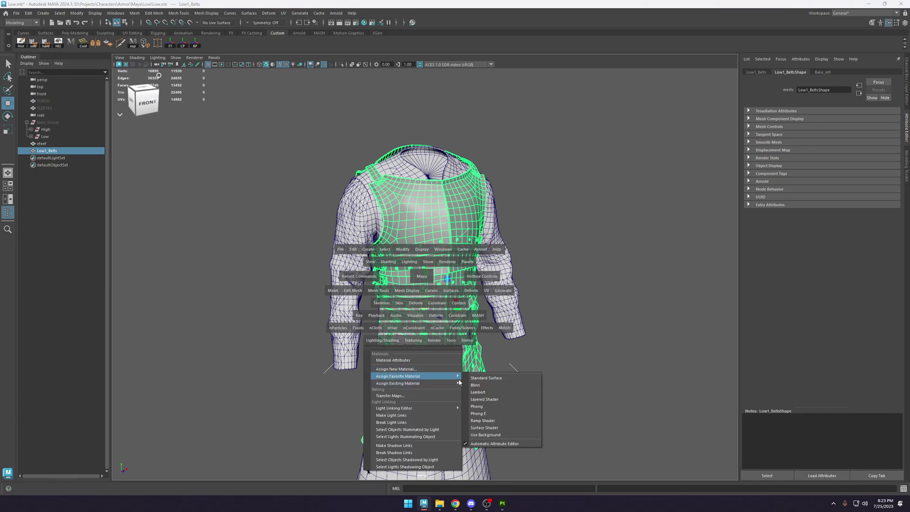
left_click(497, 378)
left_click(783, 72)
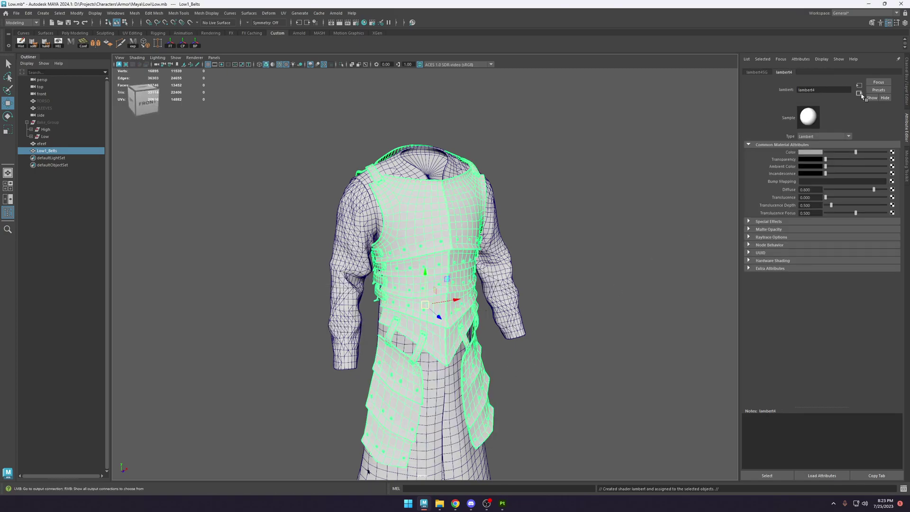
left_click(757, 72)
type("arm")
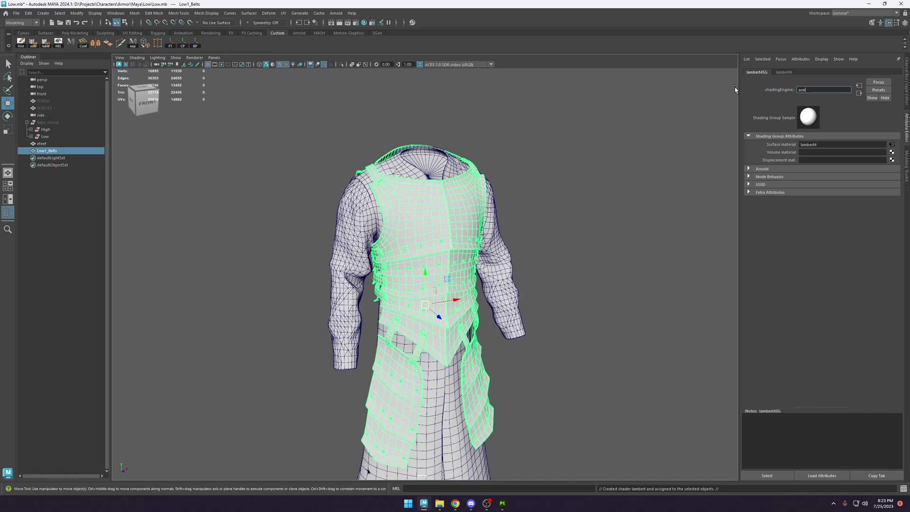
type("or_mtl")
key("Return")
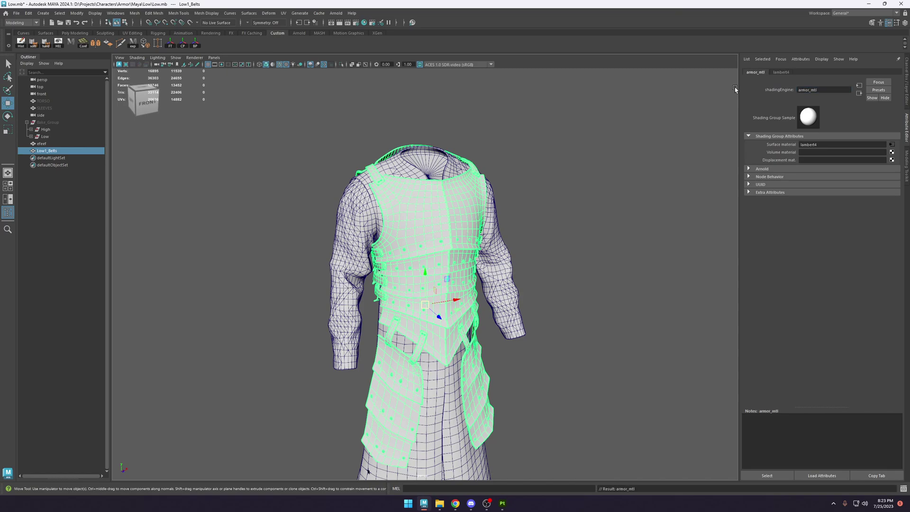
Combine the efeef clothes mesh and the Low1_Belts armor mesh into a single mesh.
left_click(563, 150)
left_click_drag(549, 164, 332, 171, "alt")
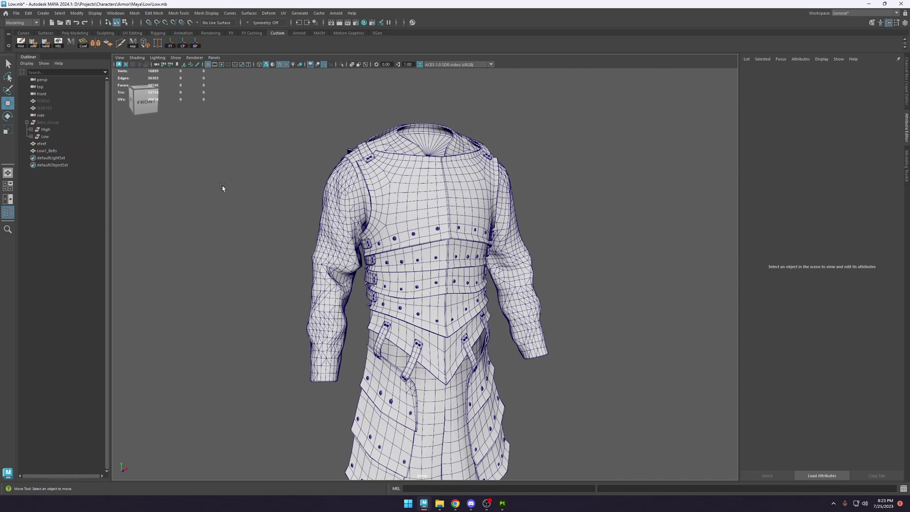
left_click(65, 150)
left_click(41, 143, "ctrl")
left_click_drag(465, 177, 478, 207, "alt")
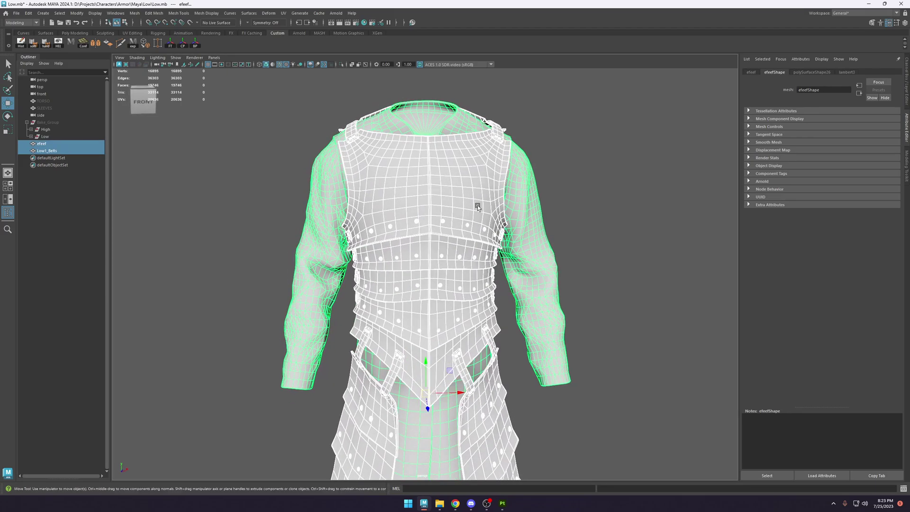
key("space")
left_click(370, 224)
left_click(383, 240)
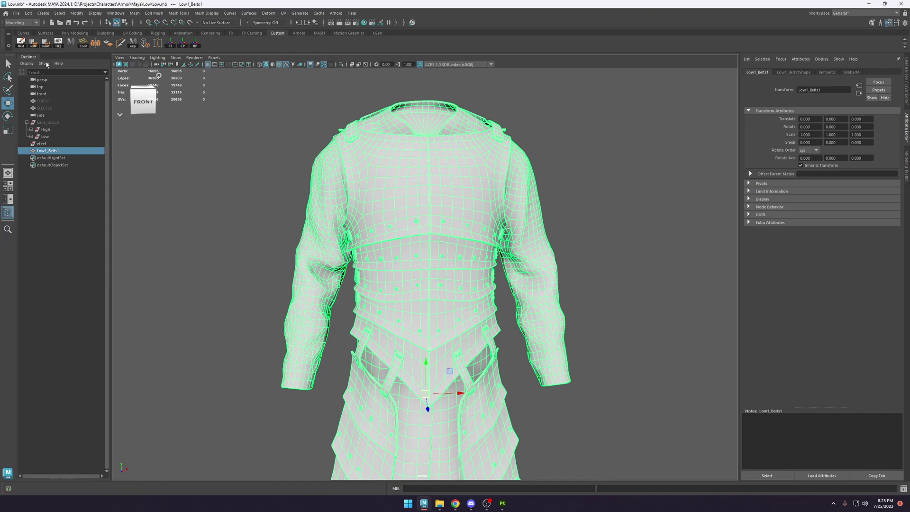
Start exporting the selected combined mesh and create a folder named Painter in D:\Projects\Characters\Armor.
scroll(270, 148, "up", 1)
left_click(16, 13)
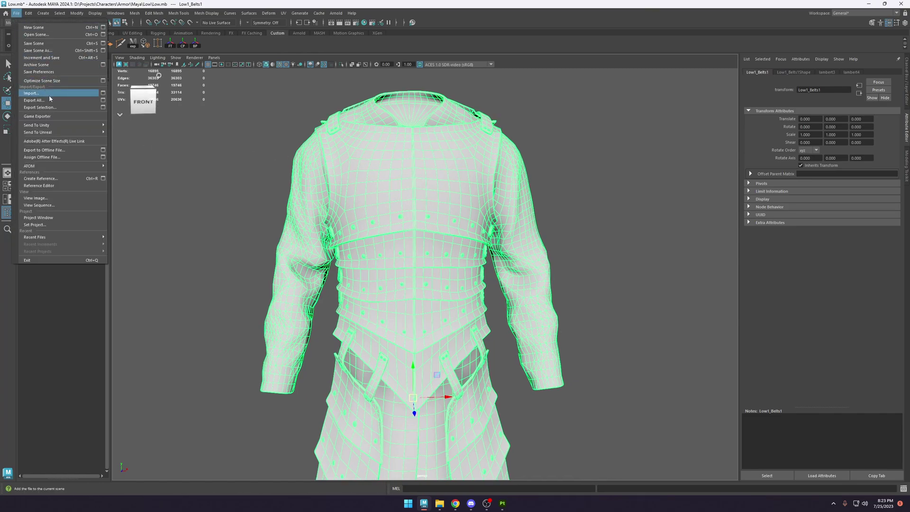
left_click(47, 107)
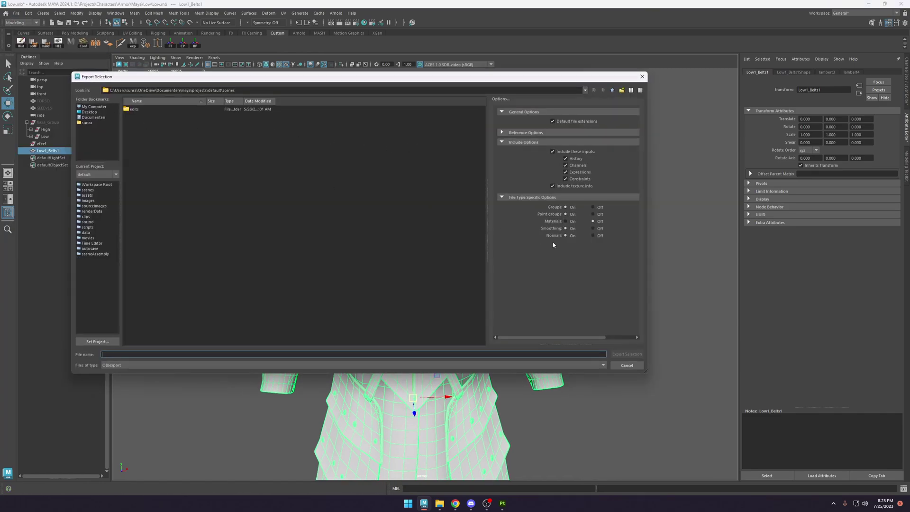
left_click(93, 107)
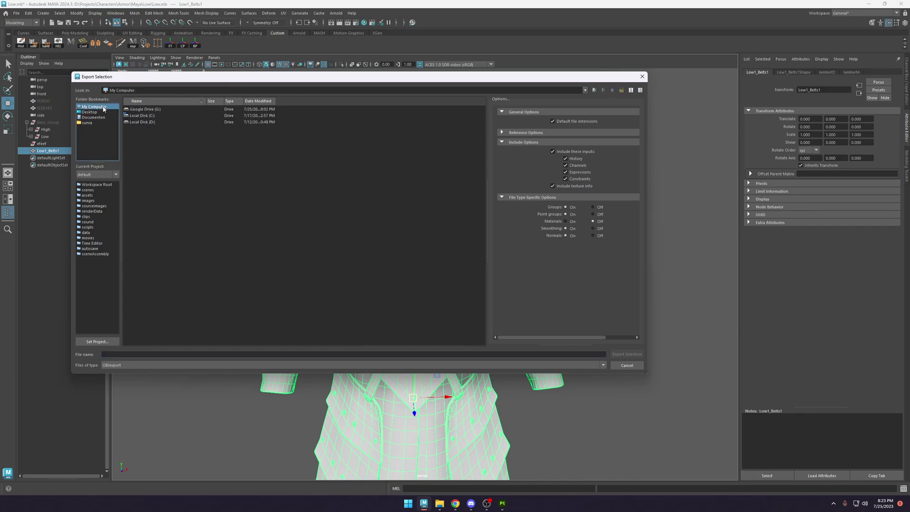
double_click(150, 121)
double_click(139, 192)
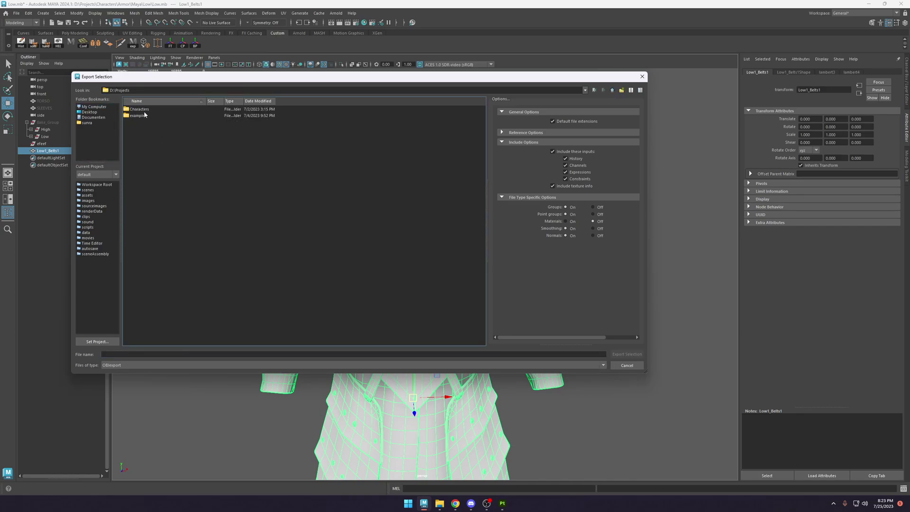
double_click(146, 110)
double_click(138, 110)
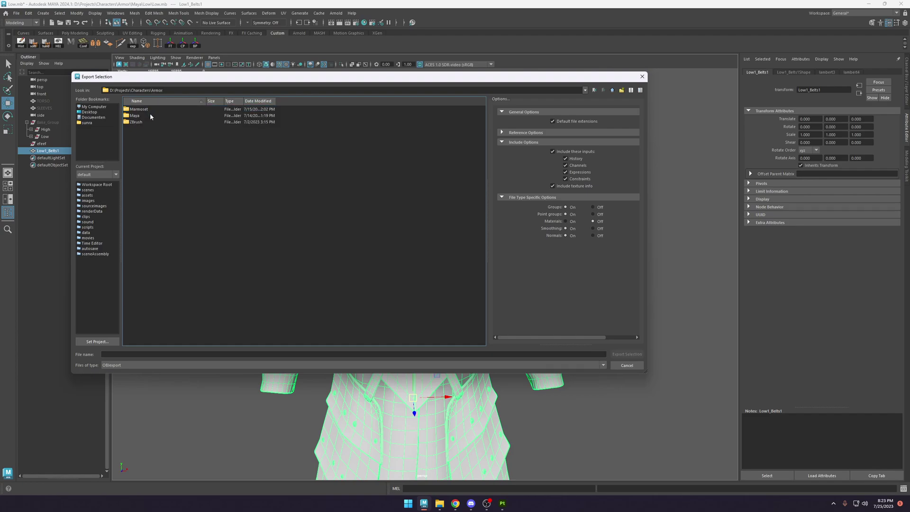
right_click(156, 138)
left_click(171, 149)
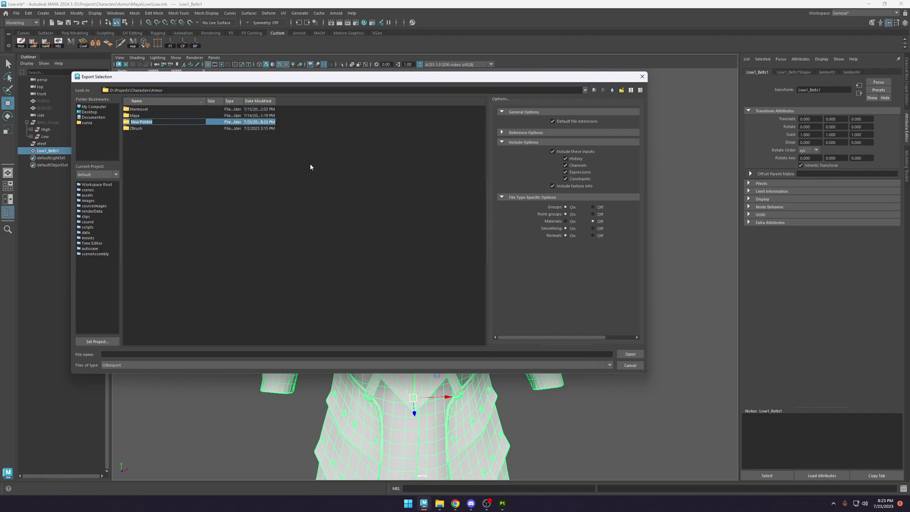
type("Fainter")
key("Return")
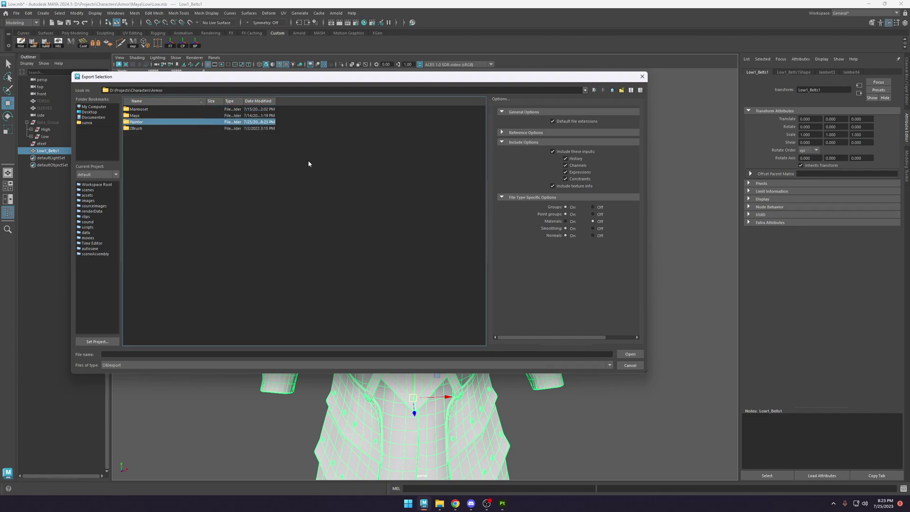
Export the selection into the Painter folder as Mesh in OBJexport format with materials turned on.
double_click(250, 118)
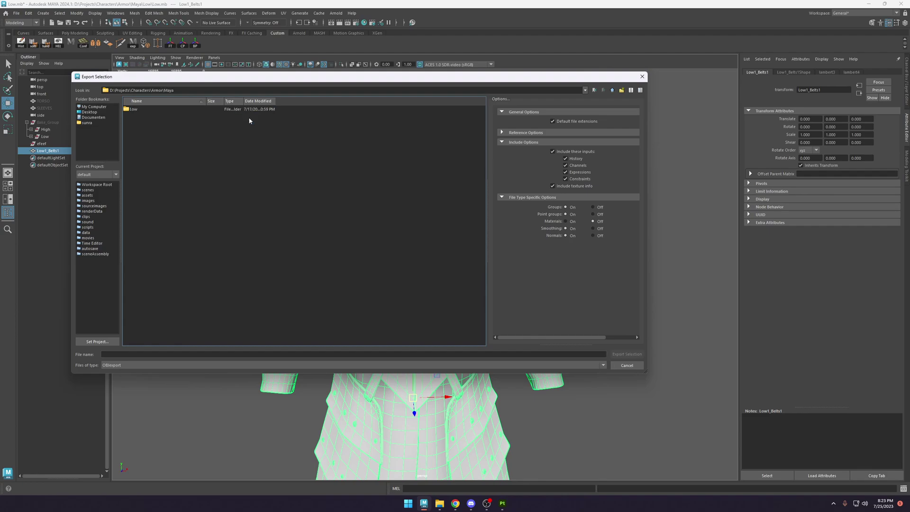
left_click(586, 90)
left_click(142, 105)
double_click(148, 124)
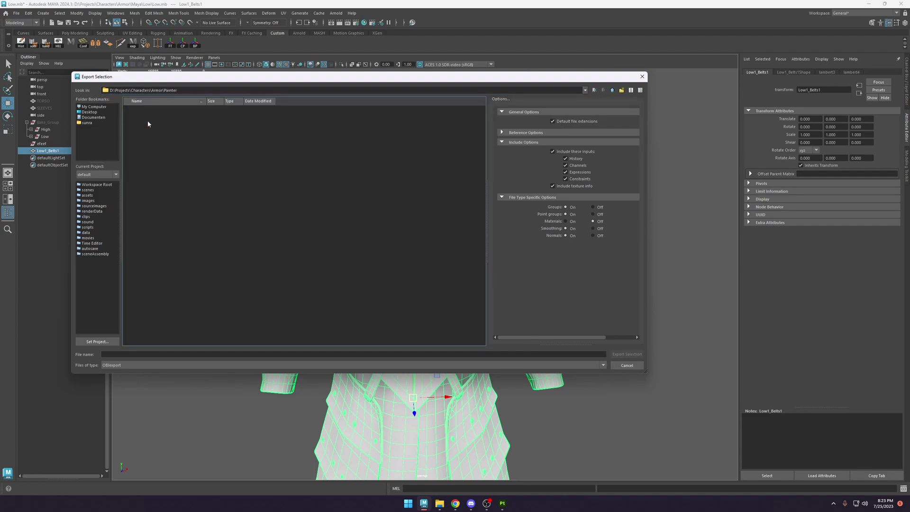
left_click(212, 354)
type("Mesh")
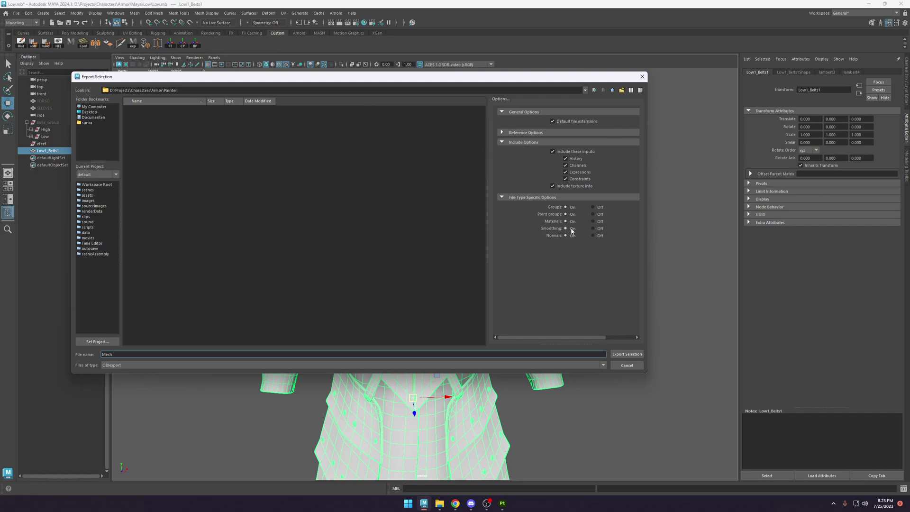
left_click(627, 354)
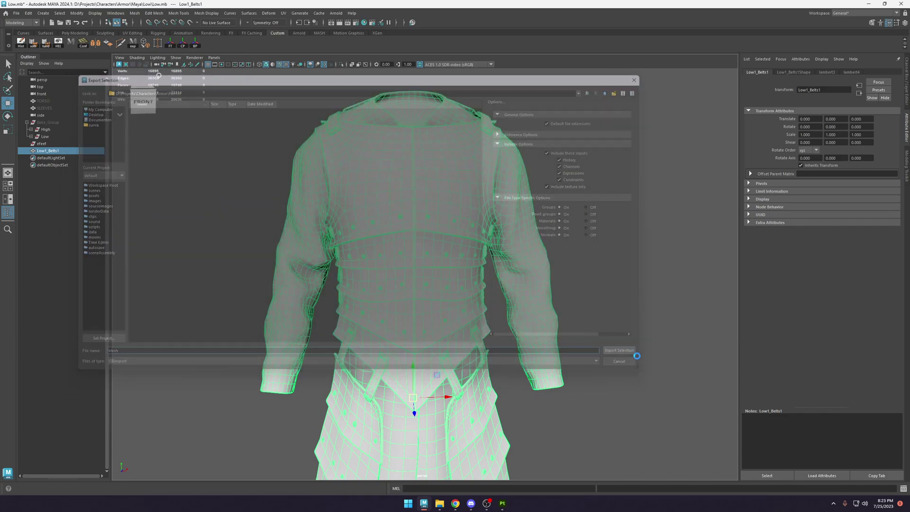
Switch to Substance 3D Painter and choose Mesh.obj from the Armor\Painter folder as the new project's mesh.
left_click(502, 503)
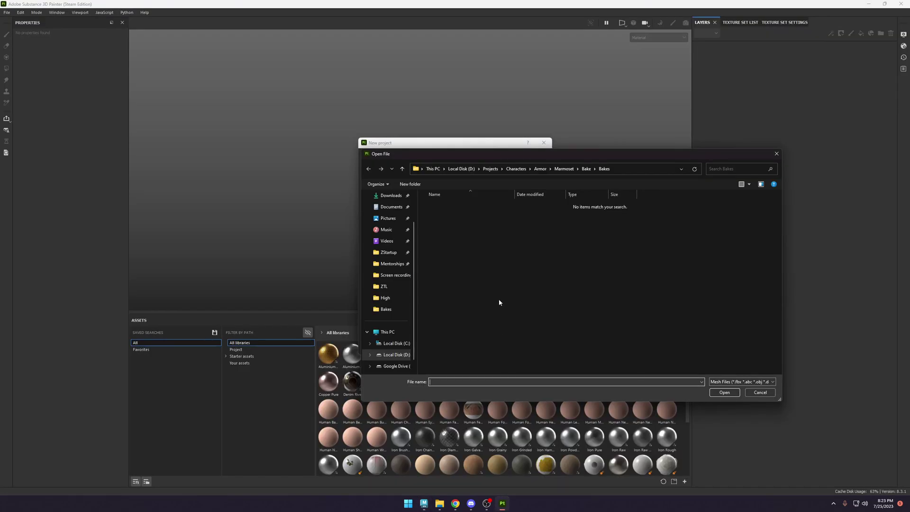
left_click(586, 169)
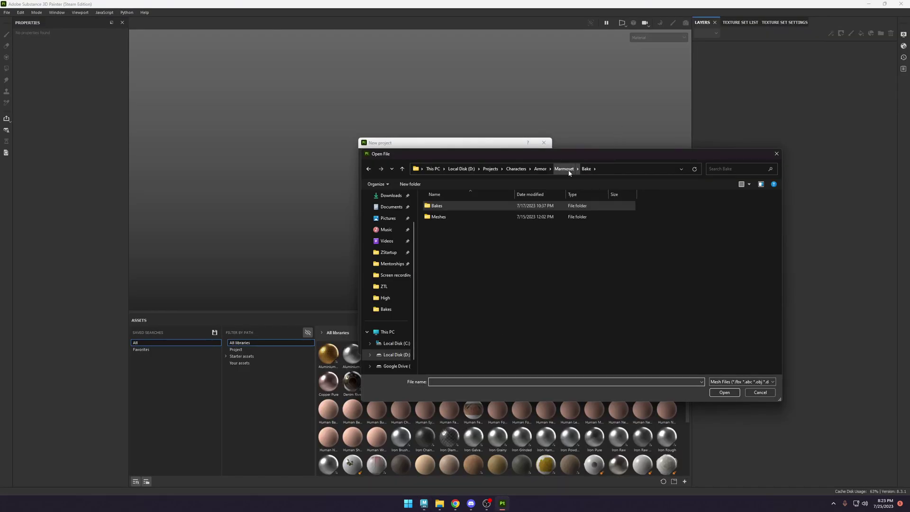
left_click(563, 169)
left_click(540, 168)
double_click(450, 228)
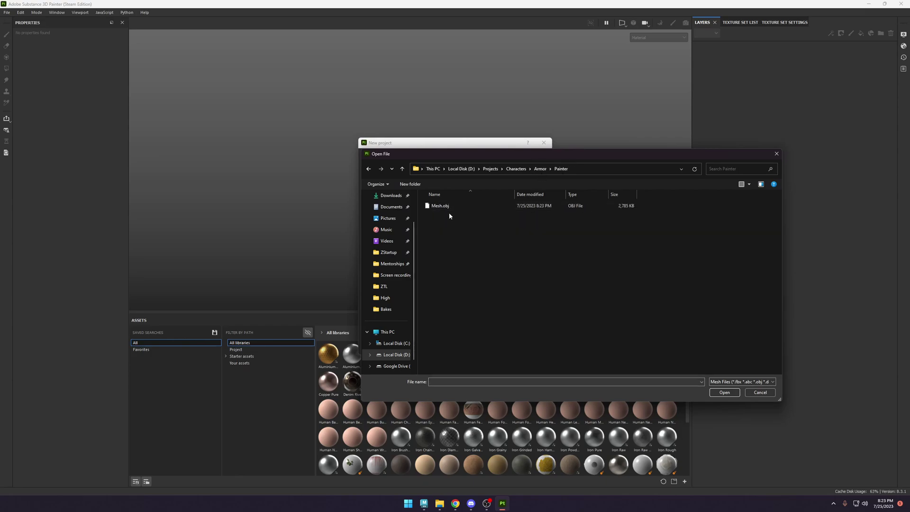
double_click(445, 207)
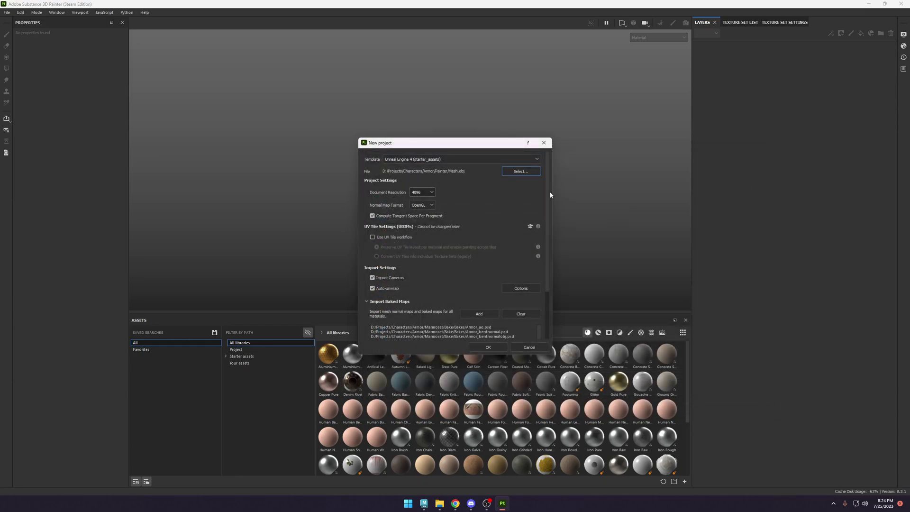
Review the new project settings and baked map list, and create the project from the Unreal Engine 4 template.
scroll(545, 213, "down", 3)
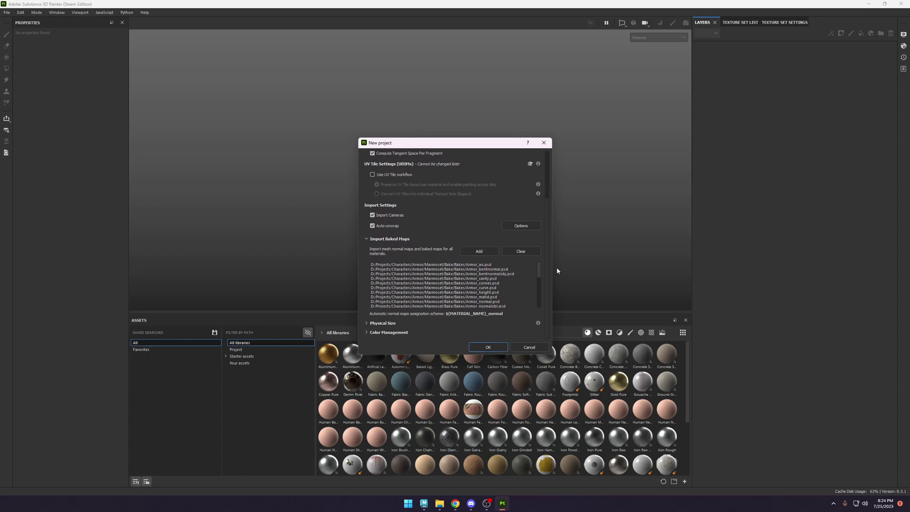
scroll(540, 285, "up", 3)
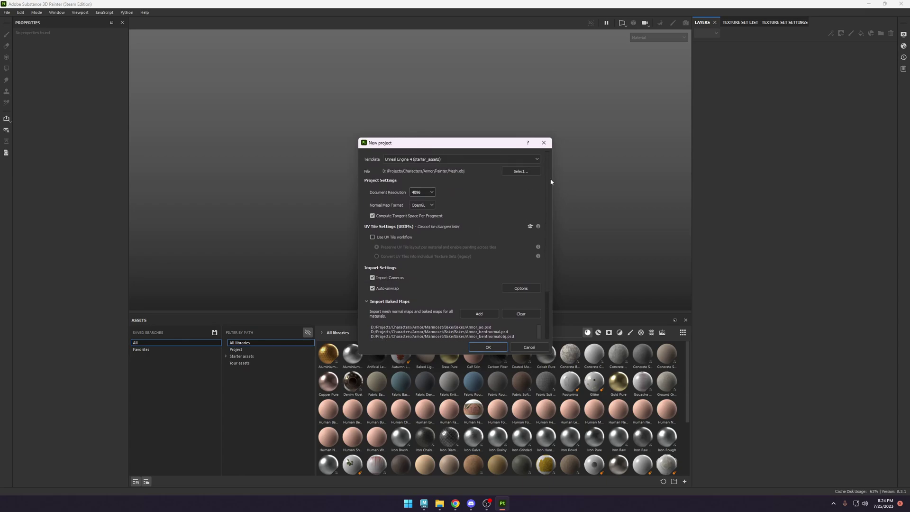
left_click(490, 346)
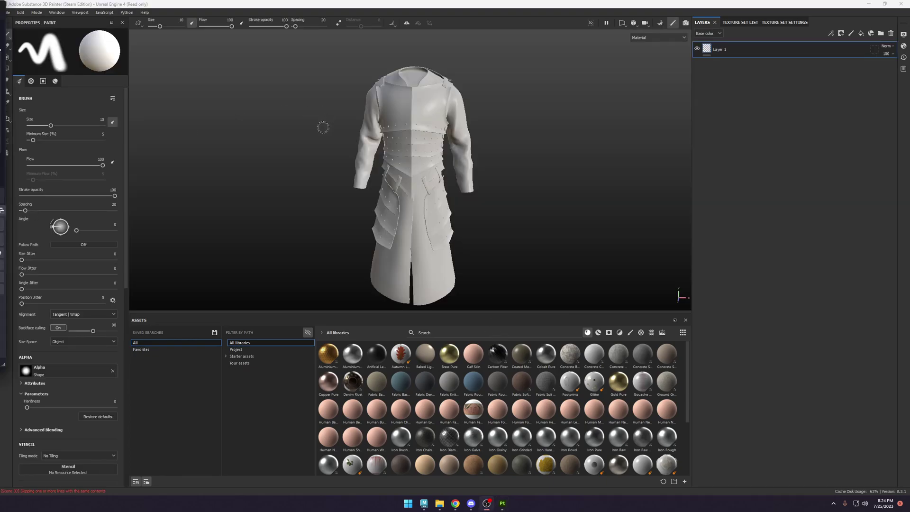
left_click_drag(500, 152, 519, 164, "alt")
scroll(518, 164, "up", 3)
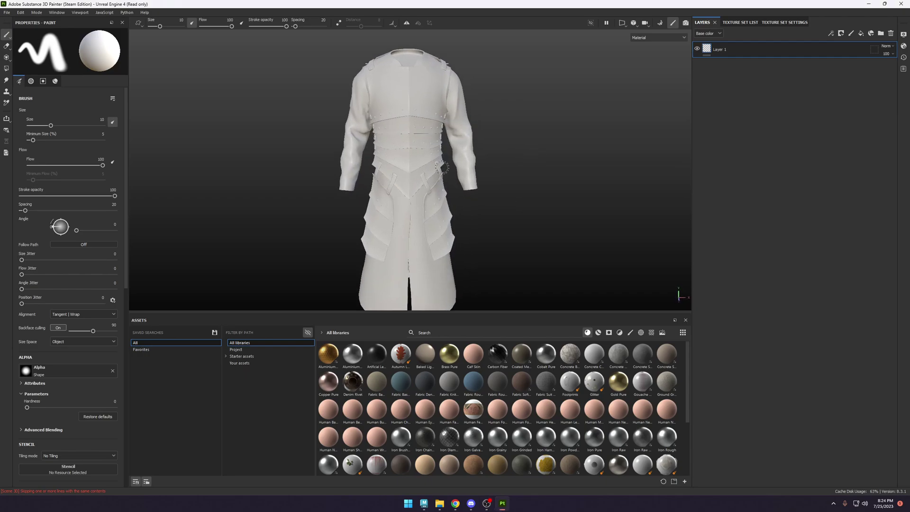
left_click(60, 13)
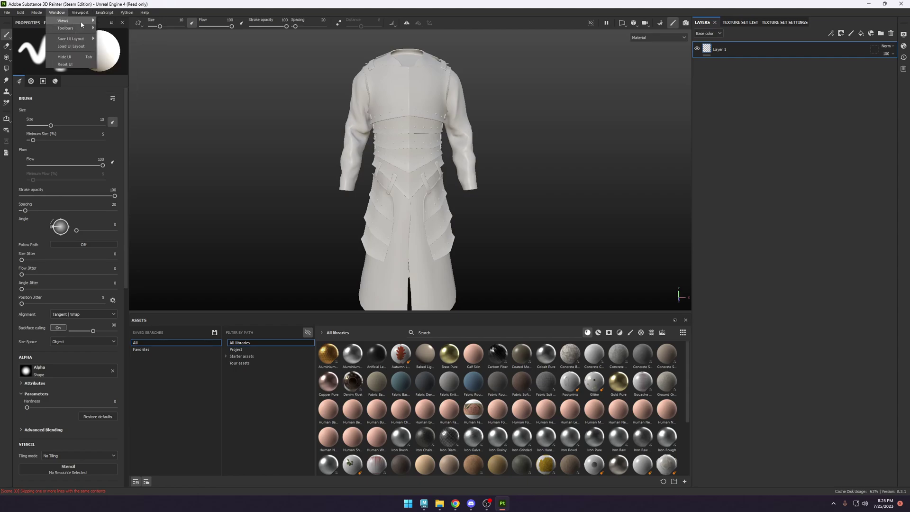
mouse_move(82, 25)
left_click(20, 13)
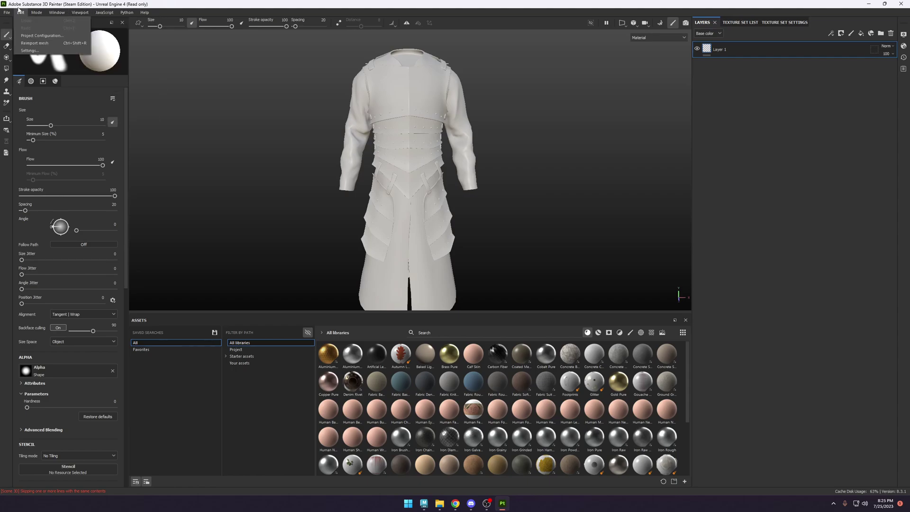
left_click(47, 36)
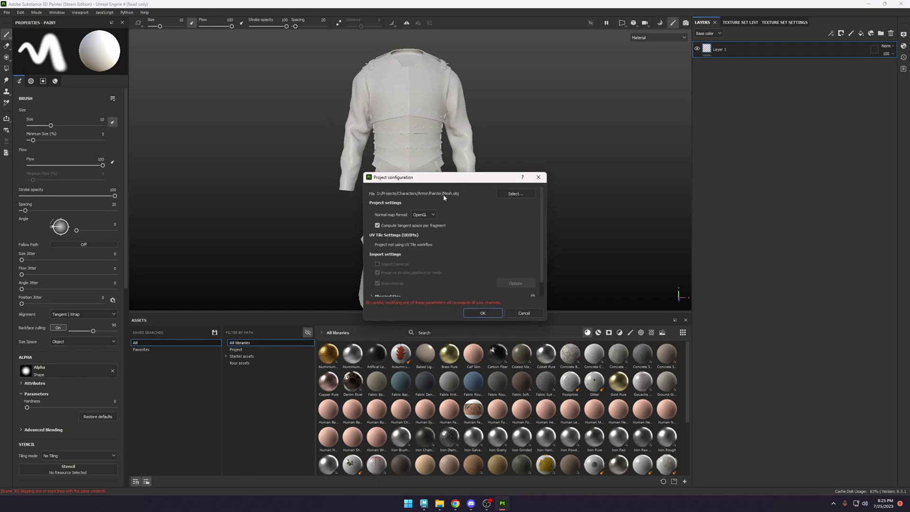
left_click(538, 177)
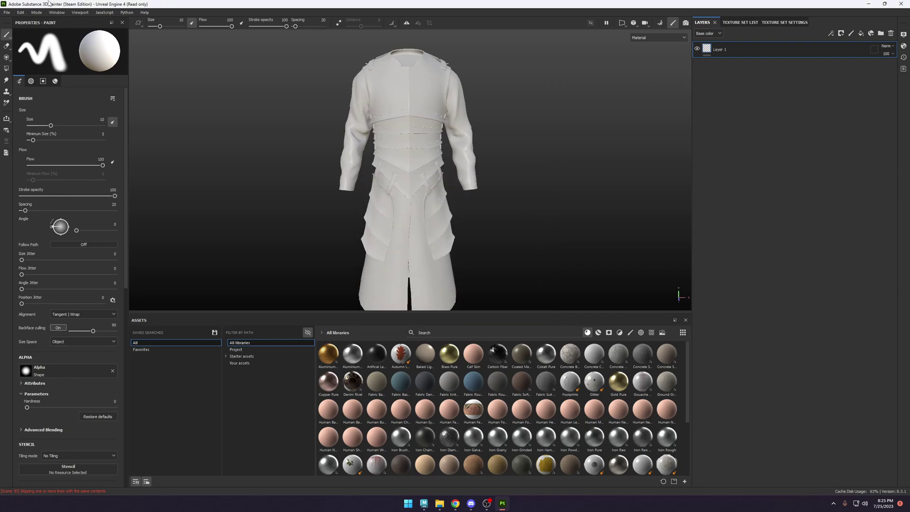
Change the second viewport background color in the application settings to a dark gray close to the first one.
left_click(20, 13)
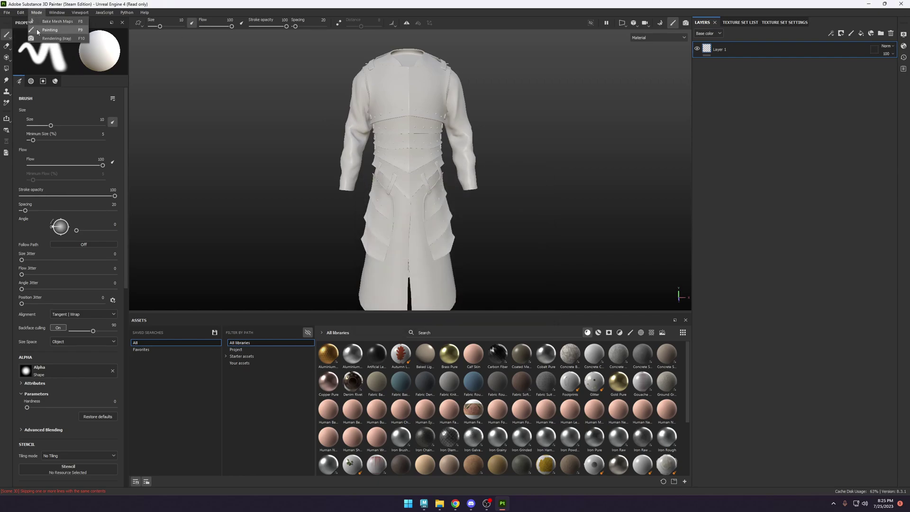
left_click(32, 50)
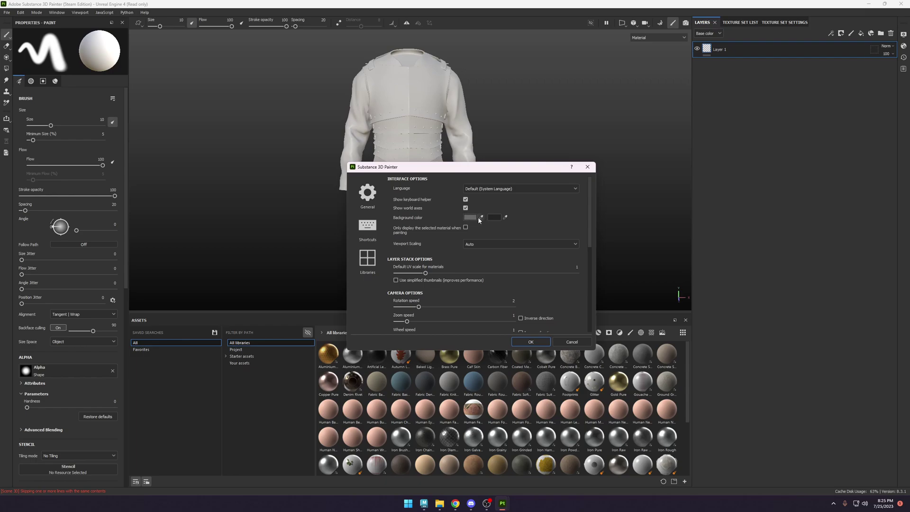
left_click(493, 219)
left_click(505, 217)
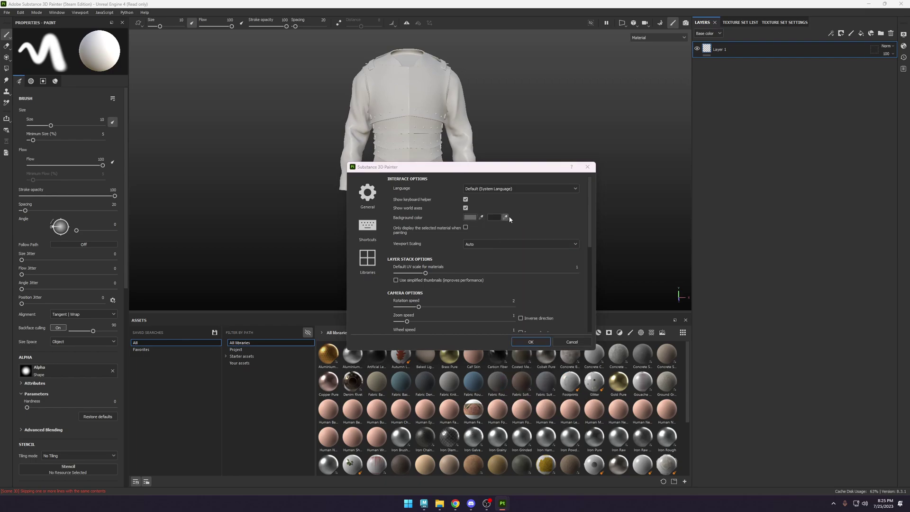
left_click(487, 234)
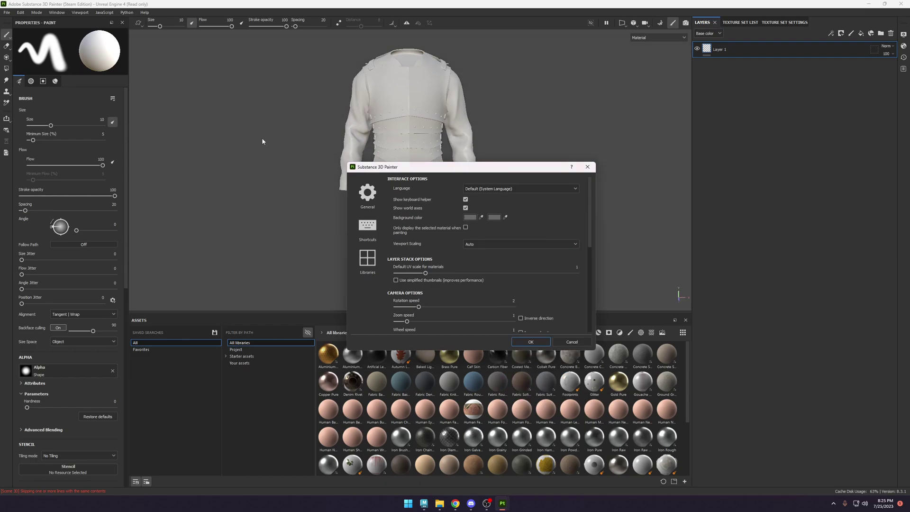
left_click(493, 217)
left_click(503, 285)
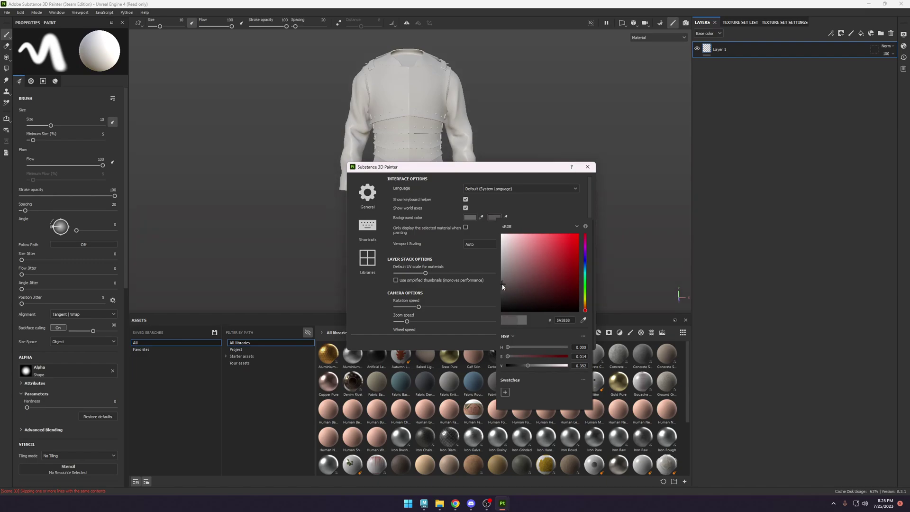
left_click(564, 204)
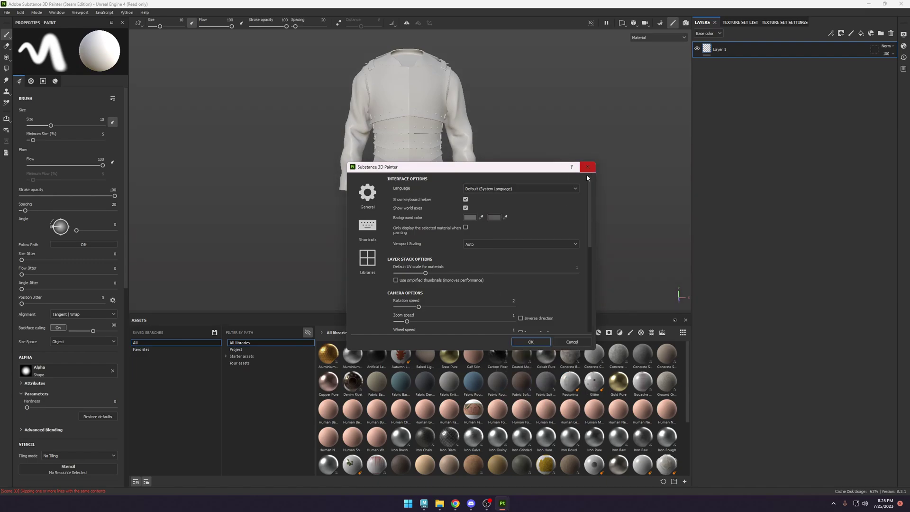
left_click(587, 167)
Open the display settings and set the environment map to Studio Tomoco.
scroll(419, 154, "up", 3)
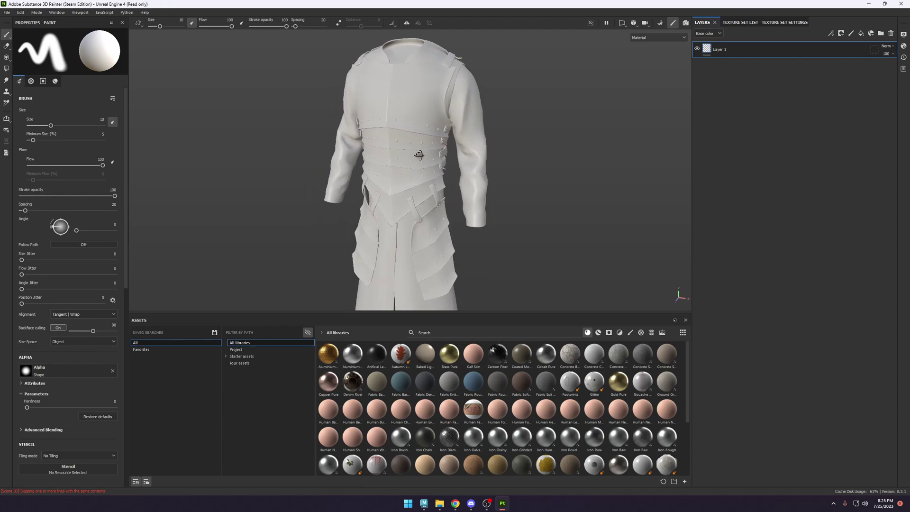
left_click_drag(419, 154, 312, 105, "alt")
scroll(312, 105, "down", 2)
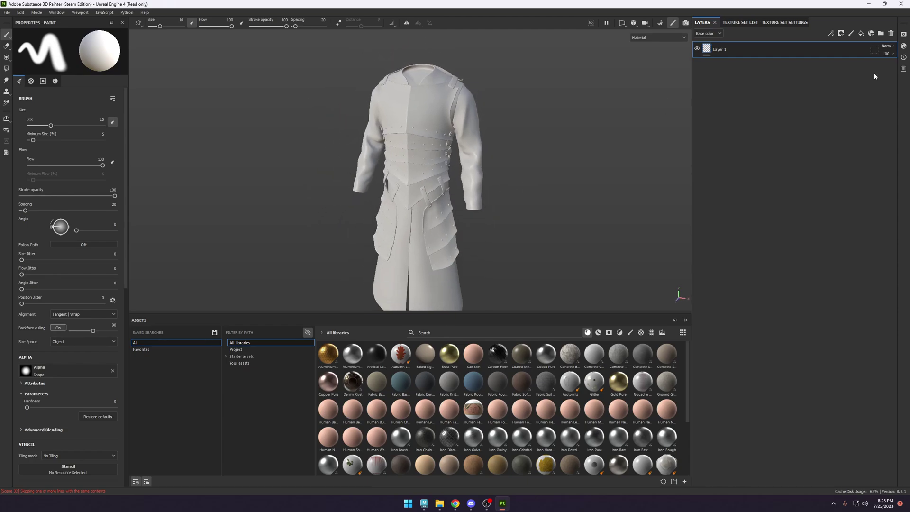
left_click(904, 34)
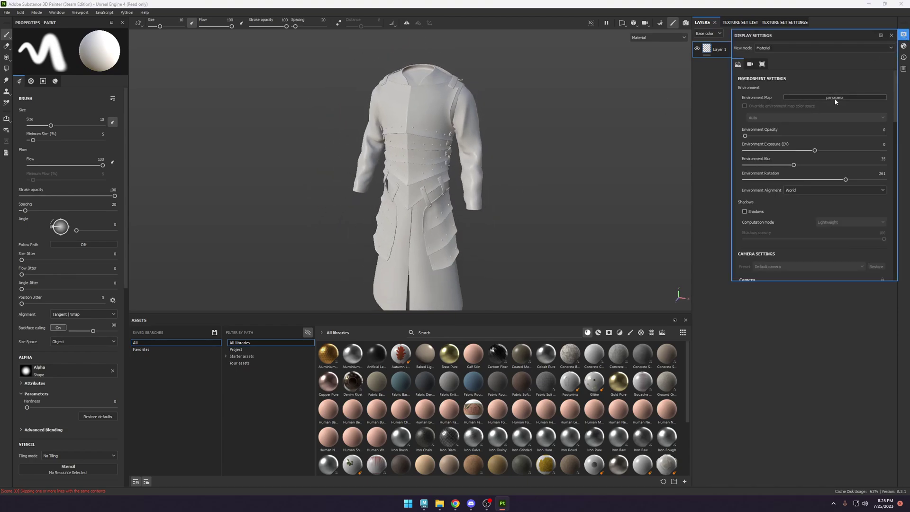
left_click(837, 98)
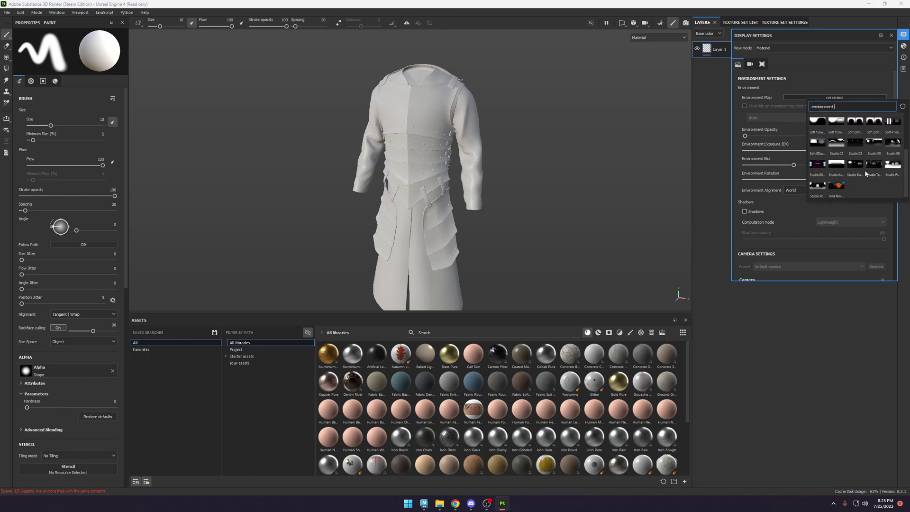
mouse_move(810, 165)
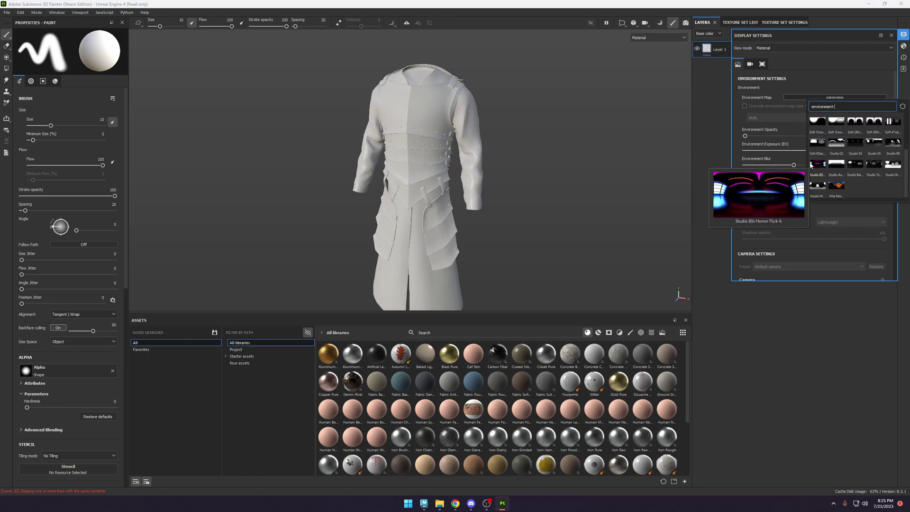
mouse_move(819, 186)
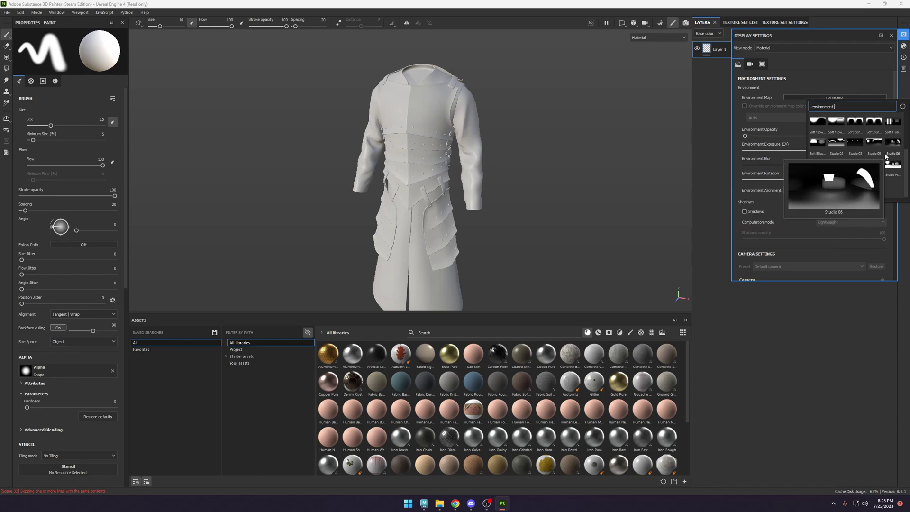
left_click(871, 164)
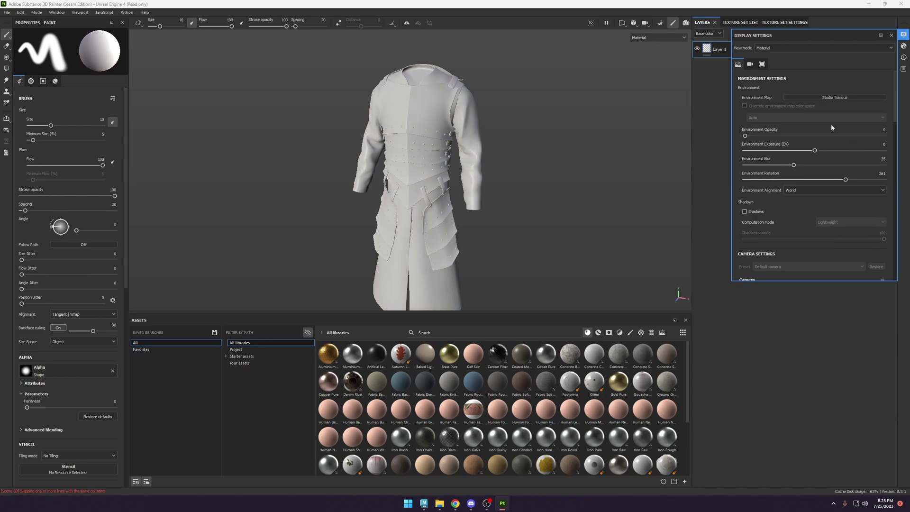
Set the environment blur to 100 and the environment opacity to about 28.
left_click_drag(776, 136, 901, 136)
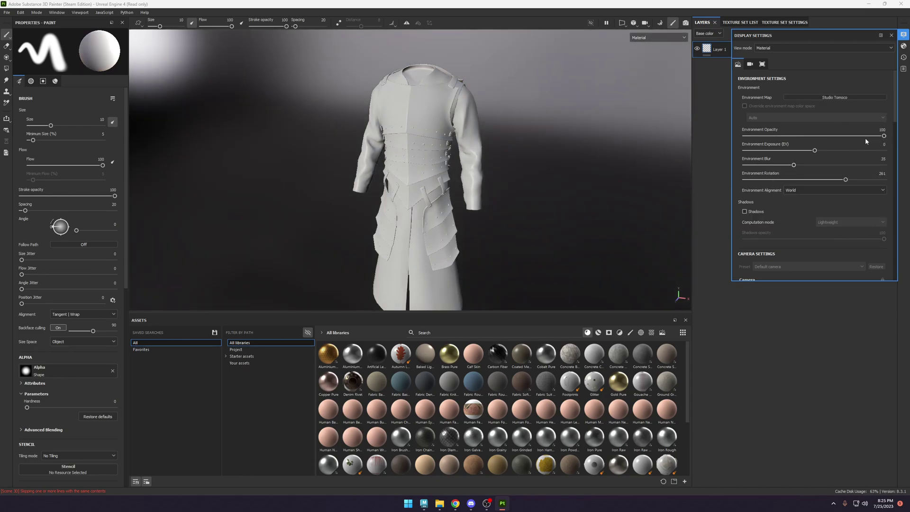
left_click_drag(811, 165, 879, 161)
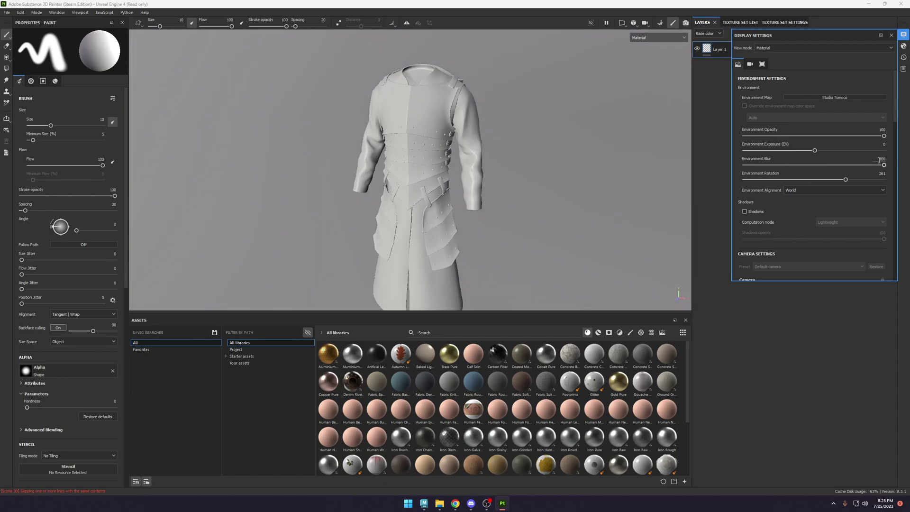
left_click_drag(832, 138, 785, 142)
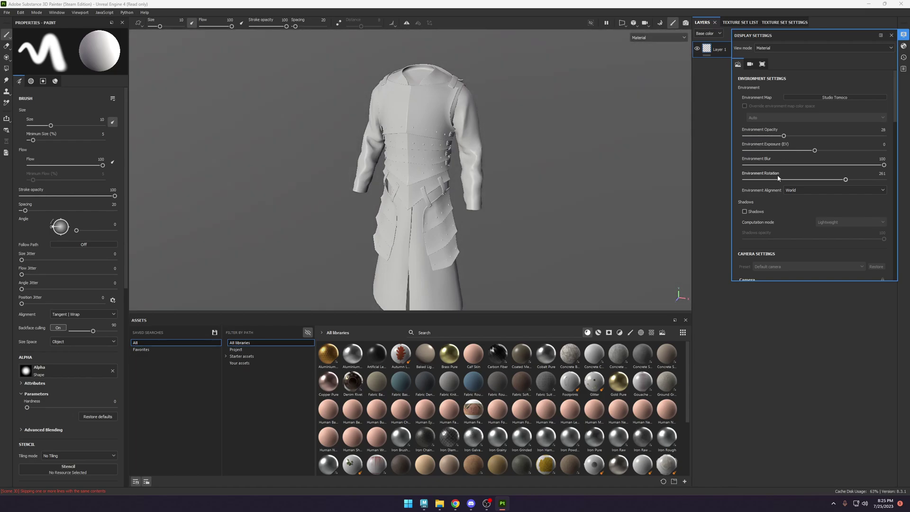
Enable viewport shadows with Average computation mode and a shadow opacity of about 48.
left_click(757, 214)
left_click(838, 221)
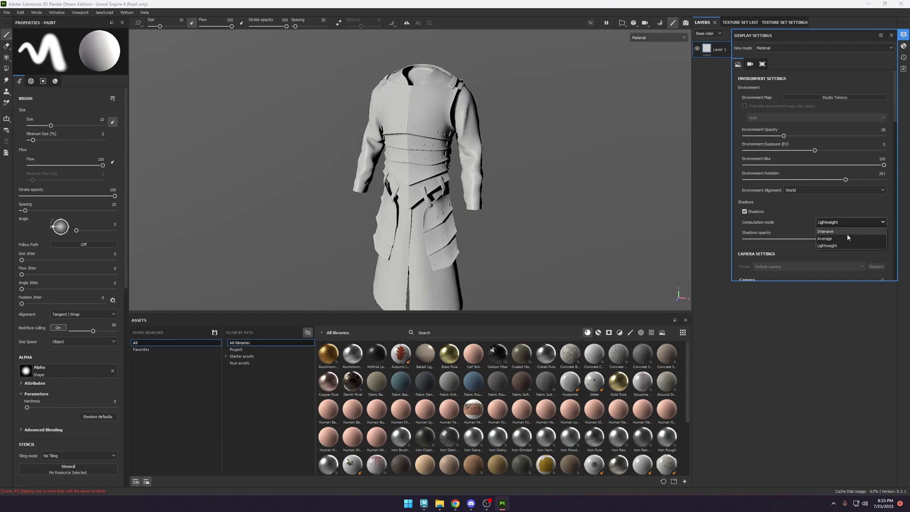
left_click(848, 239)
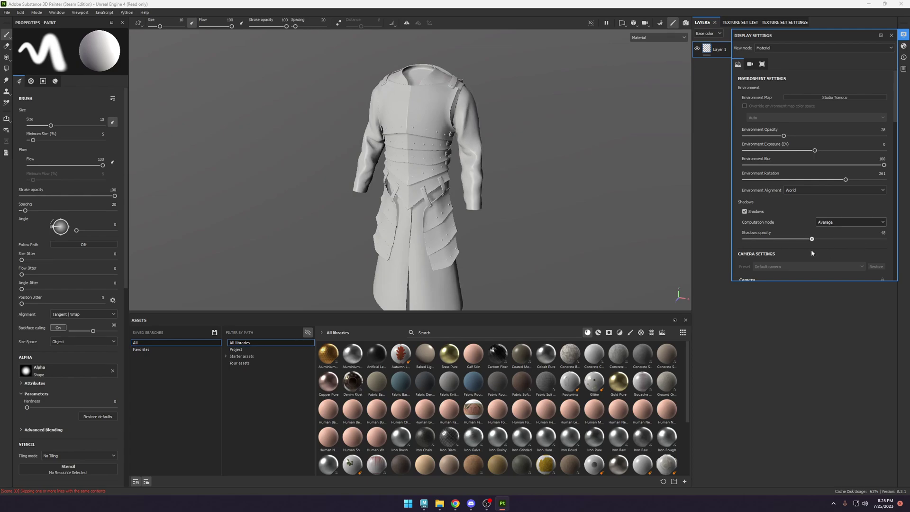
Align the environment to the camera and orbit the armor to check how the lighting follows the view.
scroll(812, 249, "down", 3)
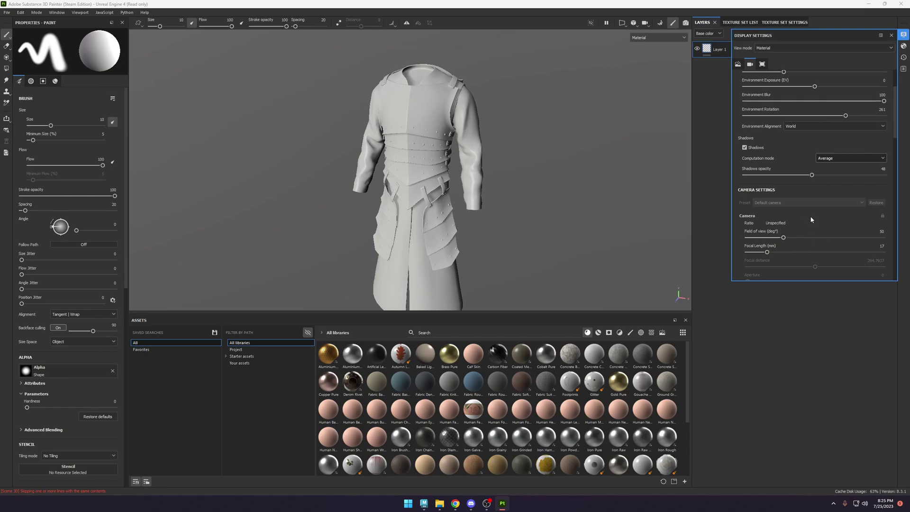
scroll(809, 213, "up", 2)
left_click(797, 168)
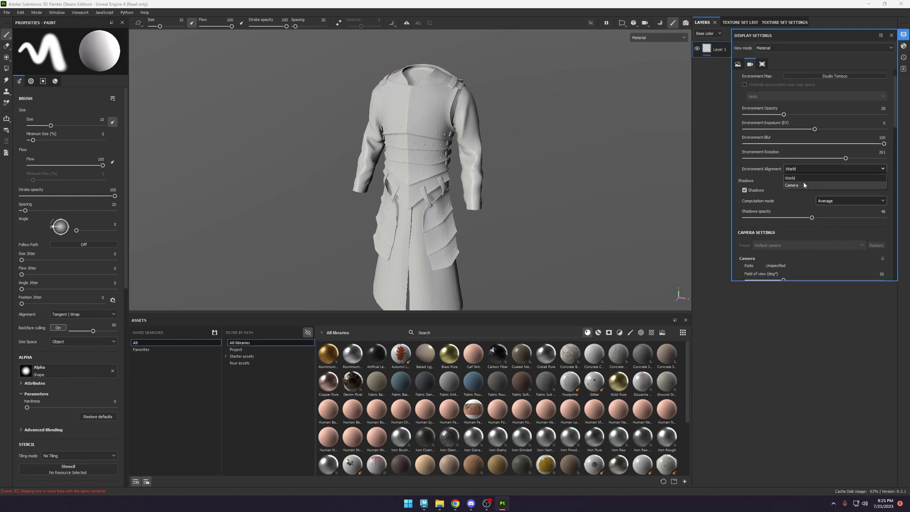
left_click(803, 185)
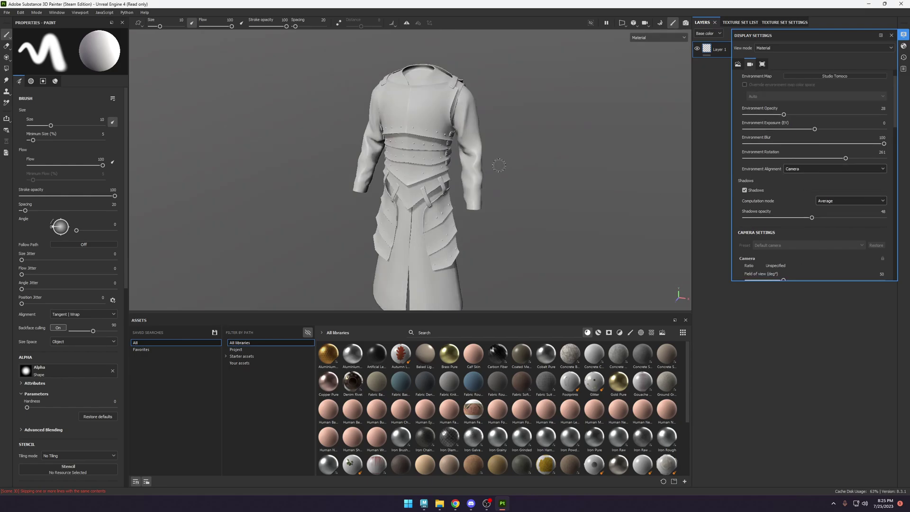
left_click_drag(527, 164, 592, 152, "alt")
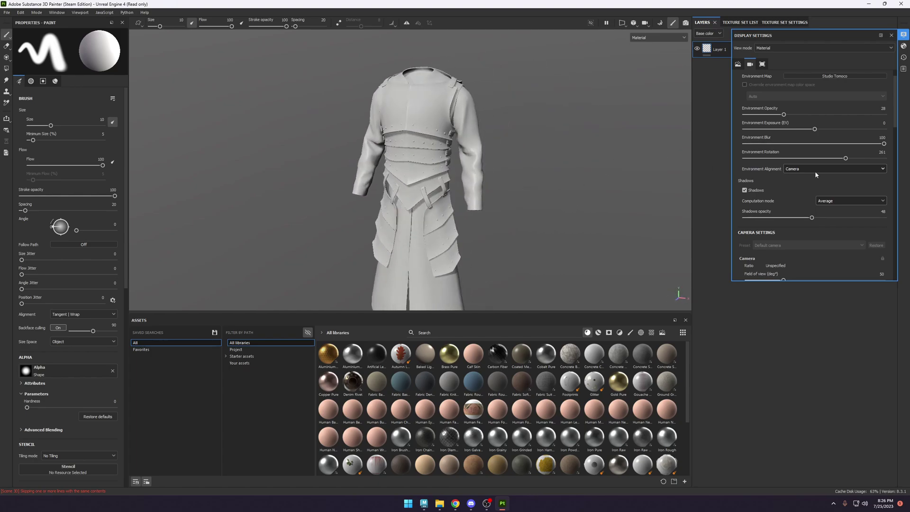
Set the camera focal length to 65 mm and rotate the environment lighting around the armor.
scroll(816, 194, "down", 3)
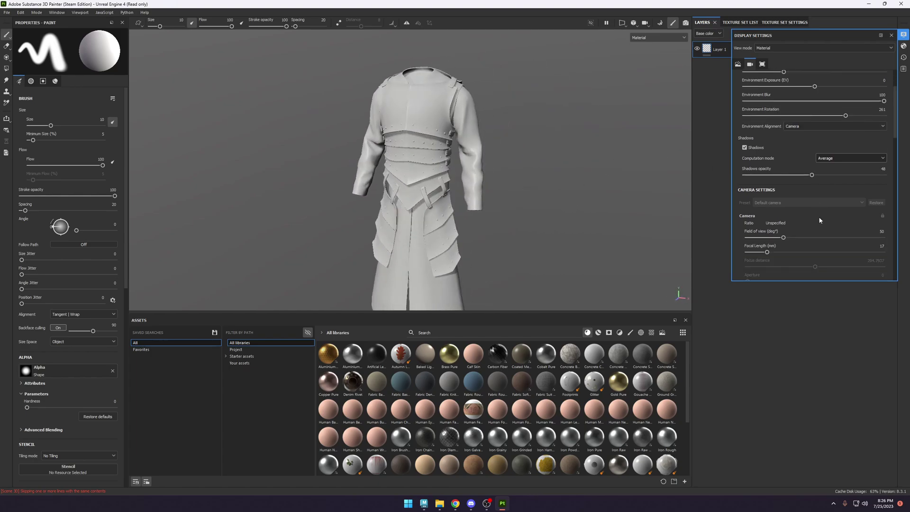
left_click(882, 246)
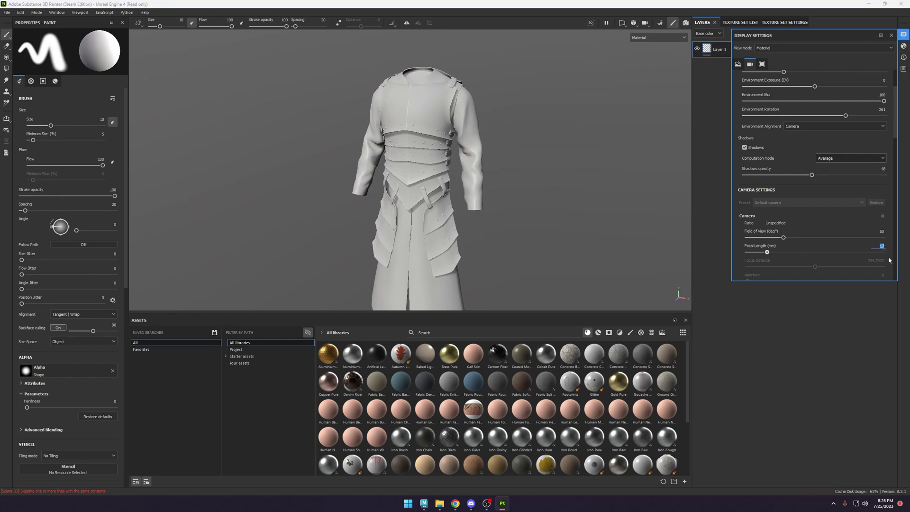
type("65")
key("Return")
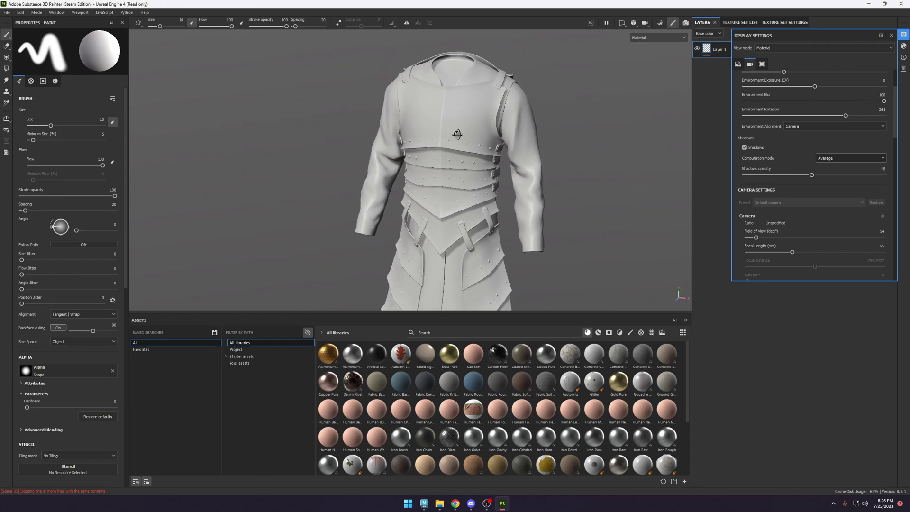
right_click_drag(416, 133, 570, 145, "shift")
middle_click_drag(480, 160, 499, 145, "alt")
right_click_drag(499, 145, 497, 146, "alt")
Set the camera focal length to 80 mm and check the armor from the front.
scroll(818, 174, "down", 2)
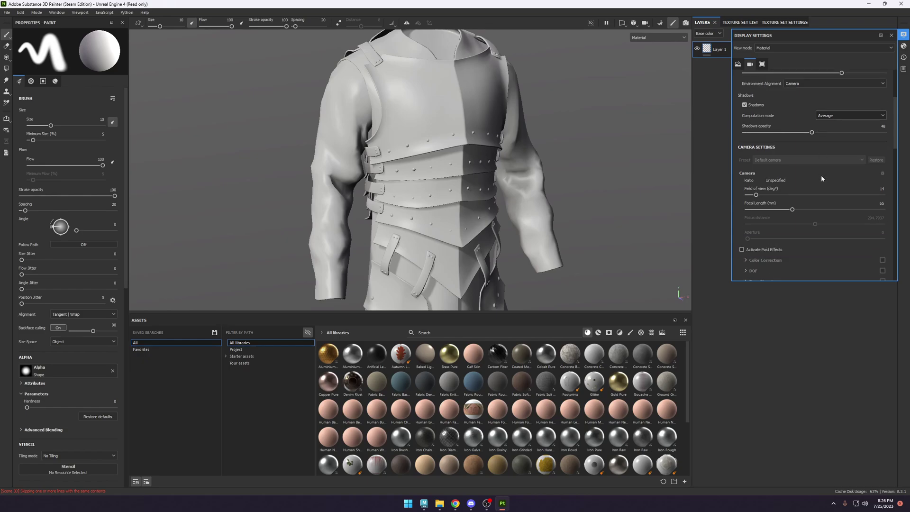
double_click(880, 203)
type("80")
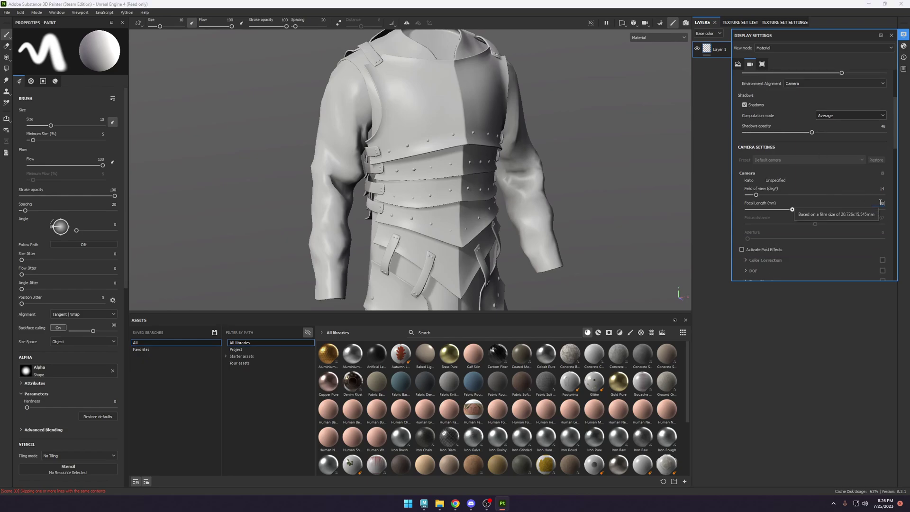
key("Return")
left_click_drag(502, 166, 436, 163, "alt")
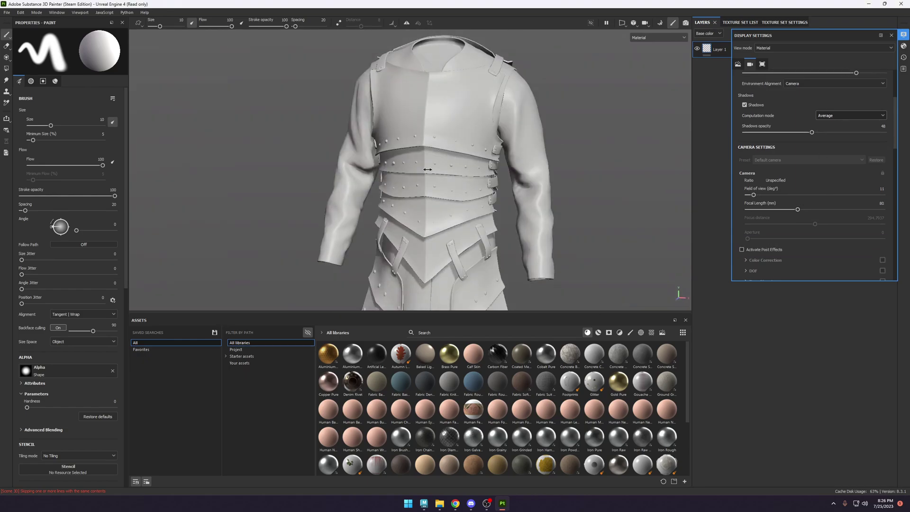
Activate the camera post effects and enable Vignette.
left_click(755, 251)
scroll(779, 210, "down", 2)
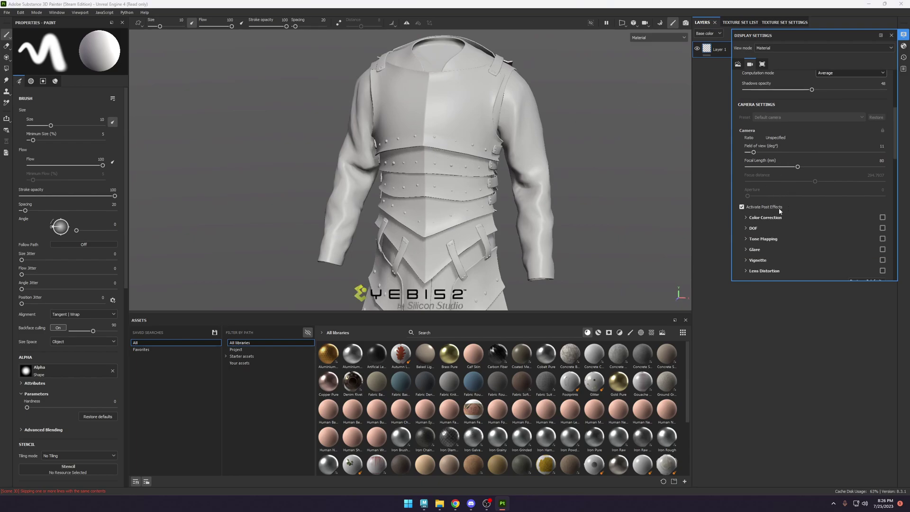
scroll(830, 223, "down", 1)
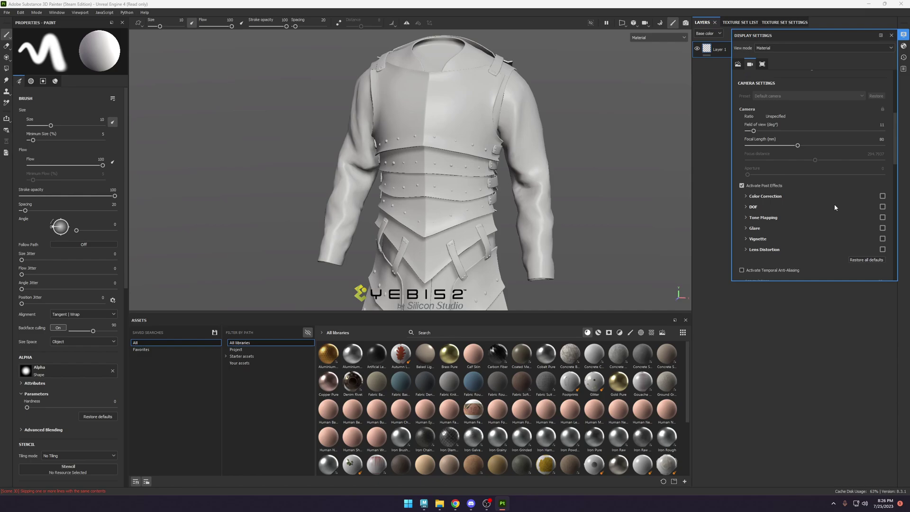
left_click(882, 238)
scroll(773, 244, "down", 1)
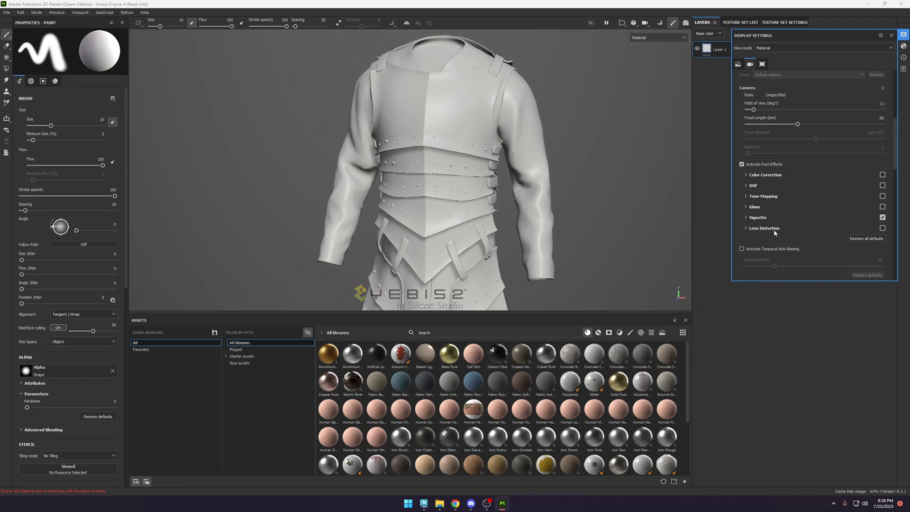
Activate temporal anti-aliasing with 64 accumulations and inspect the armor edges and straps up close.
left_click(753, 247)
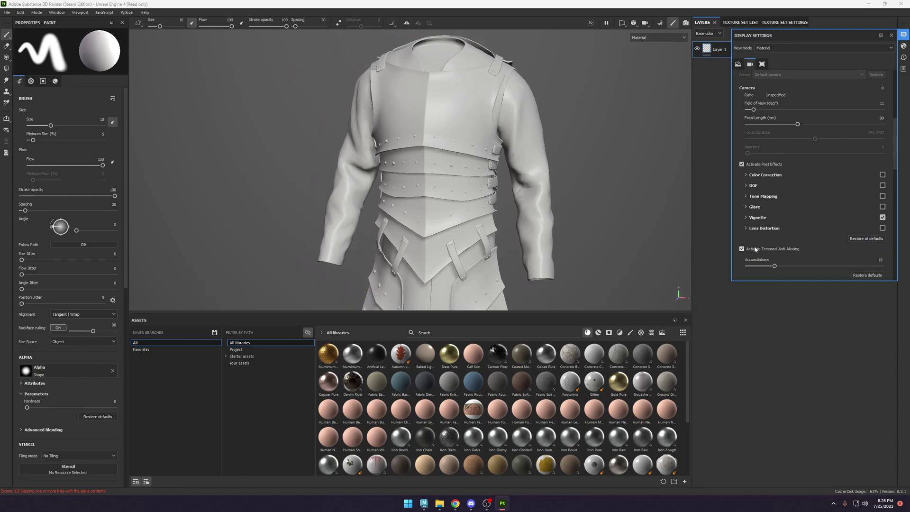
scroll(829, 234, "down", 1)
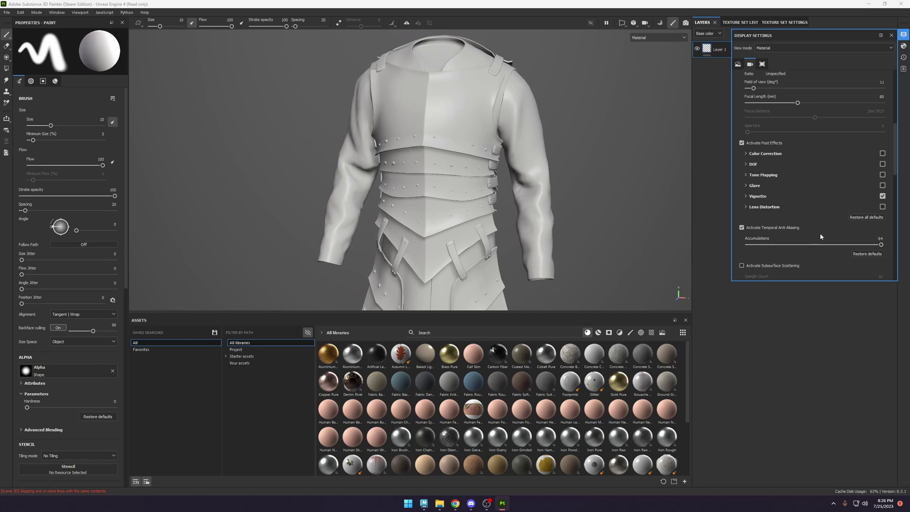
scroll(535, 138, "up", 5)
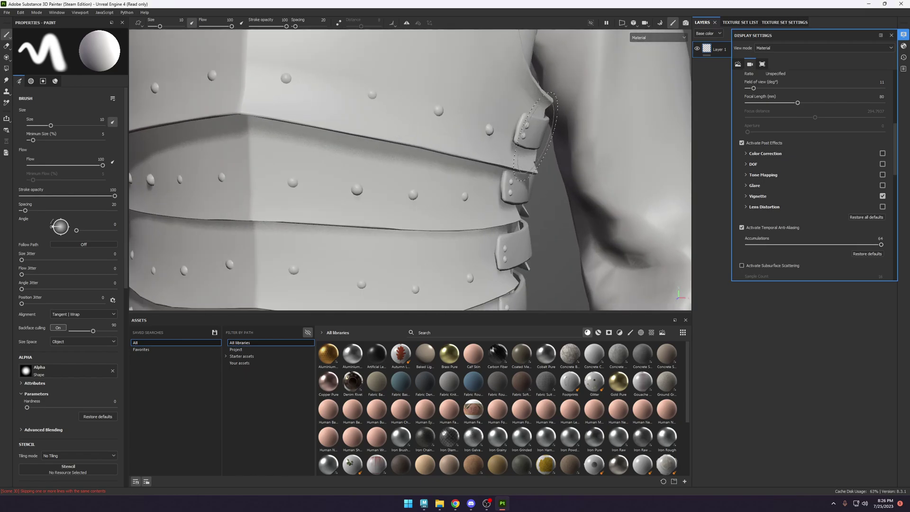
scroll(535, 138, "up", 2)
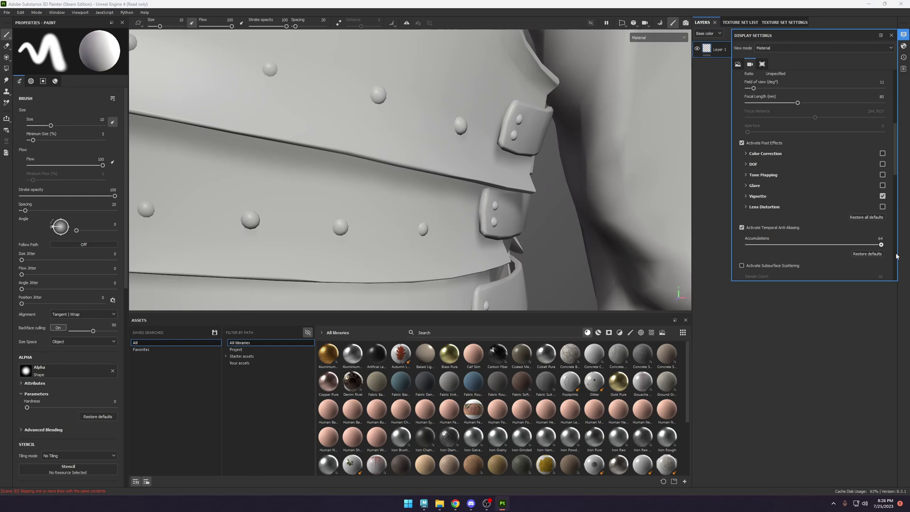
Lower the temporal anti-aliasing accumulations to 4 and view the whole upper armor.
left_click_drag(881, 245, 748, 244)
scroll(457, 209, "down", 3)
scroll(458, 210, "down", 3)
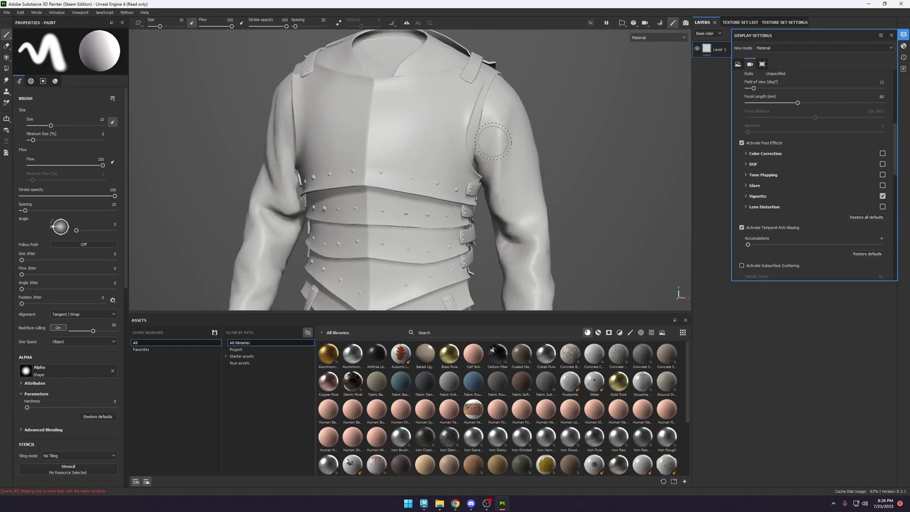
scroll(505, 110, "down", 3)
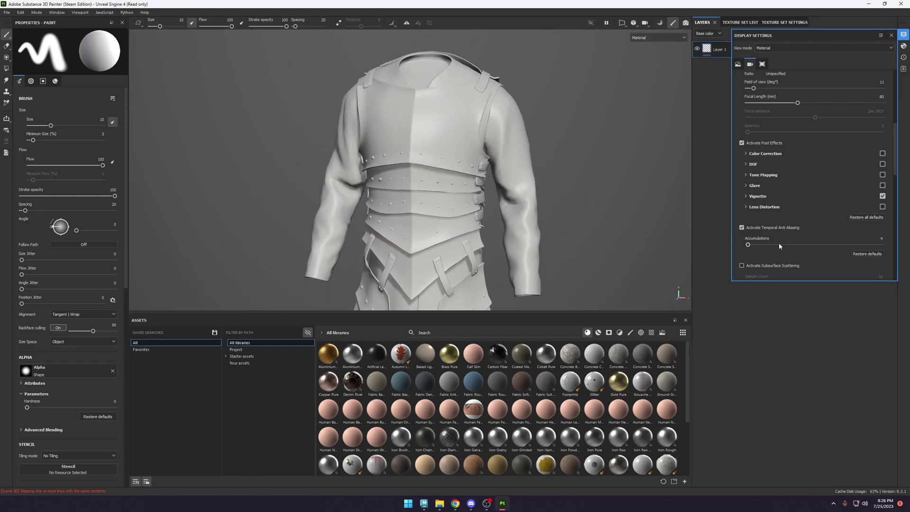
Toggle temporal anti-aliasing off and on to compare the edges, and set its accumulations to 64.
left_click(741, 228)
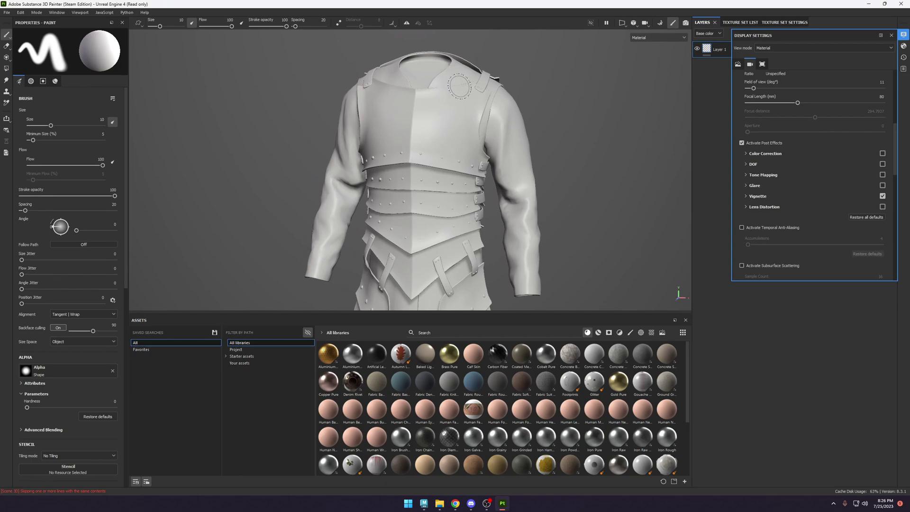
scroll(458, 87, "up", 3)
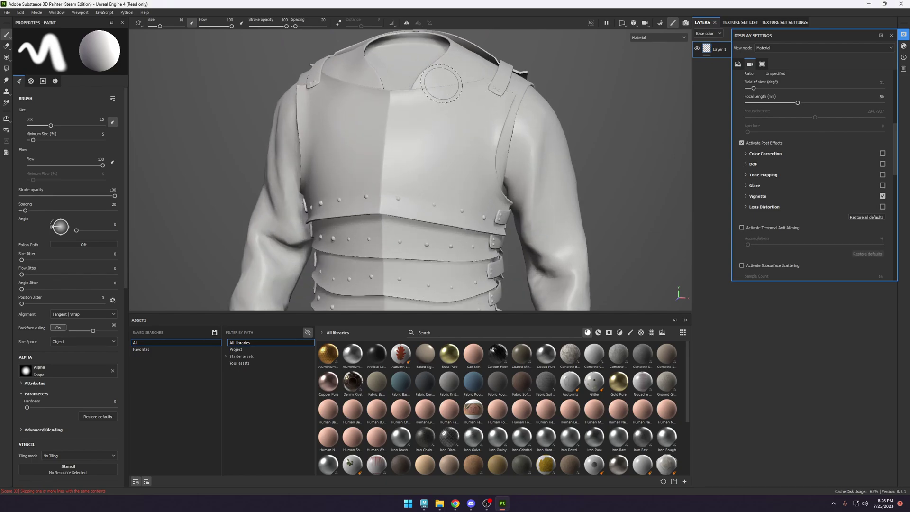
left_click(742, 228)
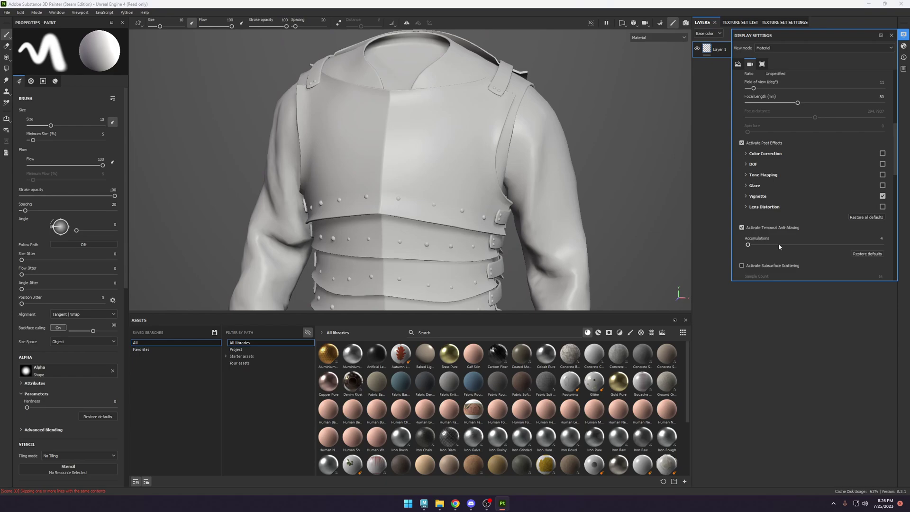
left_click_drag(778, 243, 882, 245)
Set the viewport's anisotropic filtering to High (8spp) and its MipMap bias to 0 - Soft (Lightweight Performance).
scroll(787, 211, "down", 1)
scroll(796, 216, "down", 3)
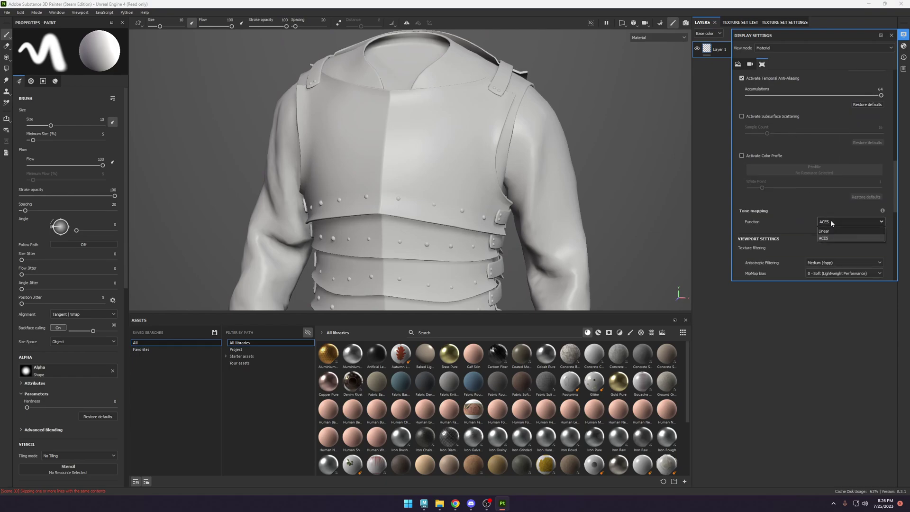
scroll(811, 213, "down", 1)
left_click(843, 218)
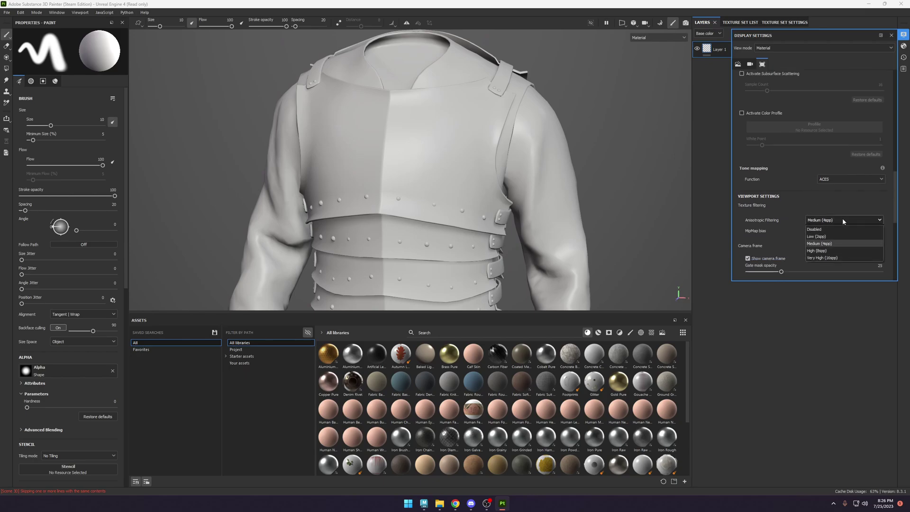
left_click(837, 246)
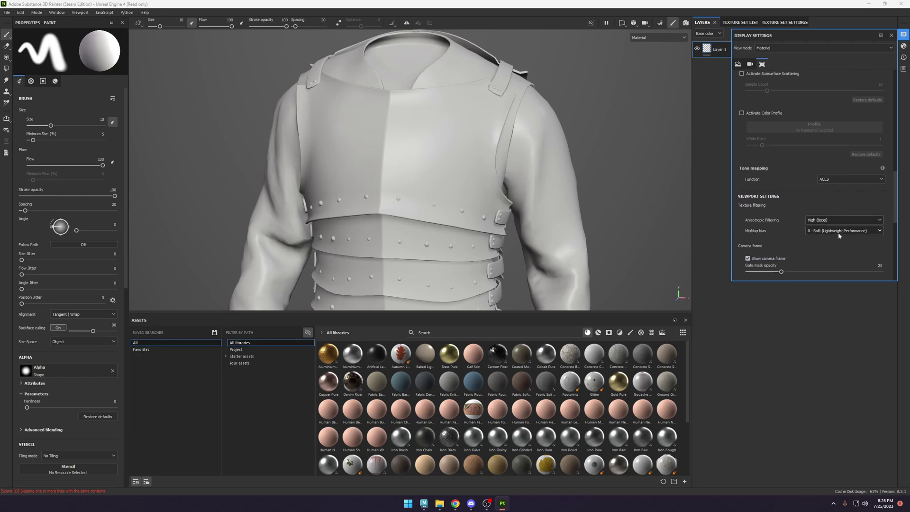
left_click(838, 231)
left_click(834, 241)
scroll(808, 215, "down", 3)
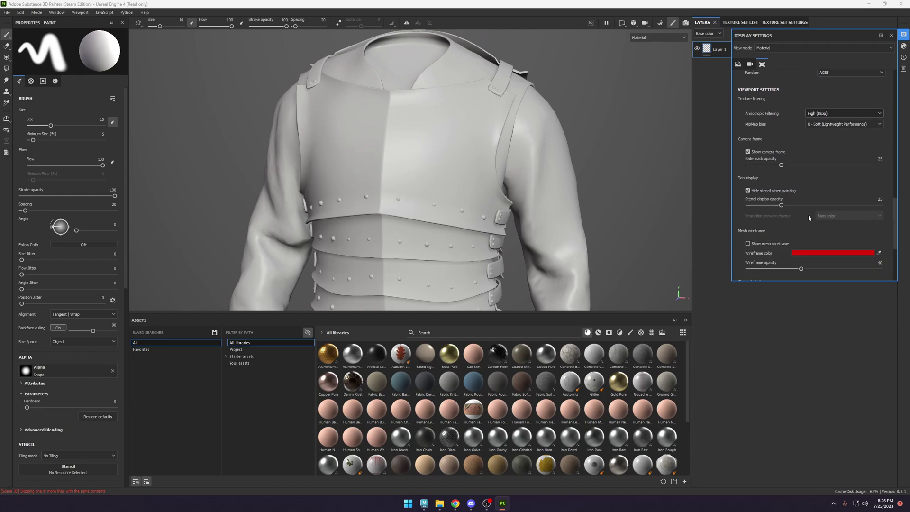
scroll(791, 213, "down", 3)
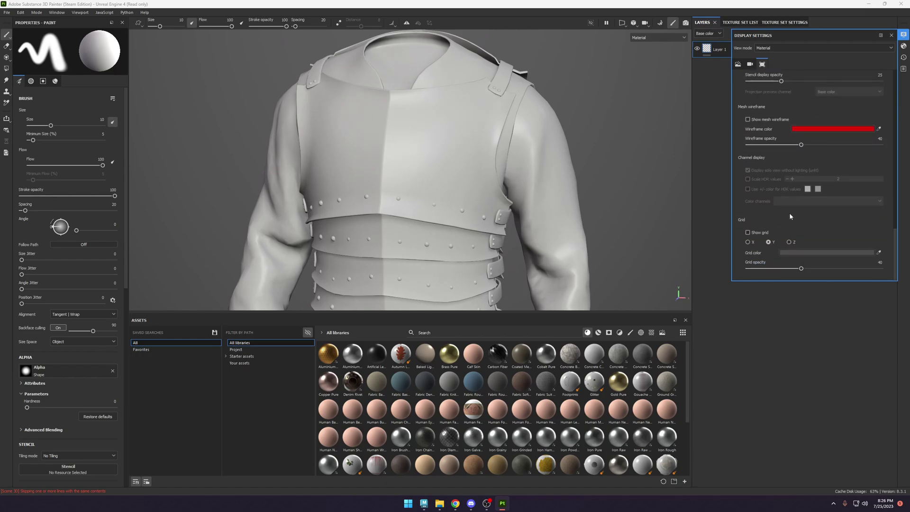
scroll(860, 122, "up", 5)
scroll(903, 48, "up", 6)
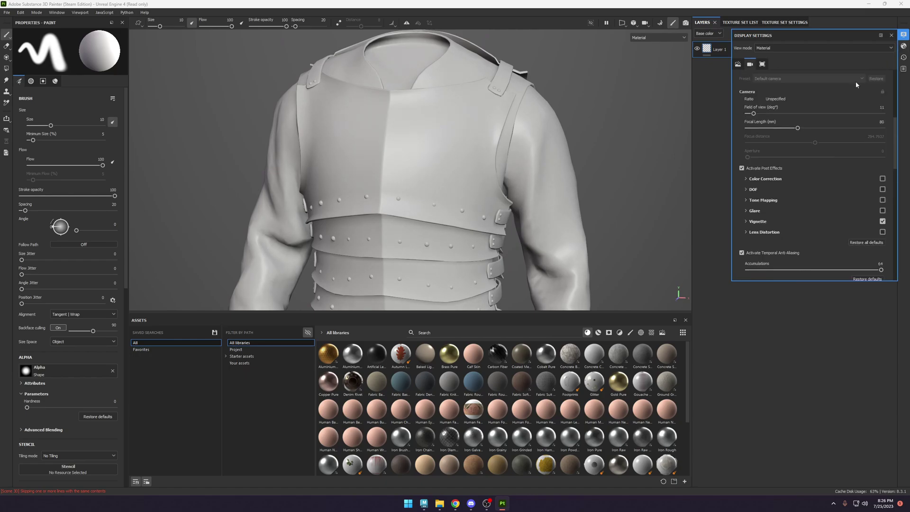
Set the main shader's quality to Very high (128 spp).
left_click(903, 47)
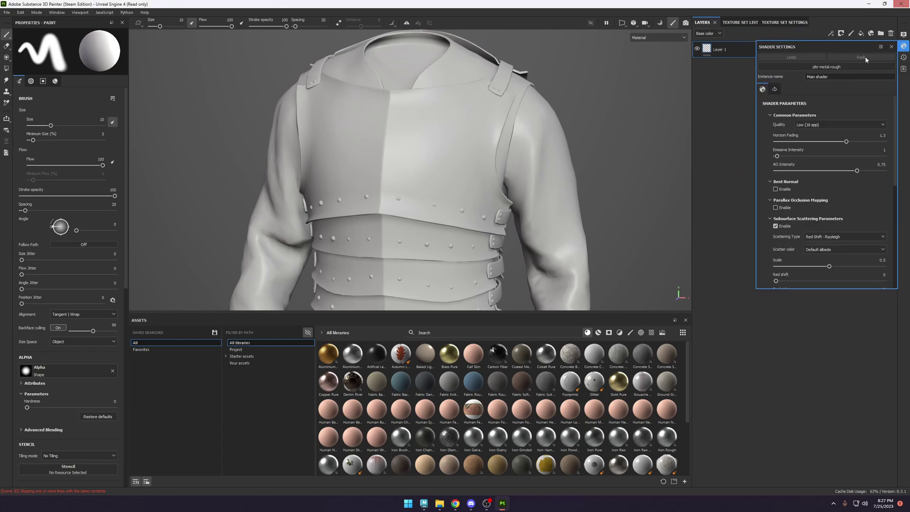
left_click(838, 124)
left_click(812, 162)
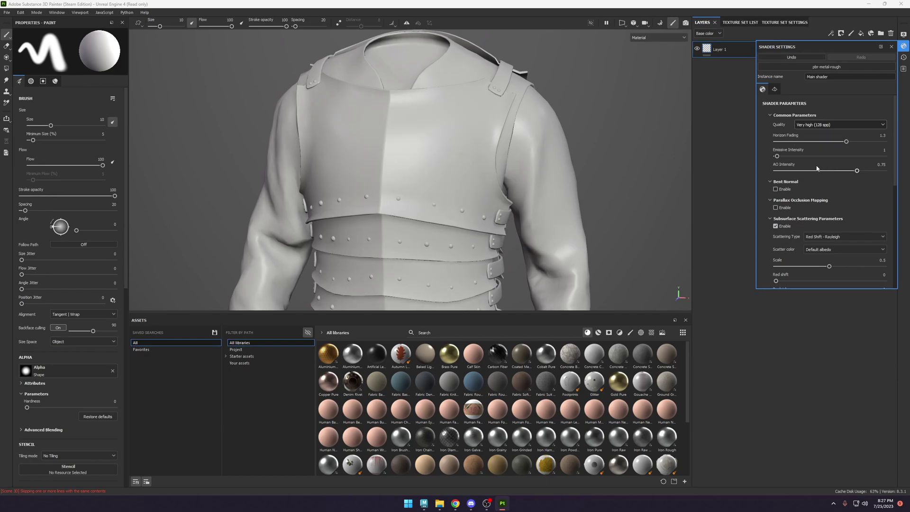
left_click(827, 125)
left_click(812, 169)
left_click(822, 126)
left_click(820, 163)
scroll(817, 207, "down", 5)
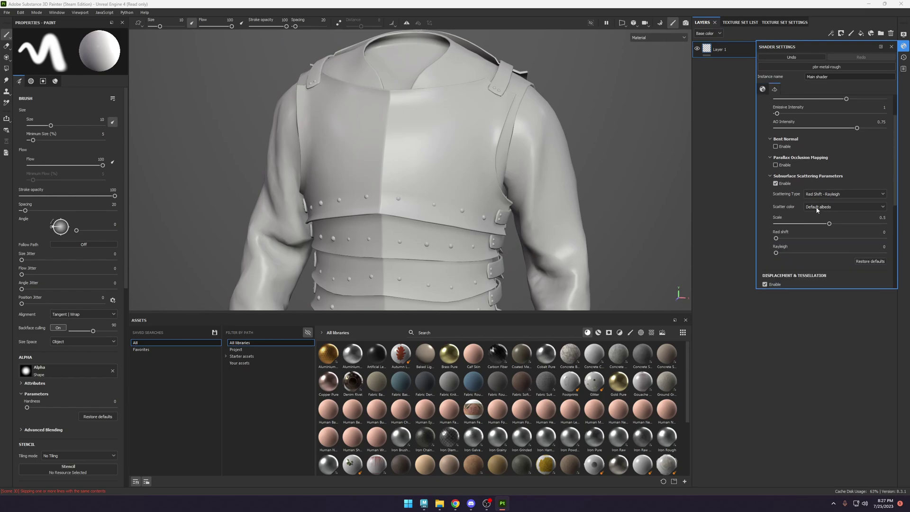
Enable Bent Normal in the main shader, review its displacement and tessellation parameters, and close the shader settings.
scroll(813, 193, "up", 4)
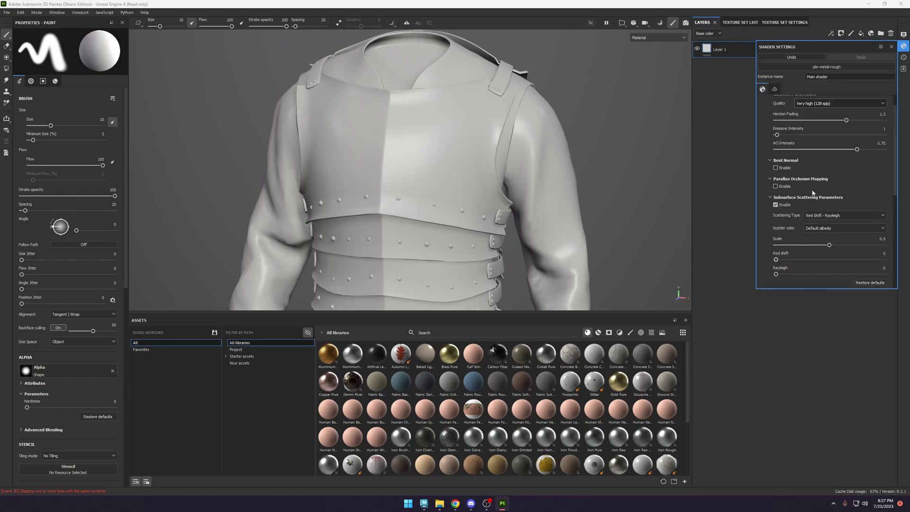
left_click(776, 167)
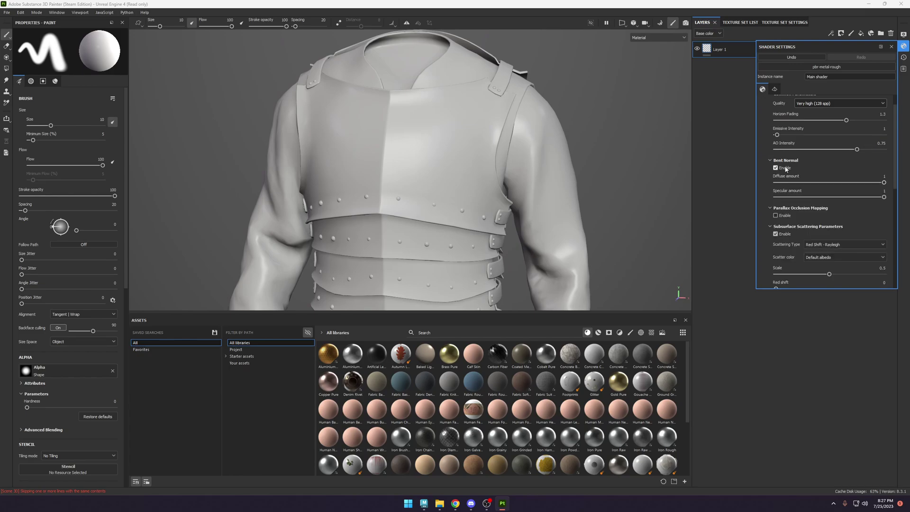
scroll(785, 169, "down", 6)
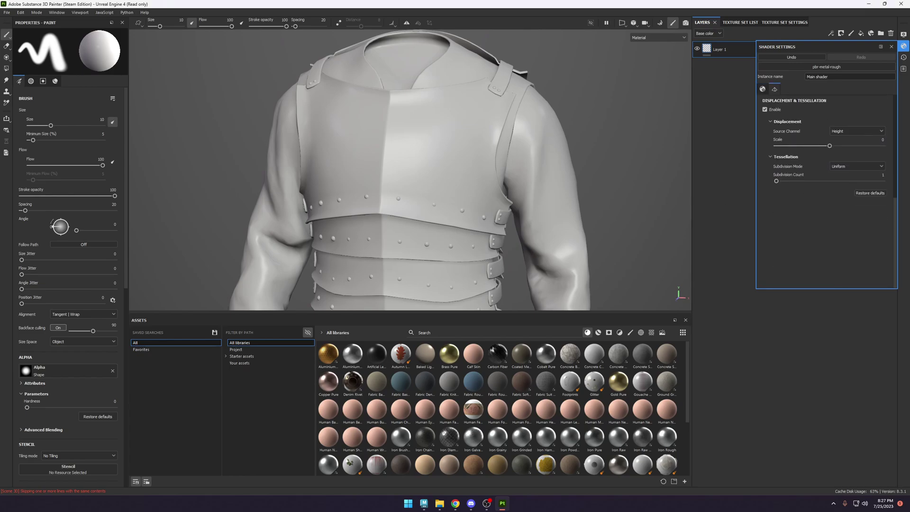
scroll(488, 126, "down", 5)
left_click_drag(511, 137, 553, 132, "alt")
scroll(552, 132, "up", 3)
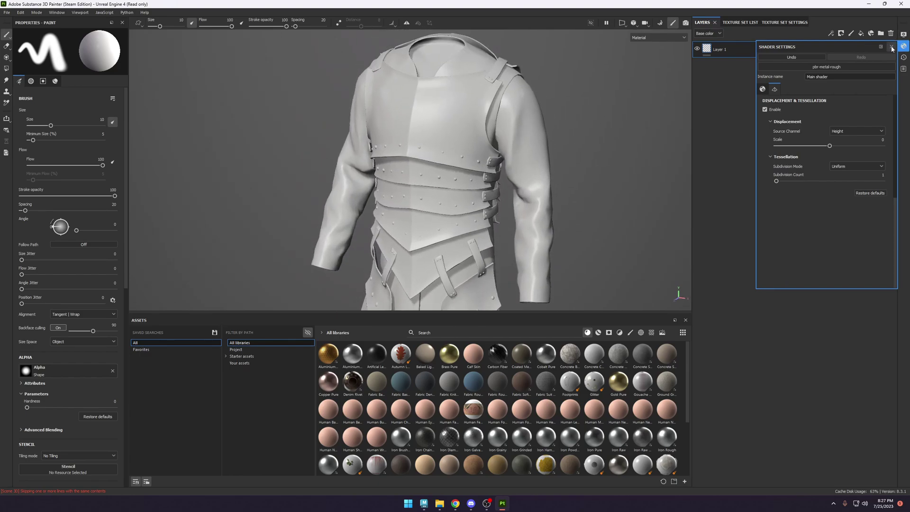
left_click(892, 48)
Open the armor_mtl texture set's settings and filter the project assets by "armor".
left_click(730, 22)
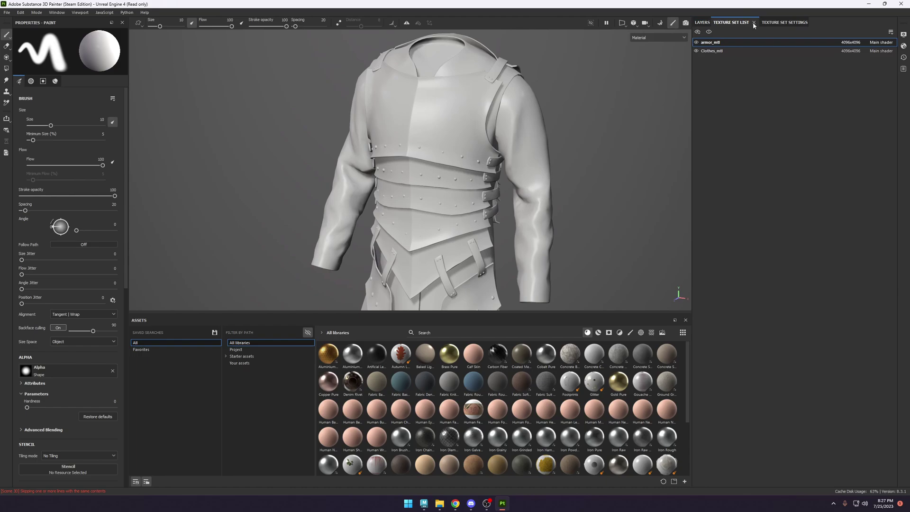
left_click(784, 22)
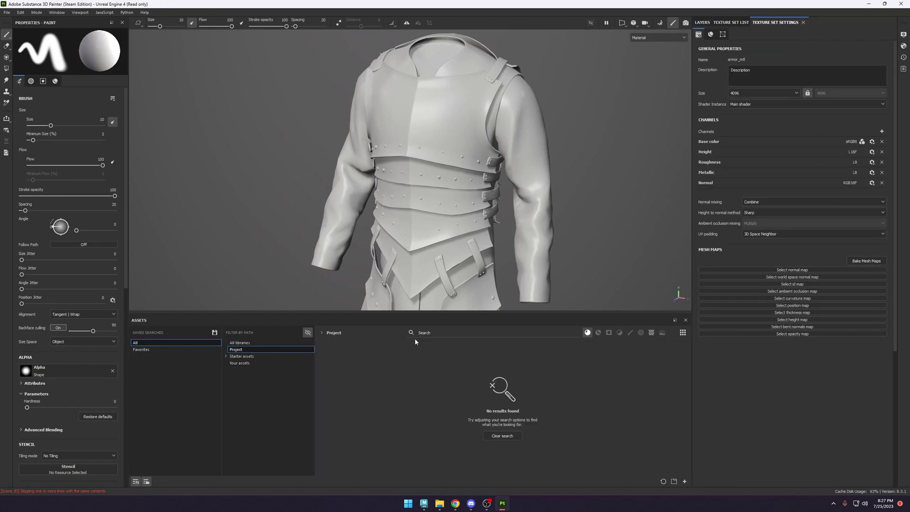
left_click(504, 434)
left_click(288, 349)
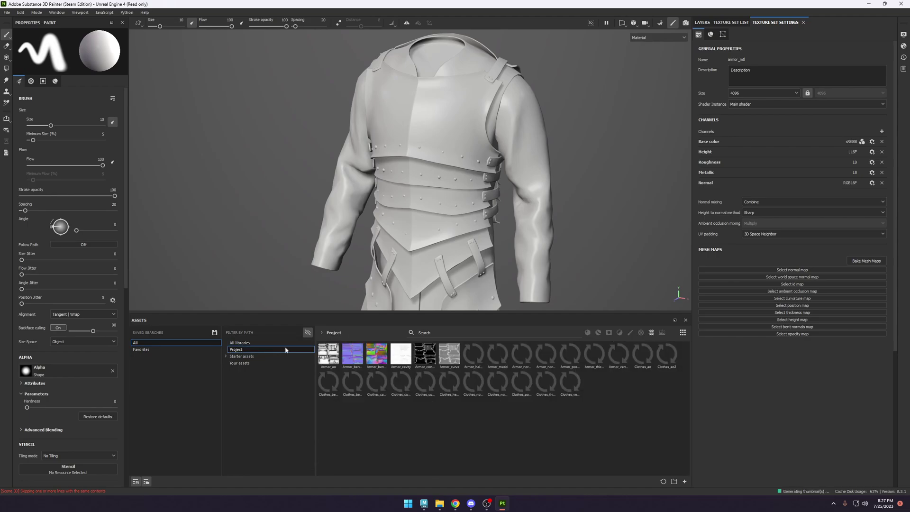
left_click(453, 332)
type("armor")
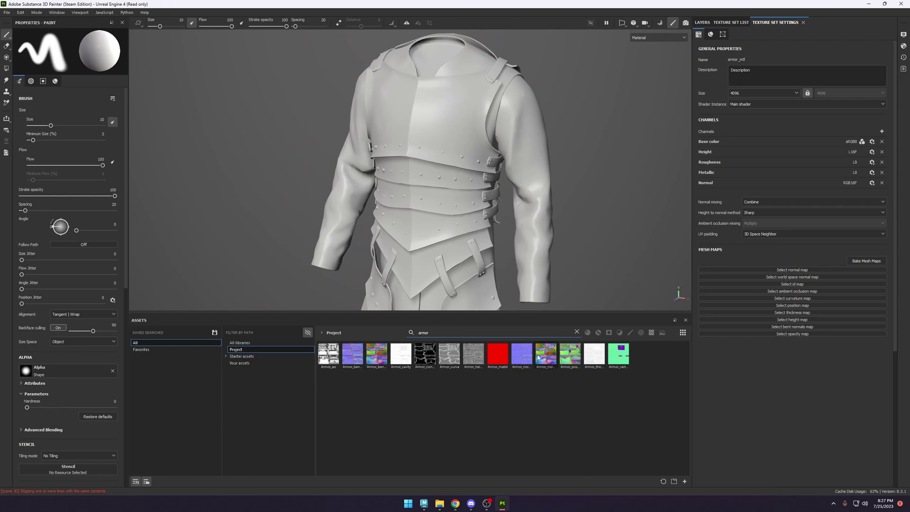
Assign Armor_normal, Armor_curve, Armor_ao and Armor_vertexcolor to armor_mtl as its normal, curvature, ambient occlusion and ID maps.
left_click_drag(523, 354, 752, 271)
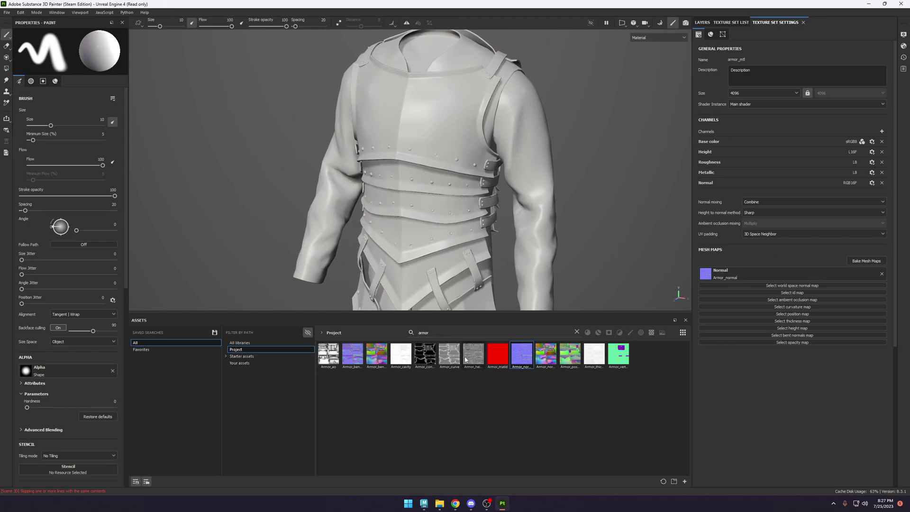
left_click_drag(450, 355, 798, 307)
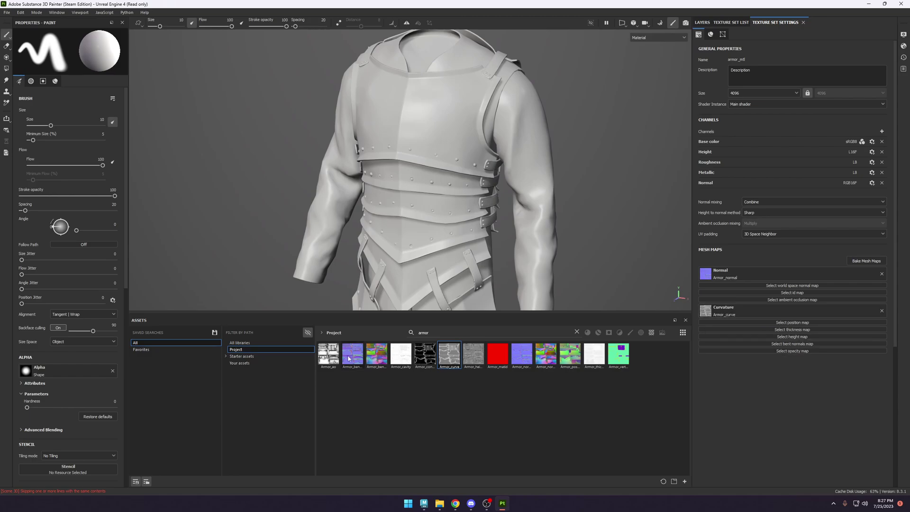
left_click_drag(328, 353, 800, 300)
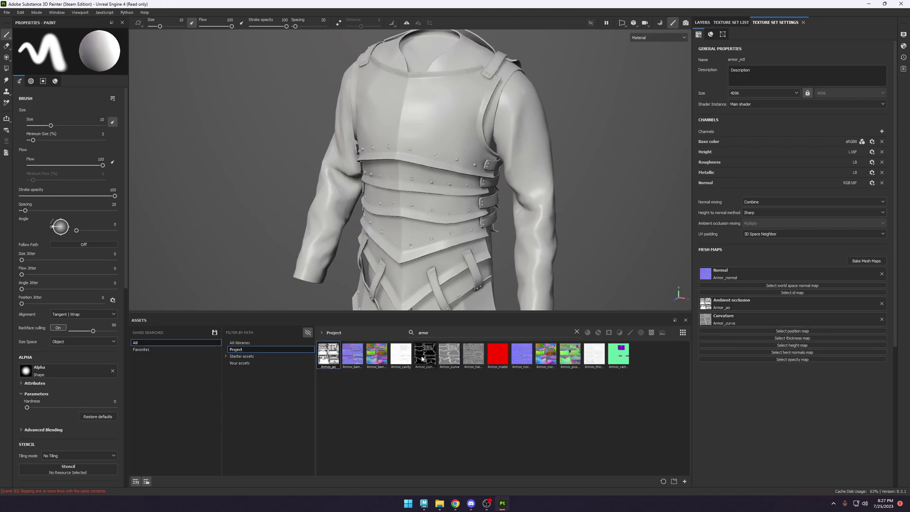
mouse_move(492, 357)
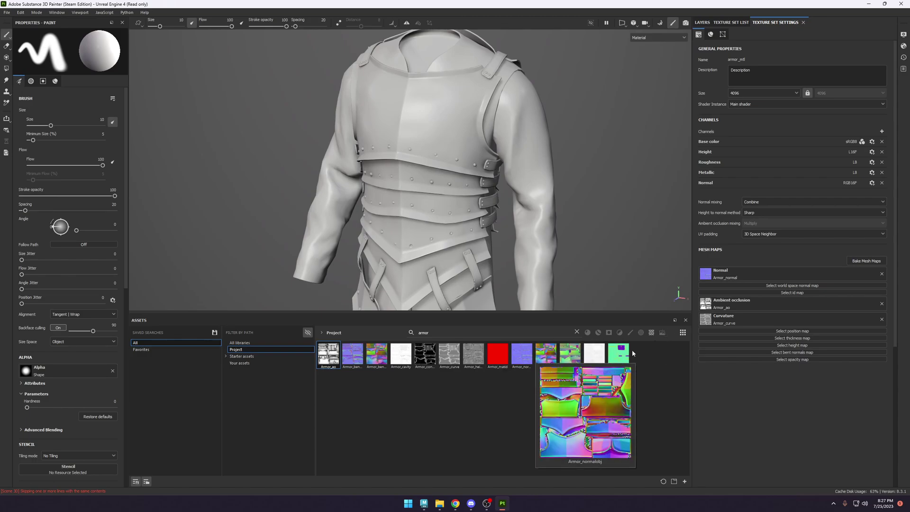
left_click_drag(620, 353, 758, 292)
left_click_drag(522, 191, 519, 208, "alt")
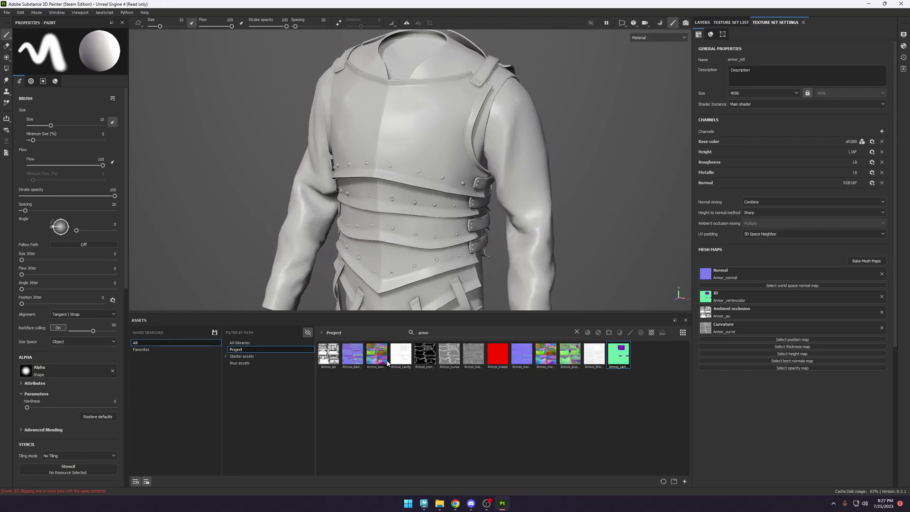
Assign Armor_height, Armor_thickness and Armor_position as the height, thickness and position mesh maps of armor_mtl.
mouse_move(387, 363)
mouse_move(358, 360)
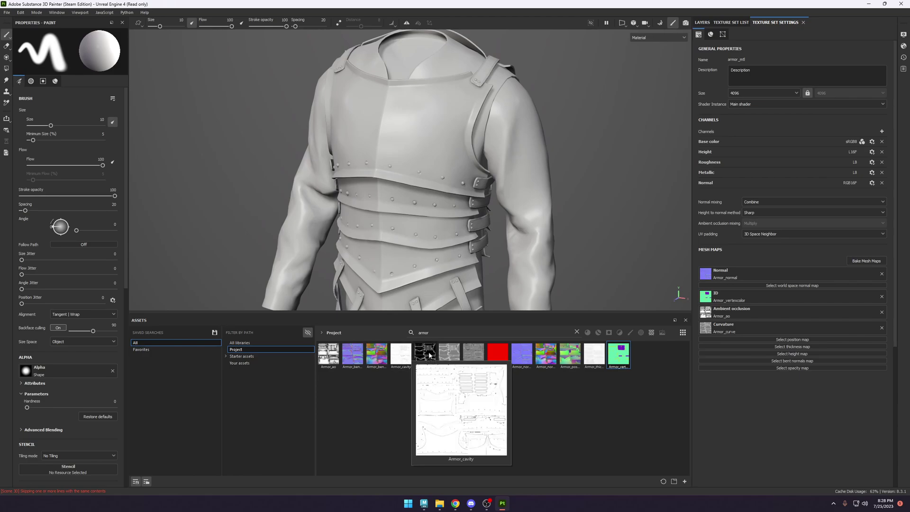
mouse_move(454, 352)
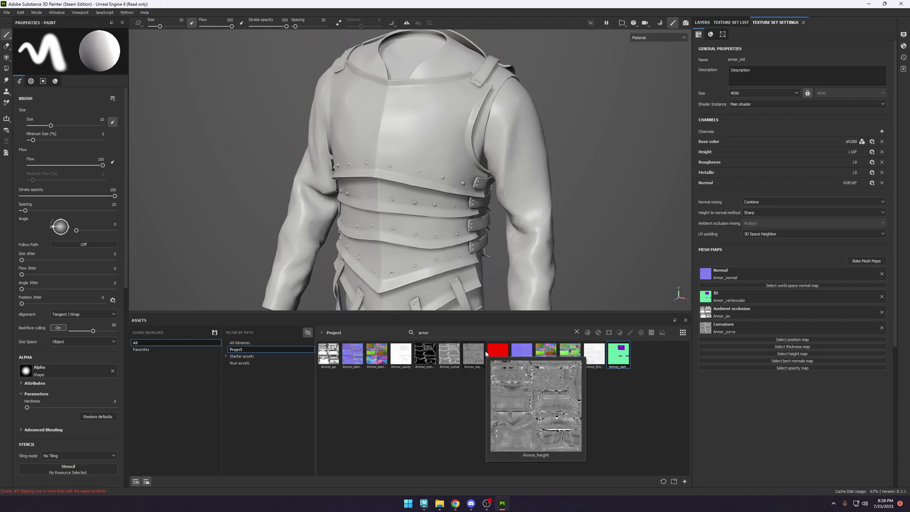
left_click_drag(474, 353, 798, 355)
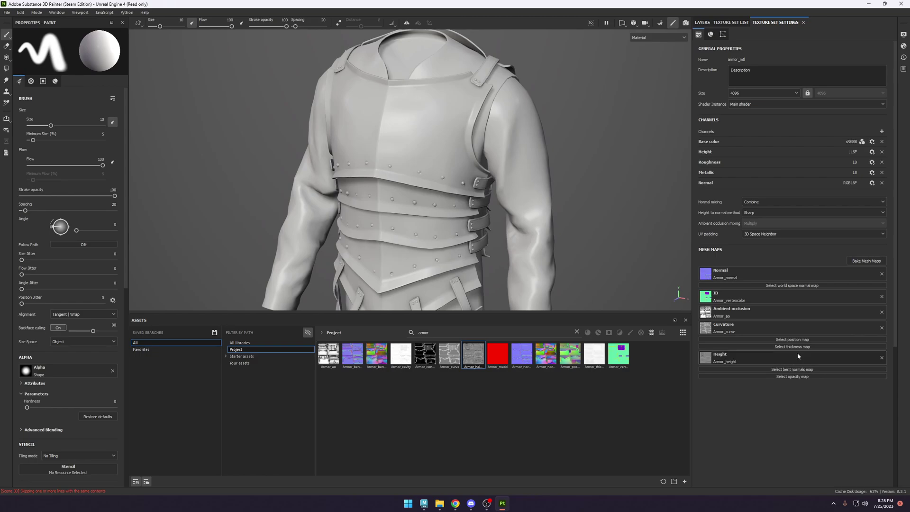
left_click_drag(594, 353, 796, 350)
left_click_drag(569, 355, 785, 340)
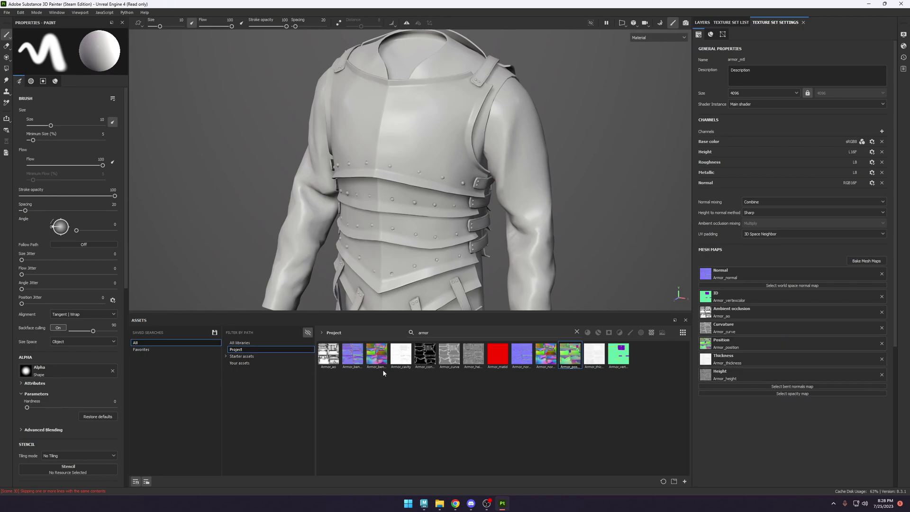
Assign Armor_bentnormal as the bent normals map and Armor_normalobj as the world space normal map of armor_mtl.
left_click(376, 359)
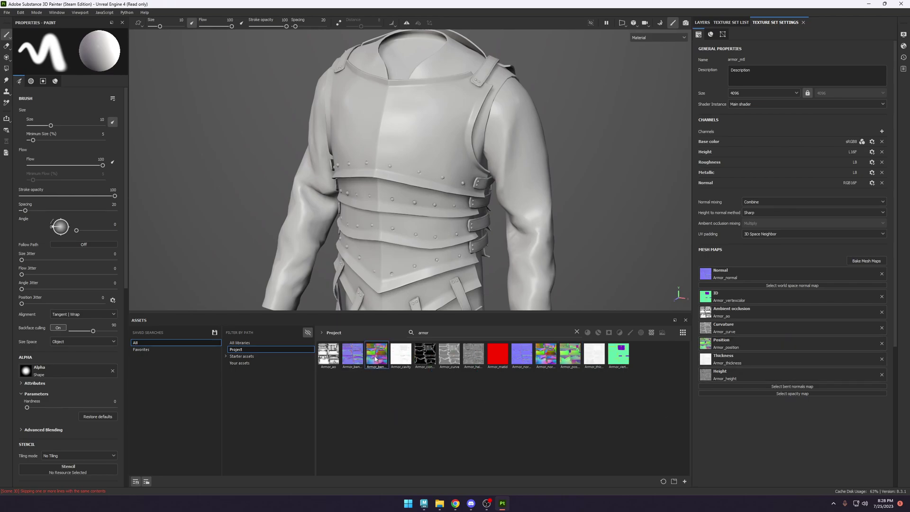
left_click_drag(352, 356, 809, 392)
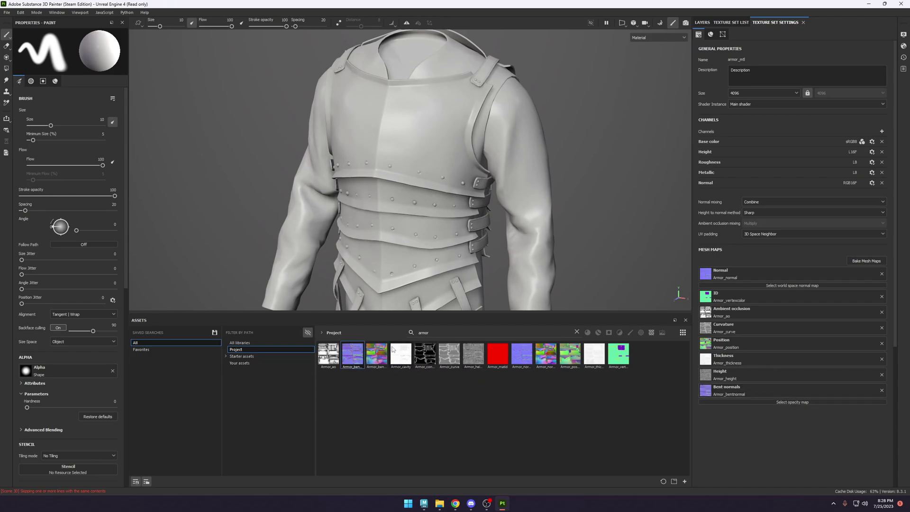
mouse_move(392, 349)
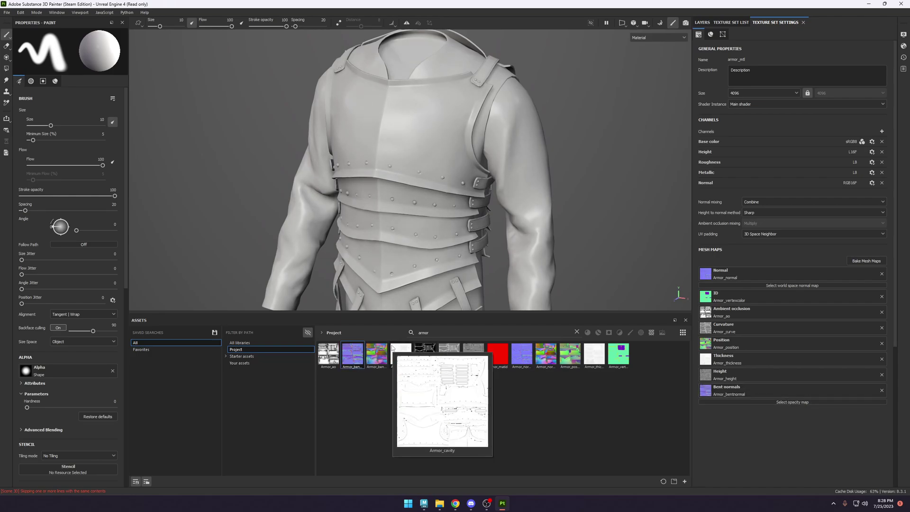
mouse_move(567, 349)
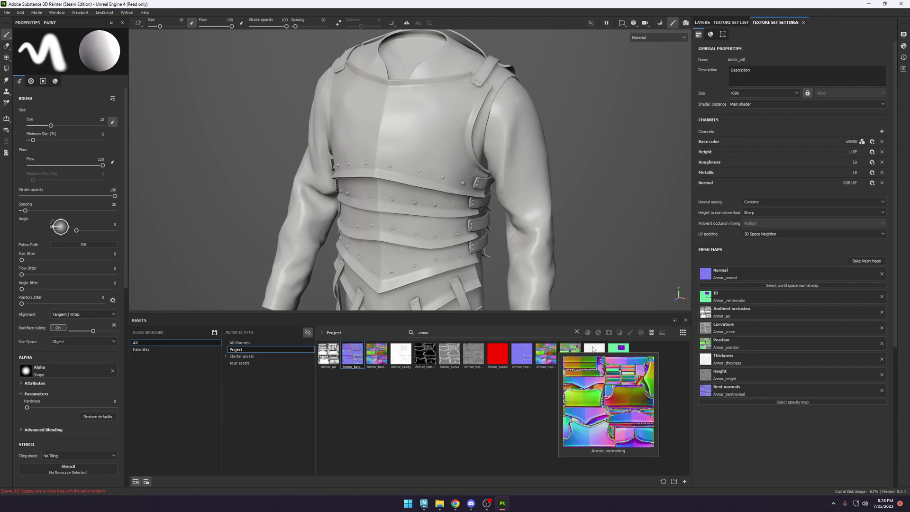
mouse_move(516, 357)
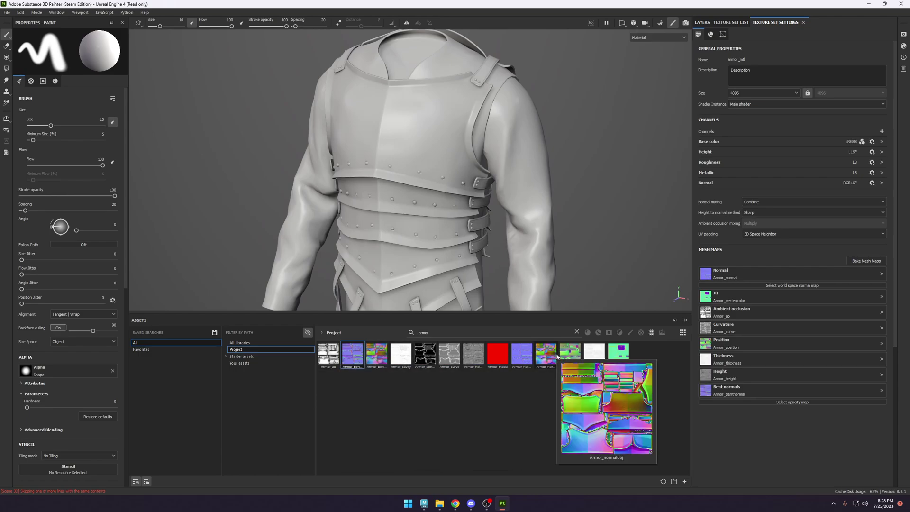
left_click_drag(548, 358, 737, 288)
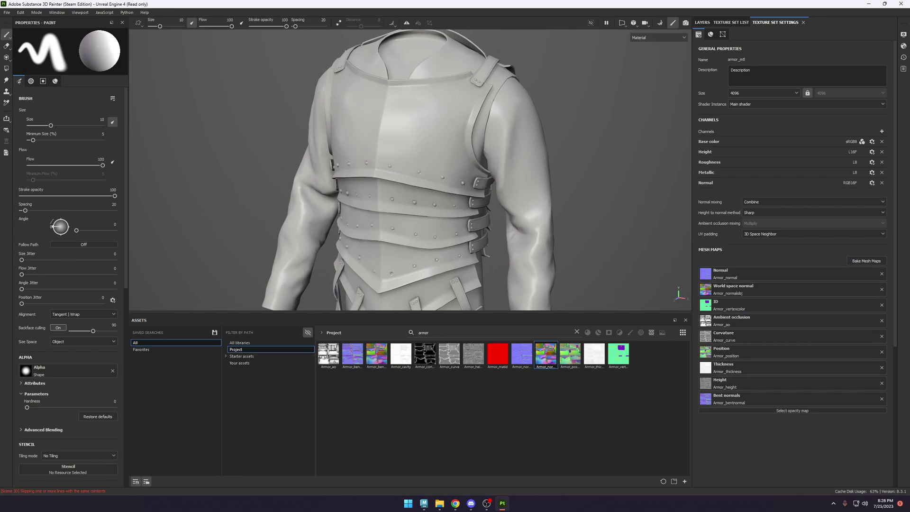
scroll(592, 280, "up", 3)
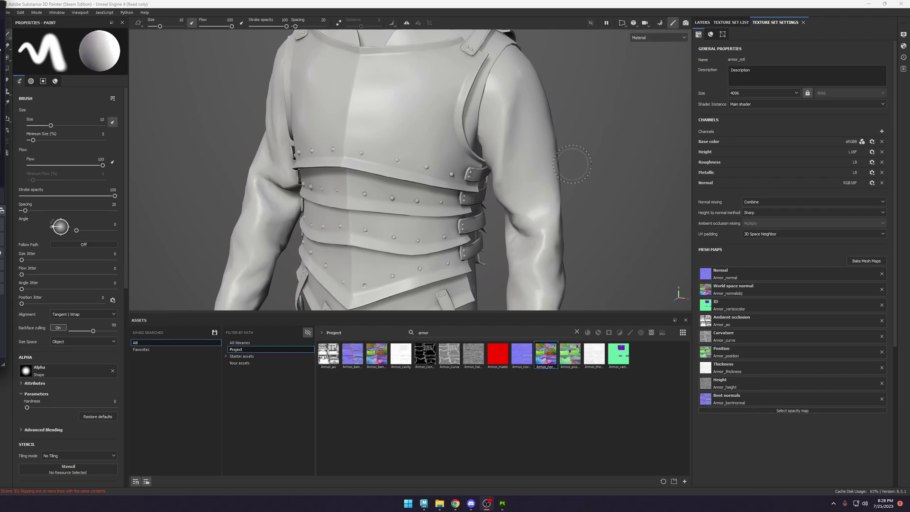
Open the Clothes_mtl texture set's settings and filter the project assets by "clothes".
left_click(702, 23)
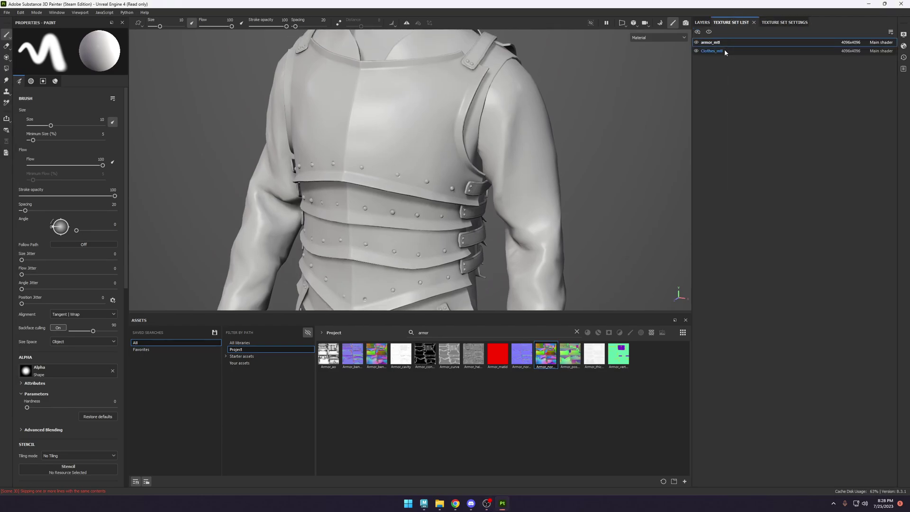
left_click(784, 22)
left_click(468, 329)
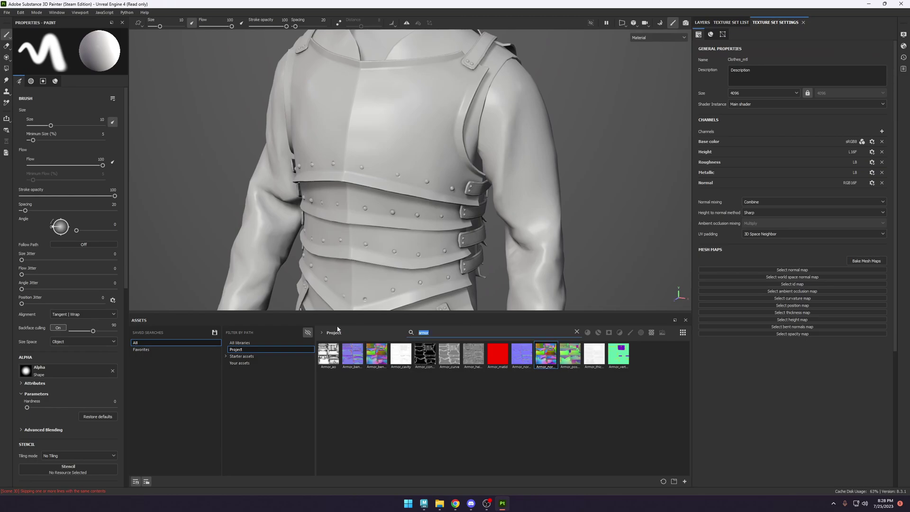
type("clothes")
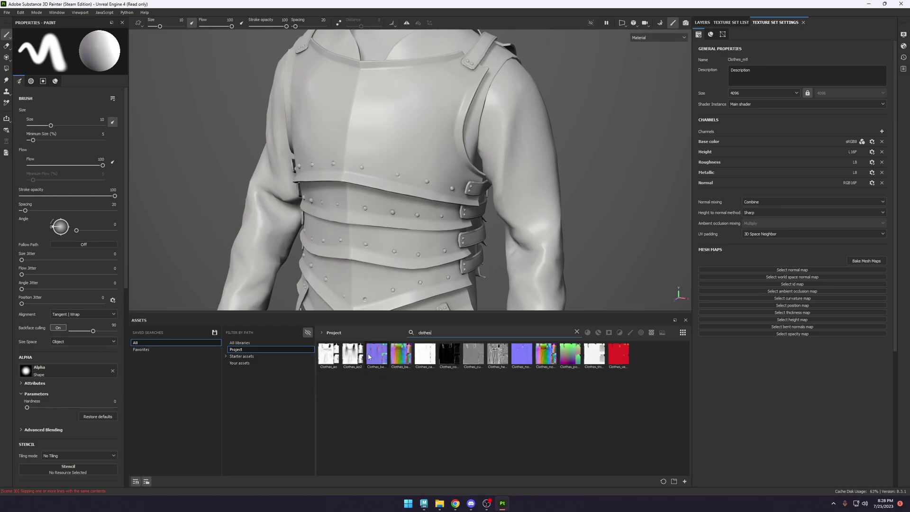
Assign Clothes_bentnormal, Clothes_normal, Clothes_normalobj and Clothes_vertexcolor to Clothes_mtl as its bent normals, normal, world space normal and ID maps.
left_click_drag(376, 358, 801, 326)
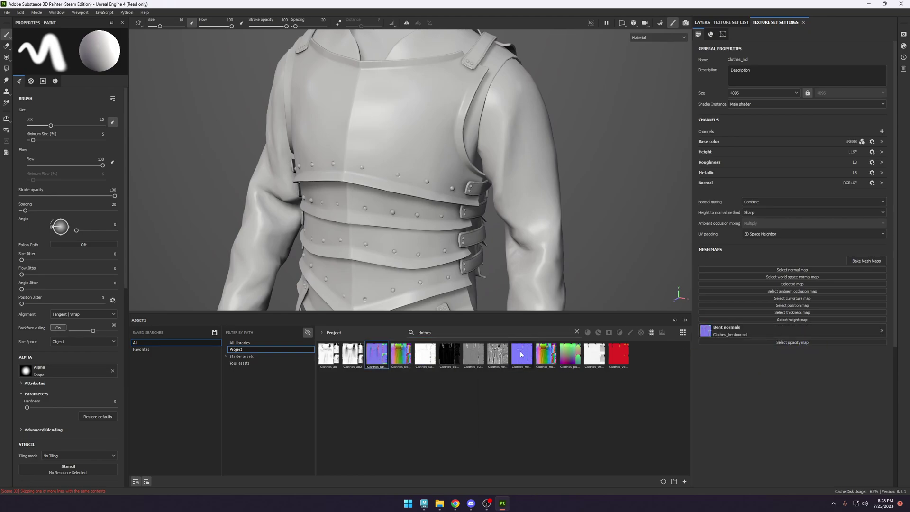
left_click_drag(521, 355, 806, 275)
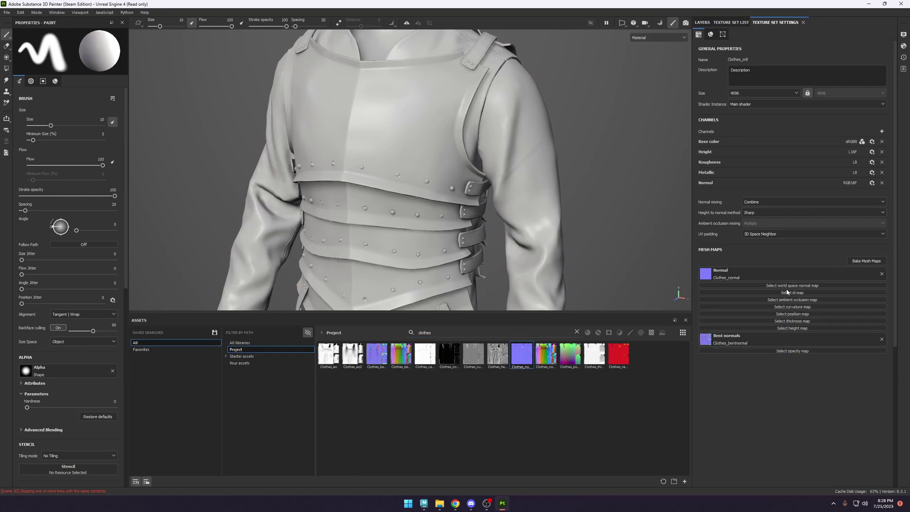
left_click_drag(550, 362, 783, 288)
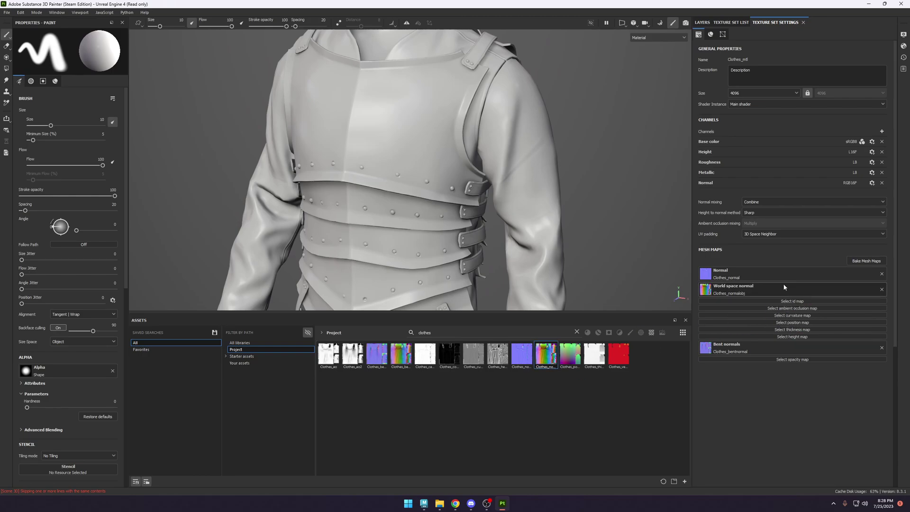
left_click_drag(619, 356, 790, 303)
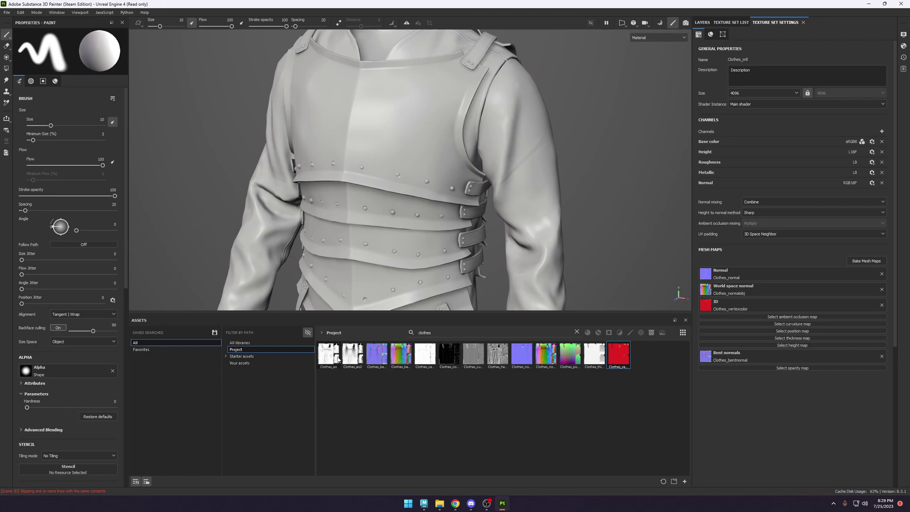
Assign Clothes_ao as the ambient occlusion map and Clothes_curve as the curvature map of Clothes_mtl.
mouse_move(349, 358)
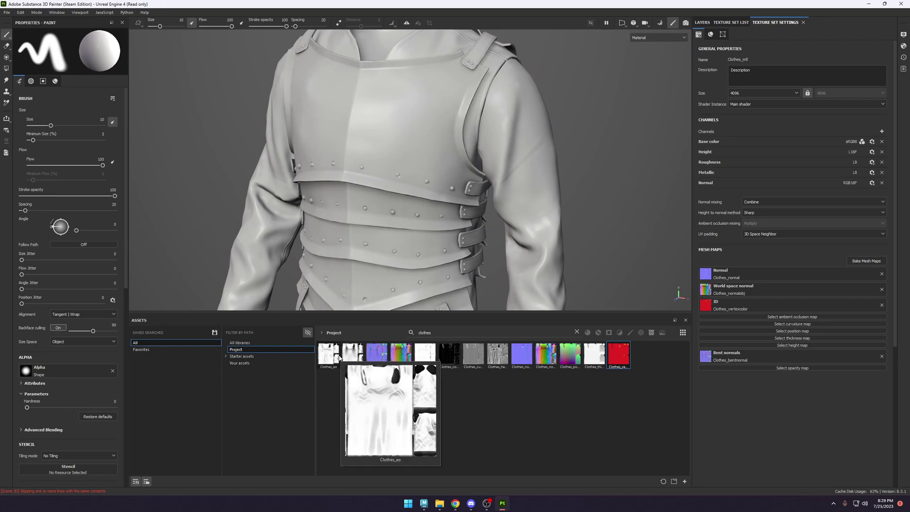
left_click_drag(339, 357, 801, 317)
middle_click_drag(461, 222, 454, 213, "alt")
scroll(454, 212, "up", 4)
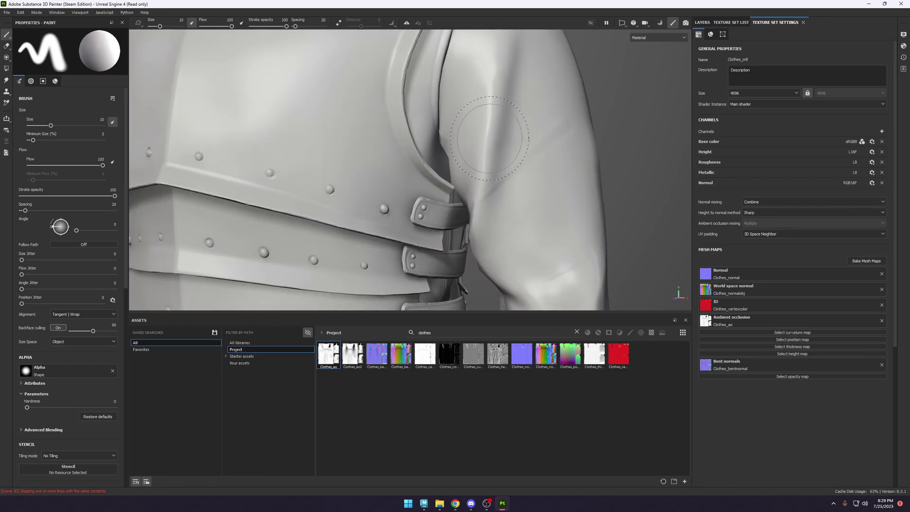
scroll(504, 218, "down", 5)
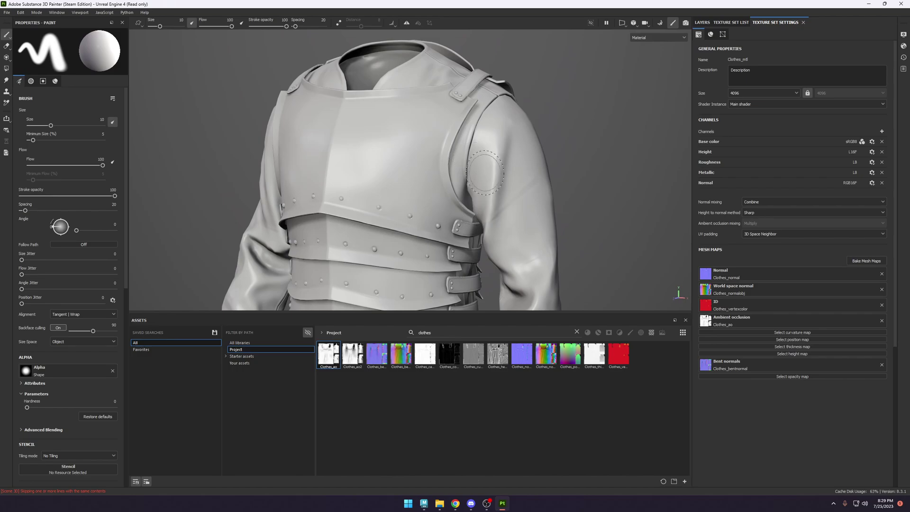
scroll(512, 209, "up", 3)
left_click_drag(514, 205, 422, 340, "alt")
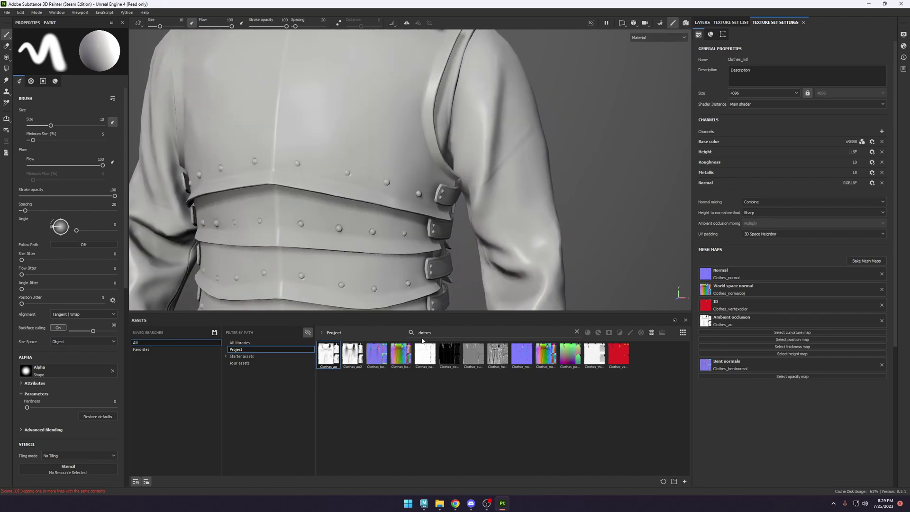
mouse_move(396, 353)
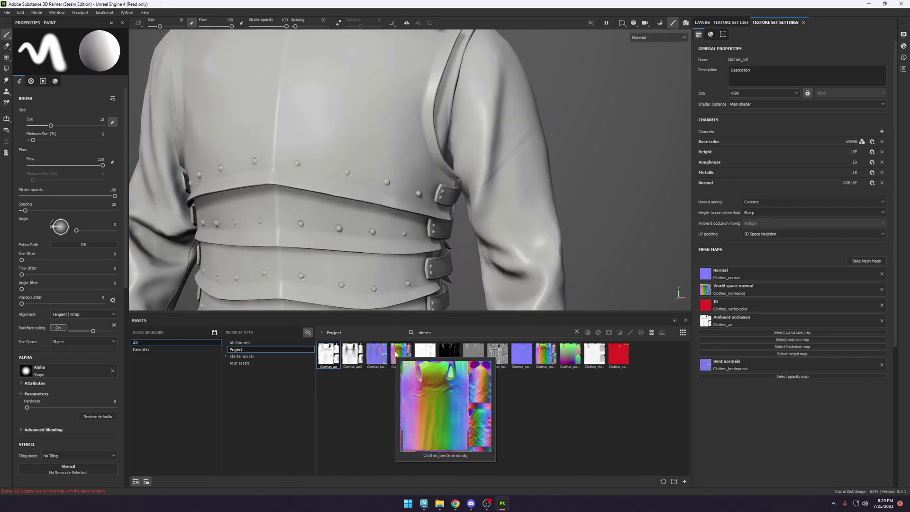
mouse_move(425, 353)
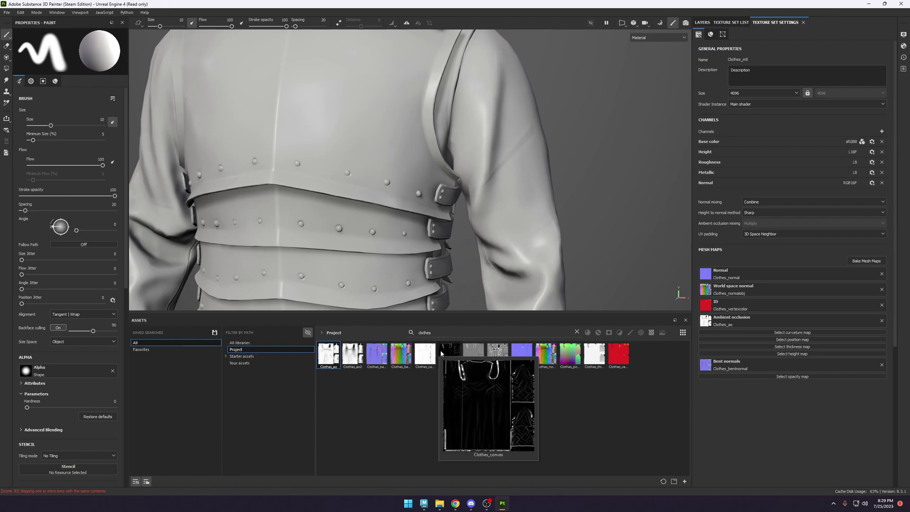
mouse_move(464, 350)
left_click_drag(466, 350, 808, 335)
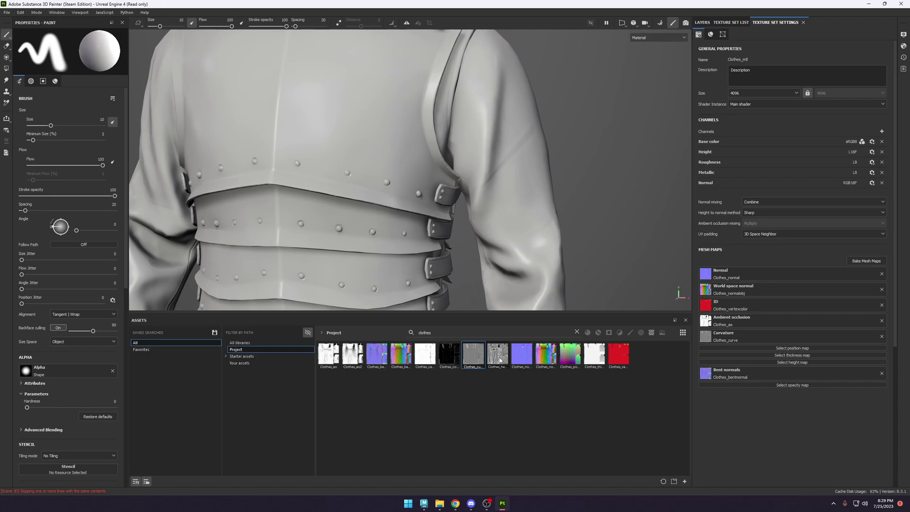
Assign Clothes_height, Clothes_thickness and Clothes_position as the height, thickness and position mesh maps of Clothes_mtl.
left_click_drag(500, 360, 806, 363)
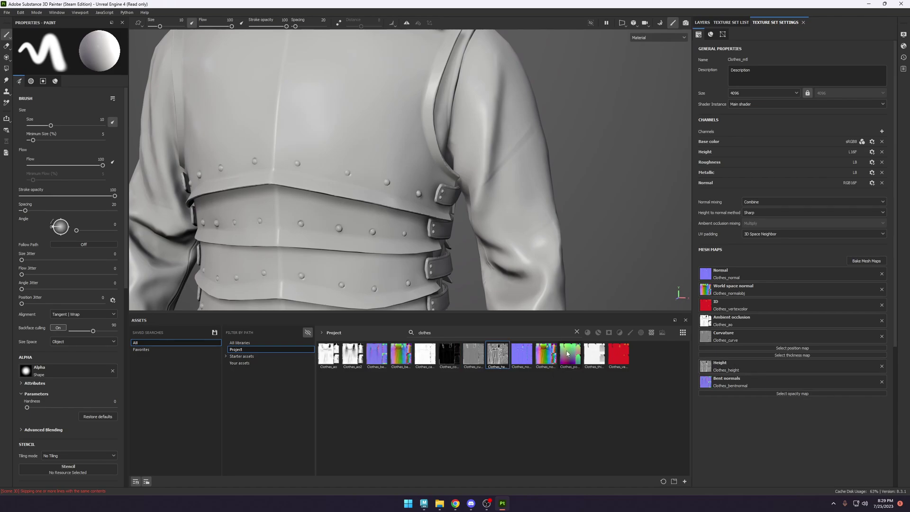
left_click_drag(600, 358, 785, 357)
left_click_drag(571, 365, 804, 351)
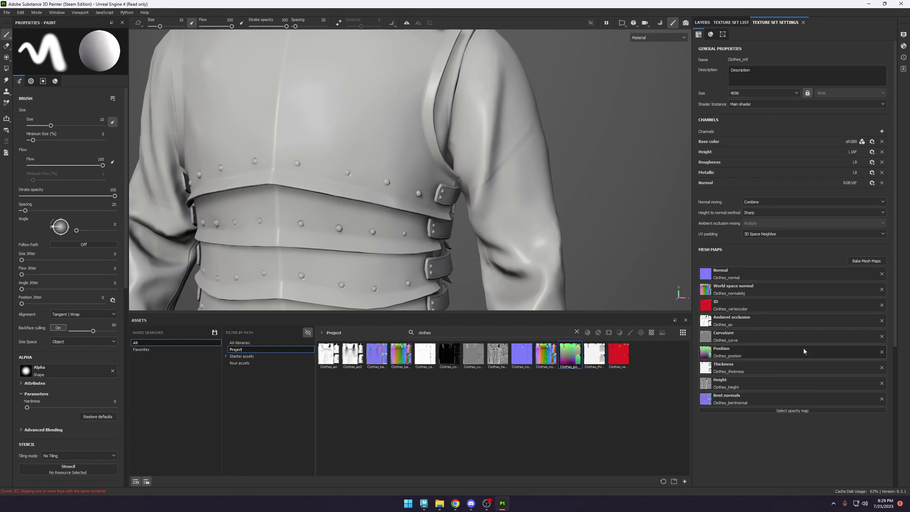
key("alt+Tab")
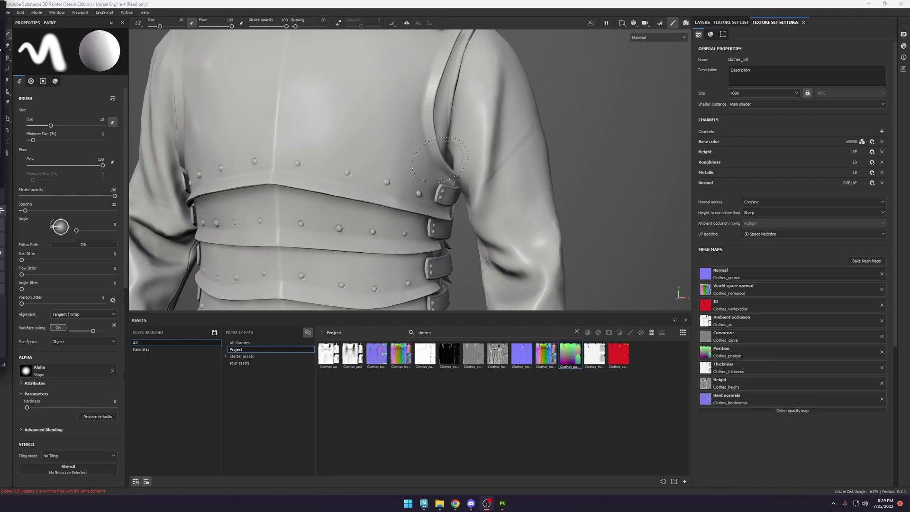
scroll(433, 188, "down", 5)
mouse_move(434, 188)
left_mouse_down("alt")
mouse_move(408, 189)
mouse_move(416, 173)
left_mouse_up("alt")
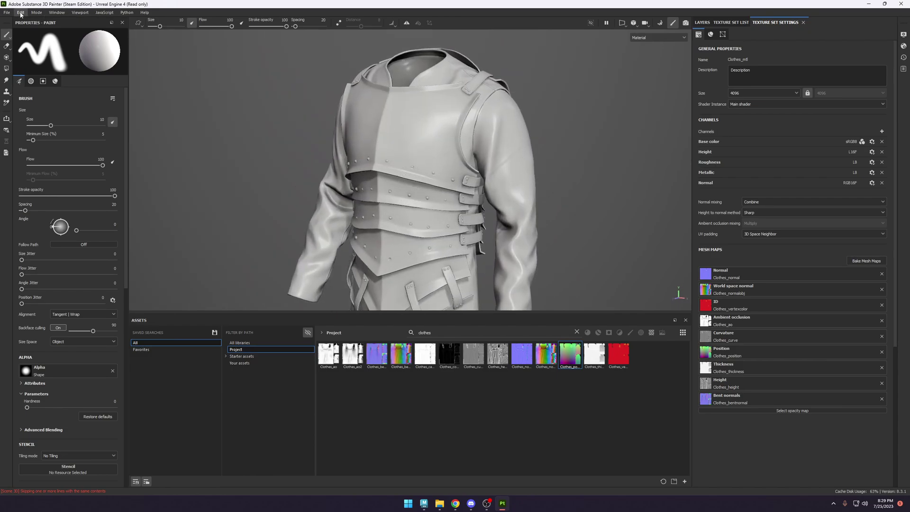
Save the project as "Armor" in the Painter folder under D:\Projects\Characters\Armor.
left_click(9, 13)
left_click(14, 75)
left_click_drag(222, 12, 446, 56)
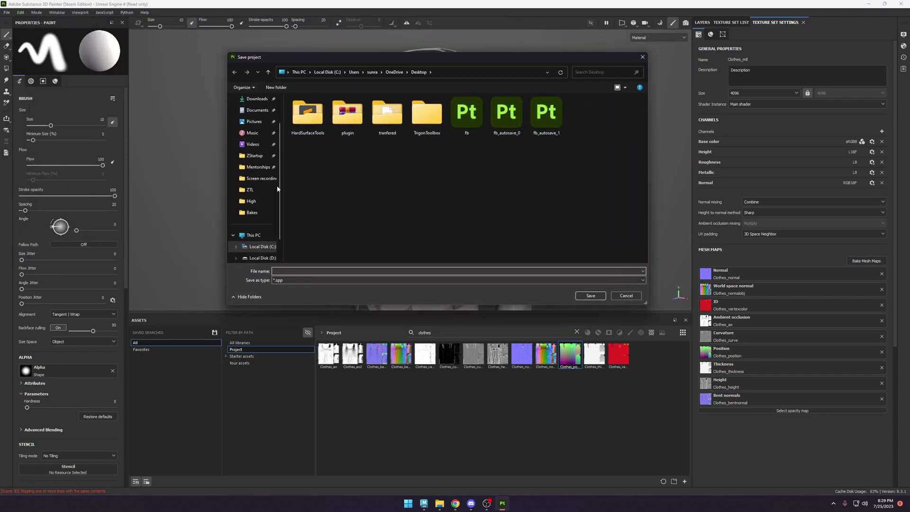
left_click(248, 211)
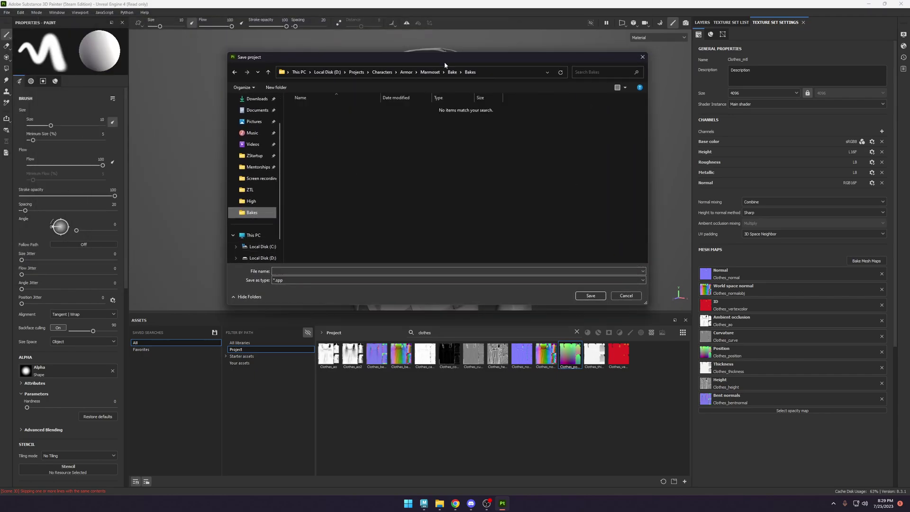
left_click(406, 72)
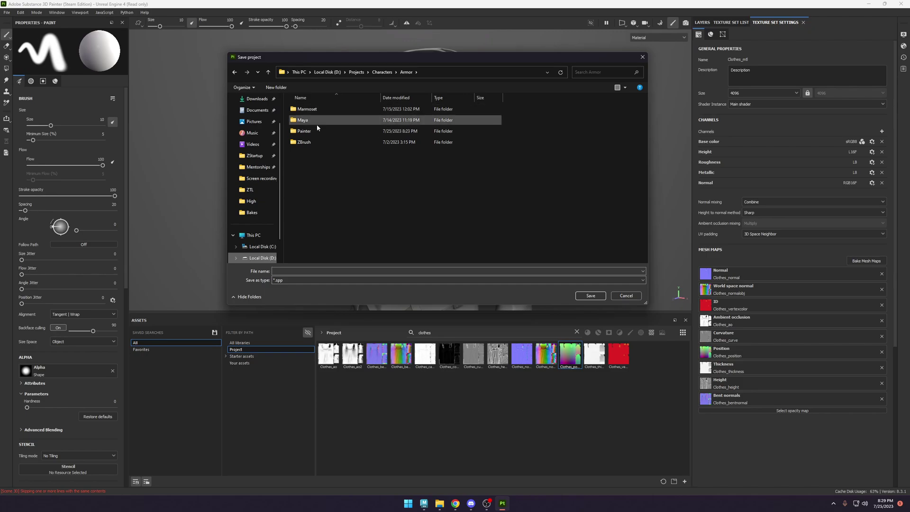
double_click(315, 135)
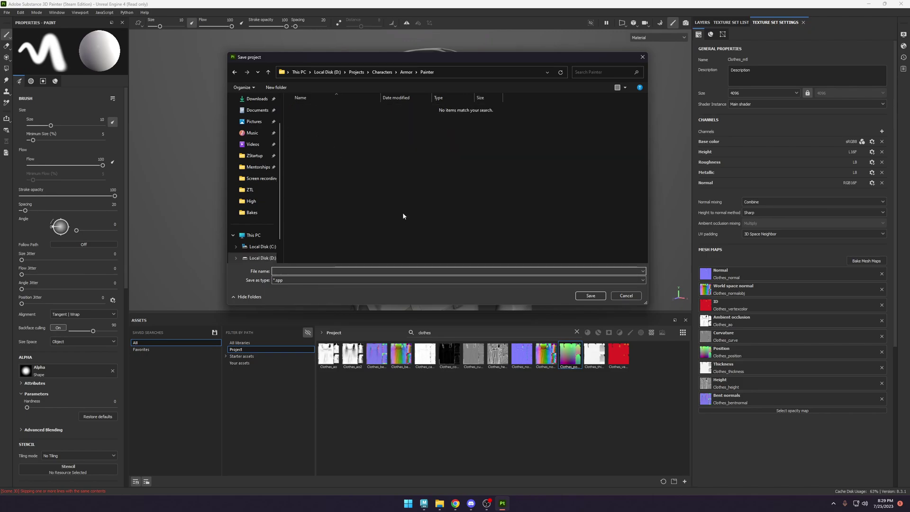
type("Armor")
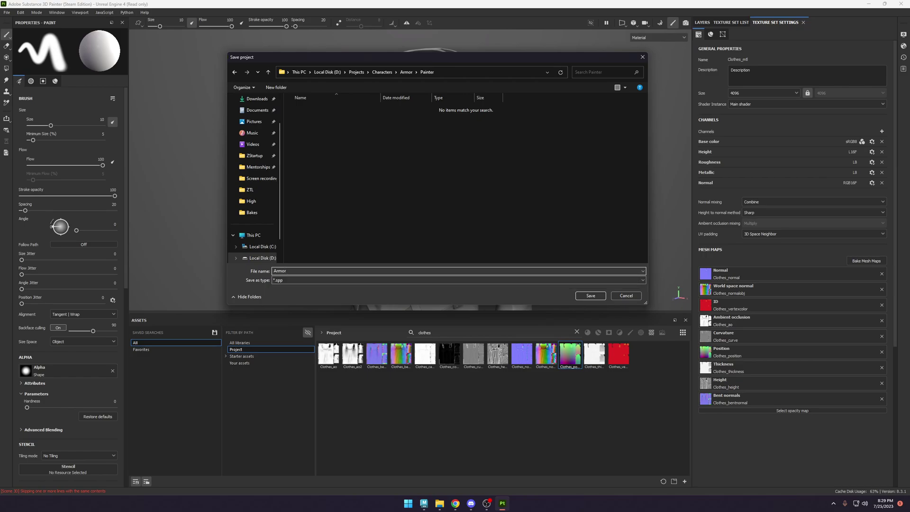
key("Return")
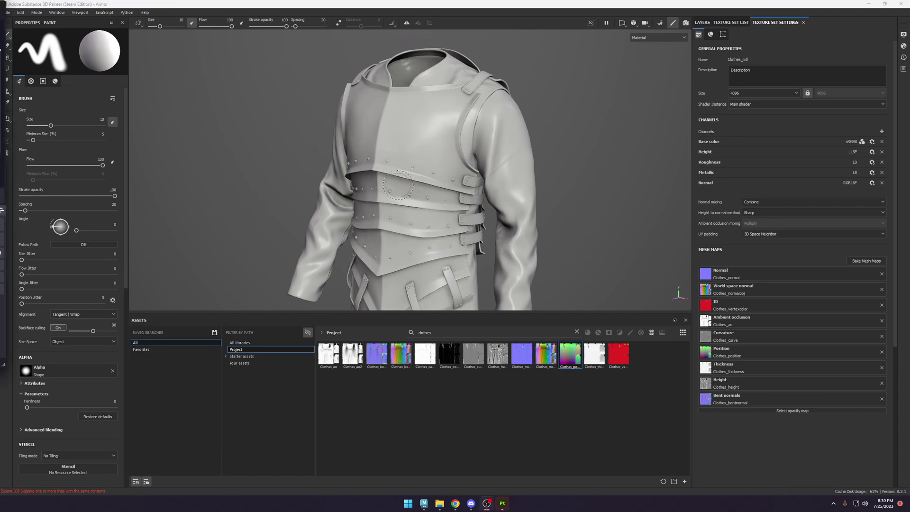
Add a fill layer above Layer 1 in the Clothes_mtl texture set.
left_click_drag(398, 185, 479, 188, "alt")
left_click(730, 22)
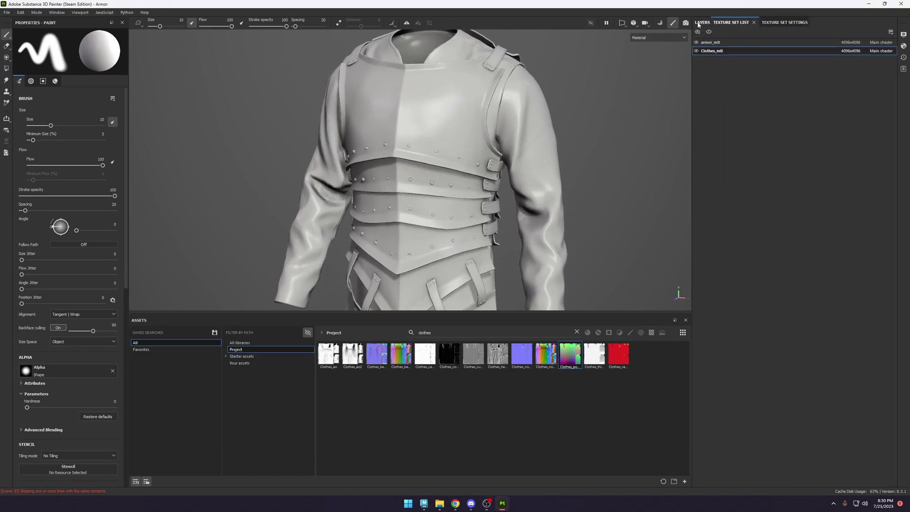
scroll(668, 110, "up", 3)
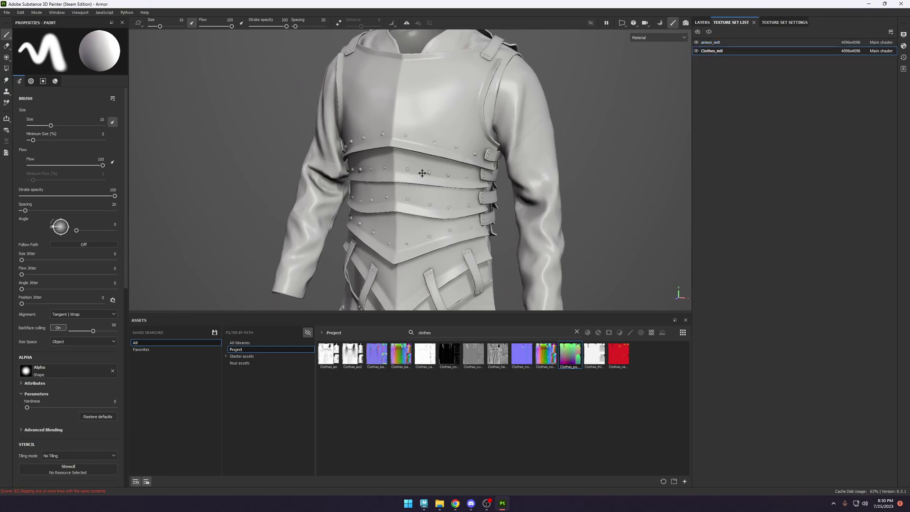
left_click(701, 22)
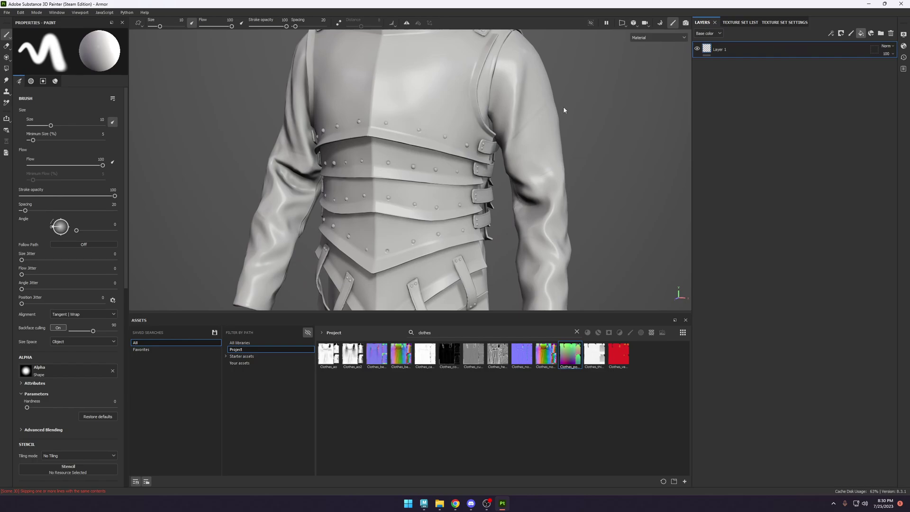
key("ctrl+shift+f")
key("f")
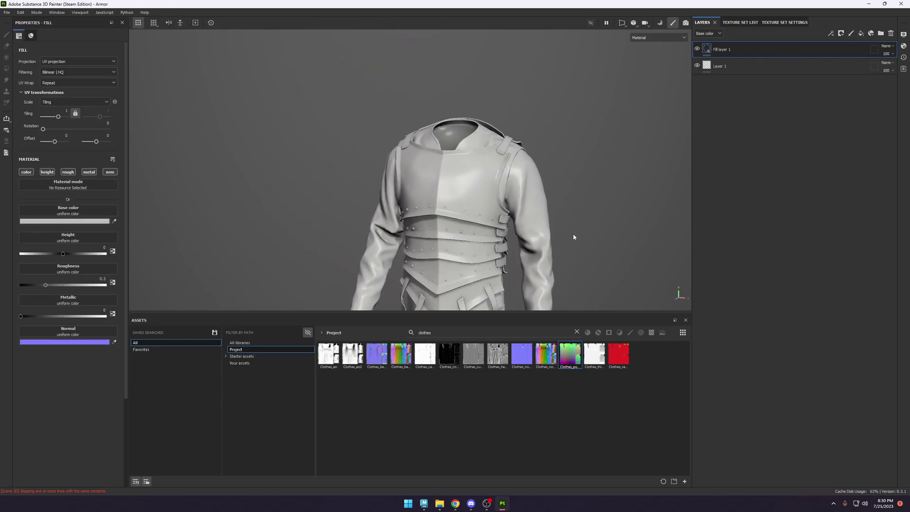
Set the fill layer's base color to a muted dark red (744545).
left_click(93, 221)
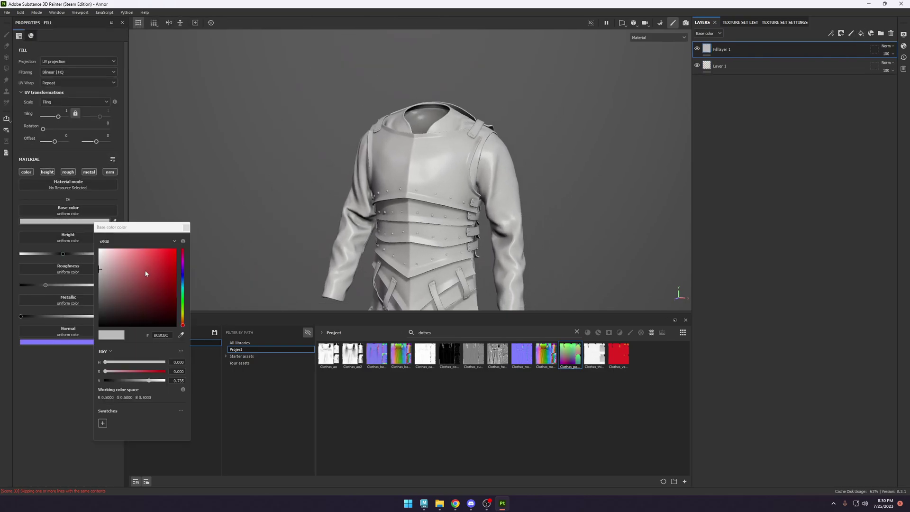
left_click_drag(147, 279, 130, 288)
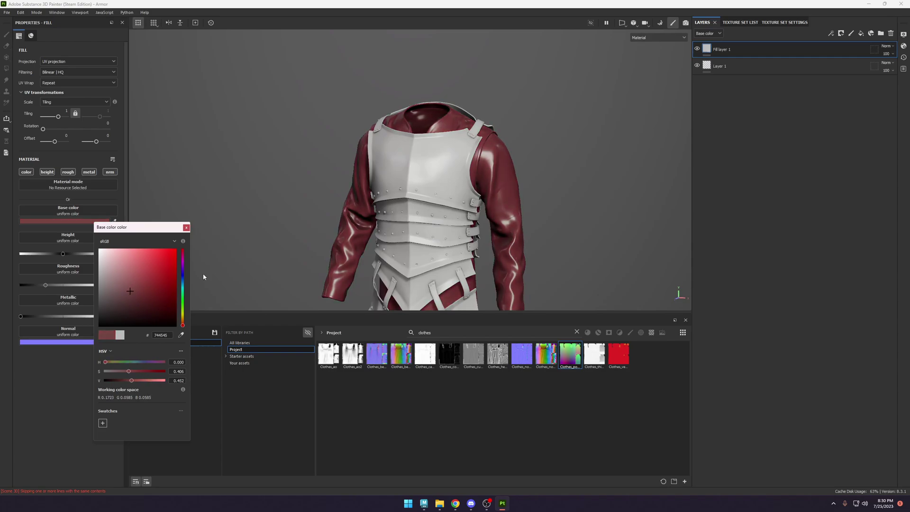
left_click_drag(266, 199, 246, 211, "alt")
left_click(187, 228)
Raise the roughness of the red fill layer to about 0.96.
left_click(107, 285)
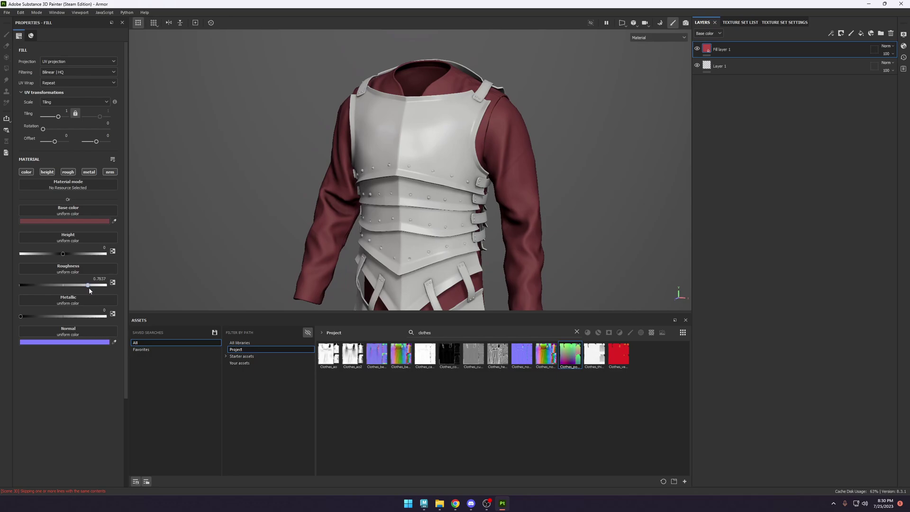
left_click_drag(544, 172, 502, 153, "alt")
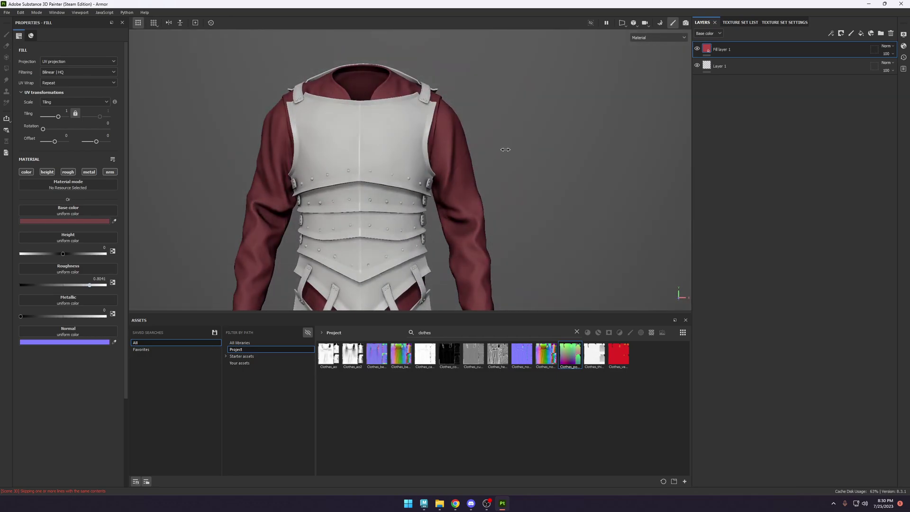
middle_click_drag(505, 148, 390, 183, "alt")
scroll(390, 183, "up", 2)
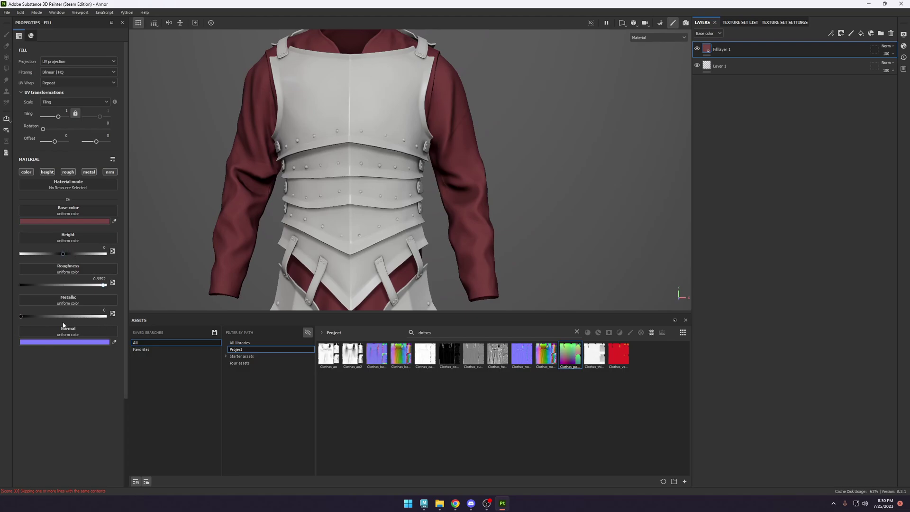
scroll(481, 181, "down", 3)
left_click_drag(481, 181, 401, 102, "alt")
scroll(434, 97, "up", 3)
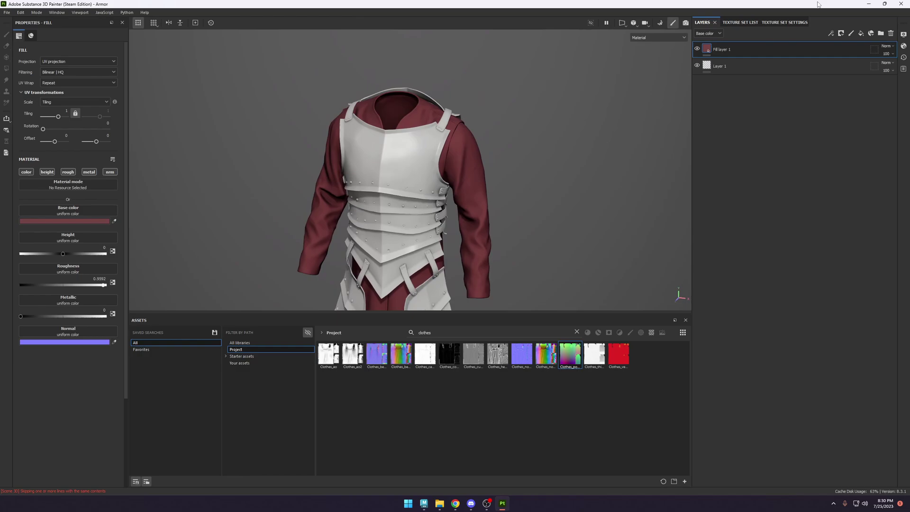
Rename the red fill layer in the Clothes_mtl texture set as Base.
double_click(724, 50)
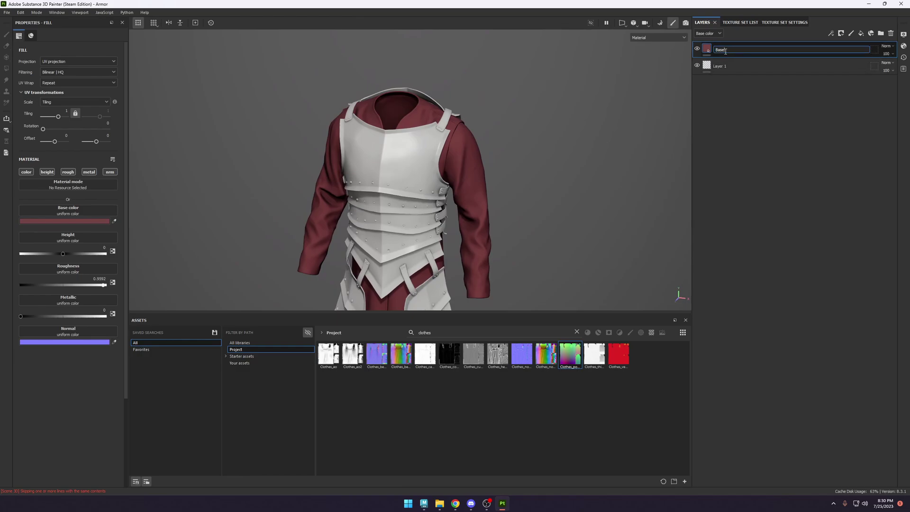
key("Return")
Add a fill layer in the armor_mtl texture set and delete its default Layer 1.
left_click(739, 22)
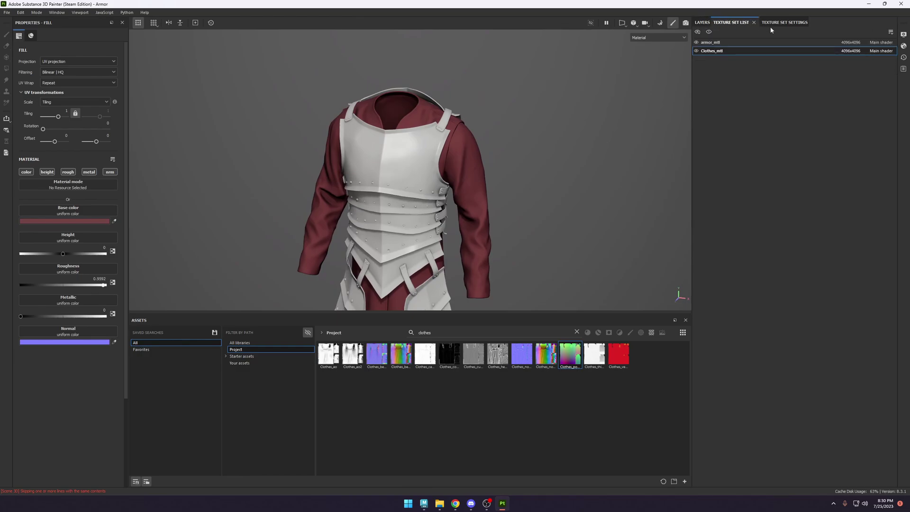
left_click(711, 42)
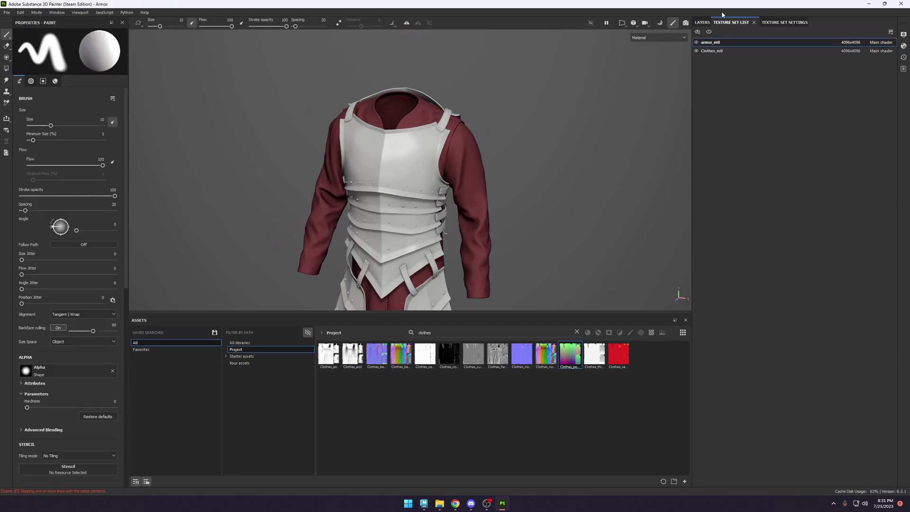
left_click(703, 22)
key("f")
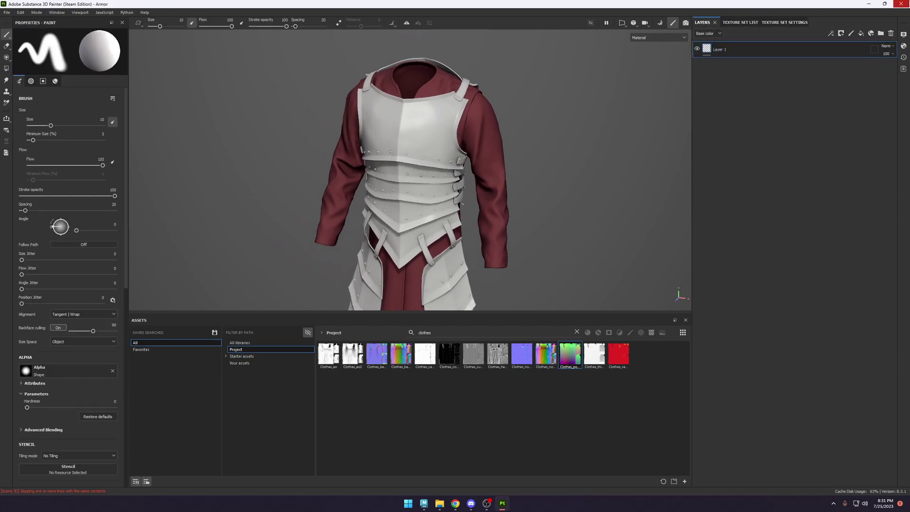
left_click(861, 34)
left_click(773, 72)
key("Delete")
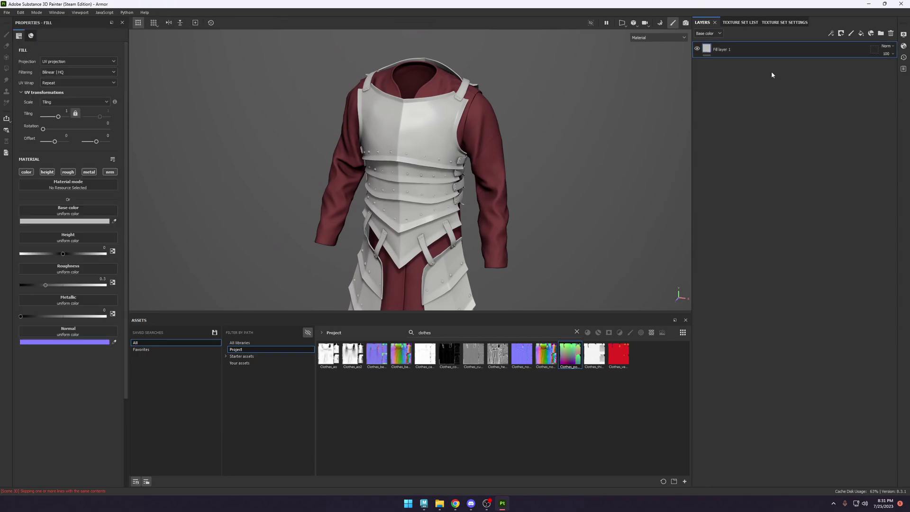
scroll(394, 126, "up", 4)
left_click_drag(395, 126, 467, 159, "alt")
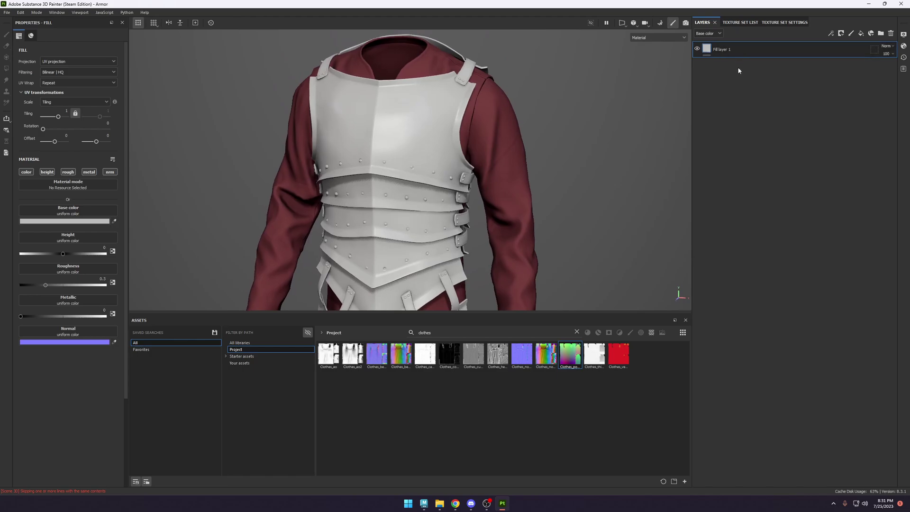
key("ctrl+g")
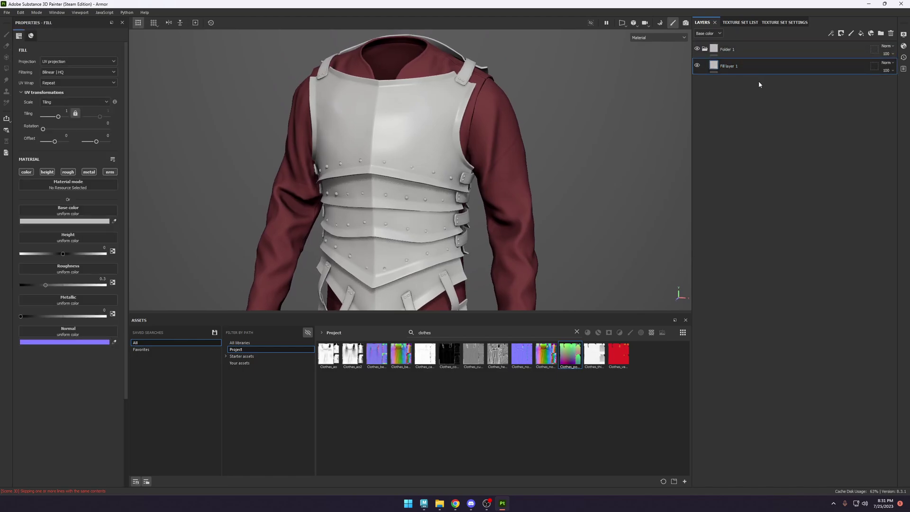
key("ctrl+z")
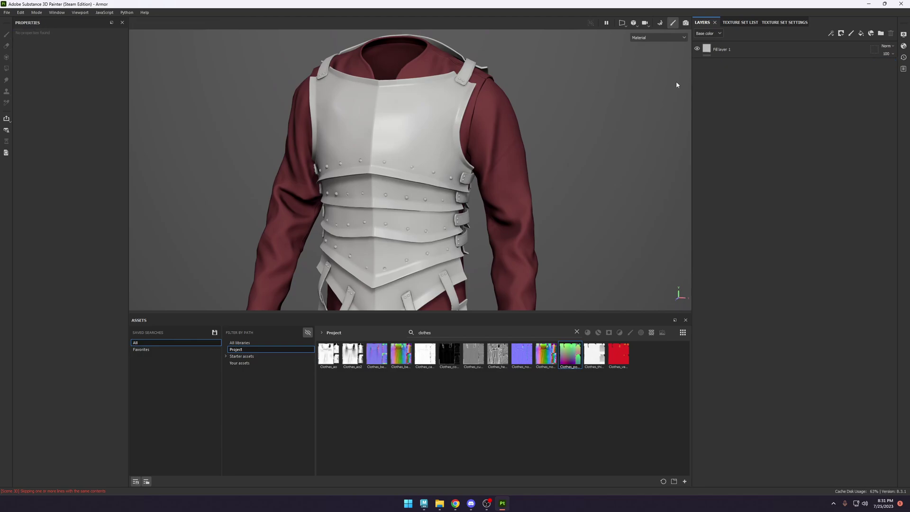
Rename the armor's fill layer as Metal.
left_click(745, 49)
double_click(720, 50)
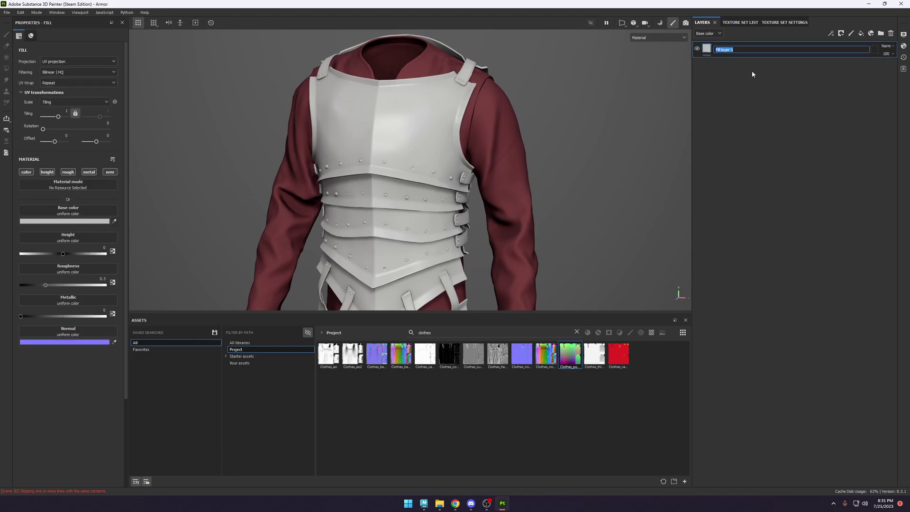
type("Aetal")
key("Return")
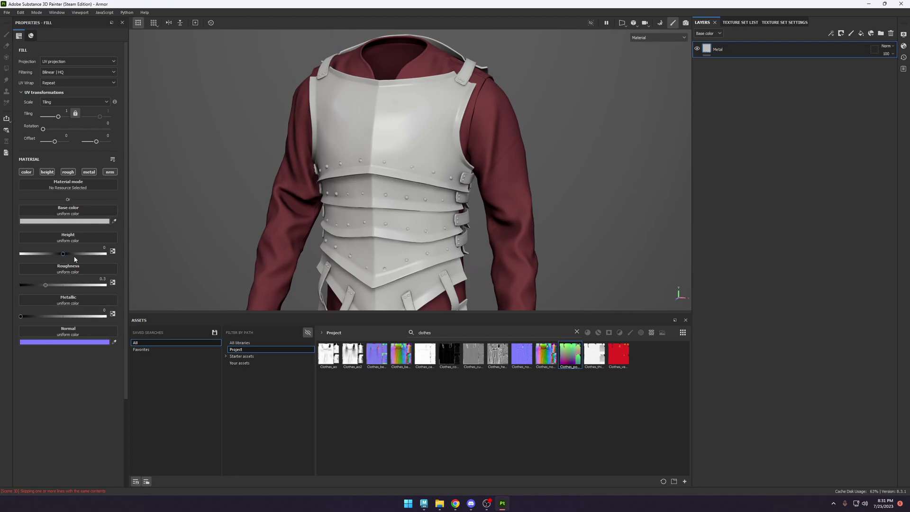
Set the Metal layer's metallic to 1 and its base color to a light, slightly bluish grey (C6CCCD).
left_click_drag(77, 316, 229, 315)
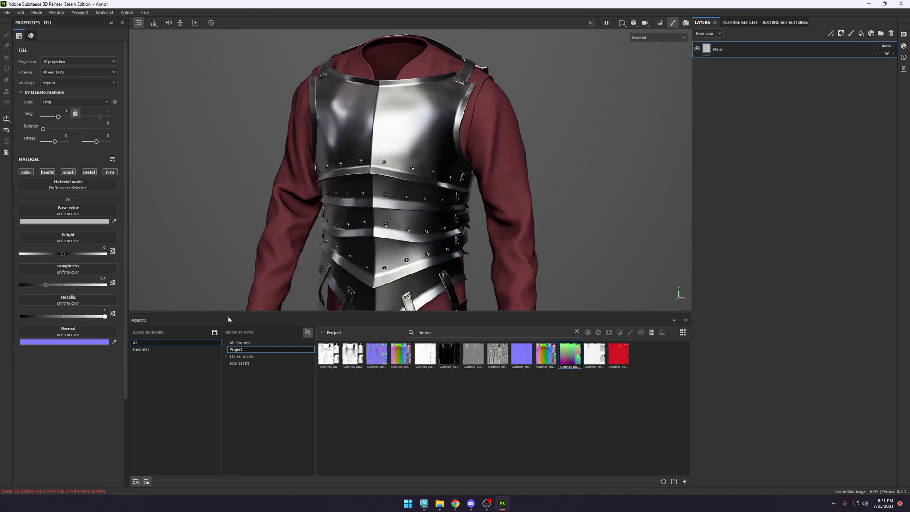
left_click_drag(407, 157, 429, 121, "alt")
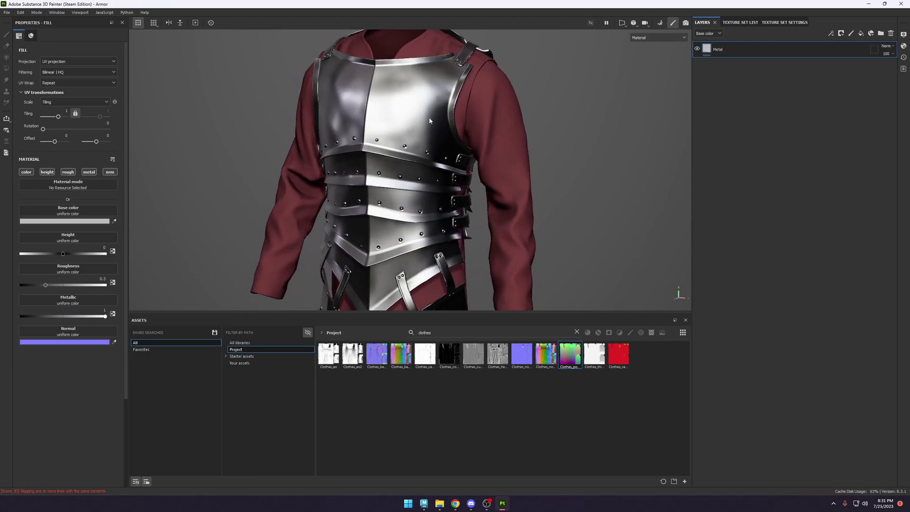
left_click(70, 222)
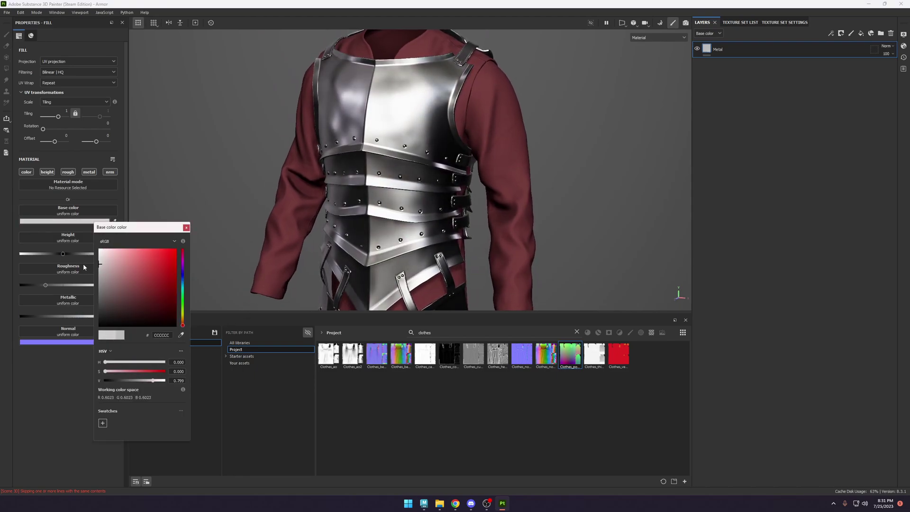
mouse_move(179, 286)
left_mouse_down()
mouse_move(182, 273)
mouse_move(183, 285)
left_mouse_up()
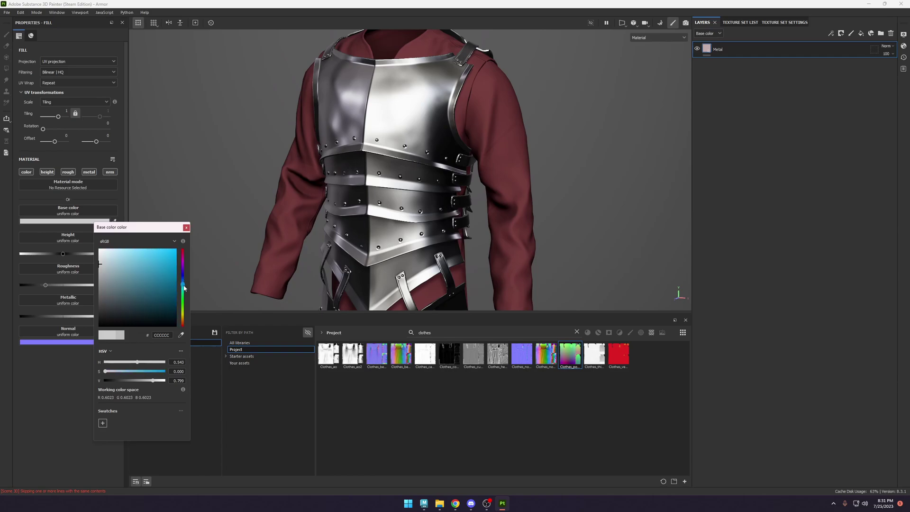
left_click(102, 268)
left_click_drag(102, 267, 101, 266)
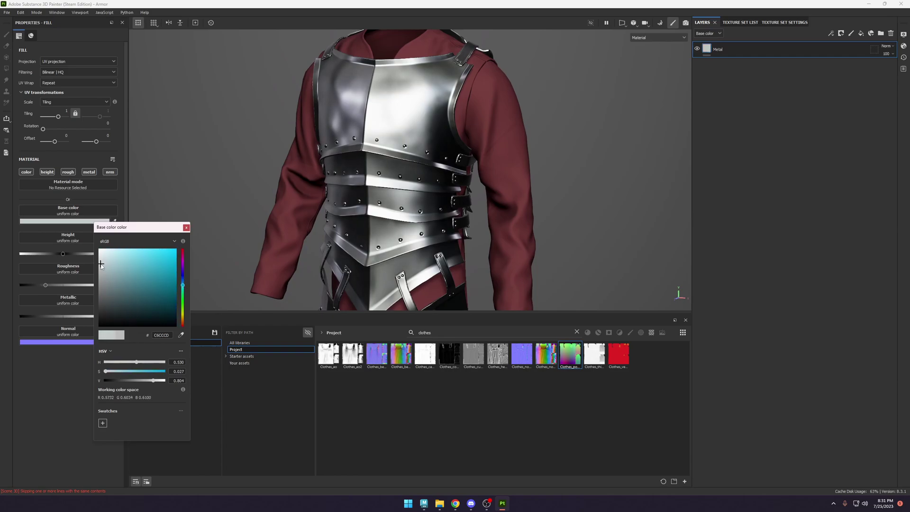
left_click_drag(204, 246, 239, 243, "alt")
Raise the Metal layer's roughness to about 0.46.
left_click_drag(36, 285, 60, 285)
left_click_drag(474, 164, 442, 163, "alt")
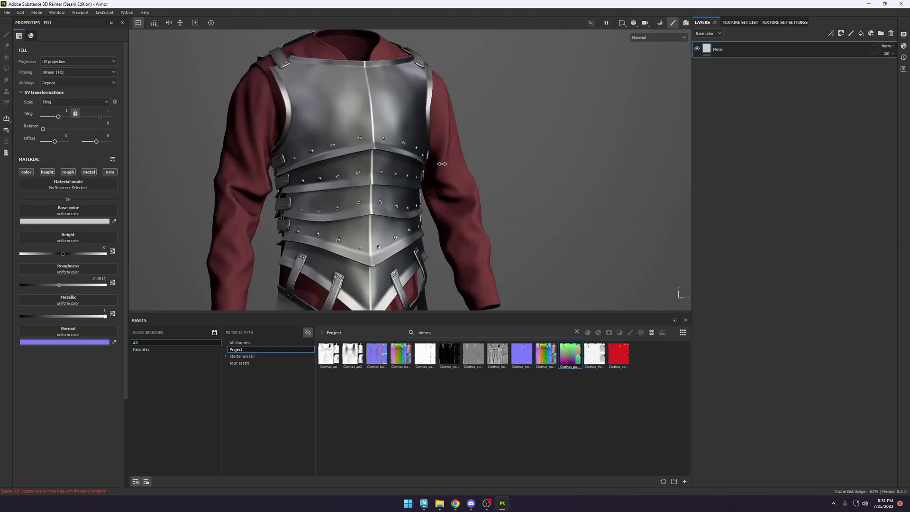
key("f")
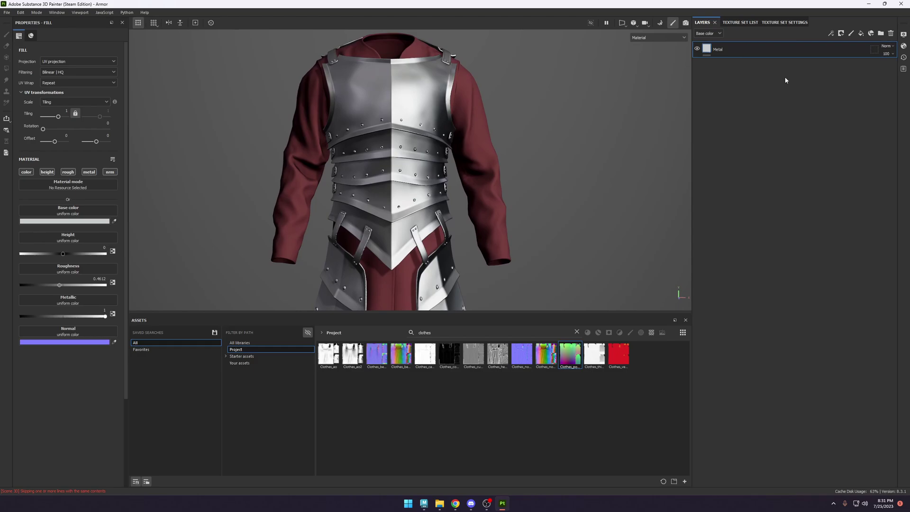
Duplicate the Metal layer and rename the upper copy as Leather.
key("ctrl+d")
double_click(725, 49)
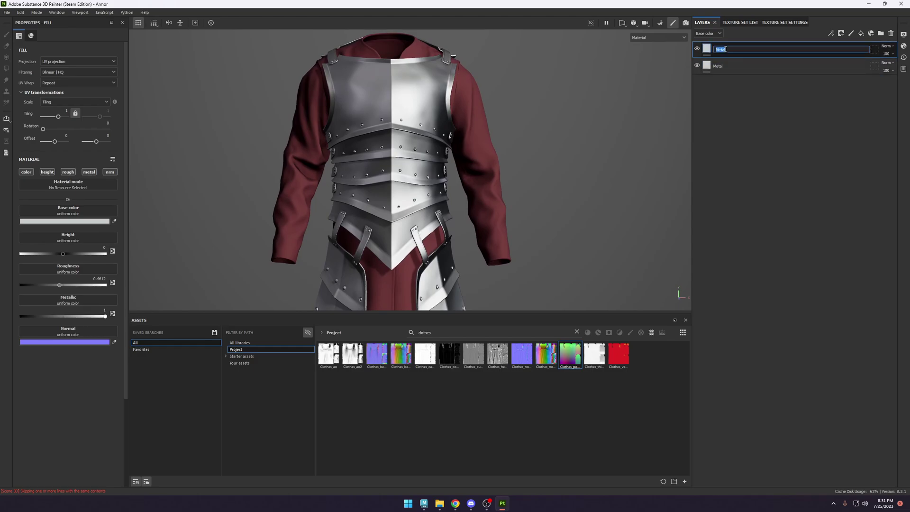
type("Leather")
key("Return")
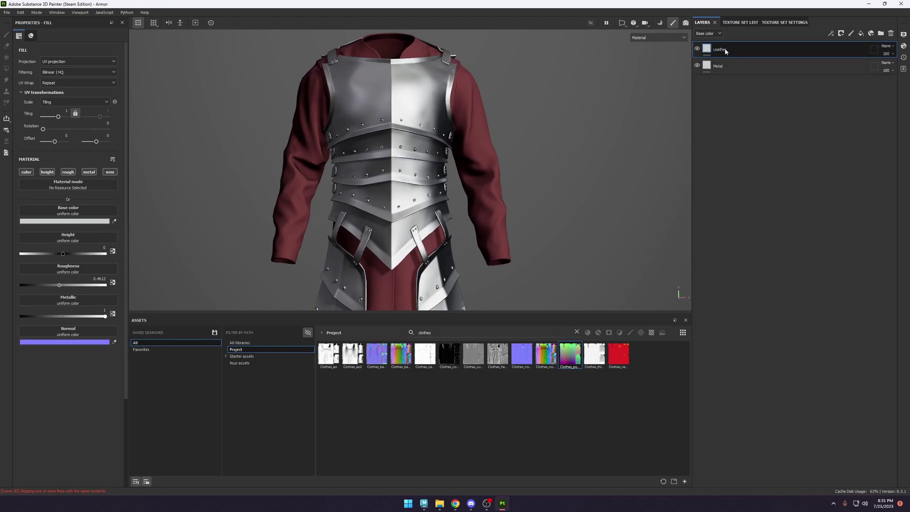
Set the Leather layer's base color to a dark brown (4C3B2D).
scroll(349, 171, "up", 6)
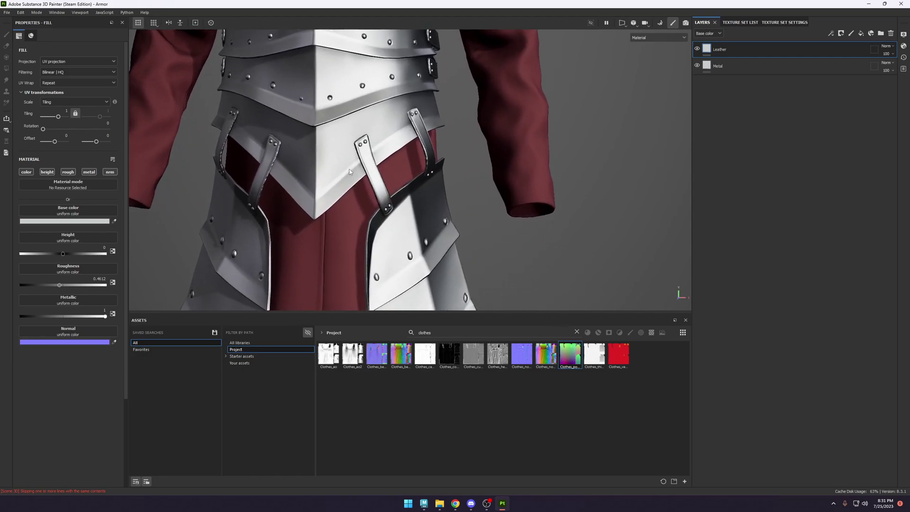
scroll(350, 171, "up", 2)
left_click(100, 221)
left_click_drag(183, 268, 183, 320)
left_click(143, 307)
mouse_move(130, 308)
left_mouse_down()
mouse_move(120, 301)
mouse_move(130, 303)
left_mouse_up()
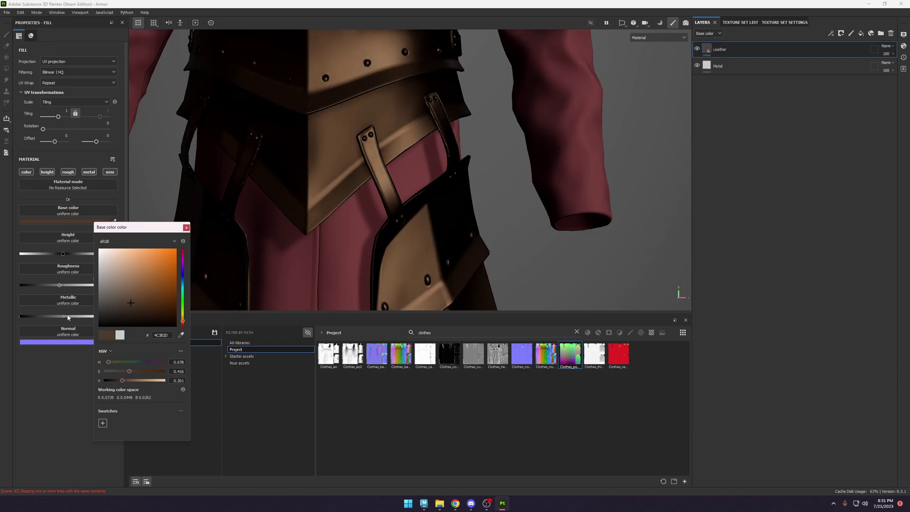
Set the Leather layer's metallic to 0 and its roughness to about 0.64.
left_click_drag(68, 316, 1, 317)
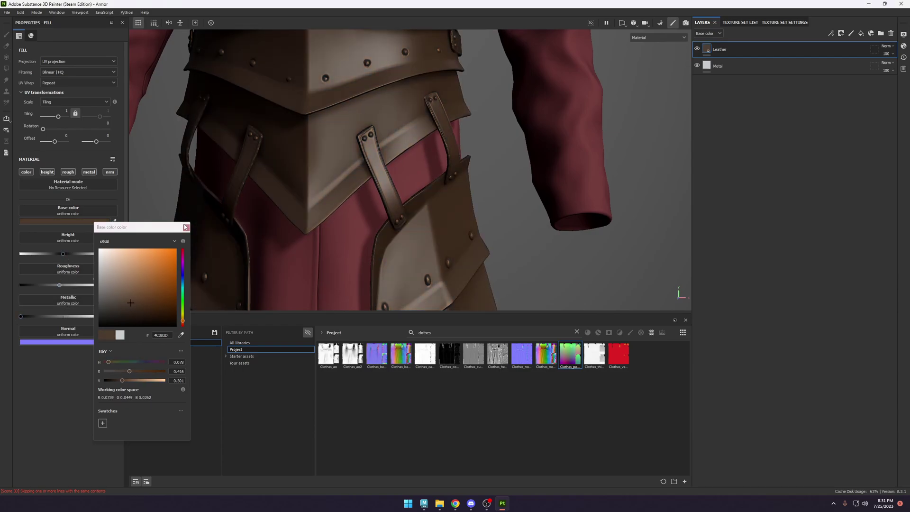
left_click(185, 227)
left_click_drag(250, 215, 342, 230, "alt")
mouse_move(62, 286)
left_mouse_down()
mouse_move(93, 285)
mouse_move(83, 285)
left_mouse_up()
right_click_drag(414, 161, 408, 160, "shift")
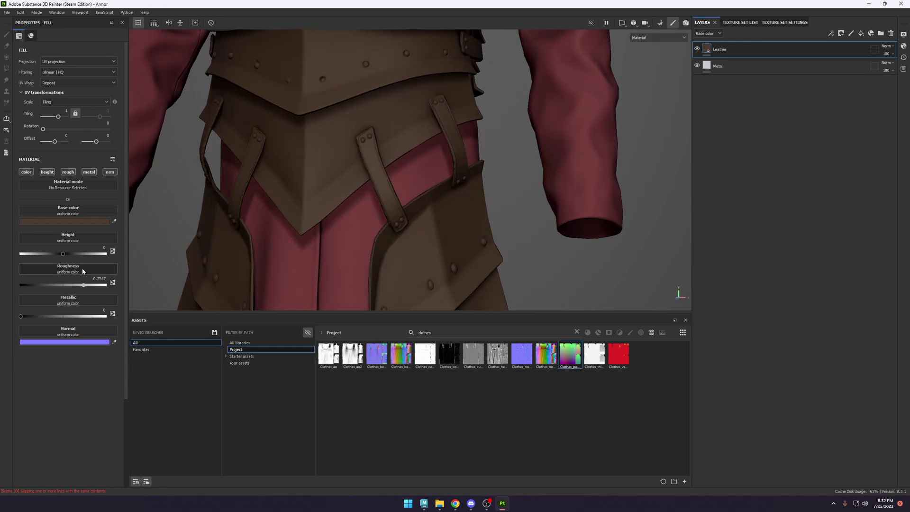
left_click_drag(78, 285, 75, 285)
Shift the Leather layer's base color to a less saturated dark brown and check it around the armor.
left_click(93, 222)
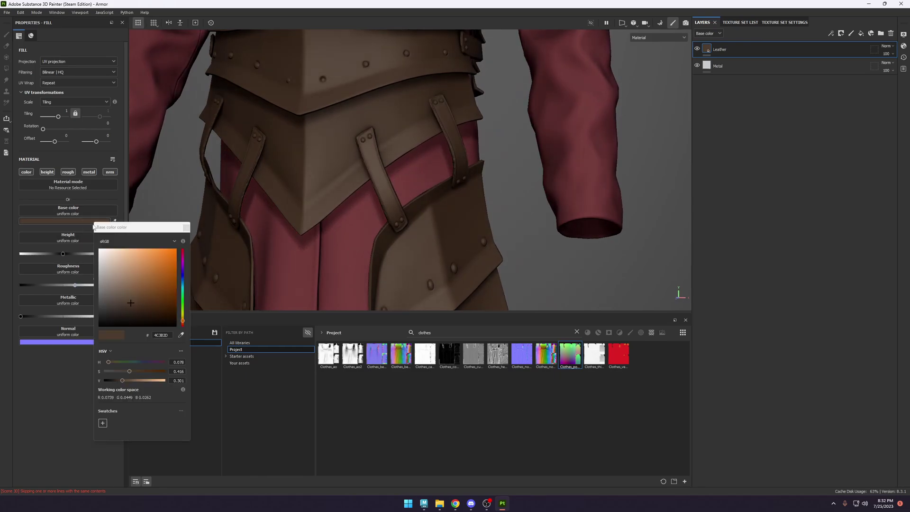
left_click(117, 305)
left_click_drag(282, 228, 422, 165, "alt")
right_click_drag(422, 165, 417, 109, "alt")
left_click_drag(417, 109, 525, 176, "alt")
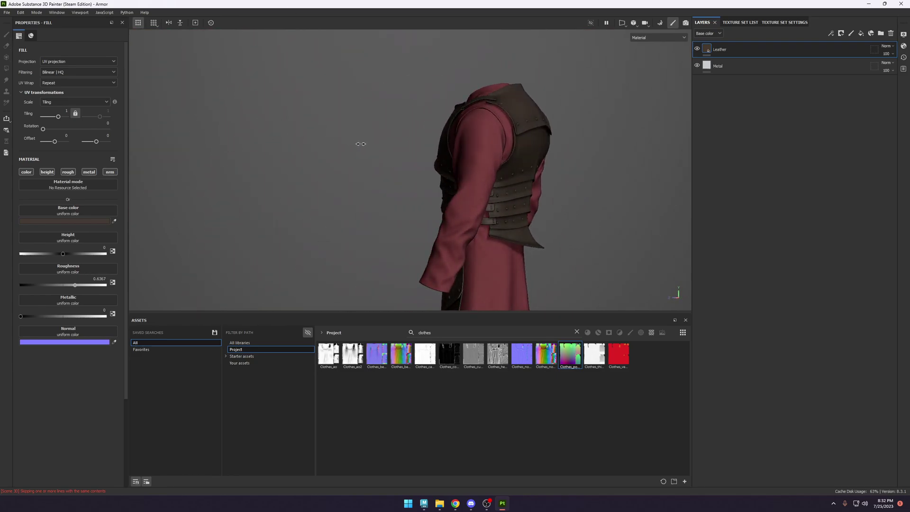
right_click_drag(526, 176, 434, 191, "alt")
left_click_drag(434, 191, 445, 171, "alt")
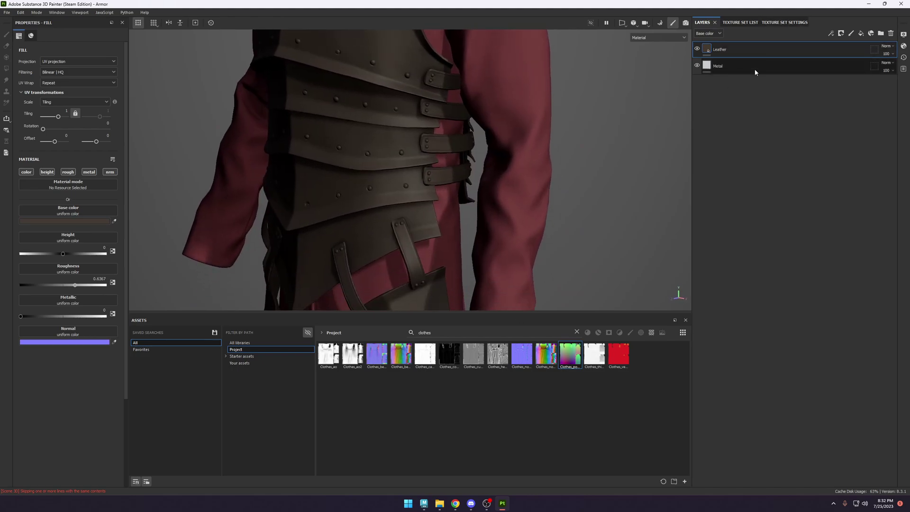
Group the Leather and Metal fill layers into a separate folder each.
key("ctrl+g")
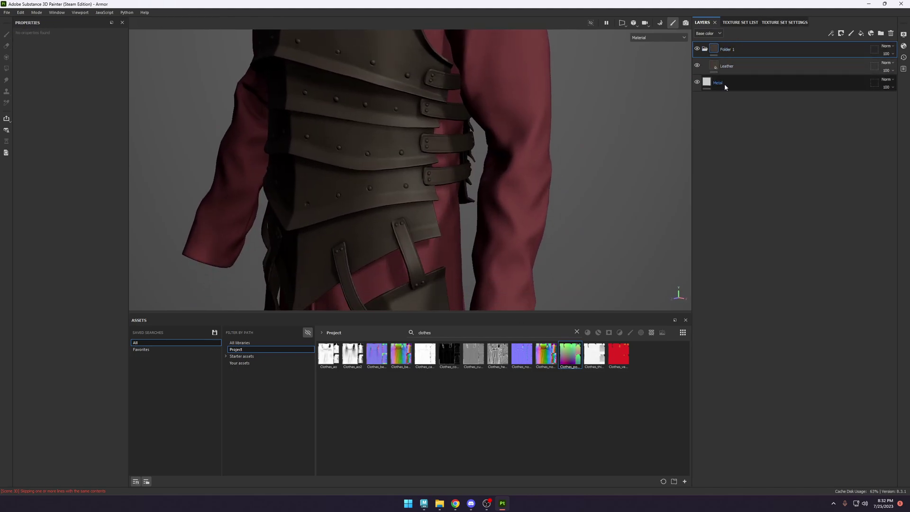
left_click(724, 83)
key("ctrl+g")
Rename the folder holding the Metal layer as Metal and the folder holding the Leather layer as Leather.
double_click(730, 83)
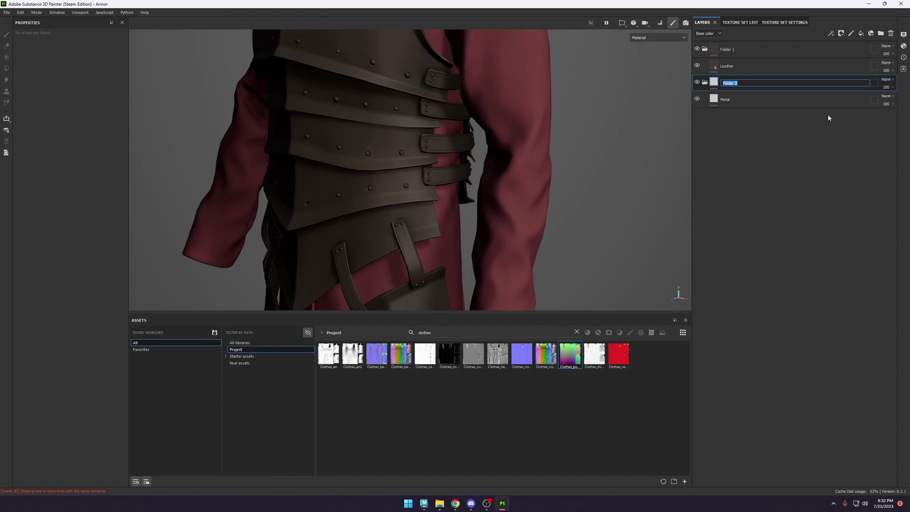
type("Metal")
key("Return")
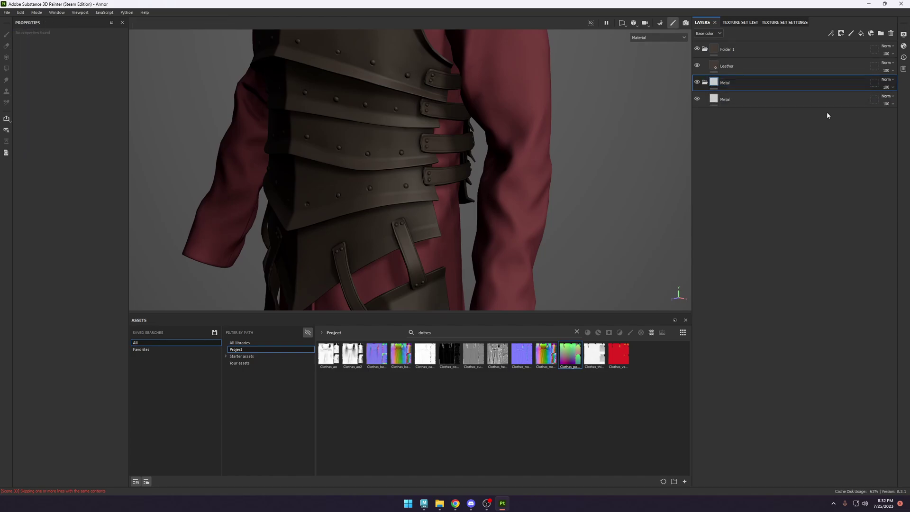
double_click(730, 50)
type("Leathe")
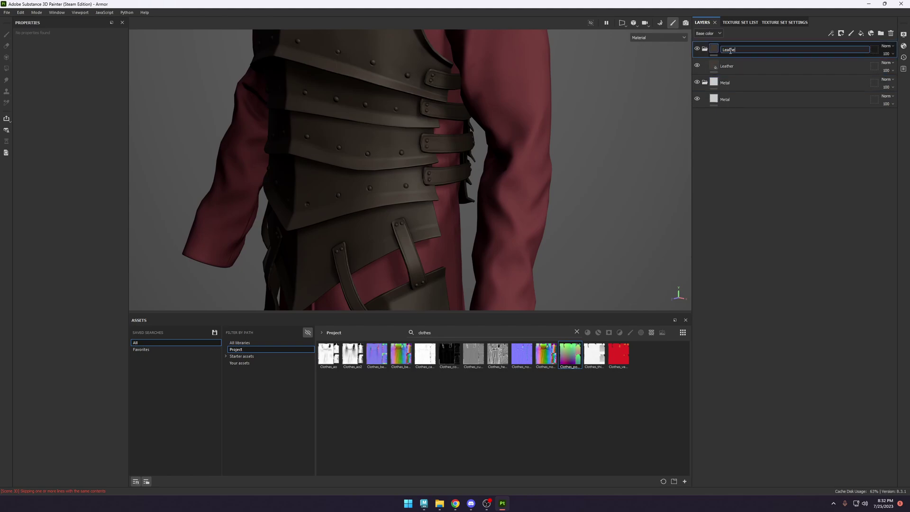
type("r")
key("Return")
Add a black mask to the Metal folder and hide the Leather folder.
left_click(748, 83)
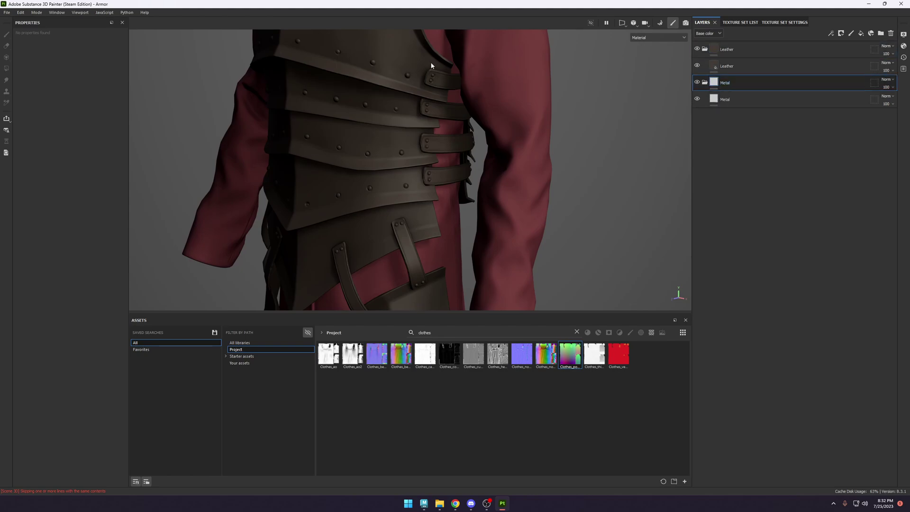
left_click_drag(431, 65, 417, 101, "alt")
left_click_drag(544, 132, 630, 110, "alt")
right_click(740, 85)
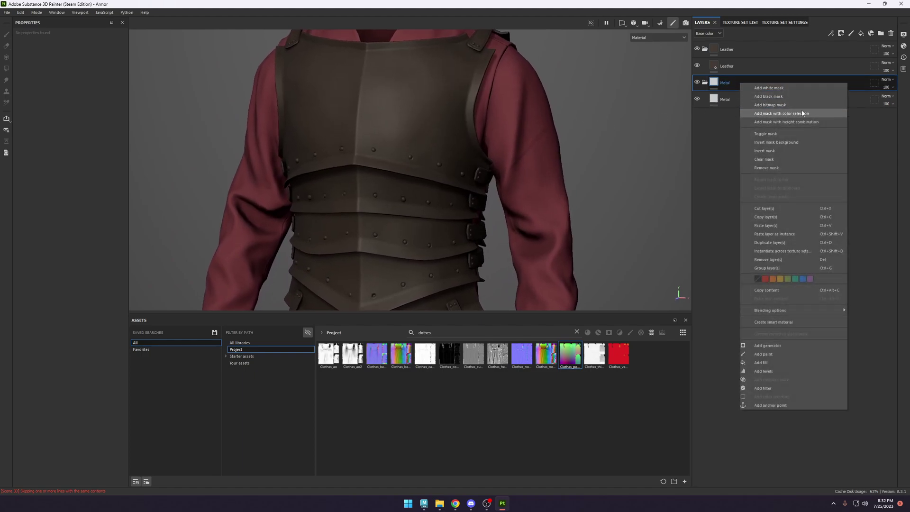
left_click(510, 189)
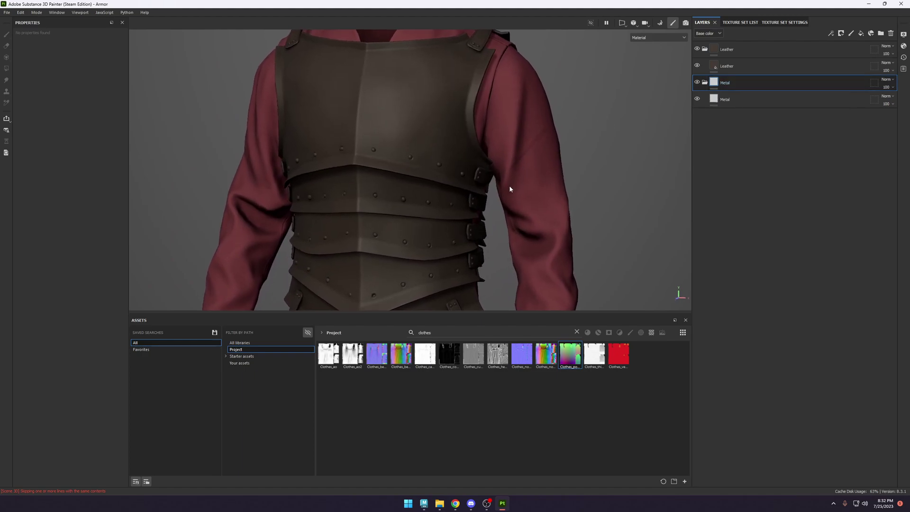
right_click_drag(510, 189, 470, 275, "alt")
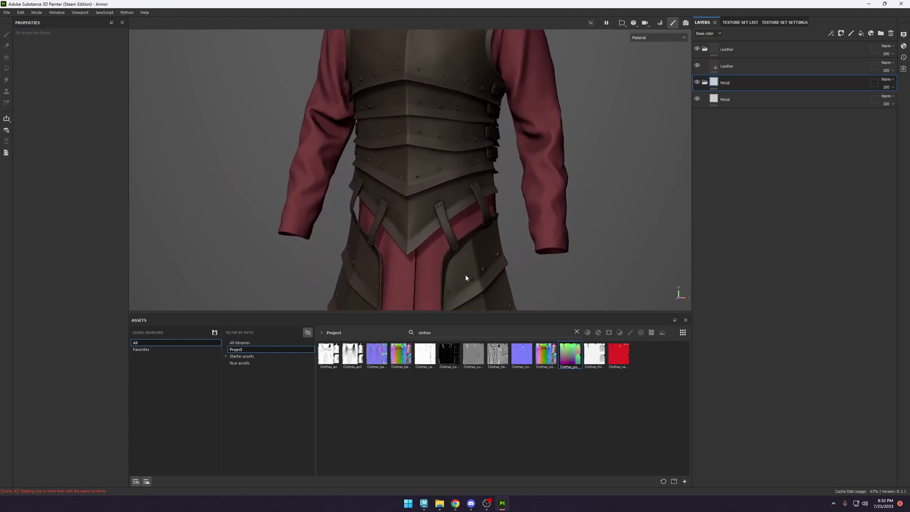
middle_click_drag(466, 278, 467, 230, "alt")
right_click(740, 83)
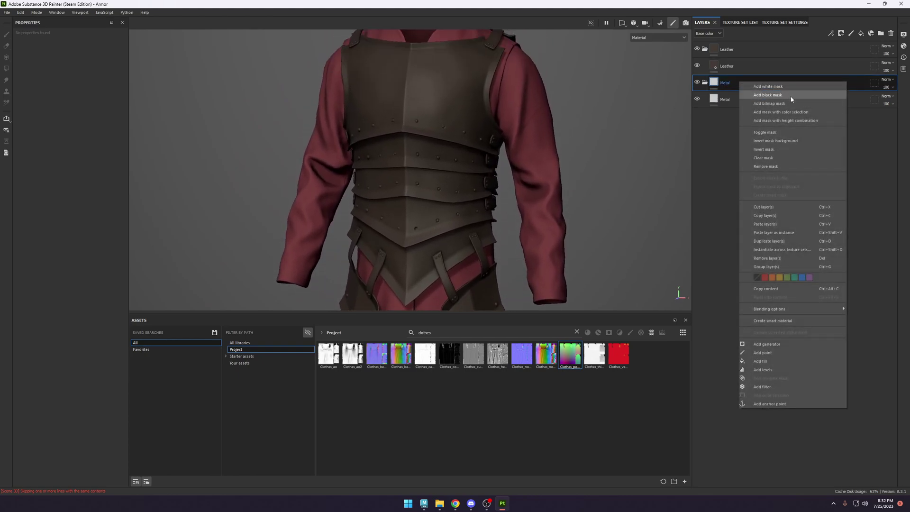
left_click(791, 97)
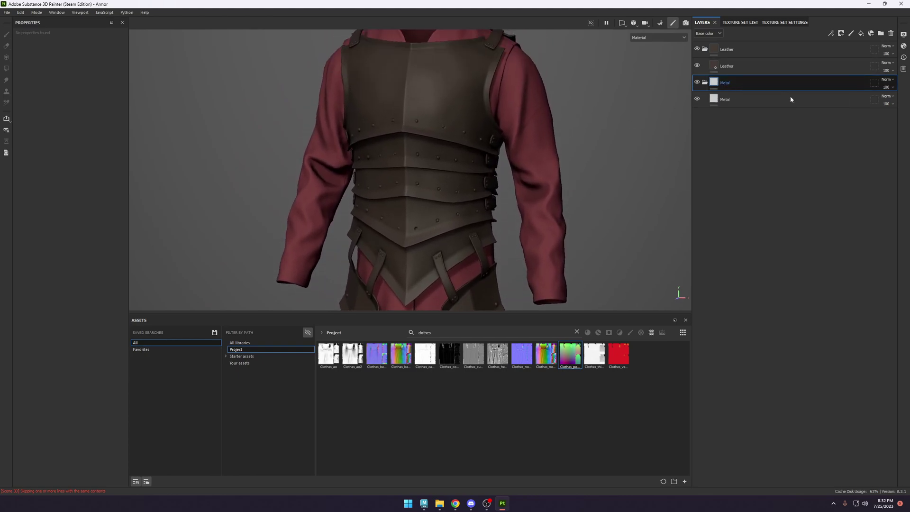
left_click(697, 49)
left_click(831, 33)
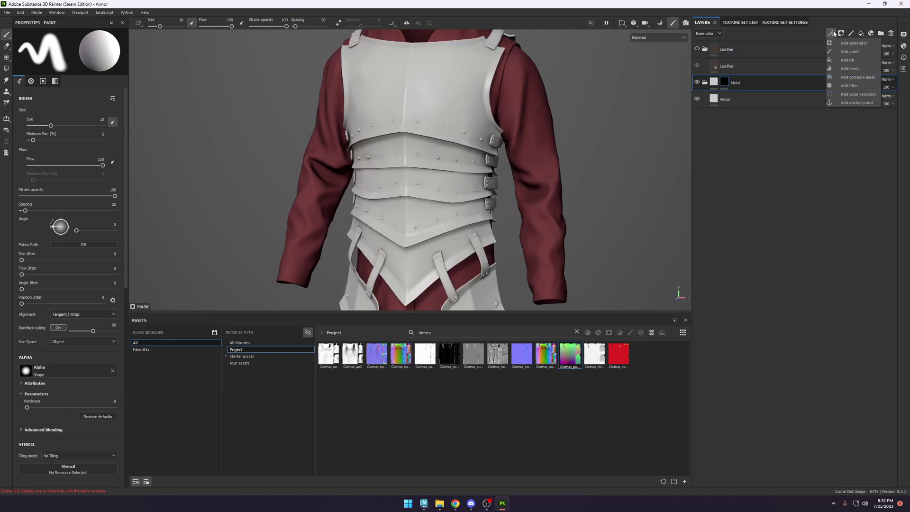
Polygon-fill the Metal mask white on the breastplate, waist plates and thigh plates, using the whole-mesh fill mode.
left_click(7, 69)
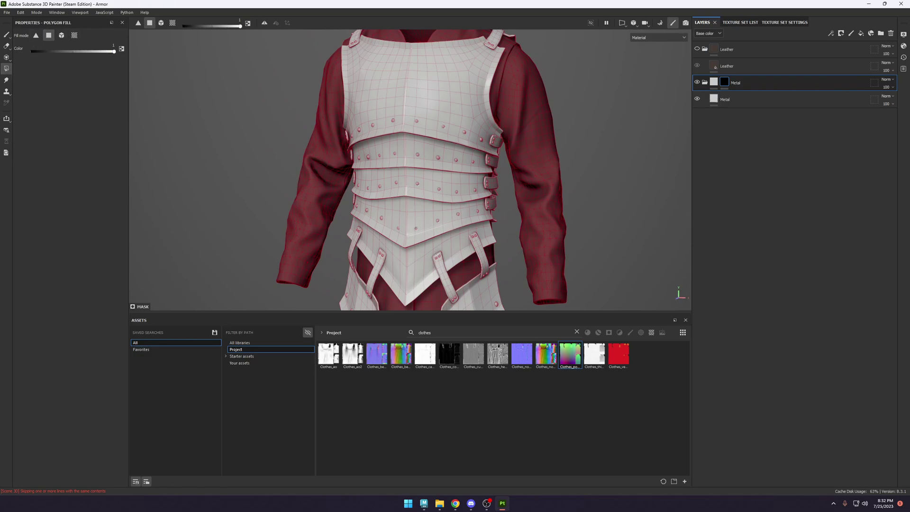
left_click(60, 38)
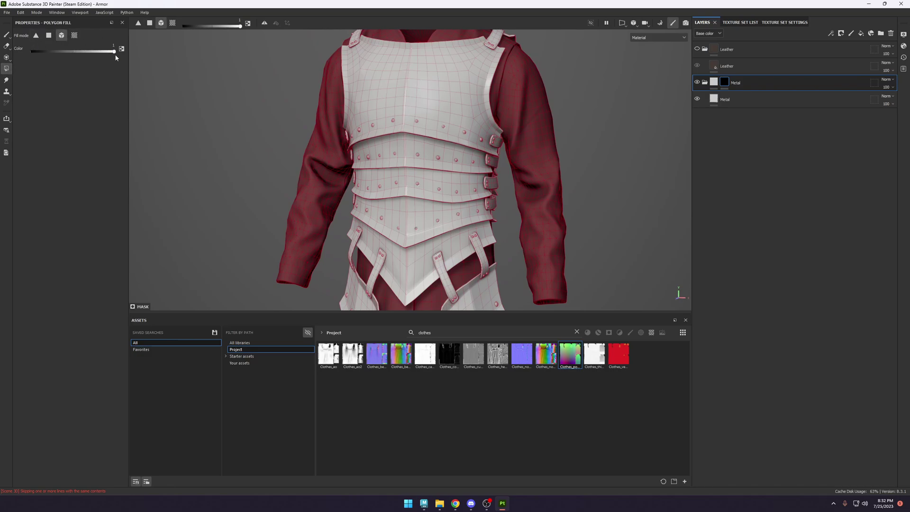
left_click(446, 109)
left_click(441, 183)
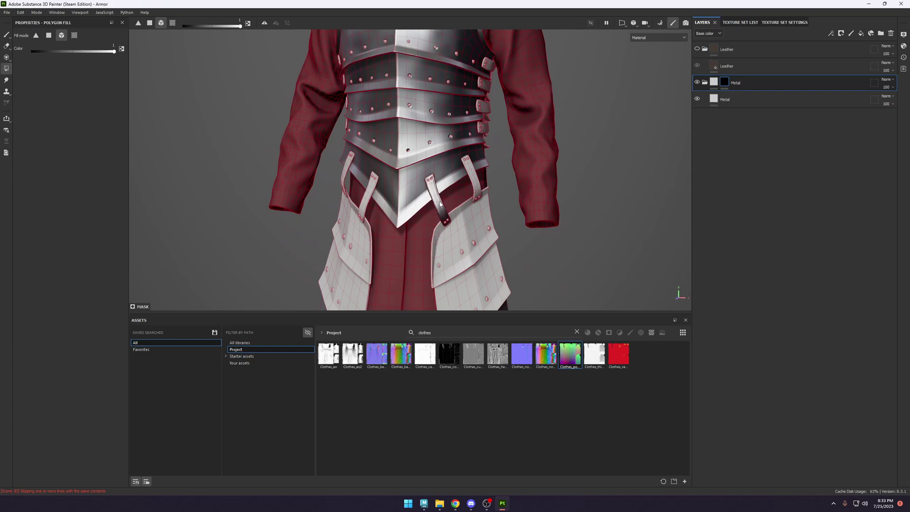
left_click(341, 265)
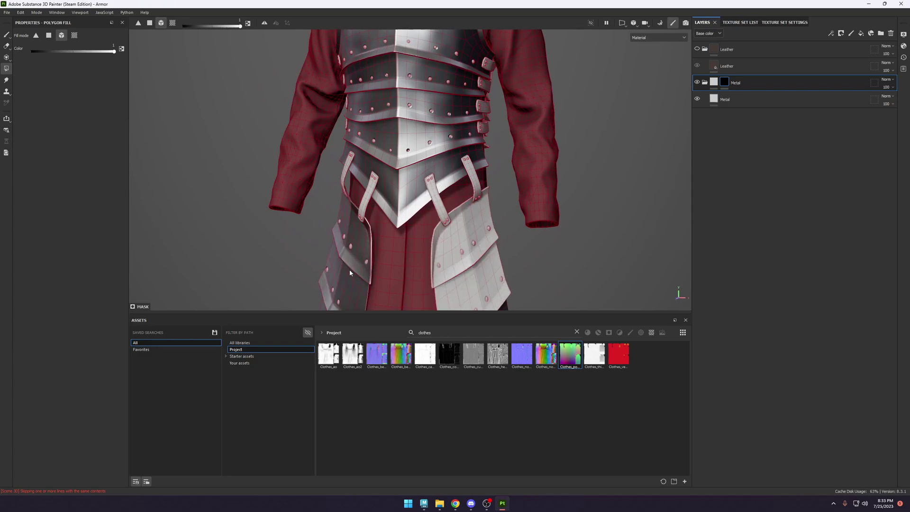
left_click(464, 231)
Check the back plates and rivets, and polygon-fill the Metal mask white over the entire model in one selection.
middle_click_drag(464, 232, 444, 160, "alt")
left_click_drag(474, 240, 422, 175, "alt")
scroll(422, 175, "up", 5)
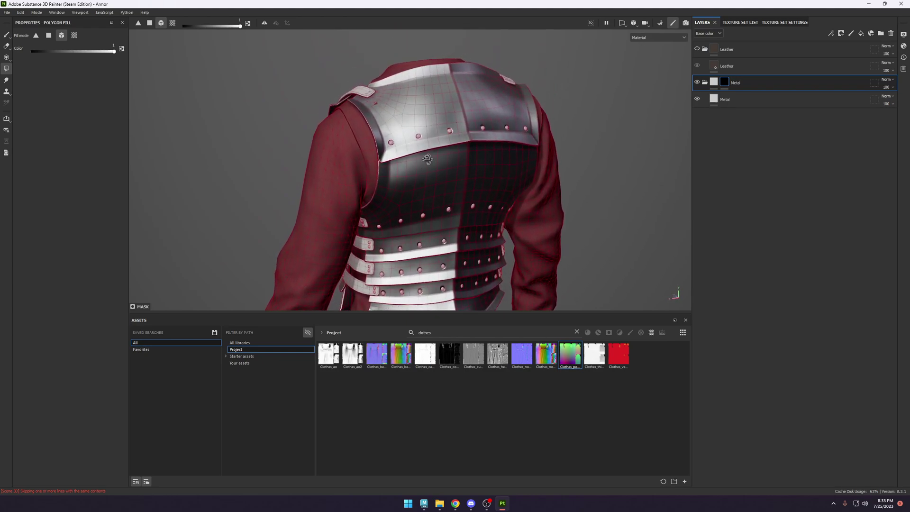
left_click_drag(388, 139, 395, 162, "alt")
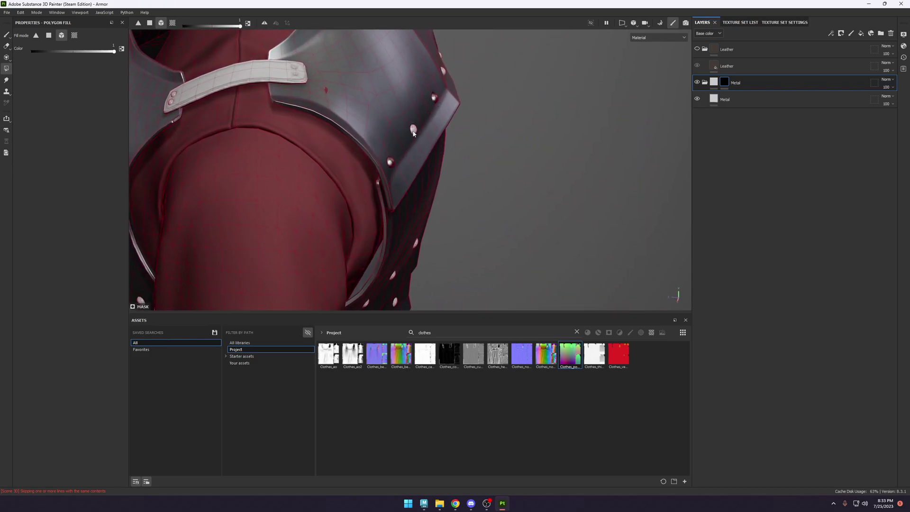
left_click_drag(414, 126, 413, 101, "alt")
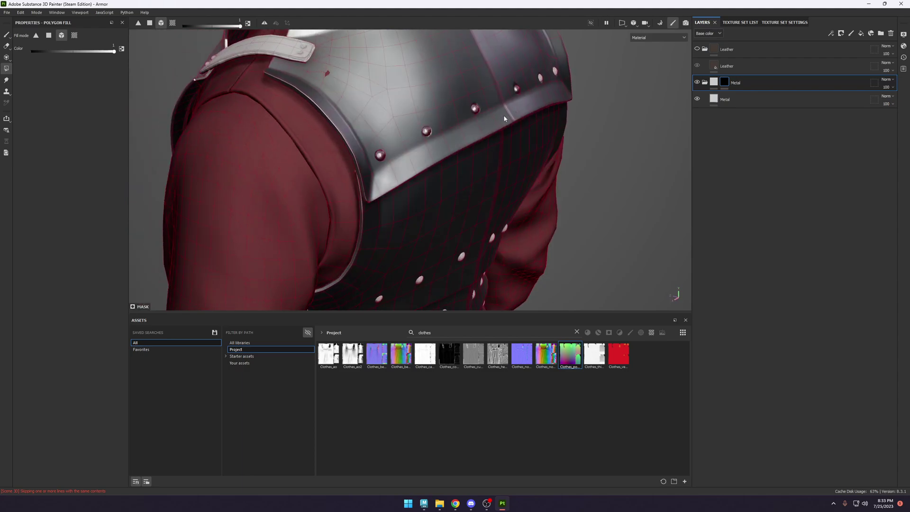
scroll(504, 115, "down", 10)
left_click_drag(649, 142, 531, 85, "alt")
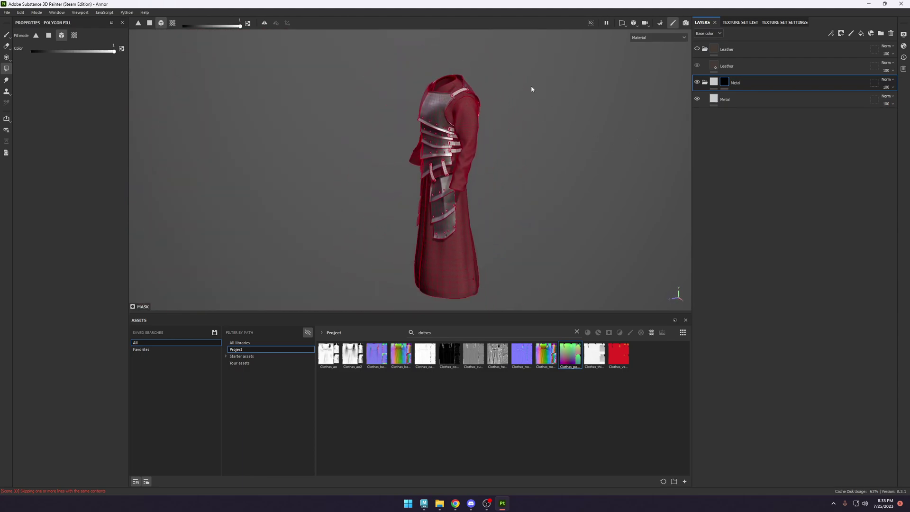
left_click_drag(577, 41, 303, 315)
Set the fill color to 0 and remove the shoulder, side and waist straps from the Metal mask.
left_click_drag(493, 111, 551, 100, "alt")
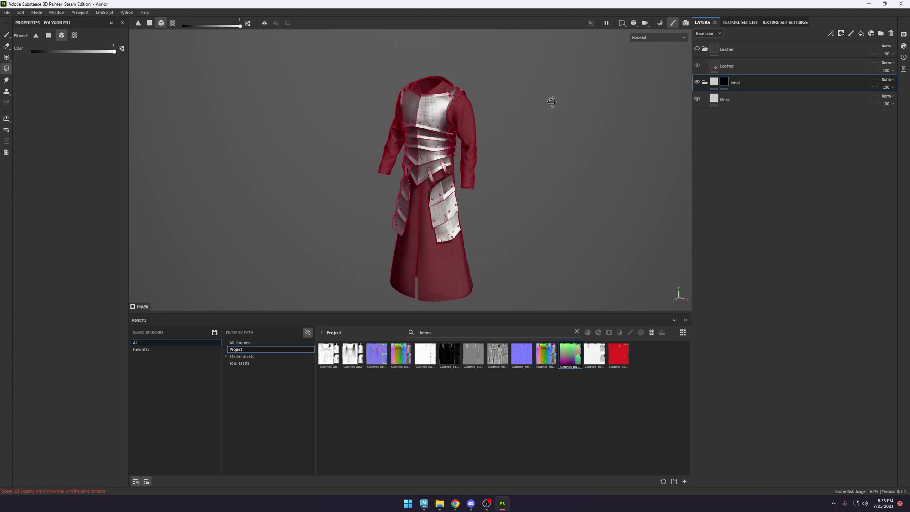
scroll(391, 129, "up", 5)
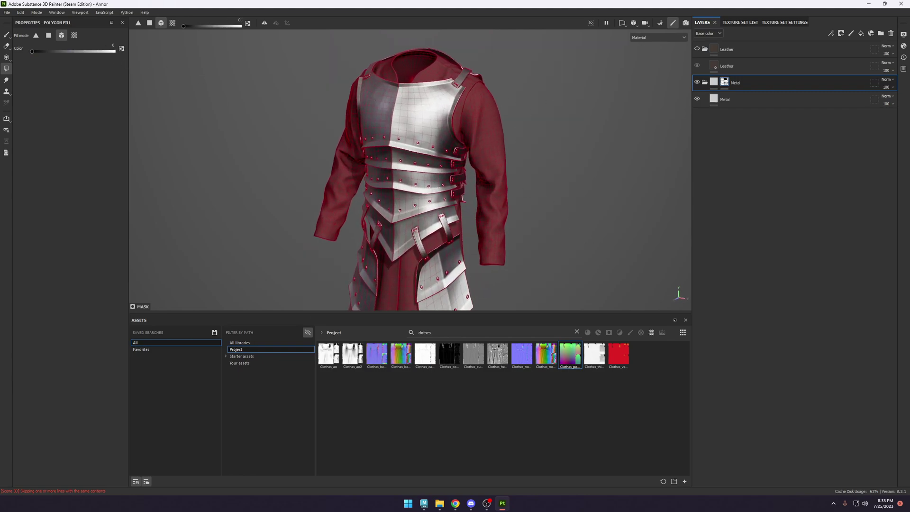
scroll(440, 154, "up", 4)
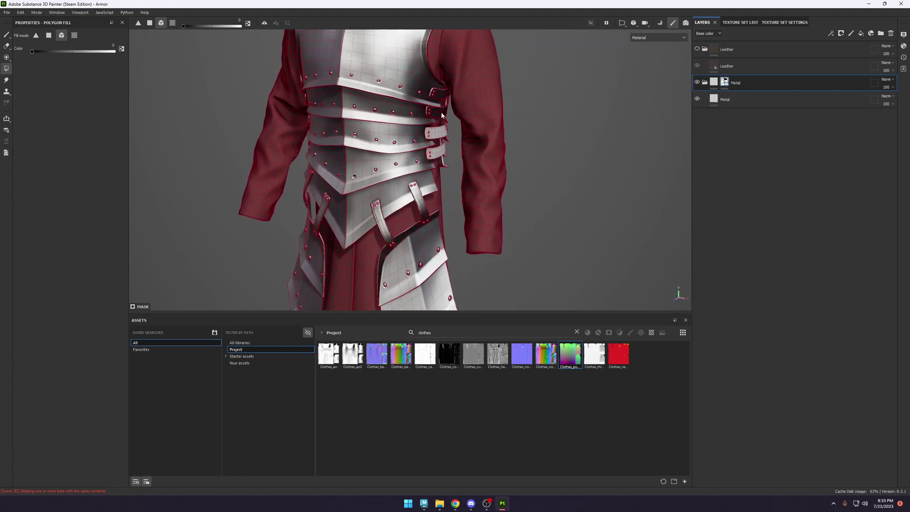
left_click_drag(436, 96, 504, 130, "alt")
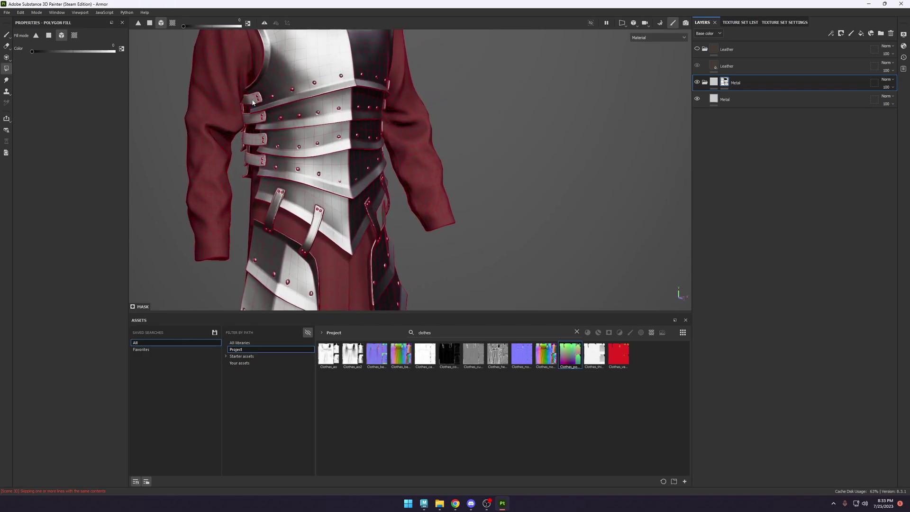
left_click(273, 215)
left_click_drag(445, 227, 384, 229, "alt")
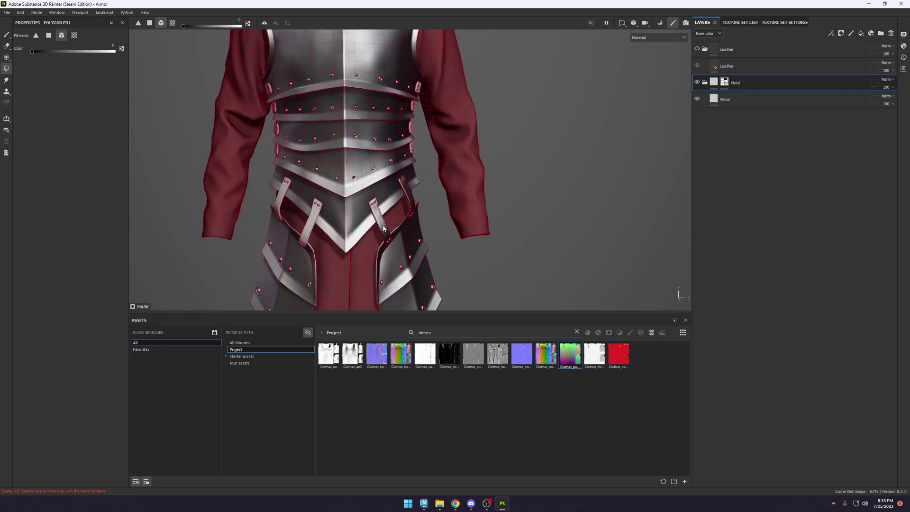
left_click(408, 201)
left_click_drag(408, 201, 330, 129, "alt")
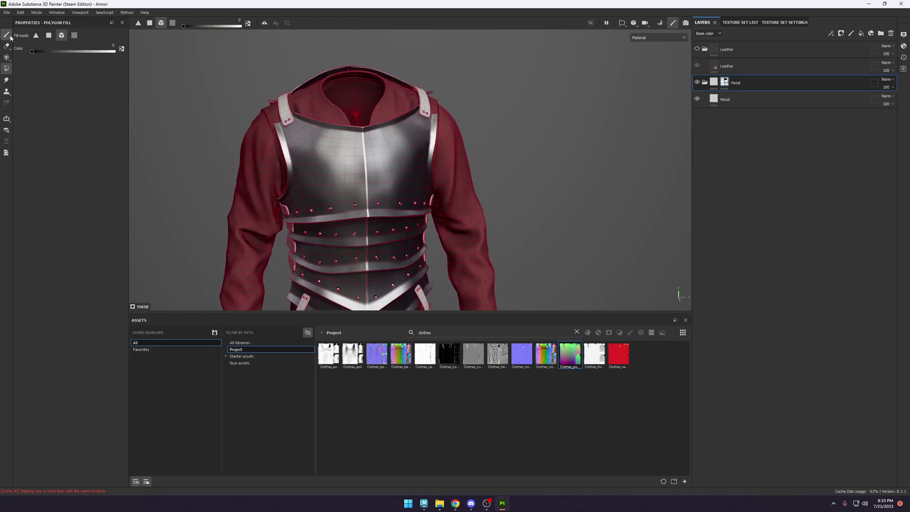
Display the Metal folder's mask on the model to check the straps, and copy the mask.
left_click(6, 34)
mouse_move(360, 170)
left_mouse_down("alt")
mouse_move(419, 142)
mouse_move(432, 154)
mouse_move(469, 120)
mouse_move(540, 196)
left_mouse_up("alt")
left_click(724, 83, "alt")
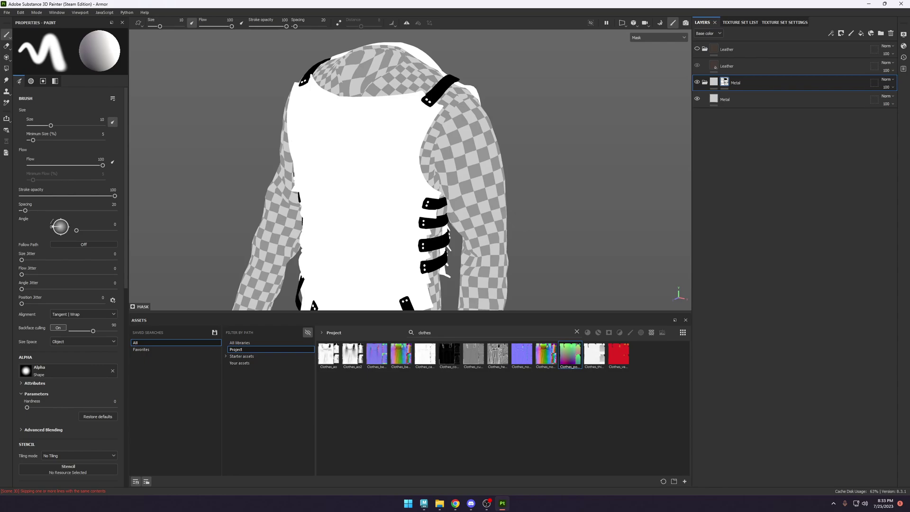
right_click(724, 80)
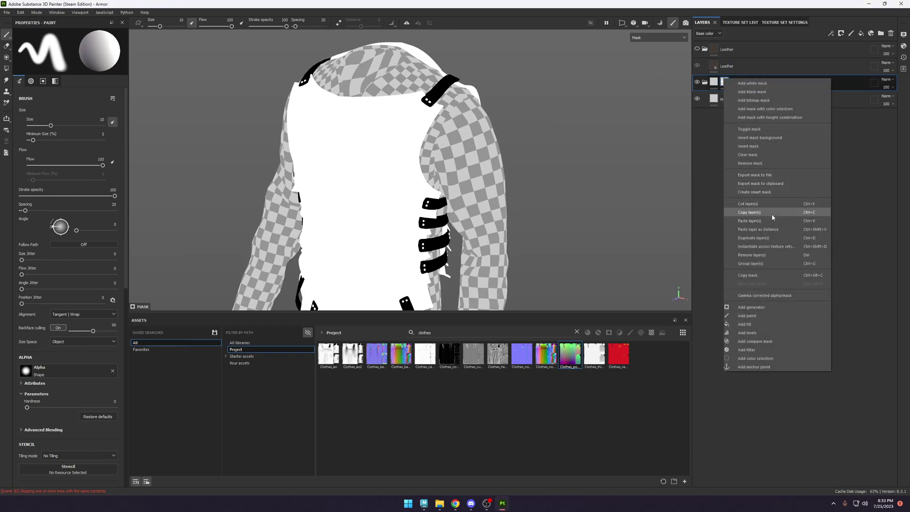
left_click(771, 275)
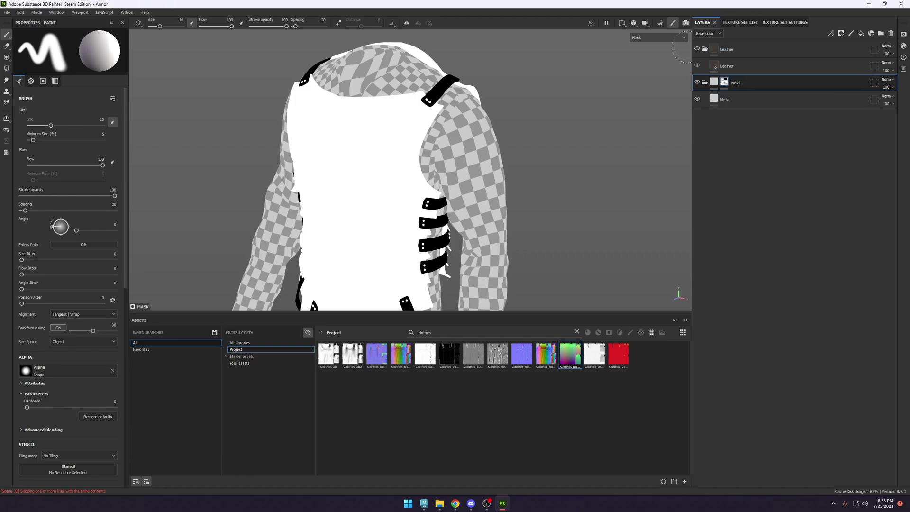
Show the Leather folder, add a black mask to it and paste the copied Metal mask into that mask.
right_click(740, 48)
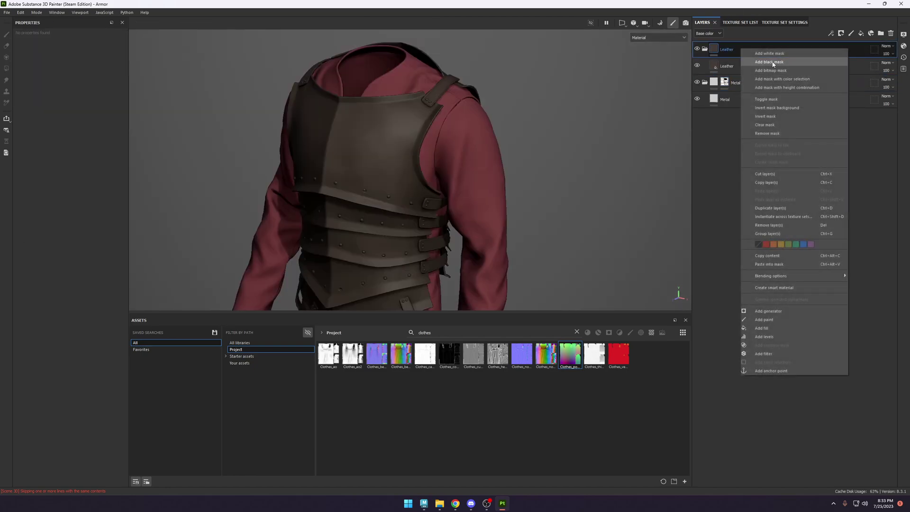
left_click(772, 62)
right_click(724, 48)
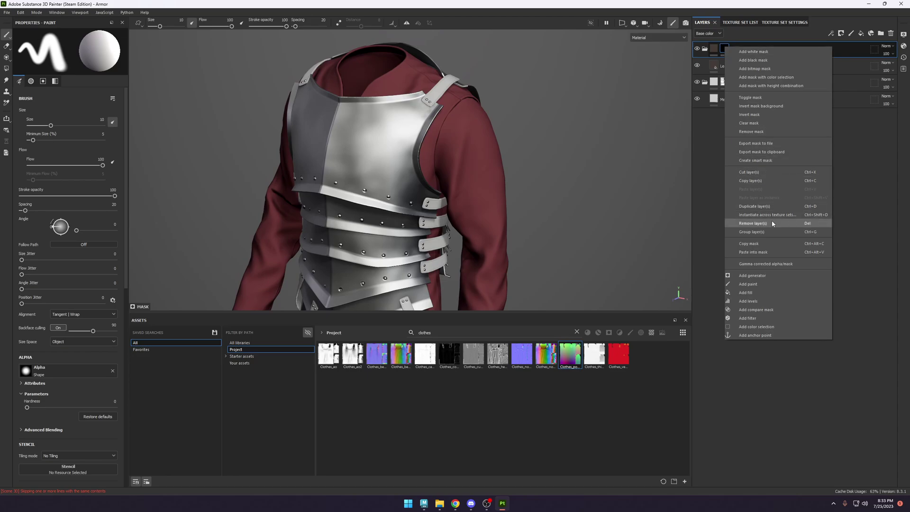
left_click(768, 252)
Display the Leather folder's mask, add a Levels effect to it and invert the levels.
left_click(724, 49, "alt")
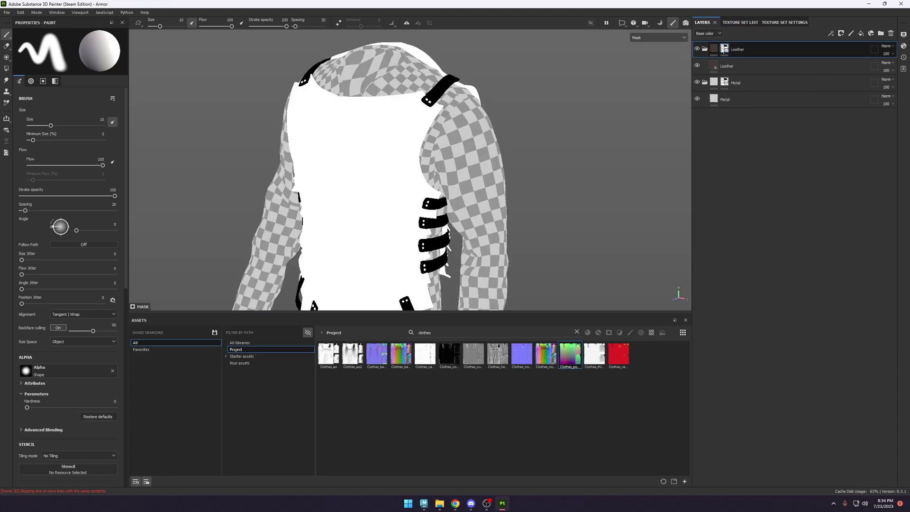
middle_click_drag(460, 101, 471, 85, "alt")
mouse_move(471, 86)
left_mouse_down("alt")
mouse_move(288, 80)
mouse_move(470, 101)
left_mouse_up("alt")
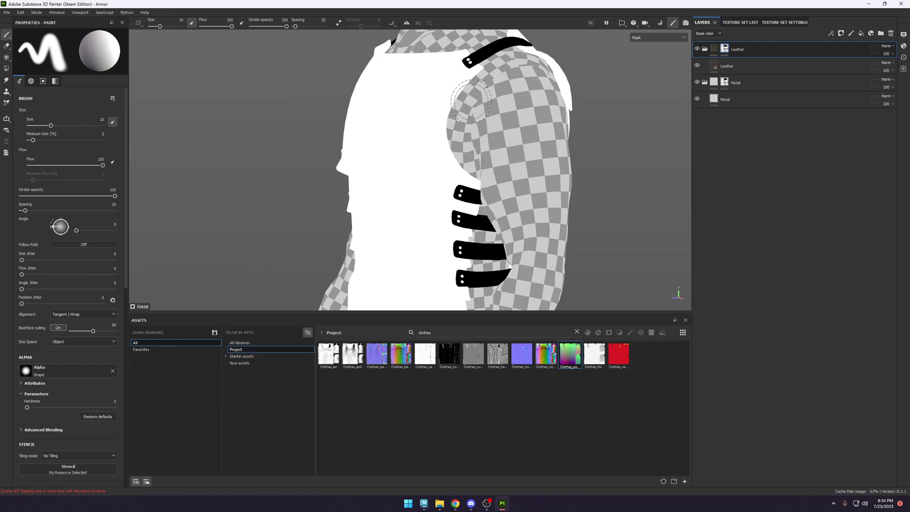
left_click(830, 34)
left_click(851, 70)
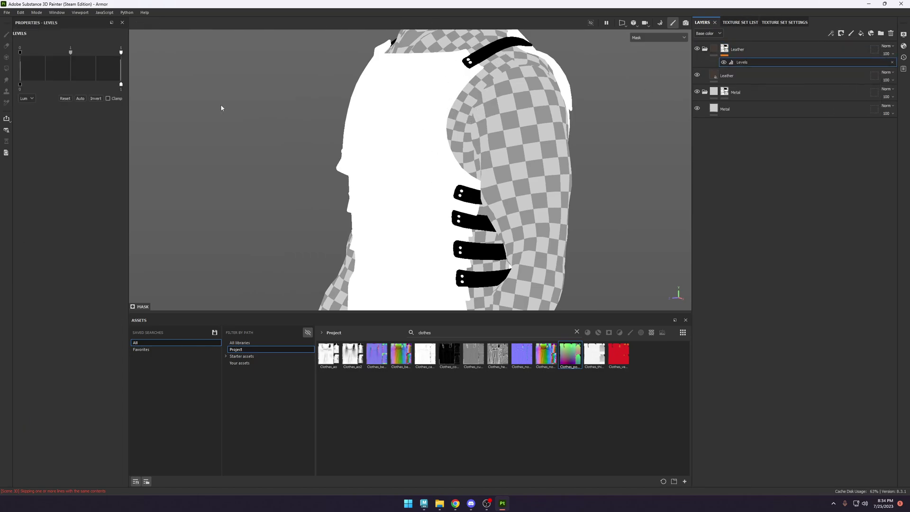
left_click(95, 98)
left_click_drag(452, 149, 482, 105, "alt")
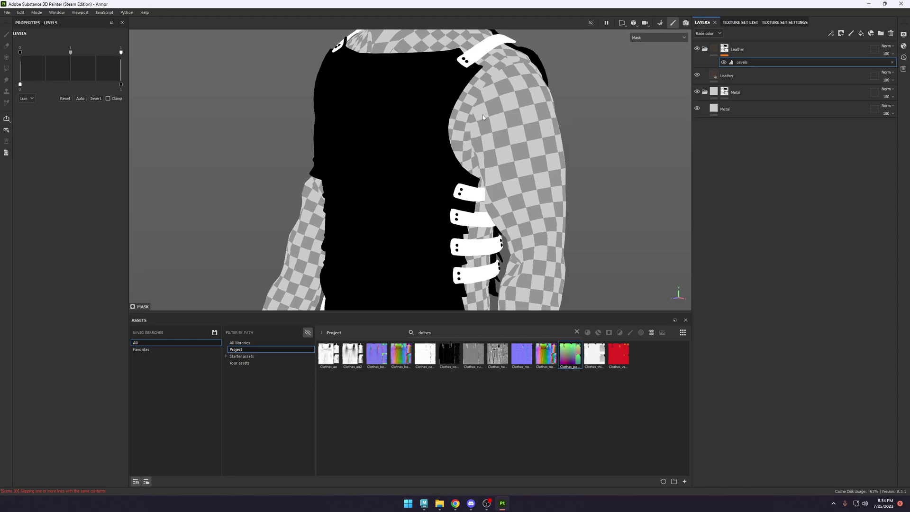
Return to the material view and examine the metal and leather around the breastplate, straps and armhole edge.
key("m")
scroll(473, 125, "down", 5)
left_click_drag(467, 135, 525, 170, "alt")
scroll(476, 141, "up", 5)
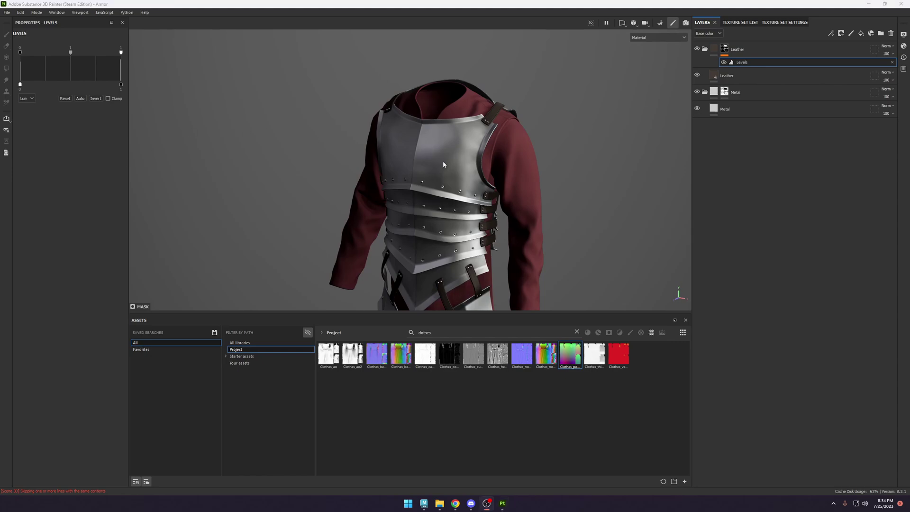
right_click_drag(443, 165, 550, 161, "alt")
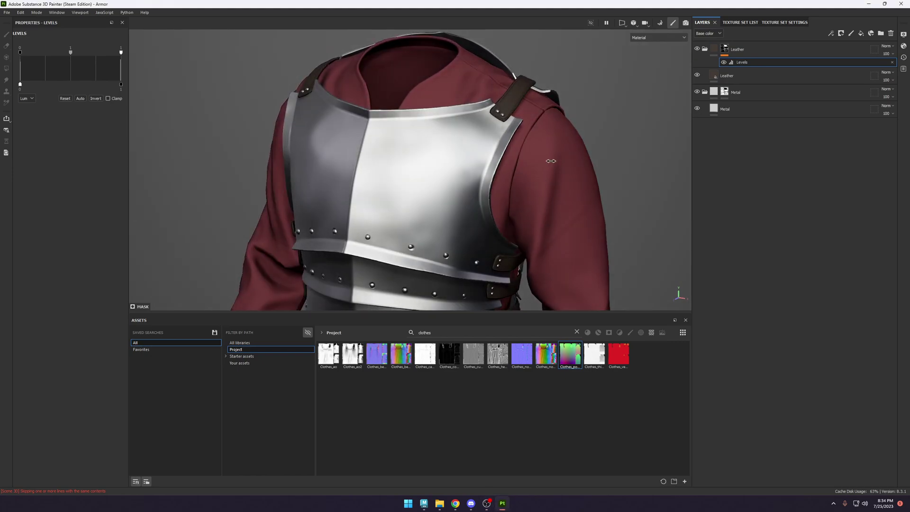
middle_click_drag(550, 161, 488, 112, "alt")
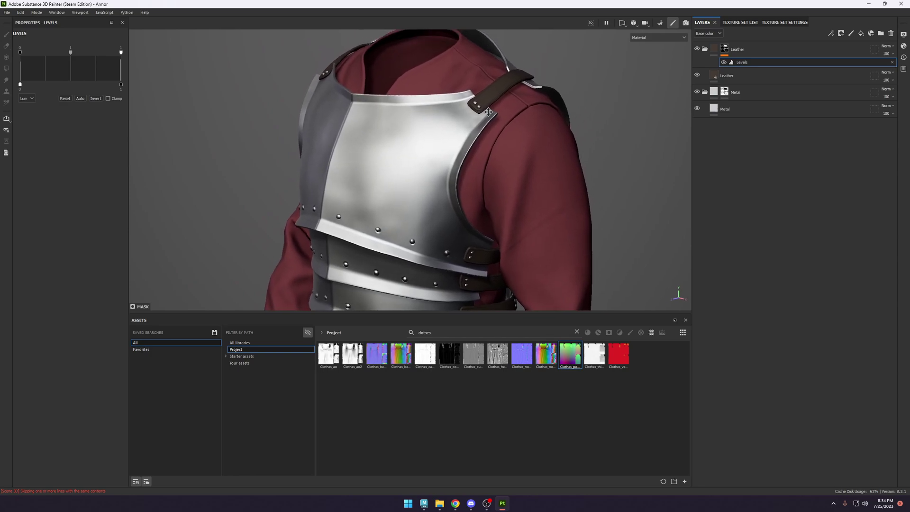
right_click_drag(488, 112, 465, 191, "alt")
left_click_drag(465, 191, 471, 174, "alt")
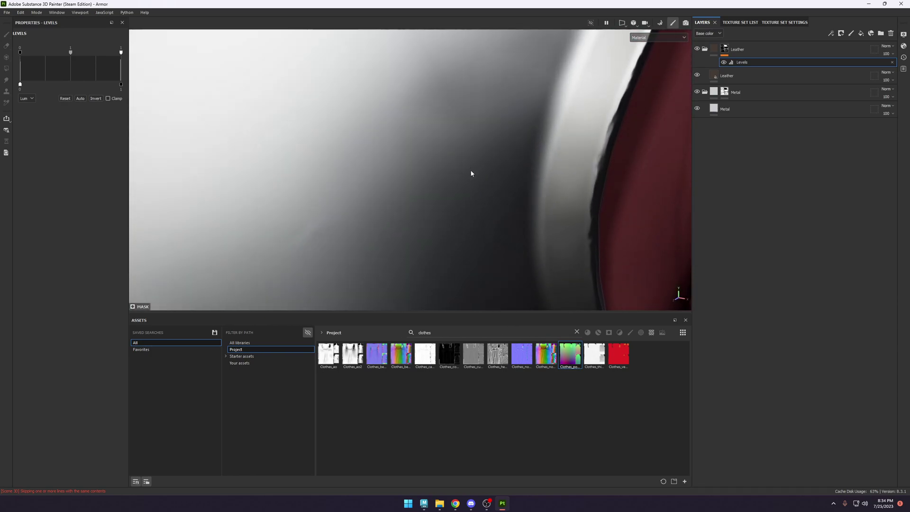
right_click_drag(471, 174, 496, 156, "alt")
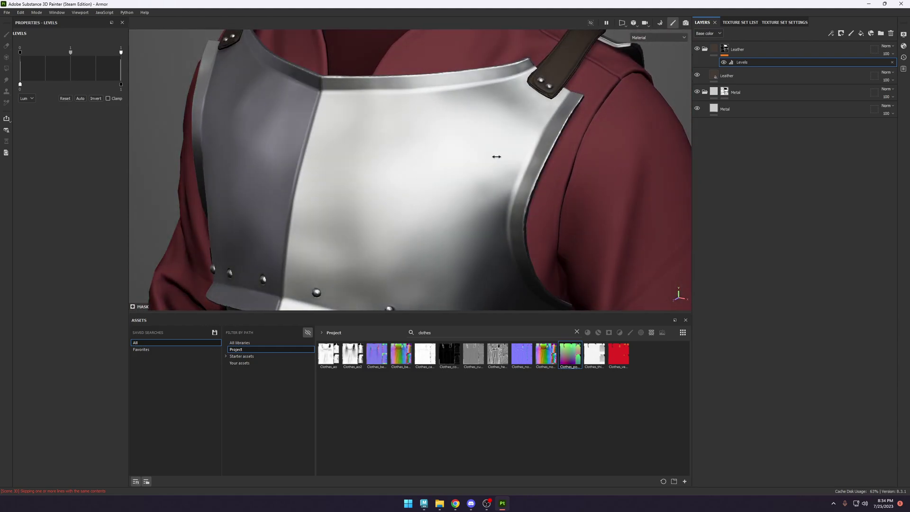
Examine the shoulder strap, rivets and breastplate from several angles and distances to judge the leather and metal materials.
mouse_move(496, 156)
left_mouse_down("alt")
mouse_move(502, 142)
mouse_move(511, 152)
left_mouse_up("alt")
right_click_drag(512, 152, 530, 166, "alt")
middle_click_drag(531, 166, 539, 161, "alt")
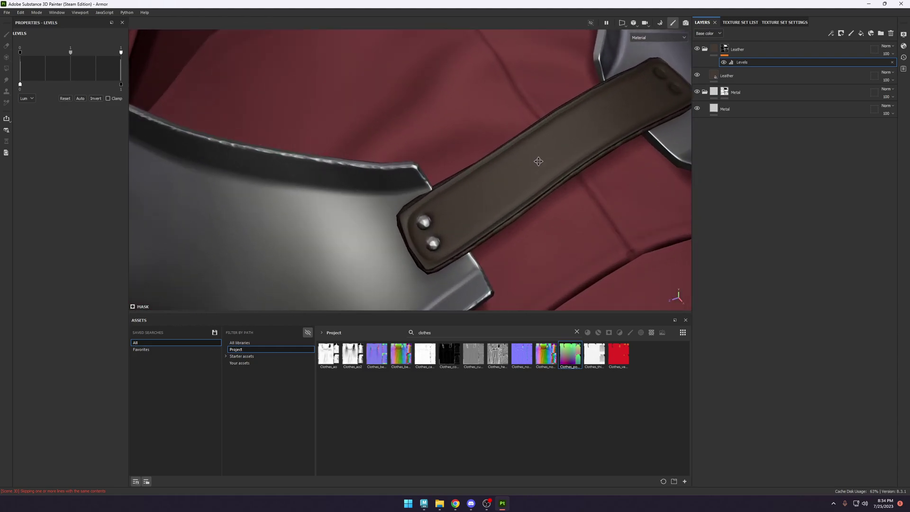
mouse_move(538, 161)
left_mouse_down("alt")
mouse_move(528, 152)
mouse_move(548, 146)
left_mouse_up("alt")
right_click_drag(549, 147, 493, 214, "alt")
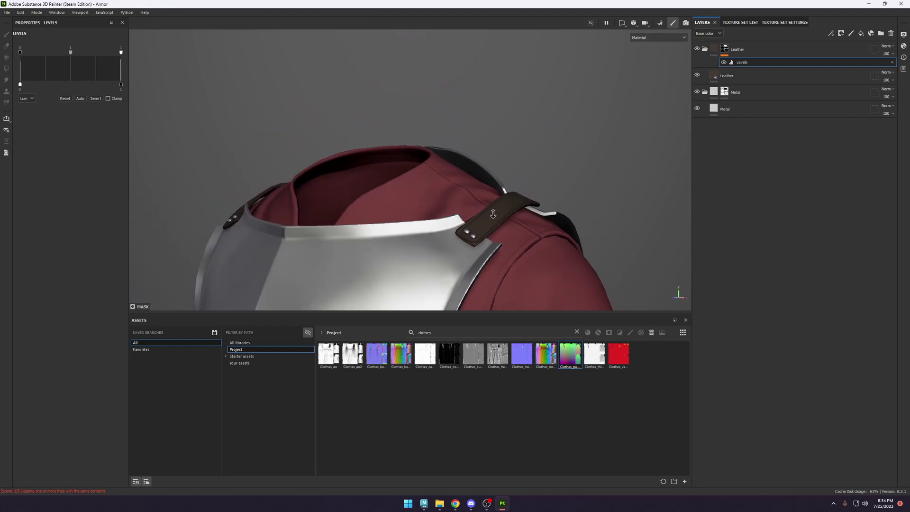
left_click_drag(492, 215, 484, 165, "alt")
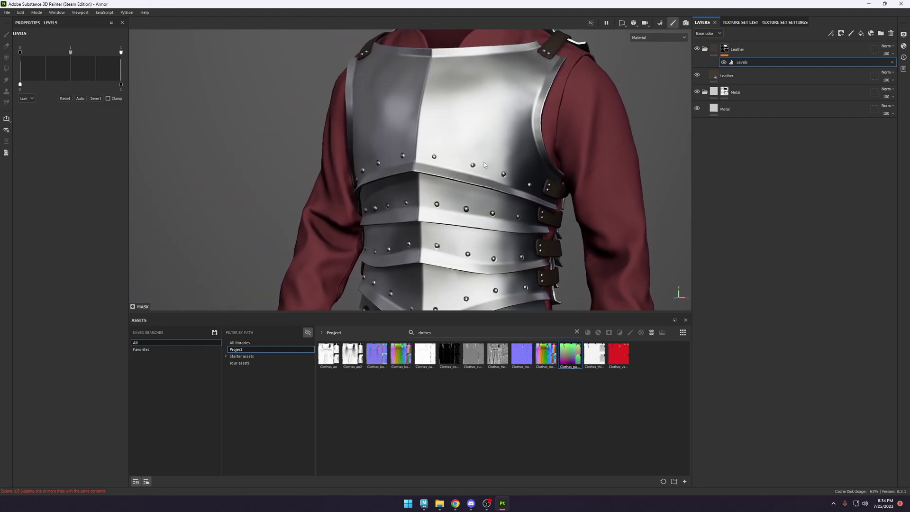
right_click_drag(484, 164, 480, 134, "alt")
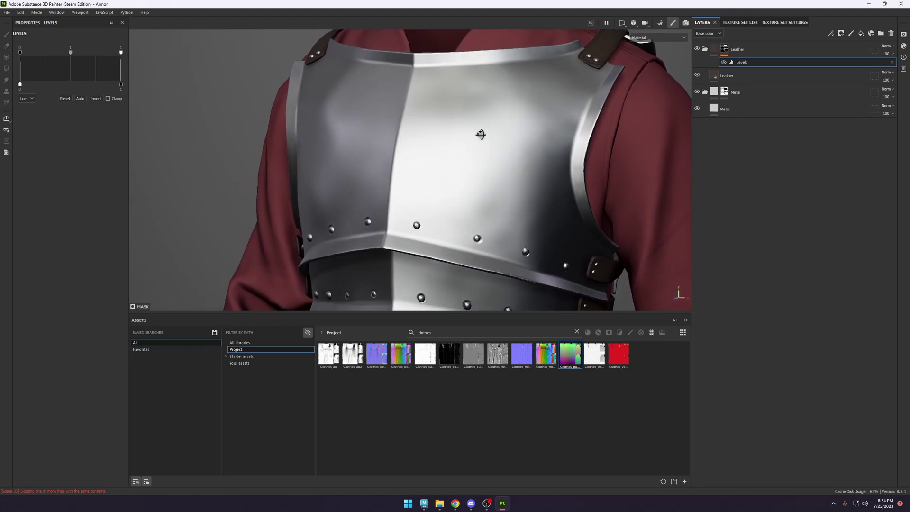
Collapse the Leather folder and group the Metal fill layer into a new subfolder inside the Metal folder.
left_click(701, 52)
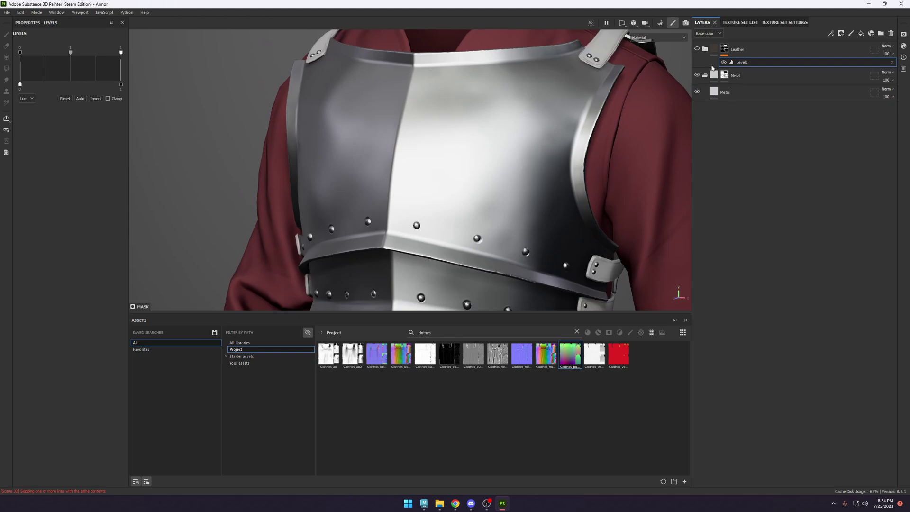
left_click(725, 92)
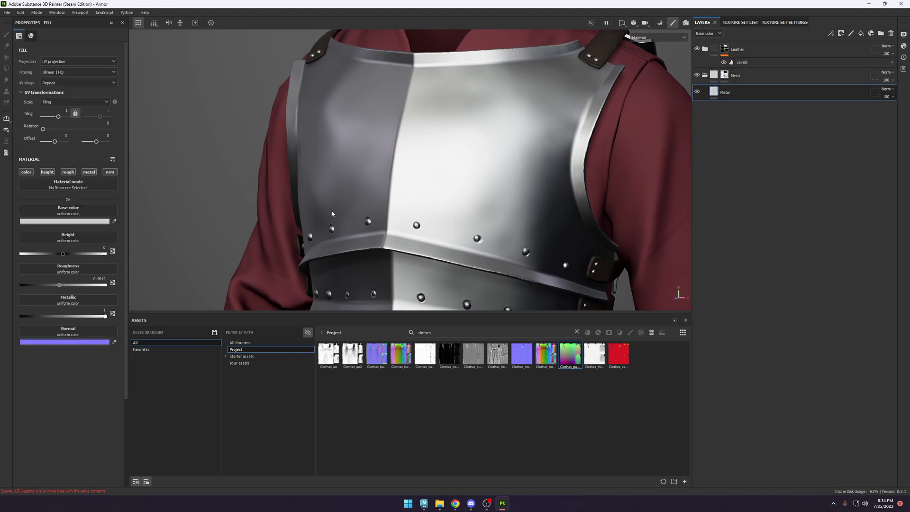
middle_click_drag(478, 197, 480, 174, "alt")
scroll(495, 194, "down", 3)
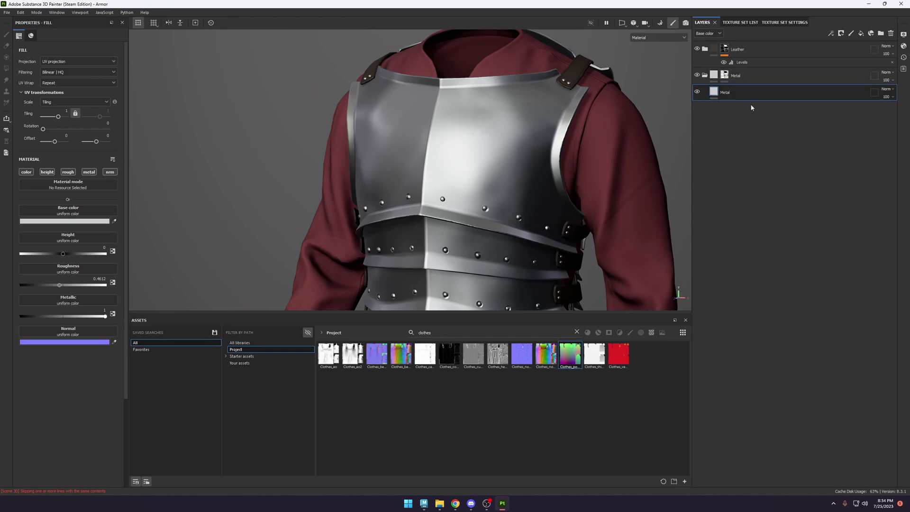
key("ctrl+g")
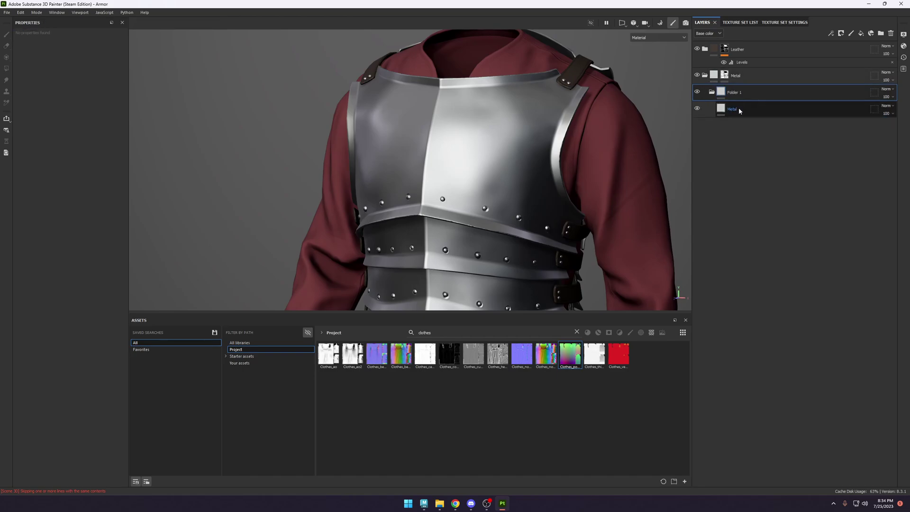
Rename the metal fill layer as Base Values and the new subfolder around it as Base.
double_click(735, 109)
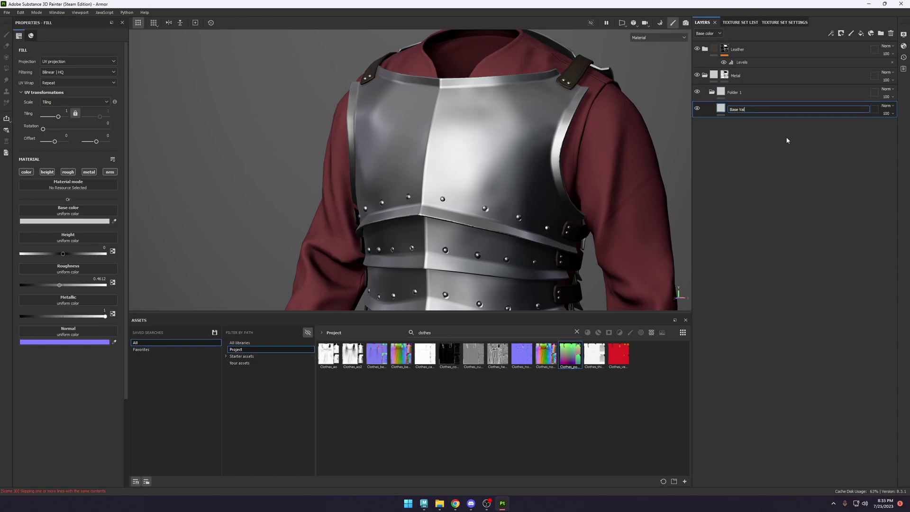
key("Return")
middle_click_drag(604, 162, 592, 131)
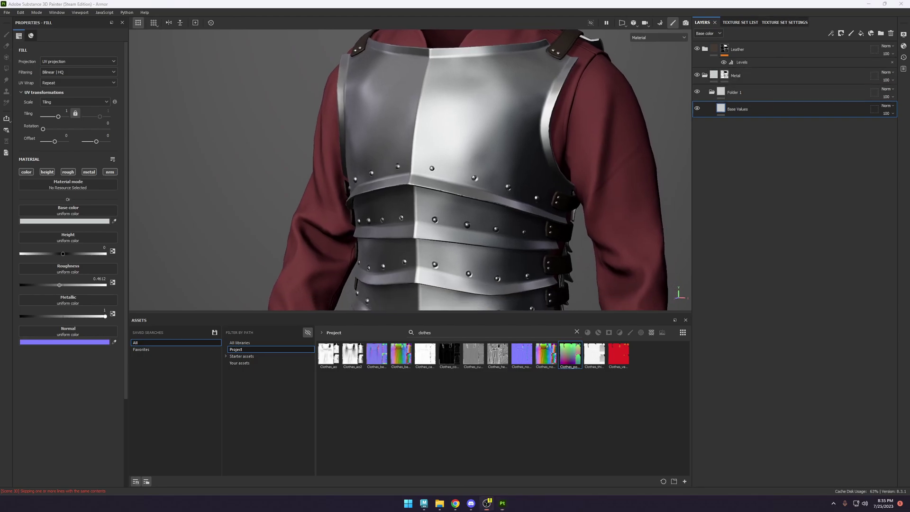
scroll(471, 159, "down", 6)
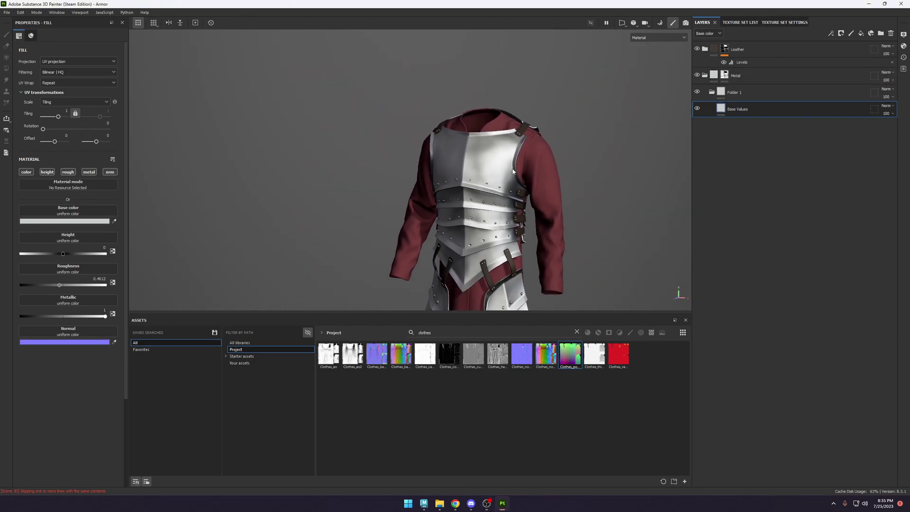
left_click_drag(471, 172, 497, 127, "alt")
scroll(474, 142, "up", 5)
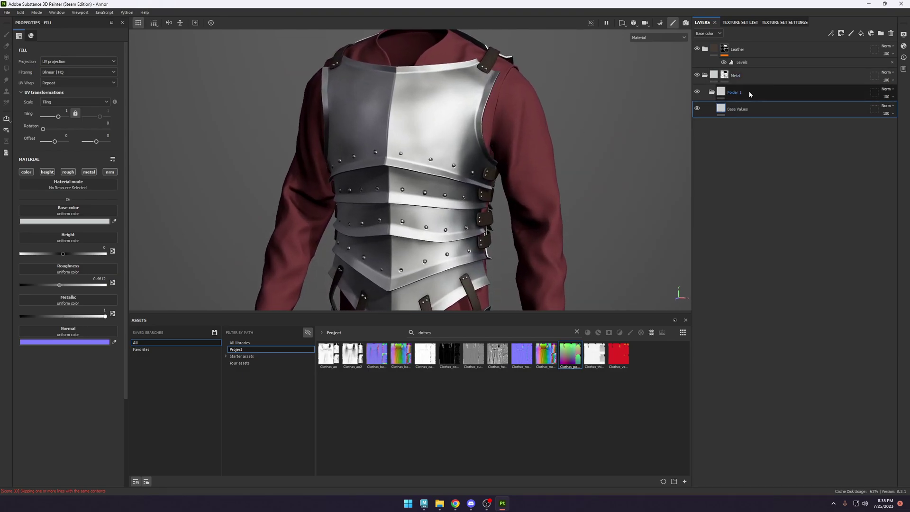
double_click(749, 94)
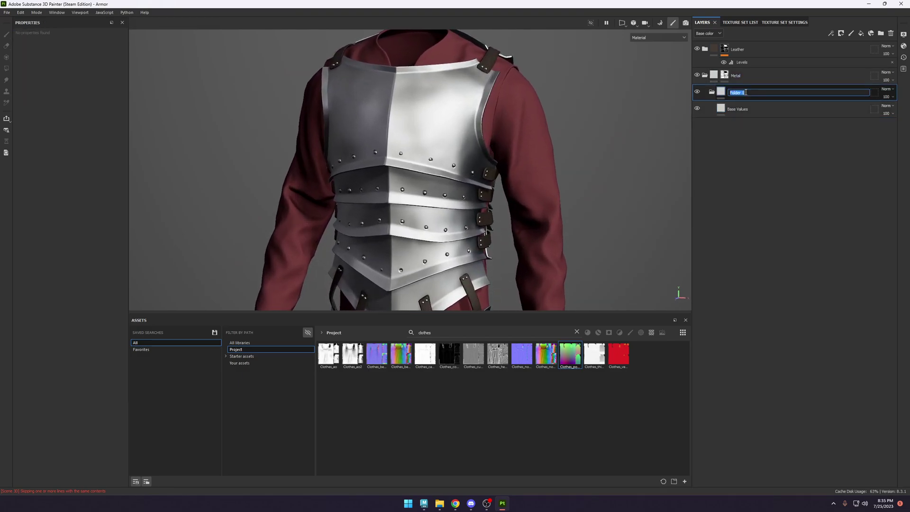
left_click(789, 110)
Find the HSL Perceptive filter in all asset libraries, add it above Base Values, and display only the base color channel.
left_click(577, 331)
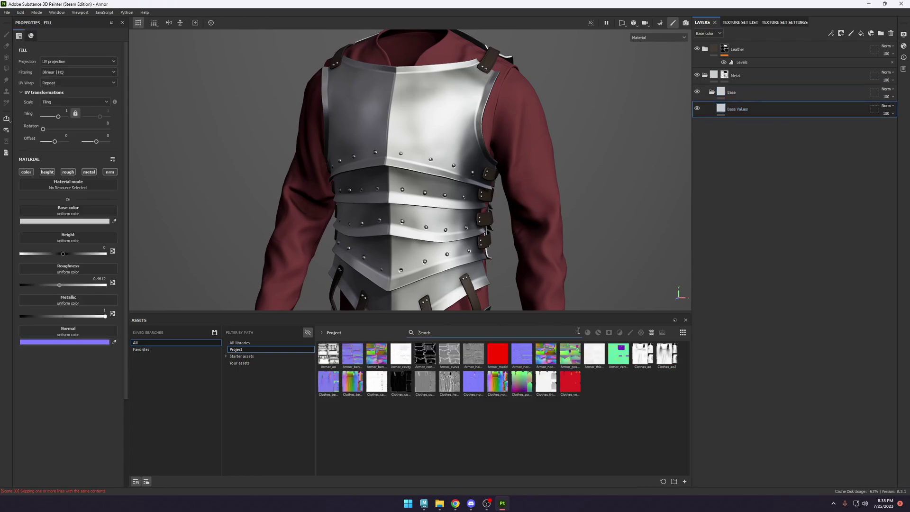
left_click(240, 342)
left_click_drag(325, 363, 739, 112)
scroll(518, 219, "up", 2)
key("c")
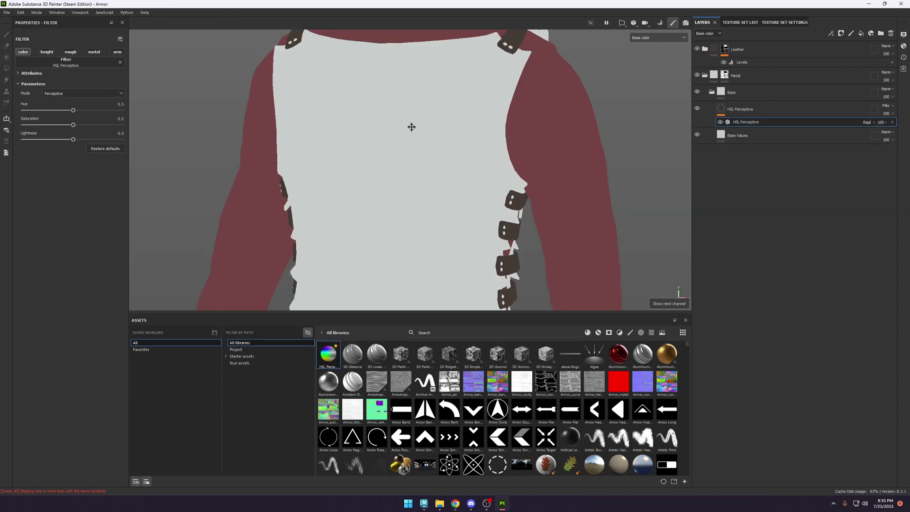
Set the HSL Perceptive filter's lightness to 0.386 and rename its layer as Darken.
left_click_drag(413, 126, 528, 107, "alt")
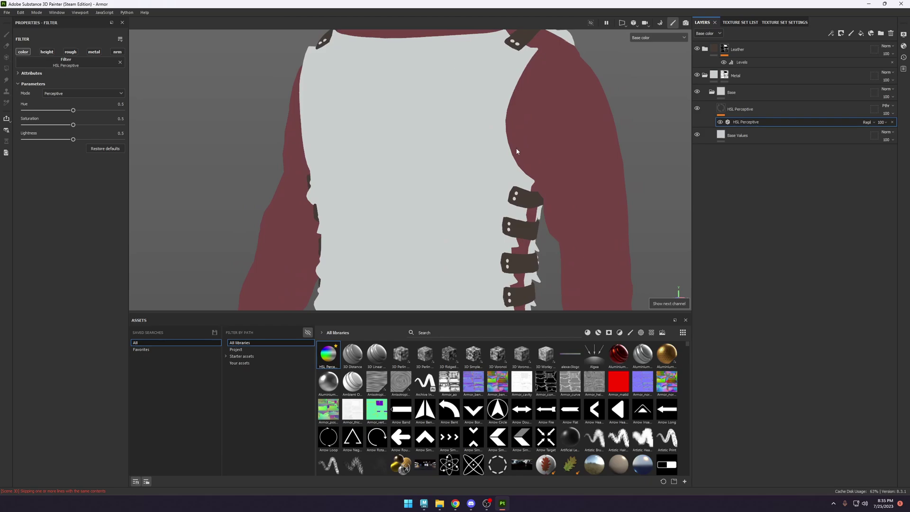
left_click_drag(391, 145, 503, 161, "alt")
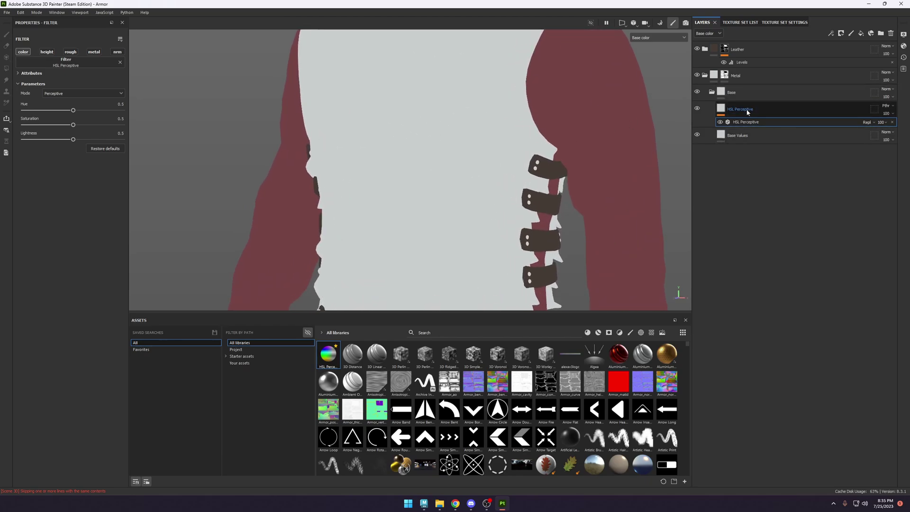
scroll(561, 162, "down", 3)
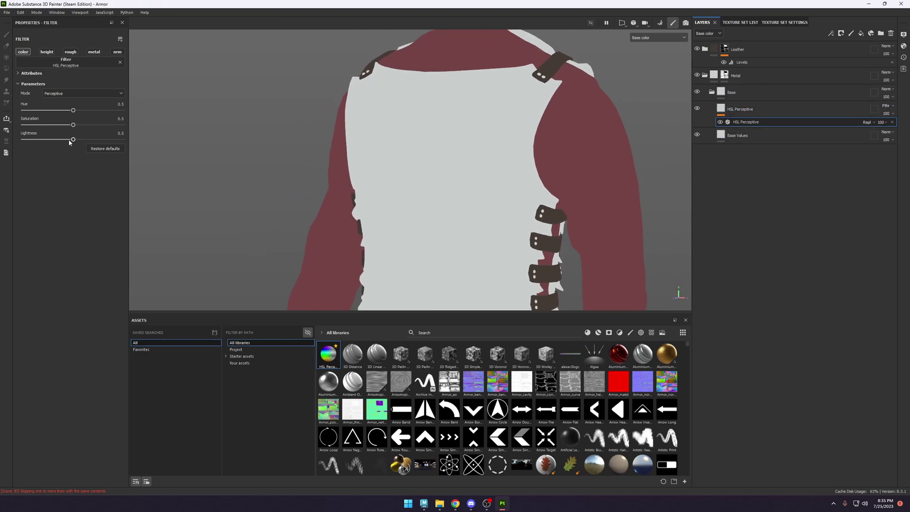
left_click_drag(69, 143, 62, 143)
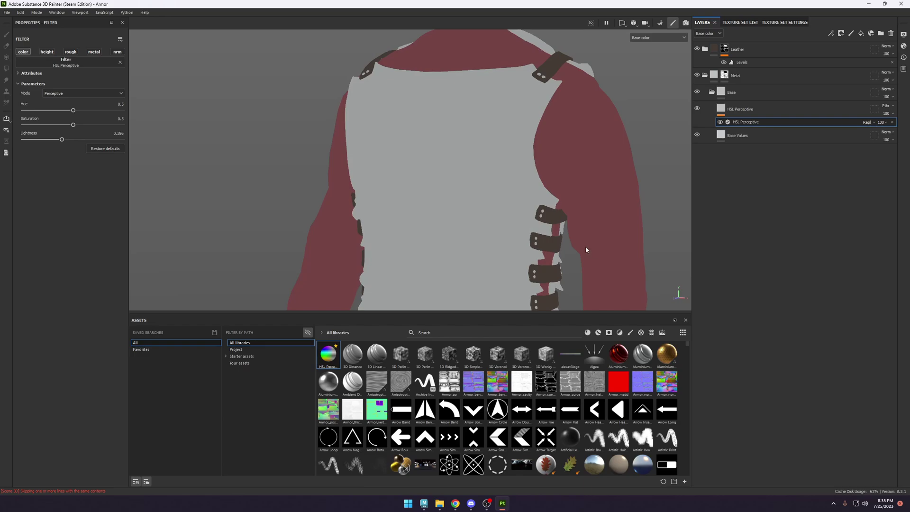
scroll(587, 249, "up", 2)
double_click(754, 109)
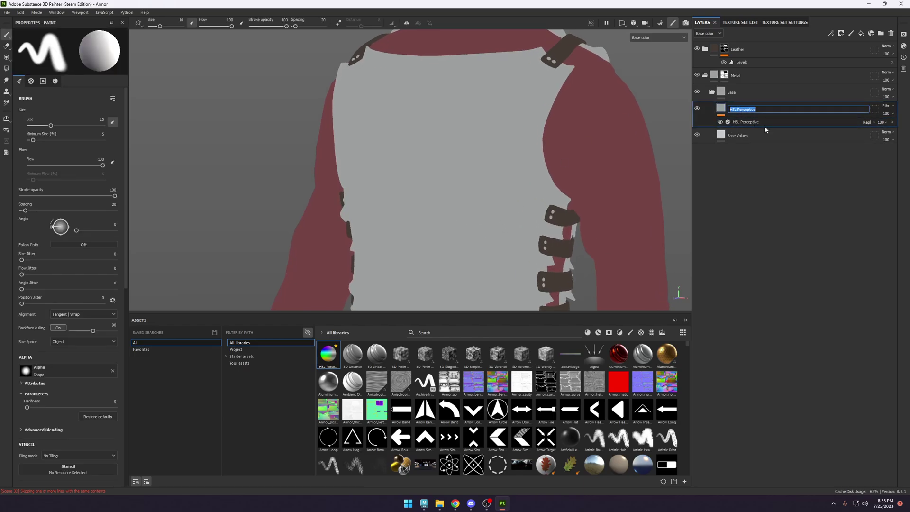
type("Darken")
key("Return")
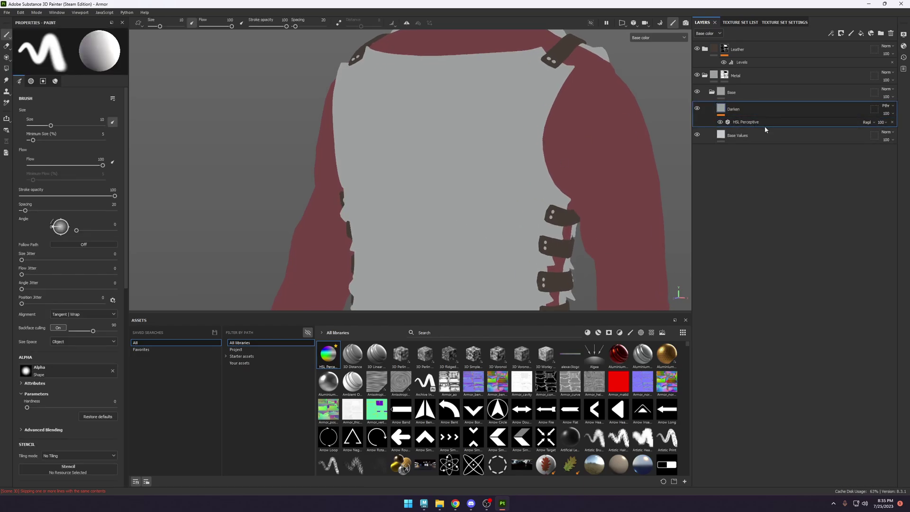
Add a black mask to the Darken layer and put a fill effect in that mask.
scroll(417, 207, "up", 2)
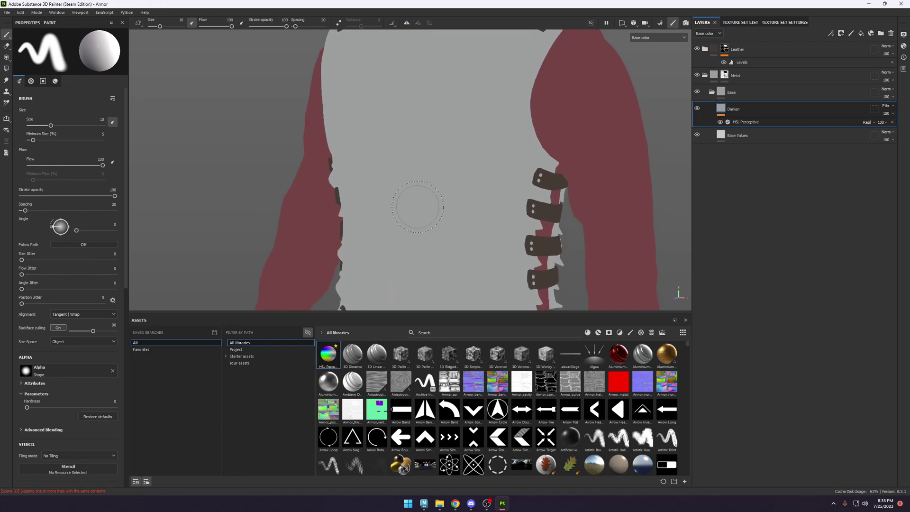
right_click(744, 108)
left_click(775, 126)
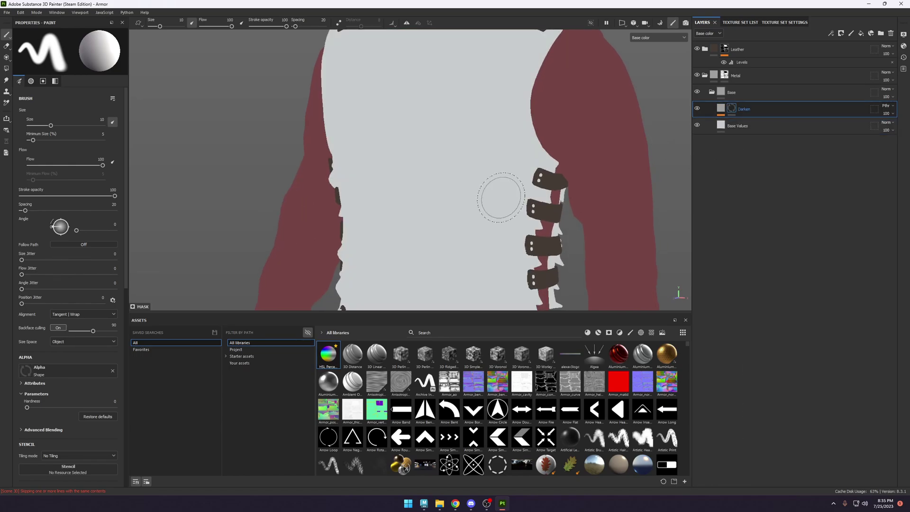
left_click_drag(497, 198, 470, 199, "alt")
left_click(830, 34)
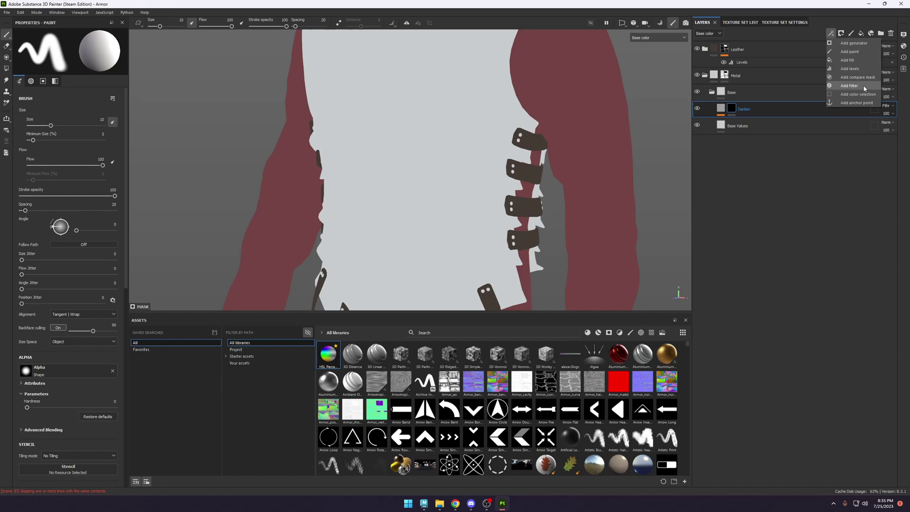
left_click(847, 60)
scroll(474, 221, "down", 3)
scroll(469, 228, "up", 2)
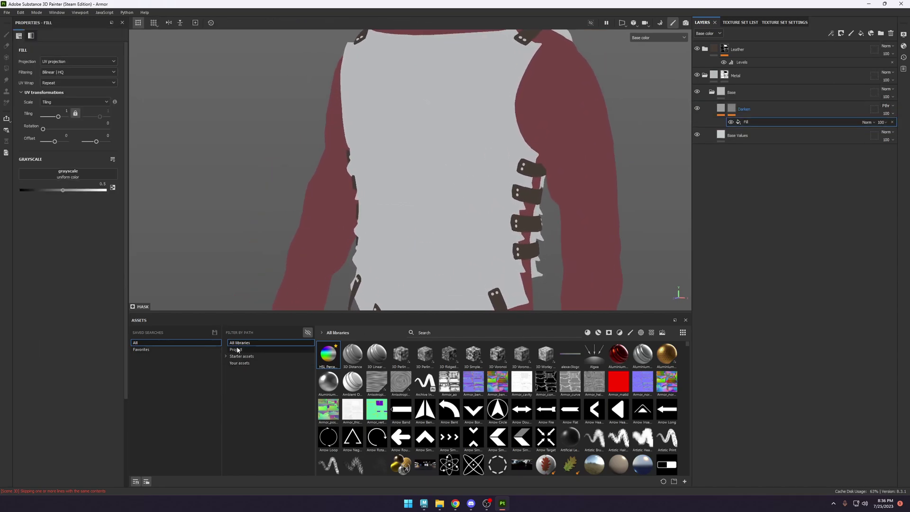
Browse the Grunges Bitmap textures among the starter procedurals for a suitable metal pattern.
left_click(226, 356)
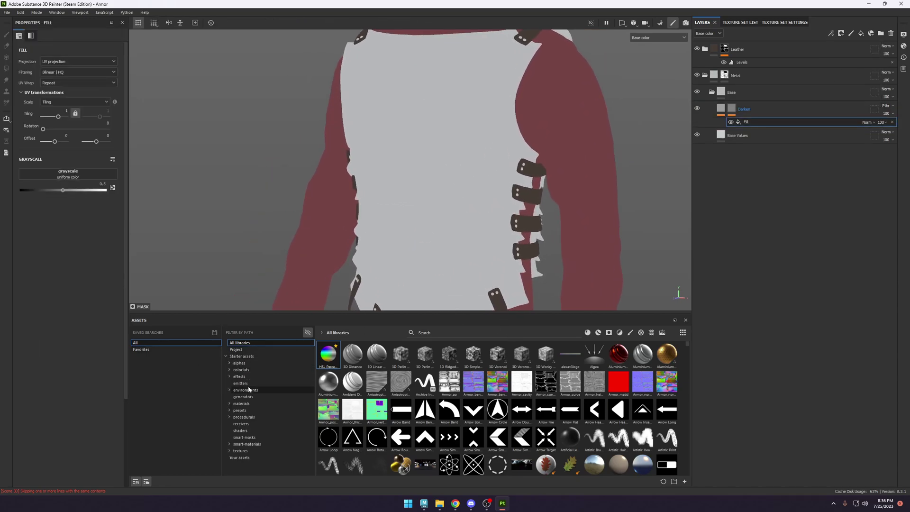
left_click(244, 417)
left_click(230, 417)
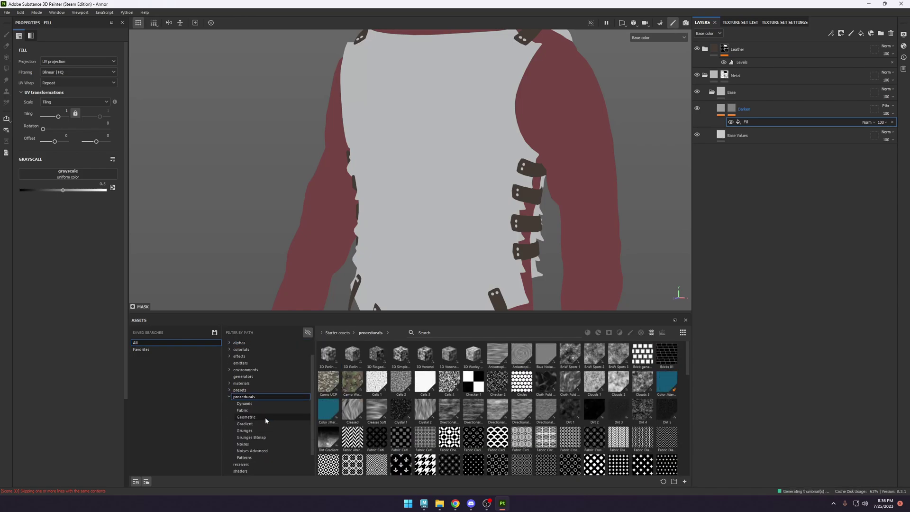
scroll(265, 417, "down", 1)
left_click(259, 438)
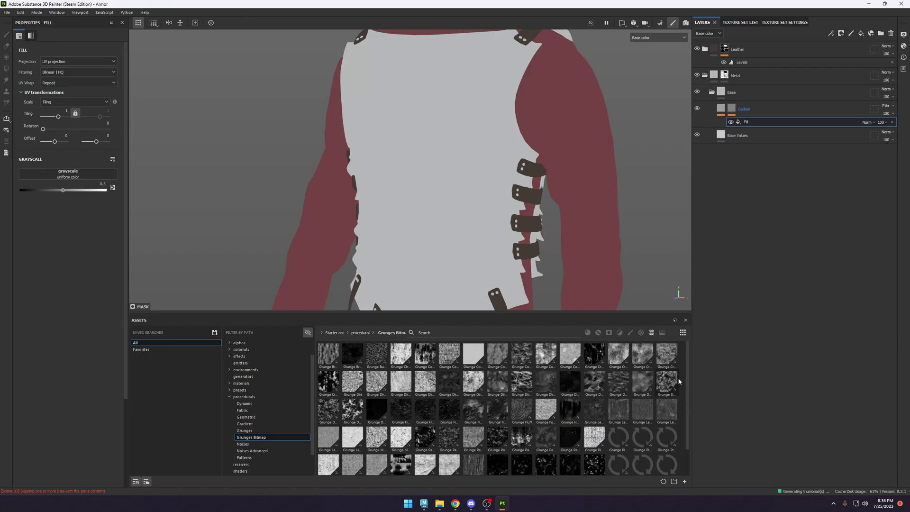
left_click_drag(687, 377, 690, 412)
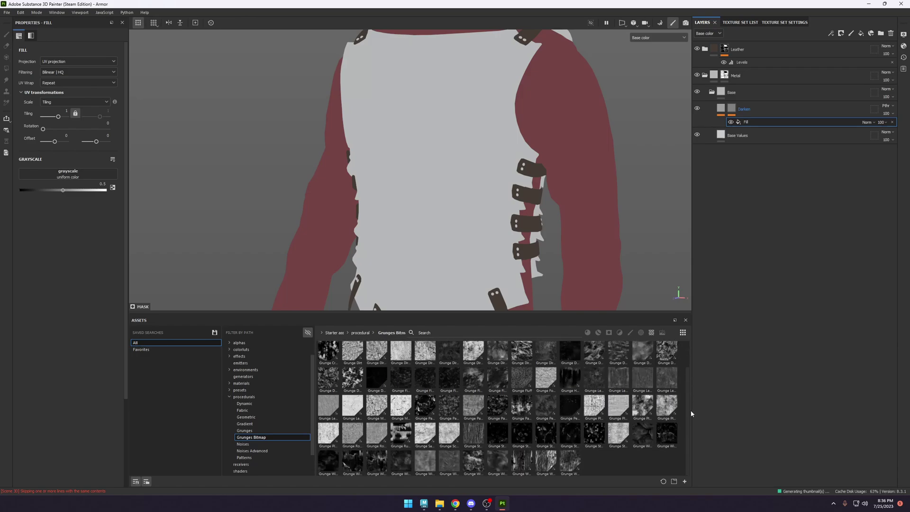
Search the procedurals for "metal" and apply Grunge Galvanic Small as the grayscale of the Darken mask's fill.
left_click(438, 334)
type("metal")
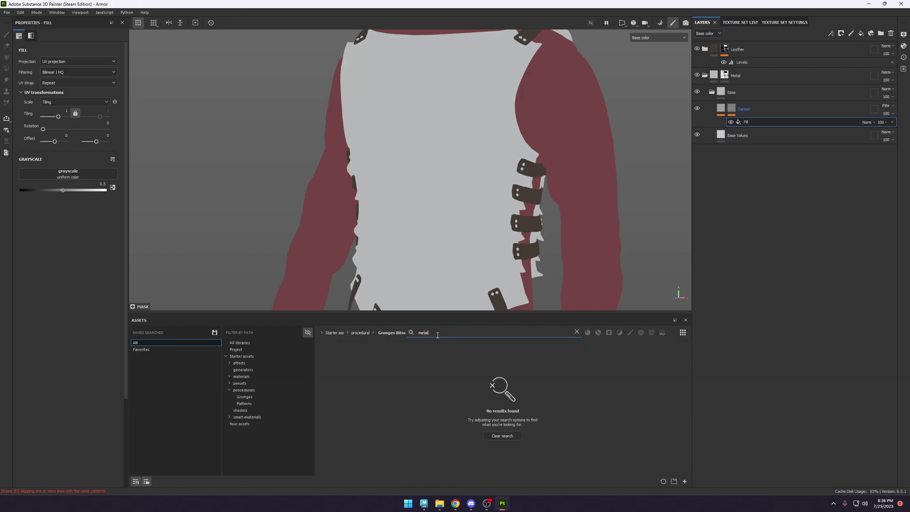
right_click(436, 334)
left_click(435, 330)
left_click(243, 390)
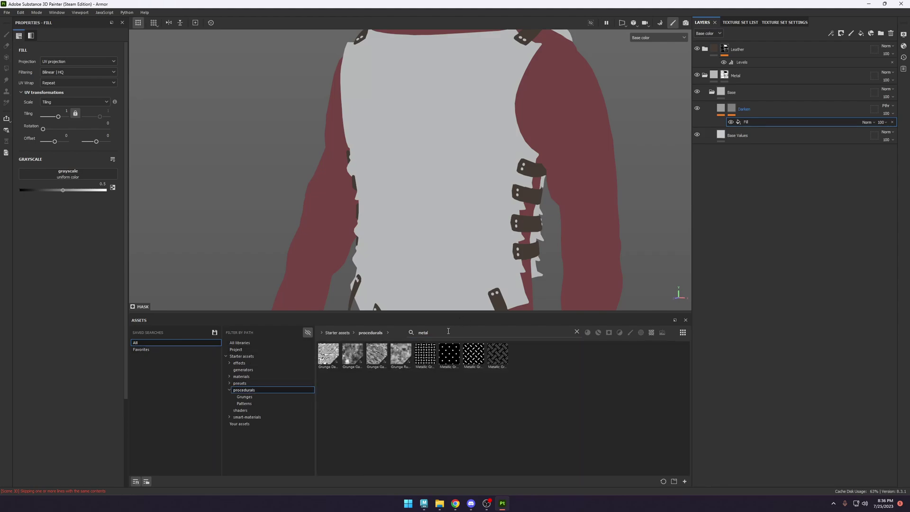
mouse_move(378, 351)
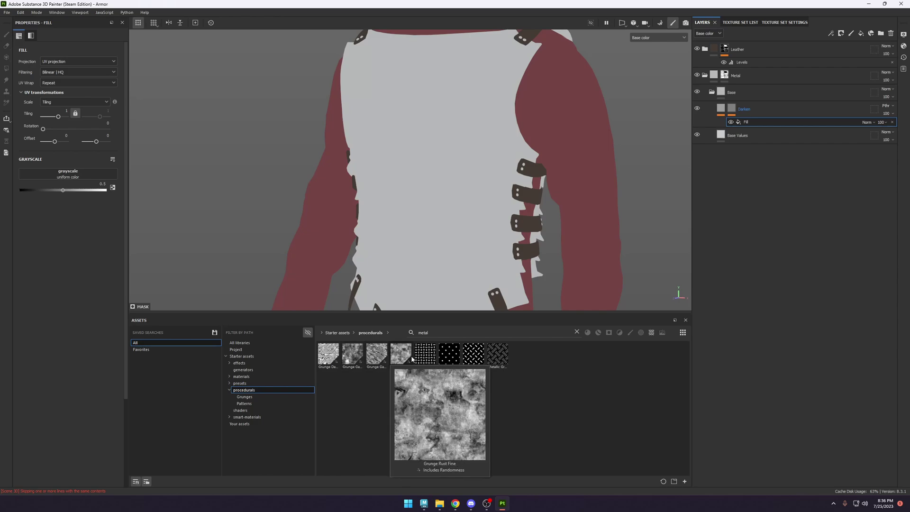
left_click_drag(377, 355, 71, 176)
Inspect the stretched grunge around the side straps and switch the Darken mask's fill to tri-planar projection.
scroll(520, 160, "down", 2)
left_click_drag(520, 160, 424, 146, "alt")
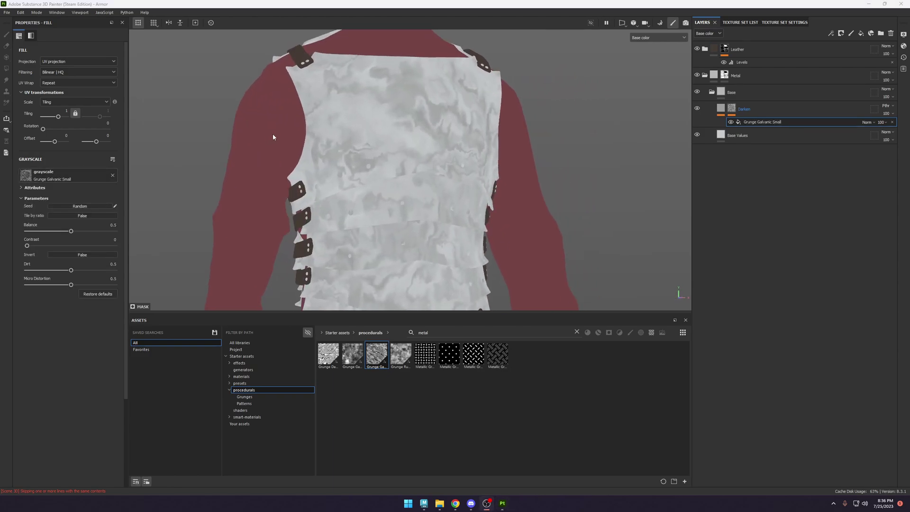
left_click_drag(273, 137, 360, 199, "alt")
scroll(431, 261, "up", 6)
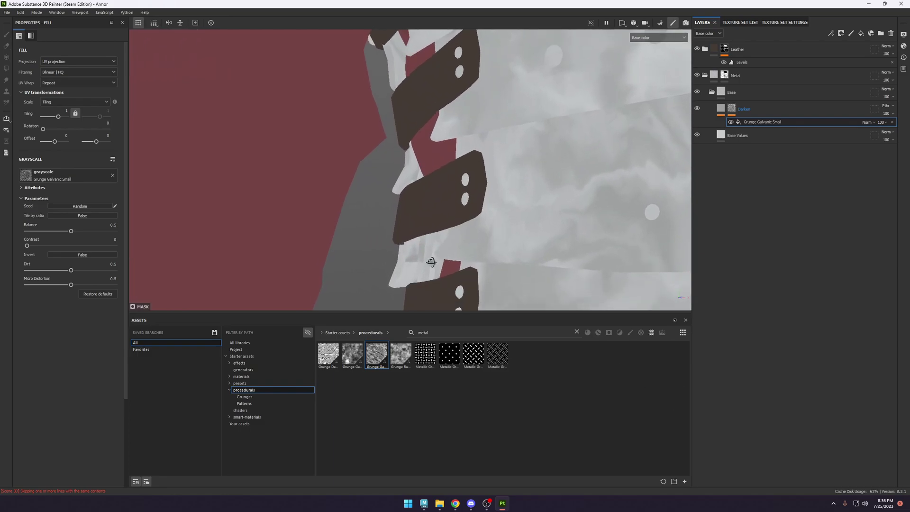
scroll(431, 262, "up", 8)
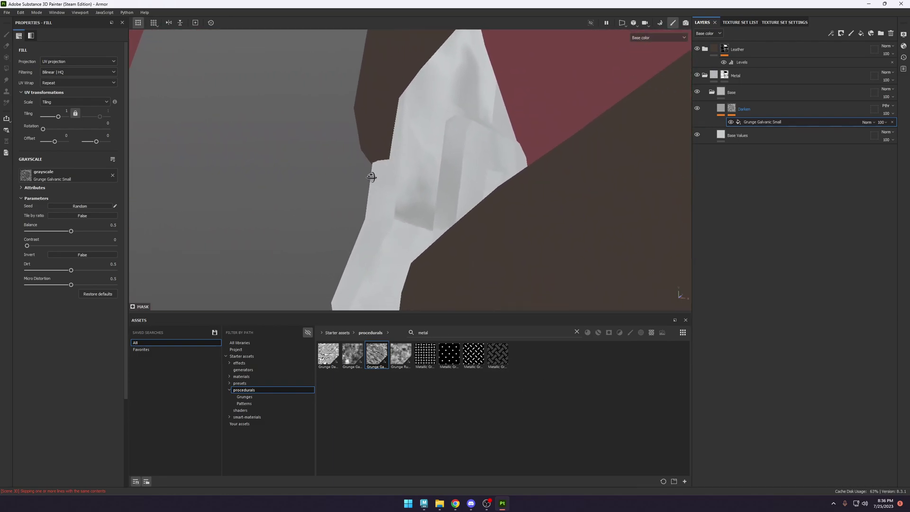
left_click_drag(371, 177, 369, 193, "alt")
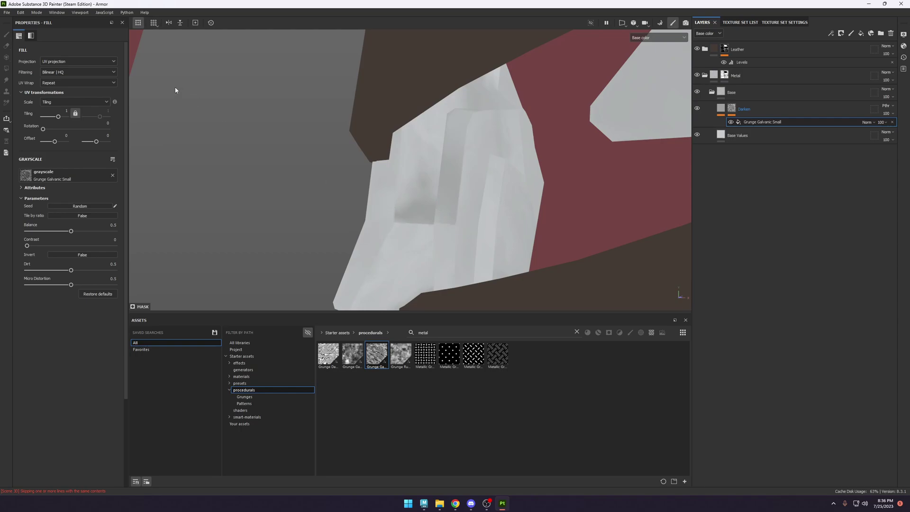
left_click(62, 62)
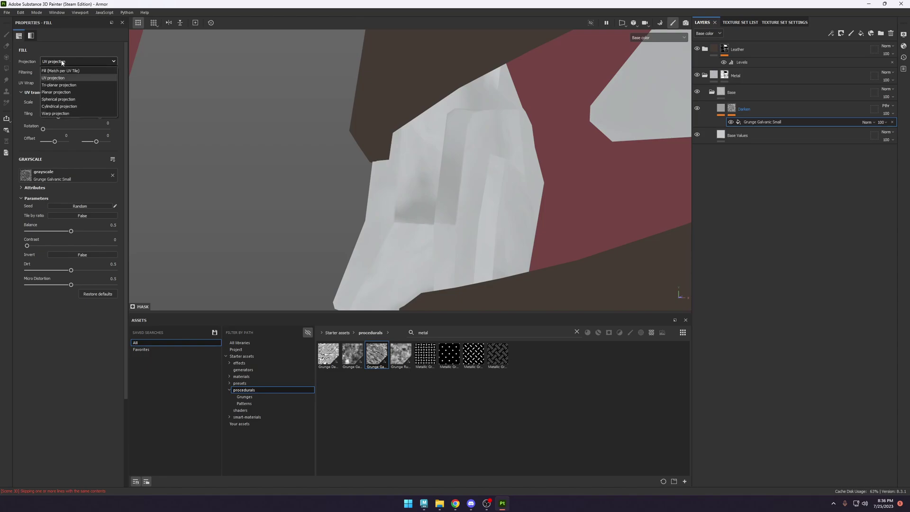
left_click(64, 87)
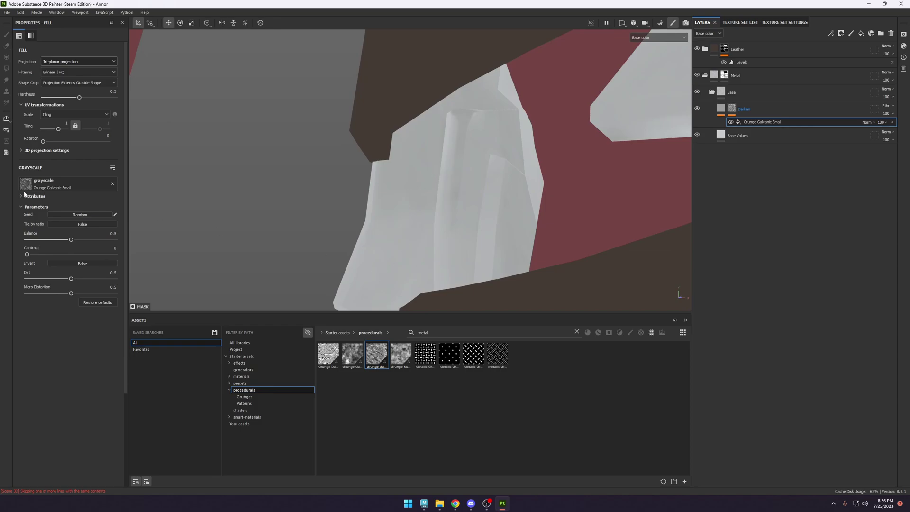
Adjust the tiling of the Grunge Galvanic Small fill in the Darken mask to 1.82.
left_click_drag(57, 130, 62, 129)
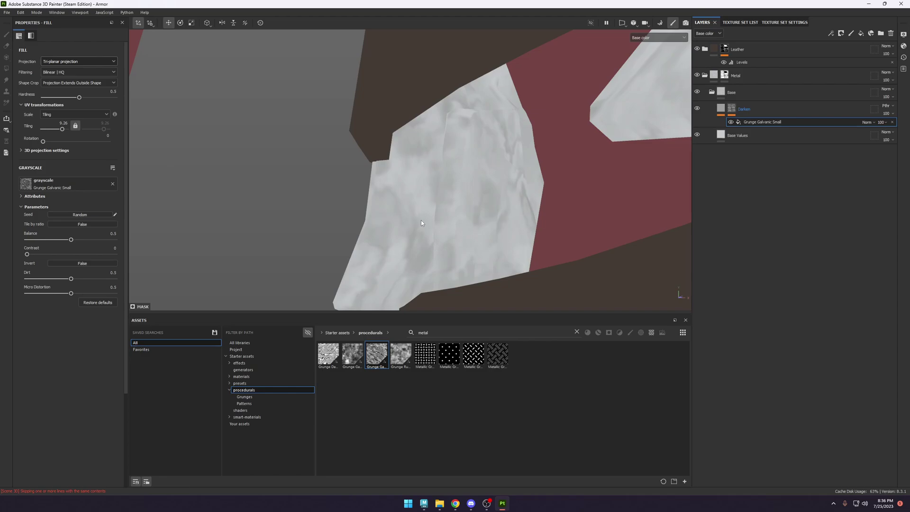
key("f")
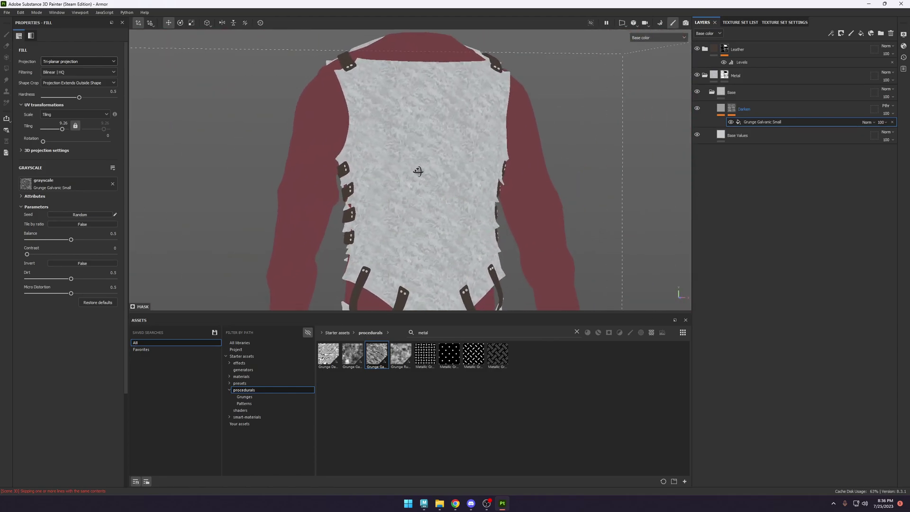
left_click_drag(418, 171, 443, 167, "alt")
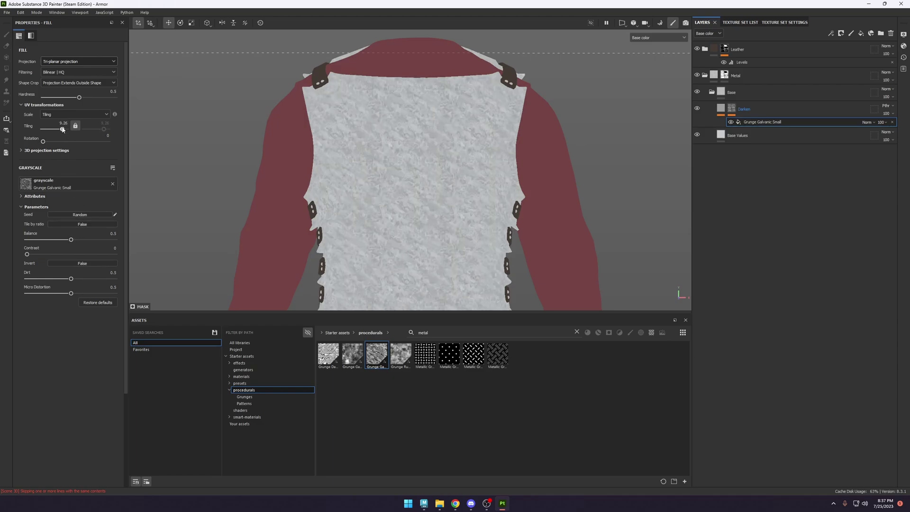
left_click_drag(62, 129, 61, 130)
left_click_drag(477, 173, 59, 131, "alt")
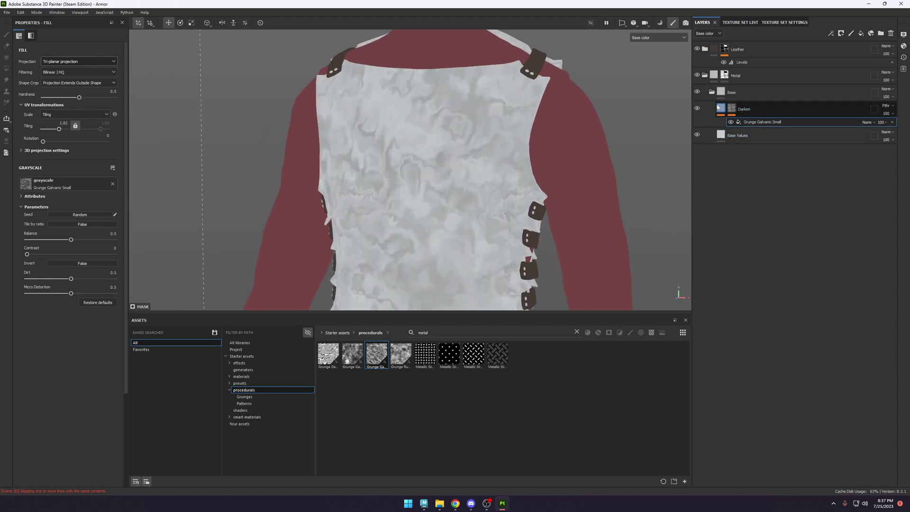
Examine the armor in the full material view and through its single channels up to roughness.
key("m")
left_click_drag(470, 145, 479, 151, "alt")
key("c")
right_click_drag(478, 148, 591, 73, "alt")
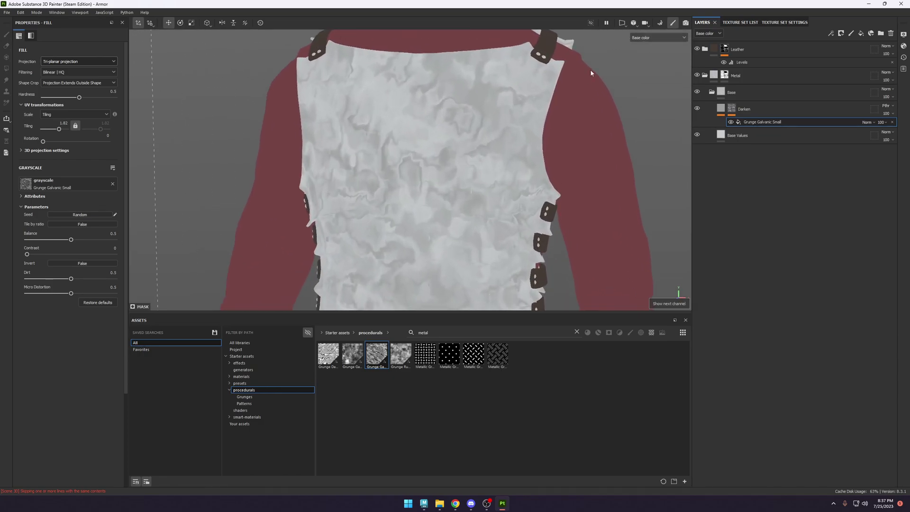
key("c")
key("c")
mouse_move(515, 101)
left_mouse_down("alt")
mouse_move(479, 114)
mouse_move(706, 108)
mouse_move(498, 128)
mouse_move(595, 162)
left_mouse_up("alt")
Add a second HSL Perceptive filter to the Darken layer, limited to the roughness channel, with lightness 0.43.
left_click(721, 108)
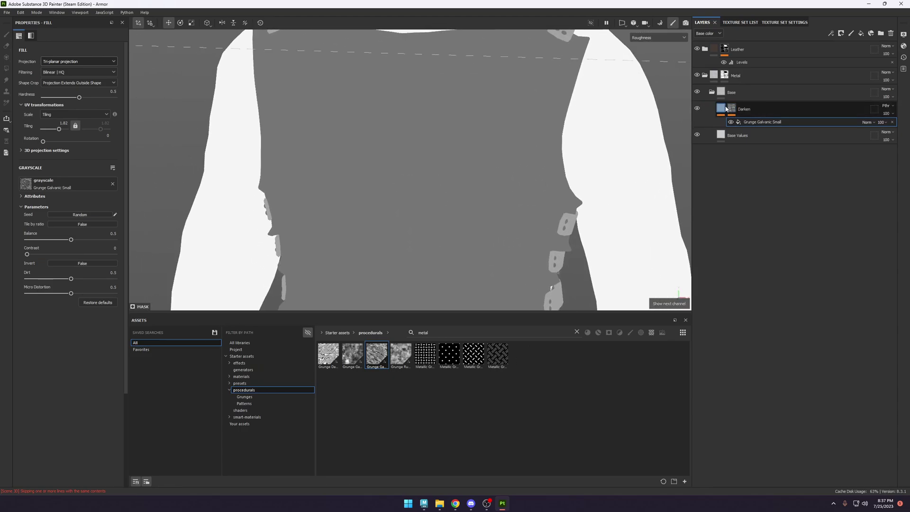
left_click(831, 34)
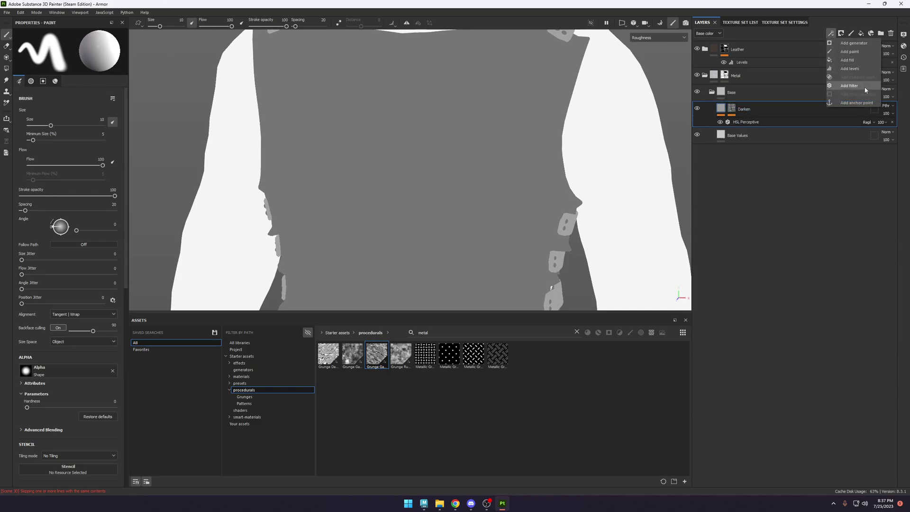
left_click(849, 86)
left_click(79, 66)
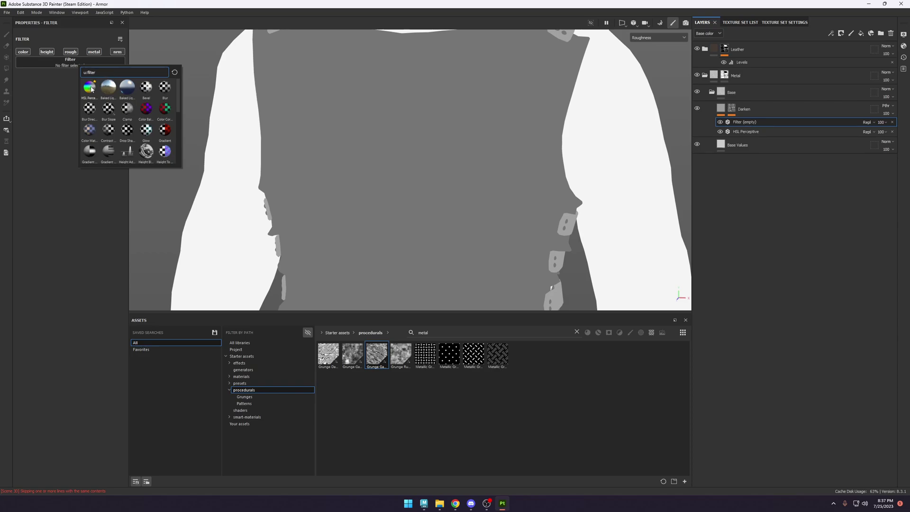
left_click(90, 87)
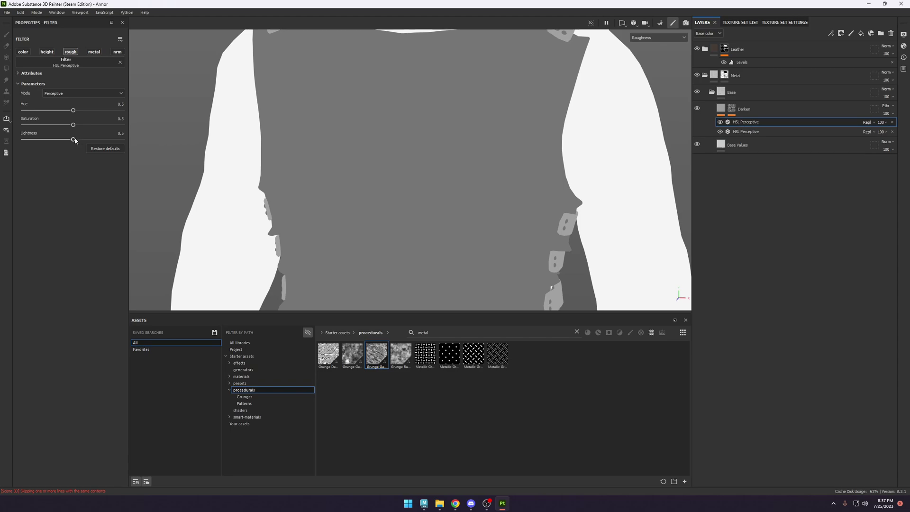
left_click_drag(69, 139, 67, 140)
scroll(376, 52, "down", 5)
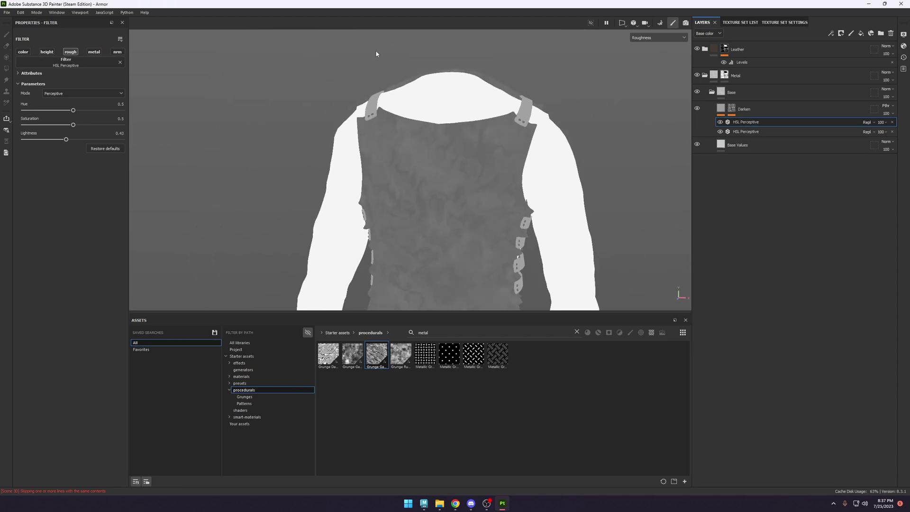
Compare the armor in material view with the Darken layer hidden and shown, under rotated lighting.
middle_click_drag(488, 190, 495, 142, "alt")
scroll(497, 169, "up", 2)
key("m")
right_click_drag(485, 162, 397, 70, "shift")
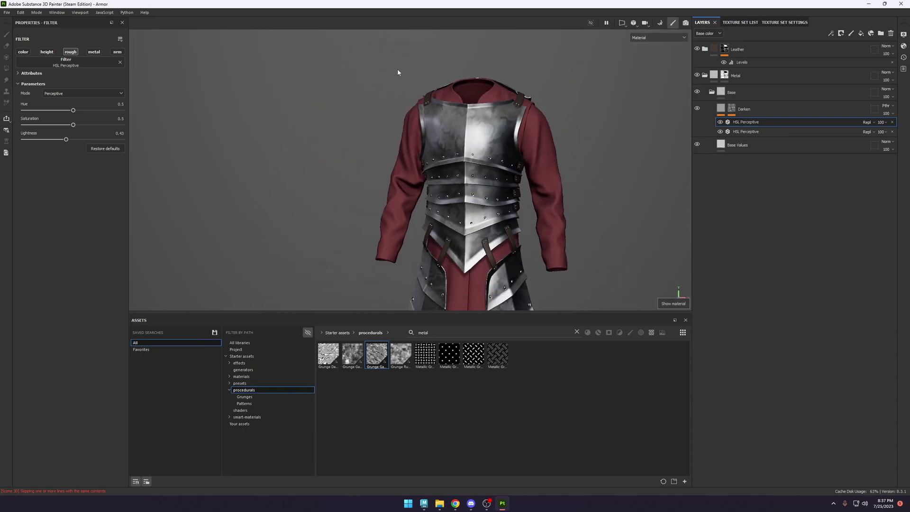
left_click_drag(450, 138, 473, 143, "alt")
right_click_drag(473, 143, 687, 111, "alt")
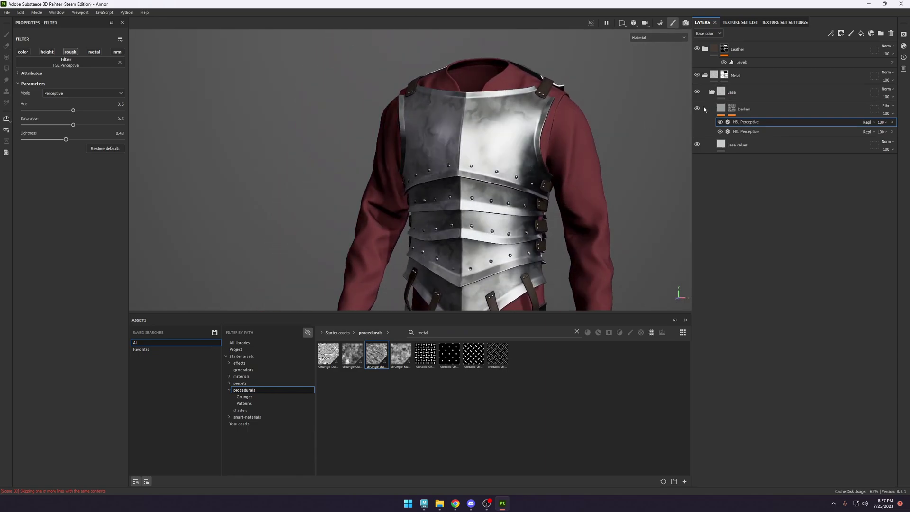
left_click(698, 108)
left_click(698, 109)
left_click(698, 109)
left_click(698, 108)
right_click_drag(516, 127, 563, 127, "shift")
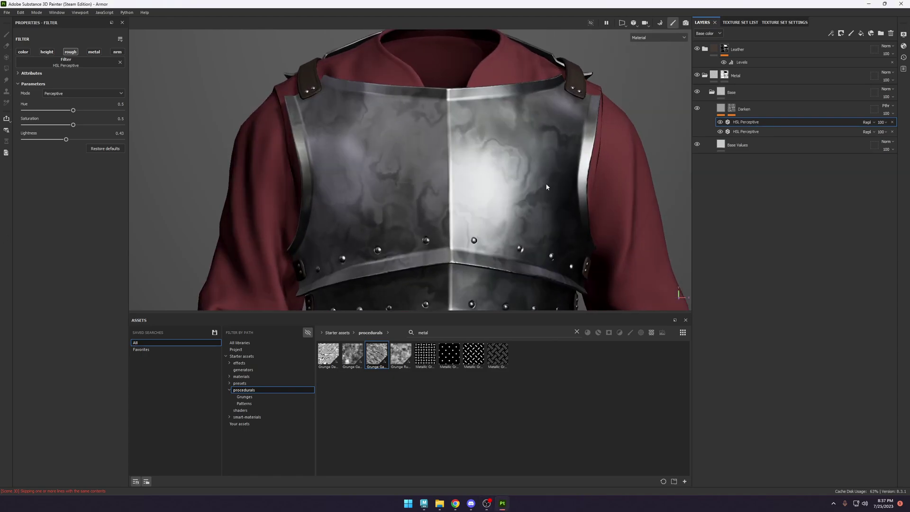
Add a fill effect named Height to the Darken layer's content, keeping only its height channel enabled.
left_click(758, 109)
left_click(830, 33)
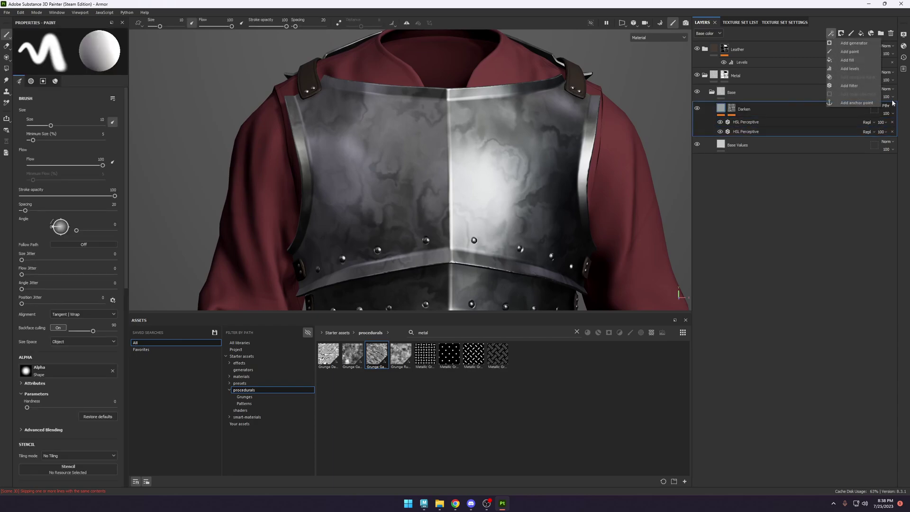
left_click(856, 62)
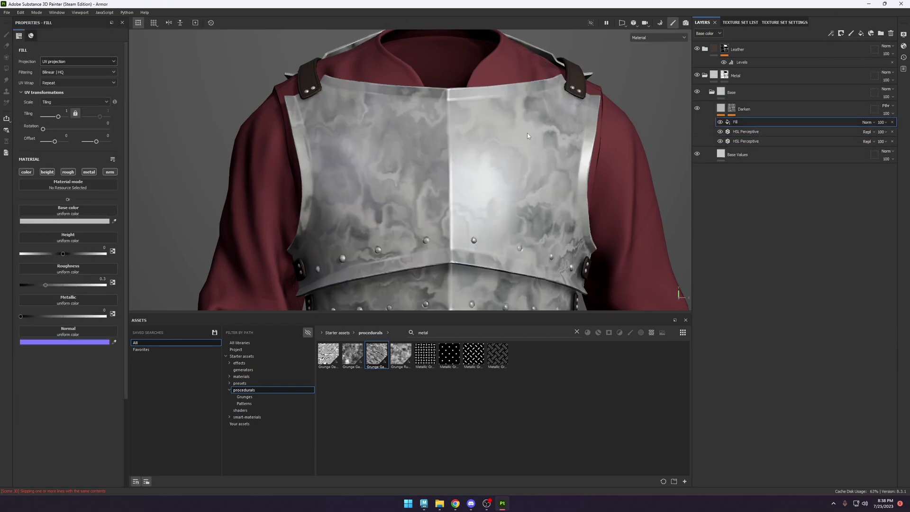
double_click(735, 122)
key("Return")
left_click(109, 171)
left_click(88, 171)
left_click(67, 172)
left_click(26, 171)
Set the Height fill's height value to -0.01 and check the breastplate from near and far.
scroll(400, 188, "up", 2)
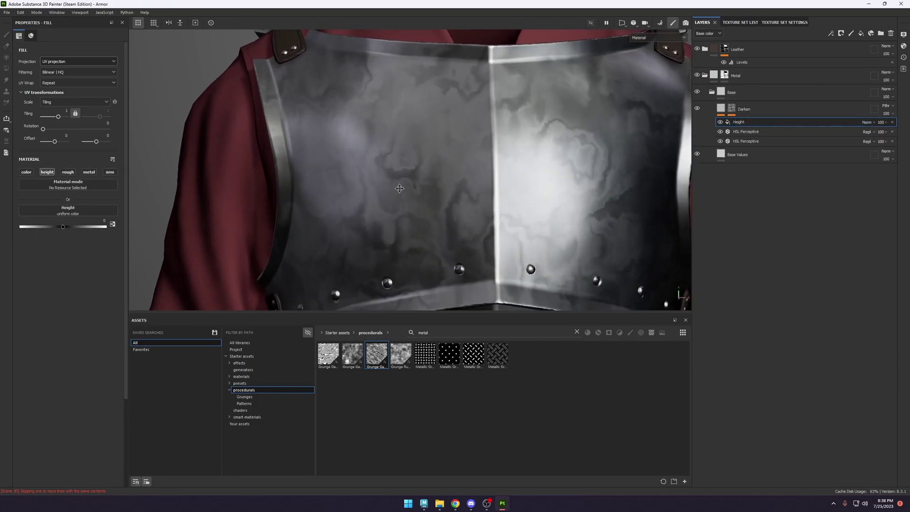
left_click_drag(63, 227, 62, 227)
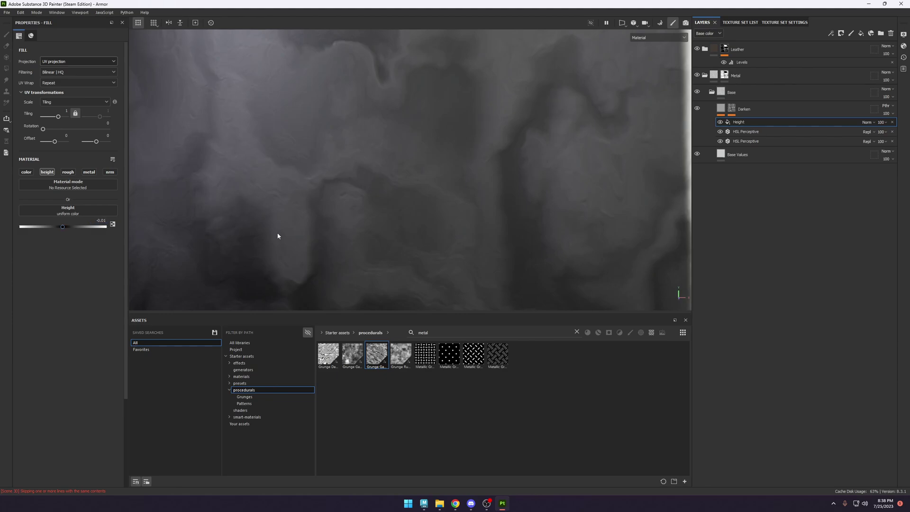
scroll(278, 235, "down", 10)
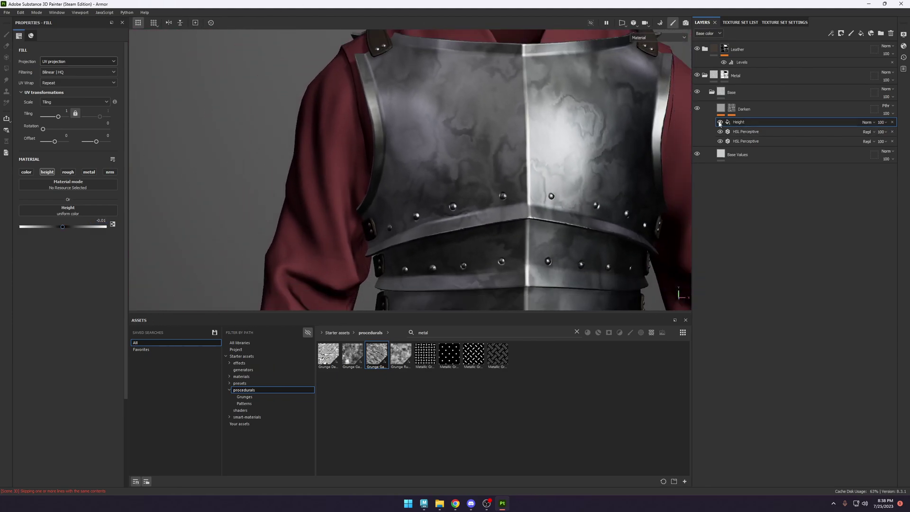
scroll(425, 107, "down", 3)
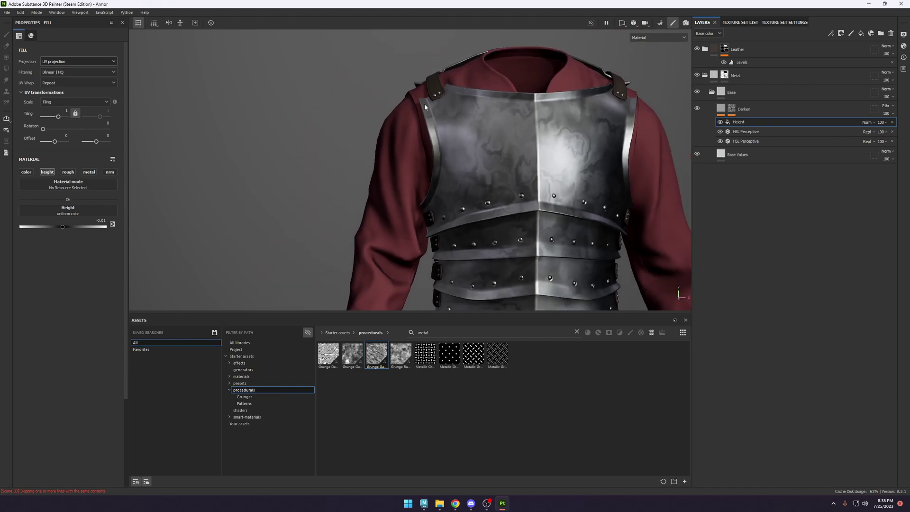
scroll(402, 155, "down", 2)
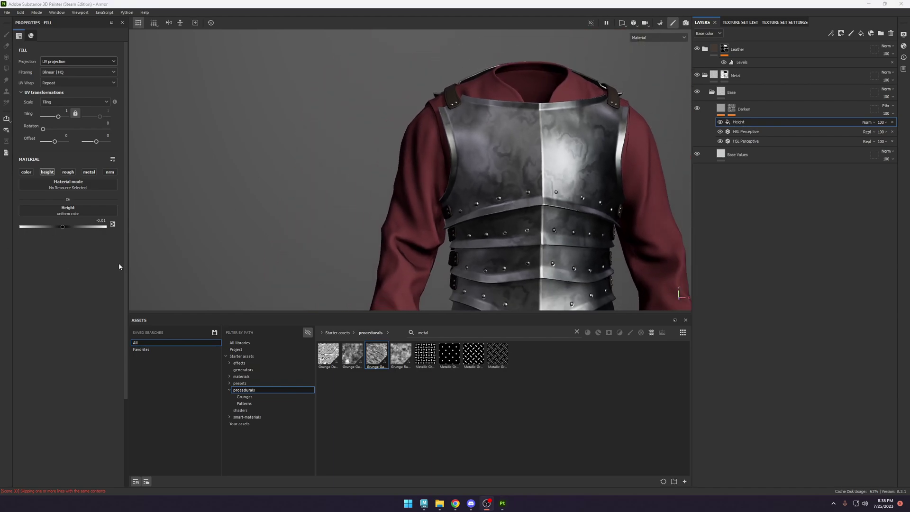
left_click_drag(426, 123, 463, 141, "alt")
right_click_drag(462, 141, 475, 140, "shift")
Set the tiling of the Darken mask's Grunge Galvanic Small fill to 1 and check the larger pattern.
left_click(731, 108)
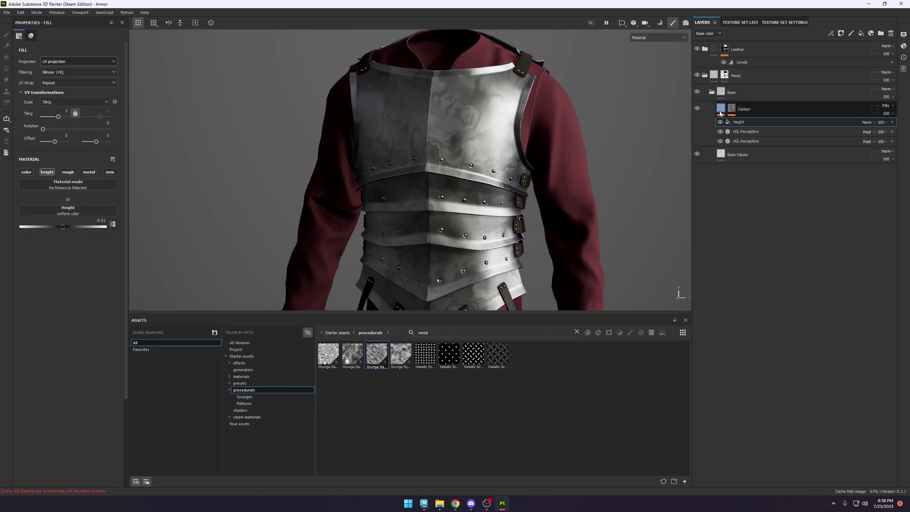
left_click(760, 124)
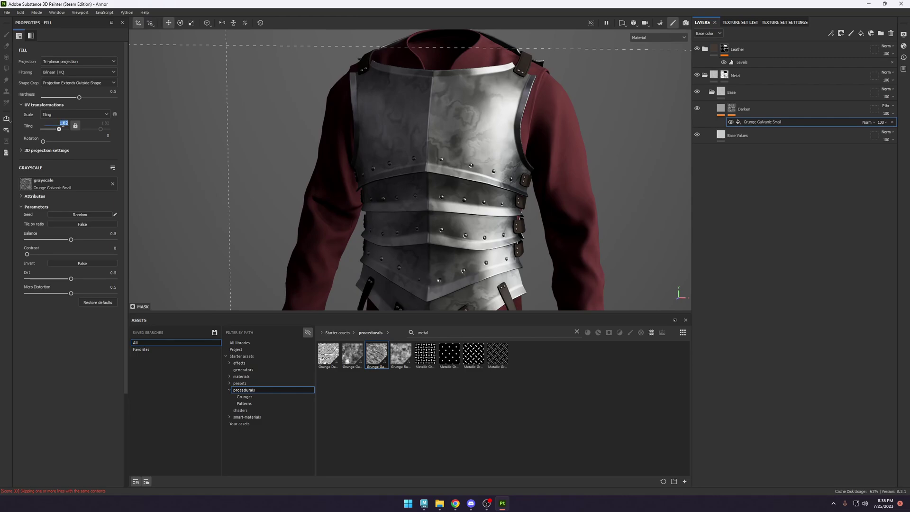
left_click_drag(63, 124, 62, 124)
right_click_drag(442, 164, 450, 133, "alt")
left_click_drag(450, 133, 471, 130, "alt")
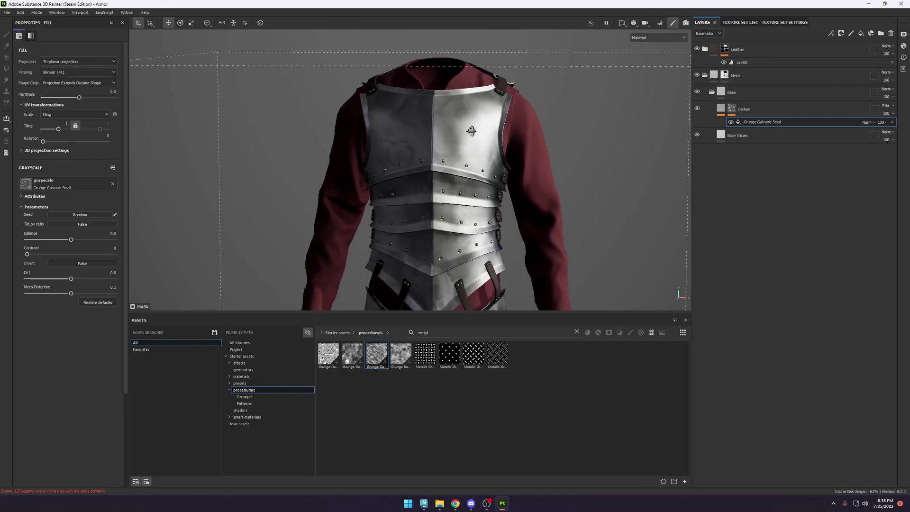
right_click_drag(471, 130, 513, 129, "shift")
middle_click_drag(513, 130, 543, 133, "alt")
left_click_drag(543, 133, 483, 142, "alt")
Rotate the Darken mask's grunge pattern to 102.86 and check it on the plates under different lighting.
left_click_drag(47, 143, 62, 141)
left_click_drag(494, 91, 572, 156, "alt")
right_click_drag(572, 156, 507, 144, "shift")
left_click_drag(507, 144, 490, 135, "alt")
right_click_drag(490, 135, 294, 223, "alt")
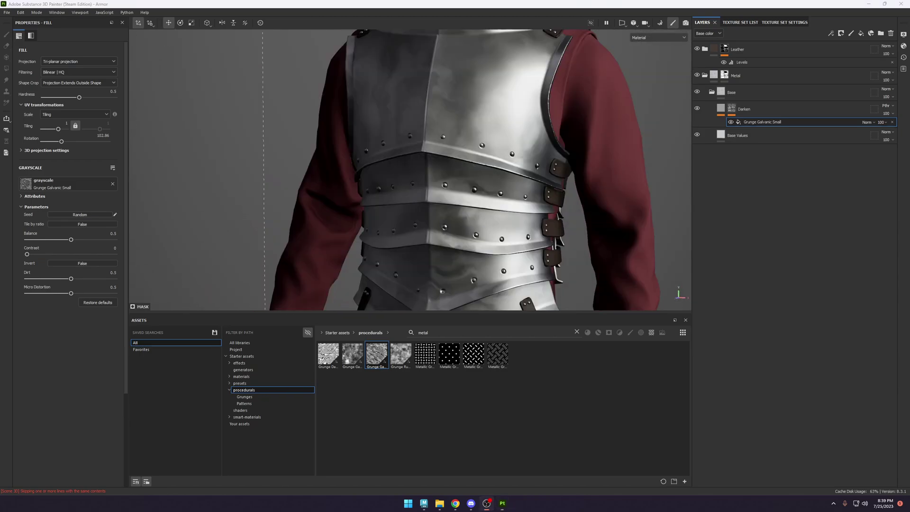
Review the armor's individual texture channels through to normal, and return to the full material view.
left_click_drag(473, 180, 530, 146, "alt")
key("c")
key("c")
key("c")
key("c")
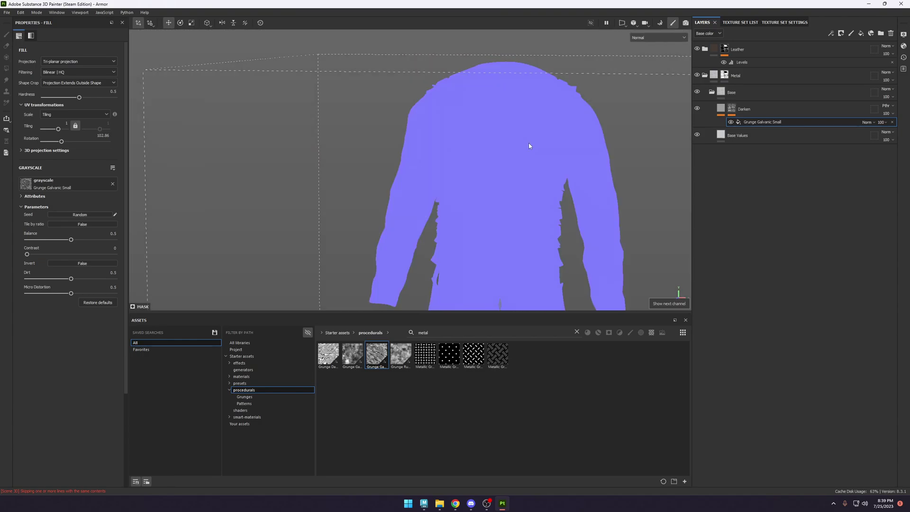
key("m")
key("m")
key("m")
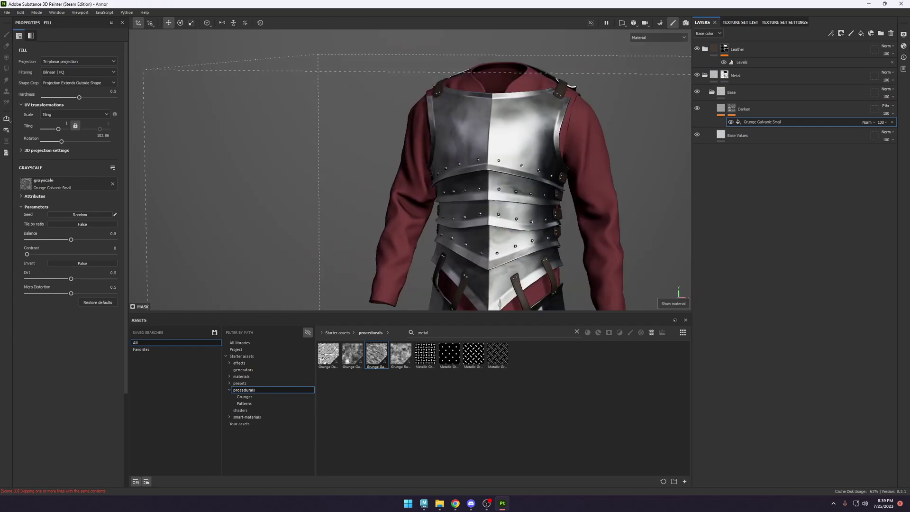
Raise the viewport's environment exposure to 0.38 and turn the environment lighting to a rotation of 320.
left_click(903, 35)
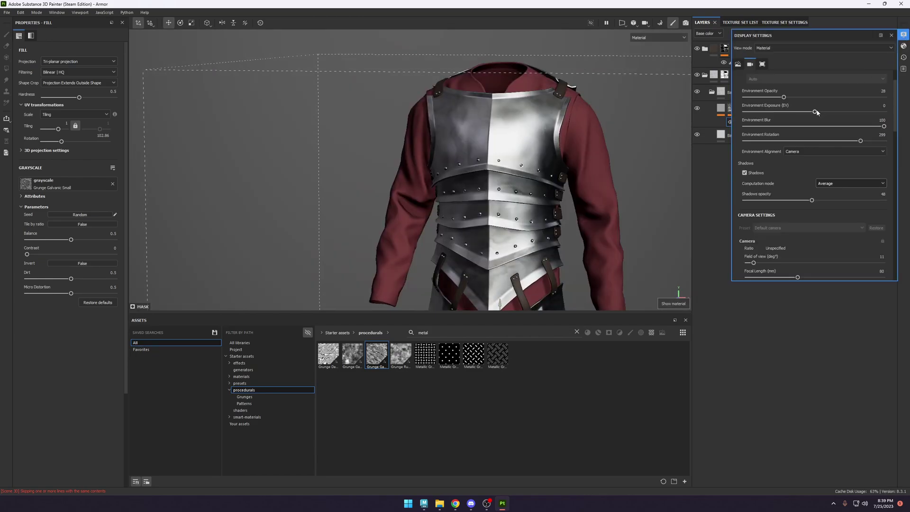
left_click_drag(816, 111, 819, 112)
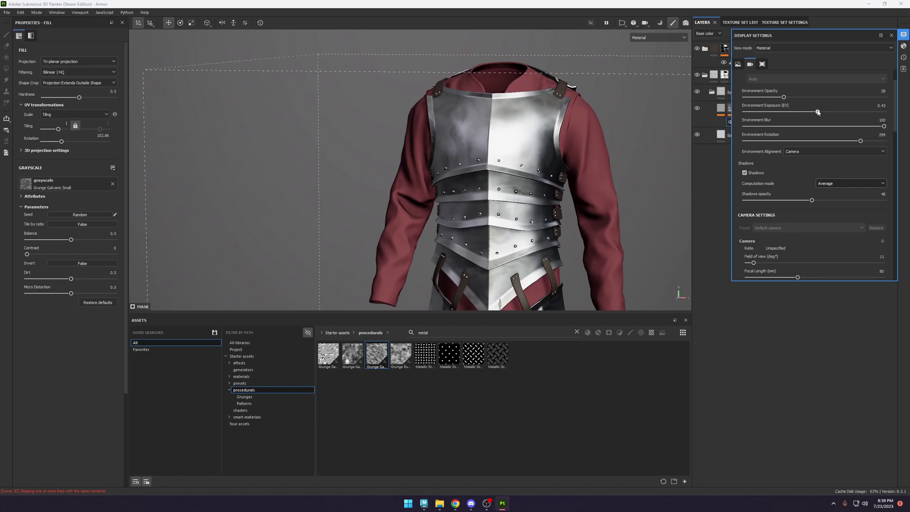
middle_click_drag(559, 189, 511, 154, "alt")
right_click_drag(512, 154, 535, 154, "shift")
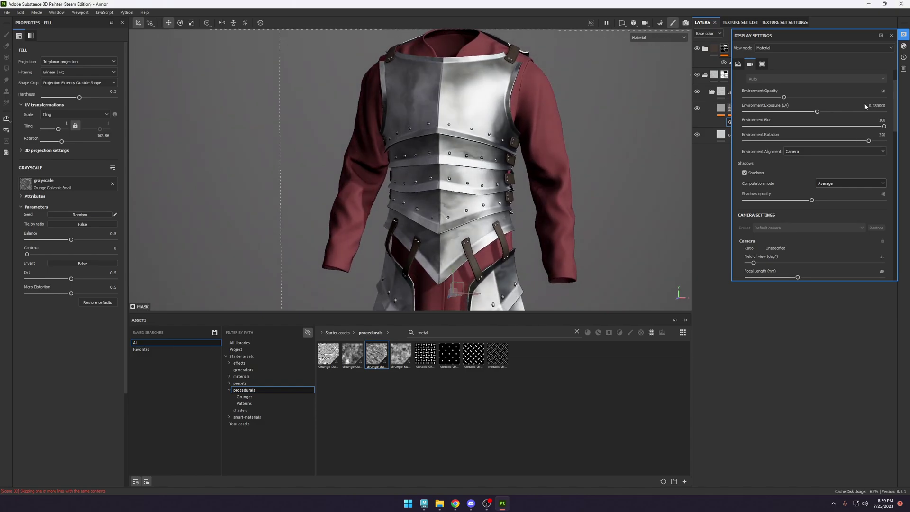
Set the viewport's environment opacity to 86 and exposure to 0.28, and turn the environment lighting to a rotation of 277.
left_click_drag(817, 114, 864, 97)
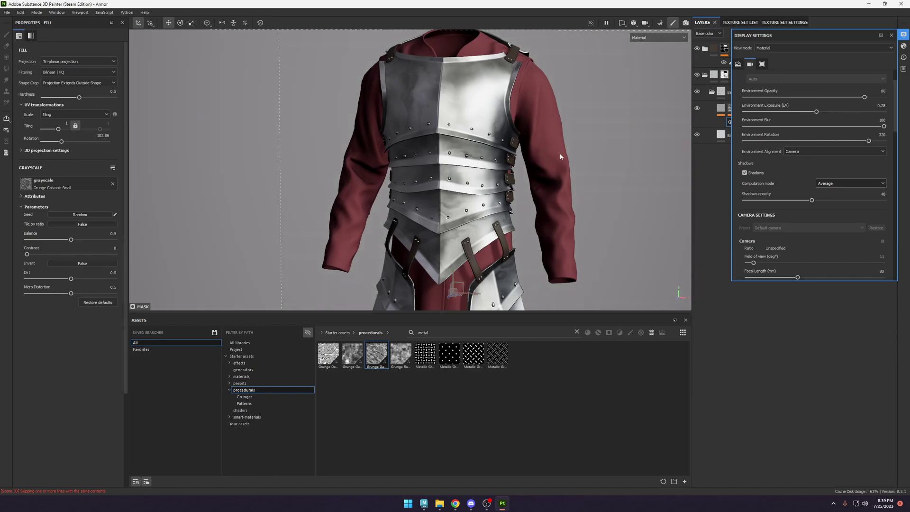
right_click_drag(559, 153, 645, 151, "shift")
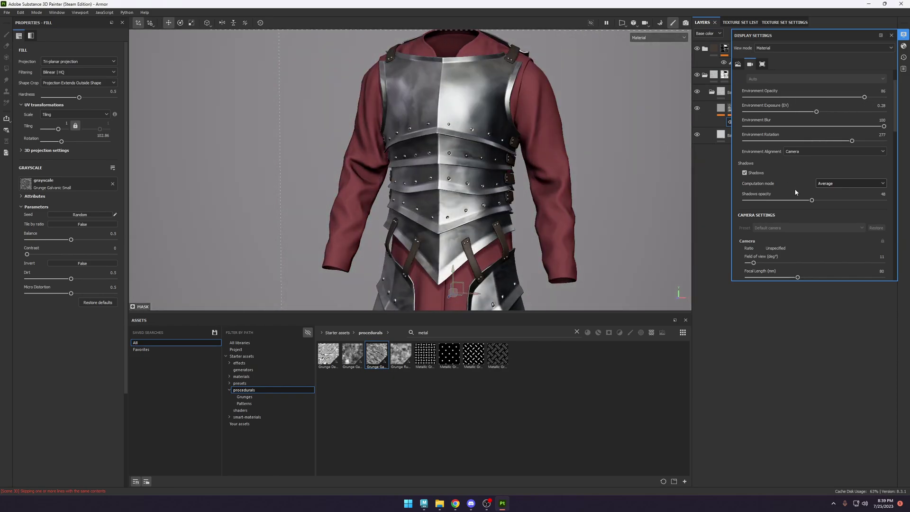
Enable Bent Normal in the main shader with a diffuse amount of 0.42 and a specular amount of 0.56.
left_click(904, 46)
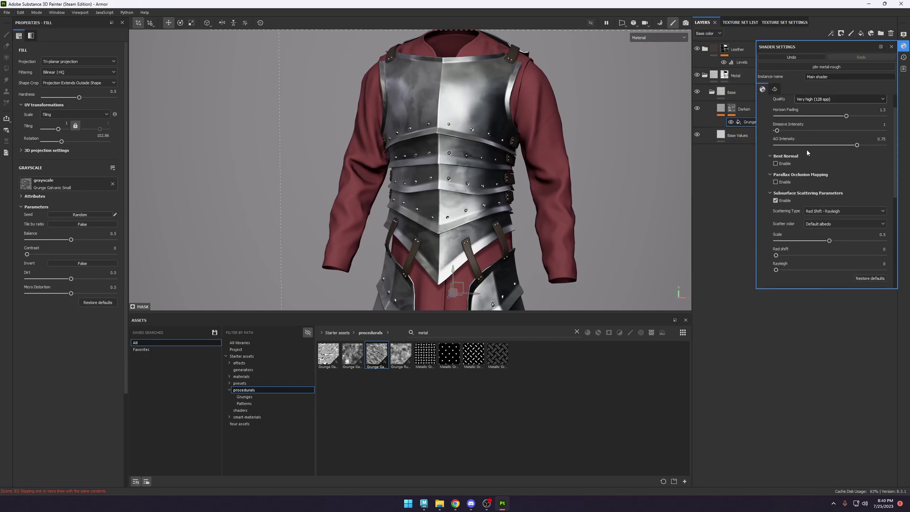
left_click(786, 165)
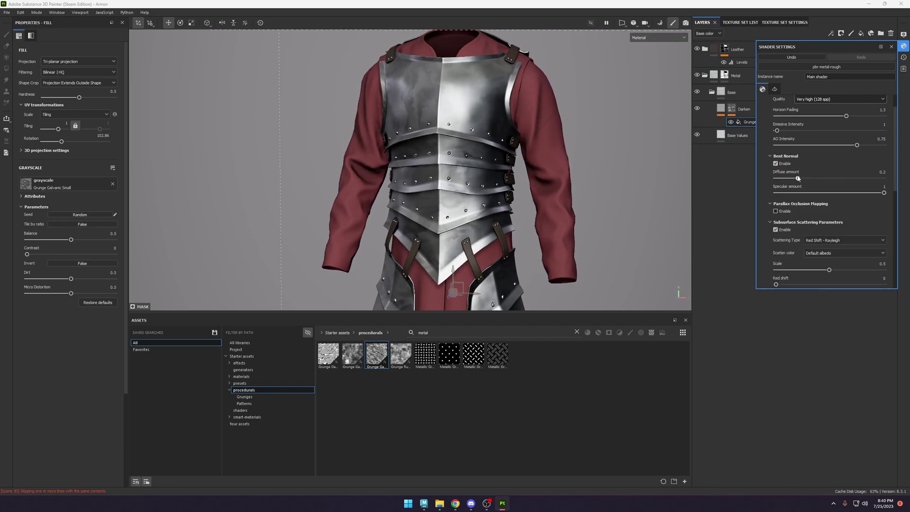
left_click_drag(883, 178, 723, 173)
mouse_move(815, 178)
left_mouse_down()
mouse_move(829, 178)
mouse_move(792, 199)
mouse_move(836, 209)
left_mouse_up()
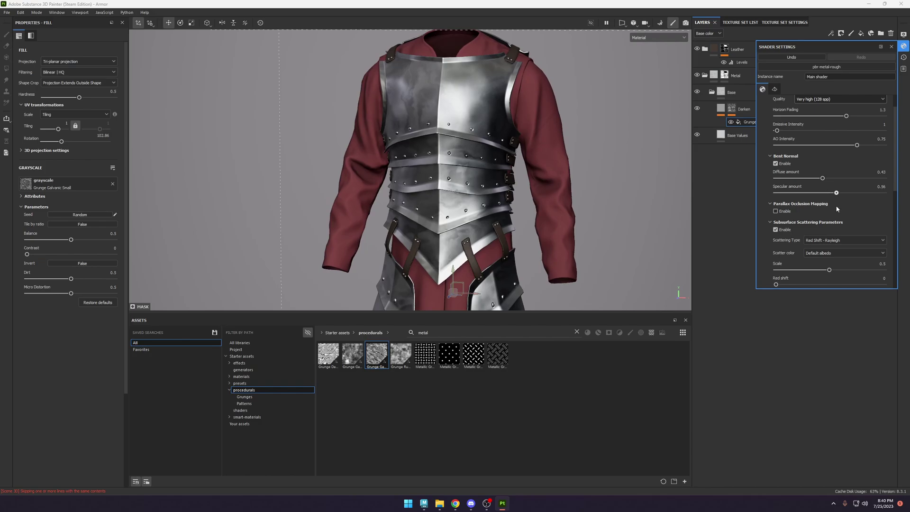
Toggle the shader's Bent Normal off and on to compare the armor's shading, leaving it enabled with a specular amount of 0.31.
left_click(776, 164)
left_click(776, 164)
left_click(776, 163)
left_click(775, 164)
left_click(776, 163)
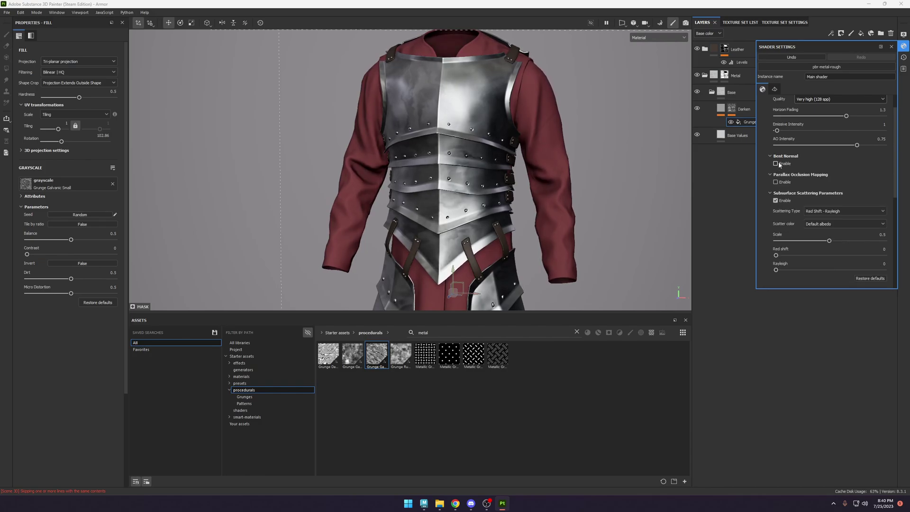
left_click(776, 164)
left_click(776, 163)
left_click(776, 163)
Inspect the breastplate and lower plates from different angles under rotated lighting, closing the shader settings.
scroll(571, 164, "down", 5)
left_click_drag(574, 164, 561, 165, "alt")
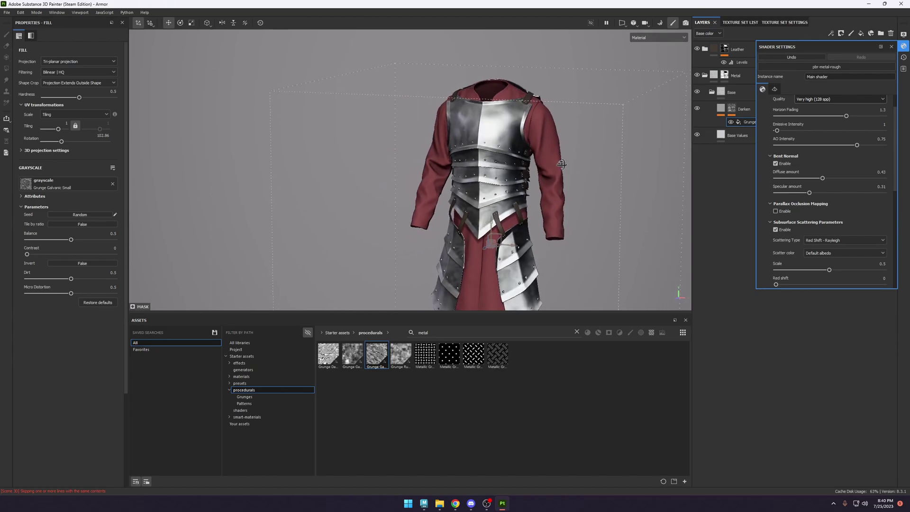
right_click_drag(561, 164, 563, 164, "shift")
right_click_drag(505, 182, 488, 181, "shift")
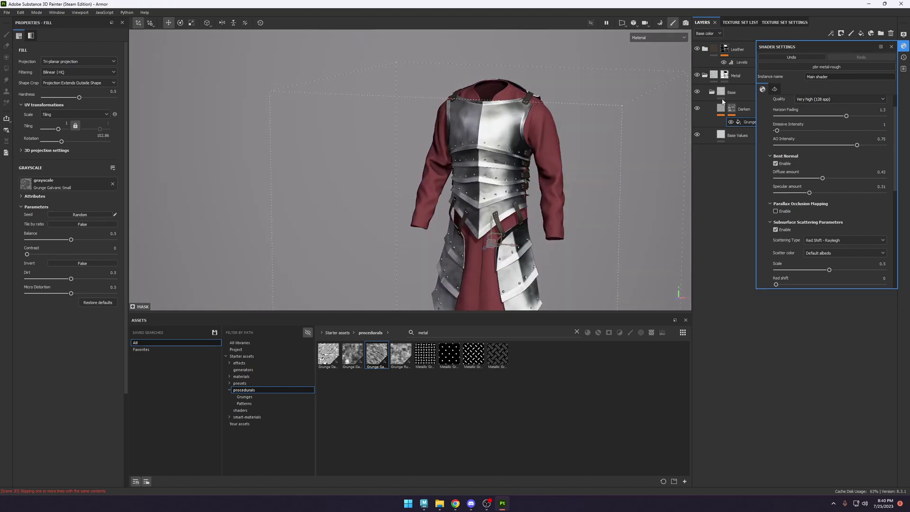
left_click(891, 46)
scroll(481, 127, "up", 8)
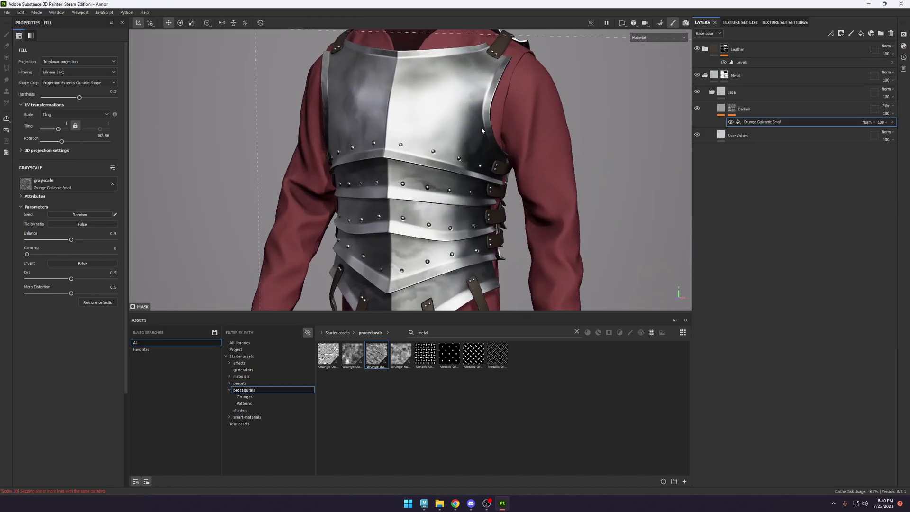
right_click_drag(486, 110, 521, 118, "shift")
Show the base color channel on the armor and duplicate the Darken layer together with its mask.
key("c")
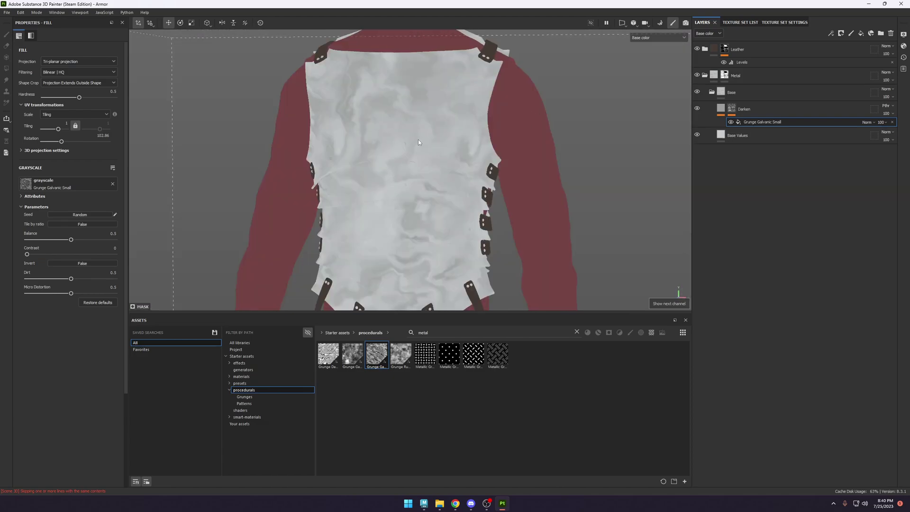
left_click(731, 109)
key("ctrl")
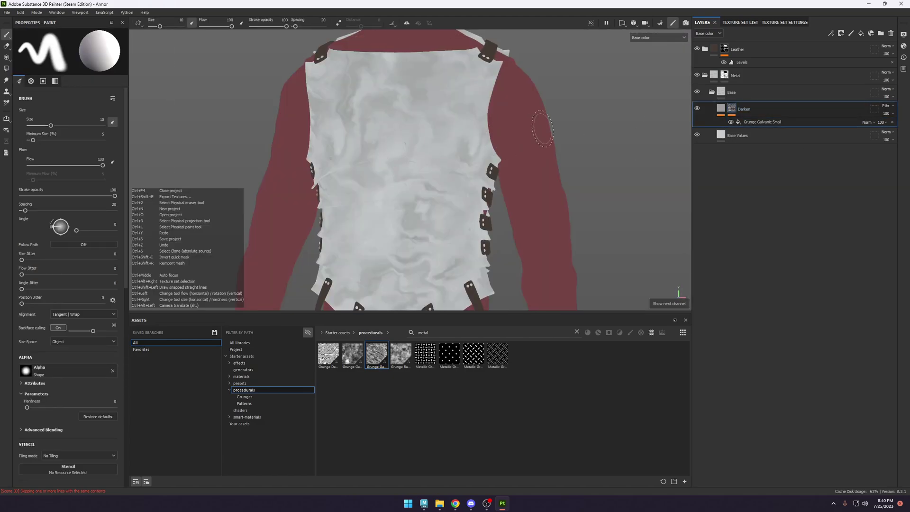
left_click_drag(535, 140, 561, 116, "alt")
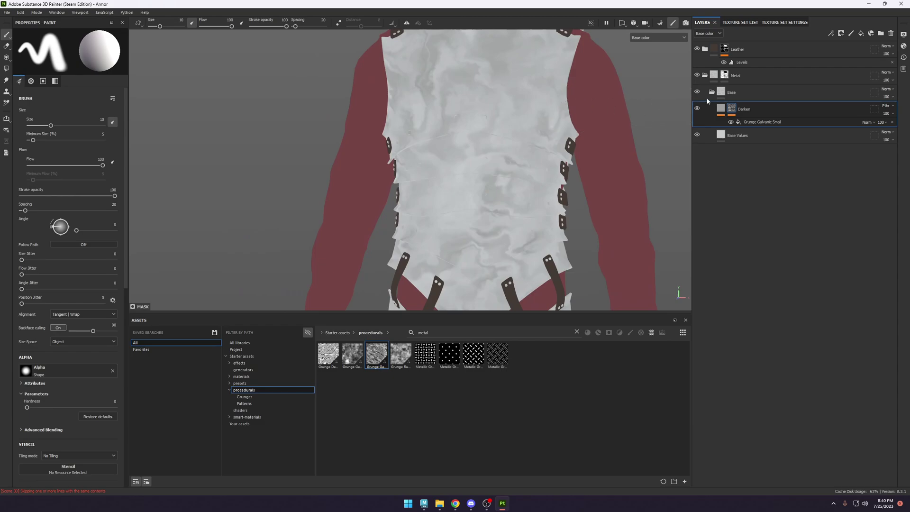
key("ctrl+d")
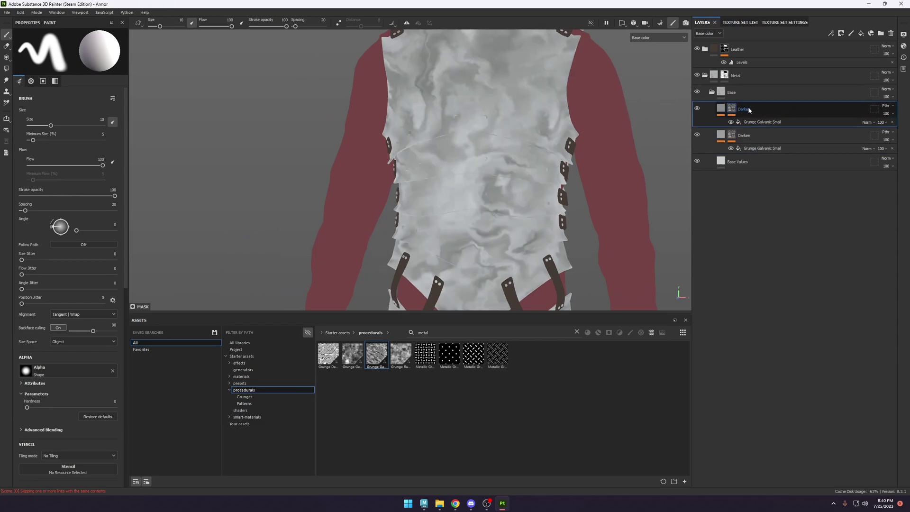
Replace the grunge in the upper Darken layer's mask with Grunge Dirt Splats and set its tiling to about 5.9.
left_click(736, 108, "alt")
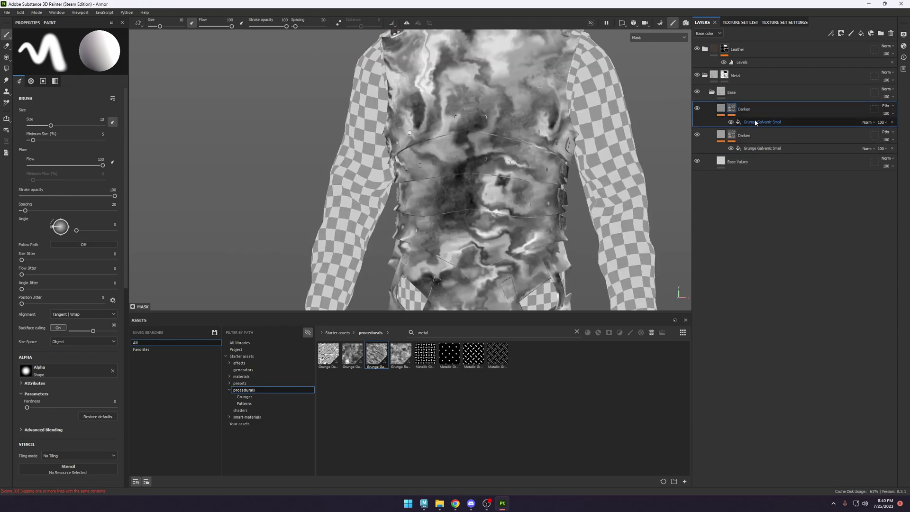
left_click(755, 123)
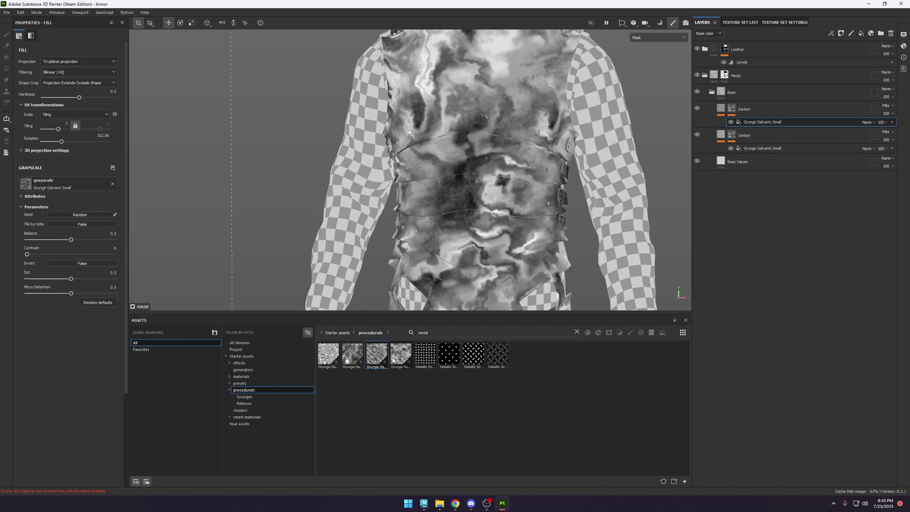
mouse_move(392, 360)
mouse_move(355, 364)
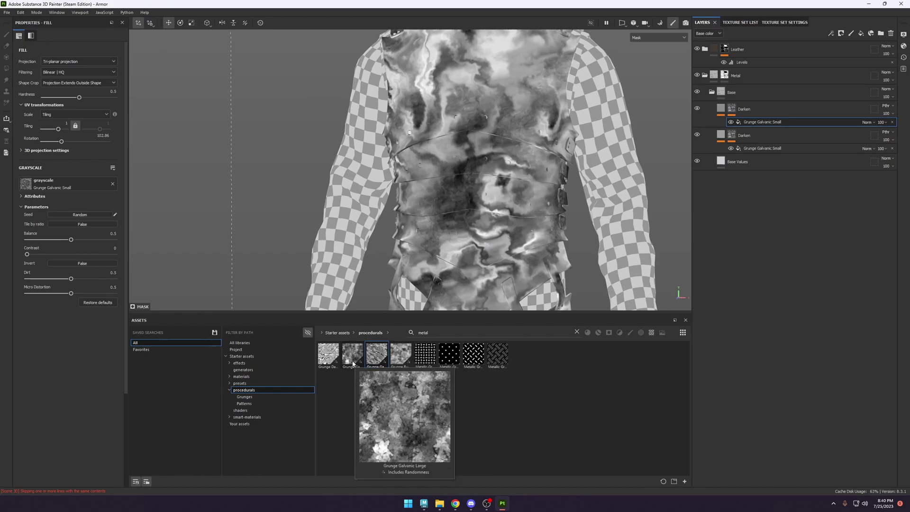
mouse_move(326, 360)
left_click_drag(436, 332, 400, 332)
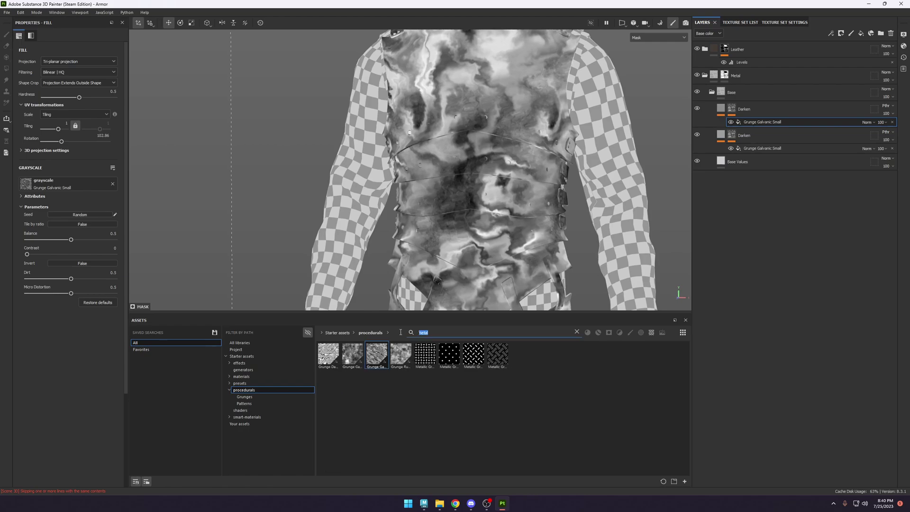
key("BackSpace")
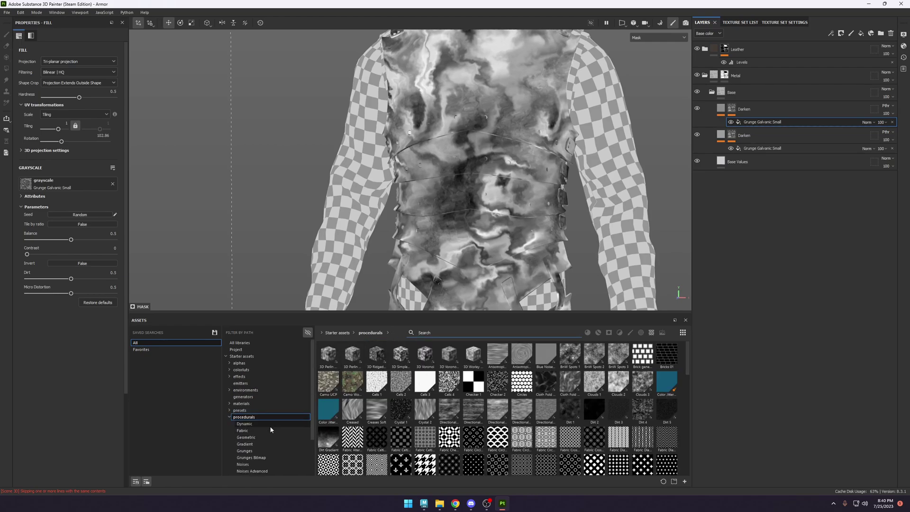
left_click(251, 410)
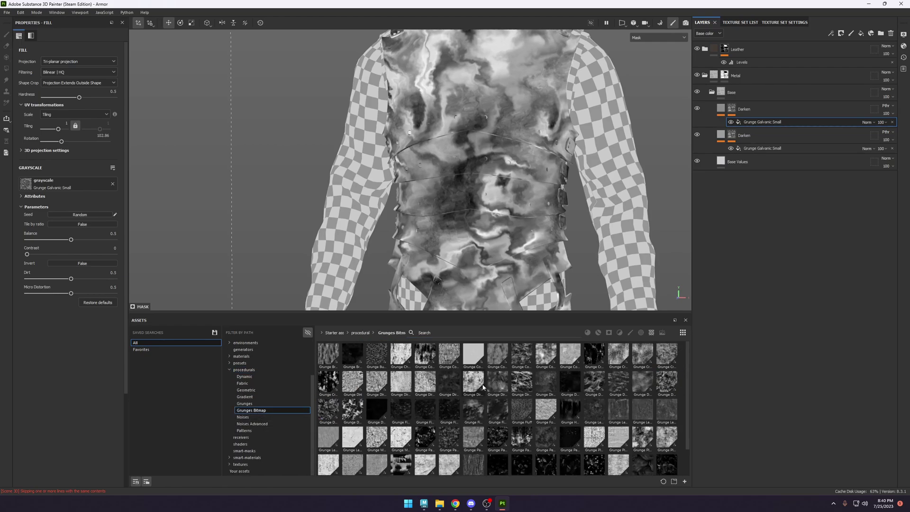
mouse_move(511, 363)
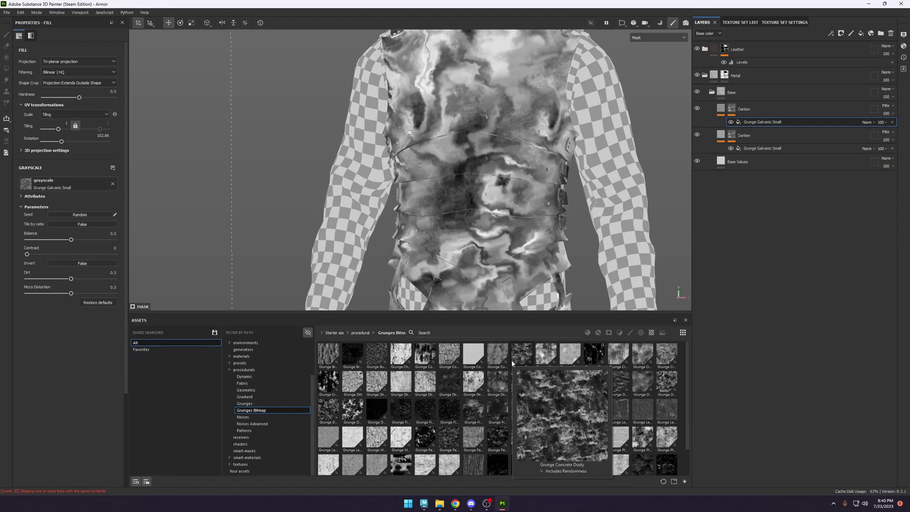
left_click_drag(521, 382, 70, 189)
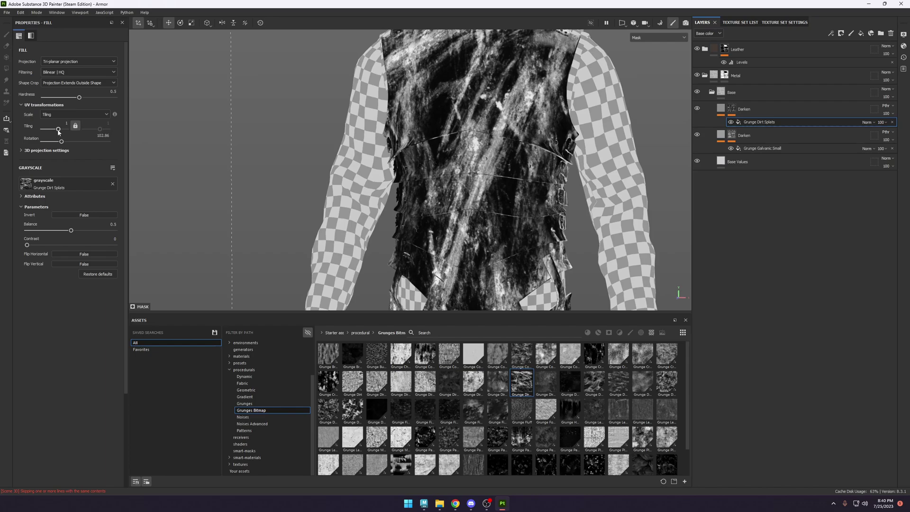
left_click_drag(58, 129, 61, 131)
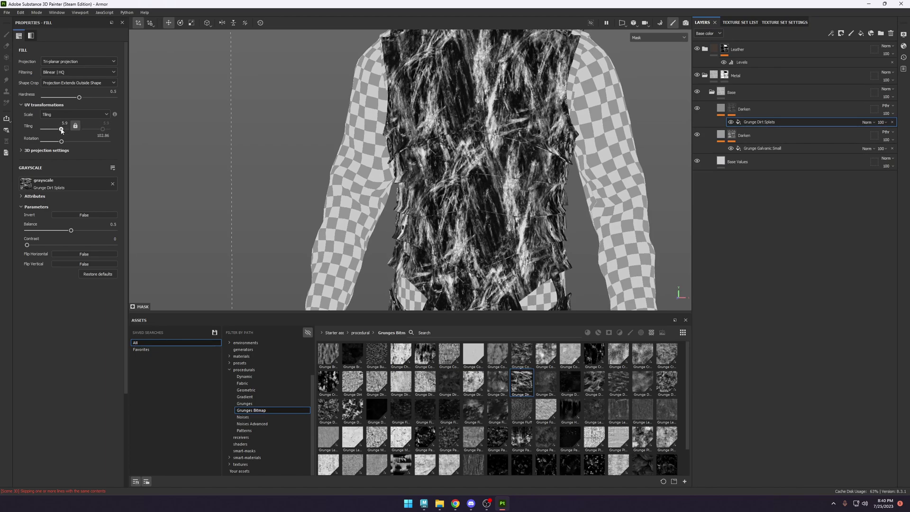
scroll(472, 123, "up", 3)
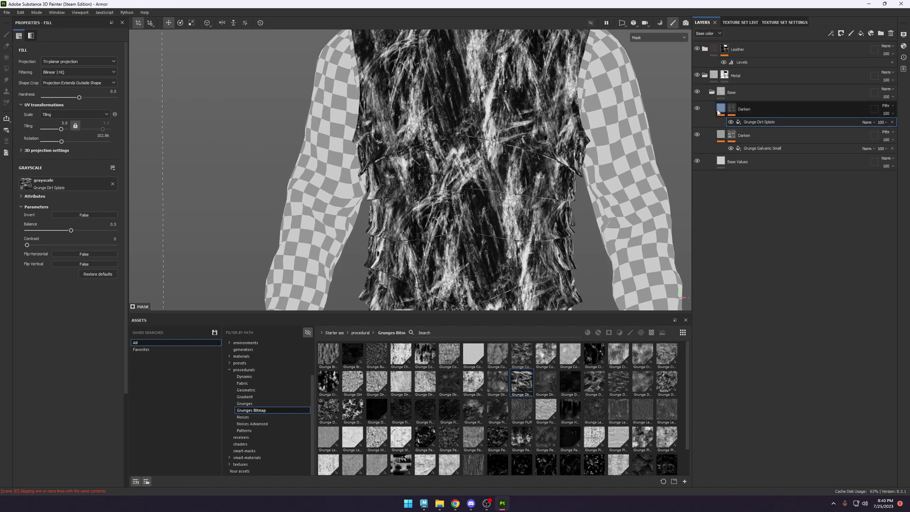
Set the lightness of the upper Darken layer's color HSL Perceptive filter to 0.65.
left_click(759, 110)
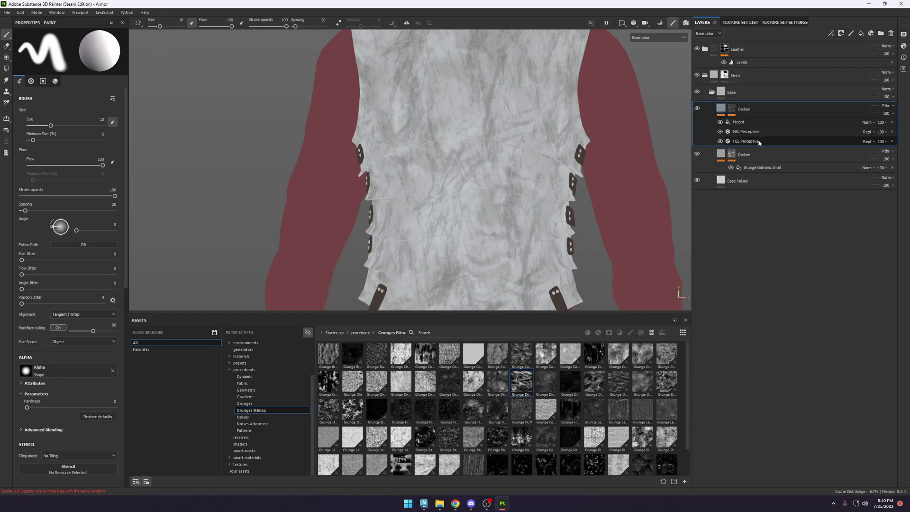
left_click(758, 141)
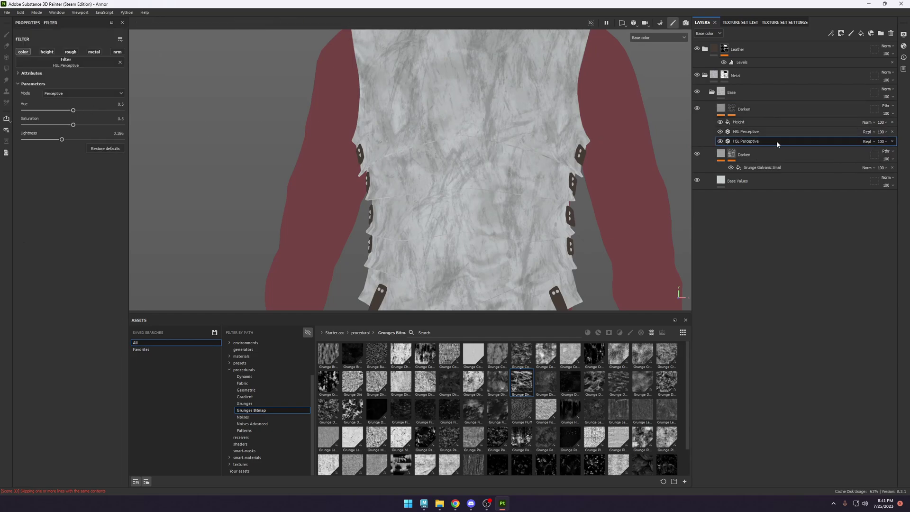
left_click_drag(75, 139, 88, 141)
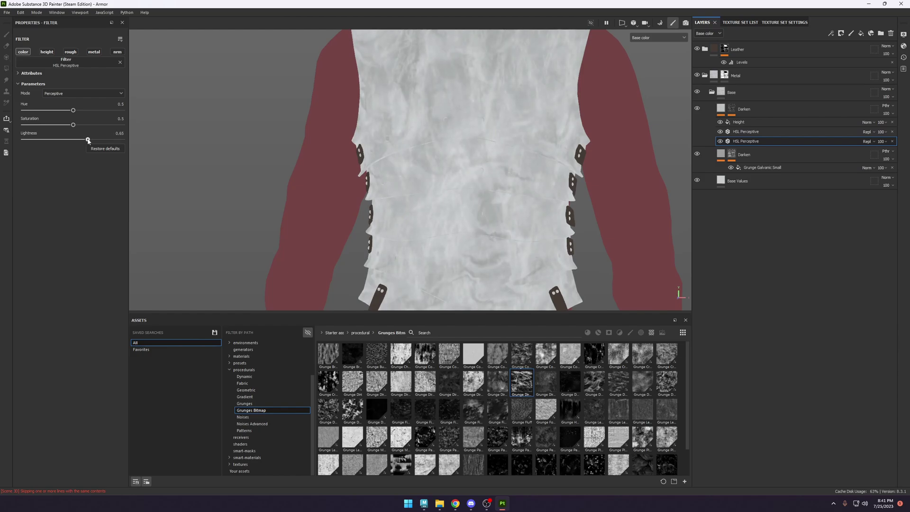
Set the lightness of the upper Darken layer's roughness HSL Perceptive filter to 0.625 and check the streaks in material and roughness views.
left_click(758, 131)
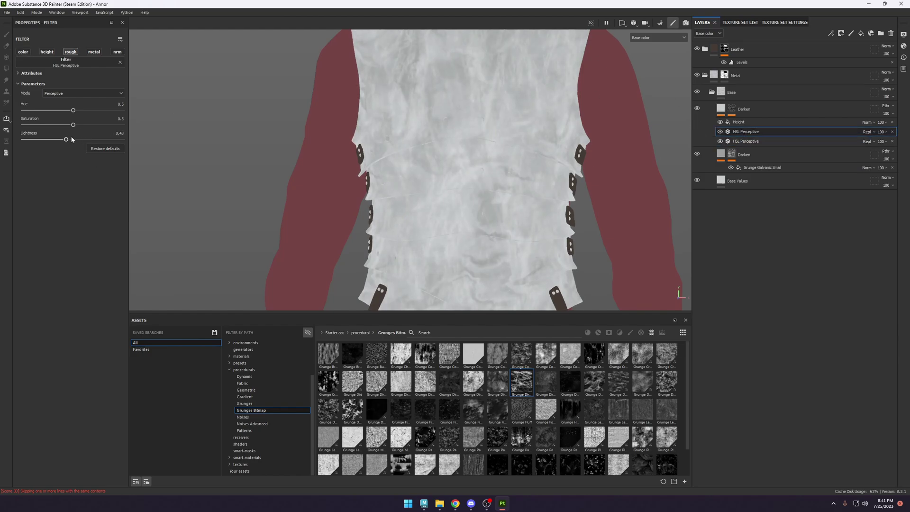
key("c")
left_click_drag(74, 140, 87, 140)
key("m")
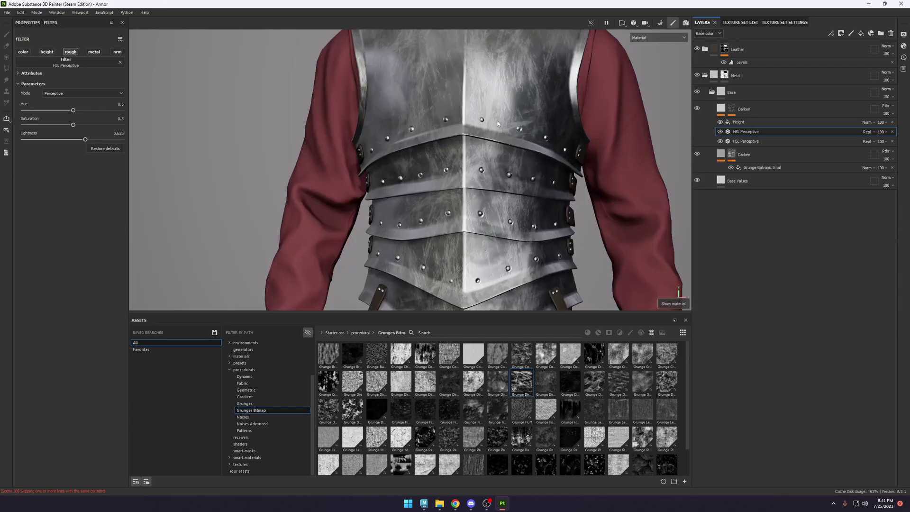
left_click_drag(428, 115, 502, 136, "alt")
scroll(502, 136, "up", 5)
left_click_drag(573, 170, 565, 74, "alt")
key("c")
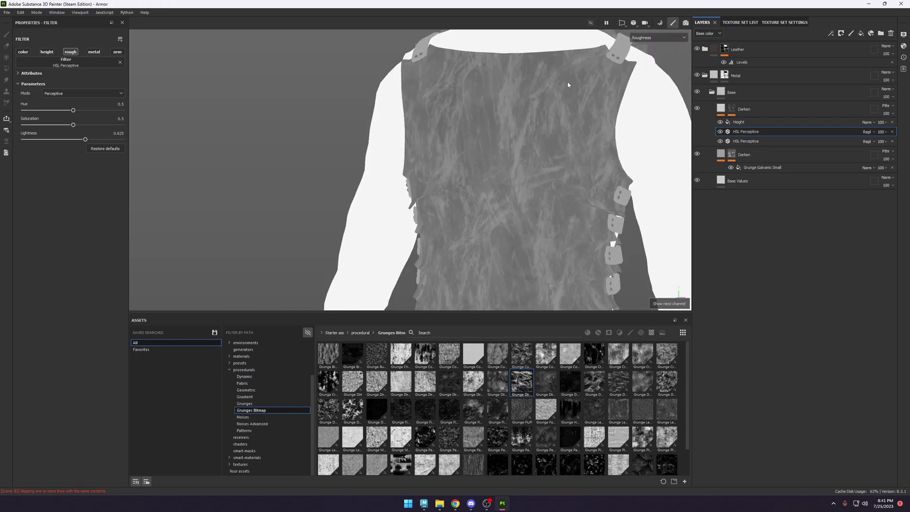
Display the upper Darken layer's mask on the armor and add a fill above its Grunge Dirt Splats.
left_click(730, 109, "alt")
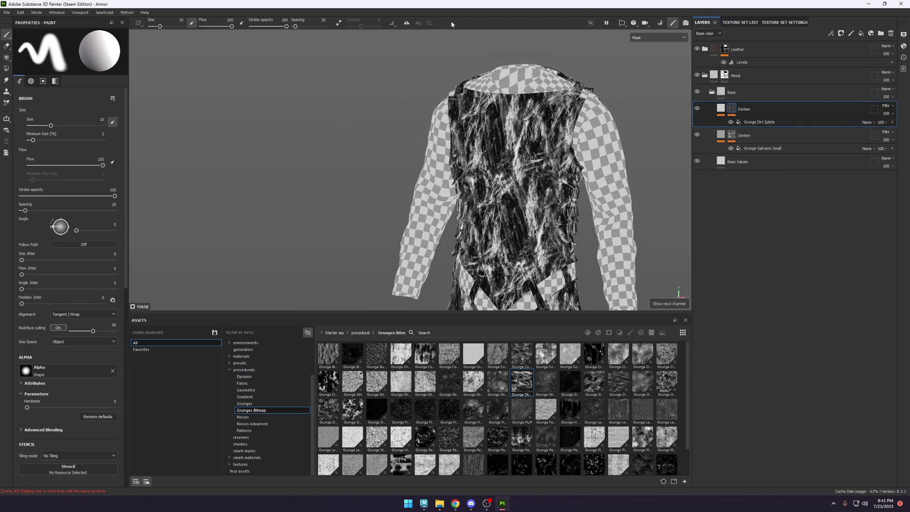
scroll(510, 147, "up", 3)
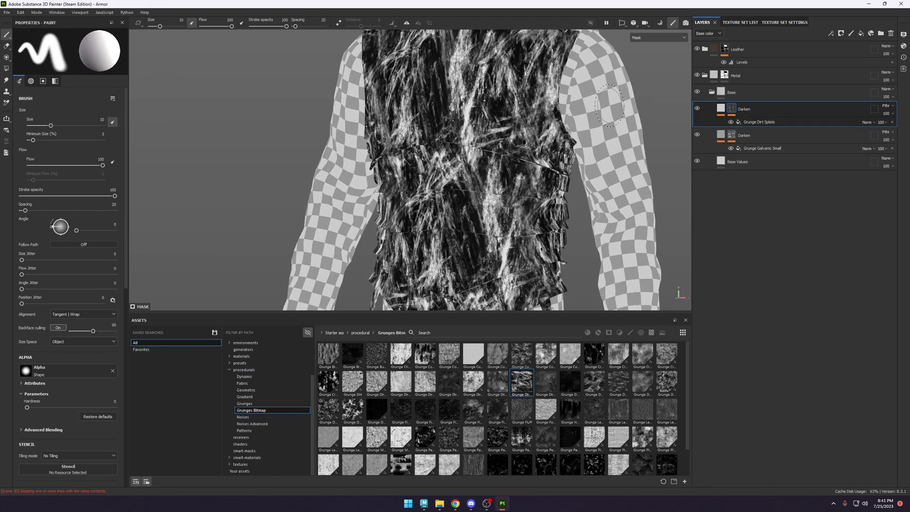
left_click(841, 34)
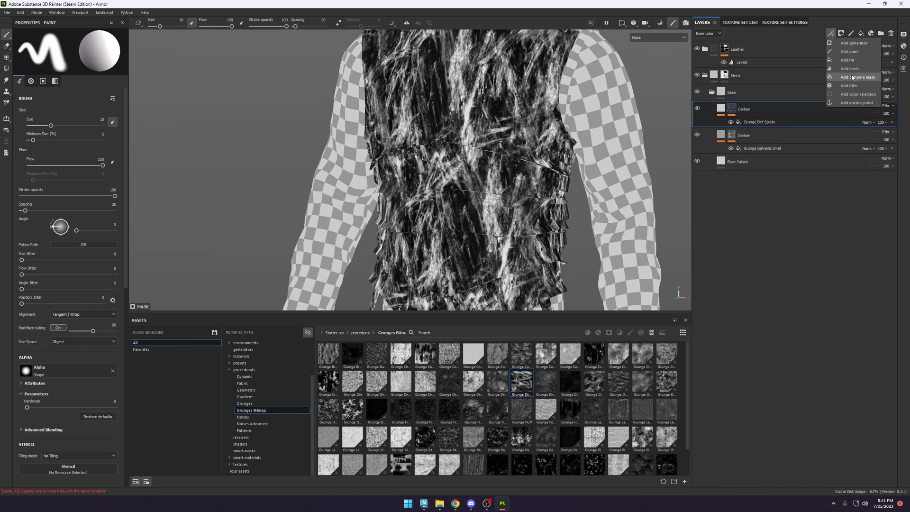
left_click(847, 60)
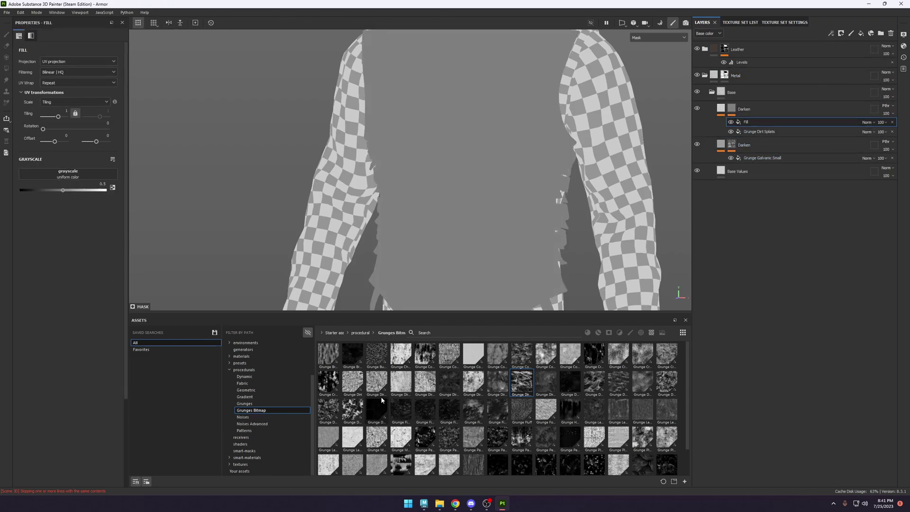
Browse the grunge textures and assign Grunge Galvanic Large to the new mask fill's grayscale.
mouse_move(523, 361)
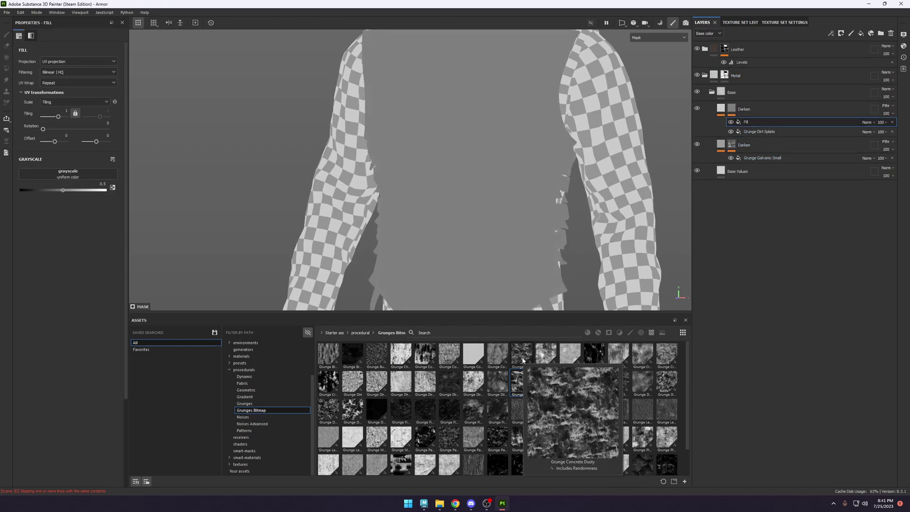
mouse_move(402, 385)
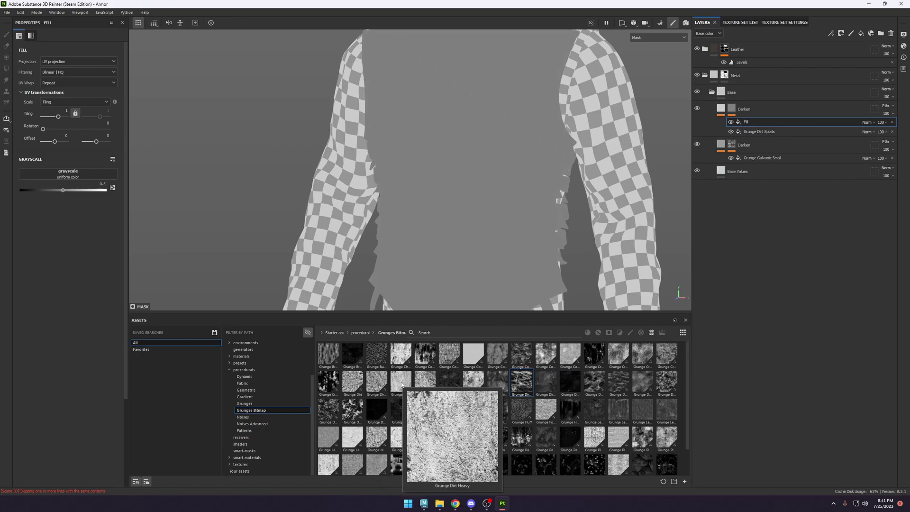
mouse_move(357, 393)
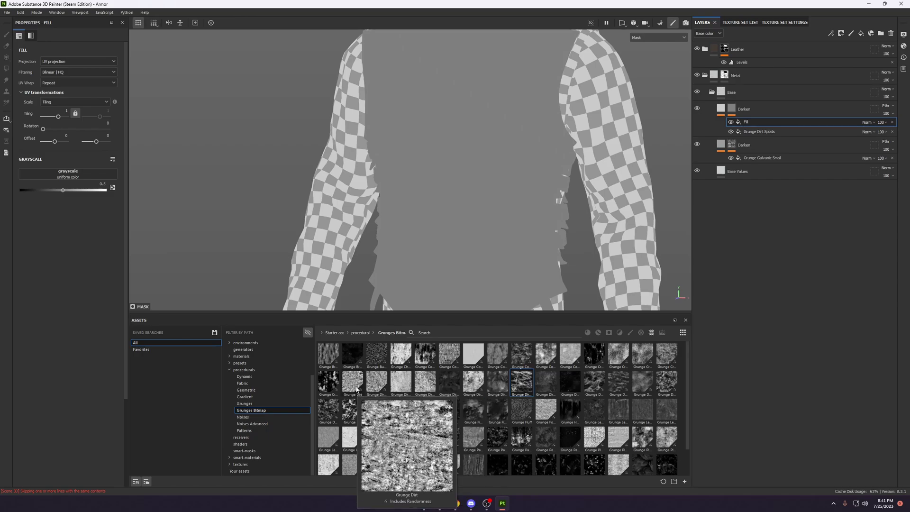
mouse_move(424, 435)
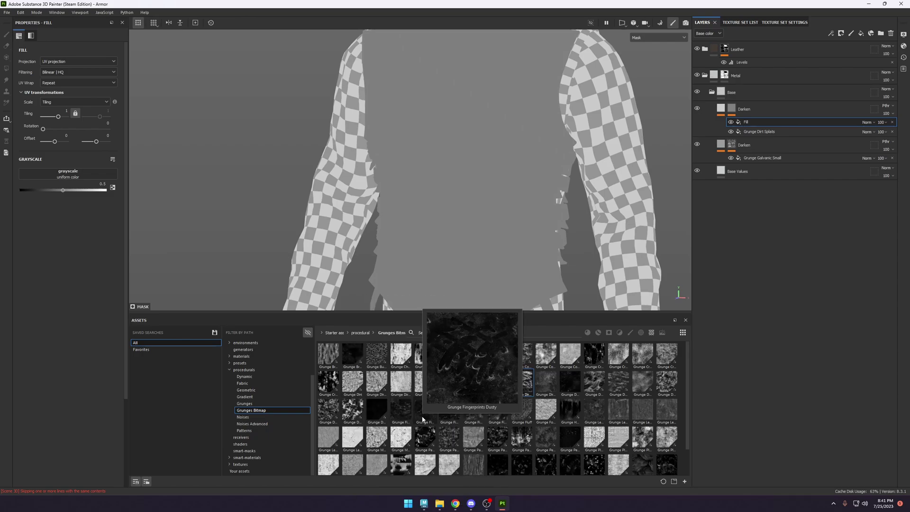
scroll(654, 430, "down", 1)
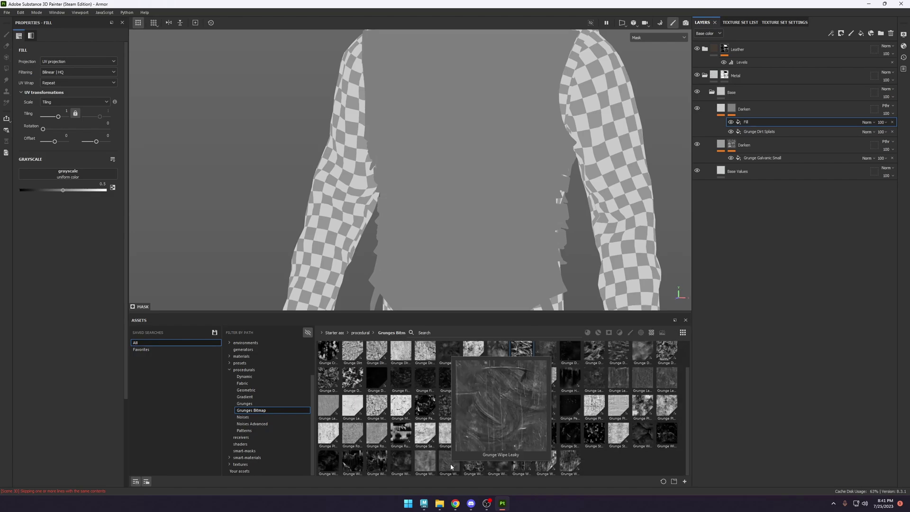
left_click(250, 404)
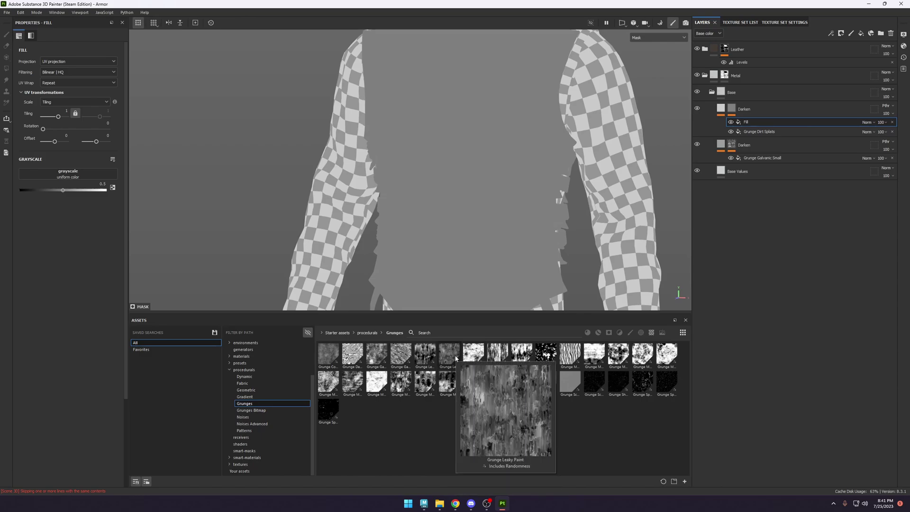
mouse_move(422, 359)
mouse_move(386, 354)
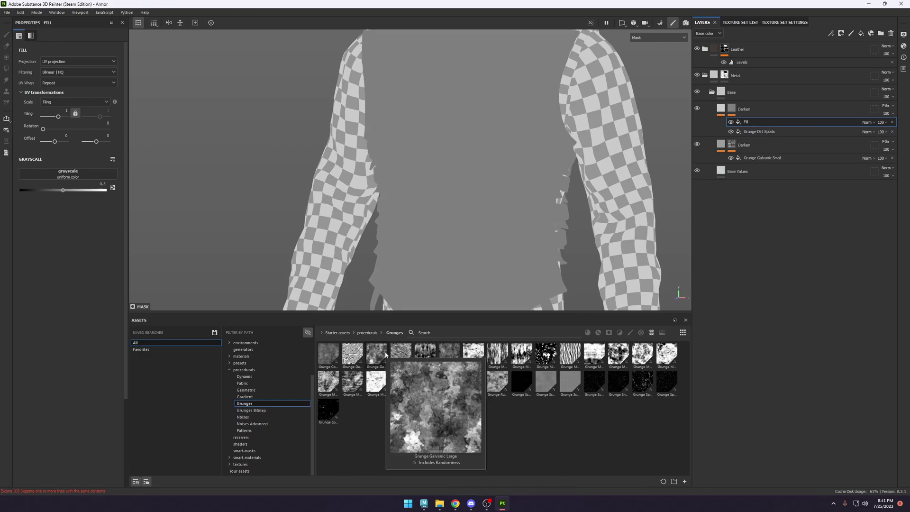
left_click_drag(386, 354, 82, 186)
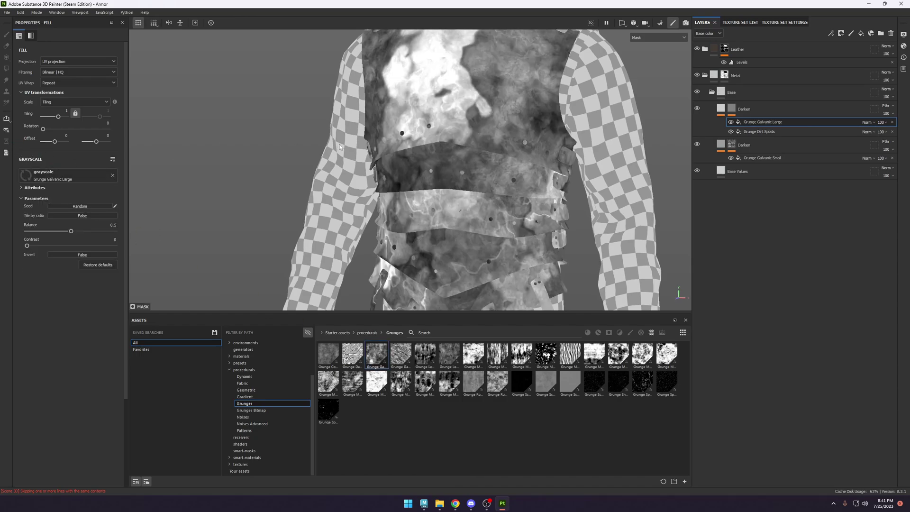
Give the Grunge Galvanic Large fill tri-planar projection, a contrast of 0.8 and a tiling of about 9.26.
left_click(78, 61)
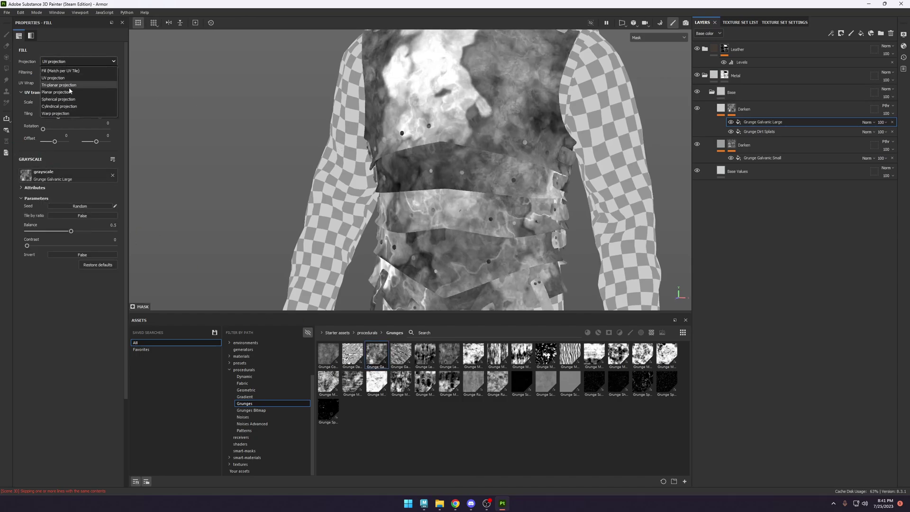
left_click(71, 69)
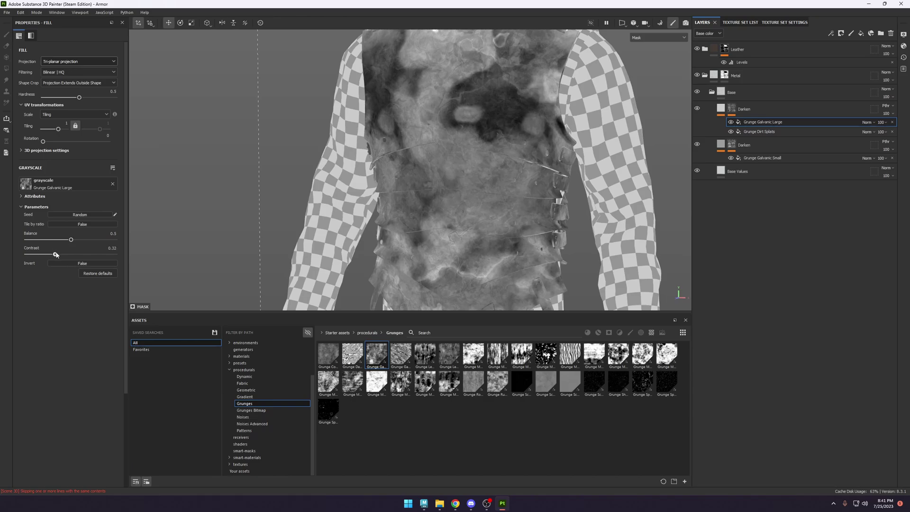
left_click_drag(56, 254, 97, 255)
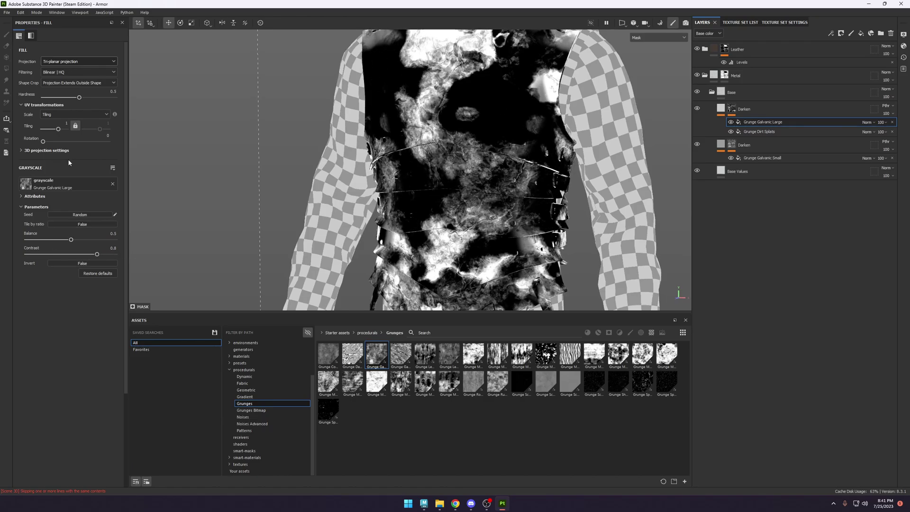
left_click_drag(59, 128, 63, 130)
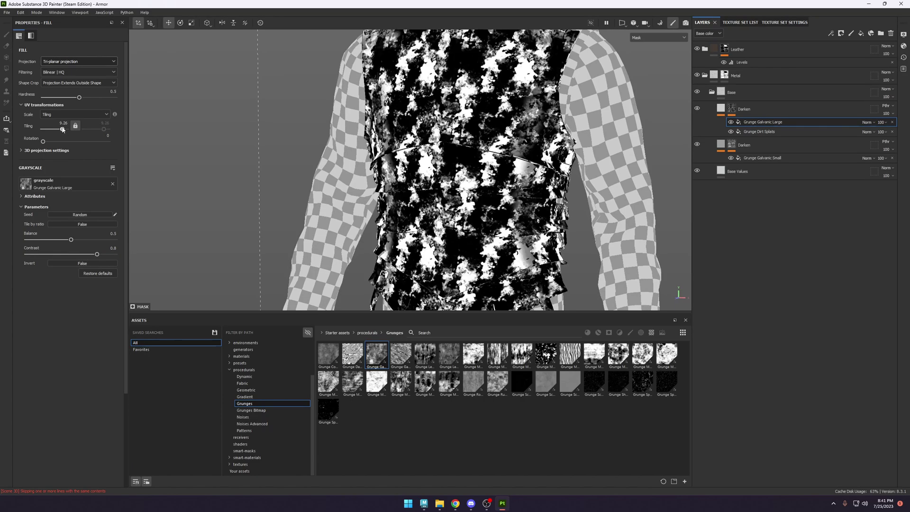
Set the Grunge Galvanic Large fill's blend mode to Multiply and compare the mask with the fill hidden and shown.
left_click(866, 121)
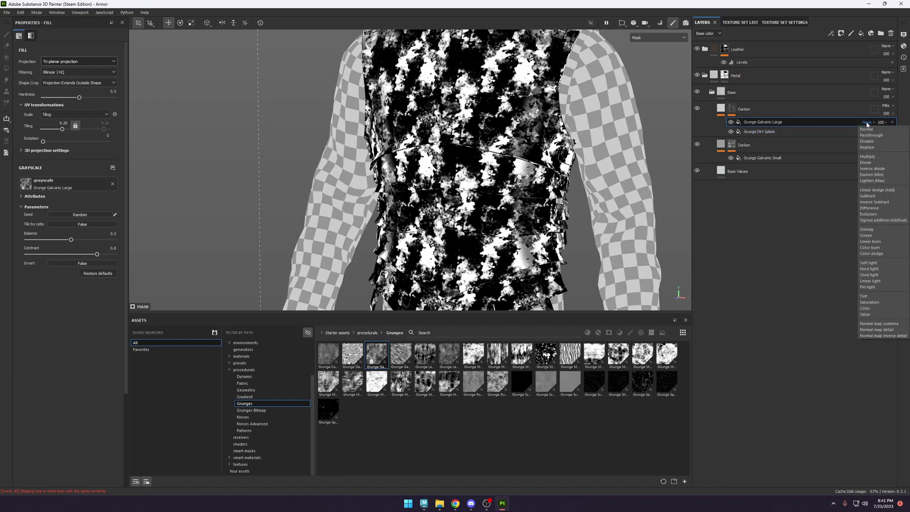
left_click(874, 157)
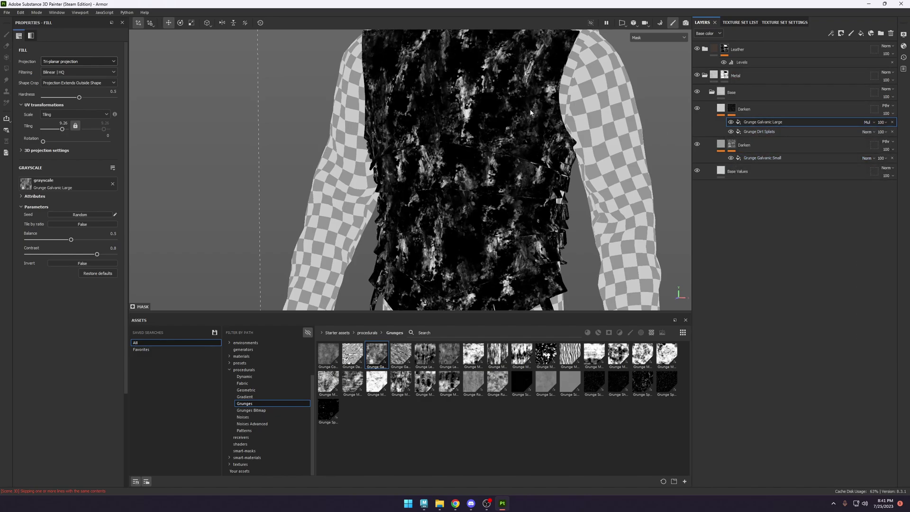
scroll(525, 103, "down", 5)
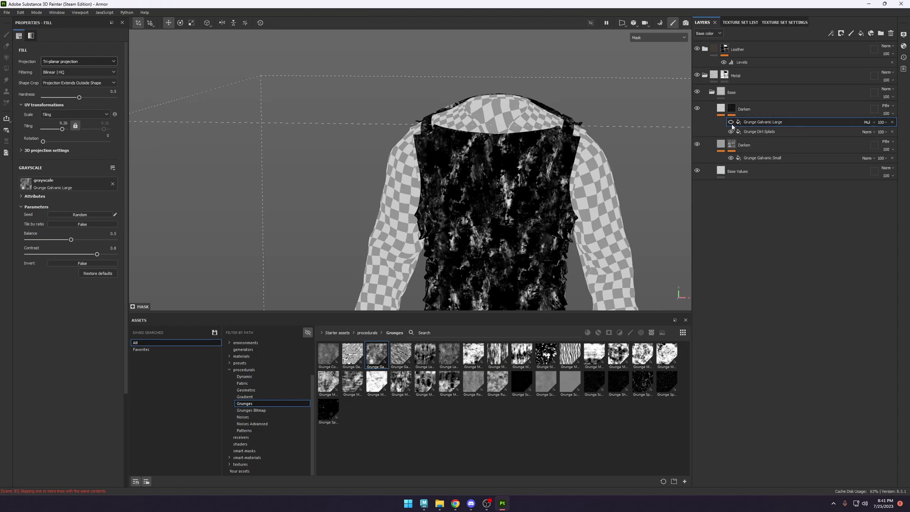
double_click(731, 123)
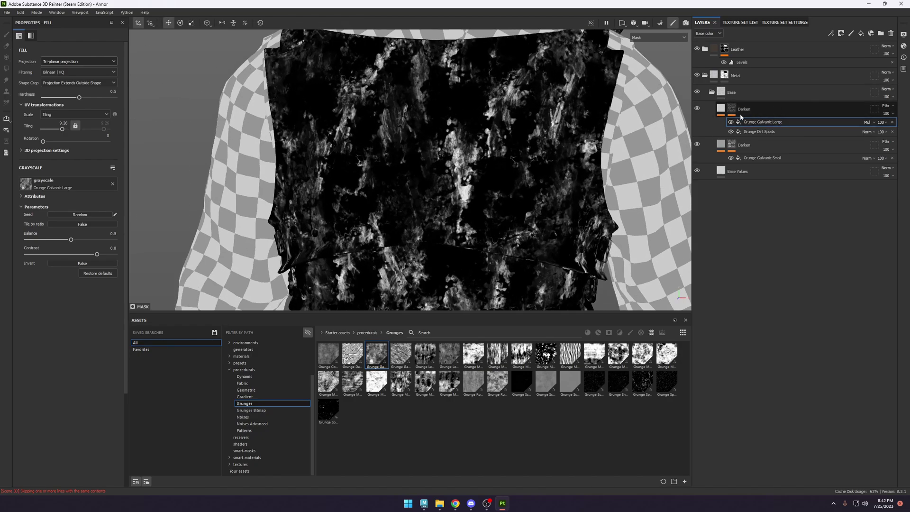
left_click(731, 123)
right_click_drag(532, 275, 402, 100, "alt")
middle_click_drag(509, 225, 493, 112, "alt")
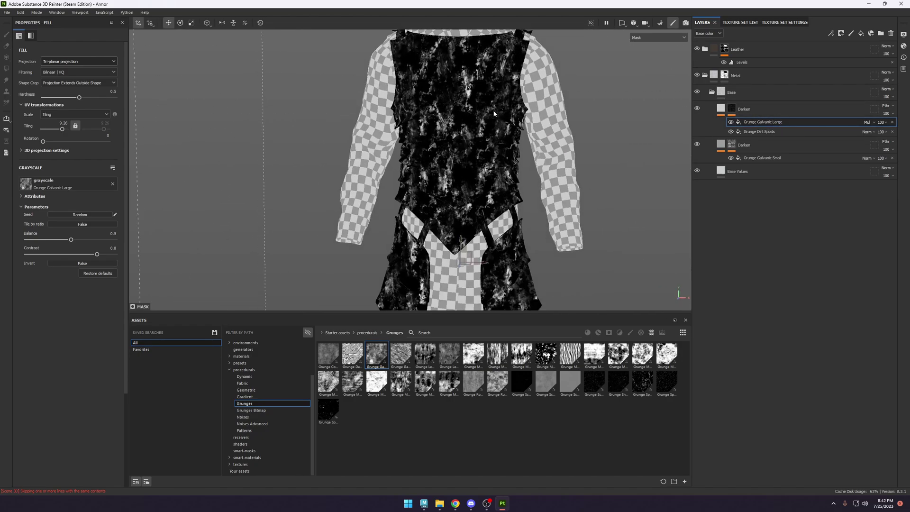
Set the upper Darken layer's Height fill to about 0.0122 and inspect the breastplate in material view.
key("m")
left_click_drag(545, 134, 579, 134, "alt")
scroll(579, 134, "up", 3)
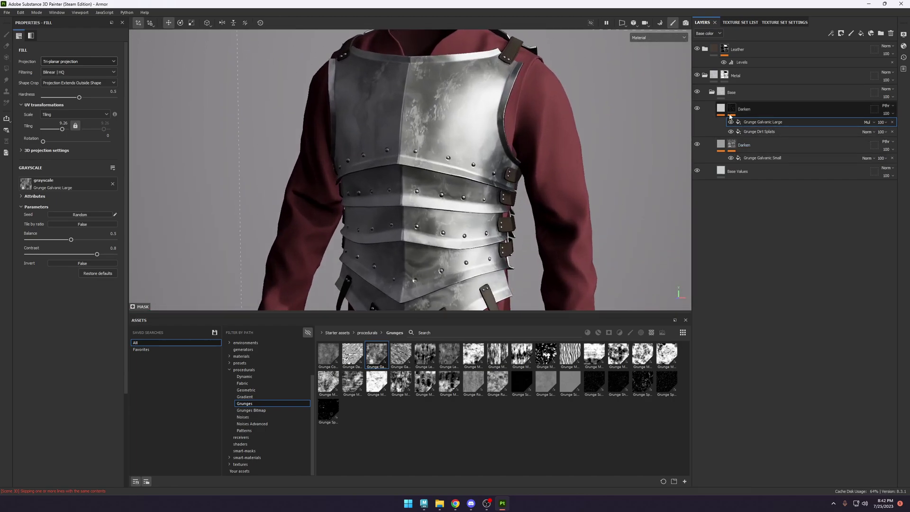
left_click(758, 109)
left_click(764, 123)
scroll(475, 166, "up", 3)
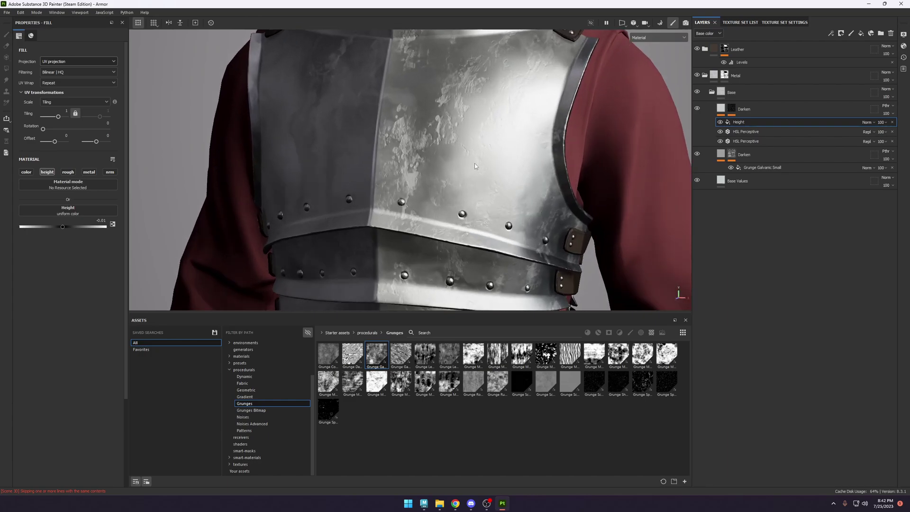
left_click_drag(59, 230, 64, 230)
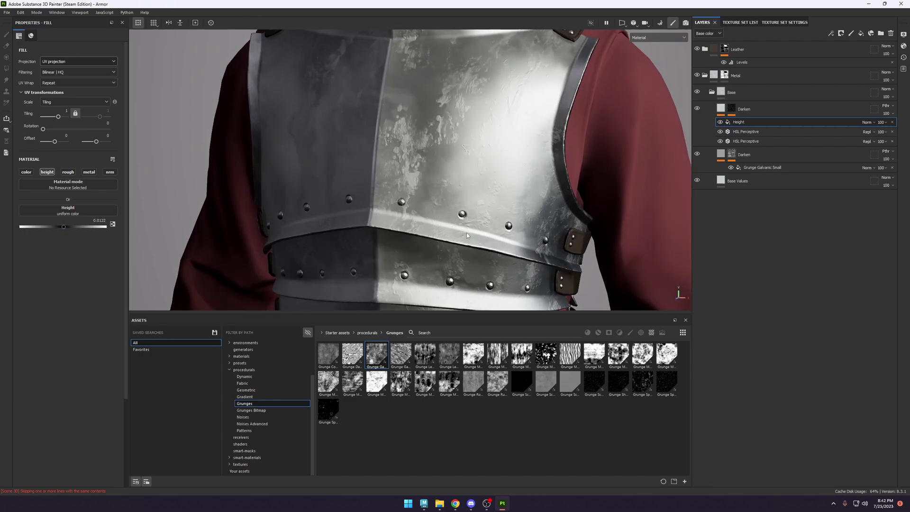
scroll(467, 236, "down", 2)
scroll(553, 241, "down", 5)
left_click_drag(521, 156, 469, 152, "alt")
scroll(493, 150, "down", 3)
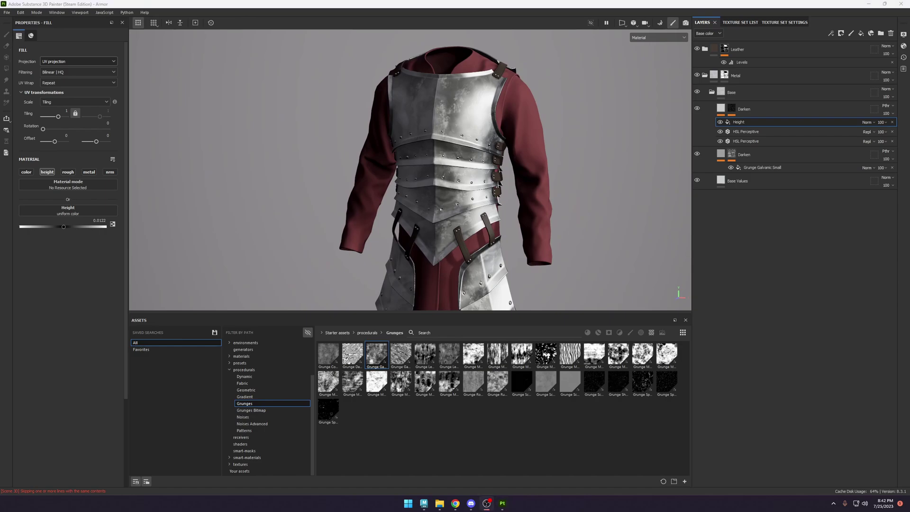
Search all libraries for "mois" and replace Grunge Dirt Splats in the upper Darken mask with Moisture Noise, contrast 0.31 and balance 0.51.
left_click(731, 111)
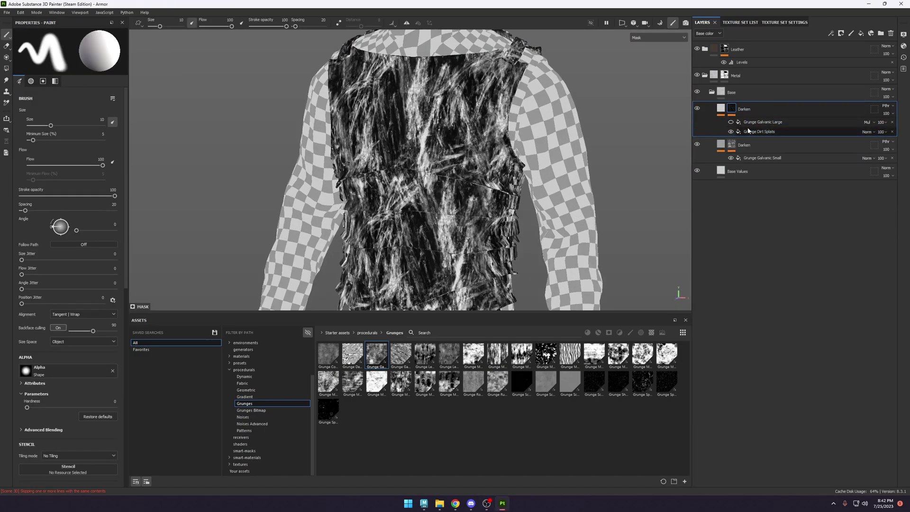
left_click(759, 132)
left_click(440, 331)
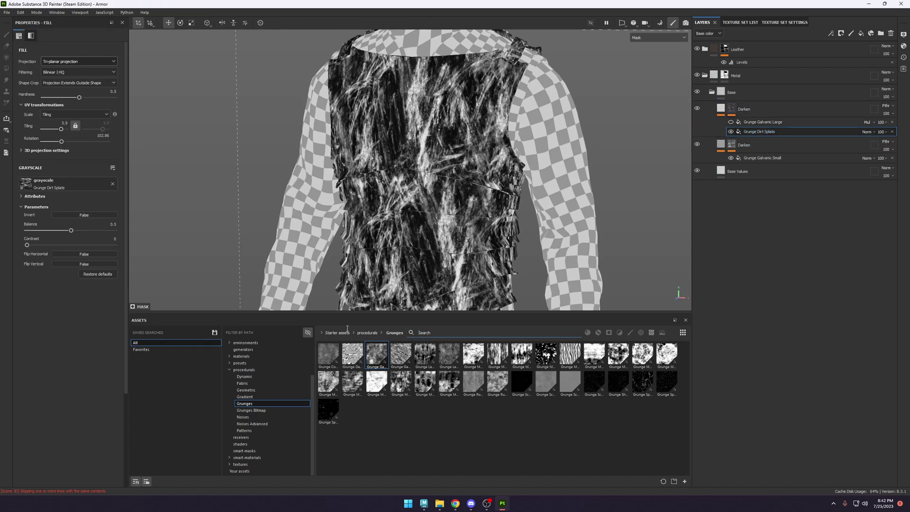
type("mois")
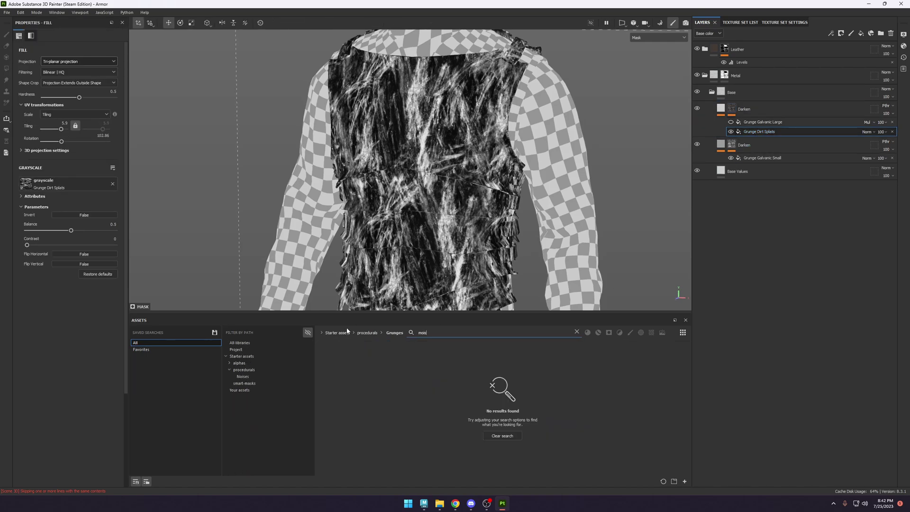
left_click(243, 342)
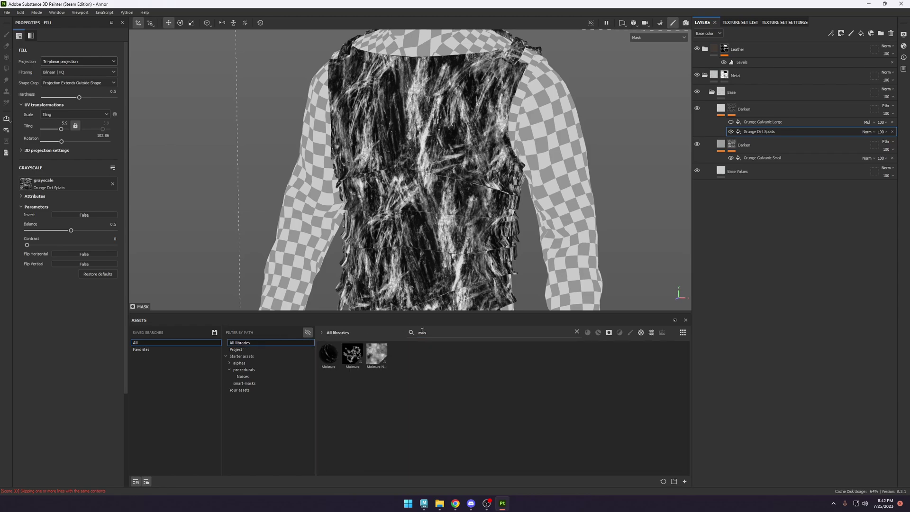
left_click_drag(374, 354, 69, 184)
left_click(54, 255)
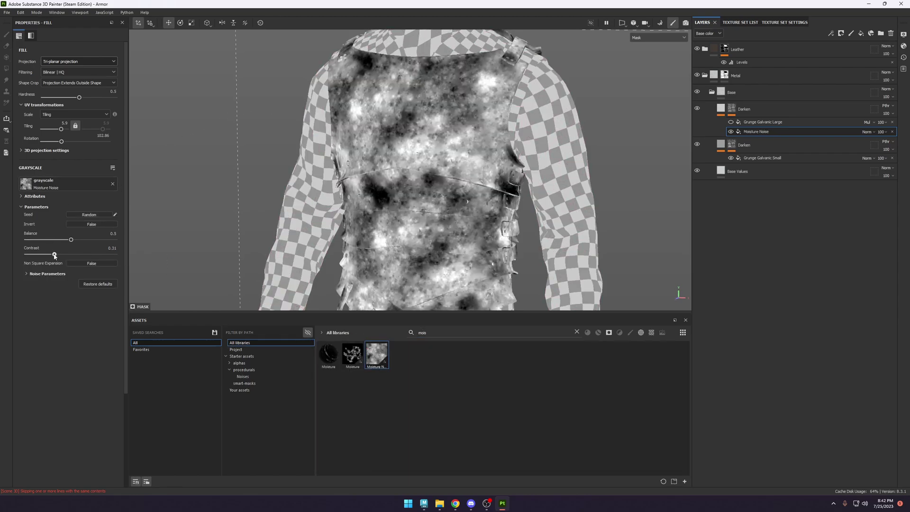
left_click(71, 240)
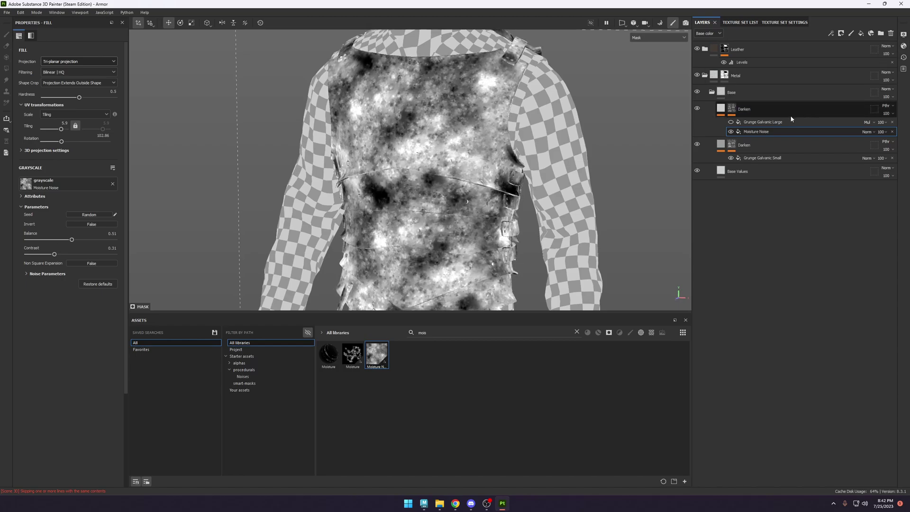
Set the Grunge Galvanic Large fill's balance to 0.47 and contrast to 0.37, and check the armor in material view.
left_click(740, 122)
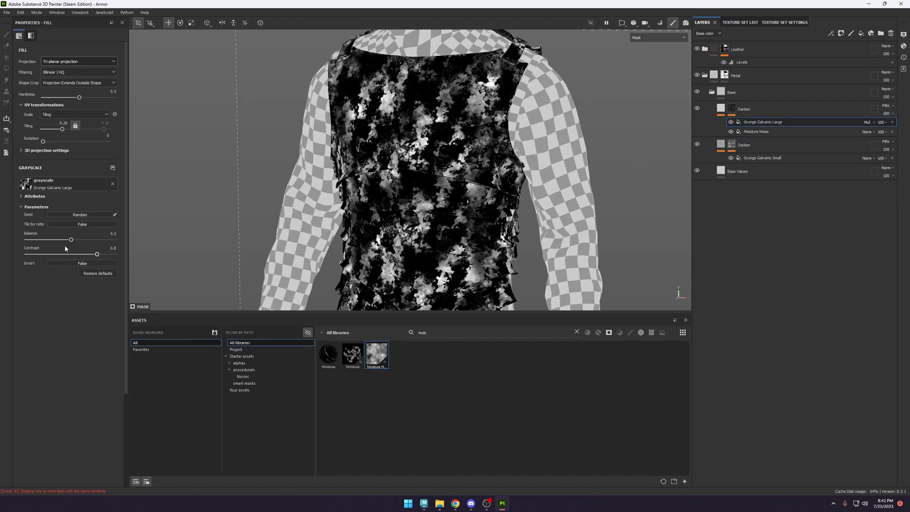
left_click_drag(63, 239, 67, 238)
left_click(29, 254)
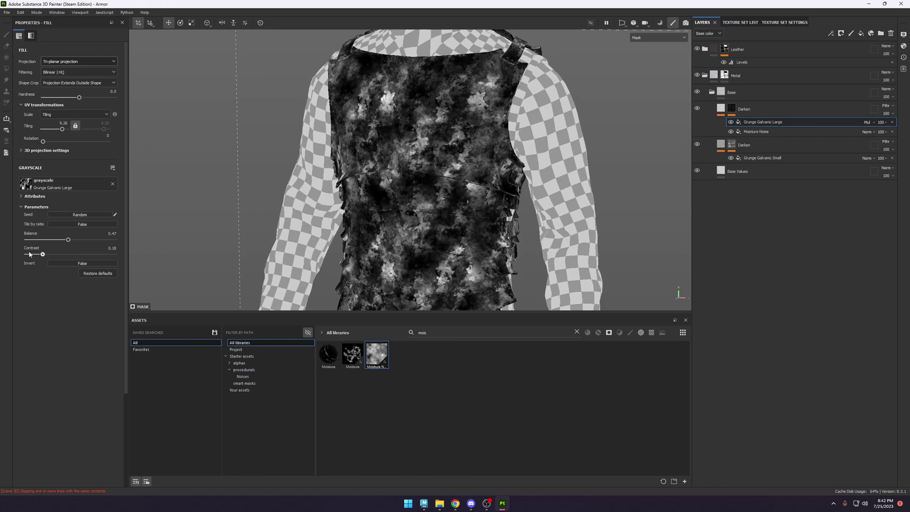
left_click(59, 254)
key("c")
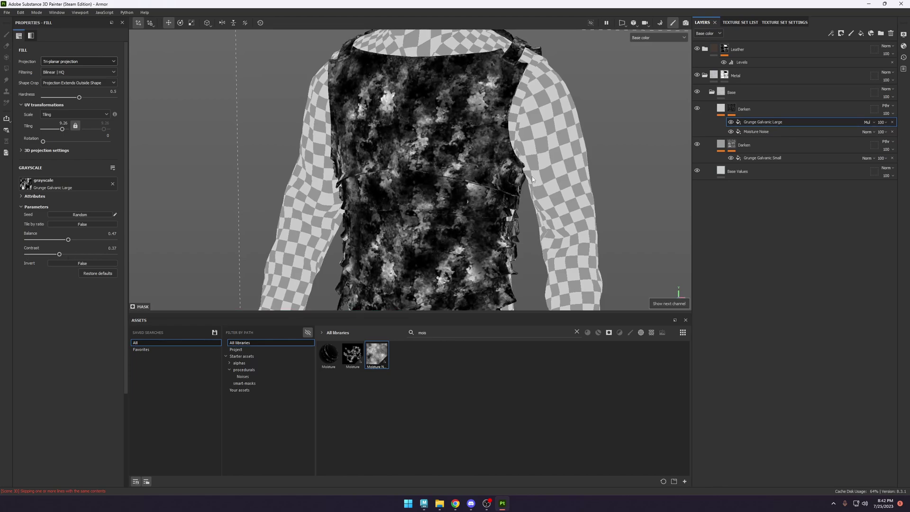
key("m")
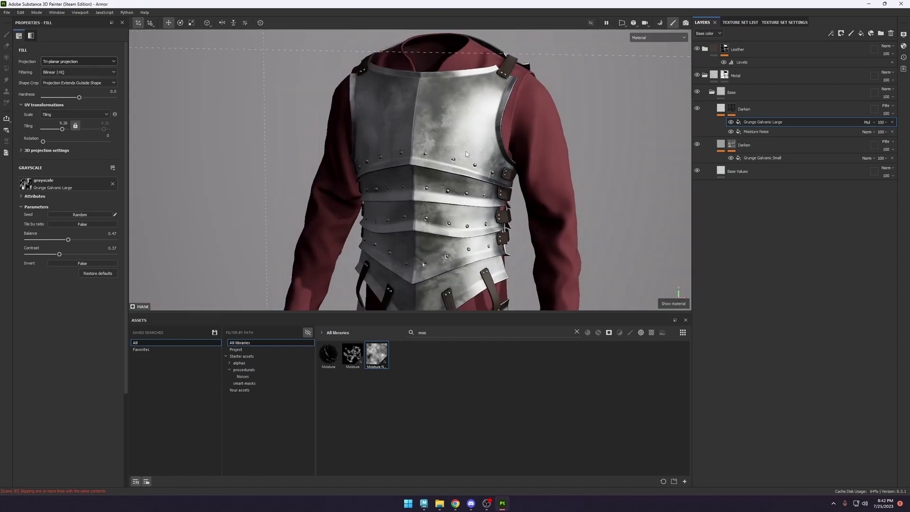
Rename the upper Darken layer as Lighten.
left_click_drag(467, 162, 562, 151, "alt")
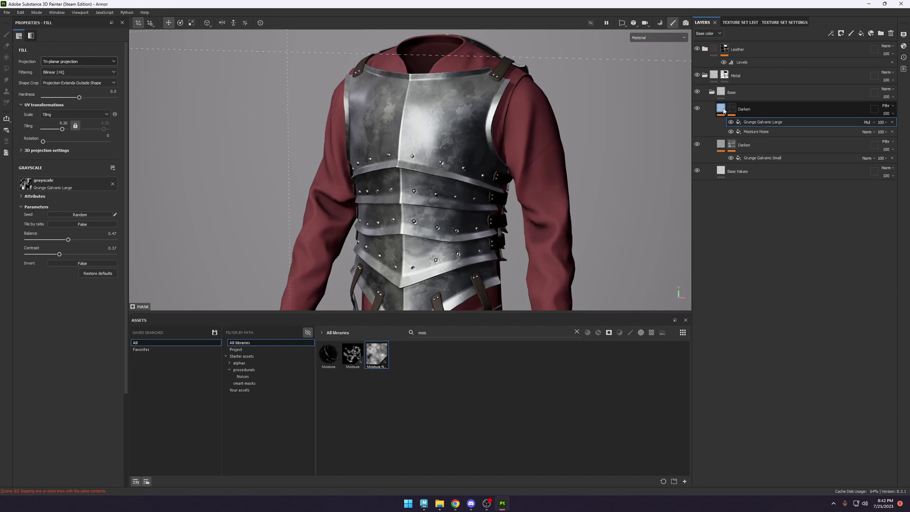
double_click(748, 110)
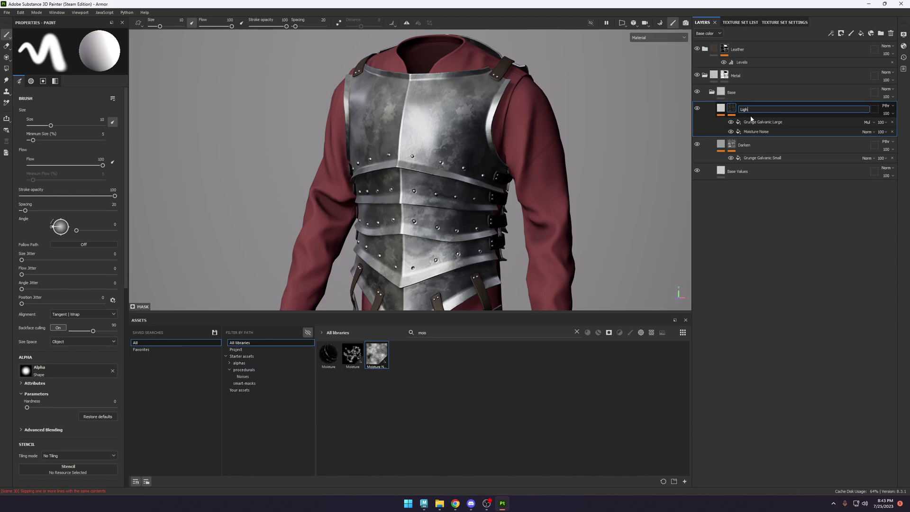
key("Return")
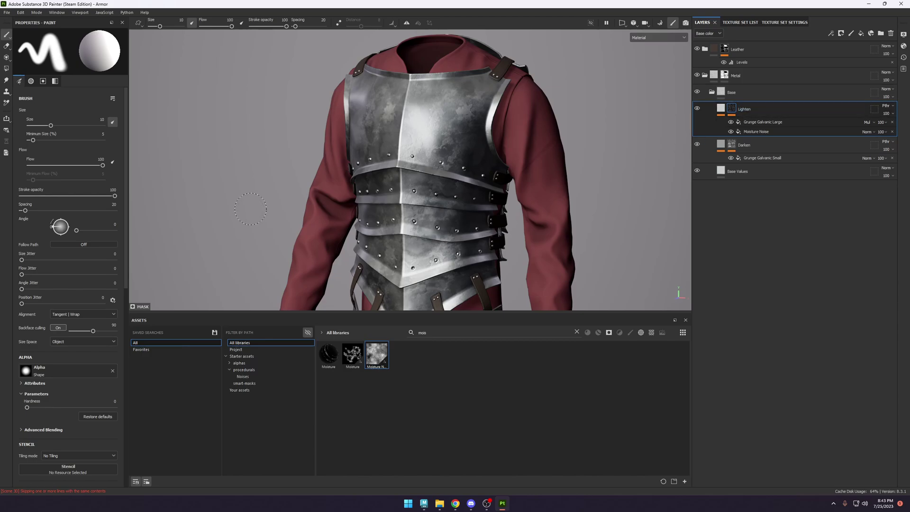
left_click_drag(420, 150, 535, 118, "alt")
Group the Lighten and Darken layers into a folder named Breakup inside the Base folder.
left_click(751, 144, "ctrl")
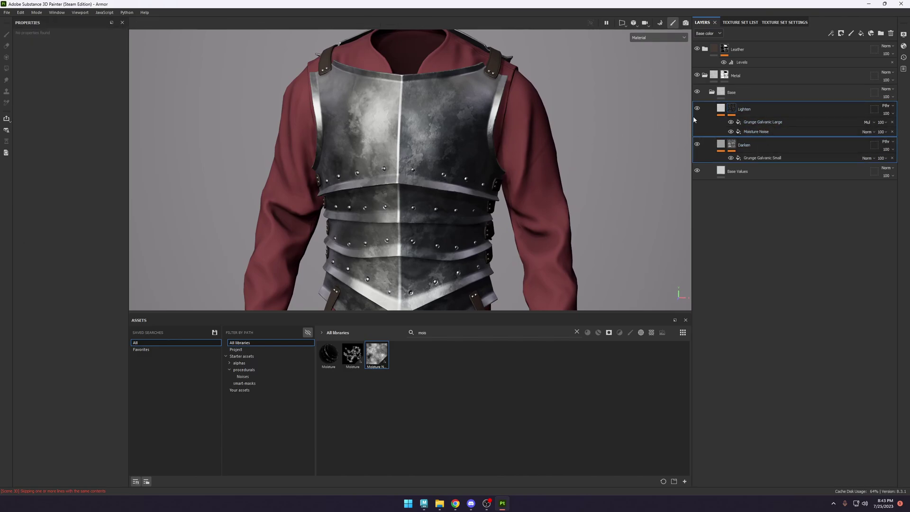
left_click(744, 109)
left_click(751, 145, "ctrl")
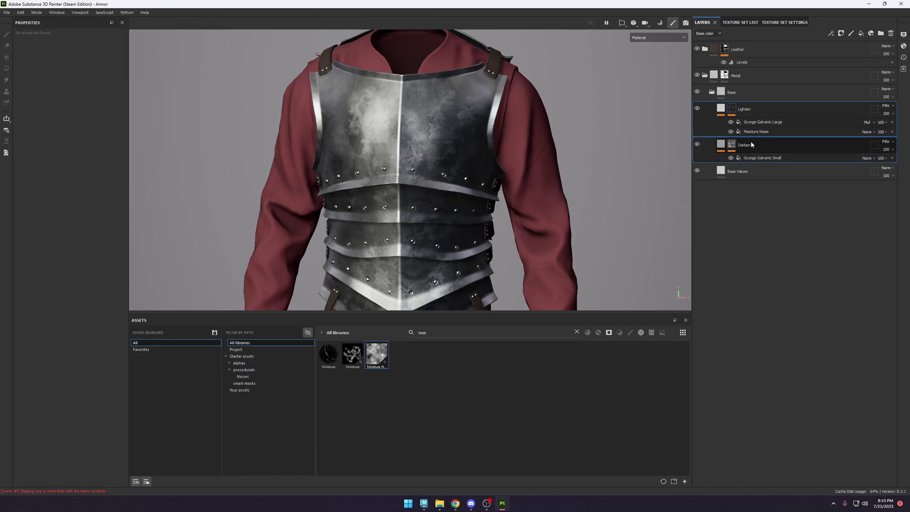
key("ctrl+g")
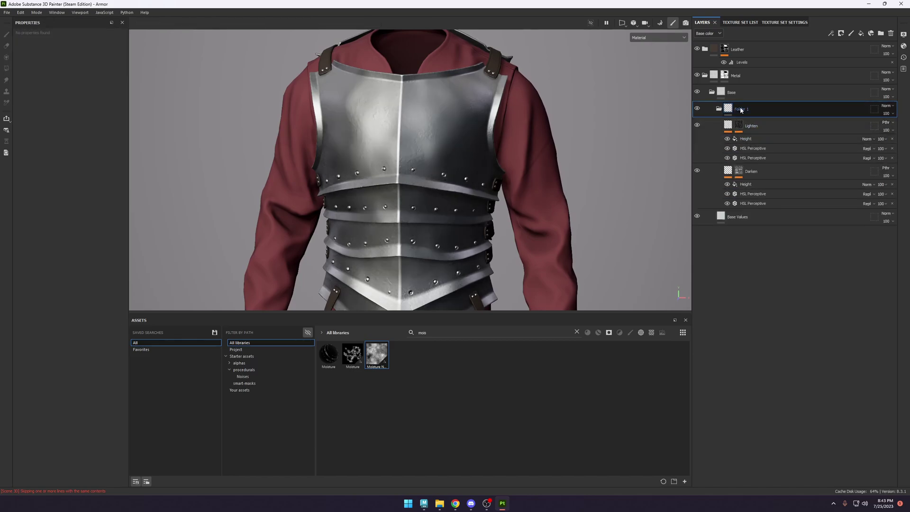
double_click(742, 110)
type("Breakup")
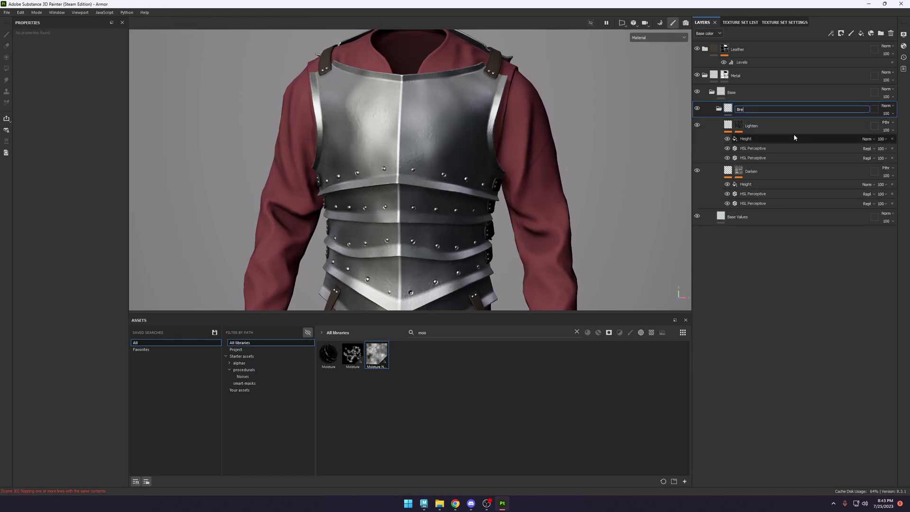
key("Return")
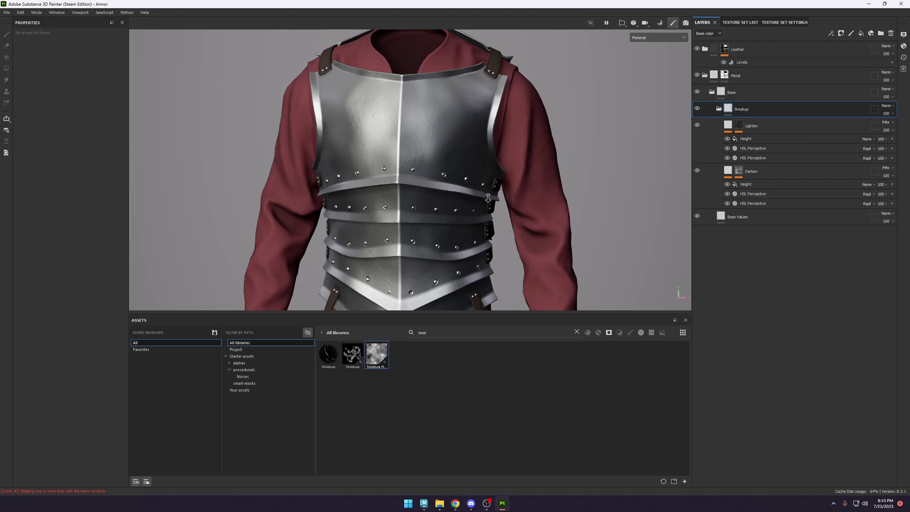
Set the Breakup folder's blend mode to Passthrough and apply it to all channels.
scroll(587, 181, "up", 5)
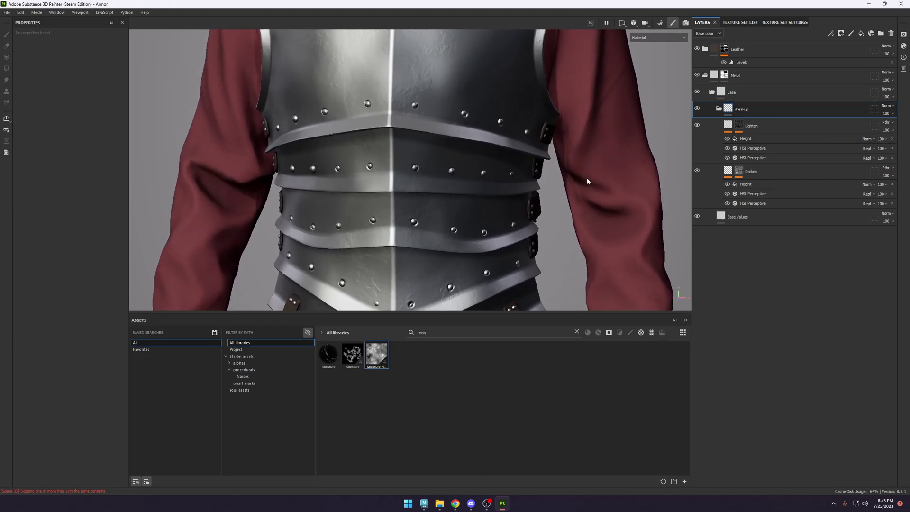
scroll(587, 181, "down", 4)
left_click_drag(587, 181, 479, 187, "alt")
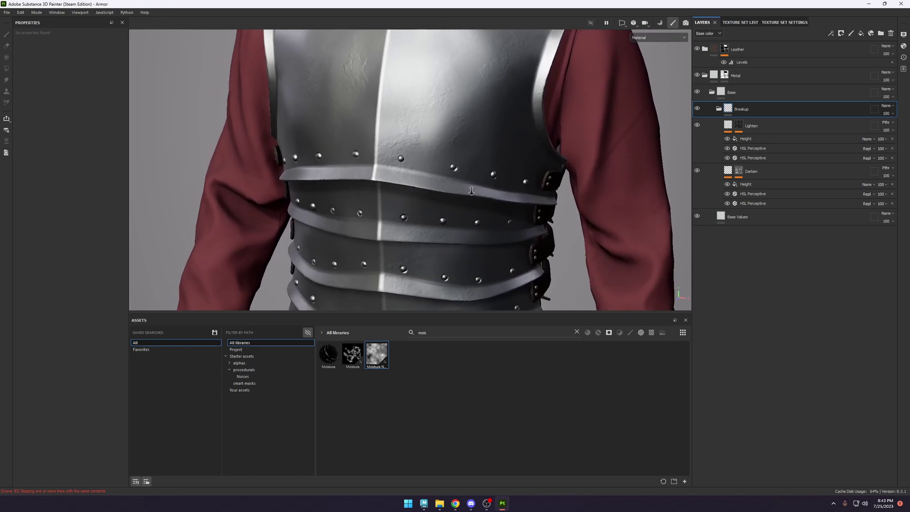
mouse_move(479, 187)
right_mouse_down("alt")
mouse_move(485, 164)
mouse_move(490, 178)
right_mouse_up("alt")
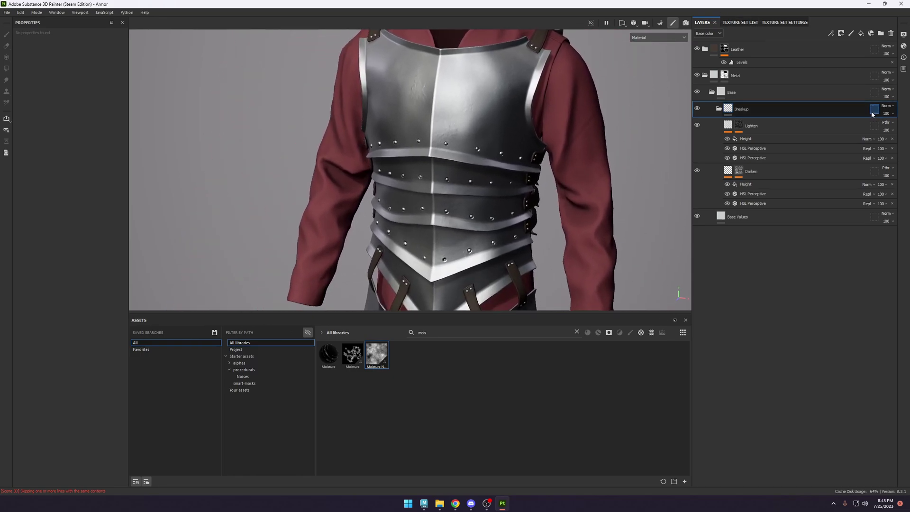
left_click(890, 109)
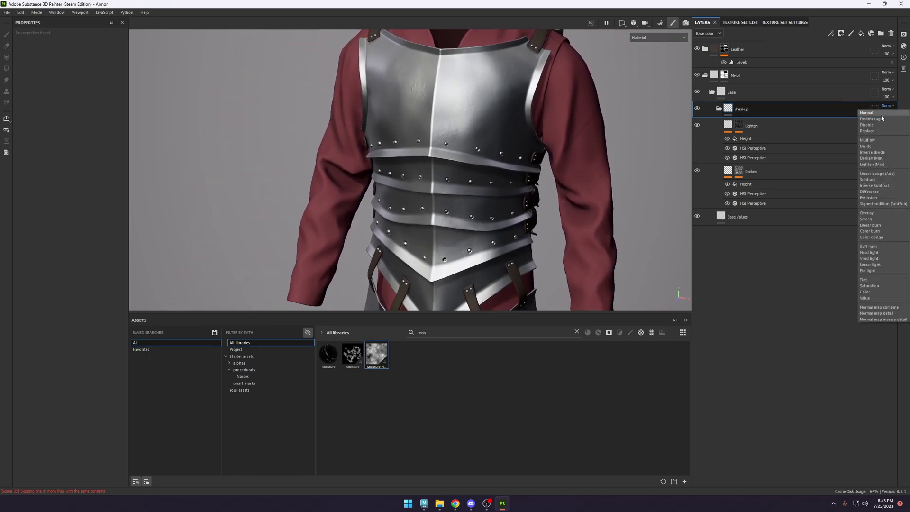
left_click(879, 115)
scroll(407, 134, "up", 3)
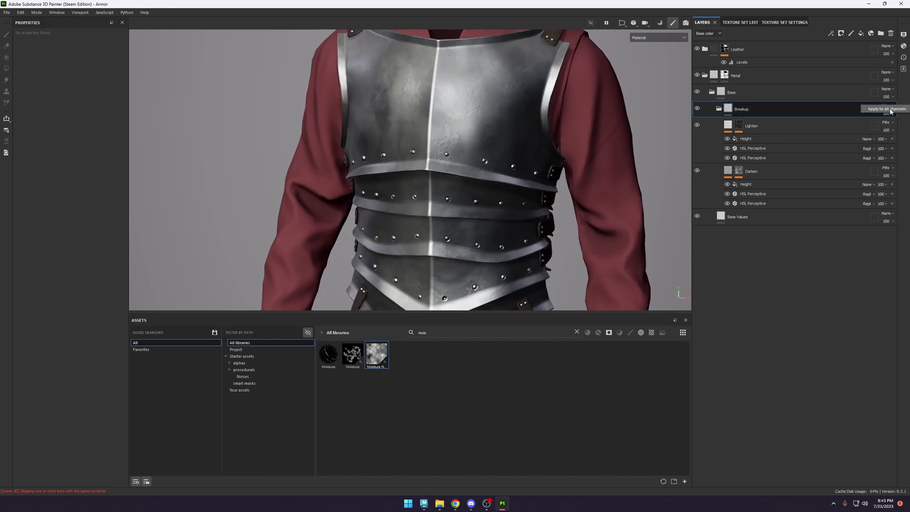
scroll(520, 123, "down", 4)
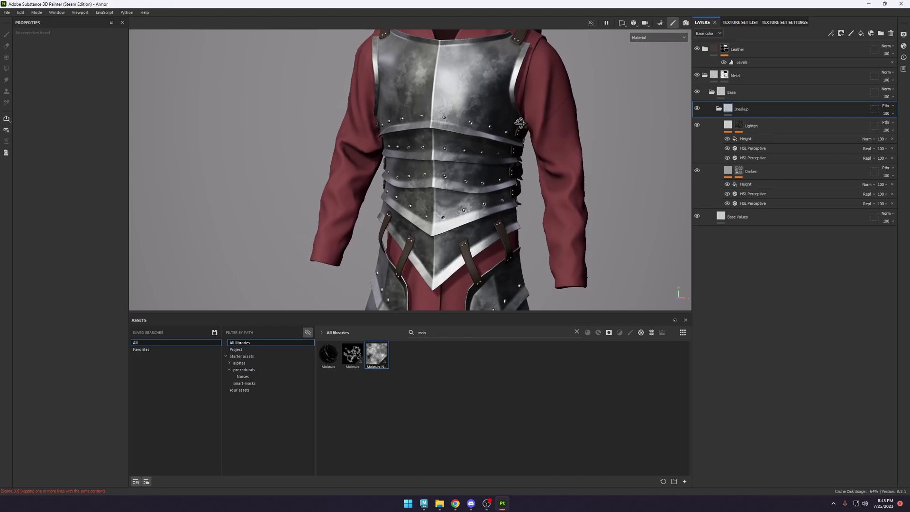
left_click_drag(519, 123, 510, 151, "alt")
Add a black mask to the Breakup folder with a fill effect at a grayscale value of 0.6367.
right_click(752, 106)
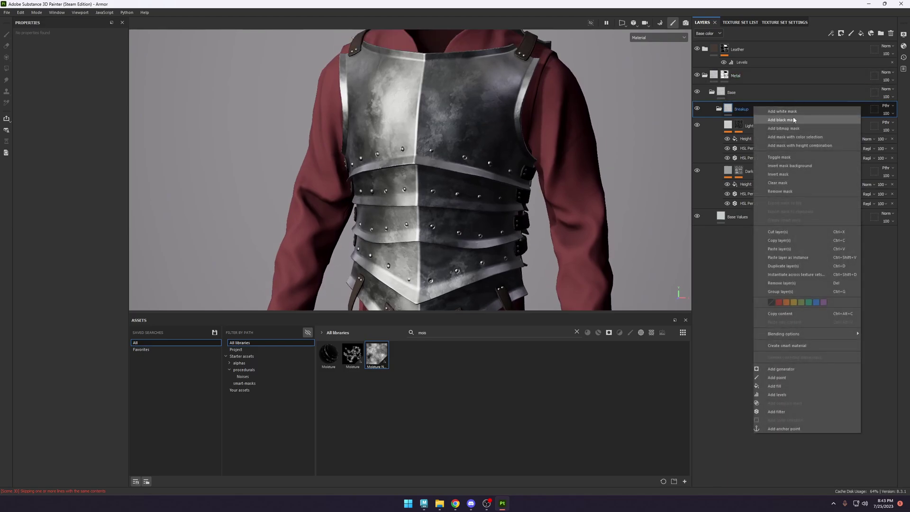
left_click(795, 121)
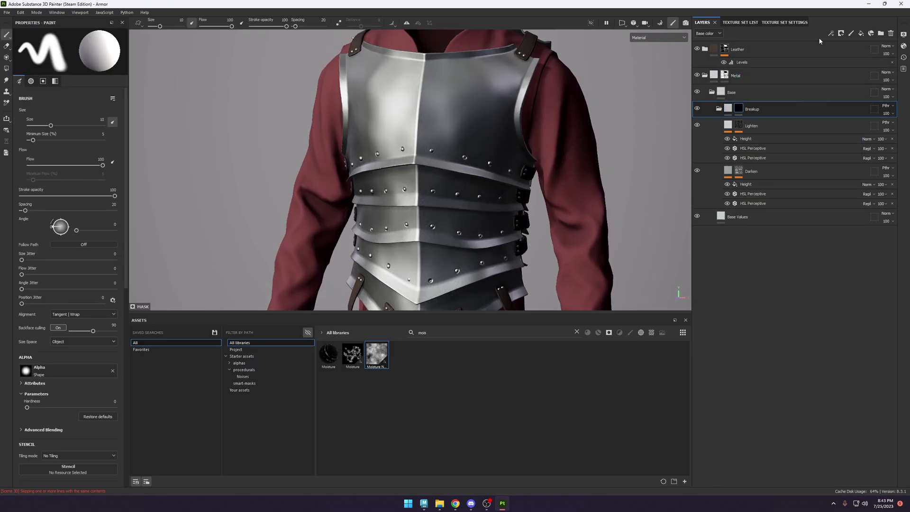
left_click(860, 33)
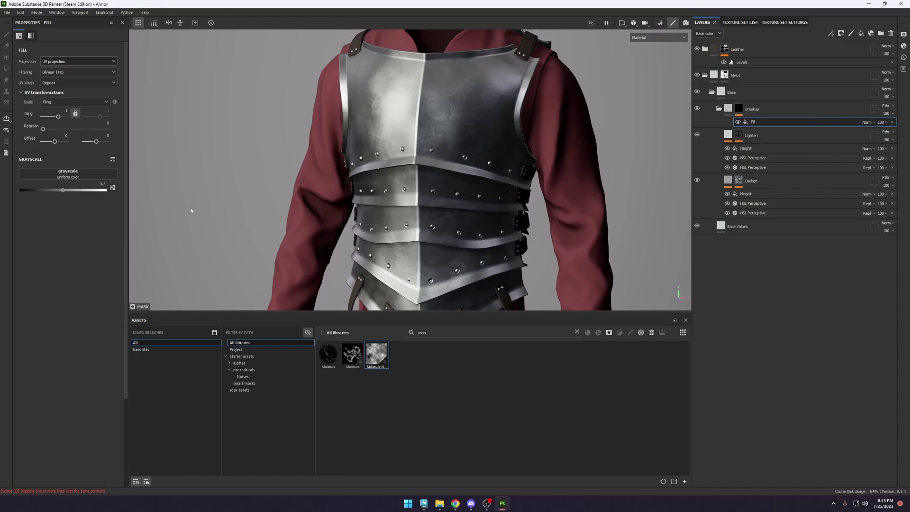
left_click(21, 190)
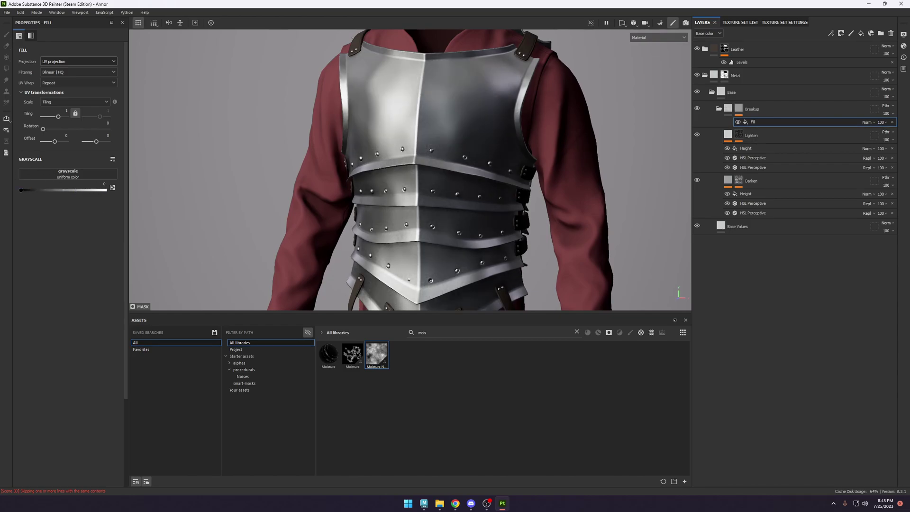
left_click_drag(95, 194, 76, 191)
scroll(527, 160, "down", 3)
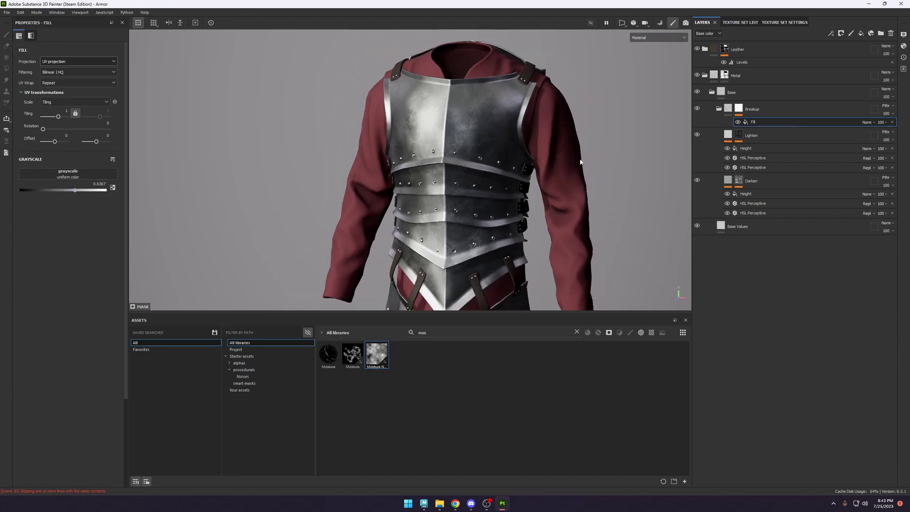
right_click_drag(535, 160, 627, 152, "shift")
middle_click_drag(599, 161, 587, 136, "alt")
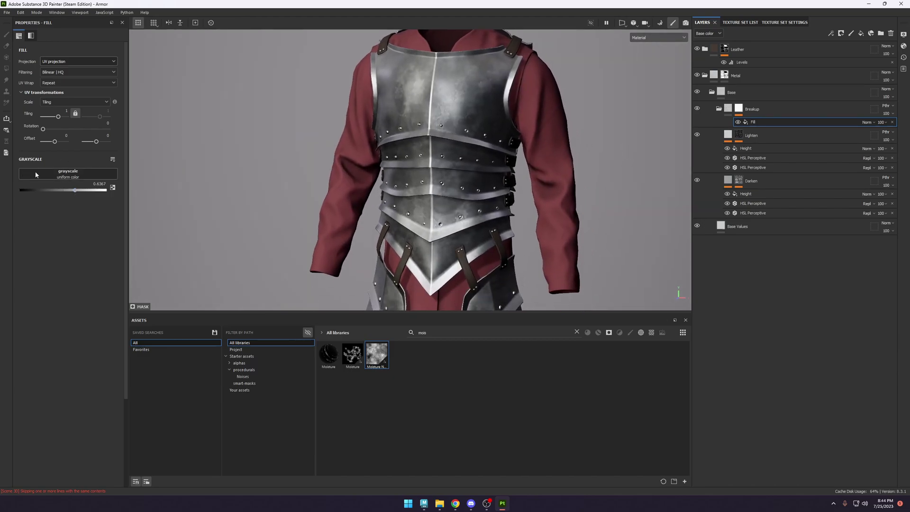
Try grayscale values of 1 and about 0.52 on the Breakup mask's fill, comparing the armor from several angles.
left_click_drag(58, 191, 168, 212)
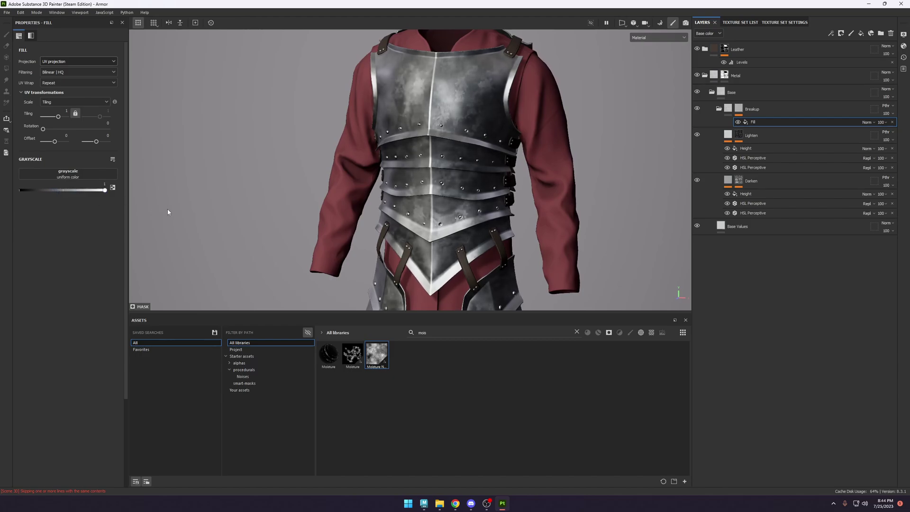
mouse_move(484, 205)
left_mouse_down("alt")
mouse_move(550, 193)
mouse_move(656, 194)
mouse_move(502, 185)
mouse_move(536, 184)
left_mouse_up("alt")
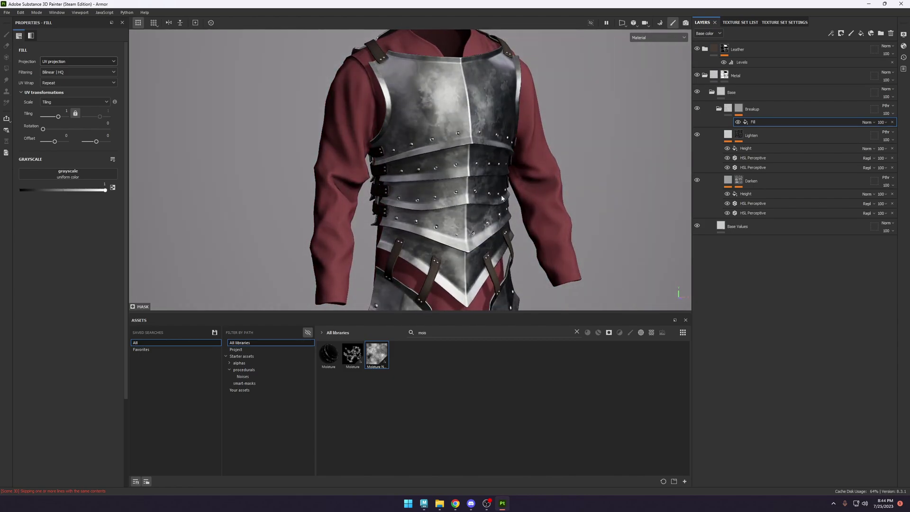
left_click_drag(476, 151, 413, 164, "alt")
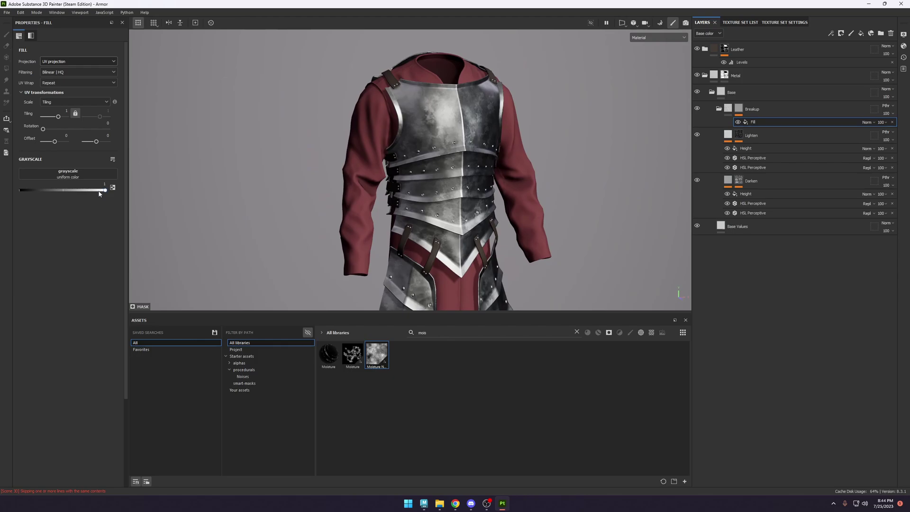
left_click_drag(99, 192, 64, 197)
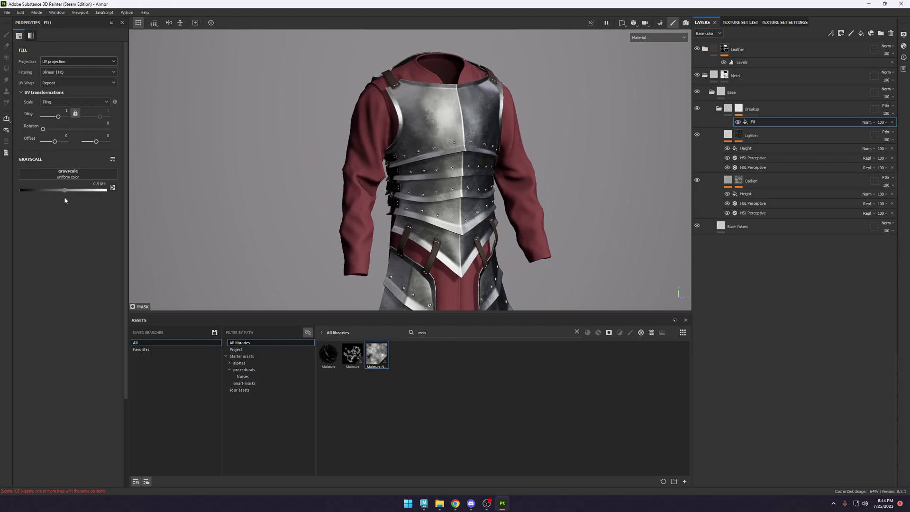
left_click_drag(544, 145, 402, 149, "alt")
right_click_drag(421, 161, 490, 194, "alt")
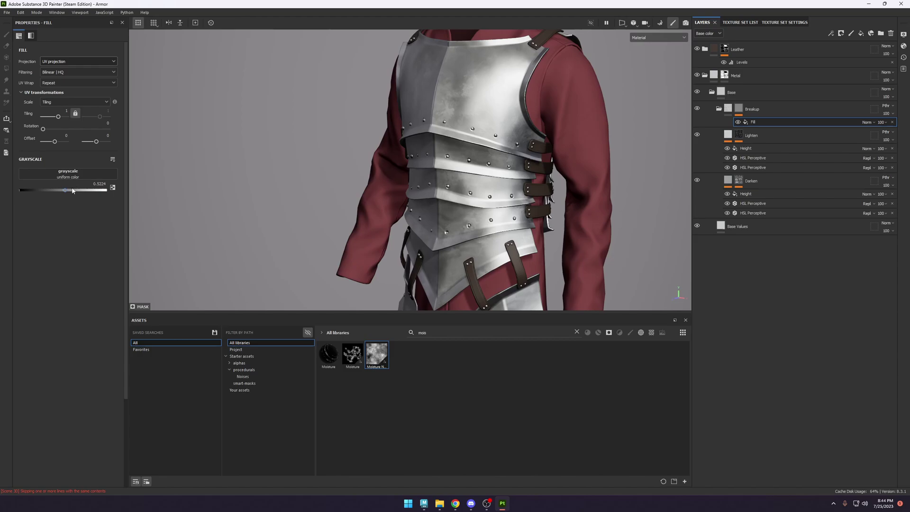
Set the Breakup mask fill's grayscale value to 0.5429 and check the breastplate from the front.
left_click_drag(73, 193, 104, 194)
left_click(74, 196)
left_click_drag(530, 116, 151, 201, "alt")
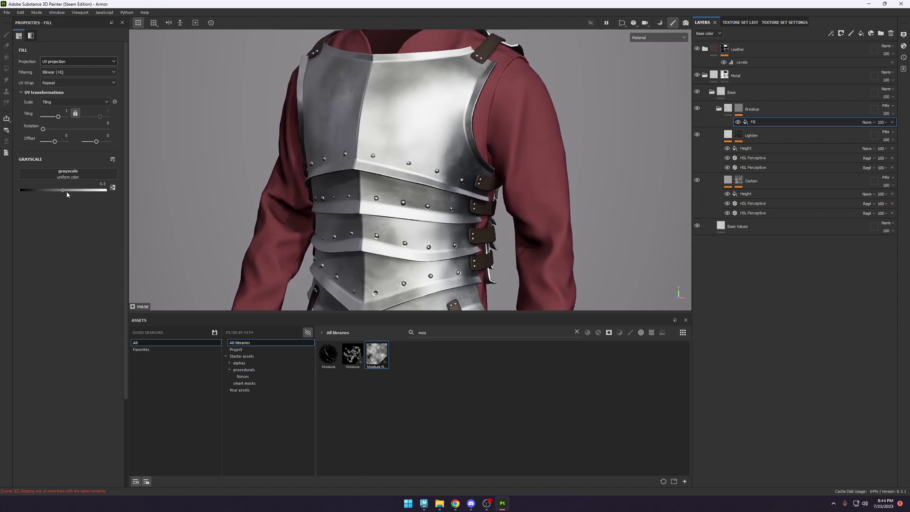
left_click(66, 192)
middle_click_drag(457, 147, 497, 138, "alt")
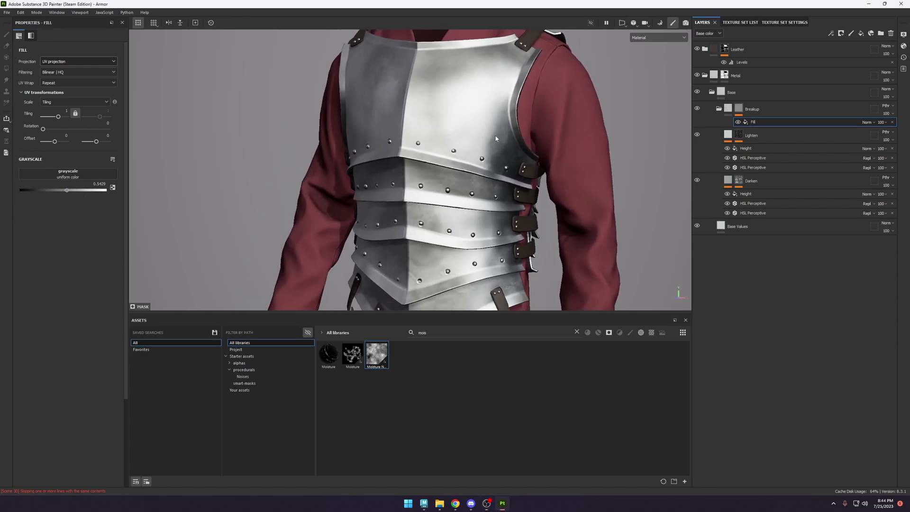
left_click_drag(496, 139, 687, 114, "alt")
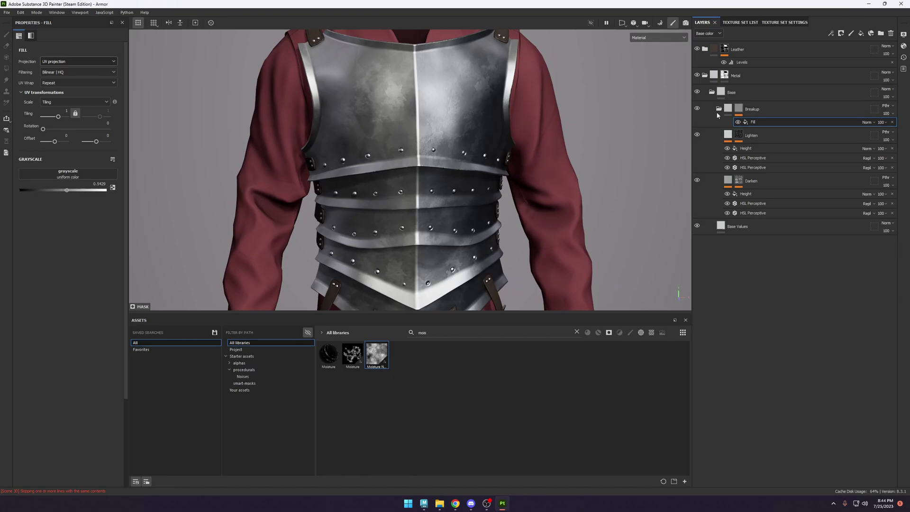
Collapse the Breakup folder and select the Leather folder.
left_click(718, 109)
left_click(754, 110)
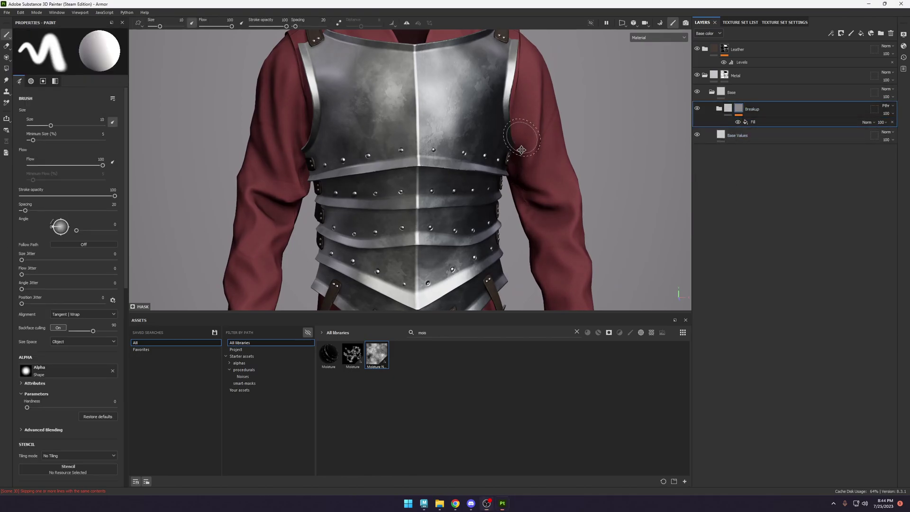
left_click_drag(521, 150, 467, 164, "alt")
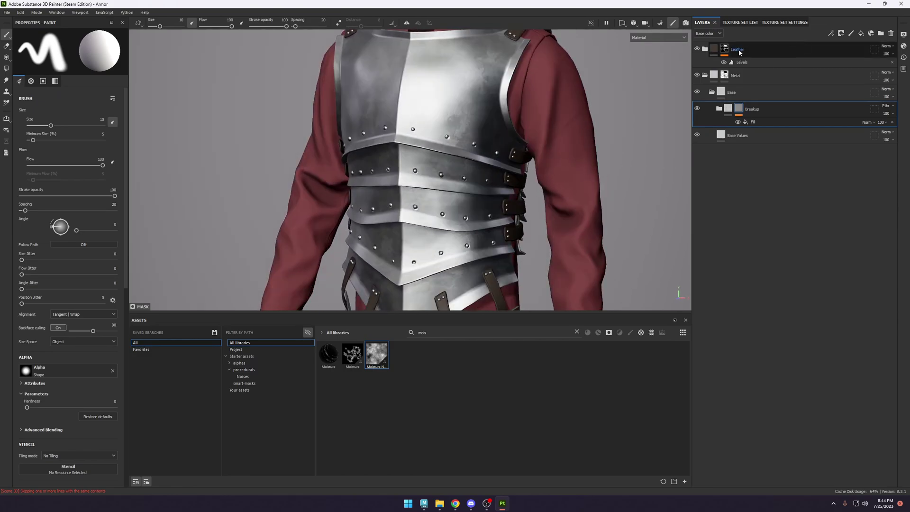
scroll(502, 152, "down", 3)
scroll(511, 193, "up", 3)
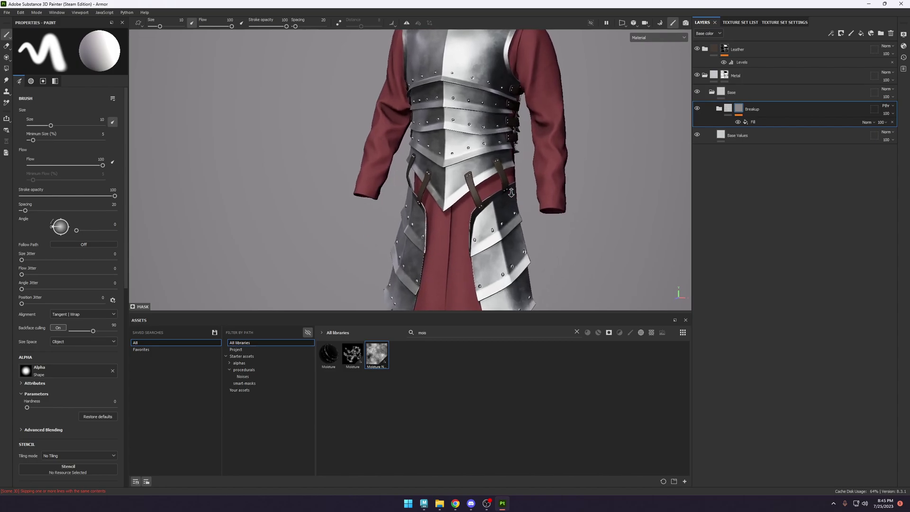
scroll(511, 192, "up", 3)
left_click(713, 51)
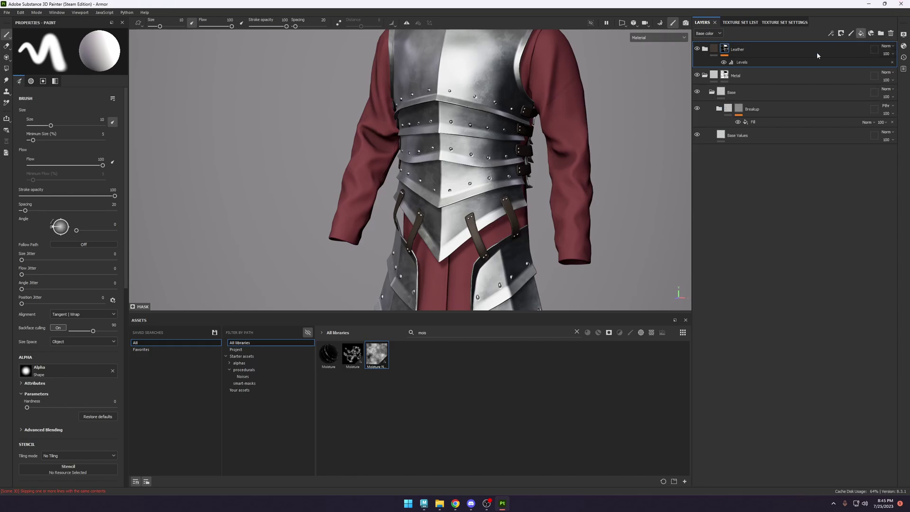
Add a fill layer above the Leather folder and name it Curve.
left_click(862, 33)
double_click(728, 51)
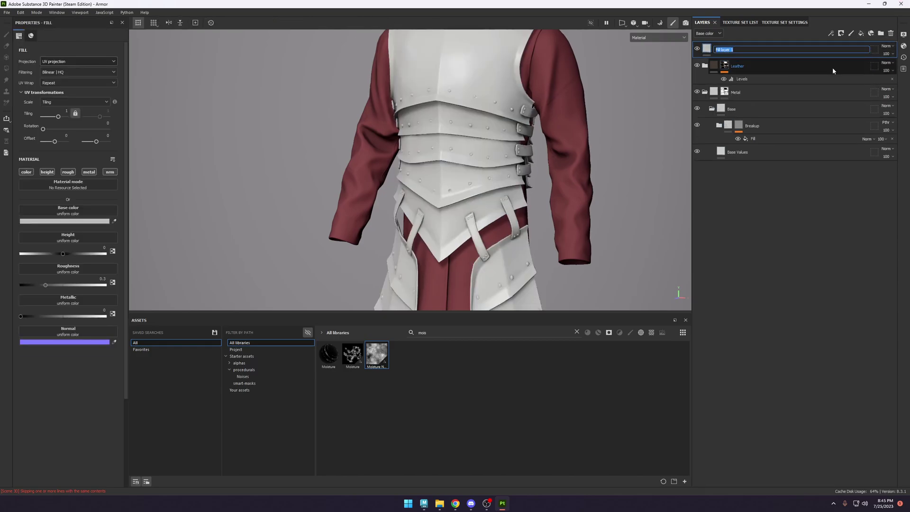
type("A")
type("e")
key("Return")
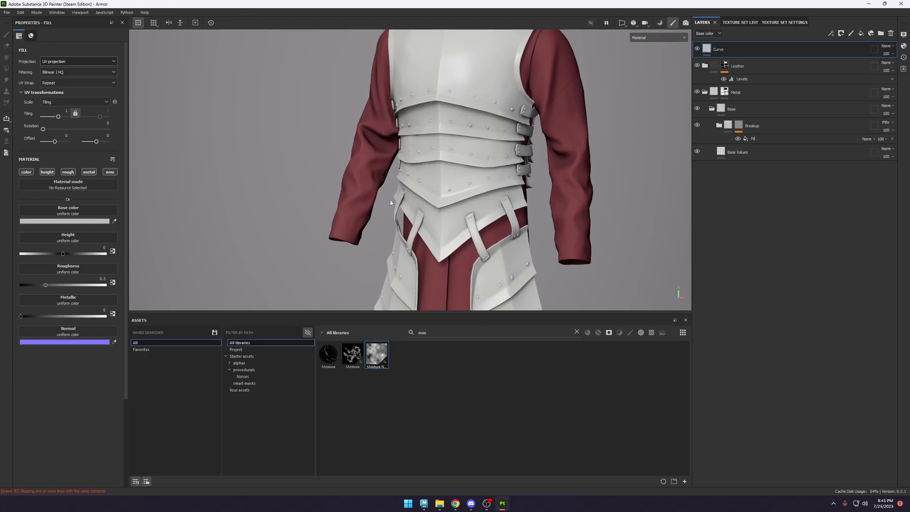
Find the project's armor maps and assign Armor_curve to the Curve layer's base color and roughness.
left_click(242, 350)
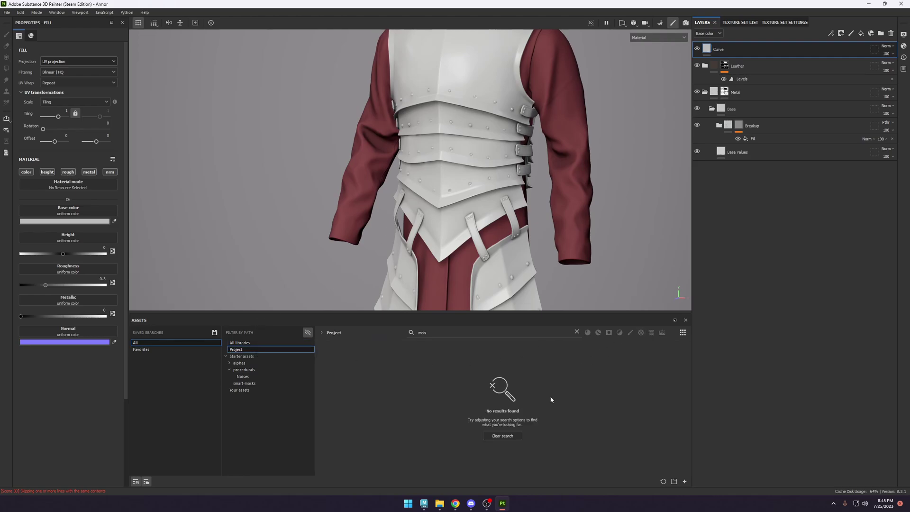
left_click(507, 439)
left_click(249, 351)
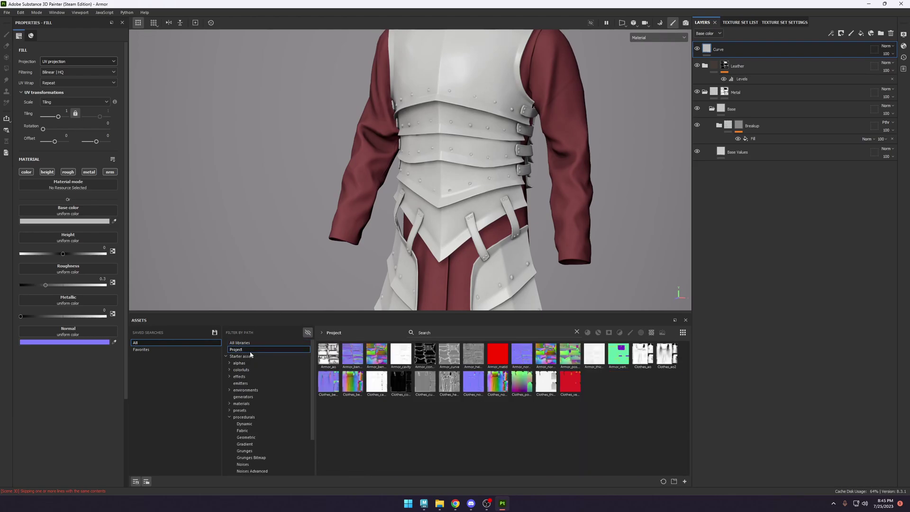
left_click(463, 335)
type("armor")
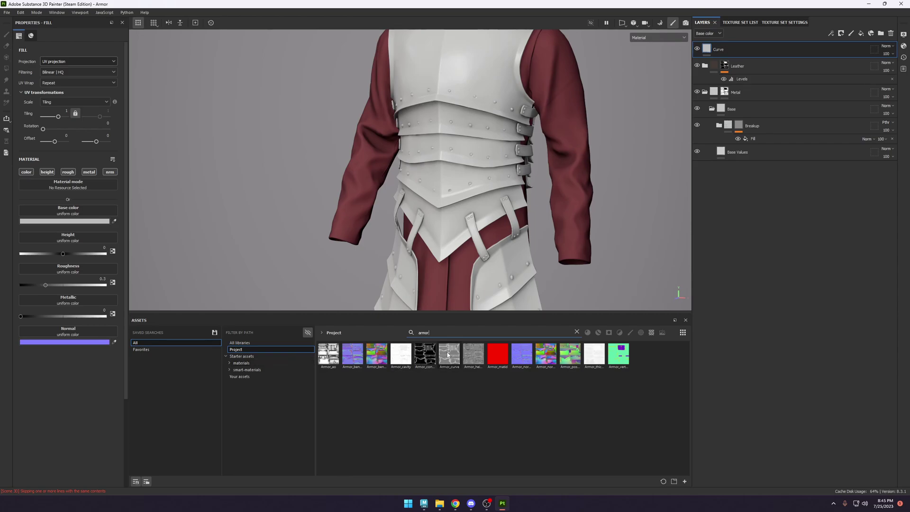
left_click_drag(448, 355, 87, 210)
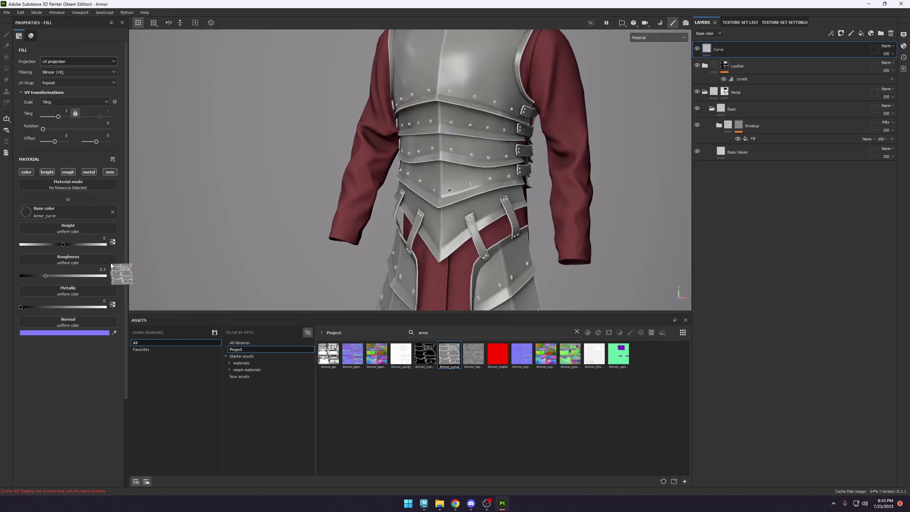
scroll(526, 142, "up", 2)
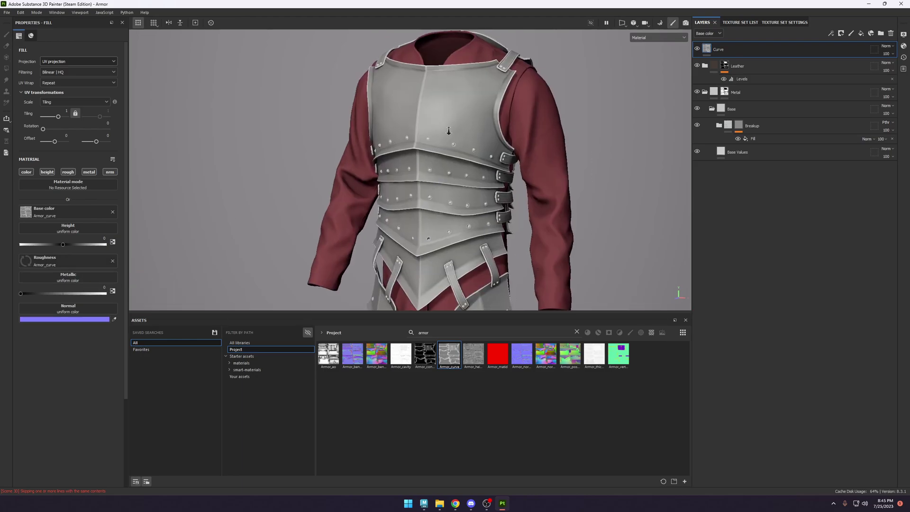
scroll(505, 205, "down", 6)
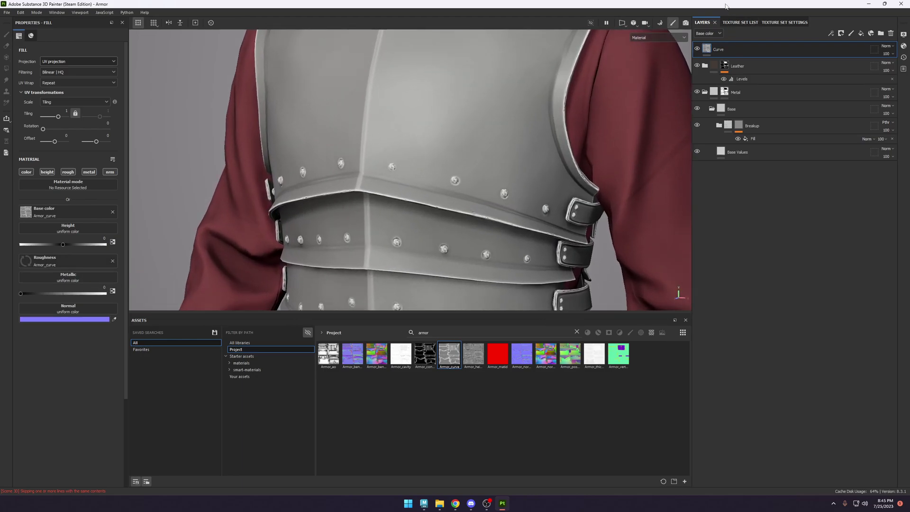
Show only the base color channel and set the Curve layer's blending to Overlay at 25 opacity.
key("c")
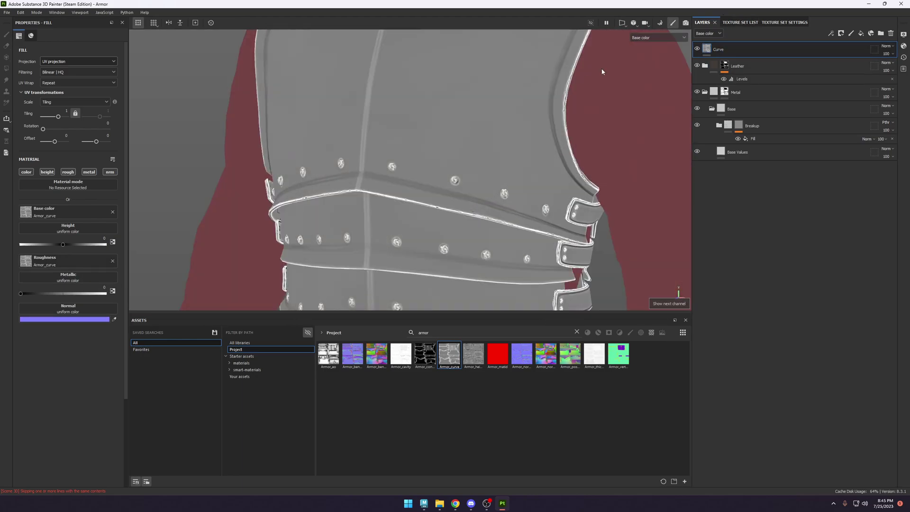
left_click(888, 46)
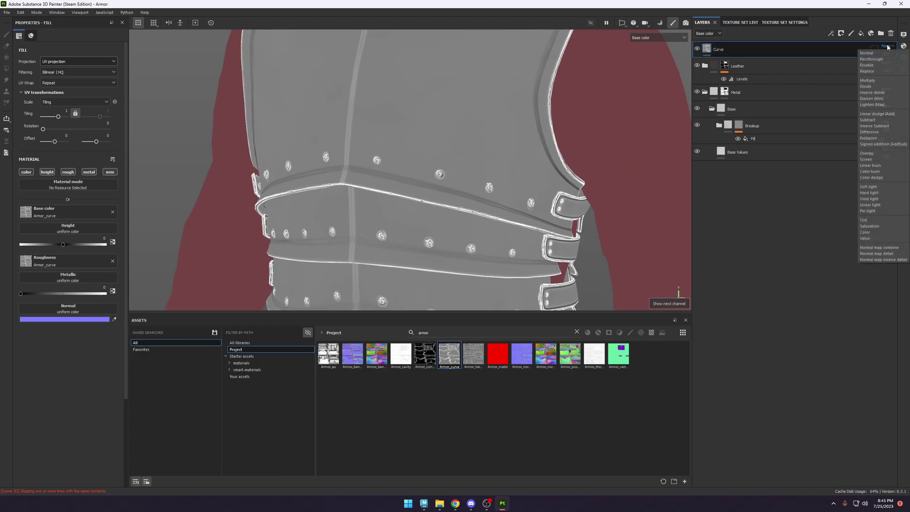
left_click(885, 153)
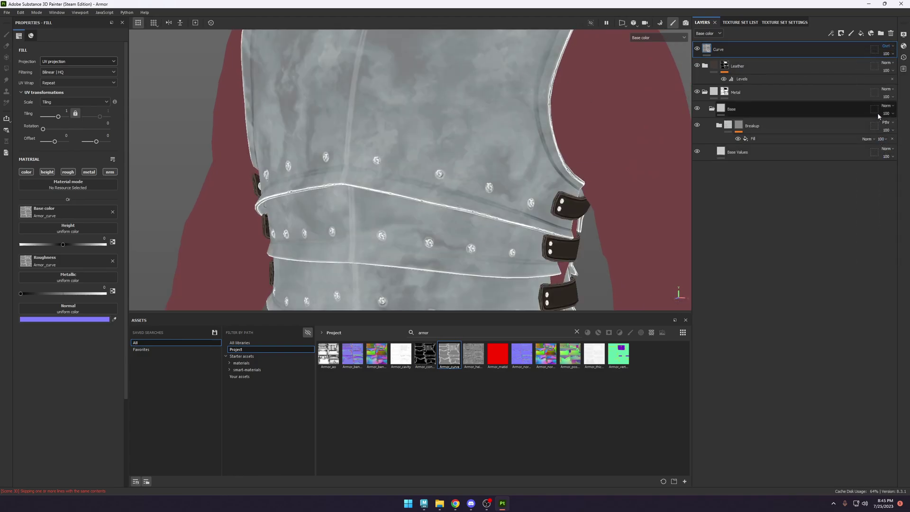
left_click(888, 55)
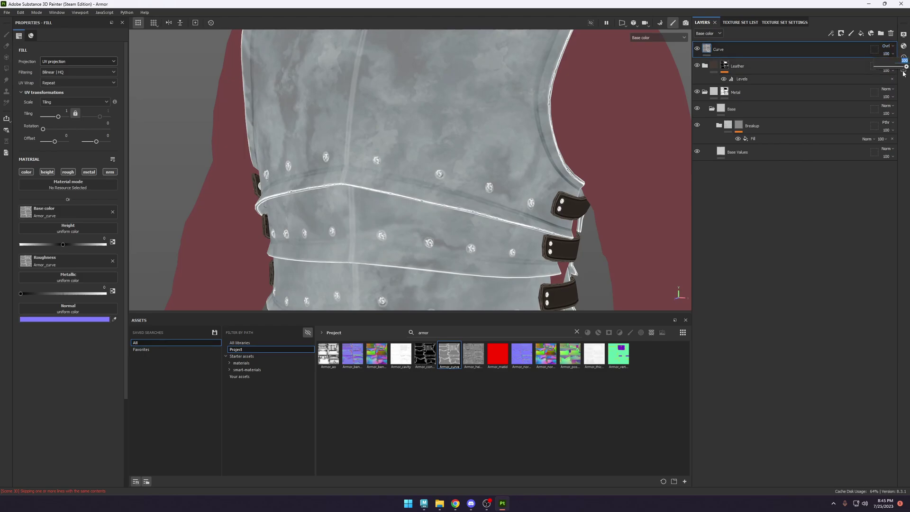
type("25")
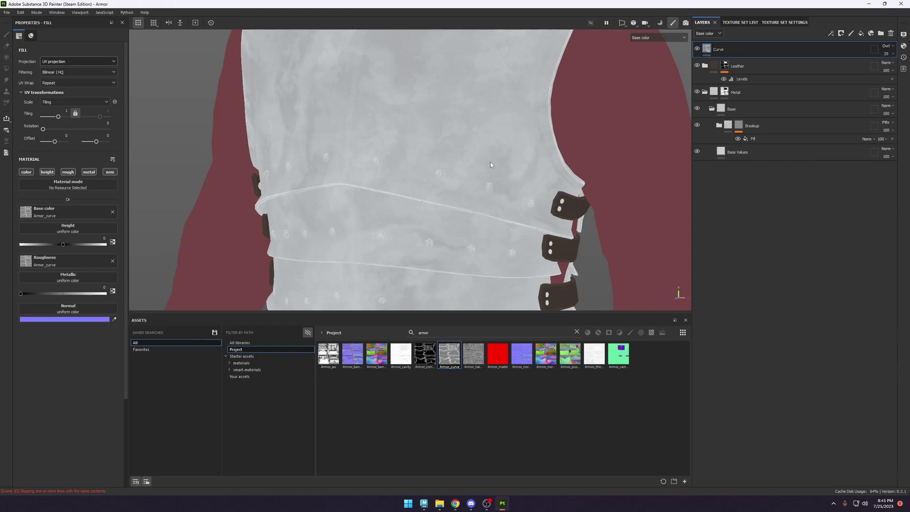
Examine the armor's edges and rivets in base color, comparing them with the Curve layer hidden and shown.
scroll(499, 148, "up", 5)
left_click_drag(613, 236, 553, 222, "alt")
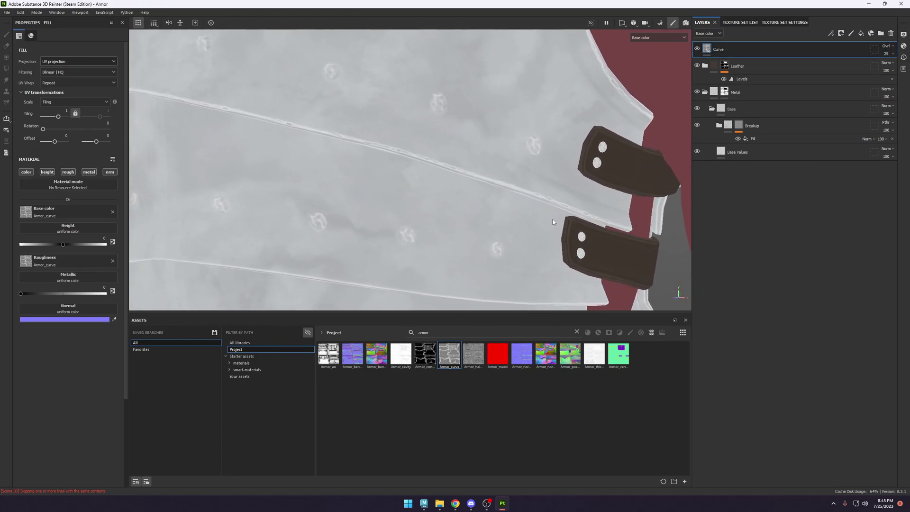
left_click_drag(423, 154, 622, 78, "alt")
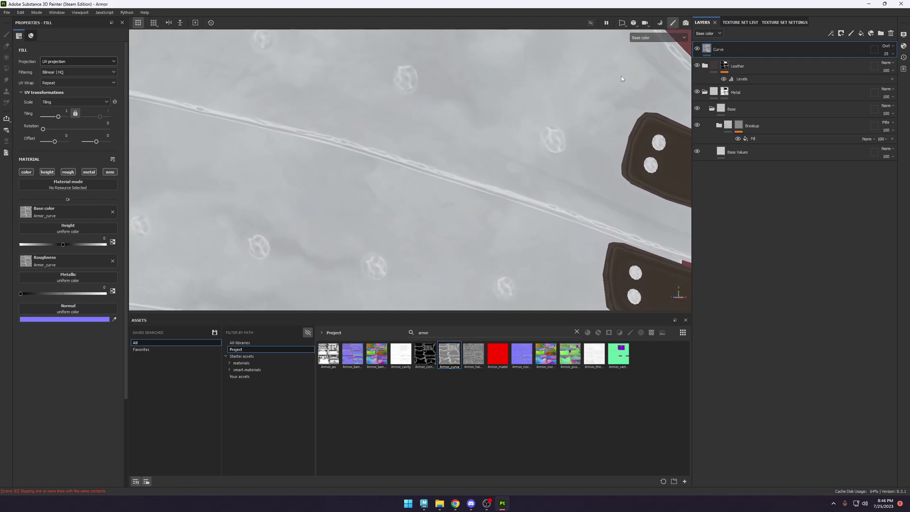
left_click(697, 49)
left_click(697, 49)
left_click(697, 50)
left_click(696, 50)
left_click(697, 49)
left_click(697, 50)
left_click_drag(545, 147, 477, 182, "alt")
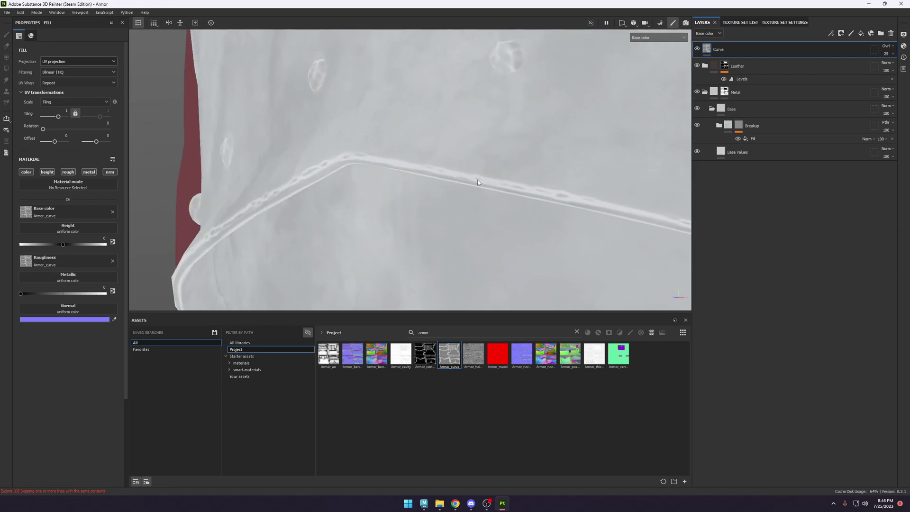
left_click_drag(300, 176, 429, 233, "alt")
middle_click_drag(428, 234, 499, 147, "alt")
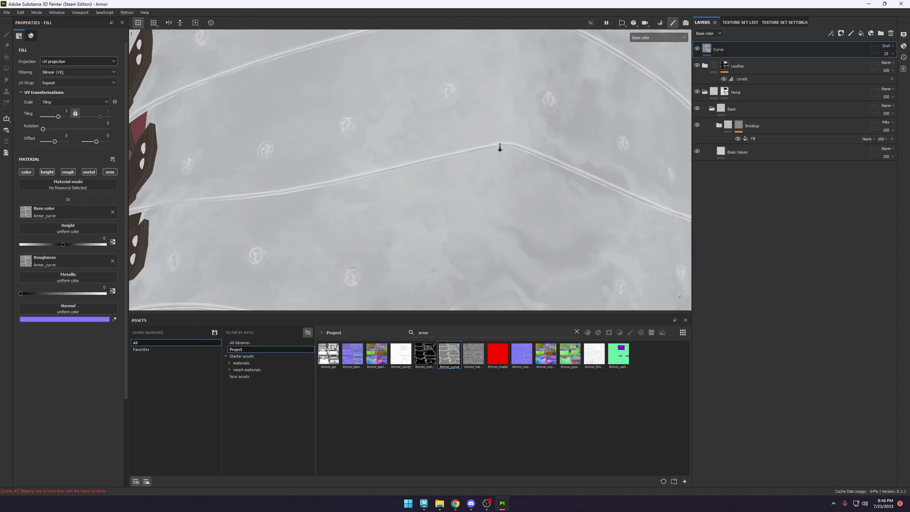
scroll(492, 147, "up", 4)
left_click_drag(208, 190, 593, 135, "alt")
scroll(630, 185, "up", 2)
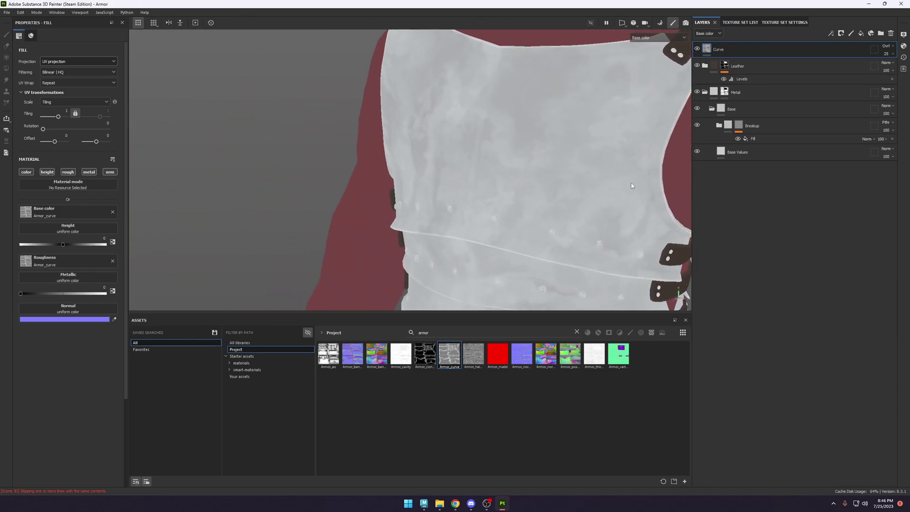
Examine the roughness channel on the plates and straps, comparing it with the Curve layer hidden and shown.
key("c")
key("c")
scroll(613, 278, "up", 2)
left_click_drag(613, 278, 563, 142, "alt")
left_click(697, 49)
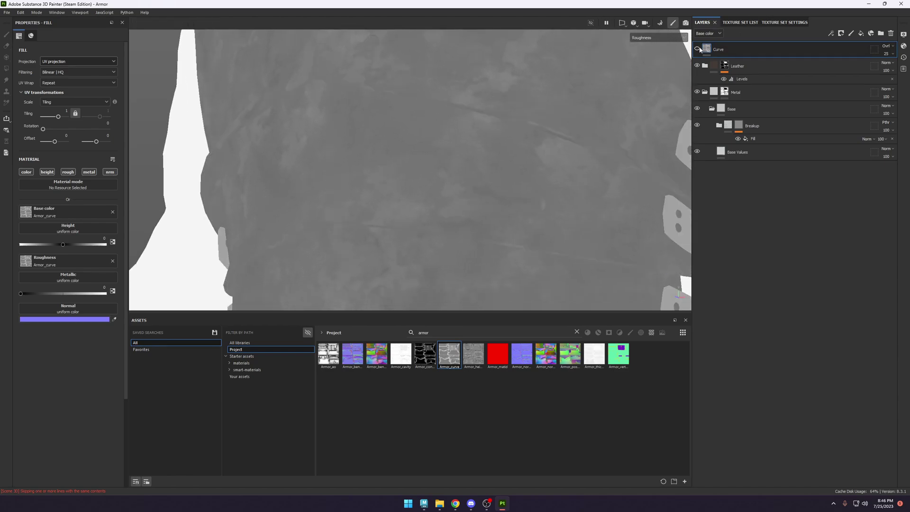
left_click(697, 49)
left_click_drag(457, 204, 609, 111, "alt")
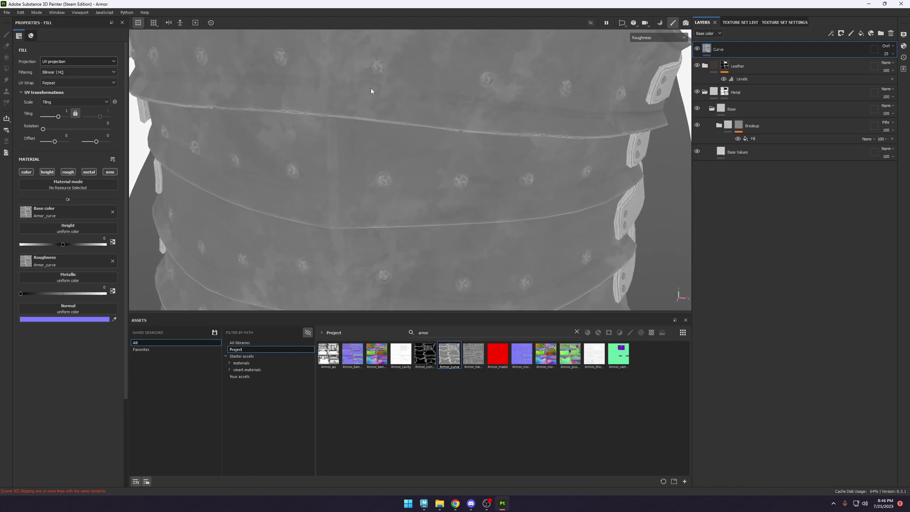
left_click(697, 49)
left_click(697, 49)
left_click(697, 49)
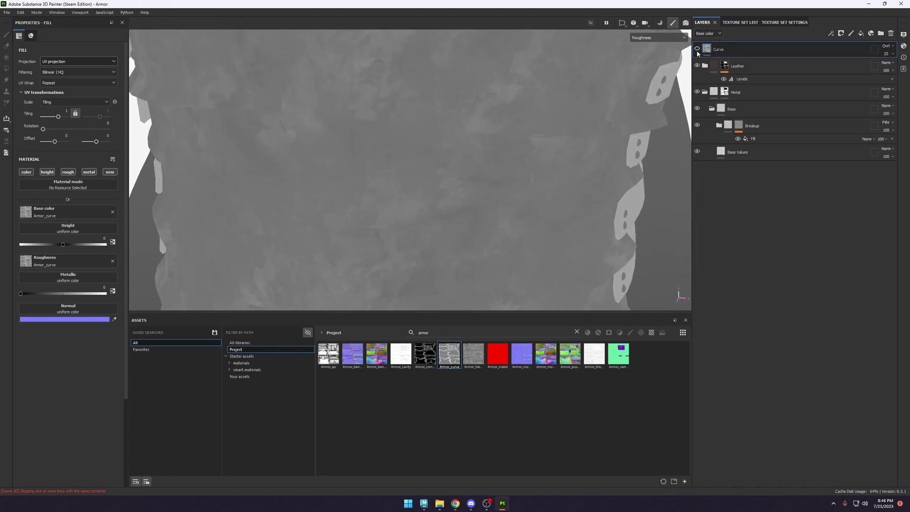
left_click(697, 49)
left_click_drag(638, 90, 534, 111, "alt")
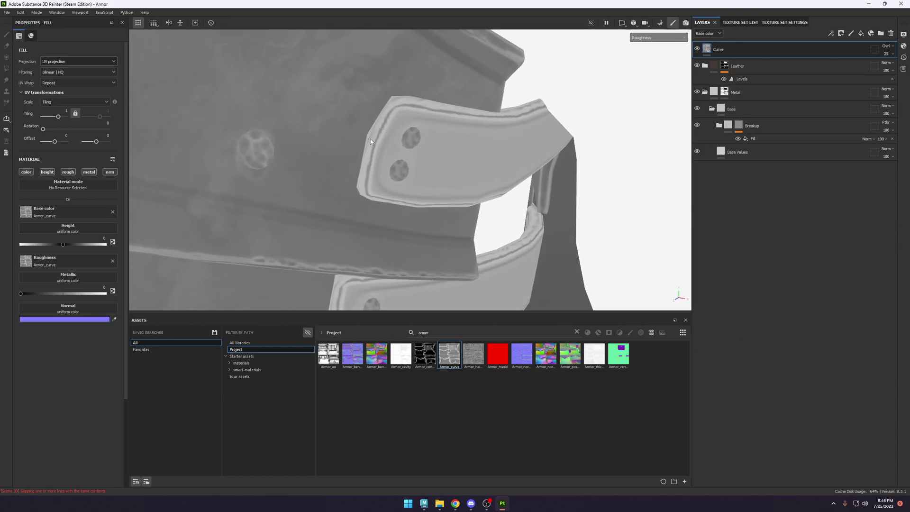
left_click(698, 50)
left_click(698, 50)
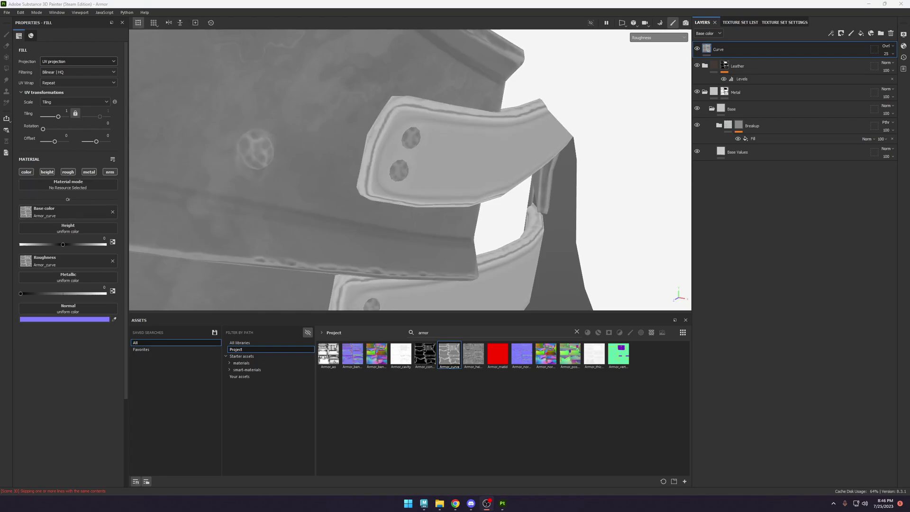
Return to the full material display and rotate the environment lighting to inspect the plate edges and straps.
left_click_drag(501, 156, 416, 126, "alt")
key("m")
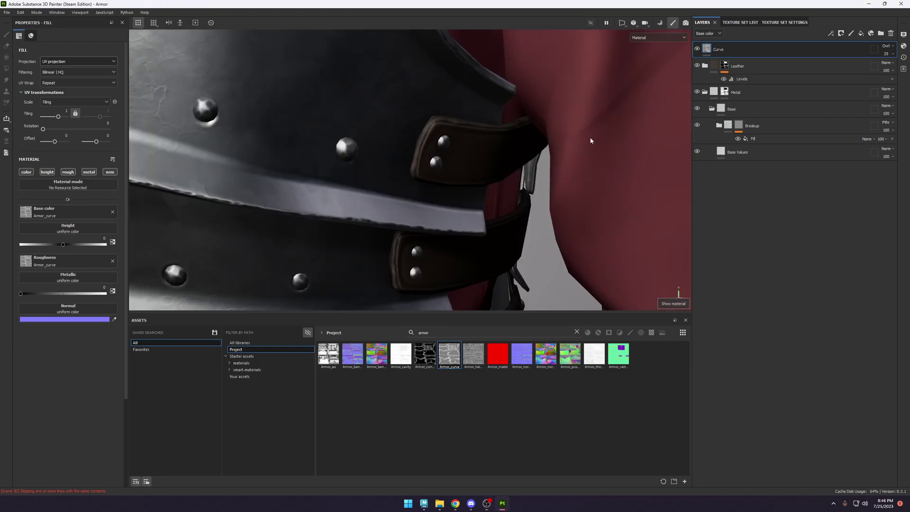
right_click_drag(364, 170, 451, 146, "shift")
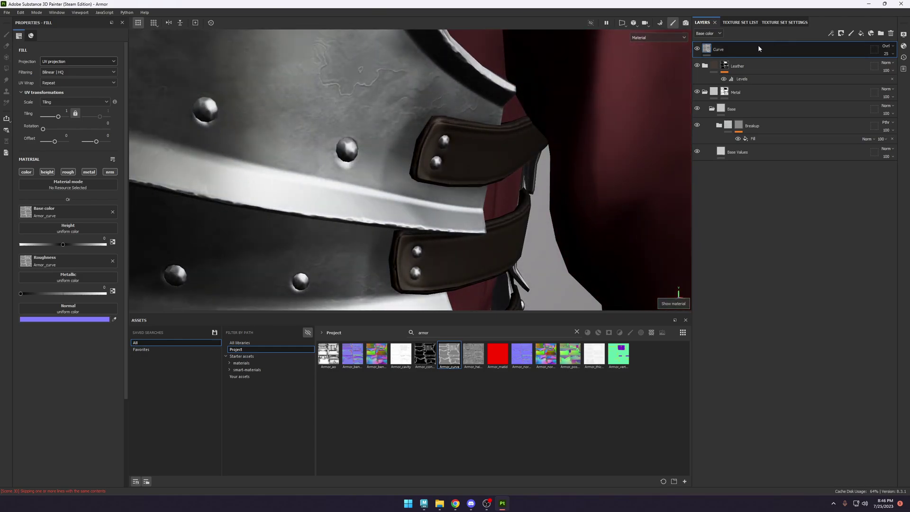
Group the Curve layer into a folder named Effects and instantiate that folder in the Clothes_mtl texture set.
key("ctrl+g")
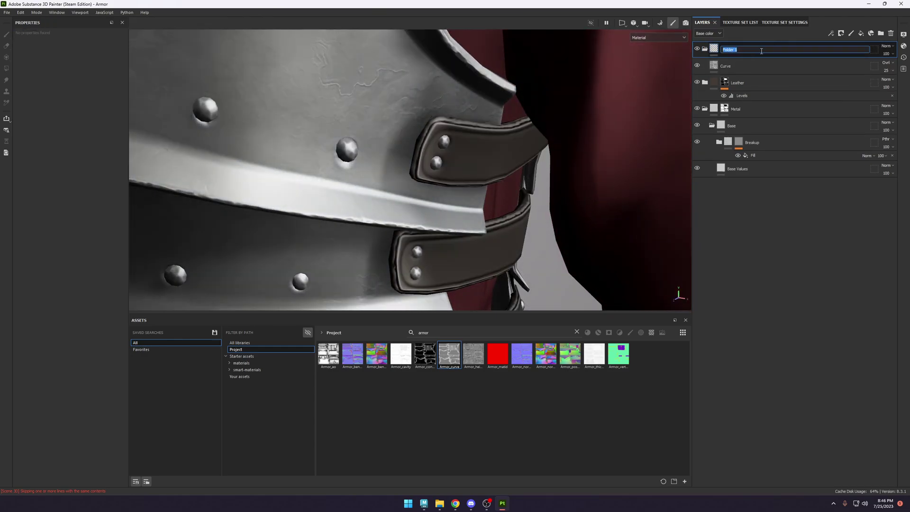
key("Return")
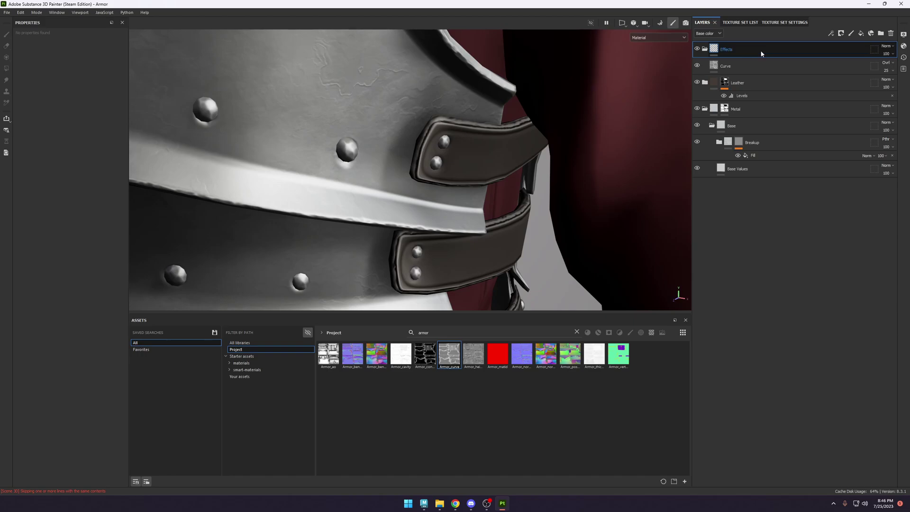
scroll(498, 137, "down", 10)
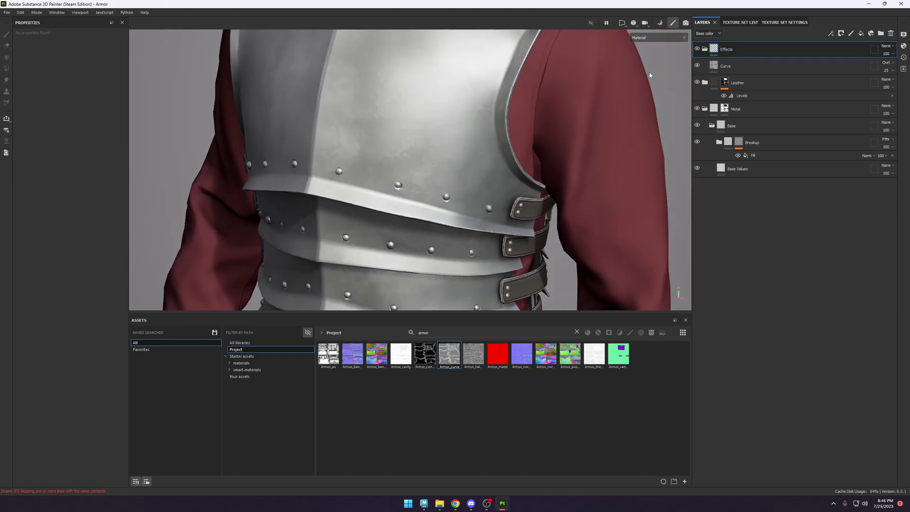
right_click(740, 43)
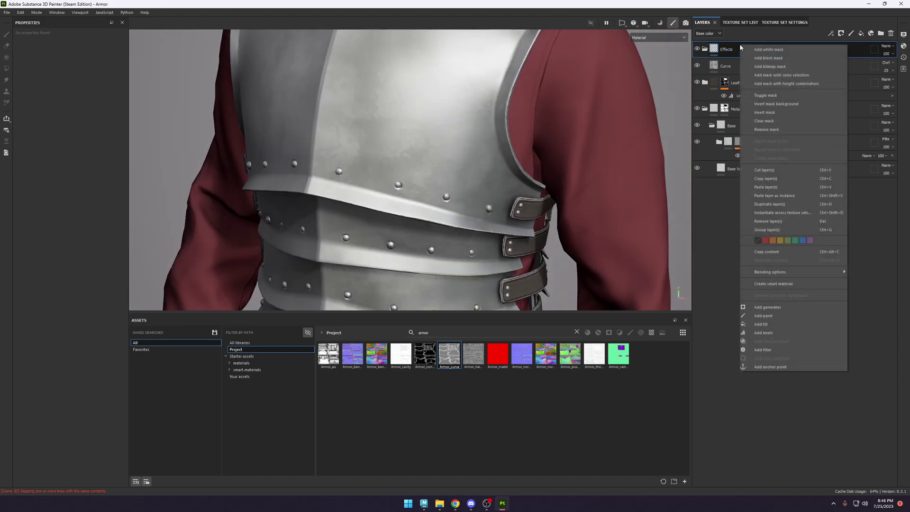
left_click(790, 214)
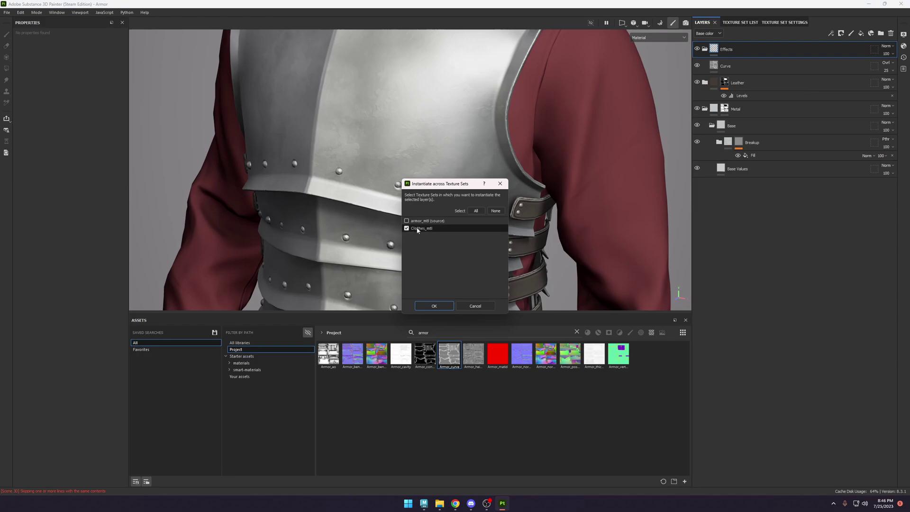
left_click(434, 306)
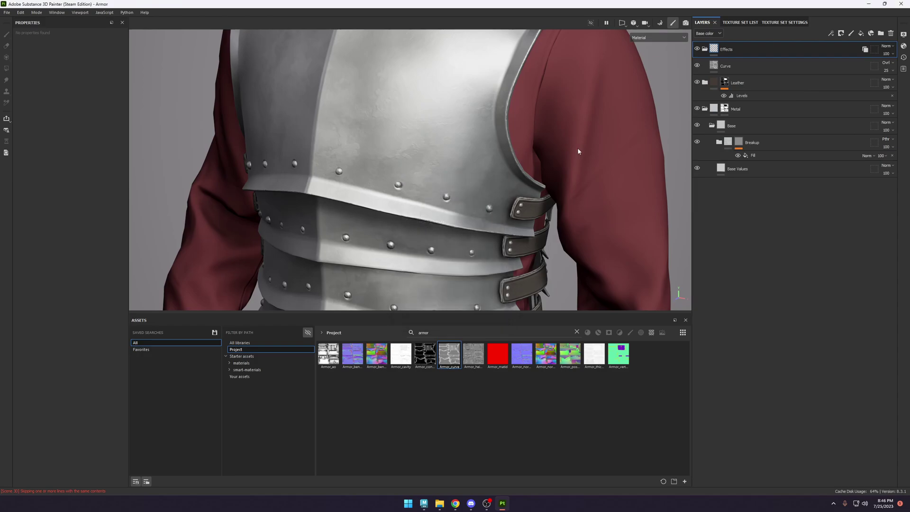
Examine the armor and shirt in the full material display with the Curve layer hidden and shown.
mouse_move(583, 152)
left_mouse_down("alt")
mouse_move(504, 173)
mouse_move(573, 173)
mouse_move(573, 148)
left_mouse_up("alt")
right_click_drag(573, 148, 561, 113, "alt")
left_click_drag(561, 113, 567, 150, "alt")
right_click_drag(567, 151, 612, 196, "alt")
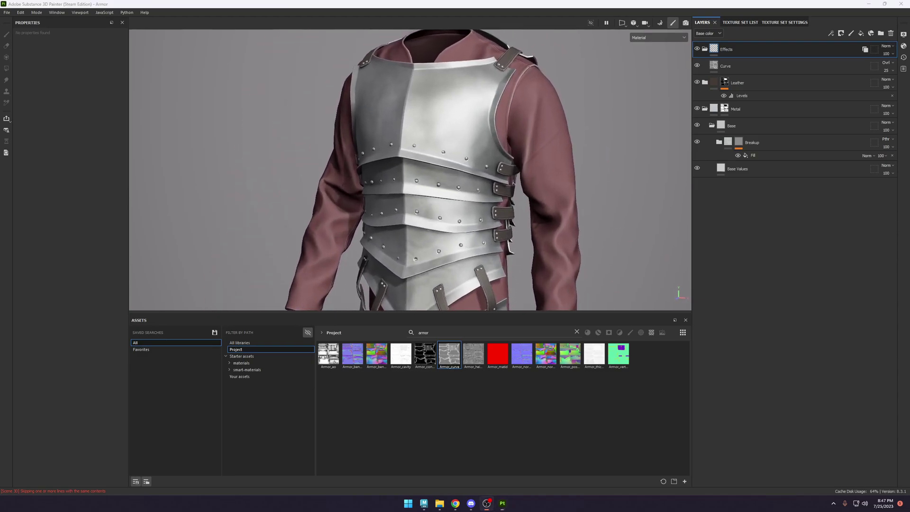
middle_click_drag(475, 98, 437, 93, "alt")
right_click_drag(437, 93, 462, 105, "alt")
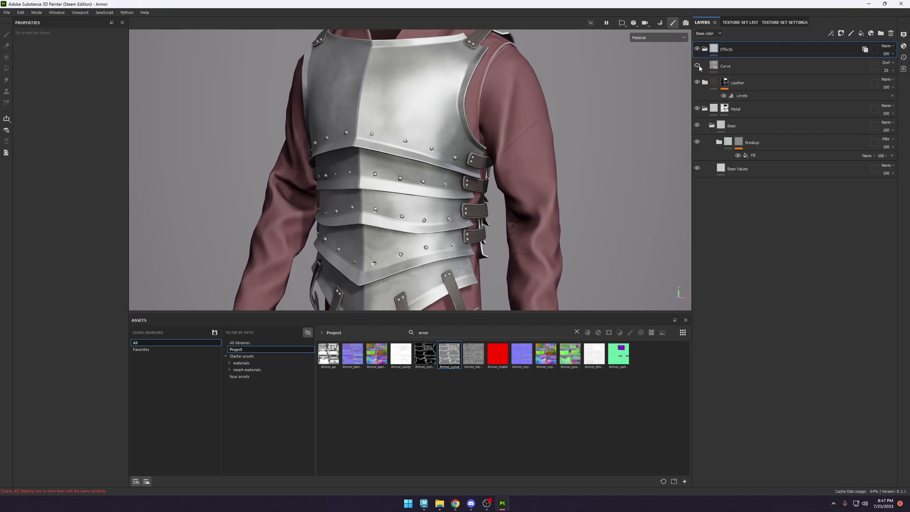
left_click(698, 66)
left_click(697, 66)
left_click(697, 66)
left_click(698, 66)
left_click_drag(539, 126, 493, 128, "alt")
Make Clothes_mtl the active texture set.
left_click(791, 65)
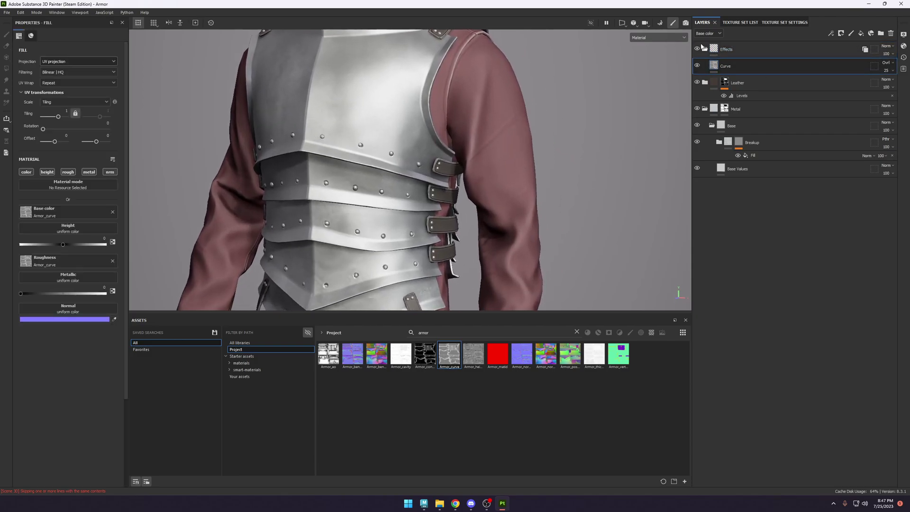
left_click(737, 22)
left_click(712, 51)
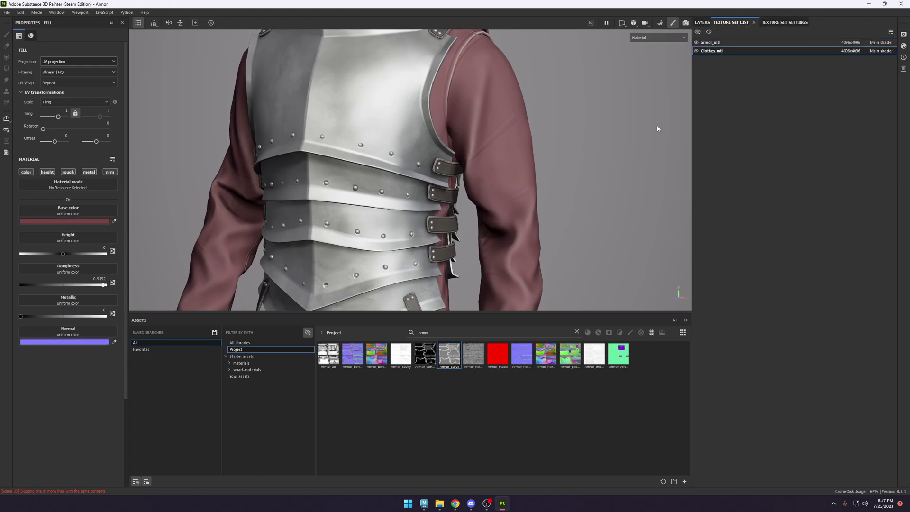
Compare the clothes in the full material display with the Effects instance hidden and shown.
left_click(705, 22)
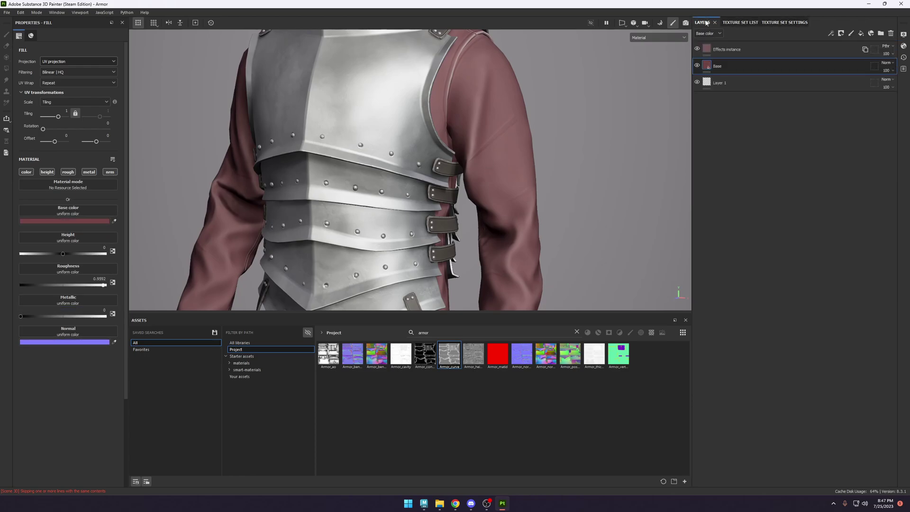
left_click(759, 51)
left_click(697, 50)
left_click(697, 50)
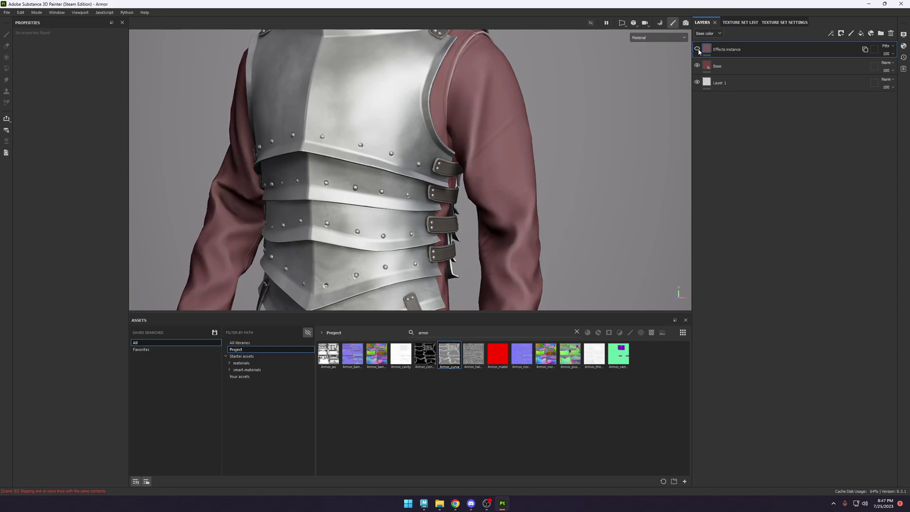
left_click(697, 50)
left_click(697, 49)
left_click(697, 50)
left_click(697, 49)
Cycle the single-channel displays to base color and examine the shirt with the Effects instance hidden and shown.
right_click_drag(475, 130, 519, 166, "alt")
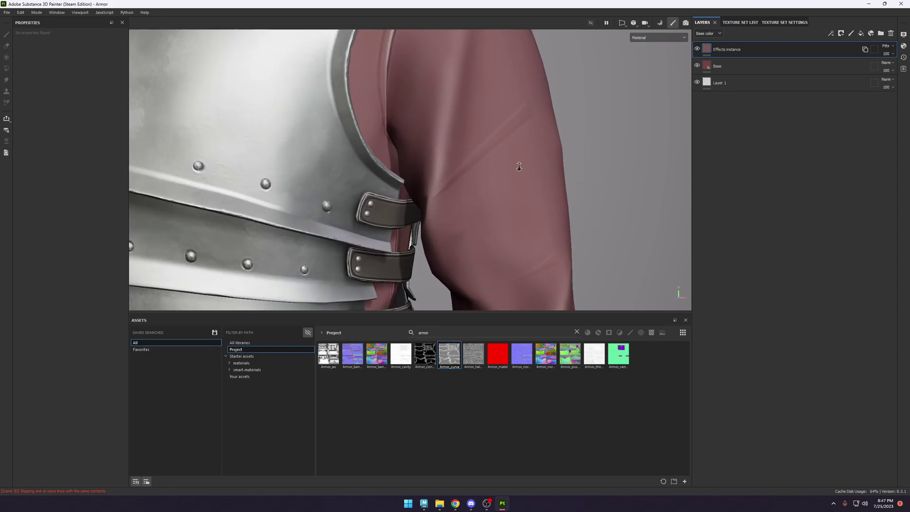
key("c")
key("c")
key("c")
key("c")
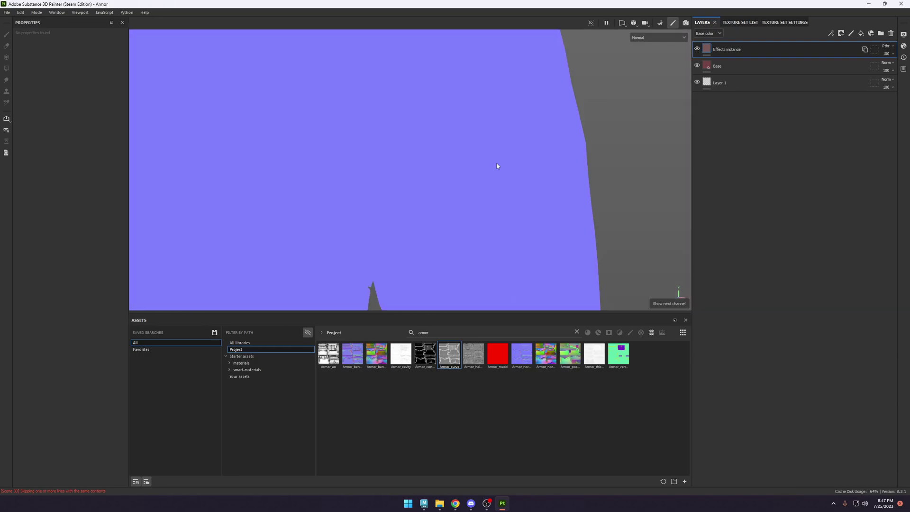
key("c")
scroll(496, 164, "down", 8)
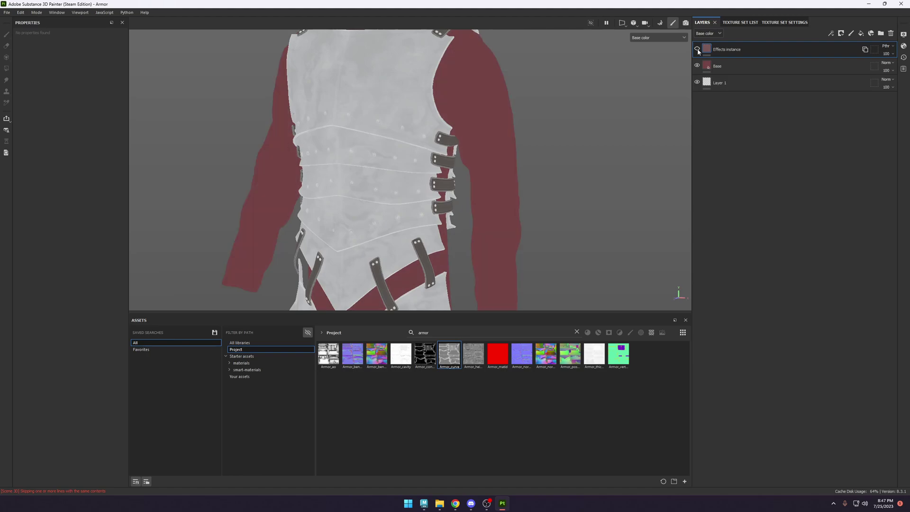
scroll(492, 232, "down", 3)
scroll(542, 264, "up", 3)
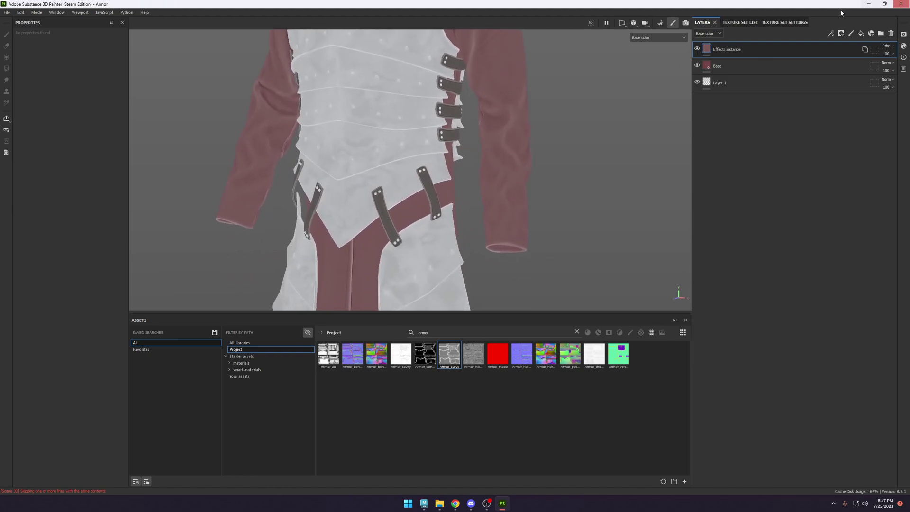
Make armor_mtl the active texture set and set the Curve layer's opacity to 25.
left_click(740, 22)
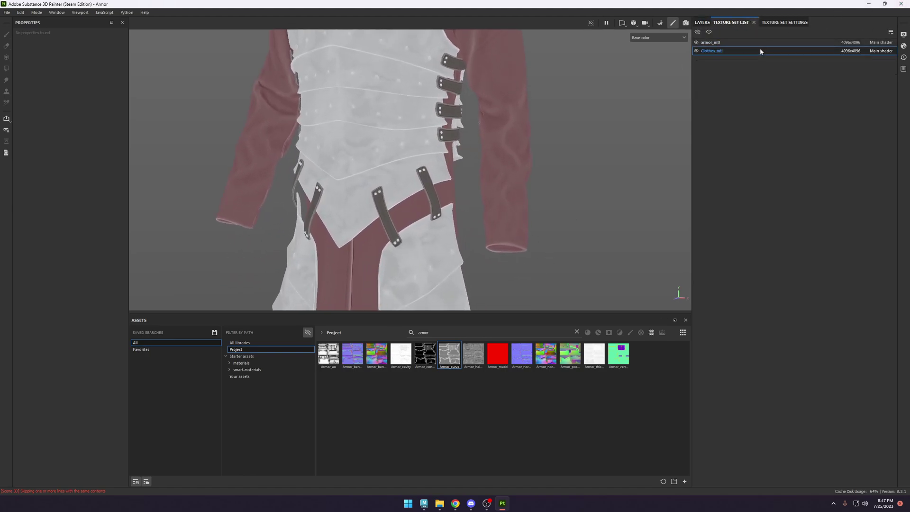
left_click(711, 43)
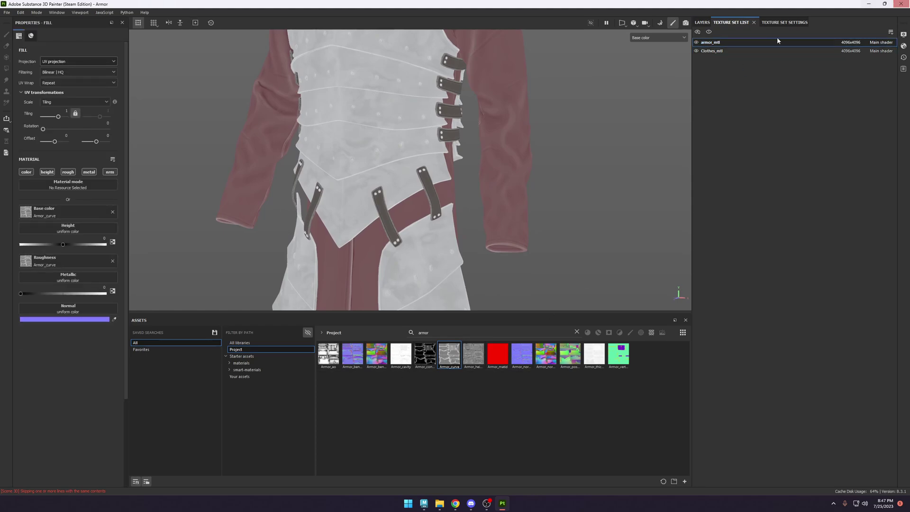
left_click(701, 22)
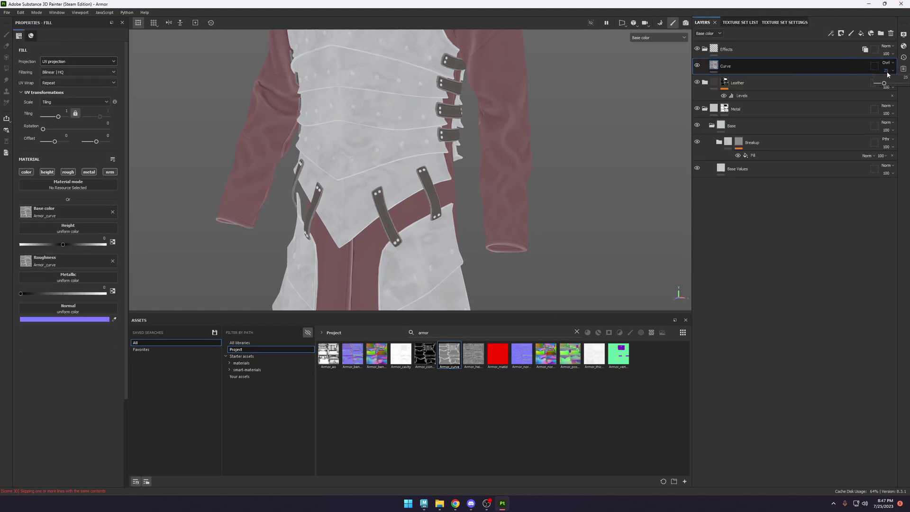
mouse_move(884, 82)
left_mouse_down()
mouse_move(865, 85)
mouse_move(881, 84)
left_mouse_up()
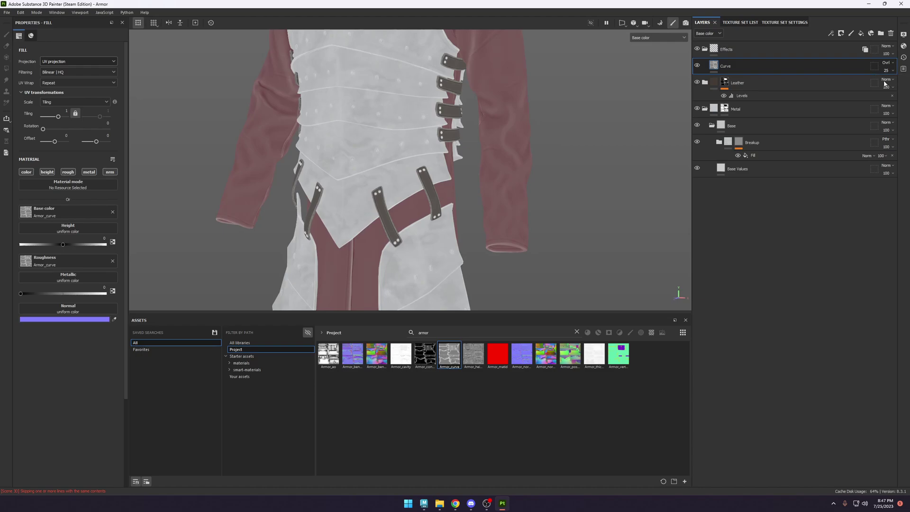
left_click_drag(542, 115, 499, 105, "alt")
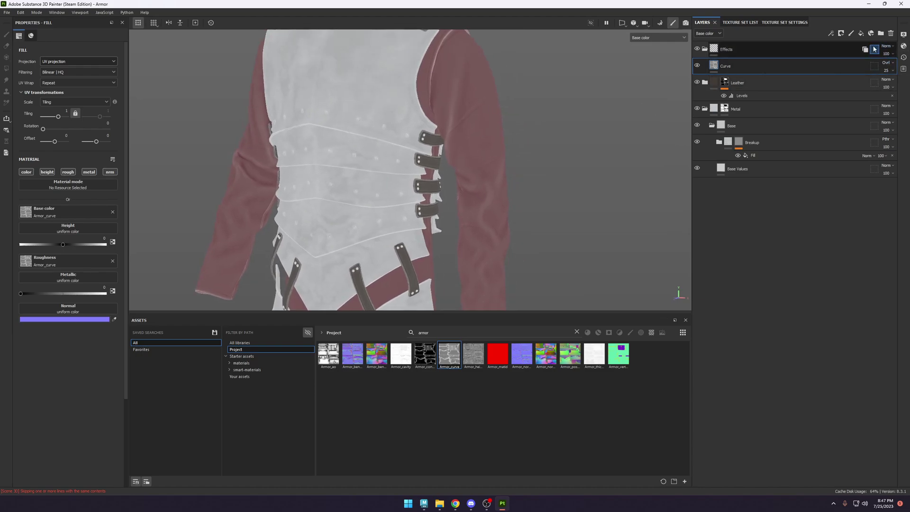
Set the Effects folder's blending mode to Passthrough and the Curve layer's opacity to 32.
left_click(885, 47)
left_click(881, 60)
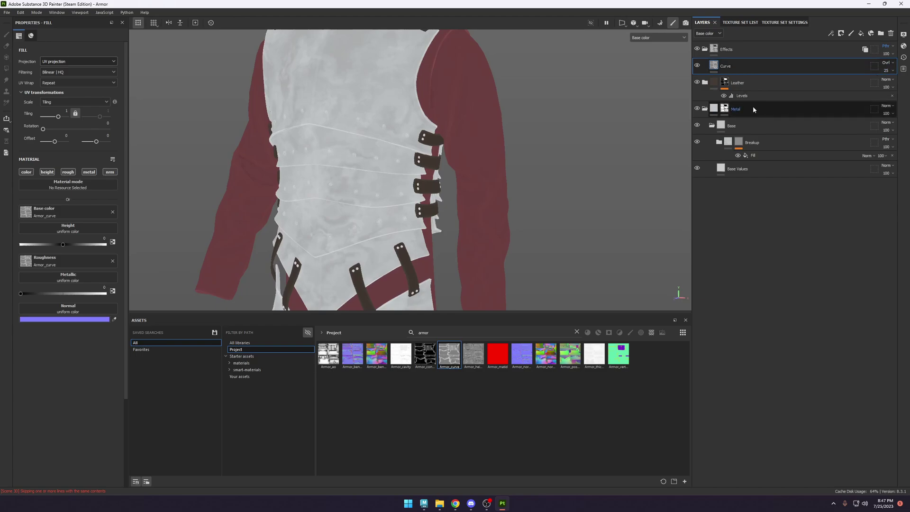
left_click(875, 49)
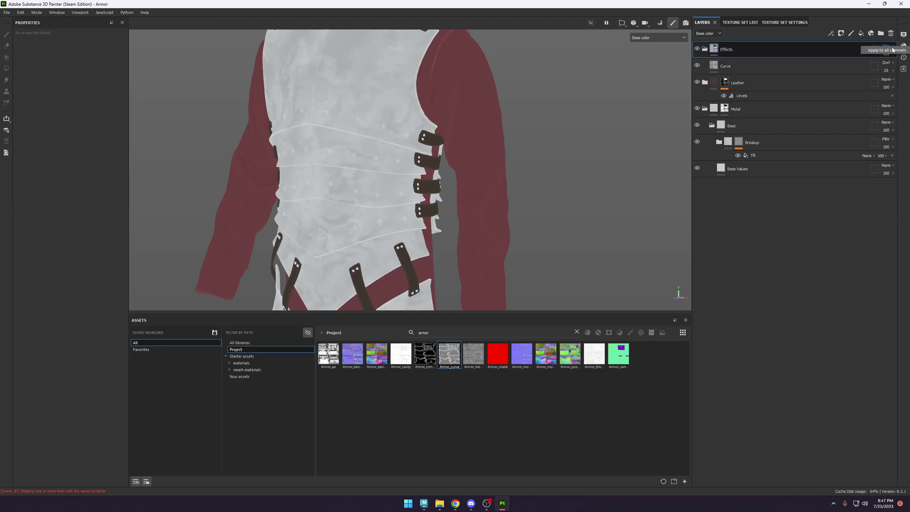
mouse_move(890, 75)
left_mouse_down()
mouse_move(901, 81)
mouse_move(888, 85)
left_mouse_up()
left_click(887, 71)
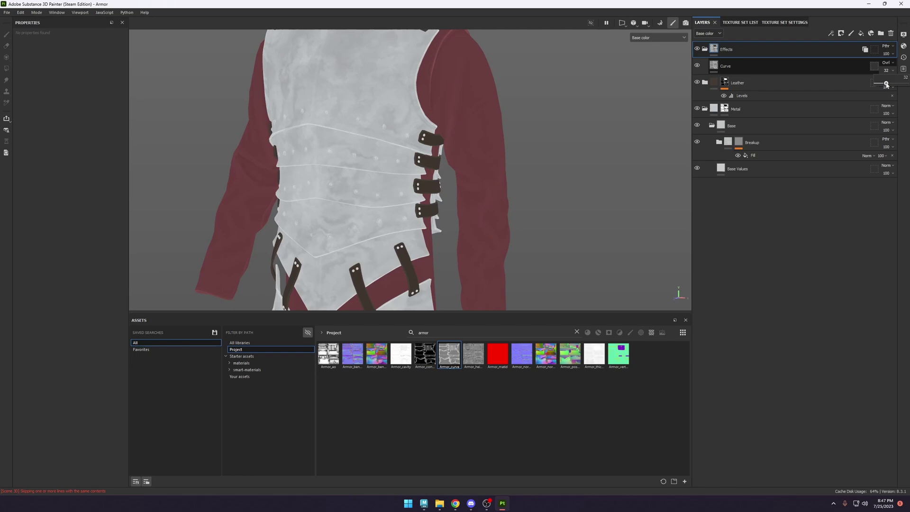
left_click_drag(426, 166, 326, 166, "alt")
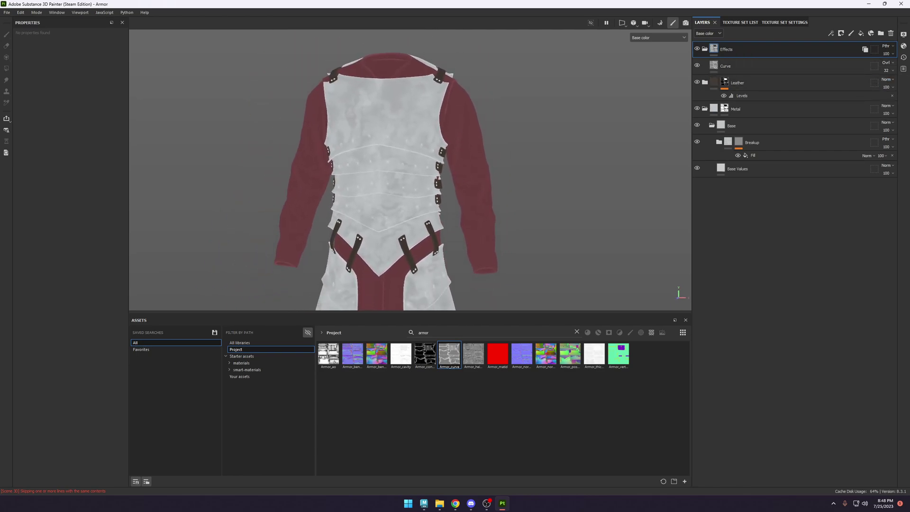
scroll(386, 261, "up", 2)
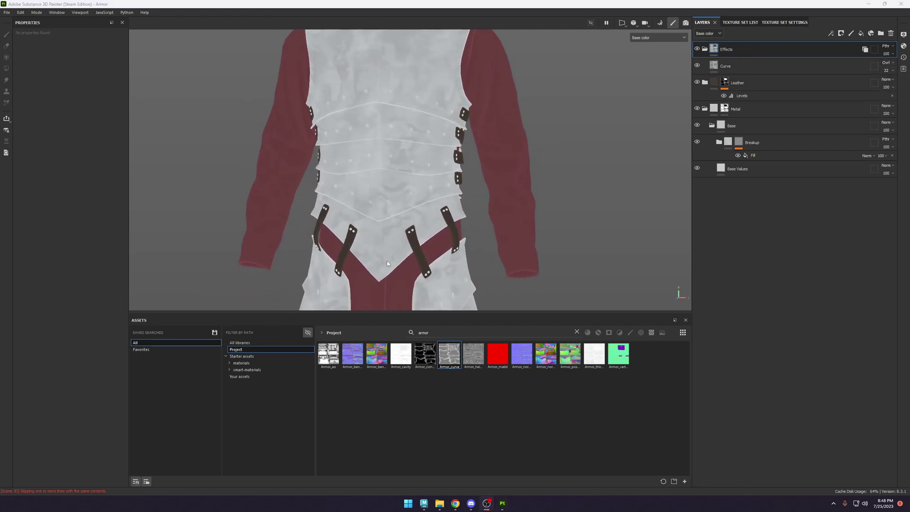
Find the HSL Perceptive filter in all asset libraries and add it as a layer above Curve in the Effects folder.
left_click(577, 332)
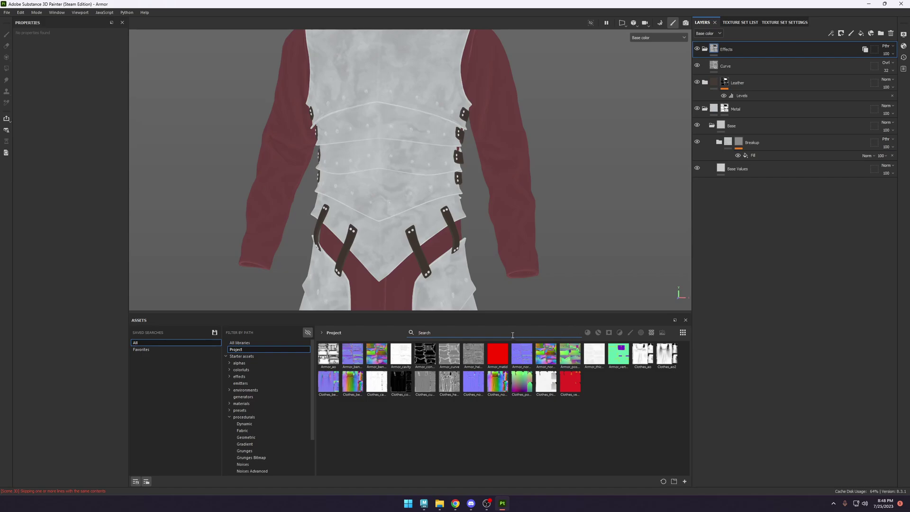
type("hsl")
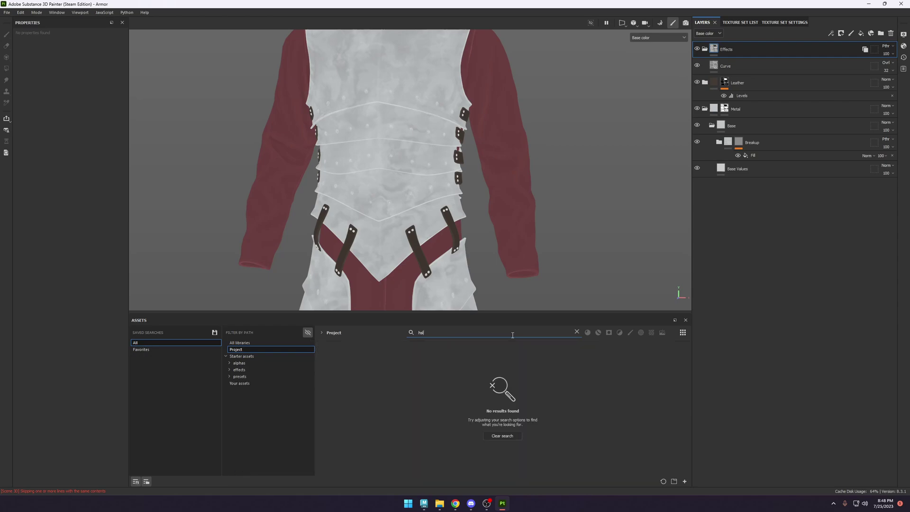
left_click(505, 433)
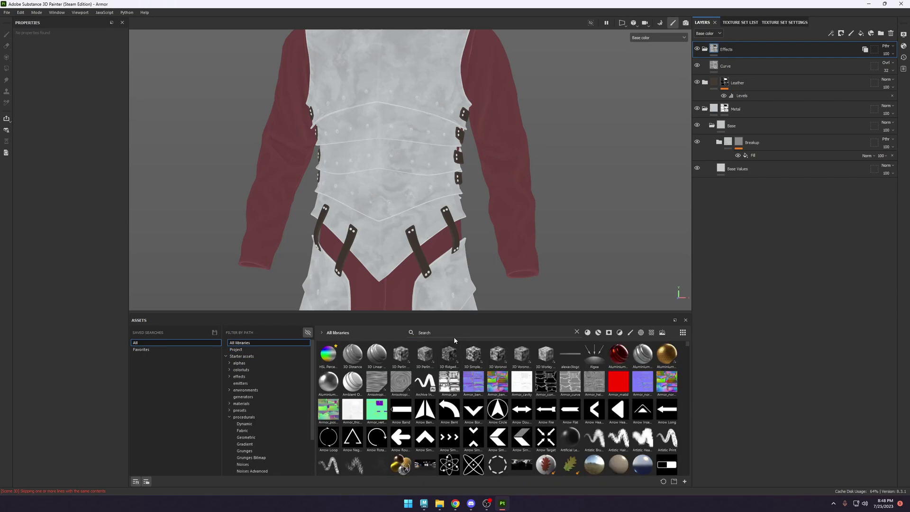
left_click_drag(328, 353, 786, 60)
scroll(436, 142, "up", 2)
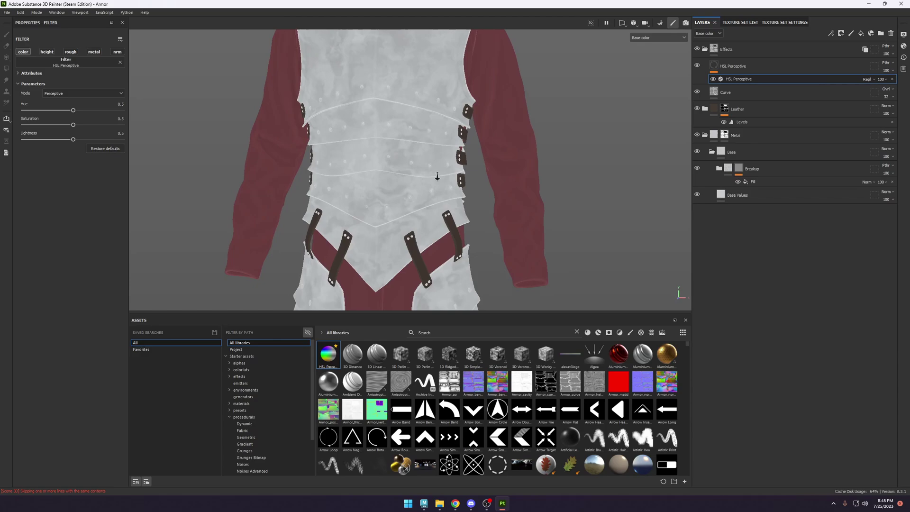
Rename the HSL Perceptive layer as Ao.
left_click(740, 66)
double_click(744, 66)
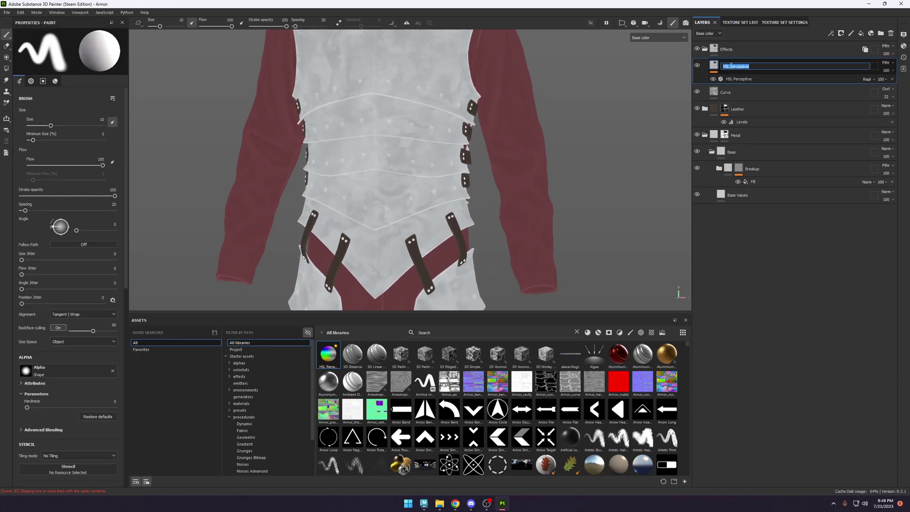
key("Return")
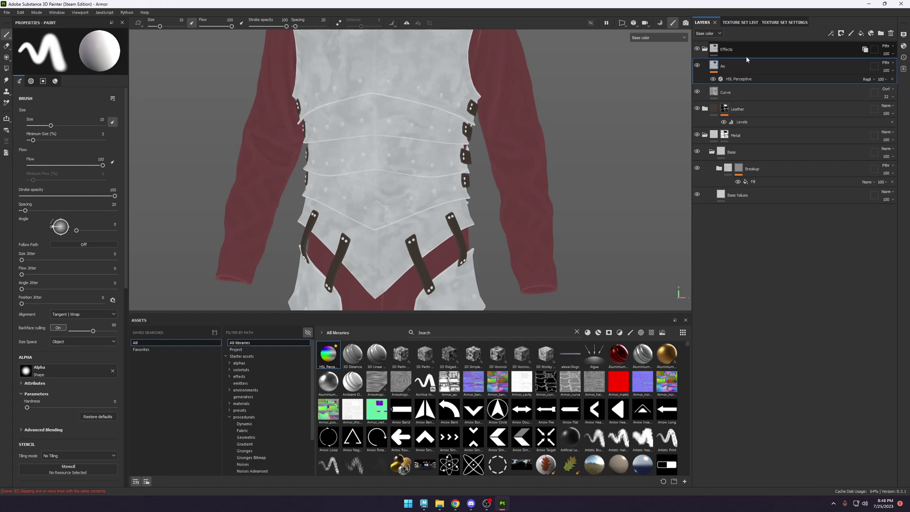
Add a black mask with a fill effect to the Ao layer and assign the project's Armor_ao map as its grayscale.
double_click(751, 65)
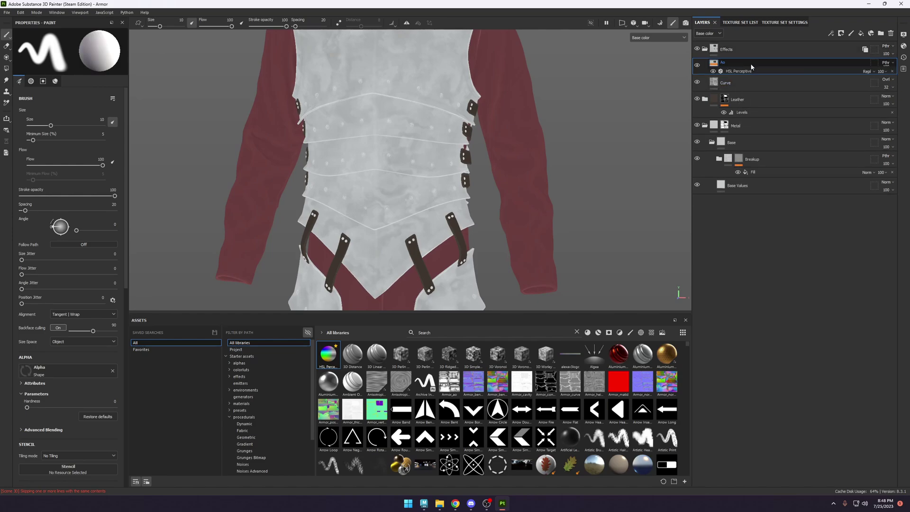
right_click(751, 66)
left_click(767, 76)
left_click(830, 33)
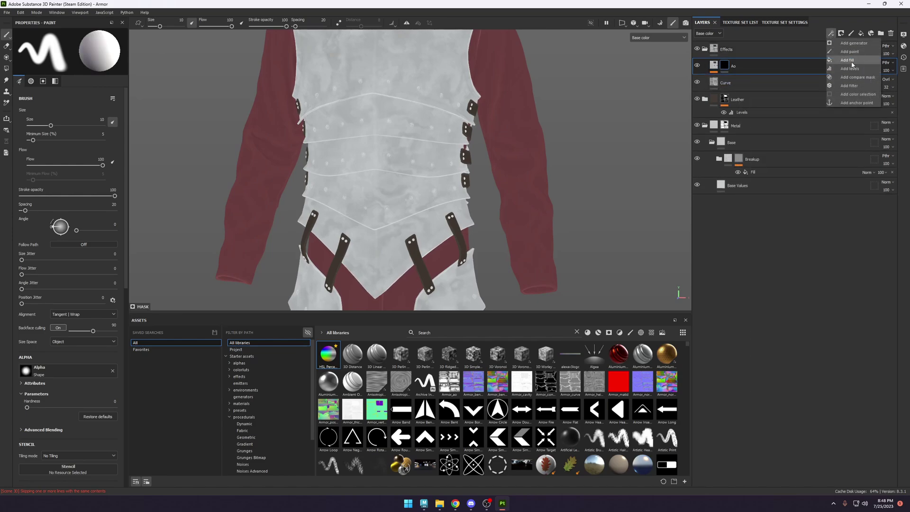
left_click(851, 61)
left_click(256, 351)
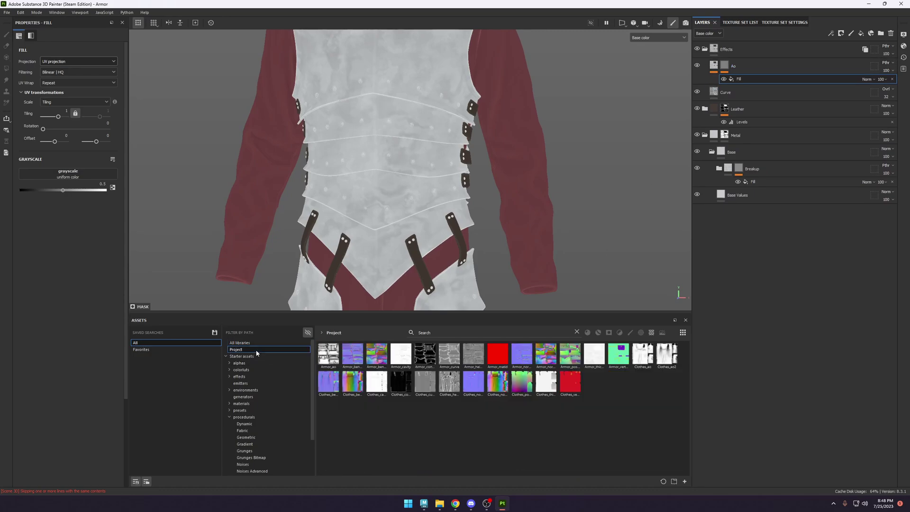
left_click_drag(329, 359, 92, 176)
Display the Ao layer's mask alone and examine the occlusion around the plates and straps.
left_click_drag(658, 132, 658, 63, "alt")
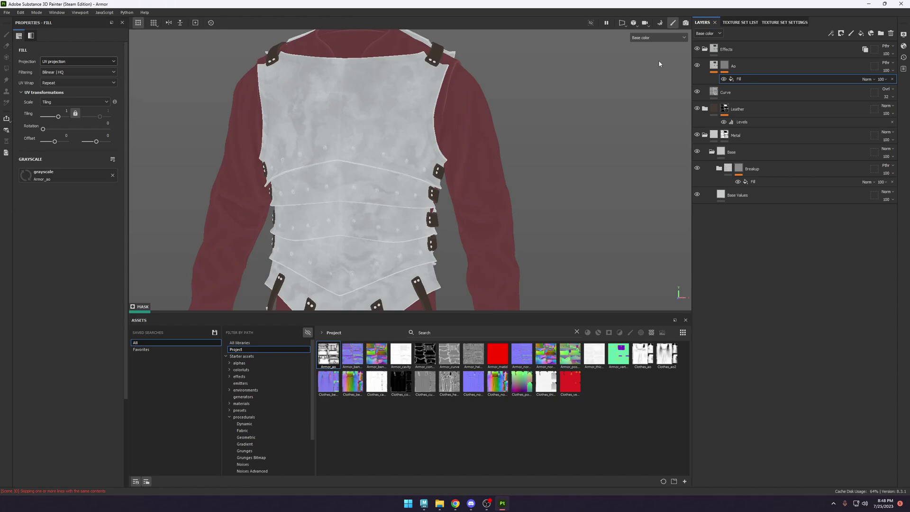
left_click(724, 66, "alt")
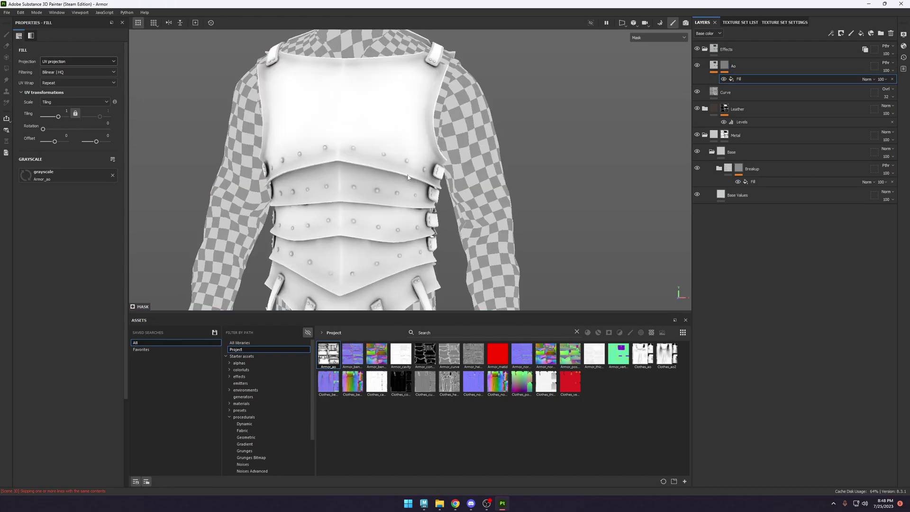
middle_click_drag(423, 165, 443, 140)
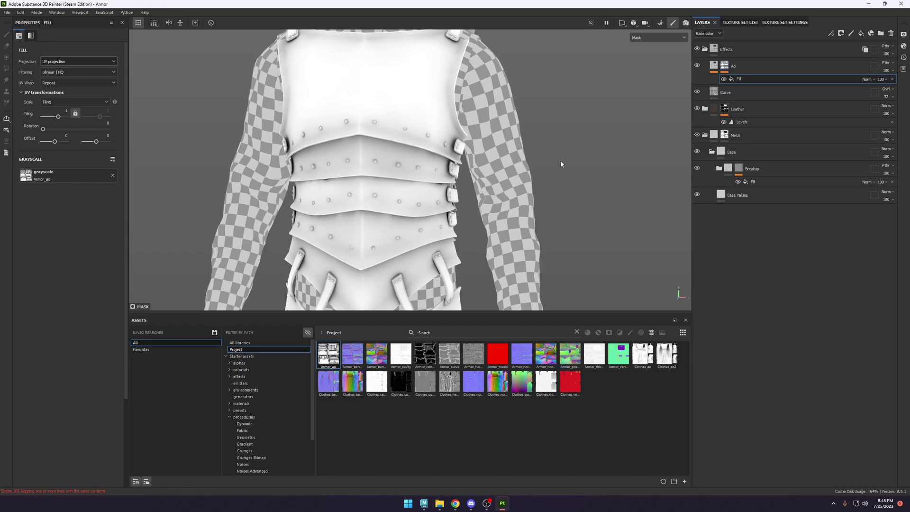
scroll(558, 163, "up", 2)
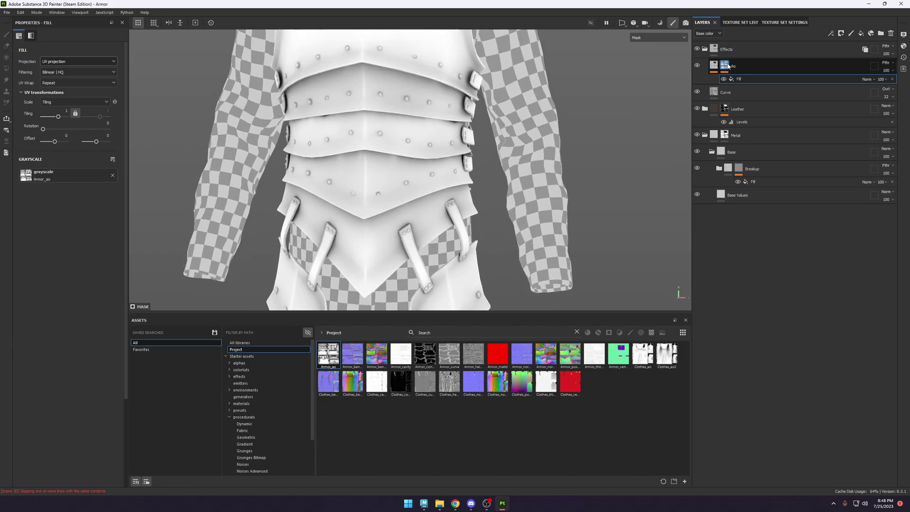
left_click(718, 66)
middle_click_drag(452, 66, 455, 117)
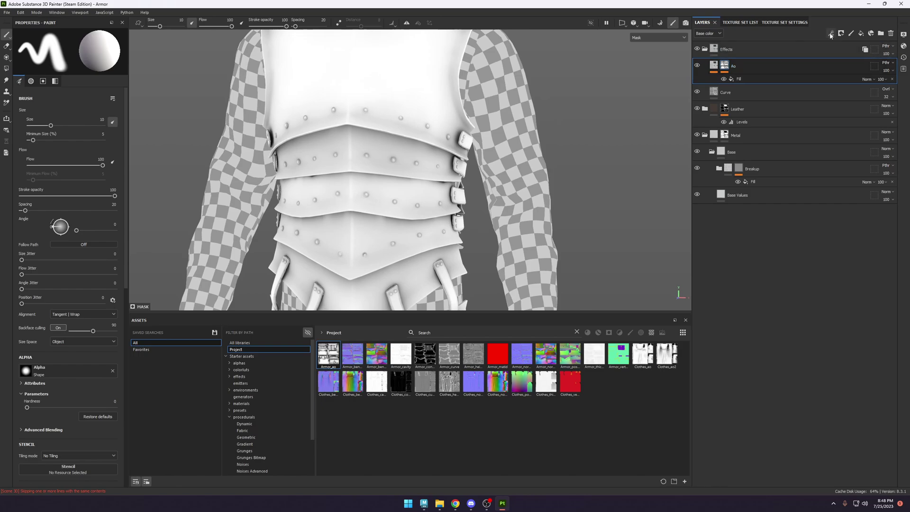
Add a Levels effect to the Ao layer's mask and invert it.
left_click(762, 76)
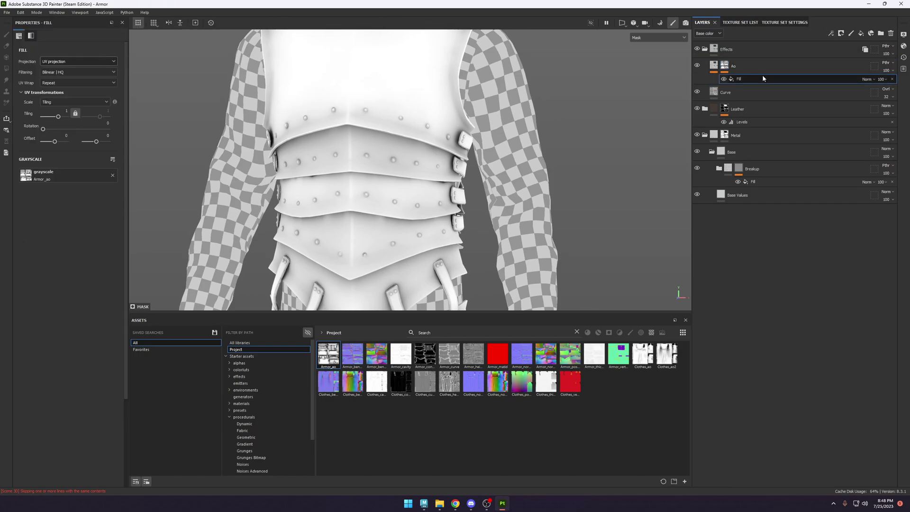
left_click(738, 67)
left_click(830, 33)
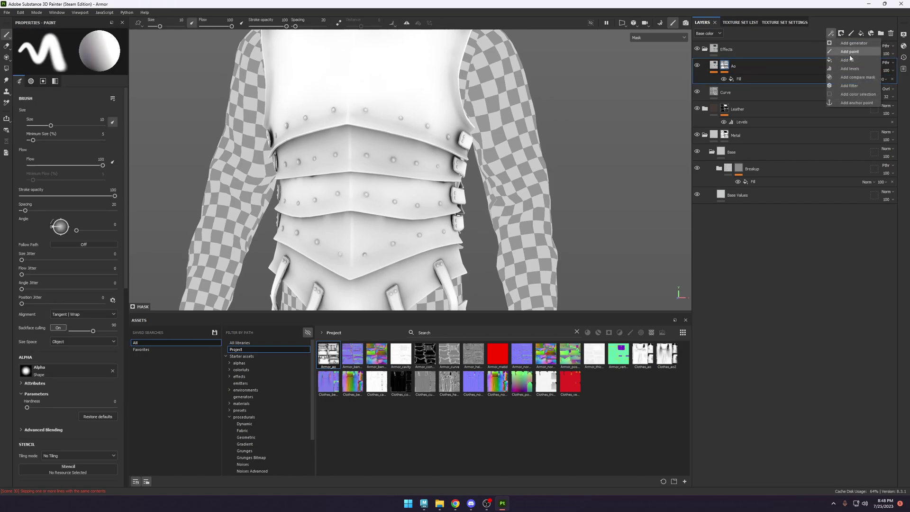
left_click(849, 68)
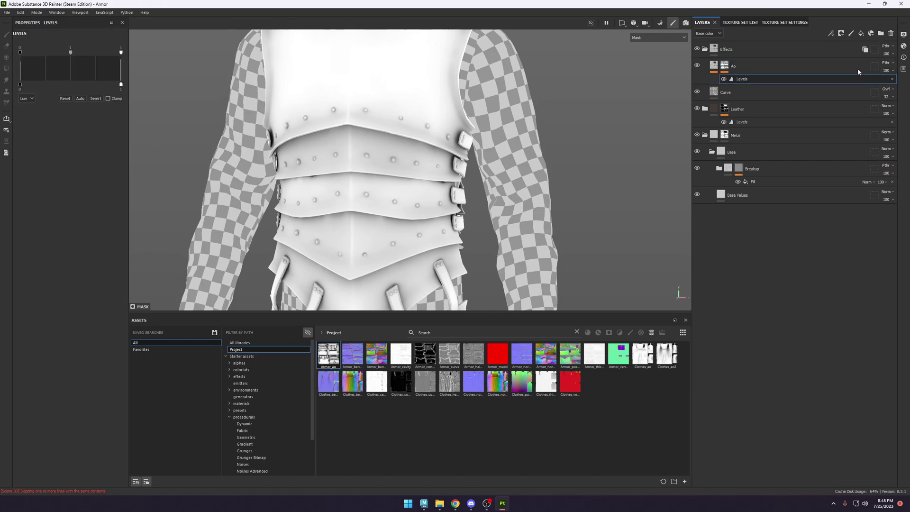
left_click(95, 99)
Return to the full material view and lower the Ao layer's HSL Perceptive lightness to 0.04.
key("m")
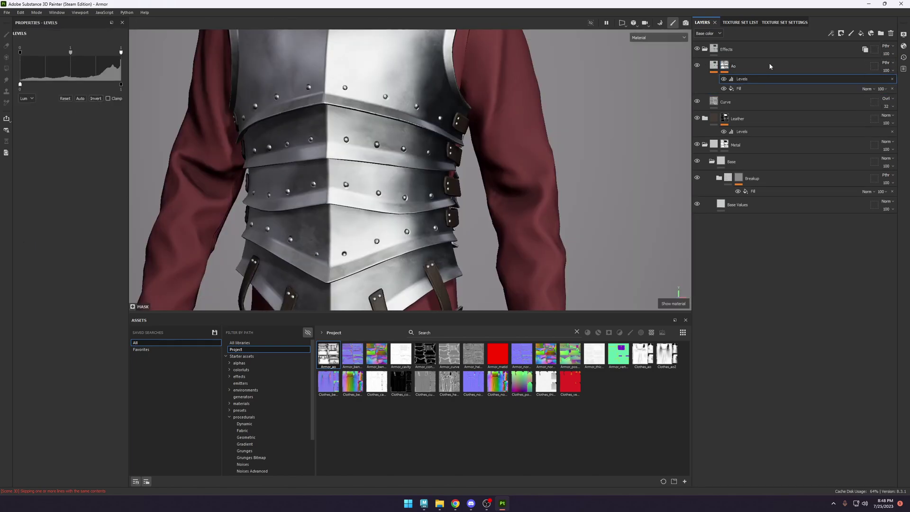
left_click(714, 66)
left_click(739, 78)
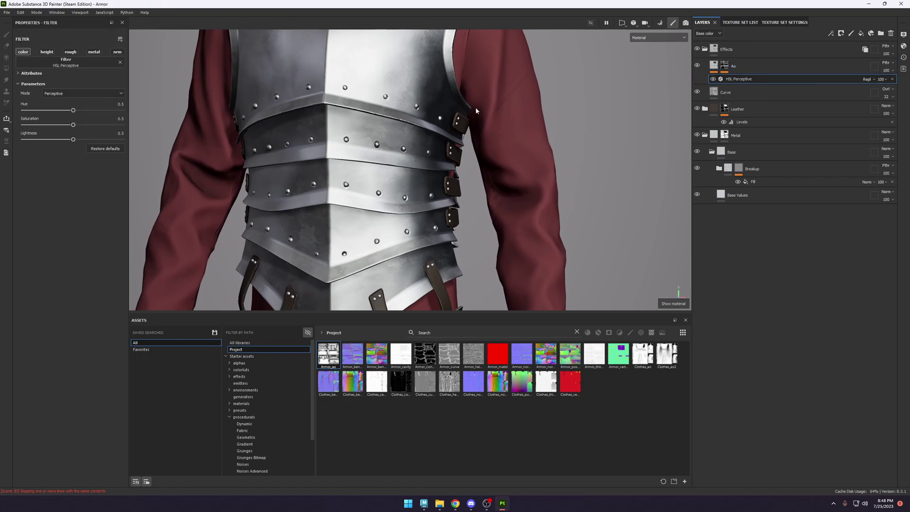
left_click_drag(73, 140, 27, 140)
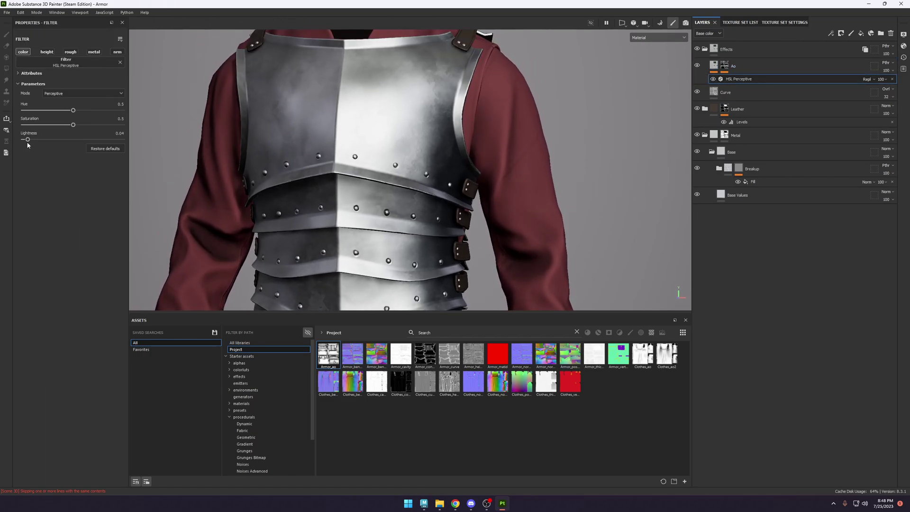
Cycle through the individual channel views until the model displays only its base color.
key("c")
key("c")
key("c")
key("c")
key("c")
key("c")
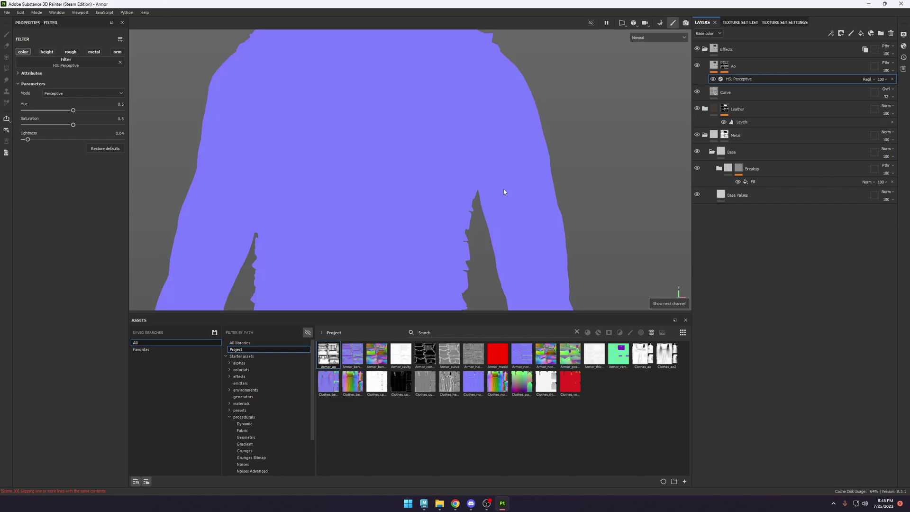
scroll(503, 188, "down", 3)
key("m")
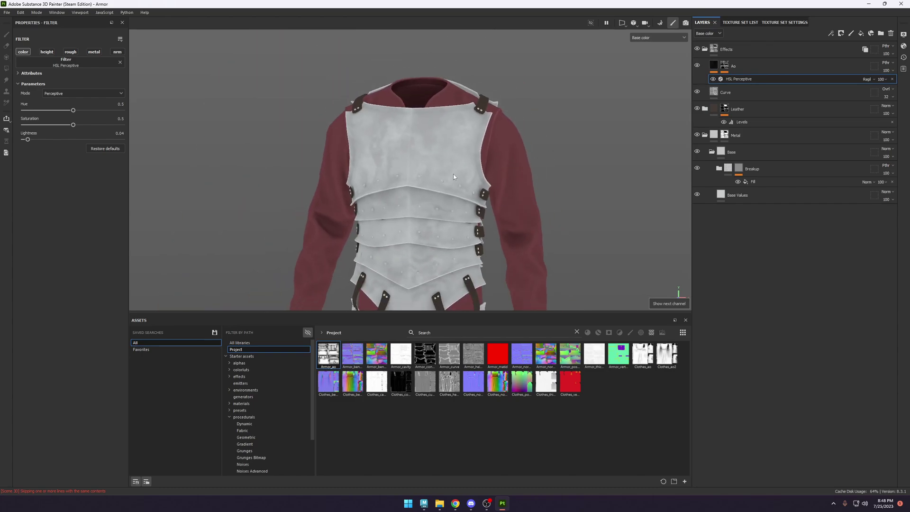
middle_click_drag(454, 177, 442, 106)
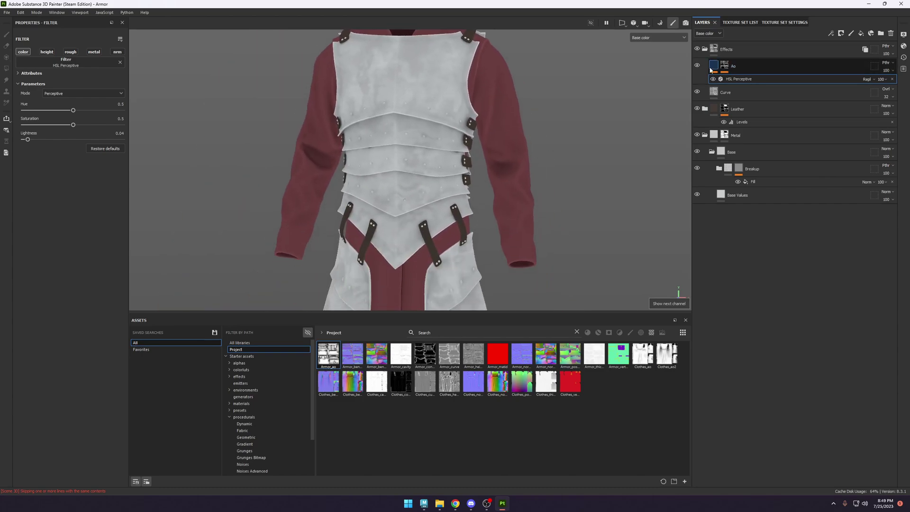
Compare the armor's base color with the Ao layer hidden and shown.
left_click(697, 66)
left_click(697, 66)
left_click(697, 66)
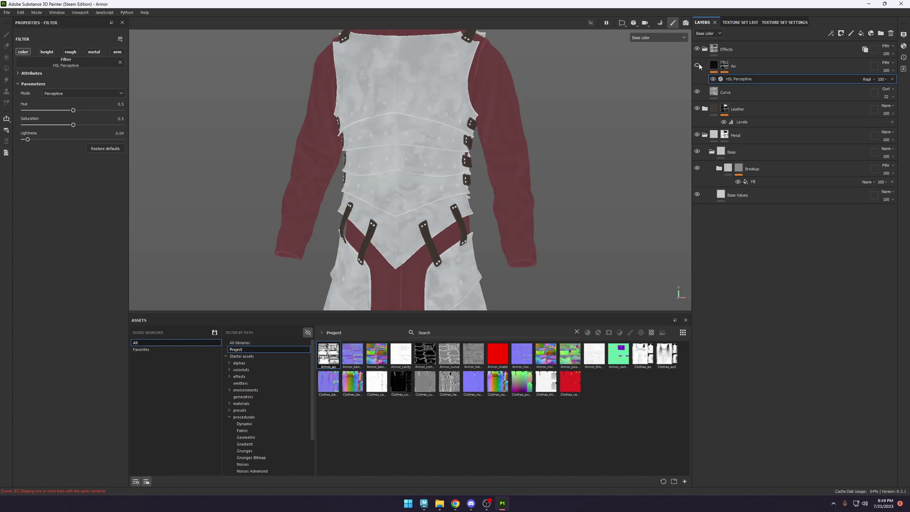
left_click(698, 66)
scroll(474, 184, "up", 3)
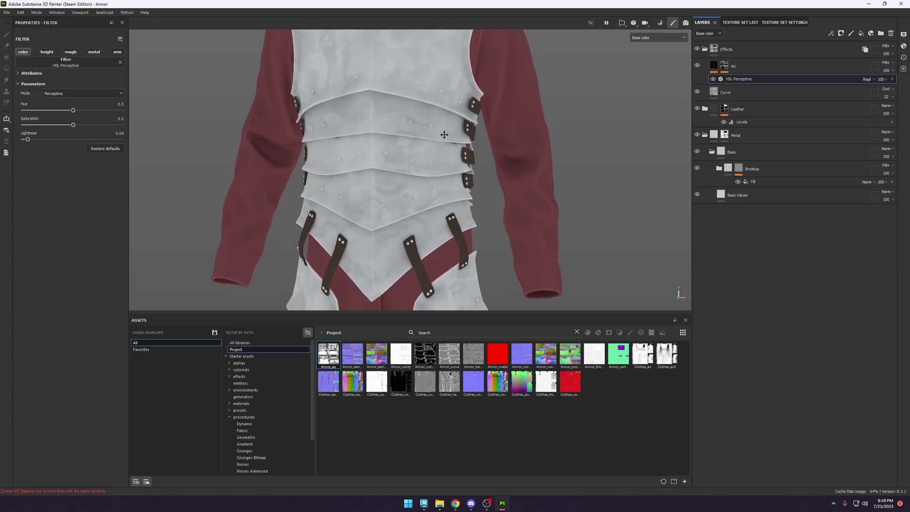
middle_click_drag(443, 134, 433, 187)
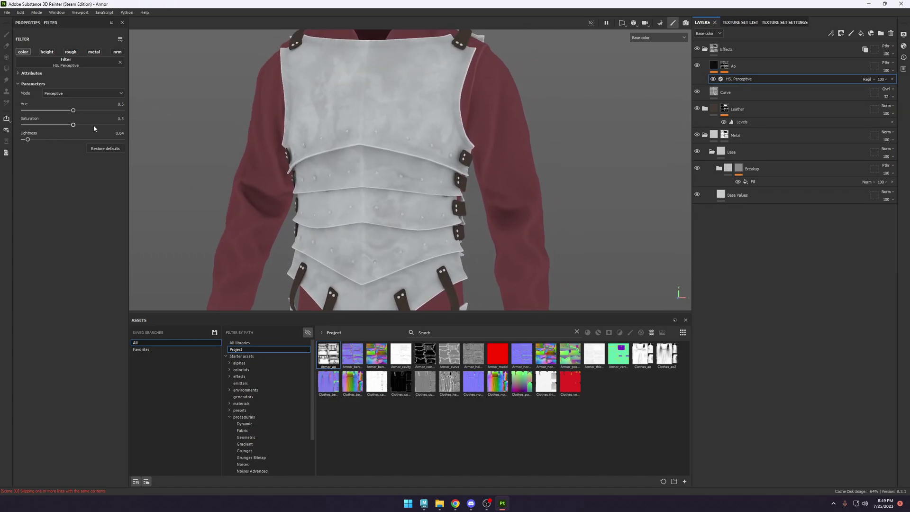
Raise the HSL Perceptive saturation to 0.628 and check the fill and Levels effects in the Ao layer's mask.
left_click_drag(93, 125, 122, 125)
left_click(724, 66, "alt")
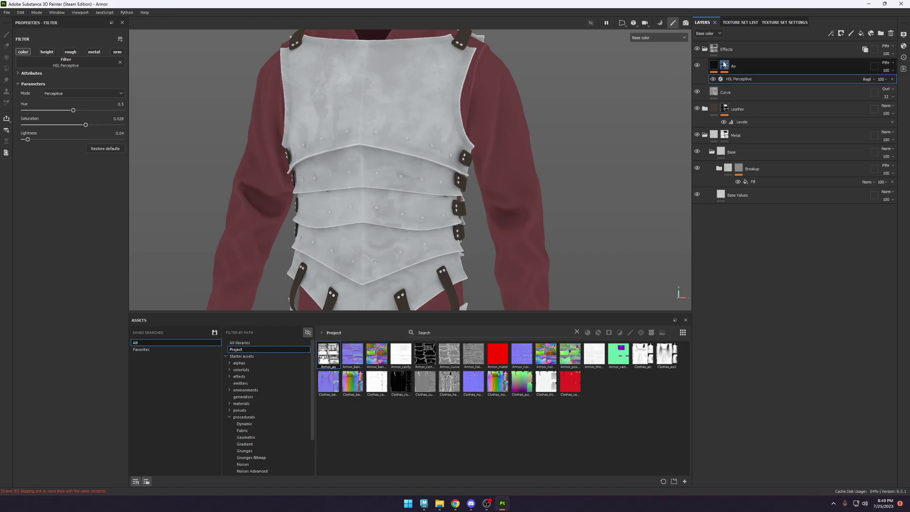
key("c")
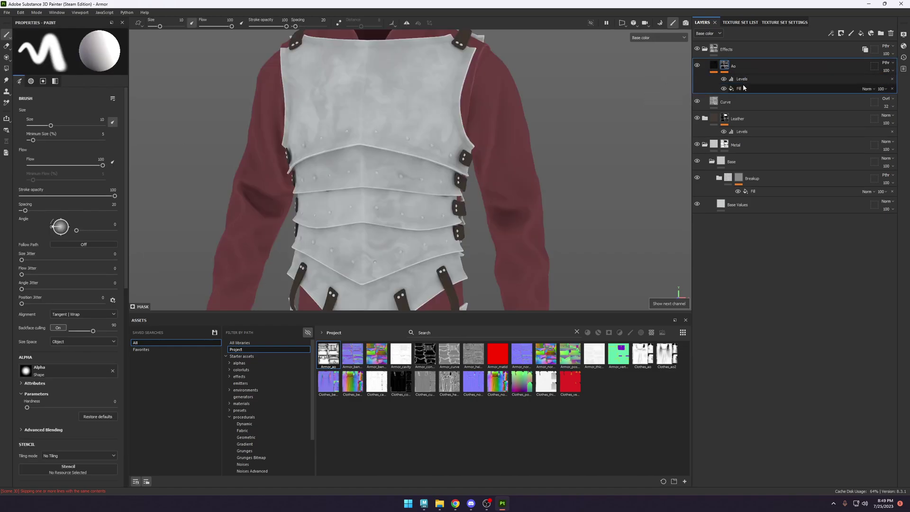
left_click(740, 89)
left_click(742, 79)
left_click(735, 66)
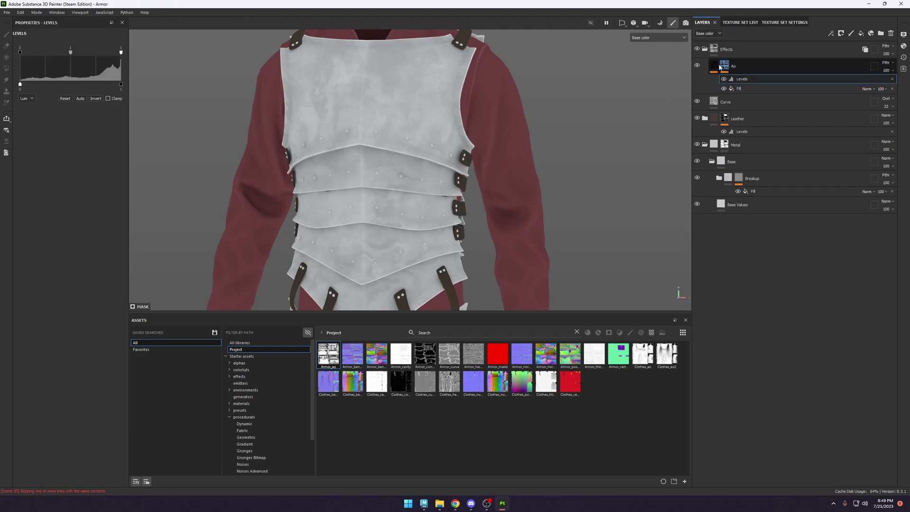
Set the Ao layer's HSL Perceptive lightness to 0.249 and its saturation to 0.74.
left_click(741, 79)
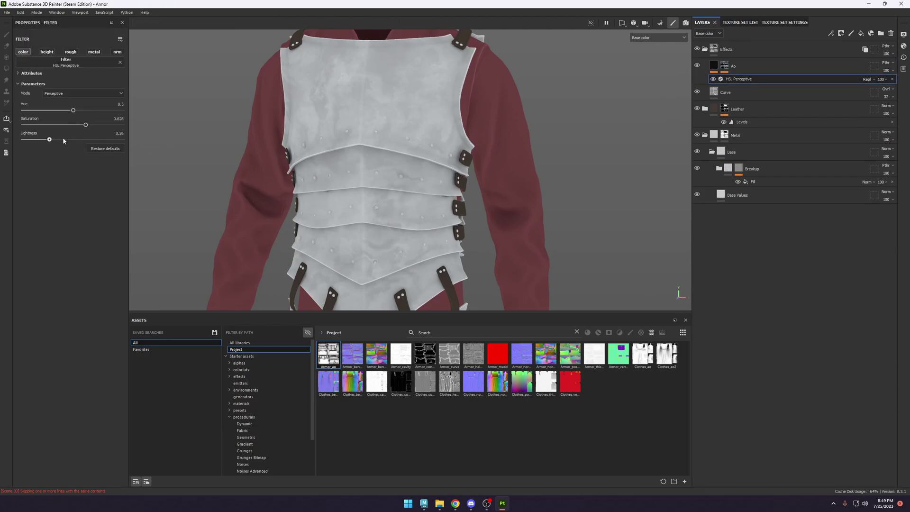
mouse_move(63, 139)
left_mouse_down()
mouse_move(107, 125)
mouse_move(55, 139)
left_mouse_up()
left_click_drag(105, 125, 49, 140)
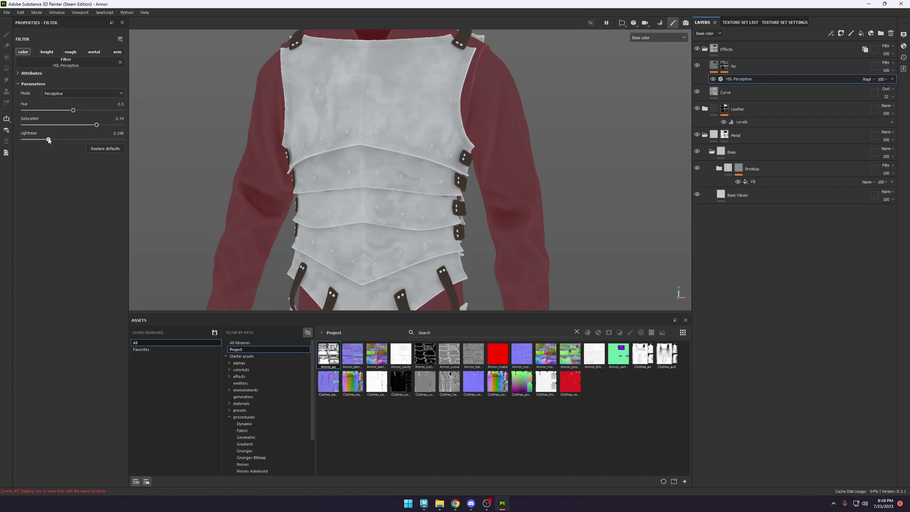
right_click_drag(439, 185, 331, 67, "alt")
middle_click_drag(453, 159, 421, 105, "alt")
right_click_drag(421, 105, 461, 181, "alt")
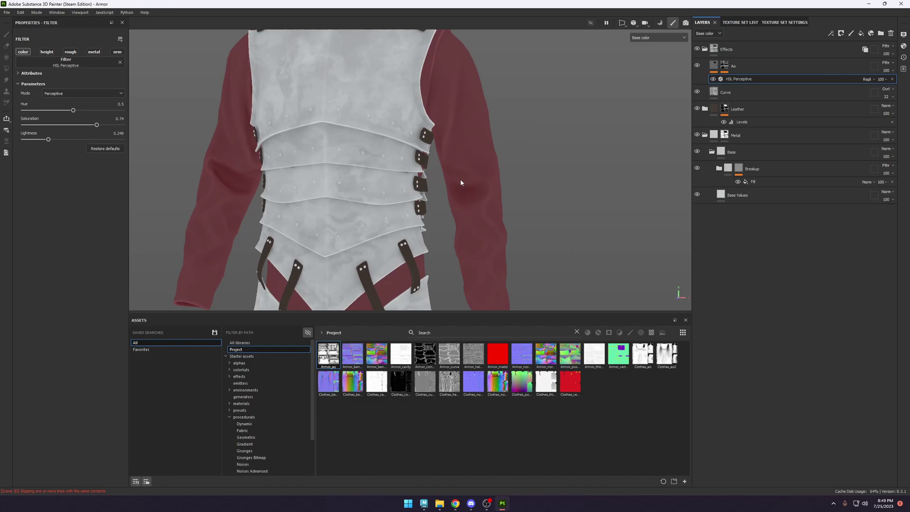
Set the HSL Perceptive saturation to 0.7 and check the color on the sleeve and armor.
left_click(122, 117)
key("Return")
scroll(490, 162, "up", 5)
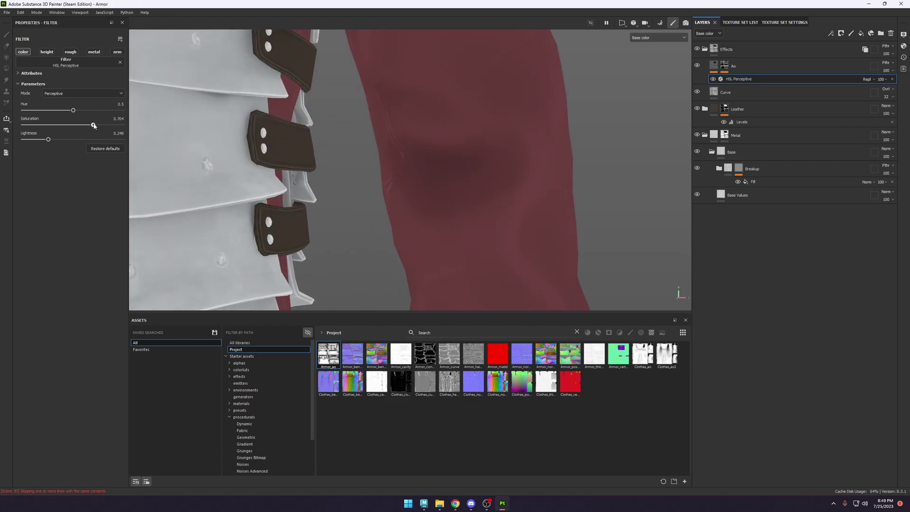
left_click_drag(93, 126, 102, 126)
left_click(114, 118)
key("Return")
scroll(464, 147, "down", 8)
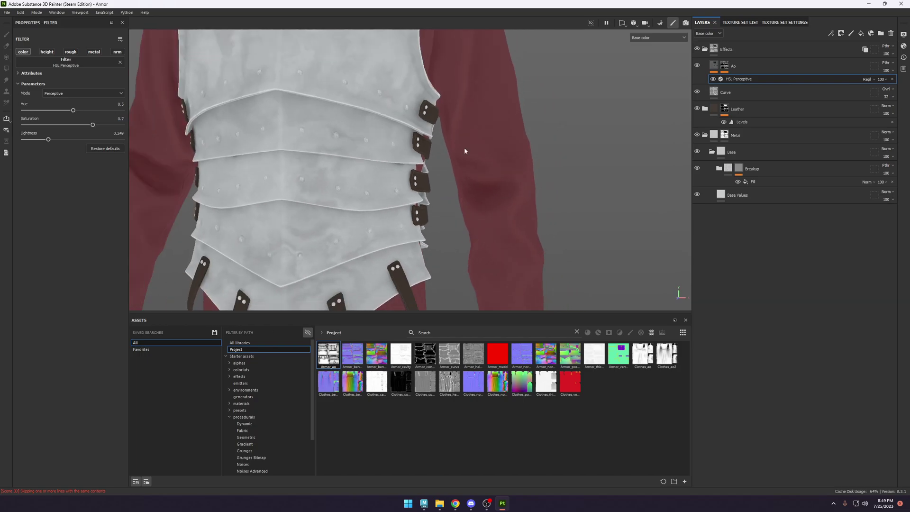
left_click_drag(486, 163, 516, 161, "alt")
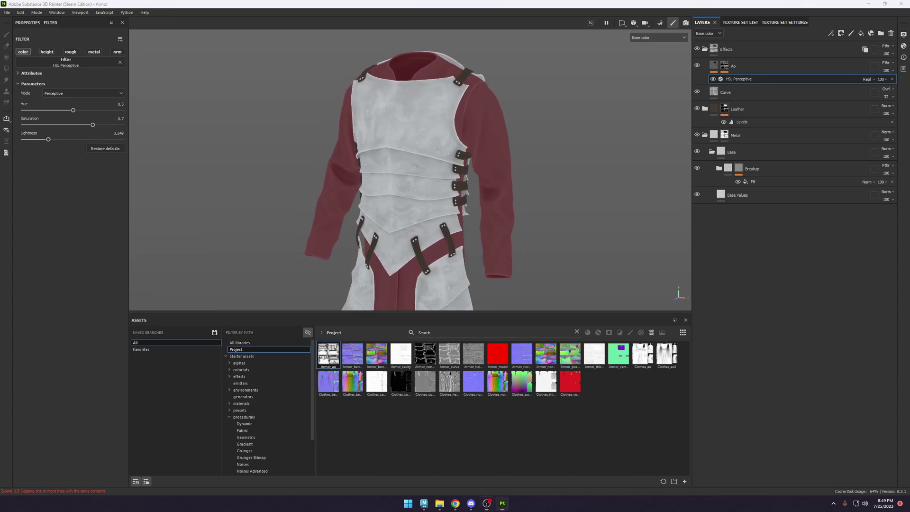
left_click_drag(495, 150, 442, 216, "alt")
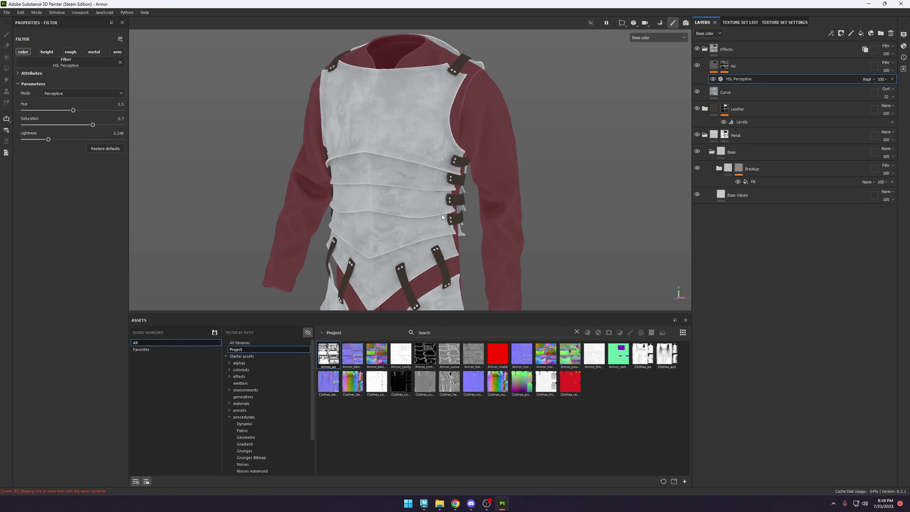
Search all asset libraries for "sharpen" and add the Sharpen filter above the Ao layer in the Effects folder.
left_click(576, 333)
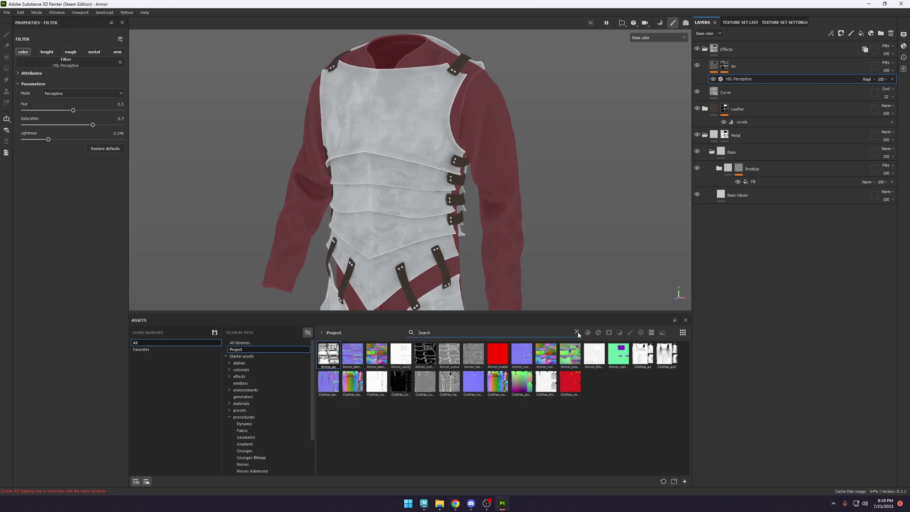
left_click(241, 356)
left_click(236, 349)
left_click(240, 342)
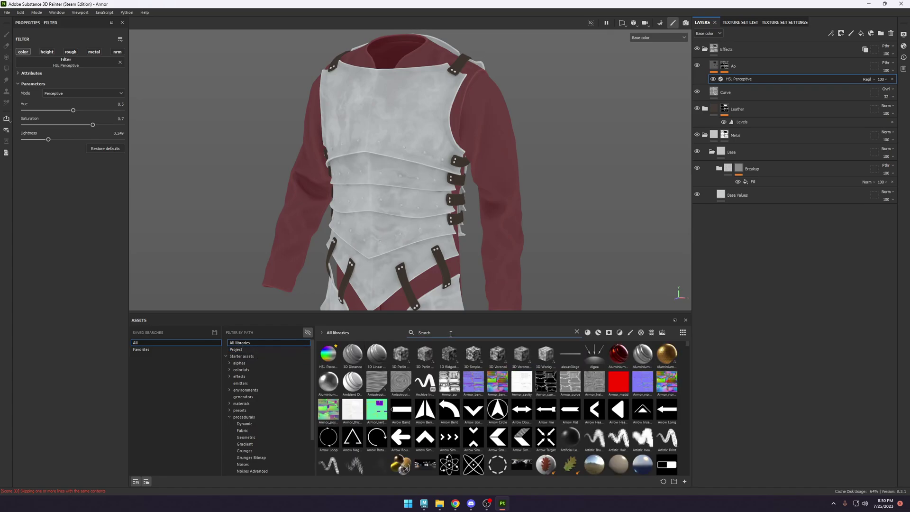
type("sharpen")
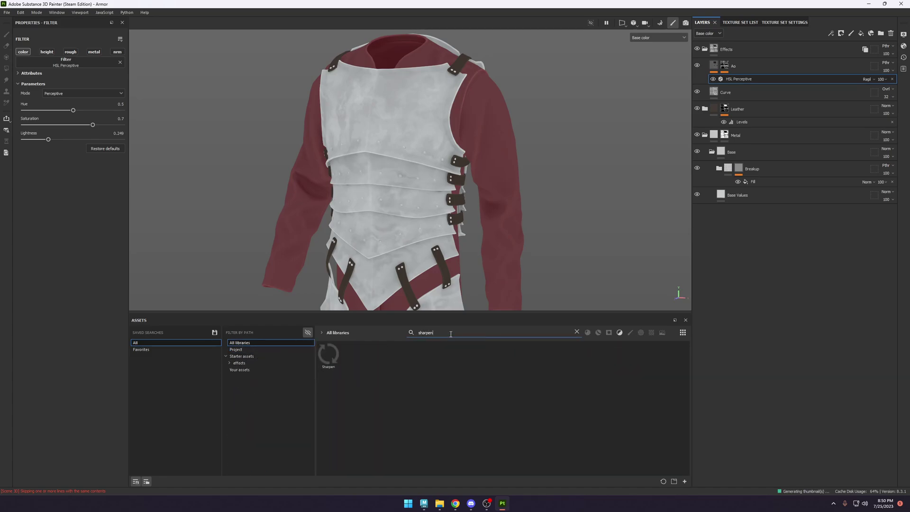
left_click_drag(328, 355, 796, 72)
Compare the plate edges with the Sharpen layer hidden and shown, and set its Sharpen Intensity to 0.3.
scroll(421, 157, "up", 10)
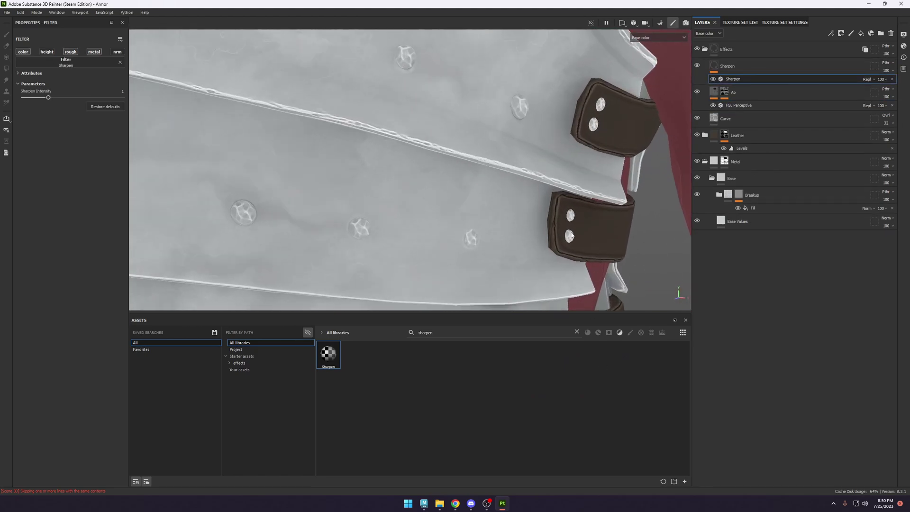
left_click(697, 66)
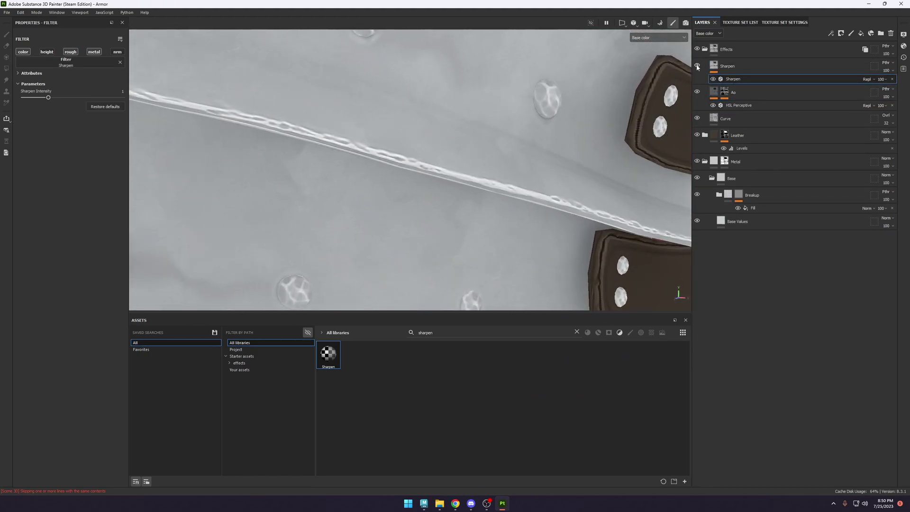
left_click(697, 66)
scroll(414, 177, "up", 3)
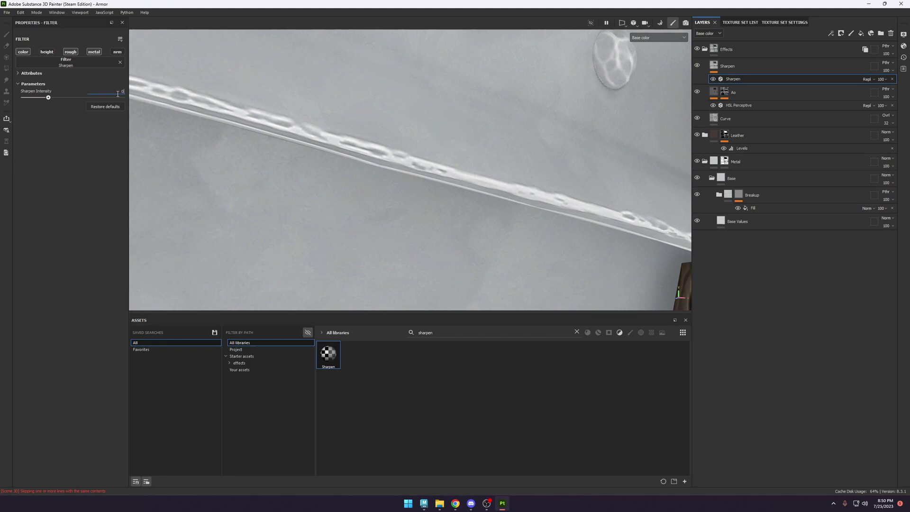
key("Return")
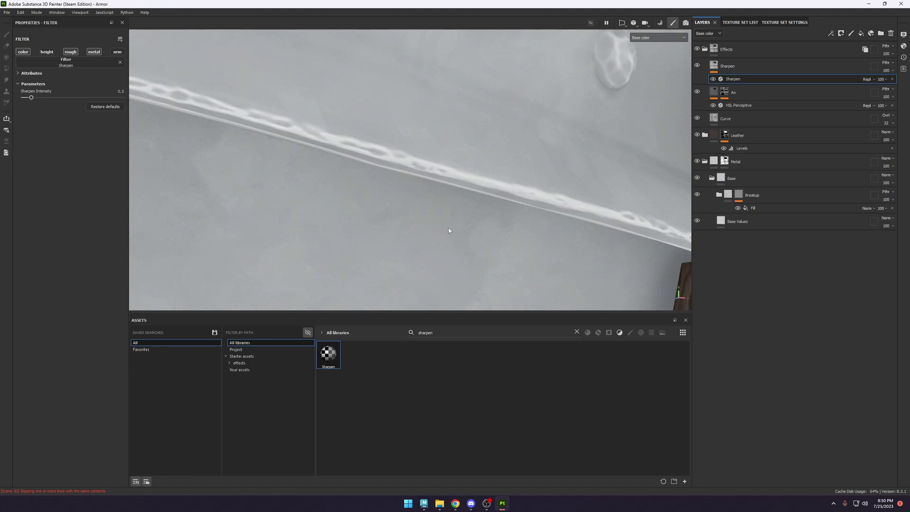
scroll(449, 231, "up", 2)
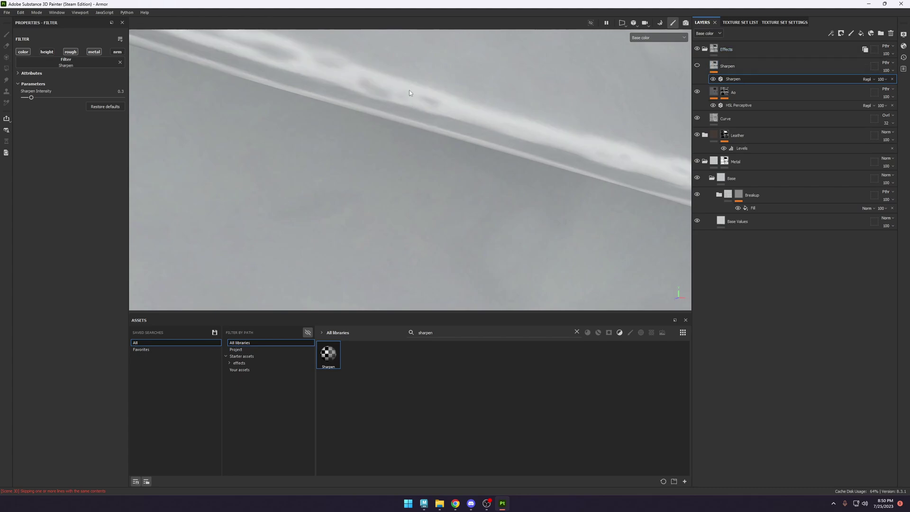
scroll(445, 157, "down", 2)
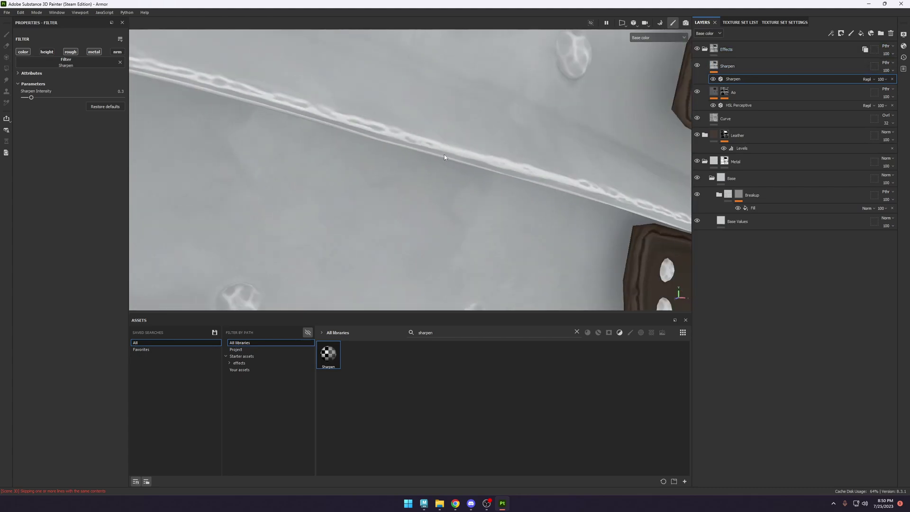
scroll(444, 156, "down", 3)
Try a Sharpen Intensity of 4, examine the plates and rivets up close, and undo the change.
left_click_drag(76, 100, 124, 98)
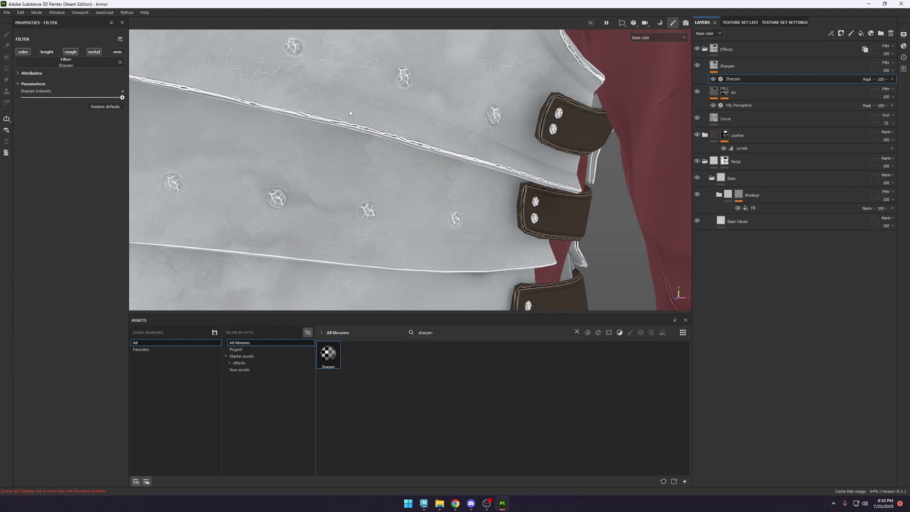
scroll(361, 166, "up", 5)
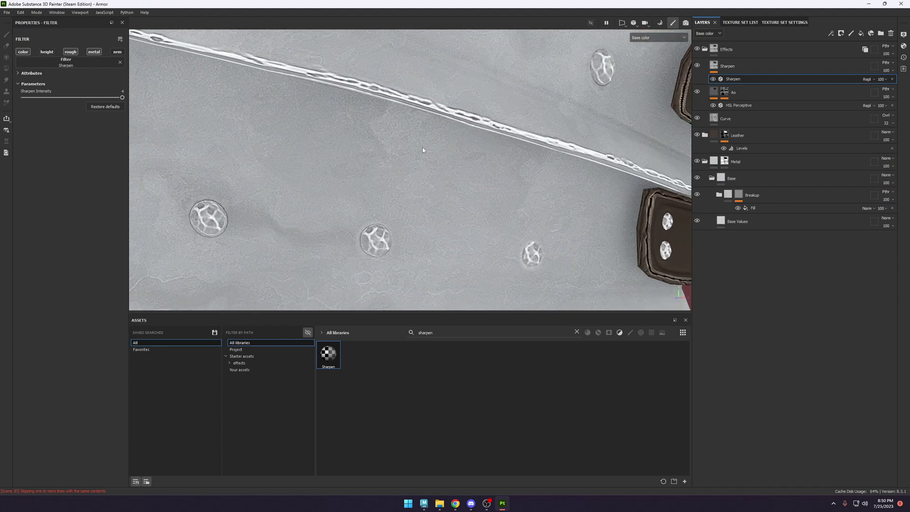
key("ctrl+z")
scroll(422, 147, "down", 5)
scroll(408, 151, "down", 5)
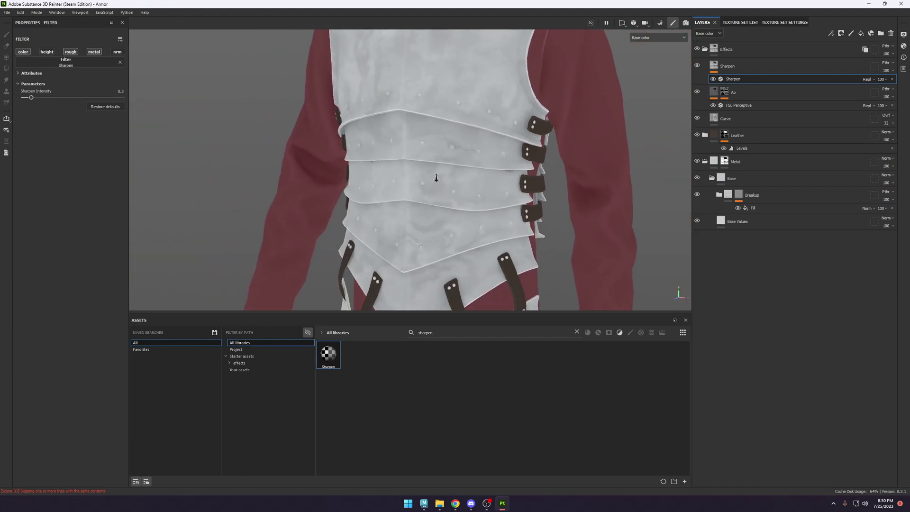
Display the full material and compare the whole model with the Effects folder hidden and shown.
key("m")
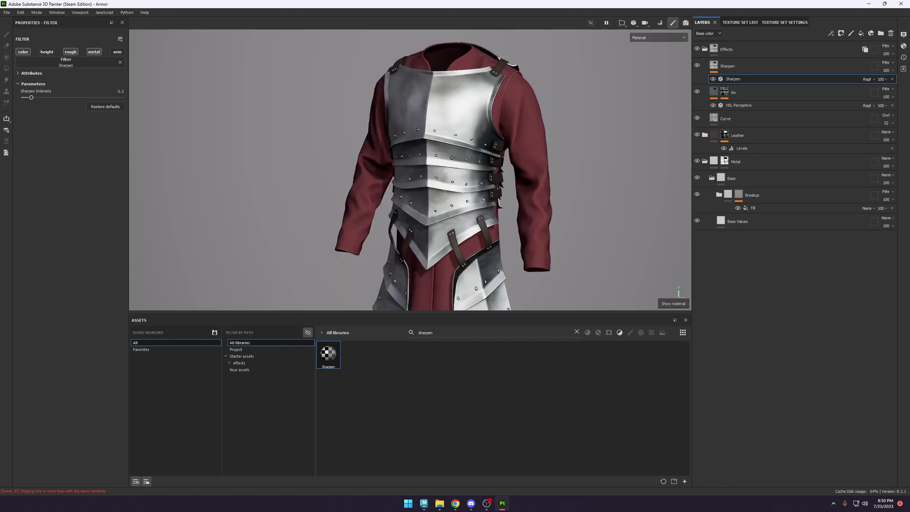
left_click_drag(531, 173, 575, 174, "alt")
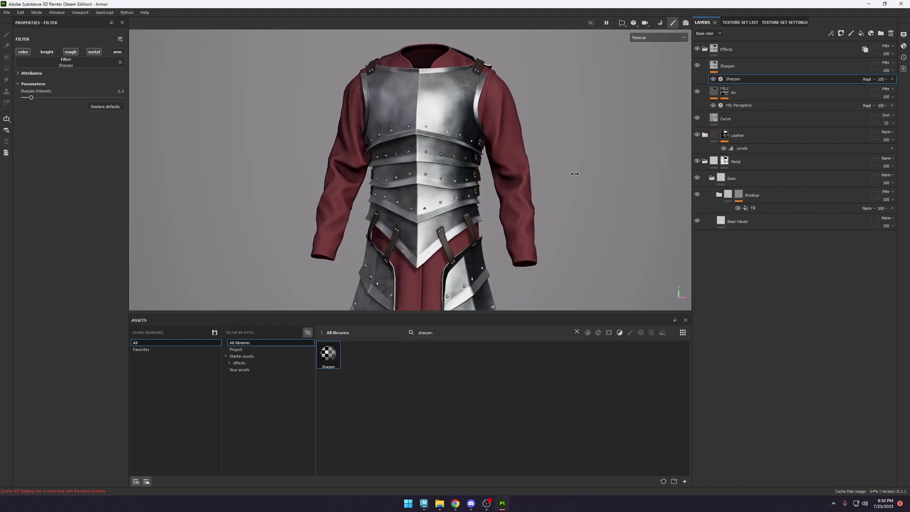
left_click(696, 49)
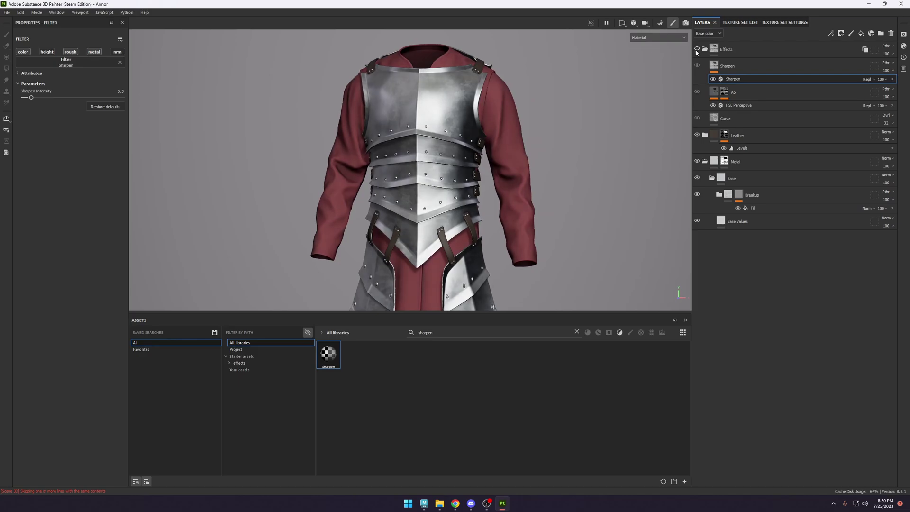
left_click(696, 50)
left_click(696, 49)
left_click(696, 50)
left_click_drag(658, 90, 638, 97, "alt")
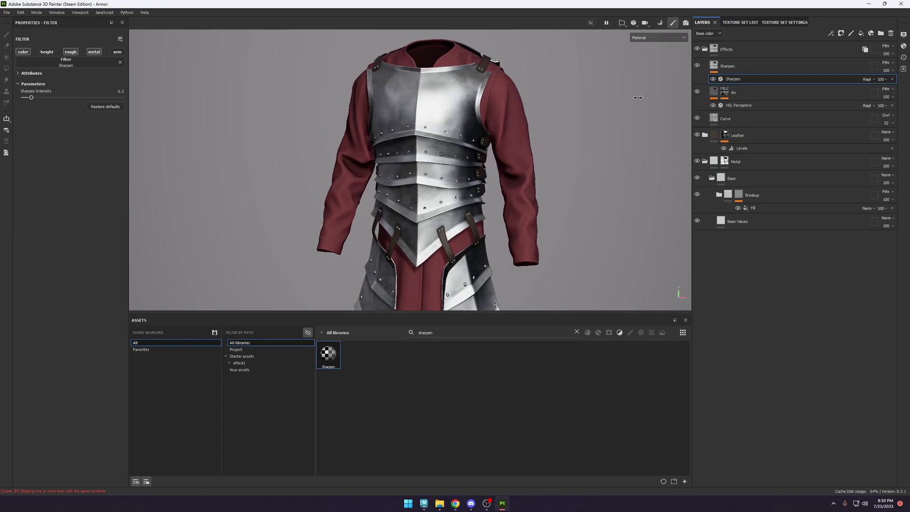
Compare the model with the Effects folder hidden and shown, in both the base color channel view and the full material view.
key("c")
left_click(696, 49)
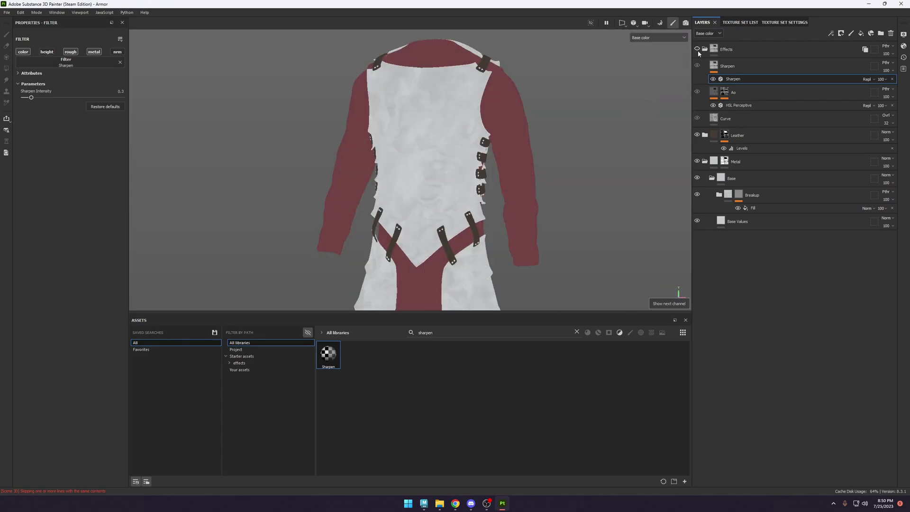
left_click(697, 49)
key("m")
left_click(696, 49)
left_click(696, 49)
left_click(697, 50)
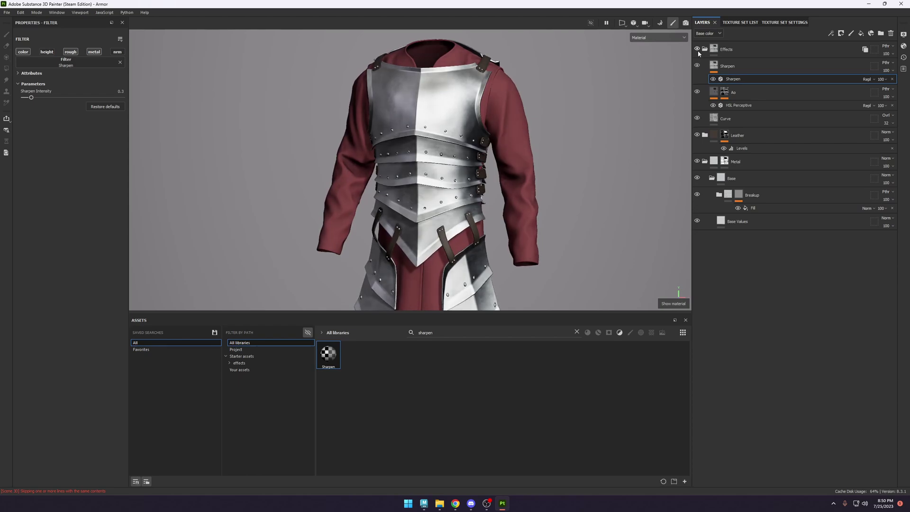
left_click(698, 50)
right_click_drag(553, 126, 450, 94, "alt")
In the Clothes_mtl texture set, recolor the base fill to a dark muted maroon with hue 0.963, saturation 0.192 and value 0.324.
left_click(751, 24)
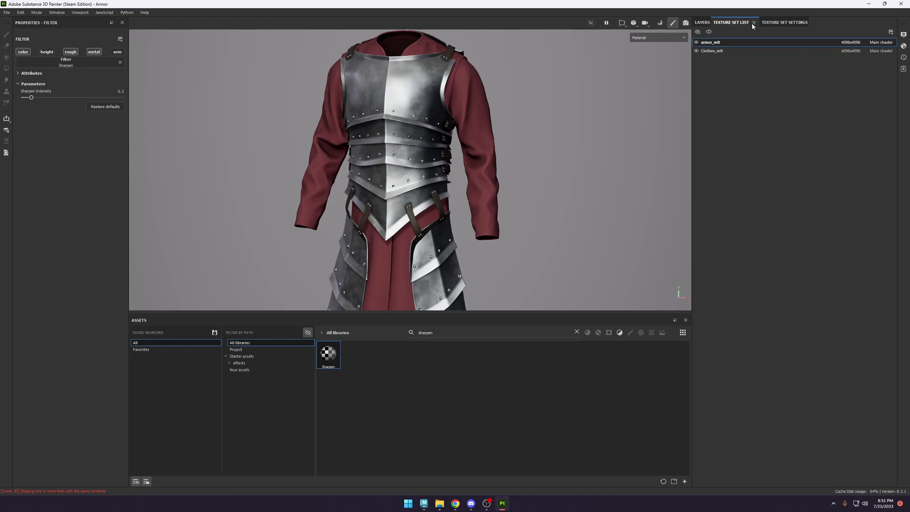
left_click(721, 51)
left_click(66, 221)
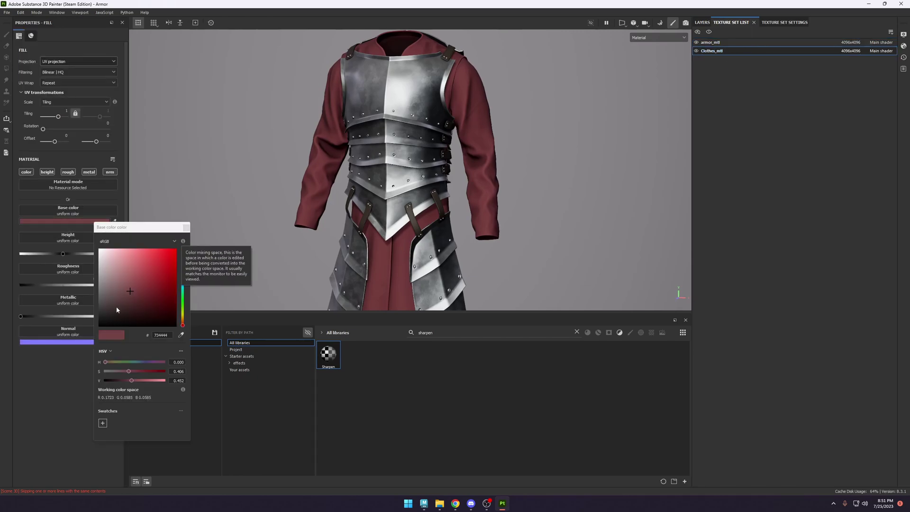
left_click(183, 325)
left_click_drag(183, 326, 183, 258)
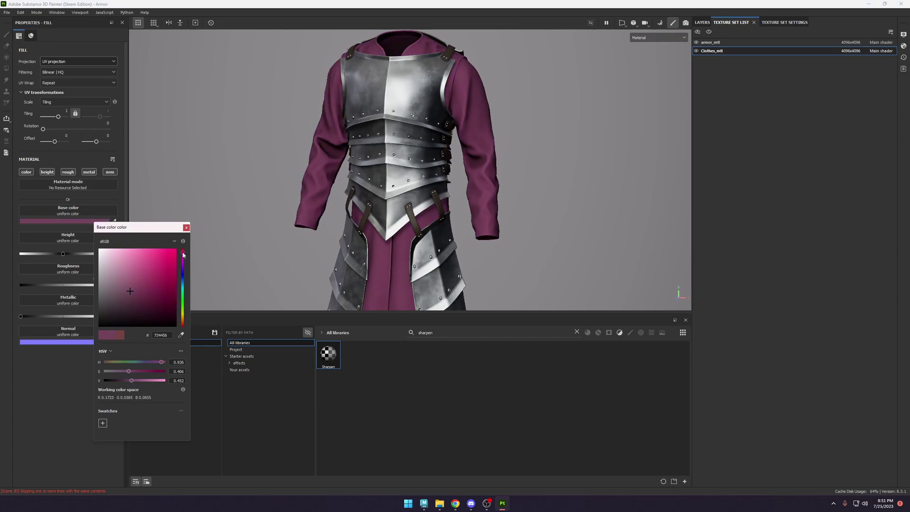
mouse_move(124, 307)
left_mouse_down()
mouse_move(116, 291)
mouse_move(121, 303)
mouse_move(113, 300)
left_mouse_up()
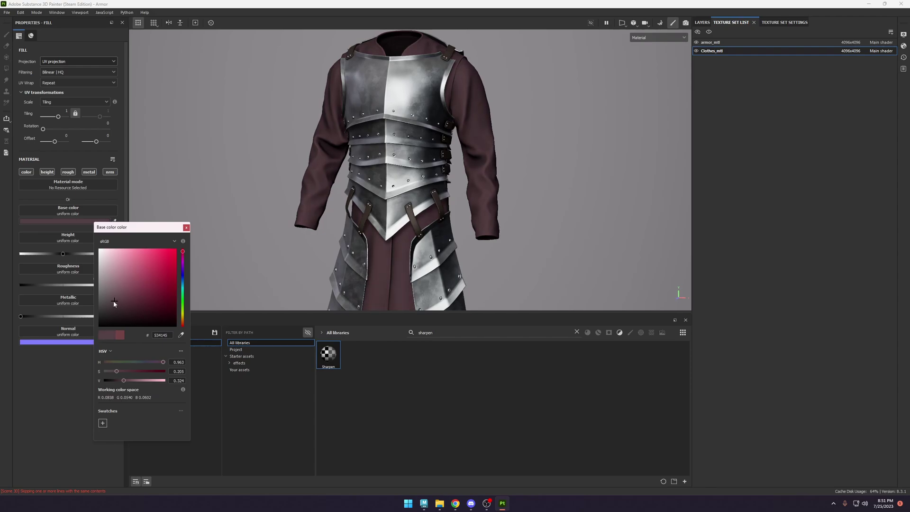
scroll(489, 187, "down", 3)
left_click_drag(490, 186, 498, 164, "alt")
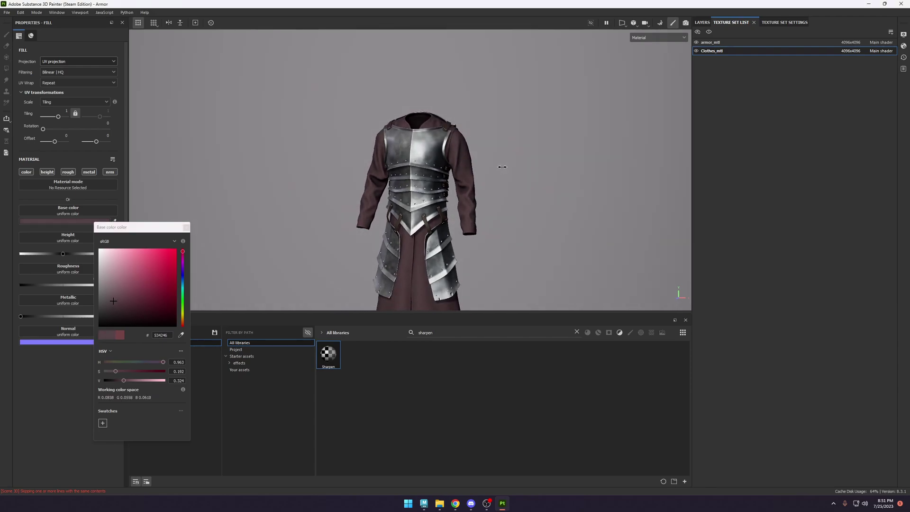
scroll(486, 245, "up", 1)
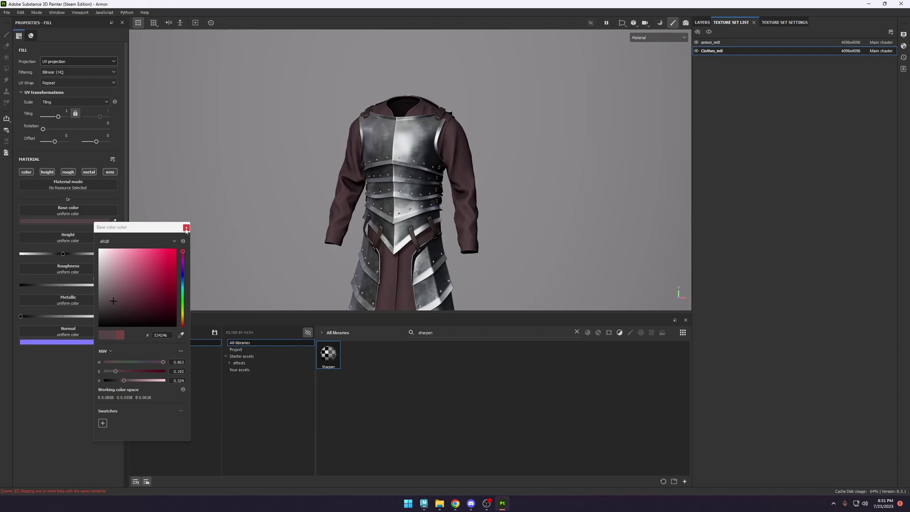
Refine the cloth's base color to saturation 0.247 and value 0.356, keeping the hue, and close the color picker.
left_click(118, 295)
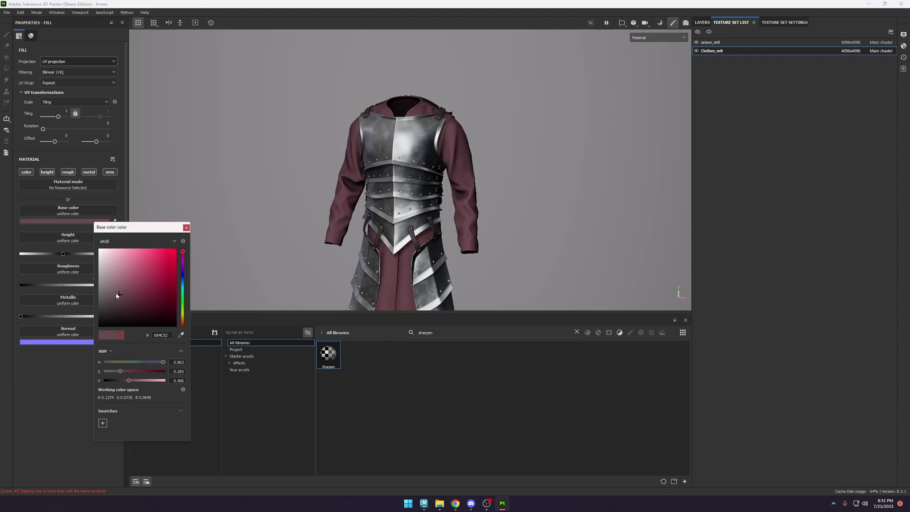
left_click(113, 296)
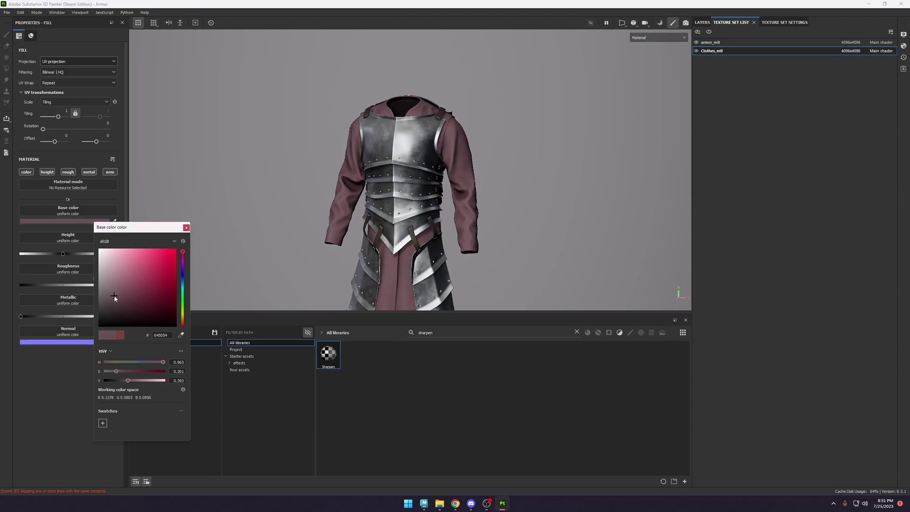
left_click(113, 299)
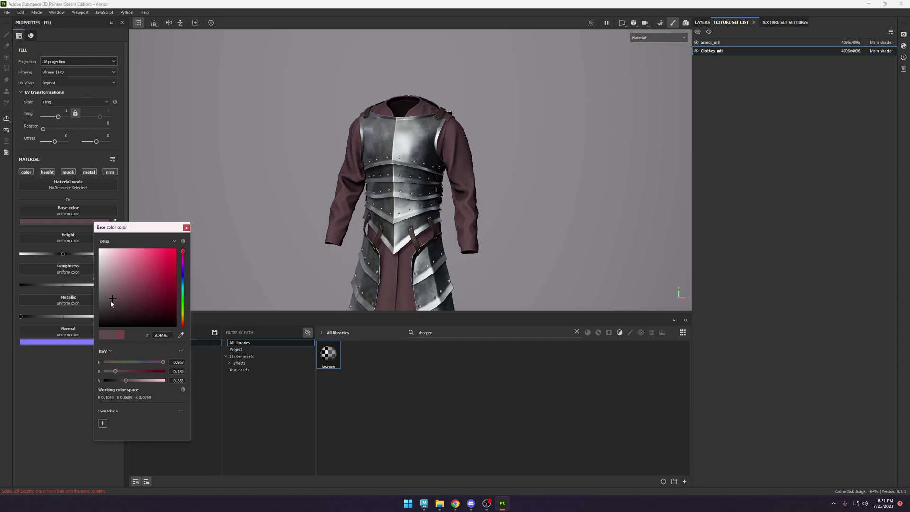
left_click(110, 298)
left_click_drag(110, 297, 118, 297)
left_click_drag(479, 157, 482, 132, "alt")
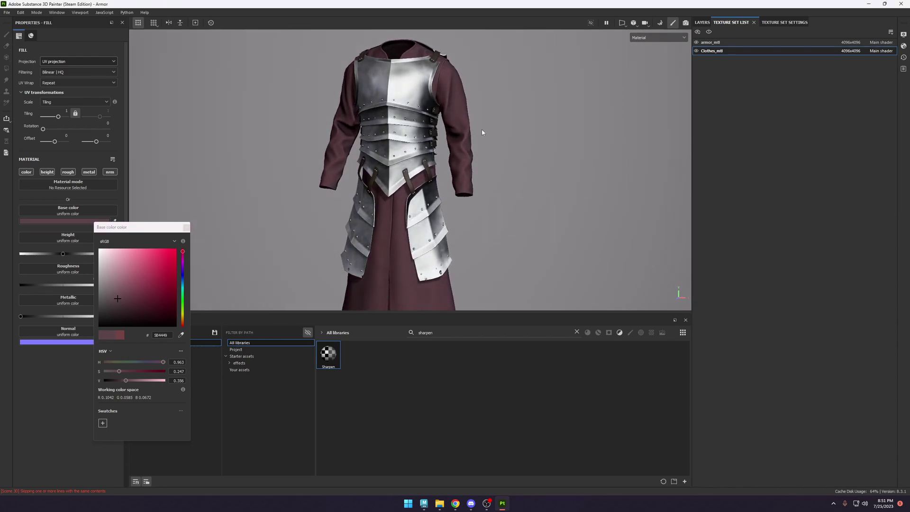
left_click(185, 227)
Switch to the armor_mtl texture set's layers, collapse the Breakup and Base folders inside Metal, and select the Base folder.
left_click(701, 23)
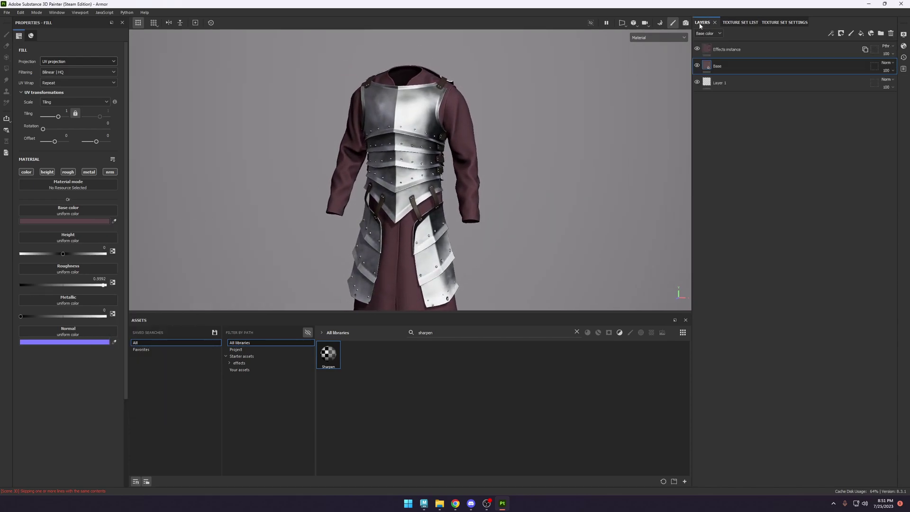
left_click(749, 23)
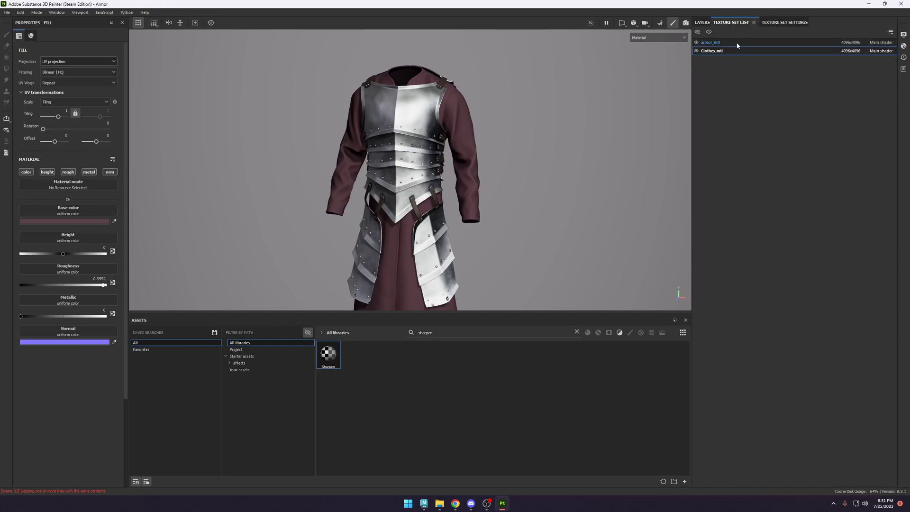
right_click(432, 189, "ctrl+alt")
key("f")
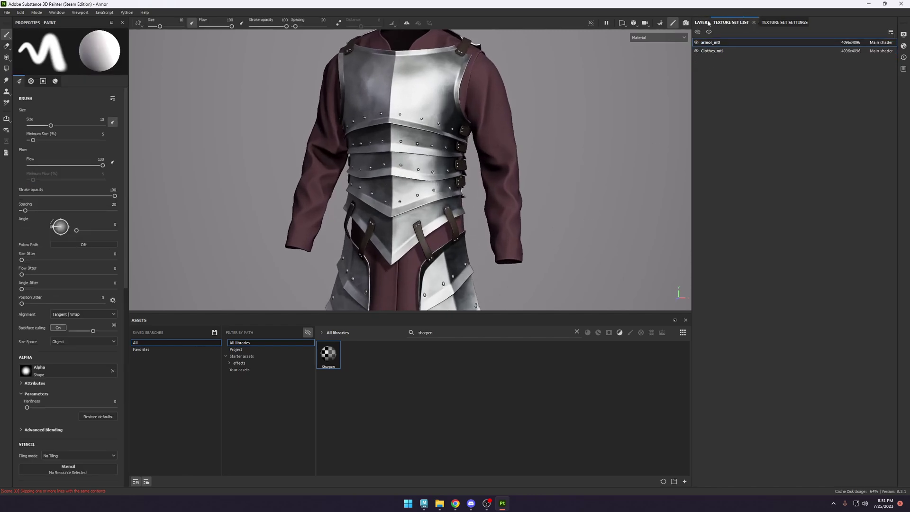
scroll(612, 82, "up", 5)
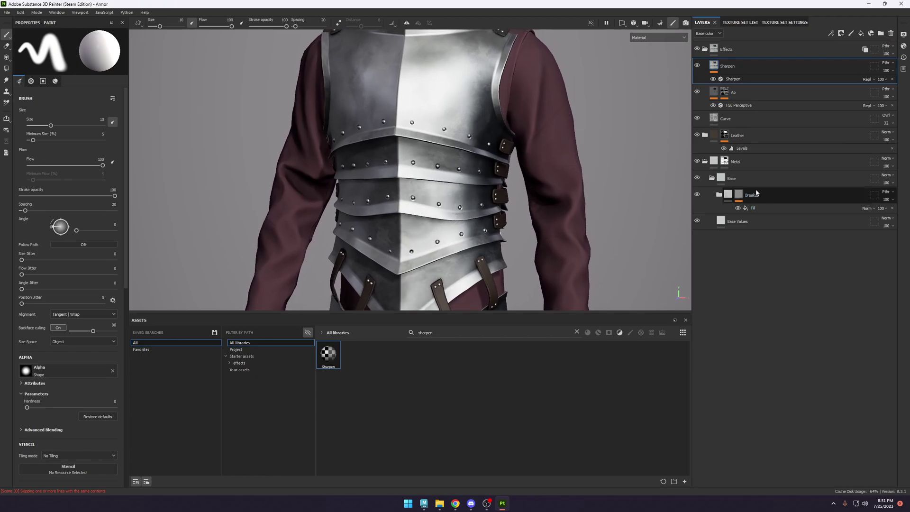
left_click(715, 185)
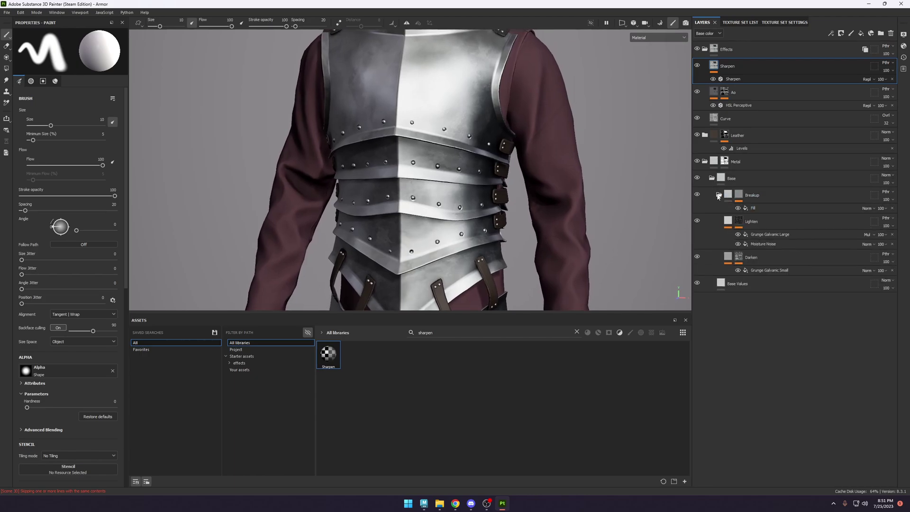
left_click(715, 185)
left_click(715, 185)
left_click(746, 181)
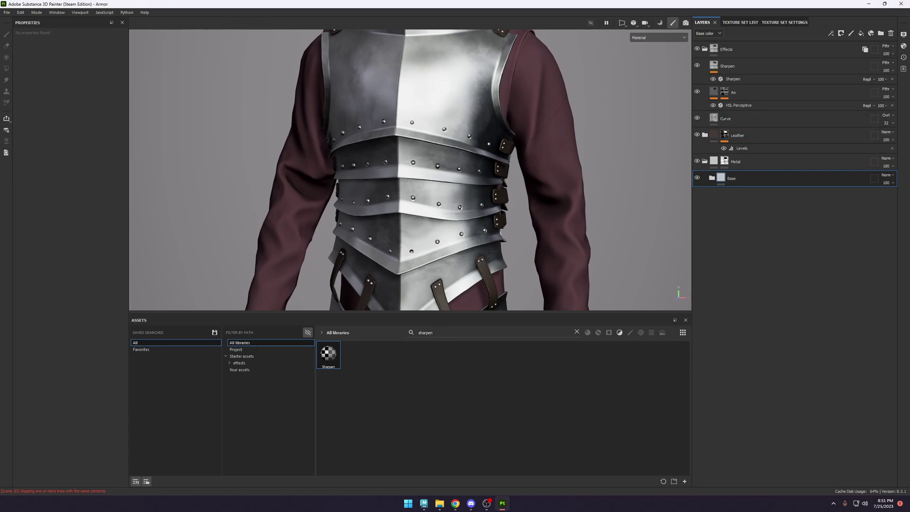
Add a fill layer above the Base folder inside Metal and name it Detail Mask.
key("alt+Tab")
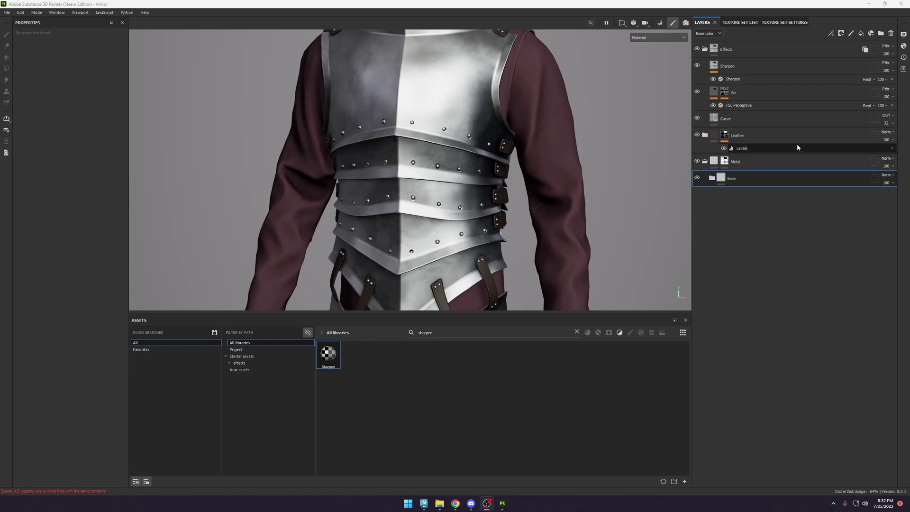
left_click_drag(488, 182, 520, 174, "alt")
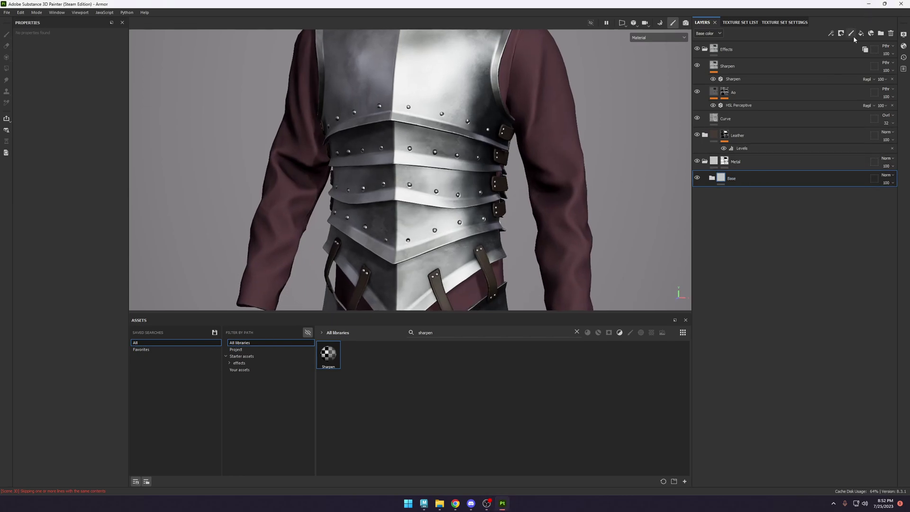
left_click(861, 33)
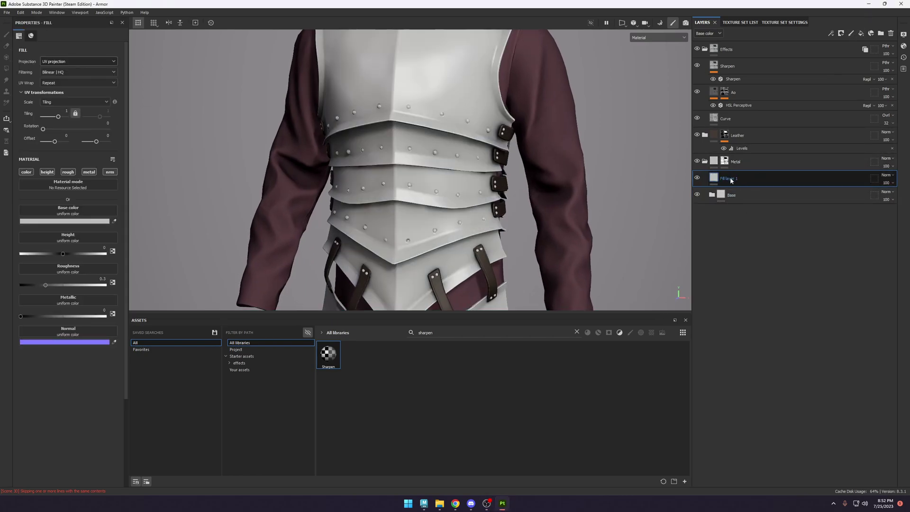
double_click(757, 182)
type("Detail")
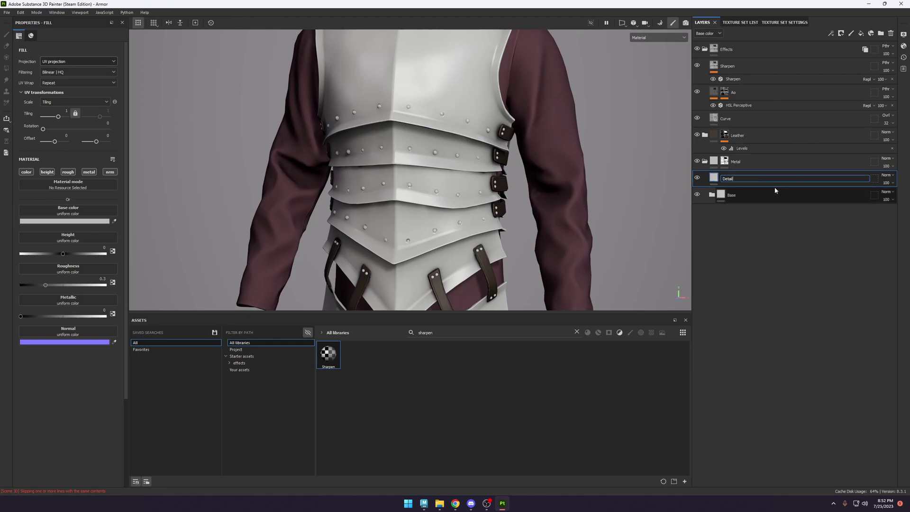
type(" Mask")
left_click(781, 183)
Add a black mask to the Detail Mask layer and display that mask alone on the model.
right_click(780, 183)
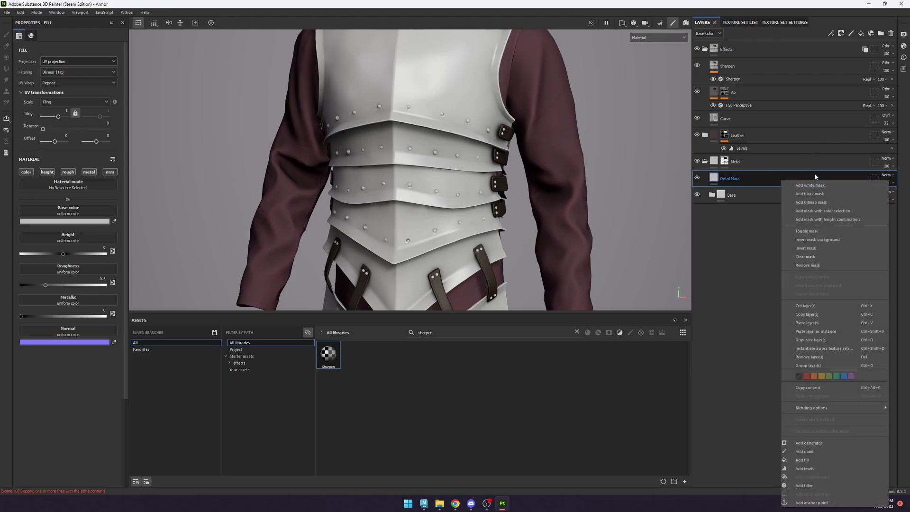
left_click(808, 193)
left_click(726, 179, "alt")
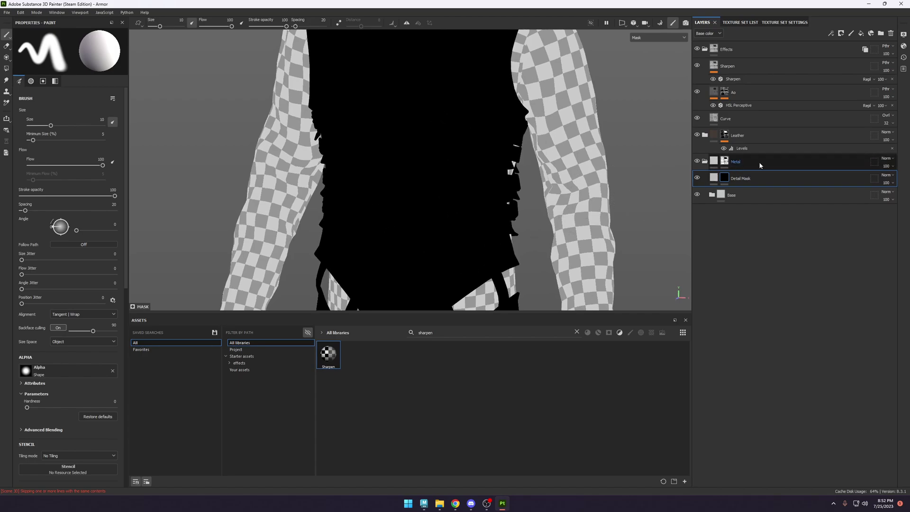
Search all libraries for "metal" and add a fill using Grunge Galvanic Small to the Detail Mask layer's mask.
left_click(474, 333)
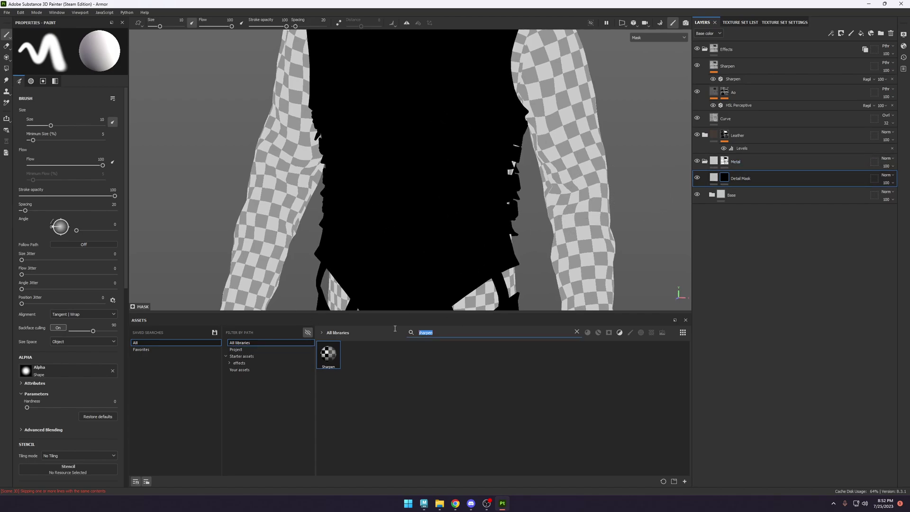
left_click(576, 331)
type("metal")
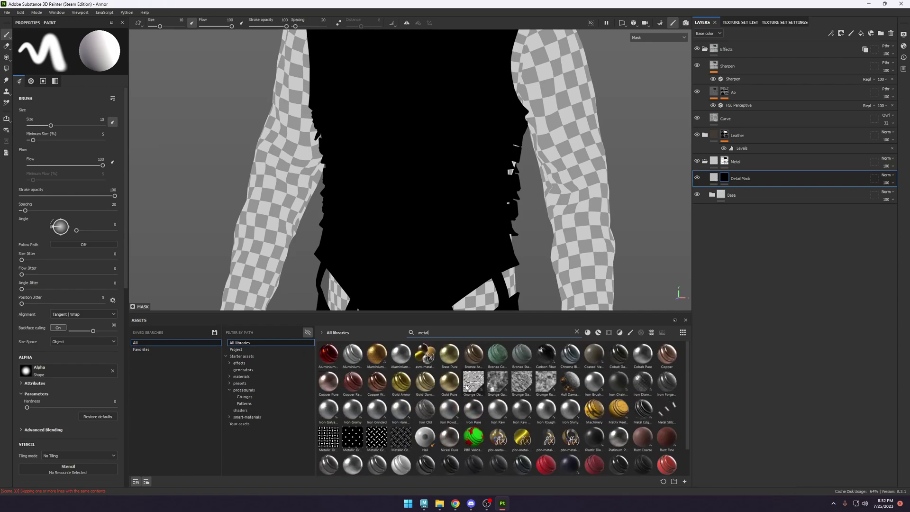
mouse_move(501, 383)
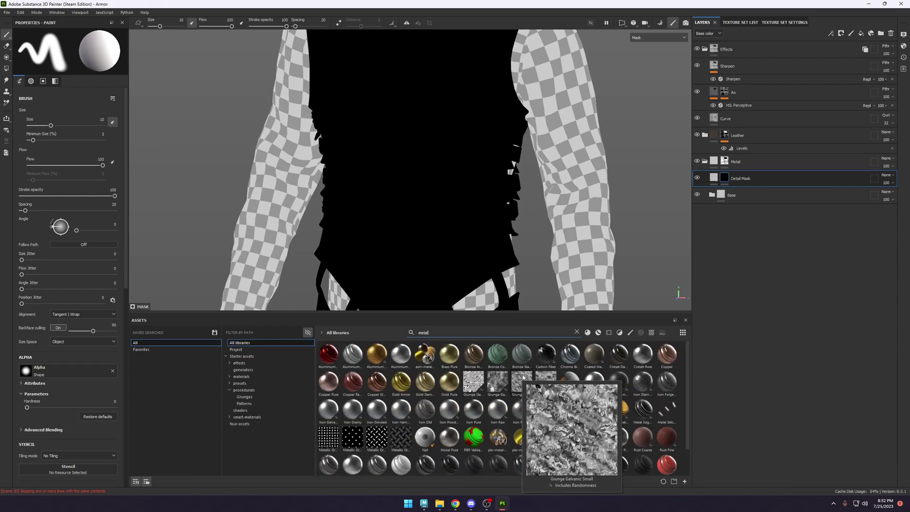
mouse_move(546, 375)
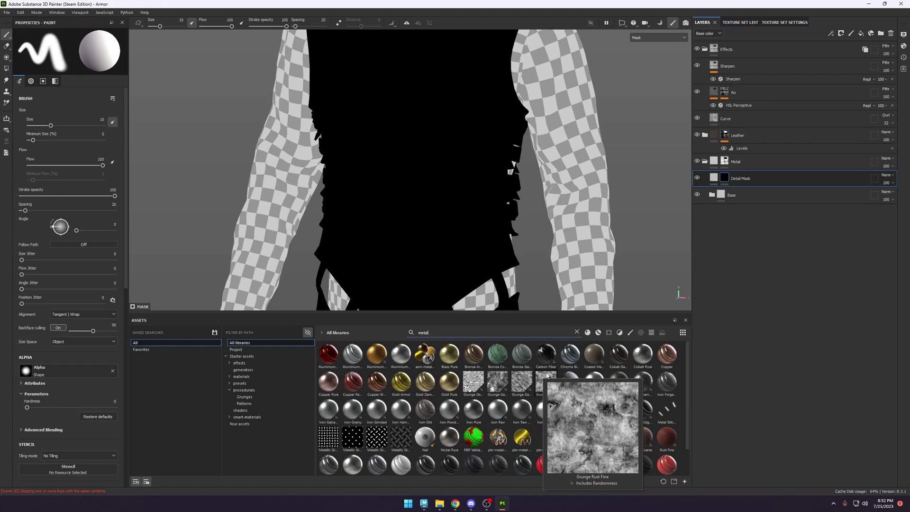
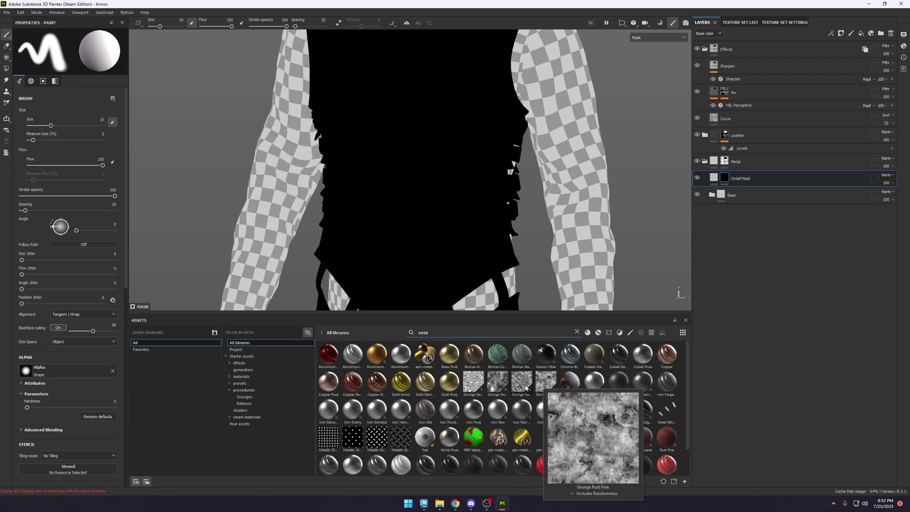
left_click(831, 34)
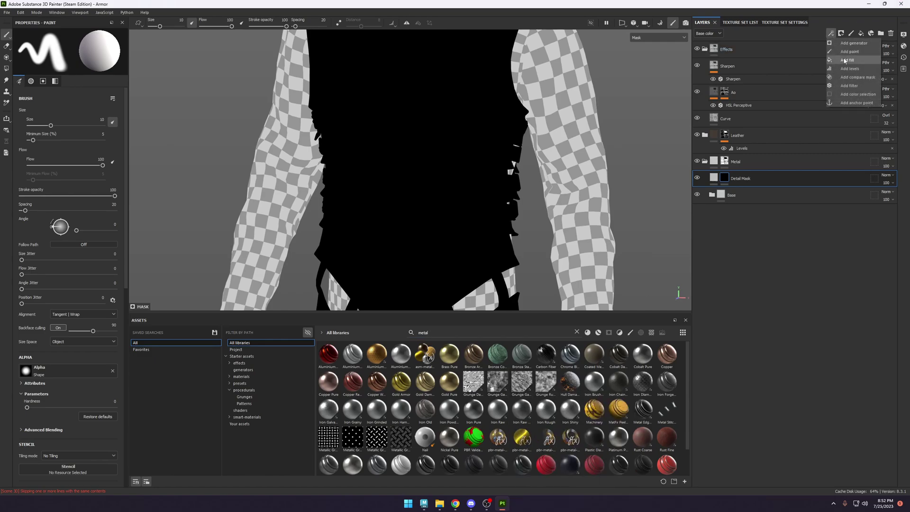
left_click(848, 57)
left_click_drag(515, 383, 68, 176)
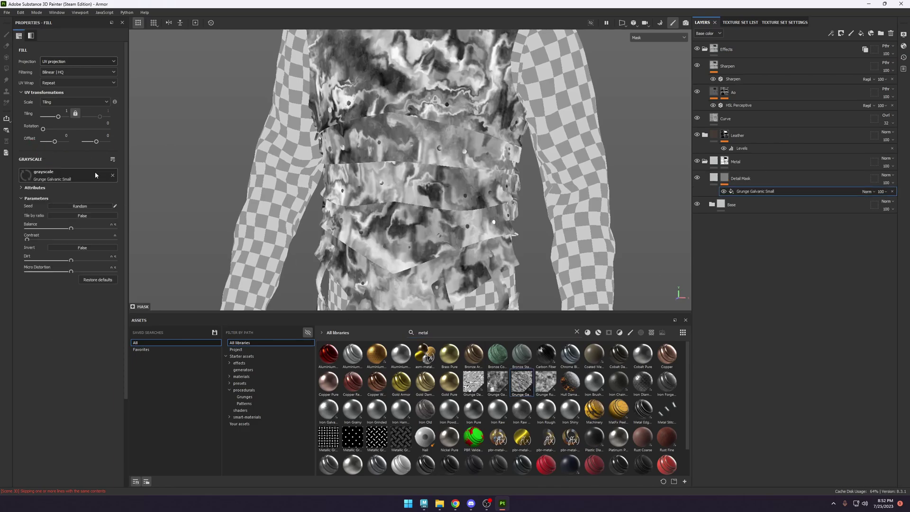
Set the Grunge Galvanic Small fill to Tri-planar projection with a tiling of 1.08.
left_click(71, 62)
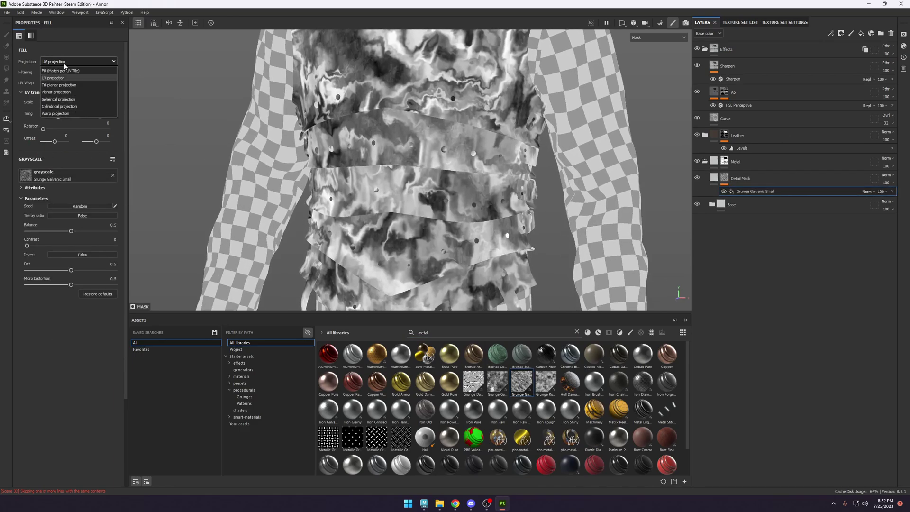
left_click(70, 87)
middle_click_drag(462, 157, 463, 195)
left_click_drag(463, 195, 443, 173, "alt")
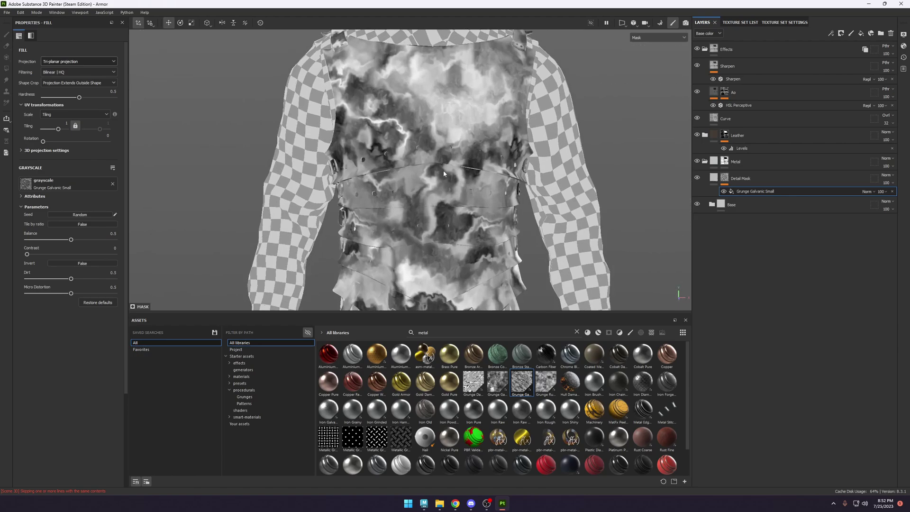
left_click_drag(58, 130, 59, 130)
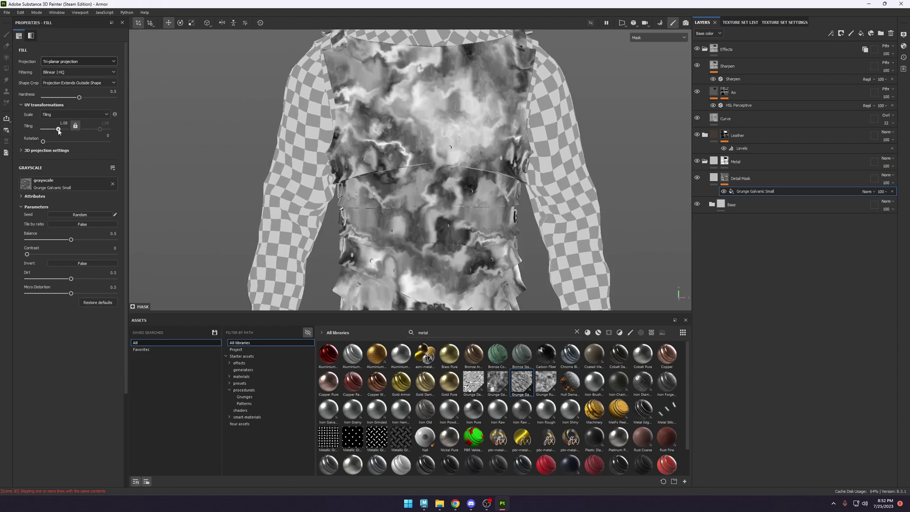
Try Planar, Spherical and Cylindrical projection on the Grunge Galvanic Small fill and return it to Tri-planar projection.
left_click(71, 61)
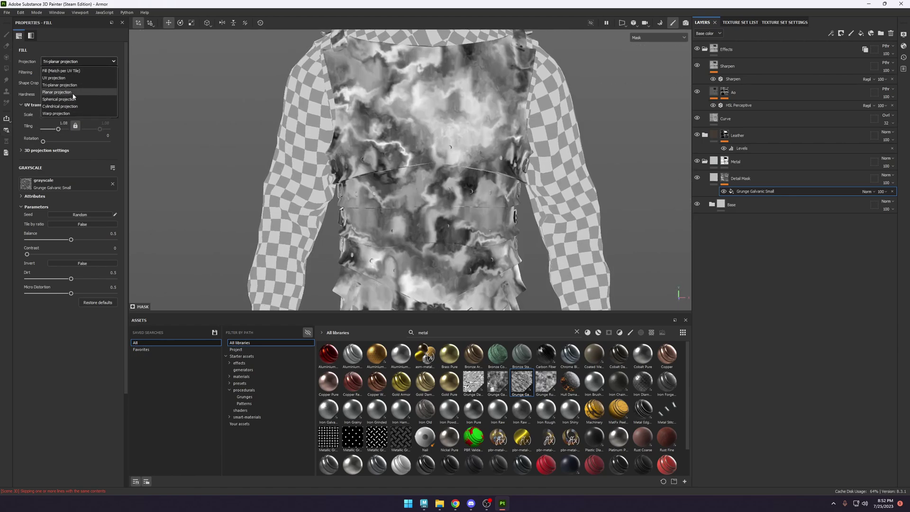
left_click(71, 84)
left_click_drag(340, 152, 135, 112, "alt")
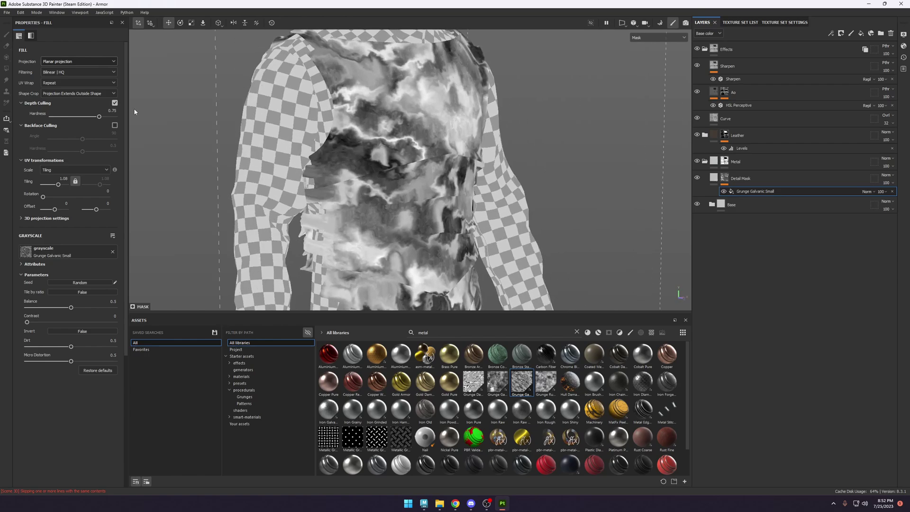
left_click(64, 62)
left_click(75, 96)
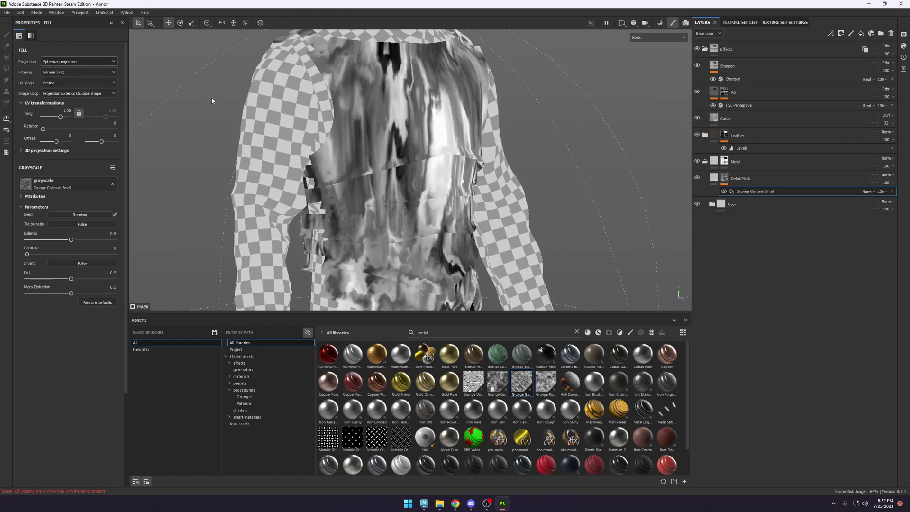
left_click(87, 62)
left_click(78, 96)
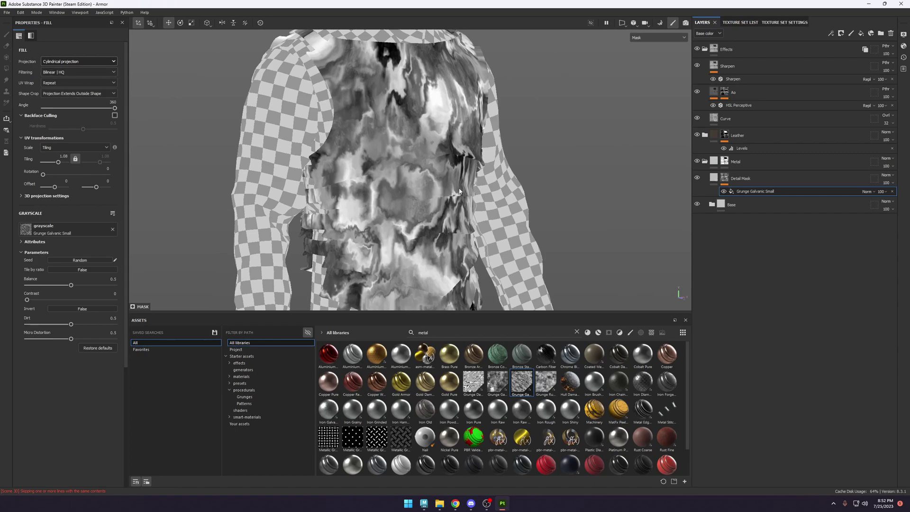
left_click_drag(459, 191, 134, 98, "alt")
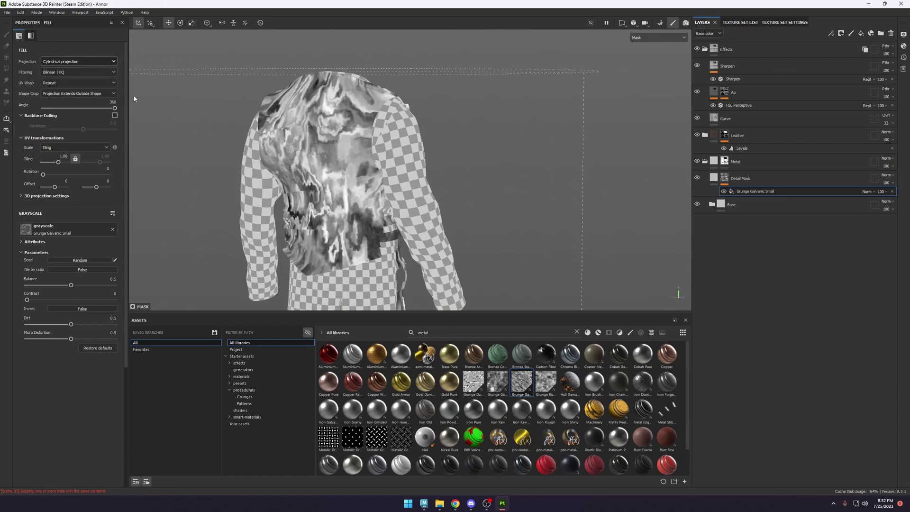
left_click(74, 63)
left_click(61, 88)
left_click_drag(531, 161, 466, 163, "alt")
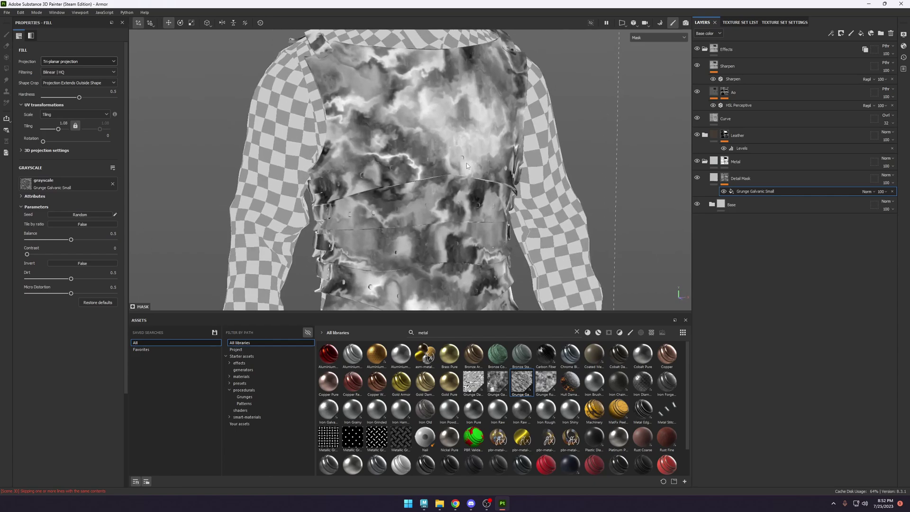
Add an anchor point above the grunge fill in the Detail Mask layer's mask and name it Detail Mask.
left_click(729, 177)
left_click(831, 33)
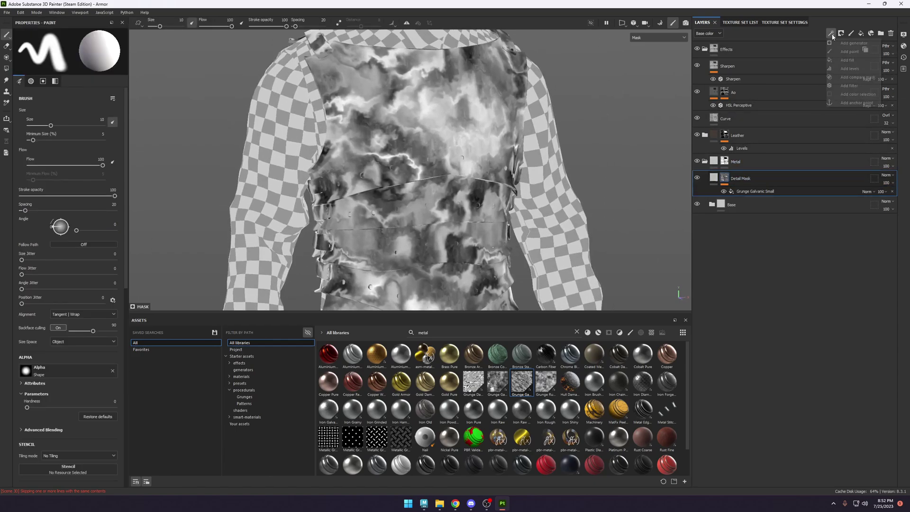
left_click(864, 103)
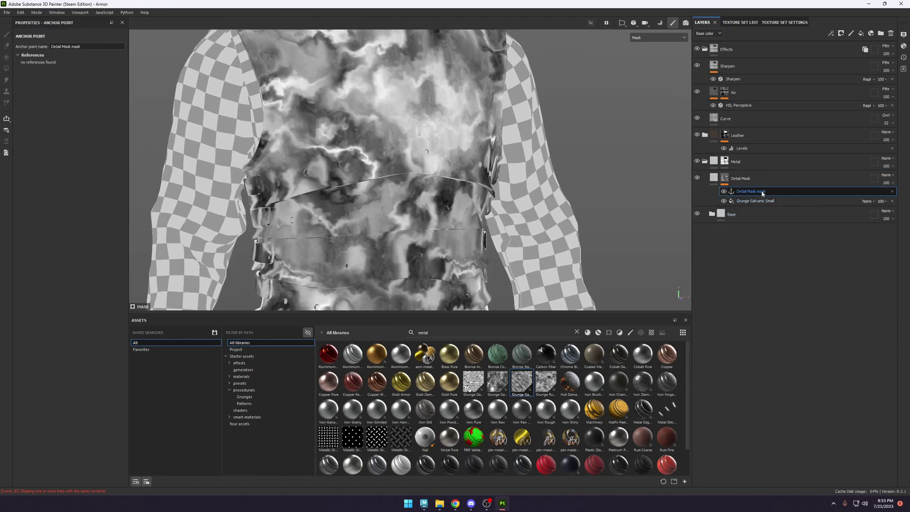
double_click(761, 191)
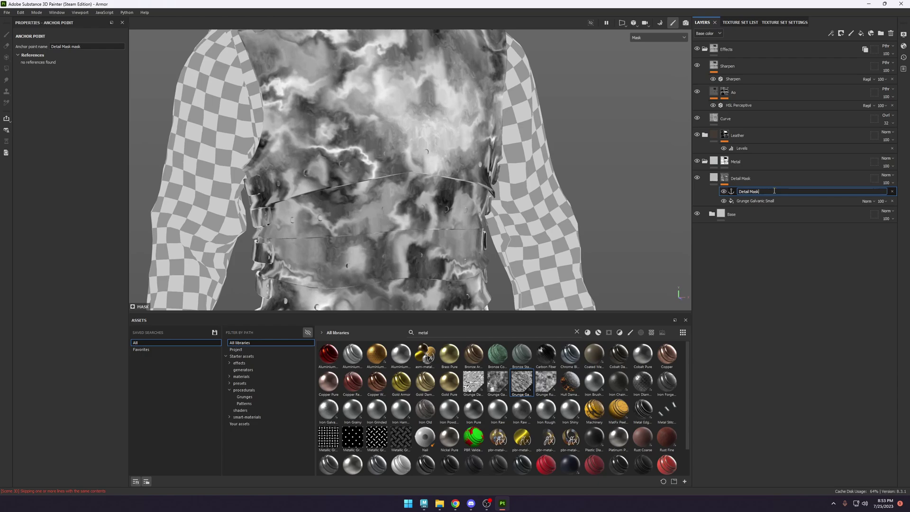
type("Detail Mask")
key("Return")
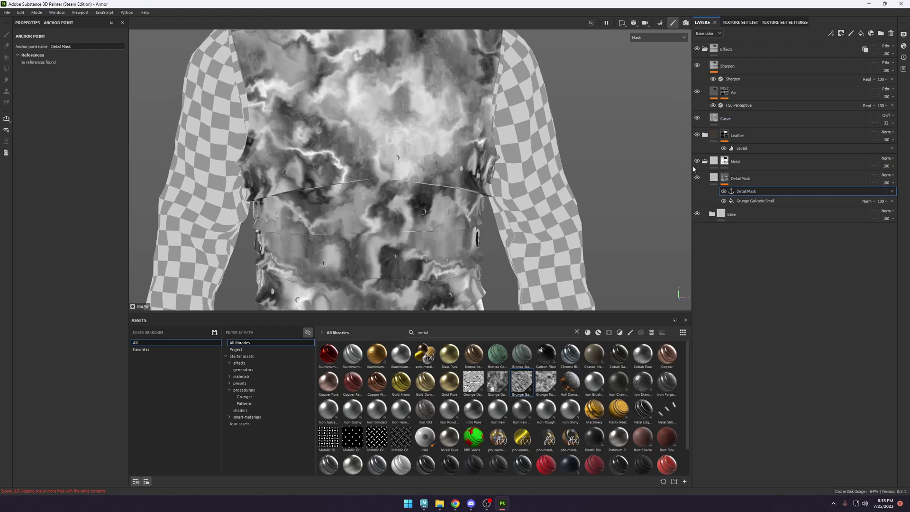
Group the Detail Mask layer into a folder named Details and set the folder's blending mode to Passthrough.
left_click(742, 178)
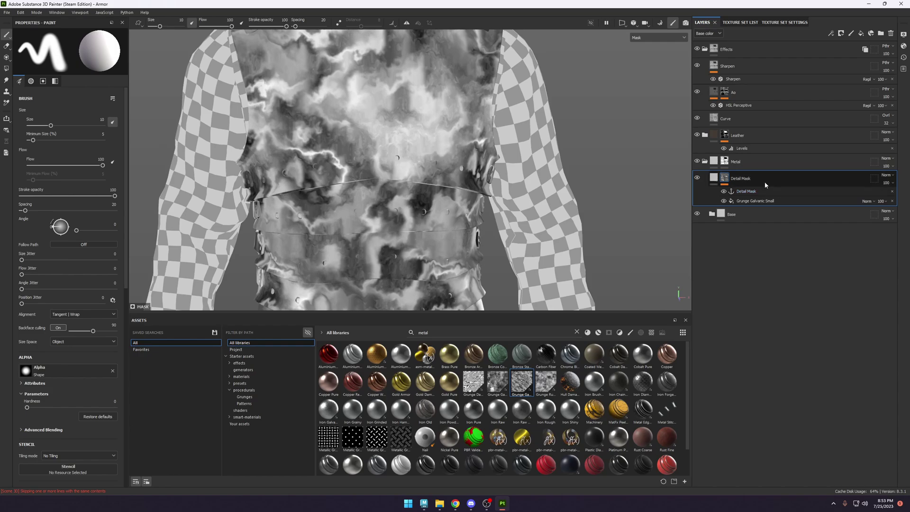
key("ctrl+g")
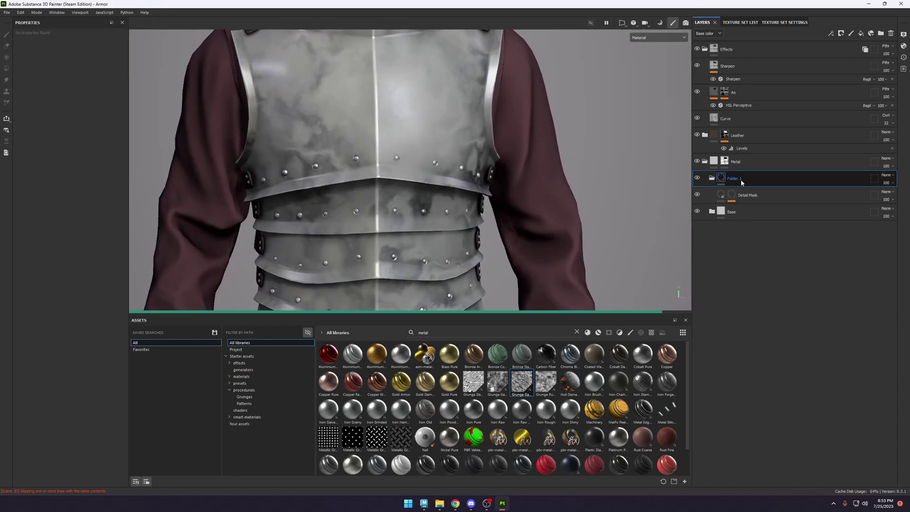
double_click(749, 180)
type("Detail")
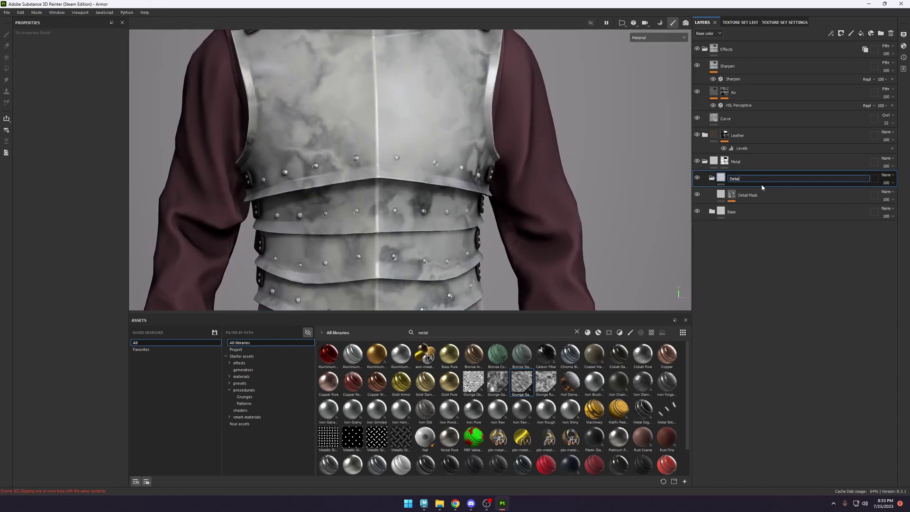
type("s")
key("Return")
left_click(886, 175)
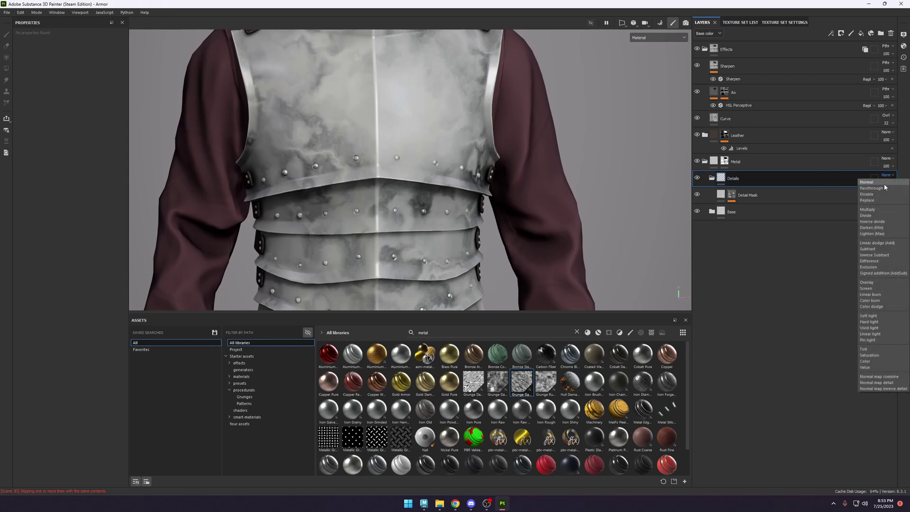
left_click(884, 188)
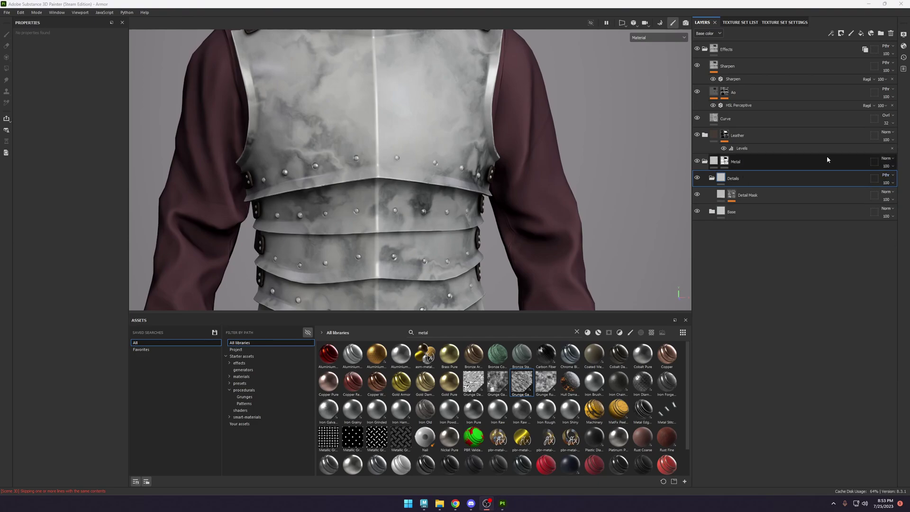
Turn off all material channels of the Detail Mask fill layer and display its mask alone on the model.
left_click(724, 196)
left_click(26, 171)
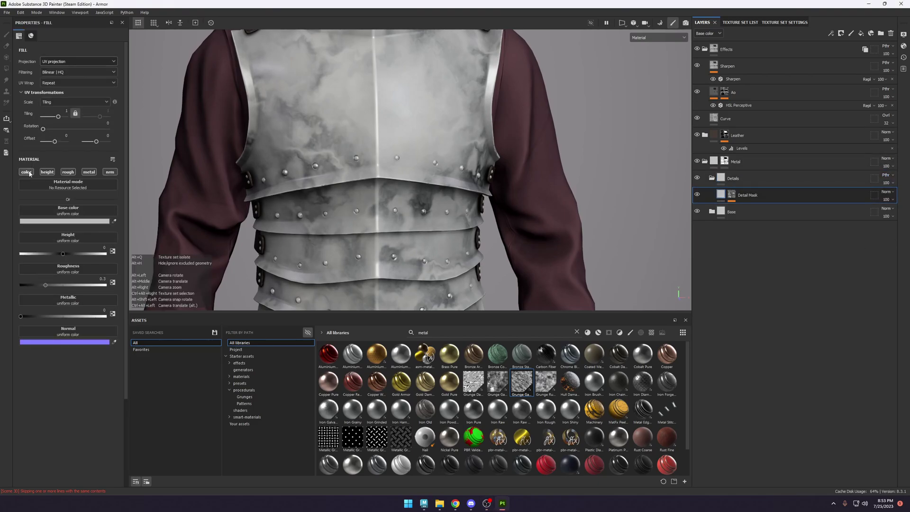
left_click(29, 173)
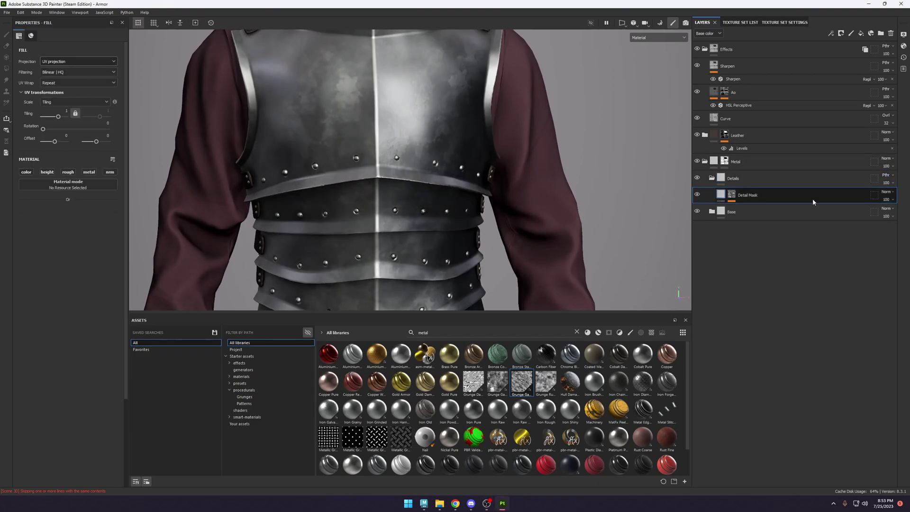
left_click(729, 198)
left_click(732, 194, "alt")
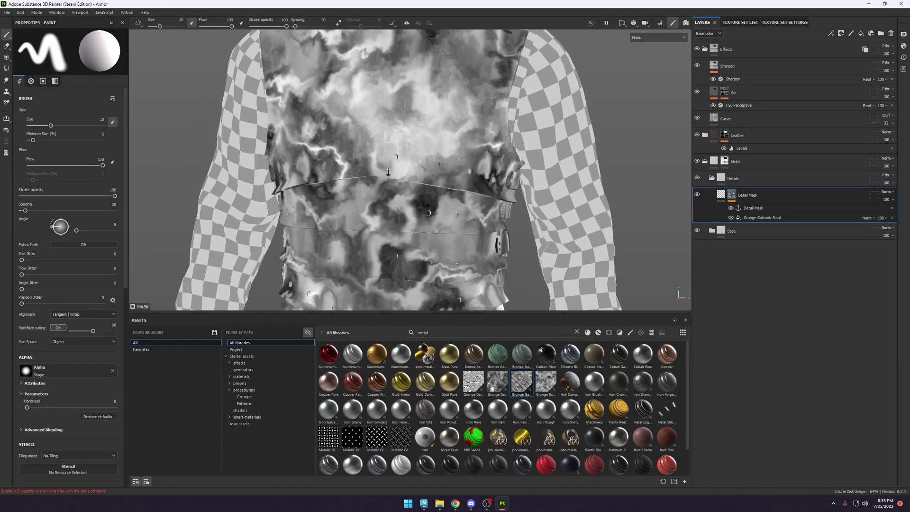
middle_click_drag(497, 183, 493, 161, "alt")
Clear the asset search, add the HSL Perceptive filter as a layer above Detail Mask, and name it Color.
left_click(577, 333)
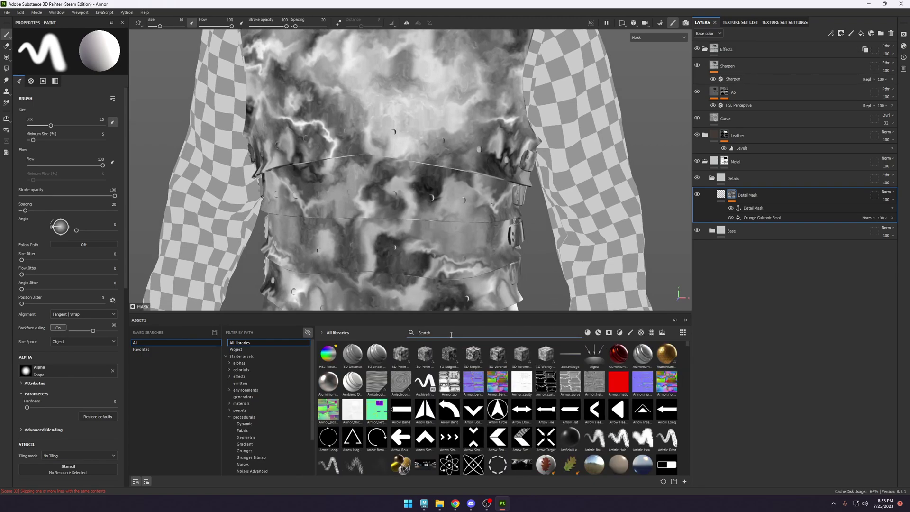
left_click_drag(328, 353, 760, 192)
double_click(739, 195)
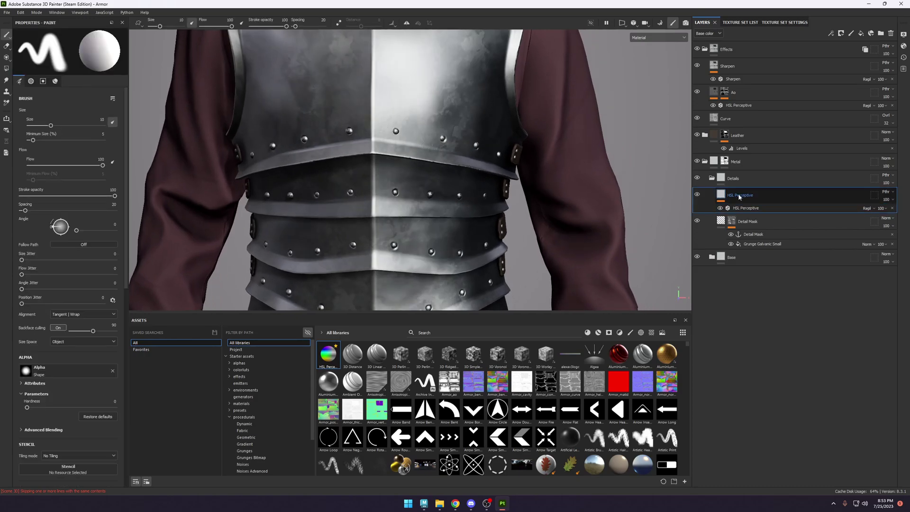
type("Color")
key("Return")
Duplicate the Color layer and name the copy Roughness.
key("ctrl+d")
double_click(737, 195)
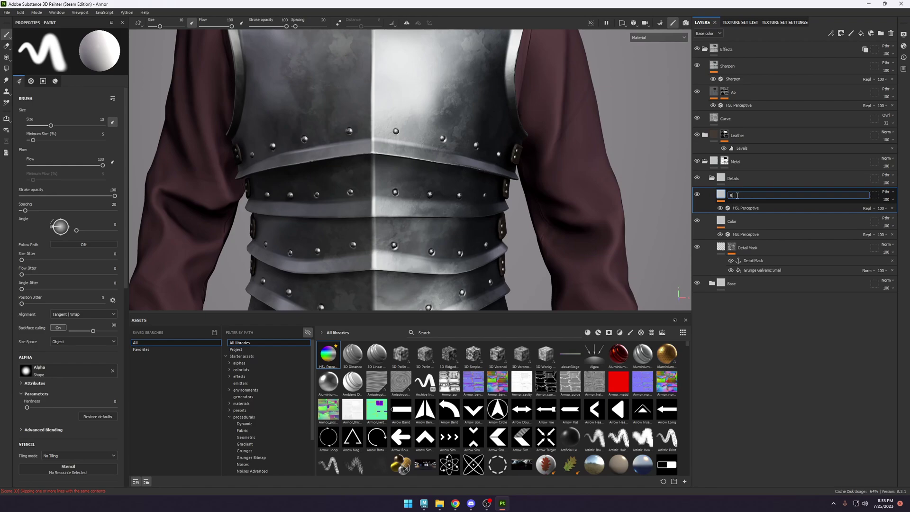
key("Return")
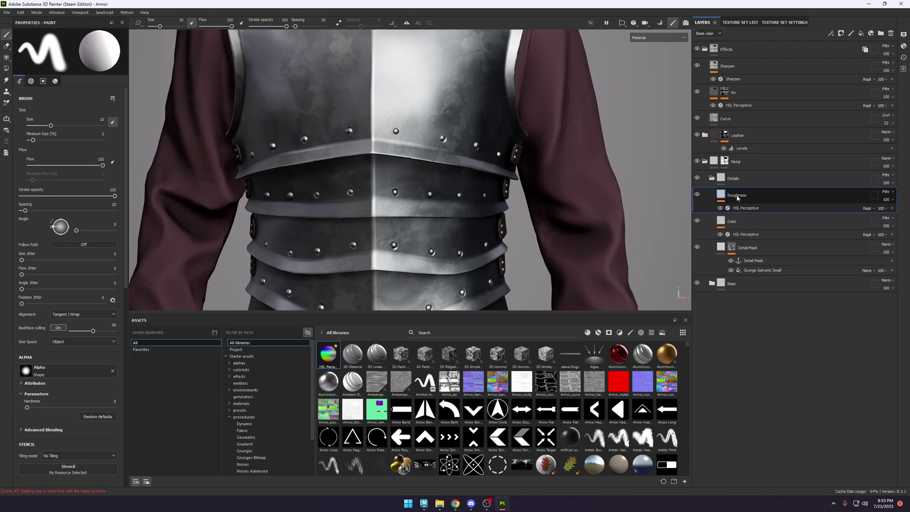
Add a fill layer above Roughness with only the height channel enabled and name it Height.
left_click(861, 34)
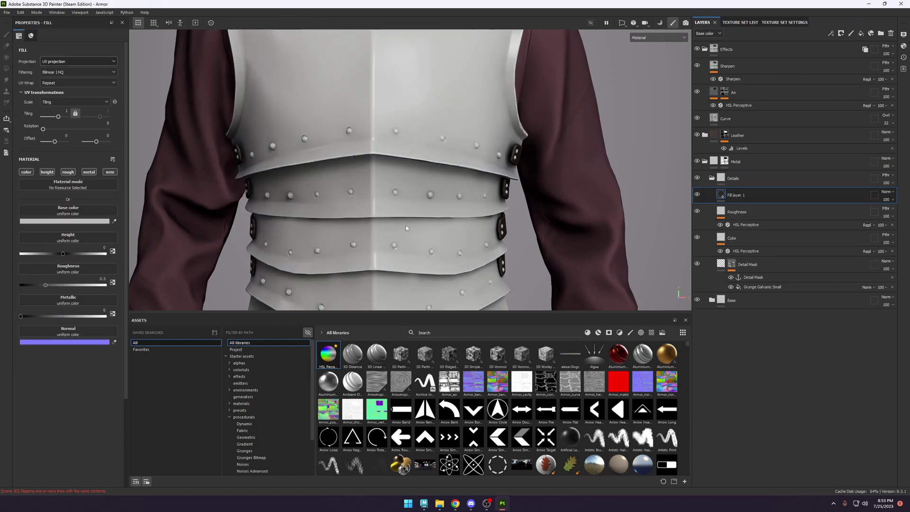
left_click(47, 171)
double_click(735, 195)
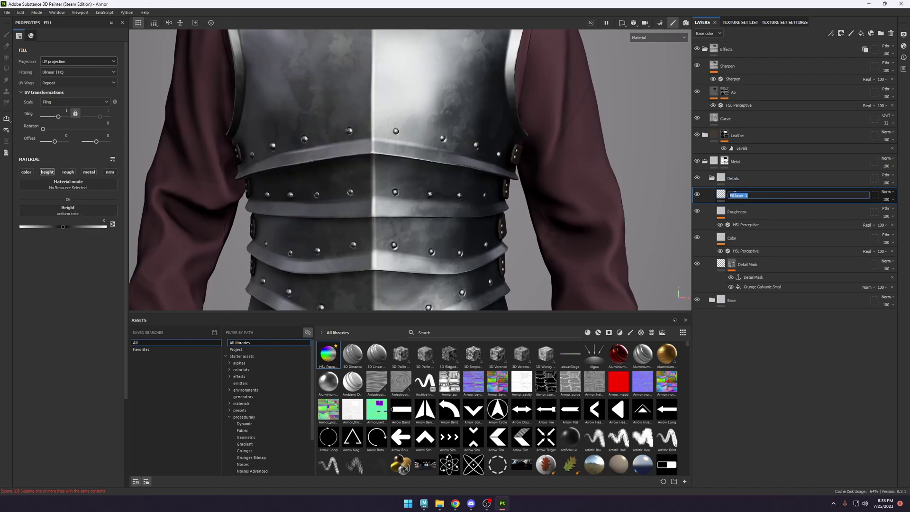
type("Height")
key("Return")
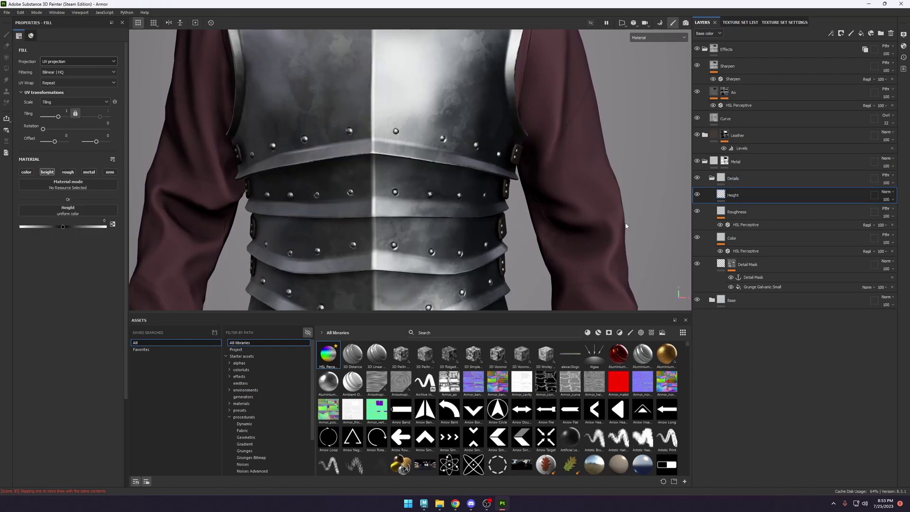
Add a black mask to the Color layer with a fill driven by the Detail Mask anchor point.
left_click(756, 238)
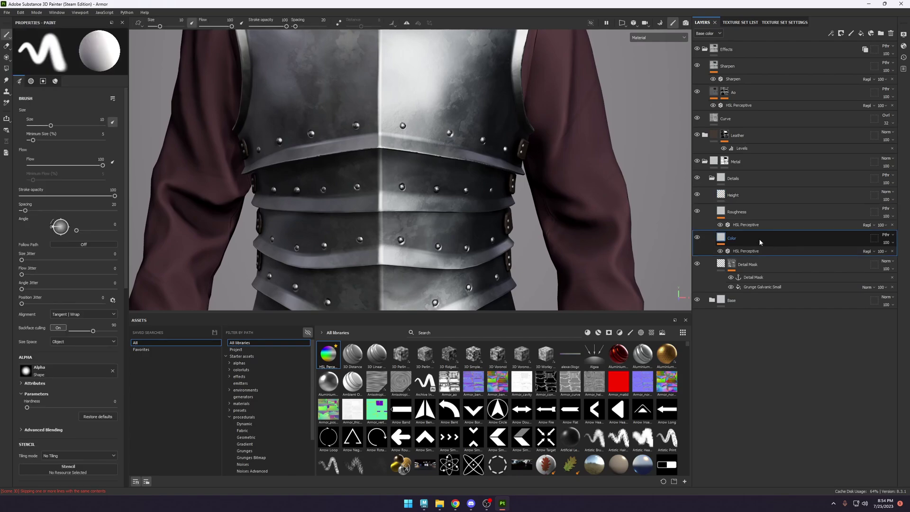
right_click(766, 240)
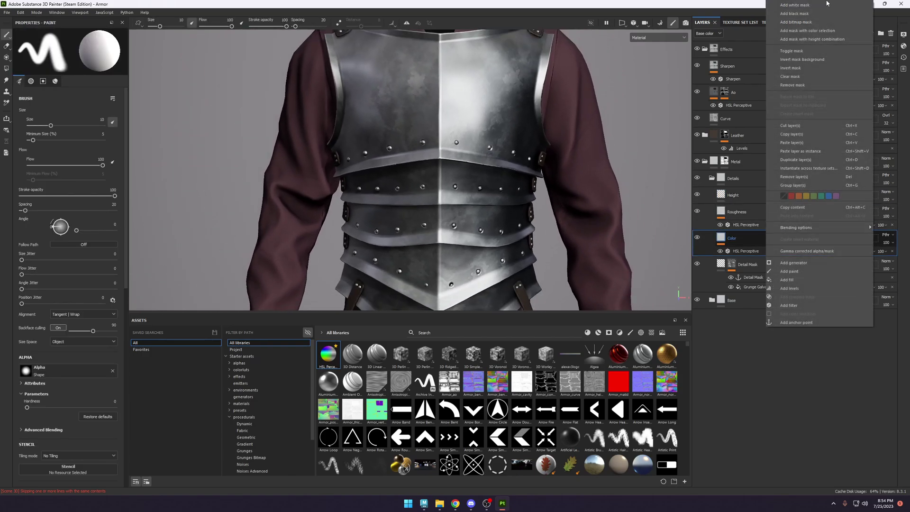
left_click(802, 16)
left_click(831, 36)
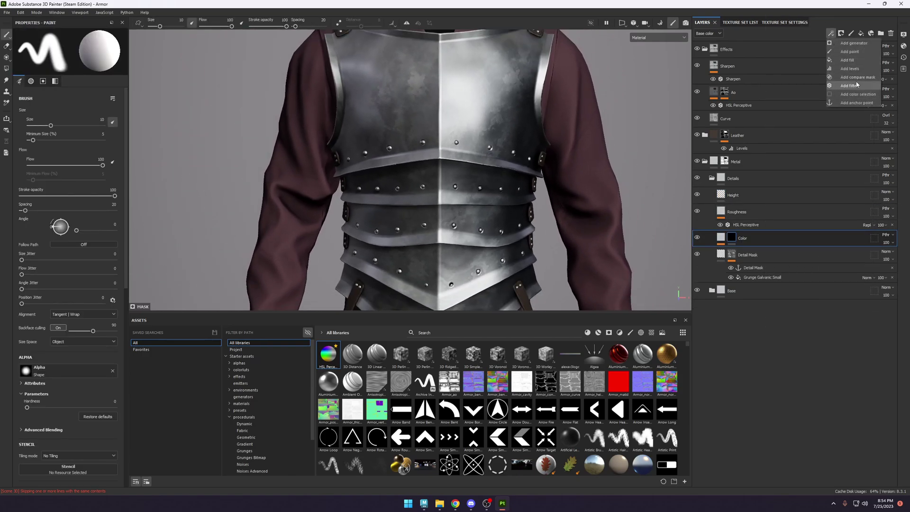
left_click(847, 60)
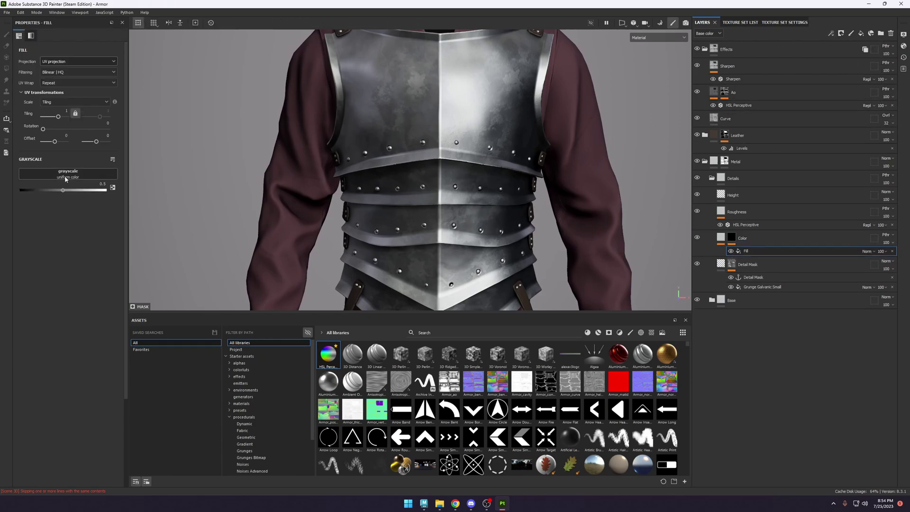
left_click(69, 175)
left_click(122, 182)
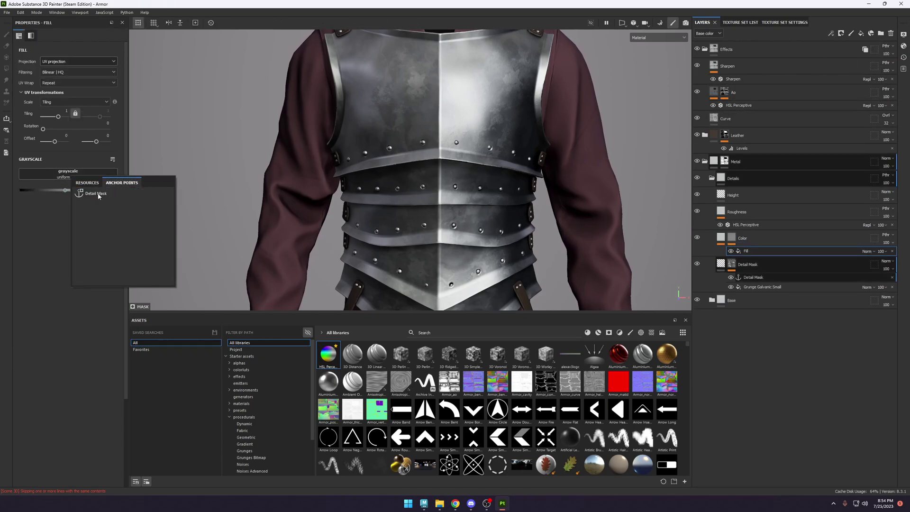
left_click(98, 194)
In base color view, set the Color layer's HSL Perceptive Lightness to 0.397 and toggle the layer's visibility to compare.
scroll(467, 166, "up", 2)
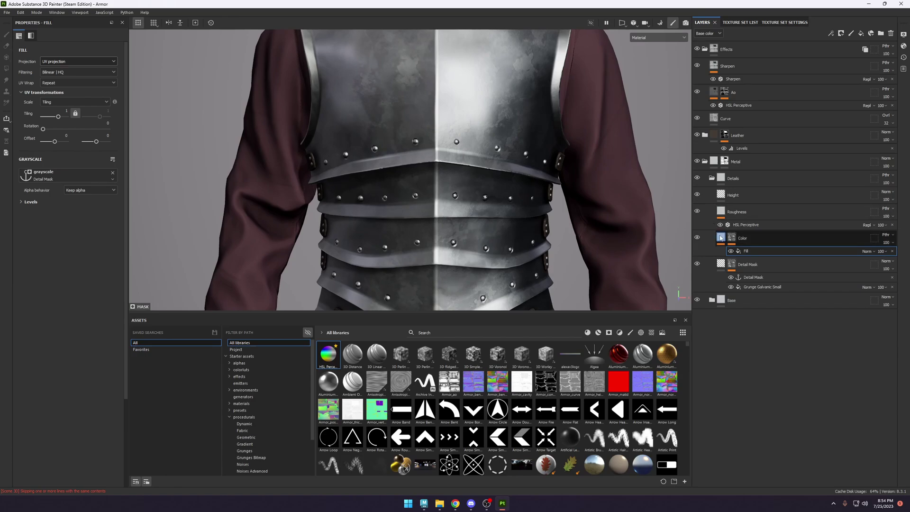
left_click(707, 244)
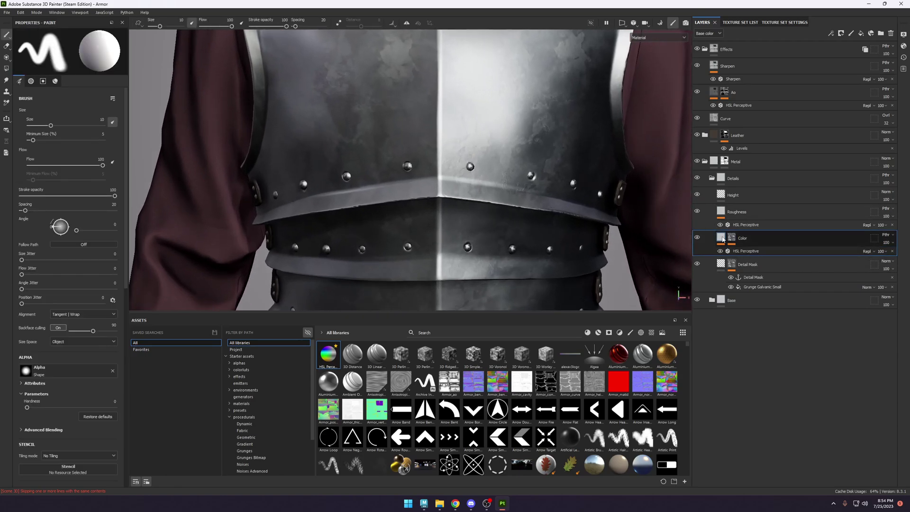
left_click(738, 251)
key("c")
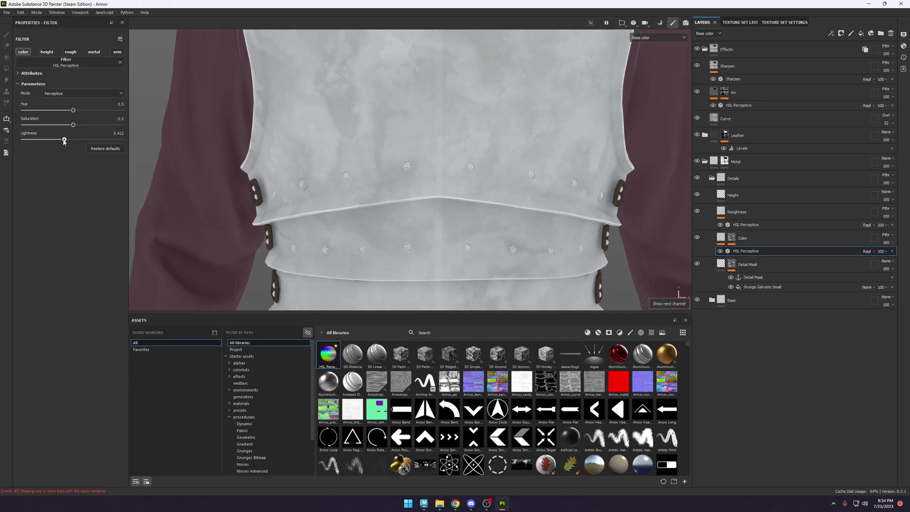
mouse_move(64, 141)
left_mouse_down()
mouse_move(46, 141)
mouse_move(63, 142)
left_mouse_up()
scroll(451, 189, "down", 5)
scroll(450, 189, "up", 3)
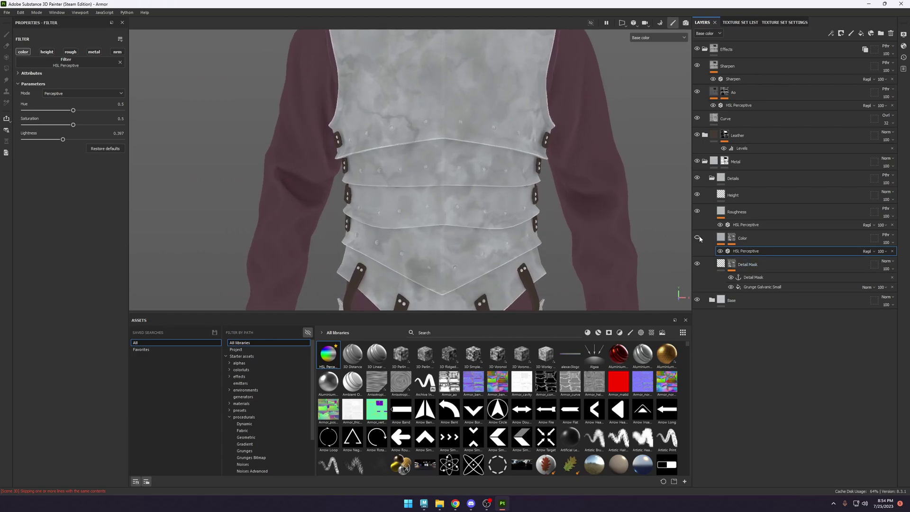
left_click(697, 238)
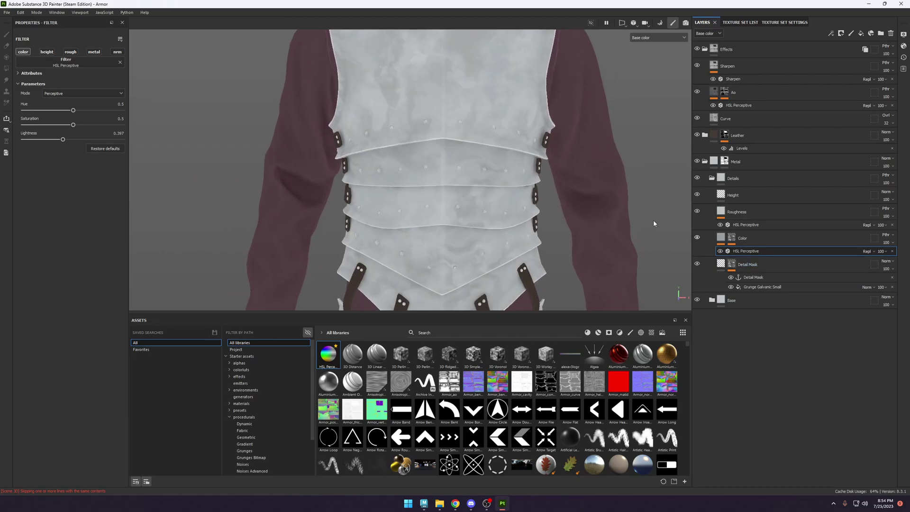
In roughness view, copy the Color layer's mask onto the Roughness layer and relink its fill to the Detail Mask anchor point.
scroll(653, 223, "up", 3)
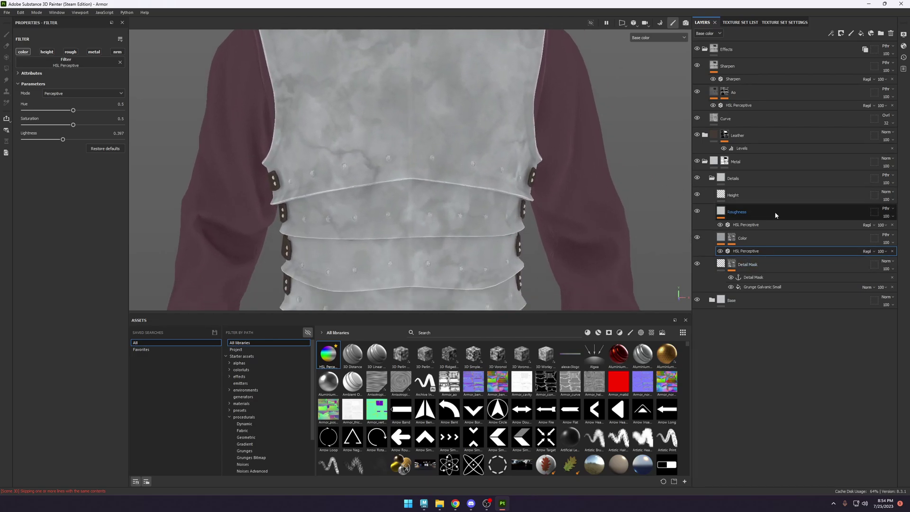
key("c")
key("c")
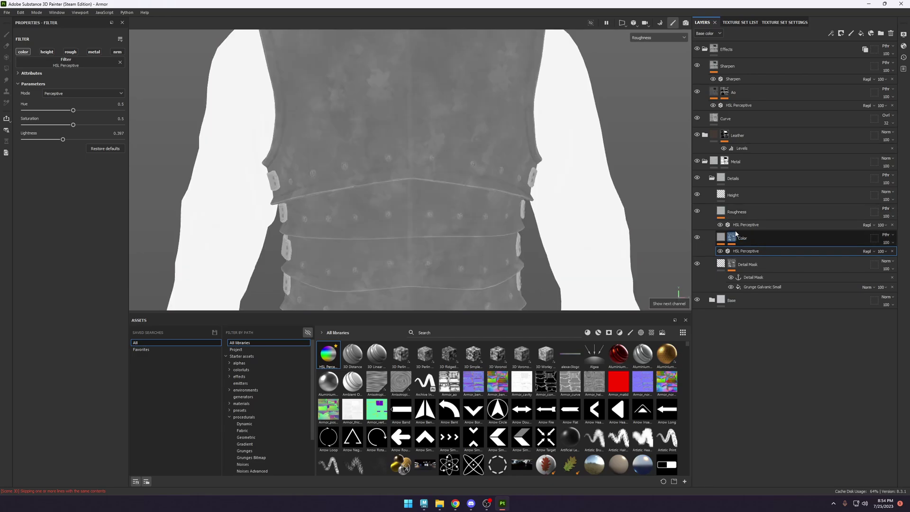
left_click(736, 214)
left_click(744, 225)
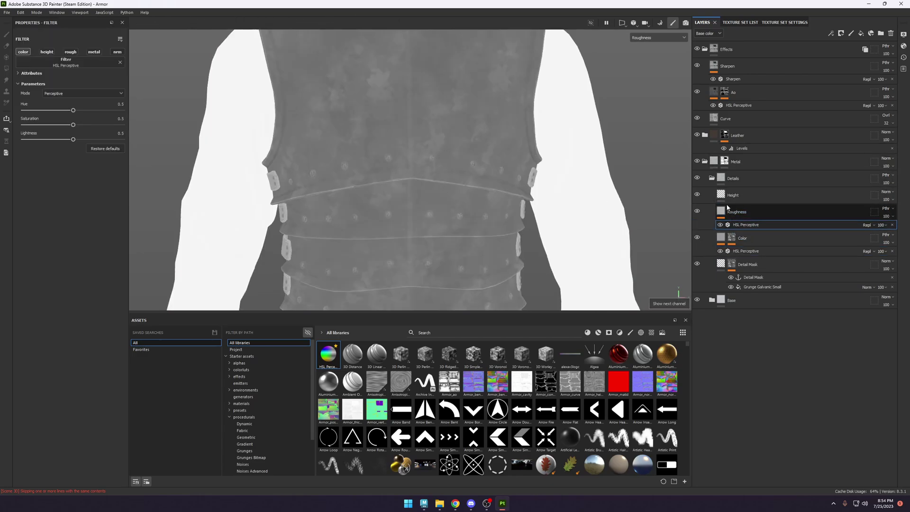
left_click(740, 242)
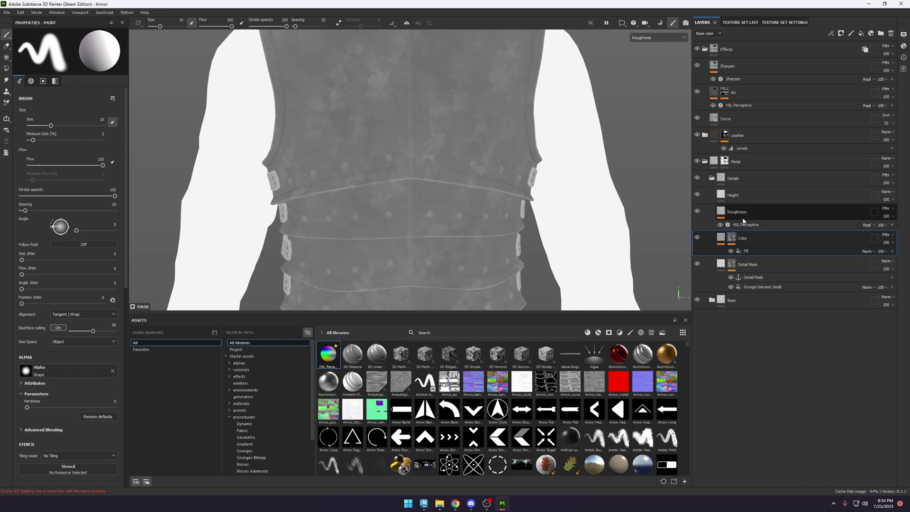
left_click(740, 220)
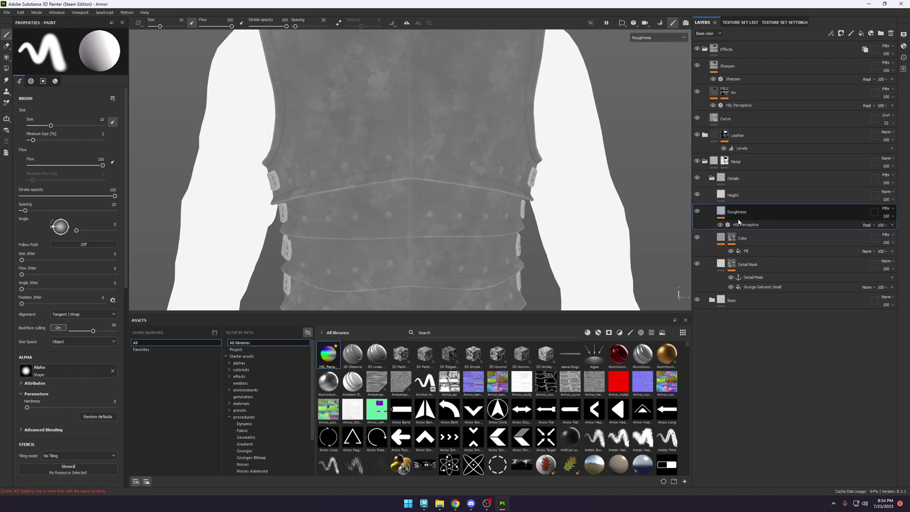
key("ctrl+z")
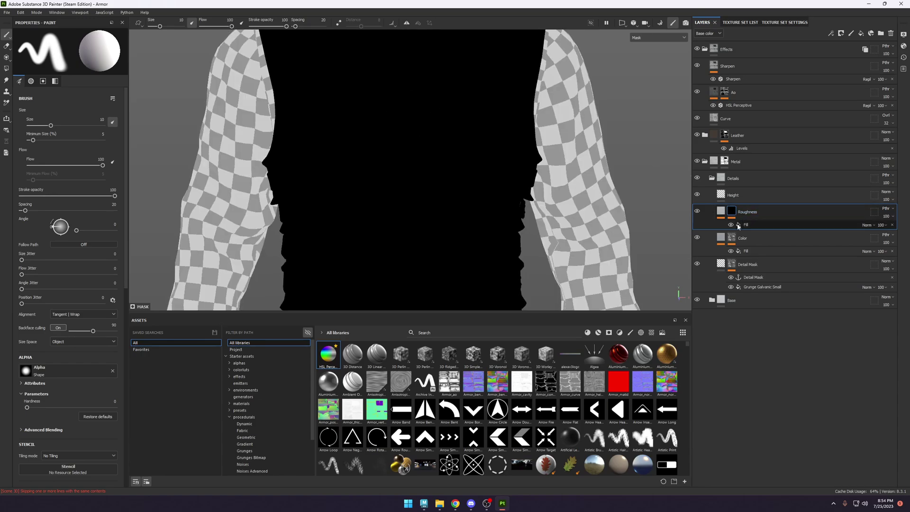
left_click(738, 225)
left_click(99, 179)
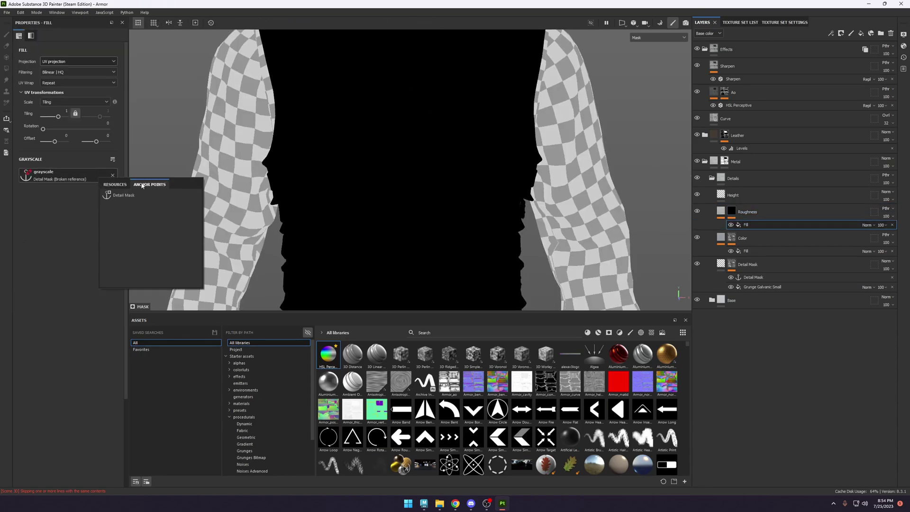
left_click(132, 183)
Paste the same mask onto the Height layer and relink its fill to the Detail Mask anchor point.
left_click(755, 201)
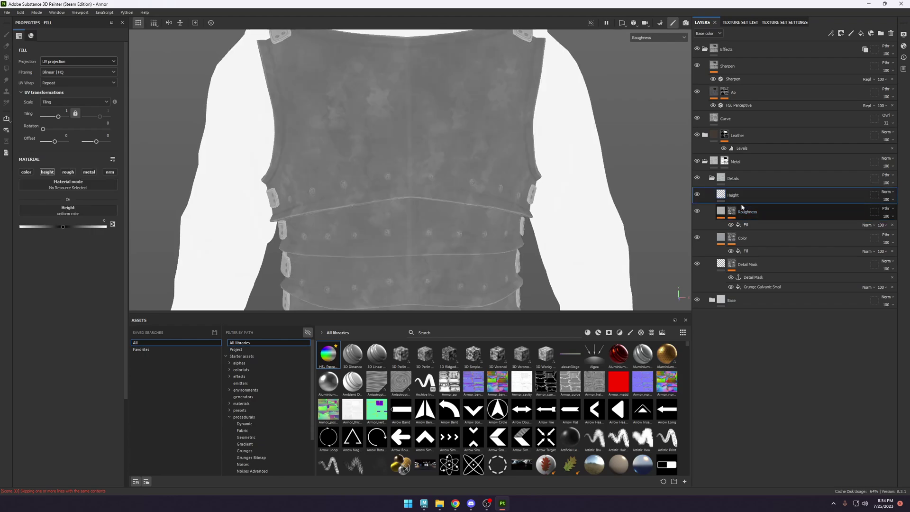
left_click(733, 213)
left_click(736, 199)
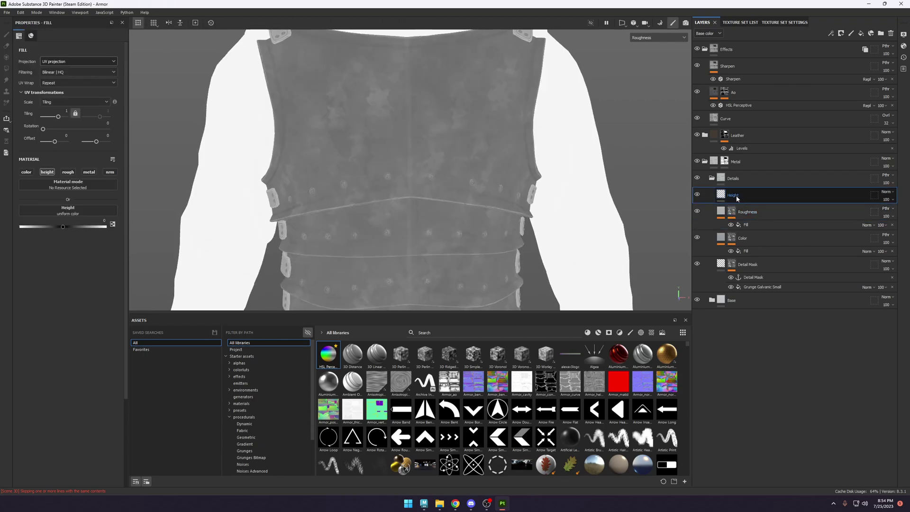
key("ctrl+v")
left_click(751, 208)
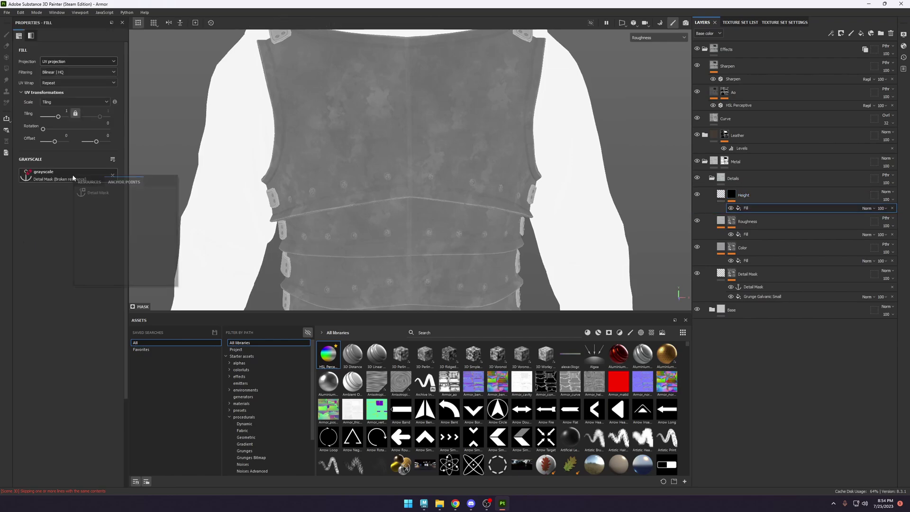
middle_click_drag(452, 152, 446, 127)
scroll(447, 128, "up", 2)
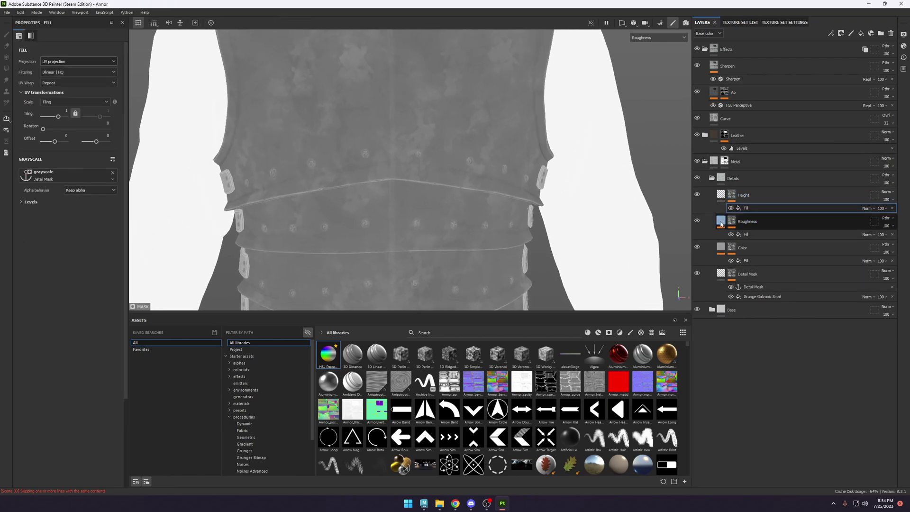
Make the Roughness layer's HSL Perceptive filter affect only the roughness channel and set its Lightness to 0.397.
key("ctrl+v")
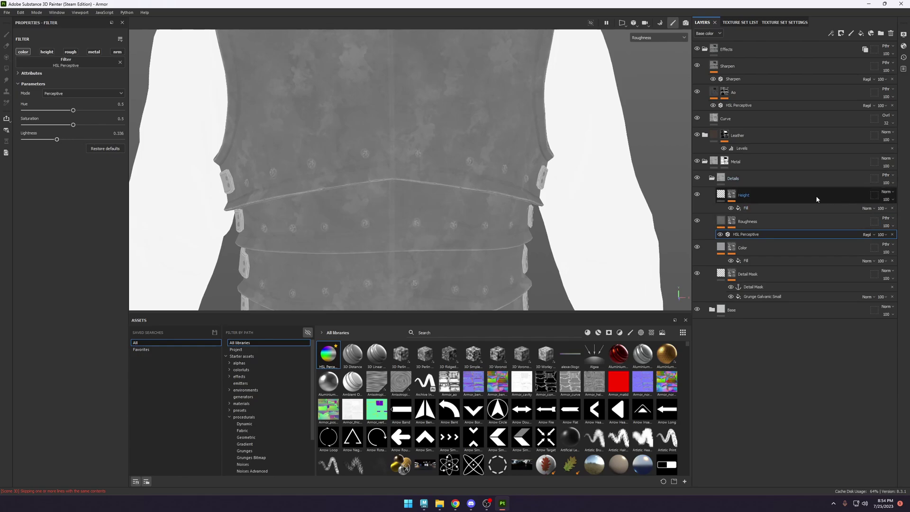
left_click(880, 179)
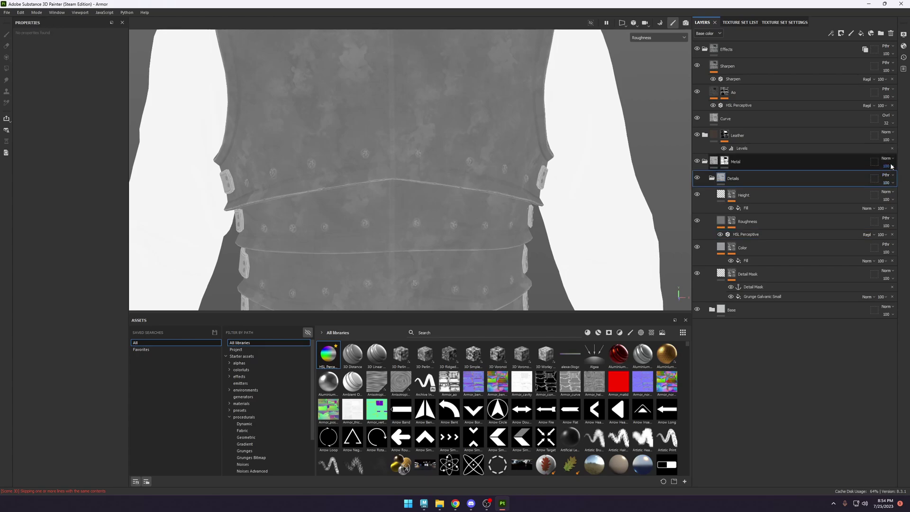
left_click(890, 163)
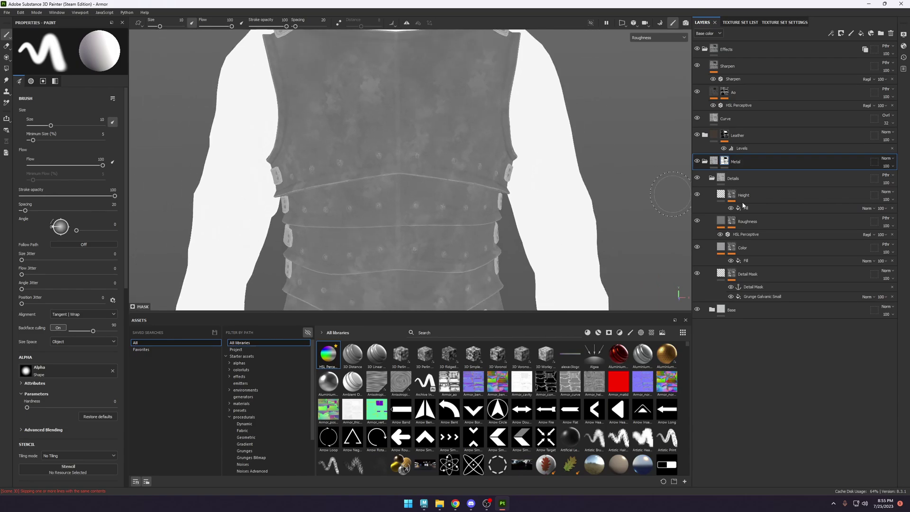
left_click(709, 234)
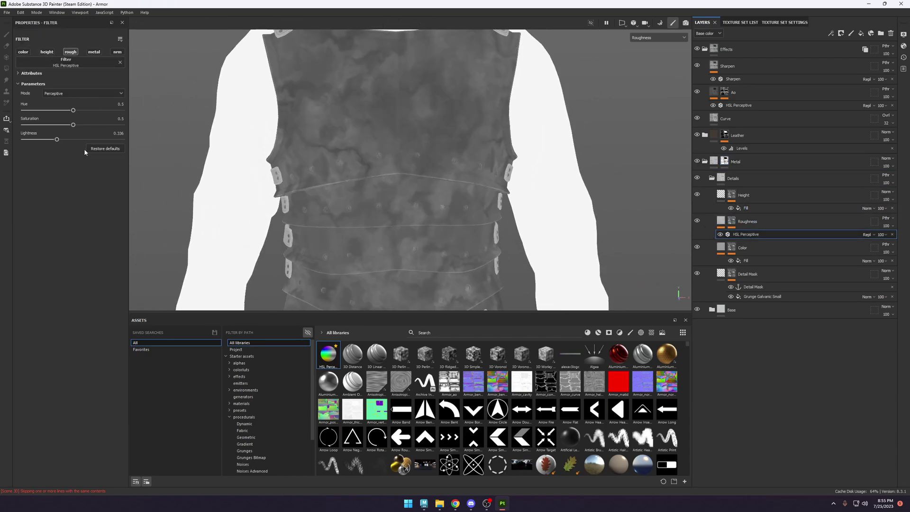
left_click_drag(61, 140, 66, 141)
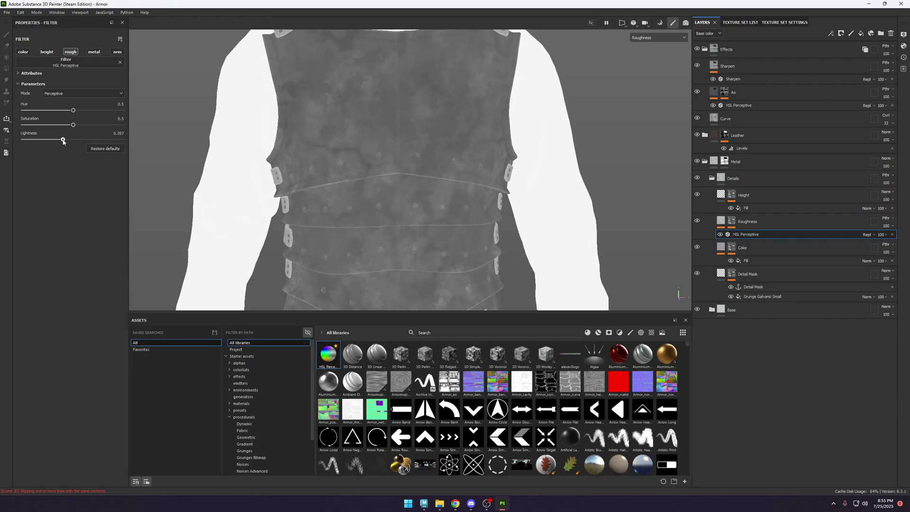
In material view, set the Height layer's uniform height value to -0.0331 and check the dents under different lighting.
key("c")
key("c")
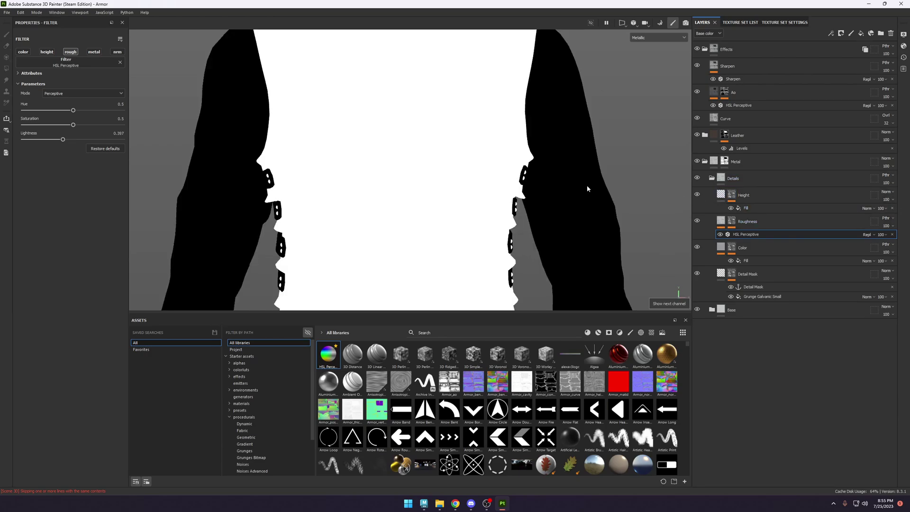
key("m")
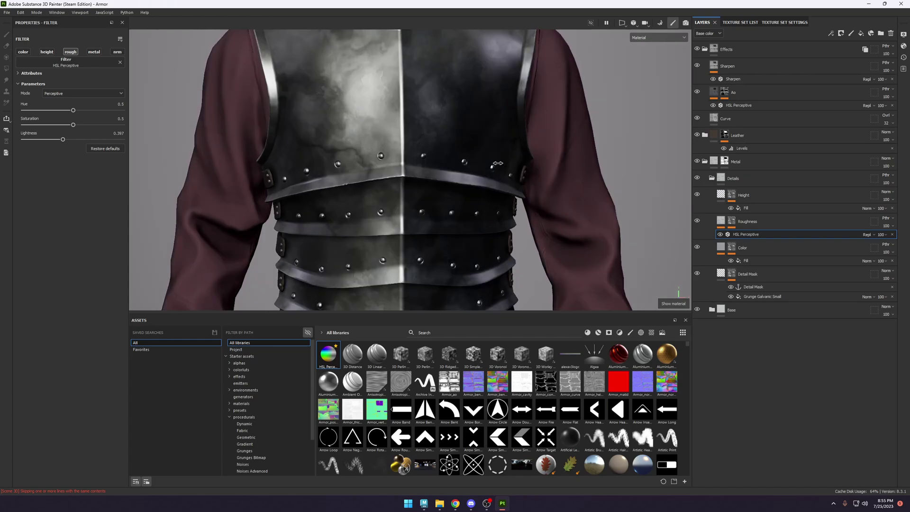
left_click(758, 195)
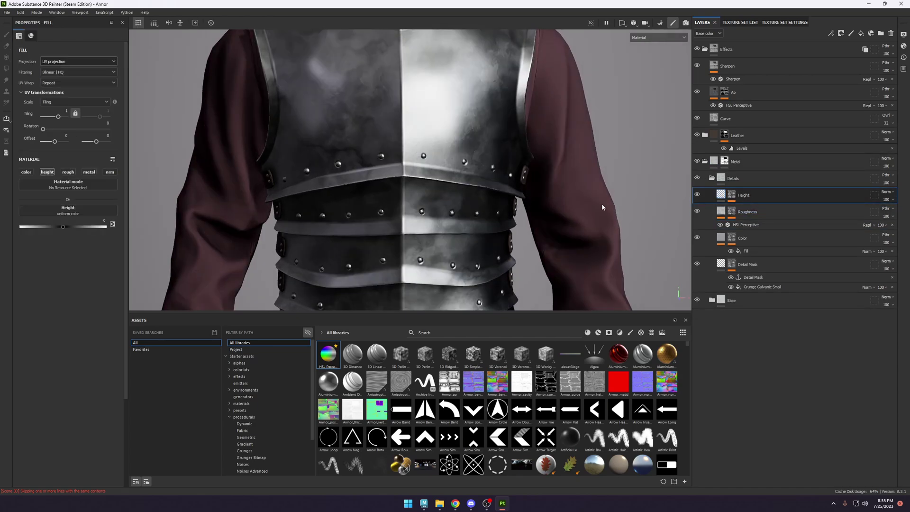
left_click_drag(64, 228, 62, 229)
right_click_drag(454, 191, 496, 160, "alt")
middle_click_drag(495, 160, 501, 124, "alt")
left_click_drag(502, 124, 518, 122, "alt")
right_click_drag(517, 122, 549, 119, "shift")
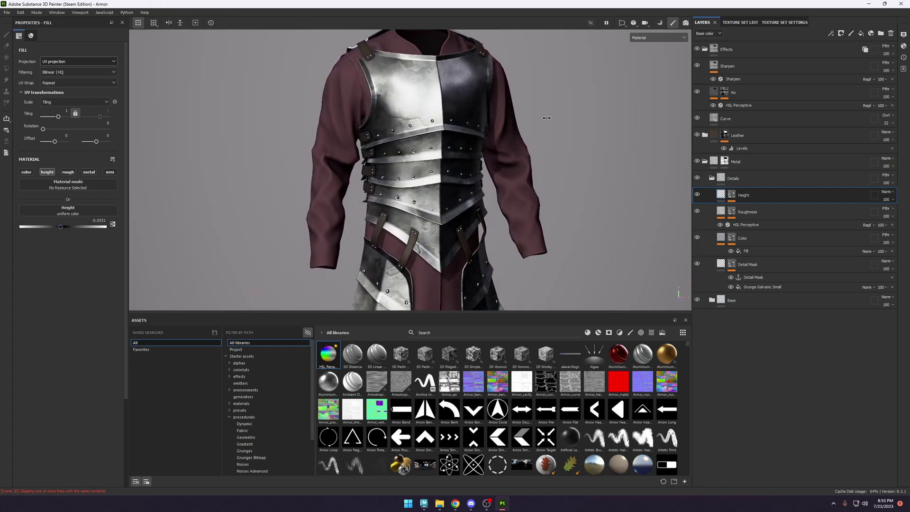
Inspect the armor's grunge detail in the individual channel and material views from several angles and distances.
key("b")
key("c")
key("c")
key("c")
key("c")
key("c")
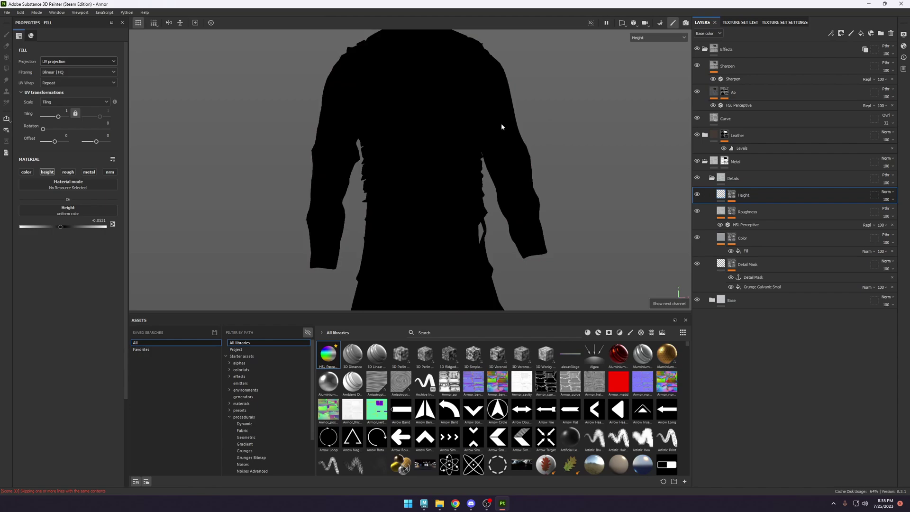
key("m")
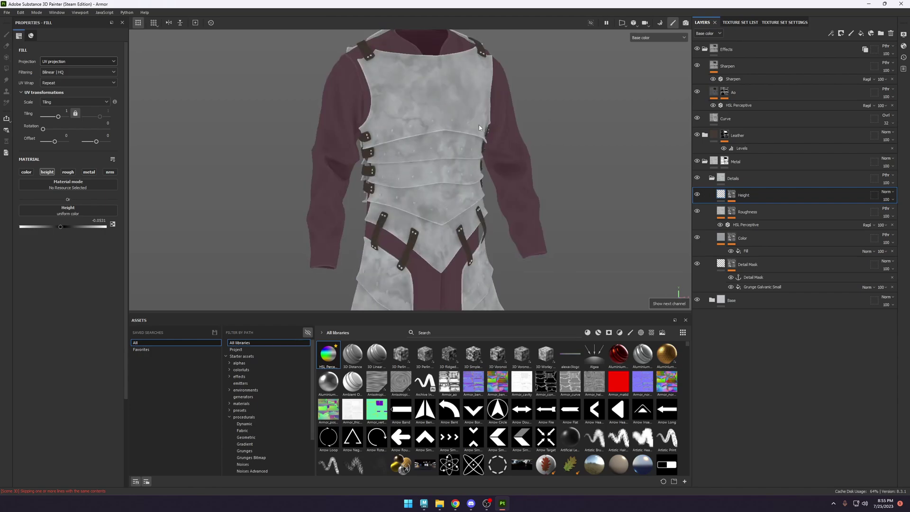
scroll(478, 124, "up", 4)
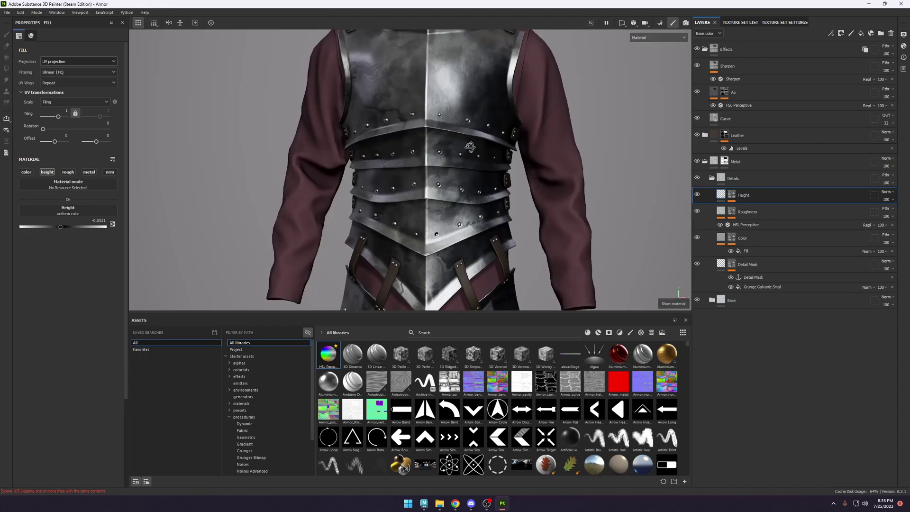
scroll(469, 147, "down", 3)
left_click_drag(470, 147, 643, 178, "alt")
scroll(522, 114, "down", 1)
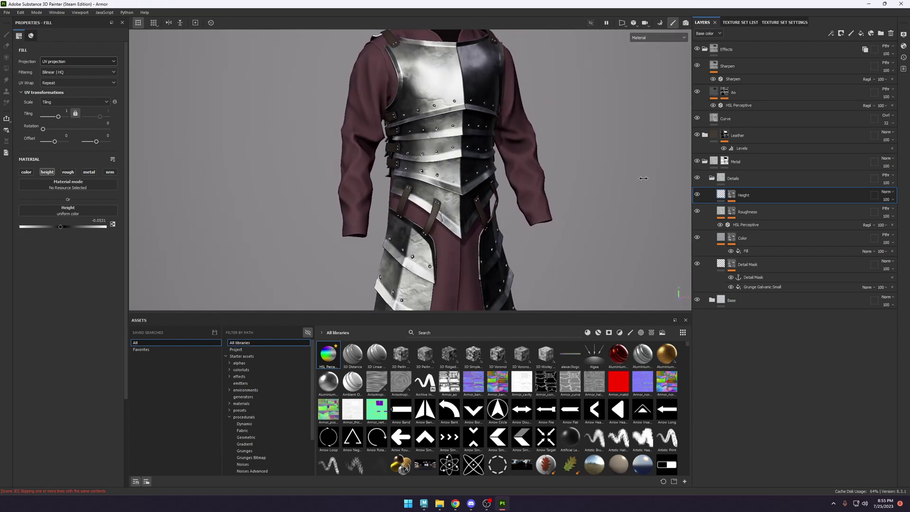
mouse_move(676, 224)
left_mouse_down("alt")
mouse_move(483, 176)
mouse_move(453, 181)
left_mouse_up("alt")
key("c")
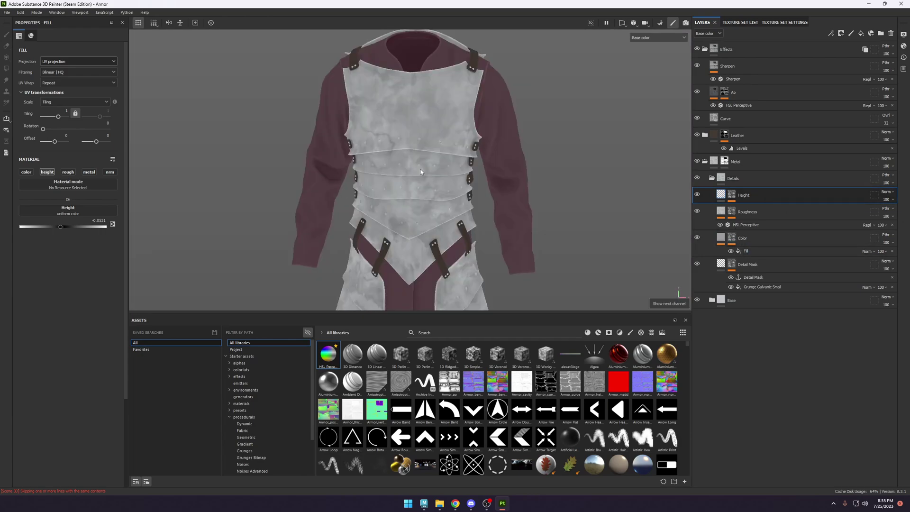
scroll(403, 151, "up", 4)
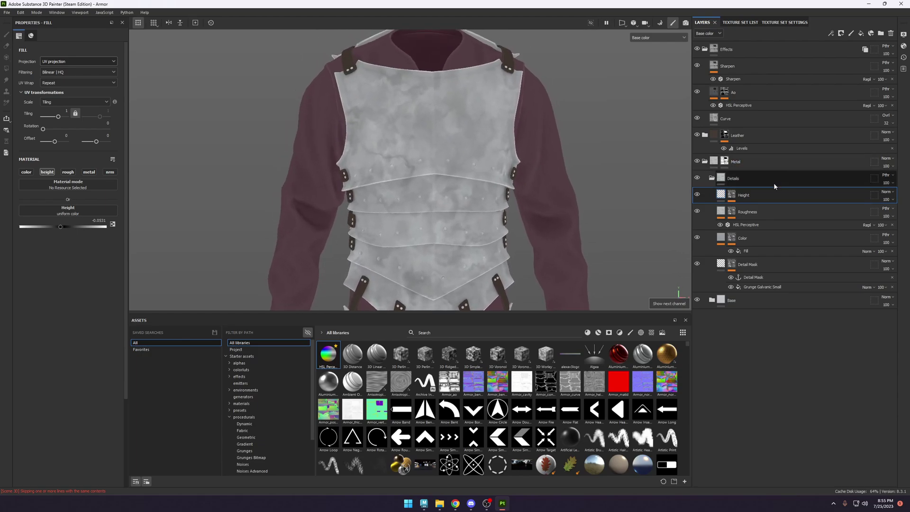
Collapse the Details folder, search the assets for "colo" and add the Color Correct filter as a layer above Details.
left_click(749, 180)
left_click(712, 178)
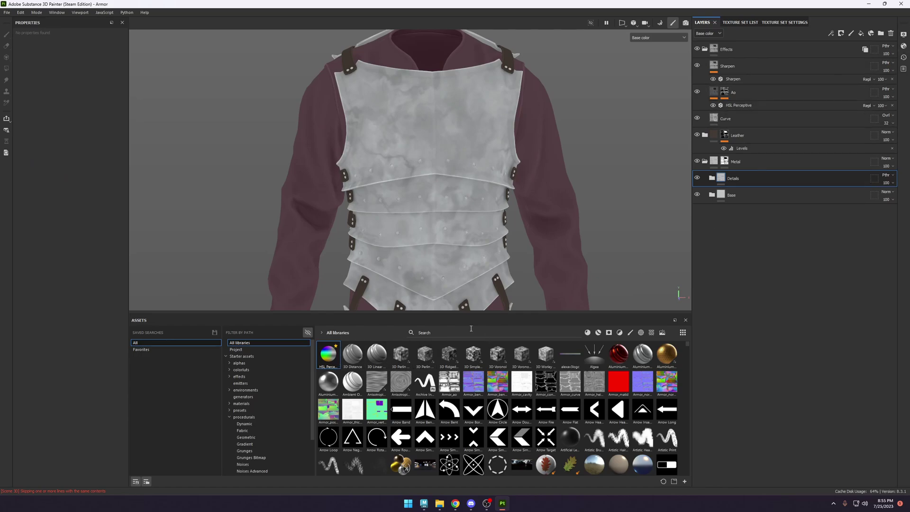
type("colo")
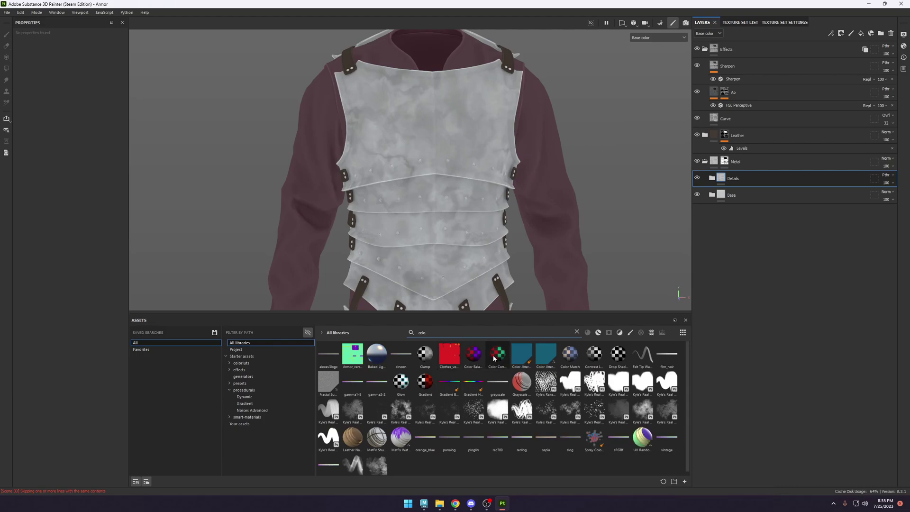
mouse_move(497, 353)
left_mouse_down()
mouse_move(801, 88)
mouse_move(761, 179)
mouse_move(747, 186)
left_mouse_up()
Group the Color Correct layer into a folder named Adjustmnets and set the folder's blend mode to Passthrough.
key("ctrl+g")
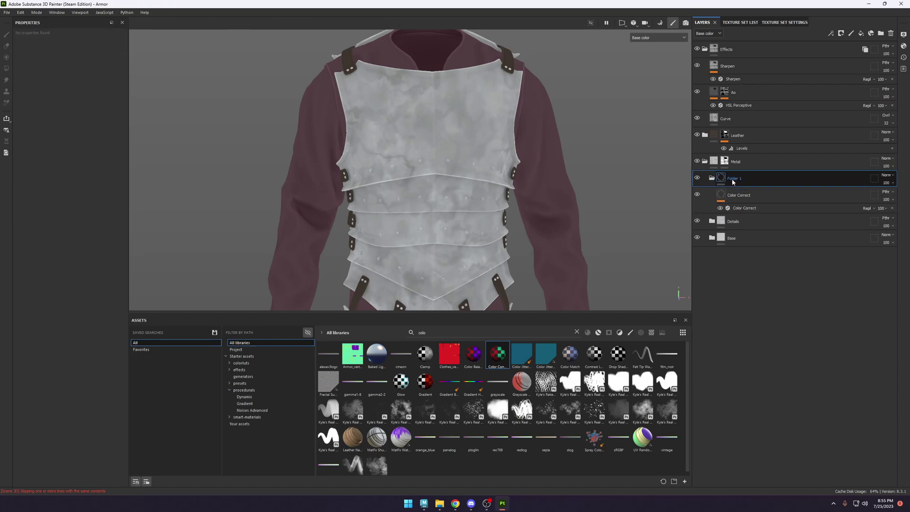
double_click(735, 179)
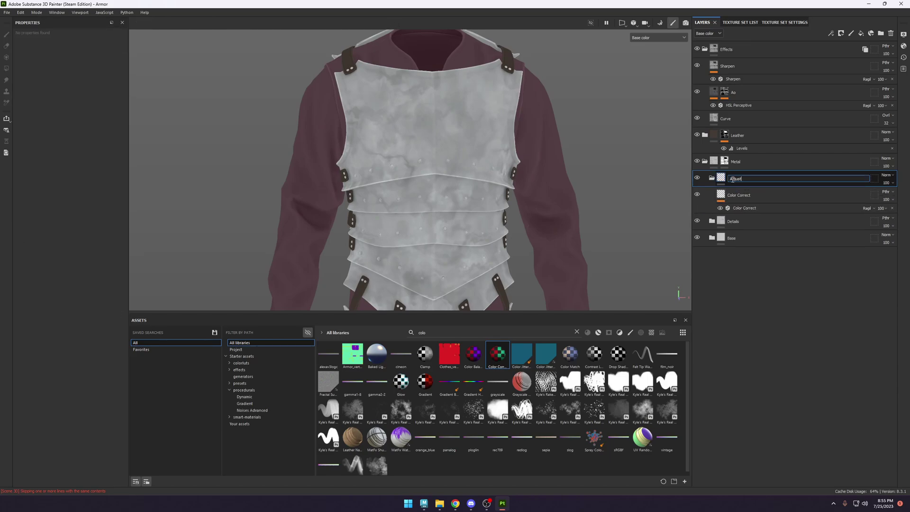
type("Adjustmnets")
key("Return")
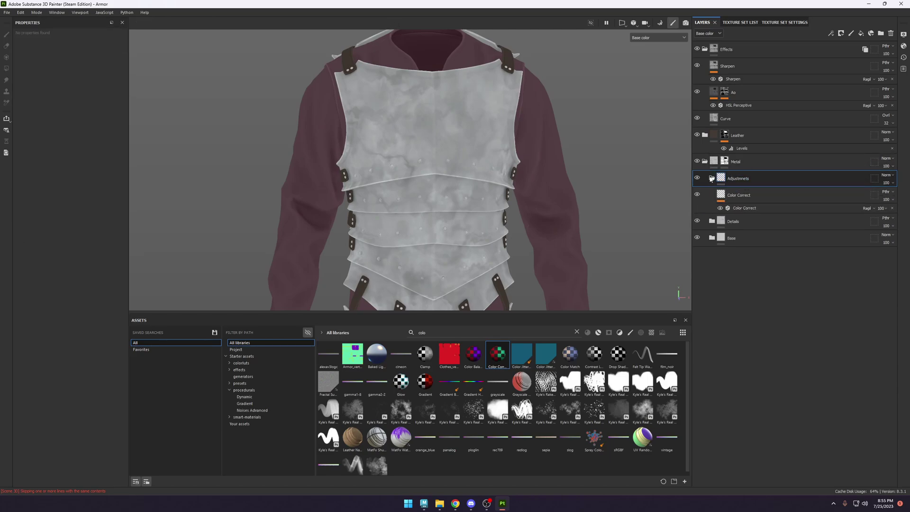
left_click(744, 208)
left_click(887, 178)
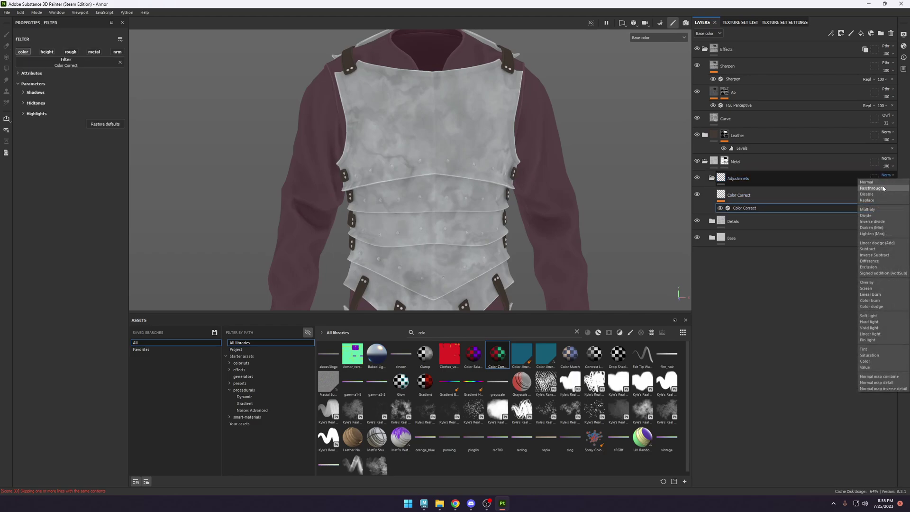
left_click(889, 178)
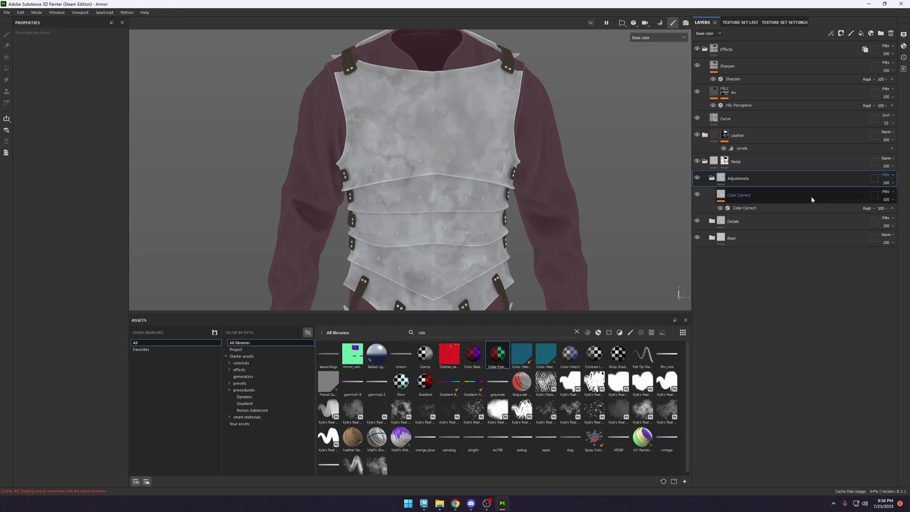
Rename the Color Correct layer inside the Adjustmnets folder as Color cc.
left_click(749, 197)
double_click(750, 195)
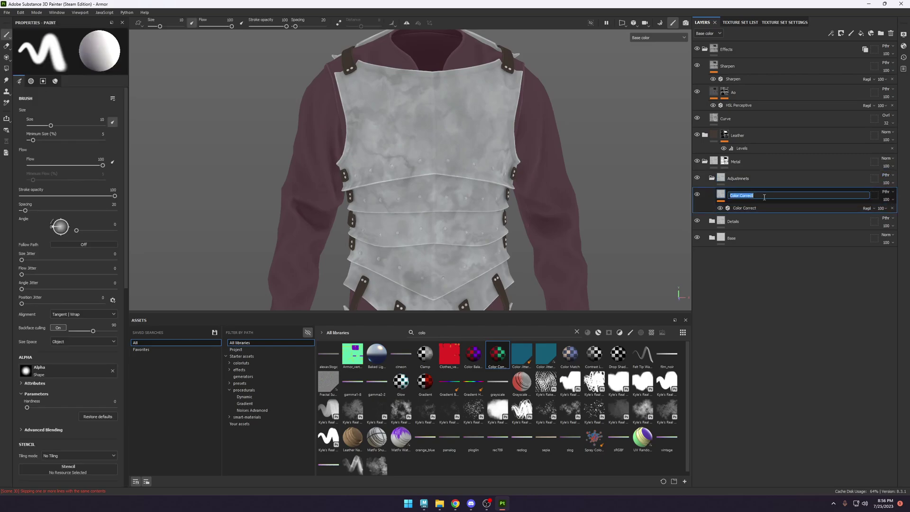
type("Color")
key("Return")
double_click(763, 200)
type("cc")
key("Return")
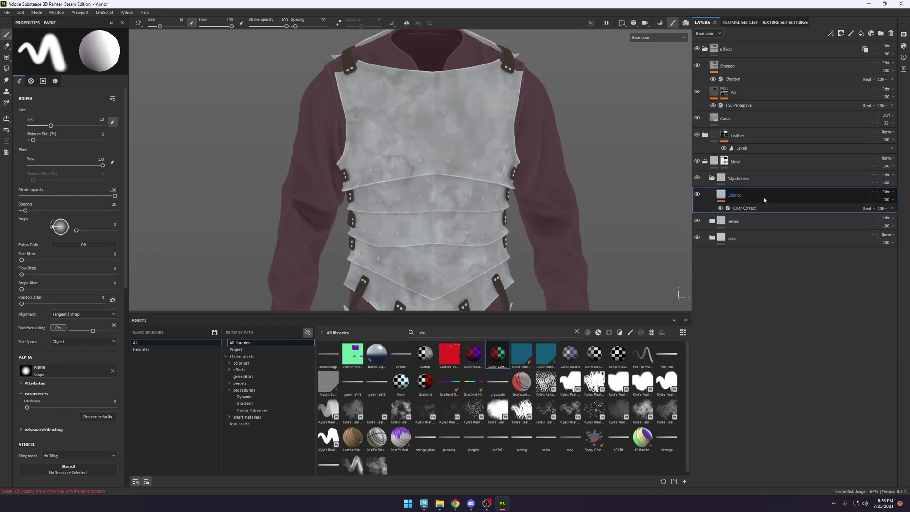
Set the Color Correct filter's shadows on the Color cc layer to contrast 0.38 and luminosity 0.24.
left_click(753, 208)
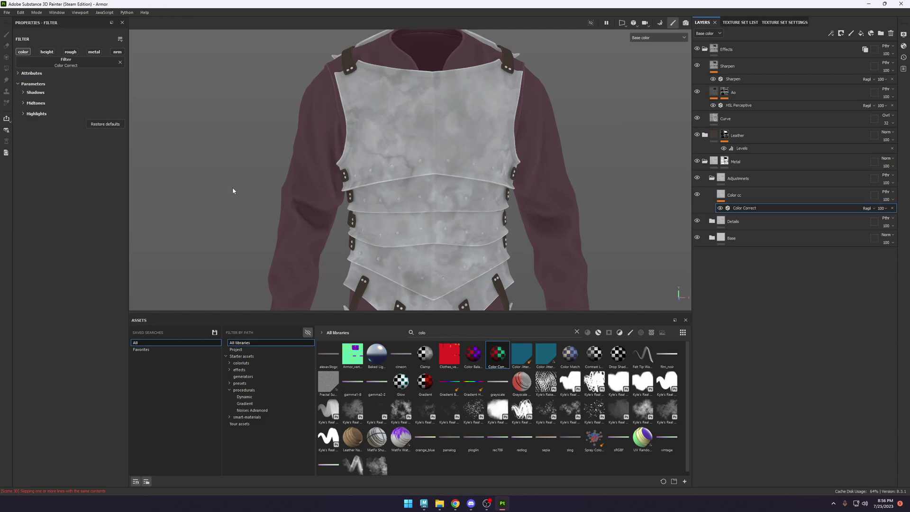
scroll(232, 190, "up", 2)
left_click(35, 92)
scroll(249, 127, "up", 1)
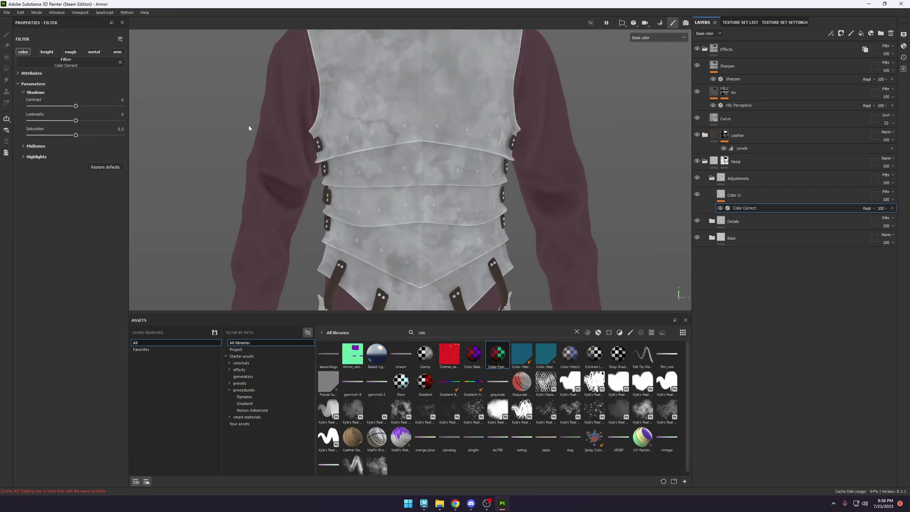
left_click_drag(61, 106, 53, 107)
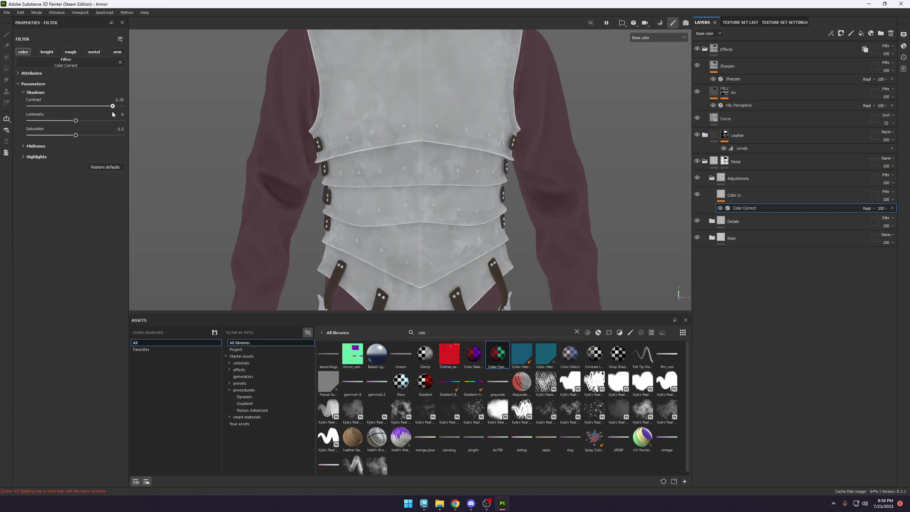
mouse_move(101, 114)
left_mouse_down()
mouse_move(71, 124)
mouse_move(106, 128)
left_mouse_up()
Set the filter's midtones to contrast 0.18 and luminosity 0.35, and the highlights luminosity to 0.4.
left_click(36, 146)
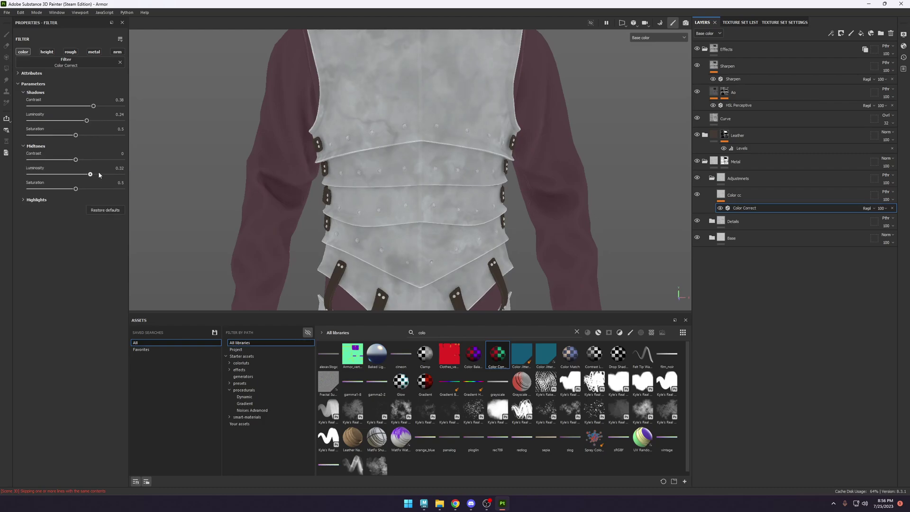
left_click_drag(91, 174, 92, 161)
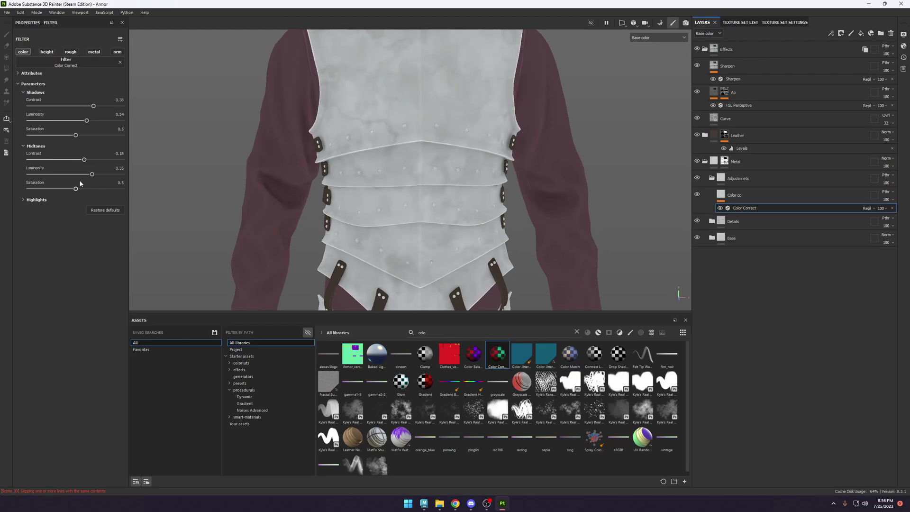
left_click(36, 200)
mouse_move(70, 214)
left_mouse_down()
mouse_move(49, 215)
mouse_move(70, 214)
left_mouse_up()
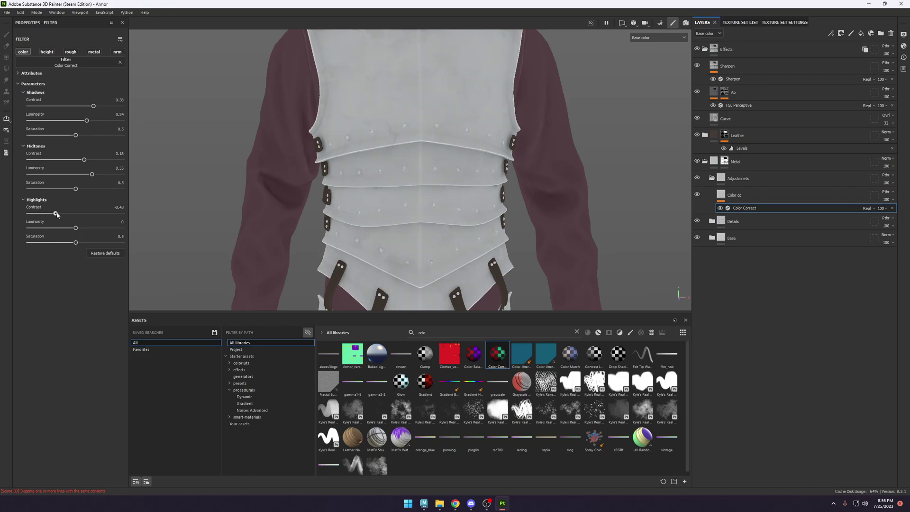
left_click(98, 229)
right_click_drag(429, 201, 395, 152, "alt")
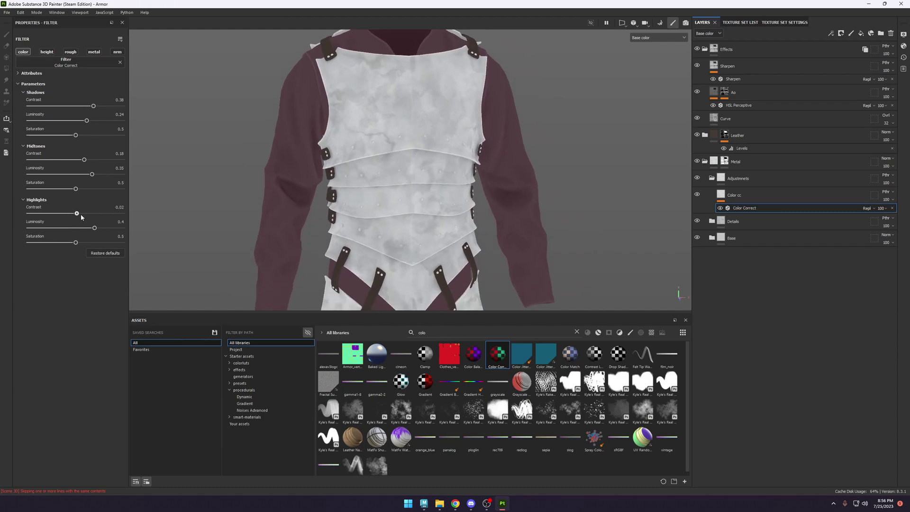
Retune the Color Correct filter: highlights contrast -0.03, midtones contrast 0.12 and luminosity 0.55, shadows contrast 0.16 and luminosity 0.34.
left_click(33, 214)
left_click_drag(102, 221, 45, 220)
left_click_drag(83, 189, 107, 175)
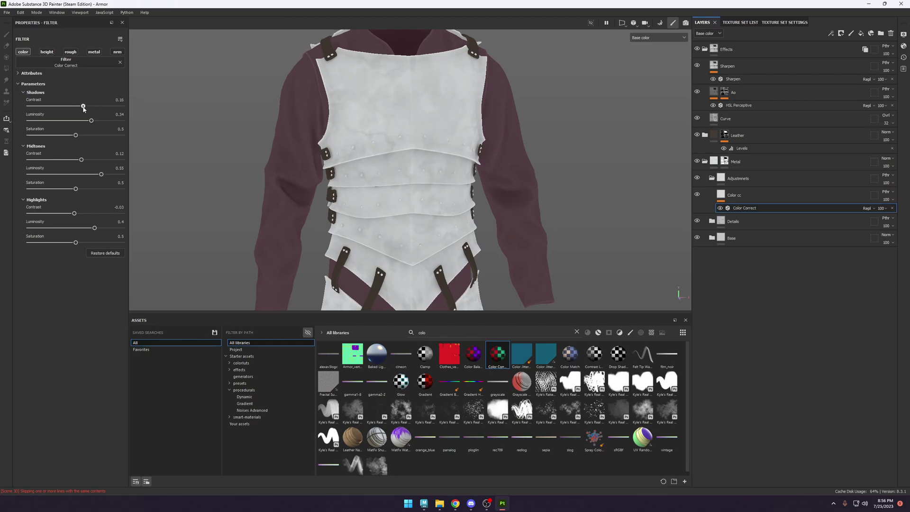
Compare the armor with the Color cc layer hidden and shown in the material view, from several angles and under rotated lighting.
left_click(696, 196)
key("m")
left_click(697, 195)
left_click(696, 196)
scroll(430, 87, "down", 3)
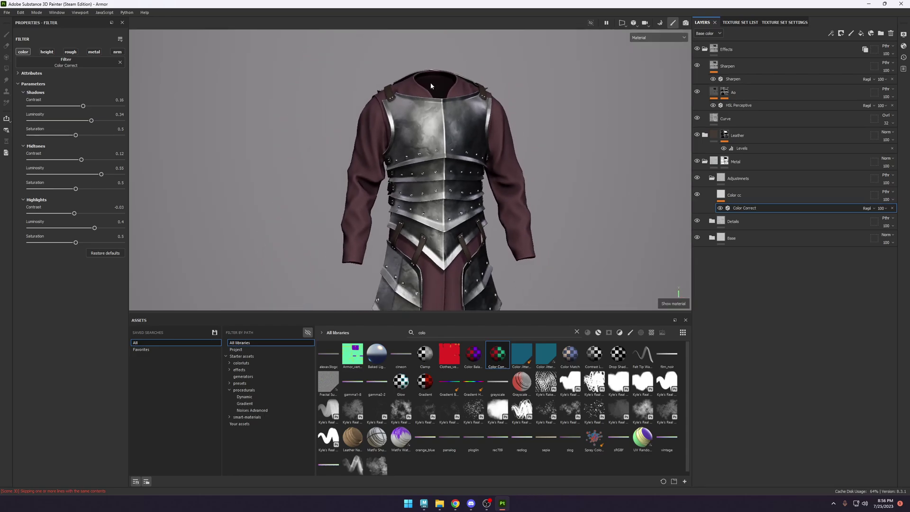
mouse_move(431, 86)
left_mouse_down("alt")
mouse_move(464, 120)
mouse_move(469, 140)
left_mouse_up("alt")
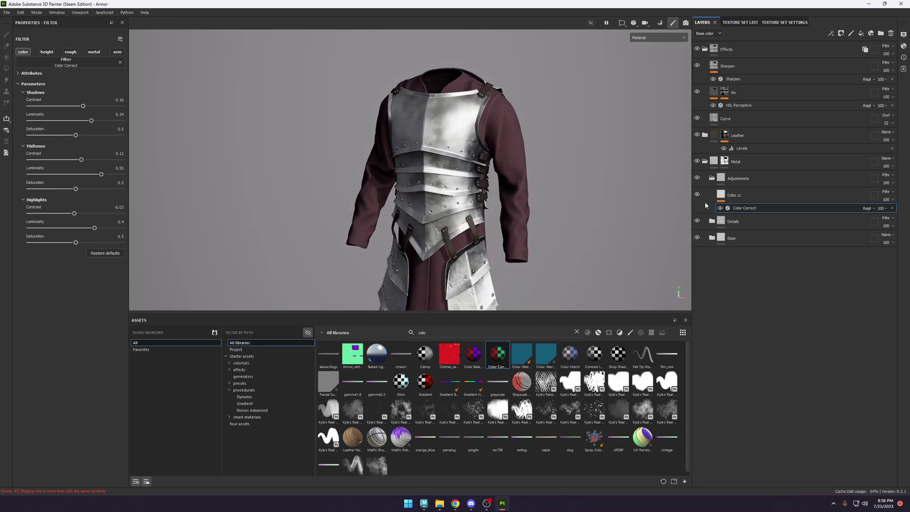
left_click(699, 195)
right_click_drag(664, 175, 639, 160, "shift")
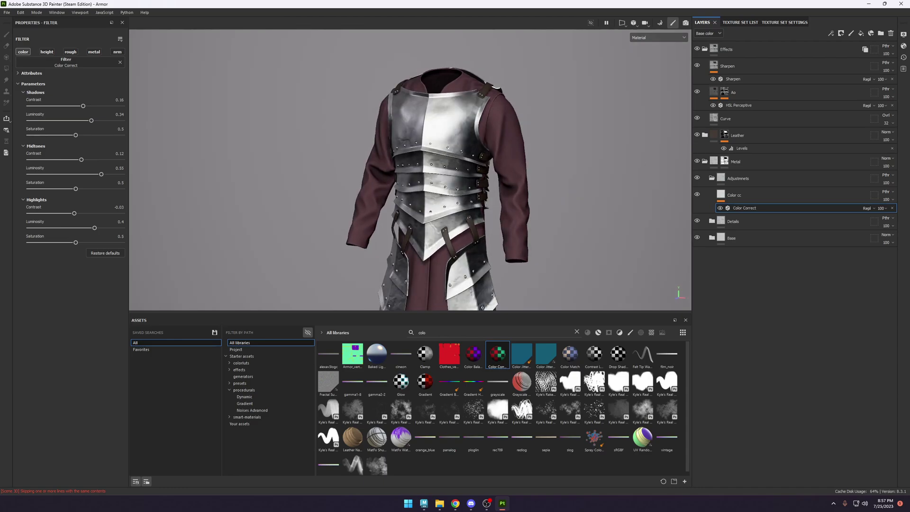
right_click_drag(464, 75, 471, 127, "alt")
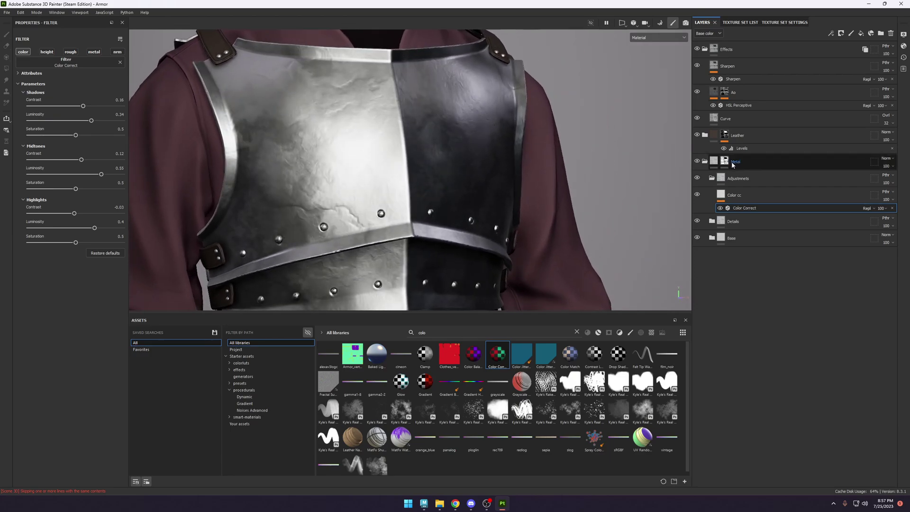
key("f")
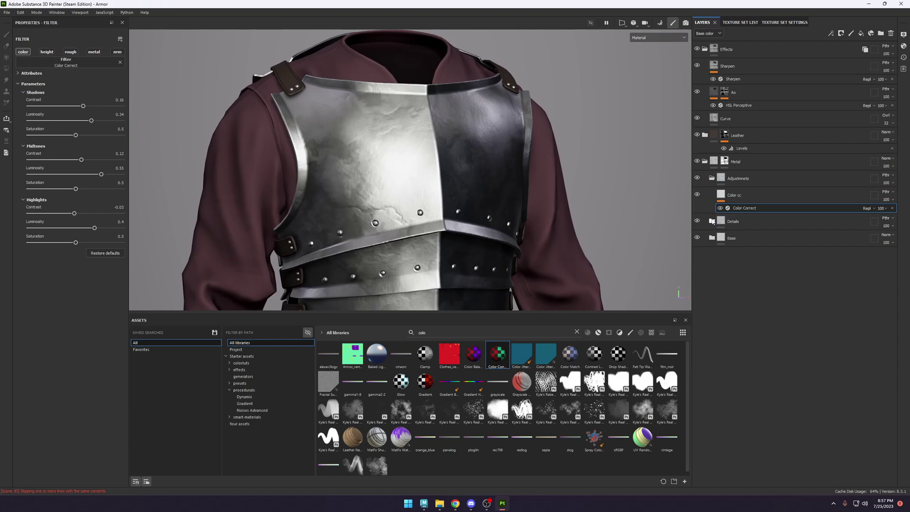
Expand the Details folder and examine the Height and Roughness layer masks on the breastplate.
left_click(712, 221)
left_click(734, 239)
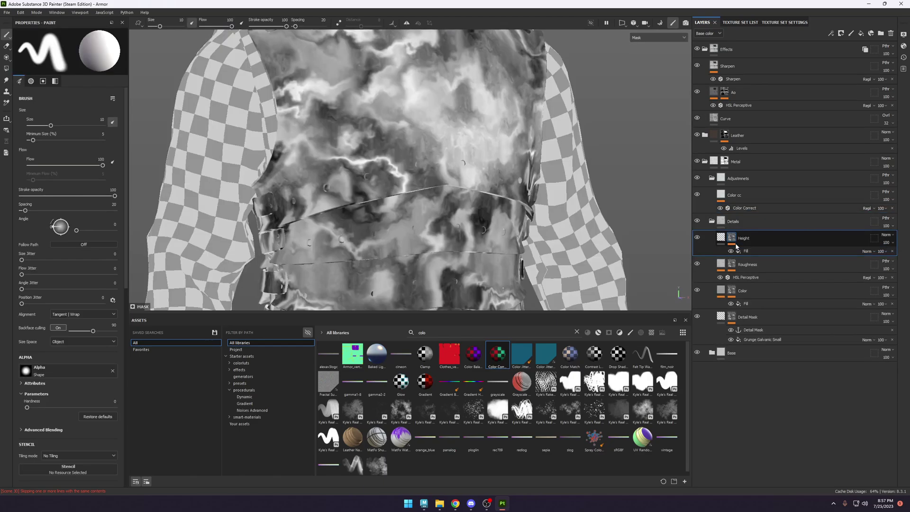
left_click(779, 227)
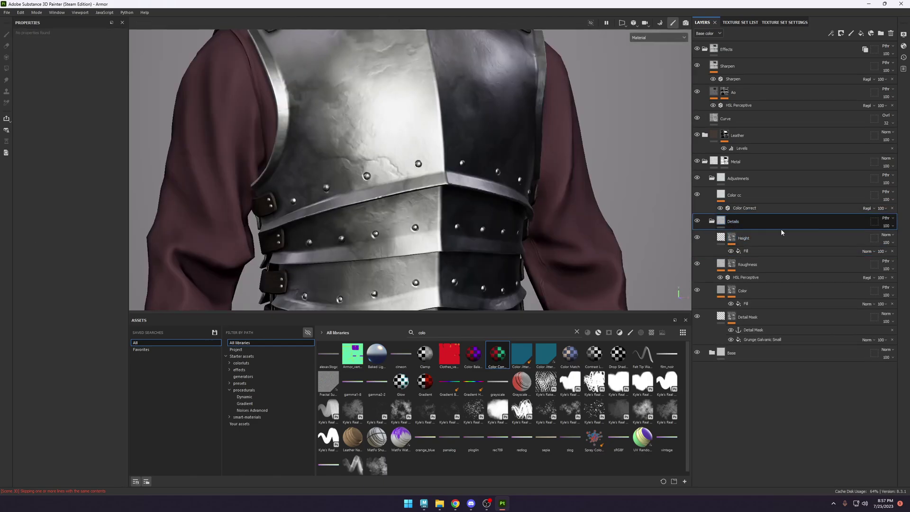
left_click(731, 223)
left_click(731, 238)
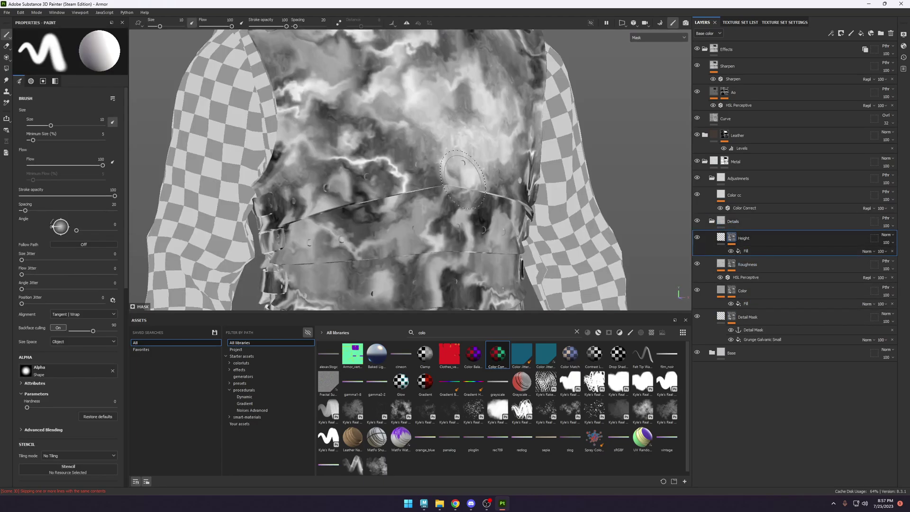
left_click(732, 264)
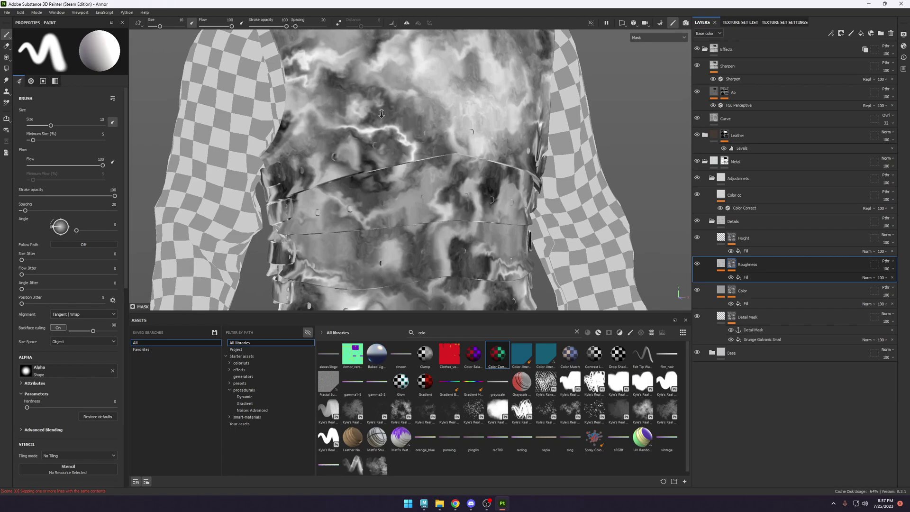
scroll(562, 182, "down", 3)
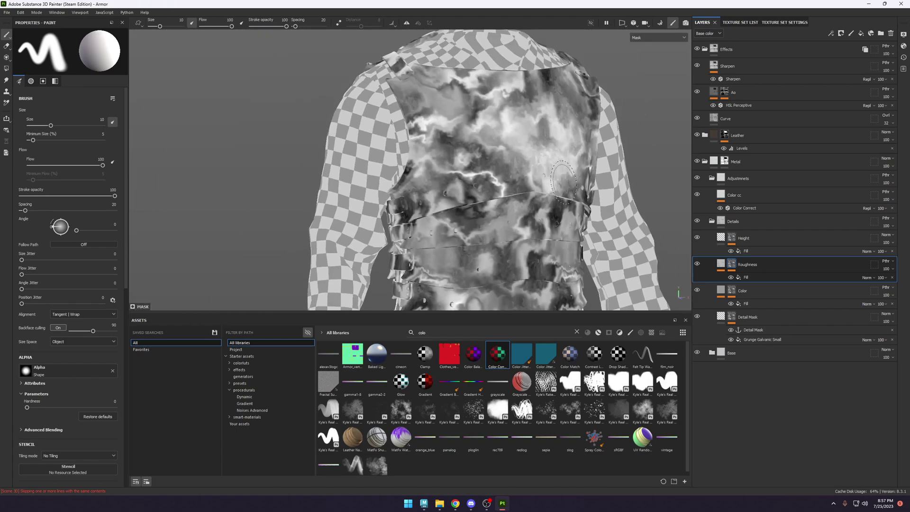
scroll(406, 177, "up", 5)
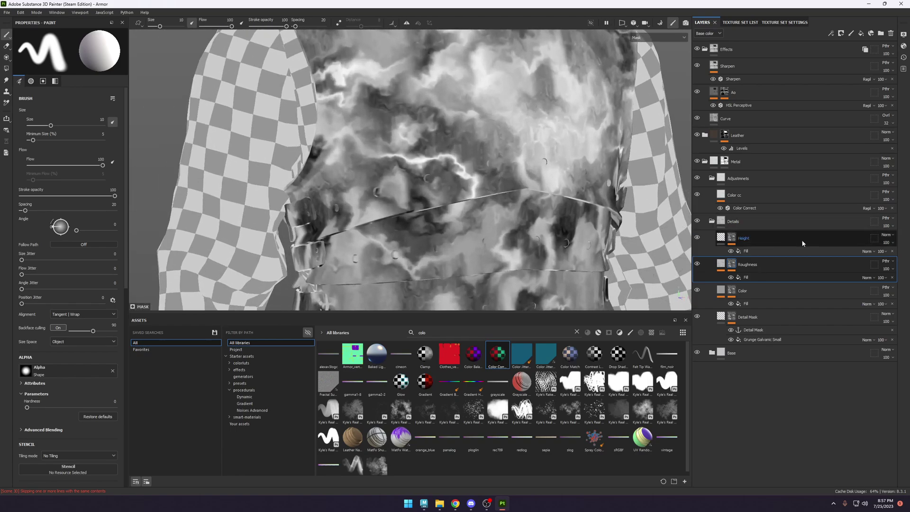
left_click(758, 290)
left_click(725, 265)
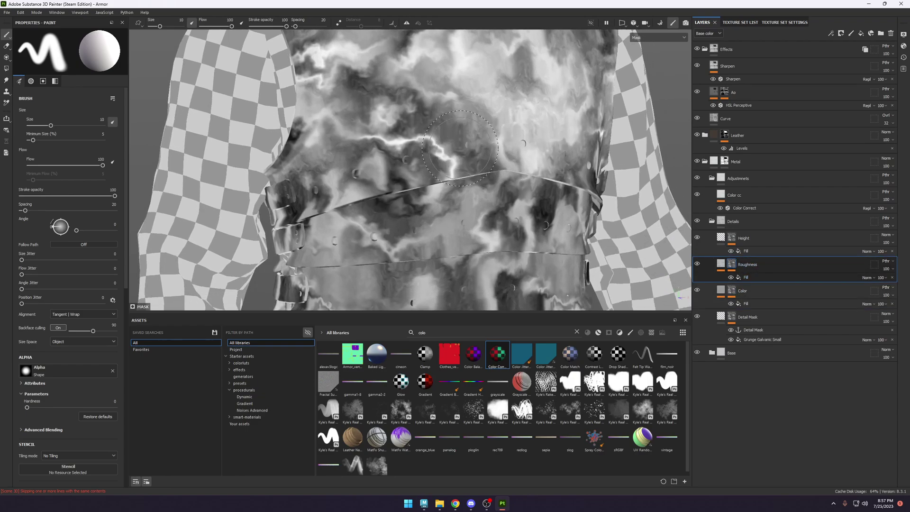
scroll(469, 152, "up", 1)
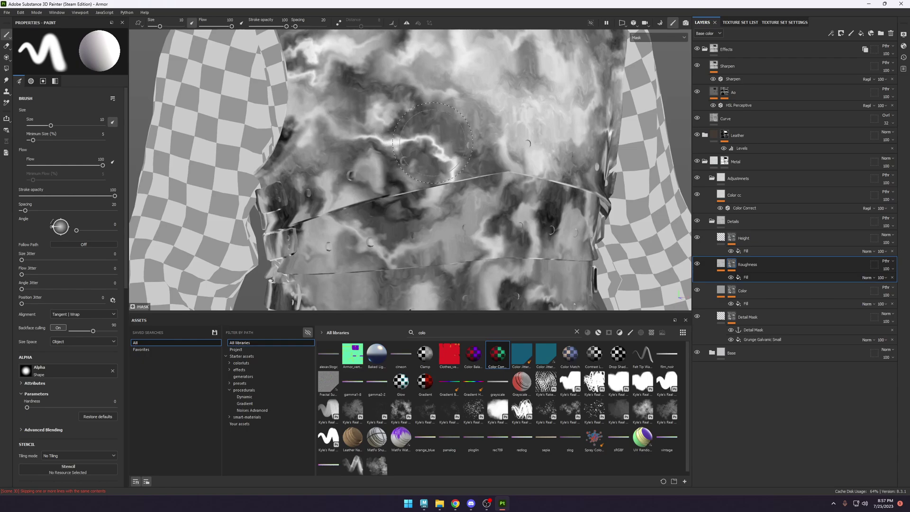
Darken the midtones in the levels of the Roughness mask's fill and set their white point to 0.872, judging in the roughness channel.
left_click(753, 277)
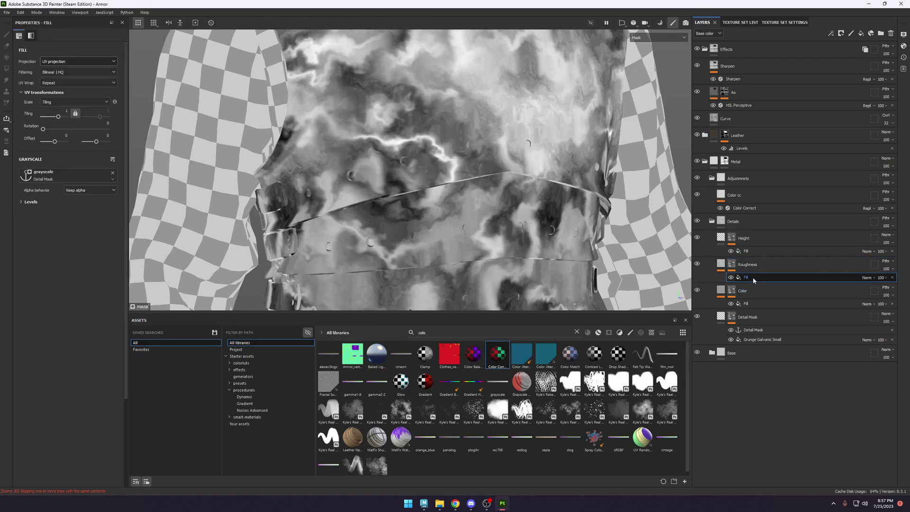
left_click(30, 202)
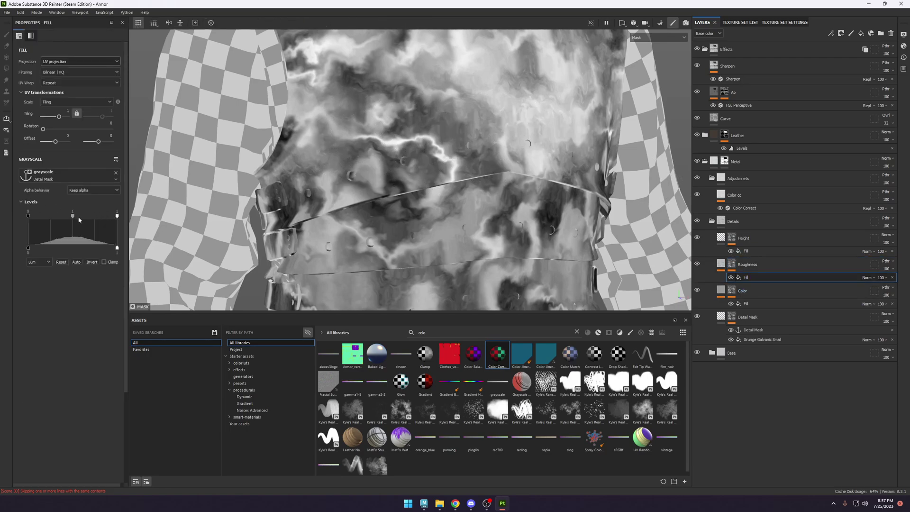
key("c")
key("c")
key("c")
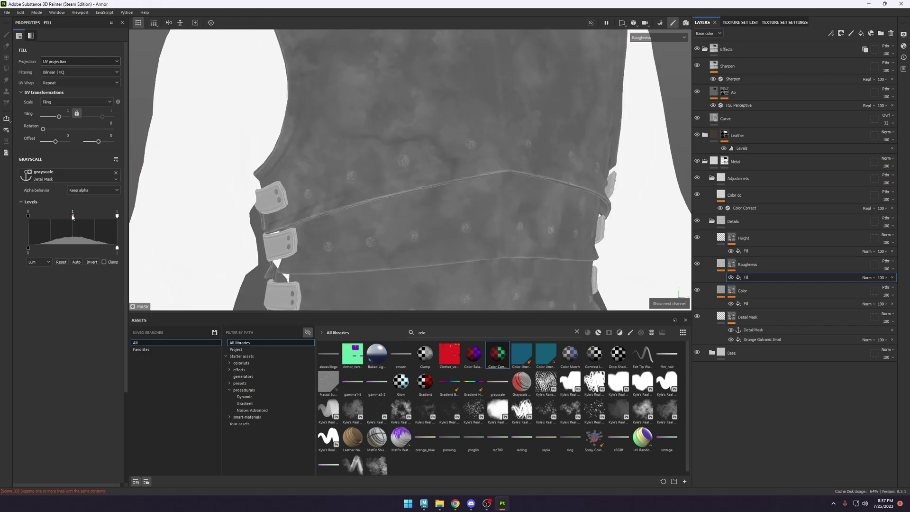
left_click_drag(80, 216, 117, 214)
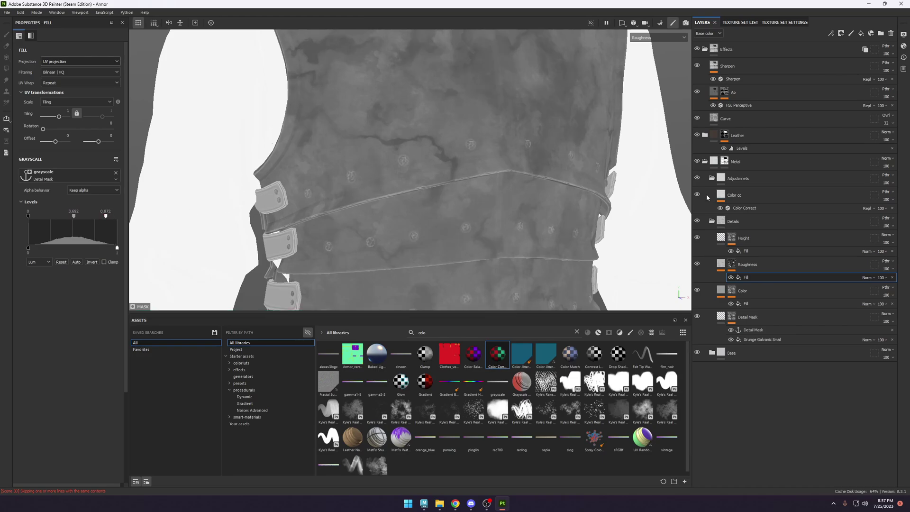
Compare the adjusted Roughness mask with the Color and Height masks, and inspect the armor's roughness channel.
left_click(731, 264, "alt")
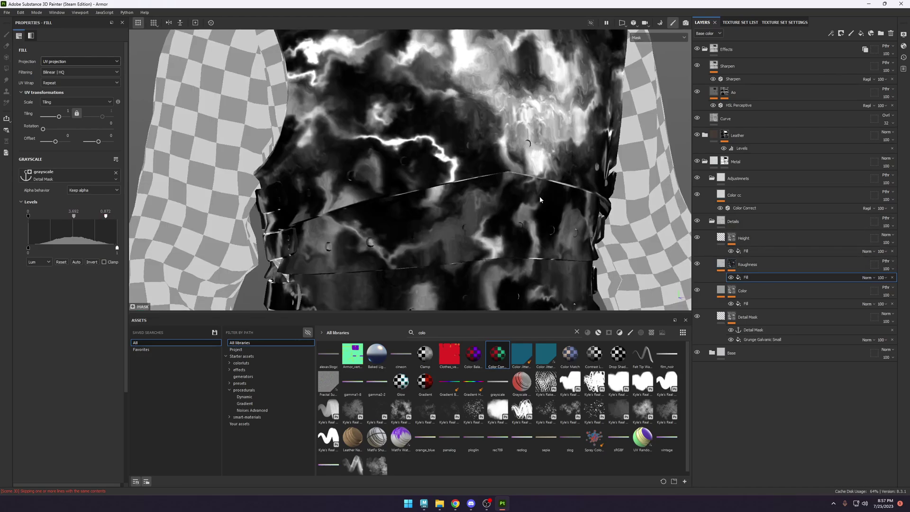
left_click(732, 290, "alt")
left_click(731, 264, "alt")
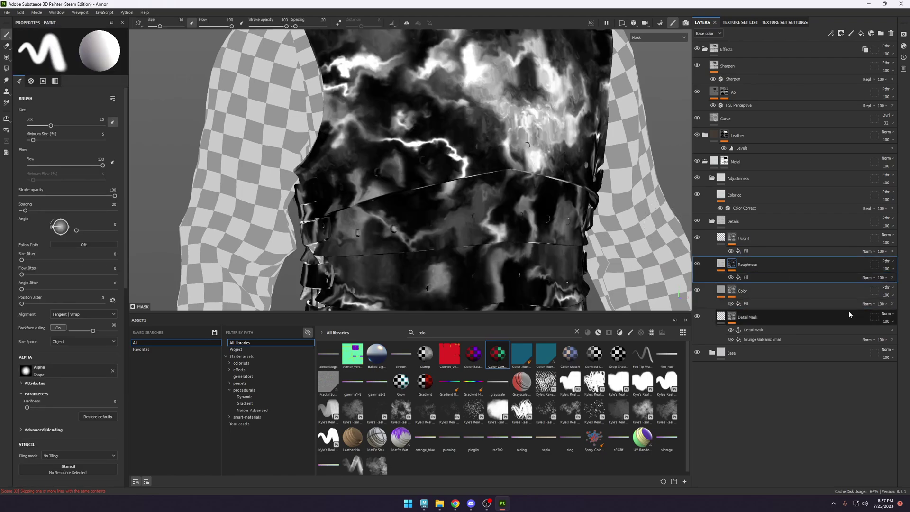
left_click(731, 290, "alt")
scroll(479, 115, "up", 2)
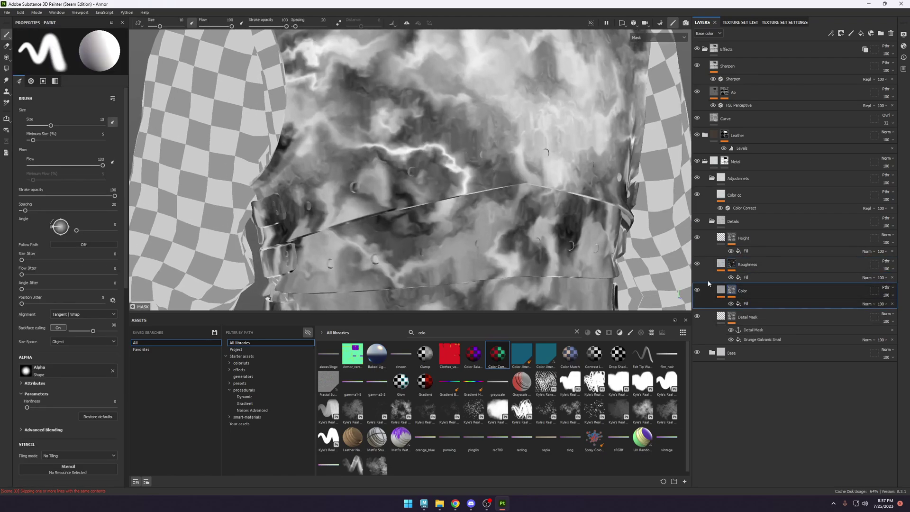
left_click(731, 264, "alt")
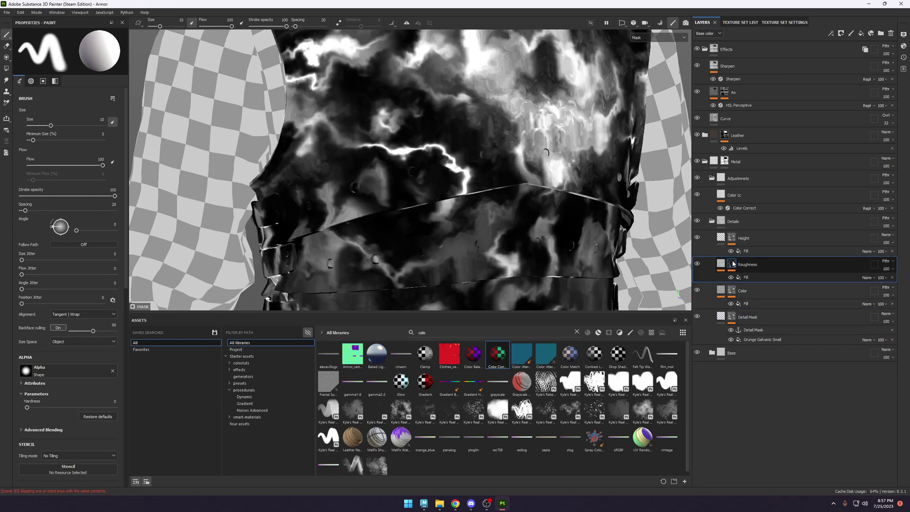
left_click(732, 238, "alt")
left_click(731, 264, "alt")
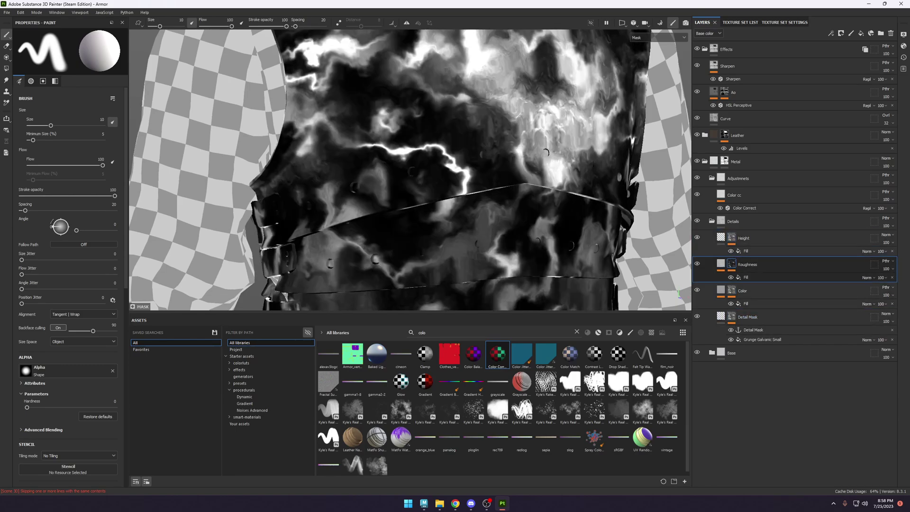
scroll(607, 239, "down", 2)
key("m")
key("c")
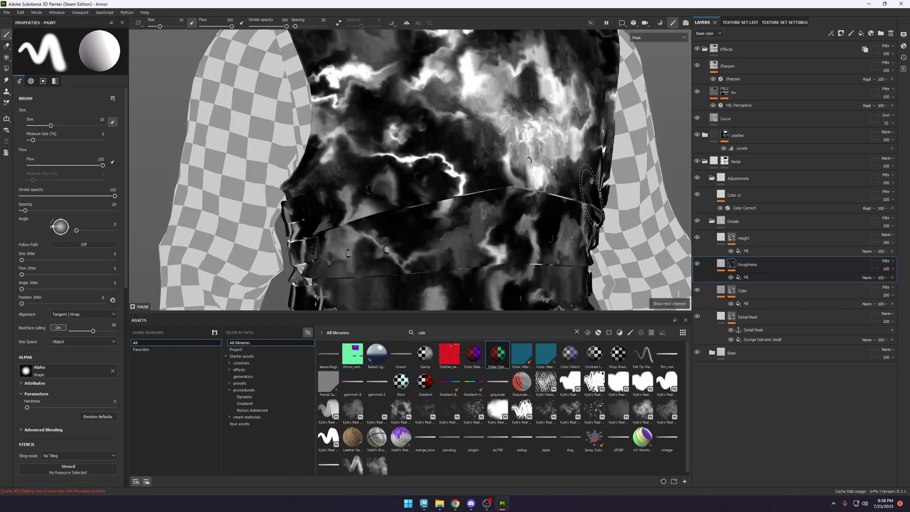
key("c")
key("c")
key("c")
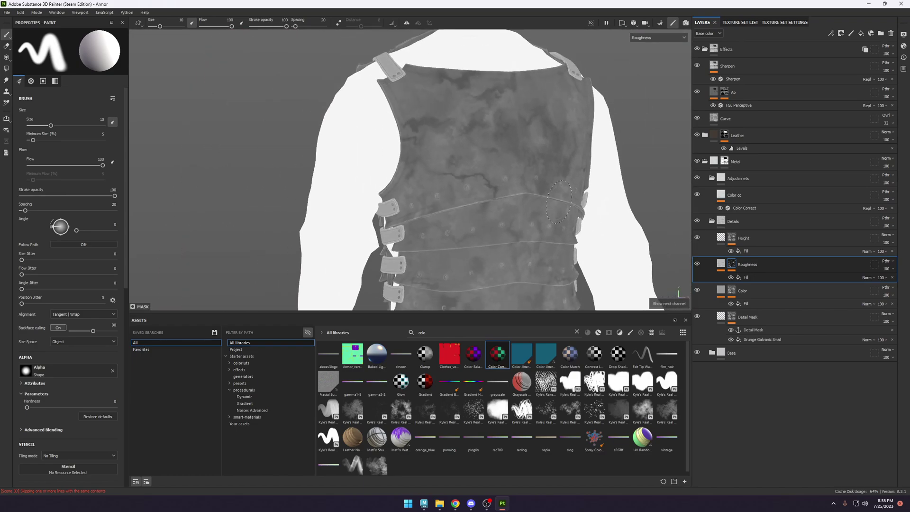
Set the midtone level of the Height mask's fill to 0.827 while viewing the full material.
left_click(731, 238, "alt")
scroll(537, 174, "up", 3)
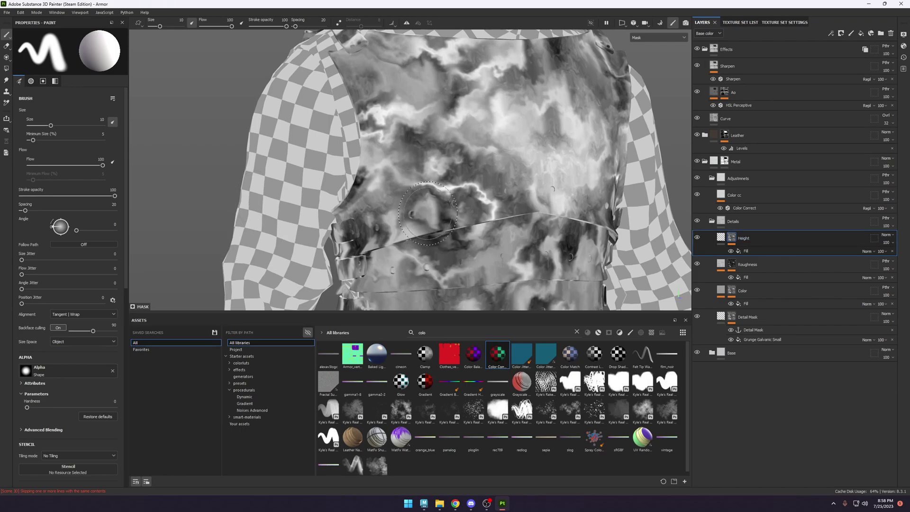
key("m")
left_click(754, 251)
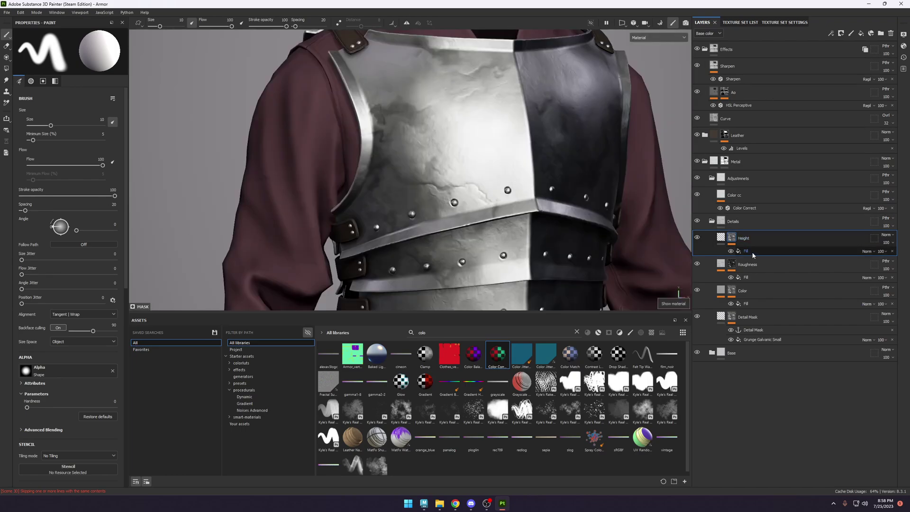
mouse_move(73, 217)
left_mouse_down()
mouse_move(87, 217)
mouse_move(64, 217)
left_mouse_up()
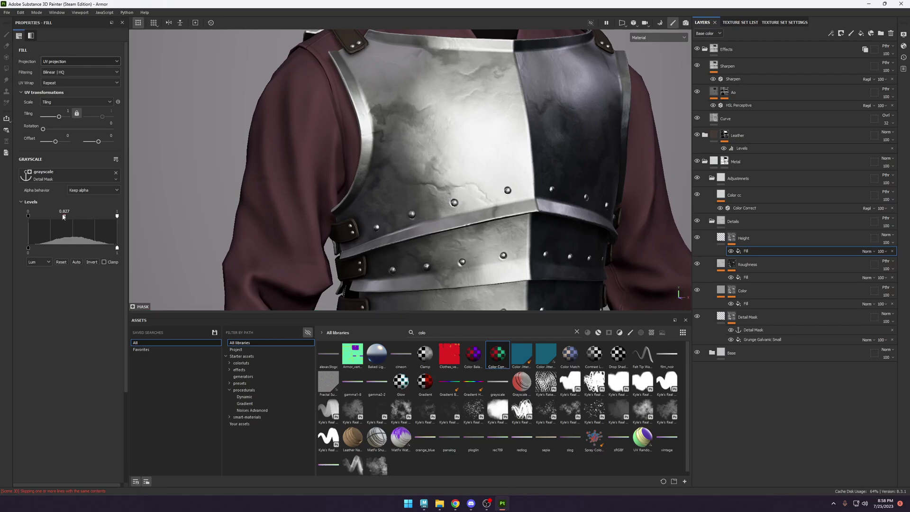
Try a midtone level of 4.72 on the Height mask's fill, judging the effect on the breastplate from both sides.
left_click_drag(368, 110, 507, 198, "alt")
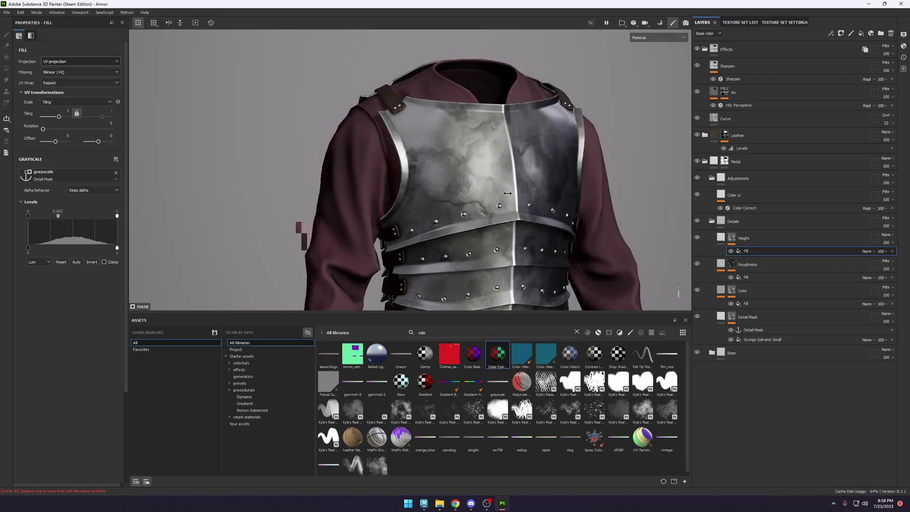
scroll(507, 197, "up", 2)
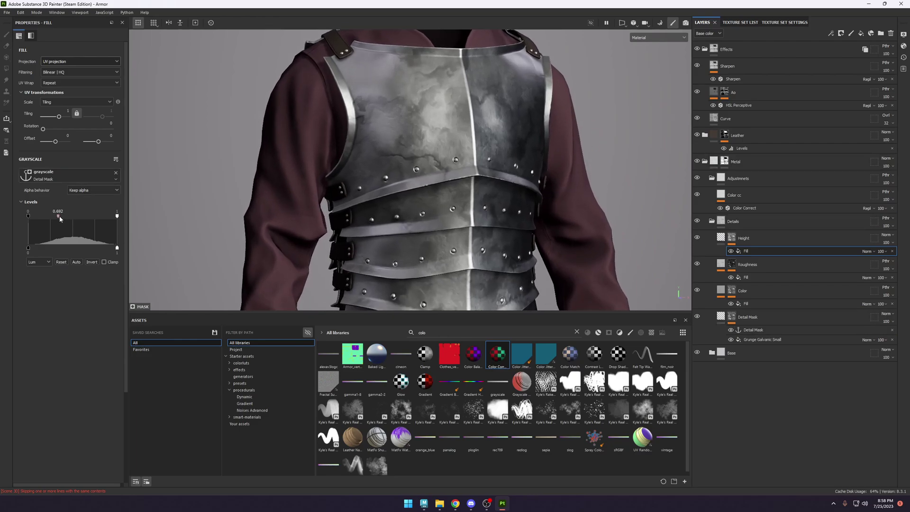
left_click_drag(83, 220, 84, 219)
right_click_drag(469, 146, 466, 145, "shift")
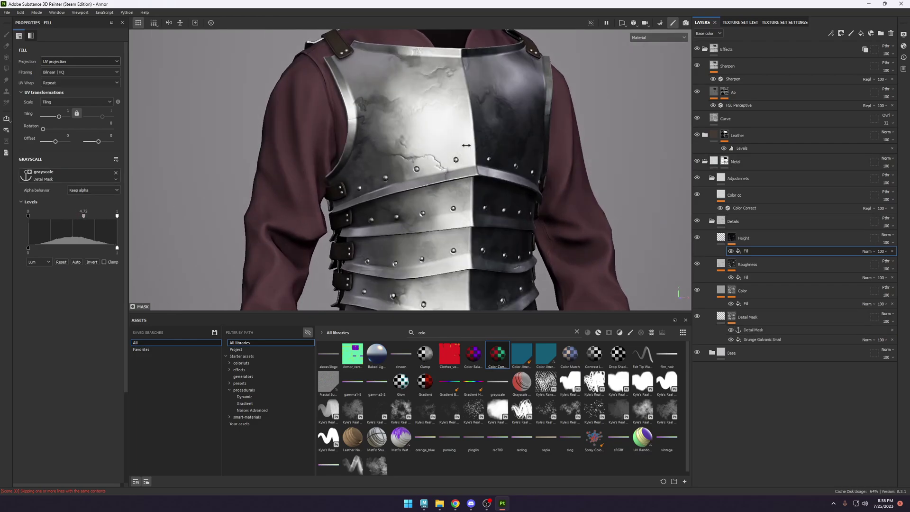
right_click_drag(416, 171, 404, 159, "shift")
left_click_drag(404, 159, 471, 192, "alt")
scroll(473, 198, "down", 3)
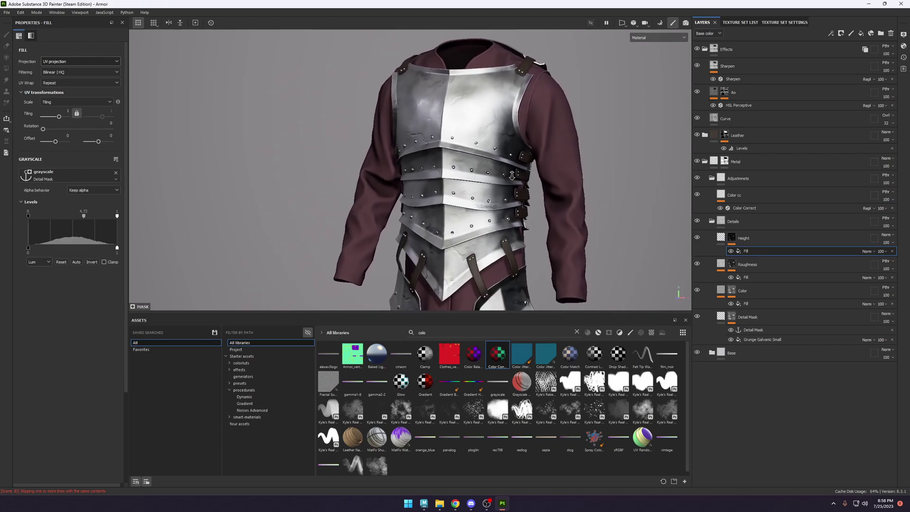
scroll(470, 192, "up", 2)
Set the Height mask fill's midtone level to 0.94 and its input white point to 0.628.
mouse_move(85, 218)
left_mouse_down()
mouse_move(99, 220)
mouse_move(83, 218)
left_mouse_up()
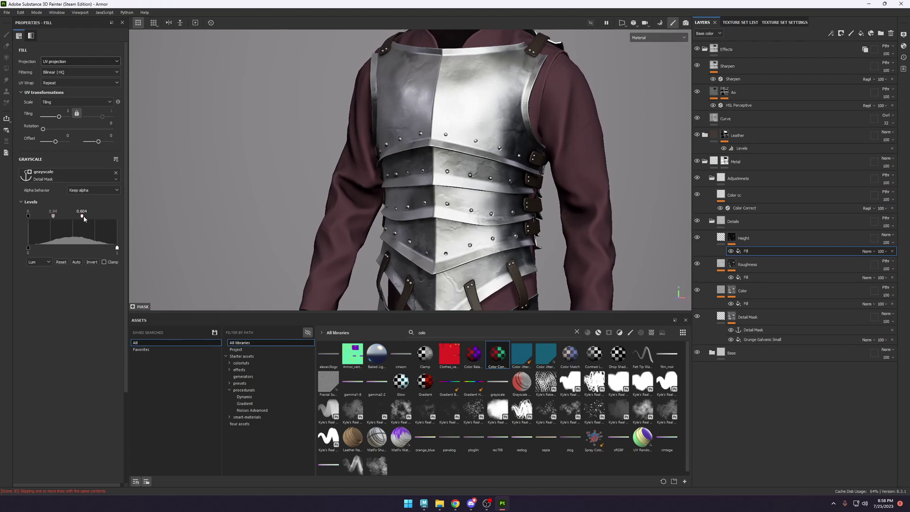
left_click_drag(389, 166, 310, 210, "alt")
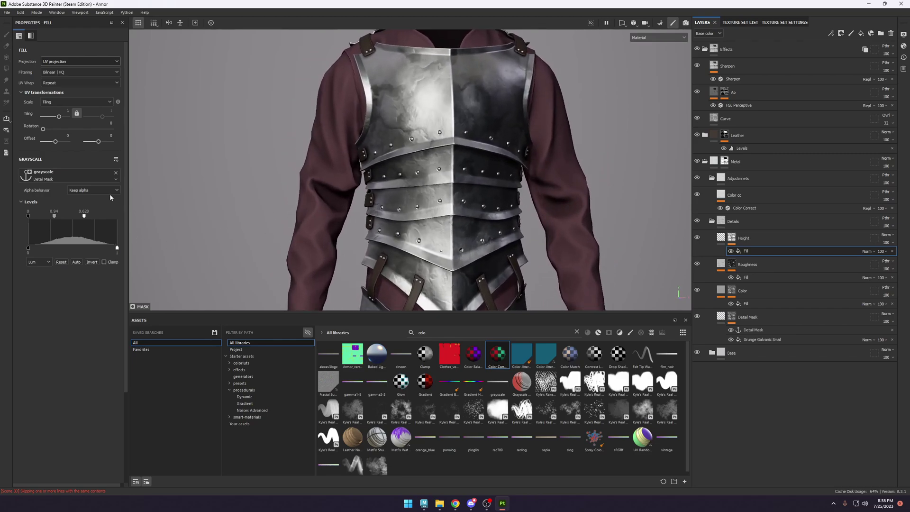
left_click_drag(502, 171, 512, 153, "alt")
Compare the Height, Roughness, Color and Detail Mask layer masks on the breastplate, including a check of the roughness channel.
left_click(731, 237, "alt")
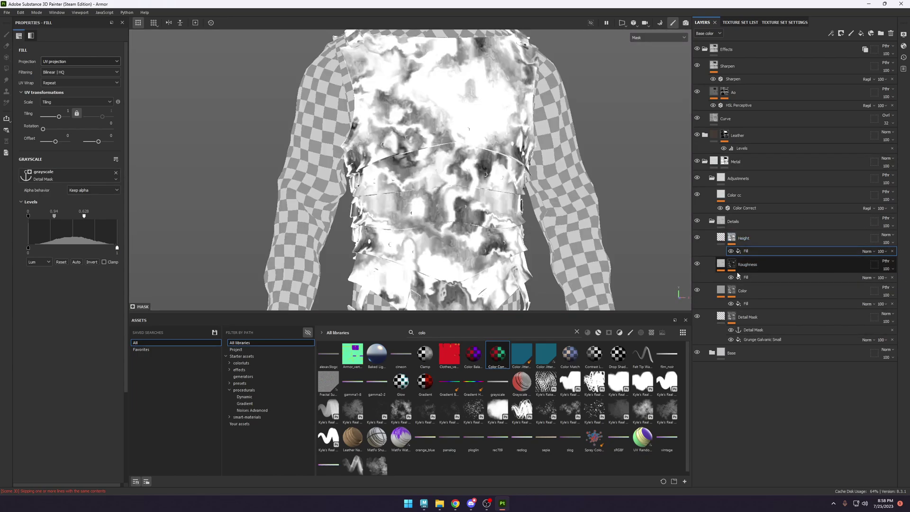
left_click(732, 264, "alt")
left_click(731, 290, "alt")
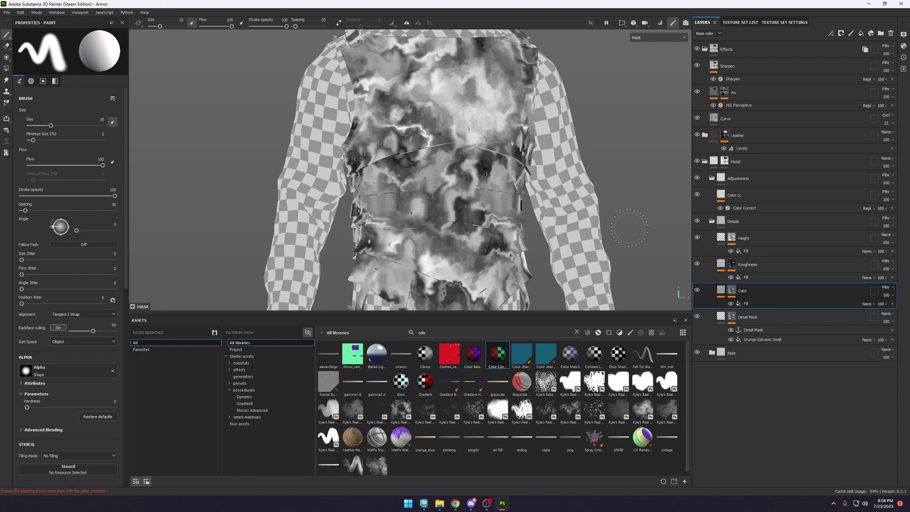
left_click_drag(483, 137, 484, 166, "alt")
right_click_drag(484, 167, 500, 244, "alt")
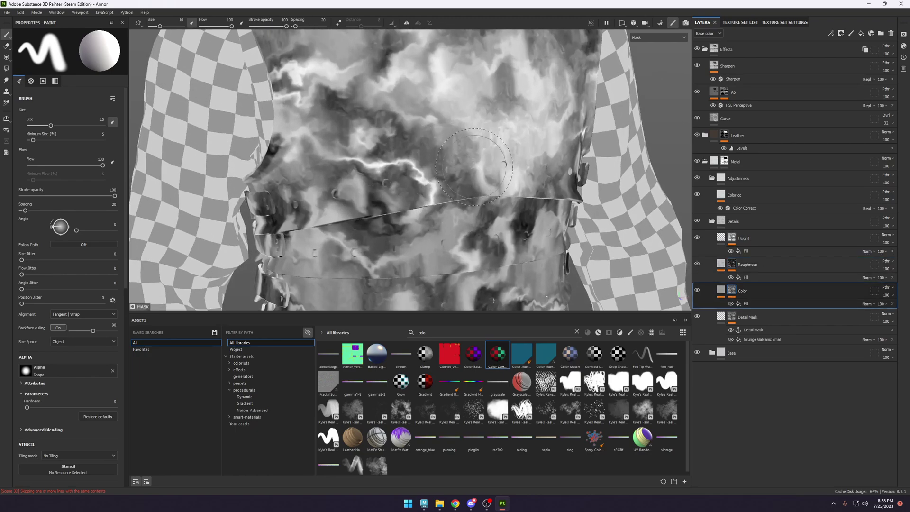
left_click_drag(403, 157, 382, 161, "alt")
key("c")
key("c")
key("c")
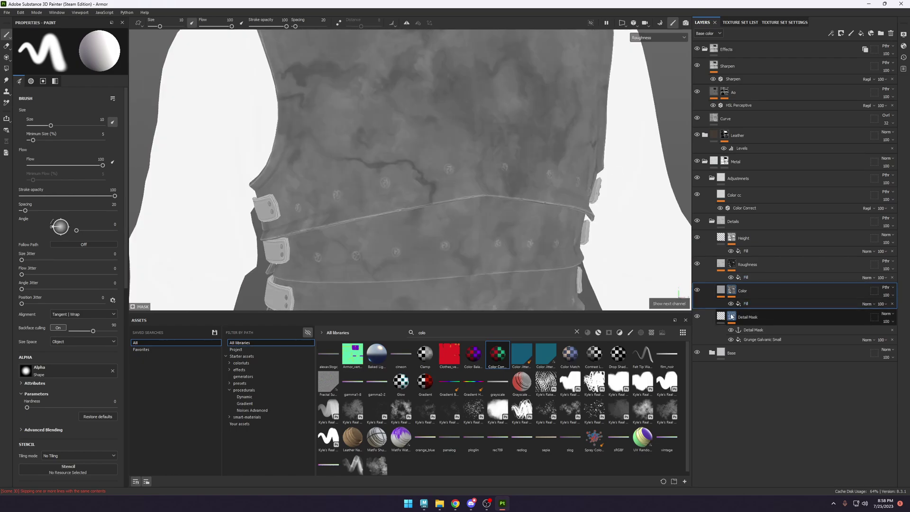
left_click(731, 317)
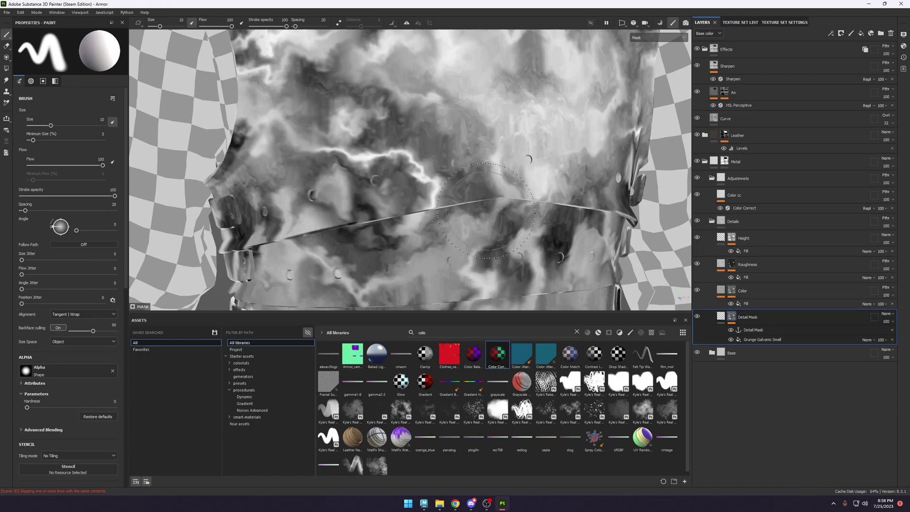
scroll(602, 229, "down", 3)
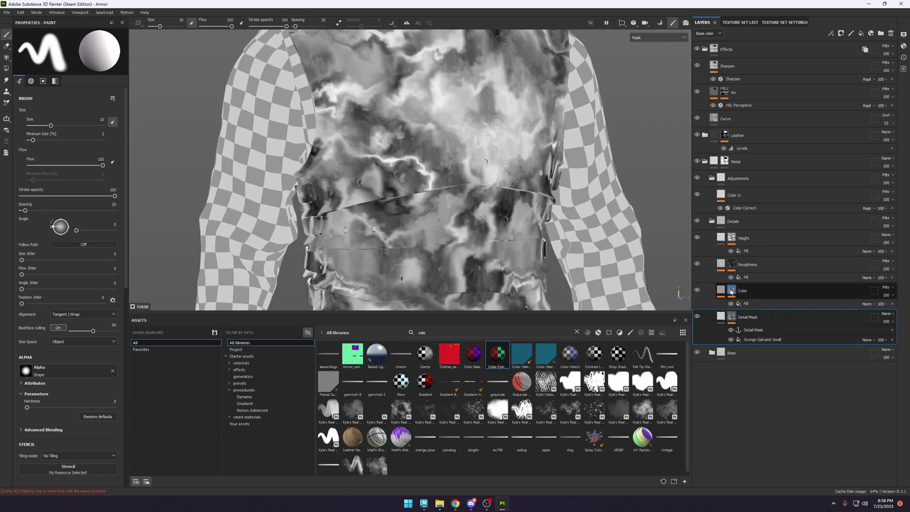
left_click(736, 265)
left_click(742, 238)
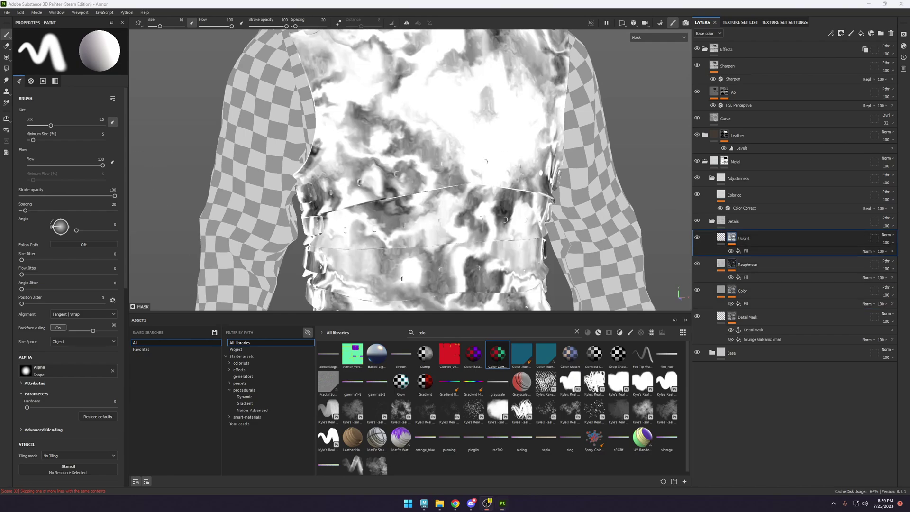
Examine the armor in the full material view, comparing it with the Color detail layer hidden and shown.
scroll(406, 181, "up", 2)
key("m")
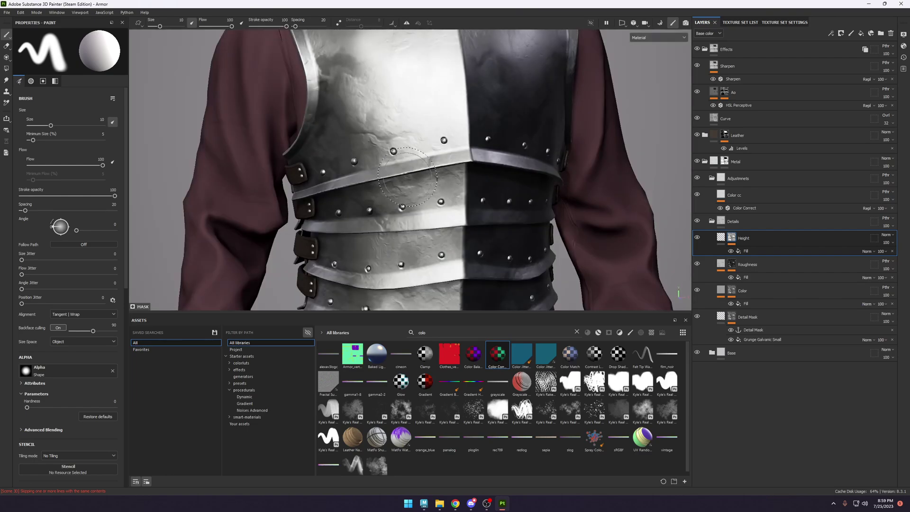
left_click_drag(497, 113, 447, 116, "alt")
scroll(416, 148, "down", 5)
scroll(507, 159, "up", 3)
left_click_drag(507, 159, 548, 112, "alt")
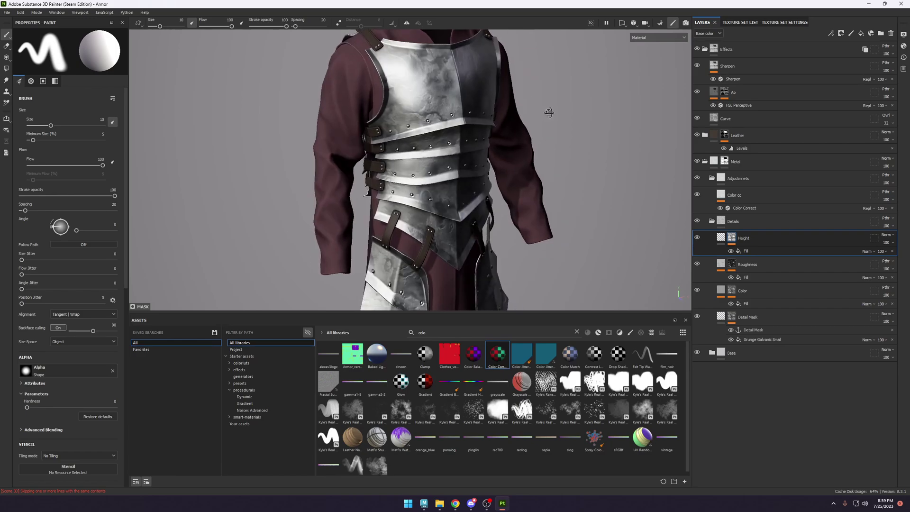
left_click(697, 290)
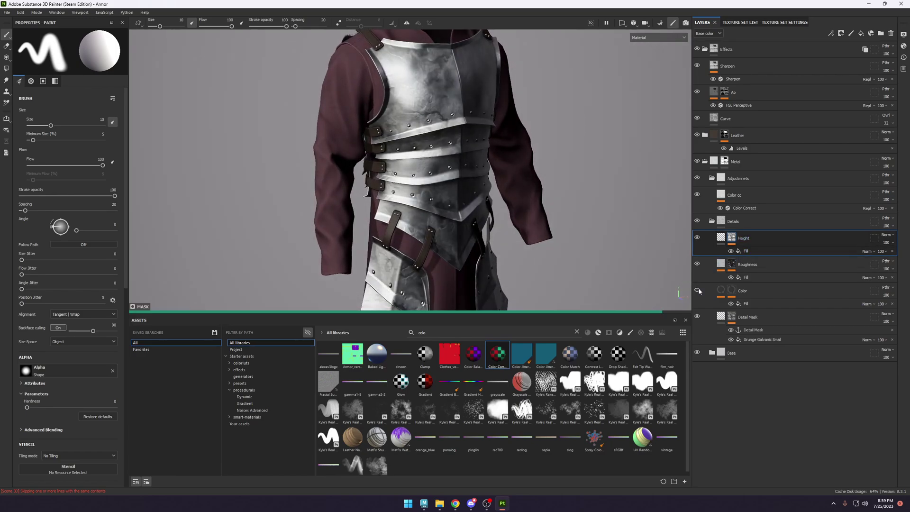
left_click(697, 290)
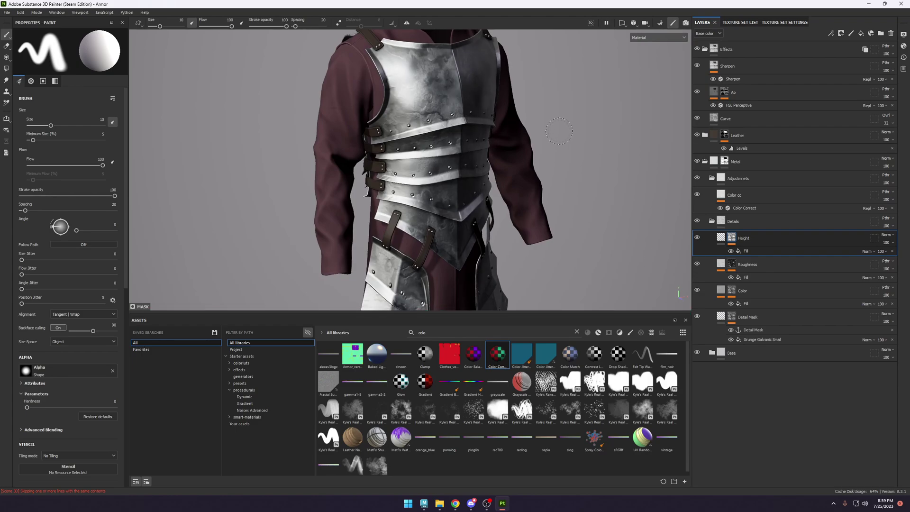
mouse_move(552, 137)
left_mouse_down("alt")
mouse_move(532, 138)
mouse_move(554, 130)
left_mouse_up("alt")
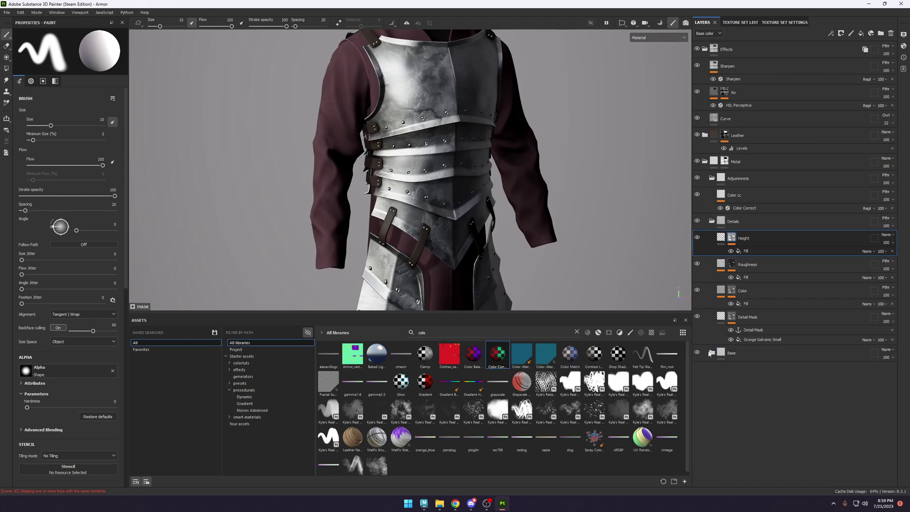
Set the grayscale value of the Breakup folder's mask fill, inside the Base folder, to 0.4816.
left_click(712, 353)
left_click(753, 382)
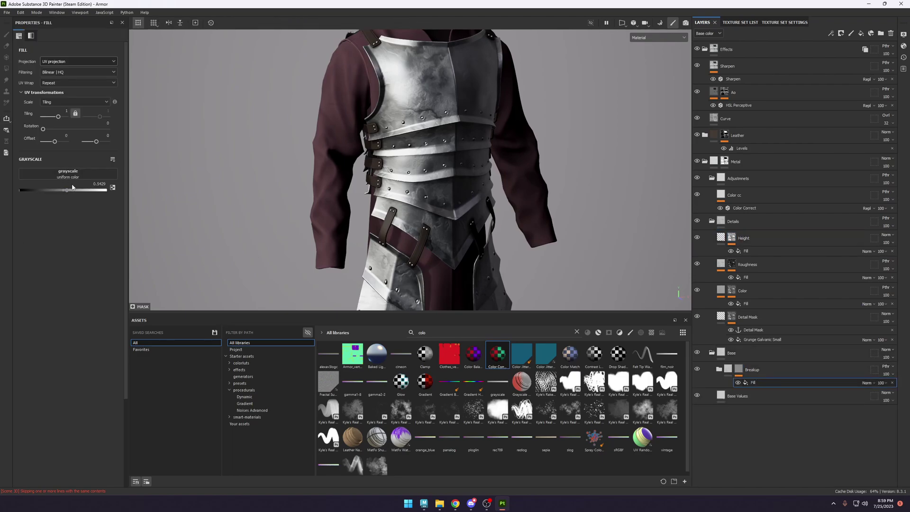
left_click_drag(66, 190, 116, 191)
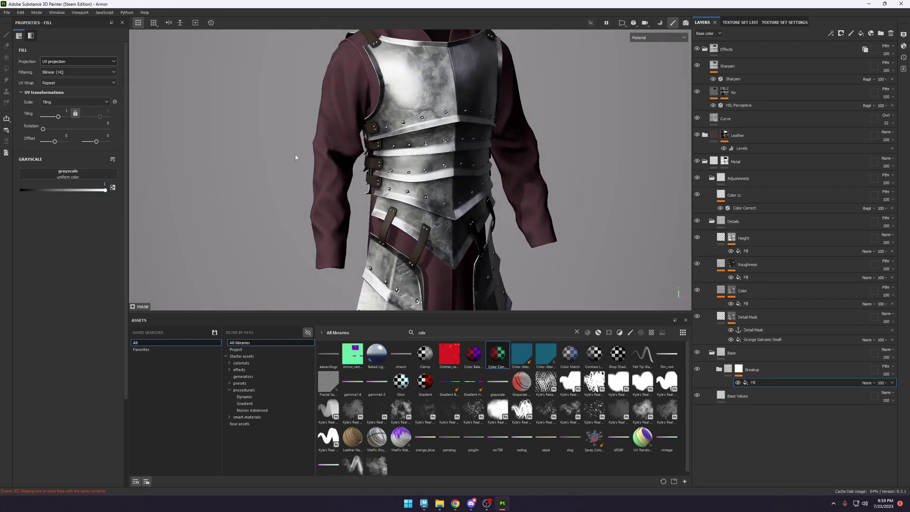
left_click_drag(297, 157, 371, 166, "alt")
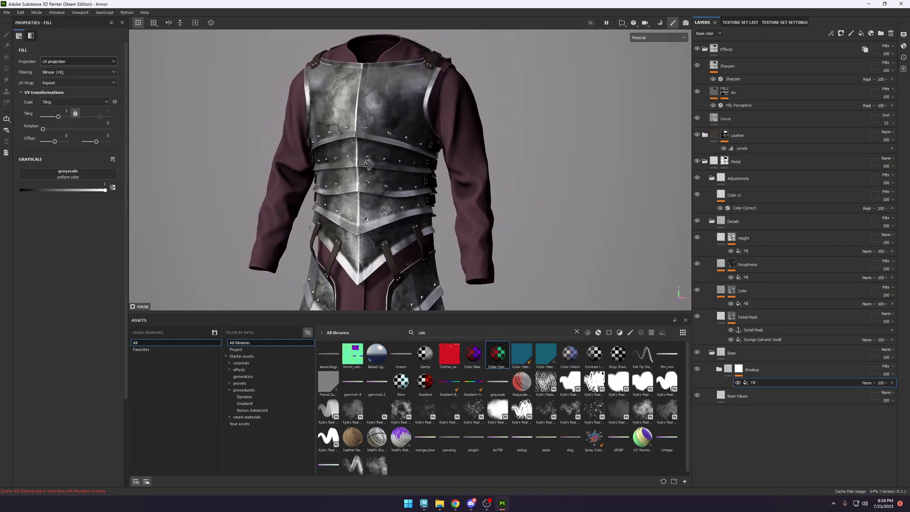
mouse_move(54, 193)
left_mouse_down()
mouse_move(15, 191)
mouse_move(62, 193)
left_mouse_up()
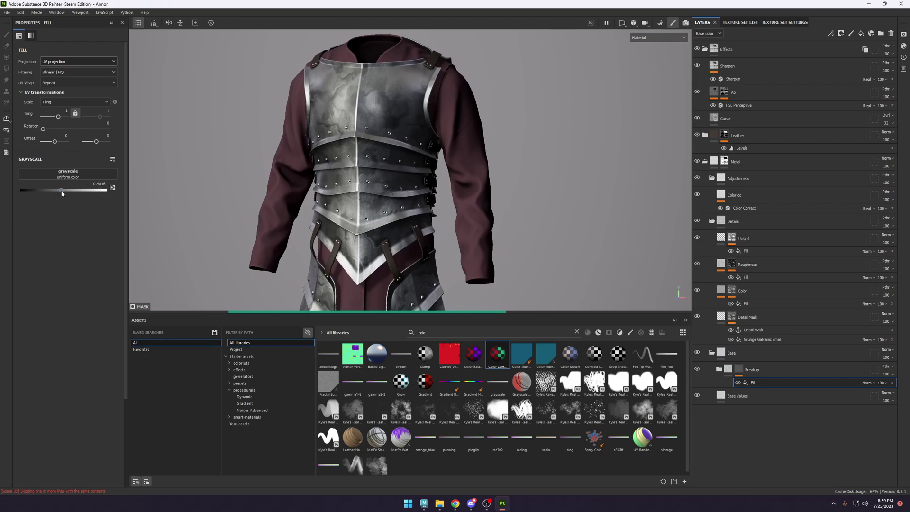
left_click_drag(426, 142, 404, 138, "alt")
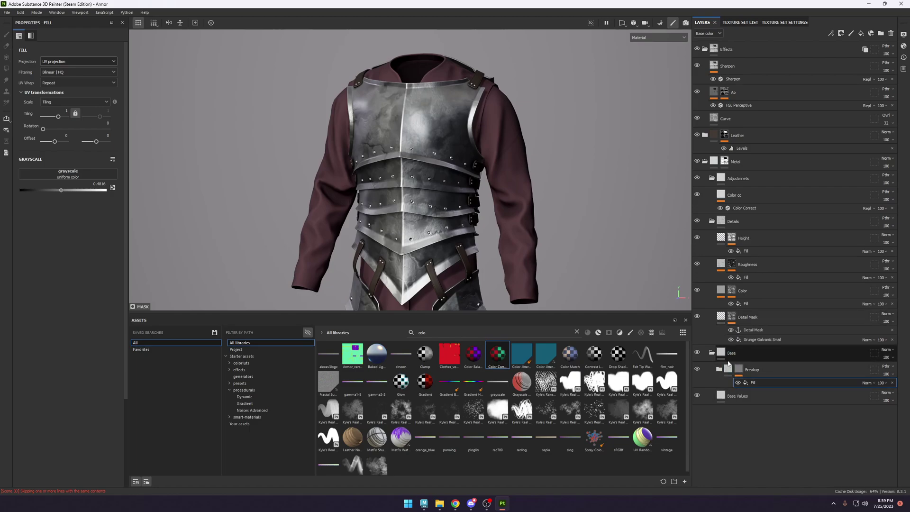
Collapse the Base, Details and Adjustments folders inside the Metal folder.
left_click(711, 353)
left_click(711, 221)
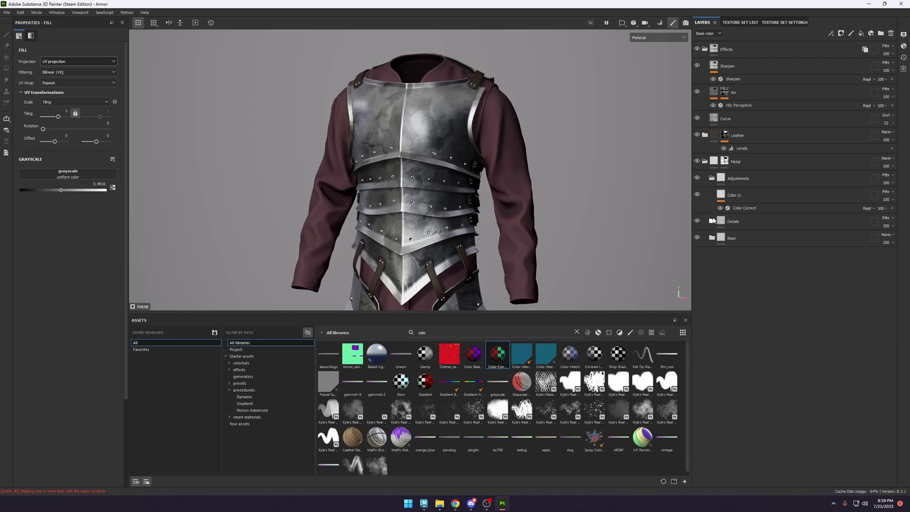
left_click(711, 178)
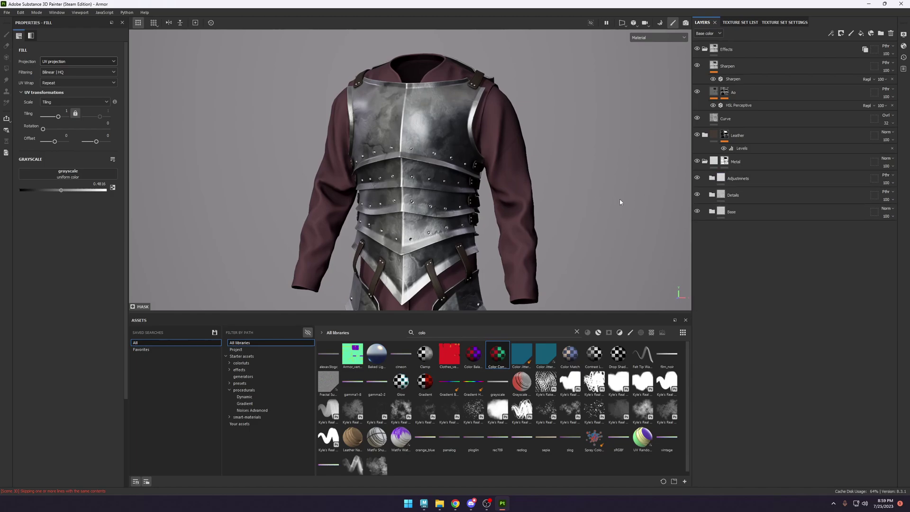
Color-label the Base folder red, the Details folder orange and the Adjustments folder green, and save the project.
right_click(752, 212)
left_click(777, 199)
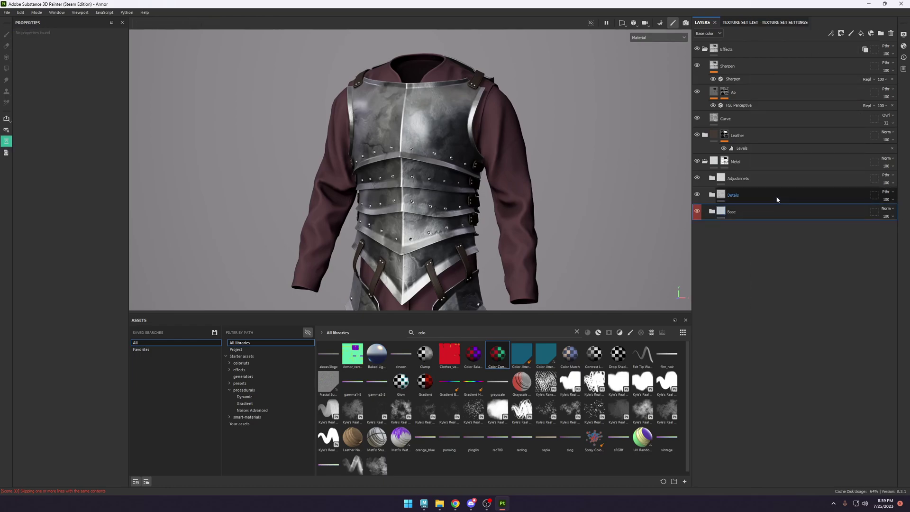
right_click(757, 195)
left_click(790, 200)
right_click(759, 179)
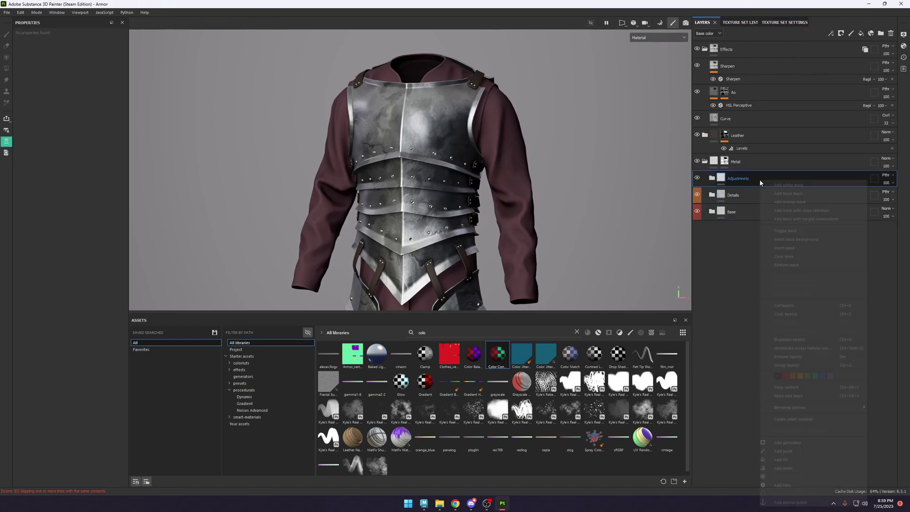
left_click(805, 375)
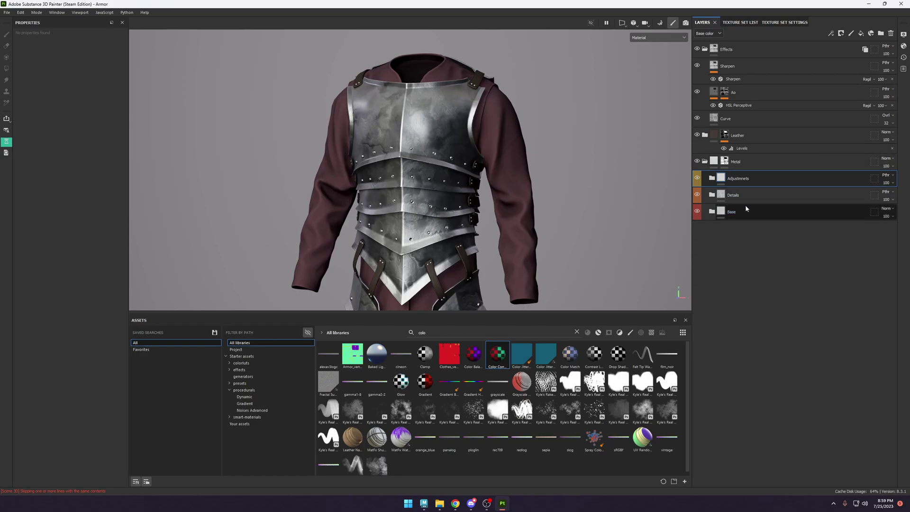
right_click(743, 176)
left_click(804, 358)
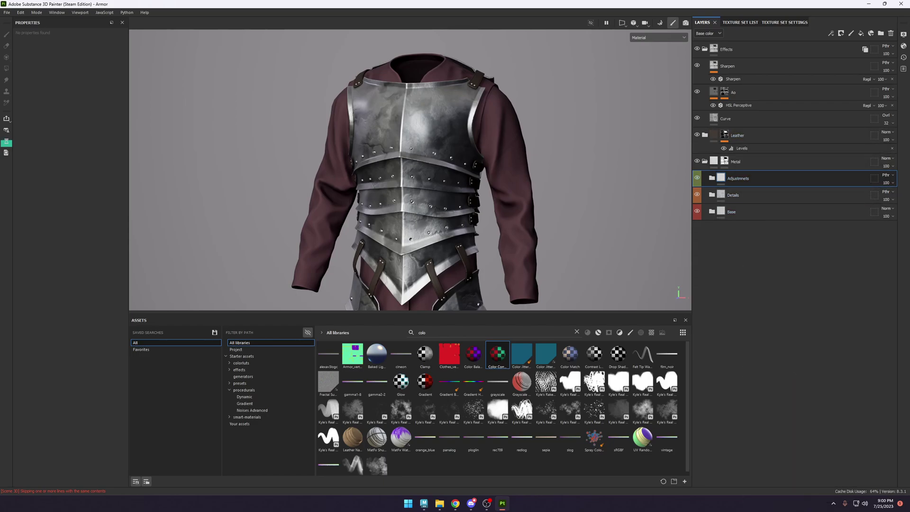
key("ctrl+s")
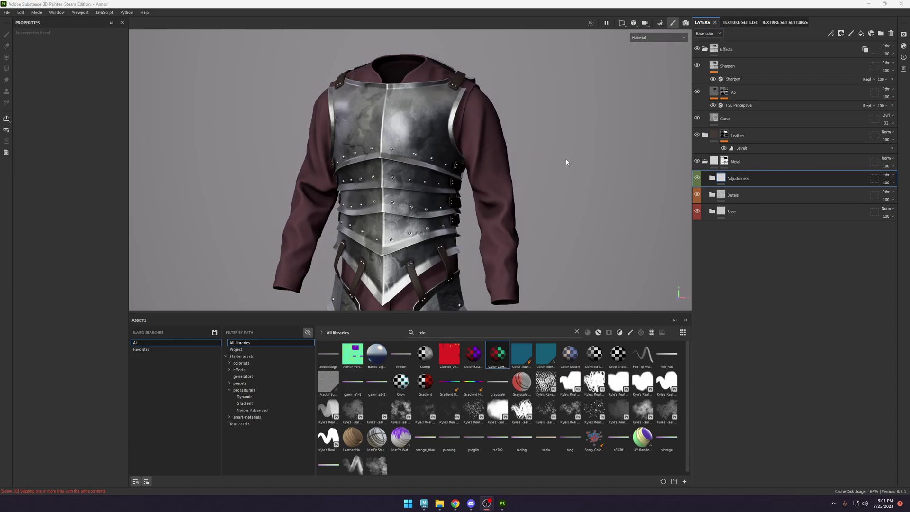
Browse all effects in the starter assets and add MatFinish Grinded as a filter layer between the Adjustments and Details folders.
left_click_drag(567, 160, 465, 163, "alt")
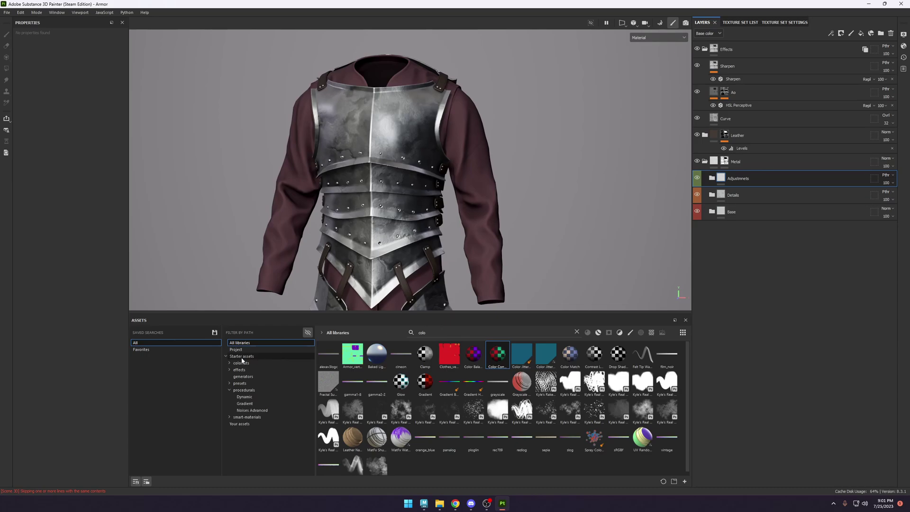
left_click(577, 331)
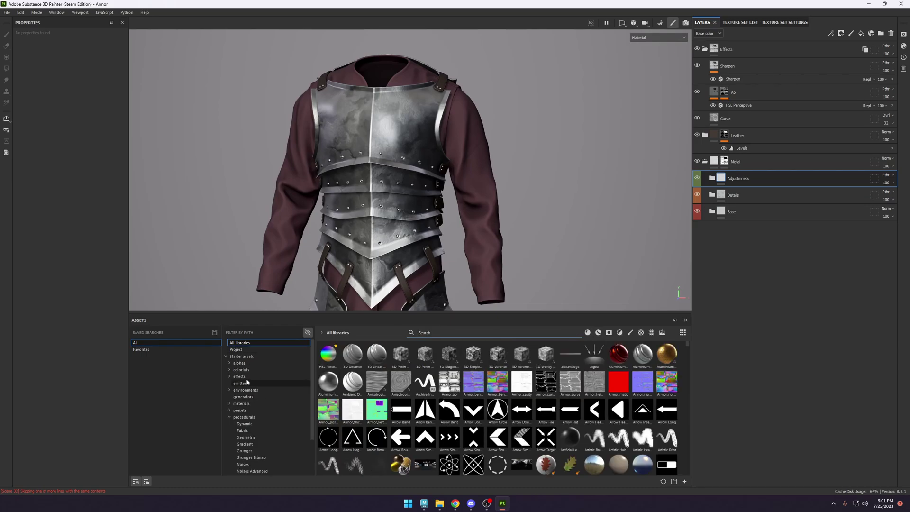
left_click(242, 376)
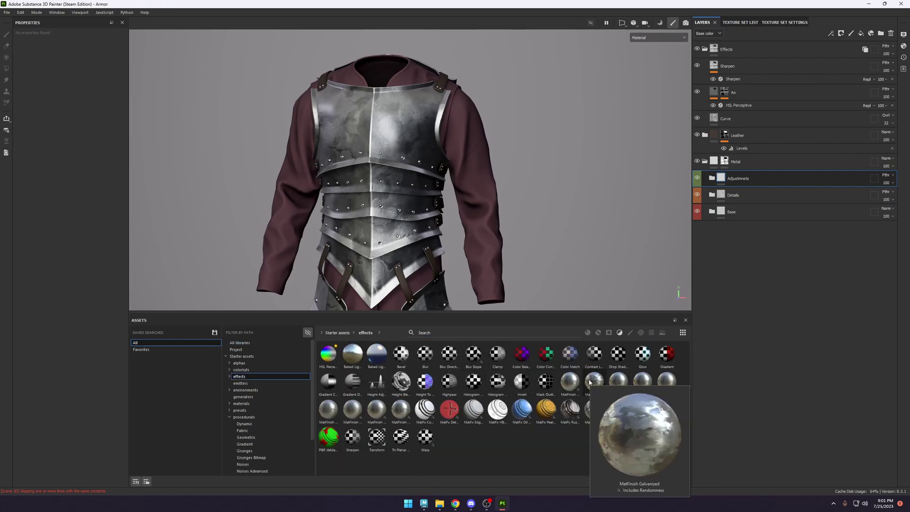
mouse_move(572, 378)
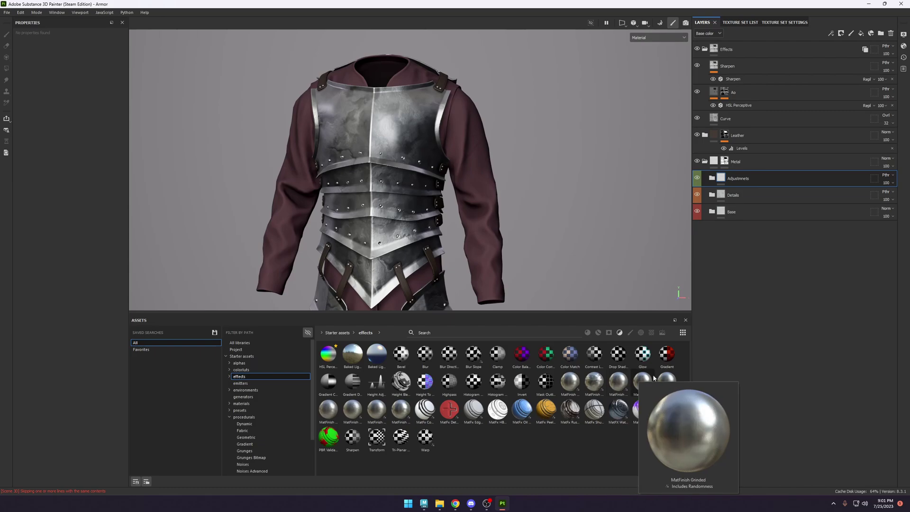
mouse_move(664, 378)
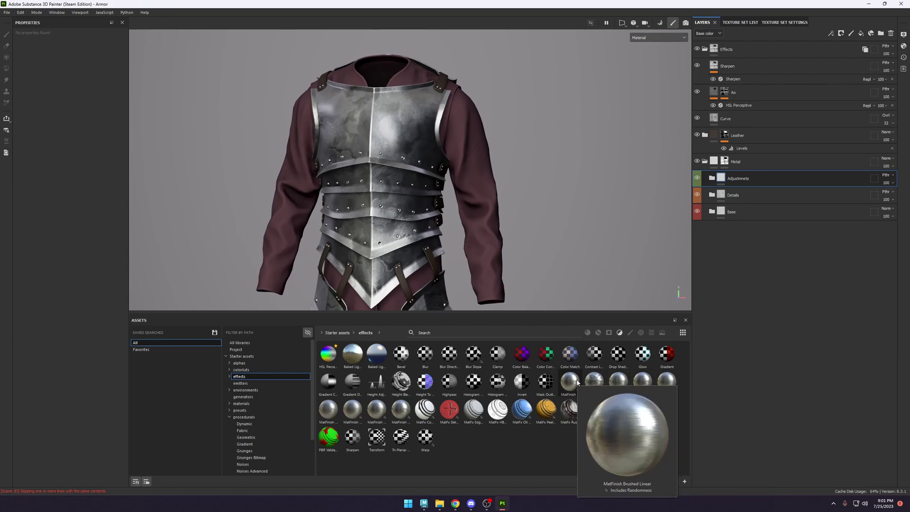
mouse_move(614, 382)
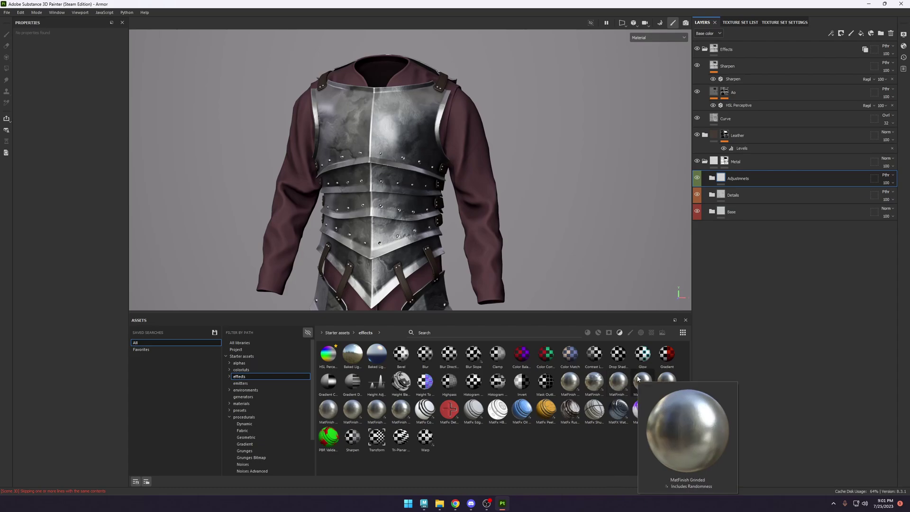
left_click_drag(638, 379, 747, 194)
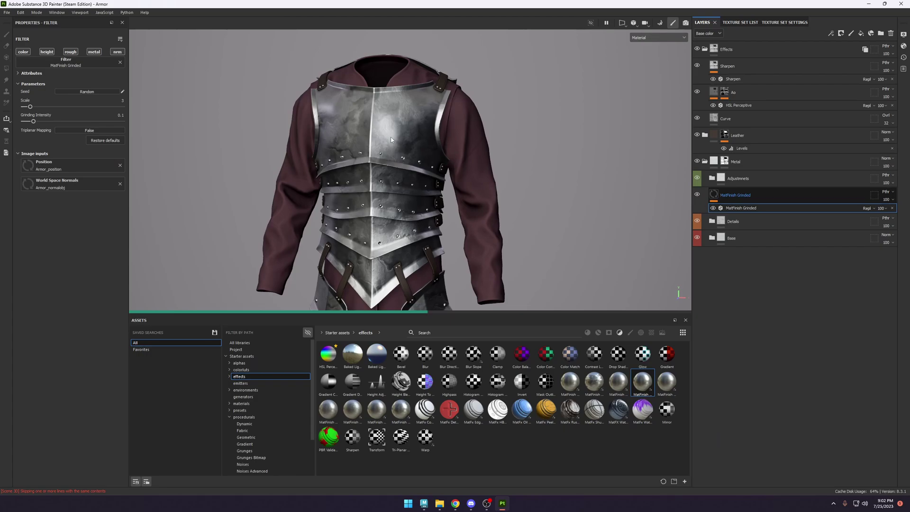
key("1")
scroll(391, 139, "up", 5)
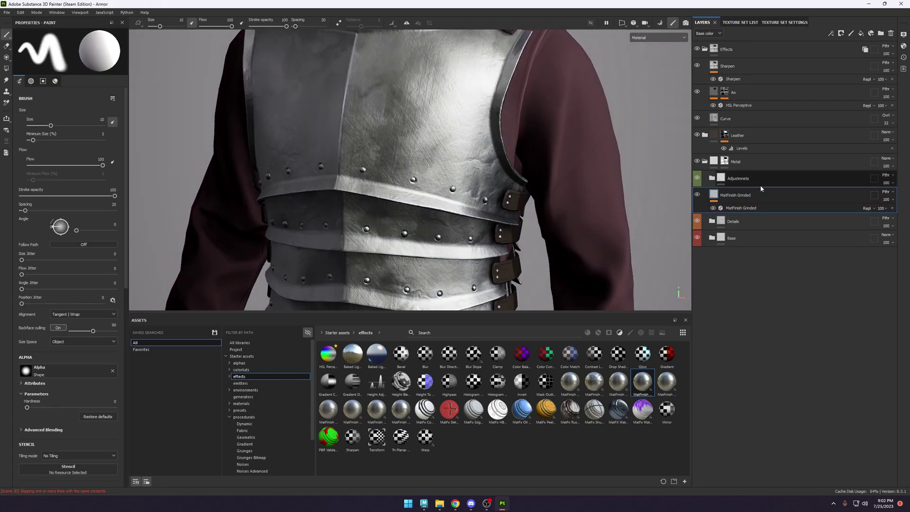
Group the MatFinish Grinded layer into a folder and set the folder's blending mode to Passthrough for all channels.
key("ctrl+g")
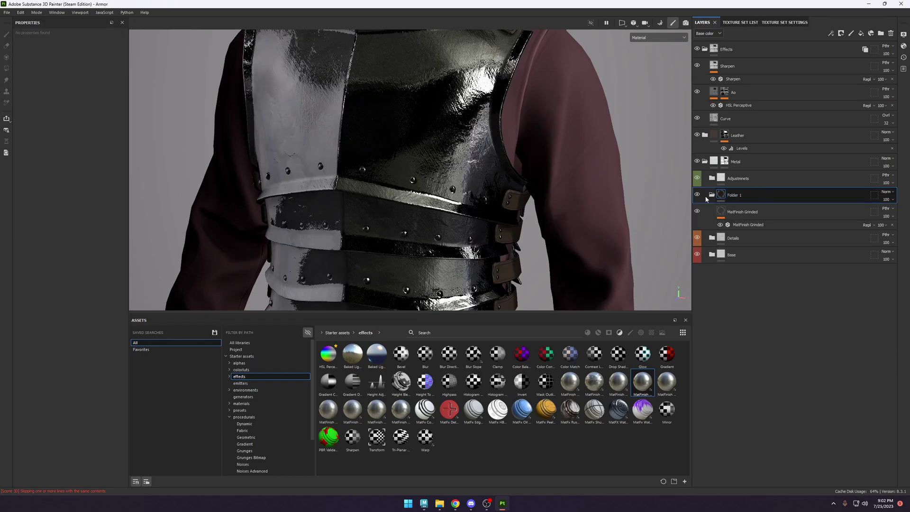
left_click(887, 193)
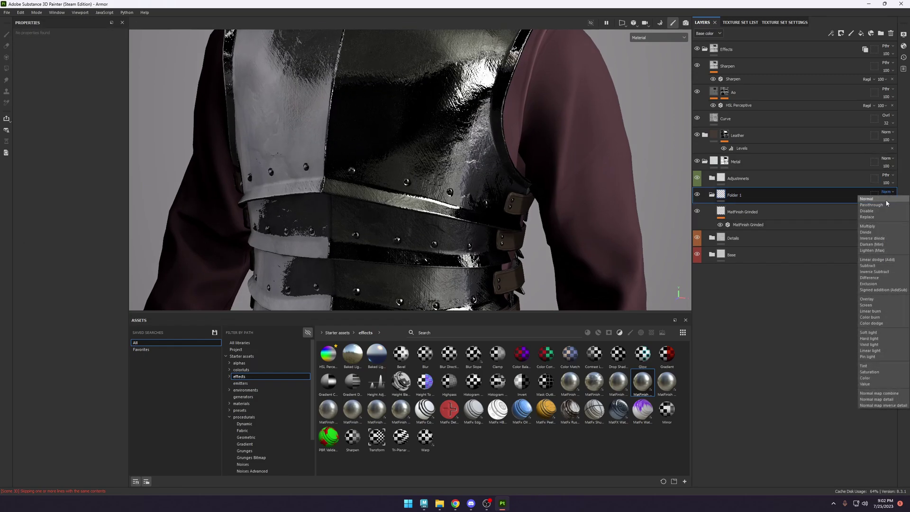
left_click(889, 198)
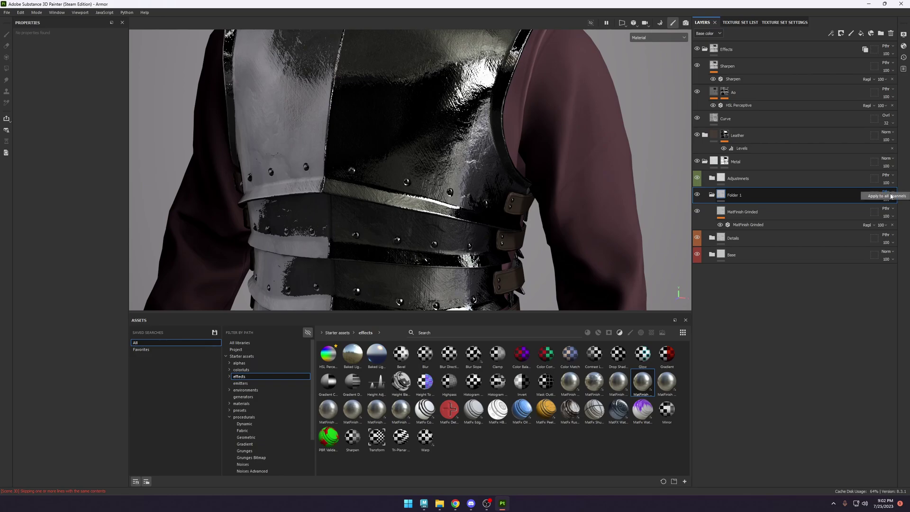
middle_click_drag(523, 131, 523, 178, "alt")
left_click_drag(523, 178, 540, 179, "alt")
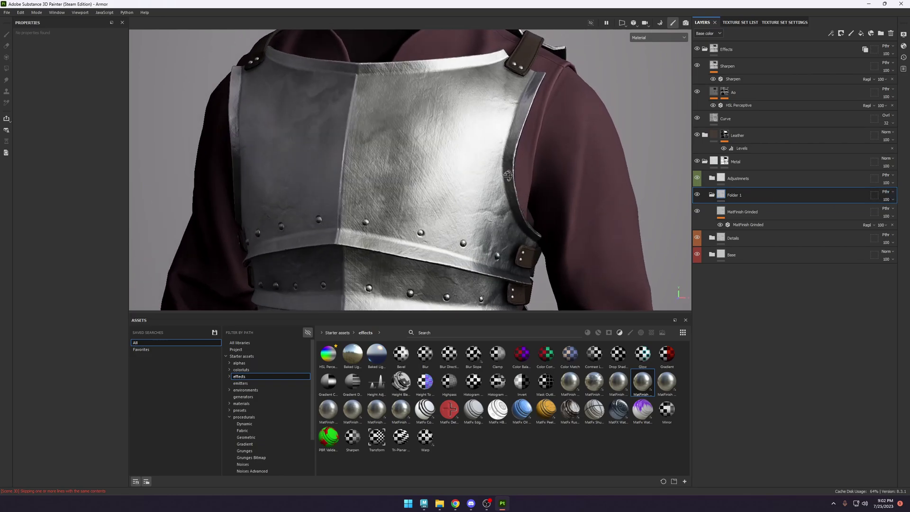
Rename the new folder around the MatFinish Grinded layer as Material Definitions.
double_click(736, 195)
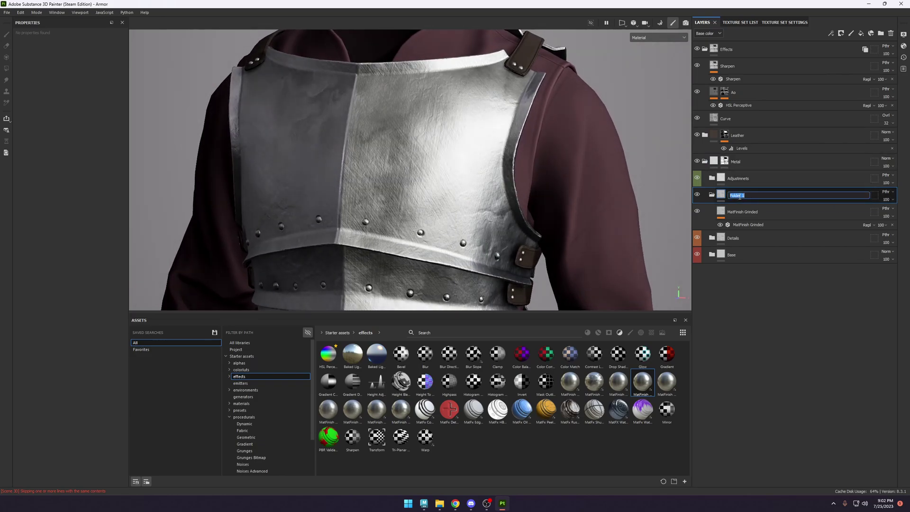
type("Material Defin")
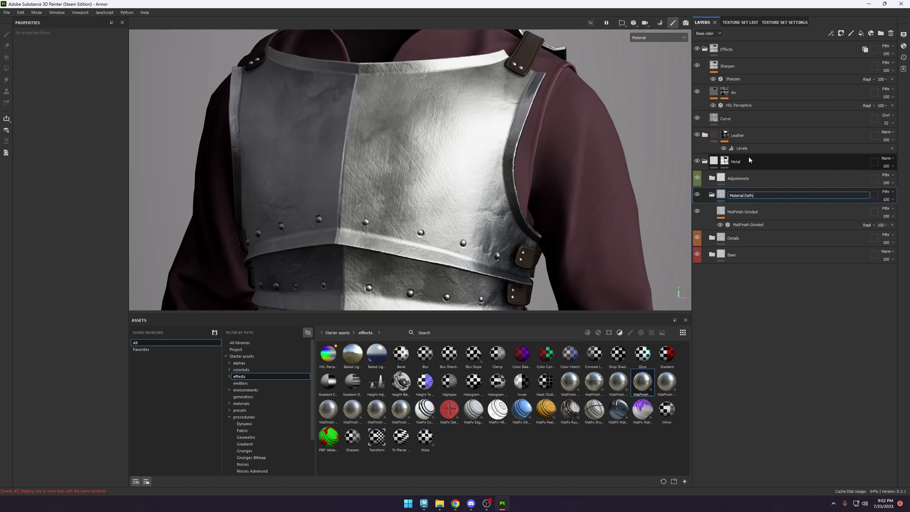
type("ons")
key("Return")
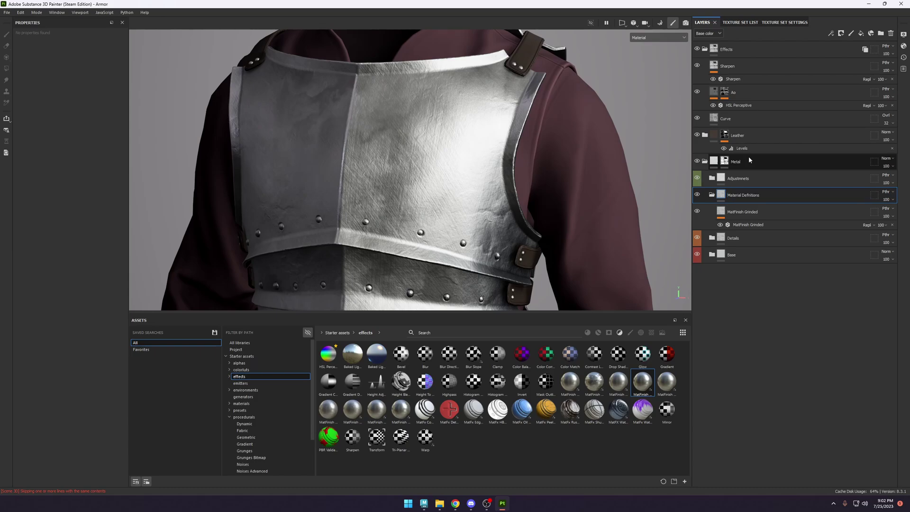
Check the grinded finish on the breastplate and delete the MatFinish Grinded layer from the Material Definitions folder.
right_click_drag(370, 191, 280, 64, "alt")
middle_click_drag(401, 189, 393, 124, "alt")
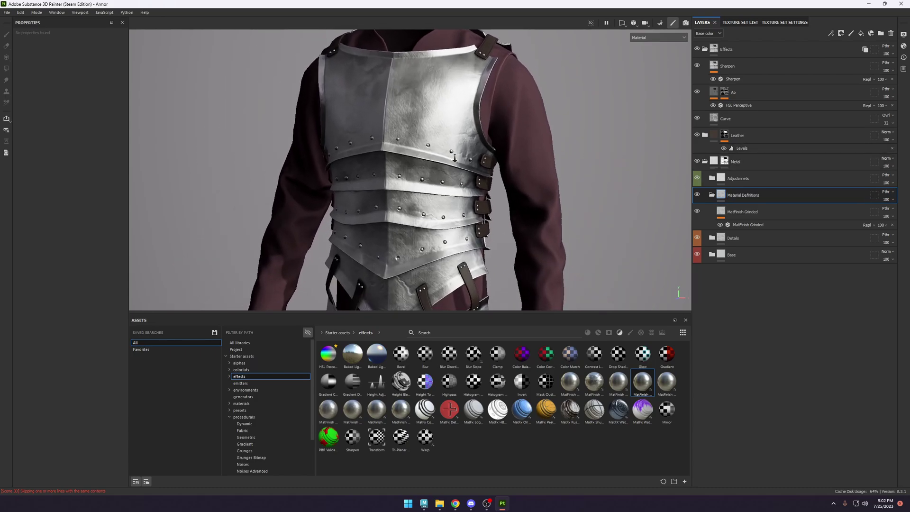
right_click_drag(403, 154, 414, 52, "shift")
left_click_drag(414, 52, 436, 110, "alt")
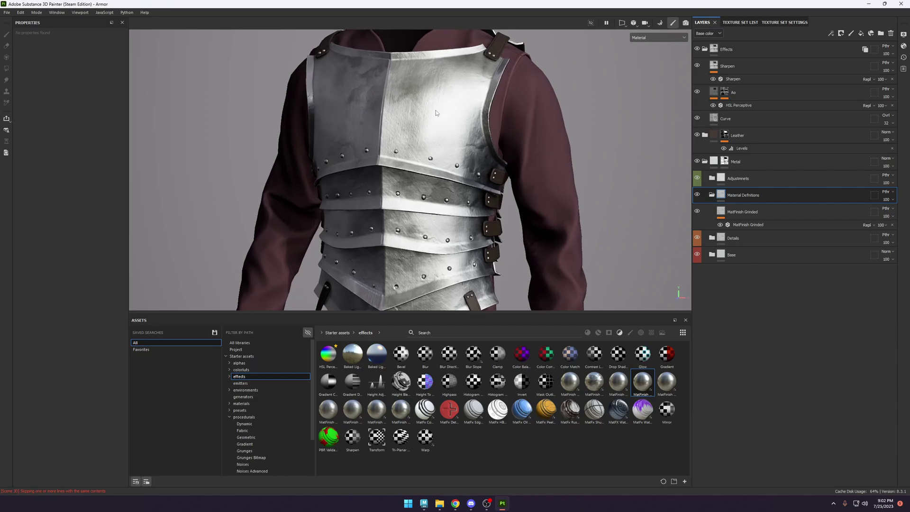
left_click(754, 214)
key("Delete")
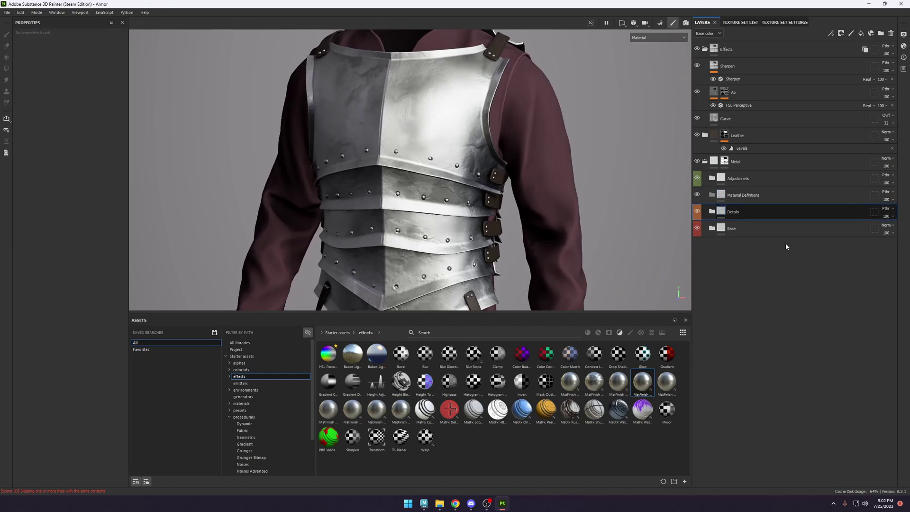
Add MatFinish Hammered as a filter layer inside the Material Definitions folder.
mouse_move(666, 396)
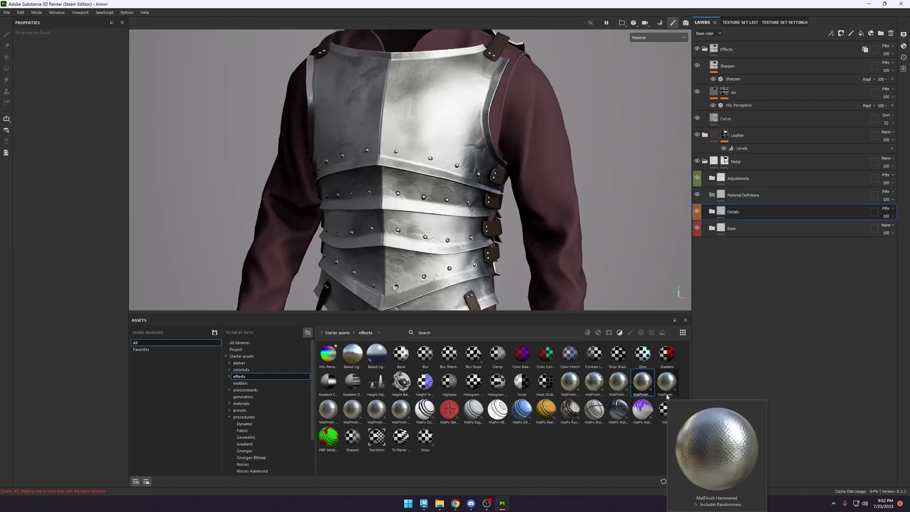
left_click_drag(666, 396, 753, 208)
left_click(741, 213)
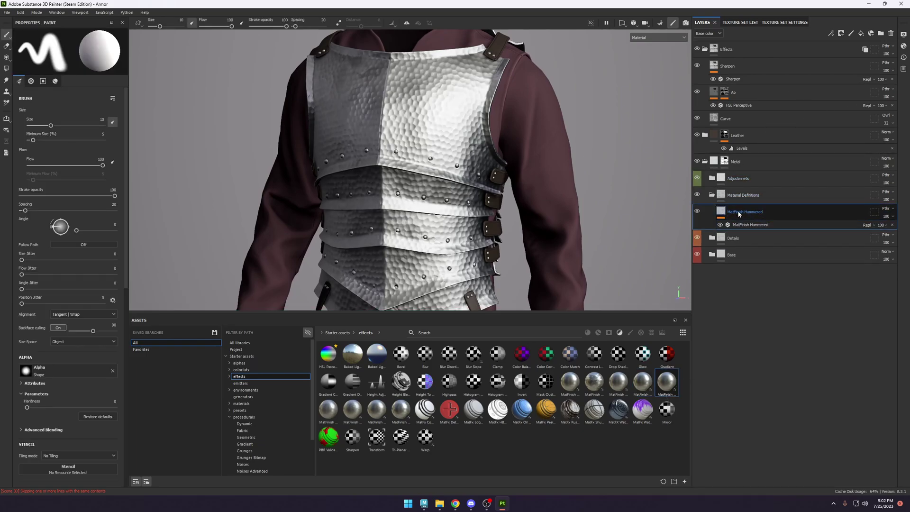
Color-label the Material Definitions folder yellow.
right_click(741, 214)
right_click(731, 198)
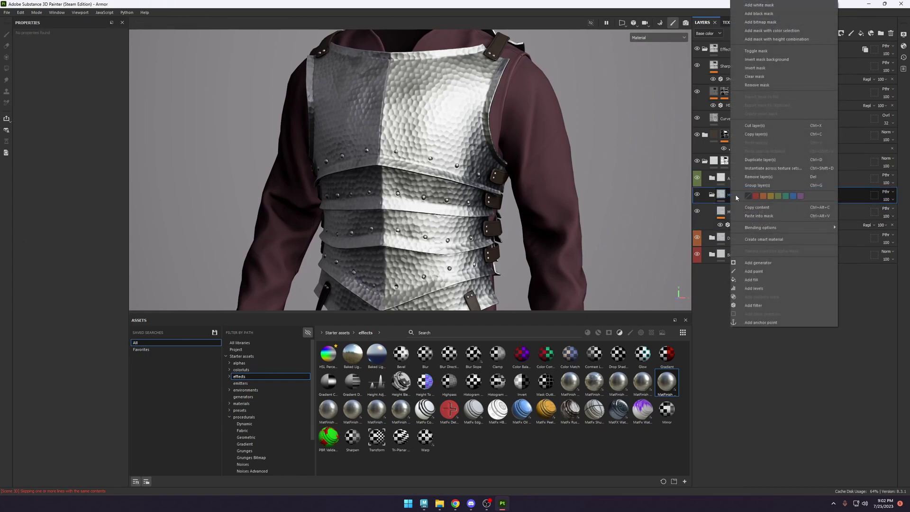
left_click(770, 196)
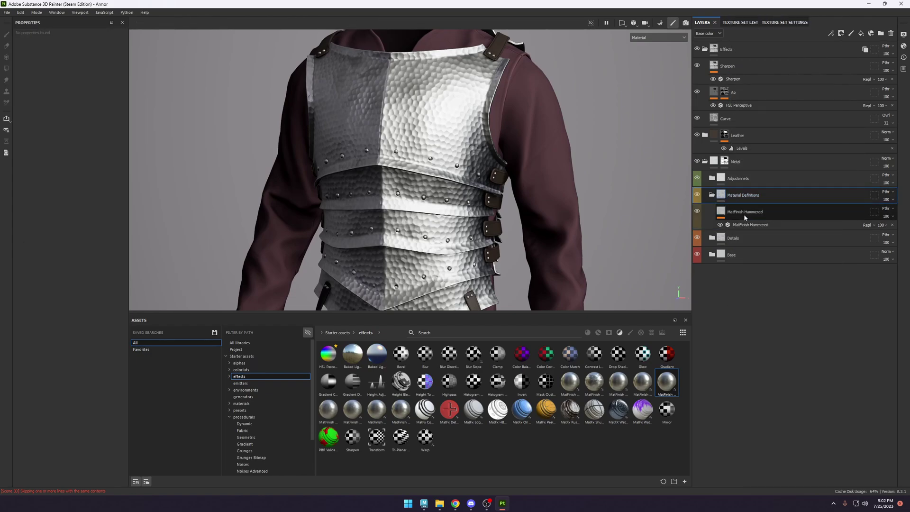
Set the MatFinish Hammered filter's Details Intensity to 0.06.
left_click(748, 225)
left_click_drag(73, 122, 29, 121)
left_click_drag(379, 166, 418, 167, "alt")
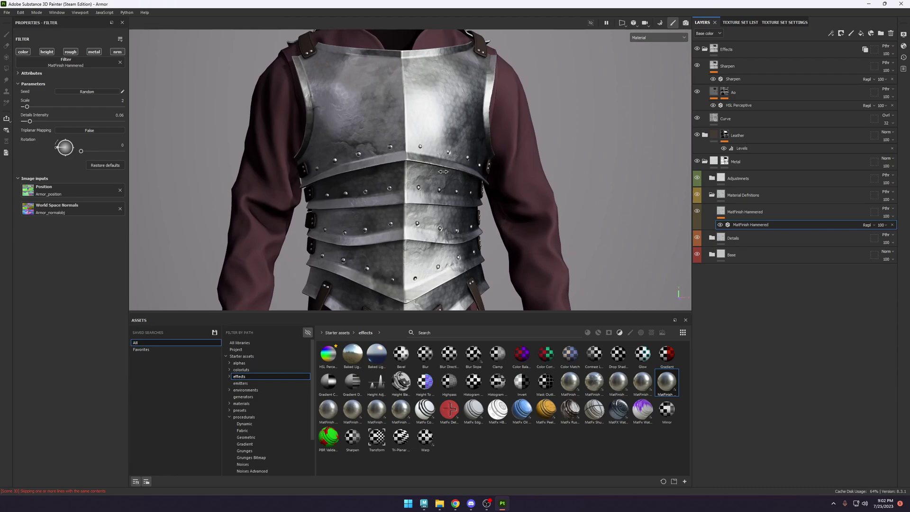
Replace the MatFinish Hammered layer with MatFinish Grainy in the Material Definitions folder and set its Grain Intensity to 0.07.
left_click(779, 210)
key("Delete")
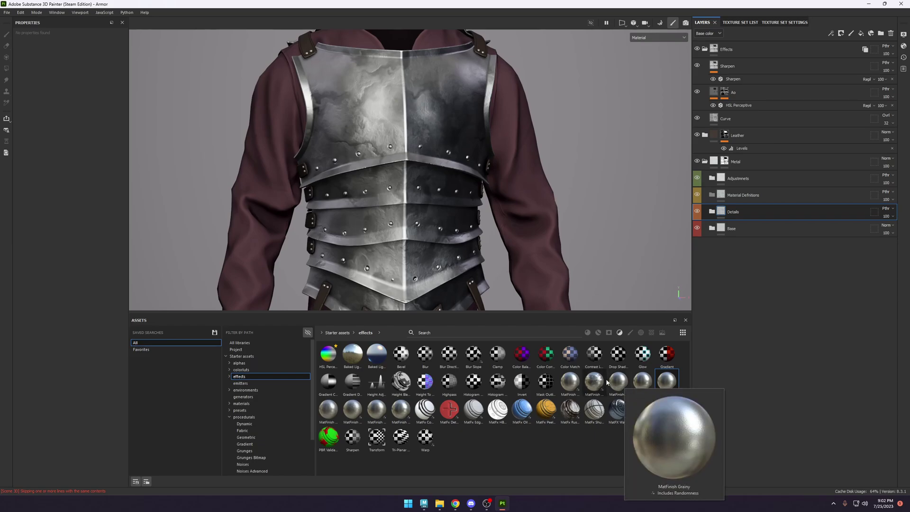
left_click_drag(617, 383, 721, 195)
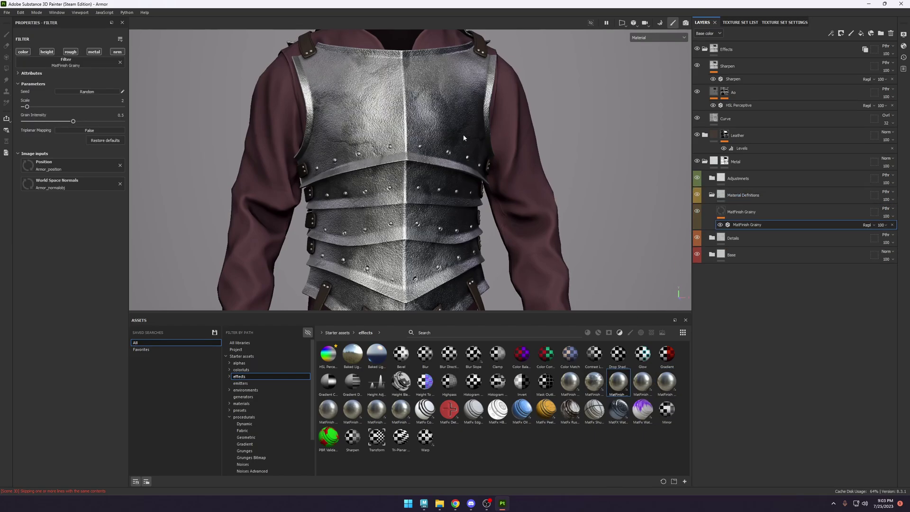
left_click_drag(73, 121, 31, 124)
left_click_drag(507, 140, 436, 137, "alt")
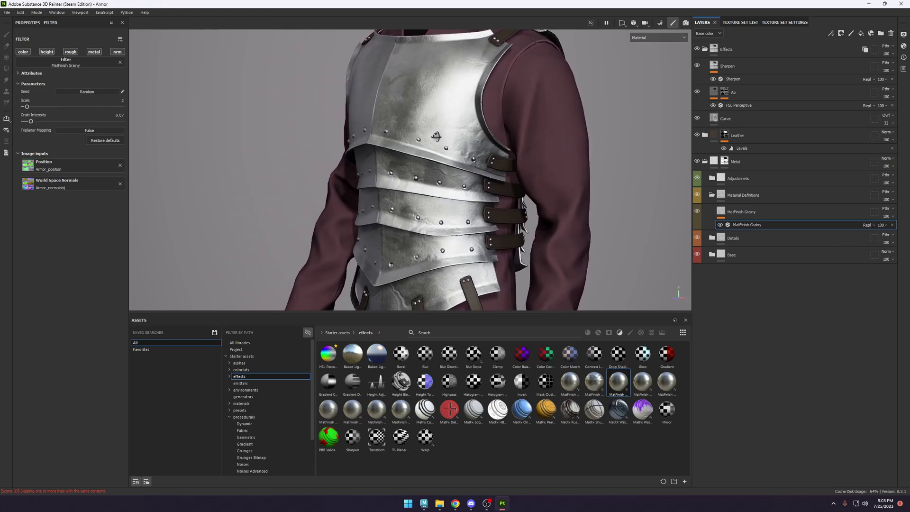
Replace the MatFinish Grainy layer with MatFinish Brushed Linear in the Material Definitions folder.
left_click(757, 213)
key("Delete")
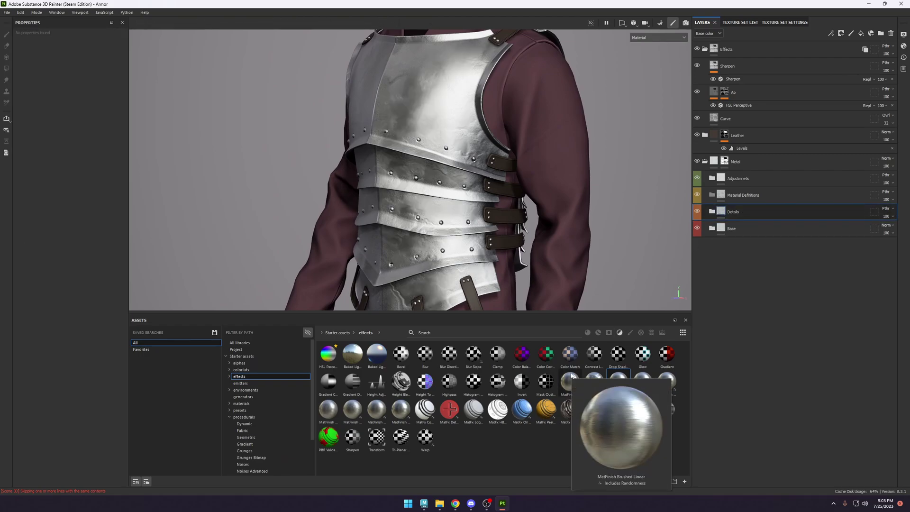
left_click_drag(571, 379, 740, 196)
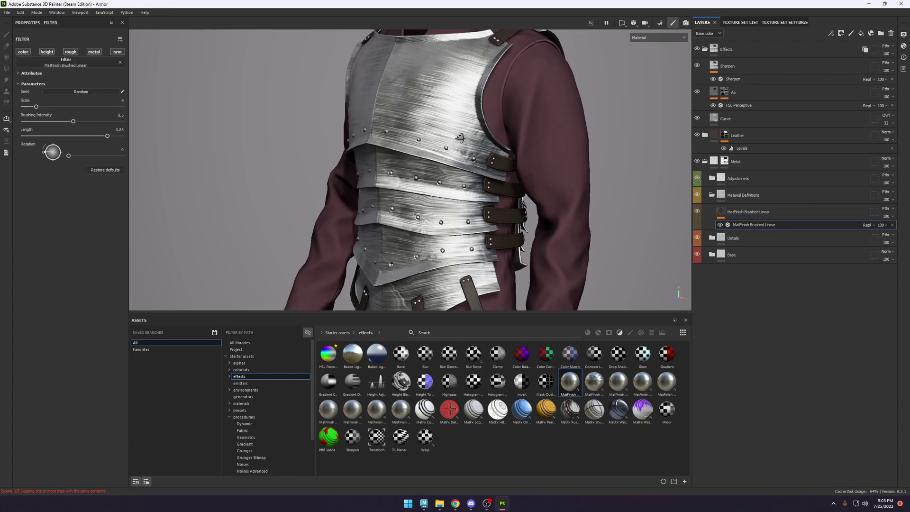
Set the MatFinish Brushed Linear filter's Rotation to 81 and its Brushing Intensity to 0.09.
left_click_drag(474, 138, 548, 138, "alt")
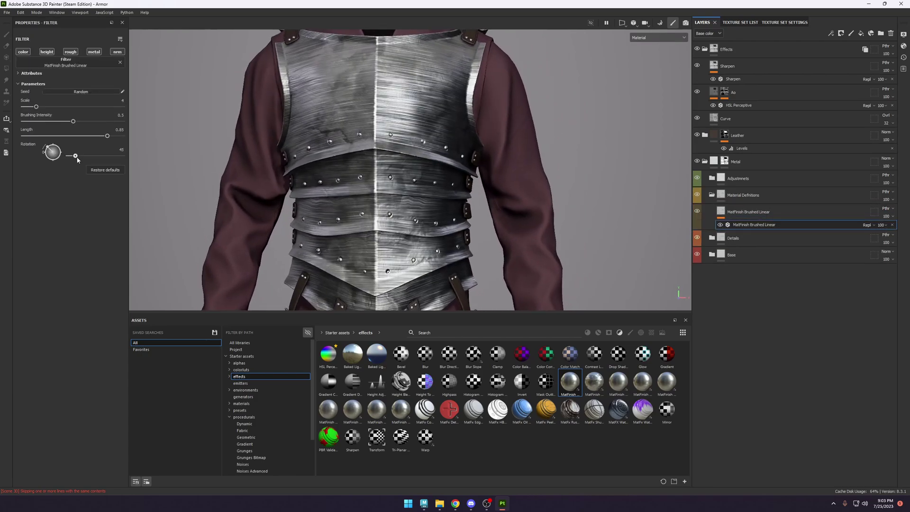
left_click_drag(77, 159, 81, 158)
mouse_move(73, 121)
left_mouse_down()
mouse_move(25, 121)
mouse_move(33, 121)
left_mouse_up()
left_click_drag(408, 187, 488, 180, "alt")
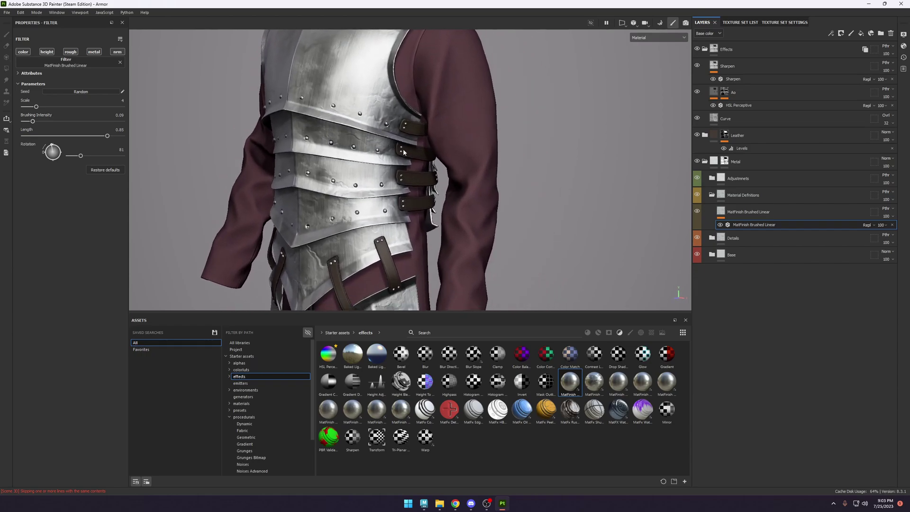
Try a Brushing Intensity of 0.2 on the MatFinish Brushed Linear filter, settle on 0.02, and inspect the metal up close.
scroll(364, 157, "up", 3)
scroll(364, 157, "down", 3)
left_click_drag(364, 159, 352, 162, "alt")
scroll(353, 162, "up", 5)
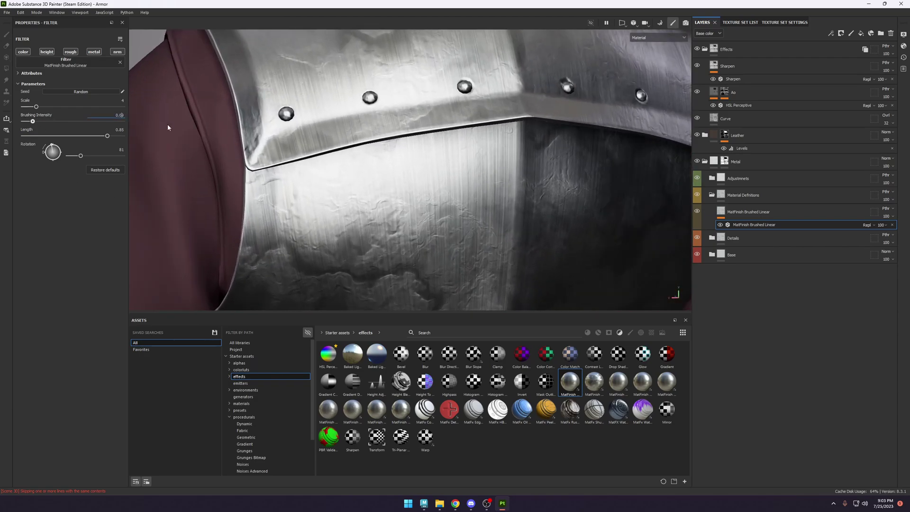
key("BackSpace")
type("2")
key("Return")
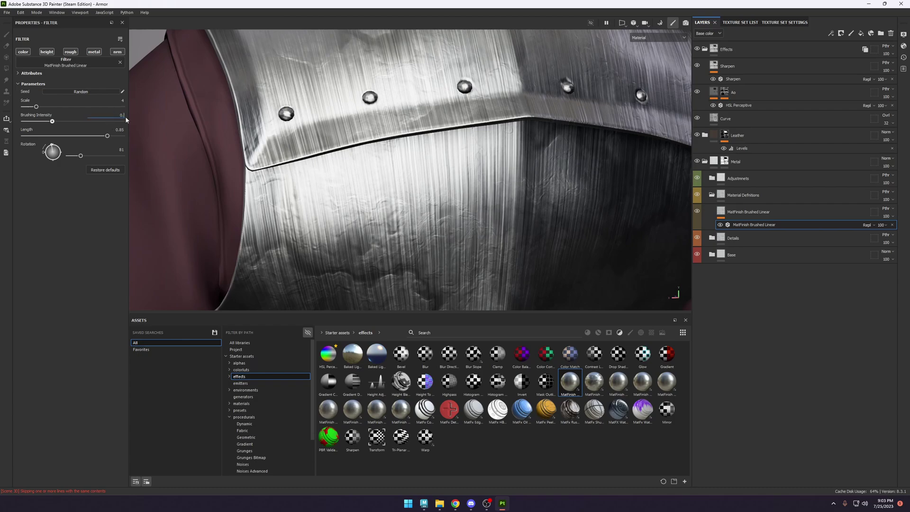
type("02")
key("Return")
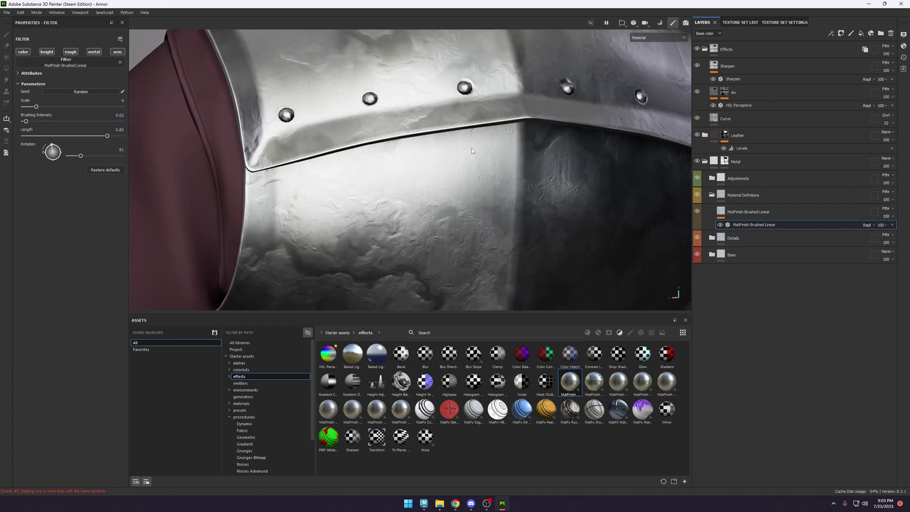
left_click_drag(472, 151, 524, 217, "alt")
right_click_drag(524, 218, 497, 213, "alt")
middle_click_drag(498, 213, 470, 136, "alt")
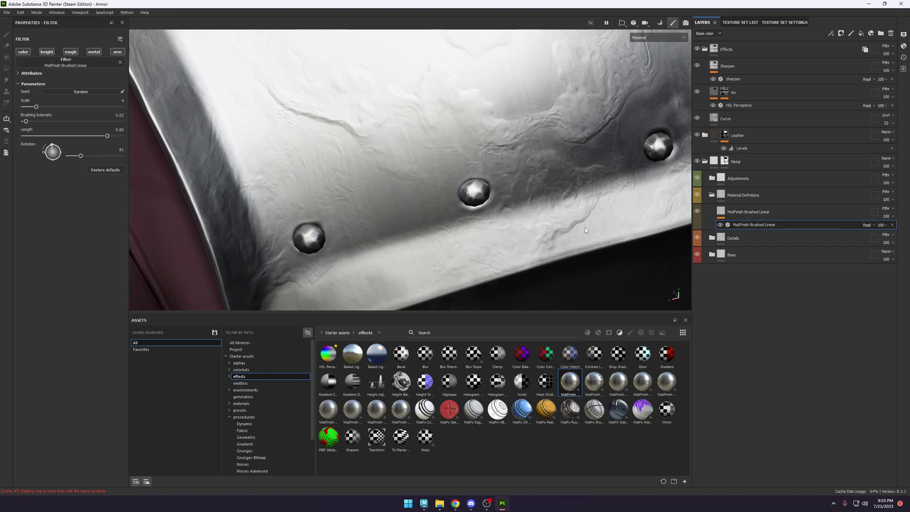
right_click_drag(534, 211, 609, 233, "alt")
left_click_drag(608, 232, 599, 184, "alt")
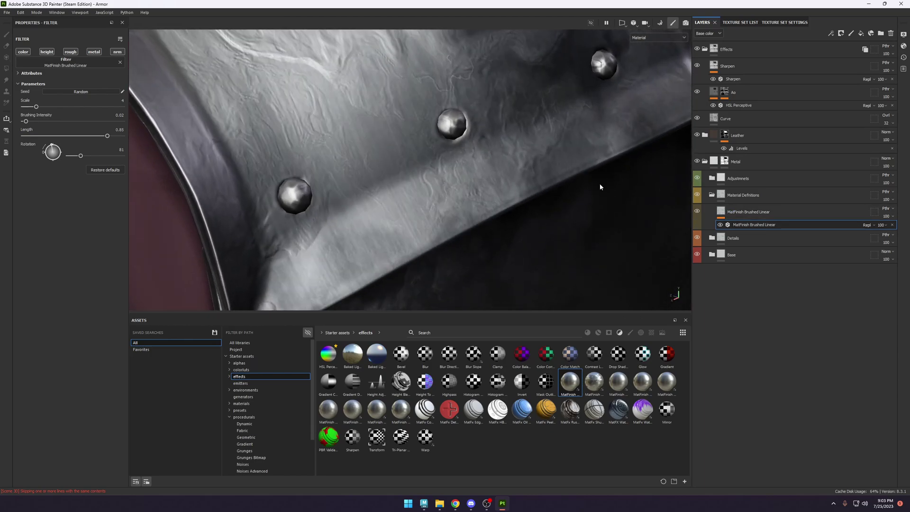
Add a Warp filter above the MatFinish Brushed Linear filter on the same layer.
left_click(753, 212)
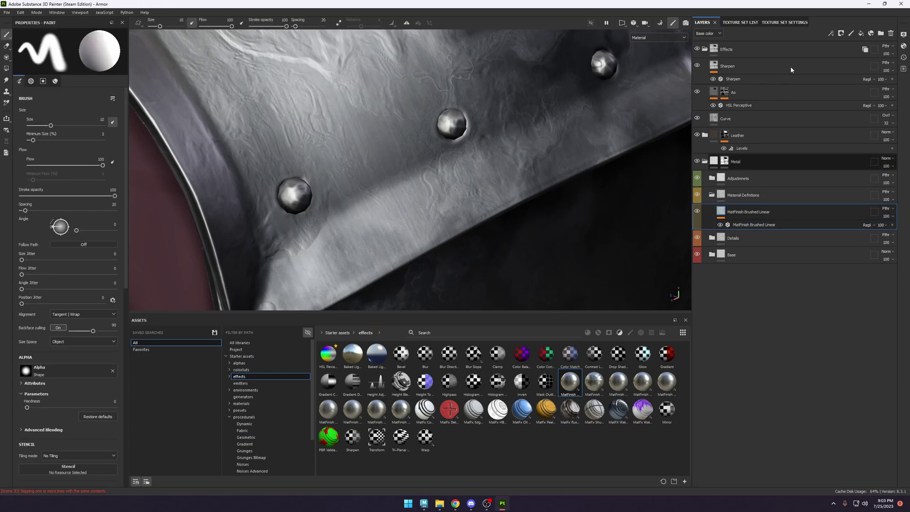
left_click(830, 34)
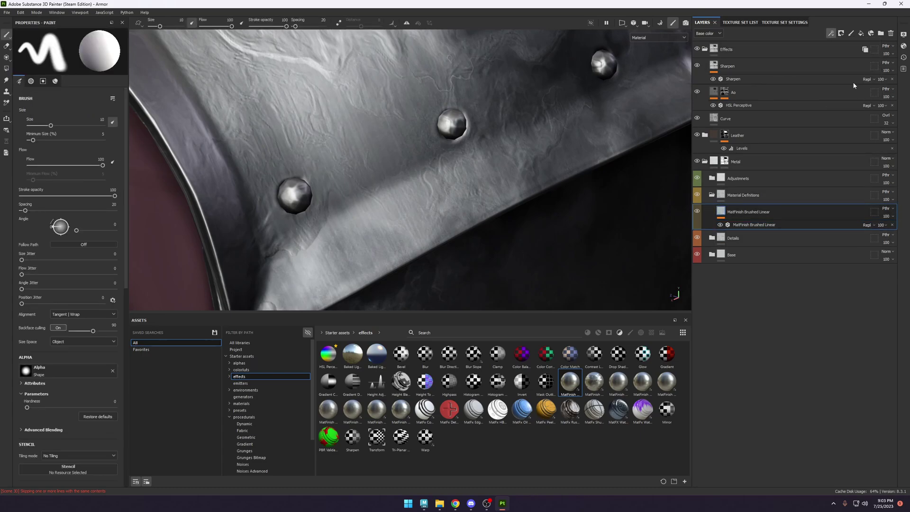
left_click(77, 60)
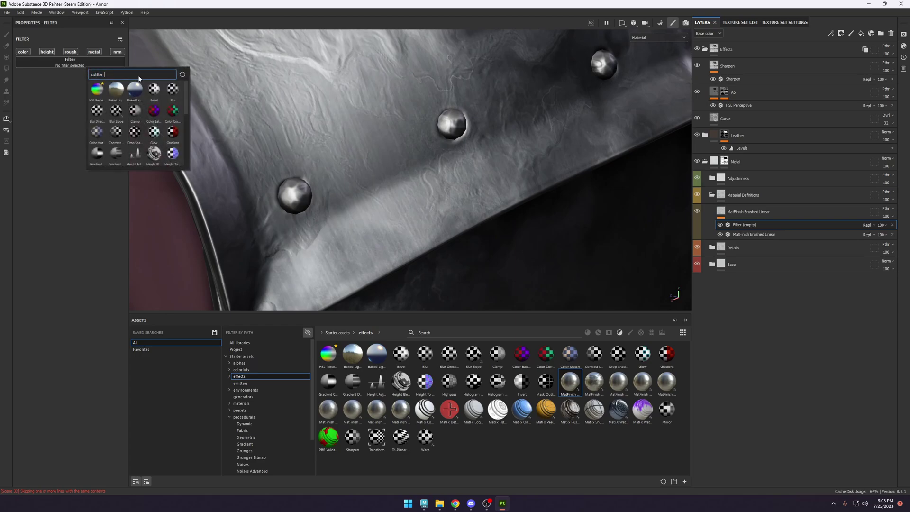
type("warp")
left_click(97, 110)
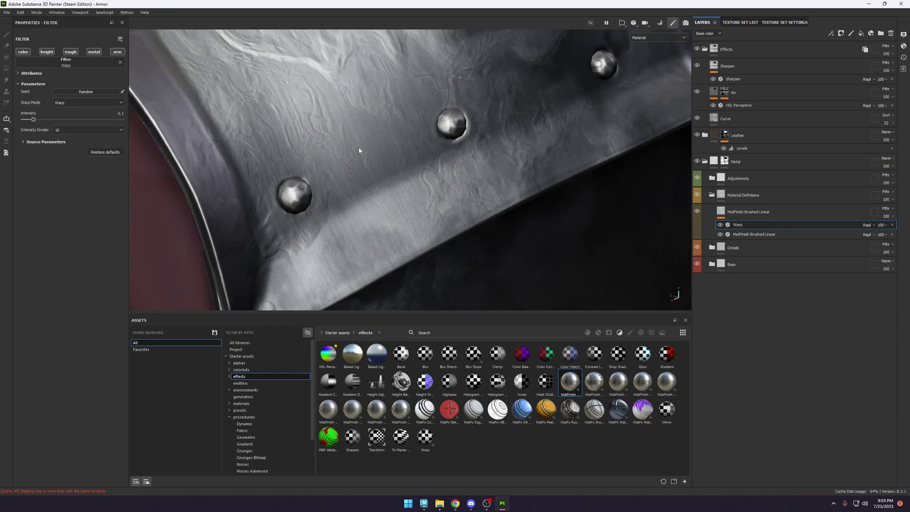
Examine how the Warp filter affects the metal surface around the rivets, center ridge and shoulder plate.
scroll(359, 150, "down", 6)
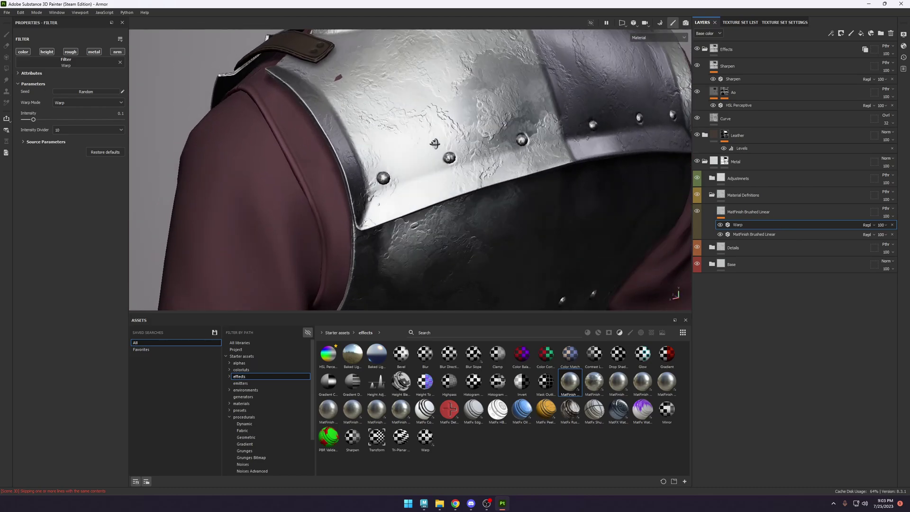
left_click_drag(435, 143, 636, 165, "alt")
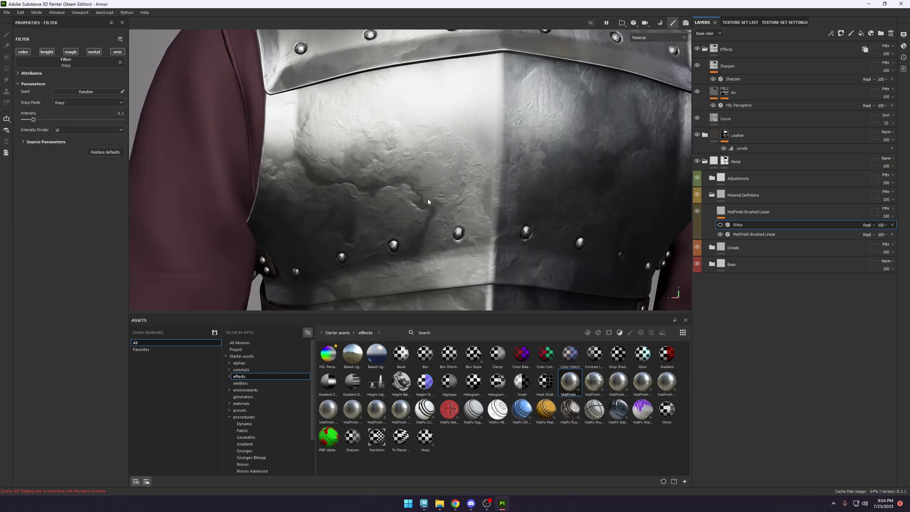
scroll(428, 199, "up", 5)
left_click_drag(623, 221, 561, 251, "alt")
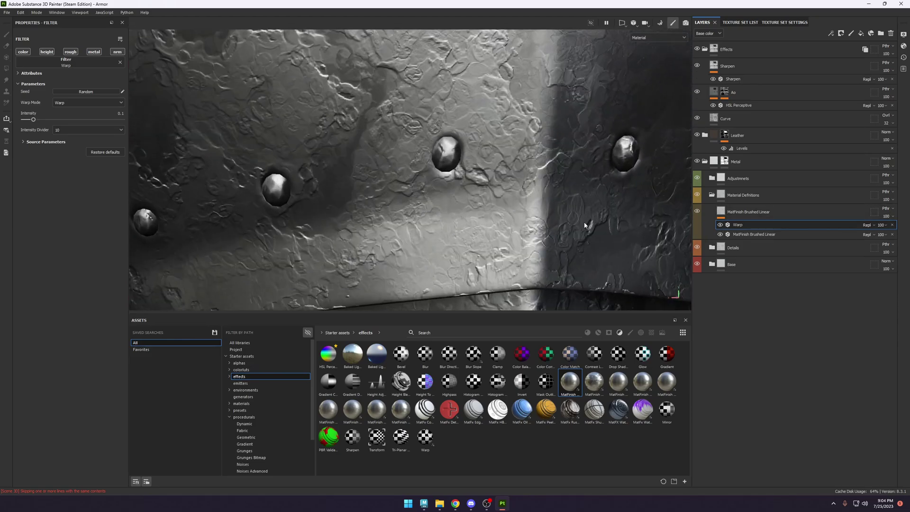
scroll(486, 133, "down", 6)
left_click_drag(484, 132, 497, 141, "alt")
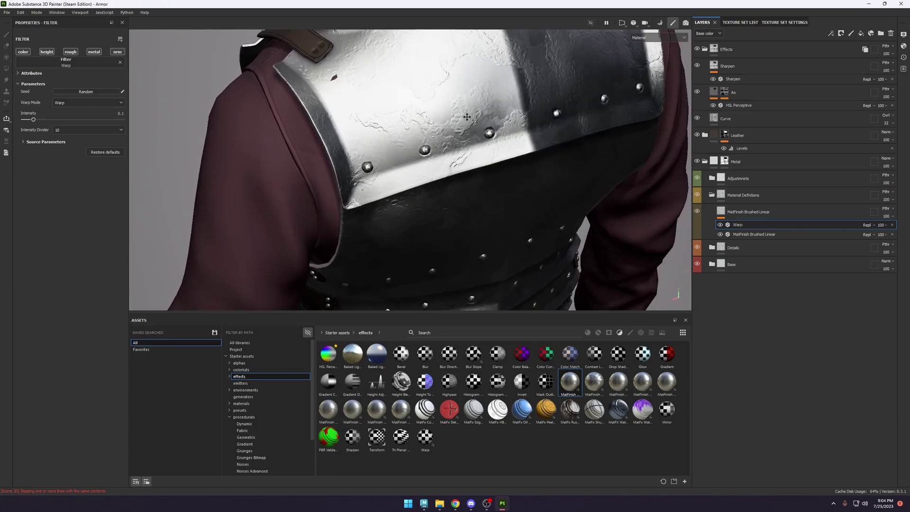
middle_click_drag(497, 141, 504, 237, "alt")
right_click_drag(505, 237, 703, 241, "alt")
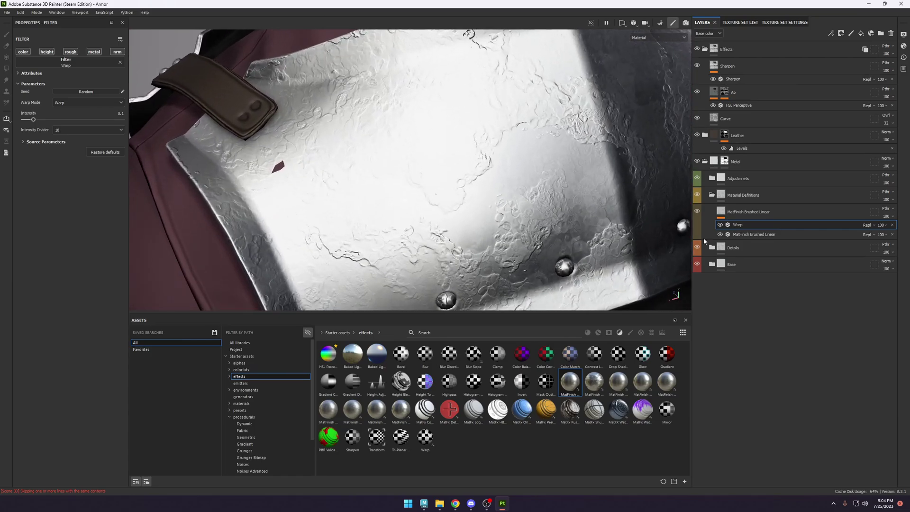
Try a lower opacity on the Warp filter while viewing the shoulder plate up close.
left_click(882, 224)
left_click_drag(886, 238, 873, 240)
middle_click_drag(523, 184, 466, 137, "alt")
right_click_drag(467, 138, 559, 143, "alt")
left_click(883, 224)
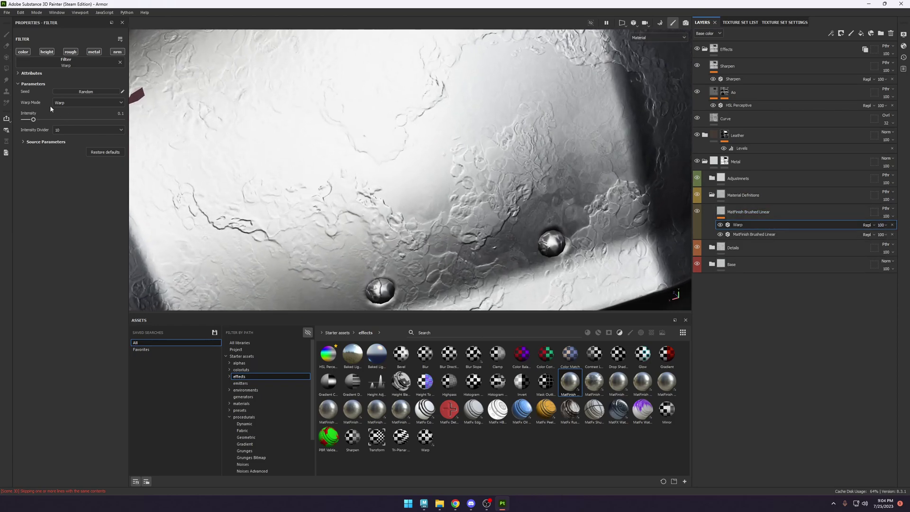
Set the Warp filter's Intensity to 0.061 and compare the waist plates with the filter hidden and shown.
left_click_drag(25, 123, 23, 125)
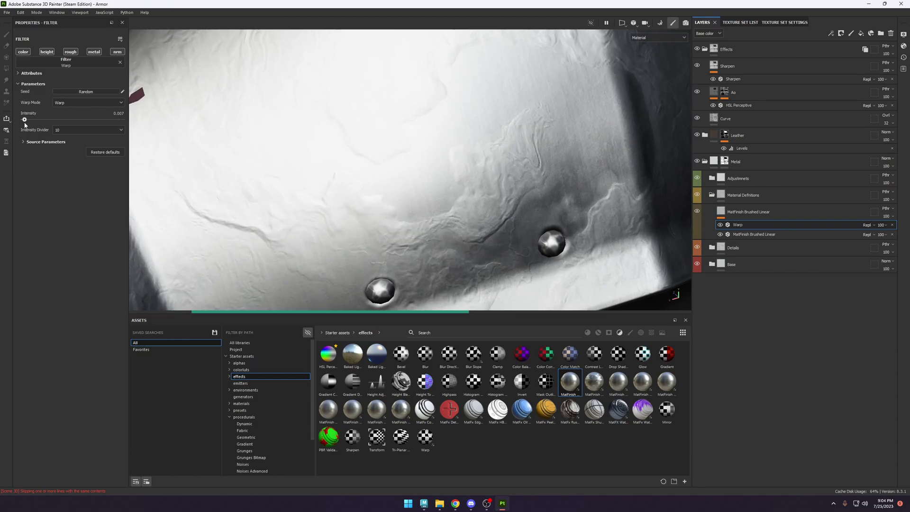
left_click_drag(25, 125, 31, 125)
scroll(479, 181, "down", 6)
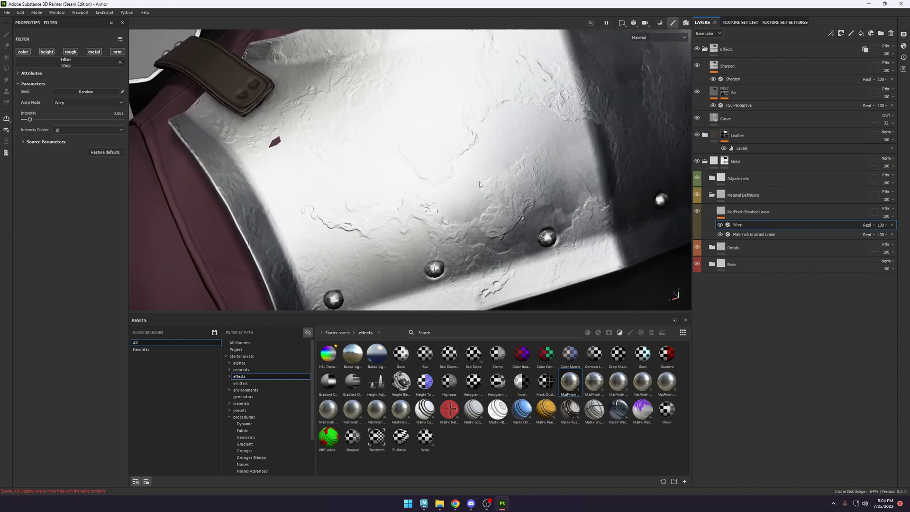
left_click_drag(535, 201, 458, 180, "alt")
scroll(458, 179, "up", 10)
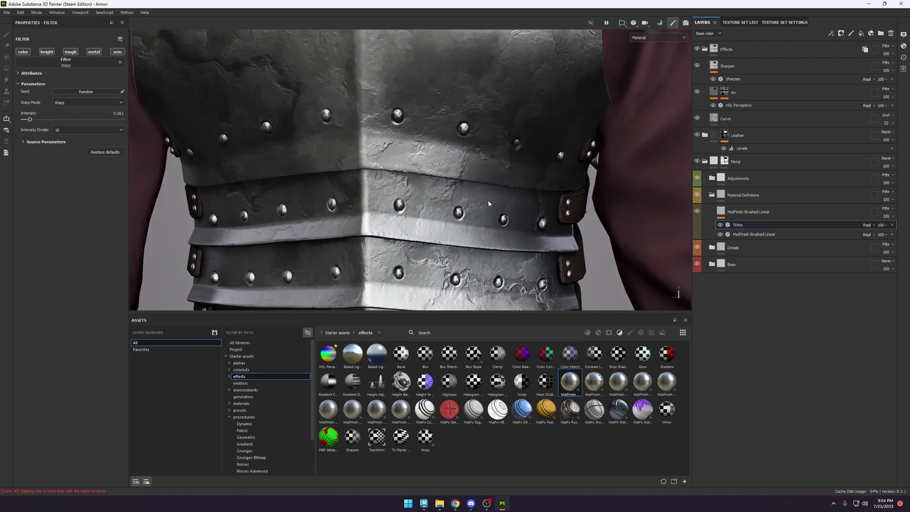
scroll(454, 169, "up", 5)
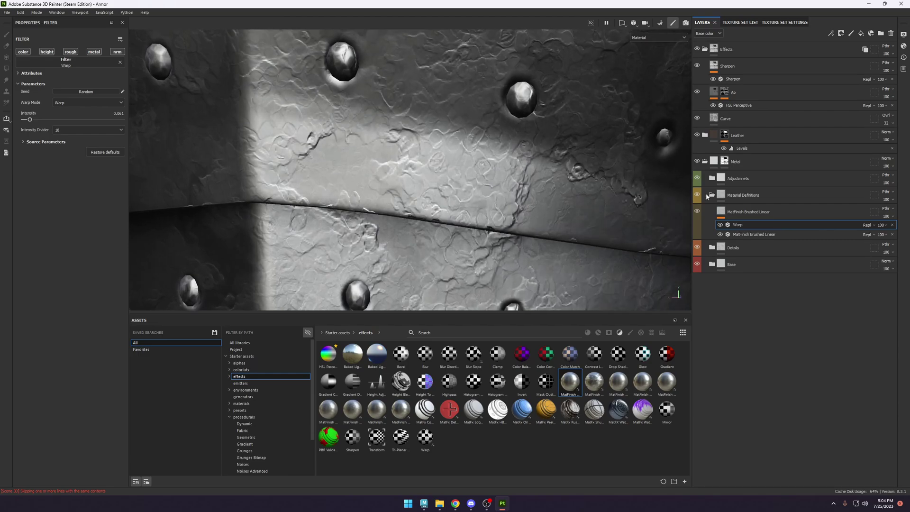
left_click(720, 225)
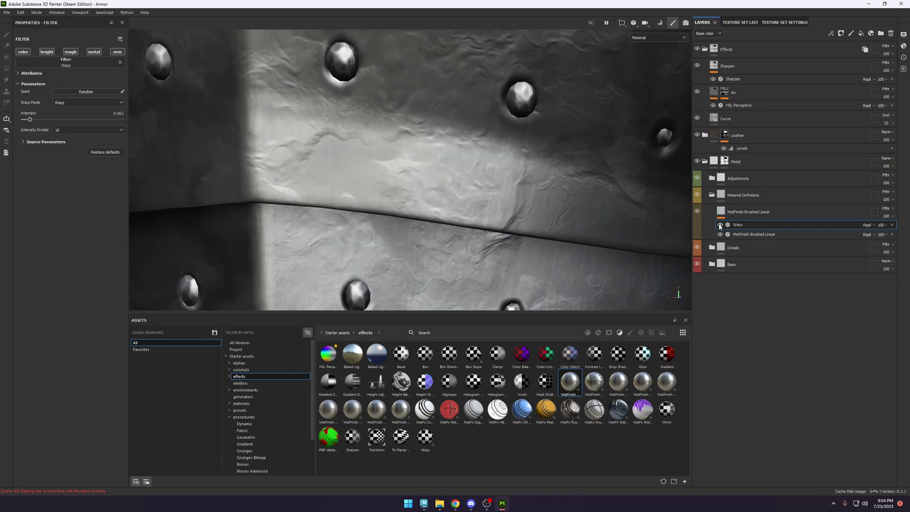
left_click(719, 225)
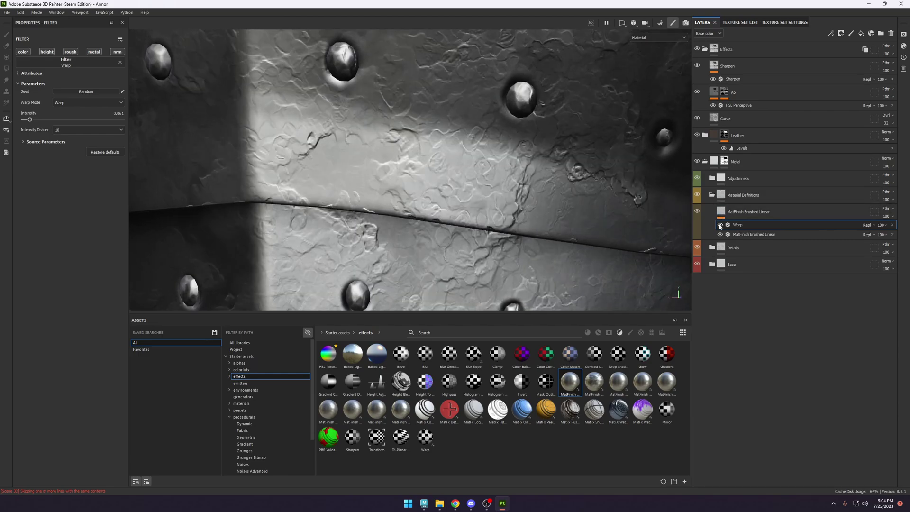
Try the Divide and Subtract blending modes on the Warp filter and check the armor's base color channel.
left_click(867, 224)
left_click(873, 242)
key("Down")
key("Down")
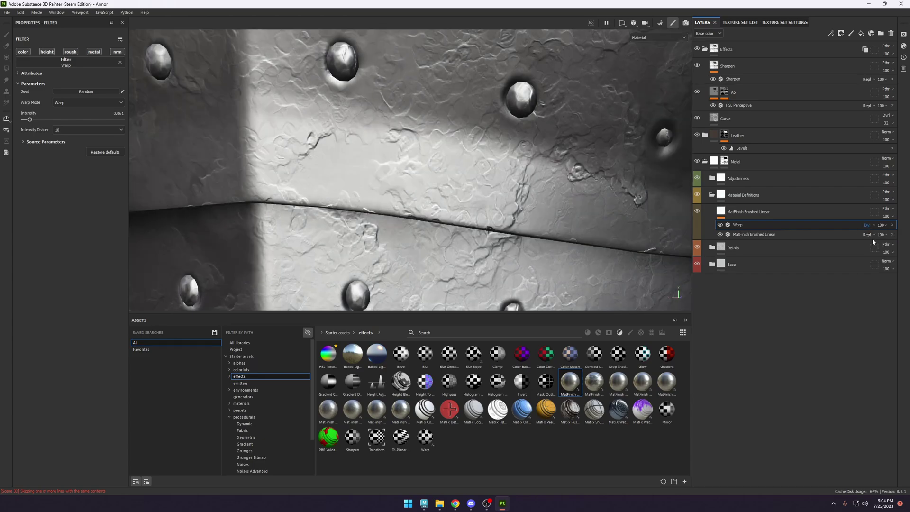
key("Down")
key("Down")
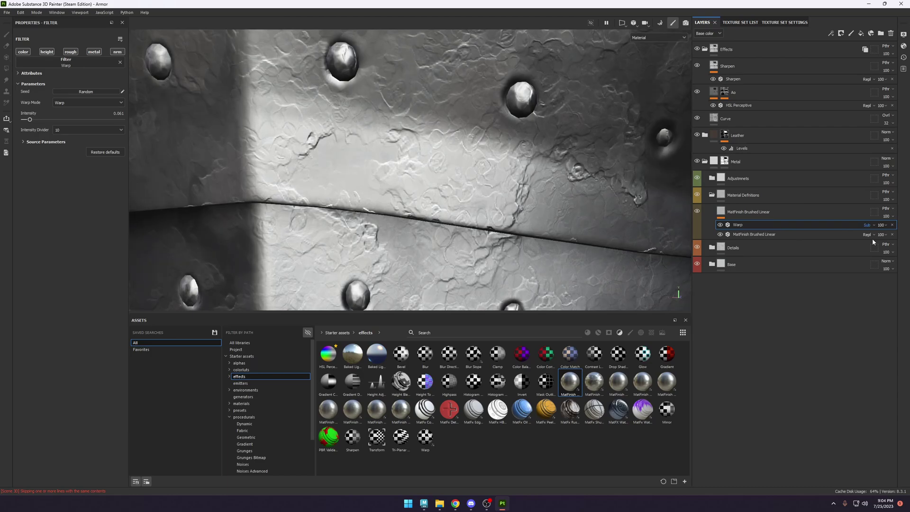
scroll(502, 132, "down", 12)
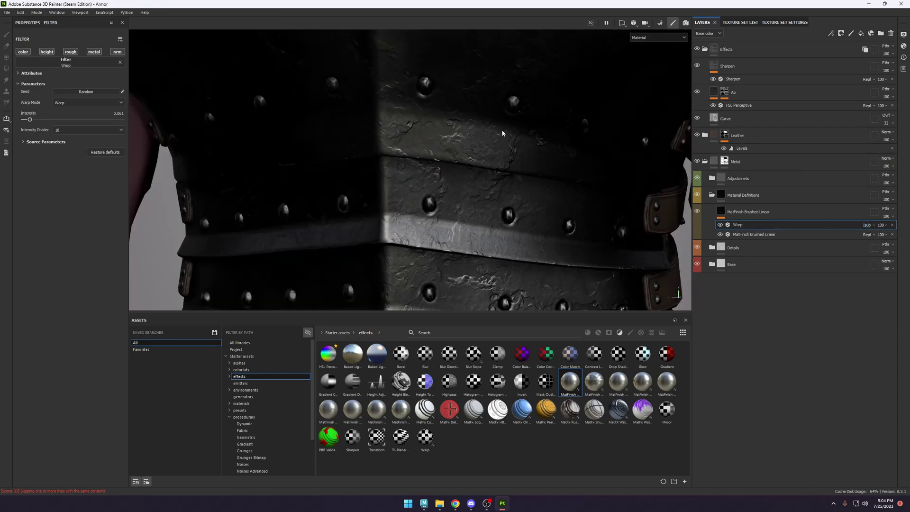
middle_click_drag(499, 158, 495, 206, "alt")
right_click_drag(495, 199, 529, 157, "shift")
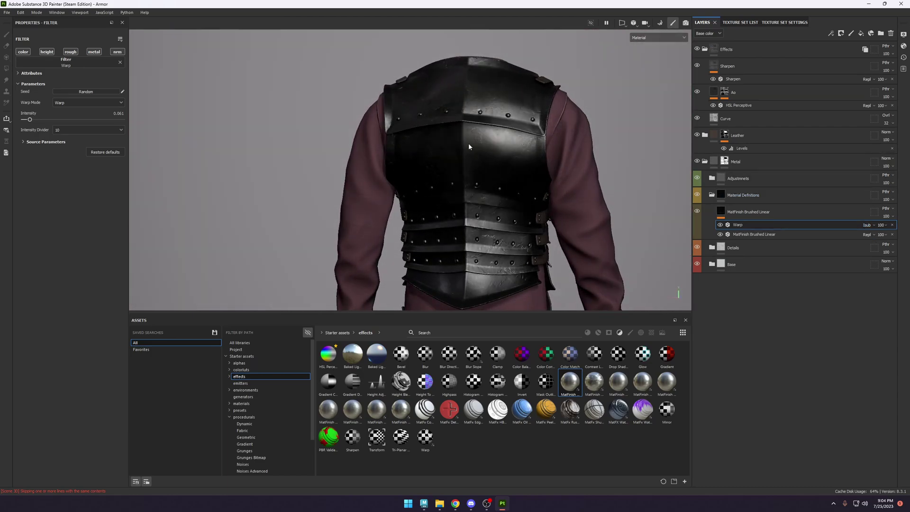
key("c")
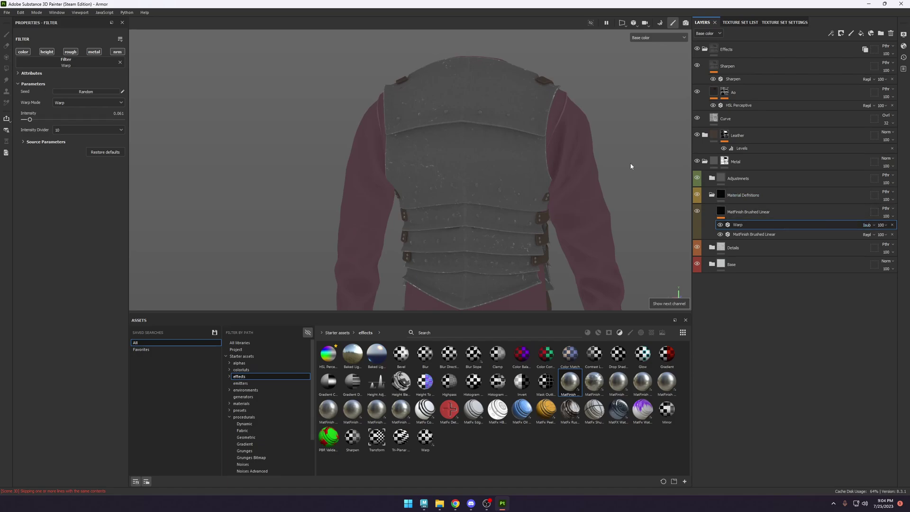
key("m")
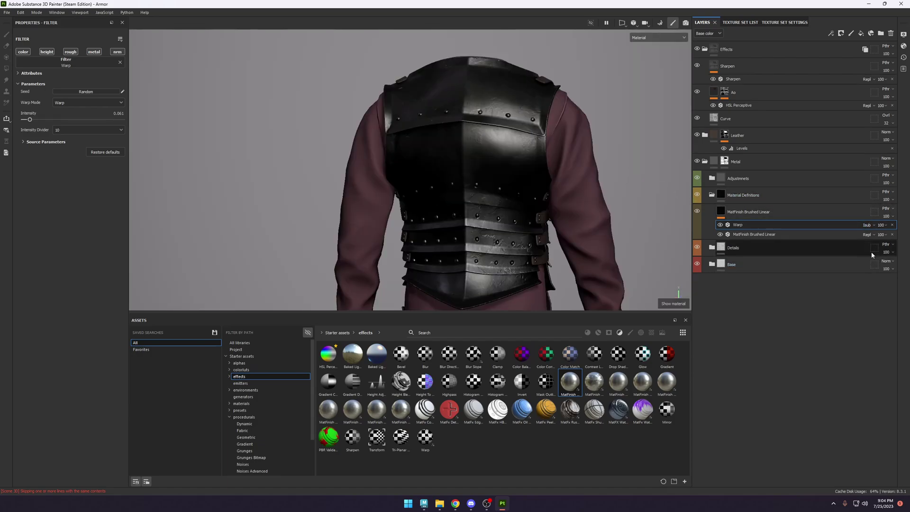
Try the Overlay and Linear burn blending modes on the Warp filter, and return it to Replace.
left_click(867, 225)
left_click(873, 332)
key("Down")
key("Down")
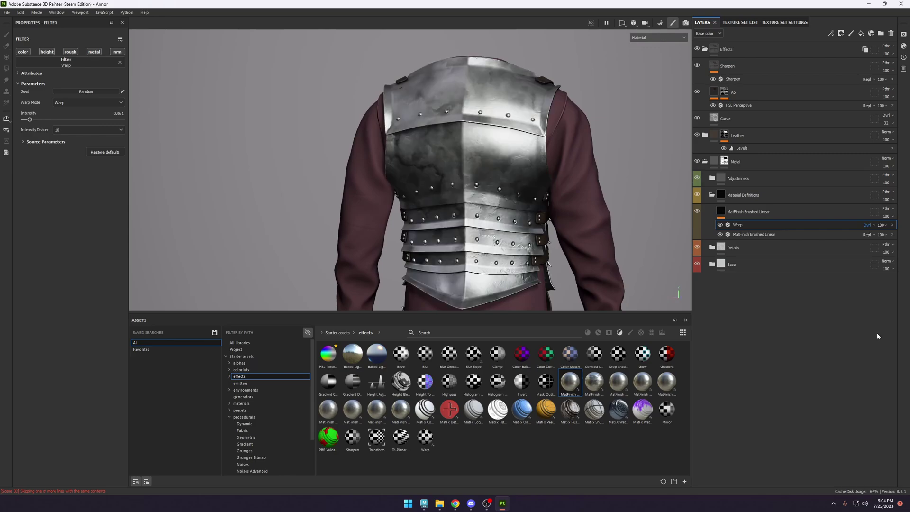
left_click(867, 225)
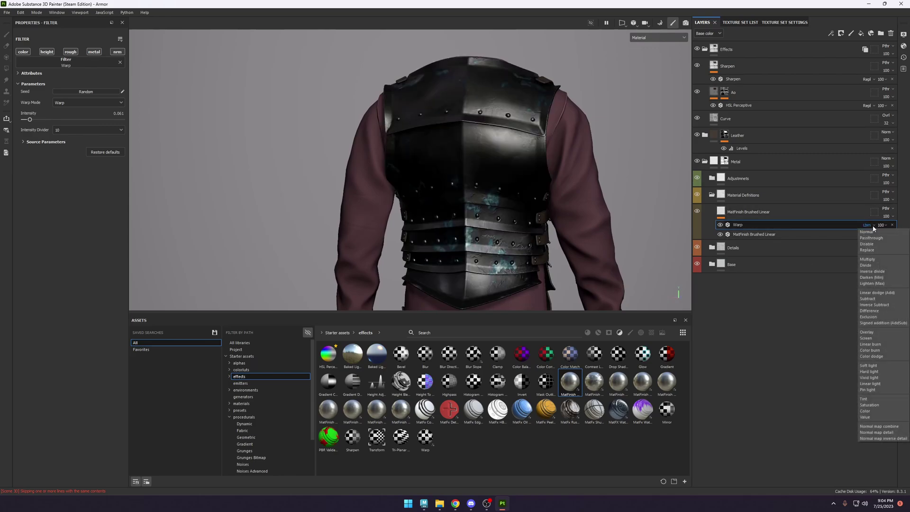
left_click(868, 250)
Set the Warp filter's Intensity Divider to 100 and its Intensity to 0.249.
scroll(530, 157, "up", 8)
scroll(453, 181, "up", 4)
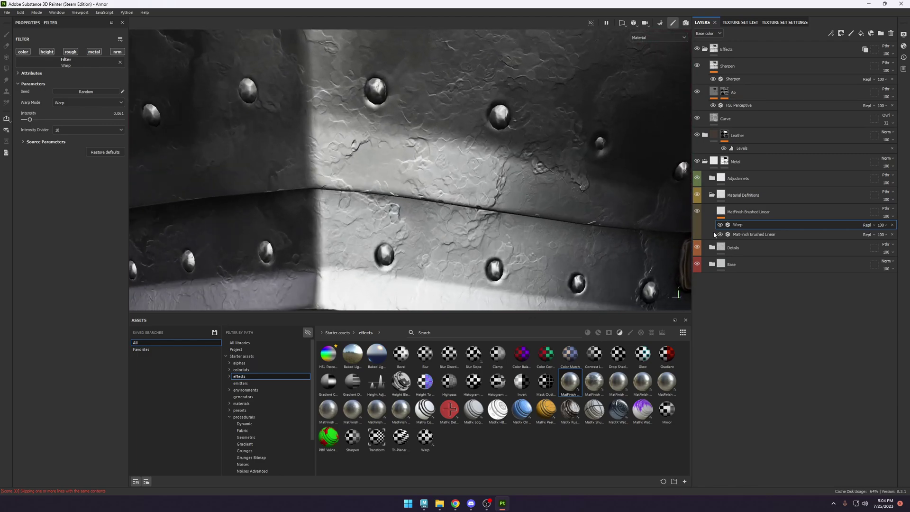
left_click(98, 129)
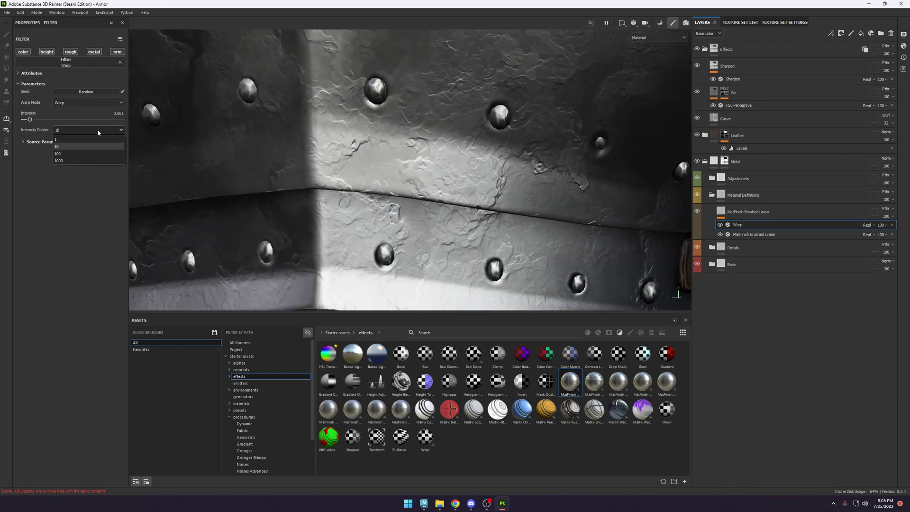
left_click(78, 152)
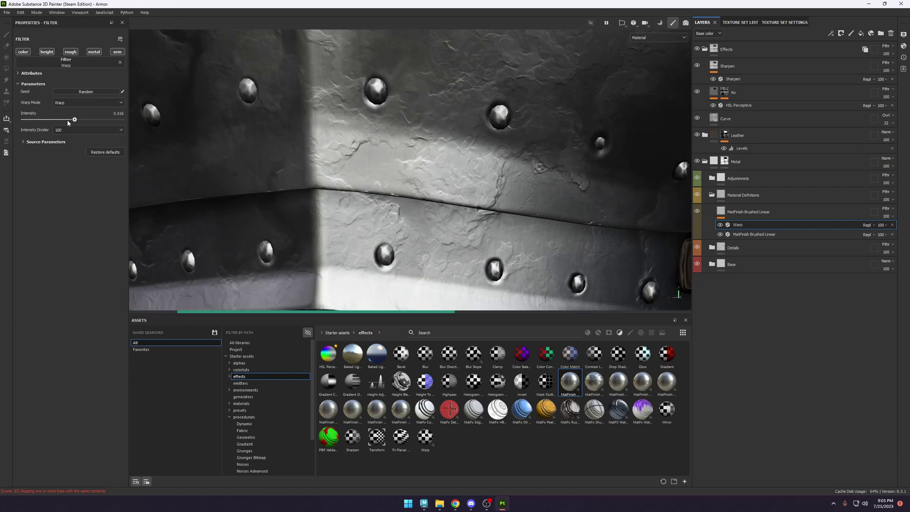
left_click_drag(68, 121, 21, 131)
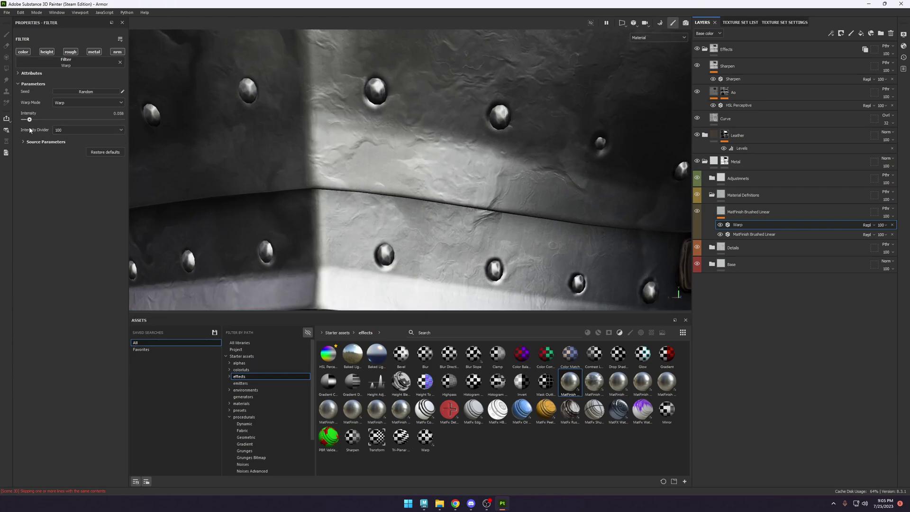
left_click_drag(29, 127, 44, 130)
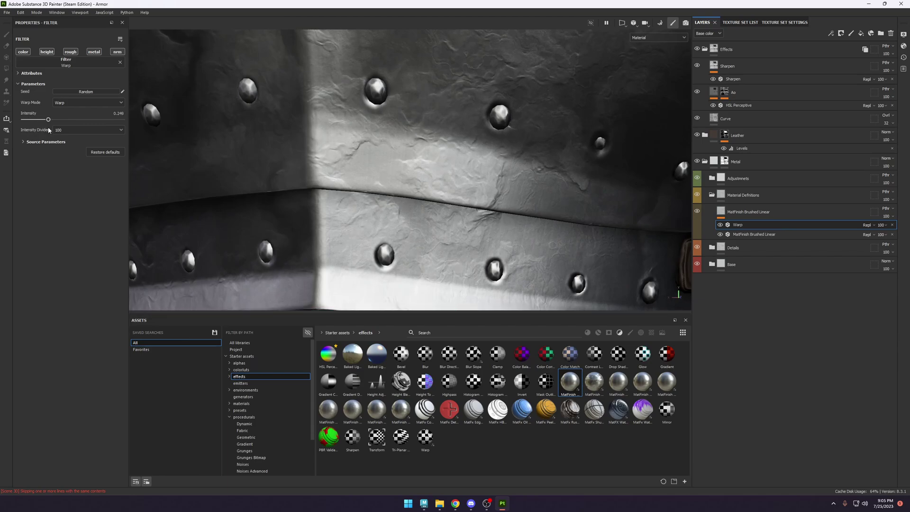
scroll(648, 273, "up", 5)
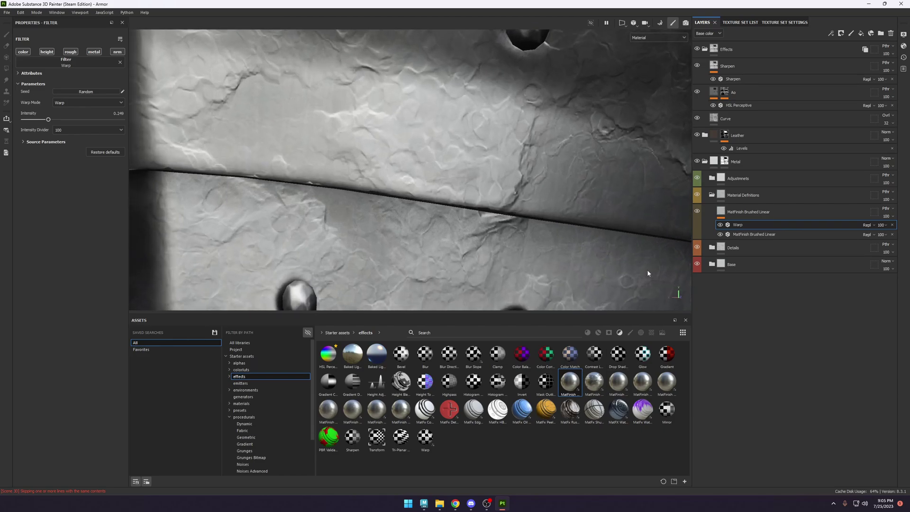
Compare the metal with the Warp filter hidden and shown, up close and across the whole breastplate.
left_click(721, 226)
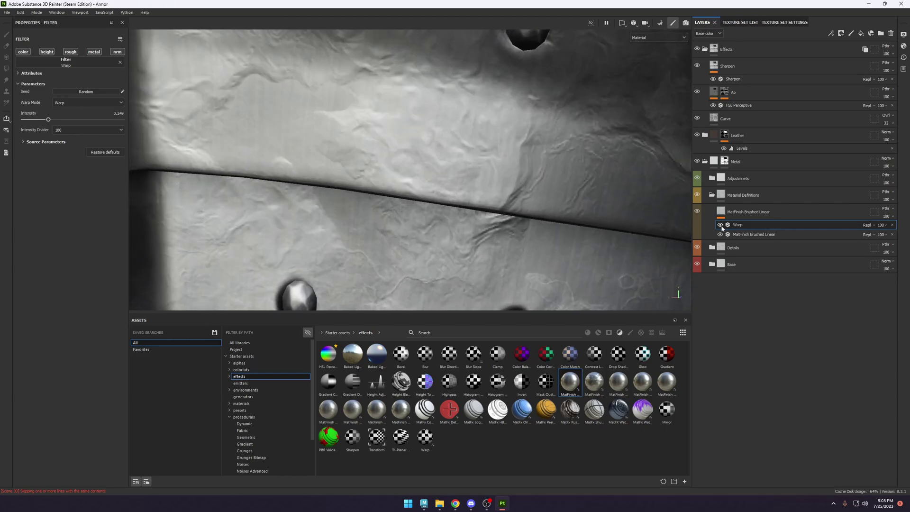
left_click(720, 225)
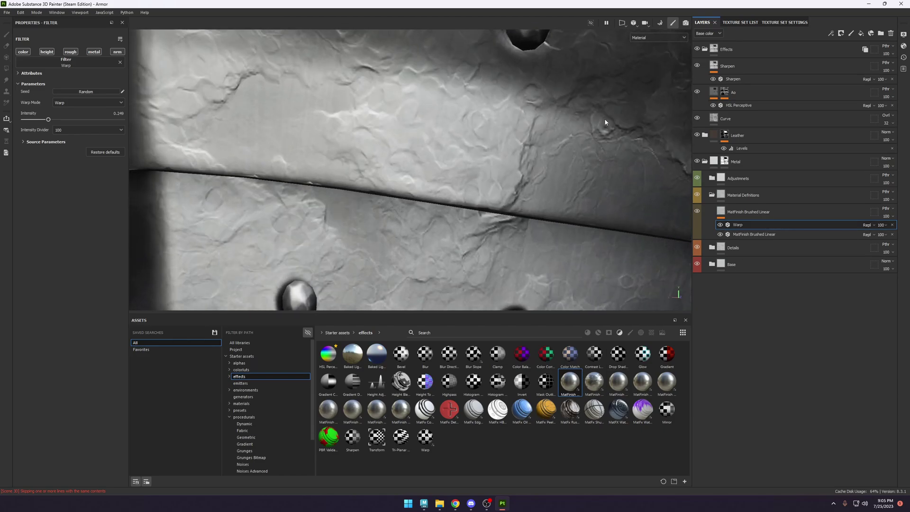
left_click_drag(606, 122, 487, 215, "alt")
right_click_drag(487, 216, 495, 138, "alt")
left_click(721, 226)
left_click_drag(494, 137, 582, 150, "alt")
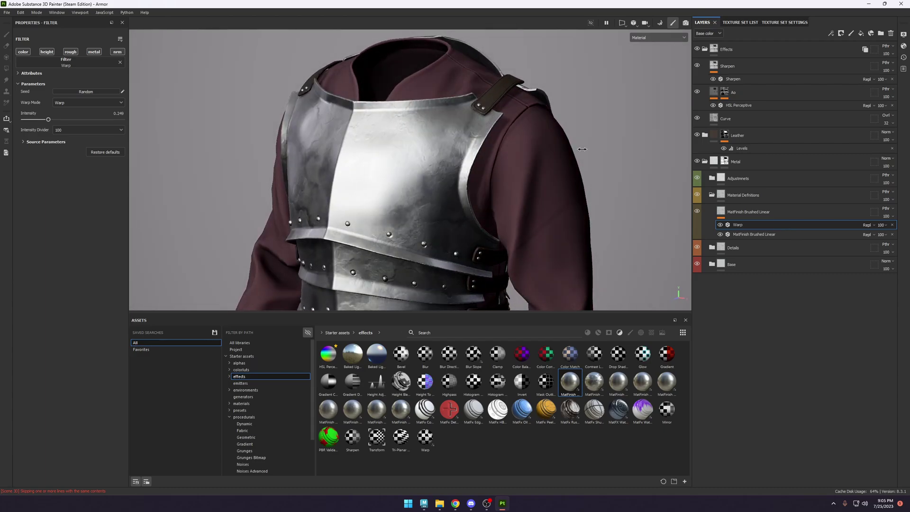
Add the MatFinish Galvanized filter as a new layer above MatFinish Brushed Linear in the Material Definitions folder.
scroll(527, 197, "up", 3)
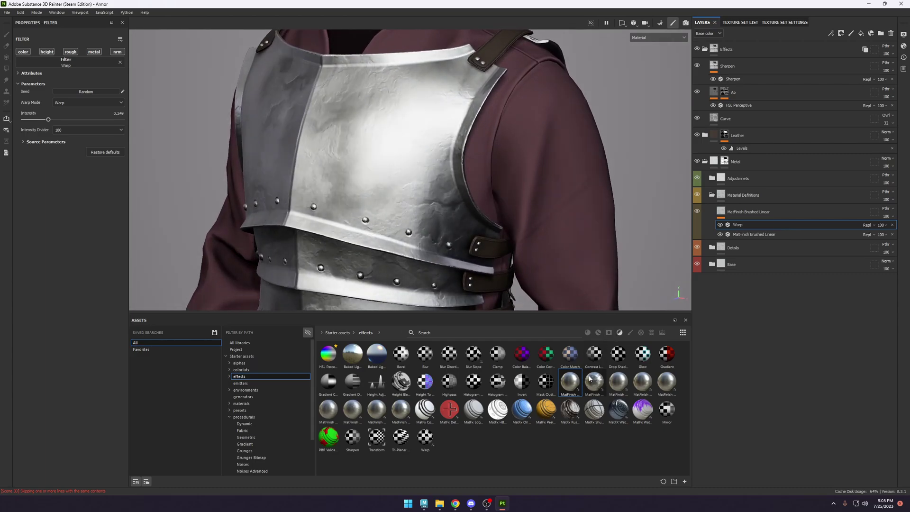
mouse_move(590, 377)
left_click_drag(593, 379, 515, 206)
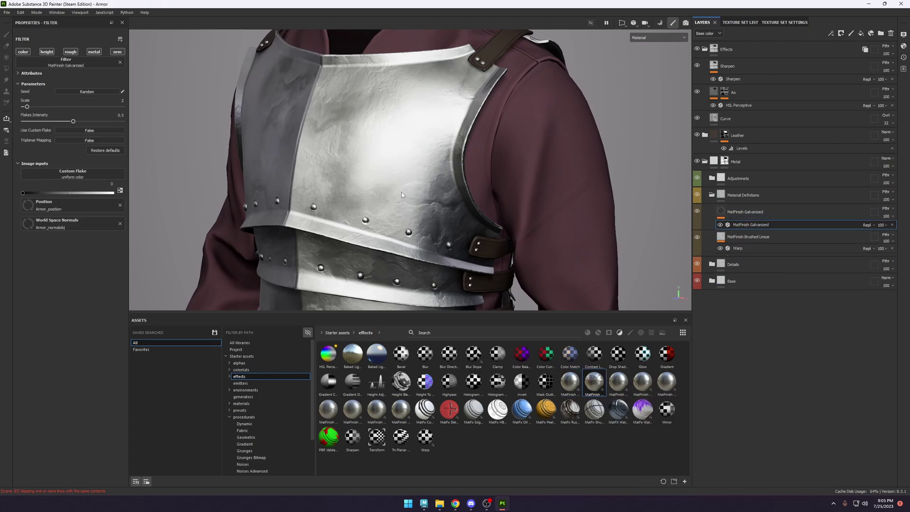
Try a Scale of 4 on the MatFinish Galvanized filter, and return it to 2.
left_click_drag(402, 192, 533, 192, "alt")
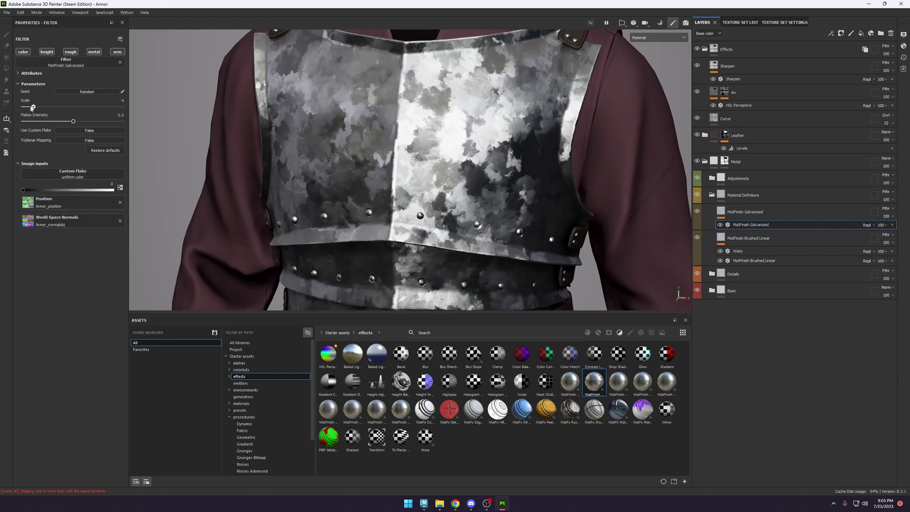
left_click_drag(32, 108, 29, 108)
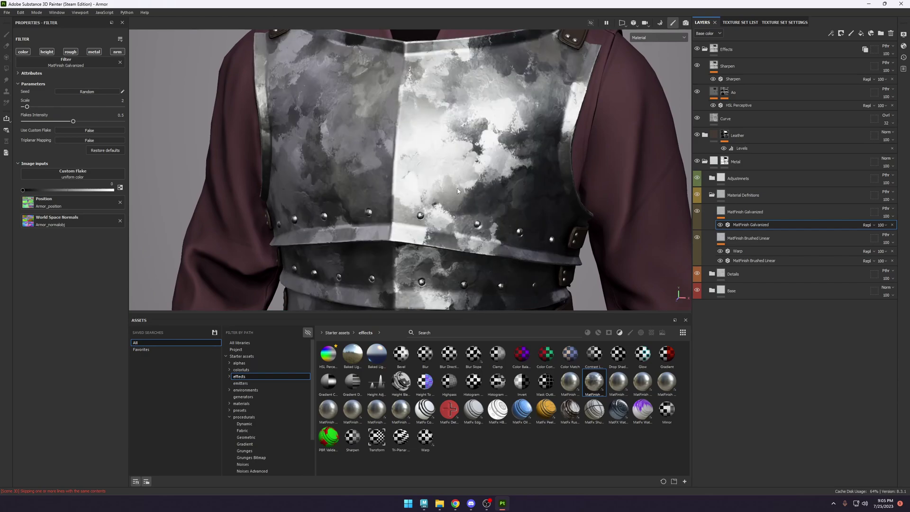
Examine the armor's individual channels, comparing the combined normal, height and mesh view with the MatFinish Galvanized layer hidden and shown.
key("c")
key("c")
key("c")
key("c")
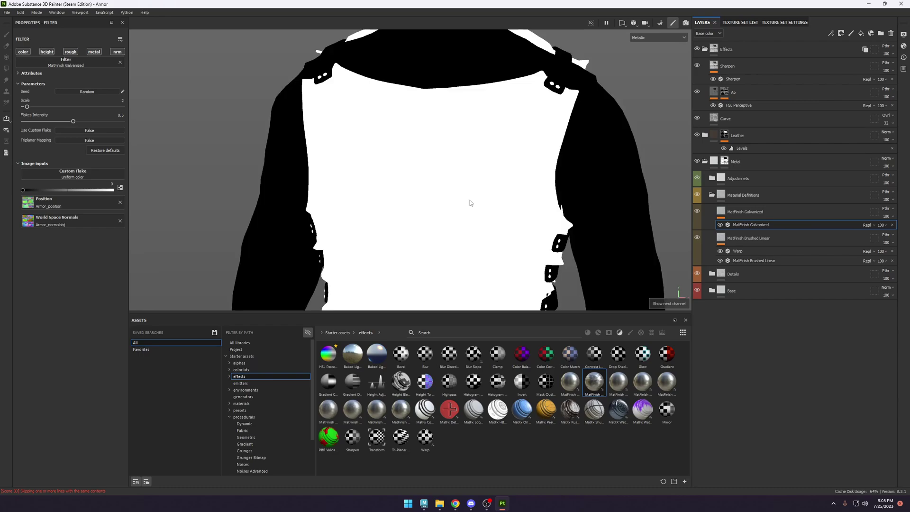
key("c")
scroll(473, 199, "up", 5)
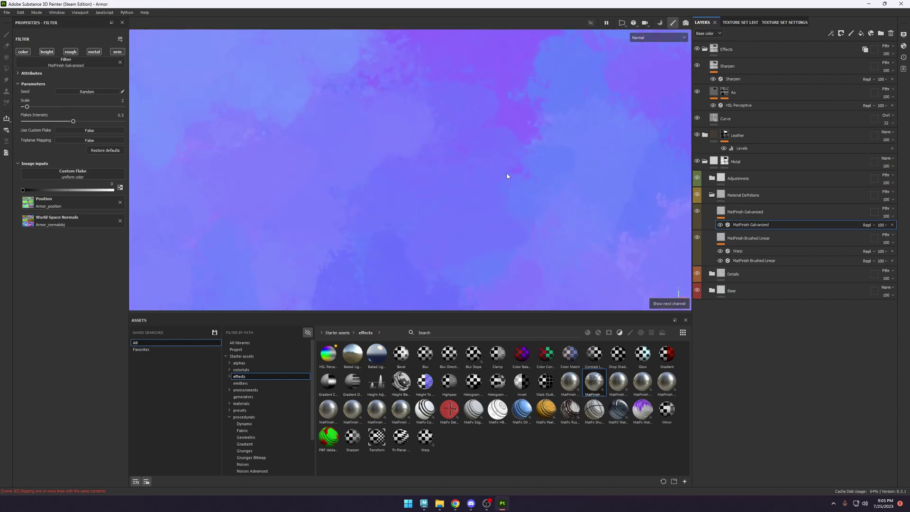
scroll(507, 176, "down", 5)
key("c")
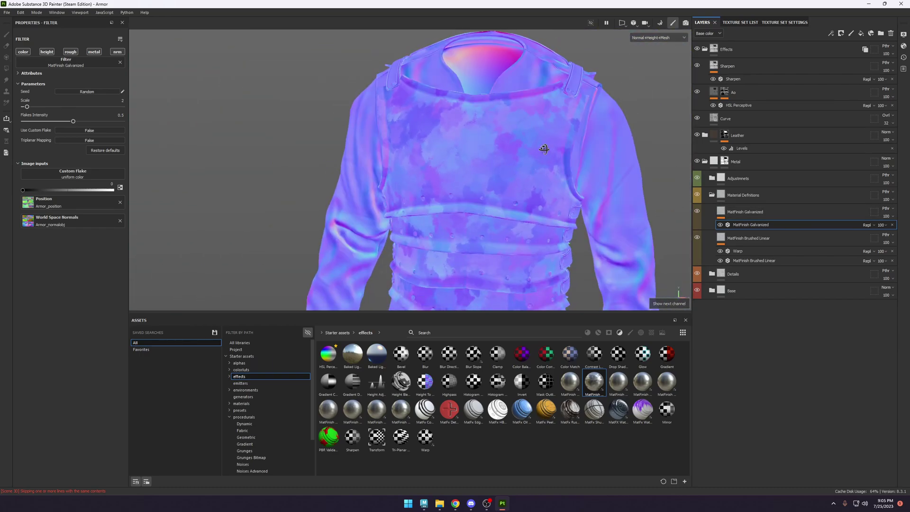
left_click(697, 212)
left_click(697, 212)
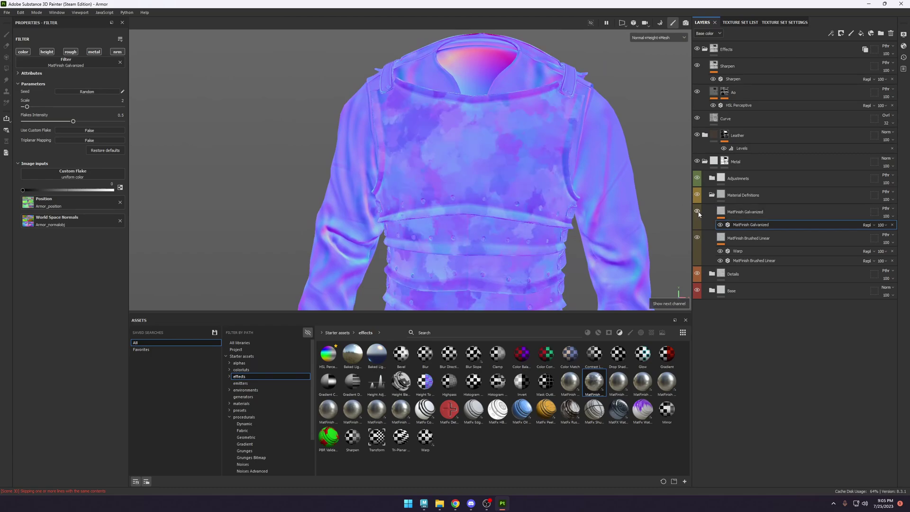
left_click(697, 212)
left_click(697, 212)
scroll(481, 229, "up", 3)
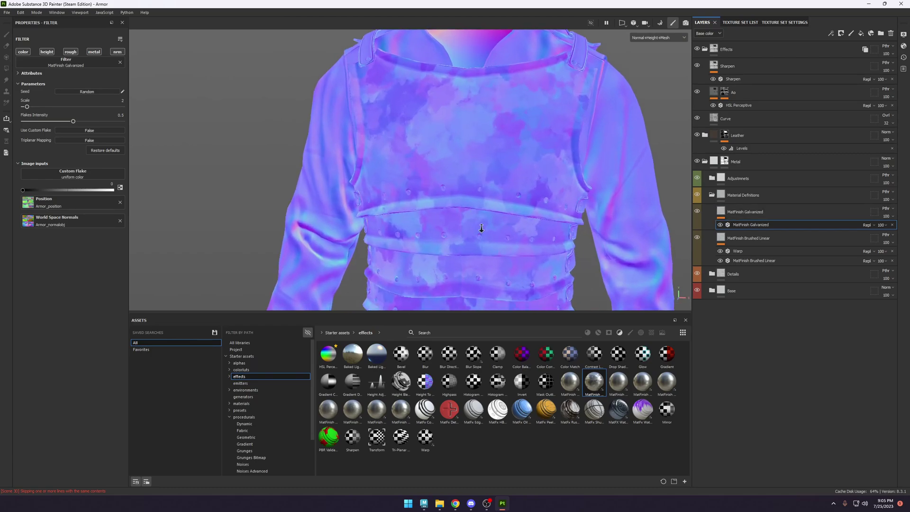
Return to the material view and set the MatFinish Galvanized filter's Scale to 1 and Flakes Intensity to 0.06.
key("m")
scroll(560, 188, "up", 4)
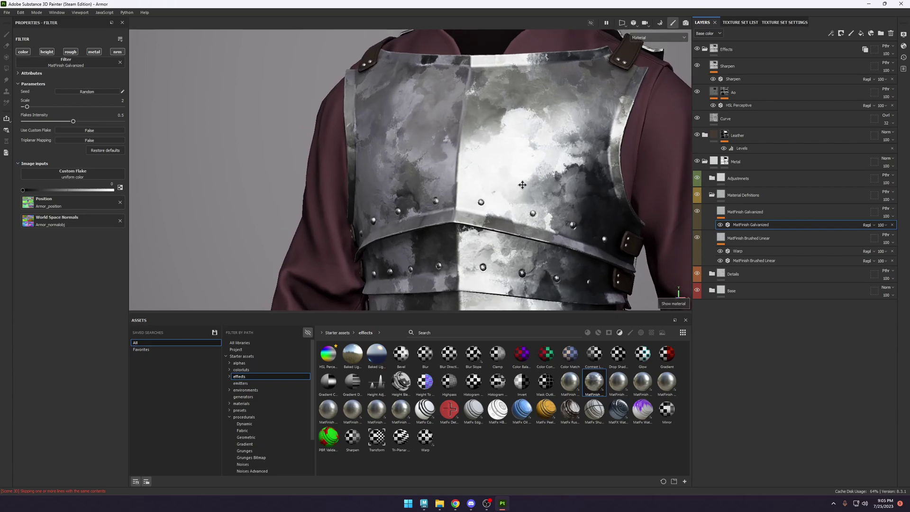
middle_click_drag(522, 185, 482, 198)
left_click_drag(27, 124, 20, 125)
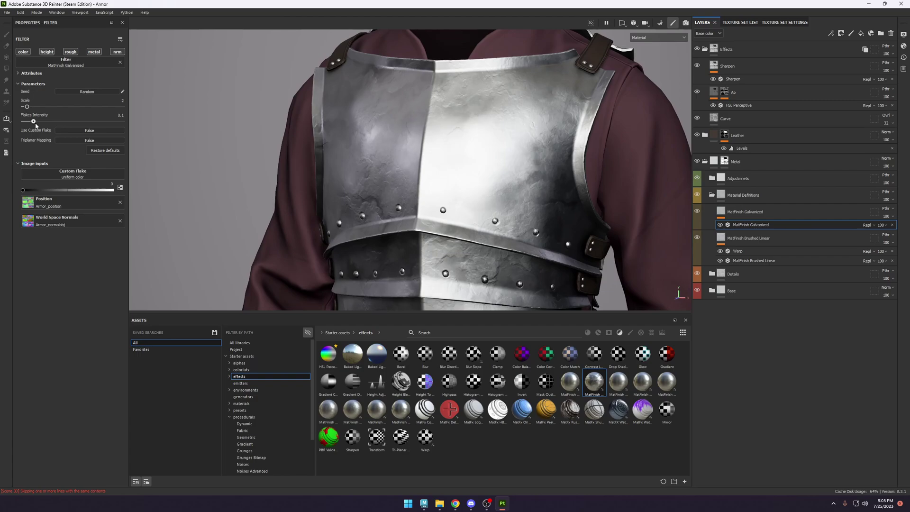
scroll(434, 172, "down", 3)
left_click_drag(433, 171, 400, 133, "alt")
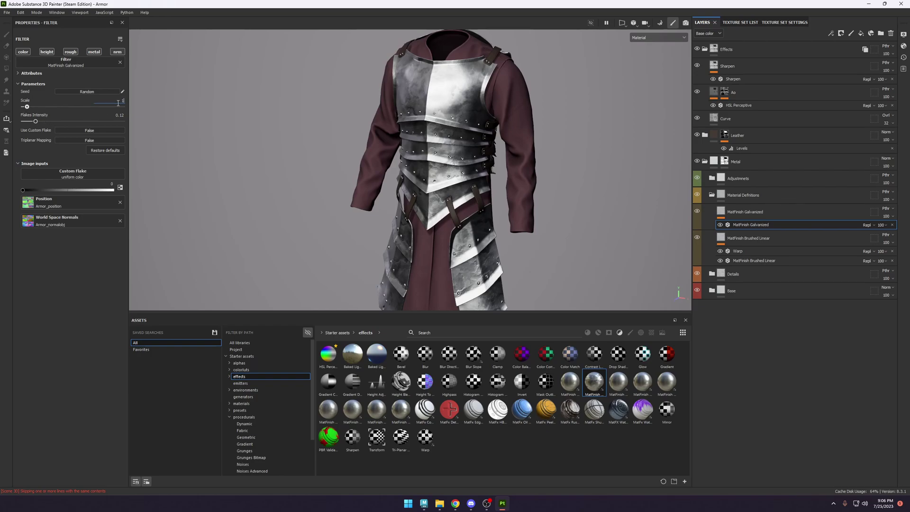
left_click_drag(429, 133, 468, 134, "alt")
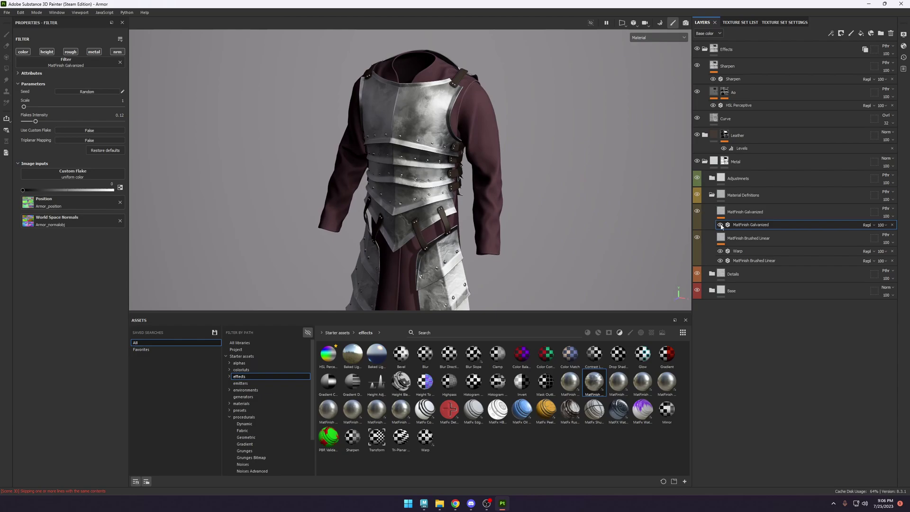
right_click_drag(467, 156, 456, 141, "alt")
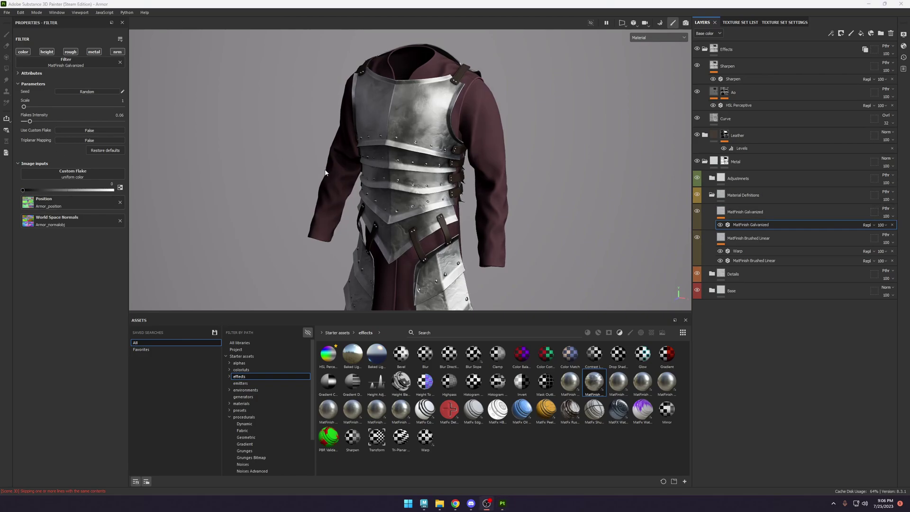
left_click_drag(560, 212, 523, 215, "alt")
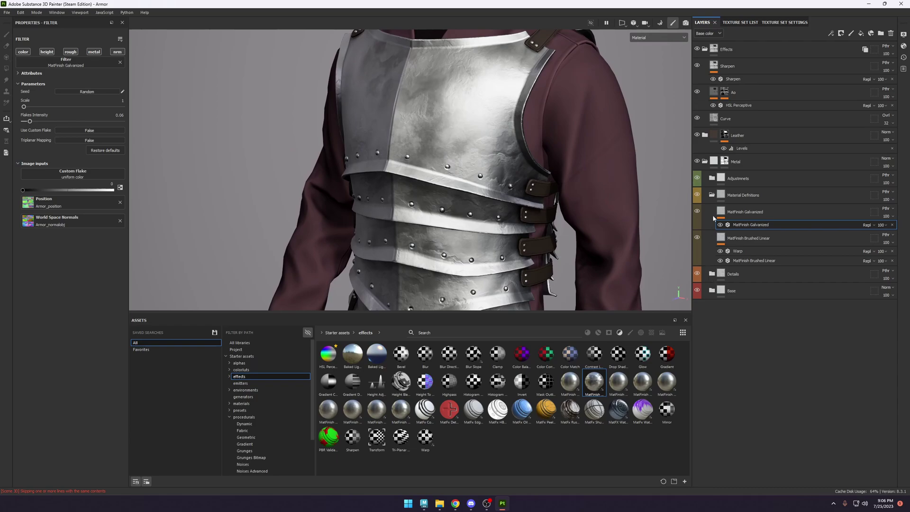
Add an HSL Perceptive filter layer above Lighten in the Base folder's Breakup group, affecting only the normal channel.
left_click(712, 195)
left_click(710, 228)
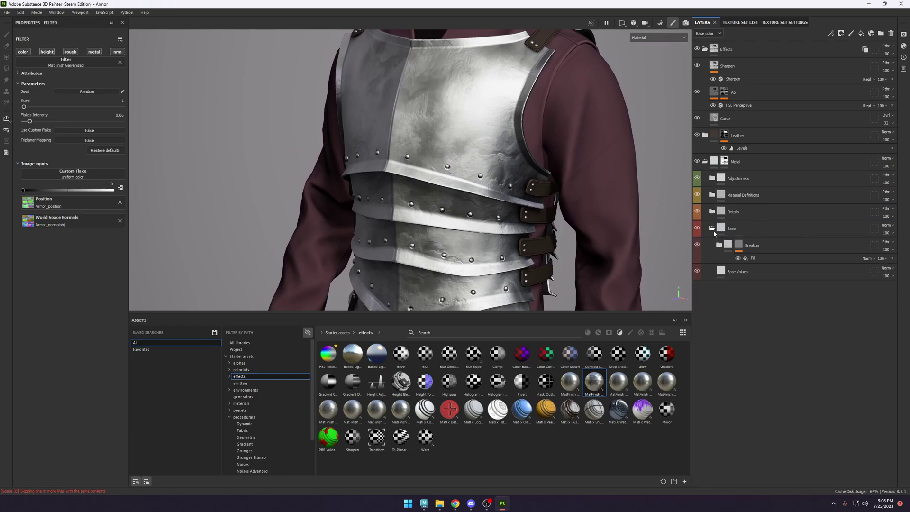
left_click(719, 244)
left_click(719, 244)
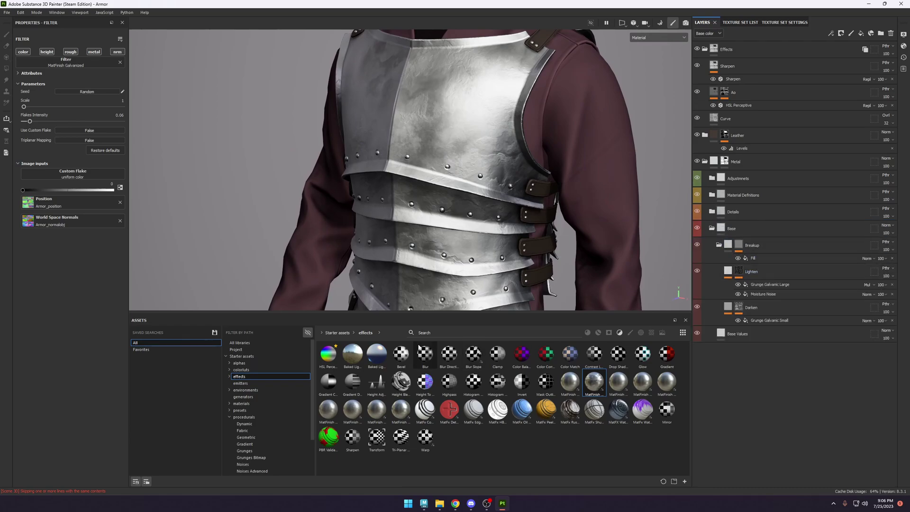
left_click_drag(328, 353, 757, 271)
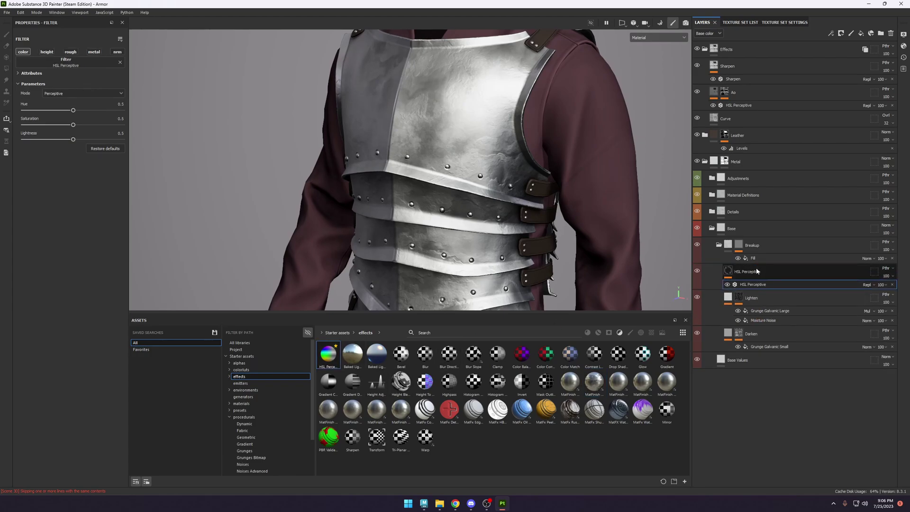
left_click(117, 51)
scroll(479, 217, "up", 2)
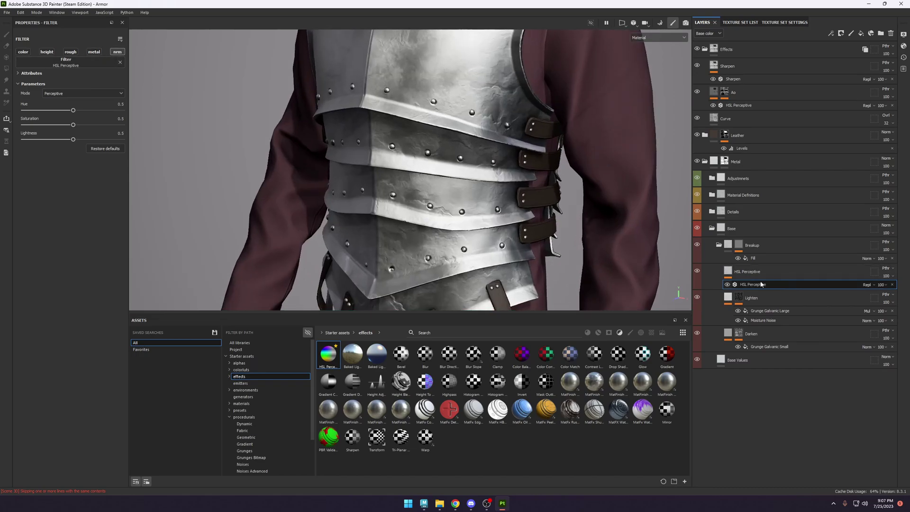
Rename the HSL Perceptive layer as Normal.
left_click(752, 272)
double_click(752, 272)
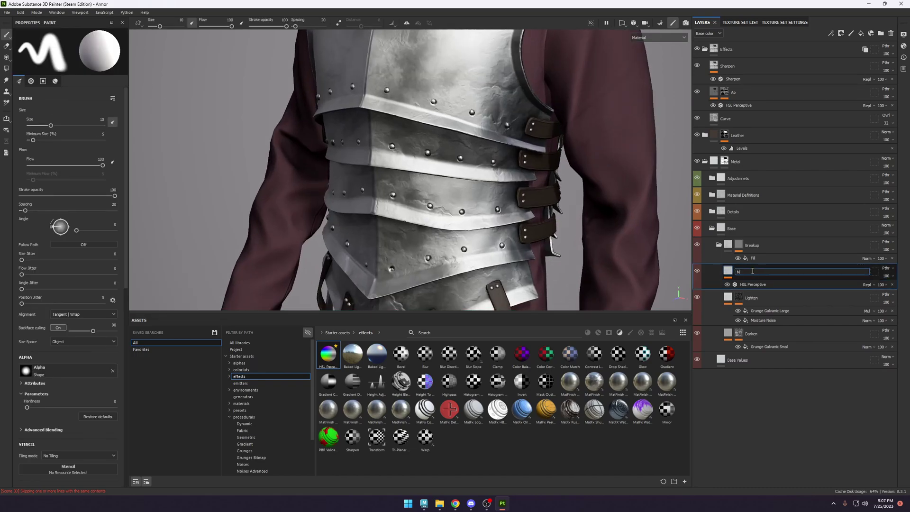
type("Normal")
key("Return")
Give the Normal layer a black mask with a fill effect.
right_click(751, 270)
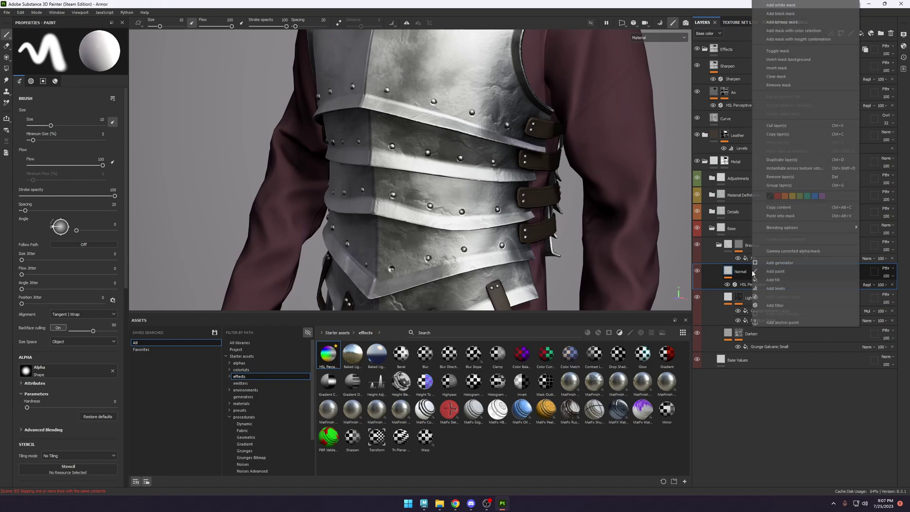
left_click(805, 14)
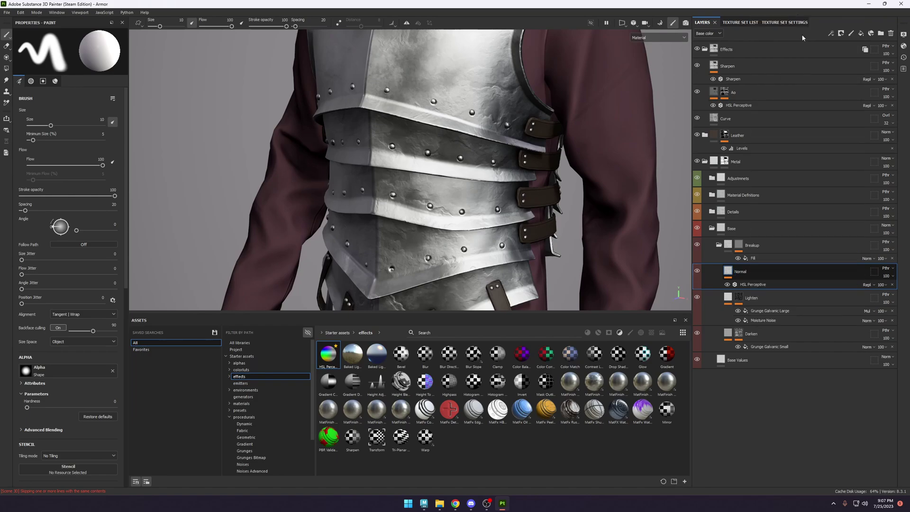
left_click(830, 33)
left_click(854, 61)
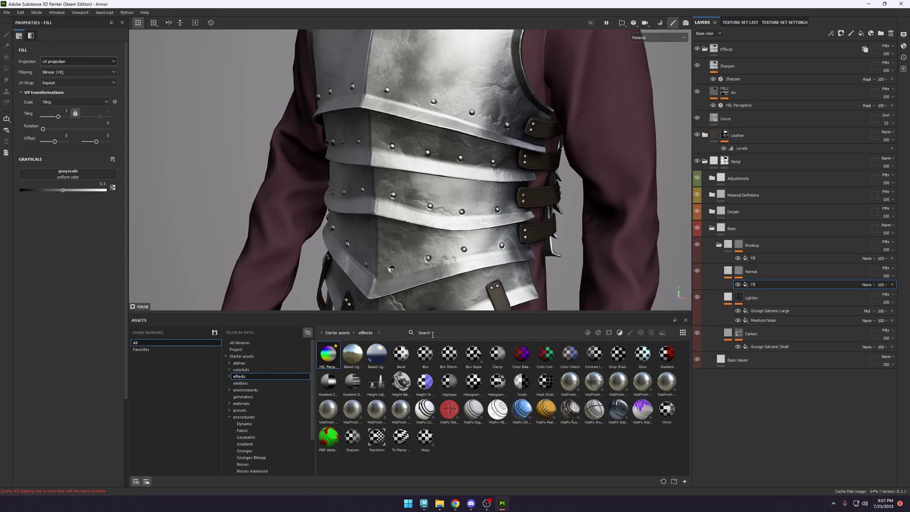
Assign the BnW Spots 2 procedural to the grayscale of the Normal layer's mask fill.
key("Down")
key("Down")
key("Down")
key("Down")
key("Down")
key("Down")
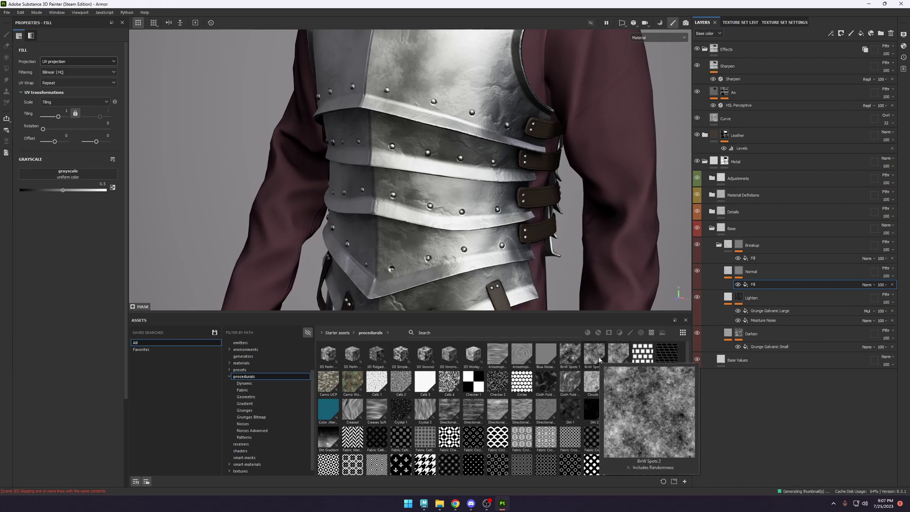
left_click_drag(594, 358, 80, 175)
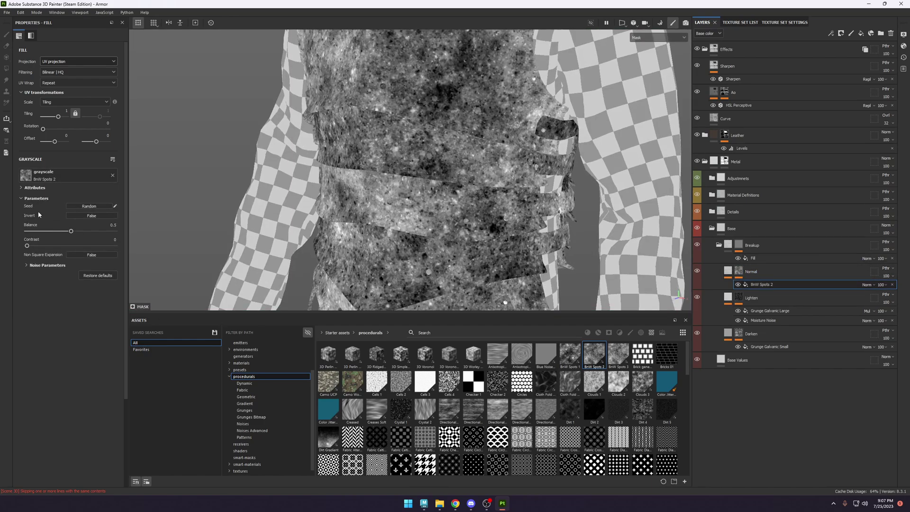
Set the BnW Spots 2 mask fill's Contrast to 0.56 and its Balance to 0.3.
left_click(75, 245)
left_click_drag(71, 230, 53, 232)
left_click_drag(407, 190, 488, 204, "alt")
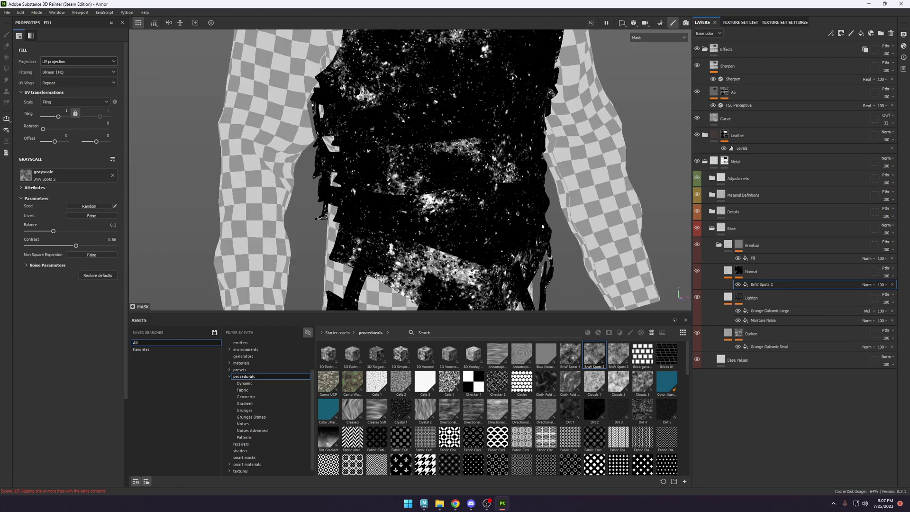
right_click_drag(488, 204, 476, 166, "alt")
left_click_drag(468, 130, 452, 123, "alt")
right_click_drag(453, 124, 502, 195, "alt")
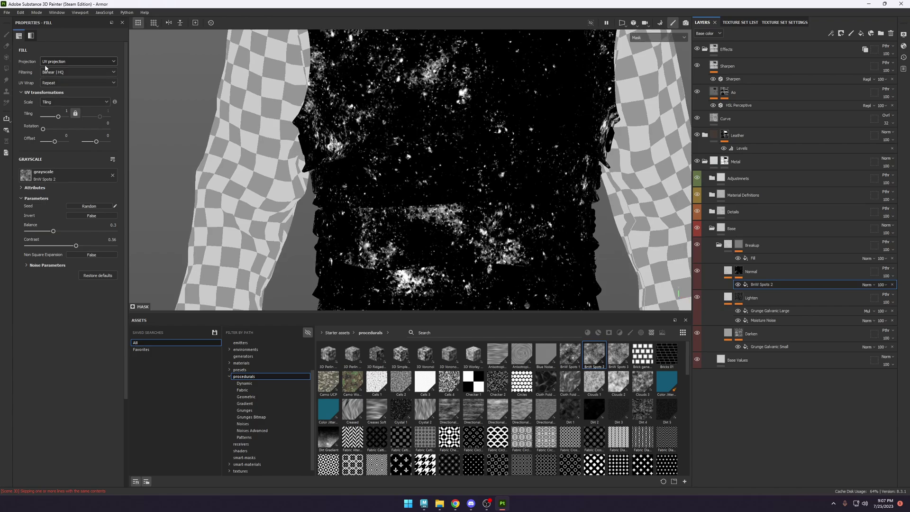
Change the BnW Spots 2 mask fill's projection to Tri-planar projection.
left_click(78, 61)
left_click(71, 72)
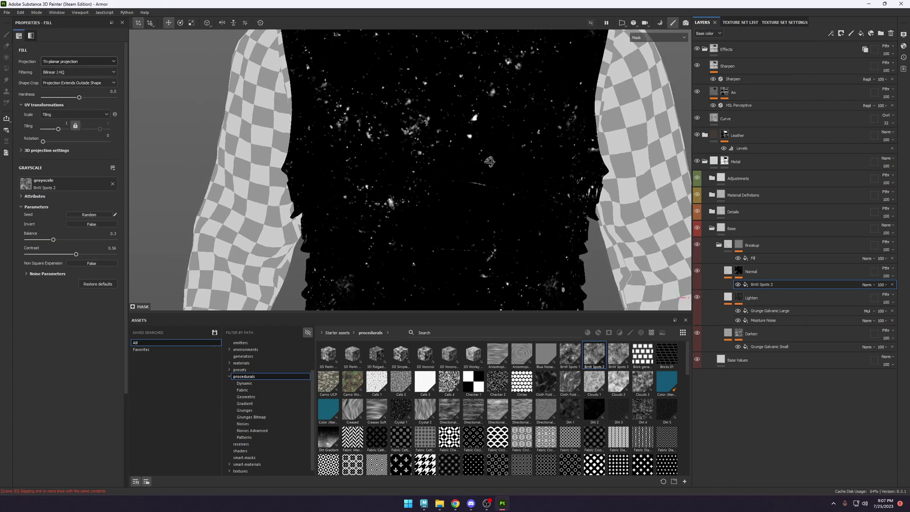
scroll(527, 163, "up", 2)
Display the combined normal, height and mesh channel, and raise the Normal layer's HSL Perceptive Lightness to about 0.7.
left_click(728, 271)
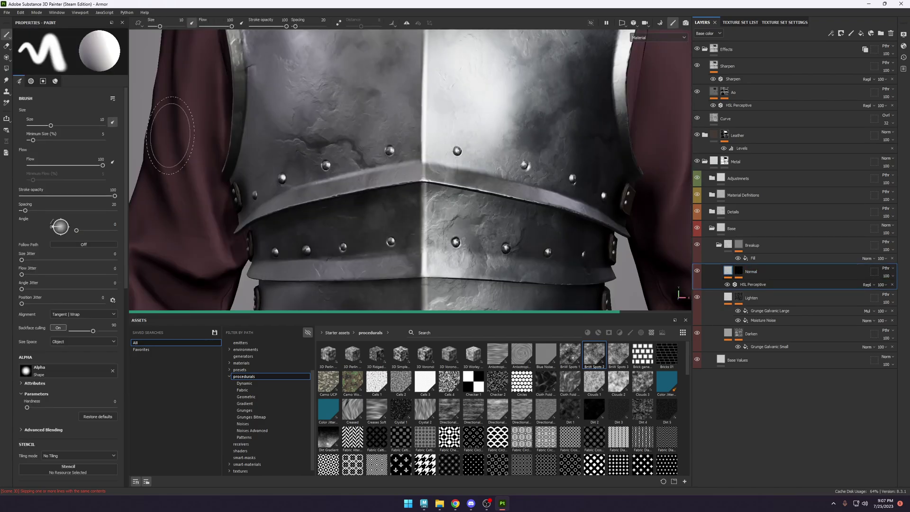
key("c")
key("c")
key("c")
key("c")
key("c")
key("c")
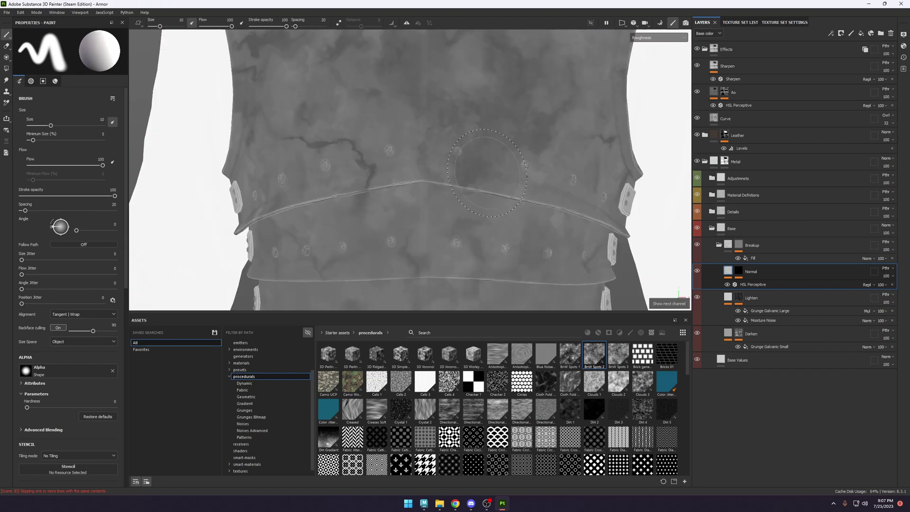
key("c")
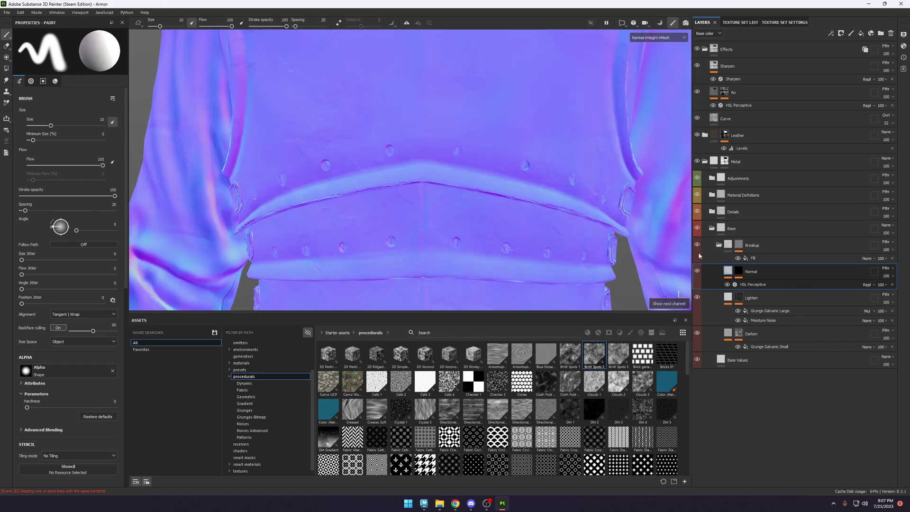
left_click(753, 285)
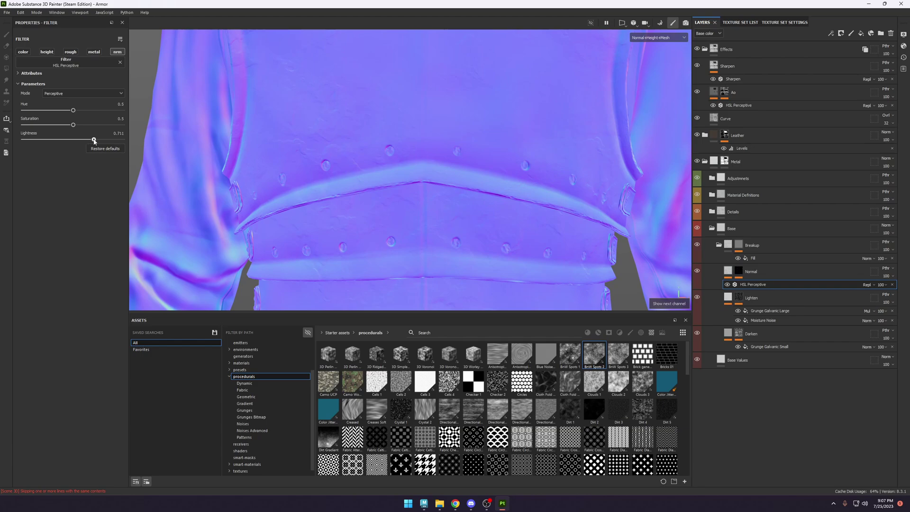
left_click_drag(94, 140, 97, 140)
Add a fill effect above the HSL Perceptive filter in the Normal layer's content.
left_click(889, 273)
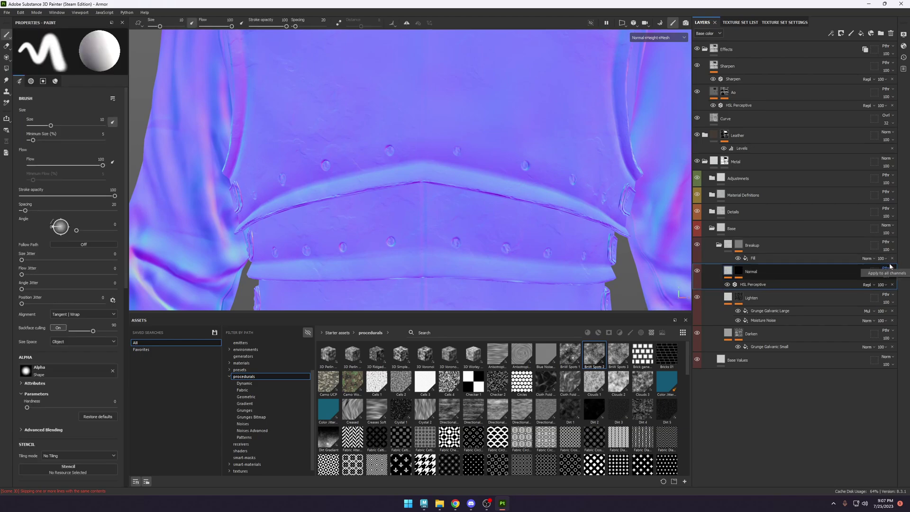
scroll(518, 201, "down", 4)
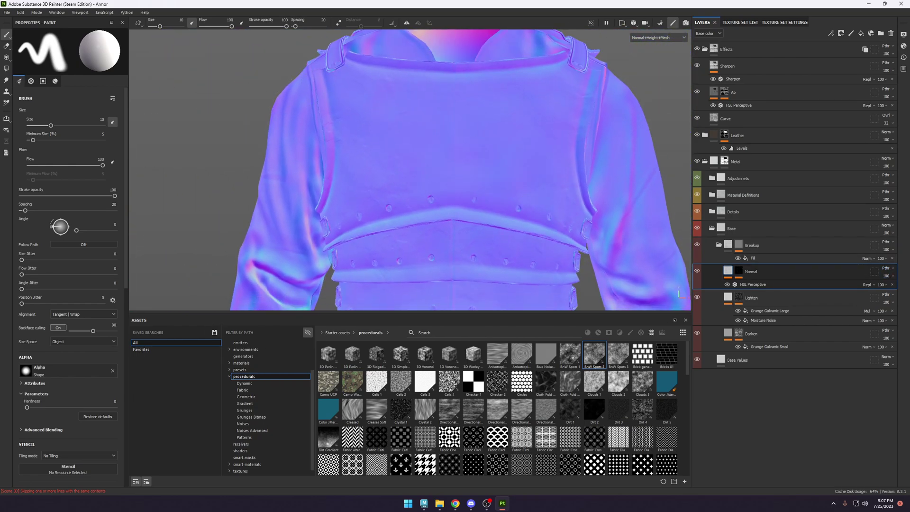
scroll(477, 221, "up", 3)
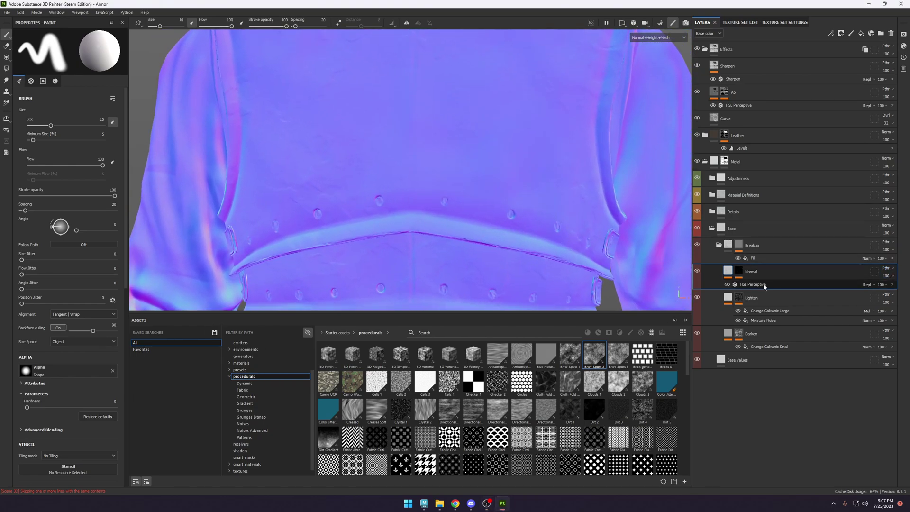
left_click(831, 33)
left_click(848, 60)
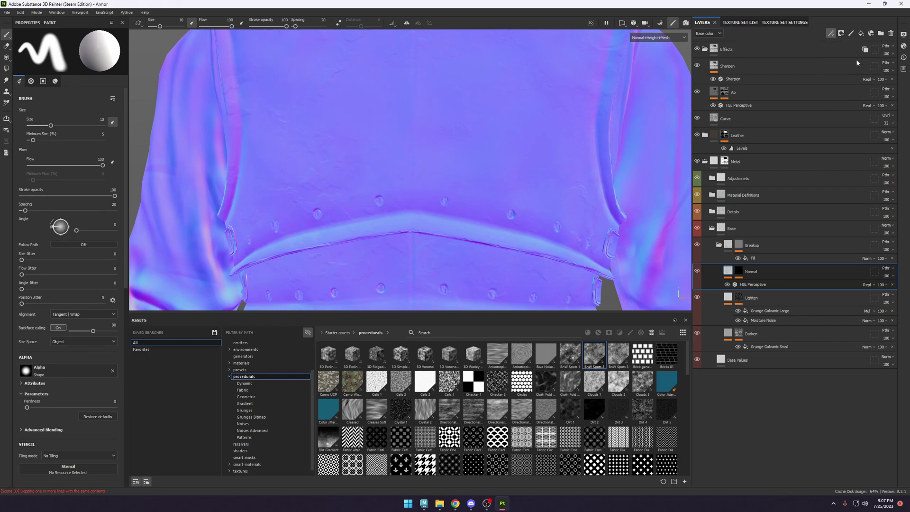
key("alt")
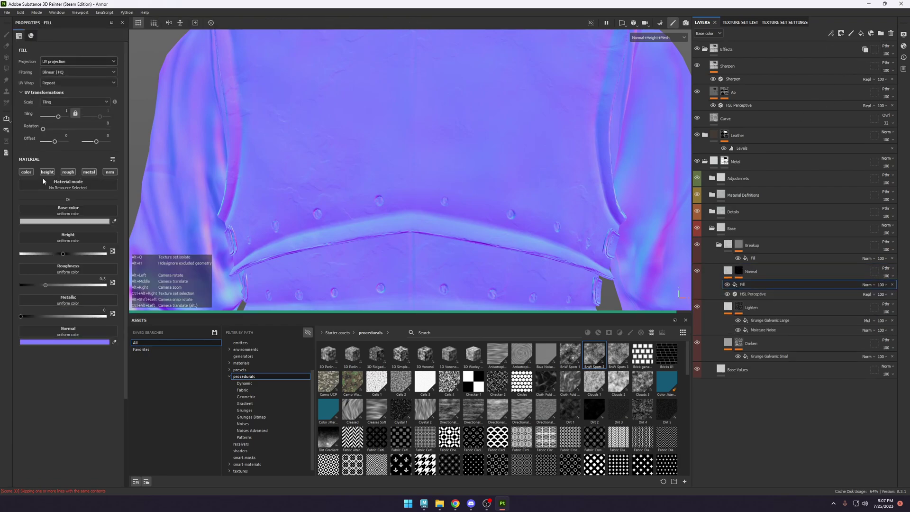
Limit the fill effect to the normal channel and set its normal color's hue to about 0.785.
left_click(109, 172, "alt")
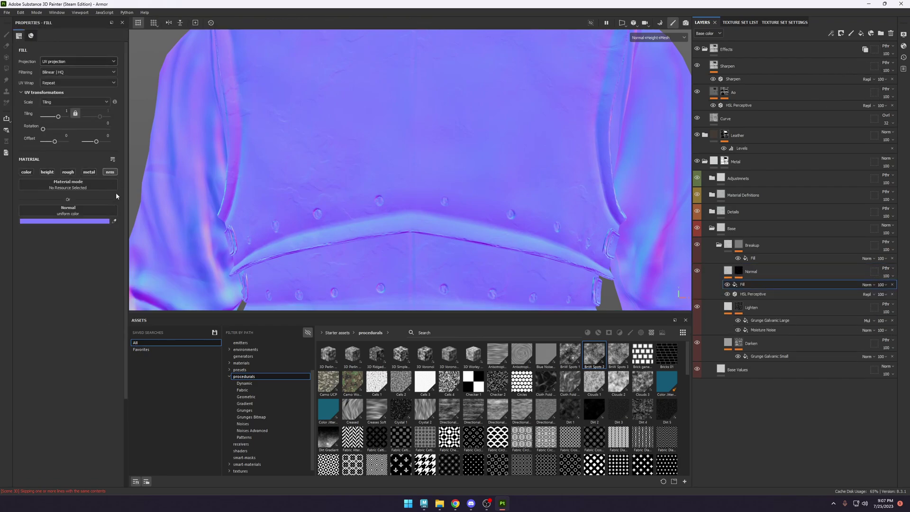
left_click(108, 221)
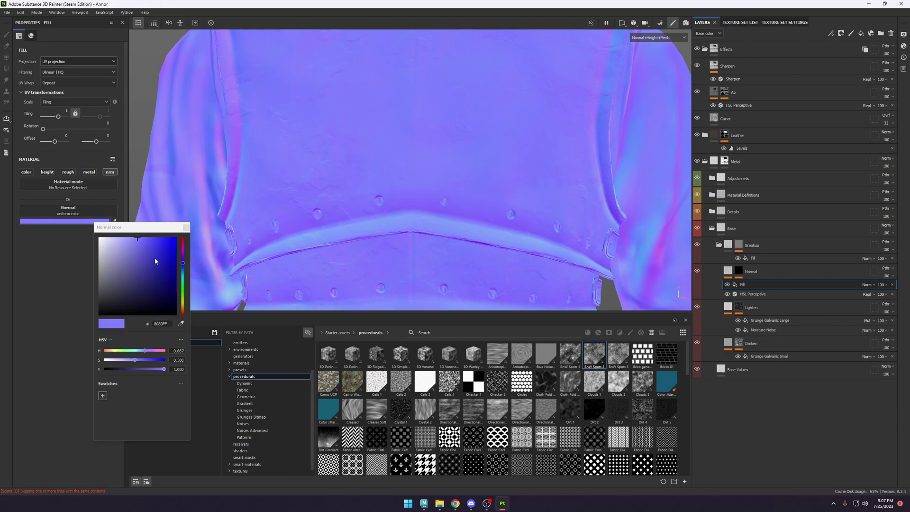
left_click(150, 352)
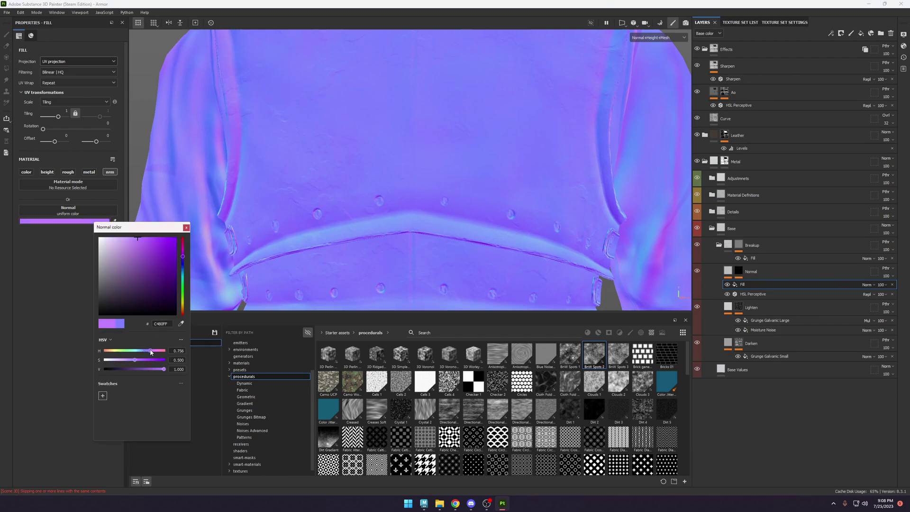
left_click_drag(153, 351, 154, 351)
scroll(484, 169, "up", 2)
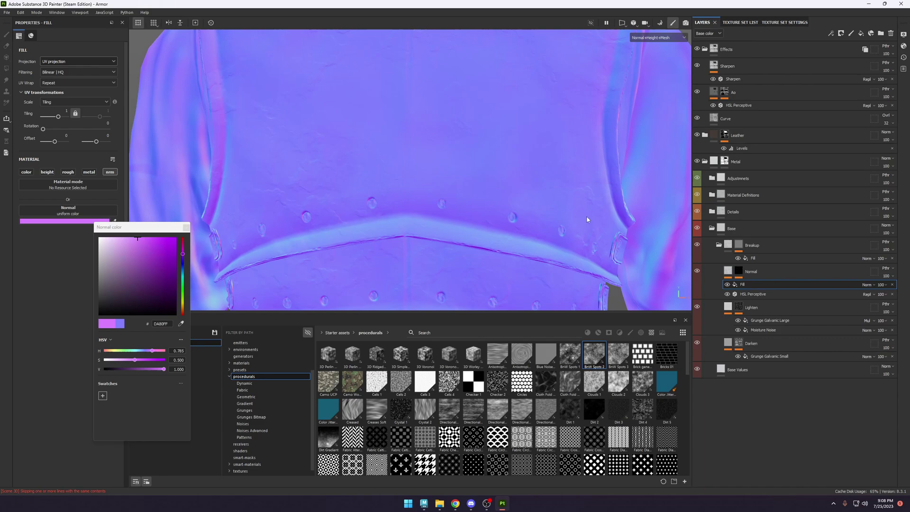
Examine the Normal layer's mask on the chest plate, then compare the individual channels with the combined normal, height and mesh display.
left_click(741, 270)
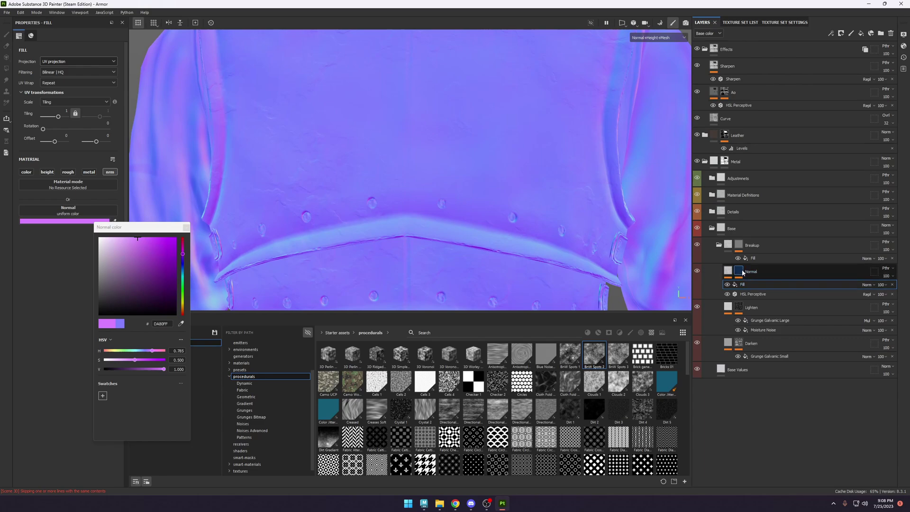
scroll(442, 172, "up", 3)
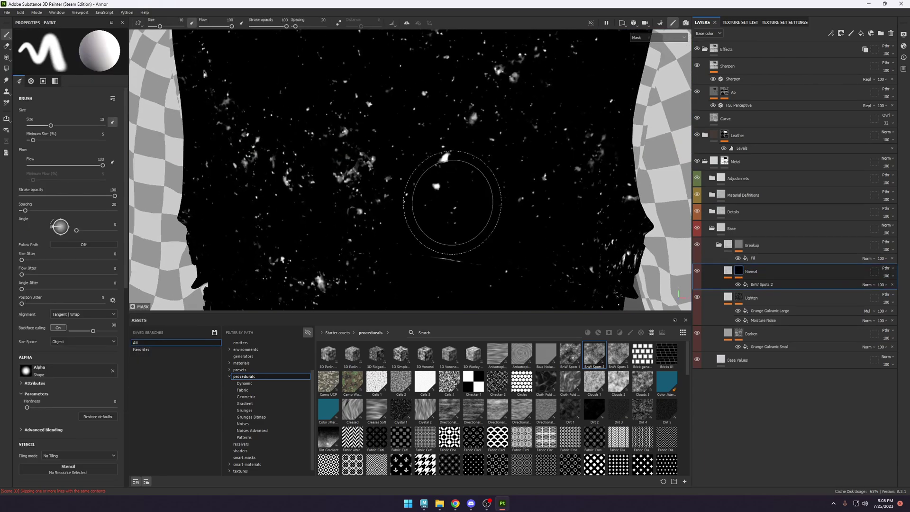
scroll(483, 167, "up", 2)
key("c")
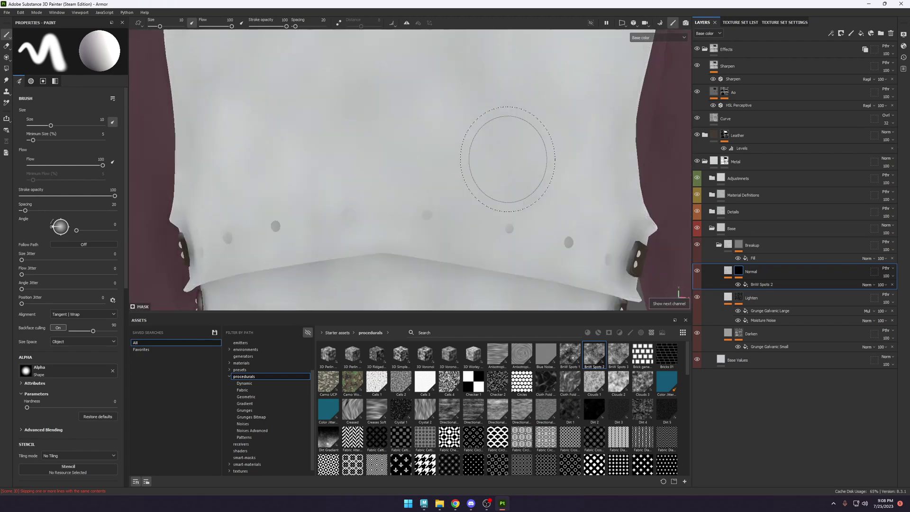
key("c")
key("c")
key("c")
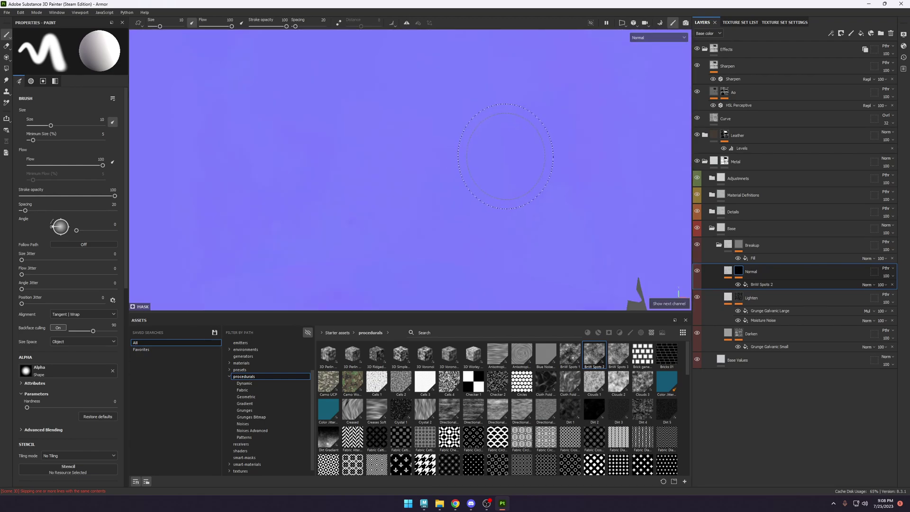
scroll(506, 157, "down", 3)
key("c")
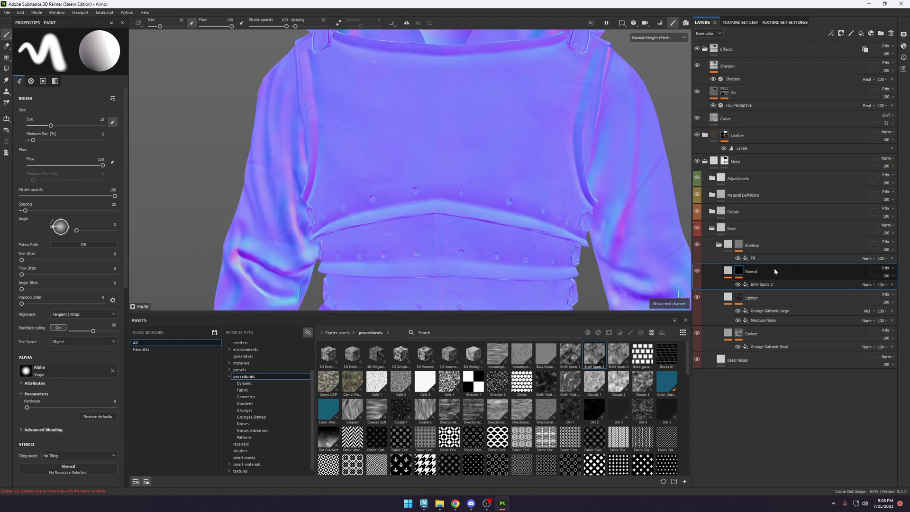
Move the Normal layer to the top of the stack above Effects and delete the fill effect from its content.
left_click_drag(763, 271, 761, 43)
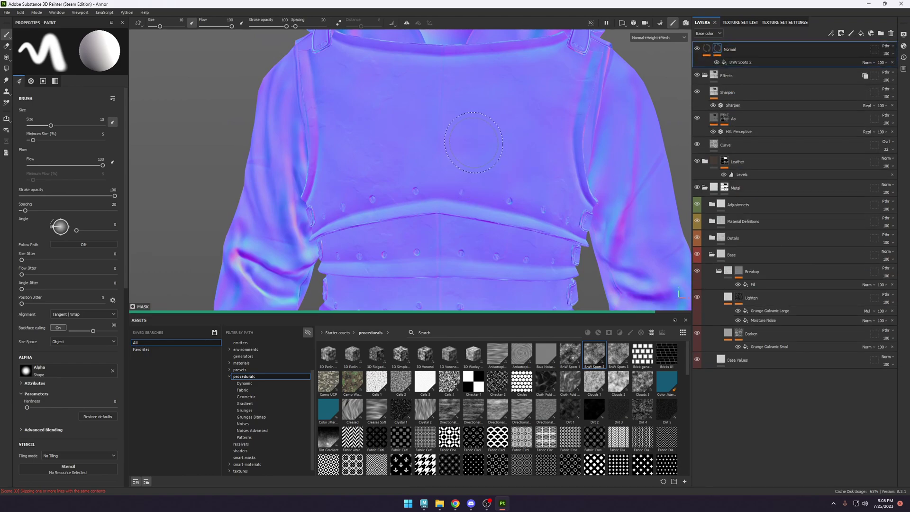
scroll(474, 140, "up", 1)
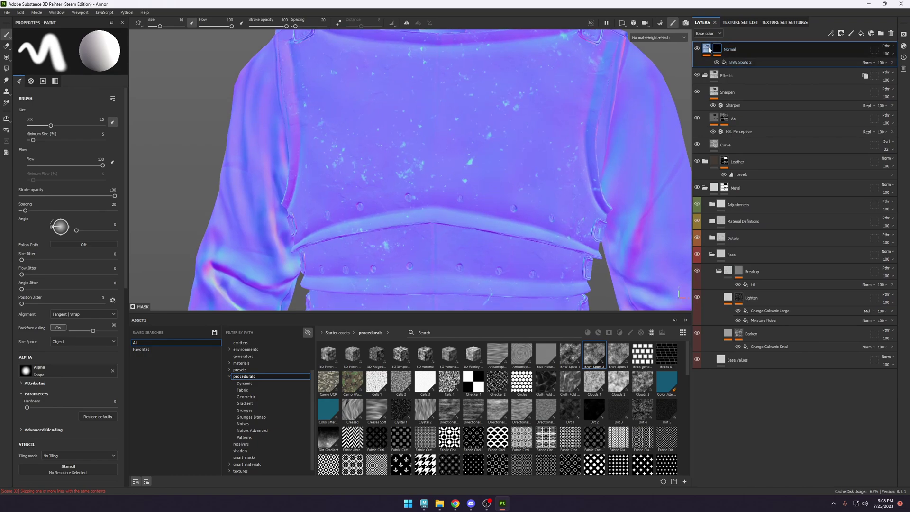
left_click(778, 63)
key("Delete")
scroll(489, 165, "down", 3)
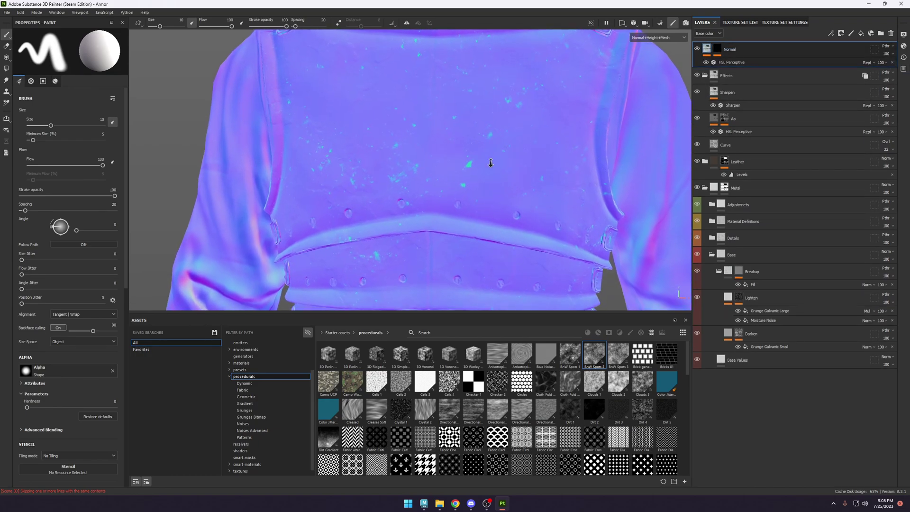
middle_click_drag(581, 138, 562, 111)
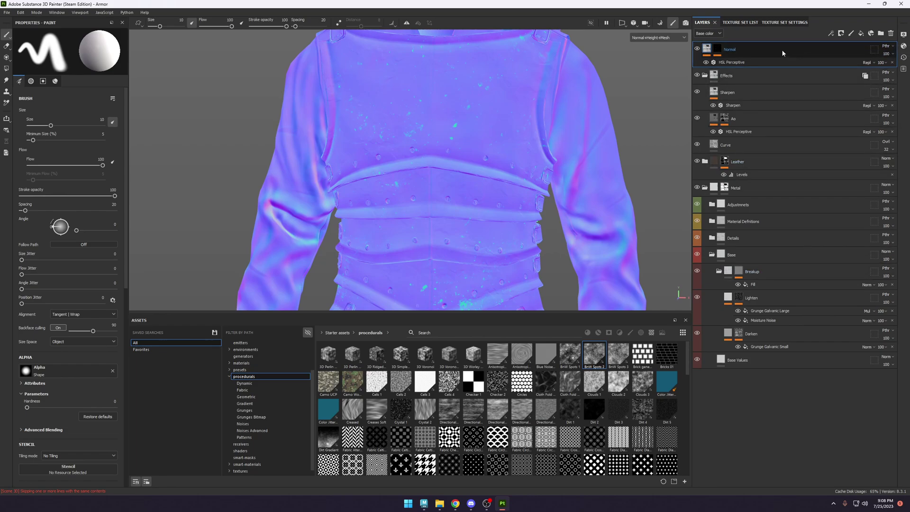
Check the Metal subfolders' blending modes and move the Normal layer into the Base folder, directly above the Breakup group.
left_click(889, 203)
left_click(890, 220)
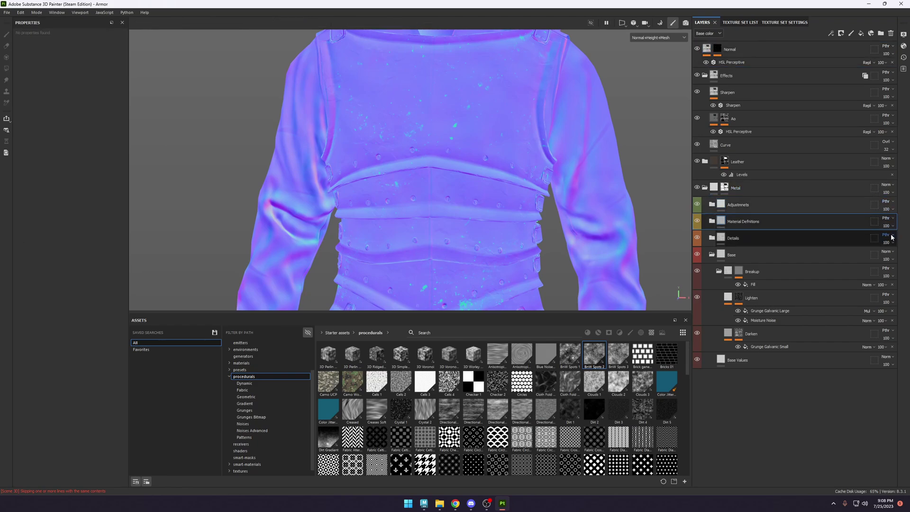
left_click(892, 238)
left_click(895, 271)
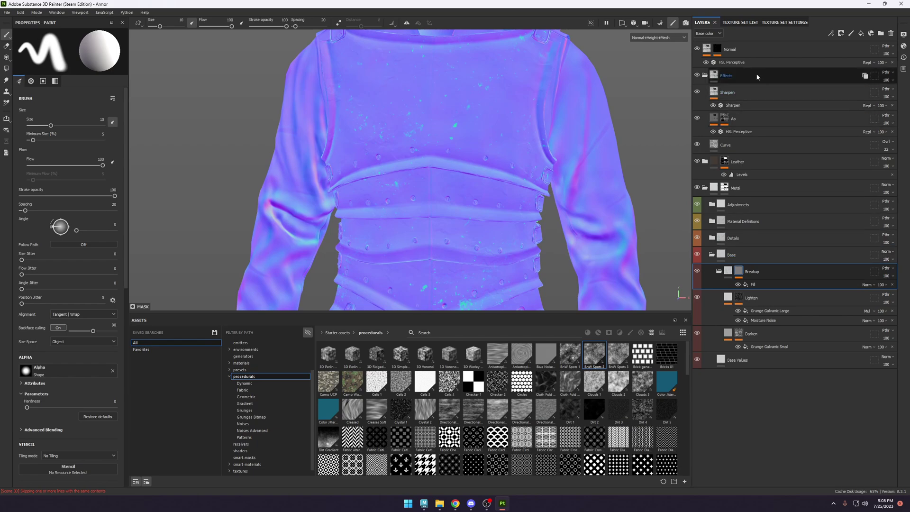
left_click_drag(744, 55, 802, 262)
scroll(479, 166, "up", 3)
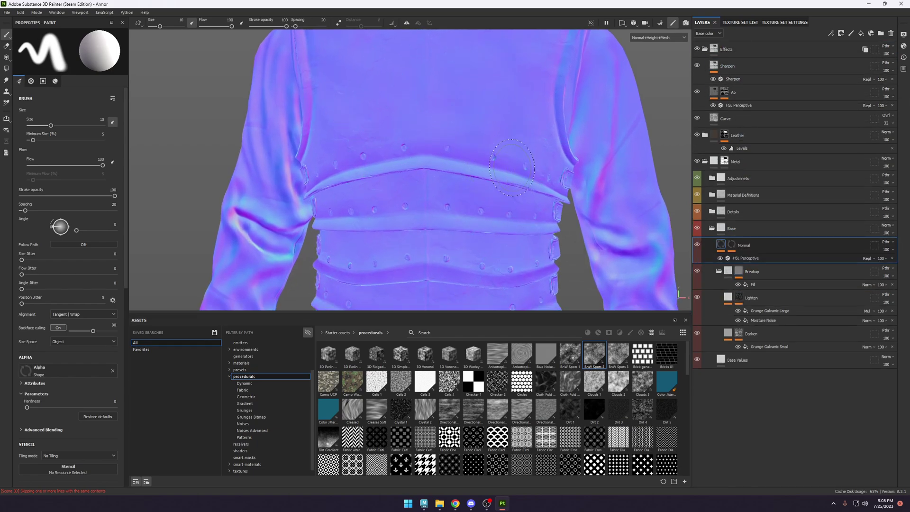
Set the Base folder's base color blending mode to Passthrough.
left_click(887, 225)
left_click(881, 240)
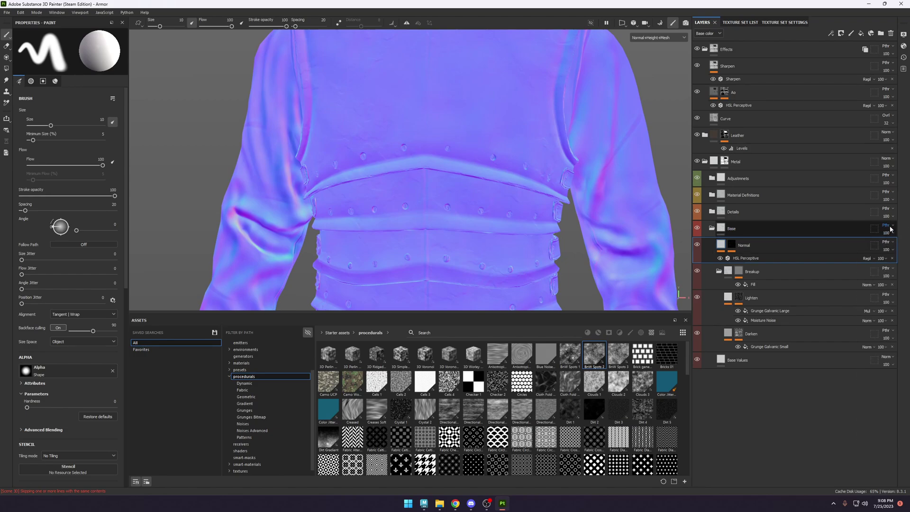
scroll(474, 163, "up", 2)
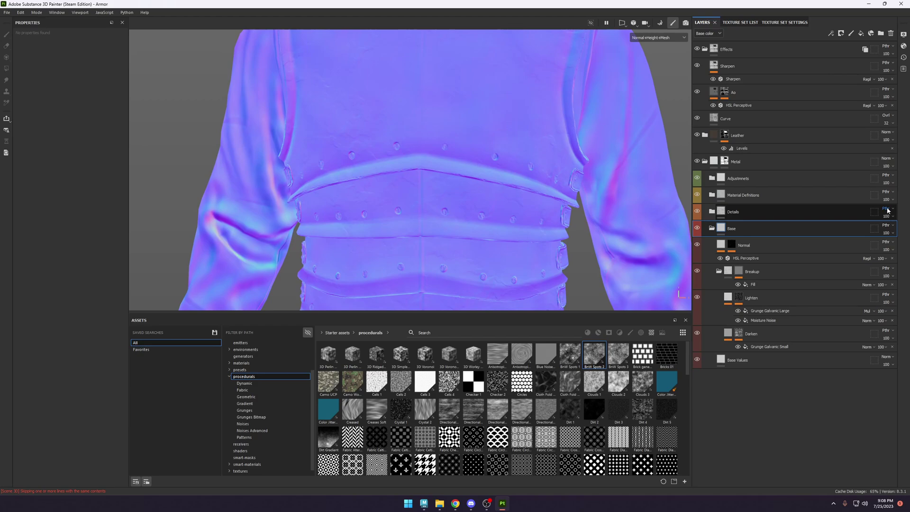
Set the Metal folder's base color blending mode to Passthrough.
left_click(886, 158)
left_click(881, 167)
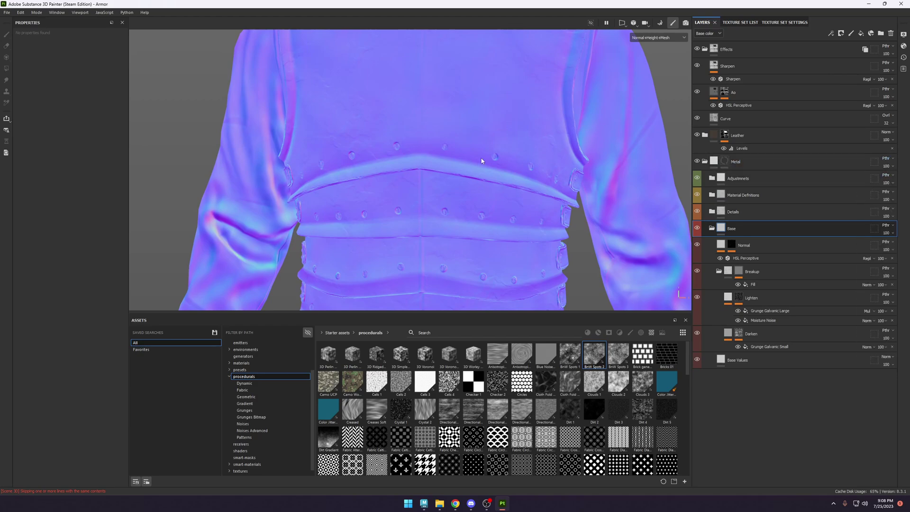
scroll(512, 158, "up", 2)
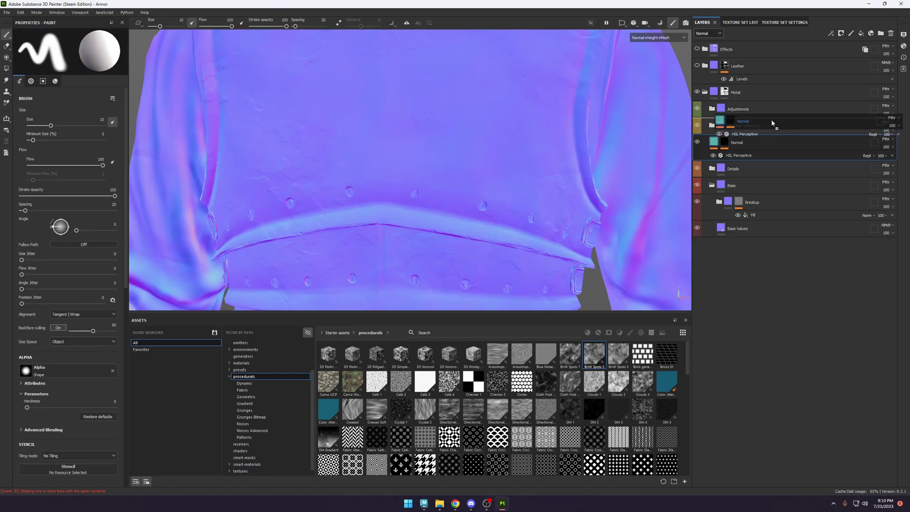
Try the Normal layer above the Material Definitions folder and check the layers inside that folder.
left_click(772, 122)
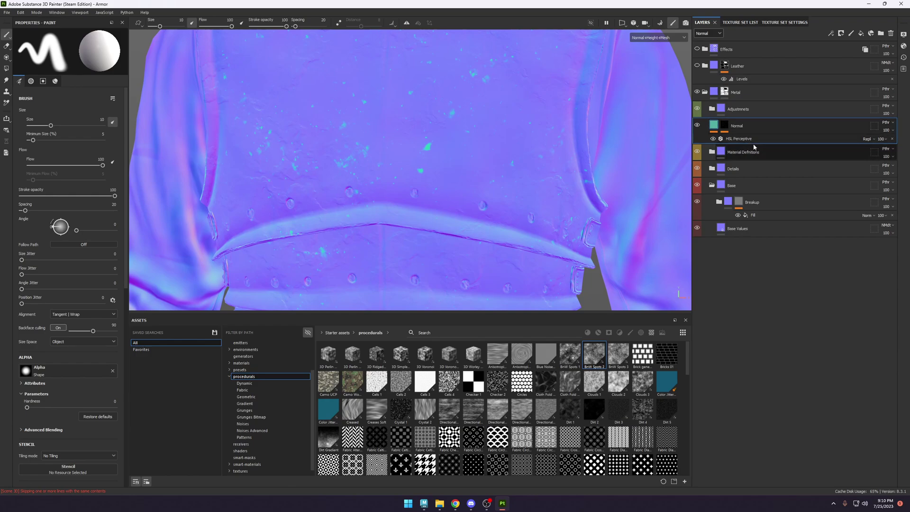
left_click(712, 152)
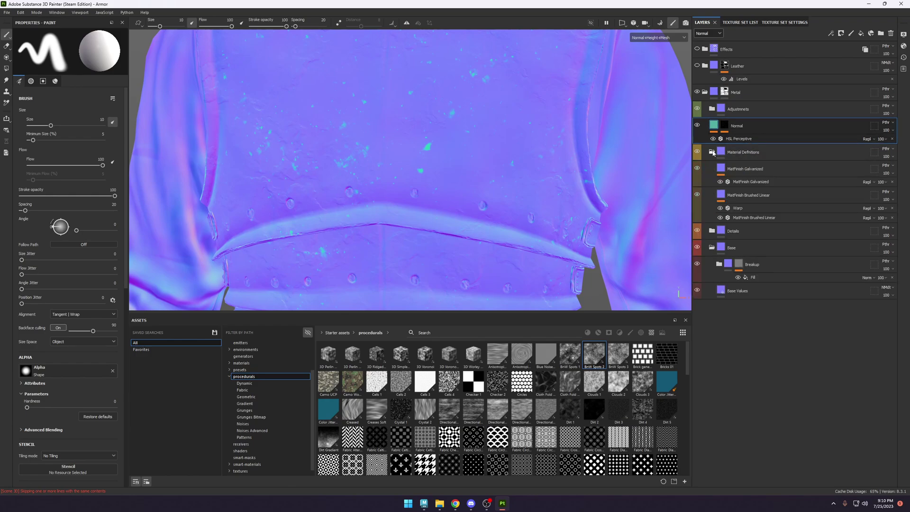
left_click_drag(554, 158, 651, 167, "alt")
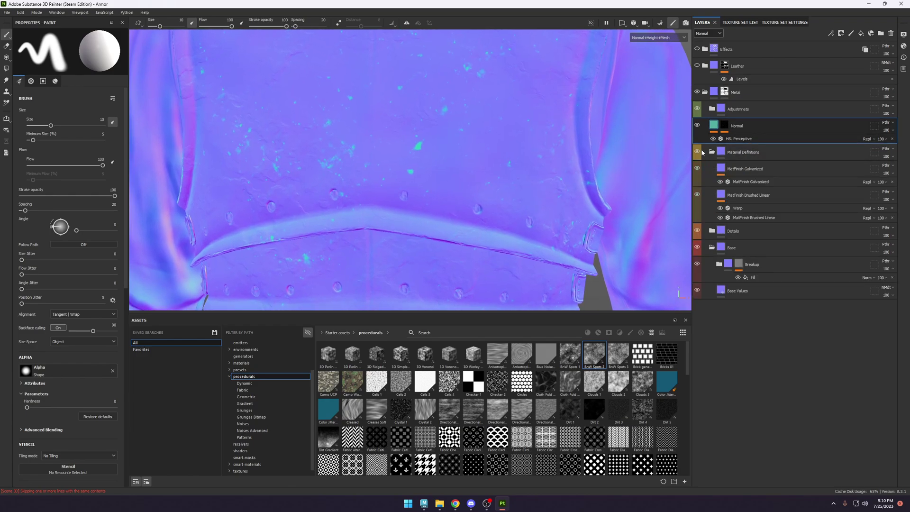
left_click(712, 152)
Place the Normal layer directly below Material Definitions and toggle the MatFinish Galvanized and MatFinish Brushed Linear layers to compare their effect.
left_click_drag(739, 127, 765, 159)
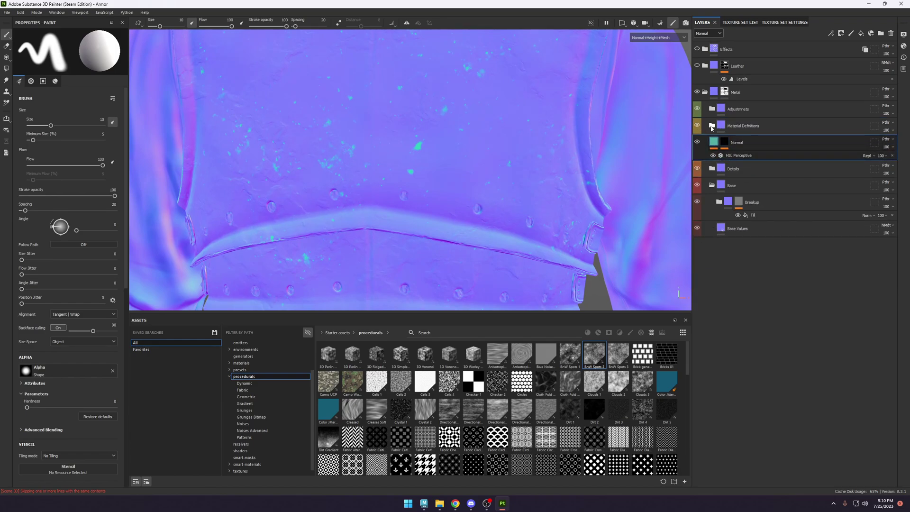
left_click(712, 126)
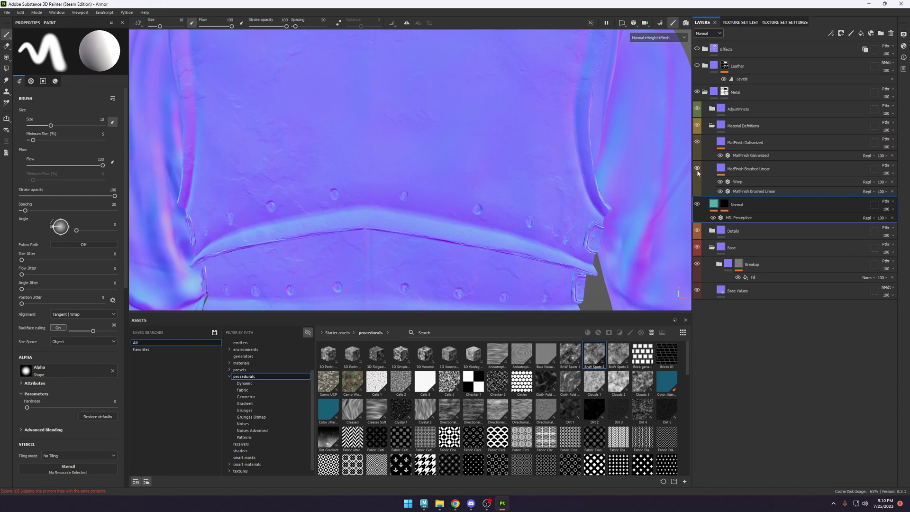
left_click(699, 143)
left_click(698, 168)
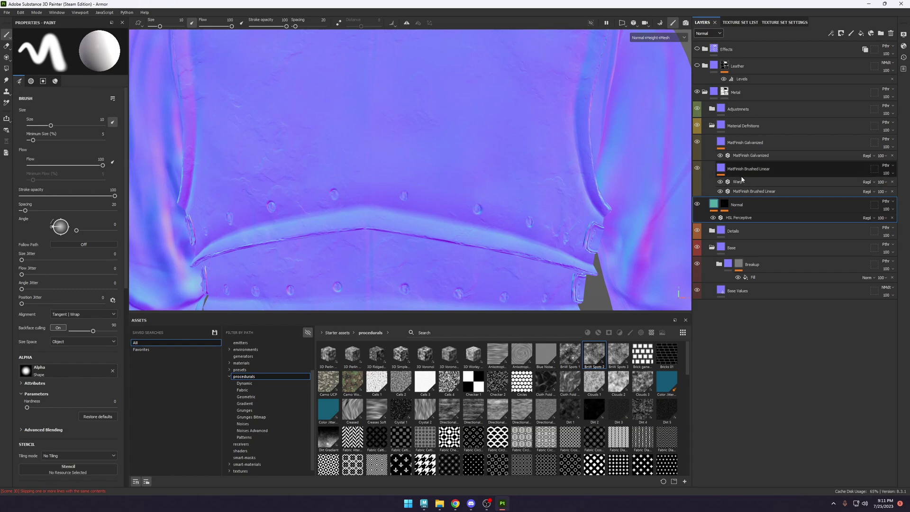
left_click(777, 190)
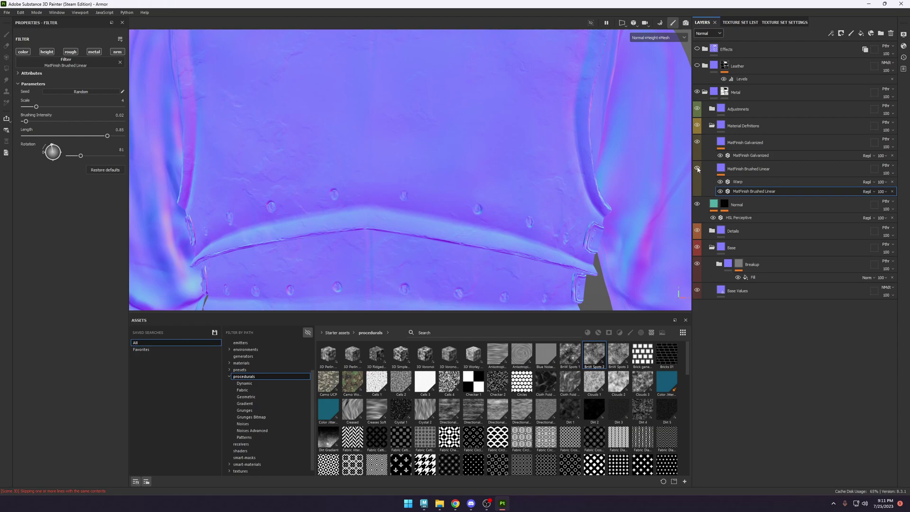
left_click(698, 142)
left_click(698, 169)
Set the MatFinish Galvanized filter's Flakes Intensity to 0.47 and check the armor in the material and normal views.
scroll(524, 176, "down", 4)
key("m")
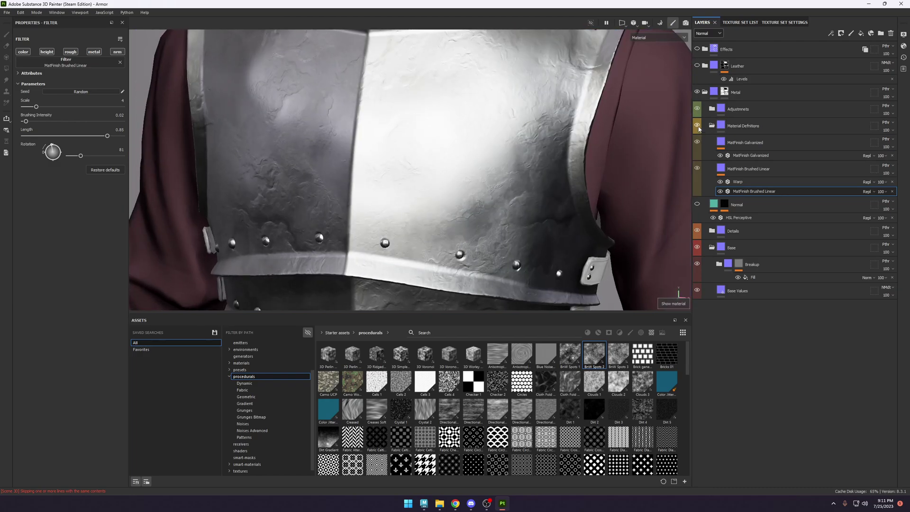
right_click_drag(667, 143, 568, 152, "shift")
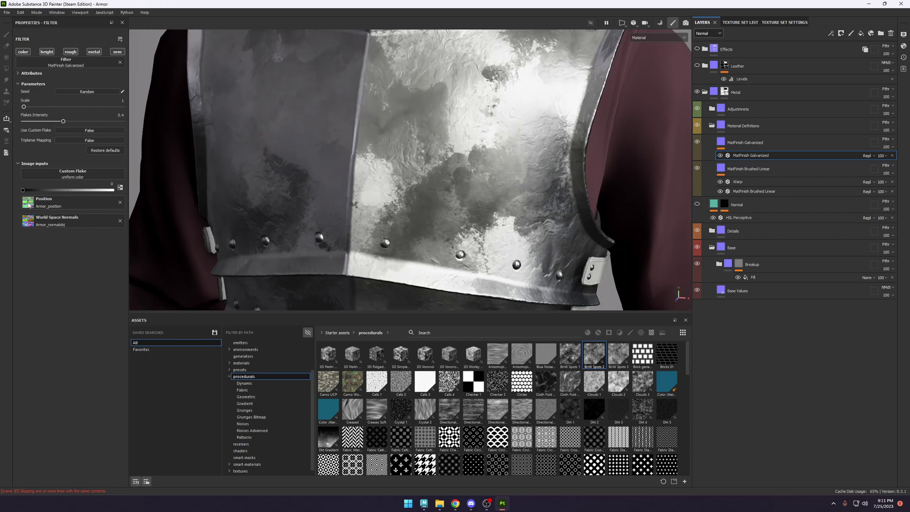
left_click_drag(63, 121, 70, 121)
key("c")
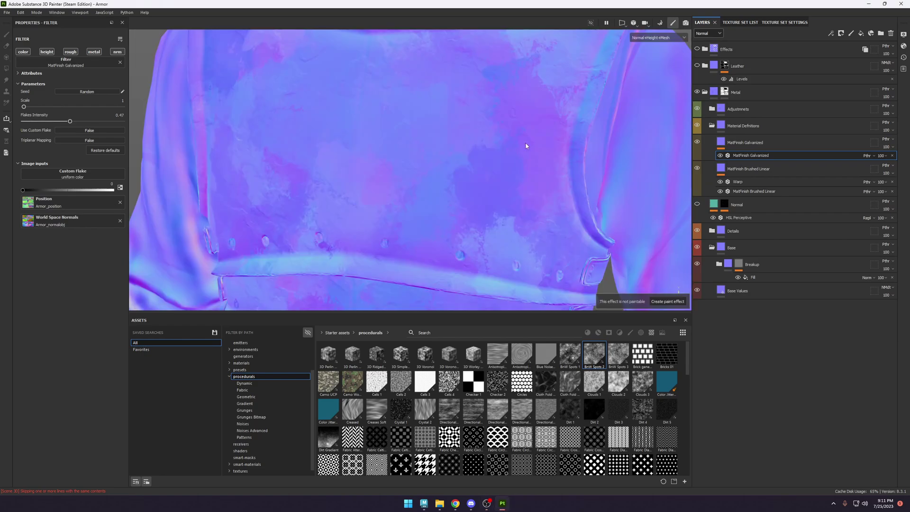
scroll(512, 170, "down", 2)
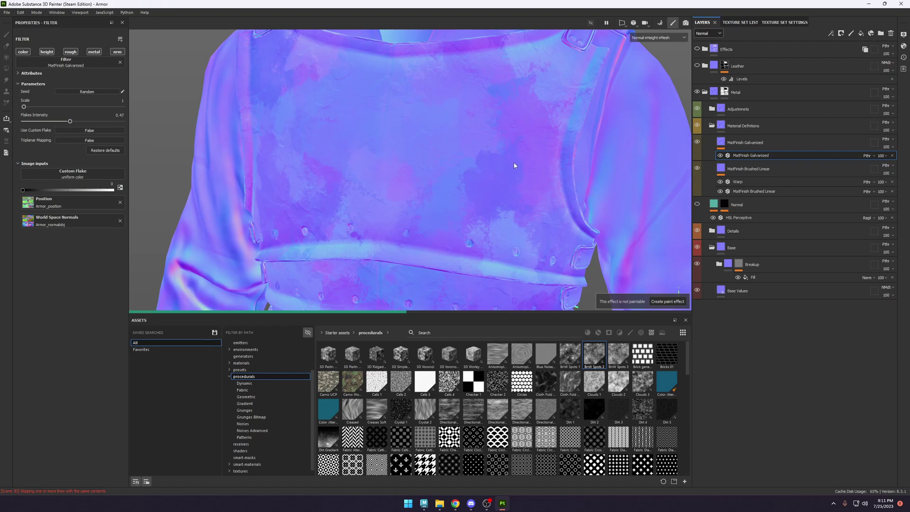
Move the Normal layer into the Material Definitions folder above MatFinish Galvanized and check the breastplate in the material view.
left_click_drag(736, 207, 745, 143)
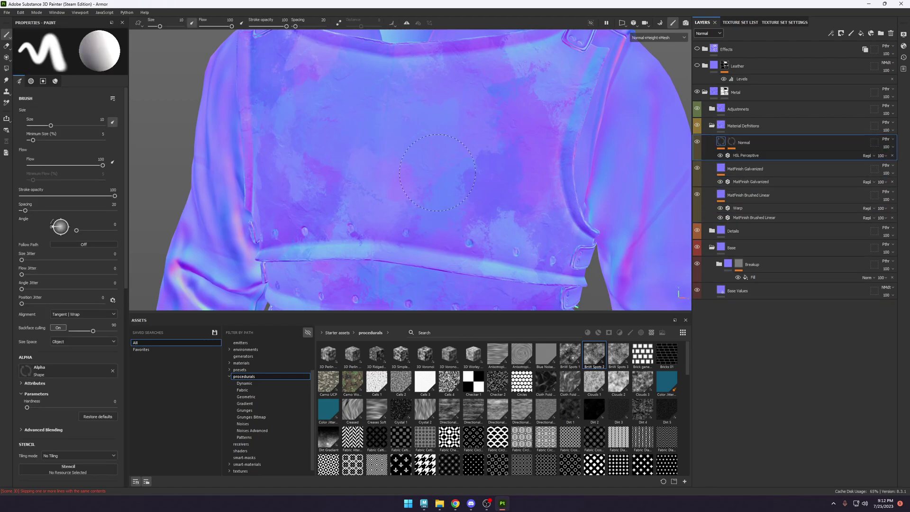
scroll(495, 182, "up", 5)
key("m")
scroll(495, 182, "down", 10)
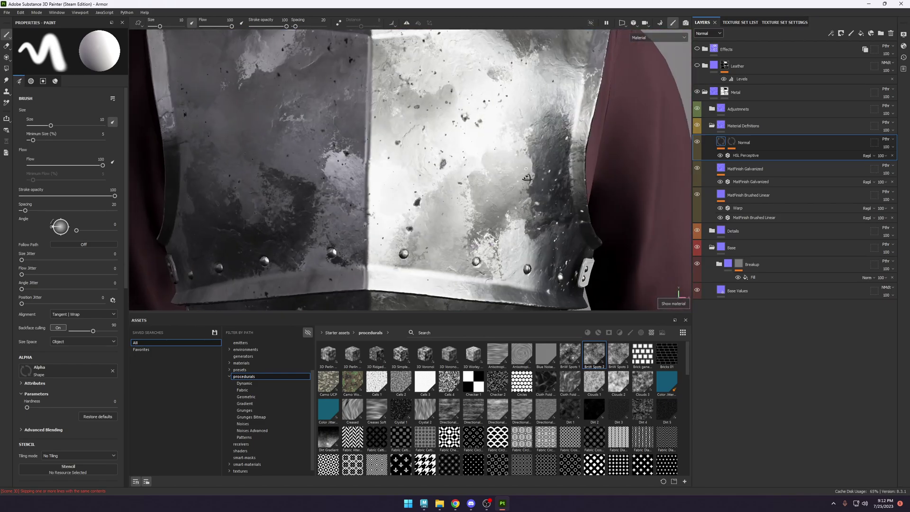
mouse_move(496, 142)
left_mouse_down("alt")
mouse_move(472, 133)
mouse_move(487, 144)
left_mouse_up("alt")
mouse_move(486, 144)
right_mouse_down("alt")
mouse_move(512, 183)
mouse_move(589, 202)
mouse_move(443, 78)
right_mouse_up("alt")
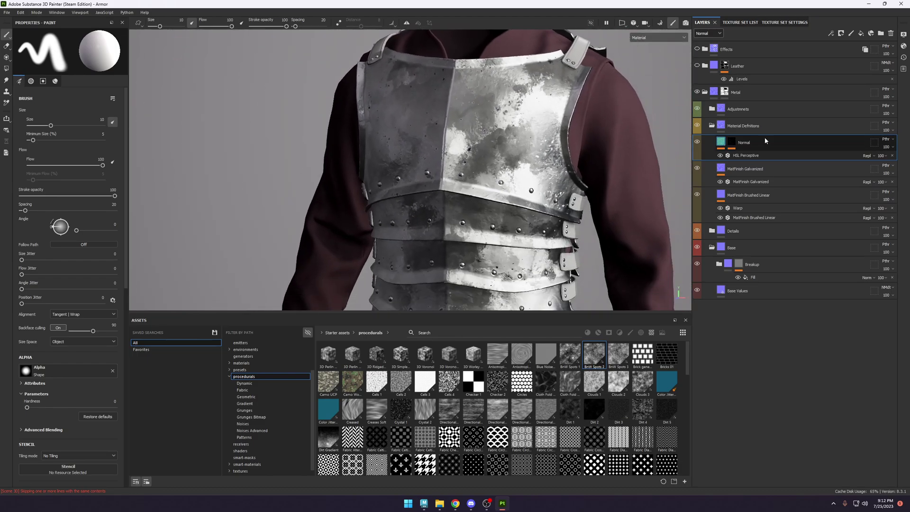
Set the Balance of the BnW Spots 2 fill in the Normal layer's mask to 0.57 and inspect the armor.
left_click(760, 156)
key("ctrl+z")
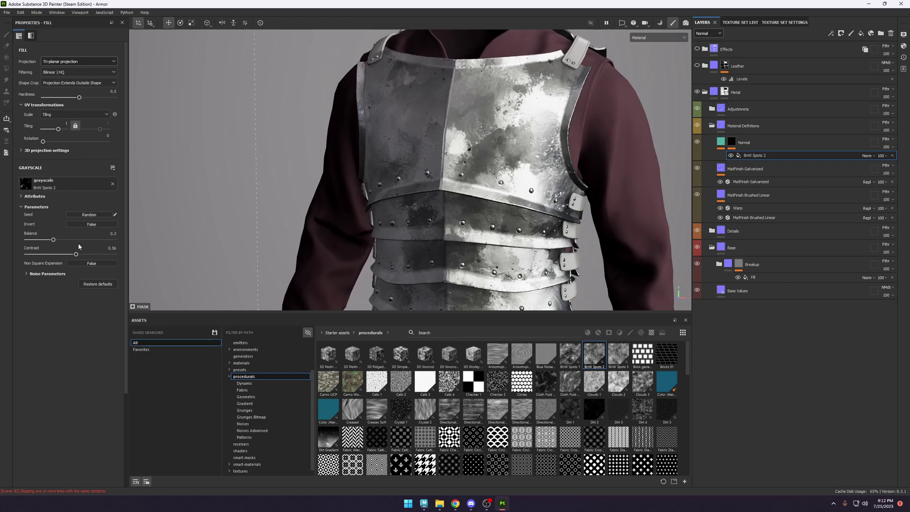
left_click_drag(76, 241, 77, 240)
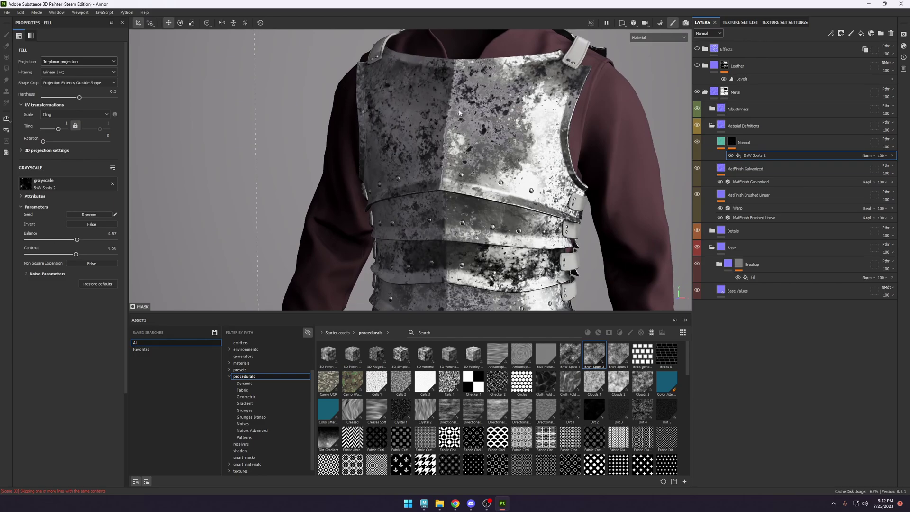
left_click_drag(450, 209, 538, 207, "alt")
key("f")
left_click_drag(389, 90, 474, 142, "alt")
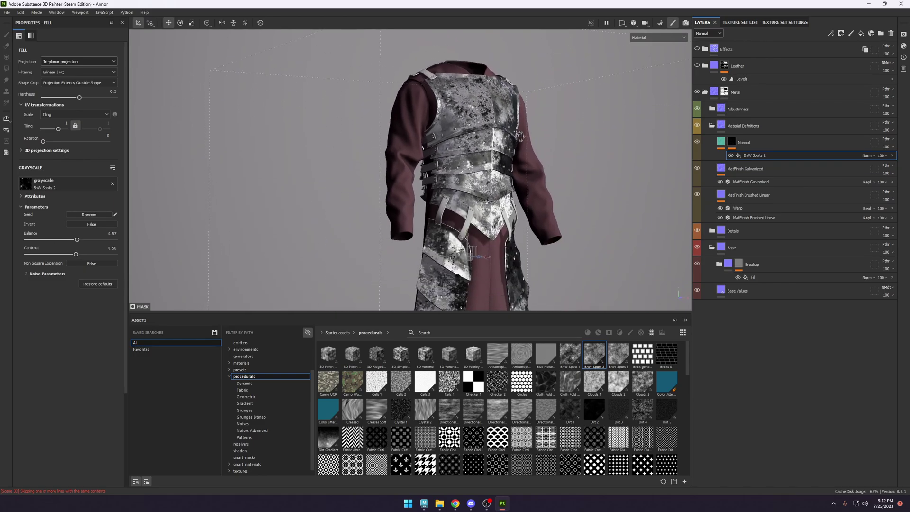
scroll(585, 180, "up", 5)
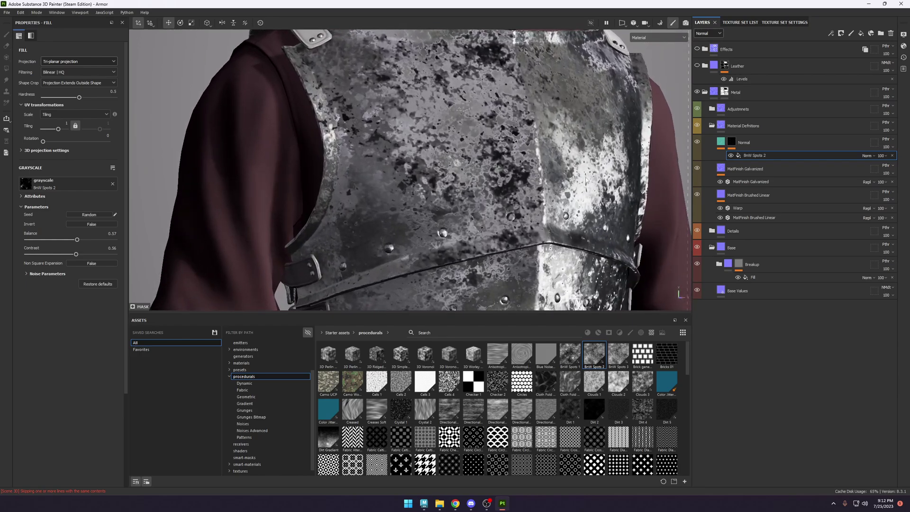
Raise the Normal layer's HSL Perceptive filter to a Saturation of about 0.59 and a Lightness of about 0.58.
key("c")
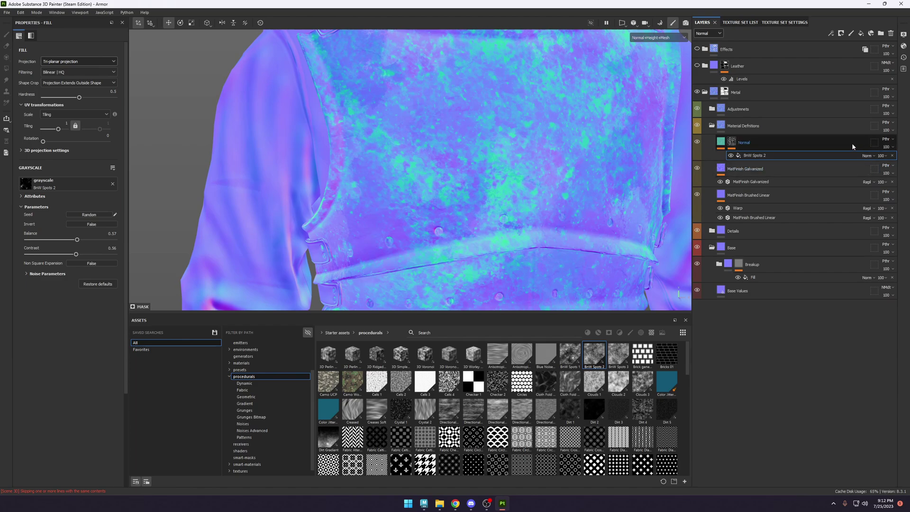
left_click(720, 142)
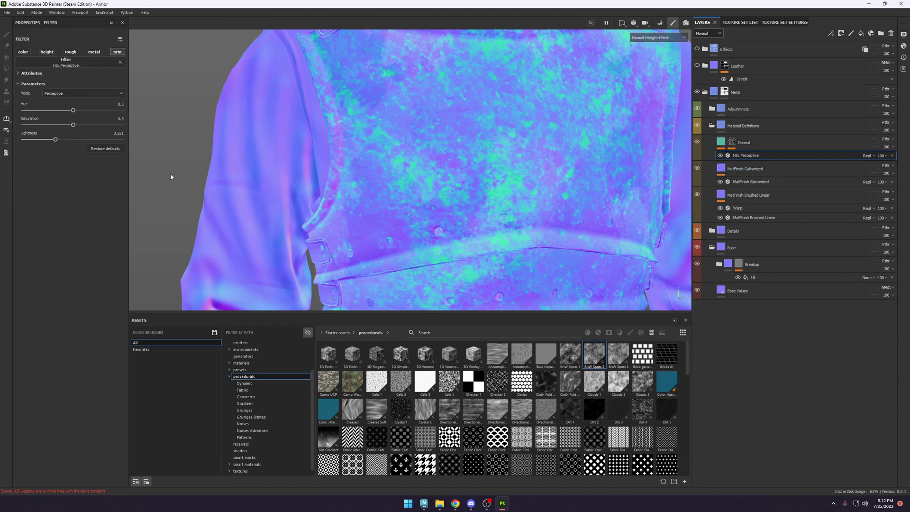
left_click_drag(67, 141, 79, 141)
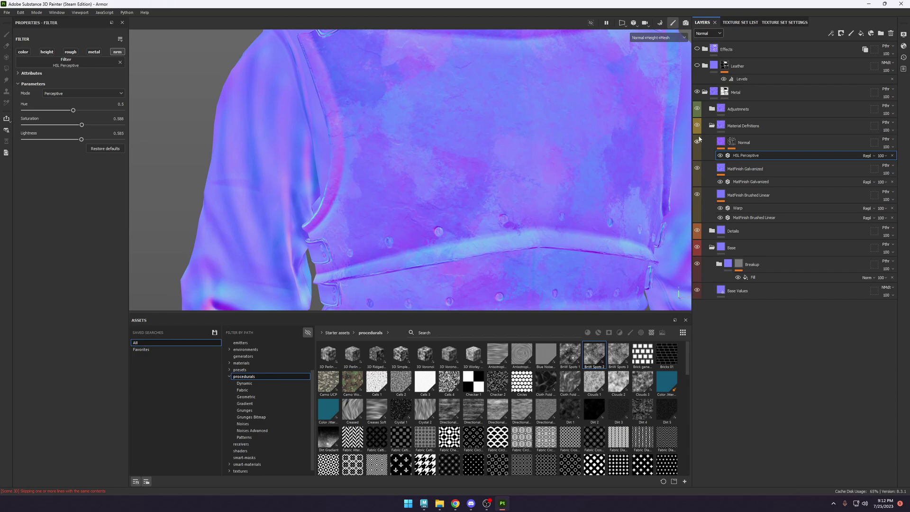
key("m")
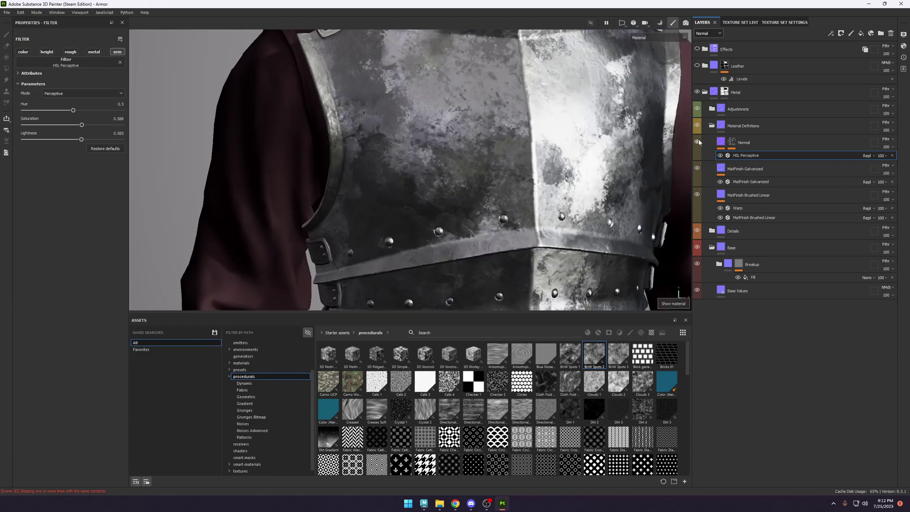
Set the MatFinish Galvanized filter's Flakes Intensity to 0.06 and check the whole cuirass in the material view.
scroll(489, 171, "down", 5)
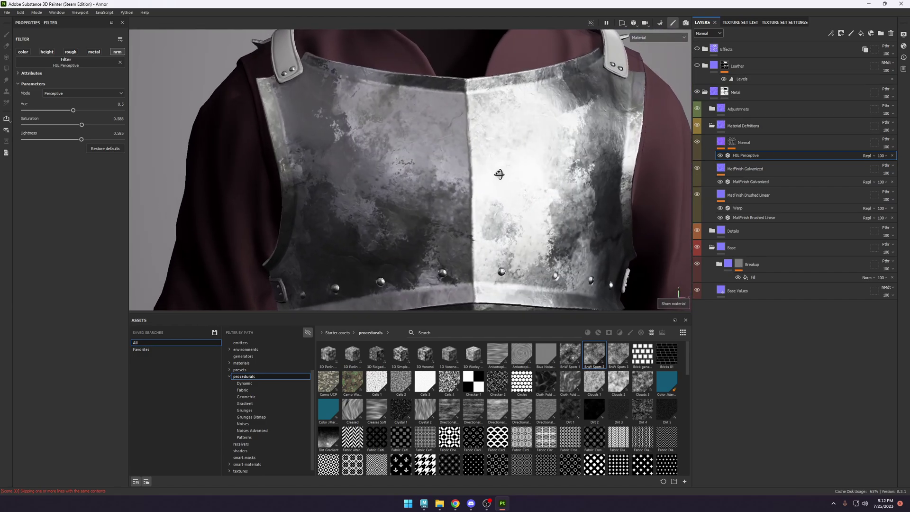
left_click_drag(488, 171, 448, 175, "alt")
right_click_drag(448, 175, 393, 87, "alt")
middle_click_drag(393, 87, 338, 53, "alt")
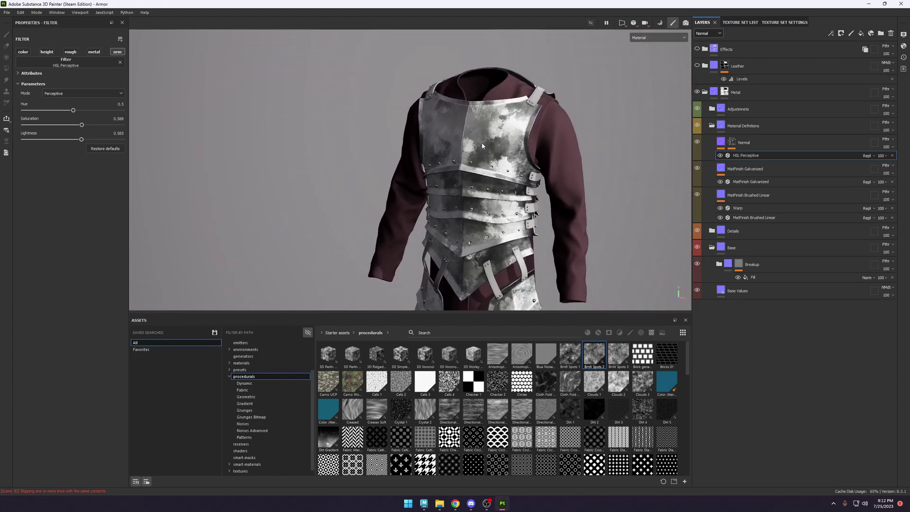
right_click_drag(339, 53, 444, 131, "alt")
left_click(767, 182)
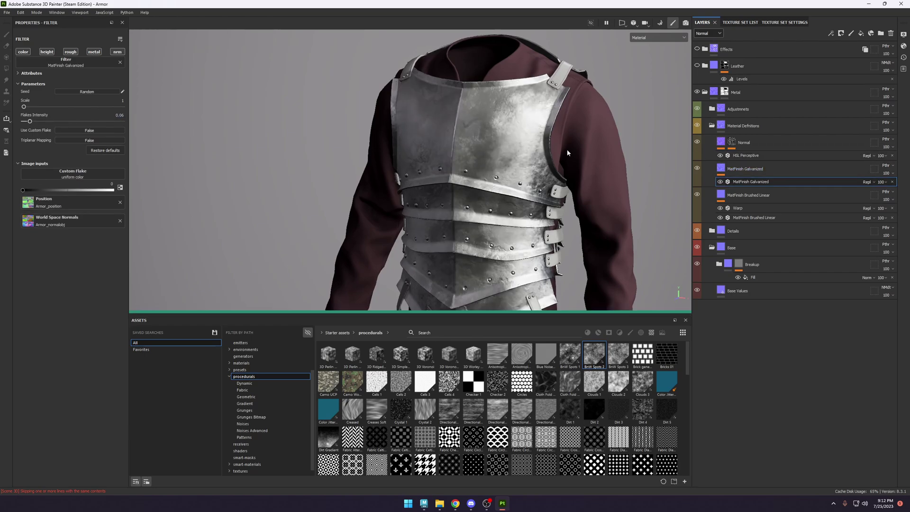
right_click_drag(462, 208, 521, 246, "alt")
left_click_drag(522, 247, 582, 180, "alt")
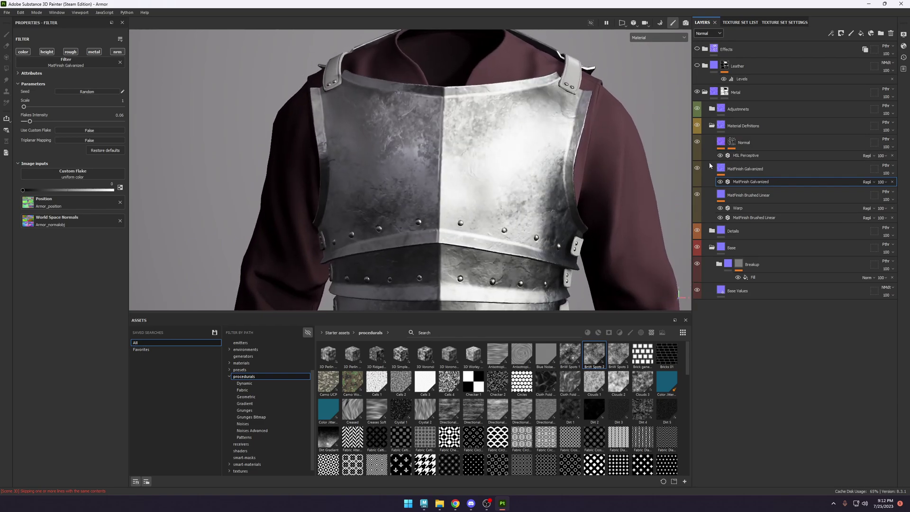
Toggle the Normal layer's visibility under different lighting and camera angles to compare its effect on the breastplate.
left_click(695, 142)
left_click(695, 142)
left_click(695, 143)
right_click_drag(513, 113, 517, 113, "shift")
left_click_drag(446, 138, 413, 118, "alt")
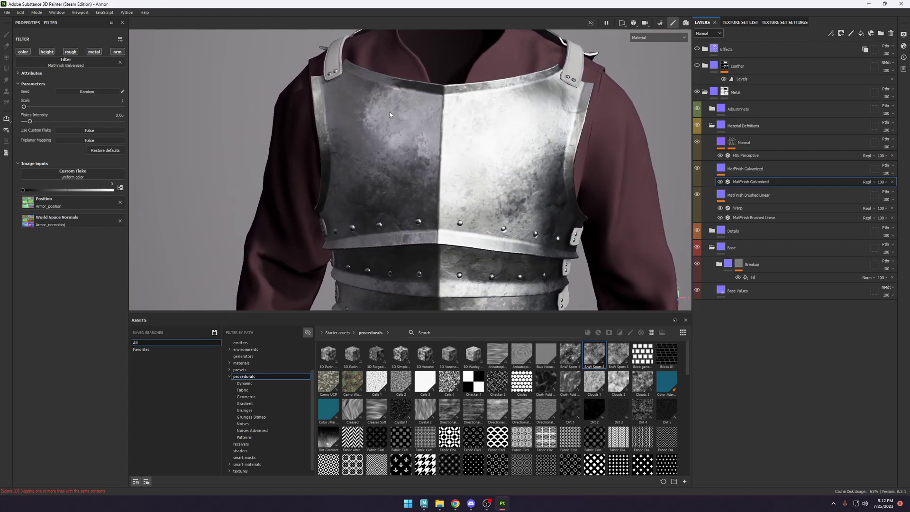
mouse_move(412, 119)
right_mouse_down("shift")
mouse_move(402, 108)
mouse_move(406, 131)
right_mouse_up("shift")
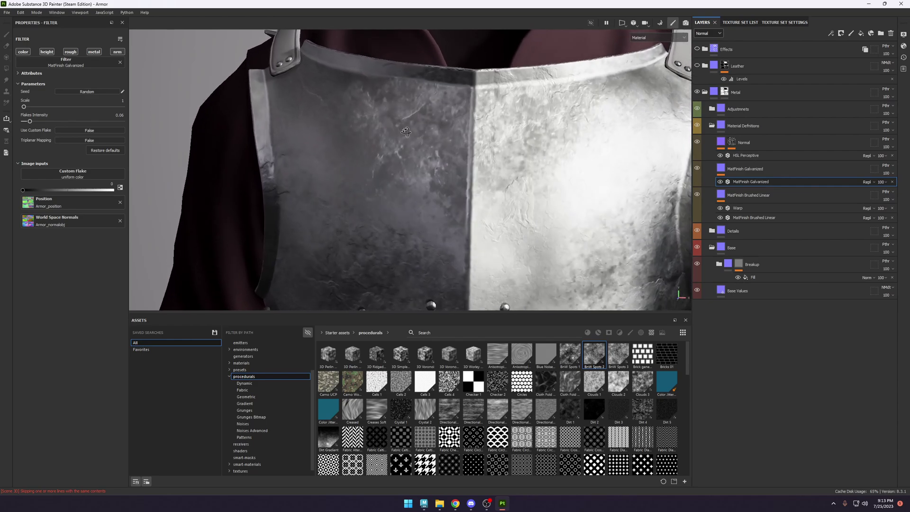
left_click_drag(406, 132, 414, 107, "alt")
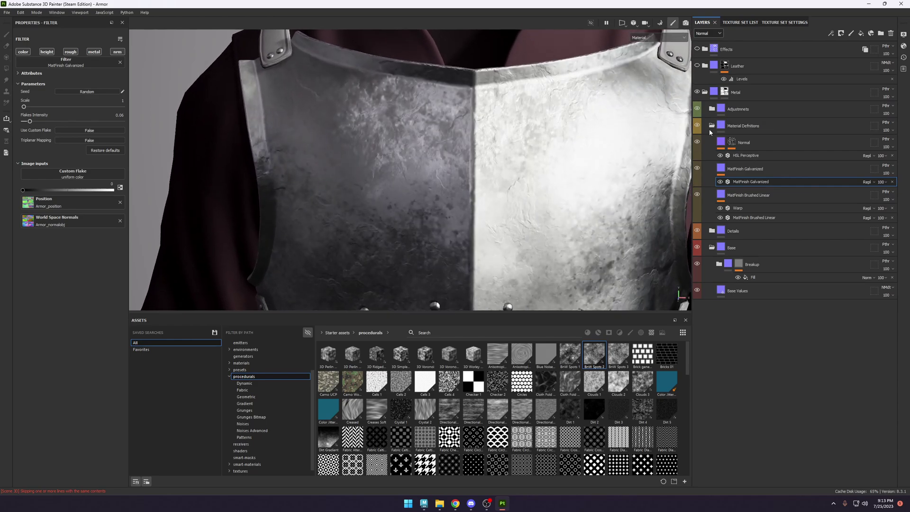
left_click(697, 141)
left_click(697, 141)
scroll(518, 163, "down", 3)
Clear the Normal layer's mask.
left_click(750, 142)
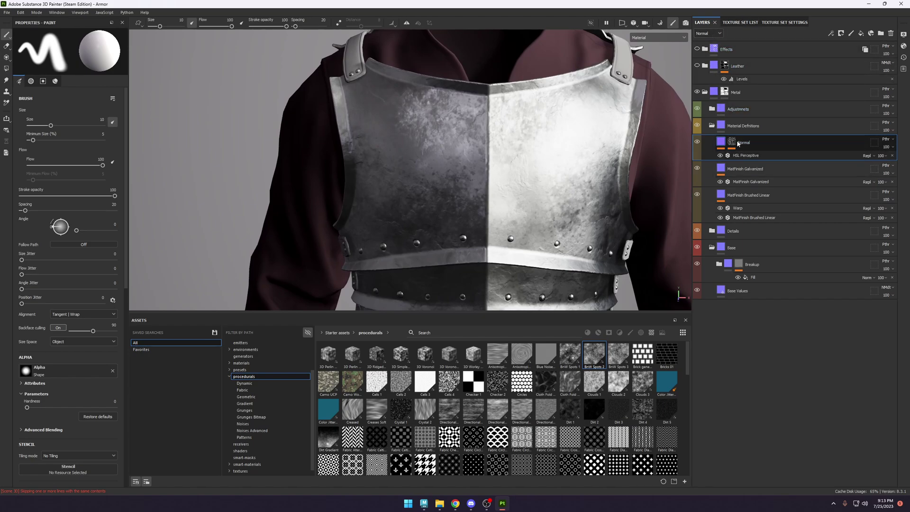
right_click(758, 140)
left_click(796, 152)
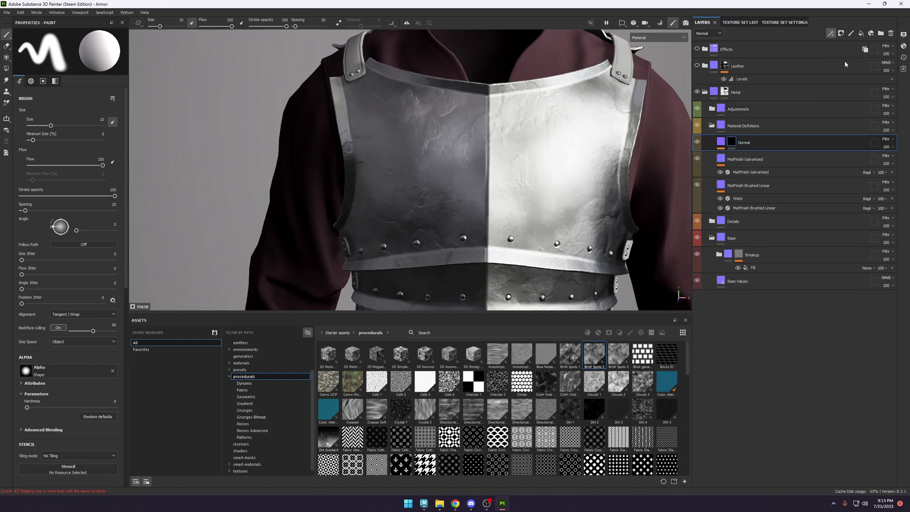
Try a uniform grayscale fill of about 0.64 in the Normal layer's mask and undo it.
left_click(831, 33)
mouse_move(82, 192)
left_mouse_down()
mouse_move(116, 200)
mouse_move(75, 195)
left_mouse_up()
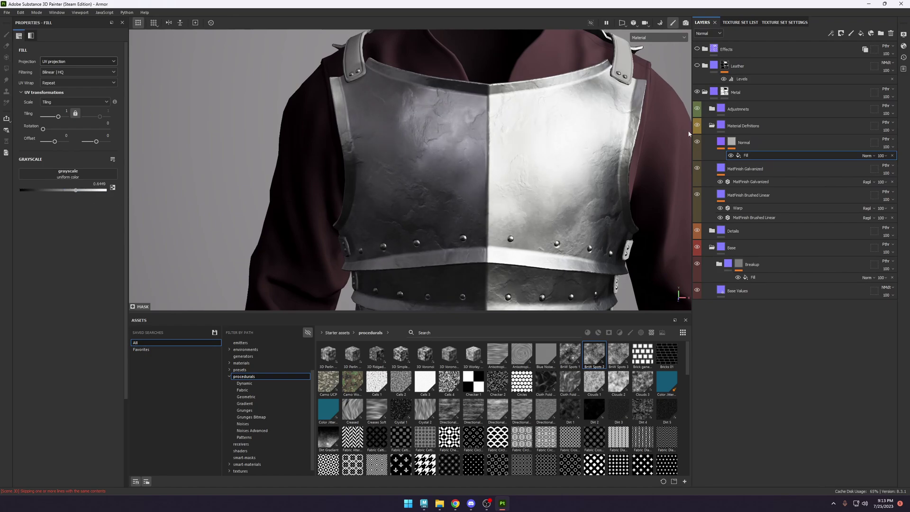
key("ctrl+z")
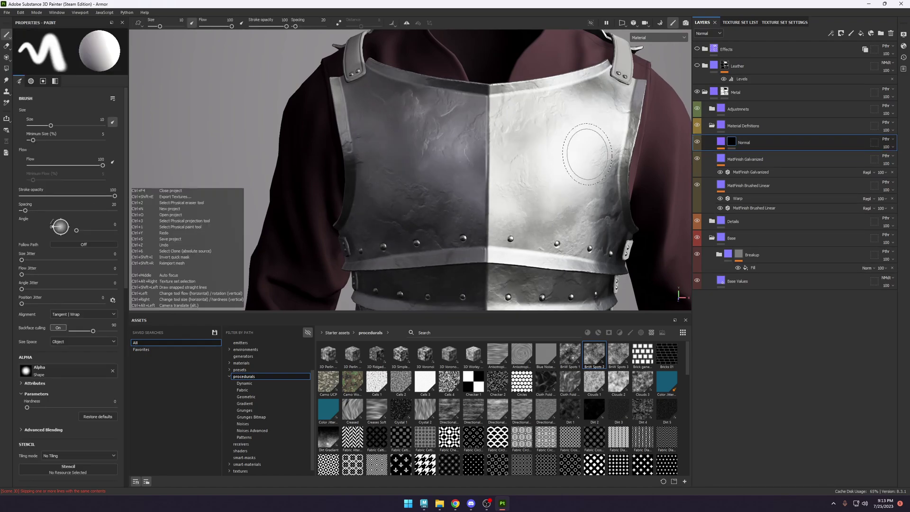
Restore the BnW Spots 2 fill in the Normal layer's mask and add a uniform fill above it with Multiply blending.
key("ctrl+y")
left_click(831, 33)
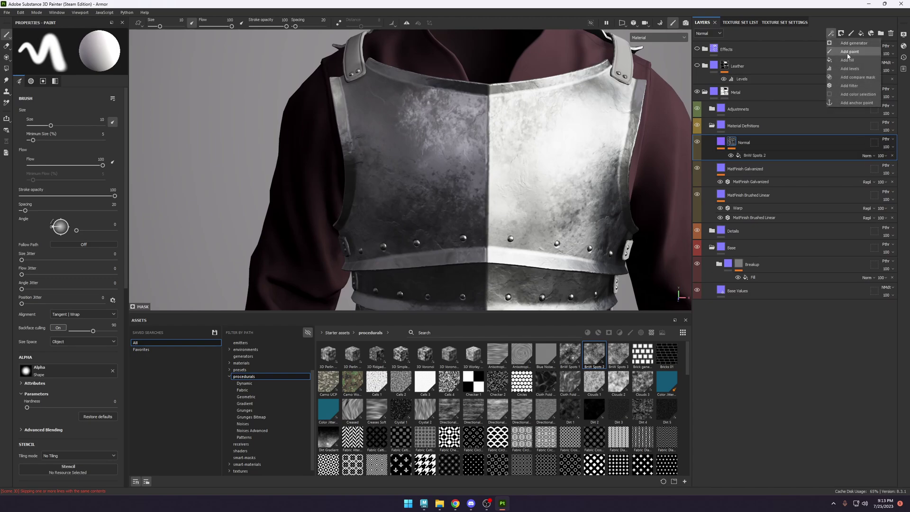
left_click(848, 60)
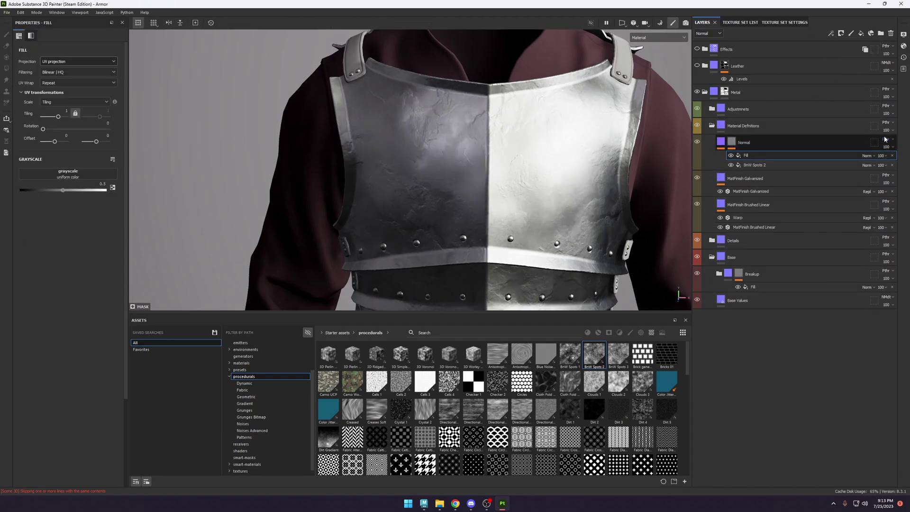
left_click(866, 155)
left_click(874, 191)
Set the multiplying mask fill's grayscale value to about 0.58.
right_click_drag(476, 204, 476, 192, "alt")
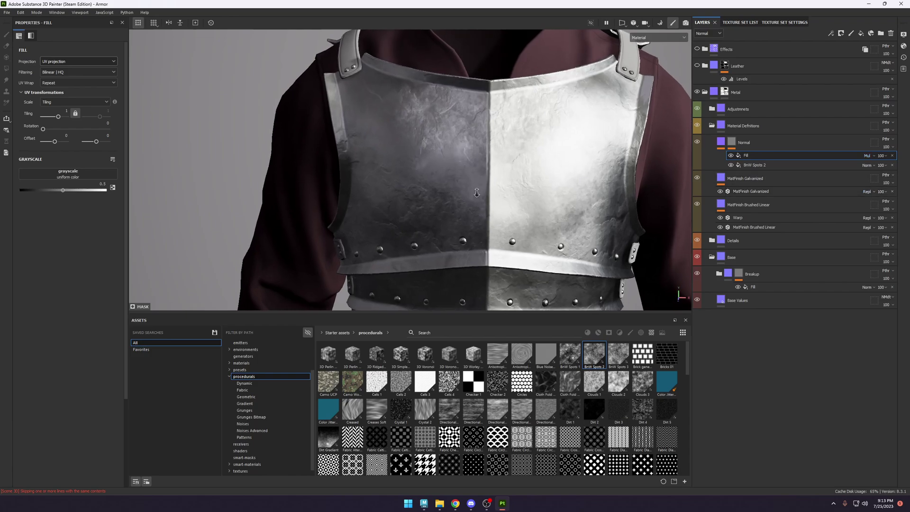
left_click_drag(85, 190, 21, 190)
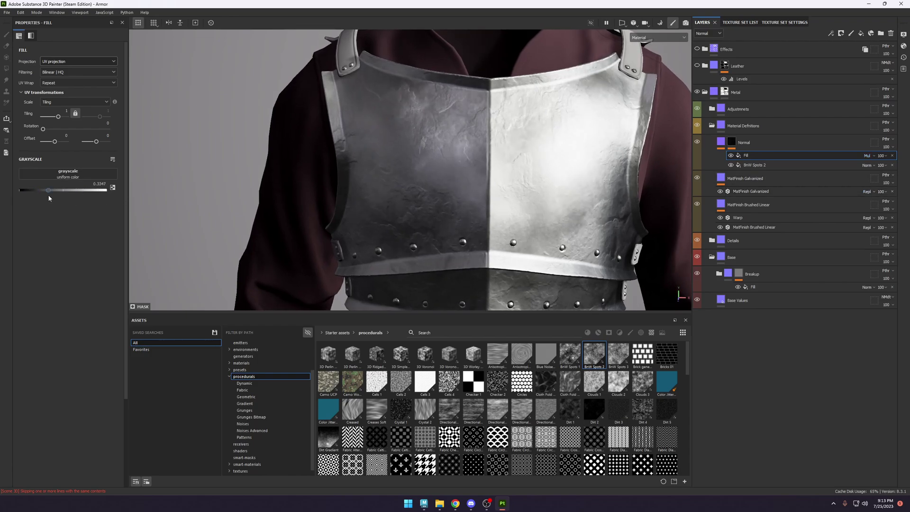
right_click_drag(497, 106, 514, 127, "alt")
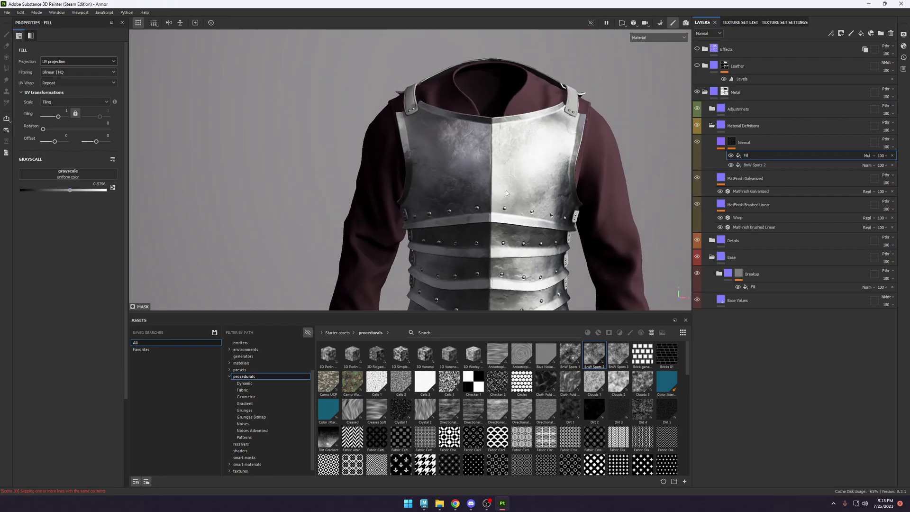
Toggle the Normal layer's visibility to compare its masked effect on the cuirass from different angles.
left_click_drag(514, 127, 566, 131, "alt")
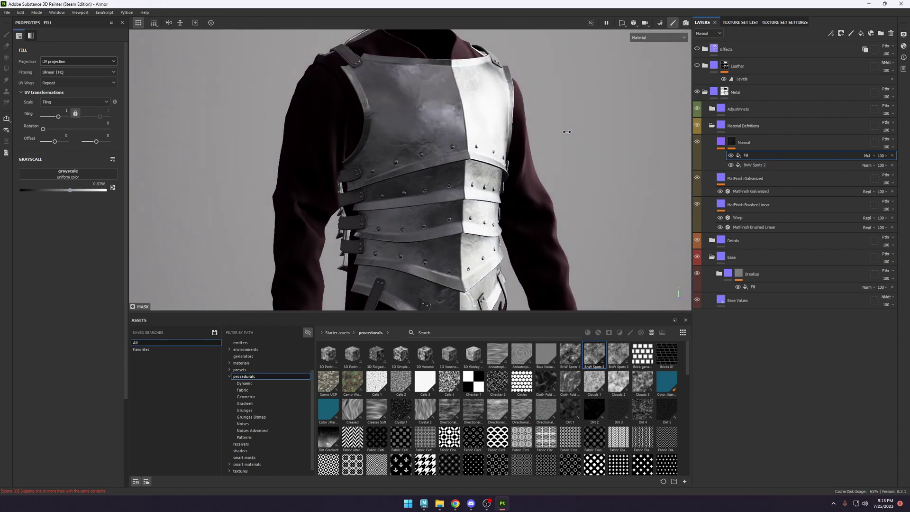
left_click(696, 143)
left_click(696, 143)
left_click(696, 143)
left_click(696, 142)
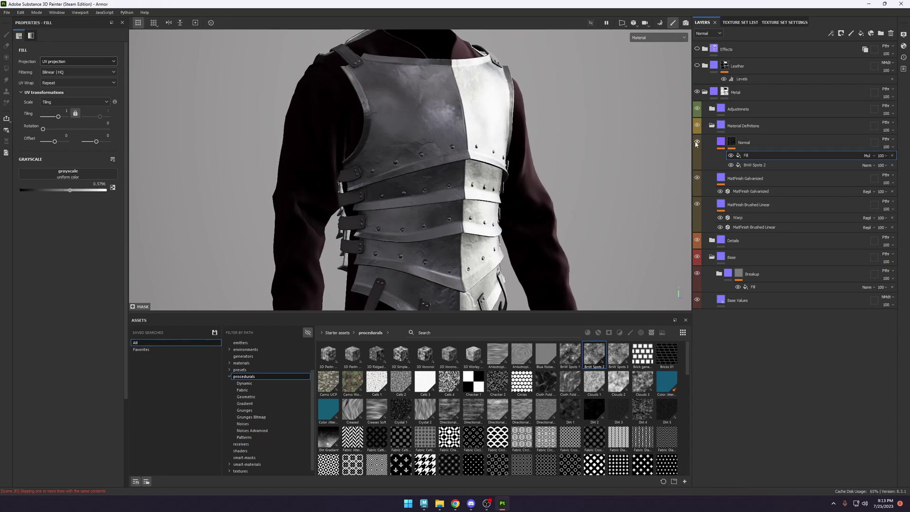
left_click(696, 143)
left_click(696, 142)
scroll(559, 156, "down", 3)
left_click_drag(559, 156, 417, 177, "alt")
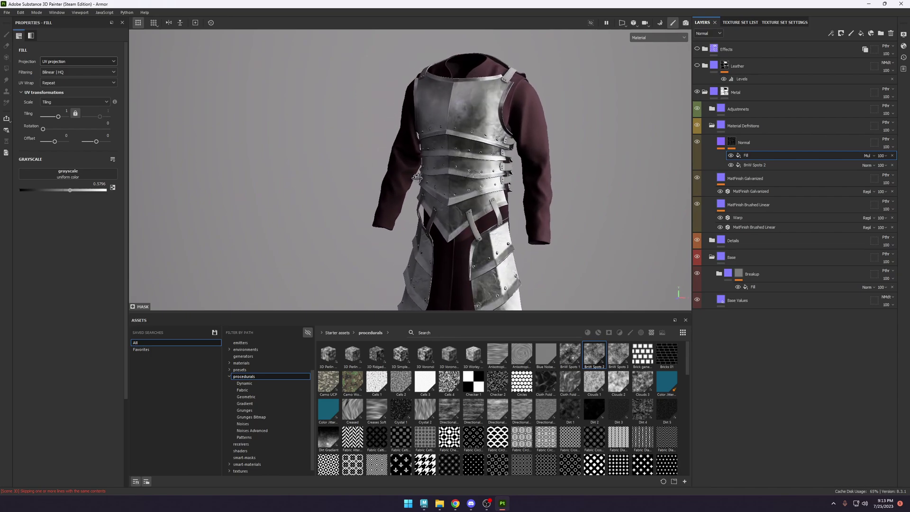
Examine the individual channels and the mask on the armor, and return to the material view to inspect the cuirass.
key("c")
key("c")
key("c")
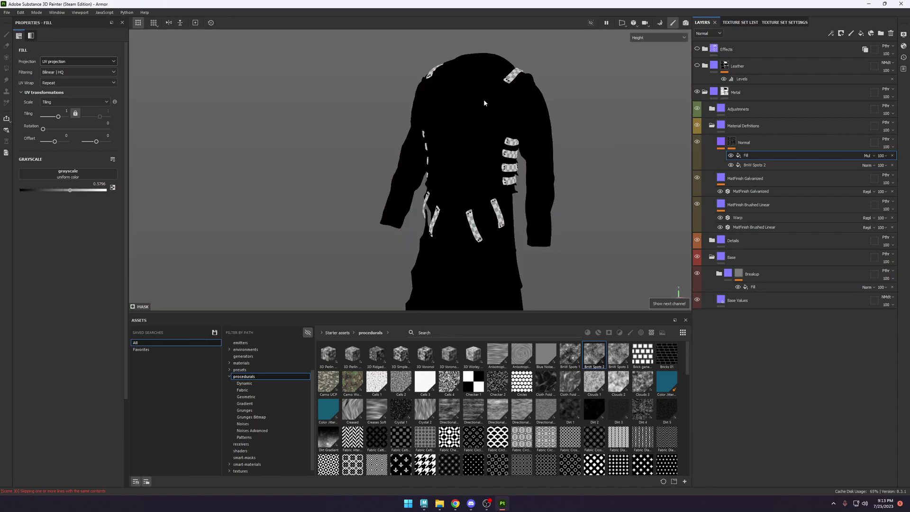
scroll(483, 99, "up", 2)
key("c")
key("c")
key("c")
key("c")
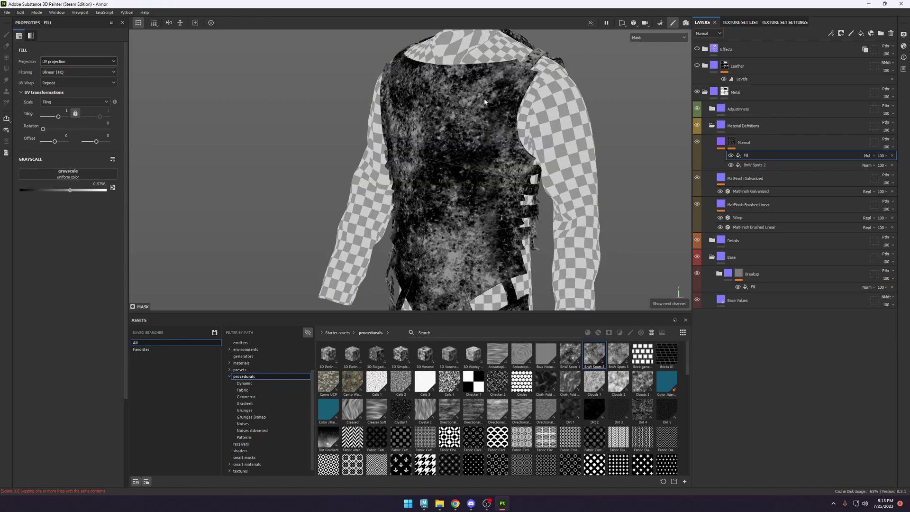
key("m")
left_click_drag(484, 98, 520, 123, "alt")
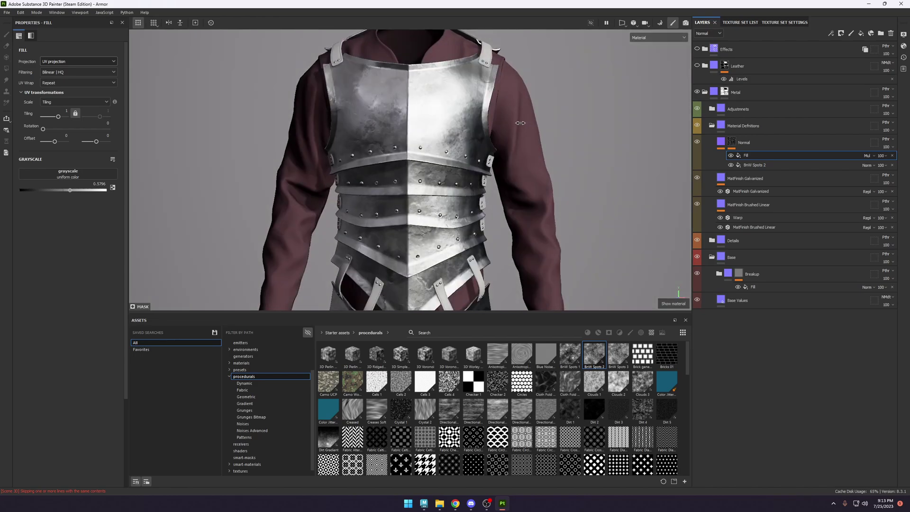
scroll(520, 123, "up", 3)
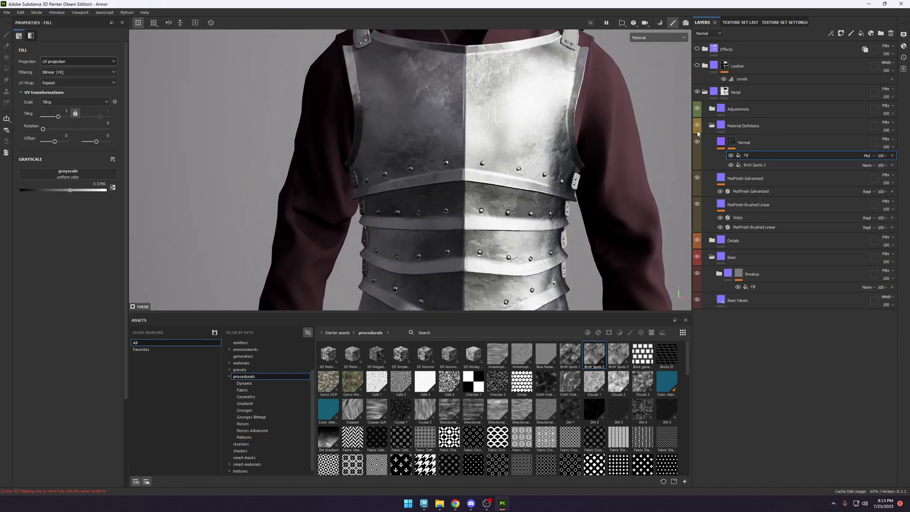
left_click_drag(537, 127, 559, 130, "alt")
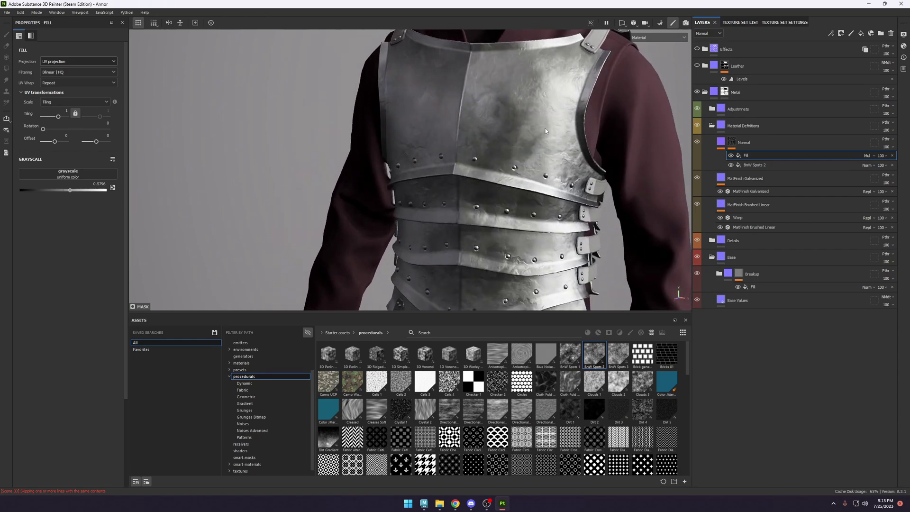
Find the HSL Perceptive filter in the asset library, add it as a layer above Normal, and name the layer Edge Wear.
left_click(758, 142)
middle_click_drag(548, 142, 523, 126, "alt")
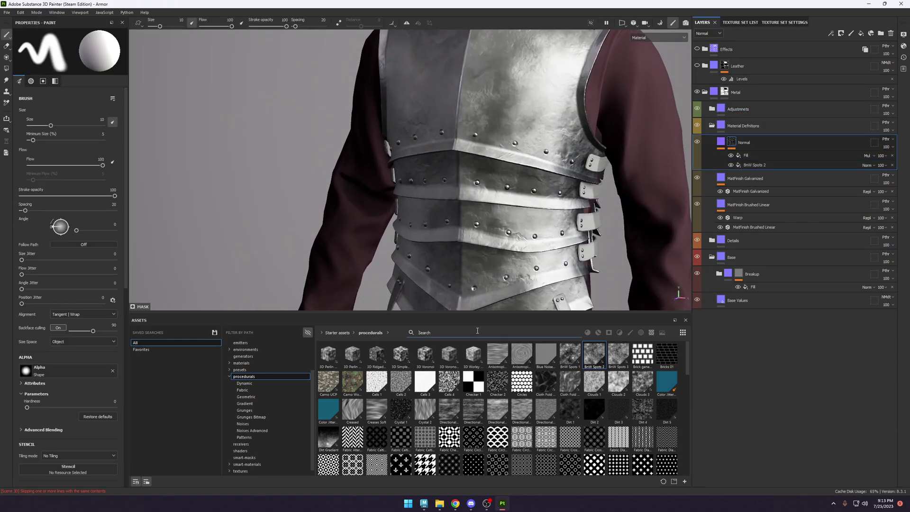
type("hsl")
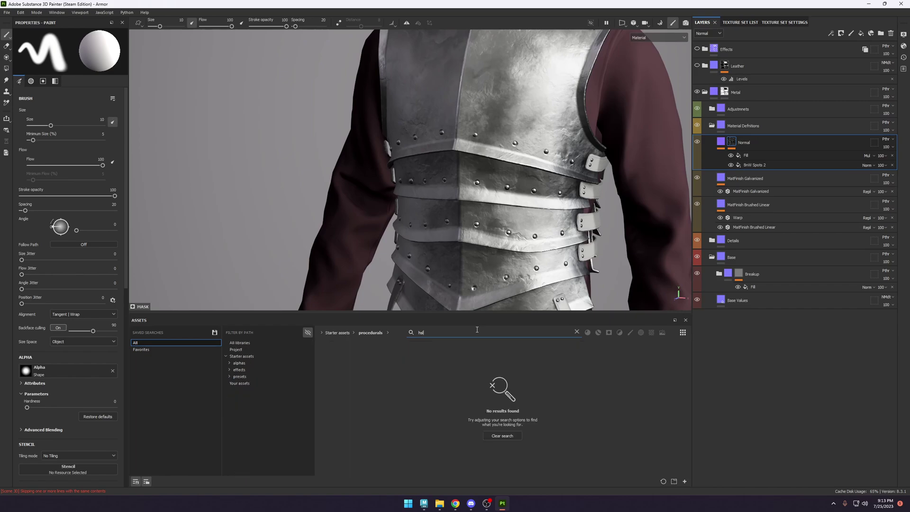
left_click(506, 436)
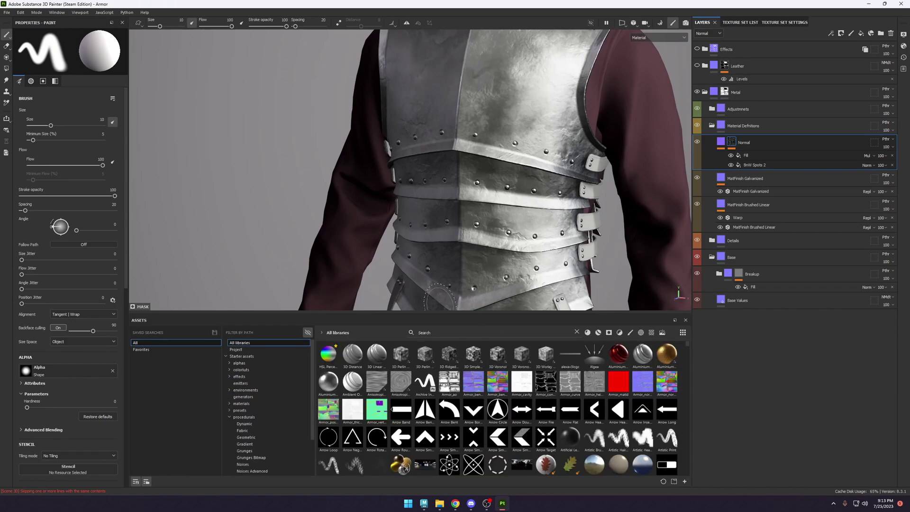
left_click_drag(677, 213, 749, 143)
double_click(752, 142)
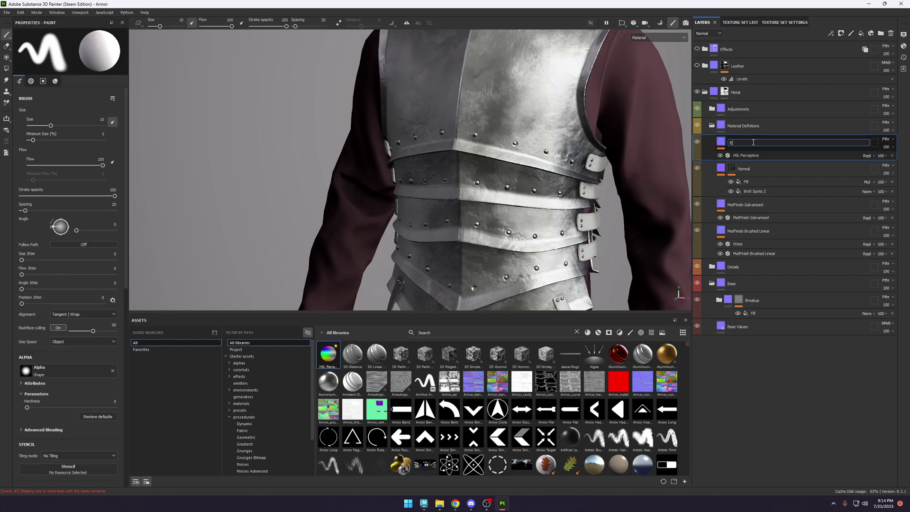
type("Edge Wear")
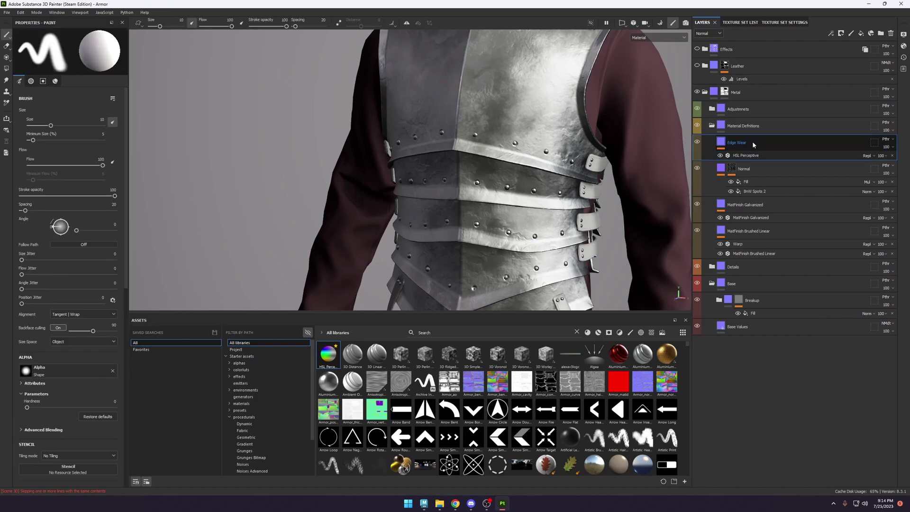
key("Return")
Add a second HSL Perceptive filter to the Edge Wear layer.
left_click(832, 34)
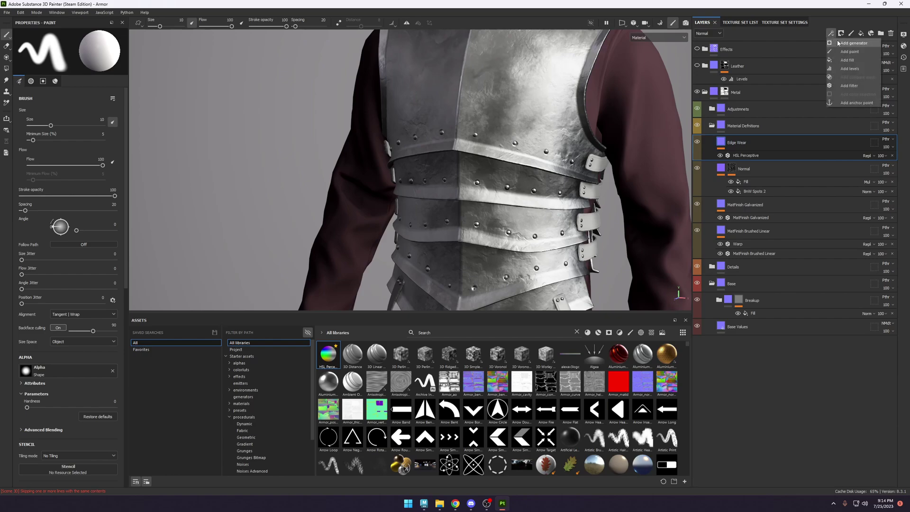
left_click(843, 86)
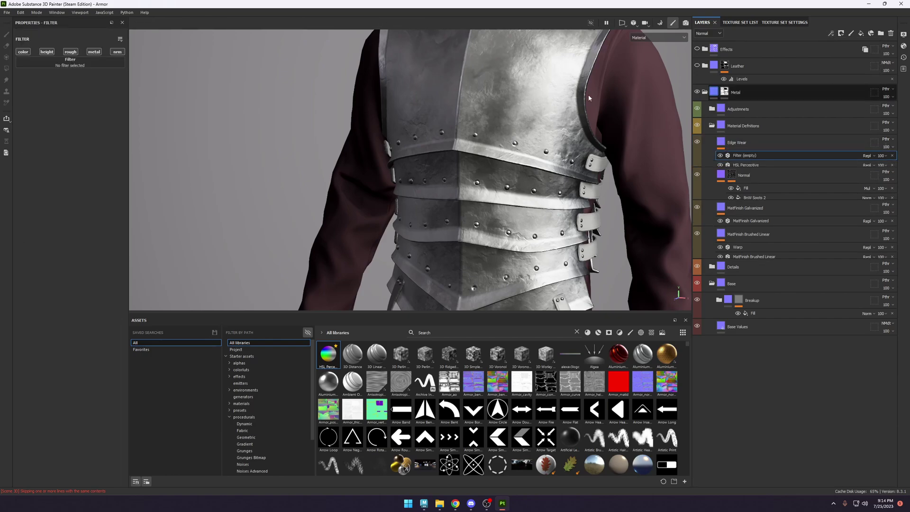
left_click(95, 62)
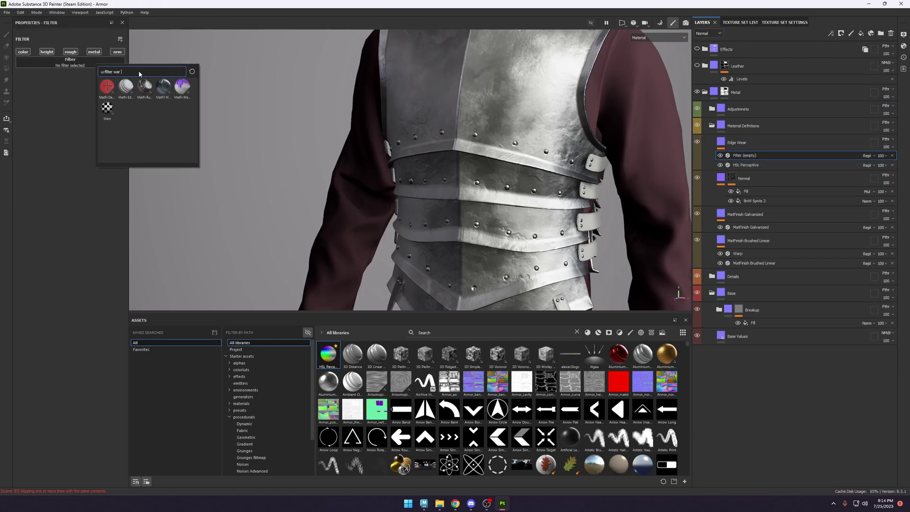
type("hsl")
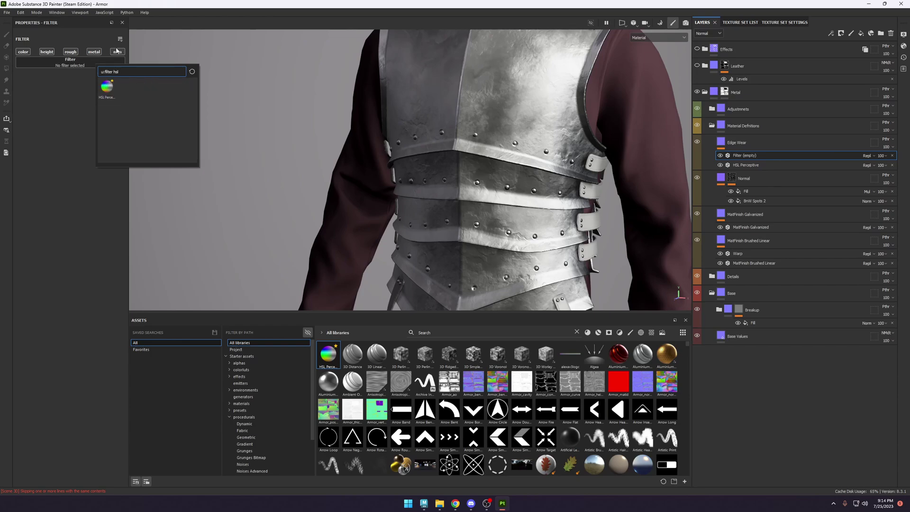
left_click(110, 84)
Add a fill to the Edge Wear layer's effects and limit it to the height channel.
left_click(796, 143)
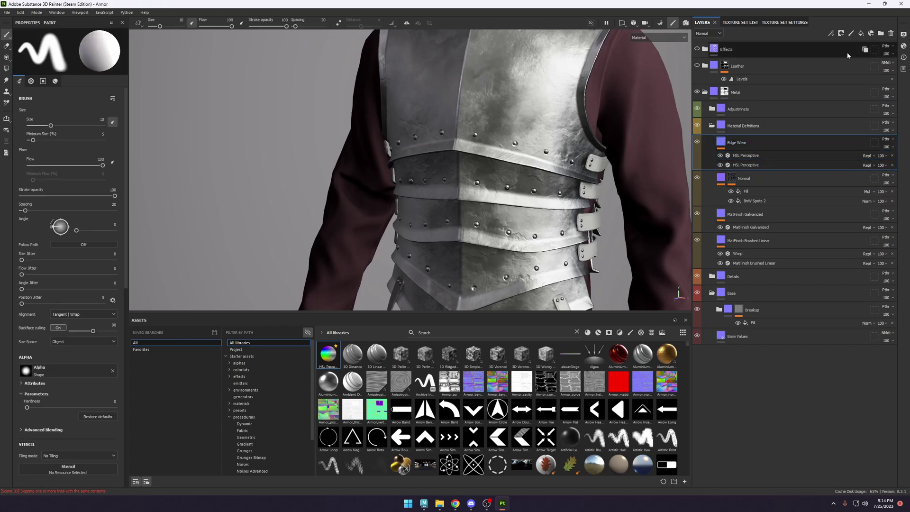
left_click(829, 35)
left_click(848, 67)
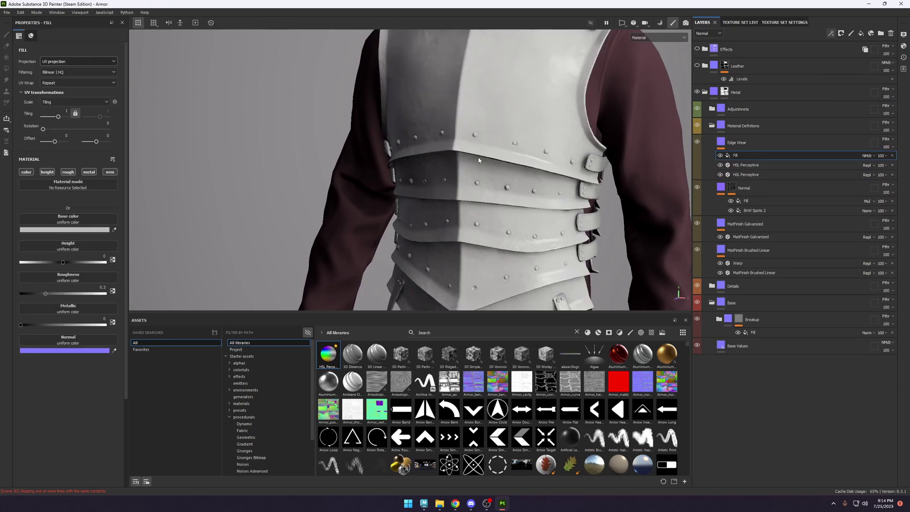
left_click(47, 172)
scroll(608, 124, "up", 2)
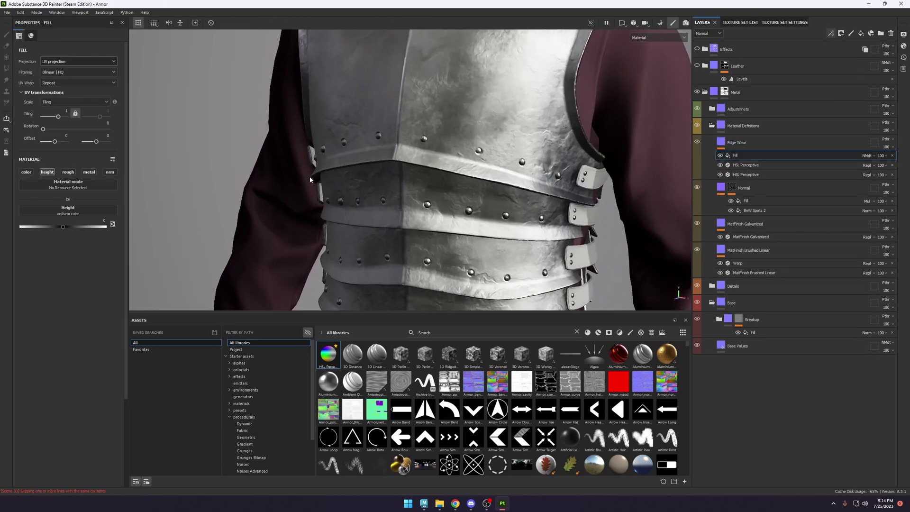
Enable the base color channel on the Edge Wear fill and set it to red BE3333.
left_click(27, 172)
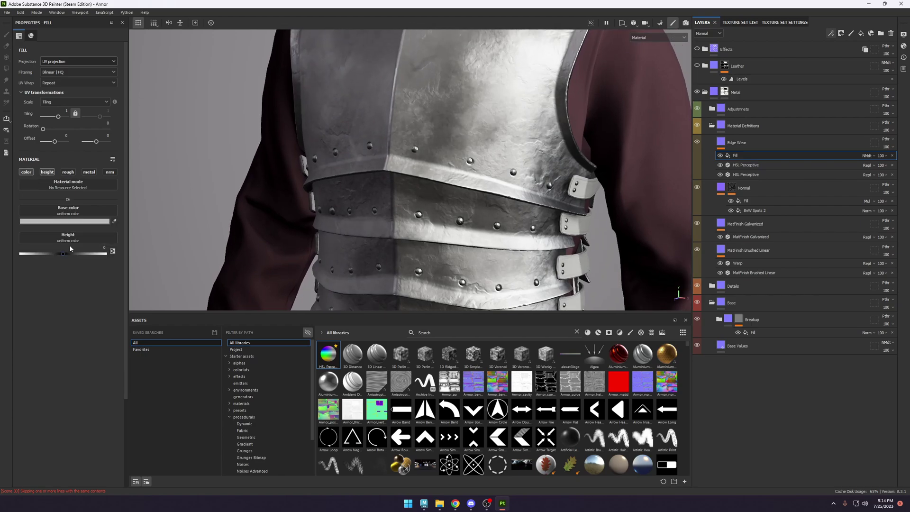
left_click(83, 221)
left_click(155, 268)
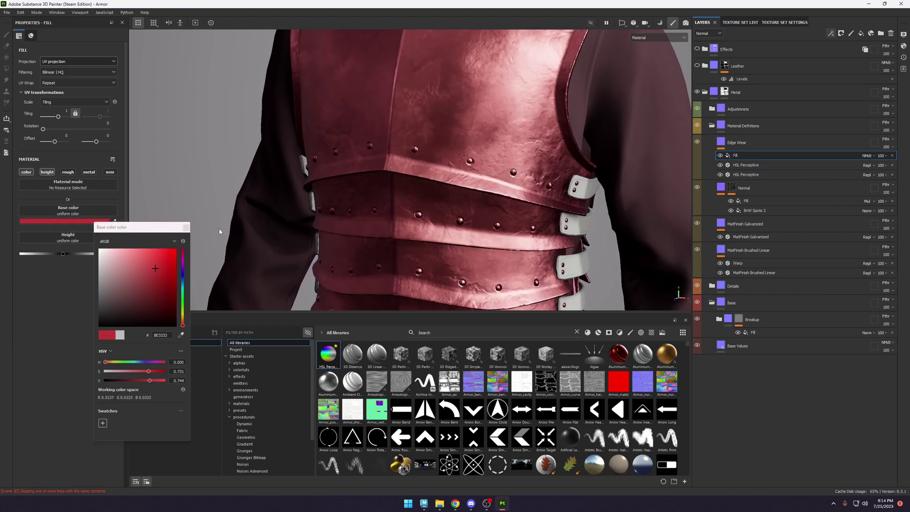
left_click(186, 228)
scroll(477, 156, "up", 3)
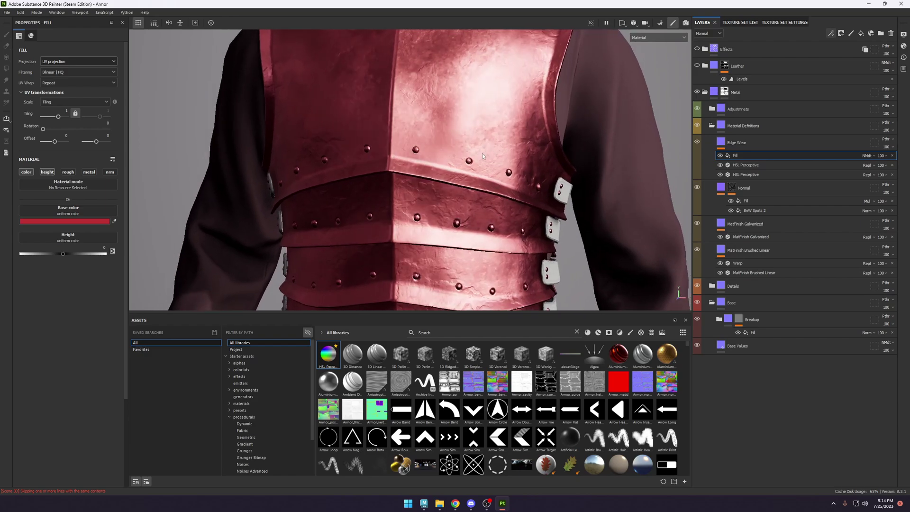
Try the Gun Edges smart mask on the Edge Wear layer, inspect the plate edges and rivets, and undo it.
left_click(735, 142)
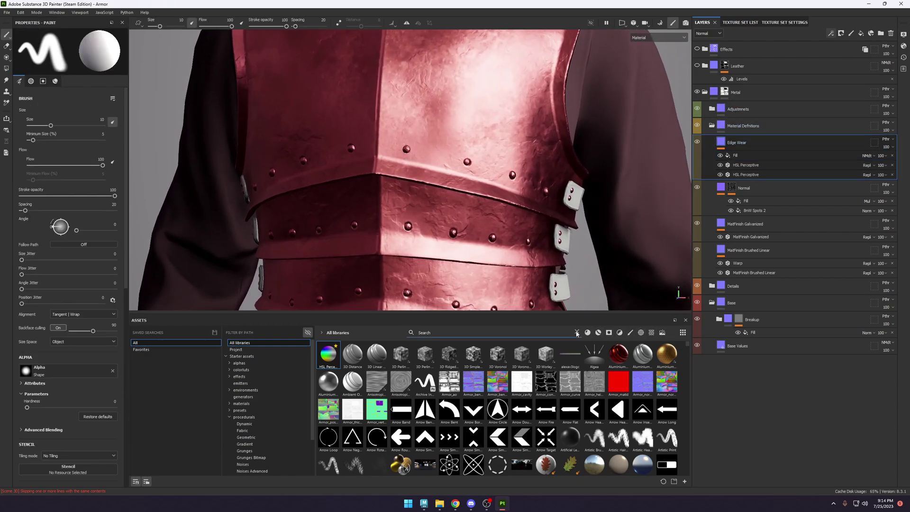
left_click(609, 333)
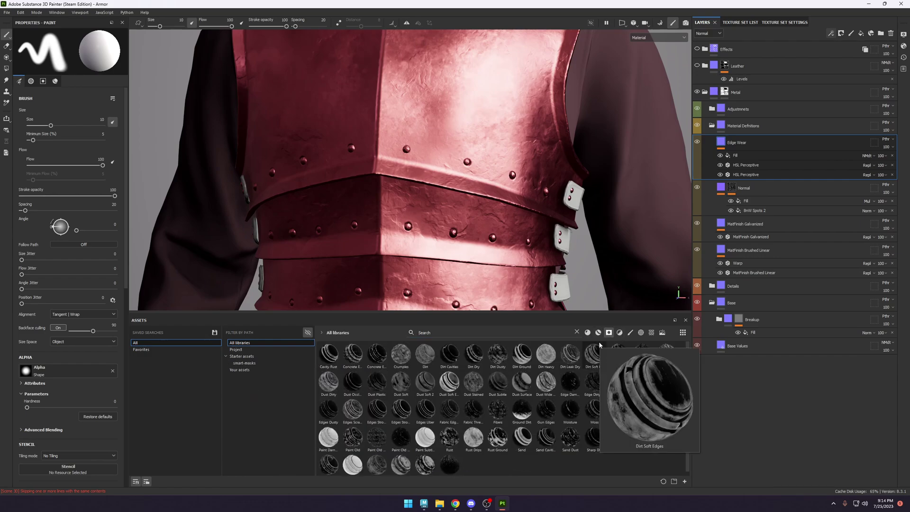
mouse_move(541, 422)
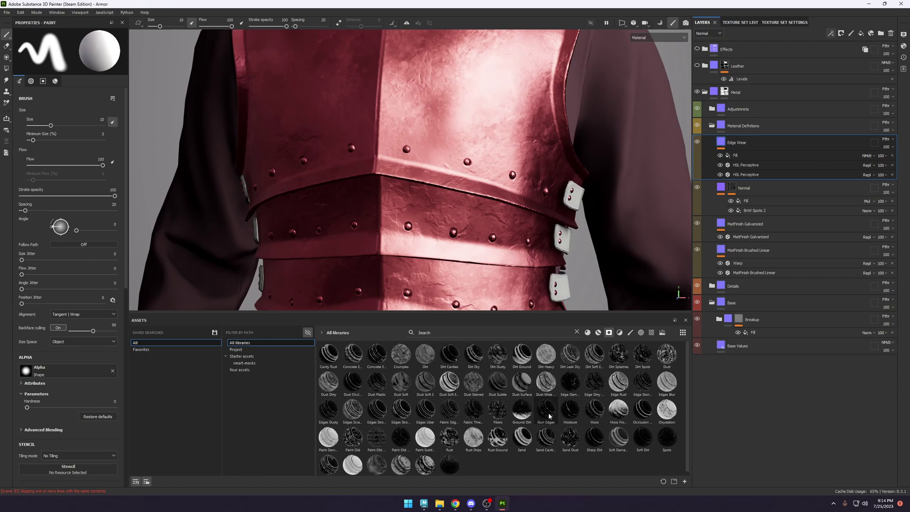
left_click_drag(548, 416, 753, 148)
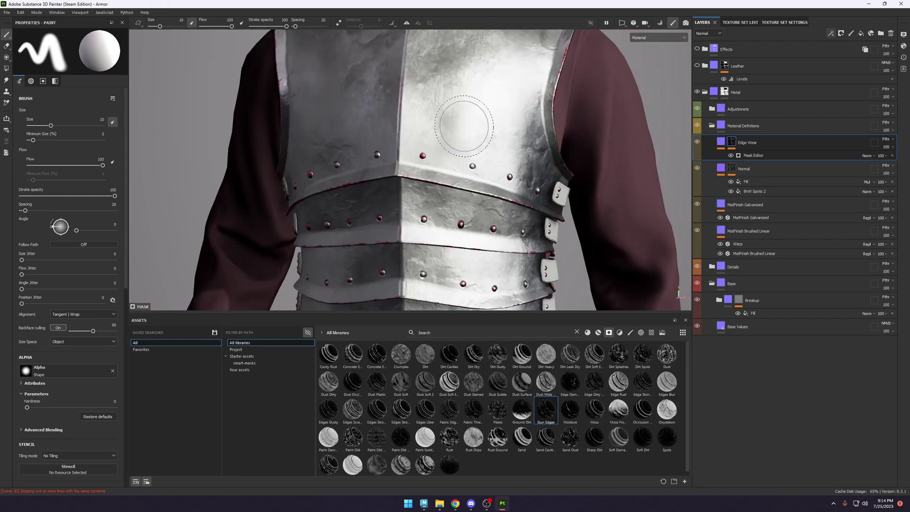
left_click_drag(482, 132, 502, 185, "alt")
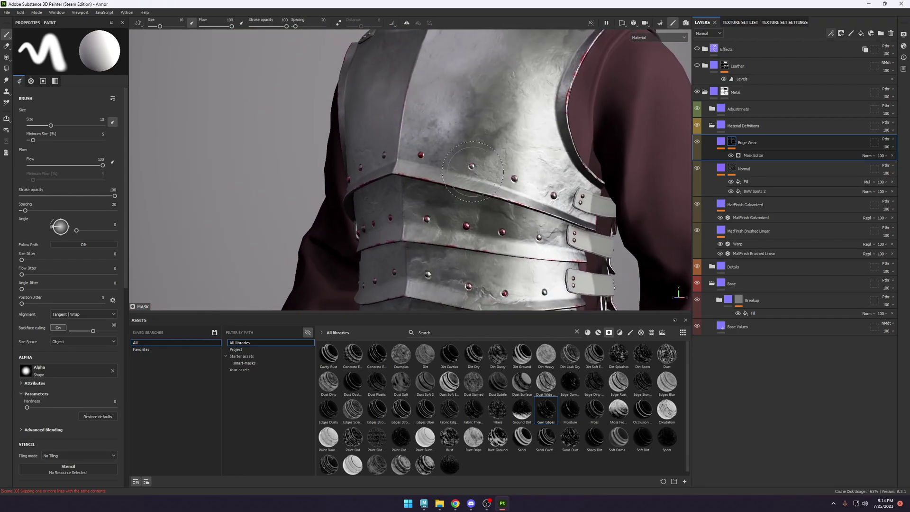
right_click_drag(502, 185, 520, 143, "alt")
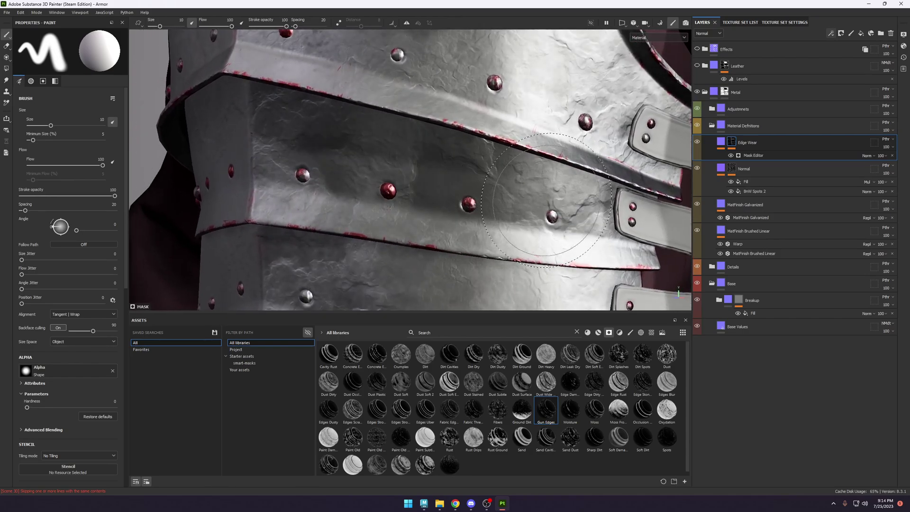
key("ctrl+z")
key("ctrl+z")
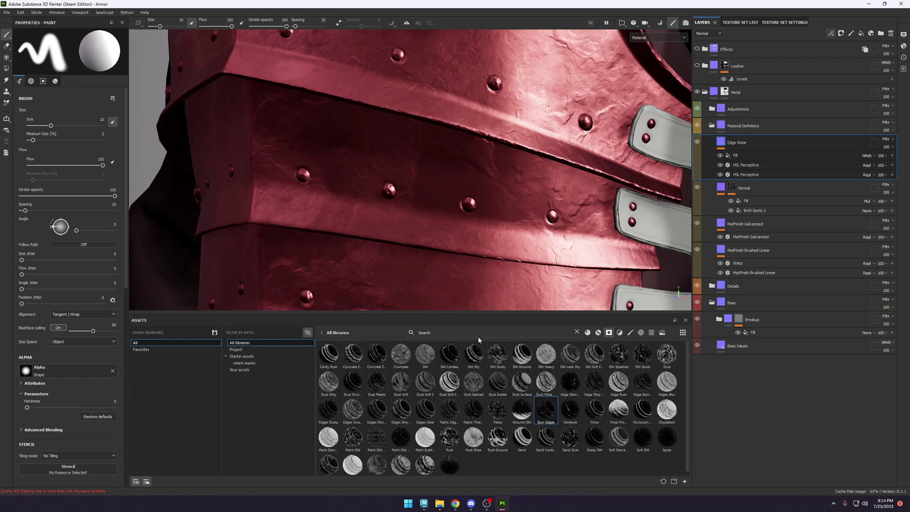
Find the fabric edge smart mask with the search term "edge" and apply it to the Edge Wear layer.
type("edge")
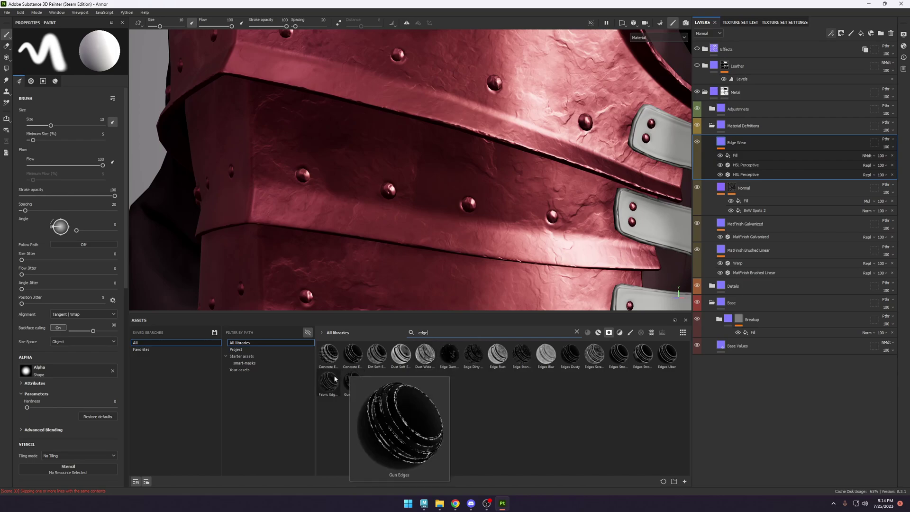
mouse_move(337, 364)
left_click_drag(328, 382, 738, 154)
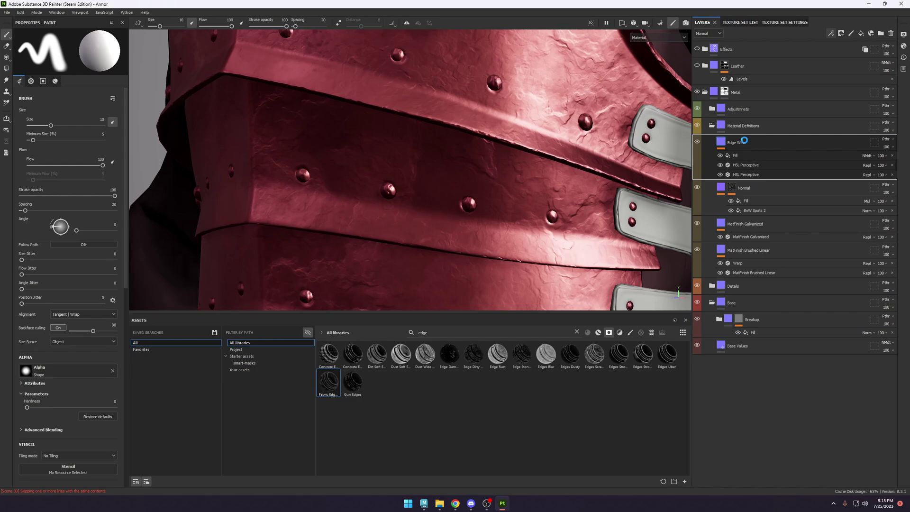
middle_click_drag(457, 127, 471, 175, "alt")
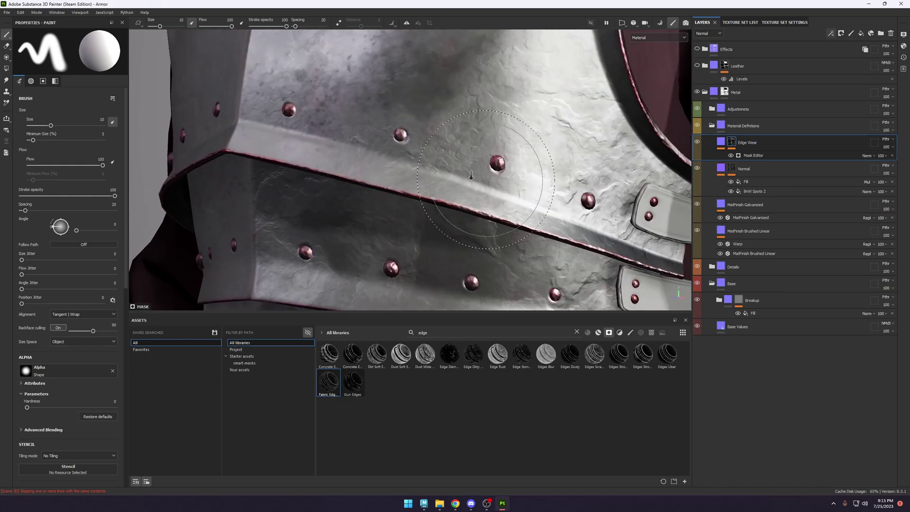
mouse_move(471, 175)
left_mouse_down("alt")
mouse_move(455, 128)
mouse_move(416, 142)
mouse_move(383, 133)
mouse_move(471, 137)
left_mouse_up("alt")
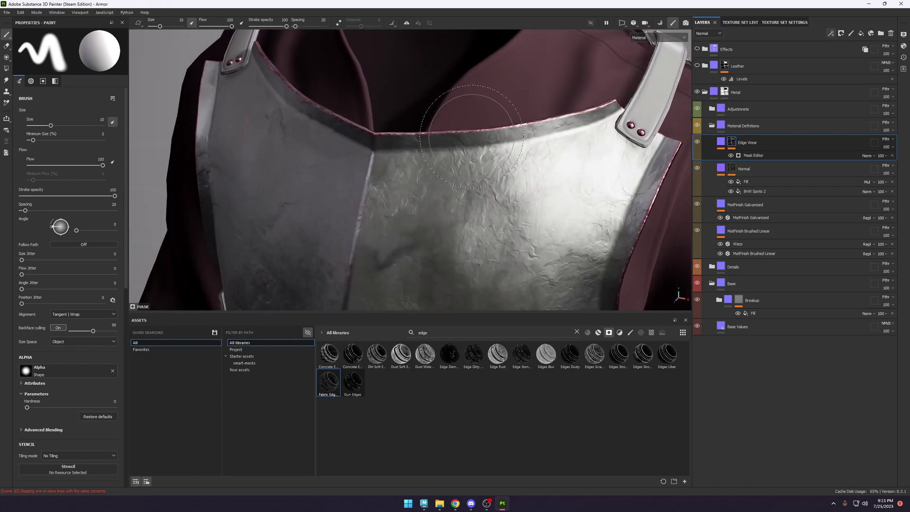
scroll(471, 136, "up", 2)
Show the Edge Wear mask alone and examine its coverage on the breastplate, plate edges and rivets.
left_click(734, 142, "alt")
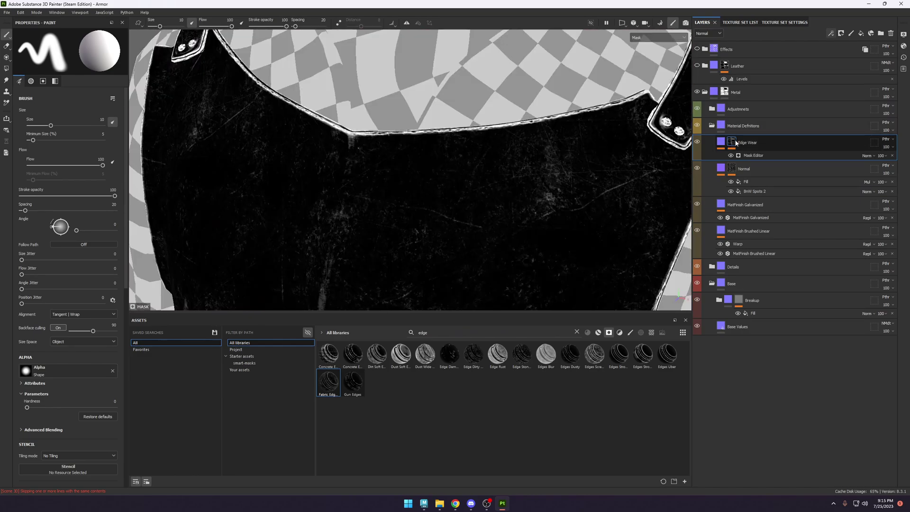
scroll(419, 101, "down", 3)
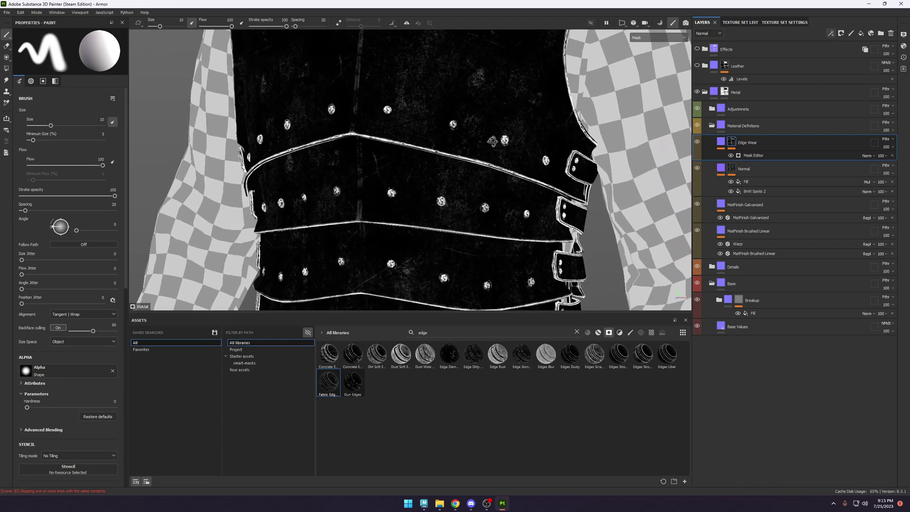
scroll(439, 161, "up", 4)
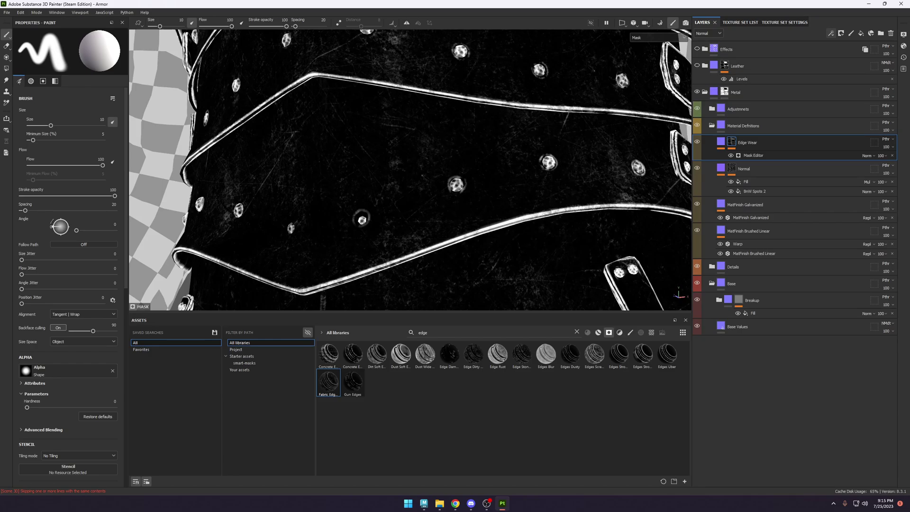
left_click_drag(443, 169, 396, 254, "alt")
scroll(395, 254, "up", 5)
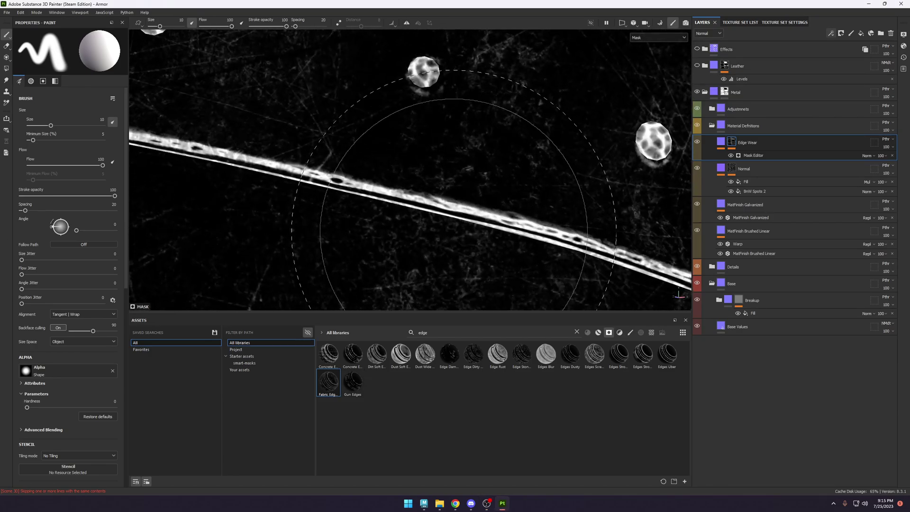
scroll(454, 232, "down", 5)
scroll(386, 122, "up", 5)
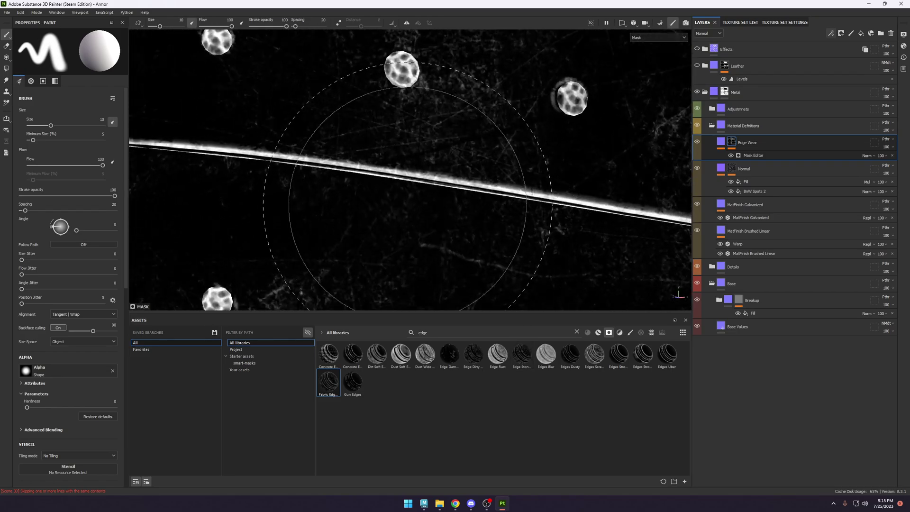
left_click_drag(373, 190, 412, 136, "alt")
mouse_move(412, 135)
right_mouse_down("alt")
mouse_move(416, 189)
mouse_move(416, 164)
mouse_move(408, 188)
mouse_move(382, 197)
right_mouse_up("alt")
scroll(397, 152, "up", 10)
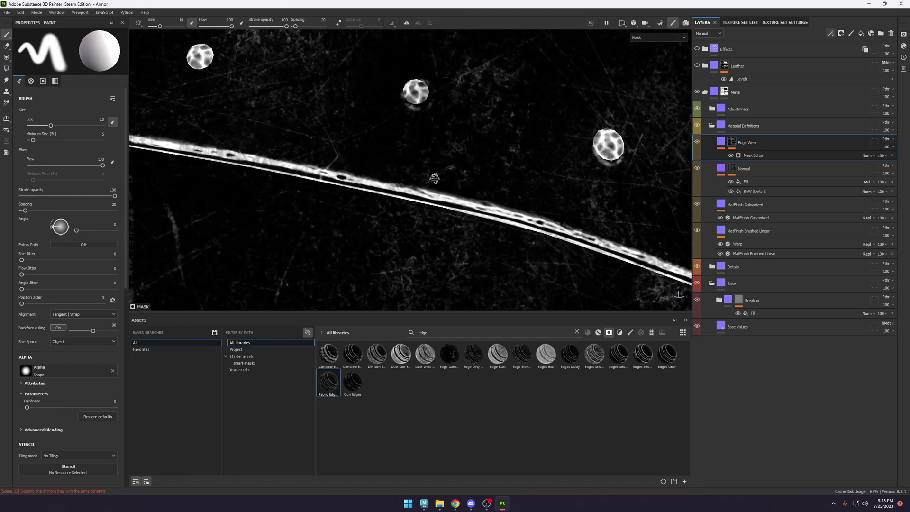
Add a Blur Slope filter above the Mask Editor in the Edge Wear mask.
left_click(831, 33)
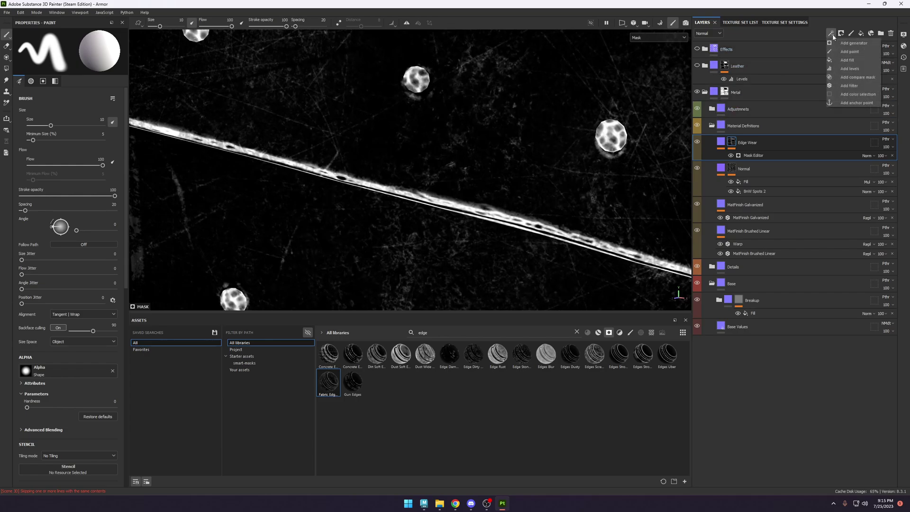
left_click(847, 85)
left_click(70, 53)
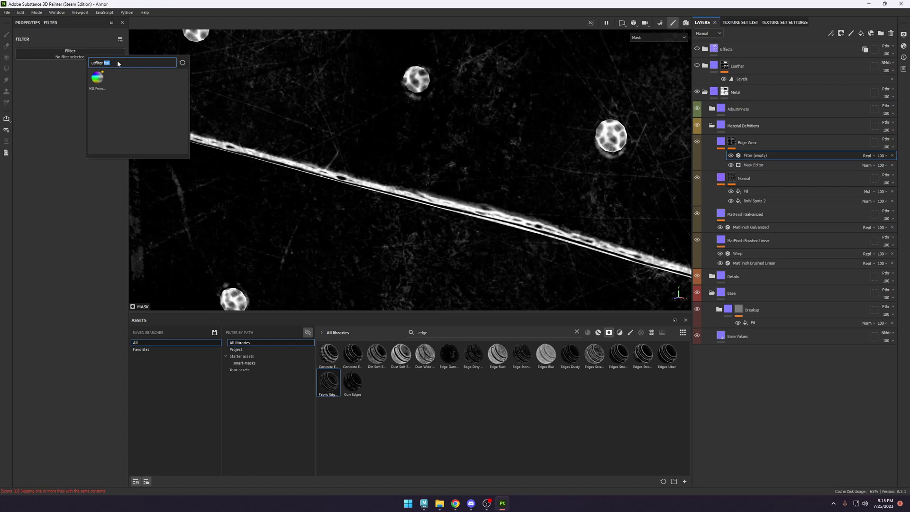
type("blur")
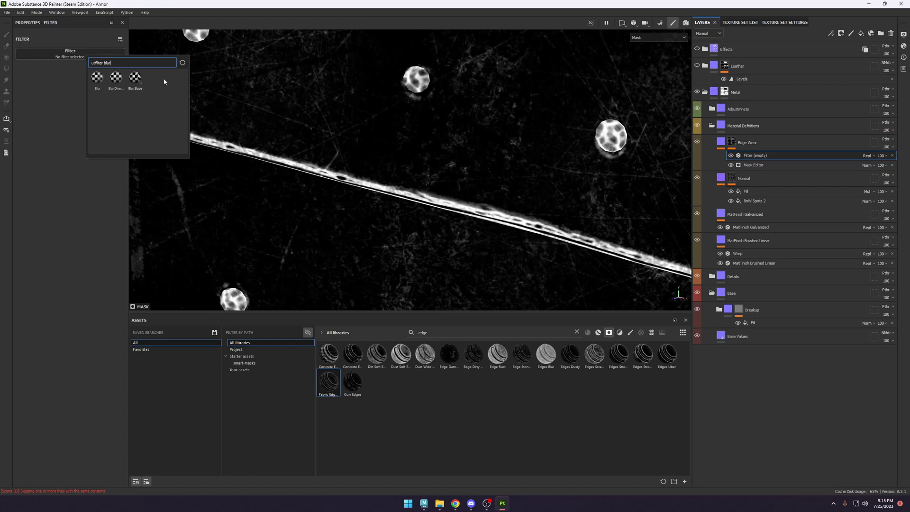
left_click(136, 78)
Set the Blur Slope filter's intensity divider to 100, intensity to 0.69 and source contrast to 0.66.
left_click(64, 109)
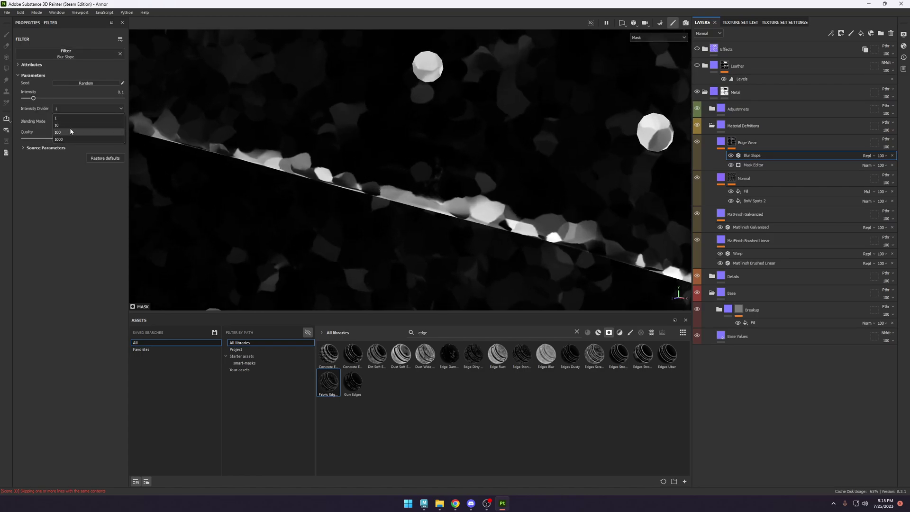
left_click(99, 130)
left_click_drag(28, 98, 80, 98)
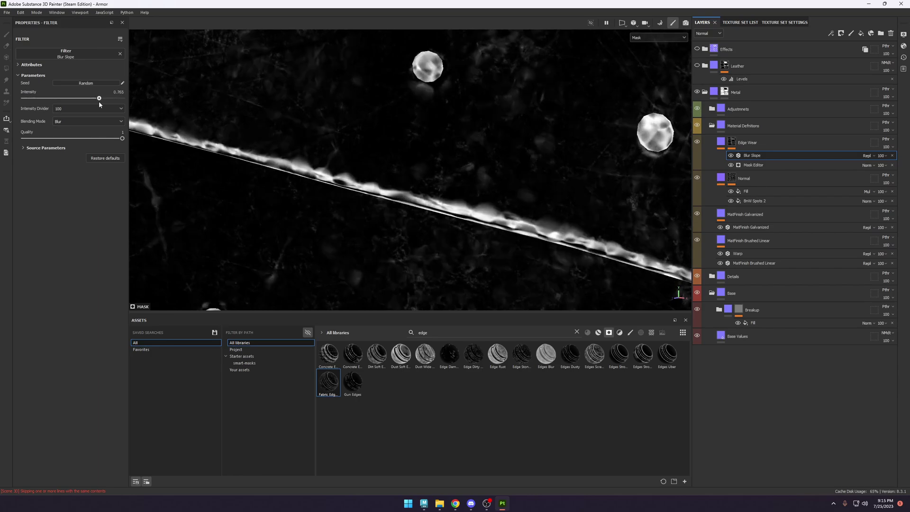
left_click(91, 98)
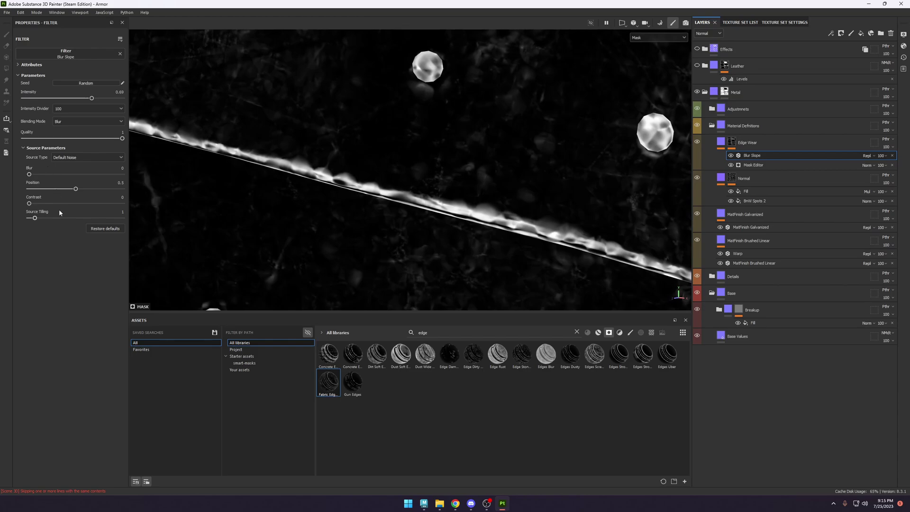
left_click_drag(59, 203, 92, 207)
Compare the mask along the plate edges and rivets with the Blur Slope filter off and on.
scroll(398, 169, "down", 12)
middle_click_drag(492, 284, 496, 213, "alt")
scroll(496, 212, "up", 7)
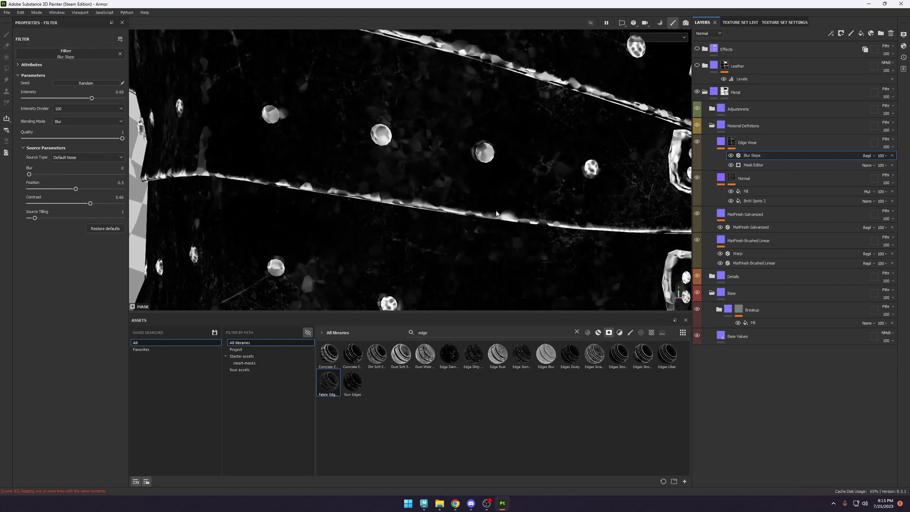
scroll(496, 213, "up", 3)
left_click(731, 155)
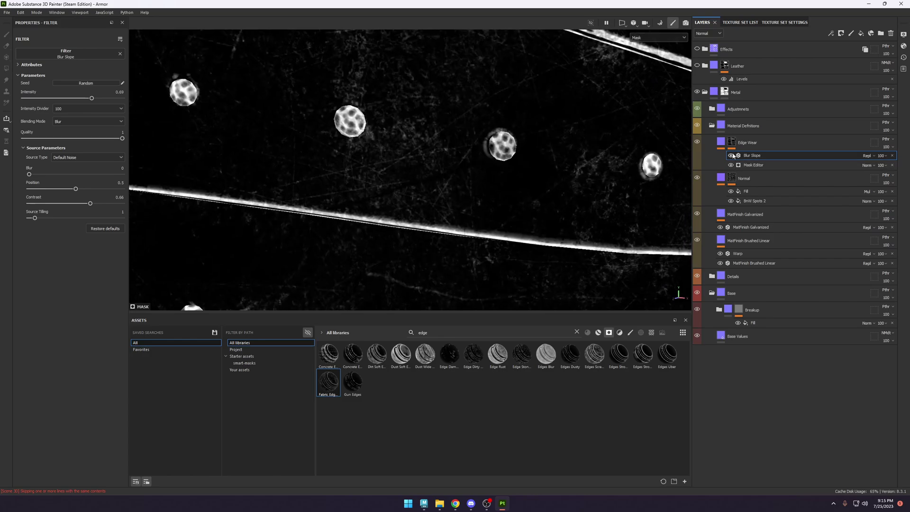
left_click(731, 156)
scroll(479, 132, "down", 5)
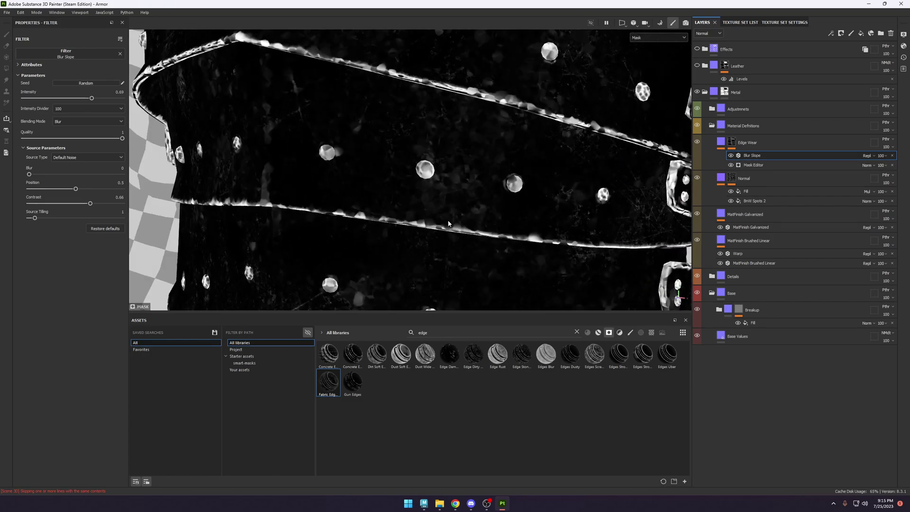
scroll(462, 124, "up", 3)
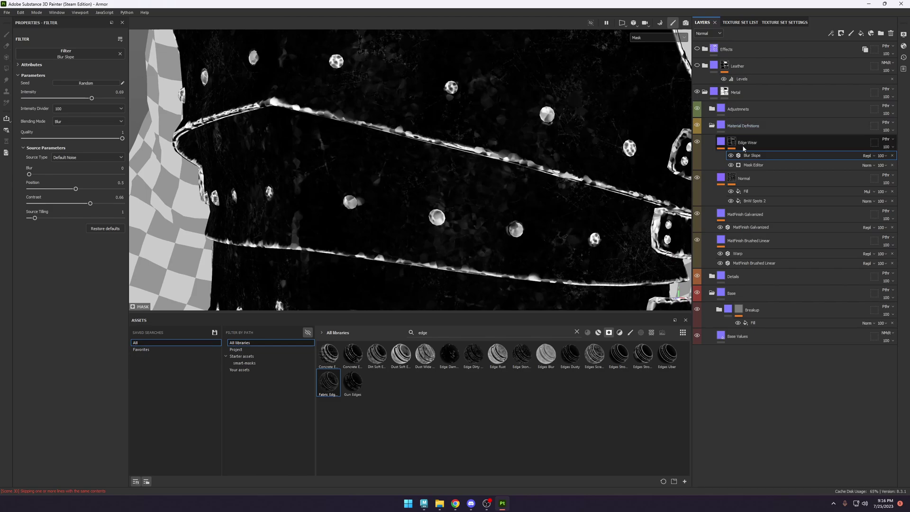
Try blend modes from Multiply on for the Blur Slope filter, choose Lighten (Max) and compare the mask with the filter off and on.
key("1")
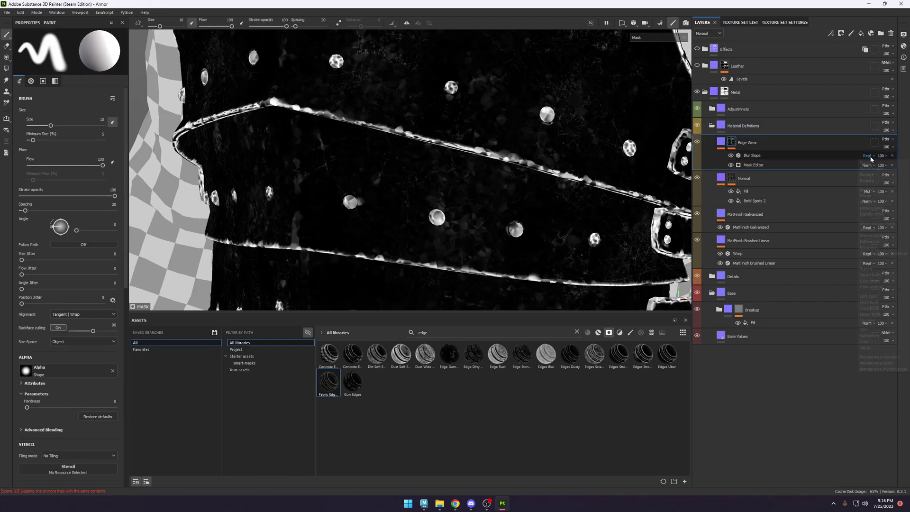
left_click(867, 156)
left_click(869, 190)
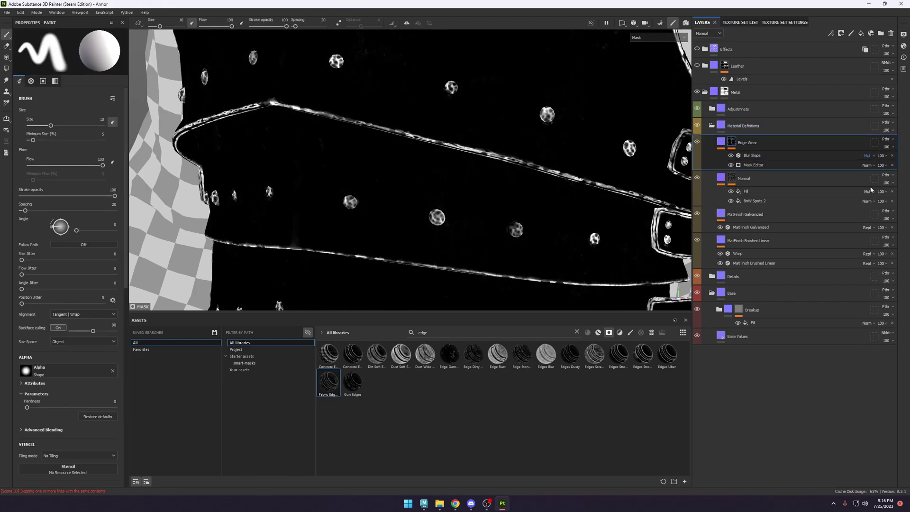
key("Down")
key("Down")
key("Down")
key("Down")
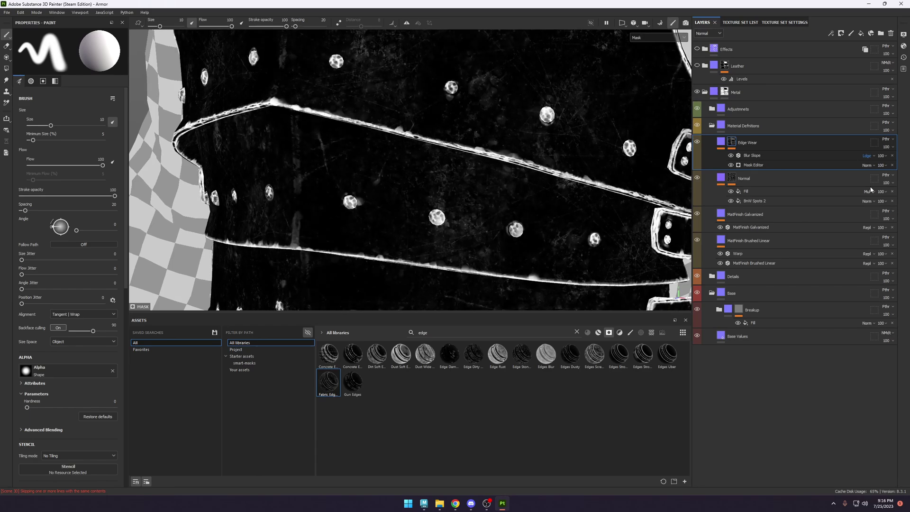
key("Up")
scroll(484, 151, "up", 5)
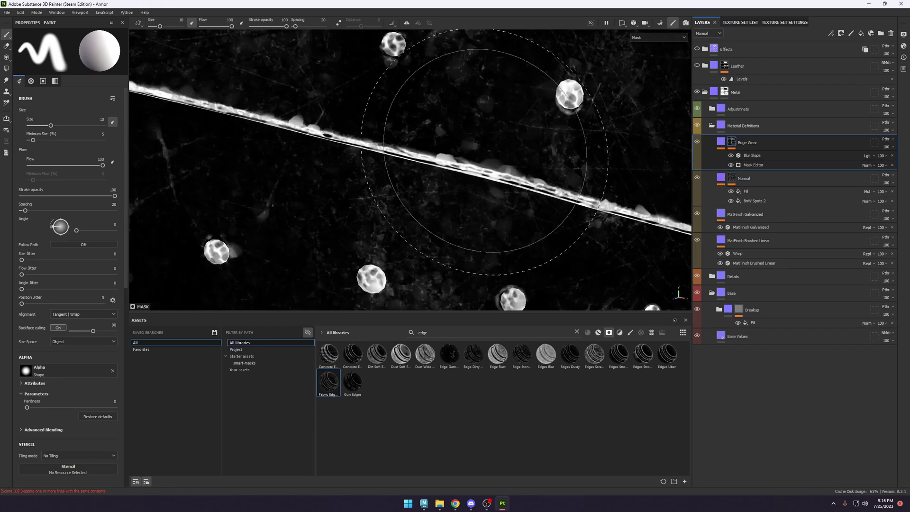
left_click(731, 156)
left_click(730, 155)
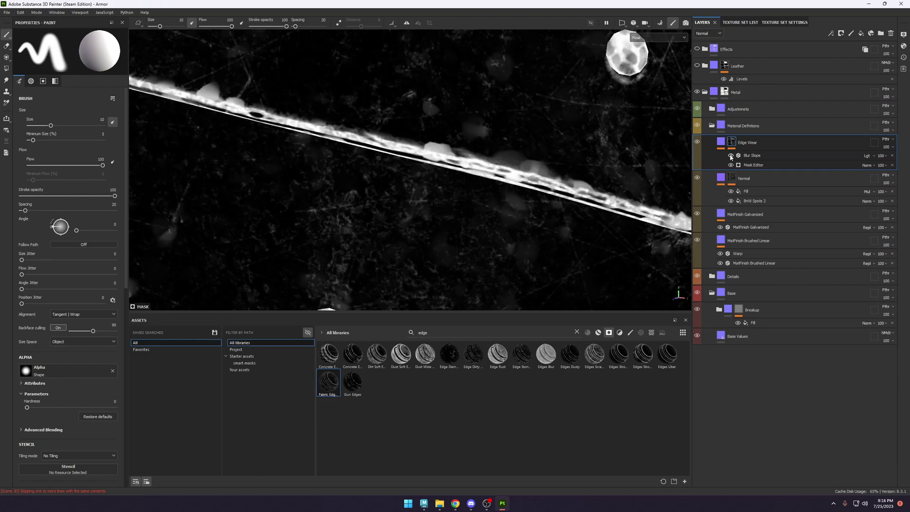
Try the Blur Slope filter's blend modes in the Edge Wear mask from Divide onward and choose Linear dodge (Add).
left_click(867, 155)
left_click(872, 198)
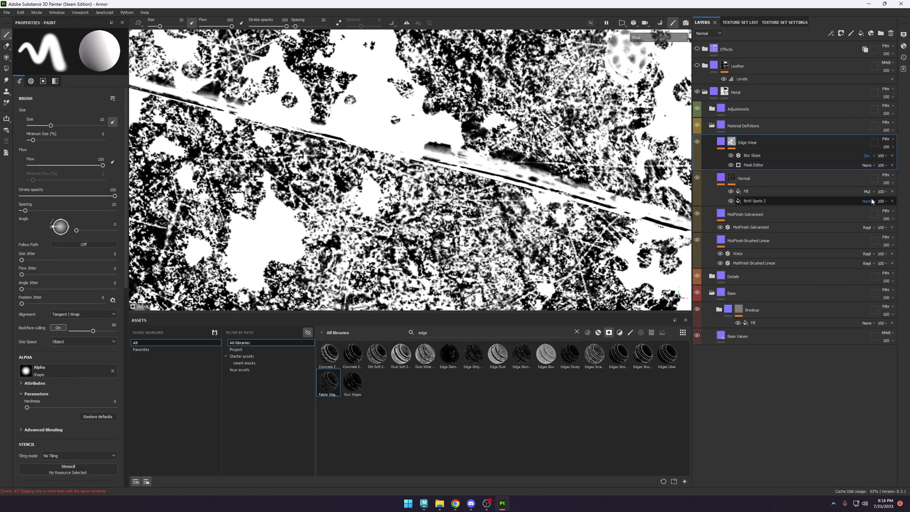
key("Down")
key("Down")
key("Down")
key("Down")
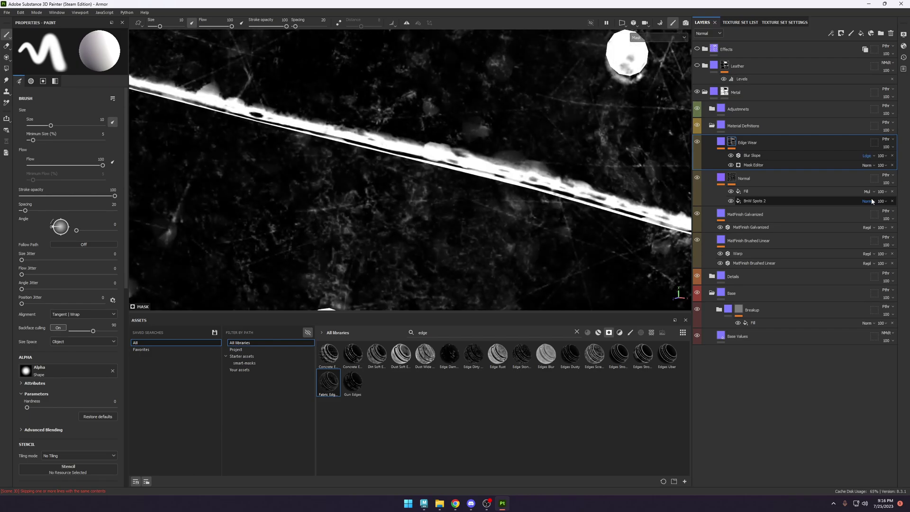
key("Down")
key("Down")
key("Down")
key("Down")
key("Down")
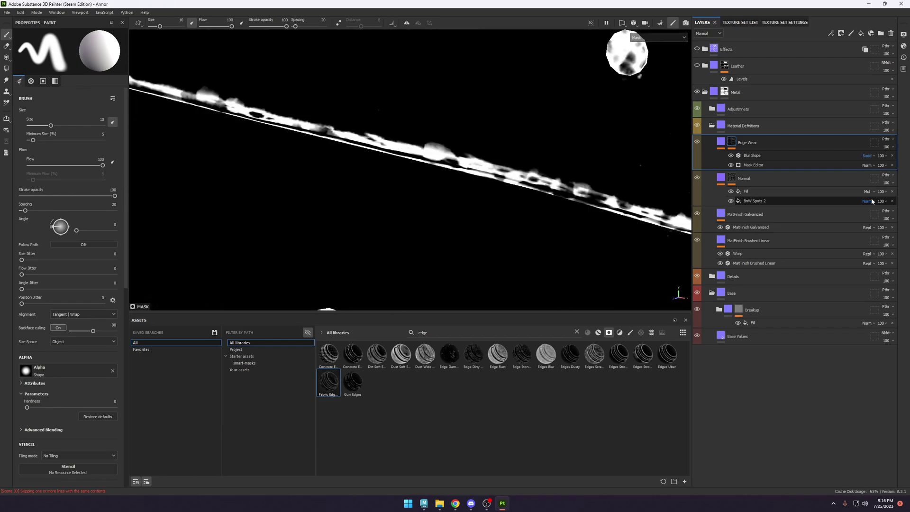
key("Down")
key("Down")
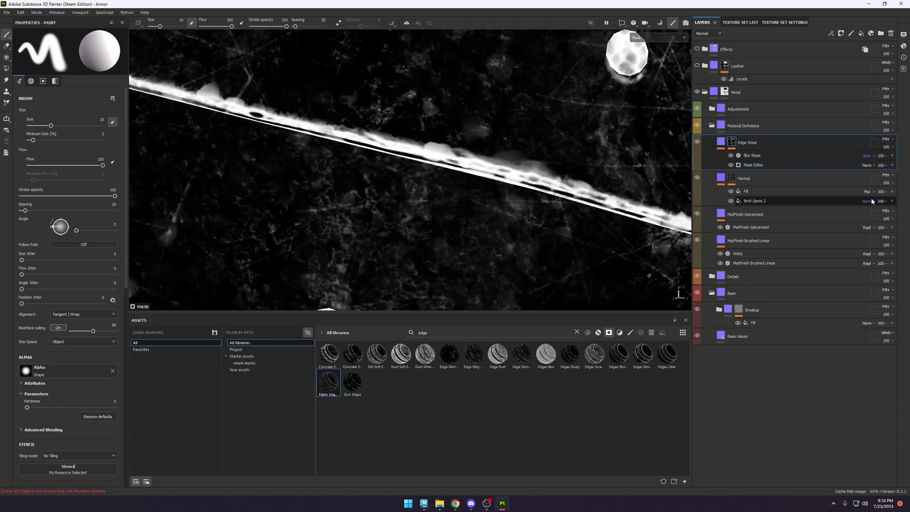
key("Down")
key("Down")
key("Down")
key("Down")
key("Down")
key("Down")
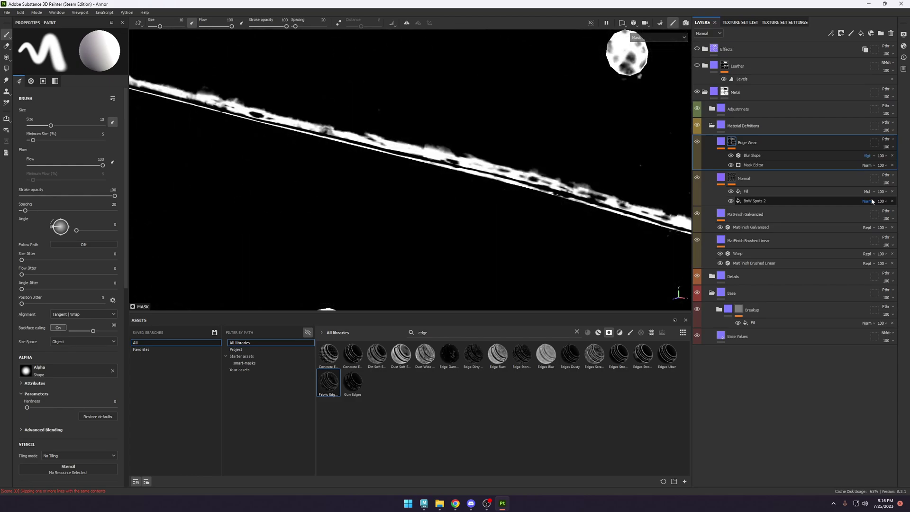
key("Down")
key("Down")
key("Down")
key("Down")
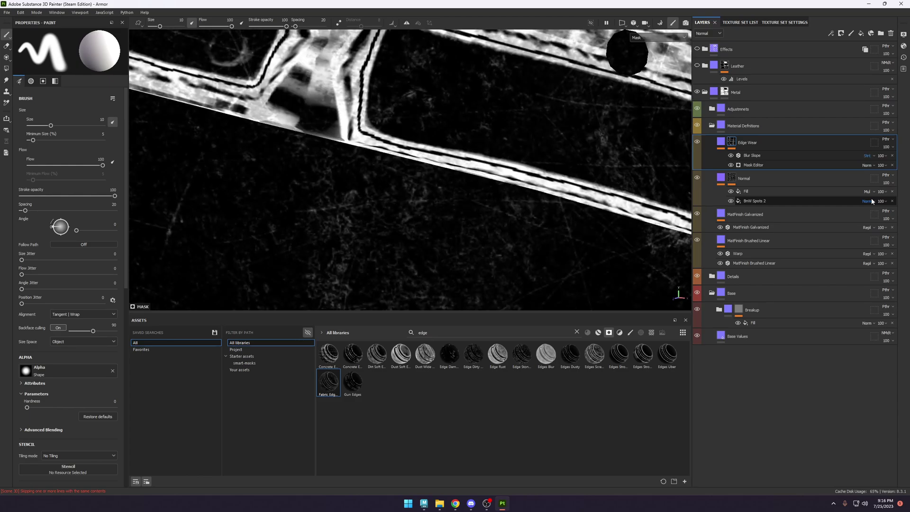
key("Up")
key("Up")
key("Up")
key("Up")
key("Up")
key("Up")
key("Up")
key("Up")
key("Up")
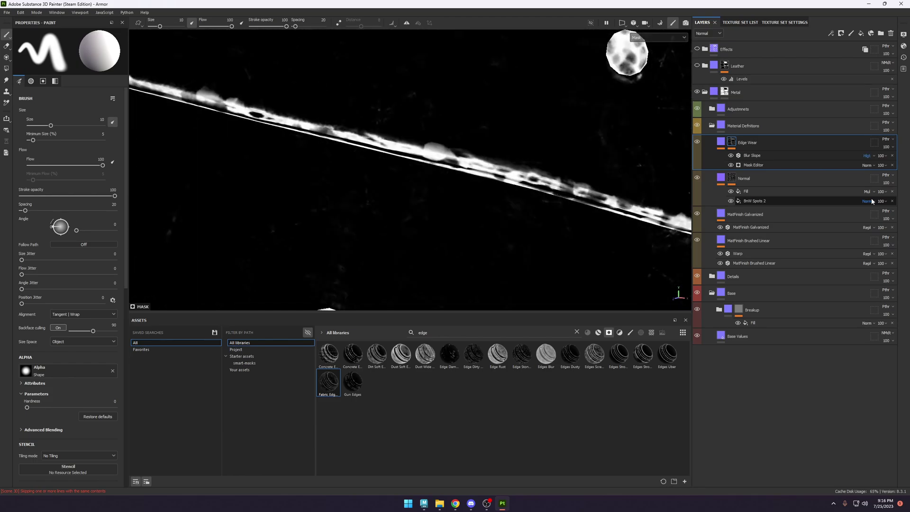
key("Up")
key("Up")
key("Up")
key("Up")
key("Up")
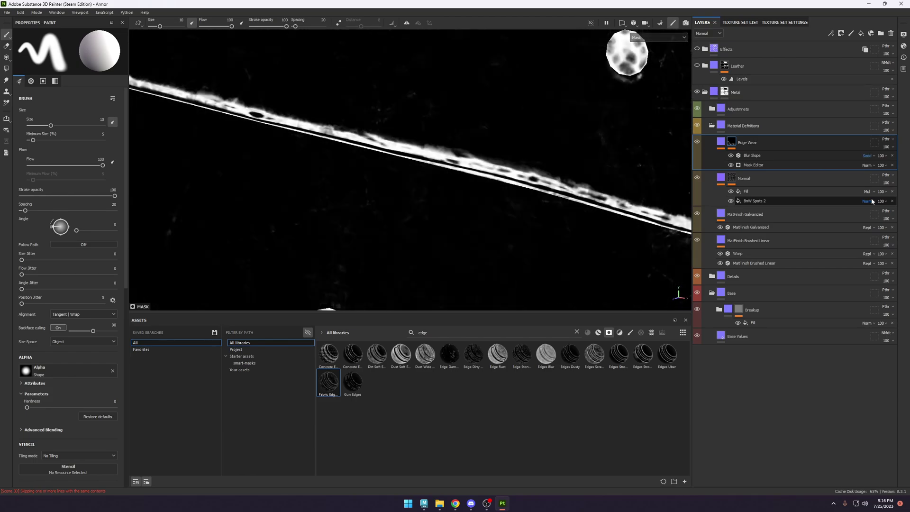
key("Up")
key("Up")
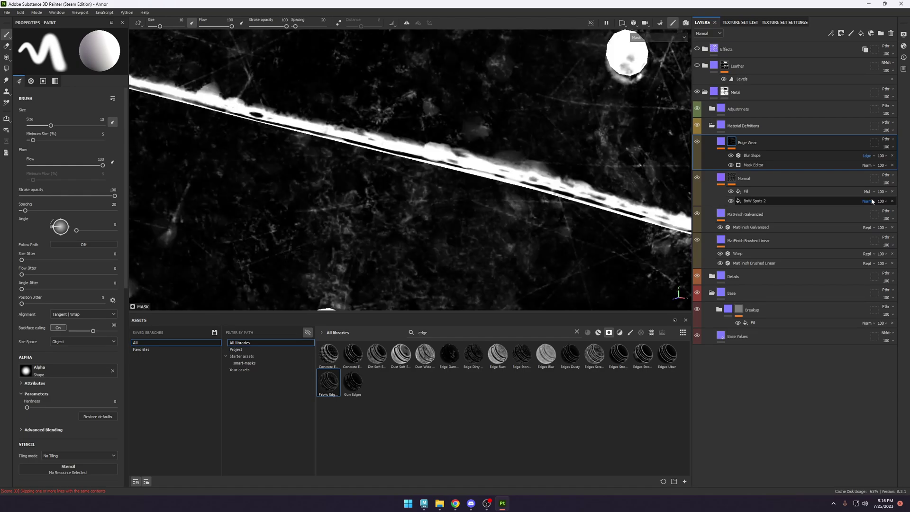
left_click(867, 155)
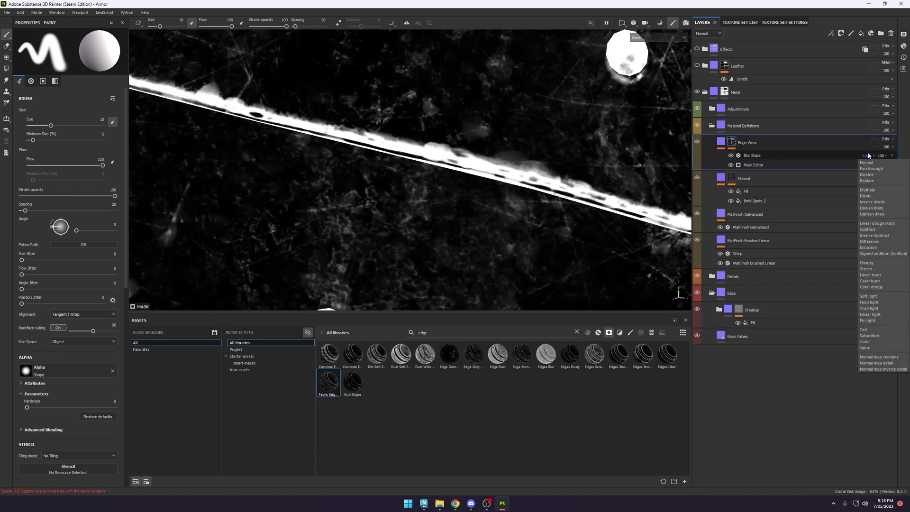
key("Escape")
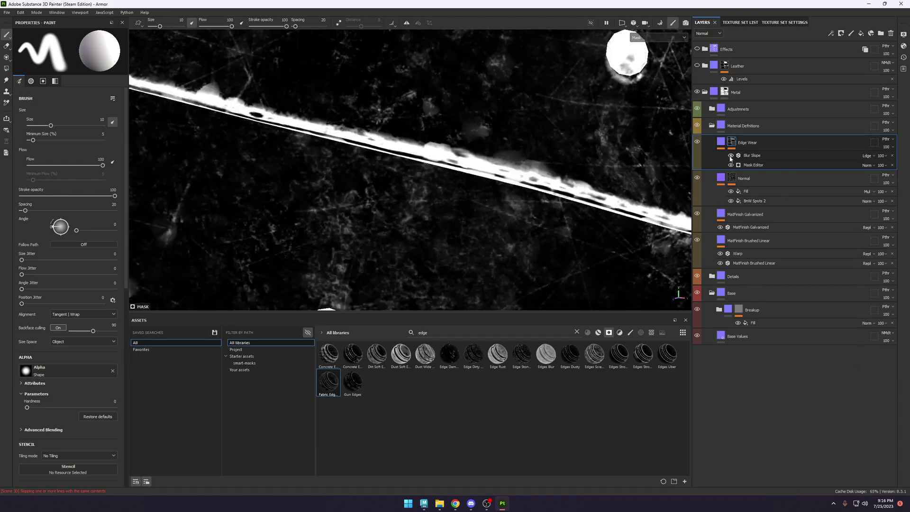
Compare the mask across the armor's lower plates and rivets with the Blur Slope filter off and on.
scroll(406, 92, "down", 10)
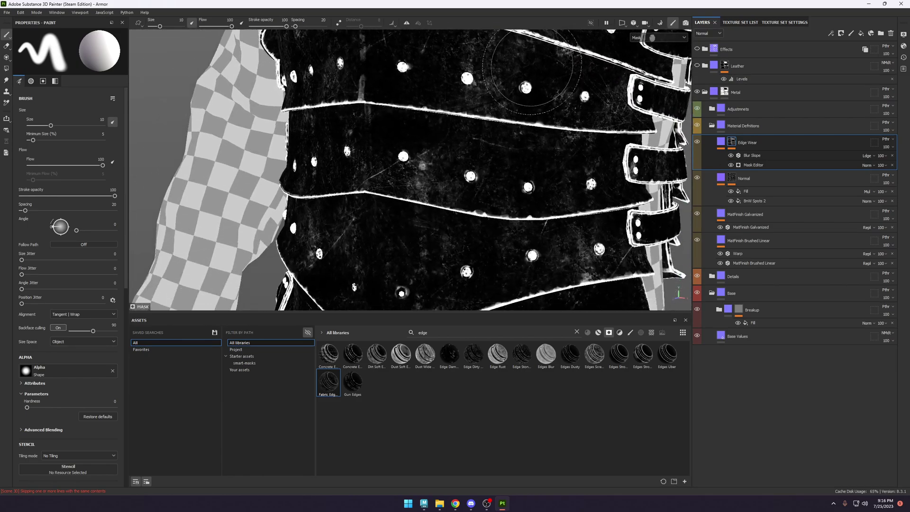
left_click(731, 155)
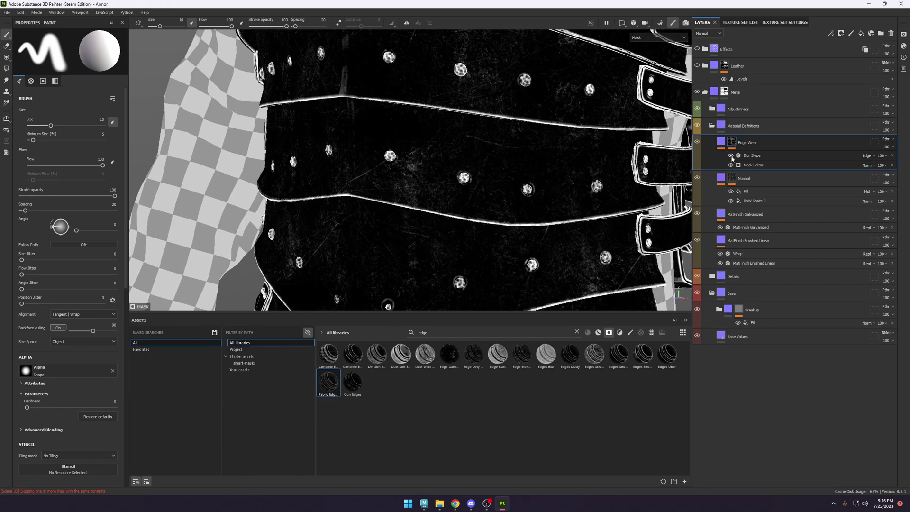
left_click(730, 155)
left_click(730, 155)
left_click(730, 156)
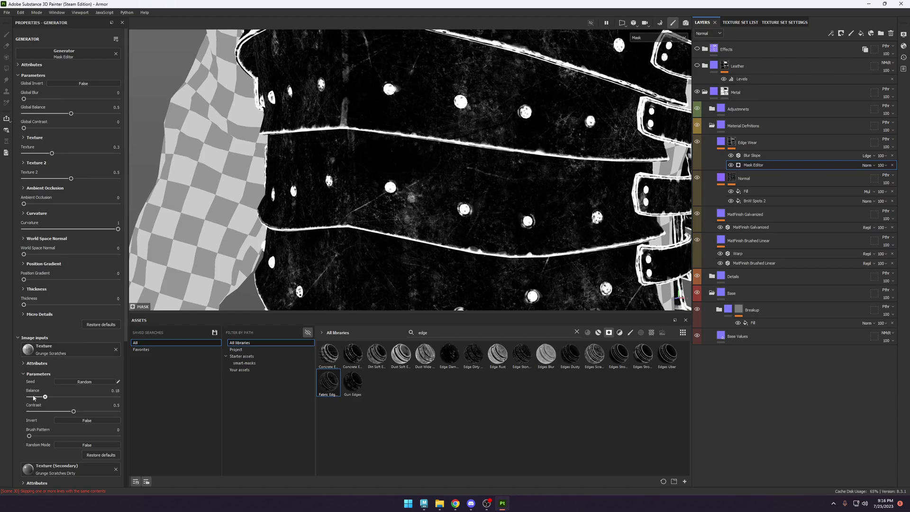
Try several balance values for the Mask Editor's Grunge Scratches texture and set it to 0.15.
left_click_drag(33, 397, 39, 396)
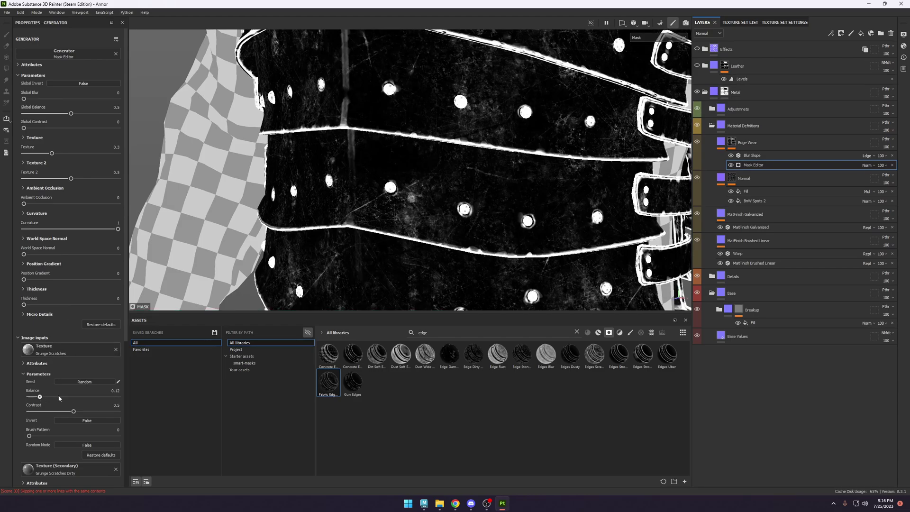
left_click(82, 397)
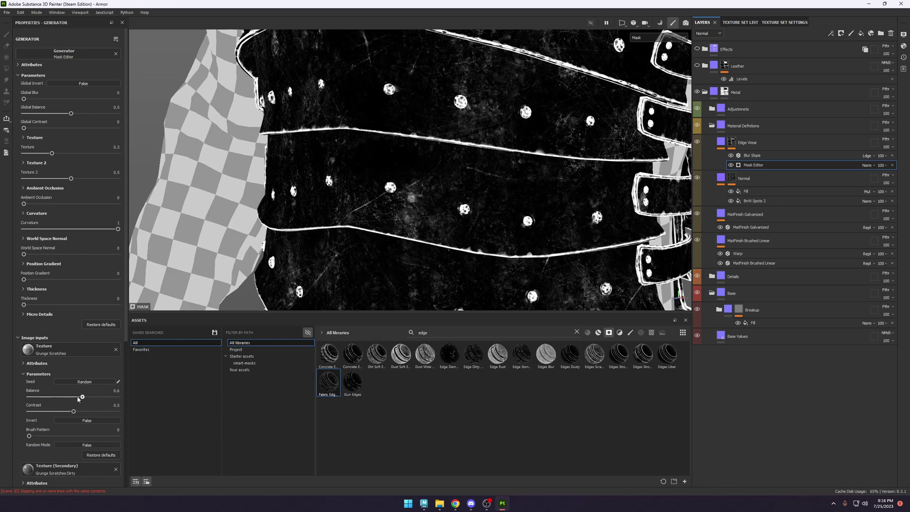
left_click(43, 399)
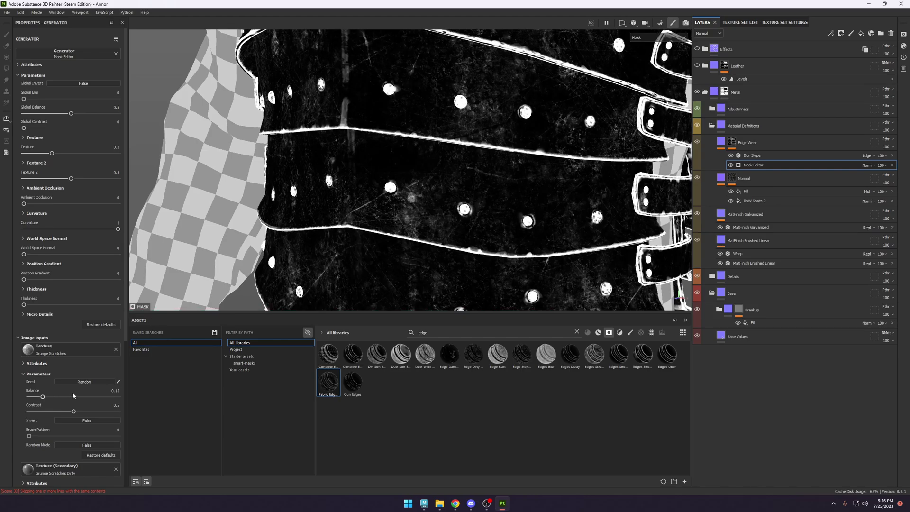
Reduce the Mask Editor's background scratches with secondary texture balance 0.36 and contrast 0.83, and lower Global Balance to 0.34.
scroll(71, 403, "down", 3)
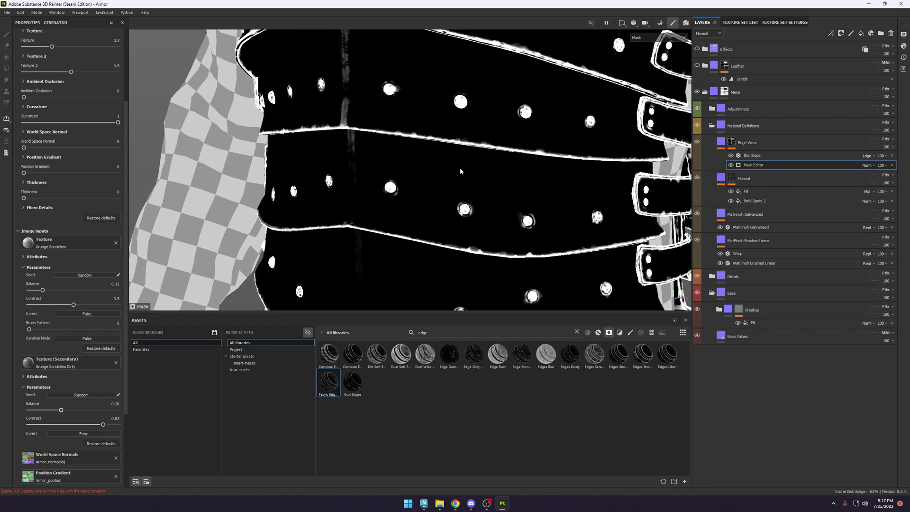
mouse_move(456, 167)
right_mouse_down("alt")
mouse_move(452, 207)
mouse_move(464, 159)
right_mouse_up("alt")
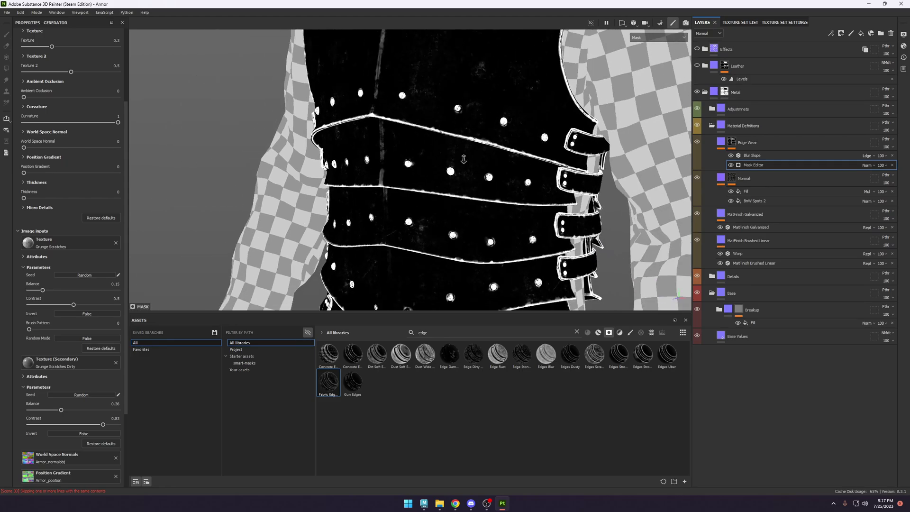
scroll(469, 166, "up", 10)
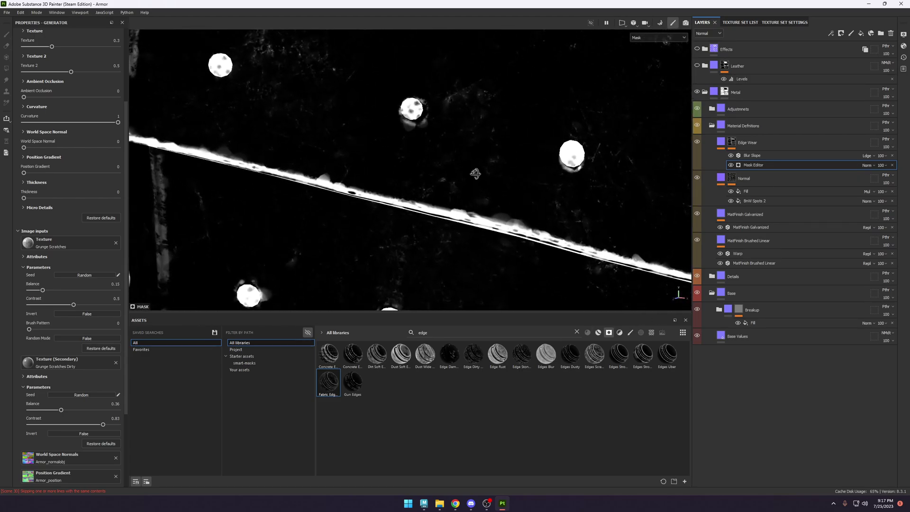
scroll(72, 127, "up", 3)
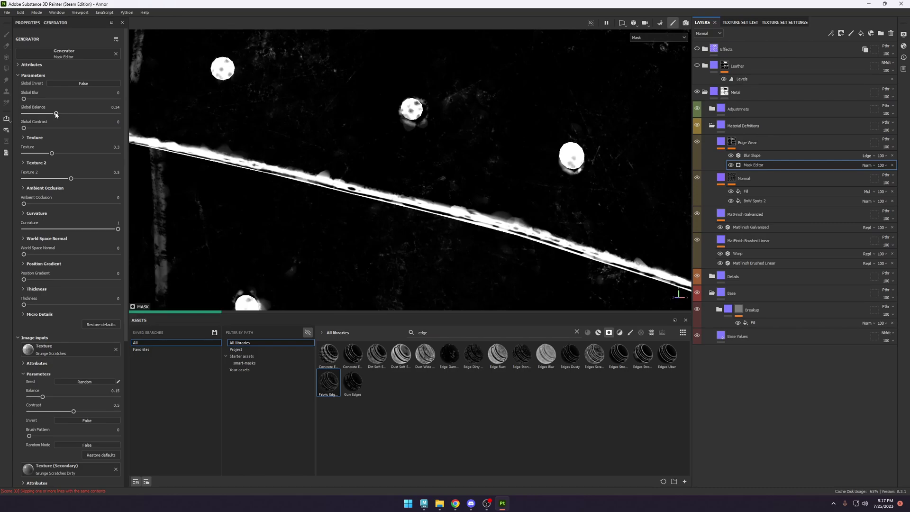
left_click_drag(471, 255, 450, 123, "alt")
Add a fill with the Moisture Noise procedural texture above Blur Slope in the Edge Wear mask and clear the asset search.
left_click(735, 147)
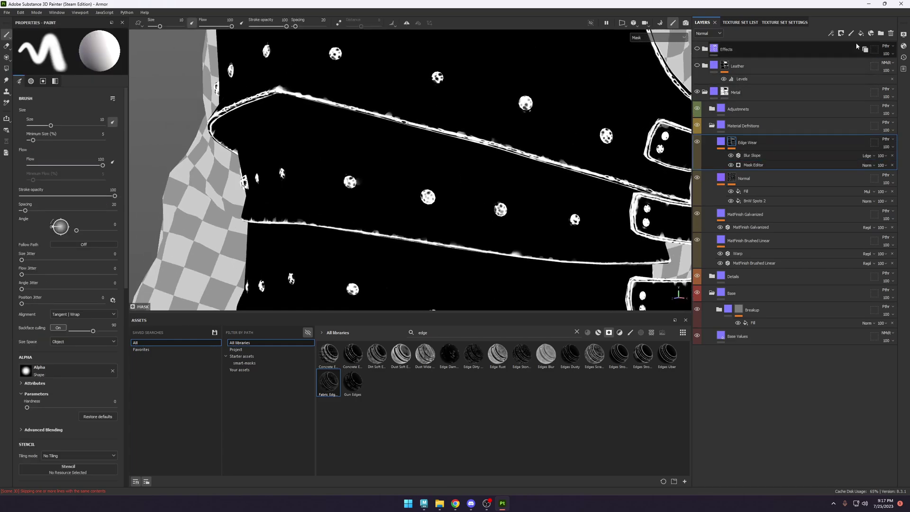
left_click(831, 33)
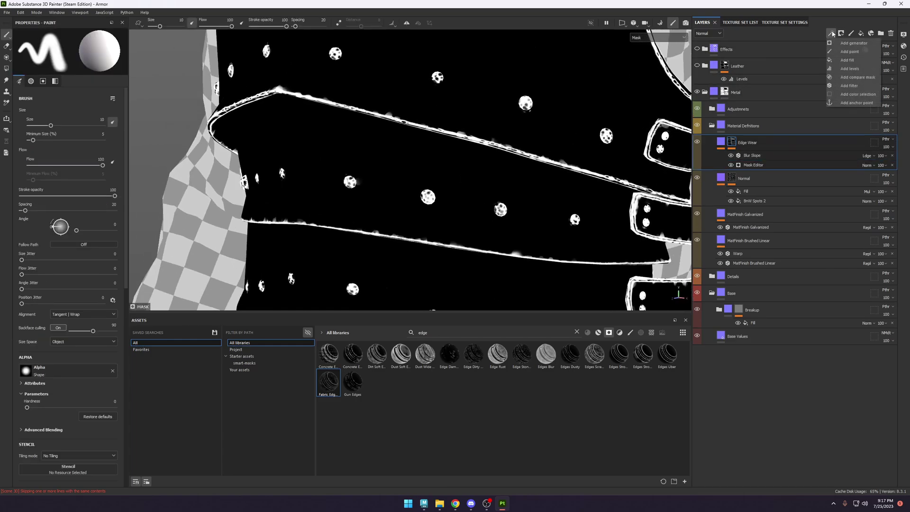
left_click(859, 61)
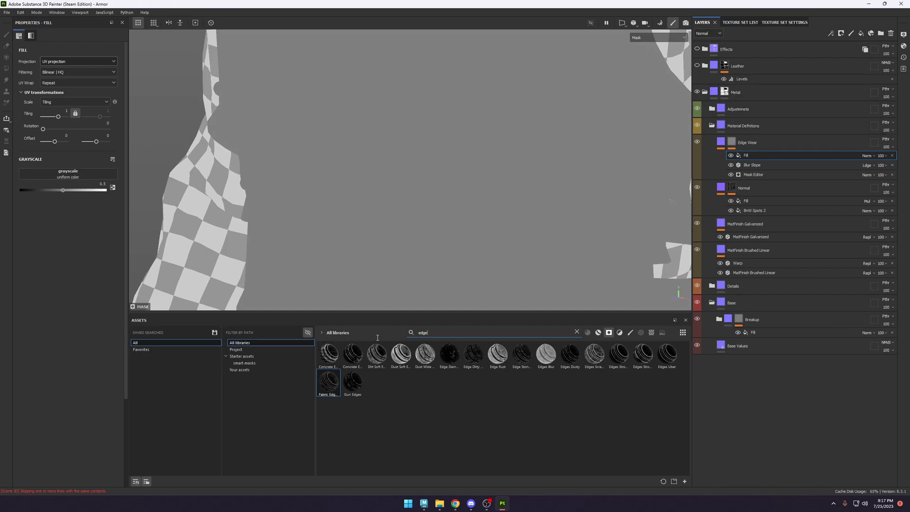
key("BackSpace")
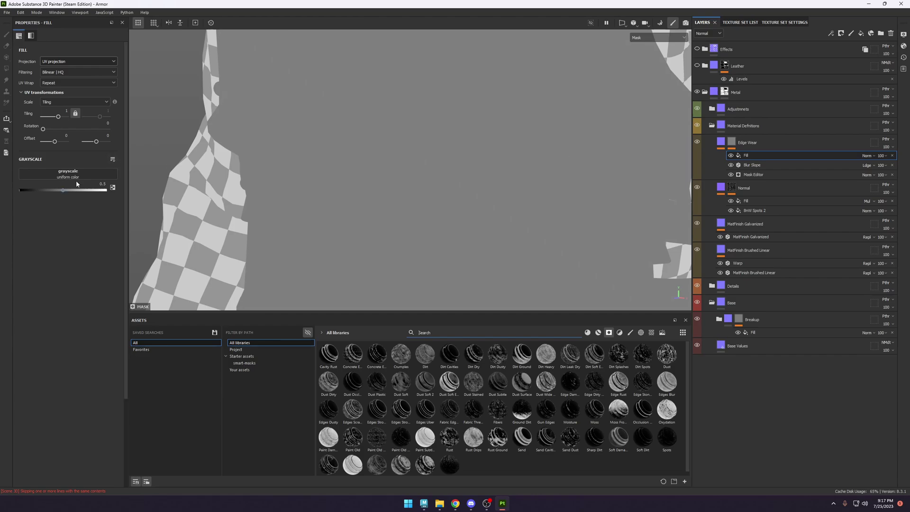
left_click(107, 174)
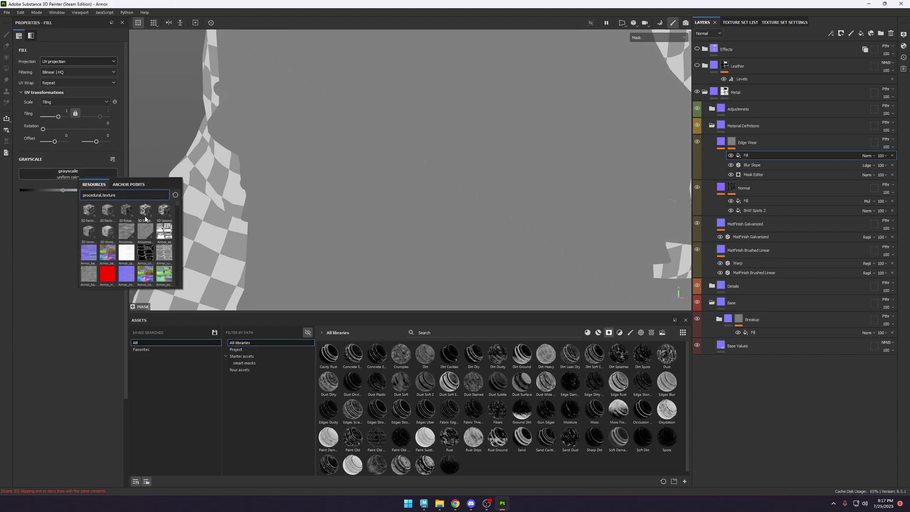
mouse_move(146, 219)
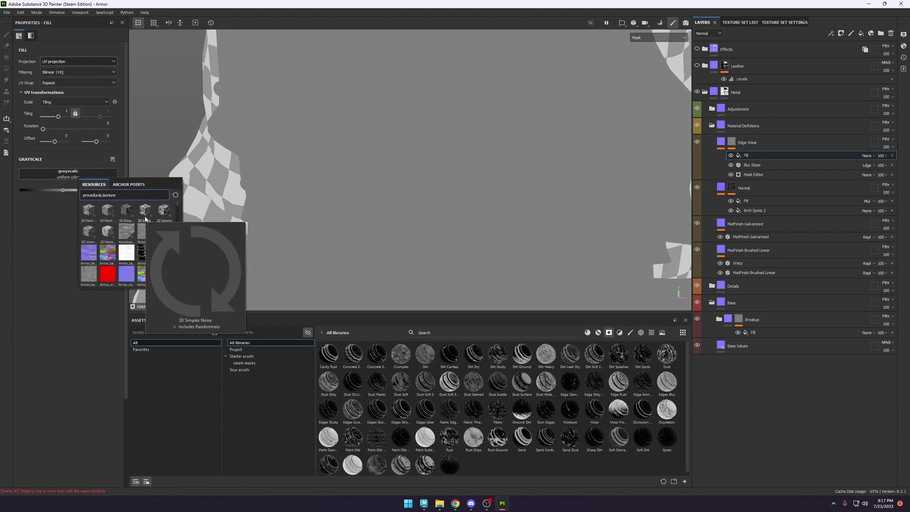
type("mois")
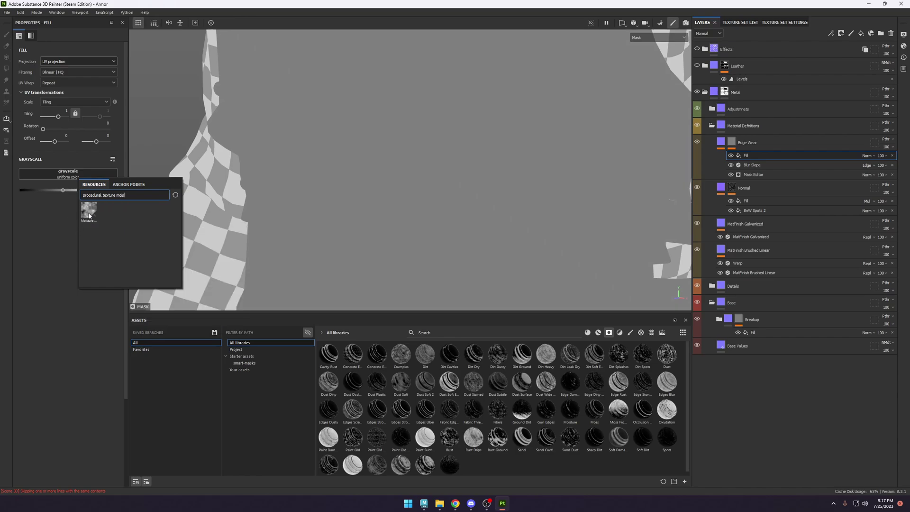
left_click(89, 211)
Give the Moisture Noise fill a tri-planar projection and the Multiply blend mode.
left_click(78, 61)
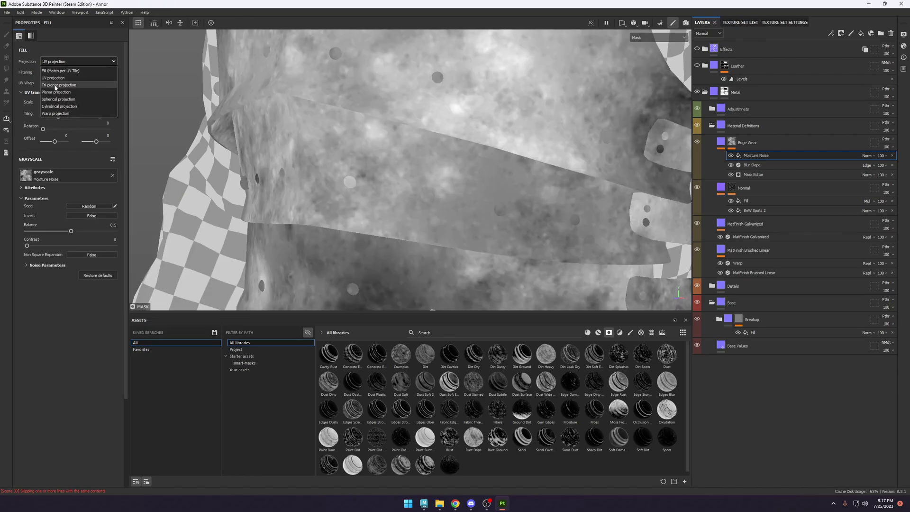
left_click(71, 87)
left_click(866, 156)
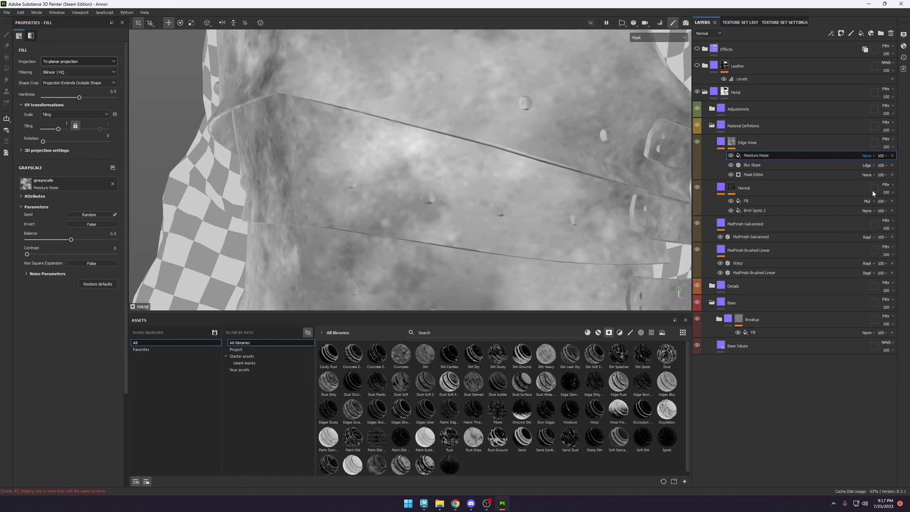
left_click(876, 192)
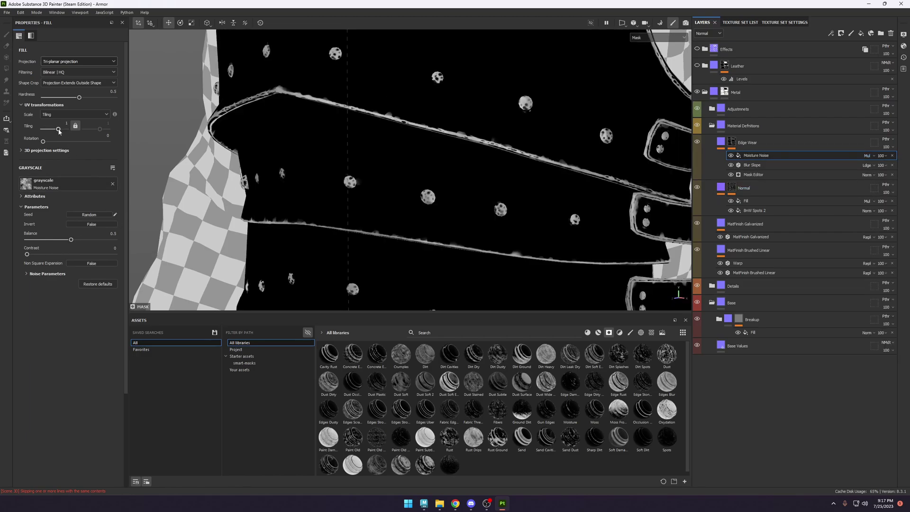
Set the Moisture Noise fill's tiling to 28.14, contrast to 0.63 and opacity to 64.
left_click_drag(59, 131, 67, 131)
left_click_drag(55, 253, 83, 256)
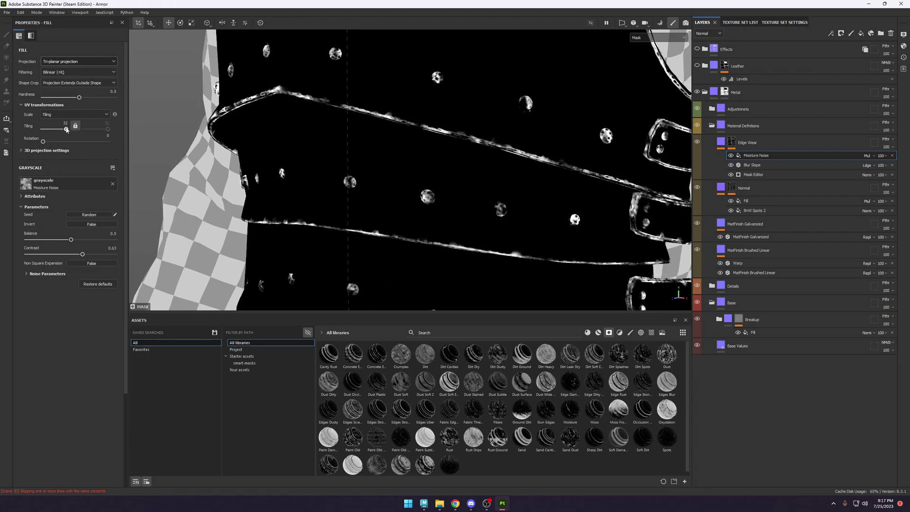
left_click_drag(66, 129, 64, 129)
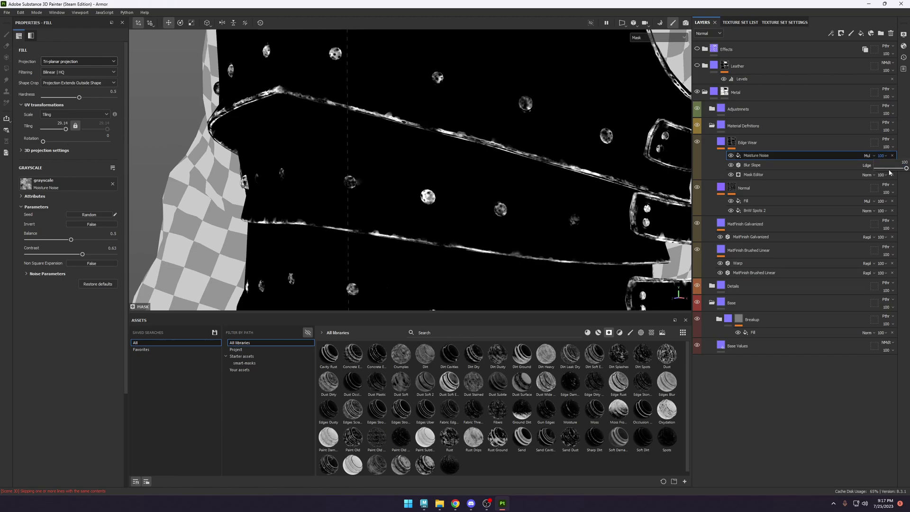
mouse_move(890, 172)
left_mouse_down()
mouse_move(868, 172)
mouse_move(896, 173)
left_mouse_up()
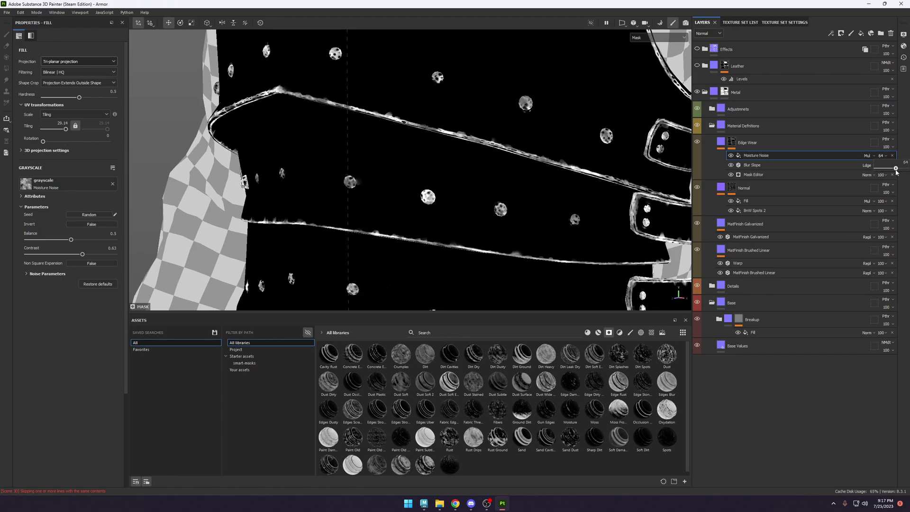
Compare the Edge Wear mask with the Moisture Noise fill hidden and shown, and return the viewport to the material display.
right_click_drag(680, 87, 535, 147, "alt")
middle_click_drag(535, 147, 539, 113, "alt")
left_click(730, 156)
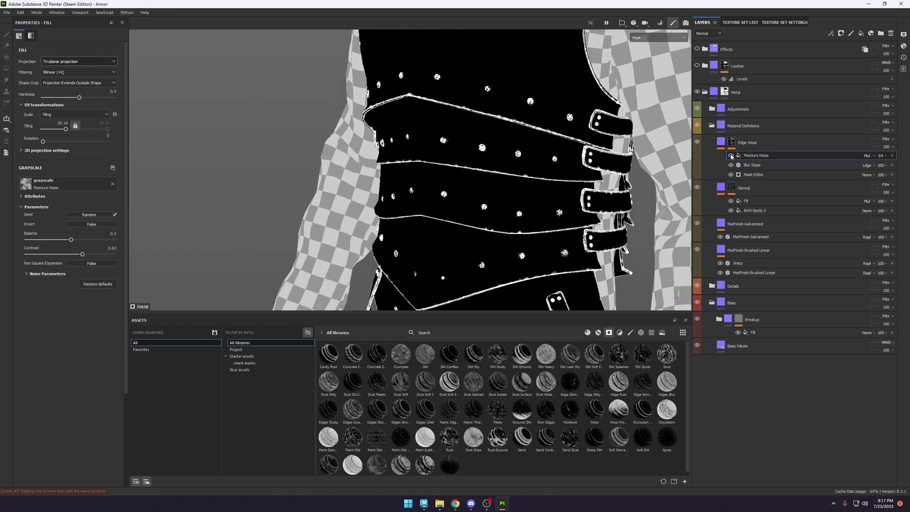
right_click_drag(482, 223, 494, 46, "alt")
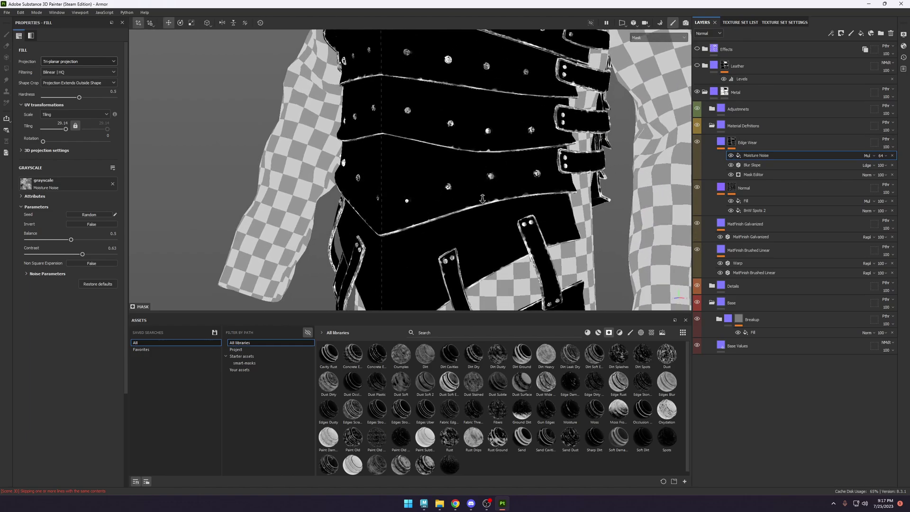
key("m")
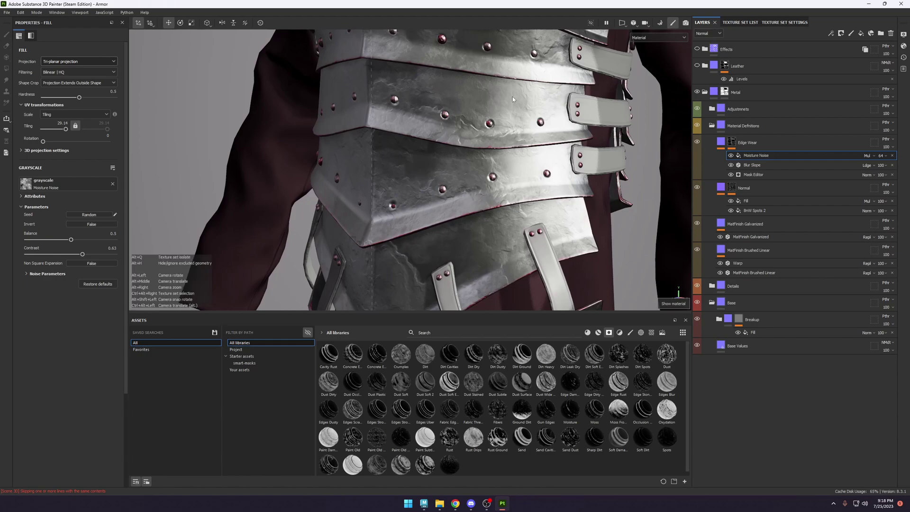
Disable the color channel of the Fill effect in the Edge Wear layer's content.
right_click_drag(512, 88, 530, 156, "alt")
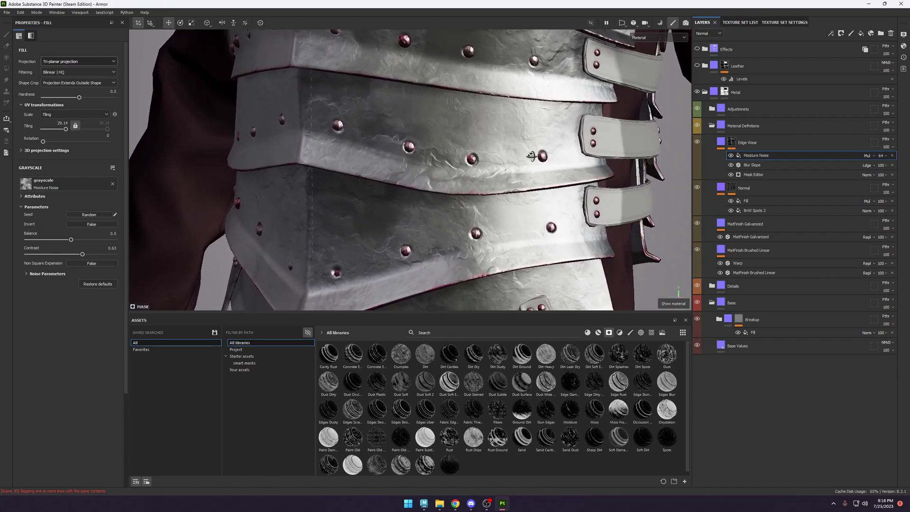
left_click(748, 142)
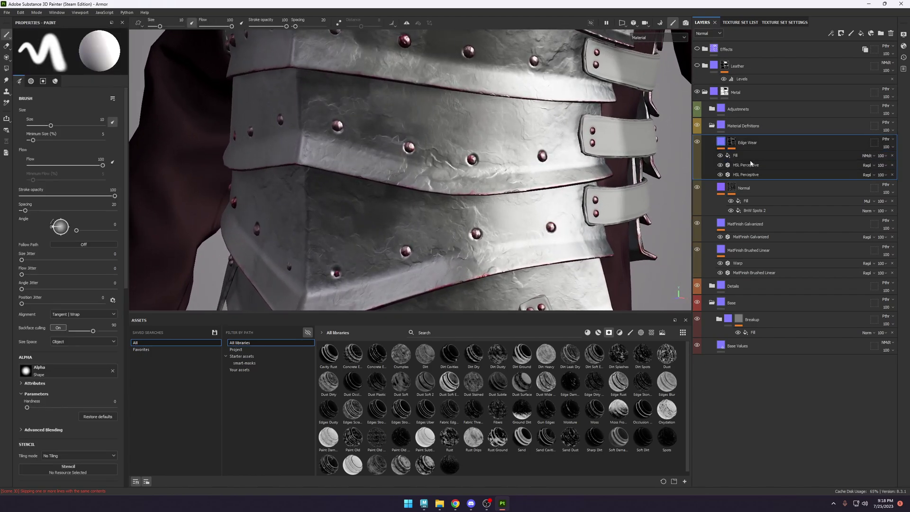
left_click(741, 155)
left_click(26, 172)
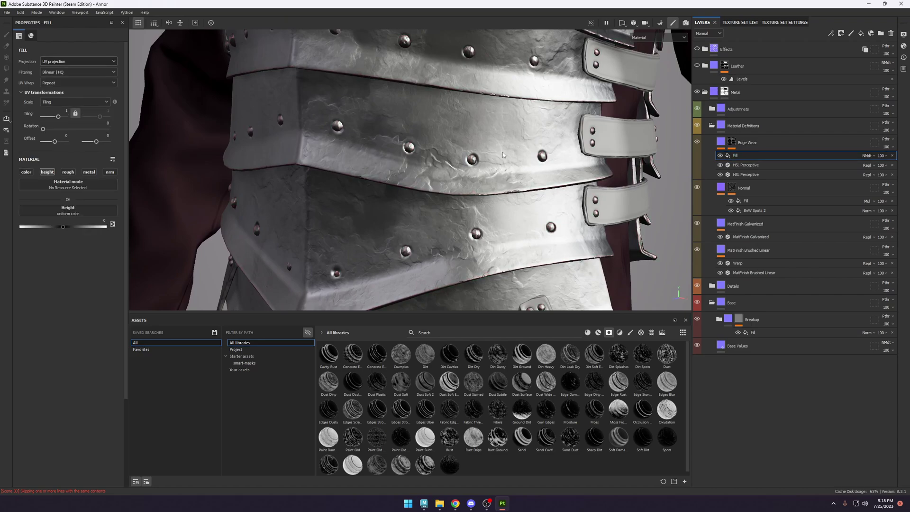
Set the lightness of the Edge Wear layer's lower HSL Perceptive color filter to 1.
scroll(673, 280, "up", 5)
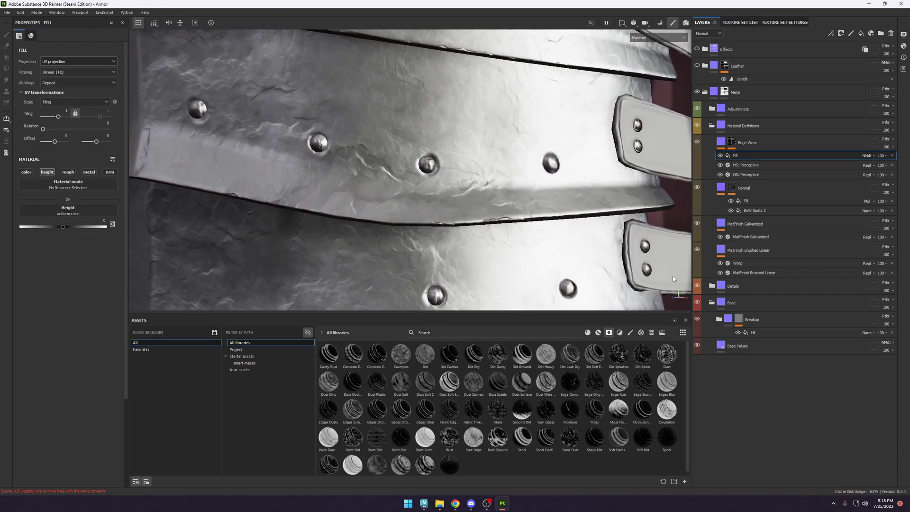
left_click(746, 174)
scroll(376, 185, "up", 3)
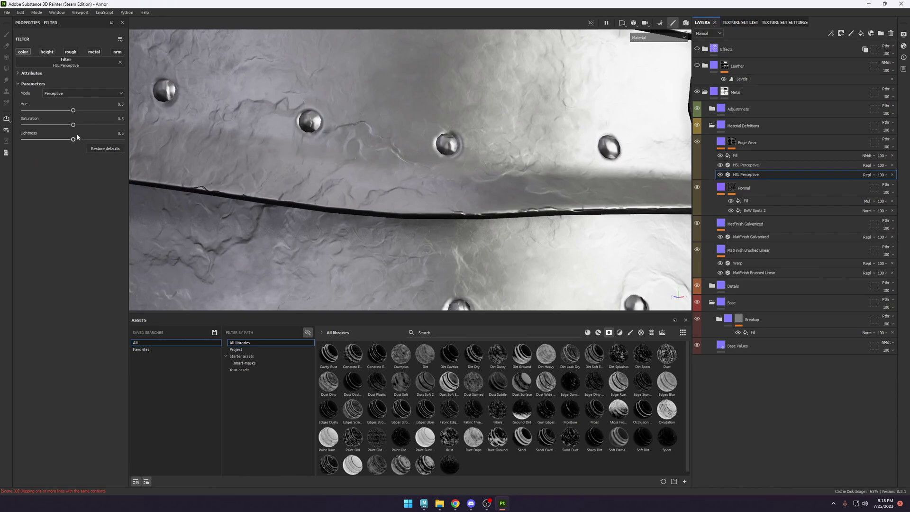
left_click_drag(110, 141, 124, 141)
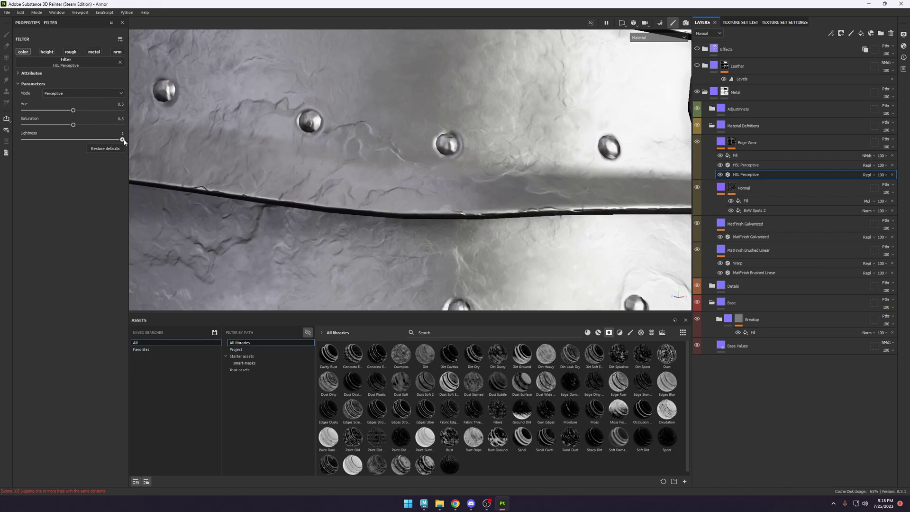
Apply the Edge Wear layer's upper HSL Perceptive filter to roughness and set its lightness to 0.794.
left_click(758, 165)
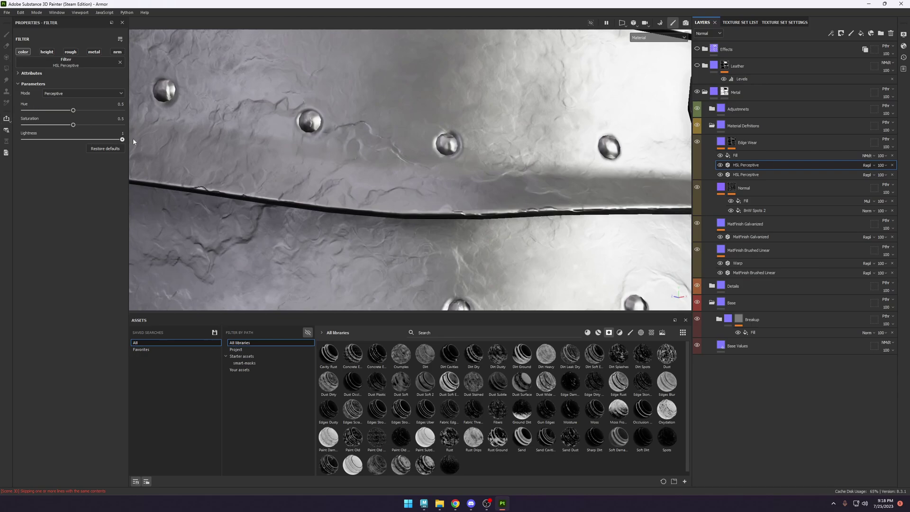
left_click_drag(92, 139, 124, 139)
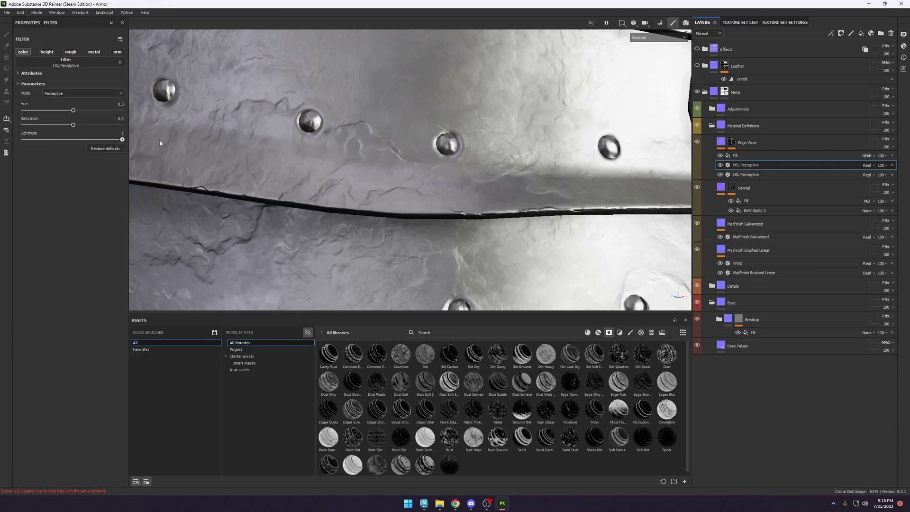
left_click(74, 53)
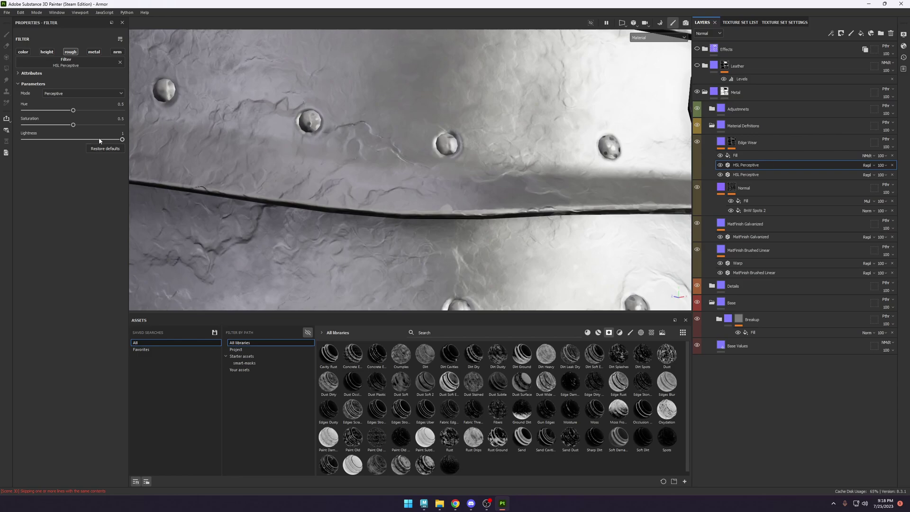
left_click_drag(99, 140, 102, 139)
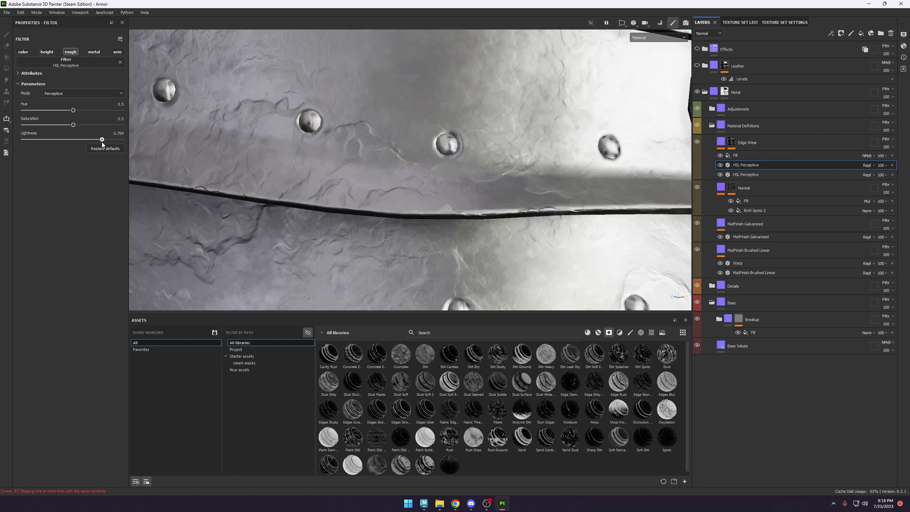
left_click(728, 174)
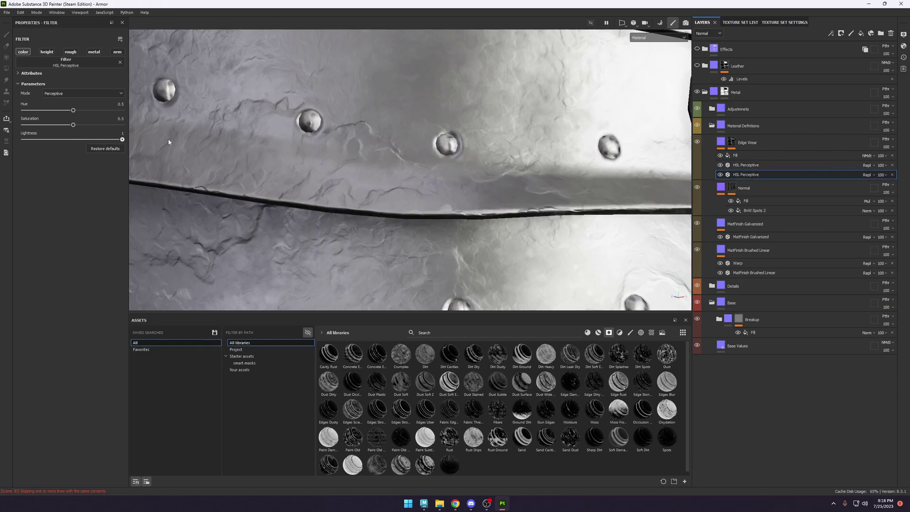
Lower the height of the Edge Wear layer's Fill effect to about -0.045.
scroll(202, 151, "down", 5)
left_click_drag(202, 151, 266, 156, "alt")
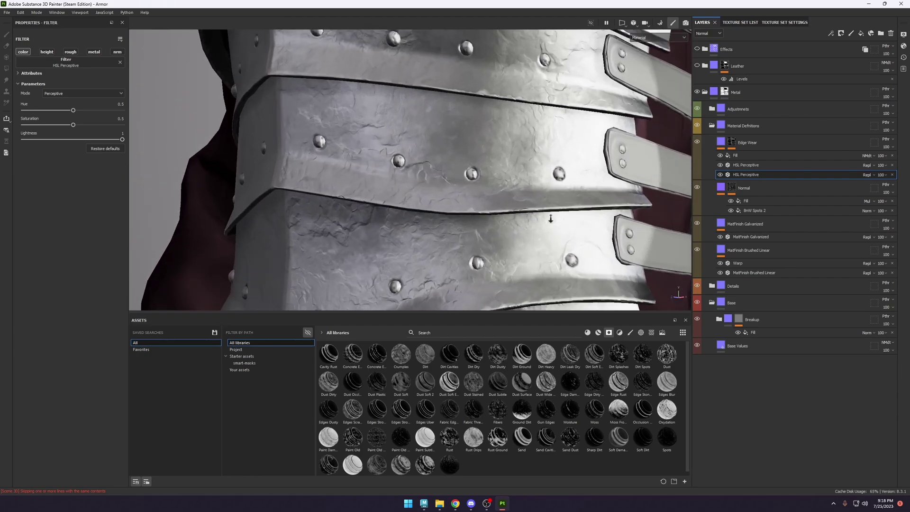
scroll(266, 156, "up", 5)
left_click(770, 158)
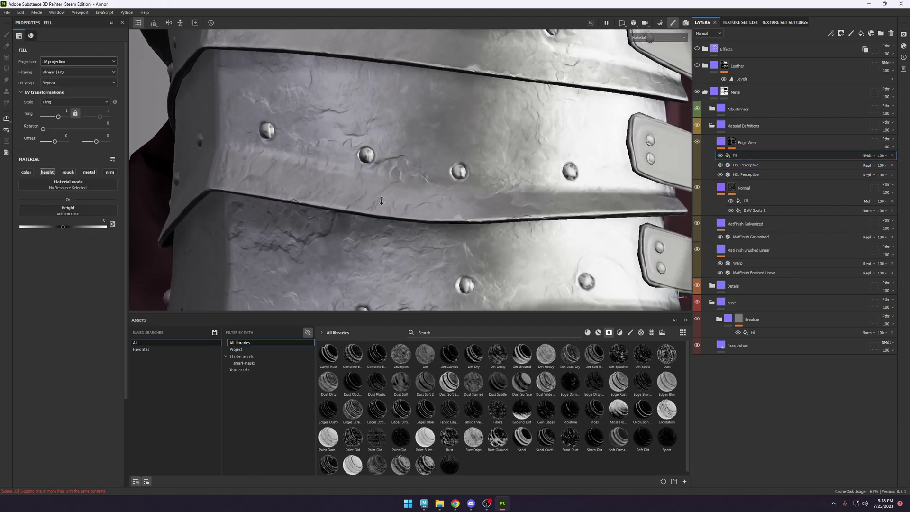
left_click_drag(62, 227, 62, 227)
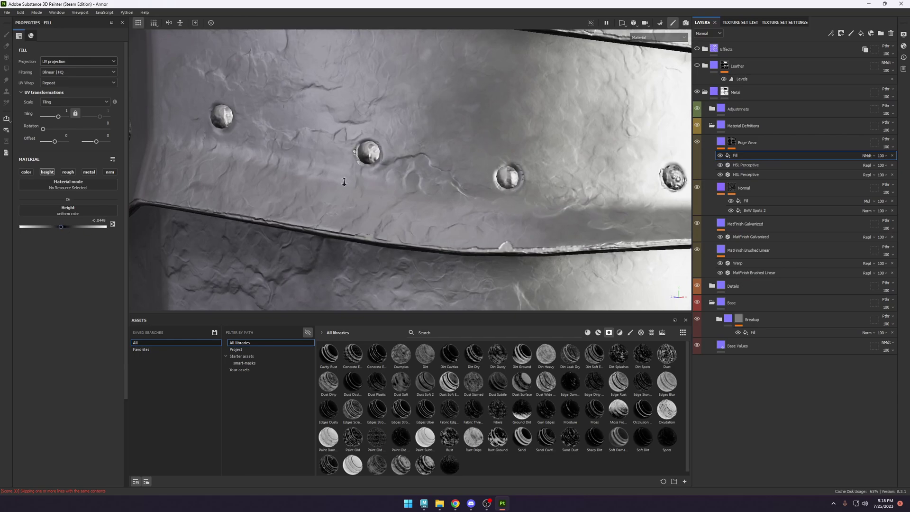
Examine the recessed wear along the armor plate edges, comparing it with the Edge Wear layer hidden and shown.
scroll(453, 168, "down", 5)
left_click_drag(436, 166, 433, 195, "alt")
scroll(454, 168, "up", 3)
scroll(454, 169, "up", 5)
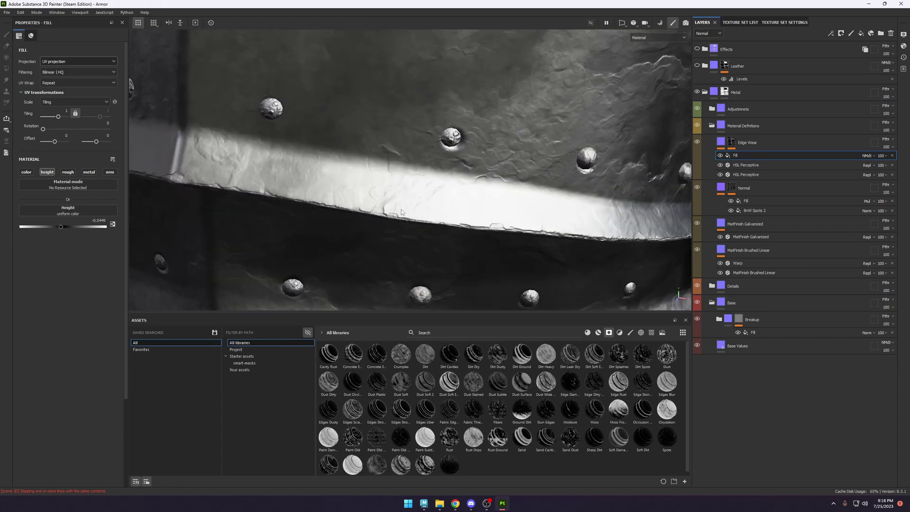
scroll(401, 211, "up", 4)
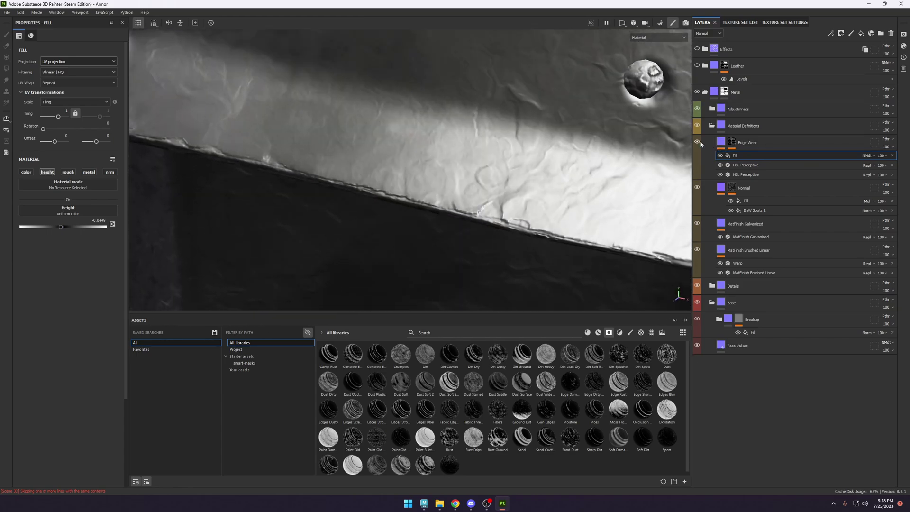
left_click(697, 142)
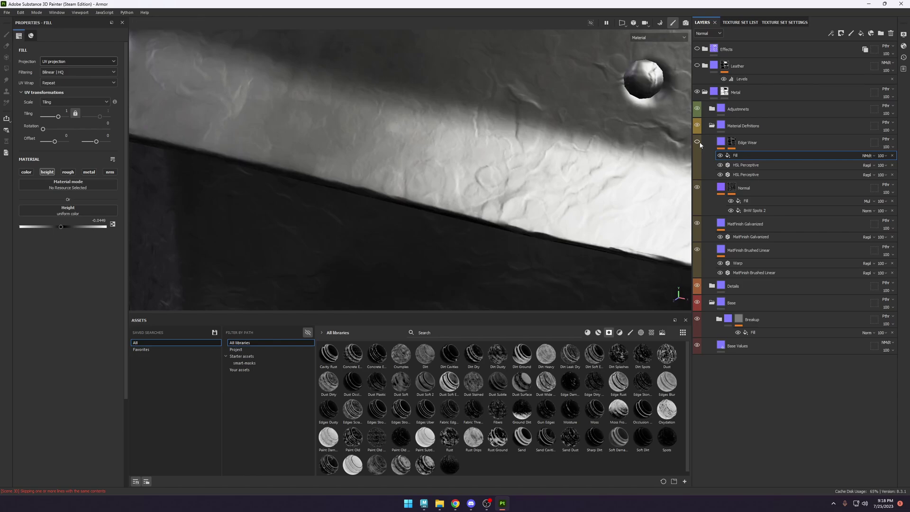
scroll(468, 169, "down", 5)
left_click_drag(467, 169, 550, 161, "alt")
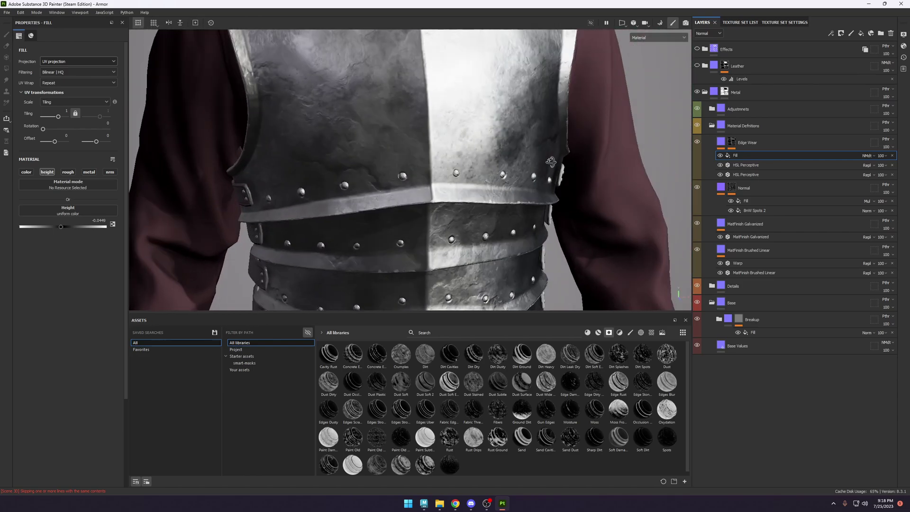
scroll(474, 218, "up", 5)
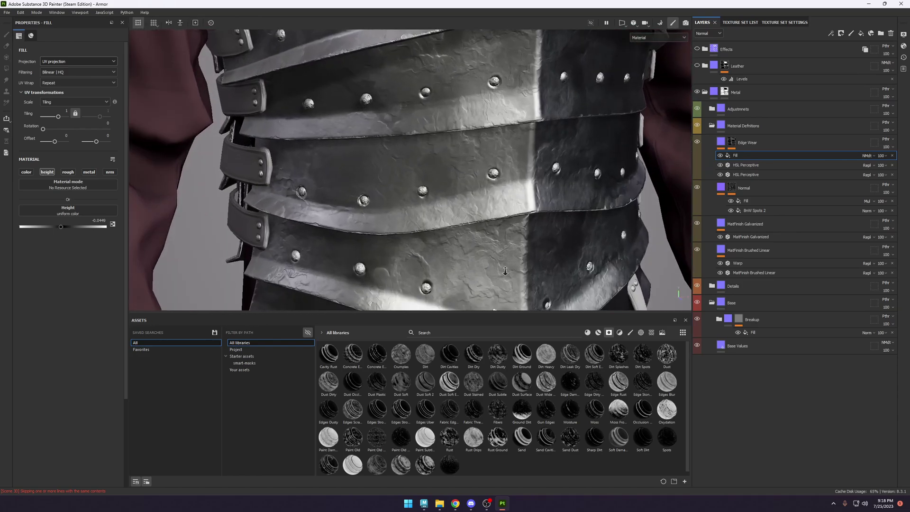
left_click_drag(502, 214, 502, 149, "alt")
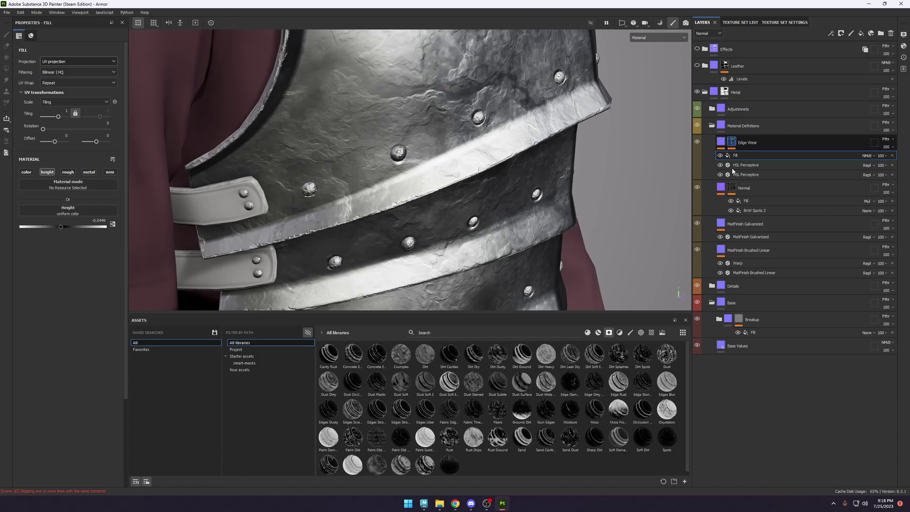
Inspect the plate edges with Moisture Noise and Blur Slope hidden in the Edge Wear mask, and show both effects again.
left_click(731, 141)
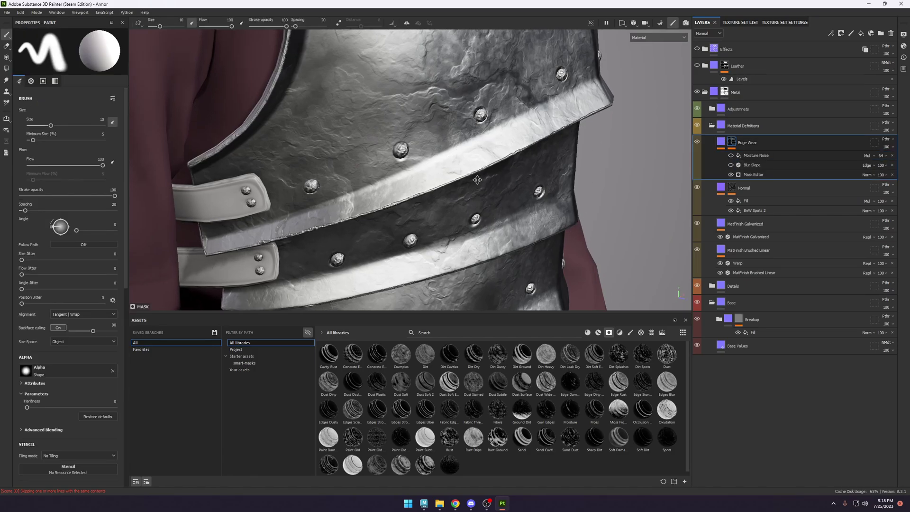
mouse_move(477, 179)
left_mouse_down("alt")
mouse_move(446, 98)
mouse_move(502, 180)
left_mouse_up("alt")
scroll(530, 227, "up", 5)
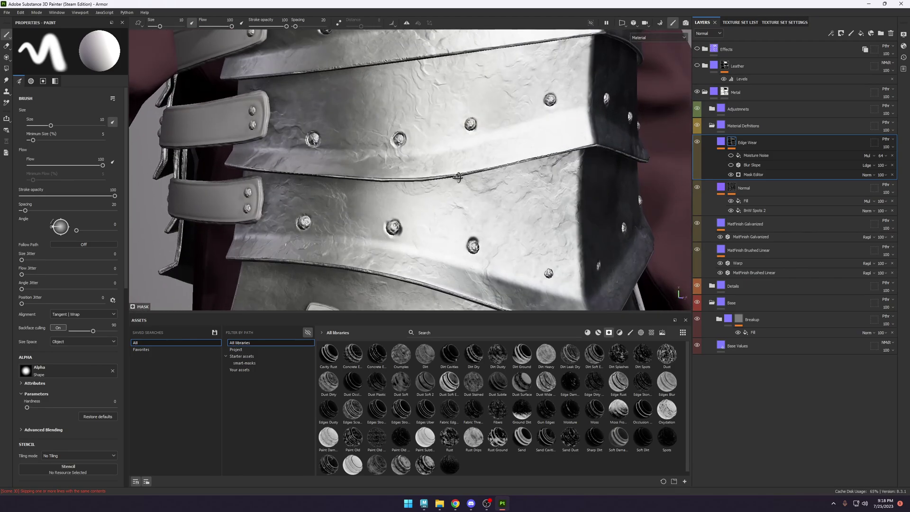
left_click_drag(530, 227, 505, 178, "alt")
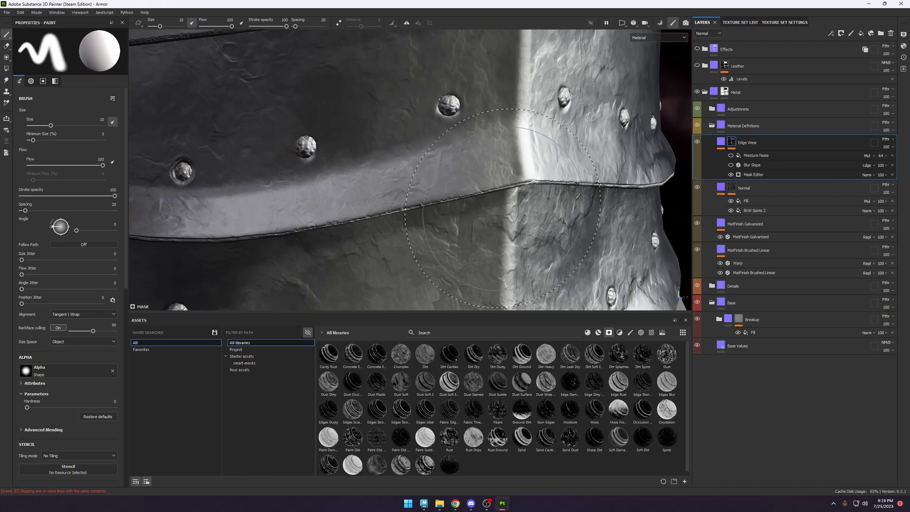
left_click_drag(468, 204, 459, 211, "alt")
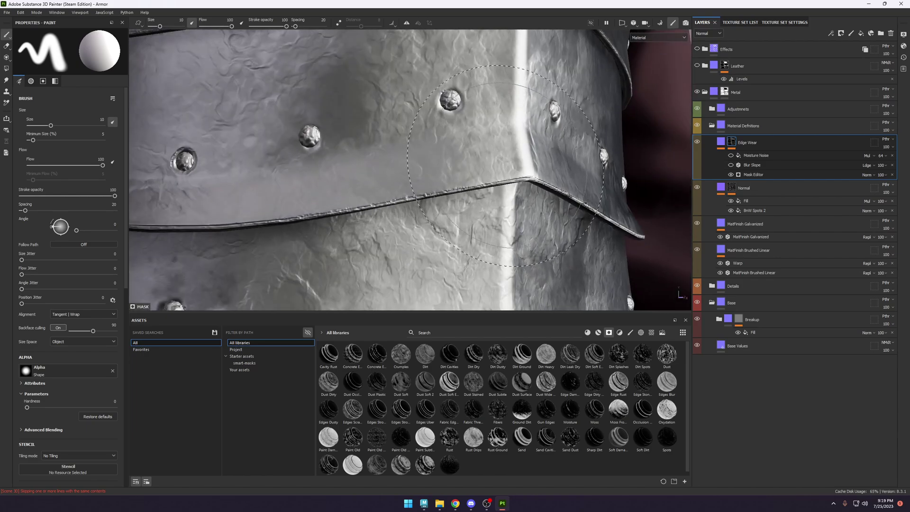
left_click_drag(271, 218, 585, 225, "alt")
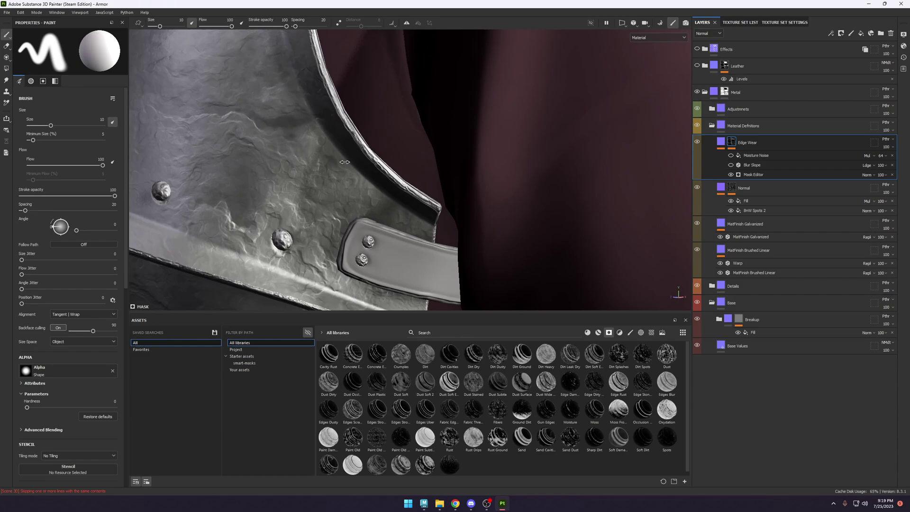
right_click_drag(345, 162, 287, 159, "shift")
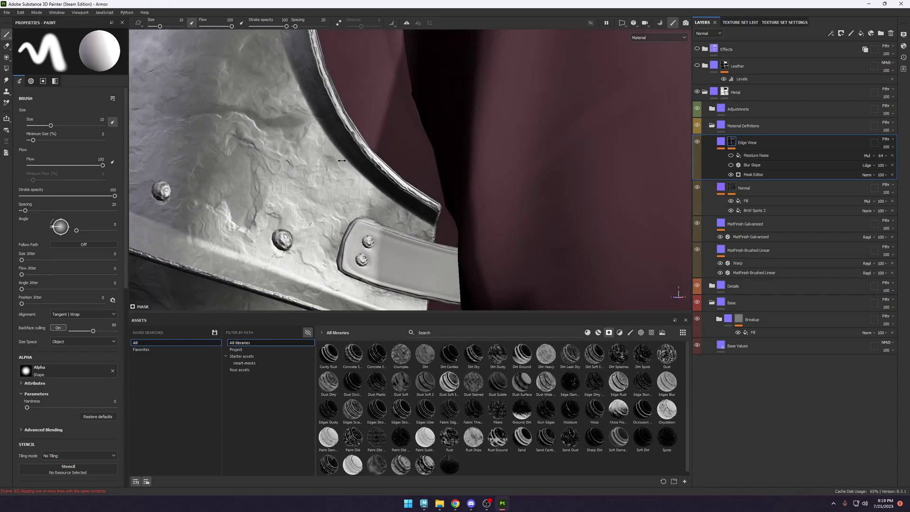
middle_click_drag(279, 79, 356, 239, "alt")
middle_click_drag(368, 106, 358, 223, "alt")
left_click_drag(356, 163, 366, 146, "alt")
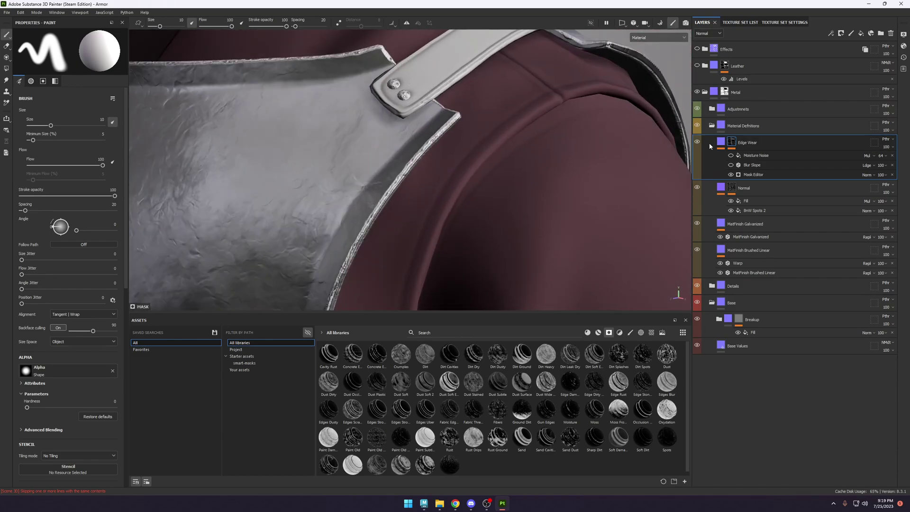
left_click(731, 156)
Examine the edge wear across the shoulder, breastplate and waist plates from several distances and angles.
scroll(417, 218, "down", 4)
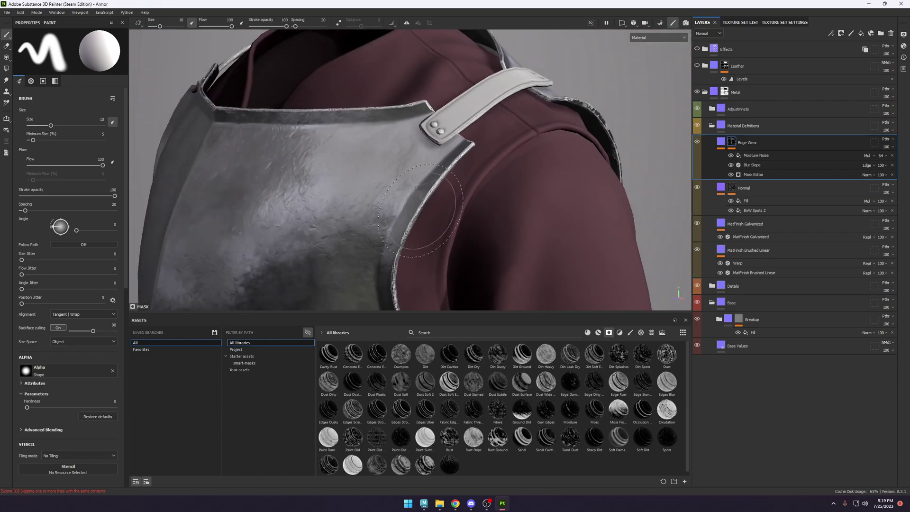
middle_click_drag(417, 236, 447, 95, "alt")
middle_click_drag(421, 285, 413, 230, "alt")
mouse_move(413, 230)
left_mouse_down("alt")
mouse_move(466, 200)
mouse_move(586, 180)
mouse_move(659, 194)
left_mouse_up("alt")
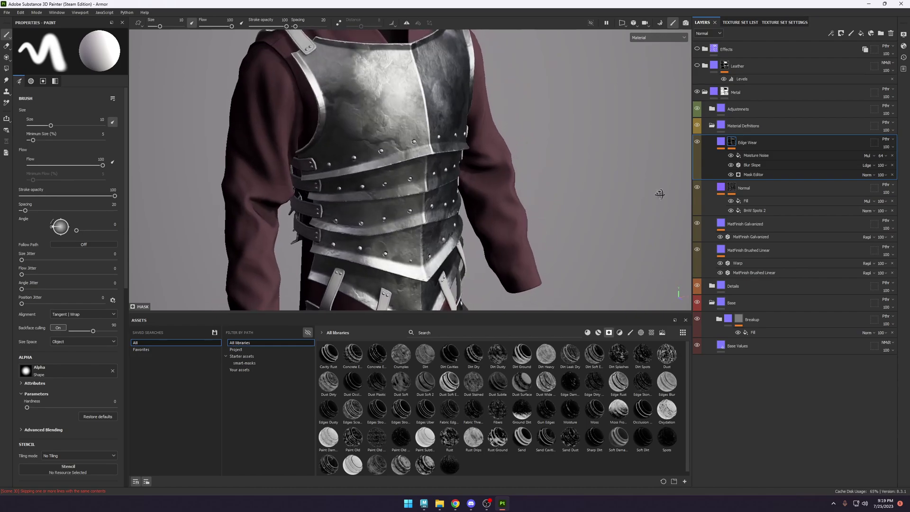
left_click_drag(556, 185, 545, 185, "alt")
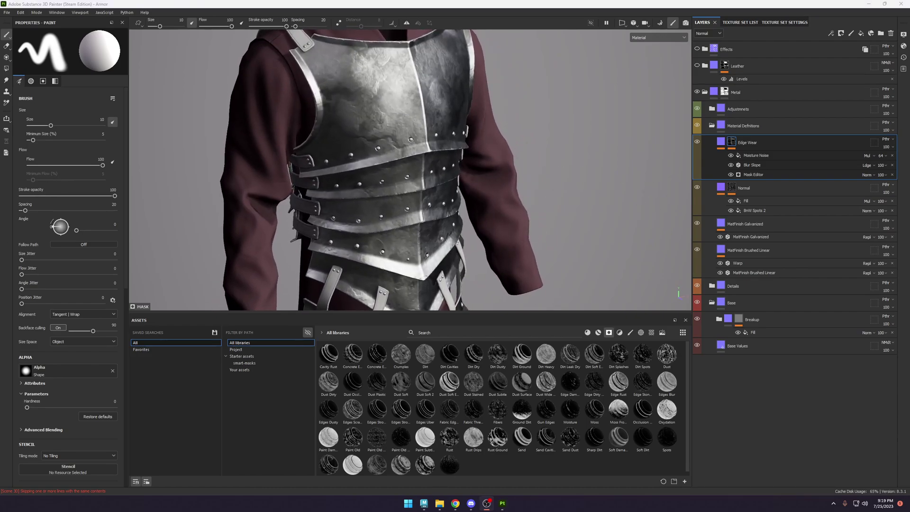
middle_click_drag(440, 142, 448, 252, "alt")
mouse_move(448, 251)
right_mouse_down("alt")
mouse_move(494, 255)
mouse_move(416, 185)
mouse_move(437, 193)
mouse_move(403, 116)
mouse_move(480, 207)
mouse_move(384, 227)
right_mouse_up("alt")
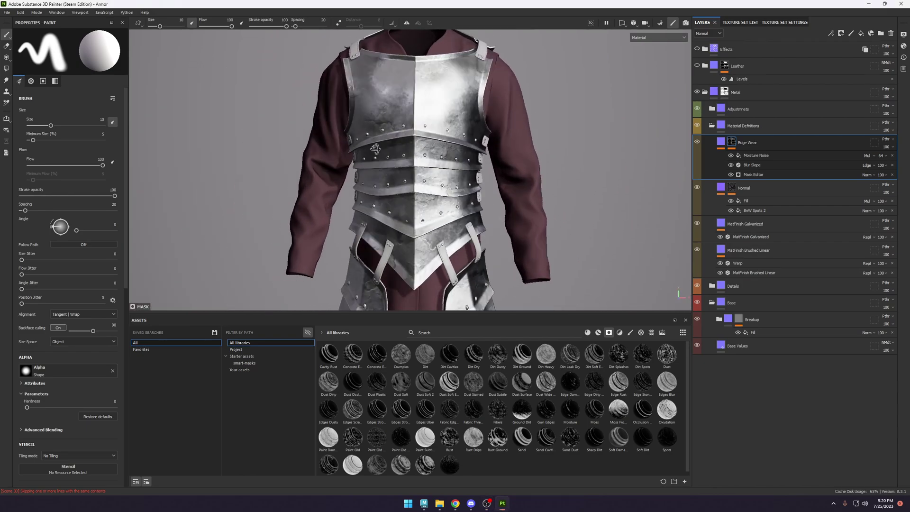
right_click_drag(350, 156, 417, 168, "alt")
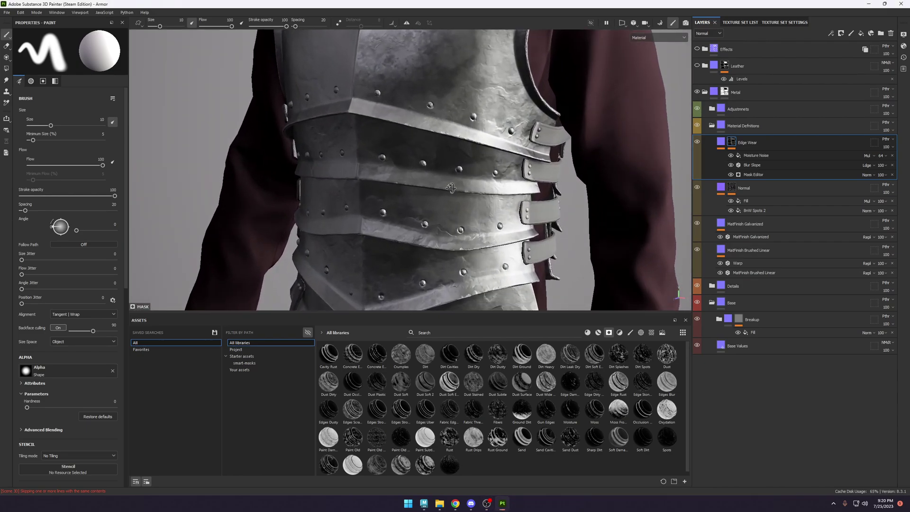
Examine the edge wear on the waist plates in the Roughness and Base color channels, and return to the full material display.
left_click_drag(370, 180, 403, 184, "alt")
key("c")
key("c")
key("c")
key("c")
key("c")
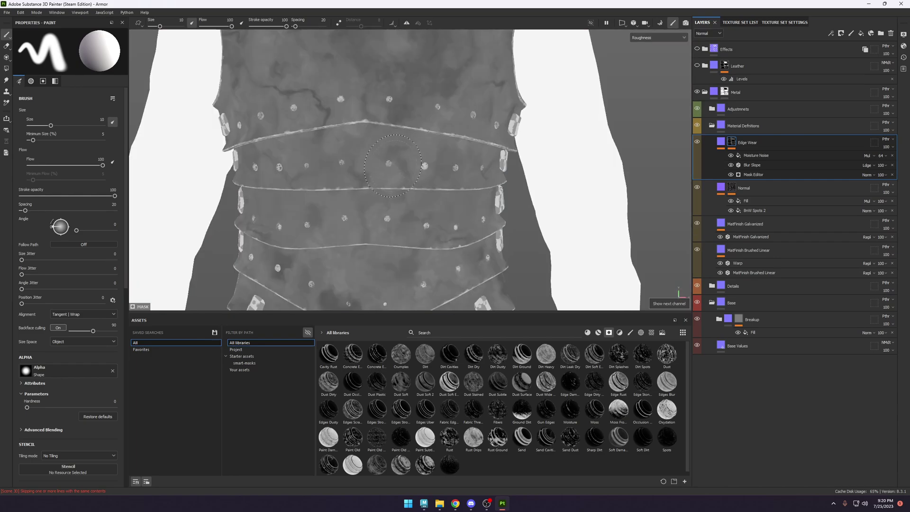
key("c")
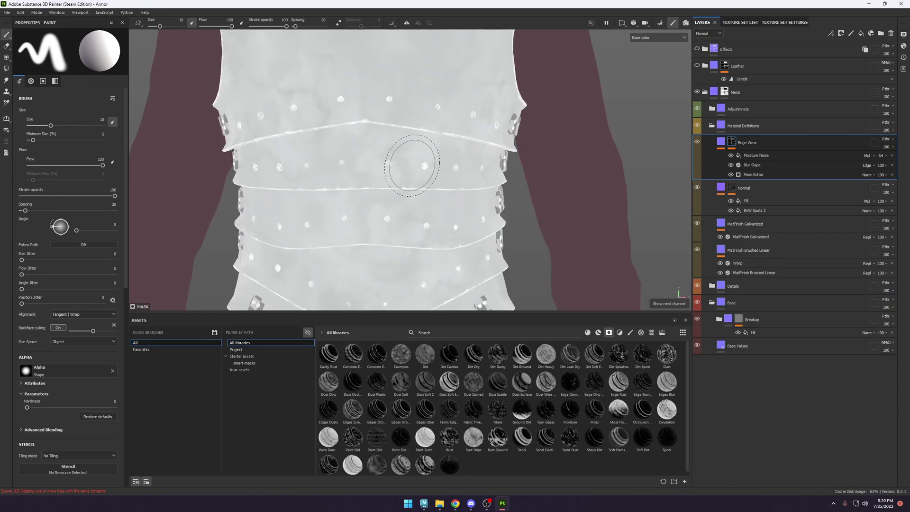
scroll(411, 165, "down", 8)
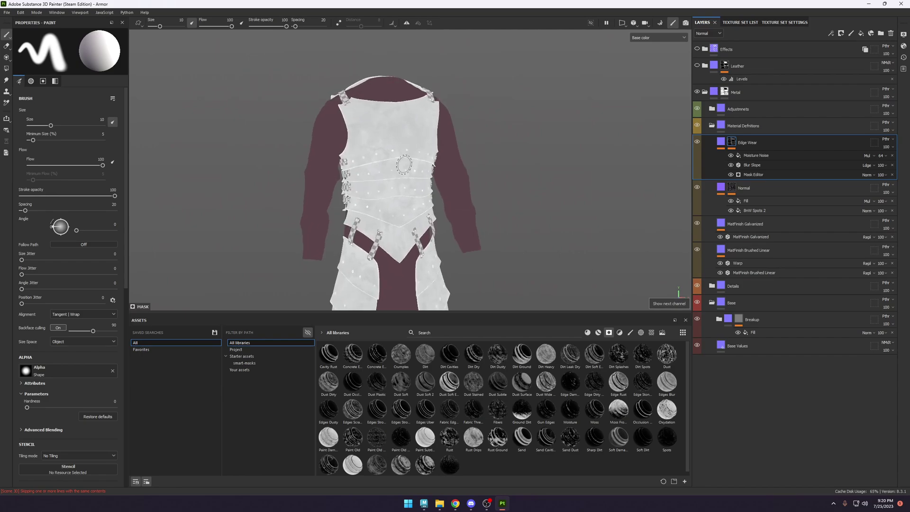
scroll(404, 164, "up", 8)
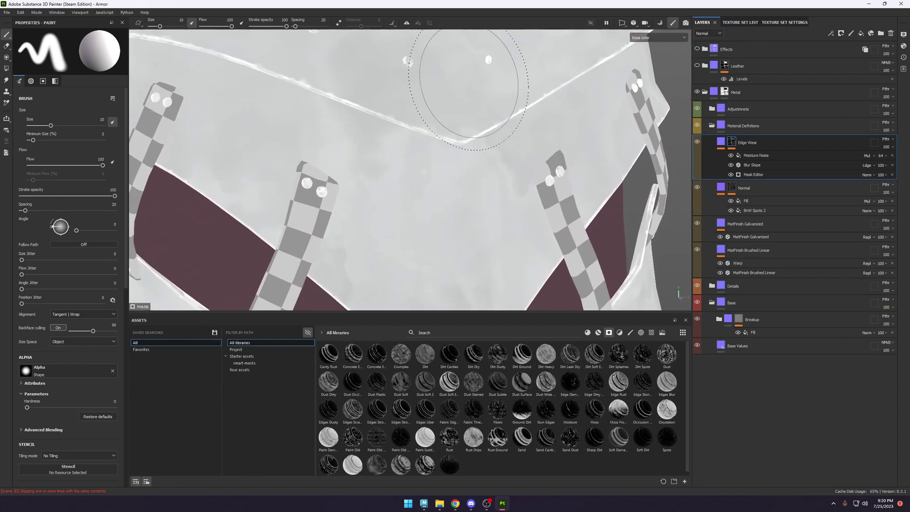
scroll(426, 124, "down", 6)
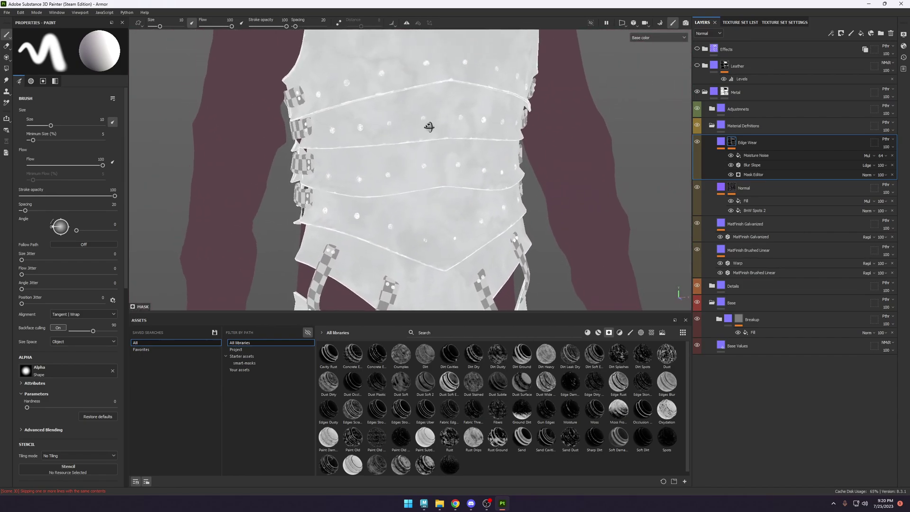
key("m")
scroll(429, 138, "up", 2)
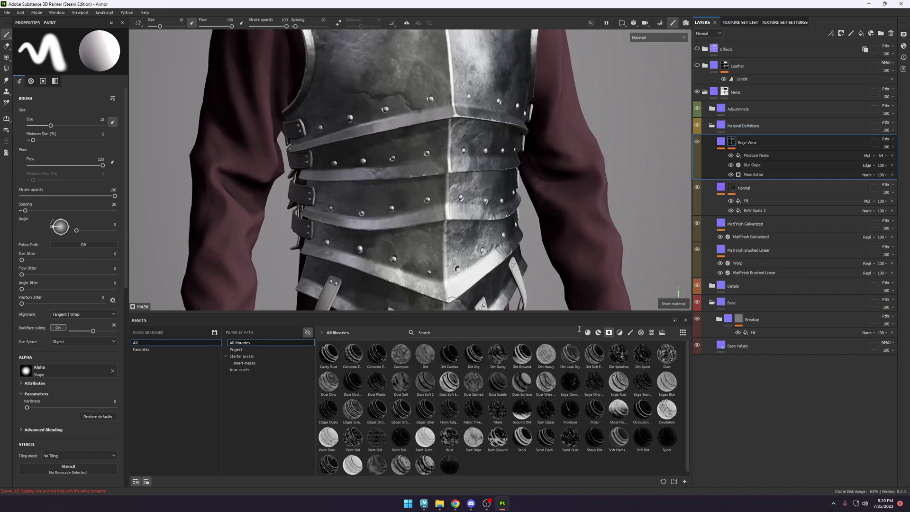
Add a Color Correct filter layer above Color cc in the Adjustments folder and name it Bolts.
left_click(712, 108)
left_click(755, 127)
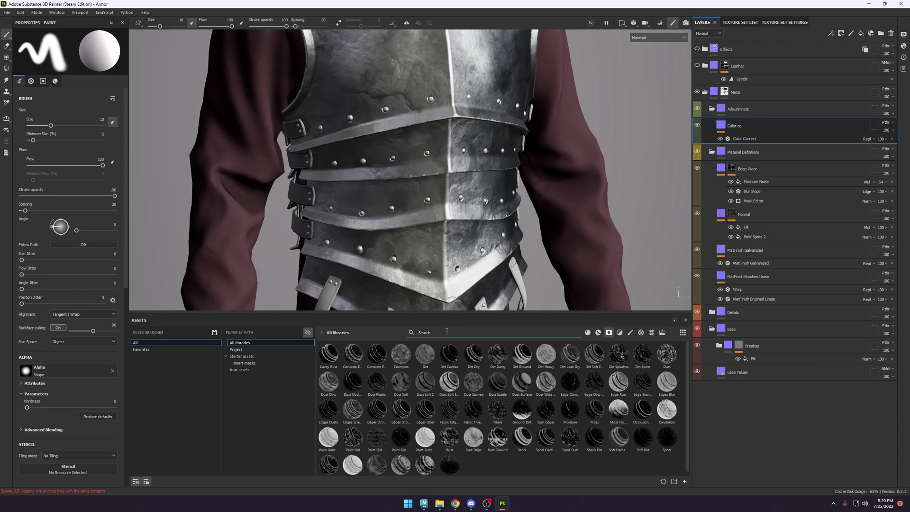
left_click(446, 331)
type("hsl")
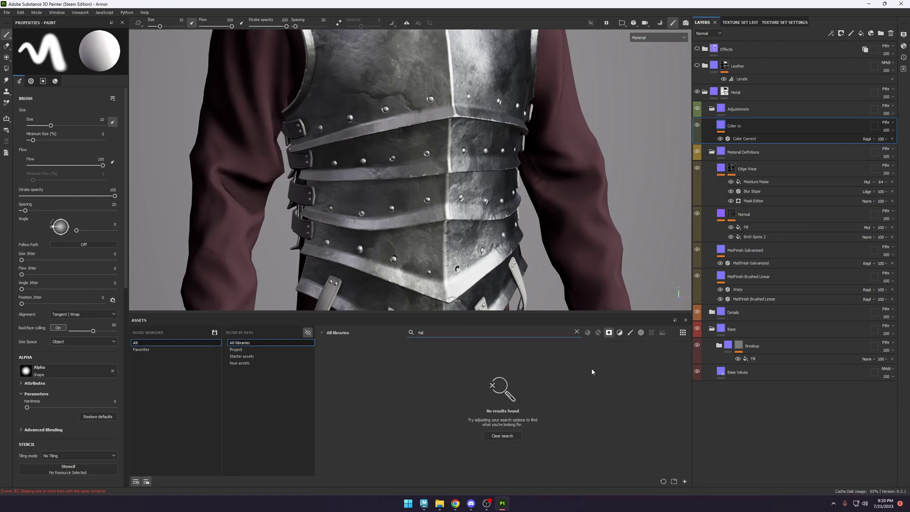
left_click(502, 435)
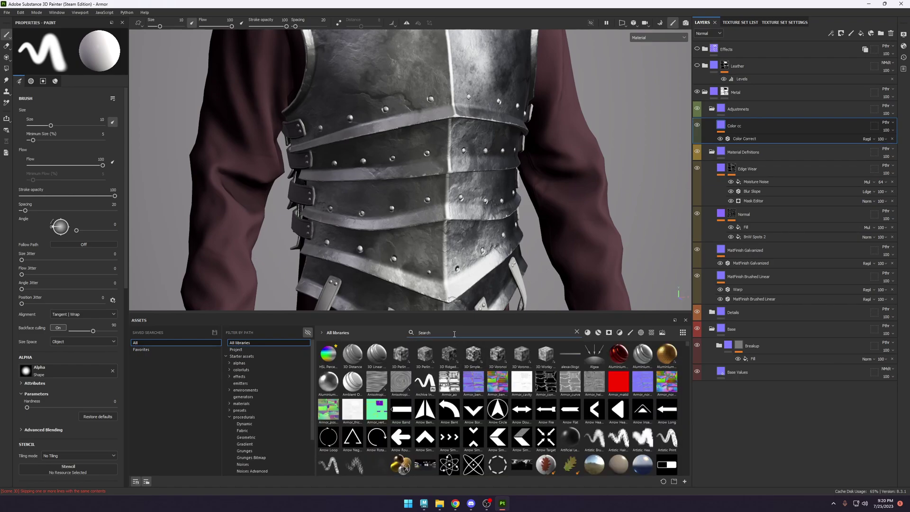
type("color")
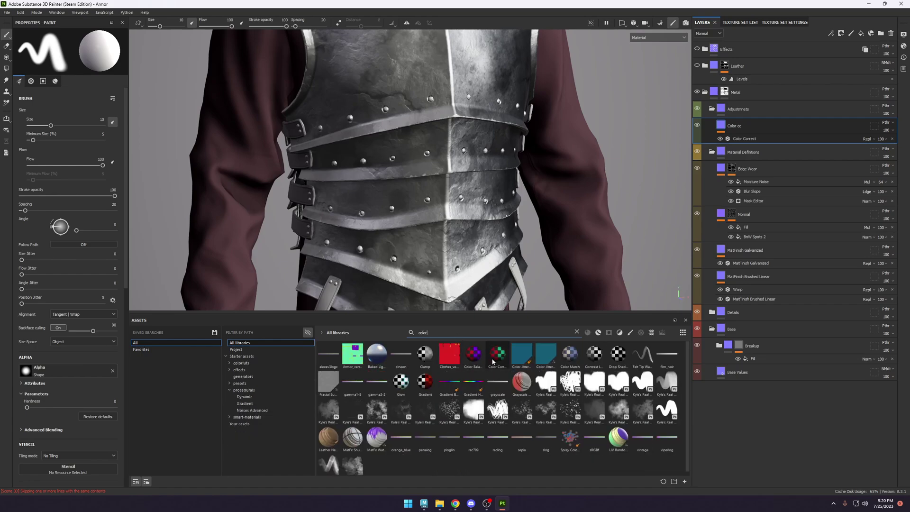
left_click_drag(493, 361, 753, 123)
double_click(750, 125)
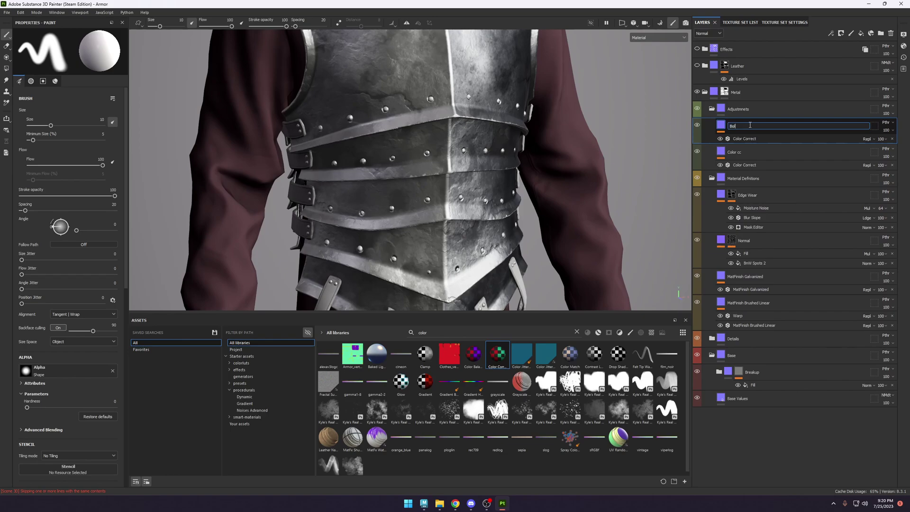
type("Bolts")
key("Return")
Mask the Bolts layer with a color selection that picks the bolts' yellow ID color.
right_click(750, 126)
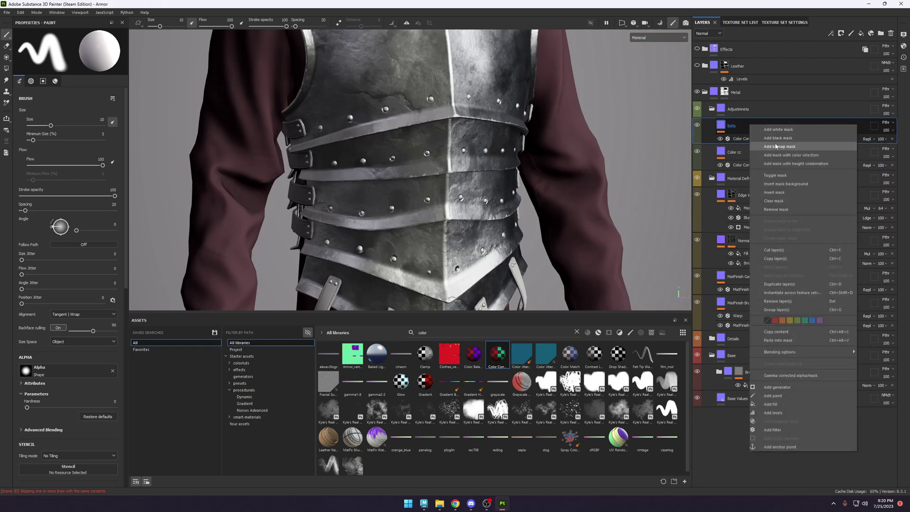
left_click(793, 157)
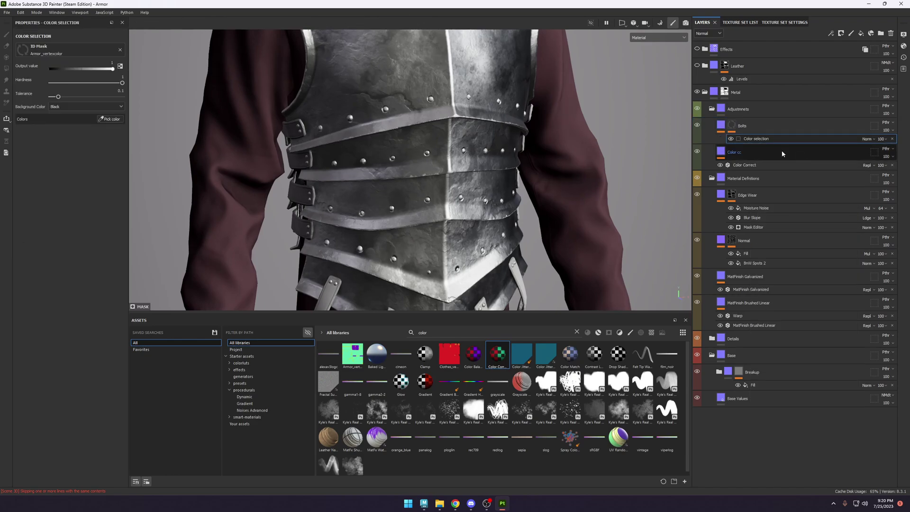
left_click(111, 119)
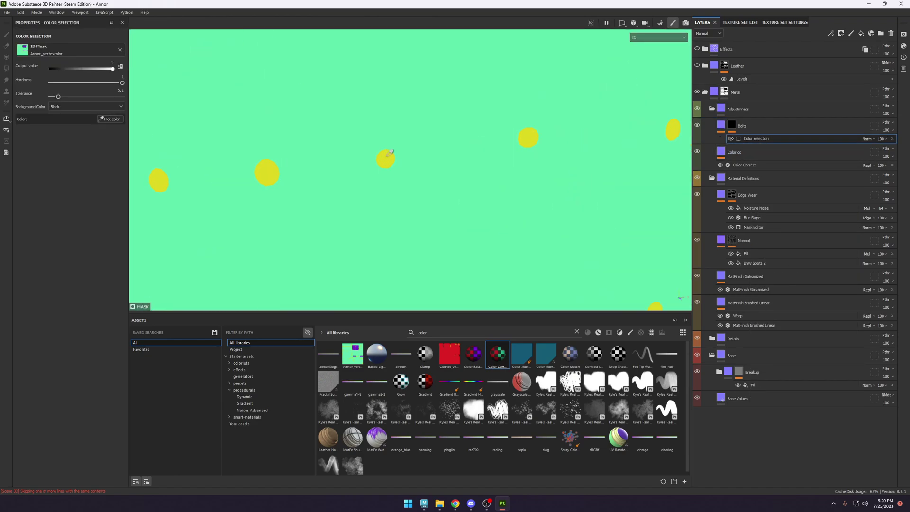
left_click(386, 154)
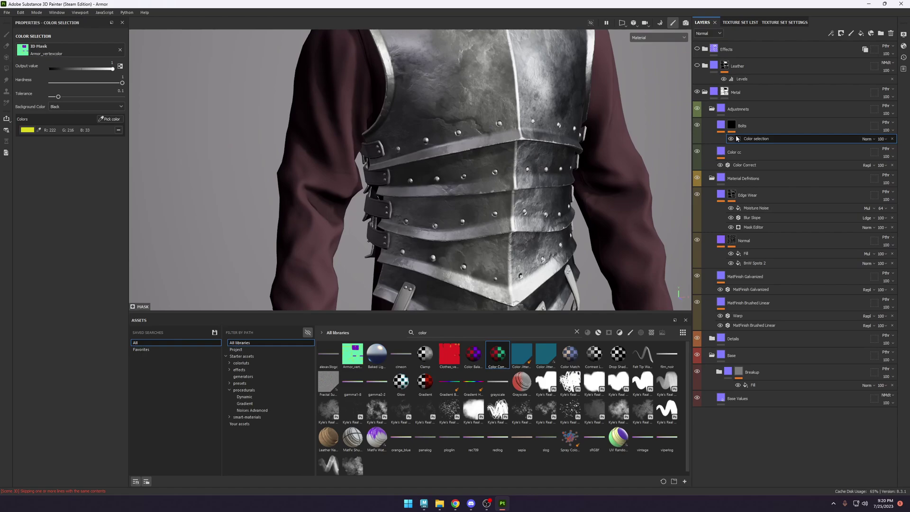
Set the Bolts Color Correct contrast to -0.72 for Shadows and -0.63 for Midtones and Highlights, with Highlights luminosity at -0.09.
left_click(721, 125)
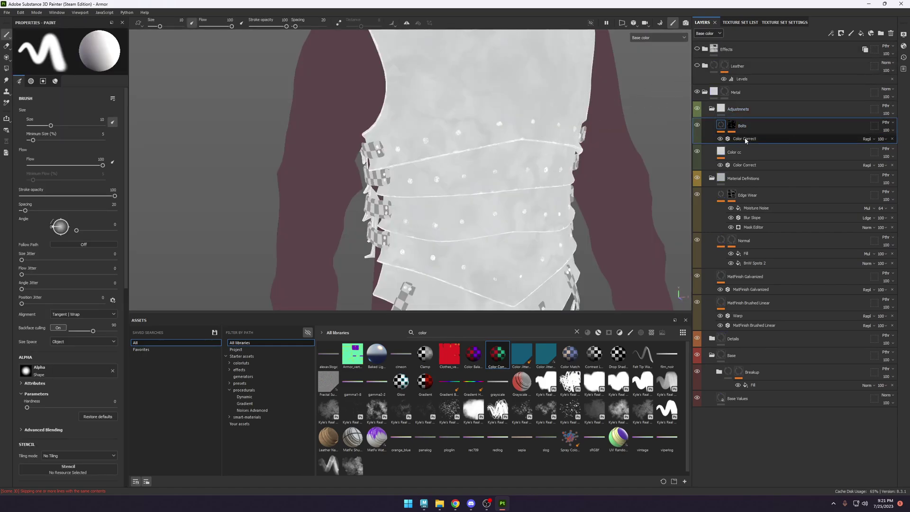
left_click(760, 139)
scroll(526, 223, "up", 8)
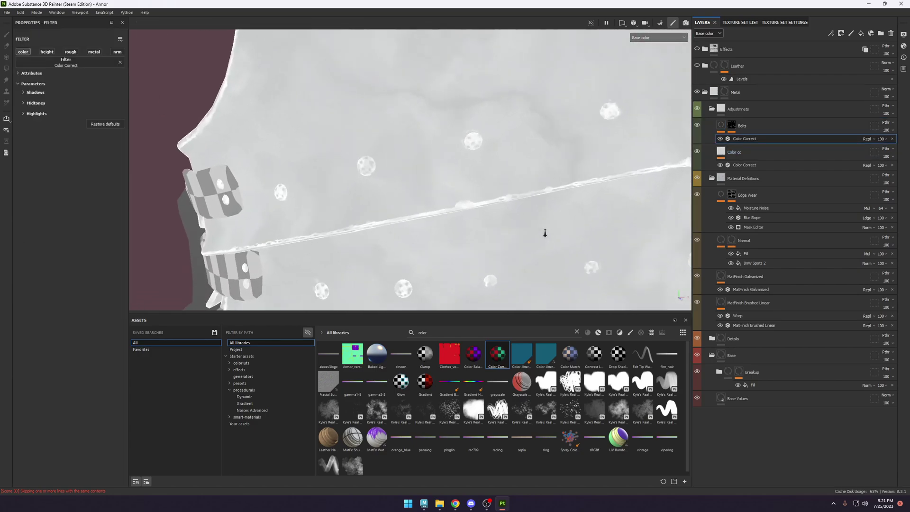
scroll(505, 213, "down", 3)
scroll(494, 251, "up", 6)
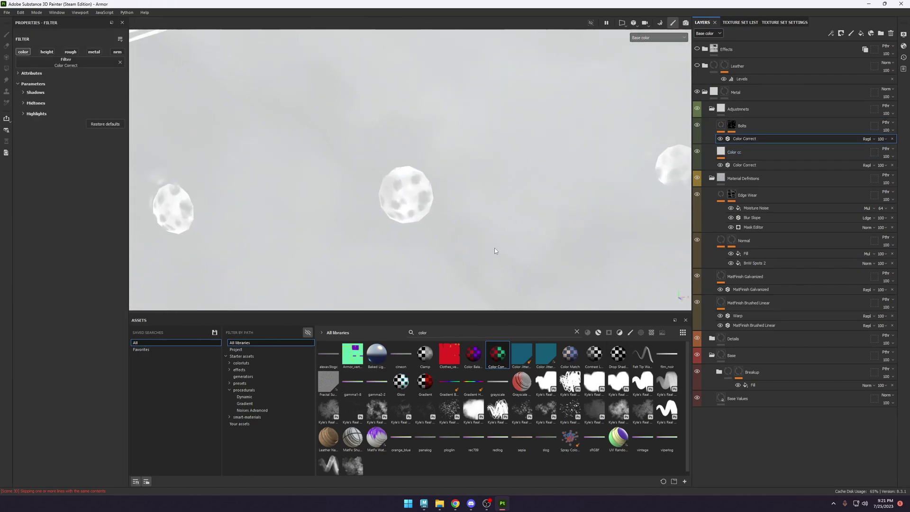
left_click(36, 92)
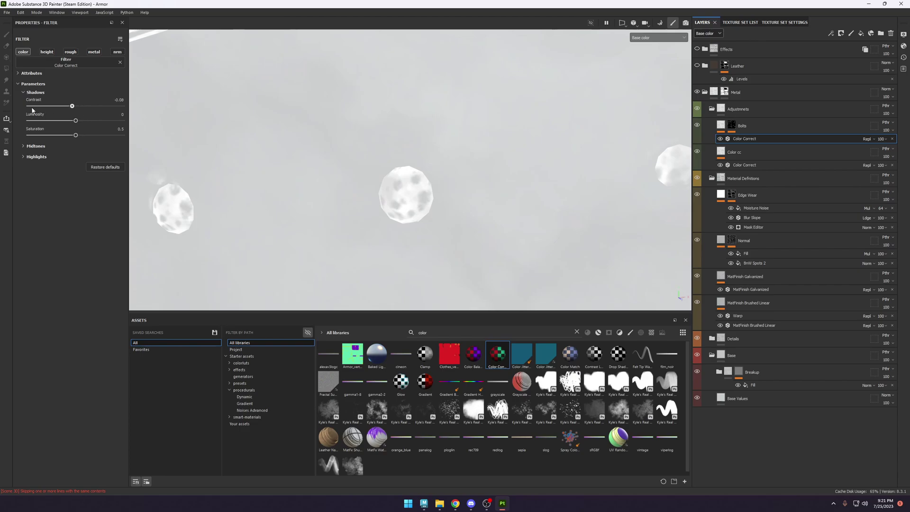
left_click_drag(38, 105, 42, 106)
left_click(36, 146)
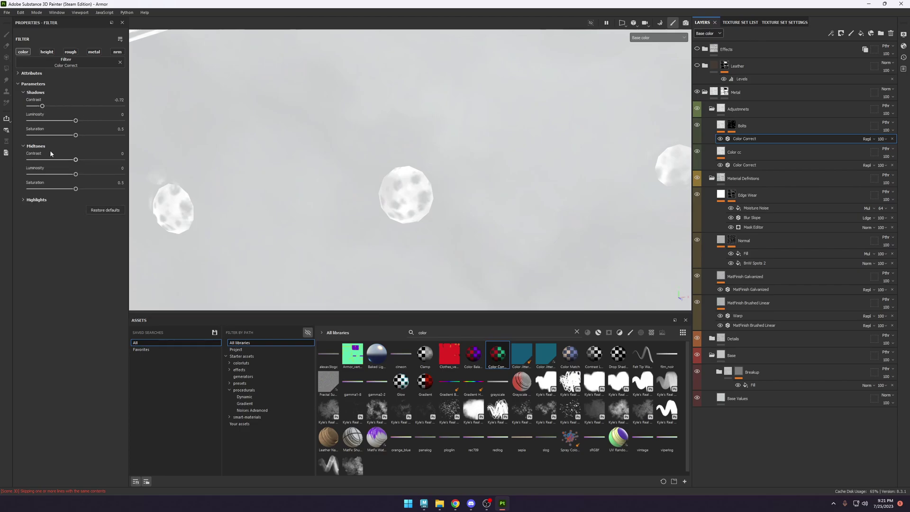
left_click(36, 200)
left_click(34, 213)
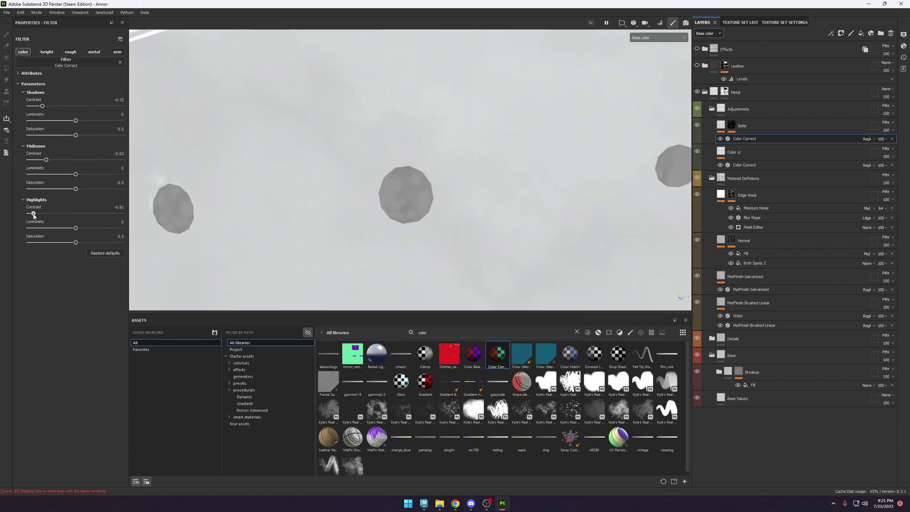
left_click_drag(43, 214, 72, 229)
scroll(342, 203, "down", 10)
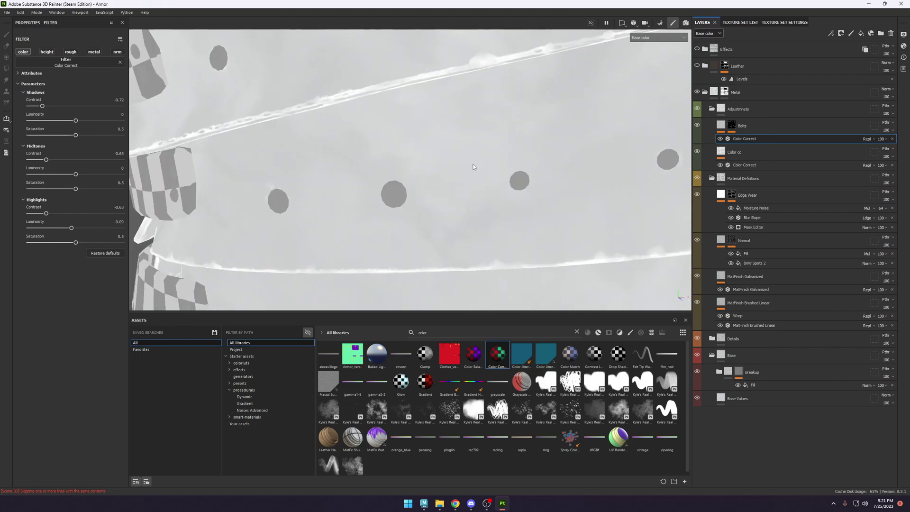
Try a Highlights luminosity of 0.4 in the Bolts layer's Color Correct and compare the bolts in base color and full material.
key("m")
scroll(484, 164, "down", 3)
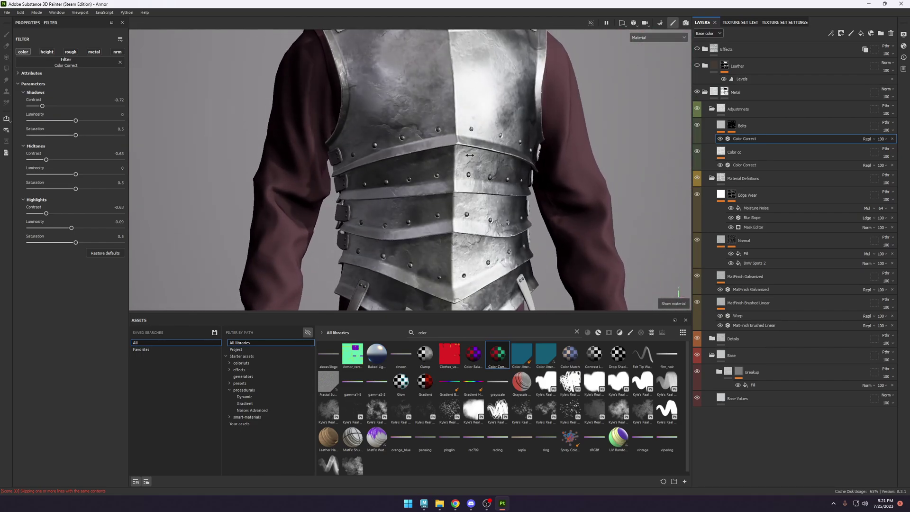
scroll(472, 173, "down", 4)
scroll(472, 173, "up", 8)
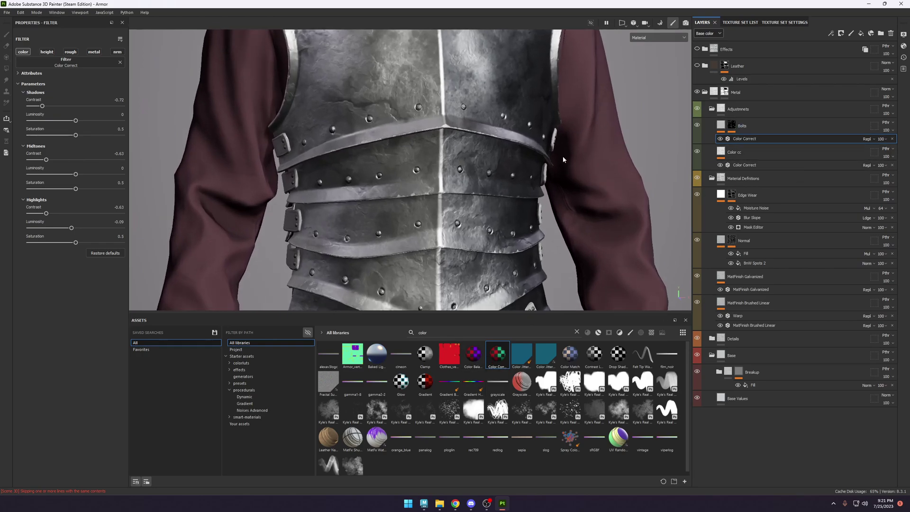
scroll(562, 155, "up", 3)
key("c")
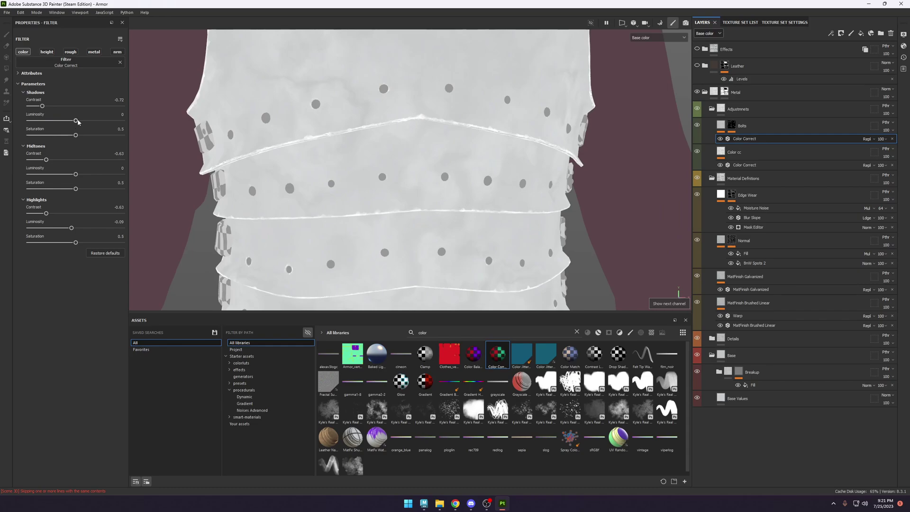
key("ctrl+z")
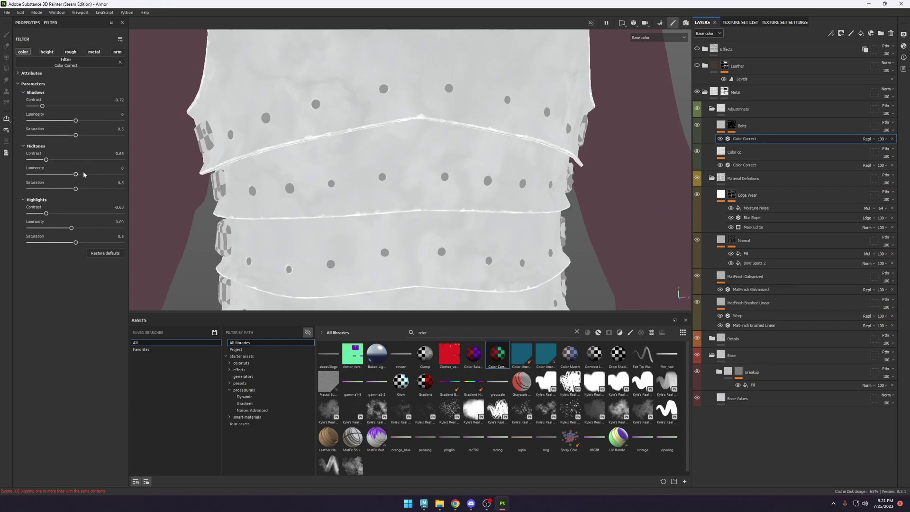
left_click(97, 229)
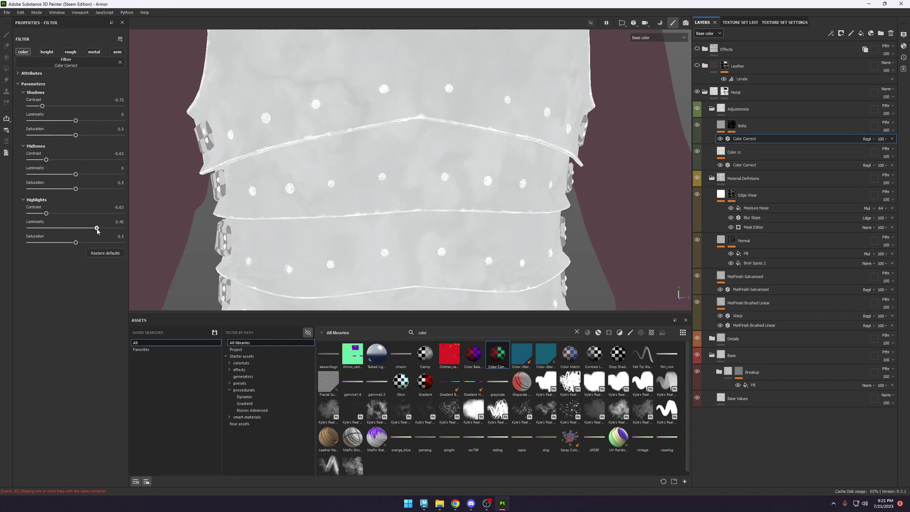
left_click_drag(90, 229, 94, 228)
key("m")
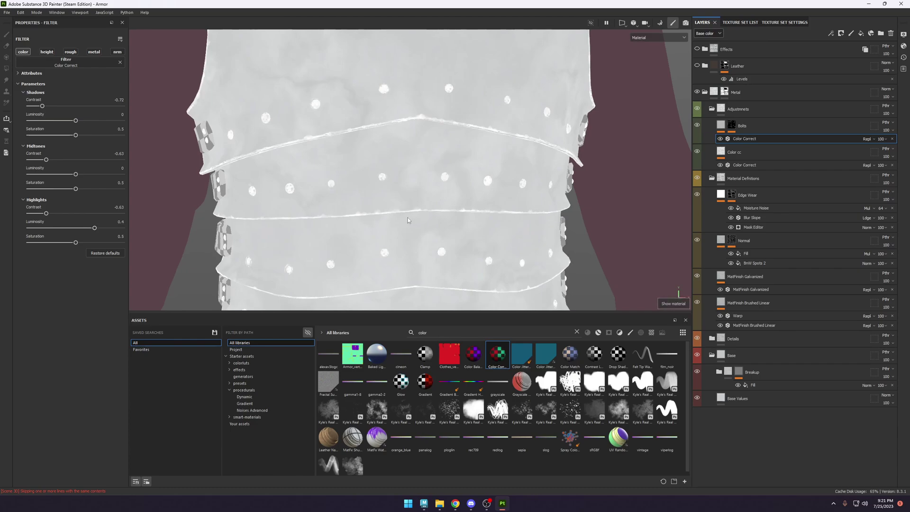
scroll(436, 195, "down", 5)
middle_click_drag(431, 196, 431, 153, "alt")
scroll(256, 233, "up", 1)
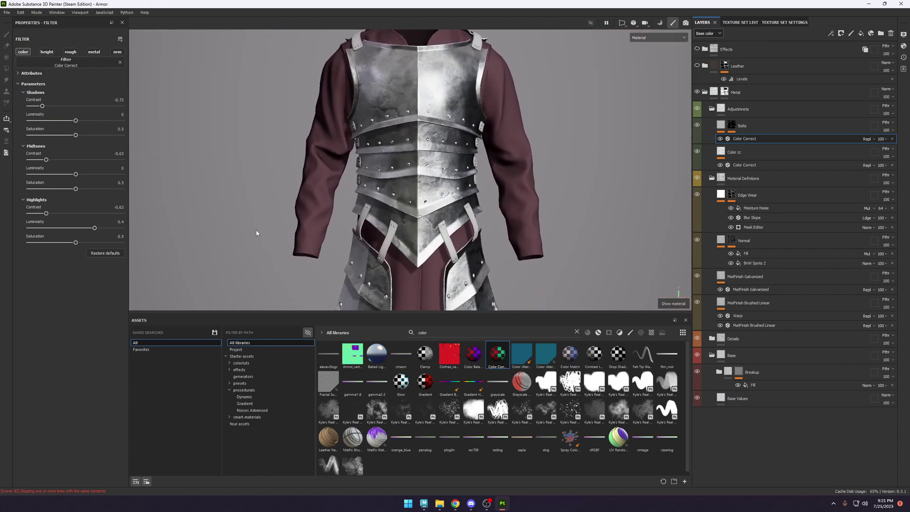
Set the Highlights luminosity of the Bolts layer's Color Correct to 0.04 and check the bolts across the armor in full material.
left_click(51, 230)
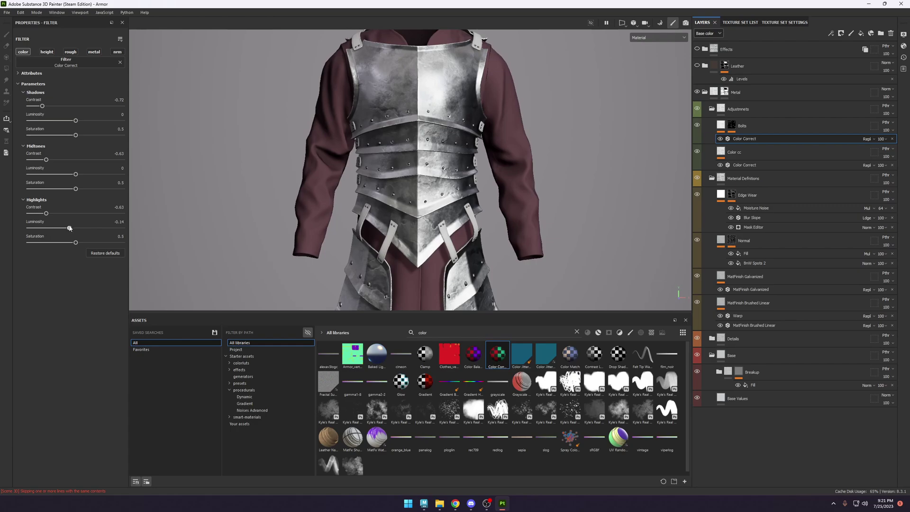
left_click_drag(452, 125, 506, 209, "alt")
scroll(521, 231, "up", 5)
key("c")
scroll(521, 231, "up", 5)
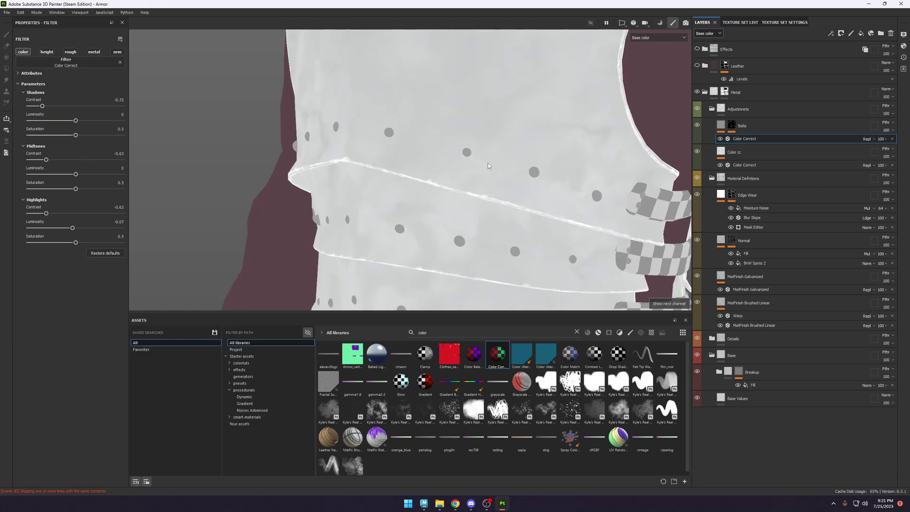
left_click_drag(78, 228, 79, 229)
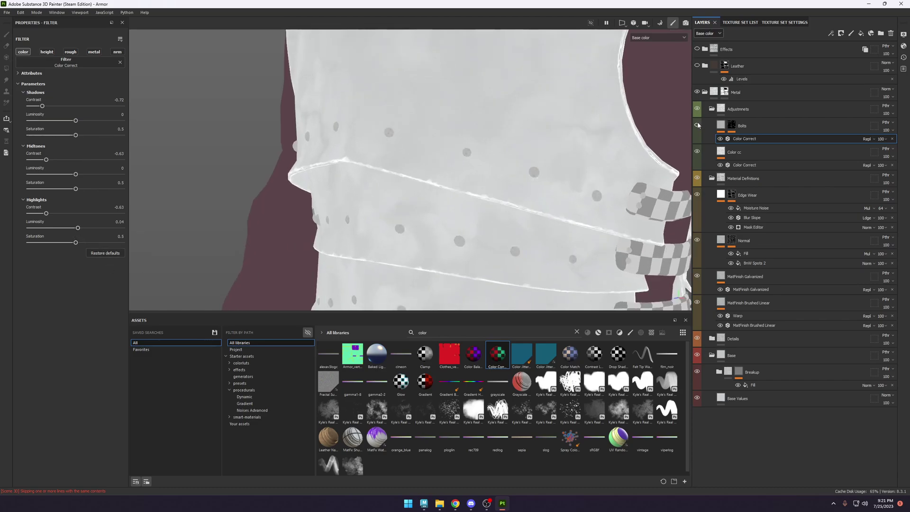
key("m")
scroll(547, 156, "down", 10)
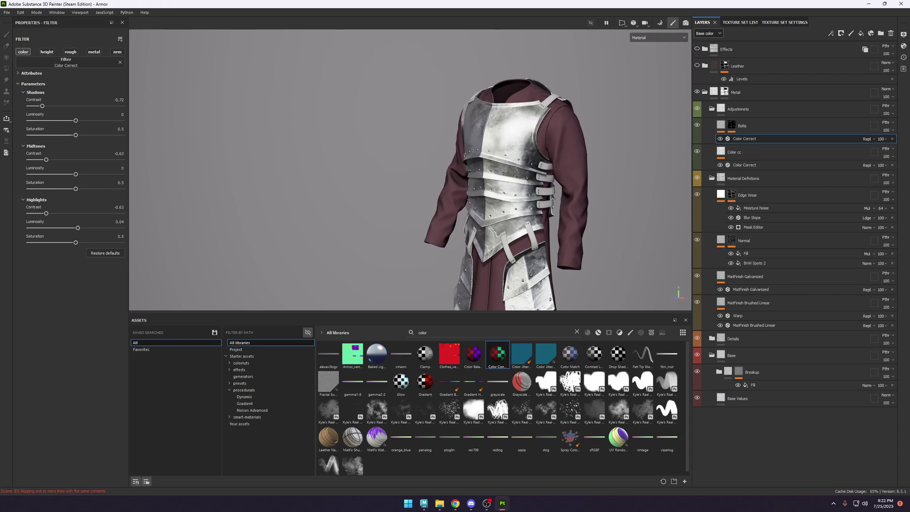
scroll(574, 188, "up", 8)
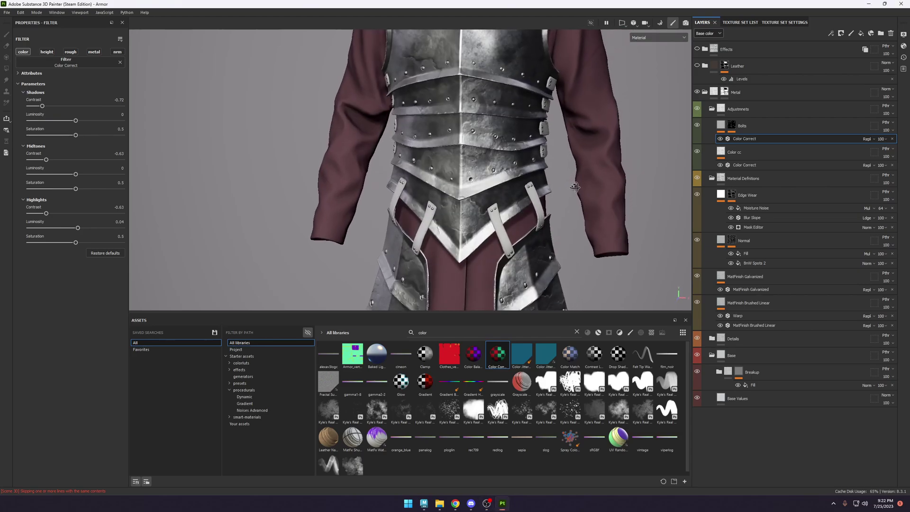
left_click_drag(574, 187, 624, 181, "alt")
middle_click_drag(556, 124, 557, 215, "alt")
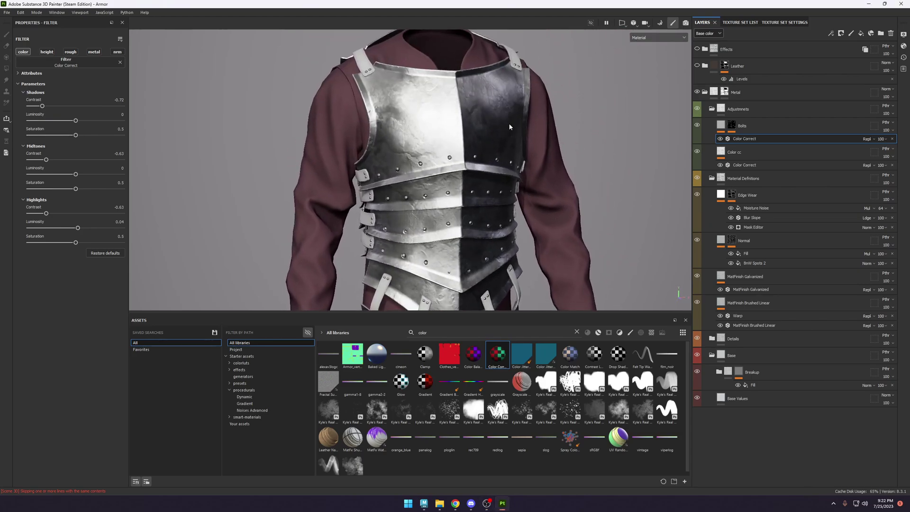
Check the metal on the chest plates under different lighting, and turn on the Effects group above the collapsed Metal group.
right_click_drag(509, 126, 532, 131, "shift")
middle_click_drag(521, 146, 514, 141, "alt")
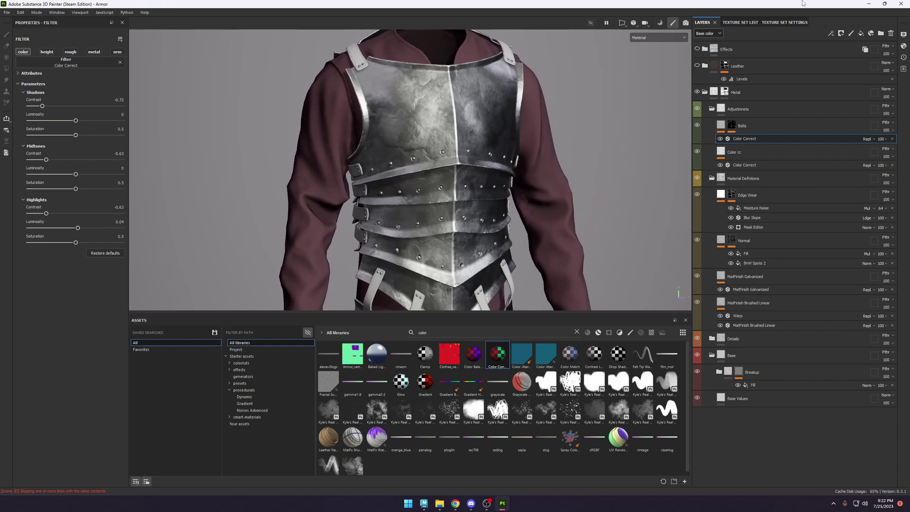
left_click_drag(469, 157, 642, 148, "alt")
left_click_drag(524, 161, 360, 142, "alt")
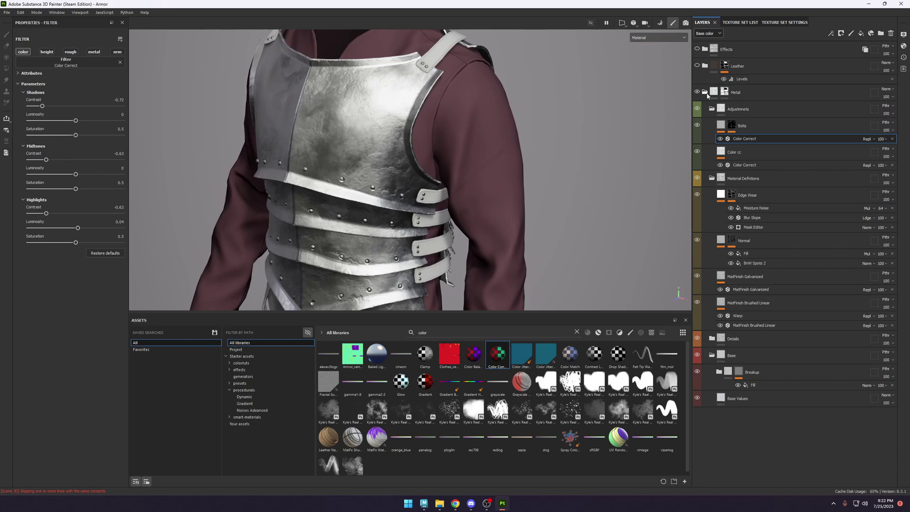
left_click(706, 93)
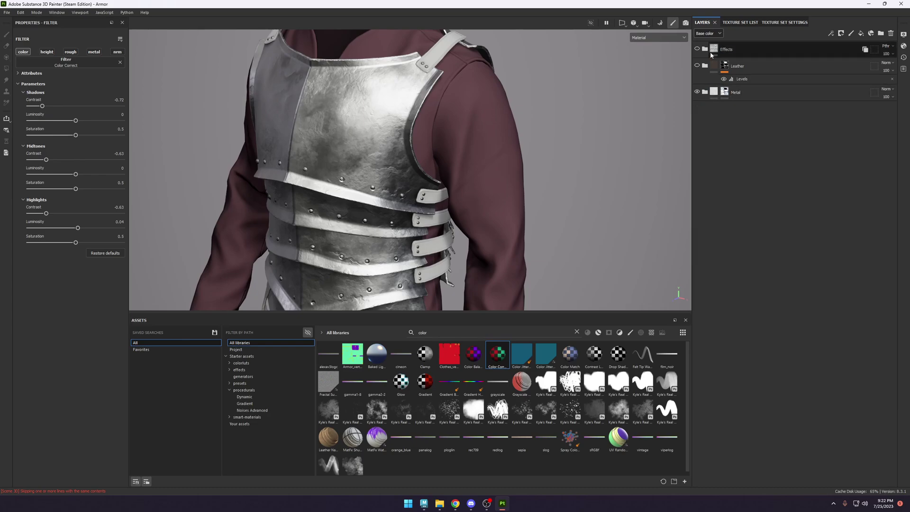
left_click(696, 49)
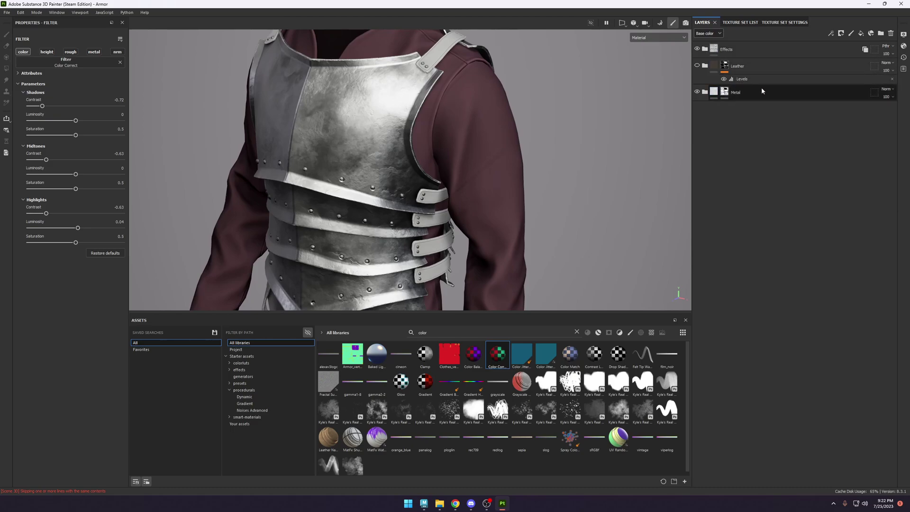
Search the asset library for "rust" and add MatFx Rust Weathering as a layer directly above the Metal group.
left_click(739, 93)
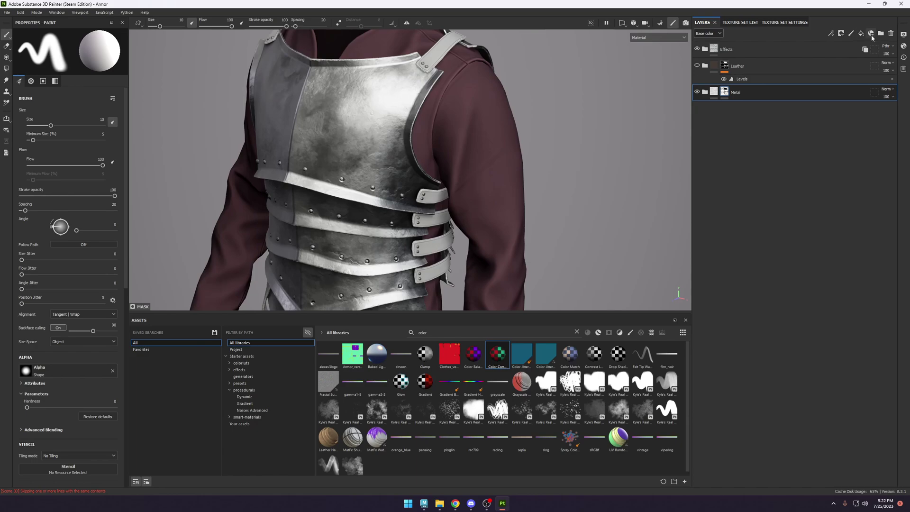
left_click(577, 332)
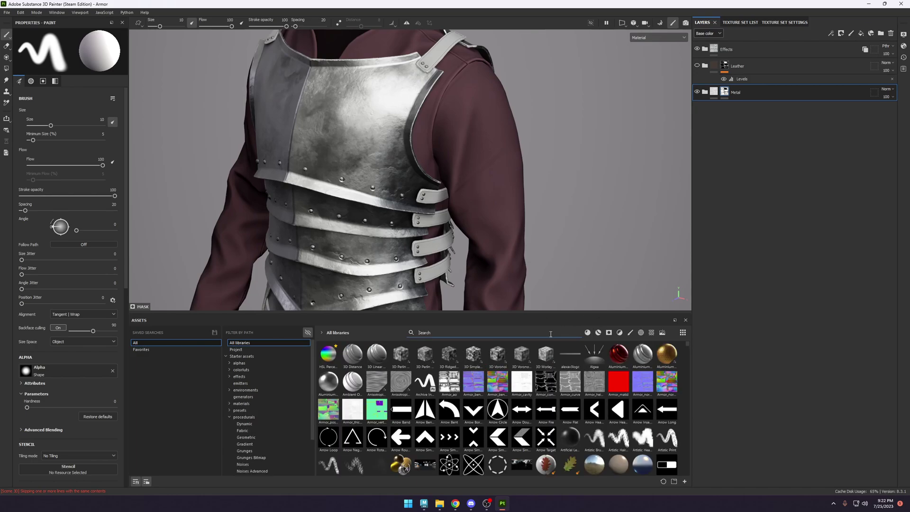
type("rust")
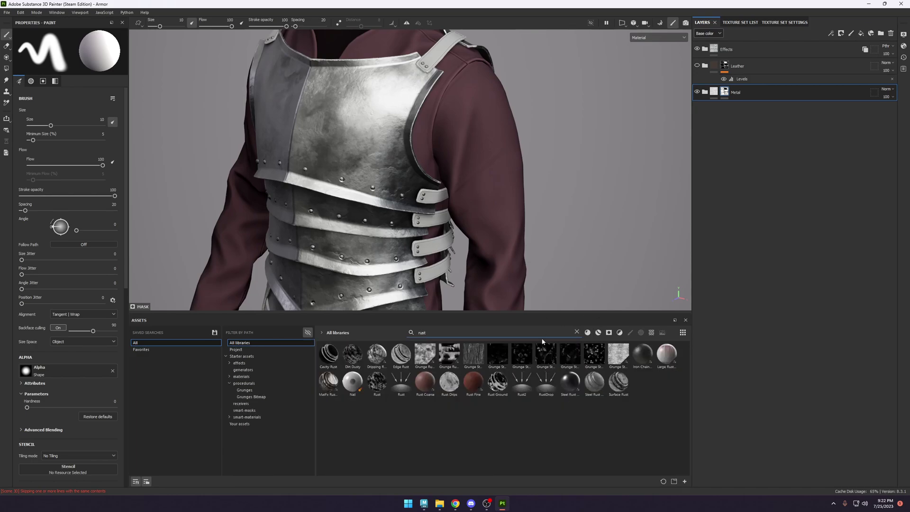
left_click_drag(333, 390, 795, 83)
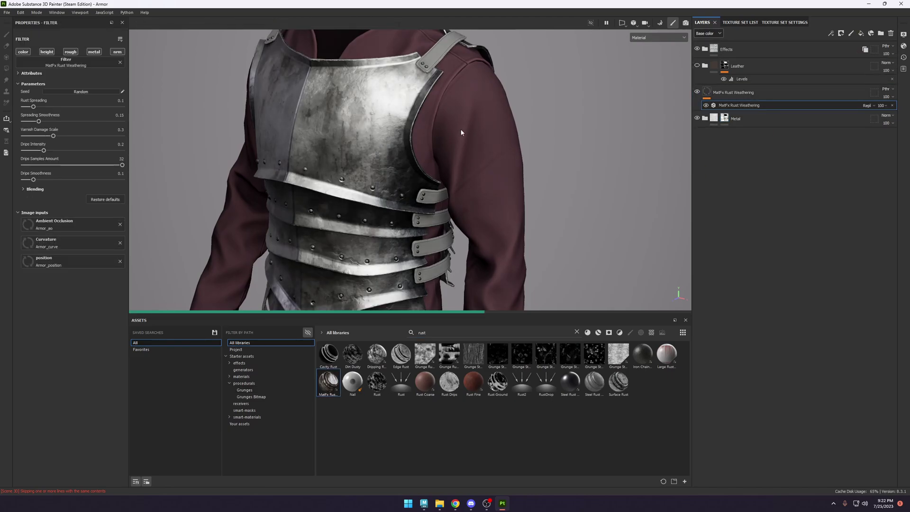
key("f")
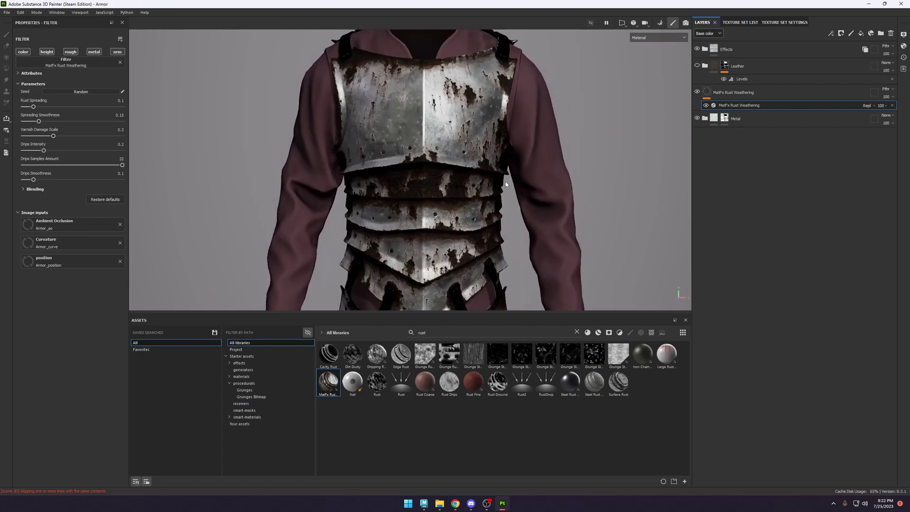
scroll(489, 131, "up", 3)
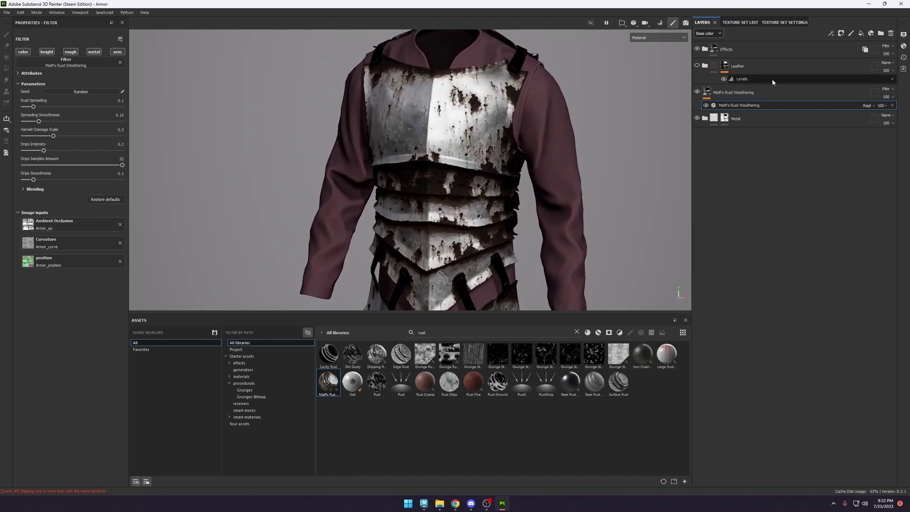
left_click(749, 69)
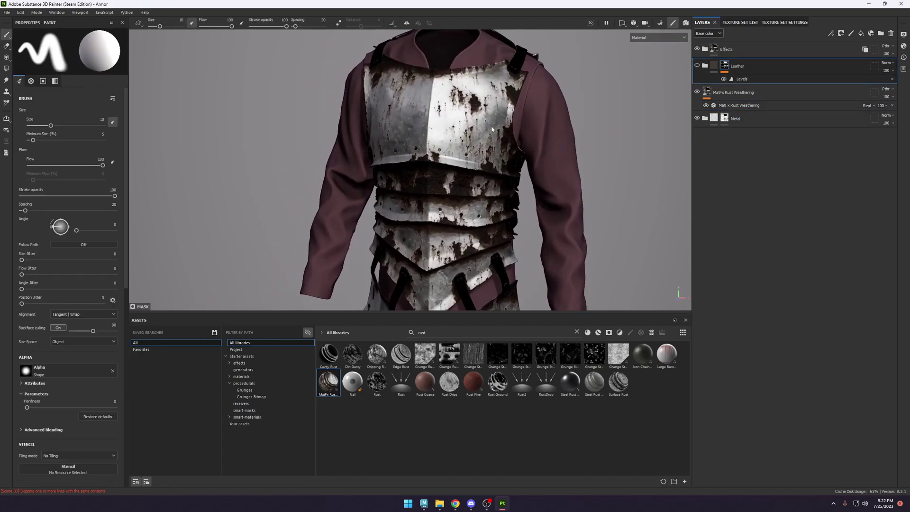
scroll(474, 137, "up", 3)
middle_click_drag(488, 135, 474, 147, "alt")
left_click_drag(483, 146, 450, 148, "alt")
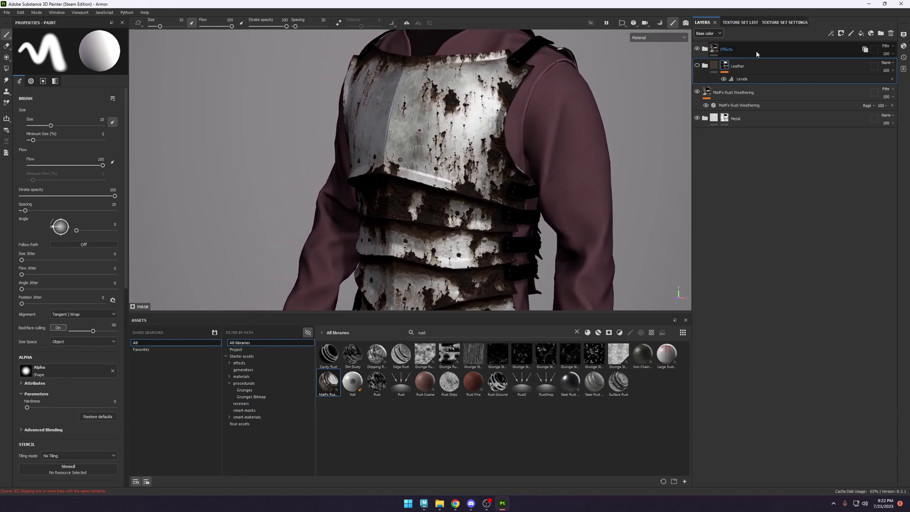
Group the MatFx Rust Weathering layer into a folder named "Enviroment Wear".
left_click(739, 92)
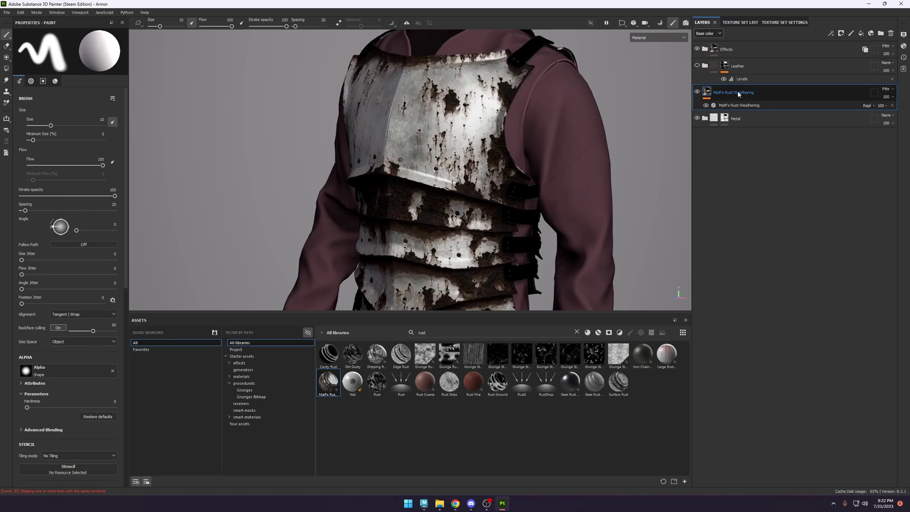
key("ctrl+g")
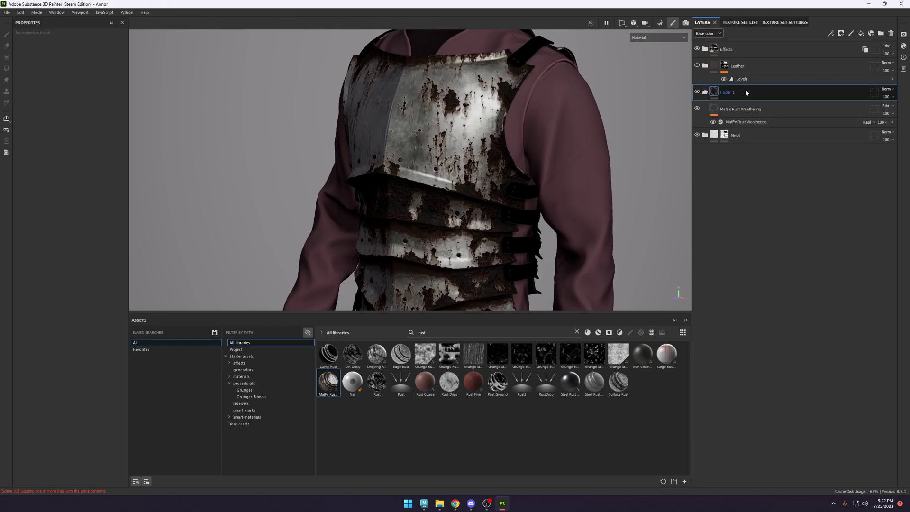
double_click(745, 89)
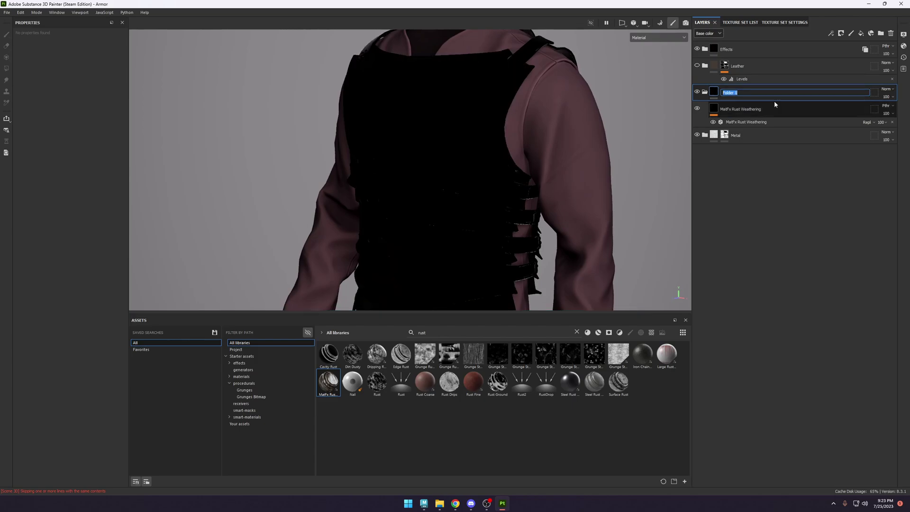
type("Enviroment Wear\\")
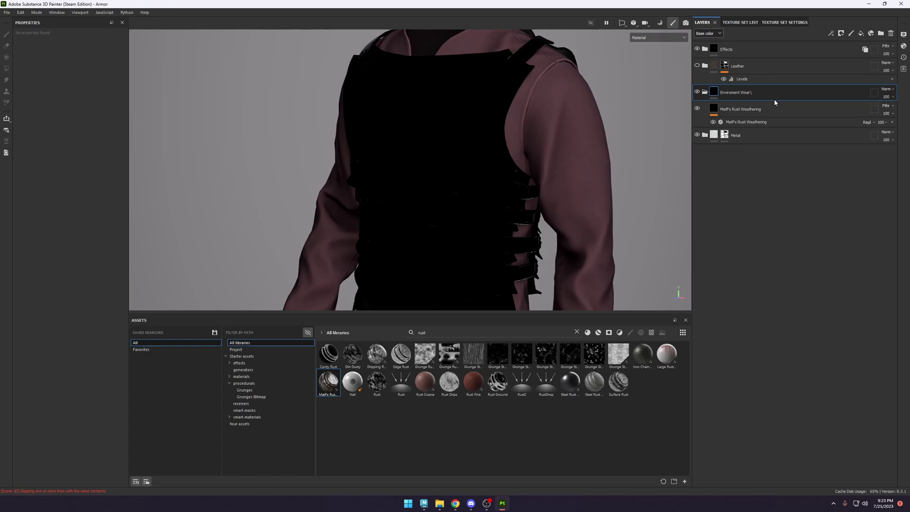
key("Return")
double_click(755, 93)
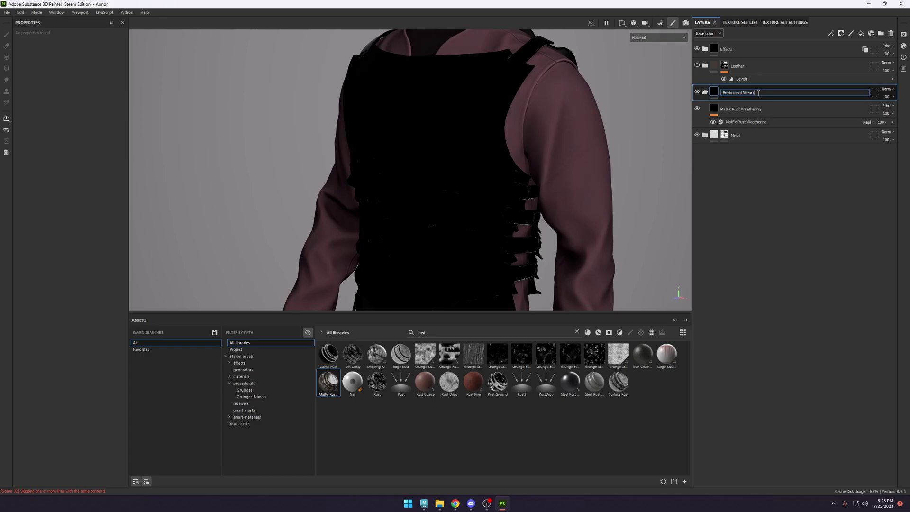
key("BackSpace")
key("Return")
Set the Enviroment Wear folder's blend mode to Passthrough and check the rust on the armor.
left_click_drag(492, 119, 581, 126, "alt")
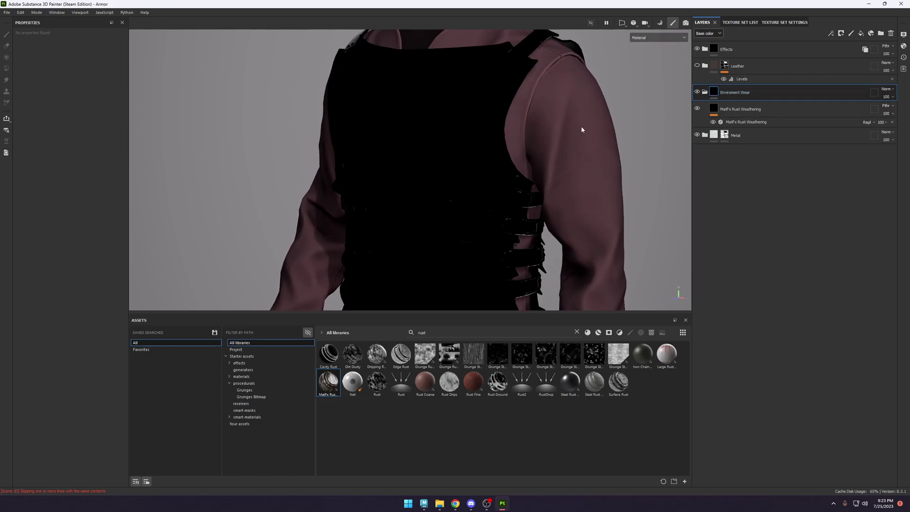
left_click(887, 90)
left_click(888, 103)
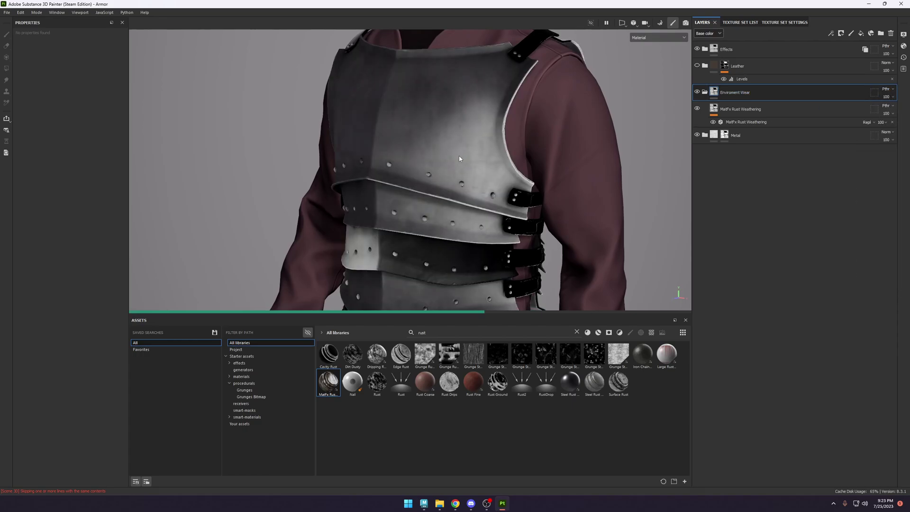
key("f")
left_click_drag(408, 97, 380, 132, "alt")
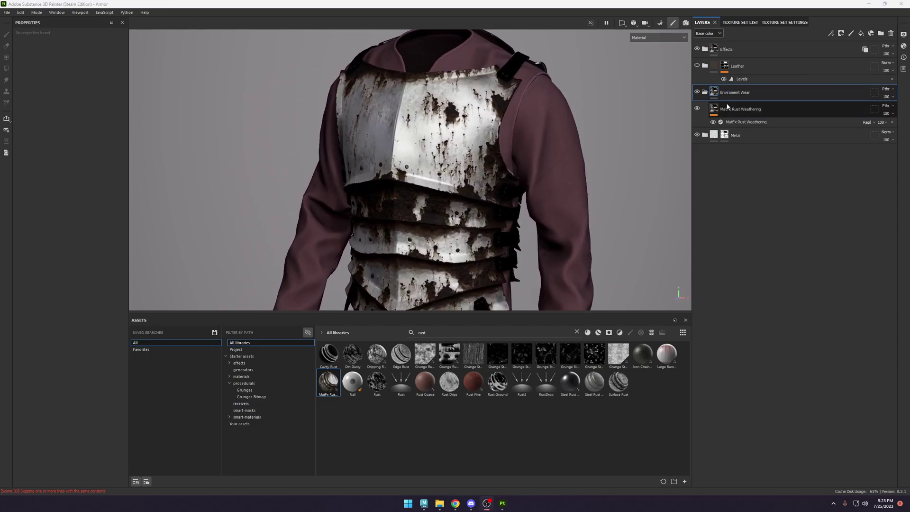
Try Rust Spreading at 0.02 and 0.01 in the MatFx Rust Weathering filter, checking front and back, and settle on 0.03.
left_click(758, 122)
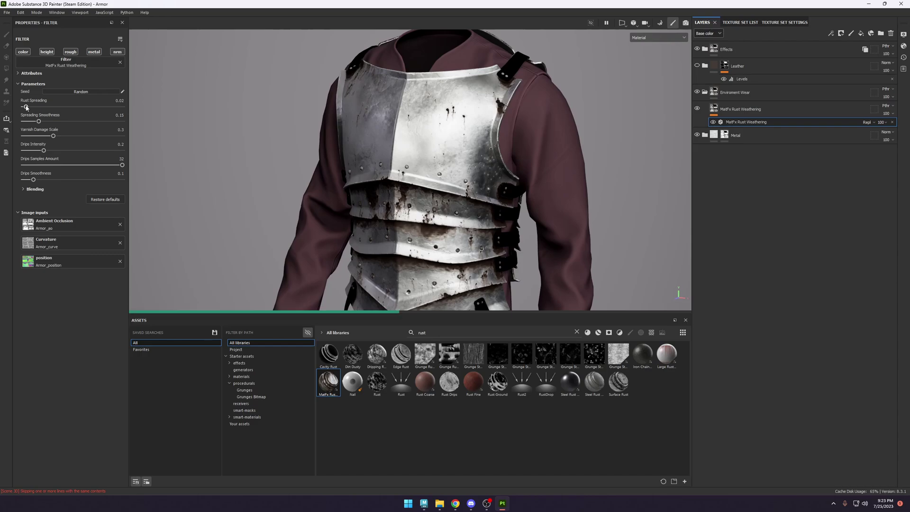
middle_click_drag(473, 173, 426, 114)
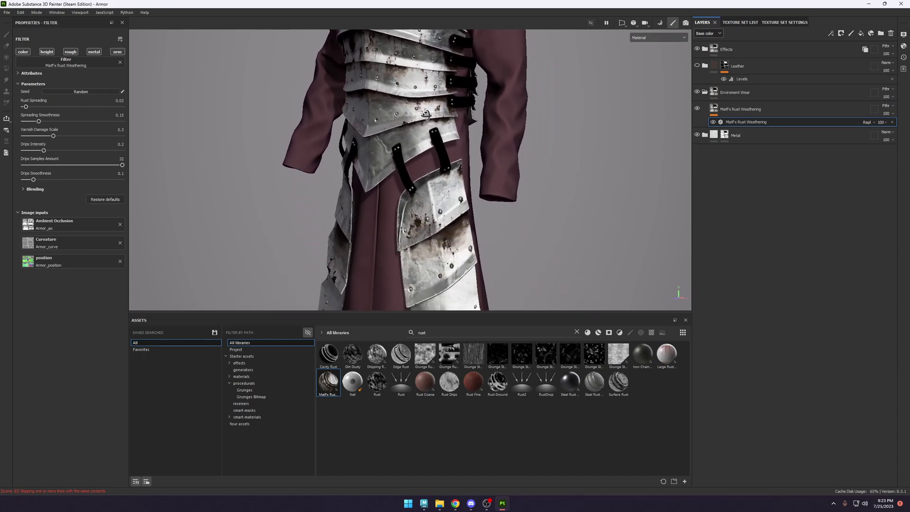
left_click_drag(426, 114, 537, 124, "alt")
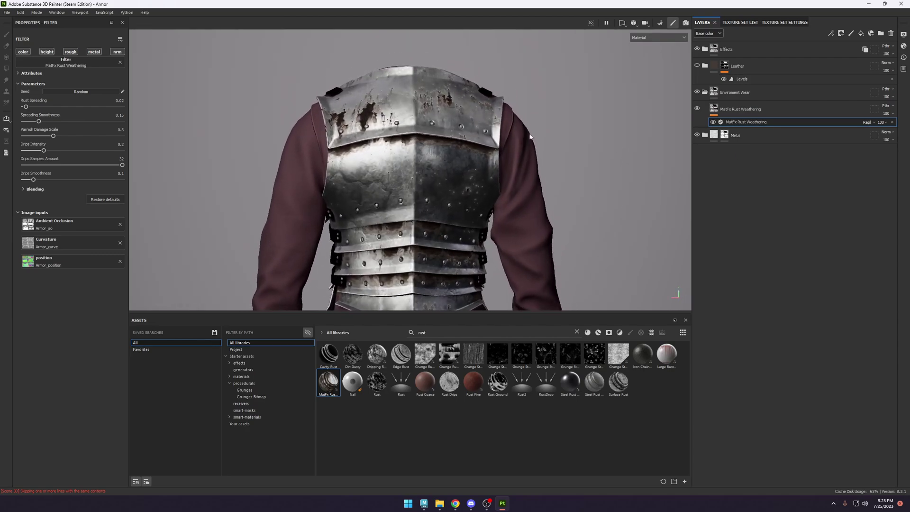
scroll(537, 123, "up", 3)
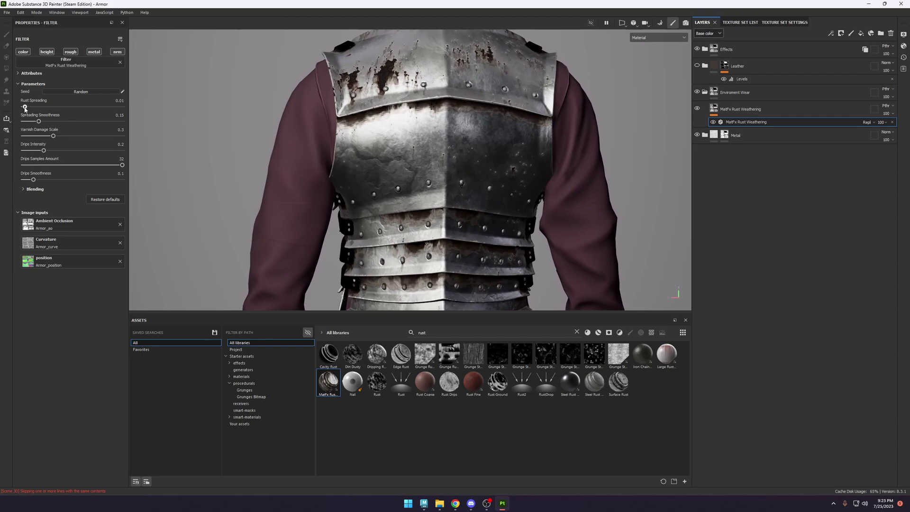
left_click_drag(25, 107, 23, 107)
middle_click_drag(423, 117, 401, 129)
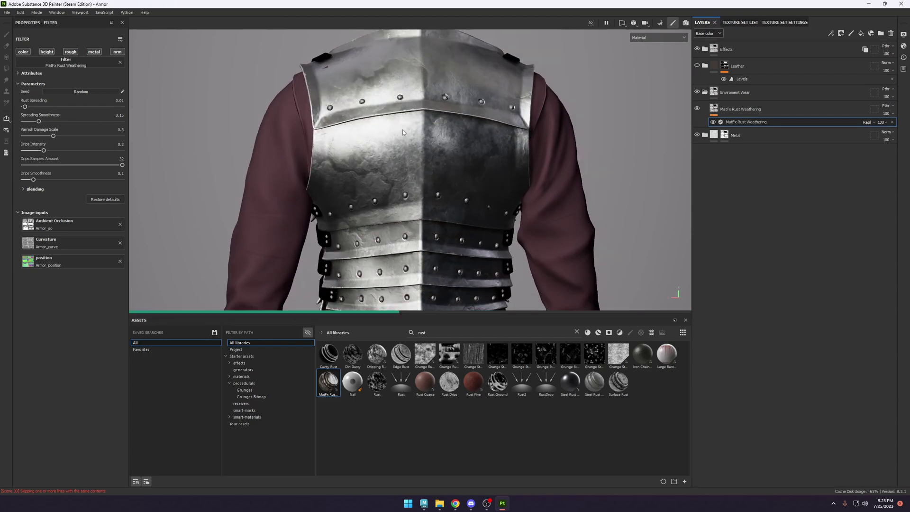
left_click_drag(484, 155, 442, 134, "alt")
scroll(442, 137, "up", 2)
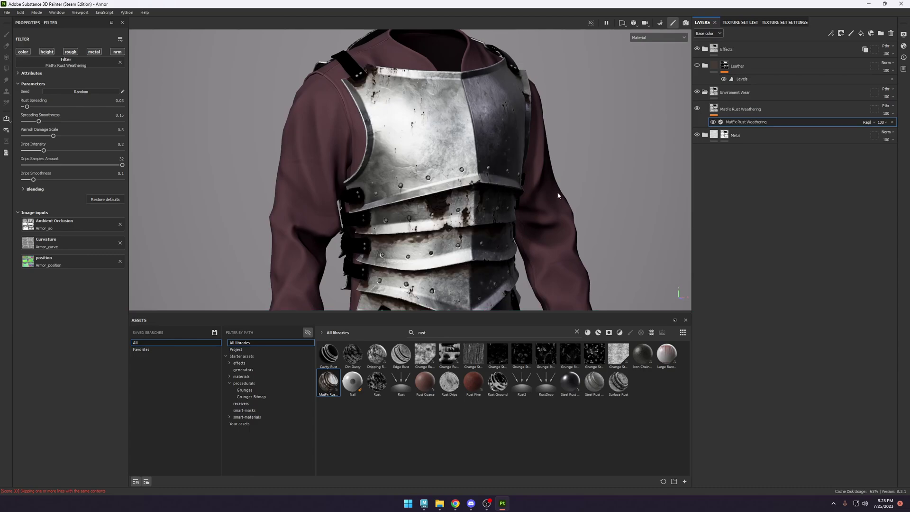
left_click_drag(540, 167, 429, 163, "alt")
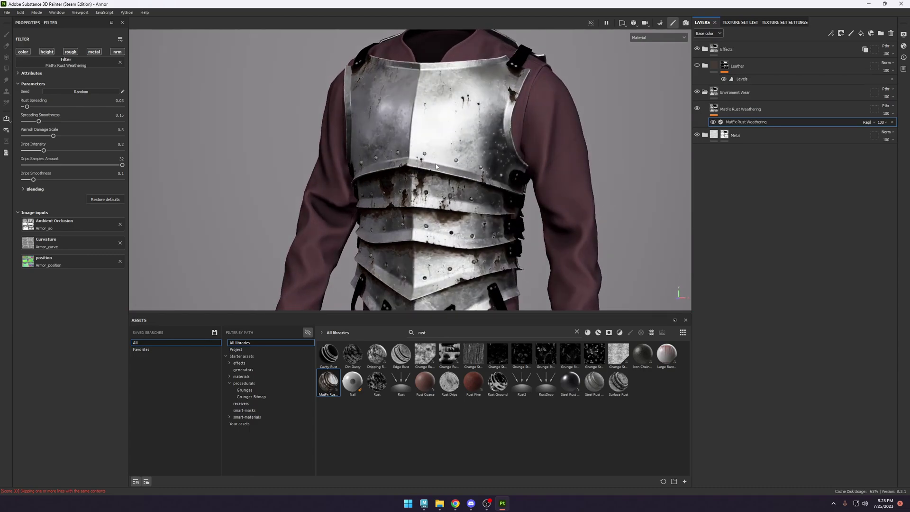
scroll(436, 166, "up", 2)
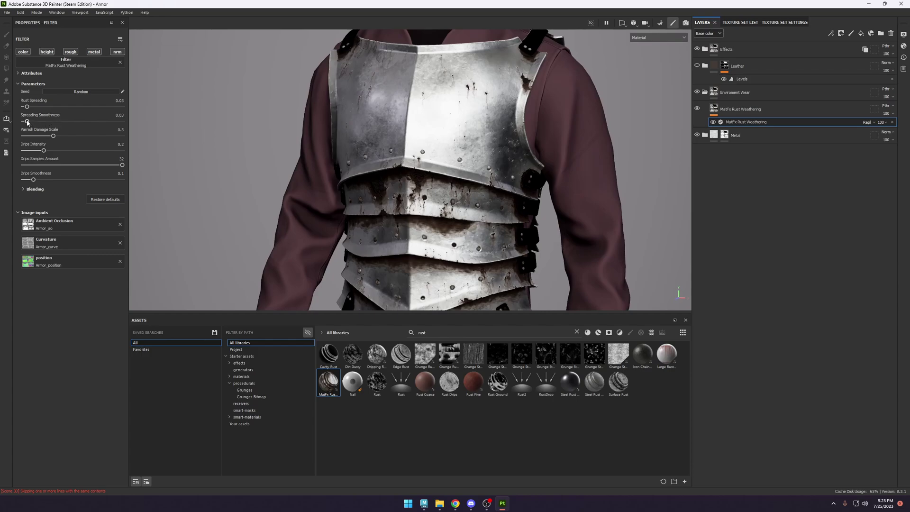
Set the rust filter's Spreading Smoothness to 0.14, Varnish Damage Scale to 0.04 and Drips Intensity to 0.4.
left_click_drag(40, 123, 41, 122)
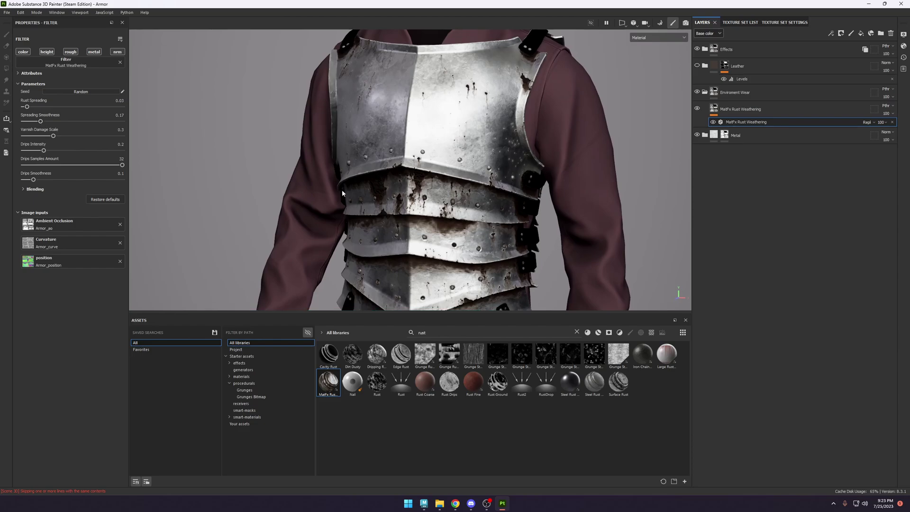
left_click_drag(53, 136, 69, 136)
left_click_drag(35, 138, 29, 138)
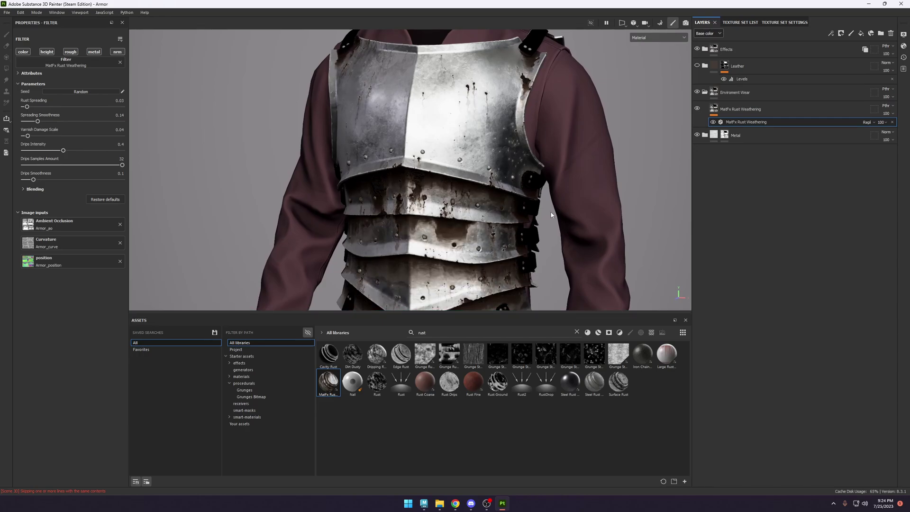
right_click_drag(447, 209, 498, 178, "alt")
middle_click_drag(510, 178, 489, 148, "alt")
left_click_drag(489, 148, 605, 153, "alt")
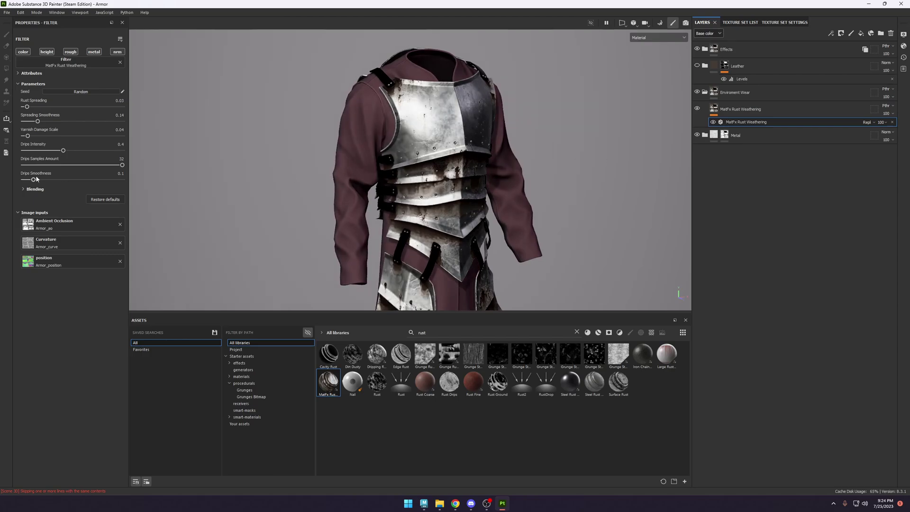
Try a Normal Intensity of 0 in the rust filter's Blending settings, undo it, and set Ambient Occlusion Intensity to 0.47.
left_click(74, 187)
left_click_drag(559, 194, 534, 195, "alt")
right_click_drag(534, 195, 526, 289, "alt")
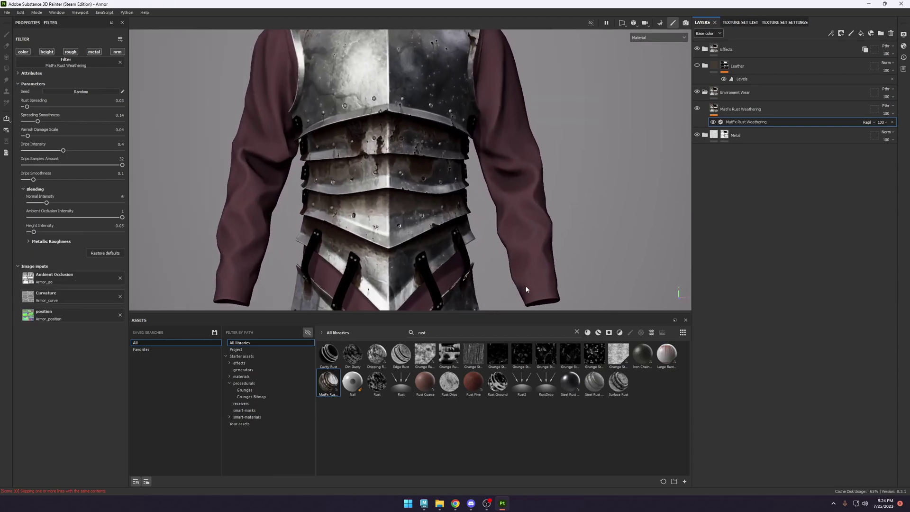
left_click_drag(33, 232, 30, 232)
middle_click_drag(497, 81, 532, 199, "alt")
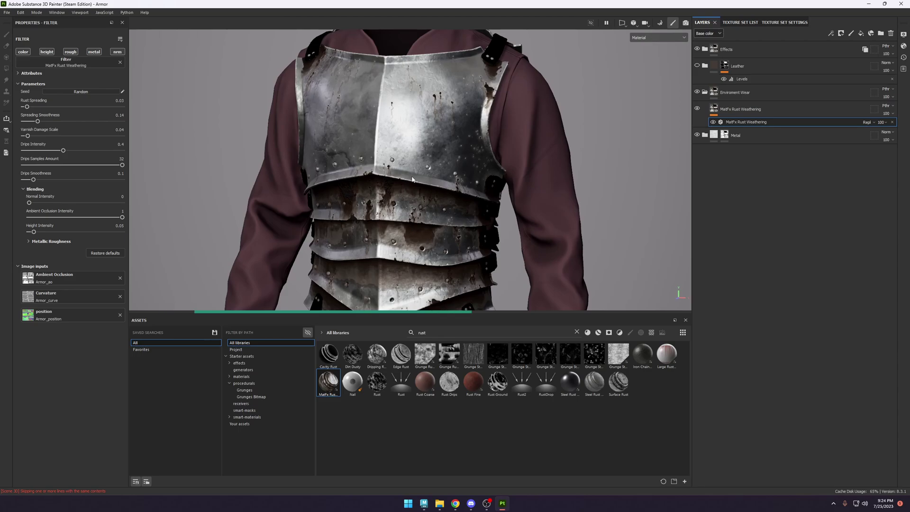
key("ctrl")
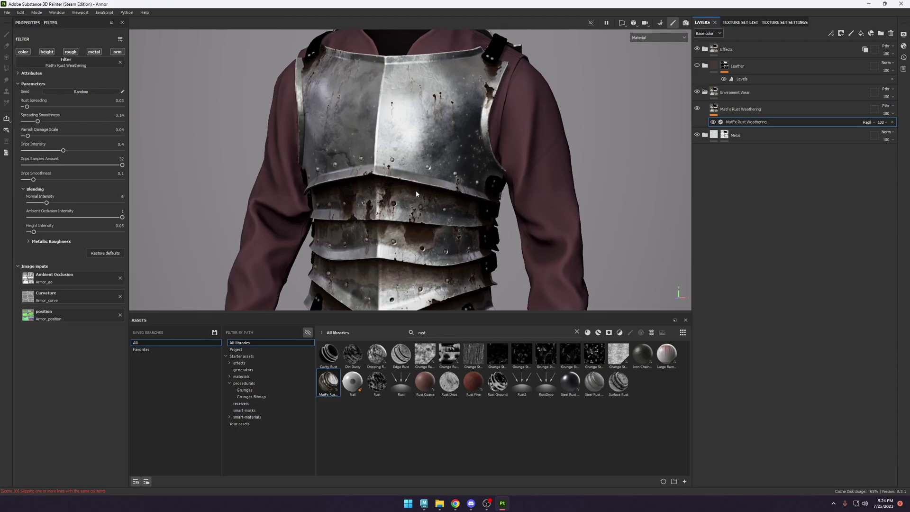
left_click(73, 217)
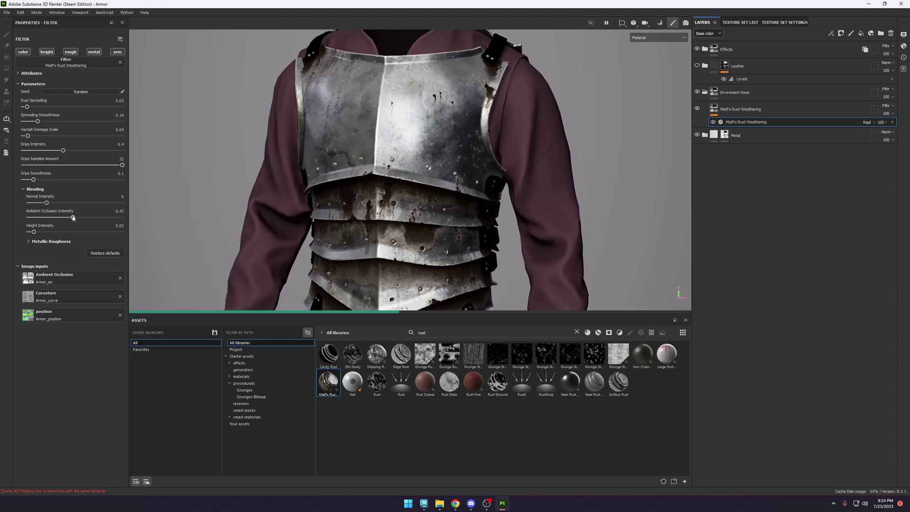
Try an Ambient Occlusion Intensity of 0 in the rust filter's Blending settings and revert the slider to 1.
left_click_drag(73, 217, 28, 217)
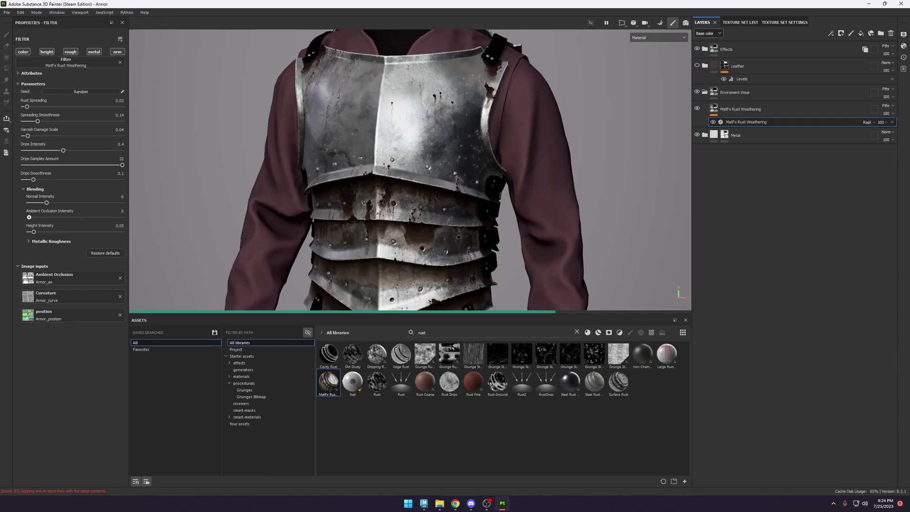
key("ctrl+z")
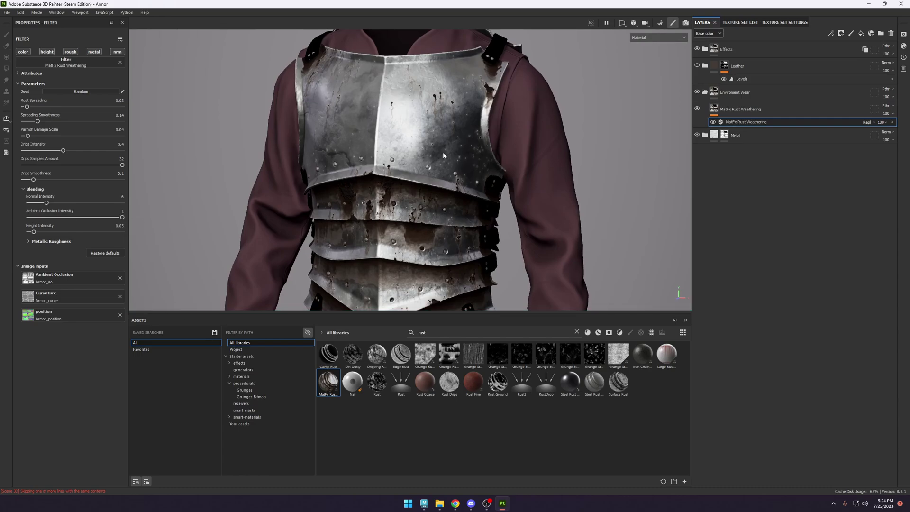
Inspect the rust weathering on the breastplate, shoulder strap and lower plates from several angles and distances.
scroll(430, 193, "down", 3)
left_click_drag(430, 193, 421, 142, "alt")
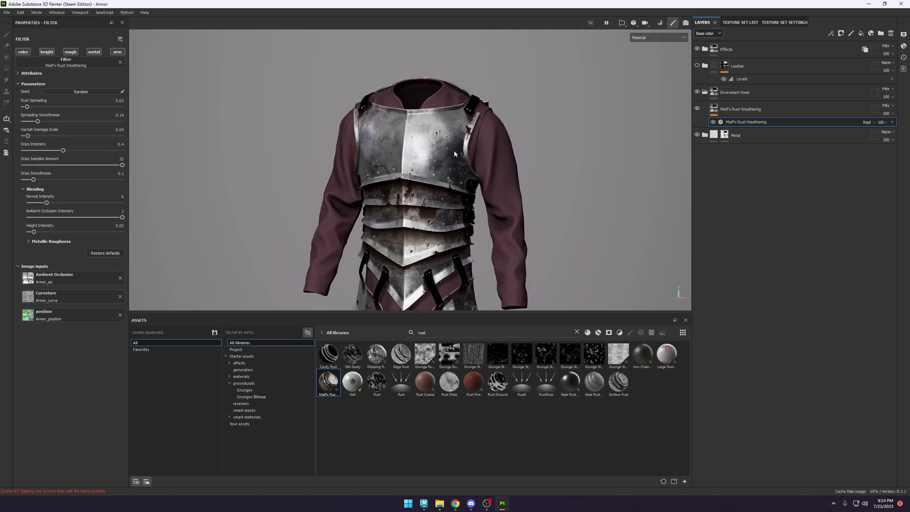
scroll(420, 142, "up", 6)
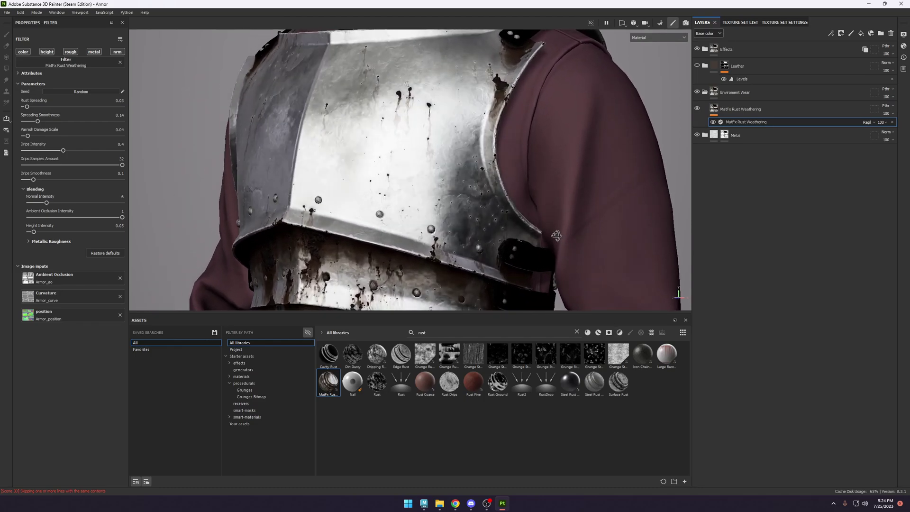
left_click_drag(521, 239, 517, 190, "alt")
scroll(502, 203, "down", 4)
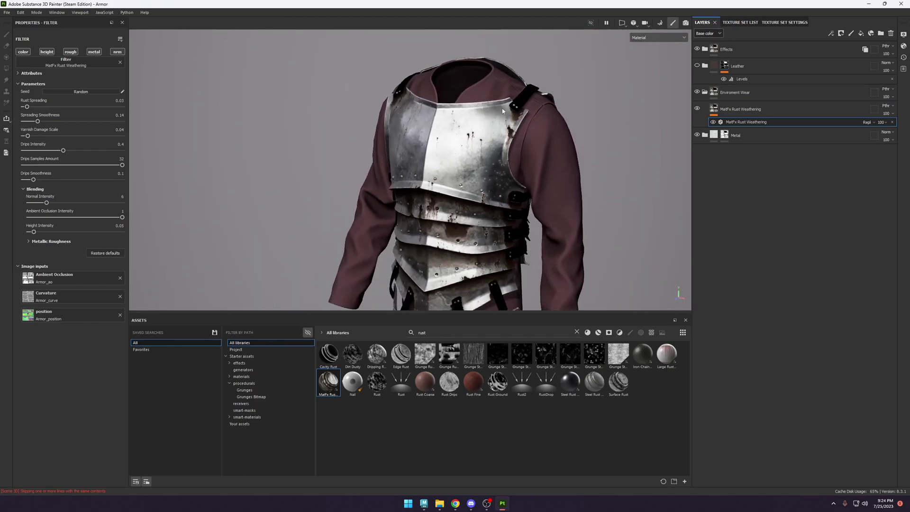
right_click_drag(516, 190, 524, 157, "alt")
left_click_drag(525, 156, 437, 133, "alt")
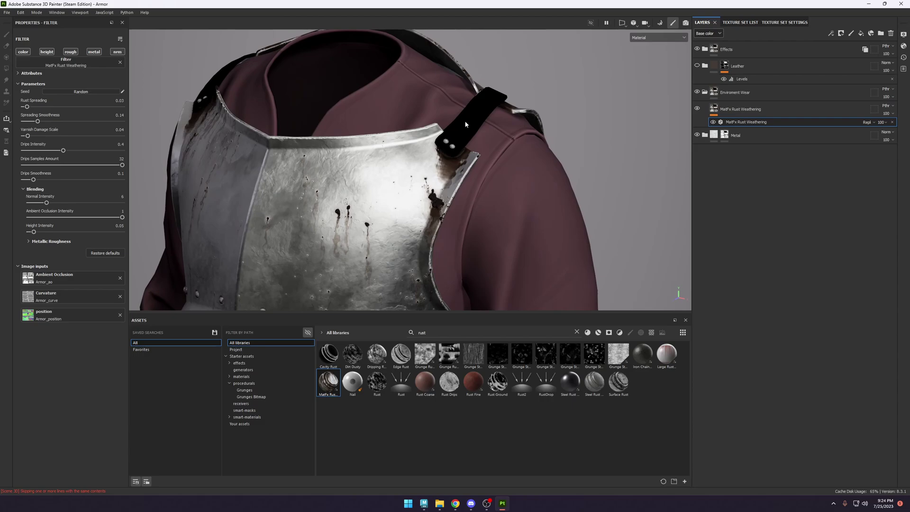
right_click_drag(425, 117, 422, 172, "alt")
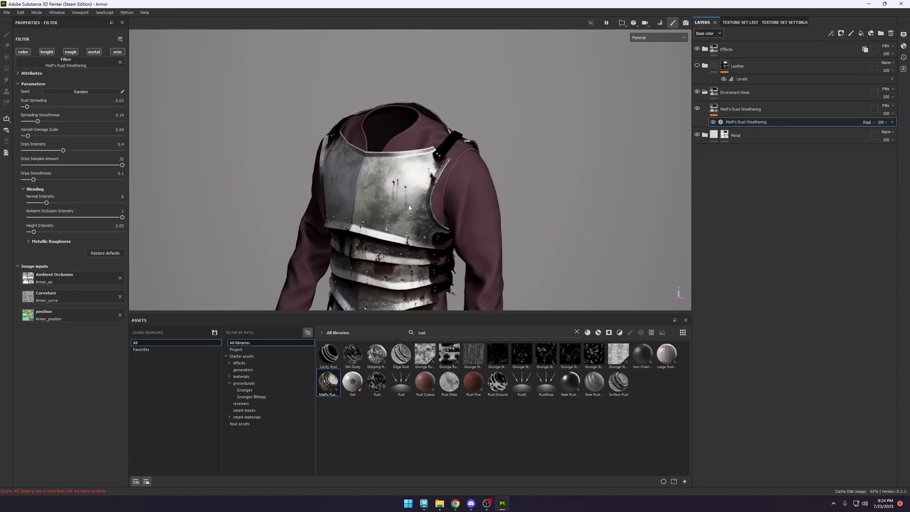
right_click_drag(409, 207, 413, 227, "alt")
left_click_drag(417, 214, 474, 213, "alt")
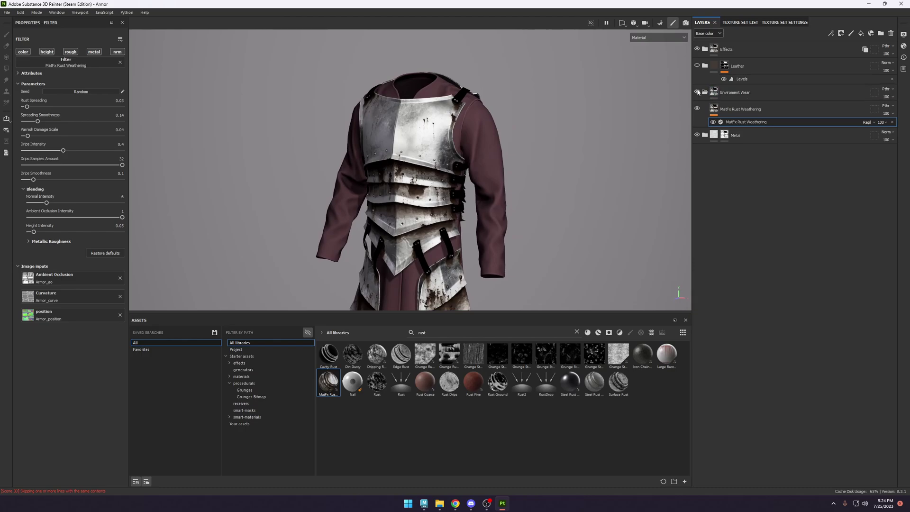
Compare the armor with and without the Enviroment Wear folder, leave that folder hidden, and show the Leather group.
left_click(698, 92)
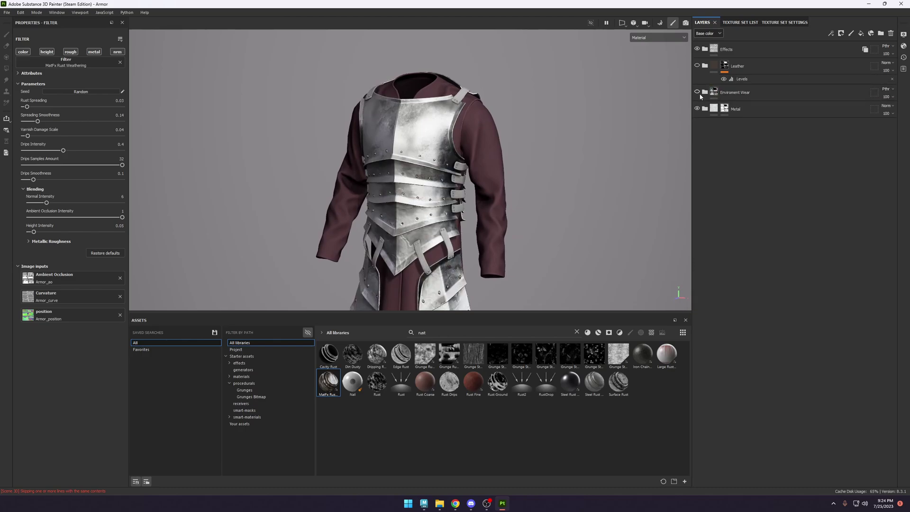
scroll(546, 234, "down", 3)
scroll(434, 164, "up", 8)
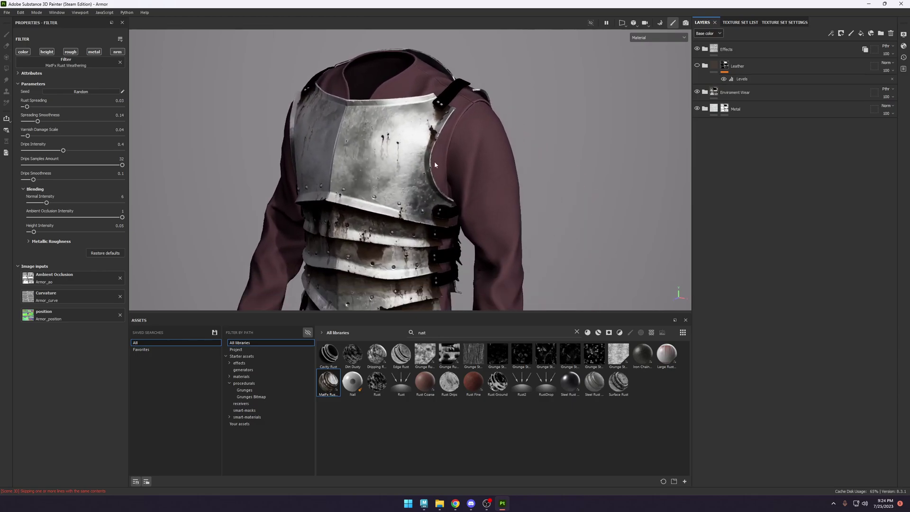
scroll(435, 165, "up", 2)
left_click(697, 92)
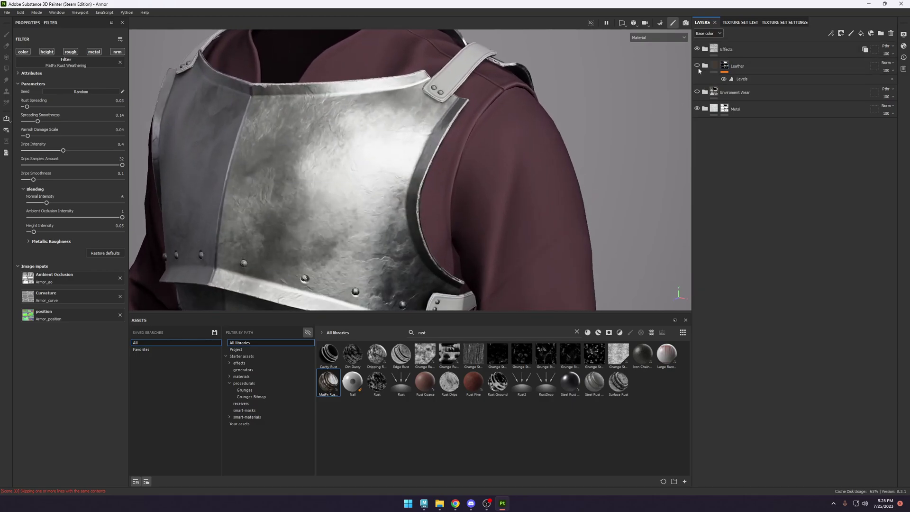
left_click(697, 66)
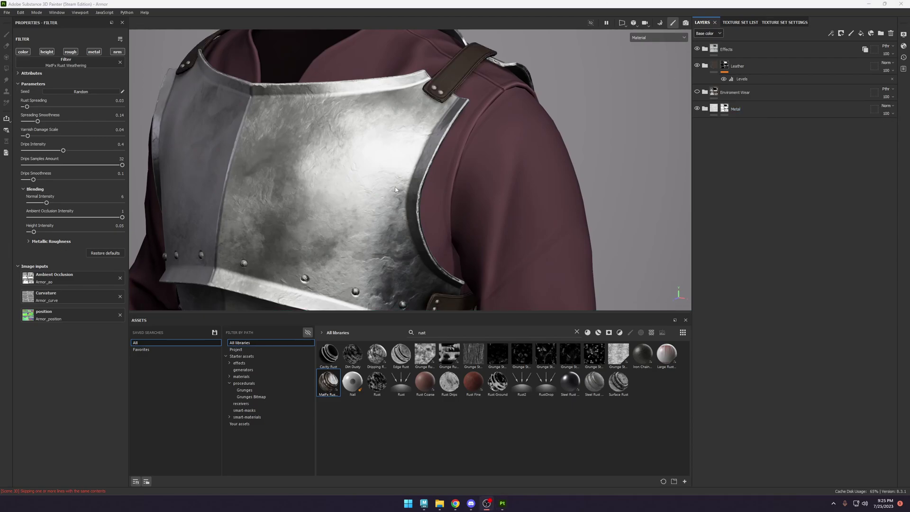
Expand the Metal group and collapse its Adjustments, Material Definitions, Details and Base folders.
left_click(756, 104)
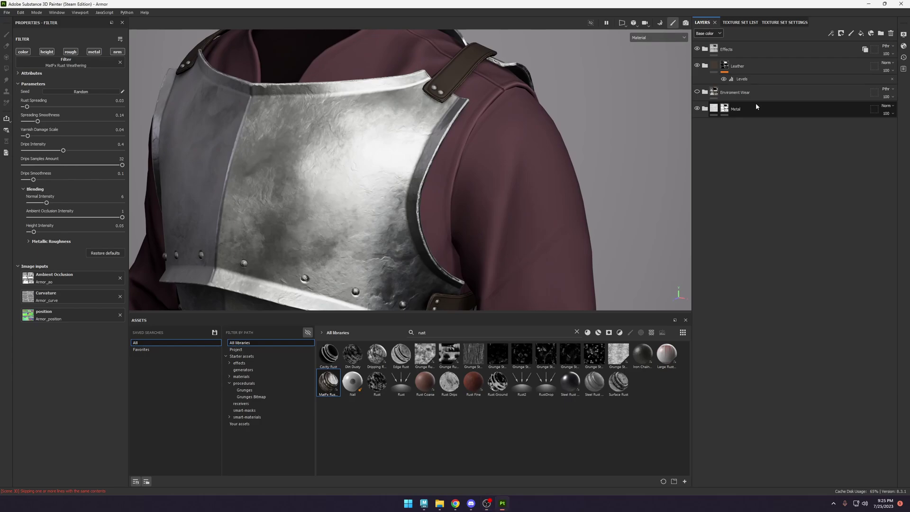
left_click(705, 109)
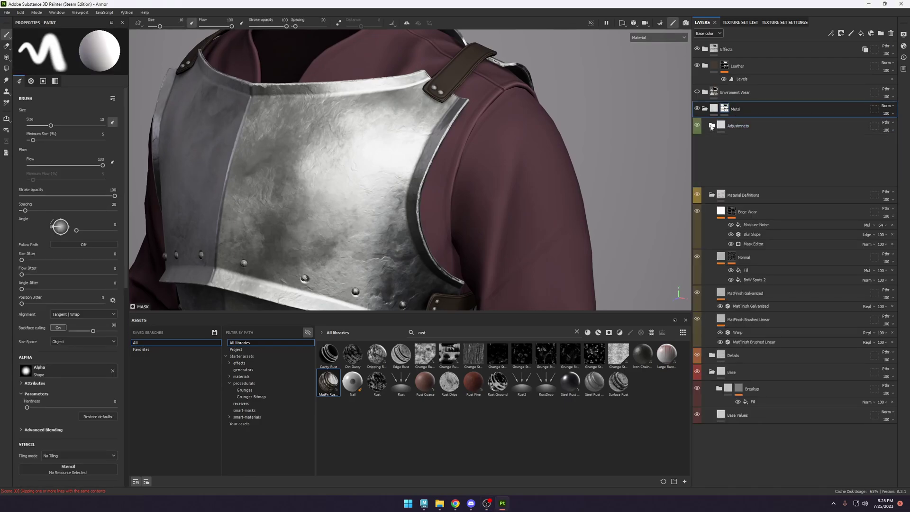
left_click(712, 142)
left_click(712, 142)
left_click(712, 175)
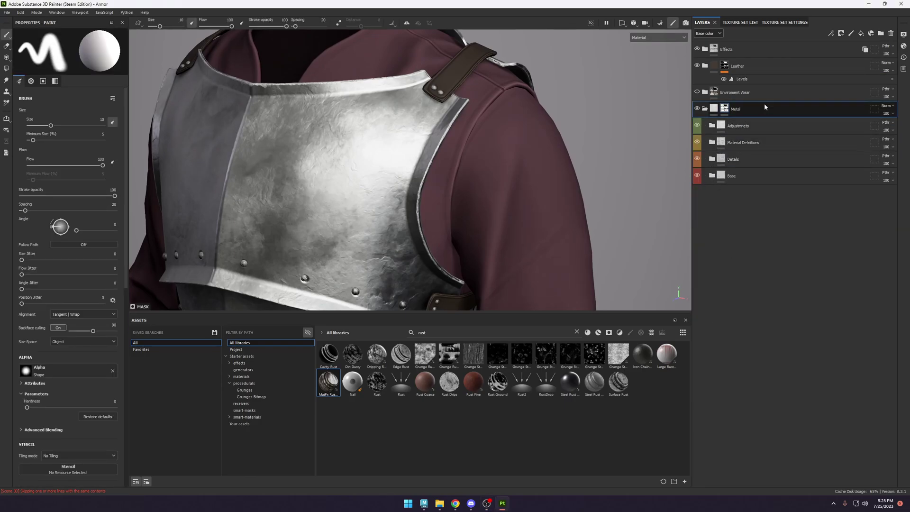
Rename the Metal group as Smart Material Preset.
double_click(736, 108)
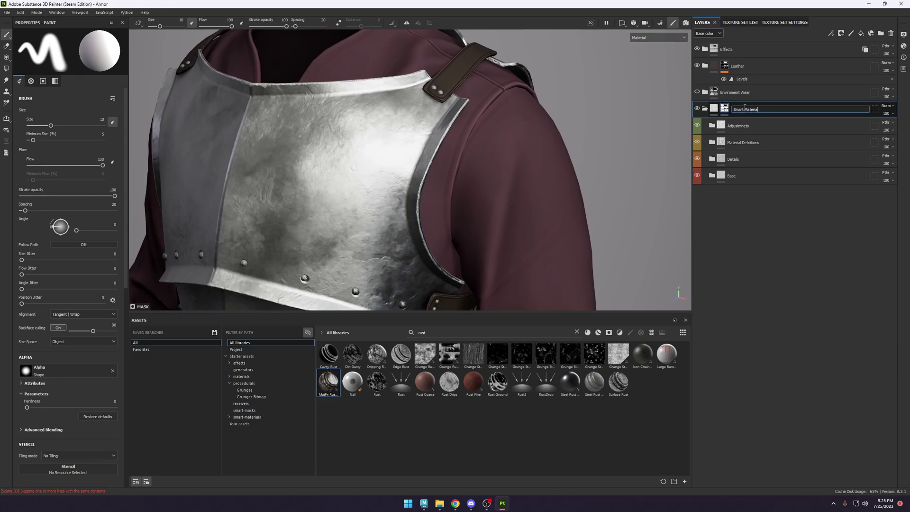
type("Smart Material Preset")
key("Return")
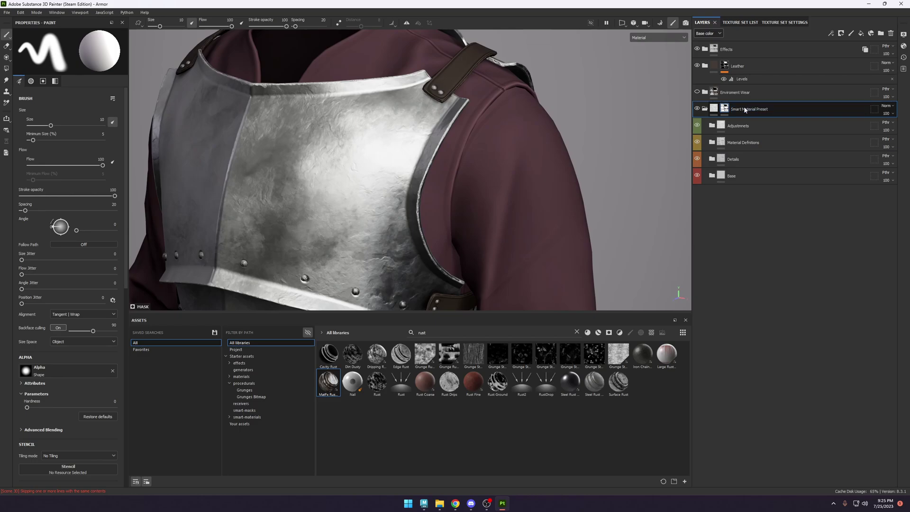
Create a smart material from the Smart Material Preset group with its mask still attached.
right_click(748, 109)
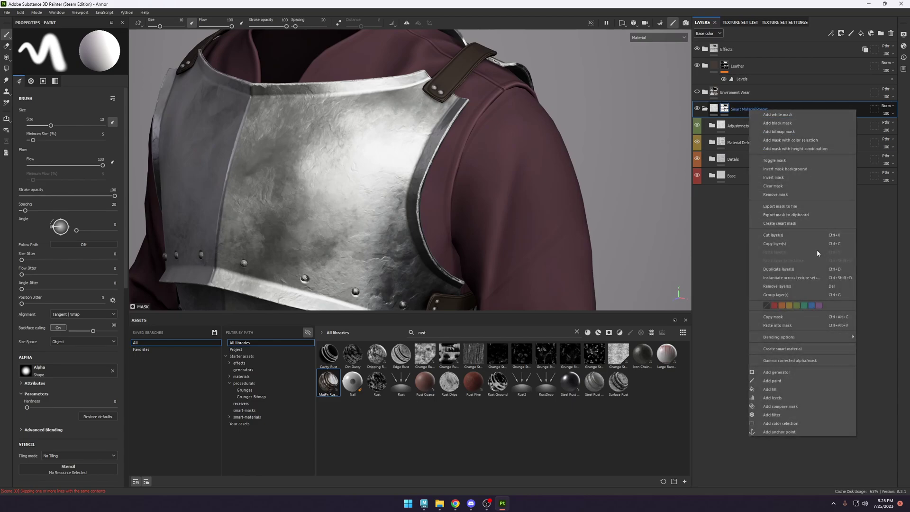
left_click(796, 349)
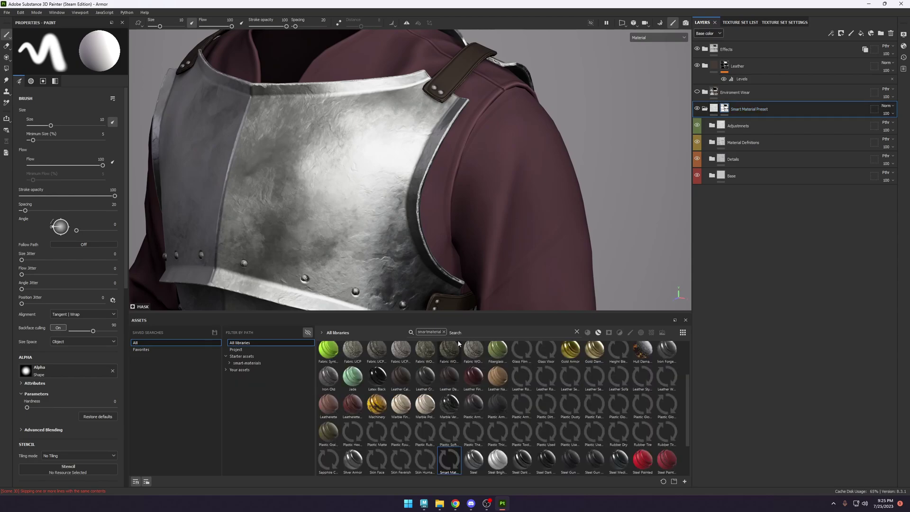
mouse_move(446, 457)
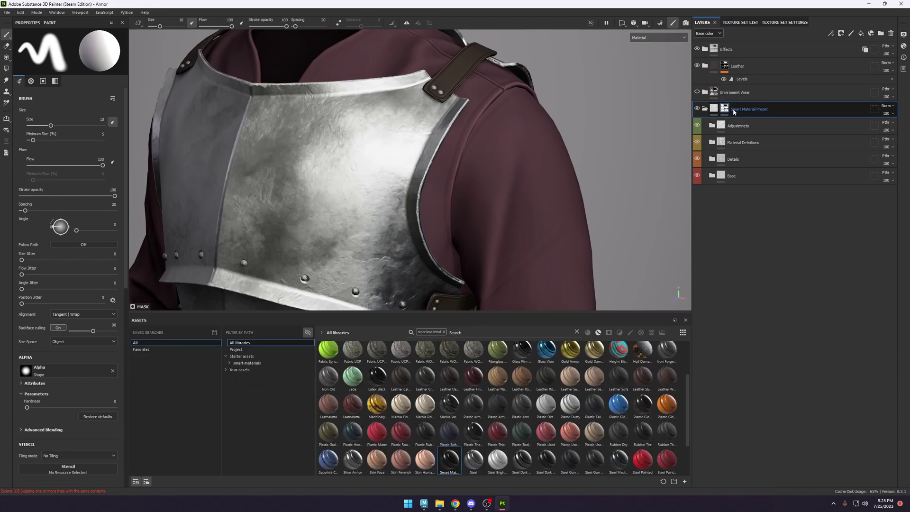
Remove the mask from the Smart Material Preset group and delete the masked smart material from the asset library.
right_click(728, 111)
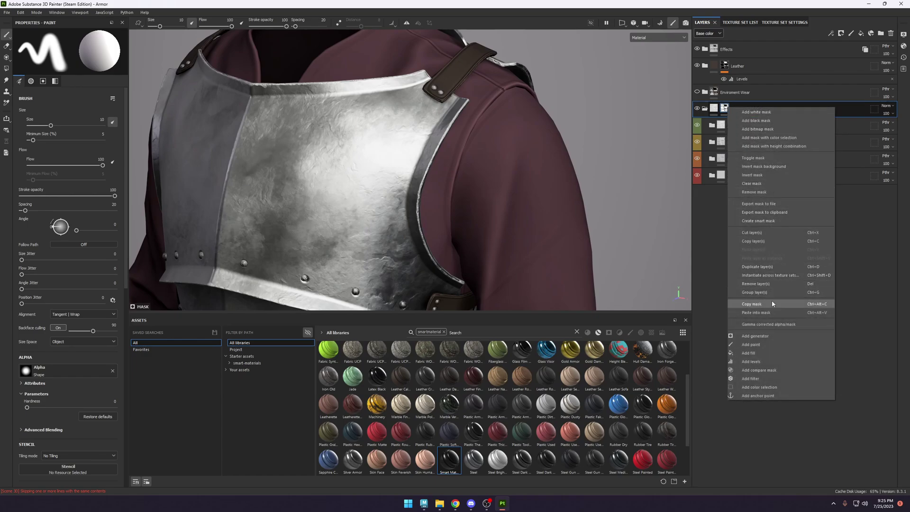
left_click(769, 191)
right_click(745, 110)
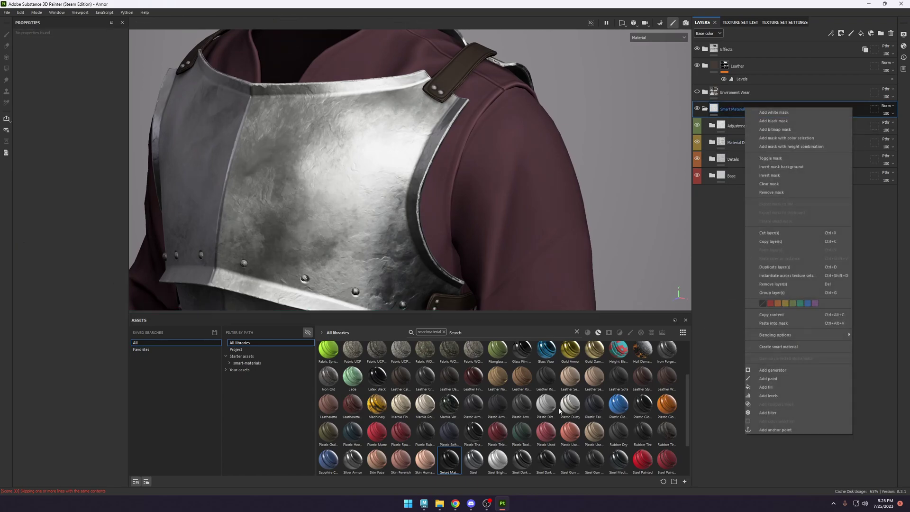
left_click(797, 346)
right_click(448, 458)
left_click(470, 464)
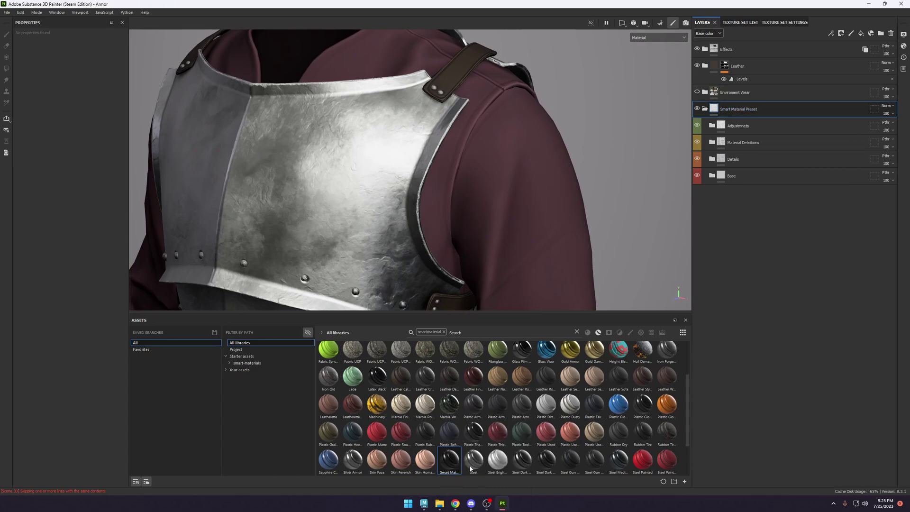
Create a smart material from the unmasked Smart Material Preset group, and undo the group's mask removal and renaming.
right_click(755, 110)
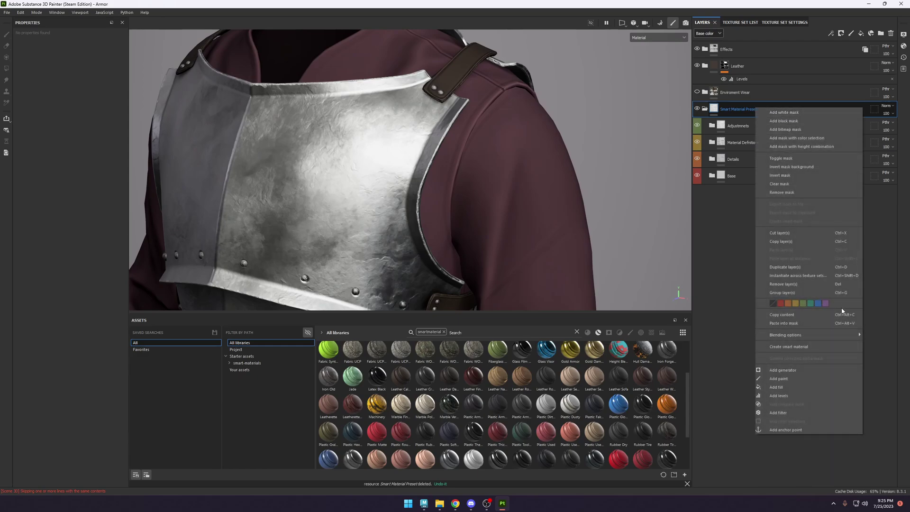
left_click(806, 346)
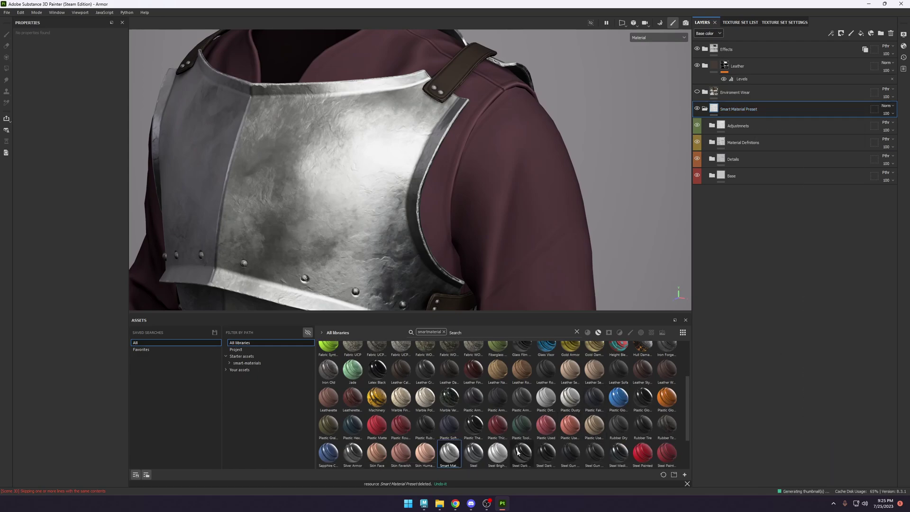
mouse_move(448, 455)
key("ctrl+z")
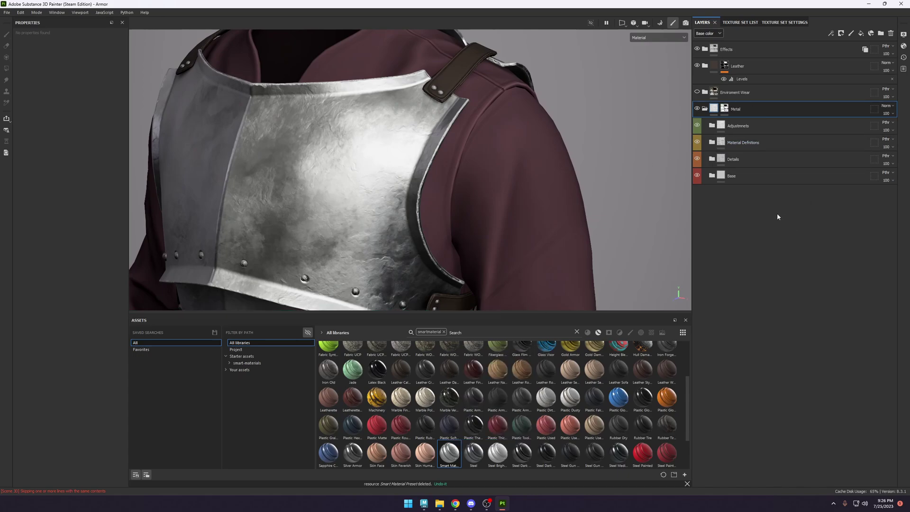
Expand the Leather group and delete the Leather fill layer inside it.
scroll(423, 195, "down", 5)
left_click_drag(423, 196, 464, 200, "alt")
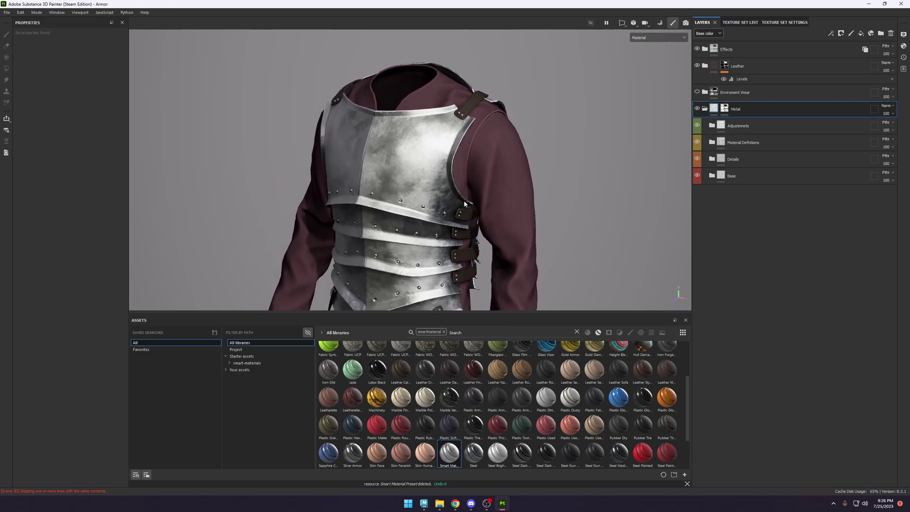
left_click(752, 64)
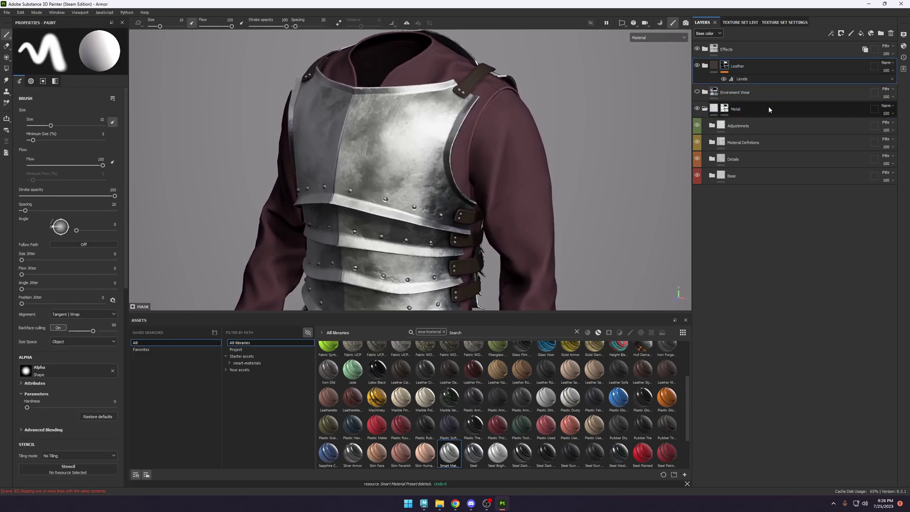
left_click(705, 67)
left_click(739, 92)
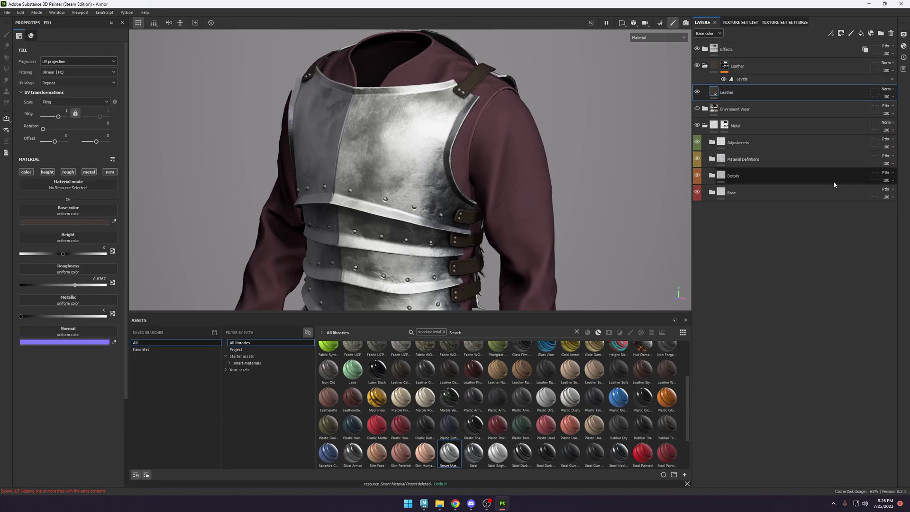
key("Delete")
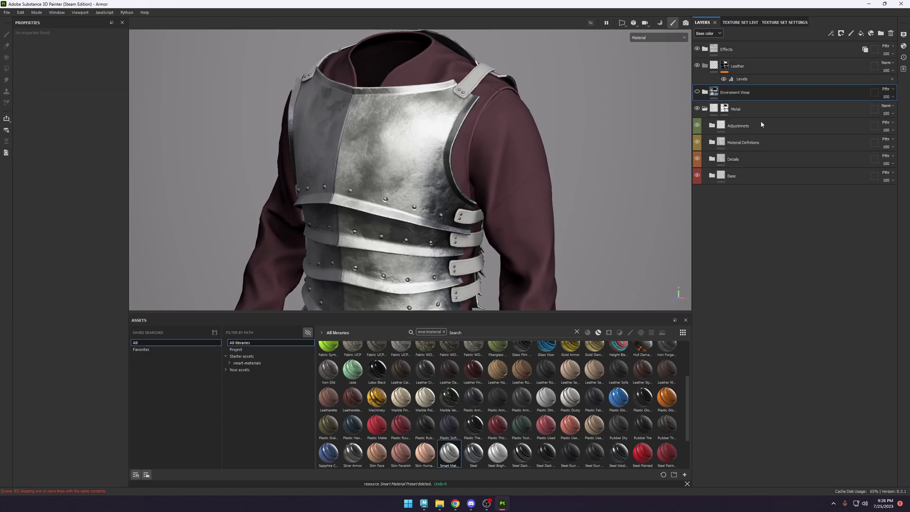
Move the Enviroment Wear folder above the Leather group, and group the Leather and Metal folders together.
left_click_drag(744, 94, 756, 56)
left_click(737, 82)
left_click(739, 110, "shift")
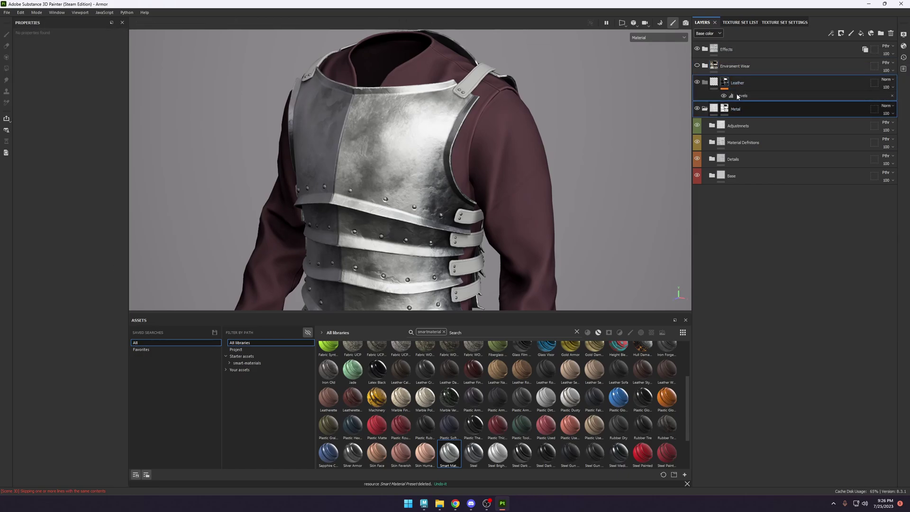
key("ctrl+g")
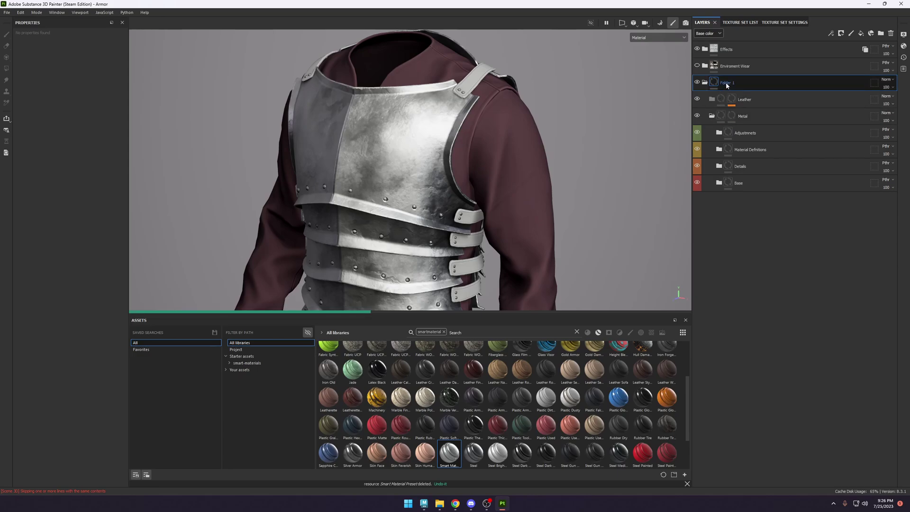
Name the new folder containing Leather and Metal Materials.
double_click(727, 84)
type("Materials")
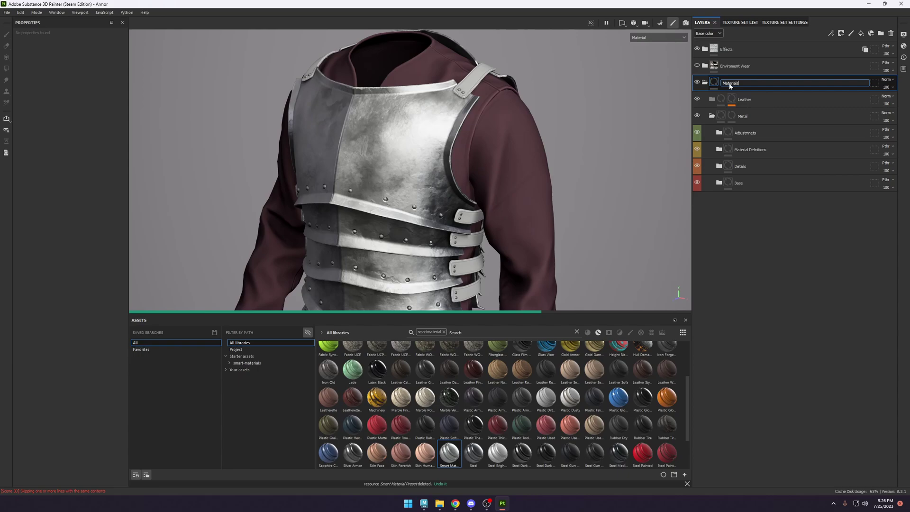
key("Return")
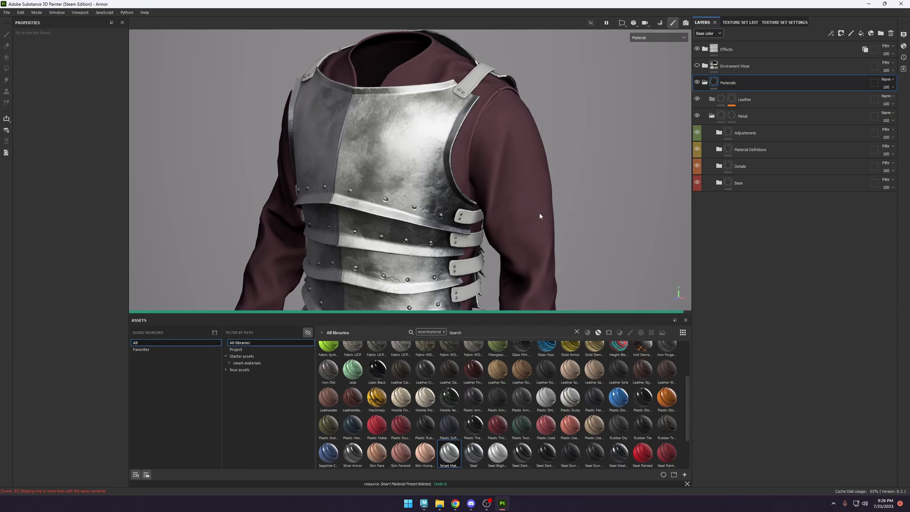
right_click_drag(536, 209, 532, 189, "alt")
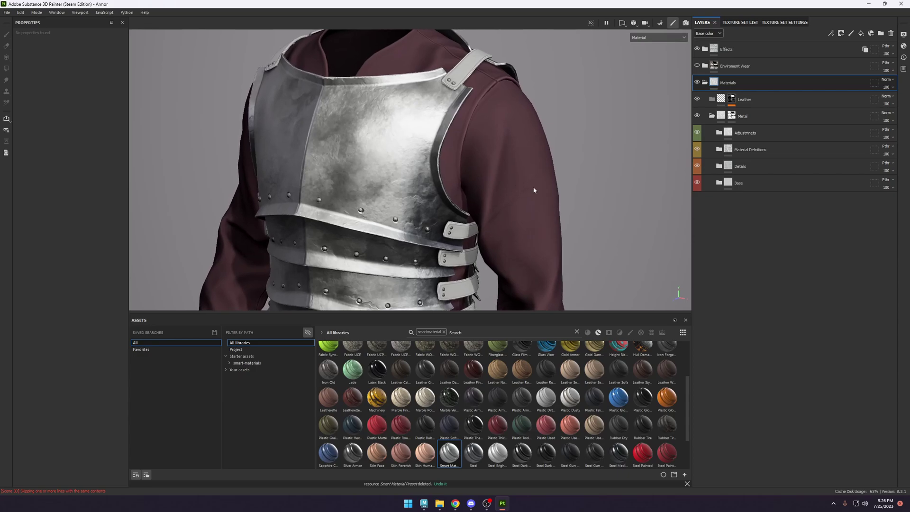
Collapse the Metal group and place the saved Smart Material Preset inside the Leather group.
left_click(711, 115)
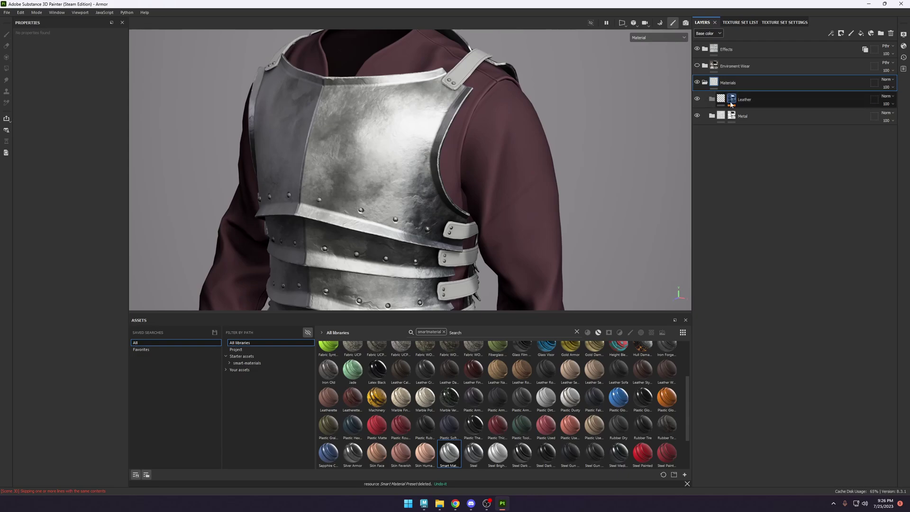
left_click(733, 102)
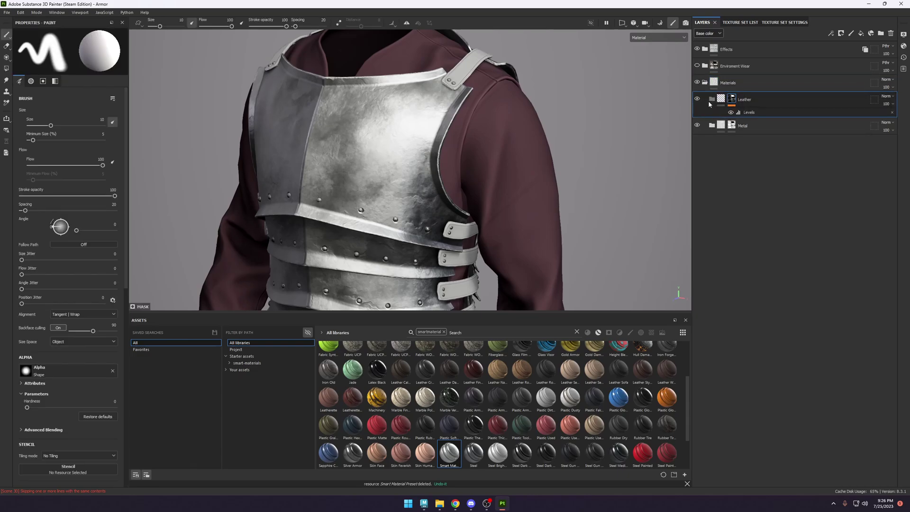
left_click_drag(450, 455, 795, 98)
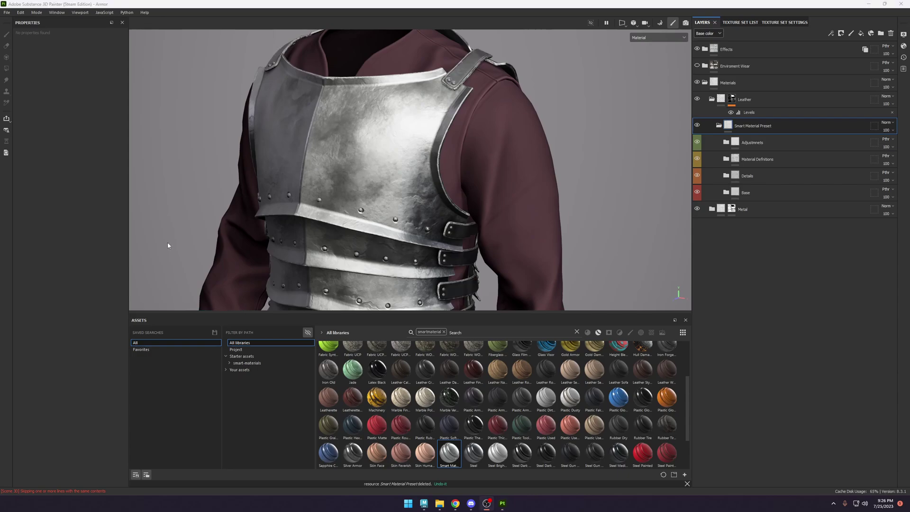
Delete the Material Definitions folder from the Smart Material Preset inside the Leather group.
left_click_drag(167, 242, 332, 266, "alt")
right_click_drag(331, 265, 593, 368, "alt")
left_click_drag(593, 368, 459, 129, "alt")
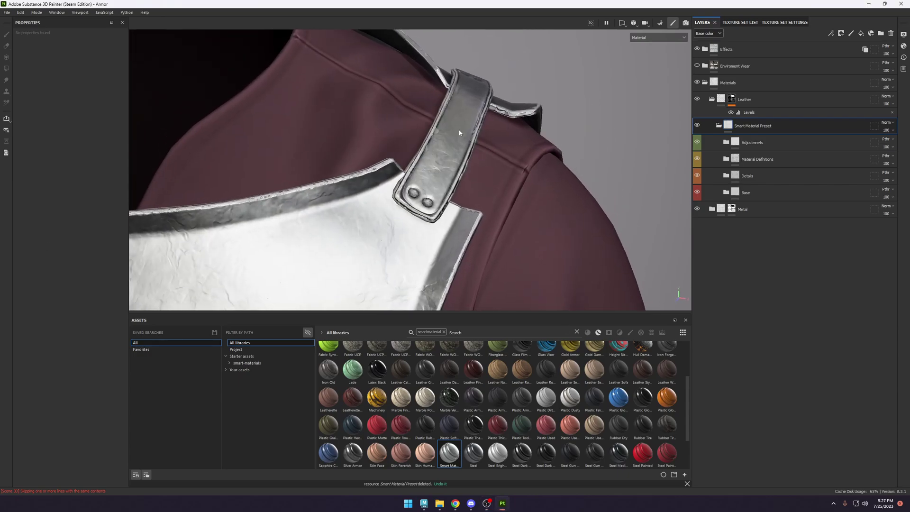
left_click(751, 158)
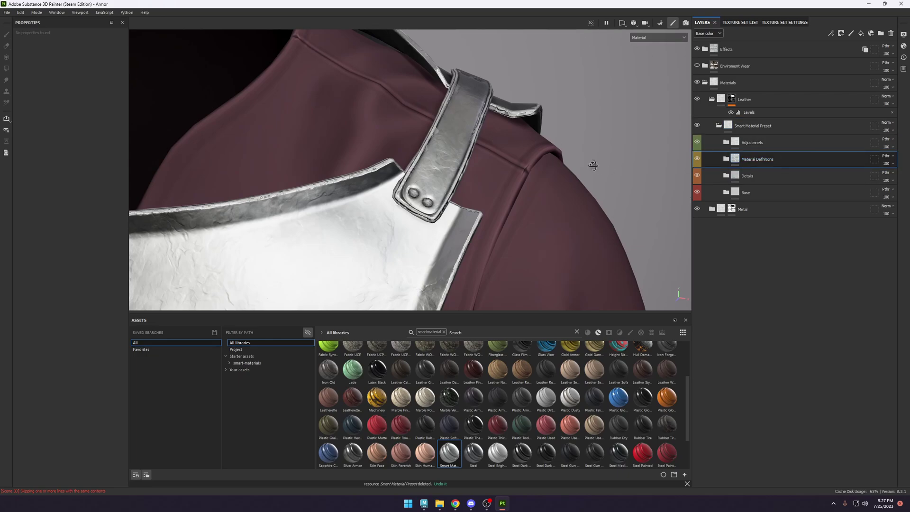
left_click_drag(593, 164, 630, 166, "alt")
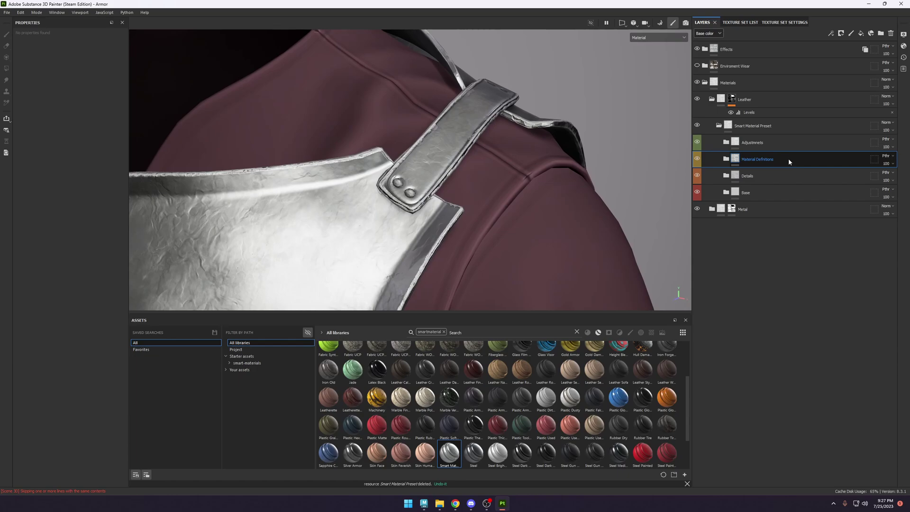
key("Delete")
Hide the Adjustments and Details folders of the leather's Smart Material Preset.
middle_click_drag(497, 158, 455, 160)
scroll(454, 160, "down", 3)
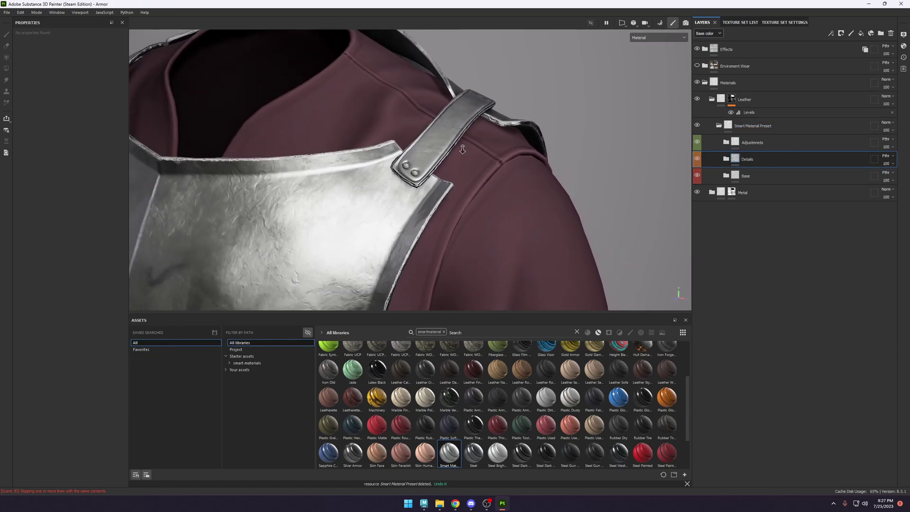
left_click_drag(463, 146, 446, 129, "alt")
scroll(446, 129, "up", 3)
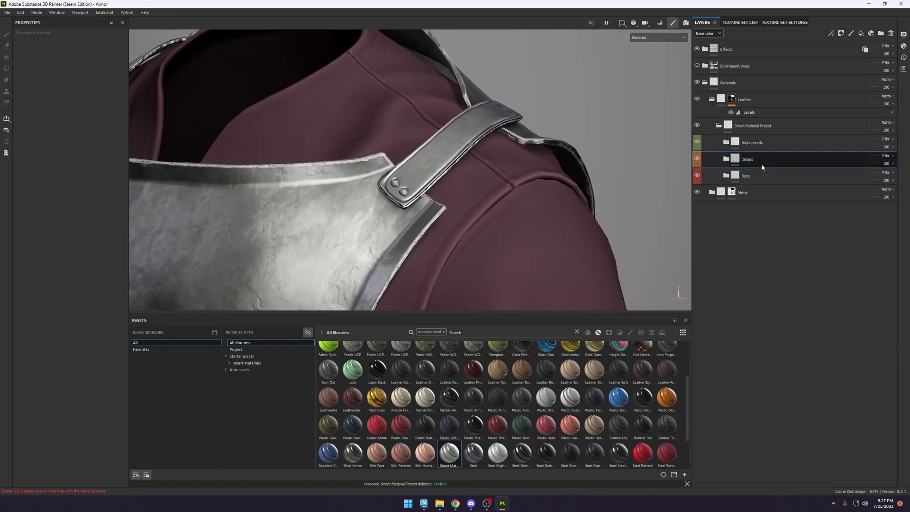
left_click(696, 158)
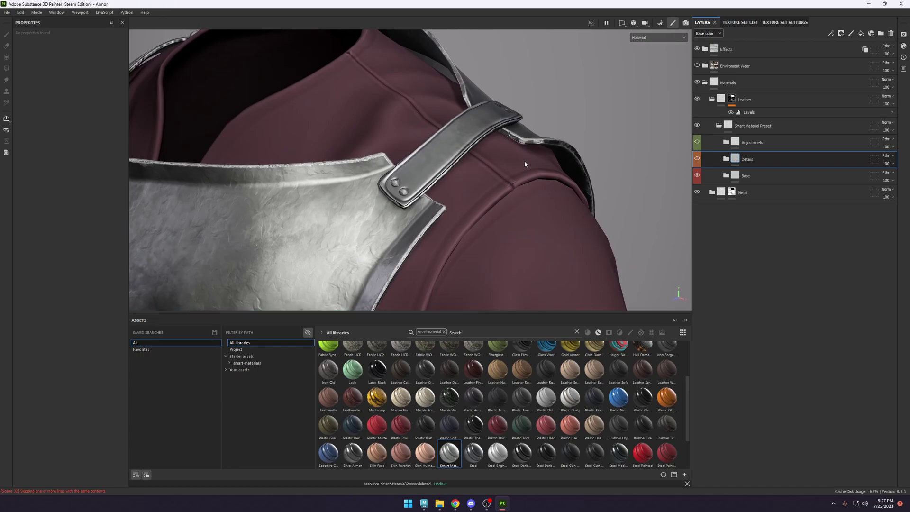
Set the Metallic value of the leather's Base Values layer to 0 and expand the Breakup folder.
left_click(727, 176)
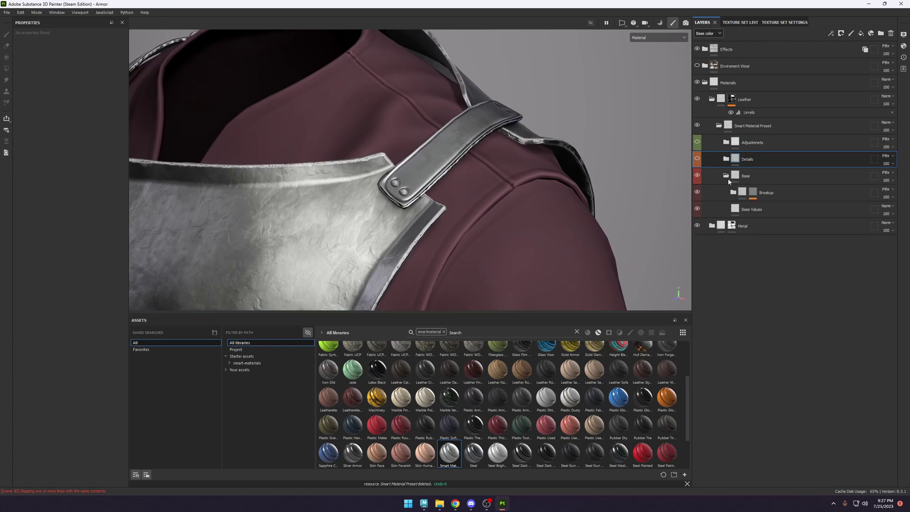
left_click(768, 208)
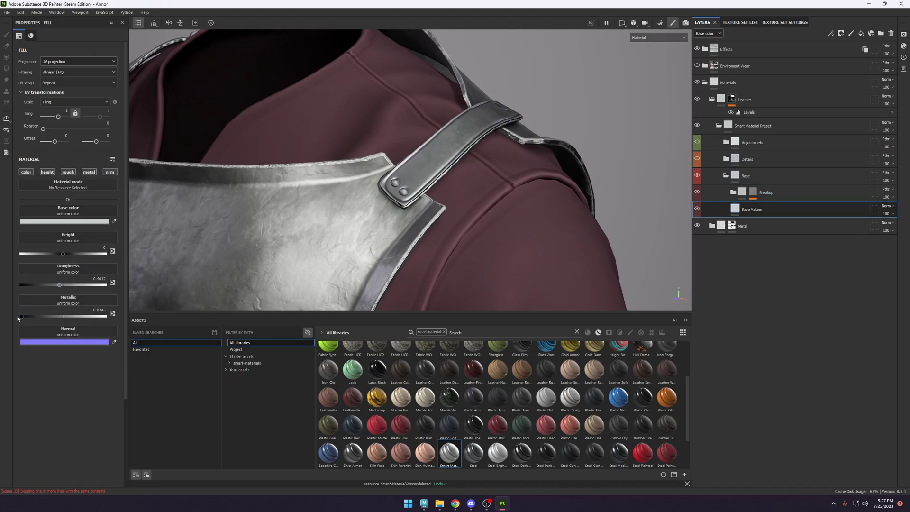
left_click(733, 192)
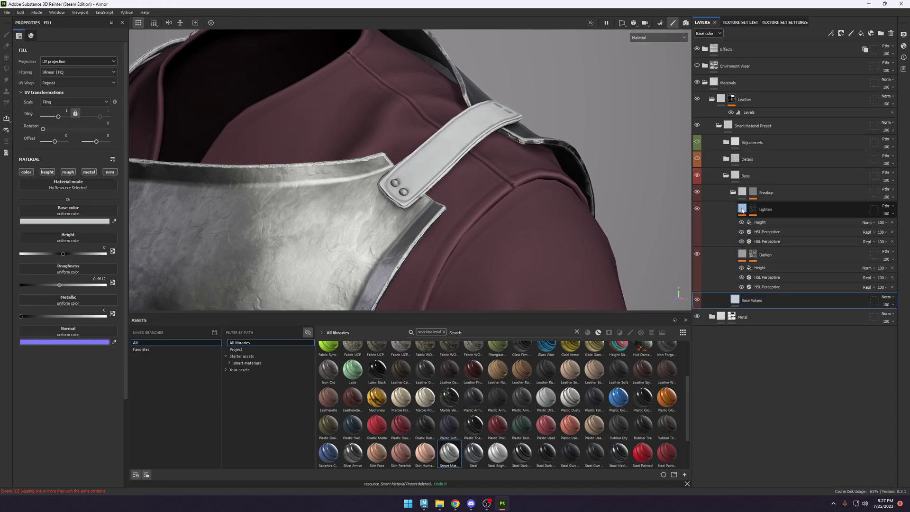
mouse_move(742, 211)
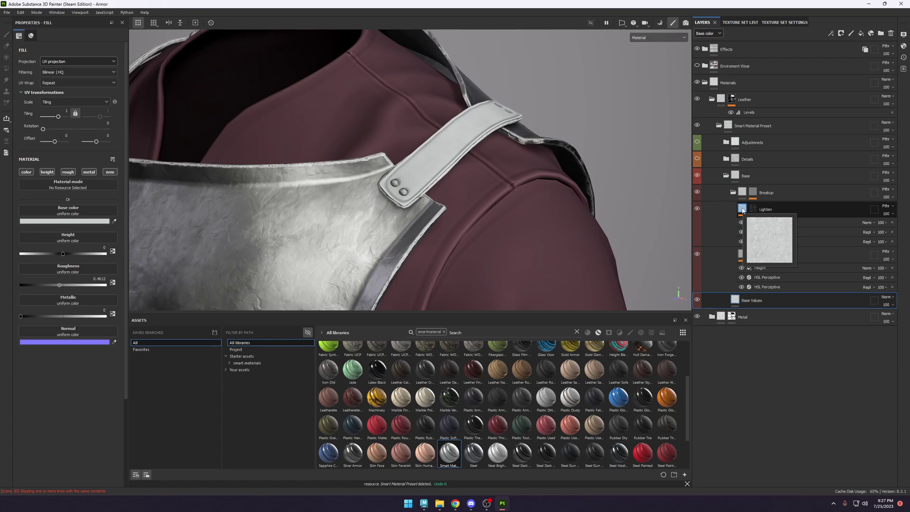
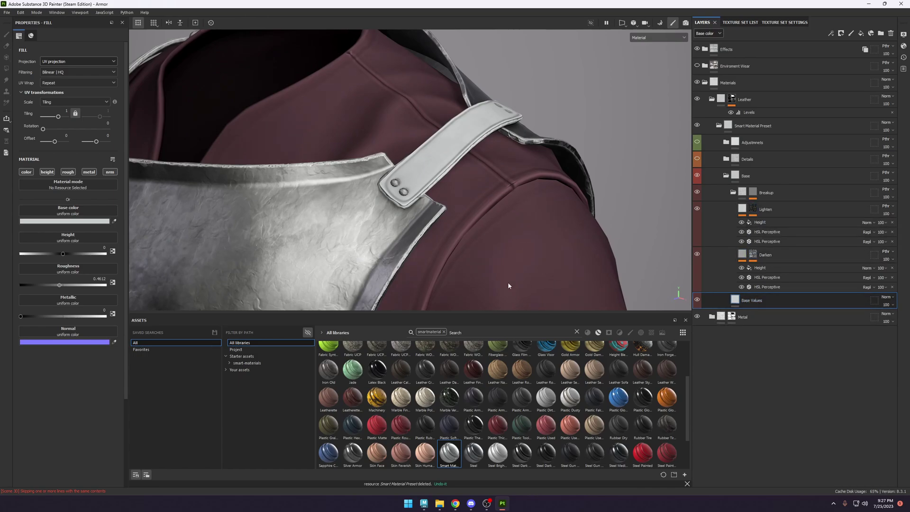
Set the base color of the Base Values layer to a dark brown, hex 3A3020.
left_click(68, 221)
left_click_drag(183, 287, 183, 319)
left_click(161, 308)
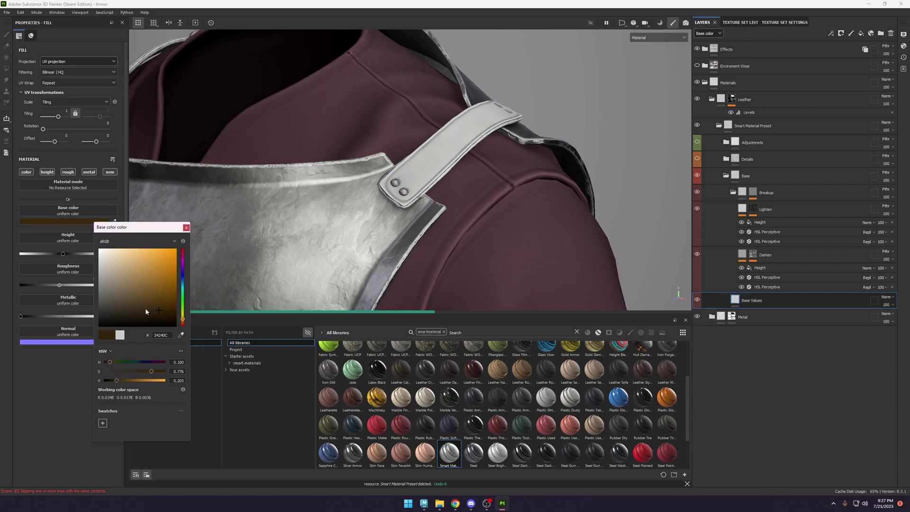
left_click(144, 307)
left_click_drag(143, 307, 142, 305)
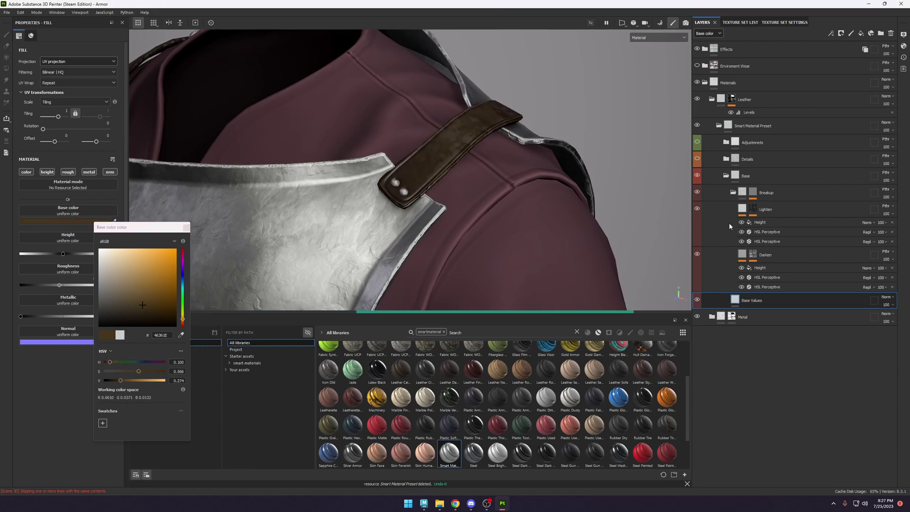
scroll(446, 153, "up", 3)
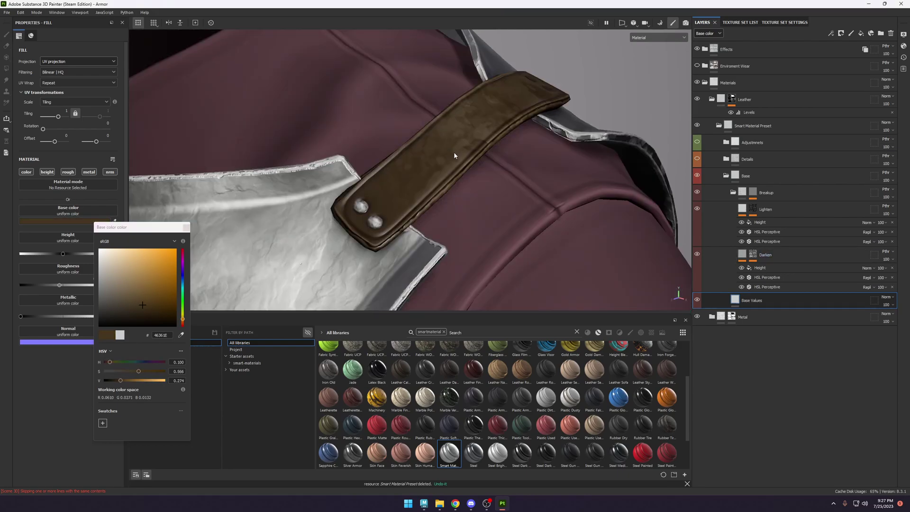
left_click_drag(453, 151, 446, 187, "alt")
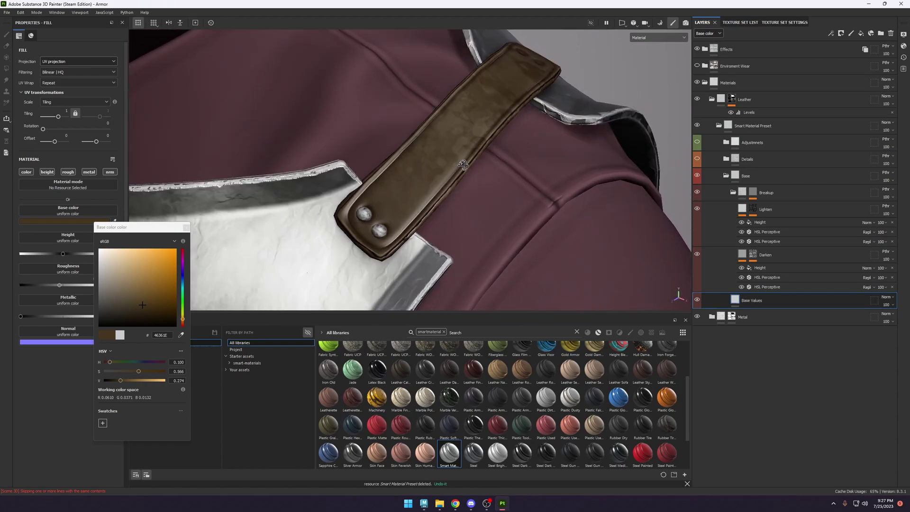
left_click(133, 309)
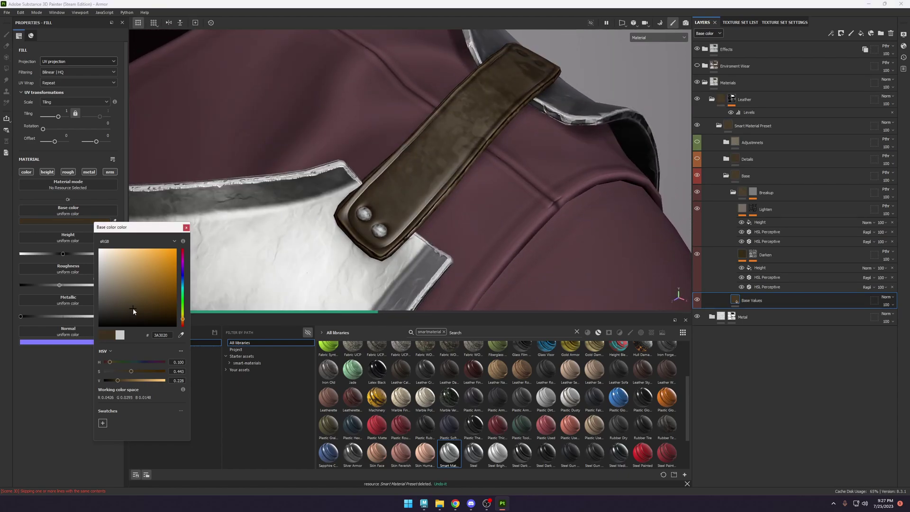
Close the color picker and set the roughness of the Base Values layer to about 0.68.
scroll(450, 189, "down", 5)
scroll(444, 170, "down", 3)
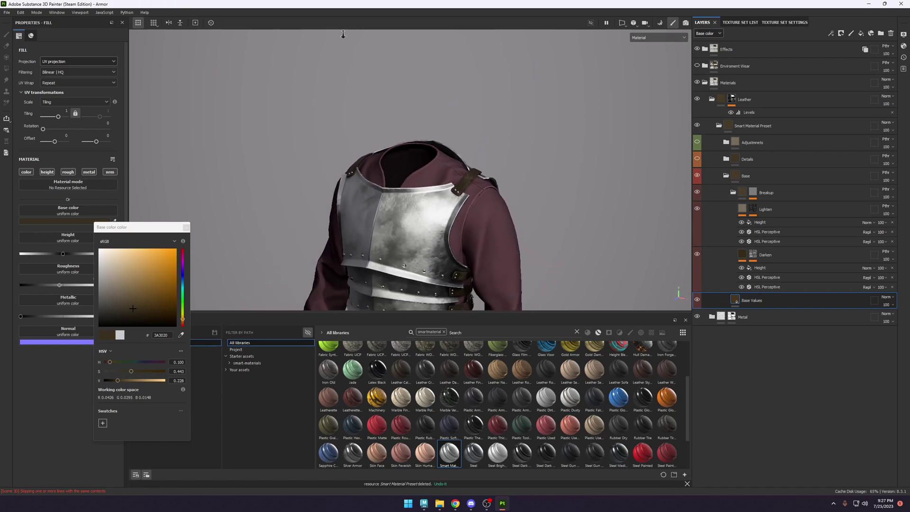
left_click_drag(444, 169, 465, 174, "alt")
scroll(465, 175, "up", 6)
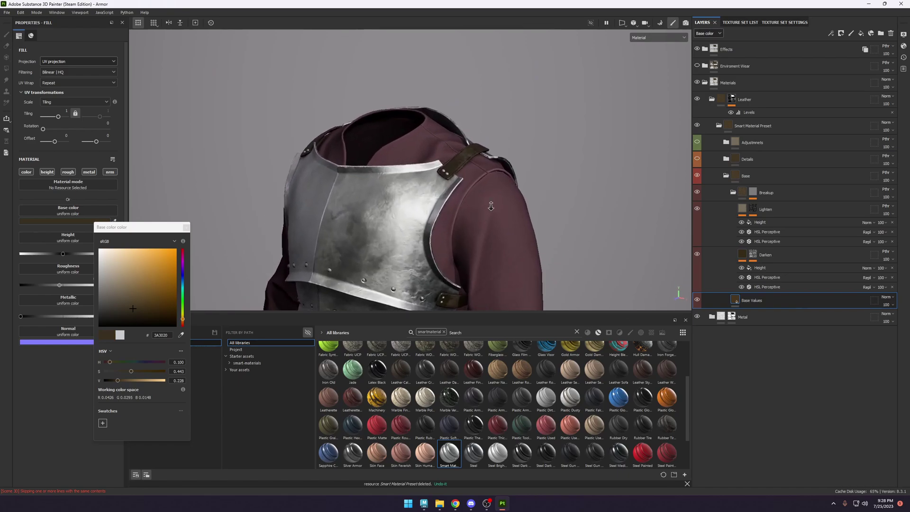
left_click(184, 229)
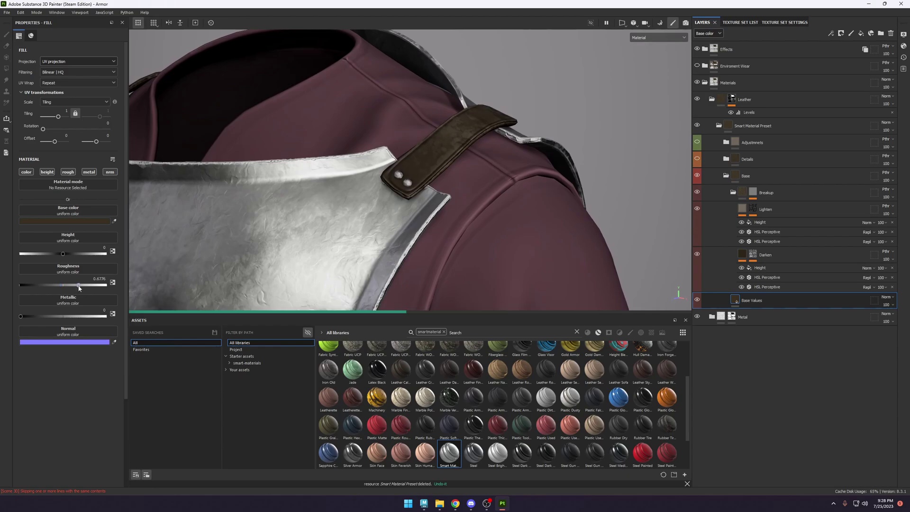
left_click_drag(479, 156, 511, 160, "alt")
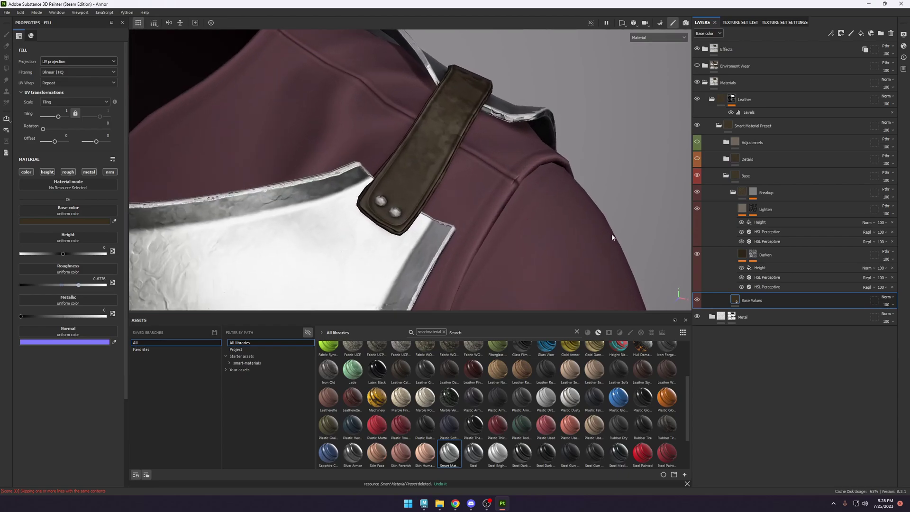
Search the assets for clouds and replace the Grunge Galvanic Small texture in the Darken layer's mask with Clouds 3.
left_click(752, 255)
left_click_drag(460, 203, 475, 161, "alt")
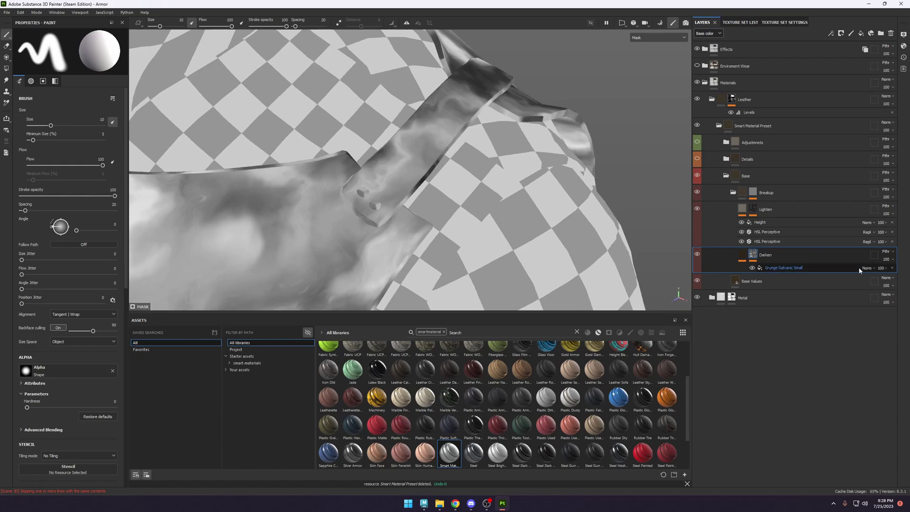
left_click(780, 268)
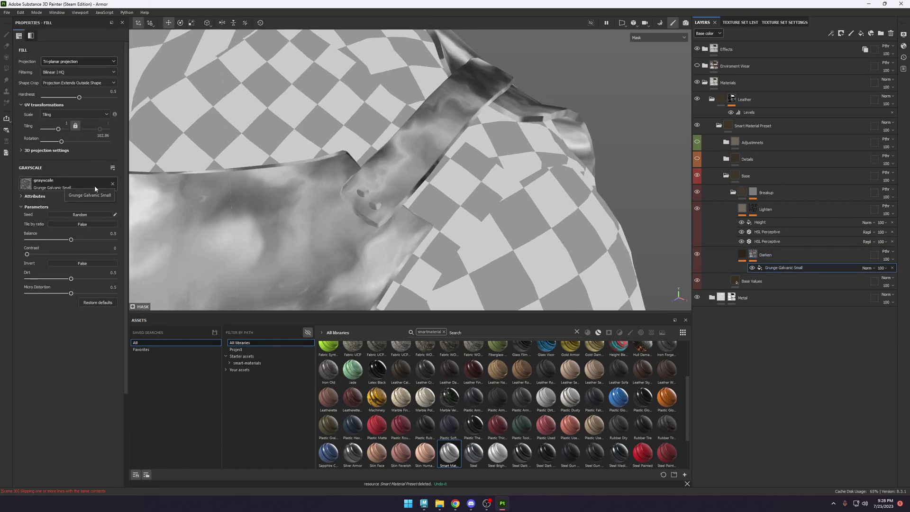
scroll(417, 353, "up", 3)
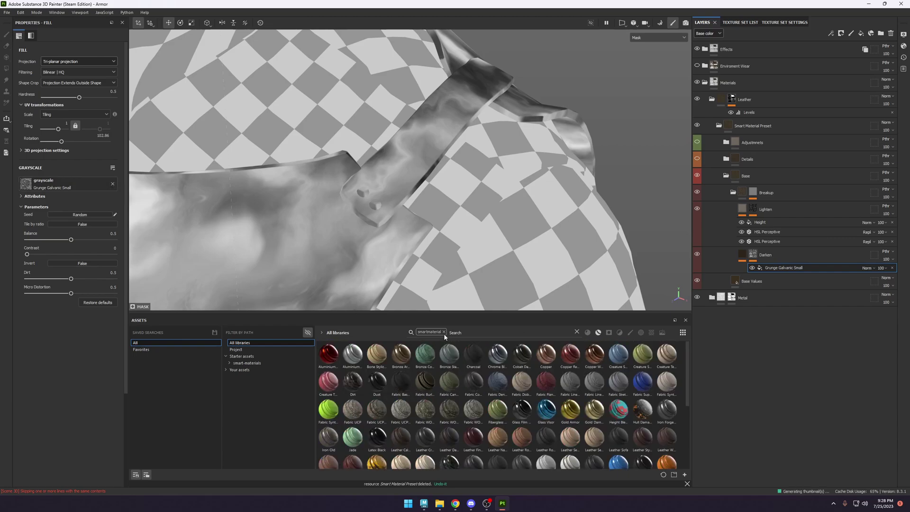
left_click(444, 331)
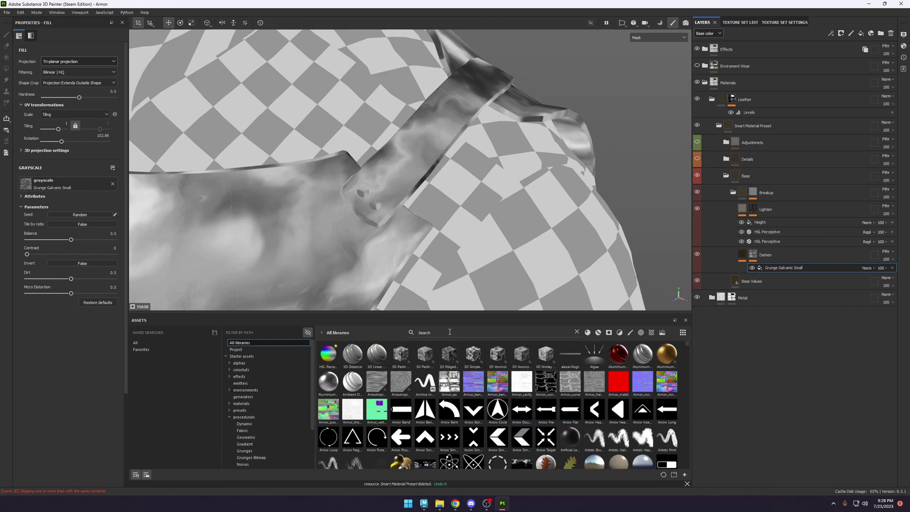
left_click(450, 331)
type("clouds")
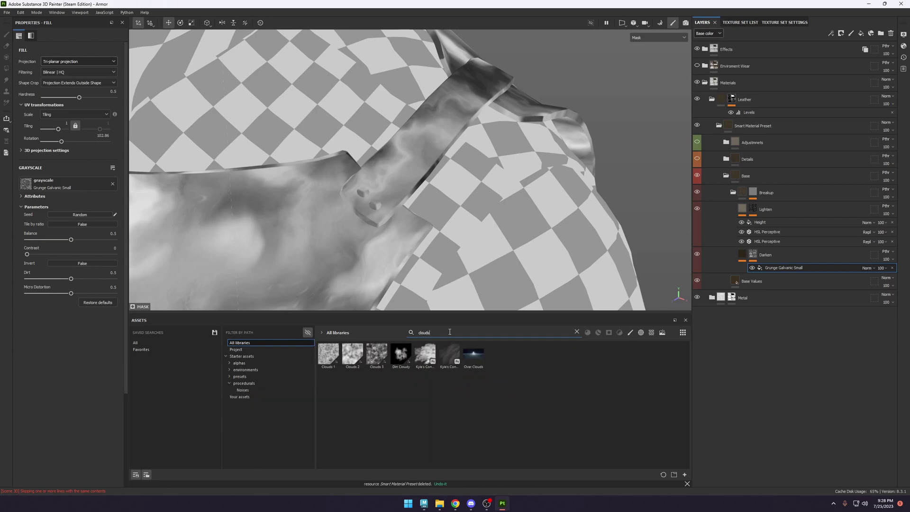
left_click_drag(382, 356, 29, 184)
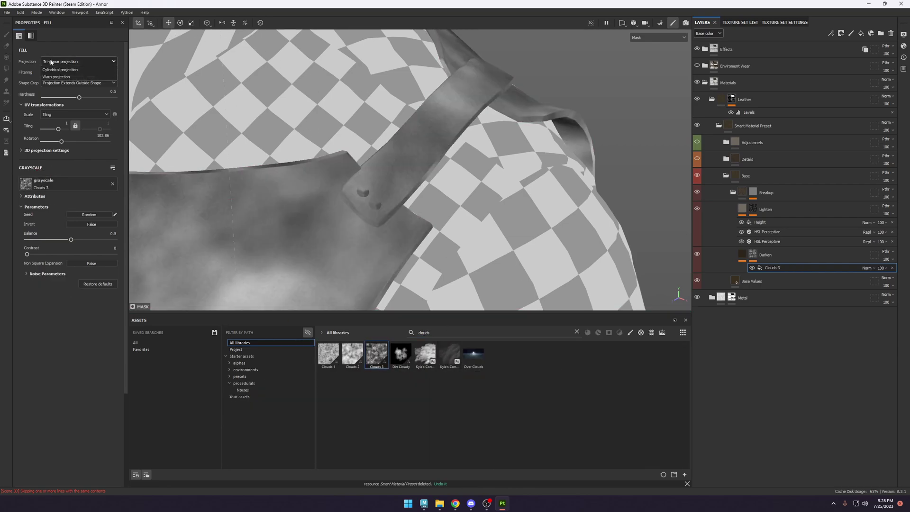
Keep tri-planar projection for the Clouds 3 mask fill, and set its balance to 0.46 and tiling to about 17.3.
left_click(78, 61)
left_click(73, 346)
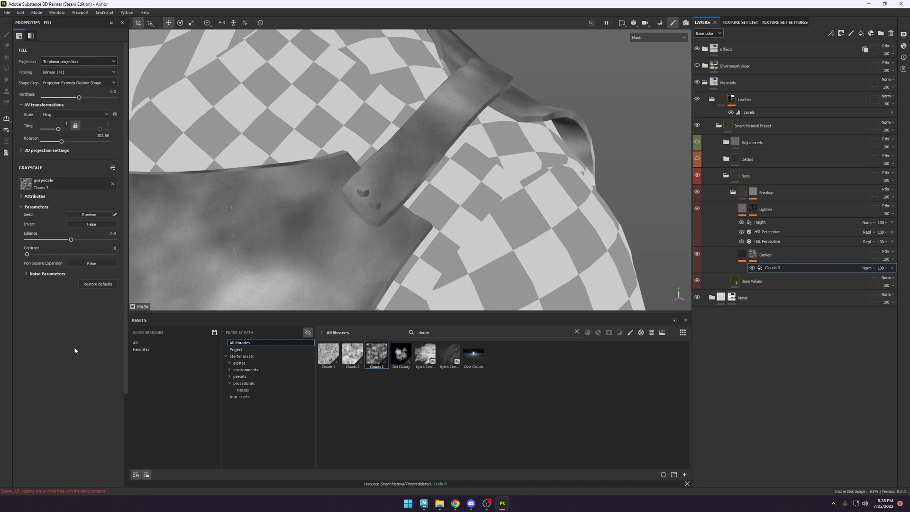
mouse_move(71, 239)
left_mouse_down()
mouse_move(53, 241)
mouse_move(67, 240)
left_mouse_up()
left_click_drag(58, 128, 64, 129)
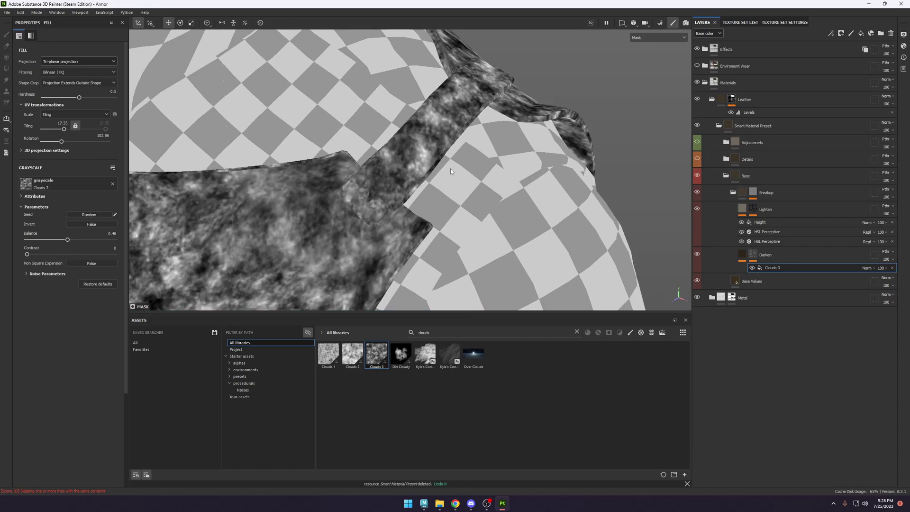
left_click_drag(450, 169, 450, 203, "alt")
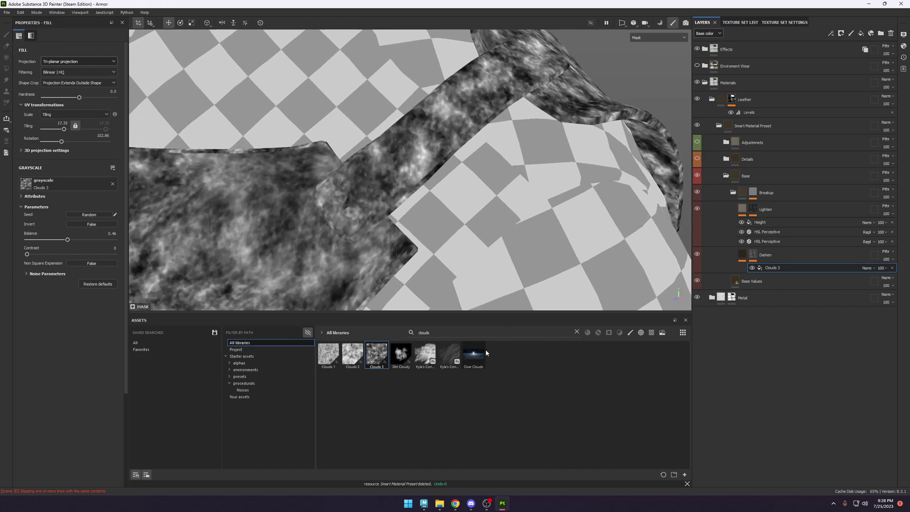
Search the assets for moist and replace Clouds 3 in the Darken layer's mask with Moisture Noise.
left_click(569, 333)
type("mosi")
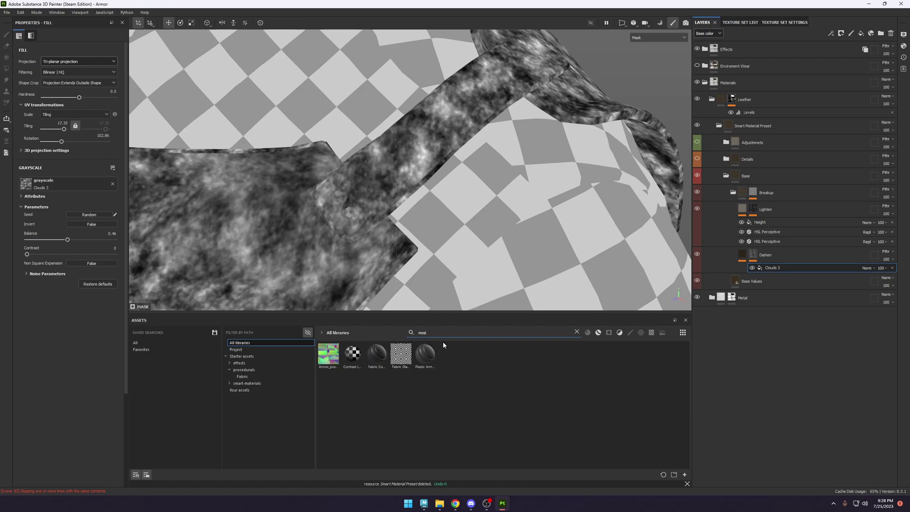
type("t")
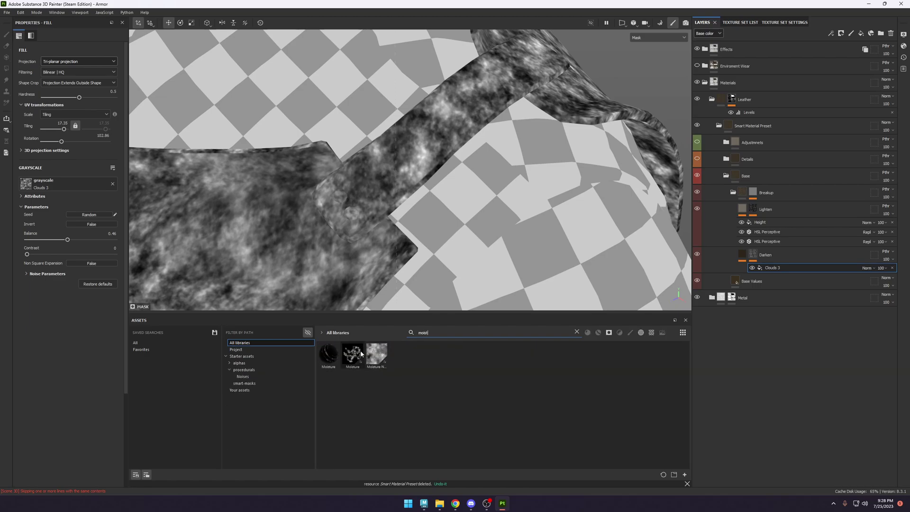
left_click_drag(377, 353, 66, 185)
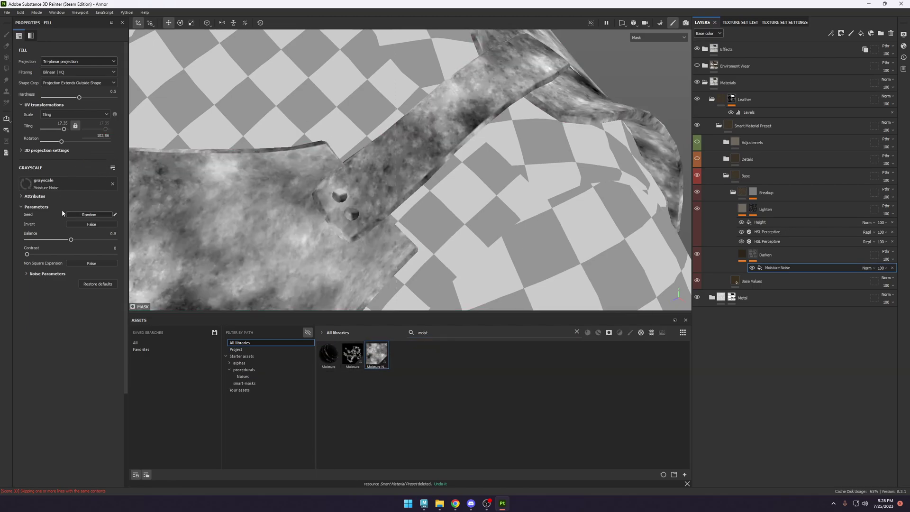
Lower the balance of the Moisture Noise fill in the Darken layer's mask to about 0.34.
left_click_drag(63, 131, 64, 129)
left_click_drag(71, 239, 56, 240)
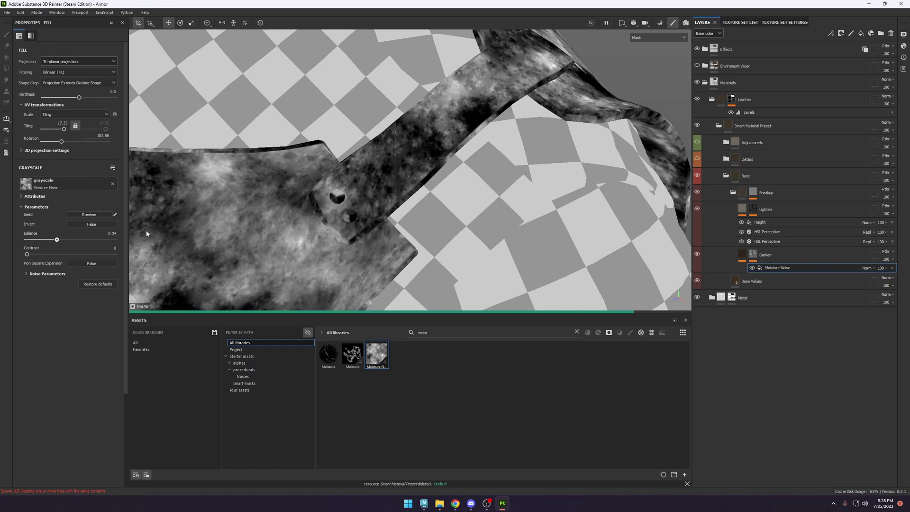
Add a Highpass filter above Moisture Noise in the Darken layer's mask and set its radius to about 0.81.
left_click(754, 257)
left_click(831, 33)
left_click(829, 101)
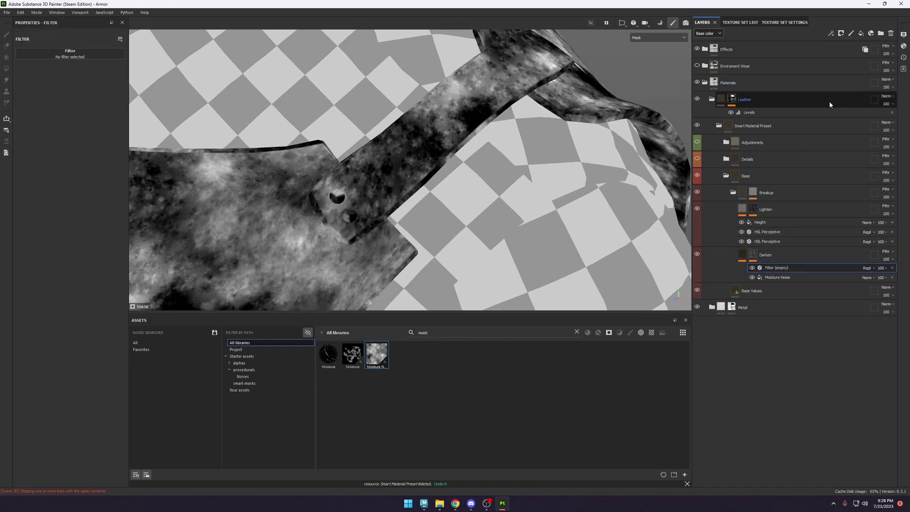
left_click(84, 57)
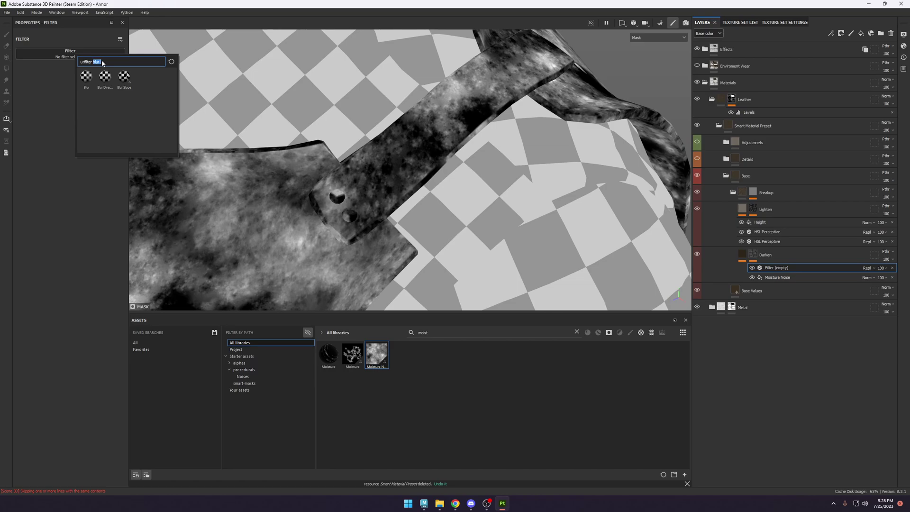
type("hig")
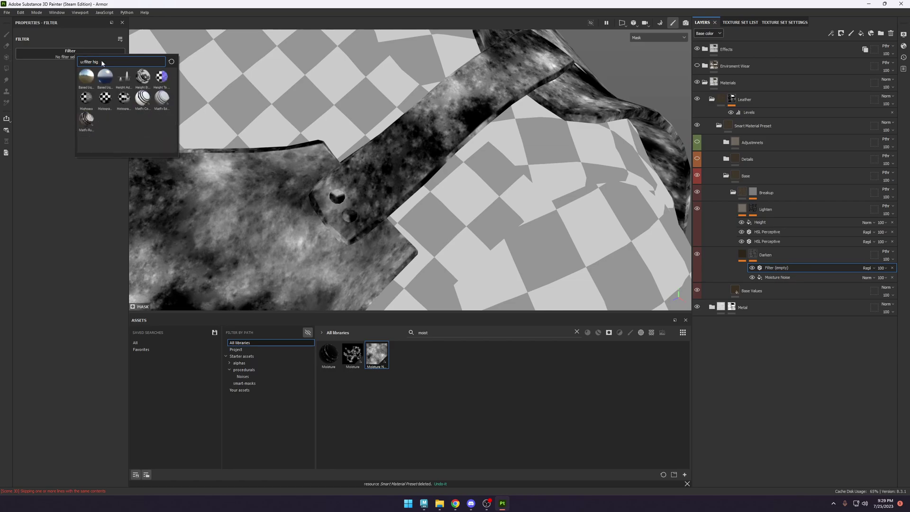
left_click(86, 98)
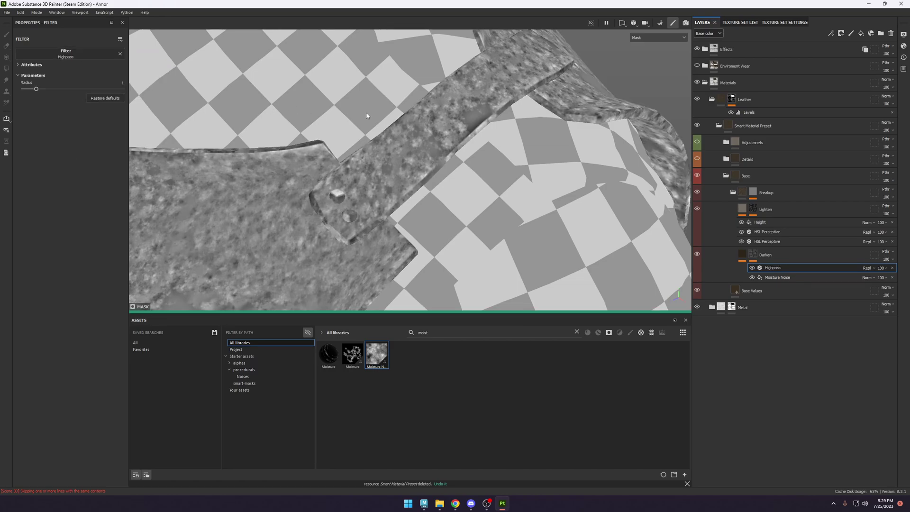
left_click_drag(37, 90, 33, 89)
Try the Highpass filter's blend modes one after another, from Disable down to the normal map modes.
left_click(867, 267)
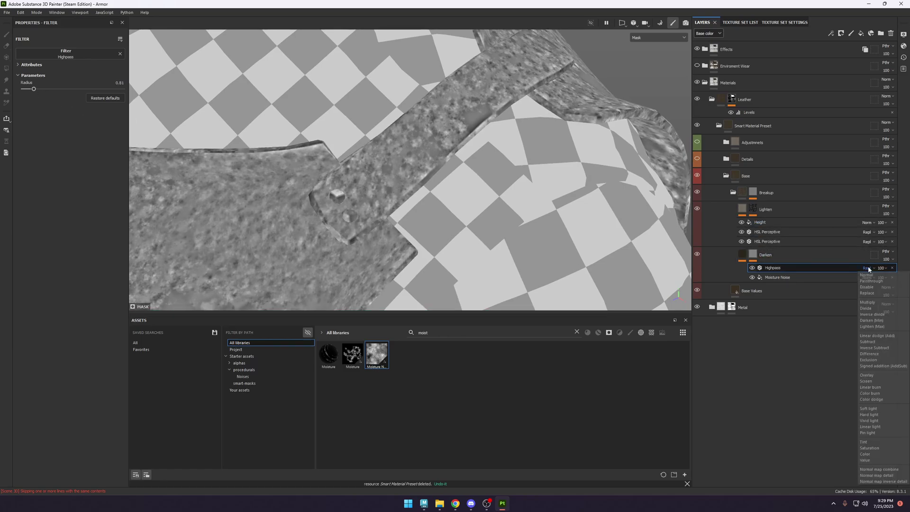
left_click(867, 302)
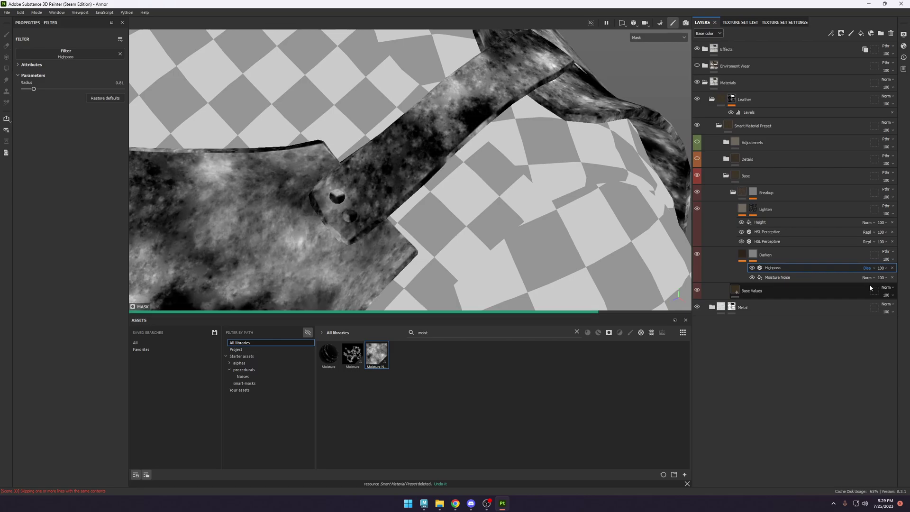
key("Down")
key("Down")
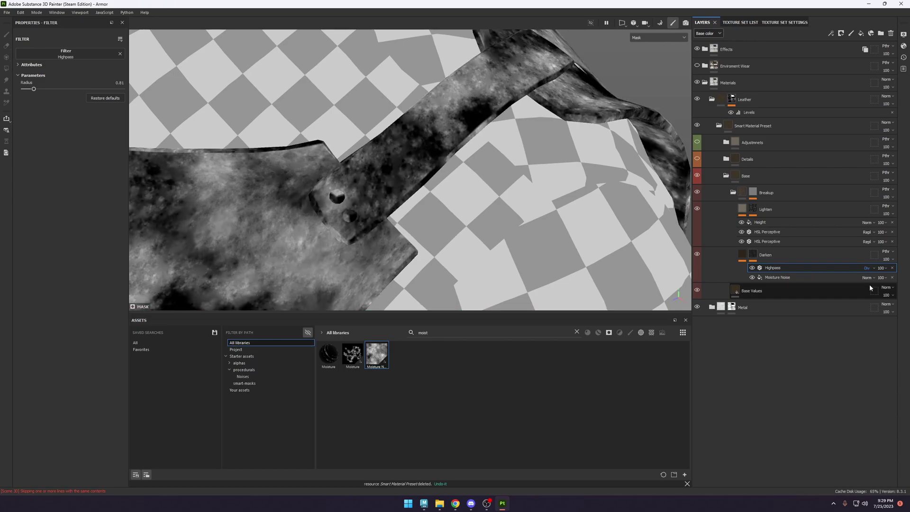
key("Down")
key("Down")
key("Down")
key("Down")
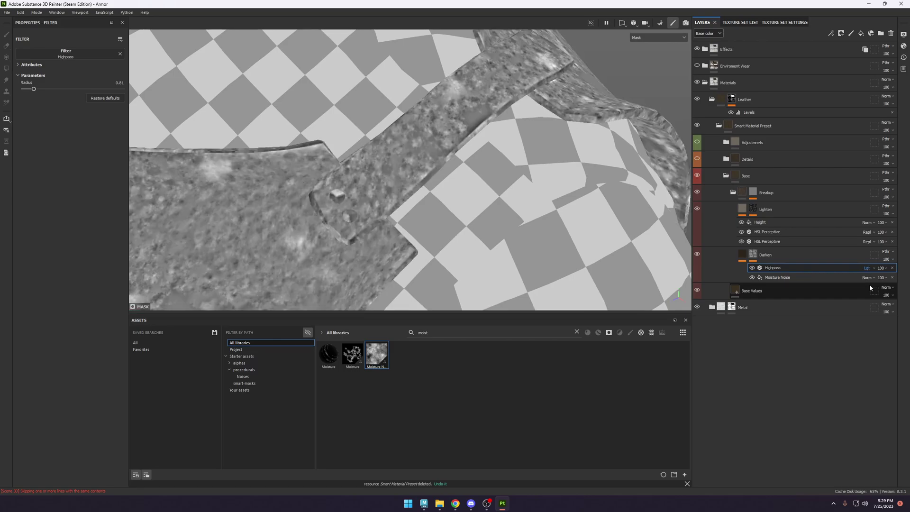
key("Down")
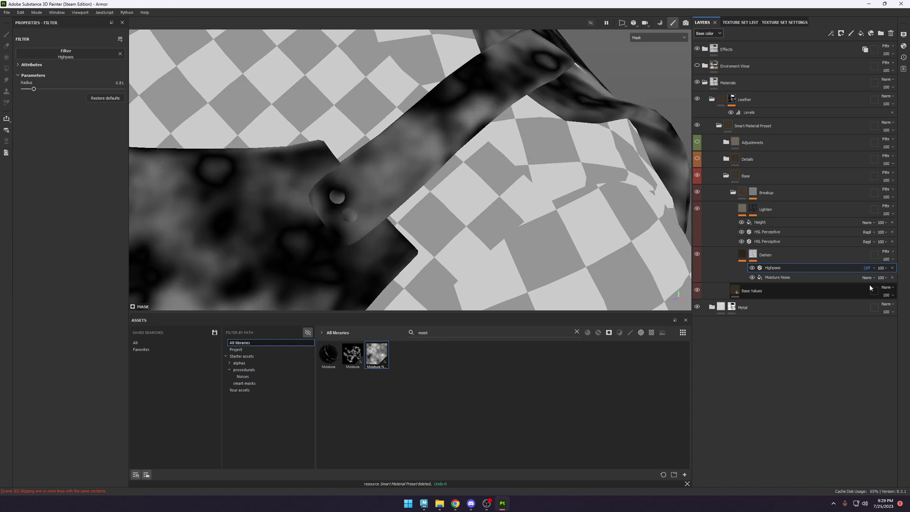
key("Down")
key("Down")
key("Down")
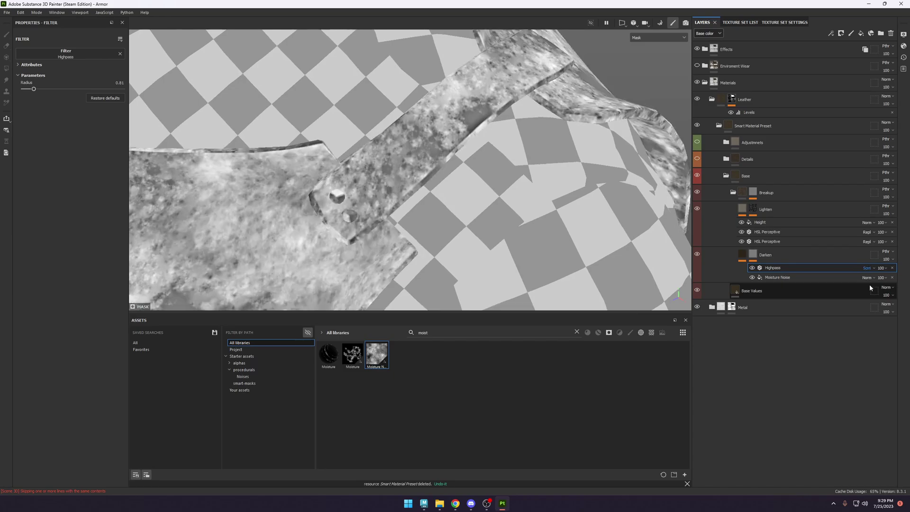
key("Down")
key("Down")
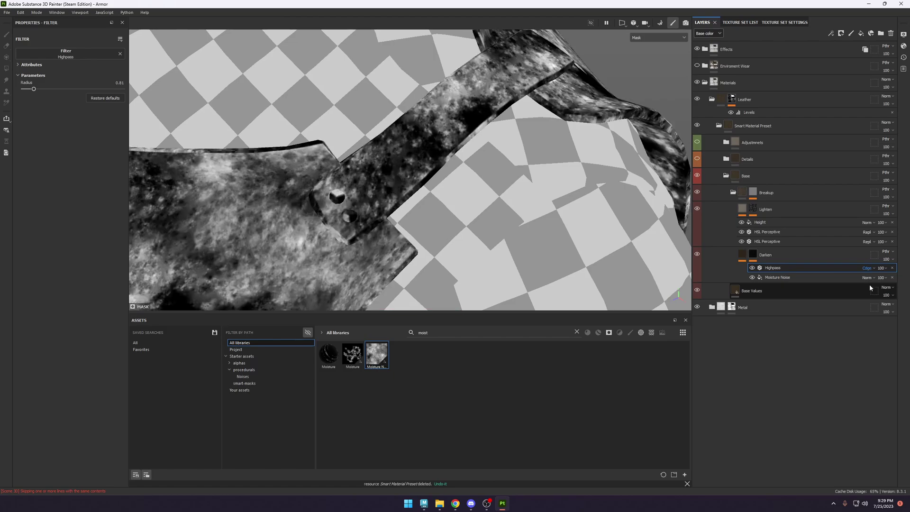
key("Down")
key("Down")
key("Down")
key("Down")
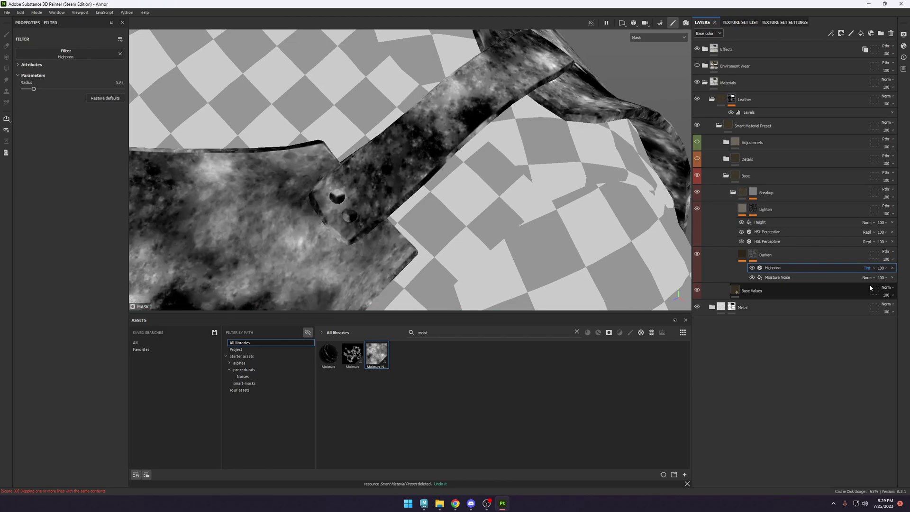
key("Down")
key("Down")
key("Down")
key("Down")
key("Down")
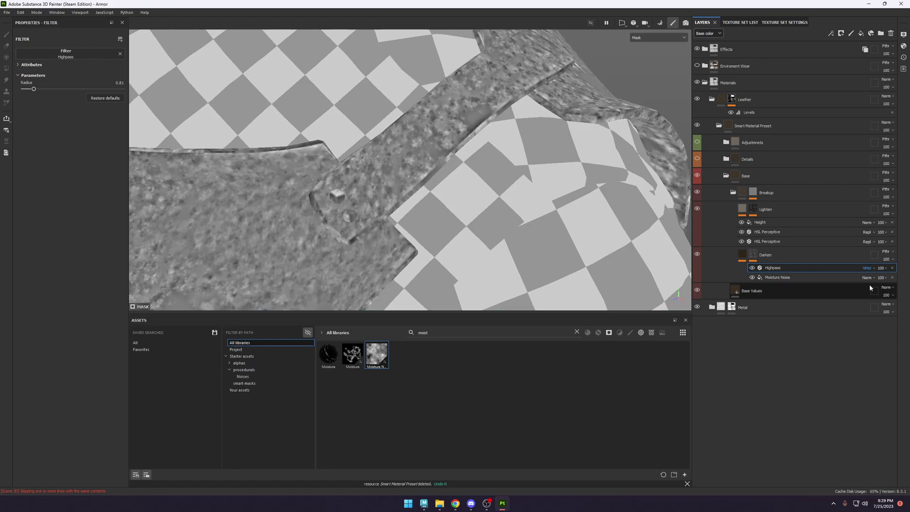
Cycle the Highpass filter's blend modes back up to Divide and set its radius to about 1.13.
key("Up")
key("Up")
key("Up")
key("Up")
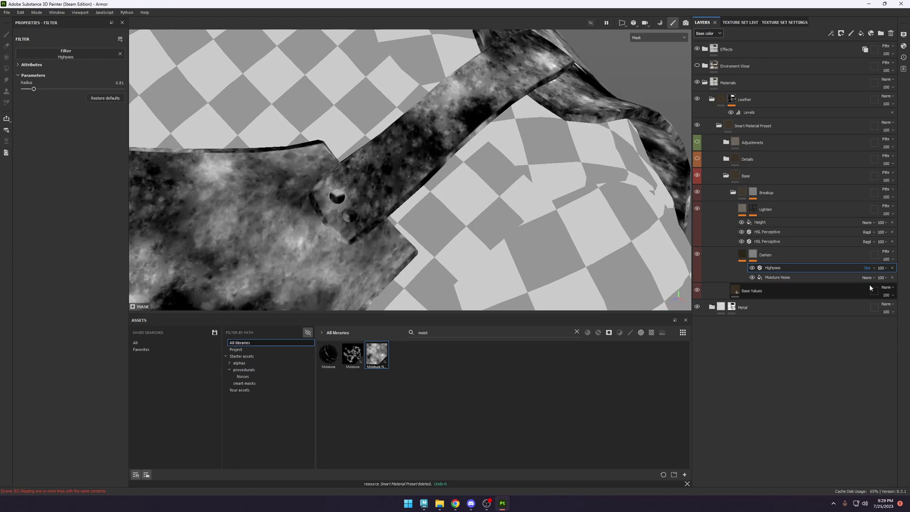
key("Up")
key("Up")
key("Up")
key("Up")
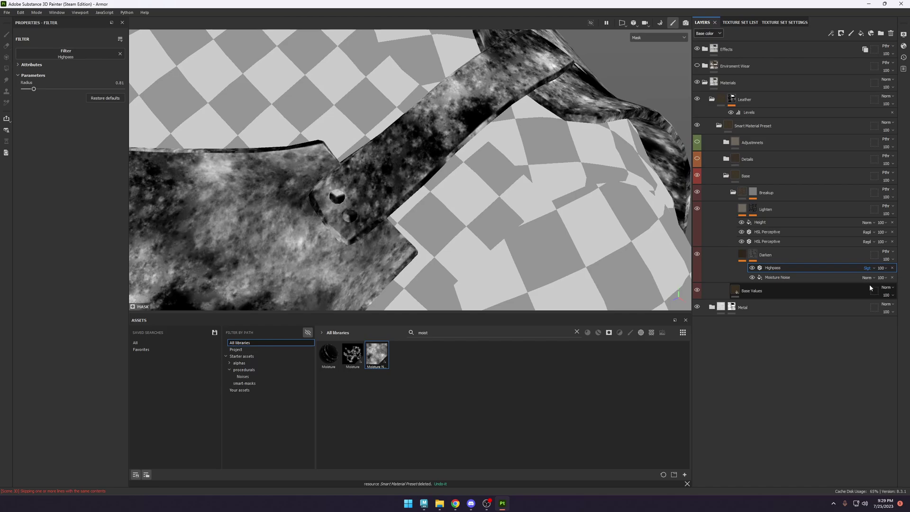
key("Up")
key("Up")
key("Up")
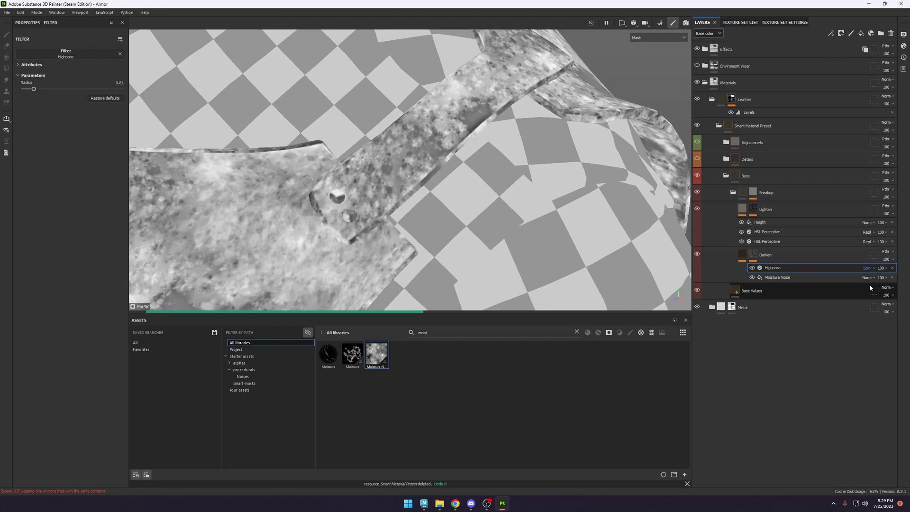
key("Up")
key("Up")
key("Up")
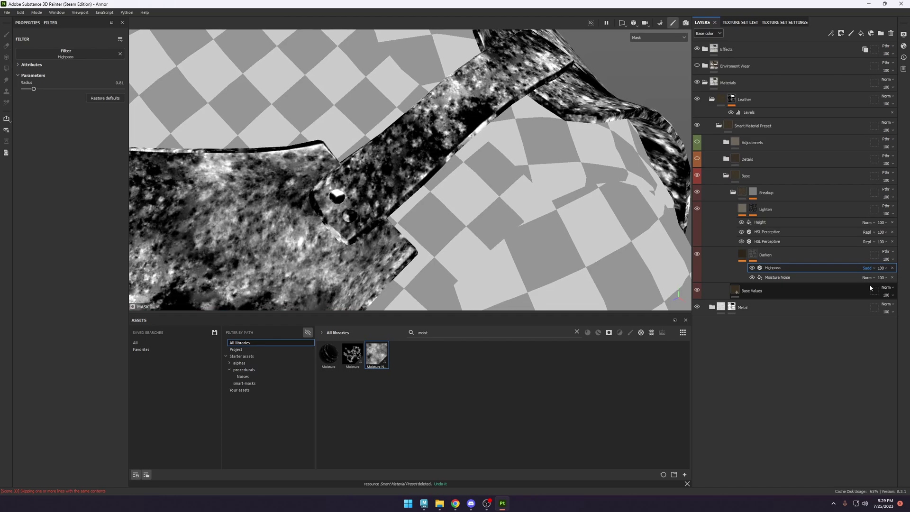
key("Down")
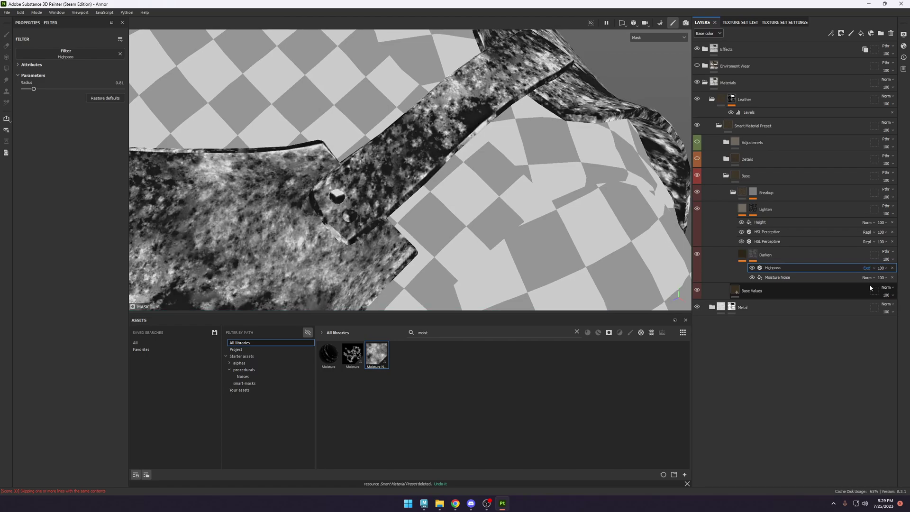
key("Down")
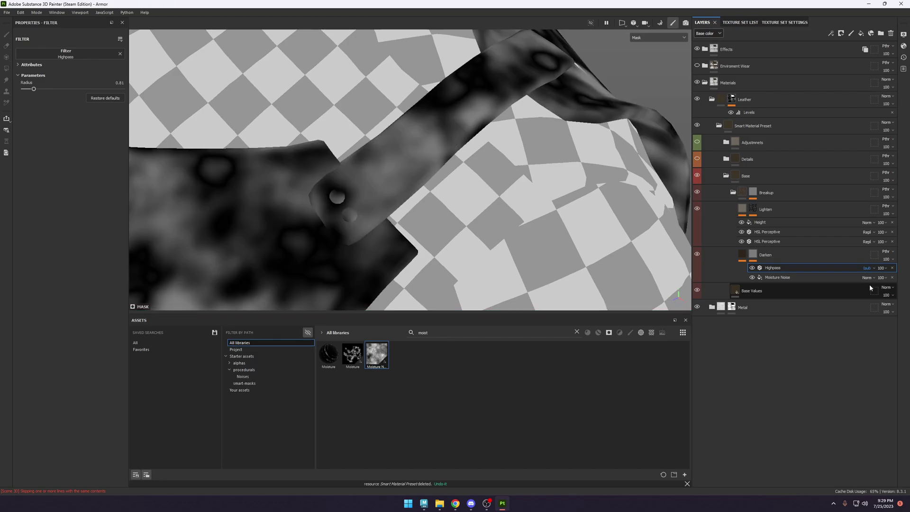
key("Down")
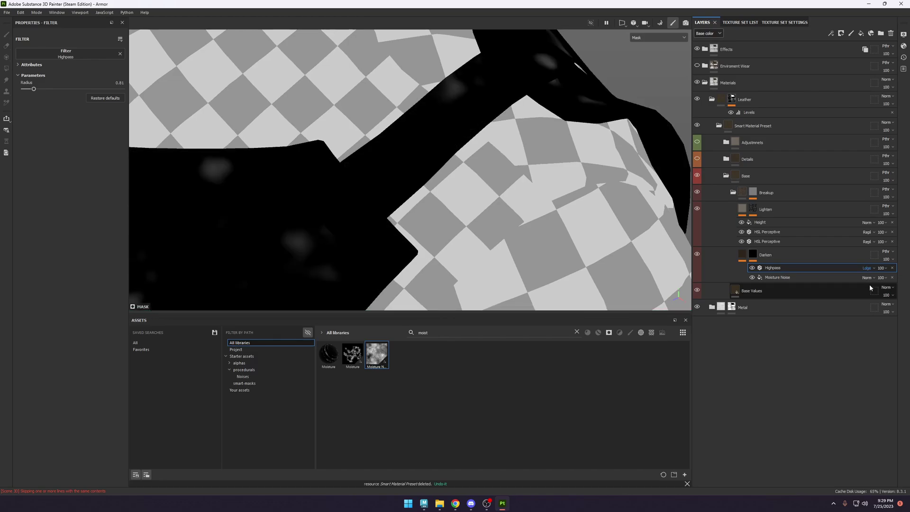
key("Down")
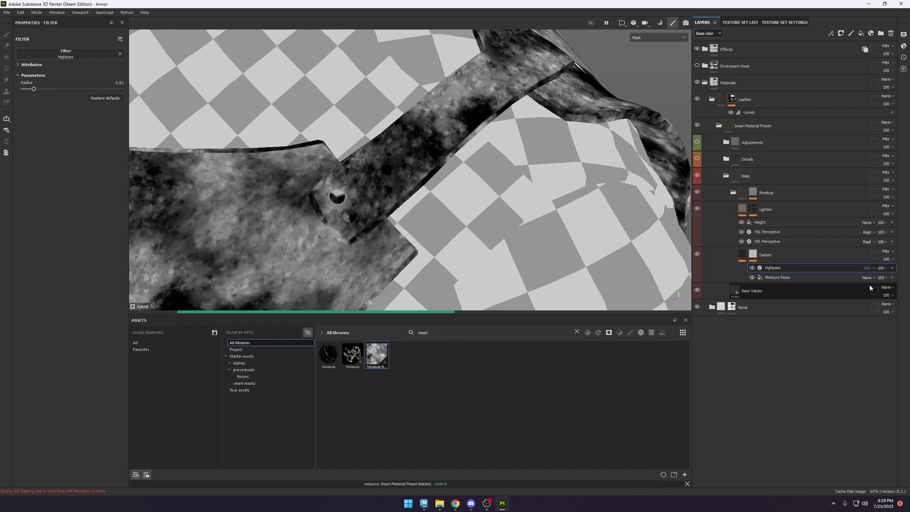
key("Down")
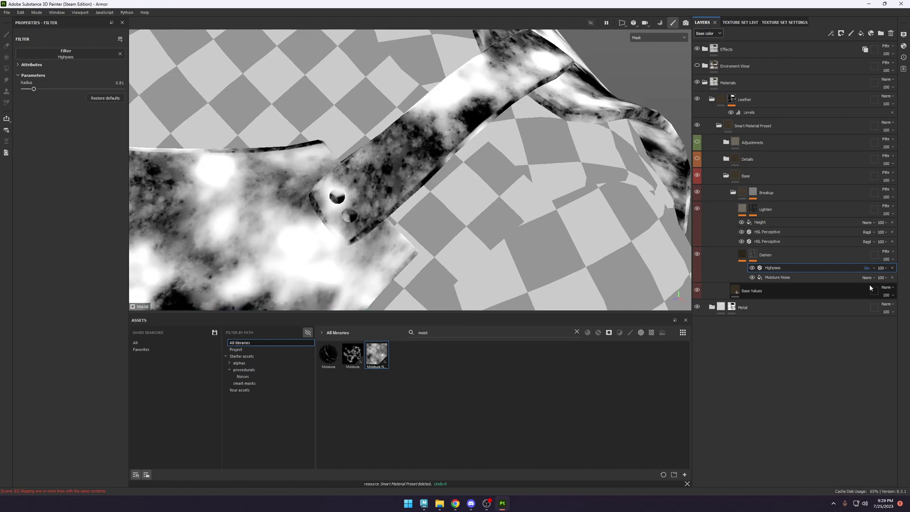
key("Down")
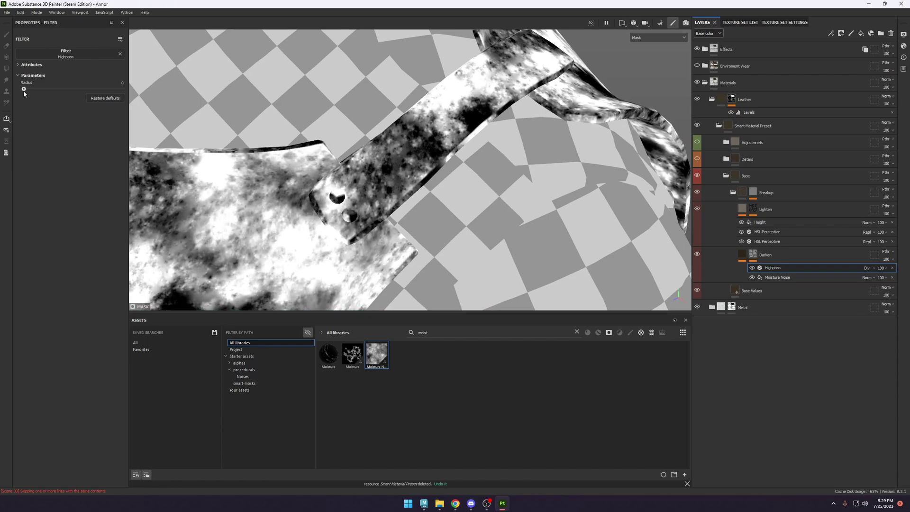
left_click_drag(29, 92, 38, 93)
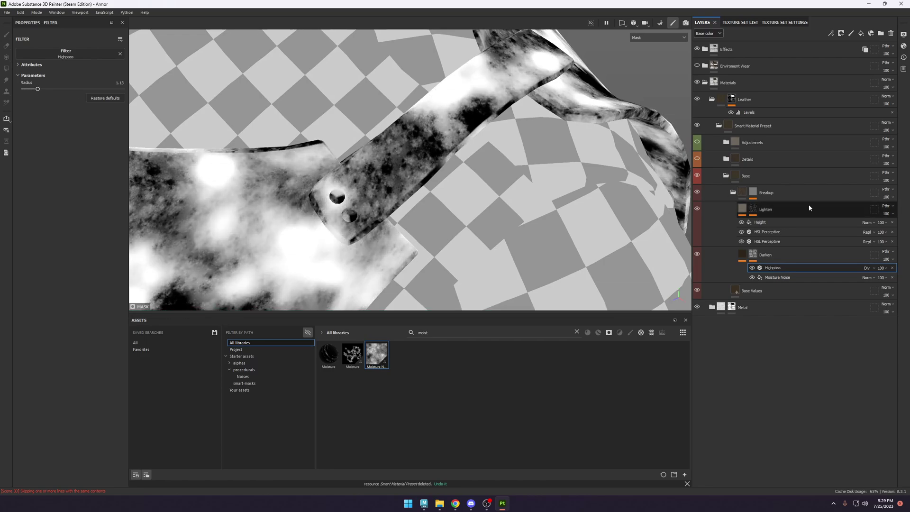
Try the Disable and Passthrough blend modes on the Highpass filter and inspect the mask around the side straps.
scroll(515, 155, "down", 2)
scroll(514, 154, "down", 5)
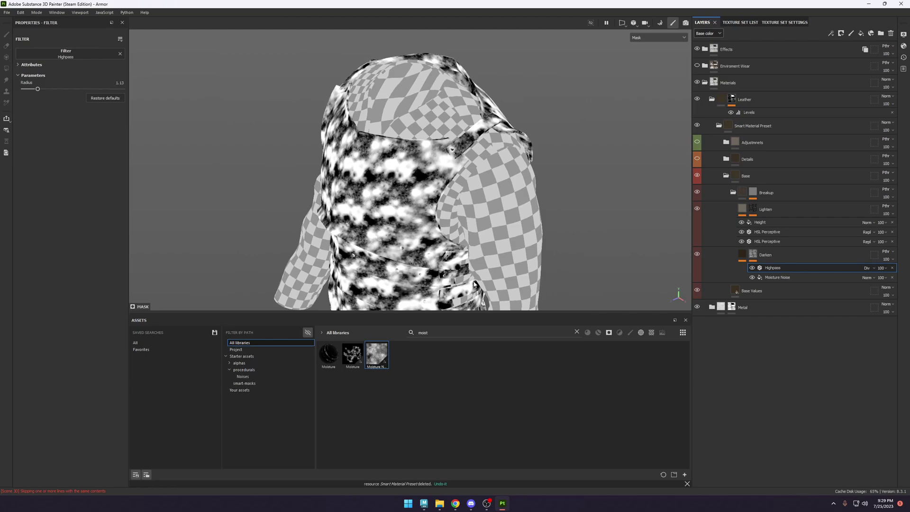
scroll(474, 283, "up", 5)
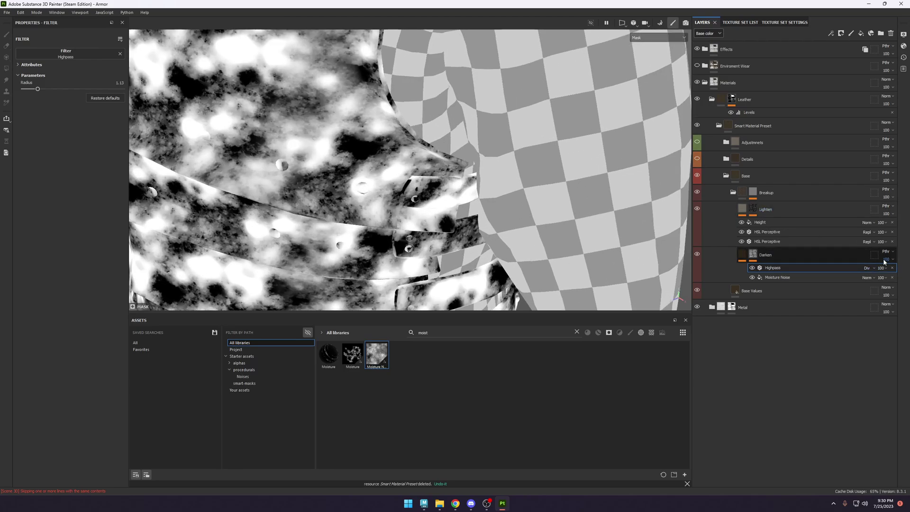
left_click(867, 267)
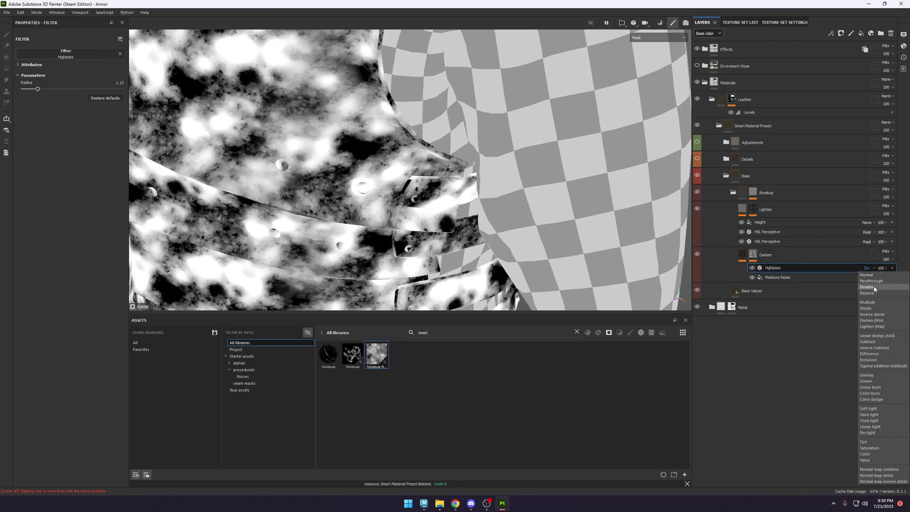
left_click(873, 287)
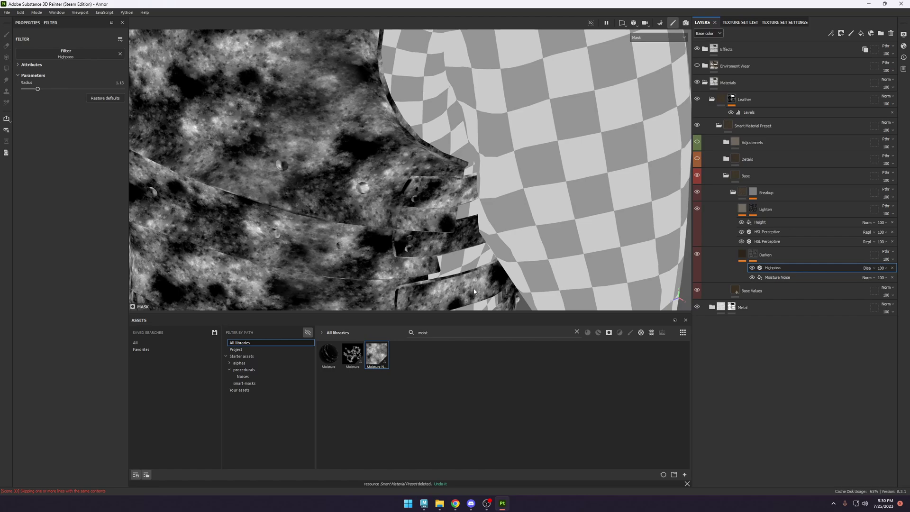
left_click_drag(460, 273, 749, 251, "alt")
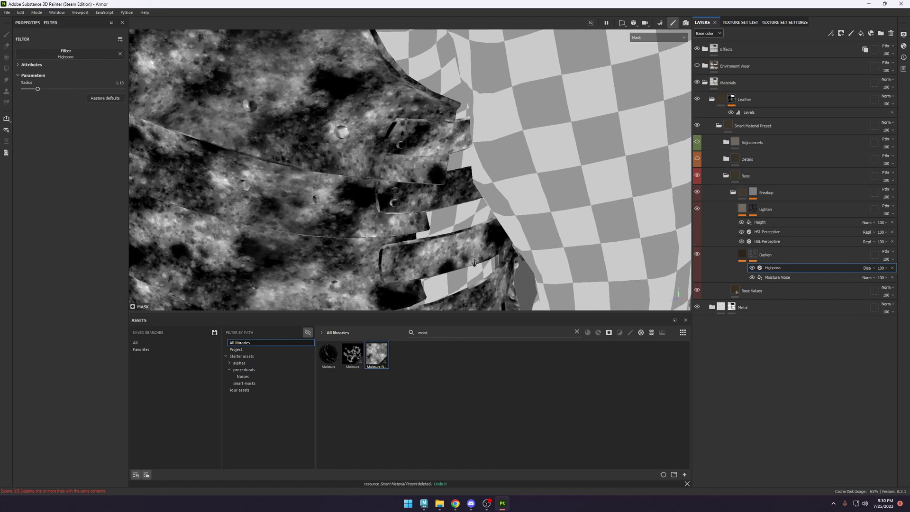
left_click(868, 268)
left_click(870, 280)
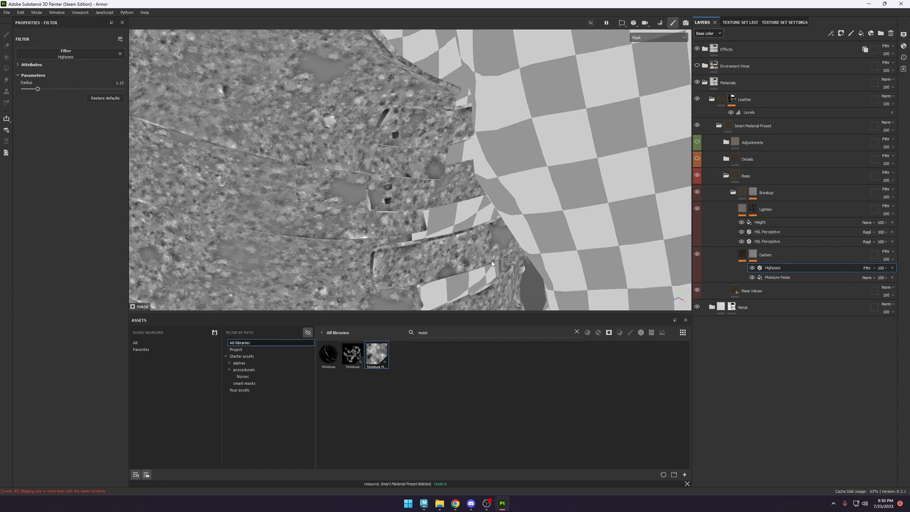
Set the Highpass filter's blend mode to Darken (Min) and its radius to about 2.76.
left_click(868, 268)
left_click(871, 281)
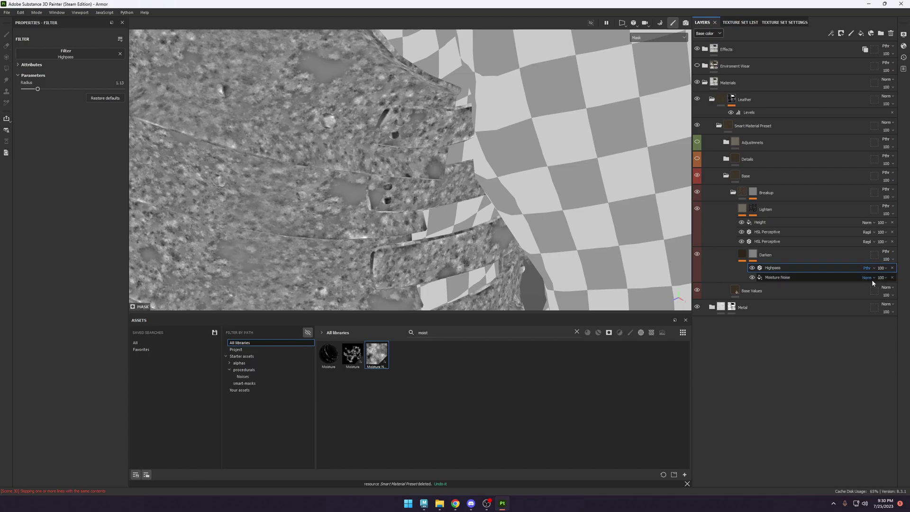
key("Down")
key("Down")
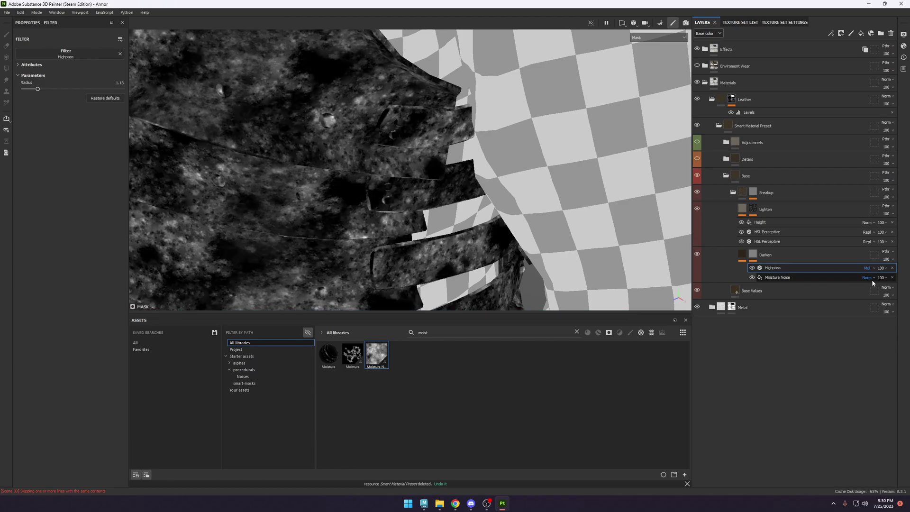
key("Down")
key("Down")
key("Down")
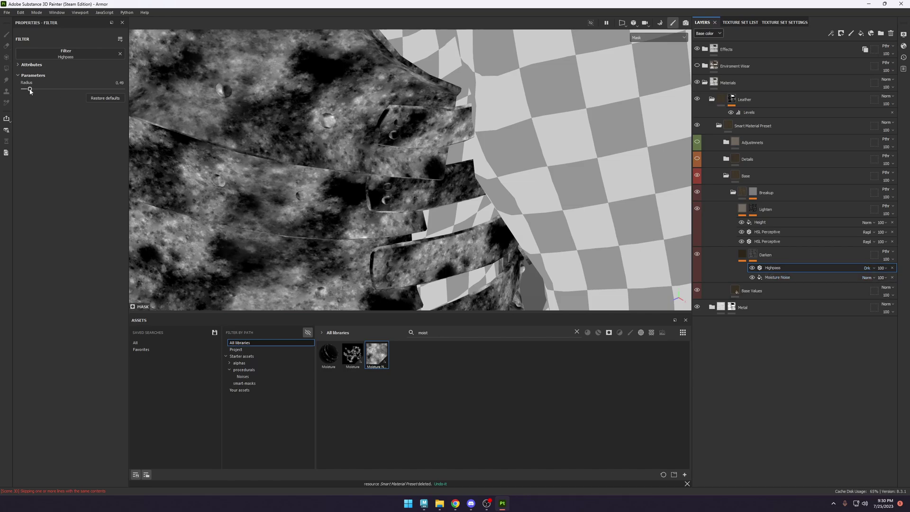
left_click_drag(29, 90, 88, 91)
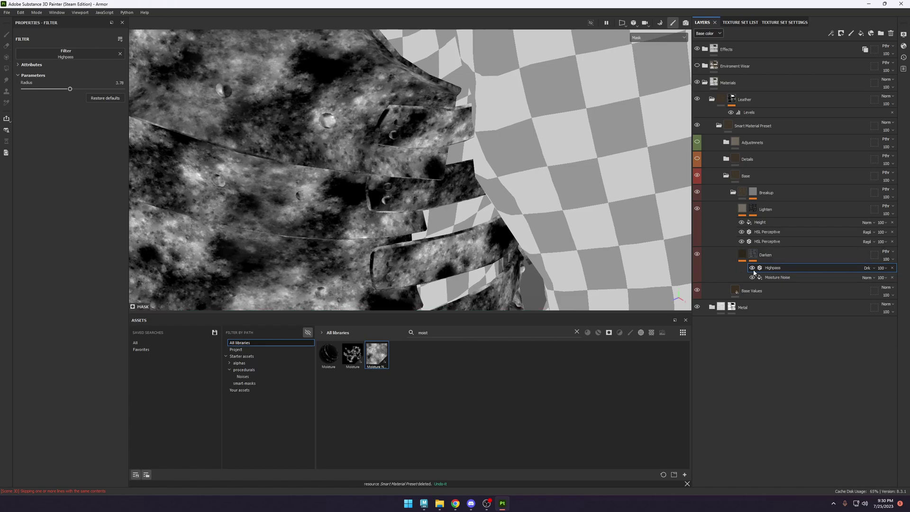
Set the Highpass filter's blend mode to Lighten (Max) and its radius to about 2.1, and check the mask on the straps.
left_click(867, 268)
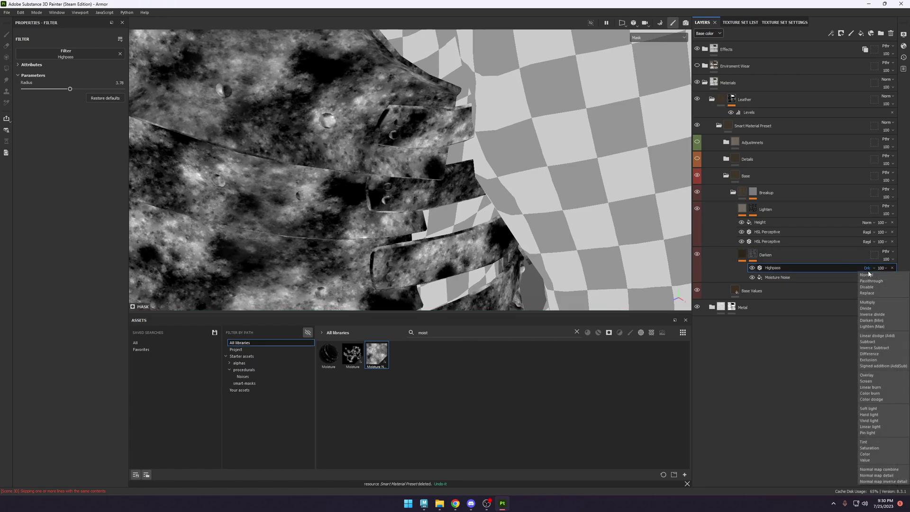
left_click(872, 327)
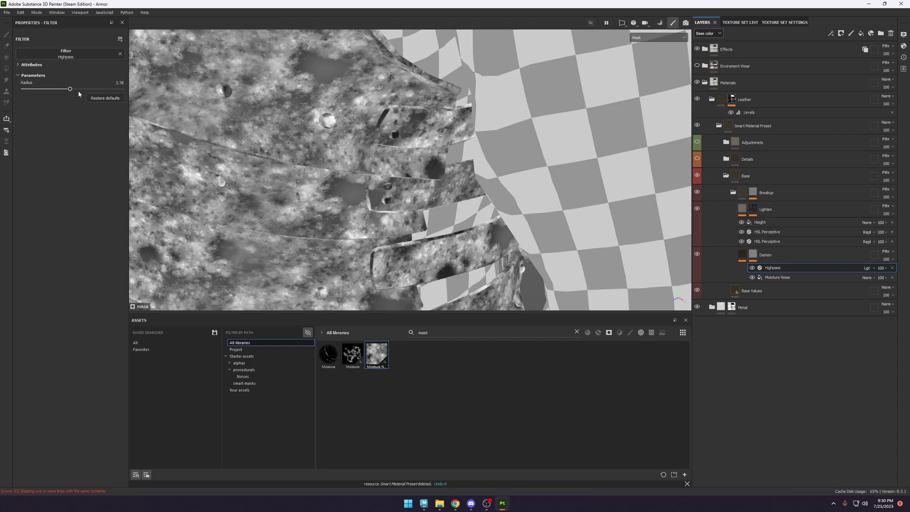
left_click_drag(91, 90, 55, 90)
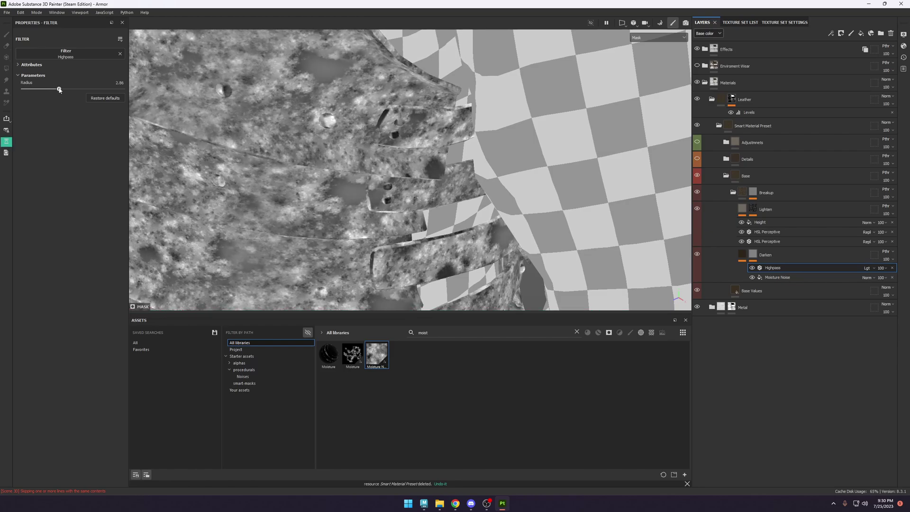
scroll(437, 250, "down", 5)
scroll(453, 217, "up", 6)
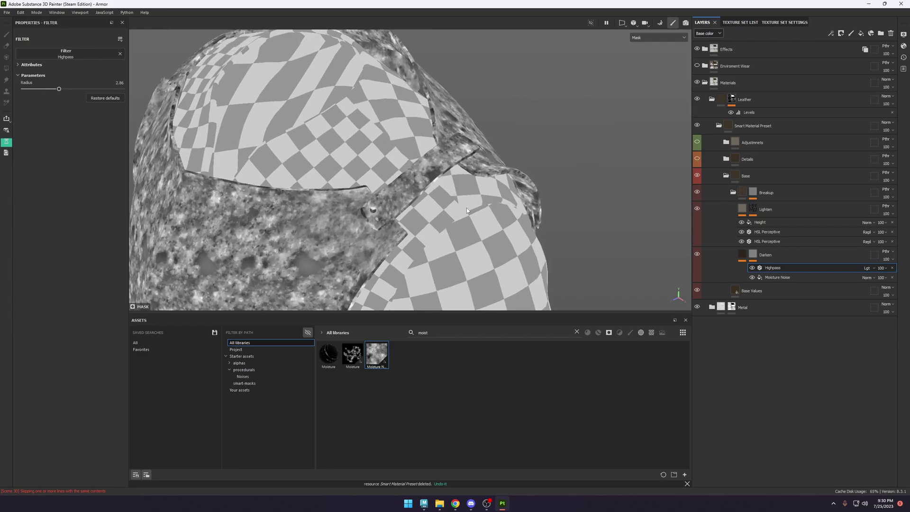
scroll(452, 217, "up", 4)
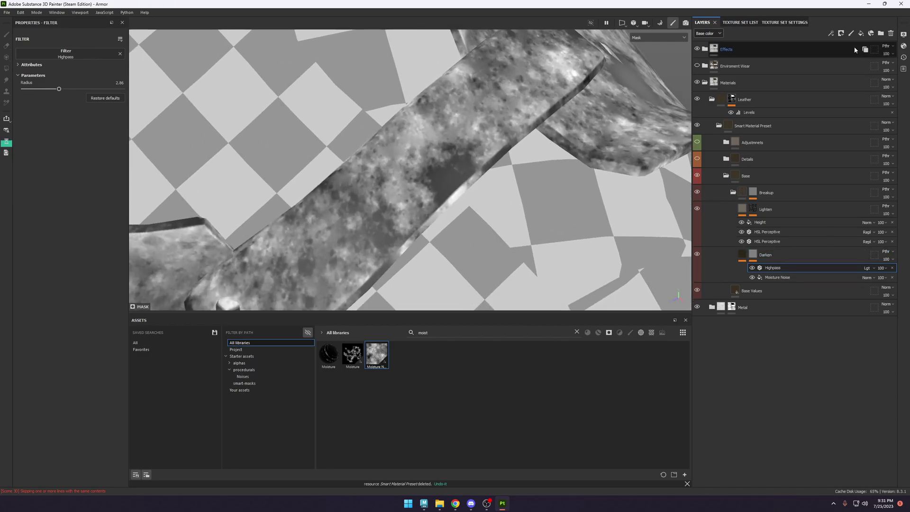
Add a Warp filter above the Highpass filter in the Darken layer's mask.
left_click(831, 33)
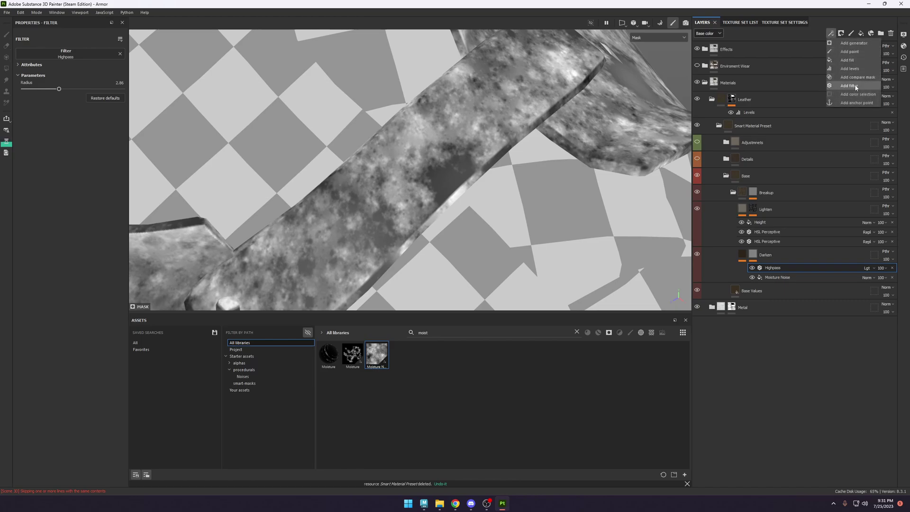
left_click(855, 86)
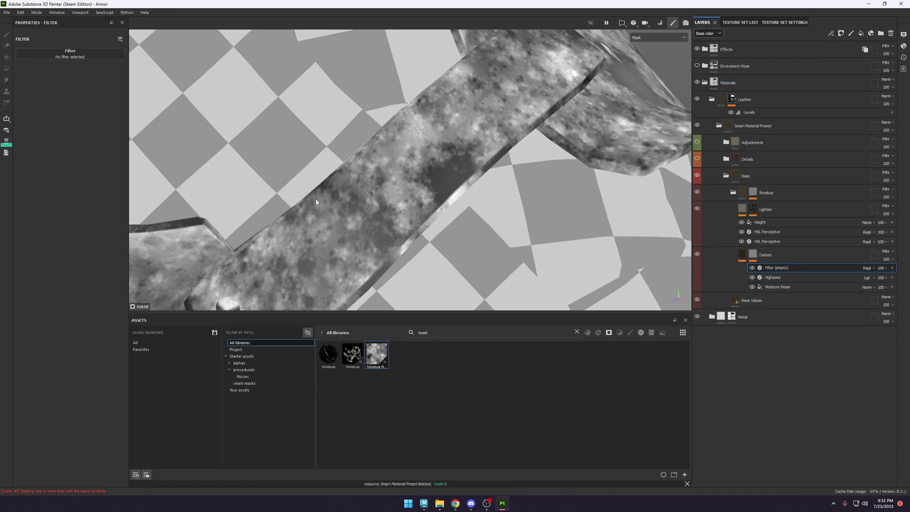
left_click(70, 53)
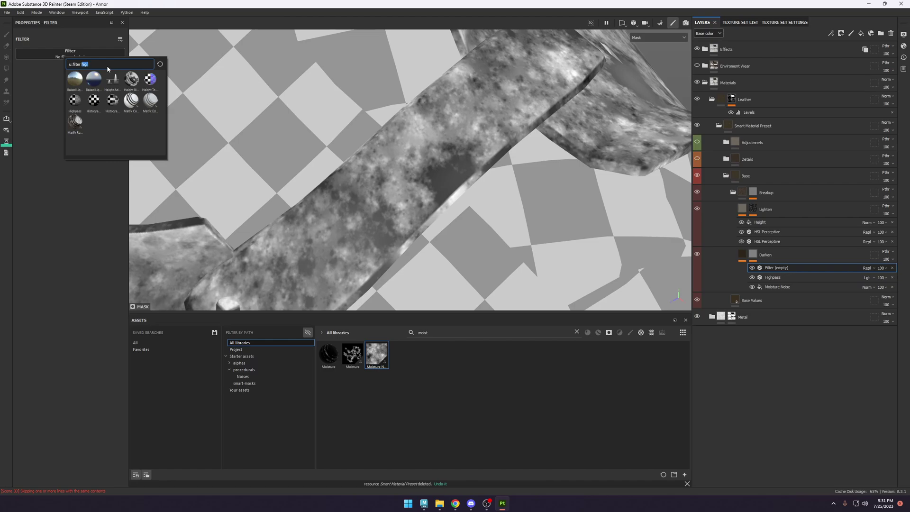
type("warp")
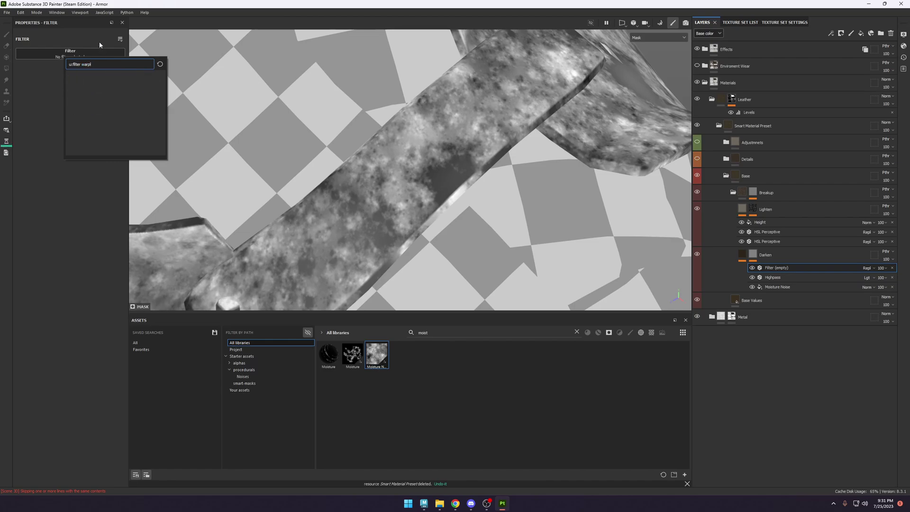
left_click(75, 81)
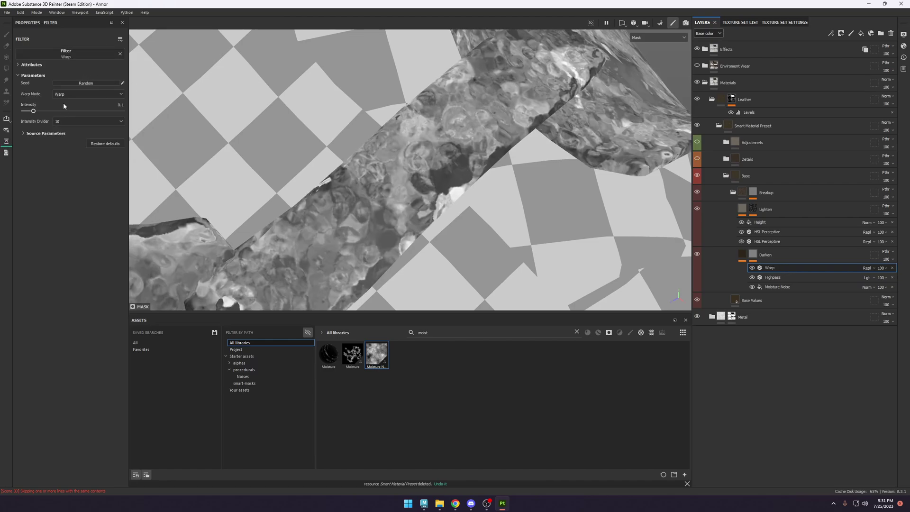
Save the project and set the Warp filter's intensity to about 0.13 with an intensity divider of 100.
key("ctrl+s")
left_click_drag(32, 111, 36, 112)
left_click(62, 121)
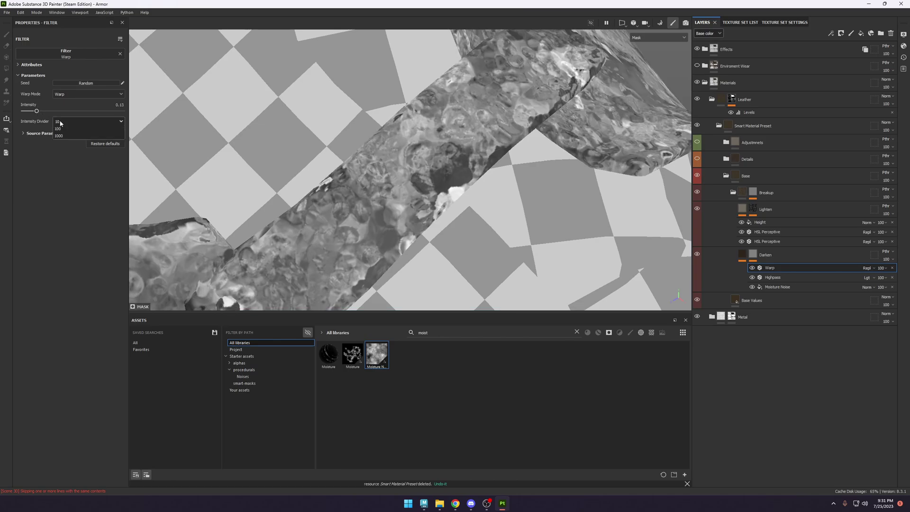
left_click(64, 144)
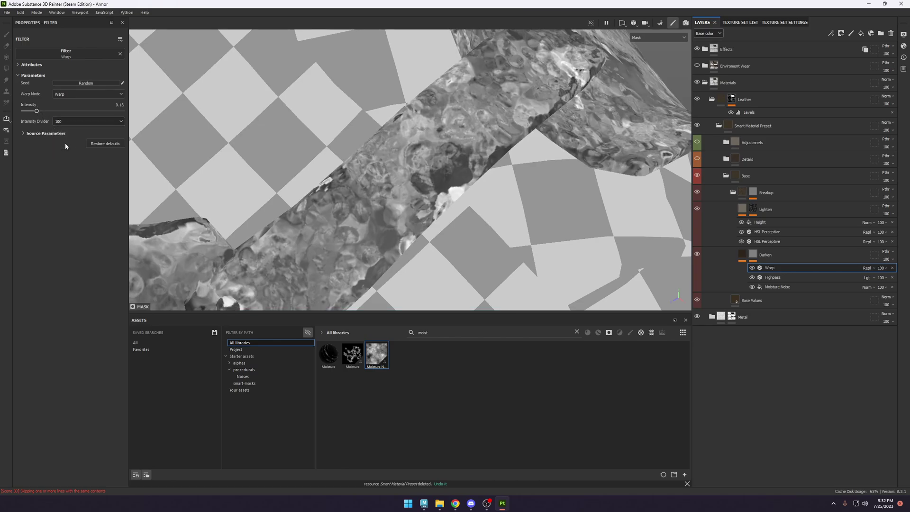
Set the Warp intensity to about 0.365, with source blur about 0.19, source balance 0.31 and source contrast 0.5.
left_click(21, 134)
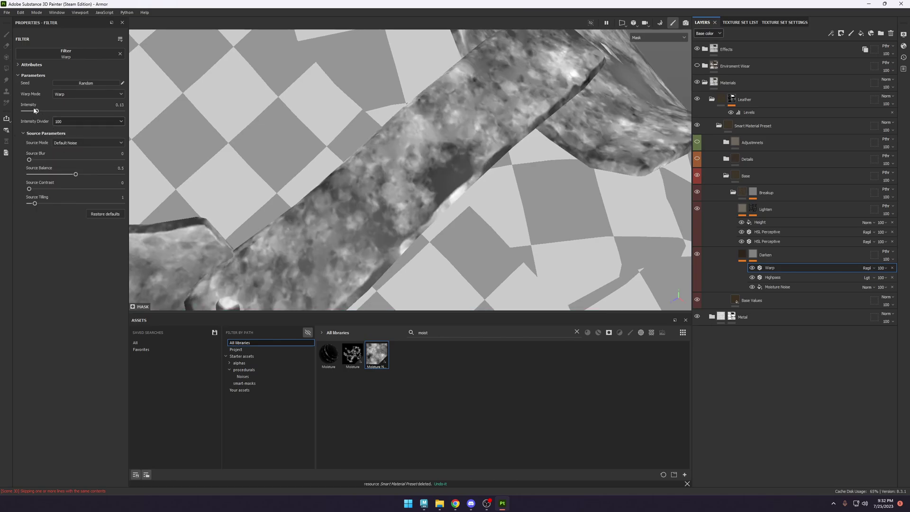
left_click_drag(28, 112, 59, 112)
mouse_move(30, 160)
left_mouse_down()
mouse_move(72, 163)
mouse_move(24, 164)
left_mouse_up()
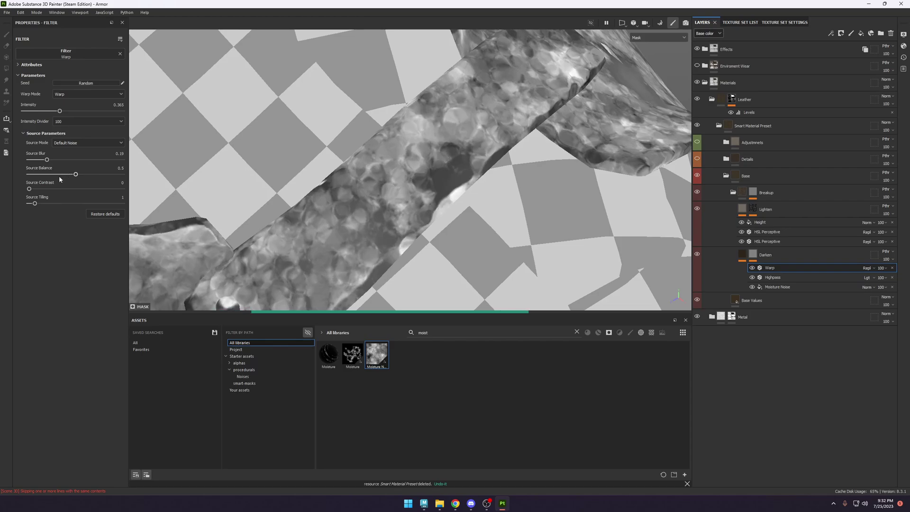
mouse_move(76, 174)
left_mouse_down()
mouse_move(49, 175)
mouse_move(68, 174)
mouse_move(44, 190)
mouse_move(75, 189)
left_mouse_up()
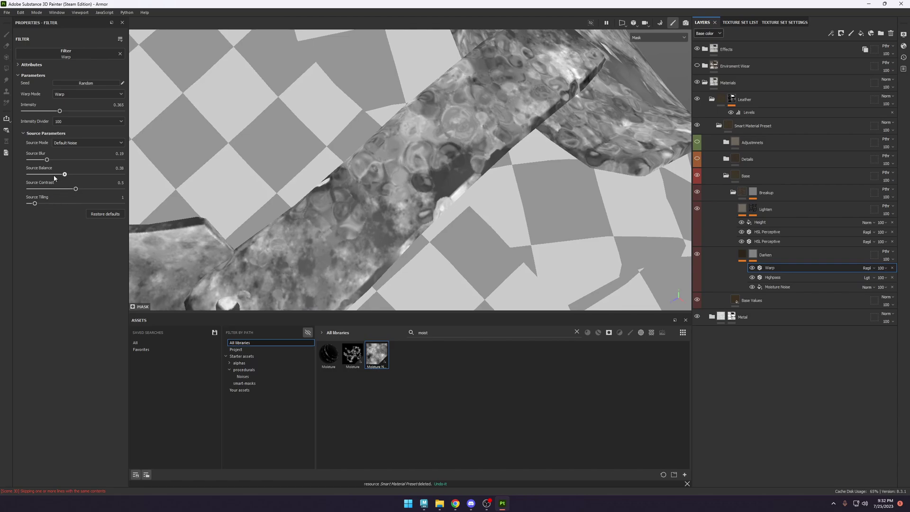
left_click_drag(64, 175, 59, 180)
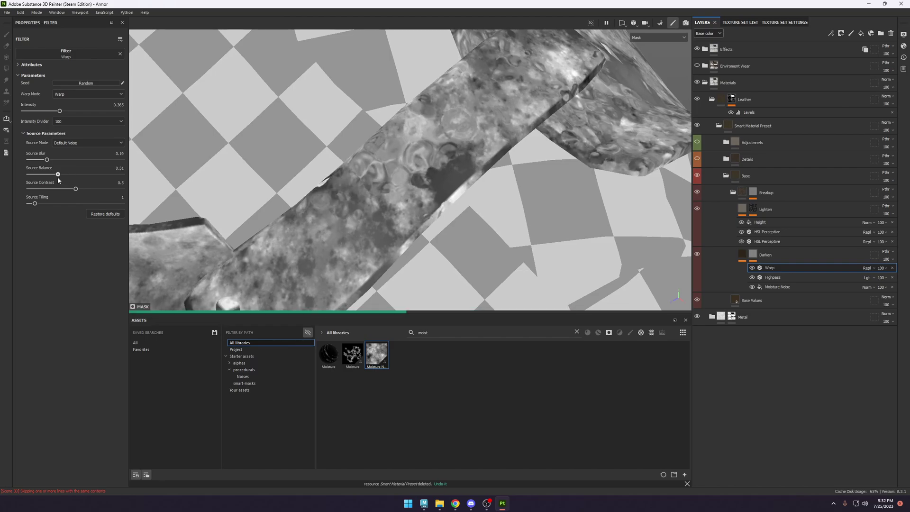
left_click_drag(448, 174, 306, 172, "alt")
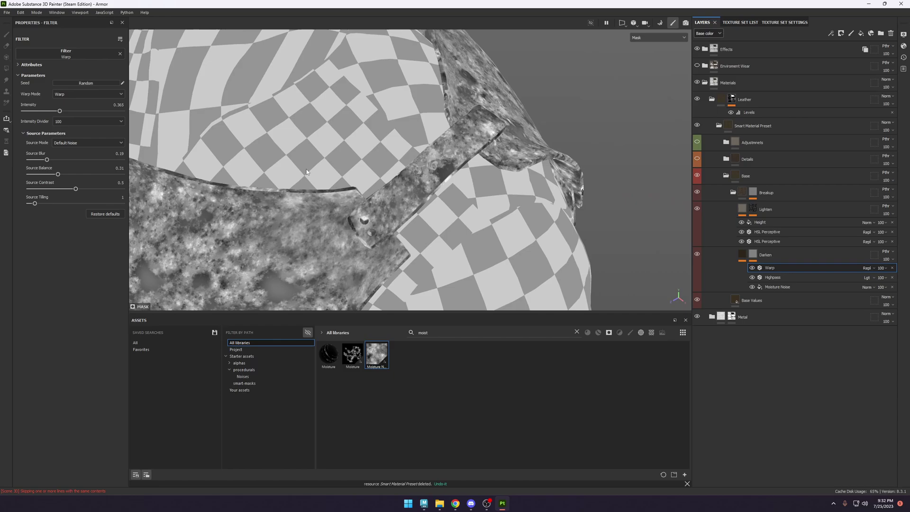
Set the Warp intensity divider to 10, source blur to 0.09, source balance to 0.41 and source contrast to 0.39.
left_click(71, 122)
left_click(66, 142)
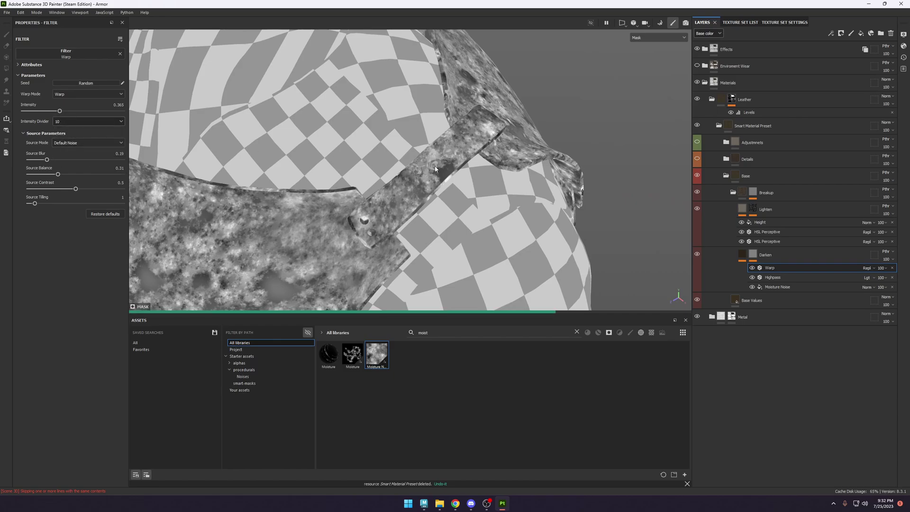
scroll(436, 169, "up", 3)
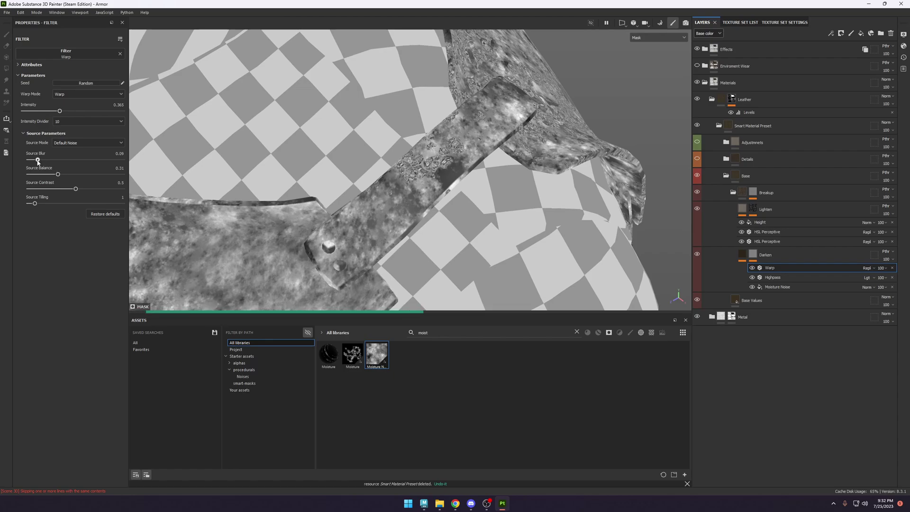
left_click_drag(42, 176, 38, 174)
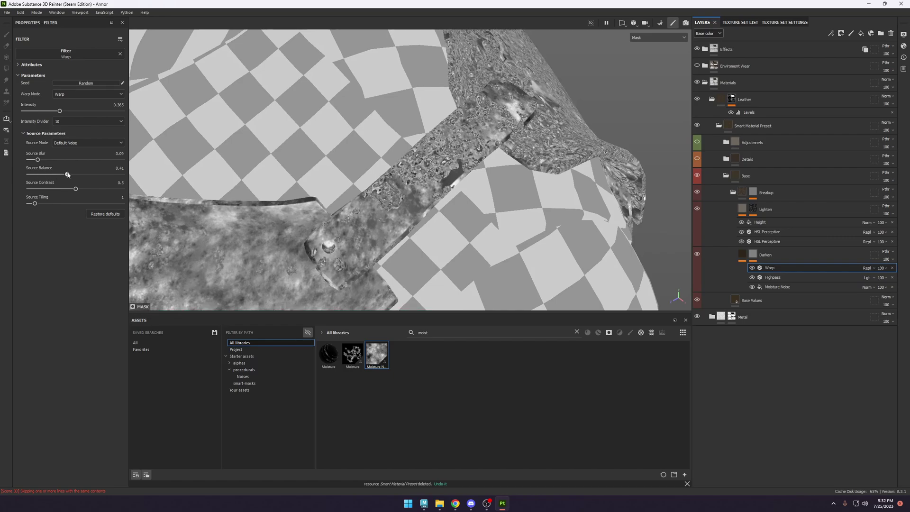
left_click_drag(72, 189, 48, 190)
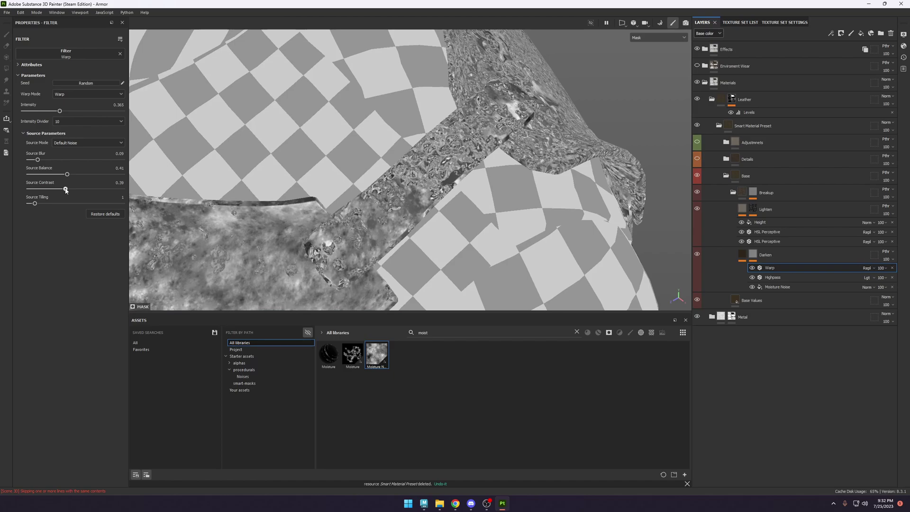
scroll(539, 216, "up", 2)
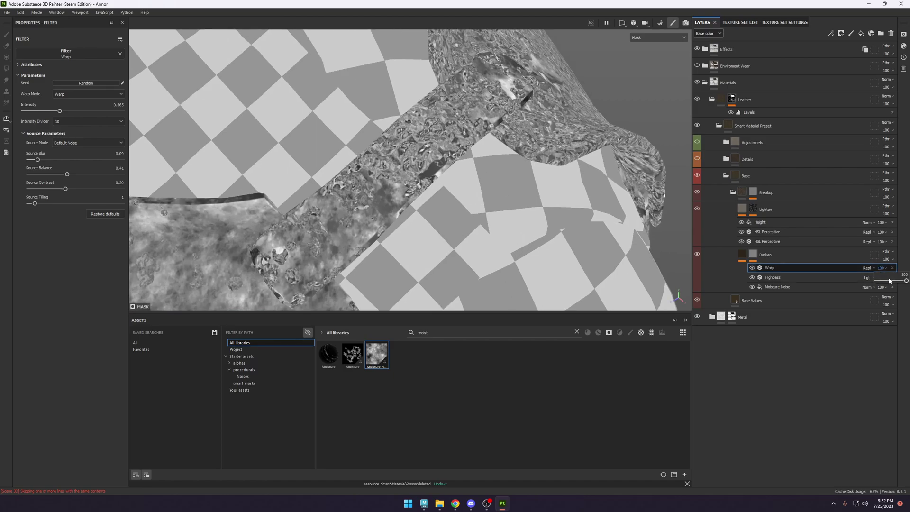
Lower the Warp filter's opacity to 30 and check the mask on the side straps.
left_click_drag(890, 281, 863, 282)
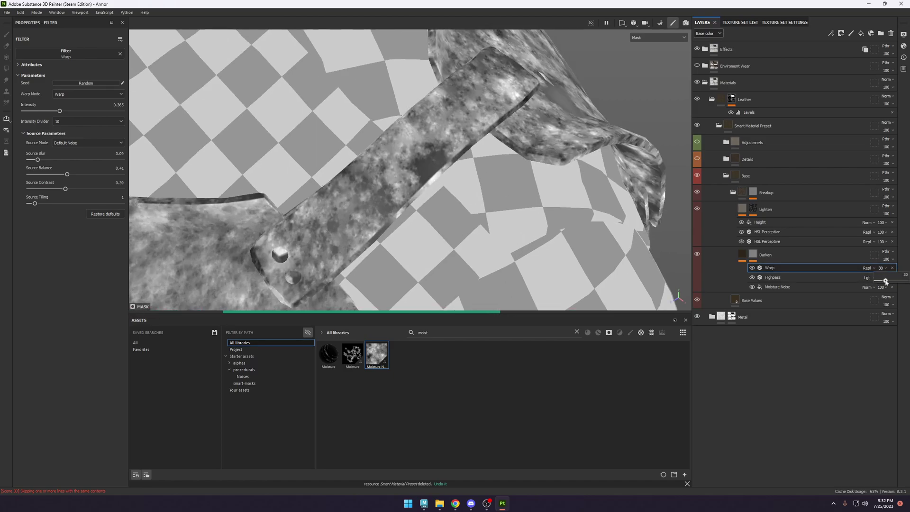
scroll(383, 204, "down", 4)
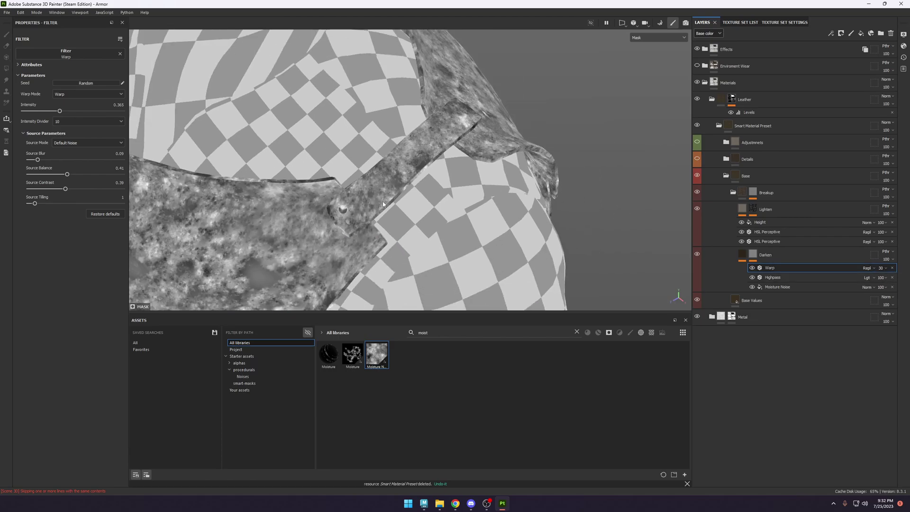
scroll(383, 203, "up", 6)
Show the base color on the side straps with the Lighten layer hidden, and select the Darken layer.
key("c")
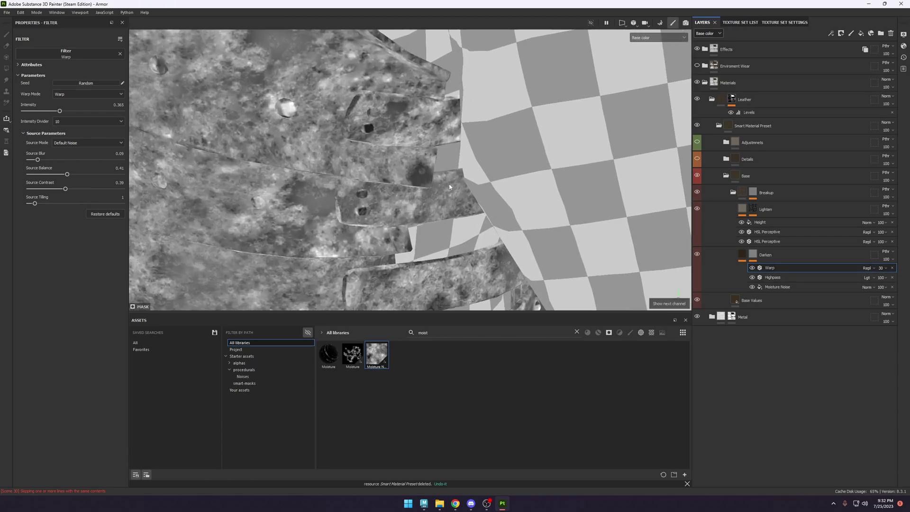
key("m")
scroll(512, 213, "up", 3)
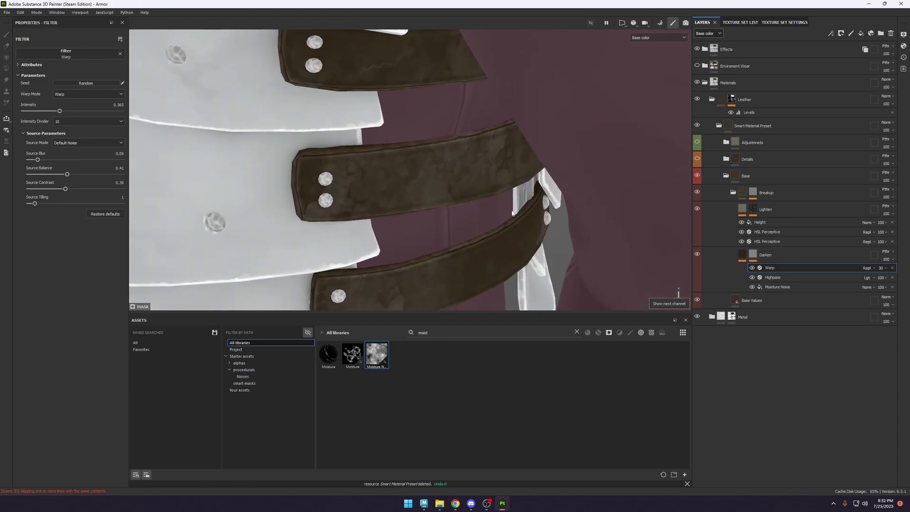
scroll(512, 214, "up", 1)
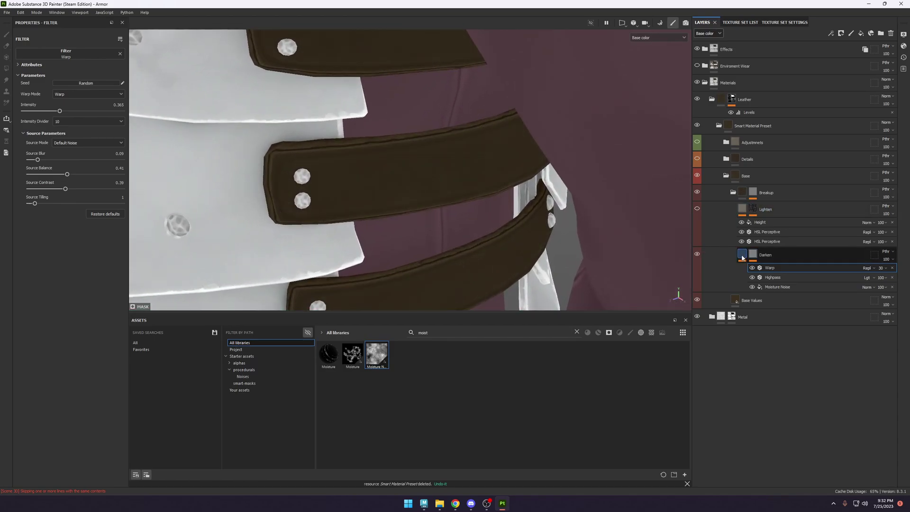
left_click(808, 262)
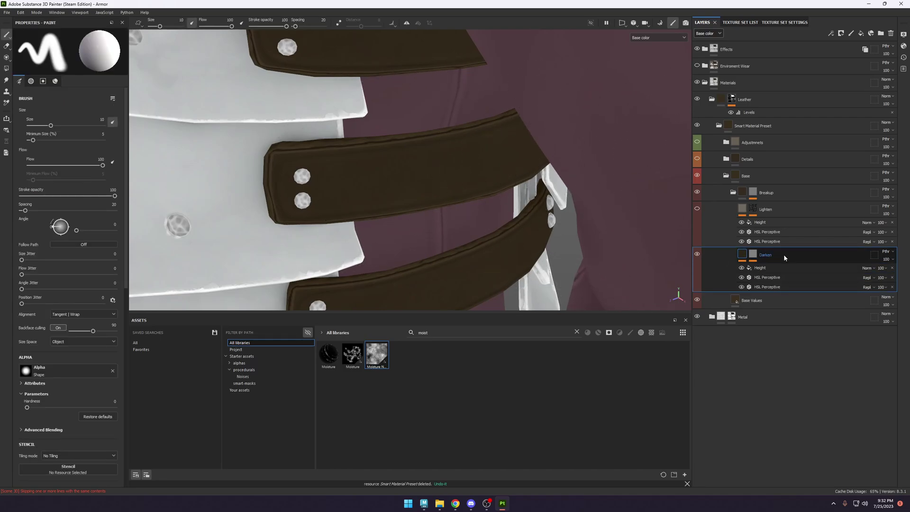
left_click(697, 254)
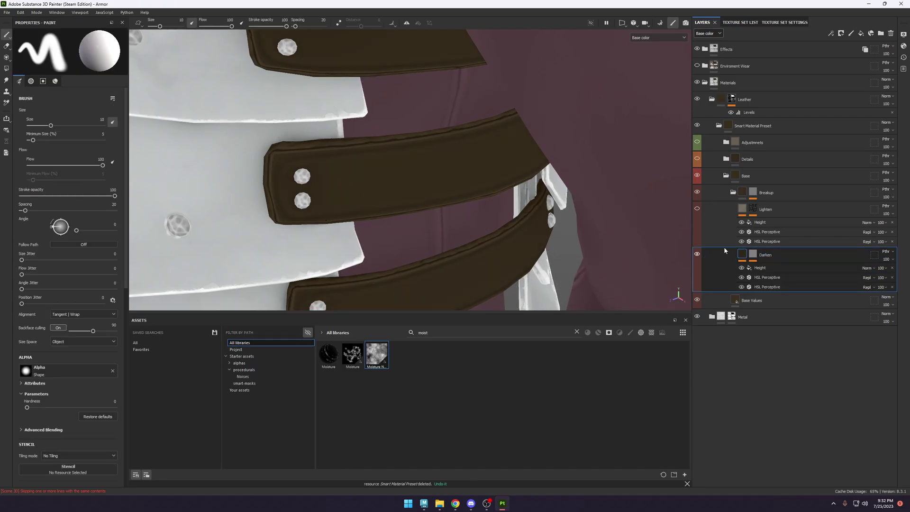
Add a Levels adjustment to the Darken layer's mask and lower its white input to about 0.775.
left_click(752, 255)
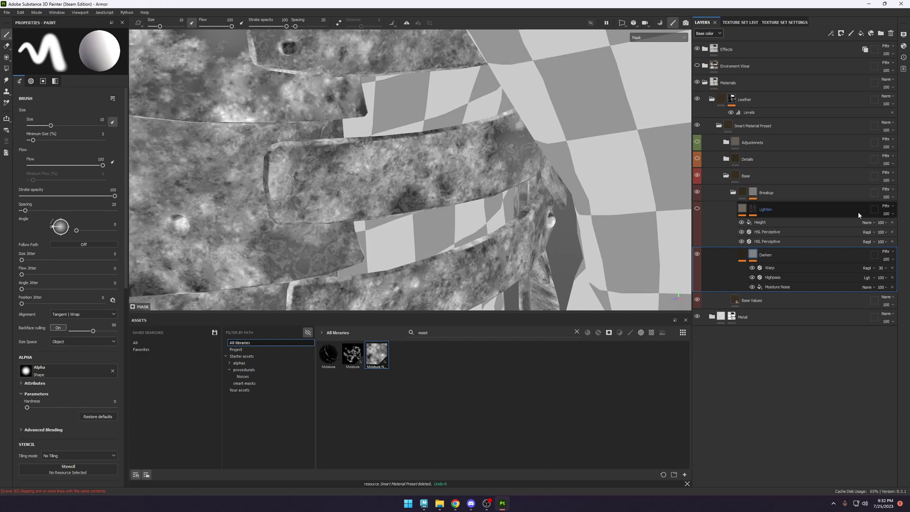
left_click(830, 34)
left_click(848, 66)
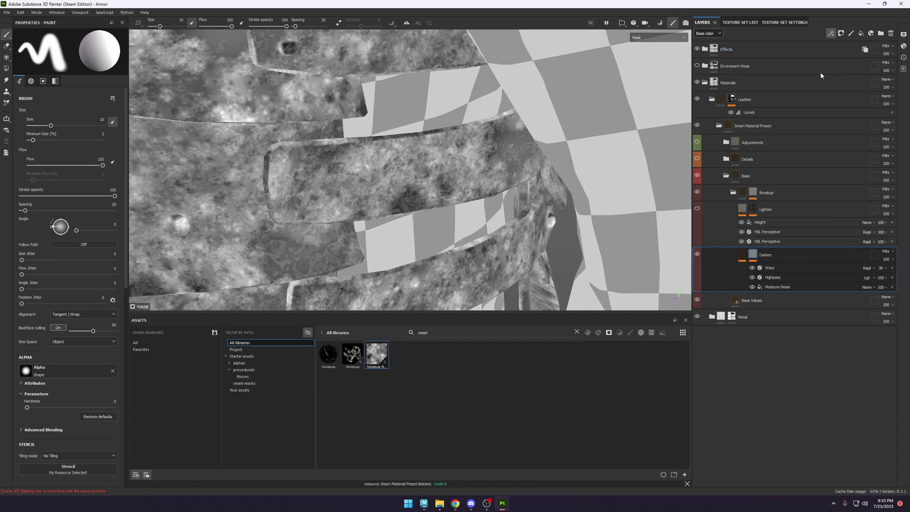
left_click_drag(121, 52, 108, 53)
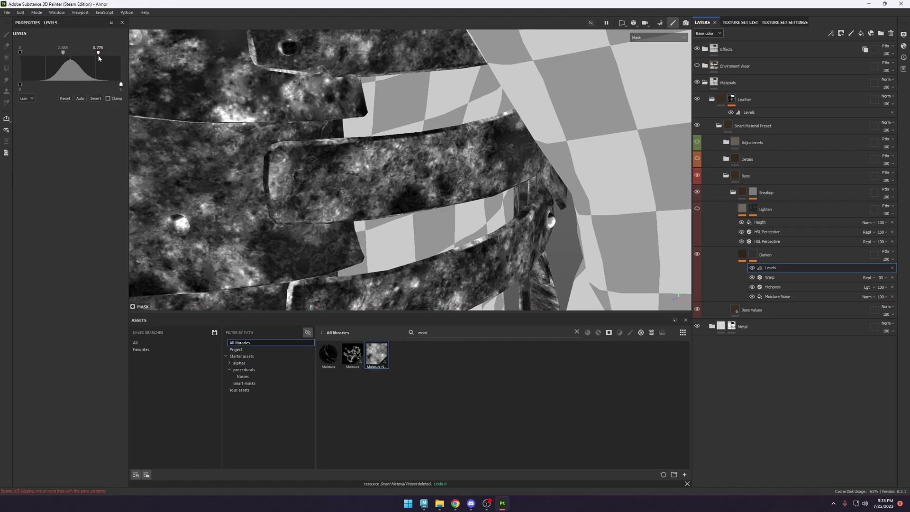
Inspect the base color close up on a side strap and lower the Levels white input to about 0.592.
key("c")
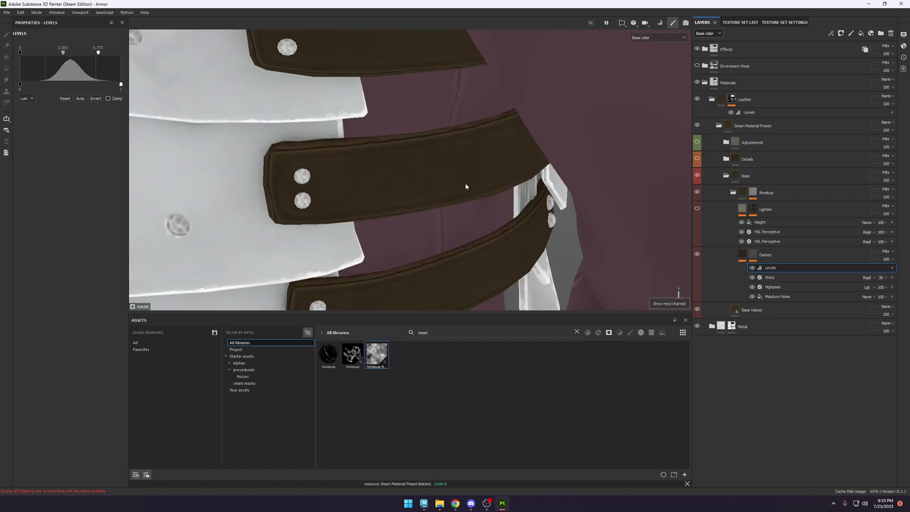
right_click_drag(465, 185, 550, 282, "alt")
right_click_drag(474, 163, 514, 199, "alt")
left_click_drag(514, 200, 506, 185, "alt")
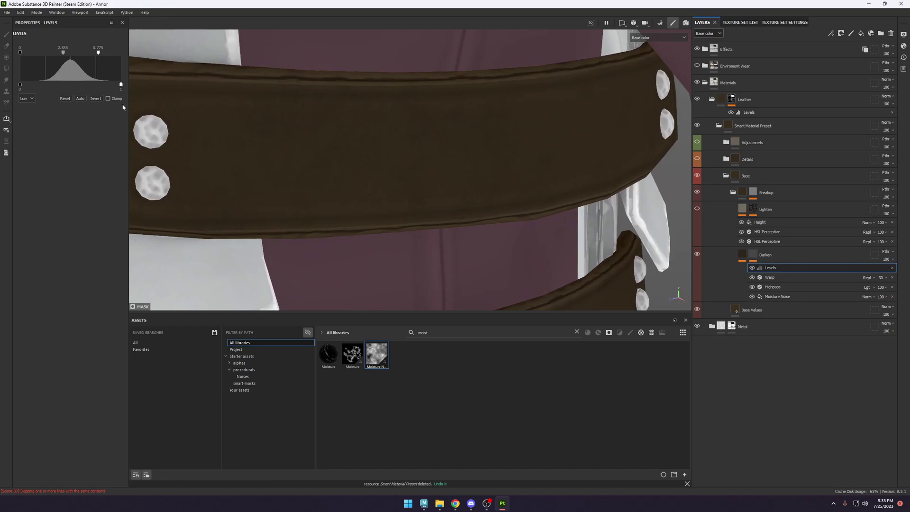
left_click_drag(80, 56, 80, 53)
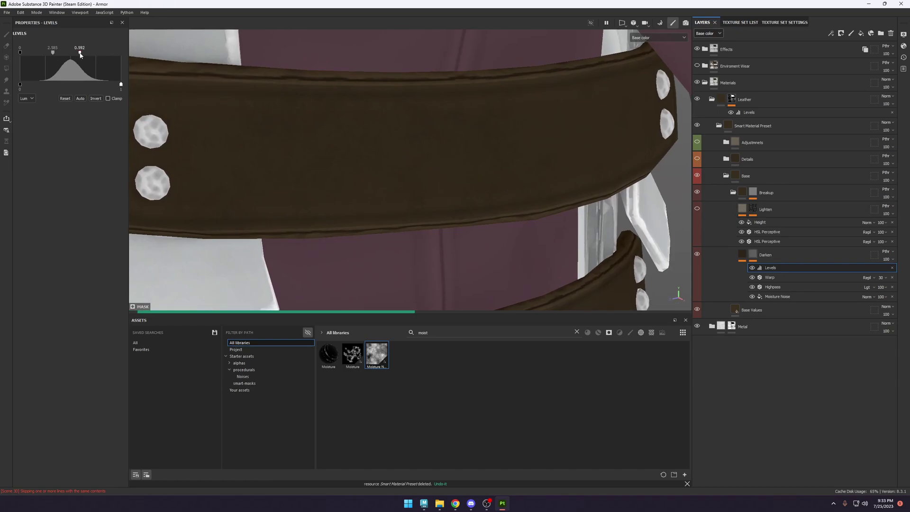
Examine the leather straps from several angles in the base color, normal and full material views.
scroll(461, 157, "down", 3)
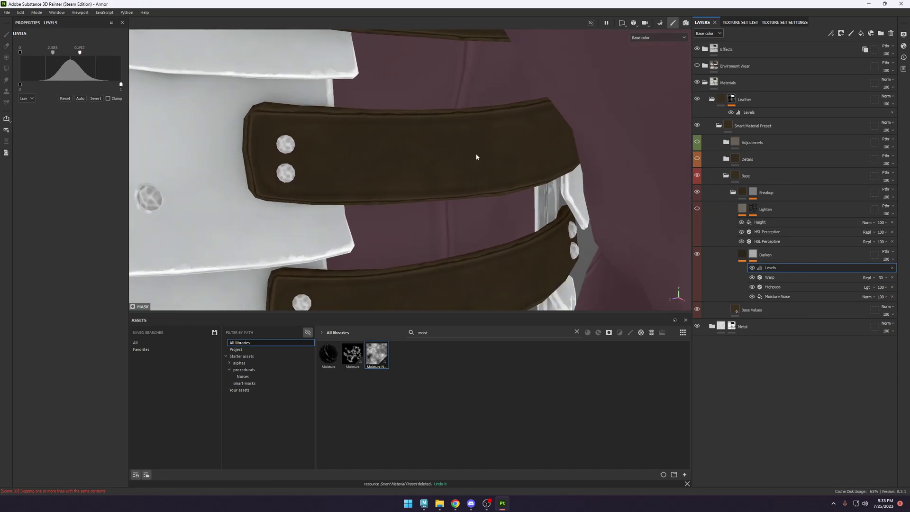
left_click_drag(477, 157, 426, 156, "alt")
right_click_drag(426, 156, 589, 337, "alt")
key("c")
key("c")
key("c")
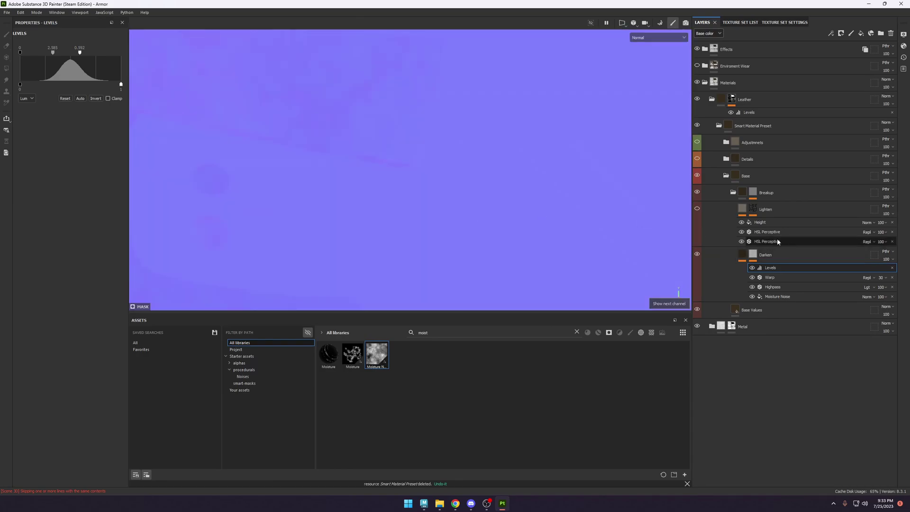
key("m")
middle_click_drag(497, 275, 421, 292, "alt")
mouse_move(421, 292)
left_mouse_down("alt")
mouse_move(469, 142)
mouse_move(575, 179)
left_mouse_up("alt")
key("m")
scroll(457, 115, "up", 5)
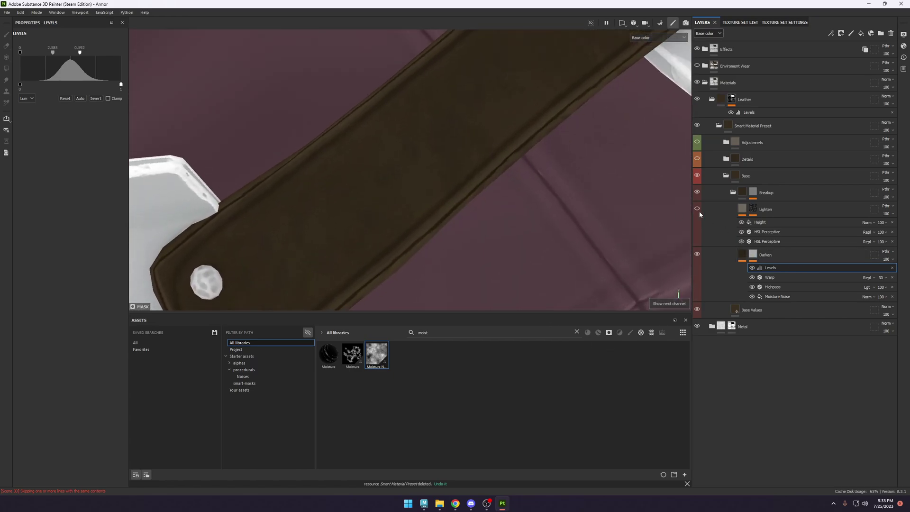
Show the Lighten layer and raise the saturation of its lower HSL Perceptive filter to about 0.765, checking the color on the strap.
left_click(696, 209)
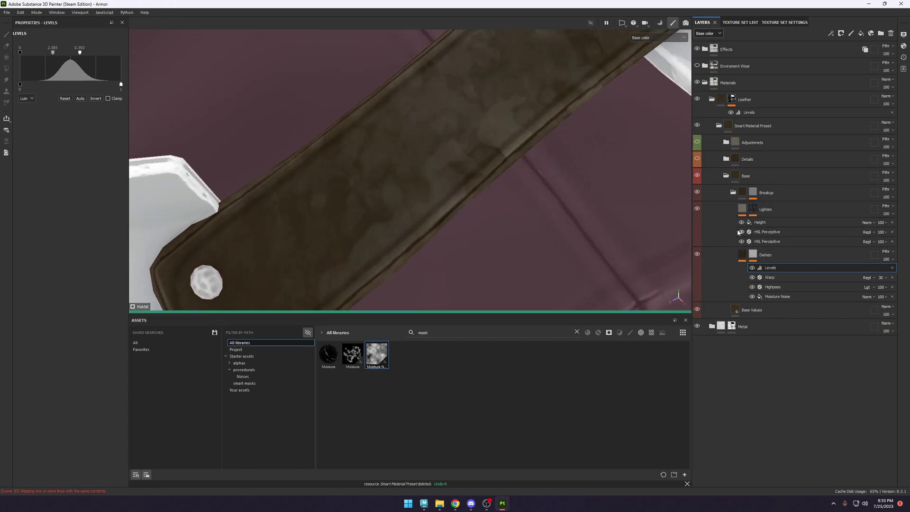
left_click(746, 212)
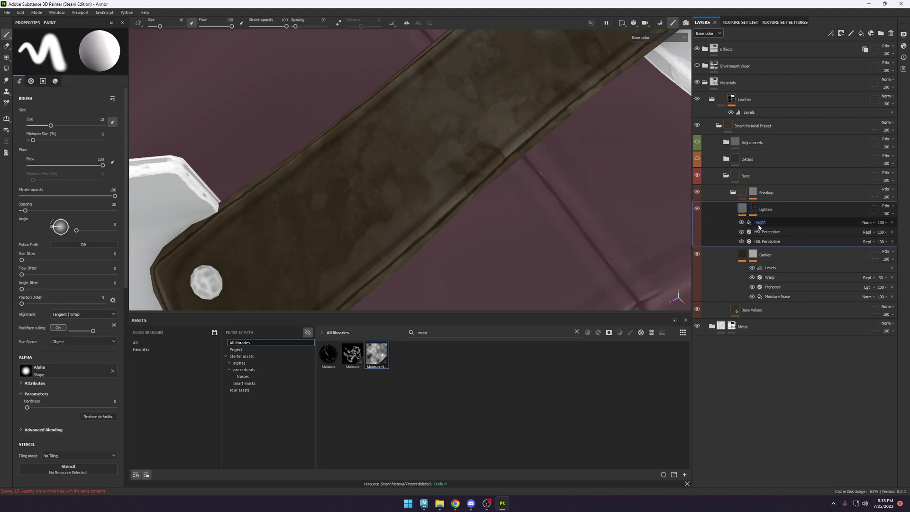
left_click(767, 241)
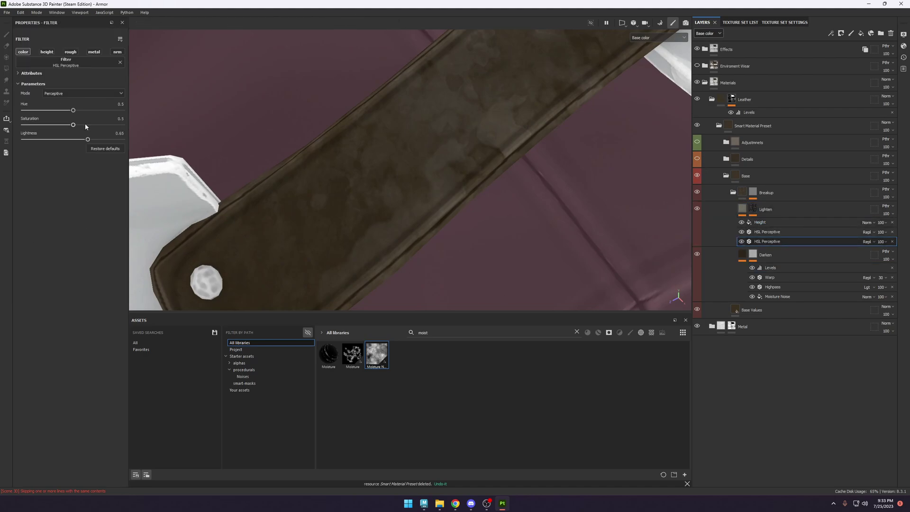
mouse_move(84, 125)
left_mouse_down()
mouse_move(111, 132)
mouse_move(99, 126)
left_mouse_up()
right_click_drag(520, 175, 530, 142, "alt")
left_click_drag(530, 143, 595, 226, "alt")
right_click_drag(595, 225, 609, 255, "alt")
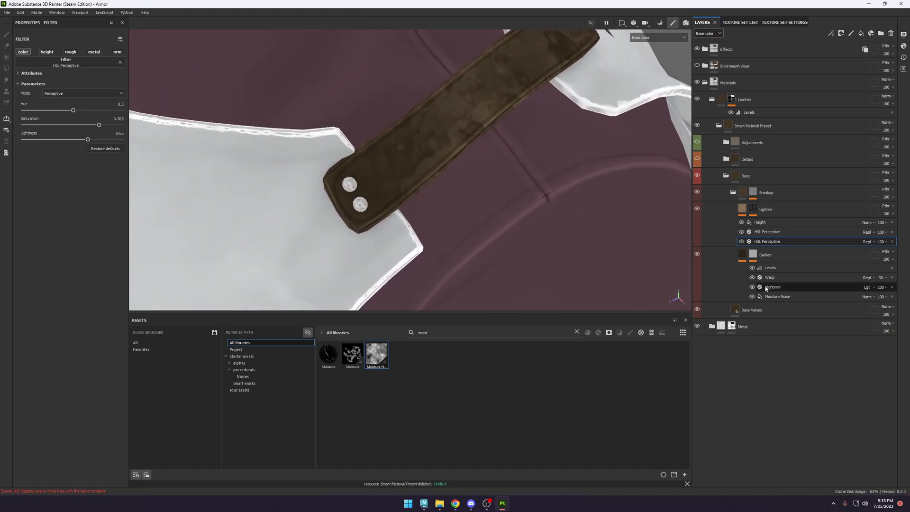
Compare the masks of the Lighten and Darken layers on the strap.
left_click(756, 256)
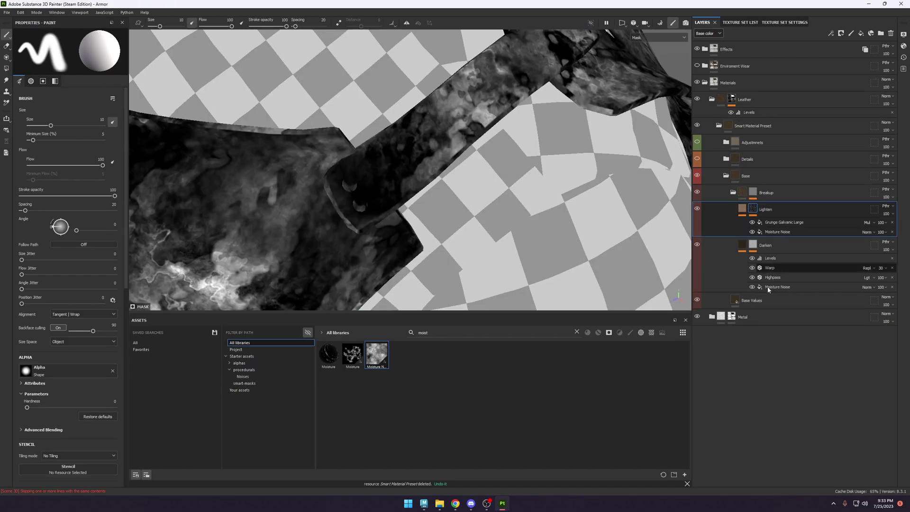
left_click(752, 246)
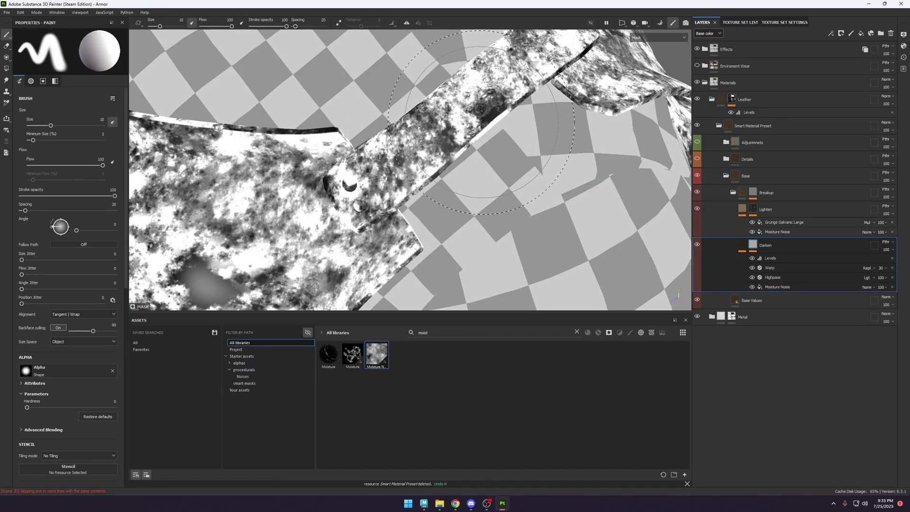
left_click(753, 209)
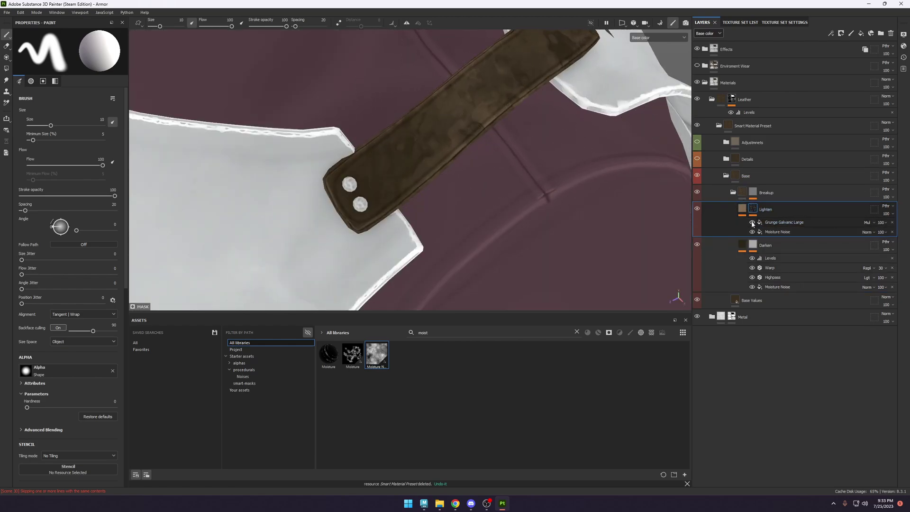
Replace the Lighten layer's mask with a copy of the Darken layer's mask and check the strap up close.
key("ctrl+z")
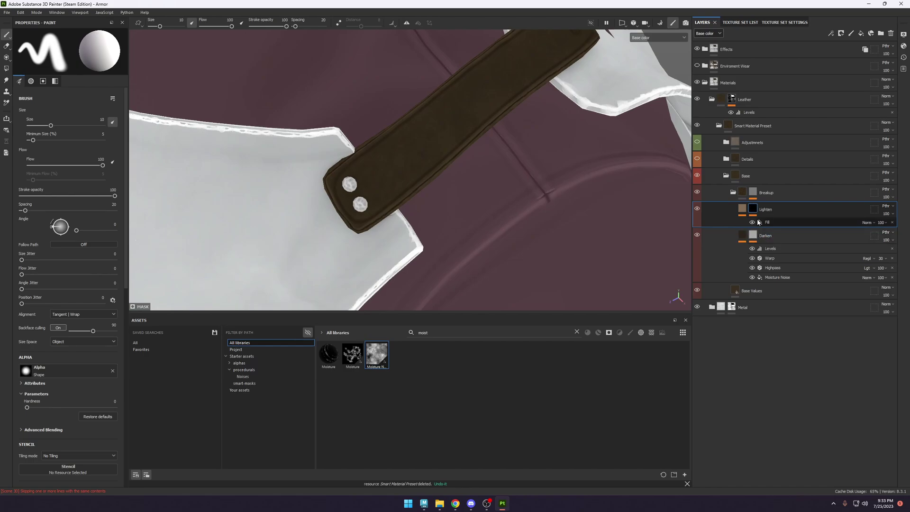
left_click(765, 235)
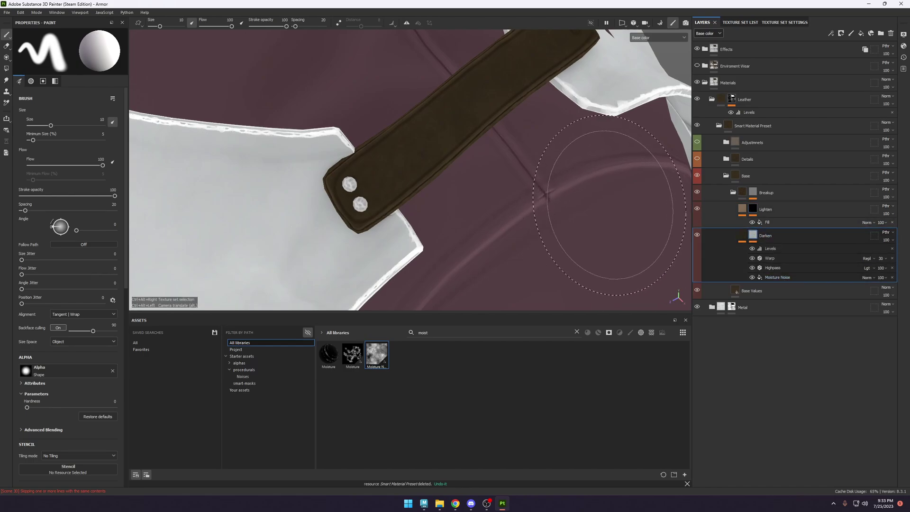
left_click(753, 209)
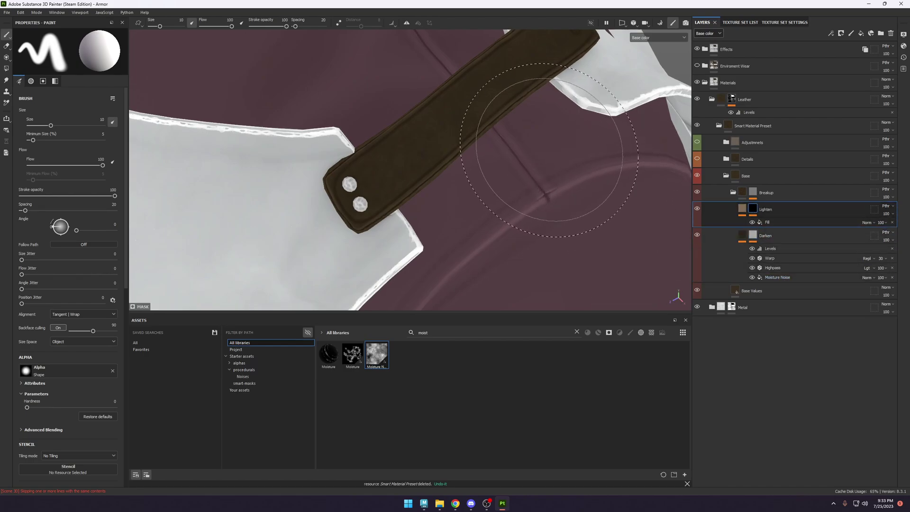
right_click(756, 236)
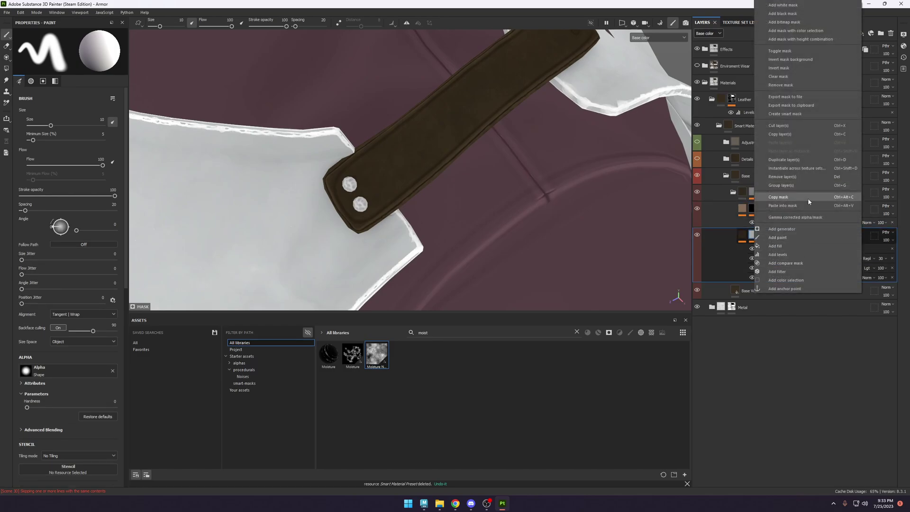
left_click(809, 201)
right_click(754, 209)
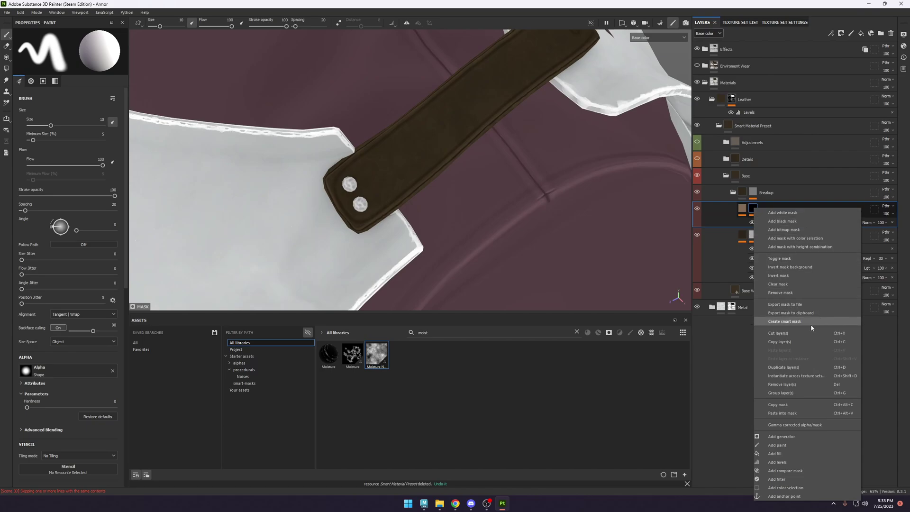
left_click(801, 413)
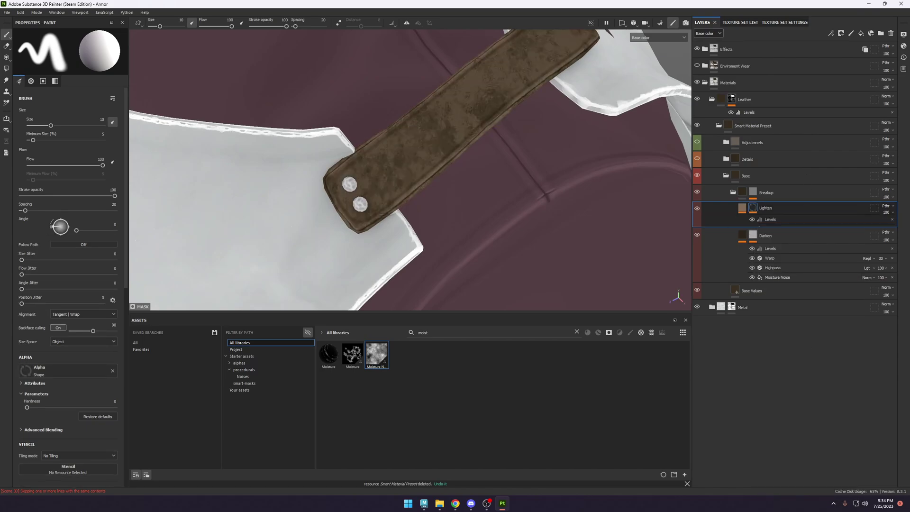
scroll(468, 102, "up", 3)
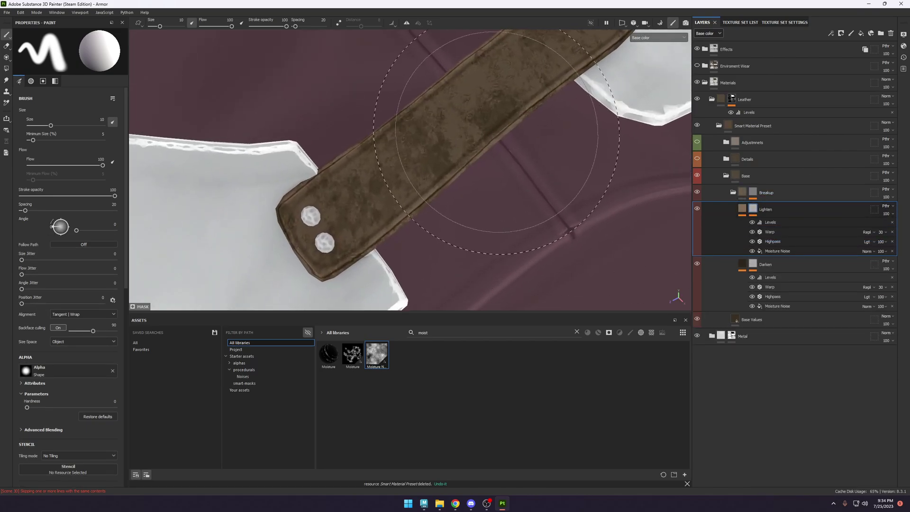
Display the Lighten layer's mask and replace the Moisture Noise in its fill with the BnW Spots 2 procedural.
left_click(753, 208, "alt")
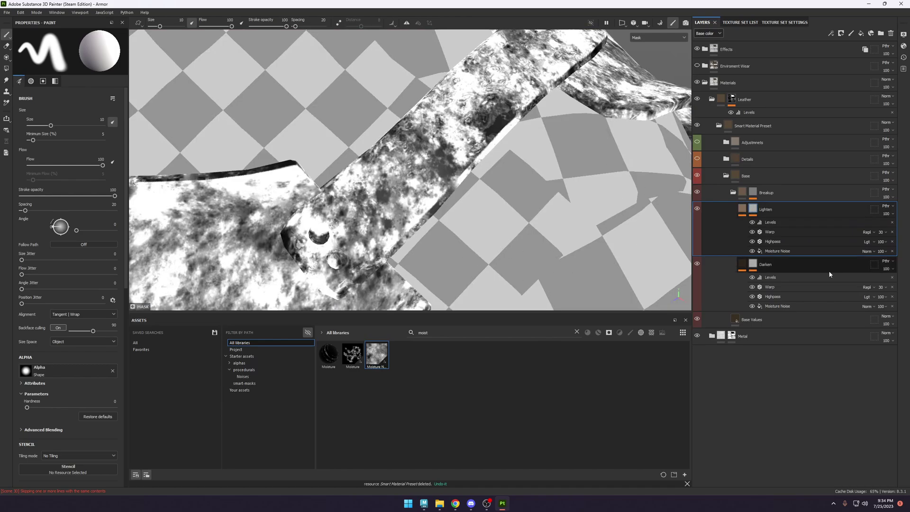
left_click(806, 252)
left_click(450, 335)
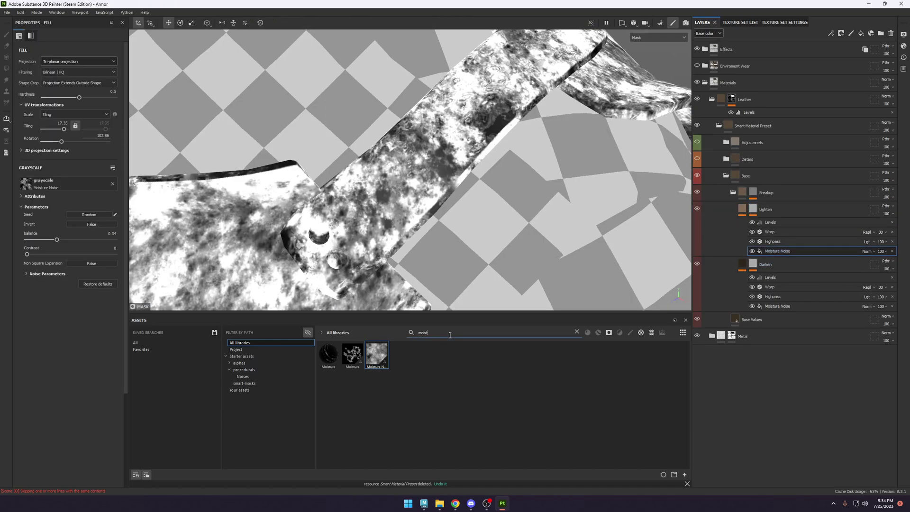
left_click(576, 333)
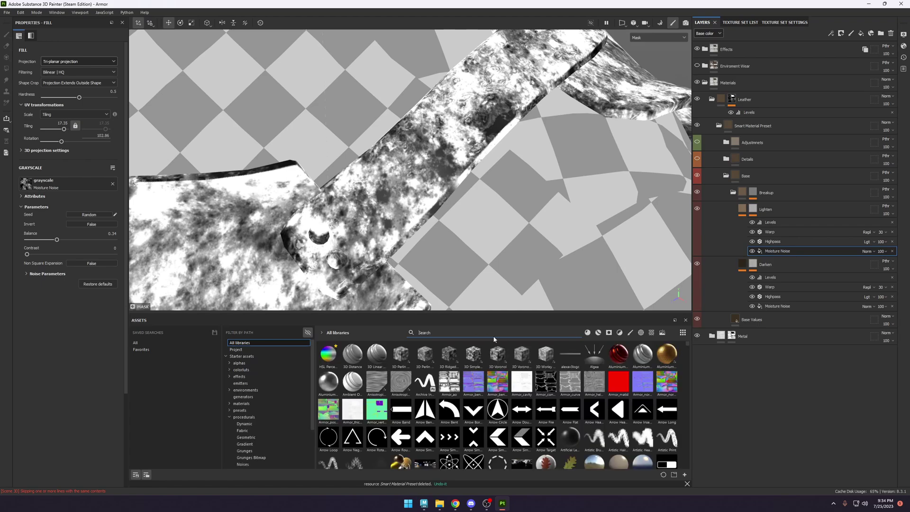
left_click(259, 418)
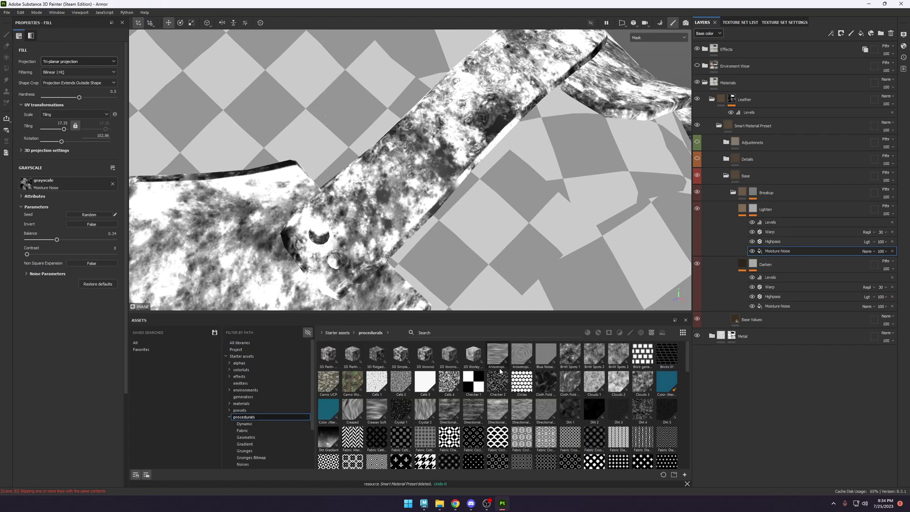
left_click_drag(594, 355, 71, 184)
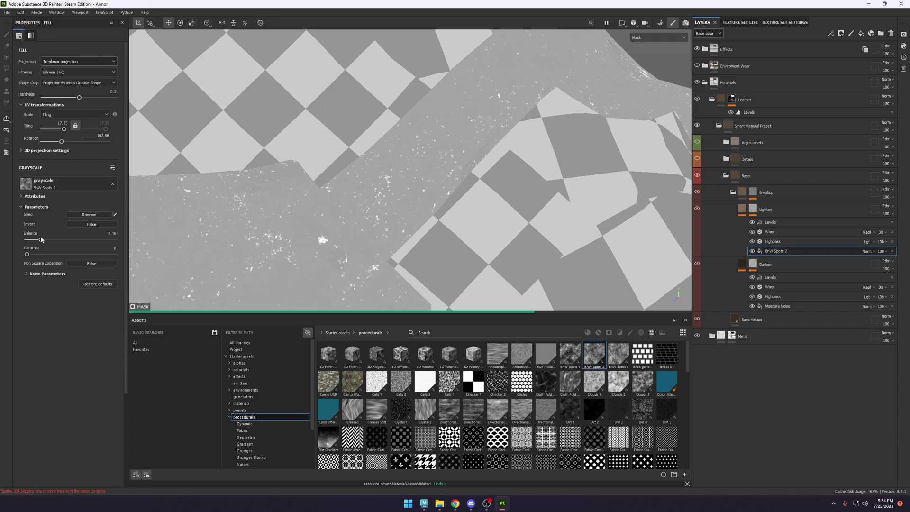
Set the BnW Spots 2 fill's balance to 0.23 and increase its tiling to about 29, checking the leather strap in material view.
left_click_drag(45, 240, 48, 240)
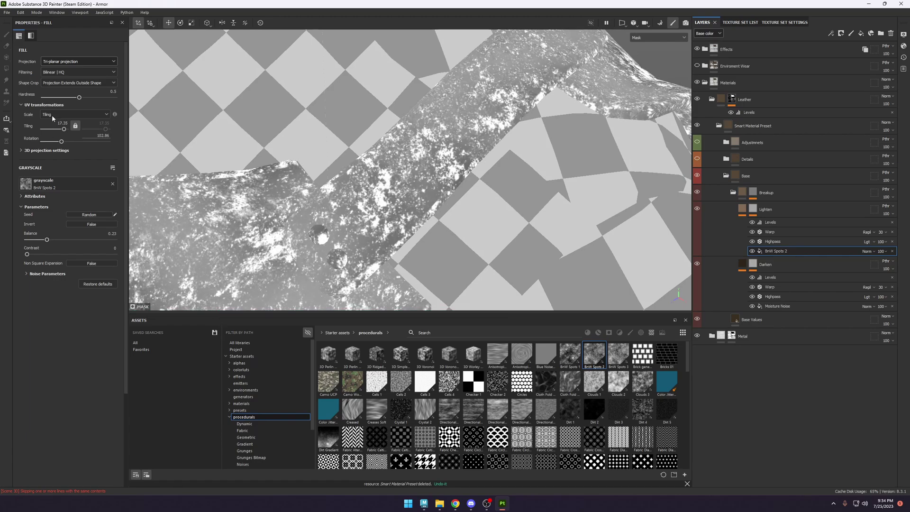
left_click(66, 130)
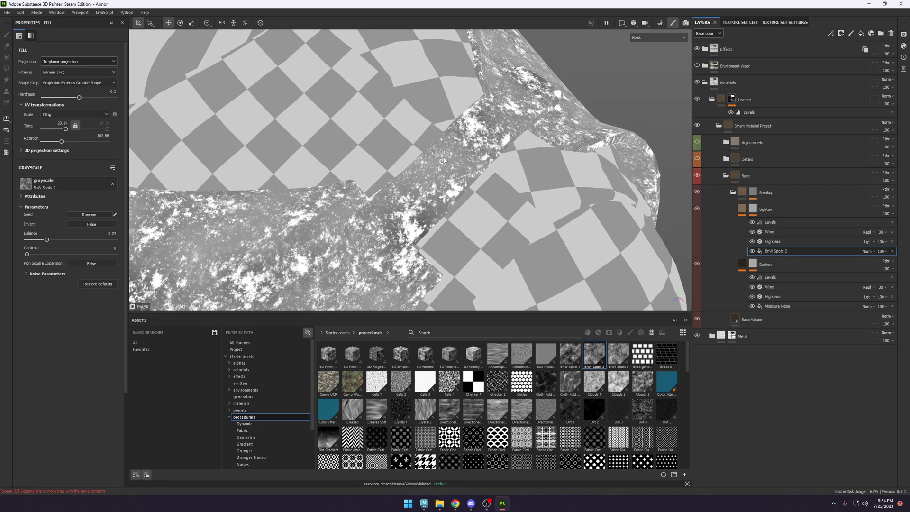
key("m")
scroll(461, 192, "up", 2)
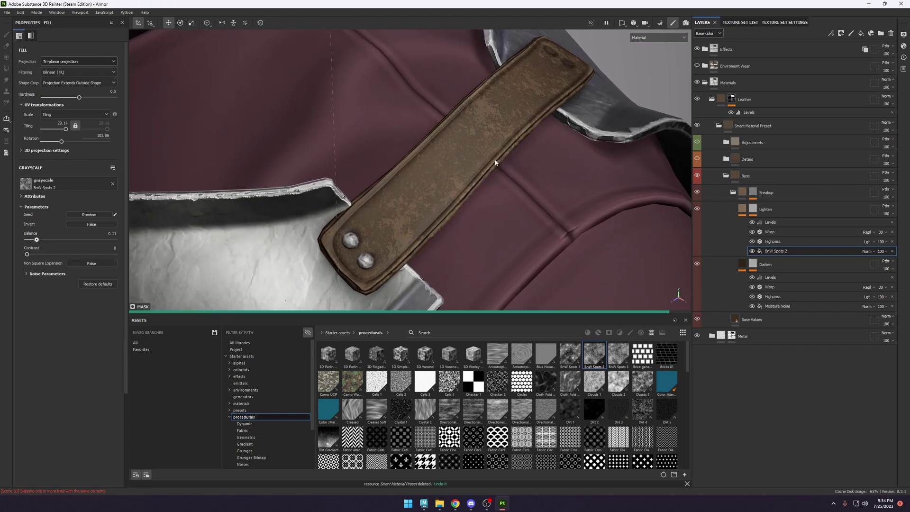
key("ctrl+z")
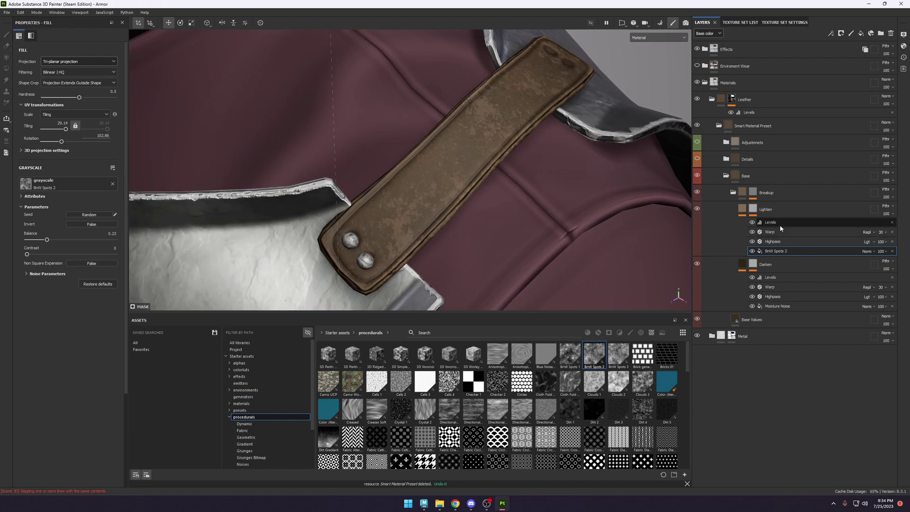
With the Lighten mask's Levels temporarily disabled, increase the Highpass radius and set the BnW Spots 2 balance to 0.35.
left_click(754, 210, "alt")
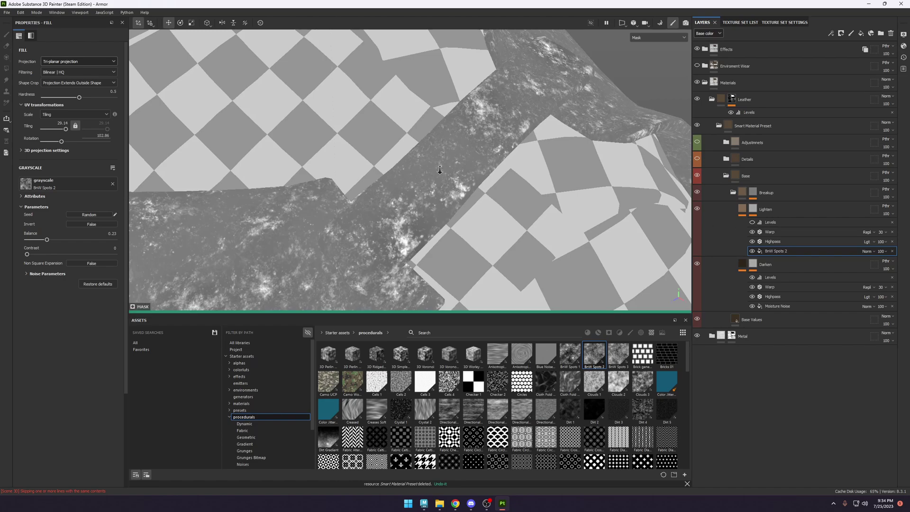
left_click(777, 241)
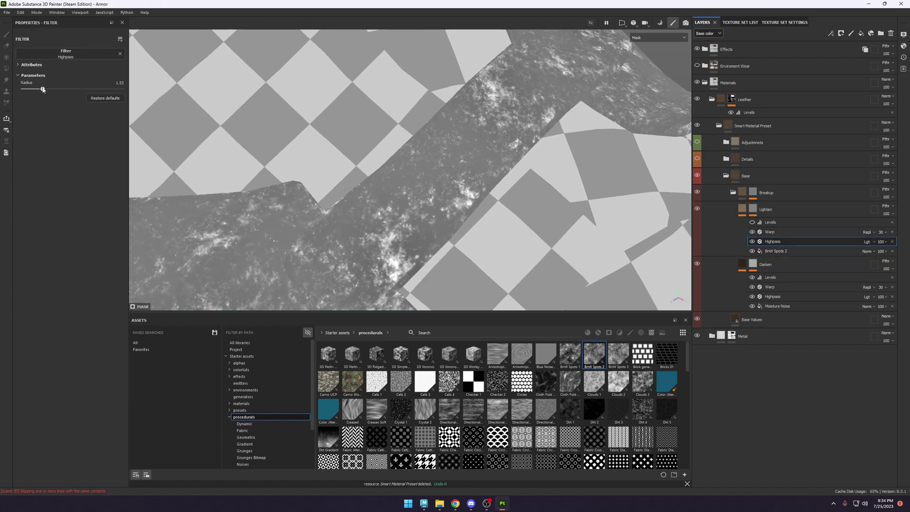
left_click_drag(43, 90, 101, 90)
left_click(777, 250)
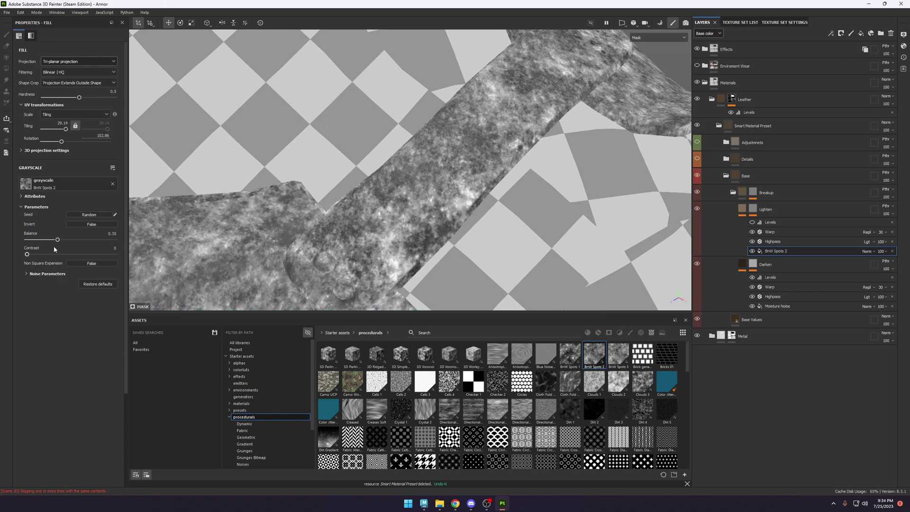
left_click(752, 223)
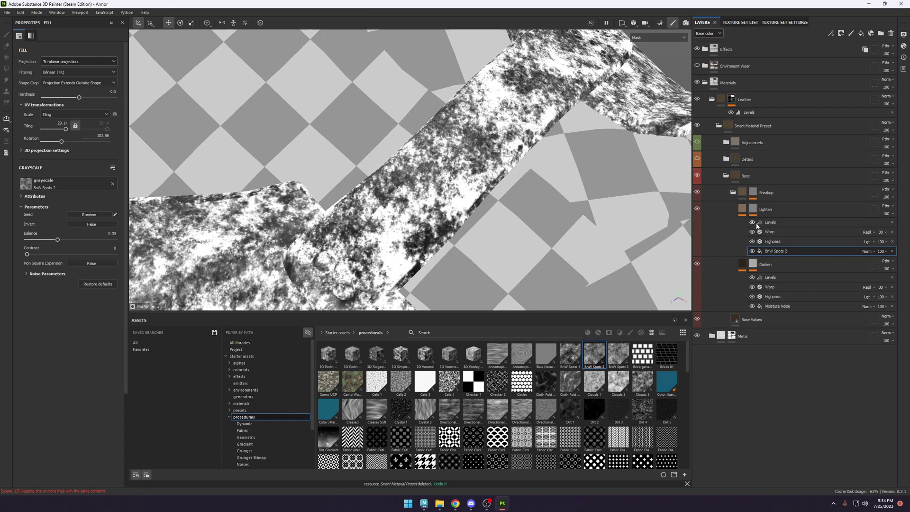
Raise the Lighten mask's Levels input white point to 0.901 and check the strap in base color and material views.
left_click(773, 222)
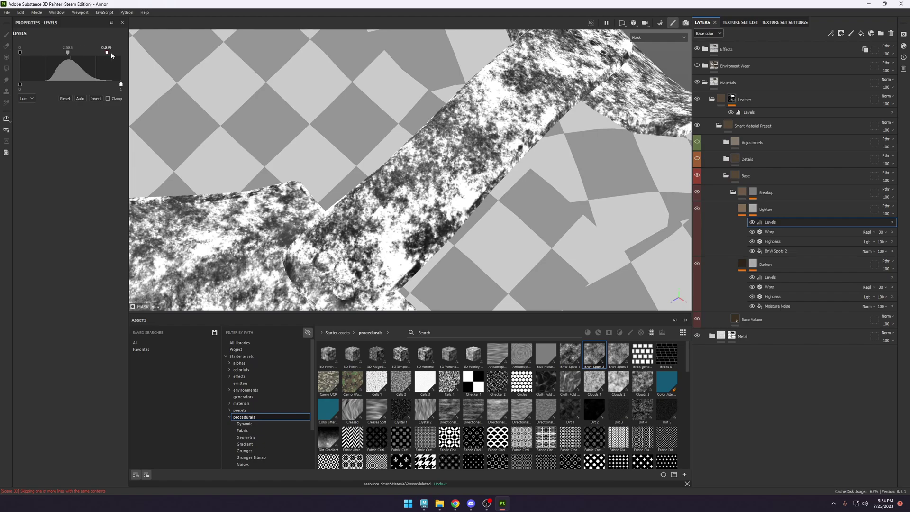
left_click_drag(112, 56, 111, 54)
key("c")
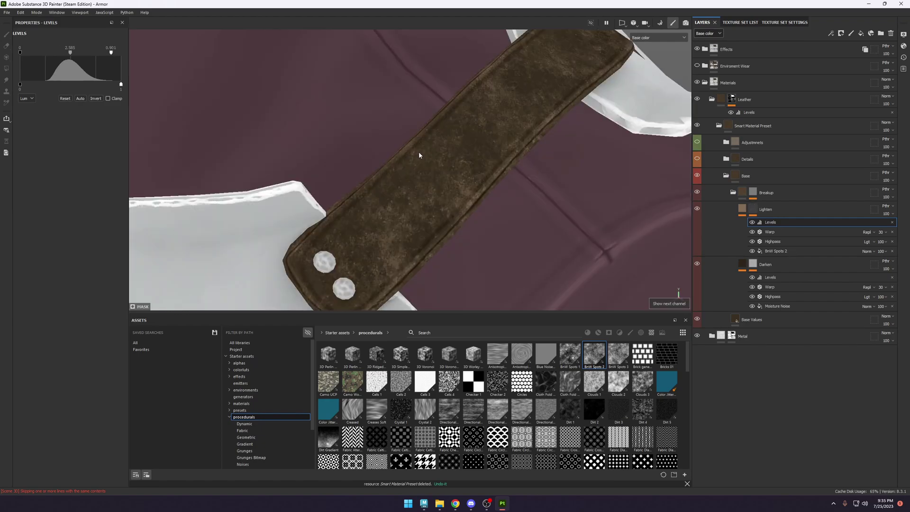
key("m")
scroll(482, 188, "down", 3)
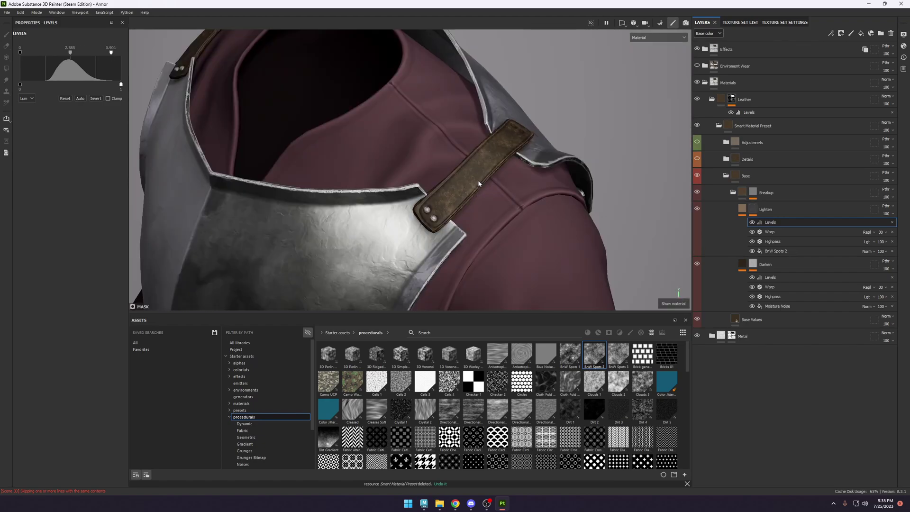
scroll(478, 184, "up", 5)
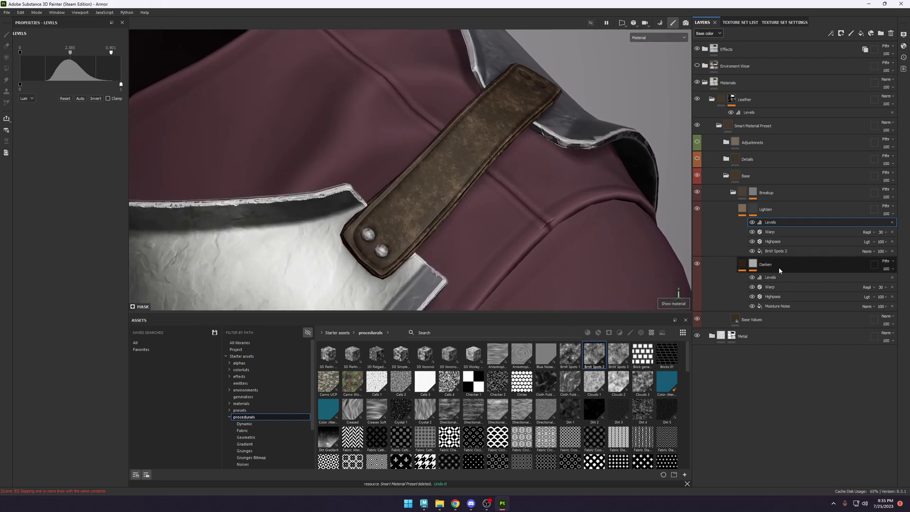
Replace the BnW Spots 2 noise in the Lighten mask's fill with Clouds 2 and check the strap.
left_click(779, 251)
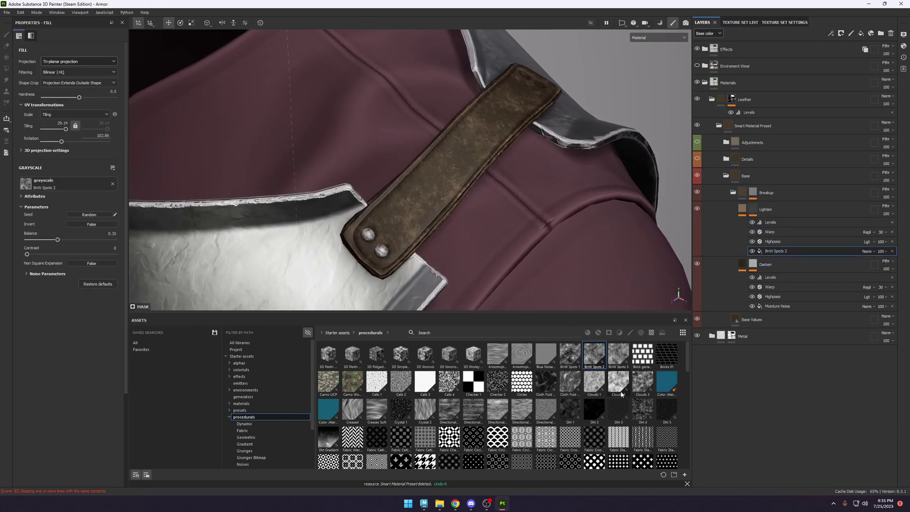
left_click_drag(621, 394, 110, 189)
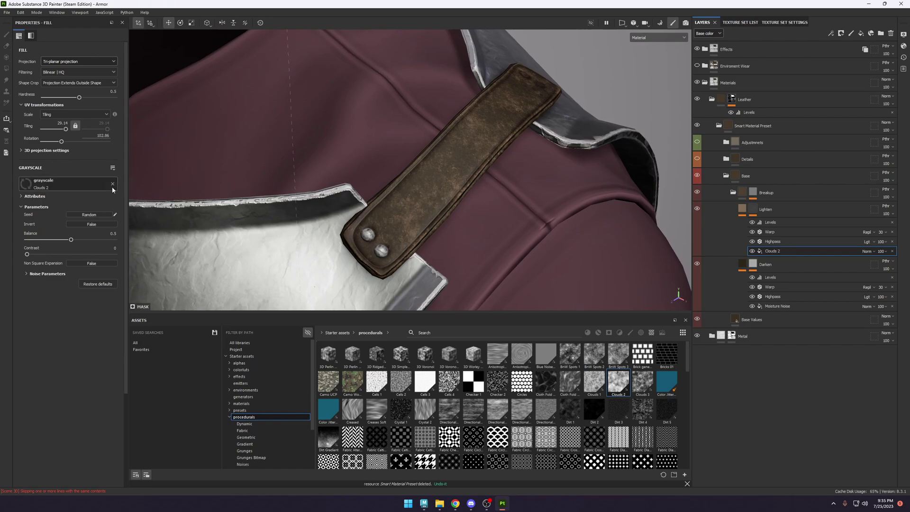
scroll(498, 195, "down", 5)
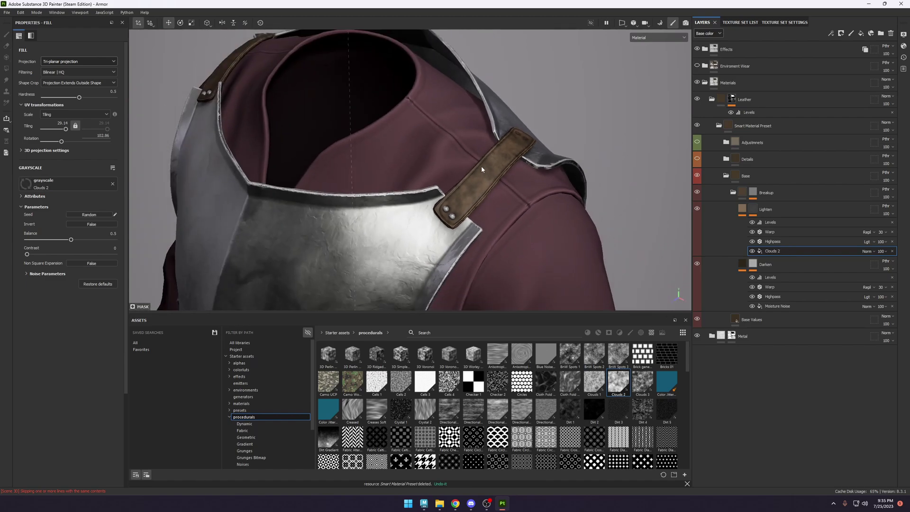
scroll(524, 208, "up", 5)
Add a fill above Clouds 2 in the Lighten mask, blend it with Multiply, assign BnW Spots 2, and compare it on and off.
left_click(754, 211, "alt")
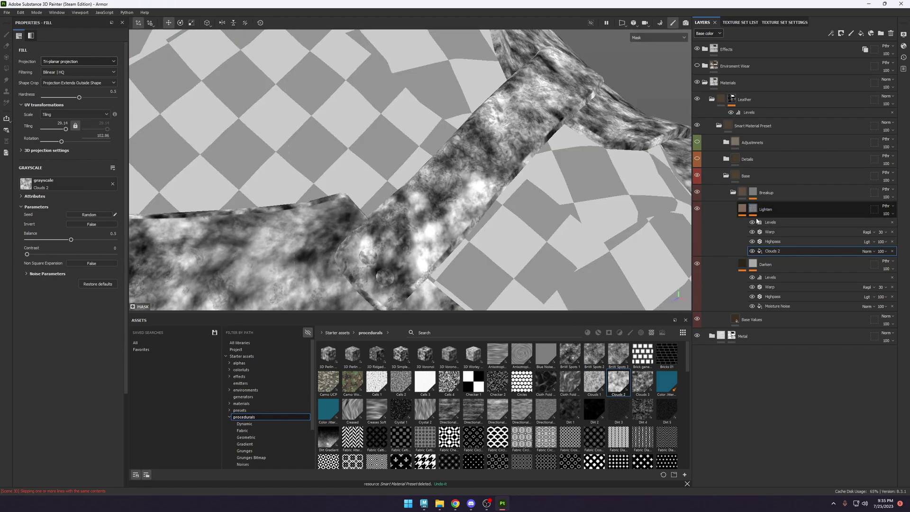
scroll(524, 248, "up", 2)
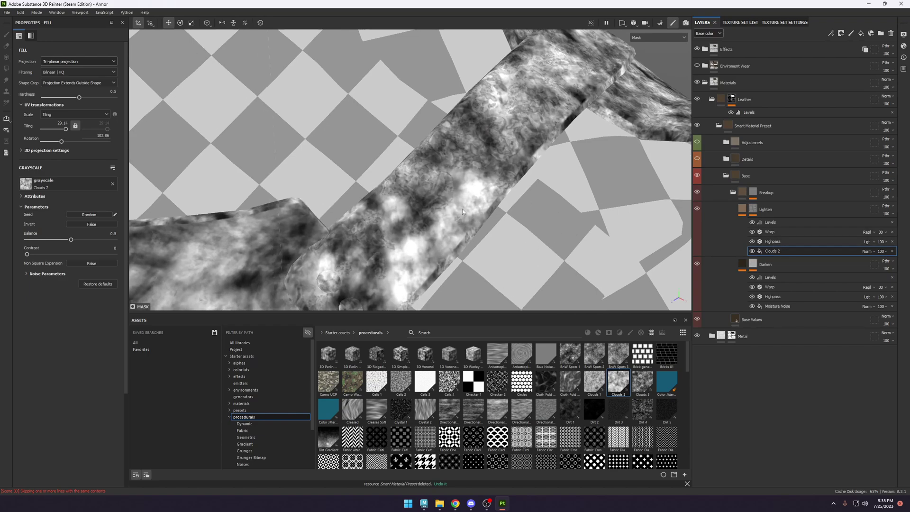
left_click(830, 34)
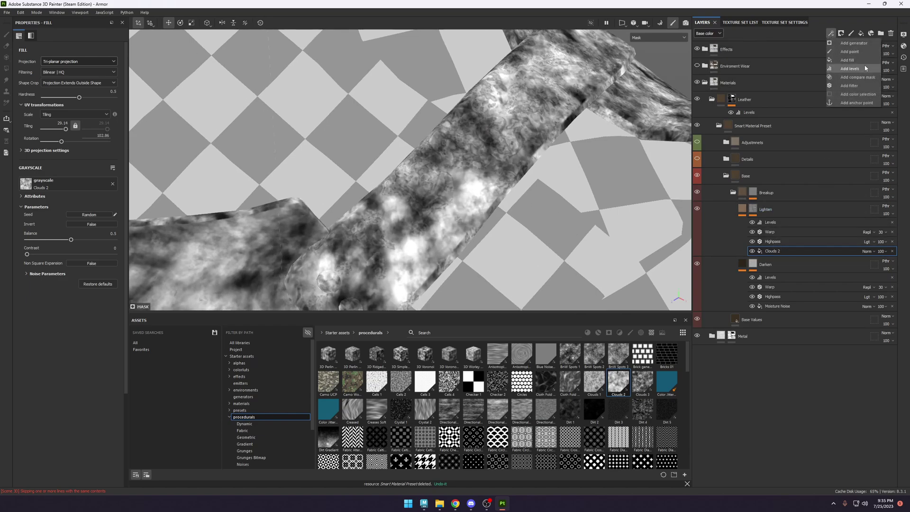
left_click(848, 60)
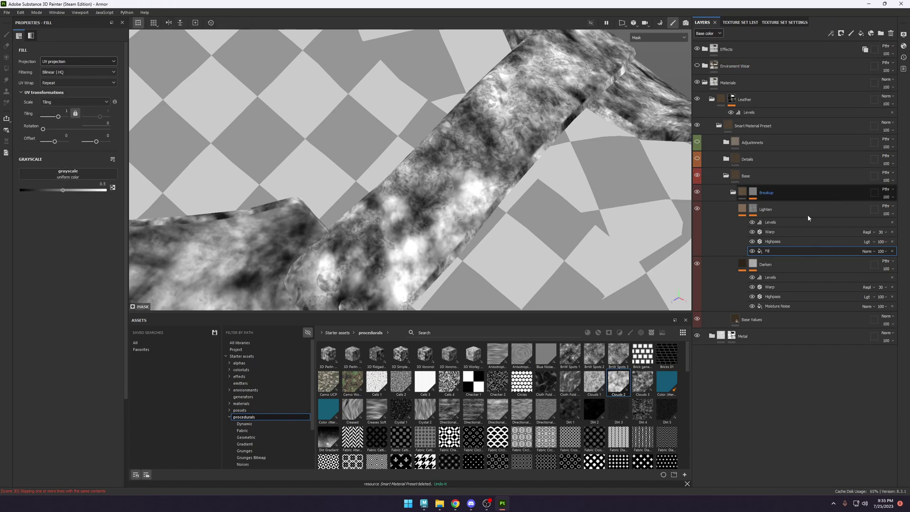
left_click(867, 251)
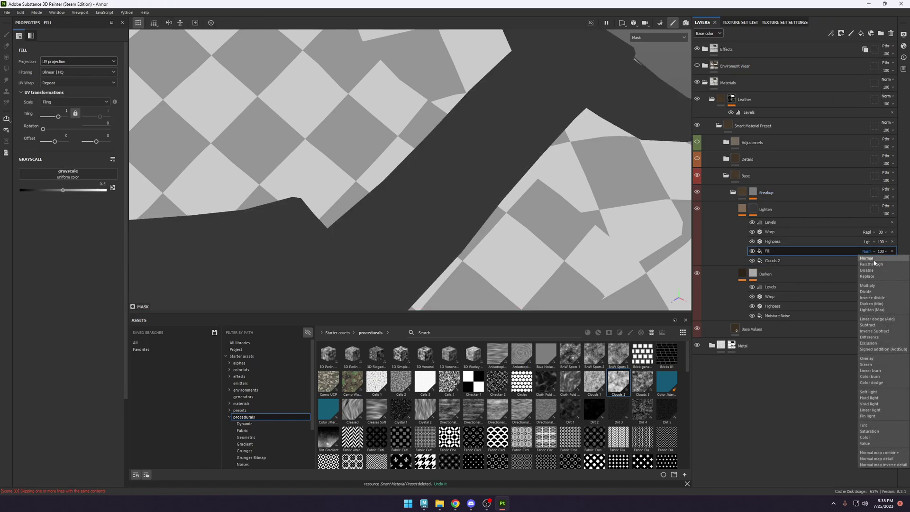
left_click(881, 286)
left_click_drag(594, 354, 777, 251)
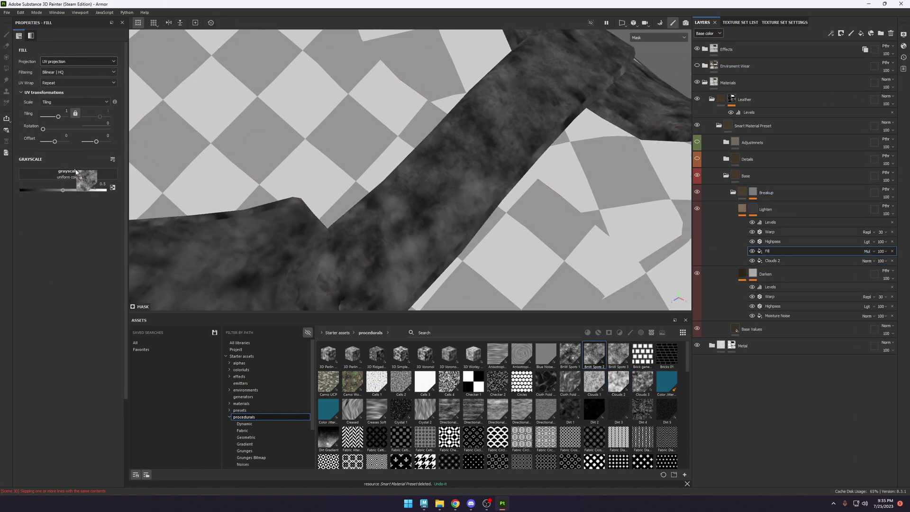
left_click(752, 251)
left_click(752, 251)
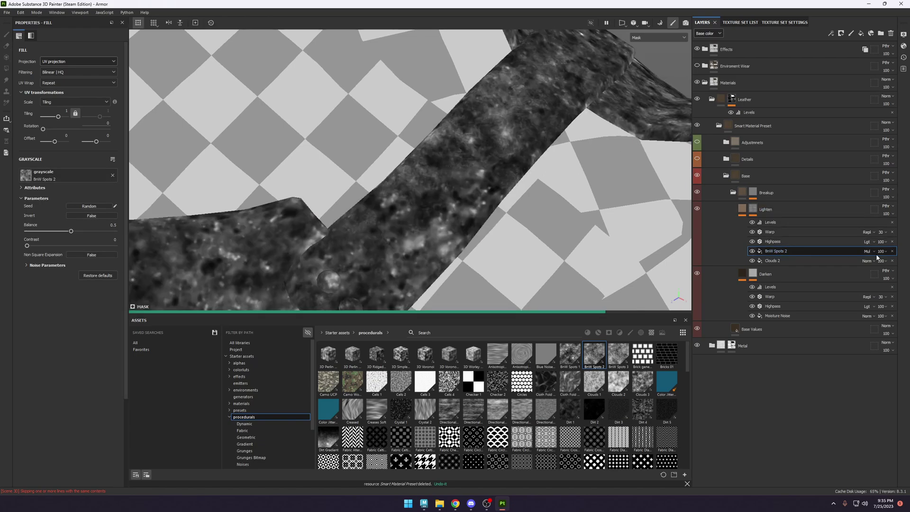
Switch the BnW Spots 2 fill's blending mode to Subtract and compare the mask with it on and off.
left_click(867, 251)
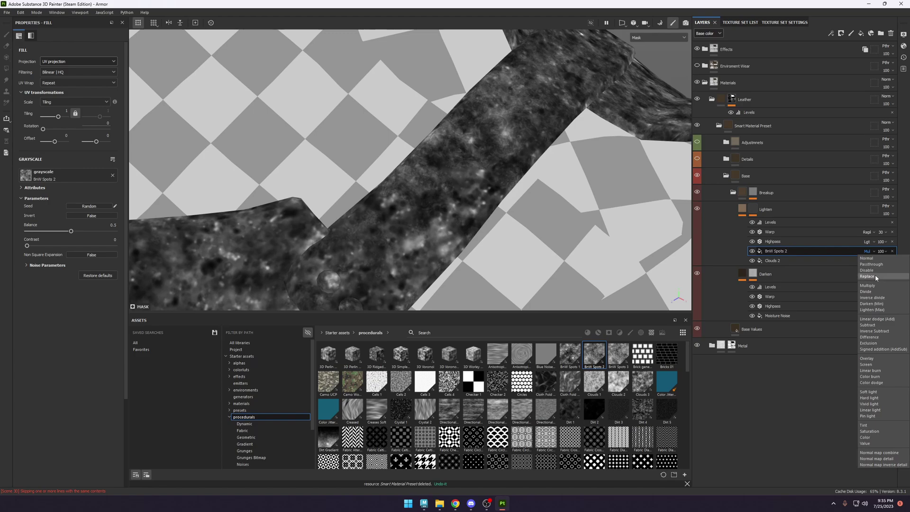
left_click(874, 325)
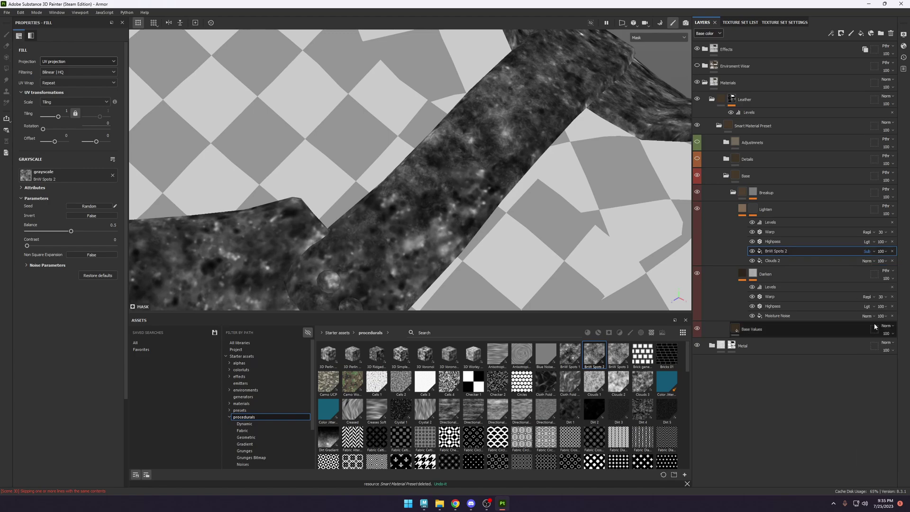
left_click(752, 251)
left_click(752, 251)
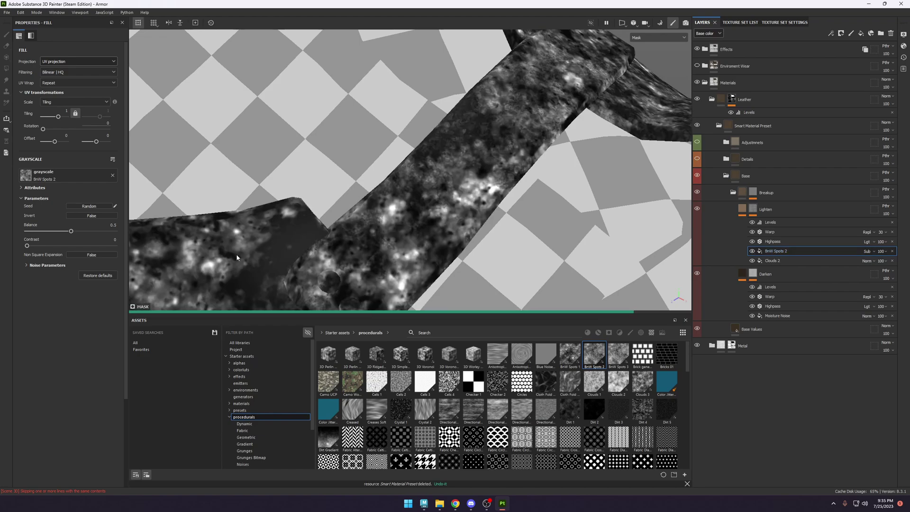
Set the subtracting BnW Spots 2 fill's balance to 0.28 and inspect the strap in material and base color views.
left_click_drag(46, 231, 53, 232)
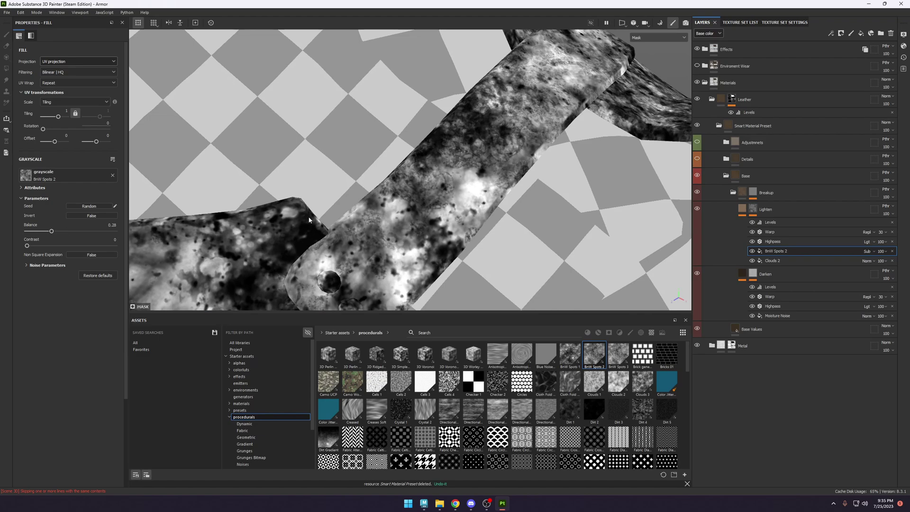
key("m")
scroll(479, 166, "down", 5)
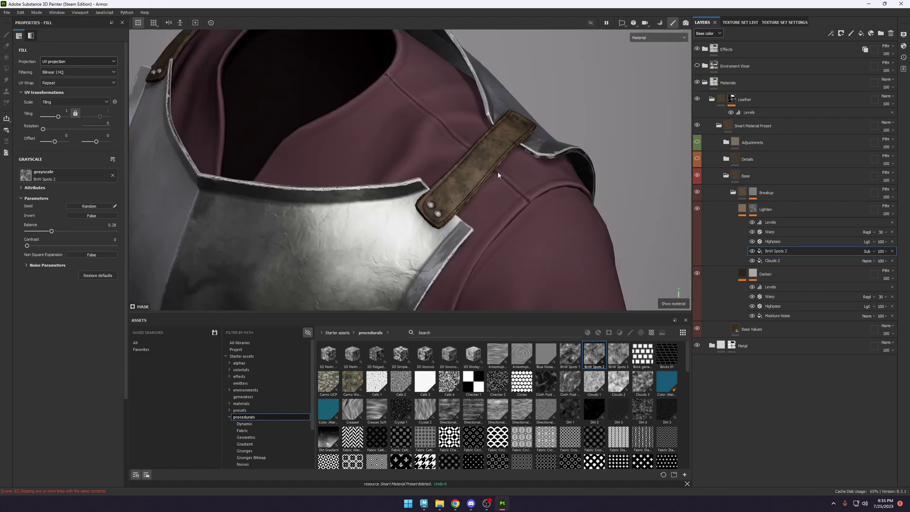
scroll(497, 173, "down", 2)
scroll(496, 174, "up", 8)
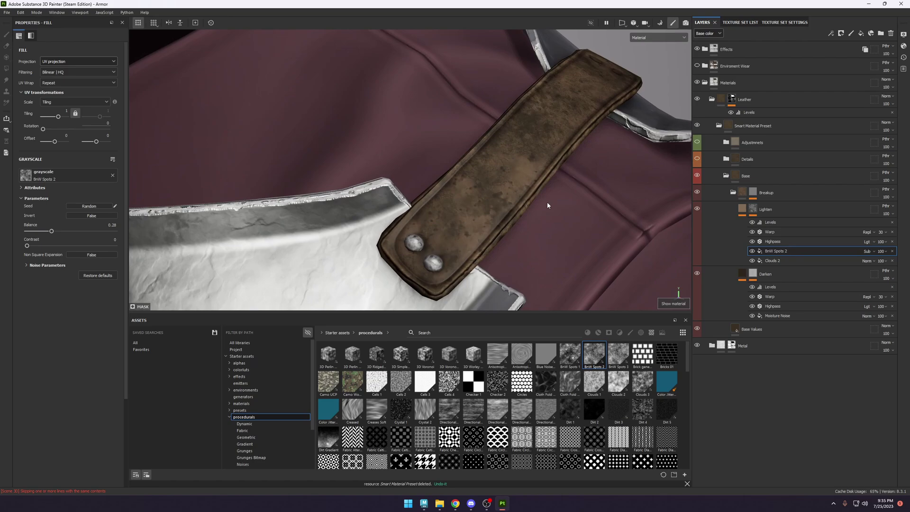
scroll(547, 204, "up", 3)
key("c")
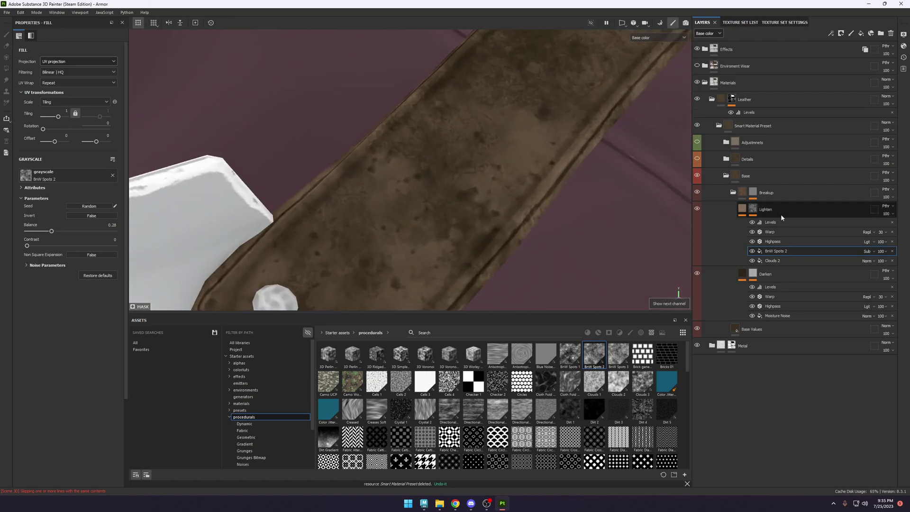
Set the BnW Spots 2 fill's opacity to 70 and its balance to 0.51 in the Lighten mask, returning to material view.
left_click(755, 209, "alt")
left_click(883, 251)
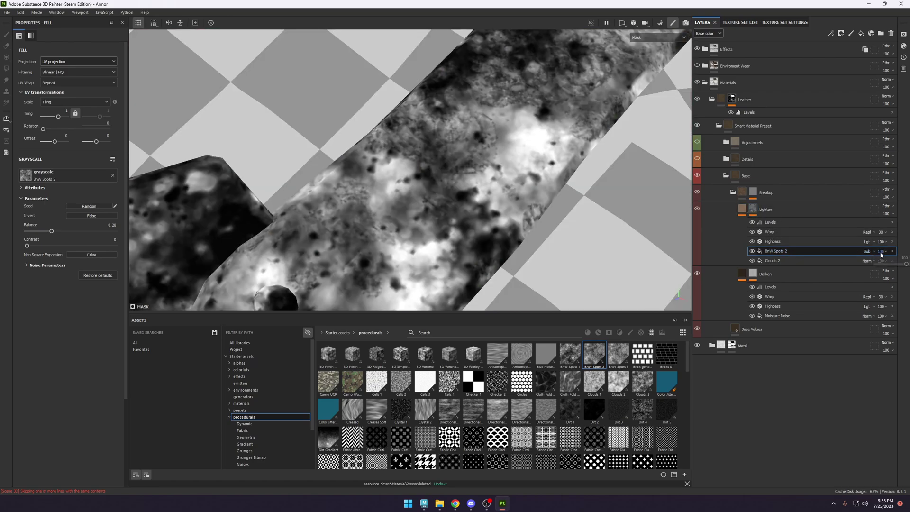
mouse_move(907, 265)
left_mouse_down()
mouse_move(890, 265)
mouse_move(898, 265)
left_mouse_up()
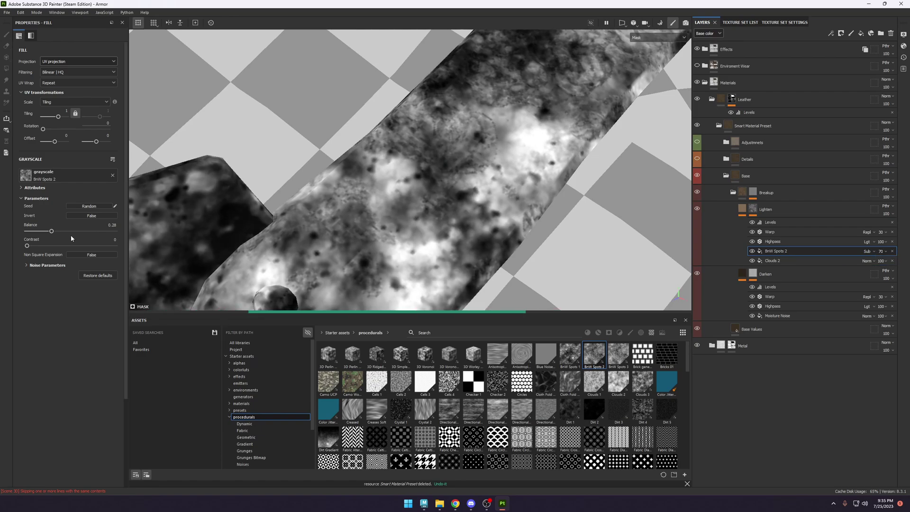
left_click(72, 231)
key("m")
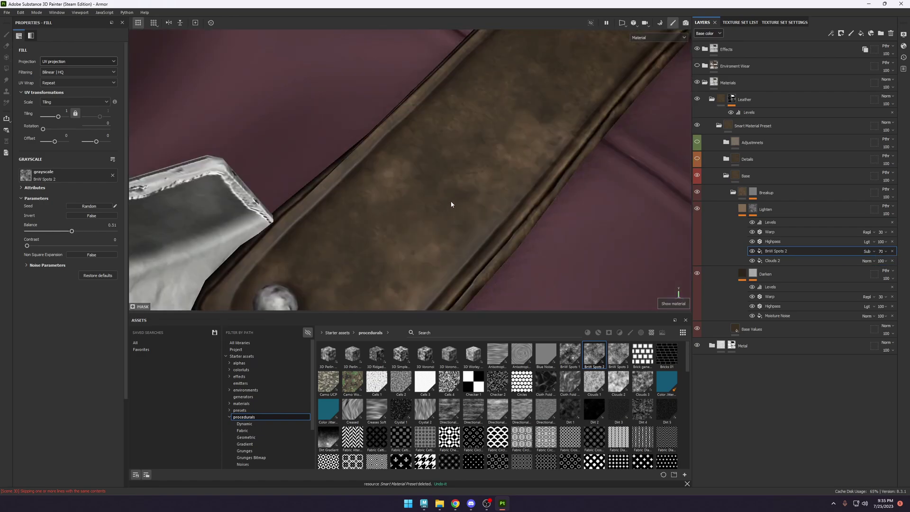
Try reducing the saturation of the lower HSL Perceptive filter on the Lighten layer to 0.718 and check the leather straps.
scroll(459, 196, "down", 6)
scroll(504, 213, "down", 4)
left_click_drag(503, 213, 451, 180, "alt")
scroll(451, 180, "up", 10)
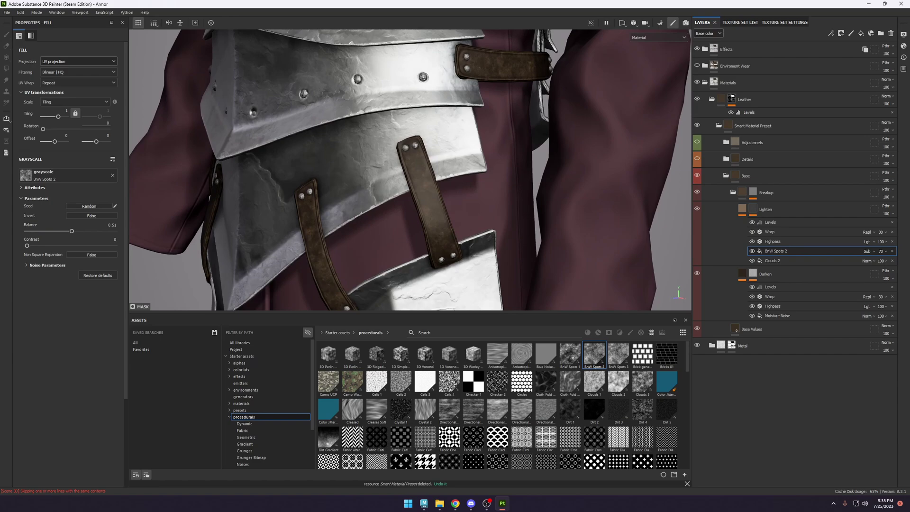
scroll(394, 203, "up", 6)
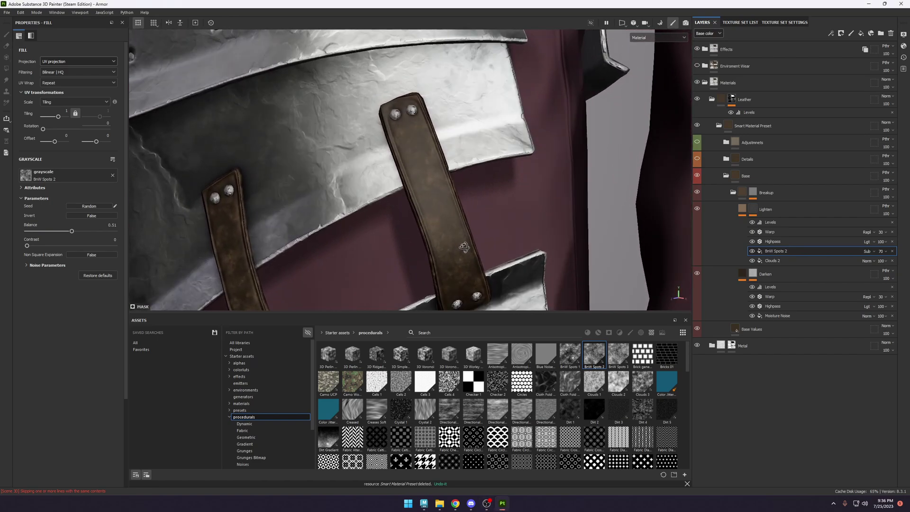
left_click(751, 213)
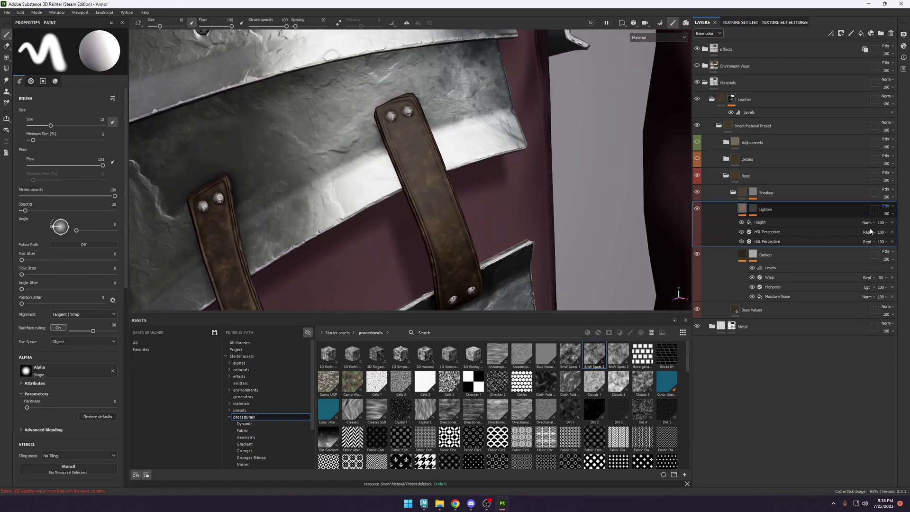
left_click(770, 241)
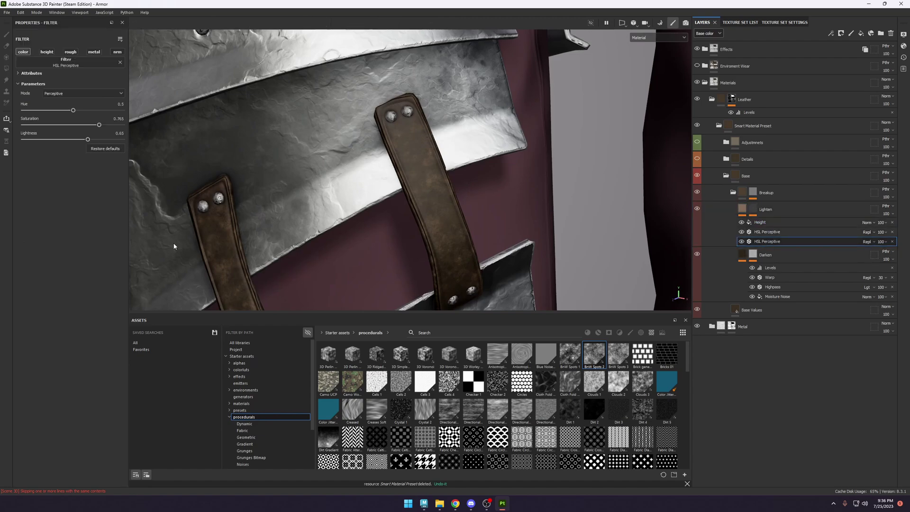
left_click_drag(95, 126, 95, 126)
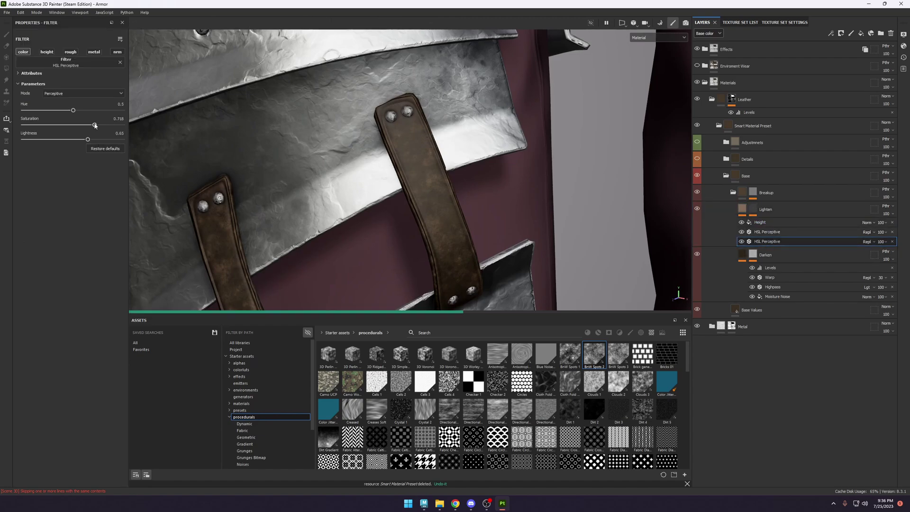
scroll(379, 161, "down", 5)
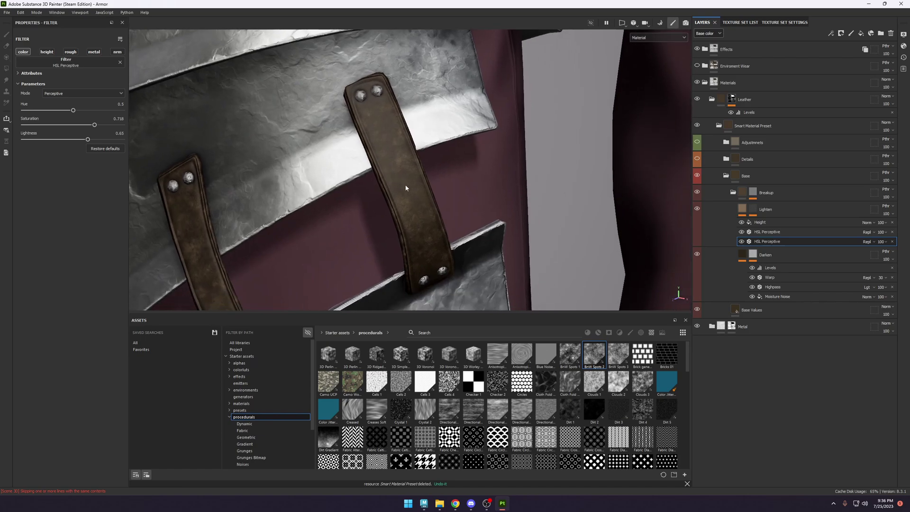
scroll(409, 156, "down", 2)
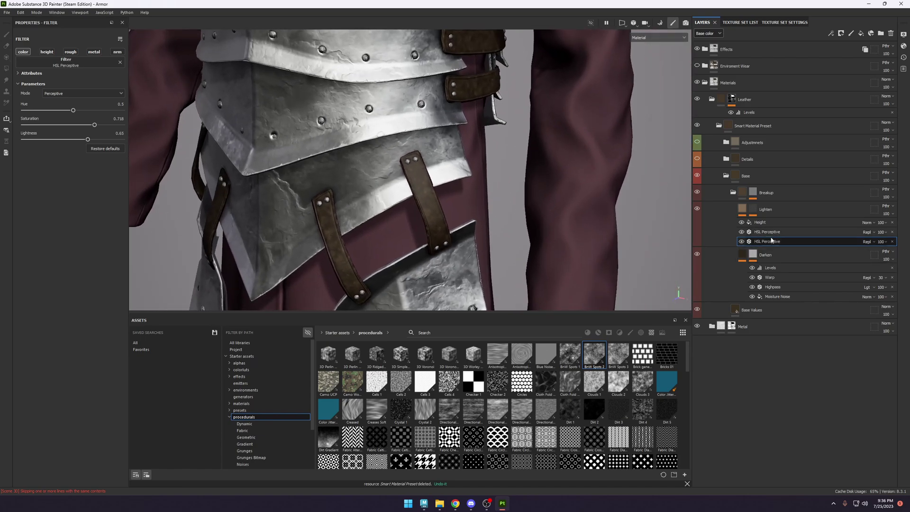
Undo the recent changes, including the Lighten layer's HSL Perceptive saturation adjustment.
key("ctrl+z")
key("ctrl+z")
key("ctrl+z")
key("ctrl+z")
key("ctrl+z")
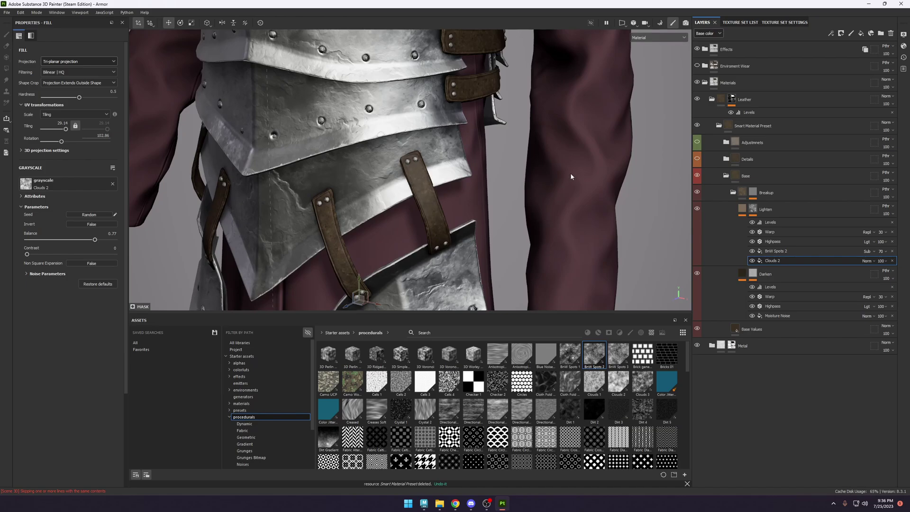
Check the shoulder strap in base color and material views, and swap the open Breakup folder for a visible, expanded Details folder.
middle_click_drag(571, 177, 462, 171)
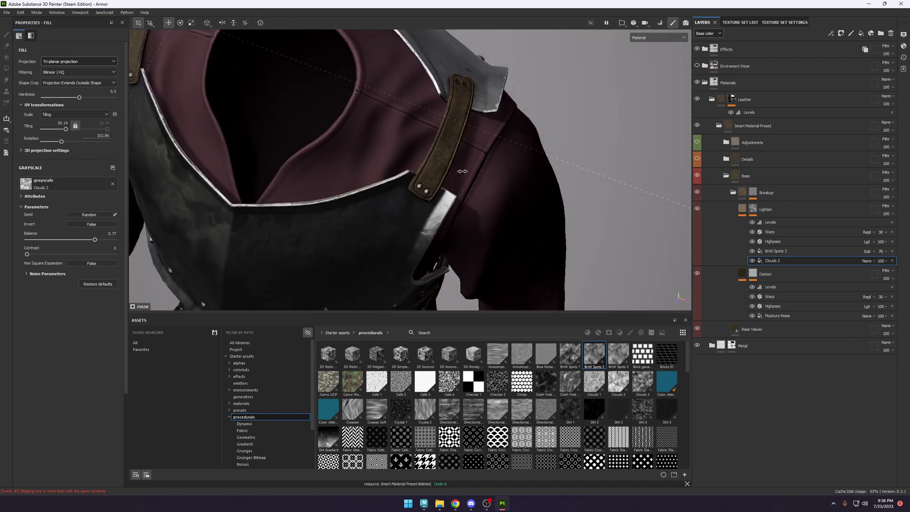
scroll(462, 171, "up", 5)
key("c")
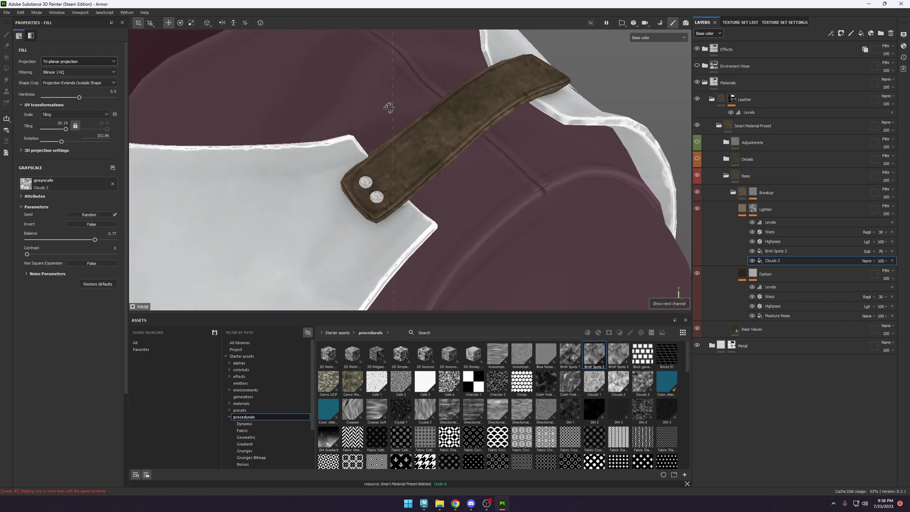
middle_click_drag(389, 107, 497, 180)
key("m")
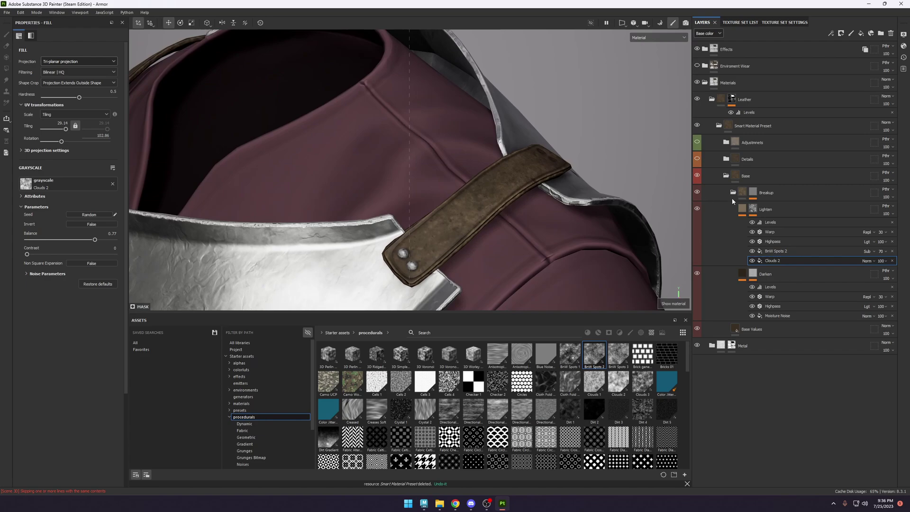
left_click(733, 193)
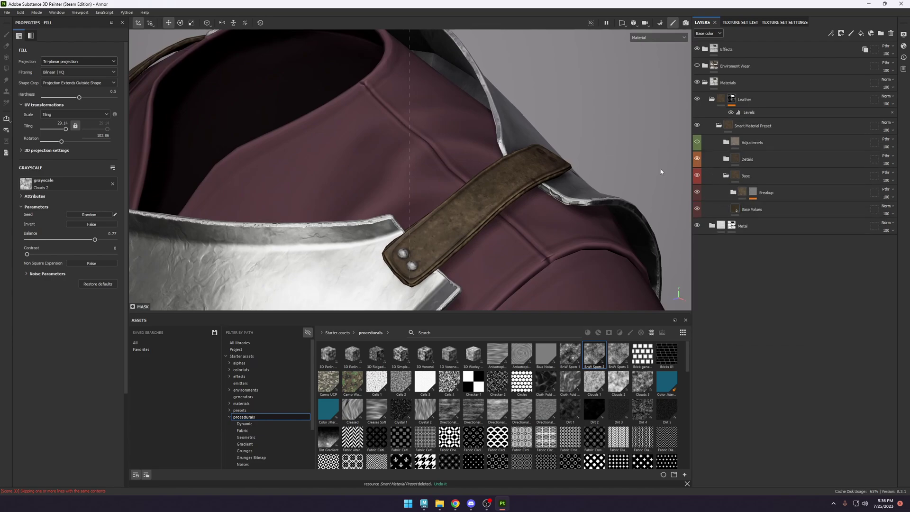
middle_click_drag(494, 198, 545, 199)
left_click(726, 158)
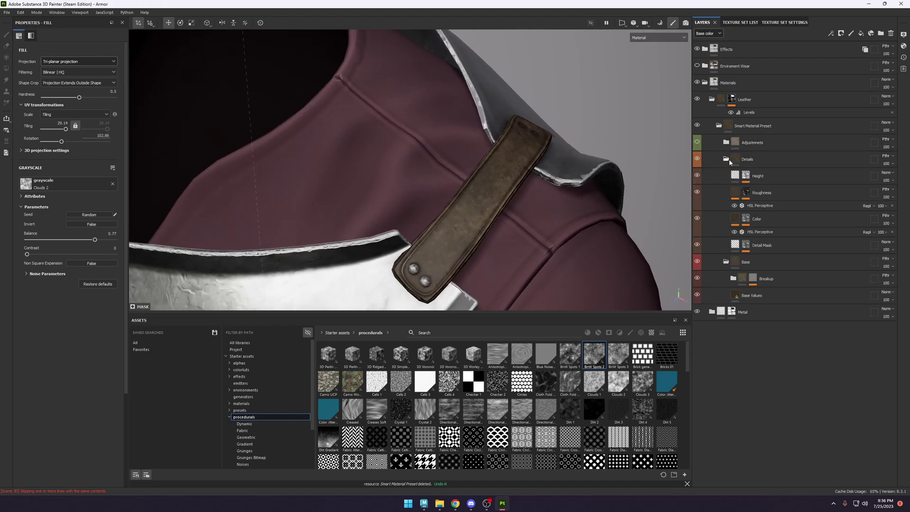
Examine the uniform fill in the Breakup folder's mask on the model in mask view.
left_click(753, 279)
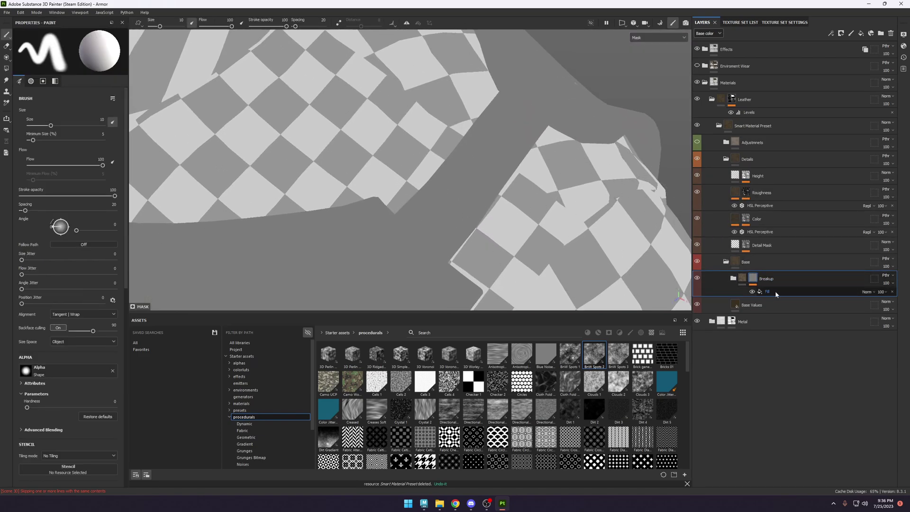
left_click(775, 291)
scroll(413, 178, "down", 5)
scroll(398, 216, "up", 6)
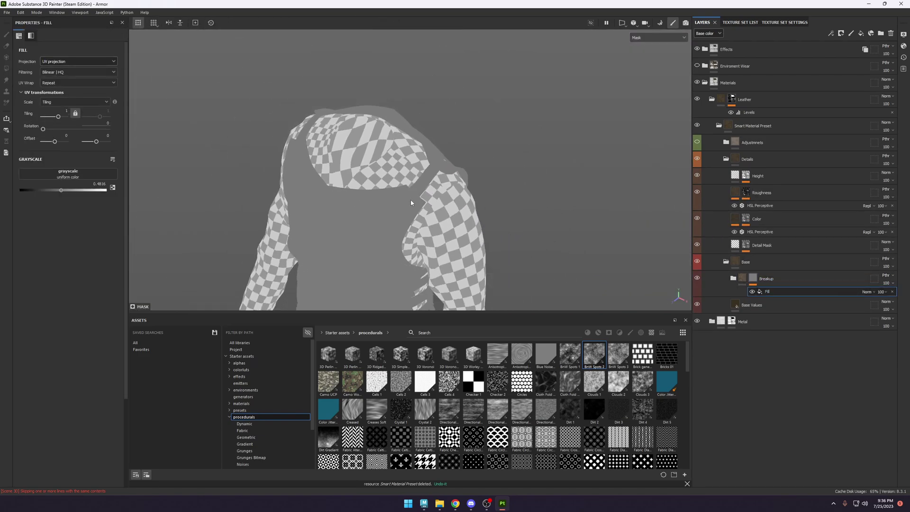
scroll(488, 171, "up", 2)
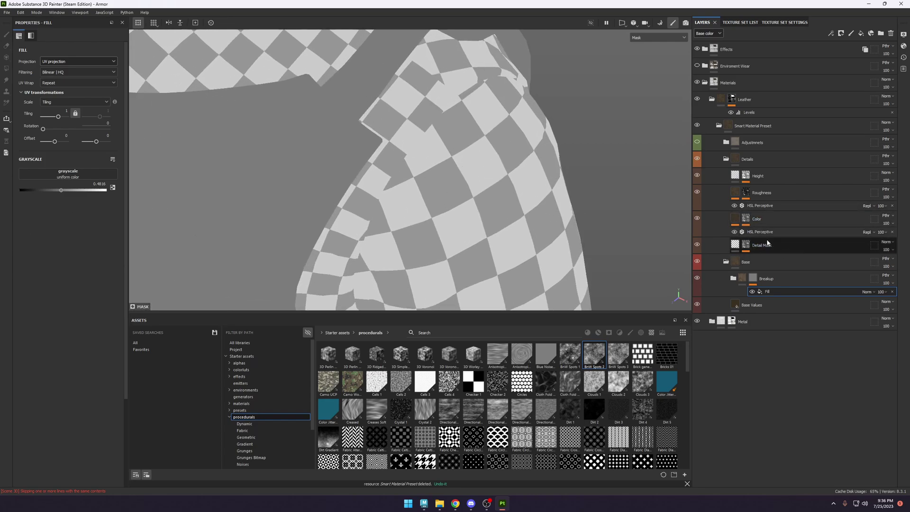
Select the Grunge Galvanic Small fill in the Detail Mask layer's mask and search the procedurals for leather.
left_click(747, 246)
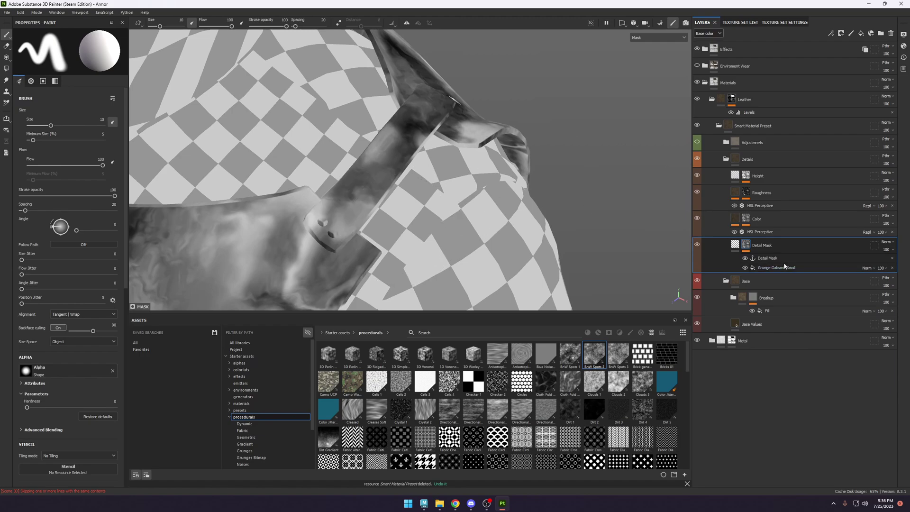
left_click(785, 269)
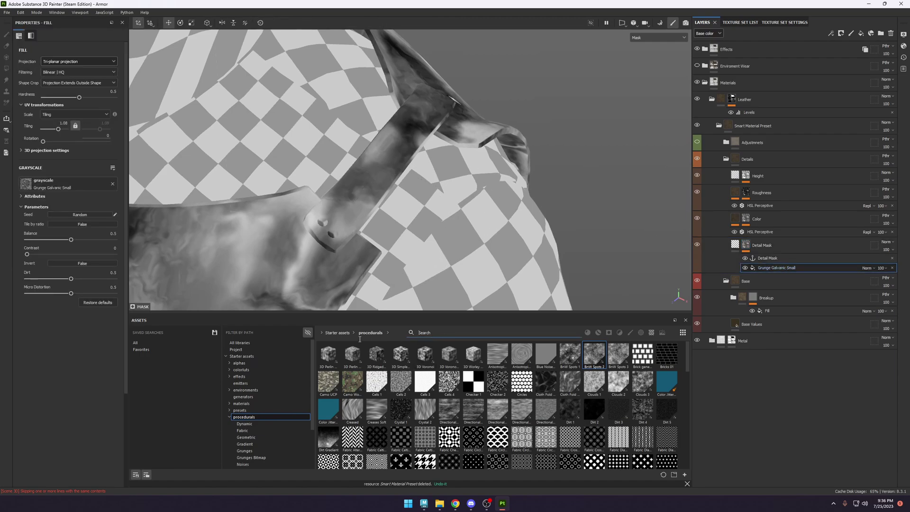
type("leather")
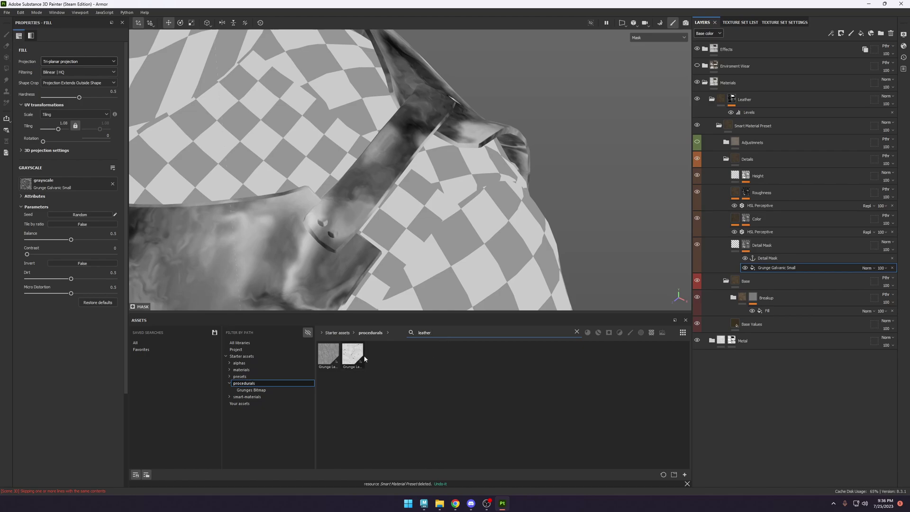
mouse_move(331, 358)
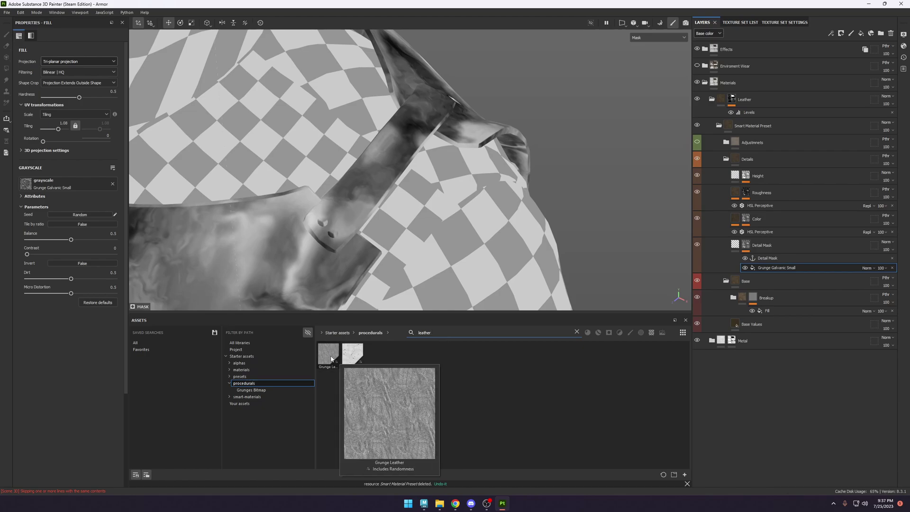
Try Grunge Leather Damaged as the Detail Mask fill's grayscale, with tiling at 12.1, and inspect it on the strap.
left_click_drag(352, 354, 380, 162)
scroll(369, 162, "up", 3)
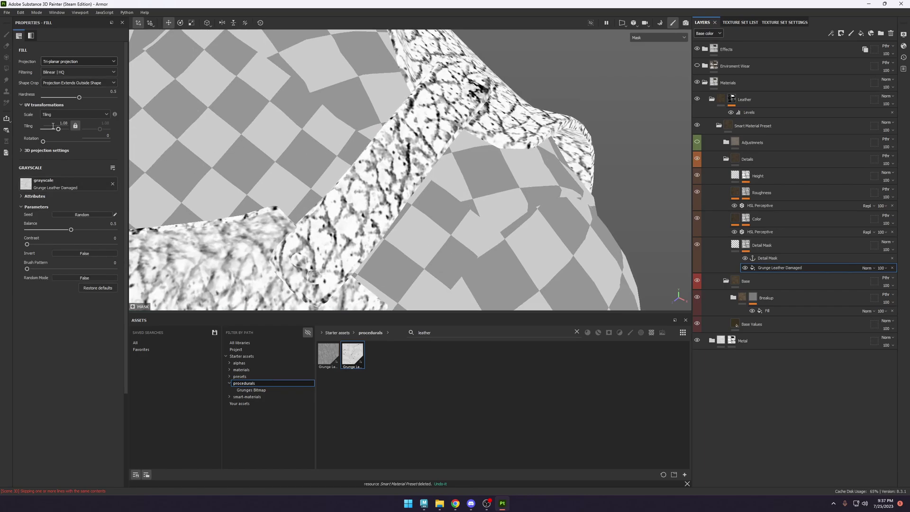
left_click_drag(58, 128, 62, 134)
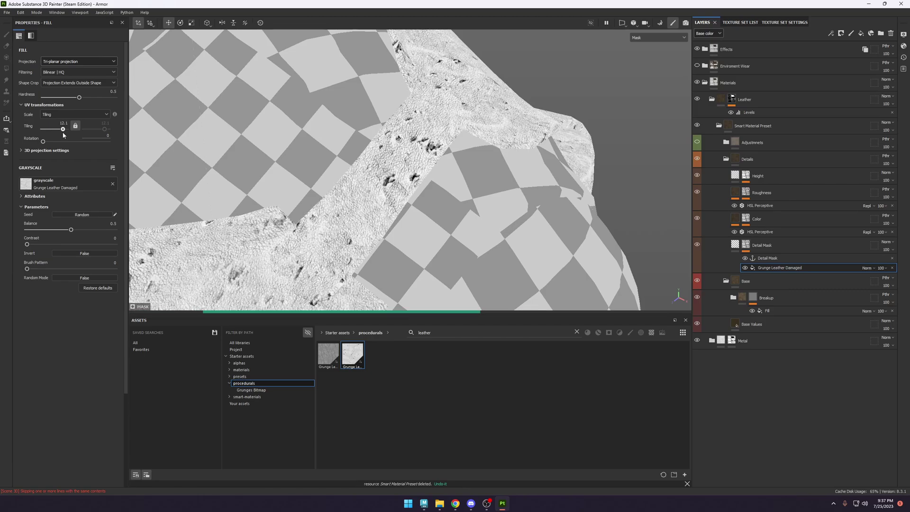
left_click_drag(428, 181, 459, 249, "alt")
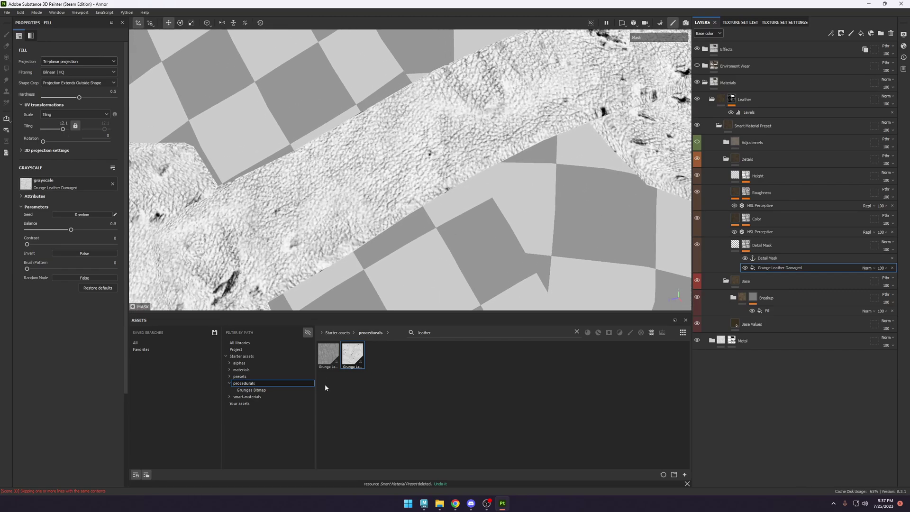
Assign Grunge Leather to the Detail Mask fill, set its tiling to 10.62, and return to material view.
left_click(334, 351)
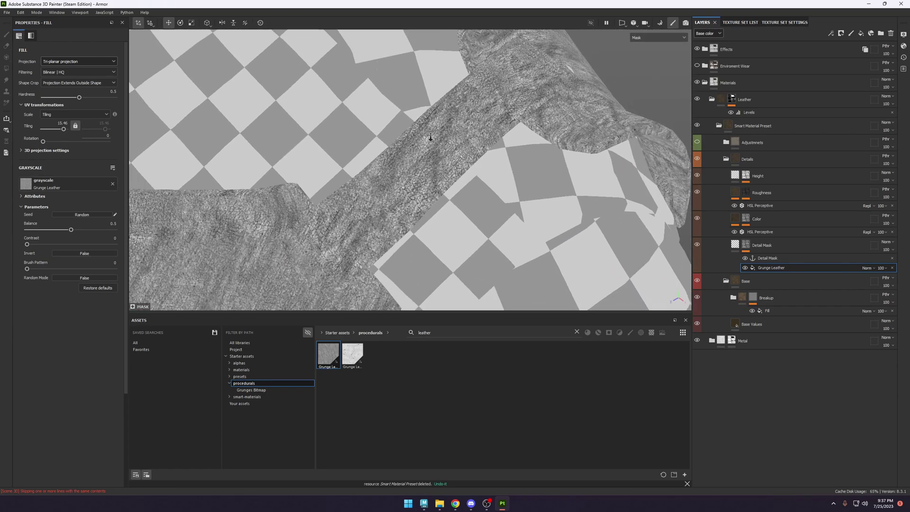
left_click_drag(64, 131, 63, 130)
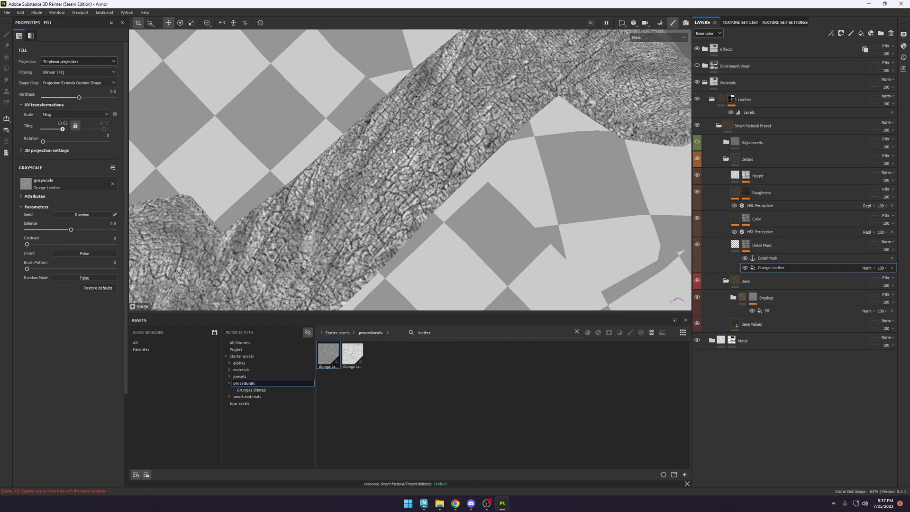
left_click_drag(408, 174, 413, 178, "alt")
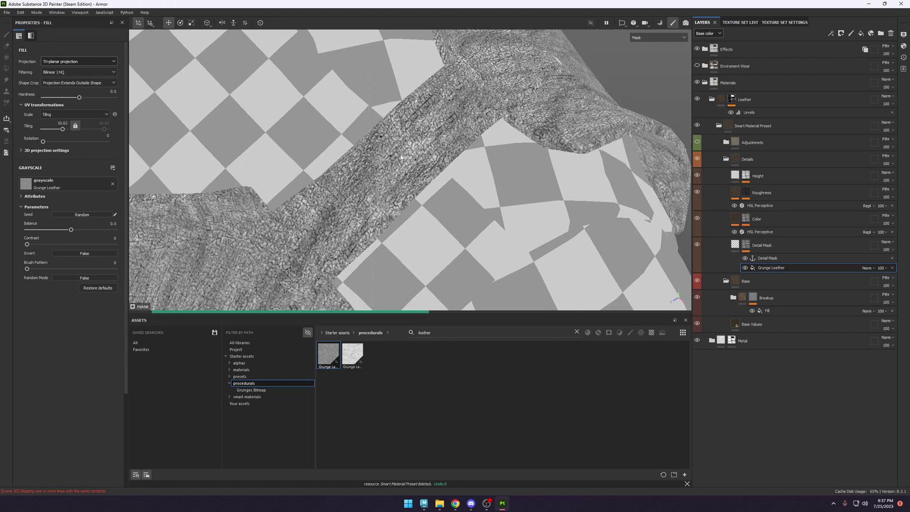
left_click_drag(400, 157, 427, 228, "alt")
key("m")
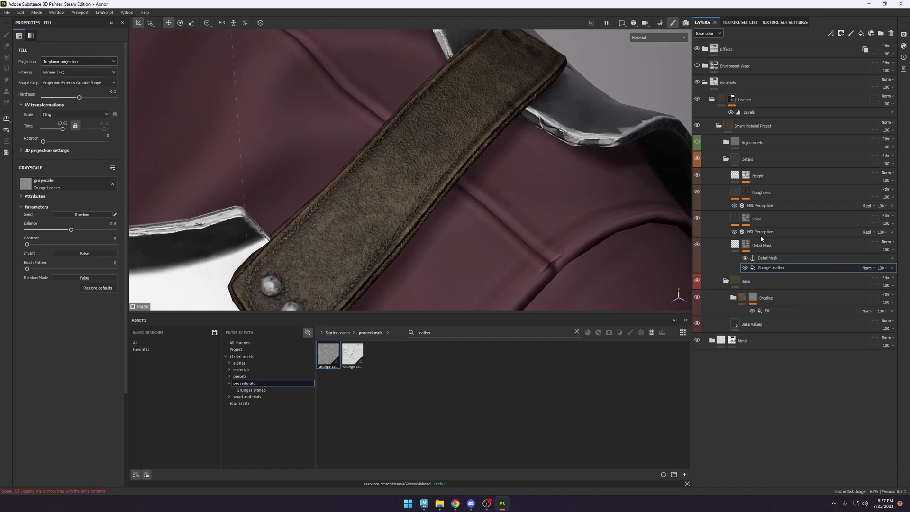
Hide the Height and Roughness detail layers and inspect the strap in base color view.
left_click(697, 181)
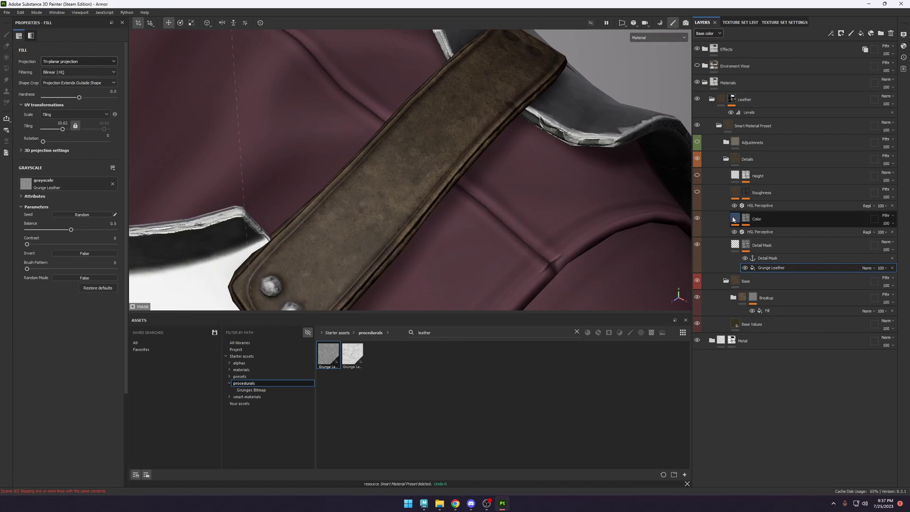
key("b")
scroll(497, 243, "up", 3)
scroll(496, 244, "up", 2)
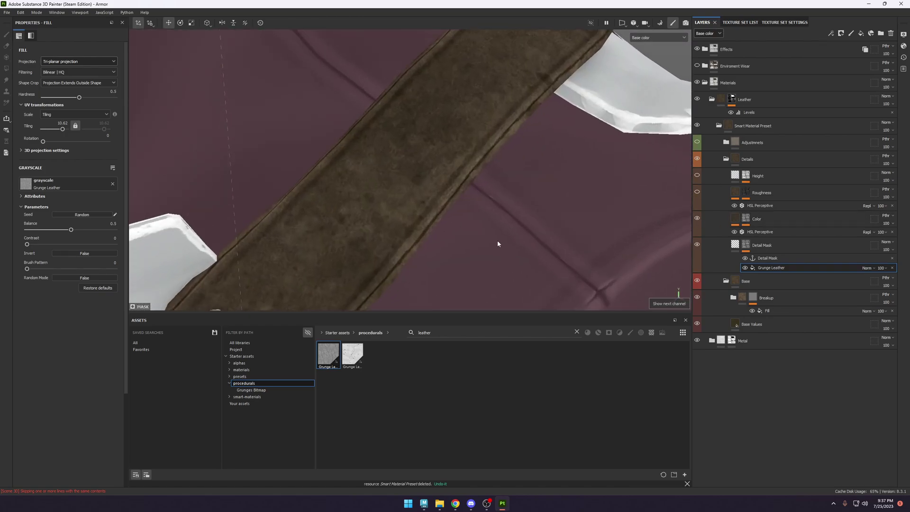
Invert the levels of the Color layer's mask fill, set the input black point to 0.22, and adjust its midtone point.
left_click(746, 219)
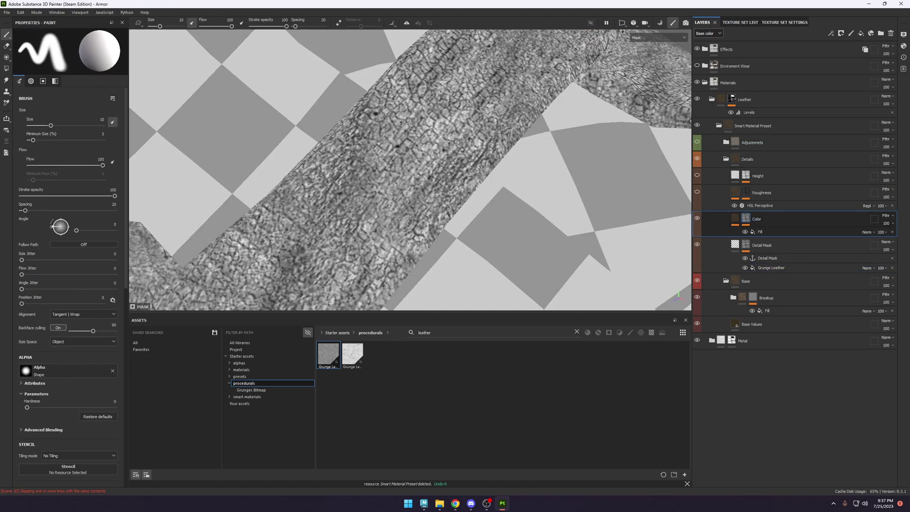
scroll(422, 146, "up", 1)
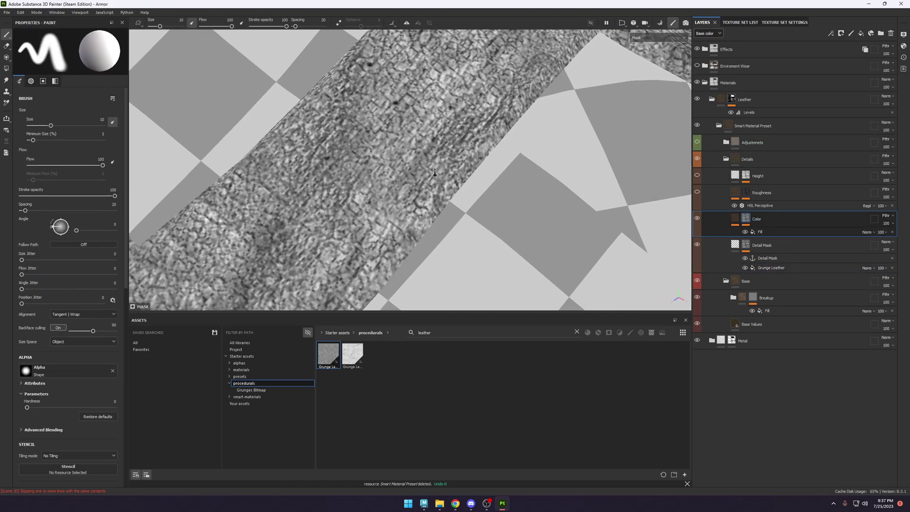
left_click(758, 231)
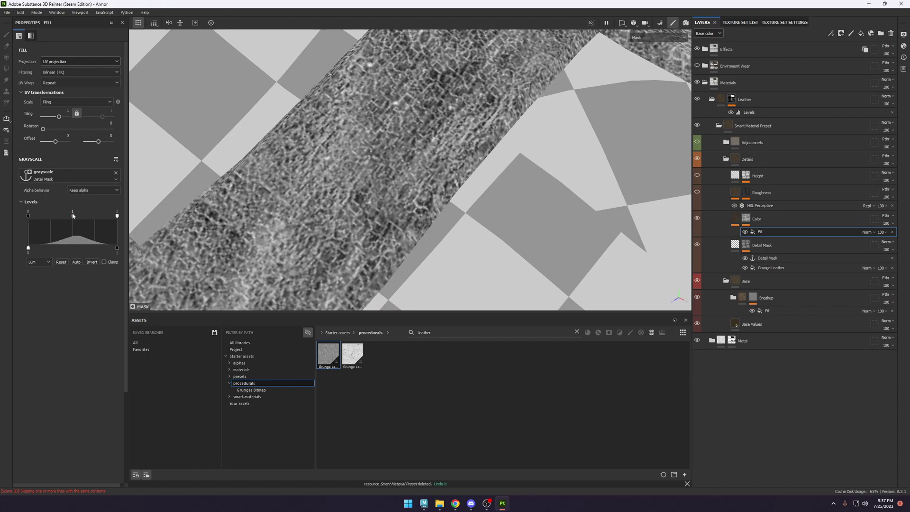
left_click_drag(72, 215, 60, 216)
mouse_move(51, 216)
left_mouse_down()
mouse_move(31, 216)
mouse_move(44, 217)
left_mouse_up()
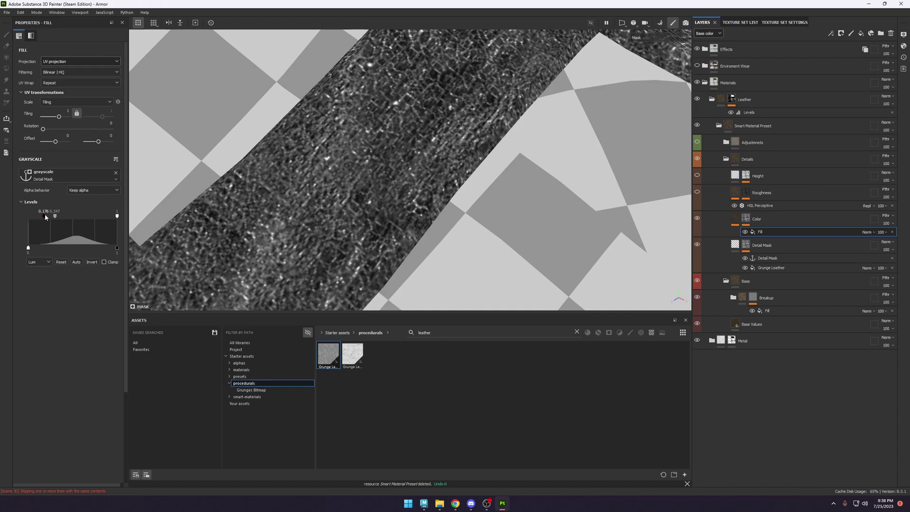
left_click_drag(44, 216, 50, 219)
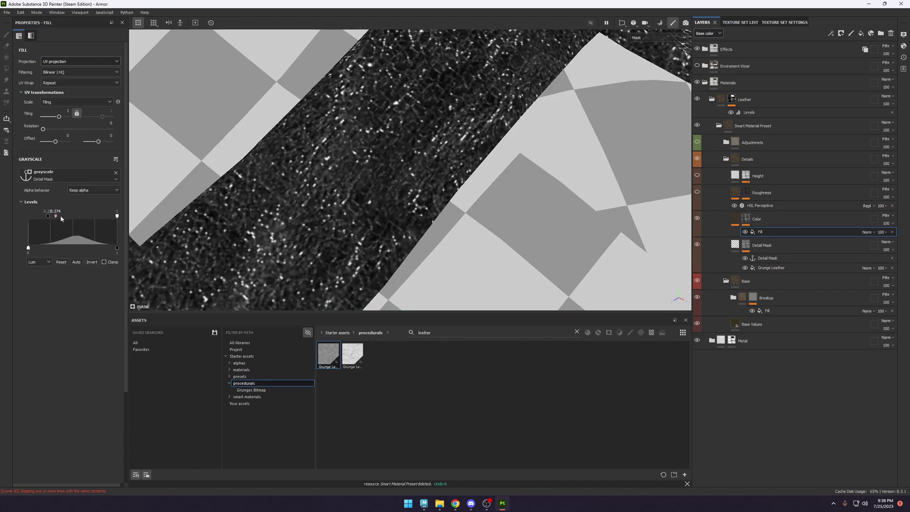
left_click_drag(61, 218, 63, 219)
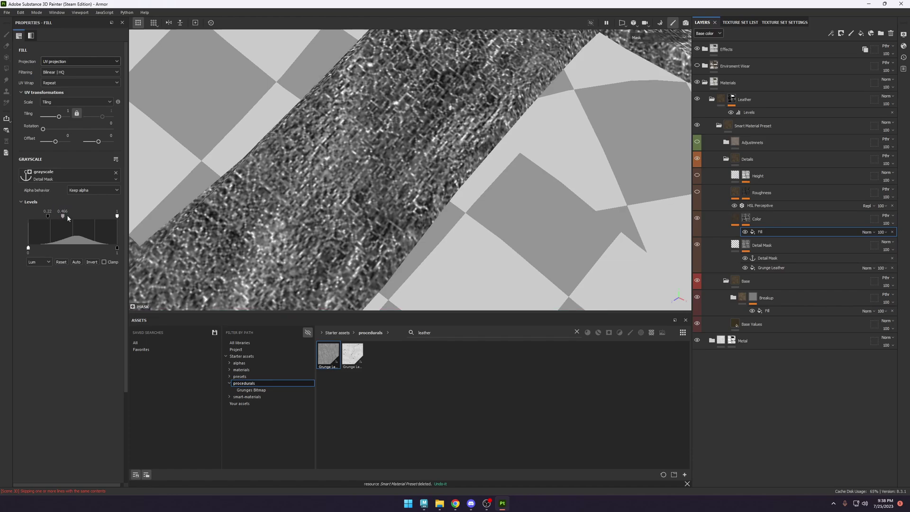
Undo the last levels change and set the Color layer's HSL Perceptive filter to saturation 0.7 and lightness 0.56.
key("ctrl+z")
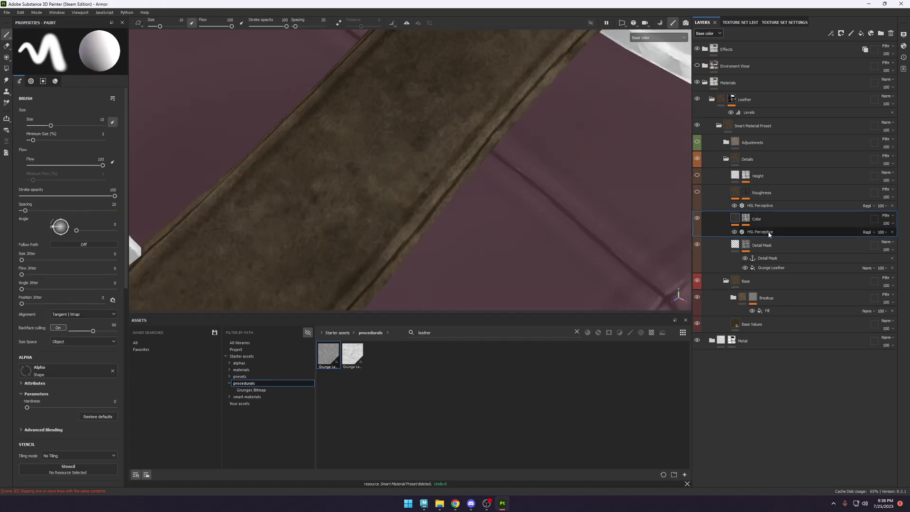
left_click_drag(50, 141, 44, 141)
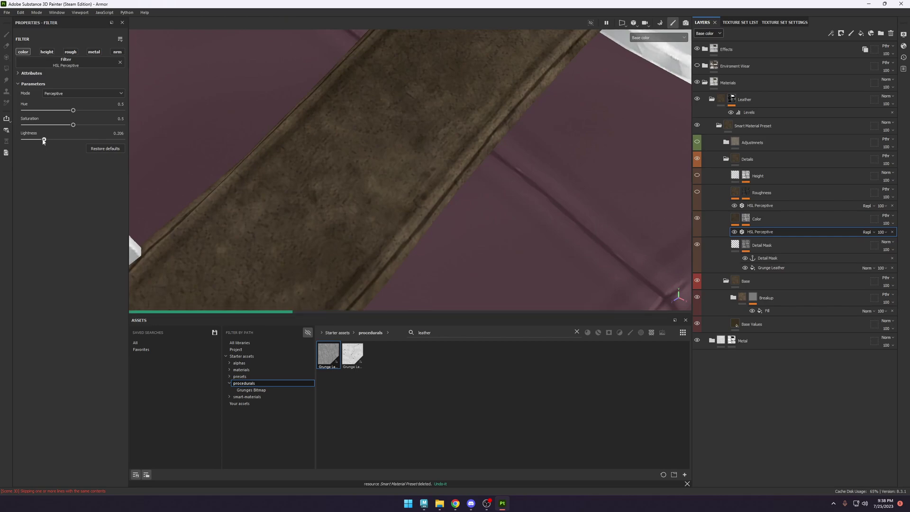
left_click(83, 140)
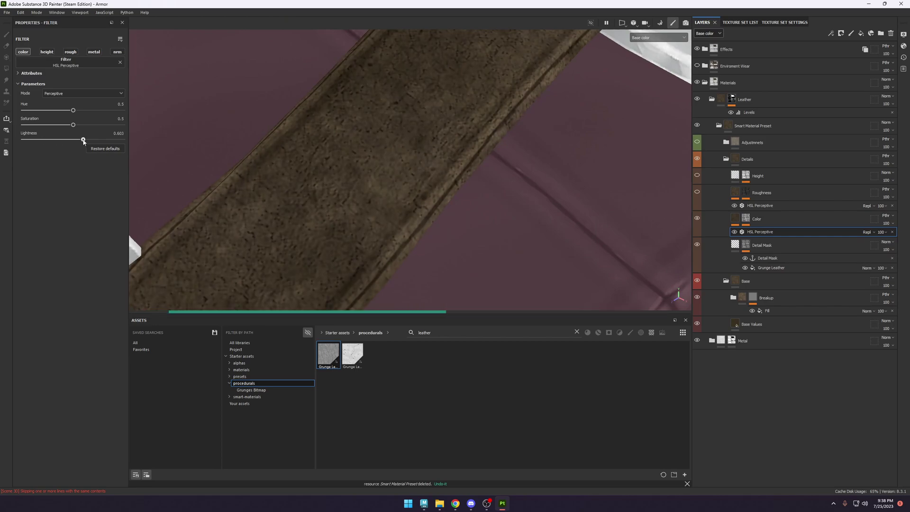
left_click_drag(83, 140, 77, 141)
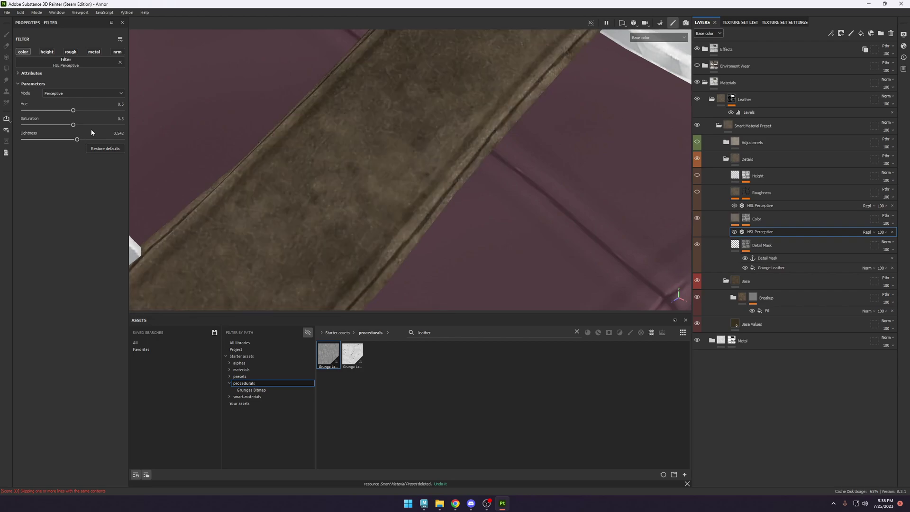
left_click(93, 125)
left_click_drag(72, 139, 80, 139)
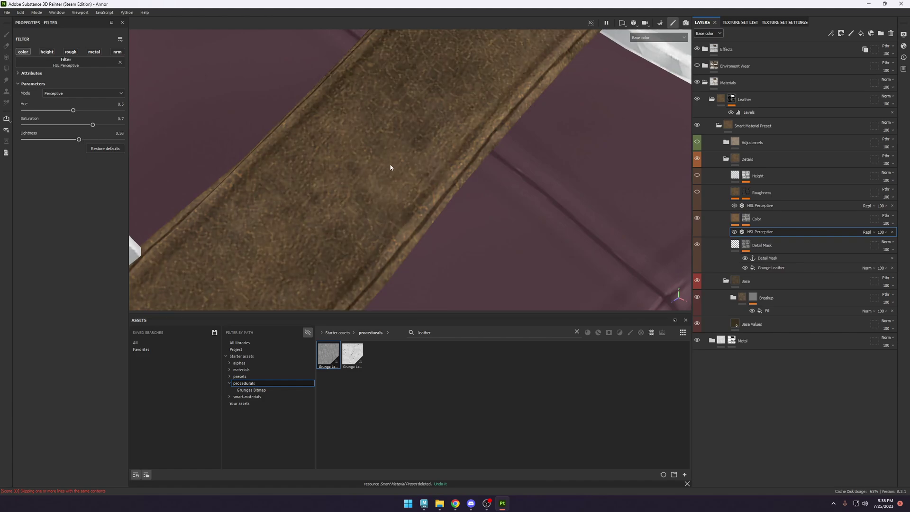
Check the strap in material view and replace the Detail Mask fill's grayscale with Grunge Leather Damaged.
scroll(390, 167, "down", 5)
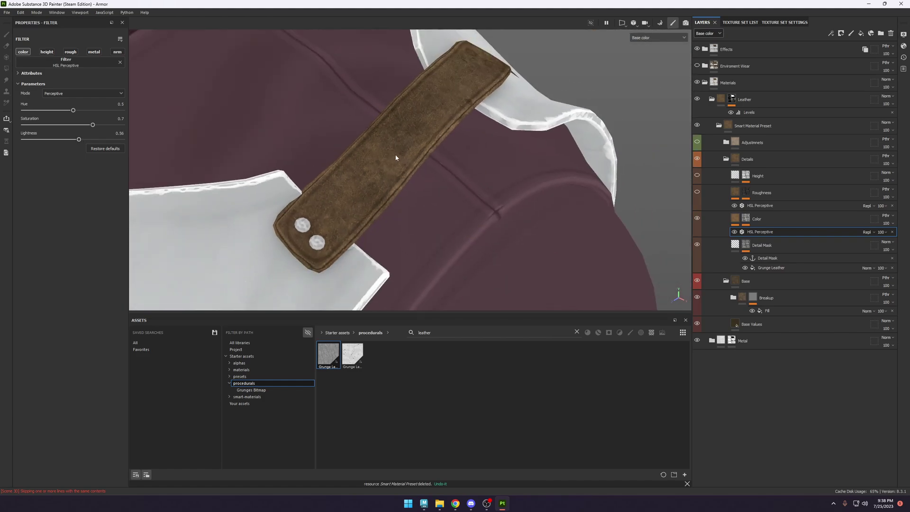
key("m")
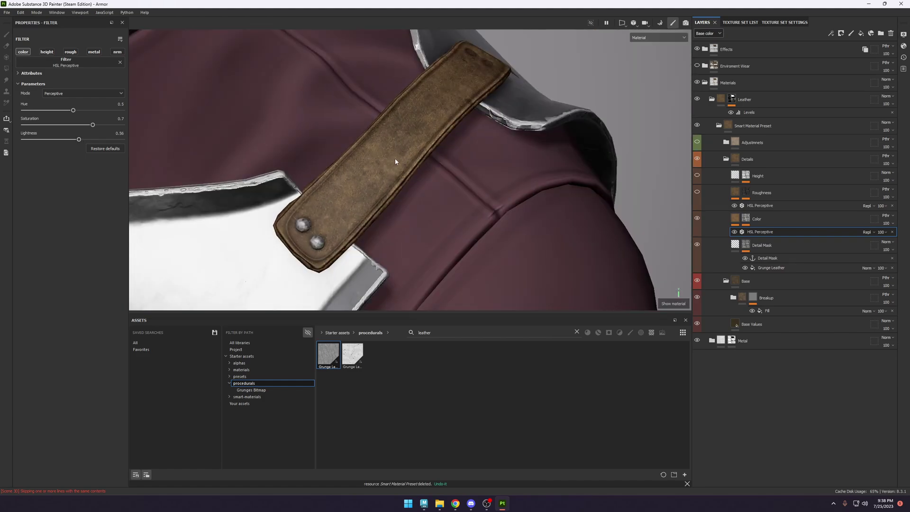
mouse_move(395, 161)
left_mouse_down("alt")
mouse_move(399, 183)
mouse_move(402, 150)
left_mouse_up("alt")
scroll(402, 151, "up", 5)
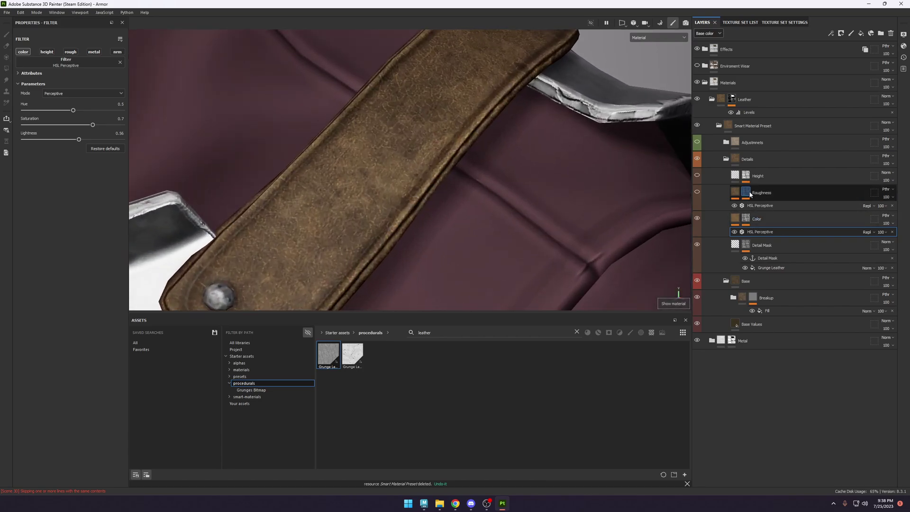
left_click(801, 268)
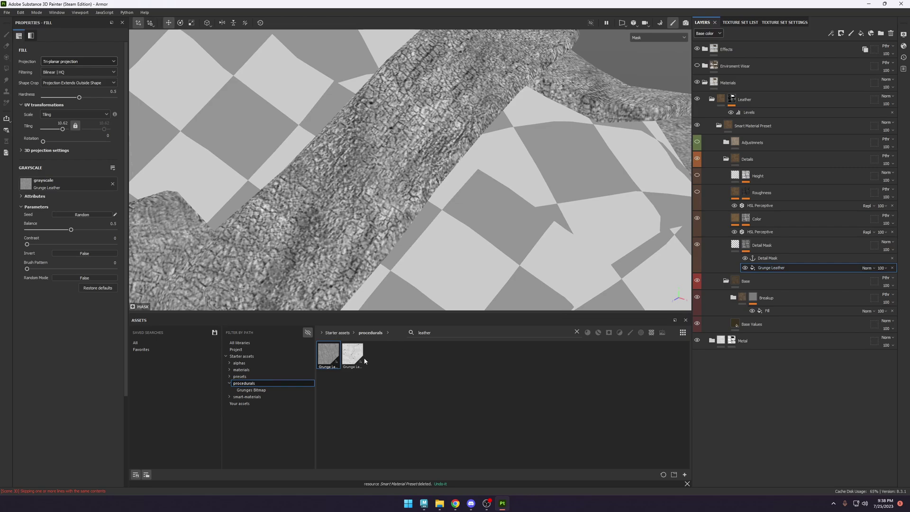
left_click_drag(364, 360, 26, 184)
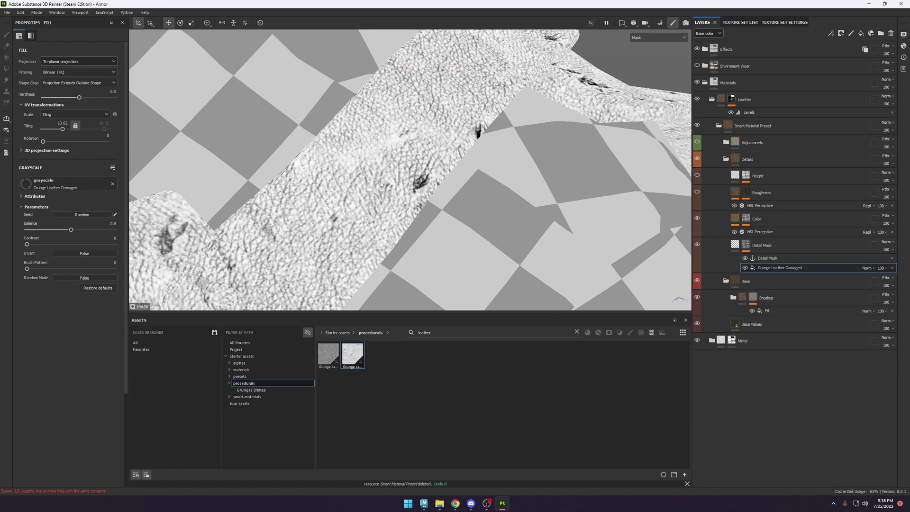
left_click_drag(380, 184, 369, 189, "alt")
right_click_drag(369, 189, 390, 194, "alt")
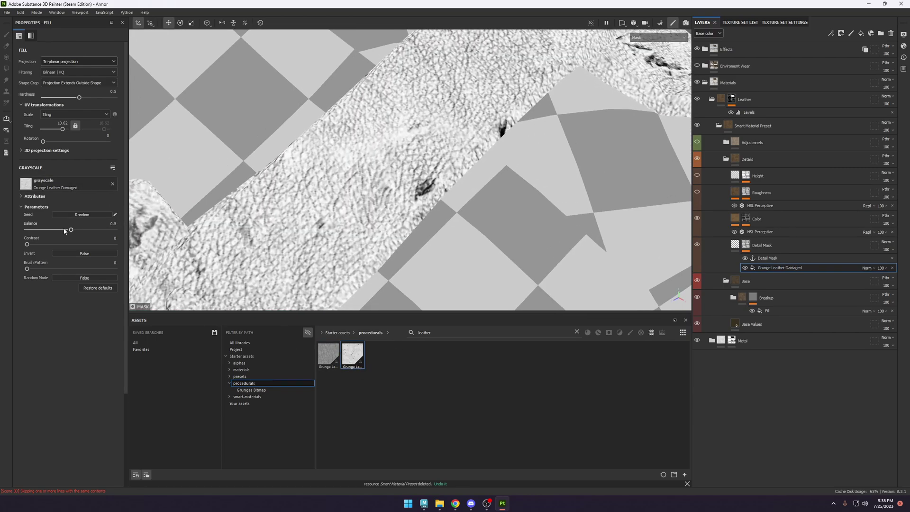
Set the Grunge Leather Damaged fill's balance to 0.2 and contrast to 0.34, and inspect the strap in base color view.
left_click_drag(64, 230, 64, 230)
left_click(57, 244)
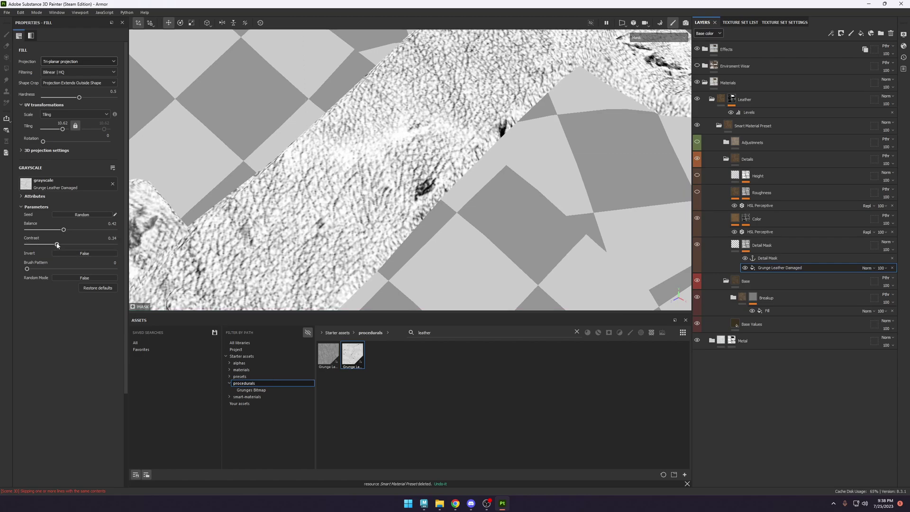
left_click(50, 230)
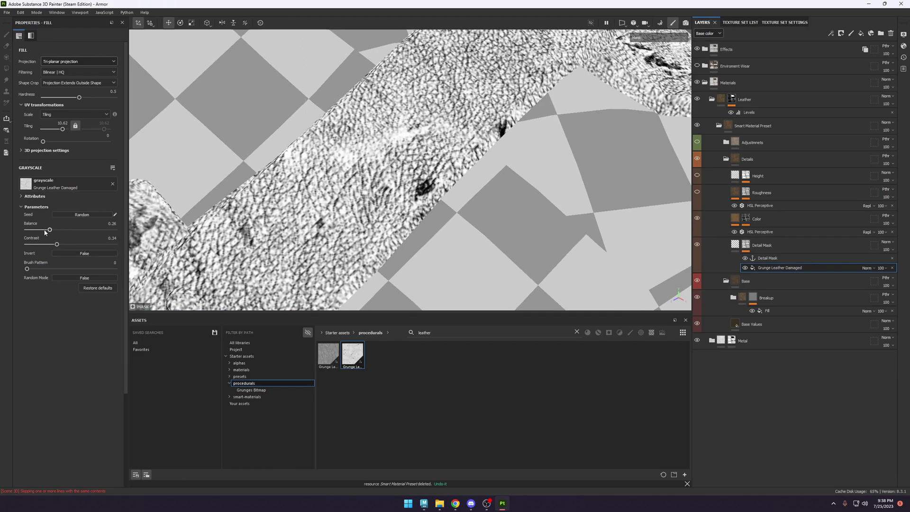
left_click(45, 231)
key("c")
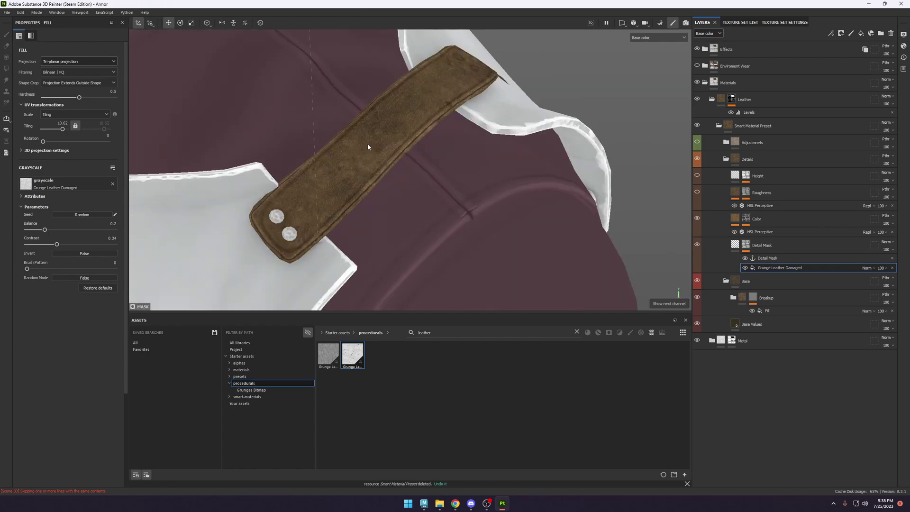
scroll(362, 163, "up", 2)
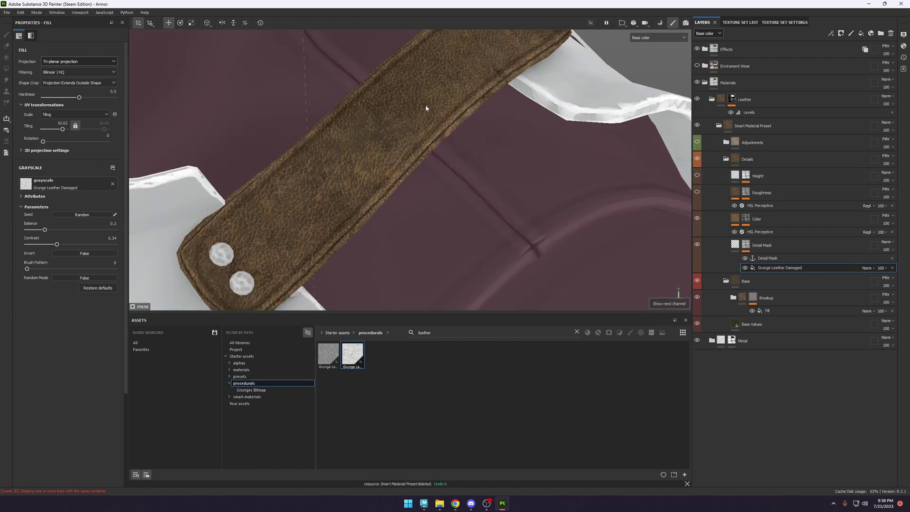
middle_click_drag(426, 107, 398, 161)
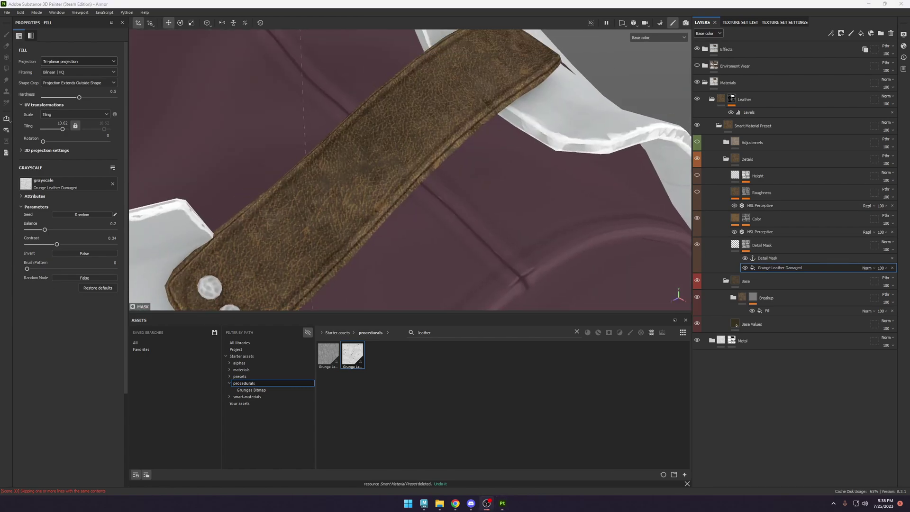
scroll(431, 168, "up", 2)
scroll(689, 197, "down", 1)
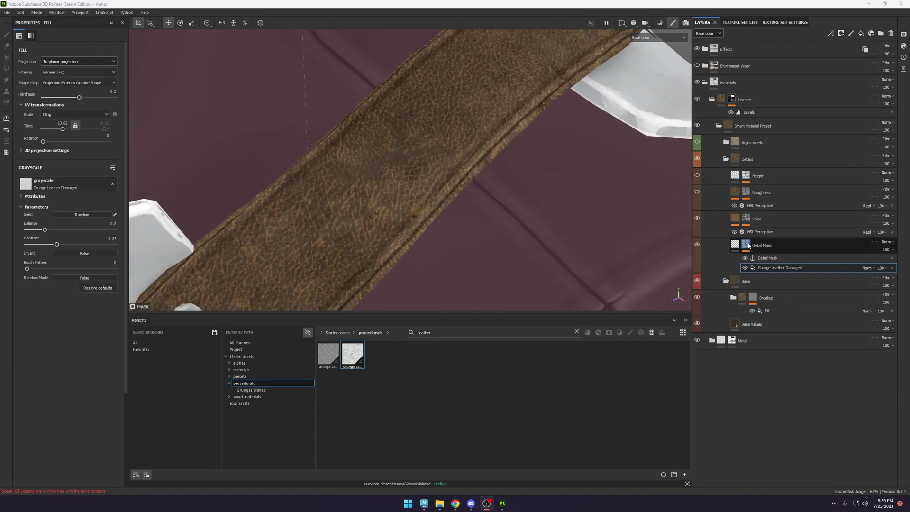
Add a Blur filter to the Detail Mask layer's mask, placed between the anchor point and the Grunge Leather Damaged fill.
left_click(782, 247)
left_click(830, 33)
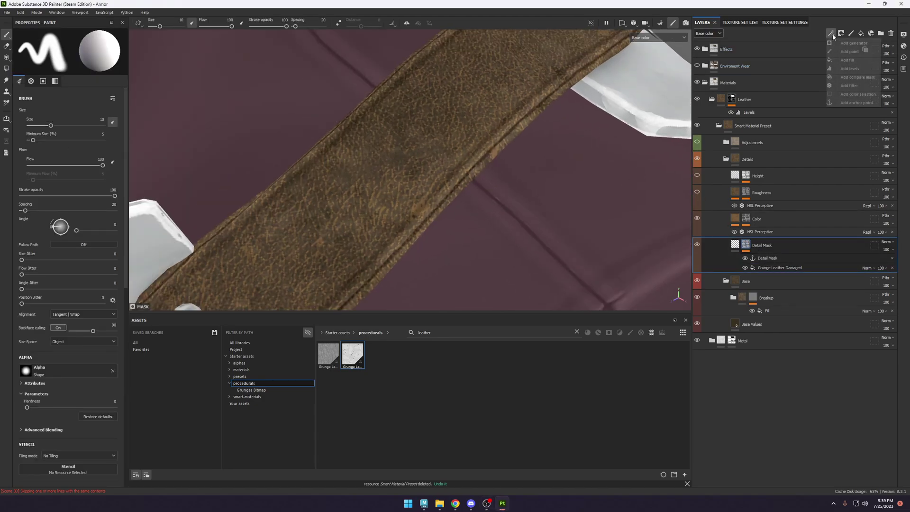
left_click(848, 86)
left_click_drag(771, 269, 774, 266)
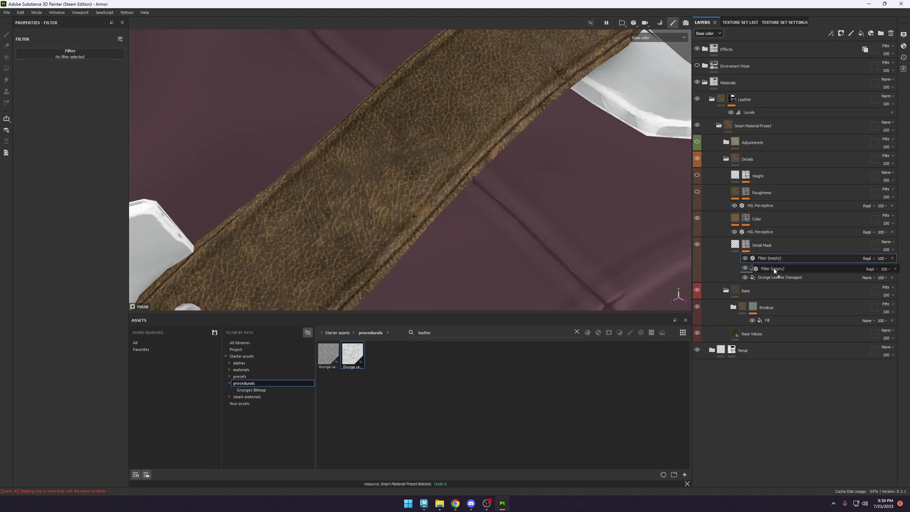
left_click(76, 57)
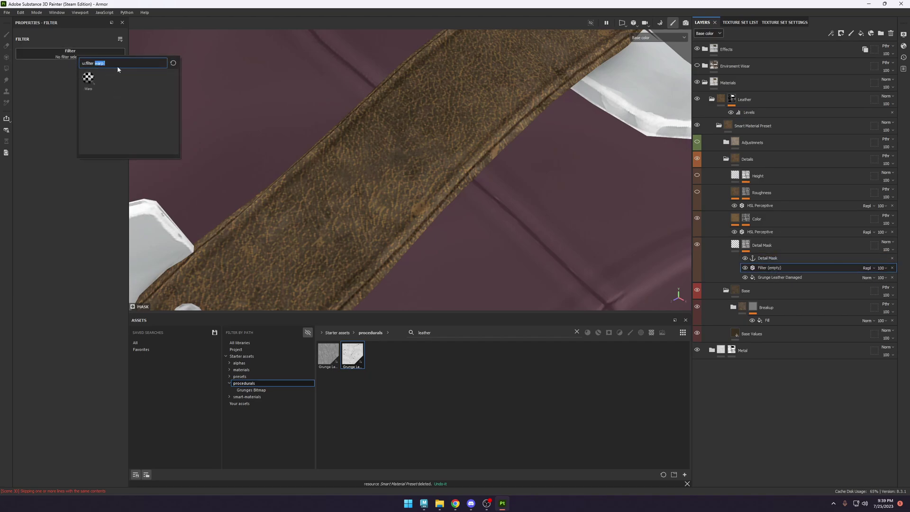
type("blur")
left_click(88, 78)
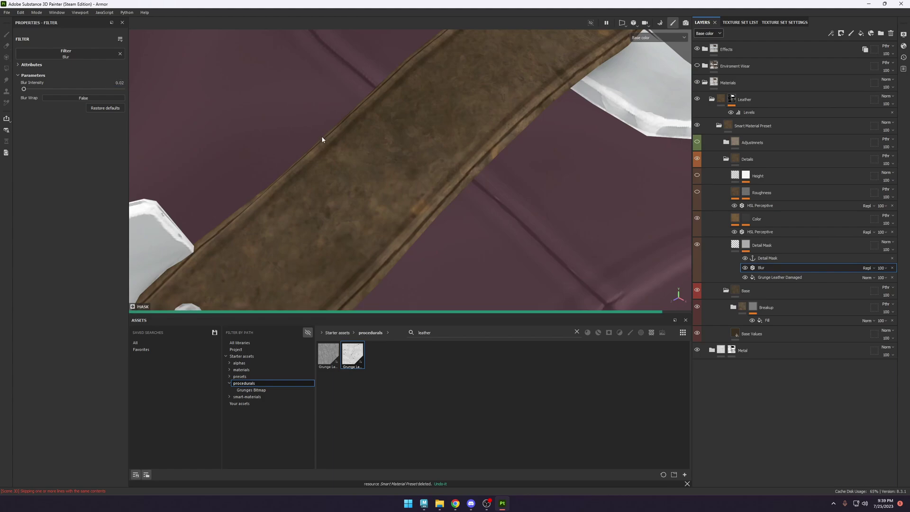
Compare the leather grain with the Blur filter off and on, and set its blur intensity to 0.1.
scroll(379, 211, "up", 5)
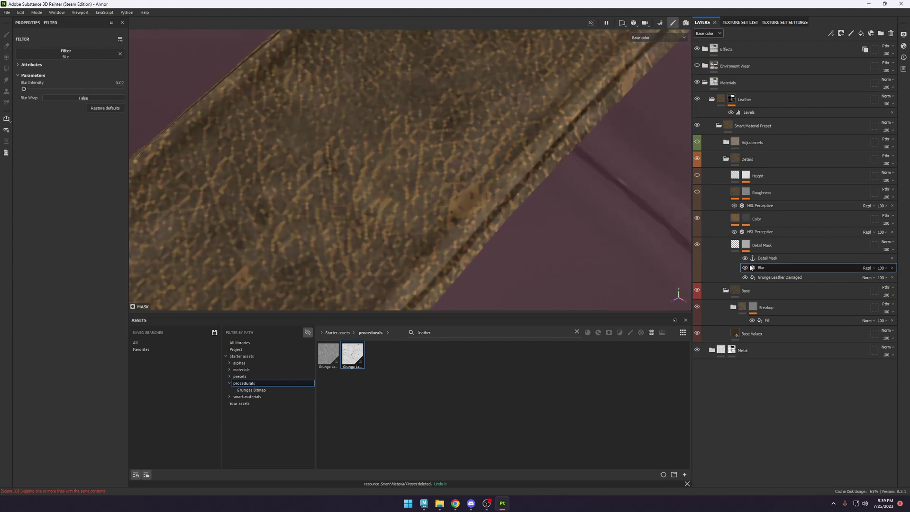
left_click(745, 268)
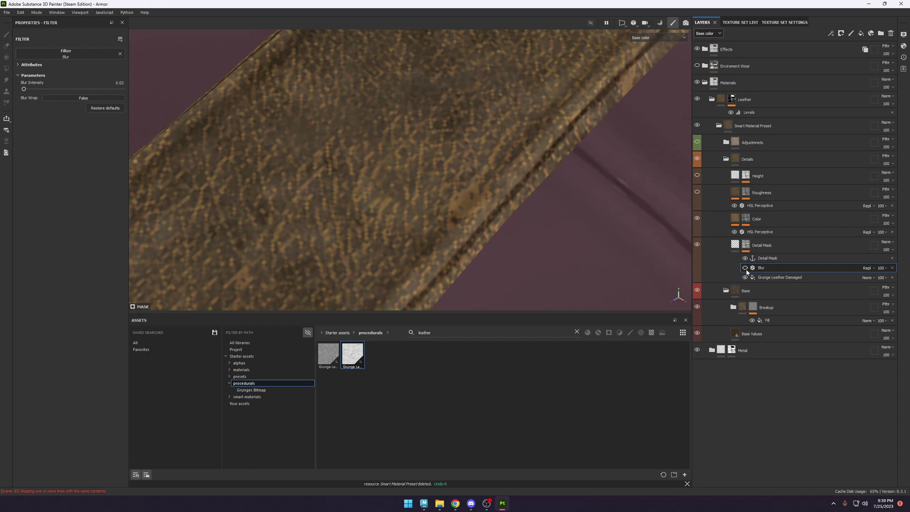
left_click(745, 269)
left_click(120, 82)
type("0.1")
key("Return")
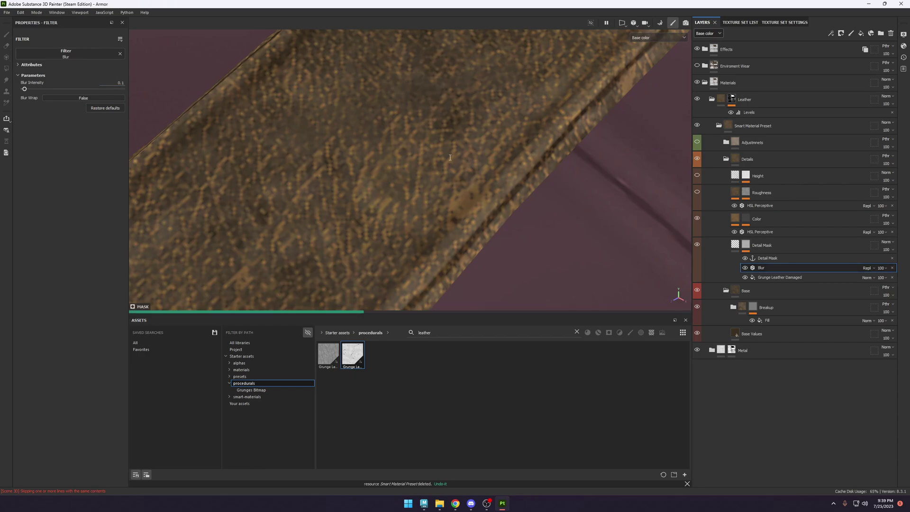
Lower the Blur filter's opacity to 33 and inspect the strap in material view.
left_click(880, 269)
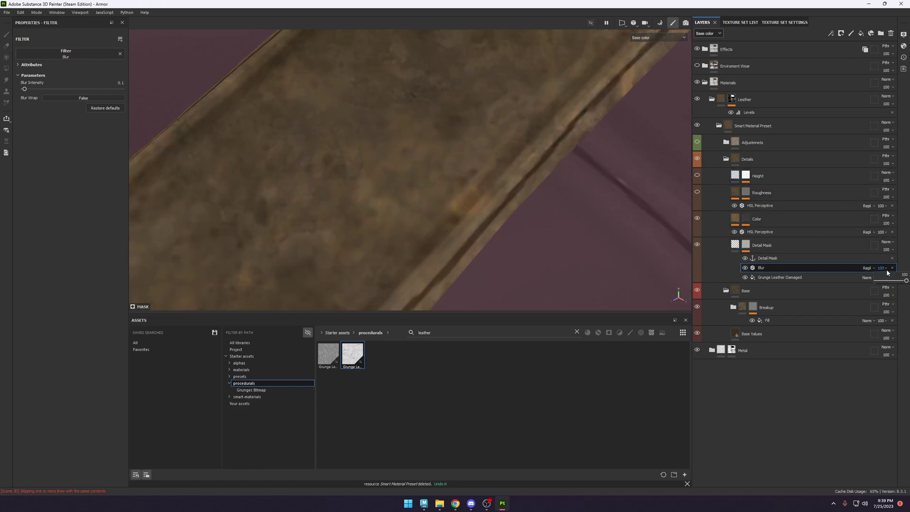
left_click(881, 281)
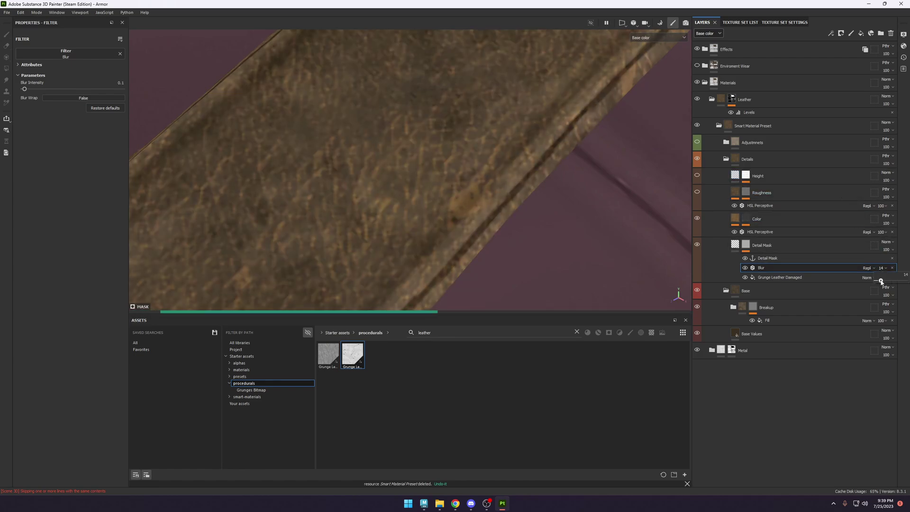
left_click_drag(880, 281, 887, 281)
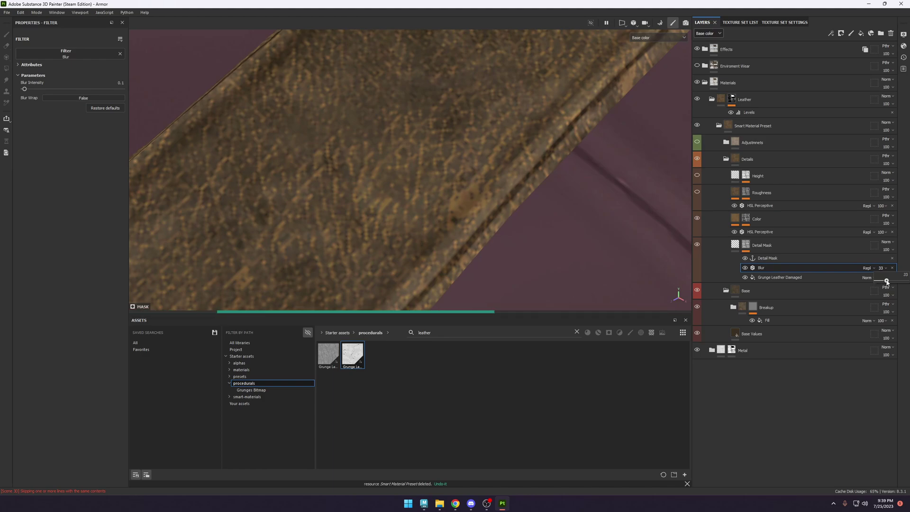
scroll(506, 197, "down", 5)
scroll(476, 177, "down", 2)
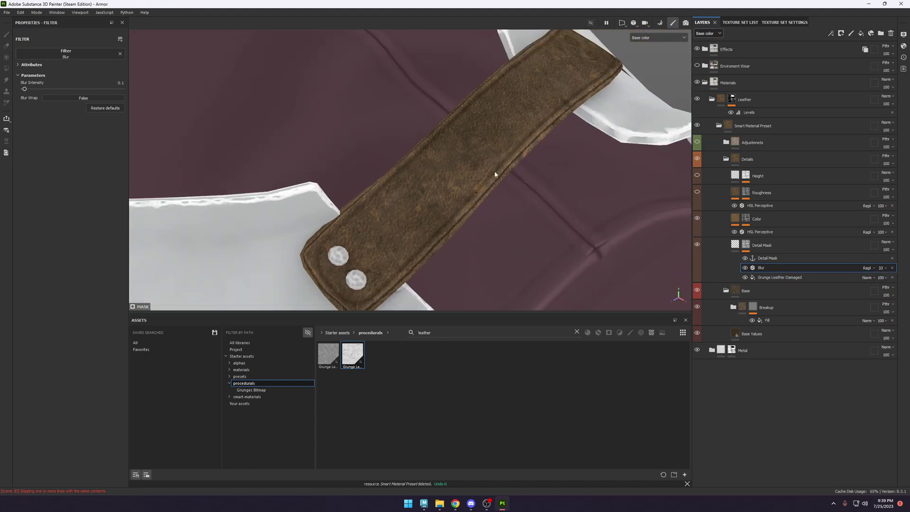
key("m")
scroll(464, 176, "down", 6)
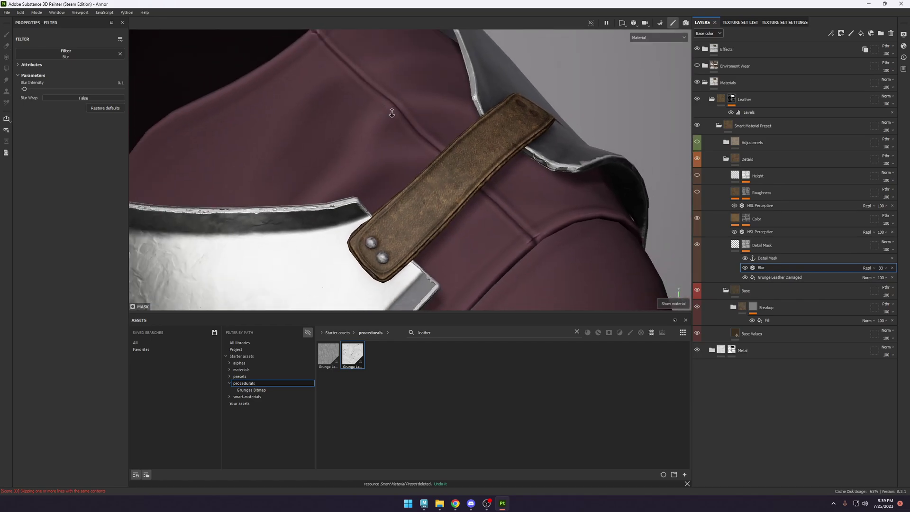
scroll(496, 227, "up", 8)
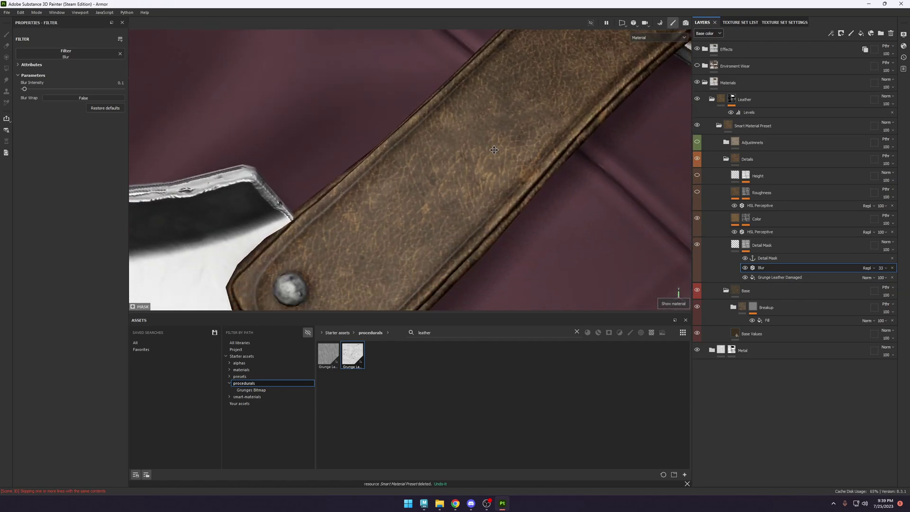
Switch to the roughness channel view, show the Roughness detail layer, and invert the levels of its mask fill.
key("c")
key("c")
key("c")
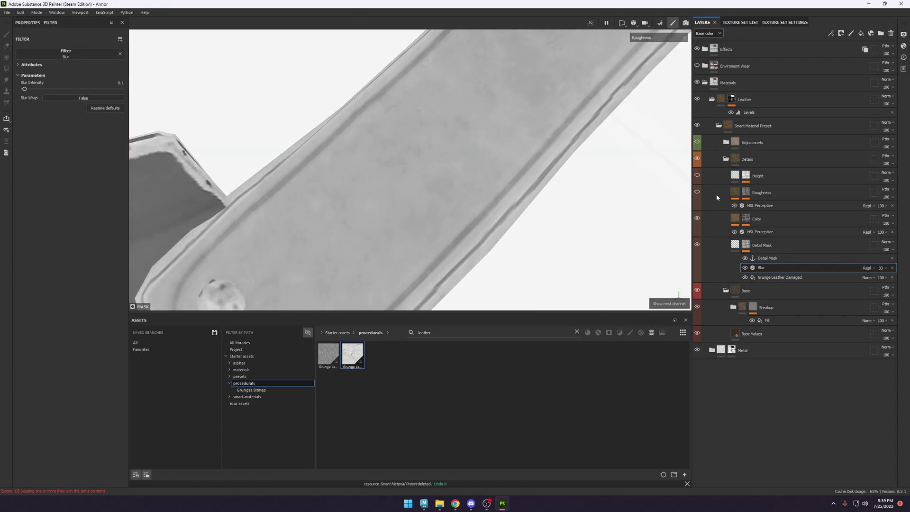
left_click(696, 191)
left_click(746, 194)
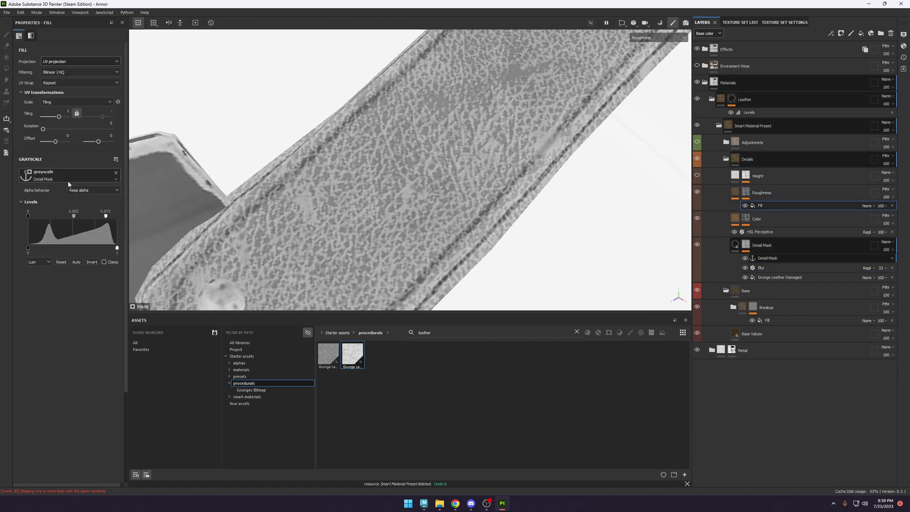
left_click(91, 263)
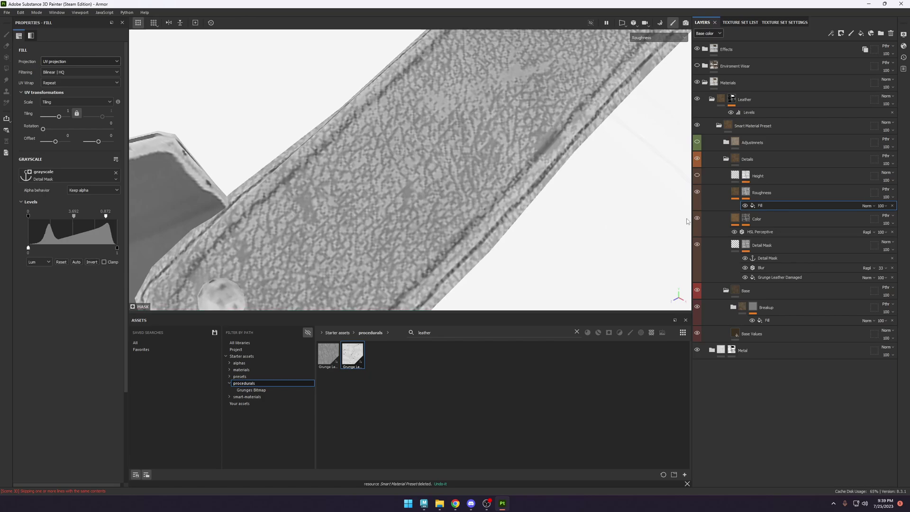
Set the lightness of the Roughness layer's HSL Perceptive filter to 0.87.
left_click(735, 192)
left_click(770, 205)
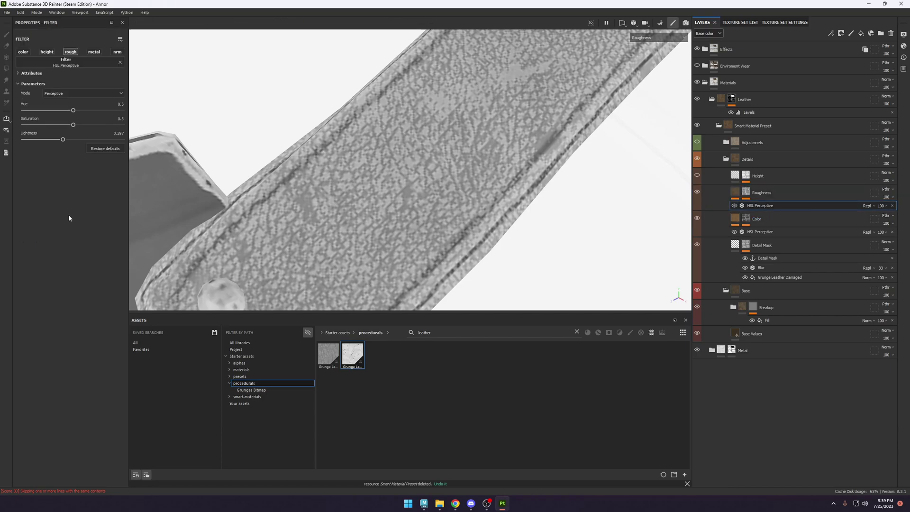
left_click(104, 140)
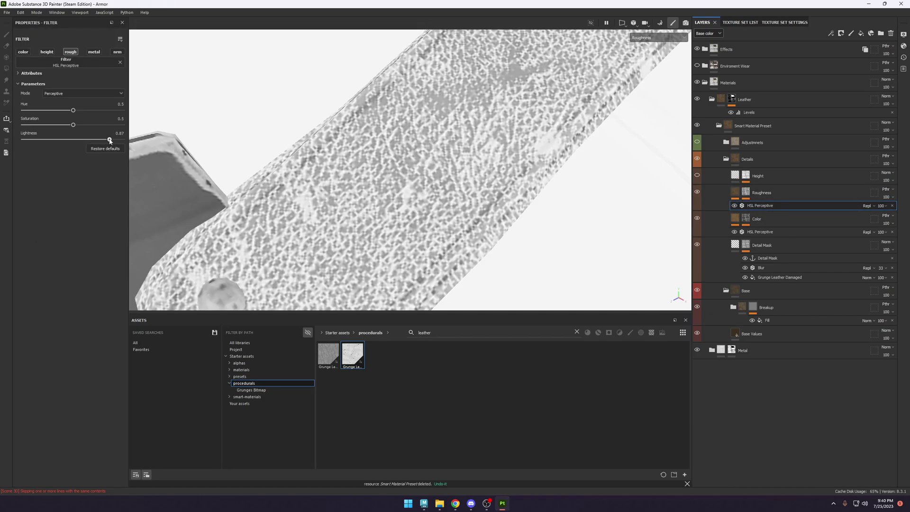
In the Roughness layer's mask fill, set the levels' black point to about 0.11 and white point to about 0.82.
left_click(745, 192)
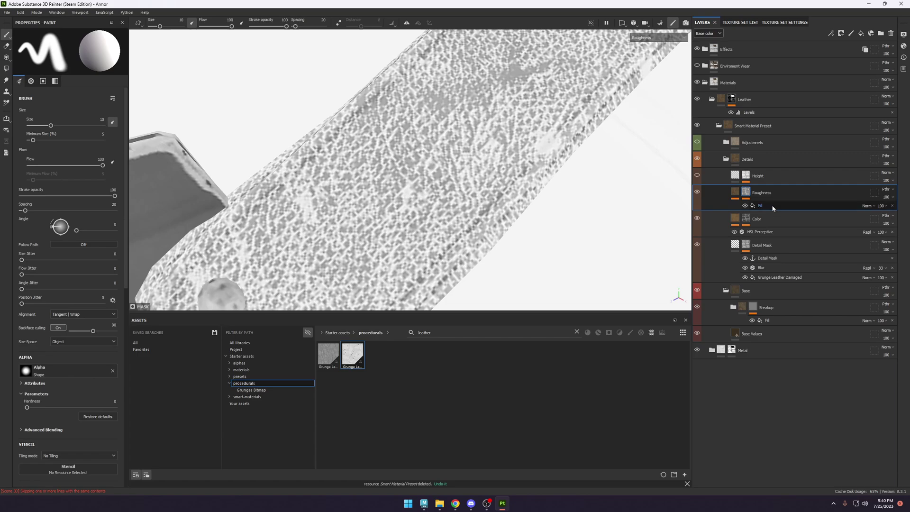
left_click(772, 207)
left_click_drag(73, 216, 52, 217)
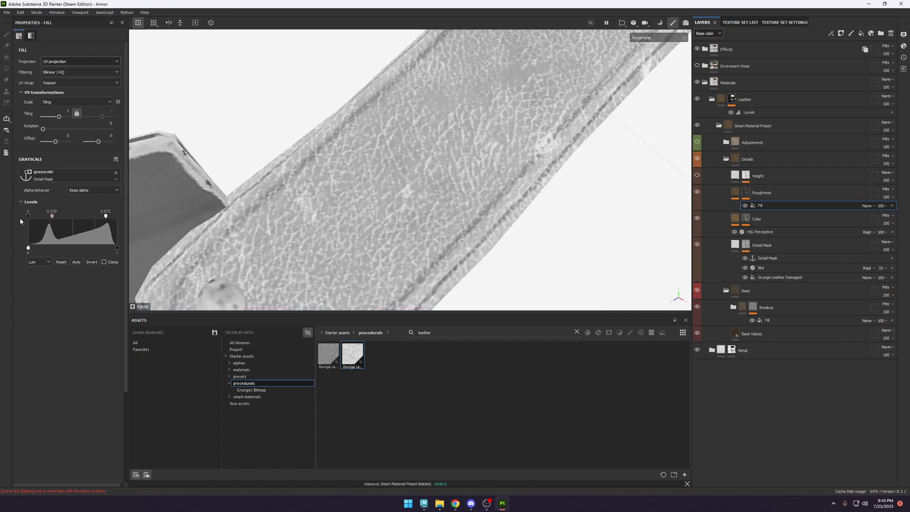
left_click_drag(30, 216, 38, 216)
mouse_move(106, 216)
left_mouse_down()
mouse_move(83, 216)
mouse_move(100, 216)
left_mouse_up()
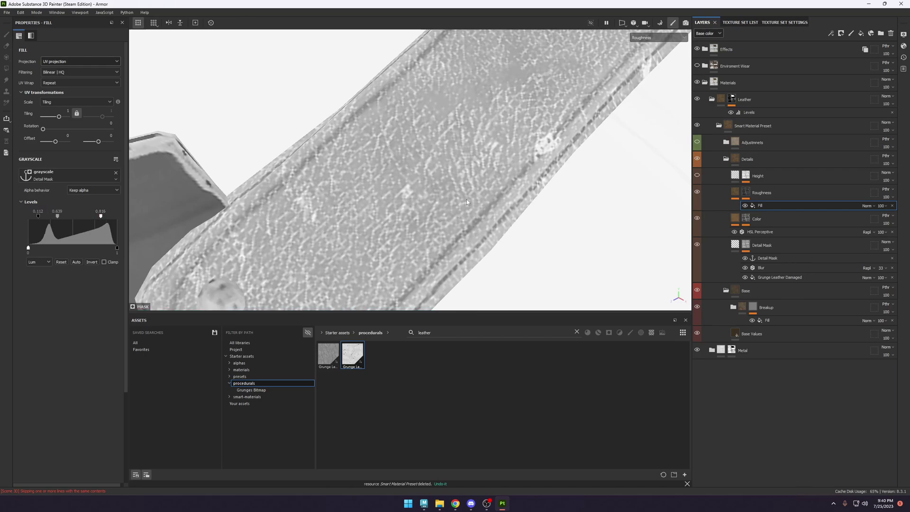
Cycle through the channel views and inspect the leather shoulder strap in material view, both close up and from a distance.
key("c")
key("c")
key("c")
key("c")
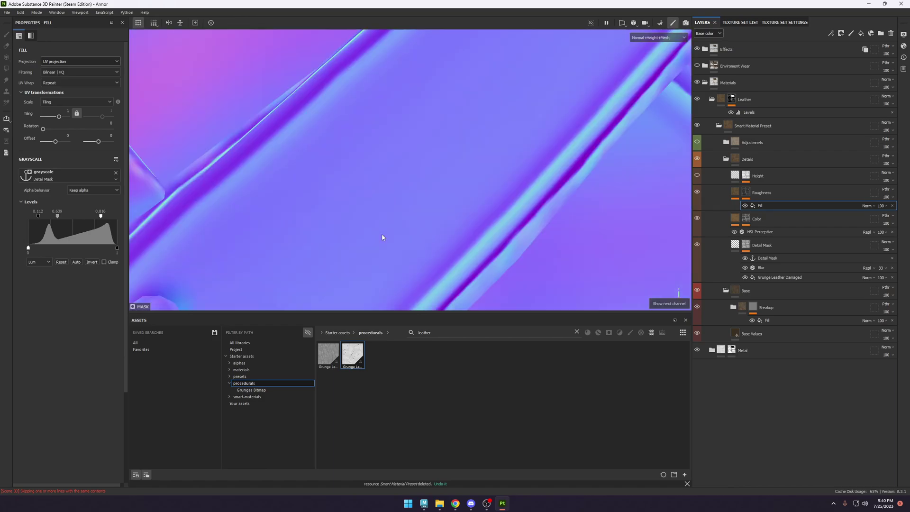
key("c")
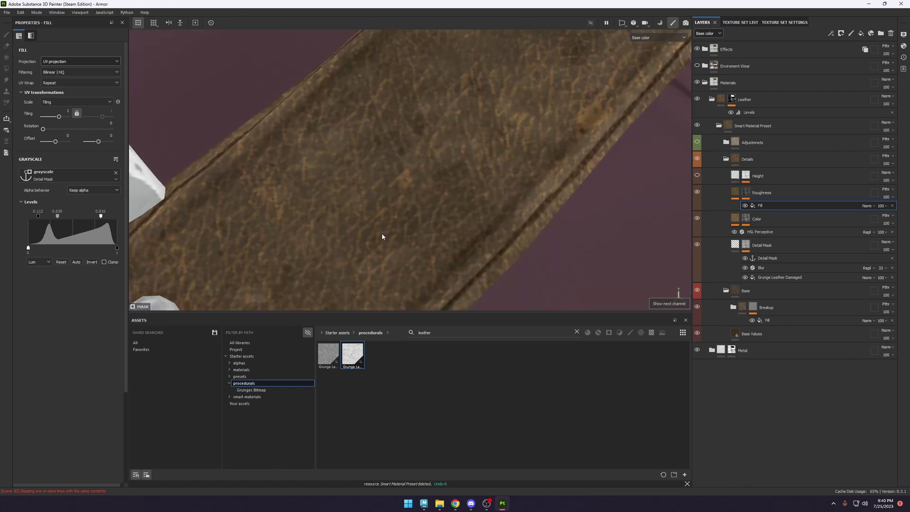
key("m")
scroll(382, 232, "down", 5)
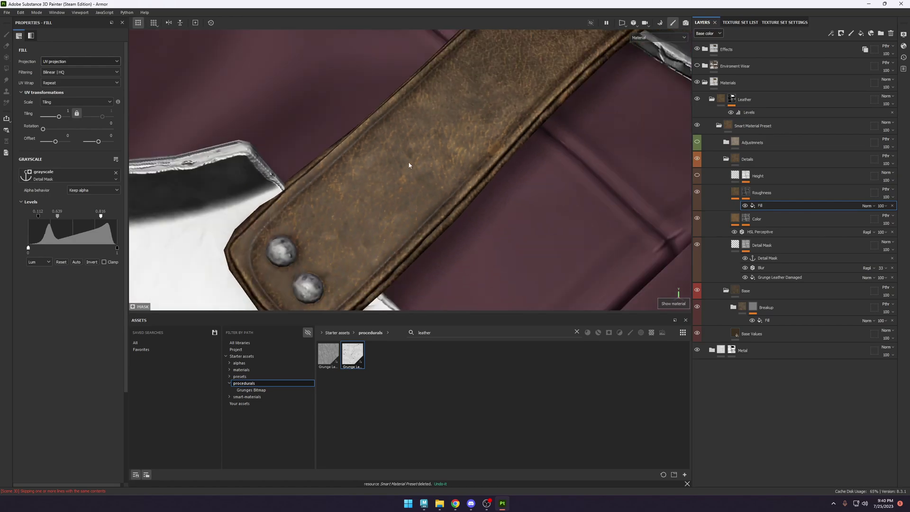
left_click_drag(427, 188, 469, 153, "alt")
scroll(467, 151, "down", 5)
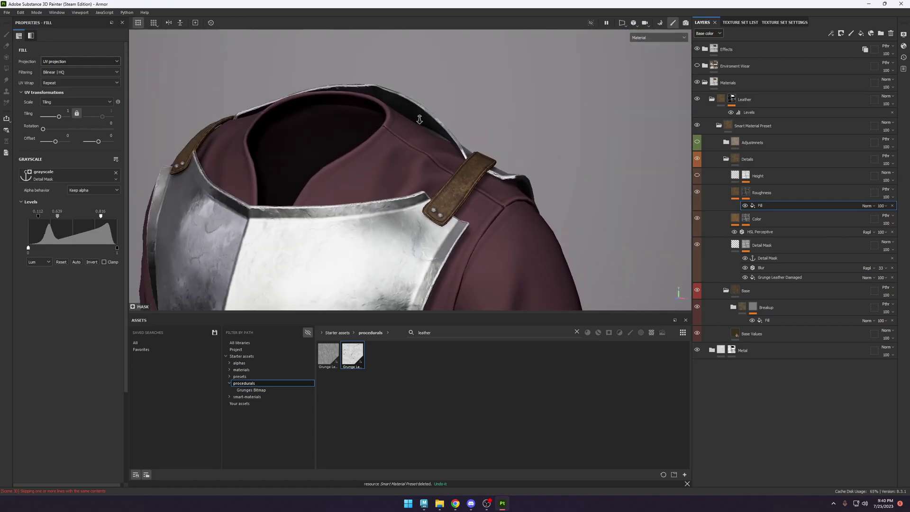
middle_click_drag(465, 241, 436, 127, "alt")
scroll(436, 127, "up", 10)
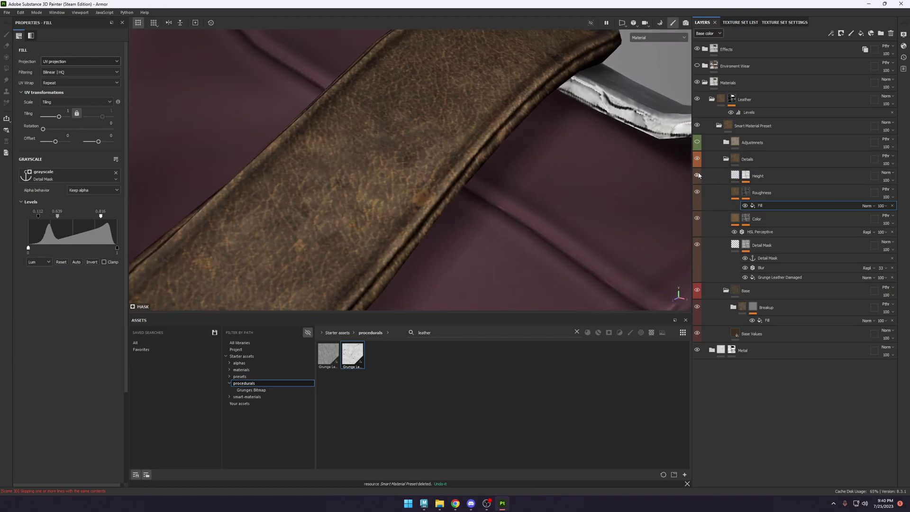
Show the Height detail layer, isolate its mask, and reset the levels of the mask's fill.
left_click(745, 176)
left_click(745, 175, "alt")
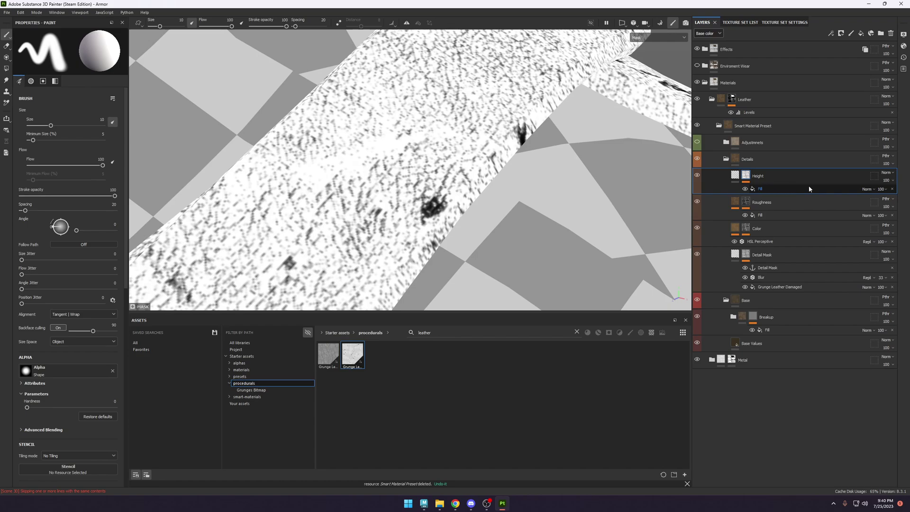
left_click(766, 190)
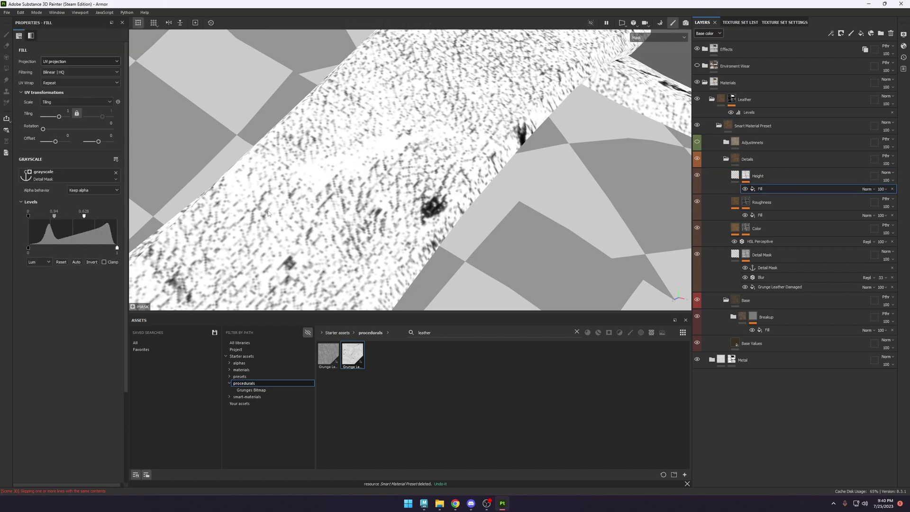
left_click(62, 262)
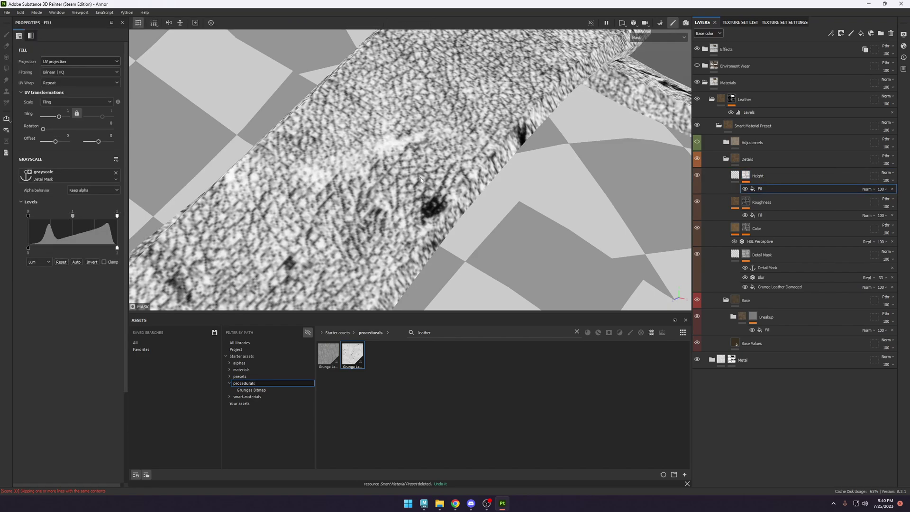
scroll(410, 183, "down", 2)
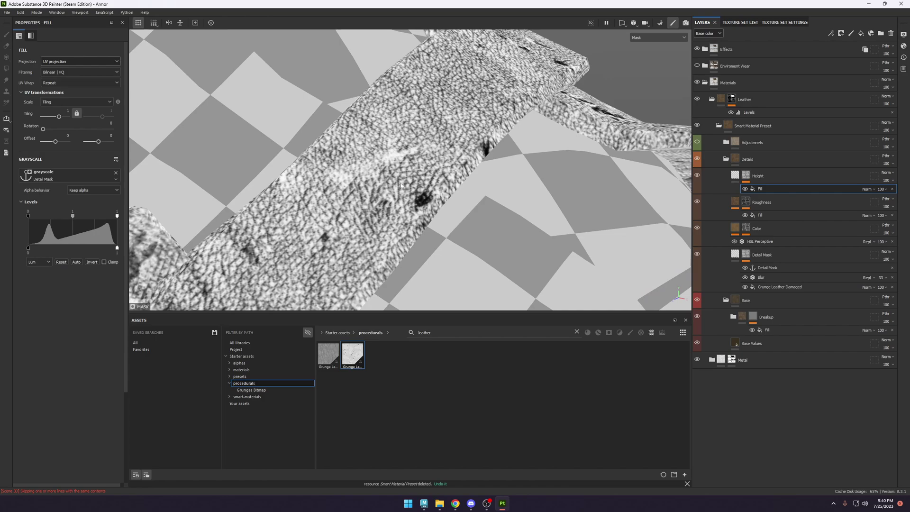
key("m")
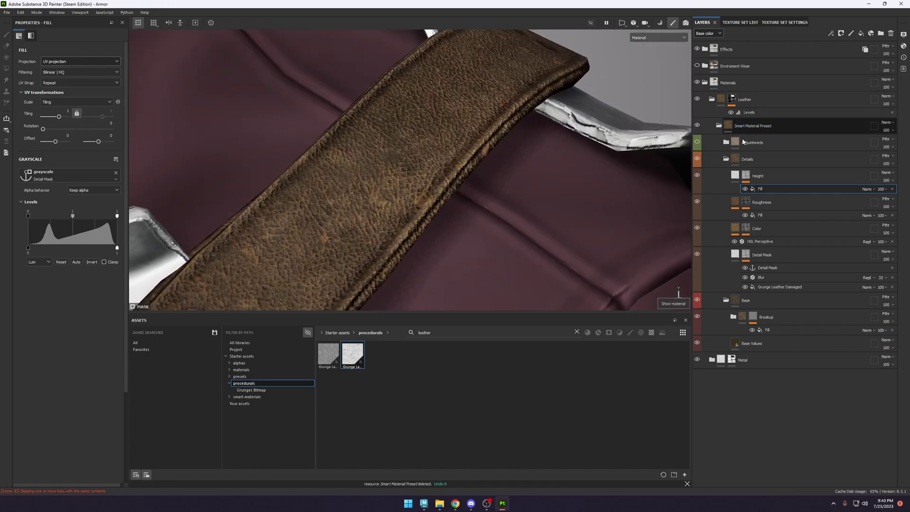
Set the Height layer's uniform height value to 0.0857.
left_click(758, 191)
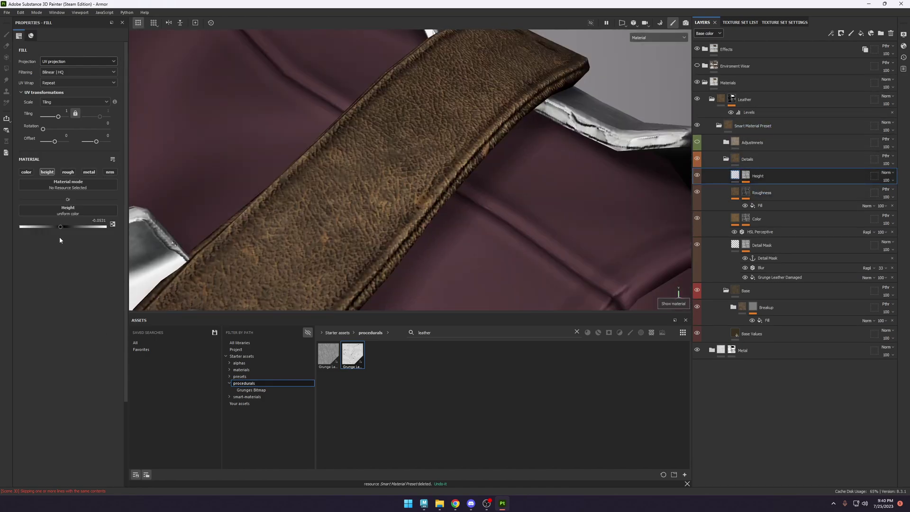
left_click(71, 226)
left_click_drag(71, 226, 66, 227)
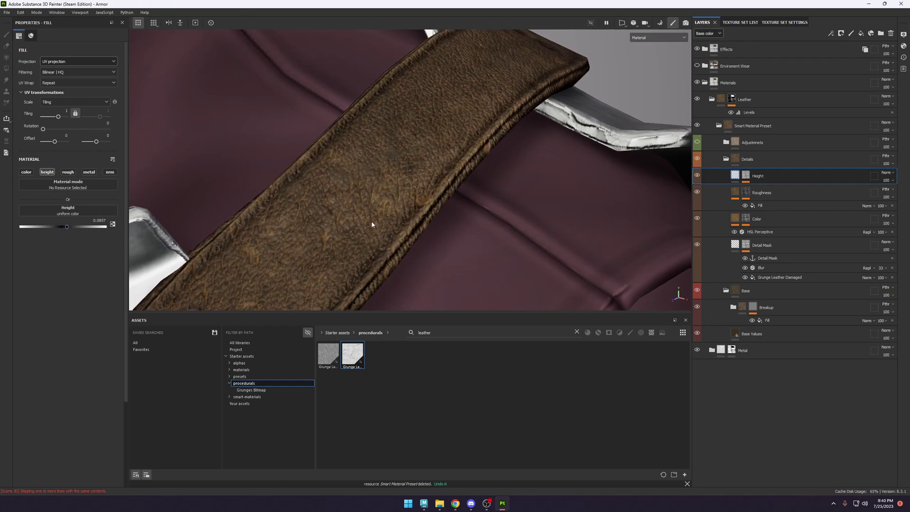
Add a Blur filter to the Height layer's mask with a blur intensity of 0.06.
right_click_drag(371, 221, 407, 260, "alt")
left_click(746, 175)
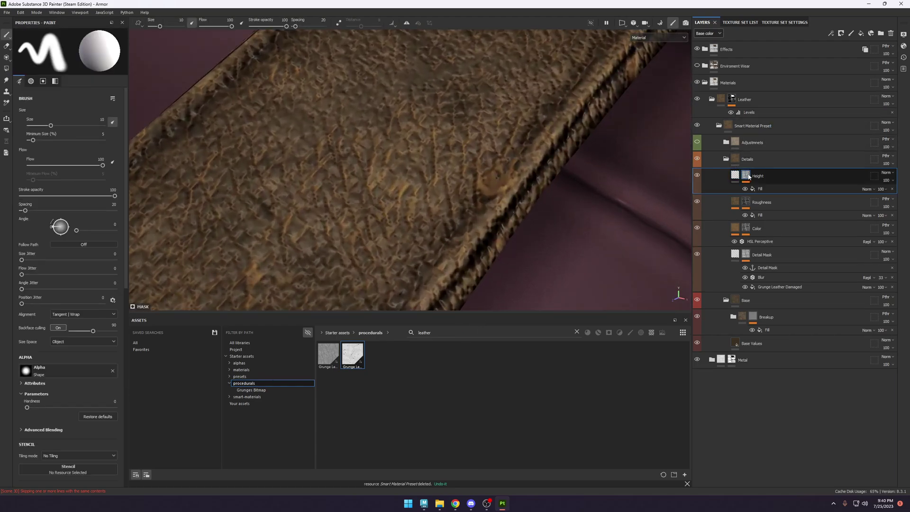
left_click(840, 32)
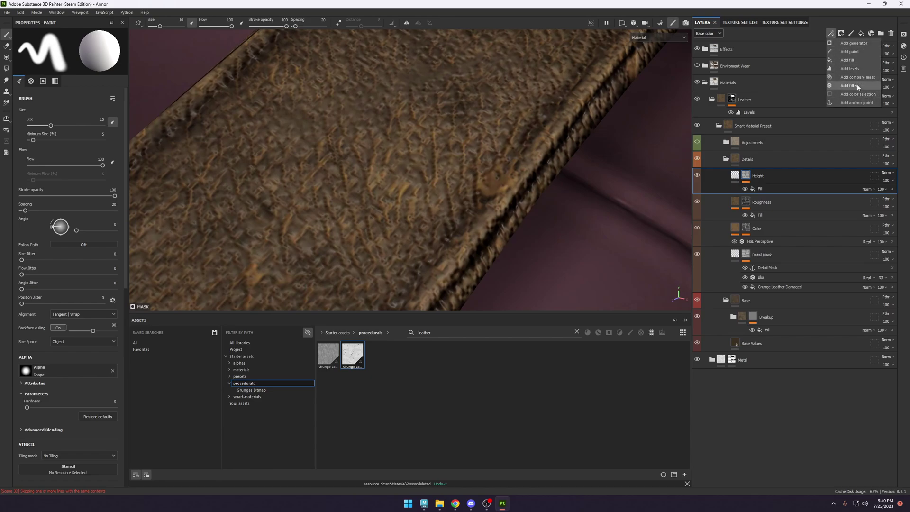
left_click(852, 79)
left_click(70, 53)
left_click(94, 75)
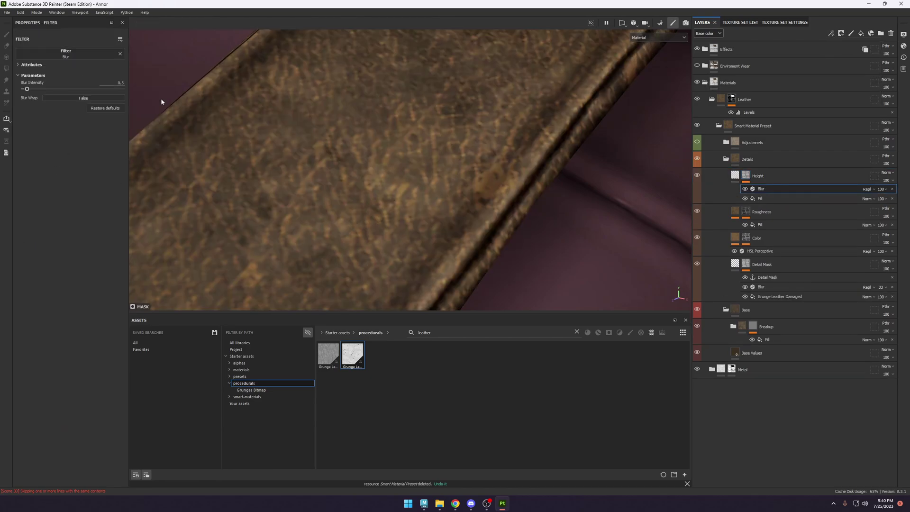
left_click_drag(27, 91, 24, 90)
scroll(433, 192, "down", 10)
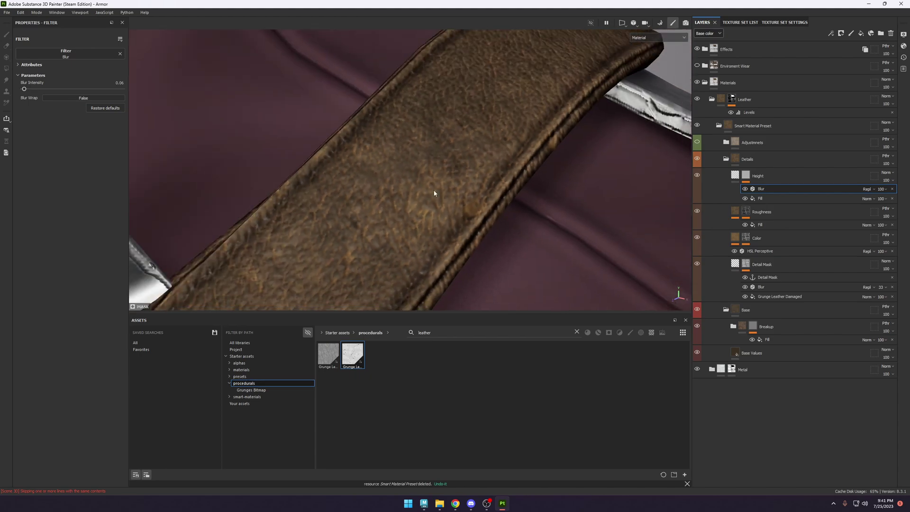
Switch the layer stack to the Height channel and lower the Height layer's opacity to 40.
left_click_drag(400, 130, 479, 171, "alt")
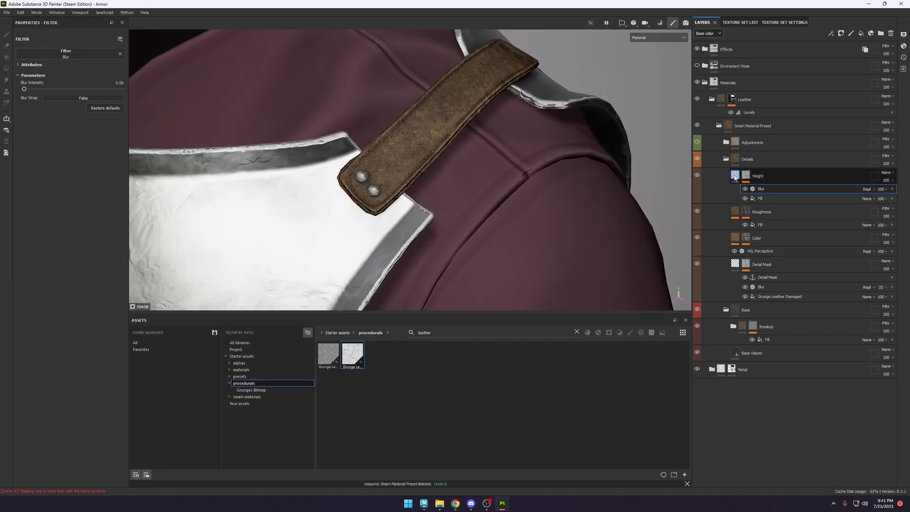
key("Delete")
key("Delete")
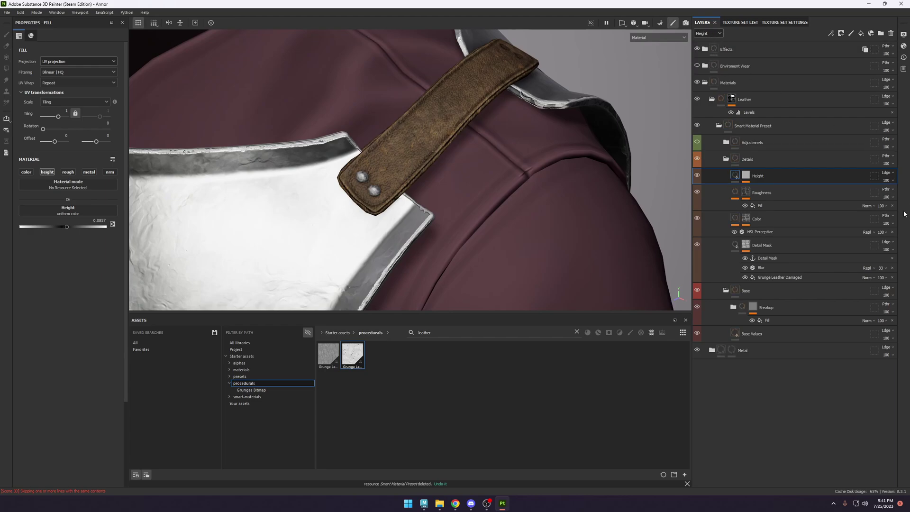
mouse_move(888, 183)
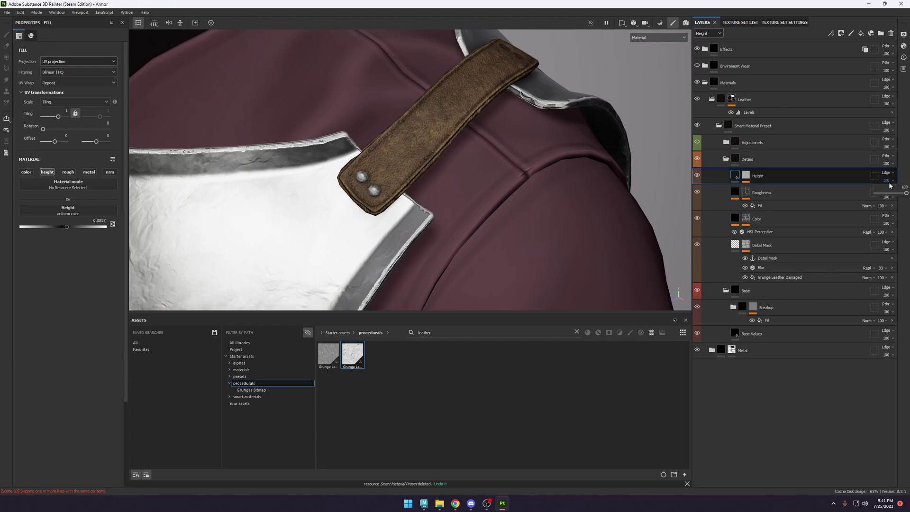
left_click_drag(905, 193, 870, 196)
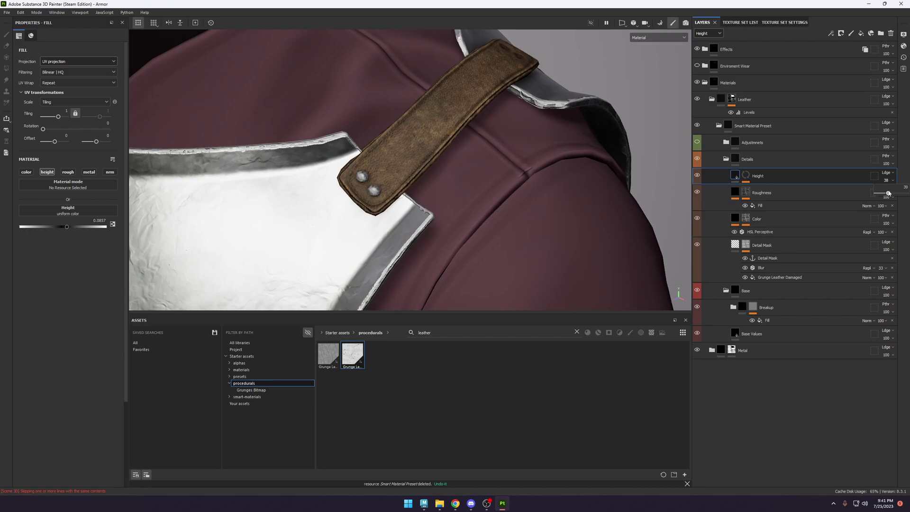
left_click_drag(891, 194, 887, 194)
Set the tiling of the Grunge Leather Damaged fill in the Detail Mask layer to 7.
scroll(437, 110, "down", 6)
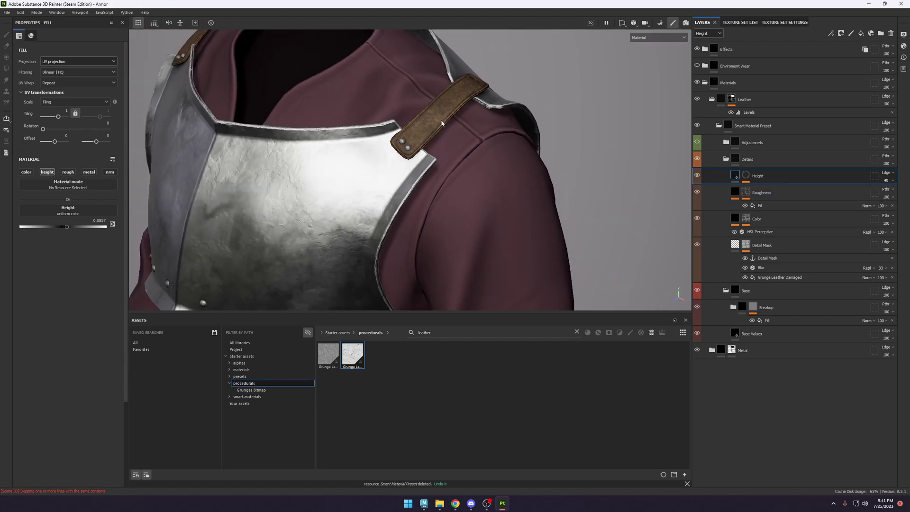
scroll(424, 138, "up", 4)
middle_click_drag(410, 187, 396, 71, "alt")
scroll(417, 137, "down", 4)
scroll(440, 151, "up", 5)
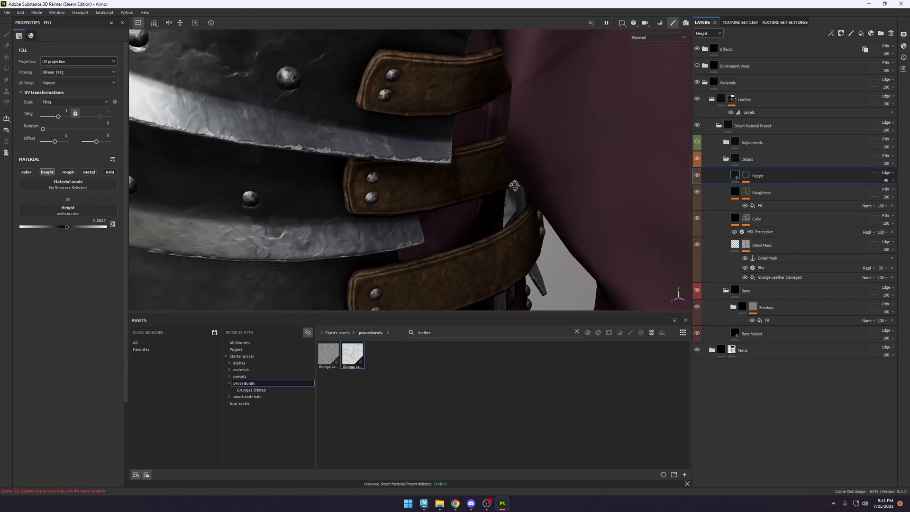
right_click_drag(441, 156, 493, 168, "shift")
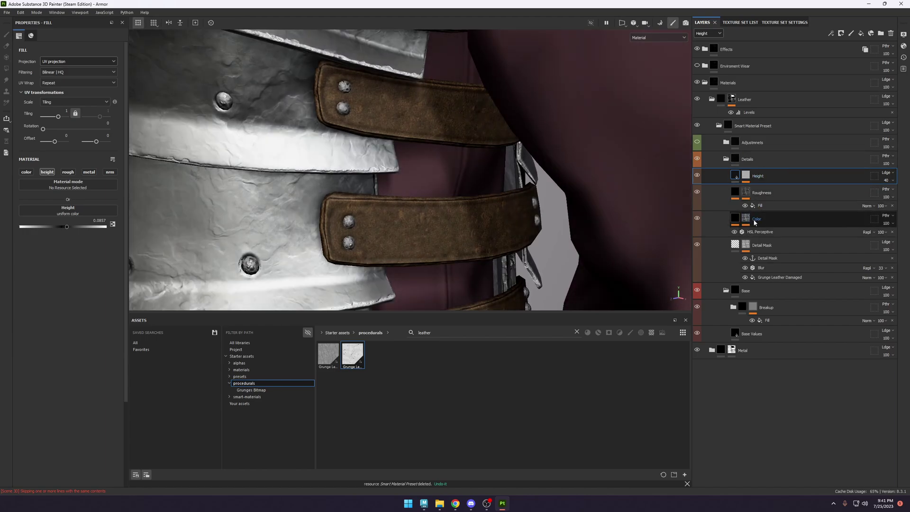
left_click(746, 245, "alt")
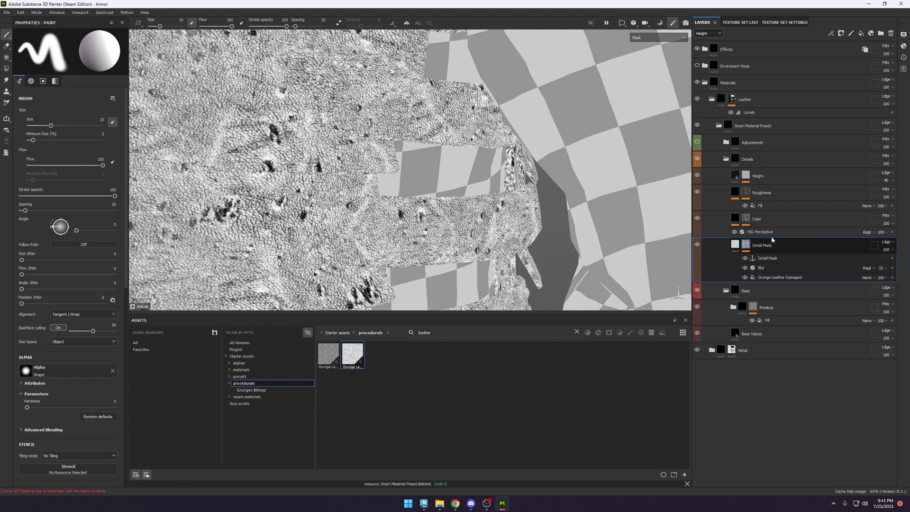
left_click(779, 277)
double_click(62, 123)
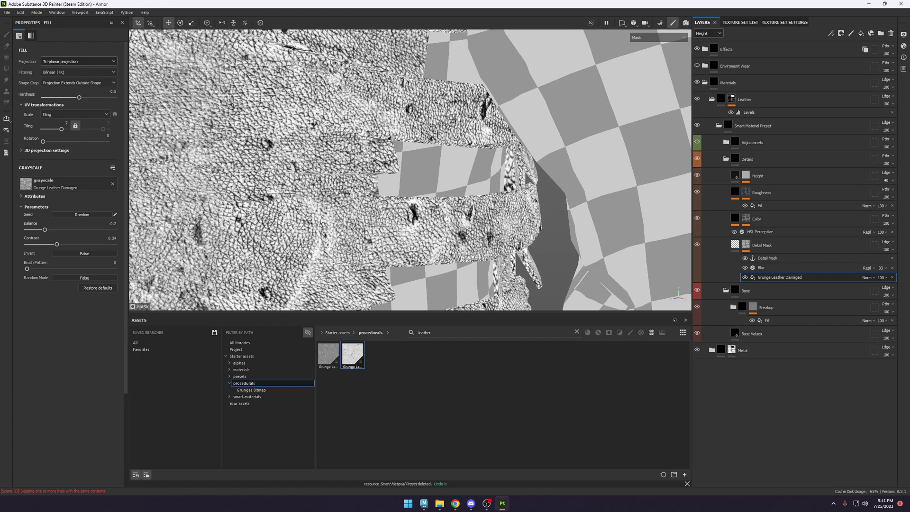
key("m")
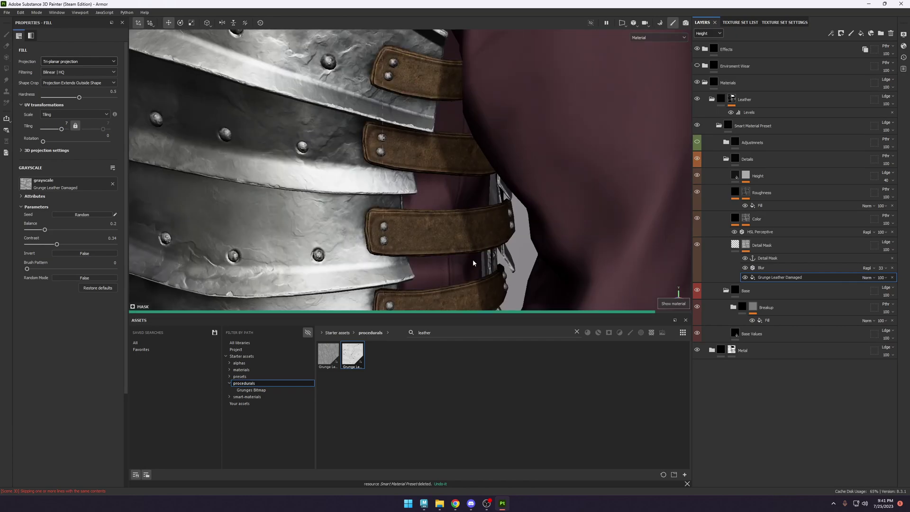
Inspect the leather grain on the waist and shoulder straps in the mask, roughness and material views.
left_click_drag(473, 246, 475, 169, "alt")
right_click_drag(423, 220, 308, 142, "alt")
left_click_drag(309, 142, 292, 185, "alt")
left_click_drag(545, 187, 474, 187, "alt")
key("c")
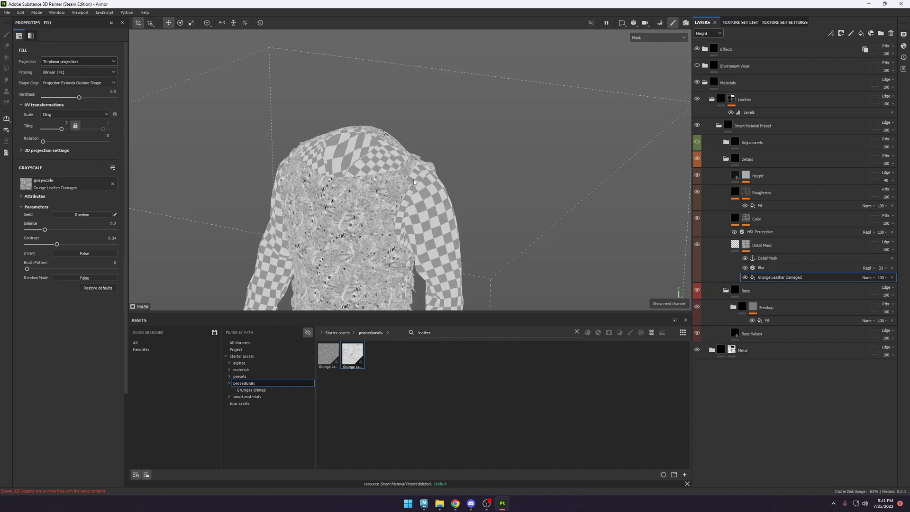
scroll(419, 180, "up", 5)
key("c")
key("c")
scroll(417, 179, "up", 3)
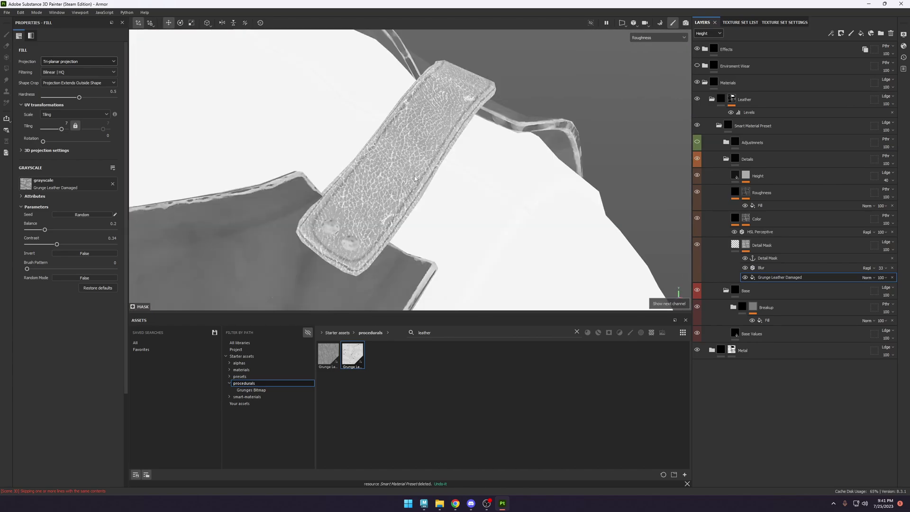
left_click_drag(416, 179, 488, 187, "alt")
key("m")
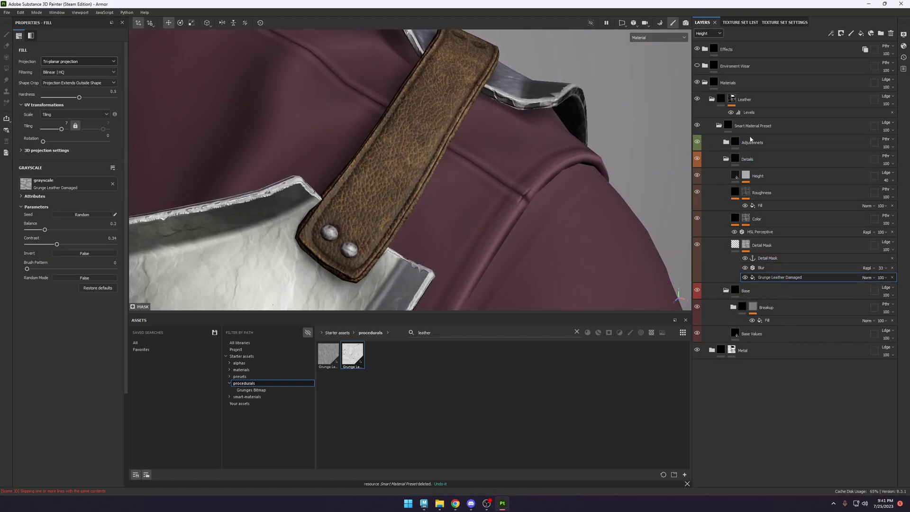
Expand the Adjustments folder and delete its Bolts layer.
left_click(725, 142)
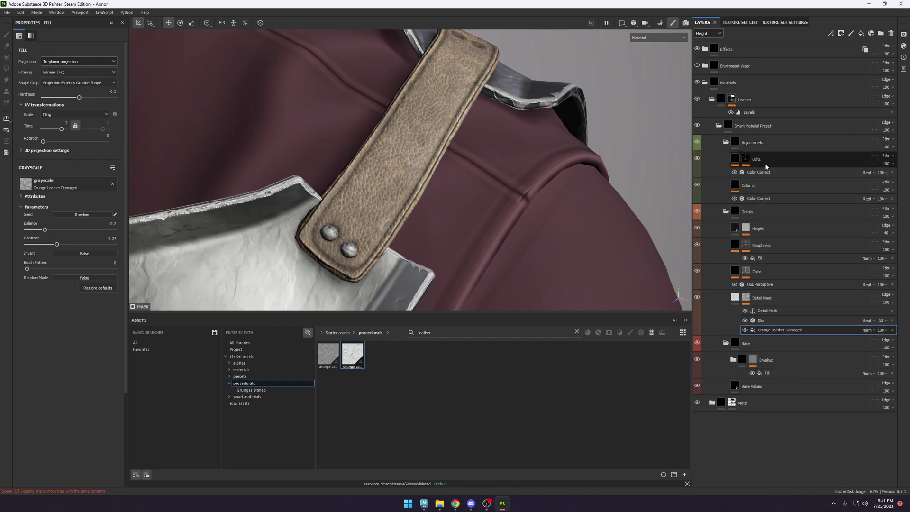
left_click(768, 164)
key("Delete")
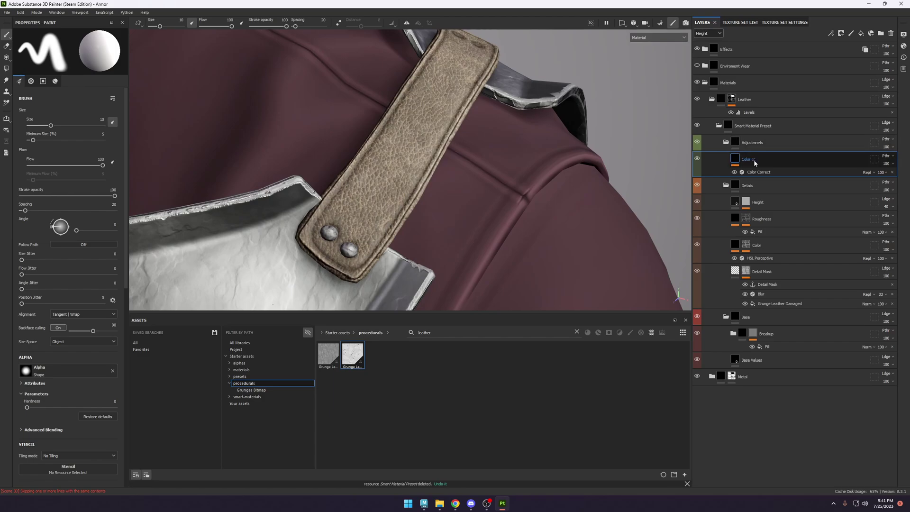
In the Color Correct filter of the Color cc layer, set the shadows to contrast 0.3, luminosity -0.37 and saturation 0.67.
left_click(758, 172)
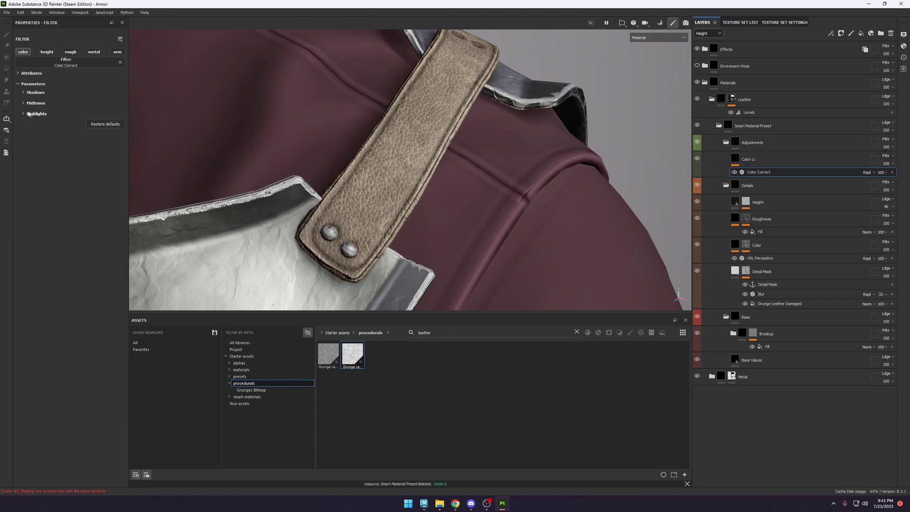
left_click(29, 113)
right_click_drag(396, 152, 403, 181, "alt")
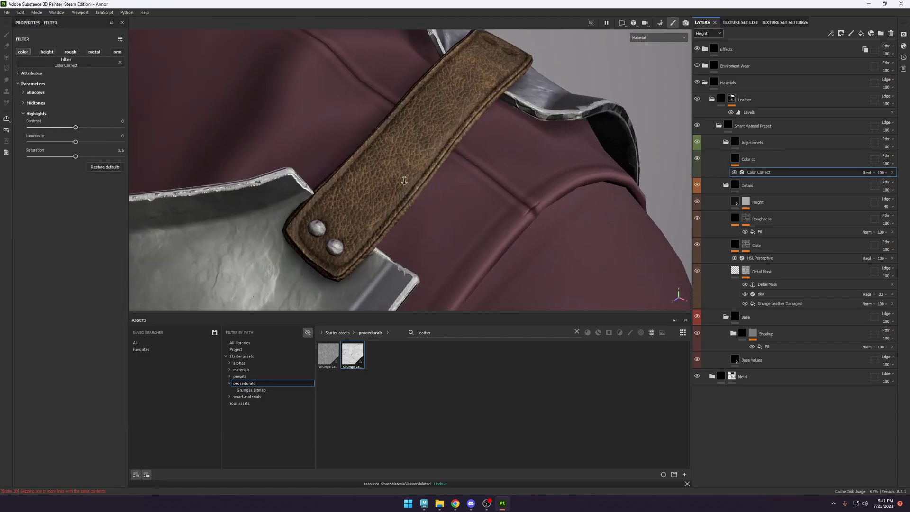
left_click(29, 103)
left_click(29, 93)
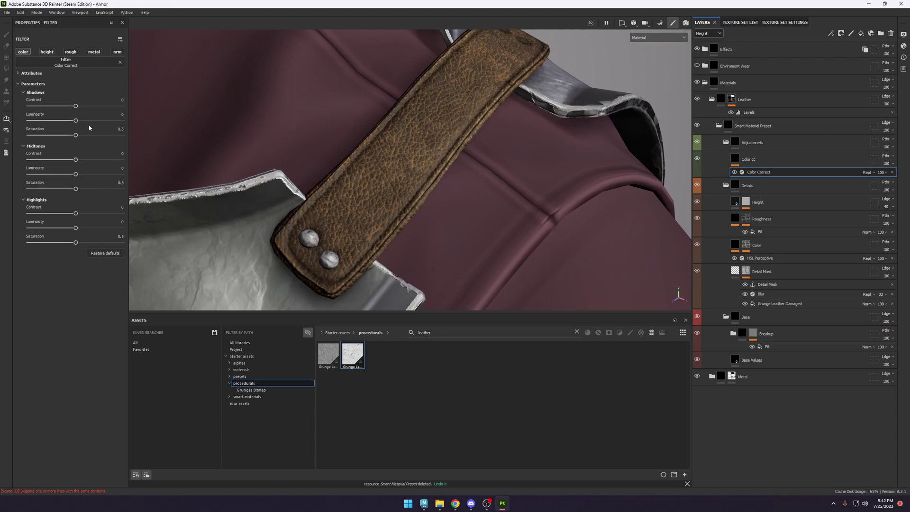
left_click_drag(110, 107, 58, 131)
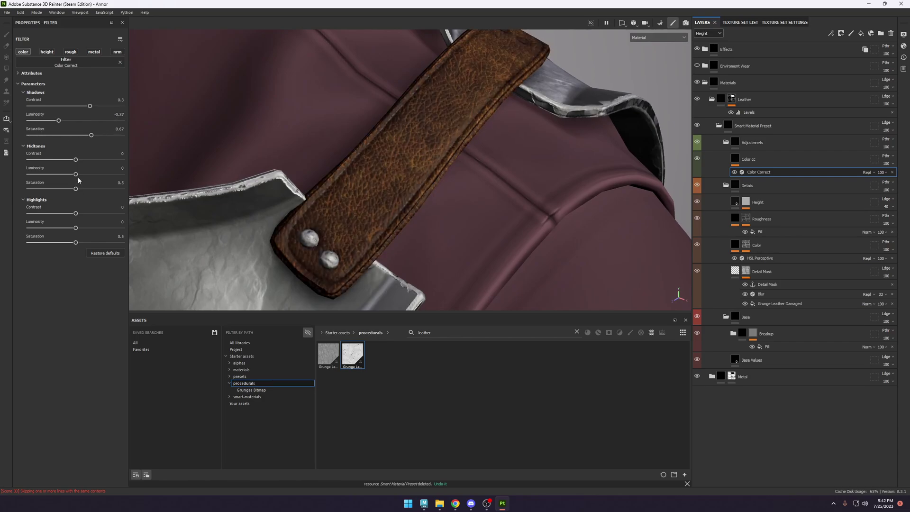
Set the Color Correct midtones to contrast -0.32, luminosity 0.57, saturation 0.65 and the highlights to contrast -0.33, luminosity 0.04, saturation 0.47.
left_click_drag(76, 175, 102, 175)
left_click_drag(76, 160, 73, 244)
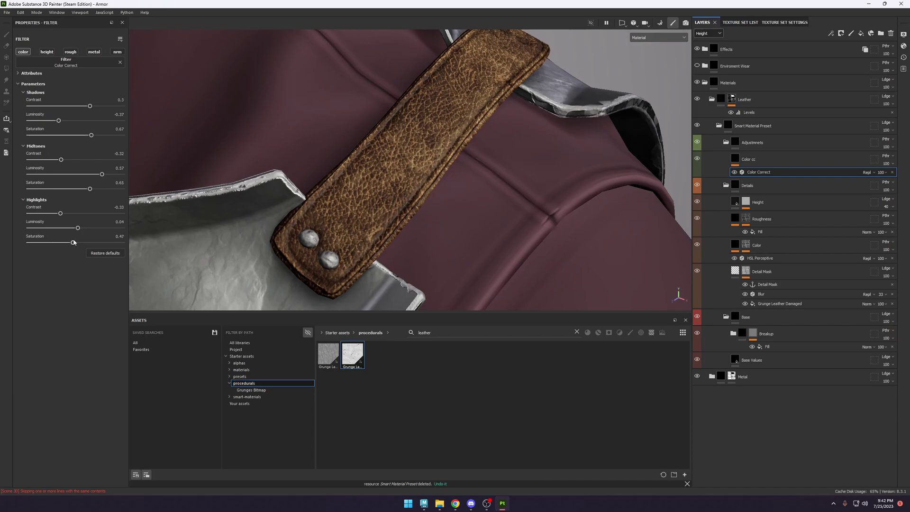
key("f")
left_click_drag(473, 221, 417, 222, "alt")
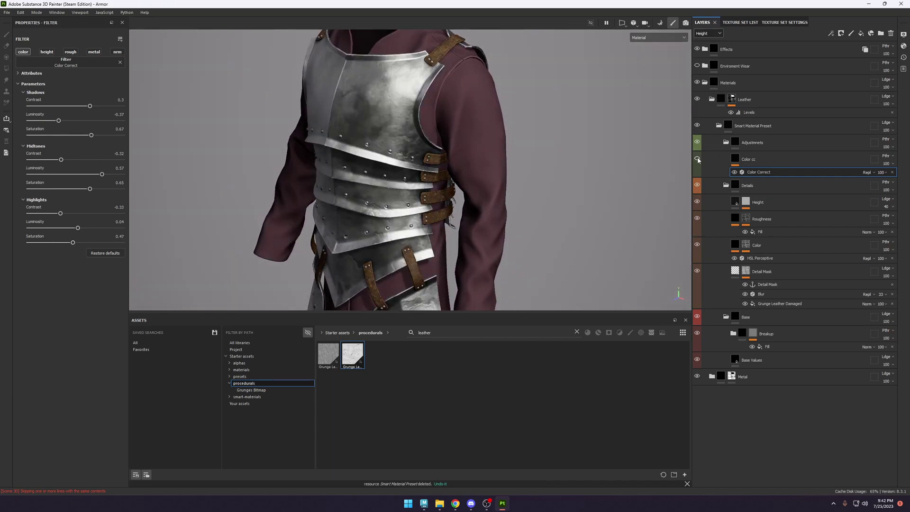
scroll(593, 265, "up", 3)
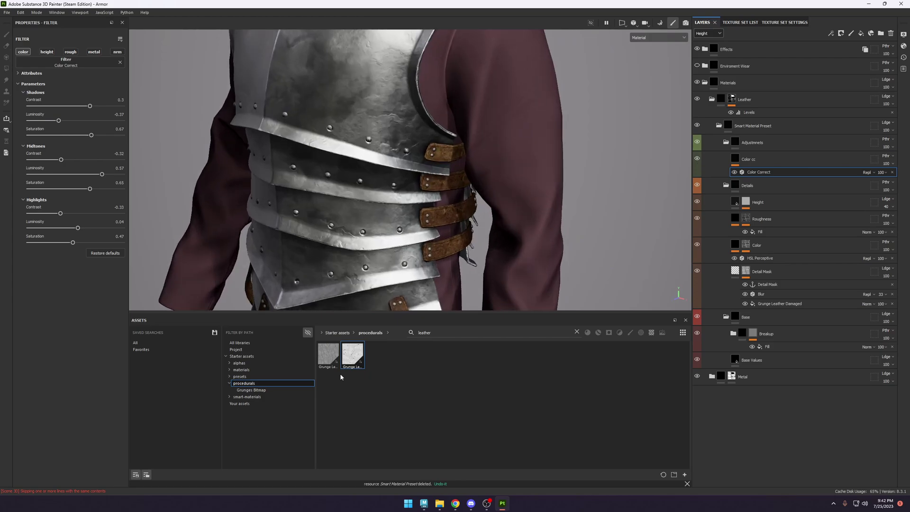
Find the HSL Perceptive filter in the asset library and add it as a layer above Color cc in the Adjustments folder.
left_click(436, 334)
type("hsl")
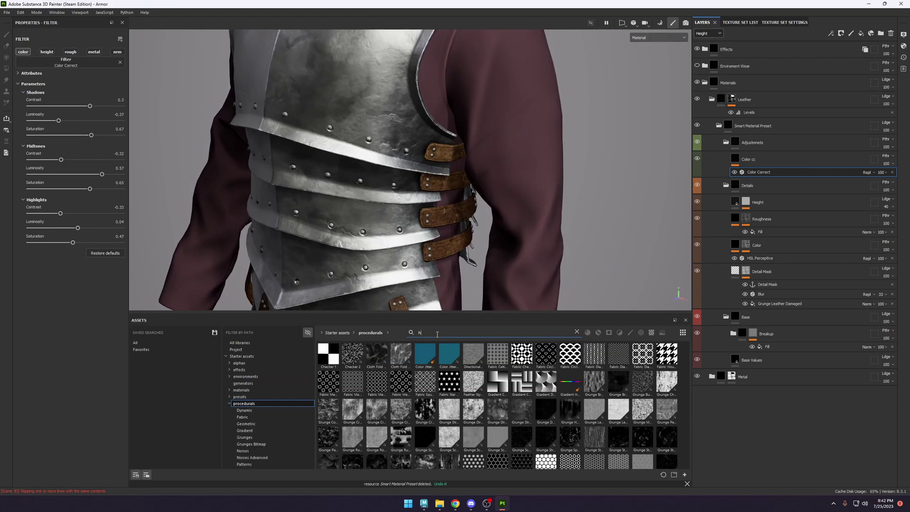
left_click(577, 332)
type("hsl")
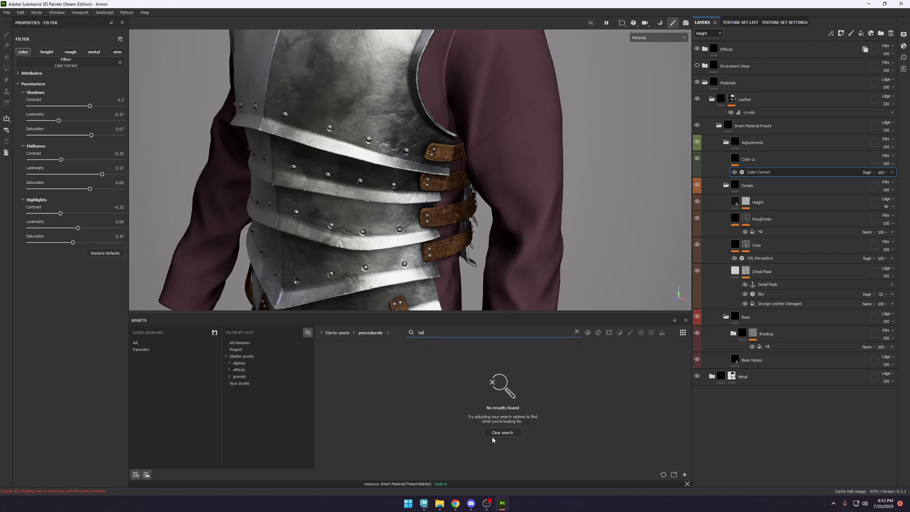
left_click(495, 433)
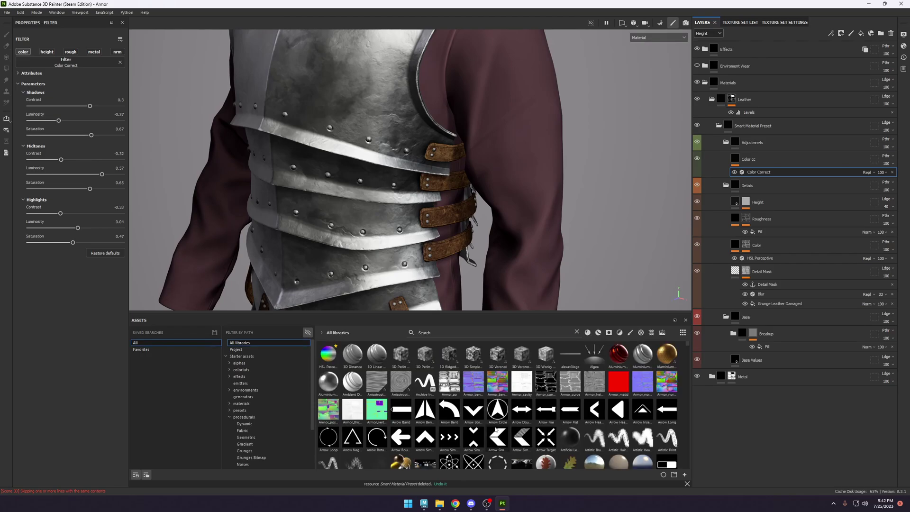
left_click_drag(327, 353, 752, 157)
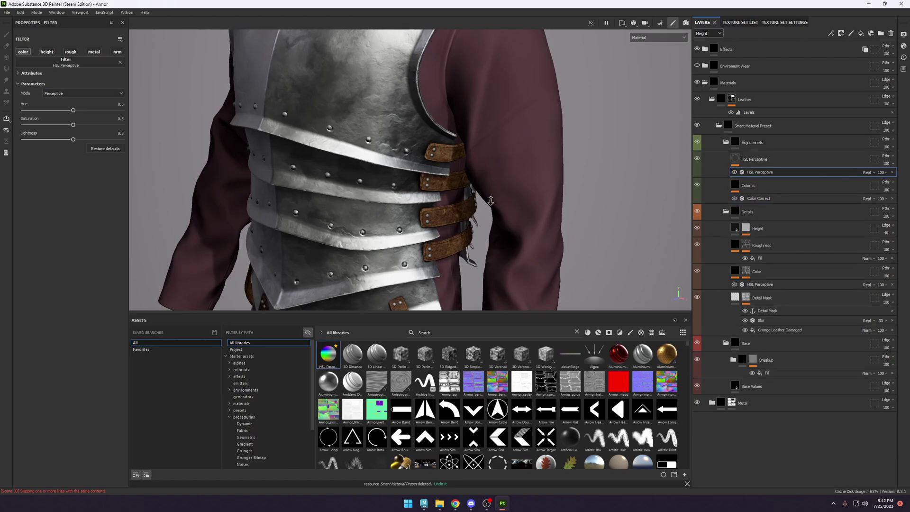
Lower the HSL Perceptive filter's saturation to 0.303.
left_click(63, 125)
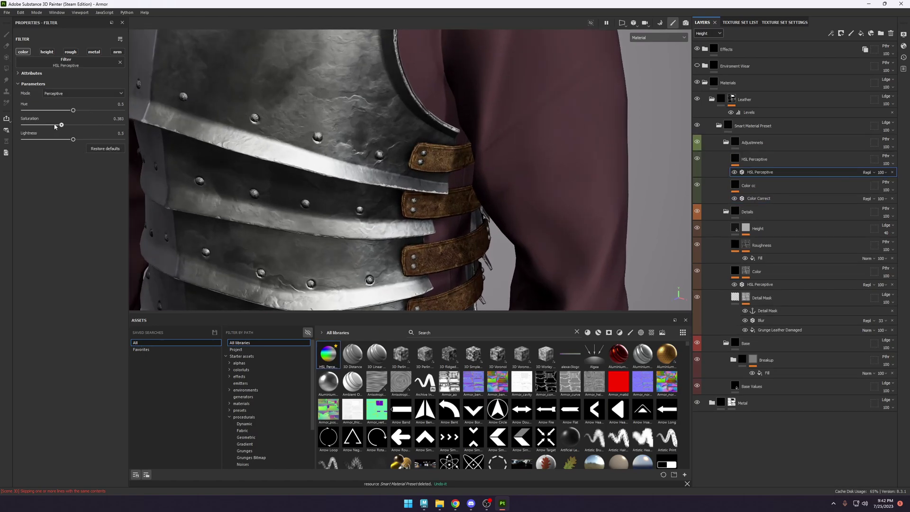
left_click(54, 125)
scroll(657, 166, "up", 3)
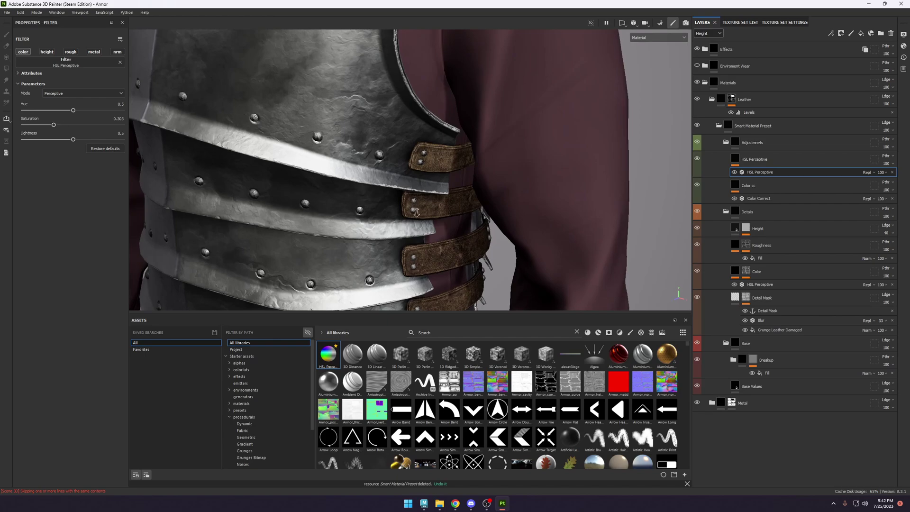
Group the HSL Perceptive and Color cc layers into a folder and set its blending mode to Passthrough.
left_click(777, 157)
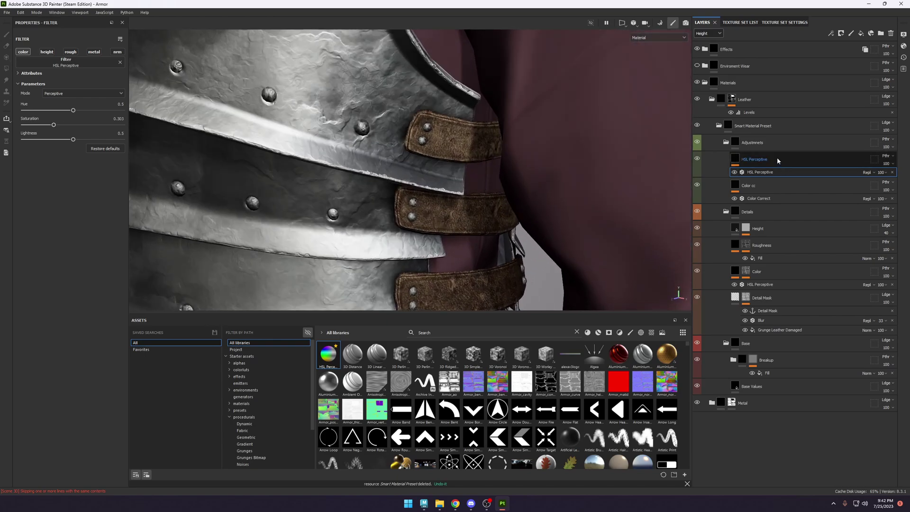
left_click(757, 184, "ctrl")
key("ctrl+g")
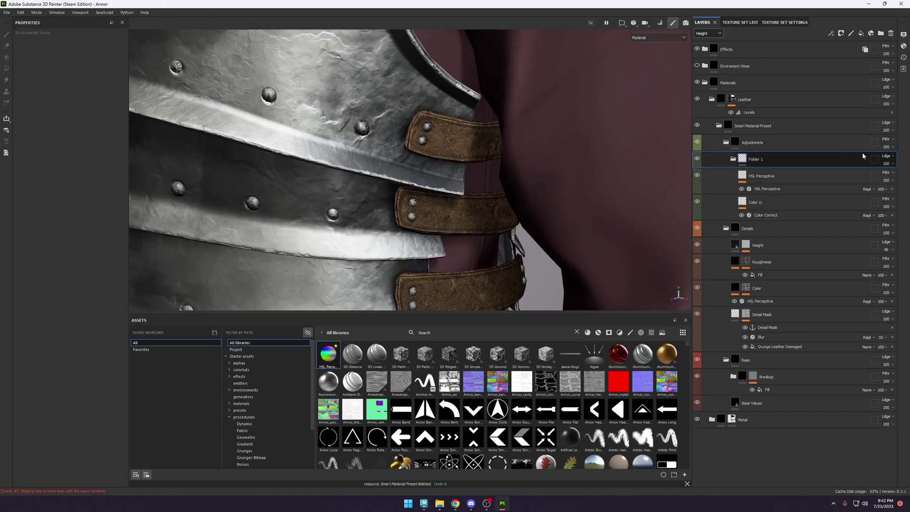
left_click(885, 158)
left_click(879, 171)
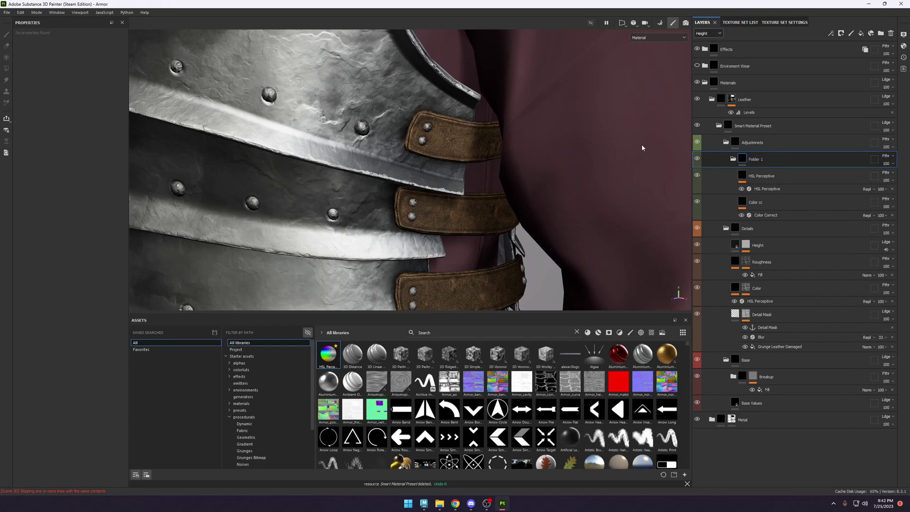
scroll(464, 165, "down", 5)
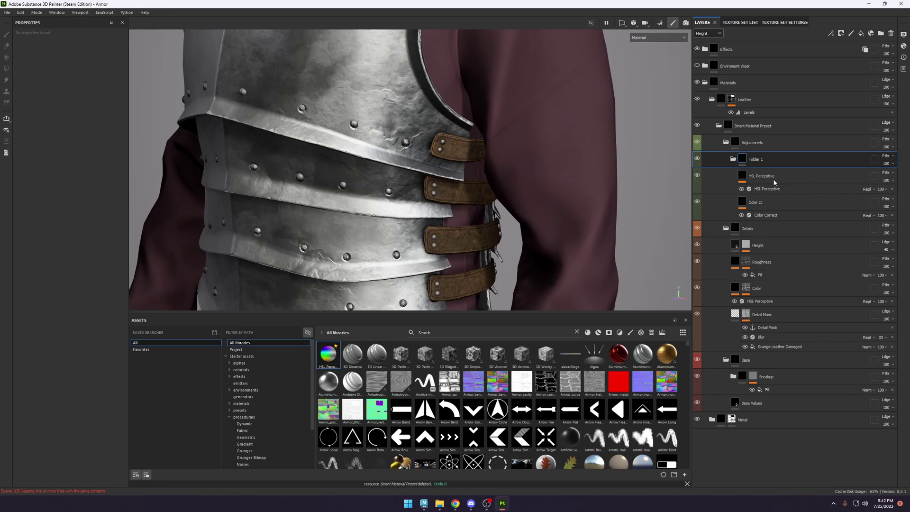
middle_click_drag(478, 127, 430, 150)
scroll(430, 149, "up", 3)
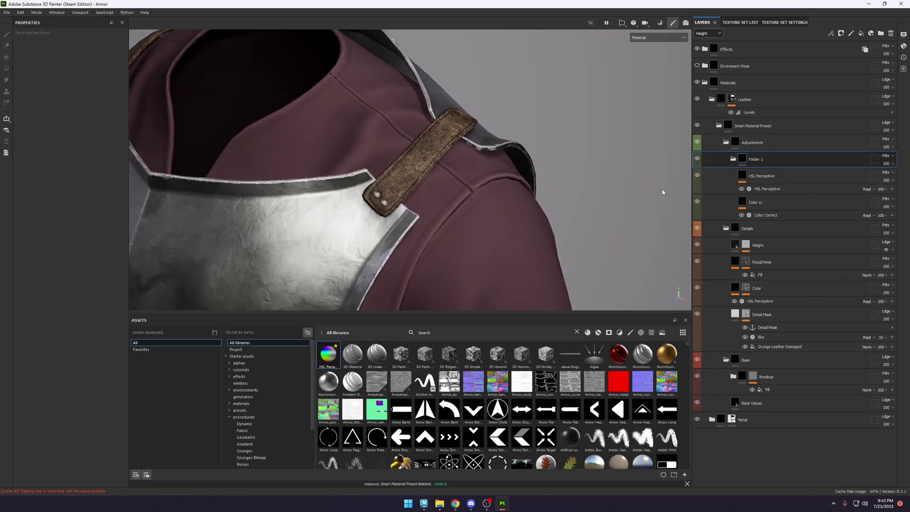
Switch the layer stack to the Base color channel and lower the Adjustments folder's opacity to 35.
left_click(886, 164)
mouse_move(890, 176)
left_mouse_down()
mouse_move(873, 180)
mouse_move(906, 177)
left_mouse_up()
left_click(708, 33)
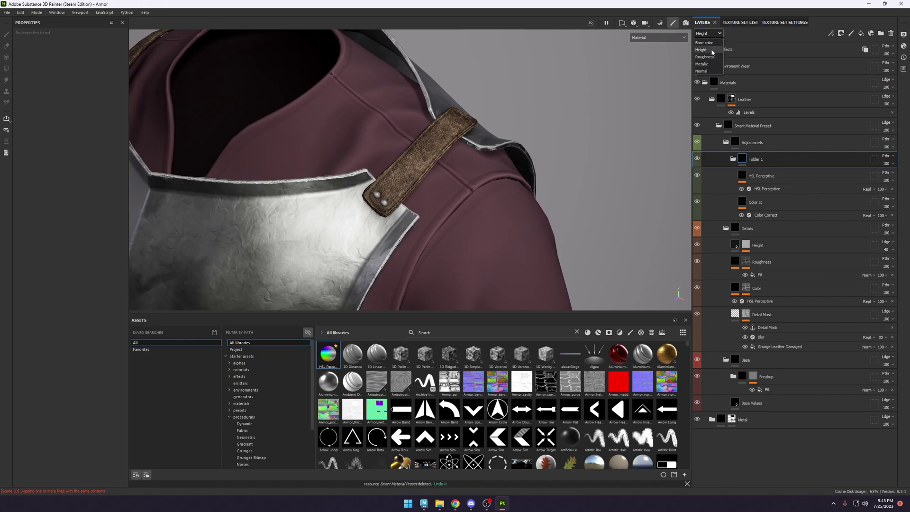
left_click(708, 41)
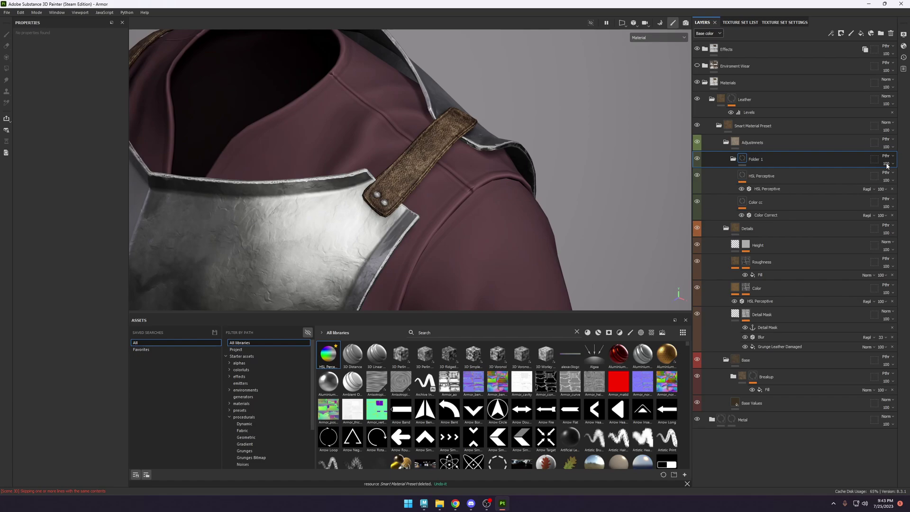
left_click(886, 147)
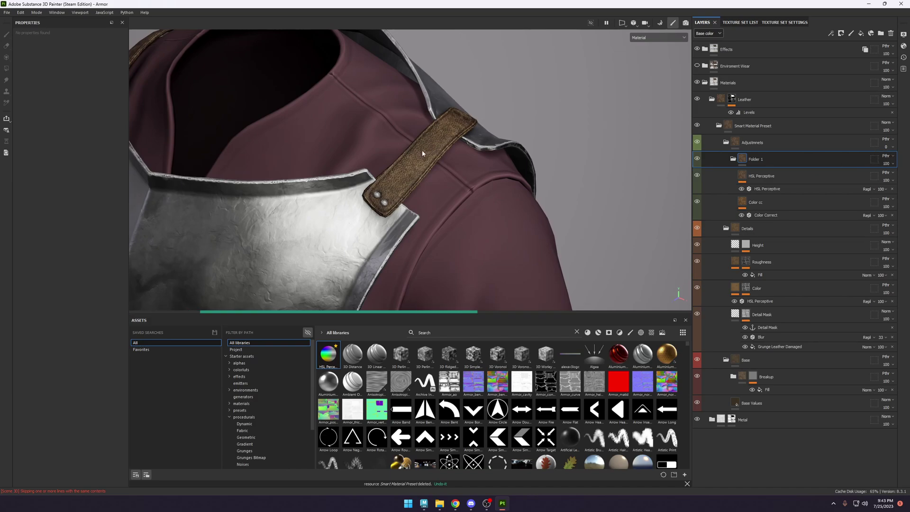
left_click(886, 149)
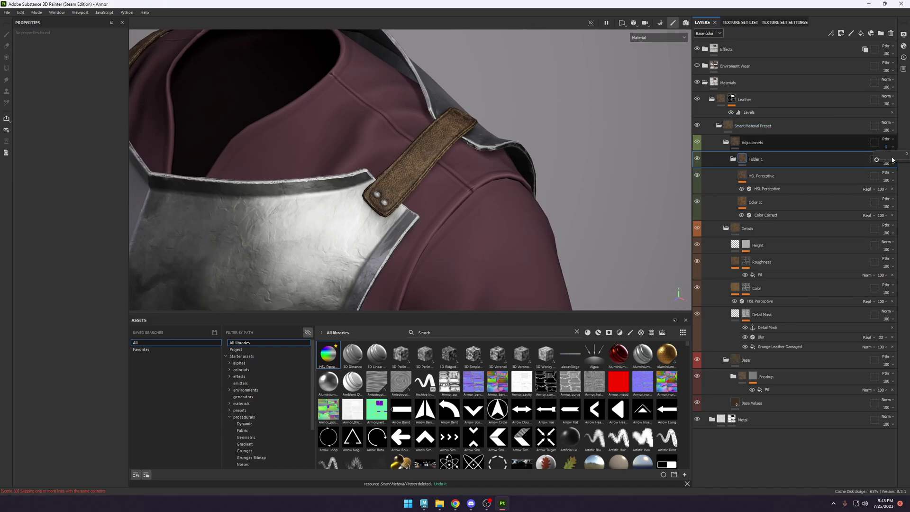
left_click_drag(892, 160, 899, 162)
Raise the Adjustments folder's opacity to 38 and check the straps on the whole armor.
scroll(414, 120, "down", 5)
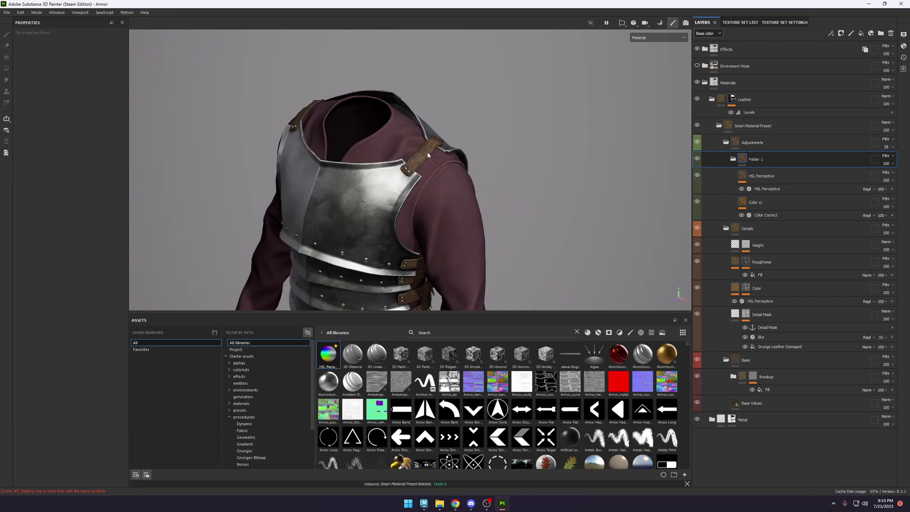
middle_click_drag(413, 128, 414, 120)
scroll(414, 119, "up", 6)
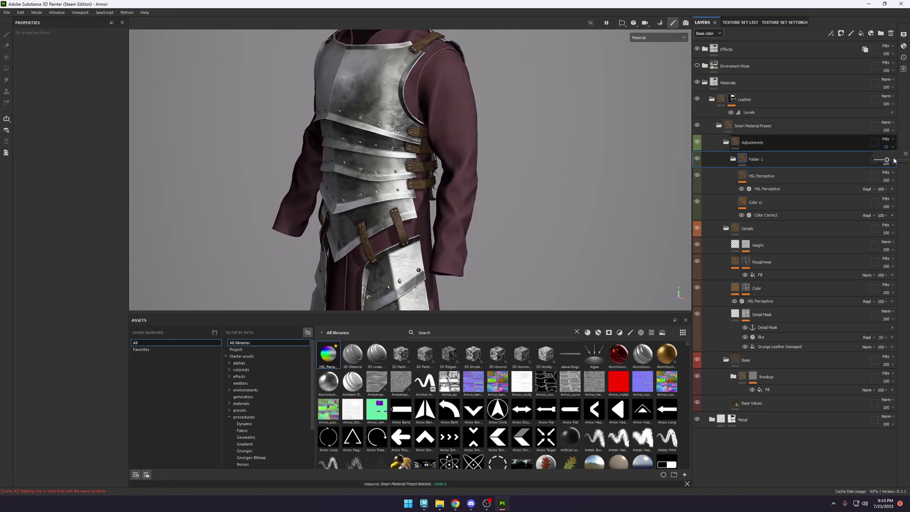
left_click_drag(885, 146, 894, 147)
scroll(385, 187, "down", 5)
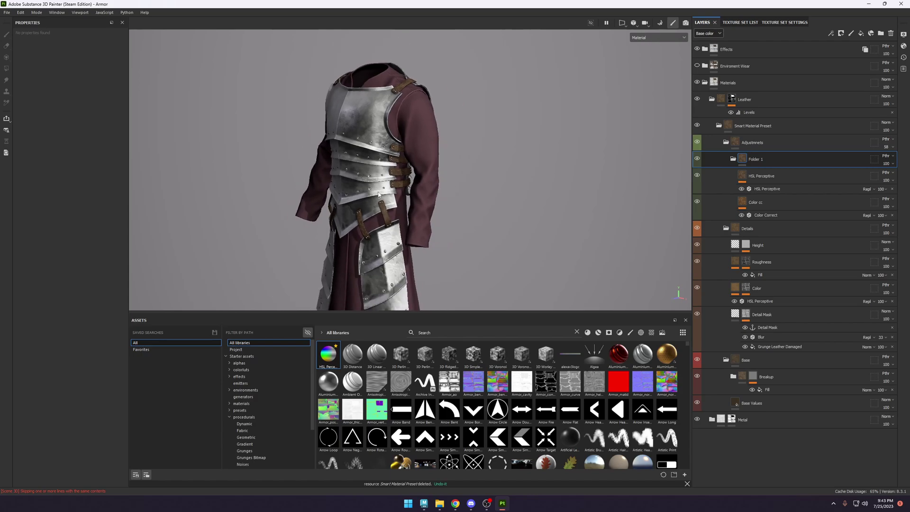
scroll(408, 185, "up", 4)
scroll(410, 185, "up", 2)
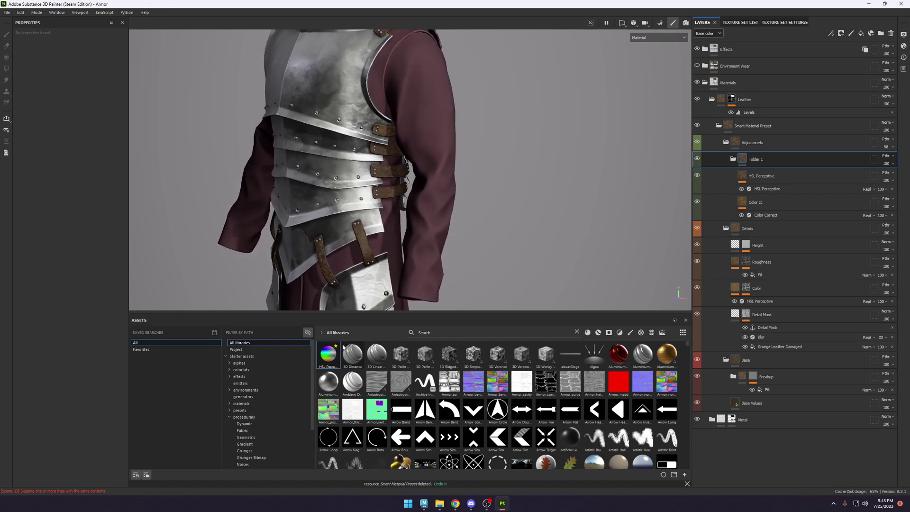
Add a second HSL Perceptive filter layer at the top of Folder 1 and try different lightness values.
left_click_drag(328, 355, 793, 169)
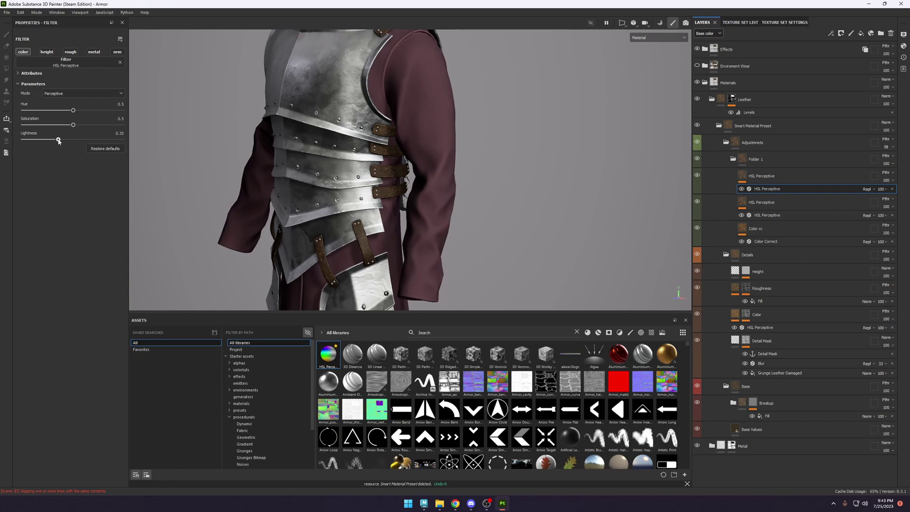
left_click_drag(59, 140, 81, 140)
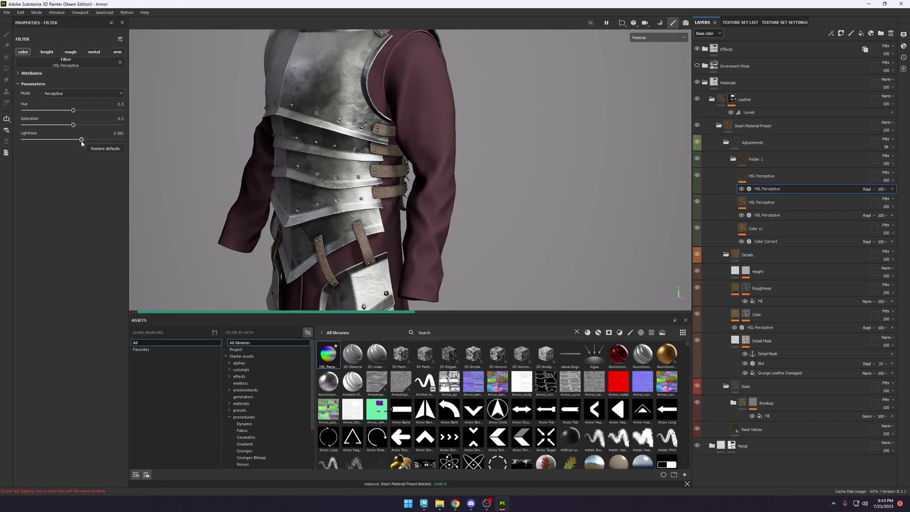
scroll(386, 151, "down", 3)
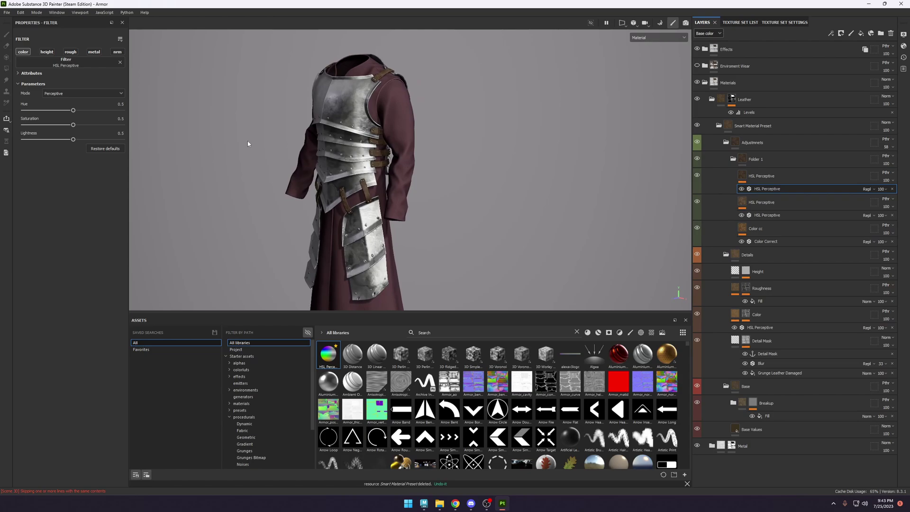
scroll(340, 156, "down", 2)
Set the new HSL Perceptive filter's lightness to 0.57 and saturation to 0.621, and check the leather on the waist straps.
left_click_drag(72, 139, 84, 138)
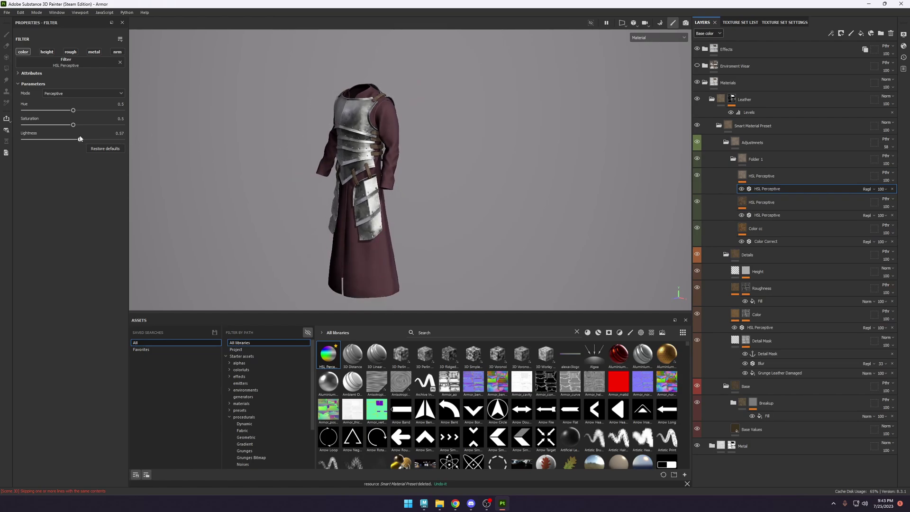
left_click_drag(80, 126, 86, 125)
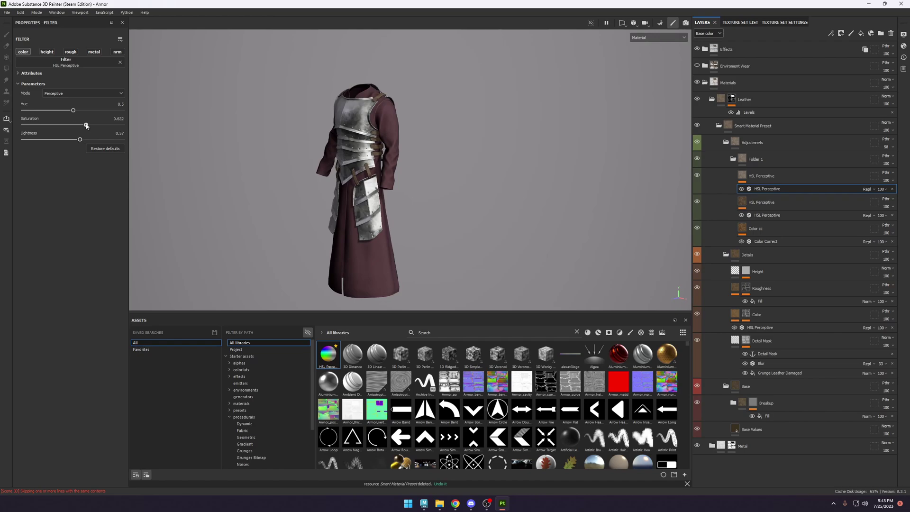
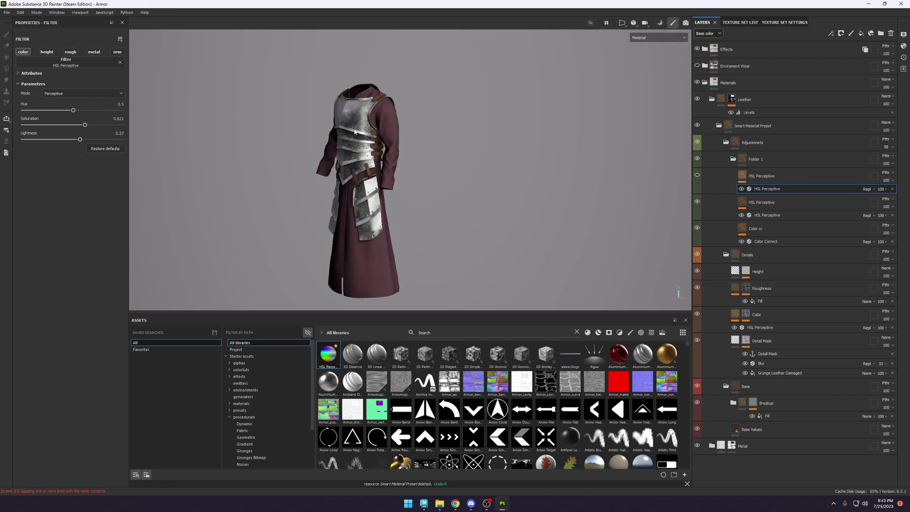
left_click_drag(332, 166, 357, 163, "alt")
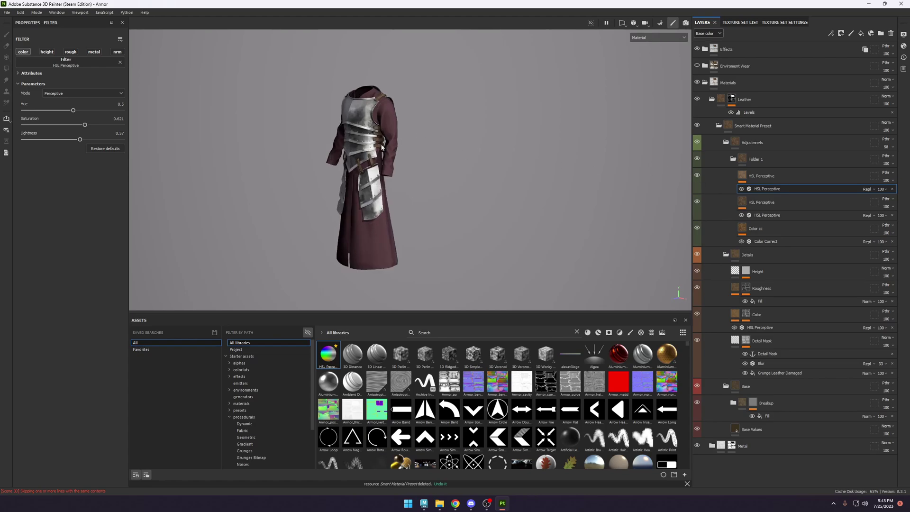
scroll(377, 149, "down", 2)
scroll(376, 150, "up", 10)
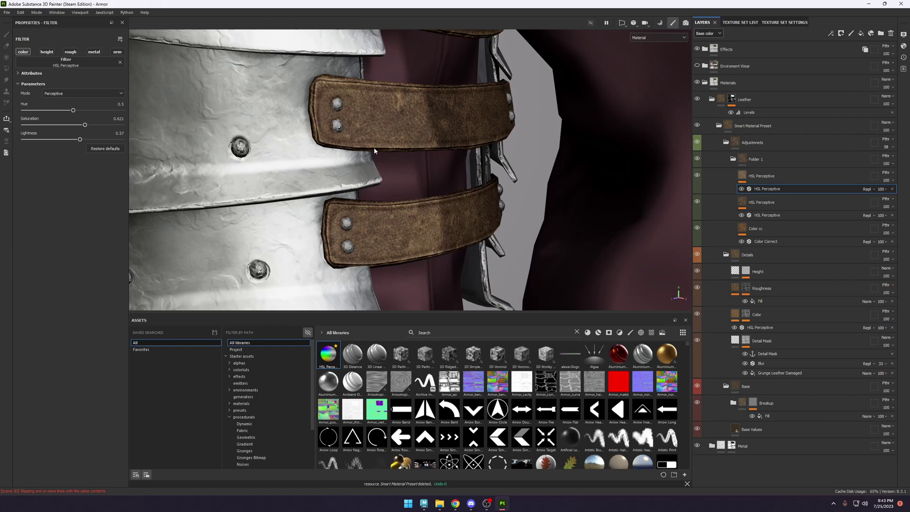
scroll(375, 151, "down", 4)
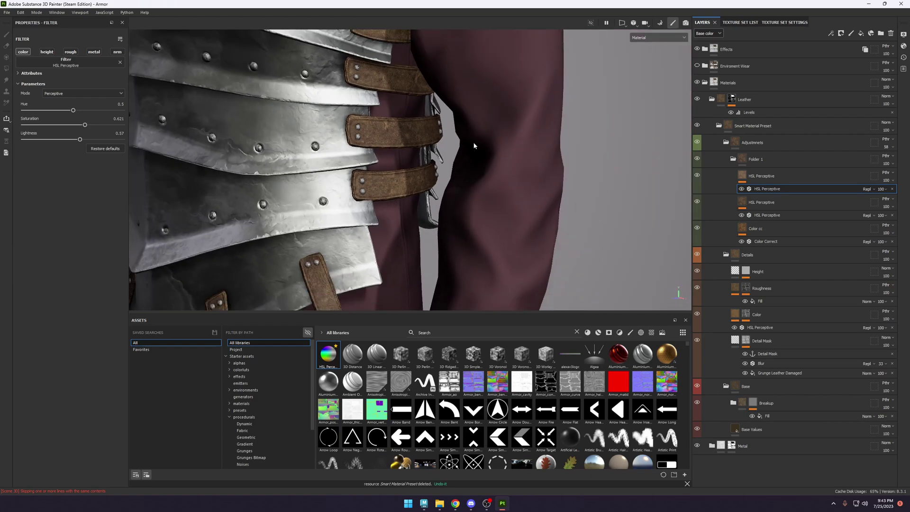
Lower the top HSL Perceptive layer's opacity to 54 and compare the whole armor with that layer hidden and shown.
left_click(890, 186)
left_click_drag(896, 194, 891, 193)
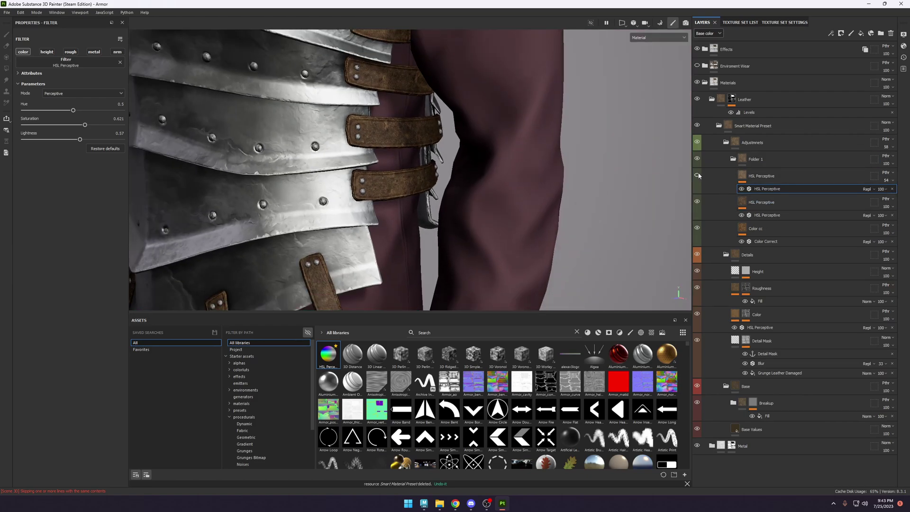
scroll(423, 128, "down", 8)
scroll(423, 128, "down", 4)
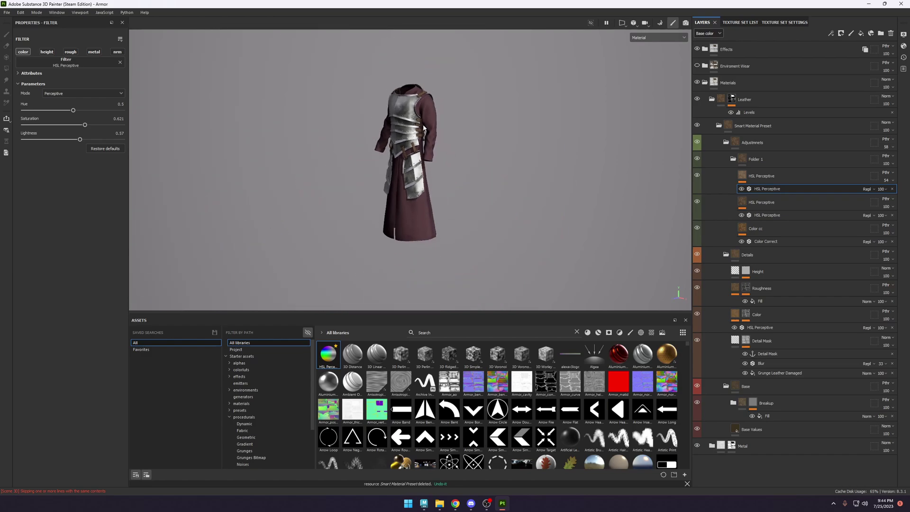
left_click(697, 177)
left_click(697, 176)
Examine the leather color and surface detail on the side straps from several distances and angles.
left_click_drag(450, 132, 423, 112, "alt")
scroll(416, 112, "up", 3)
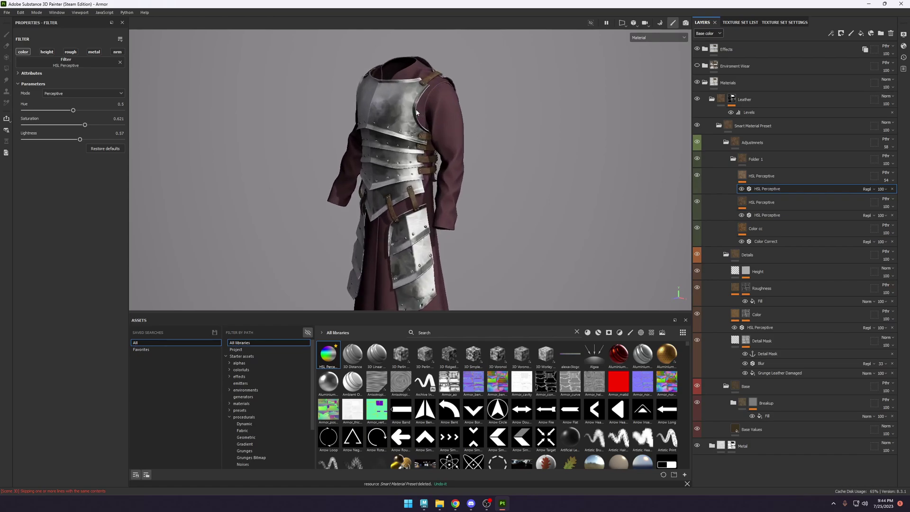
scroll(504, 147, "up", 2)
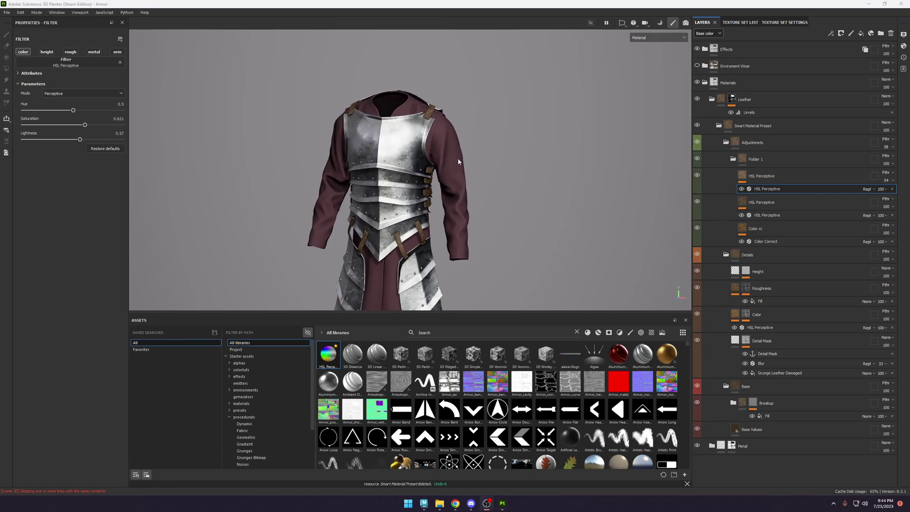
scroll(473, 213, "up", 6)
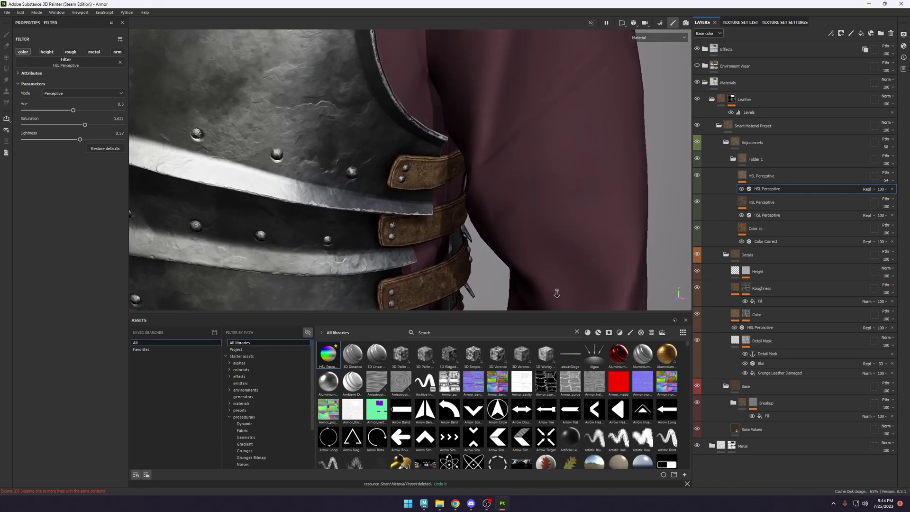
scroll(425, 160, "up", 3)
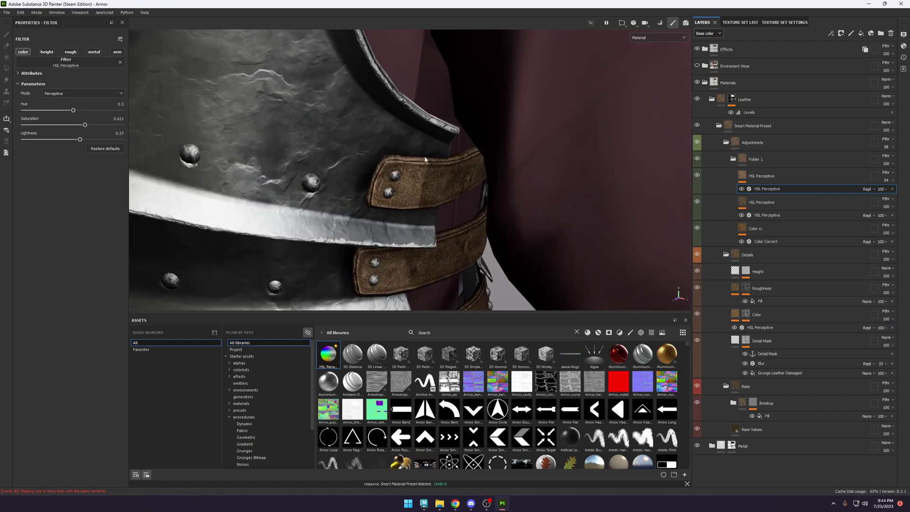
scroll(425, 159, "up", 4)
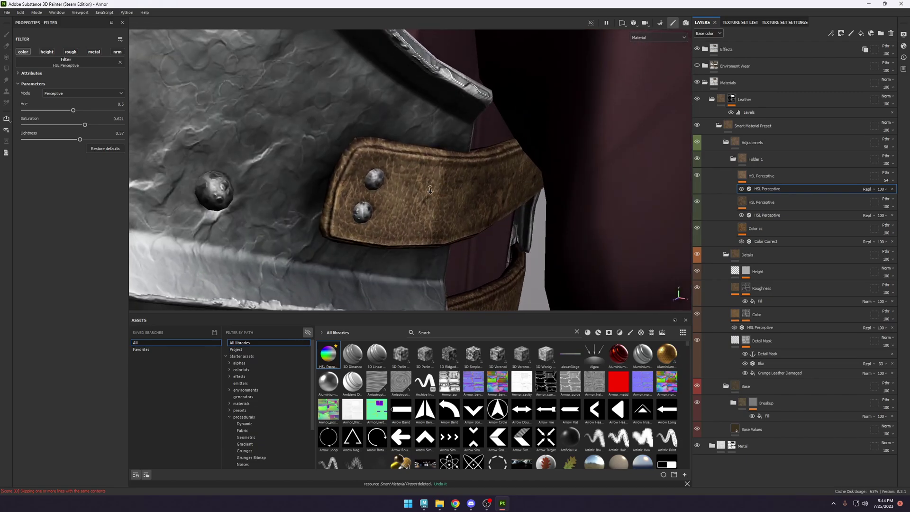
left_click_drag(430, 189, 847, 189, "alt")
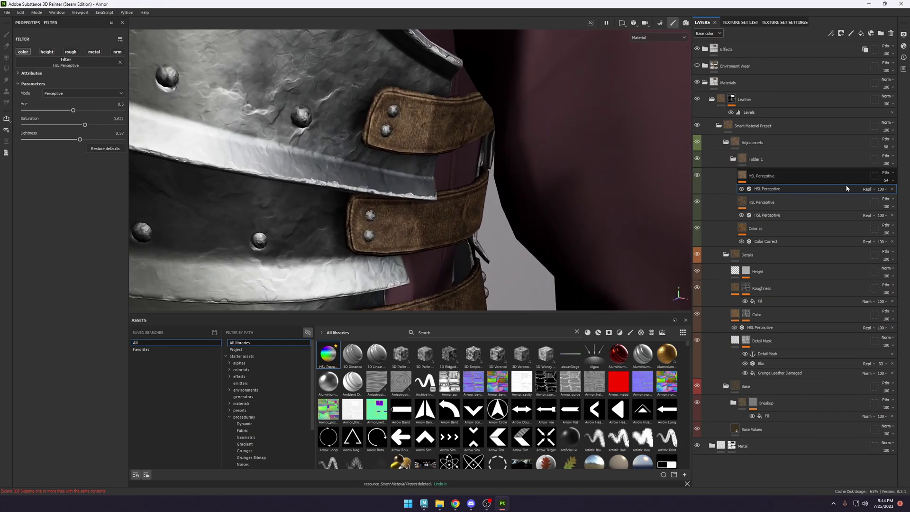
Collapse the Smart Material Preset folder and rename it "Top Leather".
left_click(753, 126)
left_click(718, 125)
double_click(738, 126)
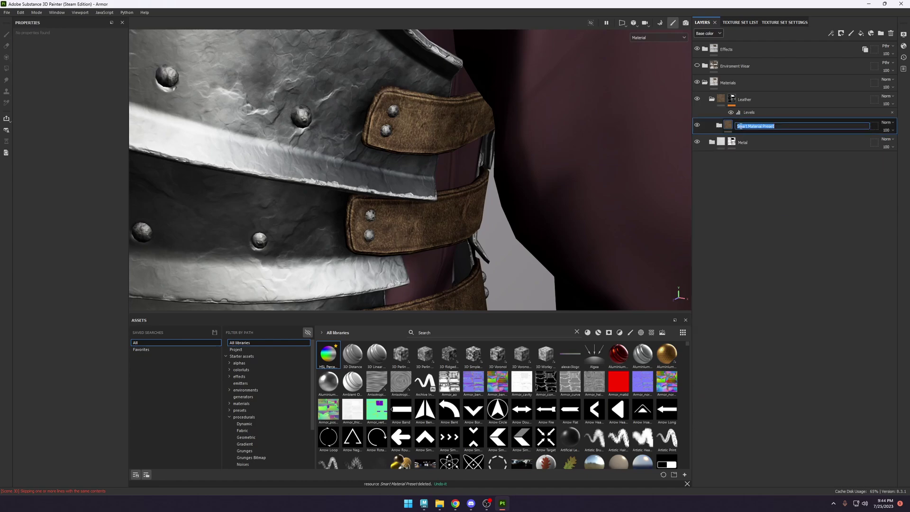
type("Top Leather")
key("Return")
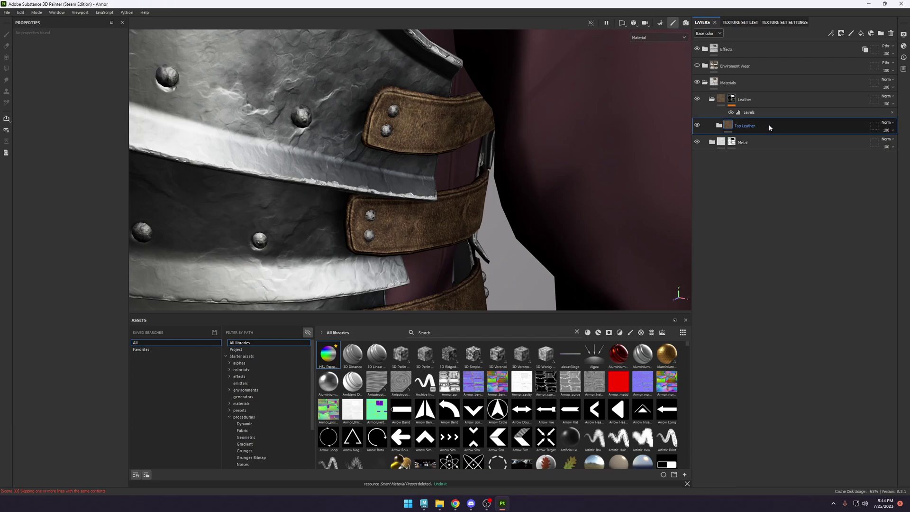
Add a color selection mask to the Top Leather folder and pick the ID color of the straps' outer face.
right_click(769, 125)
left_click(834, 158)
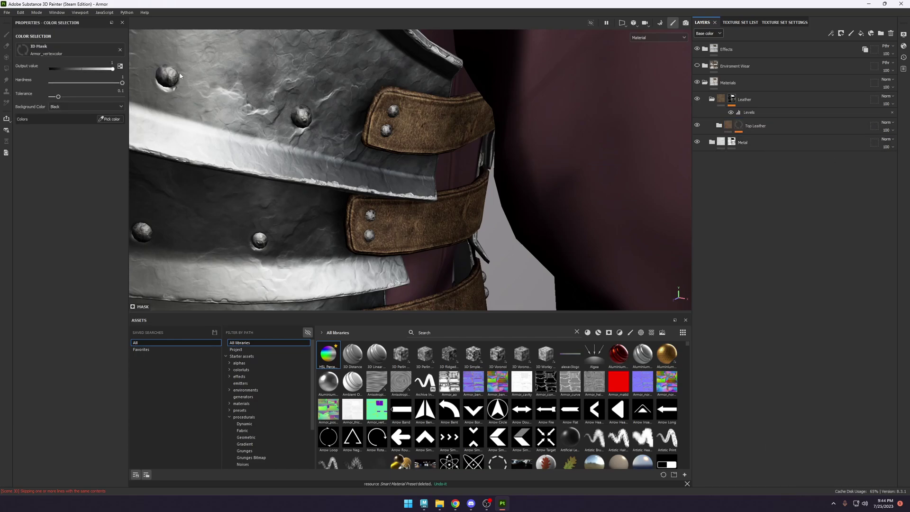
left_click(111, 119)
left_click(420, 108)
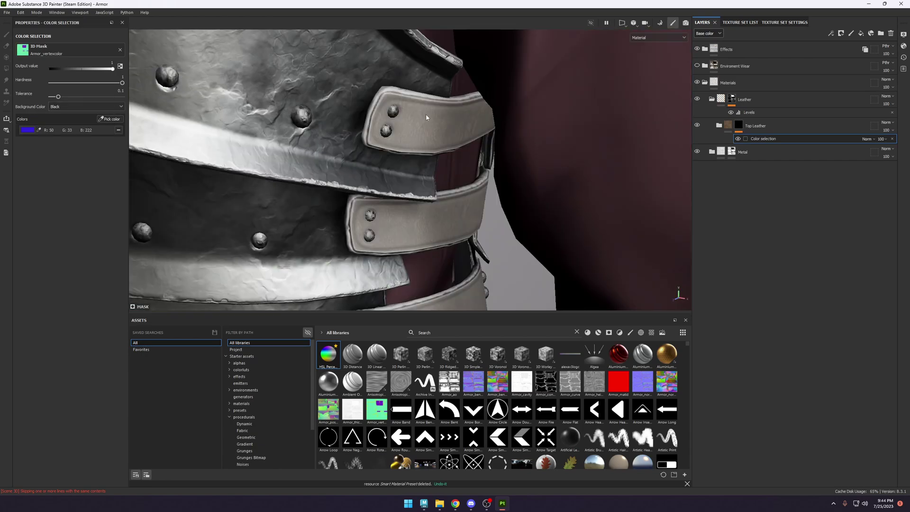
Add a fill layer inside the Leather folder and place it directly below the Top Leather folder.
scroll(365, 140, "down", 5)
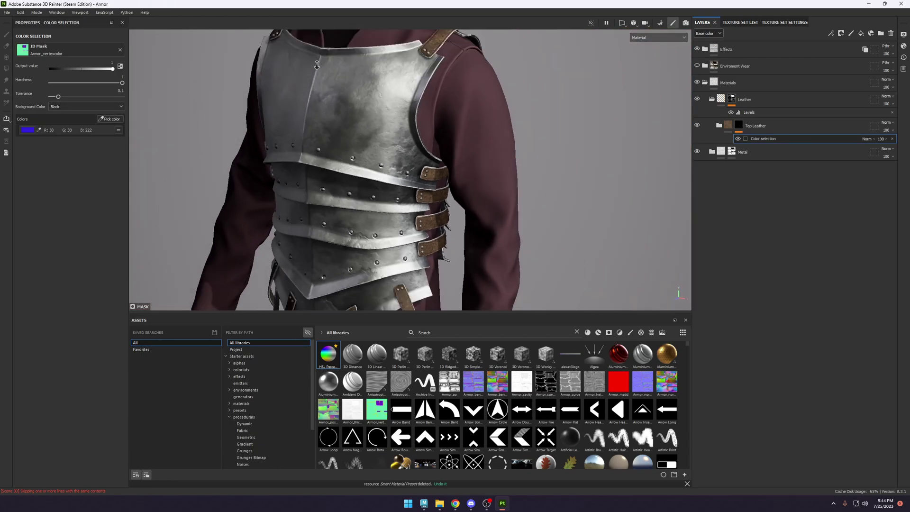
left_click_drag(364, 140, 346, 142, "alt")
scroll(346, 142, "up", 5)
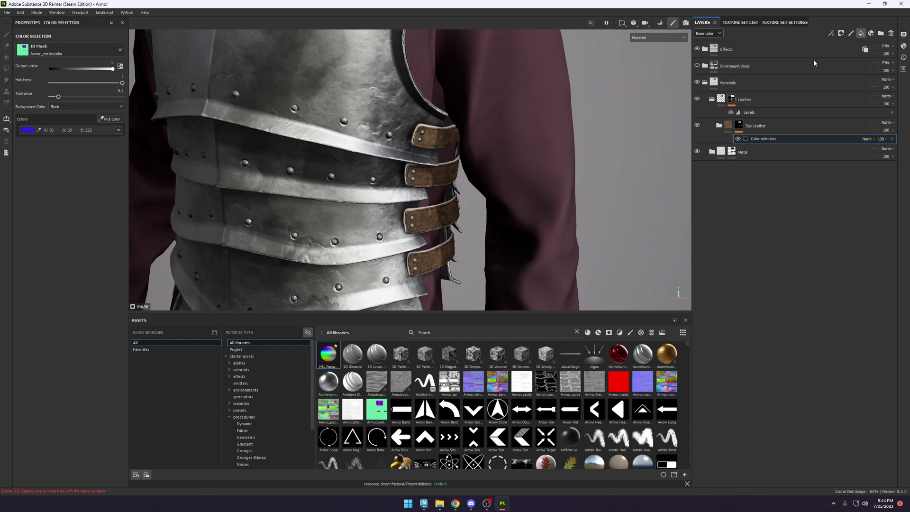
left_click(860, 33)
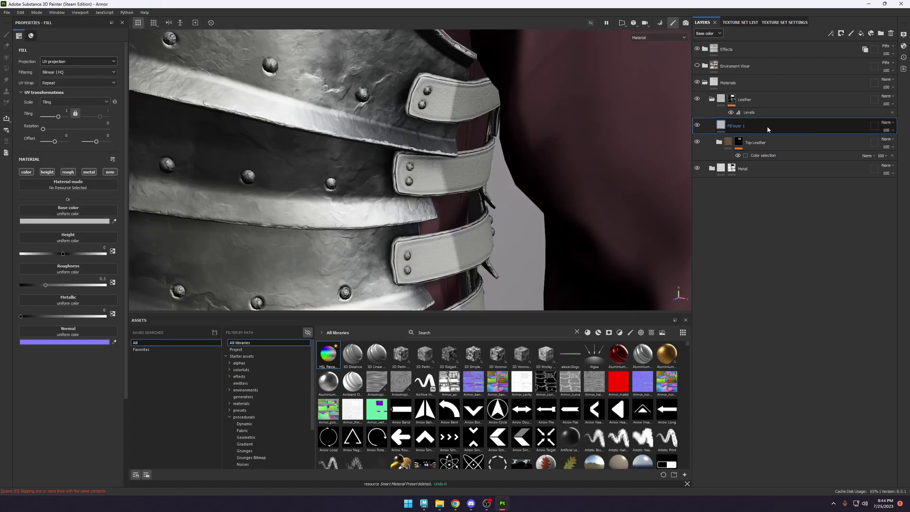
left_click_drag(767, 126, 767, 158)
right_click_drag(452, 213, 452, 187, "alt")
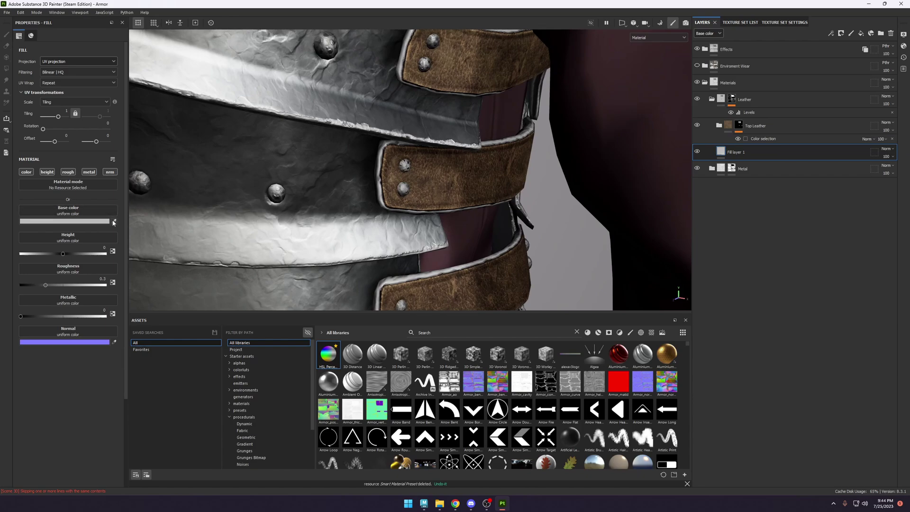
Sample the strap leather as the fill layer's base color and lighten it to a pale tan.
left_click(114, 221)
left_click(422, 184)
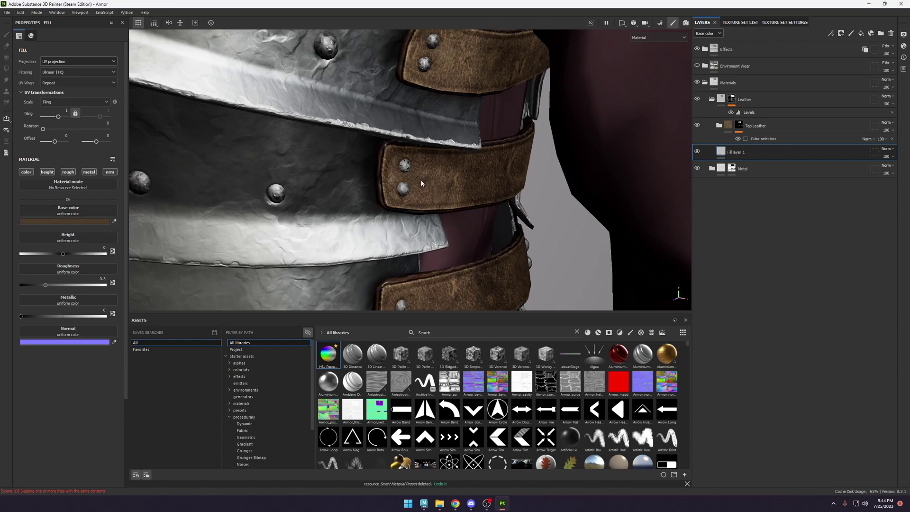
left_click(84, 223)
mouse_move(121, 280)
left_mouse_down()
mouse_move(122, 269)
mouse_move(126, 276)
left_mouse_up()
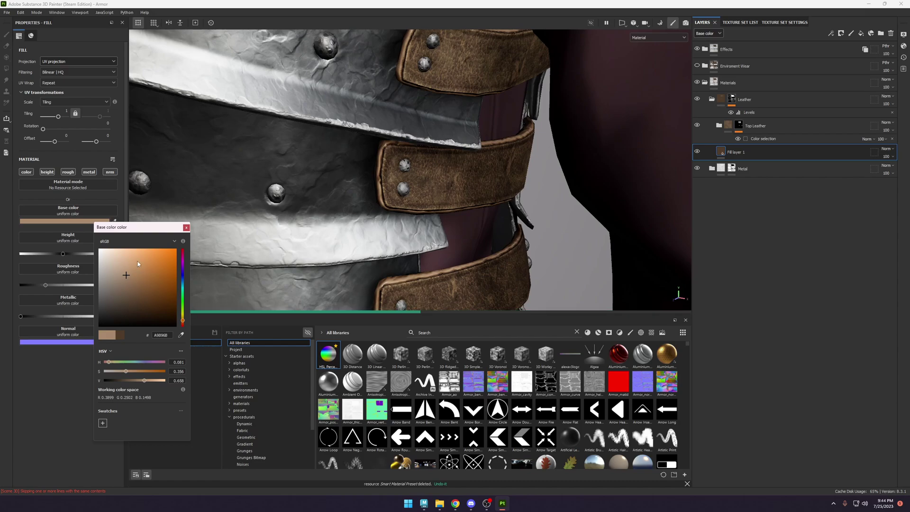
Set the fill layer's roughness to 0.9347, check it in the roughness channel view and return to the material view.
left_click(90, 285)
left_click(122, 276)
key("c")
key("c")
key("c")
key("c")
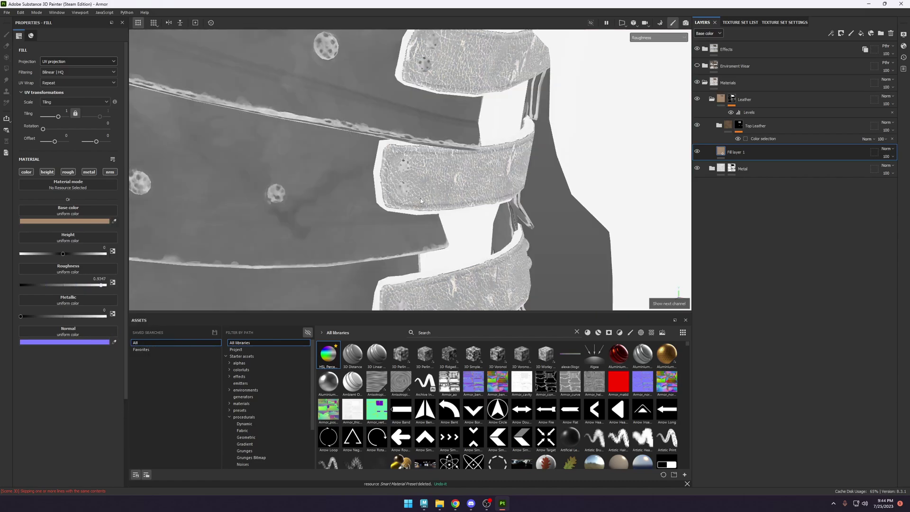
key("c")
key("m")
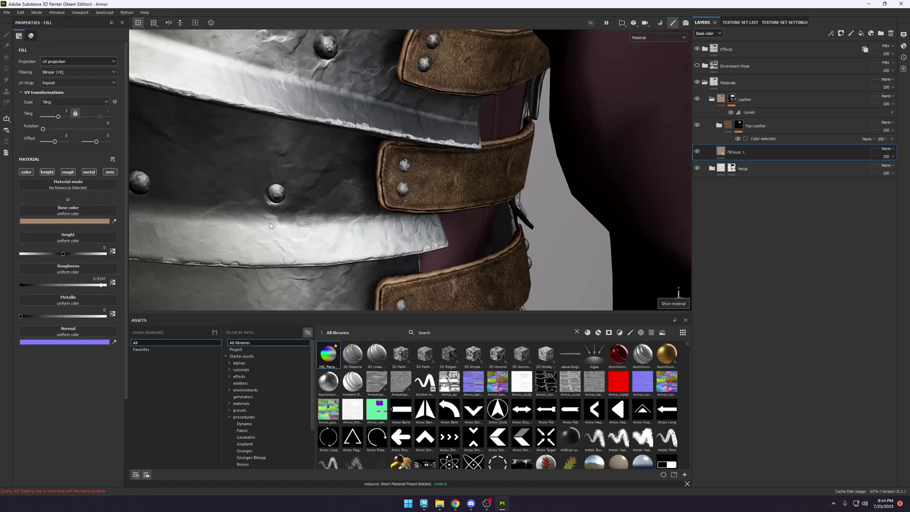
Copy the Breakup folder from Top Leather's Base folder to a position directly above Fill layer 1.
key("f")
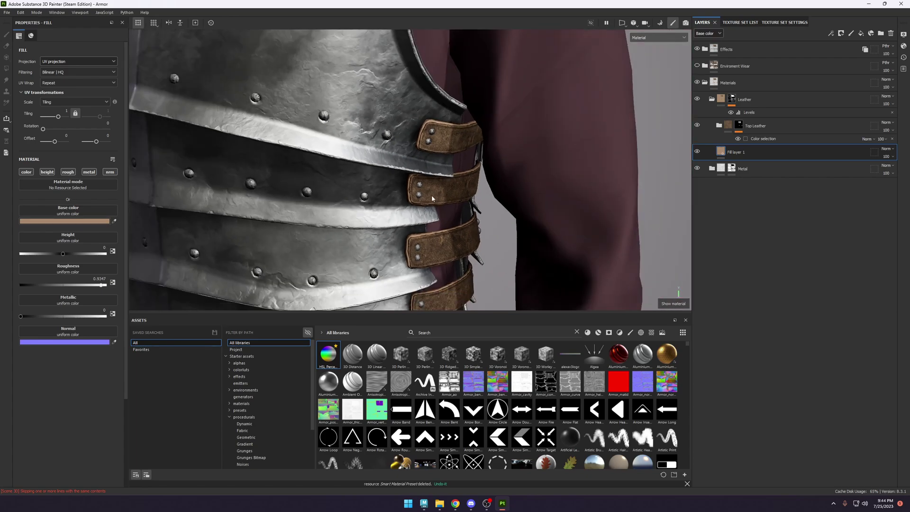
left_click_drag(439, 183, 383, 184, "alt")
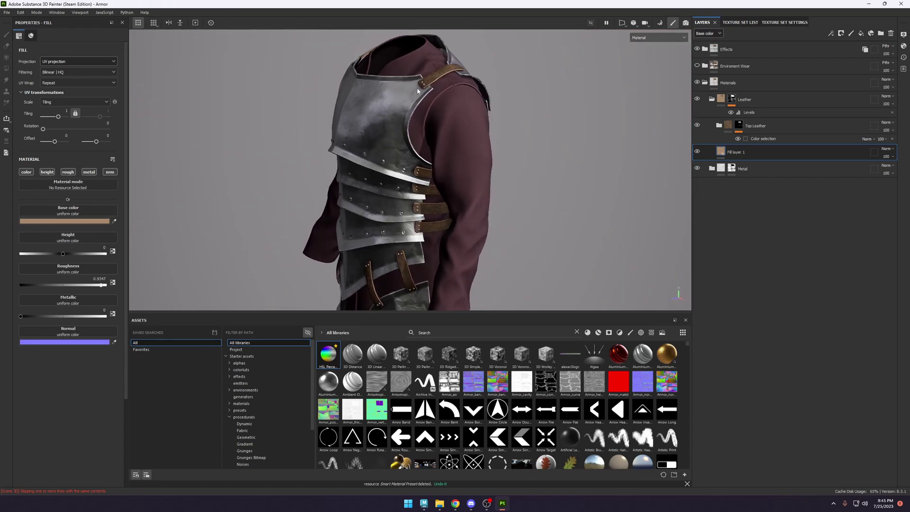
right_click_drag(440, 76, 476, 95, "alt")
left_click_drag(467, 97, 498, 138, "alt")
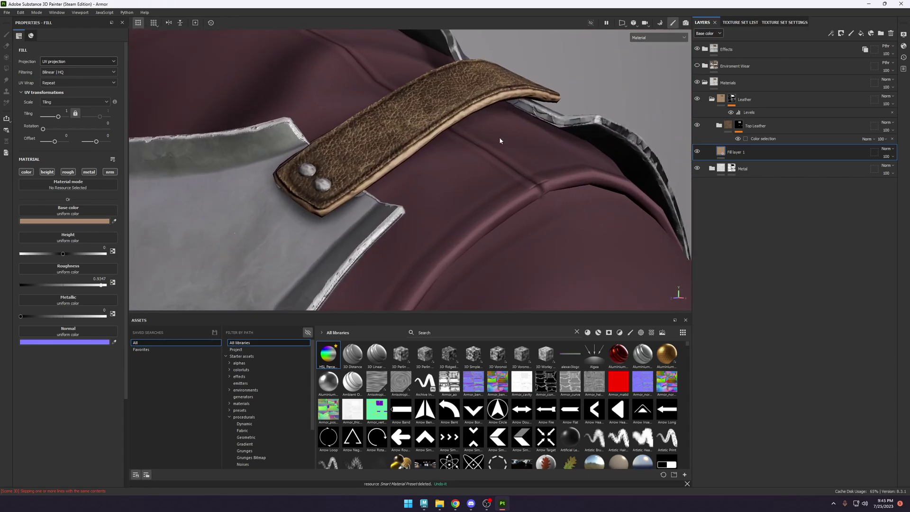
left_click(719, 126)
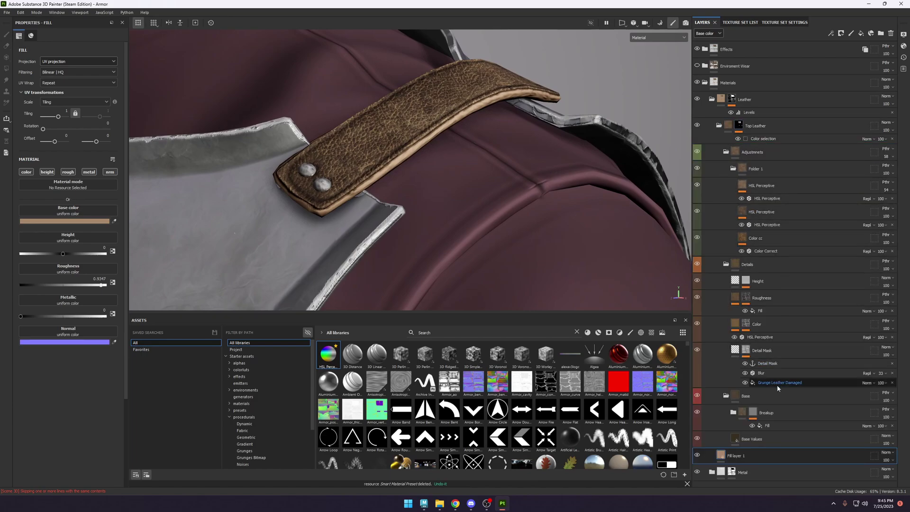
left_click(764, 412)
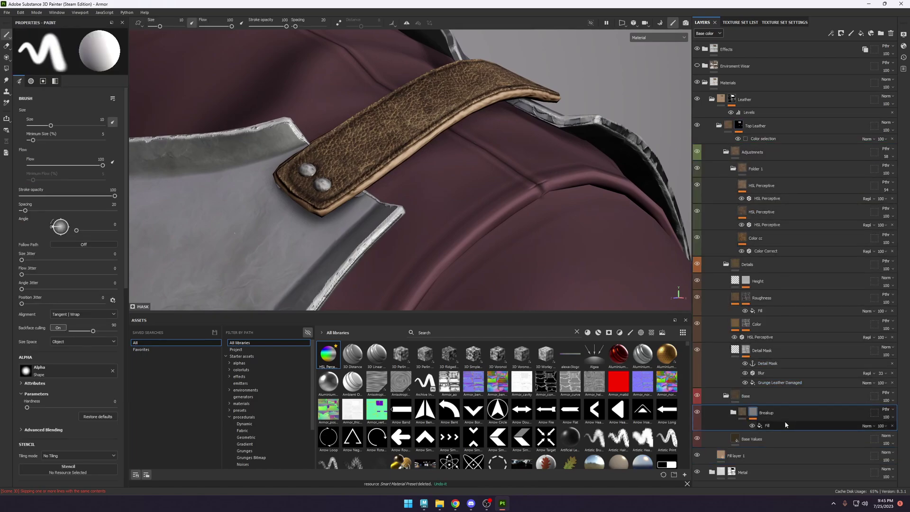
left_click_drag(784, 419, 769, 457, "ctrl")
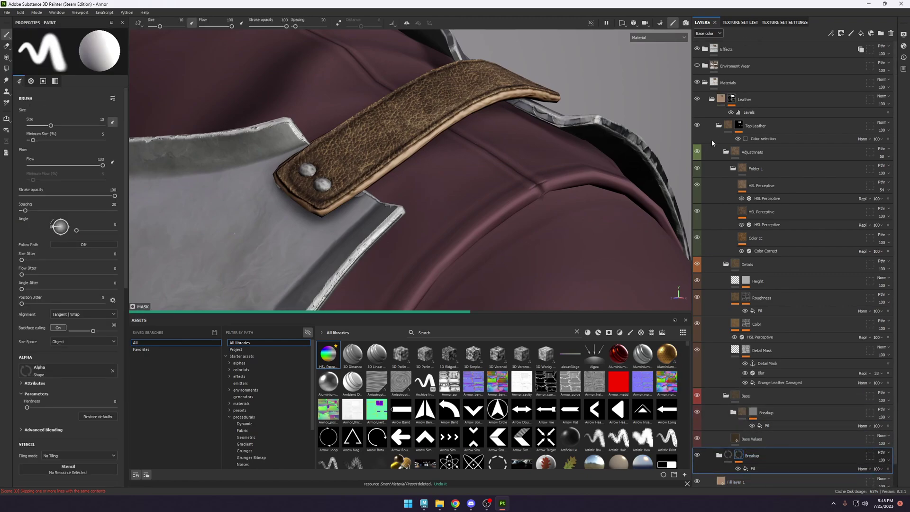
Group the copied Breakup folder and Fill layer 1 into a new folder named "Under Leather".
left_click(712, 99)
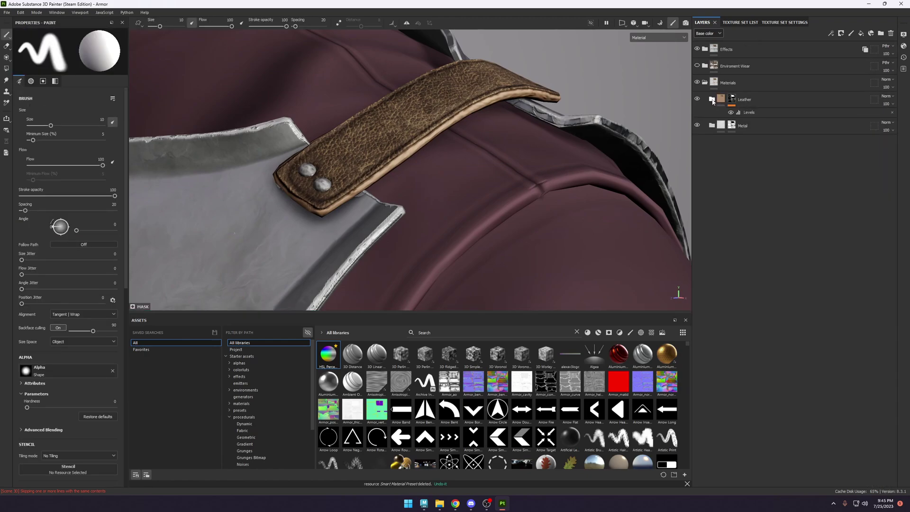
left_click(711, 100)
left_click(719, 125)
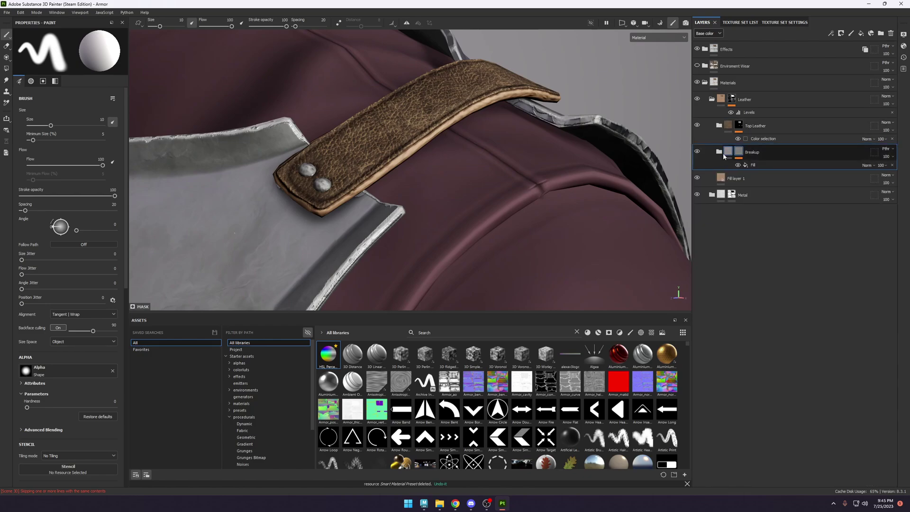
left_click(755, 180)
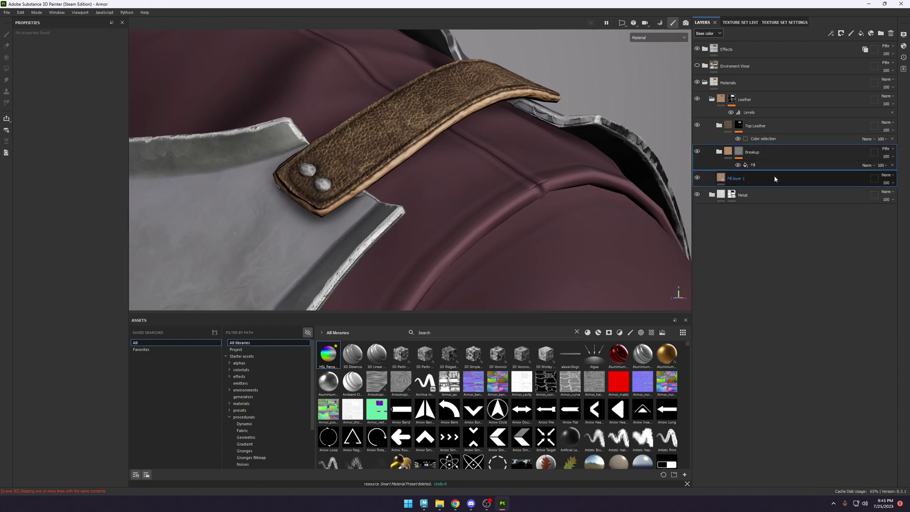
key("ctrl+g")
double_click(755, 153)
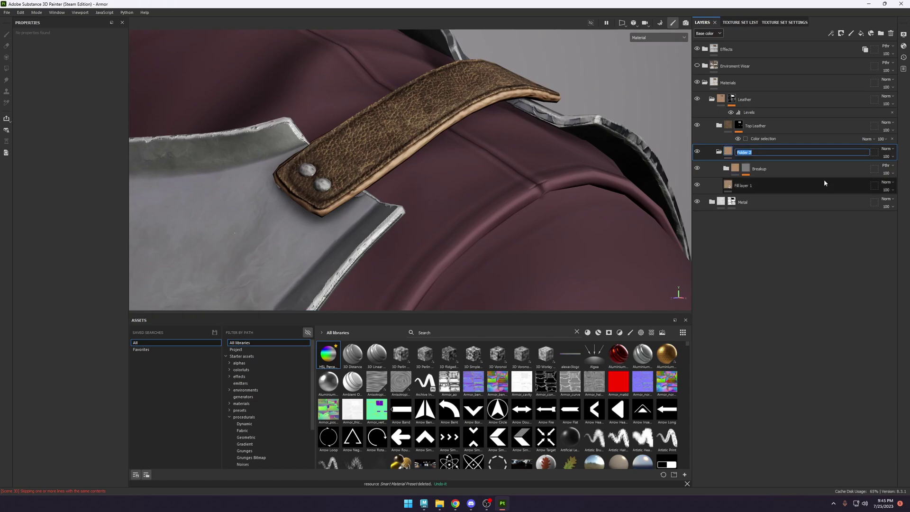
type("Under Leather")
key("Return")
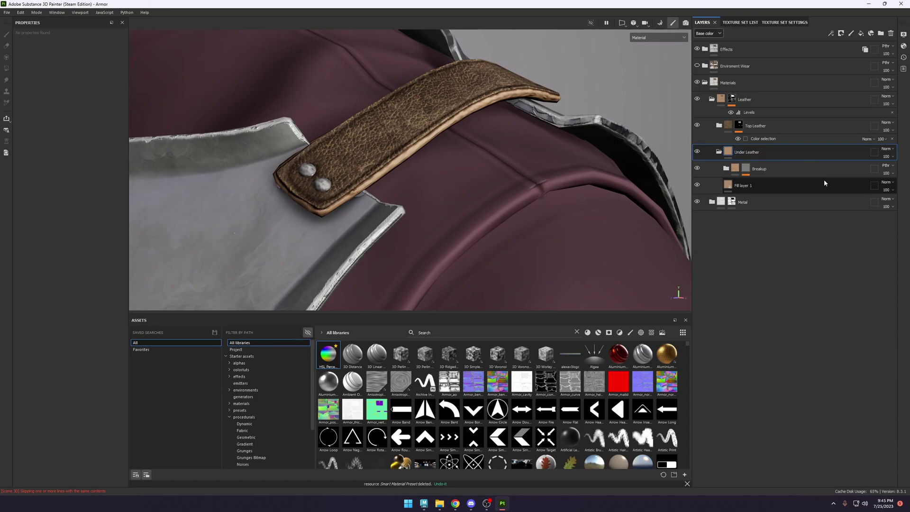
Review the masks in Under Leather's Breakup folder and delete the Levels effect from the Darken layer's mask.
left_click(732, 169)
left_click(745, 169, "alt")
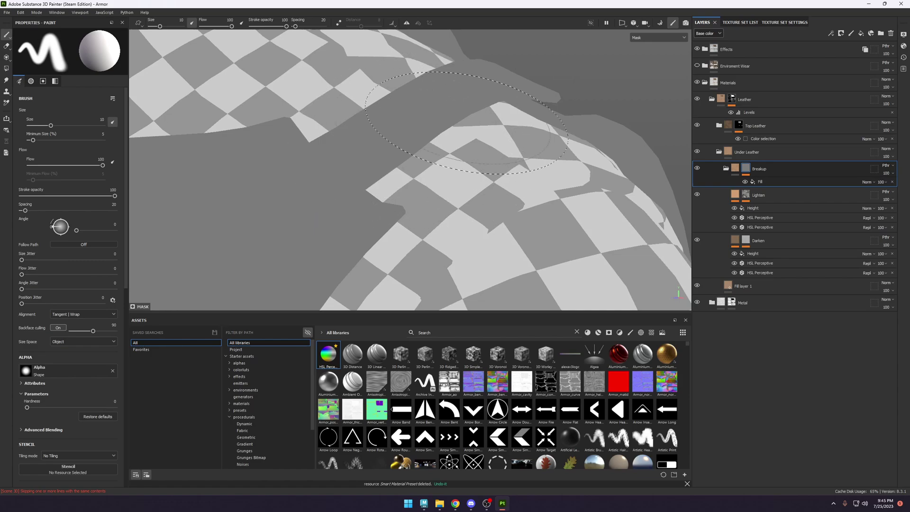
left_click(745, 194)
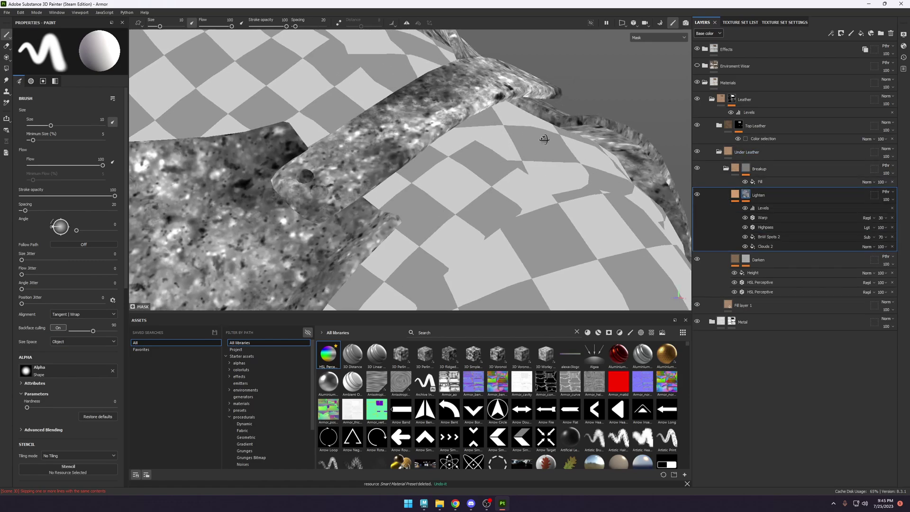
left_click(746, 259)
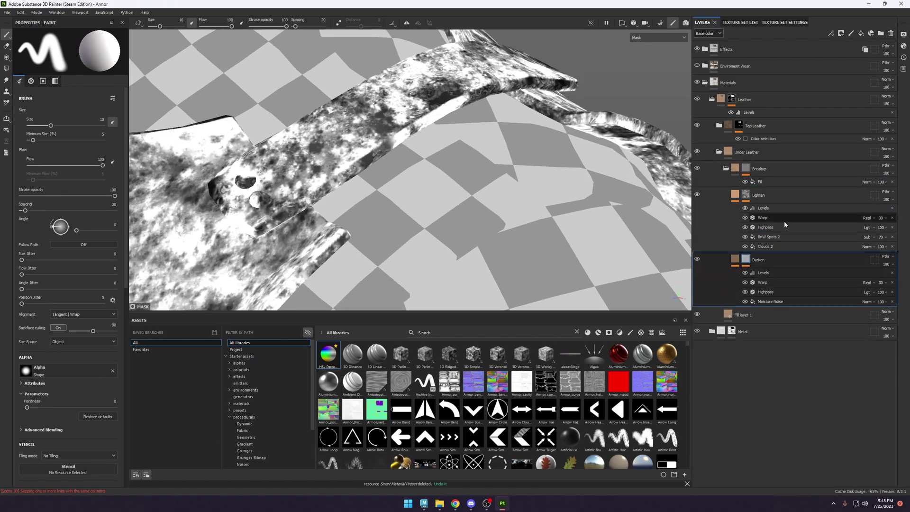
left_click(893, 273)
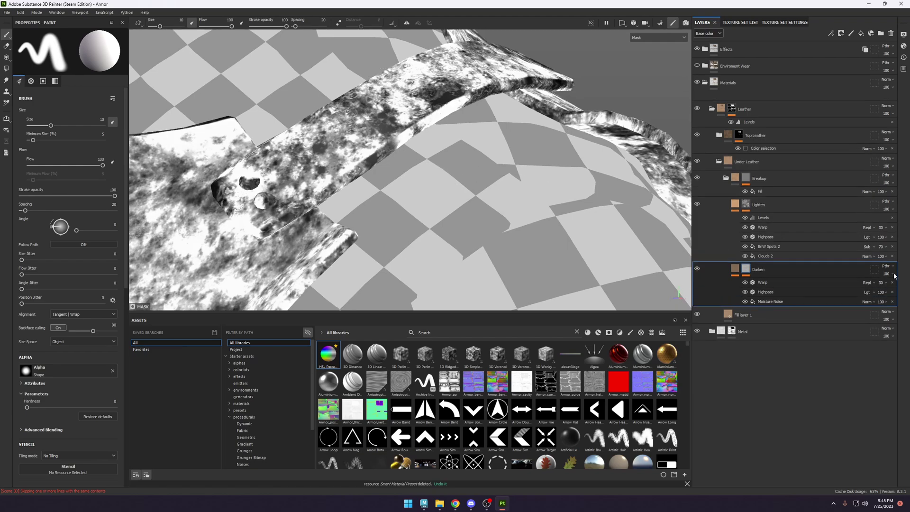
Remove the Warp, Highpass and Moisture Noise effects from the Darken layer's mask and delete the Lighten layer from Under Leather's Breakup folder.
left_click(893, 273)
left_click(892, 273)
left_click(893, 273)
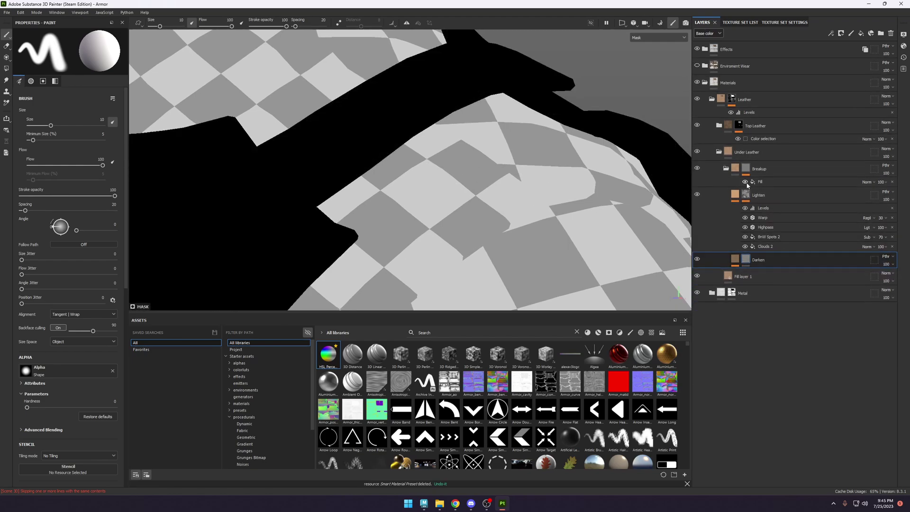
left_click(789, 200)
key("Delete")
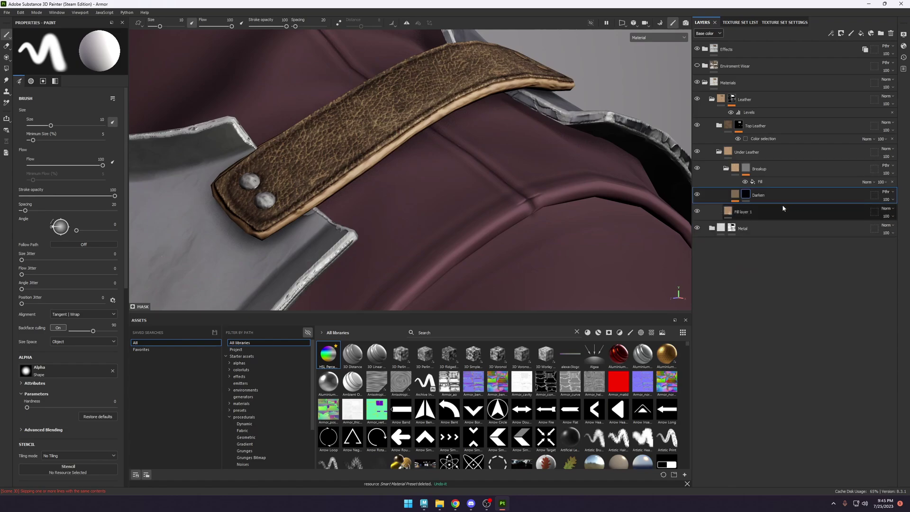
Add a fill effect to the Darken layer's mask and assign the Dirt 4 noise as its grayscale source.
left_click(745, 195, "alt")
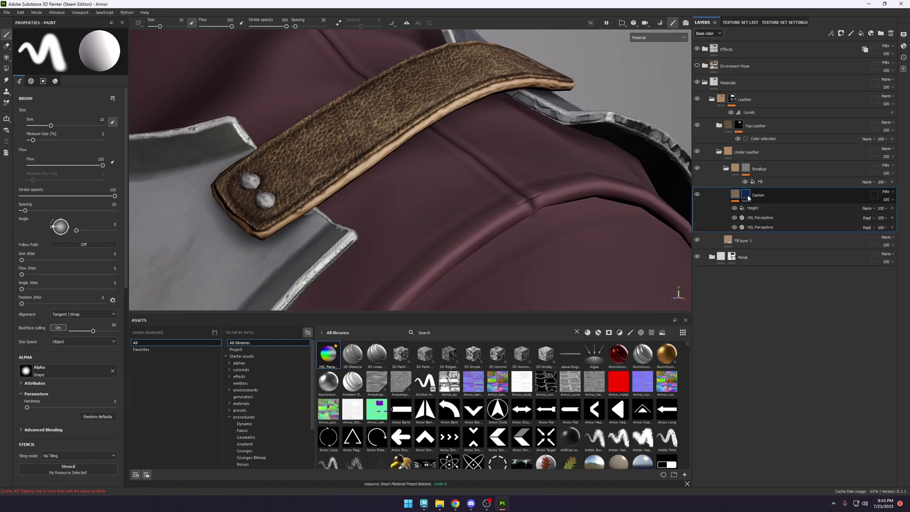
left_click(831, 33)
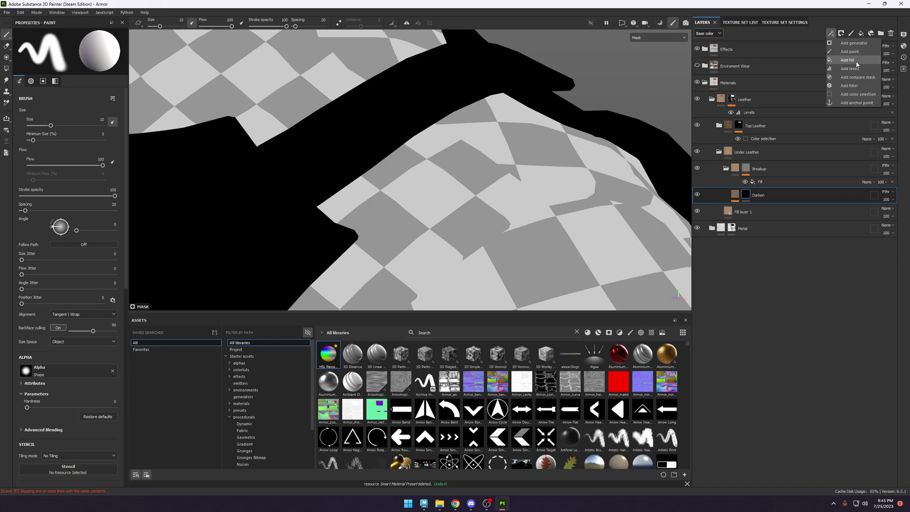
left_click(847, 61)
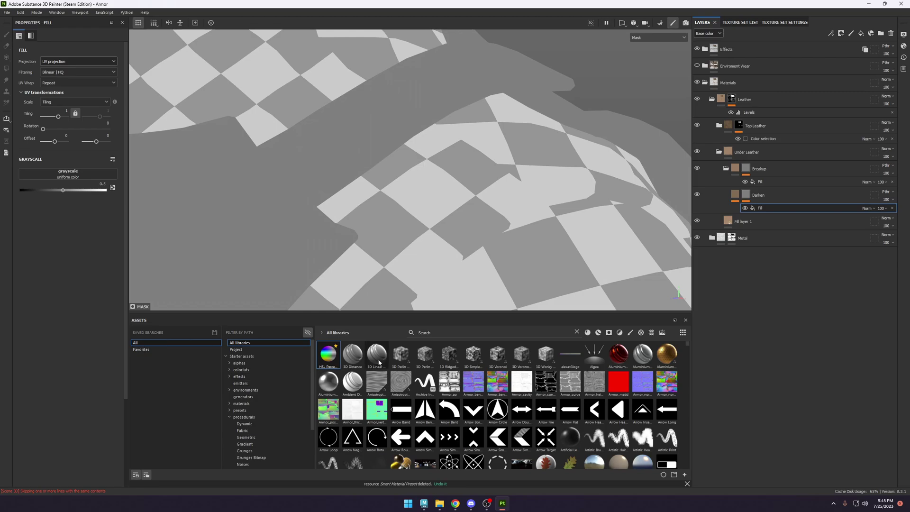
scroll(279, 395, "down", 1)
left_click(438, 331)
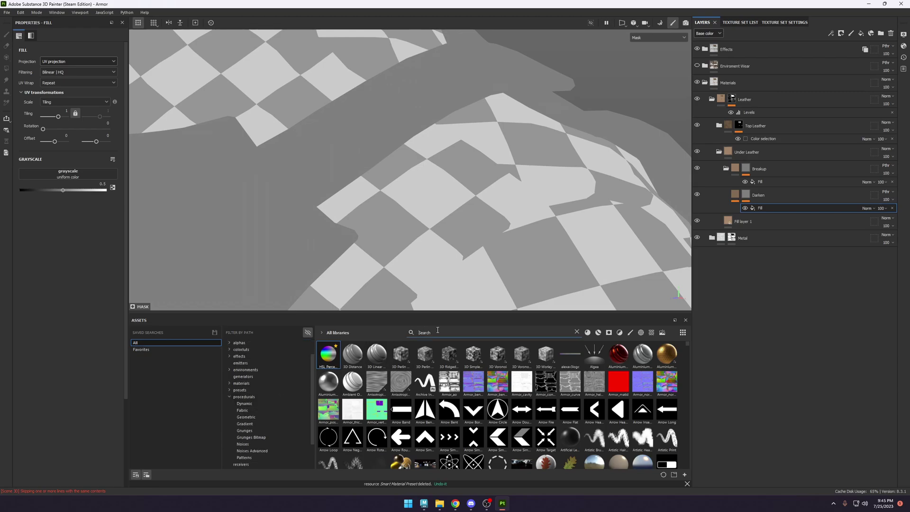
type("noise")
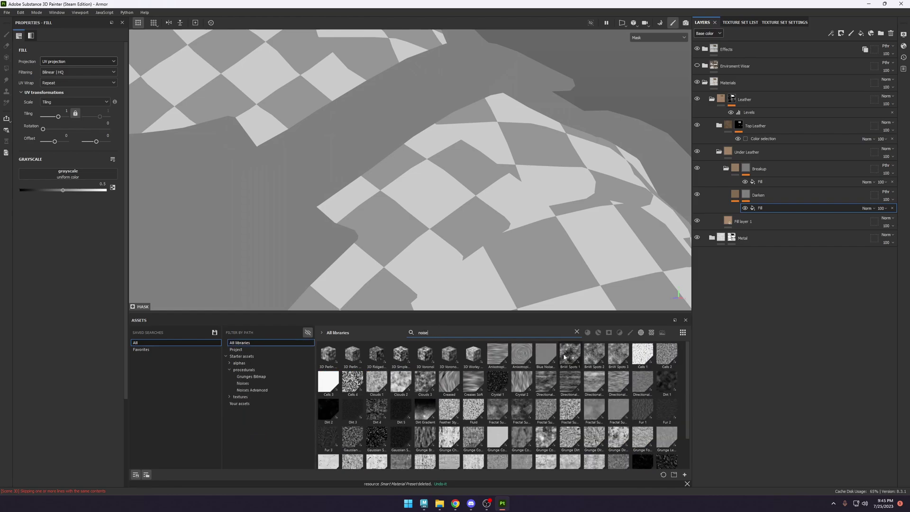
mouse_move(498, 357)
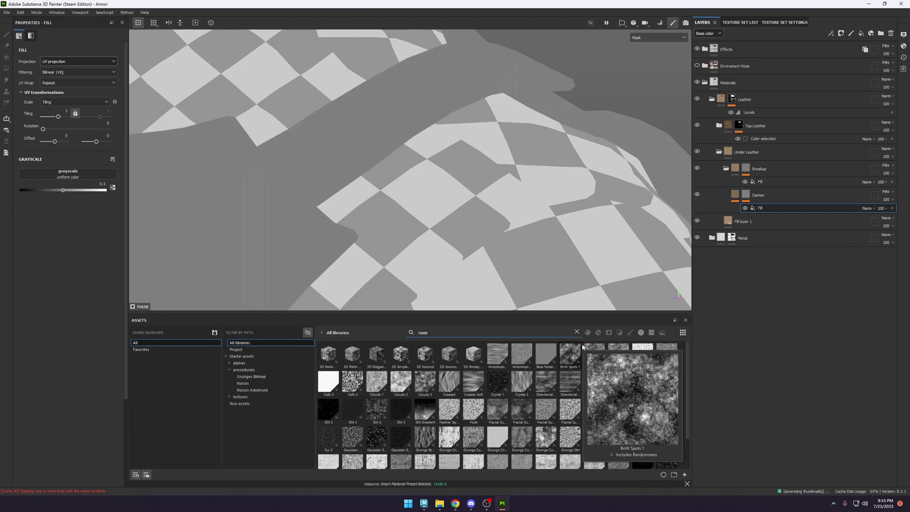
left_click_drag(377, 409, 74, 177)
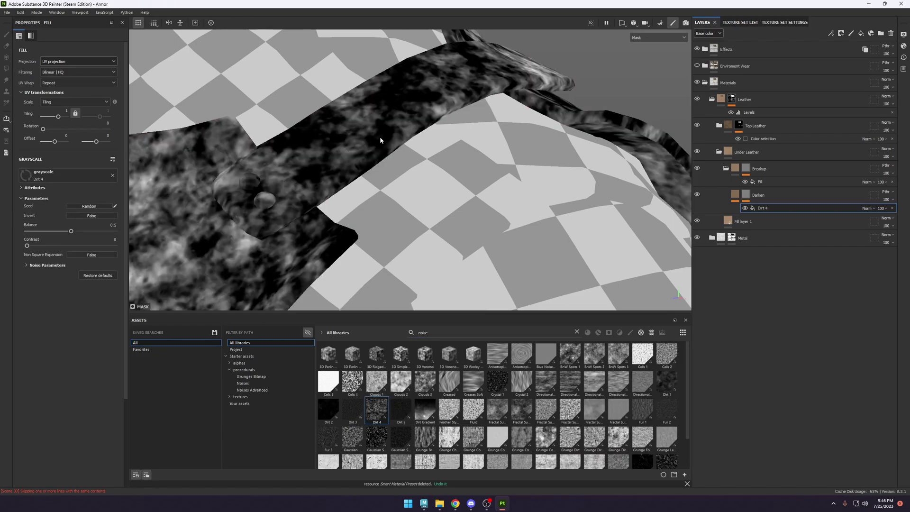
Set the Dirt 4 fill to tri-planar projection with tiling 32, noise scale 4, balance 0.72 and contrast 1.
left_click_drag(59, 117, 66, 116)
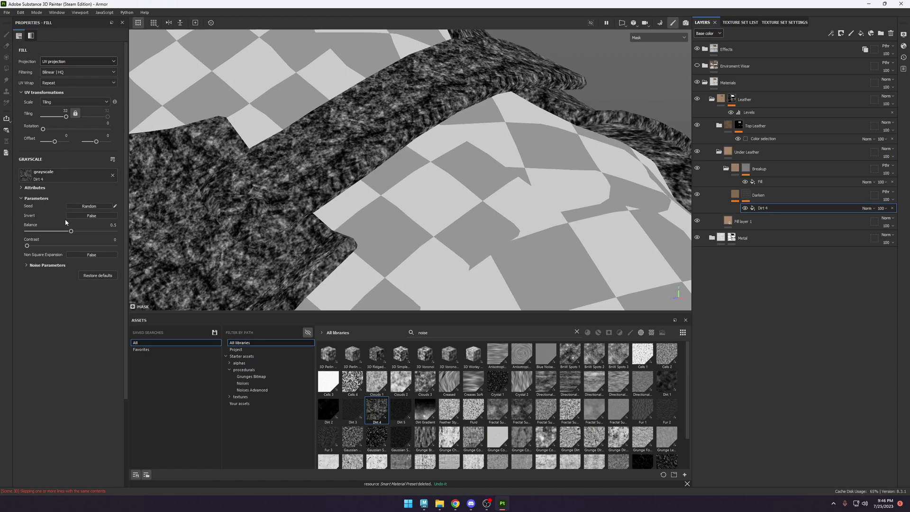
left_click(38, 265)
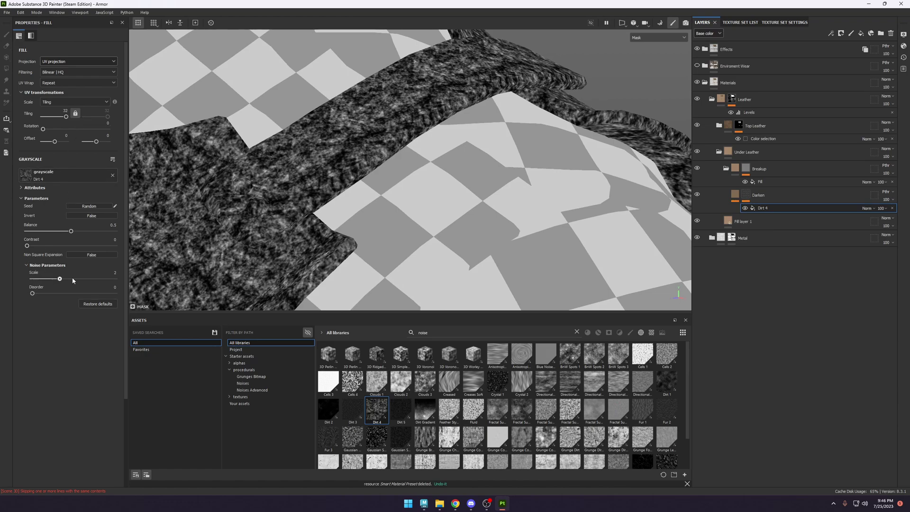
left_click_drag(59, 279, 115, 279)
left_click_drag(473, 98, 449, 96, "alt")
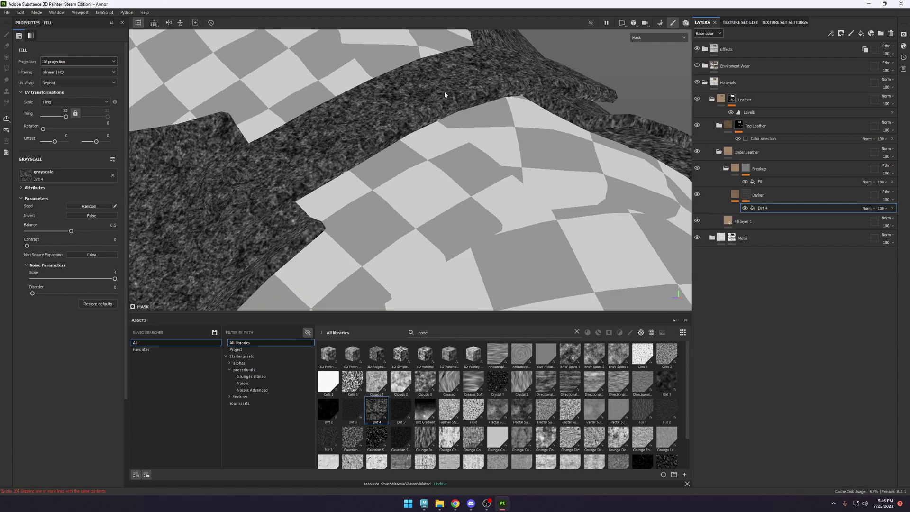
left_click(73, 62)
left_click(62, 76)
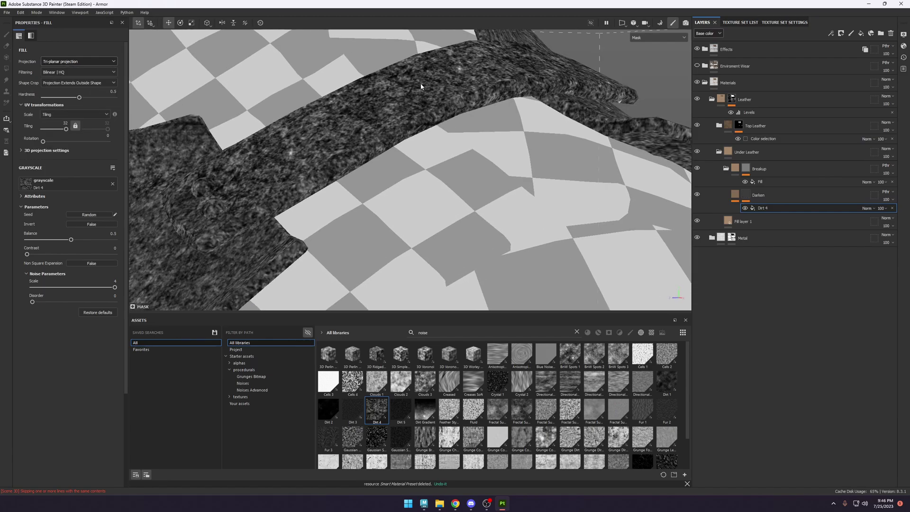
left_click_drag(341, 137, 301, 159, "alt")
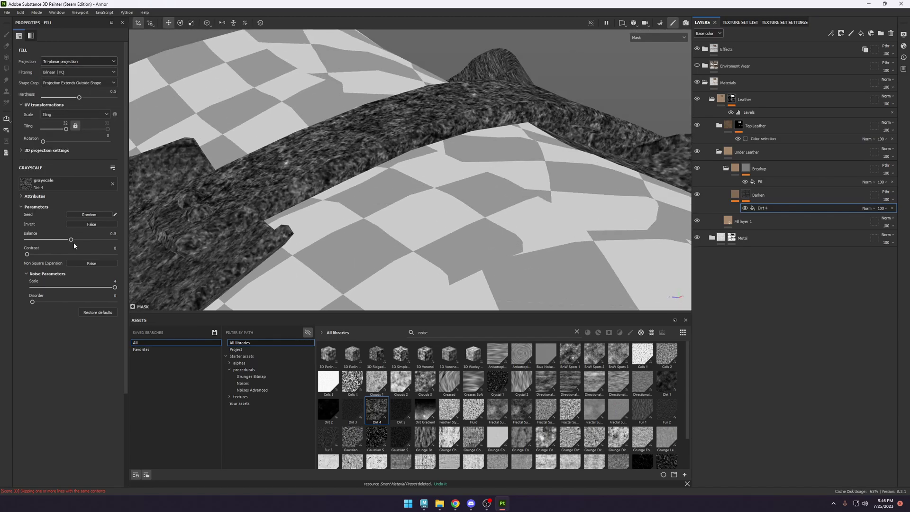
left_click_drag(71, 255, 90, 240)
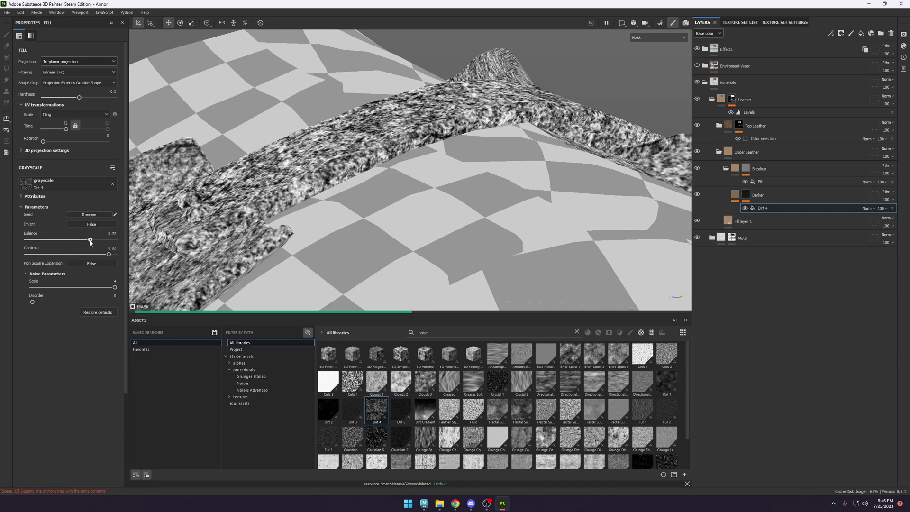
left_click(116, 256)
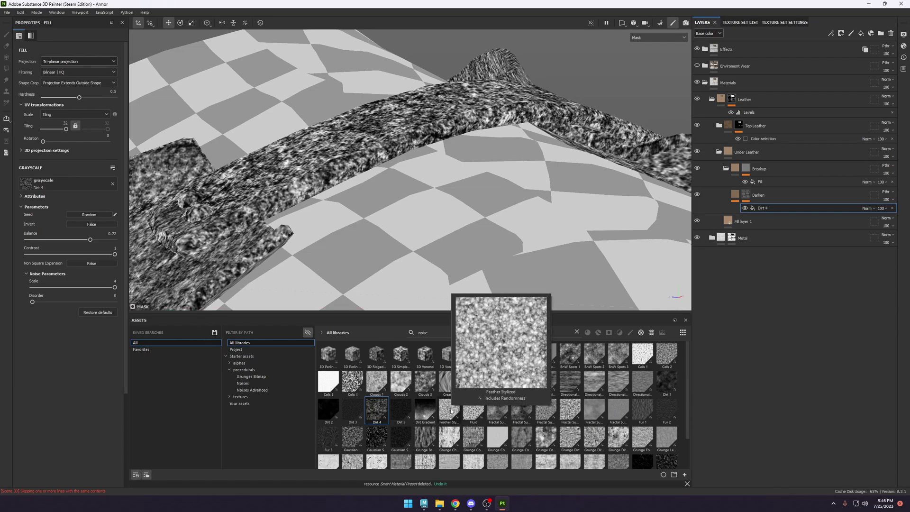
Replace Dirt 4 with the Feather Stylized noise and set its balance to 0.27, contrast to 0.47 and scale to 1.
left_click_drag(451, 411, 79, 185)
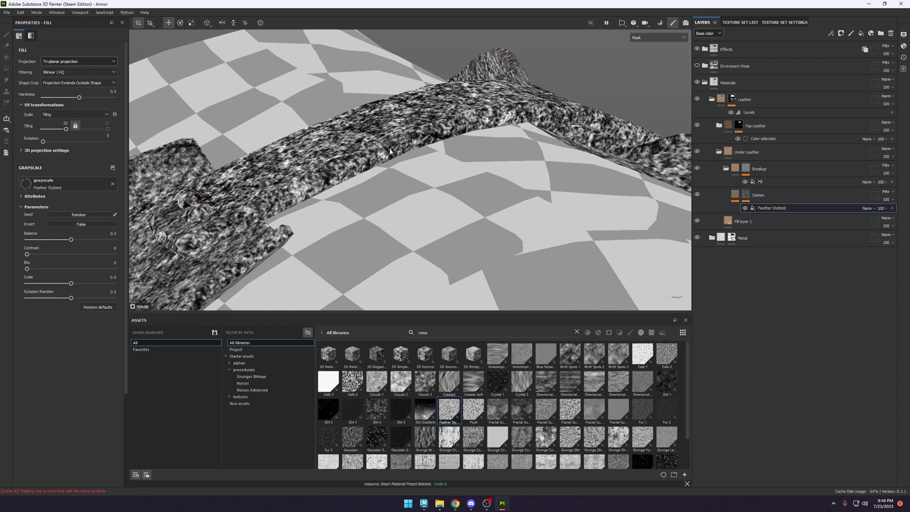
left_click_drag(27, 254, 88, 255)
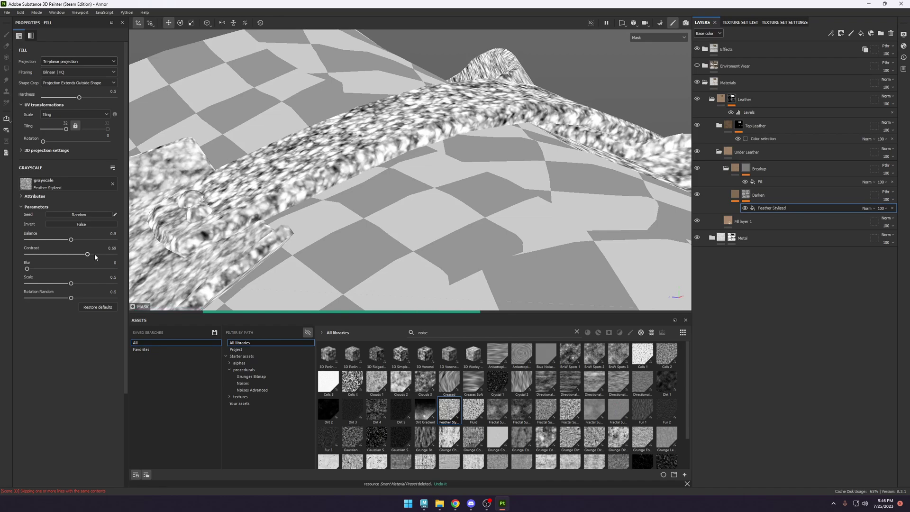
left_click_drag(71, 239, 86, 240)
left_click(56, 240)
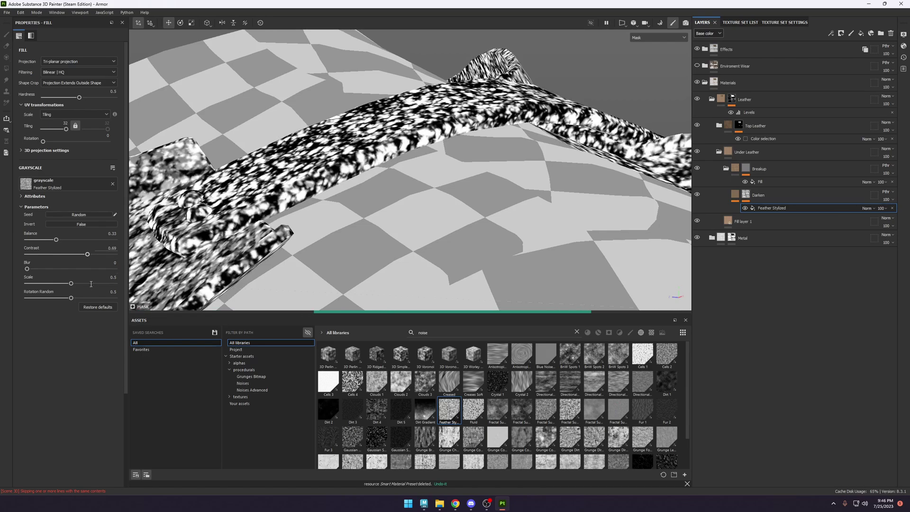
left_click_drag(91, 284, 126, 289)
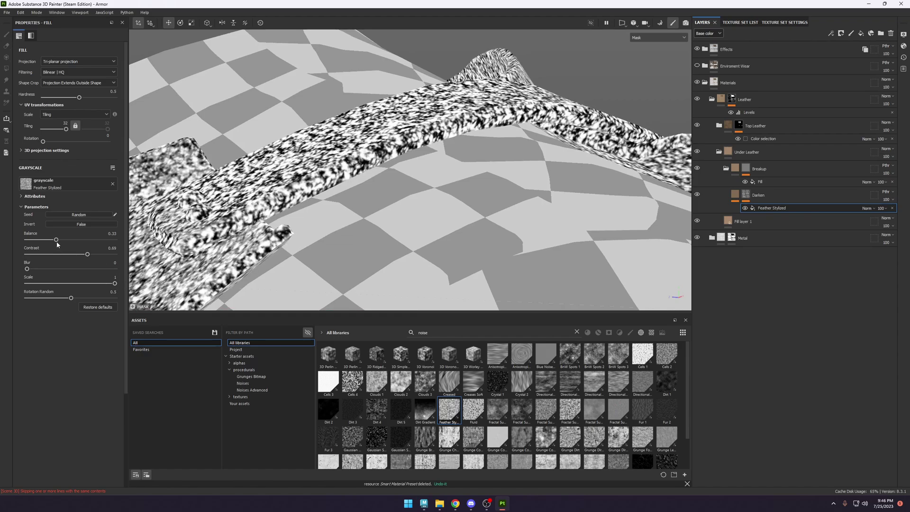
left_click_drag(57, 240, 51, 240)
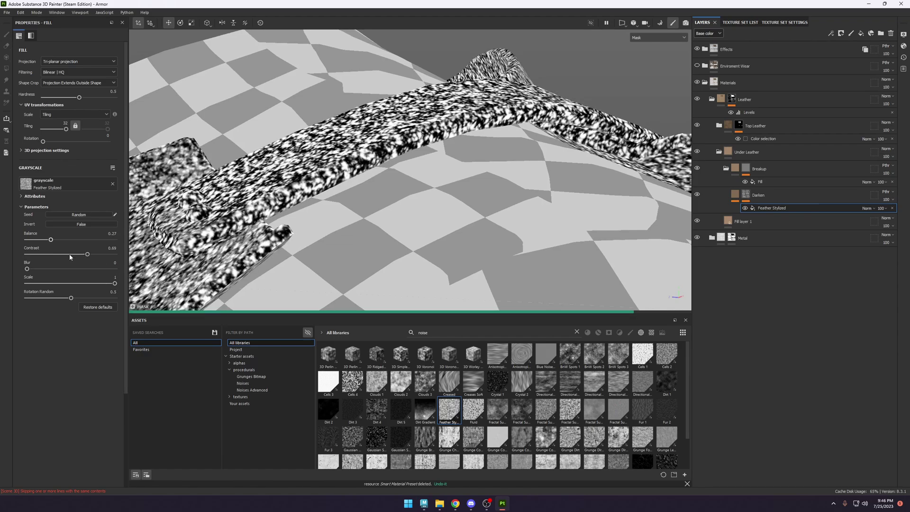
left_click(72, 256)
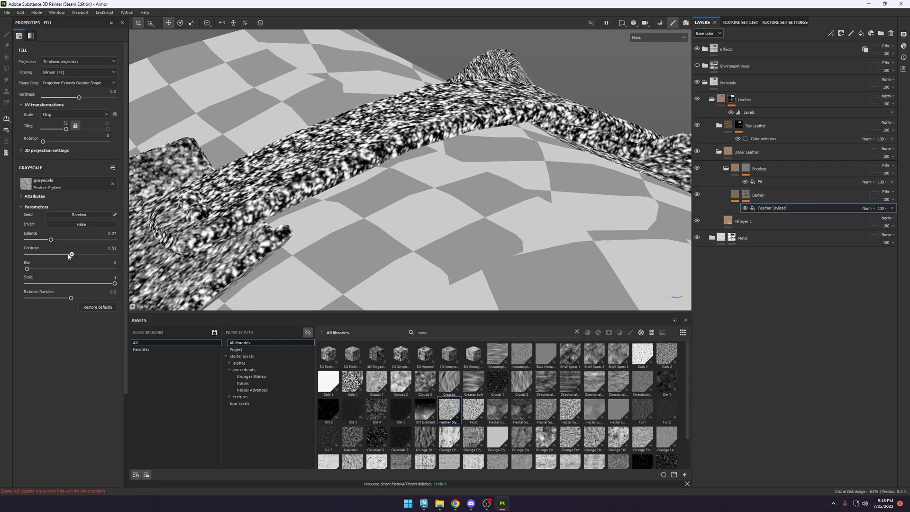
left_click_drag(71, 256, 68, 256)
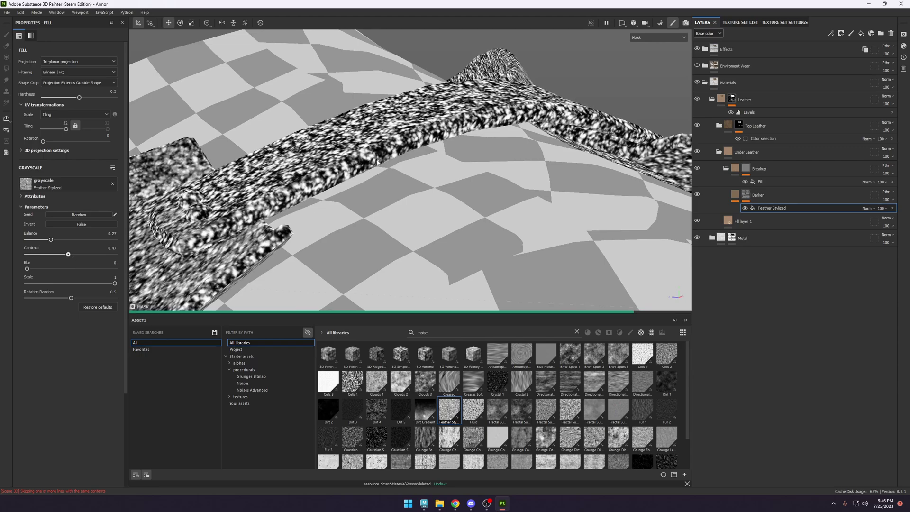
Set the tiling of the Feather Stylized mask fill to 70 and inspect the pattern on the strap.
scroll(363, 171, "down", 3)
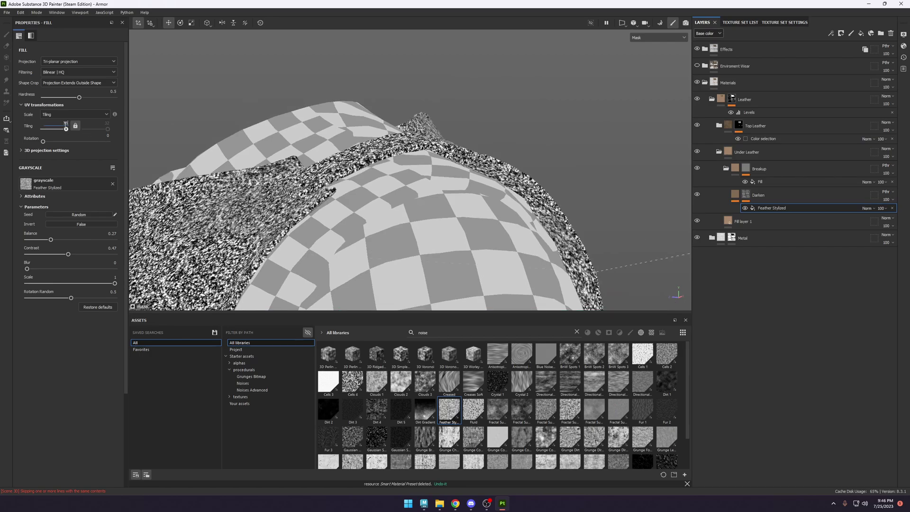
left_click_drag(65, 124, 65, 124)
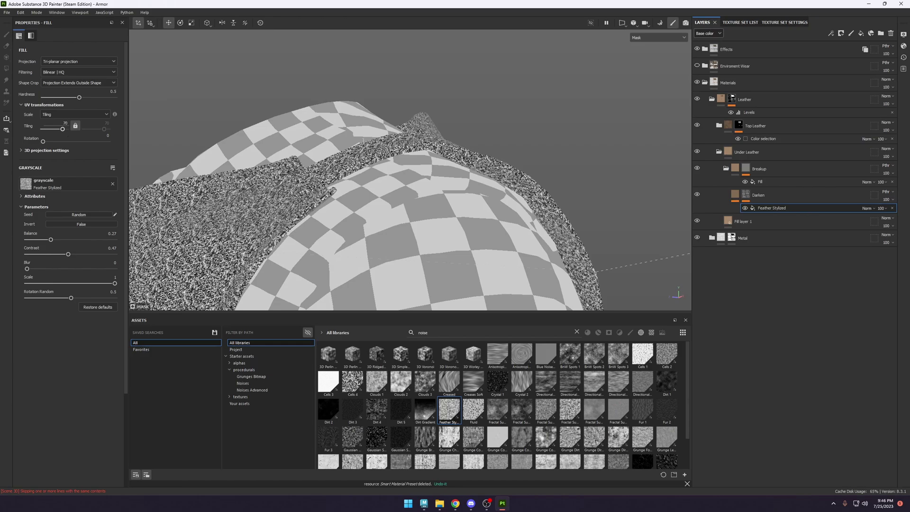
left_click_drag(362, 139, 440, 165, "alt")
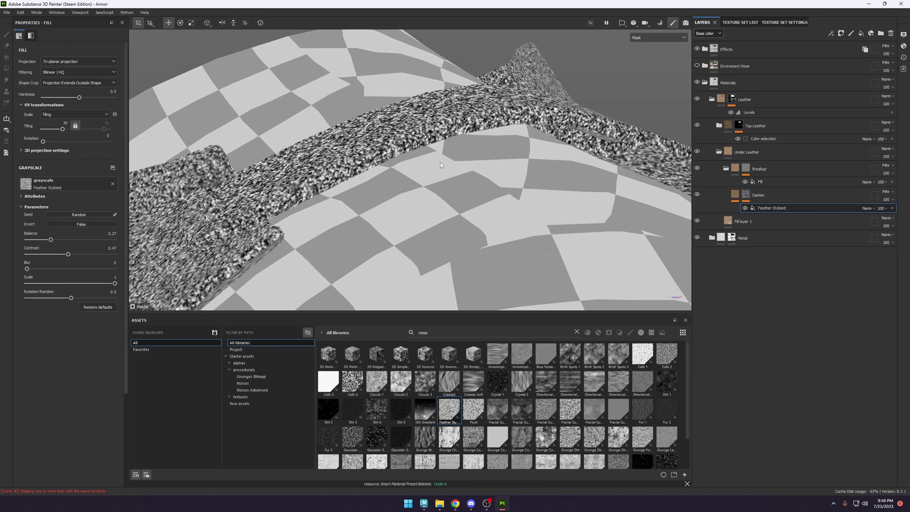
In the base color view, set the Darken layer's color HSL Perceptive filter to saturation 0.74 and lightness about 0.25.
key("c")
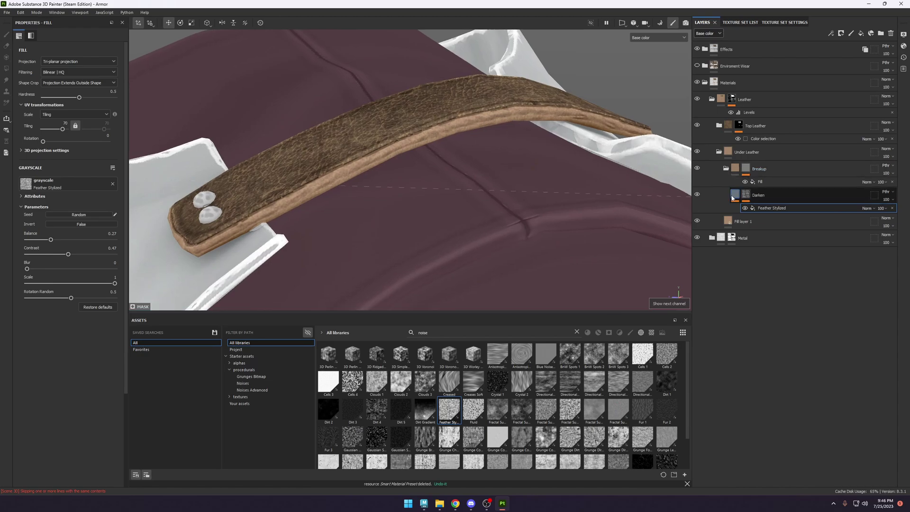
left_click(760, 202)
left_click(760, 227)
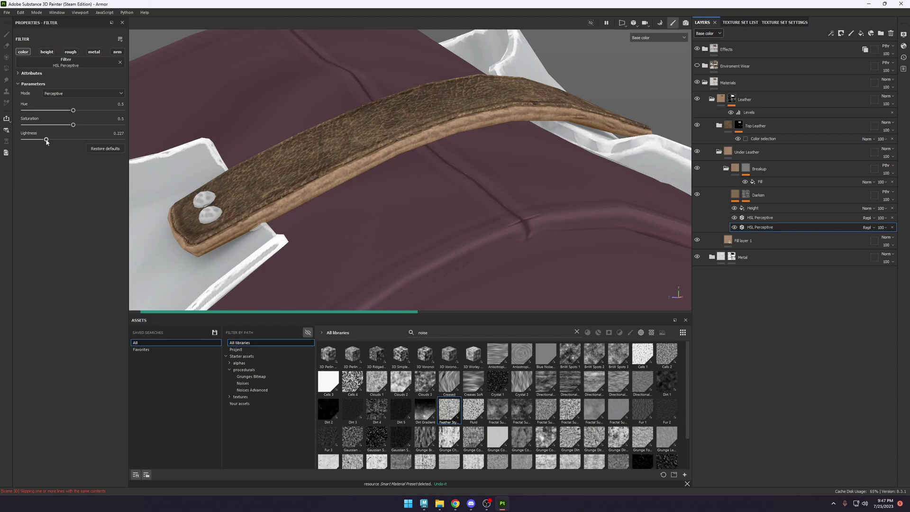
left_click_drag(46, 140, 36, 142)
left_click_drag(174, 131, 436, 230, "alt")
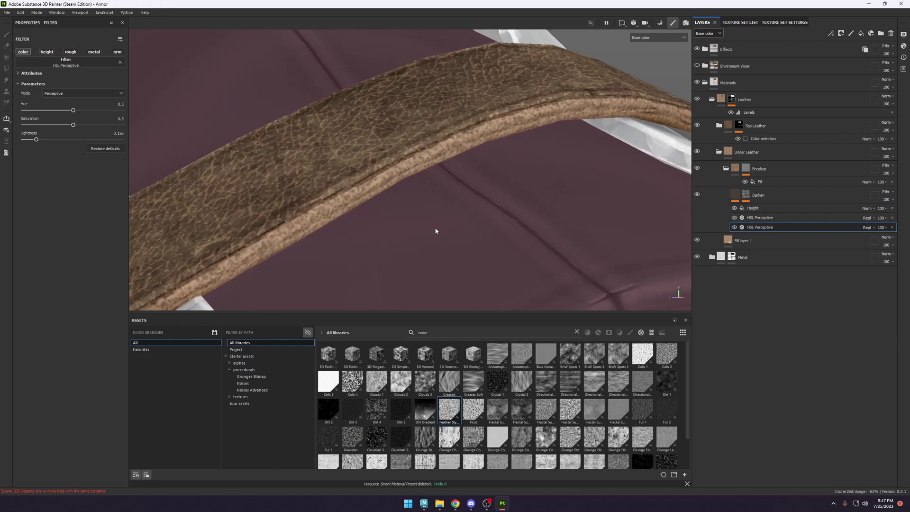
left_click(101, 126)
left_click(119, 125)
left_click(51, 139)
left_click(36, 140)
left_click_drag(53, 142, 49, 143)
left_click(109, 125)
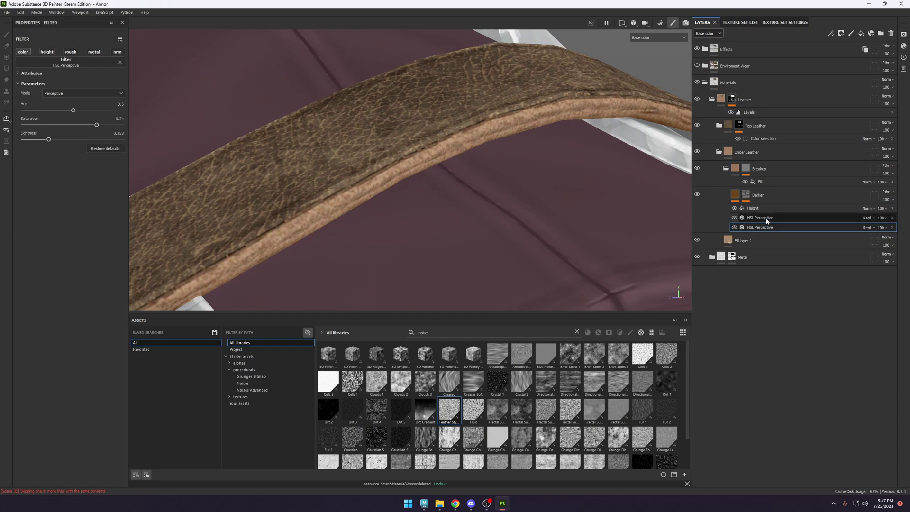
In the roughness view, set the lightness of the Darken layer's roughness HSL Perceptive filter to 0.823.
key("c")
key("c")
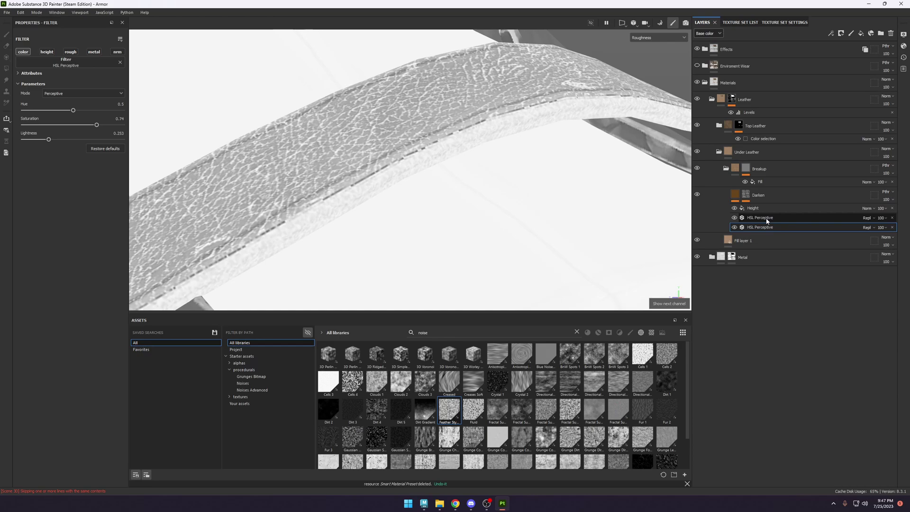
left_click(763, 218)
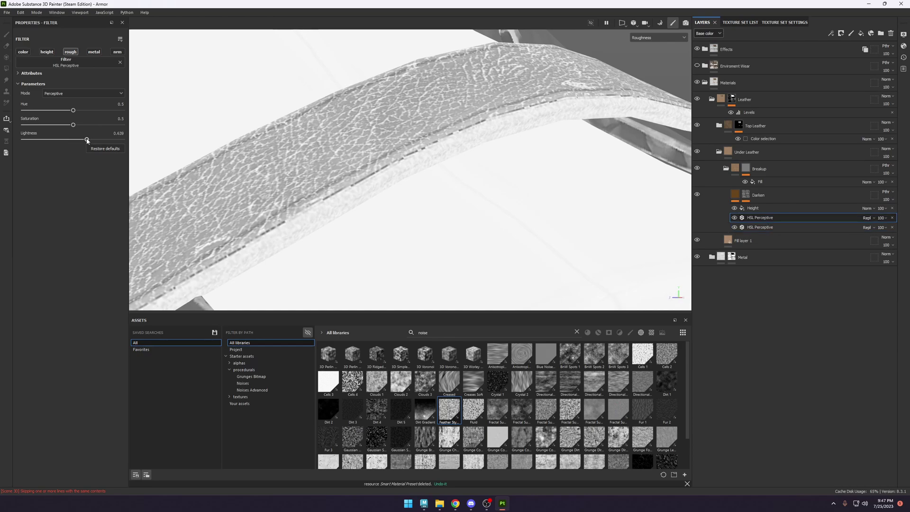
left_click(67, 139)
left_click_drag(66, 139, 105, 139)
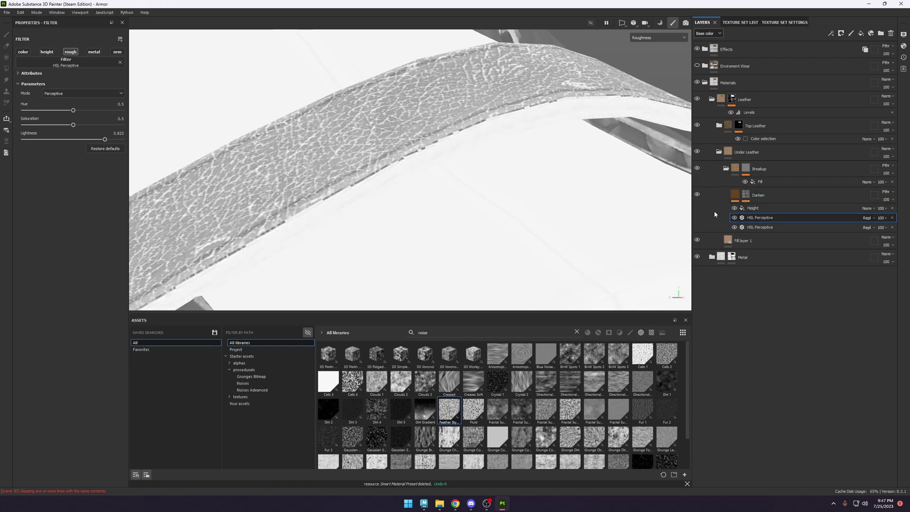
In the material view, set the Darken layer's Height fill to about -0.53.
key("c")
key("c")
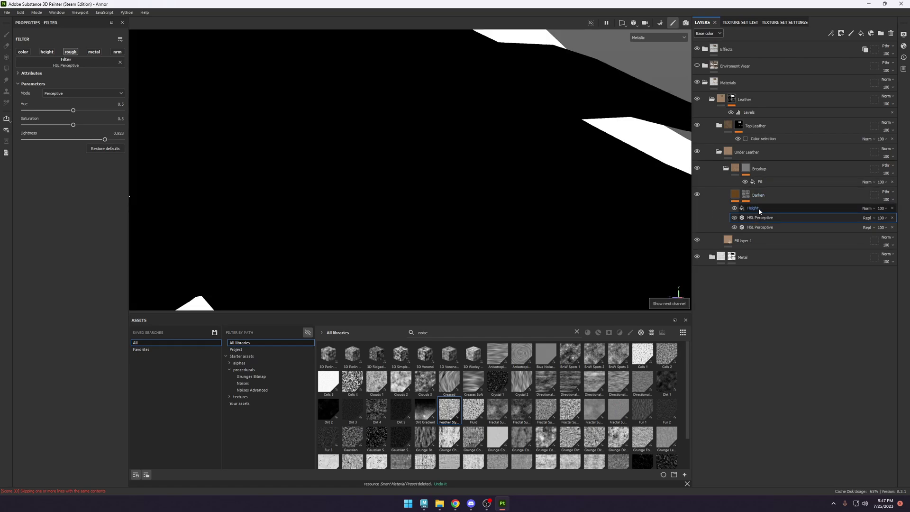
key("m")
left_click(758, 208)
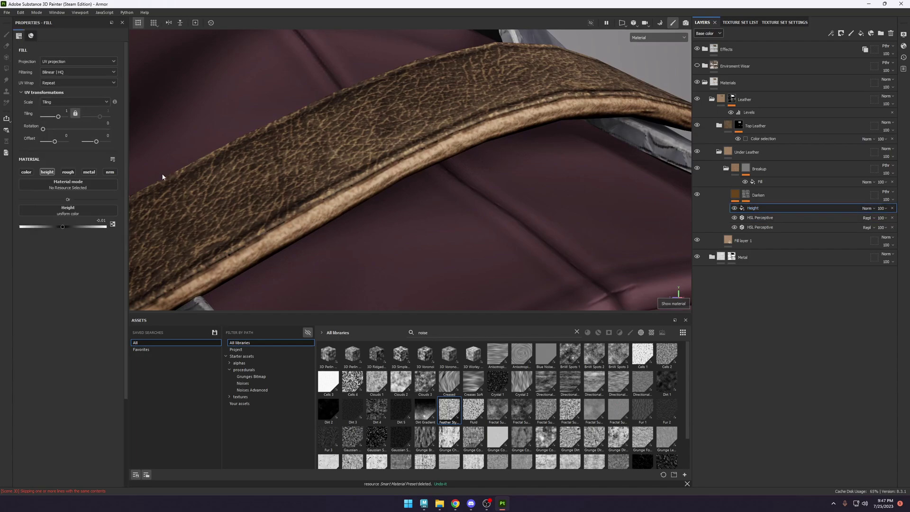
left_click_drag(59, 224, 38, 227)
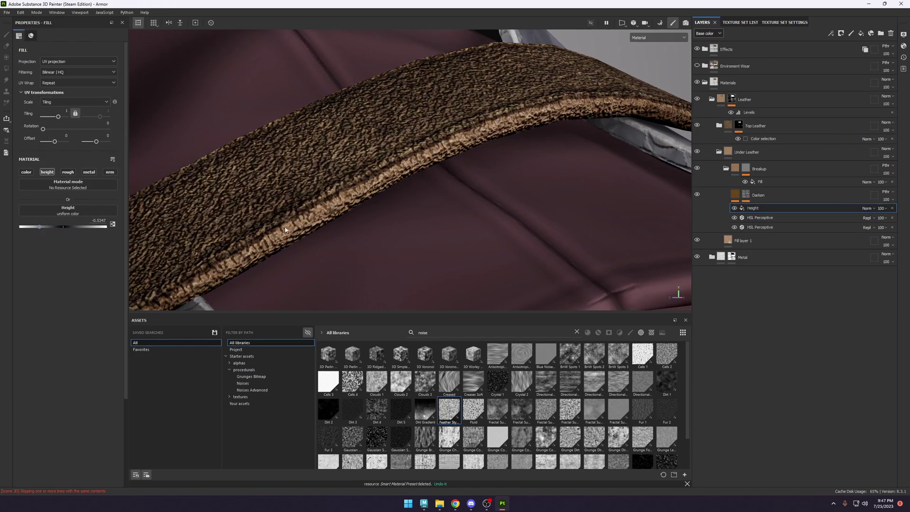
left_click_drag(332, 190, 448, 149, "alt")
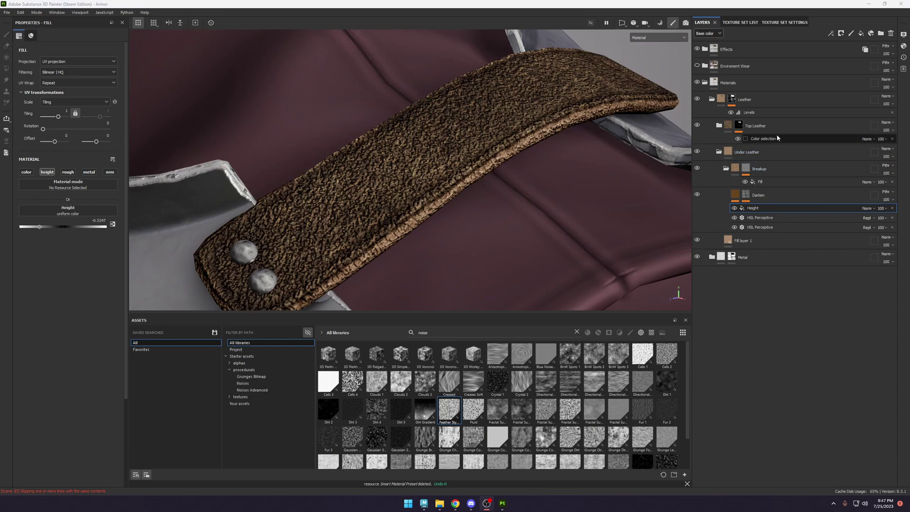
Set the Top Leather folder's blend mode for the height channel to Replace.
left_click(758, 126)
left_click(708, 33)
left_click(706, 45)
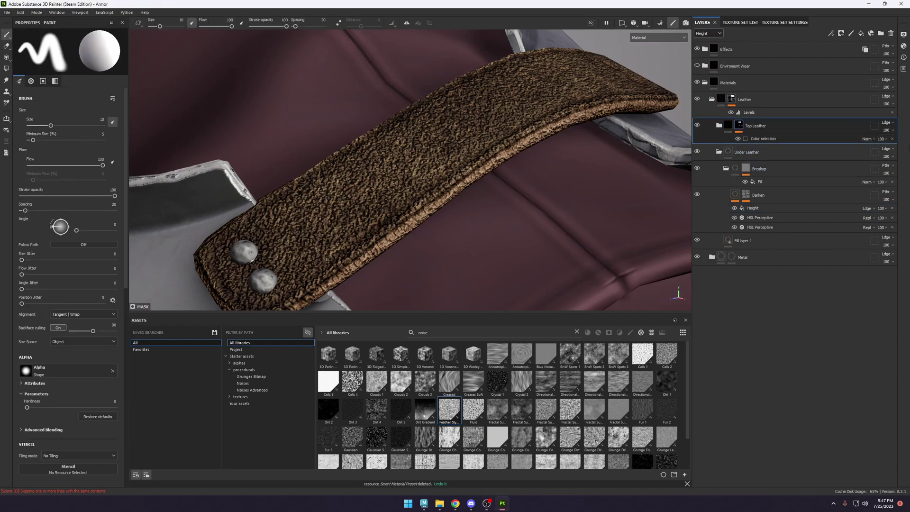
left_click(887, 123)
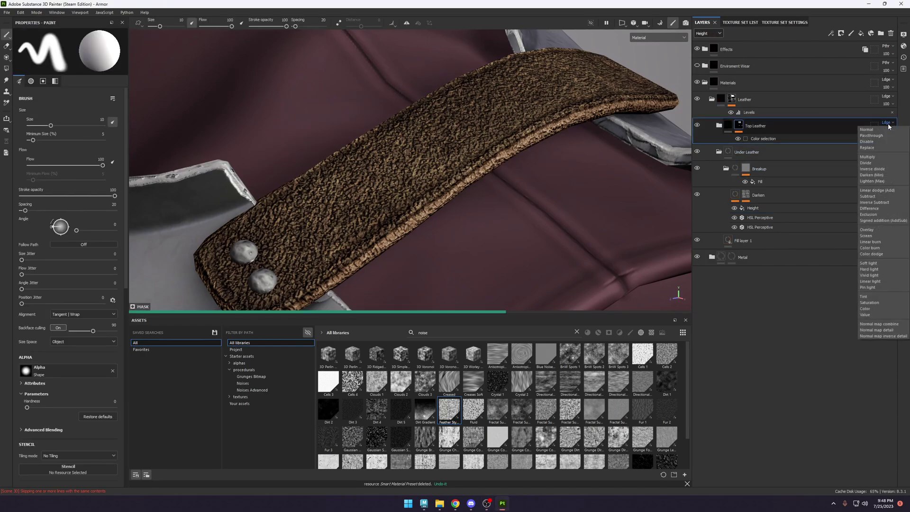
left_click(876, 147)
scroll(495, 165, "down", 10)
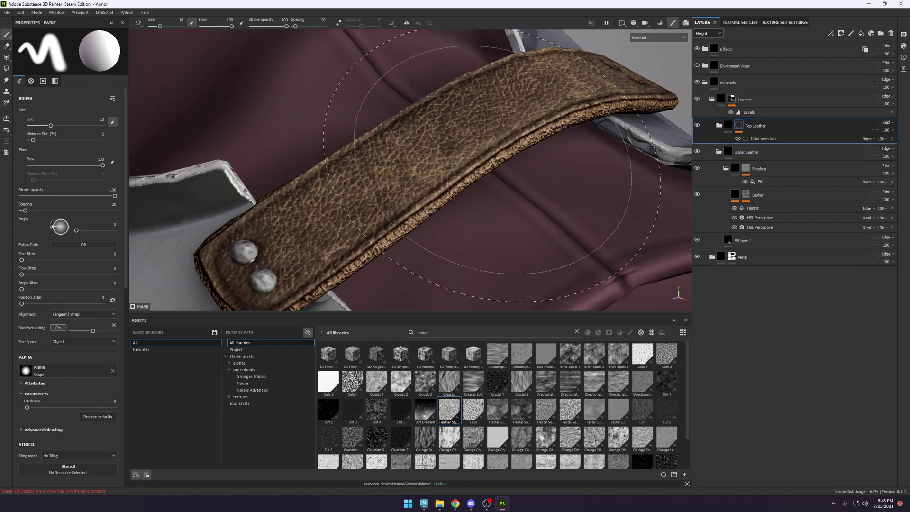
scroll(477, 155, "down", 10)
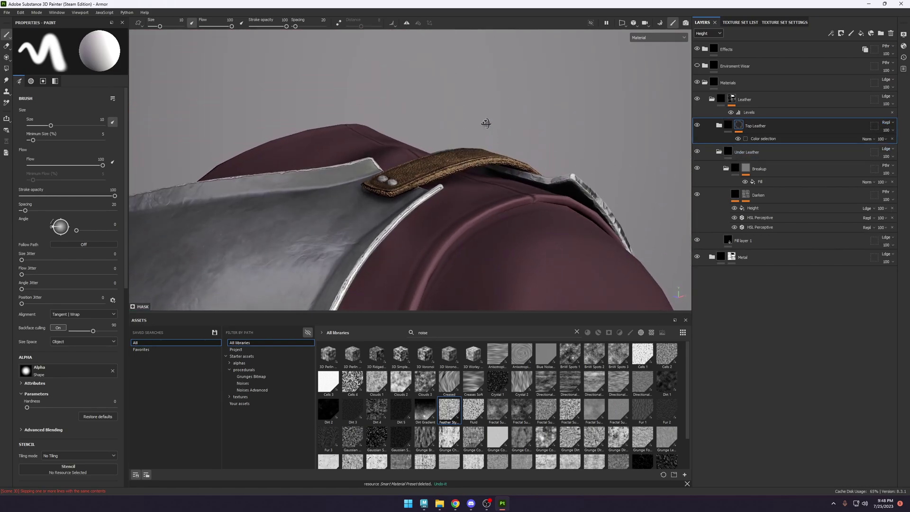
Reduce the depth of the Darken layer's Height fill to about -0.29.
left_click_drag(481, 166, 514, 237, "alt")
right_click_drag(514, 237, 574, 264, "alt")
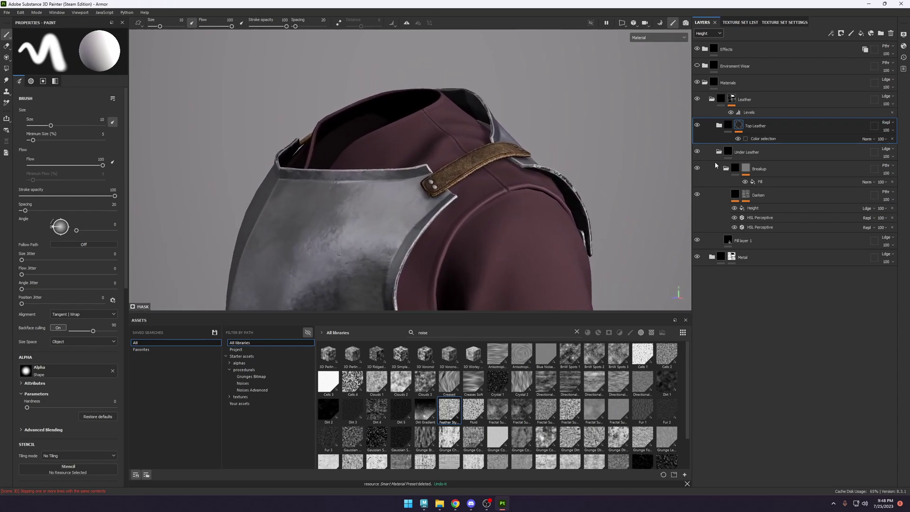
double_click(753, 208)
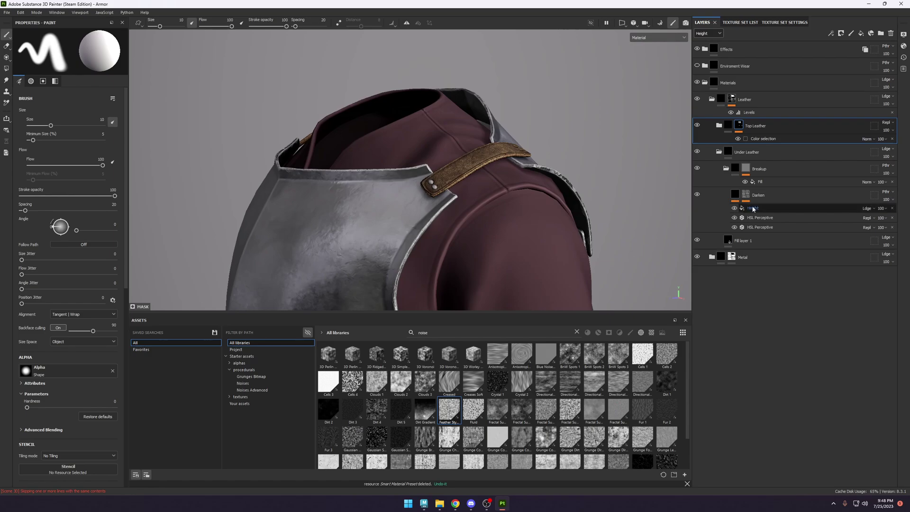
left_click(778, 207)
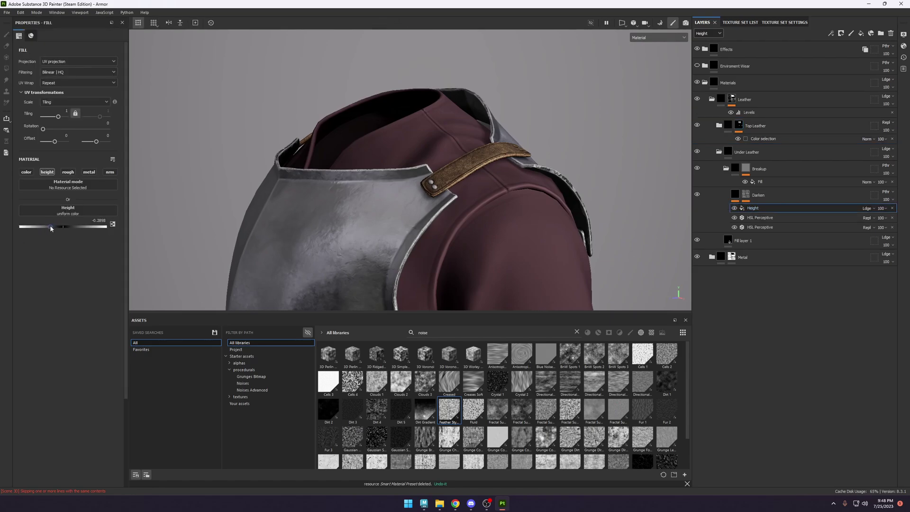
Examine the leather edge relief on the side straps and the shoulder strap.
right_click_drag(587, 185, 532, 193, "alt")
middle_click_drag(532, 193, 483, 56, "alt")
middle_click_drag(484, 289, 487, 241, "alt")
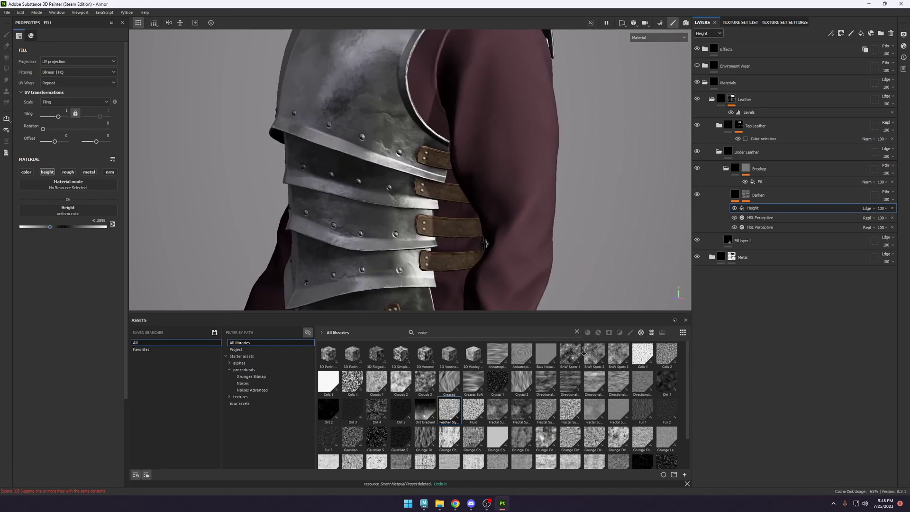
right_click_drag(487, 242, 607, 259, "alt")
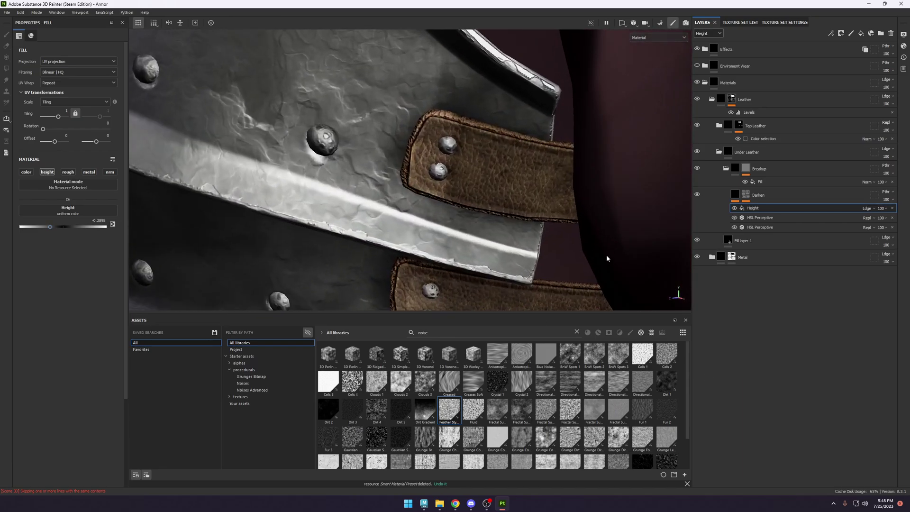
left_click_drag(607, 258, 434, 197, "alt")
right_click_drag(435, 197, 460, 233, "alt")
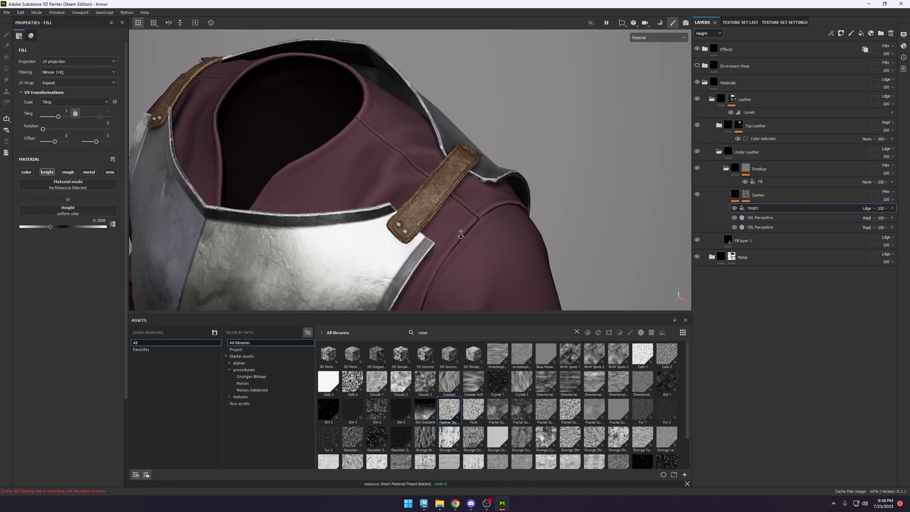
left_click_drag(460, 234, 516, 178, "alt")
scroll(490, 171, "up", 5)
In the base color view, duplicate the Darken layer and delete the copy's Height fill.
key("c")
key("c")
key("c")
scroll(457, 117, "up", 4)
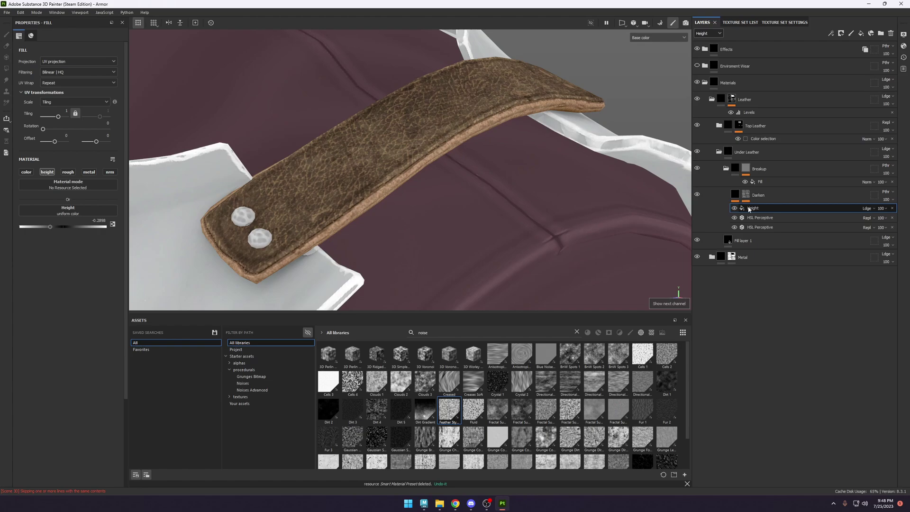
left_click(772, 197)
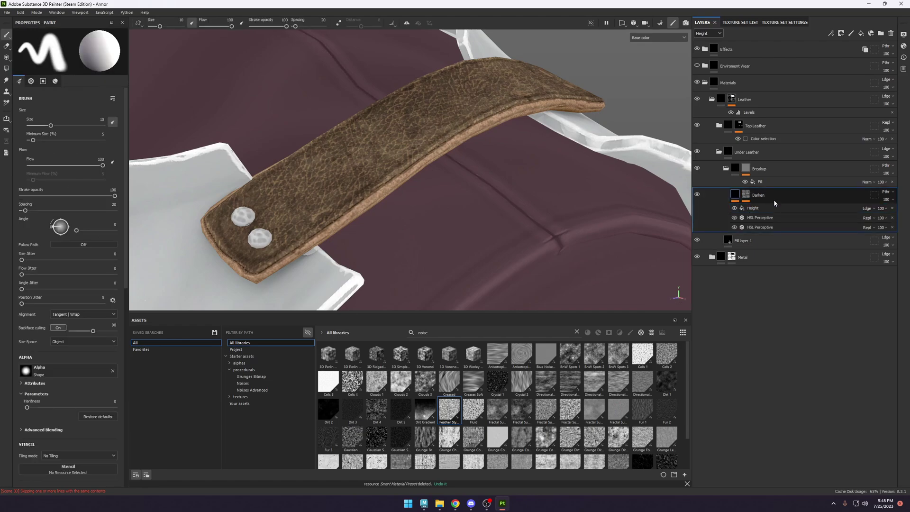
key("ctrl+d")
left_click(734, 208)
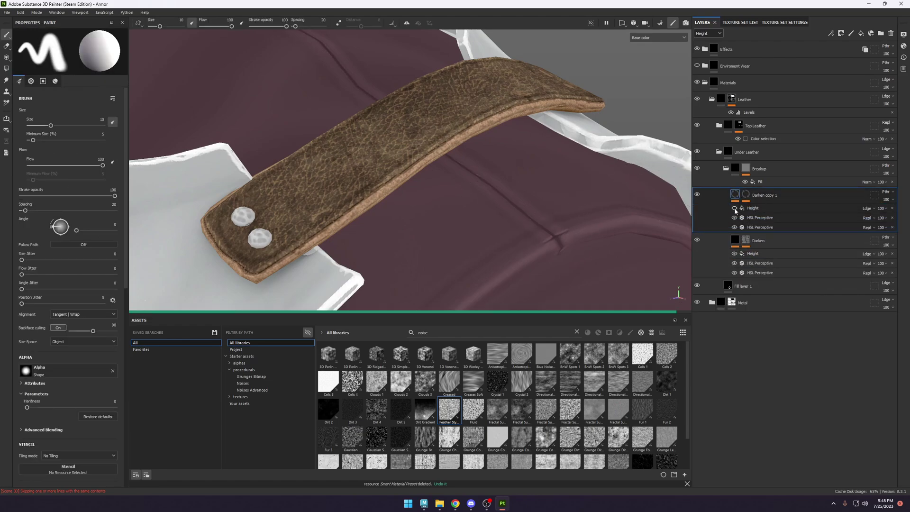
left_click(748, 209)
key("Delete")
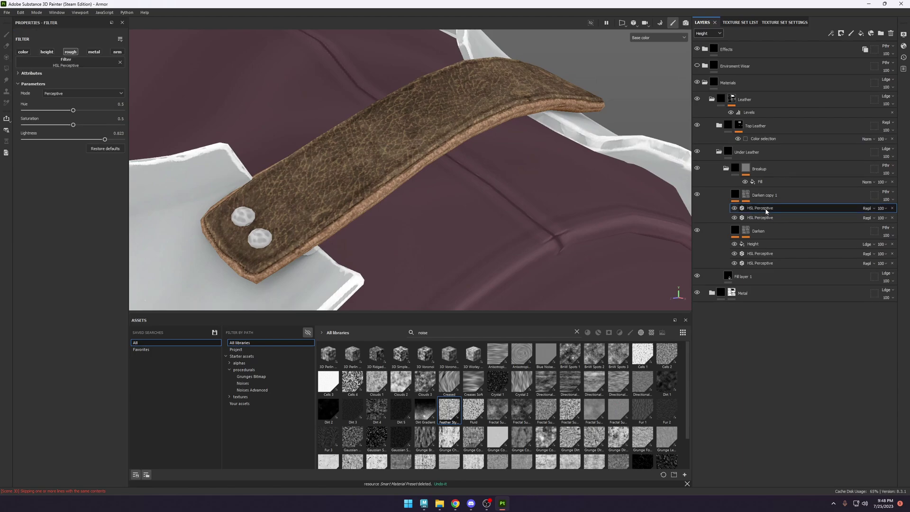
Replace the copied layer's mask noise with Clouds 2 and set its balance to 0.41 and contrast to 0.42.
left_click(745, 195)
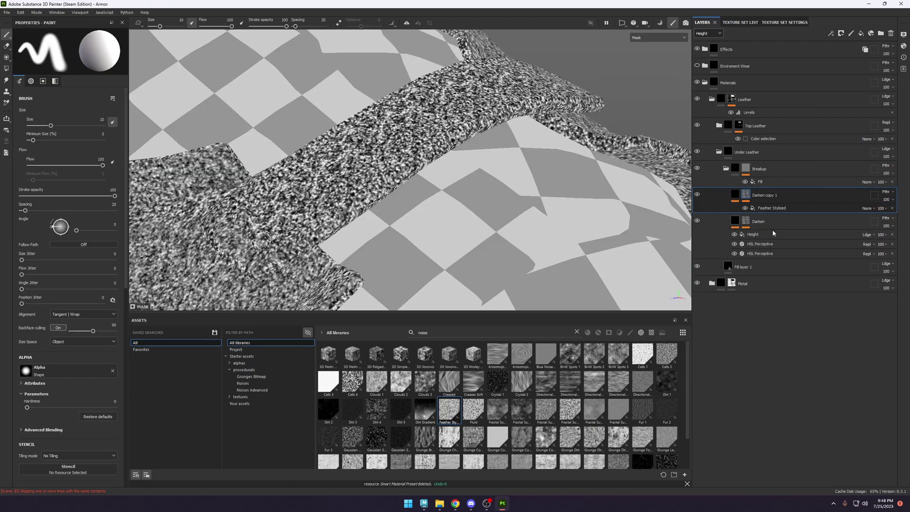
left_click(763, 208)
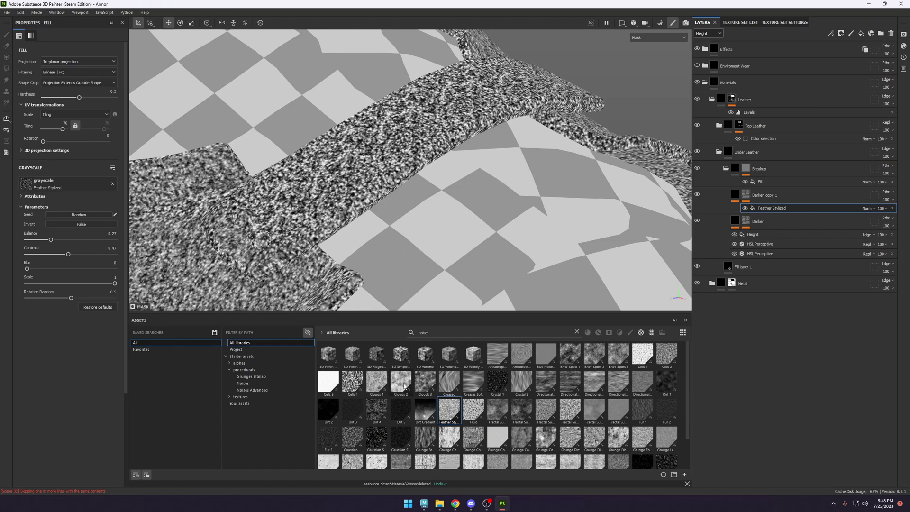
left_click_drag(401, 382, 71, 185)
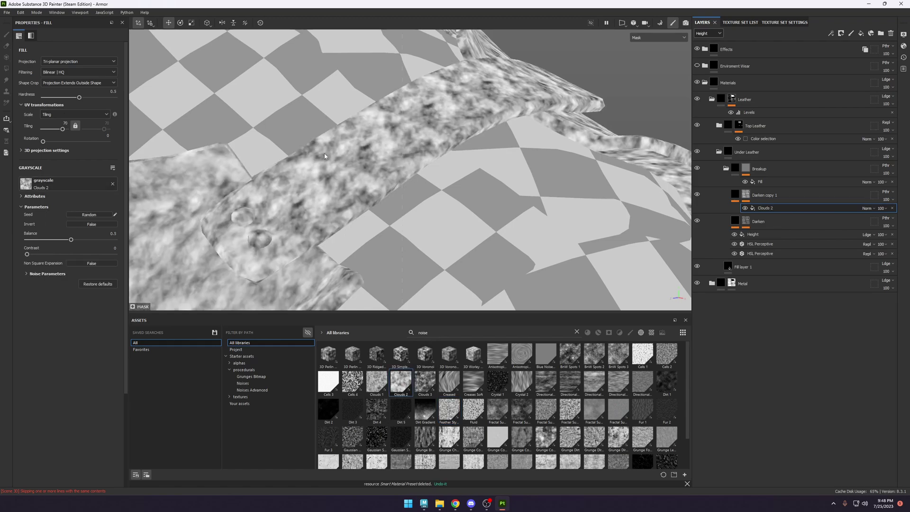
scroll(325, 156, "up", 3)
left_click_drag(27, 254, 63, 241)
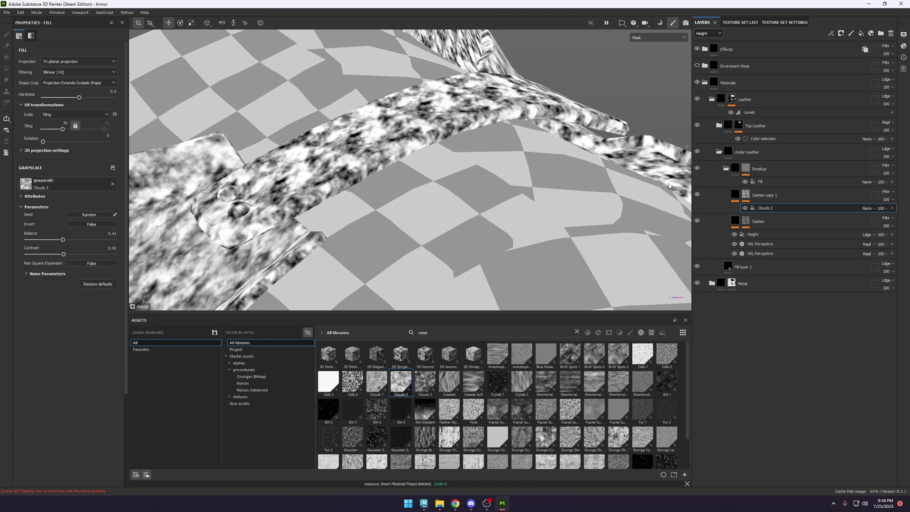
Remove the copy's roughness HSL Perceptive filter and set its color filter to hue 0.52, saturation 0.805 and lightness 0.051.
left_click(737, 197)
left_click(745, 194)
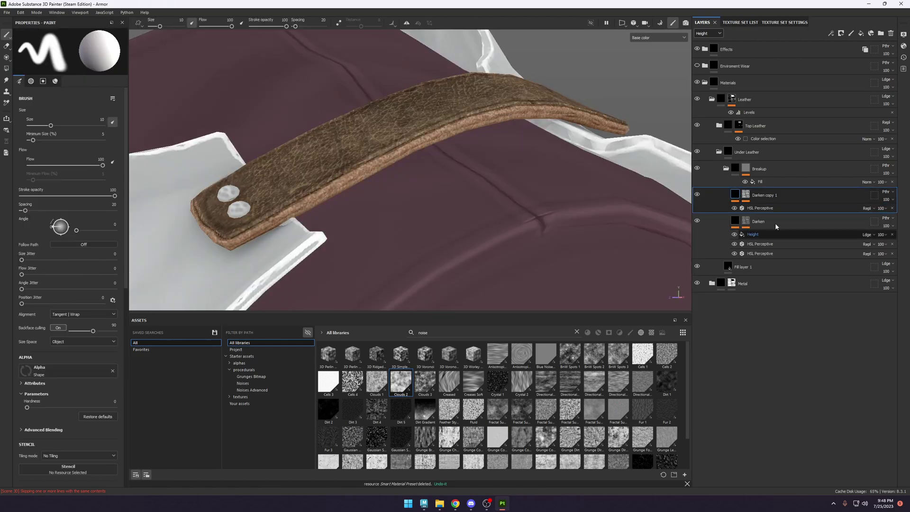
left_click(760, 207)
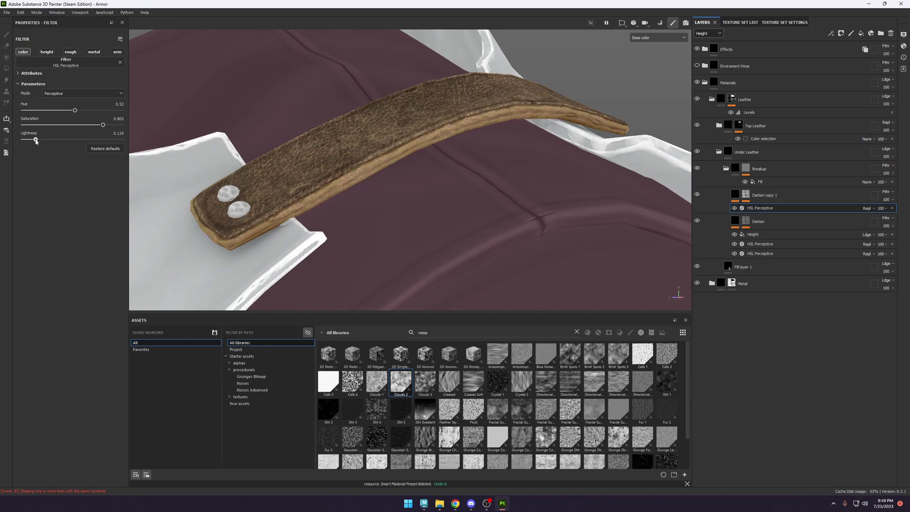
key("f")
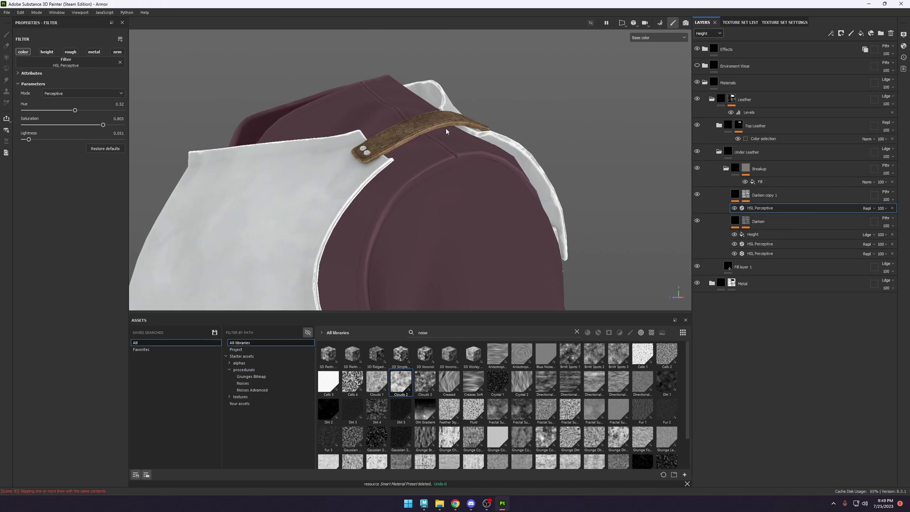
left_click_drag(463, 137, 451, 142, "alt")
Lighten the base color of Under Leather's Fill layer 1 to B9997B and check the strap in the material view.
scroll(451, 142, "up", 3)
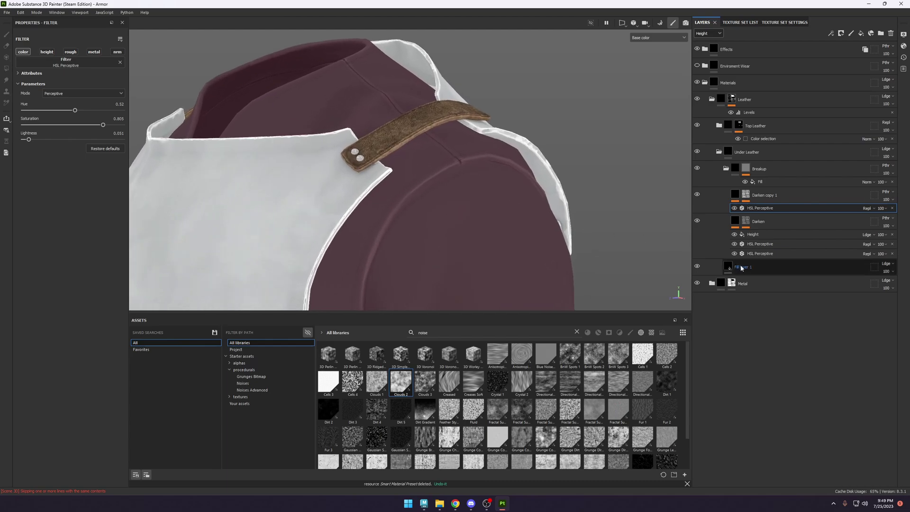
right_click(430, 246, "ctrl+alt")
left_click(76, 221)
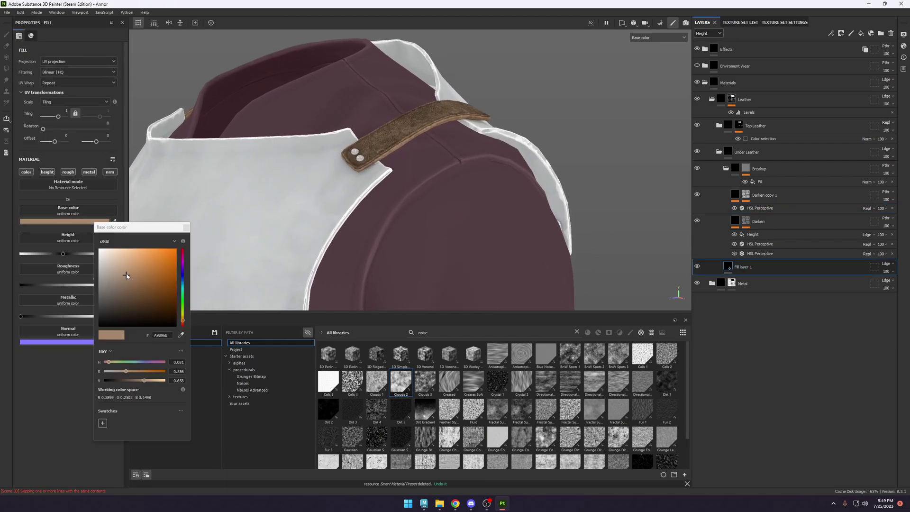
left_click_drag(126, 275, 124, 270)
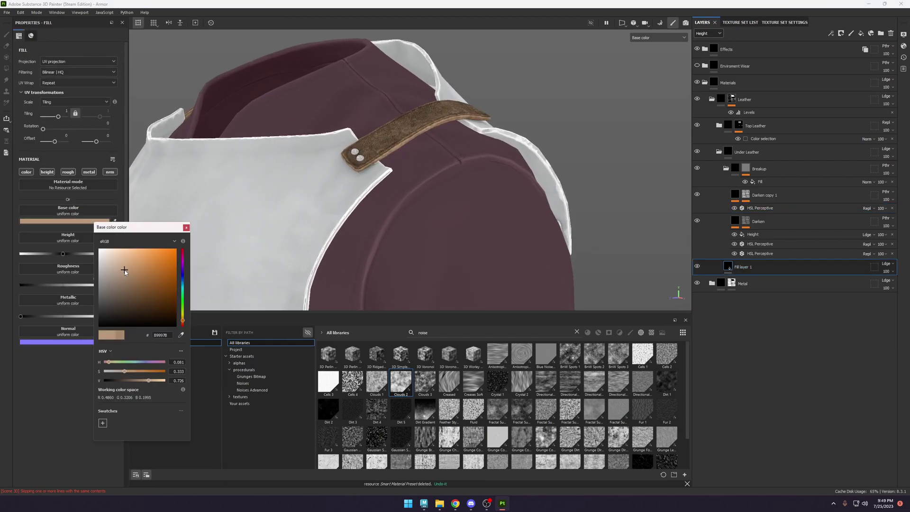
scroll(467, 189, "down", 5)
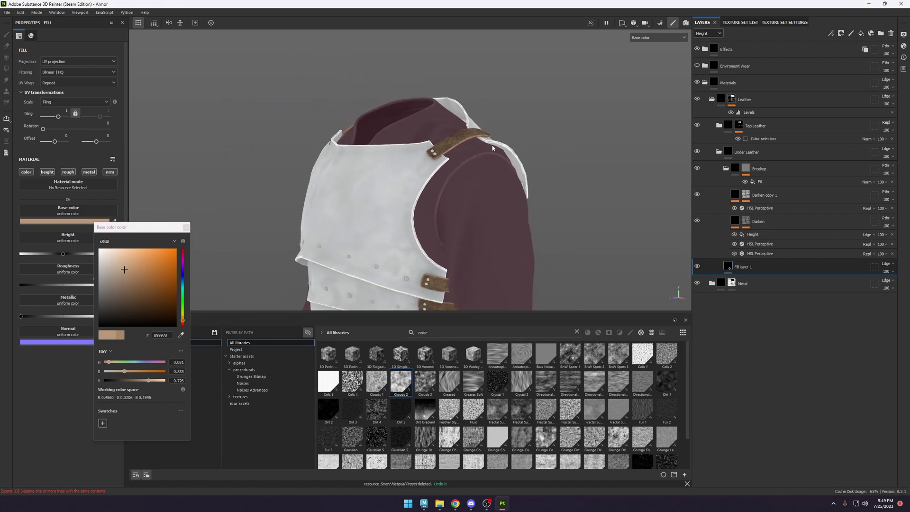
scroll(493, 148, "up", 6)
key("m")
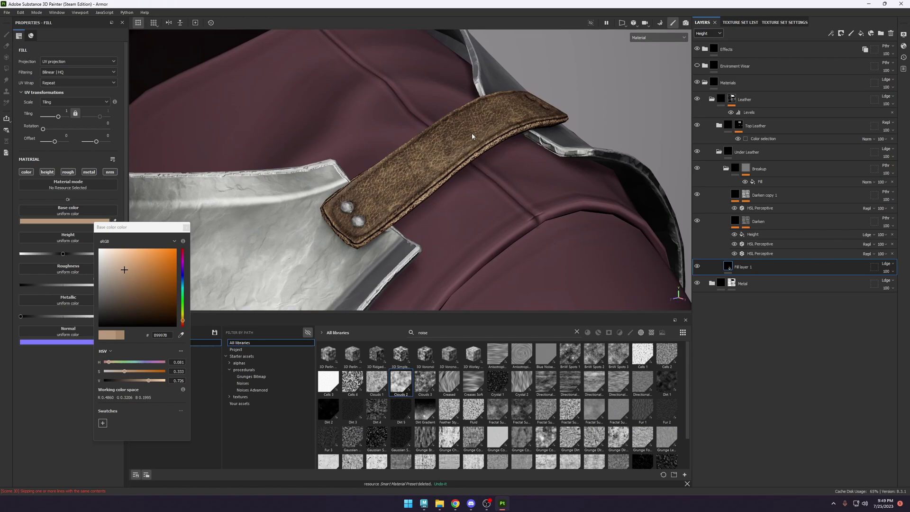
left_click(202, 231)
In the base color view, put the Top Leather folder inside a new folder and copy its Color selection mask onto that folder.
key("c")
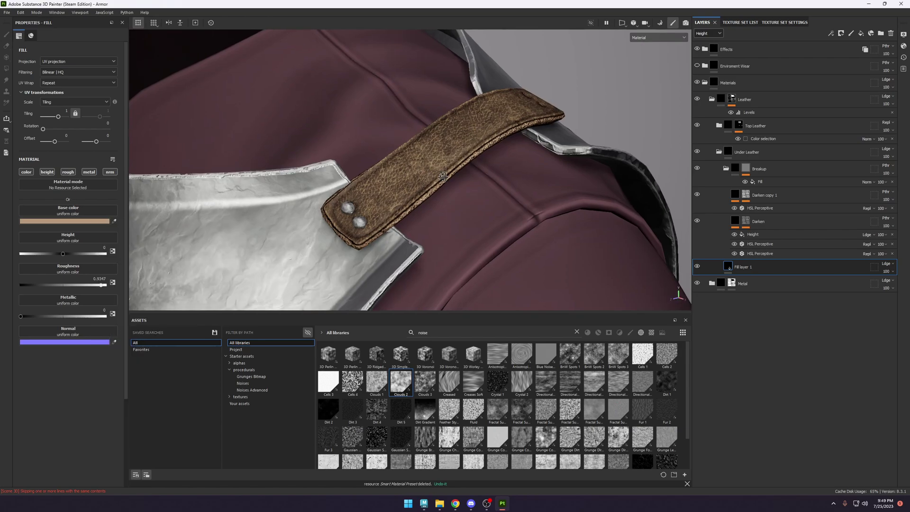
left_click_drag(202, 231, 331, 199, "alt")
scroll(411, 196, "up", 4)
left_click_drag(478, 98, 394, 102, "alt")
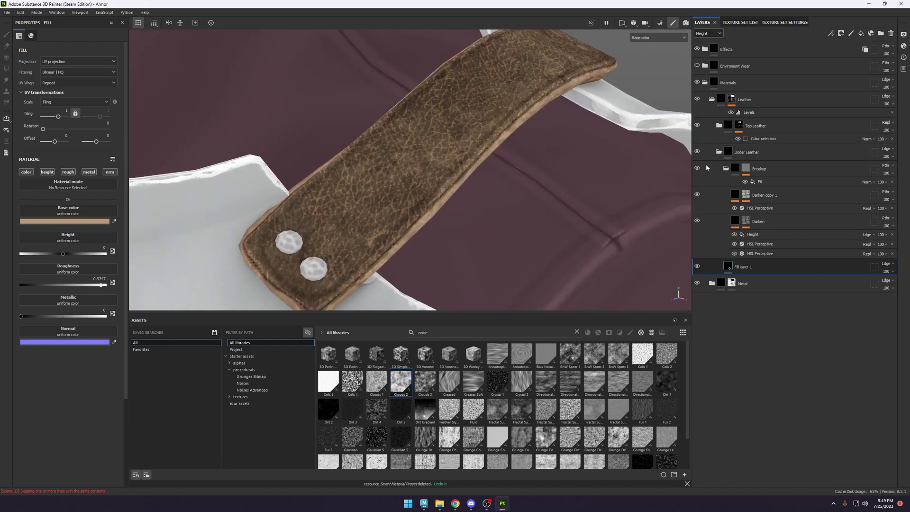
left_click(758, 130)
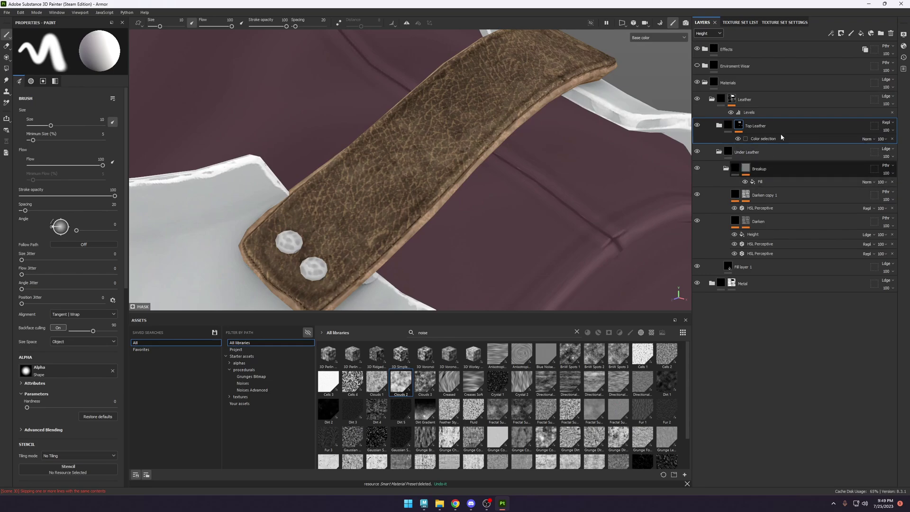
key("ctrl+g")
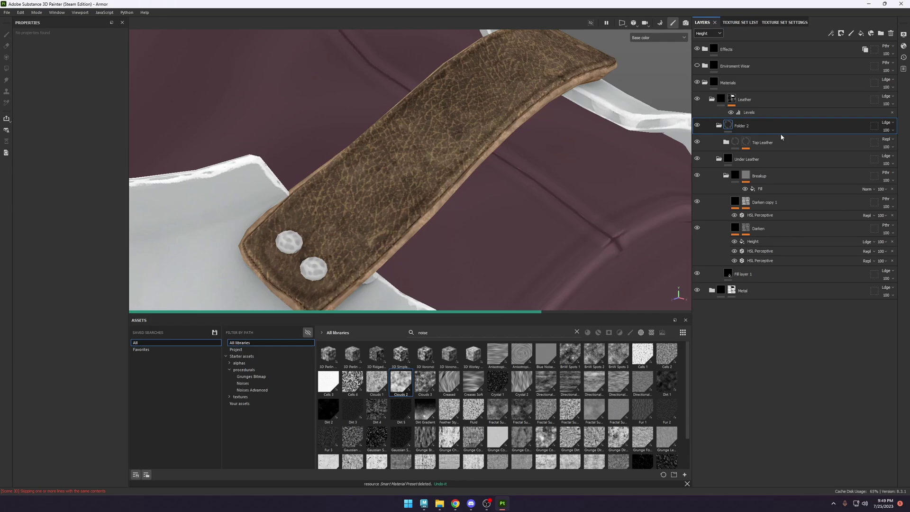
left_click(747, 143)
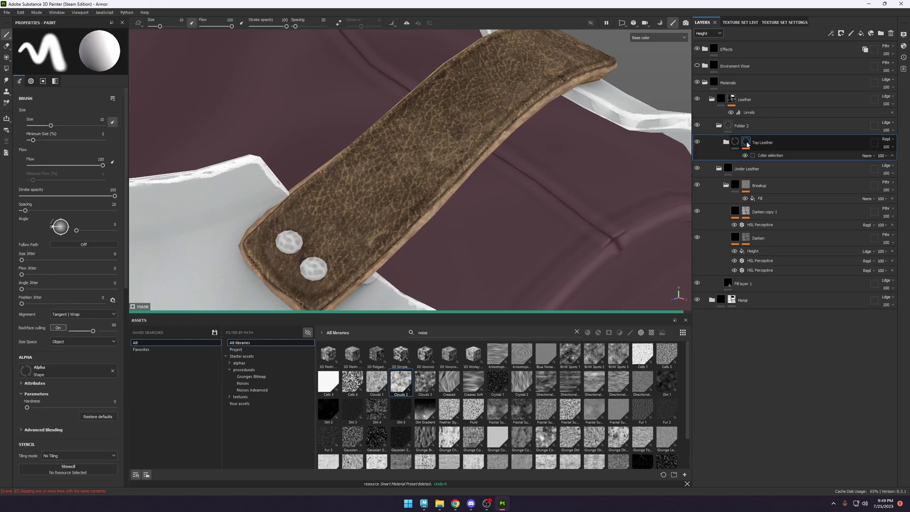
mouse_move(747, 143)
left_mouse_down()
mouse_move(739, 127)
mouse_move(743, 135)
left_mouse_up()
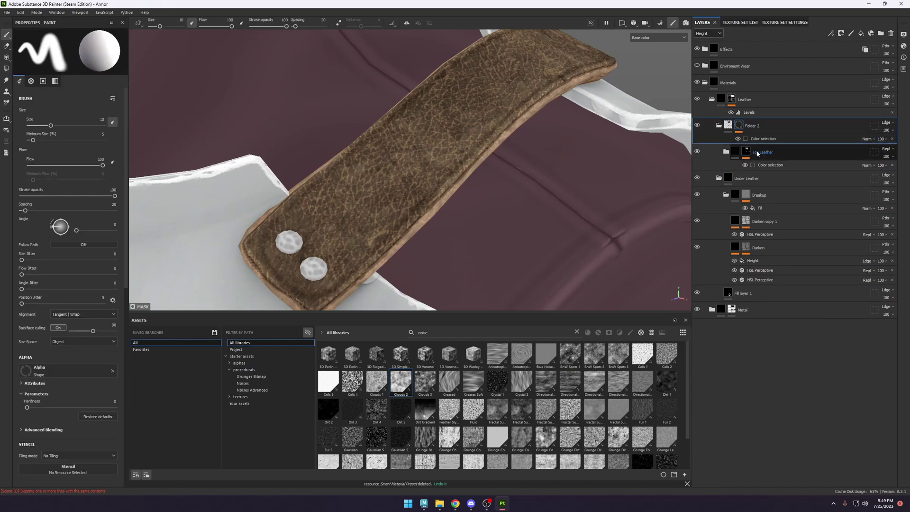
Rename the outer folder to Top Leather and the inner folder to Top Leather (Wear Mask).
double_click(763, 152)
key("ctrl+c")
double_click(765, 129)
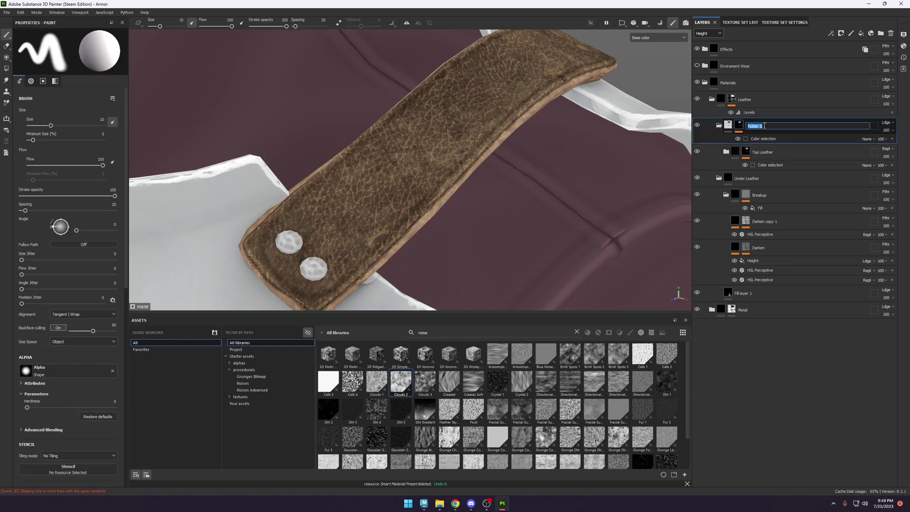
key("ctrl+v")
double_click(777, 154)
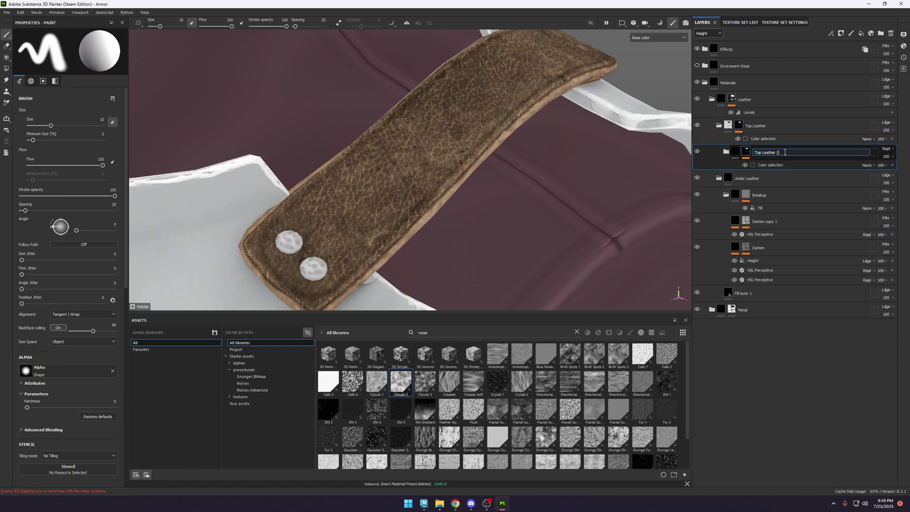
type("(Wear Mask)")
key("Return")
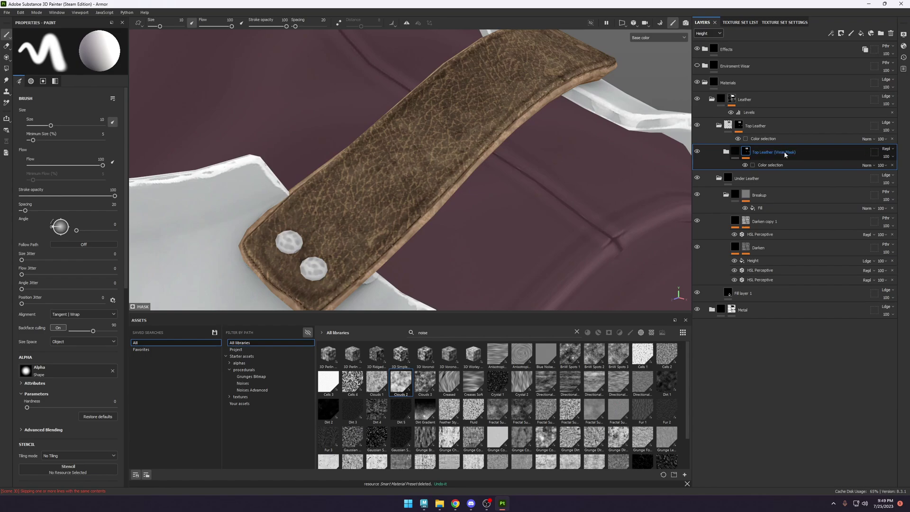
Remove the Color selection effect from Top Leather (Wear Mask) and give the folder a white mask.
left_click(892, 165)
scroll(432, 148, "up", 1)
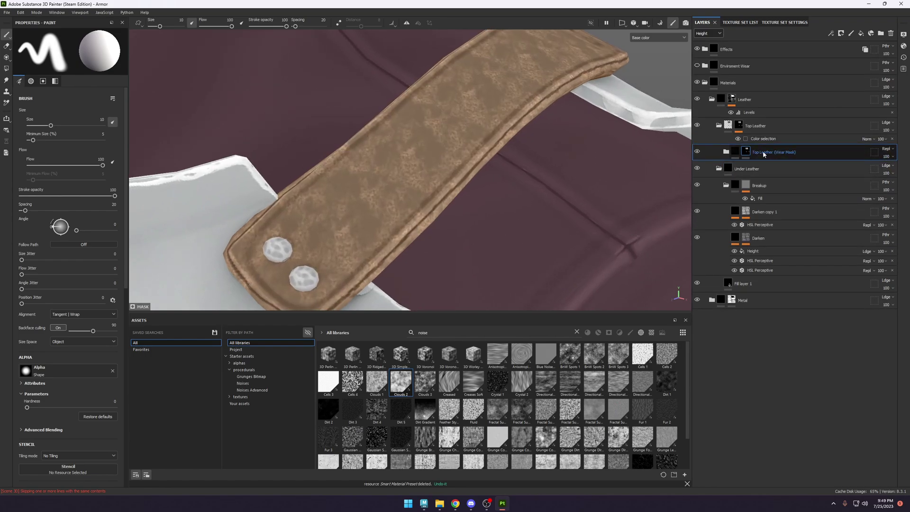
right_click(777, 151)
left_click(781, 157)
left_click(746, 151, "alt")
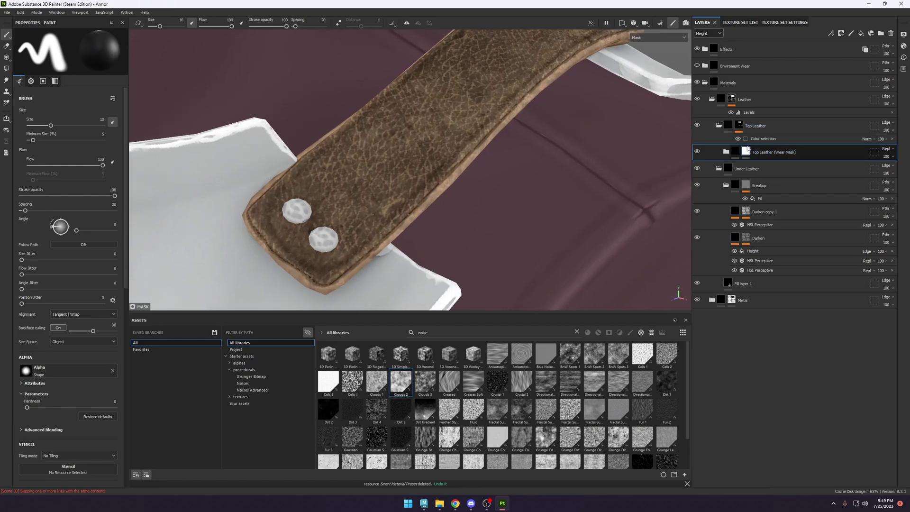
In the material view, set the outer Top Leather folder's height blending mode to Replace.
key("m")
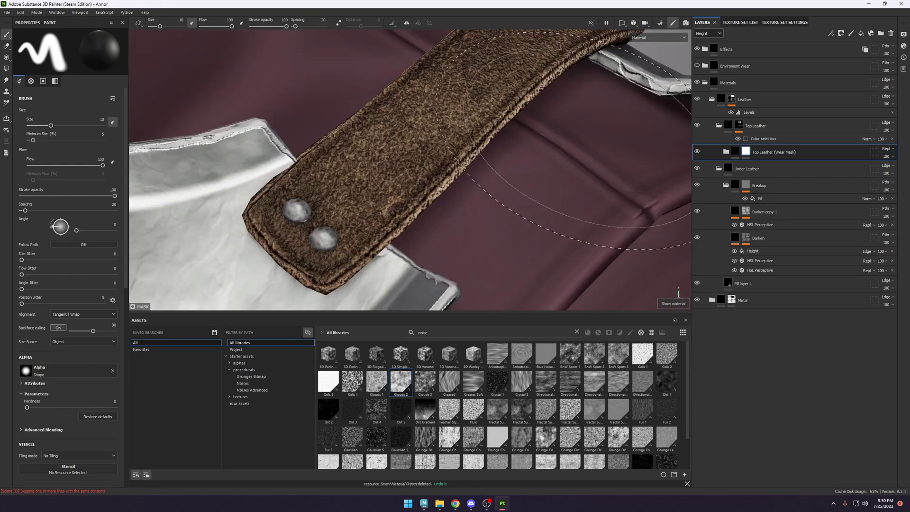
left_click(887, 123)
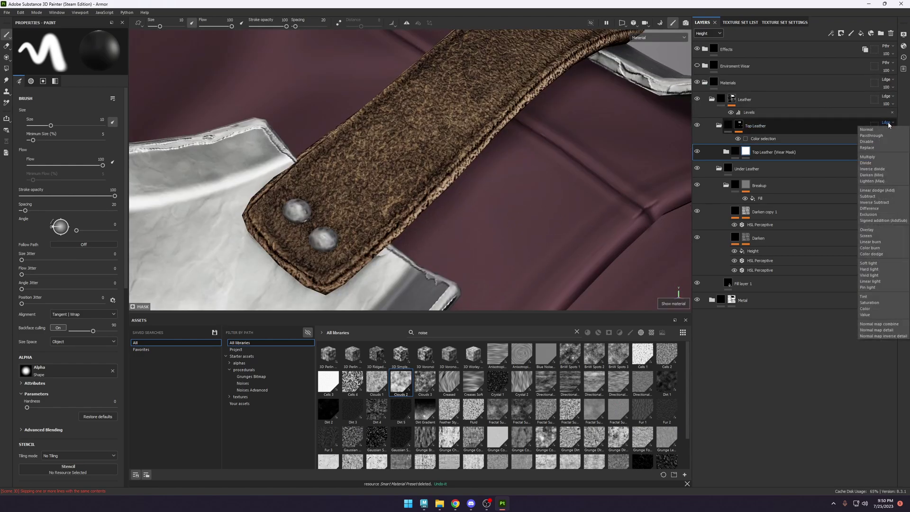
left_click(878, 148)
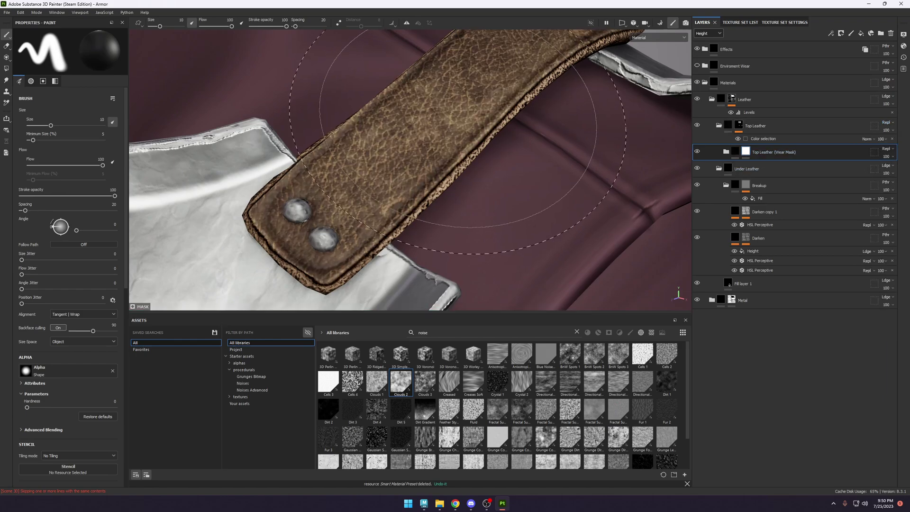
Apply the Fabric Edge smart mask to the Top Leather (Wear Mask) folder and display its mask in the viewport.
left_click(576, 332)
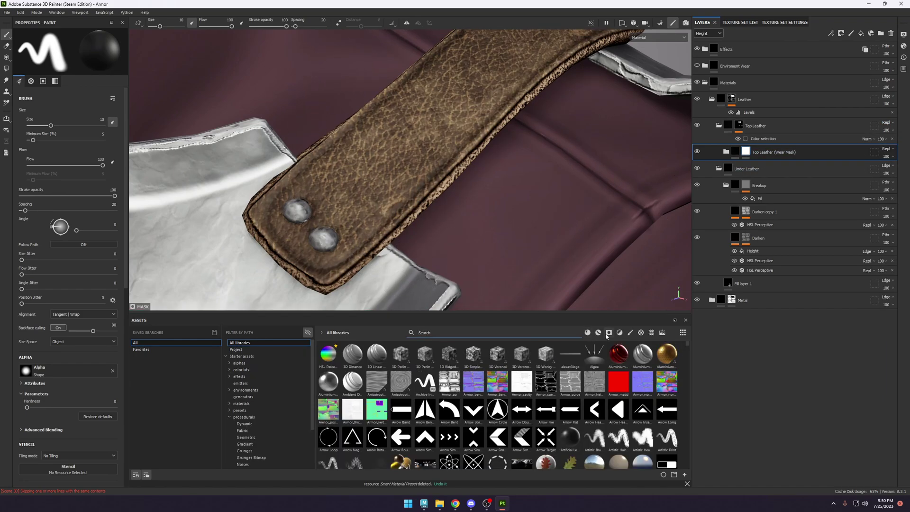
left_click(620, 333)
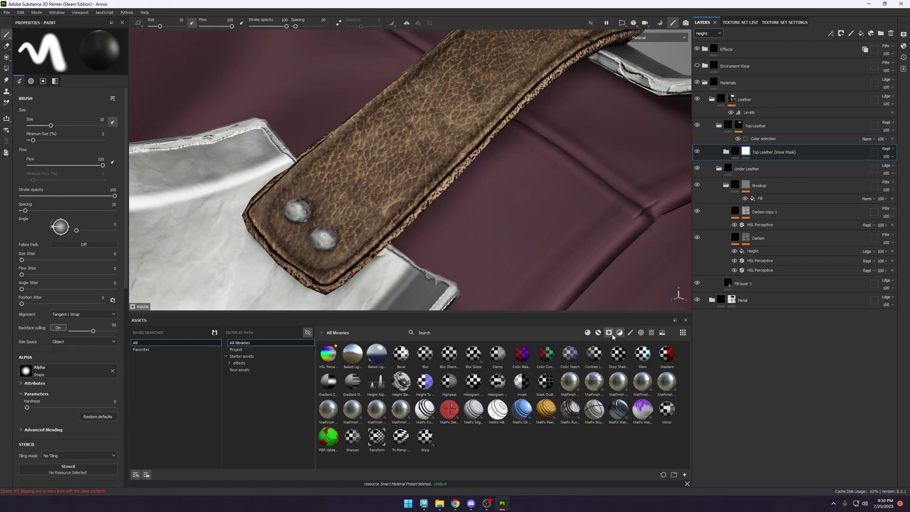
left_click(609, 332)
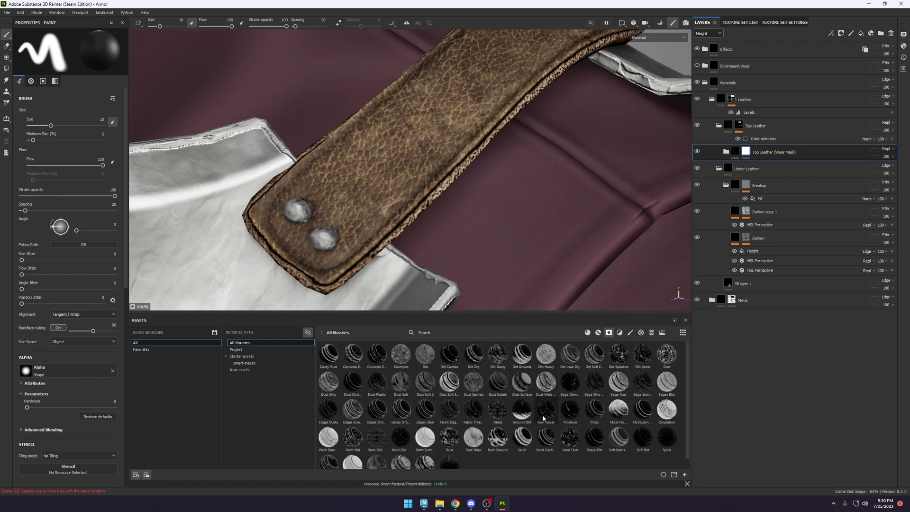
left_click_drag(450, 419, 758, 161)
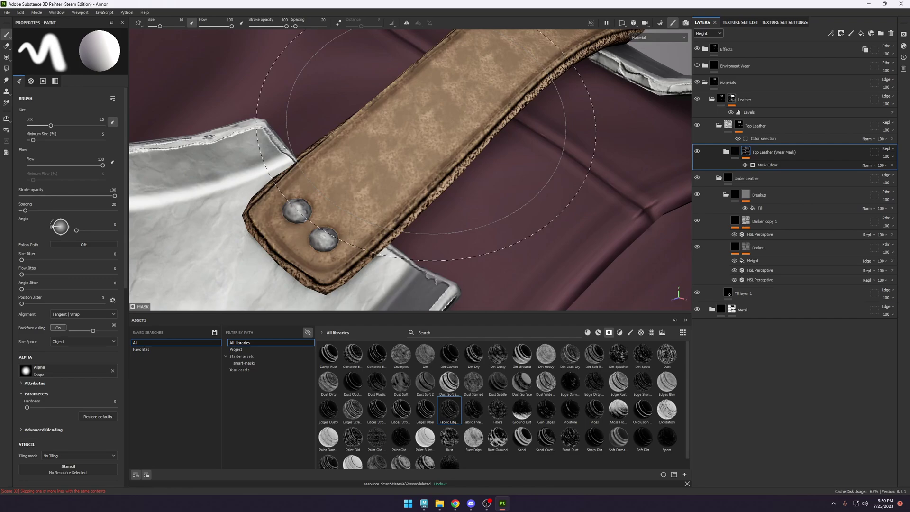
left_click(745, 152, "alt")
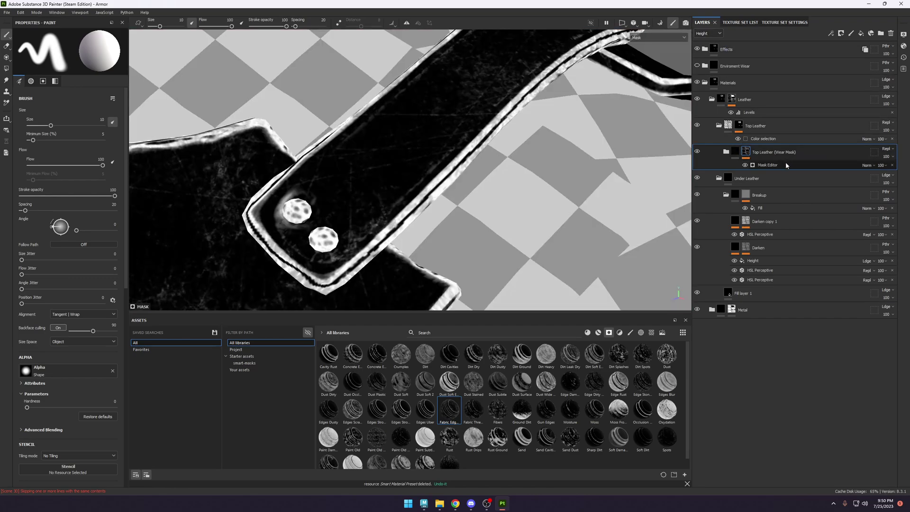
Set Global Invert to True in the wear mask's Mask Editor and compare the mask with the material view.
left_click(769, 165)
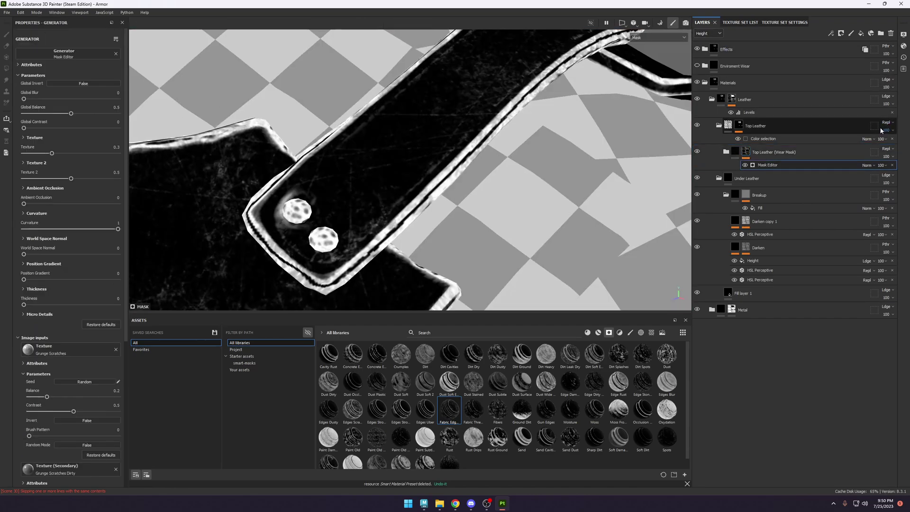
left_click(82, 84)
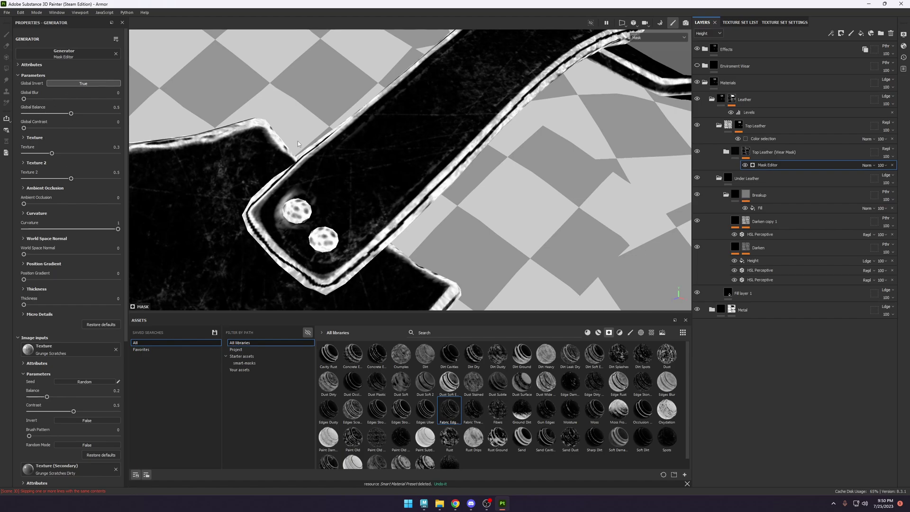
left_click_drag(484, 181, 442, 164, "alt")
key("m")
right_click_drag(441, 163, 779, 163, "alt")
key("m")
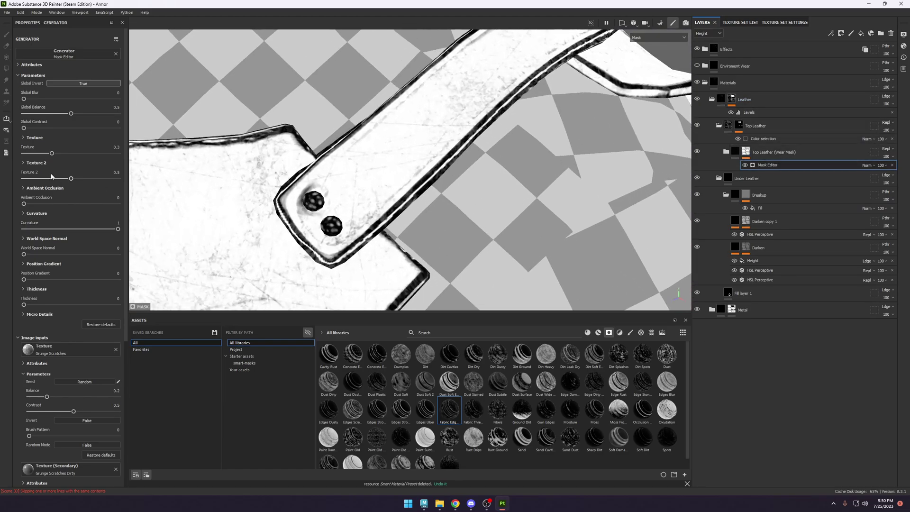
Set the Mask Editor's Global Balance to 0.05 and check the edge wear on the shoulder and side straps in the material view.
left_click_drag(85, 117, 96, 114)
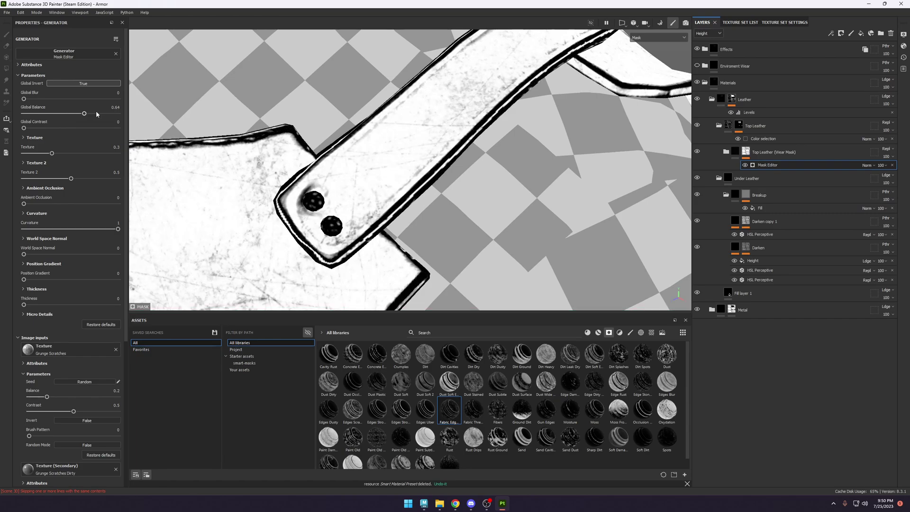
left_click(34, 114)
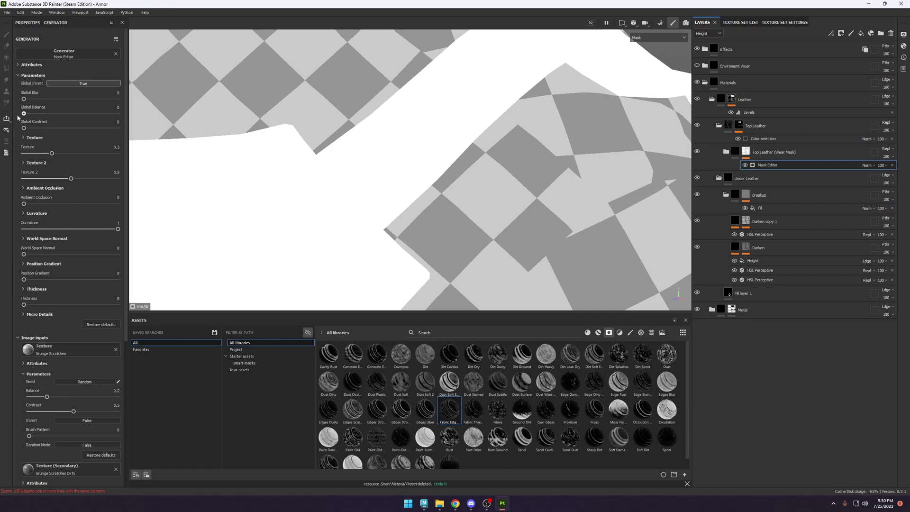
left_click_drag(24, 114, 29, 113)
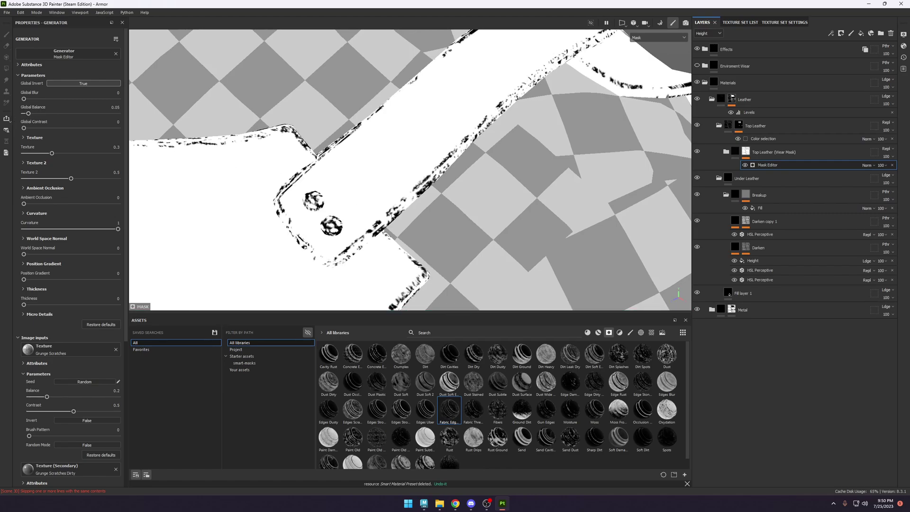
key("m")
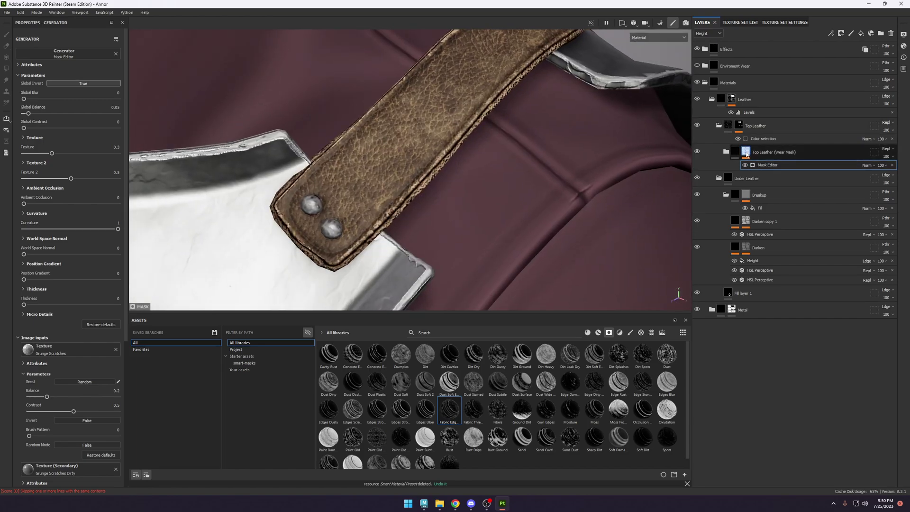
left_click(745, 152, "shift")
scroll(416, 122, "down", 5)
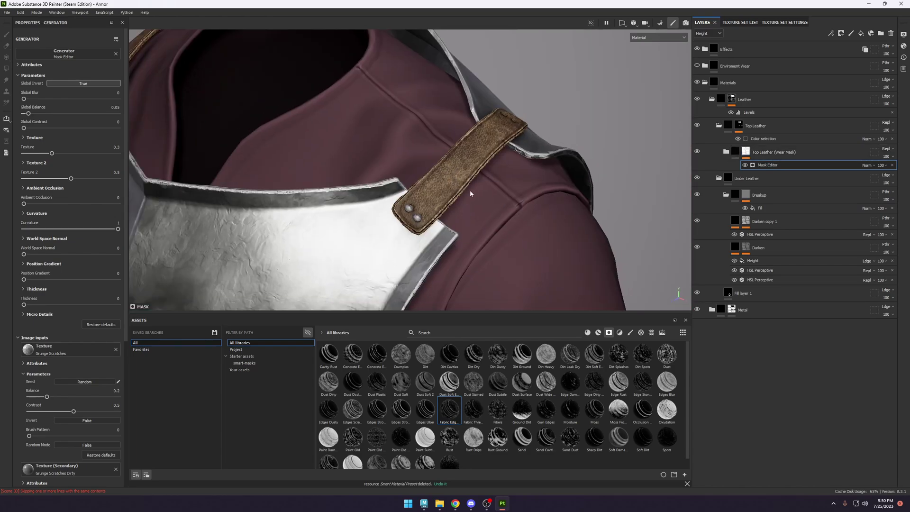
middle_click_drag(418, 122, 493, 190, "alt")
scroll(493, 190, "up", 5)
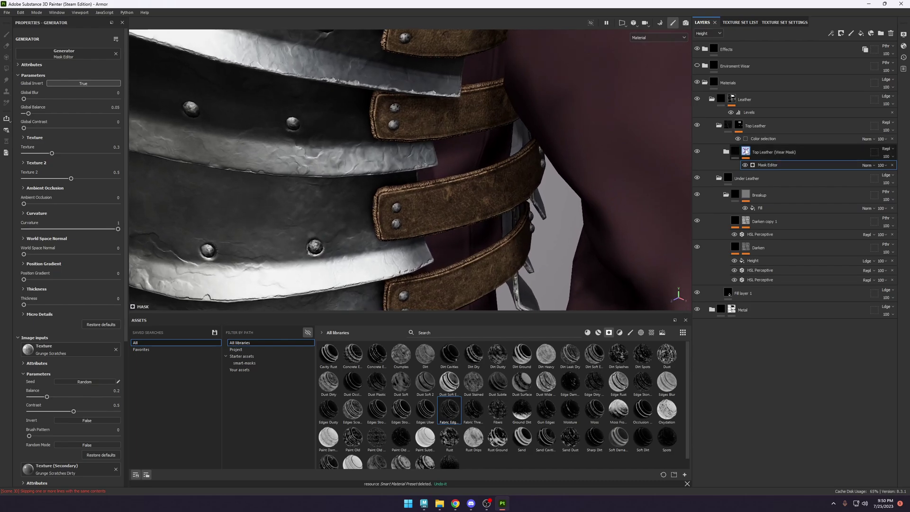
scroll(482, 236, "down", 3)
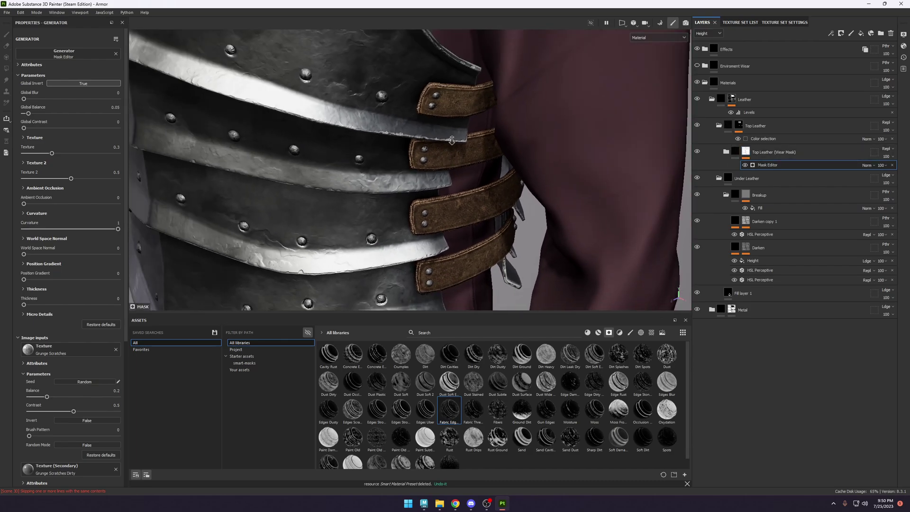
Display the Top Leather (Wear Mask) mask and add a fill effect above its Mask Editor.
left_click(746, 151, "alt")
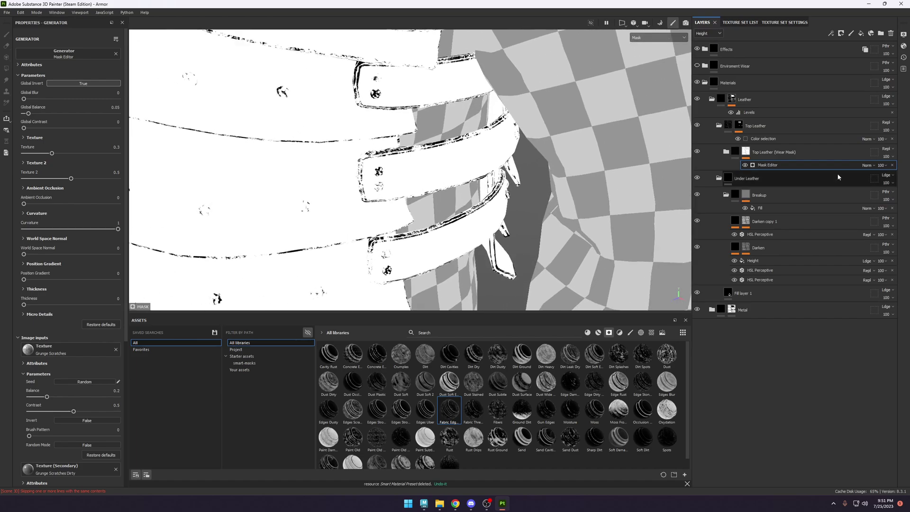
left_click(840, 33)
left_click(848, 65)
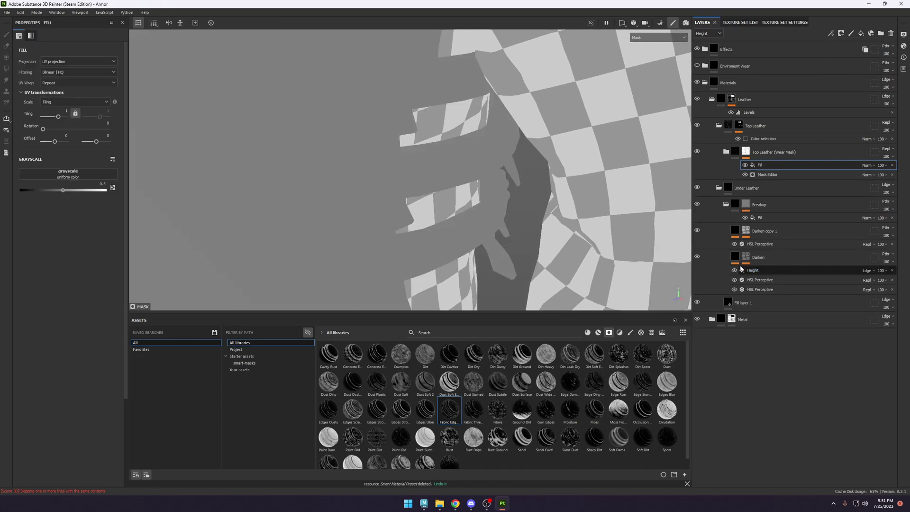
Search all asset libraries, without the smart mask filter, for "scra" to find scratch textures.
left_click(259, 349)
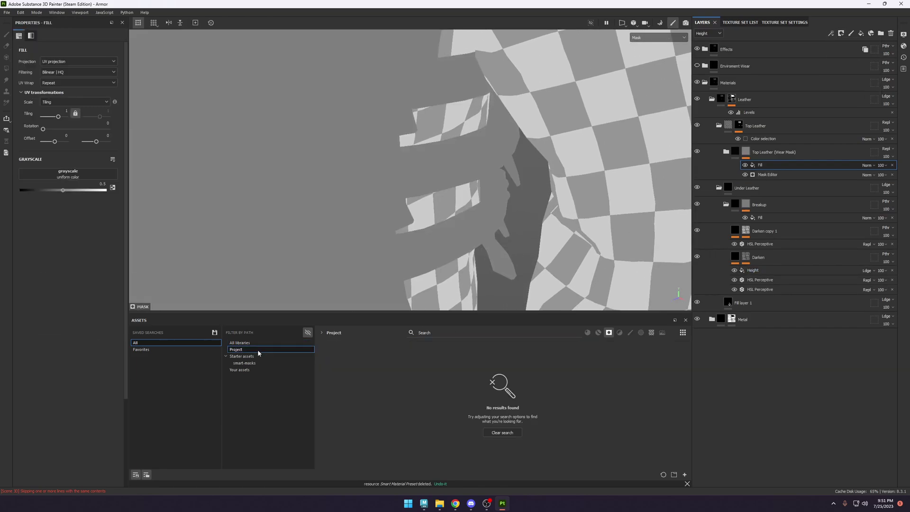
left_click(268, 342)
left_click(608, 332)
left_click(510, 334)
type("s")
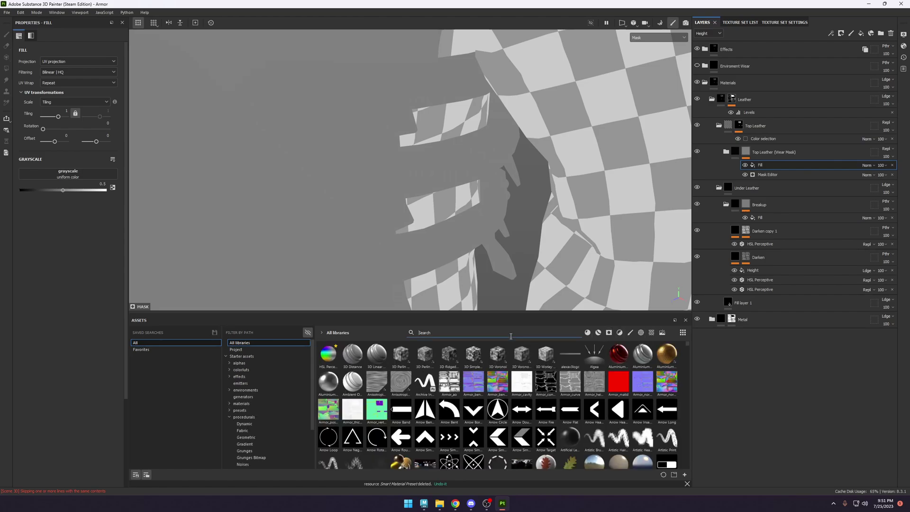
type("crac")
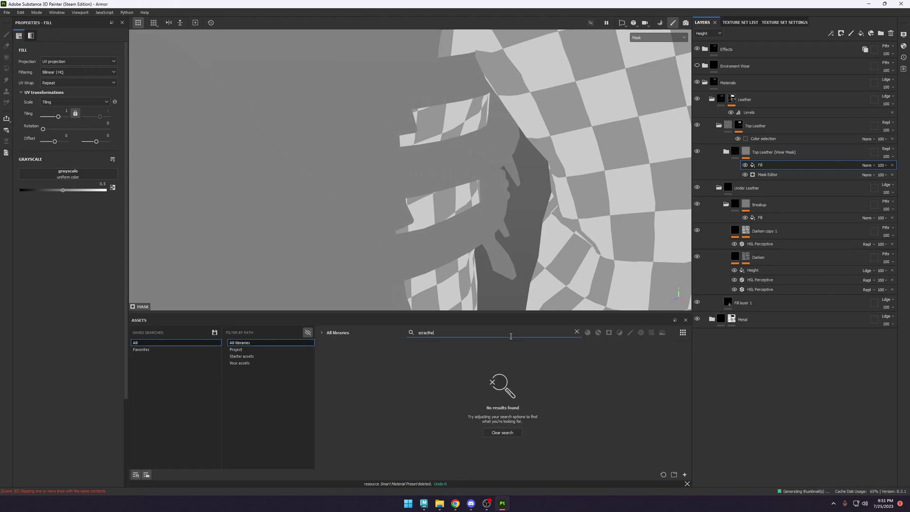
key("BackSpace")
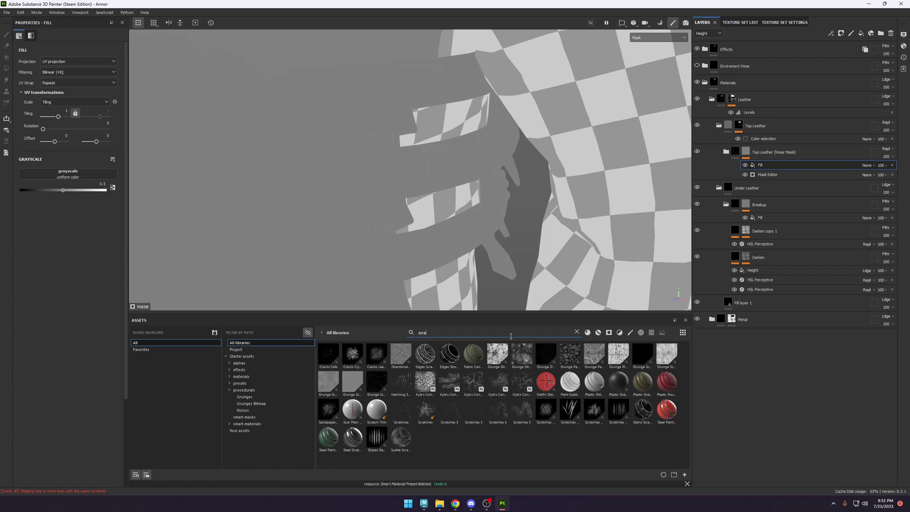
Try Grunge Dirt Scratched as the wear mask fill's grayscale texture, and replace it with Grunge Dusty Scratch.
mouse_move(495, 354)
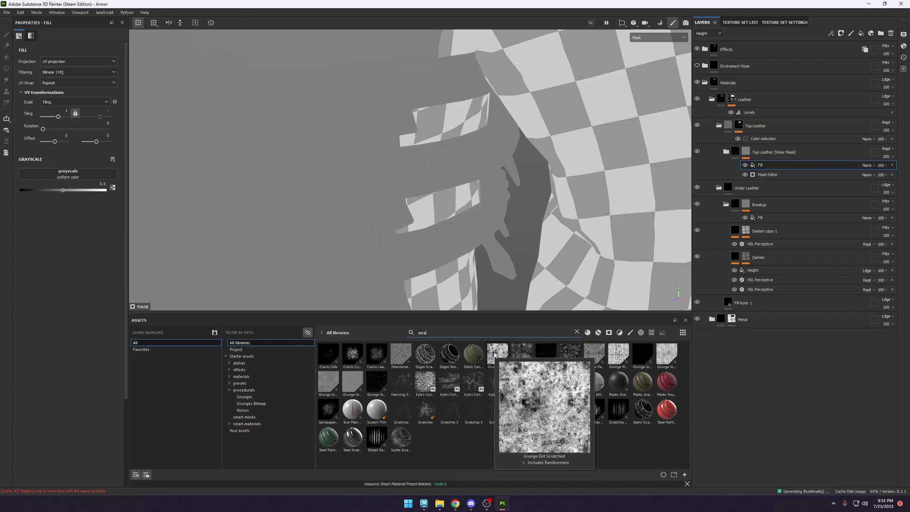
left_click_drag(494, 354, 80, 176)
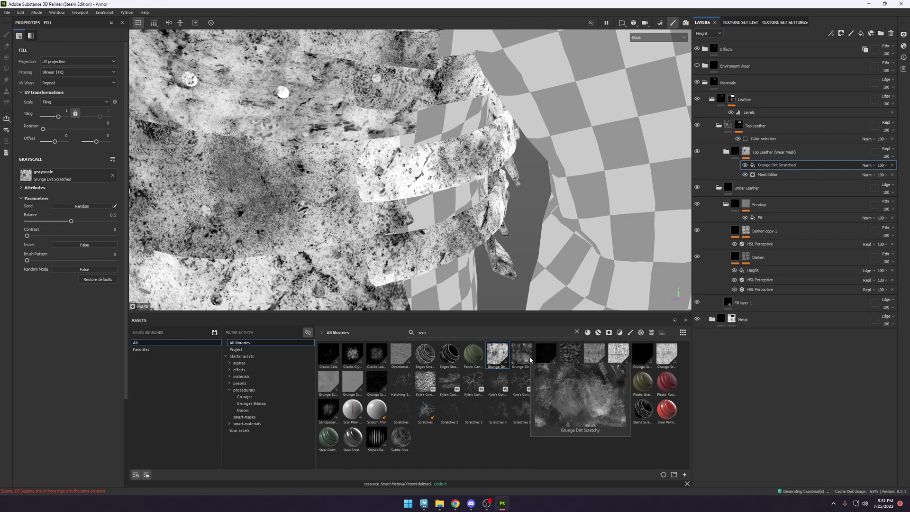
mouse_move(570, 356)
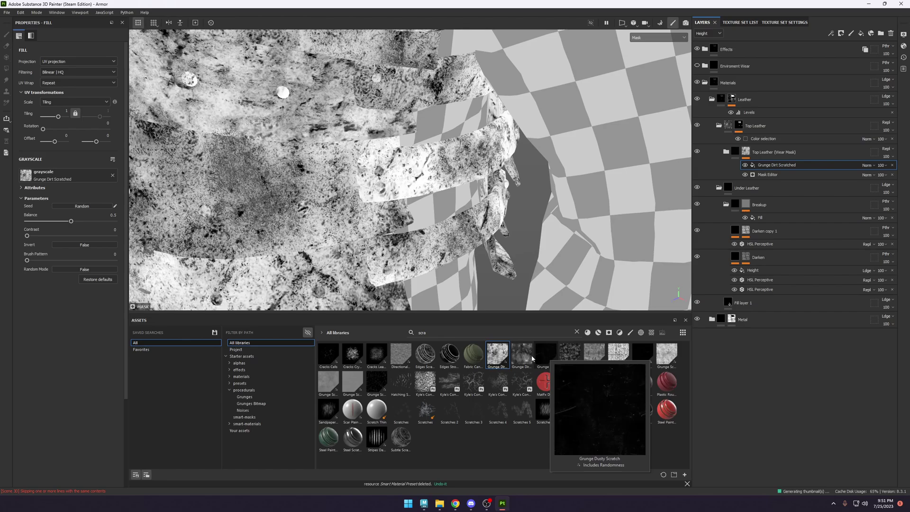
left_click_drag(545, 354, 96, 182)
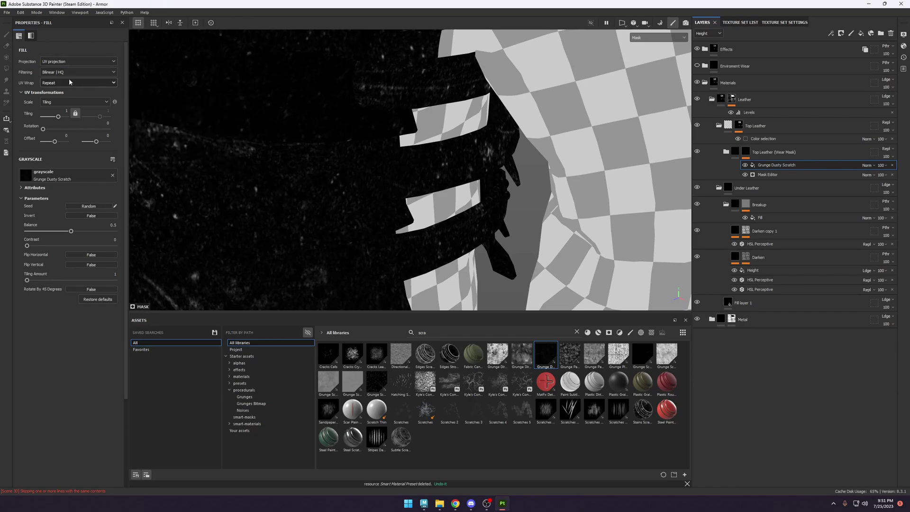
Set the Grunge Dusty Scratch fill to tri-planar projection with Balance 0.78 and Tiling 15.46.
left_click(71, 61)
left_click(59, 85)
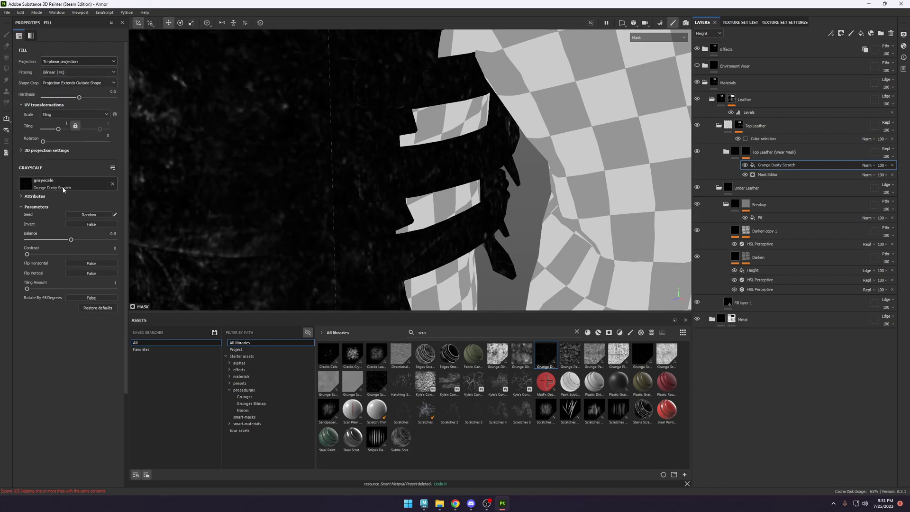
left_click_drag(75, 239, 100, 242)
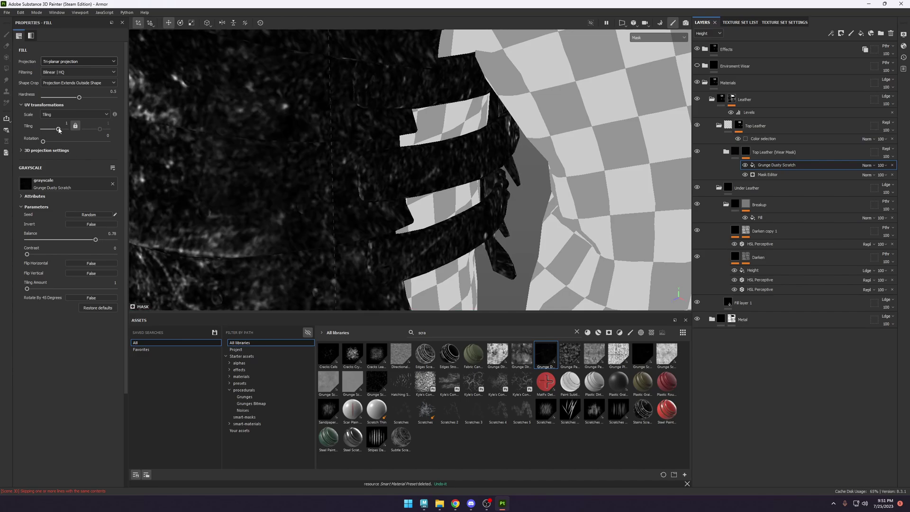
left_click_drag(59, 130, 65, 131)
scroll(461, 174, "up", 3)
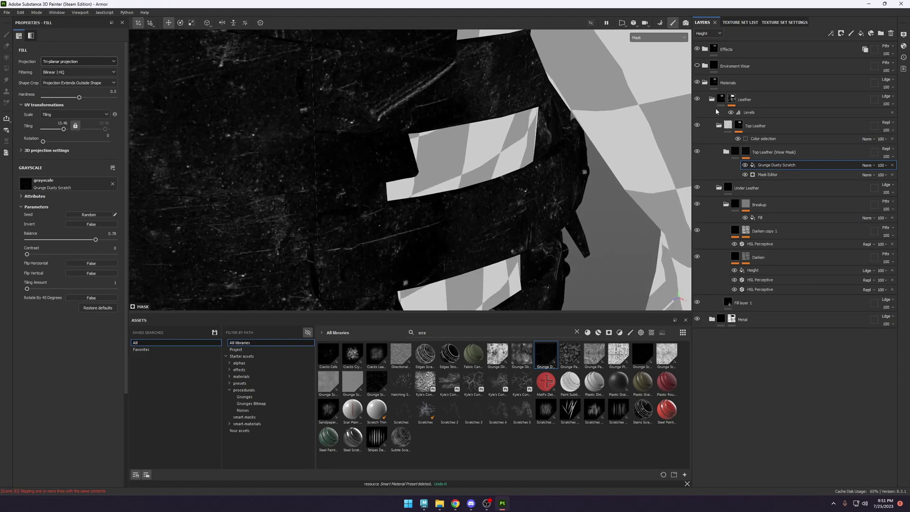
Try the Inverse Subtract blend mode on the Grunge Dusty Scratch fill and compare the shoulder strap's mask with and without it.
left_click(867, 165)
key("Escape")
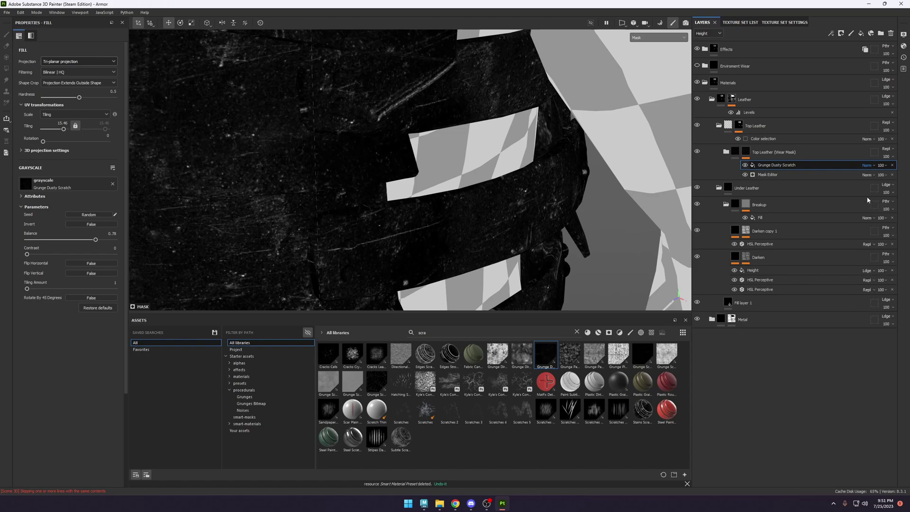
left_click(866, 165)
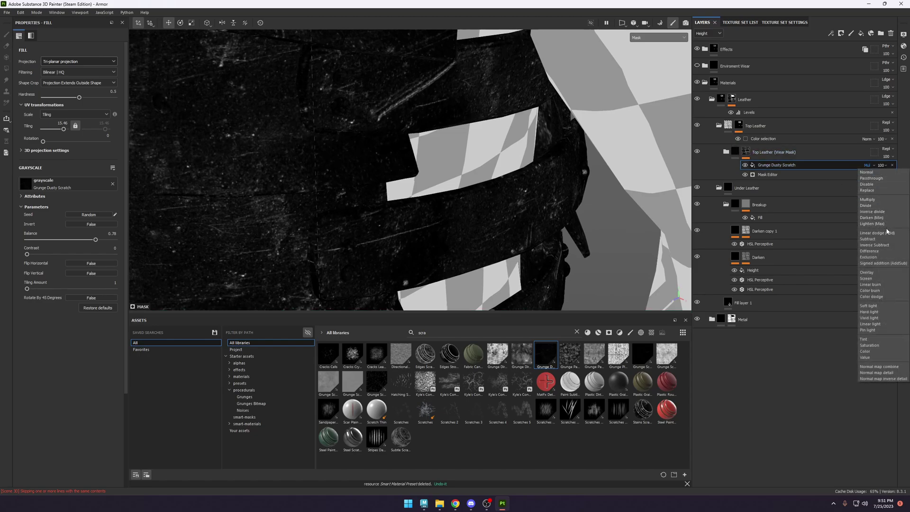
left_click(891, 245)
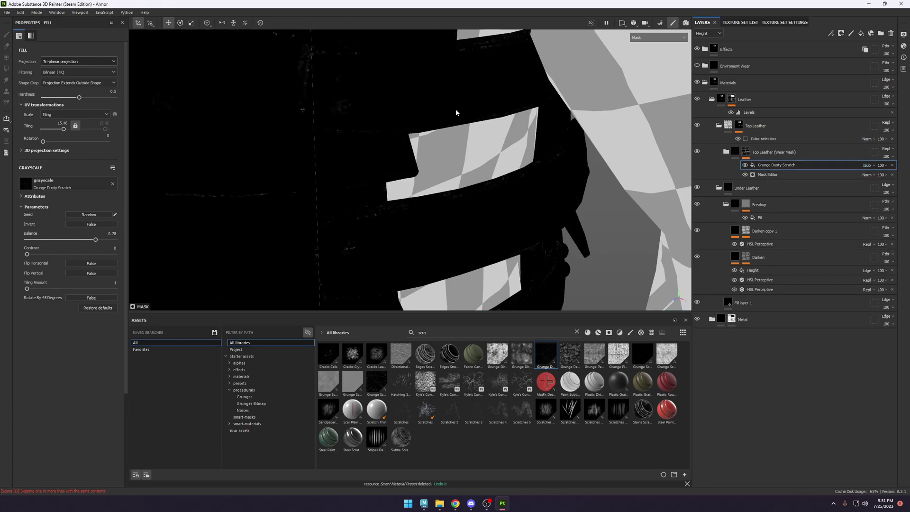
right_click_drag(455, 113, 332, 147, "alt")
middle_click_drag(403, 133, 408, 266, "alt")
right_click_drag(426, 237, 611, 211, "alt")
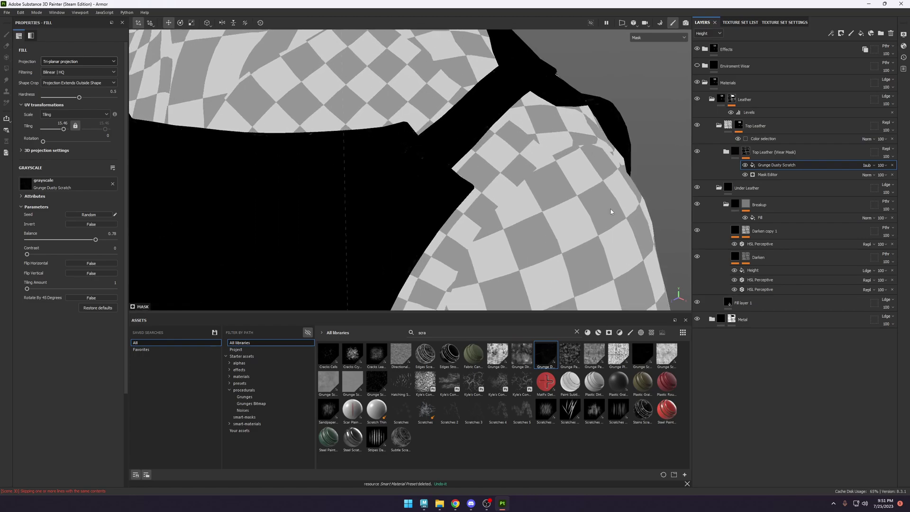
middle_click_drag(611, 212, 579, 267, "alt")
right_click_drag(579, 267, 649, 332, "alt")
left_click(745, 165)
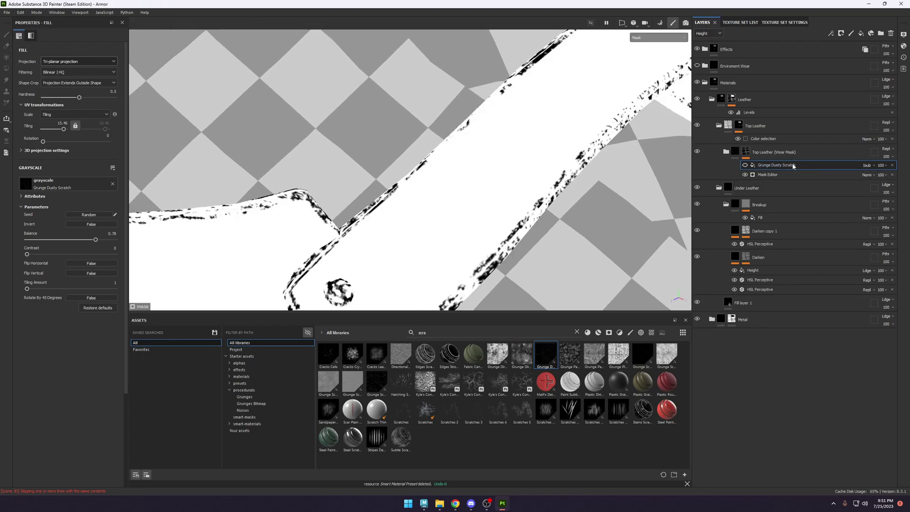
Try the Linear Dodge (Add) blend mode on the Grunge Dusty Scratch fill and inspect the mask on the shoulder and side straps.
left_click(867, 165)
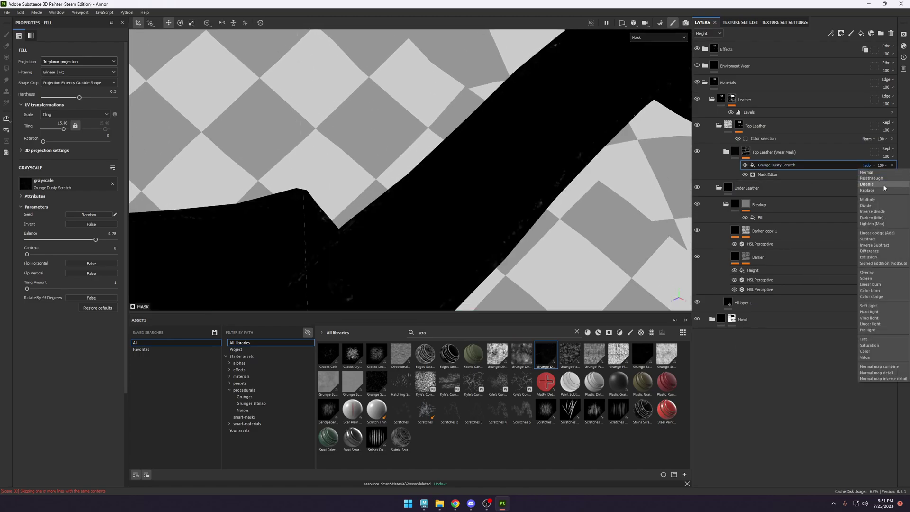
left_click(893, 238)
scroll(389, 108, "down", 5)
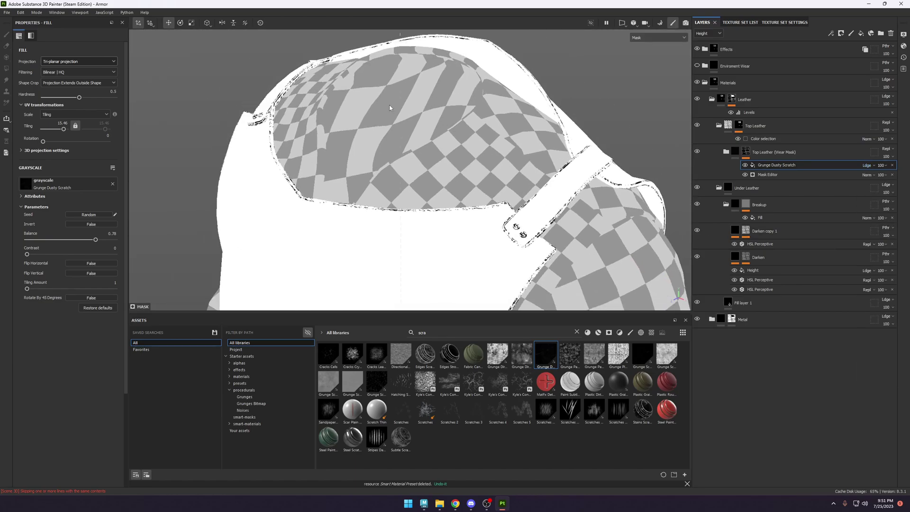
left_click_drag(389, 108, 492, 178, "alt")
middle_click_drag(491, 177, 501, 83, "alt")
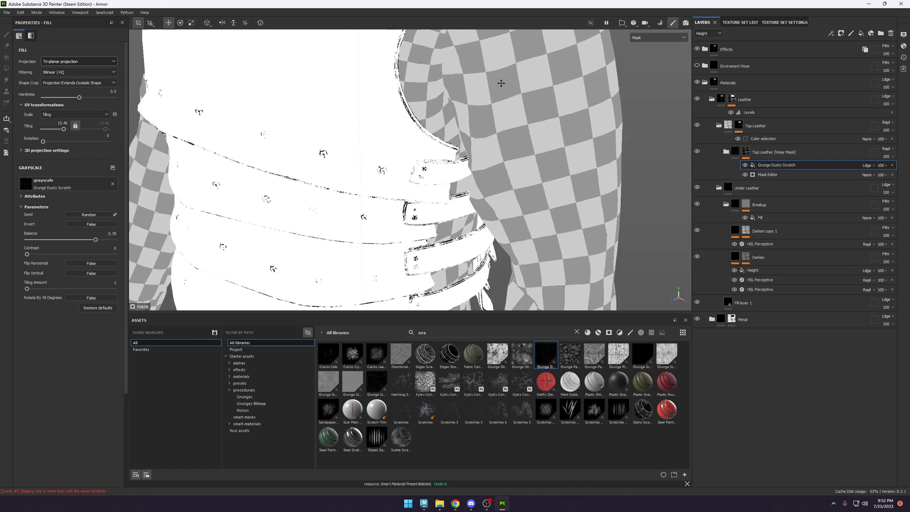
scroll(500, 82, "up", 3)
Try Multiply, Divide and Inverse Divide blending on the Grunge Dusty Scratch fill, comparing the mask with the fill shown and hidden.
left_click(866, 165)
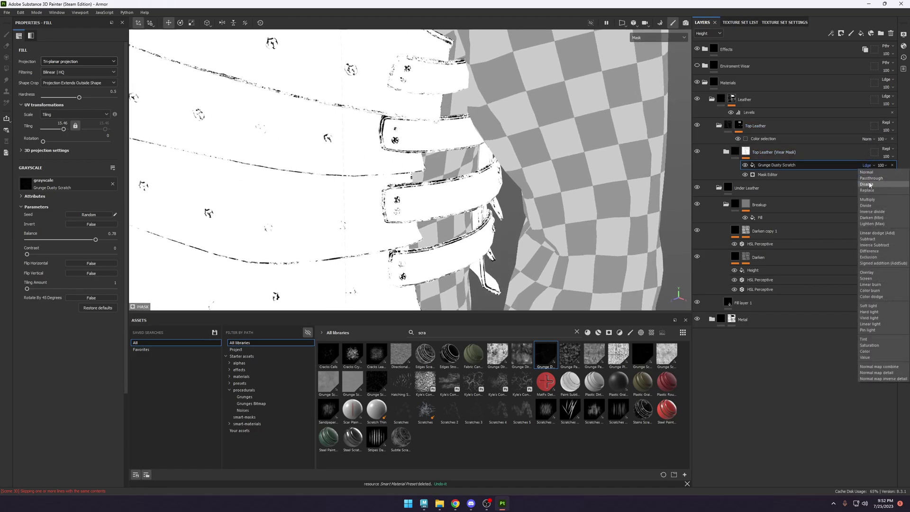
left_click(872, 196)
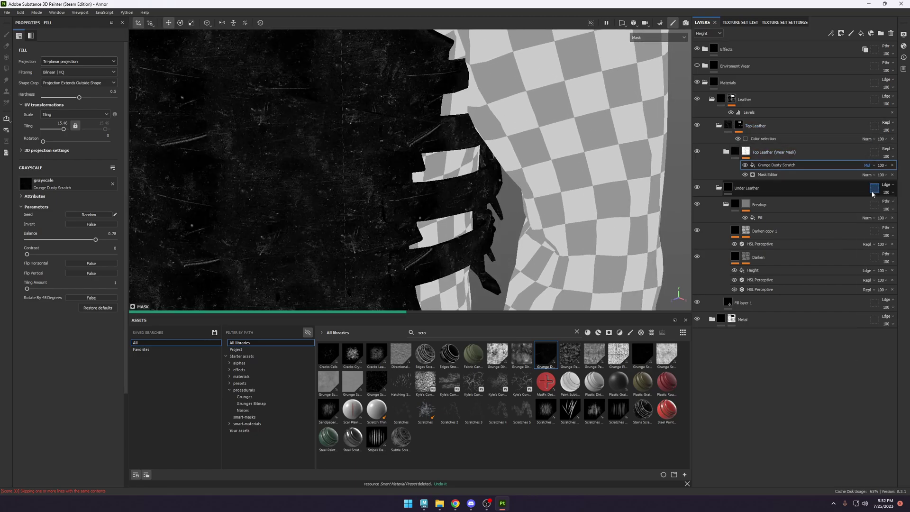
key("Down")
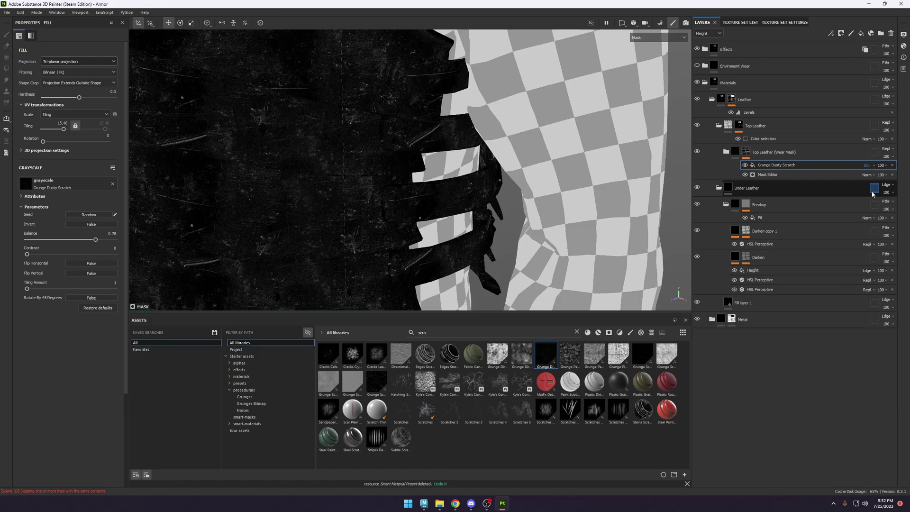
key("Down")
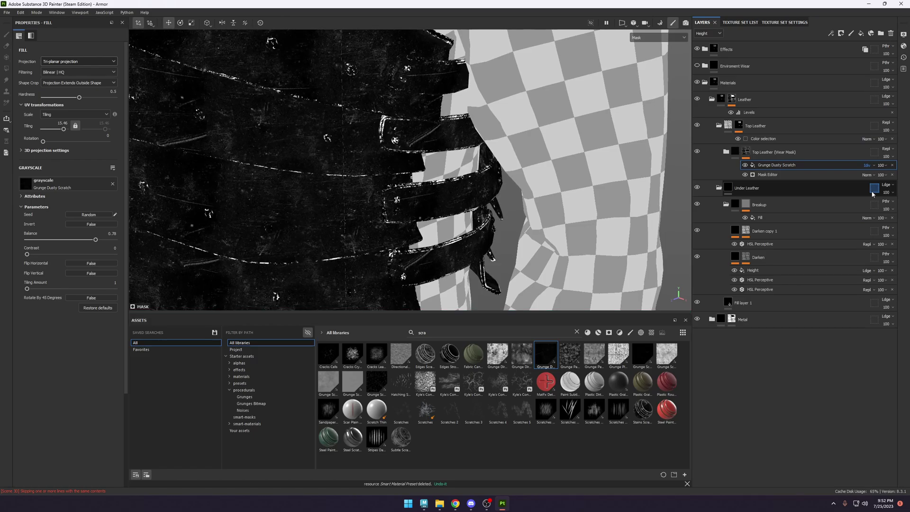
left_click(745, 165)
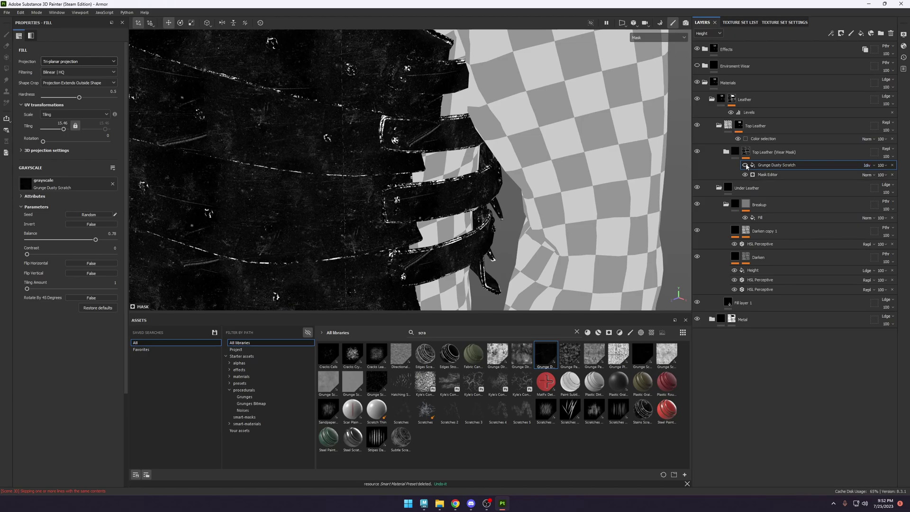
left_click(745, 165)
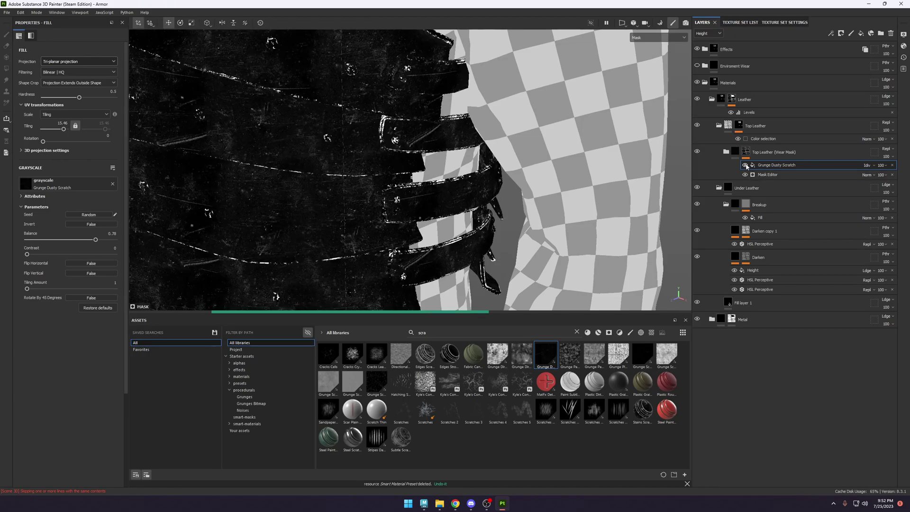
left_click(745, 165)
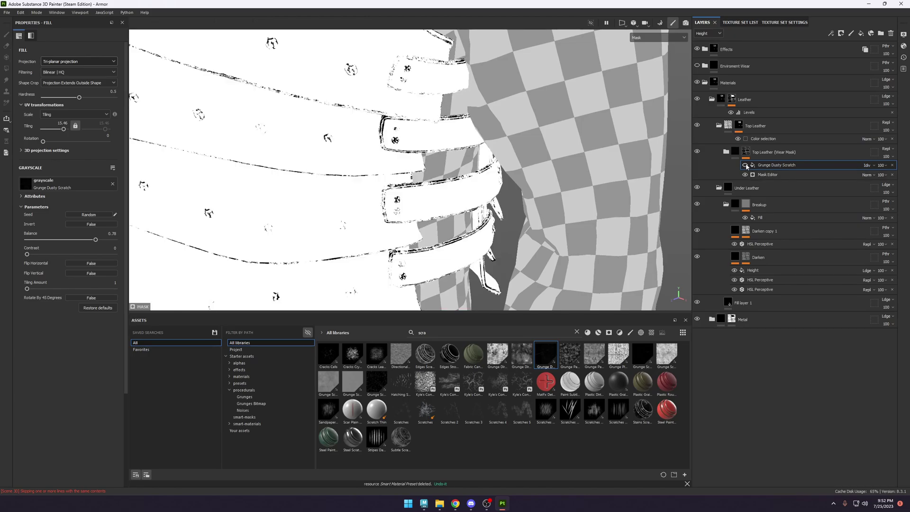
left_click(744, 165)
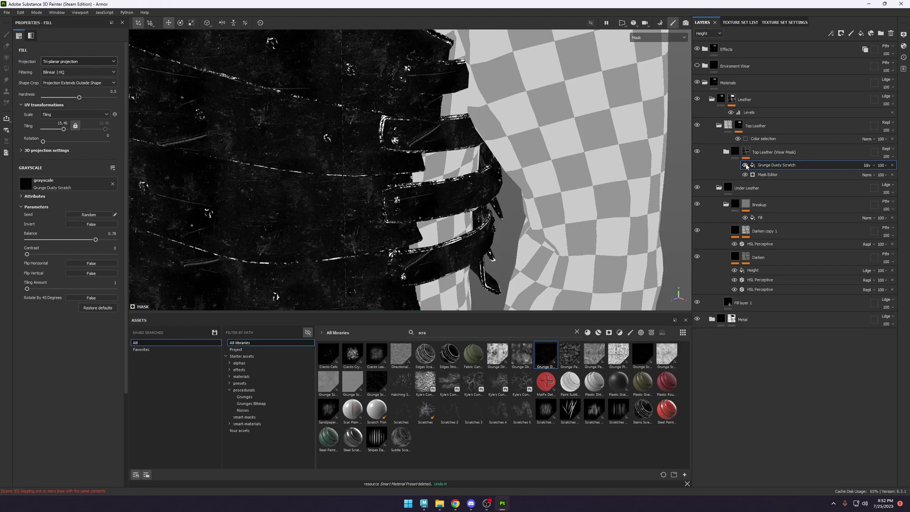
left_click(745, 165)
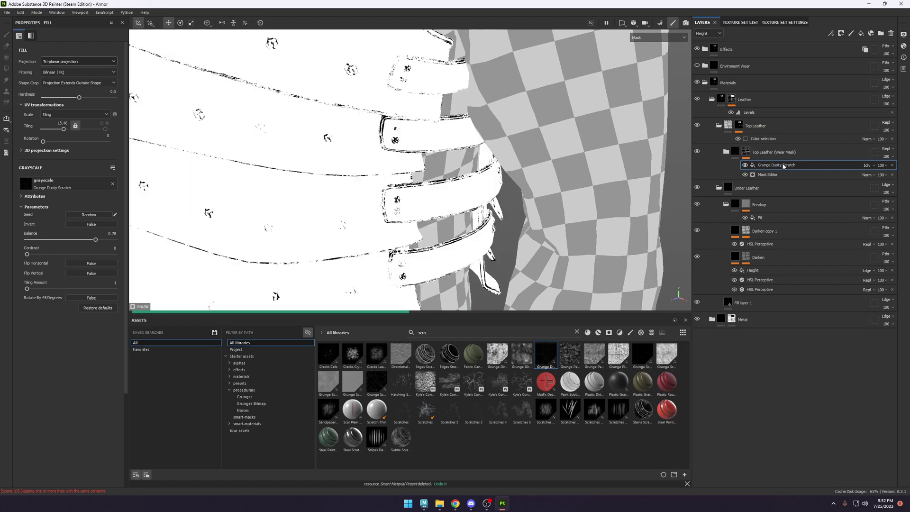
Step through the Grunge Dusty Scratch fill's blend modes to Subtract and compare the mask with the fill shown and hidden.
left_click(867, 165)
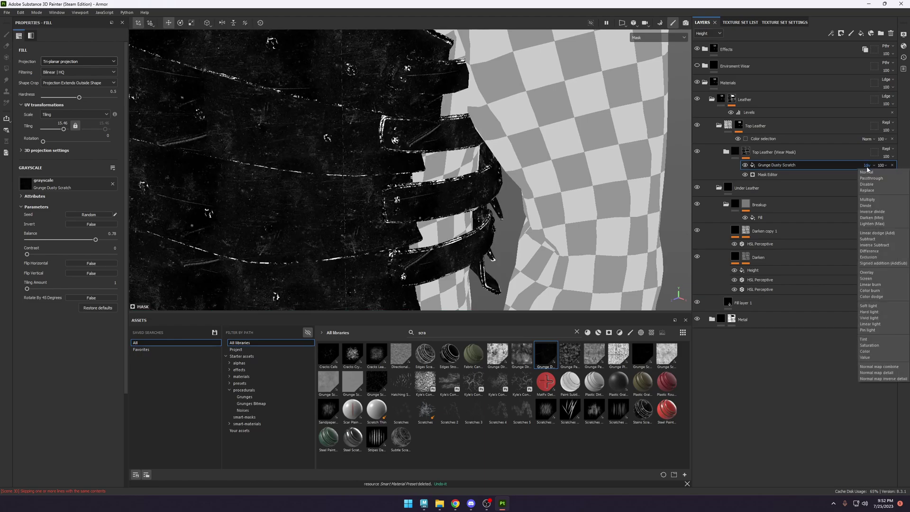
left_click(874, 201)
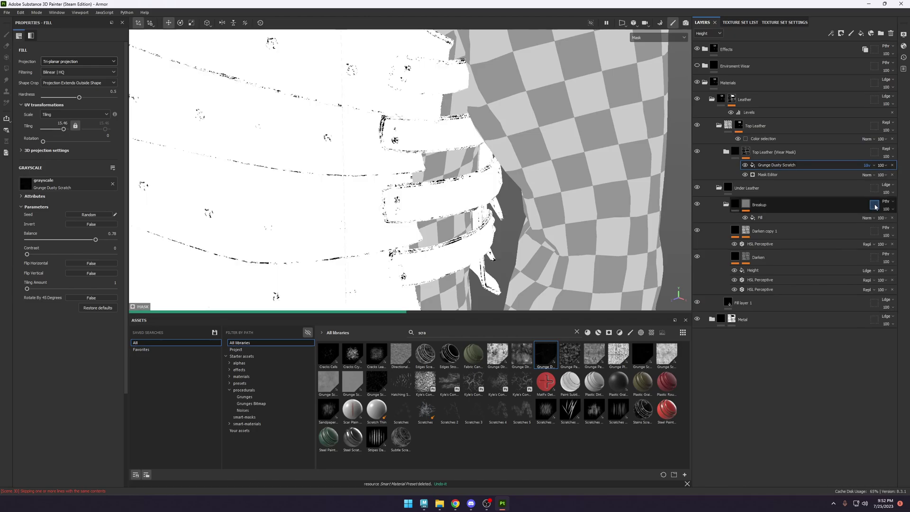
key("ctrl+z")
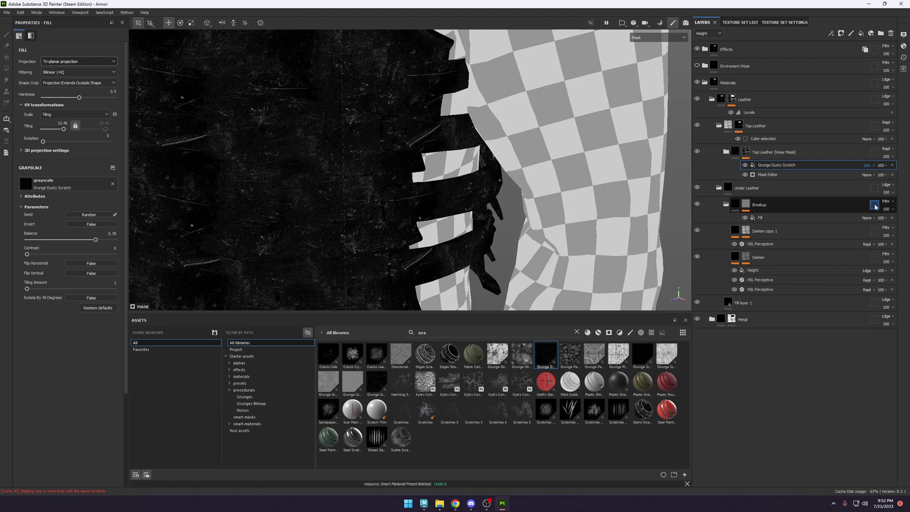
key("ctrl+z")
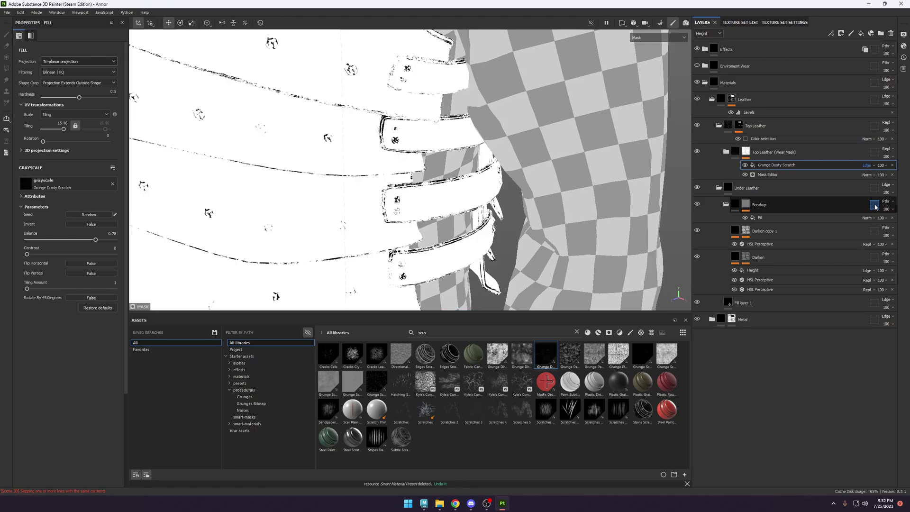
key("ctrl+z")
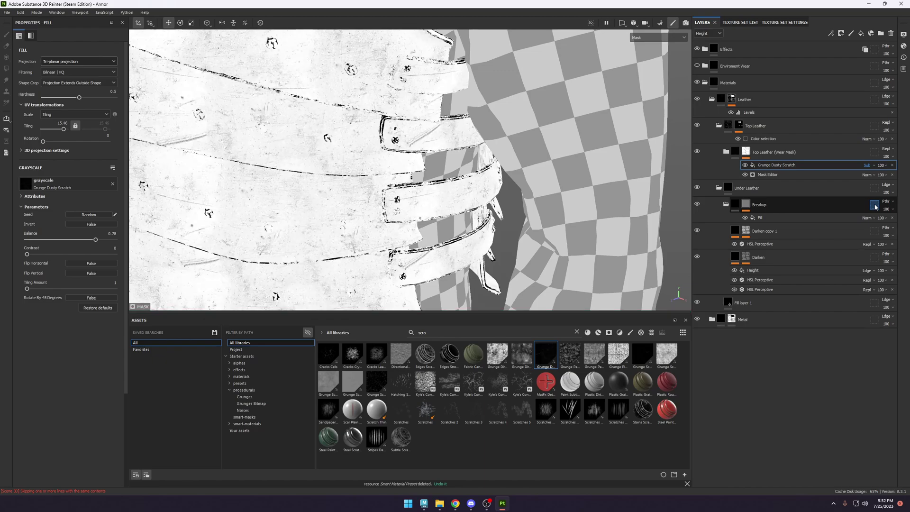
left_click(744, 165)
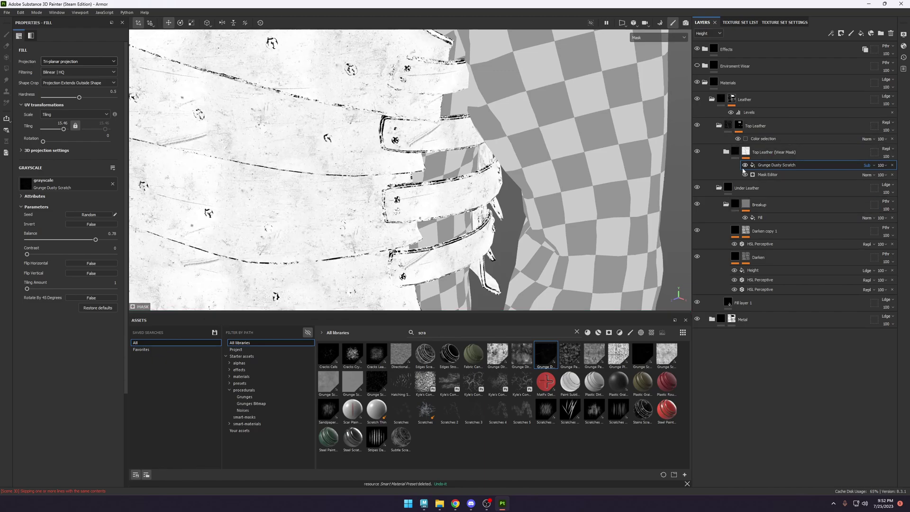
left_click(764, 166)
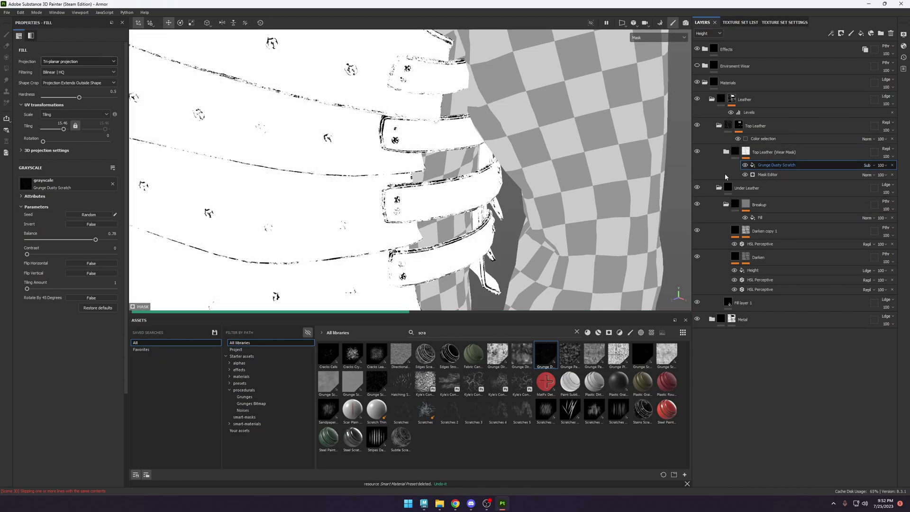
Compare the side straps in the material view with the Grunge Dusty Scratch fill shown and hidden.
scroll(454, 214, "down", 3)
key("m")
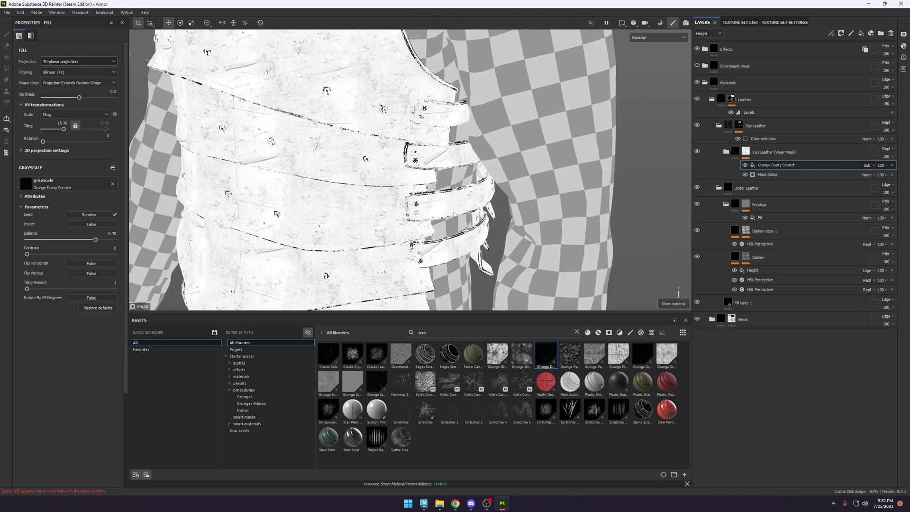
scroll(431, 190, "up", 5)
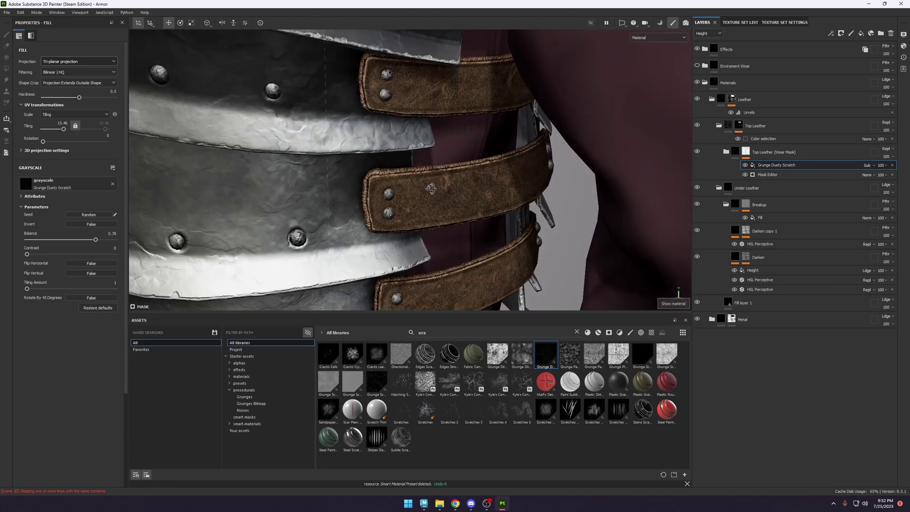
scroll(431, 188, "up", 3)
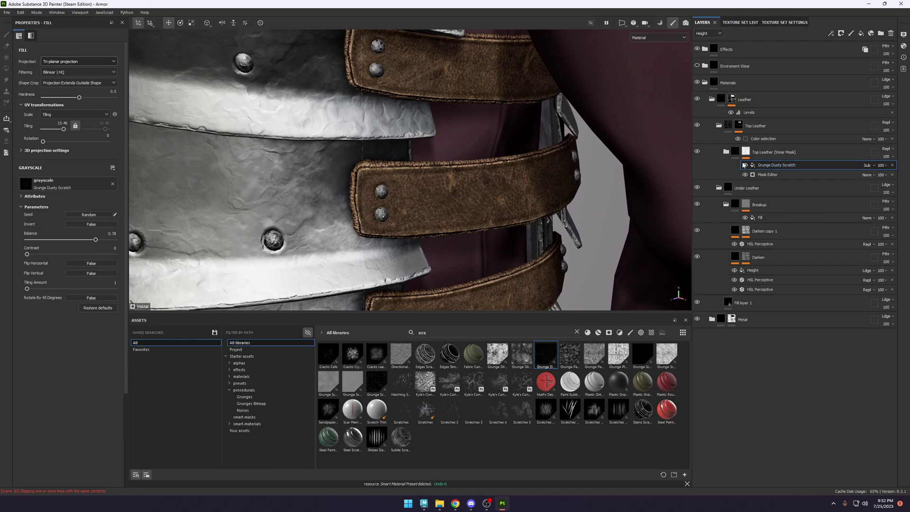
left_click(744, 164)
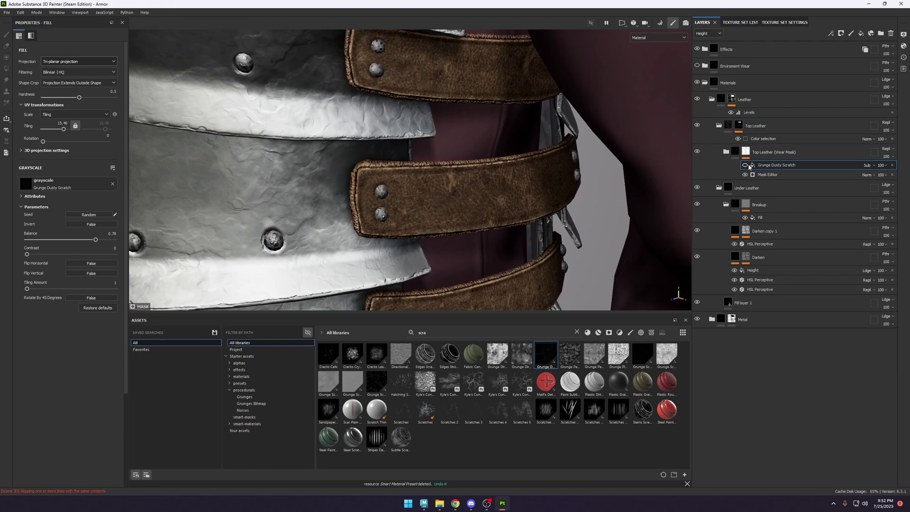
left_click_drag(536, 211, 442, 129, "alt")
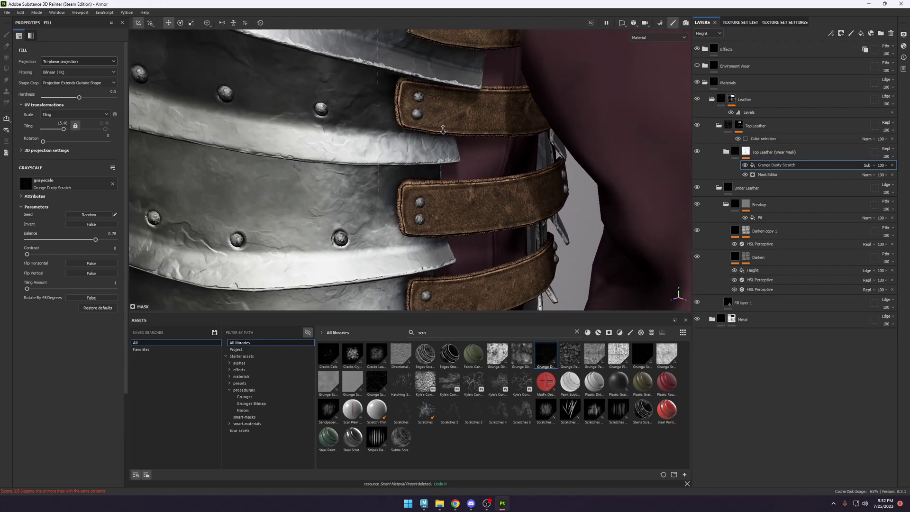
Set the Grunge Dusty Scratch fill's Balance to 0.86 and Contrast to 0.81, checking the mask on the side straps.
left_click(773, 164, "alt")
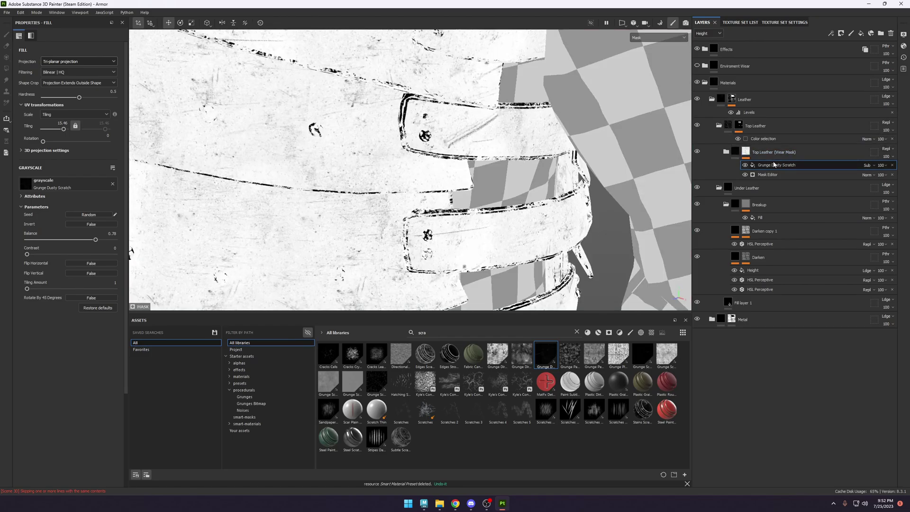
left_click(106, 240)
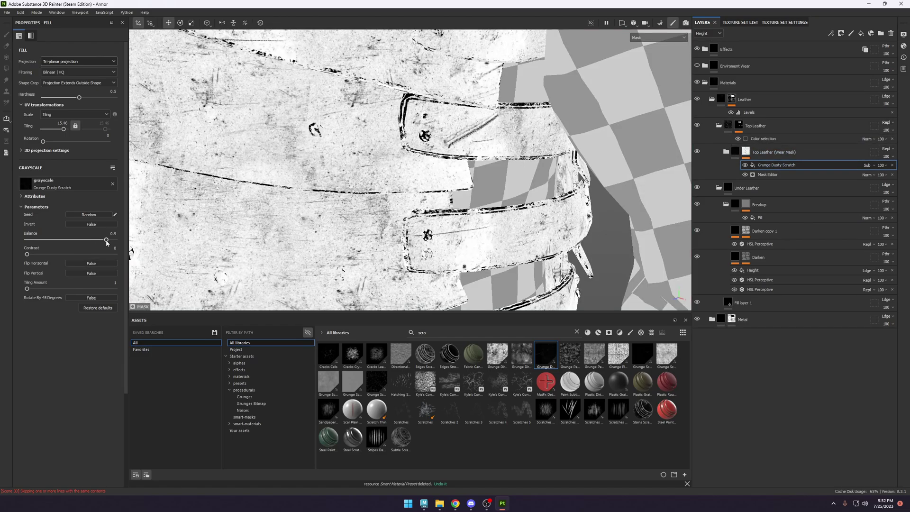
left_click_drag(110, 242, 102, 240)
left_click_drag(27, 254, 98, 257)
left_click_drag(379, 199, 420, 204, "alt")
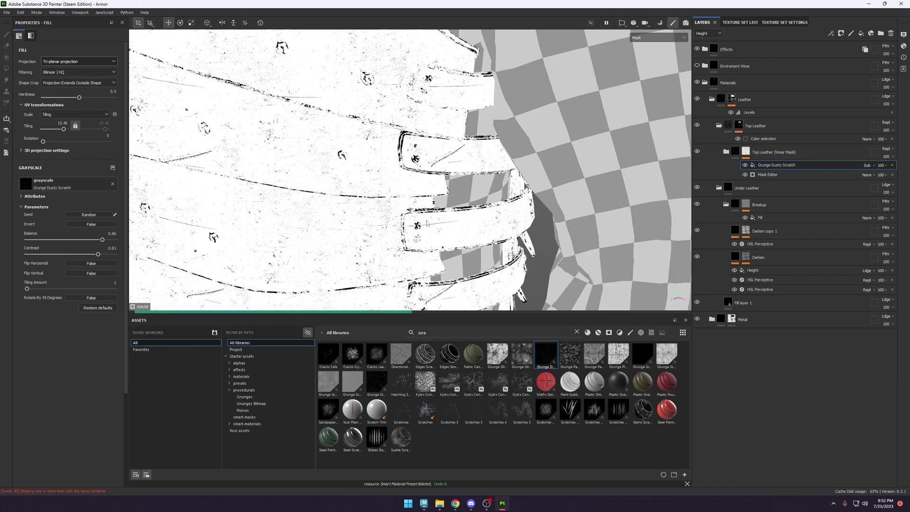
scroll(428, 228, "down", 2)
left_click_drag(427, 227, 442, 227, "alt")
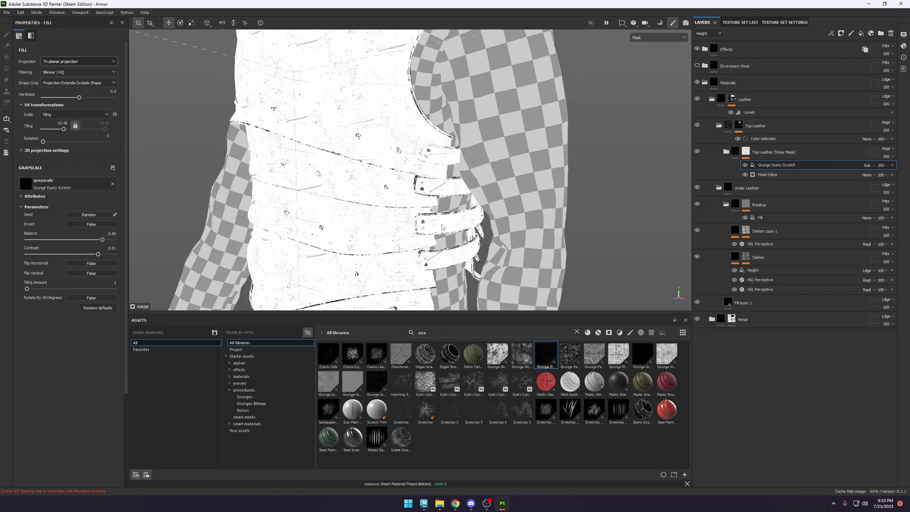
Inspect the side, waist and shoulder straps in the material view, comparing them with the Grunge Dusty Scratch fill shown and hidden.
scroll(442, 227, "up", 2)
key("m")
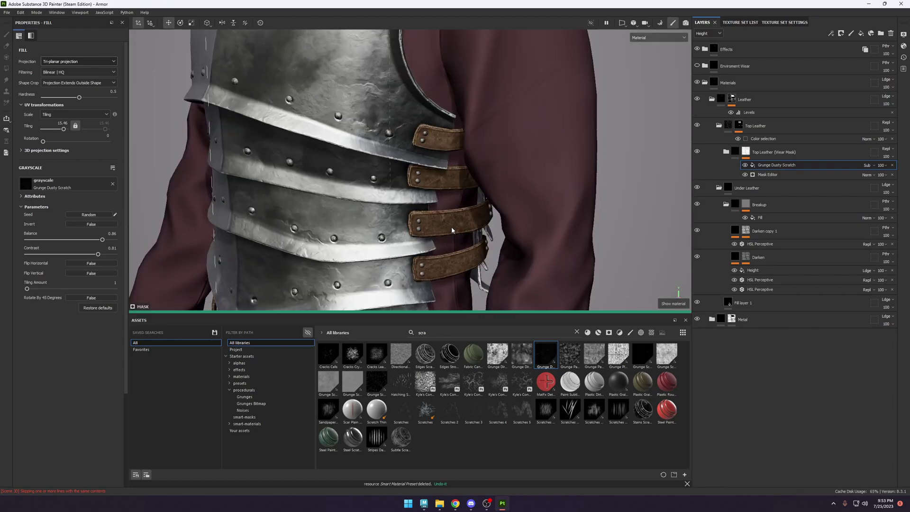
scroll(438, 271, "up", 2)
scroll(420, 274, "down", 3)
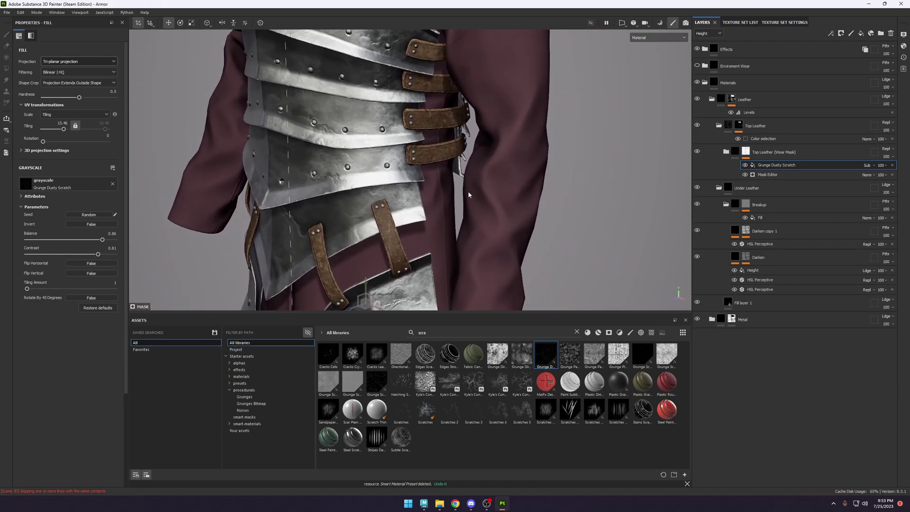
left_click(746, 166)
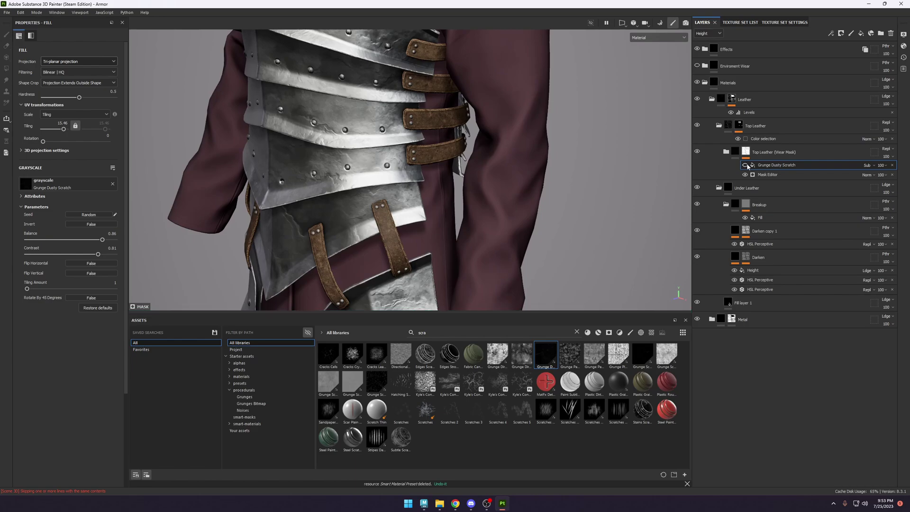
left_click_drag(479, 179, 407, 180, "alt")
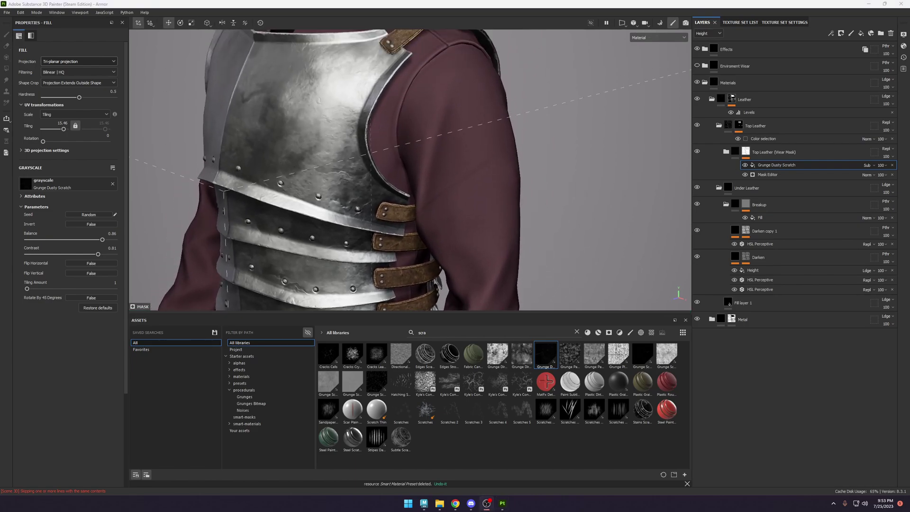
scroll(410, 217, "up", 6)
left_click_drag(411, 216, 496, 217, "alt")
right_click_drag(496, 217, 501, 202, "alt")
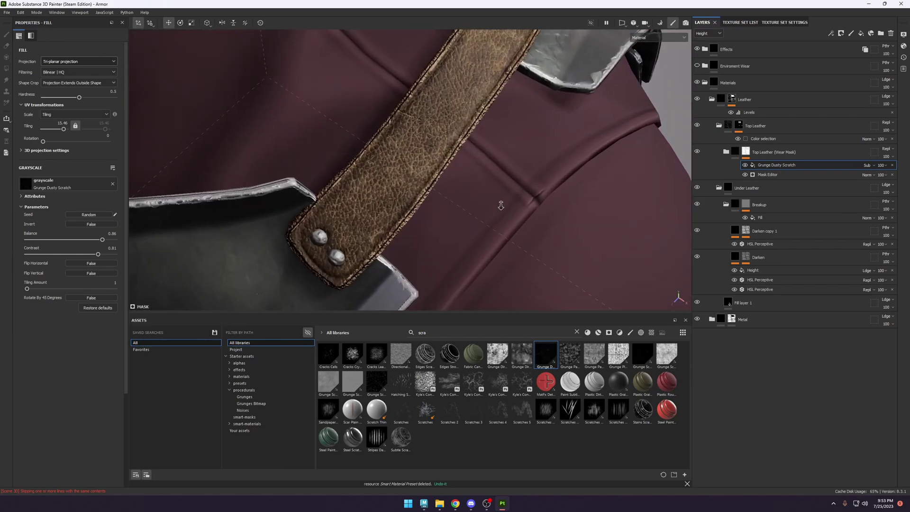
left_click_drag(502, 202, 433, 122, "alt")
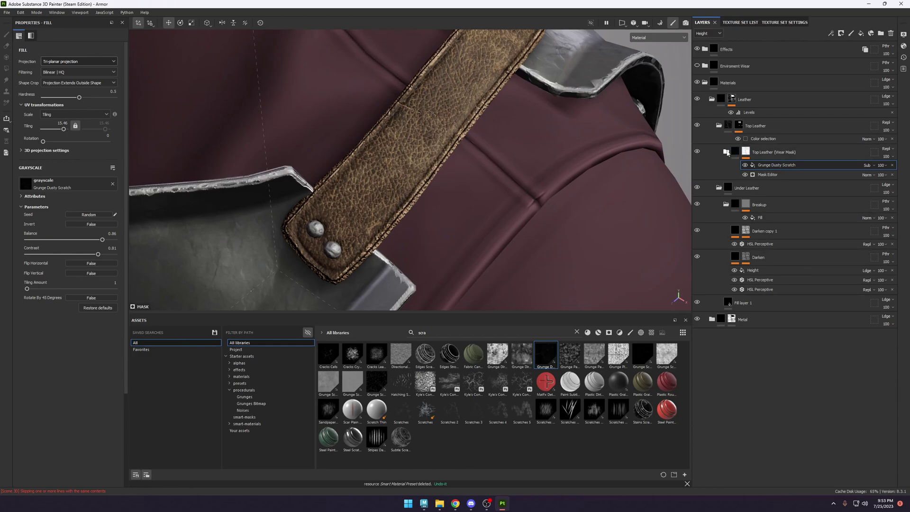
Expand the Top Leather (Wear Mask) folder, collapse its Adjustments group, and add an HSL Perceptive filter layer above Height in Details.
key("ctrl+v")
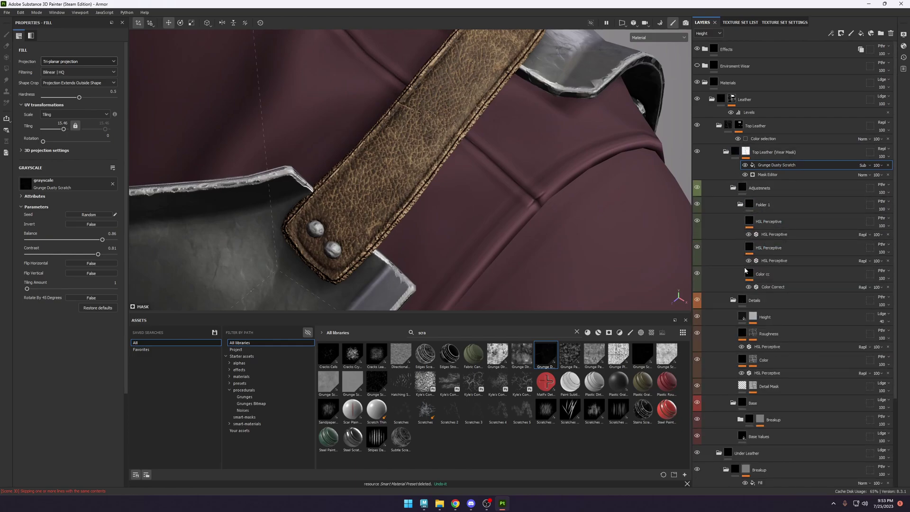
left_click(740, 204)
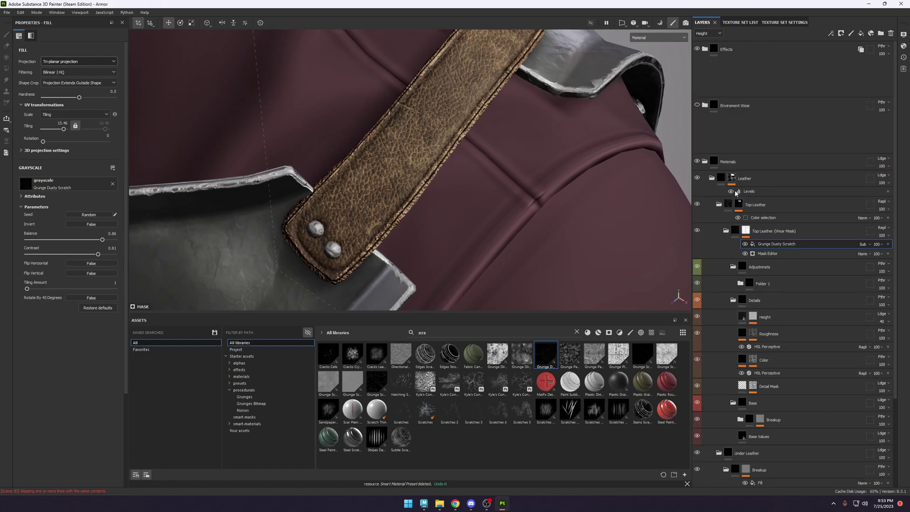
left_click(733, 188)
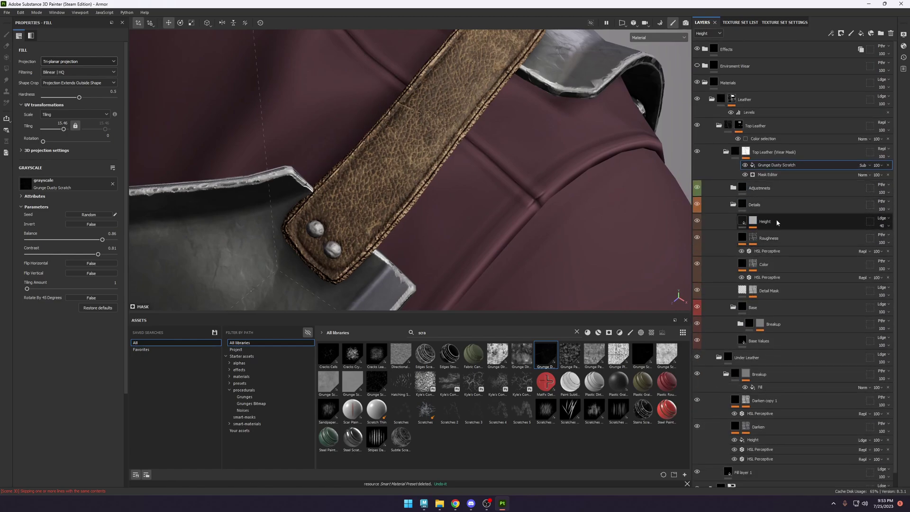
left_click(753, 221)
double_click(438, 332)
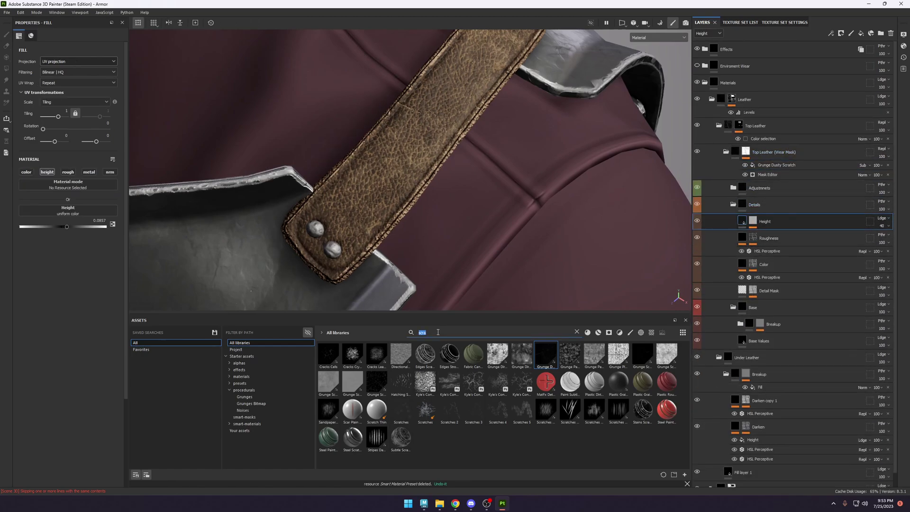
type("hsl")
left_click_drag(328, 355, 769, 221)
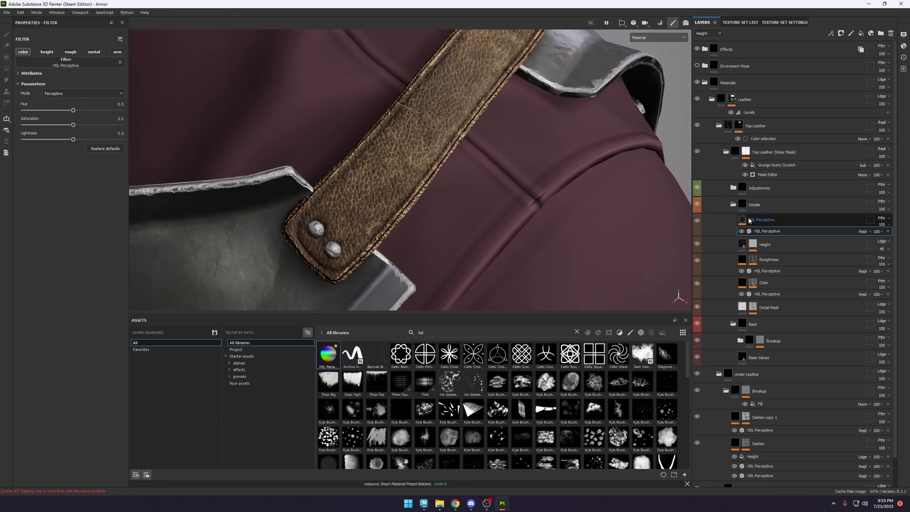
Limit the HSL Perceptive filter to the normal channel and set its Lightness to 0.765 while viewing Normal+Height+Mesh.
key("c")
key("c")
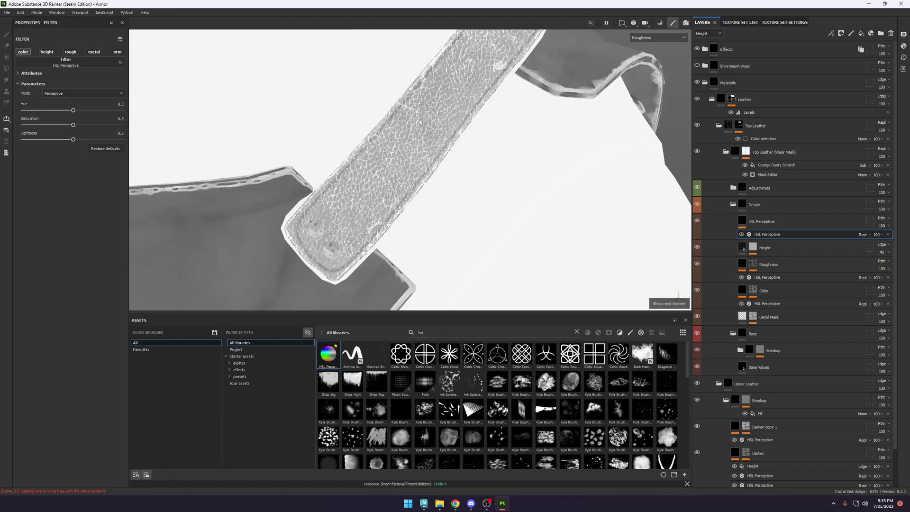
key("c")
key("c")
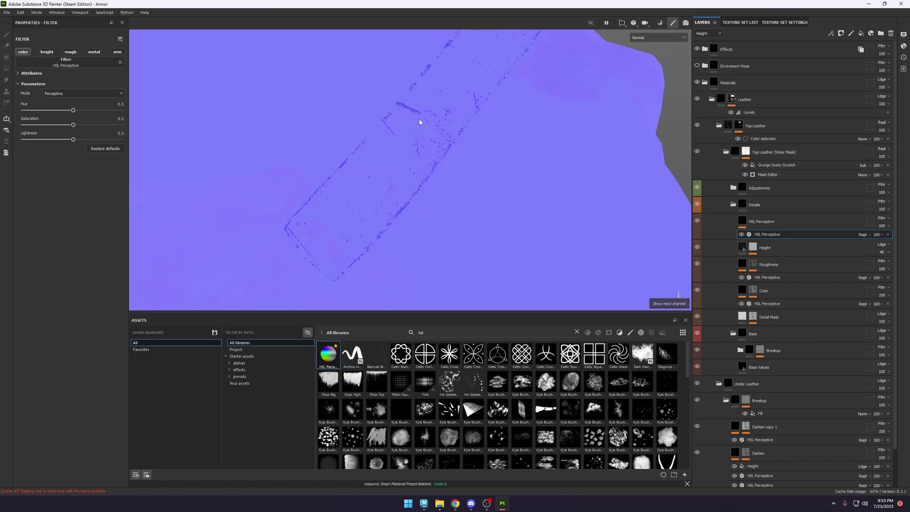
key("c")
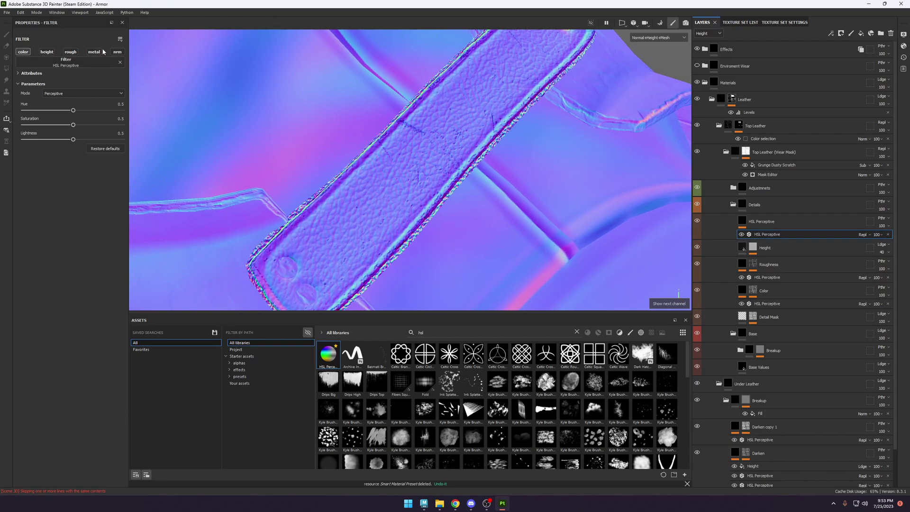
left_click(87, 140)
Add a black mask to the HSL Perceptive layer with a fill that references the Detail Mask anchor point.
left_click(760, 221)
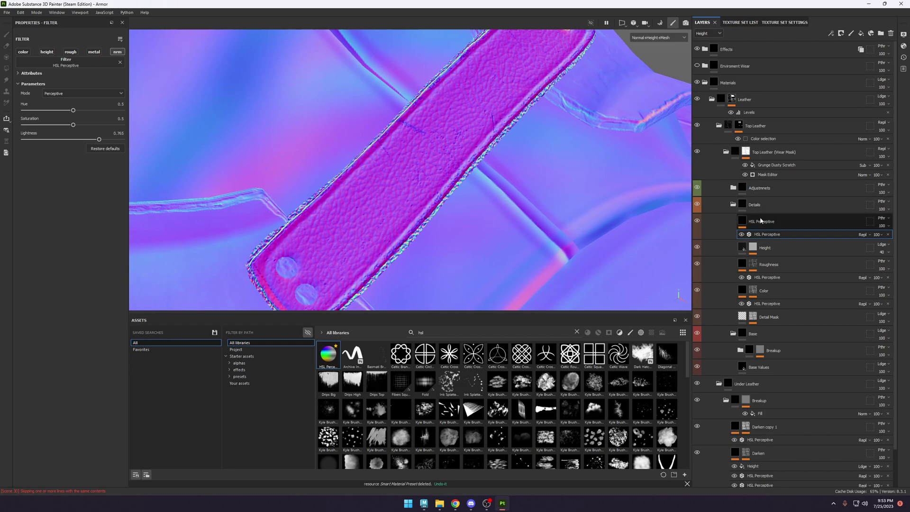
right_click(761, 221)
left_click(789, 14)
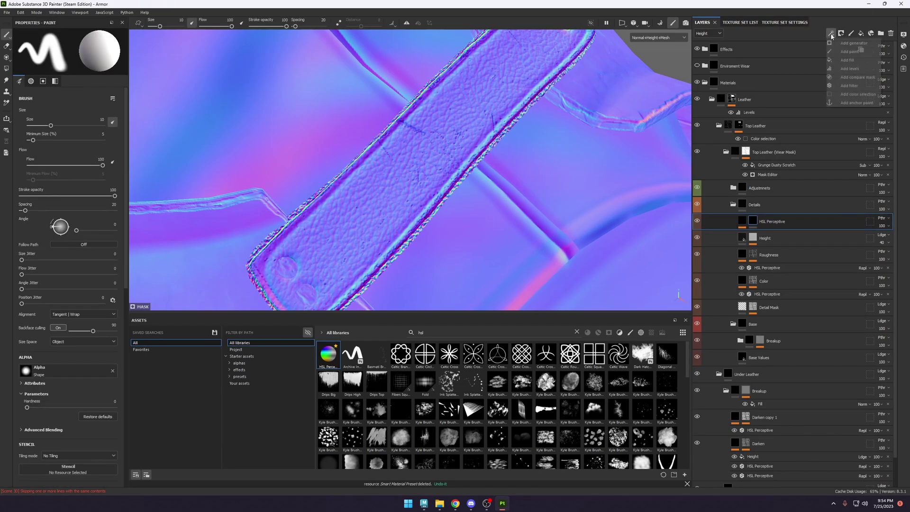
left_click(861, 33)
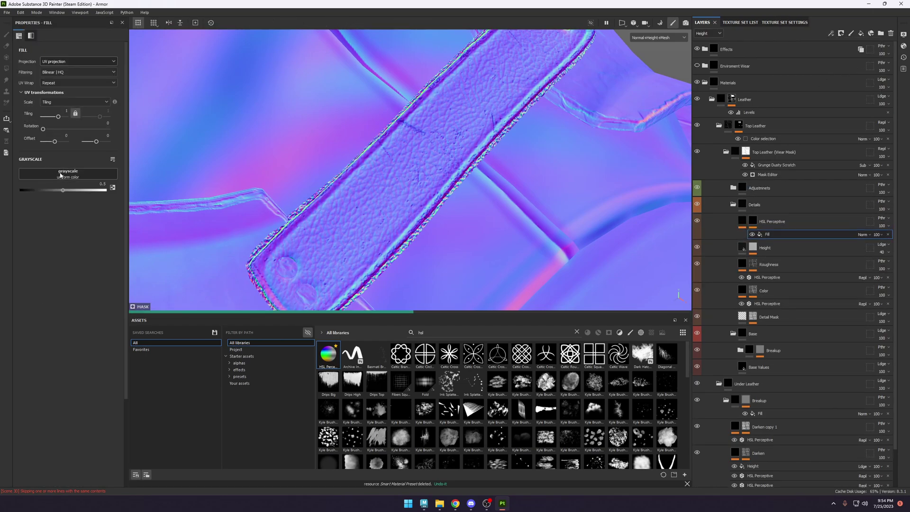
left_click(68, 174)
left_click(110, 180)
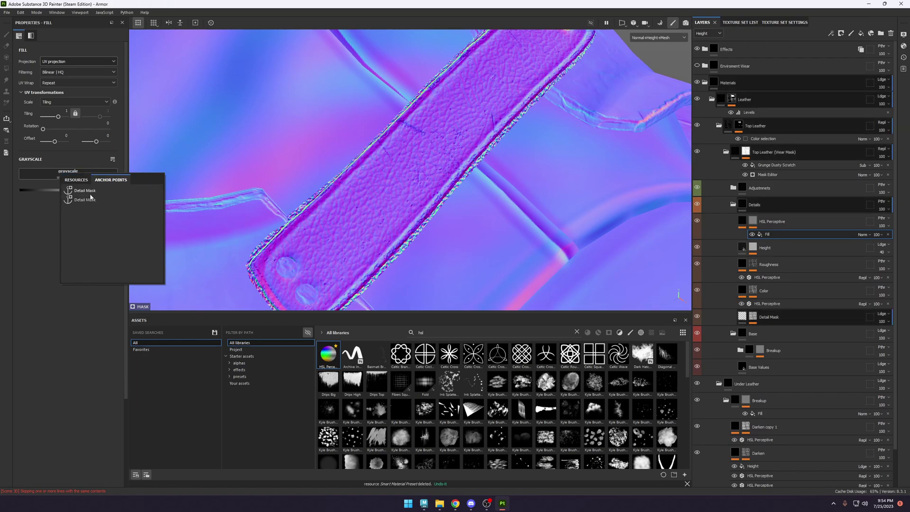
left_click(90, 194)
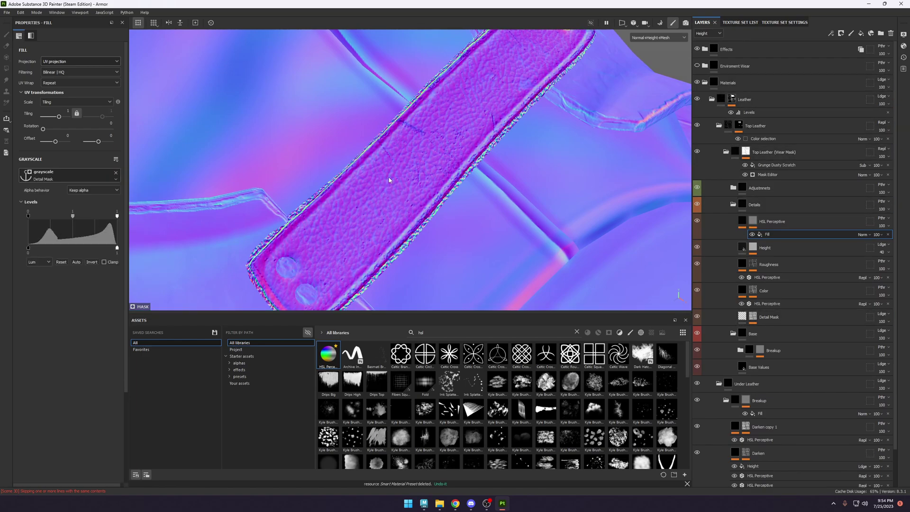
Invert the Detail Mask fill's levels and lower its midtone to about 0.41, checking the shoulder strap in normal and material views.
right_click_drag(391, 181, 303, 210, "alt")
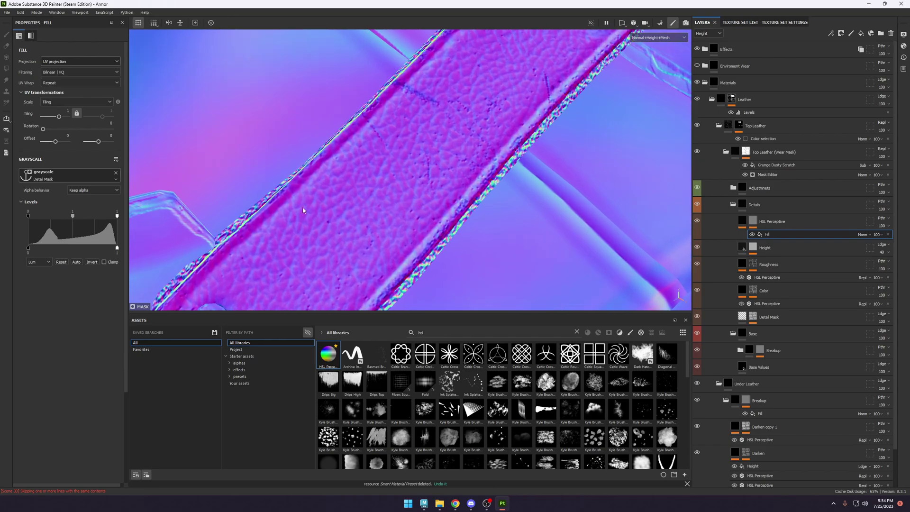
left_click(92, 261)
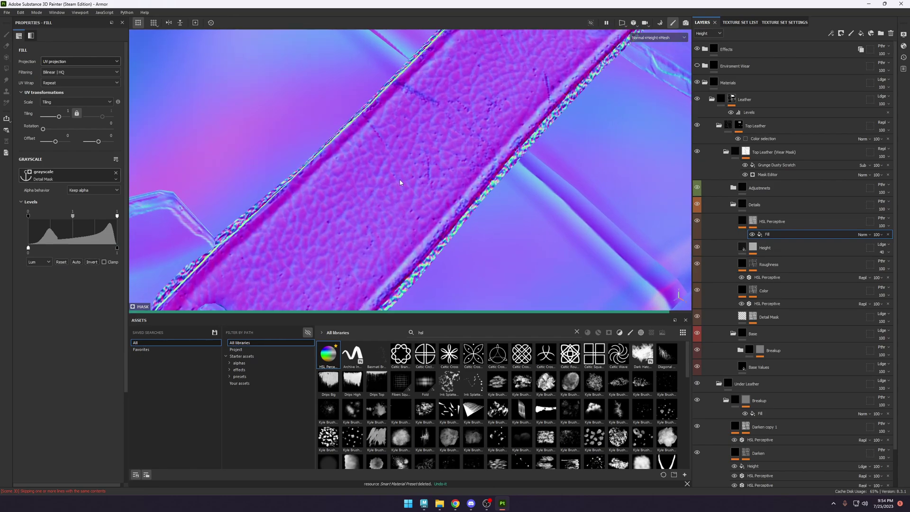
scroll(382, 208, "up", 2)
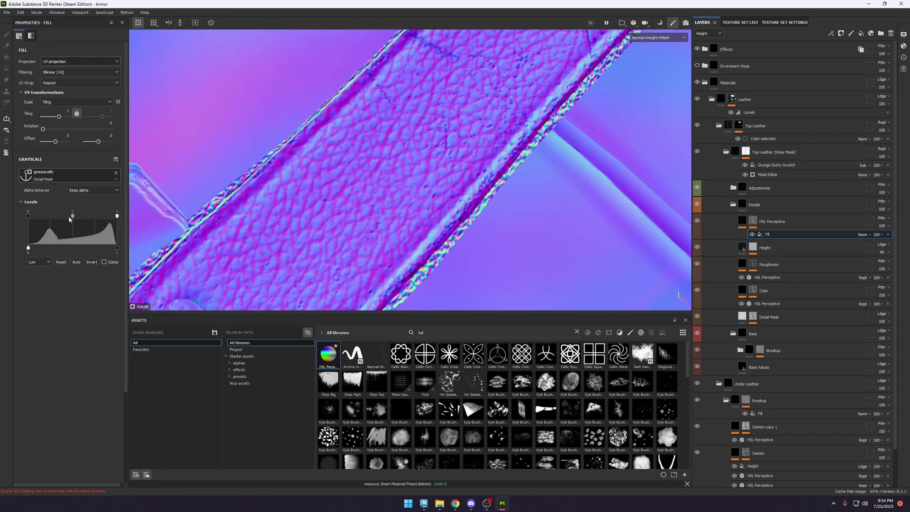
left_click_drag(67, 217, 45, 219)
left_click_drag(482, 212, 436, 157, "alt")
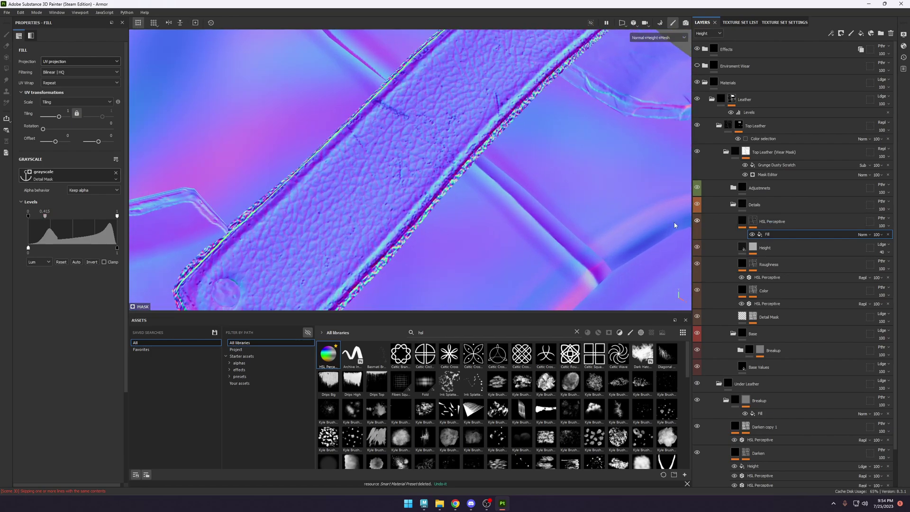
left_click_drag(389, 192, 422, 176, "alt")
key("m")
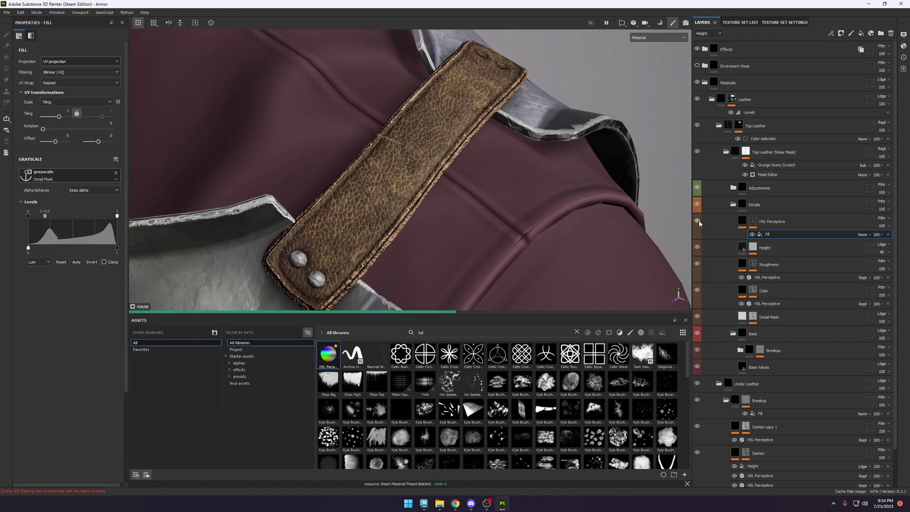
Rename the masked HSL Perceptive layer in the Details folder as Normal.
double_click(772, 222)
type("N")
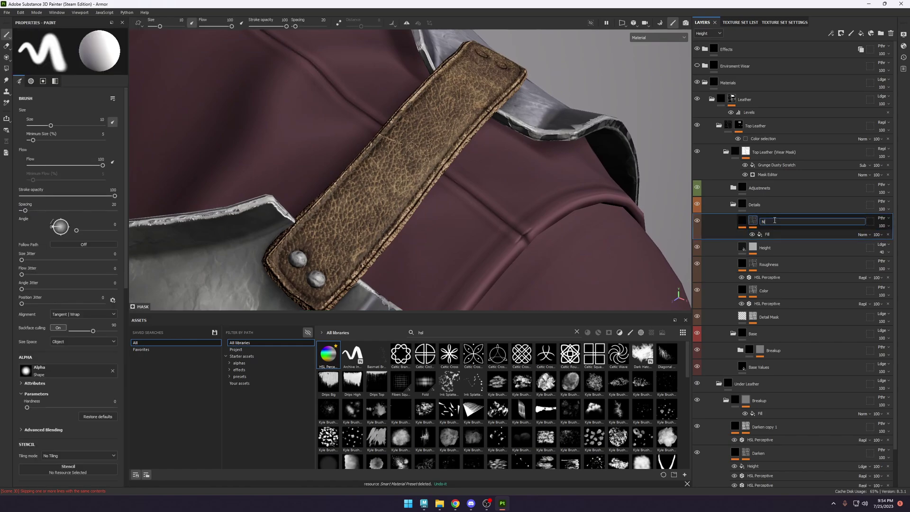
type("ormal")
key("Return")
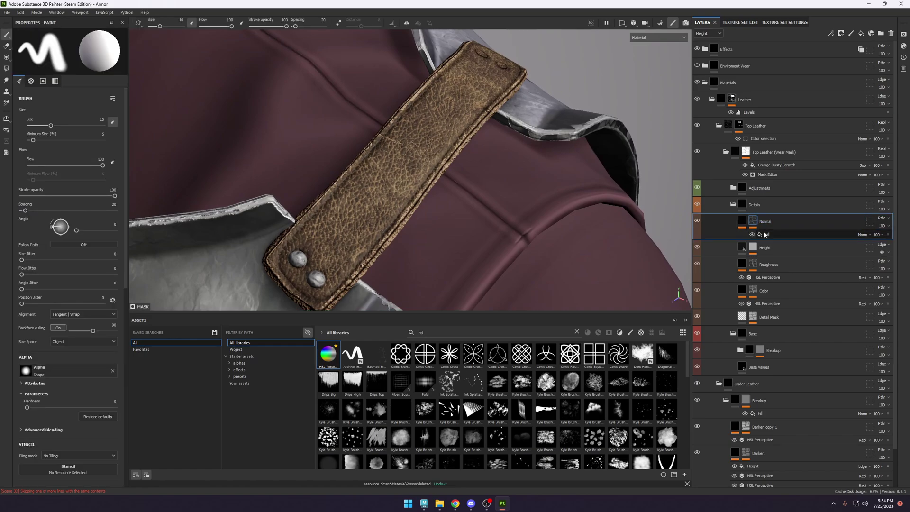
Lower the Normal layer's HSL Perceptive filter to a Hue of about 0.455 and a Lightness of about 0.195.
left_click(766, 234)
left_click(742, 221)
left_click(772, 234)
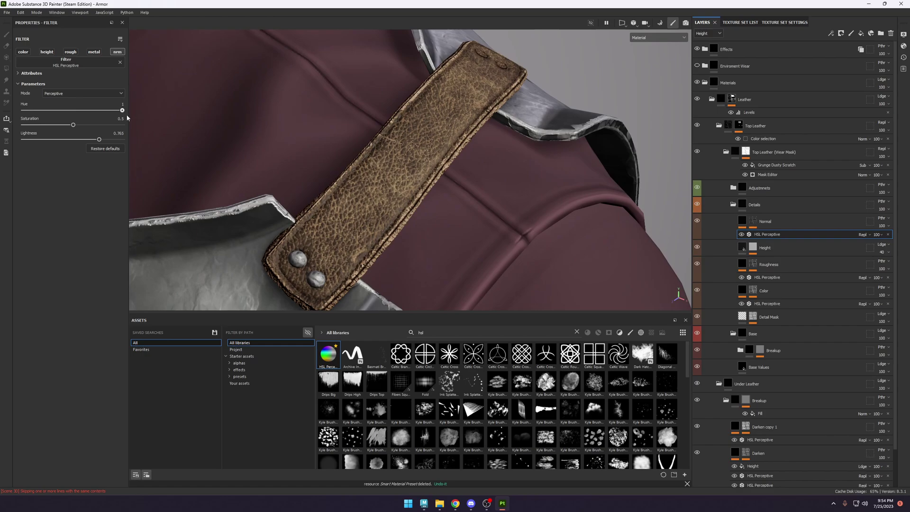
left_click_drag(53, 115, 36, 113)
left_click_drag(79, 140, 43, 138)
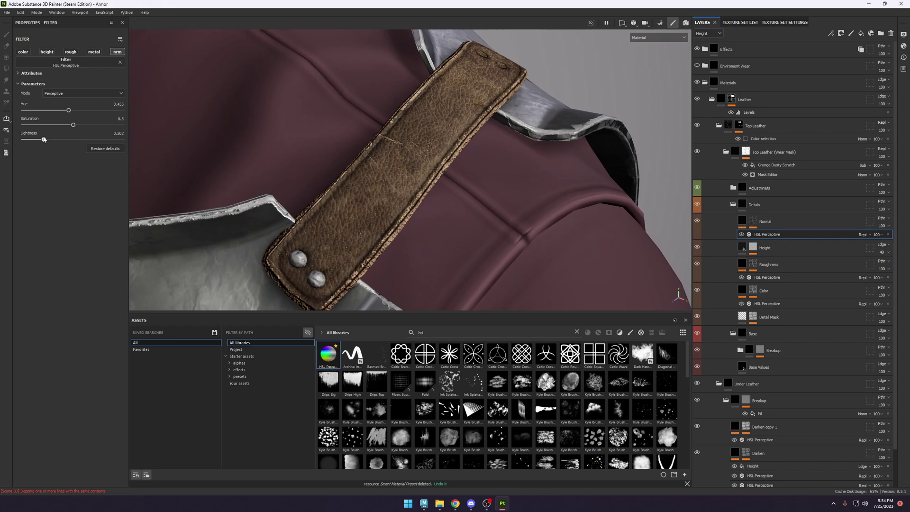
Examine the shoulder strap's leather from several angles, cycling through the individual channel views.
left_click_drag(303, 94, 337, 111, "alt")
right_click_drag(337, 111, 548, 242, "alt")
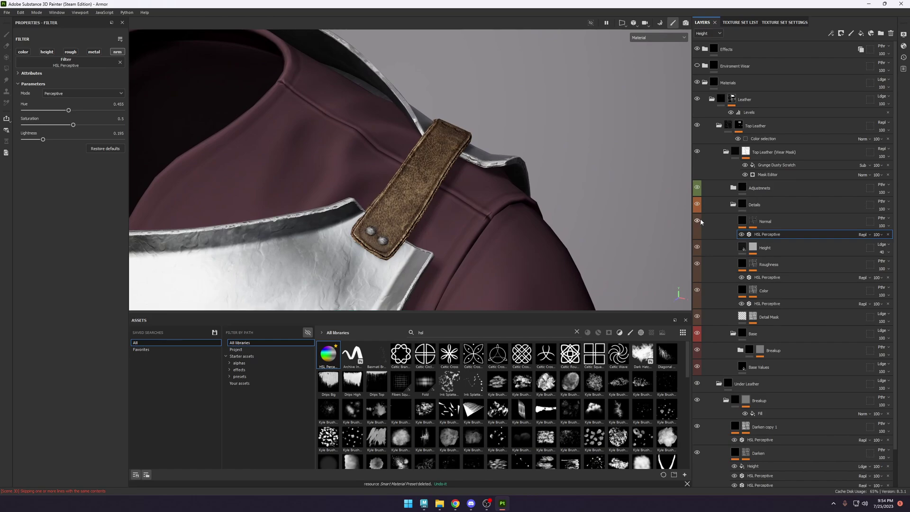
left_click_drag(542, 204, 271, 175, "alt")
key("c")
key("c")
key("c")
key("c")
key("c")
key("c")
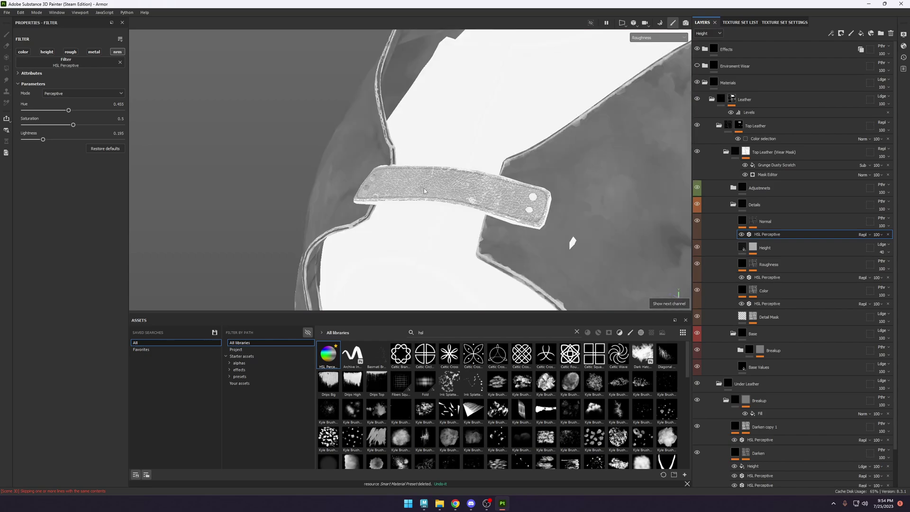
key("c")
Readjust the Normal layer's HSL Perceptive Lightness to about 0.253 while checking the waist straps in material view.
left_click_drag(424, 190, 432, 231, "alt")
key("m")
right_click_drag(416, 222, 473, 218, "shift")
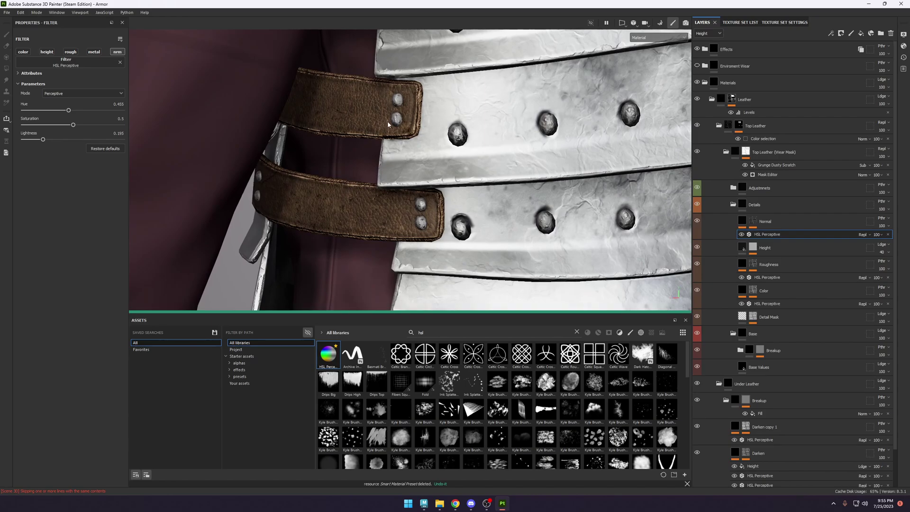
middle_click_drag(390, 159, 389, 175)
mouse_move(390, 175)
left_mouse_down("alt")
mouse_move(375, 177)
mouse_move(383, 173)
left_mouse_up("alt")
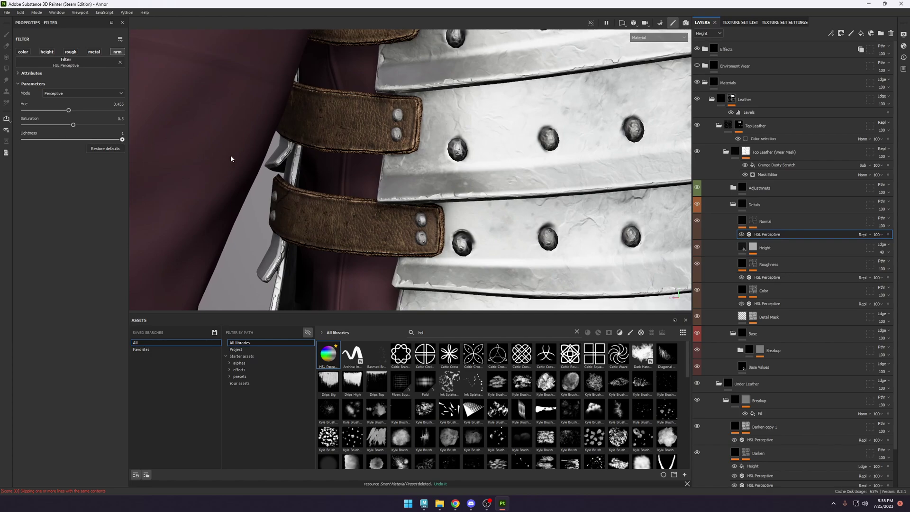
mouse_move(92, 139)
left_mouse_down()
mouse_move(32, 141)
mouse_move(161, 158)
left_mouse_up()
left_click_drag(37, 147, 0, 147)
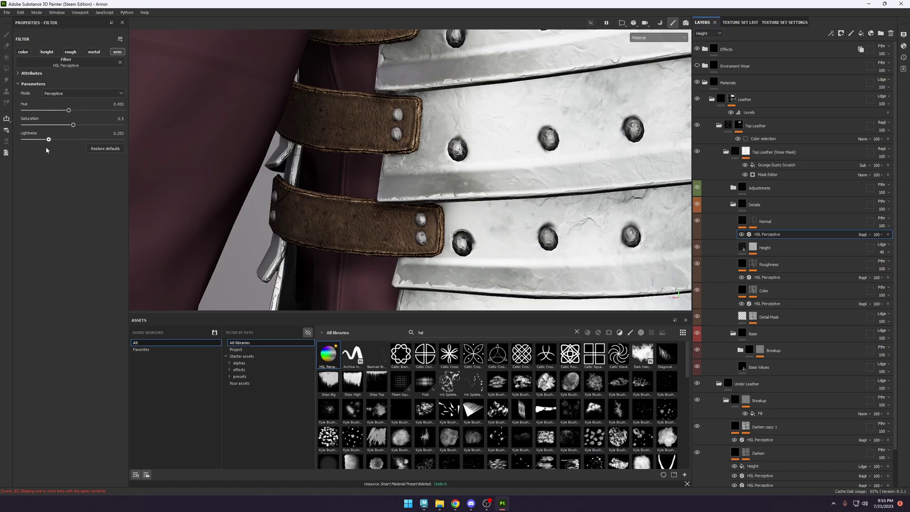
Add a second fill to the Normal layer's mask, blend it with Multiply and set its grayscale to about 0.27.
left_click(757, 221)
left_click(831, 34)
left_click(848, 62)
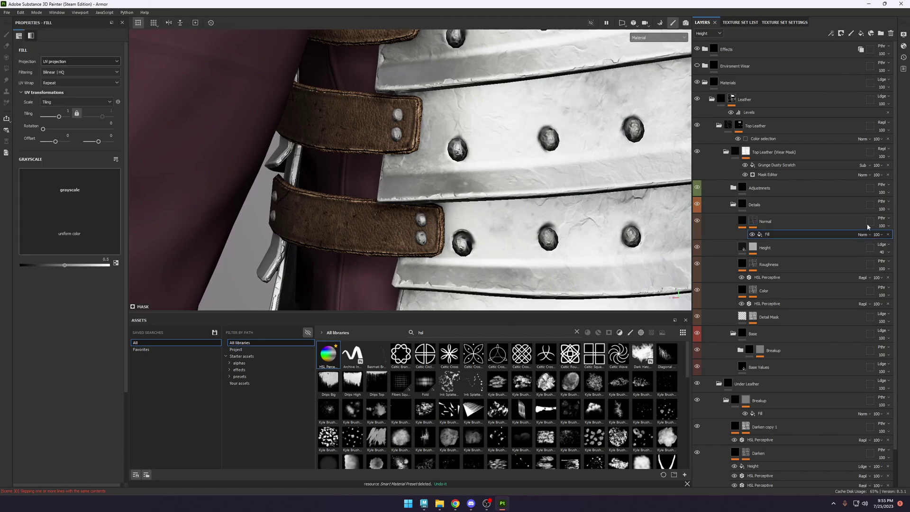
left_click(869, 234)
left_click(873, 268)
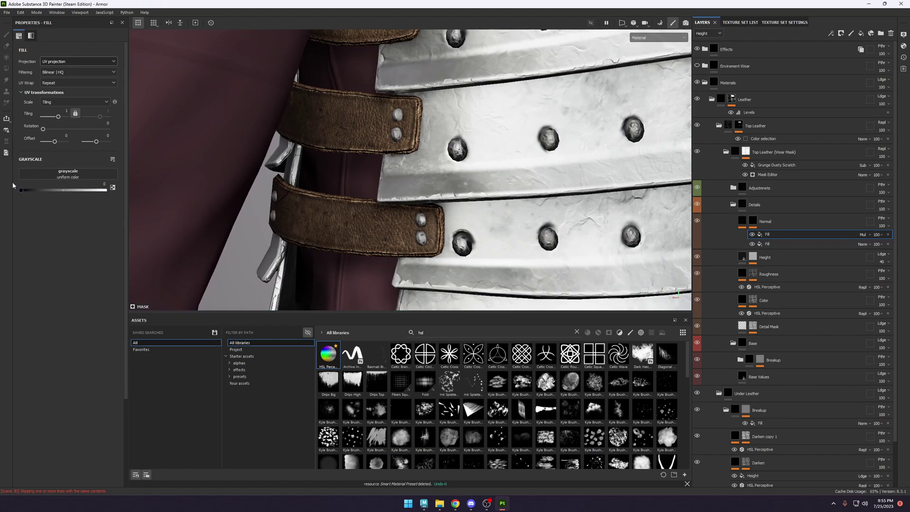
left_click_drag(36, 188, 42, 189)
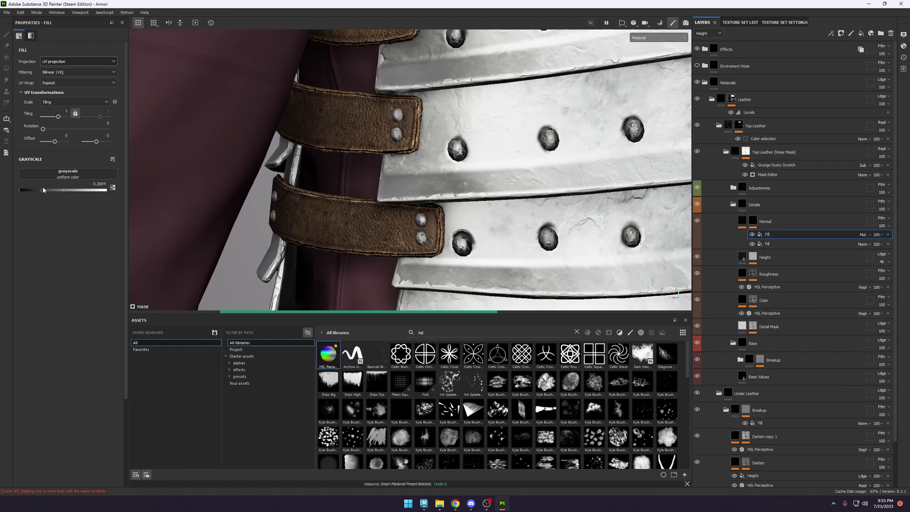
Examine the leather straps on the waist and shoulder, close up and across the whole armor.
scroll(400, 164, "down", 6)
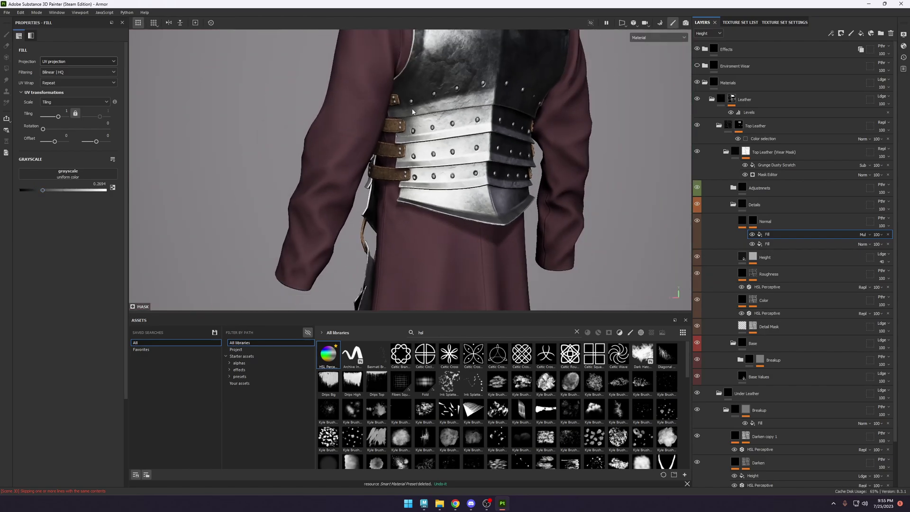
left_click_drag(401, 166, 426, 175, "alt")
scroll(545, 143, "up", 5)
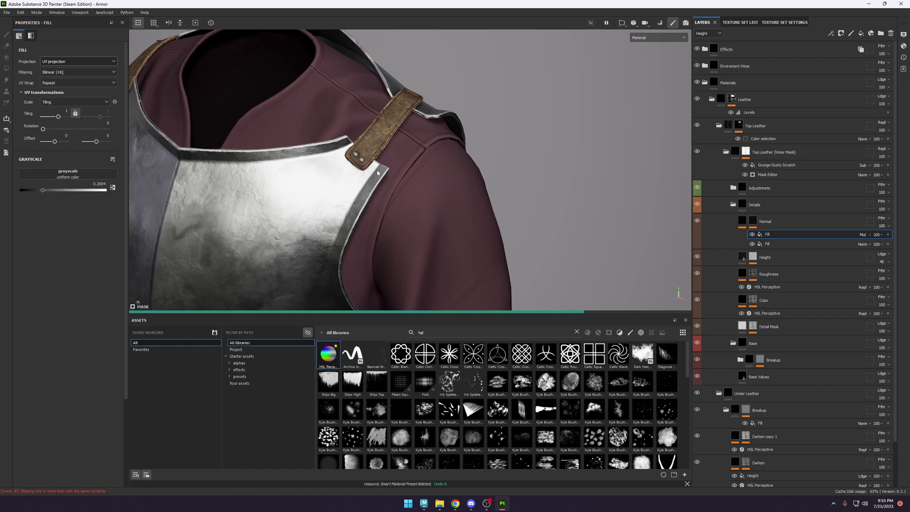
scroll(398, 158, "down", 5)
left_click_drag(398, 158, 461, 152, "alt")
scroll(450, 148, "down", 3)
scroll(478, 142, "up", 3)
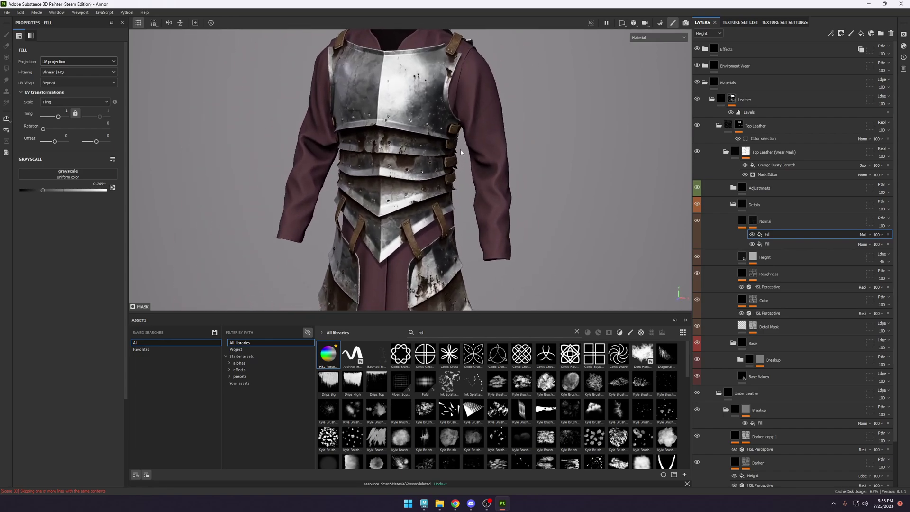
Collapse the Materials folder, open Enviroment Wear and give its MatFx Rust Weathering layer a white mask.
left_click(704, 83)
left_click(706, 66)
right_click(738, 81)
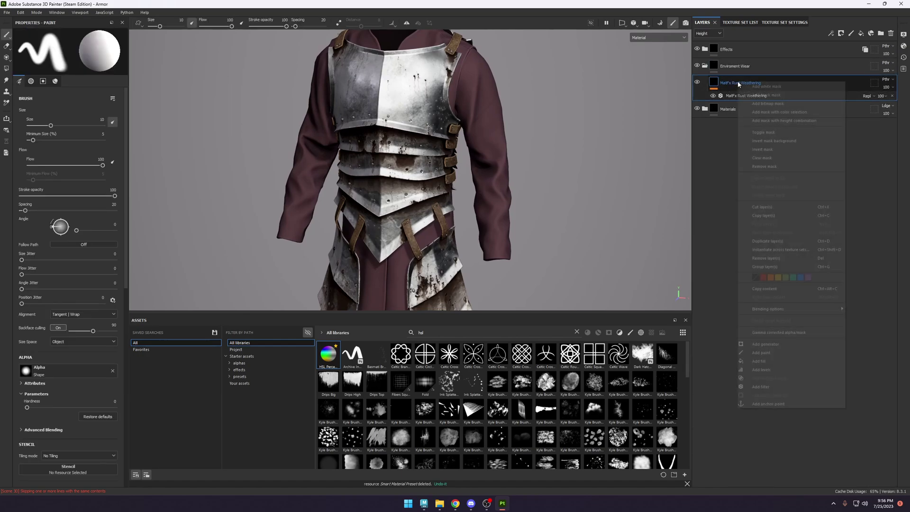
left_click(781, 87)
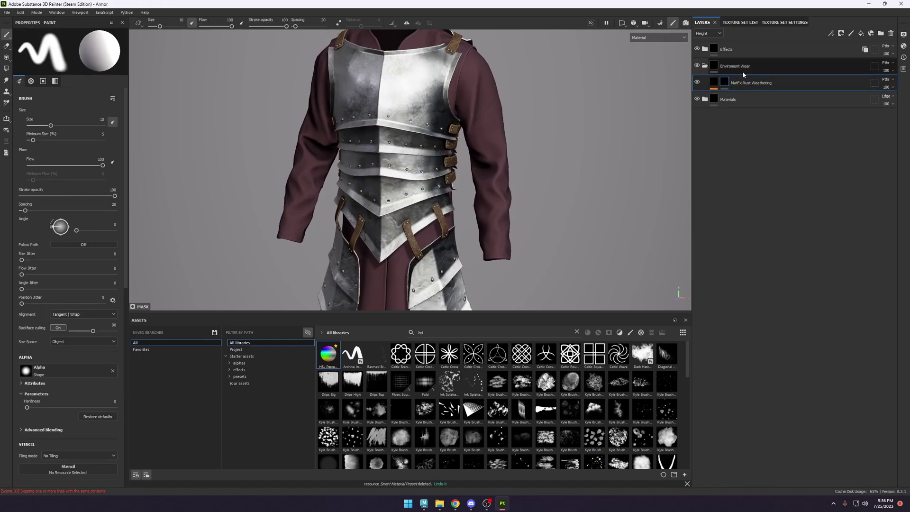
right_click(724, 80)
left_click(730, 84)
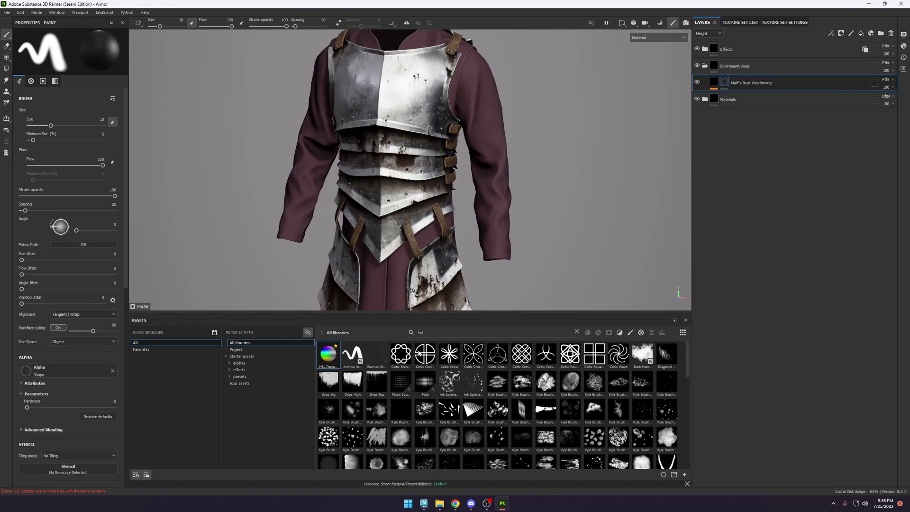
Search the brush library for dirt and choose the Dirt 1 brush for painting the rust layer's mask.
left_click(577, 331)
left_click(630, 332)
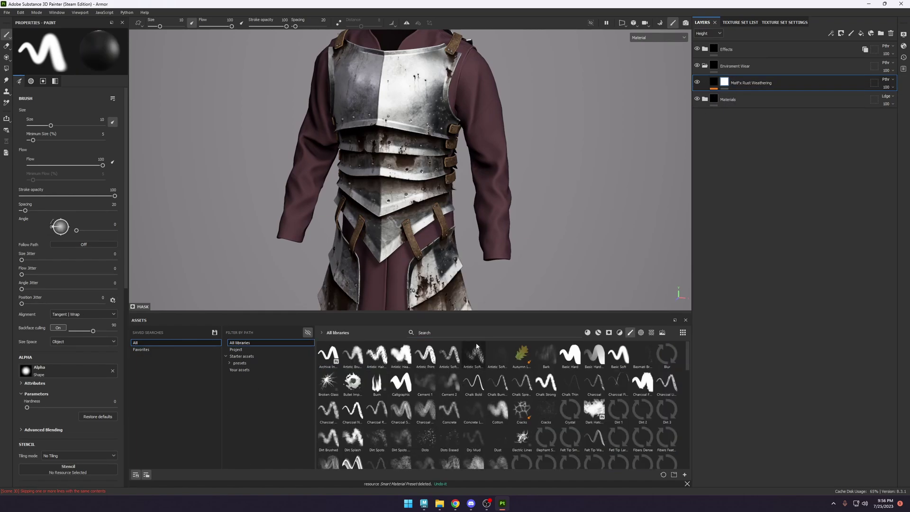
left_click(468, 334)
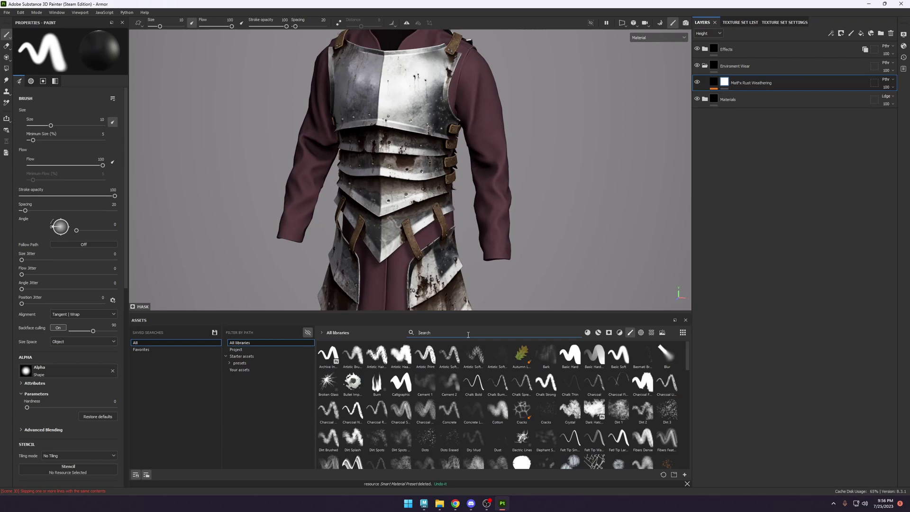
type("dirt")
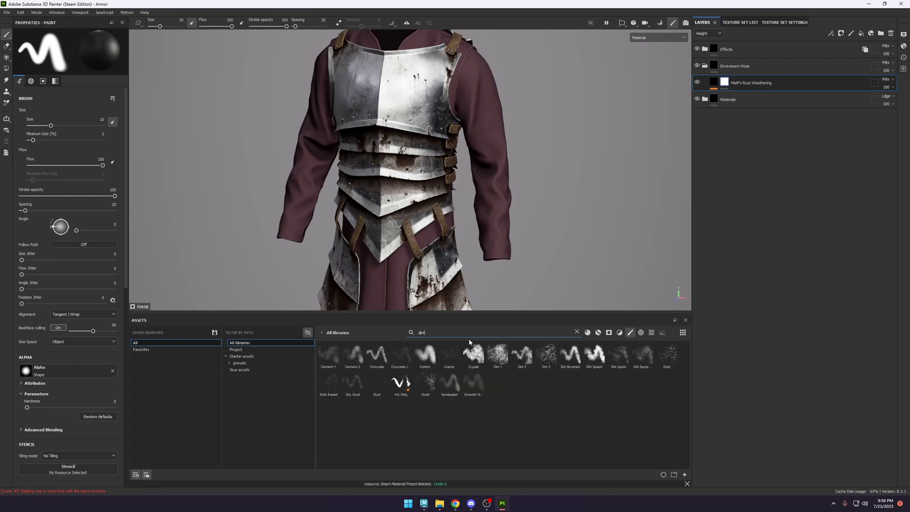
left_click(497, 354)
Set the Dirt 1 brush to size 13.48, stroke opacity 26 and flow 51.
scroll(405, 163, "up", 2)
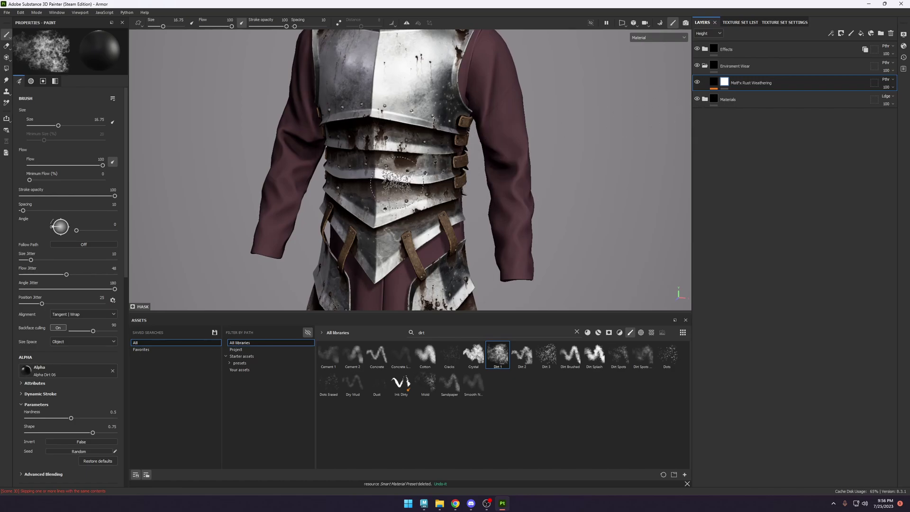
right_click_drag(396, 182, 189, 195, "ctrl")
left_click(71, 196)
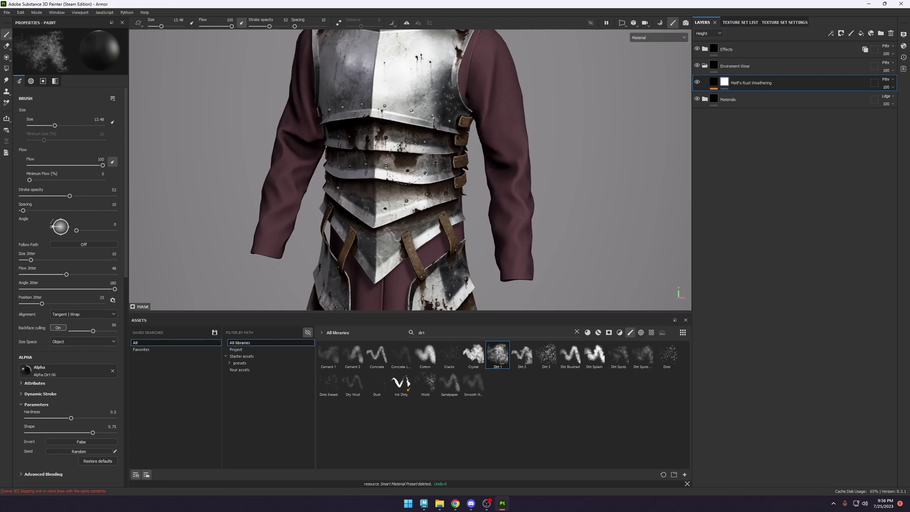
left_click(45, 196)
left_click(66, 166)
Paint black Dirt 1 strokes on the rust mask to thin the rust across the breastplate and waist plates.
middle_click_drag(379, 128, 360, 169, "alt")
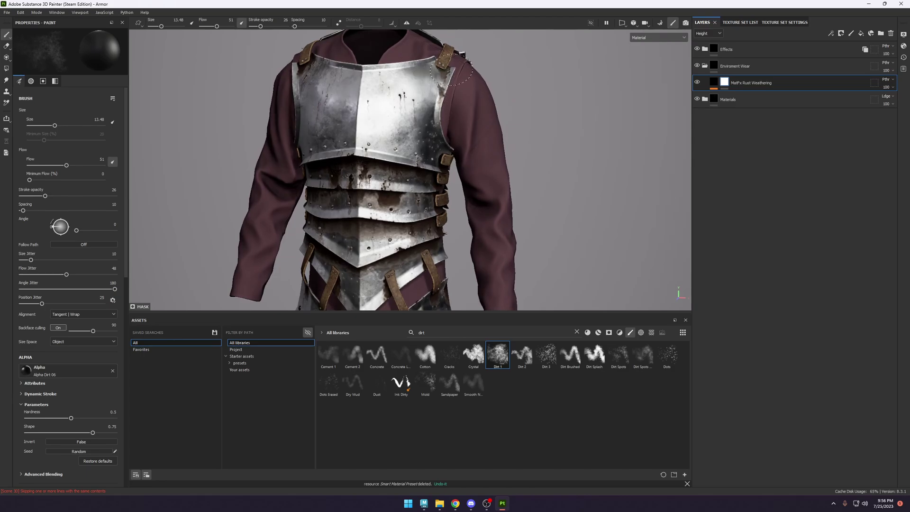
middle_click_drag(436, 130, 431, 61, "alt")
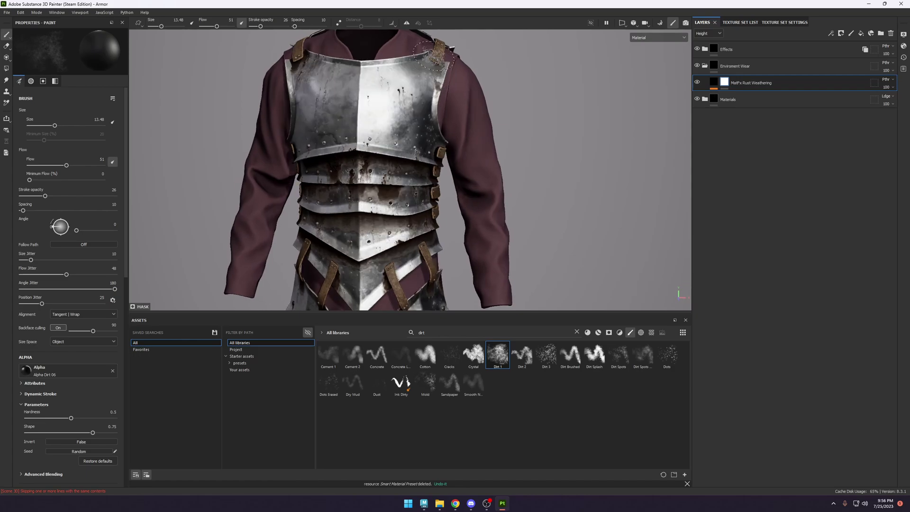
left_click_drag(351, 175, 409, 121, "alt")
right_click_drag(408, 120, 419, 121, "shift")
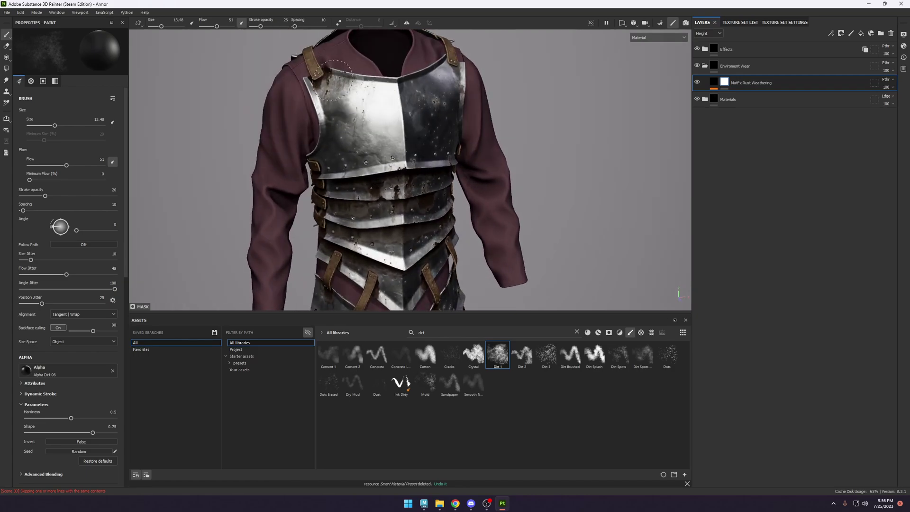
middle_click_drag(360, 183, 382, 123, "alt")
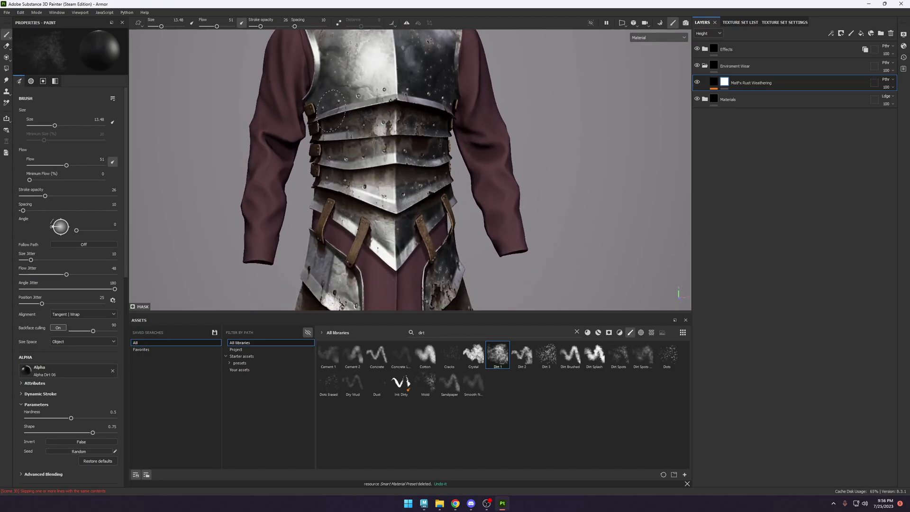
left_click_drag(334, 127, 299, 129, "alt")
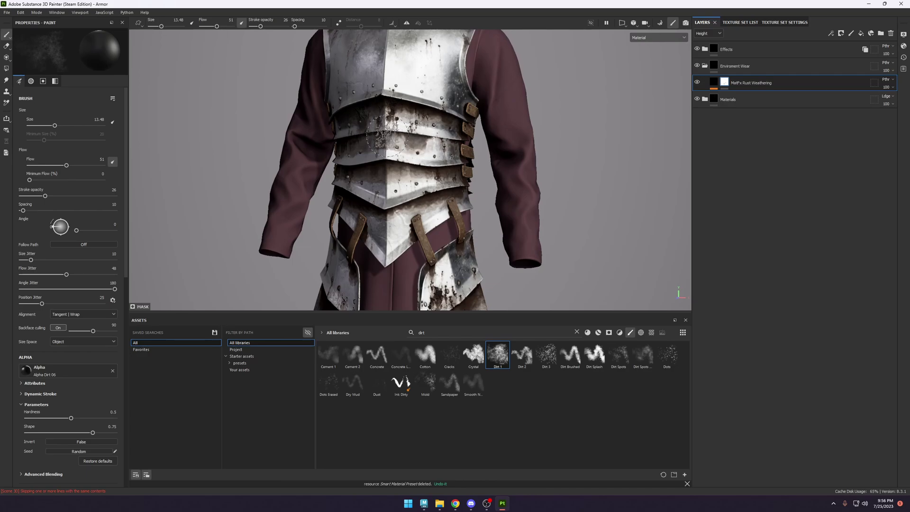
Paint out rust on the lower waist plates in the MatFx Rust Weathering mask with the Dirt 1 brush.
left_click_drag(374, 134, 400, 141, "alt")
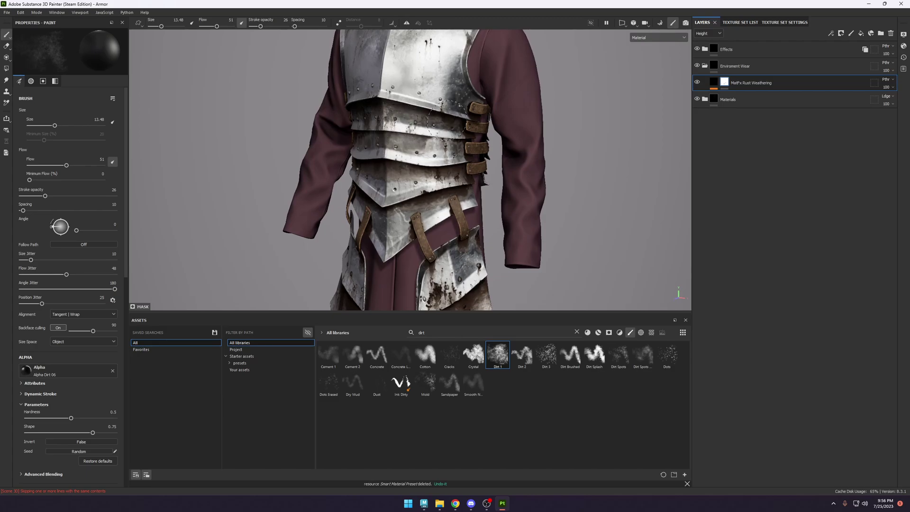
left_click_drag(467, 173, 564, 162, "alt")
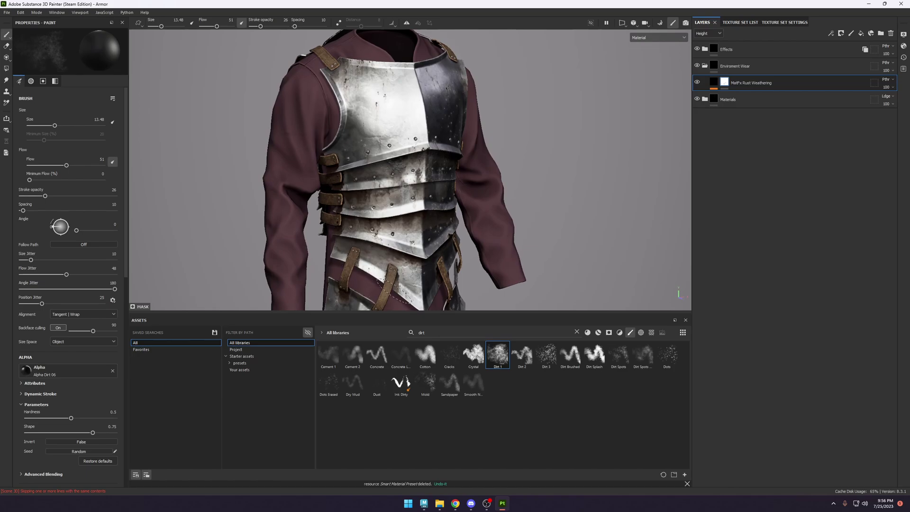
left_click_drag(396, 284, 487, 308, "alt")
scroll(411, 182, "up", 2)
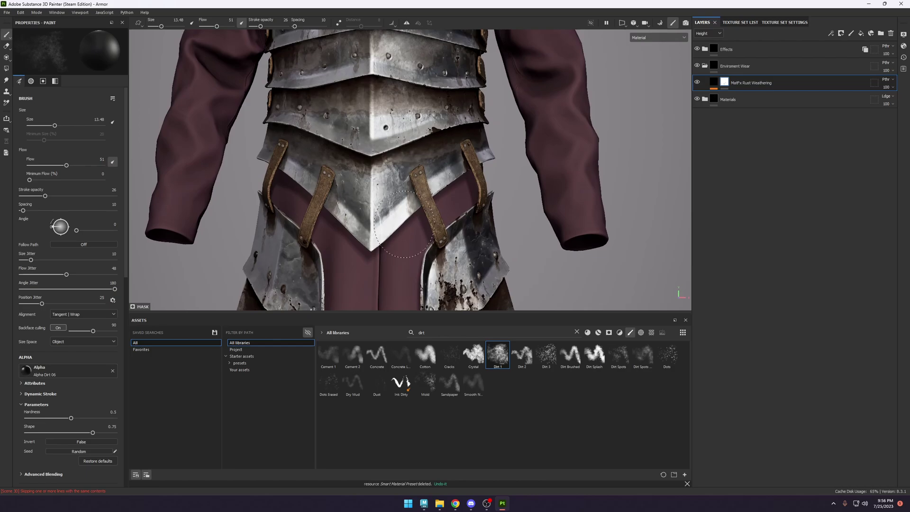
left_click_drag(411, 183, 471, 161, "alt")
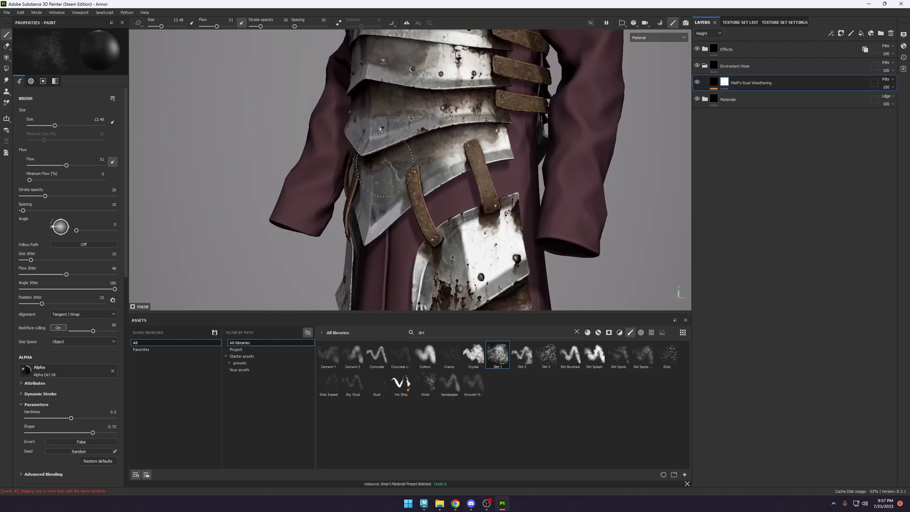
left_click_drag(385, 165, 405, 215, "alt")
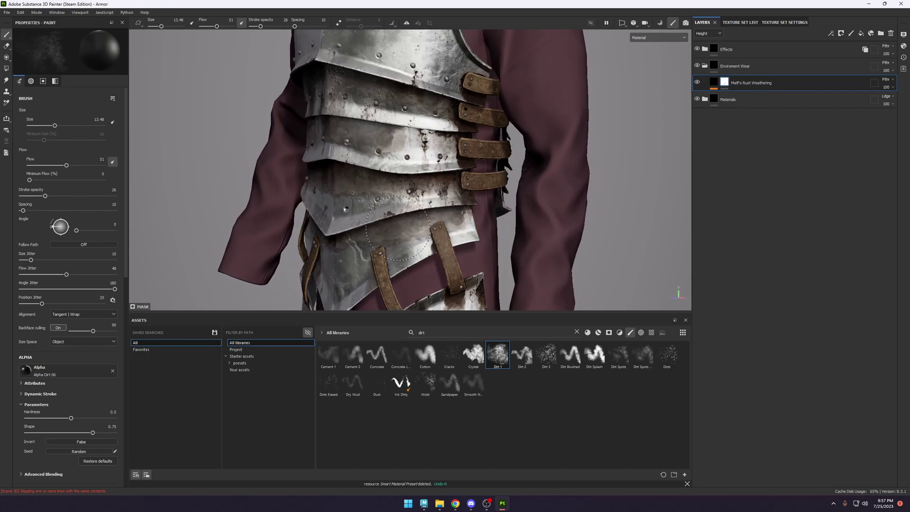
left_click(416, 192)
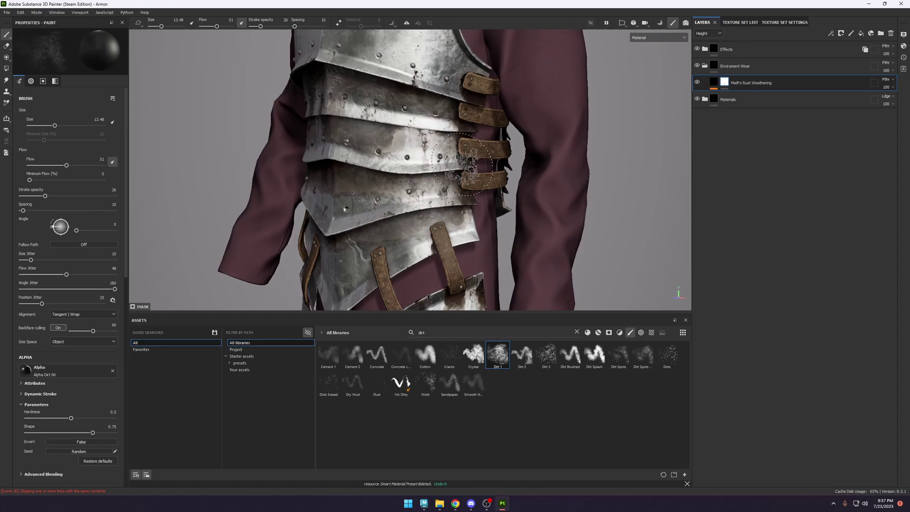
Reduce the brush size to 10.18 and inspect the rust weathering mask on its own before returning to the material view.
mouse_move(461, 141)
left_mouse_down("alt")
mouse_move(527, 145)
mouse_move(509, 142)
left_mouse_up("alt")
scroll(462, 164, "down", 5)
scroll(362, 213, "up", 3)
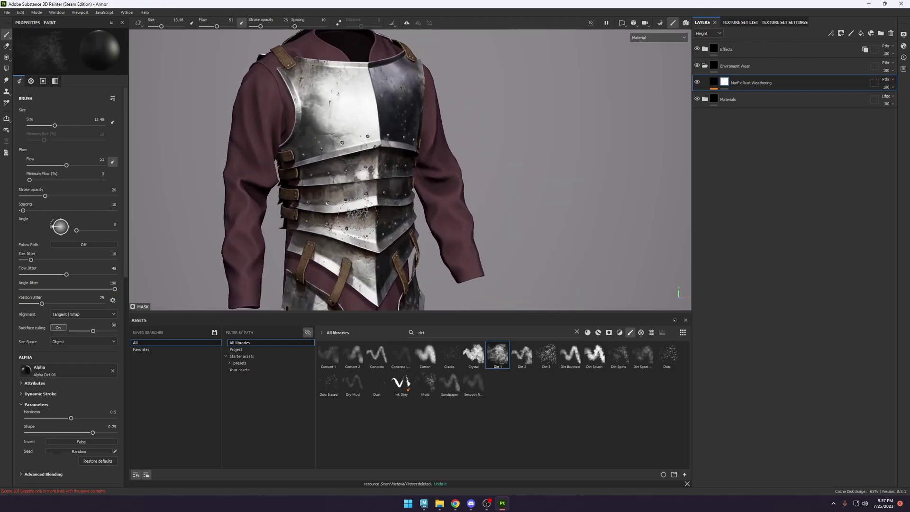
key("bracketleft")
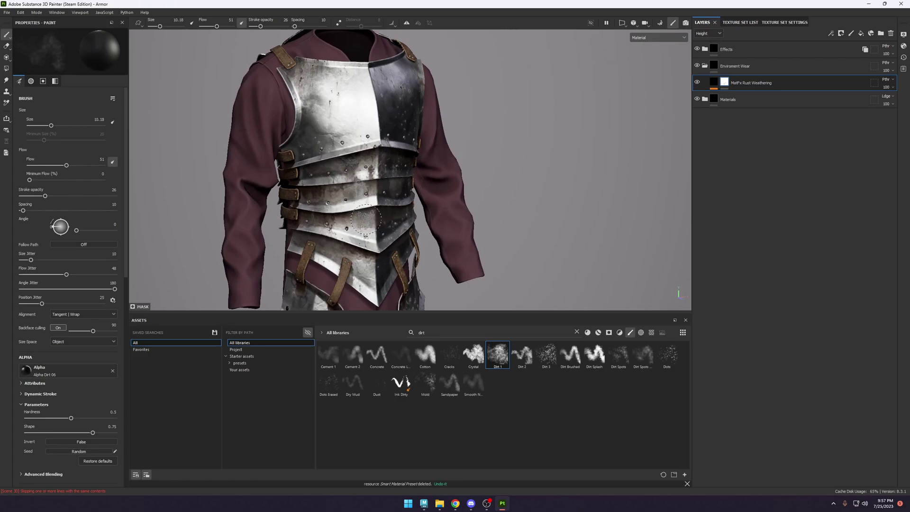
left_click(724, 81, "alt")
left_click_drag(404, 180, 341, 184, "alt")
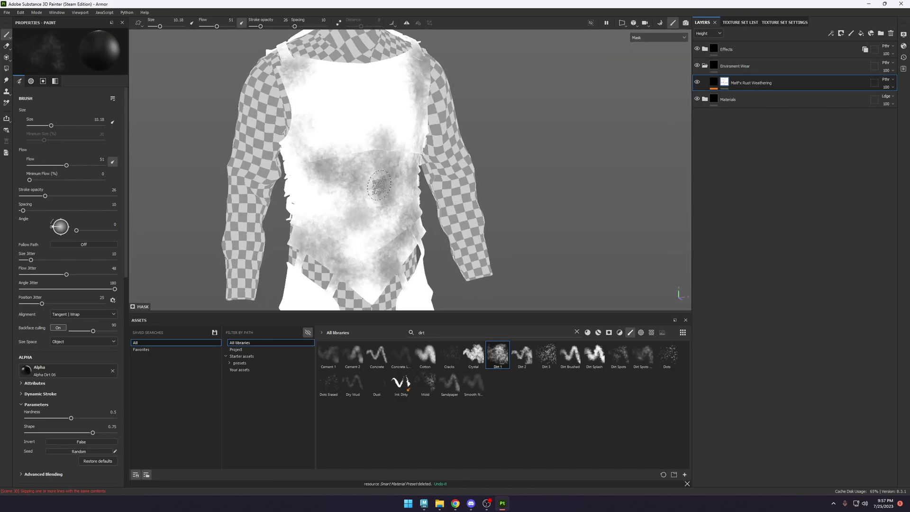
key("m")
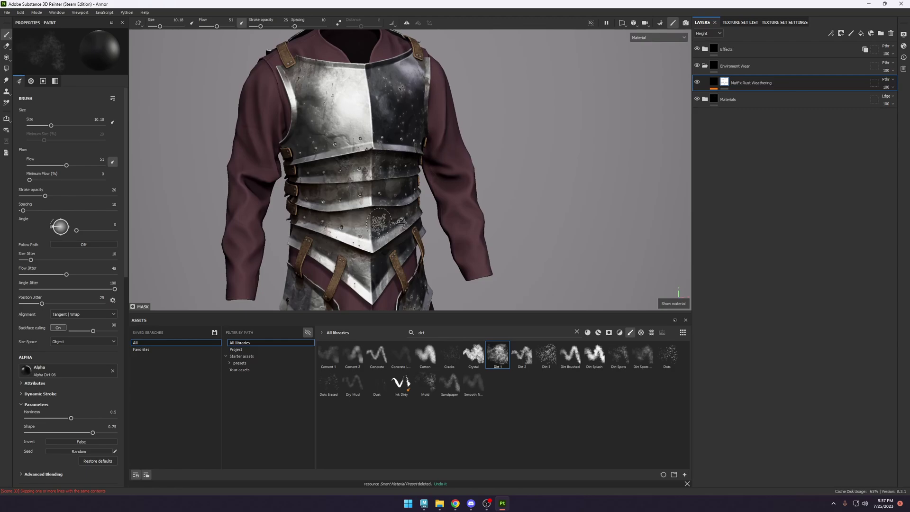
Enlarge the brush to 23.16 and paint out the heavy rust on the front thigh plates in the weathering mask.
left_click_drag(378, 221, 323, 203, "alt")
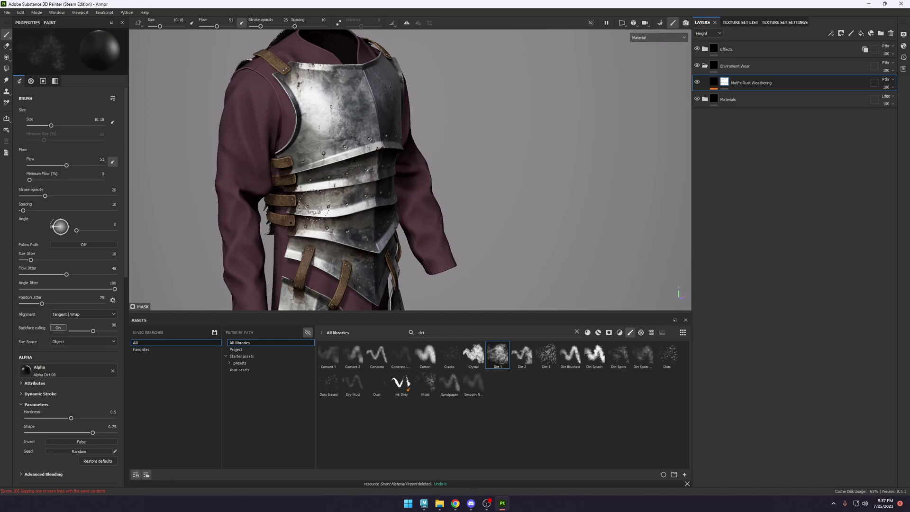
left_click_drag(338, 151, 444, 143, "alt")
right_click_drag(445, 143, 436, 104, "alt")
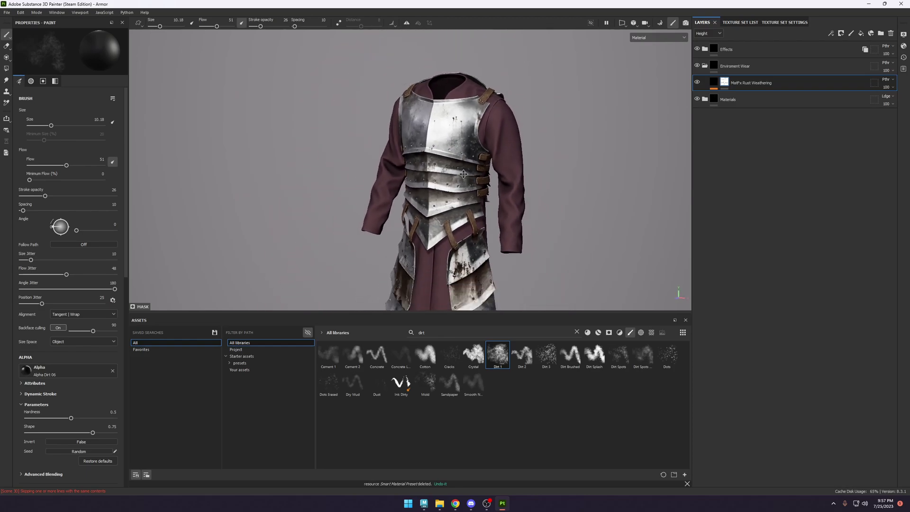
middle_click_drag(464, 289, 427, 238, "alt")
right_click_drag(428, 238, 428, 253, "alt")
right_click_drag(412, 239, 428, 239, "ctrl")
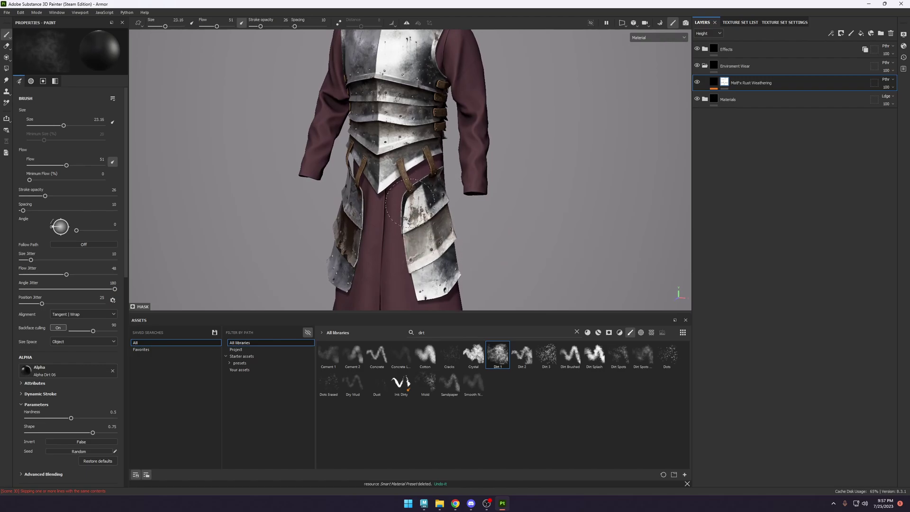
left_click_drag(415, 220, 438, 229, "alt")
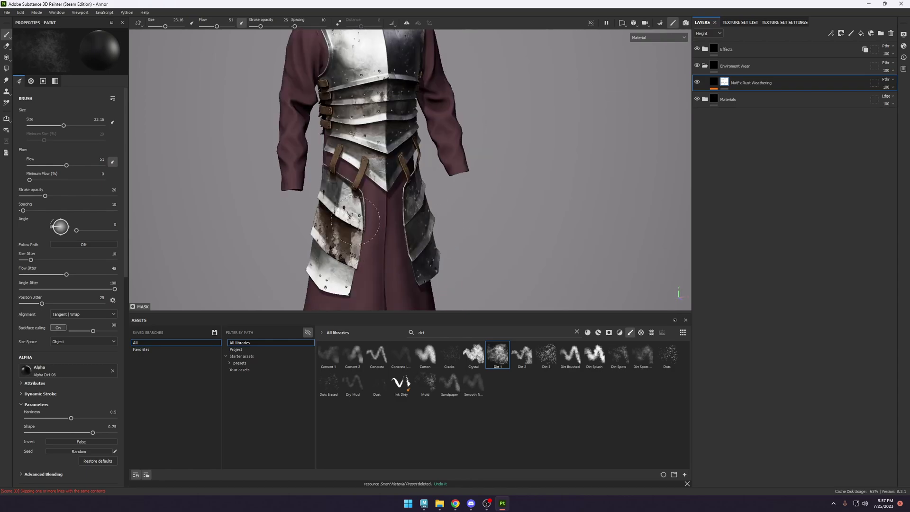
mouse_move(337, 258)
left_mouse_down()
mouse_move(330, 223)
mouse_move(327, 230)
mouse_move(348, 192)
mouse_move(244, 175)
mouse_move(266, 149)
mouse_move(637, 104)
mouse_move(680, 109)
mouse_move(616, 116)
left_mouse_up()
Paint out the heavy rust on the upper back plate and compare the armor with the rust weathering layer hidden and shown.
scroll(407, 142, "up", 3)
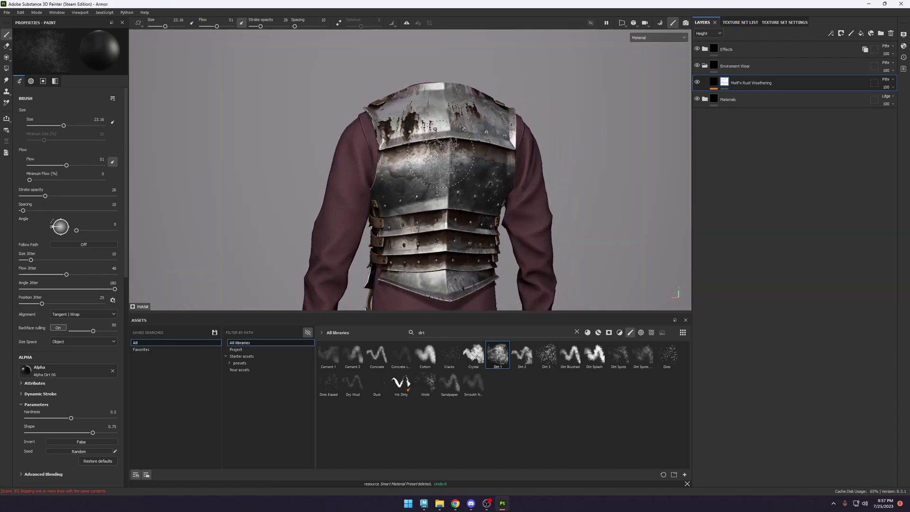
mouse_move(395, 126)
left_mouse_down()
mouse_move(408, 127)
mouse_move(375, 138)
mouse_move(395, 110)
left_mouse_up()
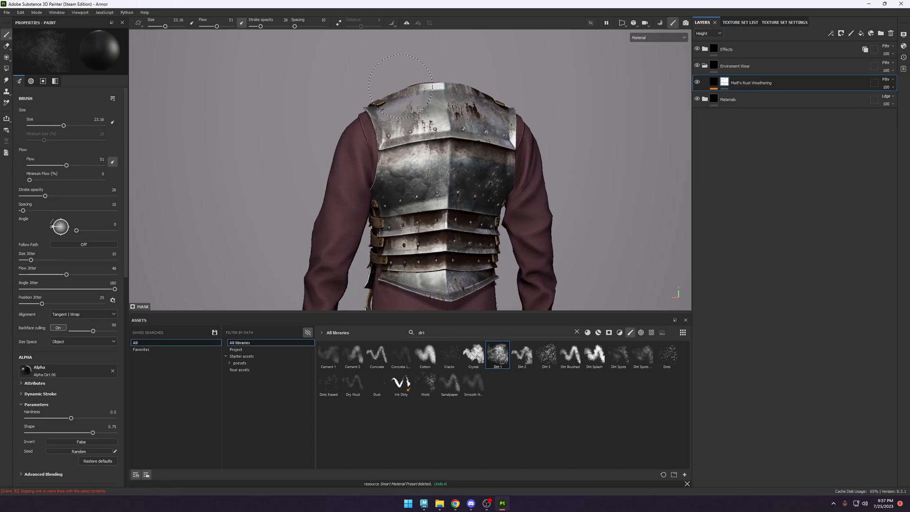
mouse_move(464, 122)
left_mouse_down()
mouse_move(479, 114)
mouse_move(484, 167)
mouse_move(678, 83)
left_mouse_up()
left_click(696, 83)
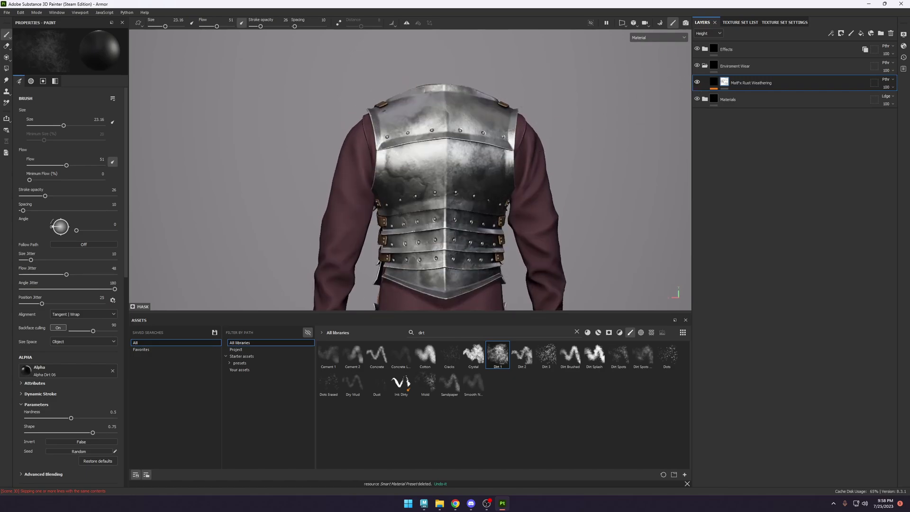
left_click(696, 83)
Set the brush to size 18.09, stroke opacity 54 and flow 70, and mask out more rust across the back plates.
key("bracketleft")
left_click_drag(461, 156, 465, 141)
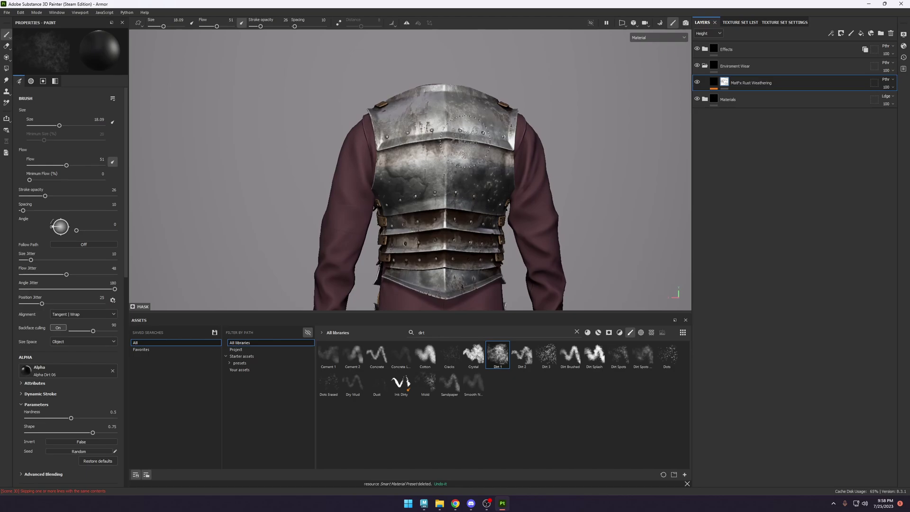
left_click(71, 196)
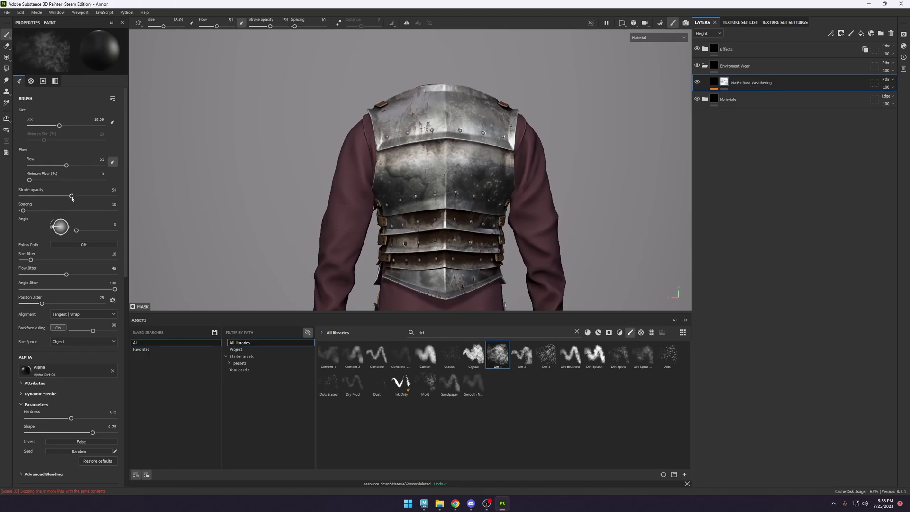
left_click(81, 166)
mouse_move(498, 145)
left_mouse_down()
mouse_move(508, 147)
mouse_move(426, 147)
left_mouse_up()
left_click_drag(469, 123, 485, 98, "alt")
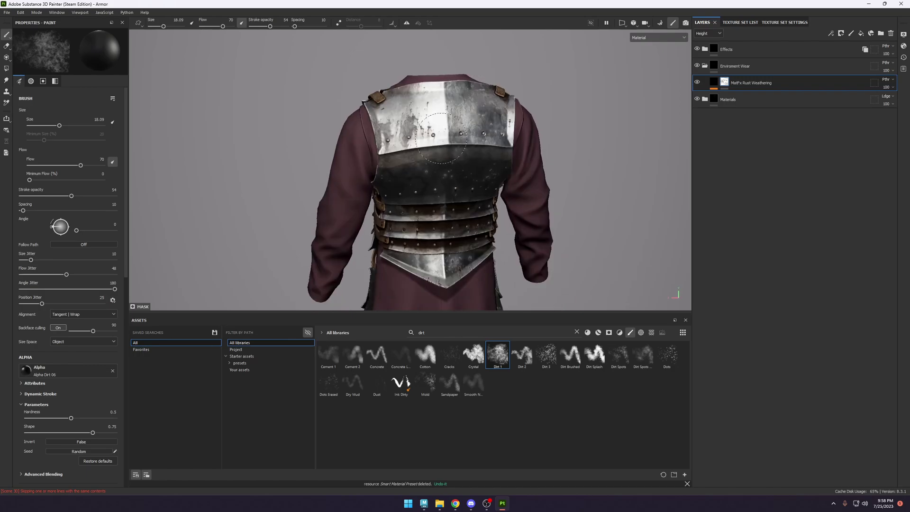
mouse_move(440, 138)
left_mouse_down()
mouse_move(424, 128)
mouse_move(438, 124)
mouse_move(412, 125)
mouse_move(422, 159)
mouse_move(412, 268)
mouse_move(393, 249)
mouse_move(411, 233)
mouse_move(485, 264)
left_mouse_up()
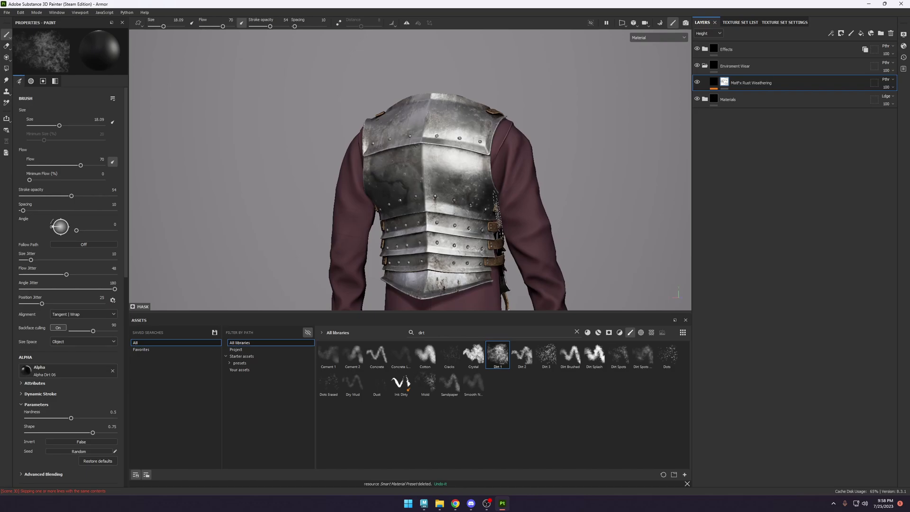
Examine the masked rust on the back plates, the shoulders and the front of the armor from several sides.
left_click_drag(407, 180, 473, 227, "alt")
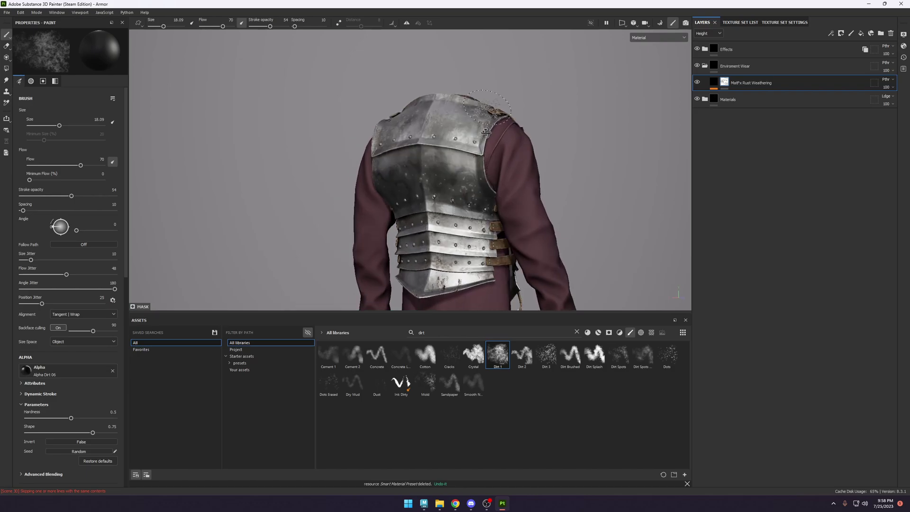
left_click_drag(488, 112, 379, 95, "alt")
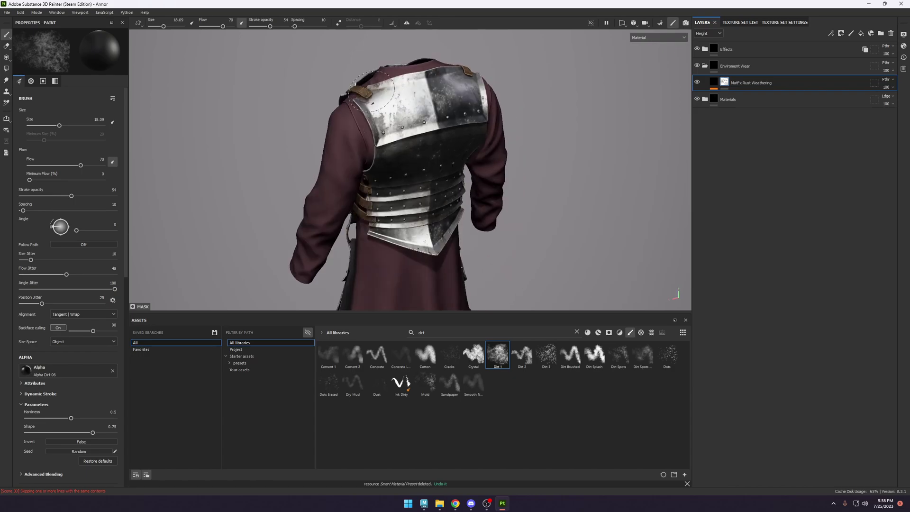
middle_click_drag(477, 126, 488, 177, "alt")
right_click_drag(487, 178, 622, 378, "alt")
left_click_drag(545, 185, 417, 208, "alt")
right_click_drag(417, 209, 383, 129, "alt")
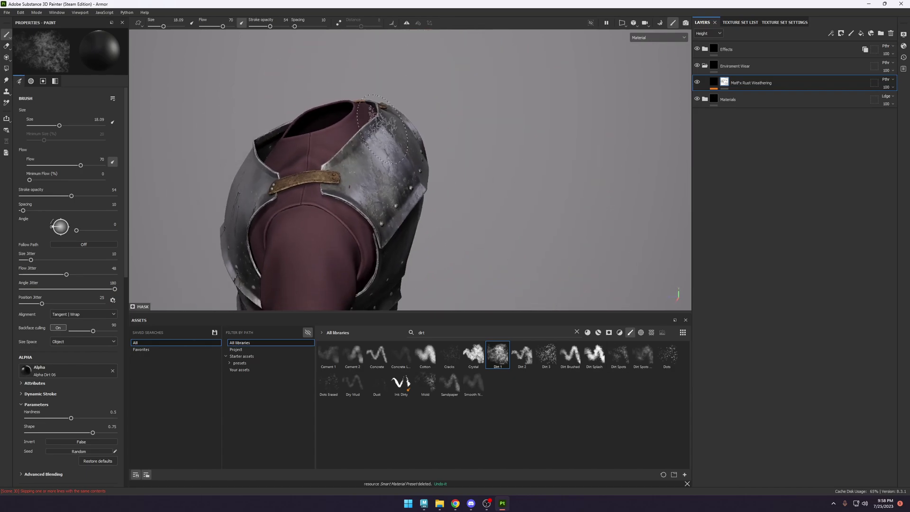
left_click_drag(382, 129, 517, 185, "alt")
middle_click_drag(504, 270, 561, 173, "alt")
right_click_drag(561, 173, 502, 137, "alt")
left_click_drag(502, 138, 487, 156, "alt")
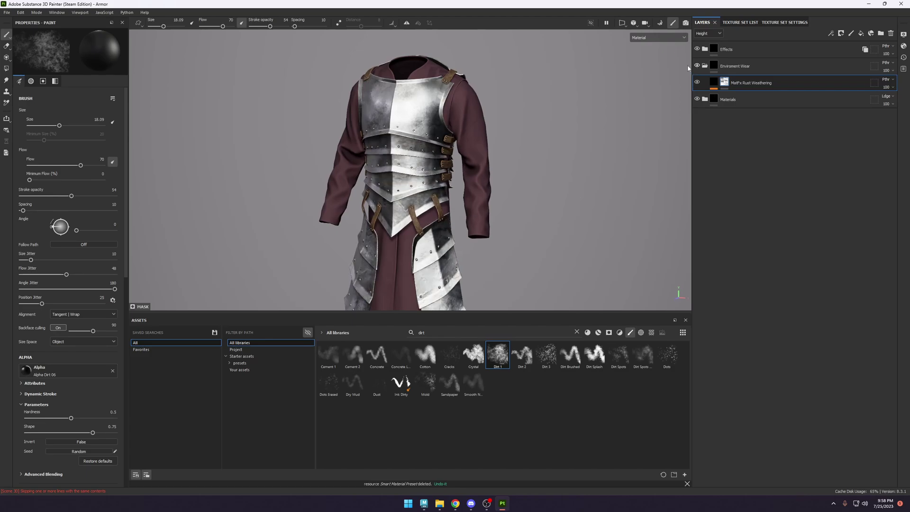
Check the rust wear on the front chest, waist and thigh plates and save the project.
left_click_drag(474, 114, 427, 111, "alt")
right_click_drag(426, 110, 424, 124, "alt")
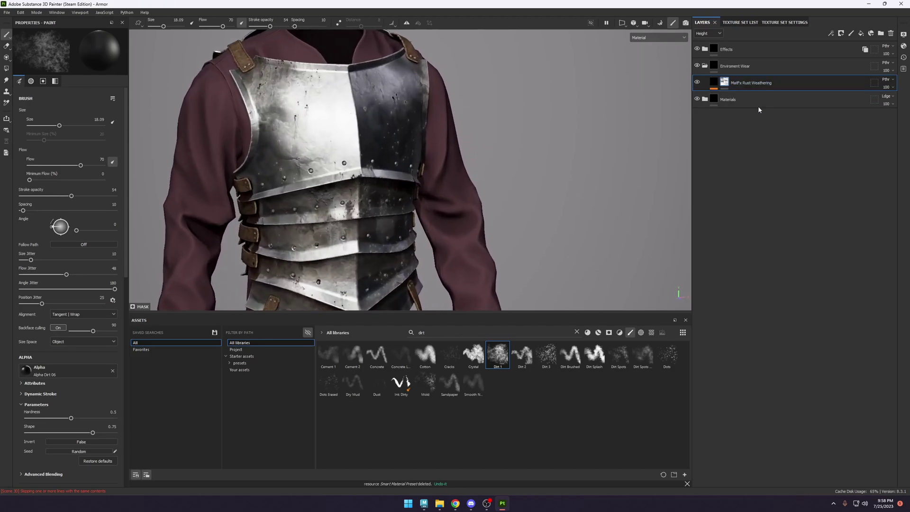
left_click_drag(422, 133, 457, 142, "alt")
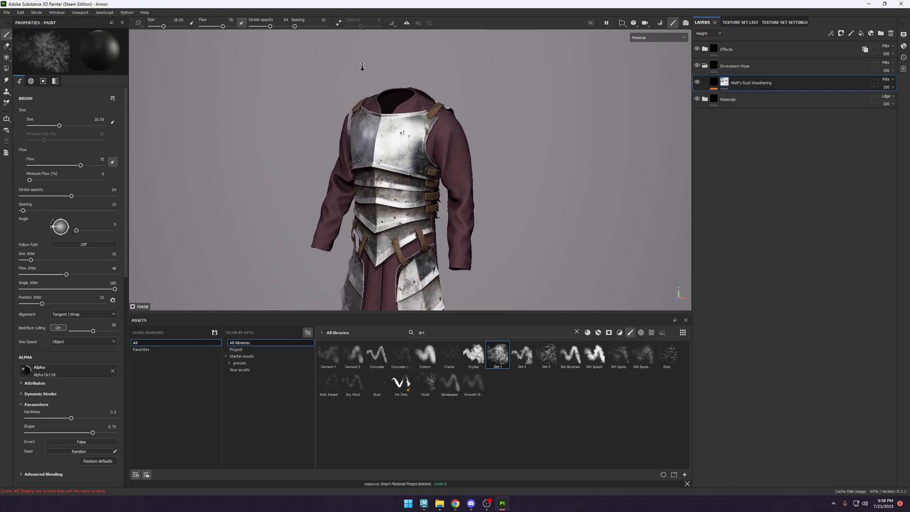
mouse_move(363, 71)
left_mouse_down("alt")
mouse_move(358, 166)
mouse_move(524, 167)
mouse_move(449, 175)
left_mouse_up("alt")
scroll(449, 175, "up", 2)
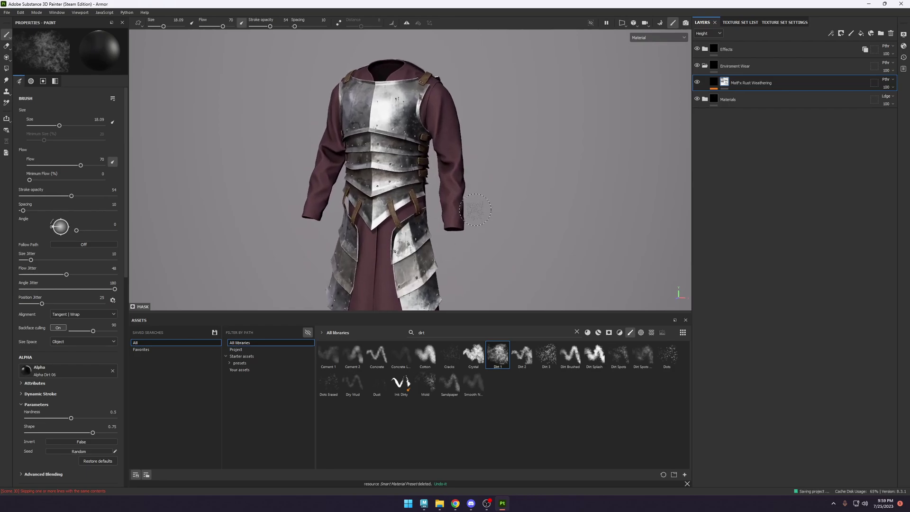
mouse_move(454, 156)
left_mouse_down("alt")
mouse_move(443, 196)
mouse_move(429, 149)
mouse_move(450, 165)
left_mouse_up("alt")
key("ctrl+s")
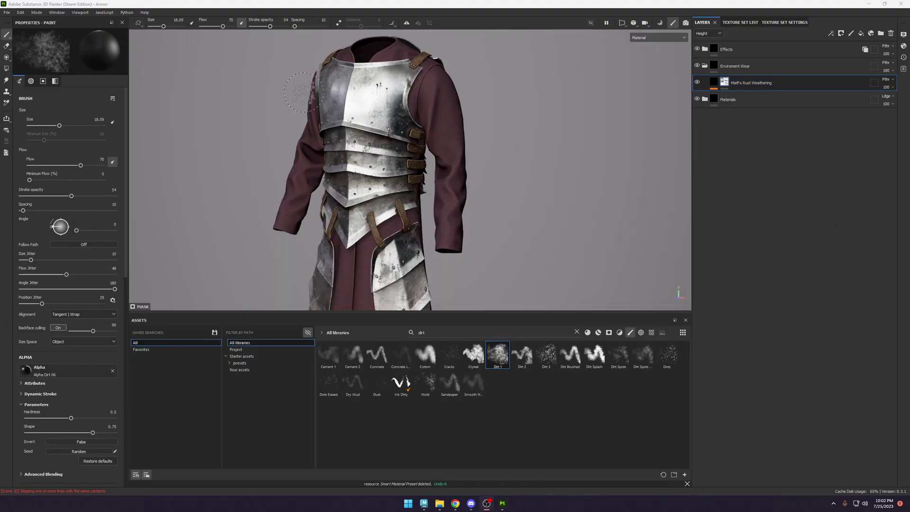
Paint out rust on the side waist plates beside the leather straps and on the lower back plates.
left_click_drag(303, 93, 387, 157, "alt")
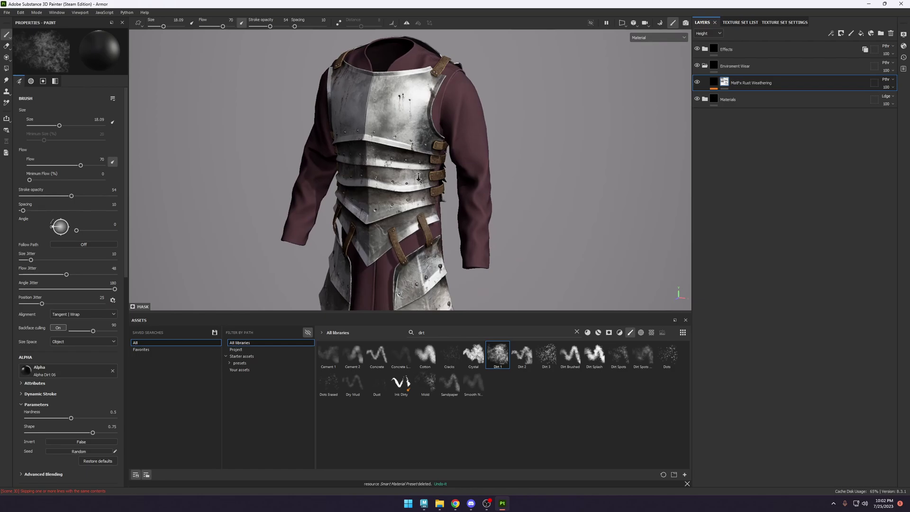
right_click_drag(387, 157, 605, 316, "alt")
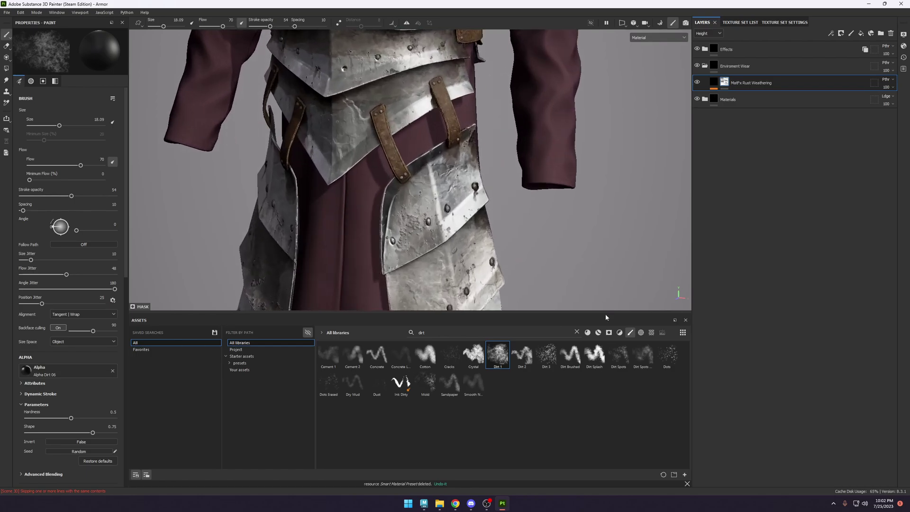
mouse_move(559, 284)
left_mouse_down("alt")
mouse_move(380, 124)
mouse_move(427, 108)
mouse_move(322, 158)
mouse_move(524, 131)
left_mouse_up("alt")
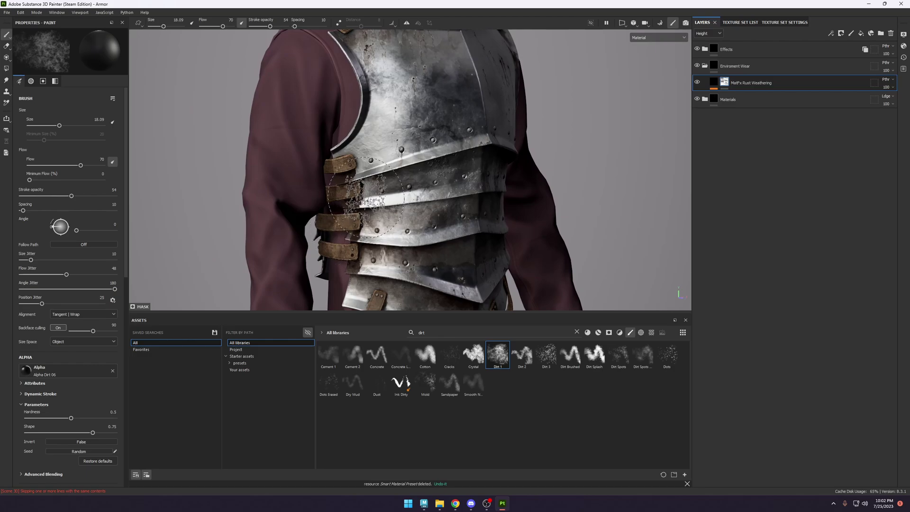
left_click(386, 267)
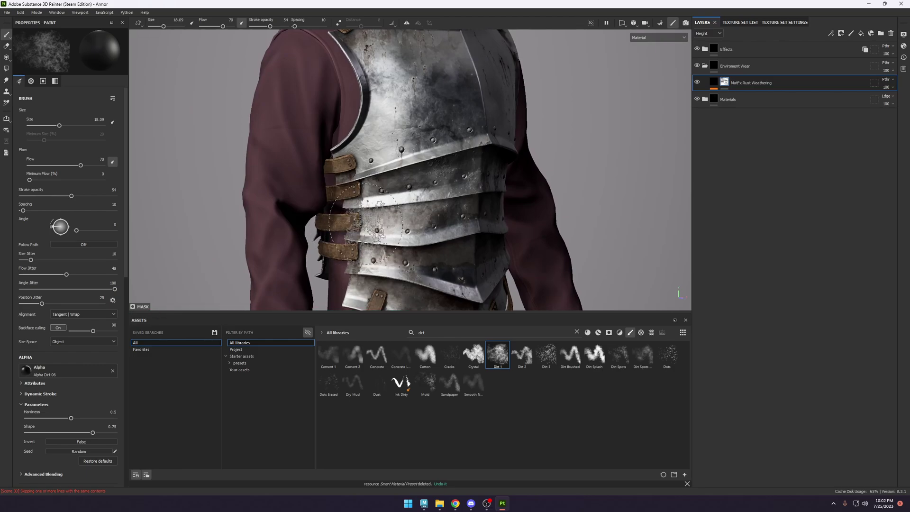
mouse_move(365, 223)
left_mouse_down("alt")
mouse_move(452, 191)
mouse_move(337, 203)
mouse_move(214, 199)
mouse_move(363, 161)
left_mouse_up("alt")
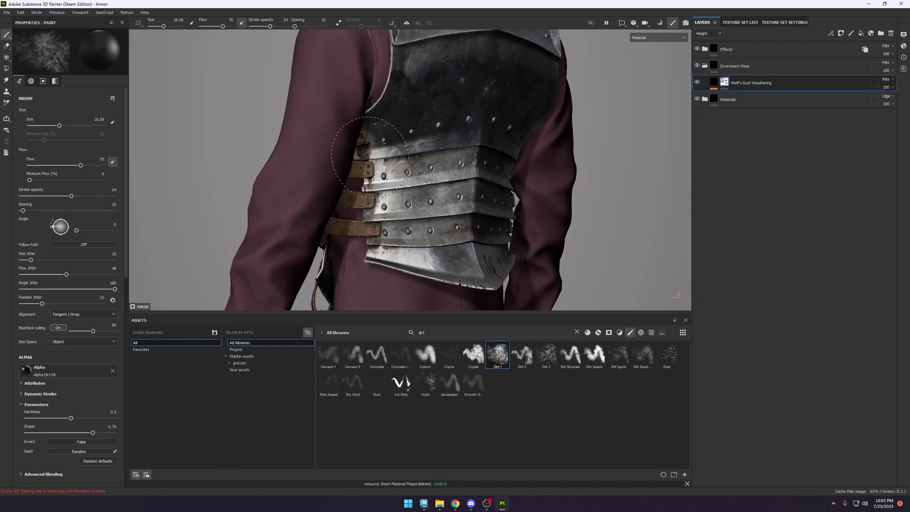
left_click_drag(510, 156, 500, 161, "alt")
left_click(500, 163)
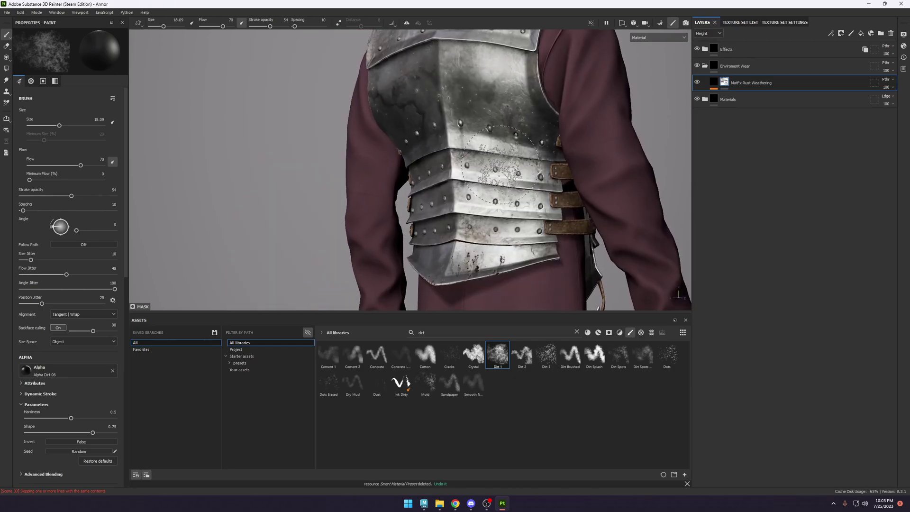
Set up the texture export as 16-bit tiff files using the Document channels + Normal + AO (No Alpha) output template.
key("ctrl+shift")
key("ctrl+shift+e")
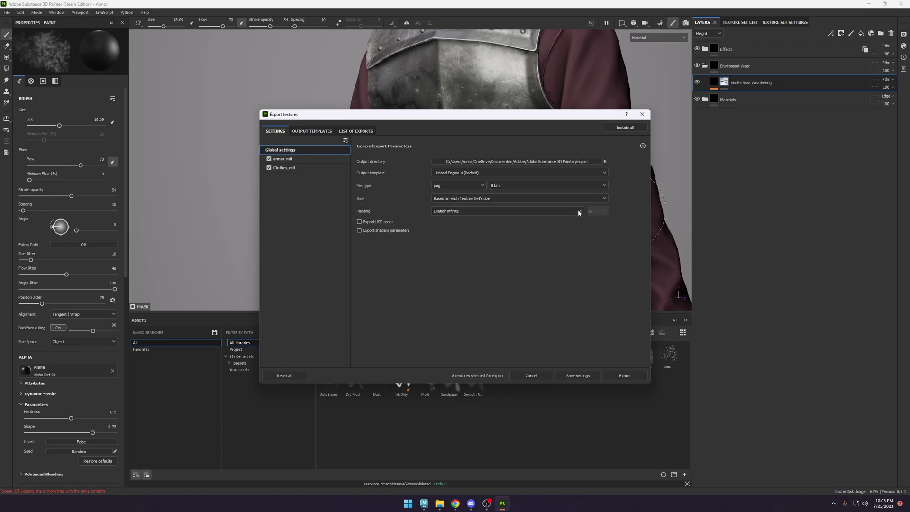
left_click(465, 187)
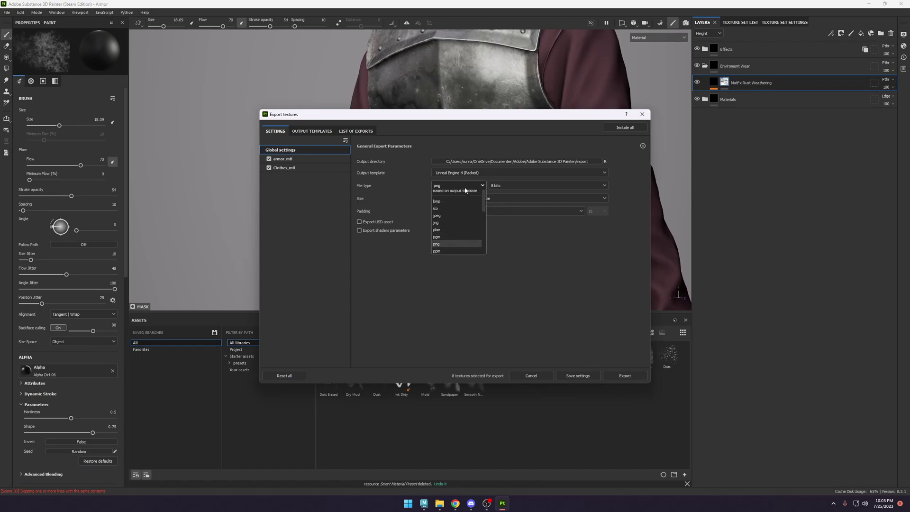
left_click_drag(485, 204, 484, 225)
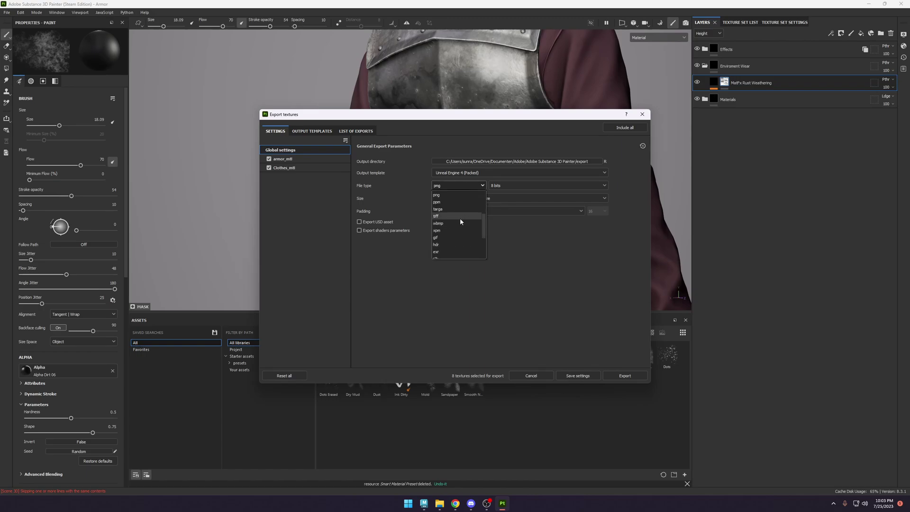
left_click(460, 220)
left_click(542, 185)
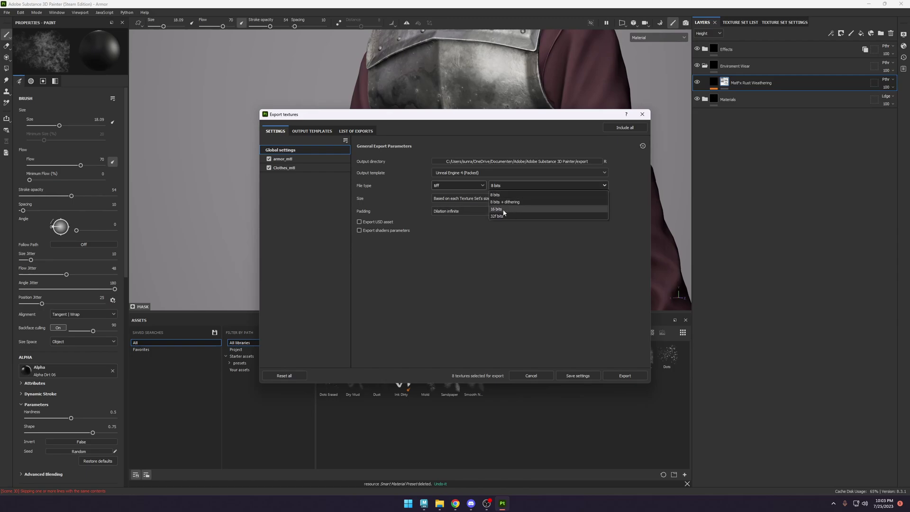
left_click(503, 209)
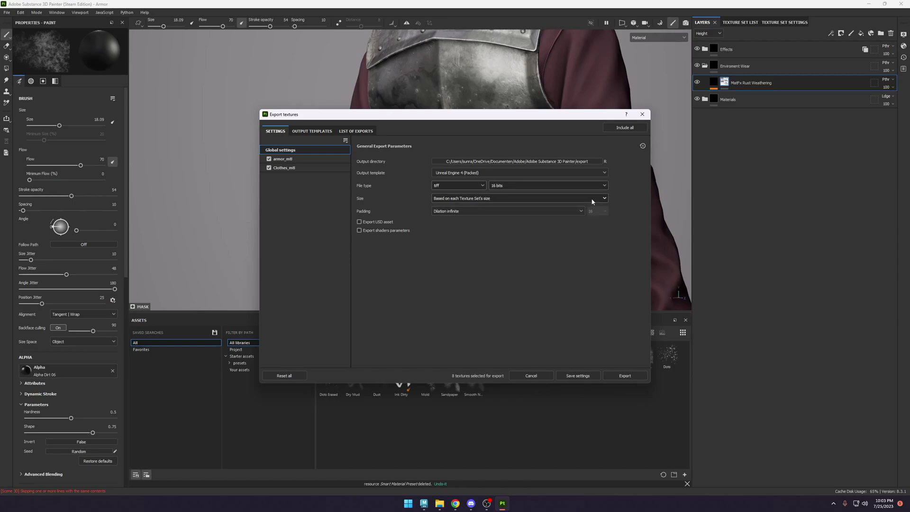
left_click(505, 170)
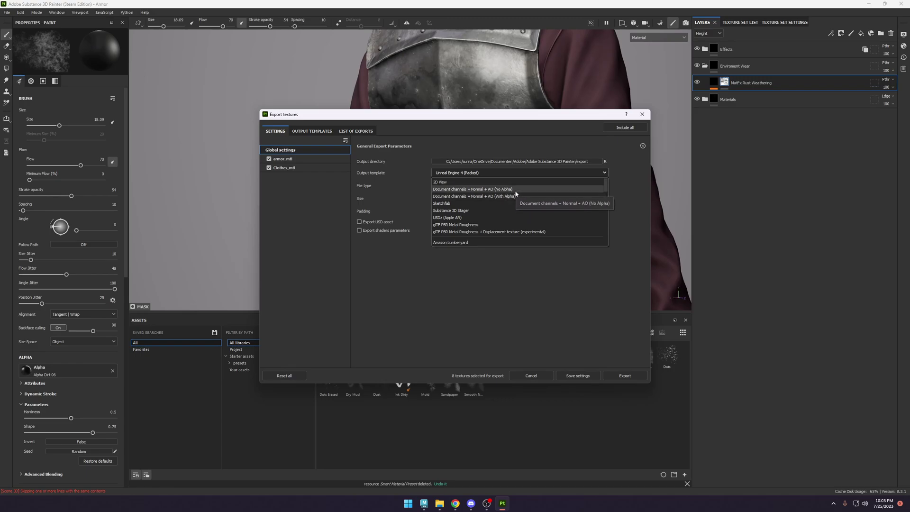
left_click(516, 190)
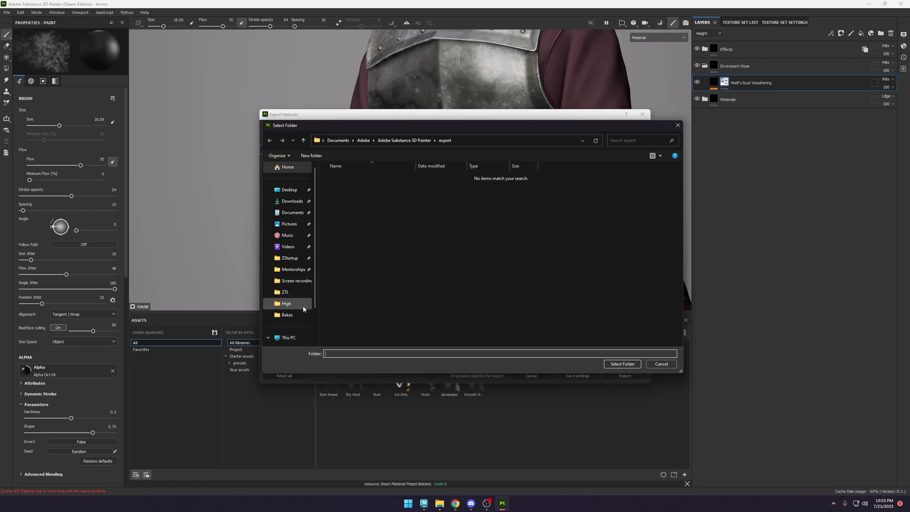
Create a Textures folder inside the Armor project's Painter folder and choose it as the export output directory.
left_click(299, 316)
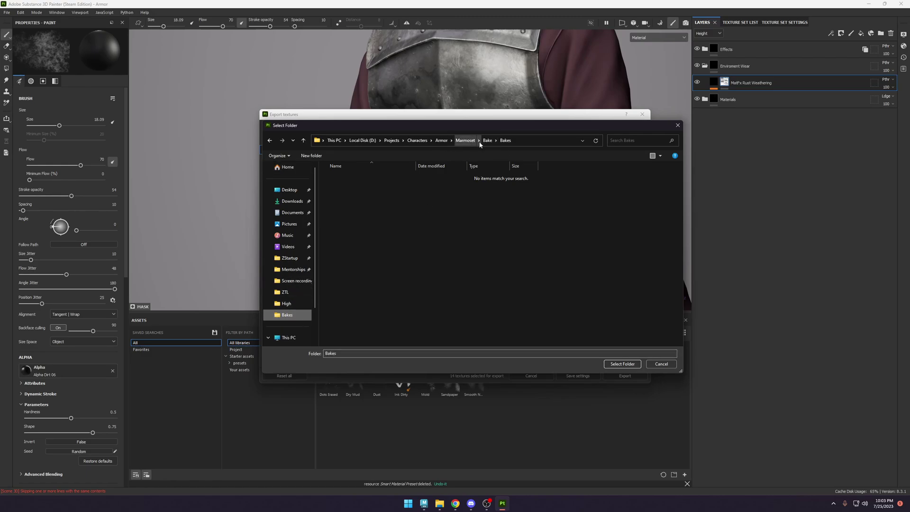
left_click(441, 140)
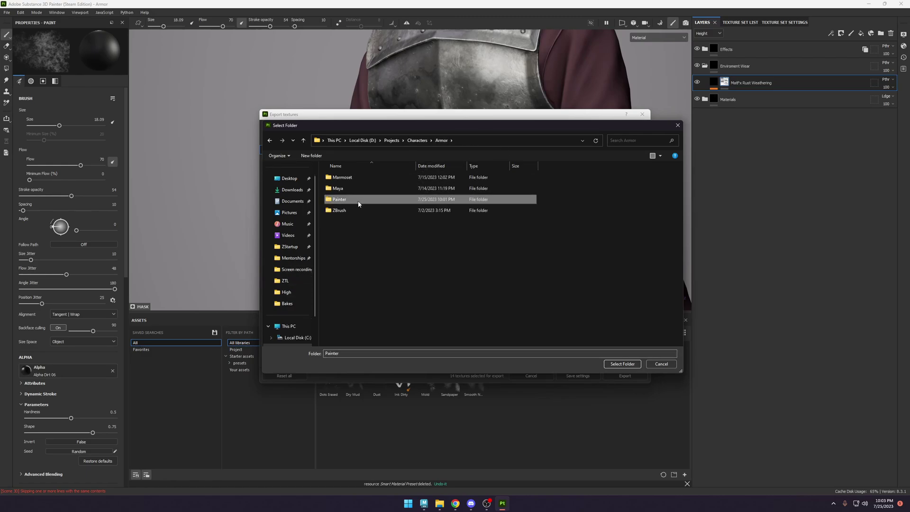
double_click(375, 200)
right_click(440, 233)
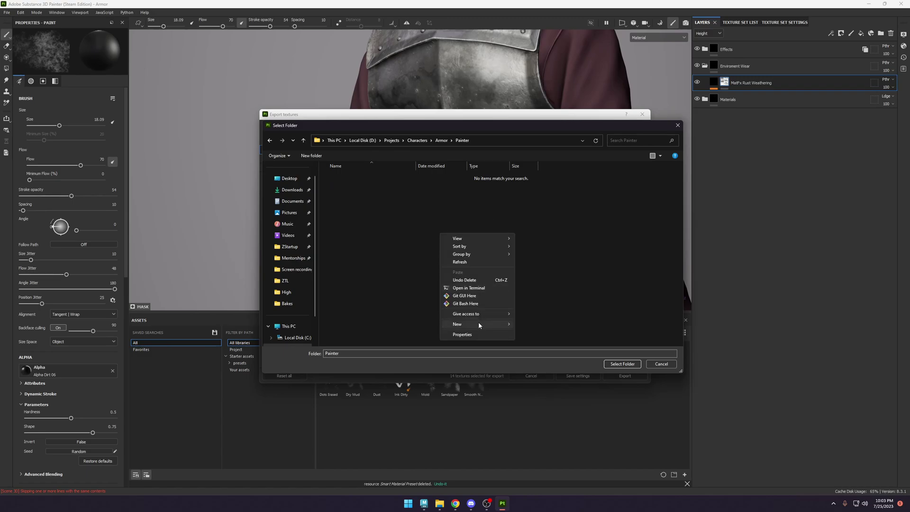
mouse_move(478, 323)
left_click(522, 325)
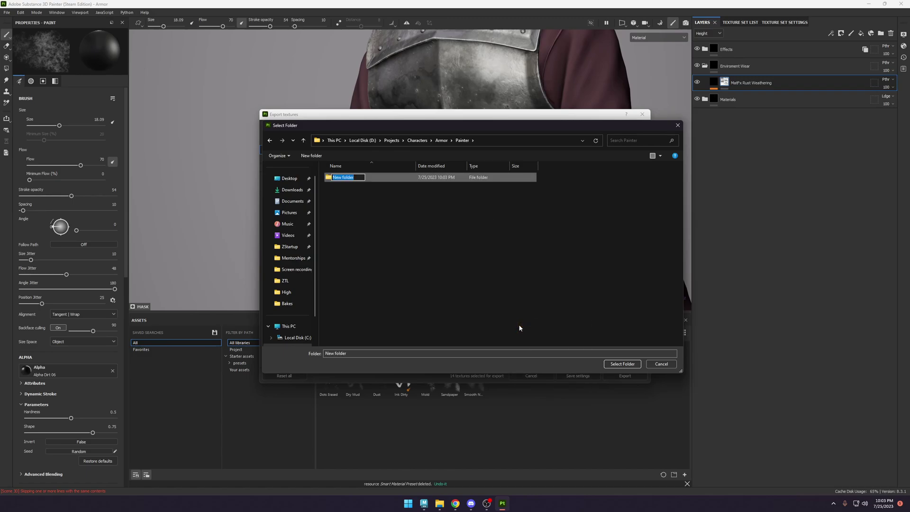
type("Textures")
key("Return")
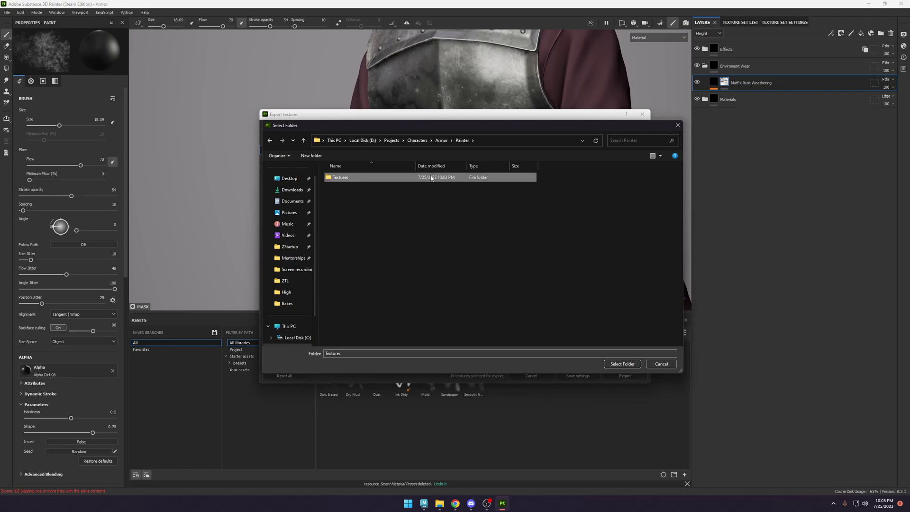
left_click(616, 363)
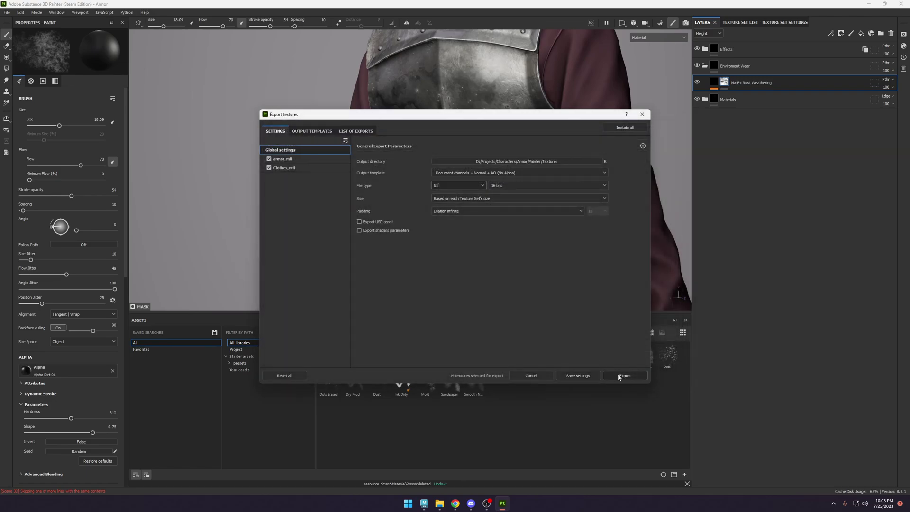
Export the armor and clothes textures at size 4096 and save the export settings.
left_click(484, 198)
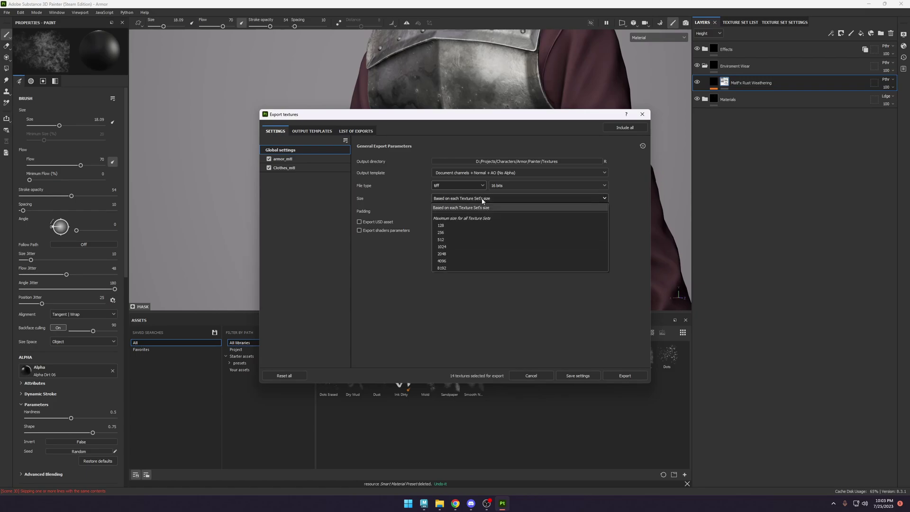
left_click(448, 261)
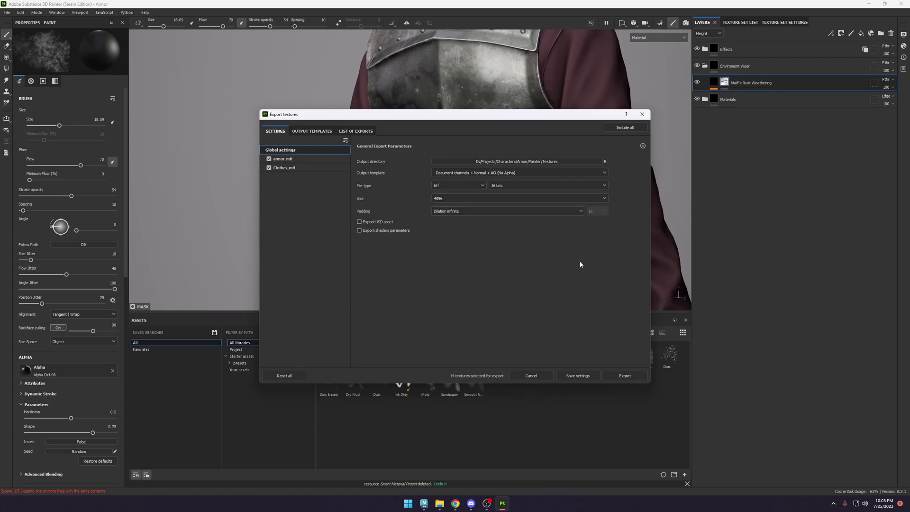
left_click(625, 375)
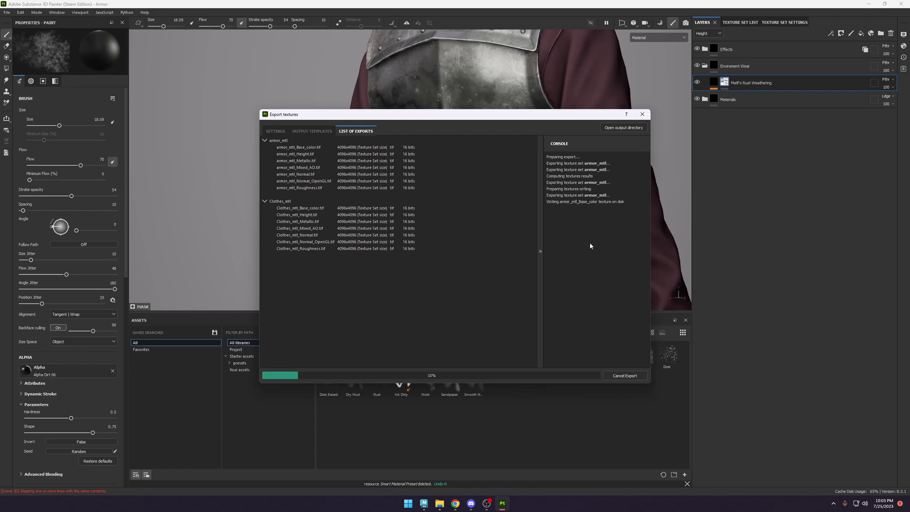
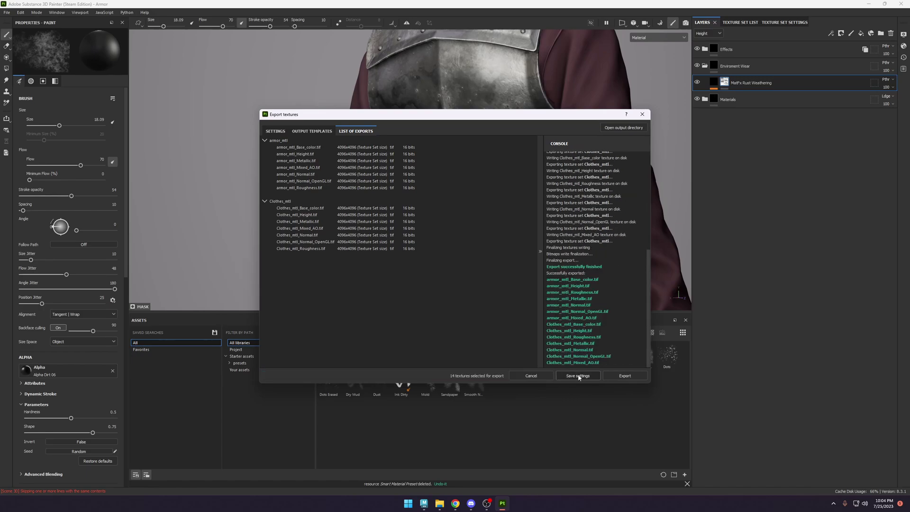
left_click(578, 376)
Switch to Maya to view the low-poly armor mesh from several sides, and return to Substance 3D Painter.
left_click(424, 503)
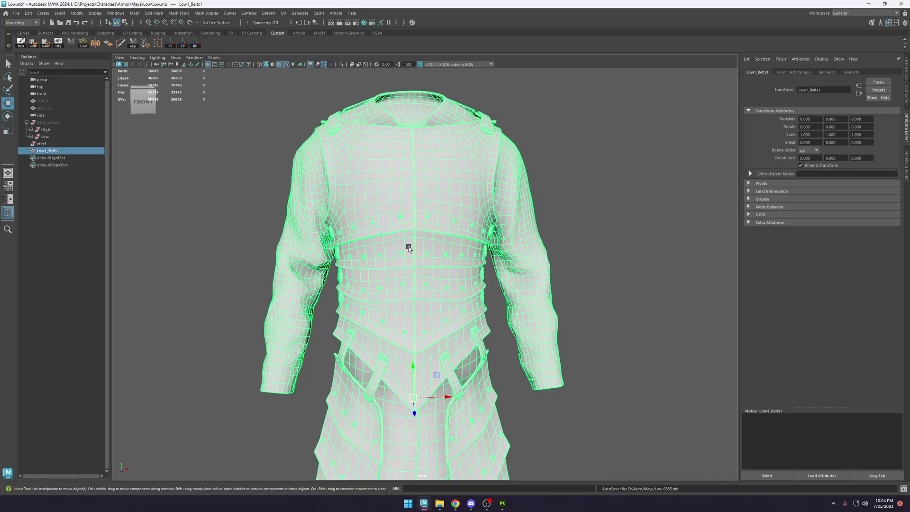
scroll(487, 236, "down", 5)
left_click_drag(504, 272, 421, 275, "alt")
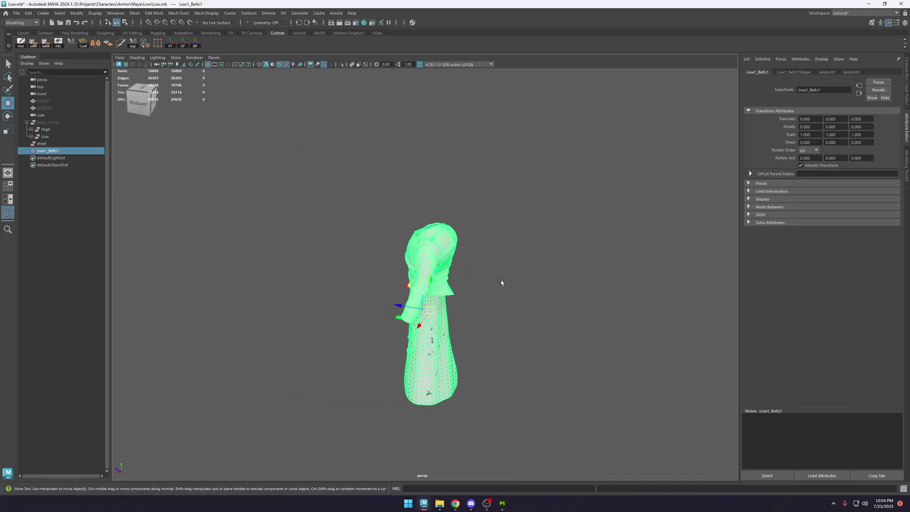
left_click_drag(501, 282, 548, 286, "alt")
scroll(549, 286, "up", 5)
left_click(503, 504)
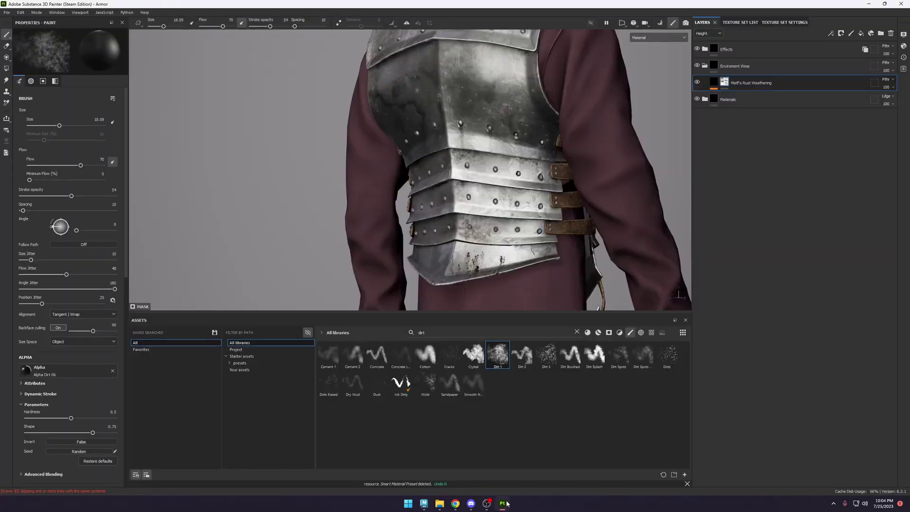
Launch Marmoset Toolbag.
left_click(408, 501)
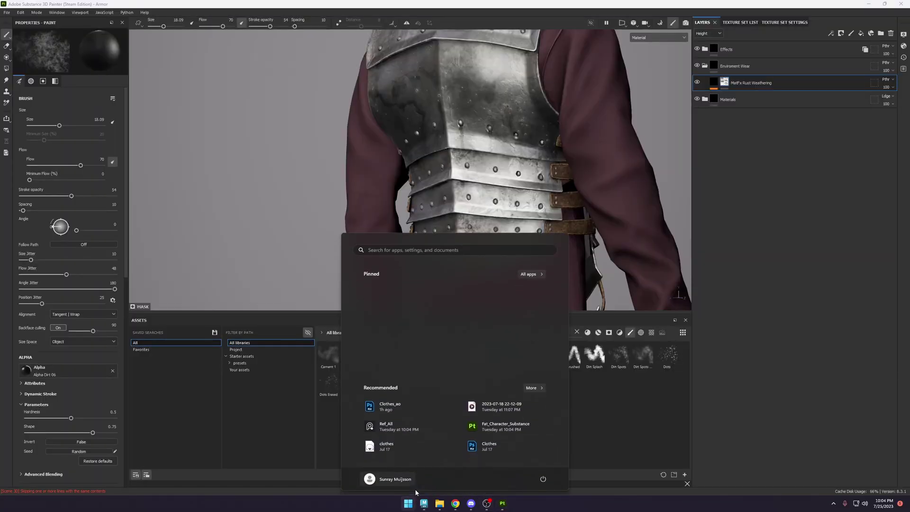
type("marm")
key("Return")
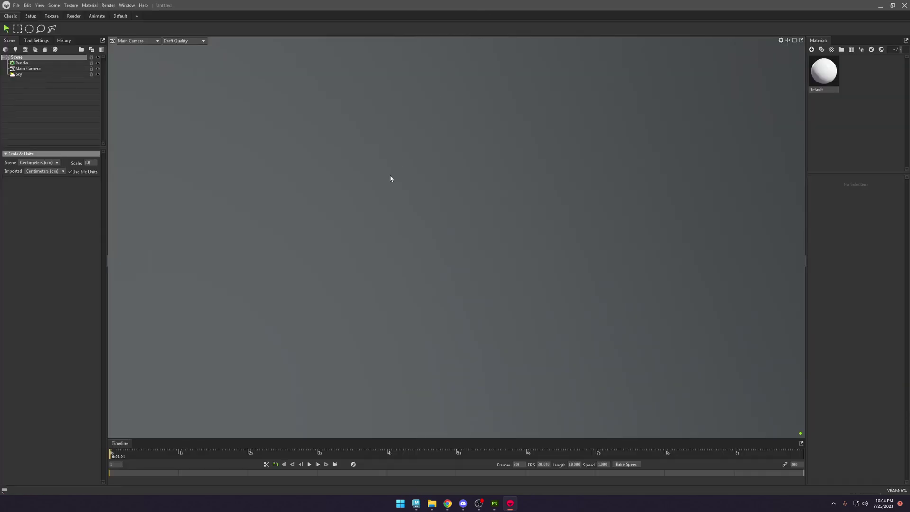
Load the armor mesh file from the Armor project's Painter folder into the empty scene.
key("ctrl+o")
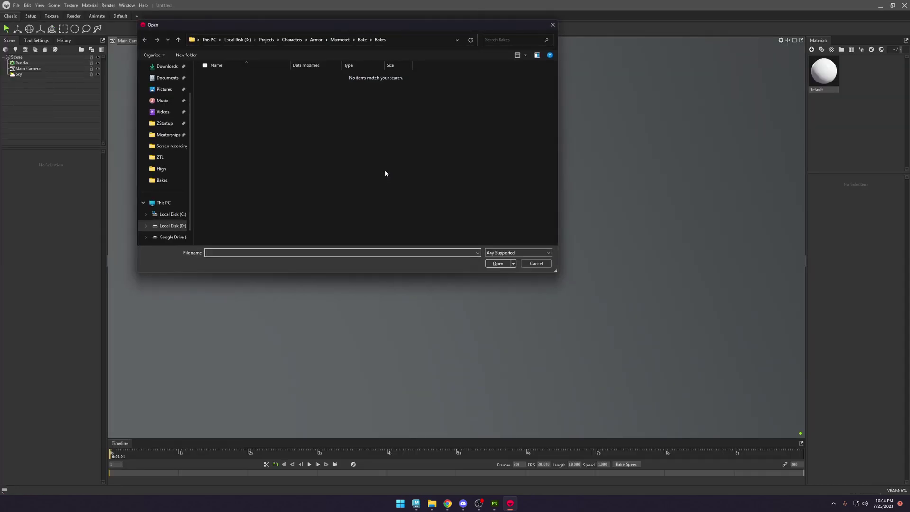
left_click(171, 182)
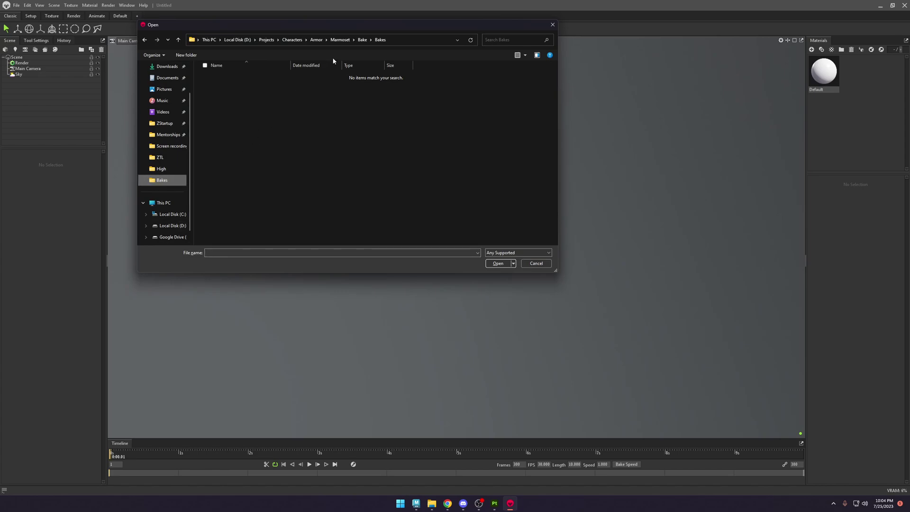
left_click(315, 40)
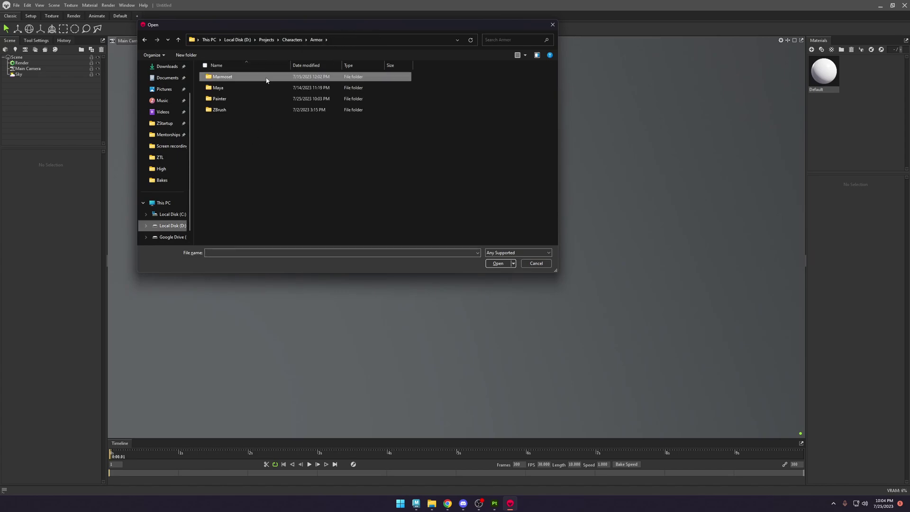
double_click(251, 105)
double_click(232, 89)
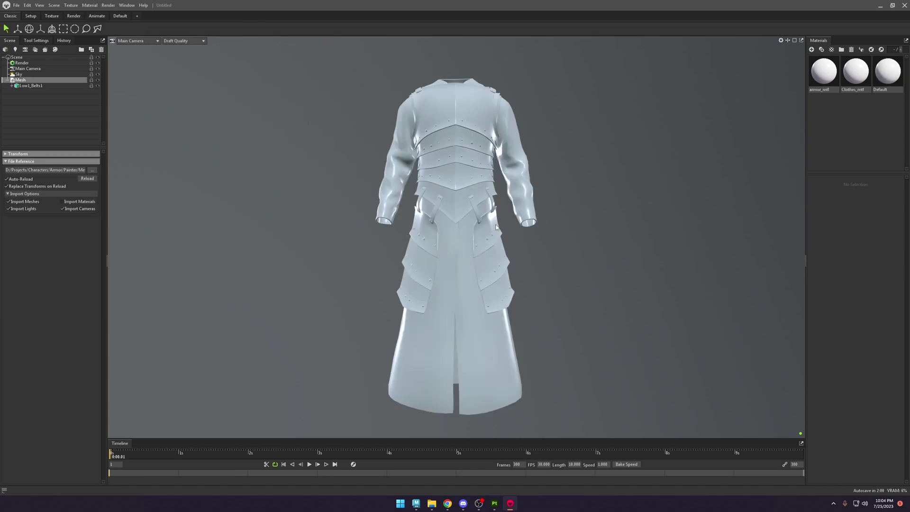
Load armor_mtl_Normal_OpenGL from the Painter Textures folder as the normal map of the armor_mtl material.
left_click_drag(482, 213, 471, 240)
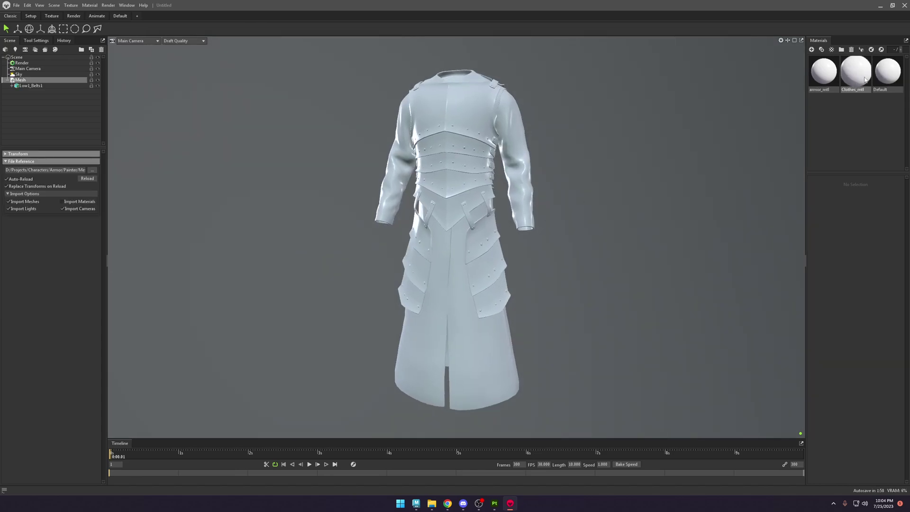
left_click(823, 85)
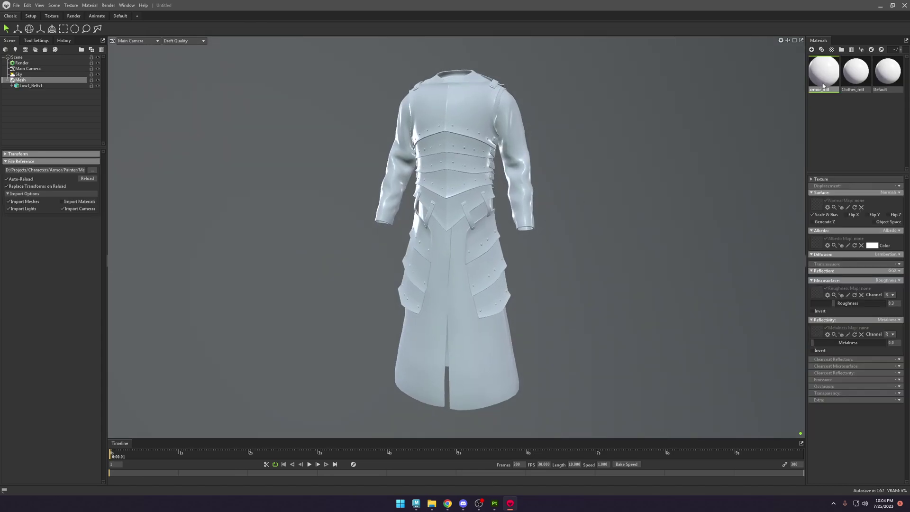
left_click(819, 203)
left_click(314, 40)
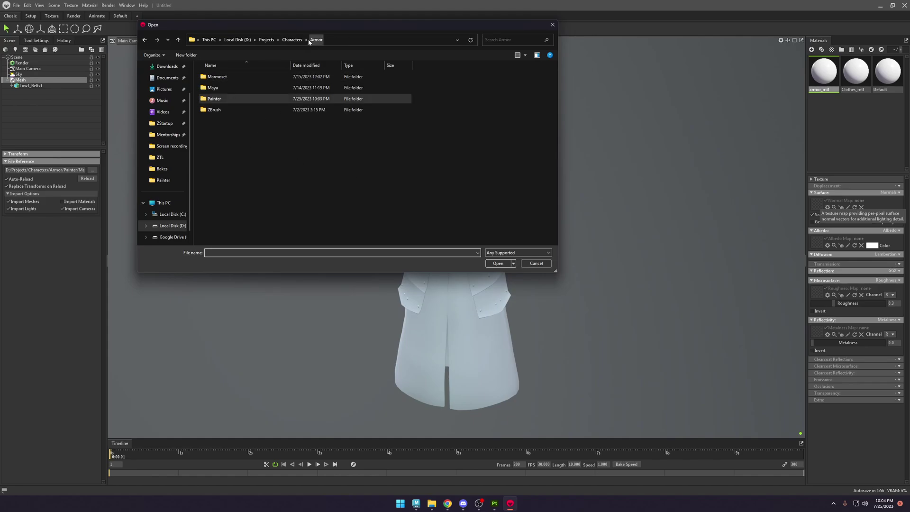
double_click(245, 98)
double_click(232, 78)
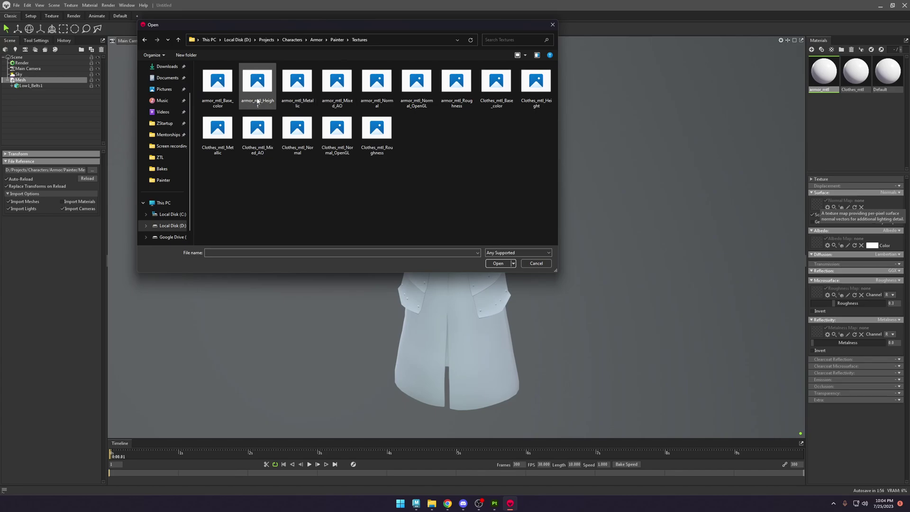
left_click(218, 84)
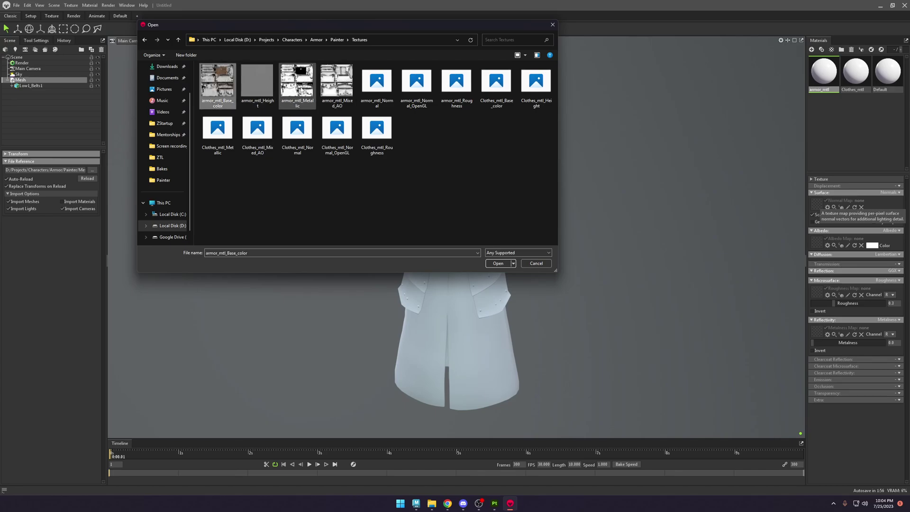
double_click(416, 81)
Inspect the surface detail on the waist and chest plates and replace the armor_mtl normal map with armor_mtl_Normal.
scroll(471, 162, "up", 5)
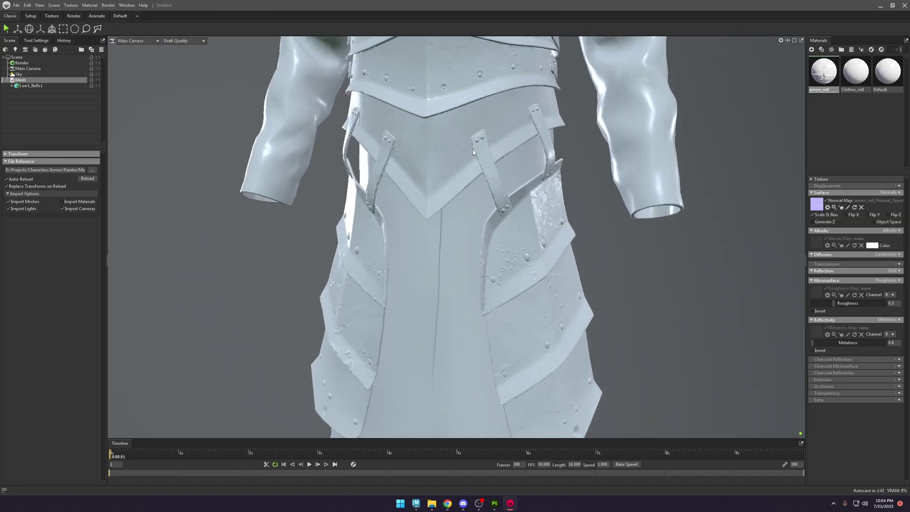
middle_click_drag(473, 149, 498, 242)
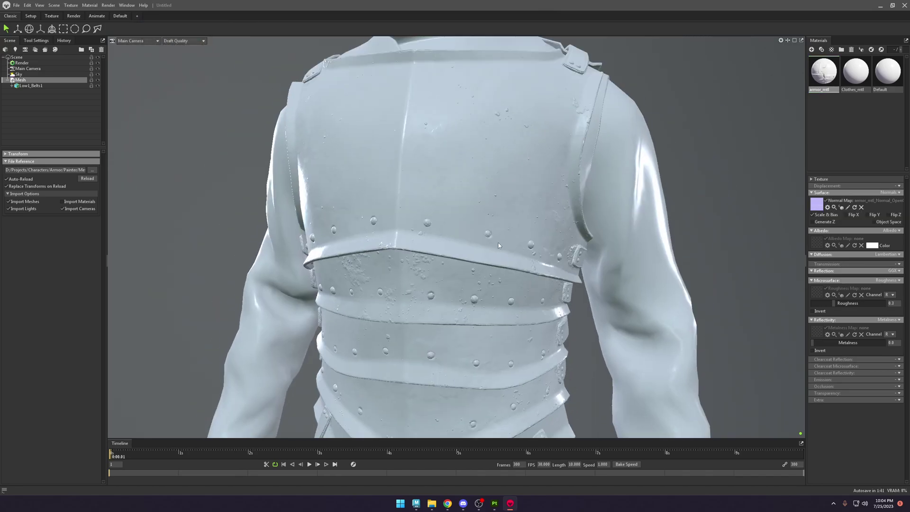
left_click(815, 207)
double_click(376, 85)
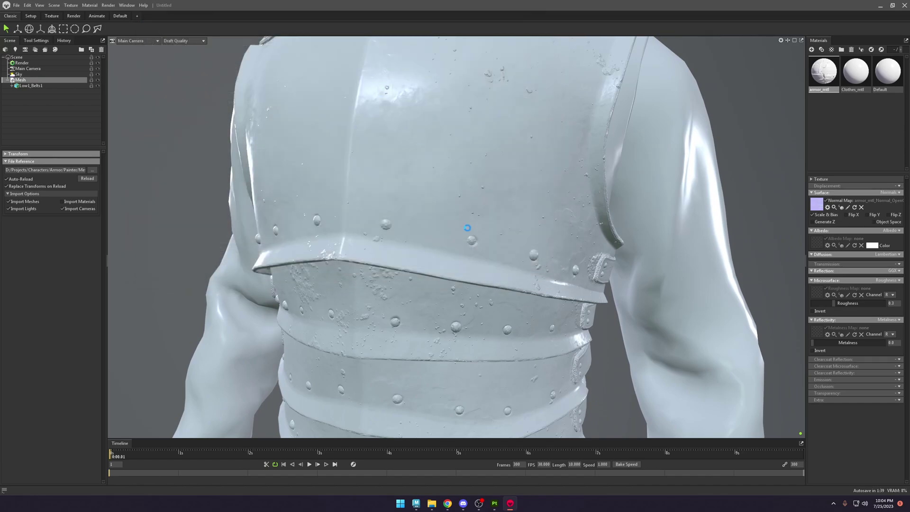
Replace the armor_mtl normal map with armor_mtl_Normal_OpenGL and check the surface detail on the waist plates and belts.
left_click(816, 205)
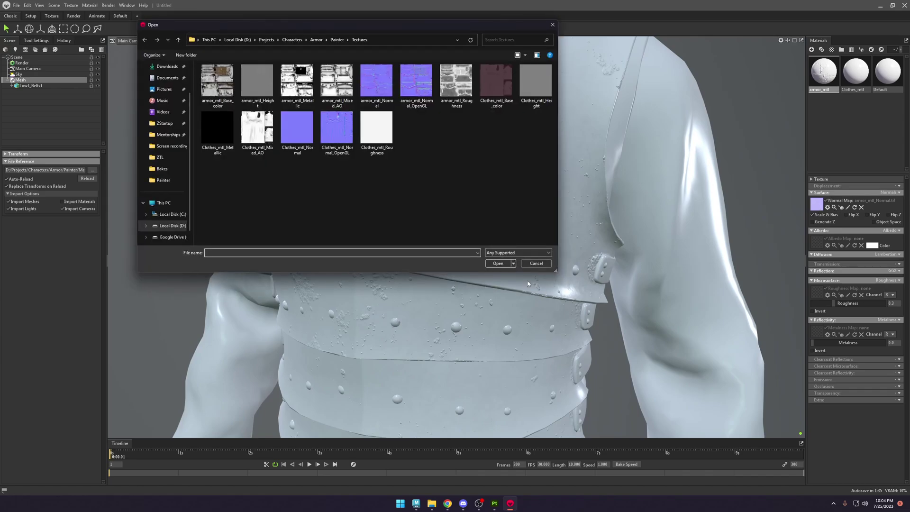
double_click(416, 80)
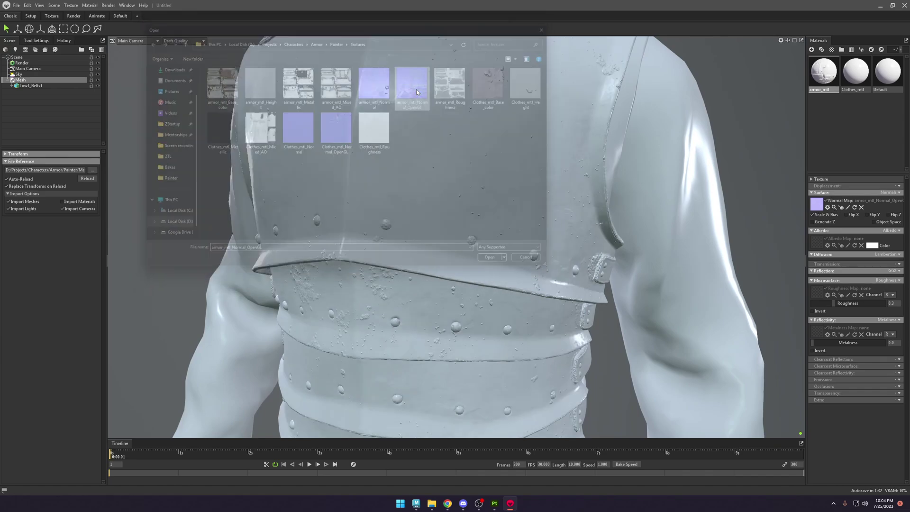
scroll(586, 210, "down", 3)
left_click_drag(528, 231, 753, 208)
scroll(436, 201, "up", 3)
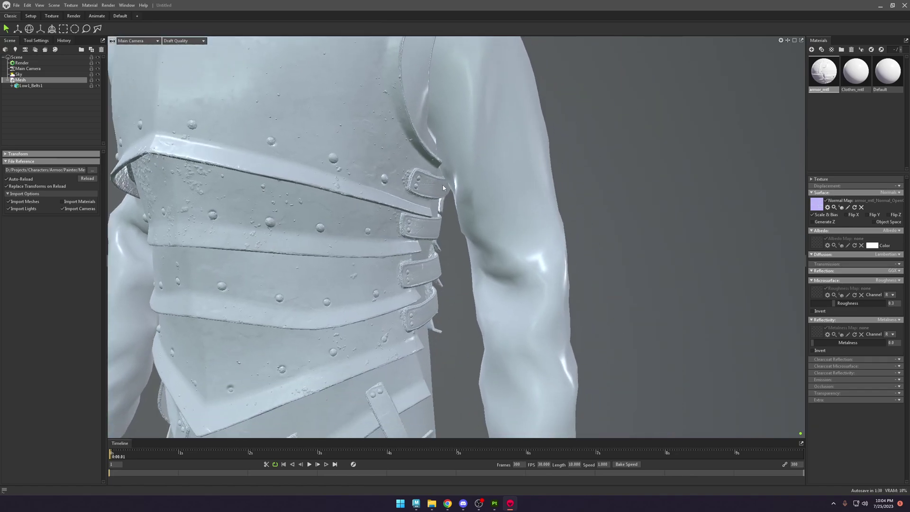
Load armor_mtl_Base_color as the albedo map and armor_mtl_Roughness as the roughness map of armor_mtl.
left_click(818, 242)
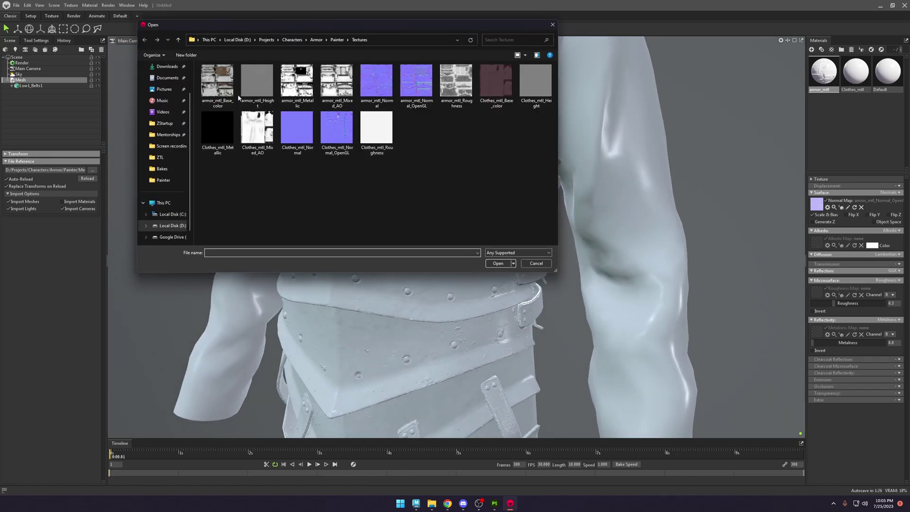
left_click(493, 260)
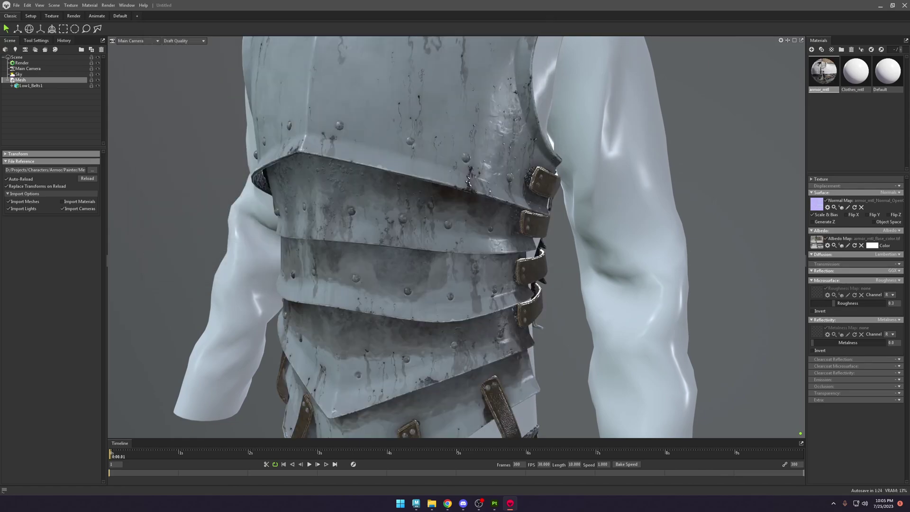
left_click(847, 296)
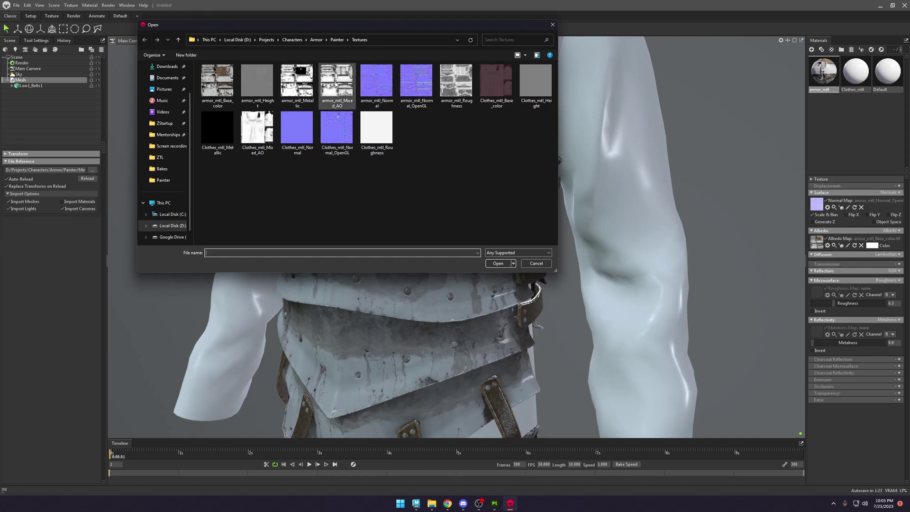
double_click(452, 87)
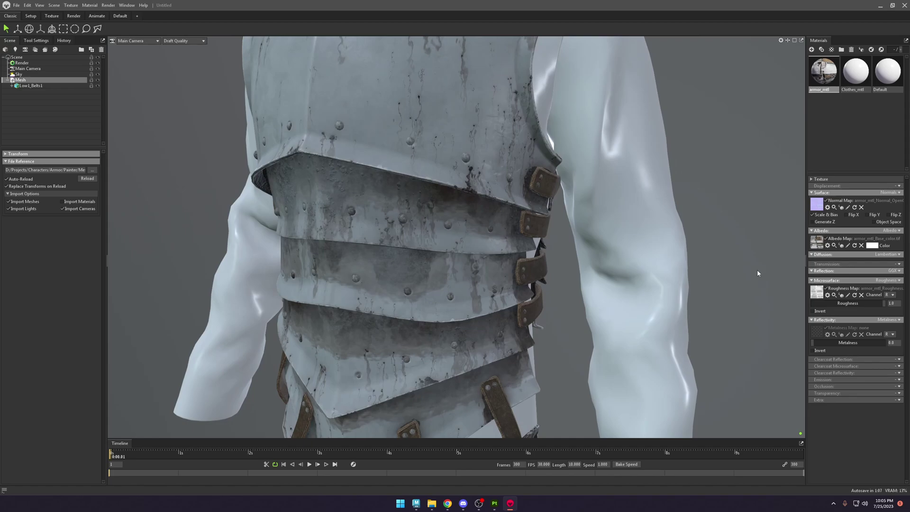
Load armor_mtl_Metallic as the metalness map of the armor_mtl material.
left_click(812, 333)
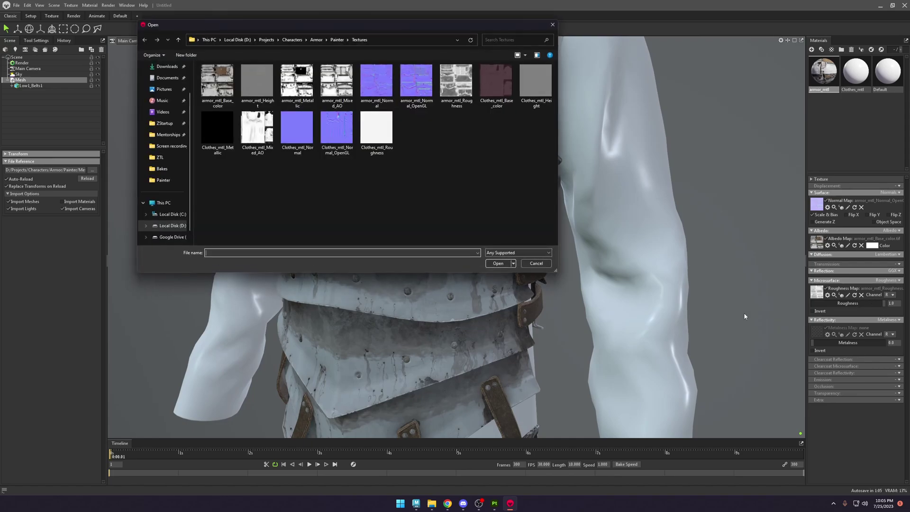
left_click(289, 82)
double_click(288, 81)
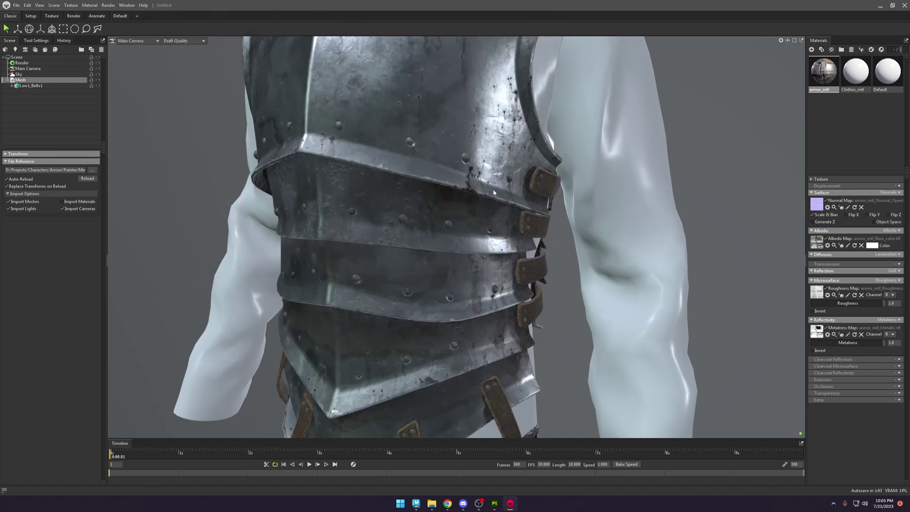
Compare the textured armor with the Substance 3D Painter version, and return to Marmoset Toolbag to examine the whole model.
left_click_drag(477, 185, 630, 223)
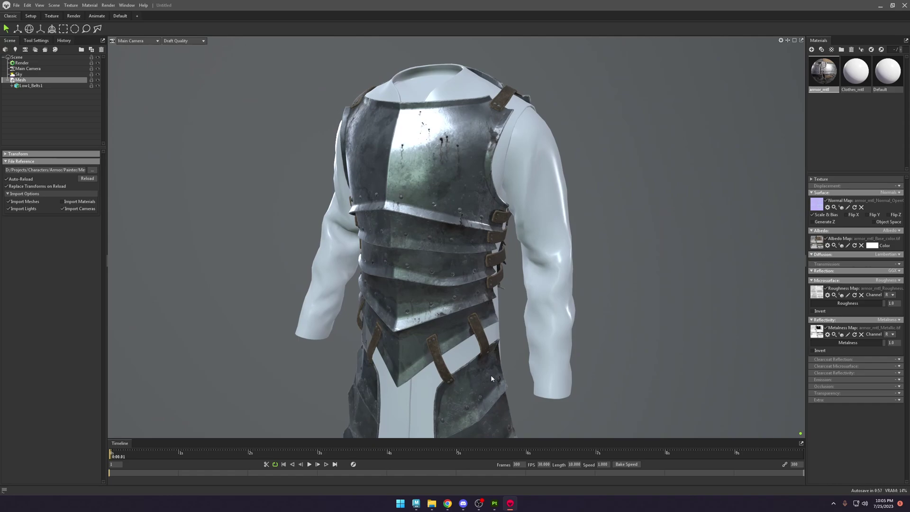
left_click(495, 502)
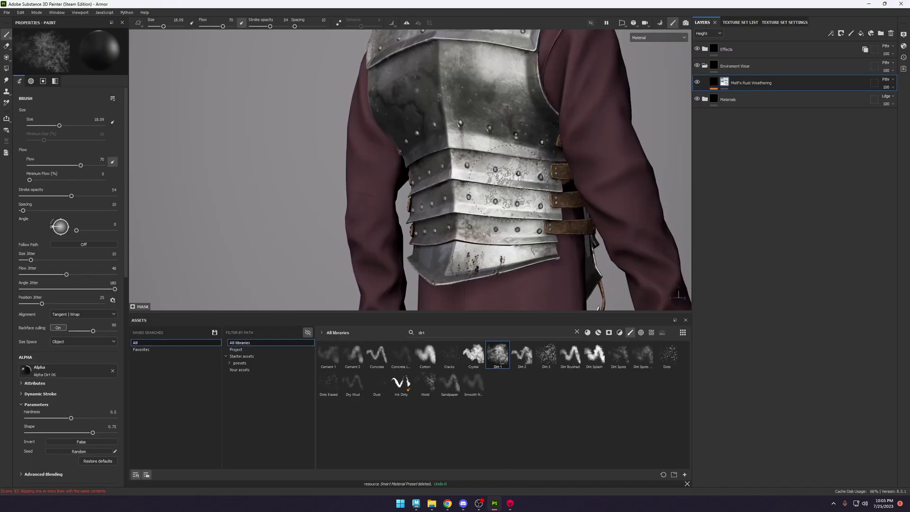
mouse_move(442, 186)
left_mouse_down("alt")
mouse_move(426, 199)
mouse_move(510, 209)
left_mouse_up("alt")
left_click(513, 505)
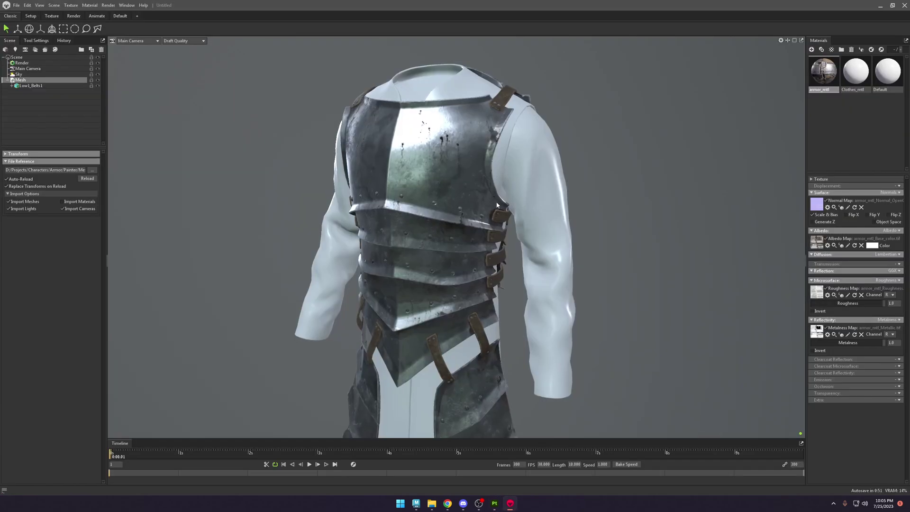
scroll(493, 248, "up", 5)
scroll(487, 269, "down", 5)
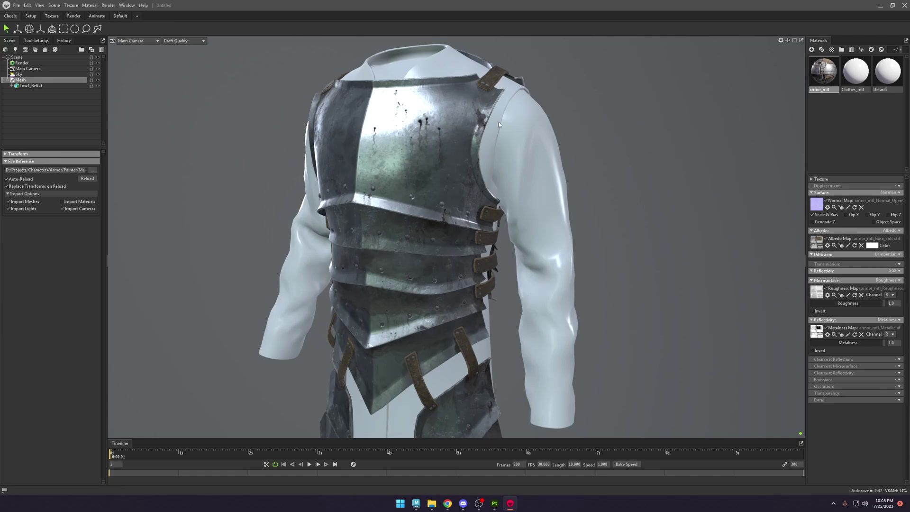
Enable Adv. Occlusion on the armor_mtl material and load armor_mtl_Mixed_AO as its occlusion map.
left_click(856, 72)
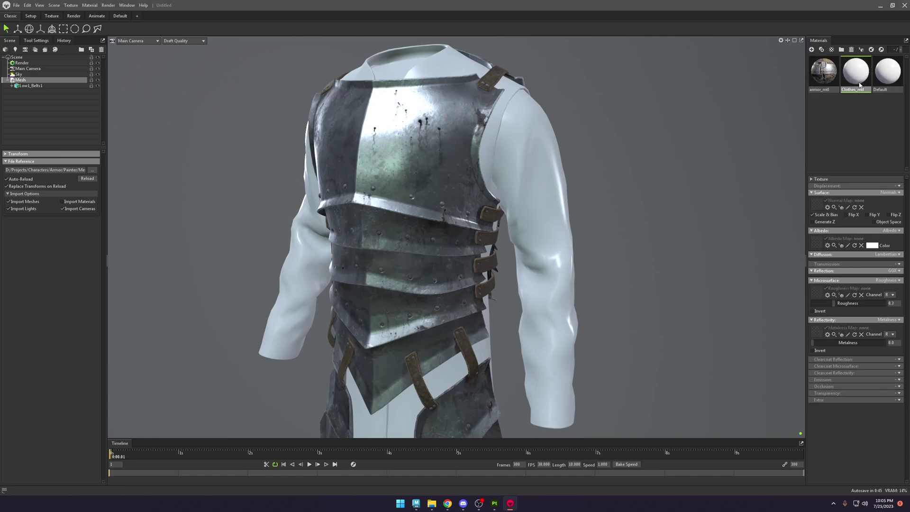
left_click(825, 78)
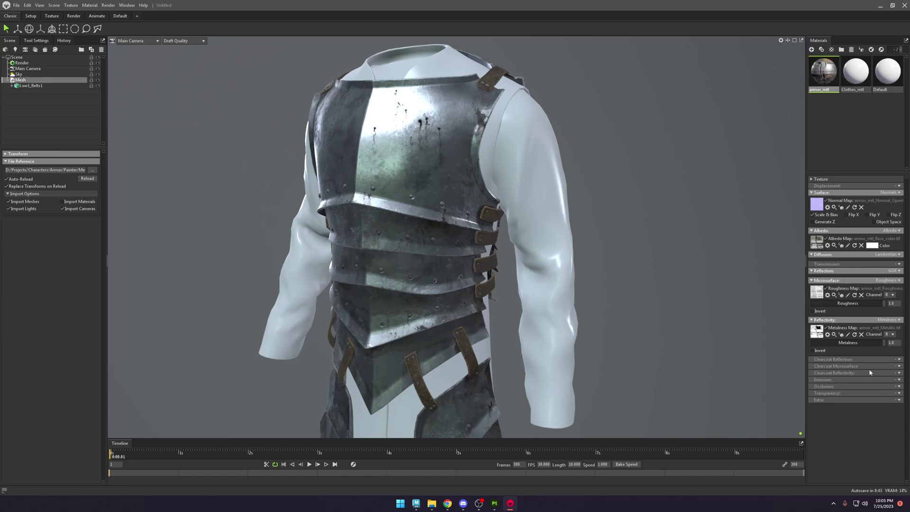
left_click(898, 386)
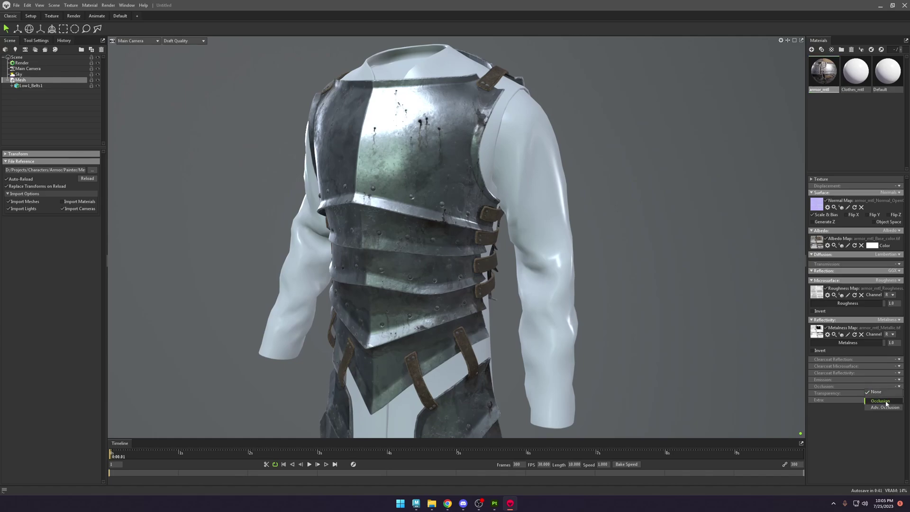
left_click(882, 401)
left_click(890, 386)
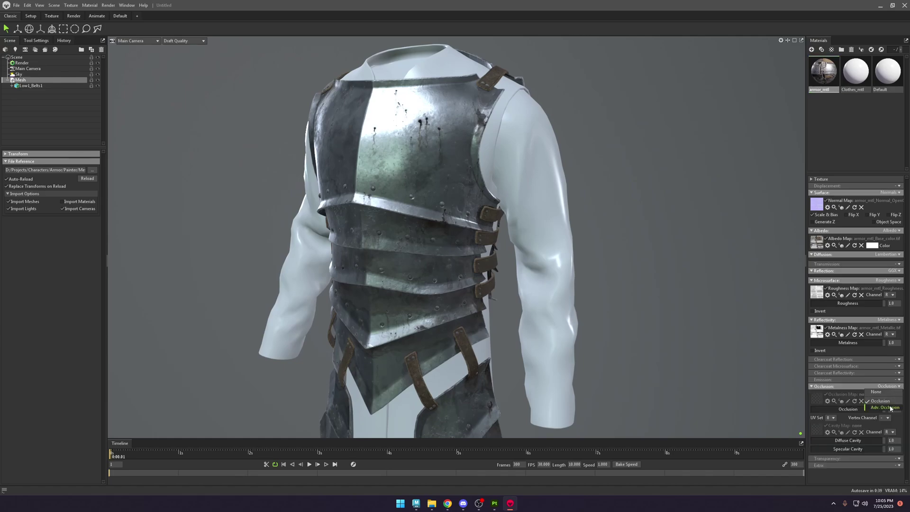
left_click(883, 407)
scroll(853, 440, "down", 1)
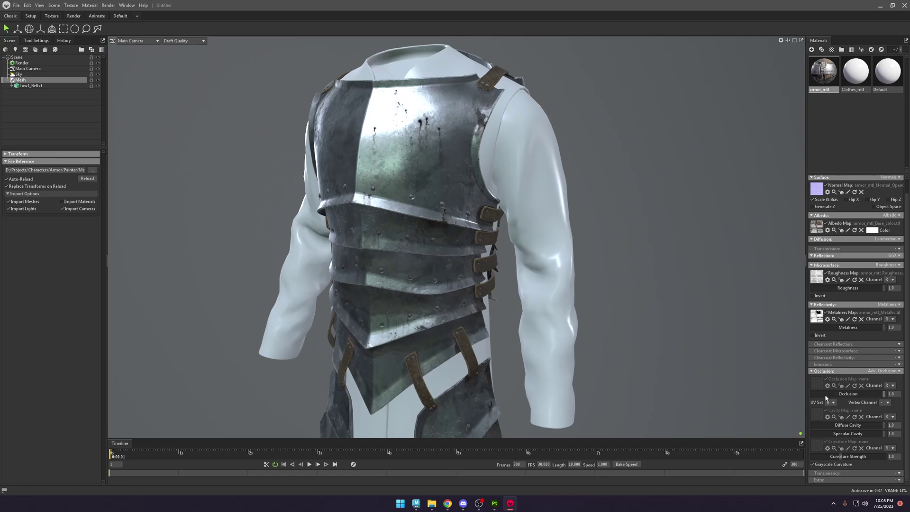
left_click(817, 383)
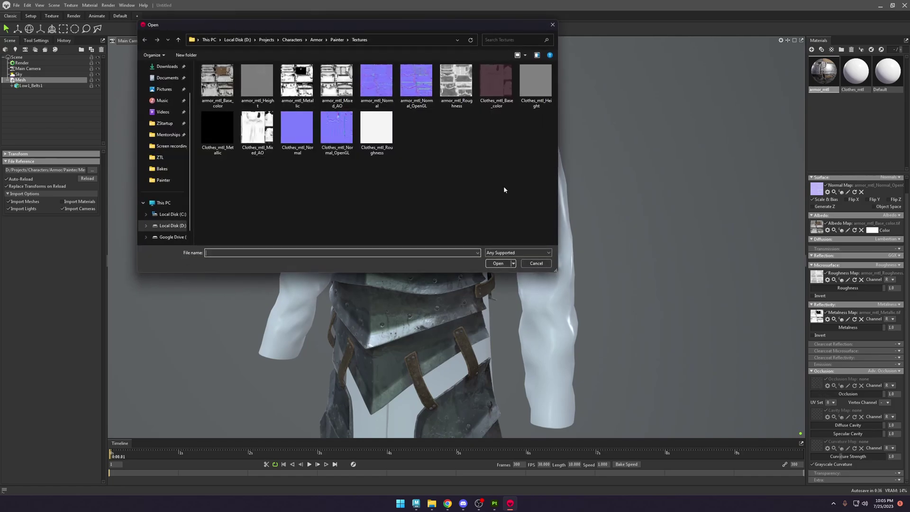
double_click(337, 83)
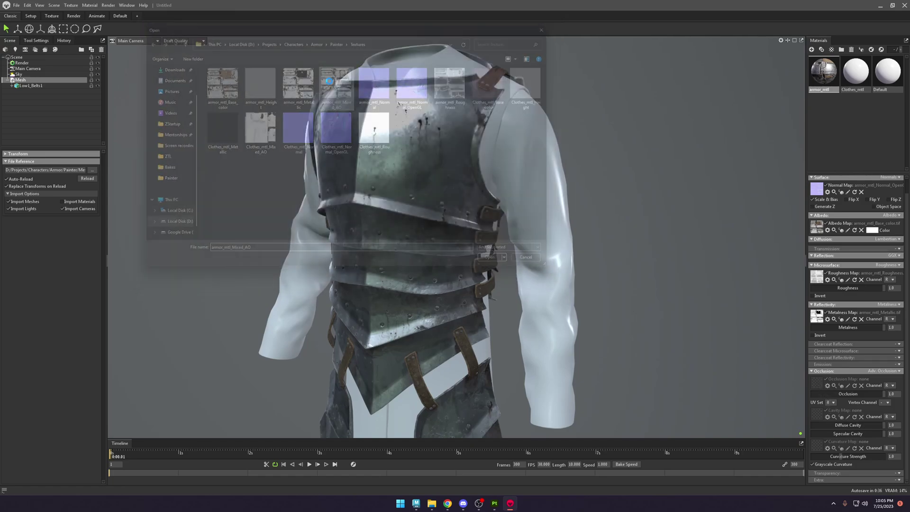
Load armor_mtl_Mixed_AO as the cavity and curvature maps of armor_mtl, trying different specular cavity and curvature strengths.
left_click(814, 415)
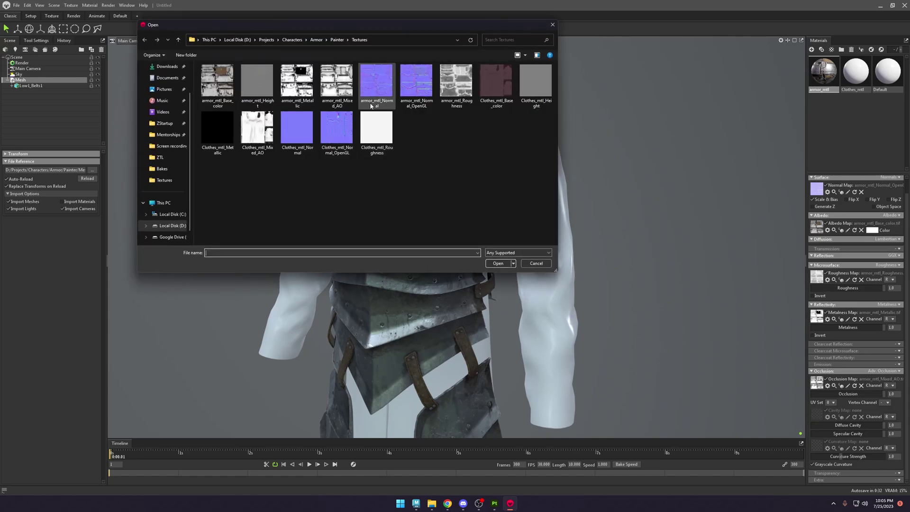
double_click(337, 83)
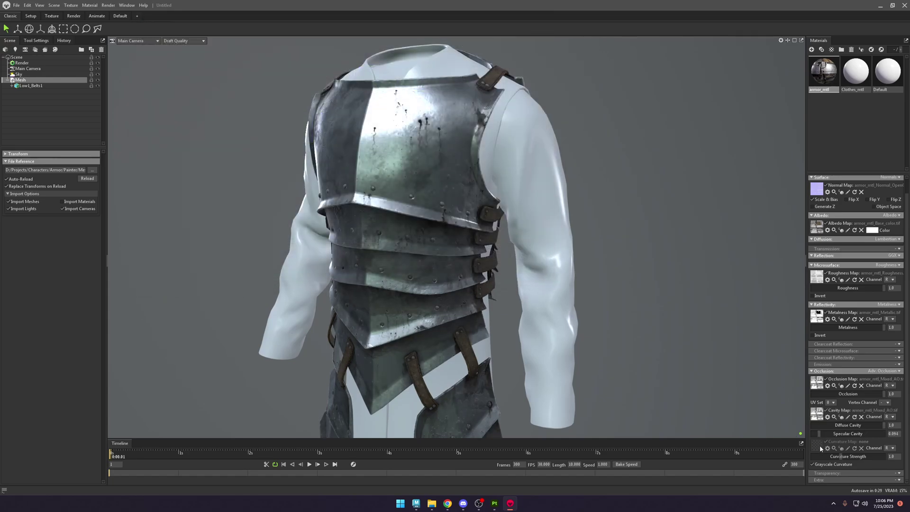
left_click(818, 444)
double_click(338, 82)
left_click_drag(816, 437, 884, 434)
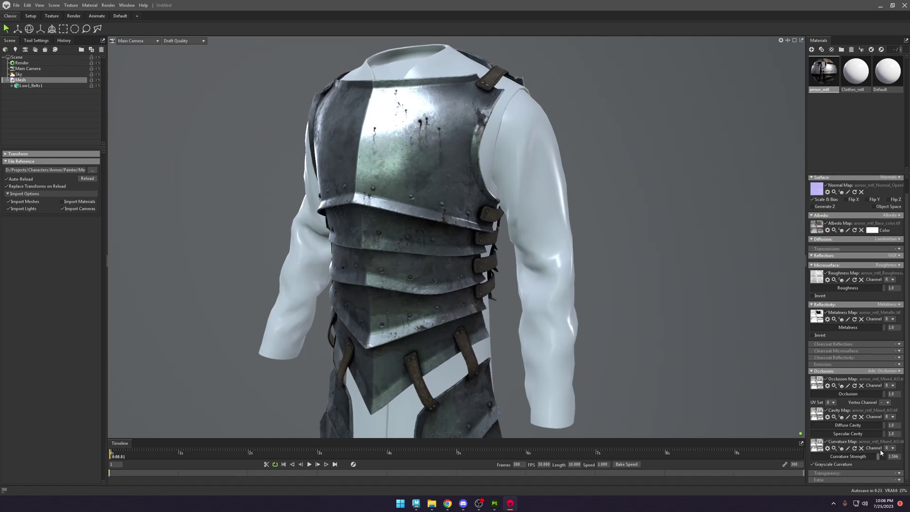
Switch armor_mtl to the basic Occlusion mode and set its diffuse cavity to 0 and specular cavity to 1.
left_click(886, 371)
left_click(885, 385)
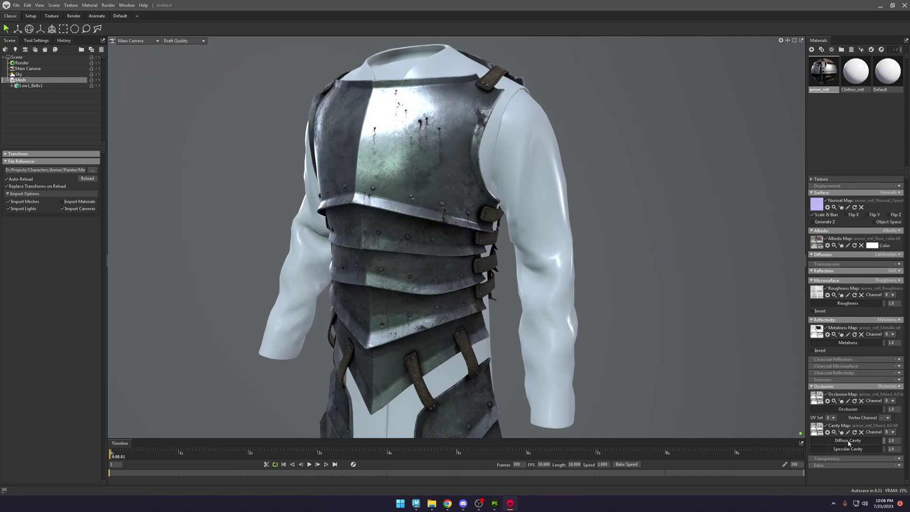
left_click_drag(848, 443, 777, 443)
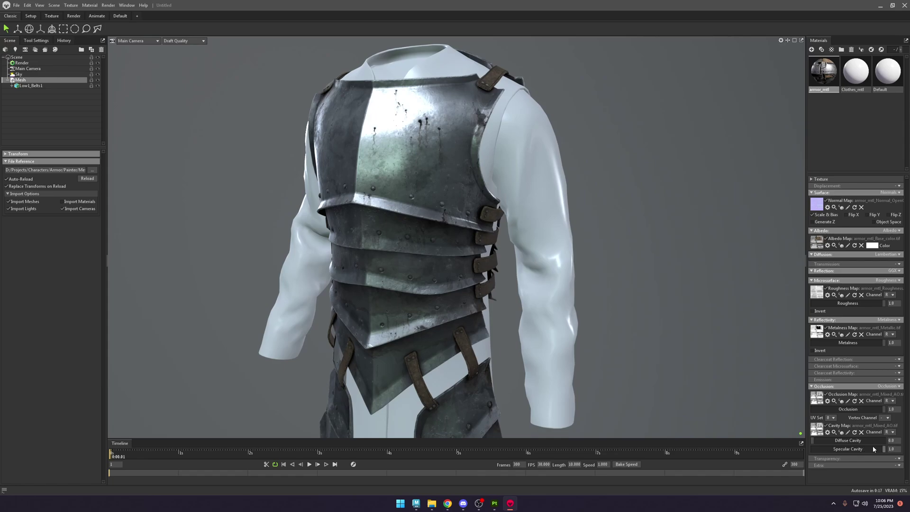
left_click_drag(872, 450, 907, 446)
left_click_drag(459, 242, 545, 241)
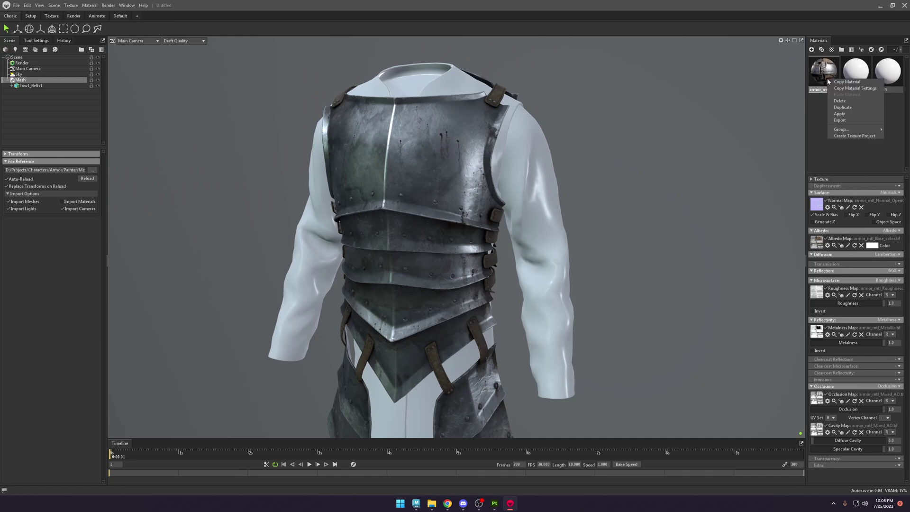
Paste the armor_mtl material settings onto Clothes_mtl and load Clothes_mtl_Normal_OpenGL as its normal map.
right_click(849, 83)
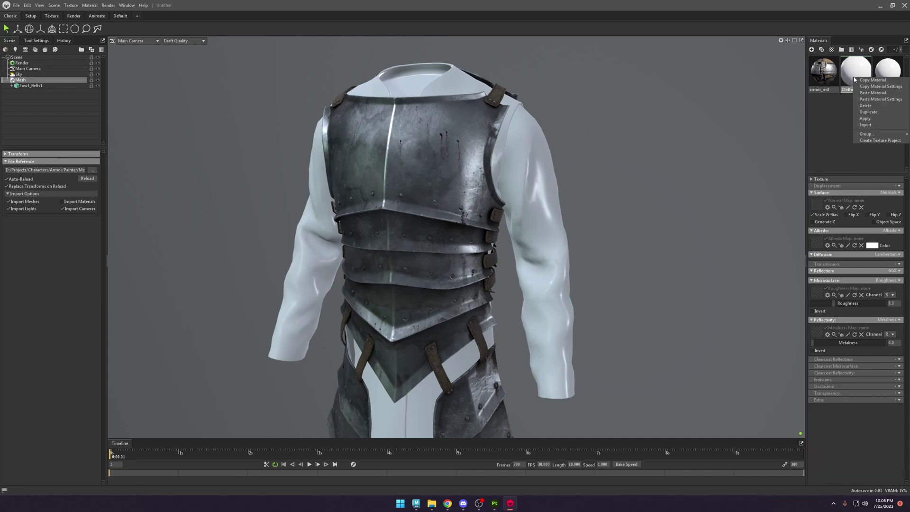
left_click(882, 99)
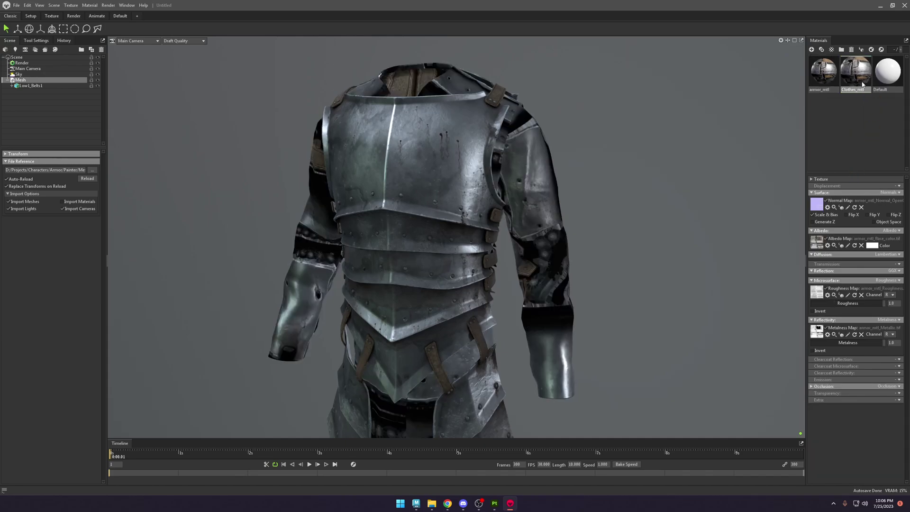
left_click(815, 207)
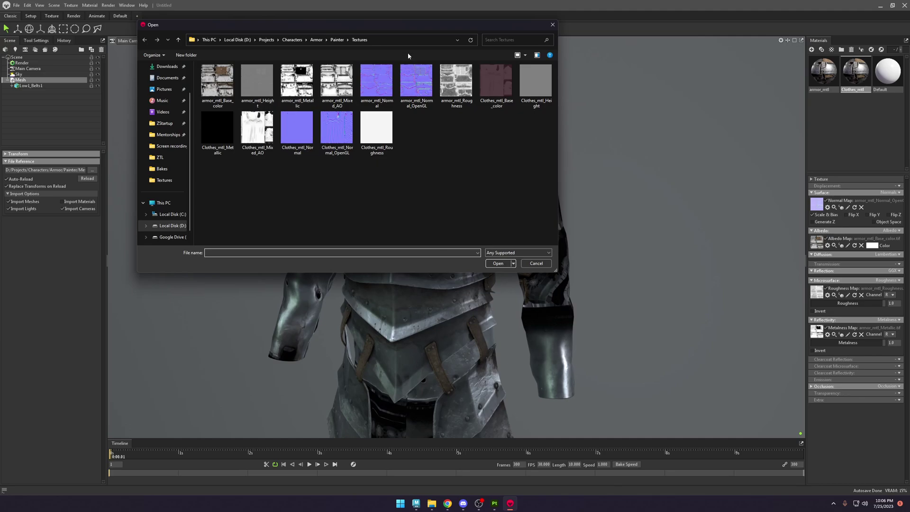
double_click(337, 127)
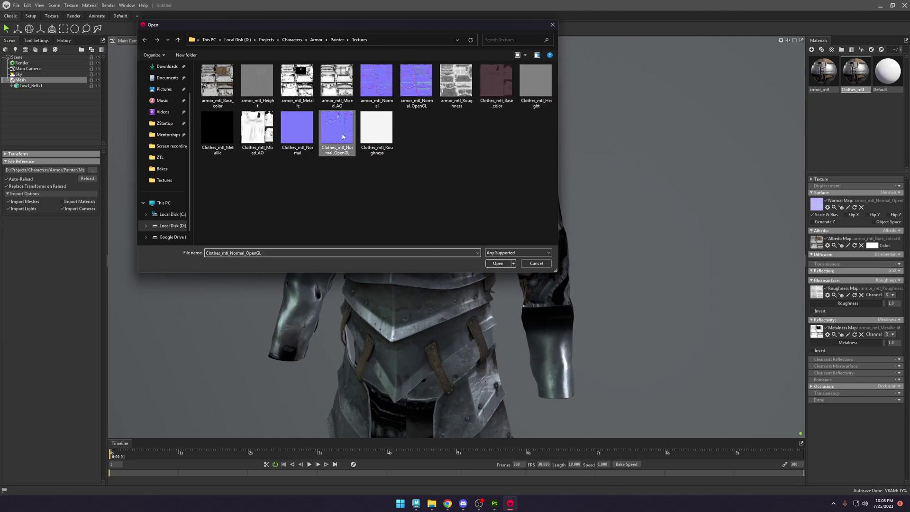
Load Clothes_mtl_Base_color as the albedo map and Clothes_mtl_Roughness as the roughness map of Clothes_mtl.
left_click(817, 242)
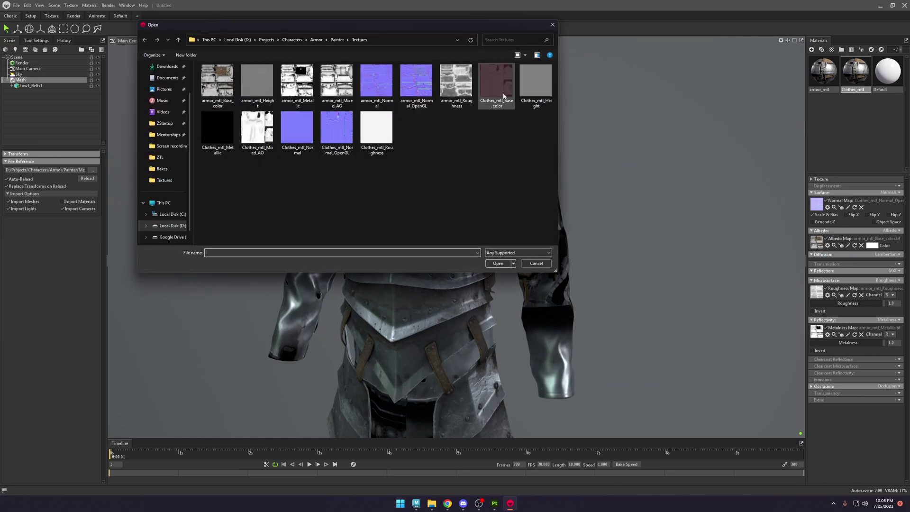
double_click(491, 81)
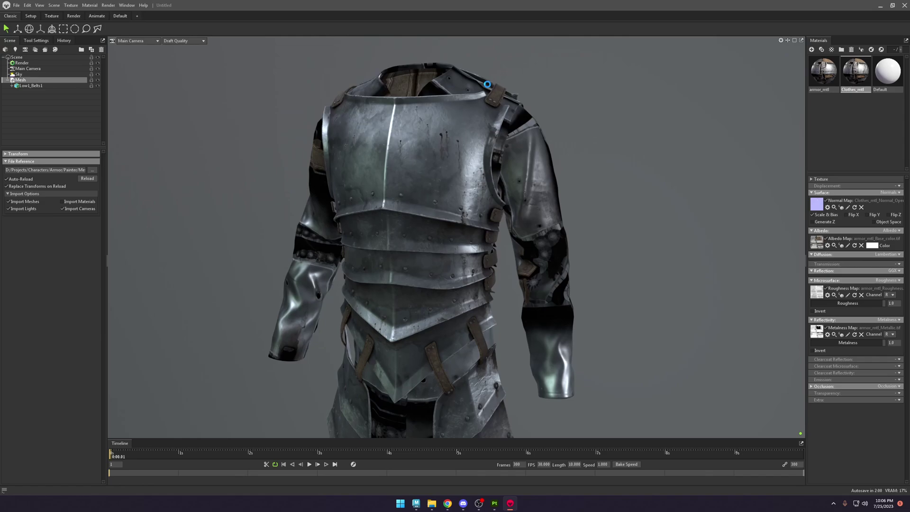
left_click(815, 293)
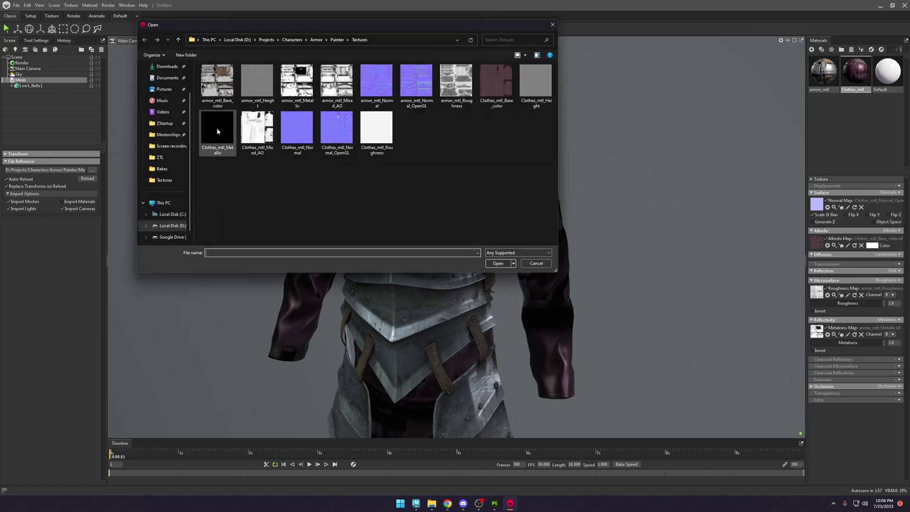
double_click(386, 132)
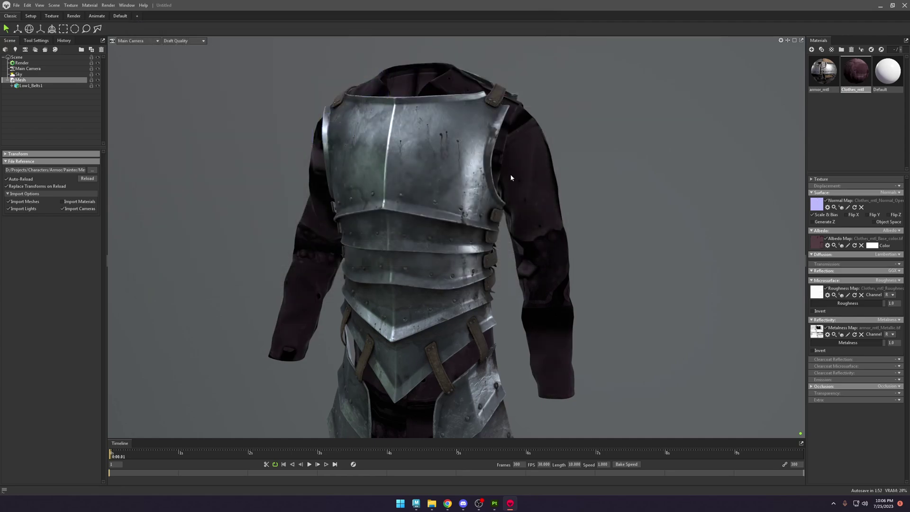
Load Clothes_mtl_Metallic as the metalness map of Clothes_mtl.
left_click(816, 334)
left_click(235, 139)
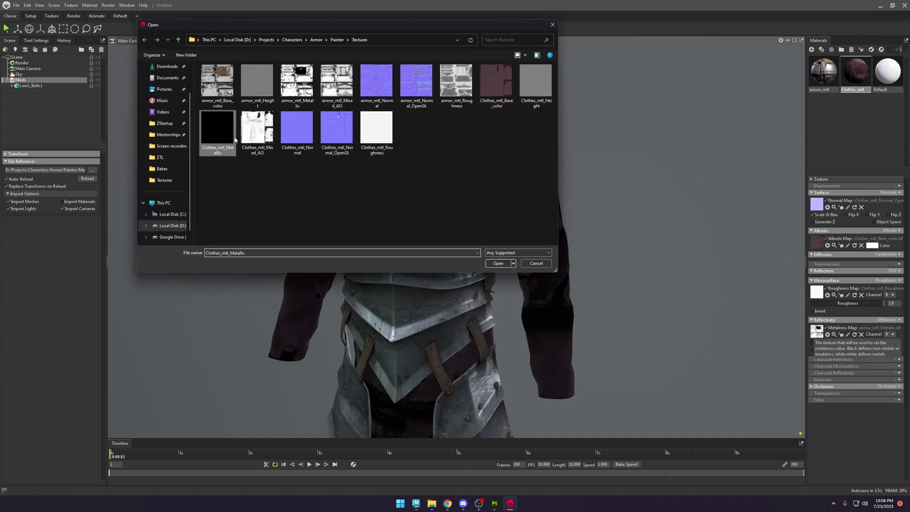
double_click(235, 140)
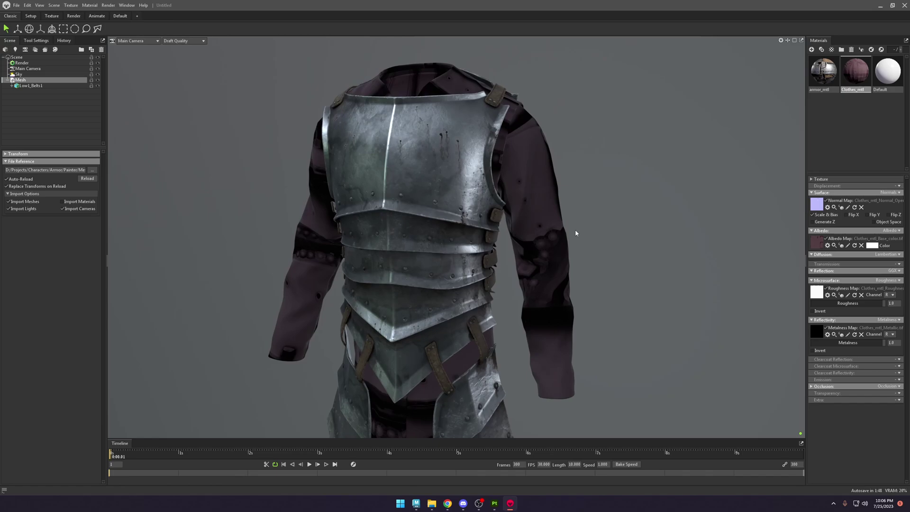
Load Clothes_mtl_Mixed_AO as both the occlusion map and the cavity map of Clothes_mtl.
left_click(810, 386)
left_click(816, 398)
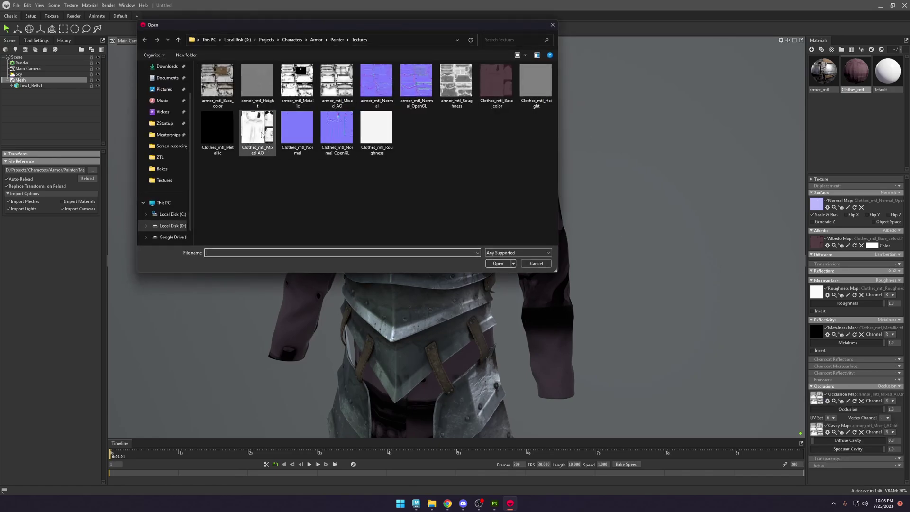
double_click(261, 134)
left_click(819, 432)
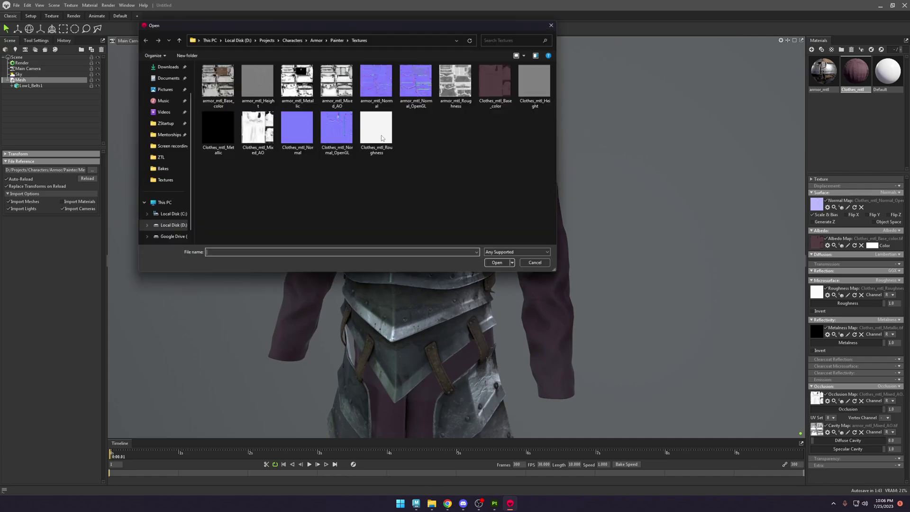
left_click(261, 134)
double_click(262, 134)
left_click_drag(556, 207, 555, 200)
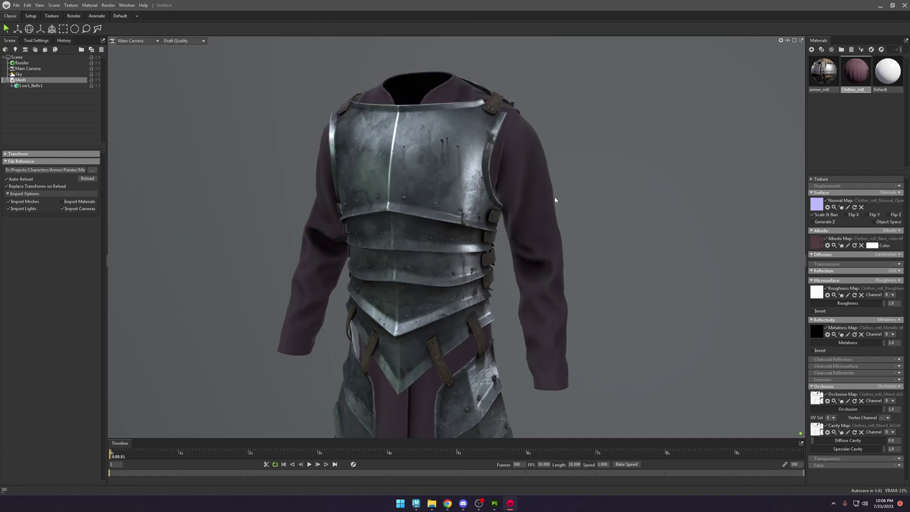
middle_click_drag(546, 191, 548, 166)
left_click_drag(548, 166, 603, 185, "shift")
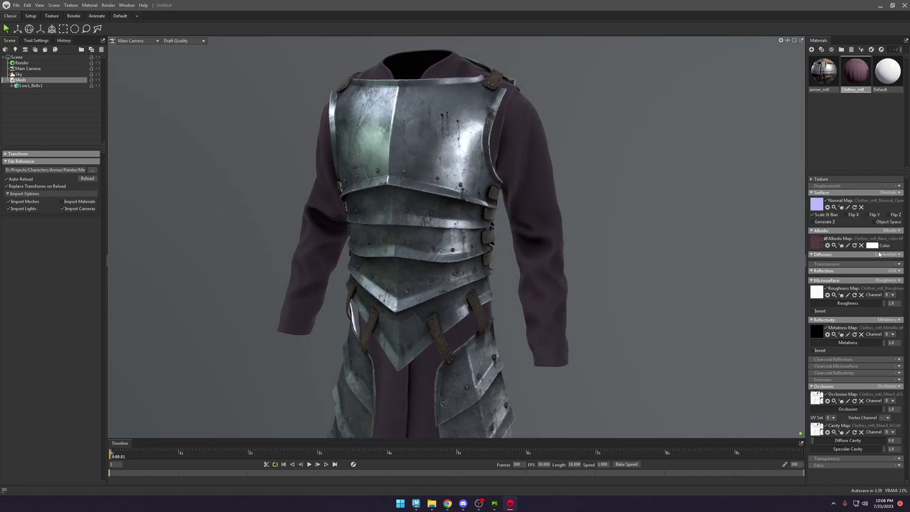
Switch Clothes_mtl to Microfiber diffusion, lowering sheen to 0.097, sheen tint to 0.223 and sheen roughness to about 0.1.
left_click(887, 280)
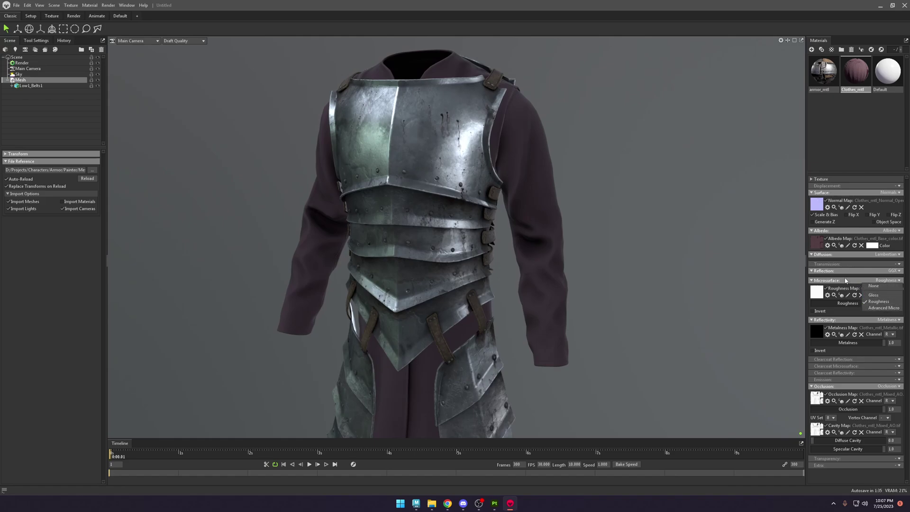
left_click(886, 254)
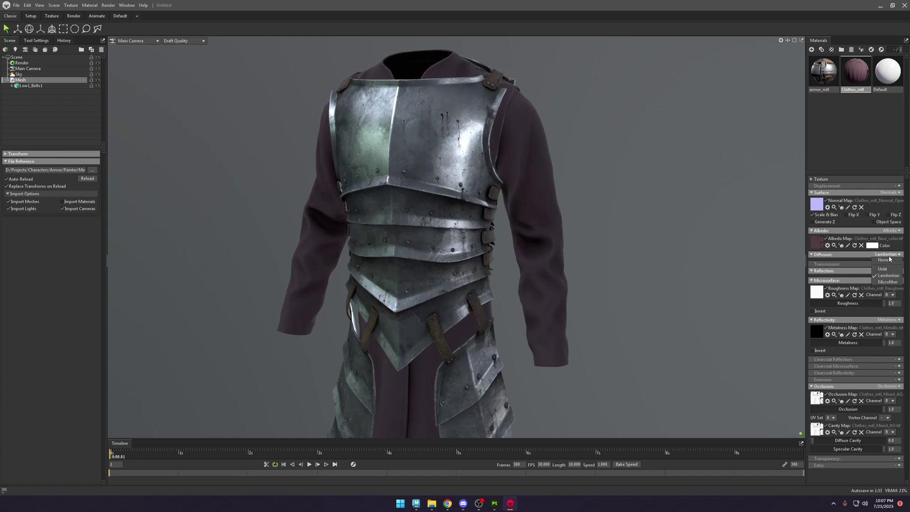
left_click(881, 275)
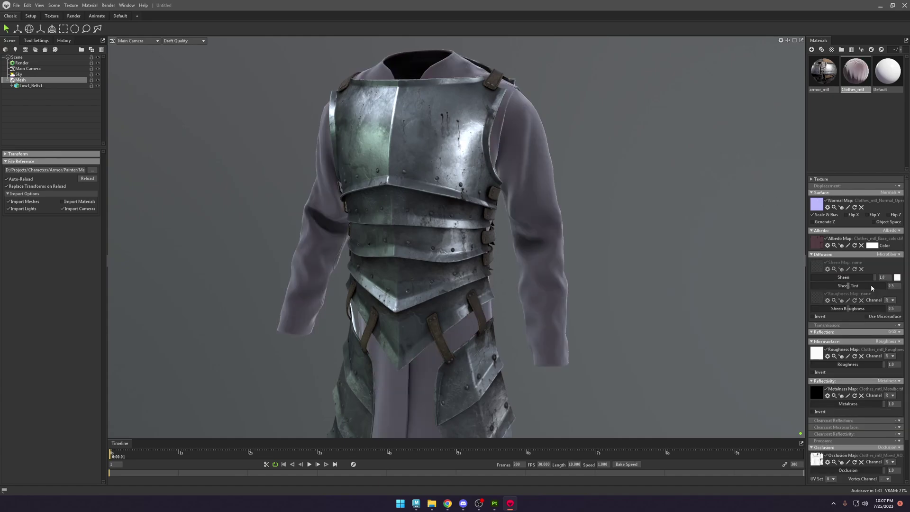
left_click_drag(871, 288, 819, 304)
left_click_drag(846, 278, 818, 277)
Change the Clothes_mtl sheen color to a muted red, CC7878, and reduce the sheen to 0.068.
left_click(896, 278)
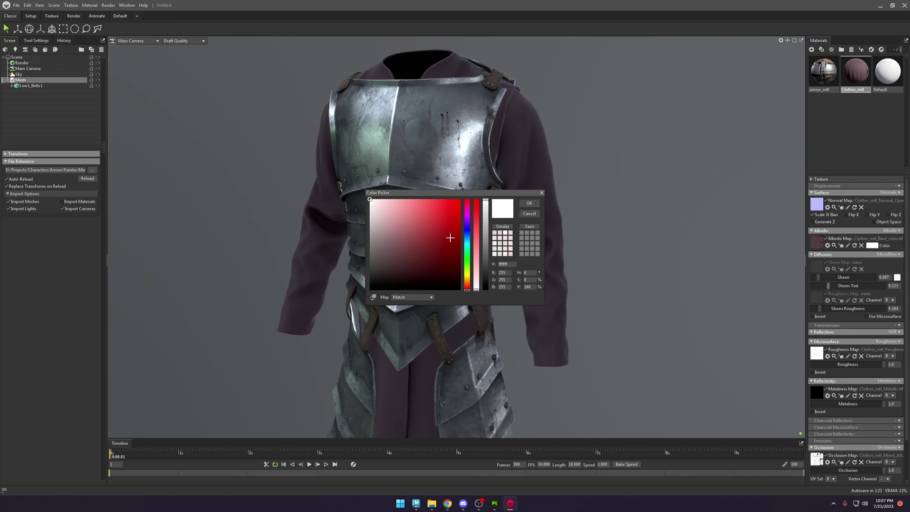
left_click_drag(450, 238, 407, 218)
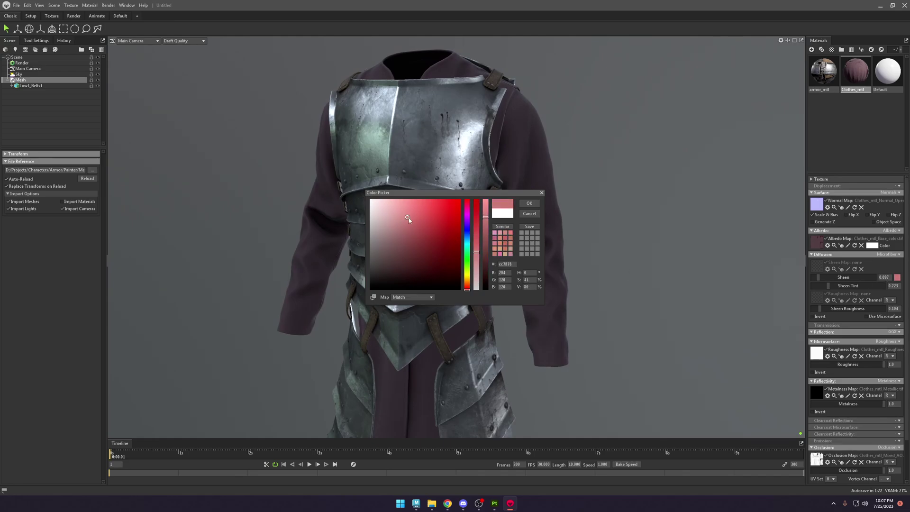
left_click(529, 203)
mouse_move(819, 277)
left_mouse_down()
mouse_move(841, 277)
mouse_move(817, 280)
left_mouse_up()
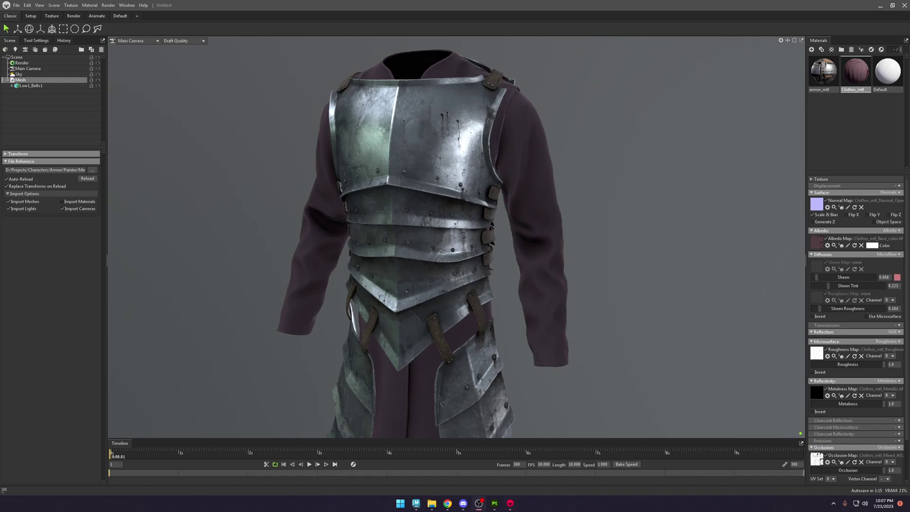
Set the main camera's focal length to 80 mm and reframe the armor torso.
left_click(601, 108)
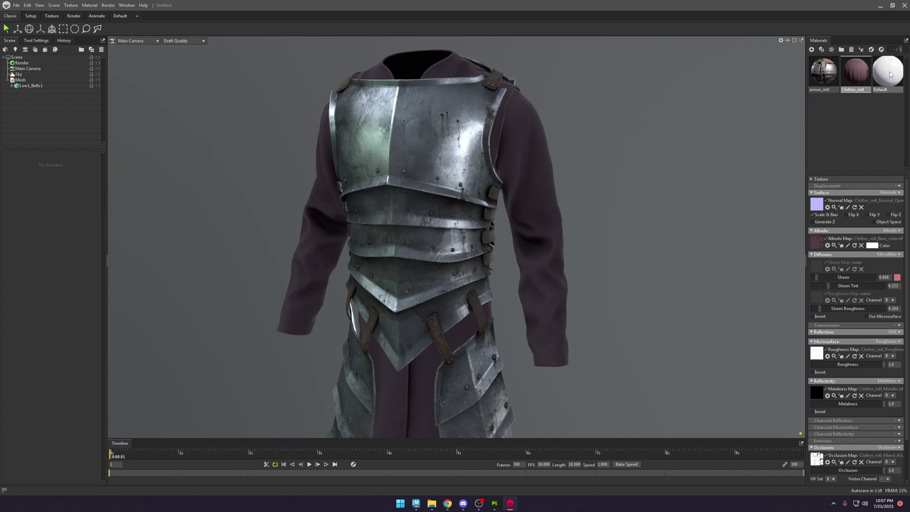
left_click(27, 68)
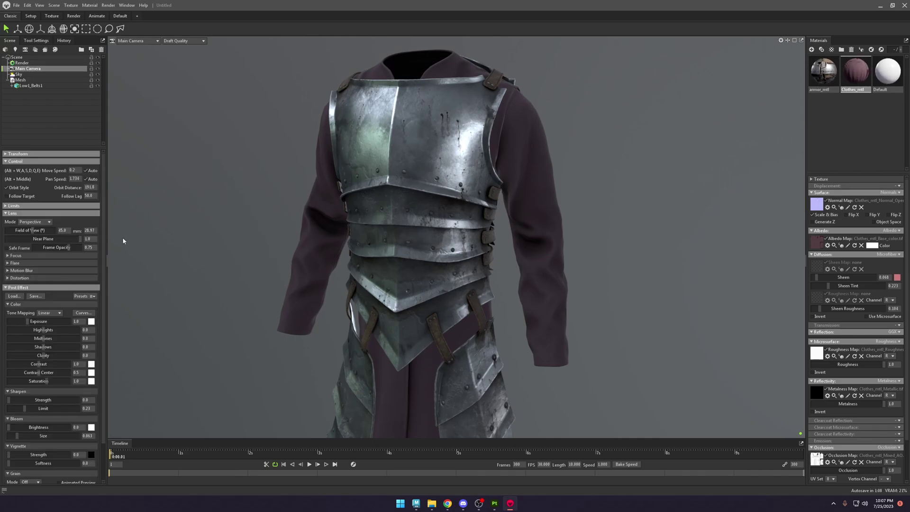
left_click(97, 230)
type("80")
key("Return")
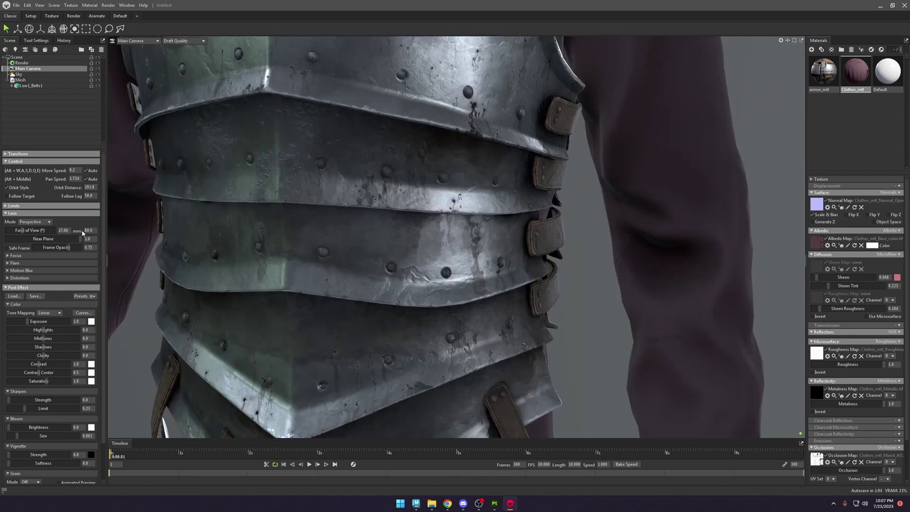
scroll(482, 288, "down", 10)
left_click_drag(481, 288, 597, 213)
Turn on the main camera's safe frame and widen the scene settings area.
left_click(22, 63)
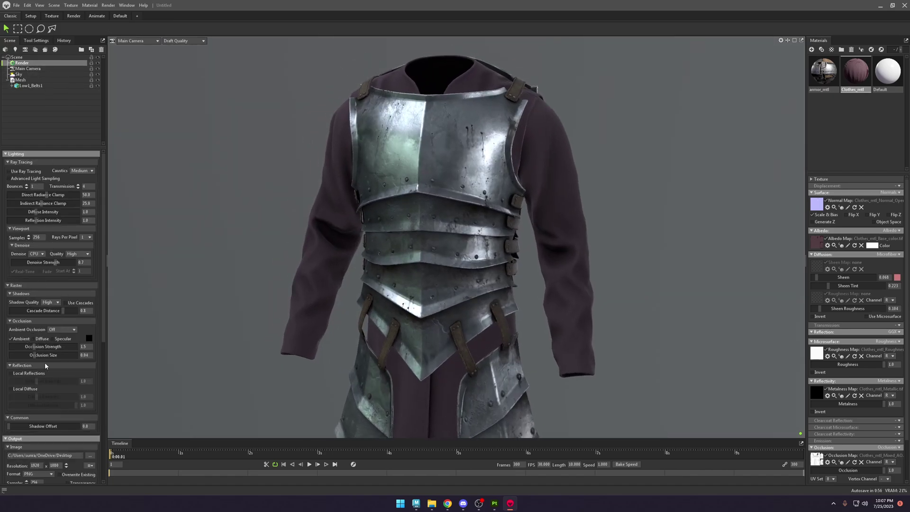
left_click(27, 69)
left_click(6, 248)
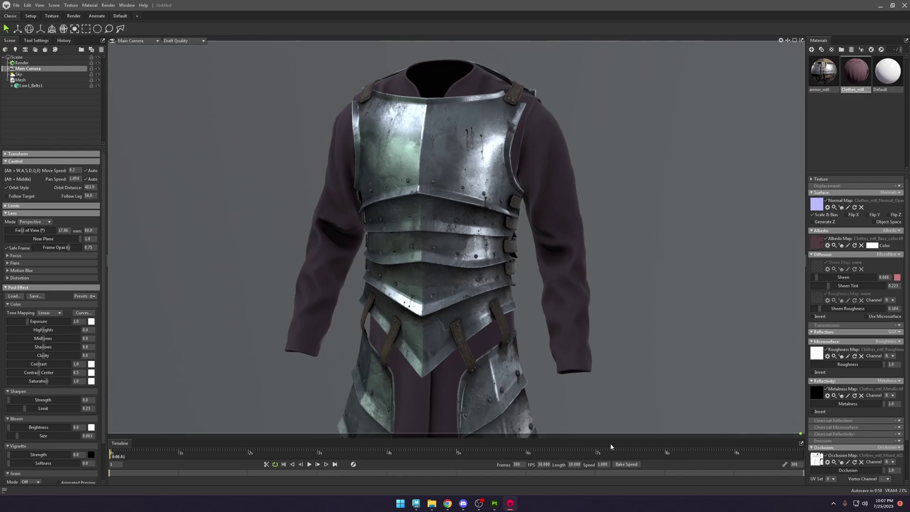
left_click_drag(107, 411, 133, 388)
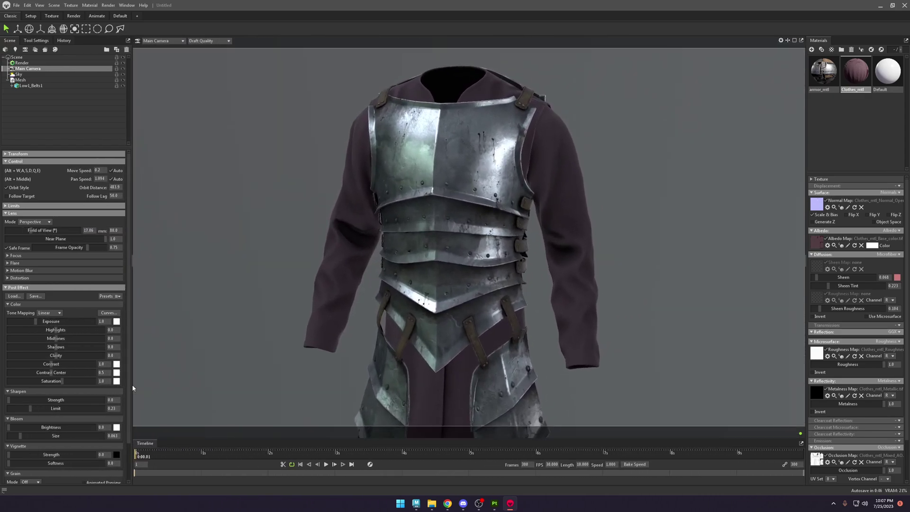
Enable ray tracing in the render settings and set the viewport to Full Quality.
left_click(22, 63)
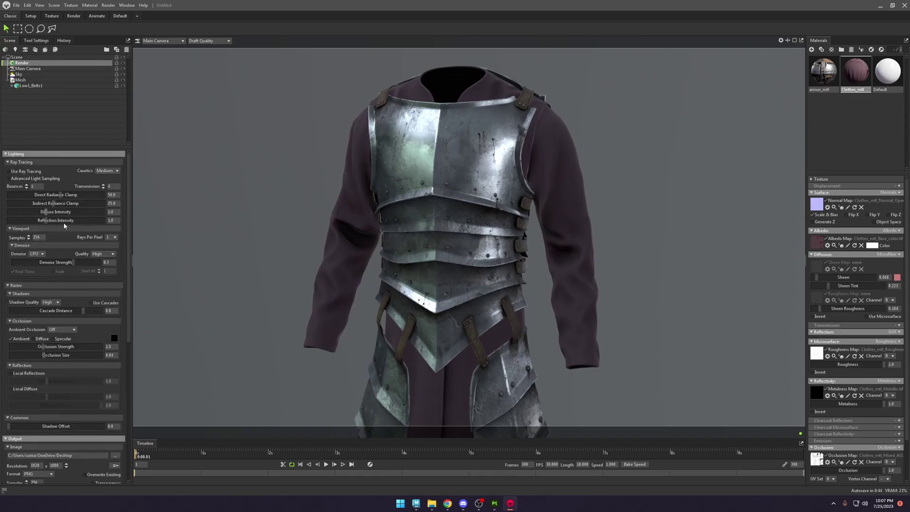
left_click(25, 172)
left_click(191, 41)
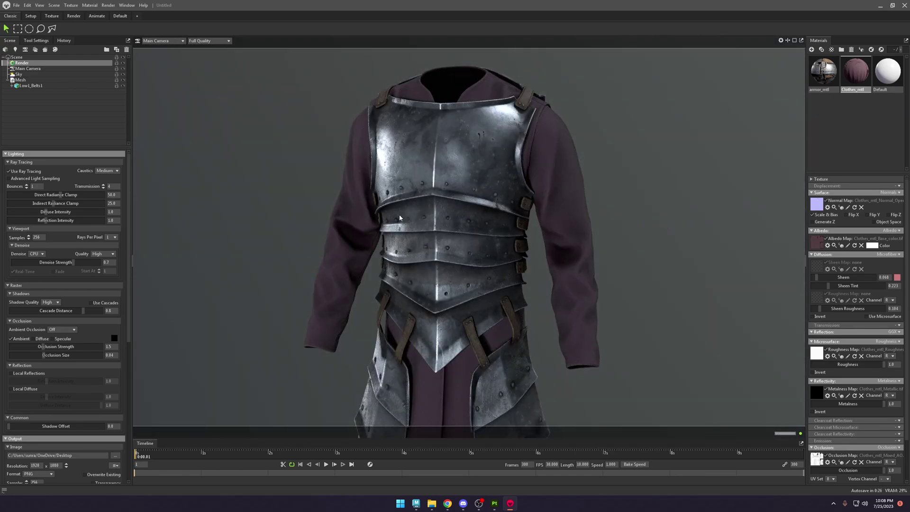
Save the scene as Render in the Armor project's Marmoset/Render folder.
key("ctrl+s")
left_click(316, 40)
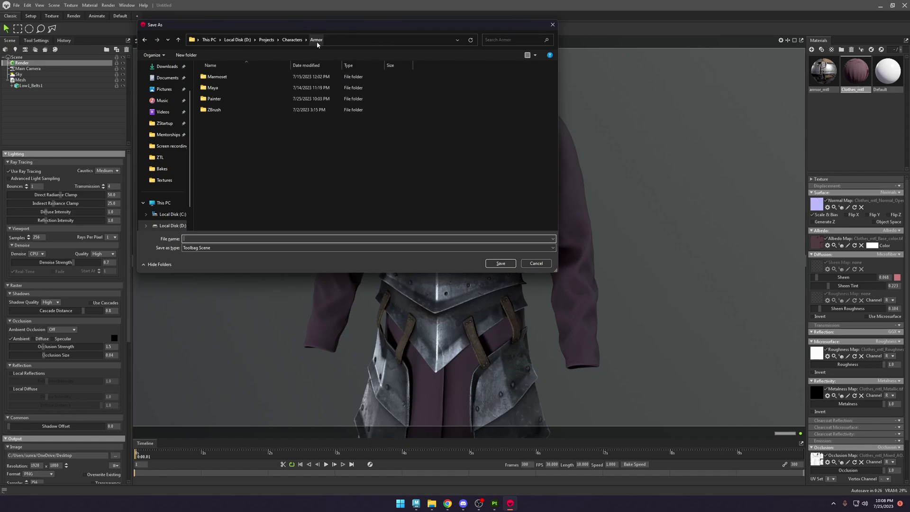
double_click(256, 77)
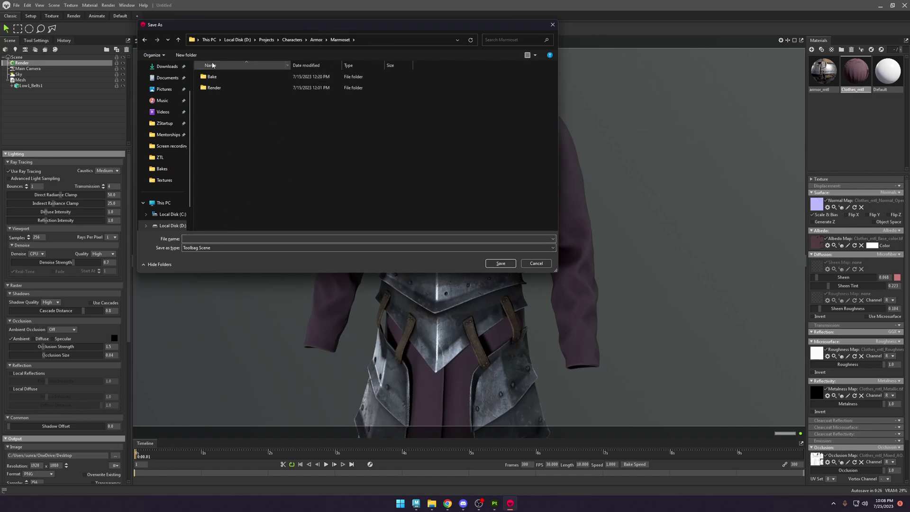
double_click(214, 88)
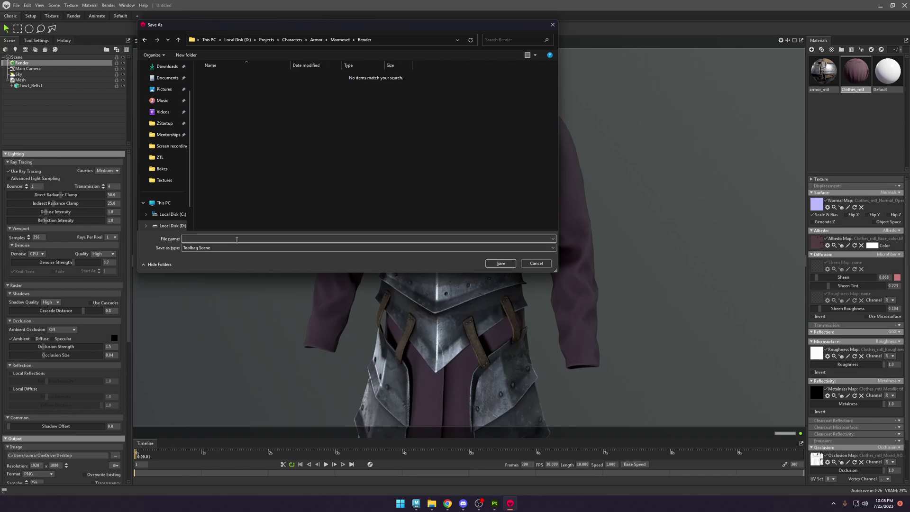
type("er")
key("Return")
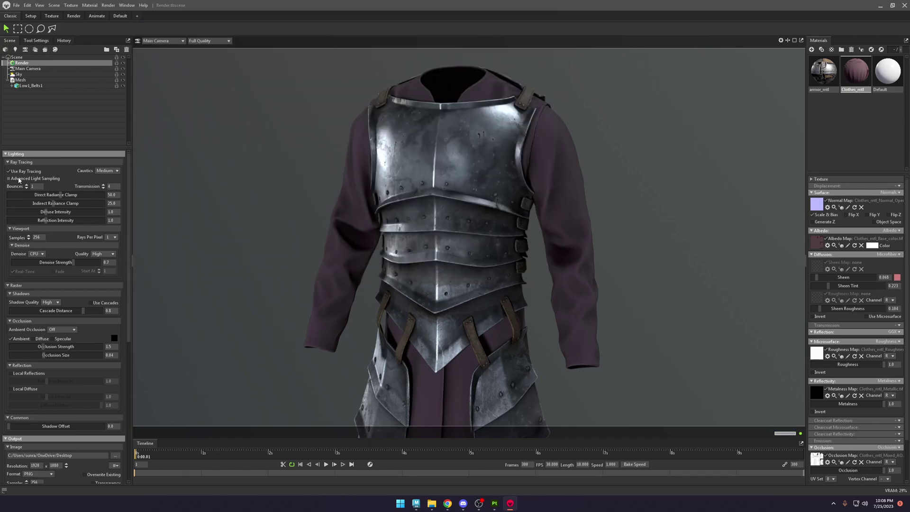
Try Coarse caustics for ray tracing, and return the setting to Medium.
left_click(108, 171)
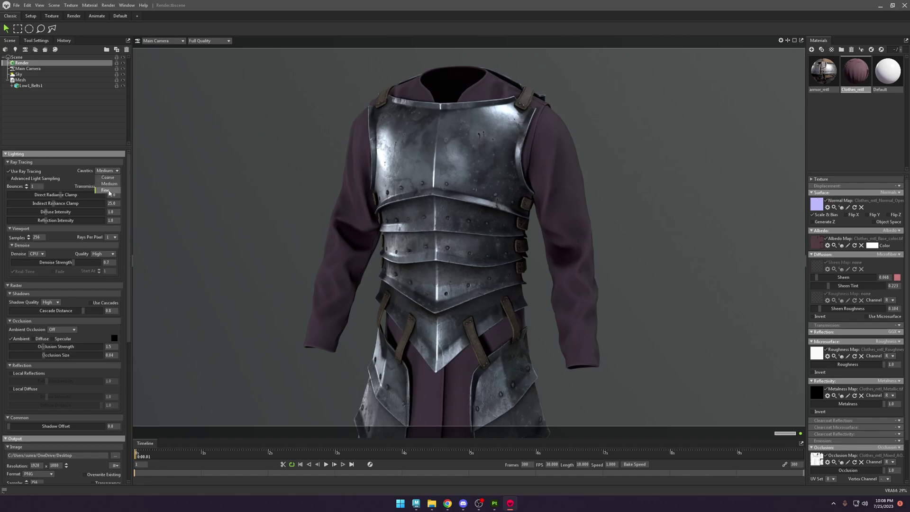
left_click(108, 177)
left_click(108, 171)
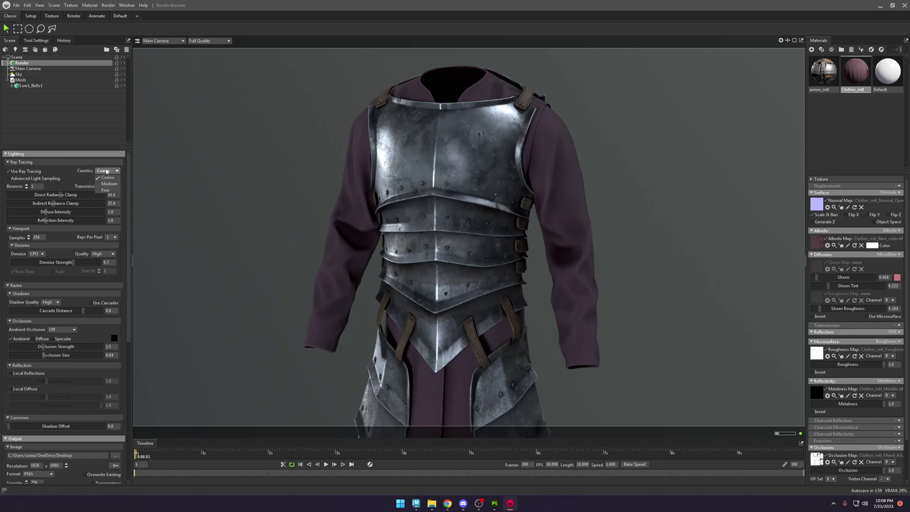
left_click(109, 183)
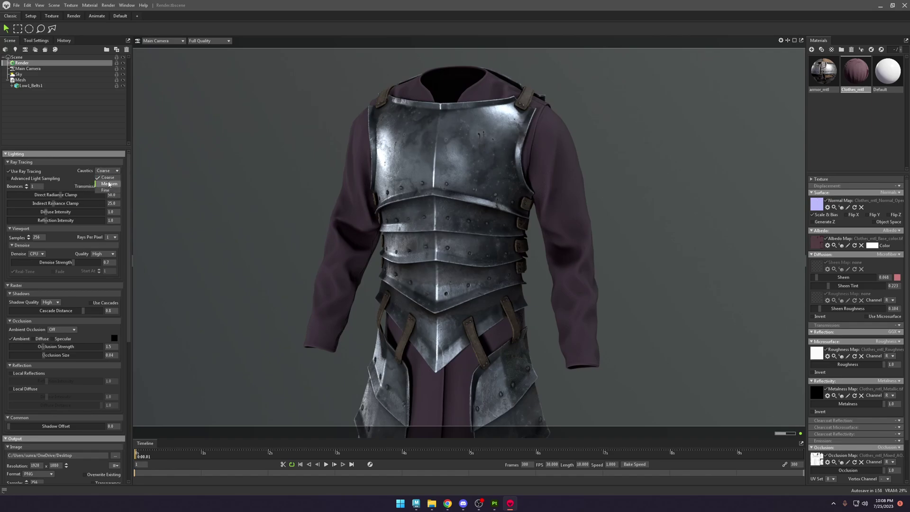
Raise the viewport ray tracing samples to 512 and set the shadow quality to Mega.
left_click(29, 236)
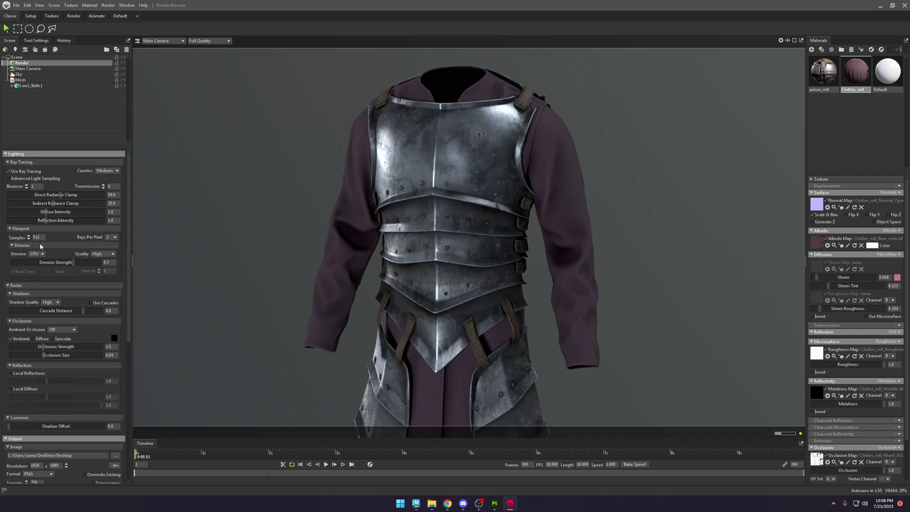
scroll(380, 296, "up", 2)
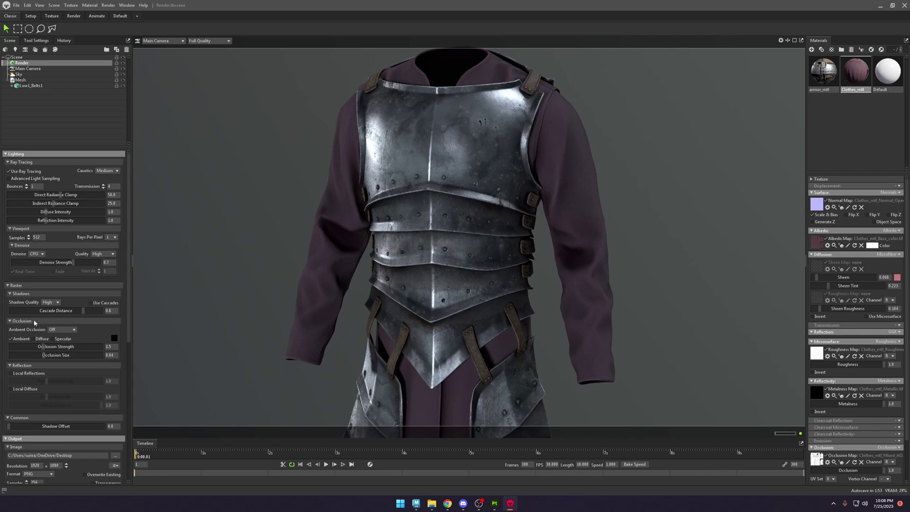
left_click(50, 302)
left_click(52, 321)
scroll(506, 266, "down", 2)
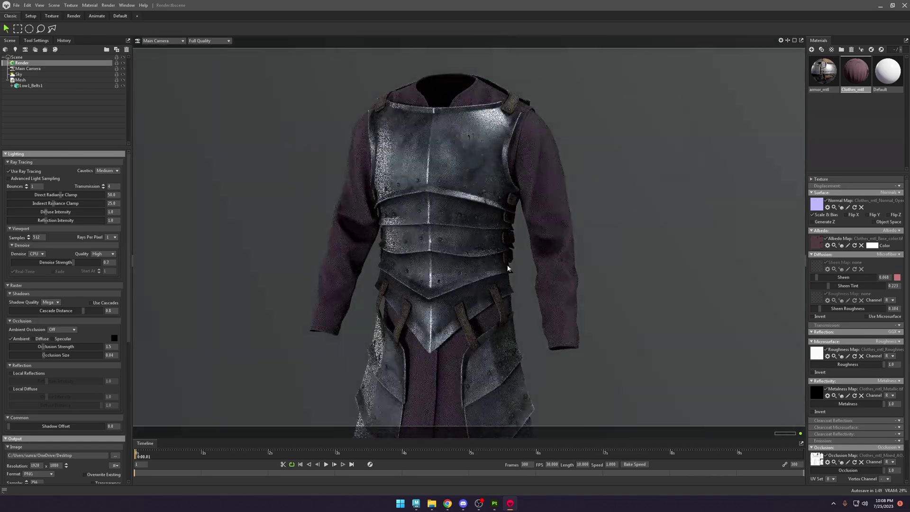
scroll(448, 251, "up", 3)
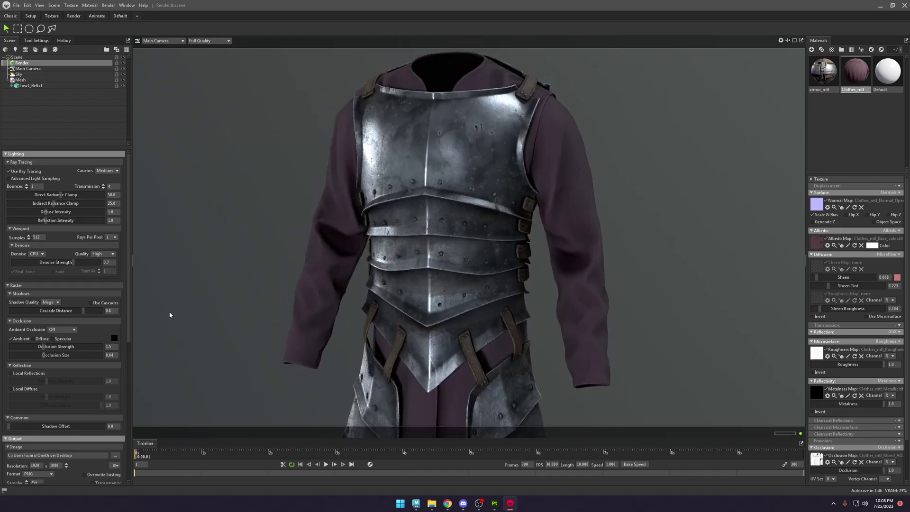
left_click(61, 330)
left_click(61, 343)
left_click(62, 329)
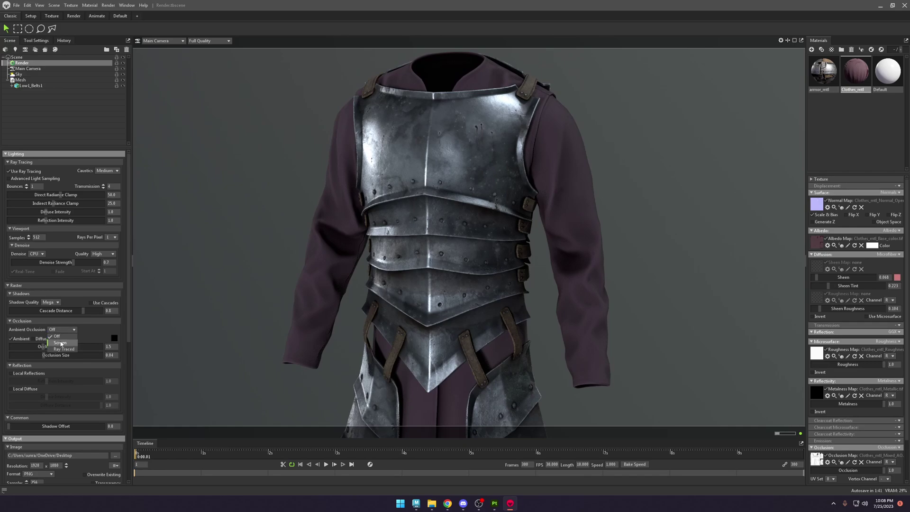
left_click(59, 336)
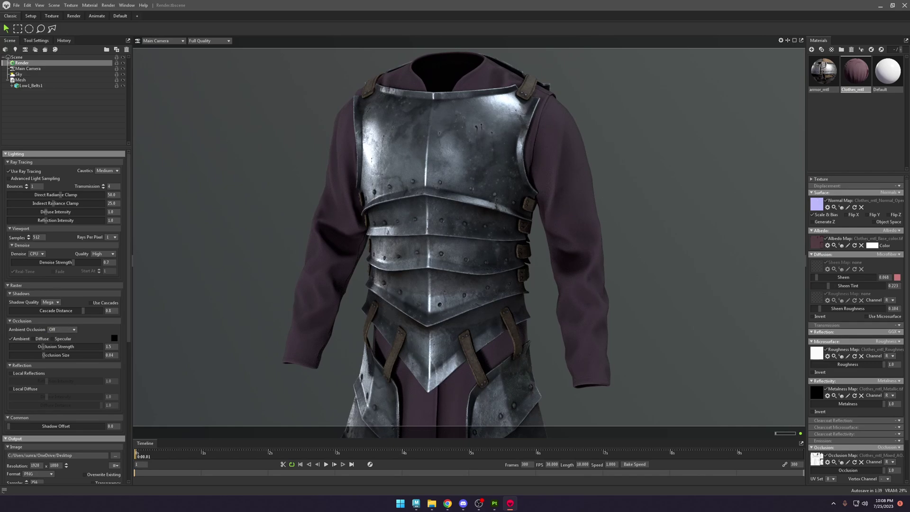
Turn off ray tracing and set ambient occlusion to Screen with specular occlusion enabled.
left_click(23, 172)
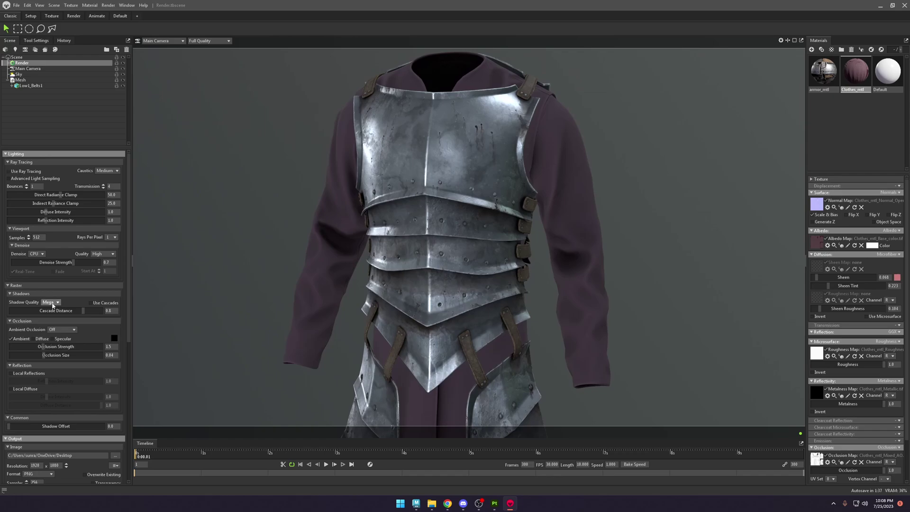
left_click(61, 329)
left_click(70, 343)
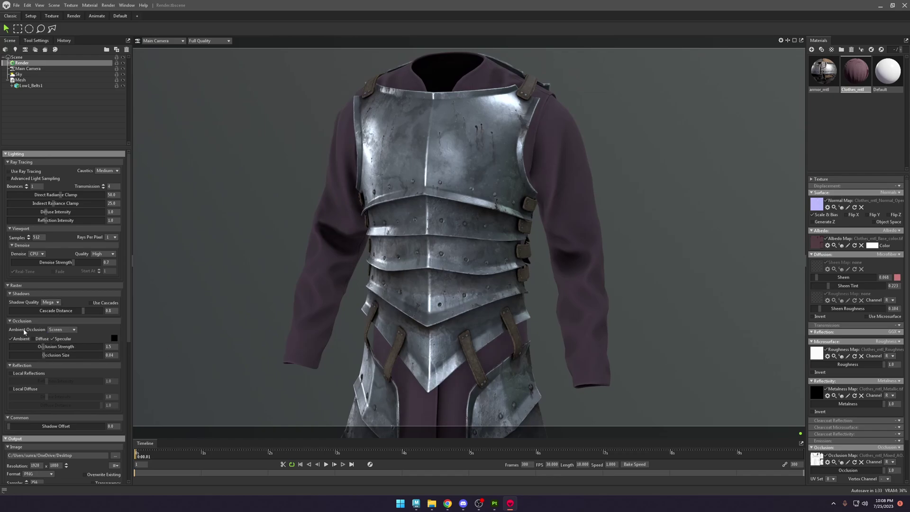
Set occlusion strength to 5.526 and occlusion size to 0.165 in the render settings, and re-enable ray tracing.
left_click_drag(43, 346, 78, 355)
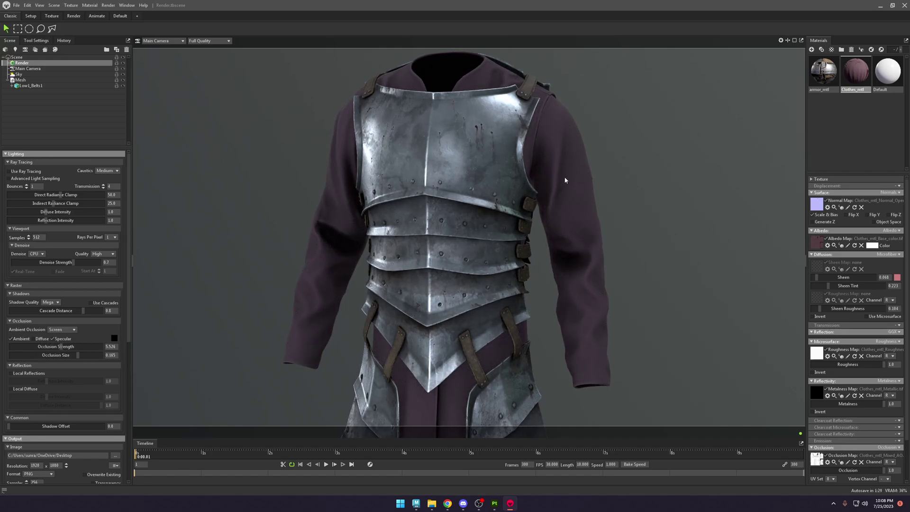
left_click(15, 175)
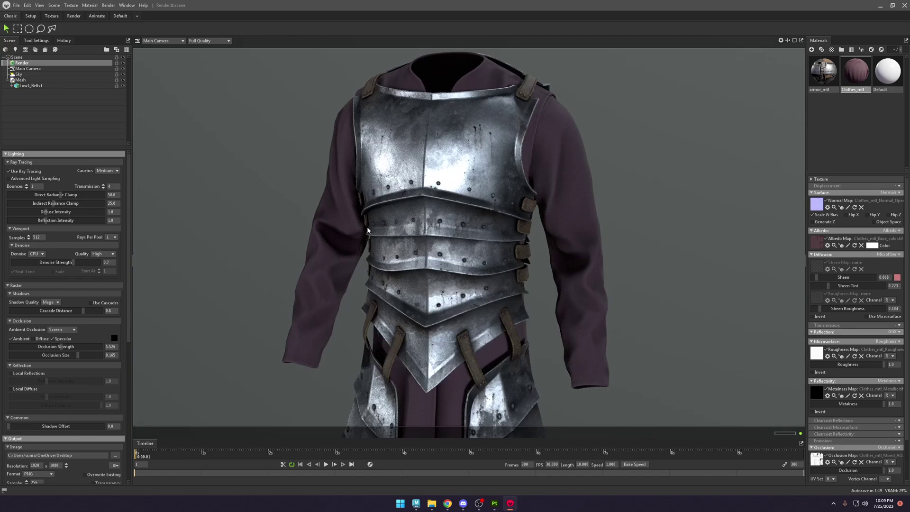
scroll(71, 343, "down", 5)
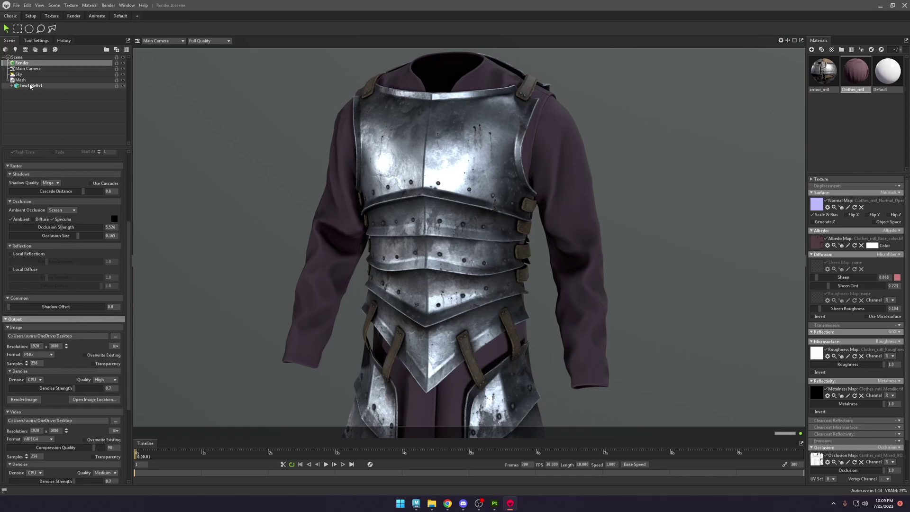
Compare the Reinhard and Hejl tone mappings on the Main Camera, and set its tone mapping to ACES.
left_click(27, 68)
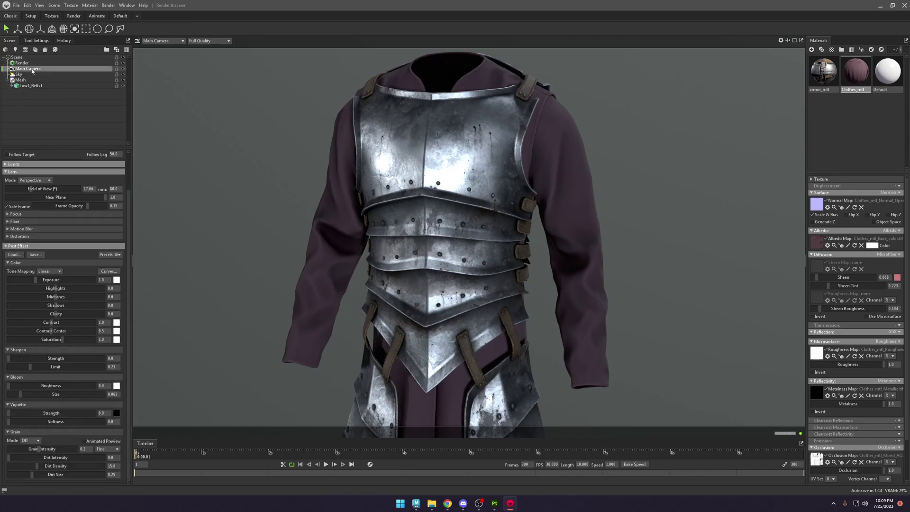
left_click(47, 270)
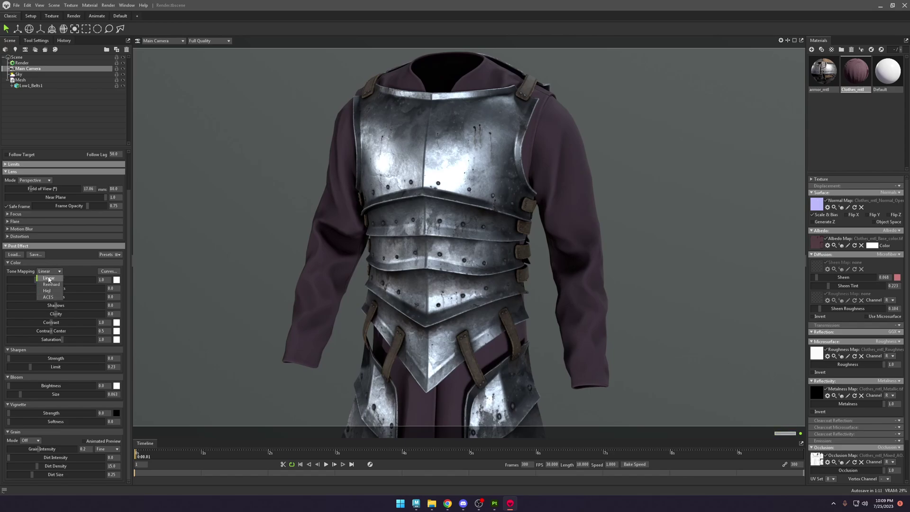
left_click(51, 284)
left_click(55, 271)
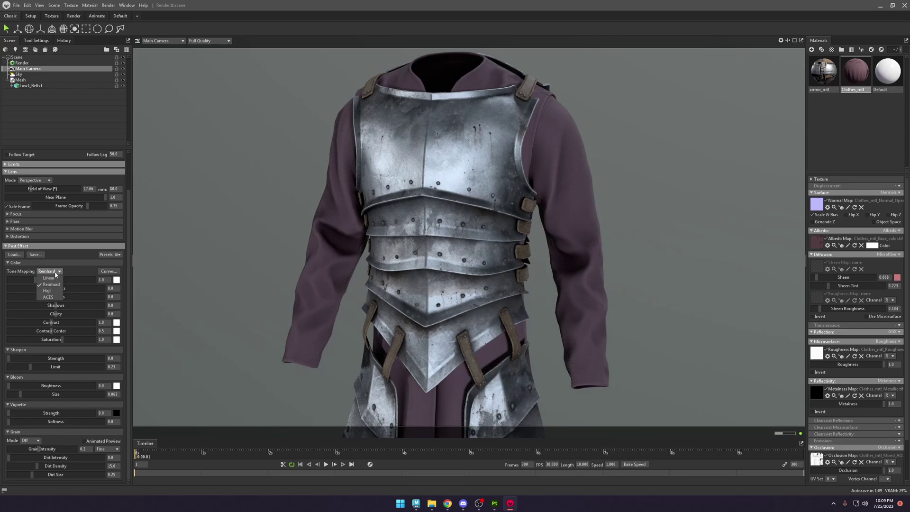
left_click(46, 291)
left_click(48, 271)
left_click(59, 297)
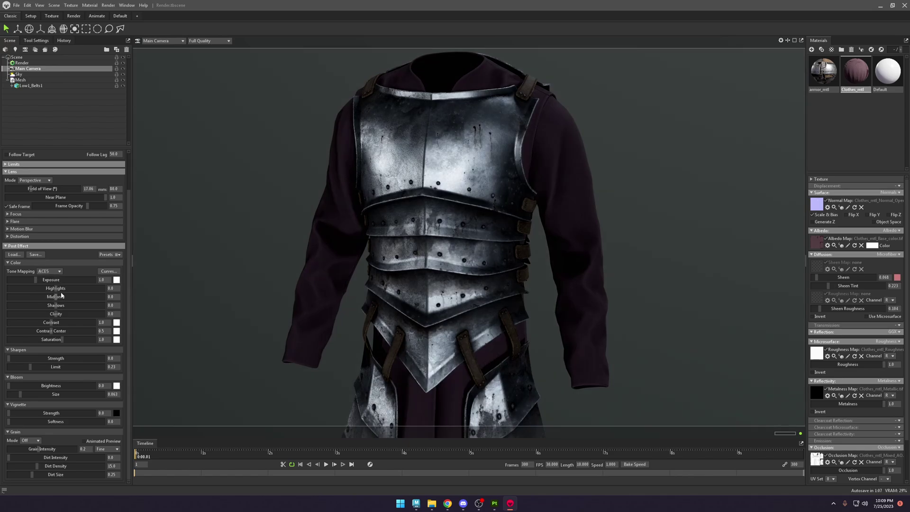
left_click(48, 271)
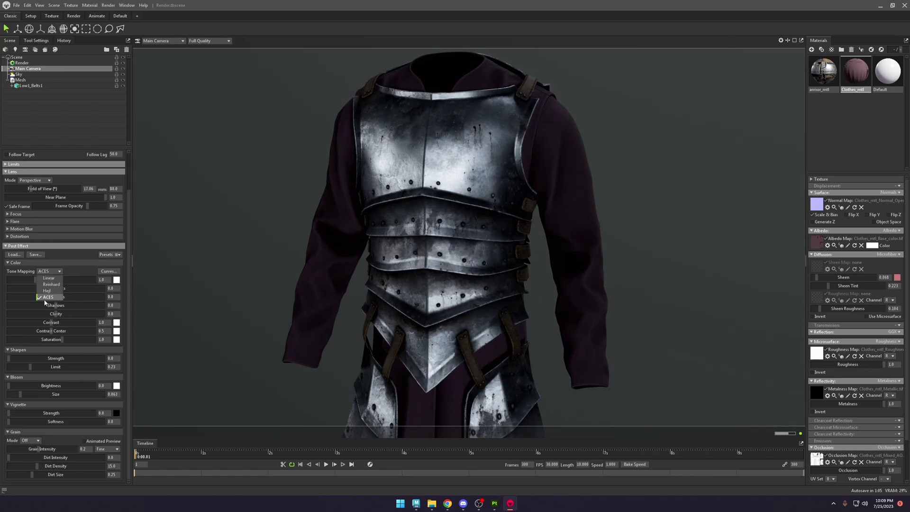
left_click(54, 297)
Set the camera's exposure to 2.414, highlights to -0.693, midtones to 0.064, shadows to 0.288, clarity to 0.64, contrast to 0.979 and saturation to 1.26.
left_click_drag(42, 284, 38, 322)
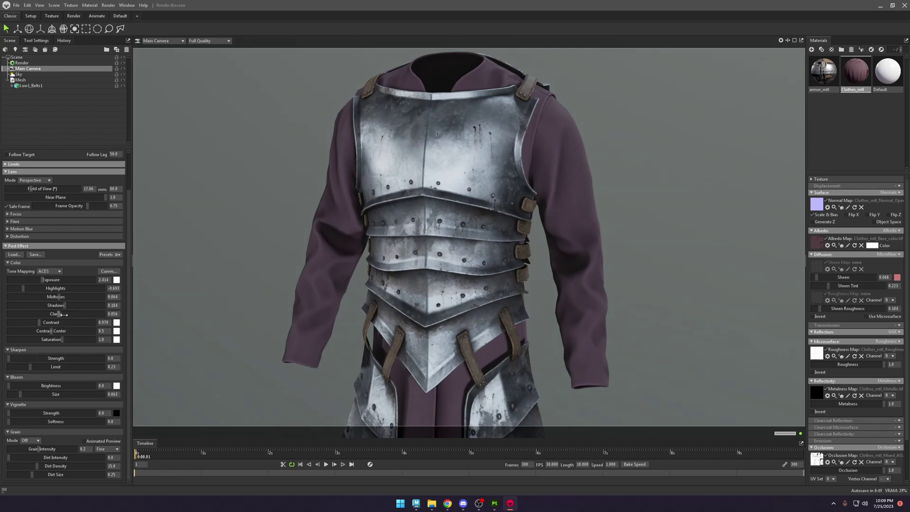
left_click_drag(59, 314, 188, 328)
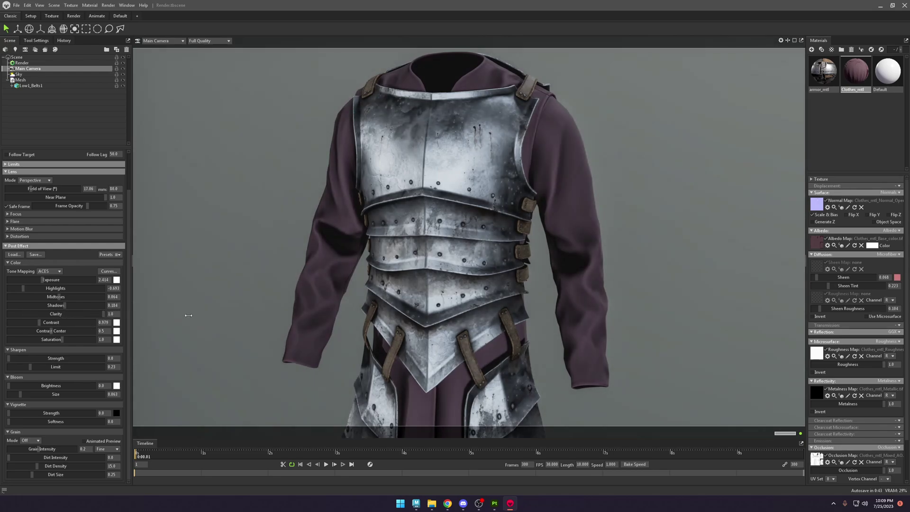
left_click_drag(117, 318, 68, 305)
mouse_move(62, 341)
left_mouse_down()
mouse_move(90, 339)
mouse_move(40, 339)
mouse_move(67, 339)
left_mouse_up()
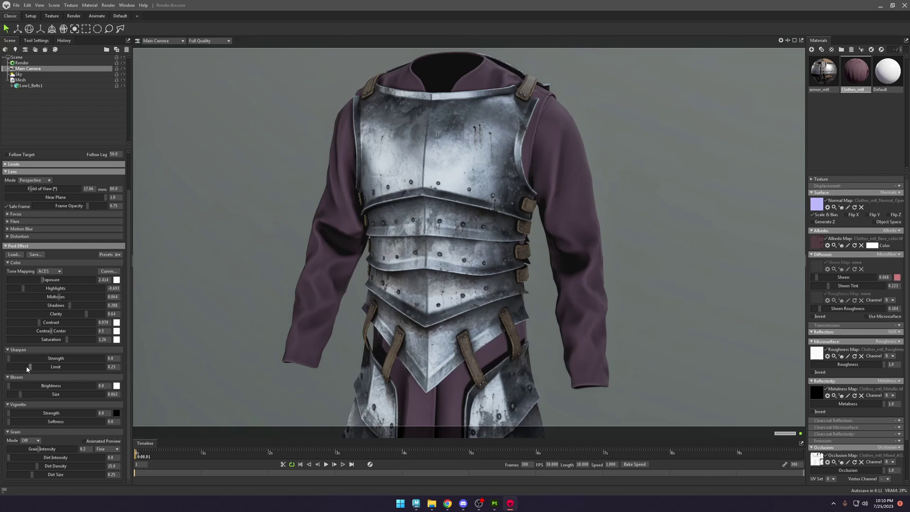
Add sharpening to the Main Camera and set its vignette strength to 0.564.
left_click_drag(49, 359, 19, 359)
mouse_move(49, 413)
left_mouse_down()
mouse_move(61, 413)
mouse_move(52, 412)
left_mouse_up()
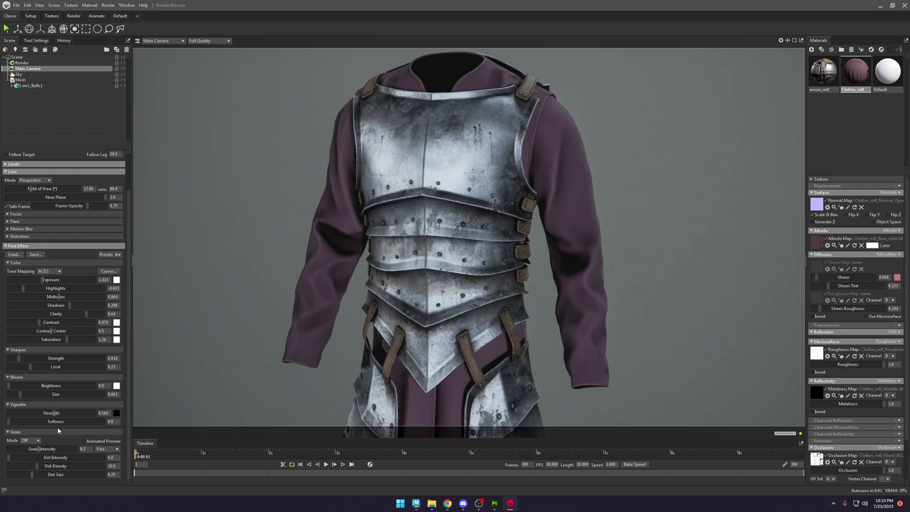
Switch the Sky's backdrop mode to Color, try a dark blue, and apply the near-white F2F2F2.
left_click(18, 74)
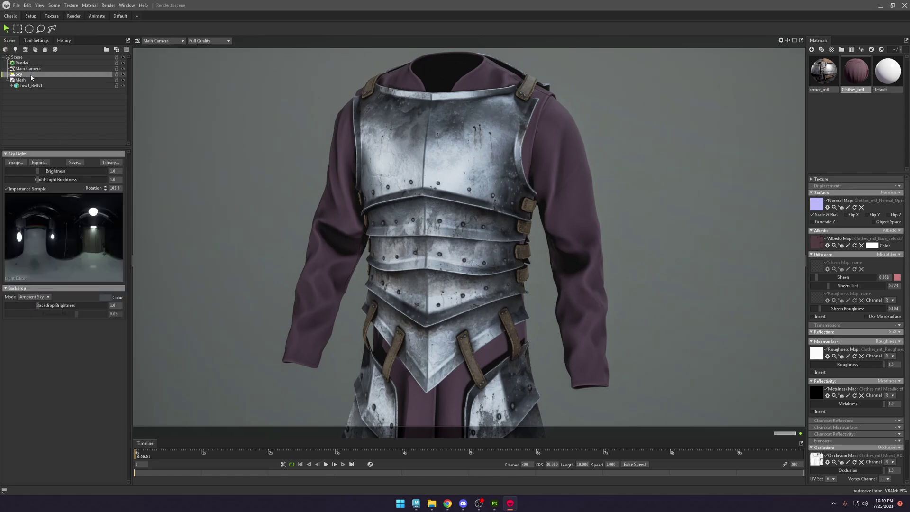
left_click(47, 298)
left_click(28, 303)
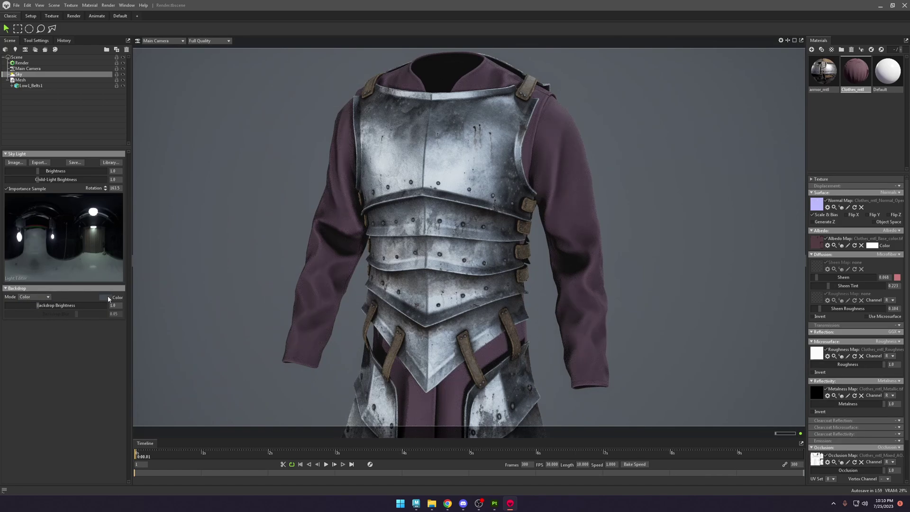
left_click(107, 298)
left_click_drag(426, 192, 562, 197)
left_click(549, 278)
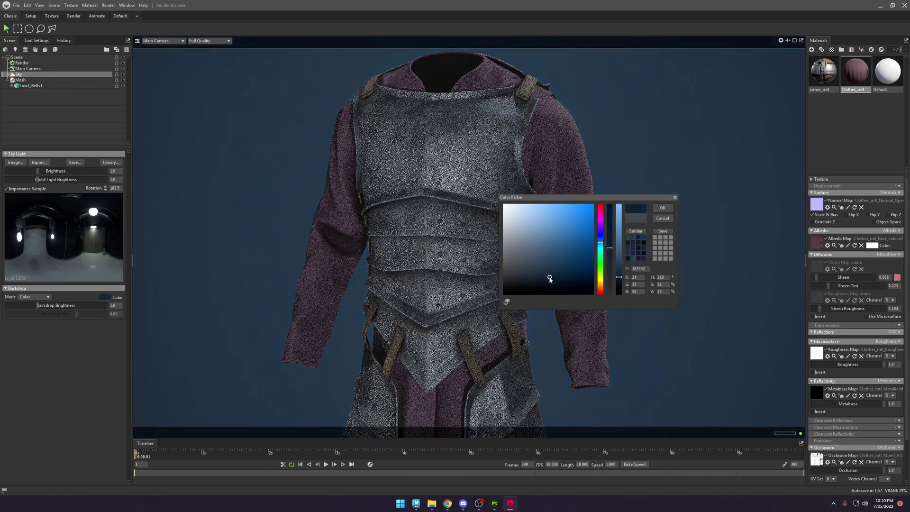
left_click_drag(550, 278, 503, 291)
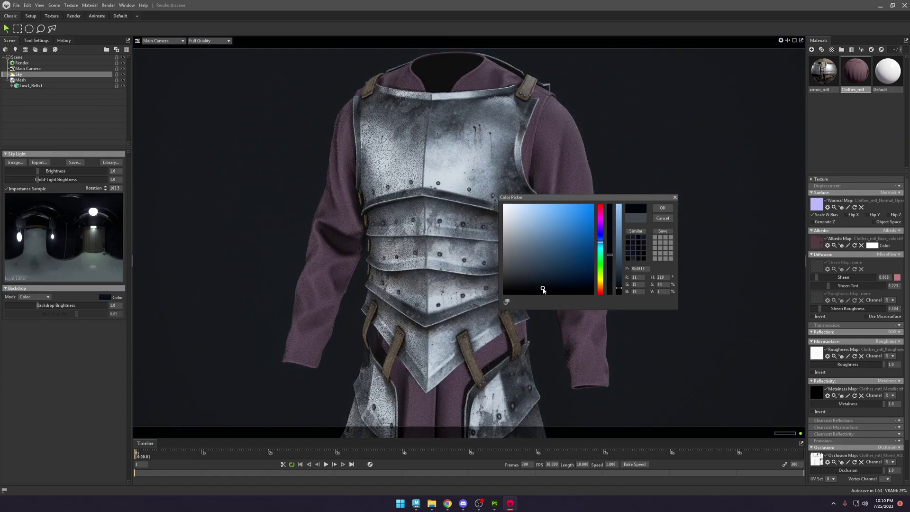
left_click(502, 220)
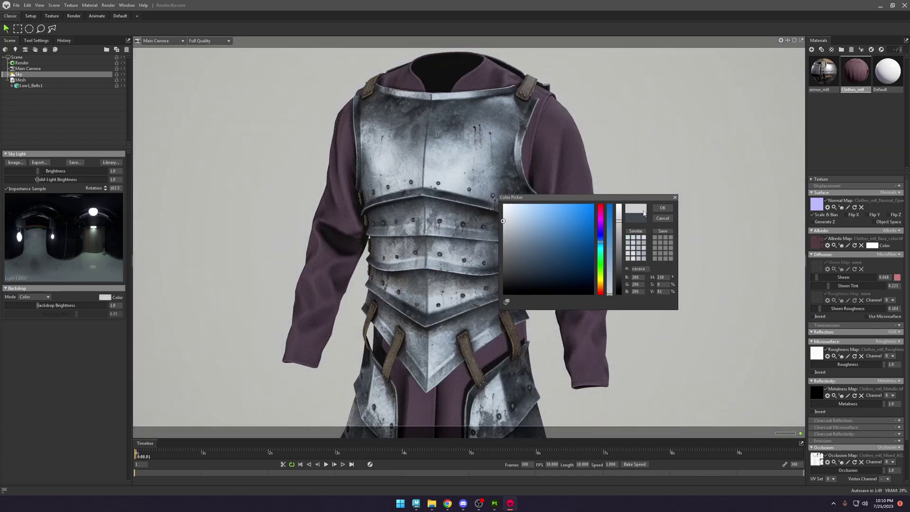
mouse_move(498, 221)
left_mouse_down()
mouse_move(519, 222)
mouse_move(489, 208)
left_mouse_up()
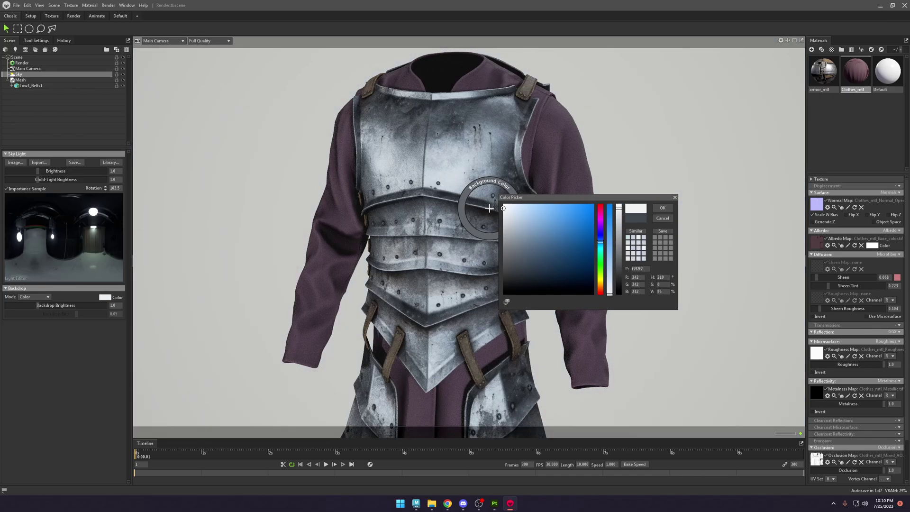
left_click(662, 207)
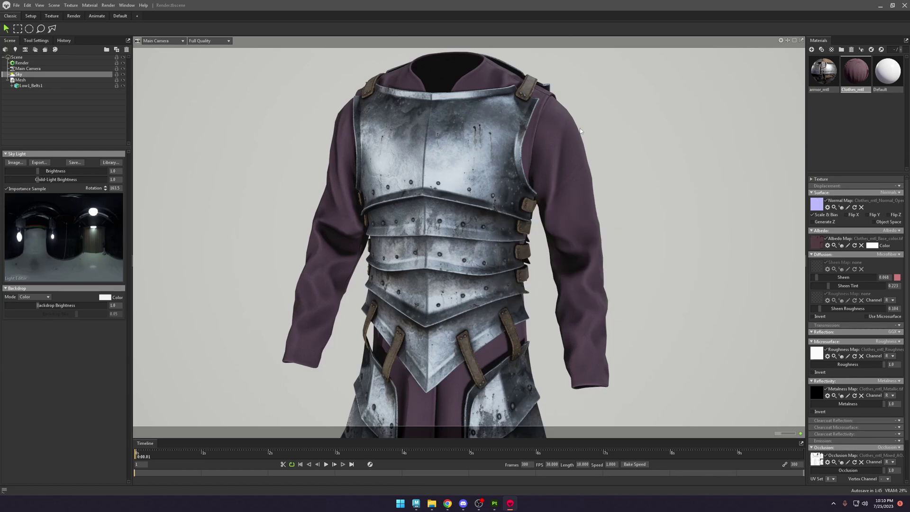
left_click(89, 179)
left_click(44, 79)
left_click(43, 74)
left_click(47, 68)
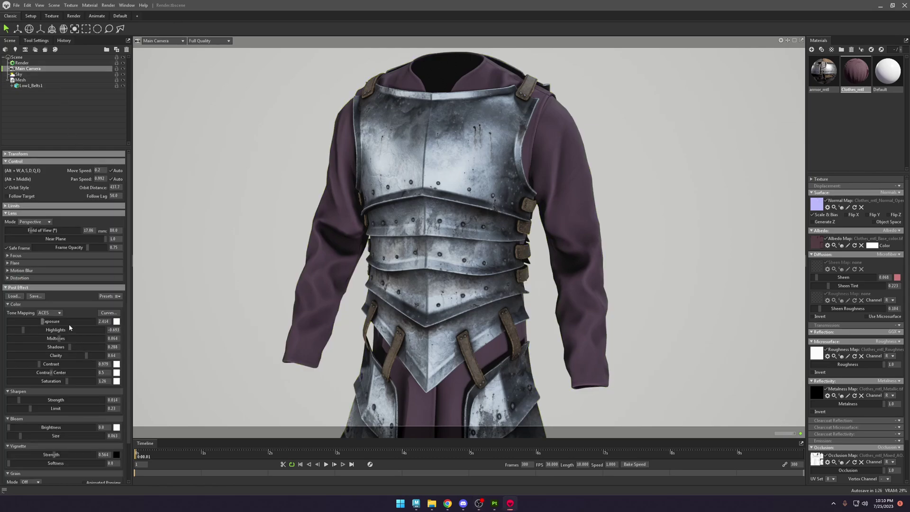
Replace the Sky's lighting with the residential alley environment from the library and rotate it to light the armor from another direction.
left_click(23, 75)
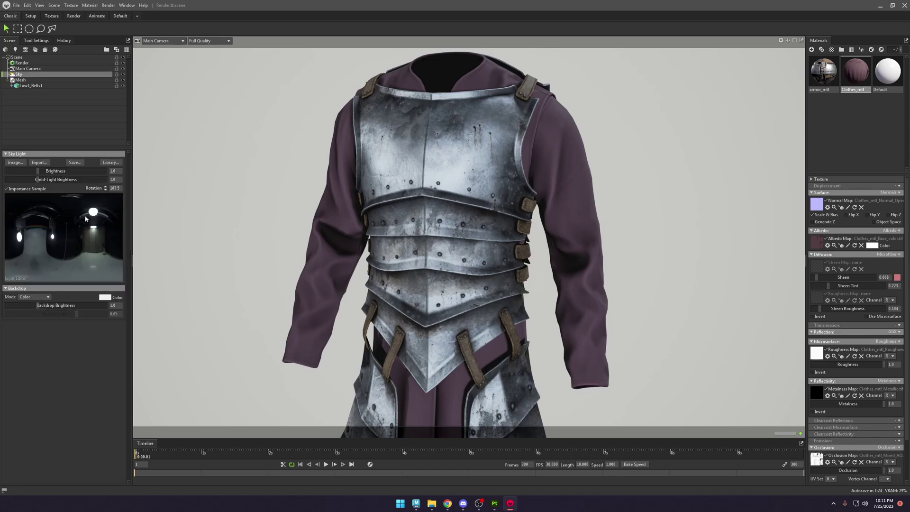
left_click(117, 163)
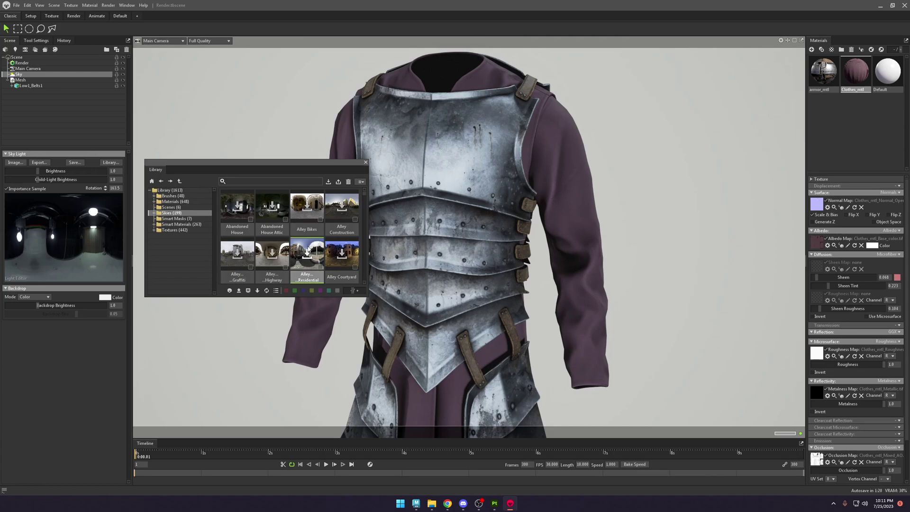
left_click(311, 252)
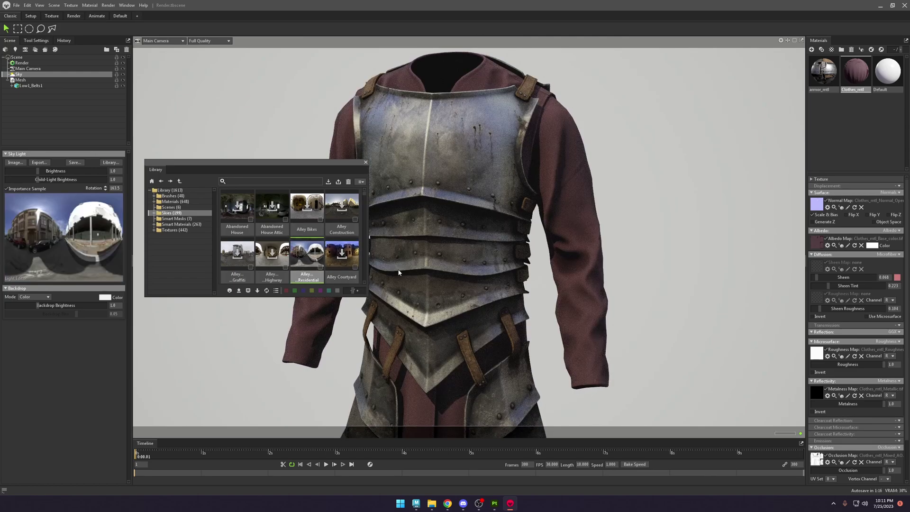
left_click_drag(777, 240, 663, 241, "shift")
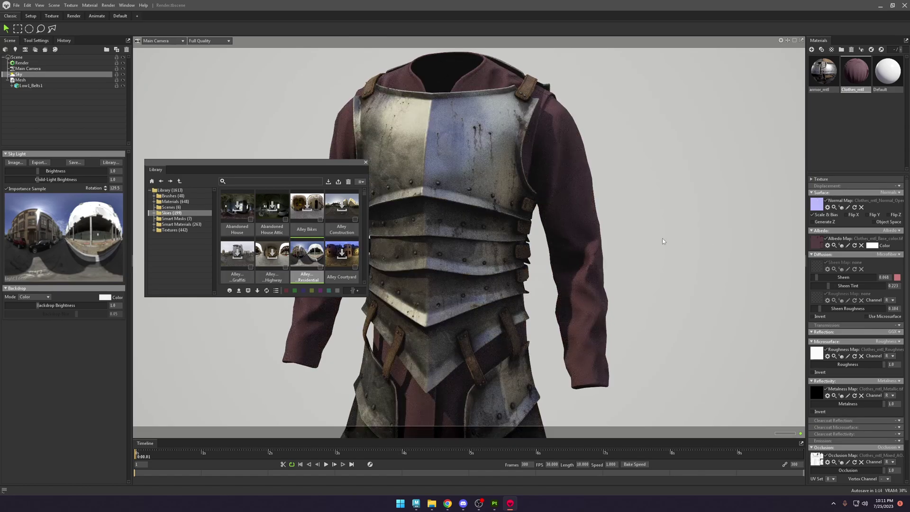
left_click(365, 163)
Switch to the HDRI Haven website in the browser and download the FREE HDRIs Downloader.
key("alt+Tab")
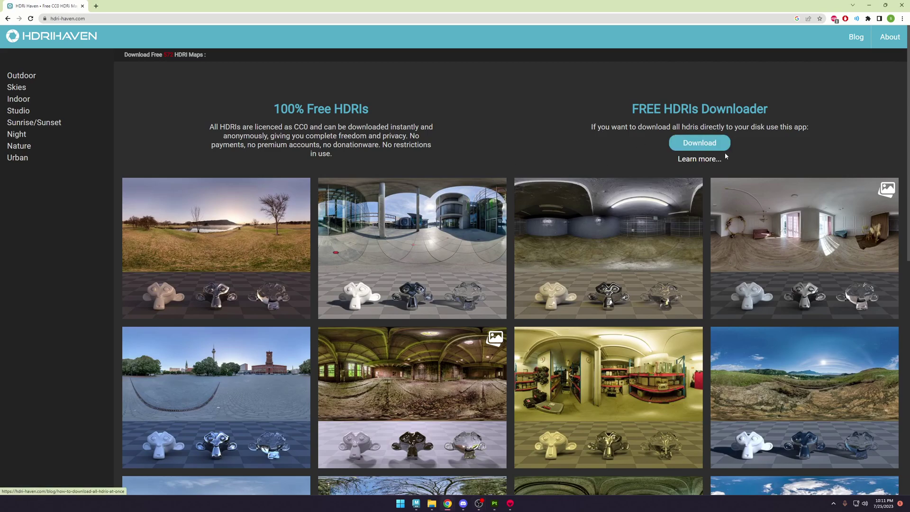
left_click(706, 143)
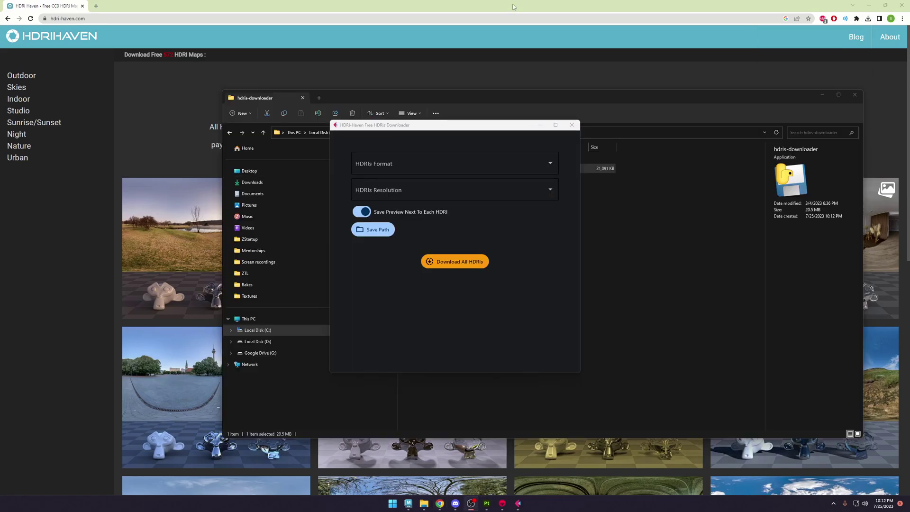
Set the HDRIs Downloader's resolution to 8K and its file format to HDR.
left_click_drag(429, 126, 460, 170)
left_click(562, 237)
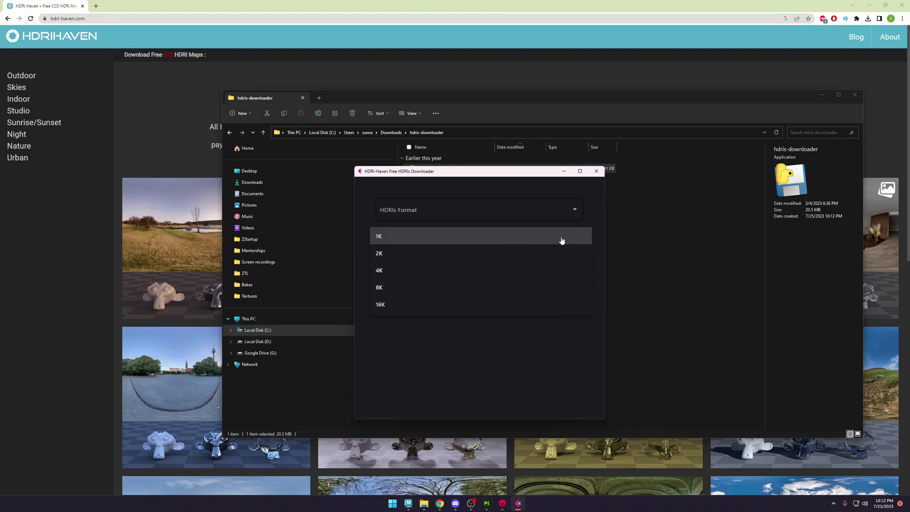
left_click(389, 288)
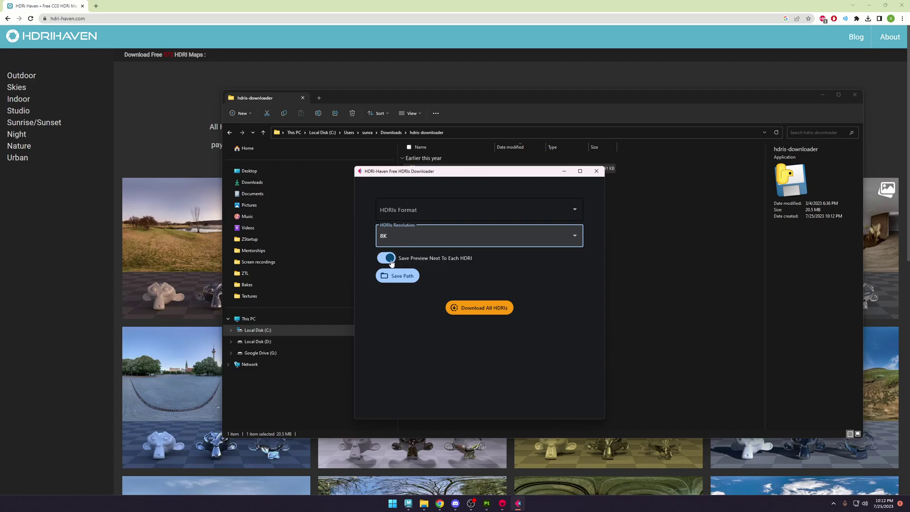
left_click(449, 211)
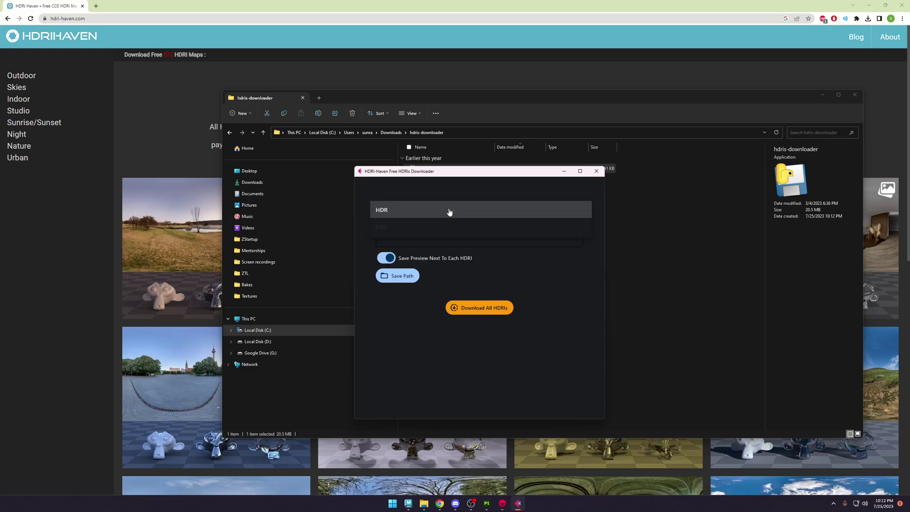
left_click(418, 212)
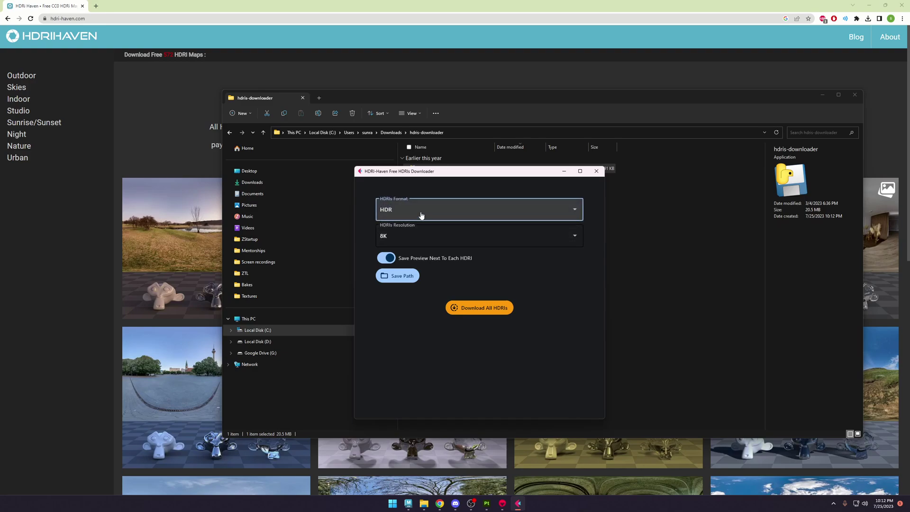
Create a folder named HDri on Local Disk (D:) while choosing the downloader's save path.
left_click(410, 279)
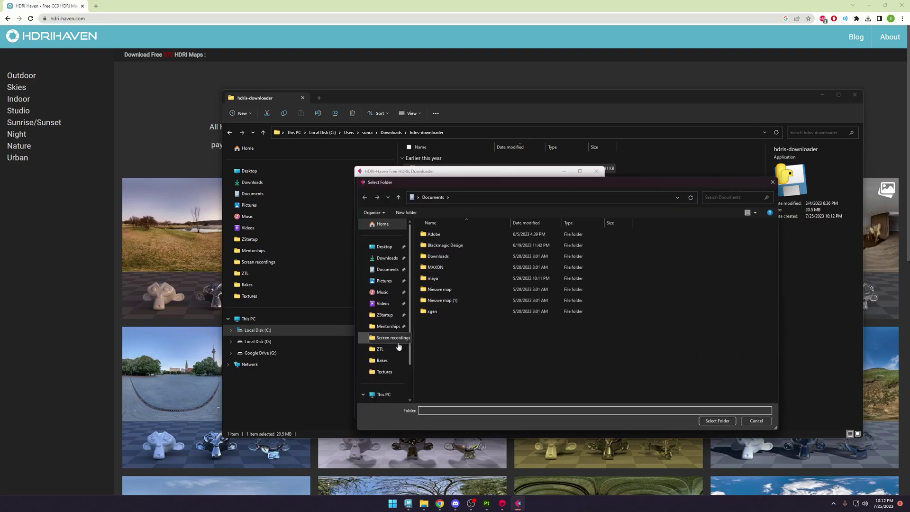
scroll(398, 347, "down", 2)
left_click(398, 349)
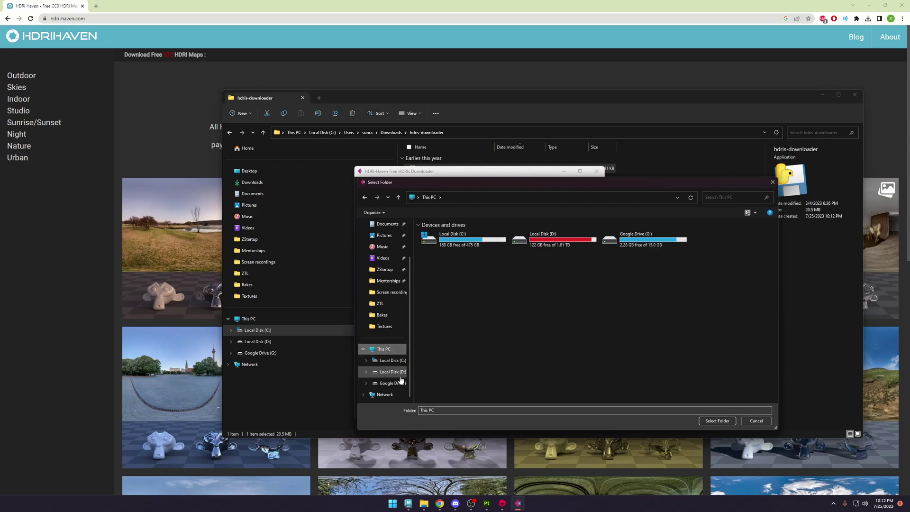
left_click(400, 374)
scroll(677, 321, "down", 5)
right_click(677, 321)
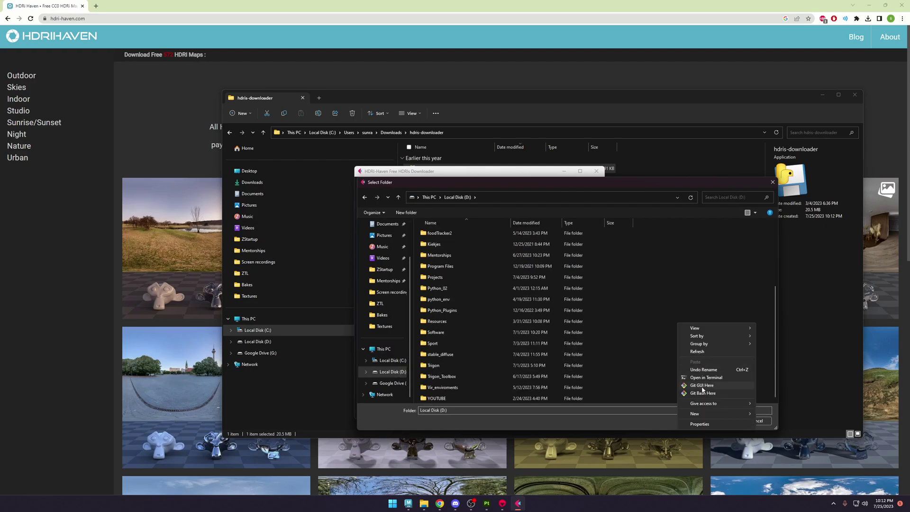
mouse_move(706, 413)
left_click(782, 414)
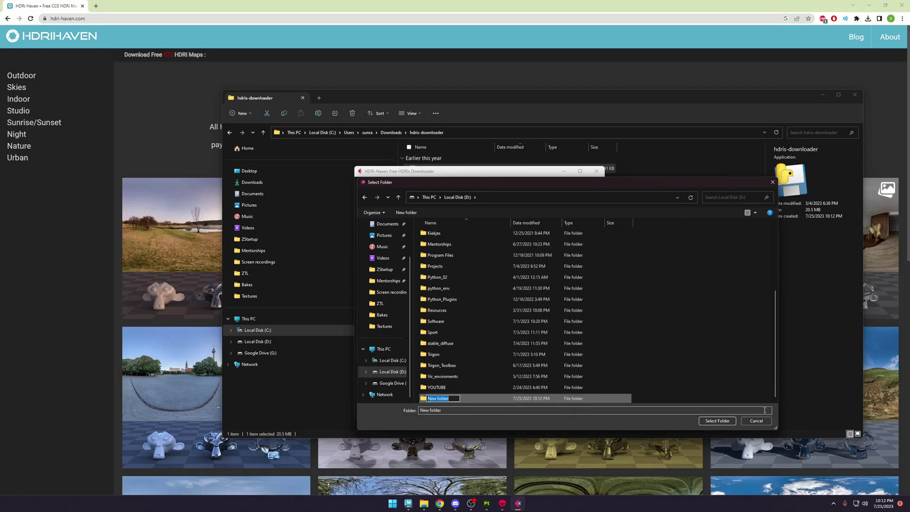
type("HDri")
key("Return")
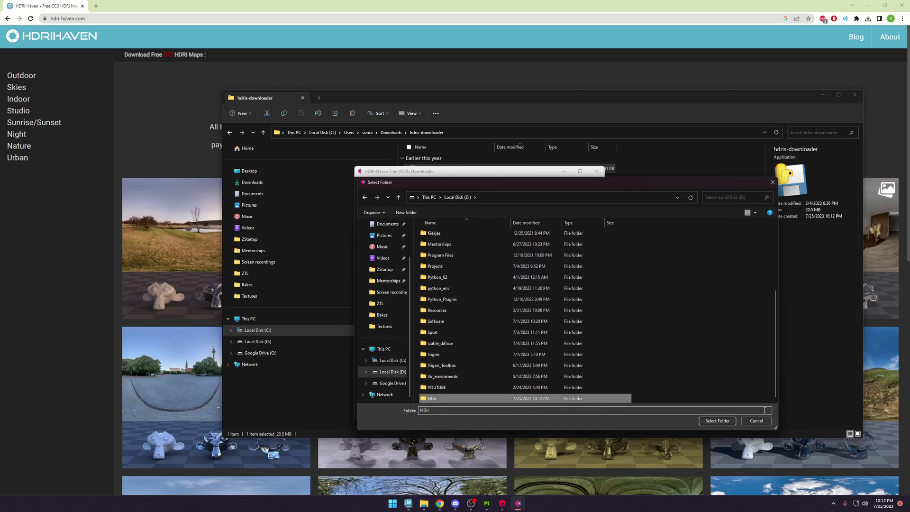
Rename the new HDri folder on Local Disk (D:) to HDRI.
key("F2")
type("HD")
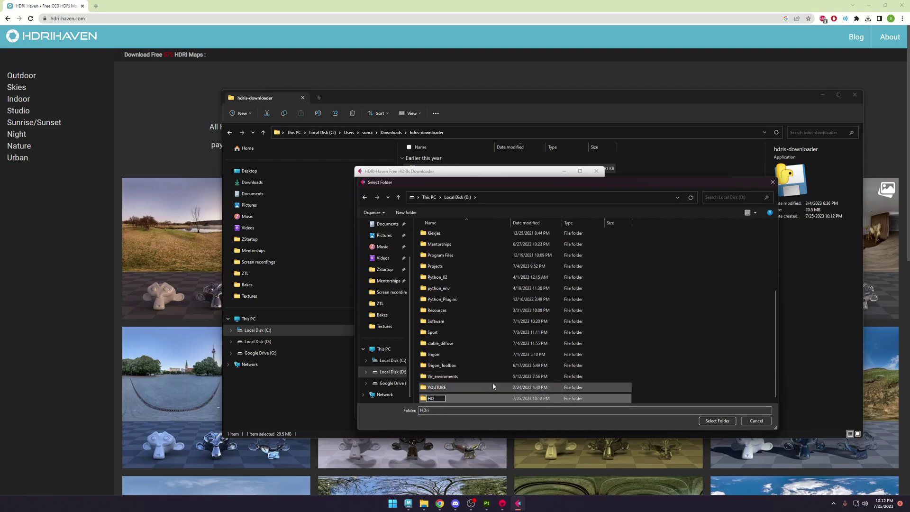
type("RI")
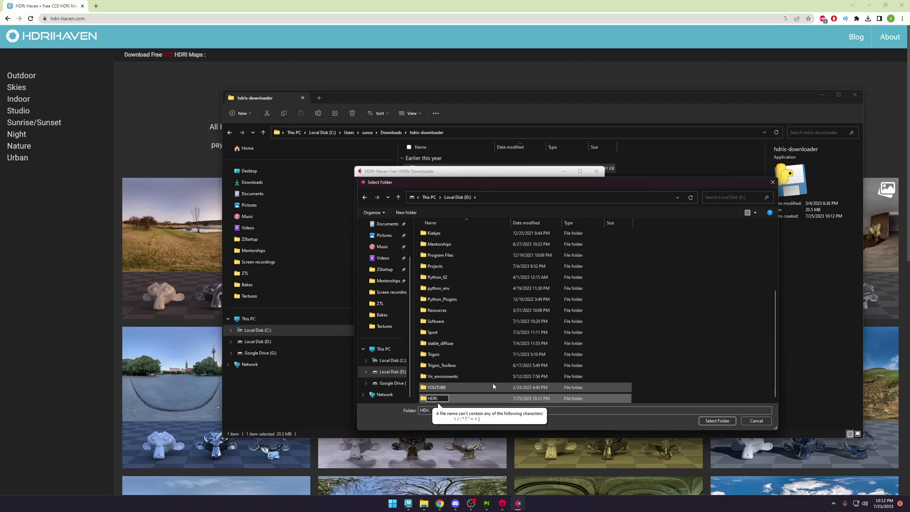
key("Return")
Create a folder named 8K inside HDRI and choose it as the downloader's save path.
double_click(500, 396)
right_click(499, 292)
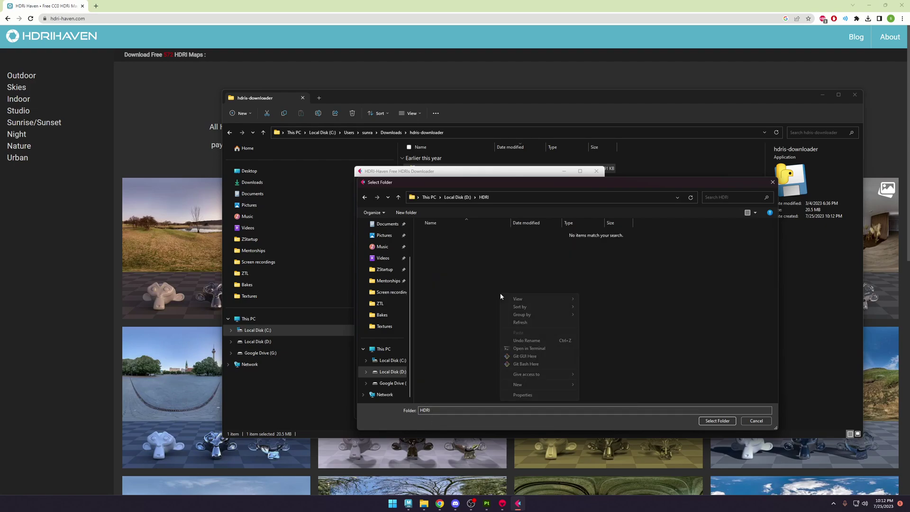
mouse_move(539, 385)
left_click(596, 385)
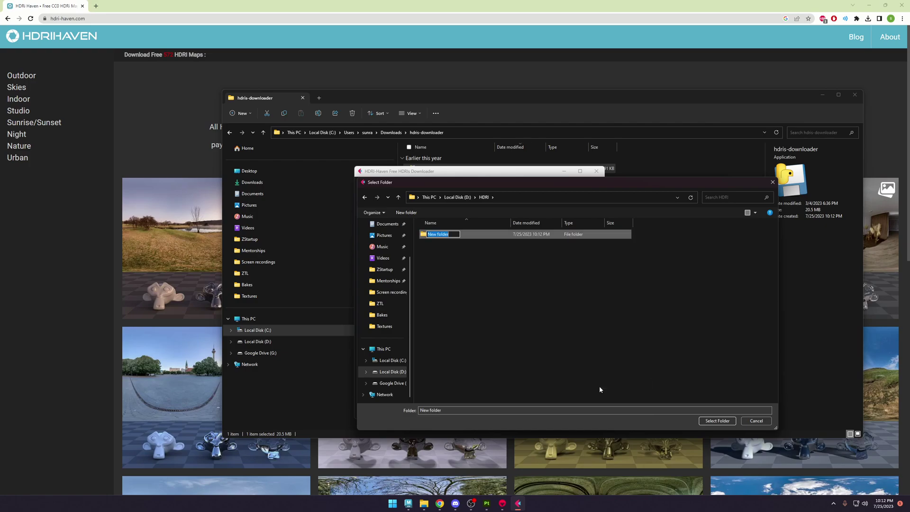
type("8K")
key("Return")
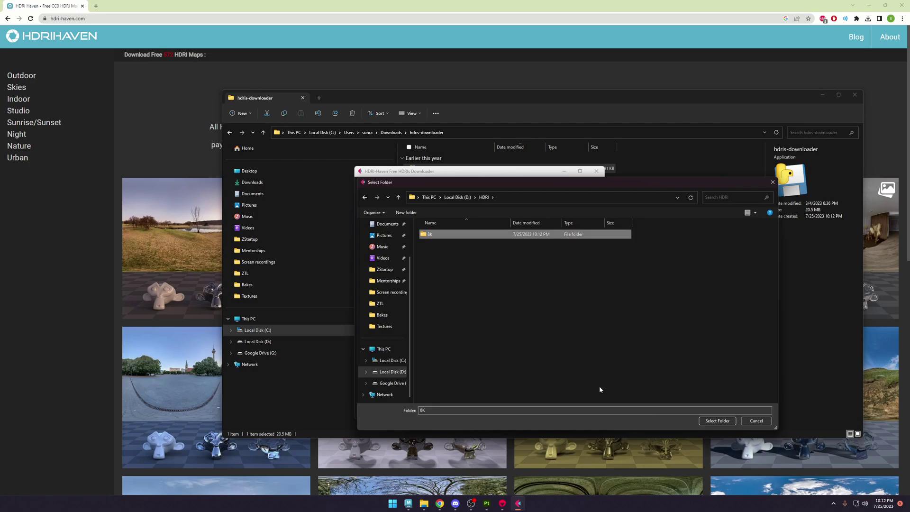
double_click(513, 235)
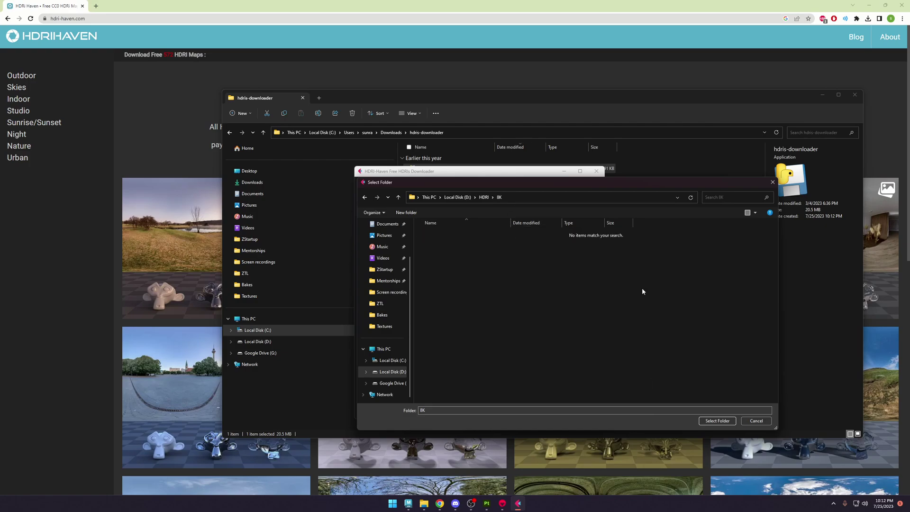
left_click(716, 420)
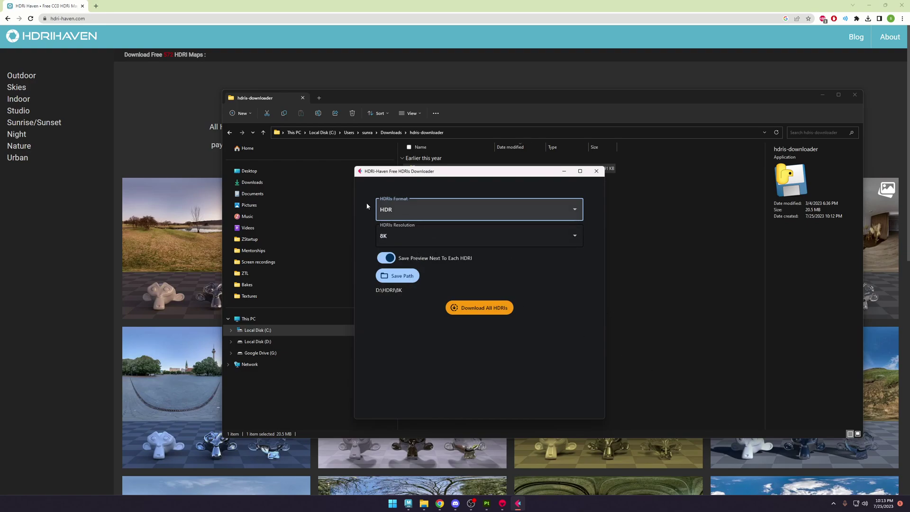
Download all HDRIs at 4K resolution into a new folder named 4K inside D:\HDRI.
left_click(416, 236)
left_click(401, 244)
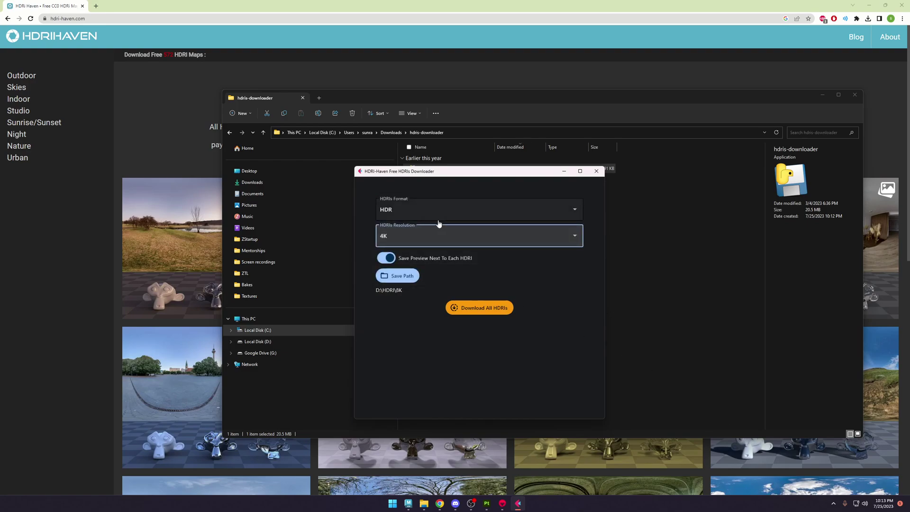
left_click(397, 272)
left_click(484, 197)
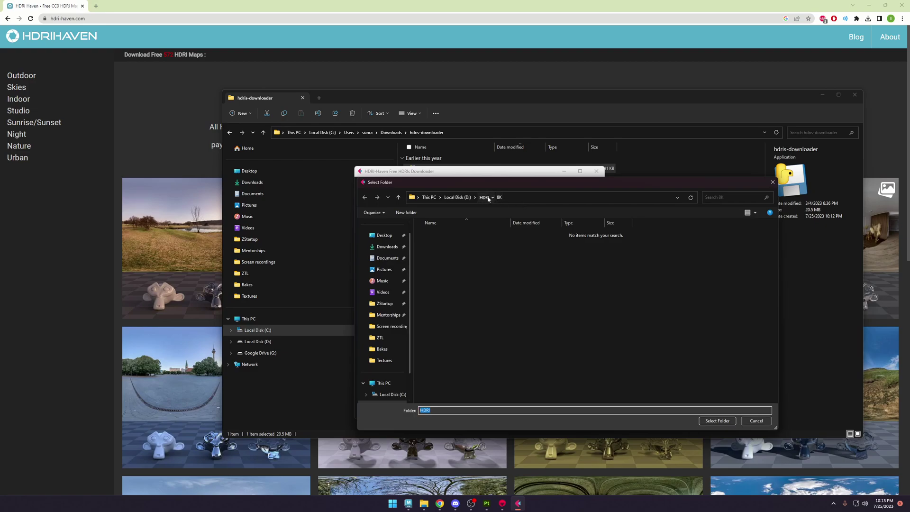
right_click(494, 275)
mouse_move(528, 363)
left_click(587, 364)
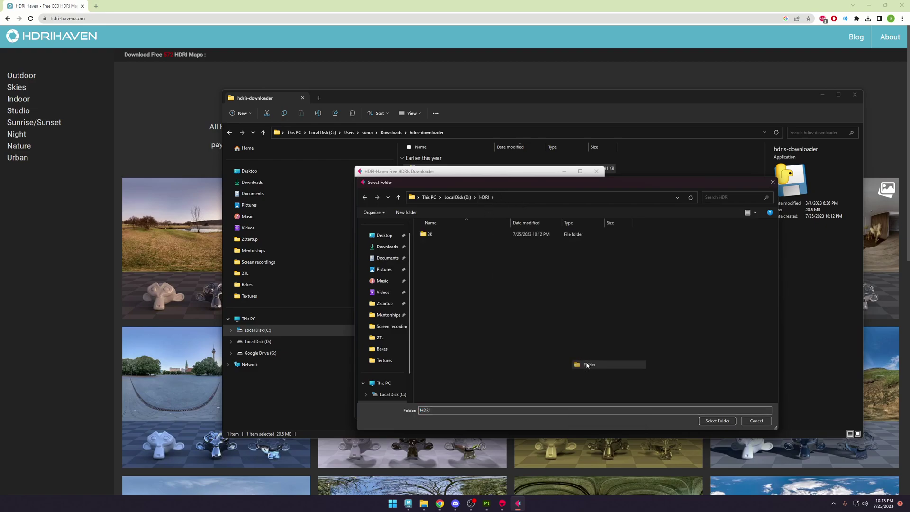
type("4")
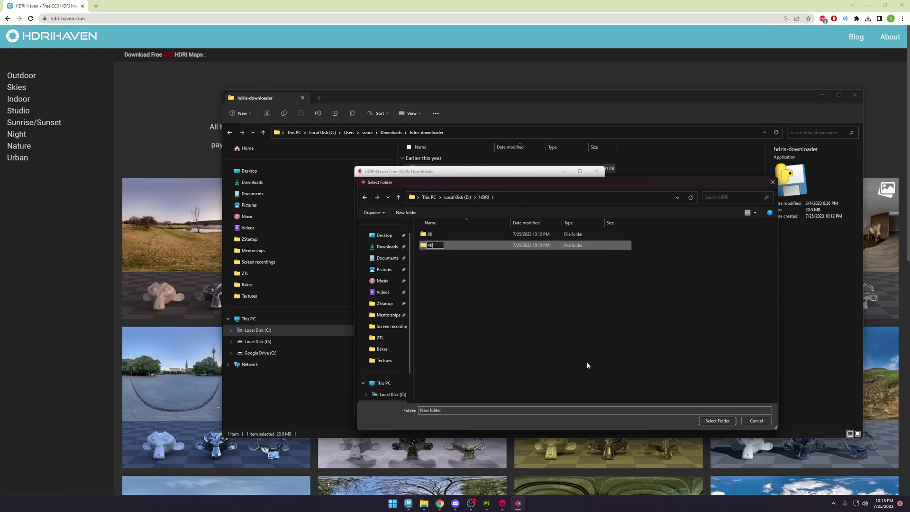
type("K")
key("Return")
key("Return")
left_click(717, 421)
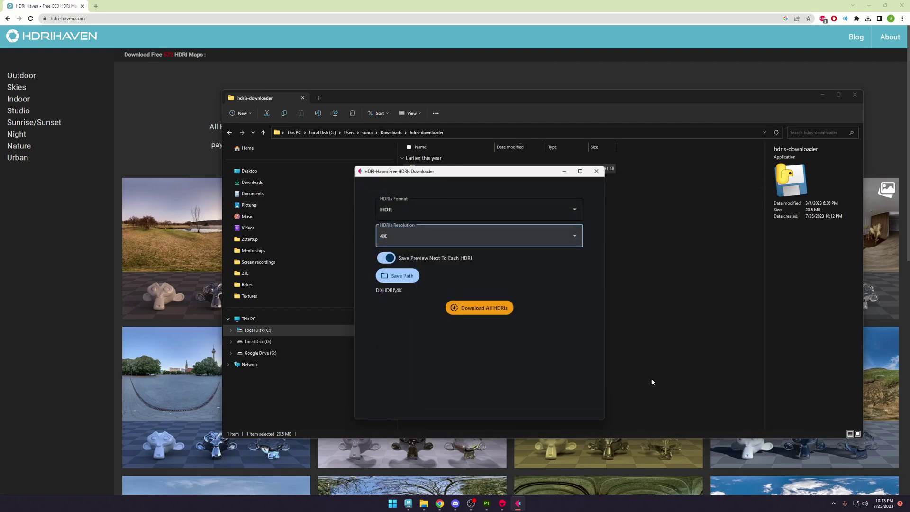
left_click(474, 308)
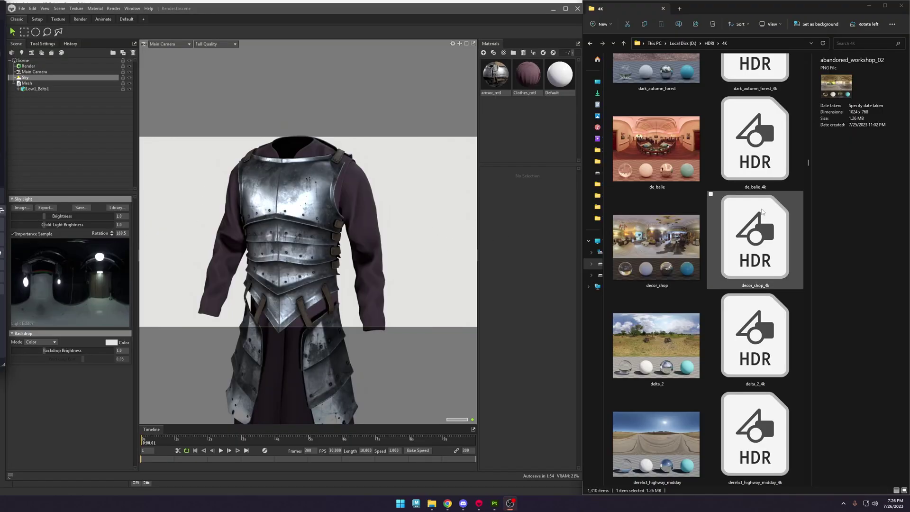
Change the Sky's backdrop color to a slightly darker neutral light grey in Marmoset Toolbag.
left_click(112, 342)
left_click(422, 214)
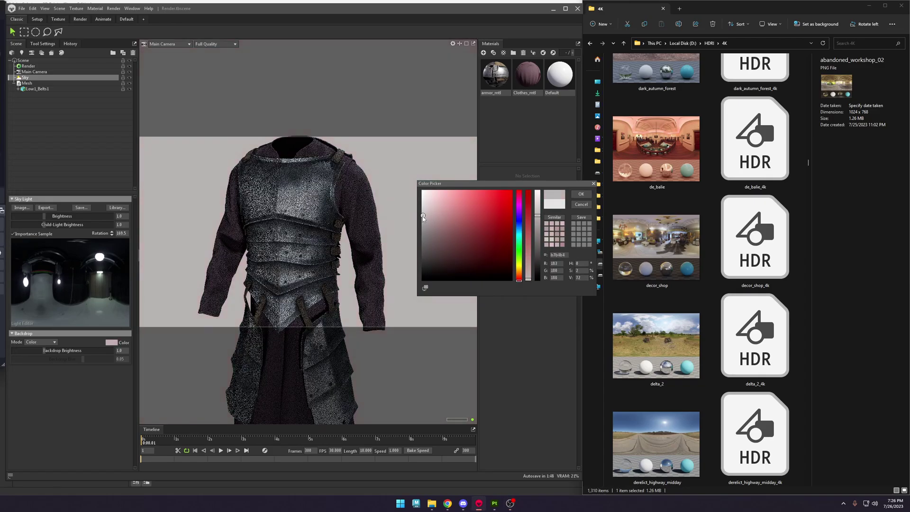
left_click_drag(421, 215, 421, 198)
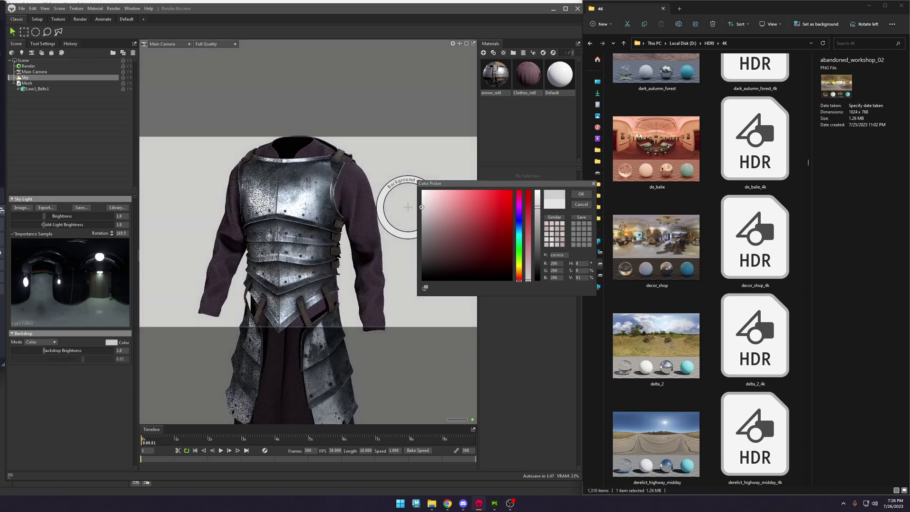
left_click(581, 194)
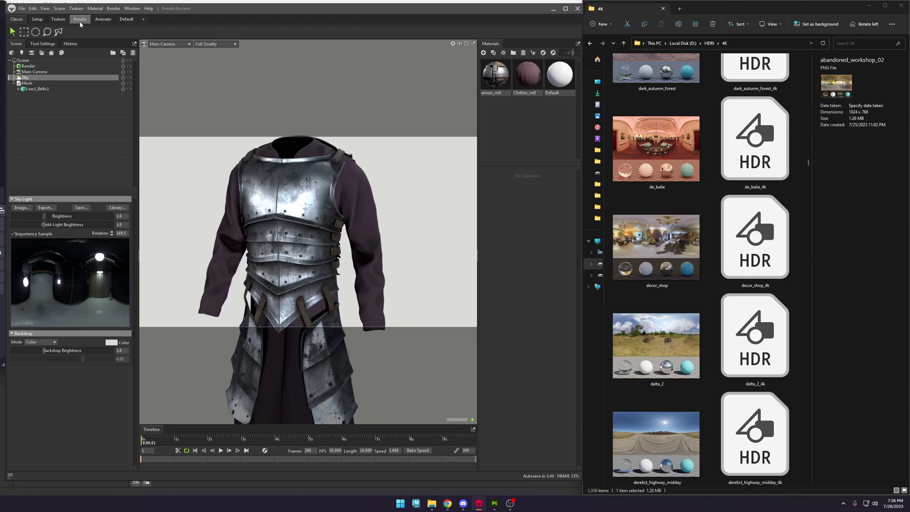
Switch to the Render workspace and enlarge the Main Camera view by shrinking the Perspective viewport and removing the Materials window.
left_click(112, 20)
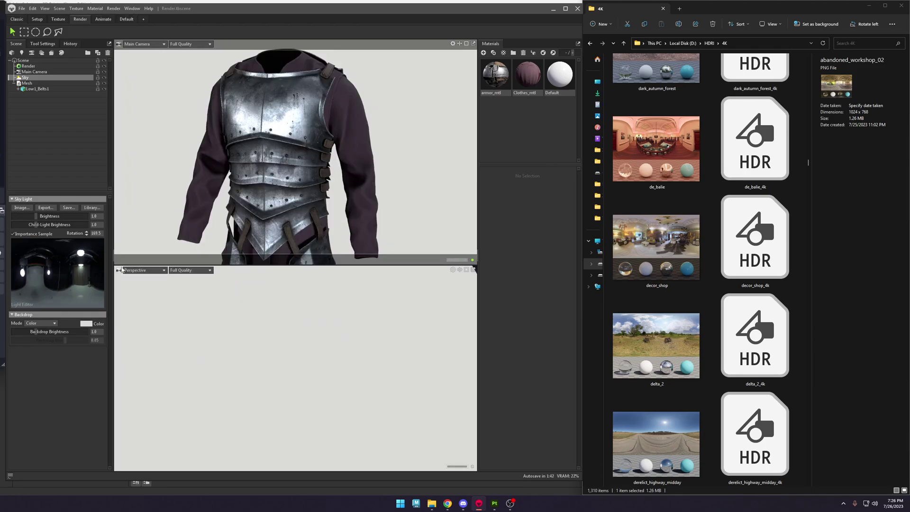
left_click_drag(120, 264, 120, 452)
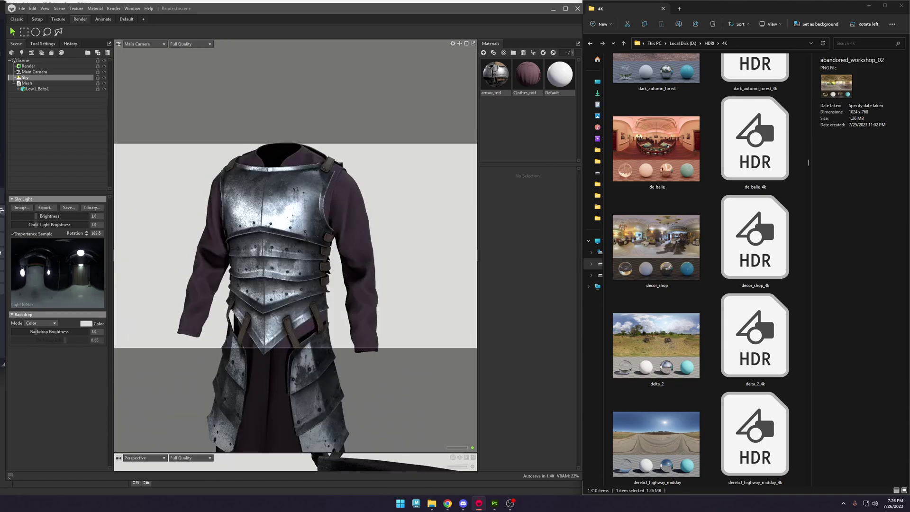
left_click_drag(491, 44, 397, 91)
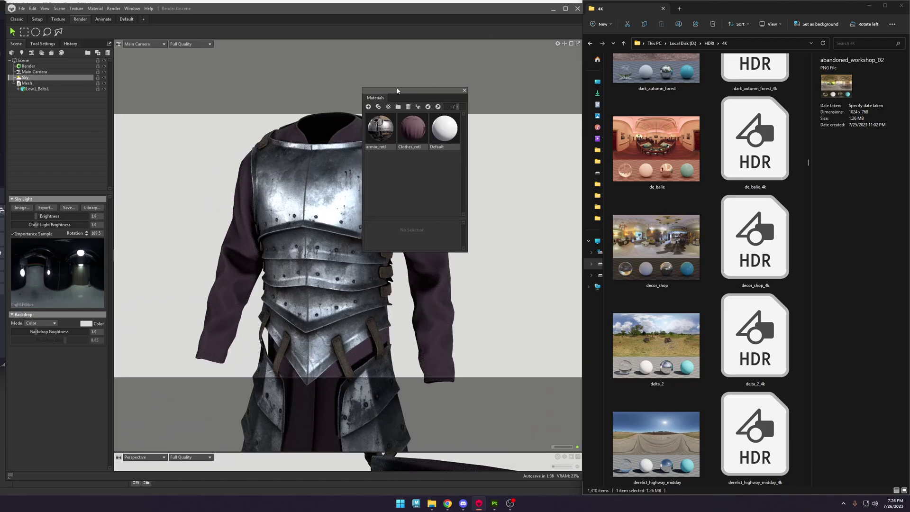
left_click(464, 91)
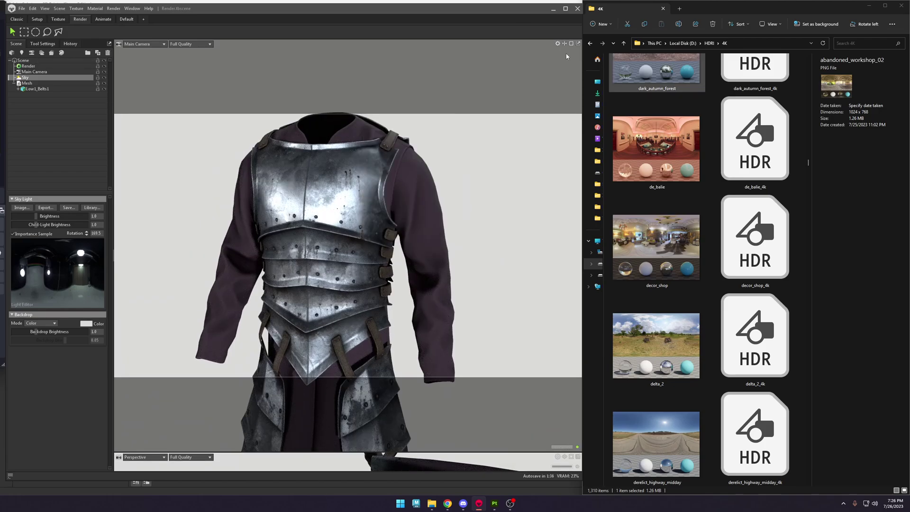
left_click_drag(6, 205, 1, 205)
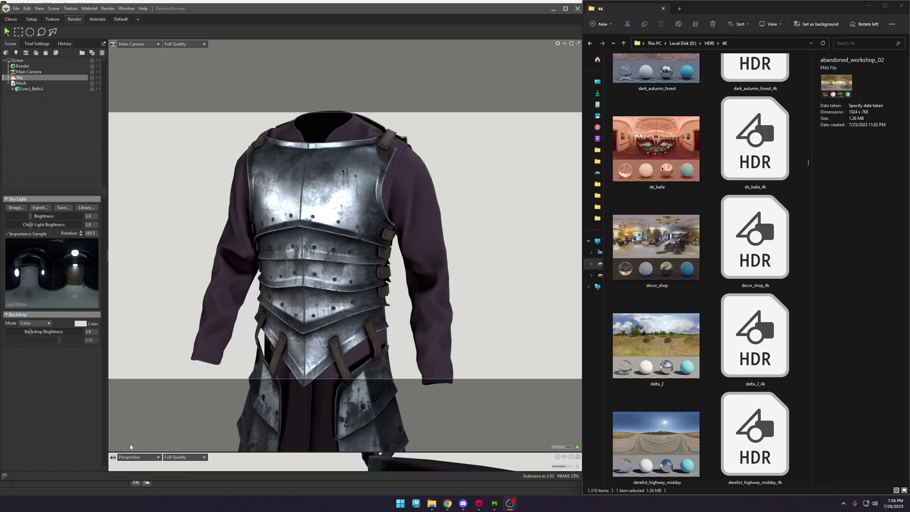
Find evening_road_01_puresky_4k in the 4K HDRI folder and load it as the Sky Light image to try its lighting on the armor.
scroll(718, 197, "down", 10)
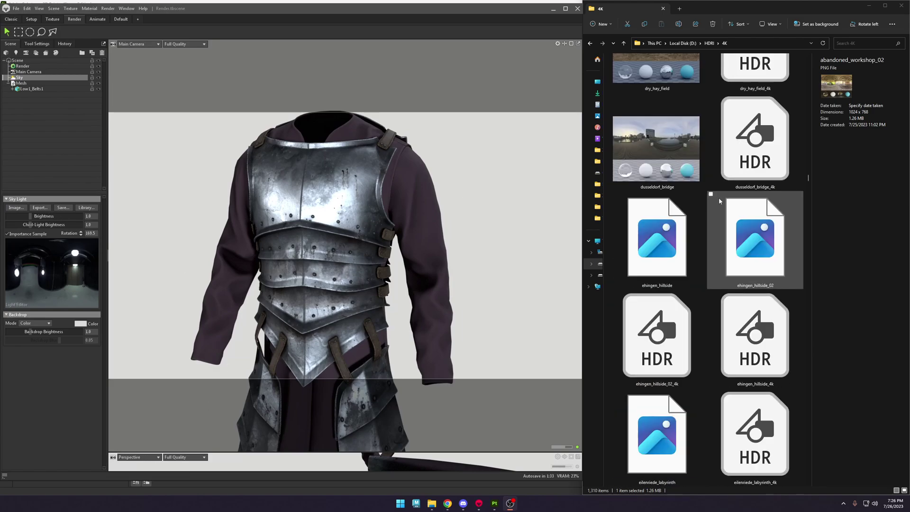
scroll(646, 288, "down", 5)
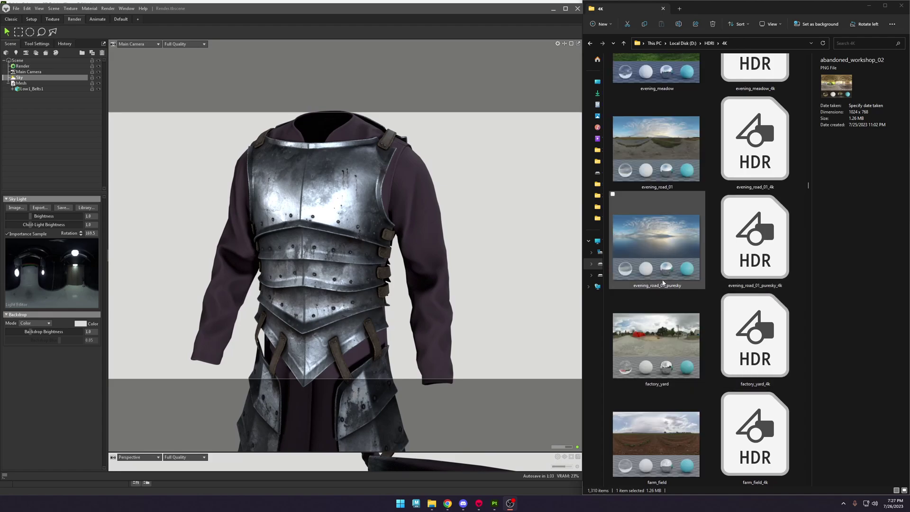
left_click_drag(775, 234, 75, 288)
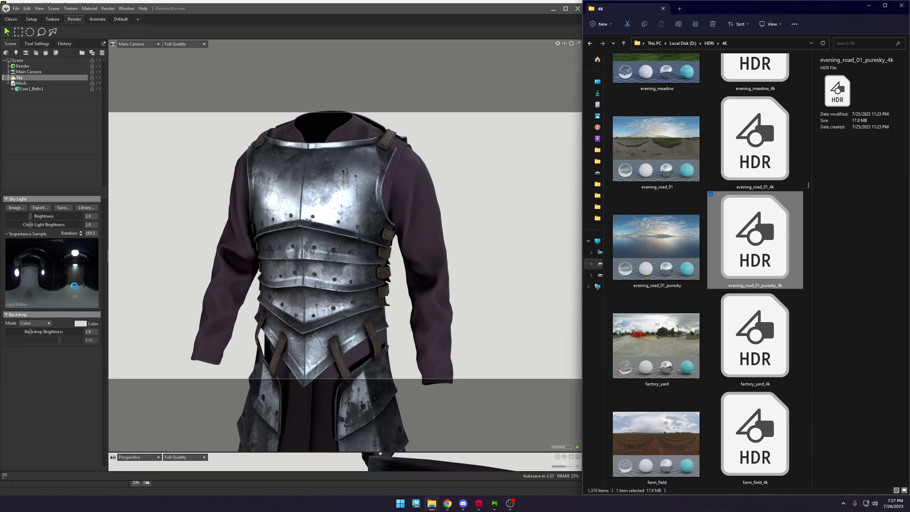
left_click(562, 245)
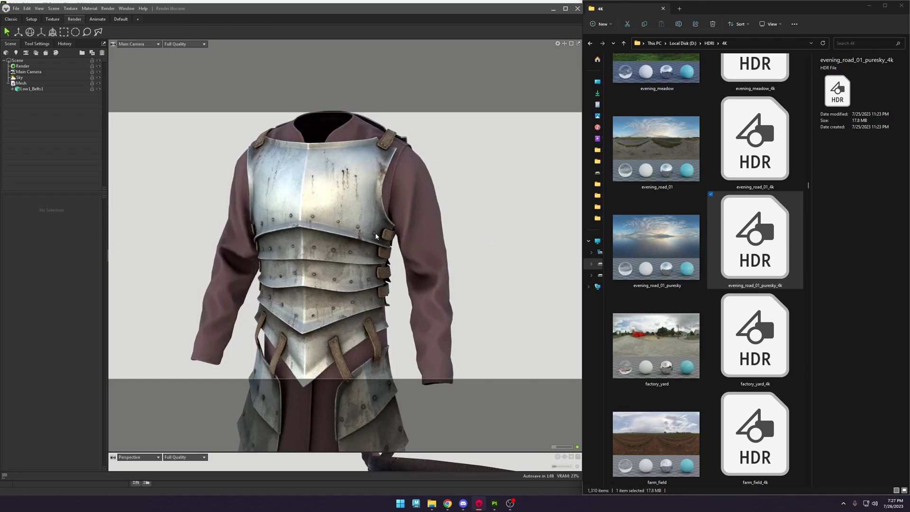
Replace the Sky Light image with georgentor_4k from the 4K HDRI folder.
scroll(699, 260, "down", 15)
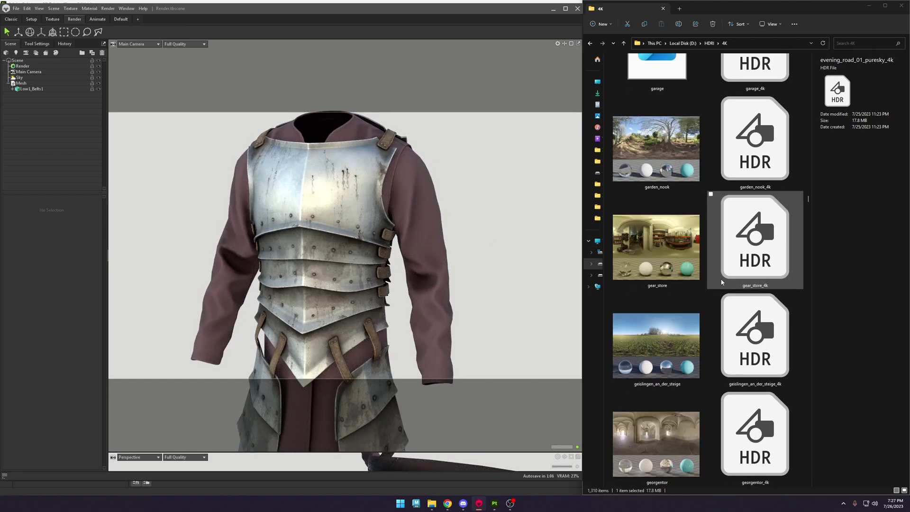
scroll(733, 292, "down", 3)
left_click(755, 142)
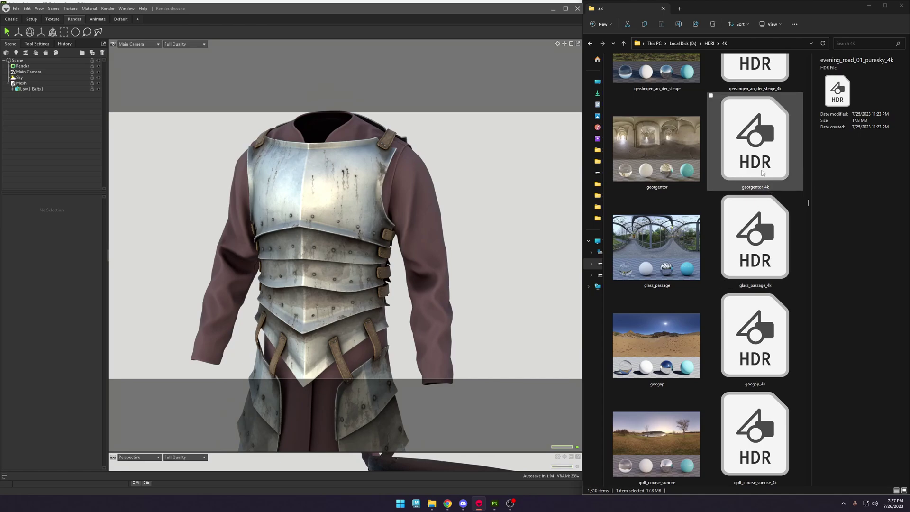
left_click(52, 77)
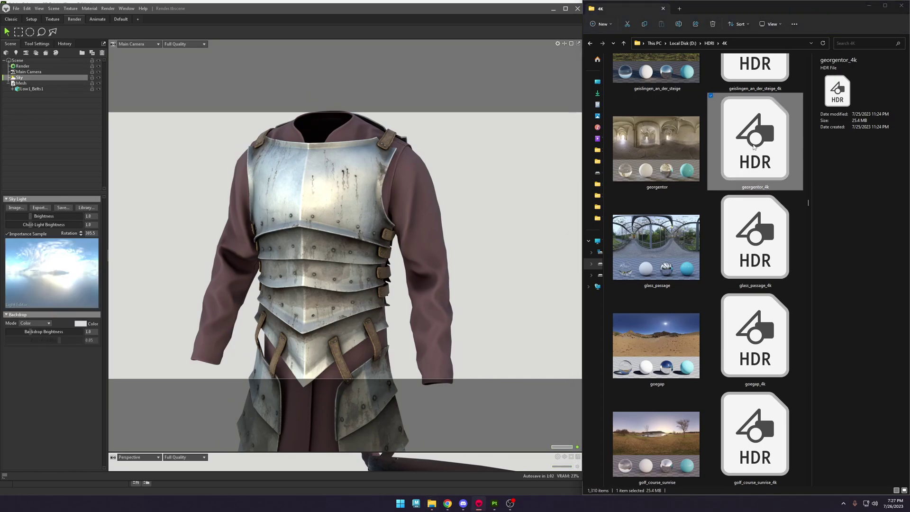
left_click_drag(754, 147, 78, 283)
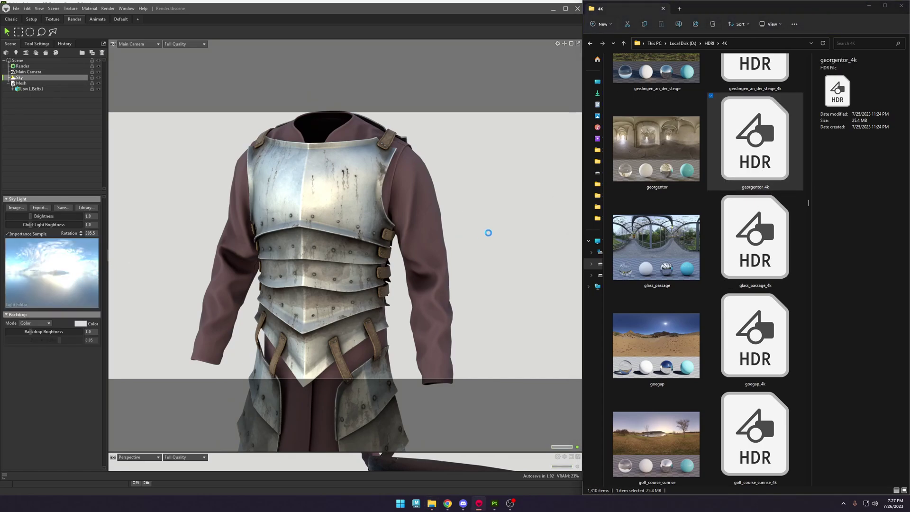
Lower the Sky Light brightness to about 0.489 and rotate the sky to about 157 degrees.
left_click_drag(495, 246, 385, 256, "shift")
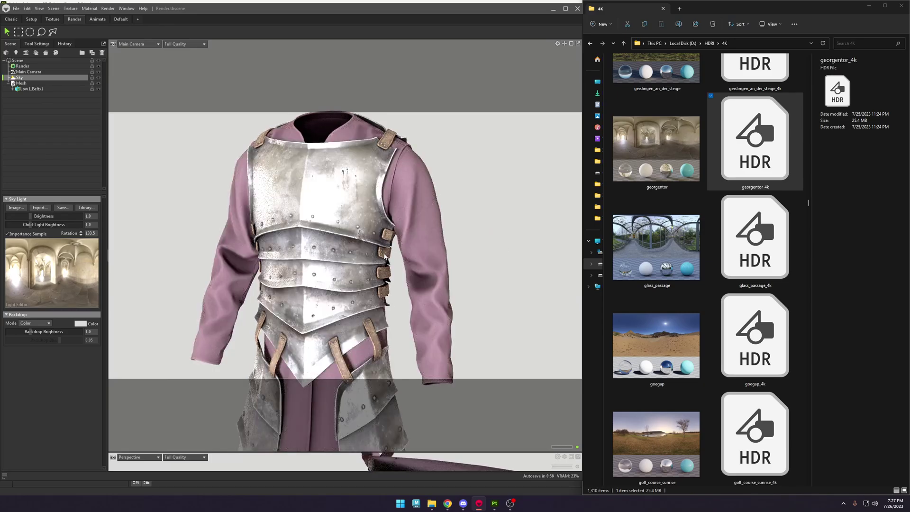
left_click_drag(485, 250, 464, 261, "shift")
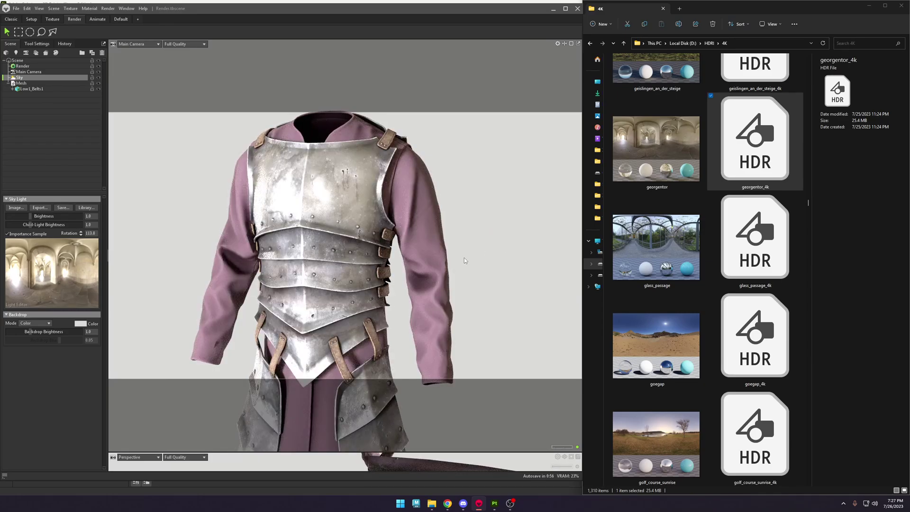
left_click_drag(30, 216, 26, 215)
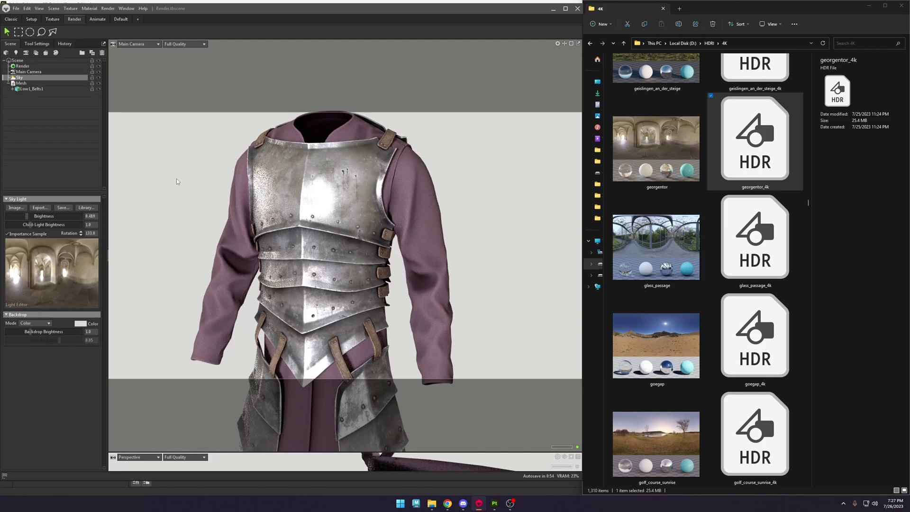
left_click_drag(178, 182, 316, 211, "shift")
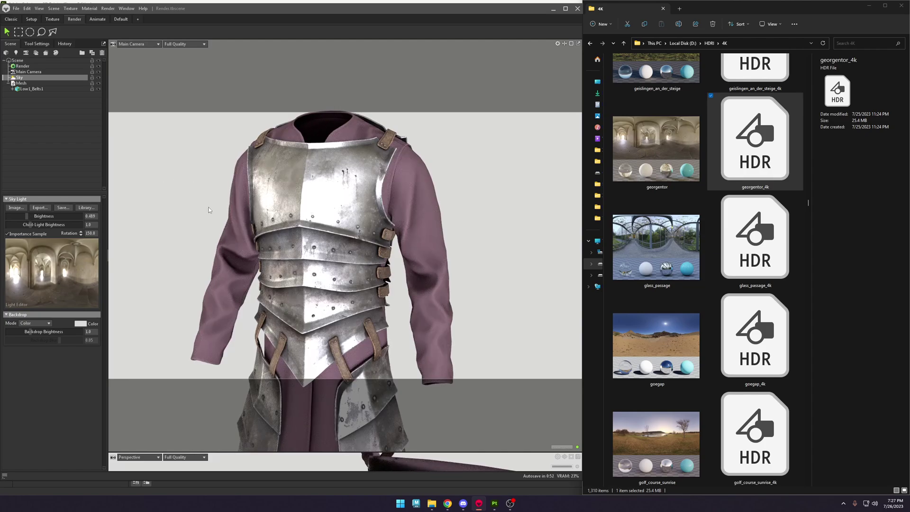
left_click_drag(209, 210, 3, 219, "shift")
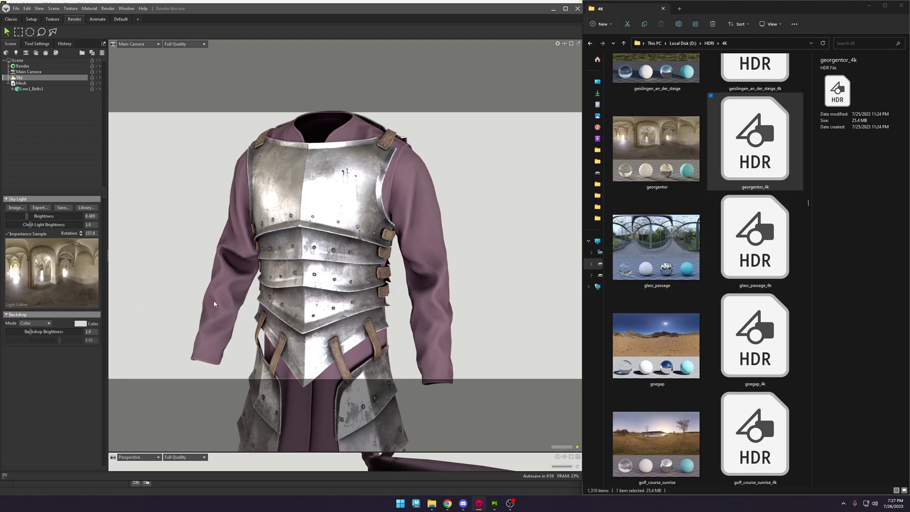
Browse further through the 4K HDRI folder and try another HDR file as the sky lighting.
scroll(734, 316, "down", 10)
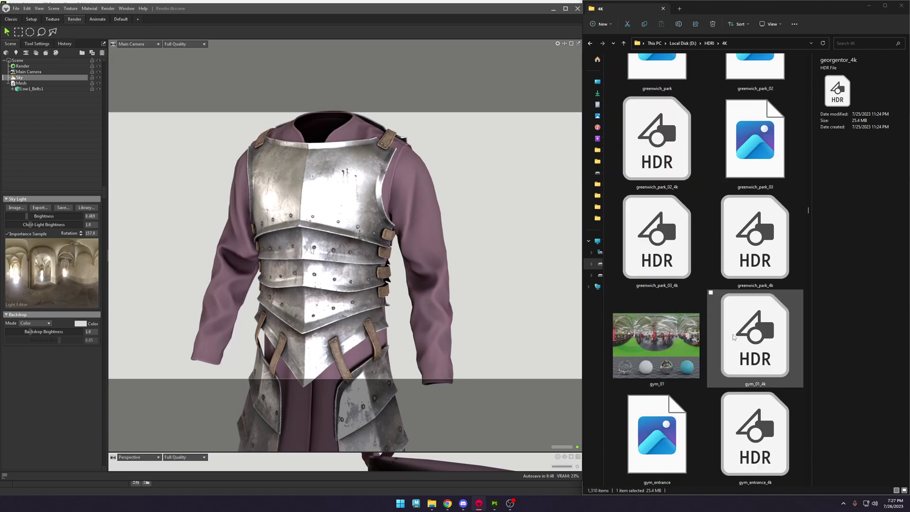
left_click_drag(755, 436, 431, 255)
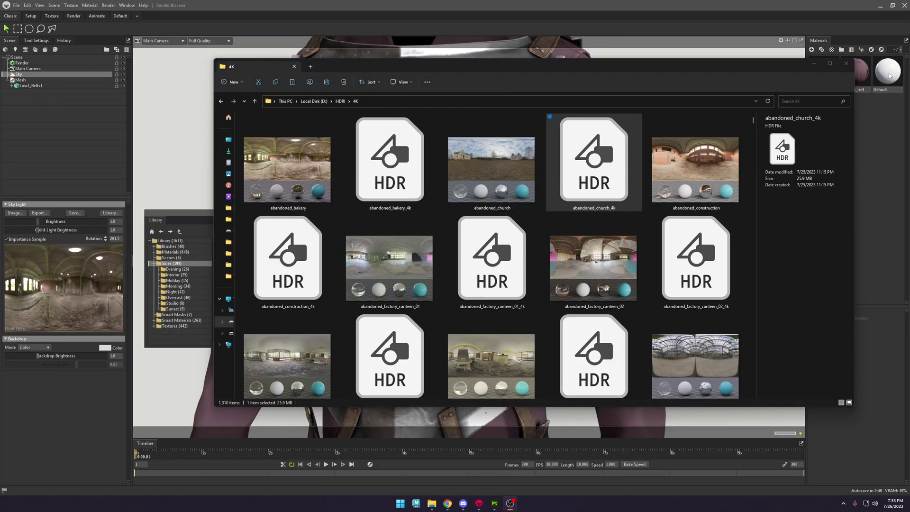
Filter the 4K HDRI folder for .hdr files, select all of them and bring them into the Toolbag Library for import.
left_click(800, 100)
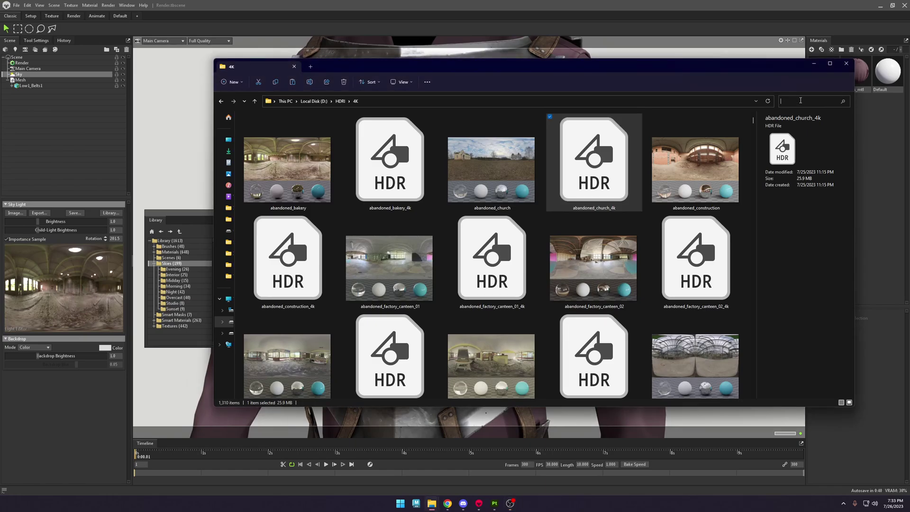
type(".hdr")
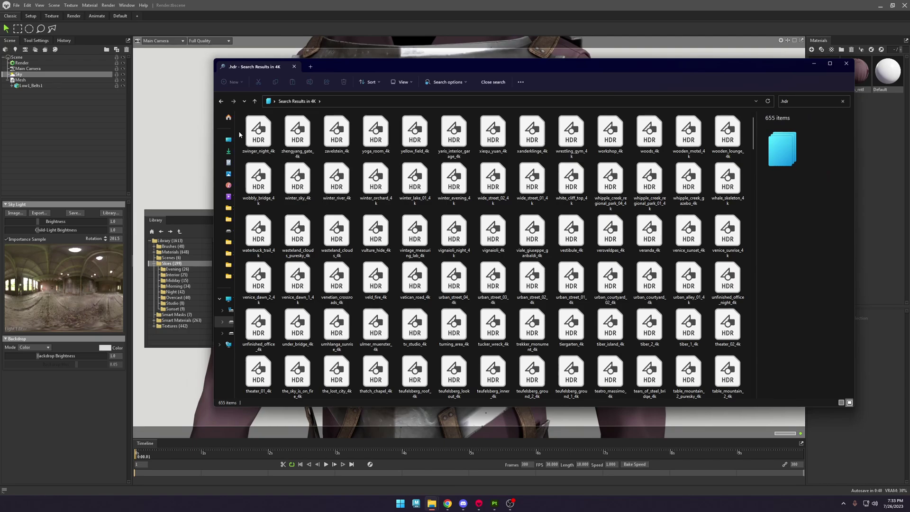
left_click(258, 133)
scroll(605, 195, "down", 5)
scroll(605, 194, "down", 10)
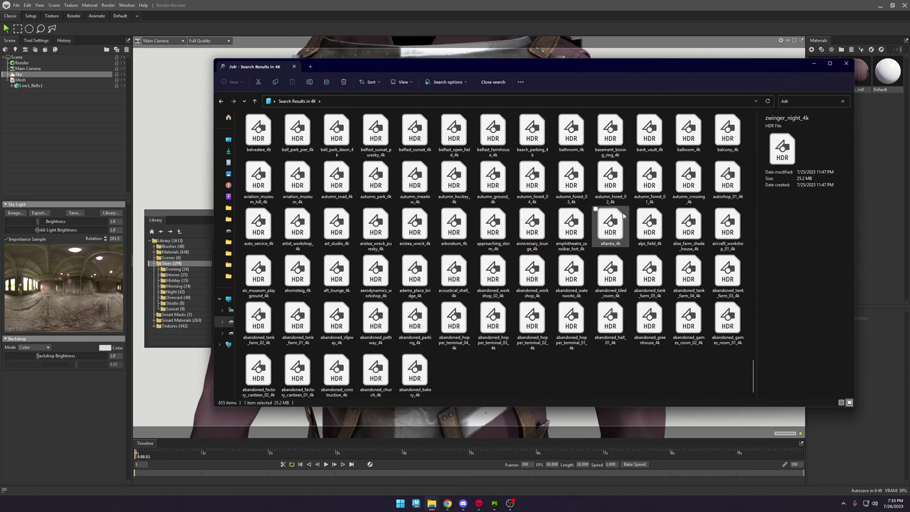
key("ctrl+a")
scroll(531, 292, "up", 15)
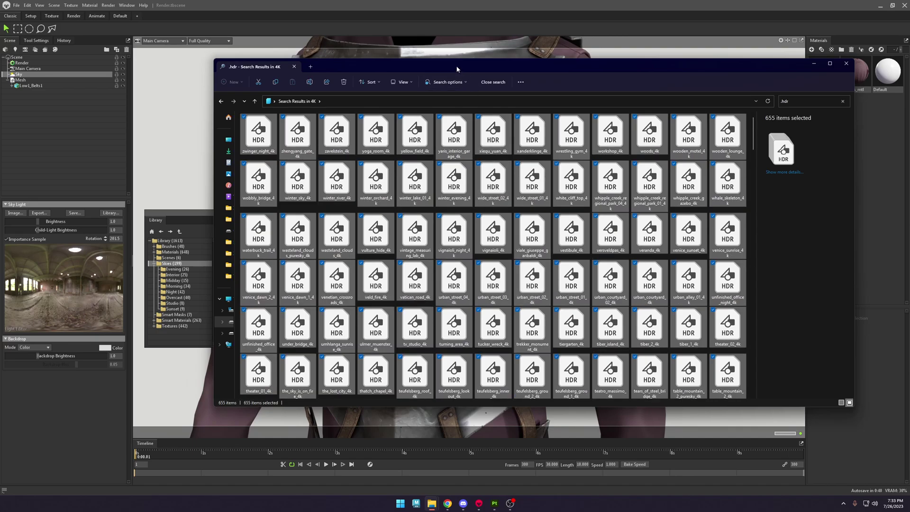
left_click_drag(457, 70, 718, 129)
left_click_drag(627, 201, 245, 275)
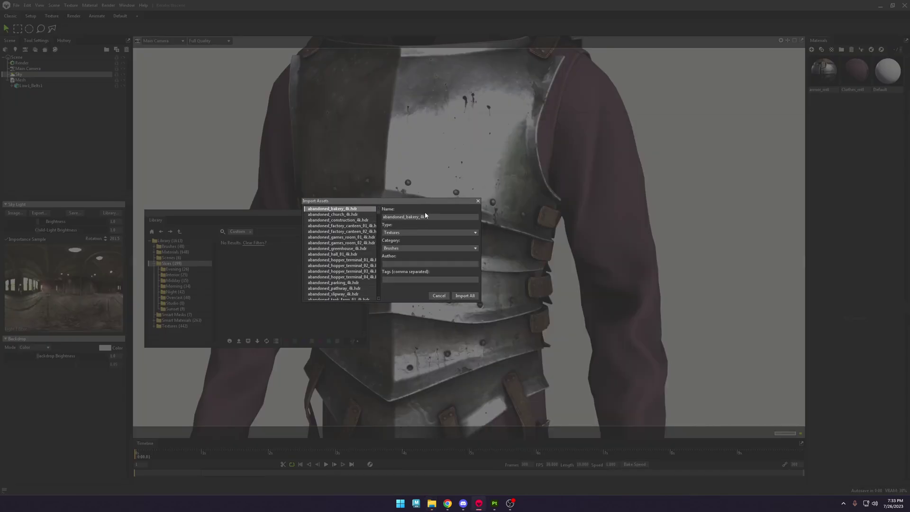
In the asset import list, set the type of abandoned_bakery_4k to Skies.
left_click(342, 214)
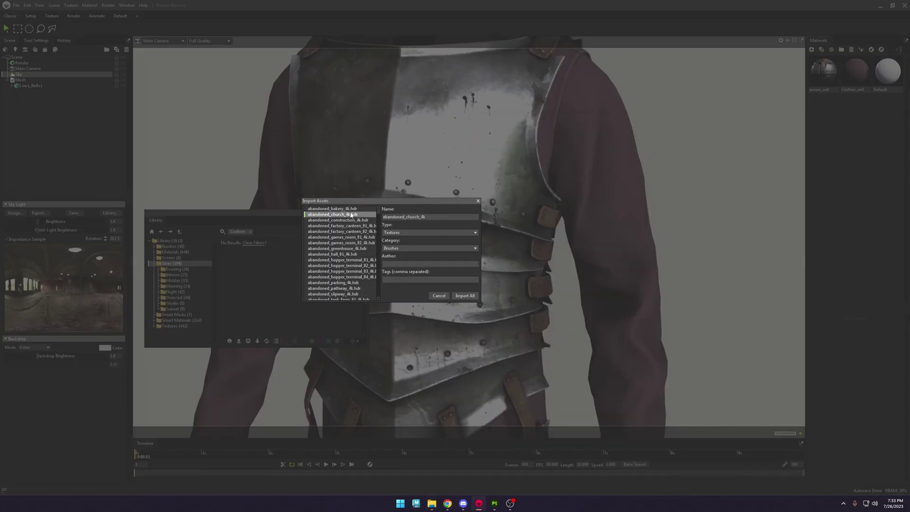
left_click(353, 221)
left_click(332, 208)
left_click(417, 233)
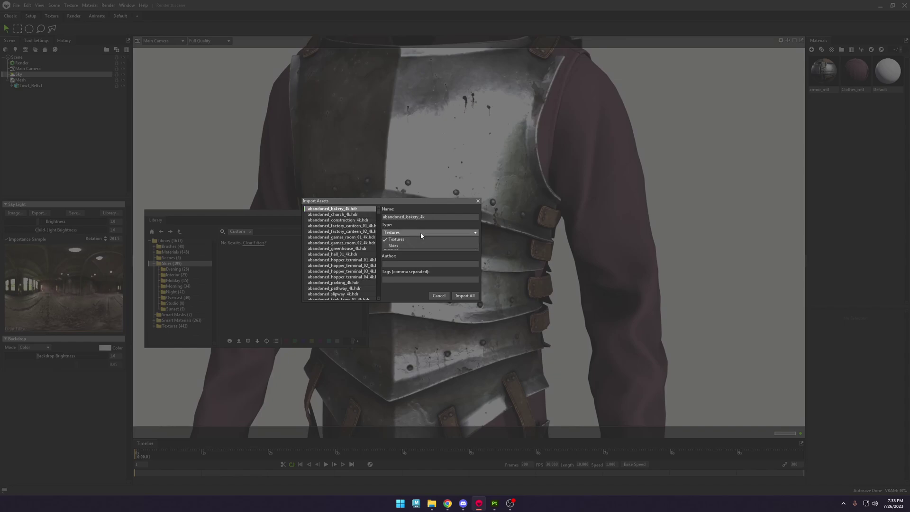
left_click(400, 246)
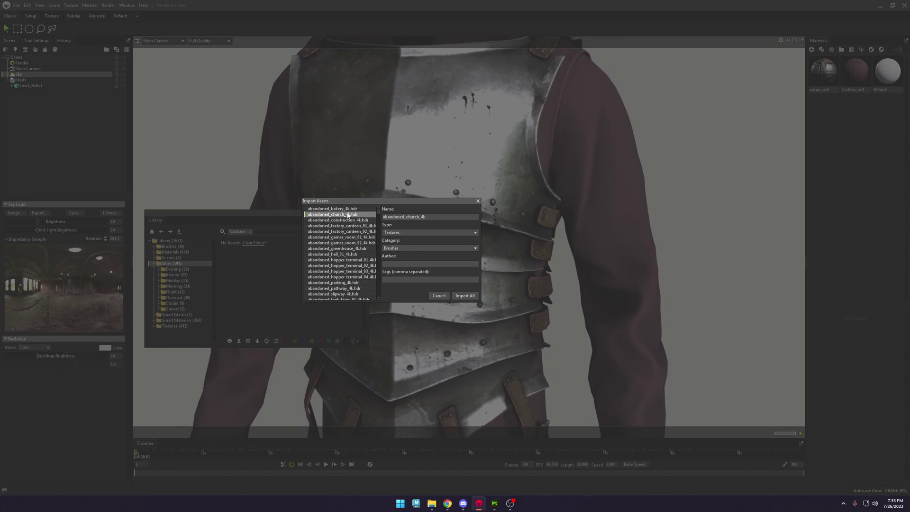
left_click_drag(378, 209, 378, 299)
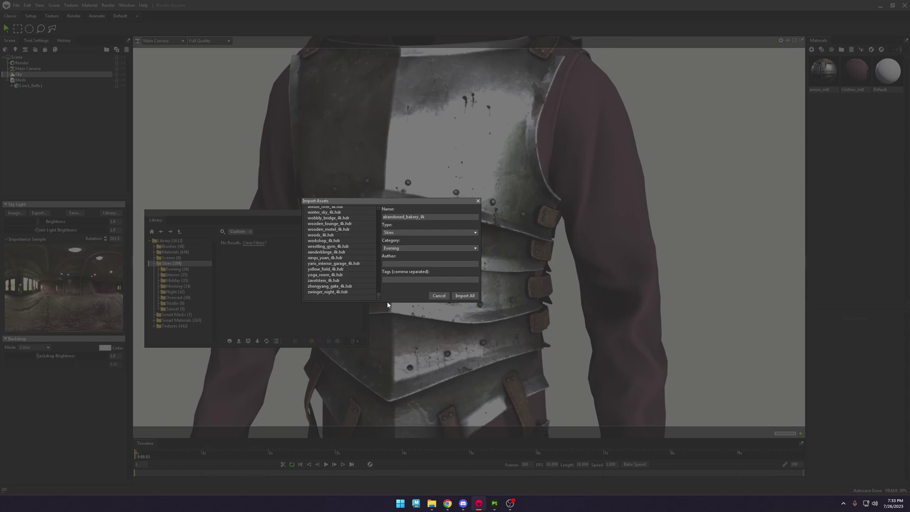
Try setting the asset type of yoga_room_4k and yellow_field_4k to Skies in the import list.
left_click(348, 292)
key("Up")
key("Up")
key("Up")
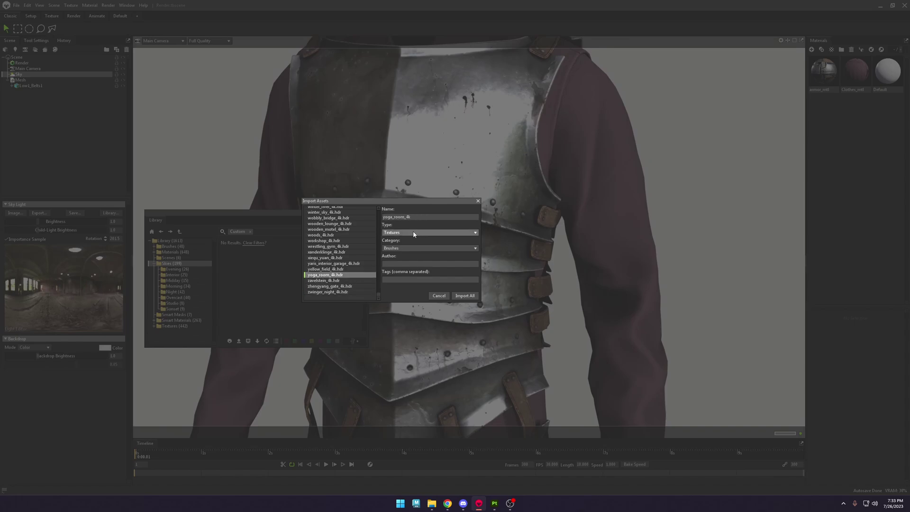
left_click(411, 232)
left_click(406, 239)
left_click(360, 269)
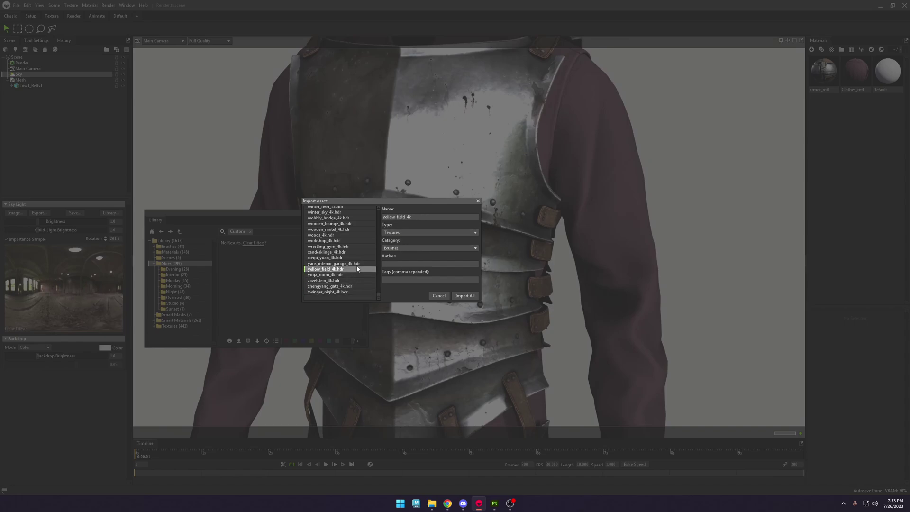
left_click(393, 232)
left_click(396, 238)
Try changing the asset type of the xiequ_yuan entry, and check the types of wrestling_gym_4k and yellow_field_4k.
key("Up")
key("Up")
key("Up")
key("Up")
key("Up")
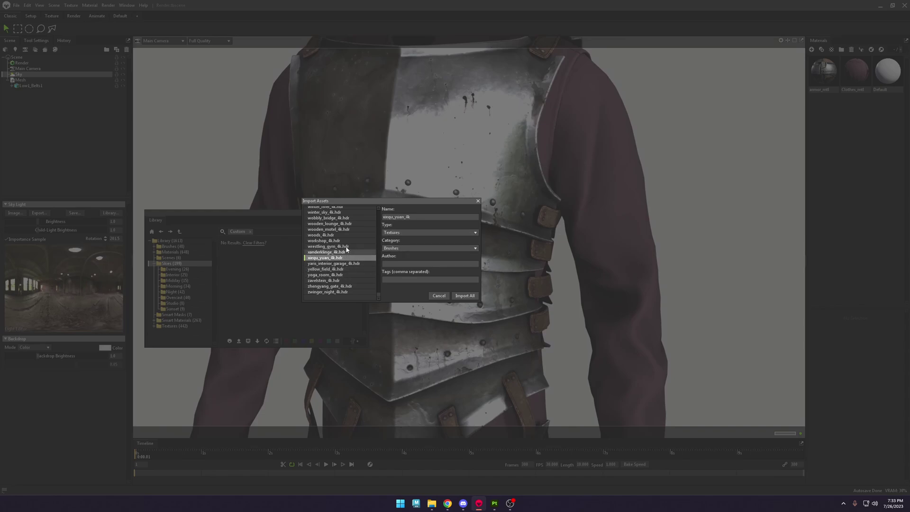
left_click(393, 232)
left_click(395, 238)
left_click(341, 246)
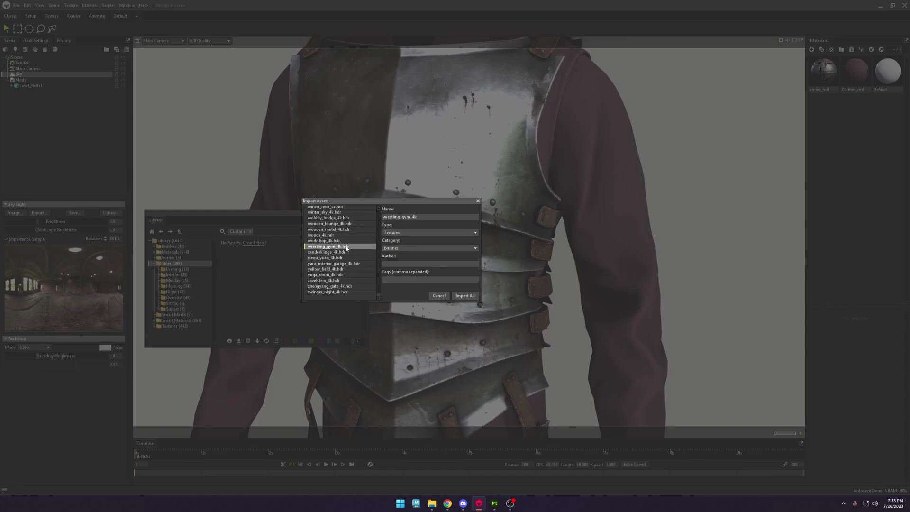
left_click(353, 268)
scroll(360, 256, "up", 10)
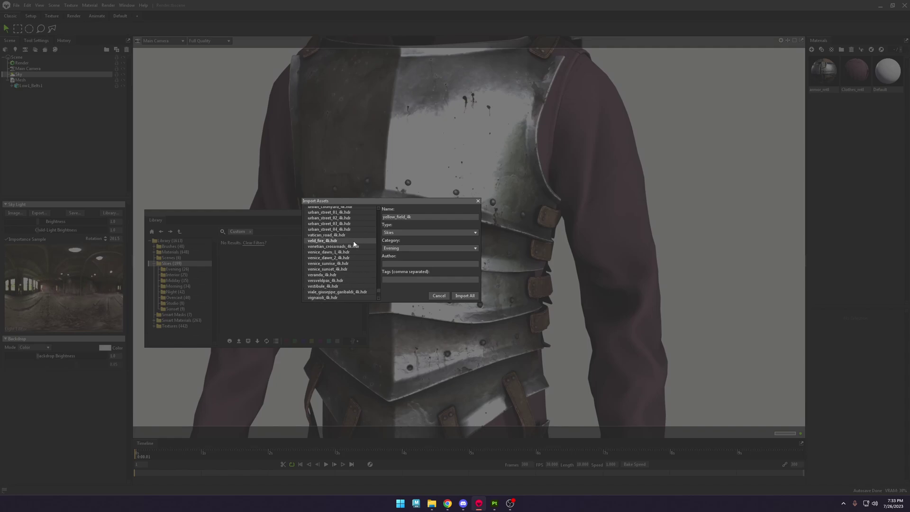
left_click_drag(377, 284, 379, 213)
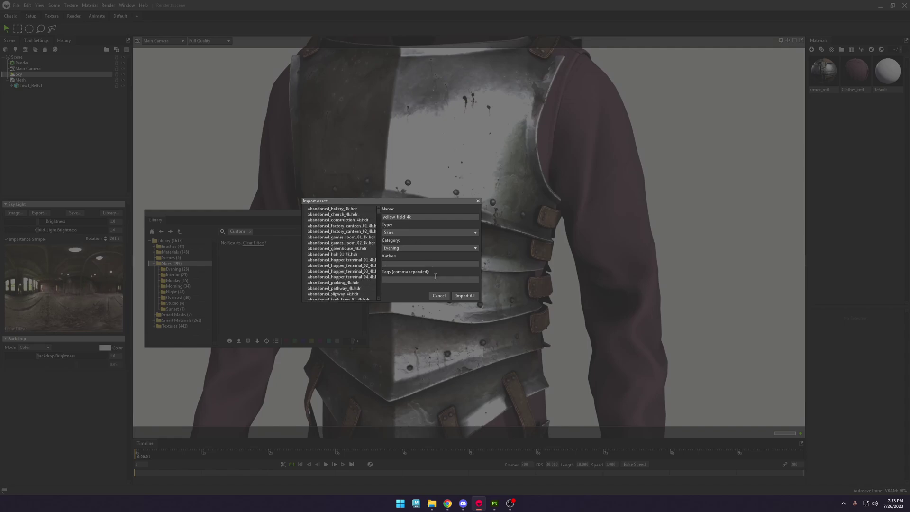
Check the settings of several abandoned HDR entries at the start of the import list and cancel the asset import.
left_click(343, 242)
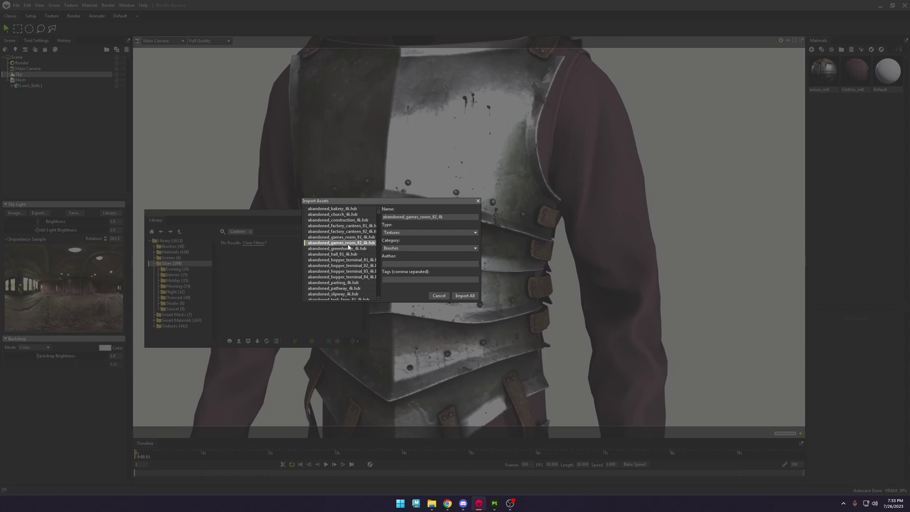
left_click(355, 226)
key("Up")
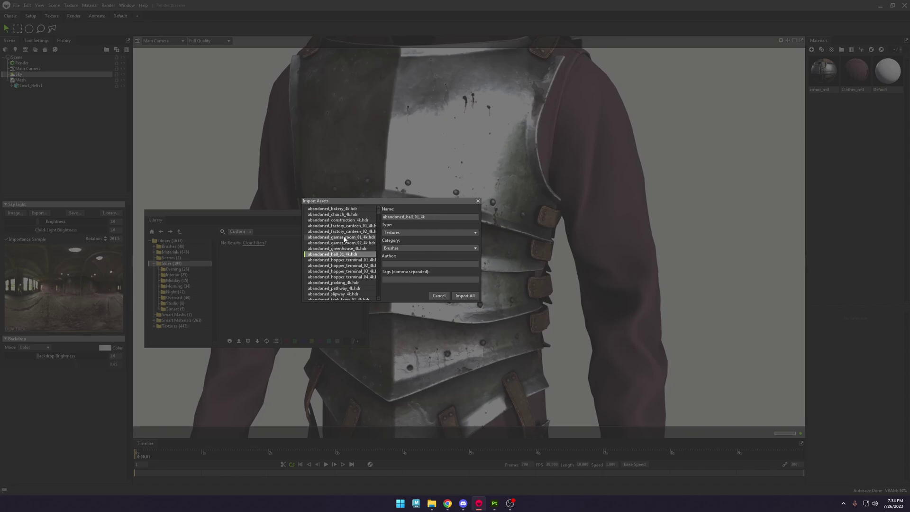
left_click(343, 221)
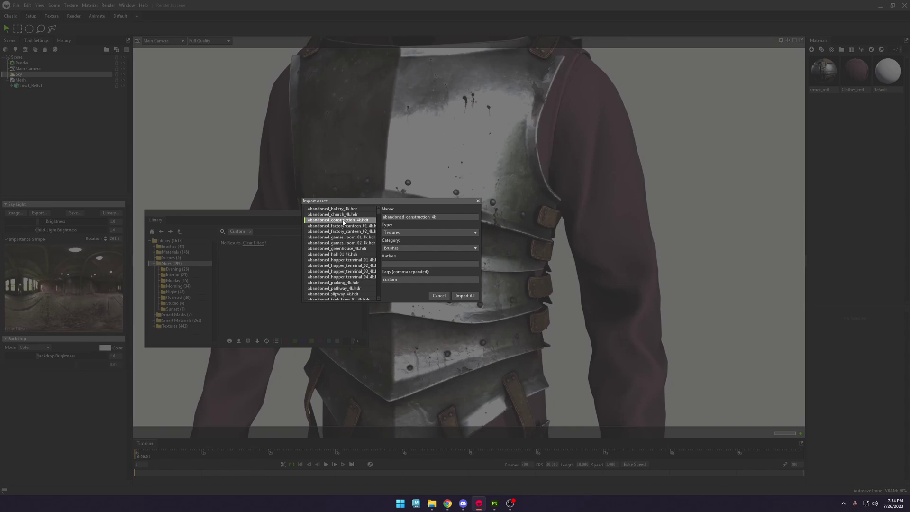
left_click(436, 295)
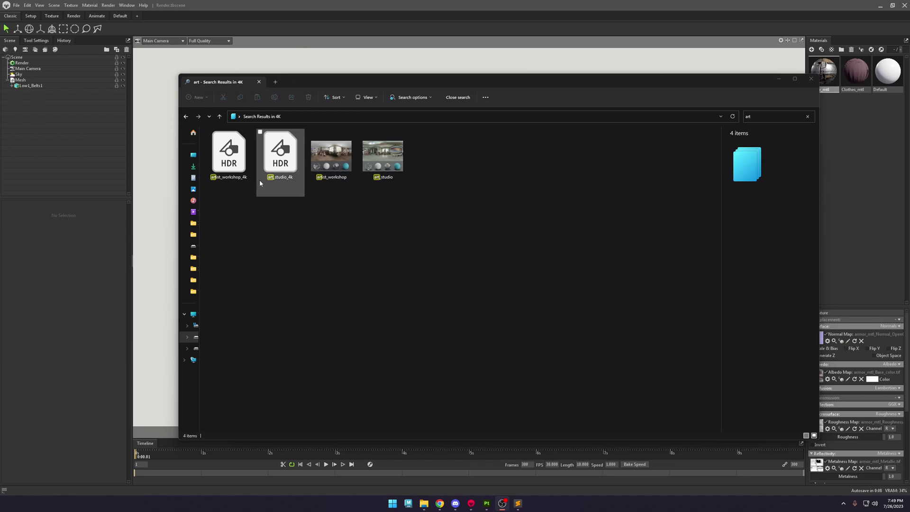
Select the Sky object and load art_studio_4k from the art search results as its Sky Light image.
left_click(405, 162)
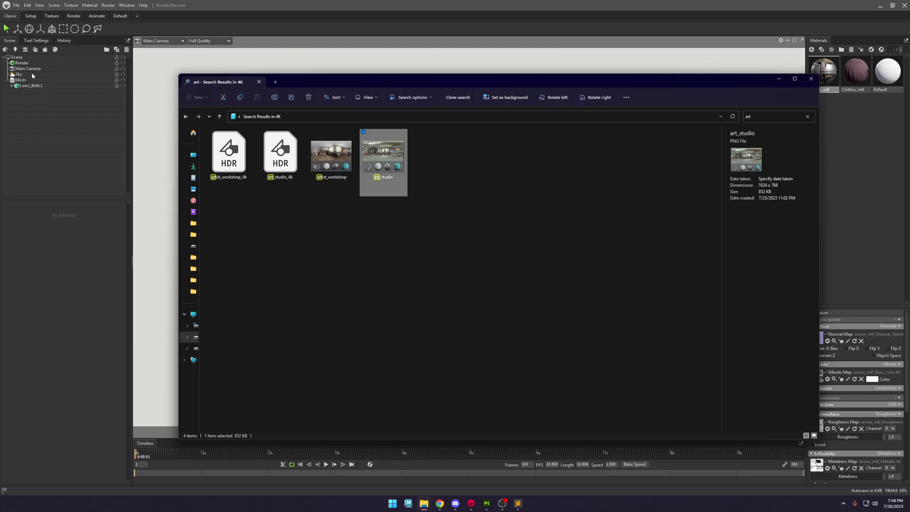
left_click_drag(31, 72, 31, 74)
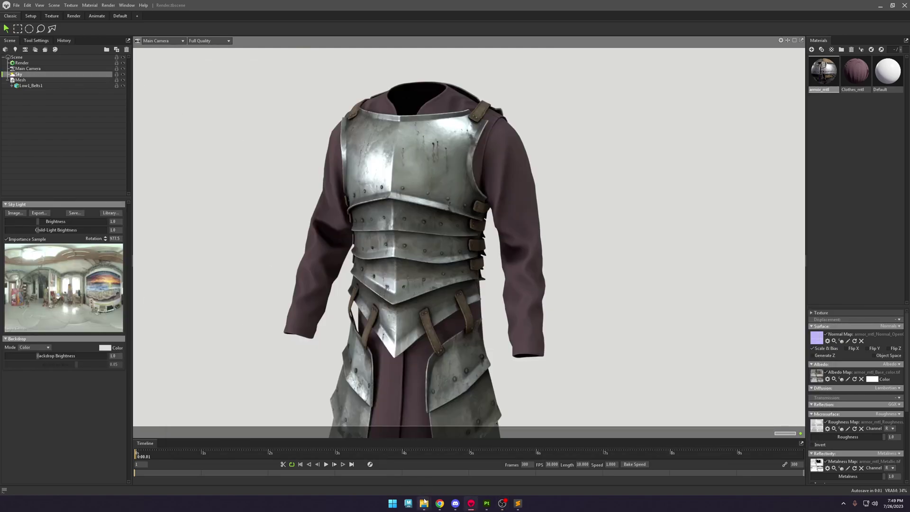
mouse_move(424, 505)
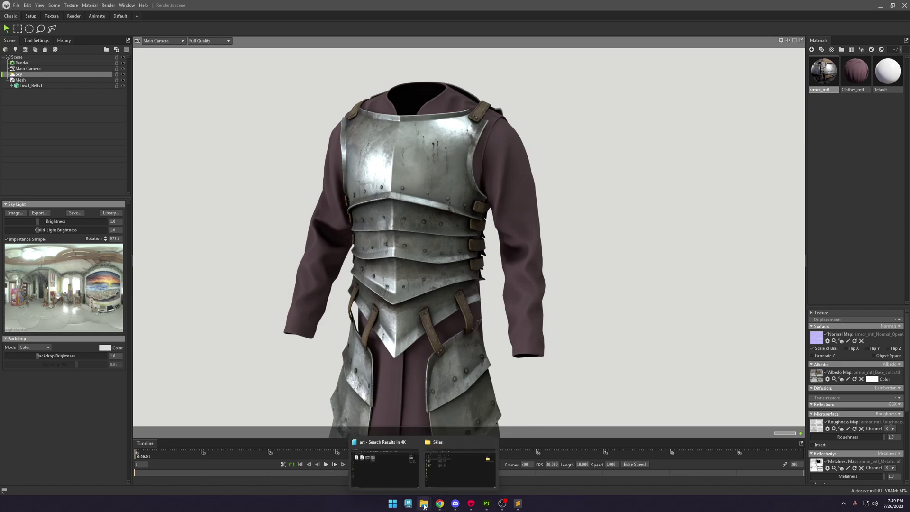
left_click(397, 471)
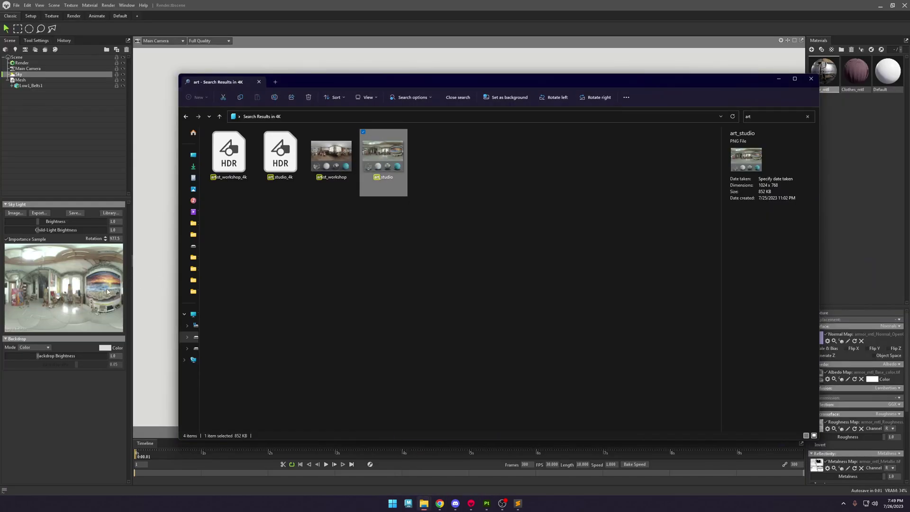
left_click_drag(258, 160, 132, 263)
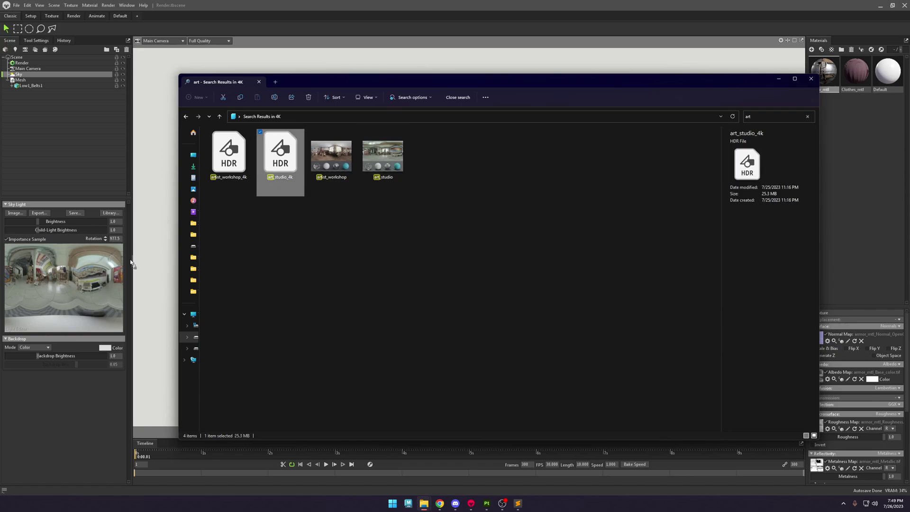
left_click(157, 202)
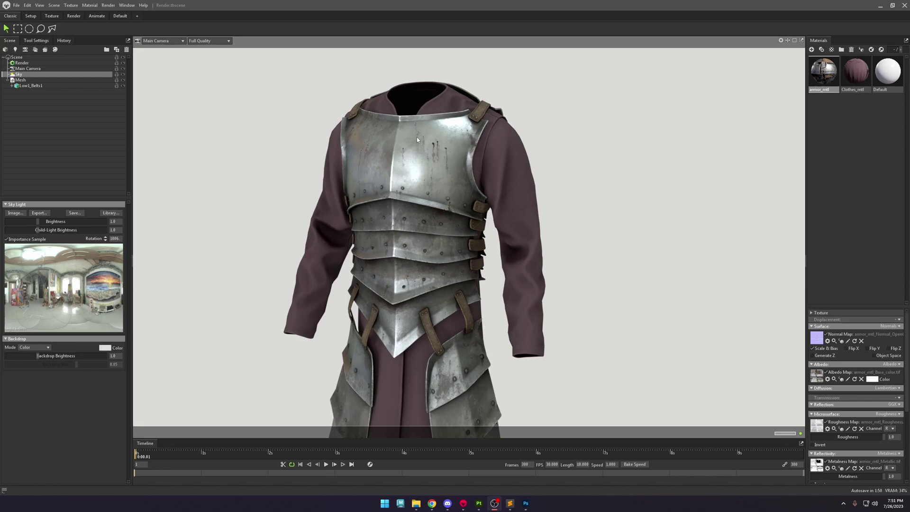
Switch to Photoshop and add a Hue/Saturation adjustment layer above the art_studio_4k background.
left_click(525, 503)
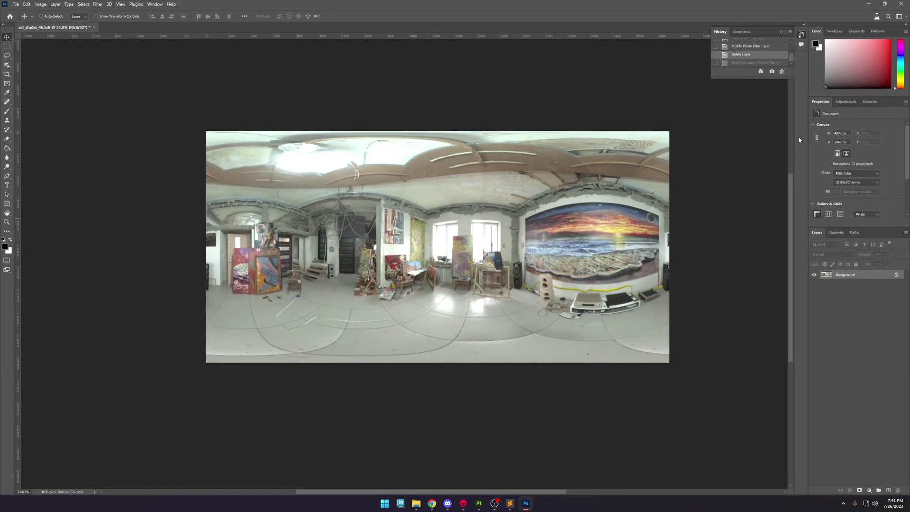
left_click(40, 4)
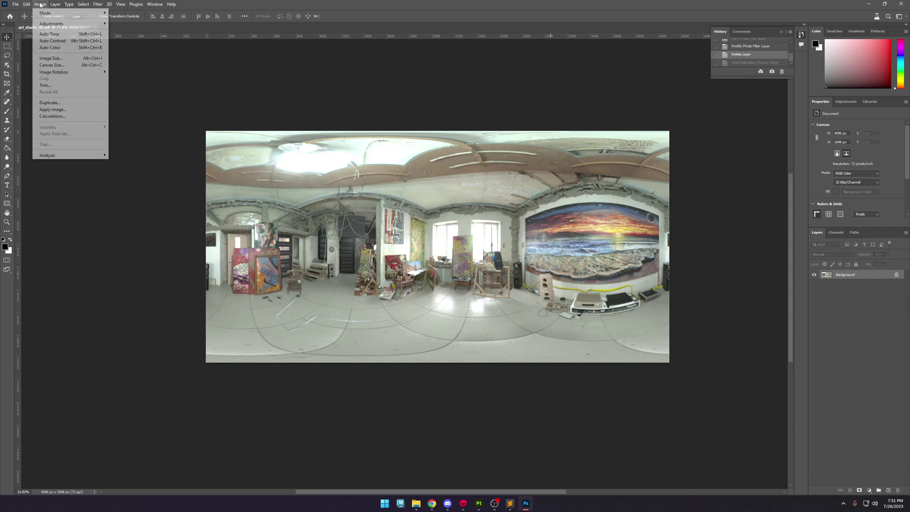
mouse_move(49, 14)
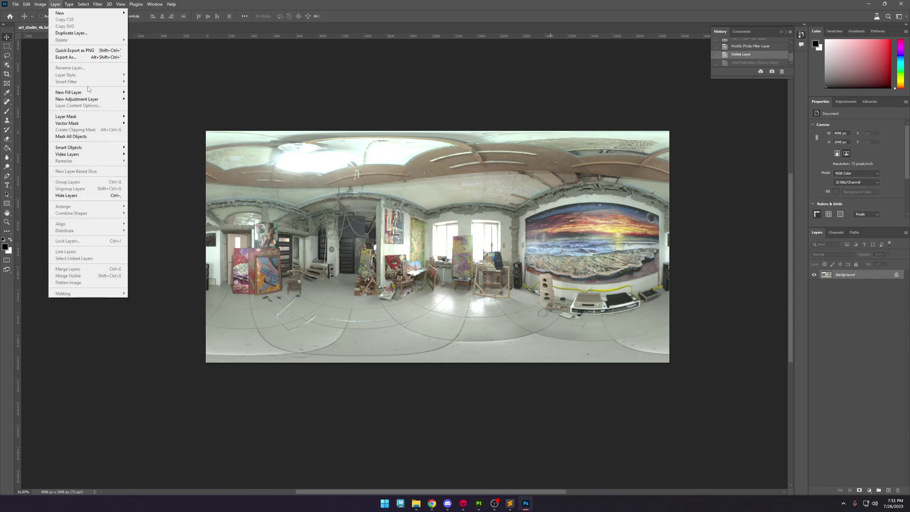
mouse_move(91, 99)
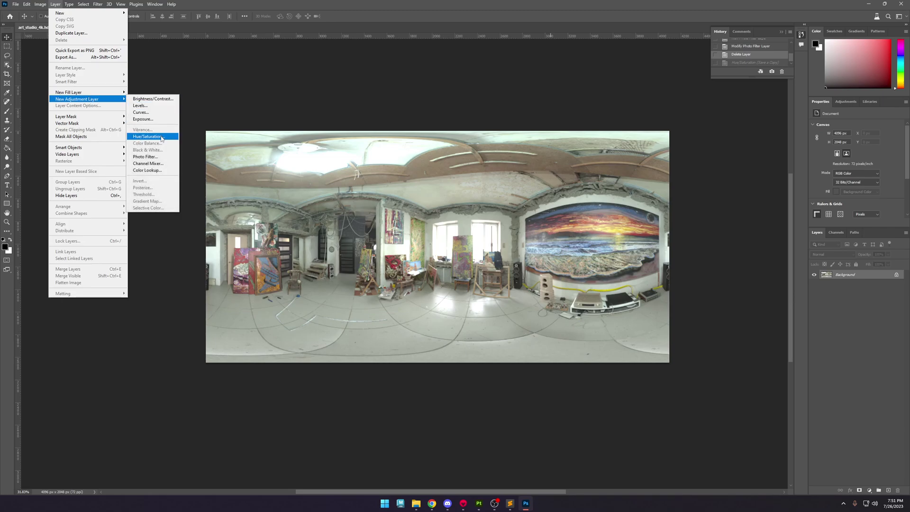
left_click(149, 136)
left_click(513, 154)
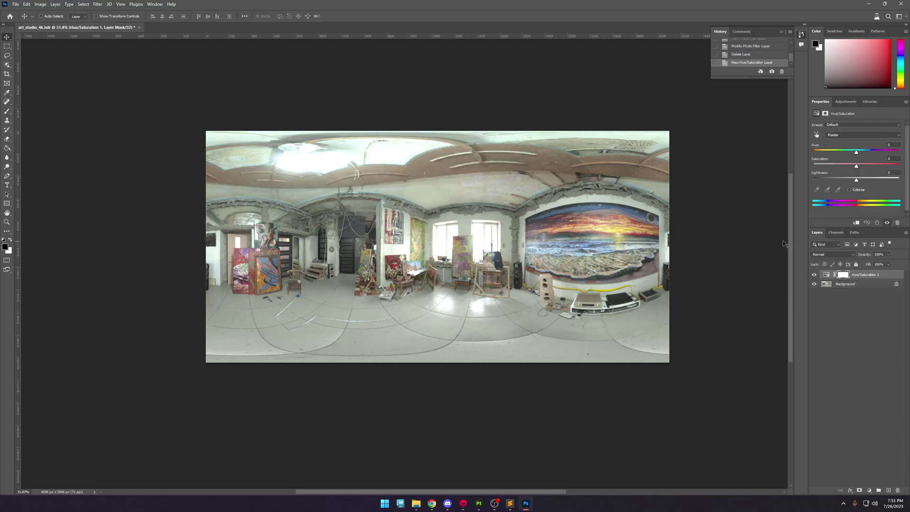
In the Hue/Saturation adjustment, lower the saturation of the Reds and the Yellows almost completely.
mouse_move(856, 166)
left_mouse_down()
mouse_move(807, 172)
mouse_move(856, 171)
left_mouse_up()
left_click(839, 136)
left_click(843, 147)
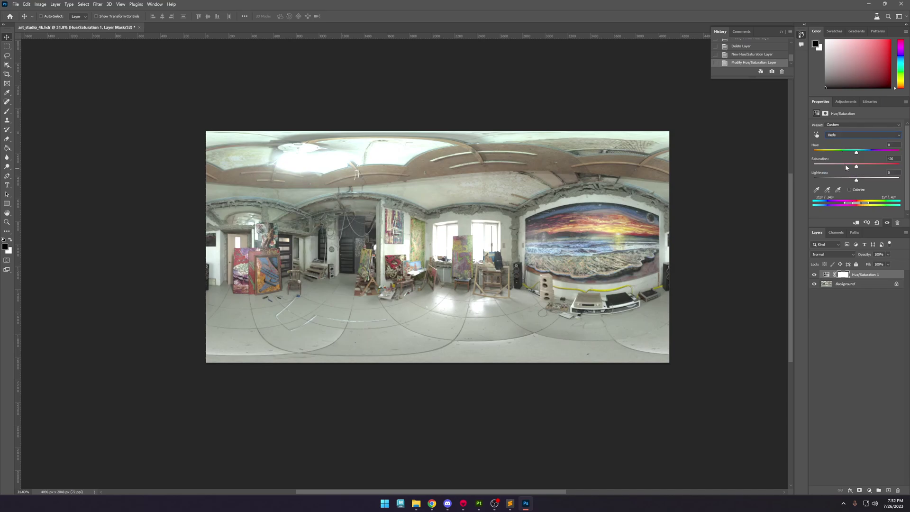
left_click_drag(846, 167, 813, 166)
left_click(835, 136)
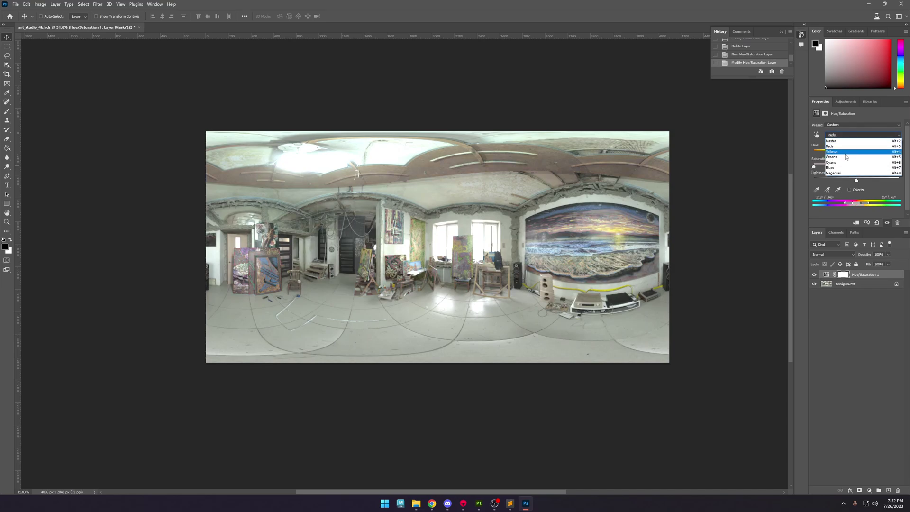
left_click(836, 152)
left_click_drag(856, 166, 813, 167)
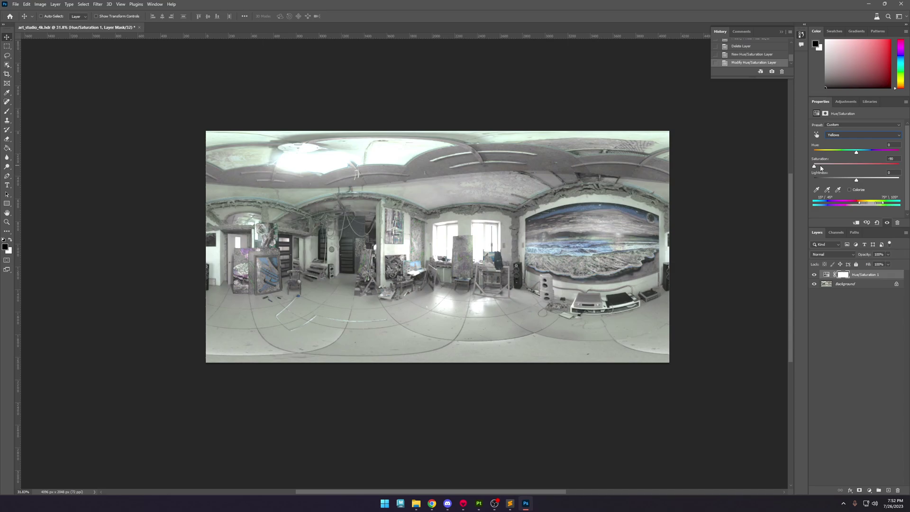
Set the Yellows saturation to -67 in the Hue/Saturation adjustment and check the armor's current lighting in Marmoset Toolbag.
left_click(841, 135)
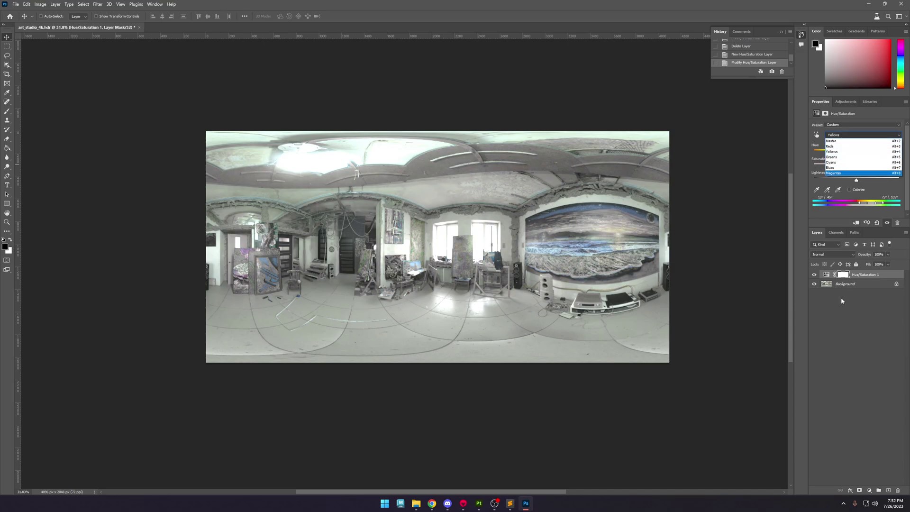
left_click(839, 336)
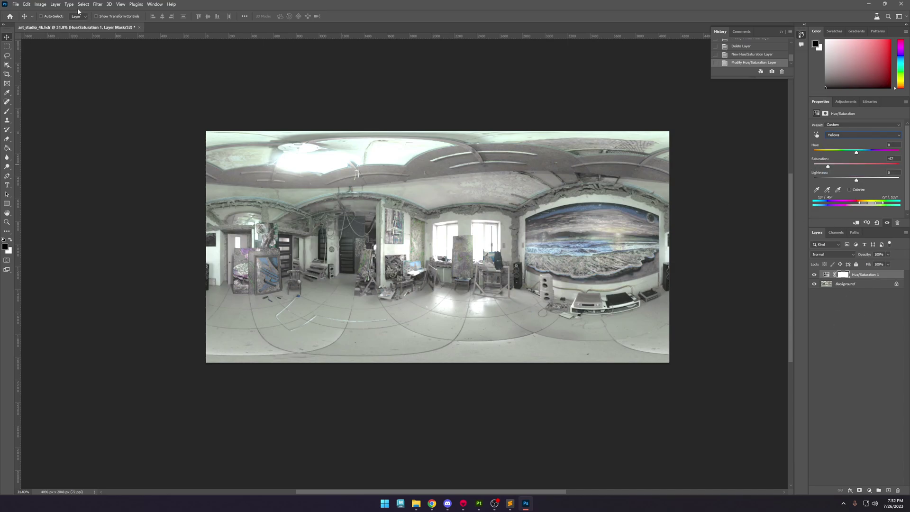
left_click(460, 504)
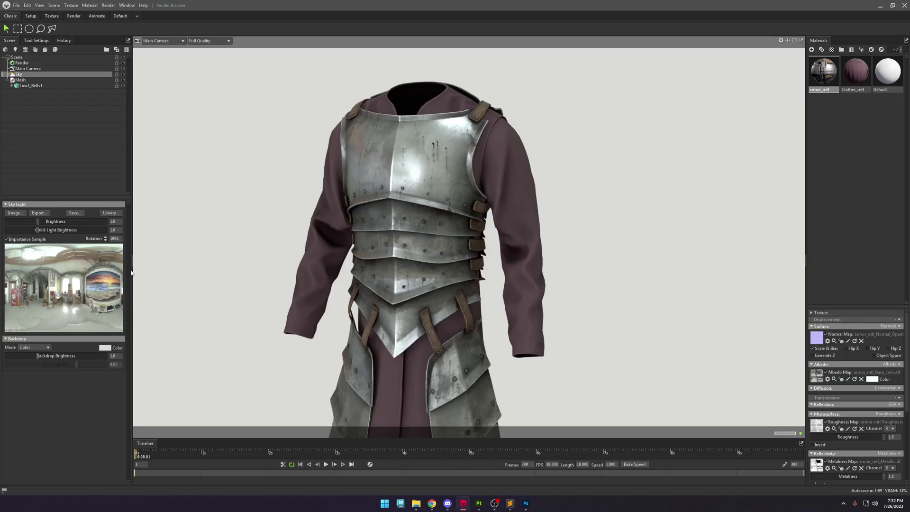
Switch back to Photoshop and add an Exposure adjustment layer with slightly raised exposure and an offset of -0.0667.
left_click(526, 504)
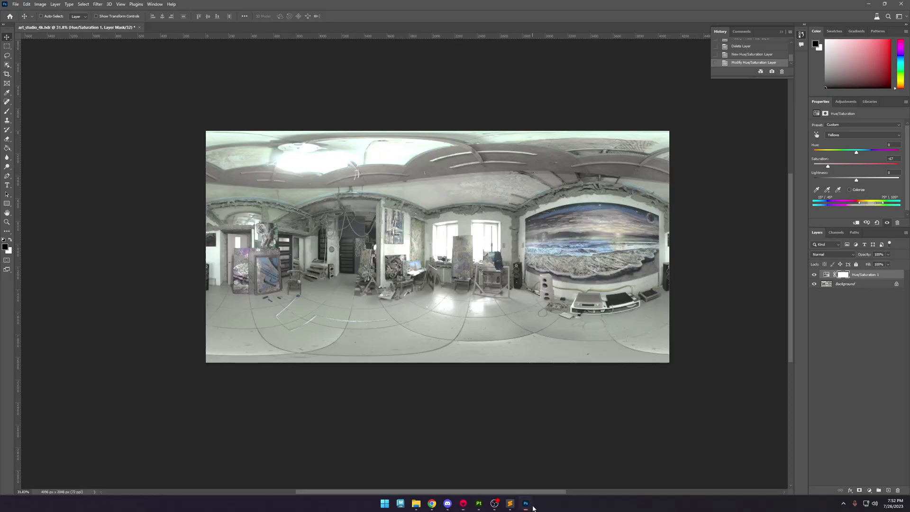
left_click(62, 4)
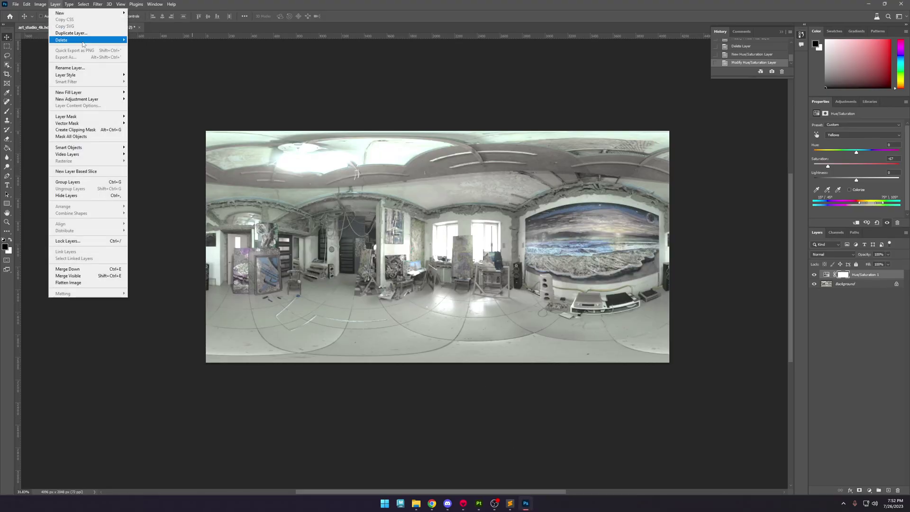
mouse_move(108, 99)
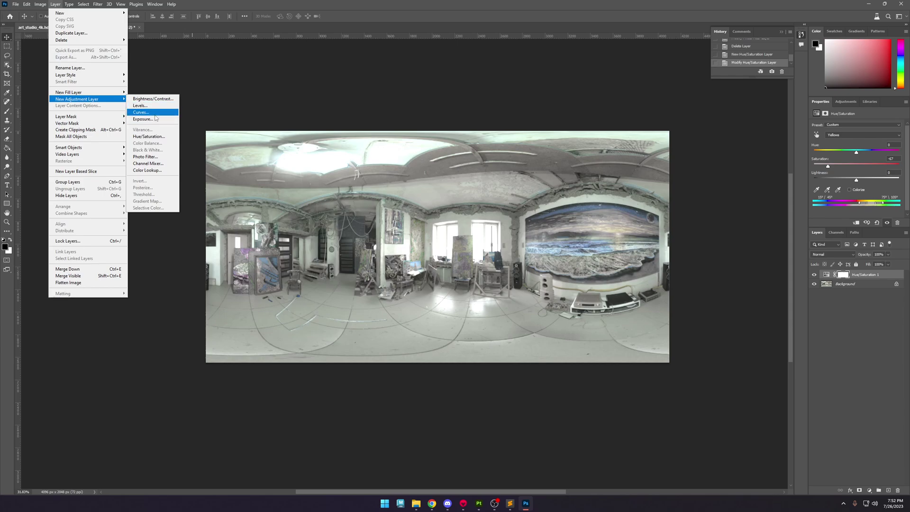
left_click(151, 119)
key("Return")
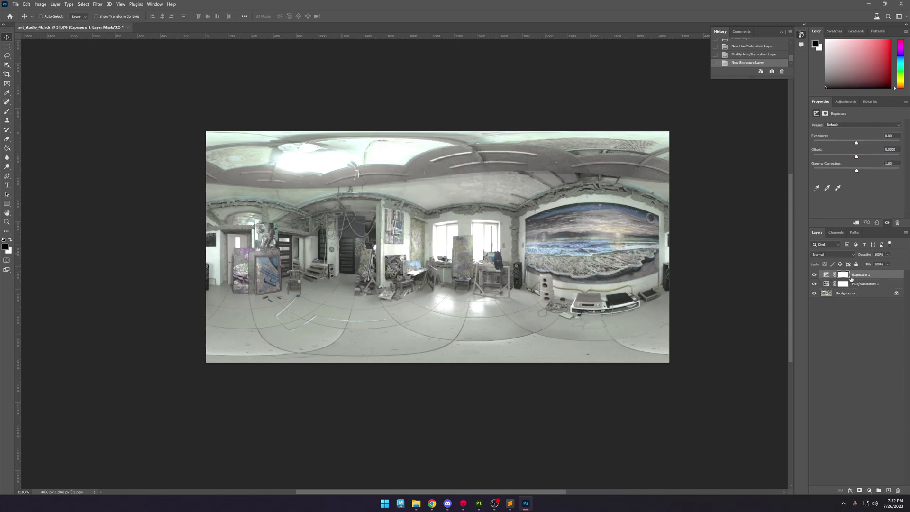
left_click_drag(856, 143, 852, 158)
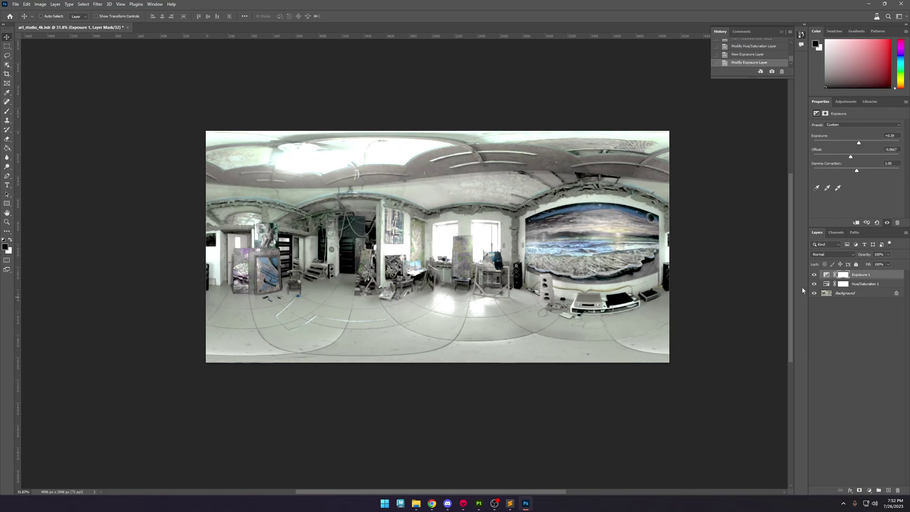
Compare the HDRI with and without the Exposure 1 layer by toggling its visibility, leaving it visible.
left_click(814, 275)
left_click(814, 275)
left_click(813, 274)
left_click(813, 275)
left_click(814, 275)
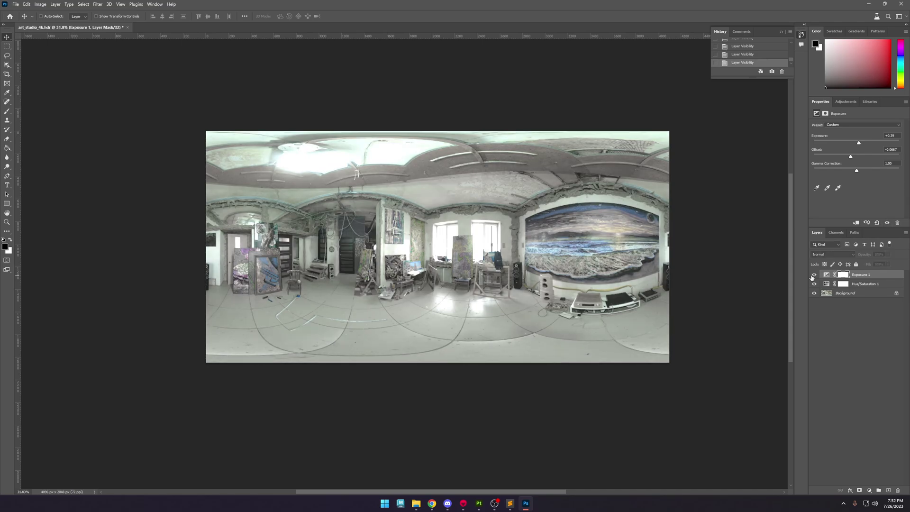
left_click(813, 276)
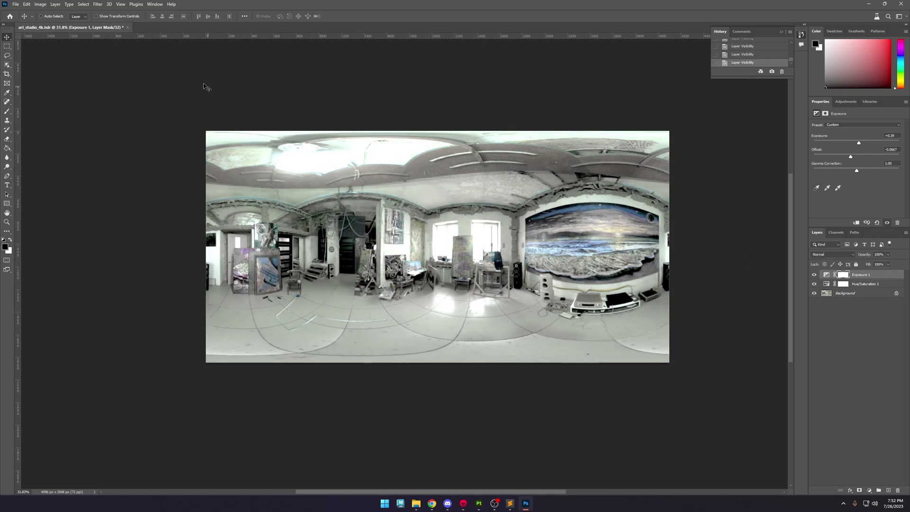
left_click(18, 5)
left_click(33, 91)
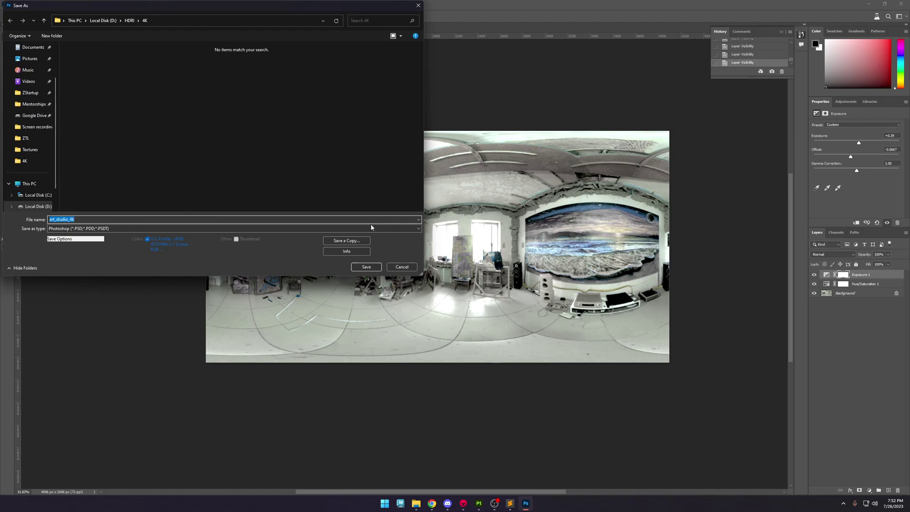
left_click(402, 268)
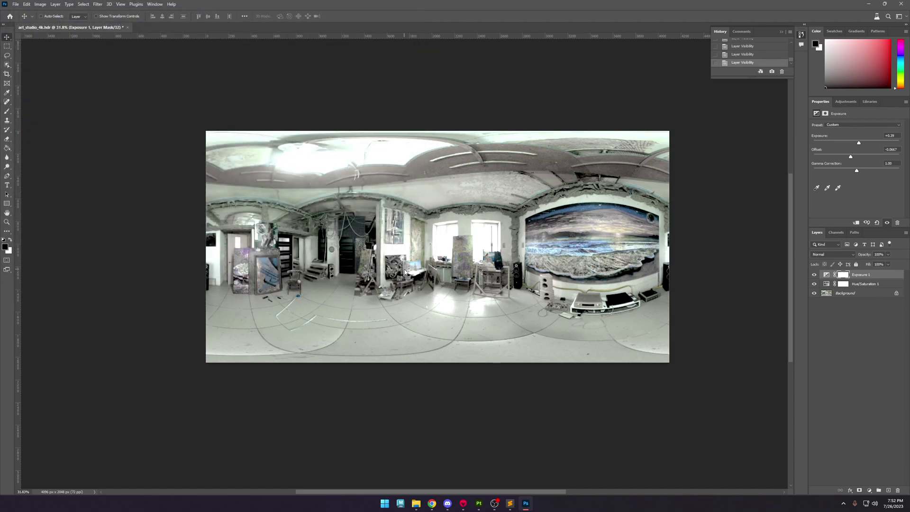
Save a copy of the edited HDRI as art_studio_4k_custom in Radiance format in the HDRI 4K folder.
key("ctrl+alt+s")
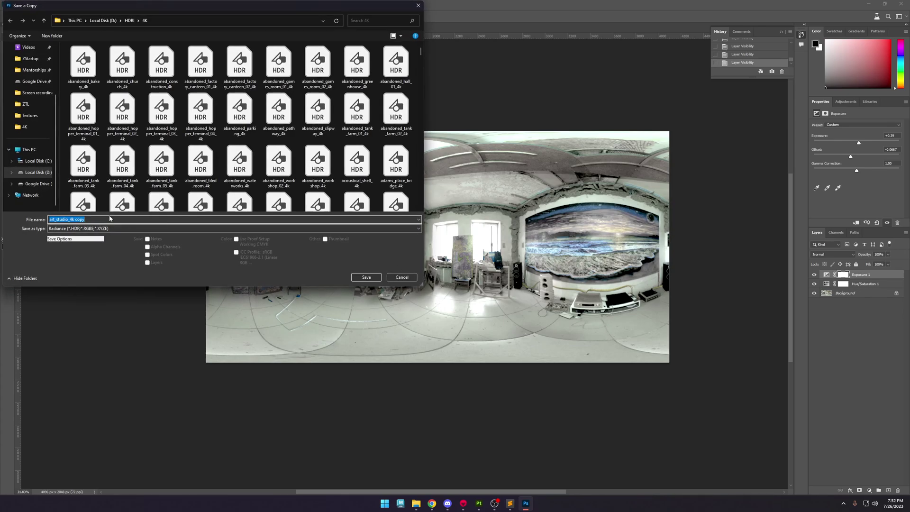
left_click(142, 219)
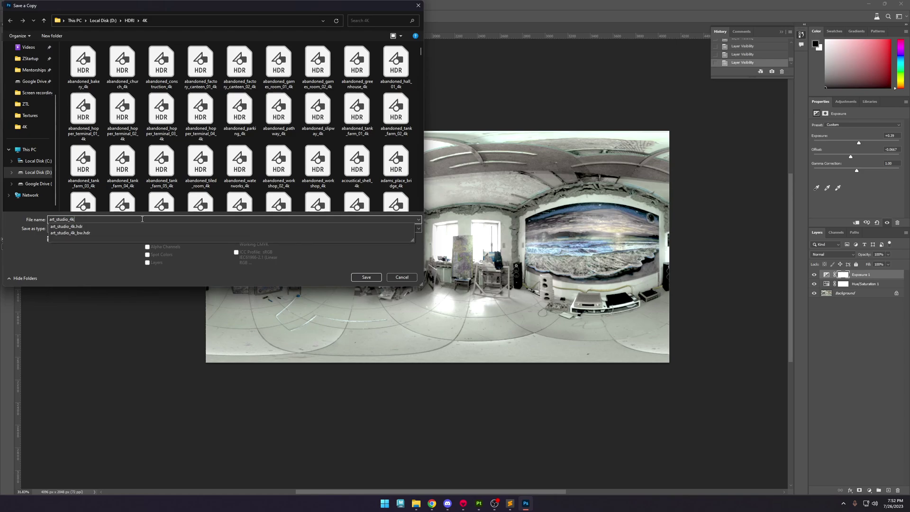
type("_custom")
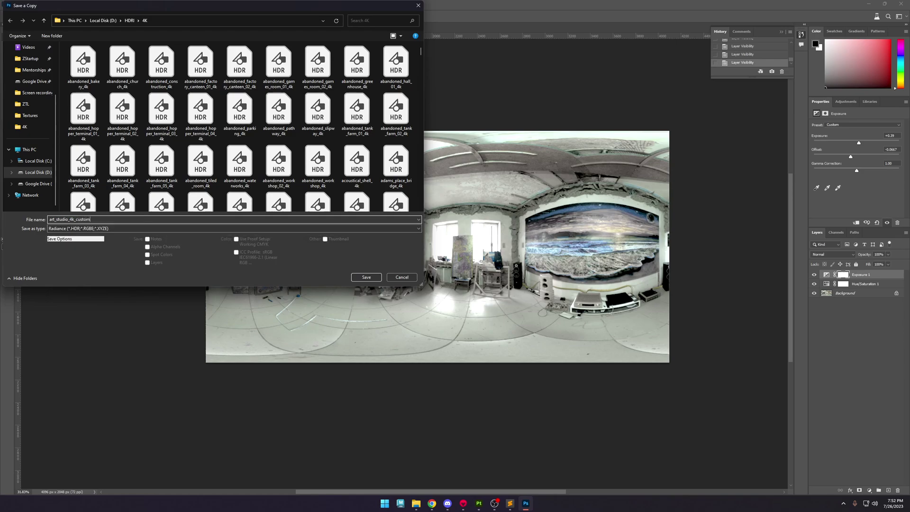
key("Return")
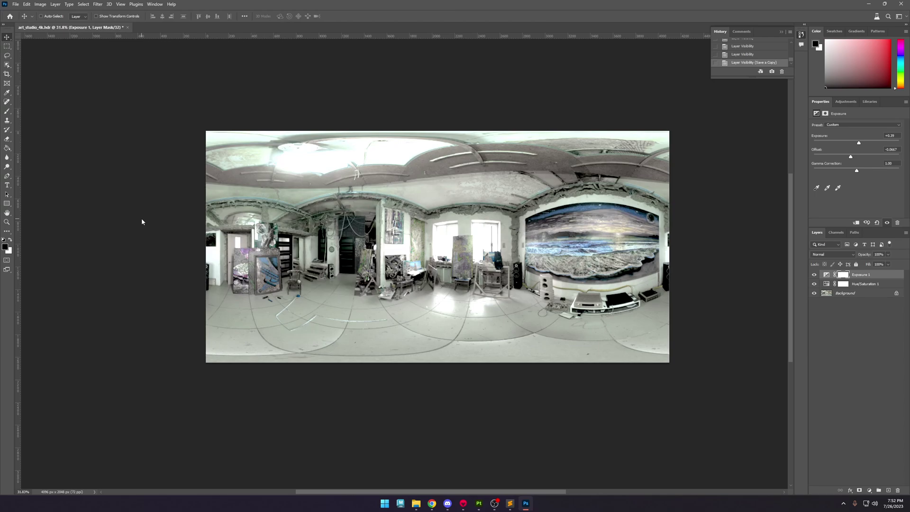
Switch to Marmoset Toolbag and bring up the HDRI 4K folder over it, filtered by the search term art.
left_click(464, 504)
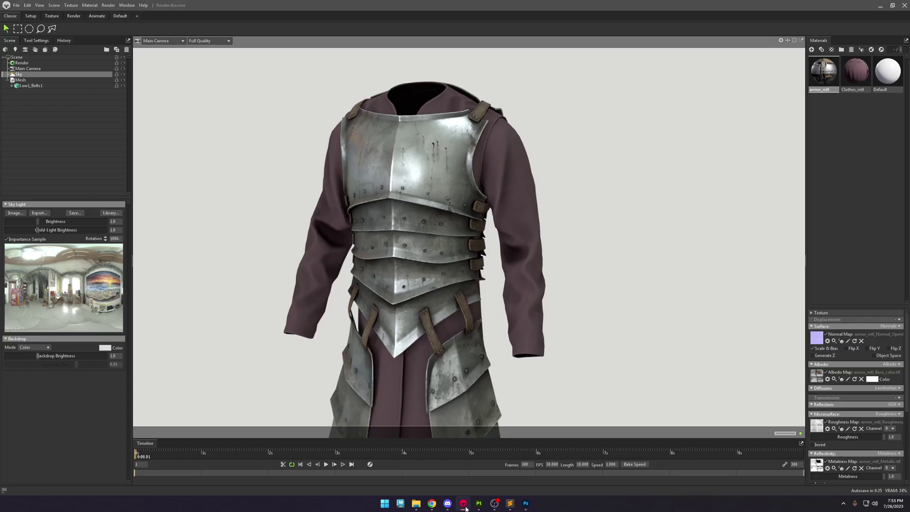
mouse_move(416, 504)
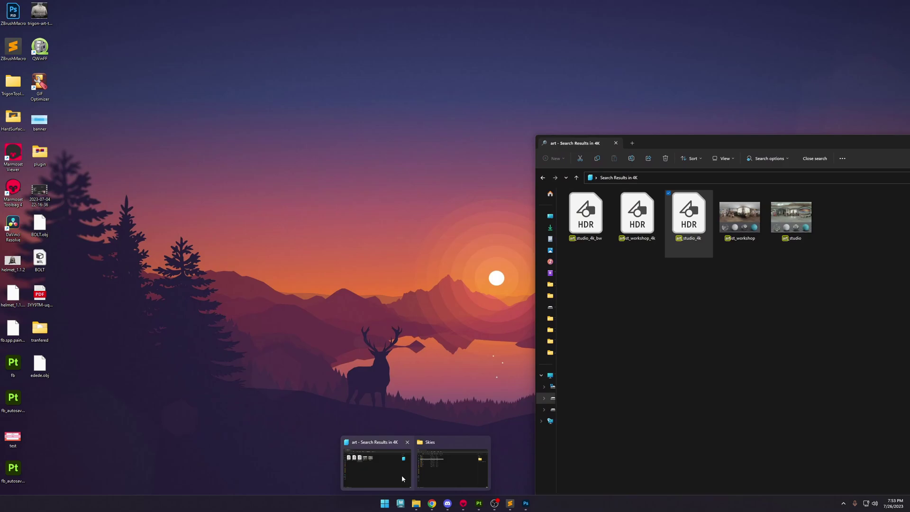
left_click(402, 479)
left_click_drag(765, 147, 554, 103)
left_click_drag(855, 103, 651, 84)
left_click(748, 113)
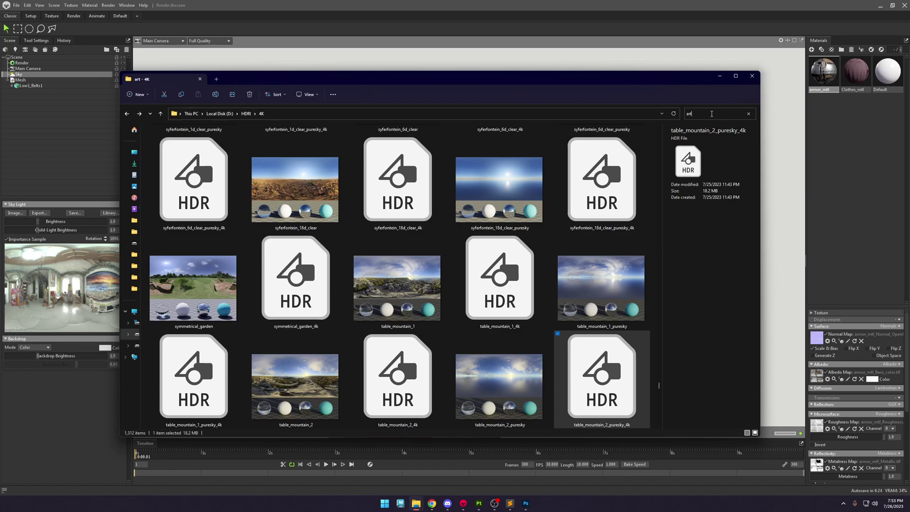
left_click_drag(322, 77, 465, 75)
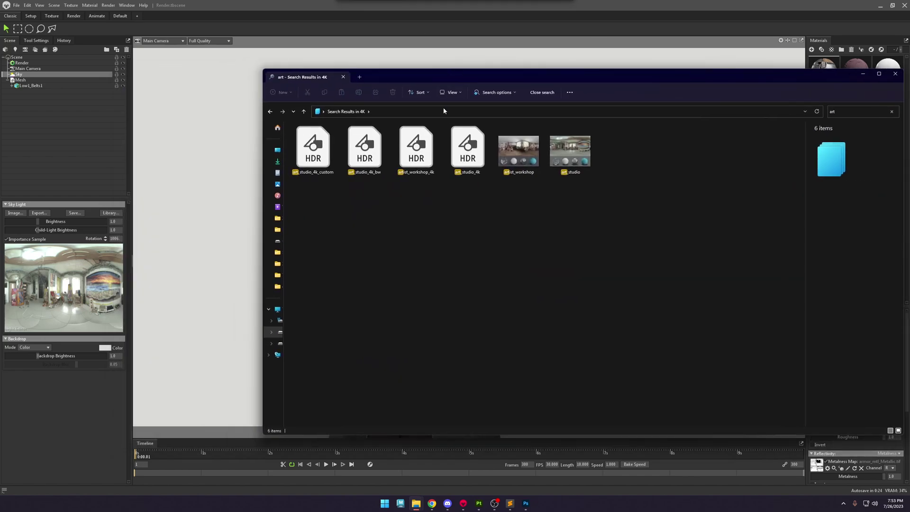
Load art_studio_4k_custom as the Sky object's Sky Light image and return to the armor view.
left_click(325, 157)
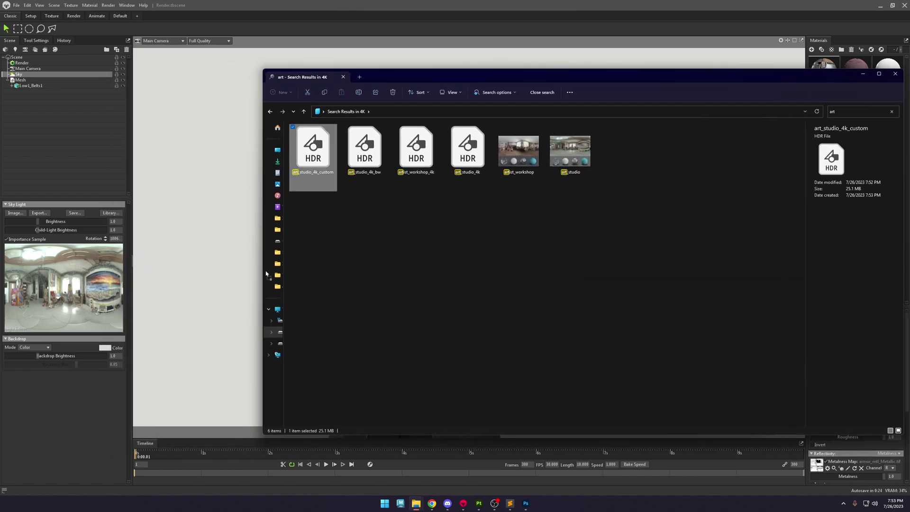
left_click_drag(425, 72, 648, 162)
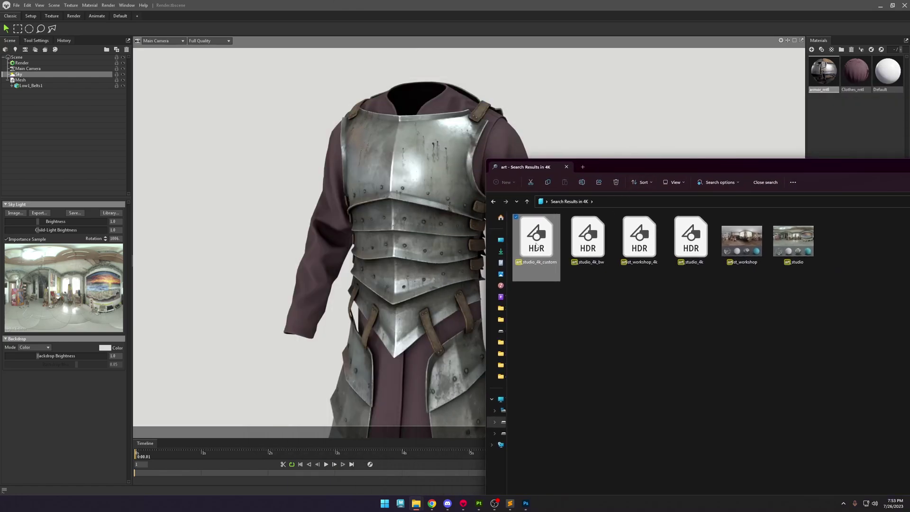
left_click_drag(537, 240, 106, 294)
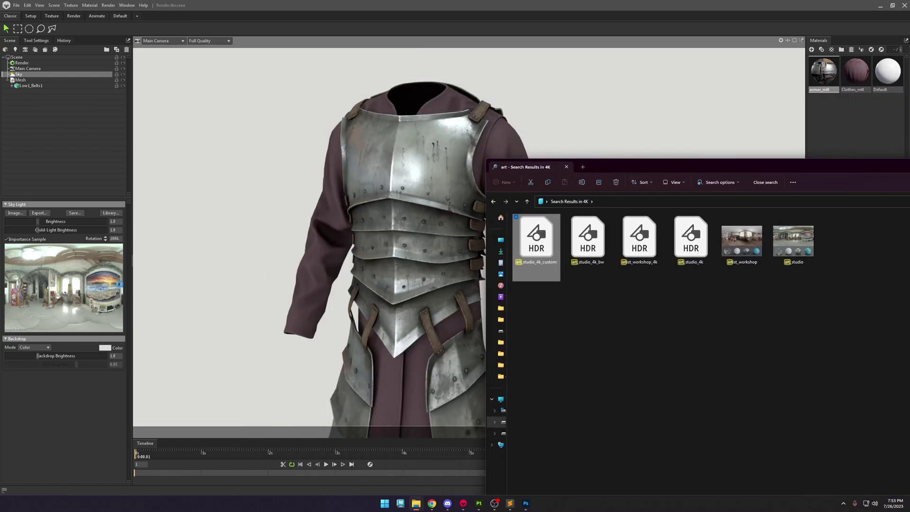
left_click(293, 173)
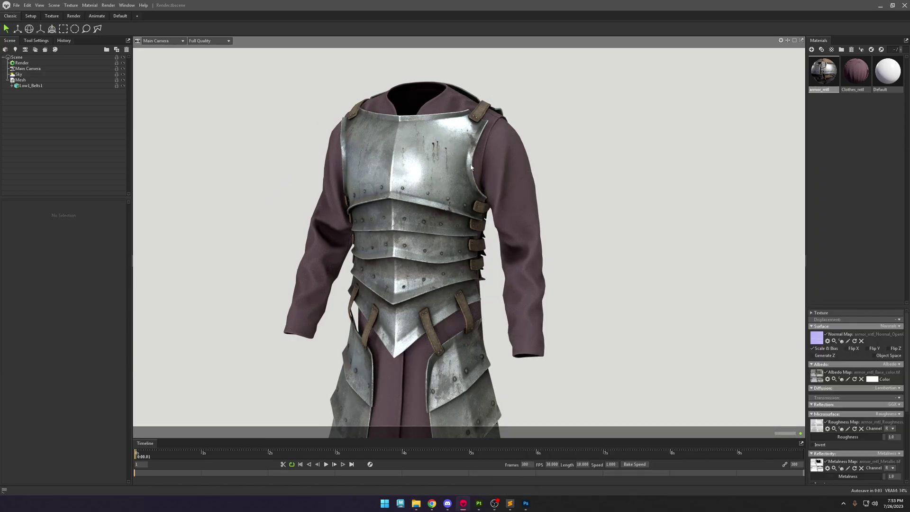
Switch to Photoshop and hide the Exposure 1 adjustment layer.
left_click(525, 503)
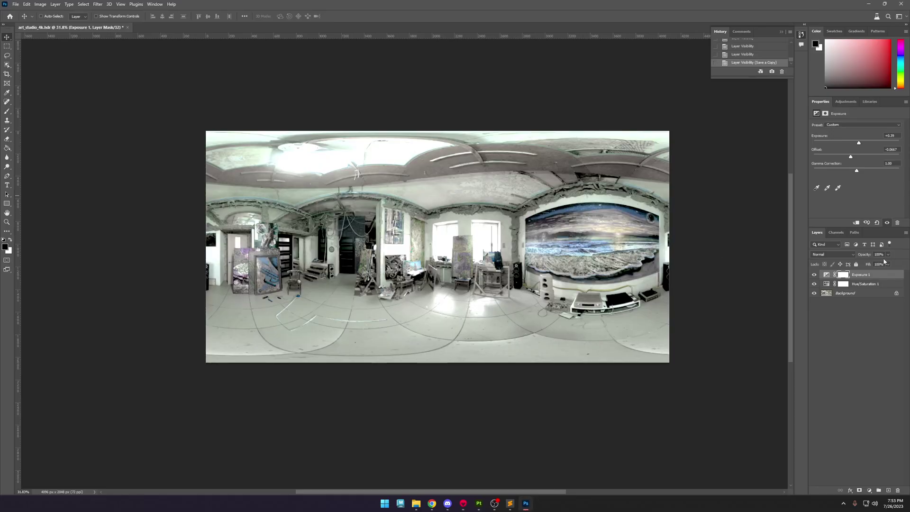
left_click(814, 275)
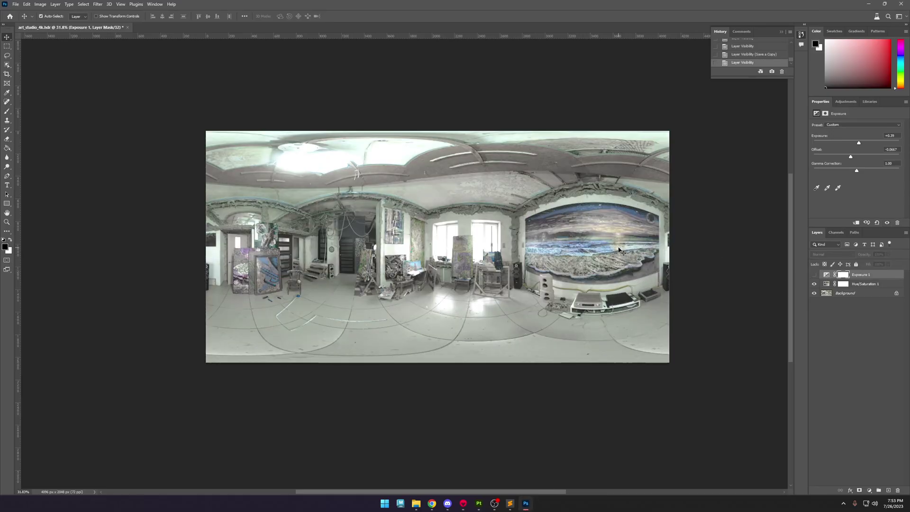
key("ctrl+shift+s")
left_click(405, 271)
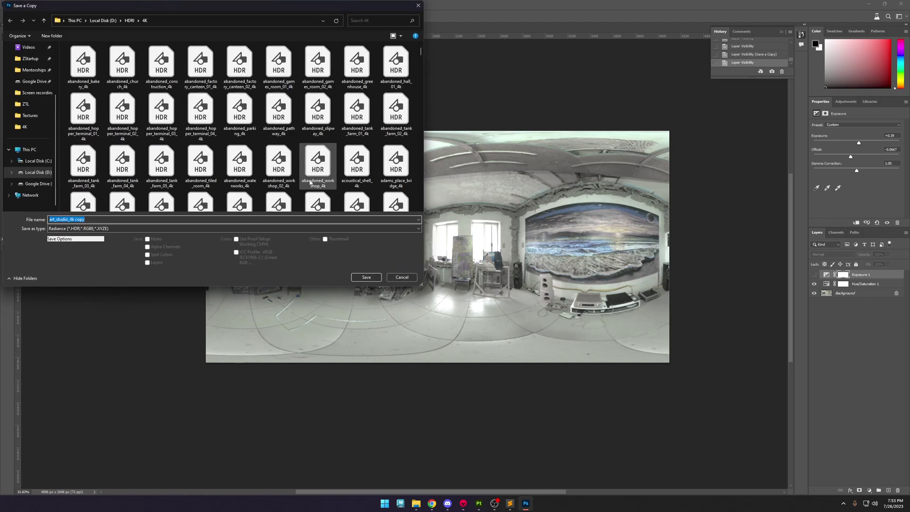
left_click(194, 218)
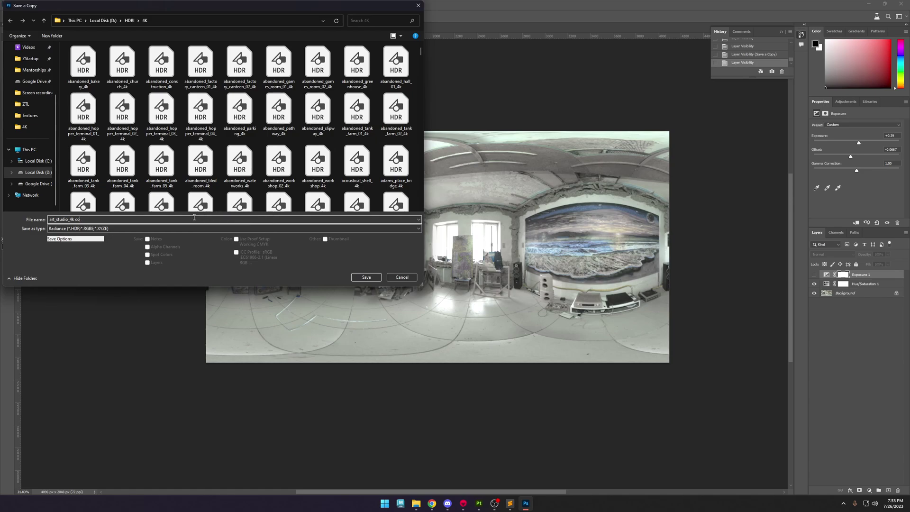
key("BackSpace")
key("BackSpace")
key("BackSpace")
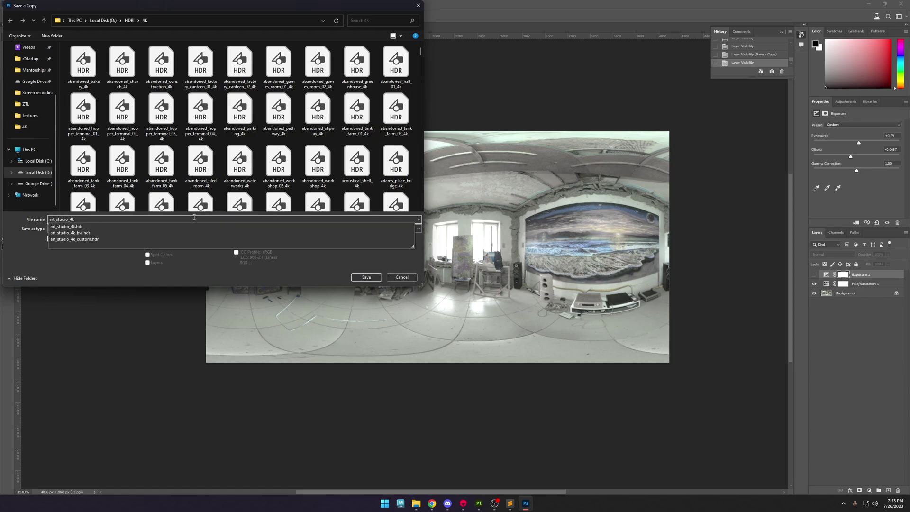
left_click(401, 277)
Expand the edit history to review all its entries, and display the Actions list enlarged.
left_click_drag(751, 79, 750, 191)
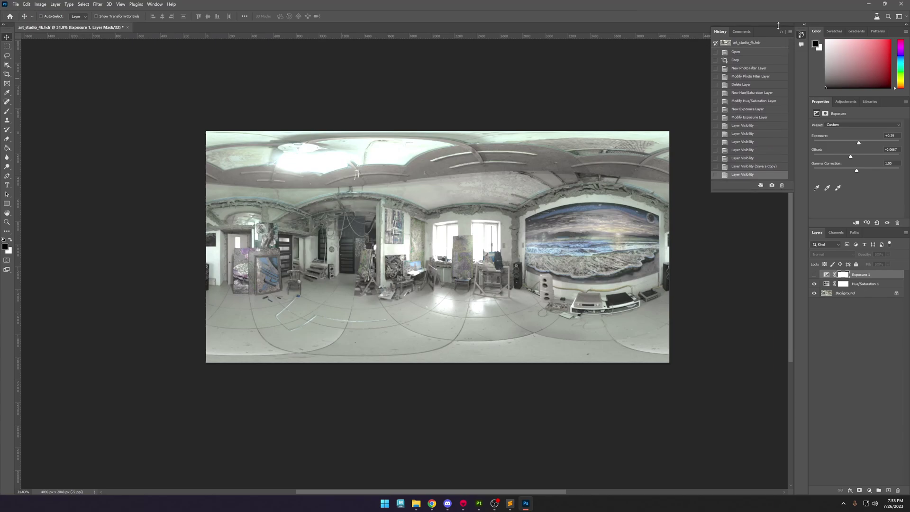
left_click(155, 4)
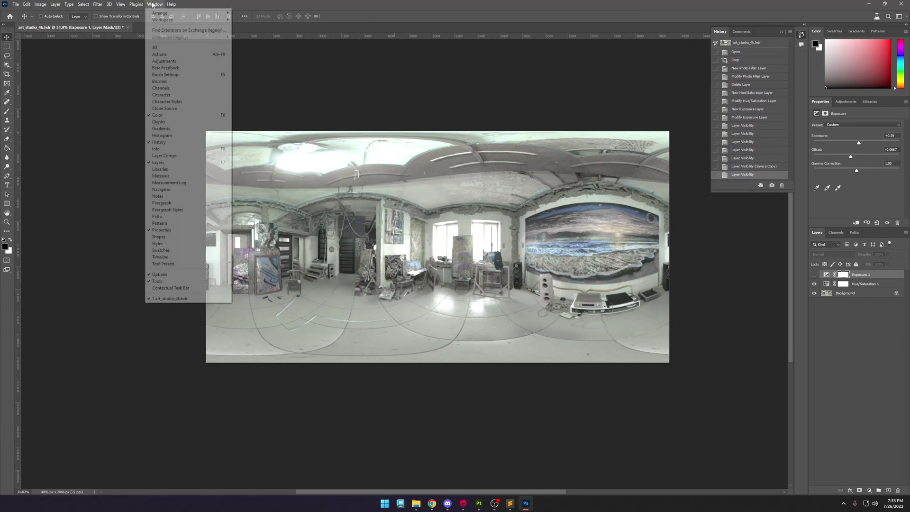
left_click(164, 61)
left_click_drag(741, 74, 741, 162)
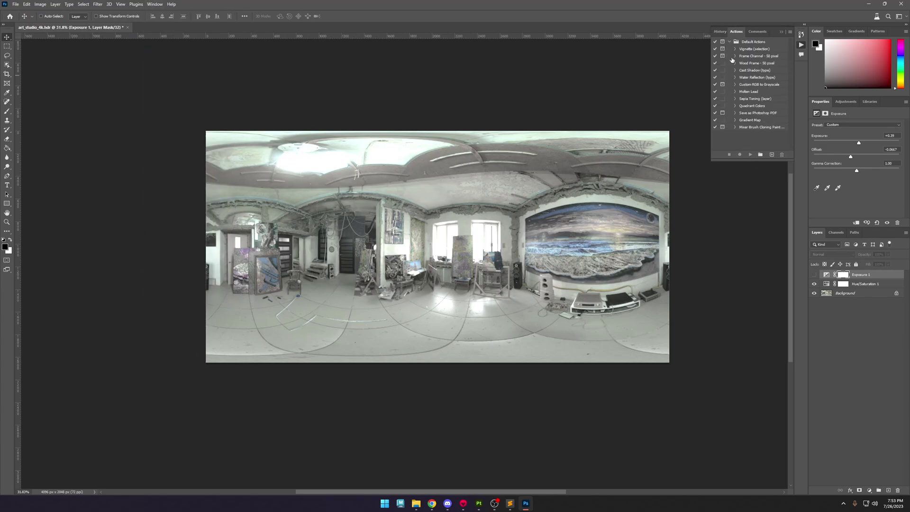
Create a new action with the default name in the Default Actions set and start recording it.
left_click(729, 42)
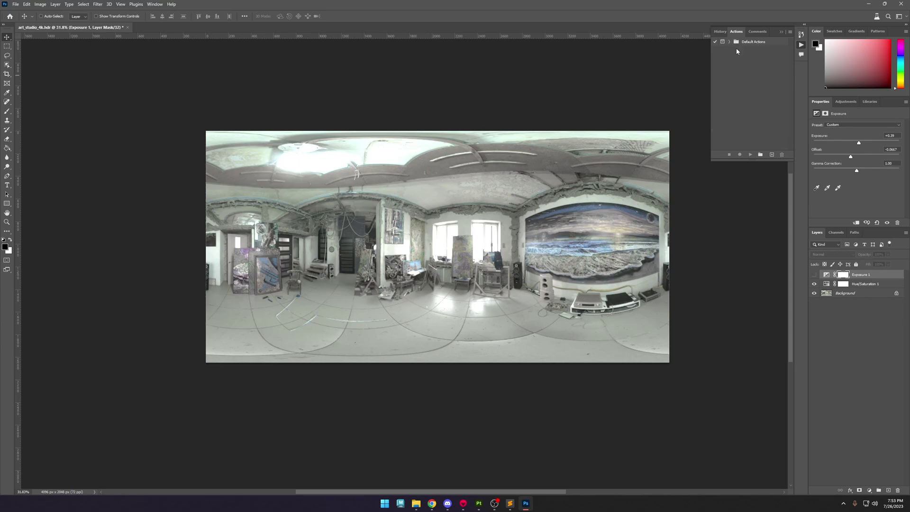
left_click(772, 155)
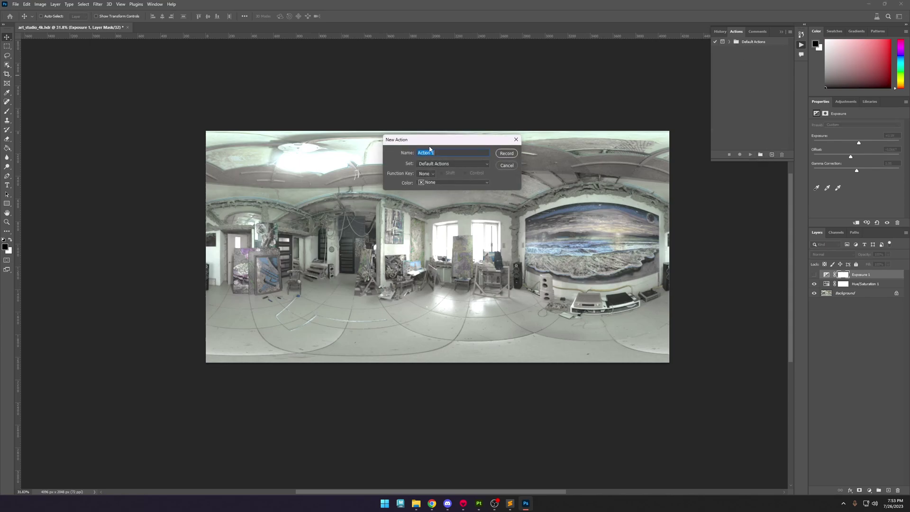
left_click(506, 153)
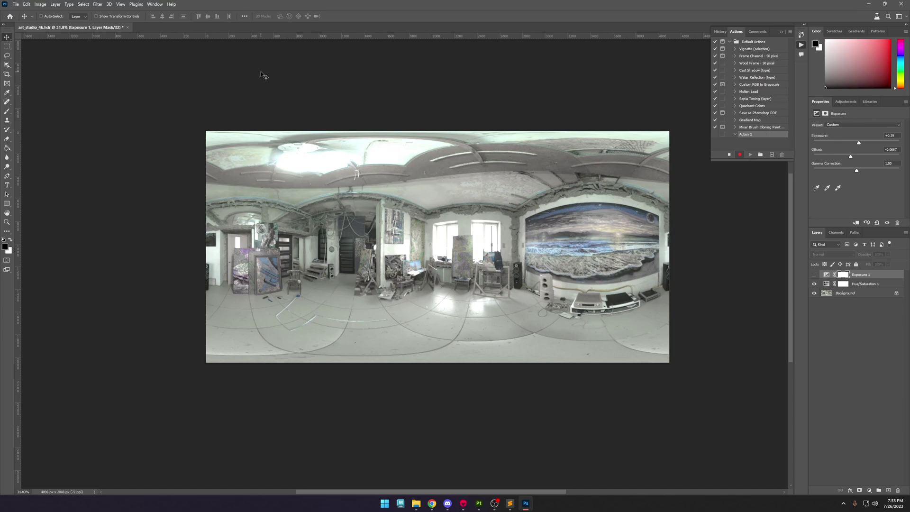
Save a Radiance copy over the existing art_studio_4k_custom.hdr in the 4K folder and stop recording the action.
key("ctrl+alt+s")
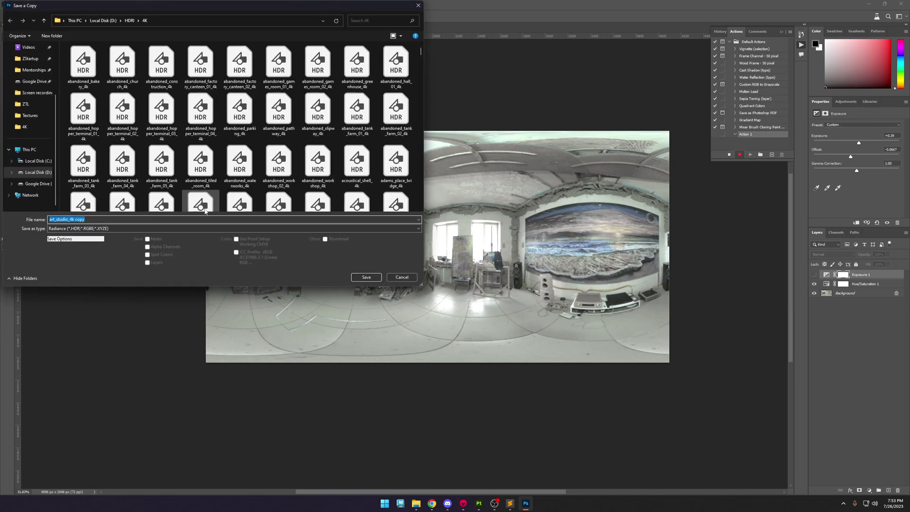
type("art")
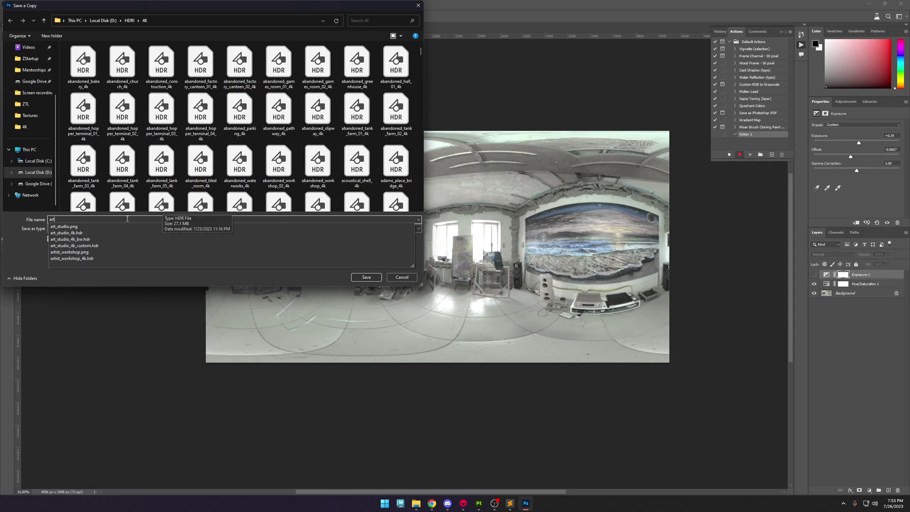
left_click(125, 245)
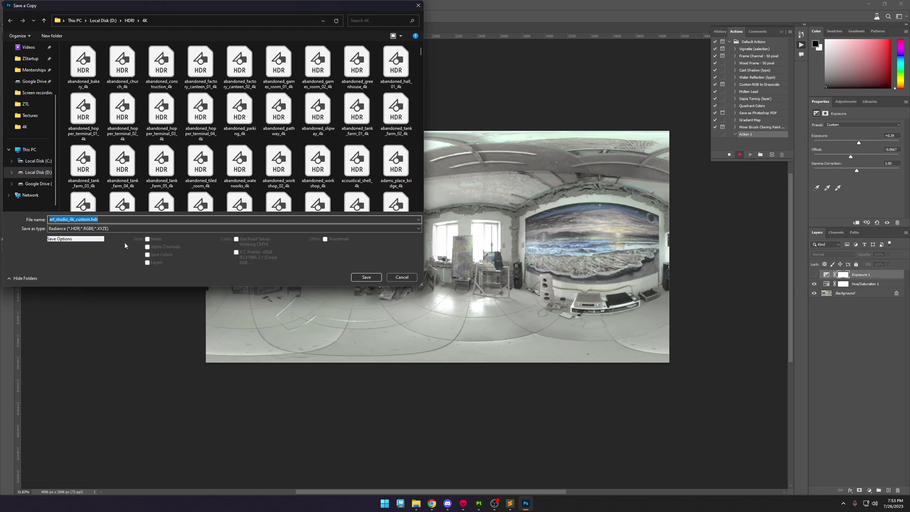
left_click(367, 277)
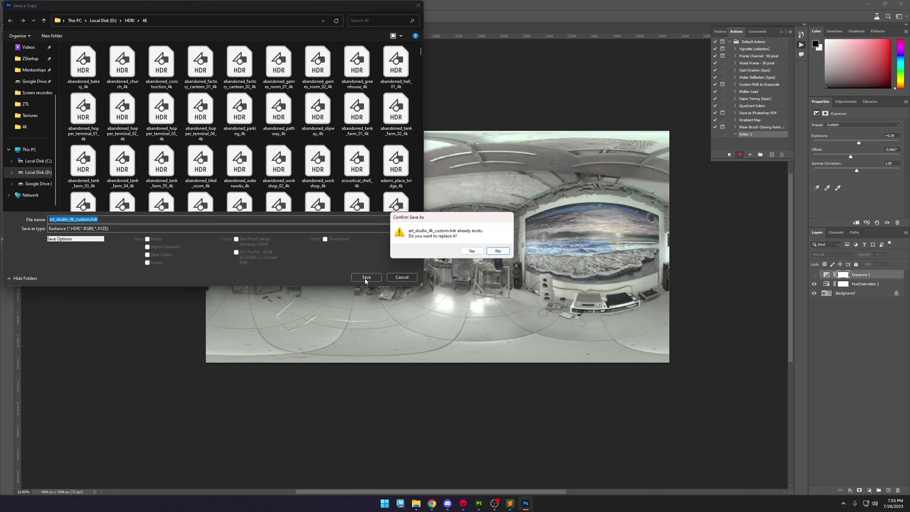
left_click(471, 250)
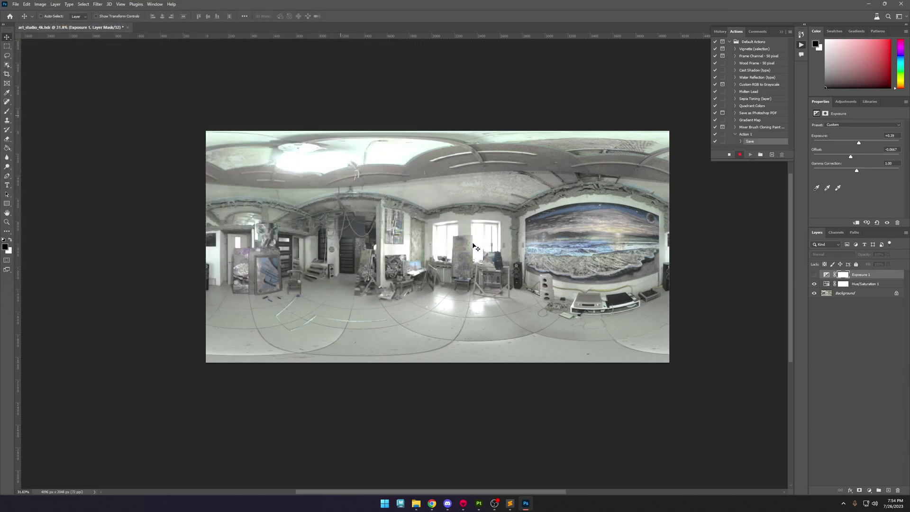
left_click(728, 155)
Switch to Marmoset Toolbag and reload art_studio_4k_custom as the Sky object's Sky Light image, returning to the armor view.
left_click(463, 503)
left_click(421, 277)
key("Up")
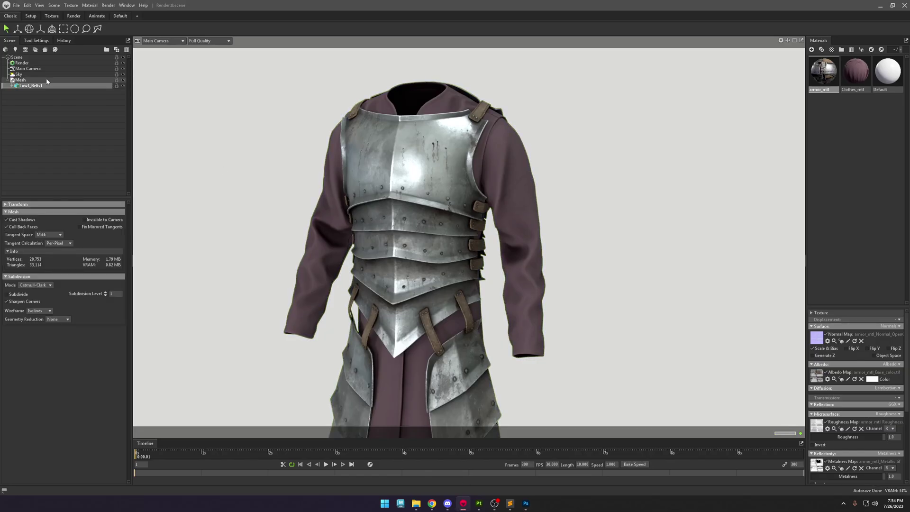
key("Up")
left_click(144, 280)
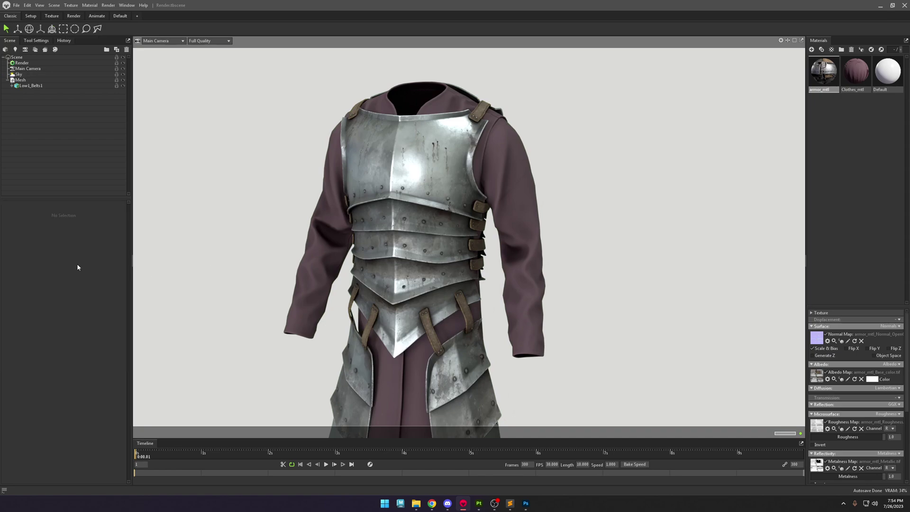
left_click(19, 75)
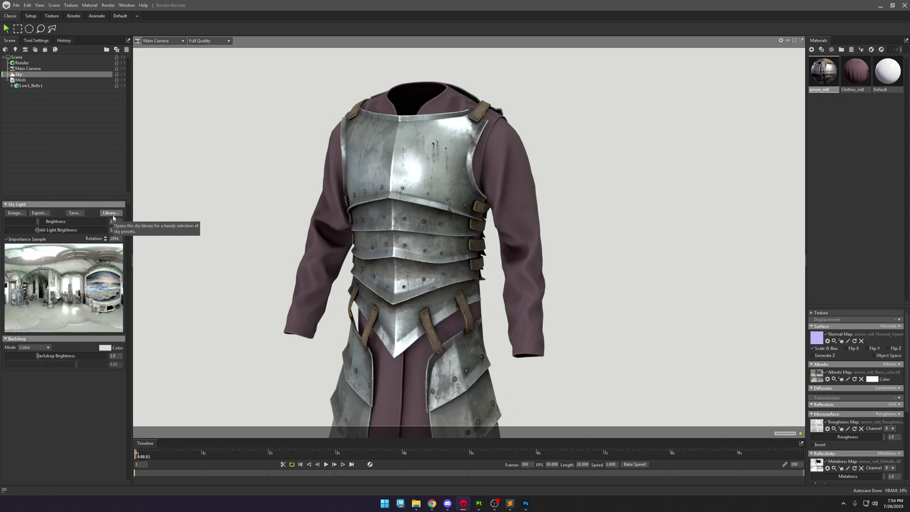
mouse_move(416, 503)
mouse_move(460, 476)
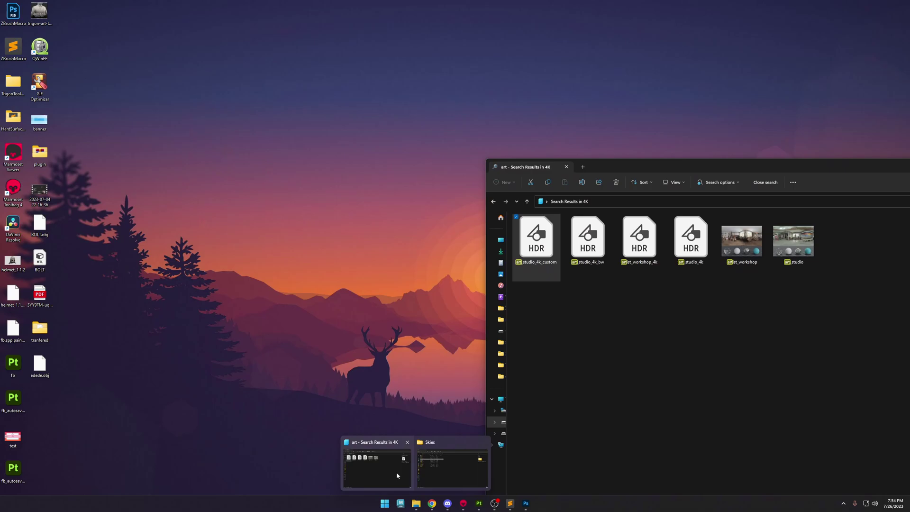
left_click(396, 472)
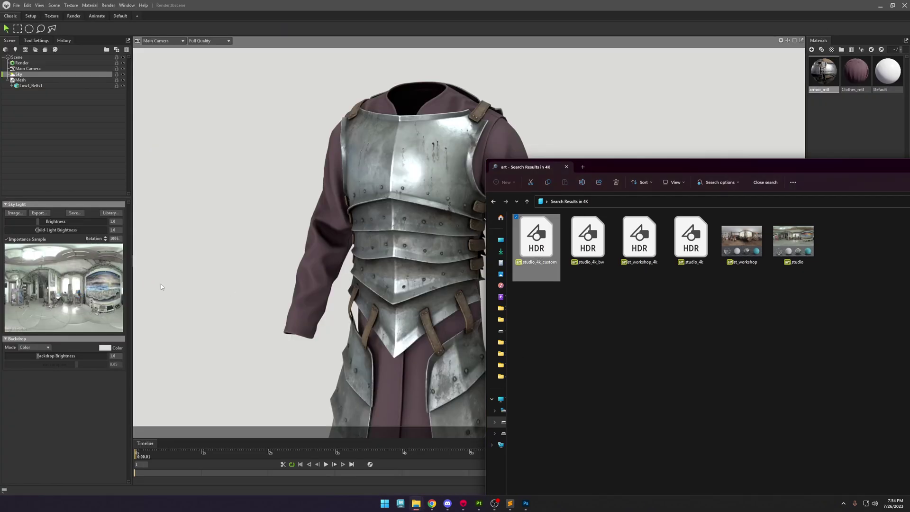
left_click(179, 282)
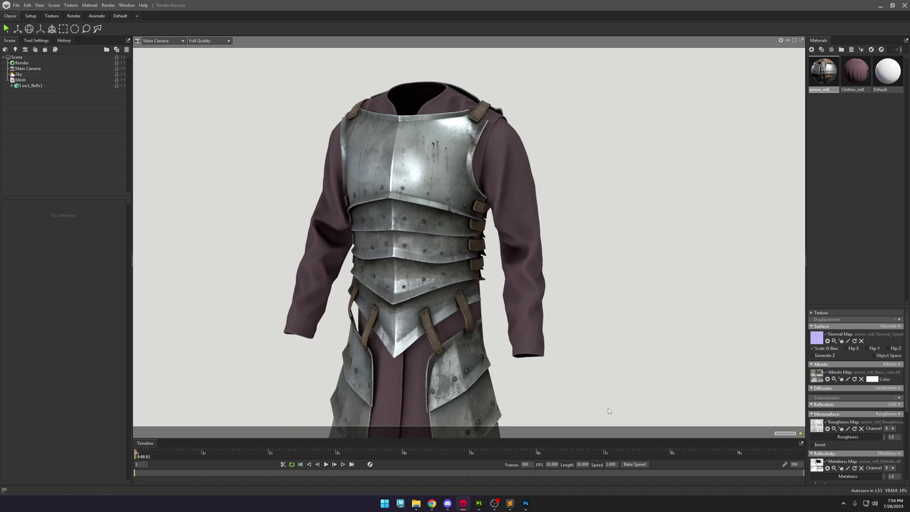
Switch to Photoshop and add a new Hue/Saturation adjustment layer directly above the Hue/Saturation 1 layer.
left_click(527, 503)
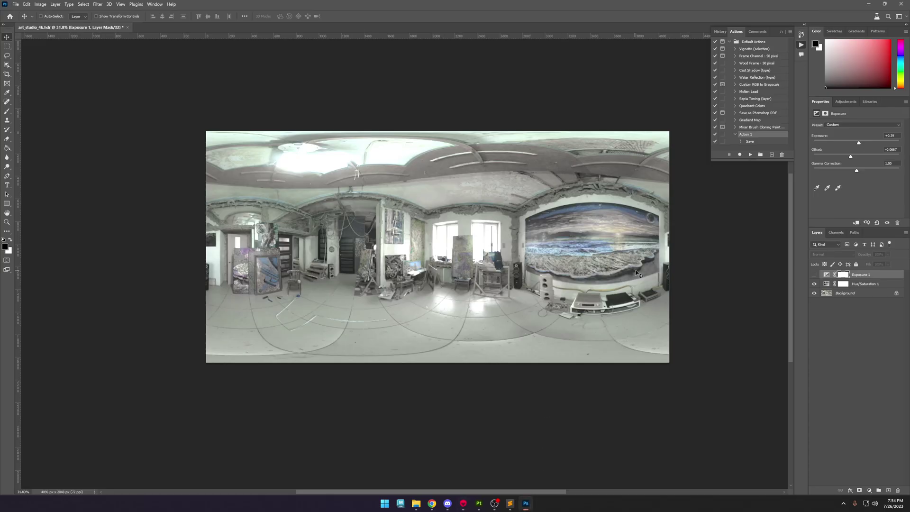
left_click(870, 285)
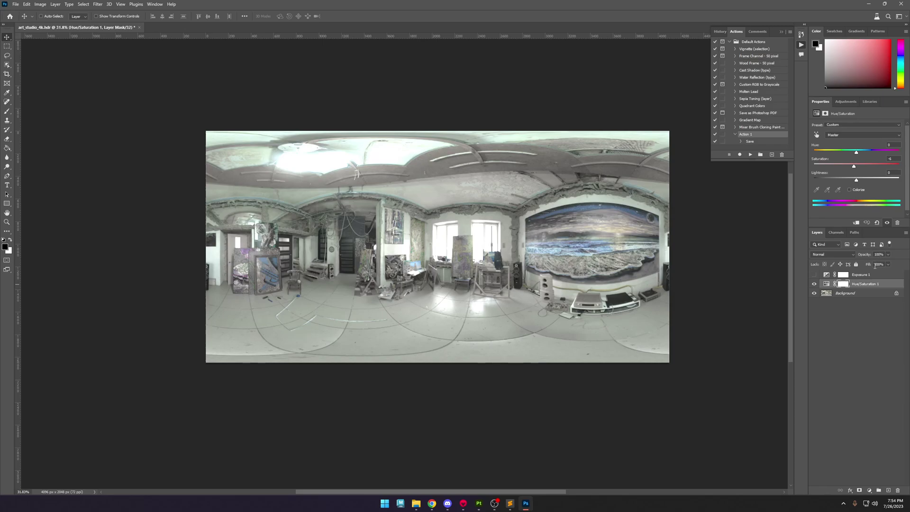
key("ctrl+j")
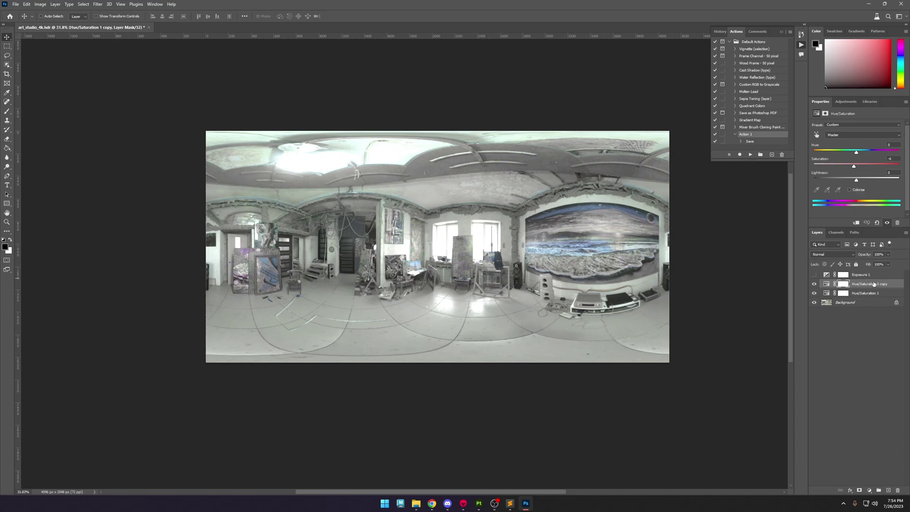
key("Delete")
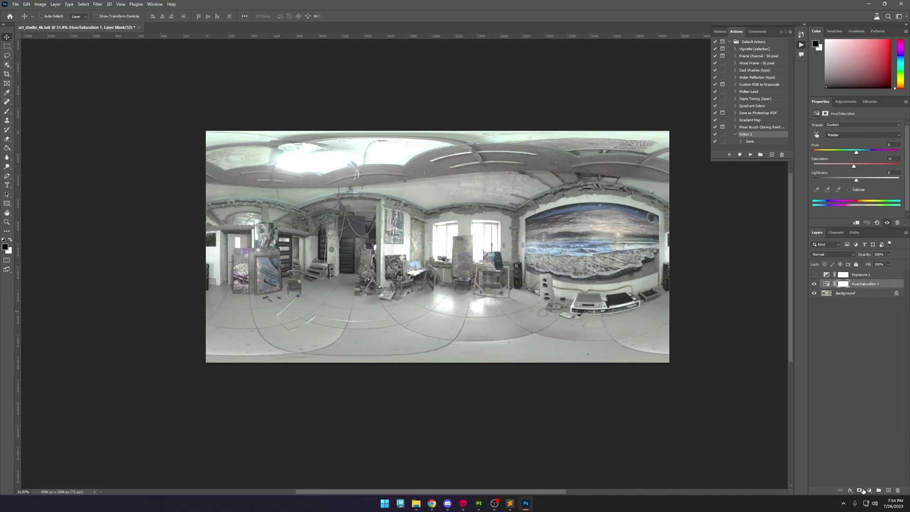
left_click(869, 490)
left_click(872, 419)
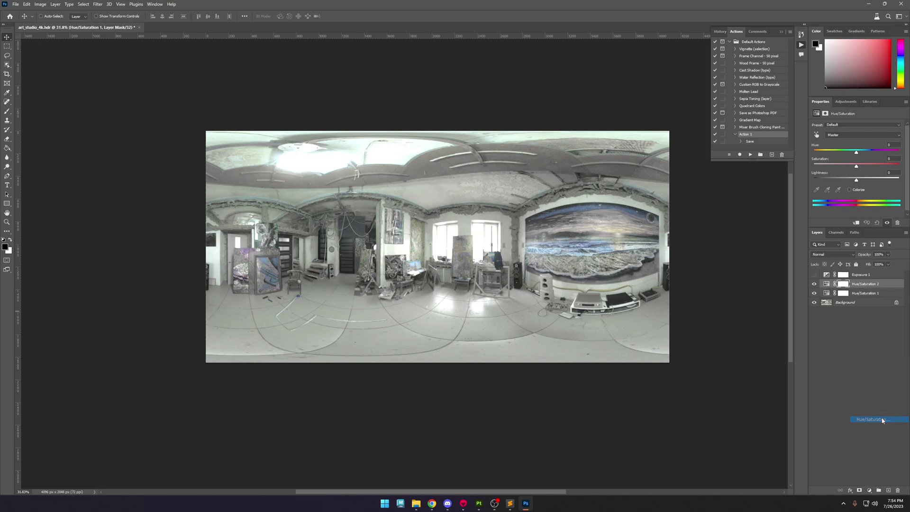
Raise the saturation of the Blues and the Cyans in the new Hue/Saturation adjustment layer.
left_click(847, 135)
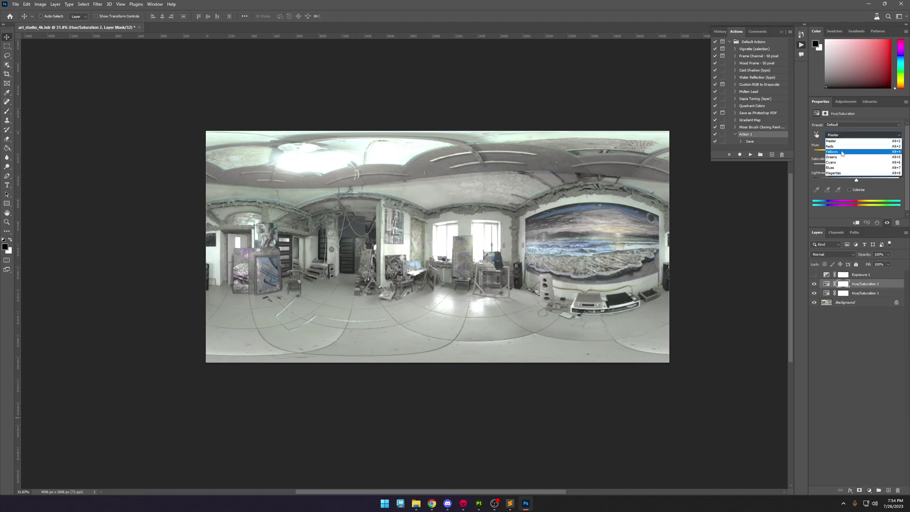
left_click(851, 167)
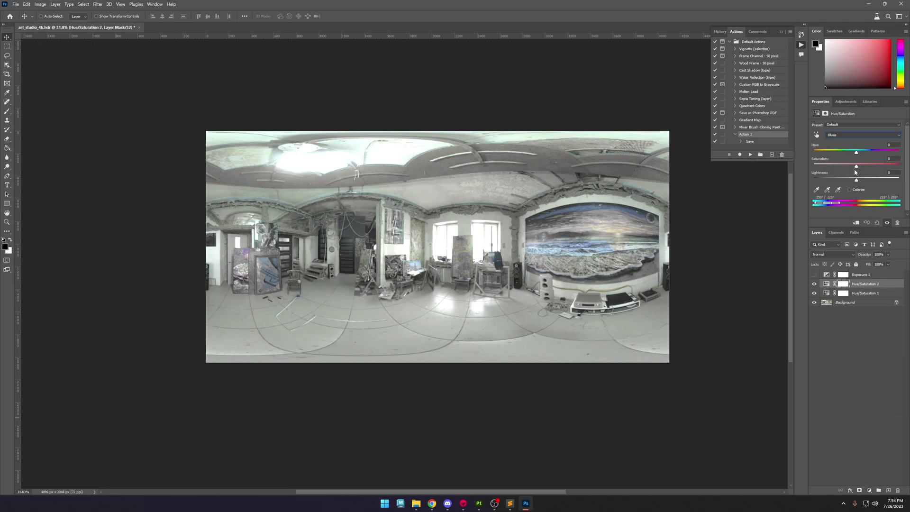
mouse_move(857, 166)
left_mouse_down()
mouse_move(892, 166)
mouse_move(851, 155)
left_mouse_up()
left_click(853, 134)
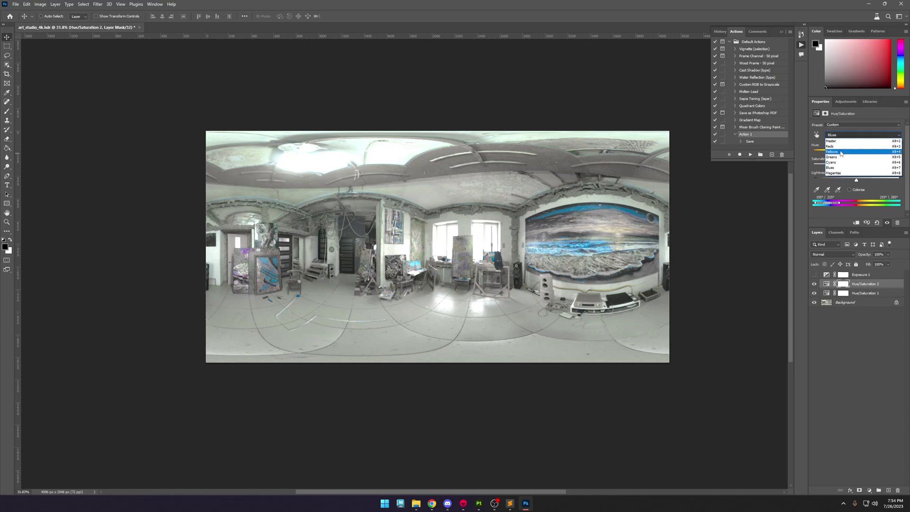
left_click(845, 162)
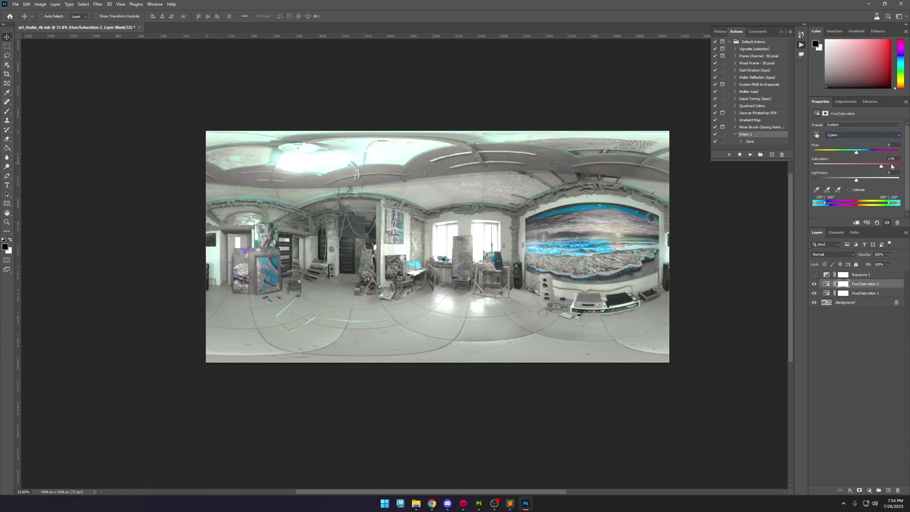
left_click_drag(892, 166, 871, 169)
Run Action 1 to export the HDRI, switch to Marmoset Toolbag and reload art_studio_4k_custom as the Sky Light image.
left_click(750, 155)
left_click(463, 504)
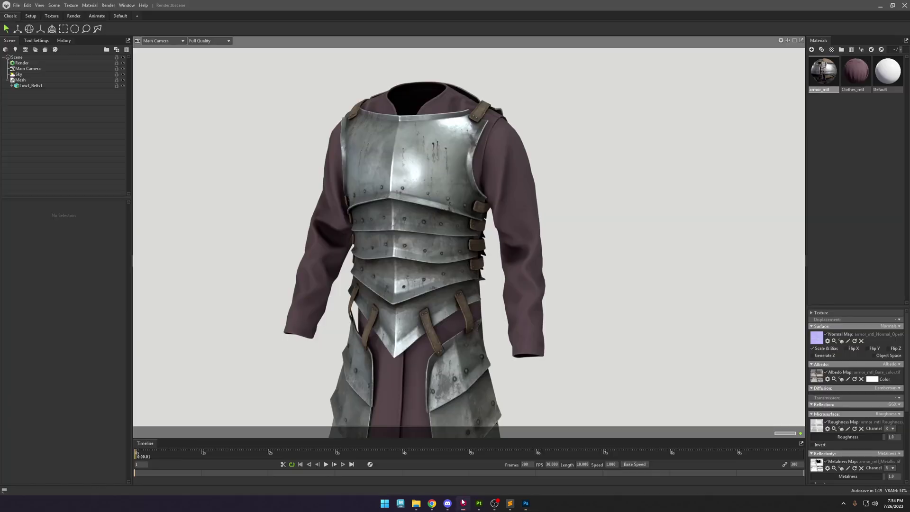
left_click(19, 74)
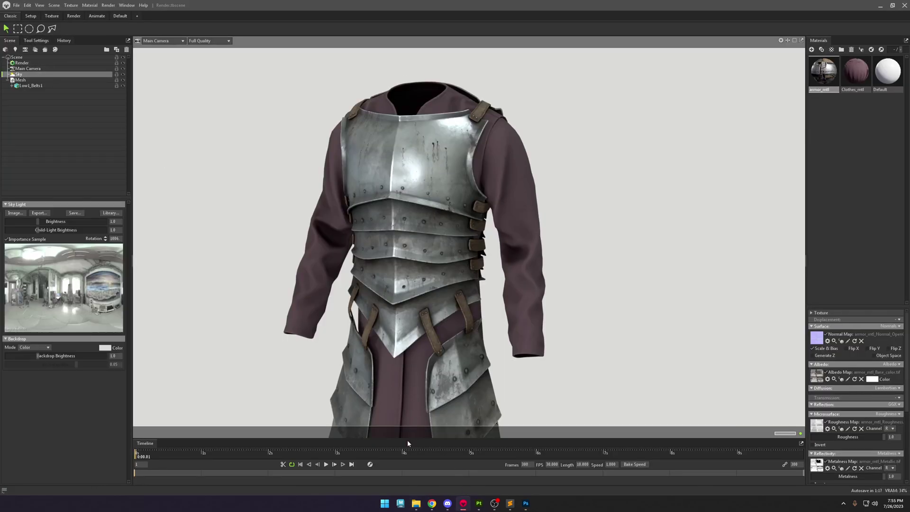
mouse_move(415, 503)
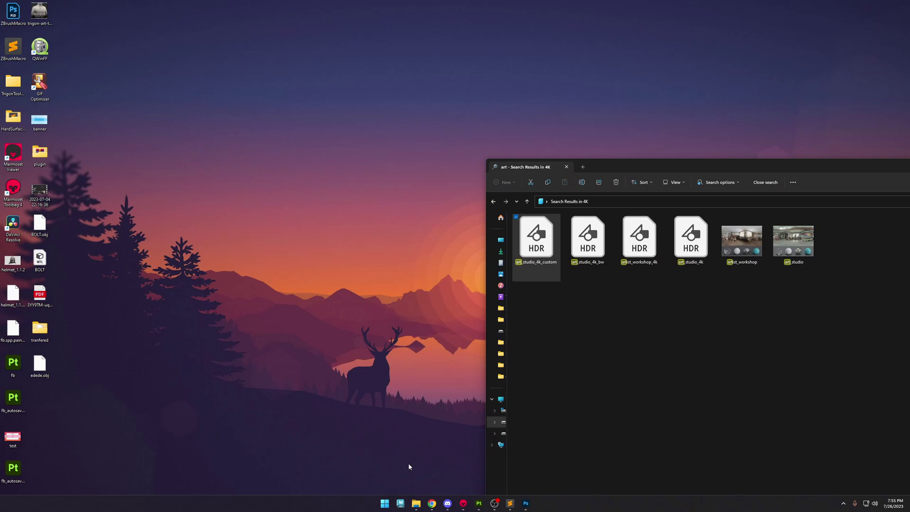
left_click(406, 464)
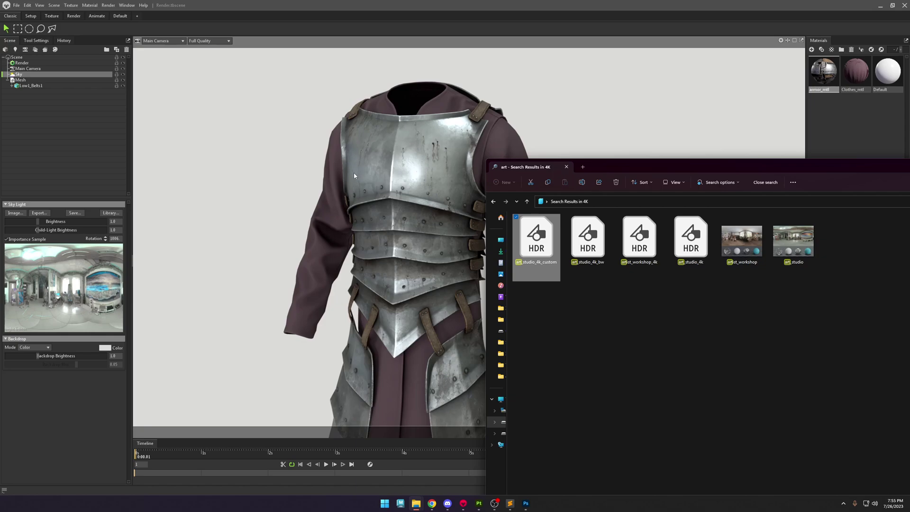
left_click(342, 187)
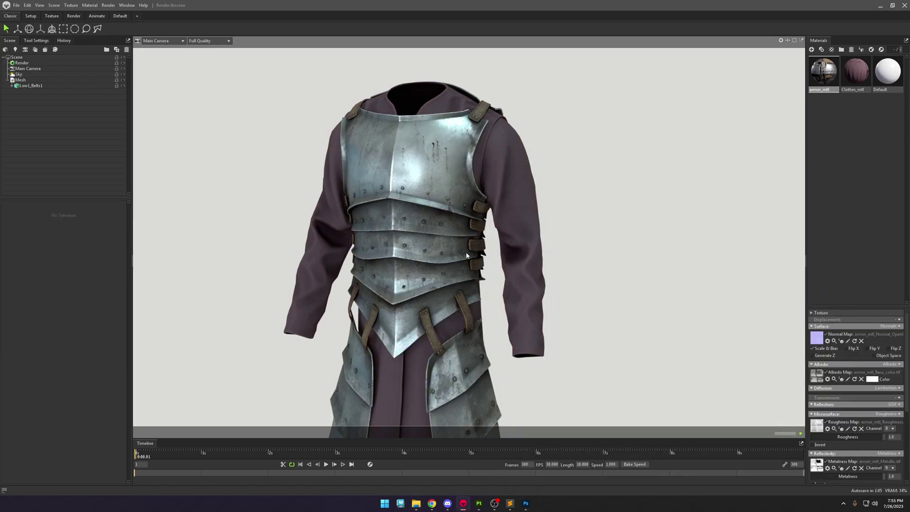
Switch to Photoshop and reduce the Hue/Saturation 2 layer's opacity to 27%.
left_click(526, 503)
left_click(826, 283)
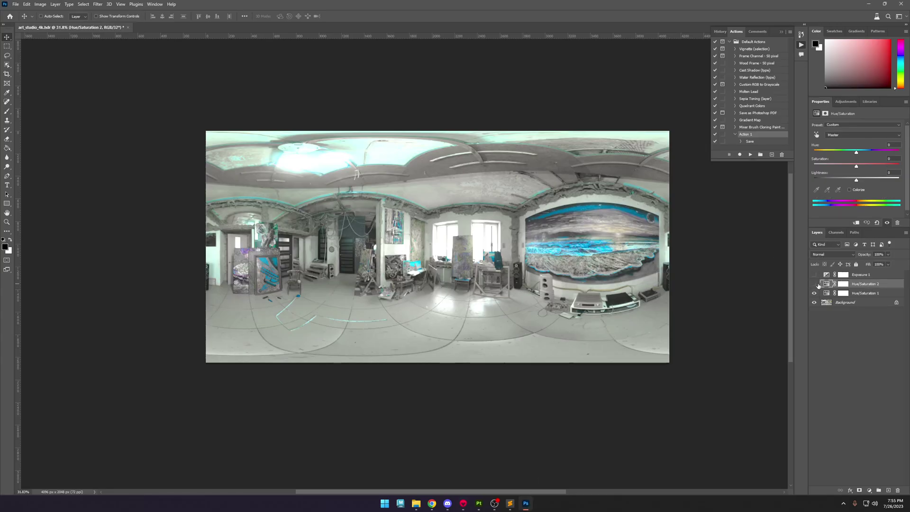
left_click(888, 254)
mouse_move(880, 266)
left_mouse_down()
mouse_move(856, 266)
mouse_move(865, 264)
left_mouse_up()
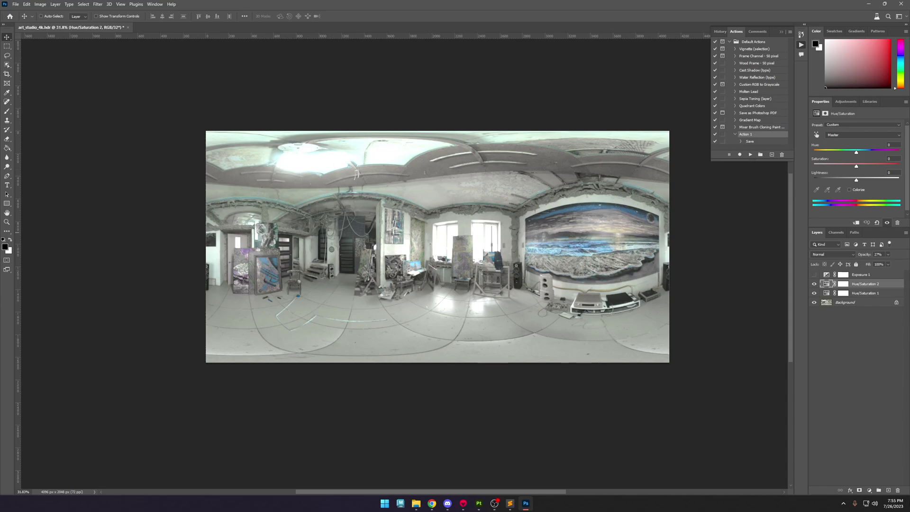
Add a new empty layer above Hue/Saturation 2 and choose a muted orange-beige foreground color.
left_click(888, 491)
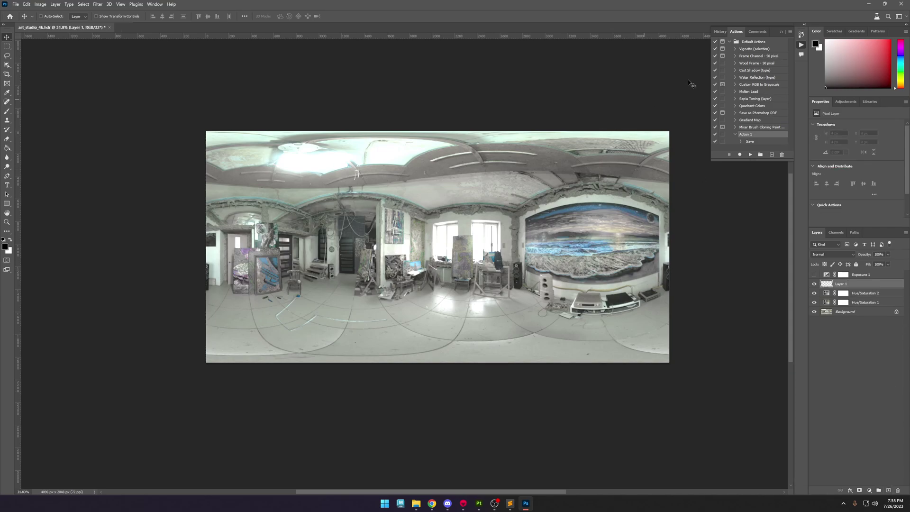
left_click(857, 56)
left_click(900, 82)
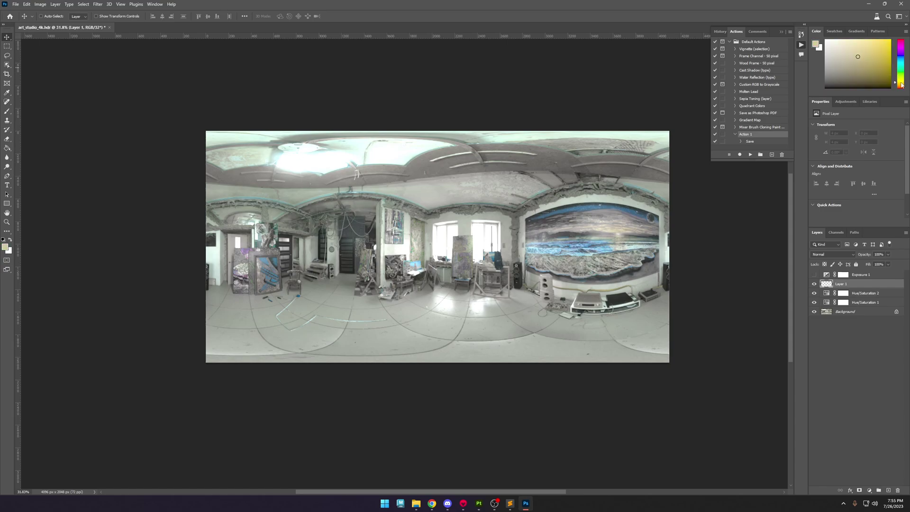
left_click(863, 70)
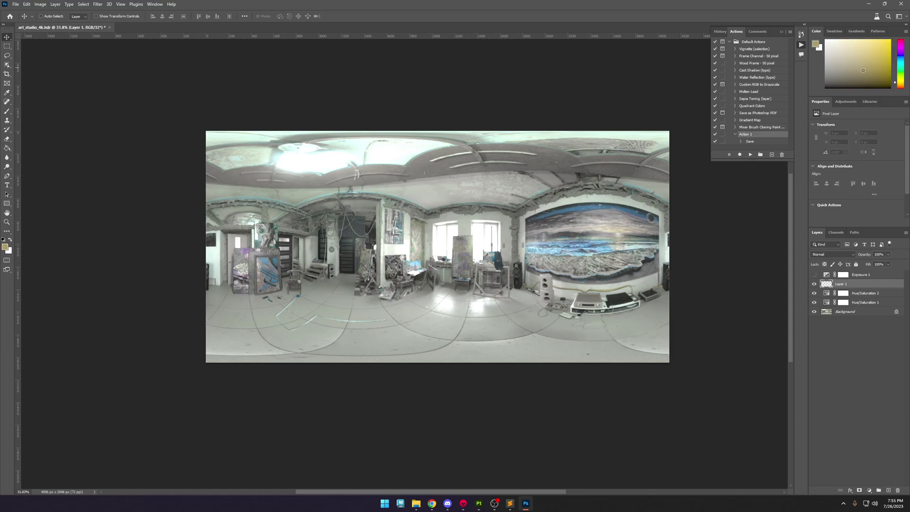
left_click(900, 87)
Paint beige over the floor and most of the ceiling on Layer 1 with the Brush tool.
left_click(7, 111)
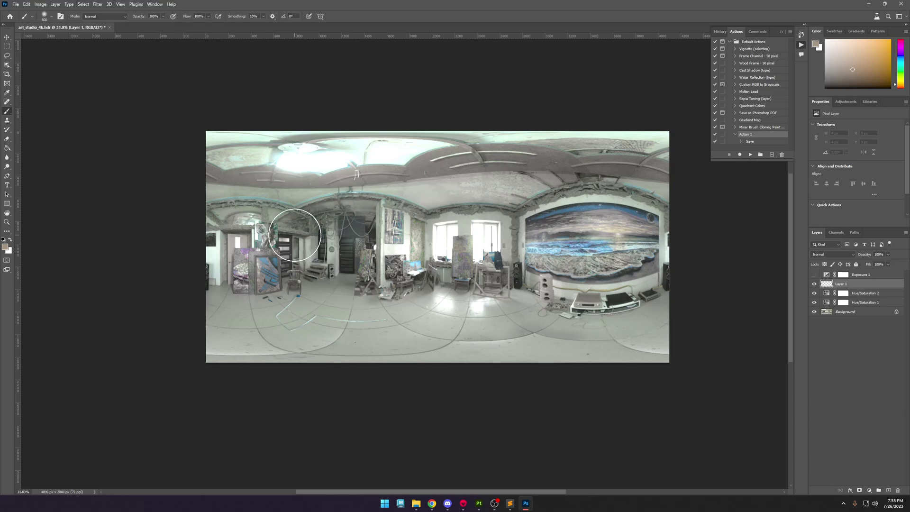
mouse_move(257, 342)
left_mouse_down()
mouse_move(338, 328)
mouse_move(239, 335)
mouse_move(505, 351)
mouse_move(619, 348)
mouse_move(406, 315)
mouse_move(337, 288)
mouse_move(211, 309)
left_mouse_up()
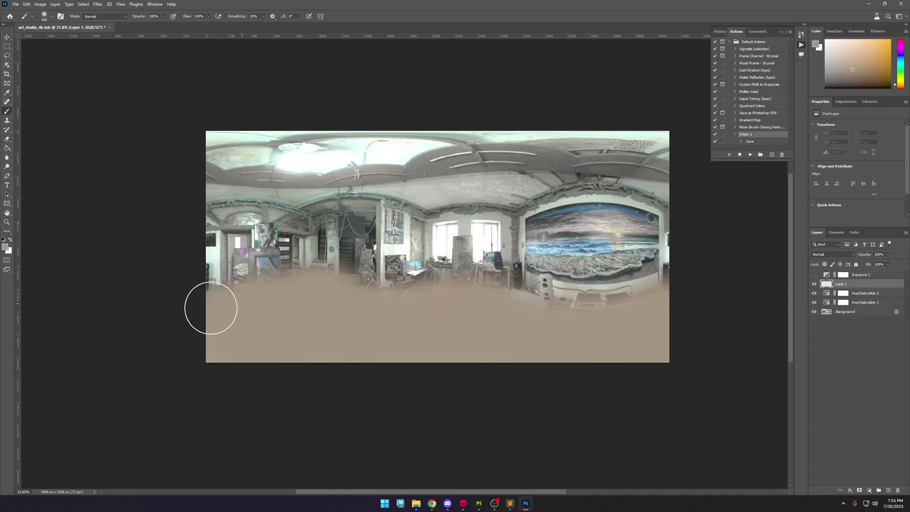
mouse_move(670, 142)
left_mouse_down()
mouse_move(480, 192)
mouse_move(376, 193)
mouse_move(428, 143)
mouse_move(213, 126)
mouse_move(223, 165)
left_mouse_up()
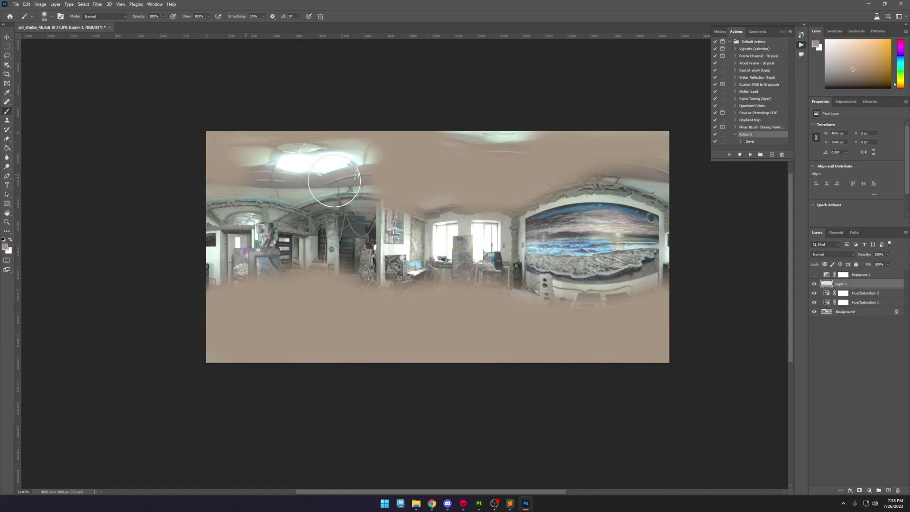
Set Layer 1's blend mode to Color and lower its opacity.
left_click(833, 254)
left_click(825, 420)
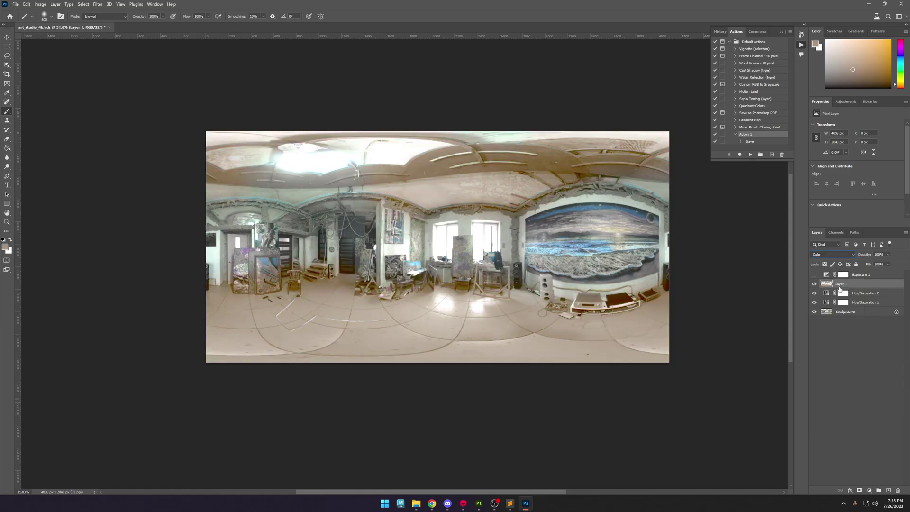
left_click(889, 255)
left_click_drag(854, 266, 877, 267)
Run Action 1 to re-save the HDRI, then switch to Marmoset Toolbag and reload art_studio_4k_custom as the Sky image.
left_click(750, 154)
left_click(462, 504)
left_click(18, 74)
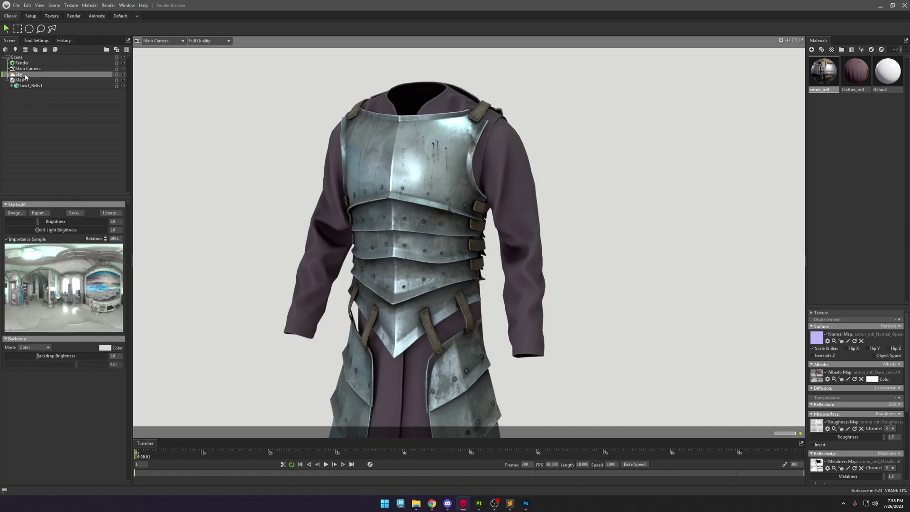
mouse_move(416, 503)
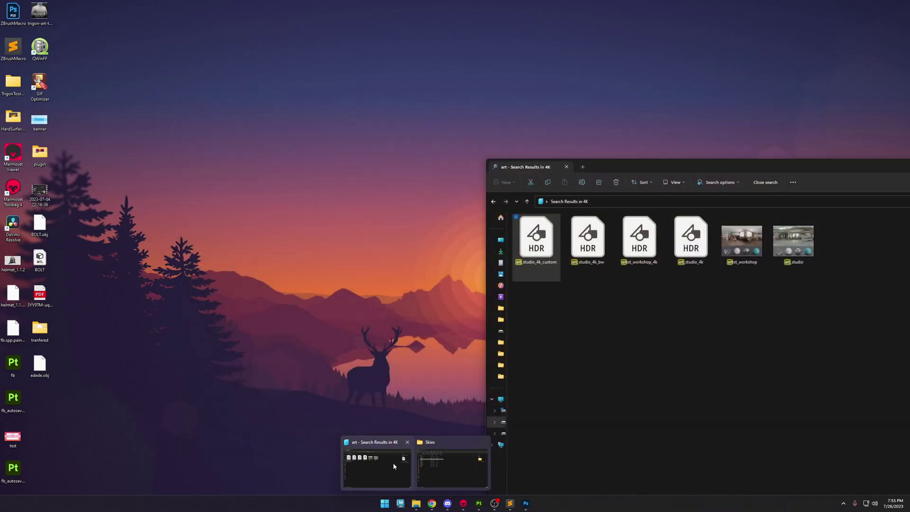
left_click(393, 462)
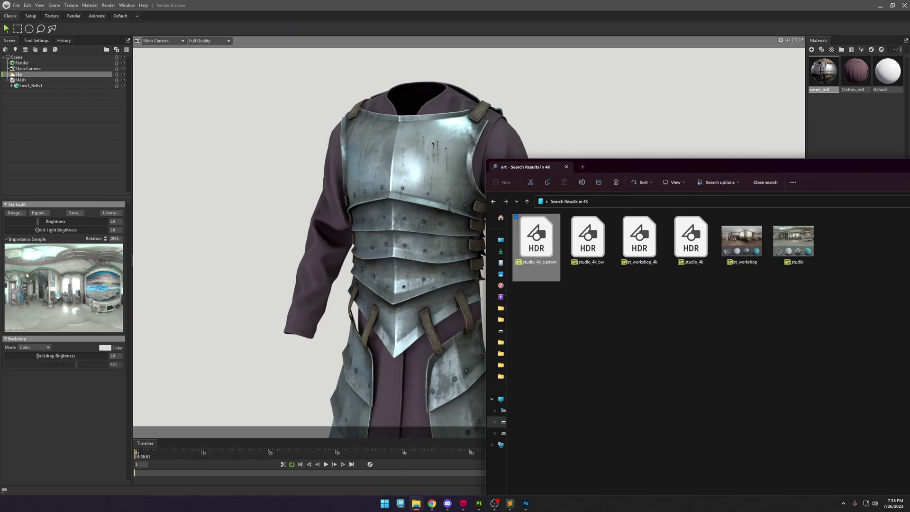
left_click(185, 251)
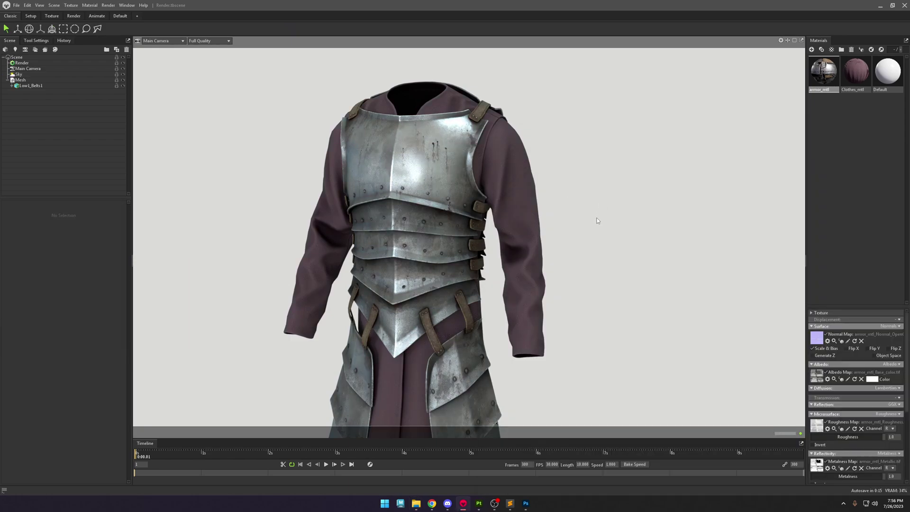
Rotate the sky lighting around the armor to check how the recolored HDRI reflects on the metal.
left_click_drag(594, 219, 686, 223, "shift")
left_click_drag(549, 266, 627, 278, "shift")
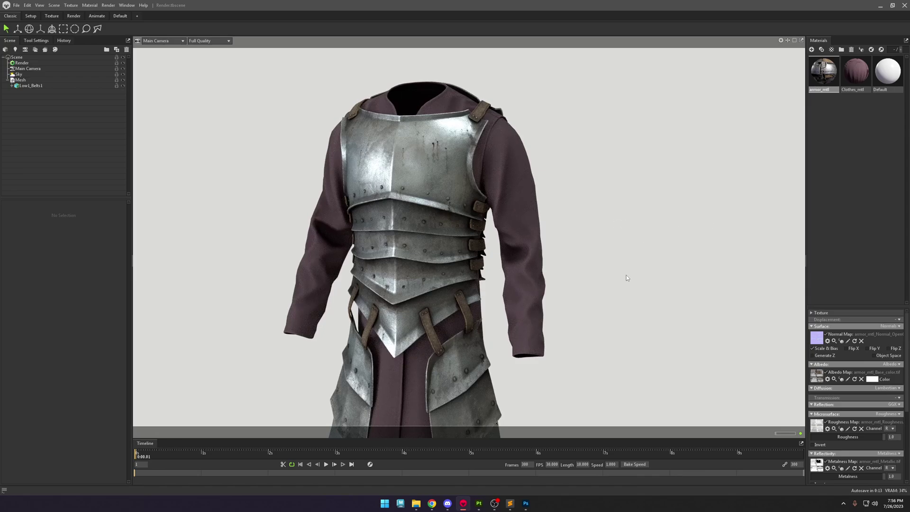
left_click_drag(640, 241, 689, 158, "shift")
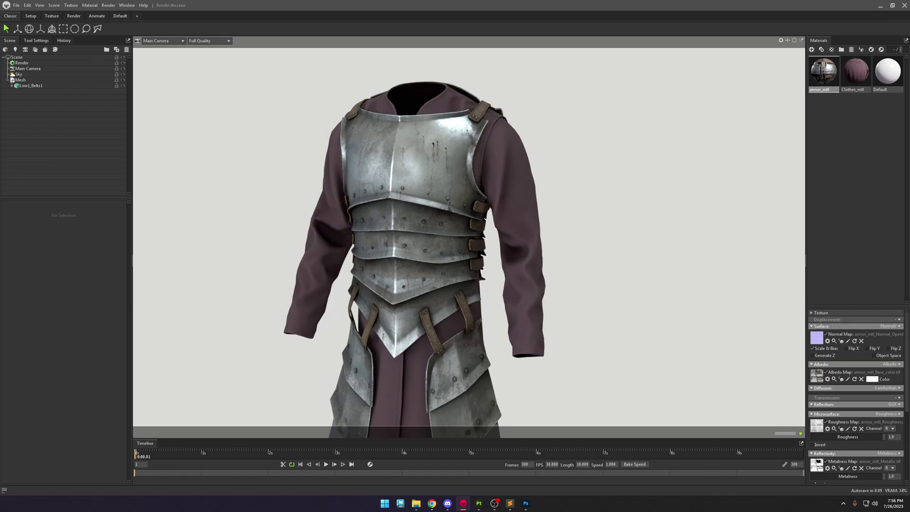
Switch to Photoshop, delete Layer 1 and both Hue/Saturation layers, and add a fresh Hue/Saturation adjustment above the Background.
key("alt+Tab")
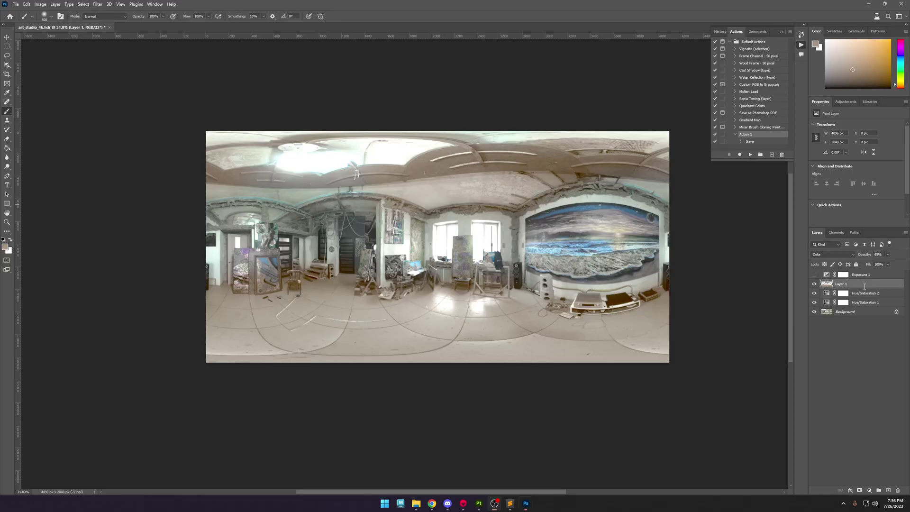
key("ctrl+shift+e")
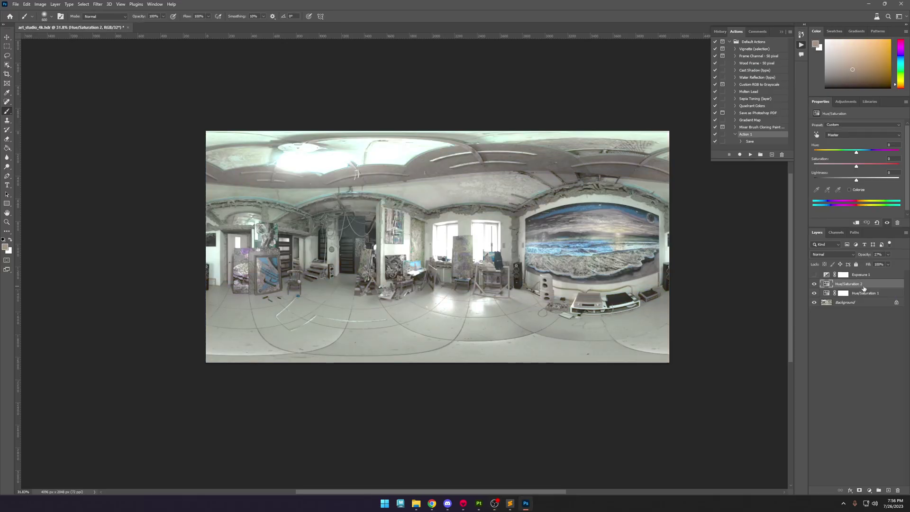
left_click(871, 491)
left_click(877, 421)
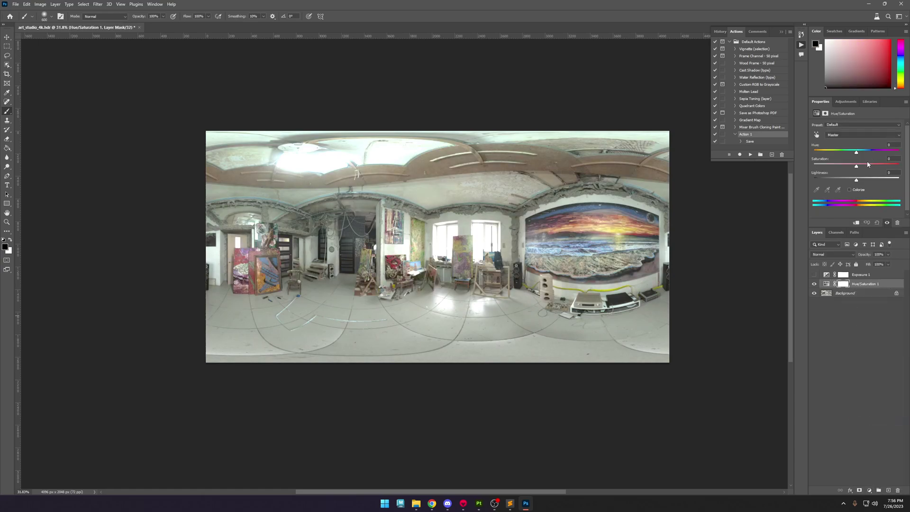
Lower the saturation of the Reds and the Yellows in the Hue/Saturation 1 adjustment.
left_click_drag(856, 167, 853, 168)
left_click(862, 134)
left_click(848, 141)
left_click_drag(856, 167, 851, 168)
left_click(856, 135)
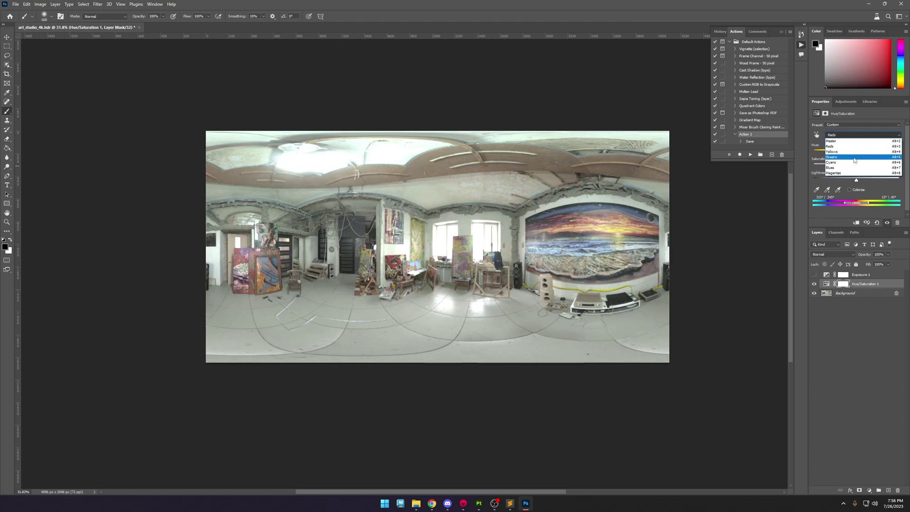
left_click(852, 151)
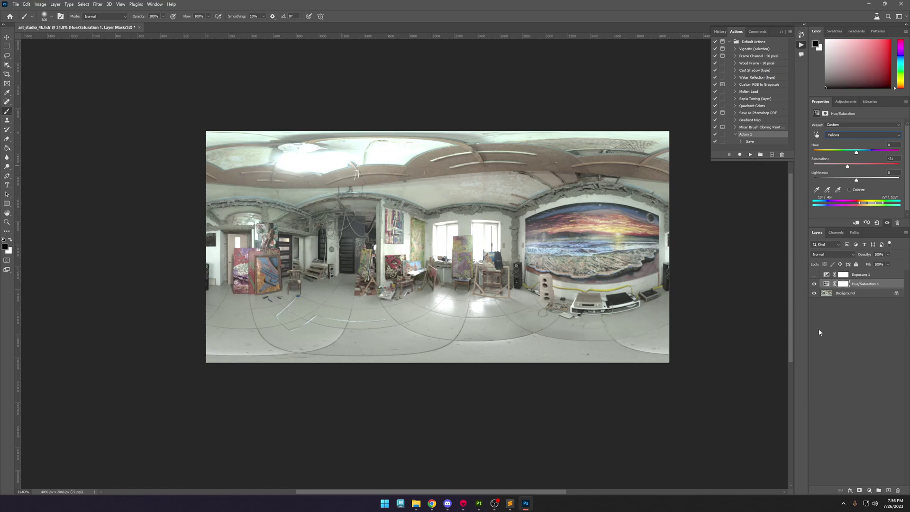
Add a Brightness/Contrast adjustment above Hue/Saturation 1 with contrast 100 and brightness about -37.
left_click(869, 490)
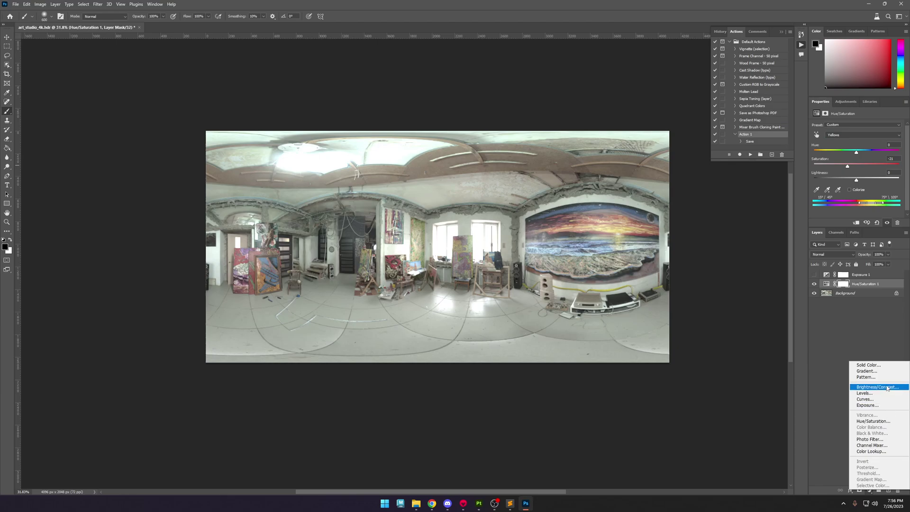
left_click(887, 388)
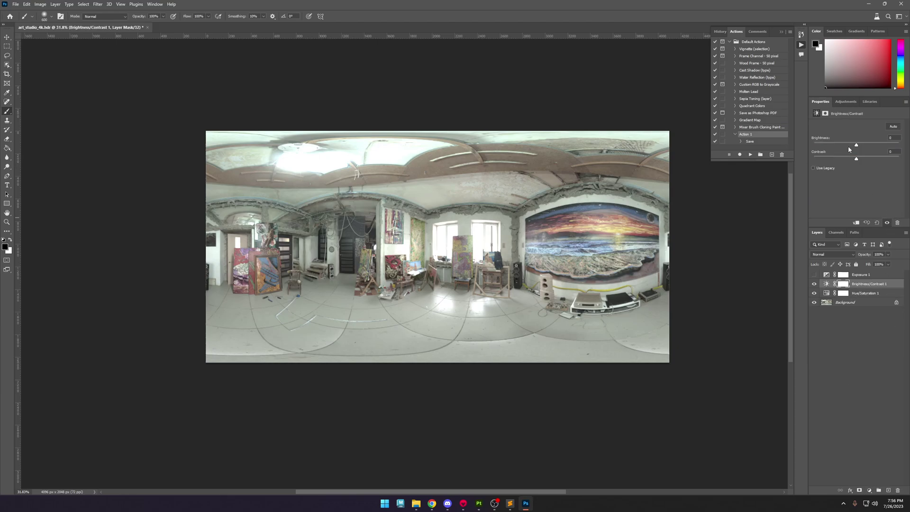
left_click_drag(863, 160, 901, 162)
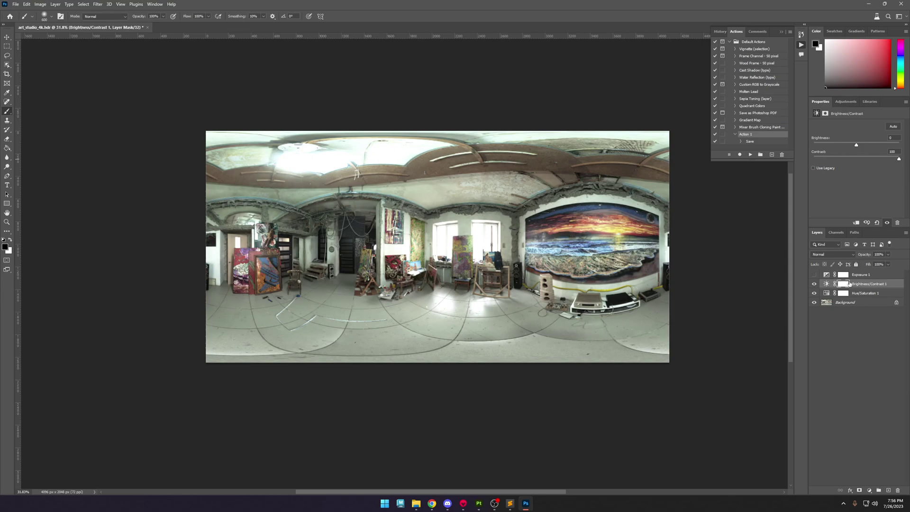
left_click_drag(854, 145, 845, 145)
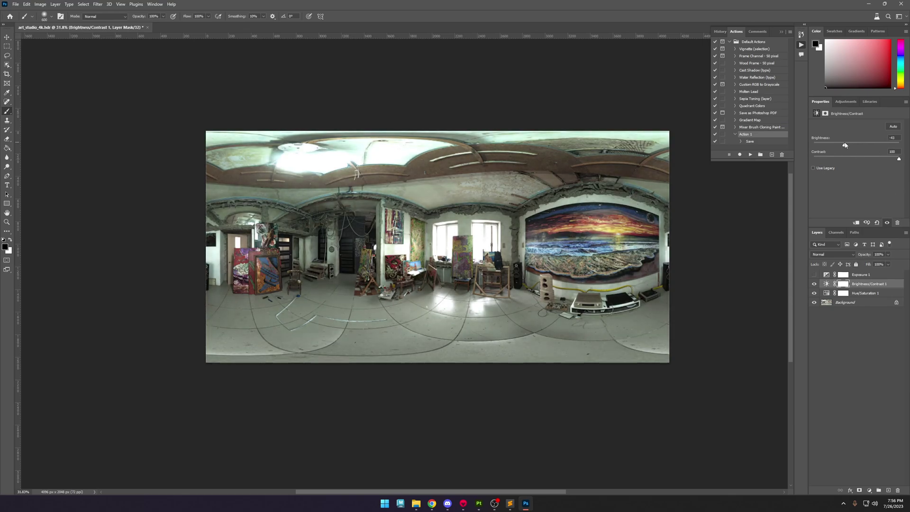
Re-save the contrast-boosted HDRI with Action 1, reload art_studio_4k_custom as Marmoset Toolbag's Sky image, and rotate the sky lighting.
left_click(750, 155)
left_click(463, 503)
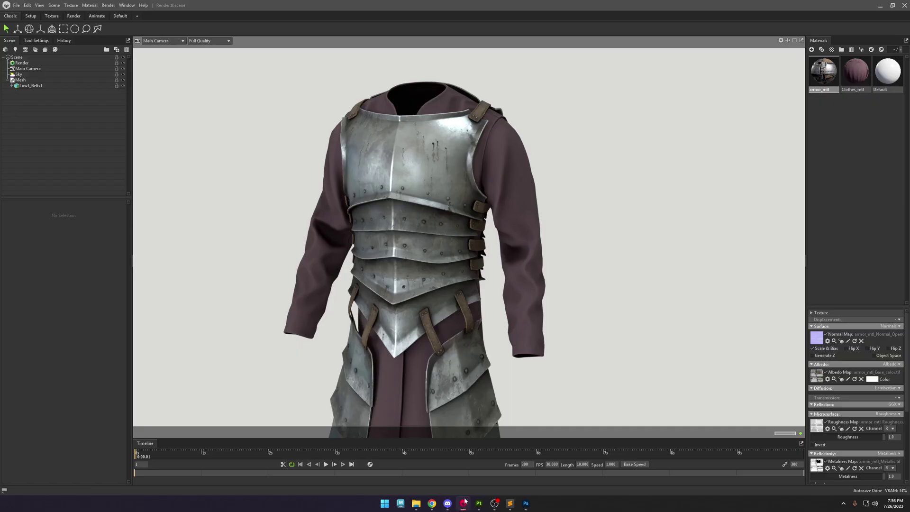
left_click(18, 74)
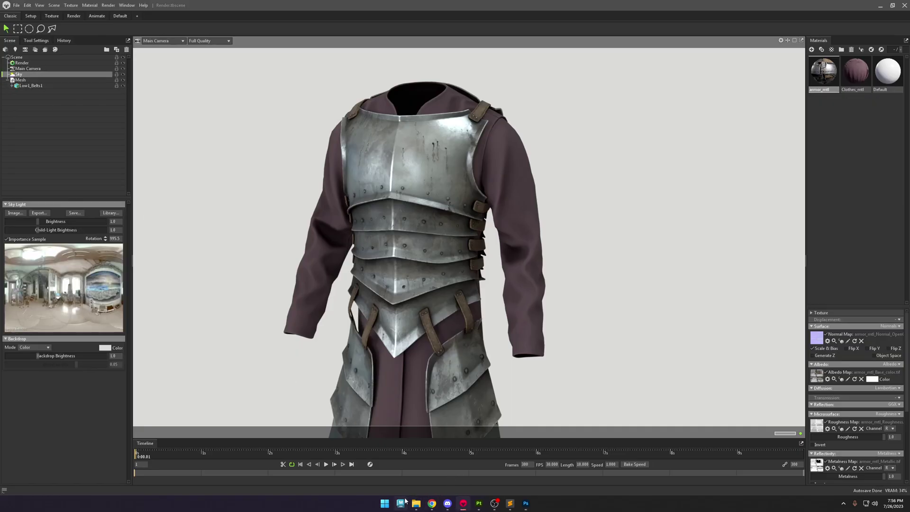
mouse_move(416, 503)
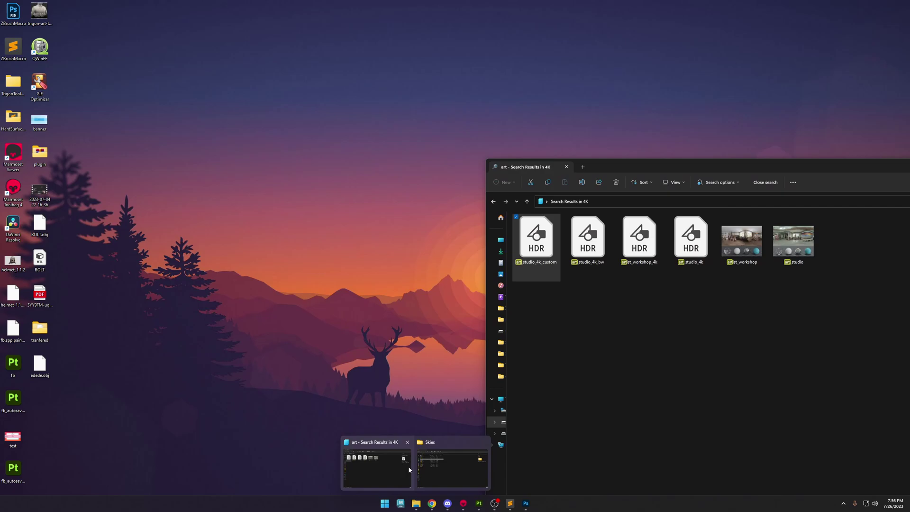
left_click(408, 466)
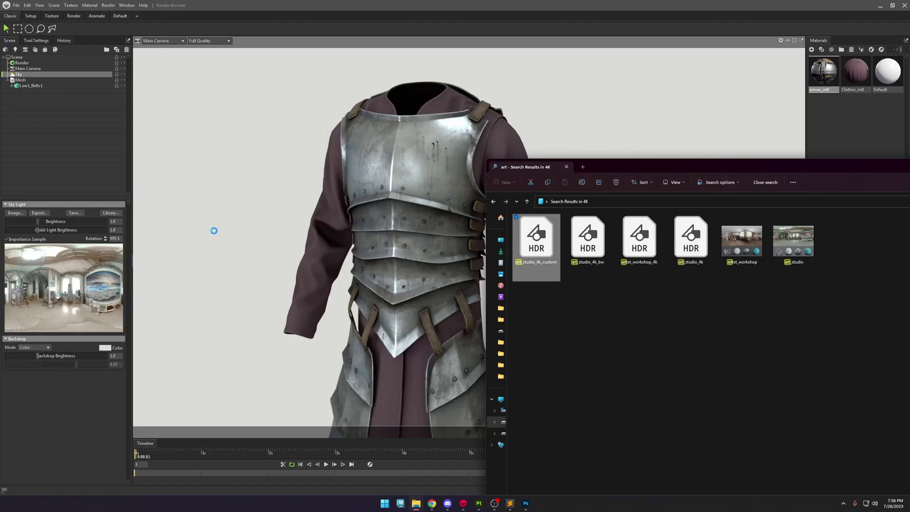
left_click(226, 218)
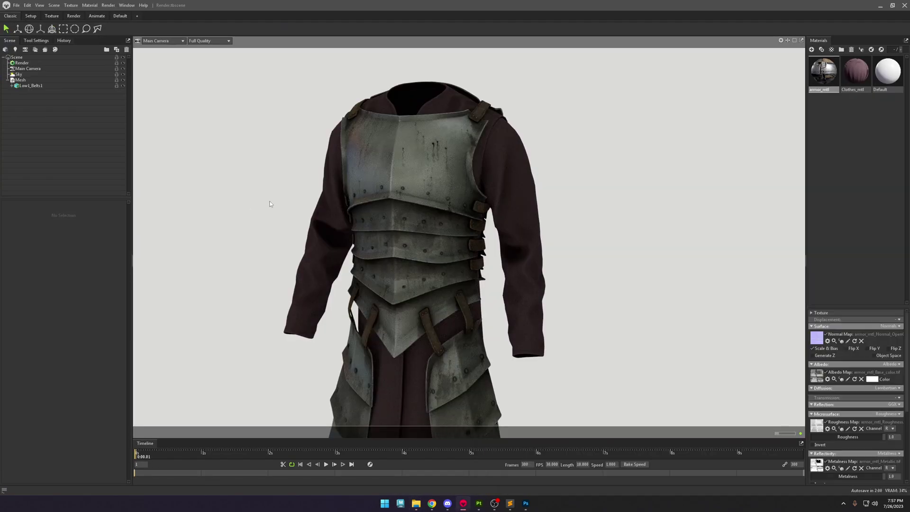
left_click_drag(621, 232, 560, 236, "shift")
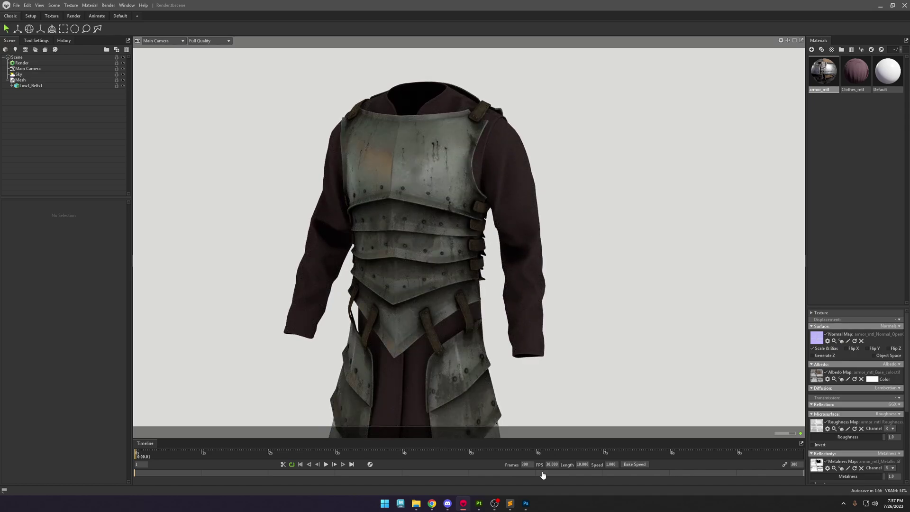
Switch to Photoshop, add an Exposure adjustment above Brightness/Contrast 1, and raise its exposure to brighten the panorama.
left_click(525, 504)
left_click(870, 491)
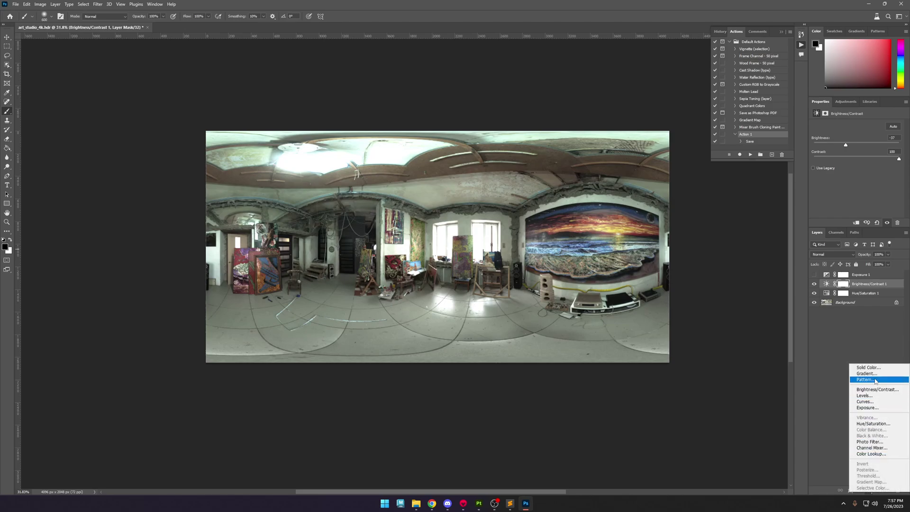
left_click(883, 408)
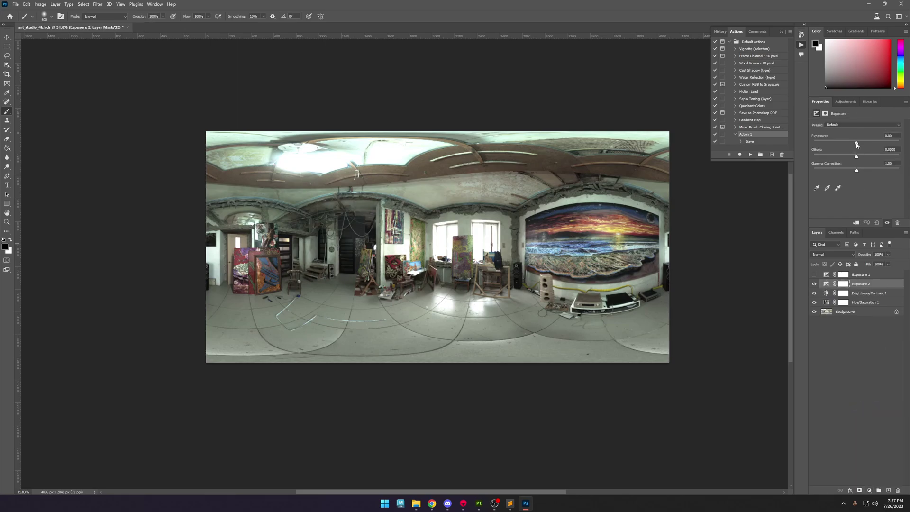
left_click_drag(857, 145, 867, 144)
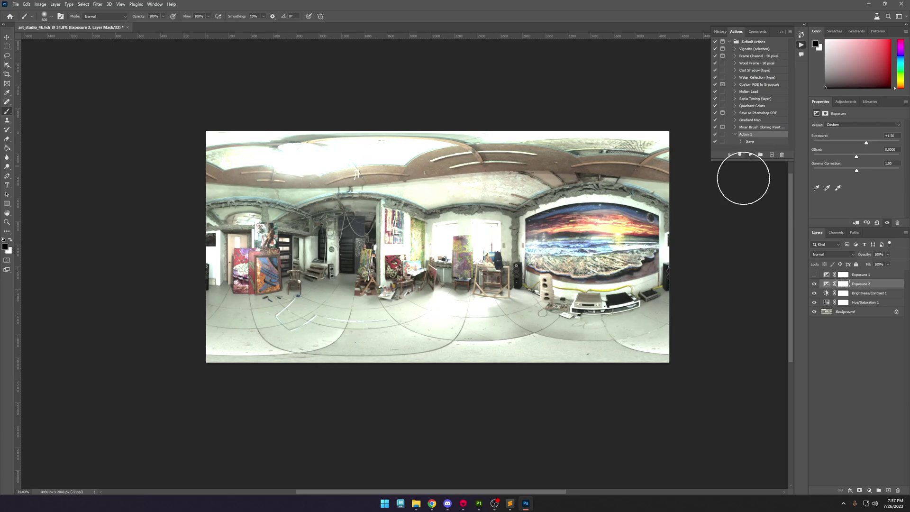
Switch to Marmoset Toolbag and load the brightened art_studio_4k_custom file into the Sky's image.
left_click(465, 502)
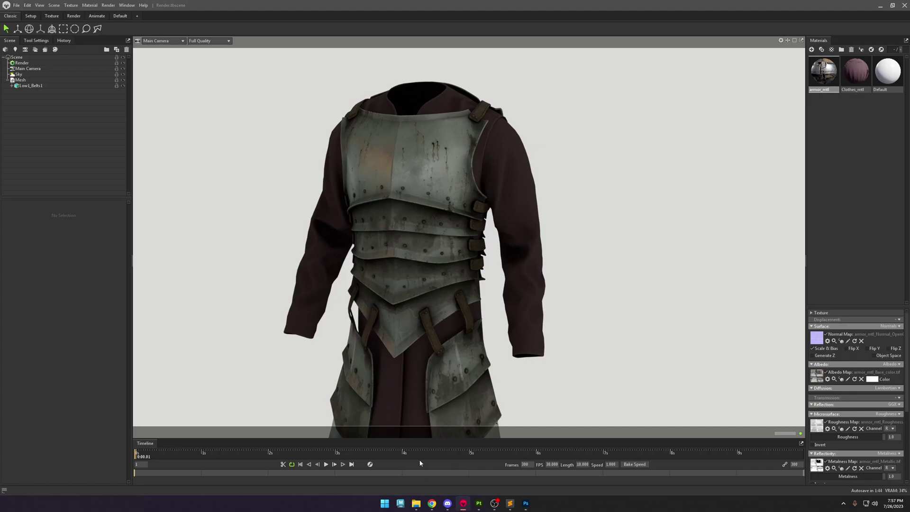
left_click(18, 75)
mouse_move(421, 505)
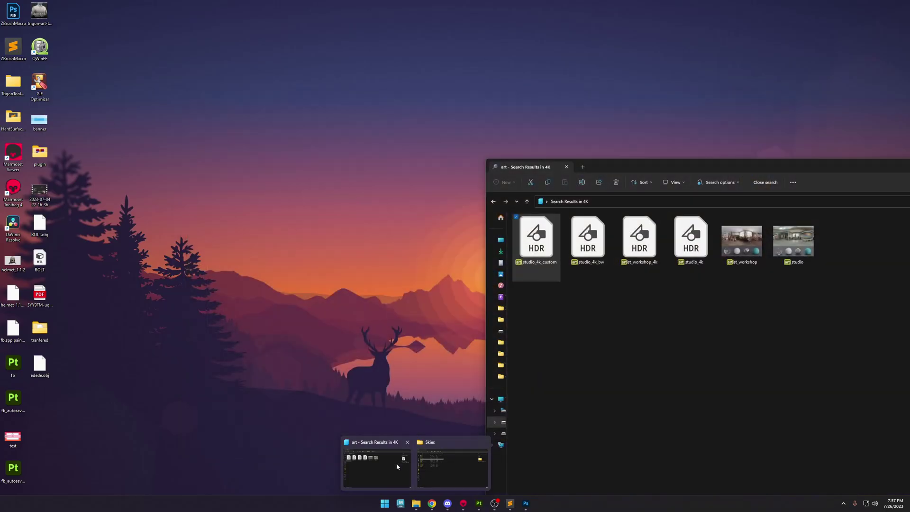
left_click(396, 462)
left_click_drag(533, 244, 35, 294)
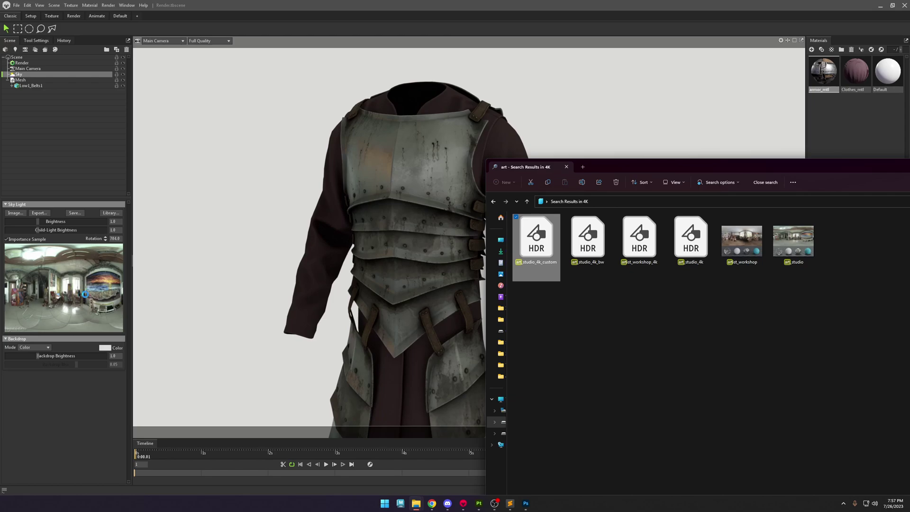
left_click(280, 249)
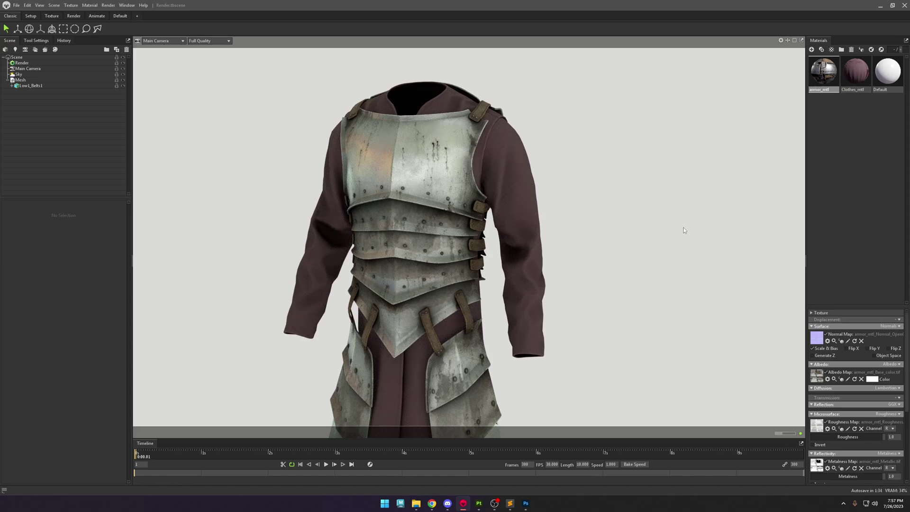
Replace the Sky's image with the original art_studio_4k HDR file to compare the lighting on the armor.
left_click(18, 74)
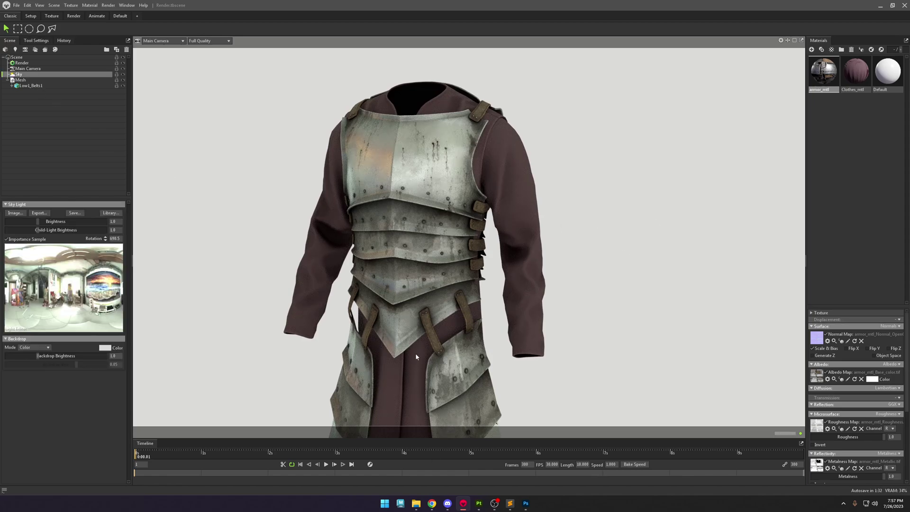
mouse_move(416, 503)
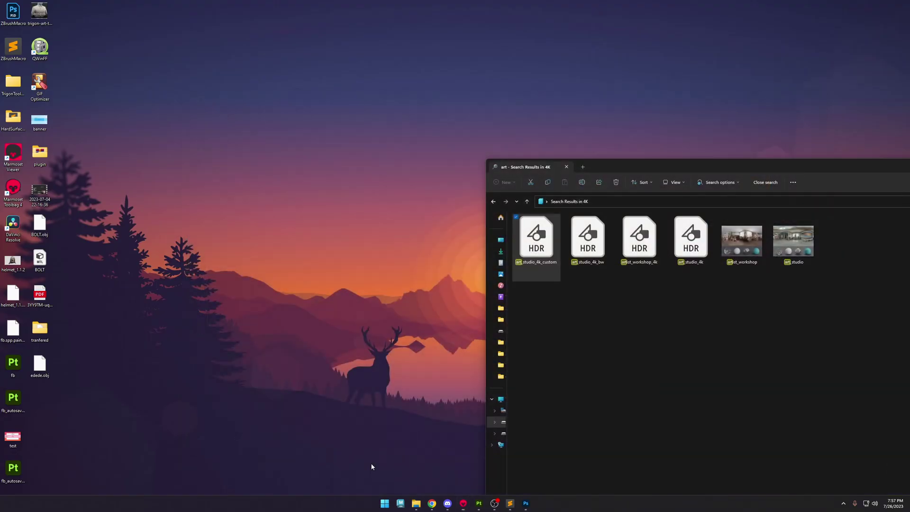
left_click(377, 467)
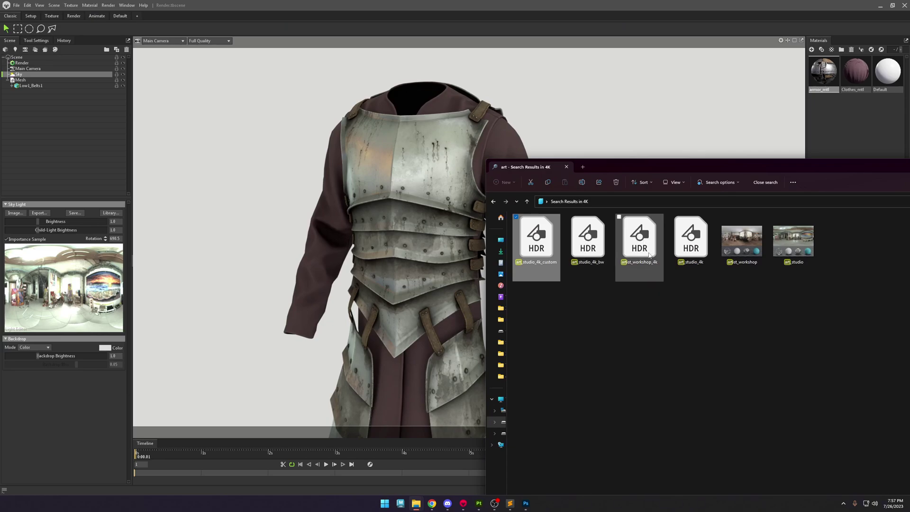
left_click_drag(689, 242, 91, 284)
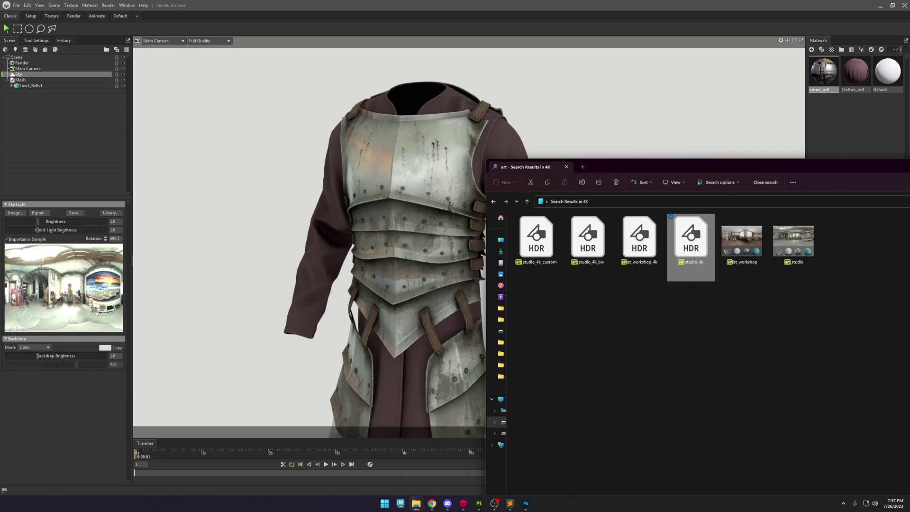
left_click(271, 178)
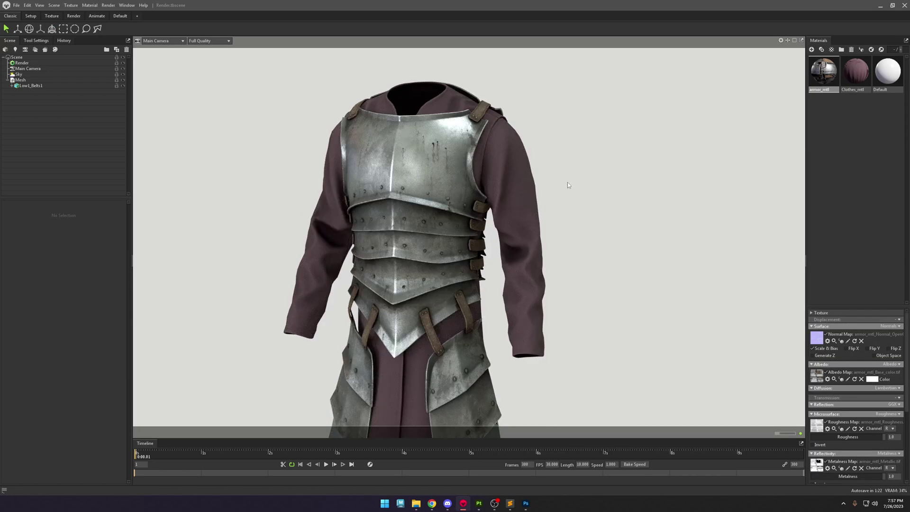
Load the art_studio_4k_bw HDR file as the Sky's image.
left_click(19, 74)
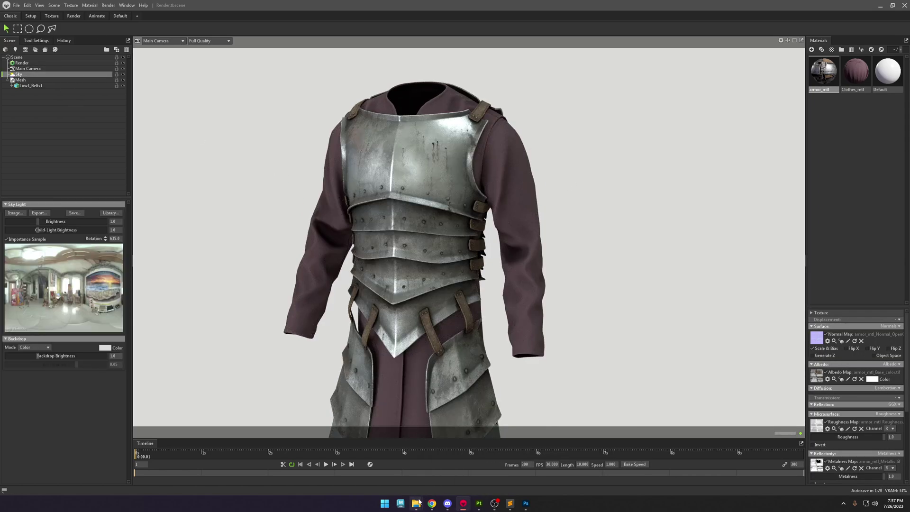
mouse_move(416, 502)
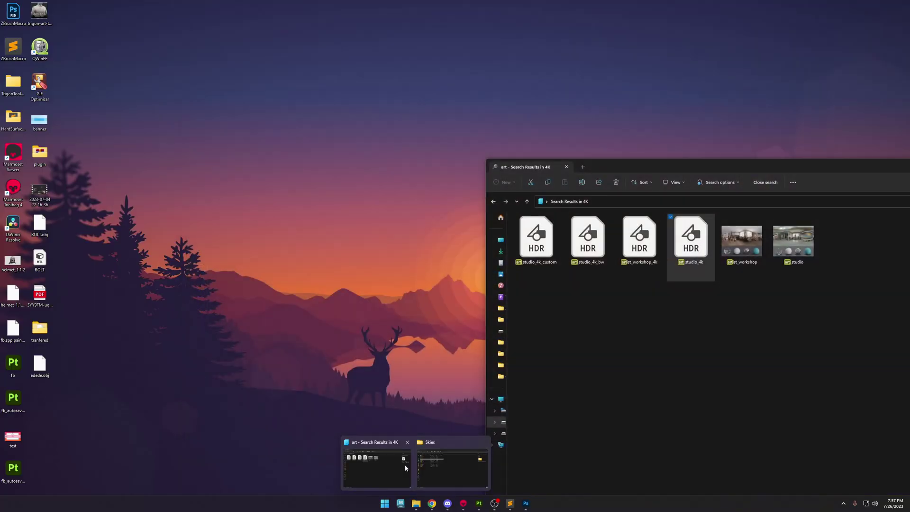
left_click(404, 464)
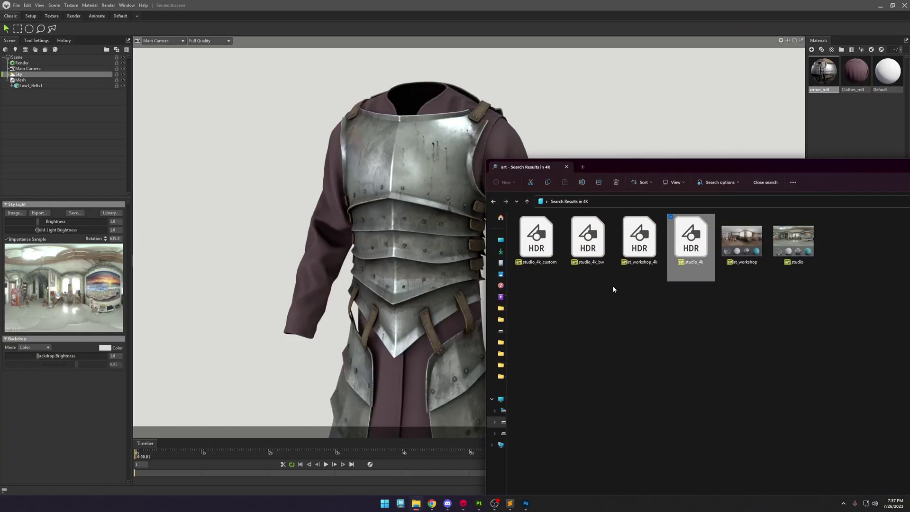
left_click_drag(601, 249, 55, 281)
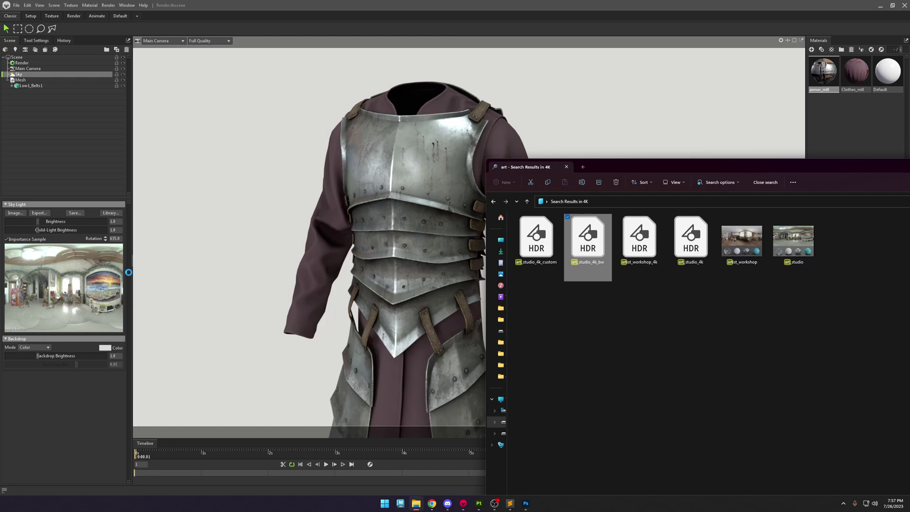
left_click(214, 246)
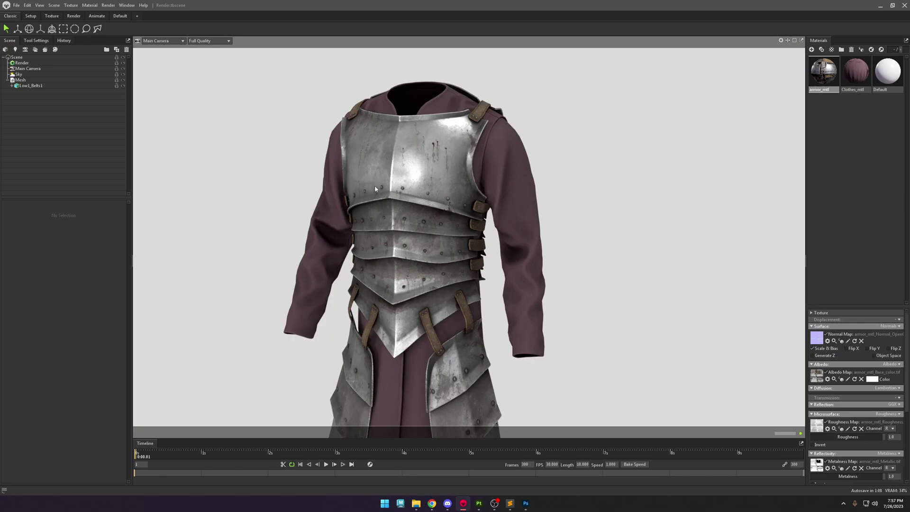
Preview the Sky's backdrop in Blurred Sky and Sky modes, and return the mode to Color.
left_click(41, 74)
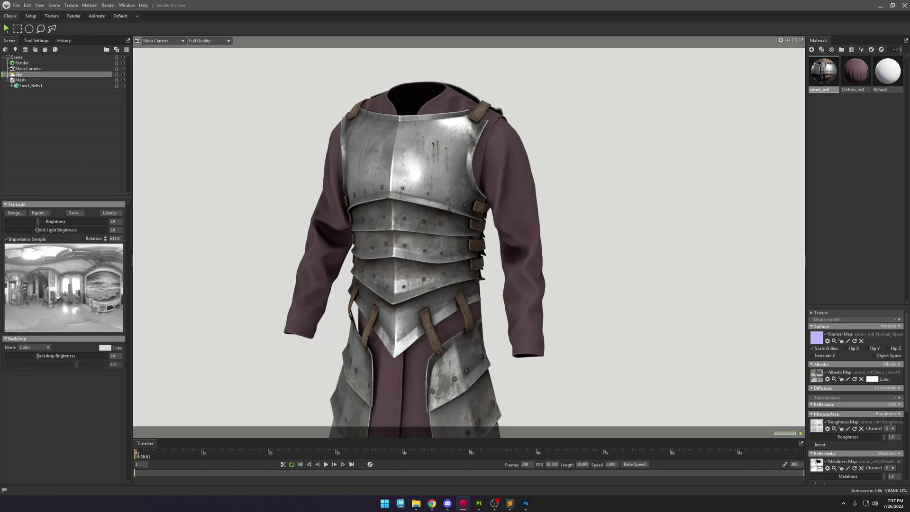
left_click(44, 348)
left_click(44, 366)
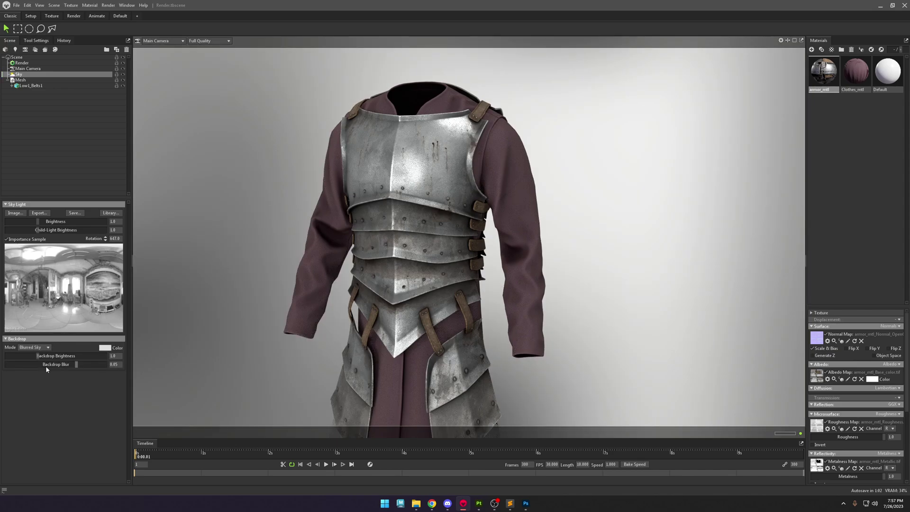
left_click(38, 348)
left_click(29, 361)
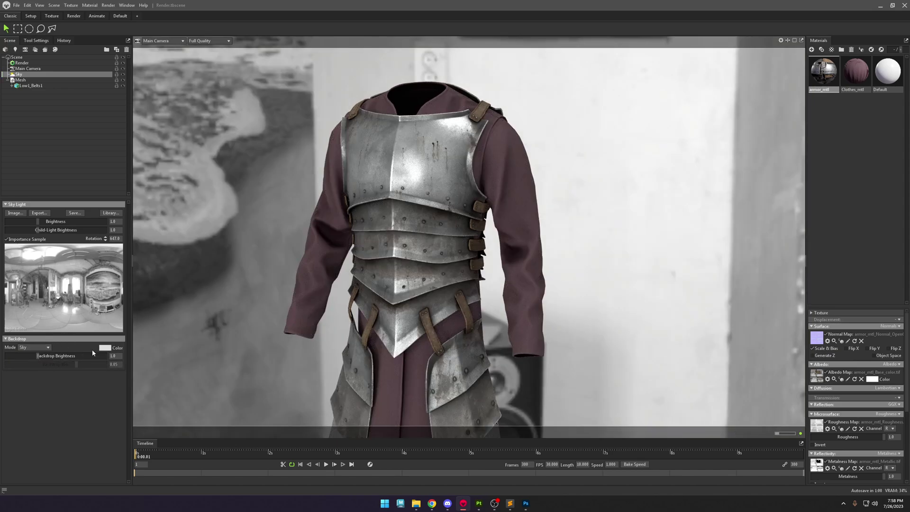
left_click(33, 348)
left_click(29, 355)
Set the Sky's backdrop color to the near-white grey f2f2f2.
left_click(105, 348)
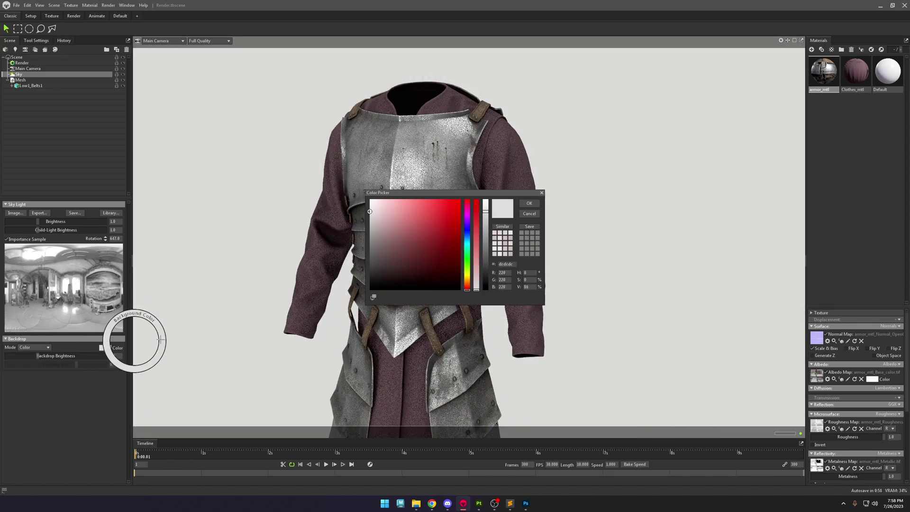
left_click_drag(386, 195, 550, 200)
mouse_move(537, 246)
left_mouse_down()
mouse_move(532, 208)
mouse_move(499, 284)
mouse_move(493, 335)
mouse_move(479, 197)
mouse_move(480, 209)
left_mouse_up()
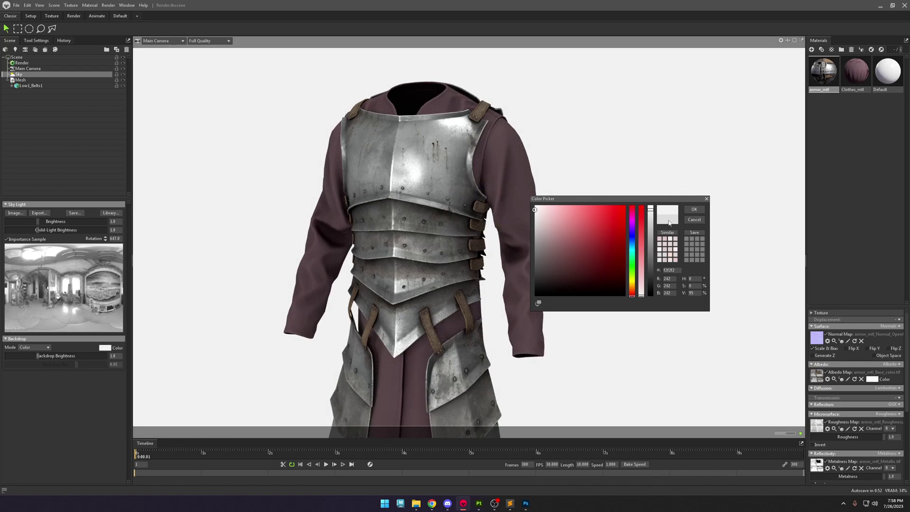
left_click(694, 209)
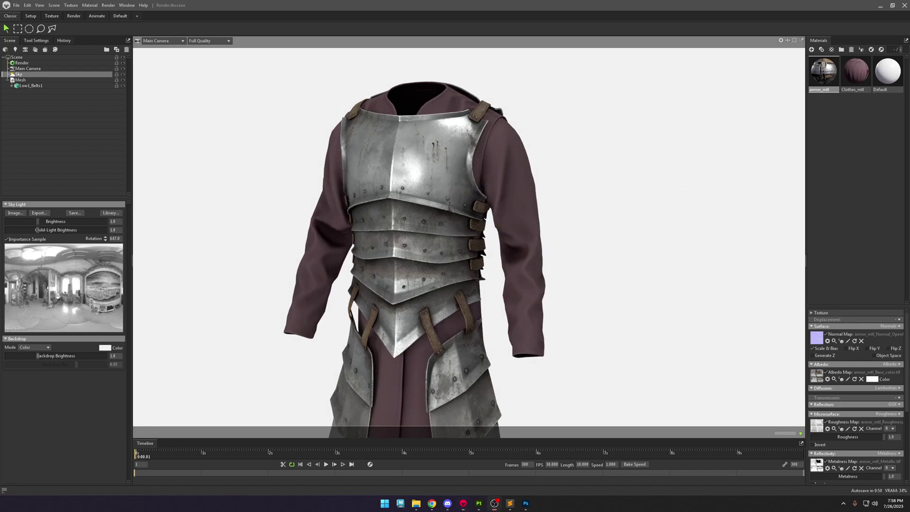
Add a turntable to the scene and parent the Mesh object under it.
left_click(624, 203)
left_click_drag(623, 203, 636, 186)
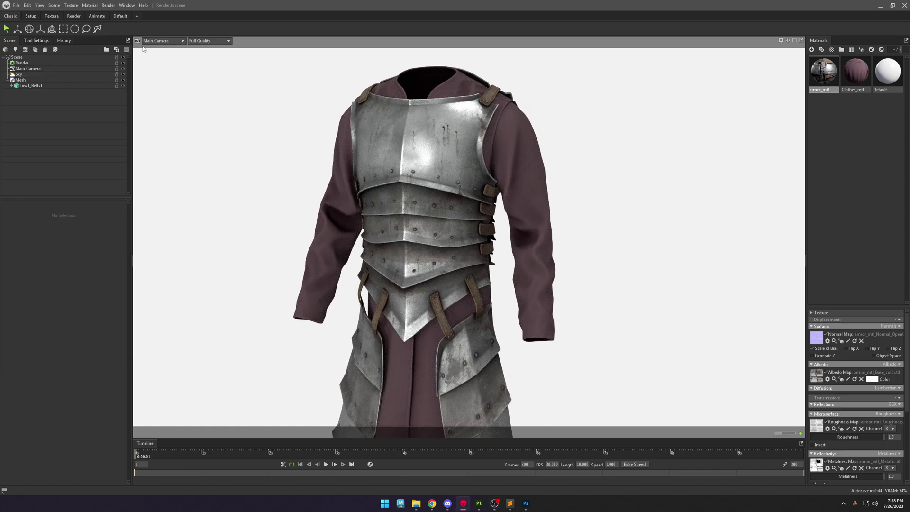
left_click(54, 5)
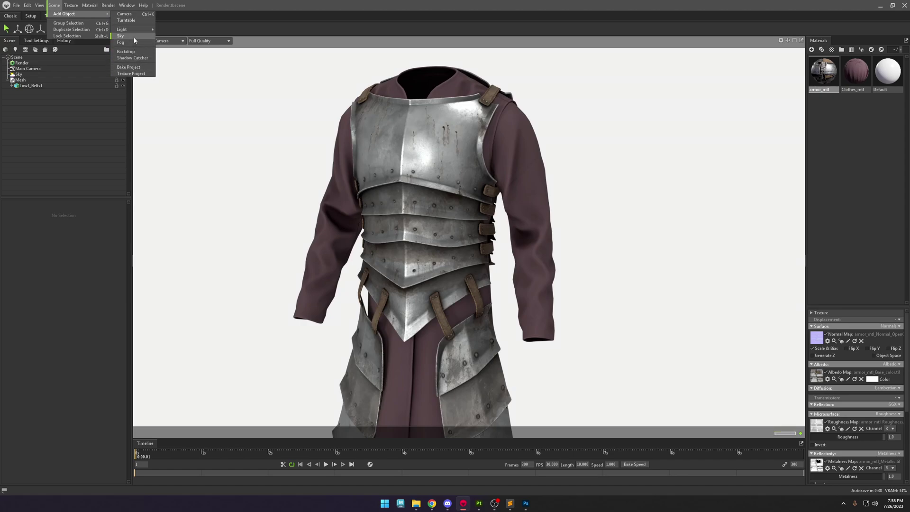
left_click(126, 20)
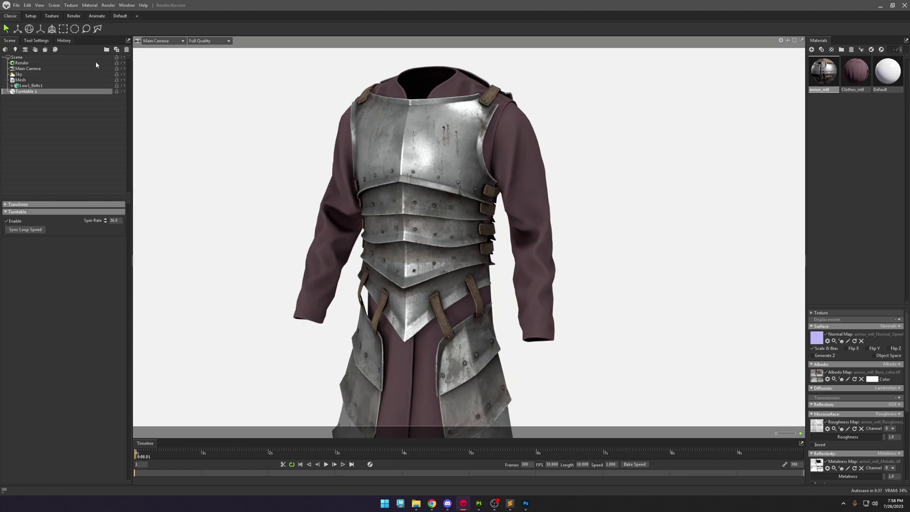
left_click(21, 80)
left_click_drag(25, 97, 26, 91)
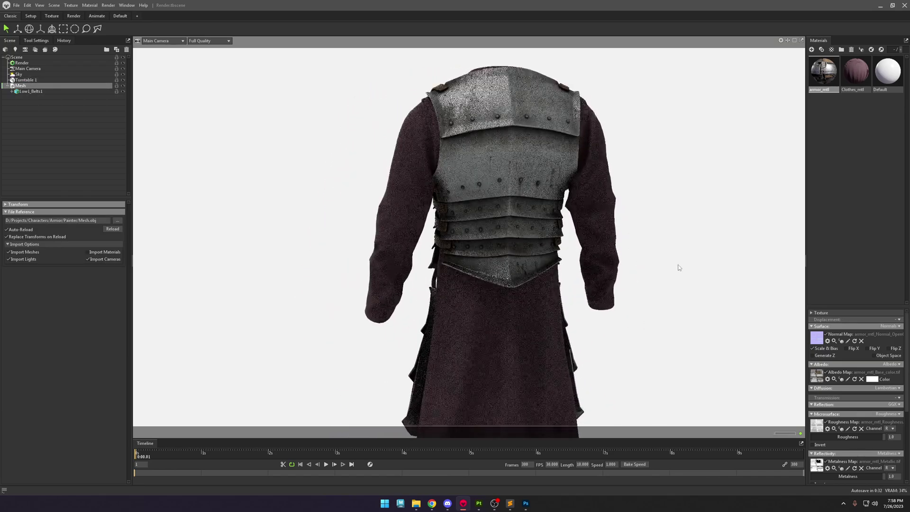
left_click_drag(176, 452, 100, 434)
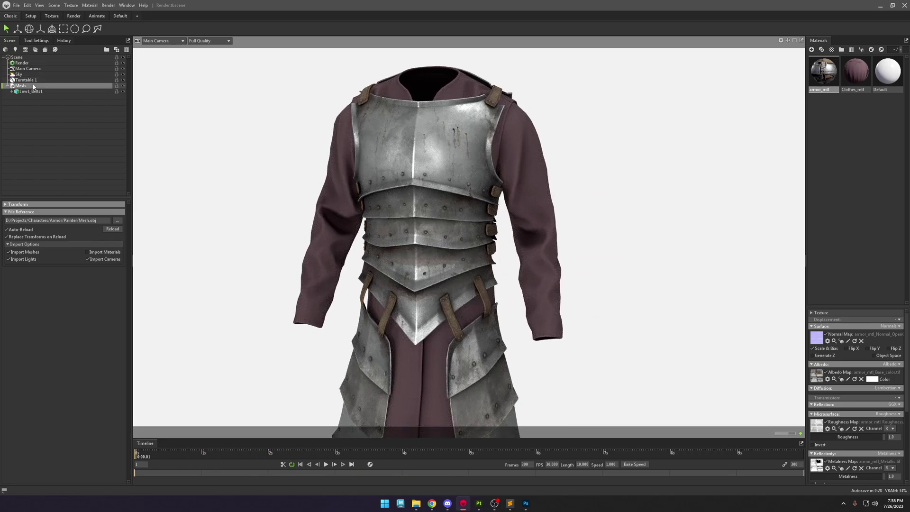
left_click_drag(32, 82, 29, 80)
Scrub the turntable animation and vary the view and sky rotation to examine the armor's reflections from several sides.
mouse_move(187, 456)
left_mouse_down()
mouse_move(406, 425)
mouse_move(563, 430)
mouse_move(529, 437)
mouse_move(801, 441)
mouse_move(182, 445)
left_mouse_up()
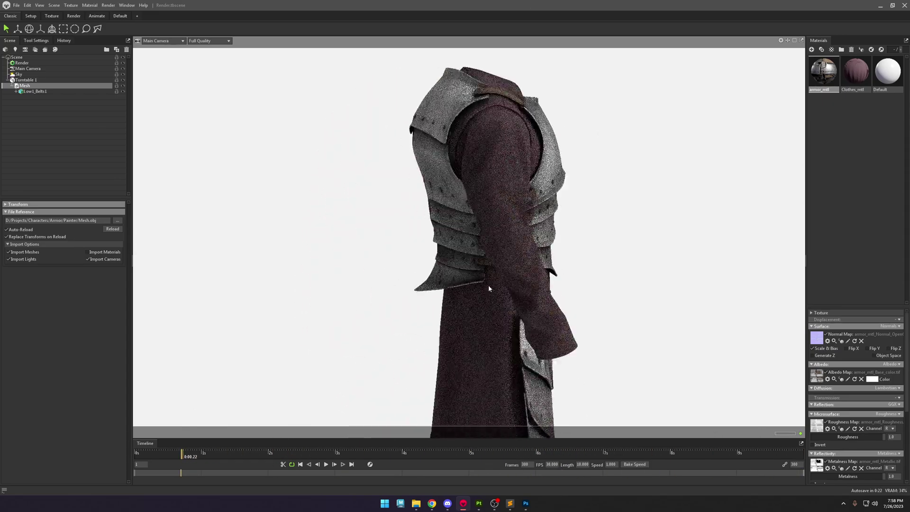
left_click_drag(489, 288, 580, 284)
left_click_drag(536, 110, 388, 290)
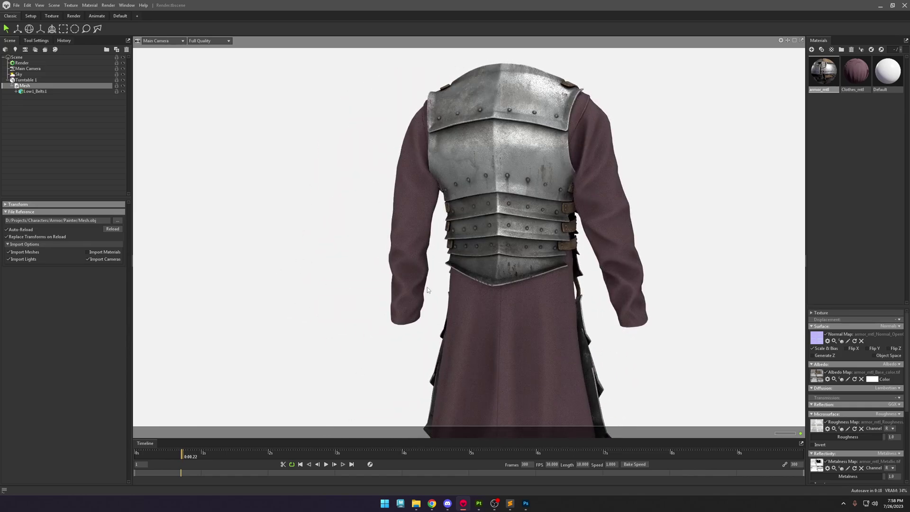
left_click_drag(715, 148, 368, 240)
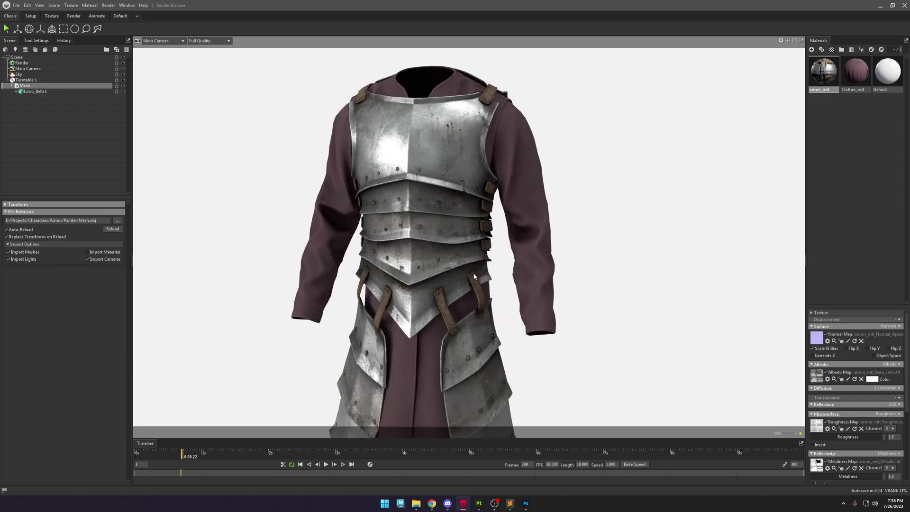
mouse_move(477, 278)
left_mouse_down()
mouse_move(462, 277)
mouse_move(480, 278)
mouse_move(510, 233)
mouse_move(539, 249)
mouse_move(499, 267)
mouse_move(502, 281)
mouse_move(486, 276)
mouse_move(504, 279)
left_mouse_up()
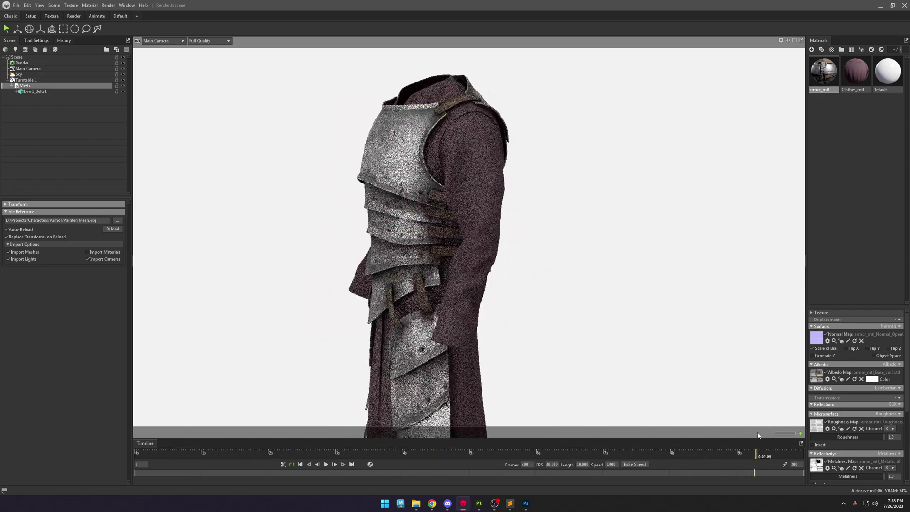
Turn the armor on the turntable by setting the timeline to 0:00.13, and frame the breastplate more closely.
left_click_drag(280, 425, 157, 406)
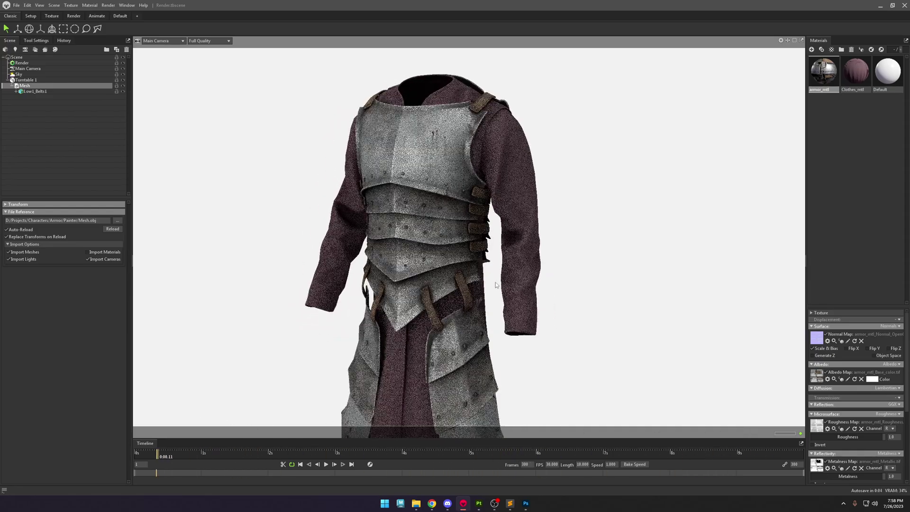
right_click_drag(507, 169, 509, 305)
middle_click_drag(512, 265, 578, 298)
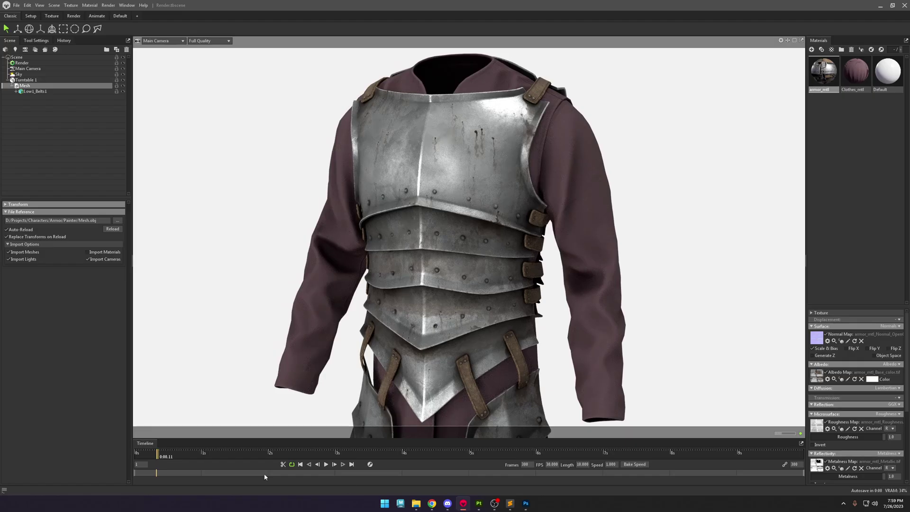
left_click_drag(279, 454, 161, 431)
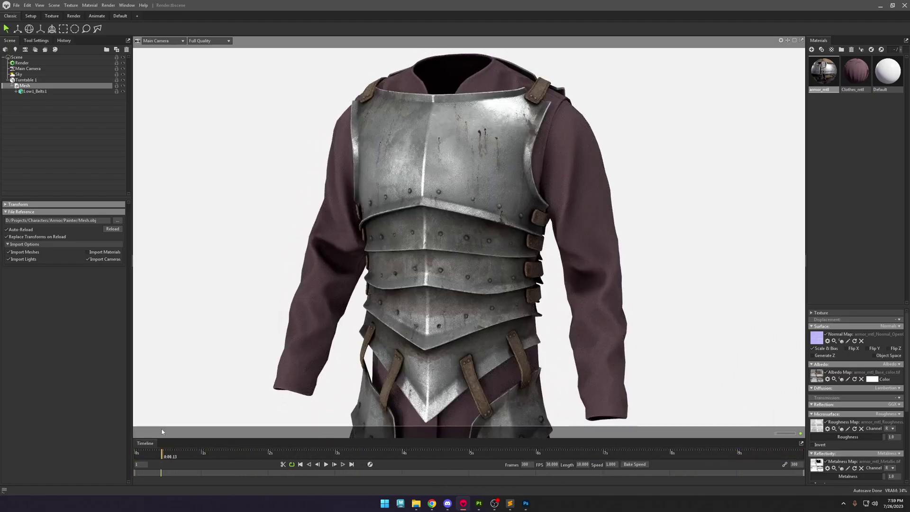
middle_click_drag(581, 262, 572, 259)
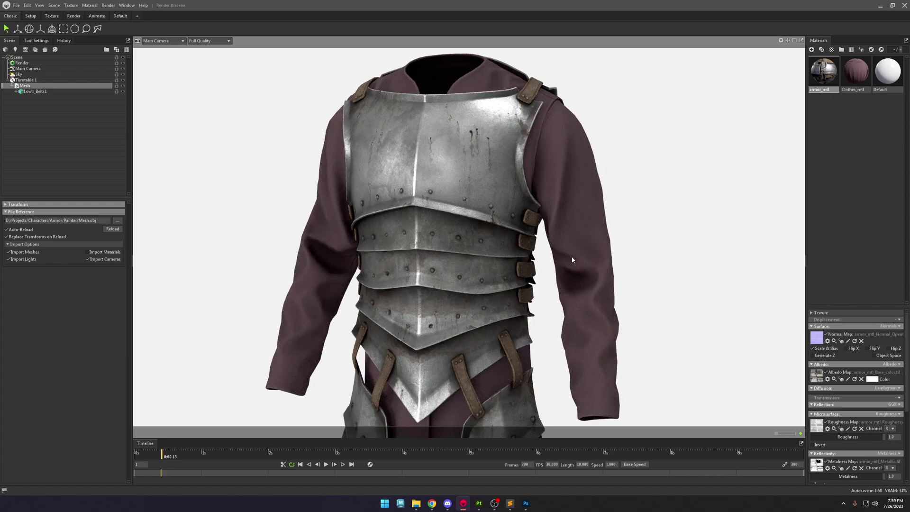
Try Main Camera fields of view of about 9.284°, 22.28° and 1.156°, reframing the armor to compare the perspective.
left_click(27, 68)
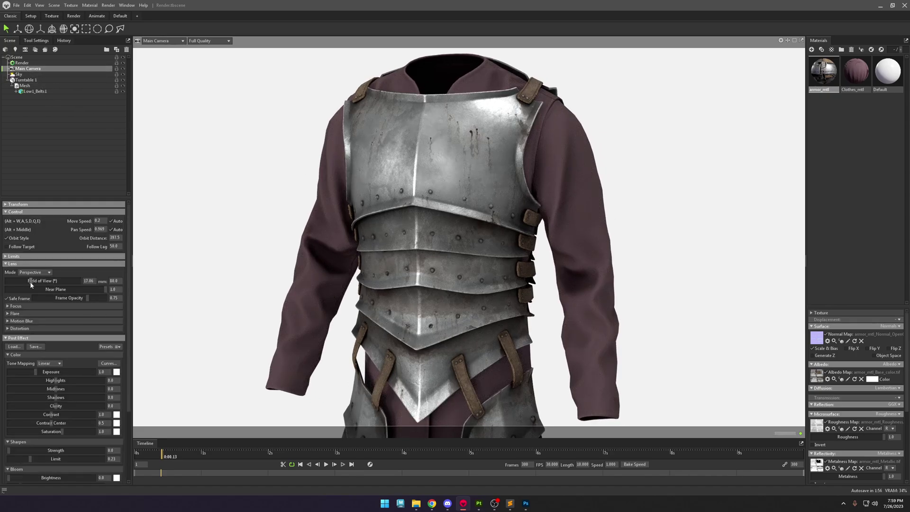
left_click_drag(30, 282, 23, 281)
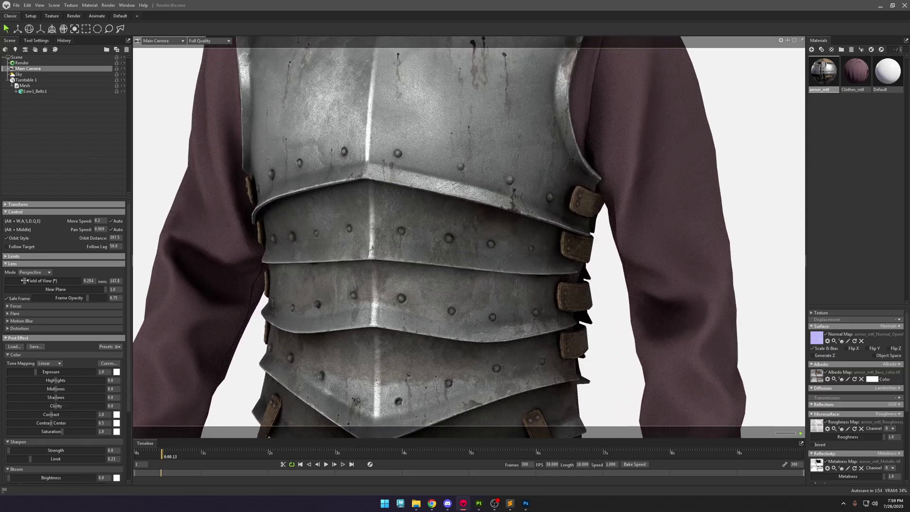
scroll(561, 288, "down", 5)
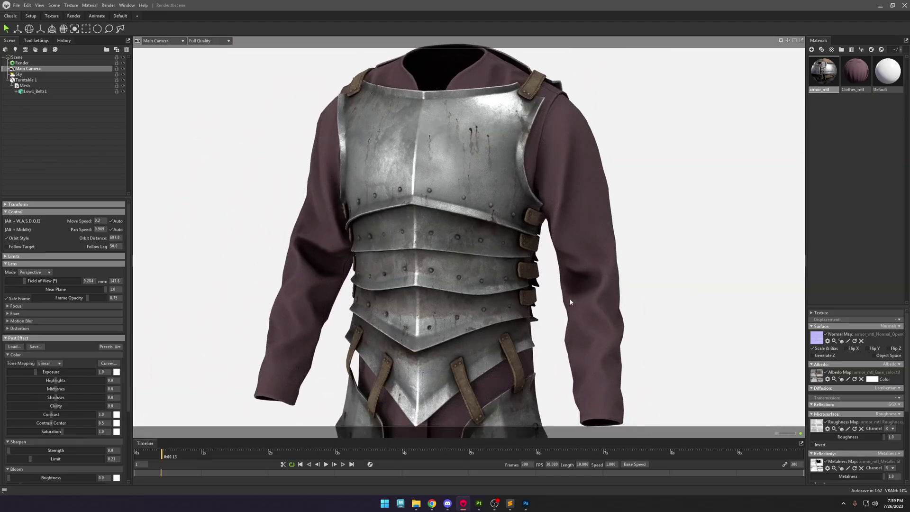
left_click_drag(32, 282, 42, 283)
scroll(536, 274, "up", 2)
scroll(544, 298, "up", 5)
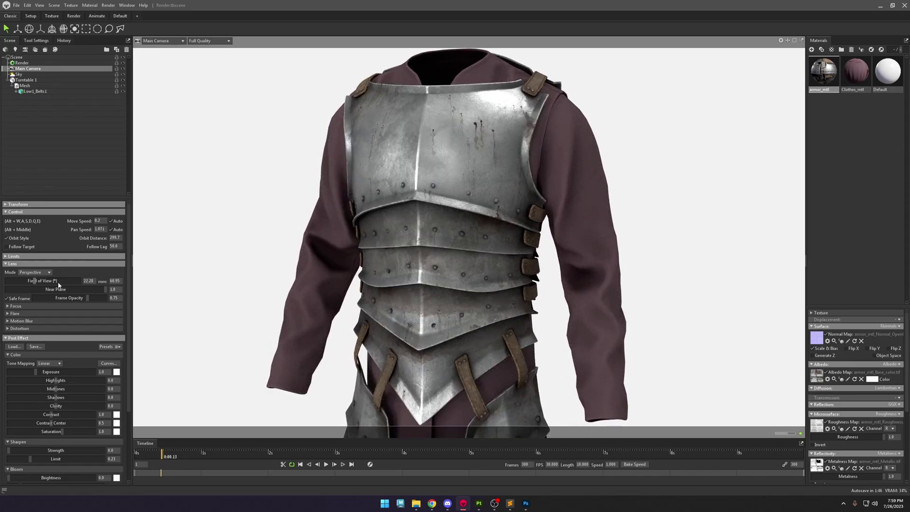
left_click_drag(58, 283, 12, 284)
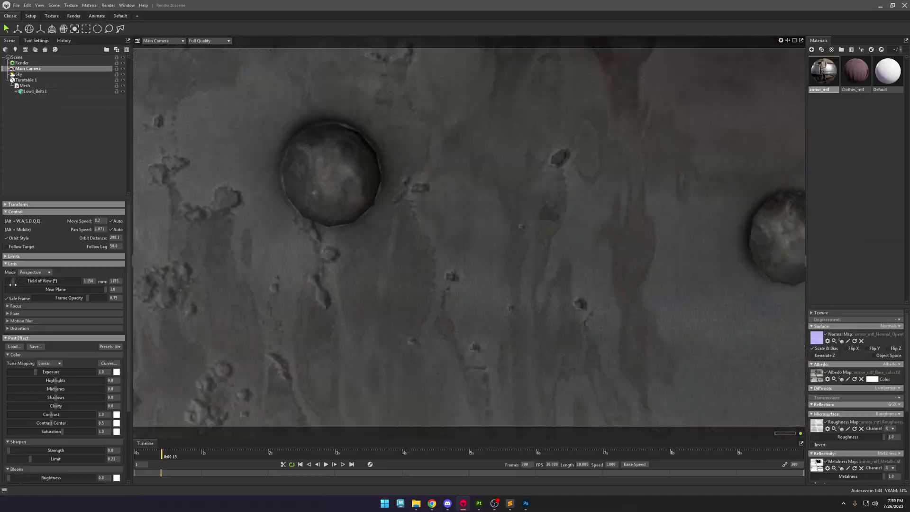
scroll(576, 308, "down", 10)
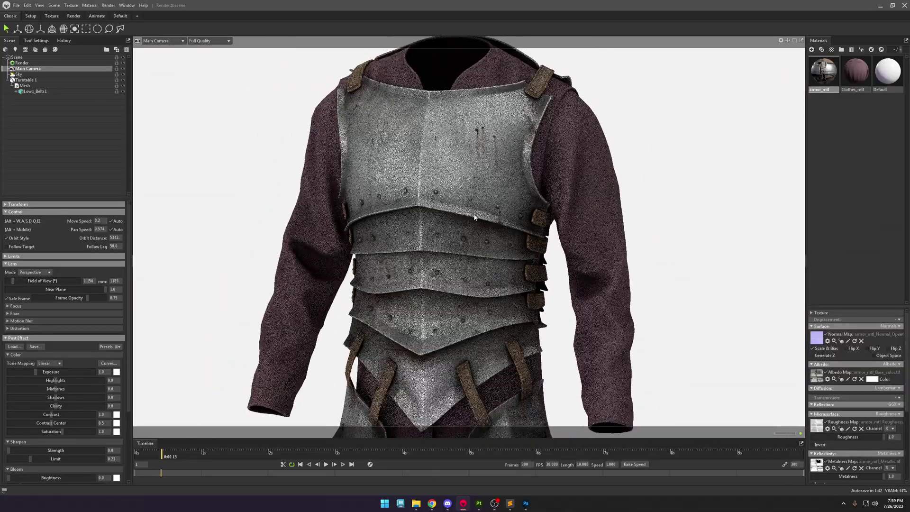
left_click_drag(477, 218, 457, 213)
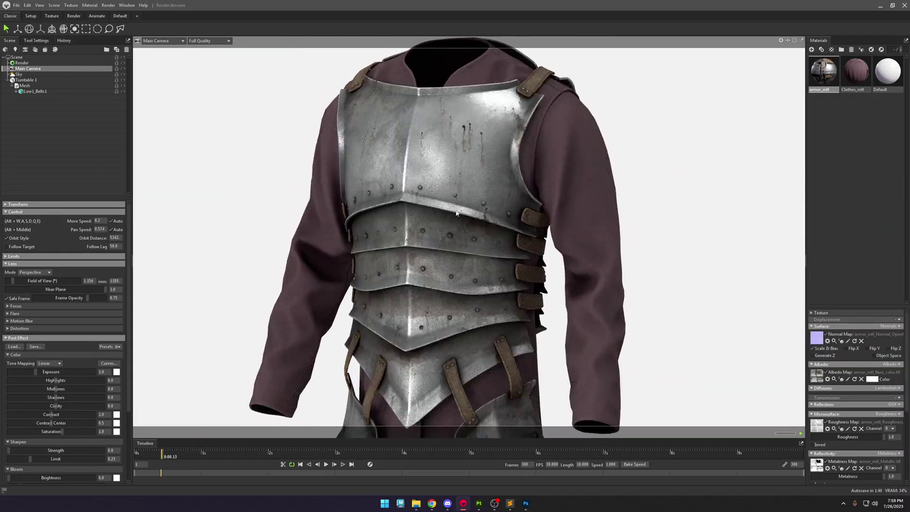
Set the timeline to 0:00.14 and the Main Camera's field of view to about 7.228°, and reframe the armor.
mouse_move(161, 455)
left_mouse_down()
mouse_move(812, 447)
mouse_move(164, 455)
left_mouse_up()
scroll(474, 281, "down", 3)
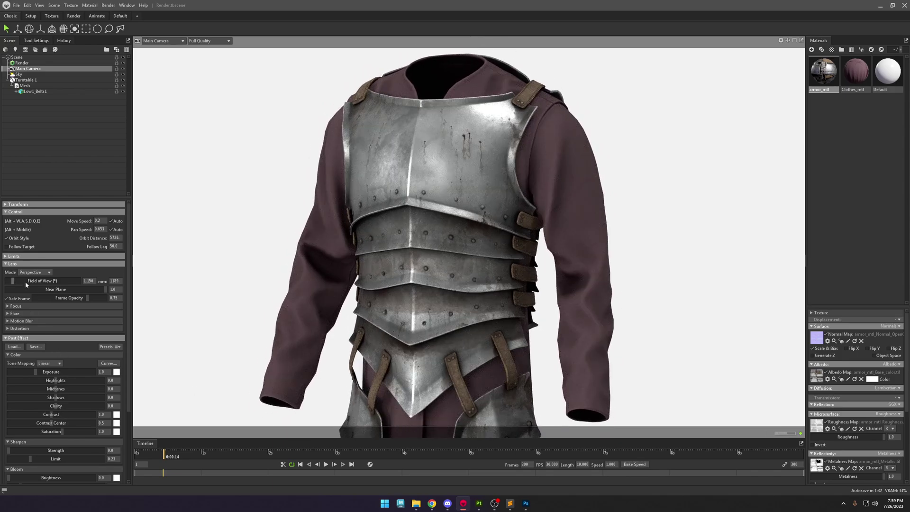
left_click_drag(13, 283, 23, 280)
scroll(610, 303, "up", 10)
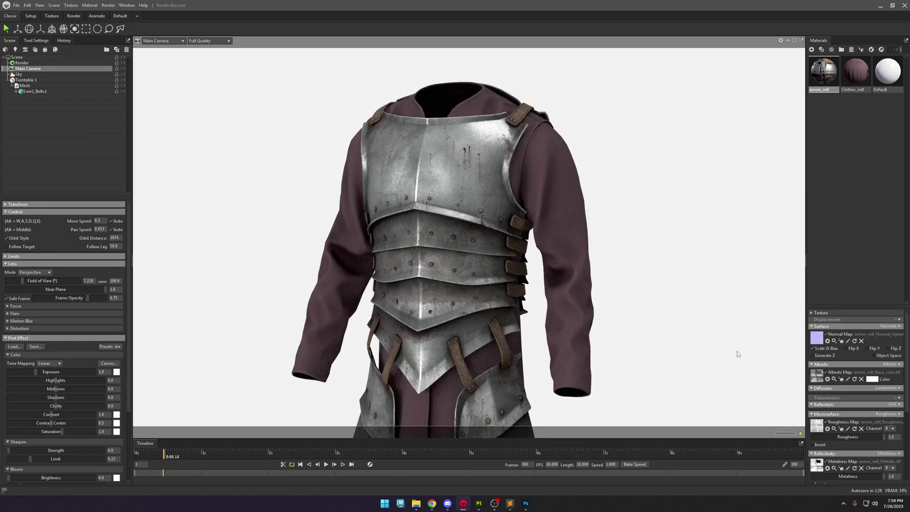
scroll(692, 335, "up", 2)
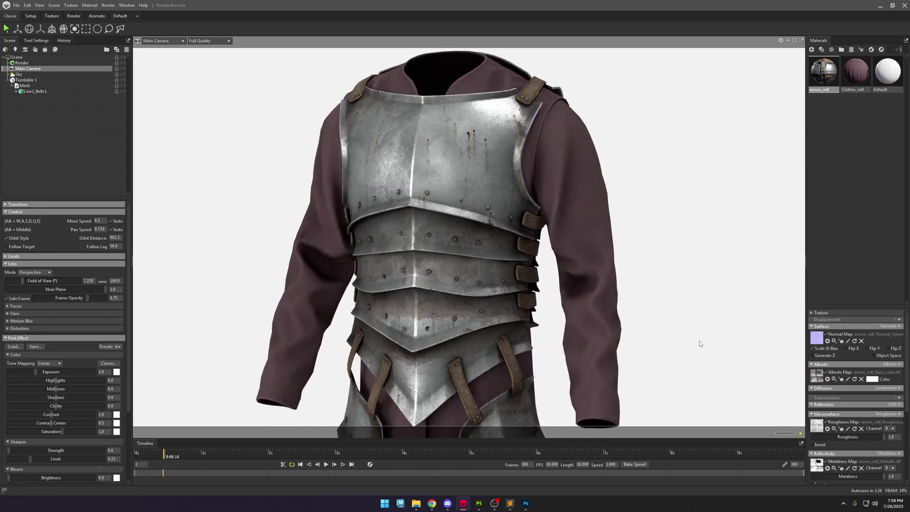
scroll(698, 340, "down", 1)
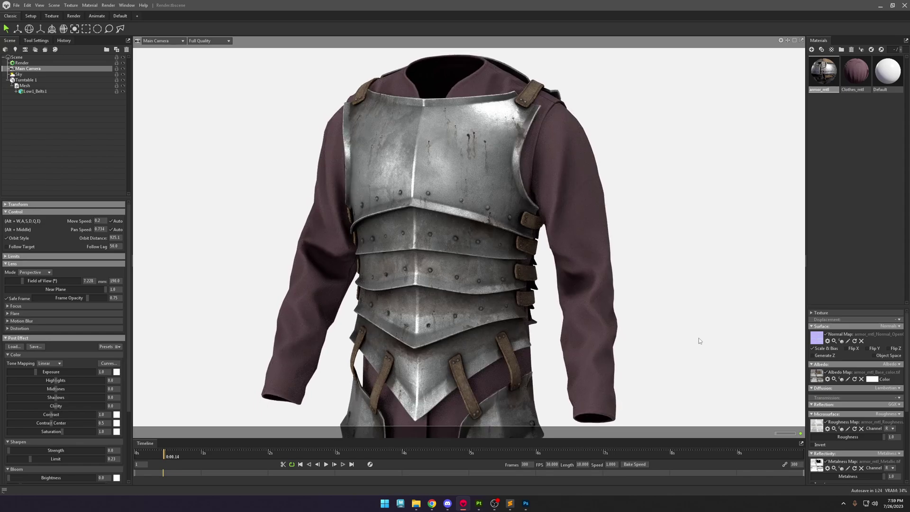
Turn the armor slightly on the turntable by setting the timeline to 0:00.17, keeping the full torso framed.
scroll(606, 411, "up", 1)
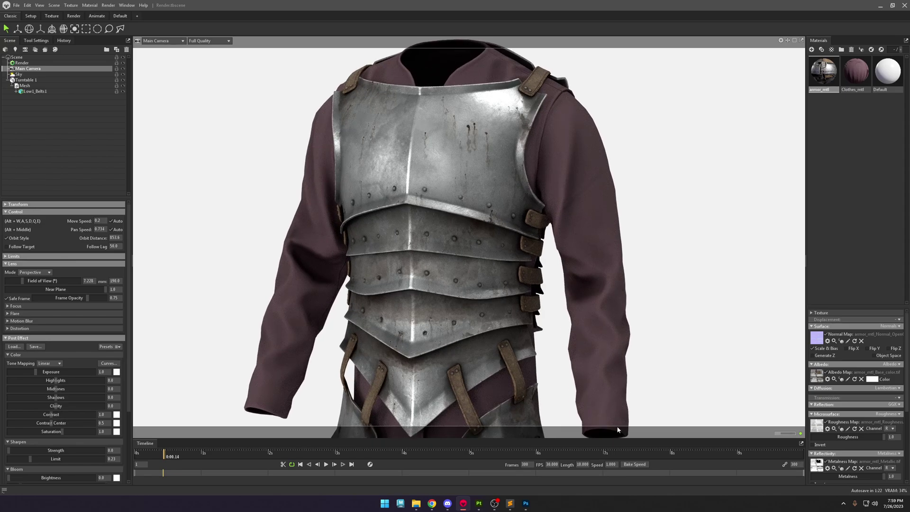
scroll(641, 380, "down", 1)
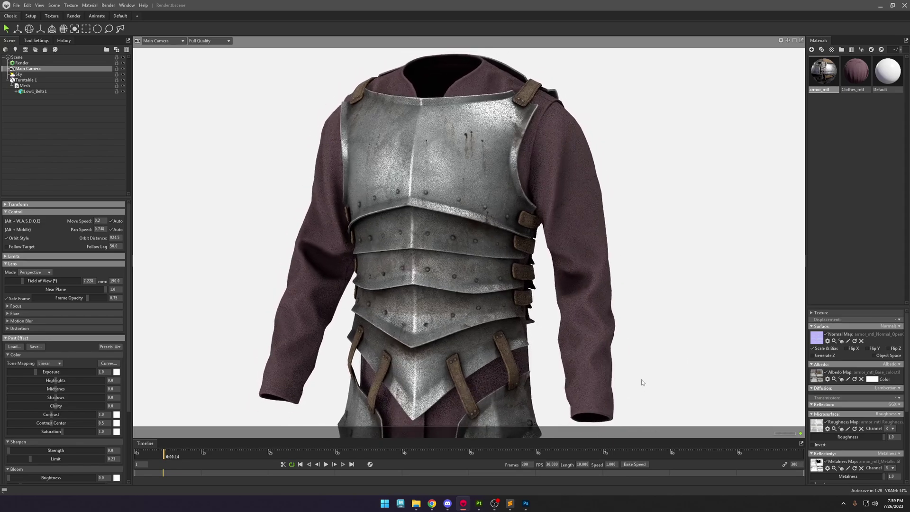
left_click_drag(164, 455, 172, 414)
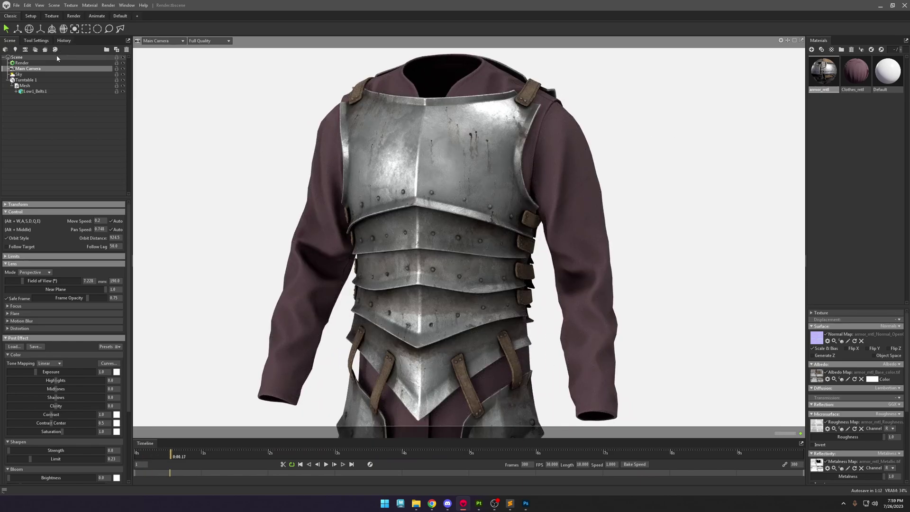
Set the Main Camera's post-effect exposure to about 1.155.
left_click(41, 74)
left_click(42, 79)
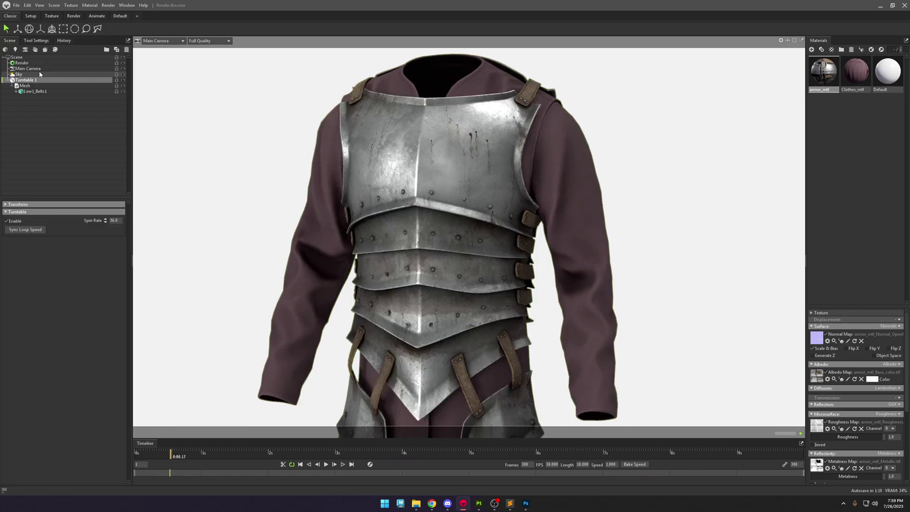
left_click(41, 68)
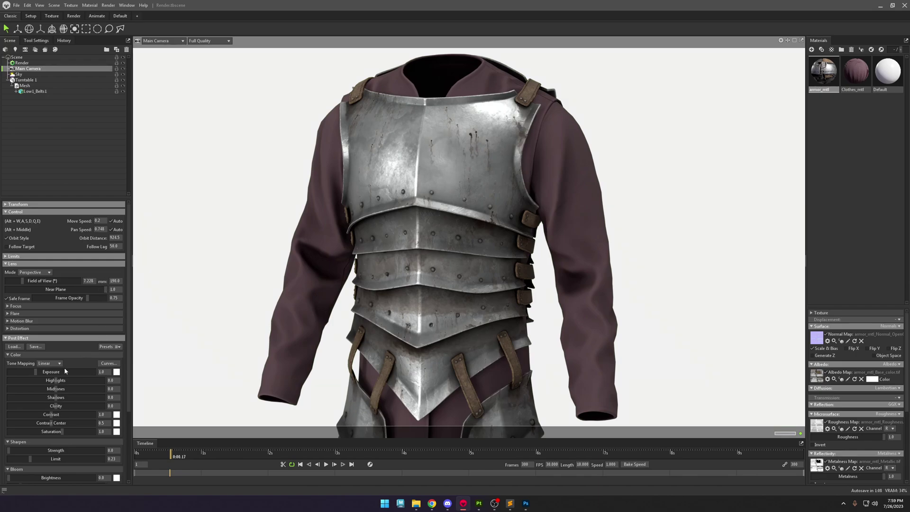
left_click_drag(65, 371, 42, 370)
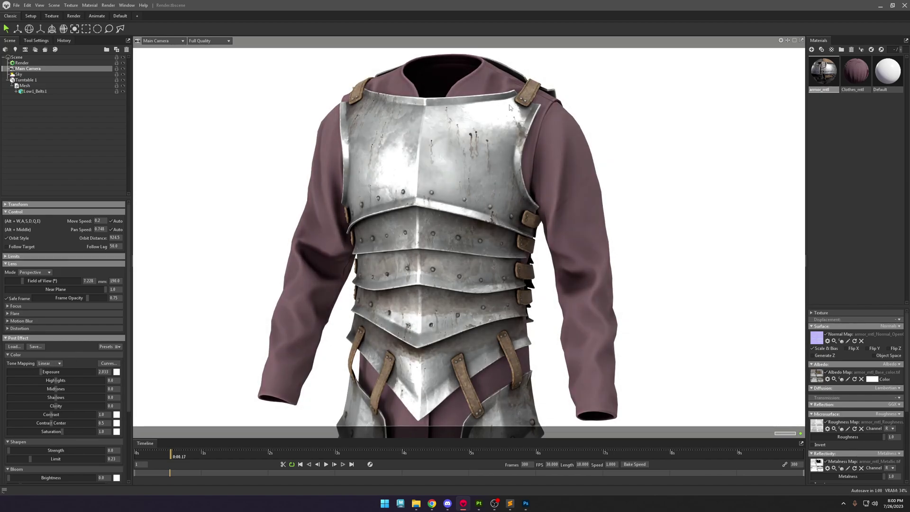
left_click_drag(44, 371, 41, 371)
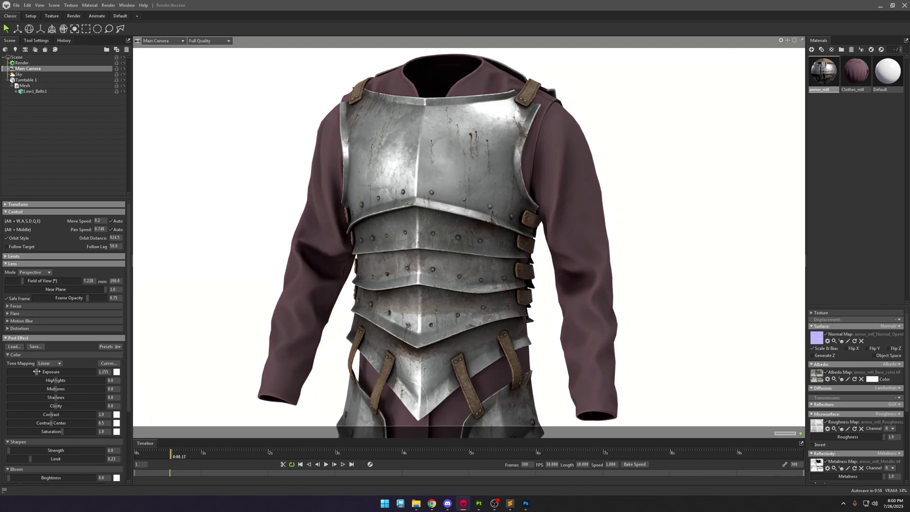
Apply ACES tone mapping with exposure about 3.6, highlights 0.371, midtones 0.131, shadows -0.019, clarity 0.76, contrast 0.977 and saturation about 1.08.
left_click(49, 363)
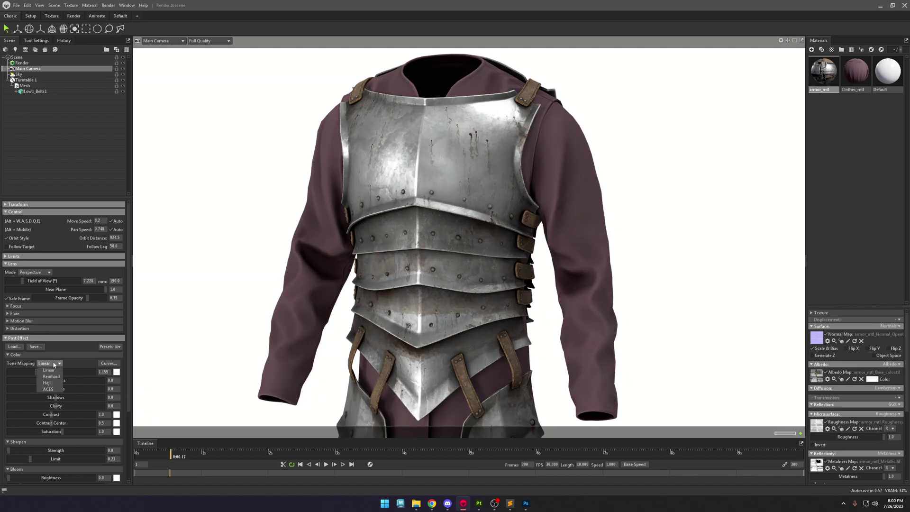
left_click(50, 389)
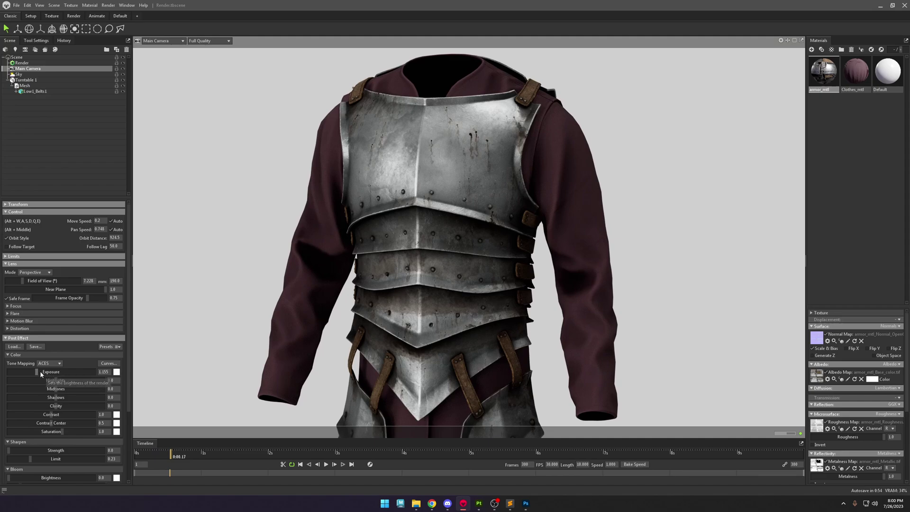
left_click_drag(40, 370, 39, 414)
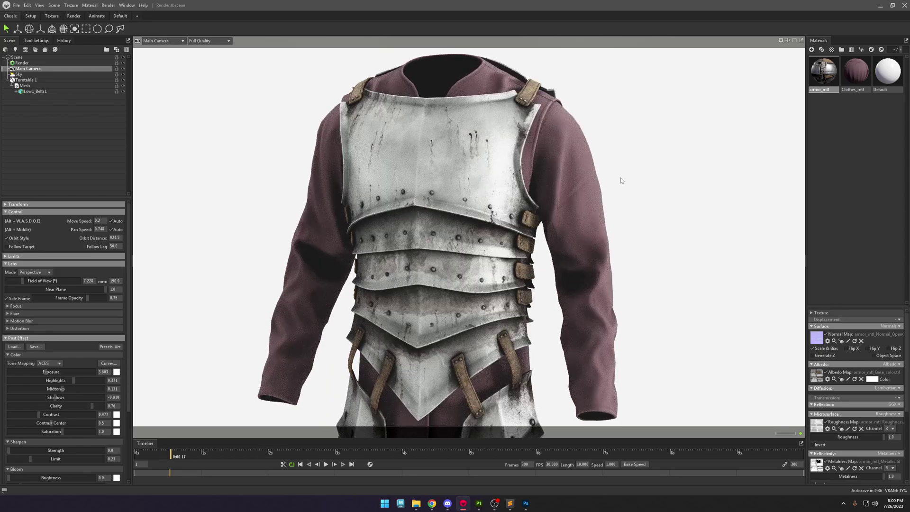
left_click(105, 364)
left_click(500, 191)
mouse_move(49, 438)
left_mouse_down()
mouse_move(96, 437)
mouse_move(56, 436)
left_mouse_up()
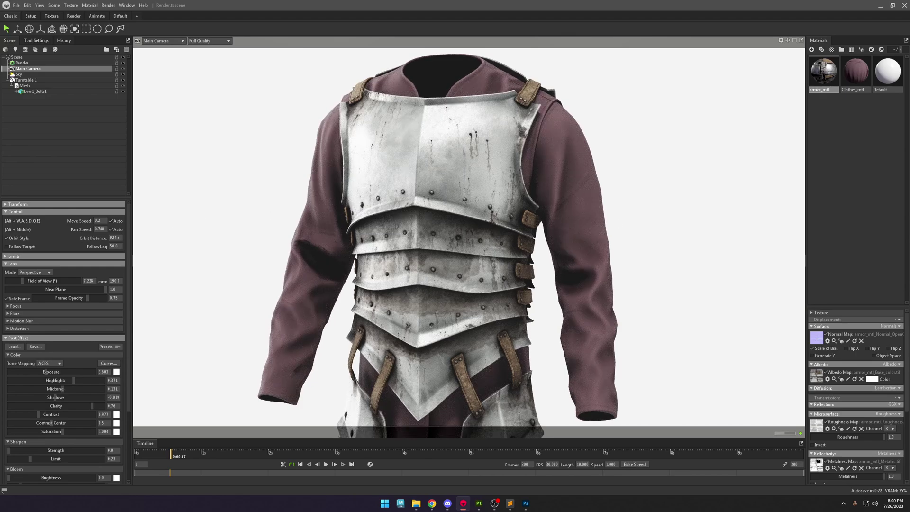
Compare the Reinhard, Linear and Hejl tone mapping modes on the armor, and return to ACES.
left_click(49, 383)
left_click(49, 364)
left_click(51, 376)
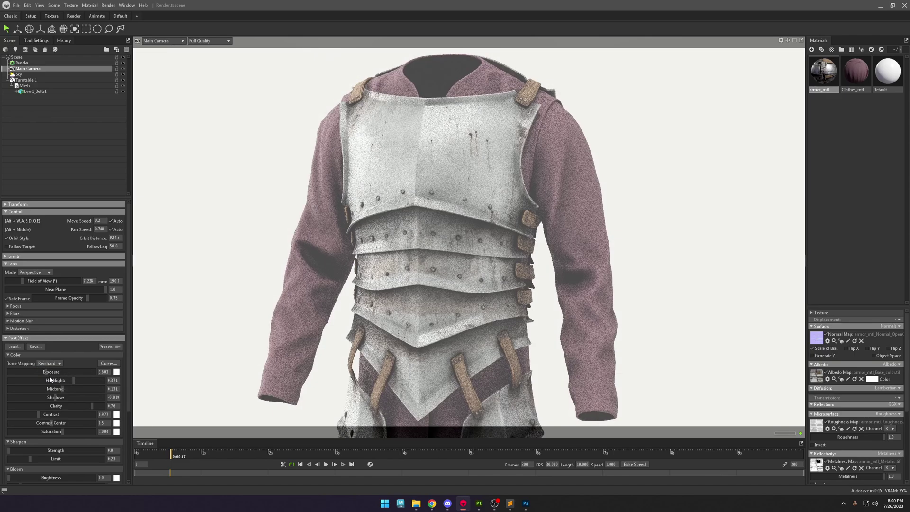
left_click(49, 364)
left_click(49, 370)
left_click(50, 363)
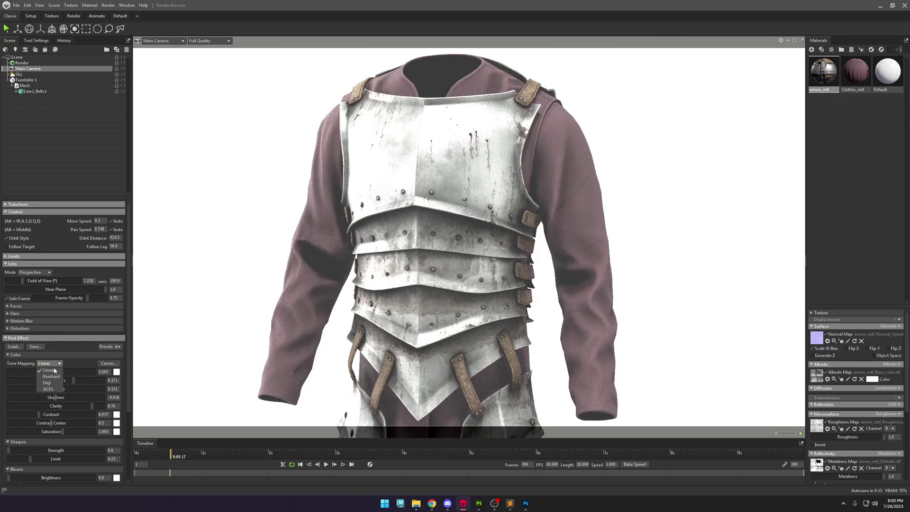
left_click(50, 376)
left_click(49, 364)
left_click(47, 383)
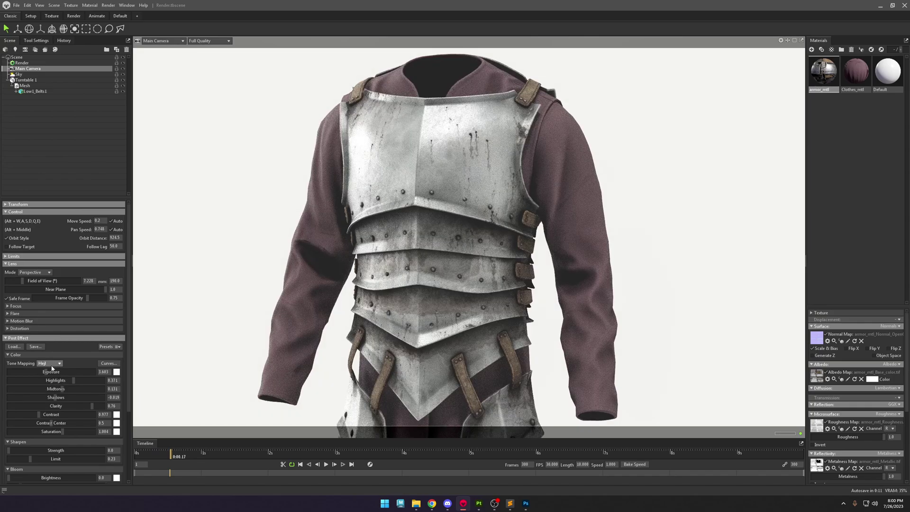
left_click(50, 364)
left_click(48, 389)
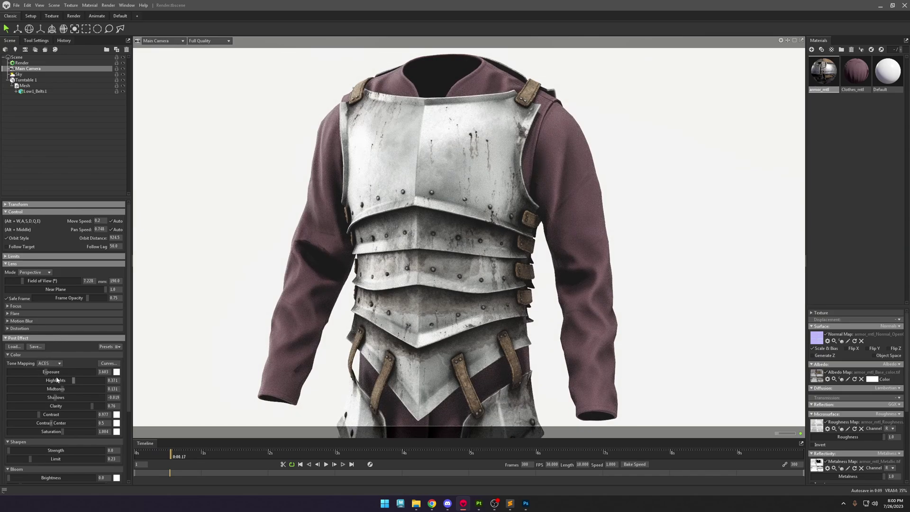
Set the Main Camera's exposure to about 6.354 and its highlights to about 0.251.
left_click_drag(47, 372, 51, 372)
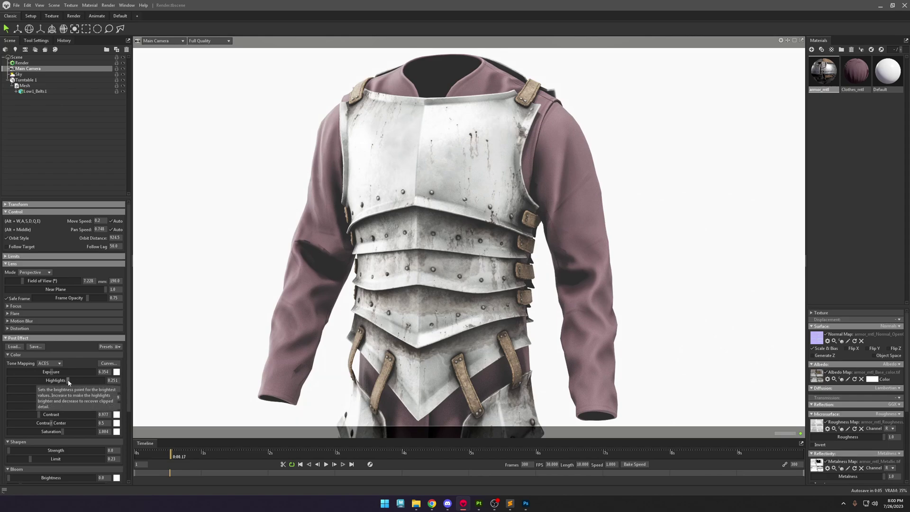
Set the Main Camera's highlights to about 0.42, contrast to about 0.99 and saturation to 1.17, and lower the contrast center to about 0.38.
left_click_drag(57, 381, 129, 411)
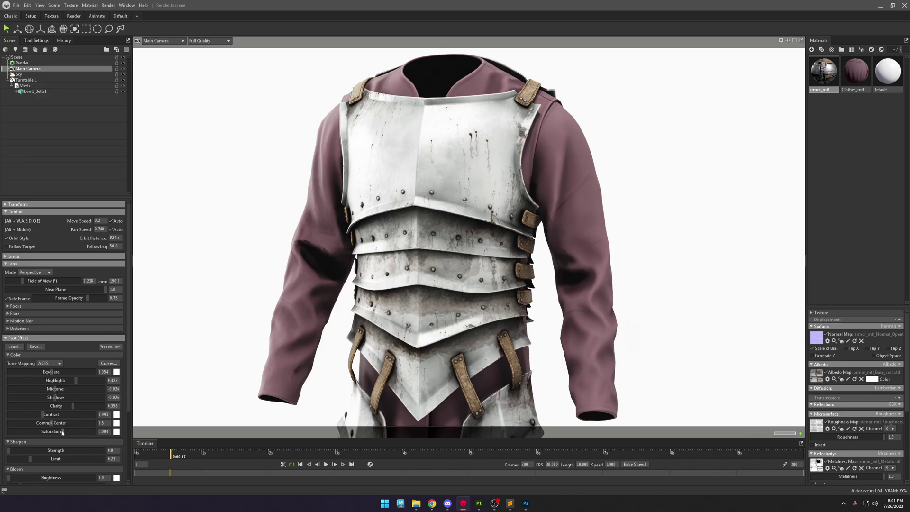
left_click_drag(55, 432, 59, 431)
left_click_drag(80, 423, 42, 423)
Rotate the sky lighting, move the timeline playhead to 0:00.19, and reduce the camera exposure to 2.518.
mouse_move(497, 318)
left_mouse_down("shift")
mouse_move(664, 315)
mouse_move(450, 375)
left_mouse_up("shift")
left_click_drag(230, 455, 175, 440)
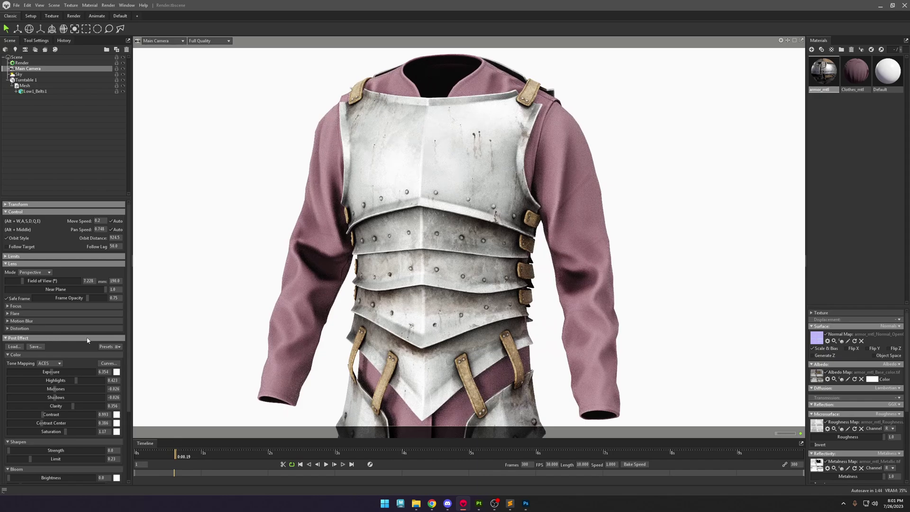
left_click_drag(49, 374, 42, 371)
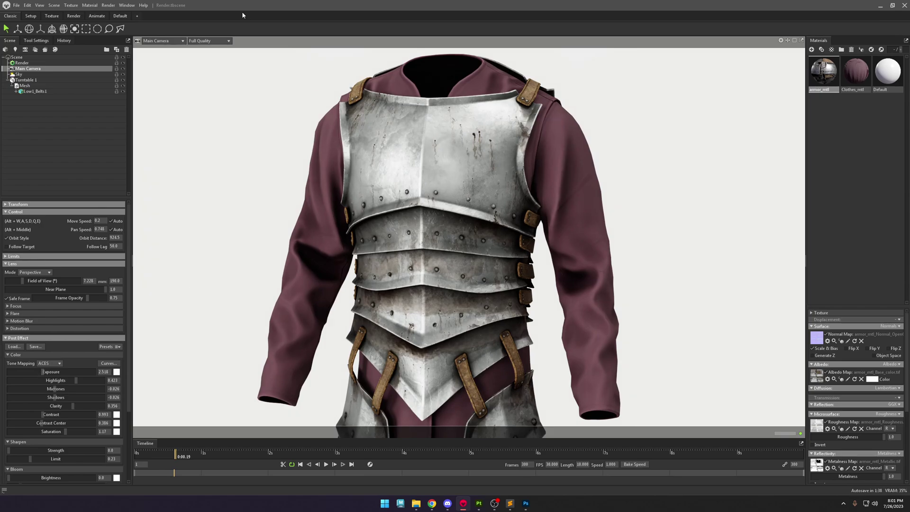
Try Ray Traced depth of field on the Main Camera with an aperture of about f/256 and a focus distance of about 1185.
left_click(37, 273)
left_click(14, 306)
left_click(47, 316)
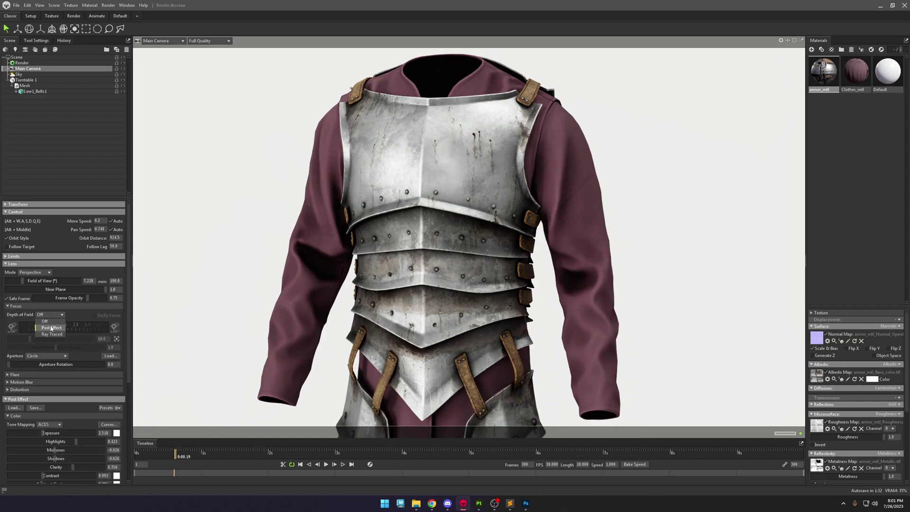
left_click(52, 334)
left_click(213, 280)
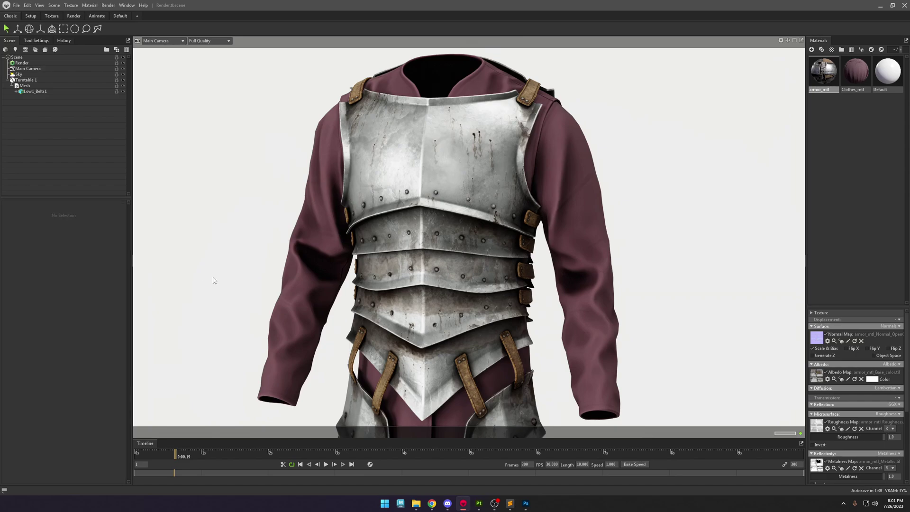
left_click(57, 68)
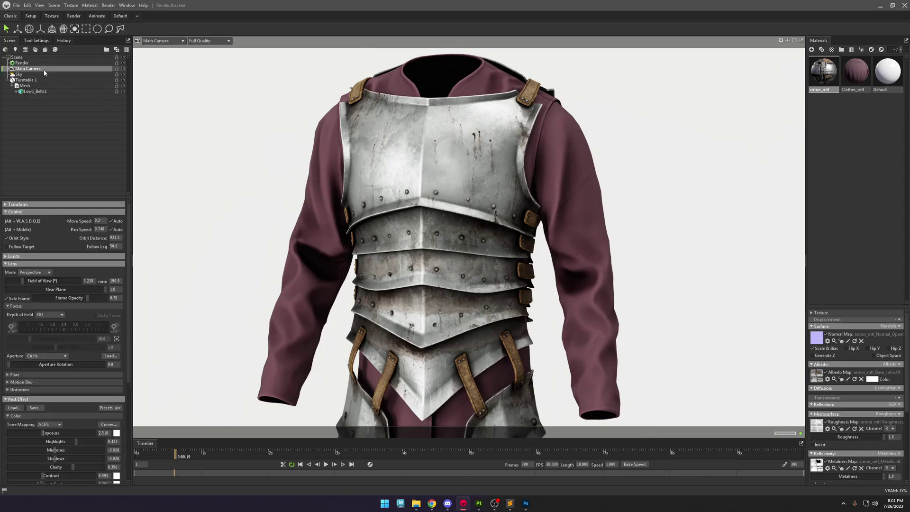
left_click(42, 315)
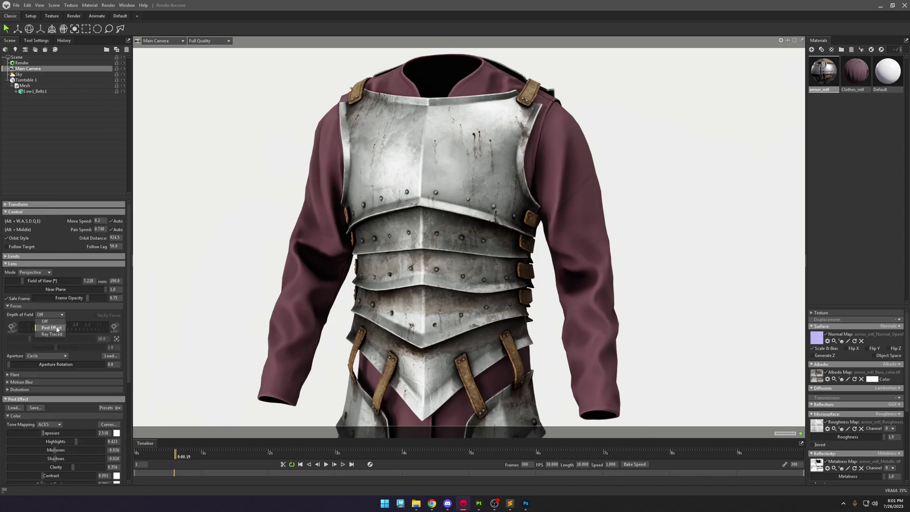
left_click(52, 334)
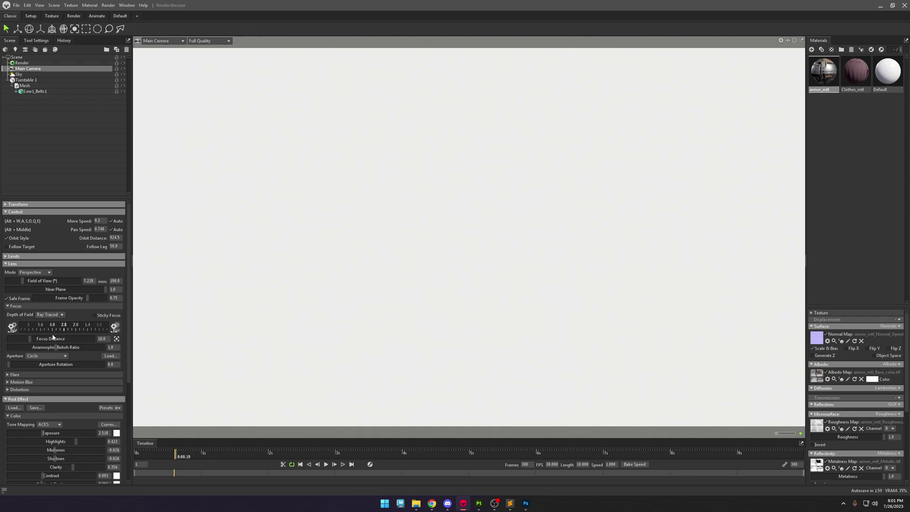
left_click_drag(67, 326, 215, 326)
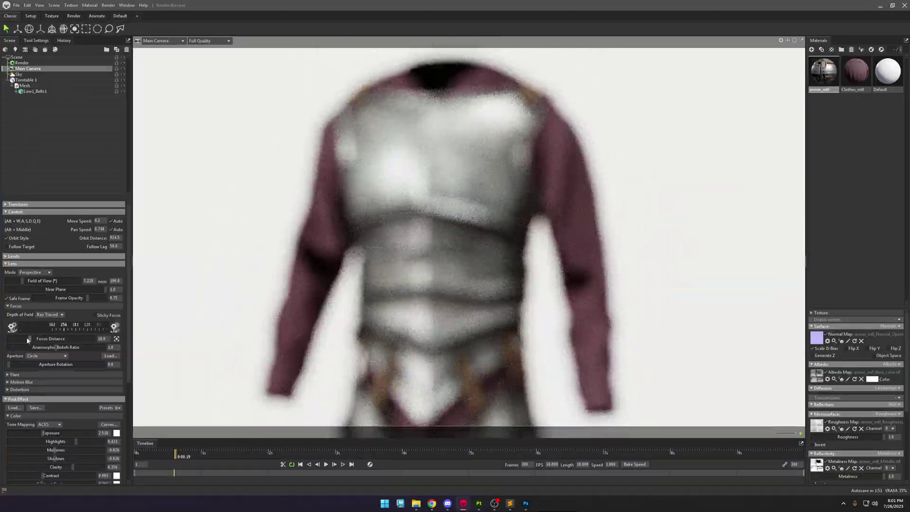
left_click_drag(30, 339, 65, 348)
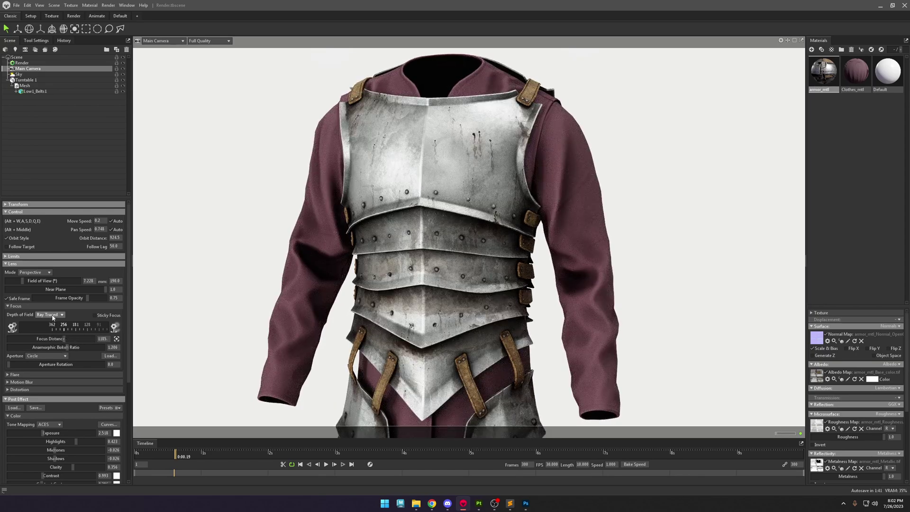
Try Post Effect depth of field with a different aperture, focus distance and bokeh ratio, and turn depth of field off.
left_click(50, 315)
left_click(47, 329)
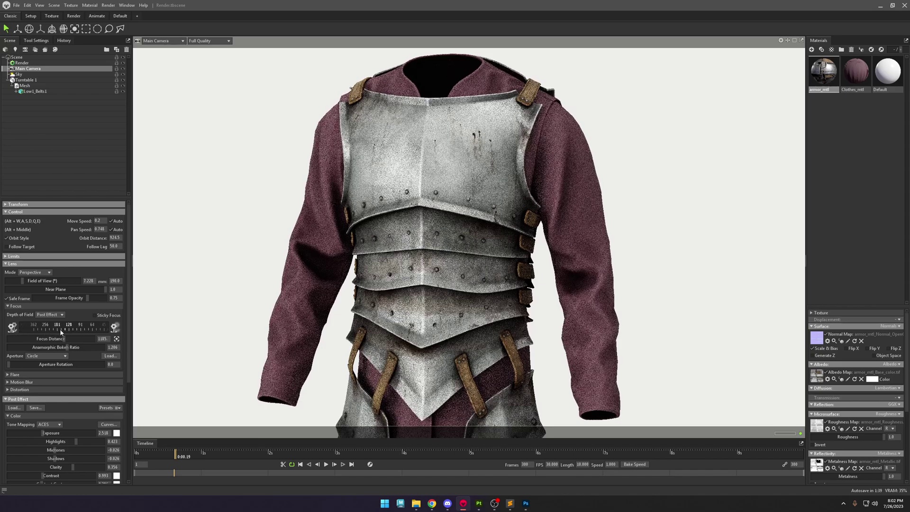
left_click_drag(60, 337, 42, 338)
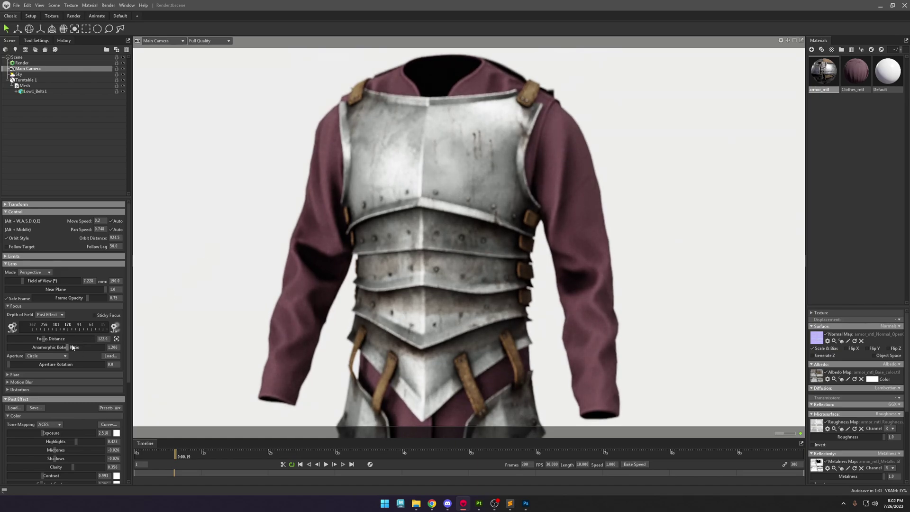
left_click_drag(72, 347, 55, 339)
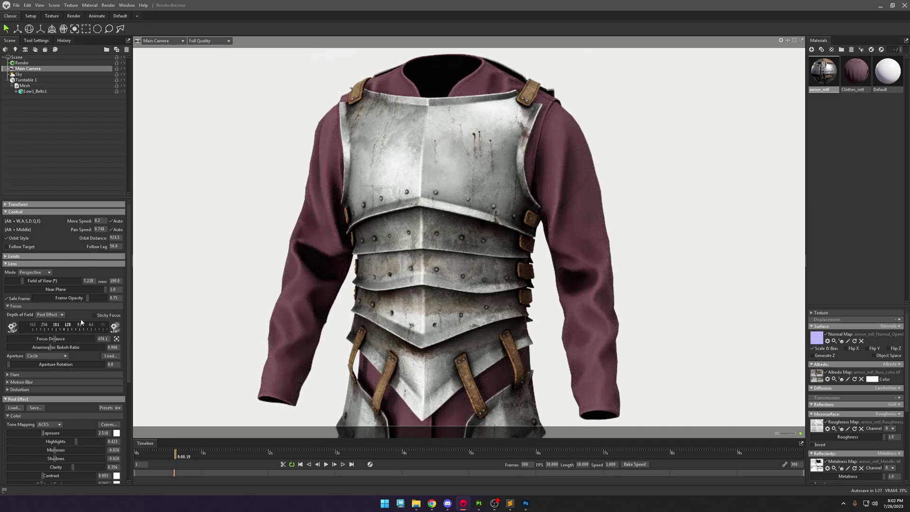
left_click(49, 315)
left_click(47, 322)
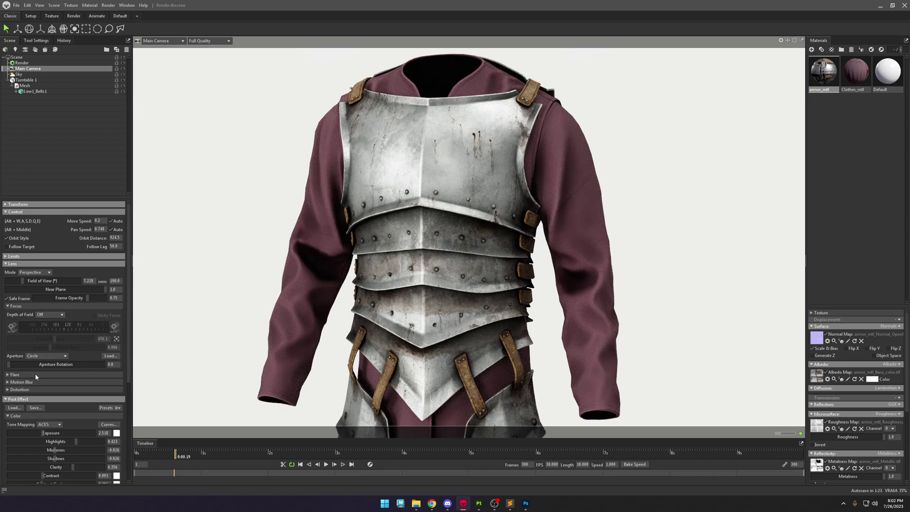
left_click(18, 391)
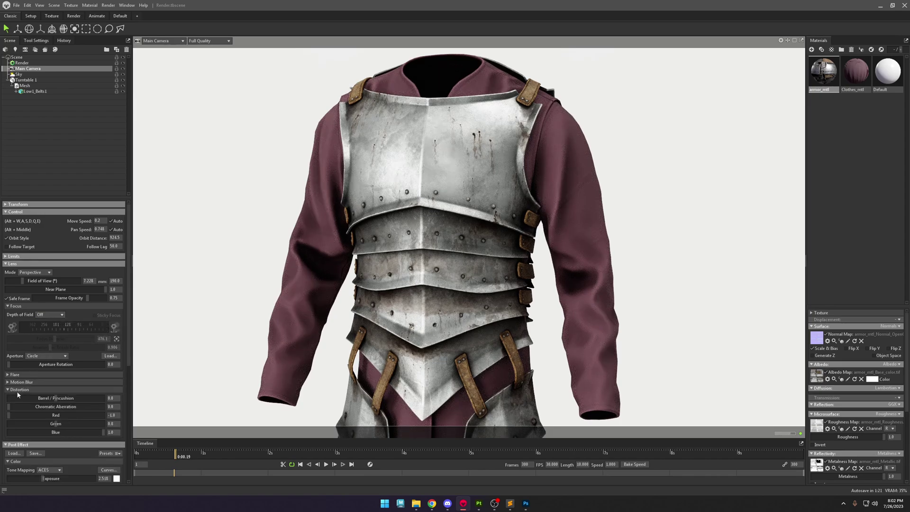
left_click(18, 389)
left_click(21, 383)
left_click(21, 383)
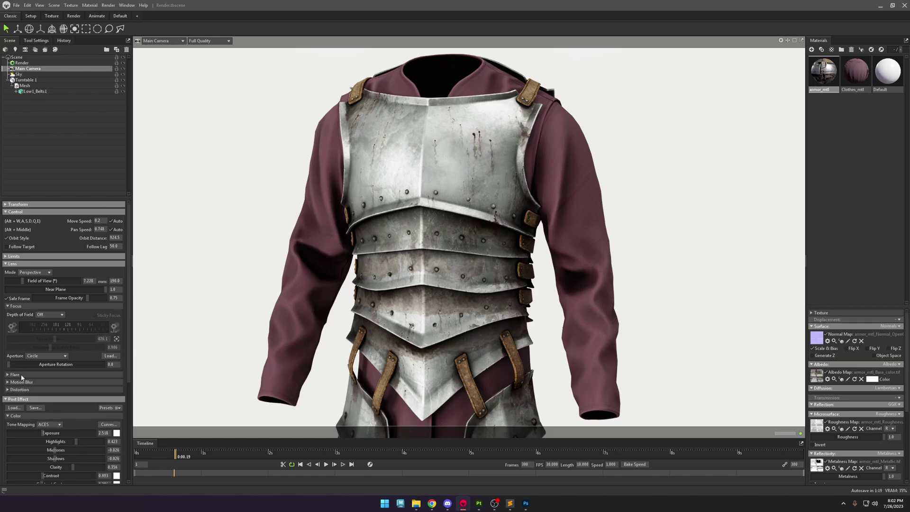
Add a lens flare to the Main Camera with a strength of about 1.2.
left_click(22, 375)
left_click(42, 383)
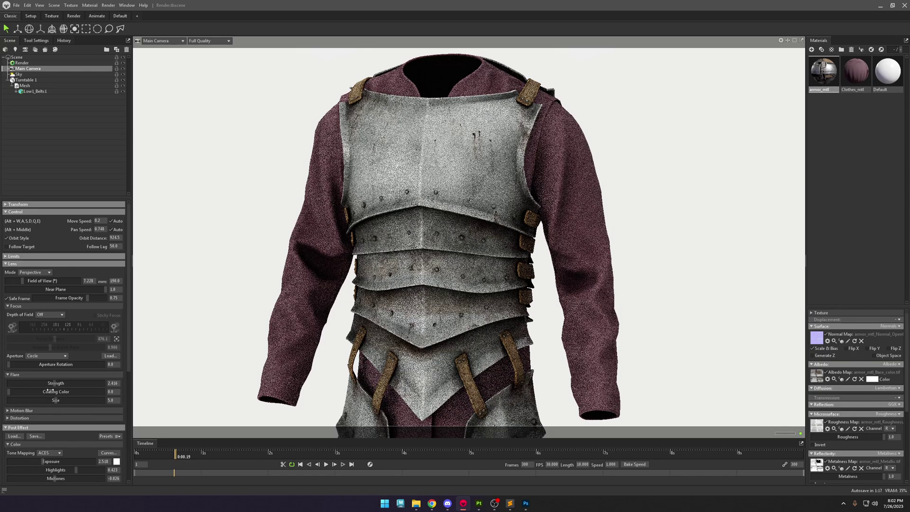
left_click_drag(50, 389, 31, 384)
Set the camera's sharpen strength to about 0.4 and add a strong black vignette with softness 1.0.
scroll(85, 408, "down", 5)
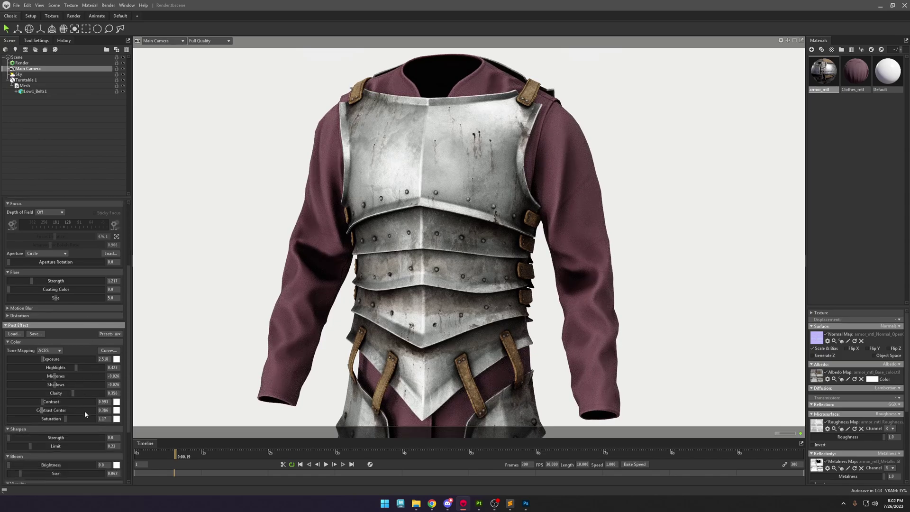
scroll(52, 405, "down", 3)
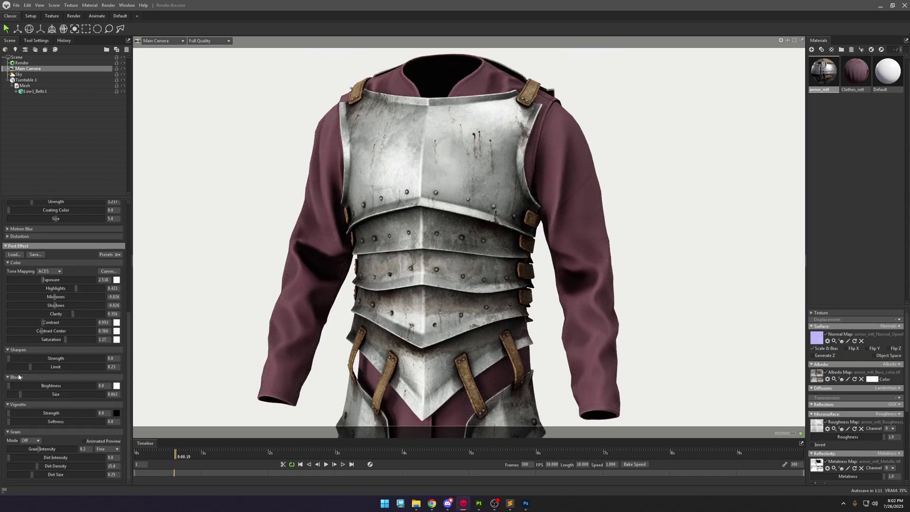
mouse_move(43, 355)
left_mouse_down()
mouse_move(62, 353)
mouse_move(41, 351)
left_mouse_up()
left_click_drag(29, 413, 58, 415)
scroll(72, 353, "up", 8)
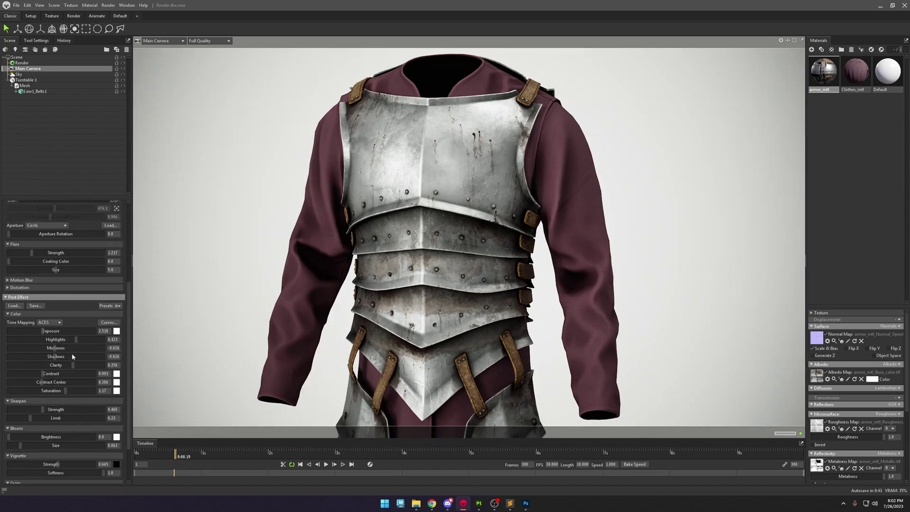
Change the Sky's backdrop colour to dark navy blue, 21213a.
left_click(19, 74)
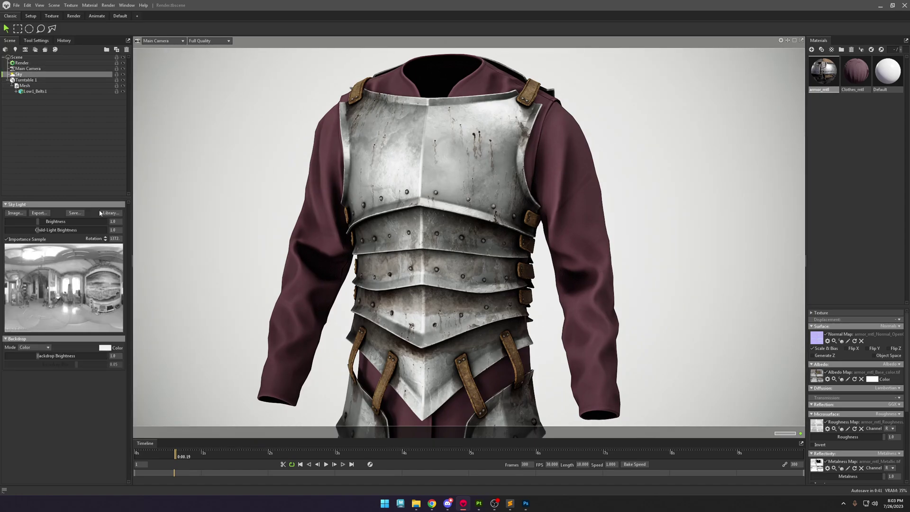
left_click(104, 348)
left_click_drag(547, 251, 524, 300)
left_click_drag(616, 199, 673, 198)
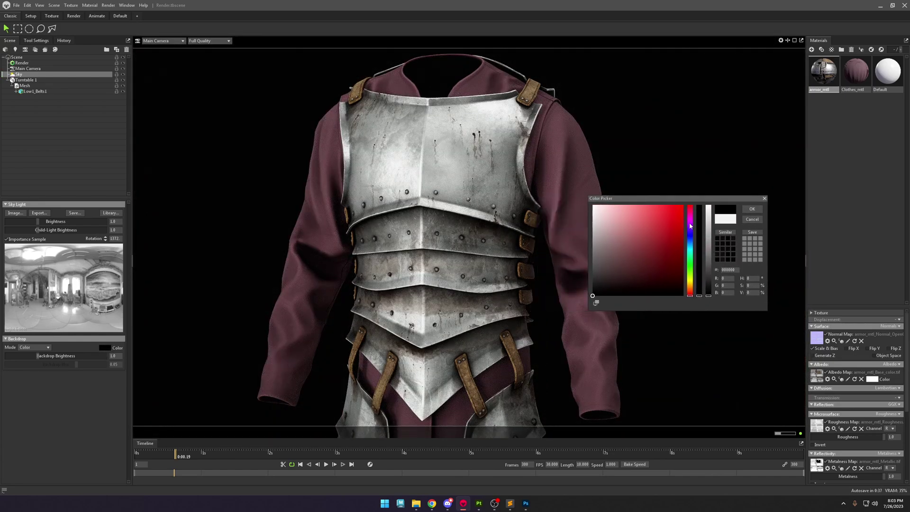
left_click(689, 234)
mouse_move(592, 296)
left_mouse_down()
mouse_move(623, 276)
mouse_move(608, 250)
mouse_move(635, 266)
mouse_move(632, 274)
left_mouse_up()
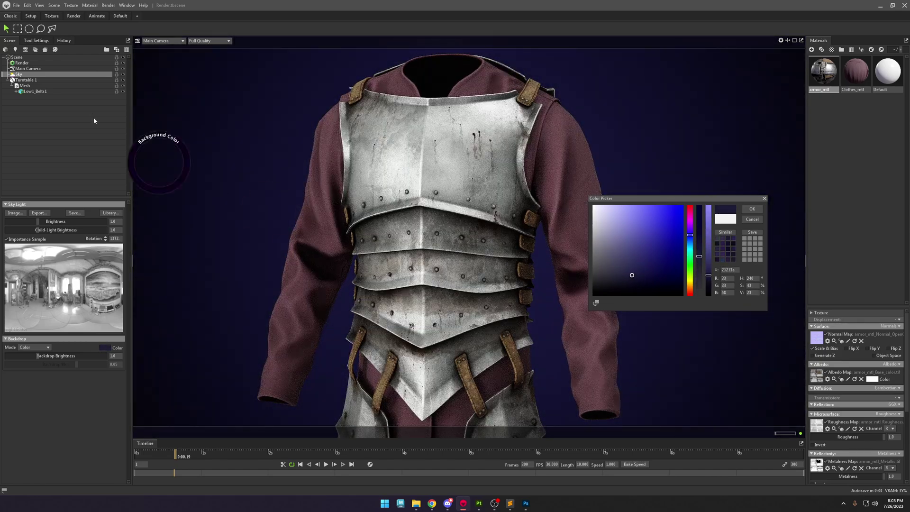
Remove the Main Camera's vignette by setting its strength to 0.
left_click(28, 69)
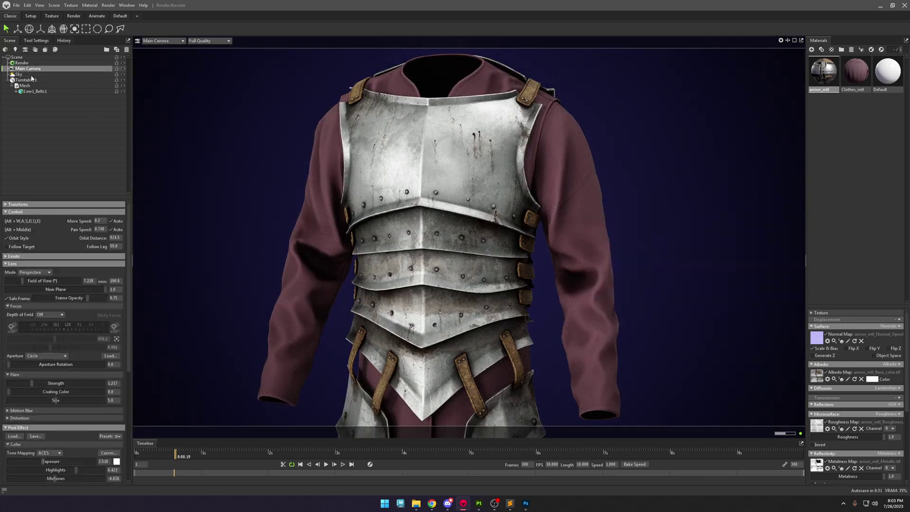
scroll(54, 441, "down", 5)
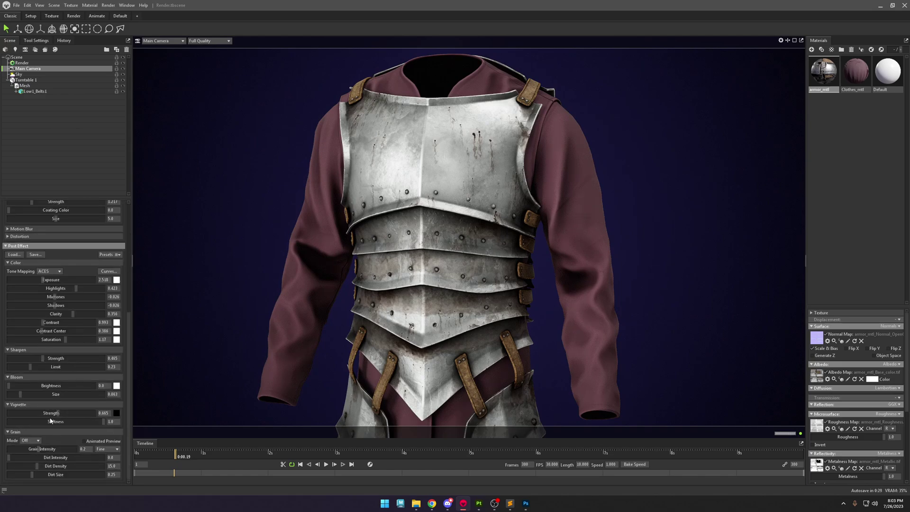
left_click_drag(51, 412, 10, 412)
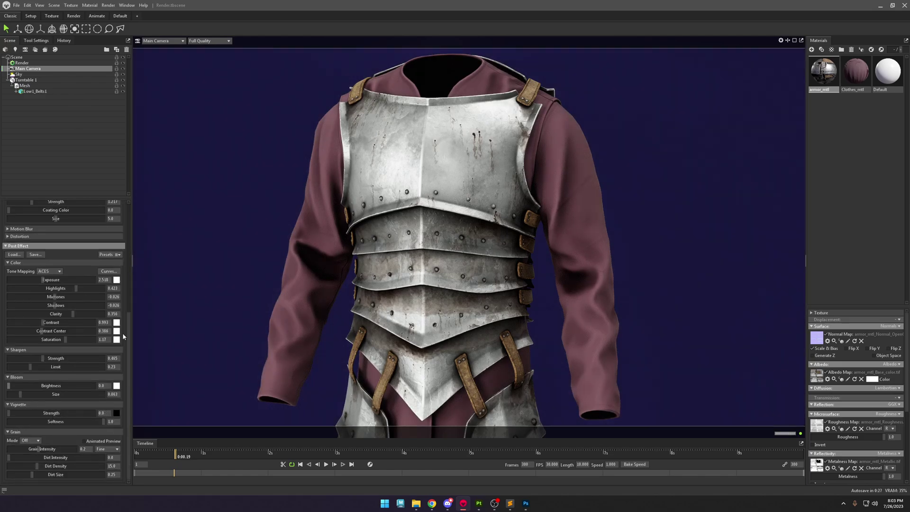
Set the Sky's backdrop colour to near-white fefefe and lower the sky light brightness to 0.822.
left_click(43, 75)
left_click(103, 347)
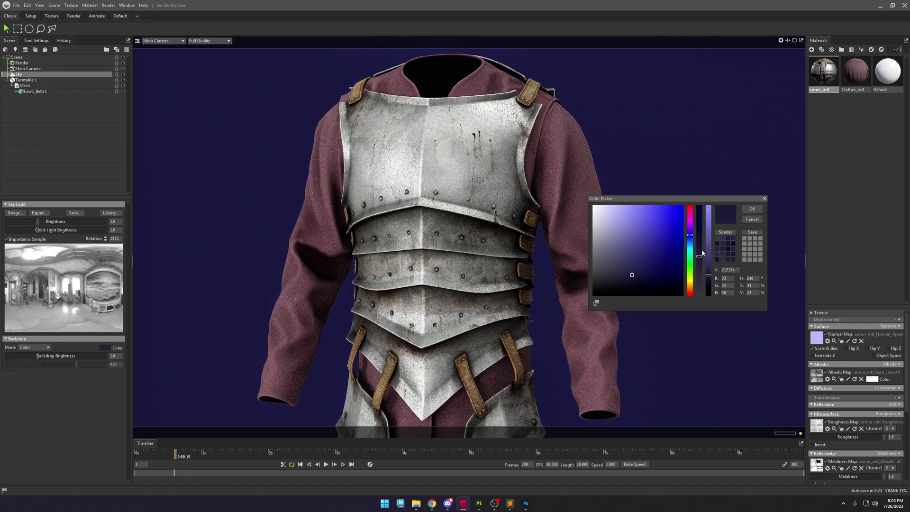
left_click_drag(691, 270, 690, 247)
mouse_move(643, 274)
left_mouse_down()
mouse_move(601, 290)
mouse_move(611, 277)
mouse_move(599, 270)
mouse_move(600, 280)
mouse_move(602, 265)
mouse_move(599, 277)
mouse_move(628, 264)
mouse_move(591, 238)
left_mouse_up()
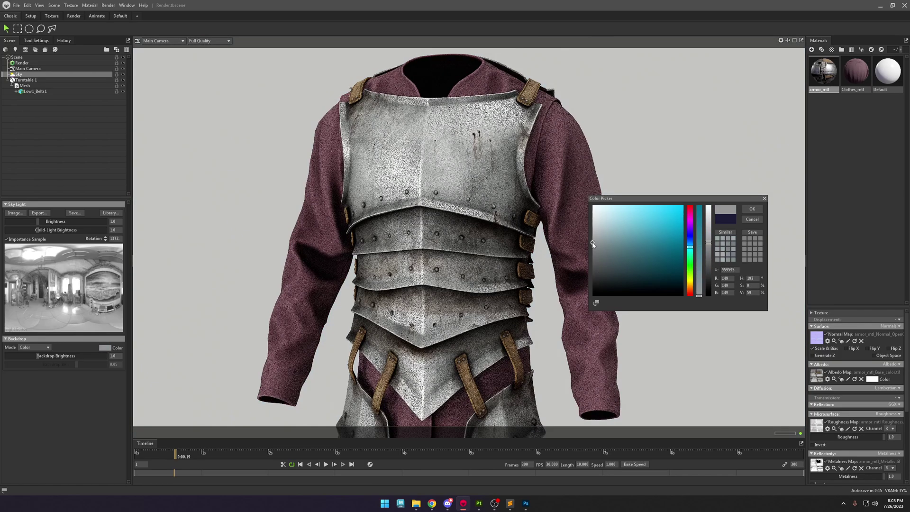
left_click_drag(569, 206, 566, 201)
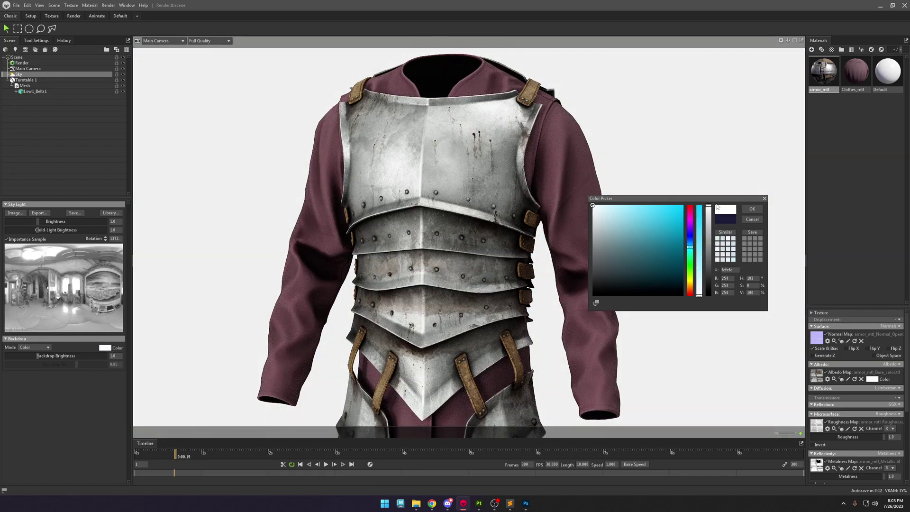
left_click(752, 209)
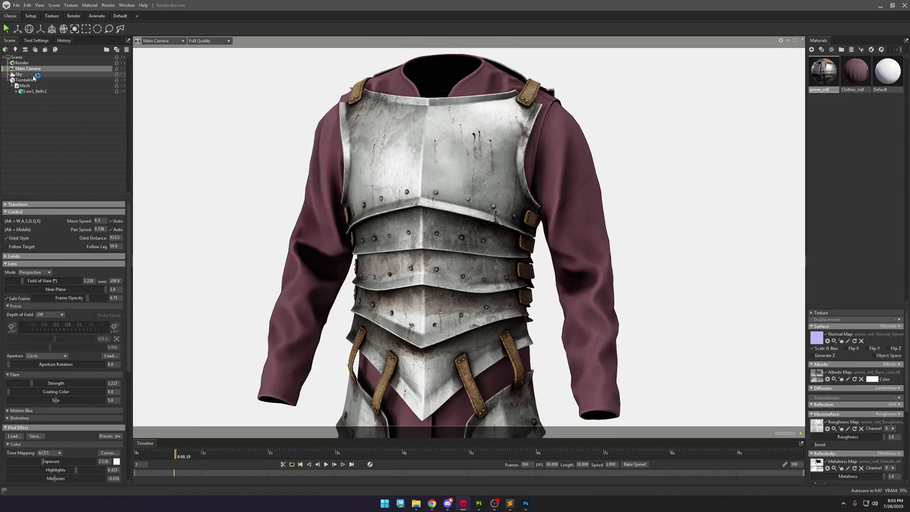
left_click_drag(38, 222, 36, 221)
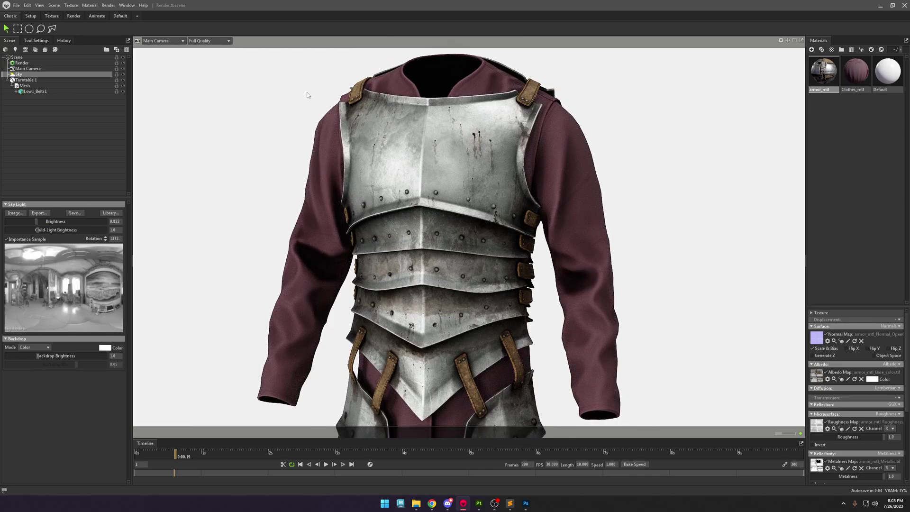
left_click(257, 100)
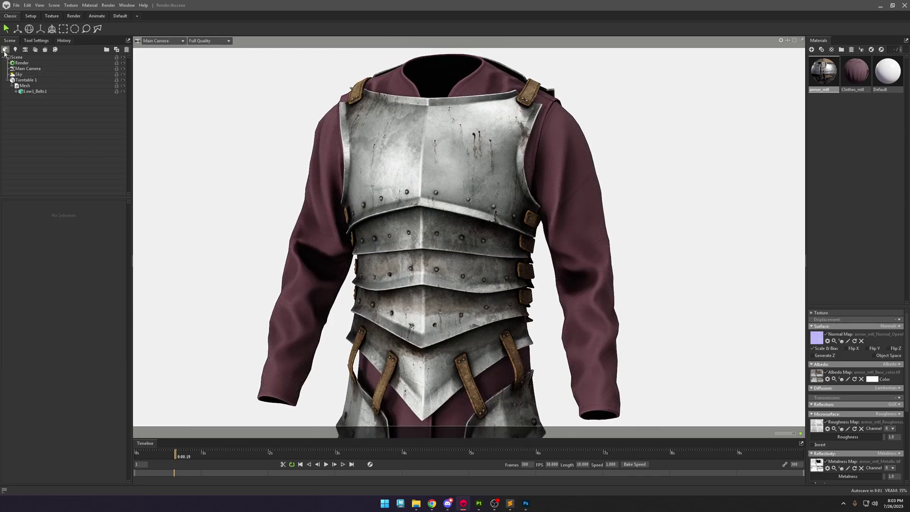
Add a new light aimed at the breastplate, change its type to Directional, and activate the Rotate tool for it.
left_click(443, 159, "ctrl")
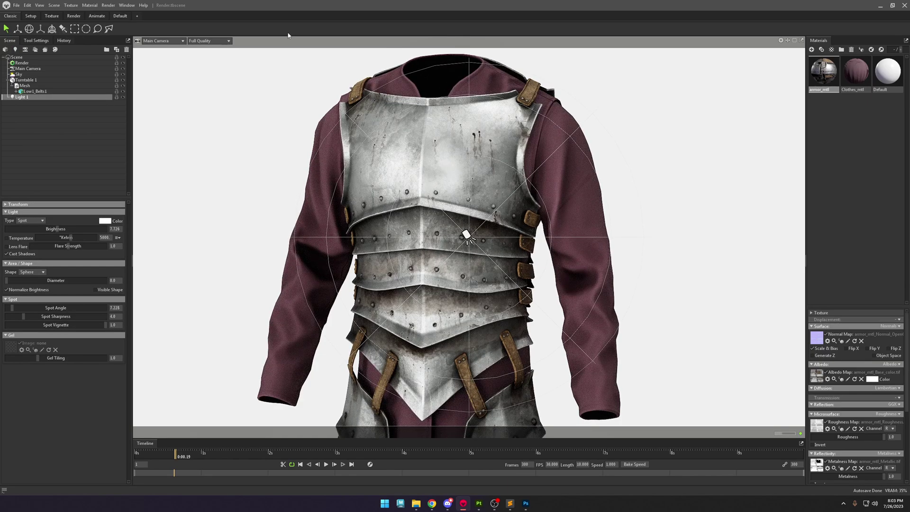
left_click(42, 220)
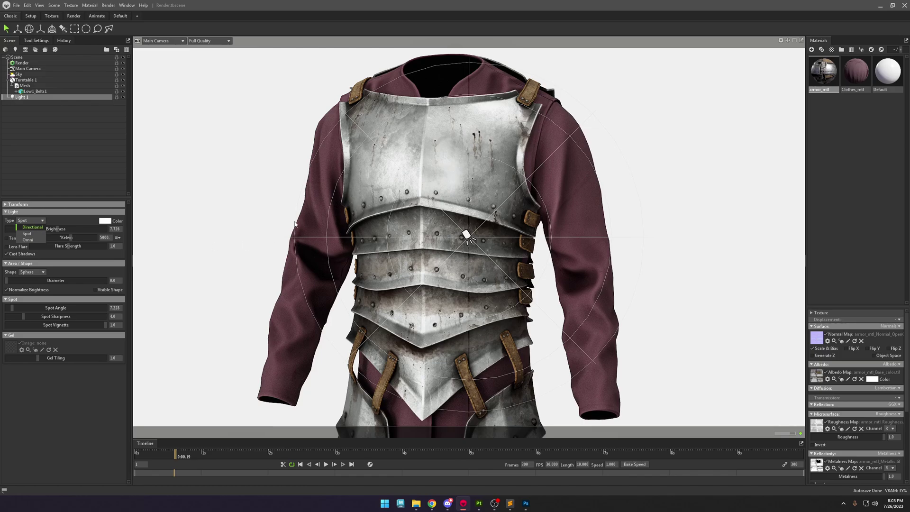
key("Return")
key("e")
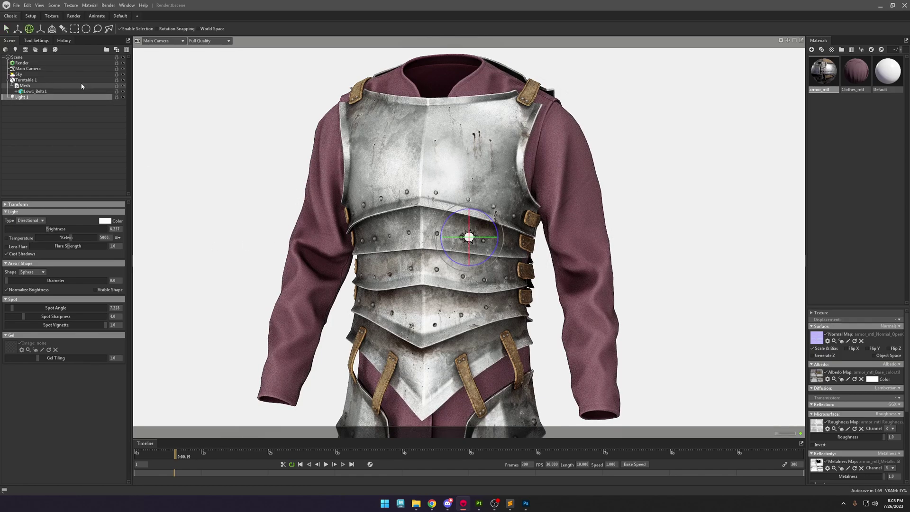
Hide the Sky and rotate the directional light to shine from behind the model as a rim light, with brightness set to 6.667.
left_click(123, 74)
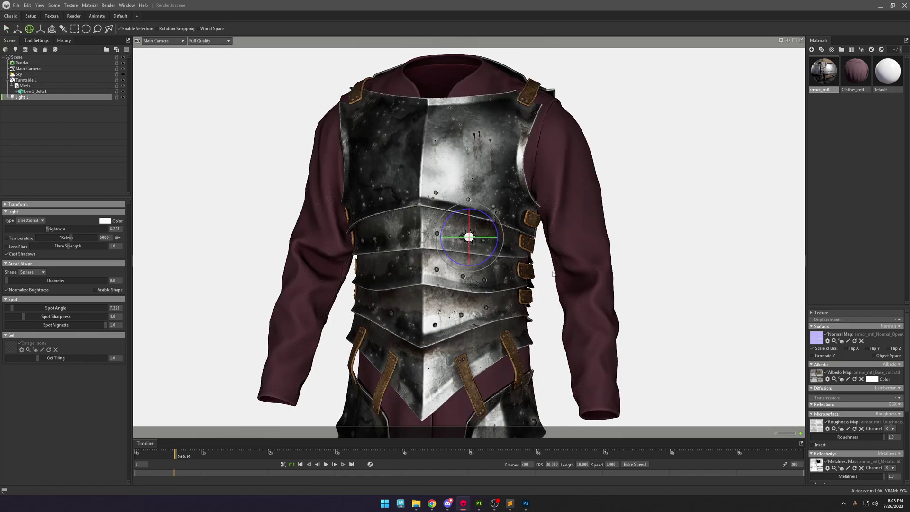
left_click_drag(483, 242, 597, 242)
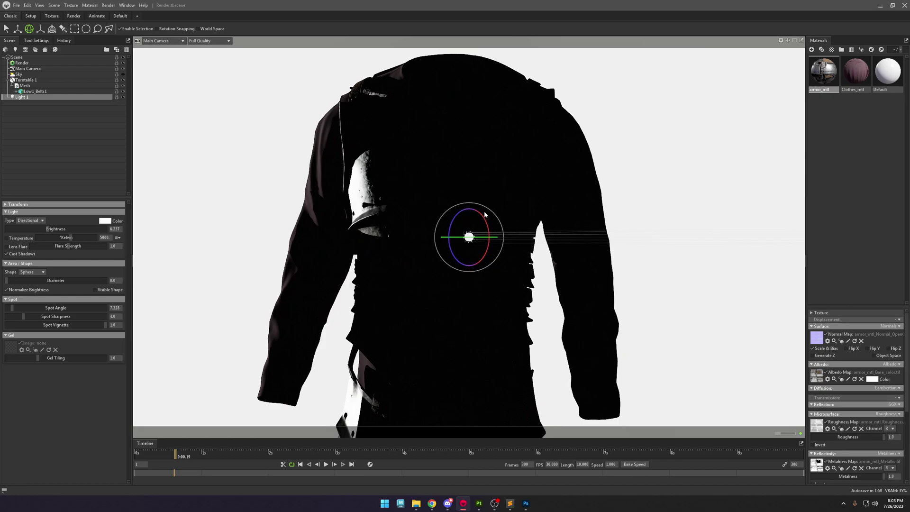
mouse_move(485, 215)
left_mouse_down()
mouse_move(454, 214)
mouse_move(443, 227)
mouse_move(466, 271)
mouse_move(505, 246)
mouse_move(513, 207)
mouse_move(488, 218)
mouse_move(473, 212)
mouse_move(476, 204)
left_mouse_up()
left_click_drag(486, 252, 469, 236)
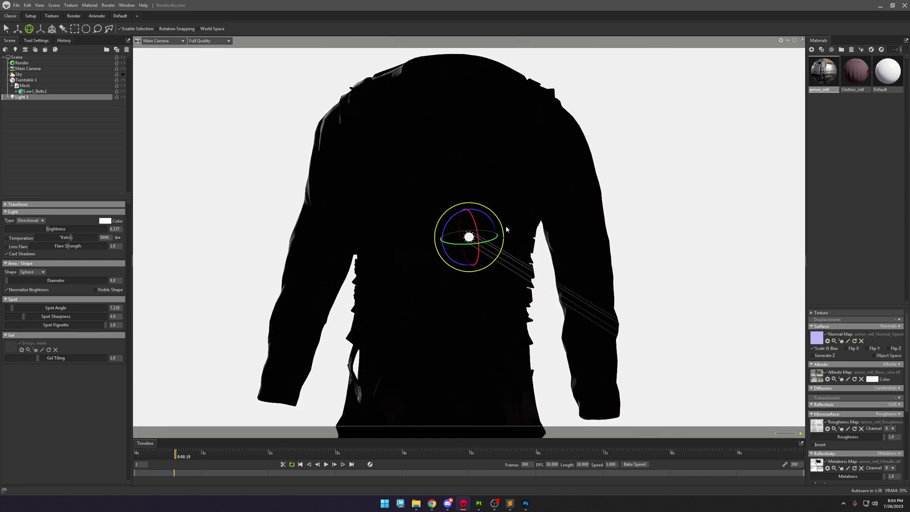
left_click_drag(41, 229, 46, 228)
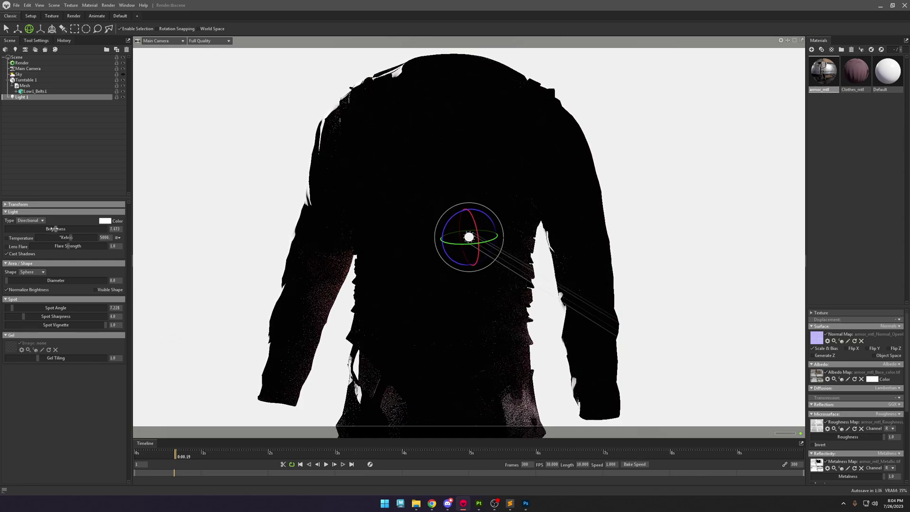
mouse_move(495, 237)
left_mouse_down()
mouse_move(469, 236)
mouse_move(521, 237)
mouse_move(503, 237)
mouse_move(505, 218)
mouse_move(478, 244)
mouse_move(469, 218)
mouse_move(459, 229)
mouse_move(474, 241)
mouse_move(490, 213)
mouse_move(469, 206)
mouse_move(481, 204)
mouse_move(474, 260)
mouse_move(469, 232)
left_mouse_up()
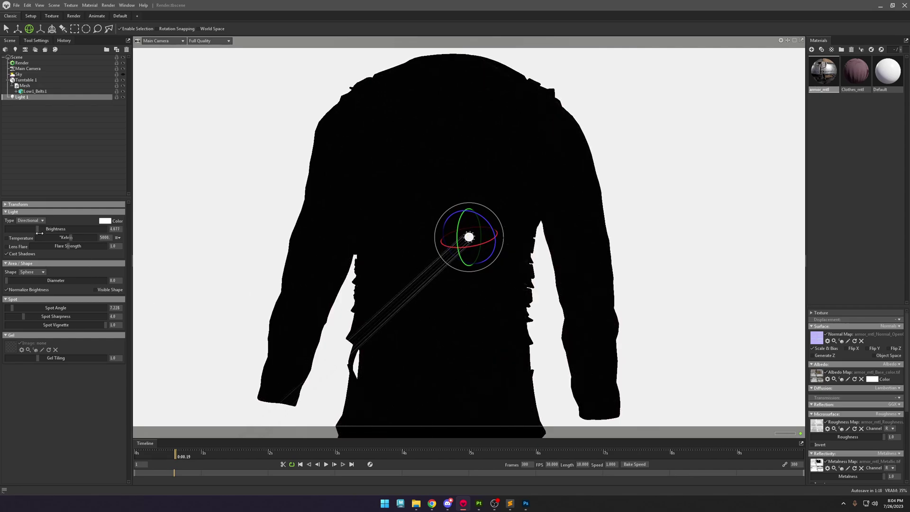
left_click_drag(39, 230, 47, 232)
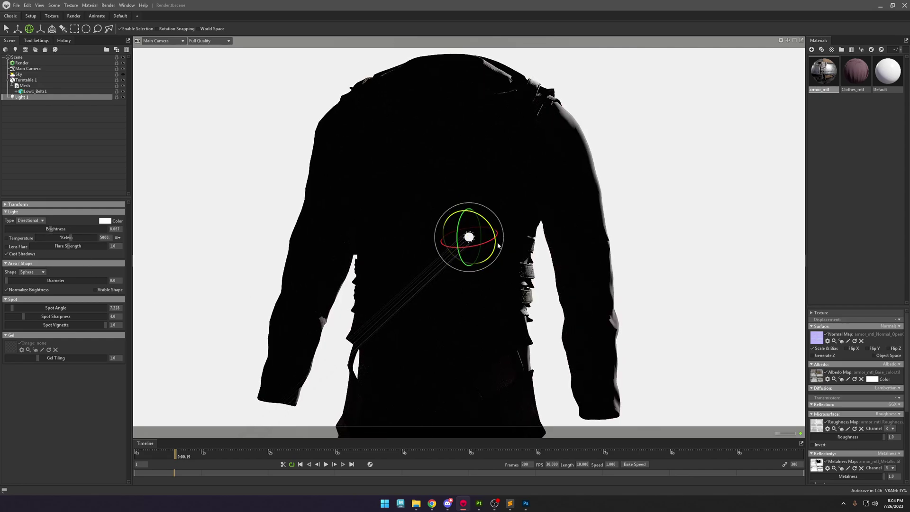
Rename the directional light to rim_01 and group it in a new folder named Lights_01.
double_click(35, 98)
type("rim_01")
key("ctrl+g")
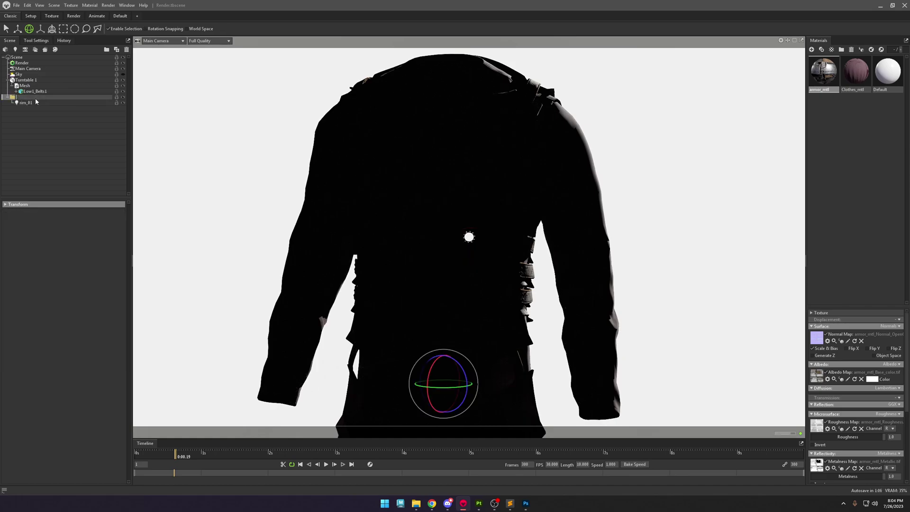
type("Lights_01")
key("Return")
Duplicate the rim_01 light, move the copy beside the original, and rotate it to light the model's opposite edge.
left_click(35, 101)
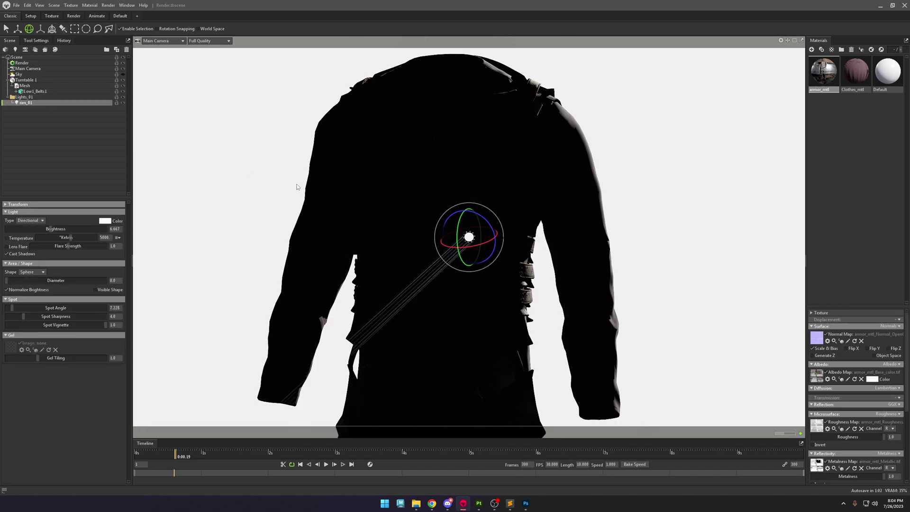
left_click_drag(484, 244, 481, 272, "shift")
key("w")
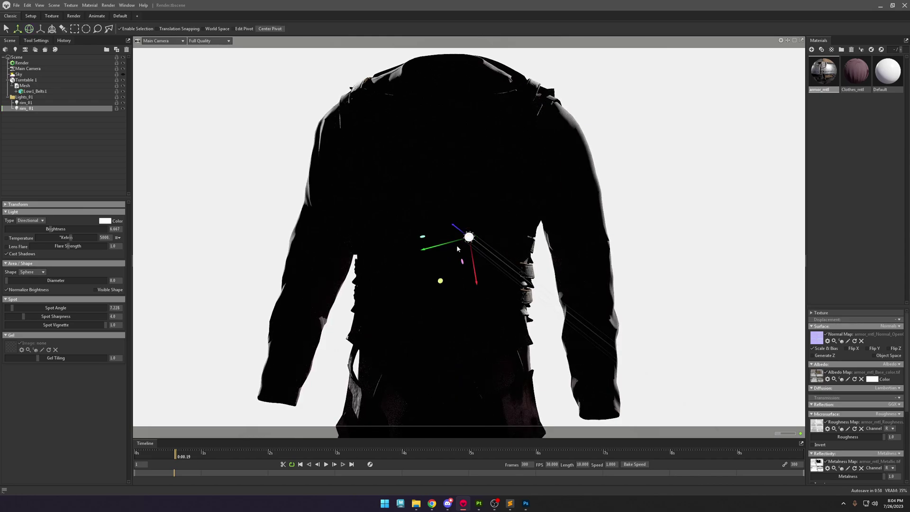
left_click_drag(457, 245, 386, 256)
key("e")
left_click_drag(411, 214, 367, 209)
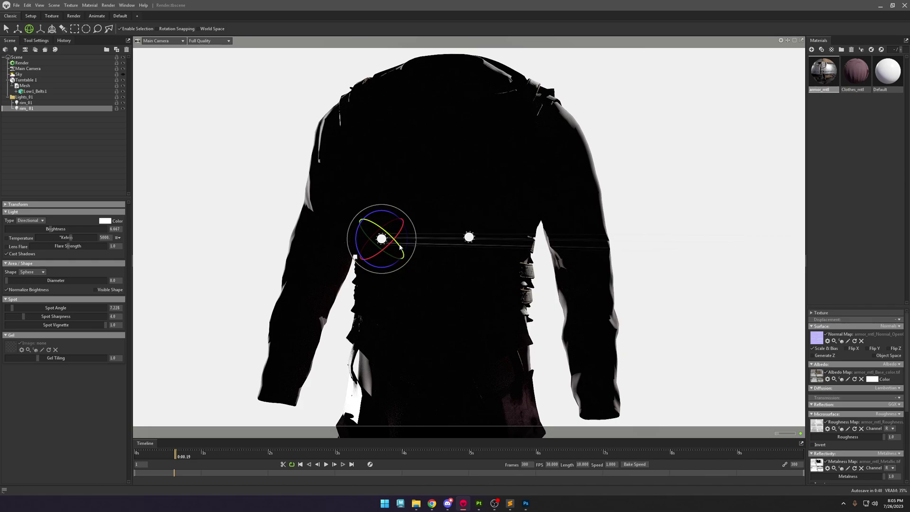
mouse_move(400, 247)
left_mouse_down()
mouse_move(372, 214)
mouse_move(385, 251)
mouse_move(381, 232)
mouse_move(408, 208)
mouse_move(425, 269)
mouse_move(382, 250)
mouse_move(400, 251)
left_mouse_up()
Scrub the turntable to a side view at 0:08.19, toggle the duplicated rim light to see its effect, and re-aim it.
left_click_drag(202, 452, 712, 412)
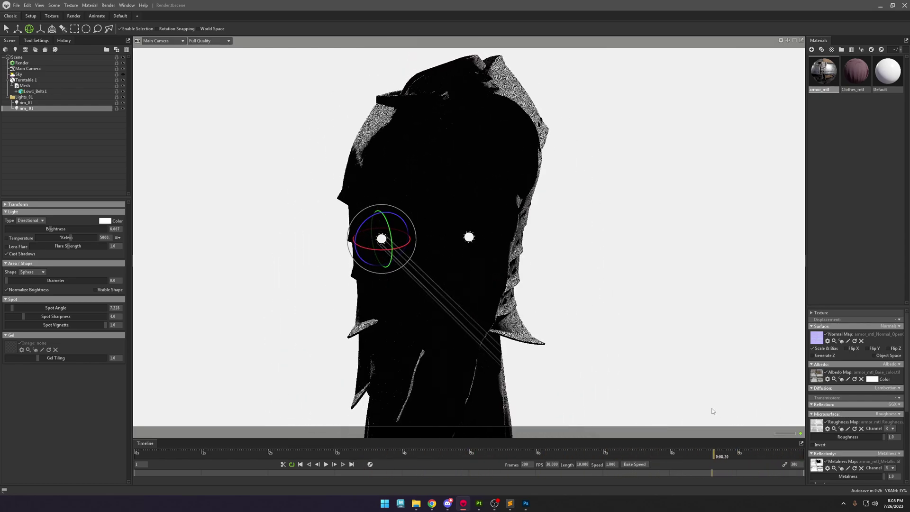
left_click(124, 109)
left_click(123, 109)
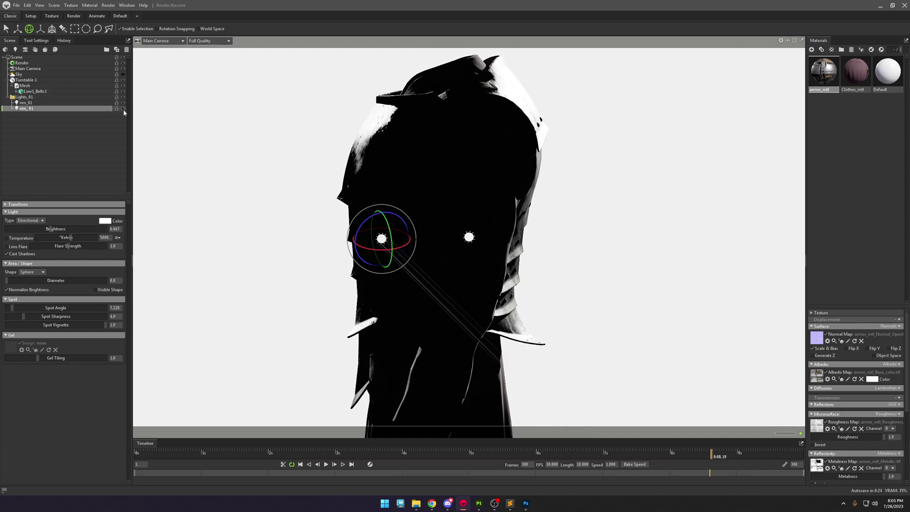
left_click_drag(408, 239, 411, 246)
left_click_drag(382, 232, 403, 260)
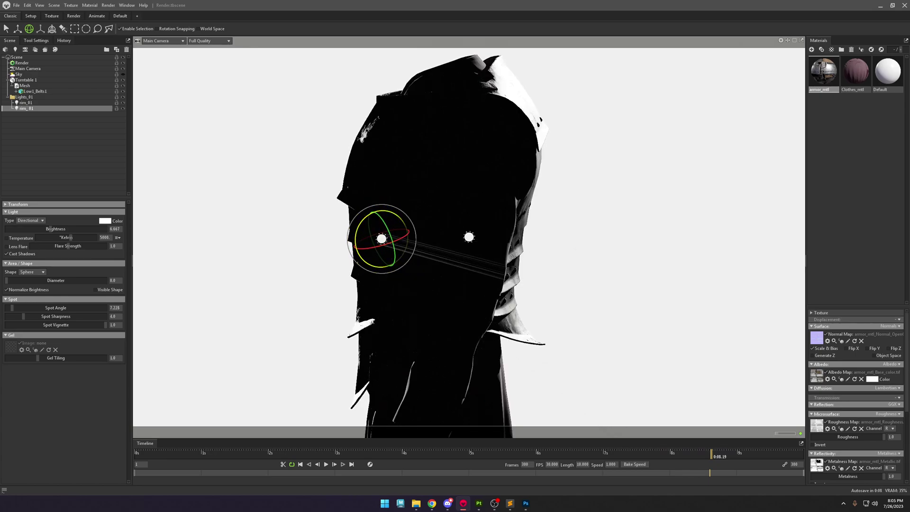
left_click_drag(391, 216, 382, 240)
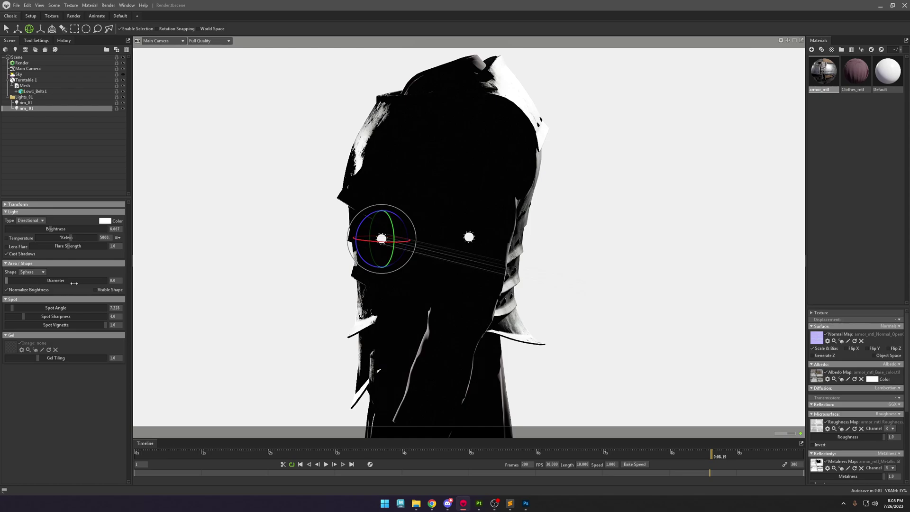
Set the duplicated rim light's diameter to 1.263 and spot sharpness to 1.459, and adjust its angle slightly.
left_click_drag(36, 283, 21, 283)
left_click_drag(23, 316, 13, 317)
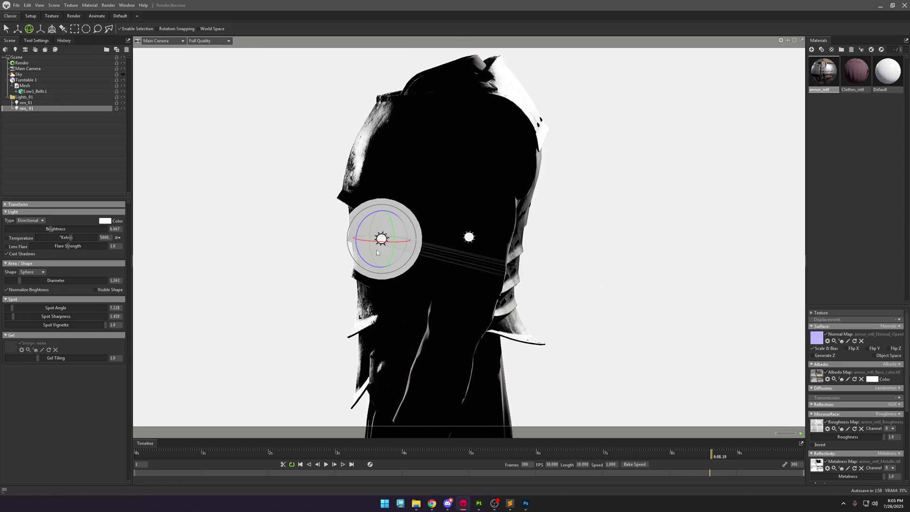
mouse_move(388, 244)
left_mouse_down()
mouse_move(397, 245)
mouse_move(383, 236)
left_mouse_up()
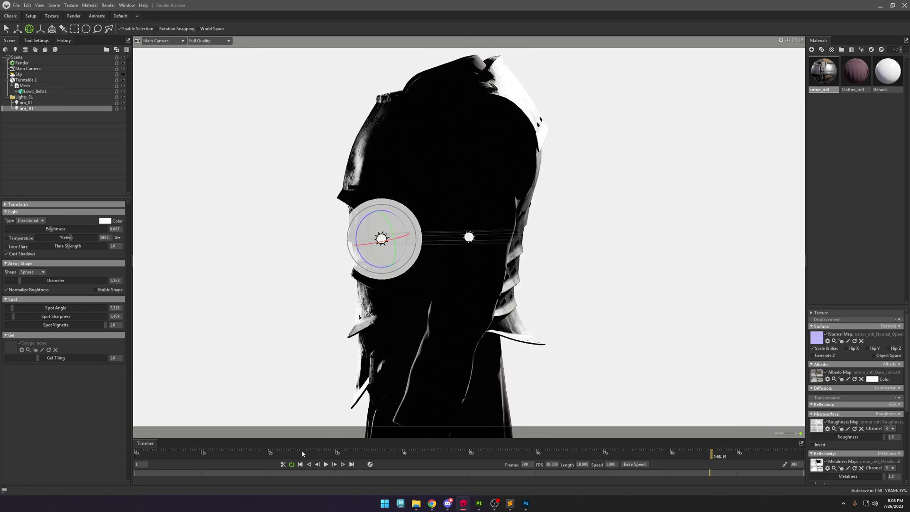
Rotate the original rim_01 light and its duplicate to refine the thin highlights along the armor and sleeve edges.
left_click(26, 103)
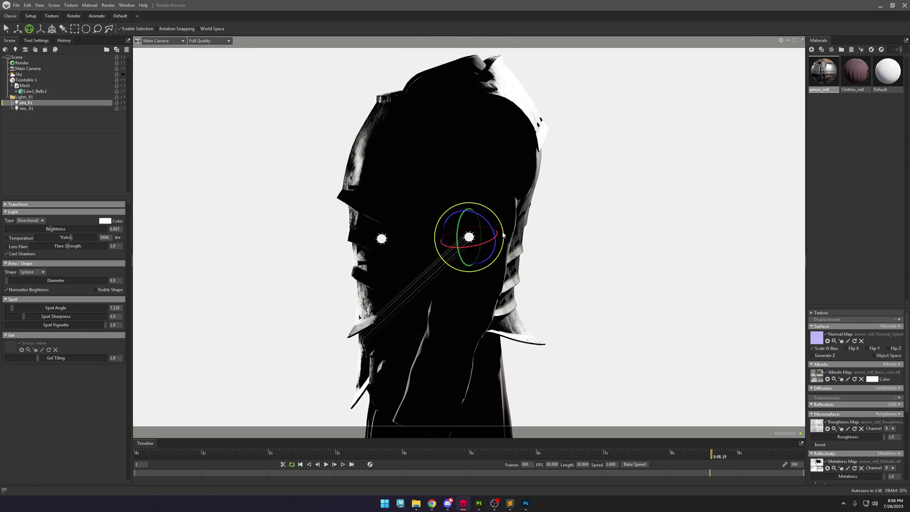
left_click_drag(470, 204, 463, 232)
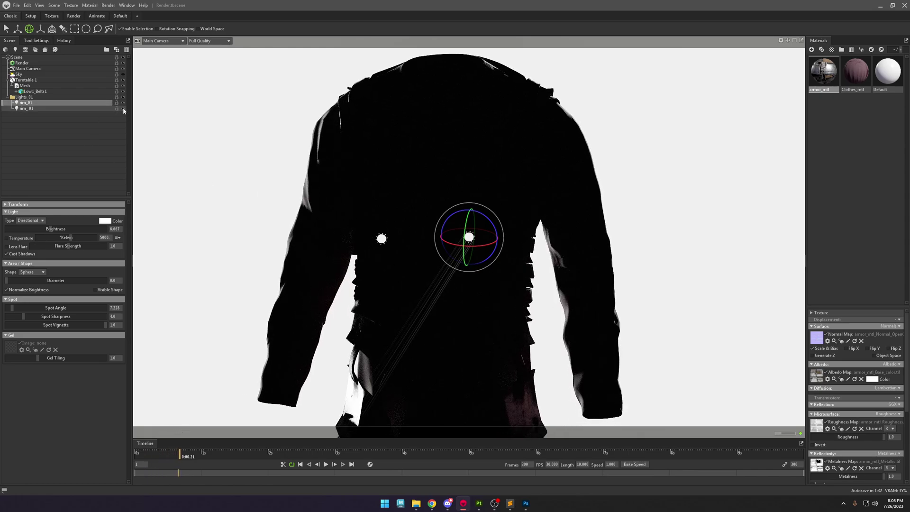
left_click(94, 109)
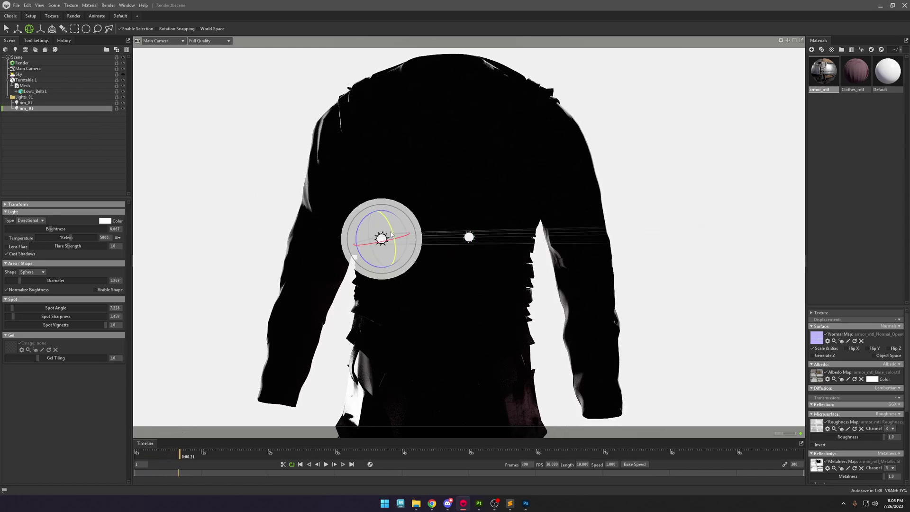
mouse_move(406, 238)
left_mouse_down()
mouse_move(382, 237)
mouse_move(409, 229)
mouse_move(396, 208)
left_mouse_up()
mouse_move(382, 239)
left_mouse_down()
mouse_move(388, 228)
mouse_move(408, 244)
mouse_move(382, 238)
left_mouse_up()
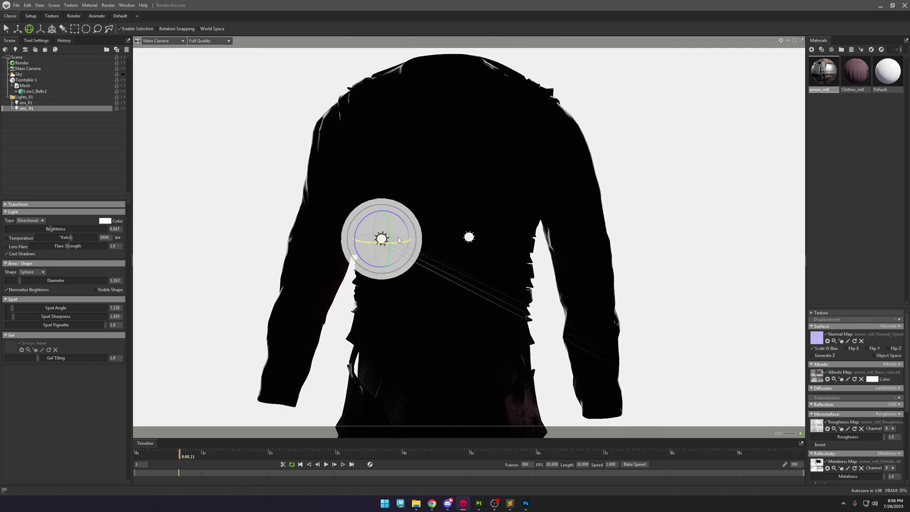
left_click_drag(382, 204, 388, 203)
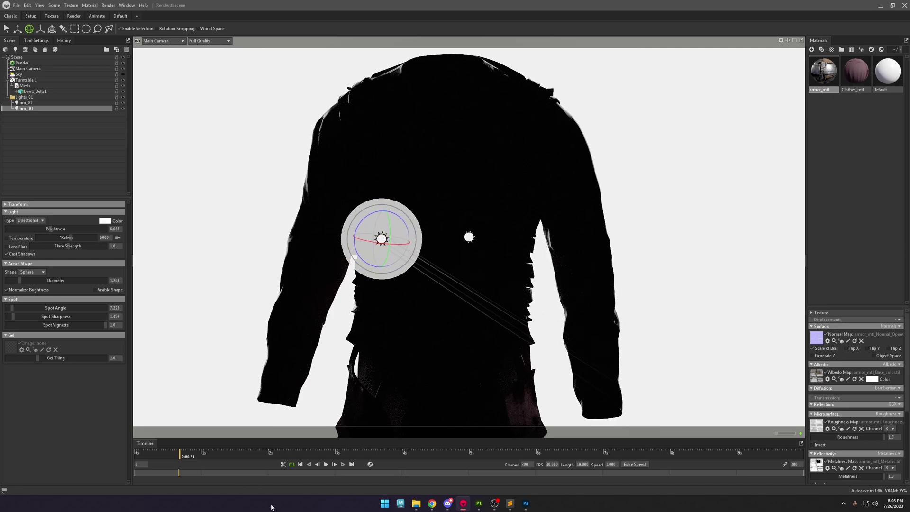
Show the Sky again and check the combined lighting across the turntable animation, returning to the front view at 0:00.19.
left_click_drag(244, 455, 802, 441)
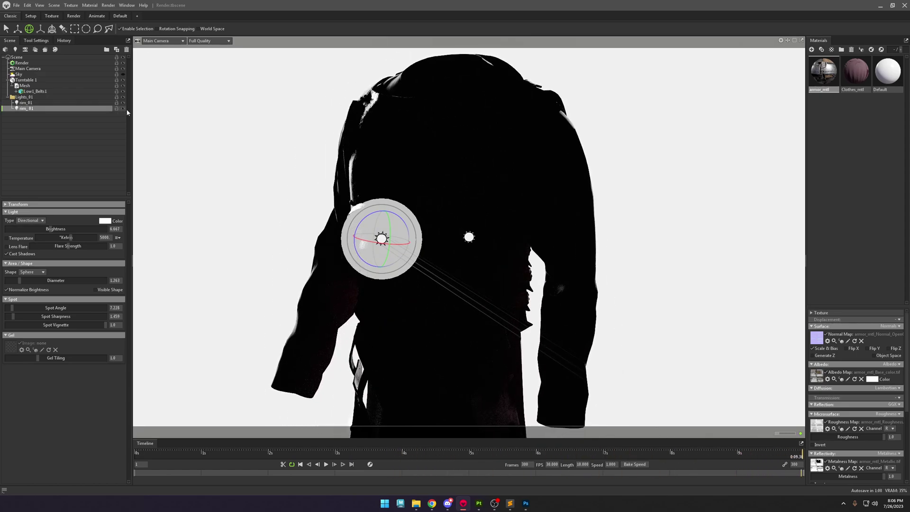
left_click(123, 74)
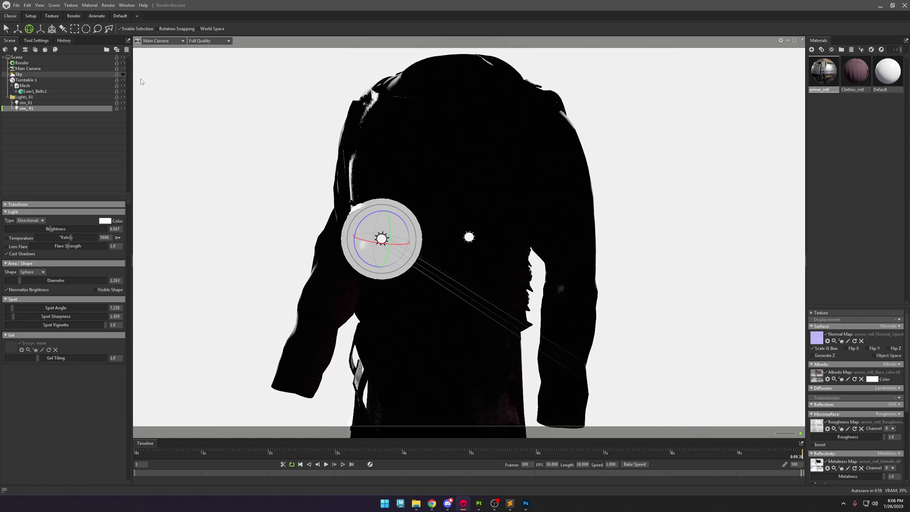
left_click(122, 73)
left_click(209, 91)
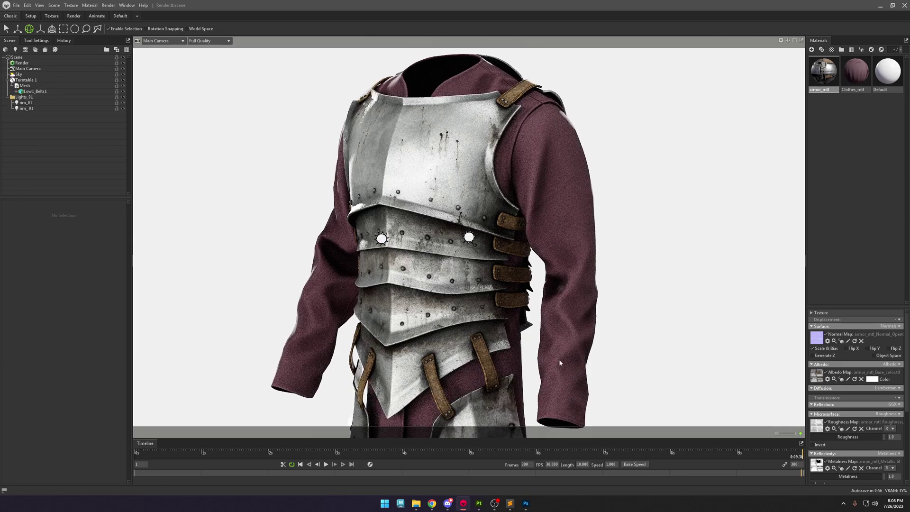
left_click_drag(417, 452, 175, 439)
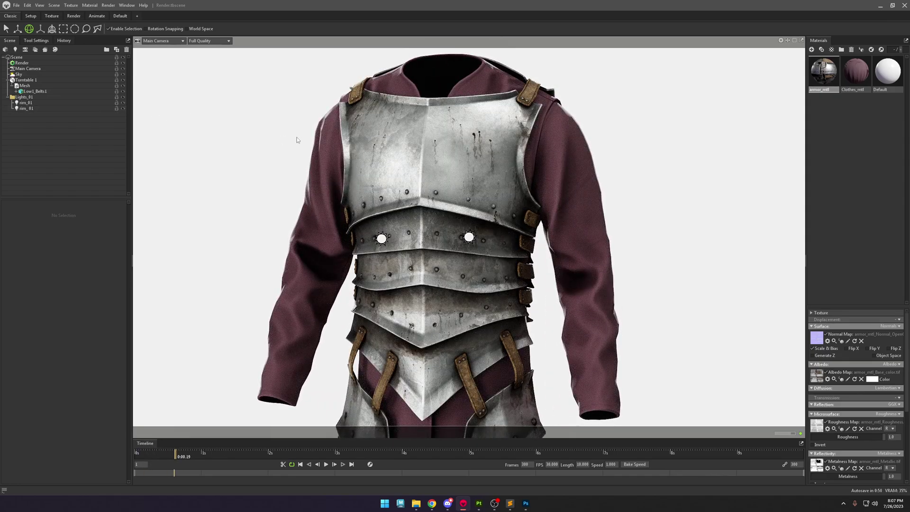
Enable subdivision on the shirt and armor mesh using PN Triangles mode at subdivision level 2.
left_click(331, 144)
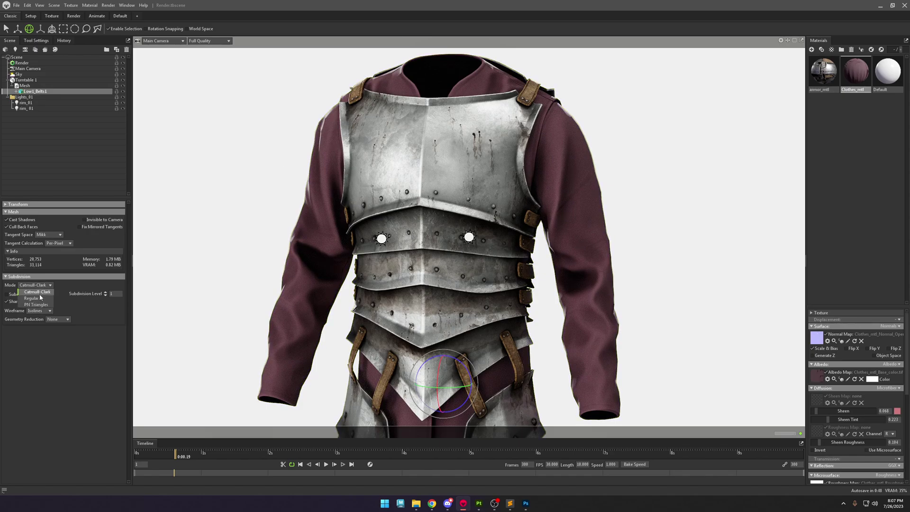
left_click(34, 298)
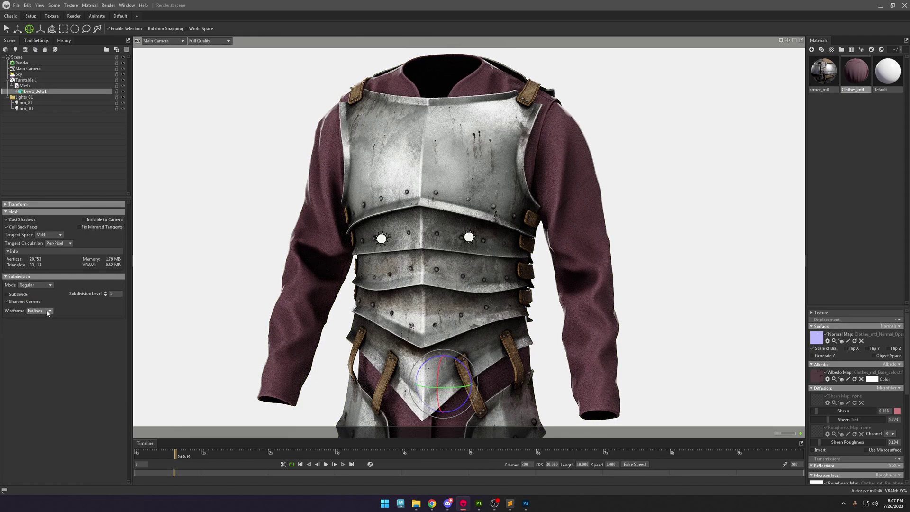
left_click(106, 292)
left_click(38, 305)
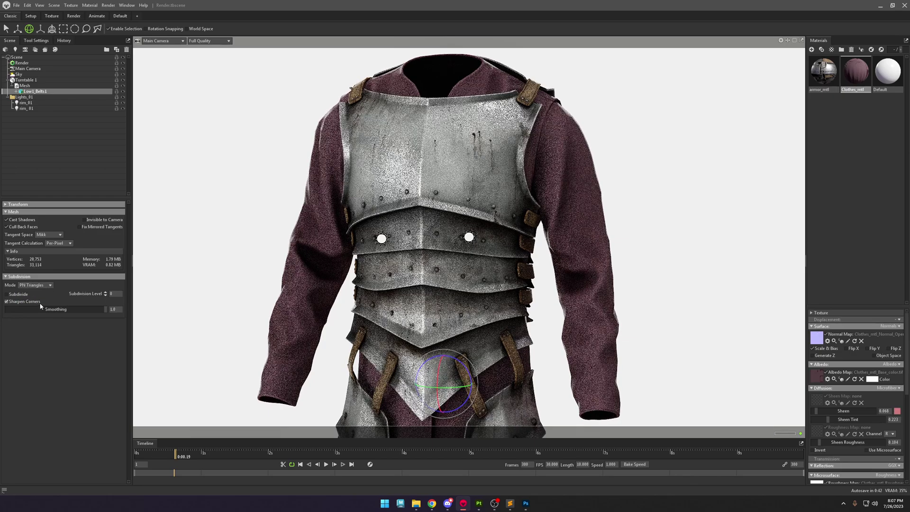
left_click(21, 294)
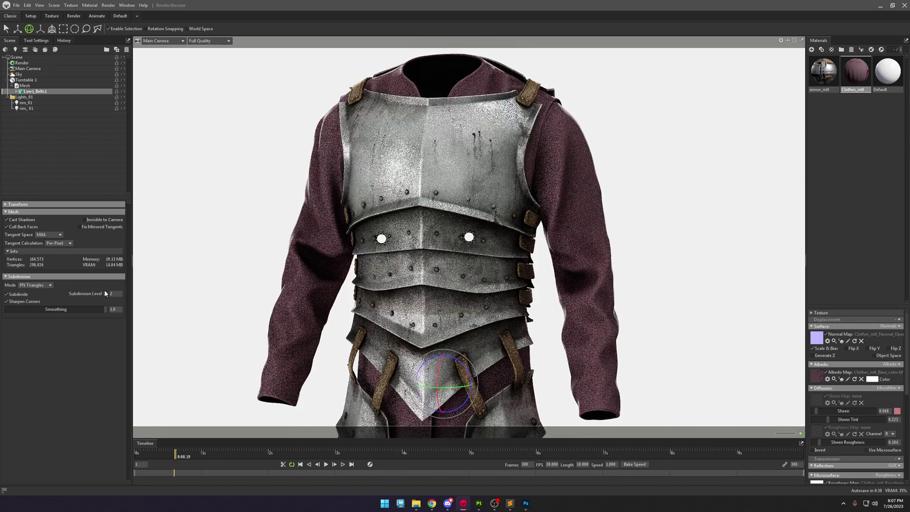
Toggle the mesh's subdivision off and on to compare the surface with and without it.
left_click(14, 295)
left_click(14, 295)
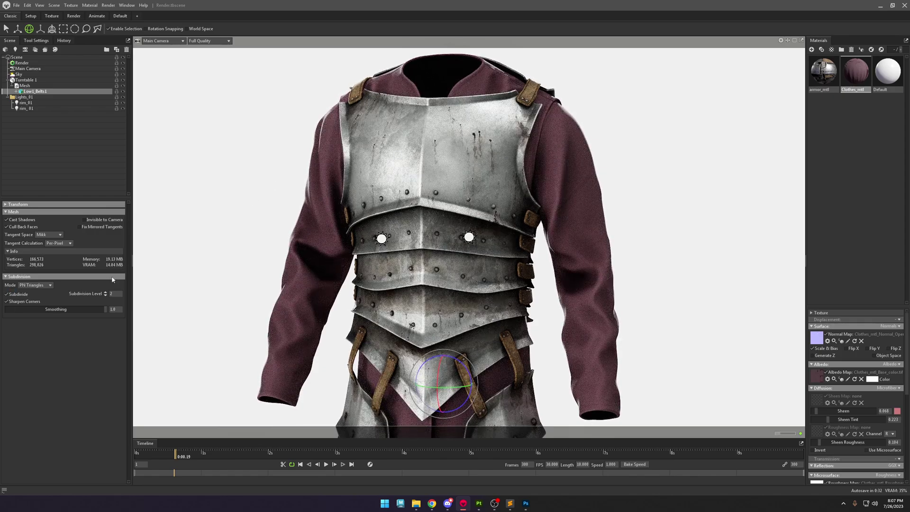
left_click(20, 295)
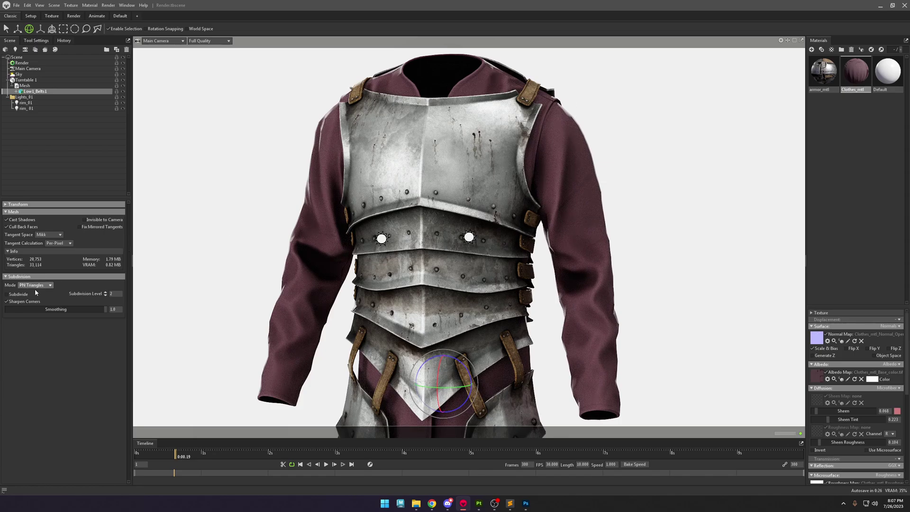
left_click(20, 295)
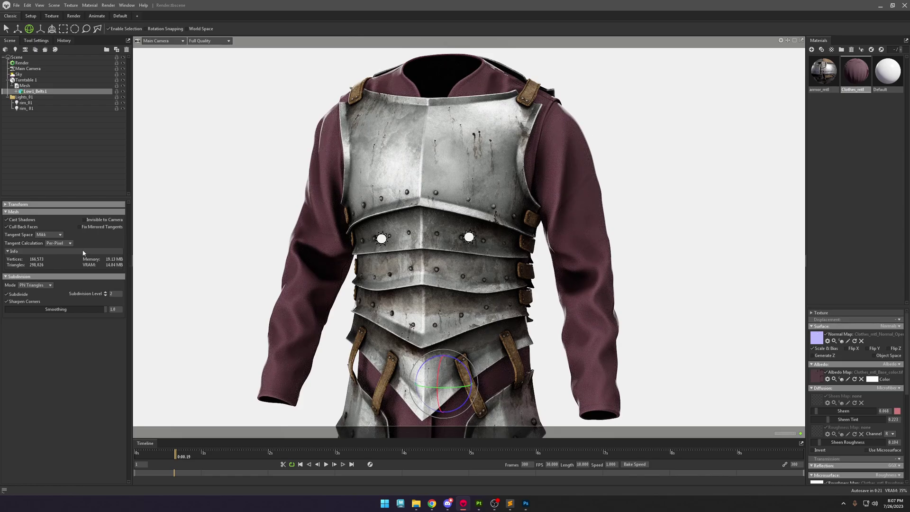
Try Regular subdivision mode, switch the mesh to Catmull-Clark at level 2, and turn Subdivide off.
left_click(106, 293)
left_click(106, 295)
left_click(32, 297)
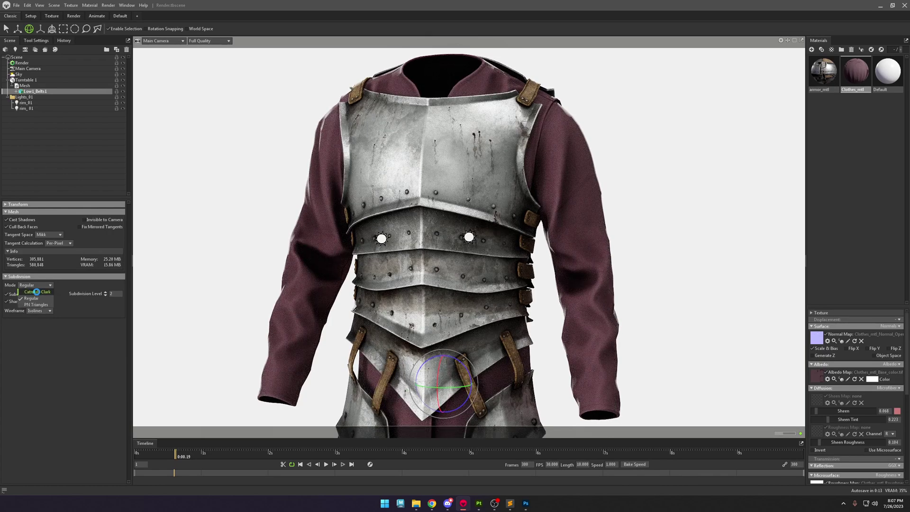
left_click(36, 291)
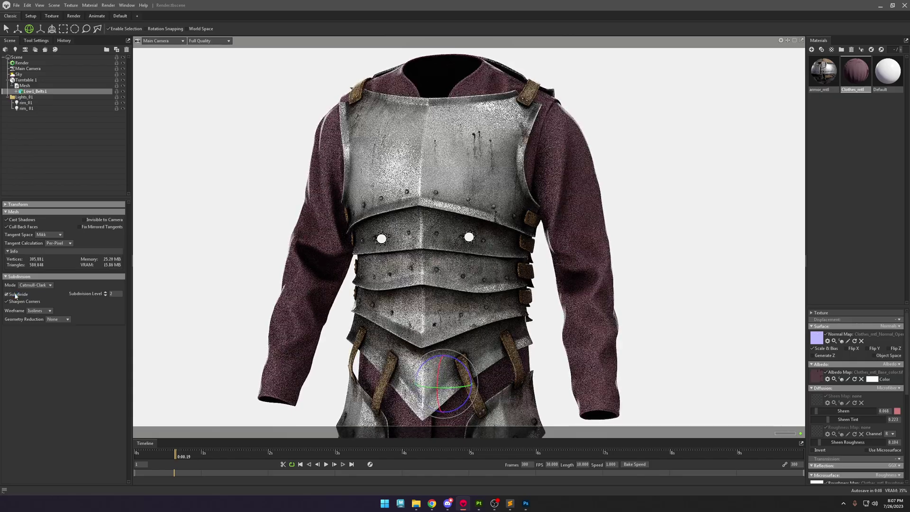
left_click(15, 296)
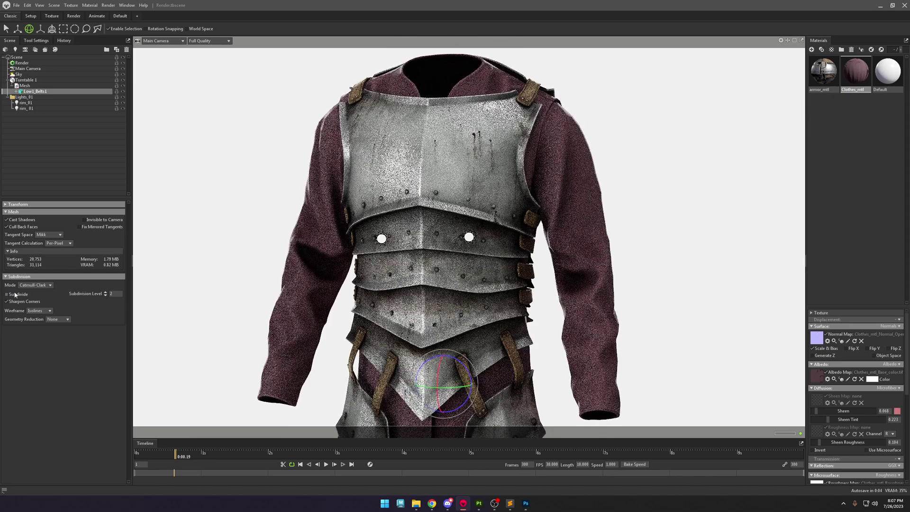
Re-enable Catmull-Clark subdivision on the armor and shirt mesh and review the settings of its parent Mesh file reference.
left_click(15, 294)
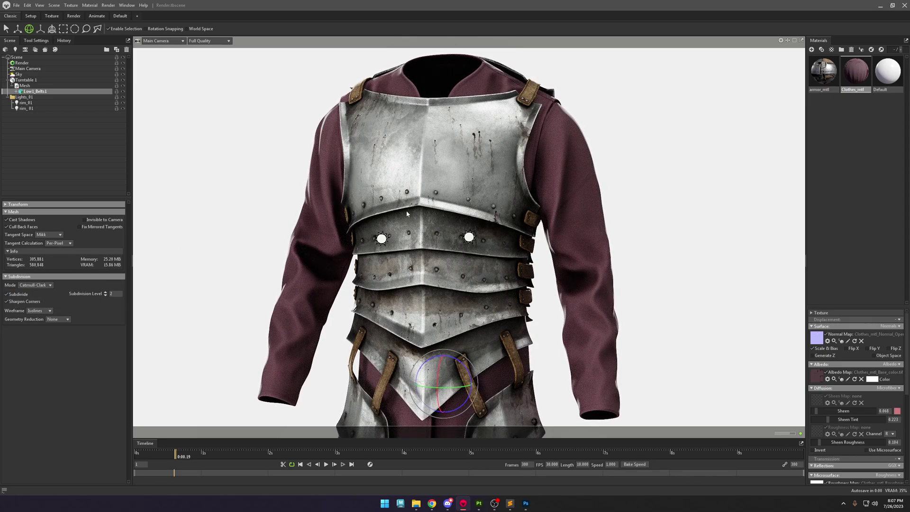
left_click(434, 166)
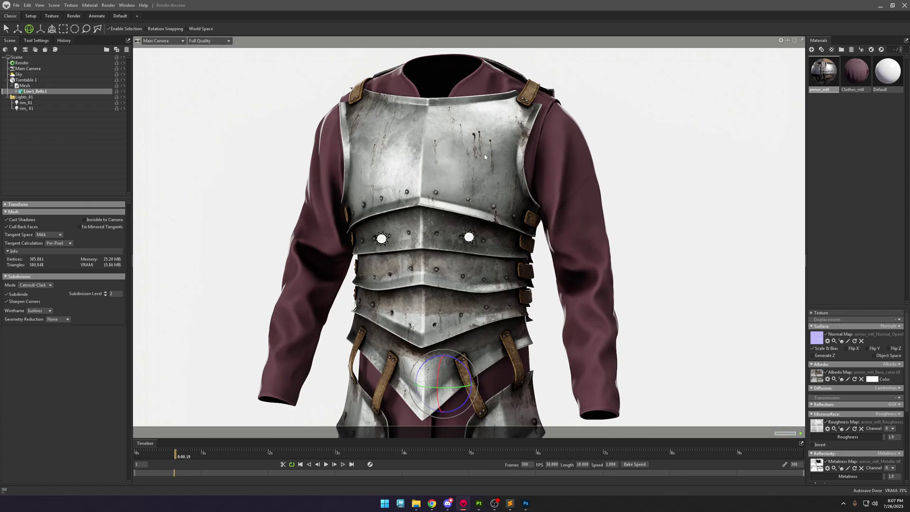
left_click(28, 86)
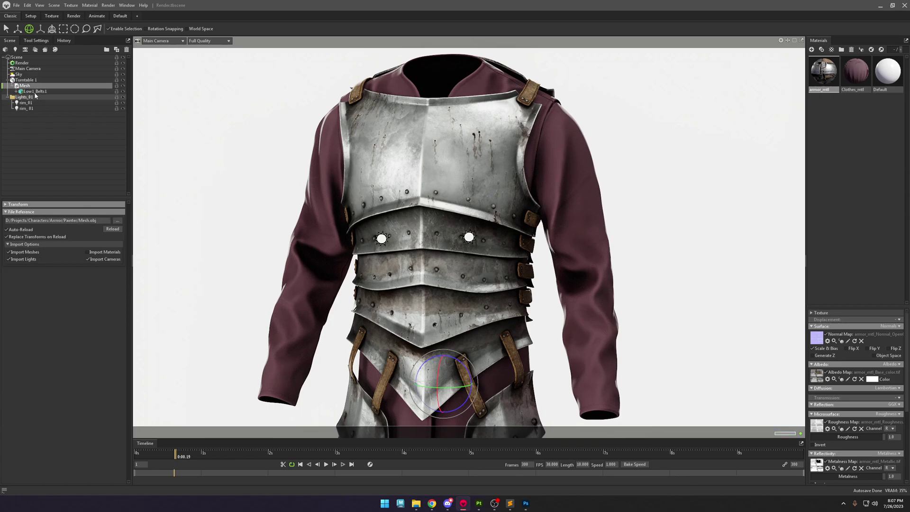
left_click(37, 92)
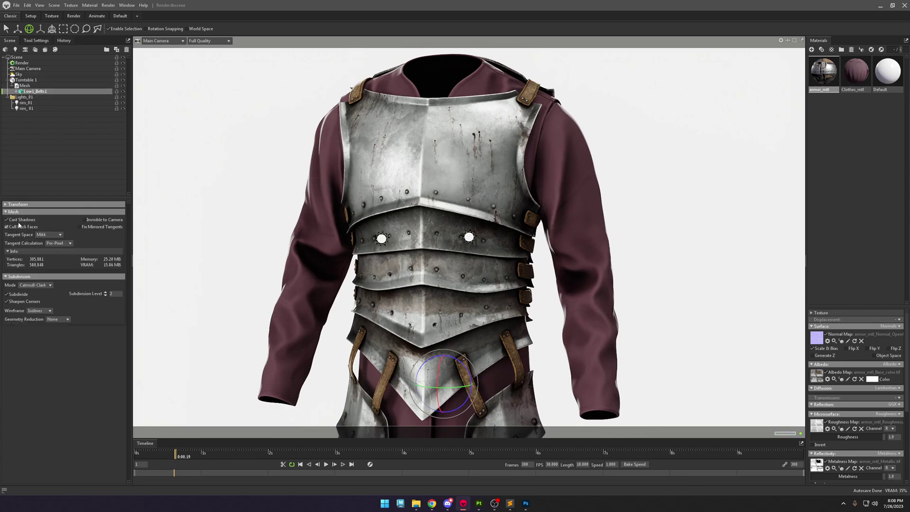
key("Up")
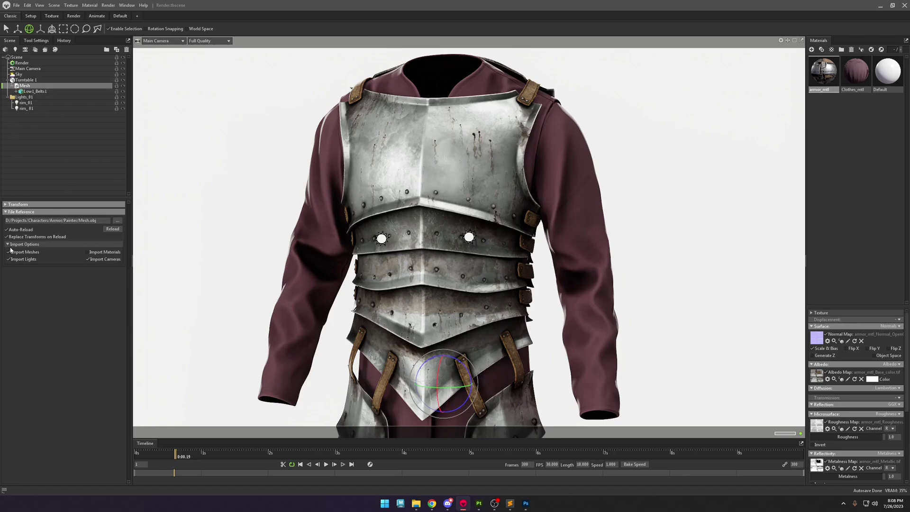
left_click(29, 91)
left_click(30, 87)
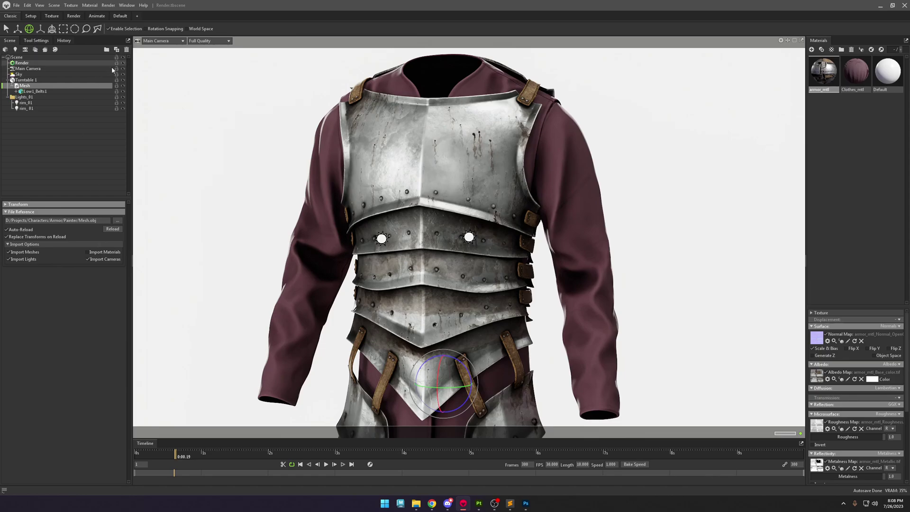
left_click(76, 90)
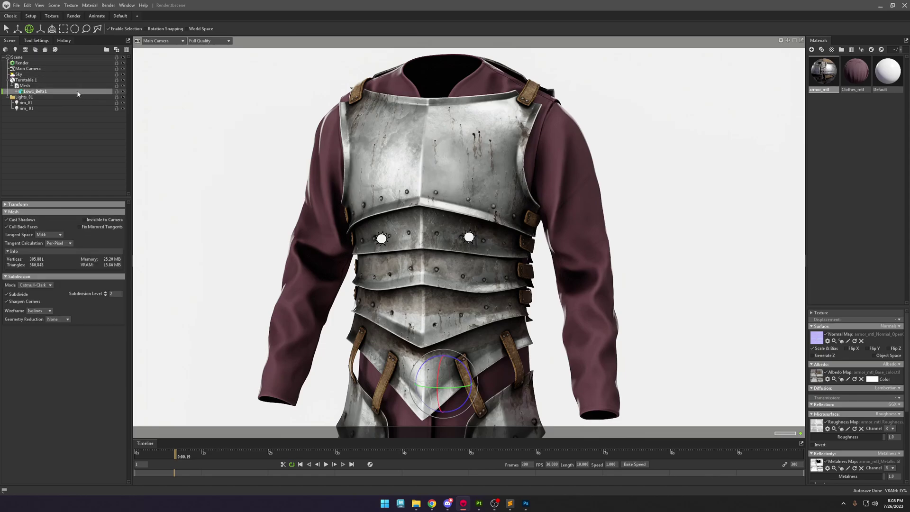
Toggle the Catmull-Clark subdivision off and on to compare the armor and shirt surface from the front.
left_click(19, 295)
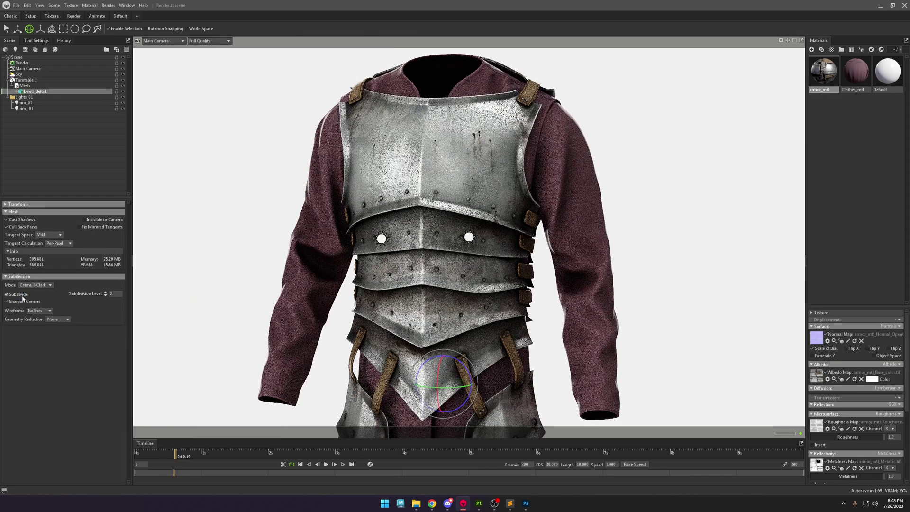
left_click(22, 297)
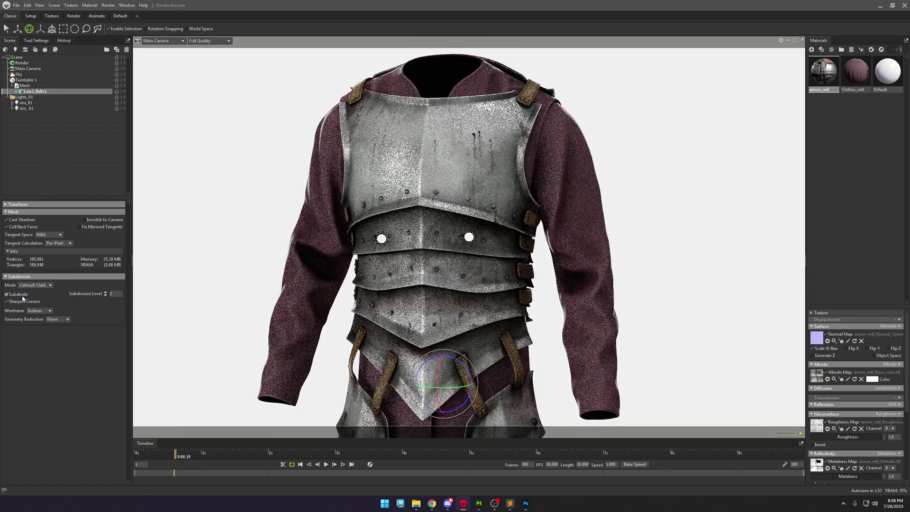
left_click(22, 298)
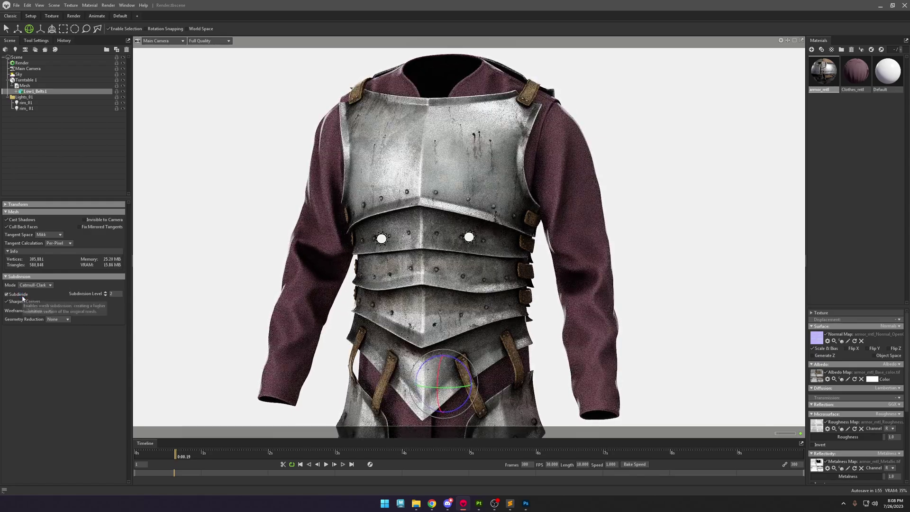
left_click(22, 298)
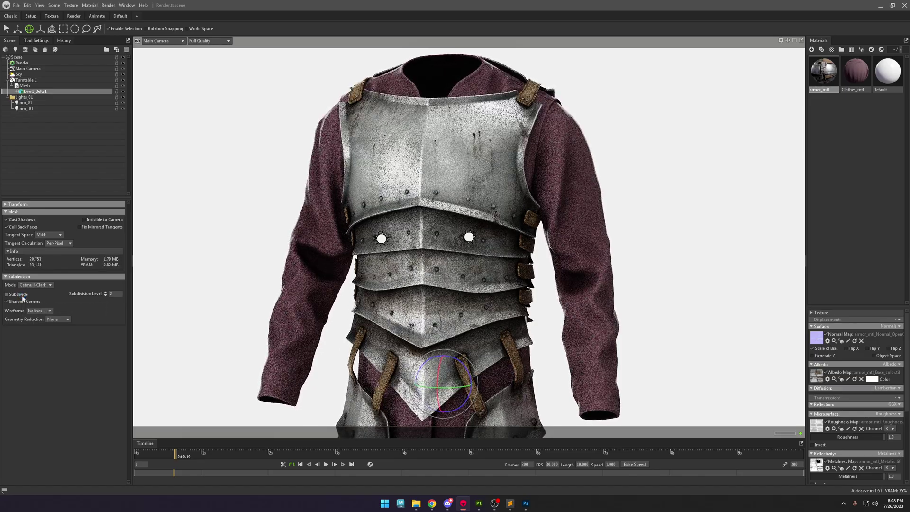
left_click(22, 297)
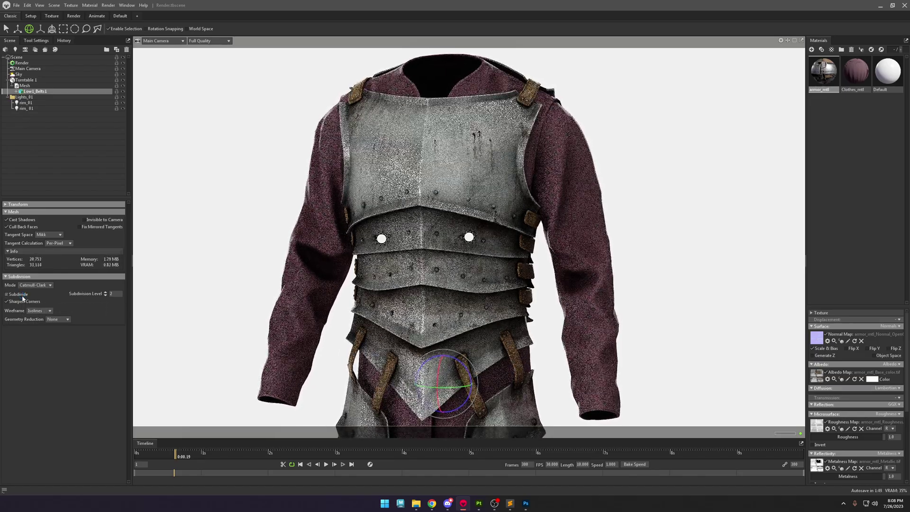
left_click(22, 297)
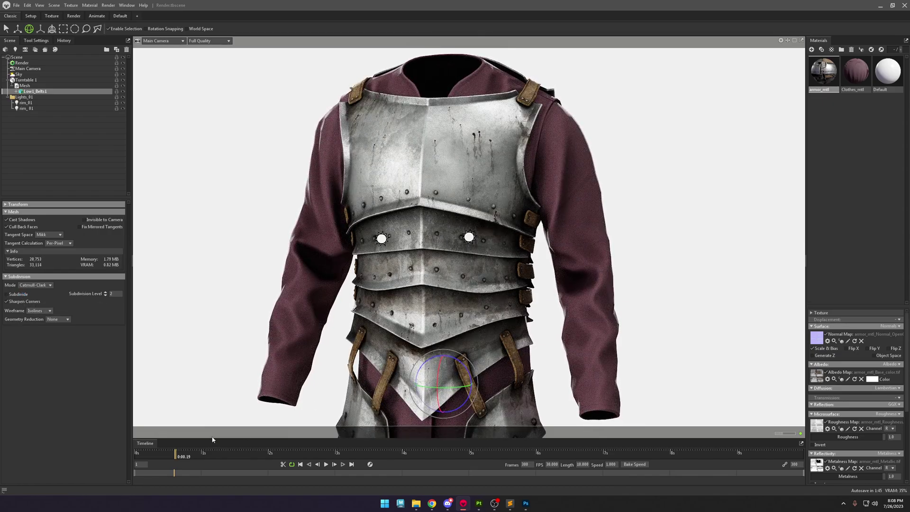
Advance the turntable to 0:01.09 and subdivide the mesh again with the mode set to PN Triangles.
key("space")
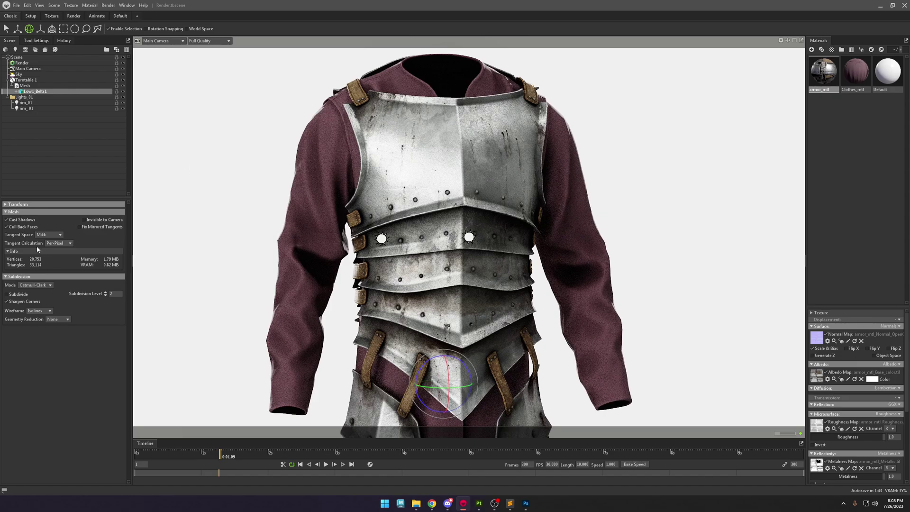
left_click(15, 296)
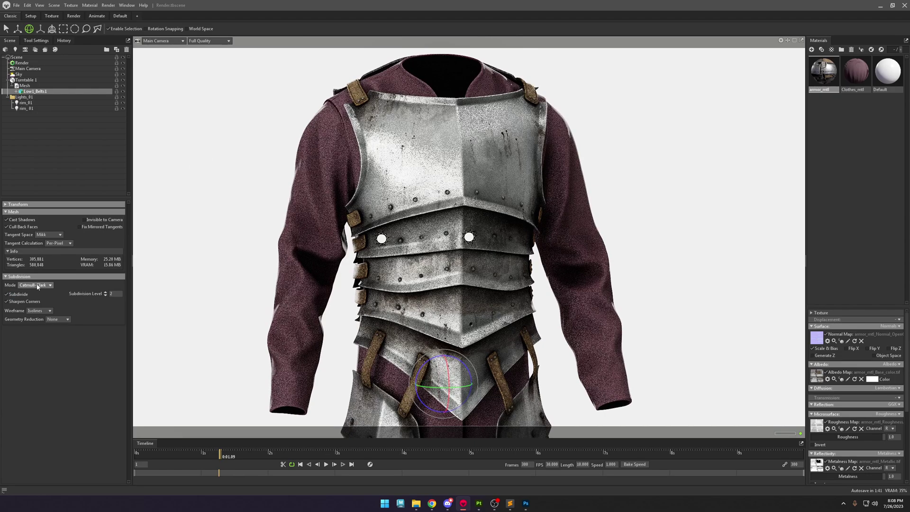
left_click(38, 285)
left_click(37, 304)
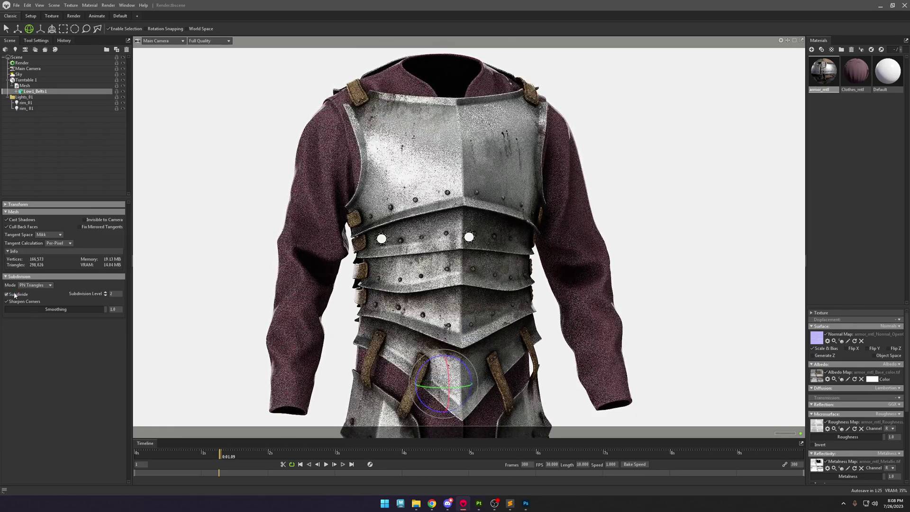
Turn off ray tracing in the render settings and bring up the Sky settings.
left_click(30, 62)
left_click(8, 222)
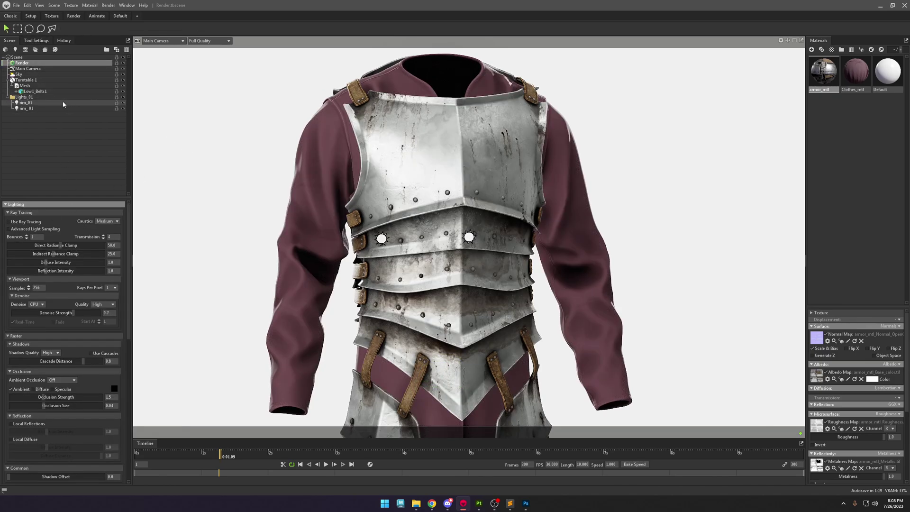
left_click(29, 75)
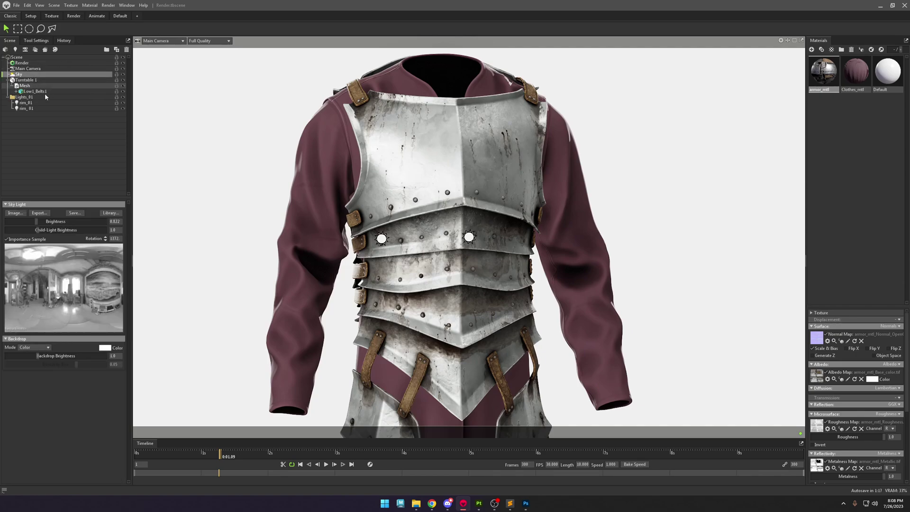
Compare the front of the Low1_Belts1 mesh with and without PN Triangles subdivision, leaving it subdivided.
left_click(41, 91)
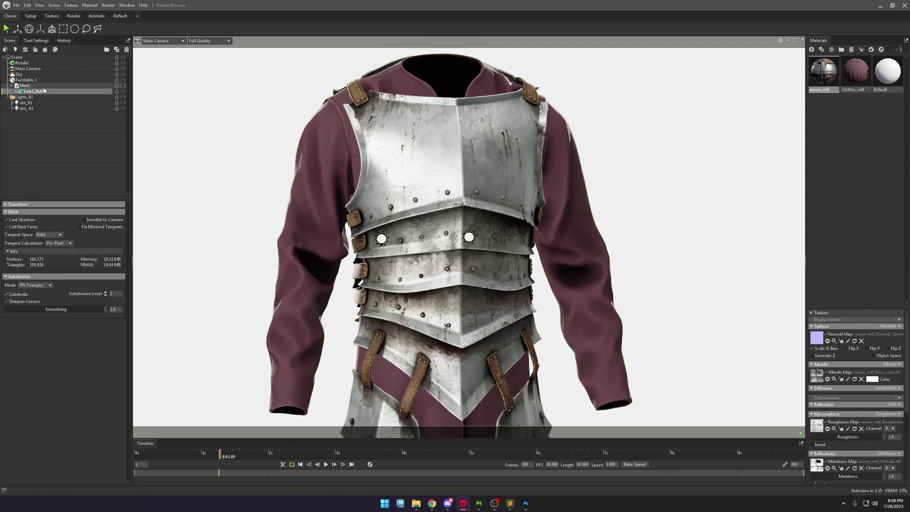
left_click(17, 294)
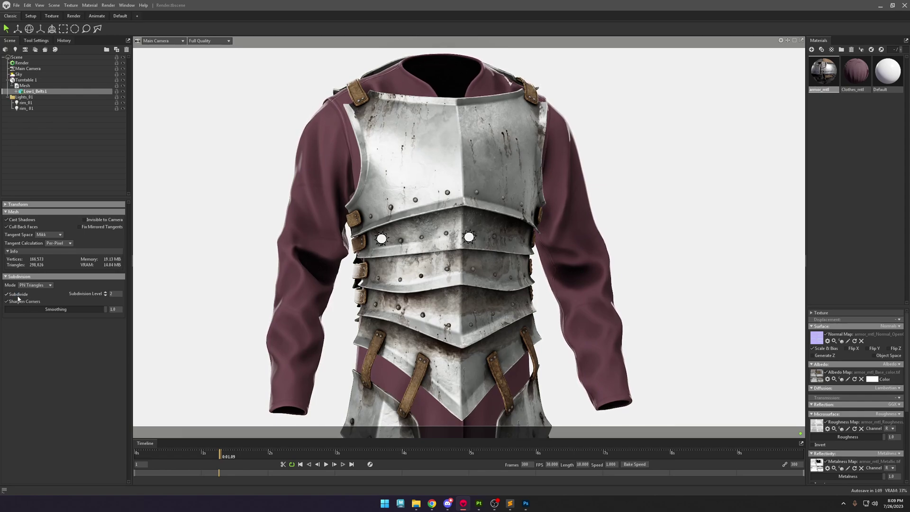
left_click(18, 297)
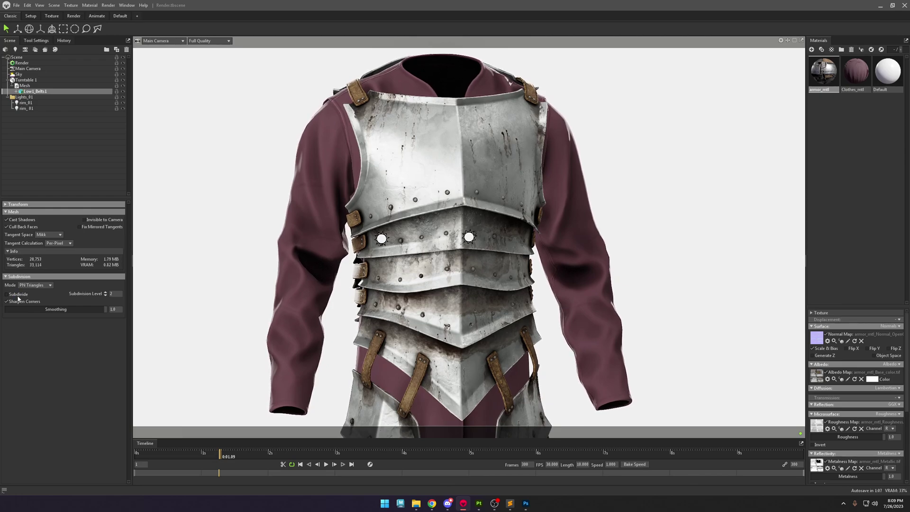
left_click(17, 297)
left_click(26, 294)
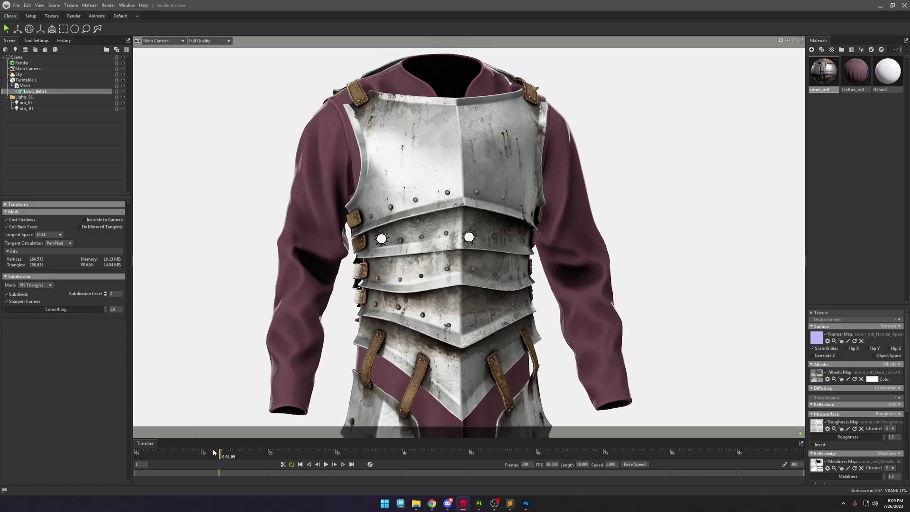
Compare the model's back with and without subdivision at 0:05.27, and return the turntable to 0:00.19.
left_click_drag(213, 452, 527, 453)
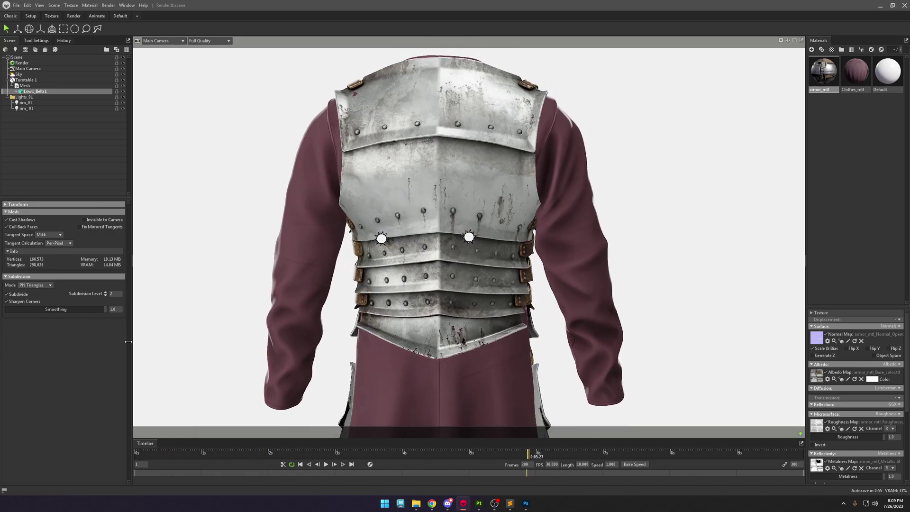
left_click(20, 296)
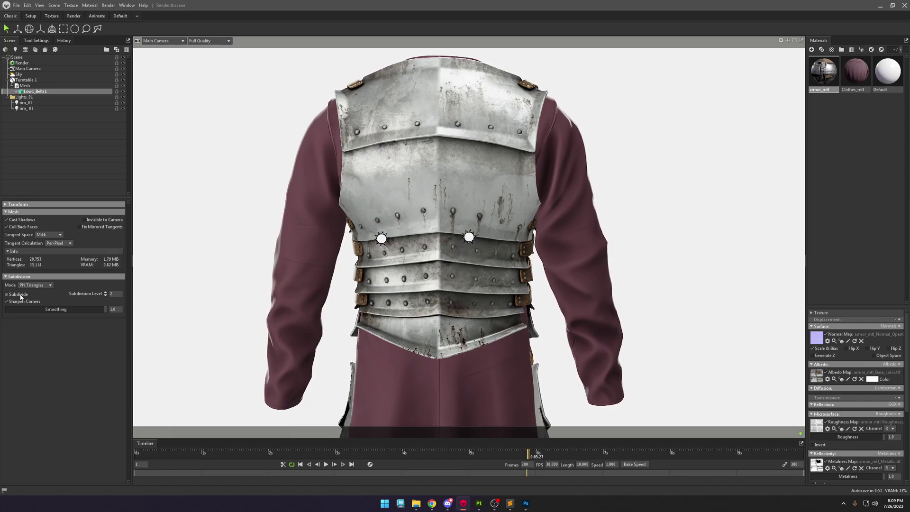
left_click(21, 295)
left_click_drag(527, 454, 200, 416)
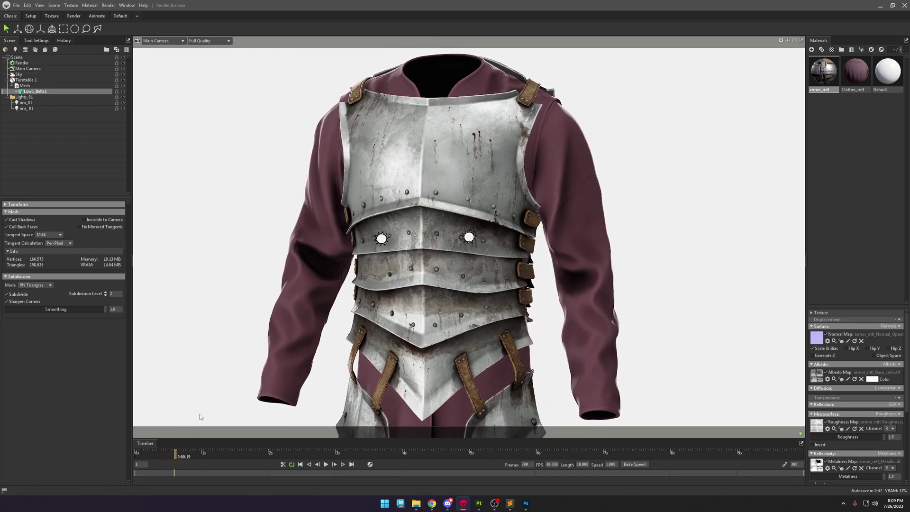
Turn ray tracing back on and raise the Sky light brightness to 1.65.
left_click(53, 62)
left_click(14, 222)
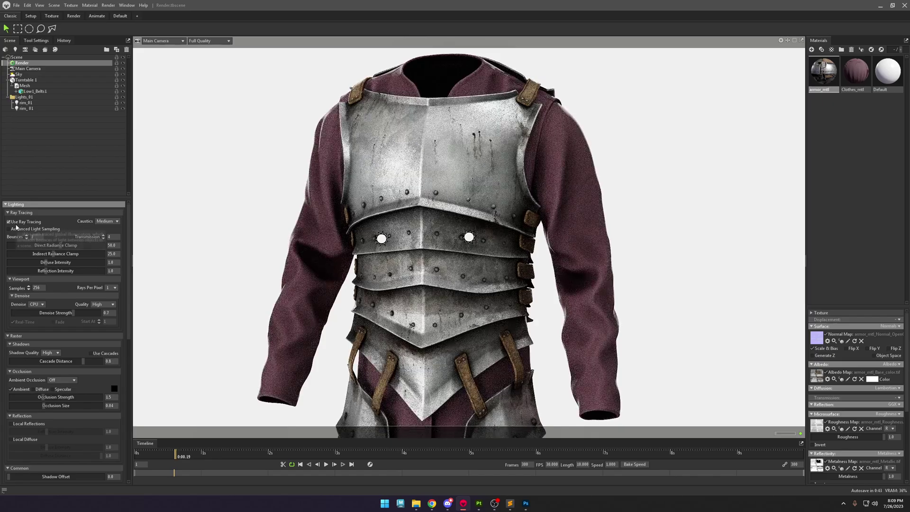
left_click(19, 74)
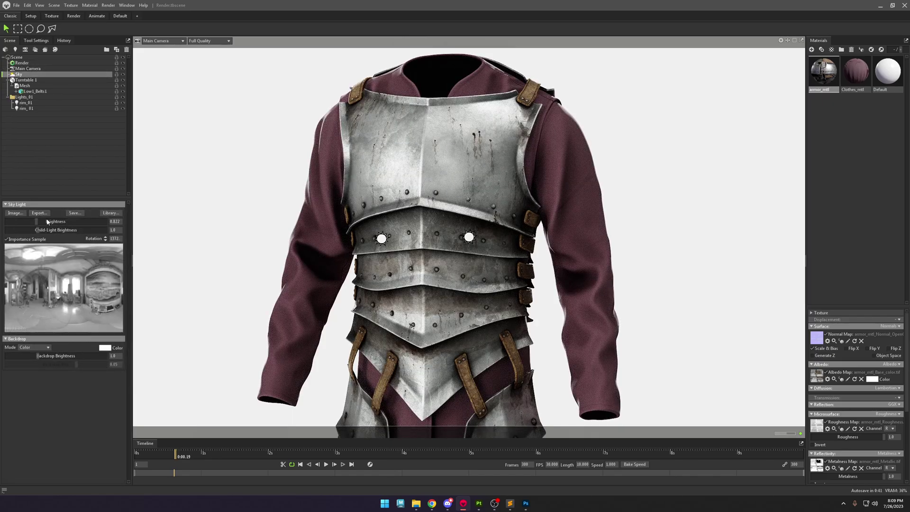
left_click_drag(36, 222, 41, 221)
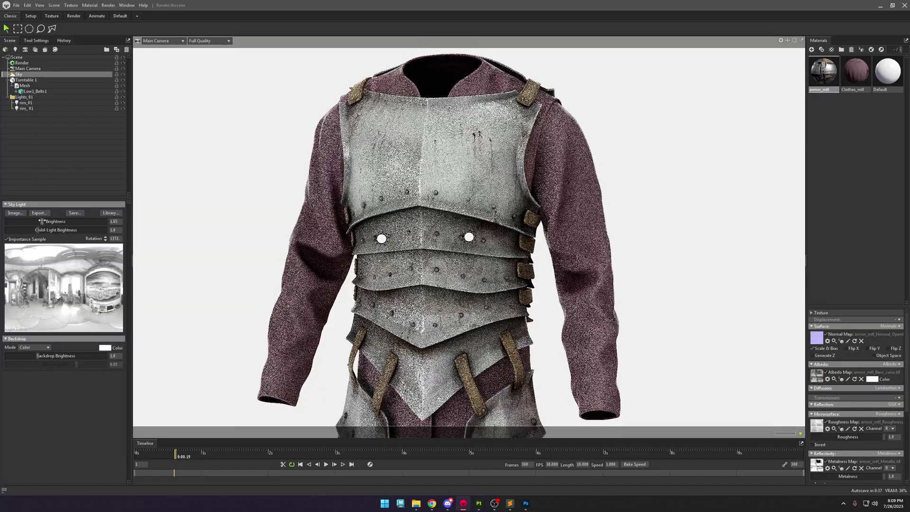
Move the turntable to 0:06.09 and toggle the mesh's PN Triangles subdivision repeatedly to compare the back plates with and without it.
left_click_drag(258, 453, 555, 441)
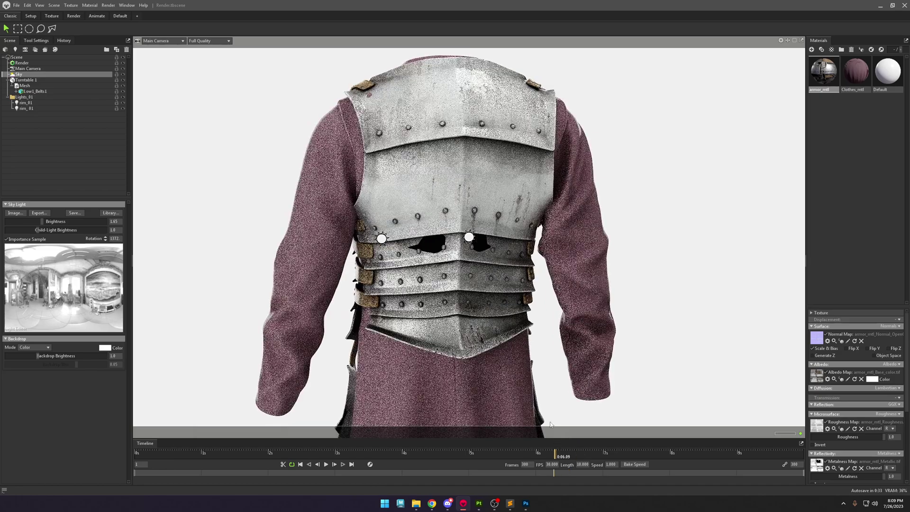
left_click(38, 86)
left_click(40, 91)
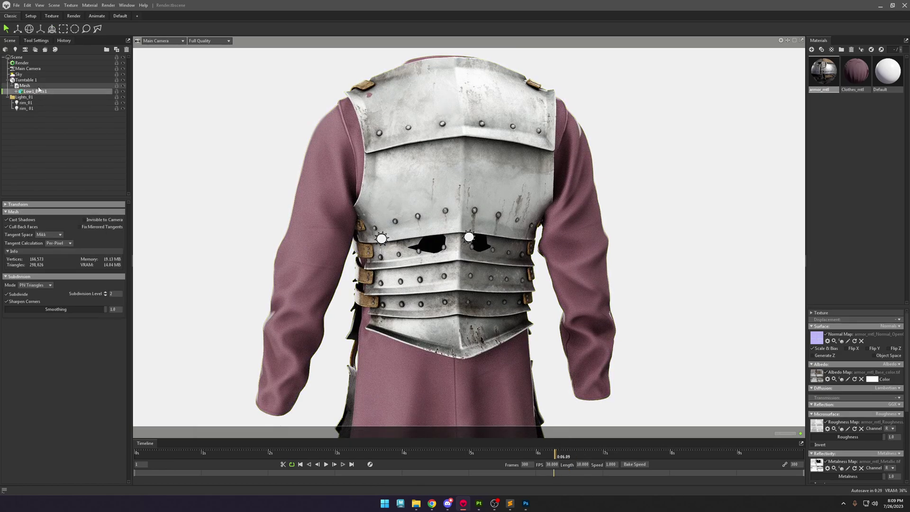
left_click(37, 87)
left_click(19, 74)
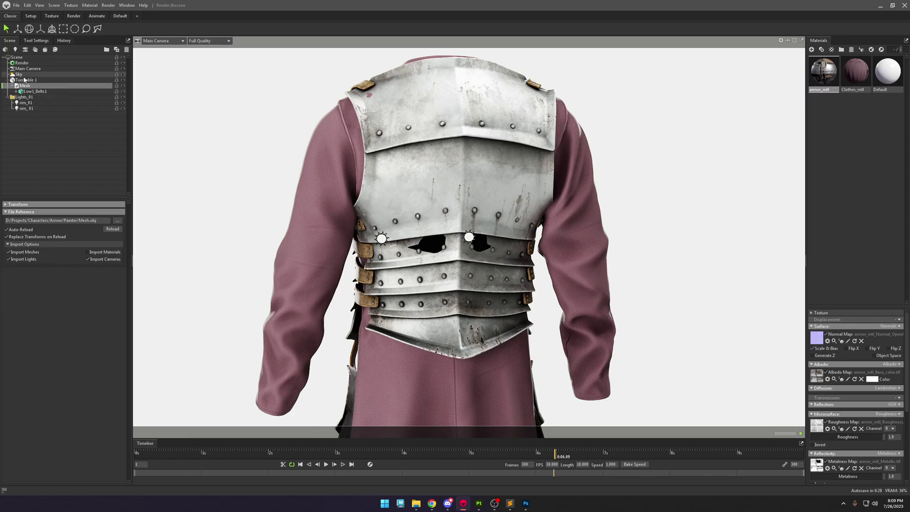
left_click(32, 91)
left_click(7, 294)
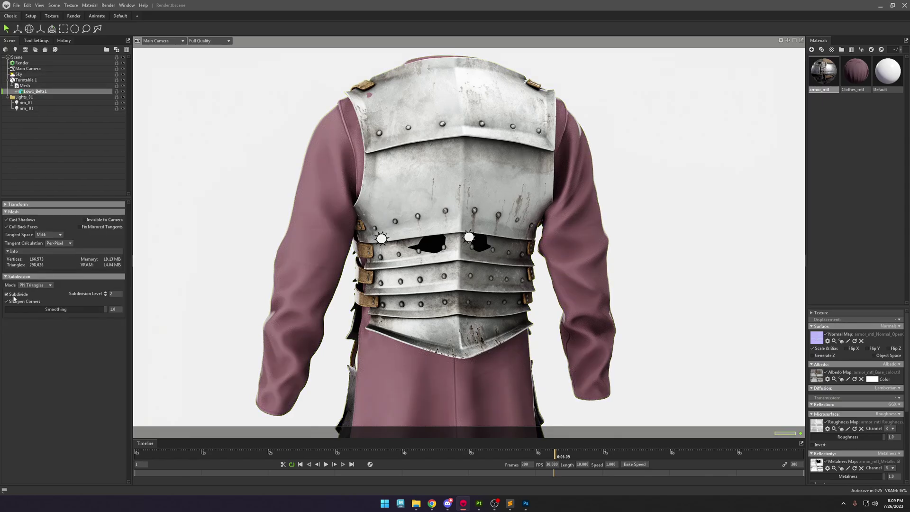
left_click(14, 296)
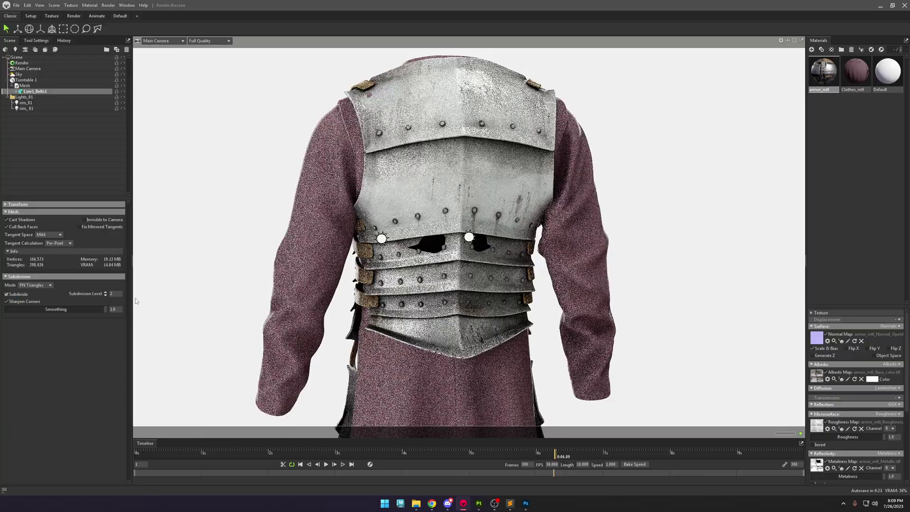
left_click(17, 296)
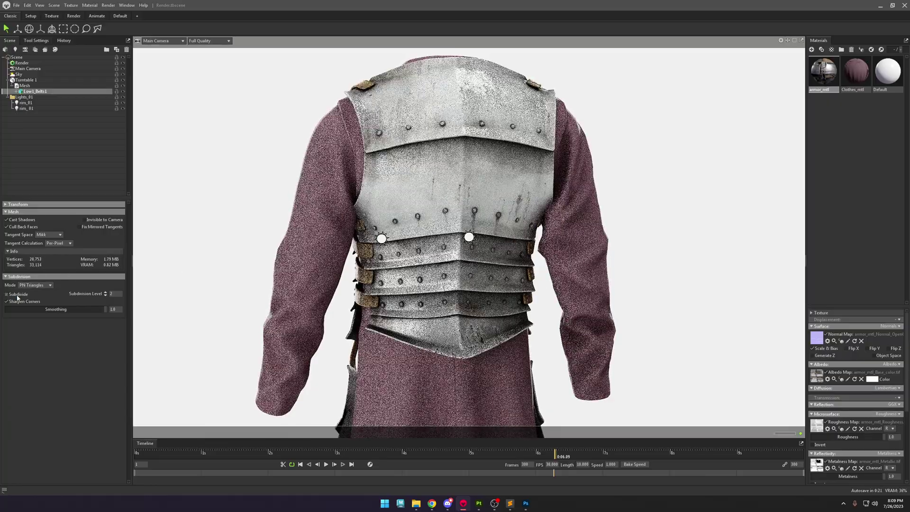
left_click(17, 296)
left_click(17, 297)
left_click(17, 296)
left_click(17, 297)
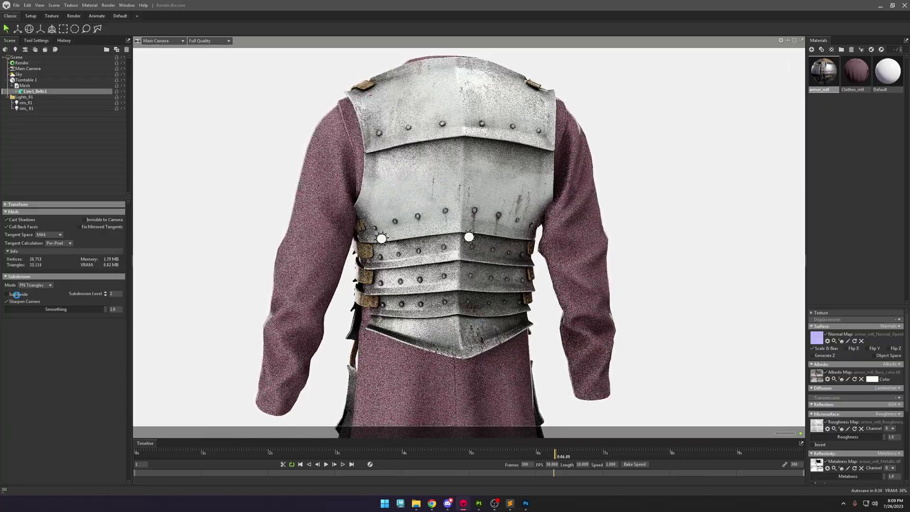
Turn the mesh's PN Triangles subdivision back on, preview the turntable rotation, and return it to 0:00.17.
left_click(17, 296)
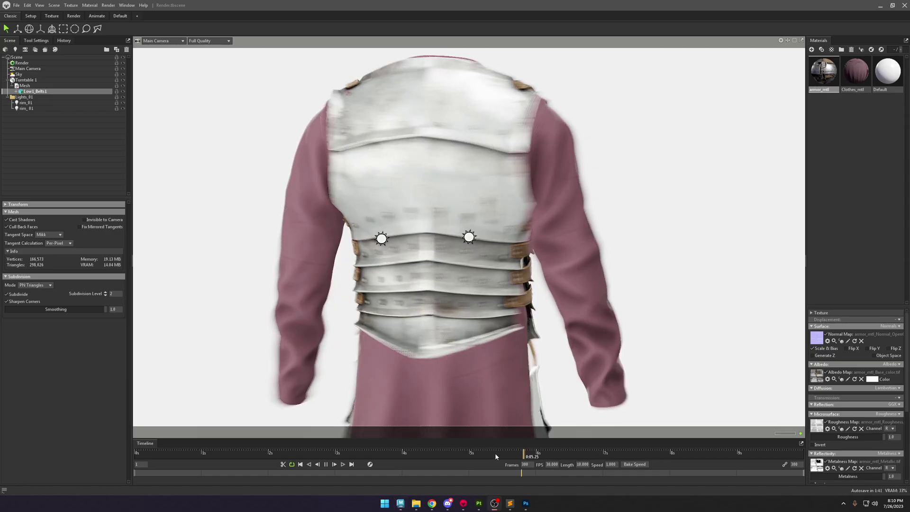
left_click_drag(495, 453, 186, 452)
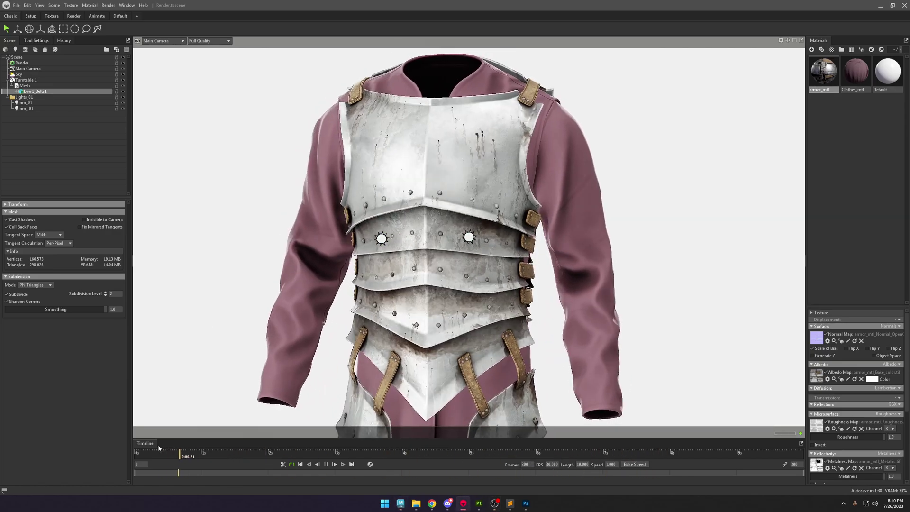
left_click(326, 464)
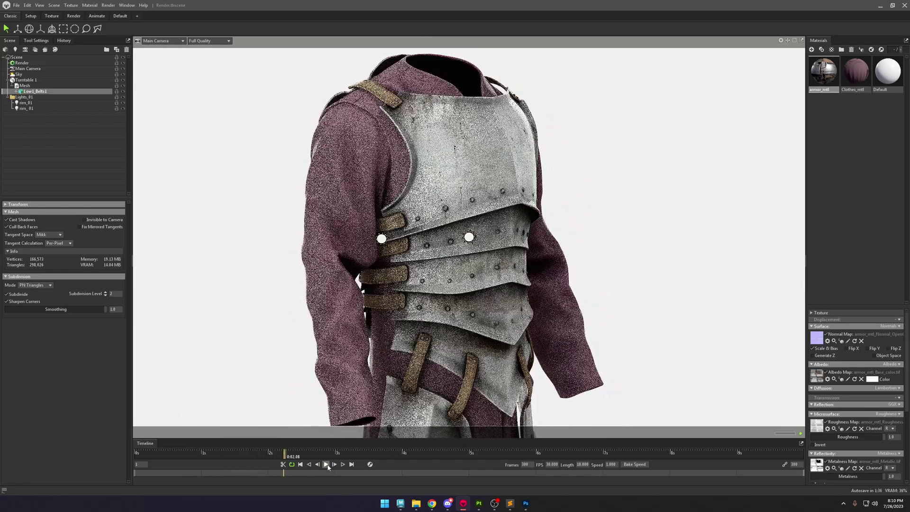
left_click_drag(284, 453, 171, 454)
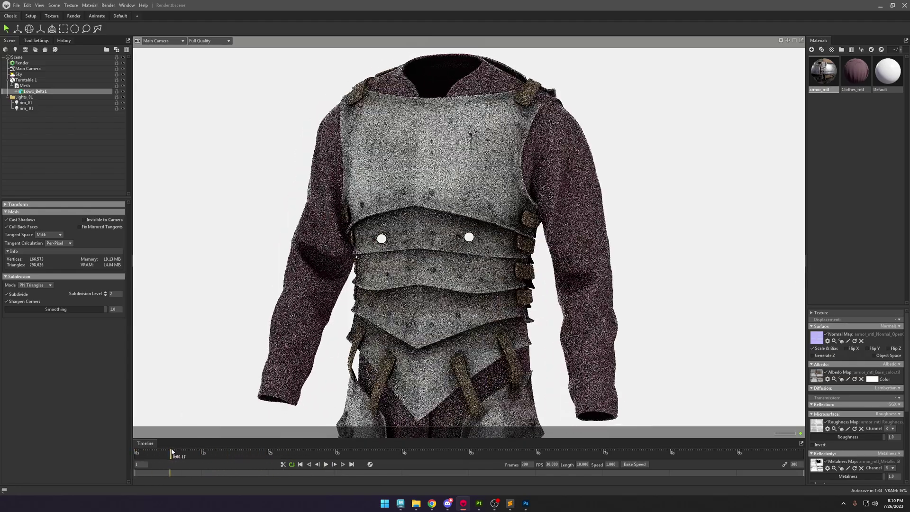
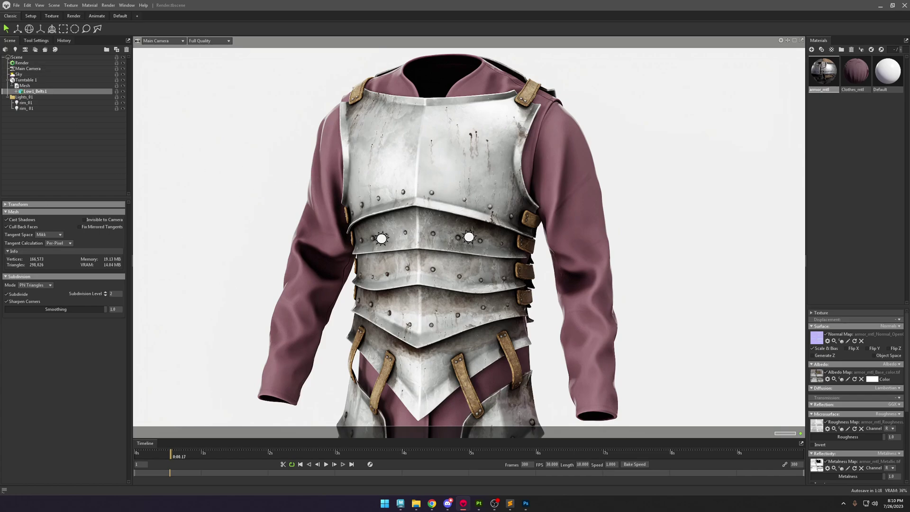
Switch to Substance 3D Painter and open the recent project Armor.spp.
left_click(478, 503)
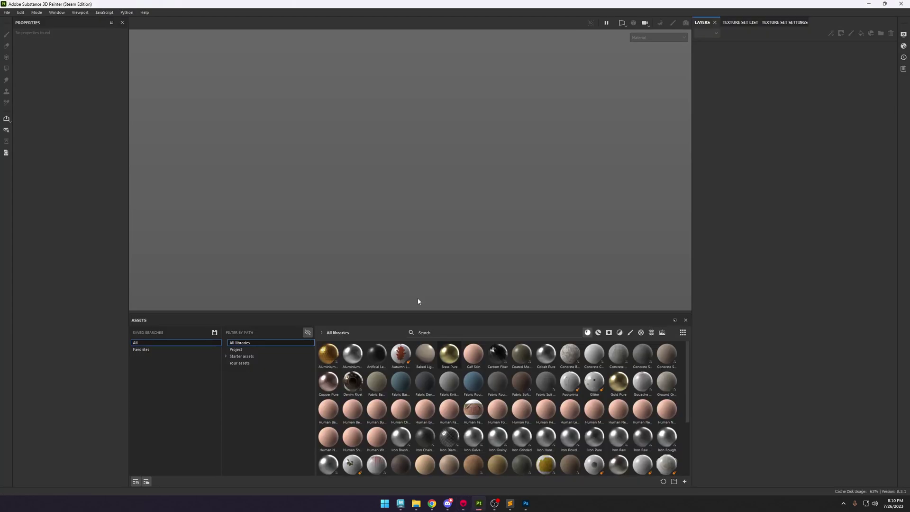
left_click(6, 12)
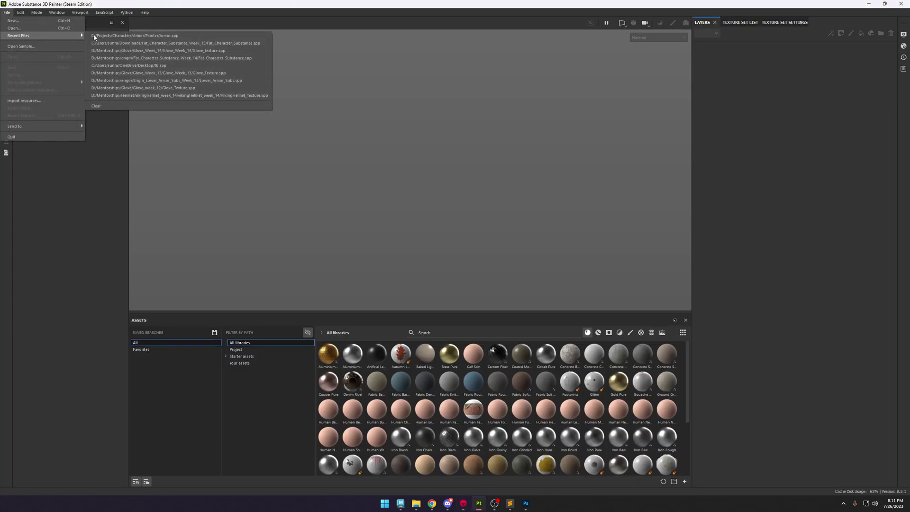
left_click(118, 37)
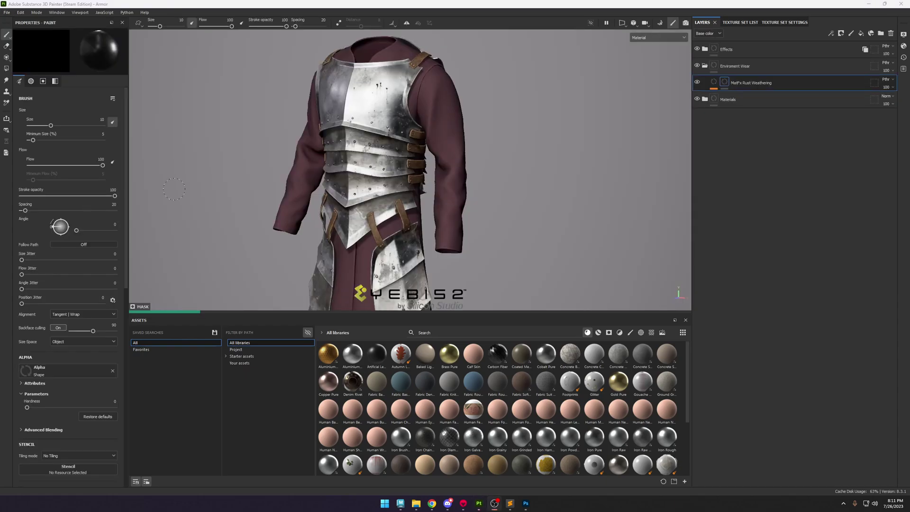
Inspect the front of the armor under rotated environment lighting and show the texture set settings.
scroll(386, 112, "up", 4)
middle_click_drag(425, 90, 427, 227, "alt")
left_click_drag(426, 228, 462, 199, "alt")
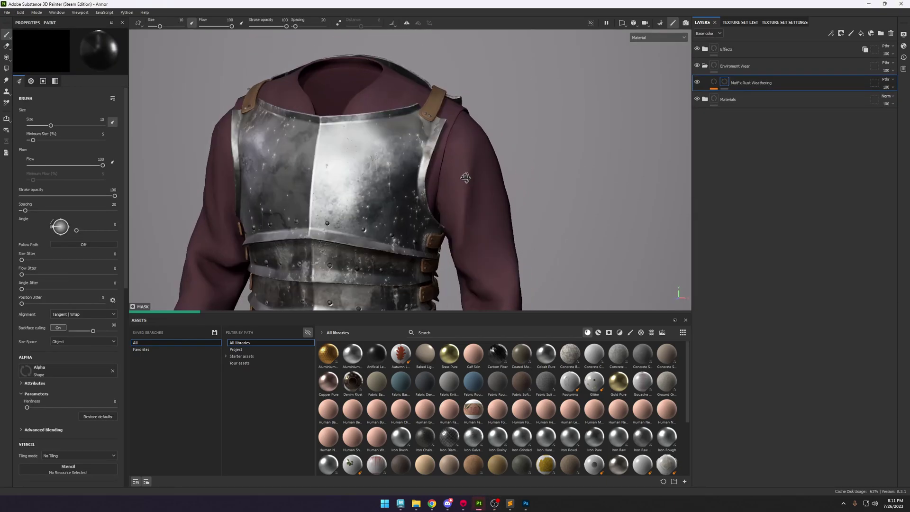
right_click_drag(462, 199, 493, 165, "shift")
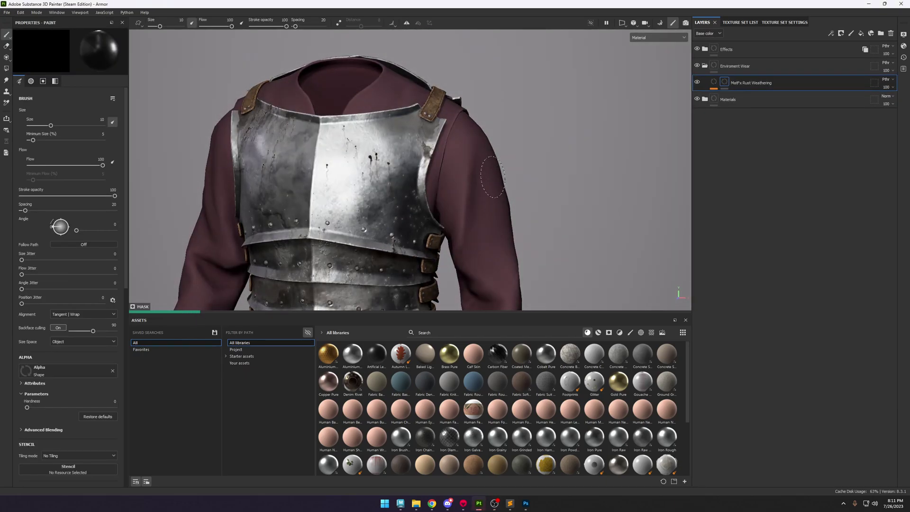
middle_click_drag(493, 173, 530, 114, "alt")
right_click_drag(531, 113, 498, 137, "alt")
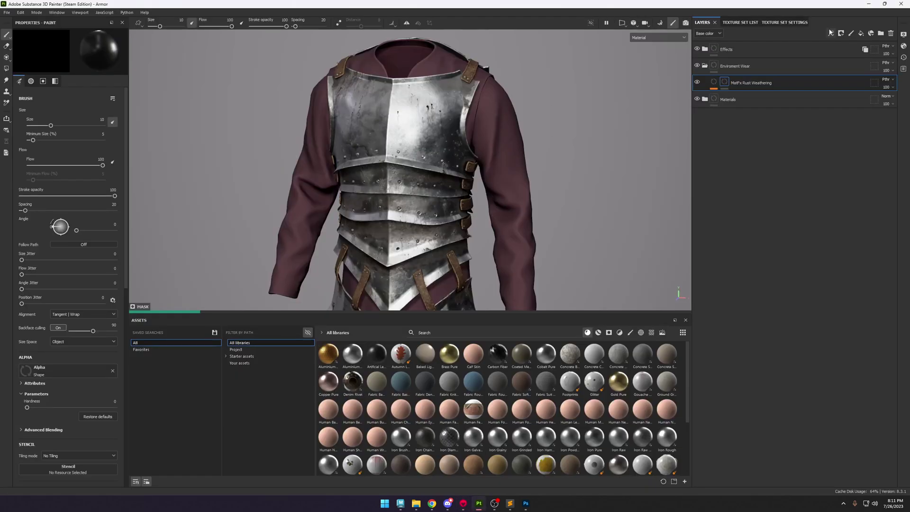
left_click(780, 23)
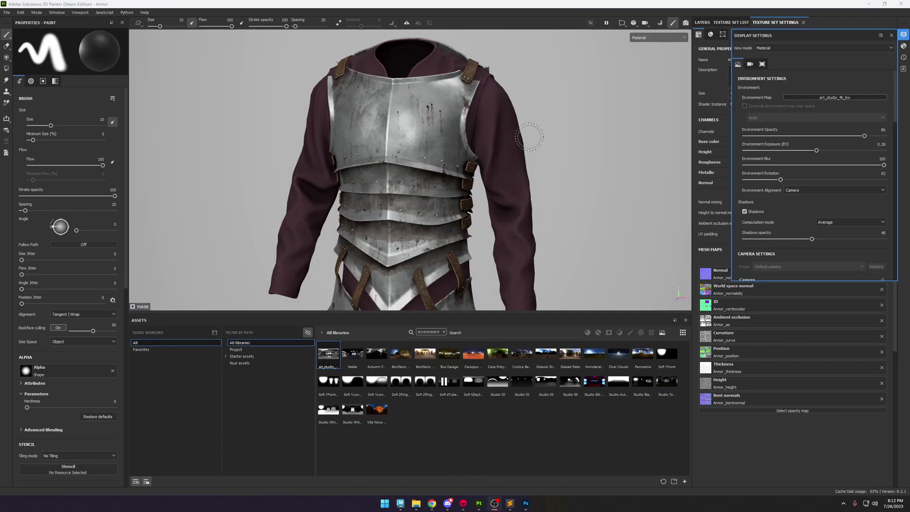
Import art_studio_4k_bw.hdr as an environment resource into the library 'your_assets'.
mouse_move(410, 505)
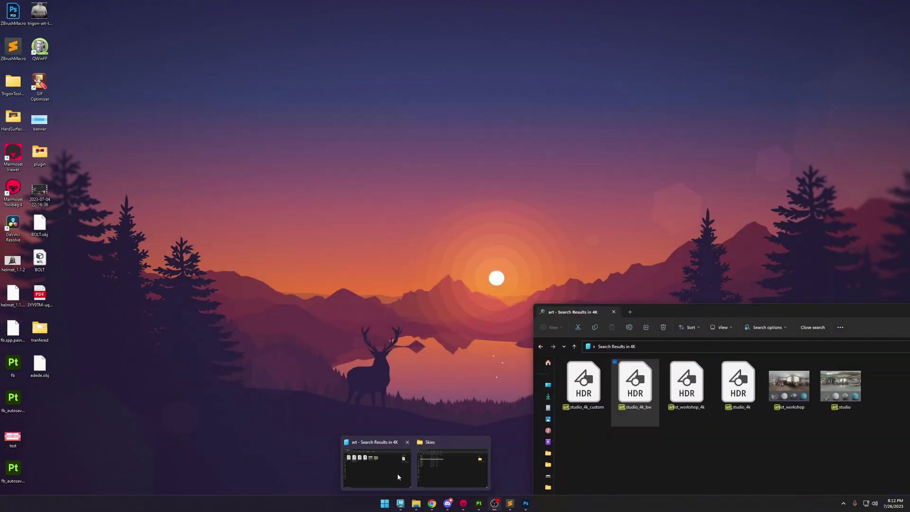
left_click(397, 472)
left_click_drag(635, 384, 466, 425)
left_click(545, 179)
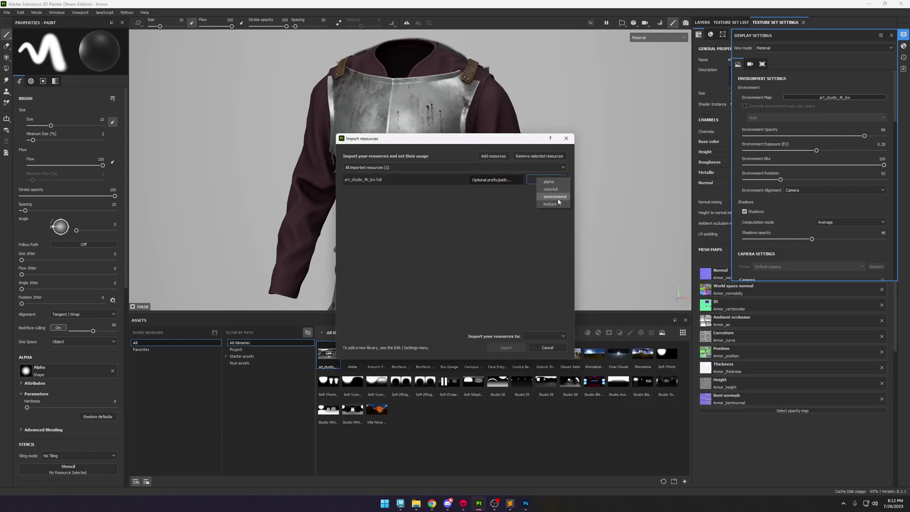
left_click(554, 196)
left_click(542, 335)
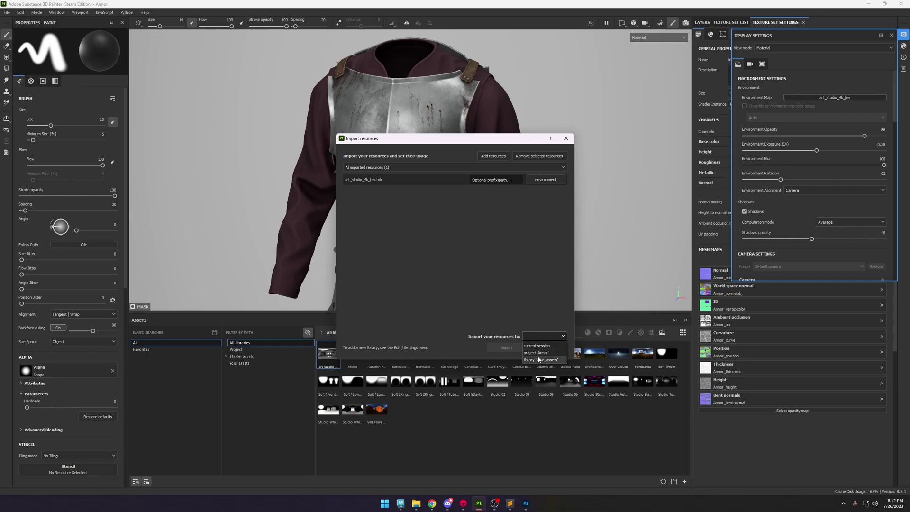
left_click(539, 357)
left_click(506, 347)
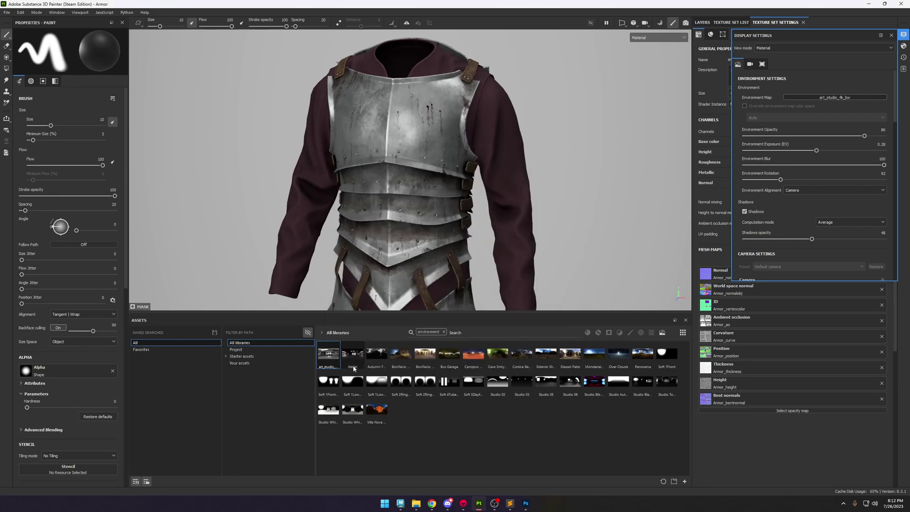
Try Studio Tomoco as the environment map with rotated lighting, and restore art_studio_4k_bw with an environment rotation of 92.
mouse_move(334, 360)
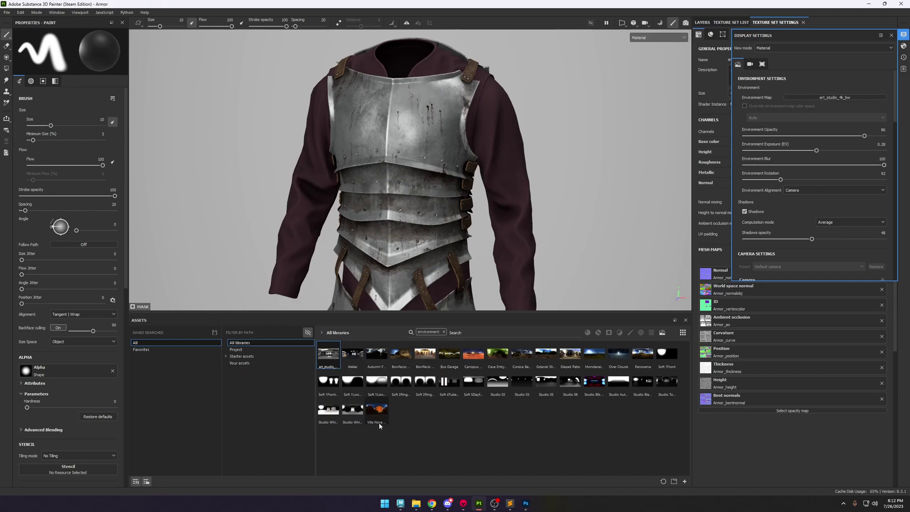
mouse_move(658, 384)
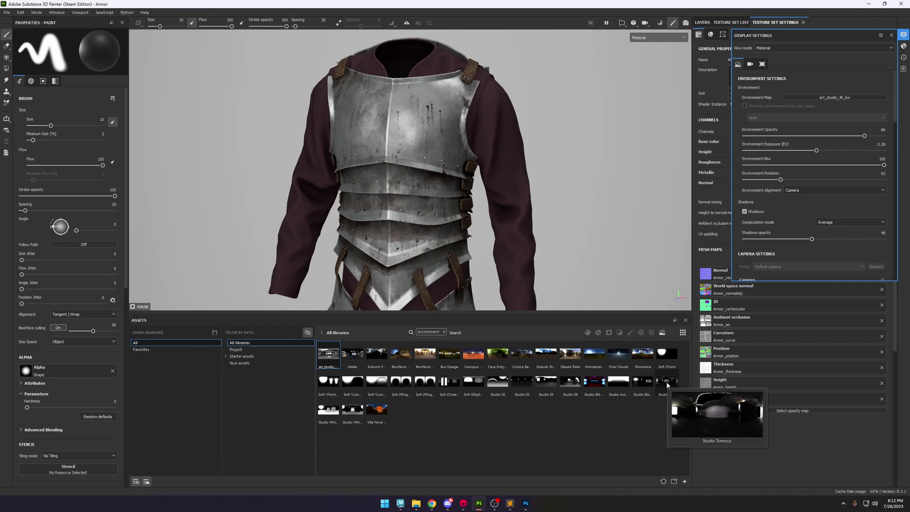
left_click_drag(663, 383, 827, 97)
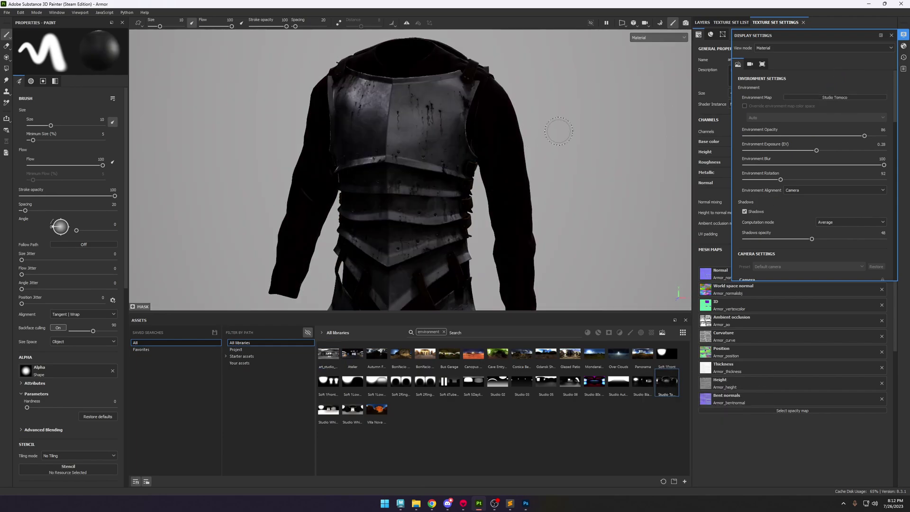
right_click_drag(562, 137, 403, 142, "shift")
left_click_drag(328, 356, 823, 98)
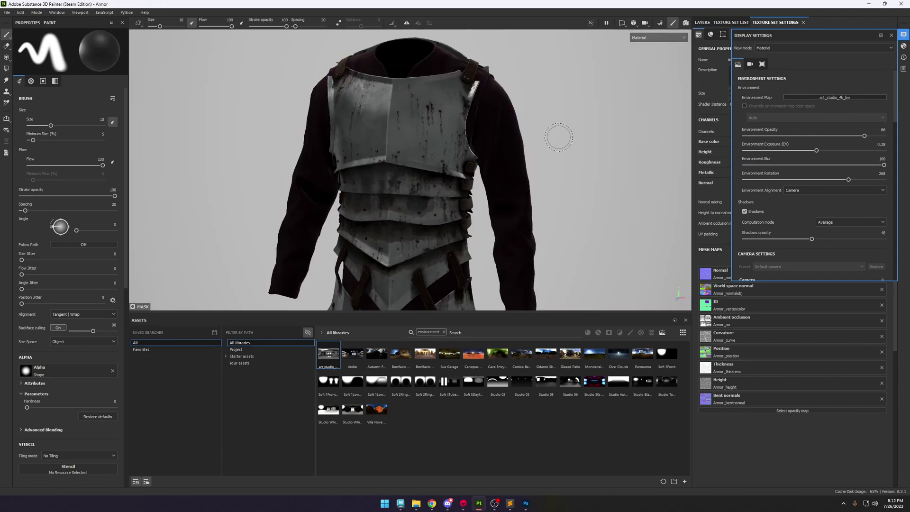
mouse_move(558, 135)
right_mouse_down("shift")
mouse_move(548, 142)
mouse_move(564, 145)
right_mouse_up("shift")
mouse_move(563, 145)
left_mouse_down("alt")
mouse_move(531, 142)
mouse_move(548, 138)
mouse_move(435, 187)
mouse_move(451, 164)
left_mouse_up("alt")
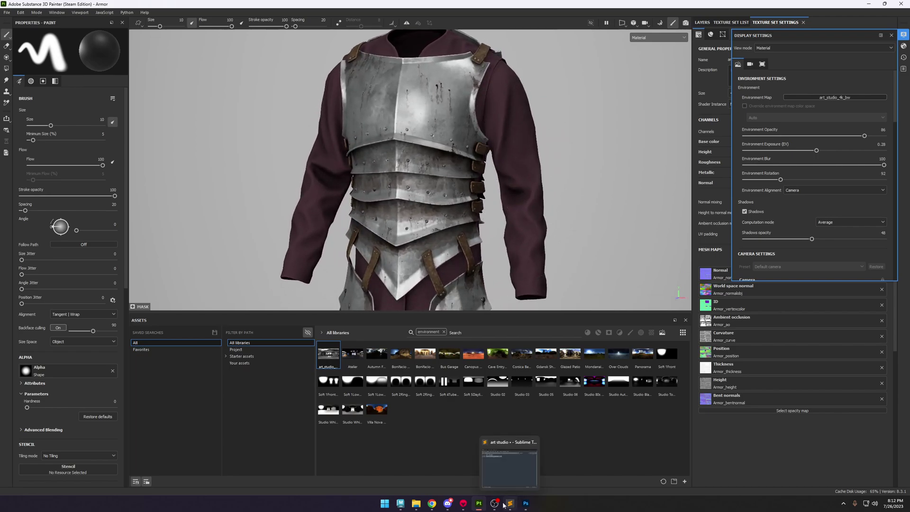
Switch to Marmoset Toolbag, set the Sky light brightness to 1.182, and deselect the Sky.
left_click(462, 504)
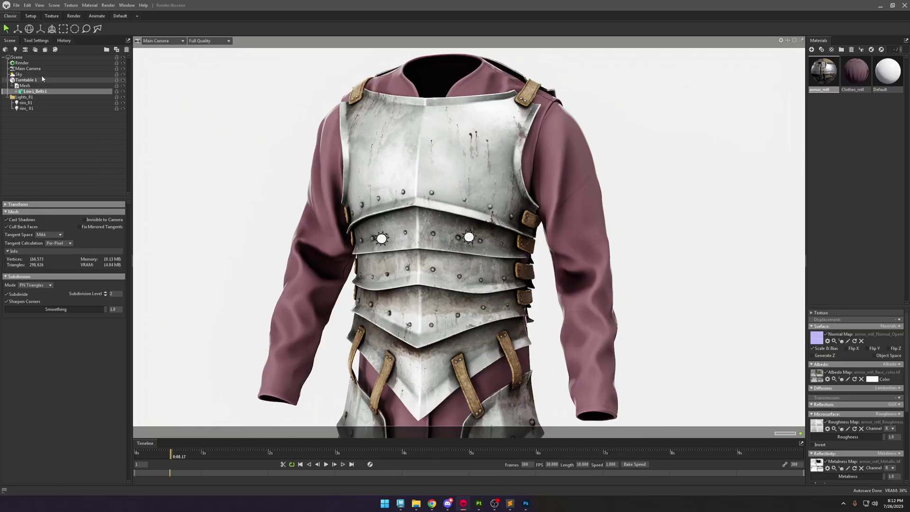
left_click(19, 74)
left_click_drag(41, 221, 39, 221)
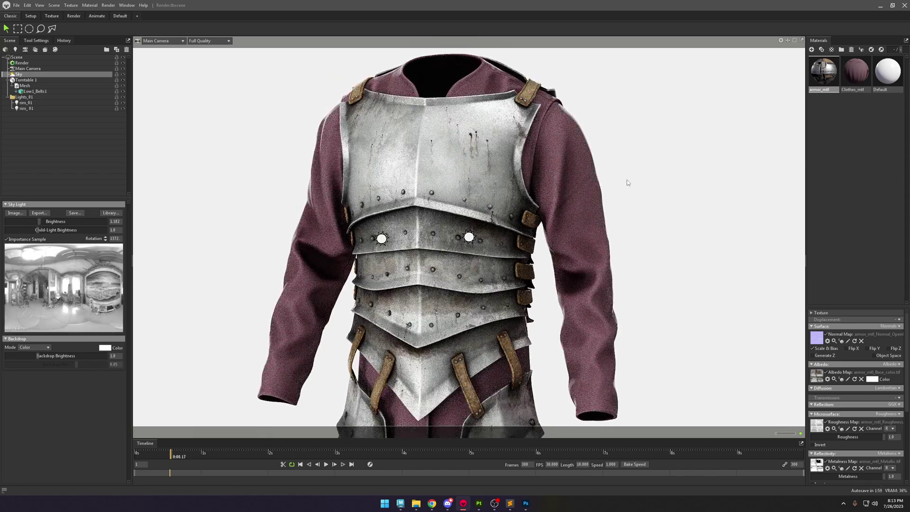
left_click(627, 182)
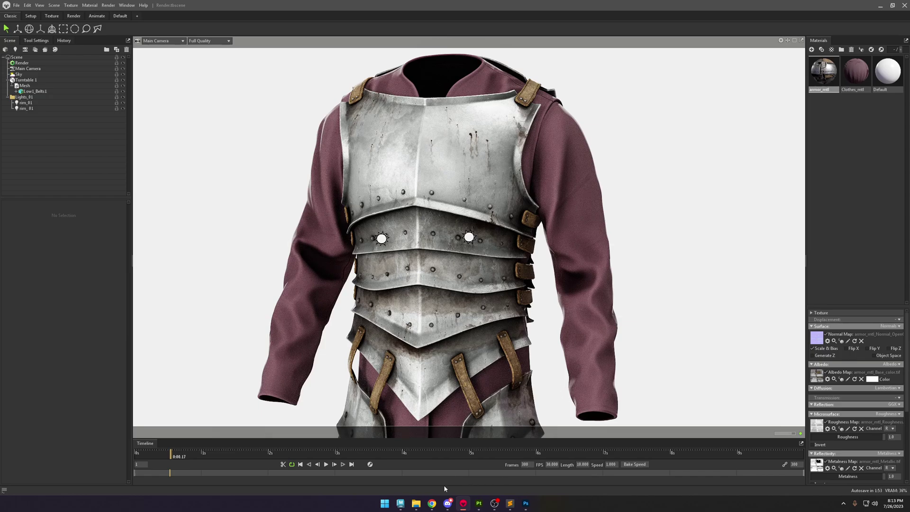
Switch to Substance 3D Painter and enable Color Correction with Brightness 1.16 and Bias 0.01.
left_click(479, 503)
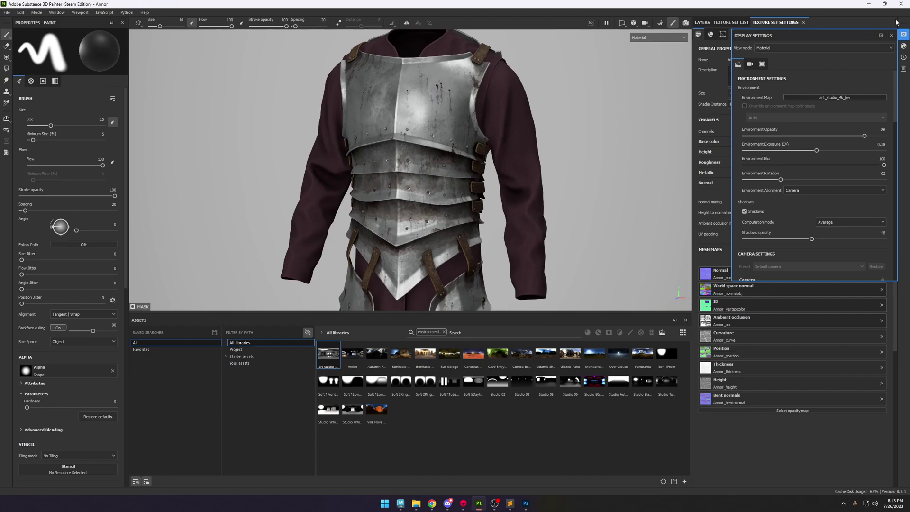
scroll(805, 225, "down", 5)
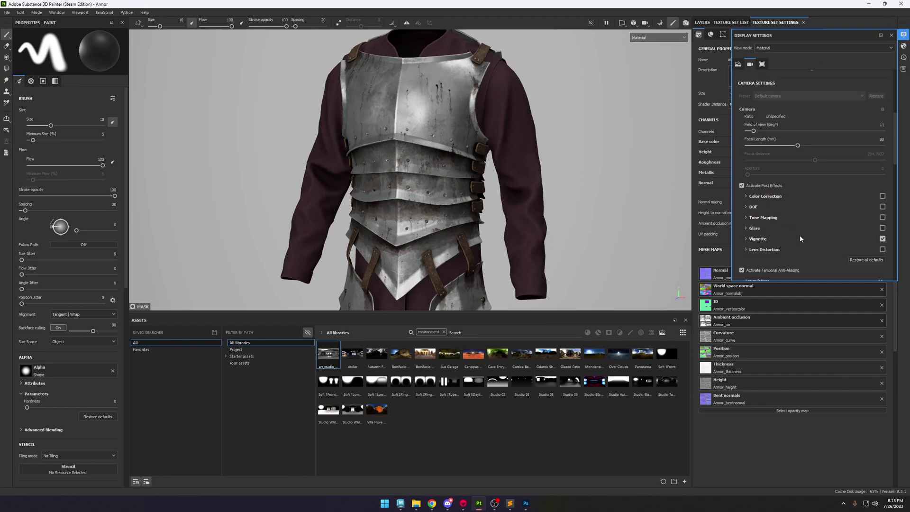
left_click(764, 197)
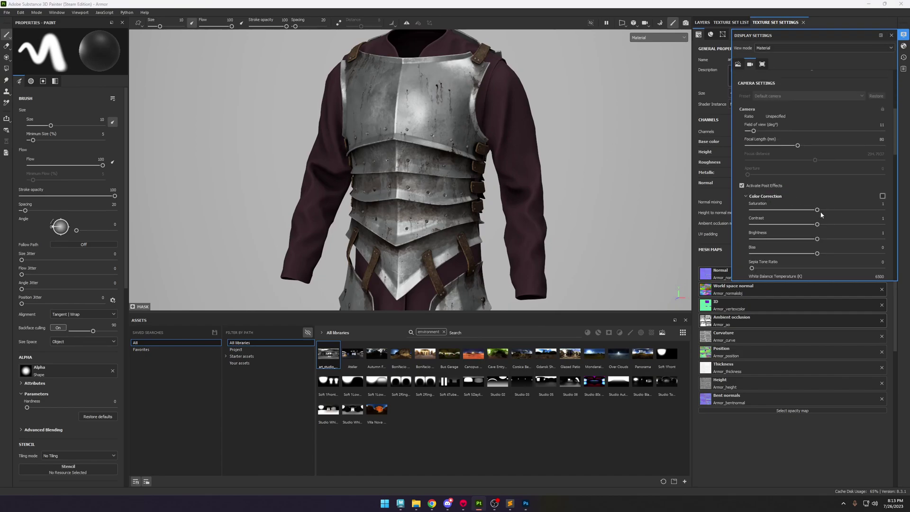
left_click(883, 196)
left_click_drag(829, 239, 817, 224)
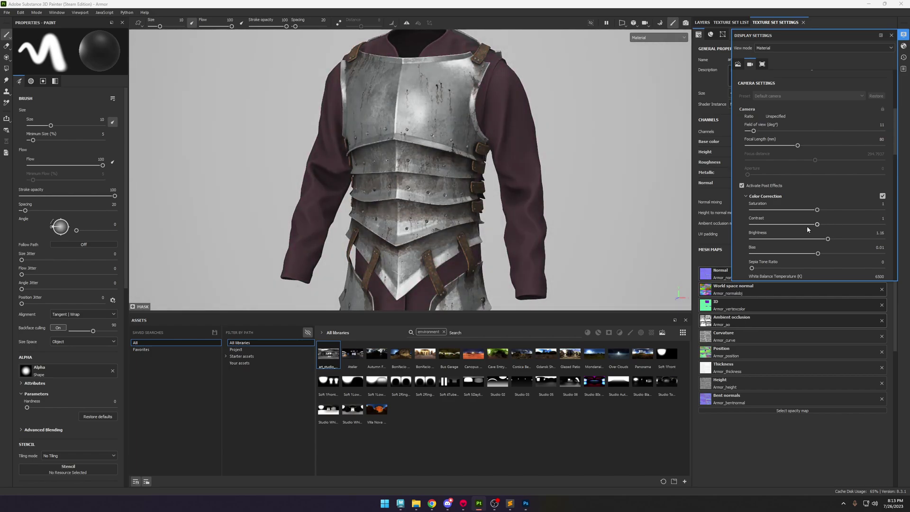
Rotate the environment lighting, compare the colors with the Marmoset Toolbag render, and set the Color Correction Saturation to 1.07.
right_click_drag(527, 159, 572, 163, "shift")
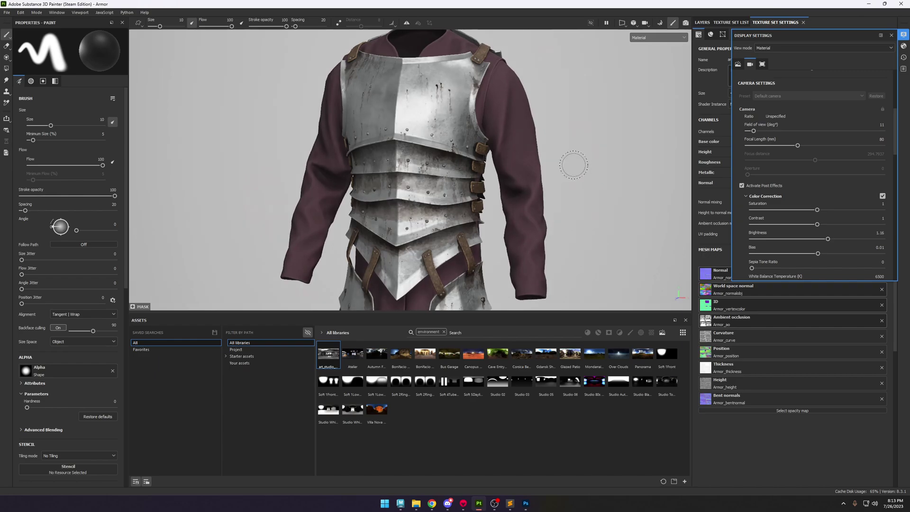
left_click_drag(816, 211, 801, 211)
left_click(463, 503)
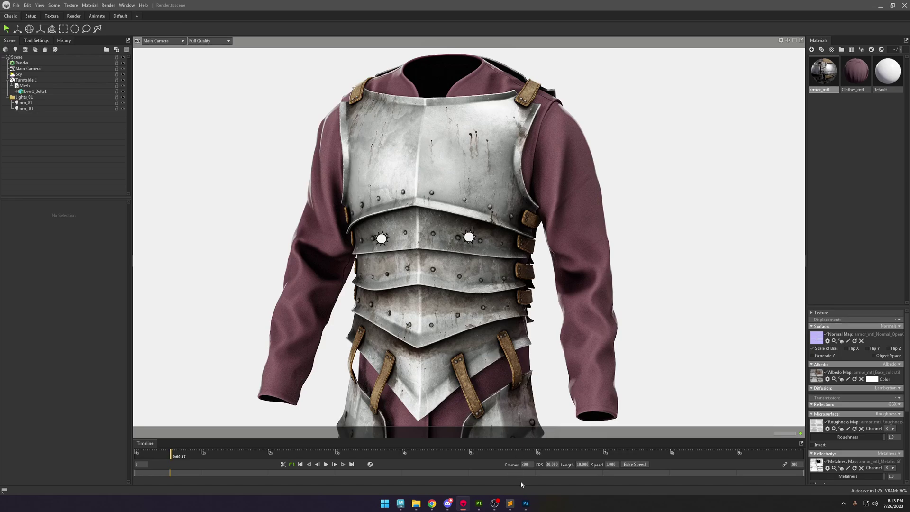
left_click(478, 503)
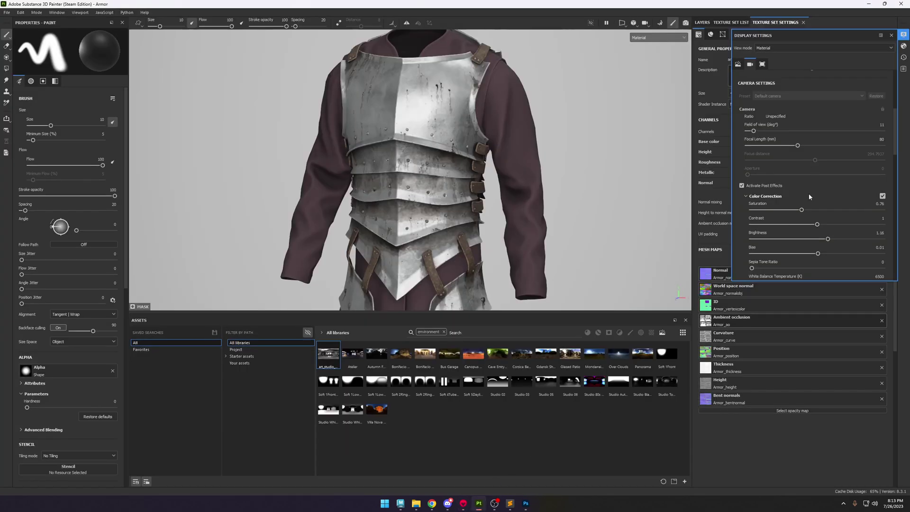
left_click_drag(808, 211, 817, 211)
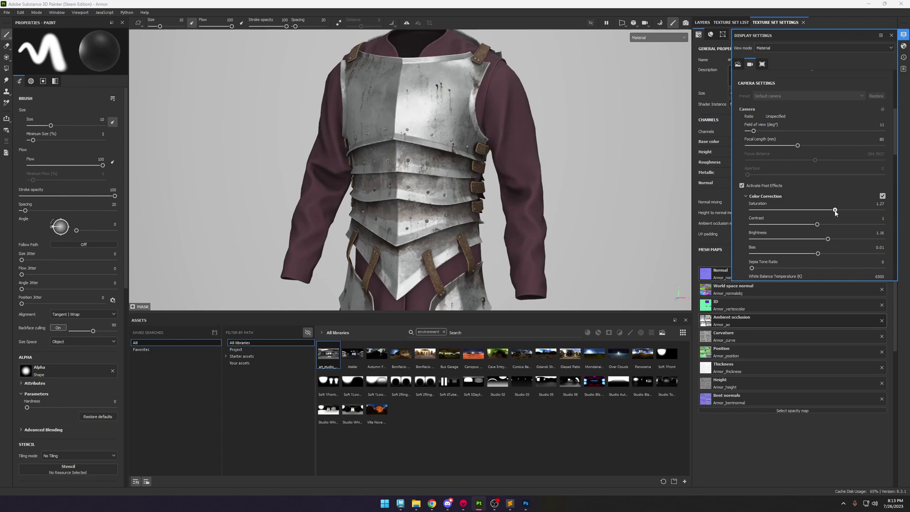
Set the Color Correction White Balance Temperature to 6114 K.
scroll(795, 265, "down", 1)
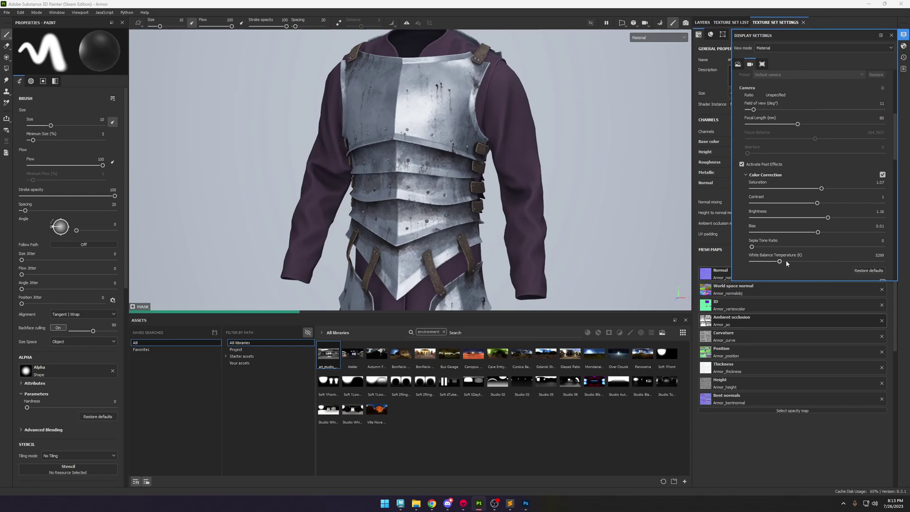
left_click_drag(787, 262, 784, 262)
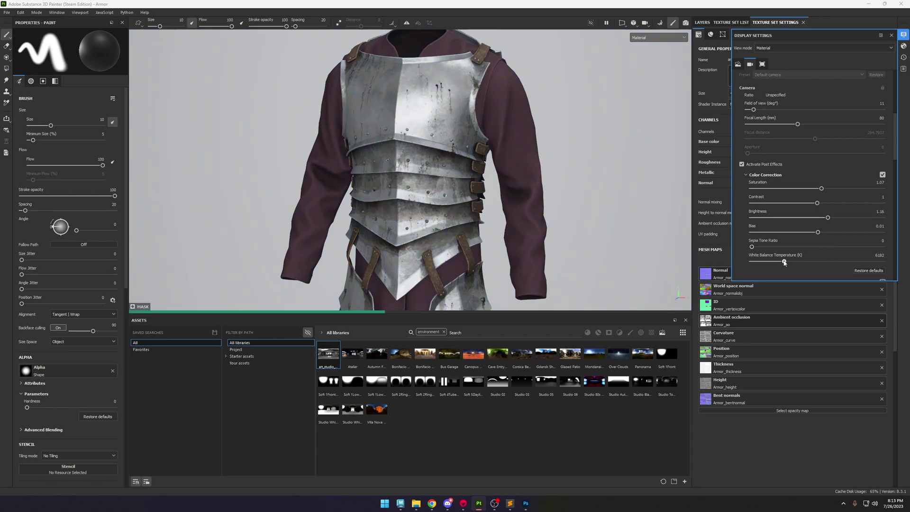
scroll(896, 155, "down", 2)
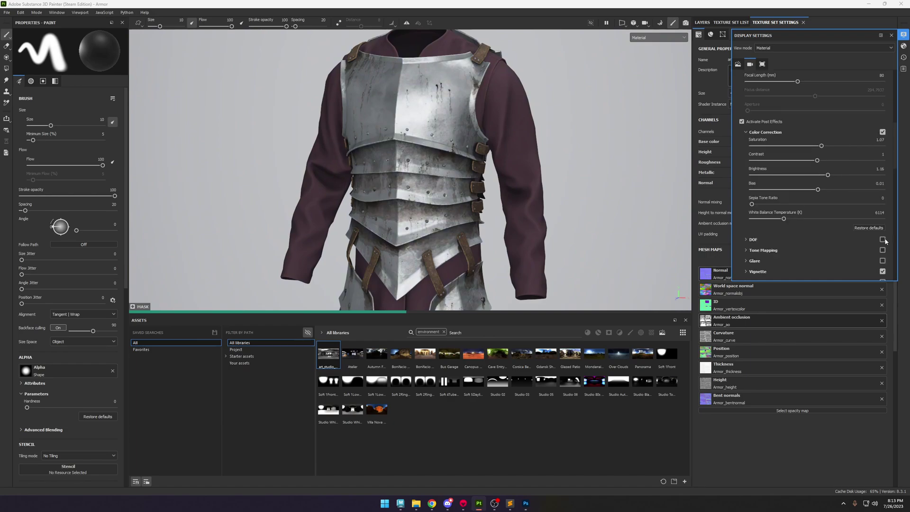
Frame the armor model, make the Clothes_mtl texture set active and show its layer stack.
scroll(752, 197, "down", 2)
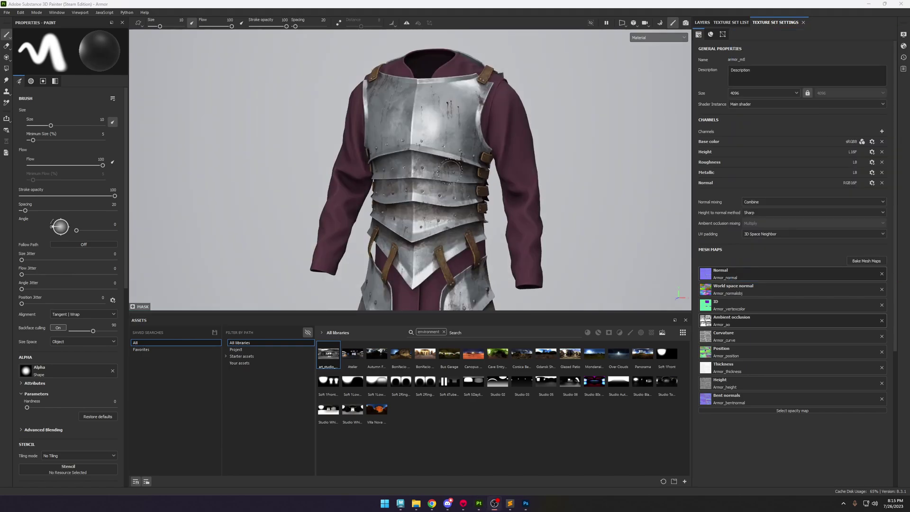
scroll(486, 165, "up", 5)
mouse_move(487, 165)
left_mouse_down("alt")
mouse_move(512, 166)
mouse_move(347, 142)
mouse_move(416, 173)
mouse_move(488, 166)
left_mouse_up("alt")
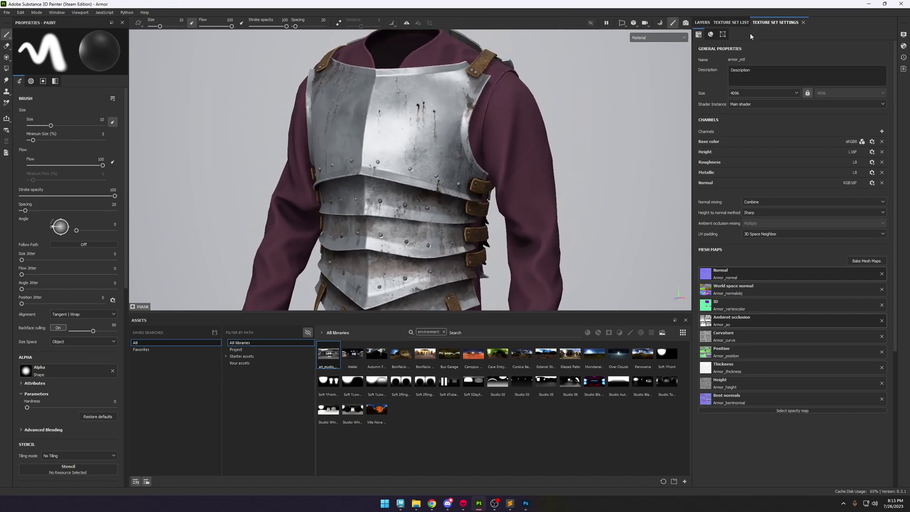
left_click(730, 22)
left_click(704, 23)
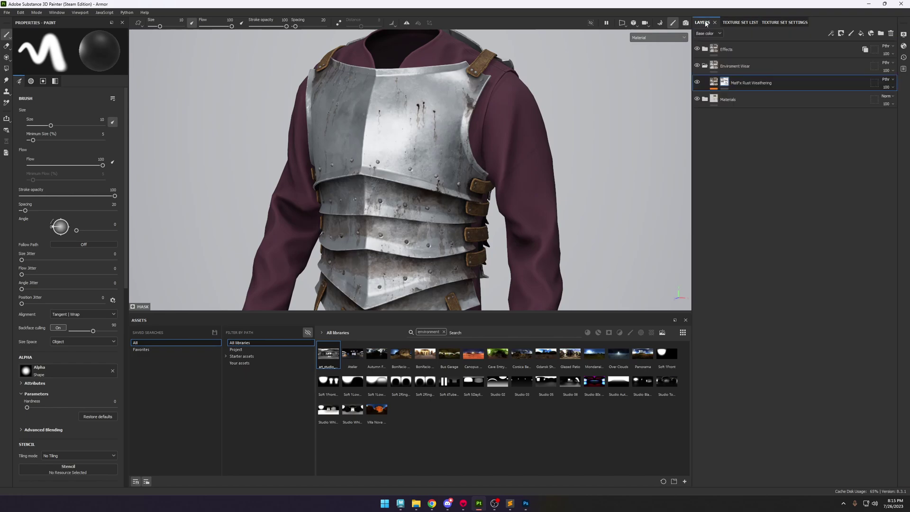
key("f")
left_click(727, 22)
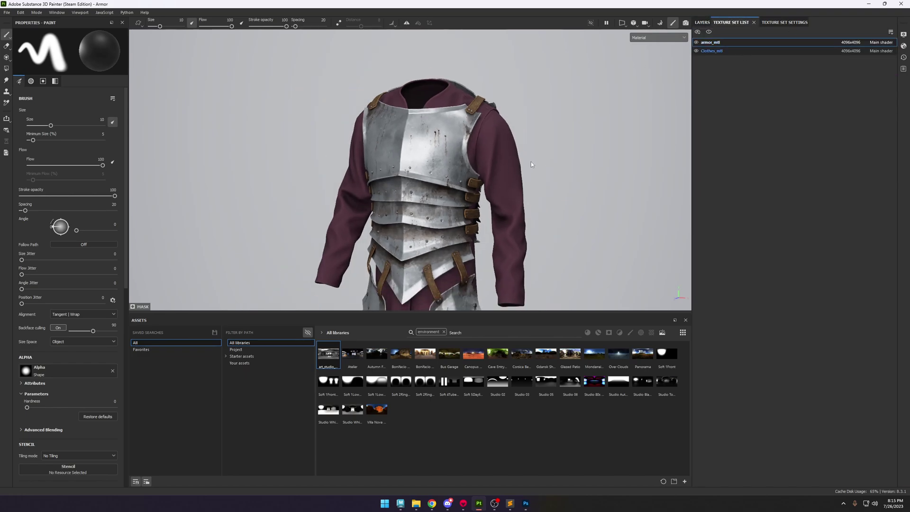
left_click(711, 51)
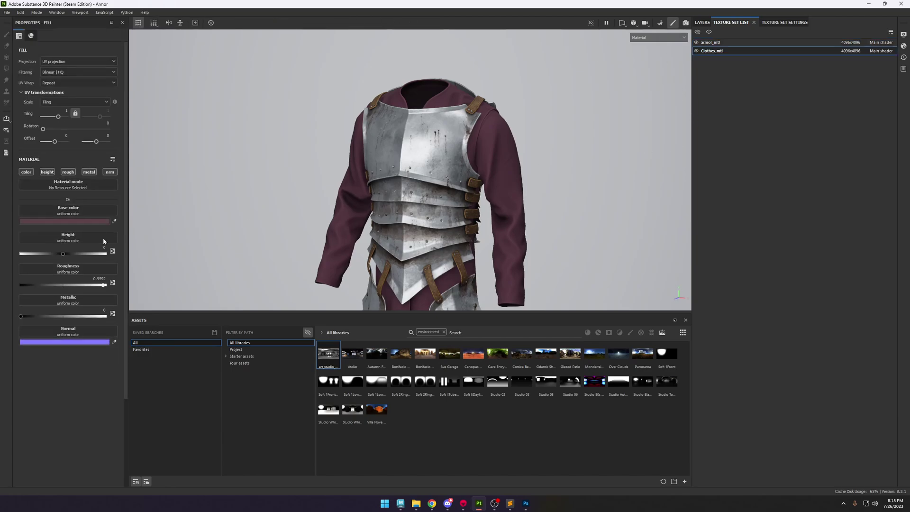
left_click(703, 22)
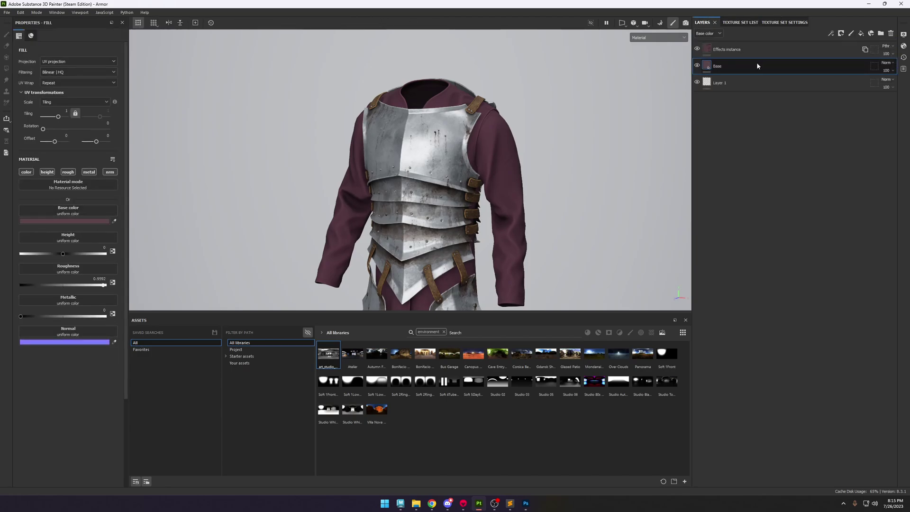
Search the assets for "smart material pres" and add the Smart Material Preset above the shirt's Base layer.
left_click(443, 332)
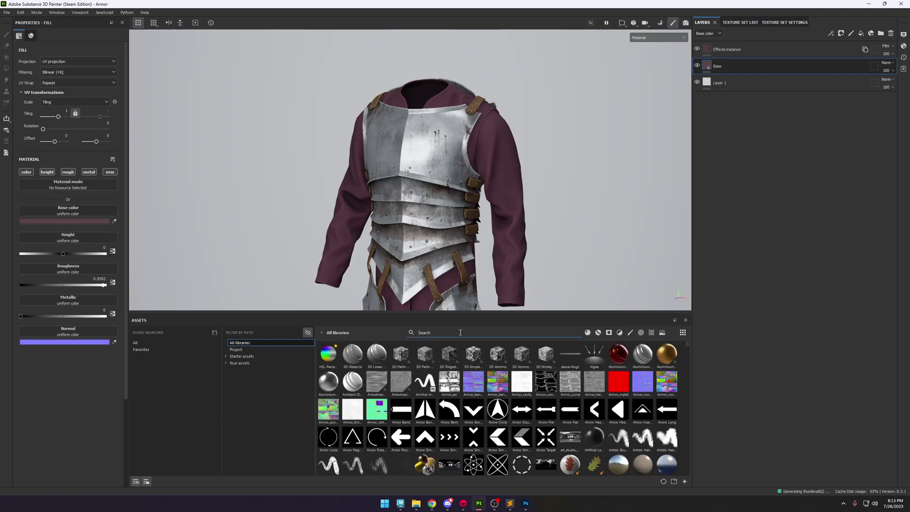
type("sm")
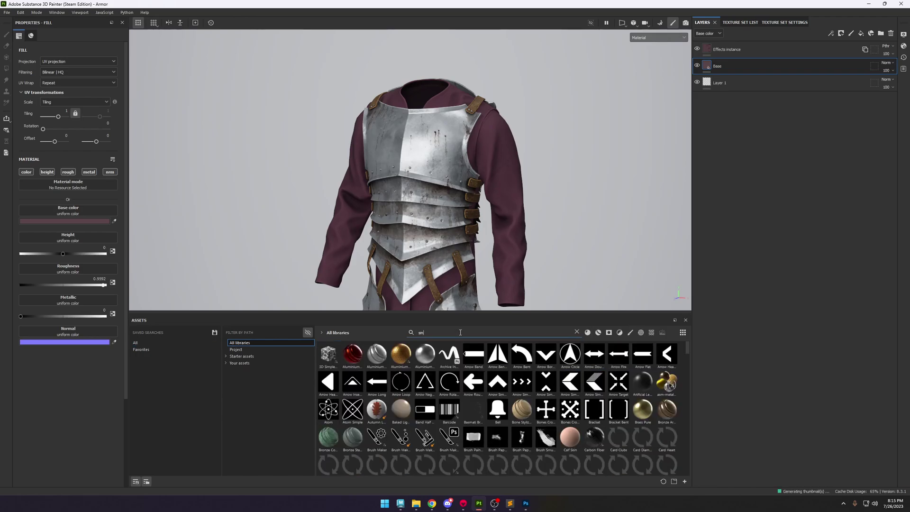
type("art mat")
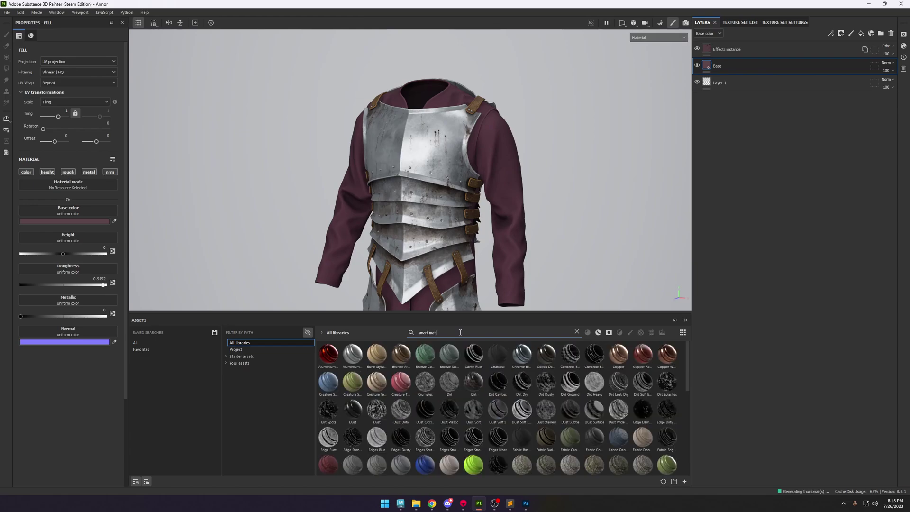
type("erial ")
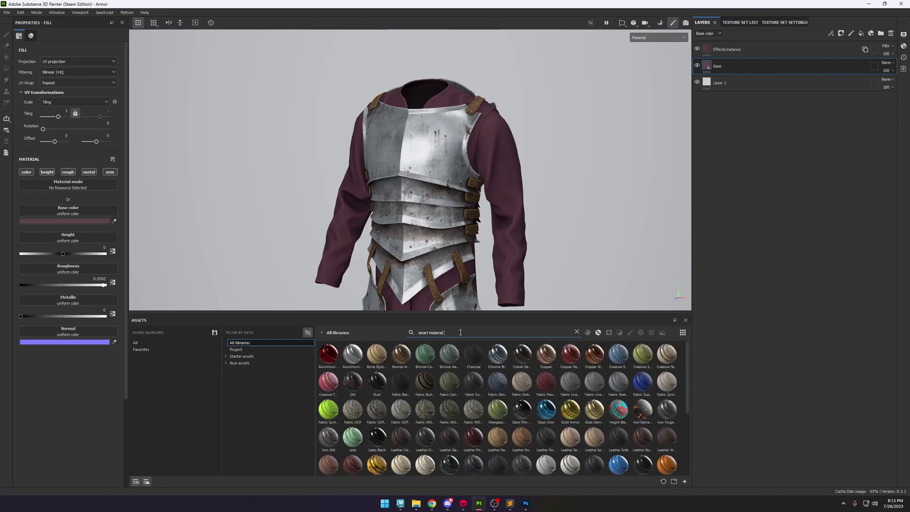
type("pres")
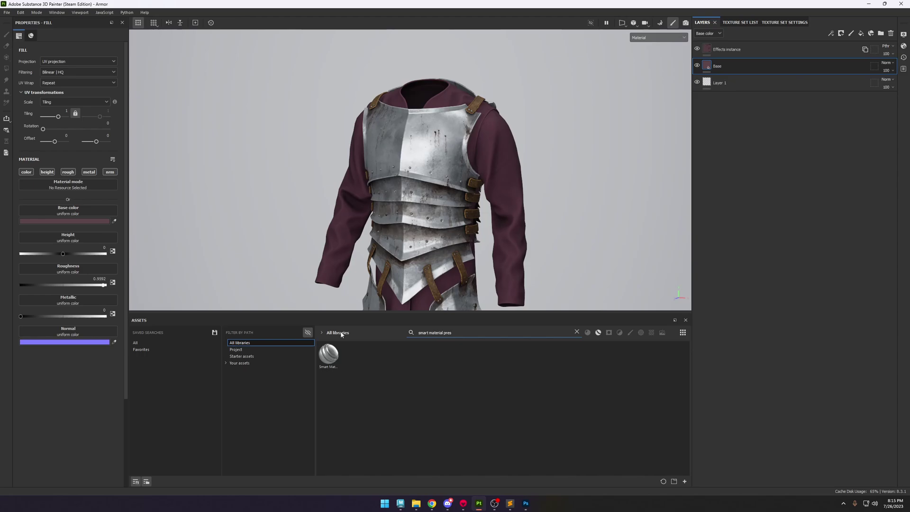
left_click_drag(329, 353, 760, 59)
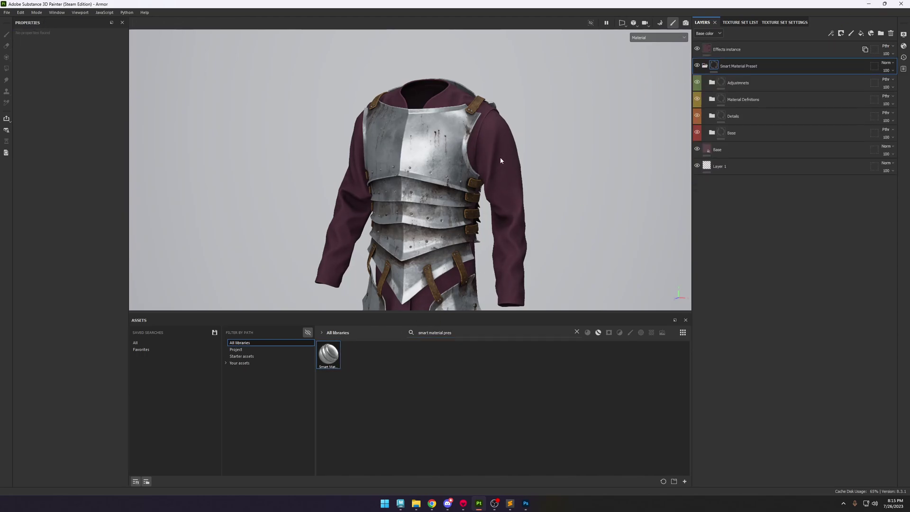
Inspect the shirt with the armor_mtl texture set hidden, select the Base layer and show the armor again.
scroll(501, 160, "up", 2)
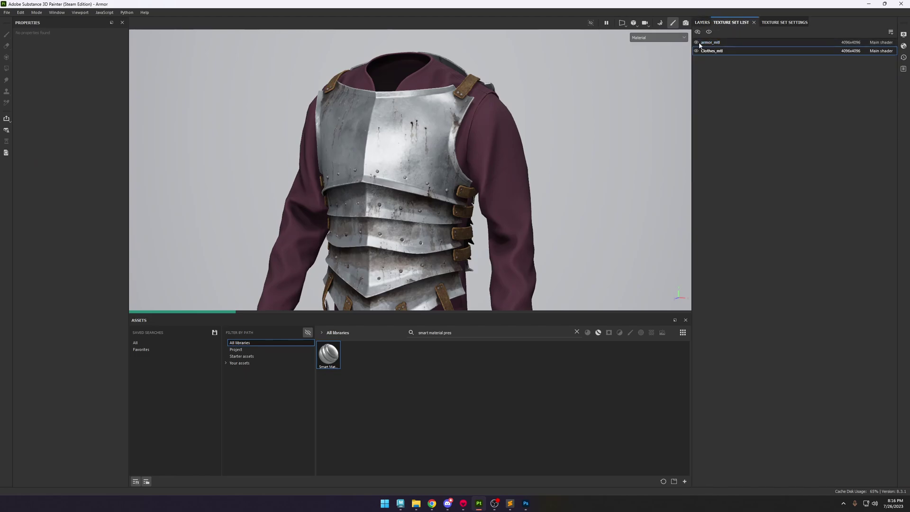
scroll(488, 188, "down", 3)
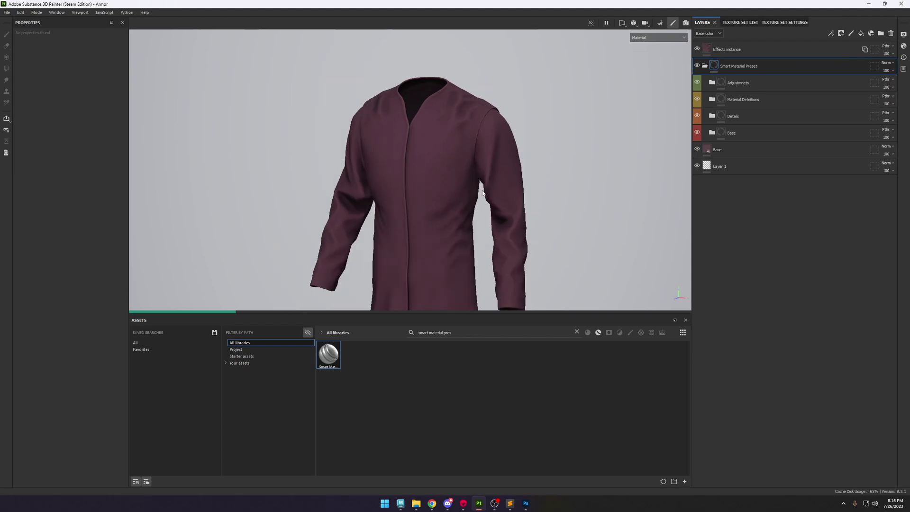
scroll(502, 187, "up", 3)
left_click(718, 150)
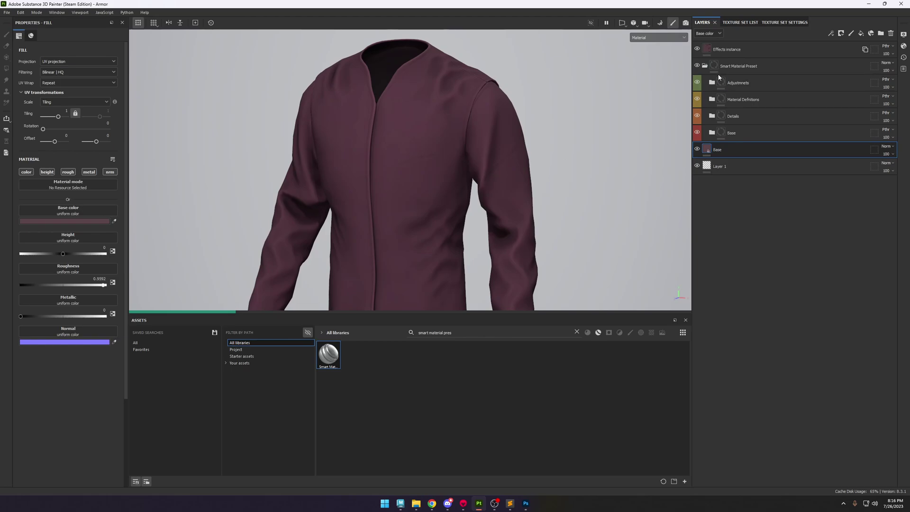
left_click(740, 22)
left_click(696, 42)
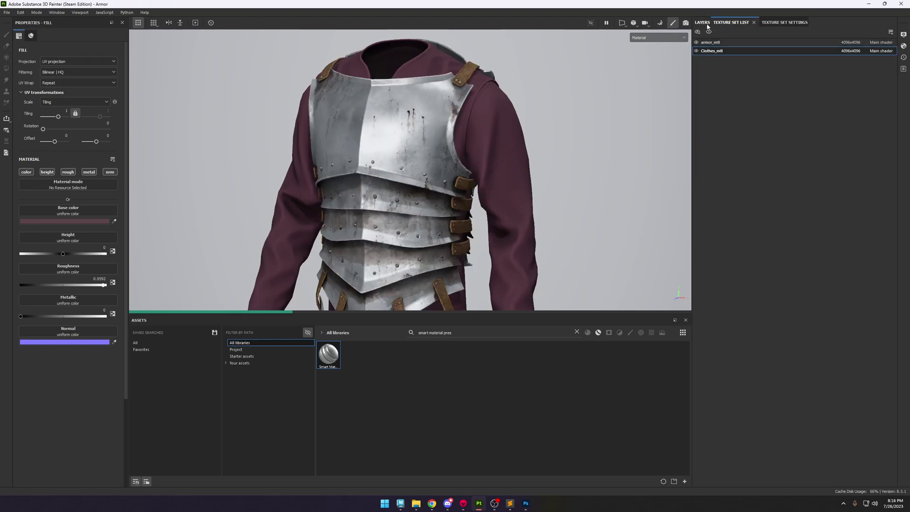
left_click(703, 22)
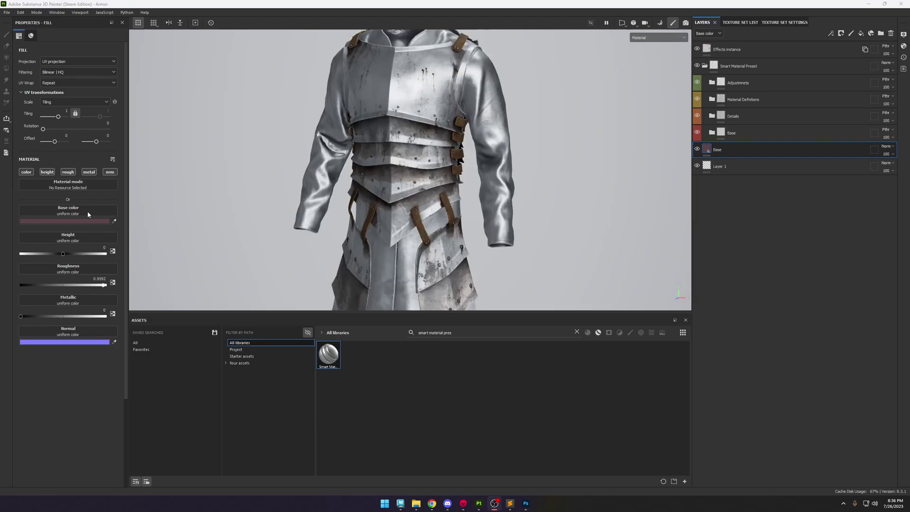
Apply the original Base layer's maroon color to Base Values in the smart material's Base folder and remove the original layer.
left_click(712, 132)
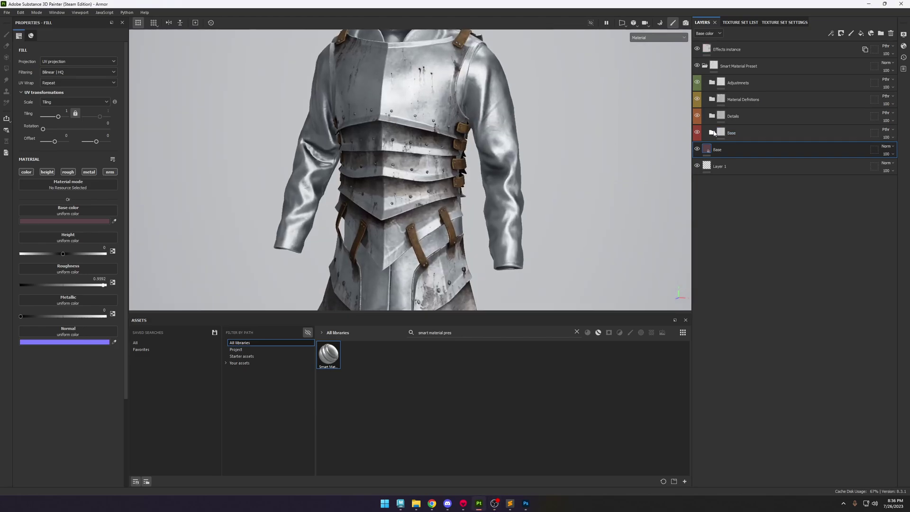
left_click(741, 171)
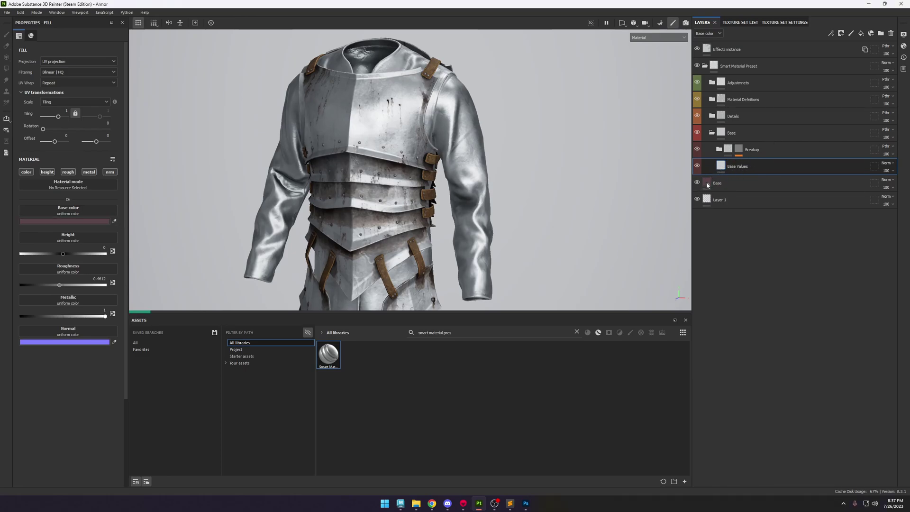
left_click(753, 185)
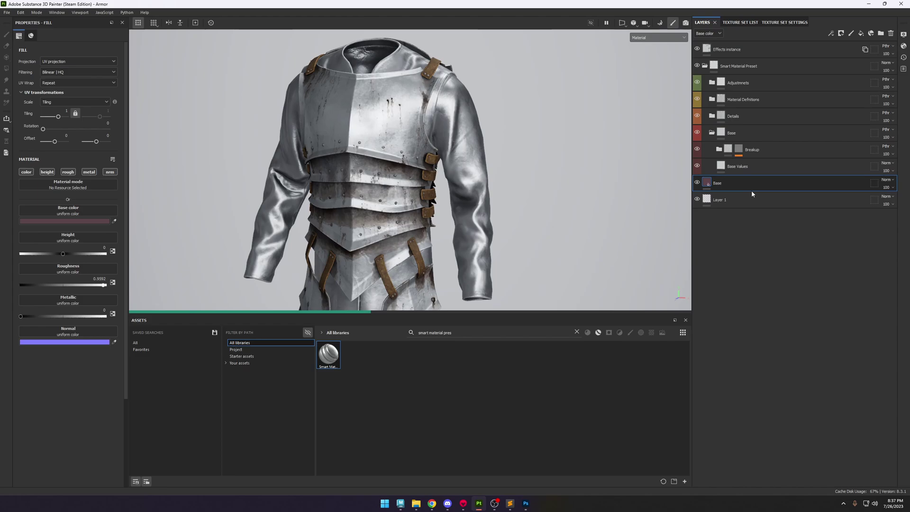
left_click_drag(752, 190, 751, 151)
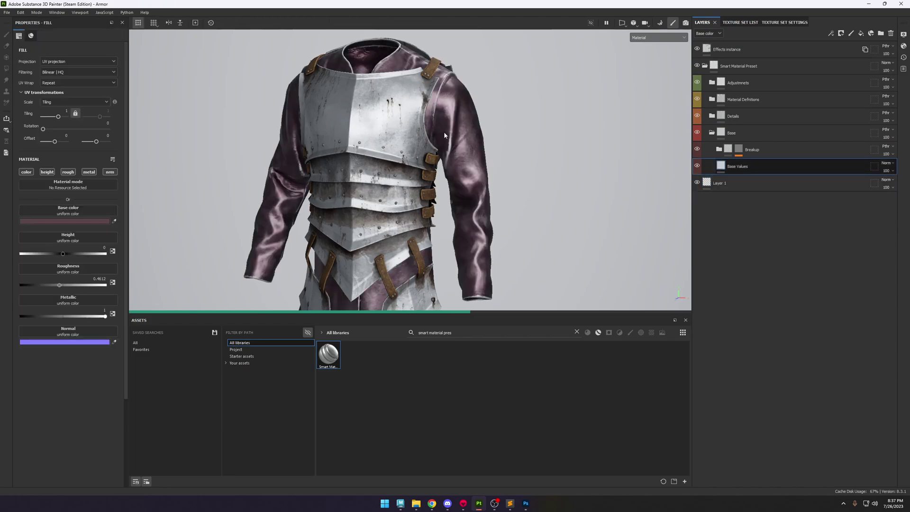
Set the Base Values layer's Roughness to 0.9755 and Metallic to 0, and check the shirt's shading.
scroll(410, 170, "up", 2)
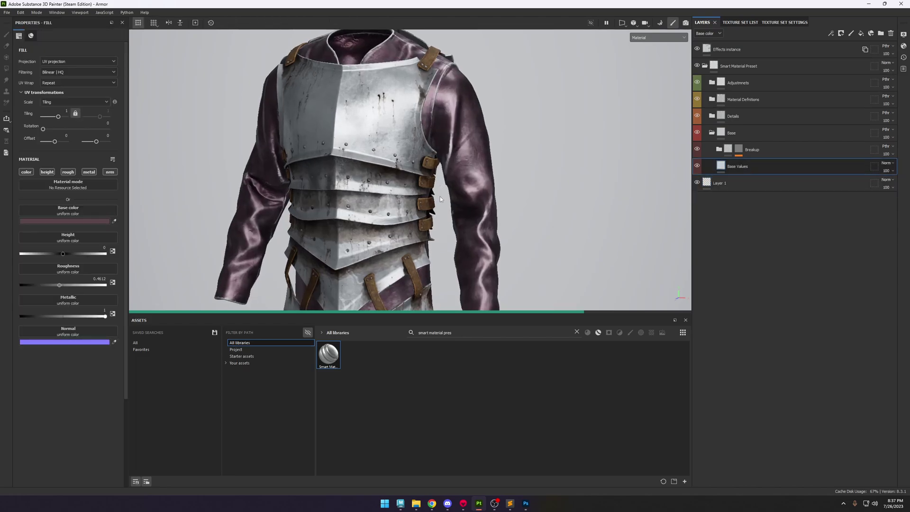
left_click_drag(410, 170, 443, 170, "alt")
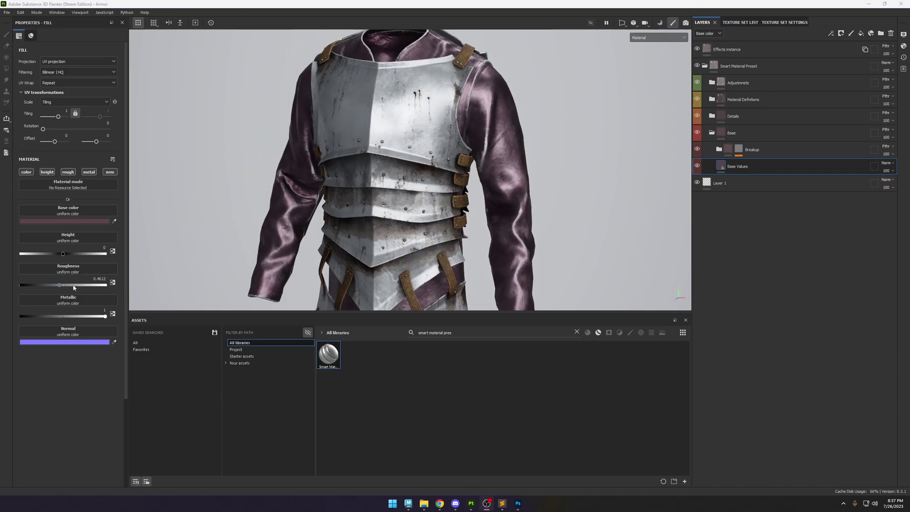
mouse_move(74, 287)
left_mouse_down()
mouse_move(106, 287)
mouse_move(21, 316)
left_mouse_up()
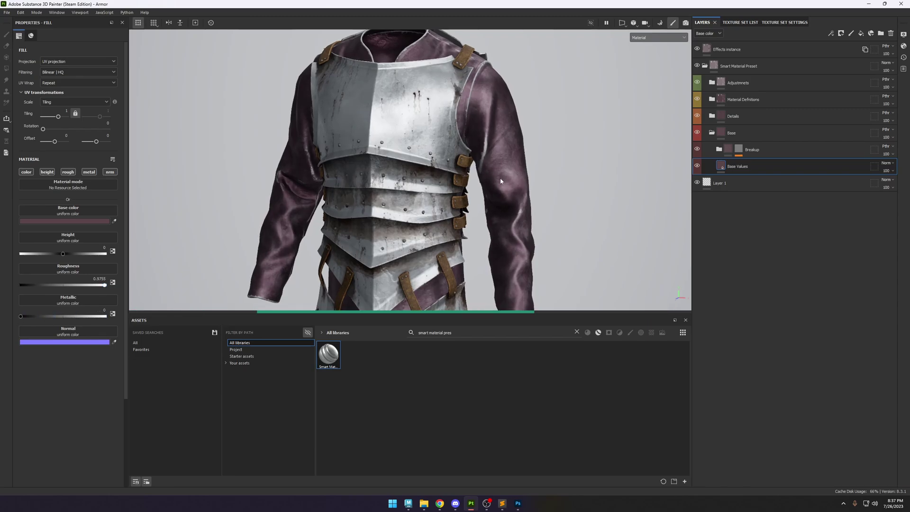
mouse_move(533, 135)
left_mouse_down("alt")
mouse_move(529, 179)
mouse_move(544, 178)
mouse_move(503, 192)
left_mouse_up("alt")
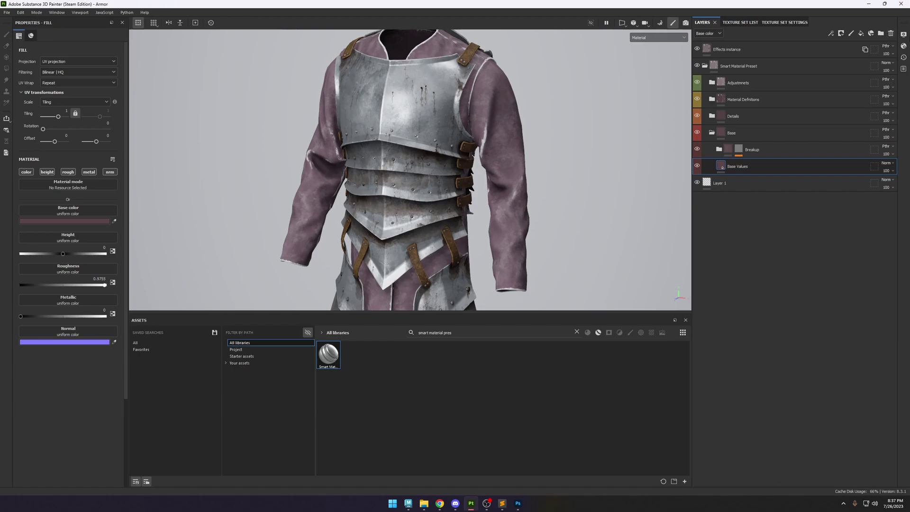
Turn off Activate Post Effects in the display settings and rotate the view to check the shirt.
left_click(904, 35)
scroll(859, 76, "up", 10)
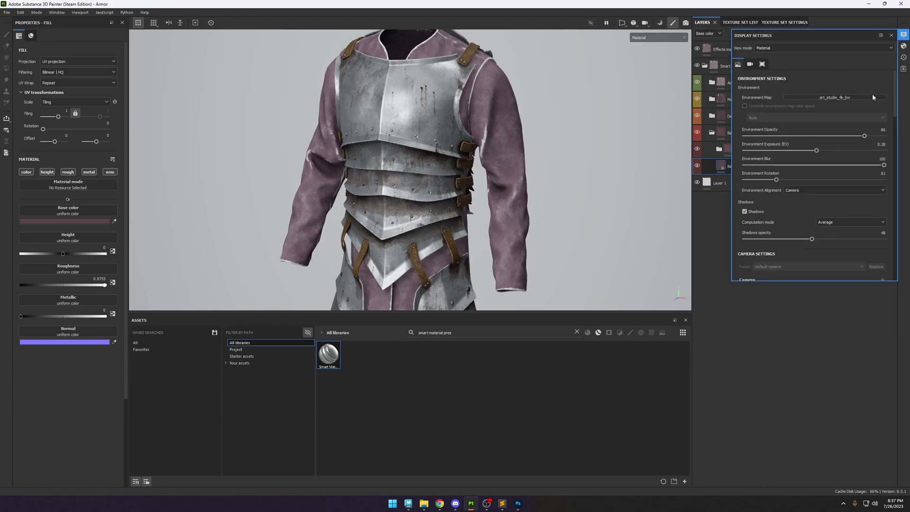
scroll(749, 188, "down", 3)
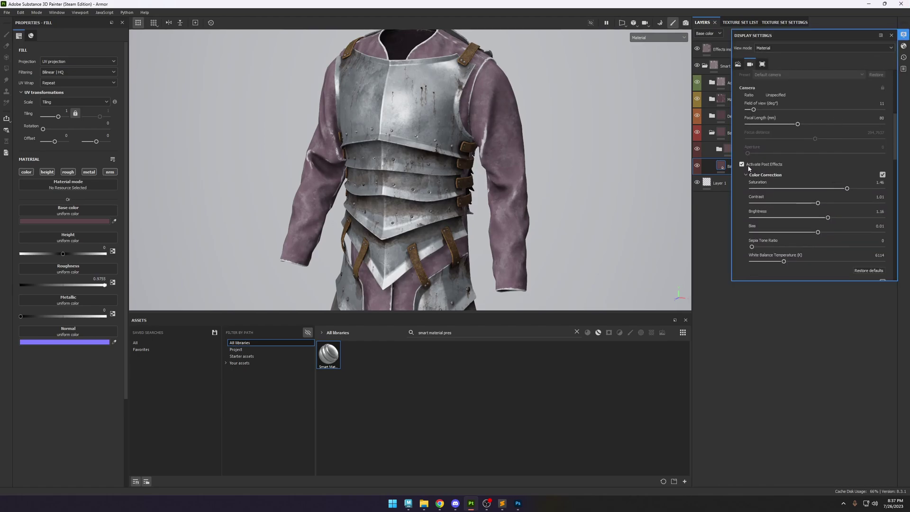
left_click(742, 164)
left_click_drag(558, 146, 635, 142, "alt")
left_click(890, 35)
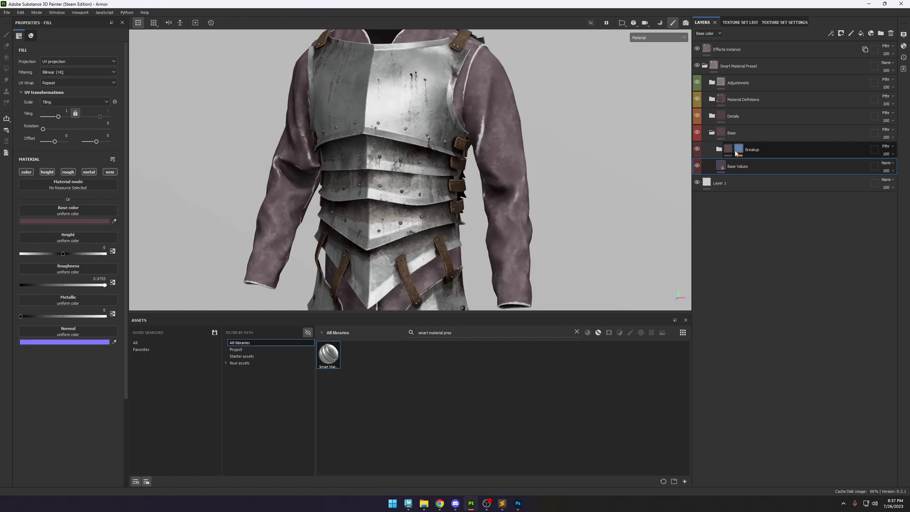
Delete the Material Definitions folder from the Smart Material Preset and select the Base Values layer.
left_click(773, 100)
key("Delete")
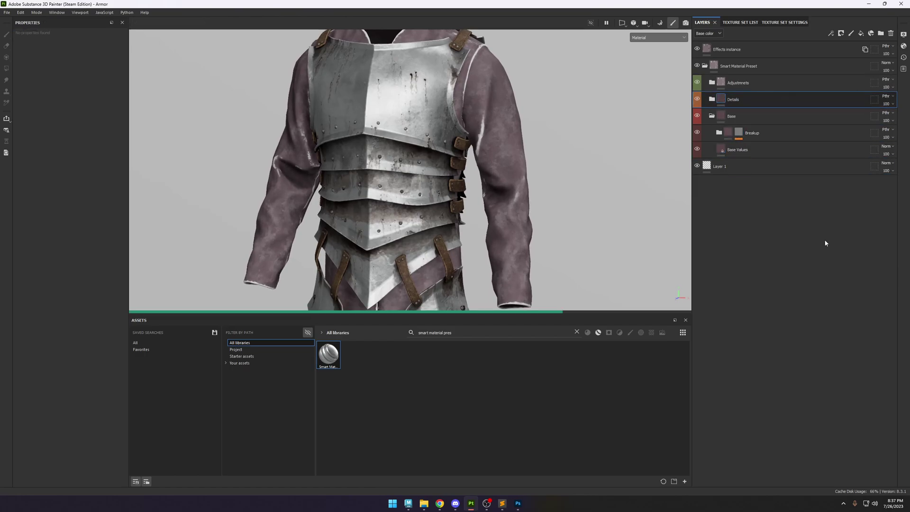
left_click_drag(530, 155, 550, 156, "alt")
left_click(735, 149)
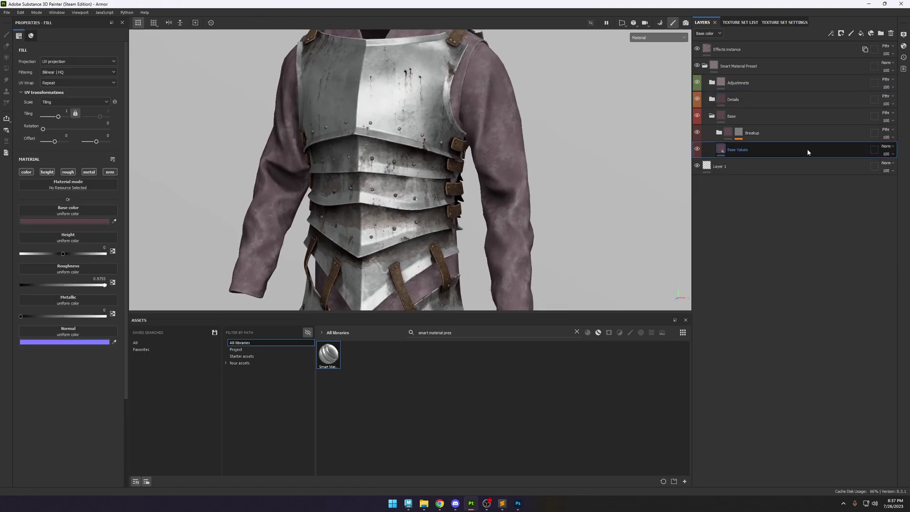
left_click_drag(294, 199, 332, 202, "alt")
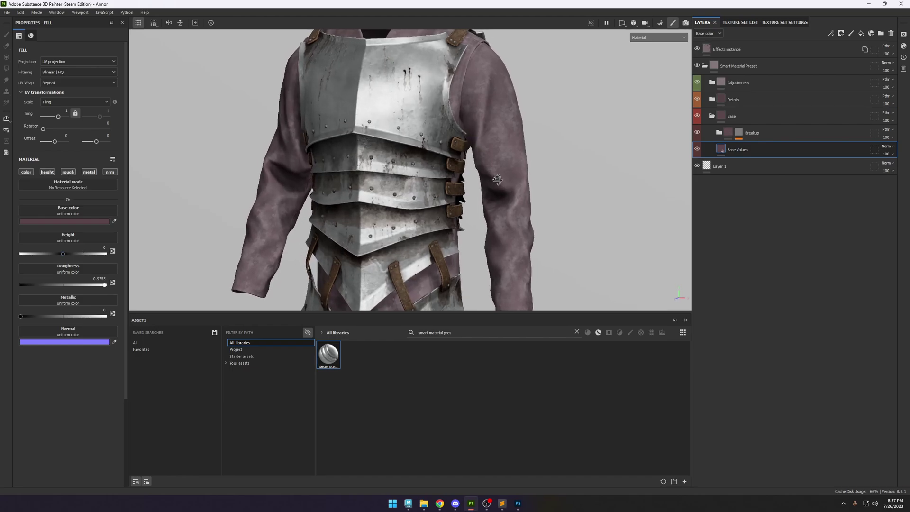
Expand the Breakup folder, display the Darken layer's mask on the model and select its Grunge Galvanic Small fill.
left_click(719, 133)
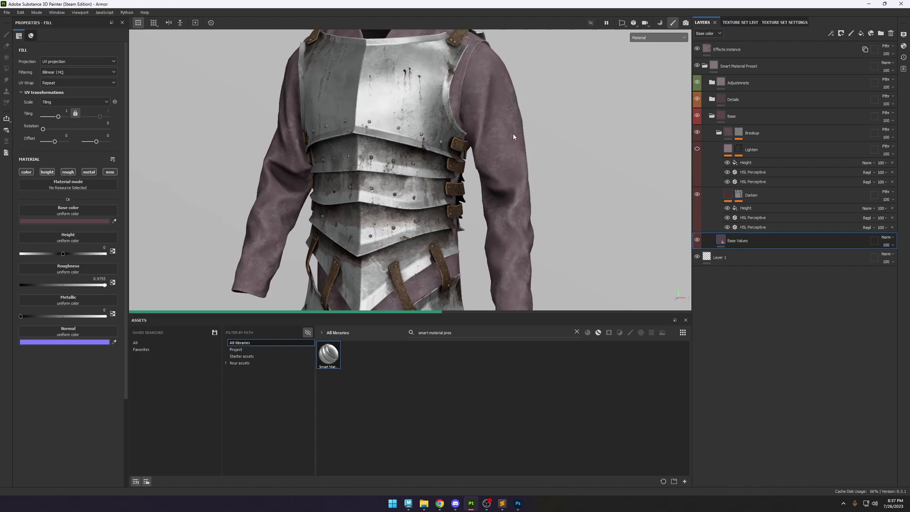
scroll(512, 150, "up", 1)
middle_click_drag(510, 184, 496, 147, "alt")
left_click(738, 194, "alt")
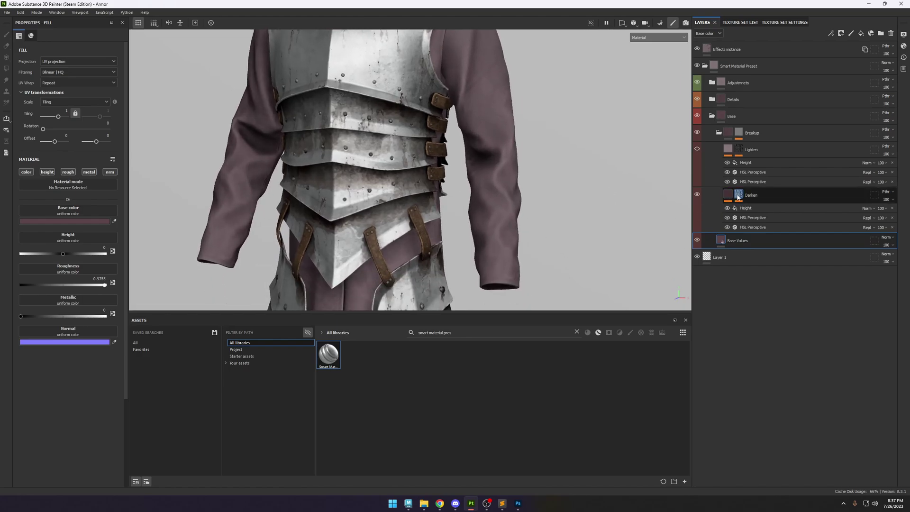
scroll(553, 177, "down", 2)
left_click_drag(552, 177, 613, 148, "alt")
scroll(600, 150, "up", 3)
scroll(599, 150, "up", 2)
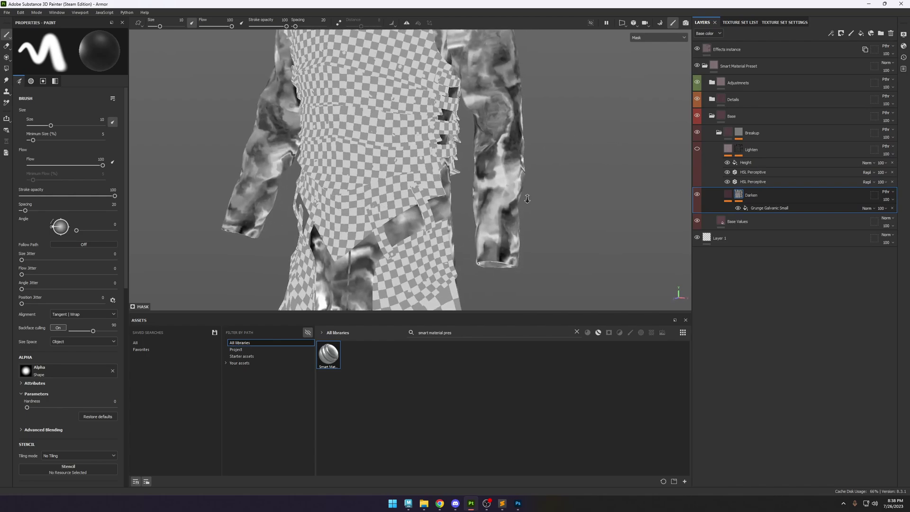
left_click(768, 208)
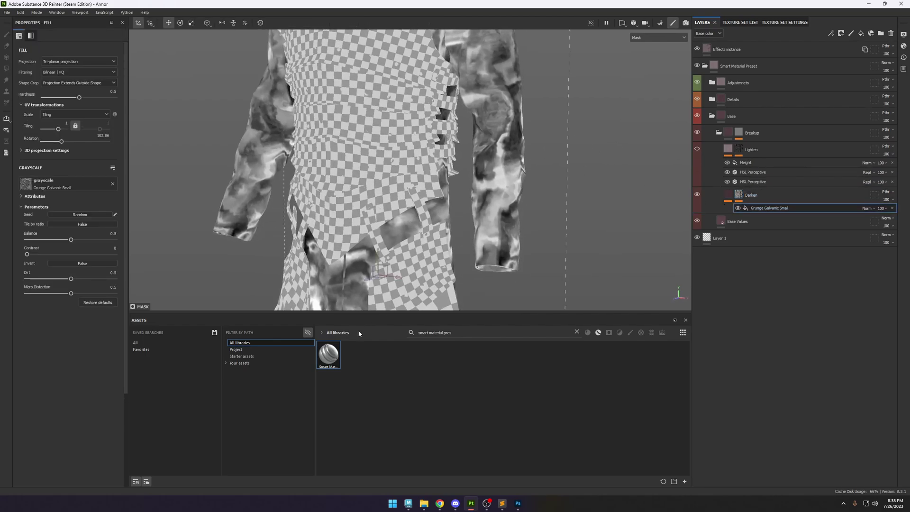
Search the asset library for "clouds" and replace the Grunge Galvanic Small texture in the Darken mask with Clouds 2.
left_click(577, 332)
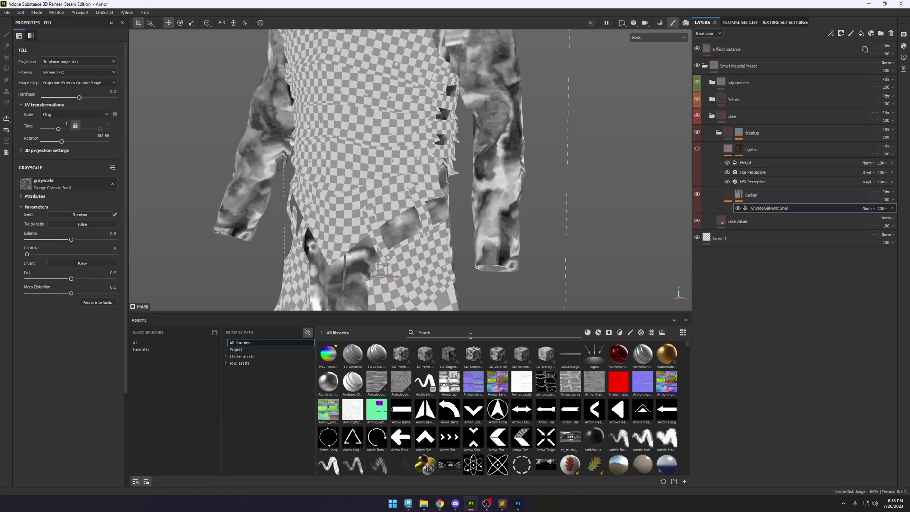
type("d")
type("louds")
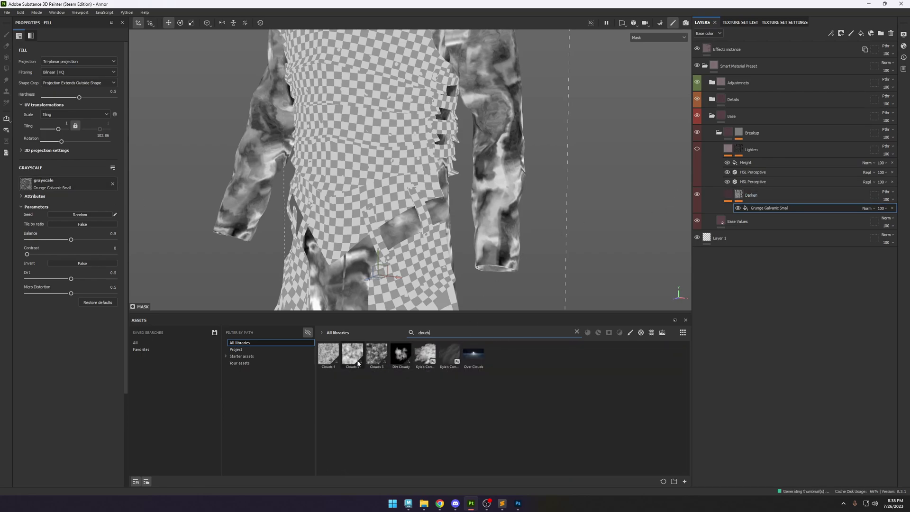
left_click_drag(352, 353, 57, 186)
middle_click_drag(496, 121, 469, 118)
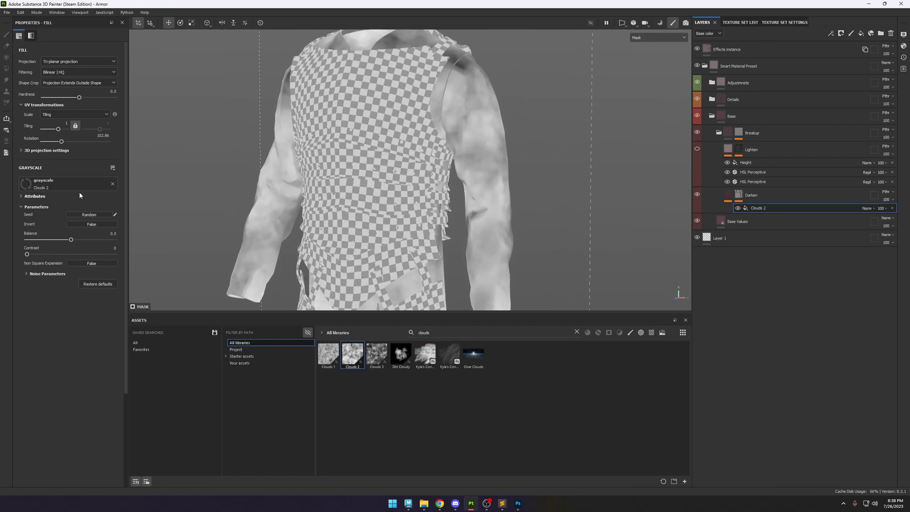
Set the Clouds 2 mask's Balance to 0.36 and Contrast to 0.77, checking the effect in the base color channel.
left_click_drag(45, 256, 58, 241)
key("c")
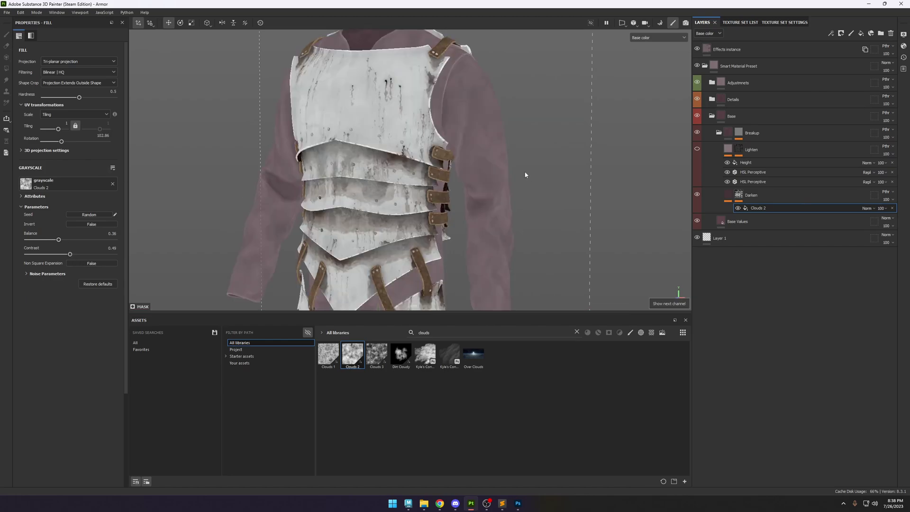
middle_click_drag(497, 157, 491, 148)
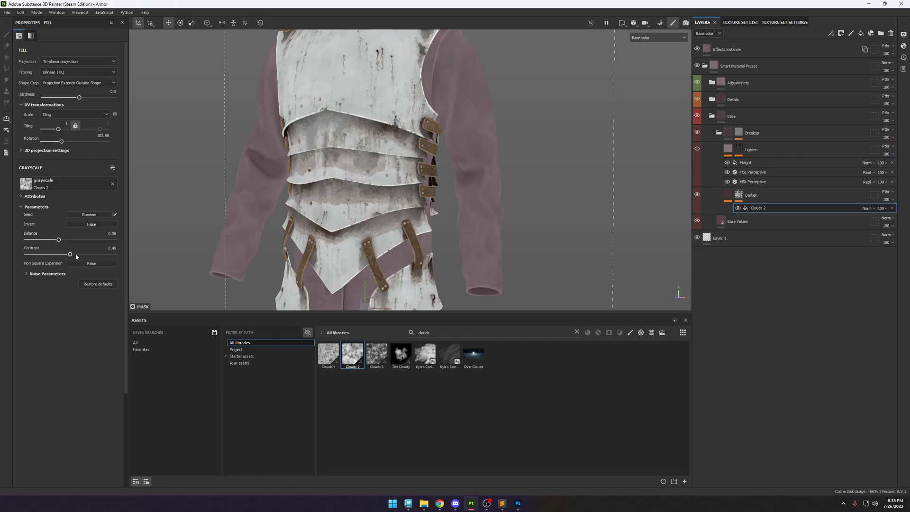
left_click_drag(75, 255, 95, 255)
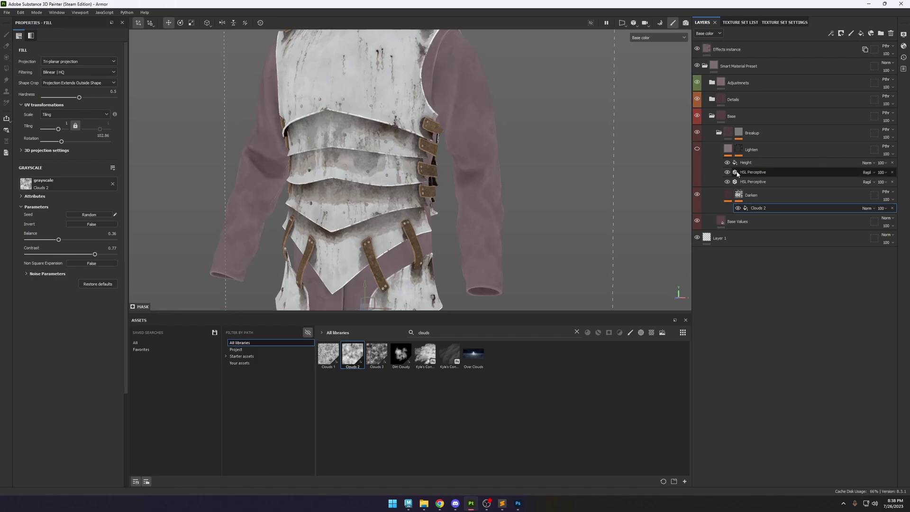
Display the roughness channel, hide the Details folder and set the Lightness of Darken's roughness HSL Perceptive filter to 0.444.
left_click(729, 196)
left_click(755, 209)
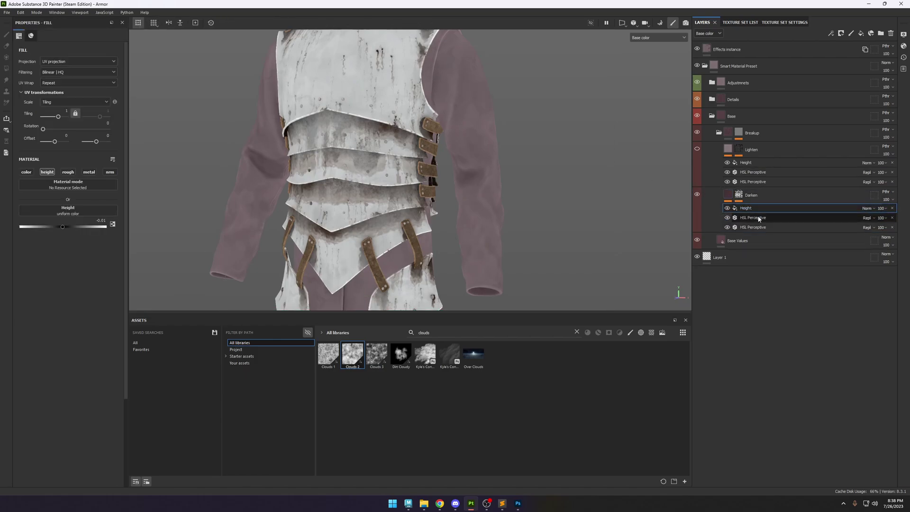
left_click(759, 218)
left_click(751, 227)
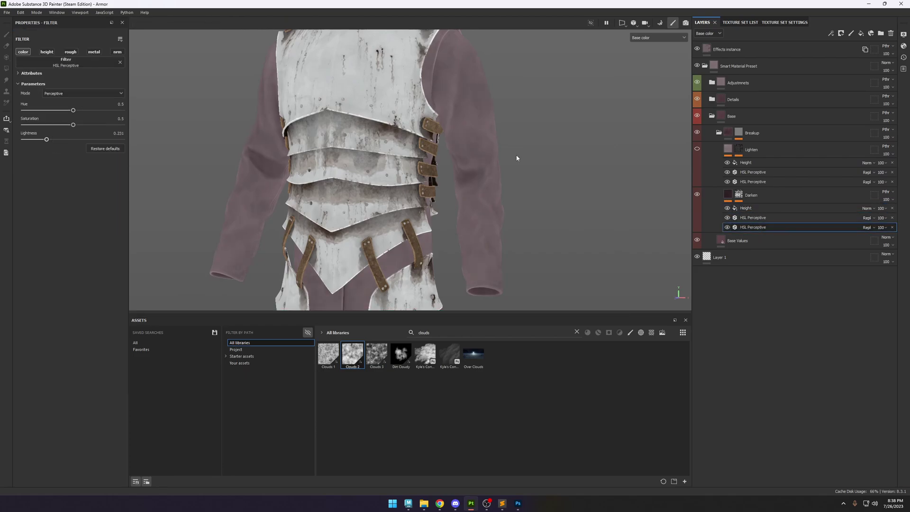
key("c")
key("c")
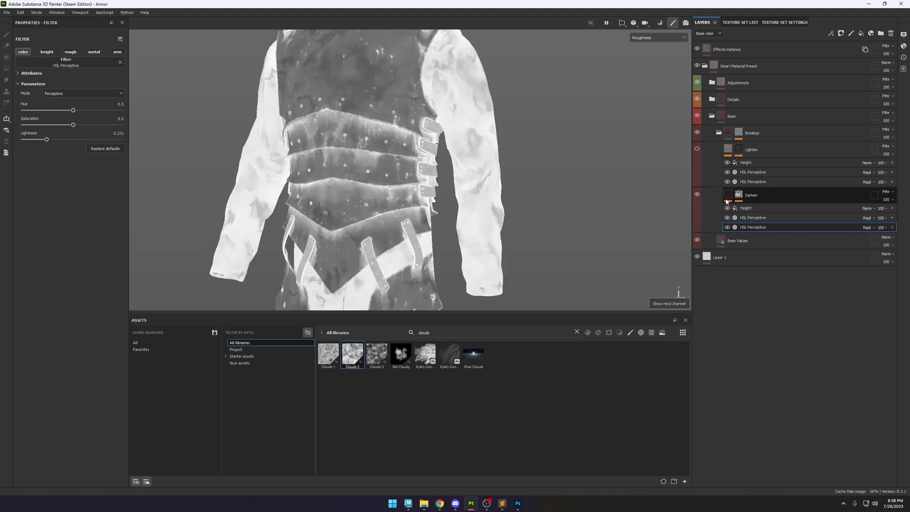
left_click(746, 218)
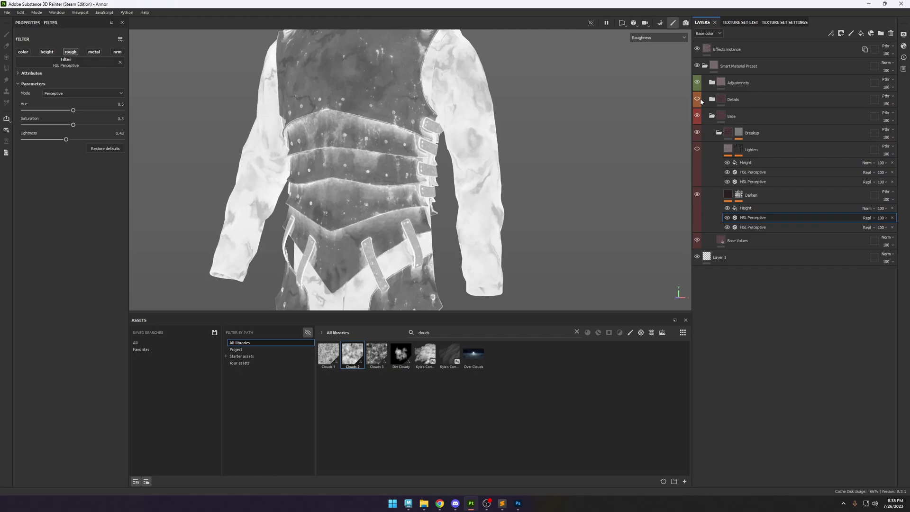
scroll(578, 185, "up", 3)
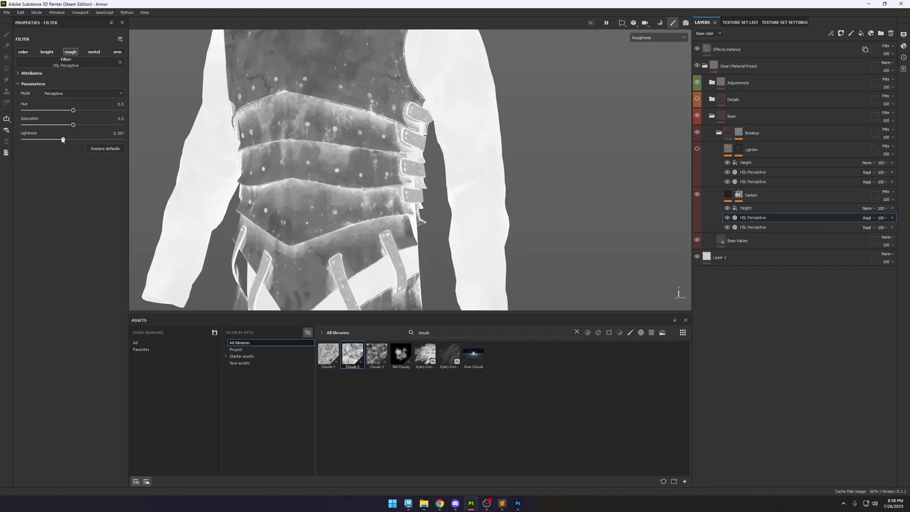
left_click_drag(62, 140, 61, 140)
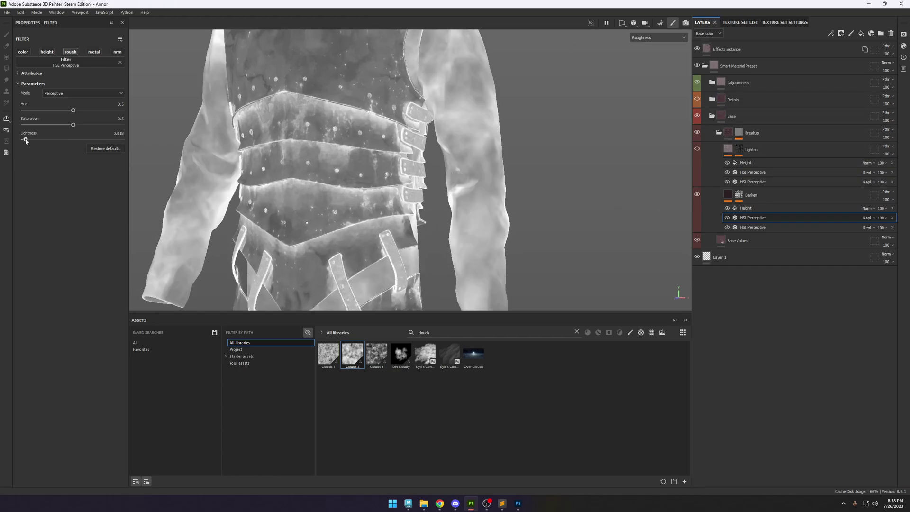
scroll(416, 186, "down", 2)
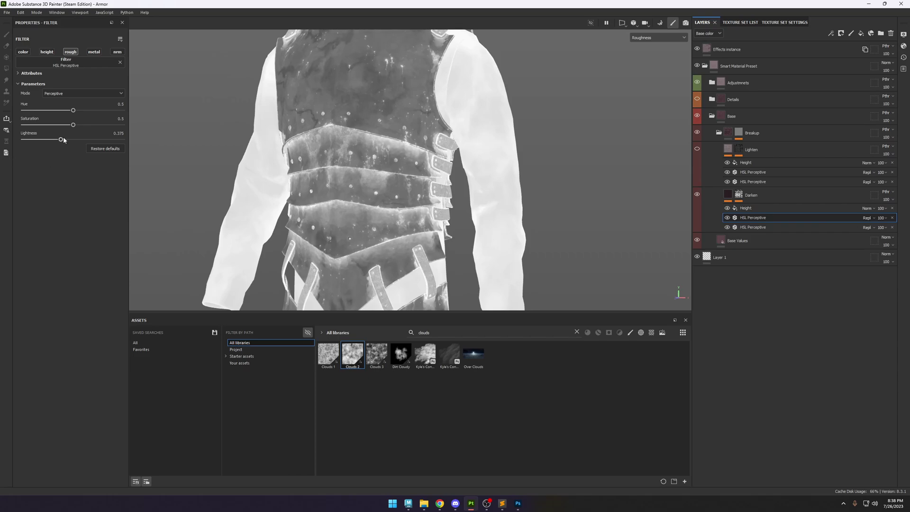
left_click_drag(61, 139, 68, 140)
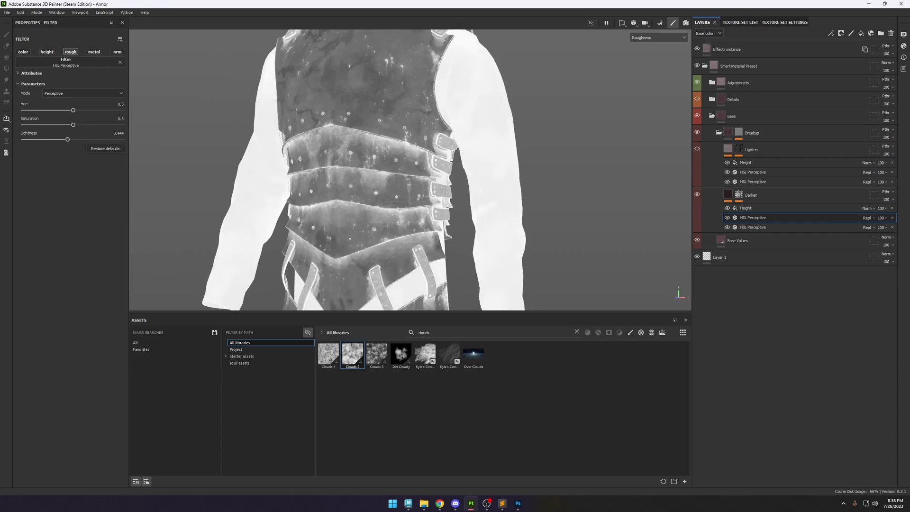
Examine the armor and shirt up close in the roughness and metallic channels and in the full material view.
left_click_drag(408, 189, 471, 173, "alt")
right_click_drag(471, 173, 483, 252, "alt")
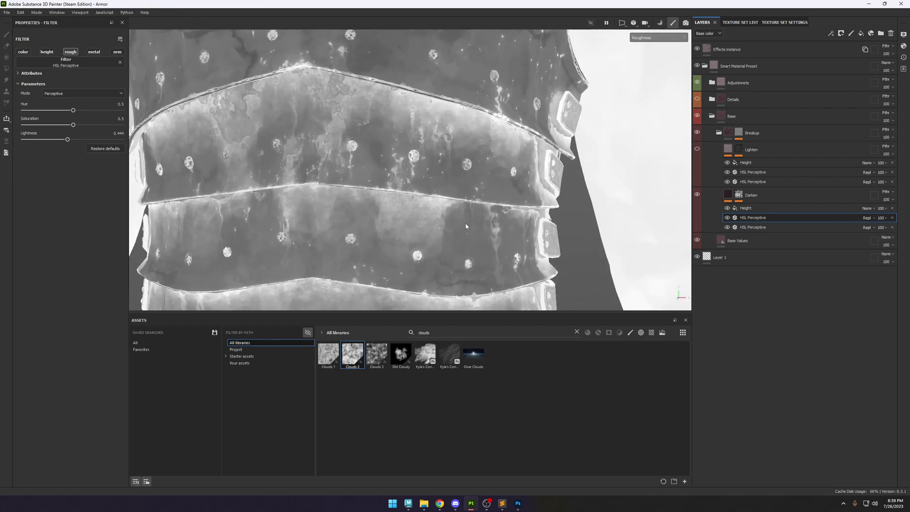
left_click_drag(483, 251, 455, 248, "alt")
right_click_drag(455, 248, 450, 222, "alt")
left_click_drag(450, 223, 443, 231, "alt")
key("c")
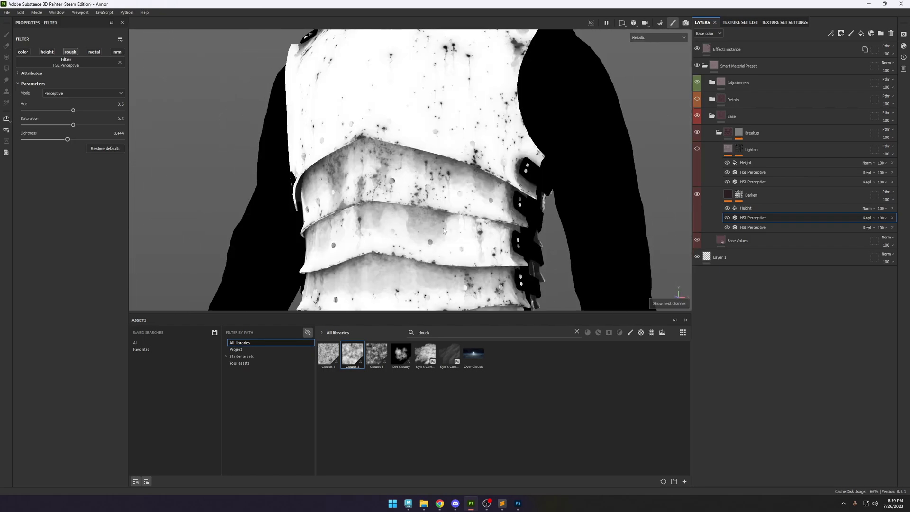
mouse_move(443, 231)
right_mouse_down("alt")
mouse_move(431, 246)
mouse_move(366, 136)
mouse_move(459, 224)
right_mouse_up("alt")
key("c")
key("m")
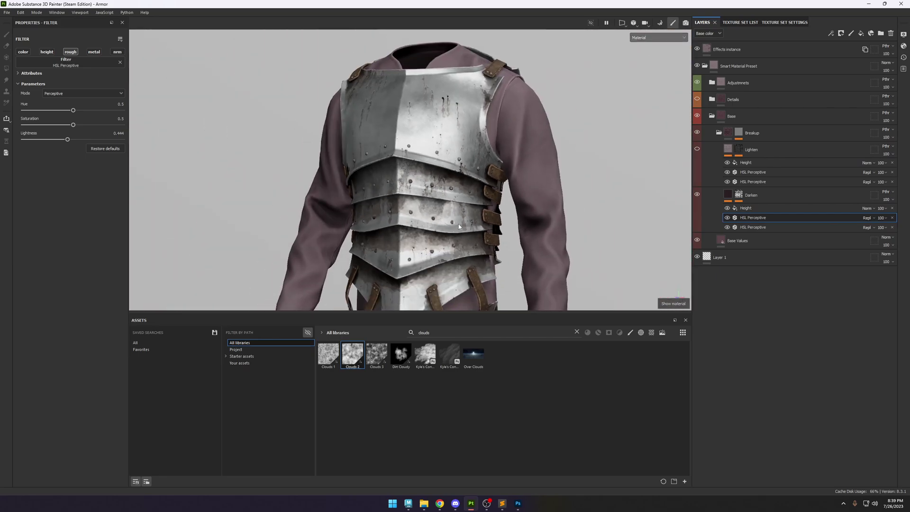
left_click_drag(458, 223, 402, 216, "alt")
Try a darker maroon and a blue base color on the Base Values layer.
left_click(755, 245)
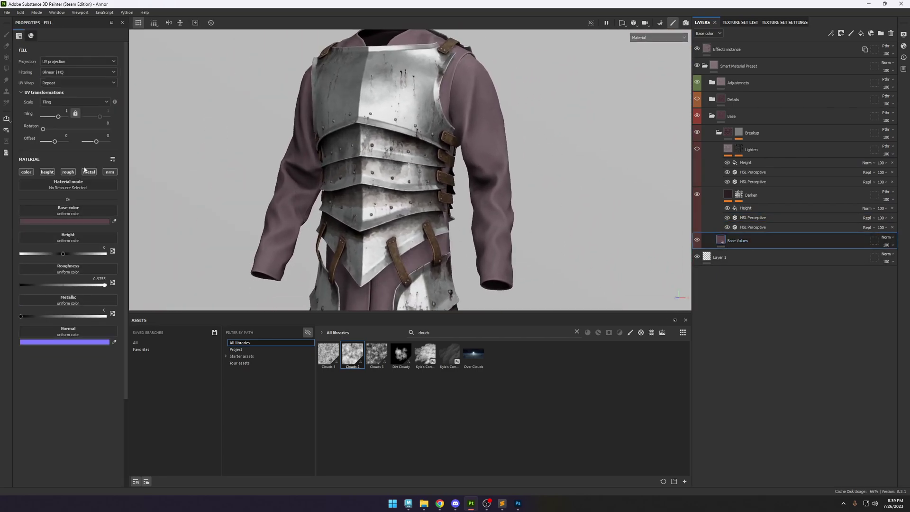
left_click(95, 222)
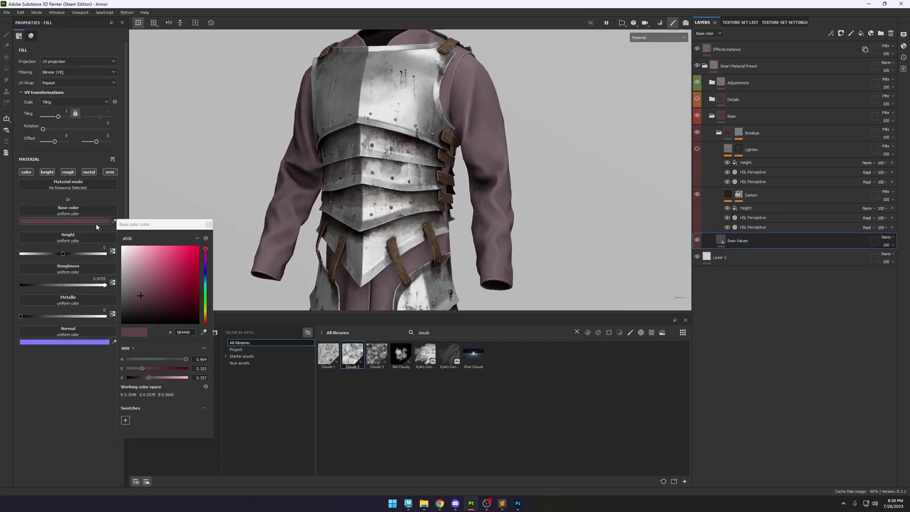
left_click(154, 368)
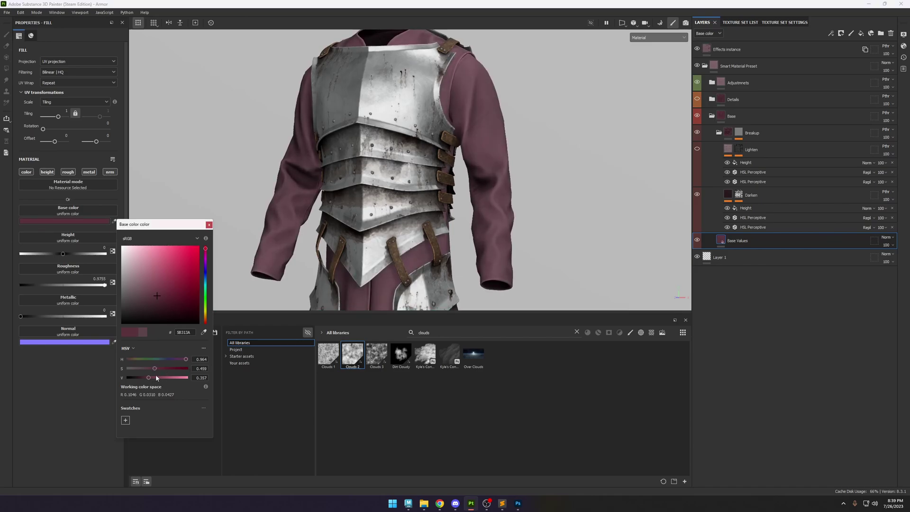
left_click(144, 377)
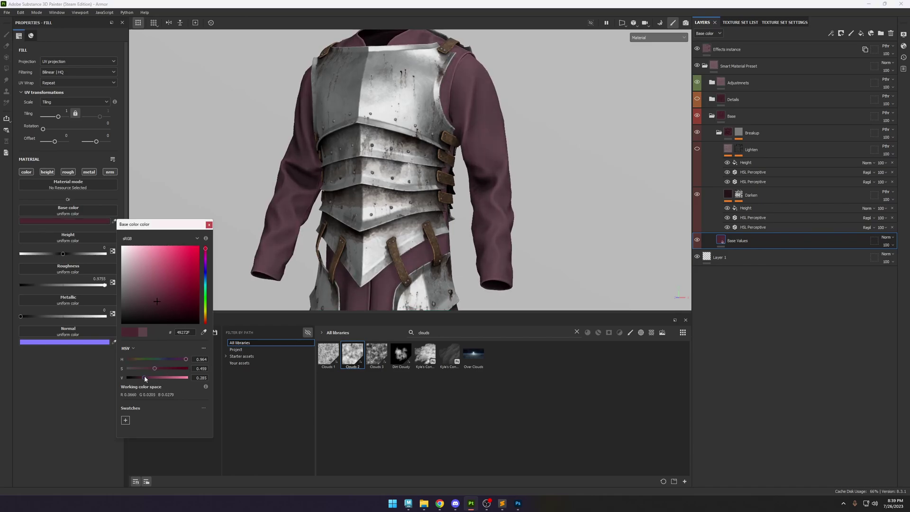
left_click_drag(144, 377, 145, 377)
left_click_drag(488, 180, 472, 164, "alt")
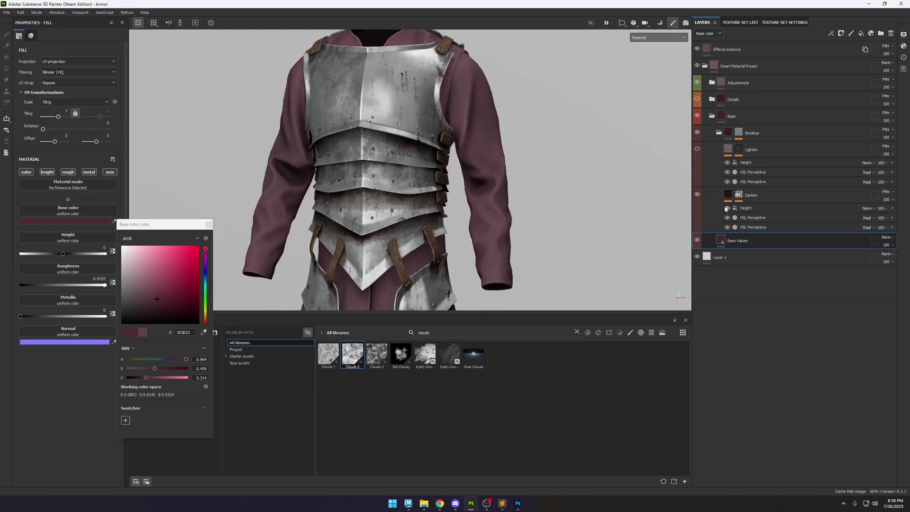
left_click(206, 277)
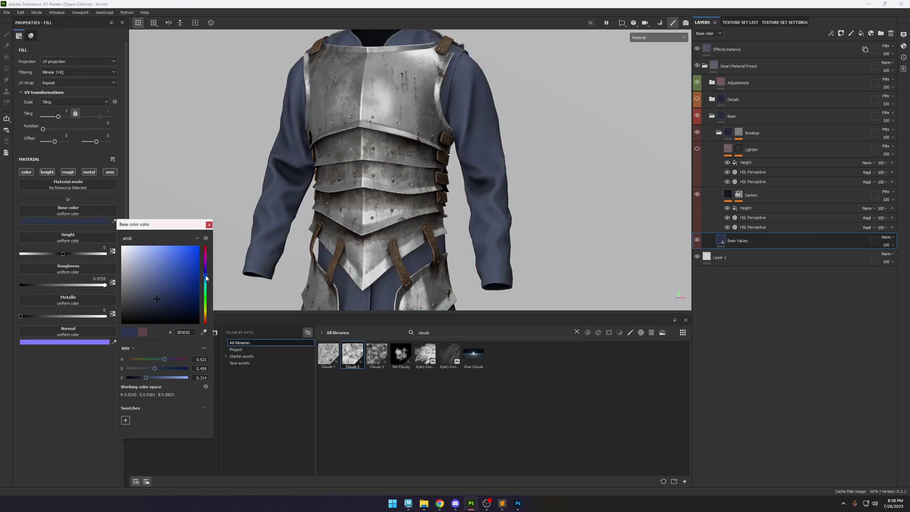
left_click(209, 225)
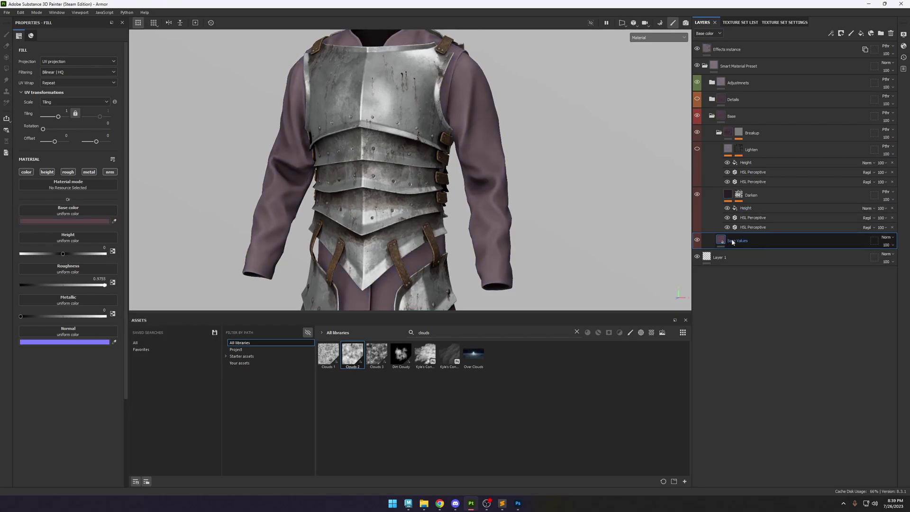
Set the Base Values layer's base color to a deeper maroon with saturation 0.459 and value 0.343.
left_click(57, 221)
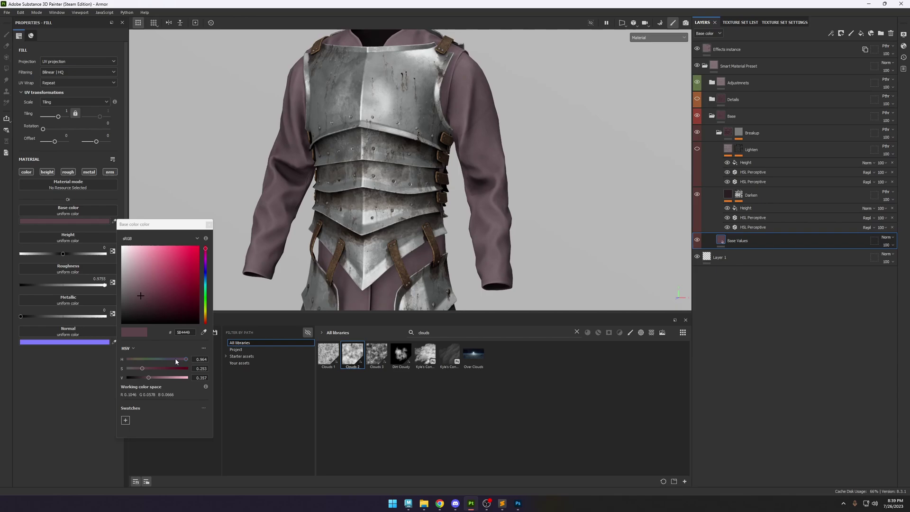
left_click(150, 368)
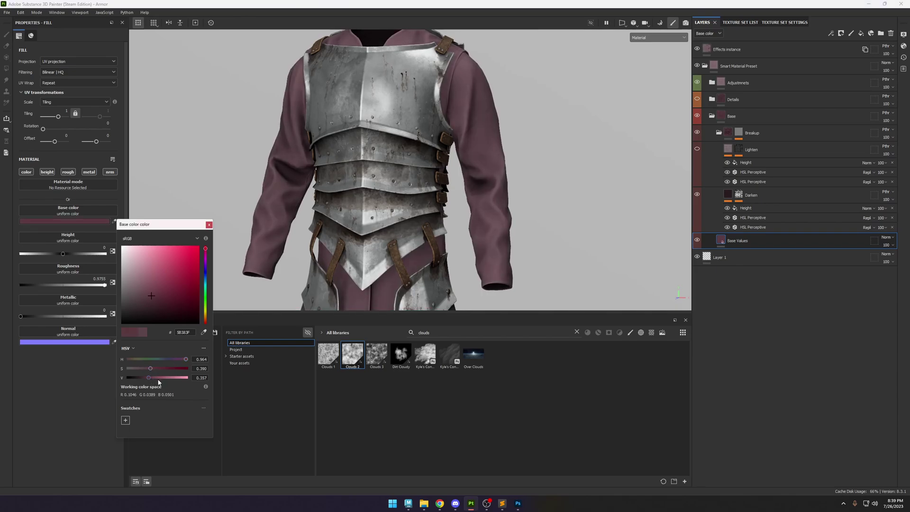
left_click(144, 378)
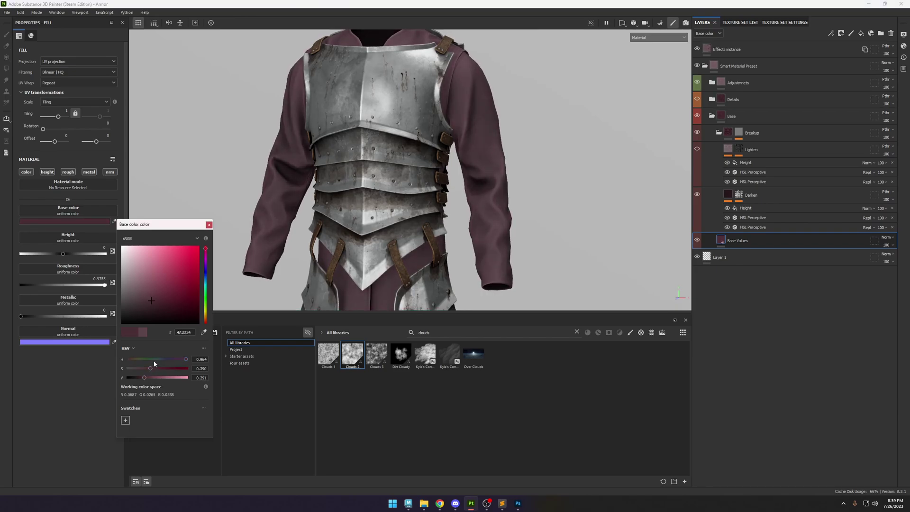
left_click(159, 368)
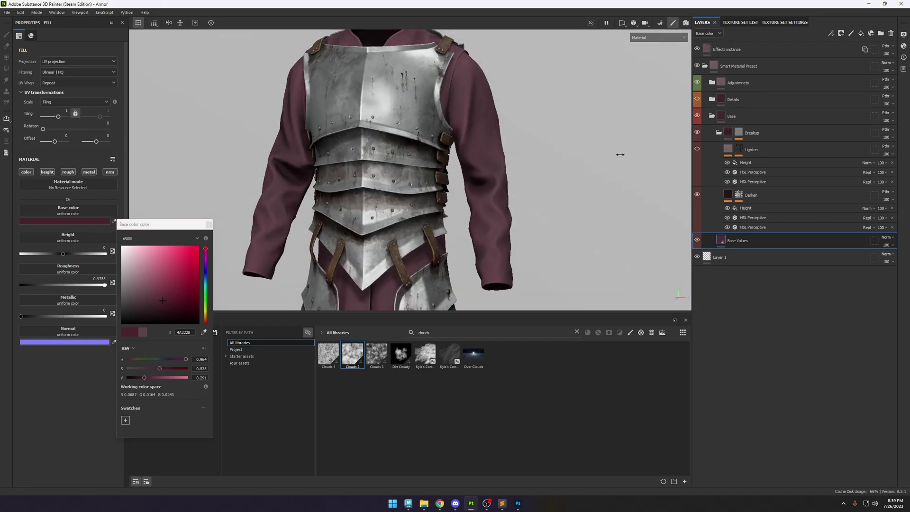
left_click_drag(620, 154, 539, 155, "alt")
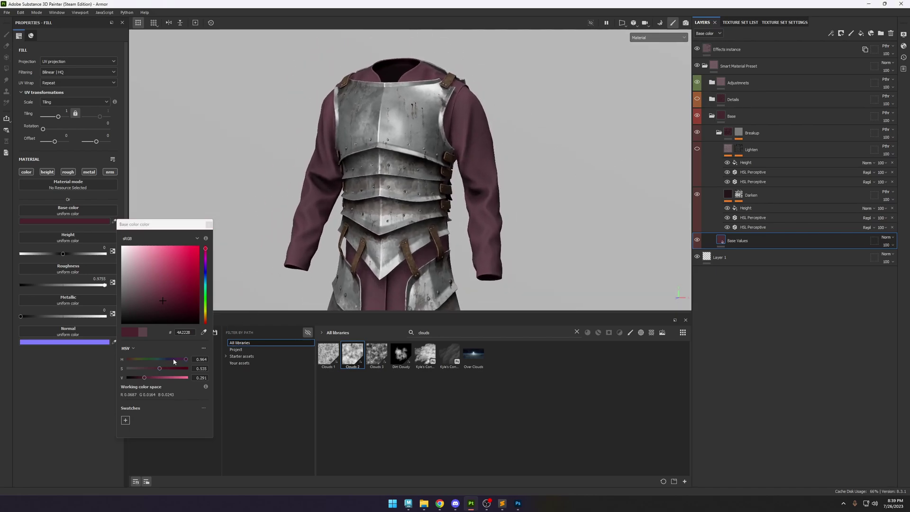
left_click(147, 377)
left_click(155, 368)
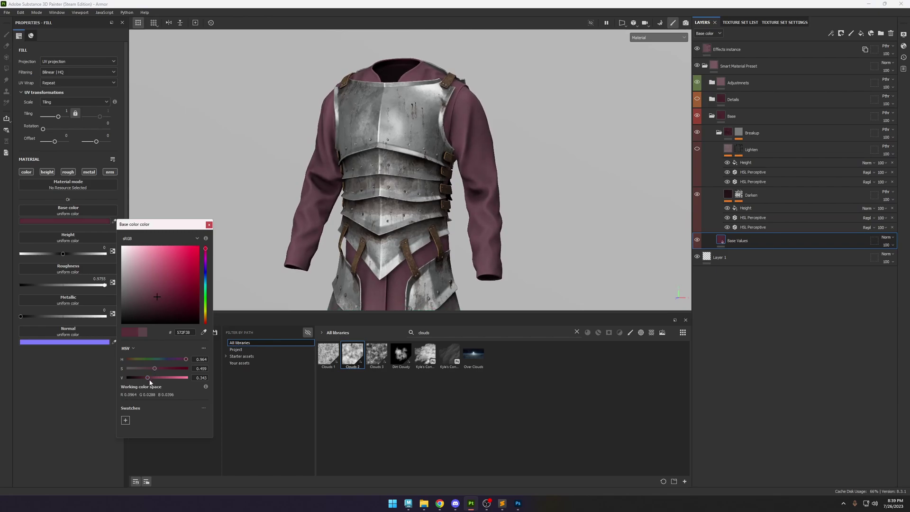
left_click(208, 224)
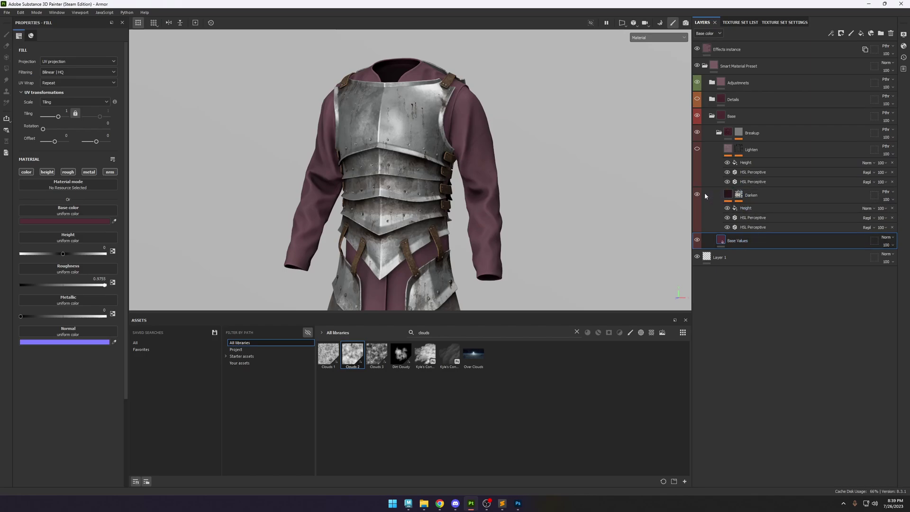
Lower the Lightness of Darken's color HSL Perceptive filter to near 0 and set its Clouds 2 mask's Contrast to 0.74.
left_click(753, 227)
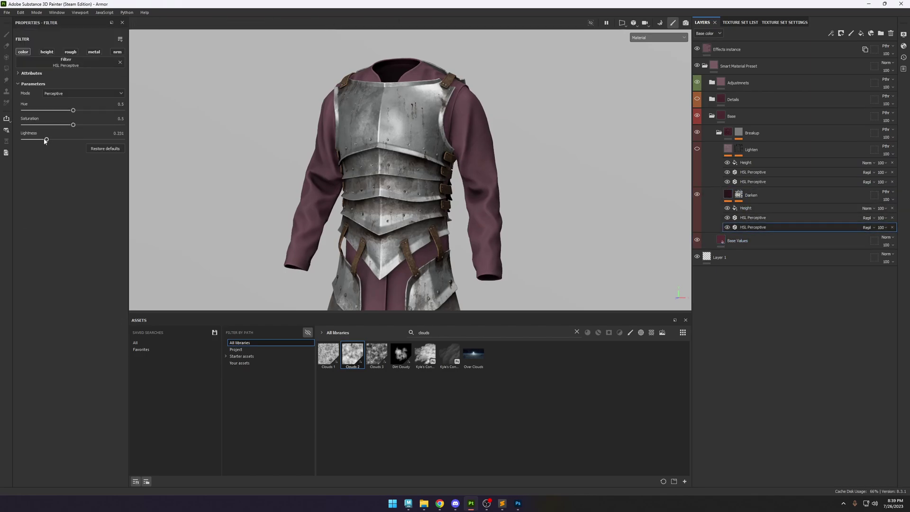
left_click_drag(46, 140, 24, 139)
left_click(739, 195, "alt")
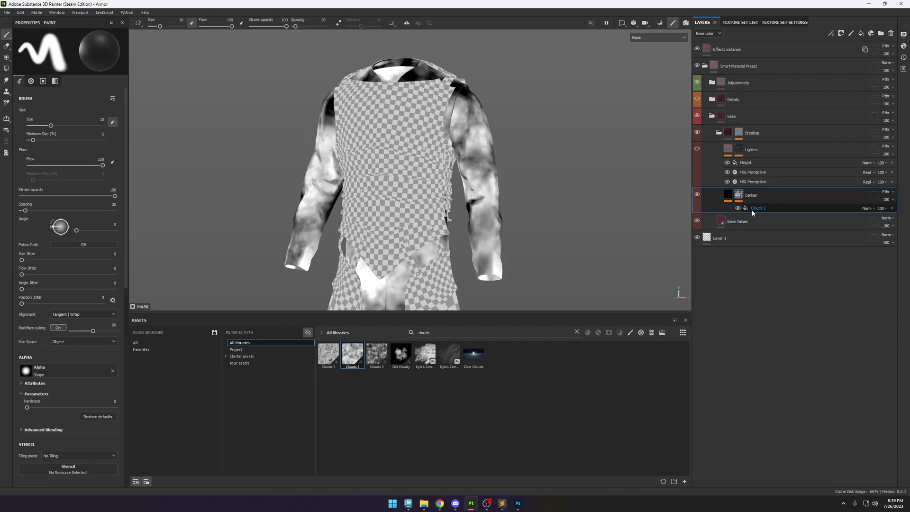
left_click(753, 209)
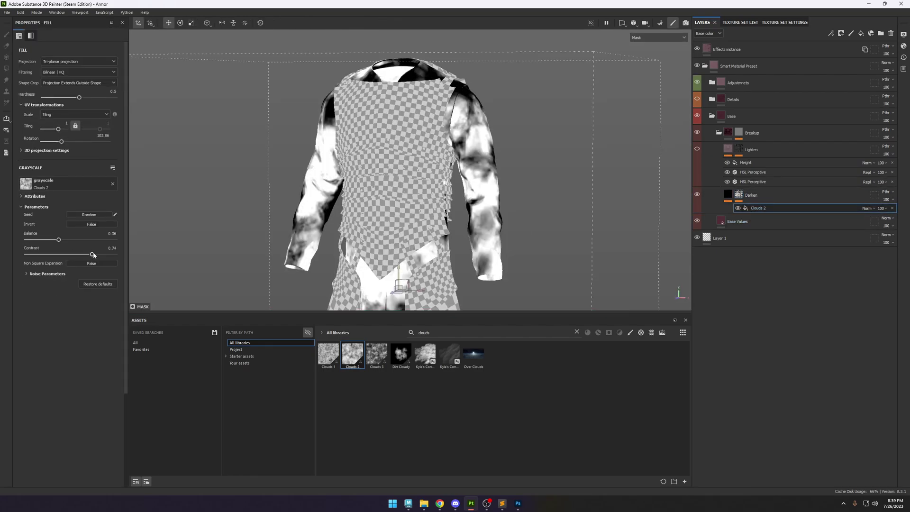
key("m")
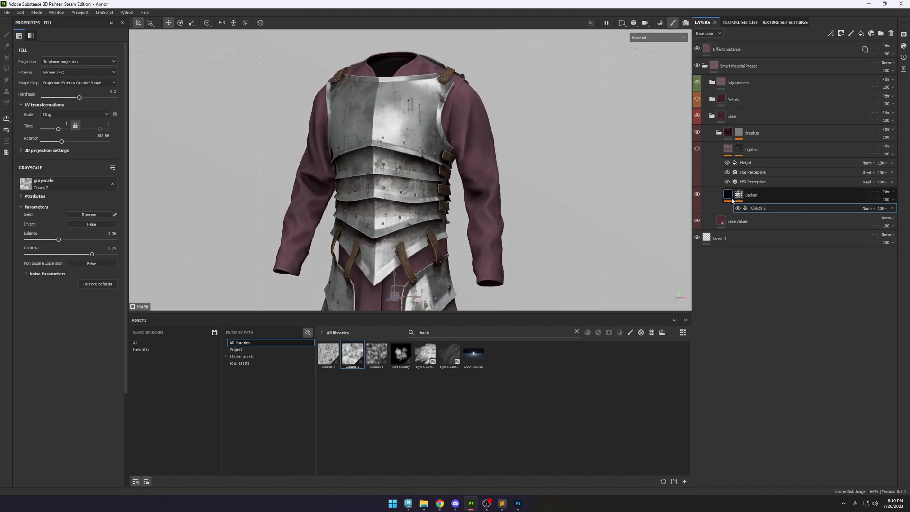
Set Darken's lowest HSL Perceptive filter to Saturation 0.841 and Lightness 0.137, and compare the base color with Darken hidden and shown.
key("Delete")
key("ctrl+v")
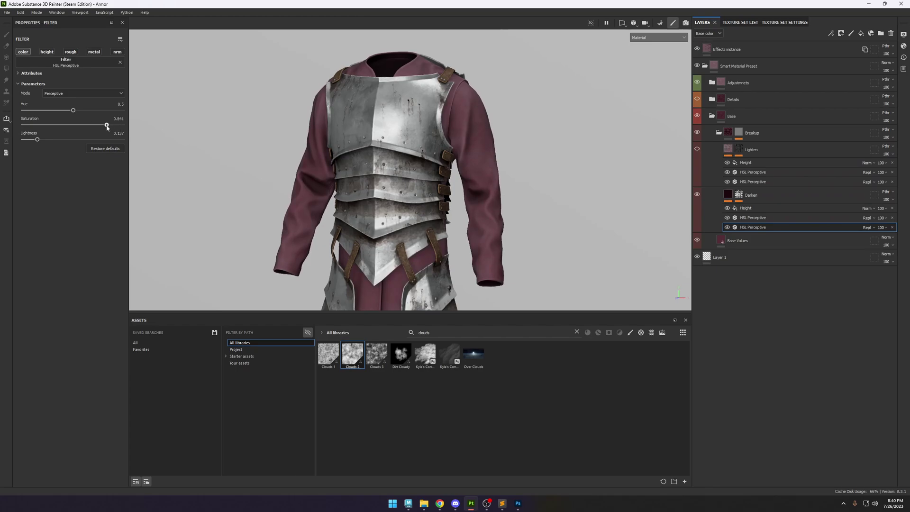
key("c")
scroll(568, 204, "up", 3)
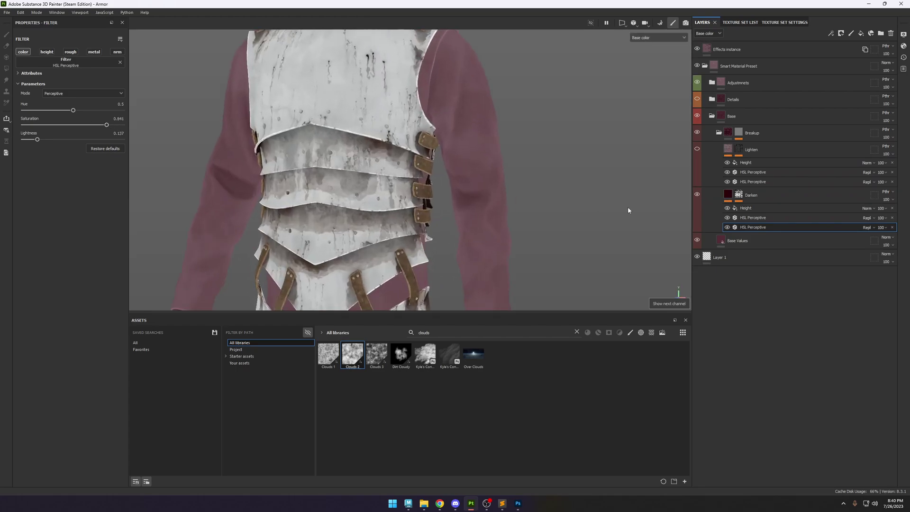
left_click(696, 194)
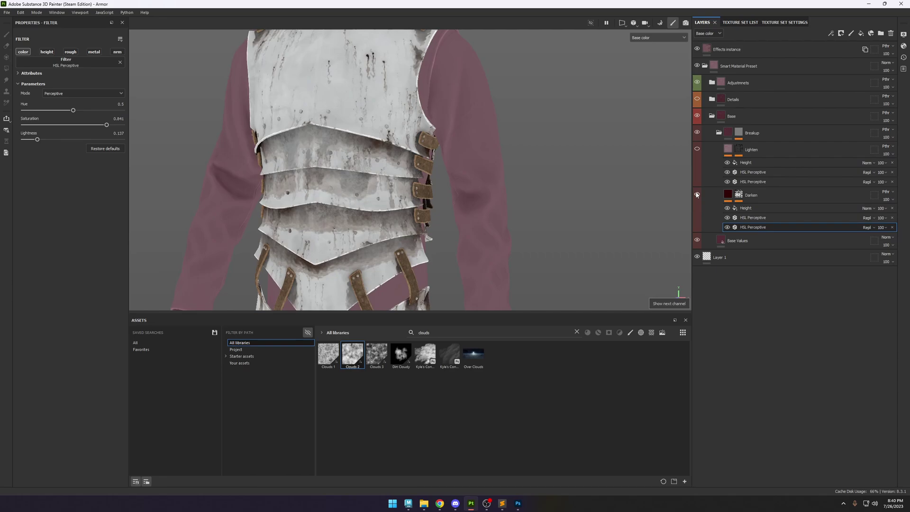
left_click(696, 195)
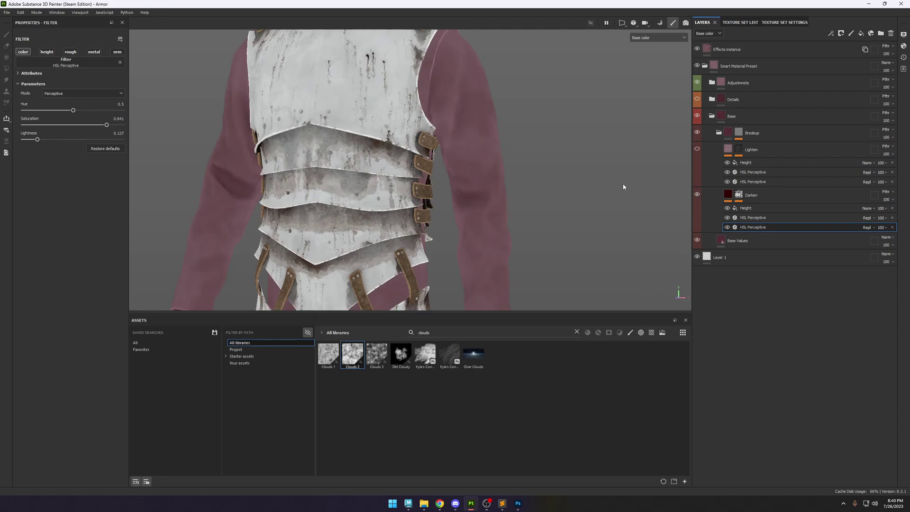
Show the Lighten layer's mask, remove its Grunge Galvanic Large fill and replace Moisture Noise with Clouds 3.
left_click(739, 149)
left_click(739, 149, "alt")
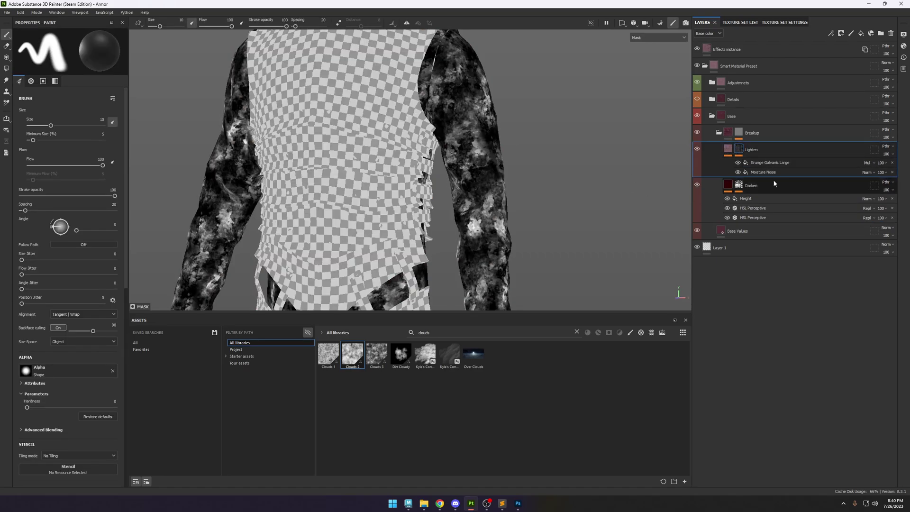
left_click(893, 163)
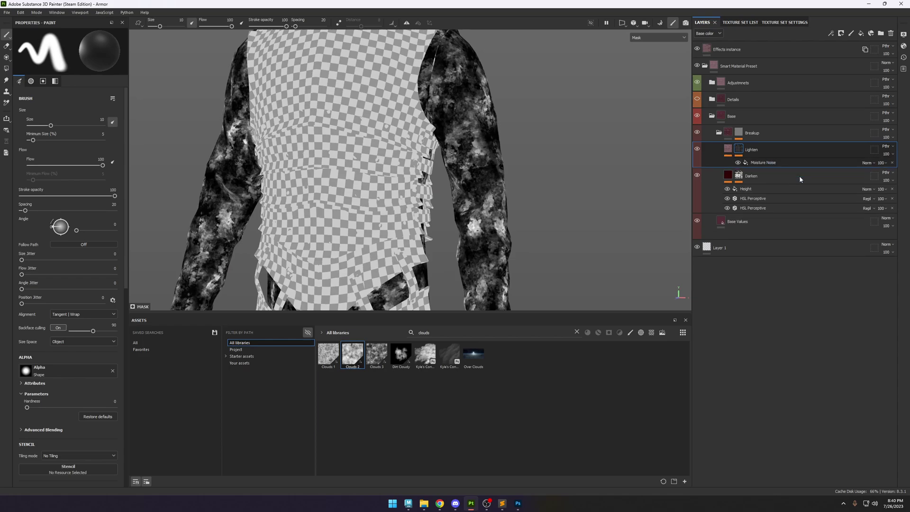
left_click(778, 163)
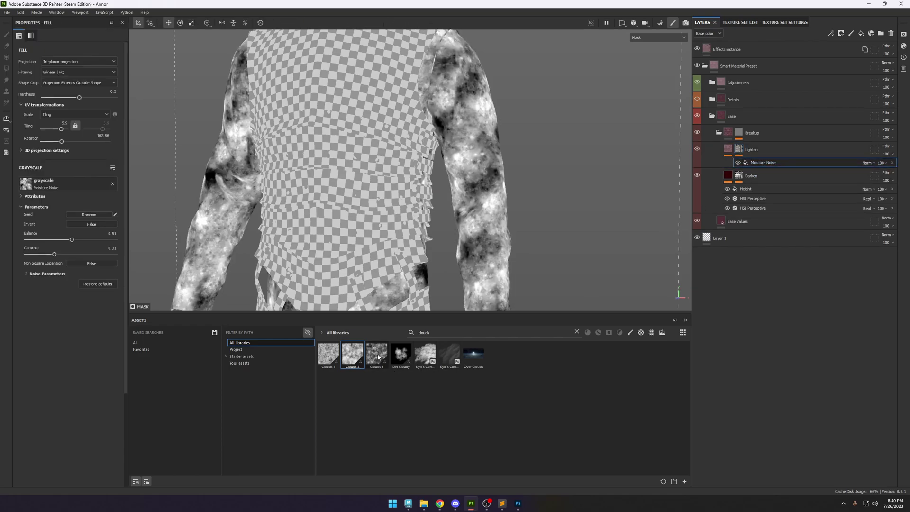
left_click_drag(378, 356, 97, 186)
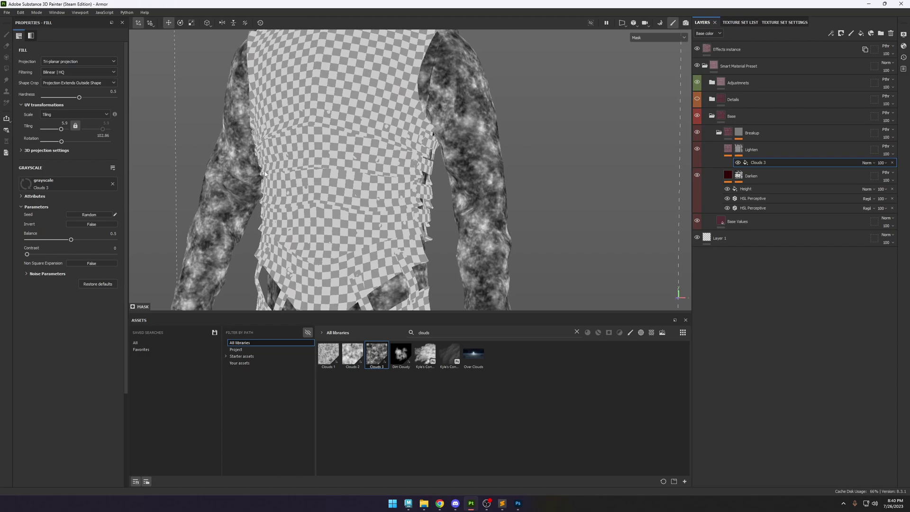
Set Lighten's lowest HSL Perceptive filter to Saturation 0.805 and Lightness 0.637, and its Clouds 3 mask's Balance to 0.35.
left_click(728, 148)
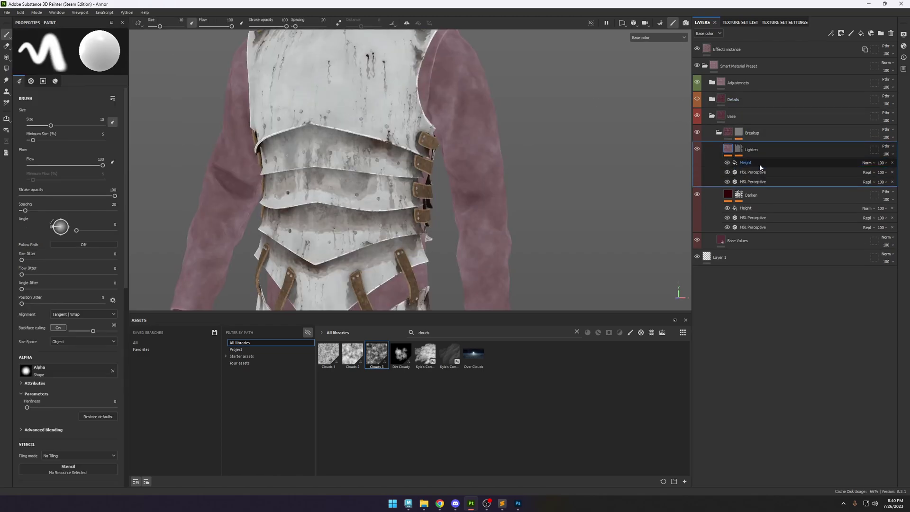
left_click(757, 182)
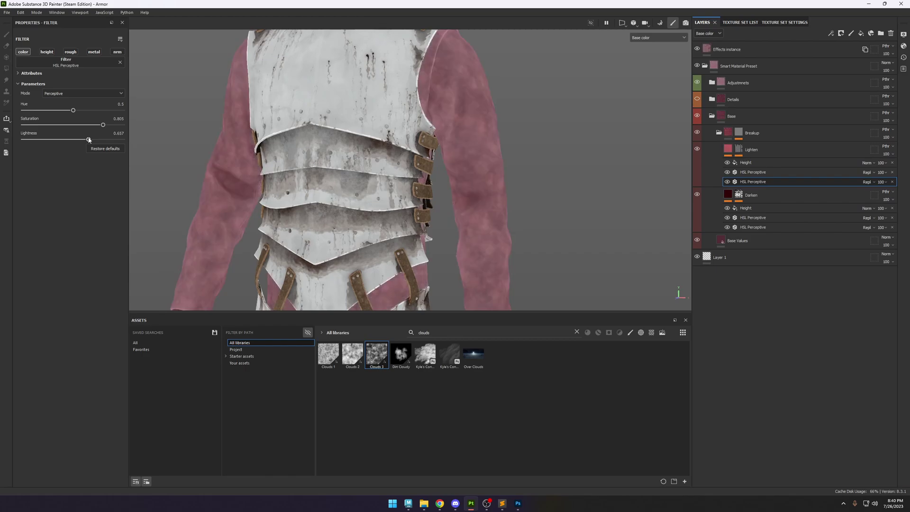
left_click(746, 154)
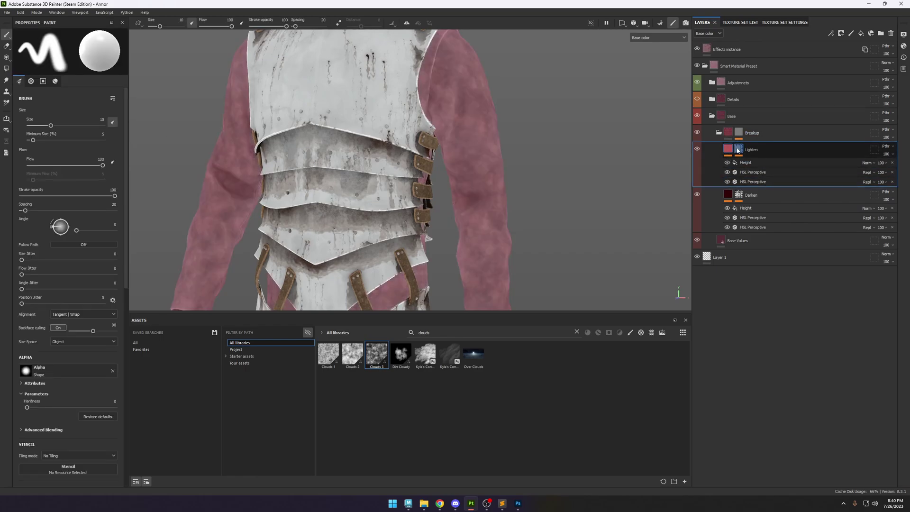
left_click(738, 148)
left_click(761, 163)
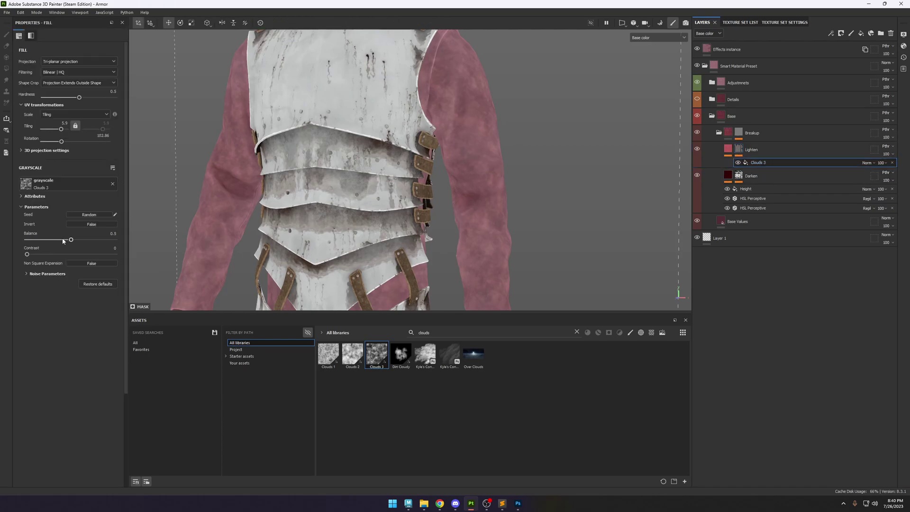
left_click_drag(47, 240, 59, 240)
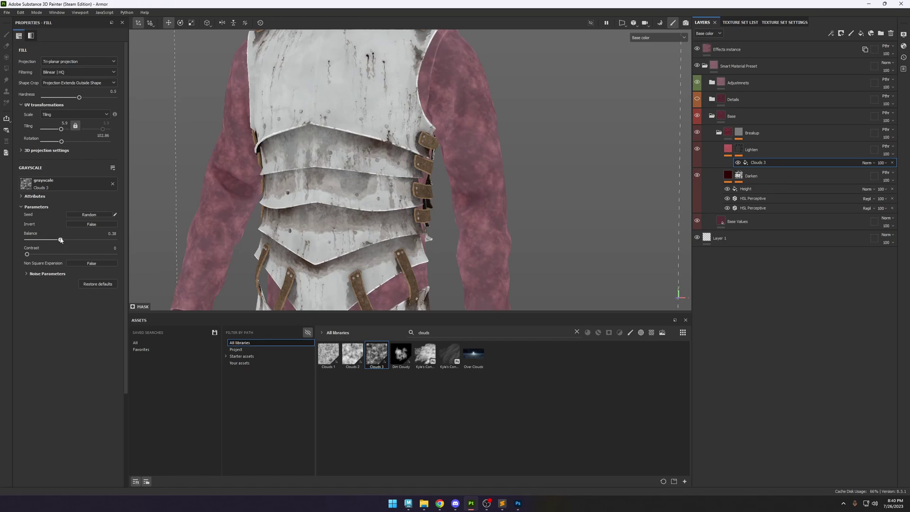
left_click_drag(59, 240, 57, 240)
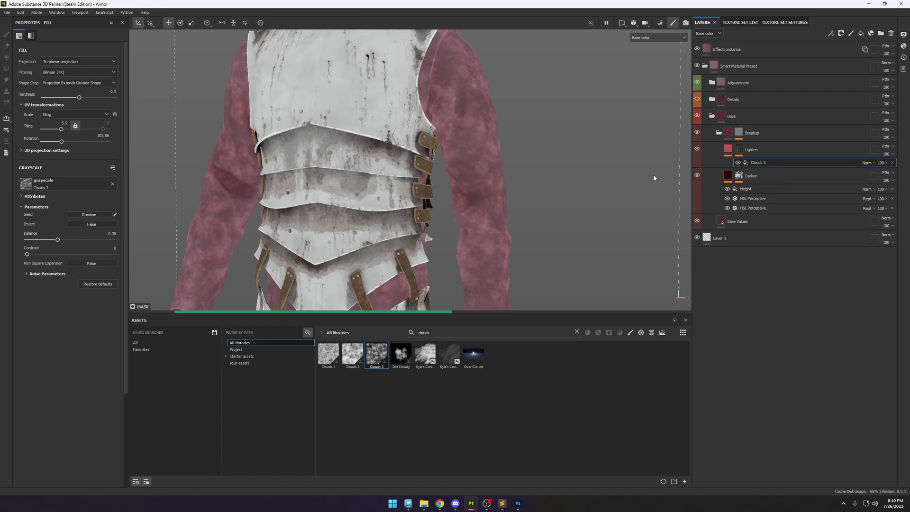
Lower the Lighten layer's opacity to 27 and set its Clouds 3 mask's Tiling to 3.47.
left_click(743, 154)
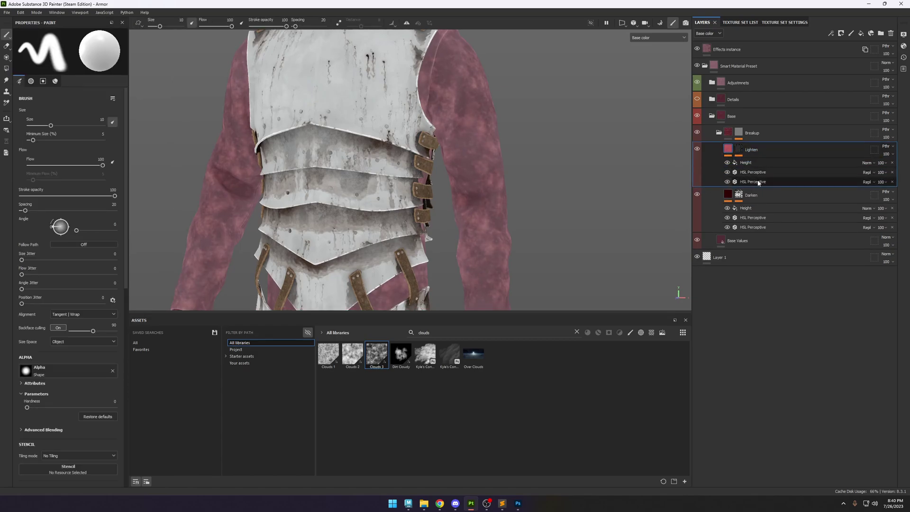
left_click(893, 154)
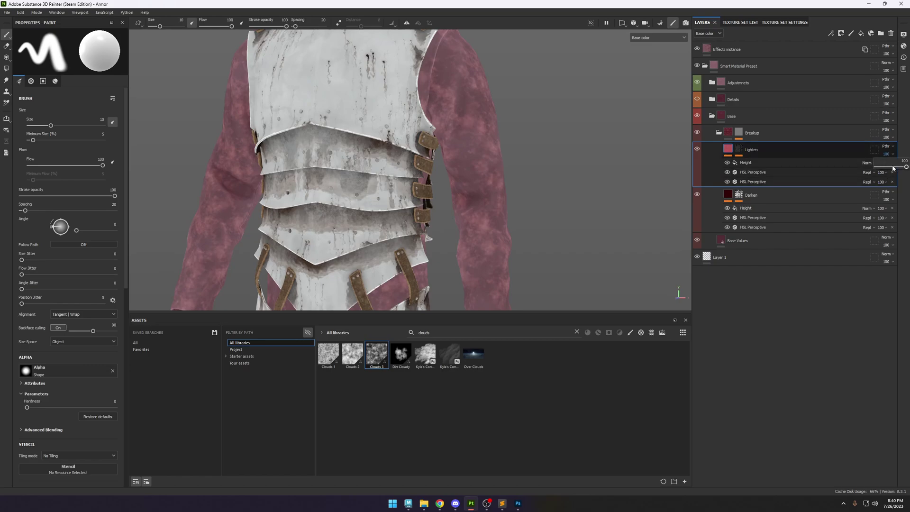
left_click_drag(893, 169, 874, 168)
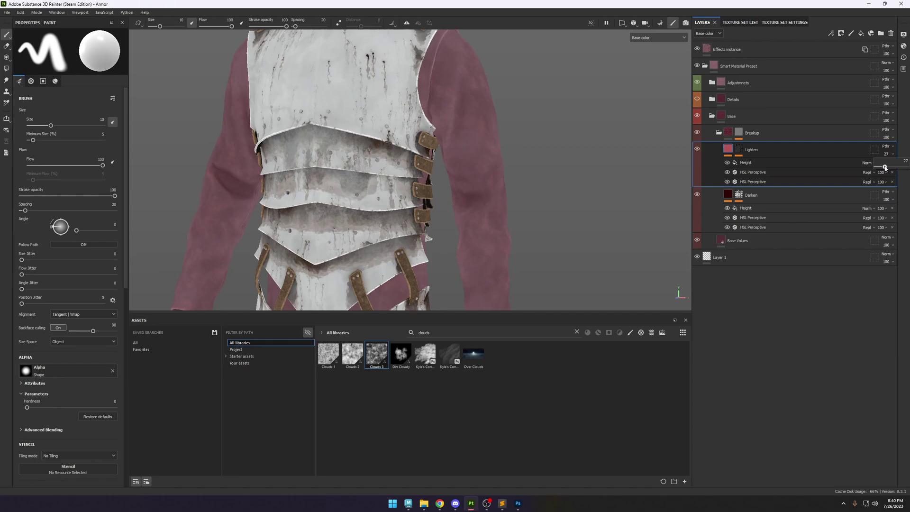
left_click(738, 149)
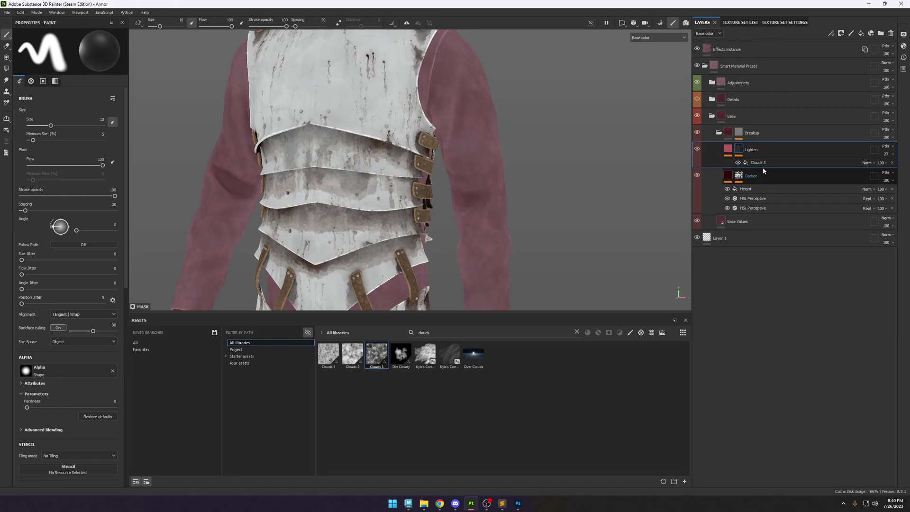
left_click(758, 163)
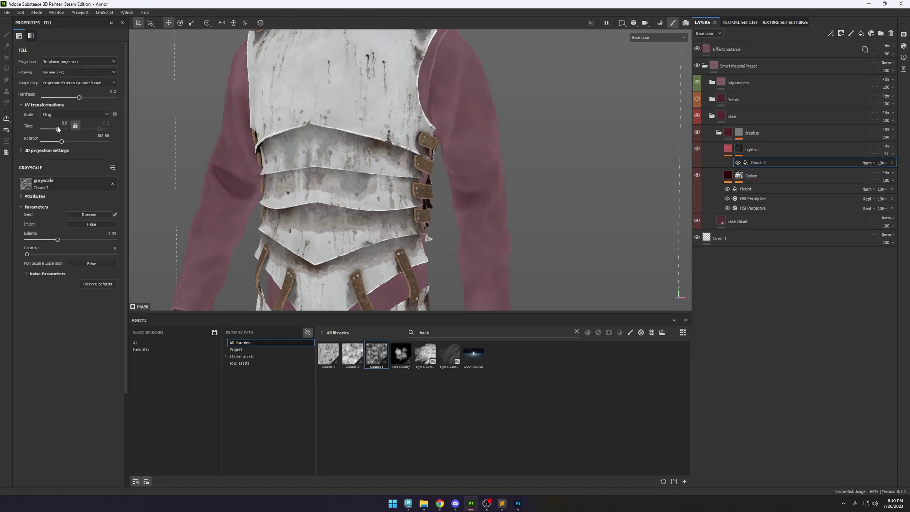
scroll(459, 165, "down", 5)
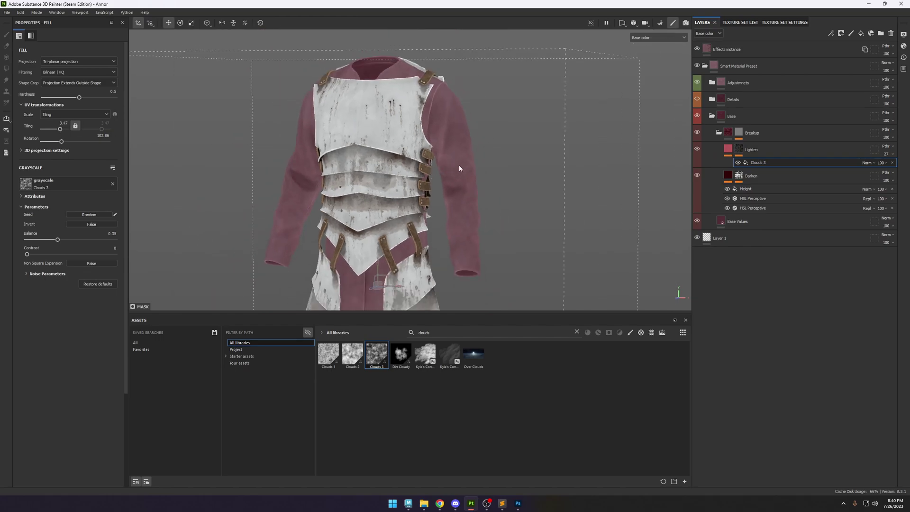
Make the Details folder visible and inspect the shirt's sleeves in the full material view.
key("m")
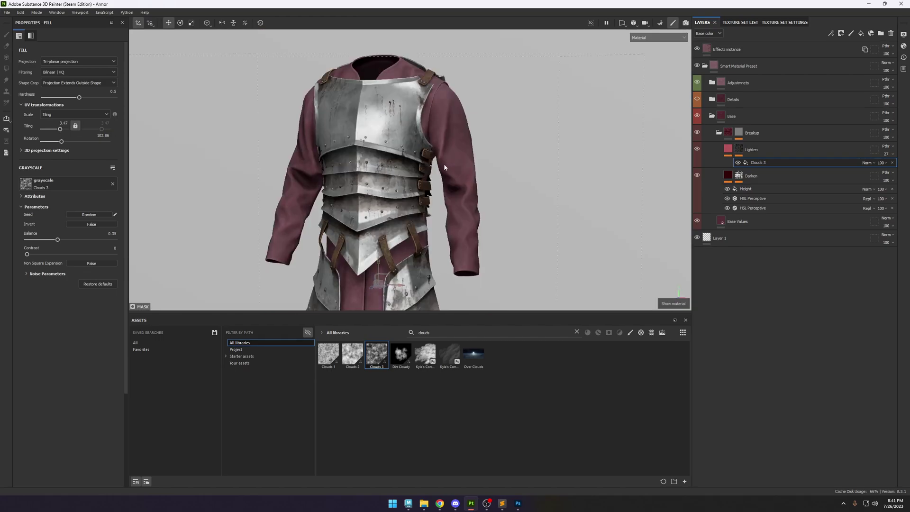
left_click_drag(444, 164, 529, 180, "alt")
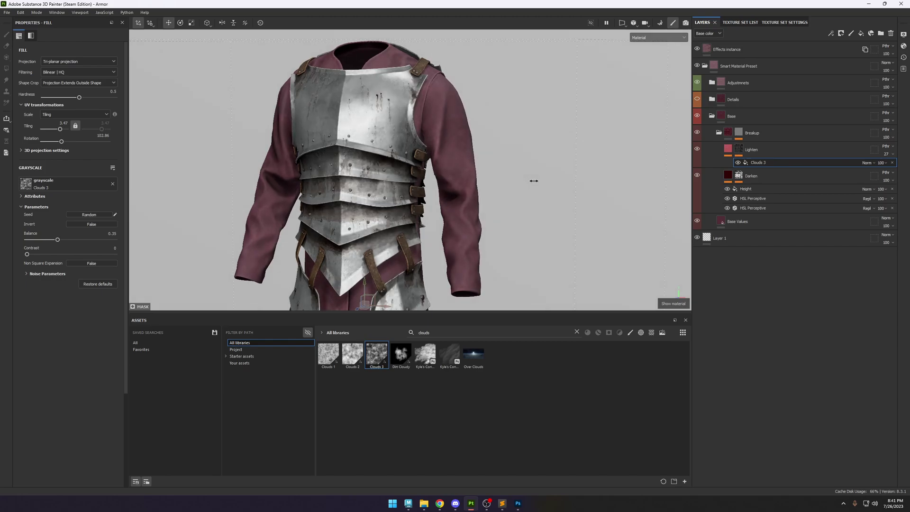
scroll(457, 175, "up", 4)
left_click(696, 99)
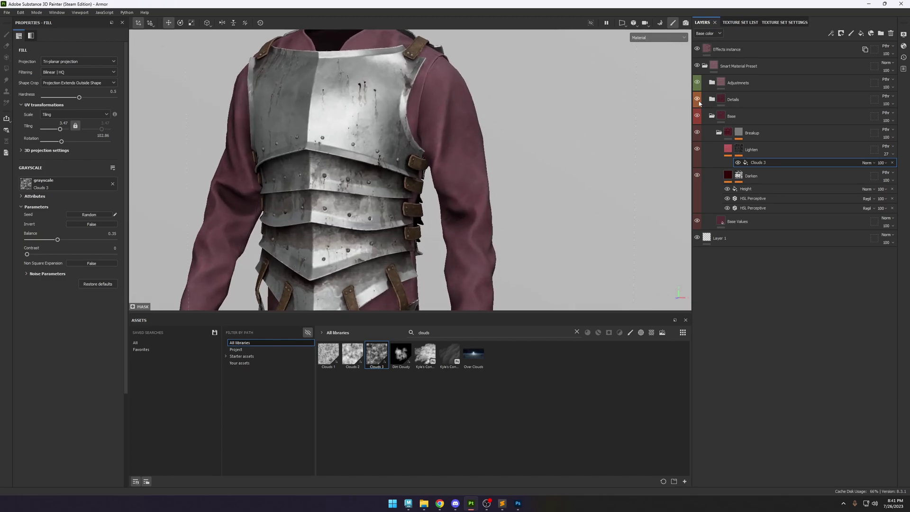
scroll(448, 144, "up", 2)
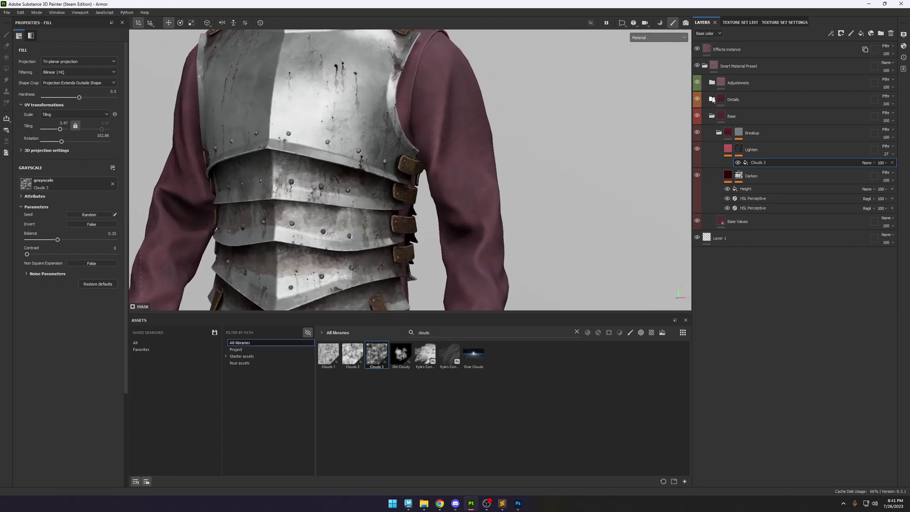
Expand the Details folder, view the Detail Mask layer's mask on the model and select its Grunge Galvanic Small fill.
left_click(713, 100)
left_click(778, 209)
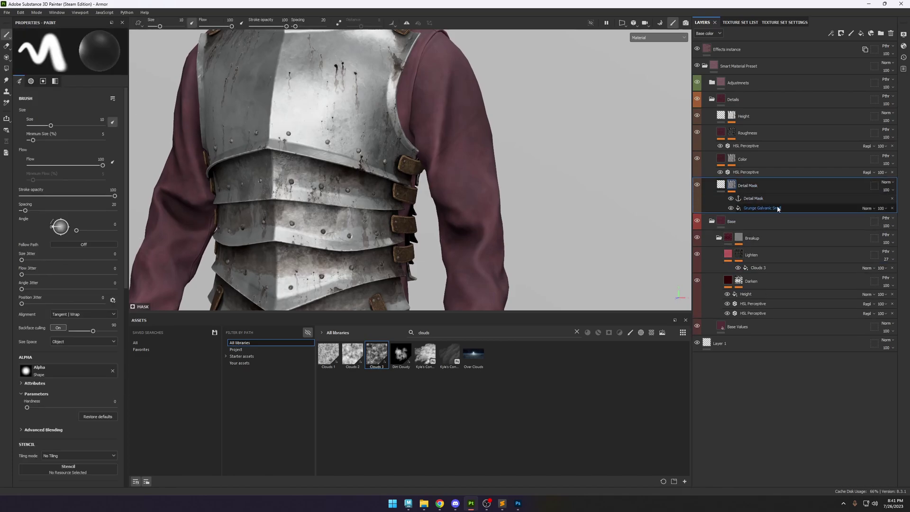
left_click(786, 198, "alt")
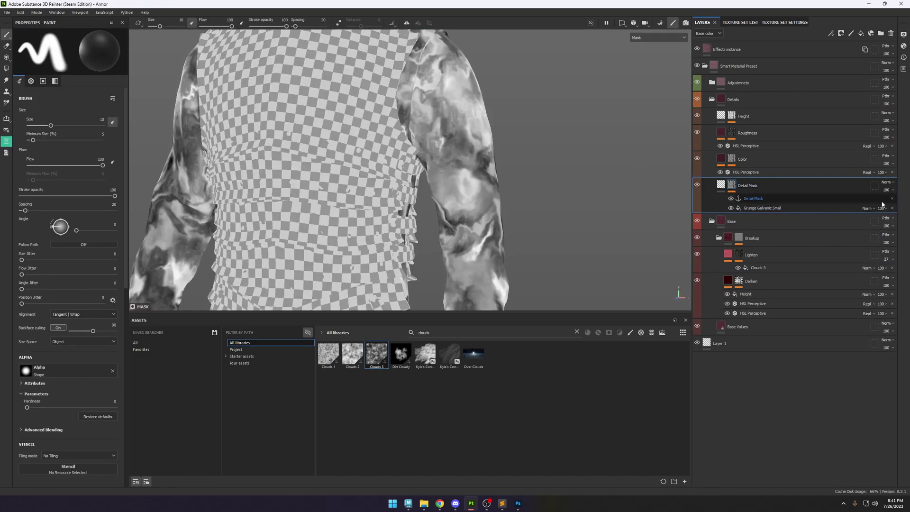
left_click(782, 208)
Search all asset libraries for "fabric" and look through the weave and pattern textures.
left_click(445, 332)
key("ctrl+a")
key("BackSpace")
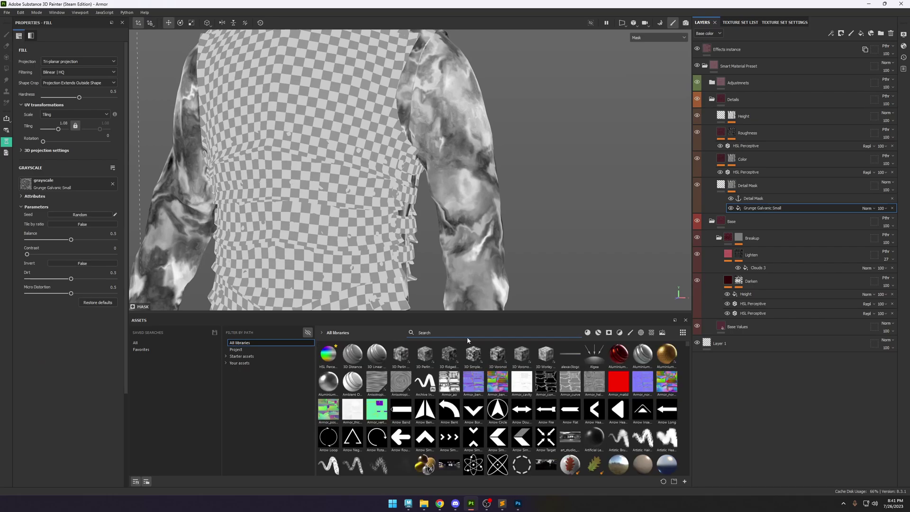
type("fab")
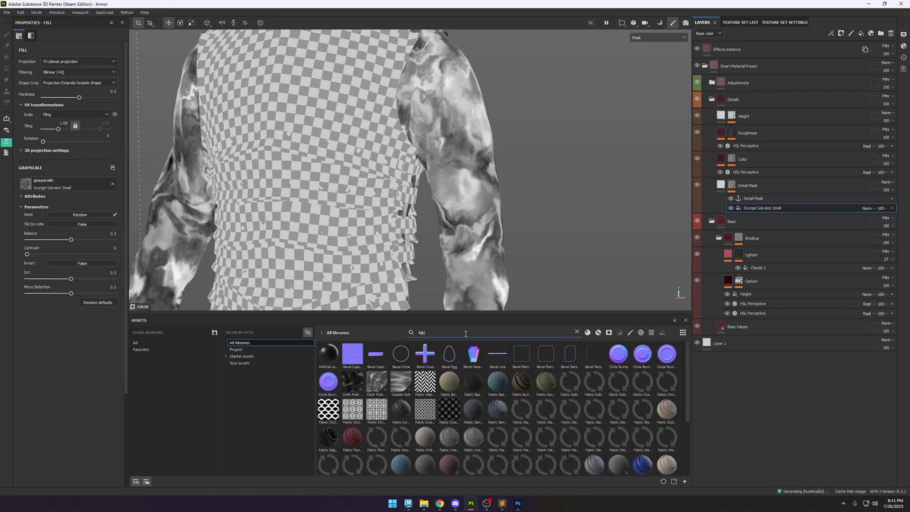
type("ric")
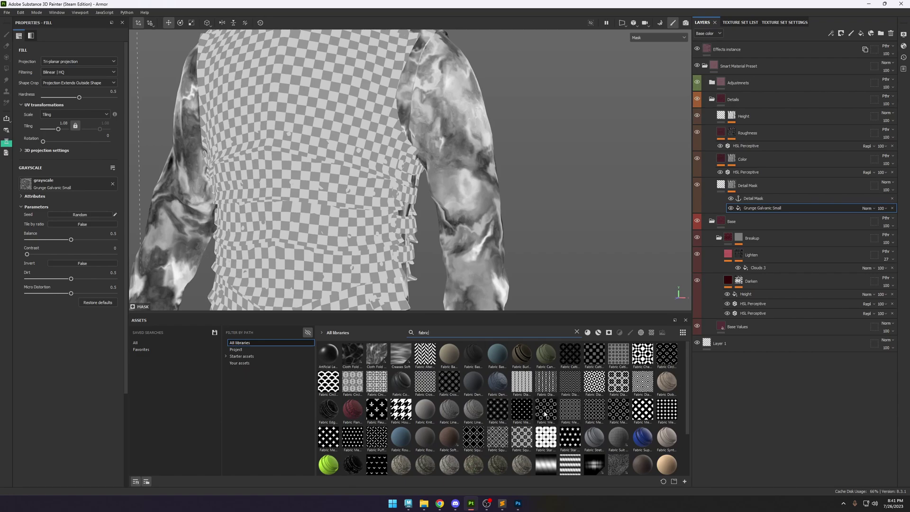
scroll(545, 415, "down", 2)
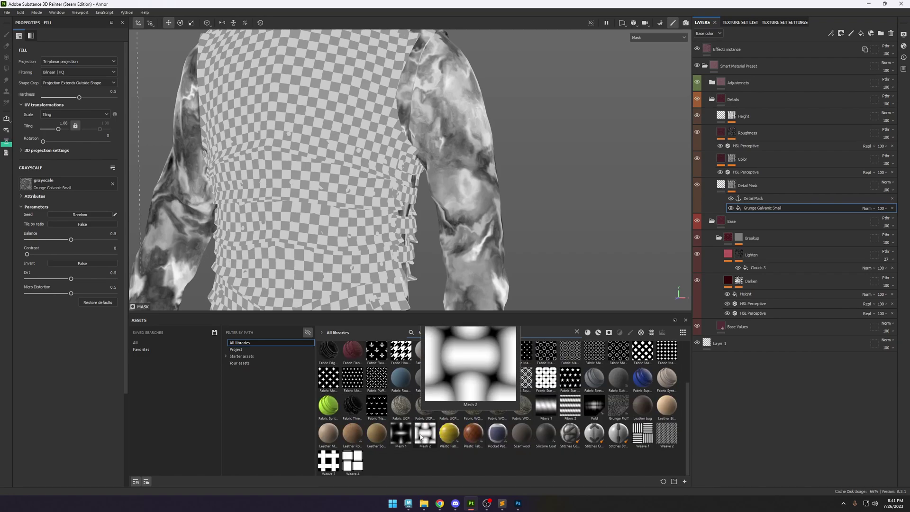
mouse_move(663, 437)
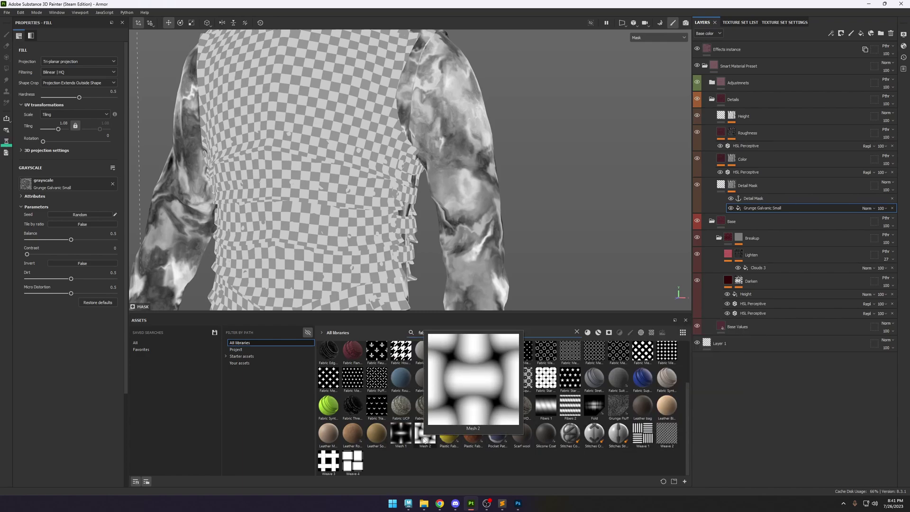
mouse_move(566, 385)
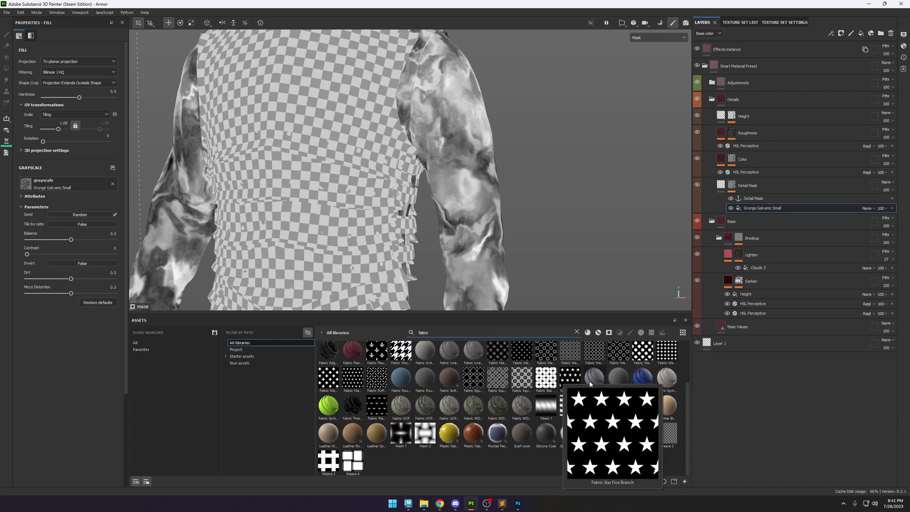
scroll(590, 383, "up", 2)
mouse_move(524, 391)
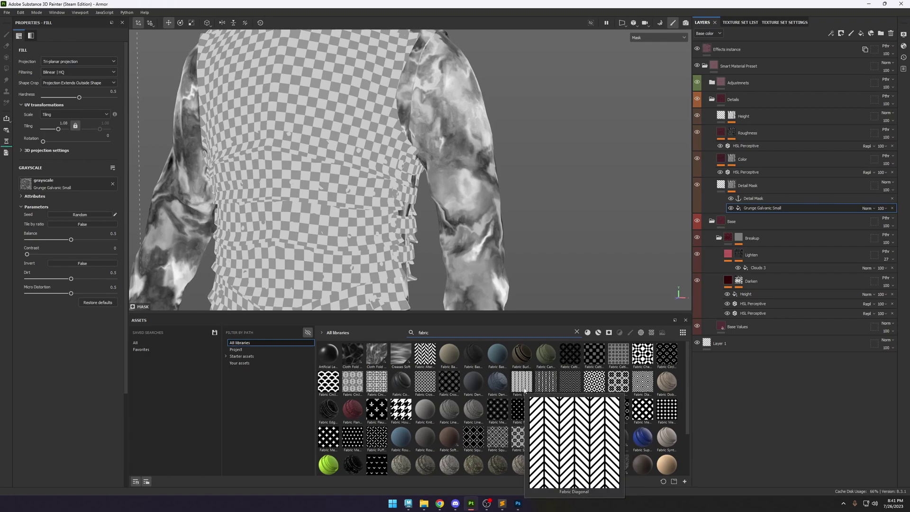
Save the project and bring the txyz_linen_05_dsp_1k.tif file from File Explorer's linen 1k folder into Substance 3D Painter's assets.
key("ctrl+s")
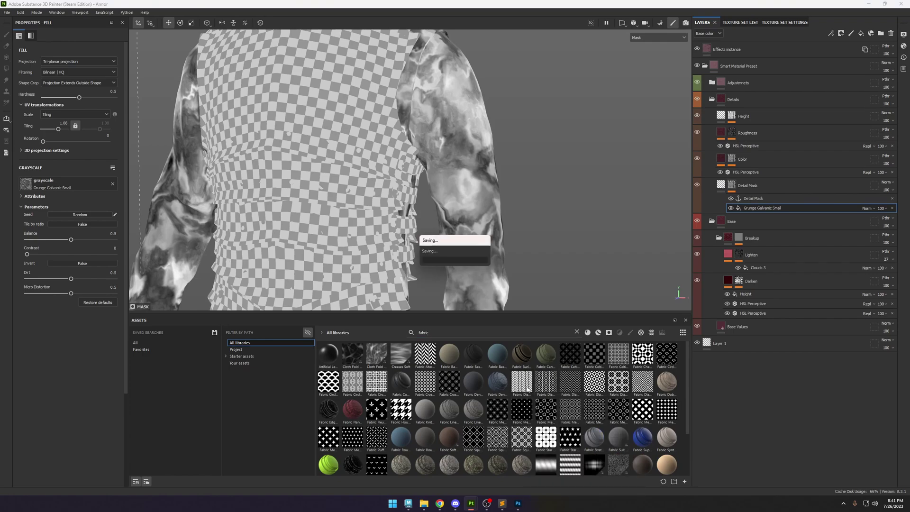
left_click(486, 503)
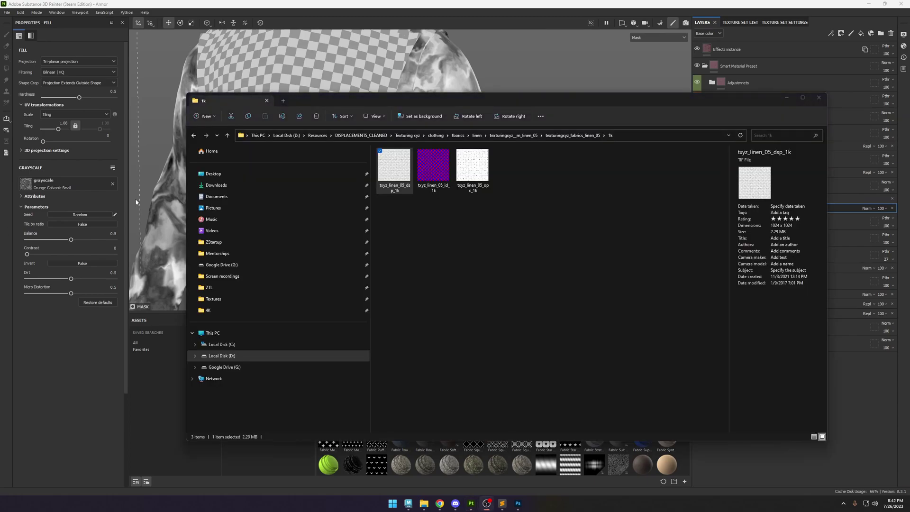
left_click(407, 191)
left_click_drag(496, 101, 560, 45)
left_click_drag(457, 120, 549, 412)
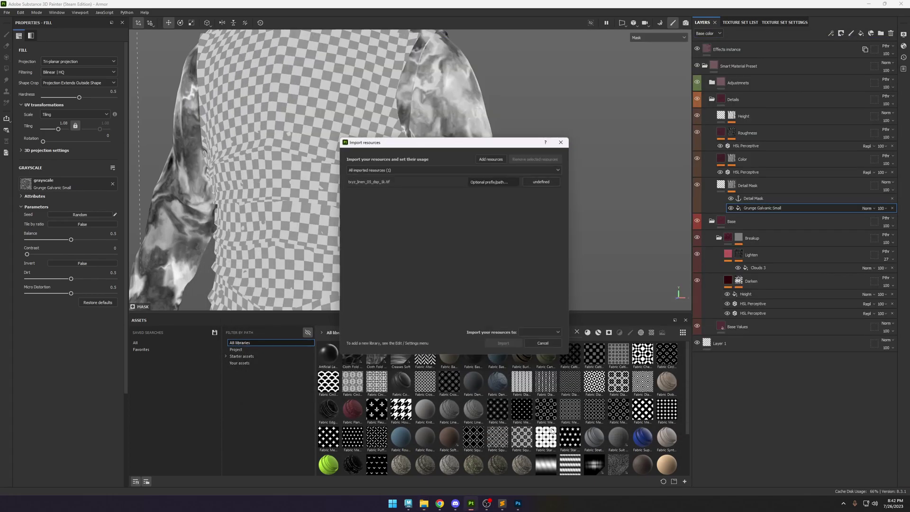
Import the linen displacement file as a texture into the library 'your_assets'.
left_click(542, 180)
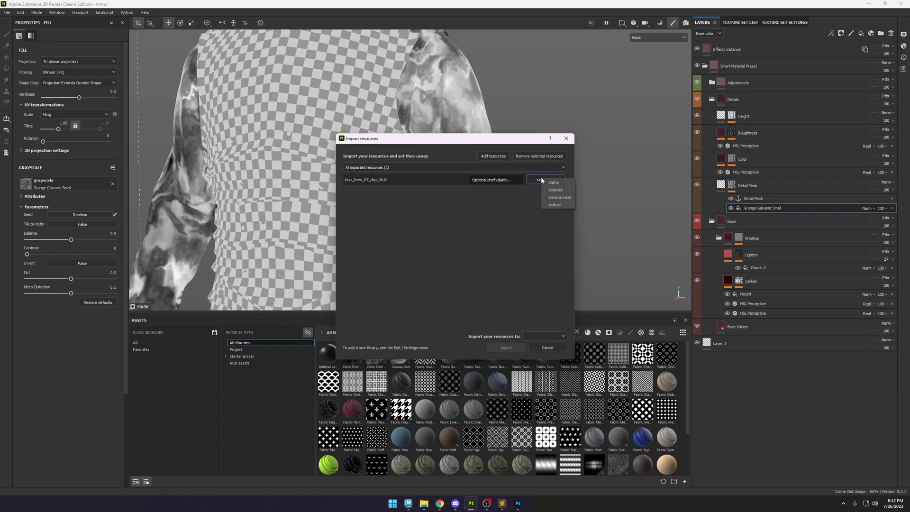
left_click(554, 204)
left_click(532, 335)
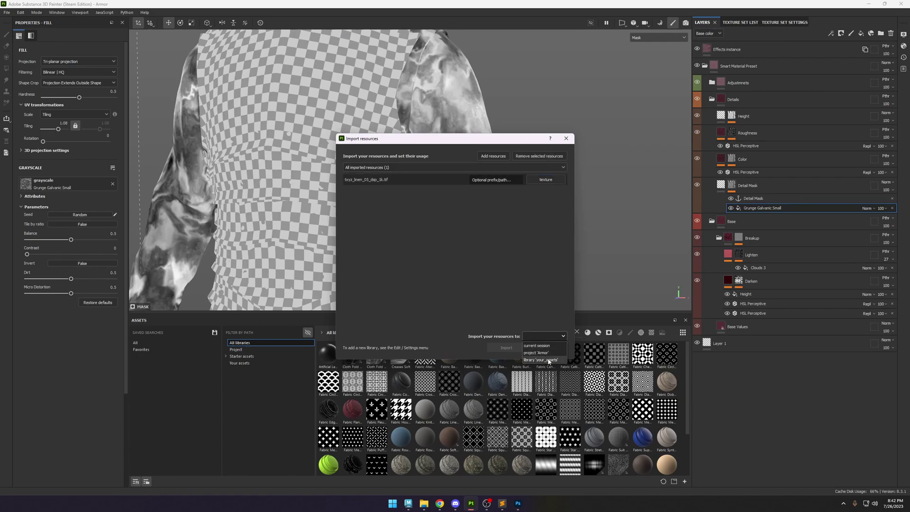
left_click(543, 359)
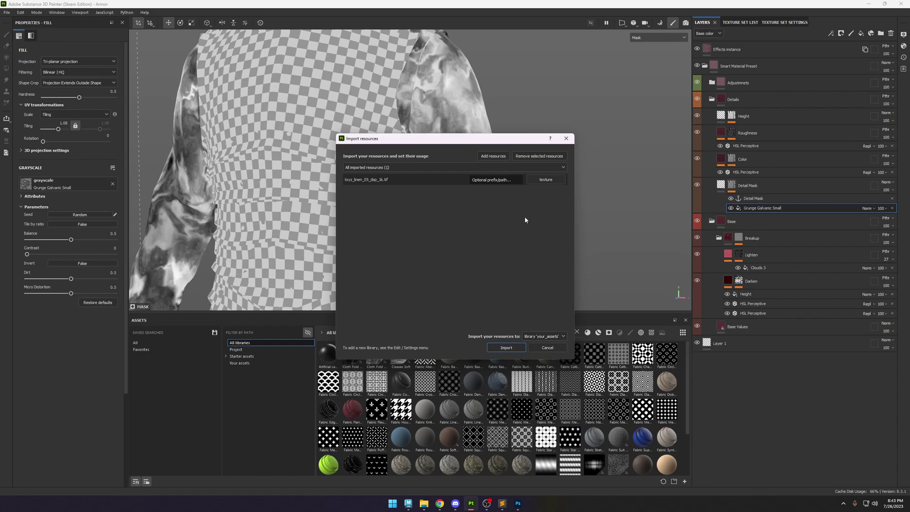
left_click(511, 347)
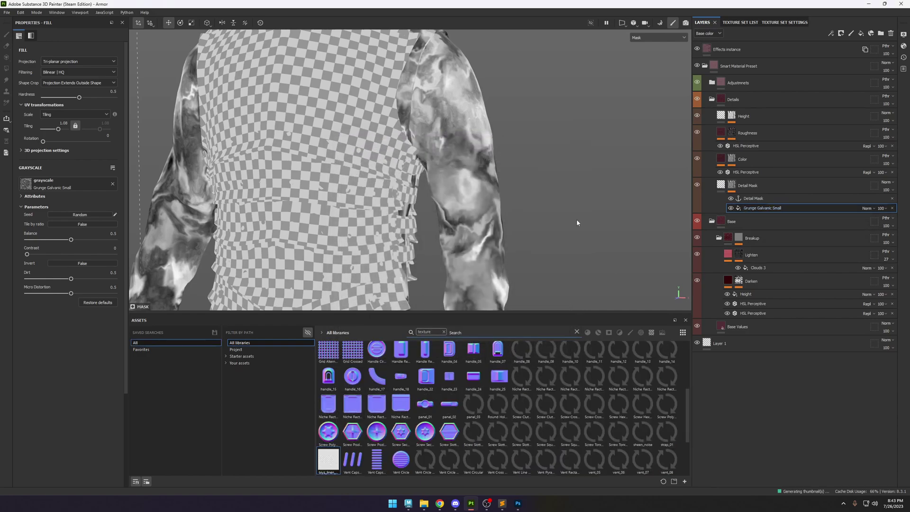
Assign txyz_linen_05_dsp_1k to the Detail Mask fill's grayscale and set its Tiling to 32.
left_click_drag(328, 458, 76, 199)
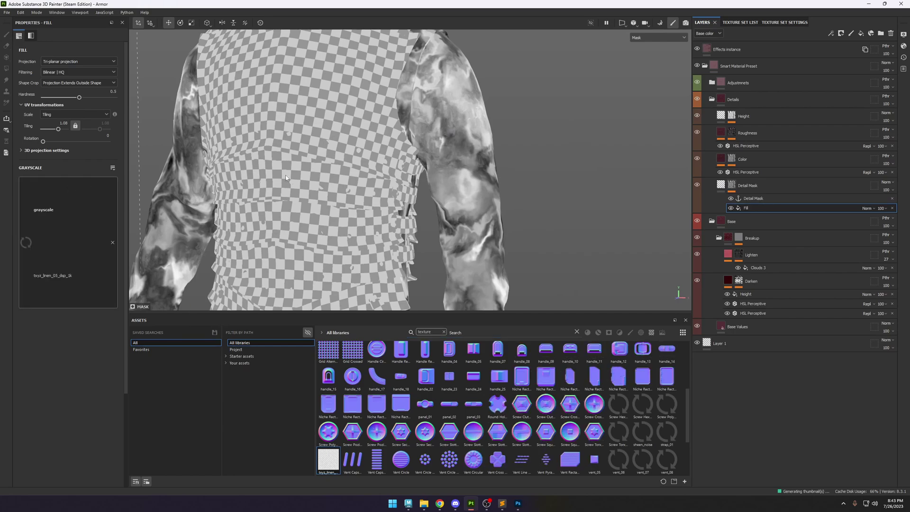
left_click_drag(383, 156, 305, 128, "alt")
left_click_drag(57, 129, 69, 131)
scroll(532, 254, "up", 5)
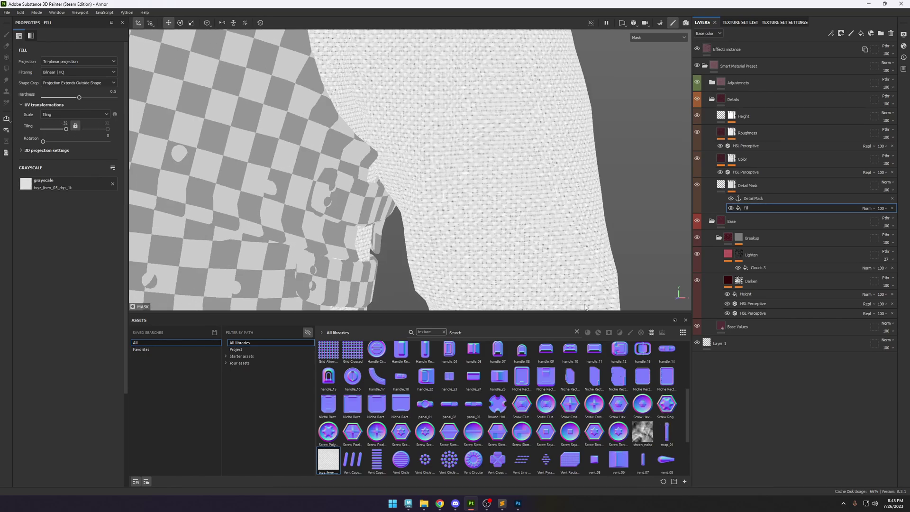
Change the linen fill's projection to UV projection and check the weave across both sleeves.
left_click(67, 62)
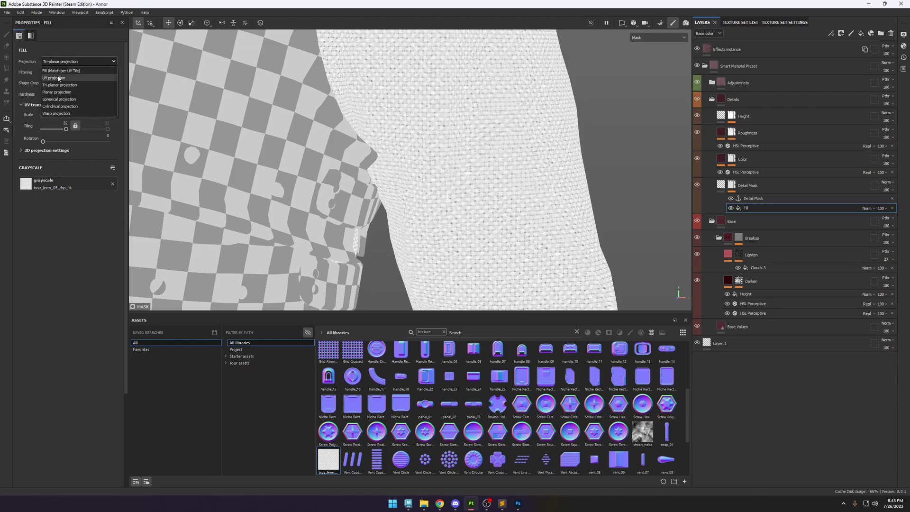
left_click(58, 78)
scroll(519, 217, "down", 5)
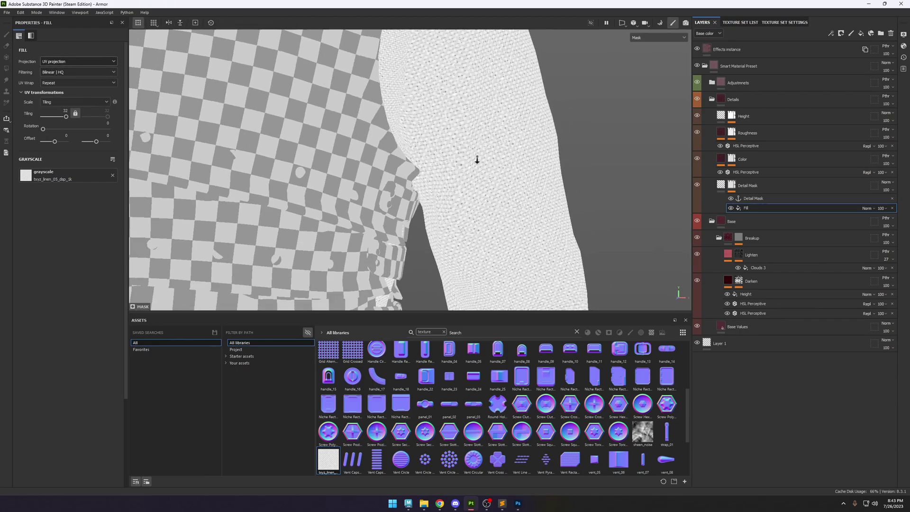
left_click_drag(553, 204, 497, 189, "alt")
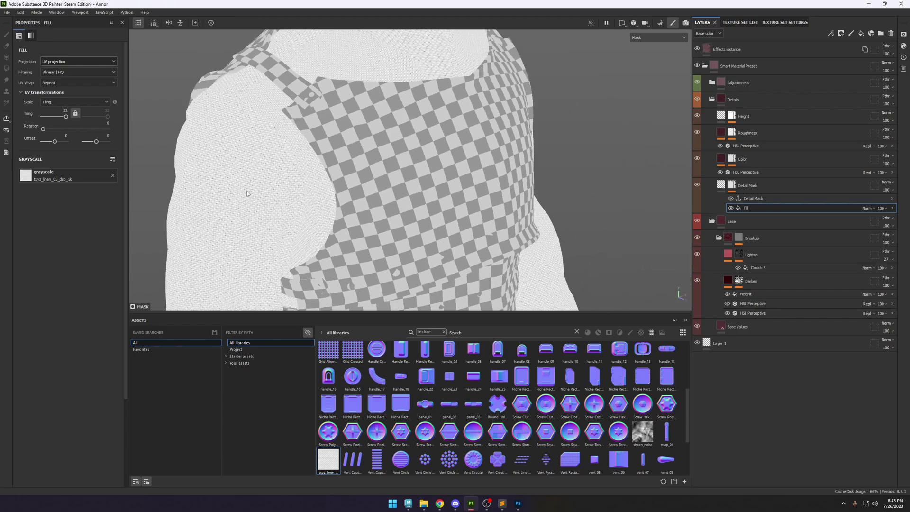
scroll(498, 189, "up", 5)
left_click_drag(522, 227, 290, 186, "alt")
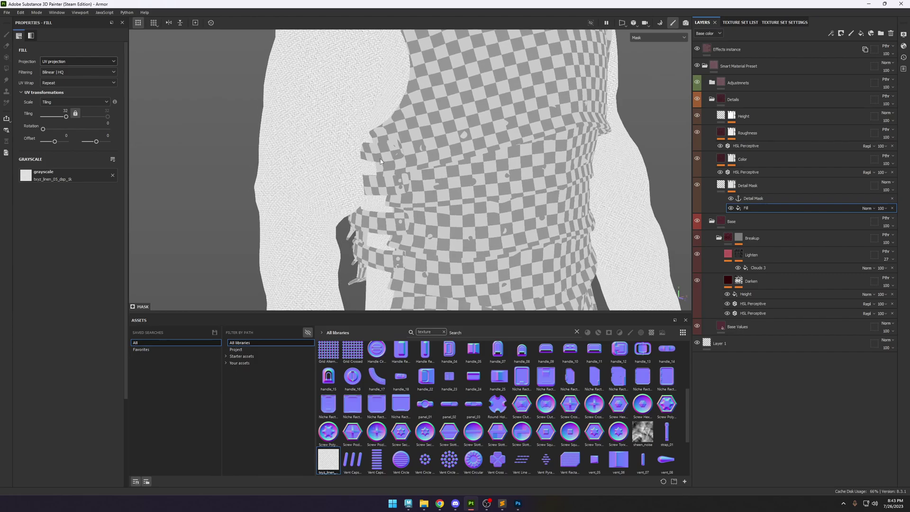
Inspect the linen detail on the sleeve in the material and base color views and check the Color layer's mask.
key("m")
right_click_drag(380, 158, 341, 121, "alt")
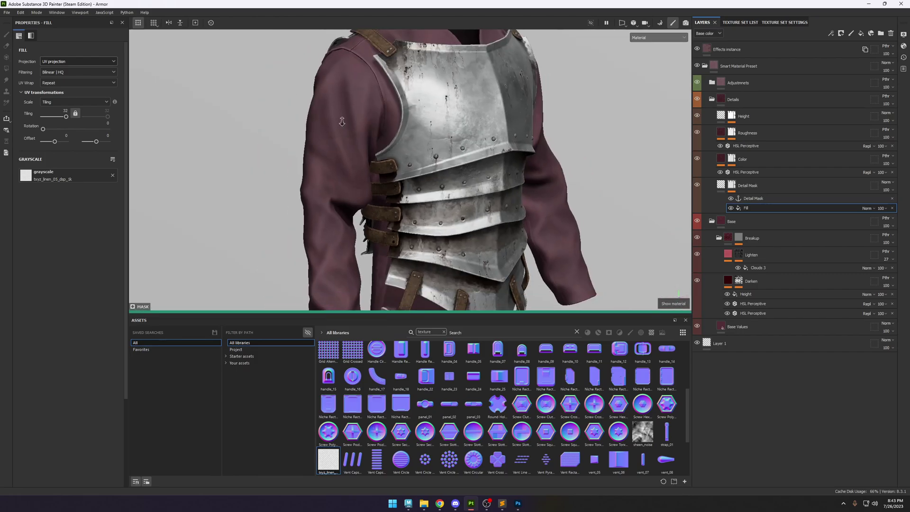
left_click_drag(342, 121, 266, 180, "alt")
right_click_drag(266, 180, 604, 229, "alt")
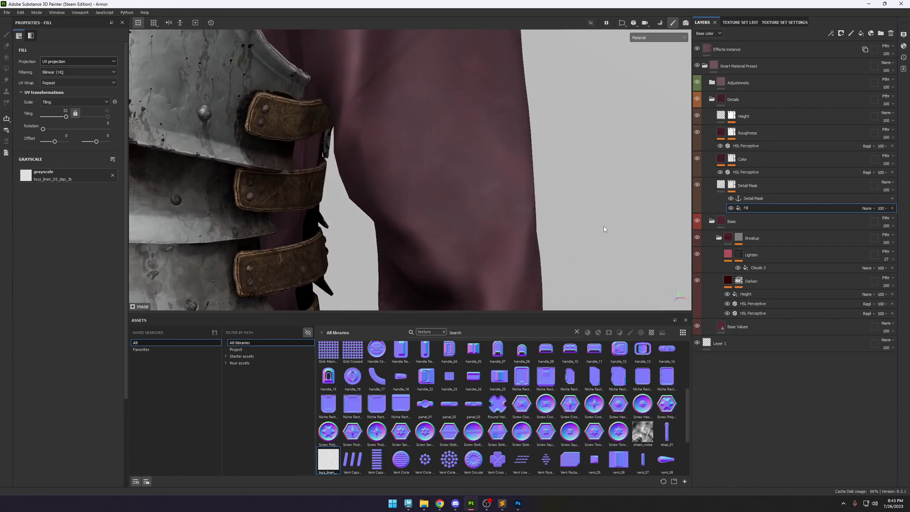
left_click(731, 186)
left_click(728, 161)
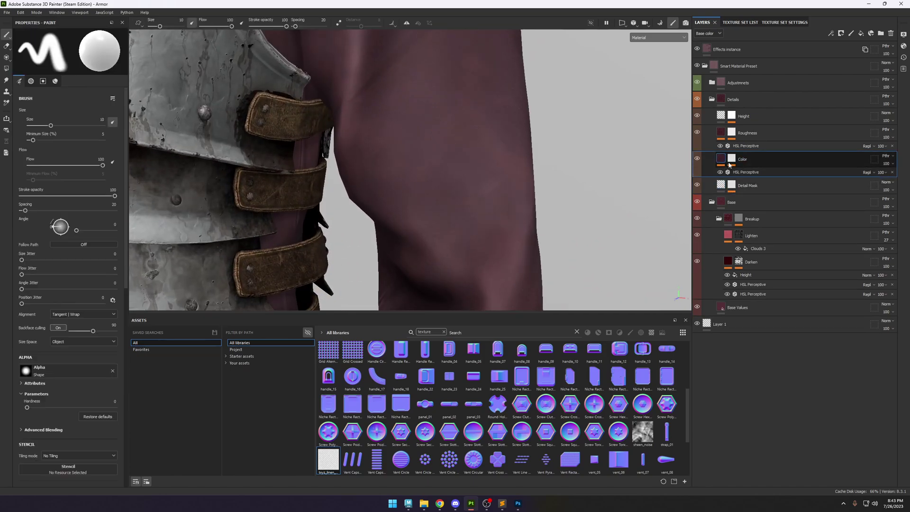
left_click(731, 159, "alt")
scroll(447, 163, "up", 5)
key("c")
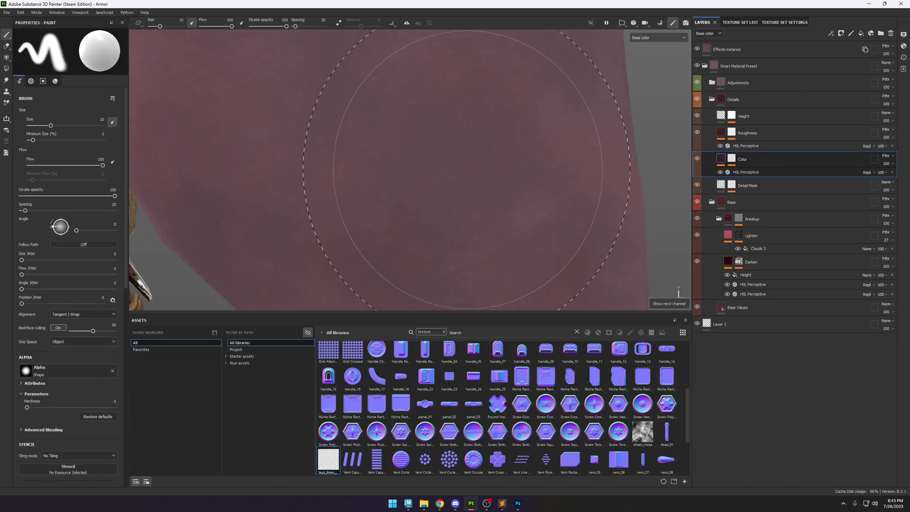
left_click(746, 172)
left_click(734, 163)
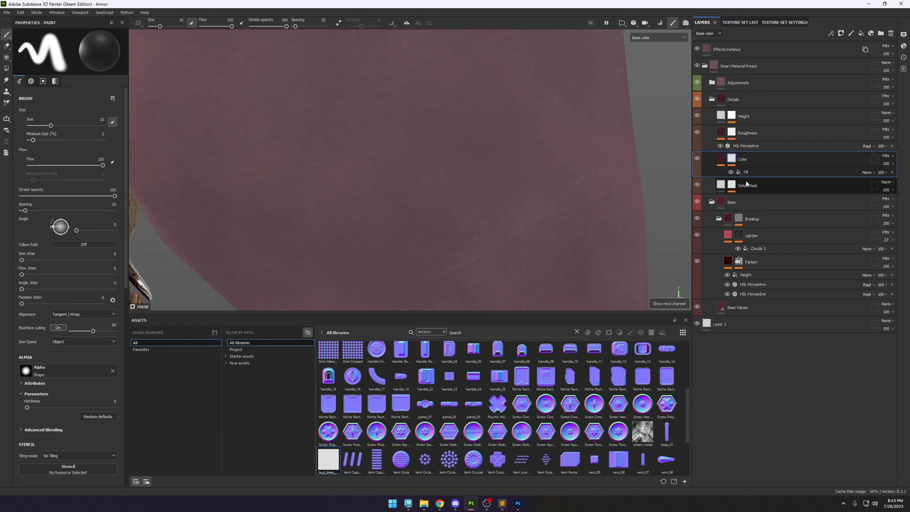
Select the Detail Mask's linen fill, clear the texture filter and search all libraries for "fabric" to compare the weave patterns.
left_click(741, 189)
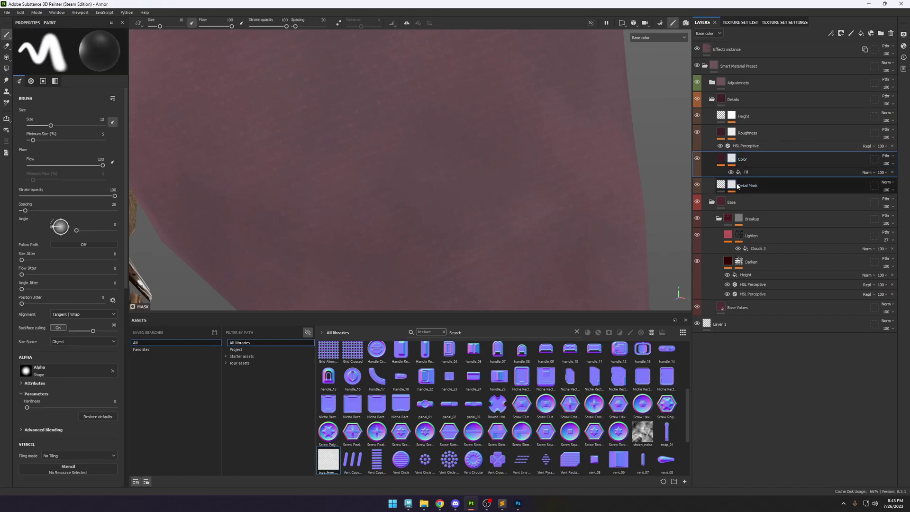
left_click(754, 206)
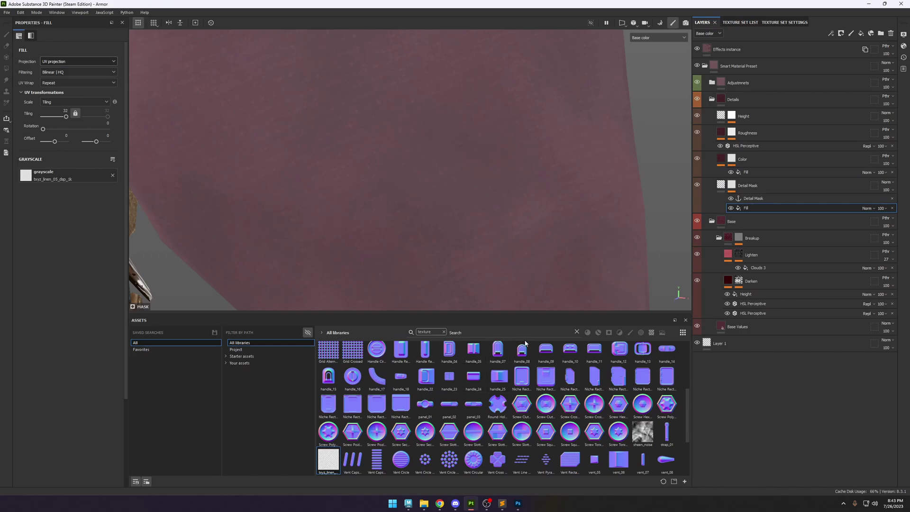
left_click(577, 332)
left_click(444, 331)
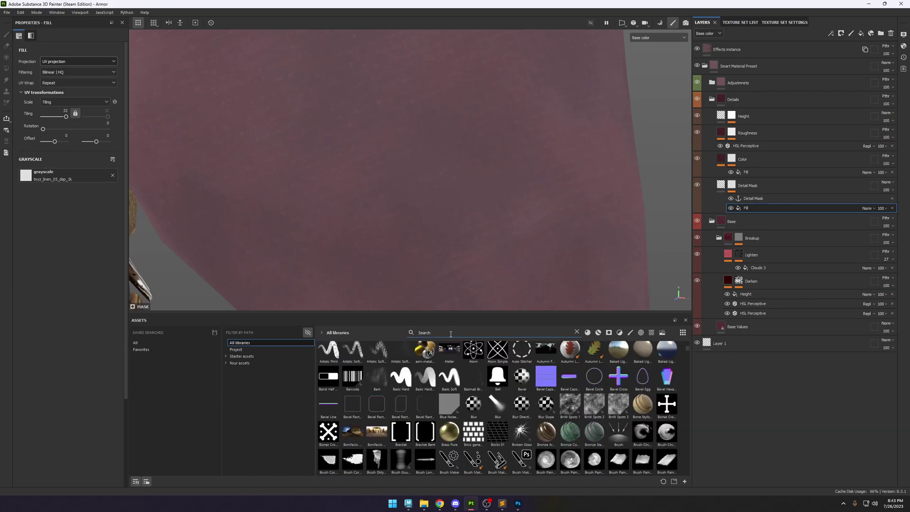
type("fabric")
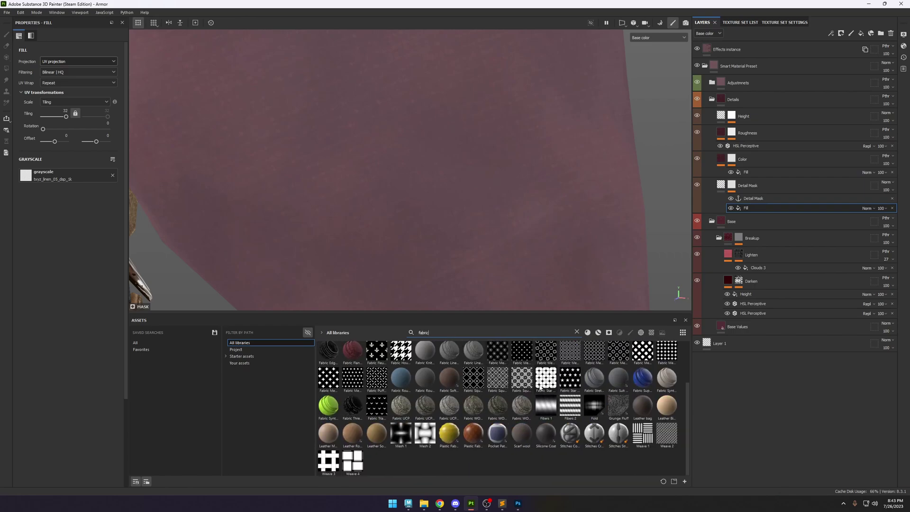
mouse_move(660, 362)
mouse_move(327, 465)
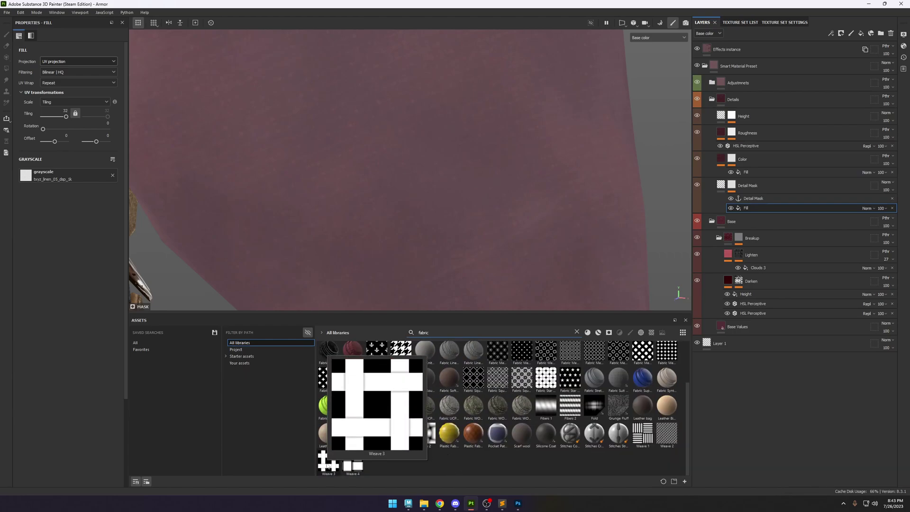
Try the Weave 3 pattern in the Detail Mask fill with Tiling at 240.
left_click_drag(327, 465, 65, 180)
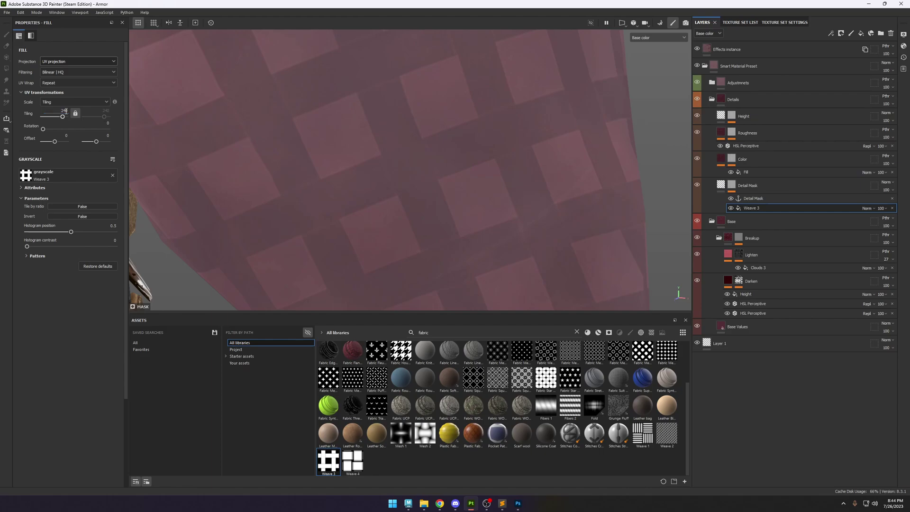
scroll(427, 209, "down", 5)
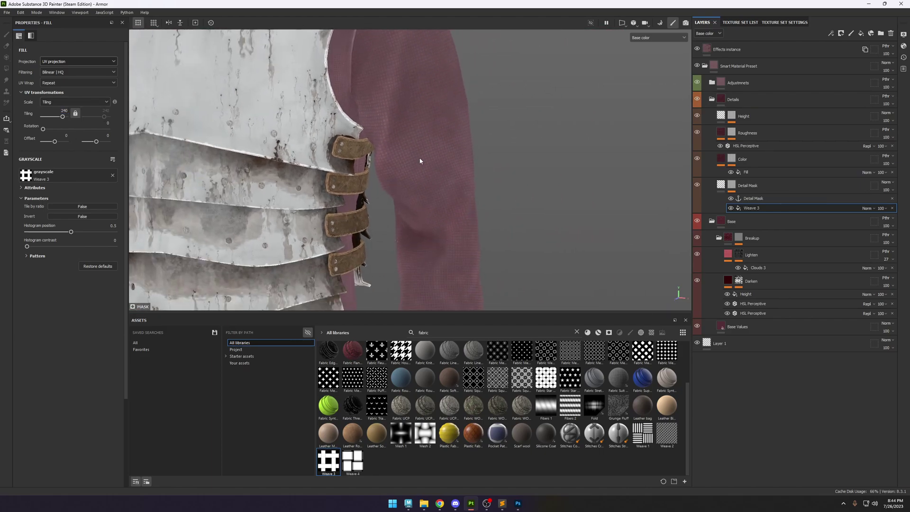
left_click_drag(419, 160, 149, 160, "alt")
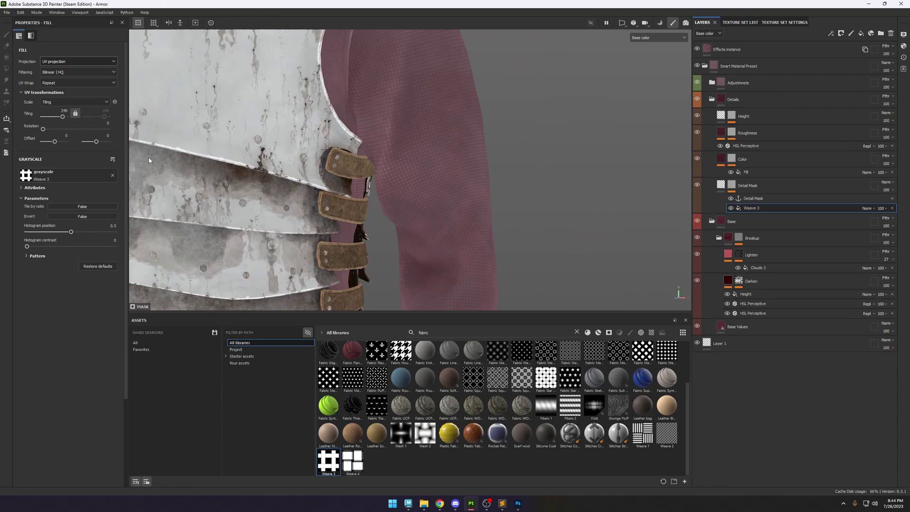
Try rotating the weave pattern by 41.34 and examine it on the sleeve in the material and Detail Mask views.
left_click(51, 132)
left_click_drag(332, 161, 457, 160, "alt")
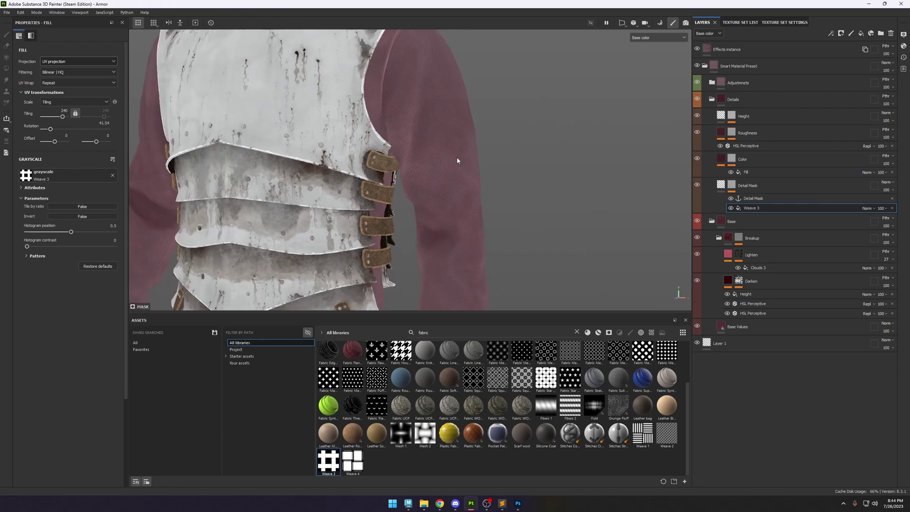
scroll(457, 161, "up", 8)
key("m")
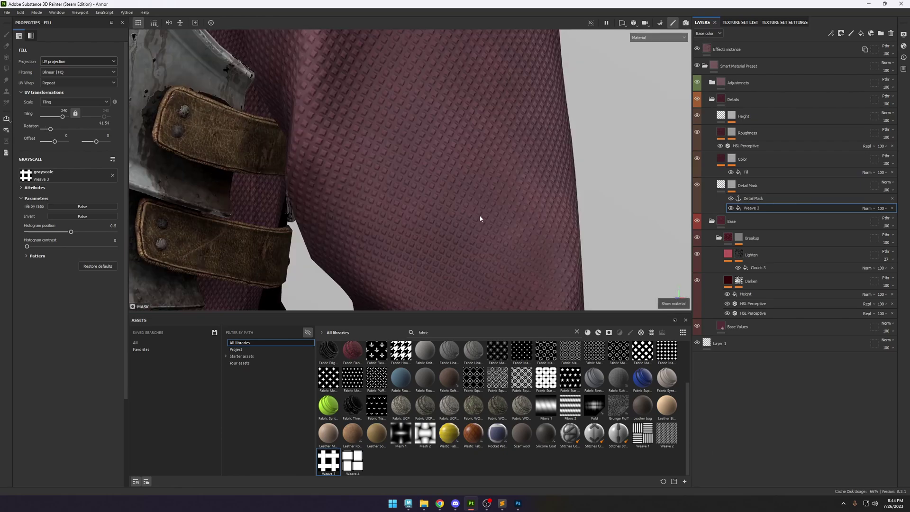
scroll(475, 206, "down", 8)
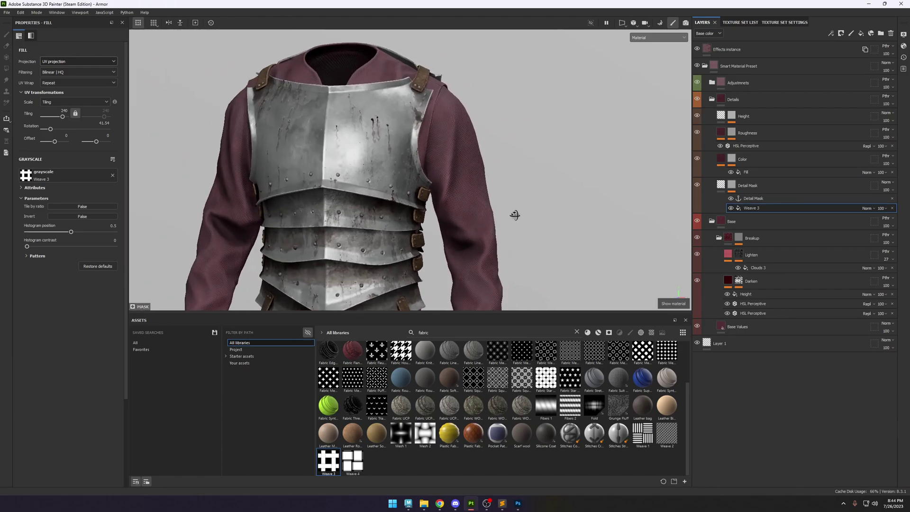
left_click_drag(514, 215, 458, 197, "alt")
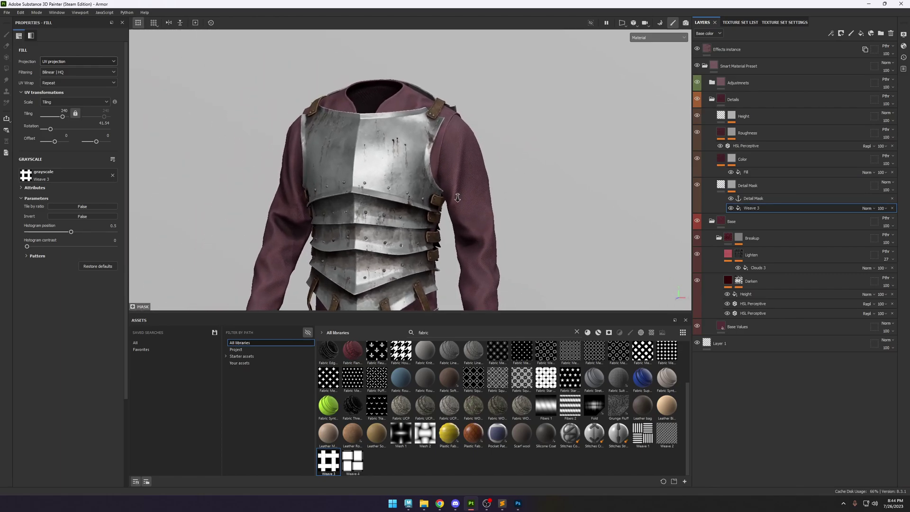
right_click_drag(457, 197, 599, 250, "alt")
left_click(731, 185, "alt")
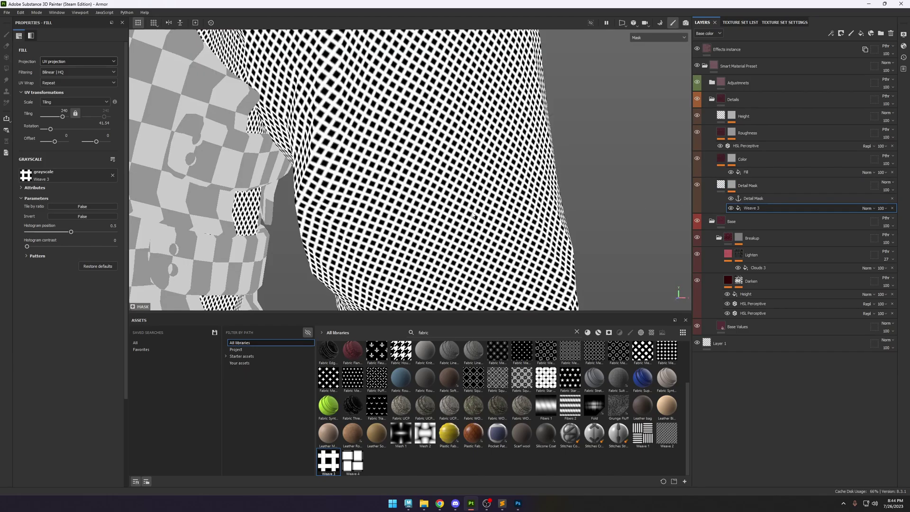
Undo the weave's rotation, its tiling and the Weave 3 assignment to restore the linen texture in the Detail Mask fill.
key("ctrl+z")
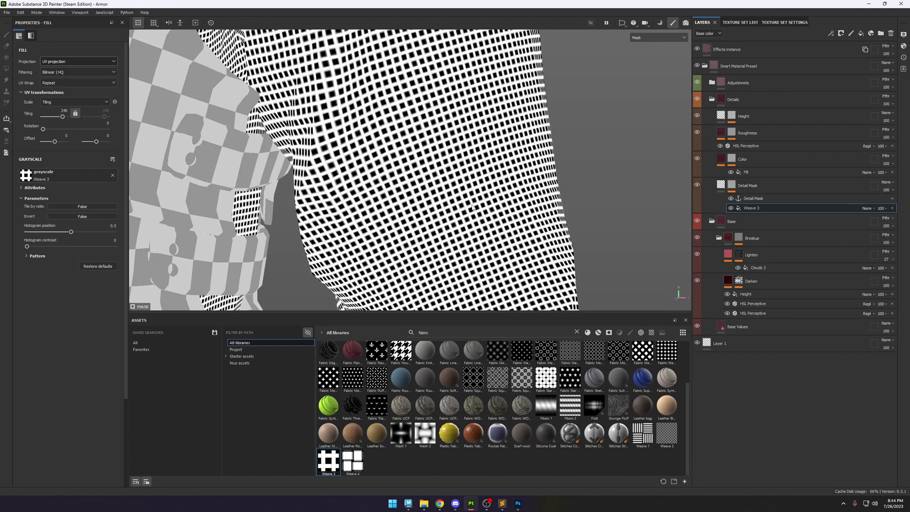
key("ctrl+z")
key("ctrl+z")
key("ctrl+z")
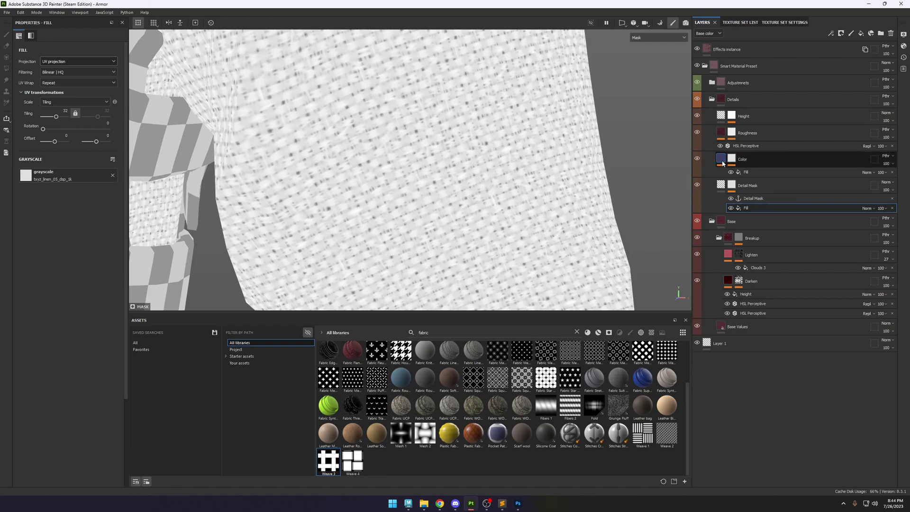
Open the Levels of the fill in the Color layer's mask and invert the Detail Mask anchor input.
left_click(754, 155)
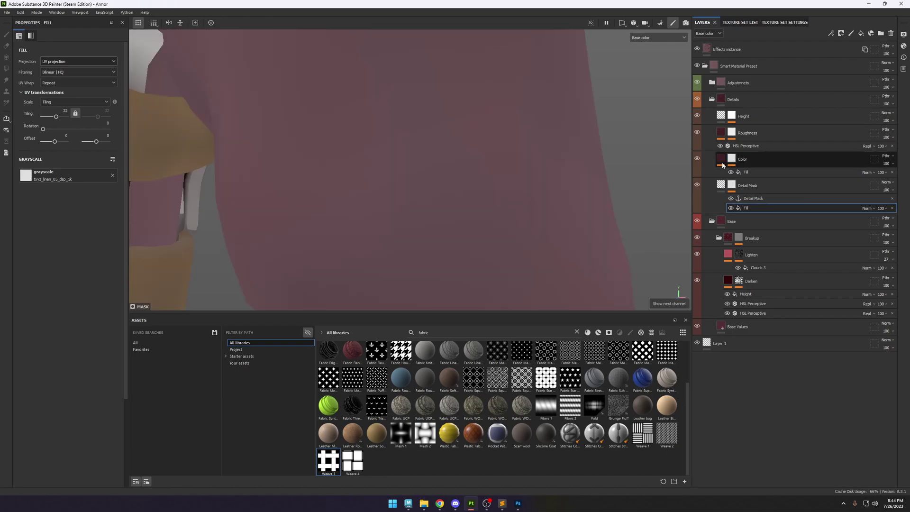
key("ctrl+z")
key("ctrl+z")
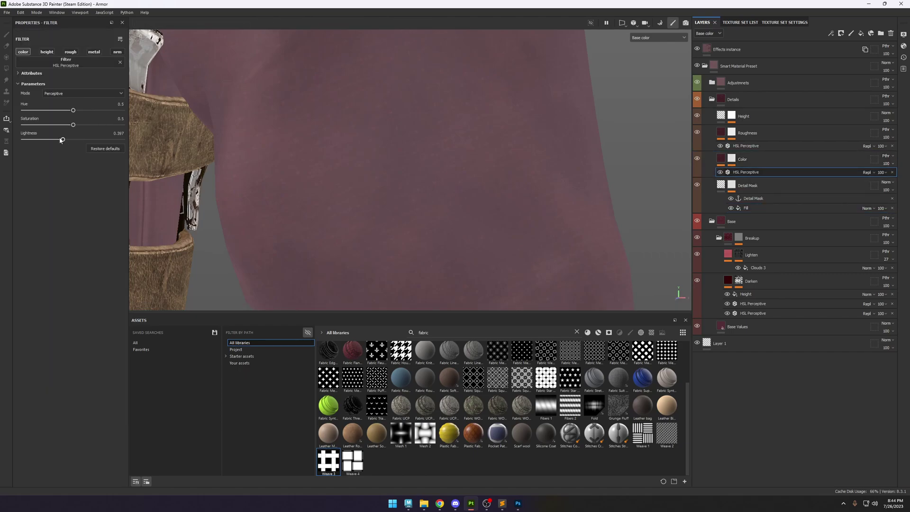
left_click(733, 158)
left_click(753, 171)
left_click(25, 202)
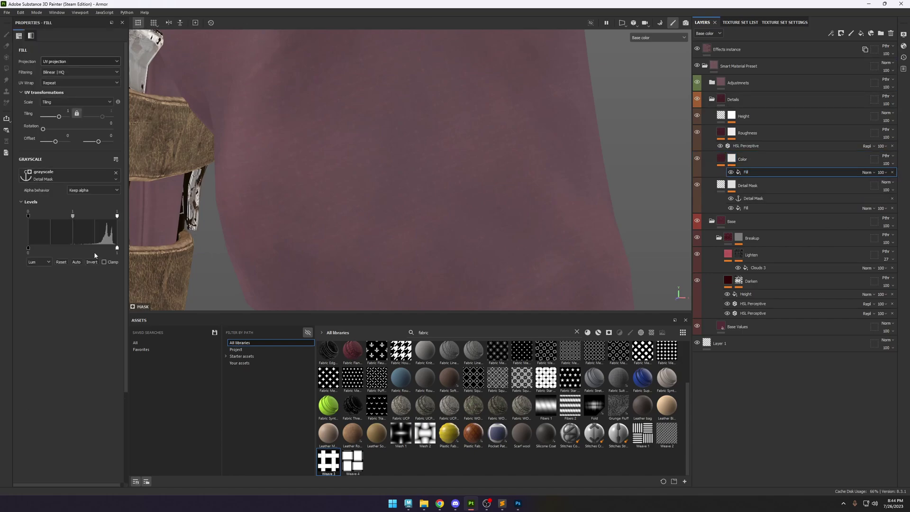
left_click(92, 263)
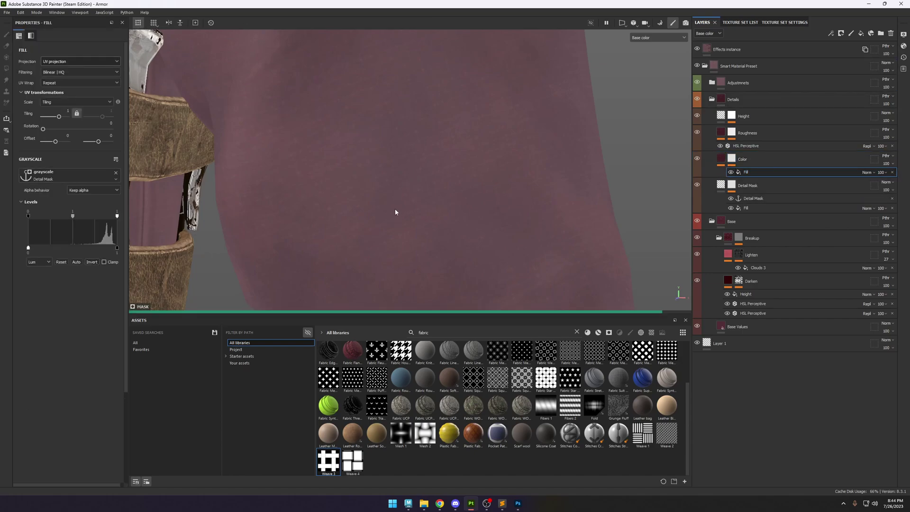
Adjust the Color mask fill's input levels to a black point of 0.36 and a midtone of 4.187.
left_click_drag(73, 215, 99, 217)
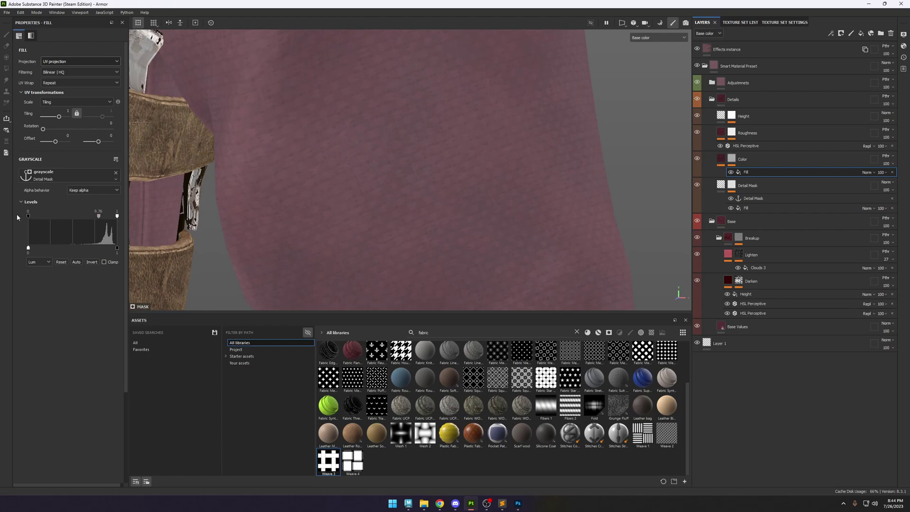
left_click_drag(28, 216, 60, 216)
left_click_drag(117, 216, 95, 218)
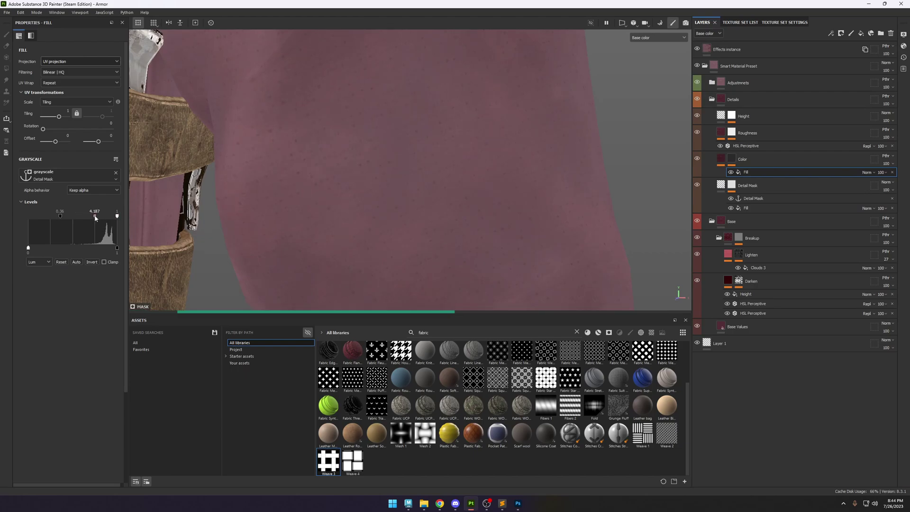
Set the Lightness of the Roughness layer's HSL Perceptive filter to 0.487 and check the cloth in the roughness and material views.
scroll(476, 170, "down", 5)
right_click_drag(475, 171, 530, 256, "alt")
key("c")
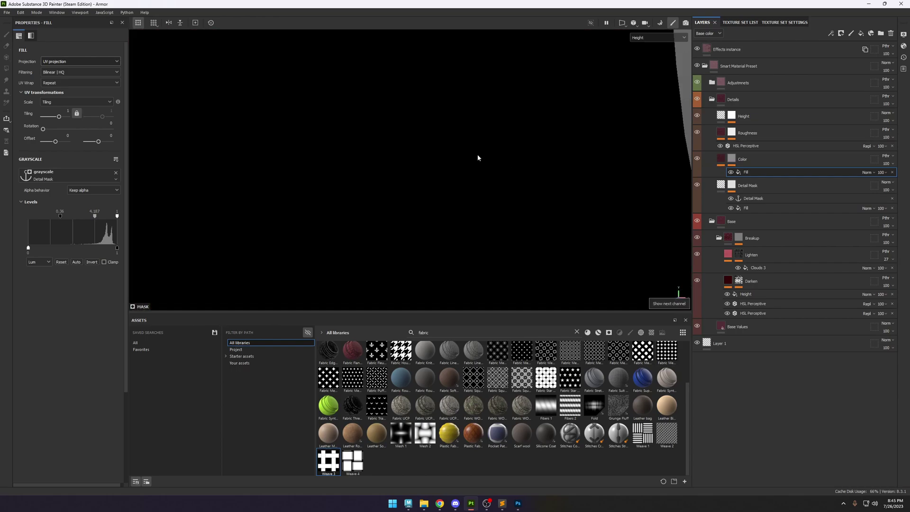
key("c")
scroll(679, 147, "down", 3)
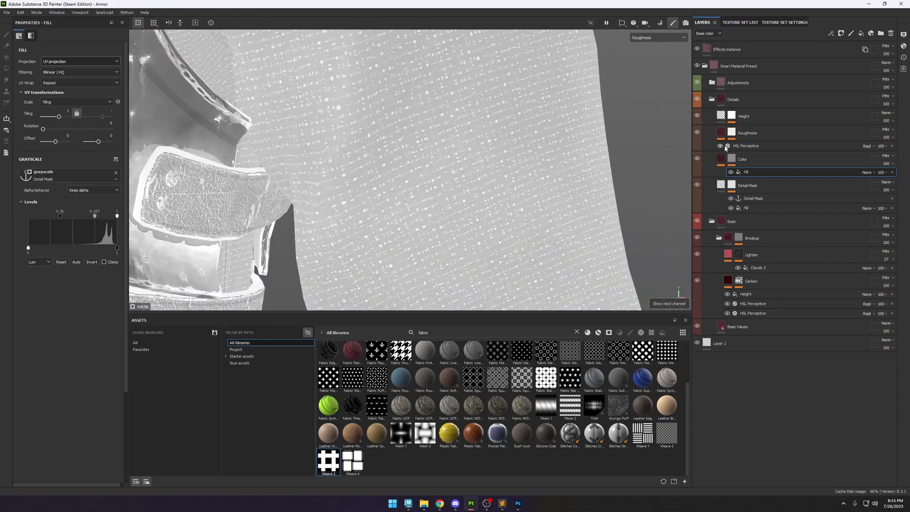
left_click(733, 137)
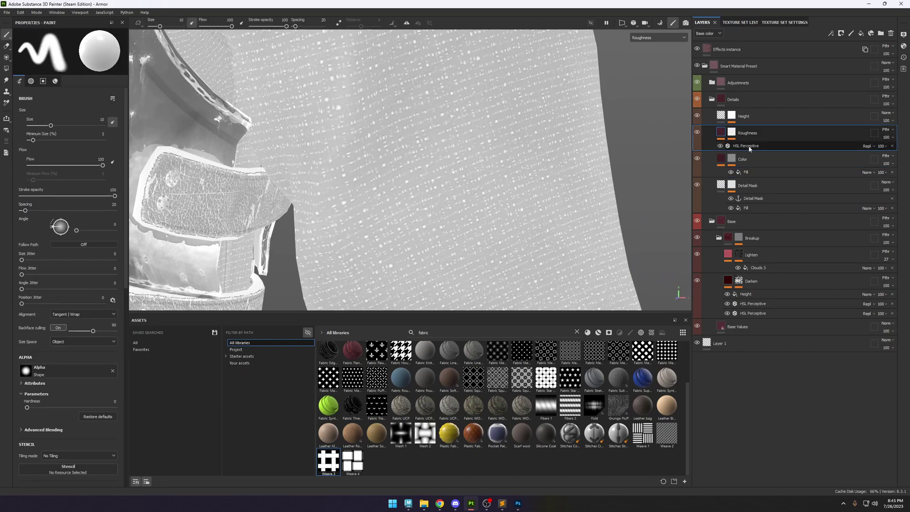
left_click(748, 146)
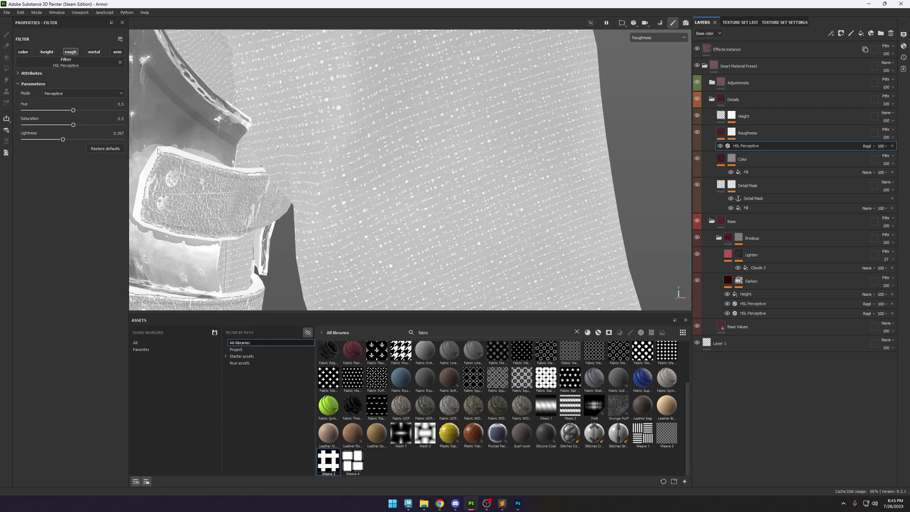
left_click_drag(68, 140, 72, 141)
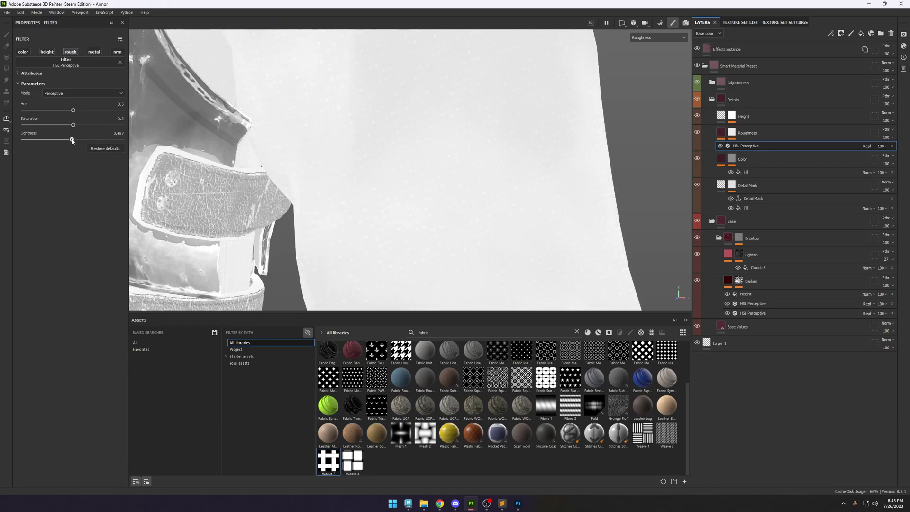
left_click_drag(332, 166, 426, 214, "alt")
scroll(426, 223, "up", 3)
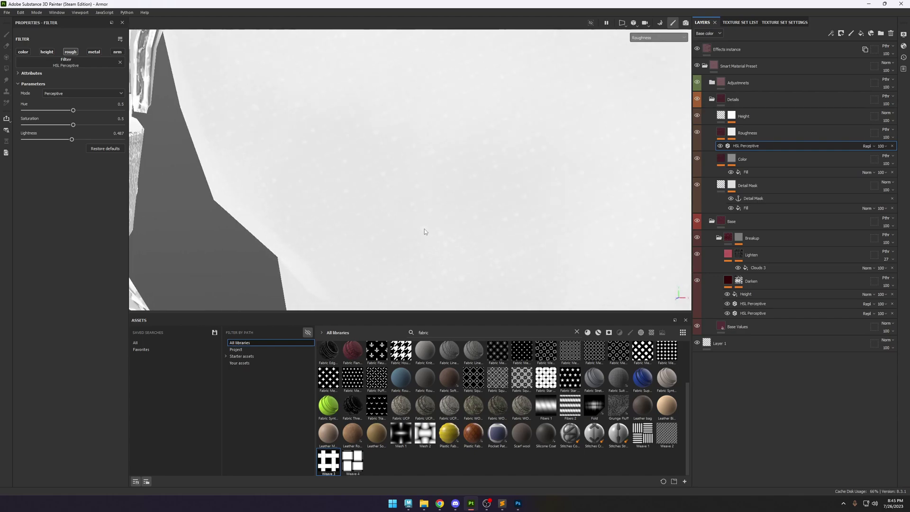
key("m")
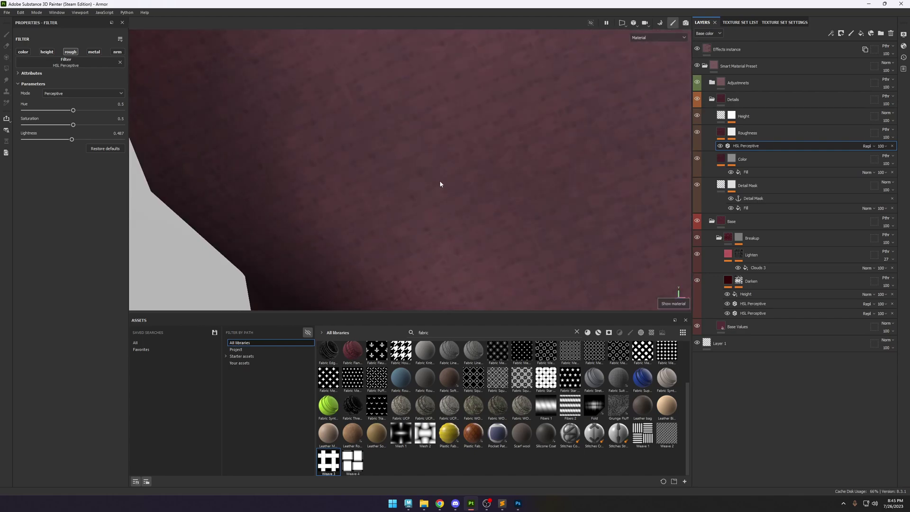
scroll(440, 184, "down", 5)
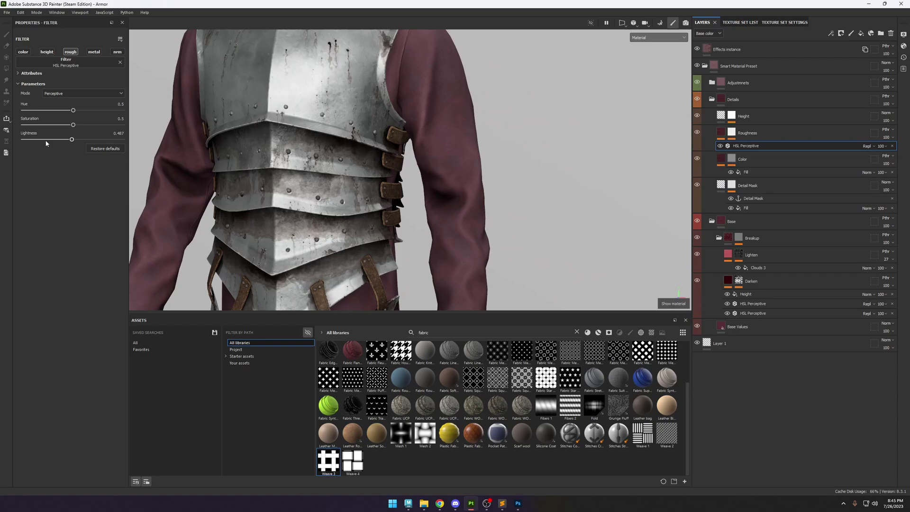
Try a Lightness of 0.410 in the Roughness layer's HSL Perceptive filter and inspect the sleeve up close.
left_click(46, 141)
left_click(72, 139)
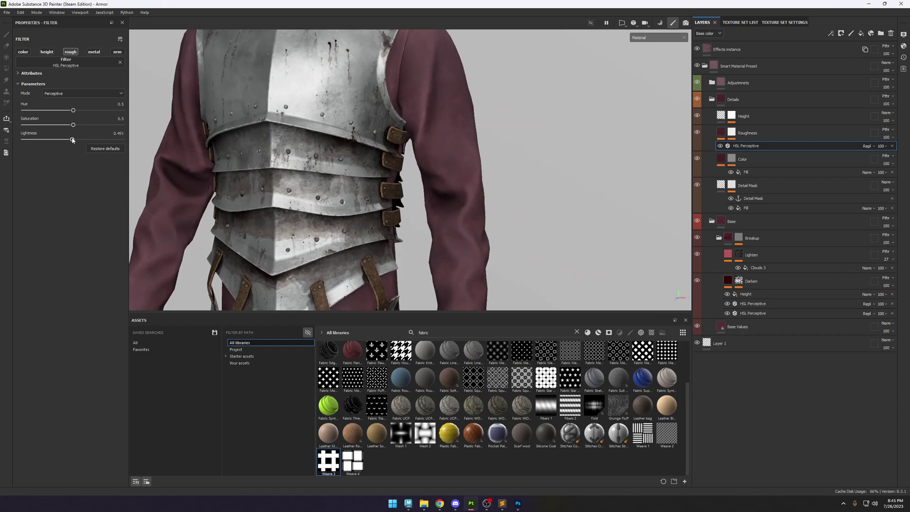
left_click_drag(69, 140, 62, 140)
scroll(489, 126, "up", 5)
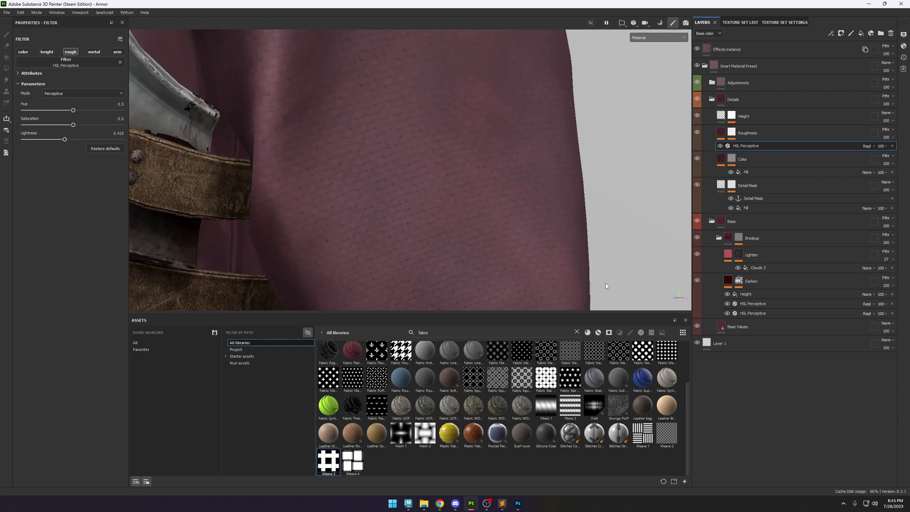
Set the Roughness filter's Lightness to 0.455 using the roughness view and compare the shirt in the material view.
key("c")
scroll(489, 180, "down", 5)
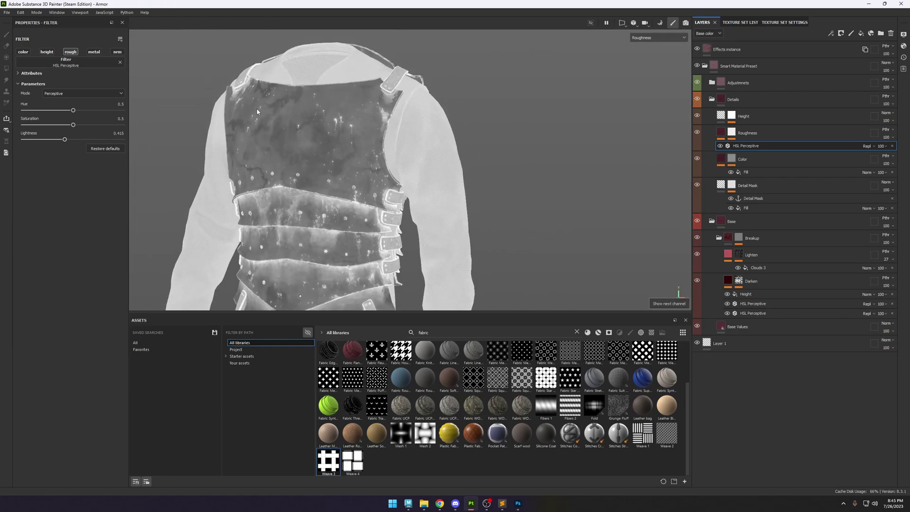
left_click(69, 140)
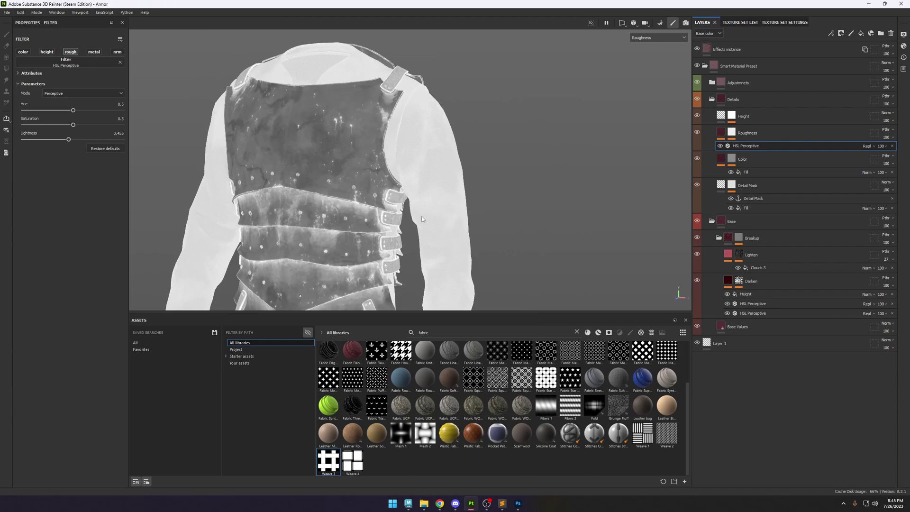
scroll(422, 218, "up", 5)
key("m")
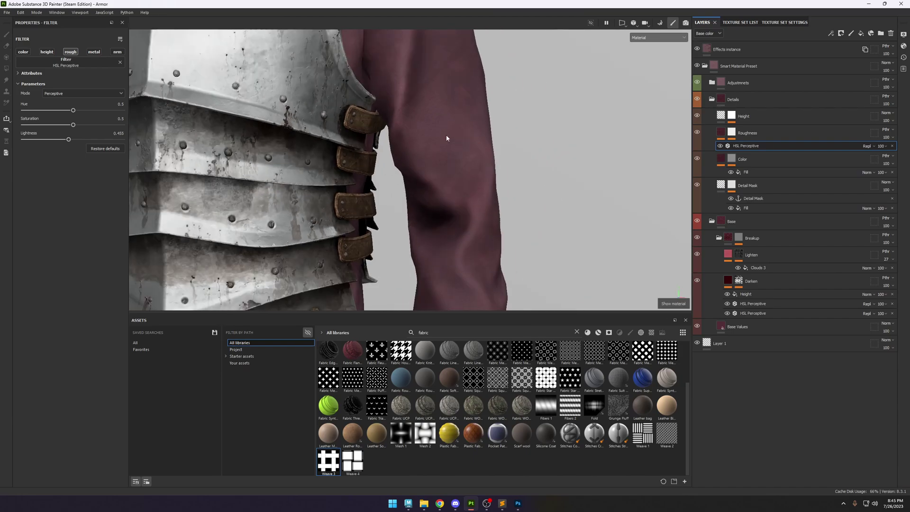
scroll(447, 138, "down", 5)
scroll(473, 117, "up", 4)
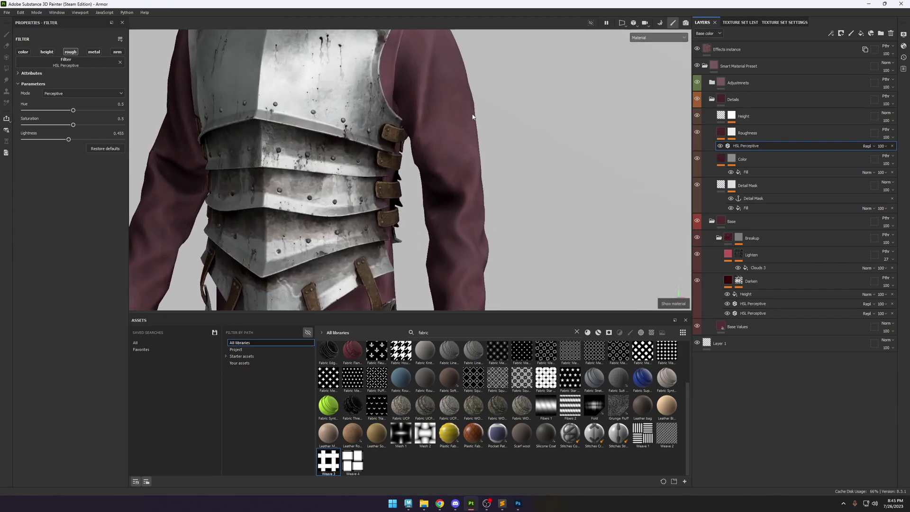
Try a height value of -0.5429 on the Height detail layer.
scroll(548, 254, "up", 4)
left_click(728, 115)
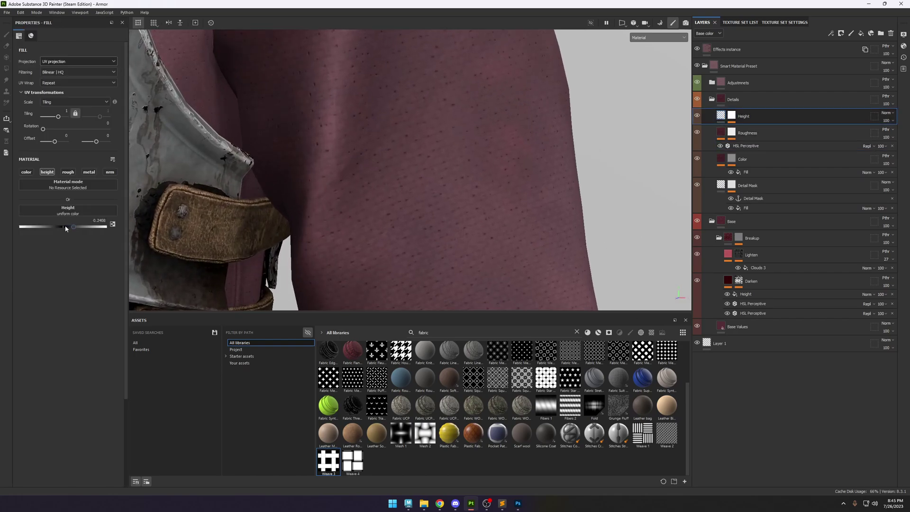
left_click_drag(63, 228, 41, 228)
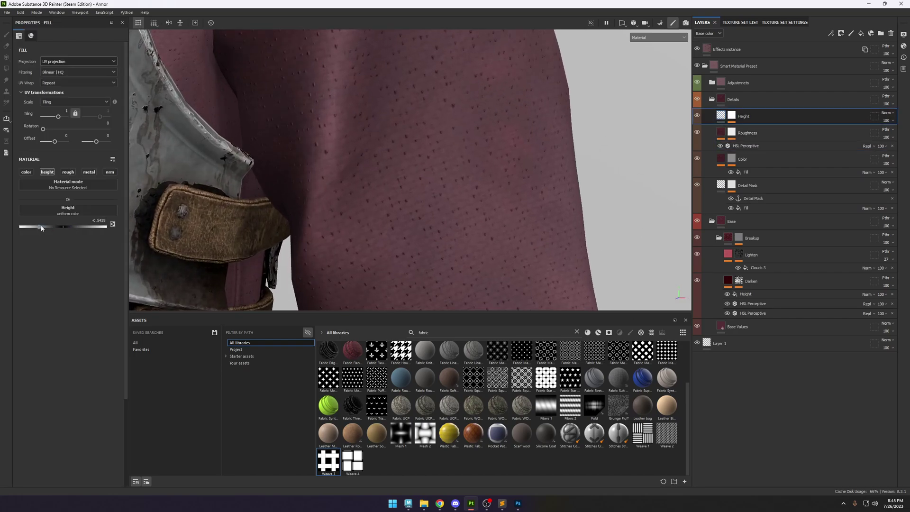
Replace the fill in the Height layer's mask with a new one driven by the Detail Mask anchor point.
left_click(731, 115, "alt")
left_click(892, 129)
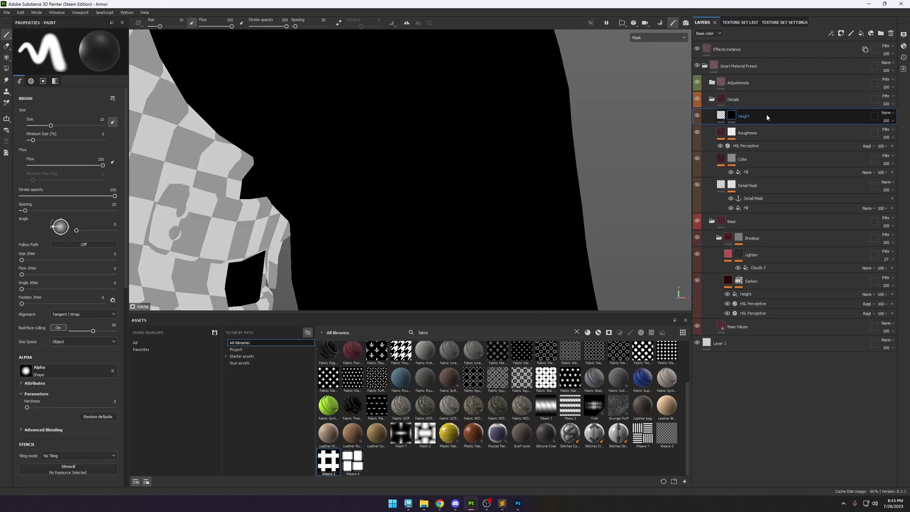
left_click(831, 33)
left_click(850, 61)
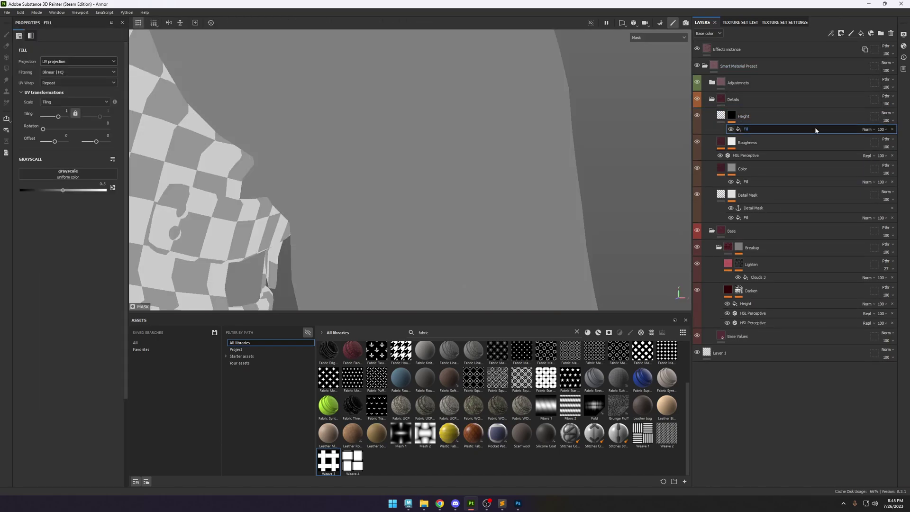
left_click(94, 176)
left_click(142, 178)
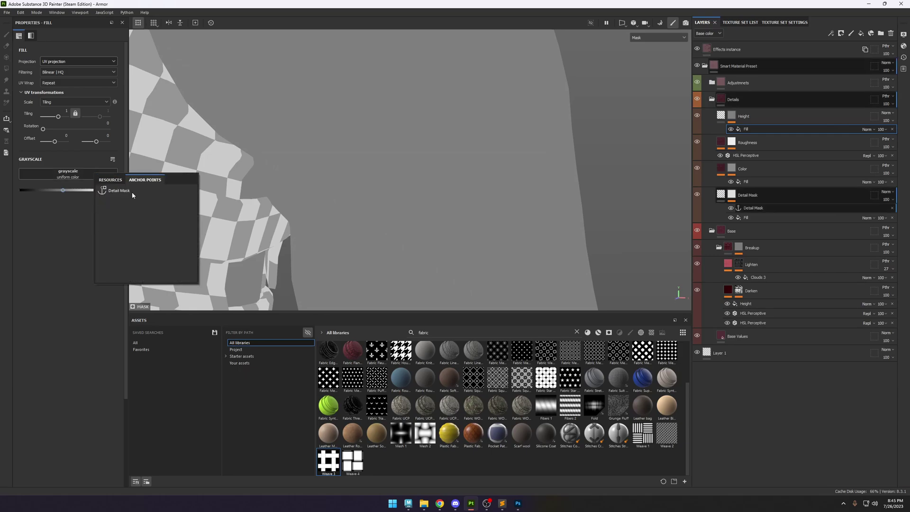
left_click(112, 186)
key("m")
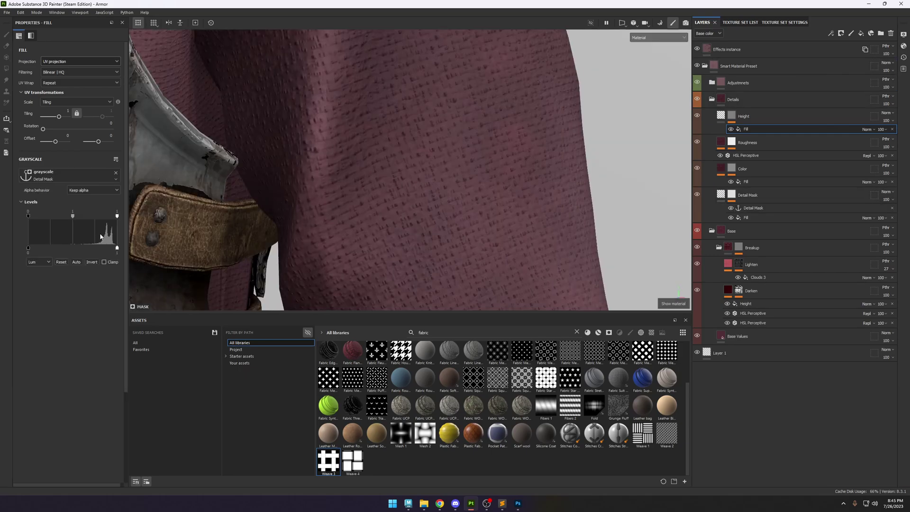
Set the Height layer's height value to 0.2898 and inspect the raised weave on the sleeve.
key("Delete")
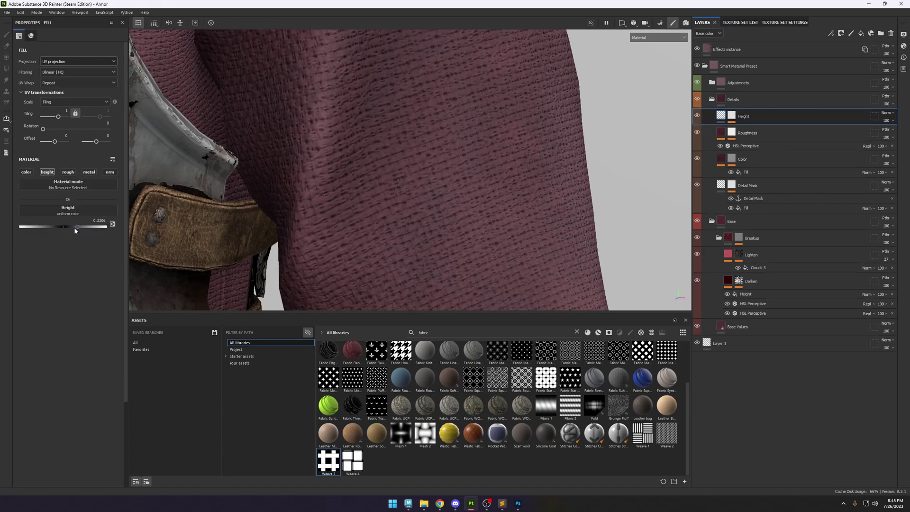
mouse_move(74, 226)
left_mouse_down()
mouse_move(56, 230)
mouse_move(72, 230)
left_mouse_up()
scroll(242, 217, "down", 6)
left_click_drag(409, 98, 379, 163, "alt")
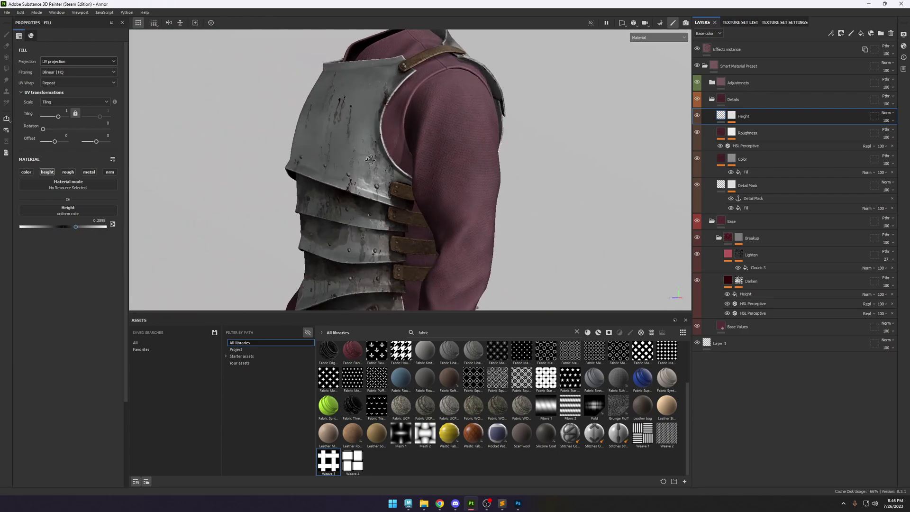
scroll(469, 175, "up", 8)
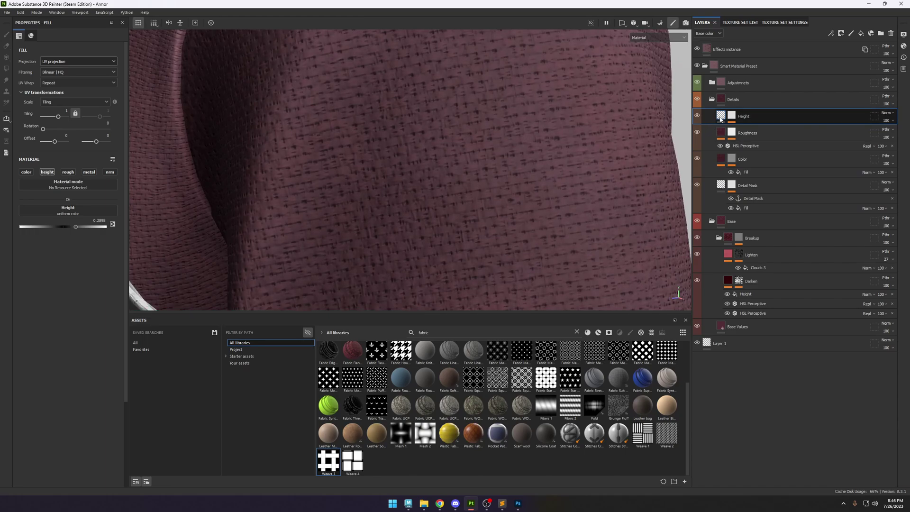
Adjust the Height mask fill's input levels to a black point of 0.244, midtone of 4.297 and white point of 0.972.
key("ctrl+v")
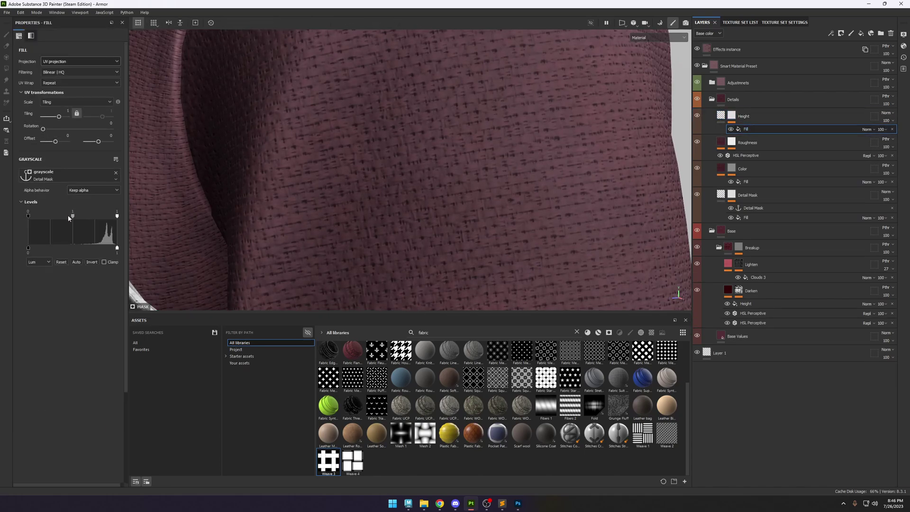
left_click_drag(74, 217, 104, 217)
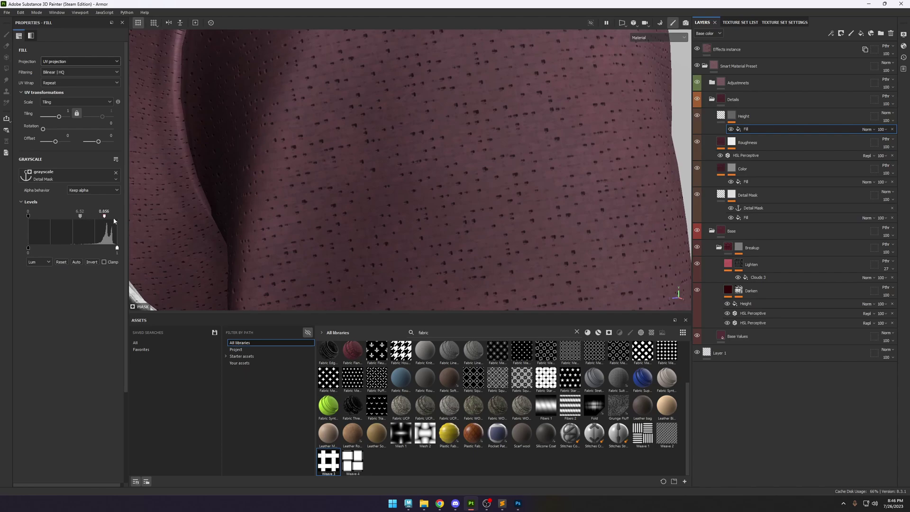
left_click(114, 217)
left_click_drag(35, 218, 89, 216)
right_click_drag(398, 199, 433, 193, "alt")
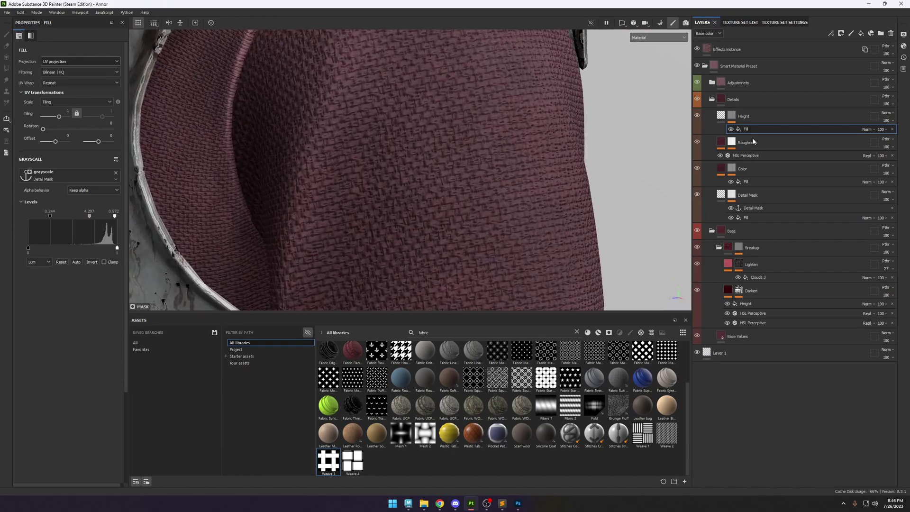
Add a Blur filter to the mask of the Height detail layer.
left_click(767, 117)
left_click(731, 115)
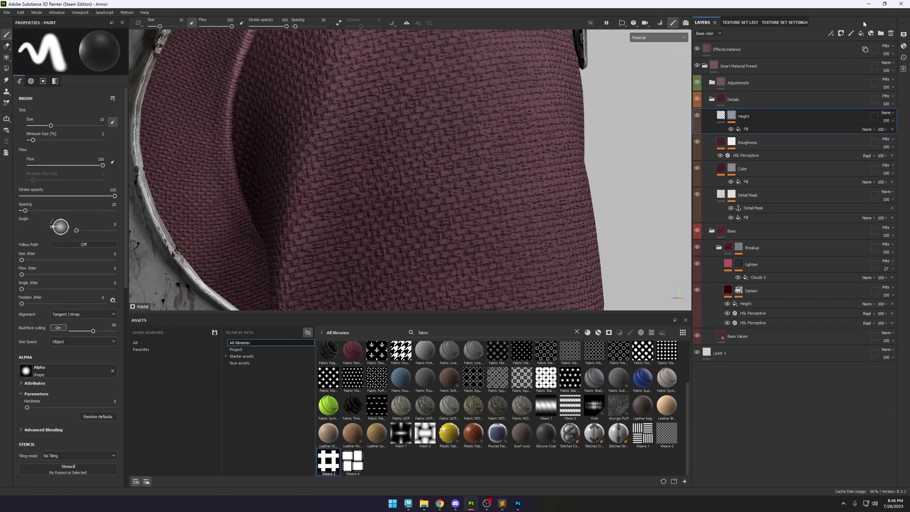
left_click(830, 33)
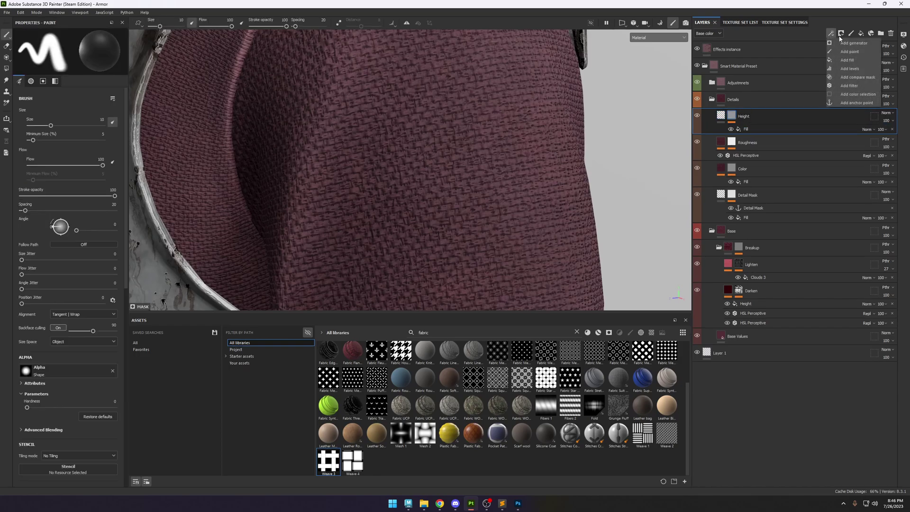
left_click(859, 86)
left_click(56, 60)
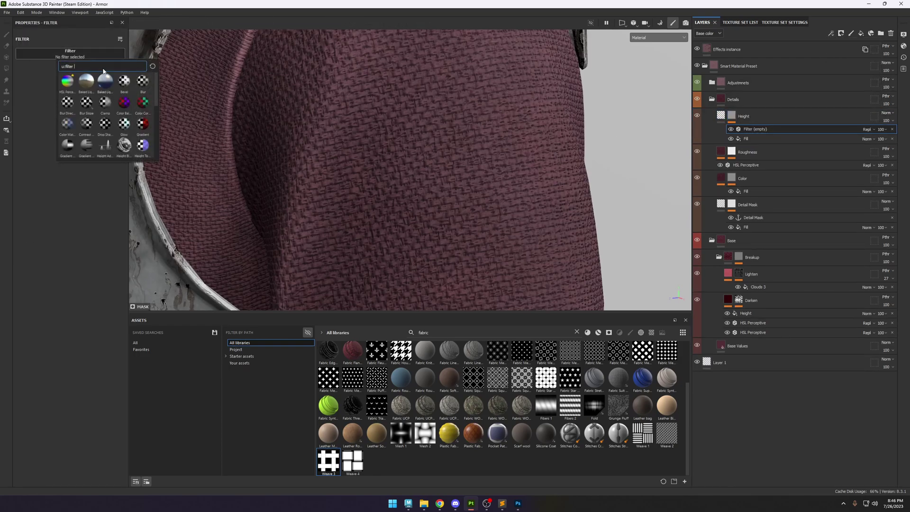
left_click(140, 85)
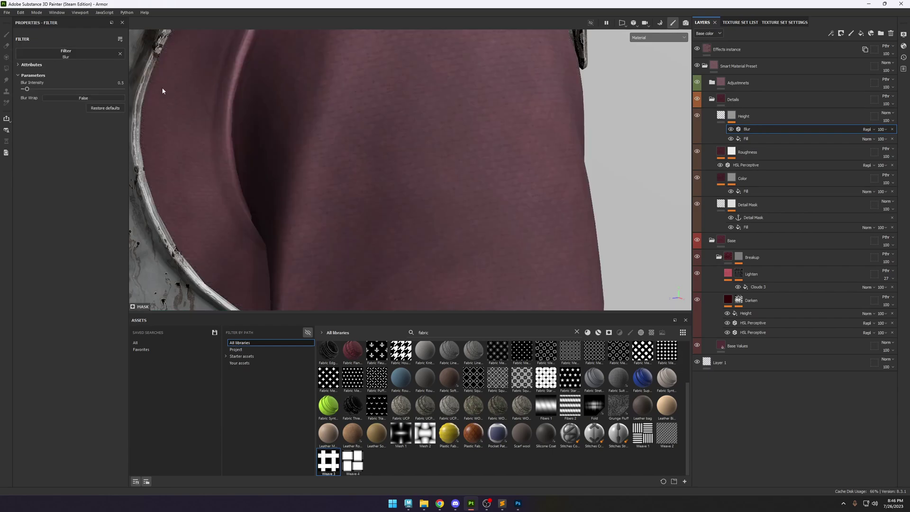
Test lower blur intensities on the Height mask's Blur filter, settle on 0.06 and check the whole shirt.
left_click(114, 82)
type("0.1")
key("Return")
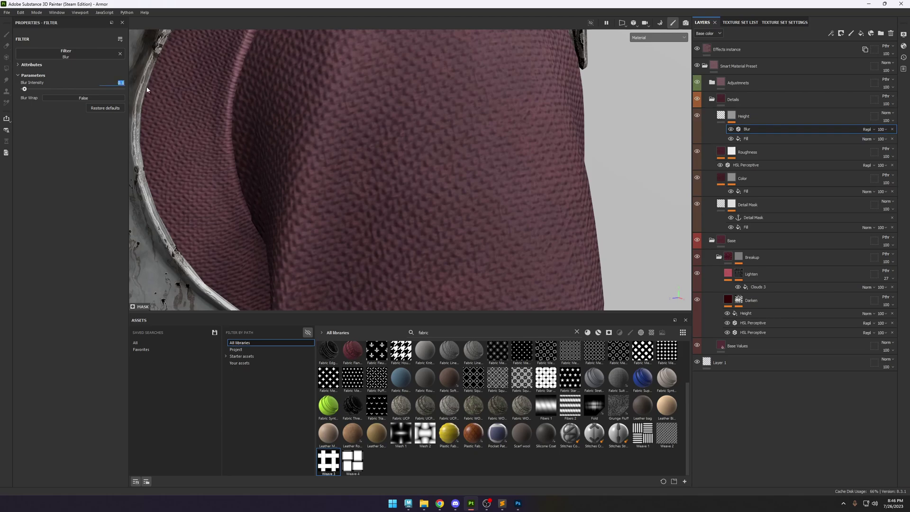
type("0.04")
key("Return")
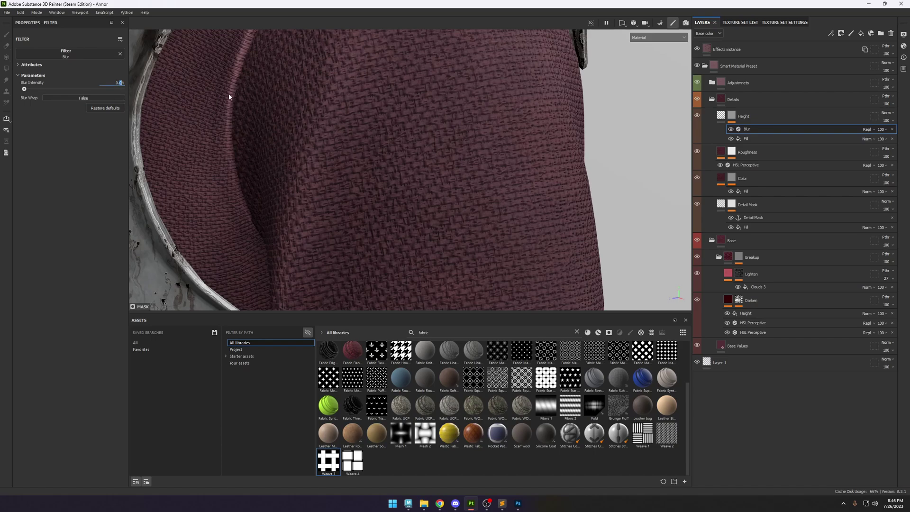
type("7")
key("Return")
key("Return")
left_click(119, 83)
scroll(394, 205, "down", 5)
left_click_drag(394, 205, 417, 149, "alt")
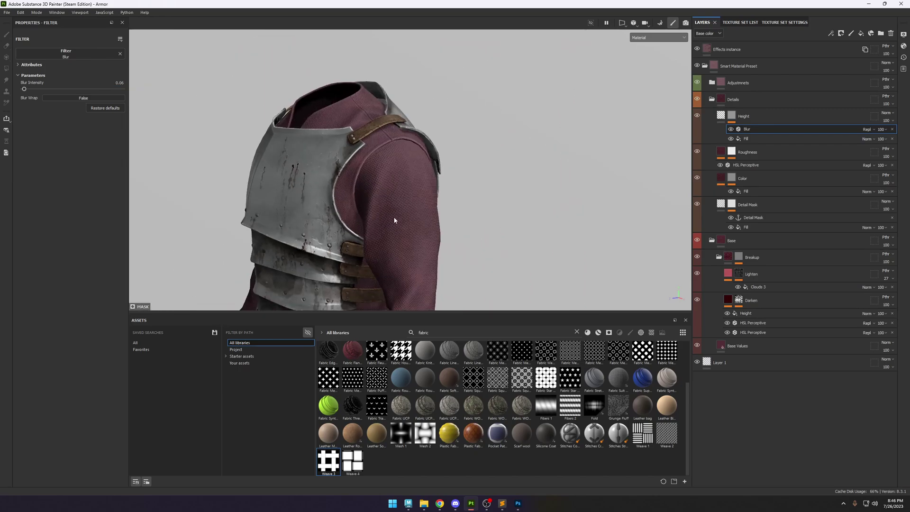
scroll(520, 142, "down", 3)
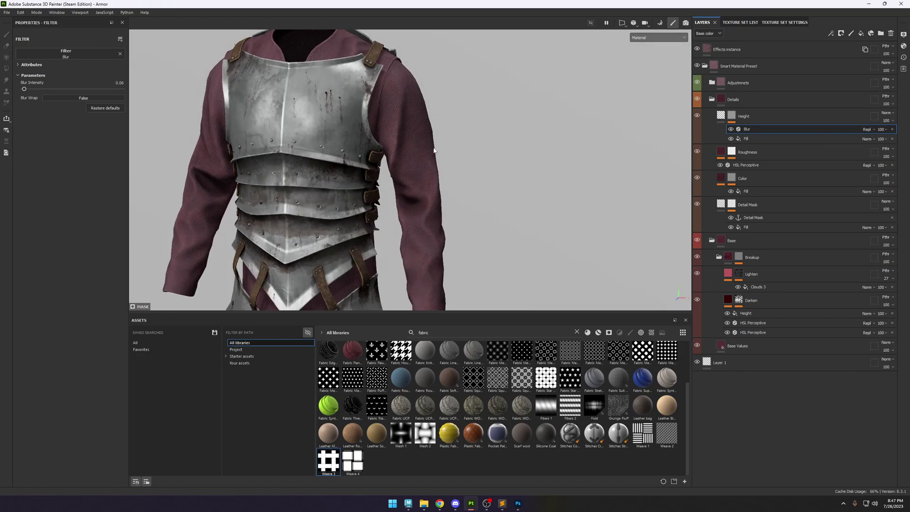
scroll(417, 150, "up", 2)
Set the tiling of the Detail Mask's linen fill to 42 and inspect the weave on the shoulder.
left_click(743, 228)
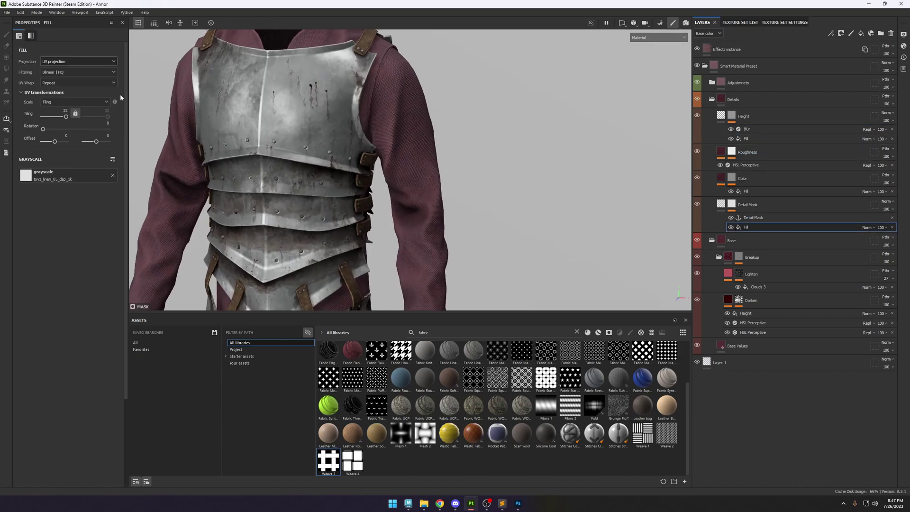
left_click(63, 110)
left_click_drag(432, 178, 430, 166, "alt")
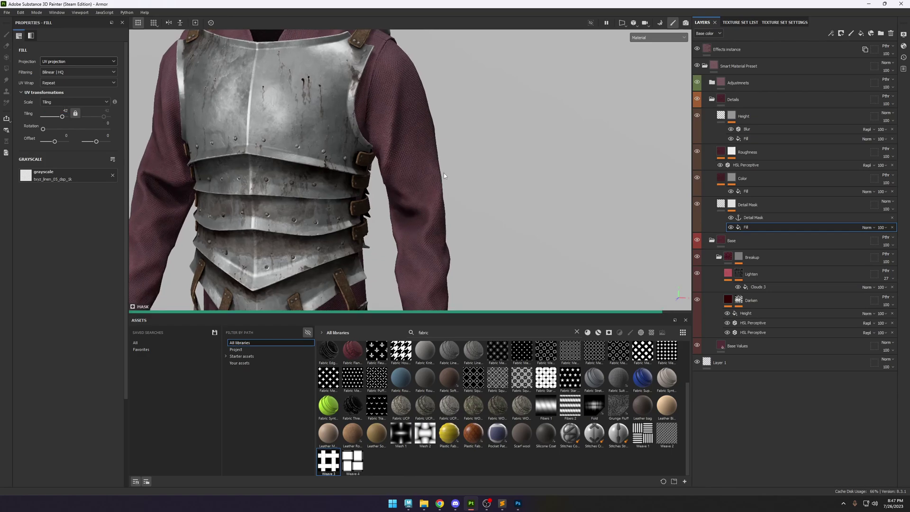
right_click_drag(419, 185, 417, 158, "alt")
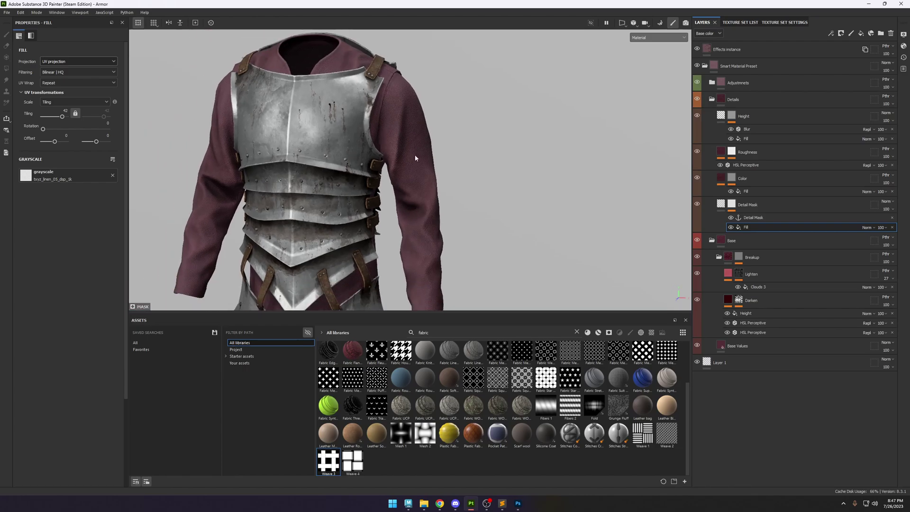
left_click_drag(417, 158, 404, 167, "alt")
right_click_drag(403, 167, 474, 190, "alt")
left_click_drag(473, 189, 445, 168, "alt")
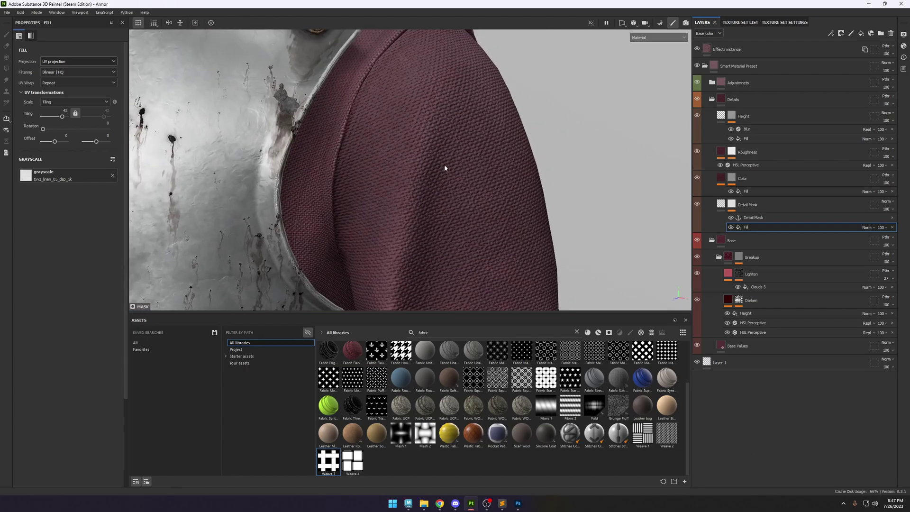
right_click_drag(445, 168, 555, 122, "alt")
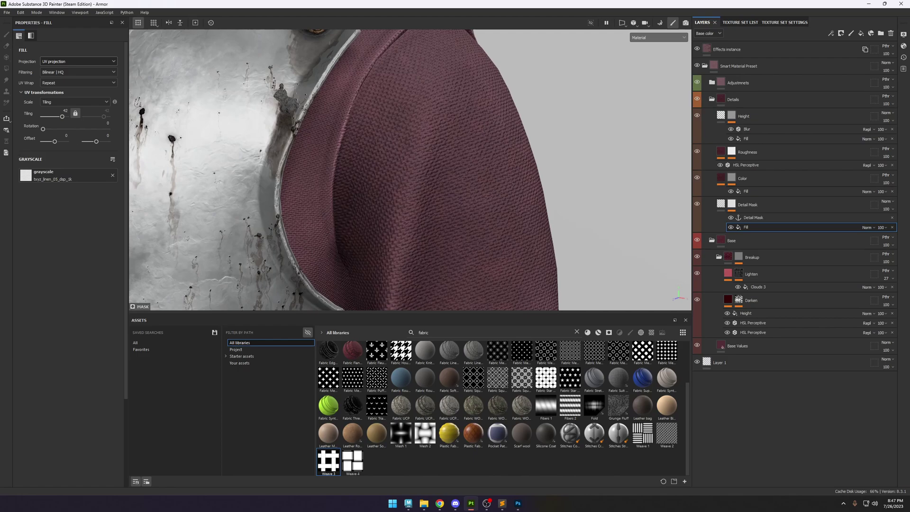
Lower the height value of the Height detail layer to 0.1510 and check the fabric relief.
left_click(763, 118)
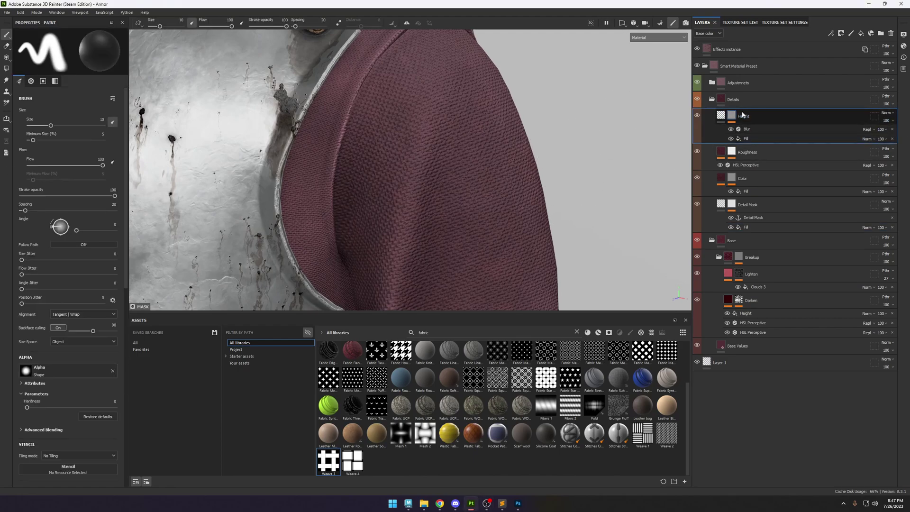
left_click(720, 116)
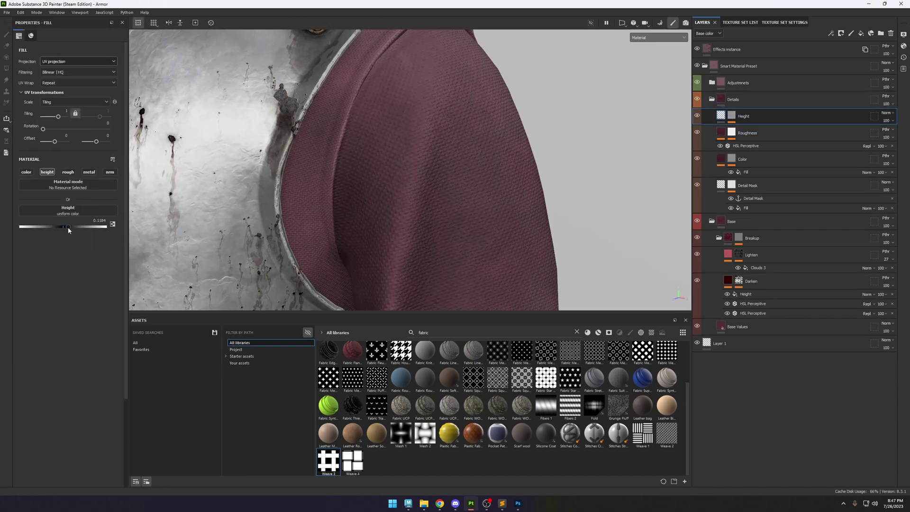
scroll(481, 199, "down", 5)
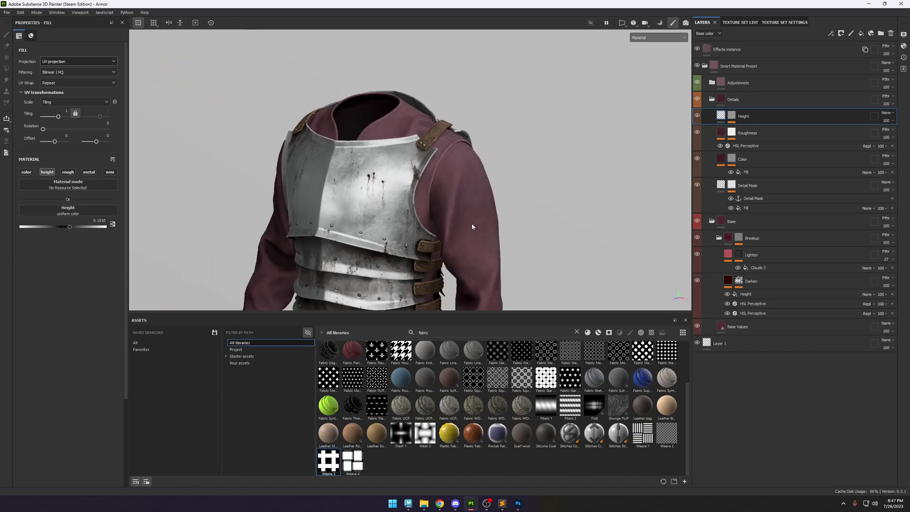
scroll(471, 223, "up", 8)
Add a fill above the Blur filter in the Height layer's mask and set its blending mode to Multiply.
left_click(721, 116)
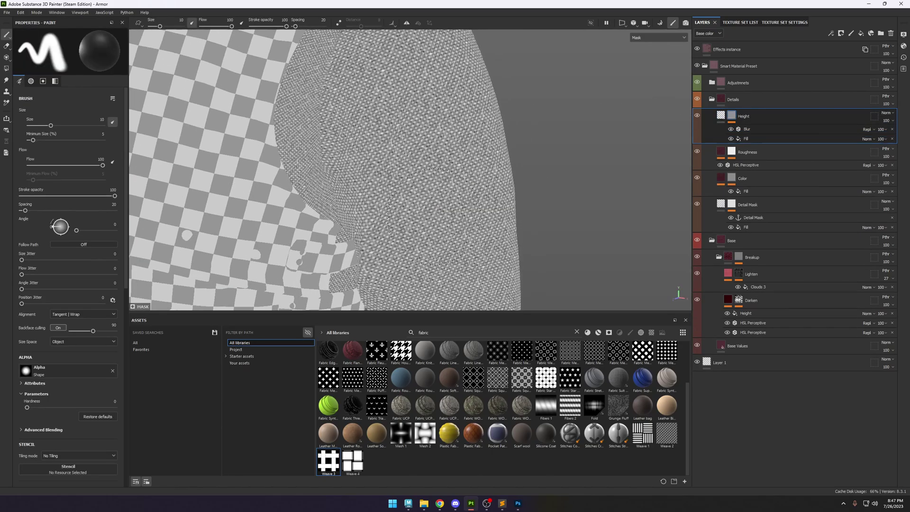
left_click(831, 33)
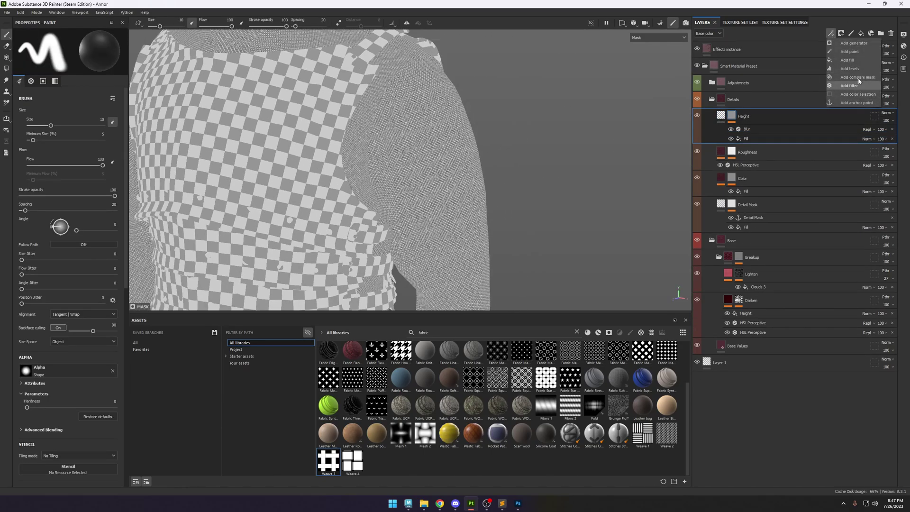
left_click(851, 60)
left_click(868, 131)
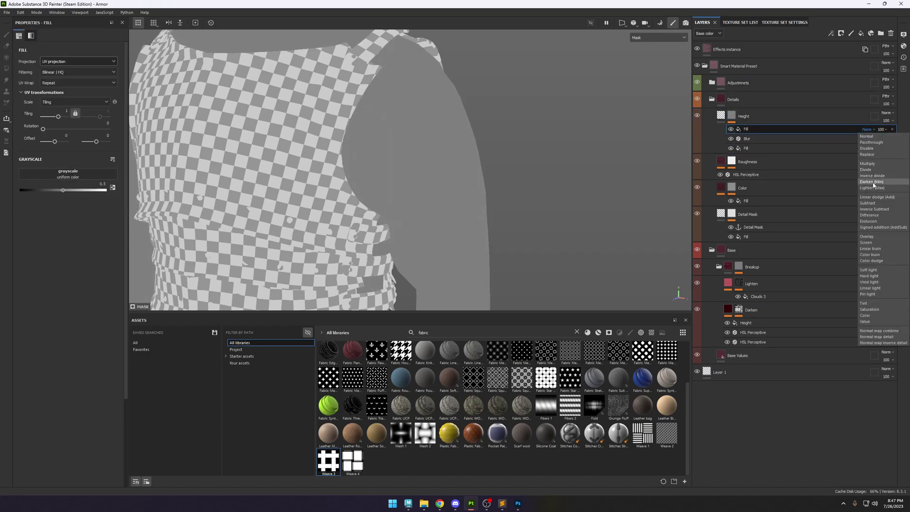
left_click(867, 163)
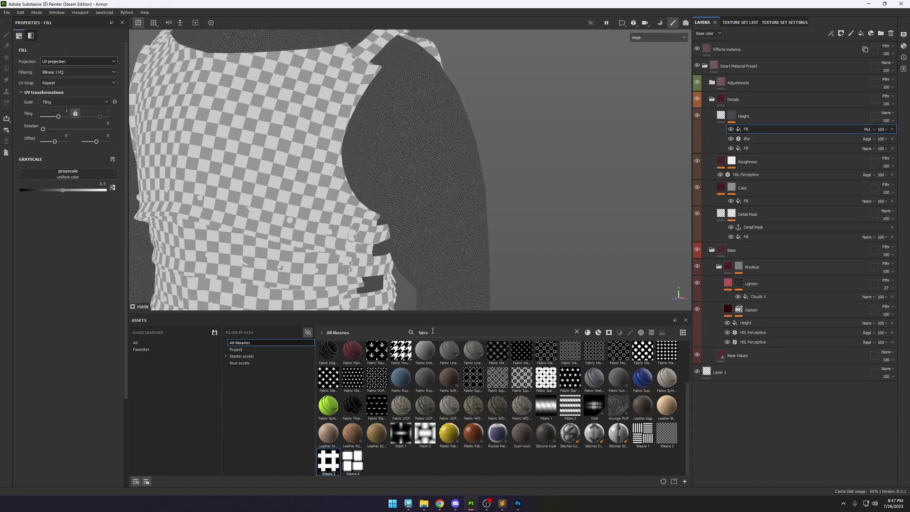
Search the starter assets for clouds and assign Clouds 2 as the new mask fill's grayscale source.
left_click(576, 332)
left_click(236, 350)
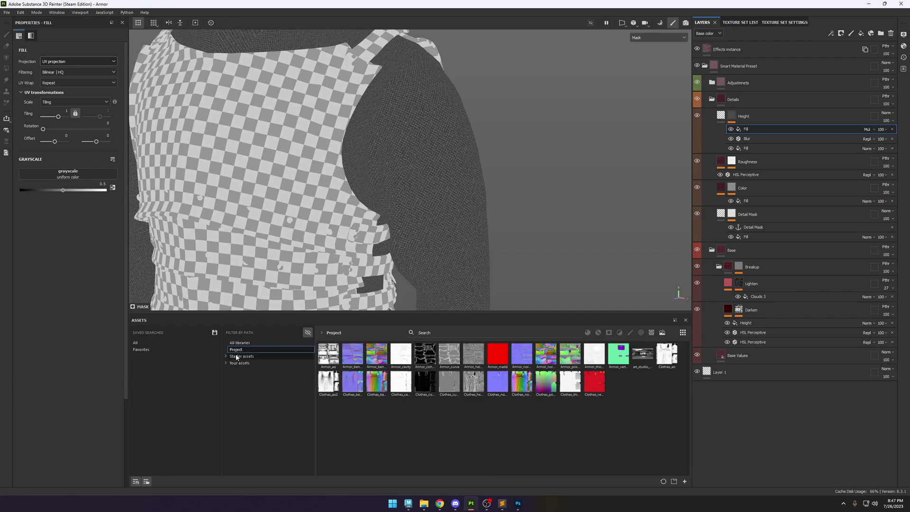
left_click(232, 356)
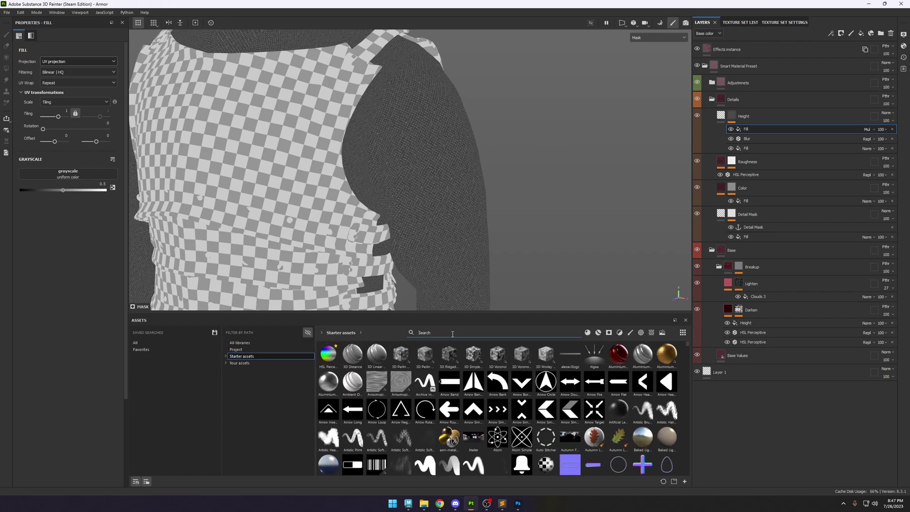
type("clouds")
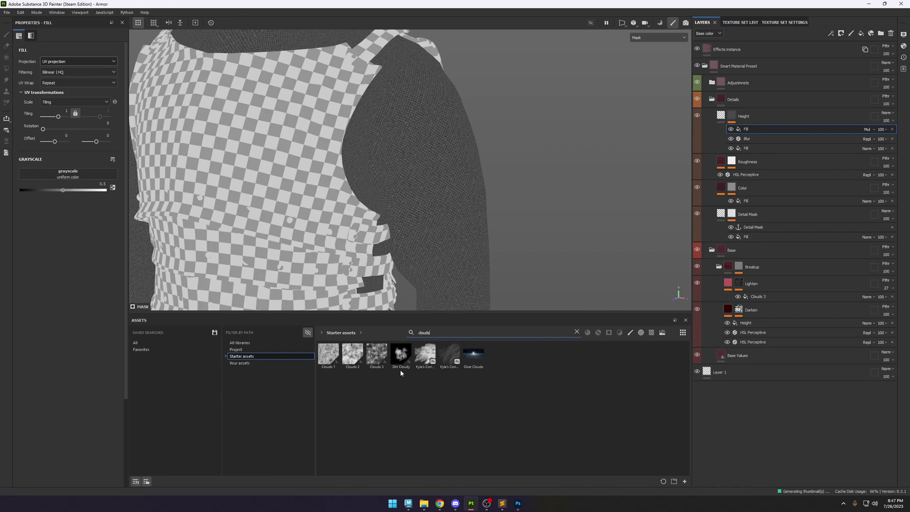
left_click_drag(352, 353, 95, 176)
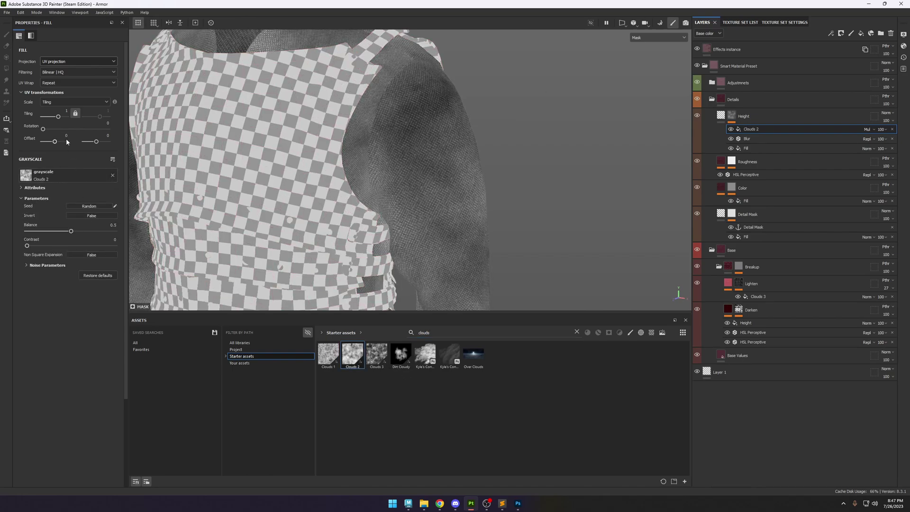
Try tri-planar projection with a higher tiling on the Clouds 2 fill and switch back to UV projection.
left_click(63, 62)
left_click(64, 85)
left_click_drag(52, 129, 60, 132)
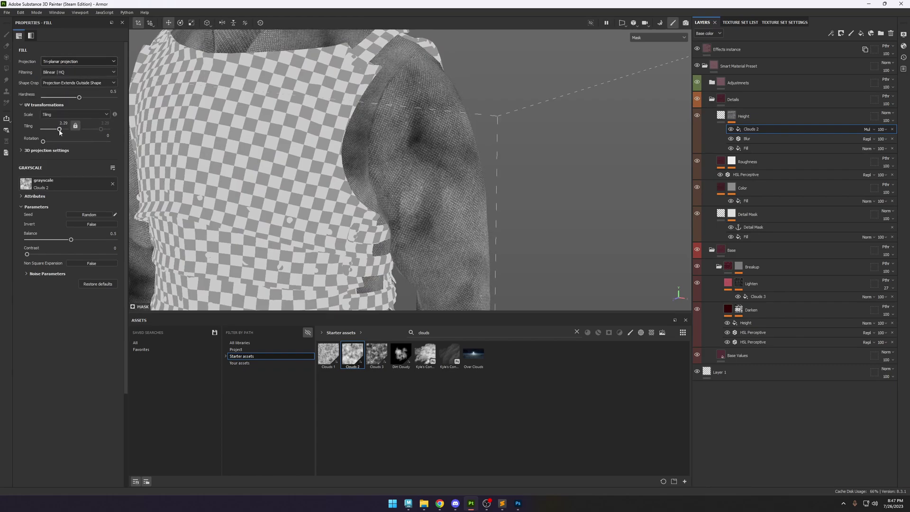
left_click(75, 64)
left_click(62, 77)
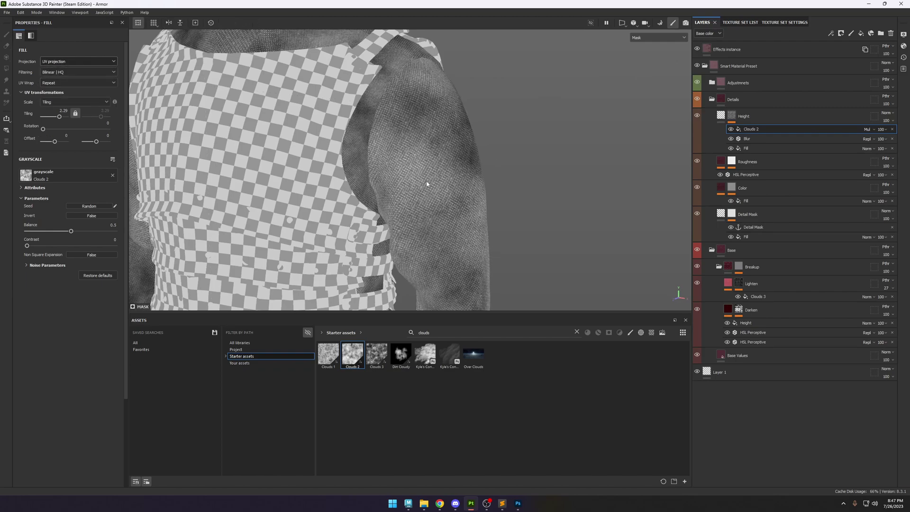
Set the Clouds 2 fill's tiling to 3.47 and inspect the weave breakup on the sleeves in the material view.
left_click_drag(59, 118, 61, 118)
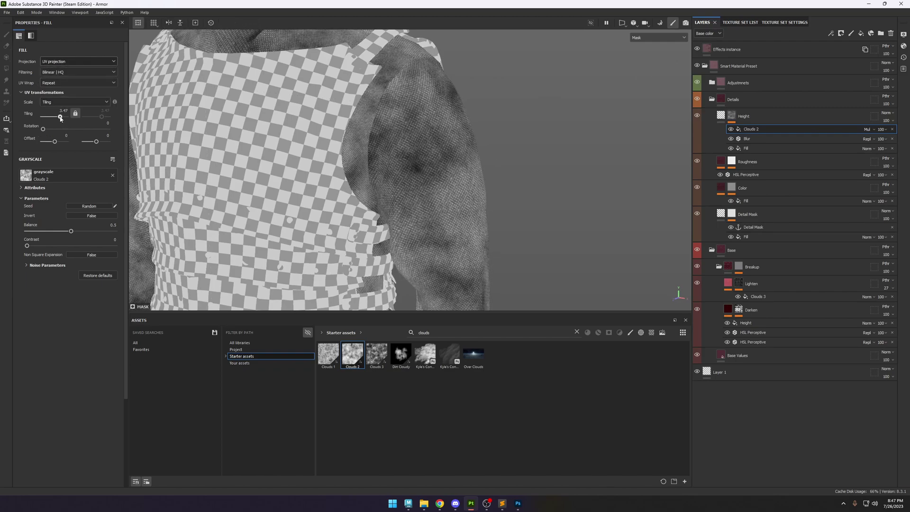
scroll(383, 67, "down", 5)
scroll(419, 89, "up", 2)
scroll(420, 89, "up", 5)
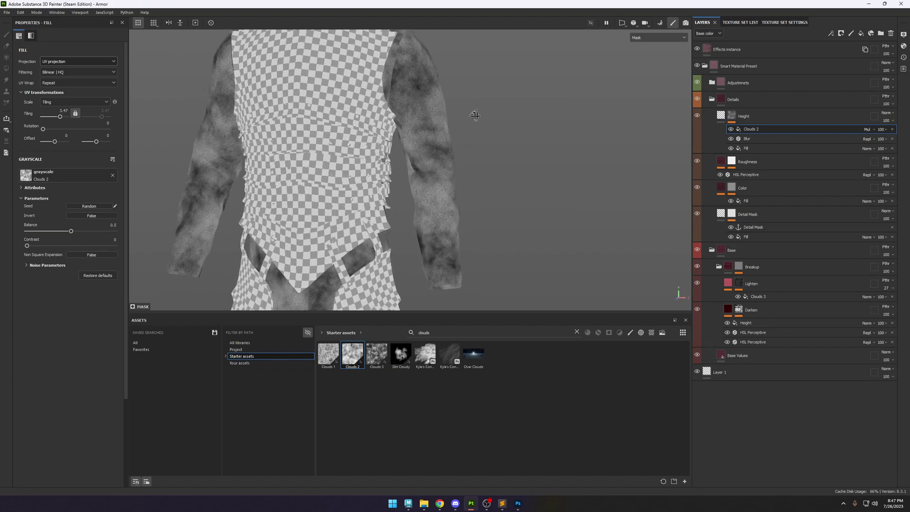
key("m")
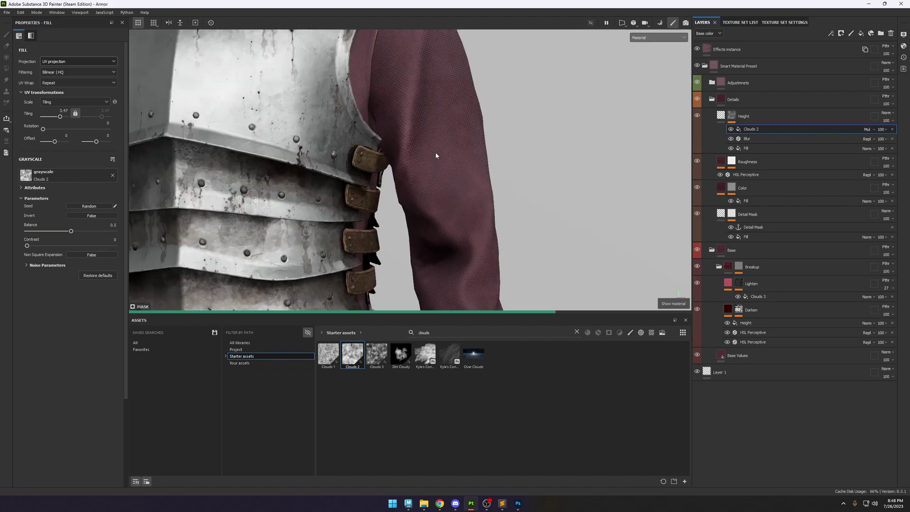
scroll(435, 152, "up", 4)
scroll(417, 152, "down", 4)
left_click_drag(402, 107, 361, 112, "alt")
Compare the shirt fabric with the Clouds 2 mask fill hidden and shown.
left_click(731, 129)
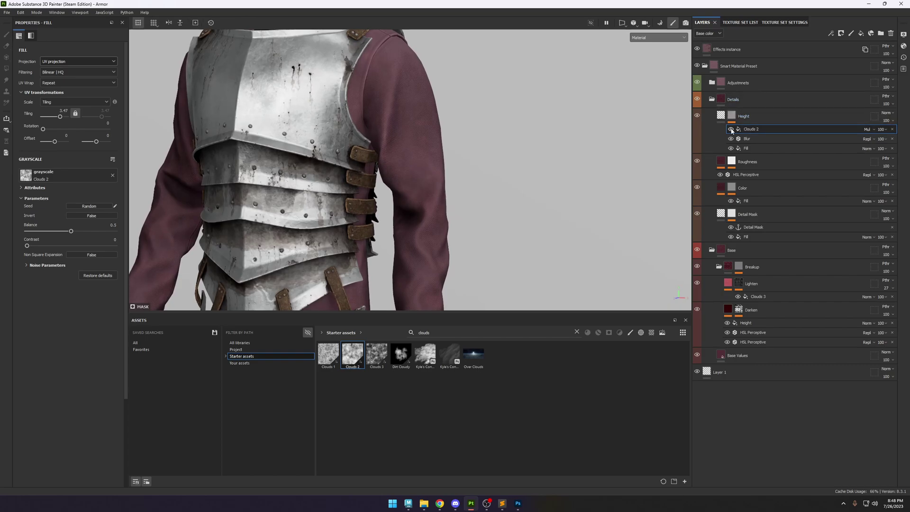
left_click(731, 130)
left_click(732, 130)
left_click(731, 130)
left_click(731, 131)
scroll(368, 152, "down", 3)
left_click_drag(367, 152, 476, 155, "alt")
right_click_drag(476, 154, 459, 146, "alt")
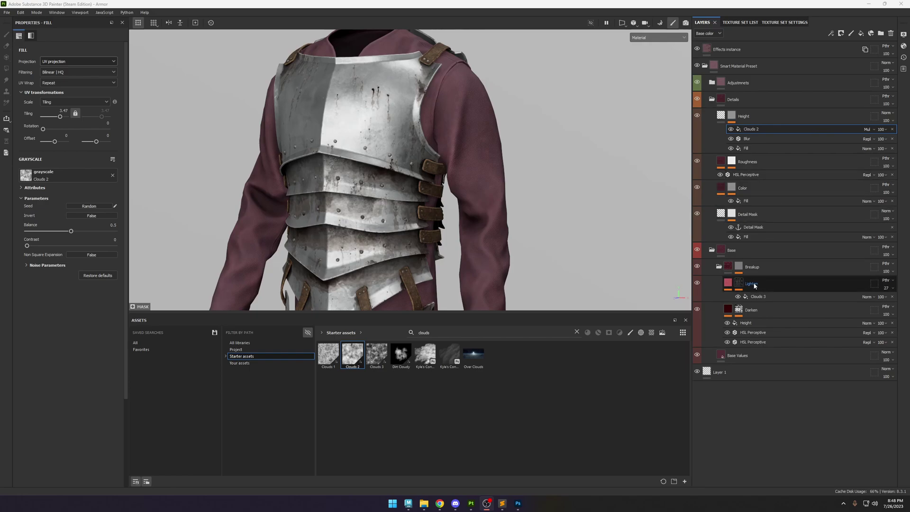
Reduce the saturation of the Lighten layer's bottom HSL Perceptive filter to 0.603 and review the shirt color.
left_click(728, 285)
key("ctrl+v")
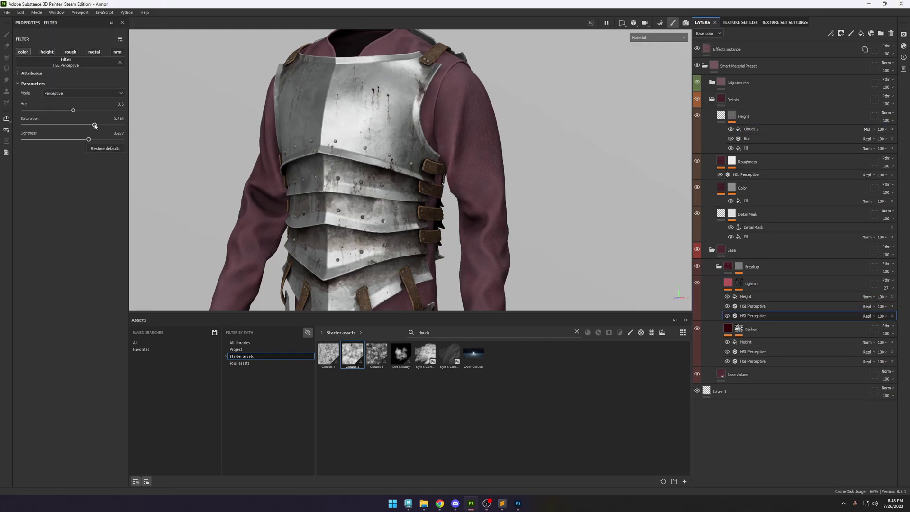
left_click_drag(95, 125, 83, 125)
scroll(508, 185, "down", 3)
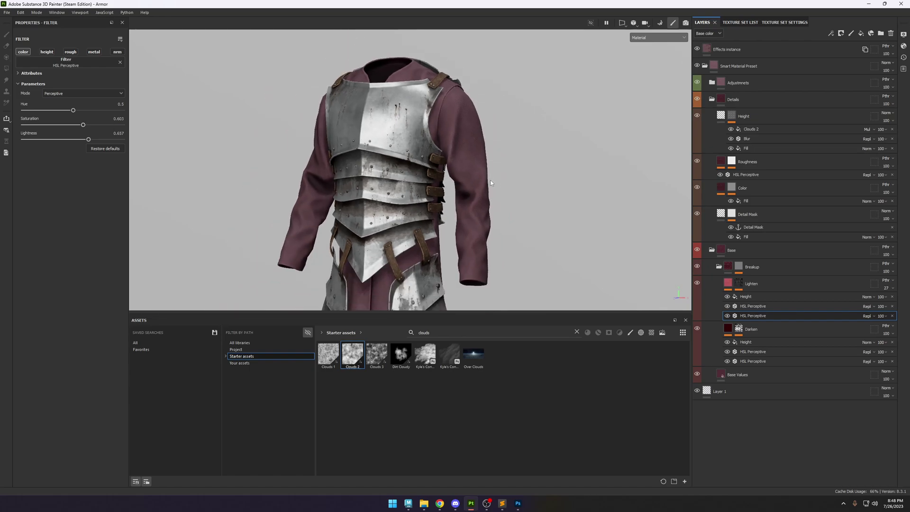
left_click_drag(491, 183, 505, 179, "alt")
scroll(452, 166, "up", 2)
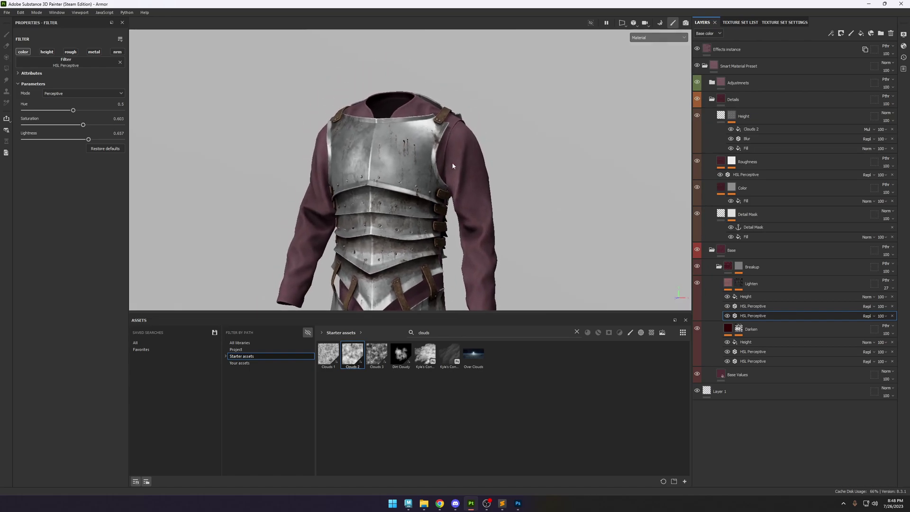
left_click_drag(452, 165, 473, 175, "alt")
scroll(487, 156, "up", 2)
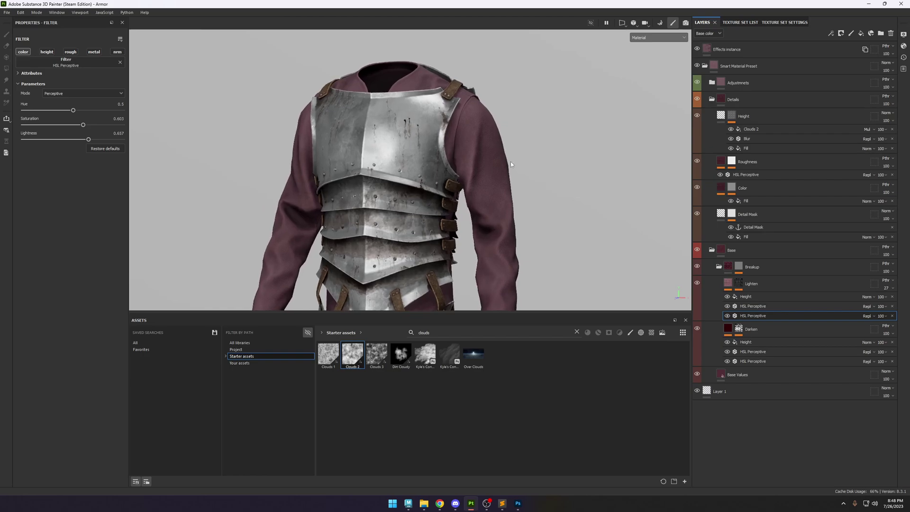
Collapse the Smart Material Preset folder, add a fill layer above it and name the layer dust.
left_click(705, 66)
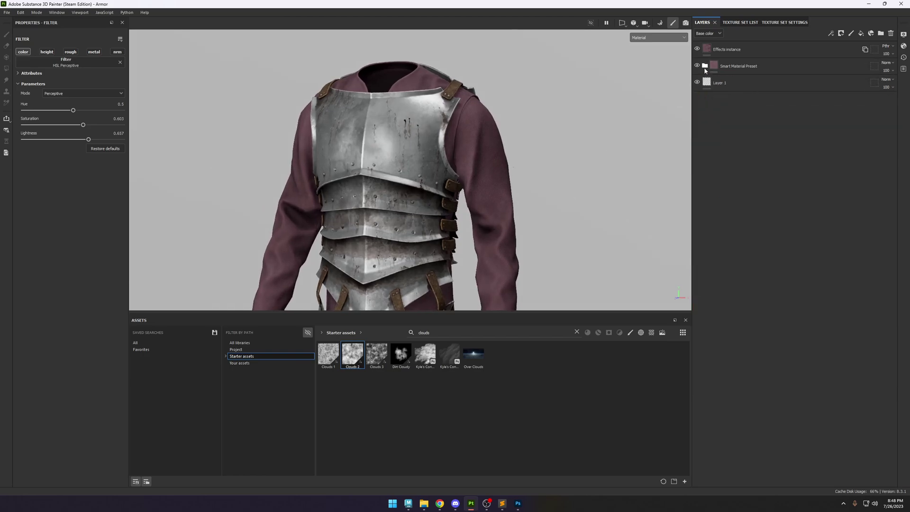
left_click(754, 65)
left_click(861, 34)
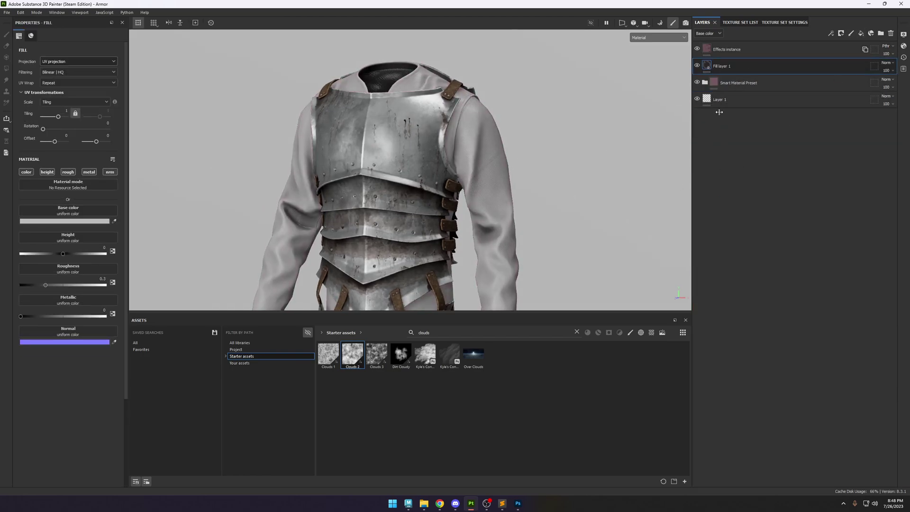
double_click(732, 66)
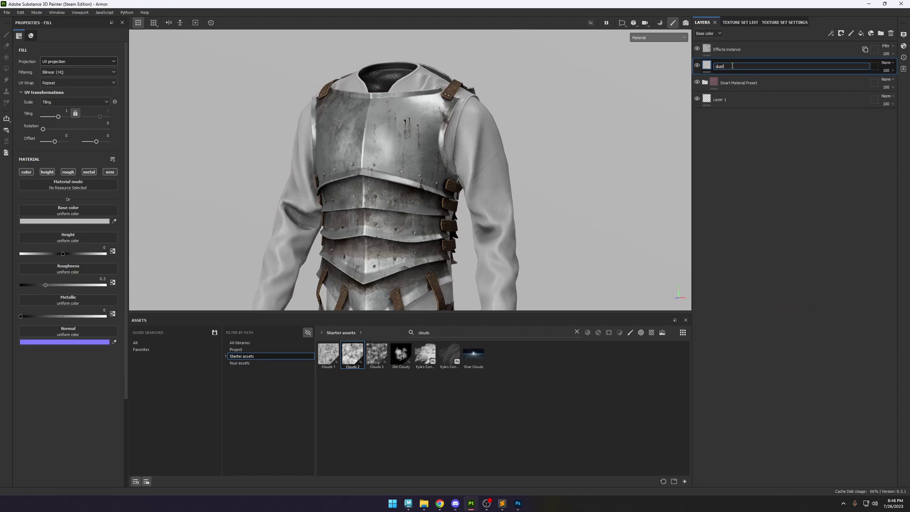
key("Return")
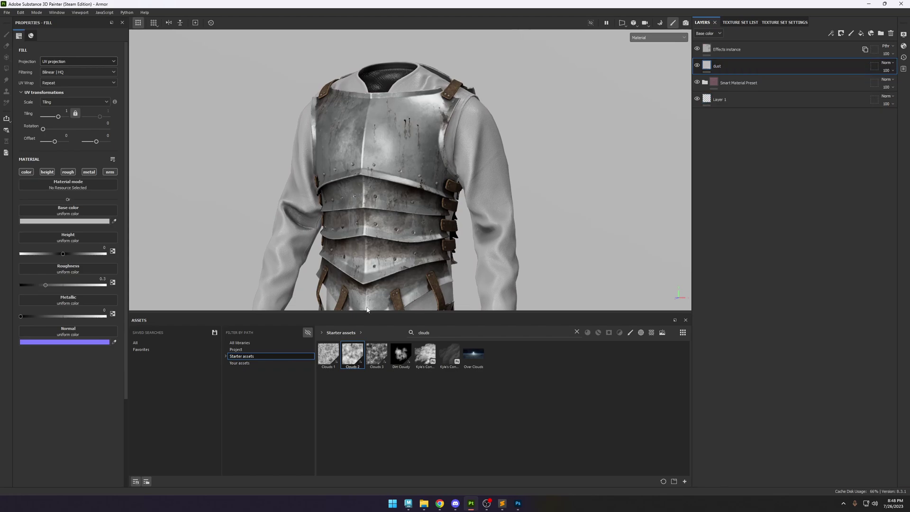
Search the smart masks in the asset library for dust.
left_click(578, 333)
left_click(618, 333)
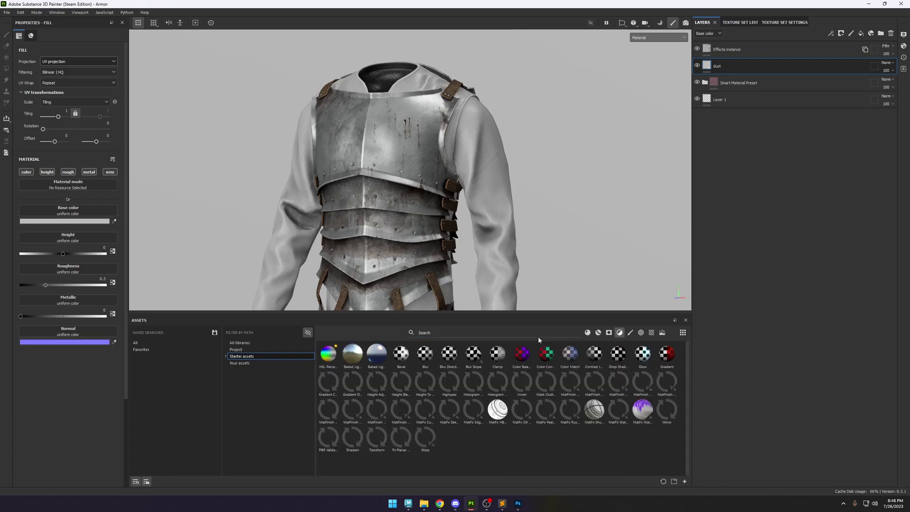
left_click(609, 332)
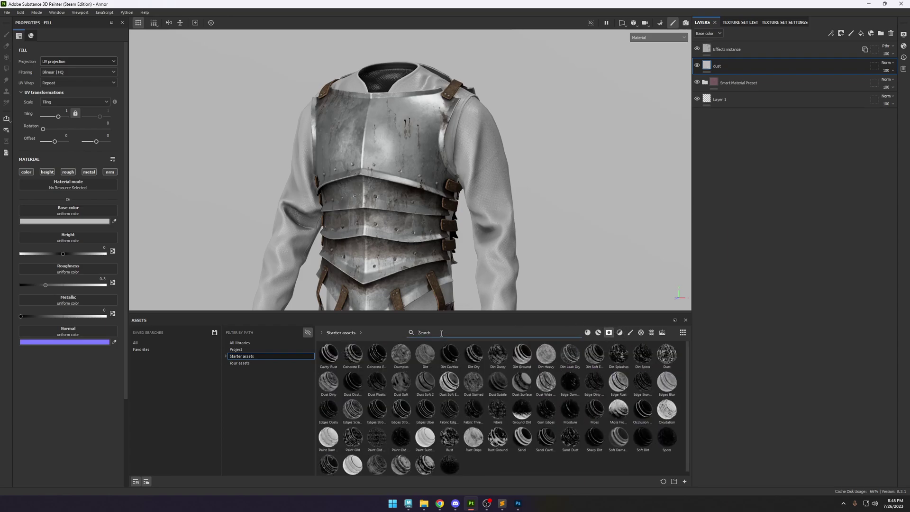
type("dust")
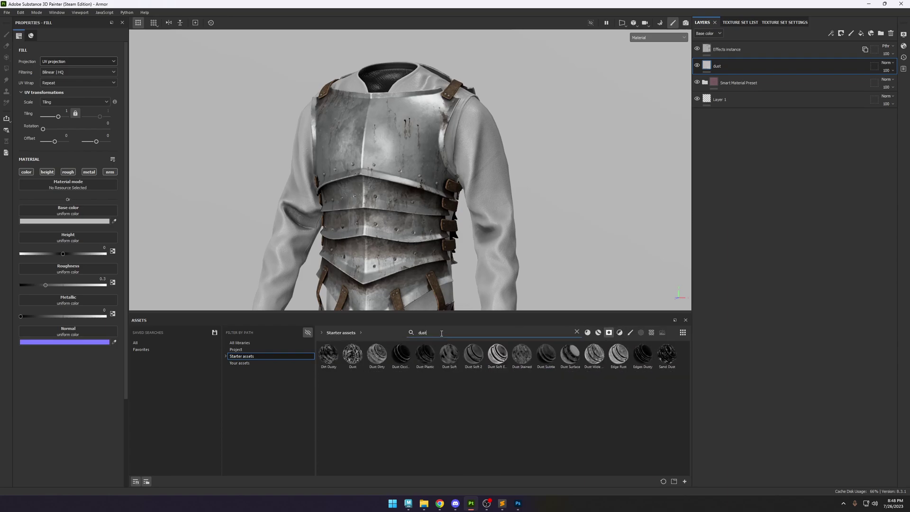
Try the Dust Surface smart mask on the dust layer and inspect the dust coverage on the sleeves.
left_click_drag(570, 354, 734, 69)
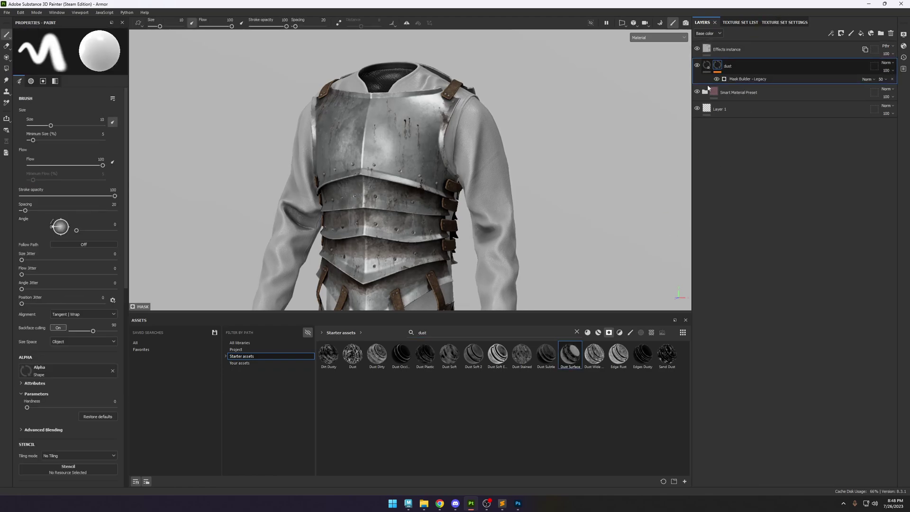
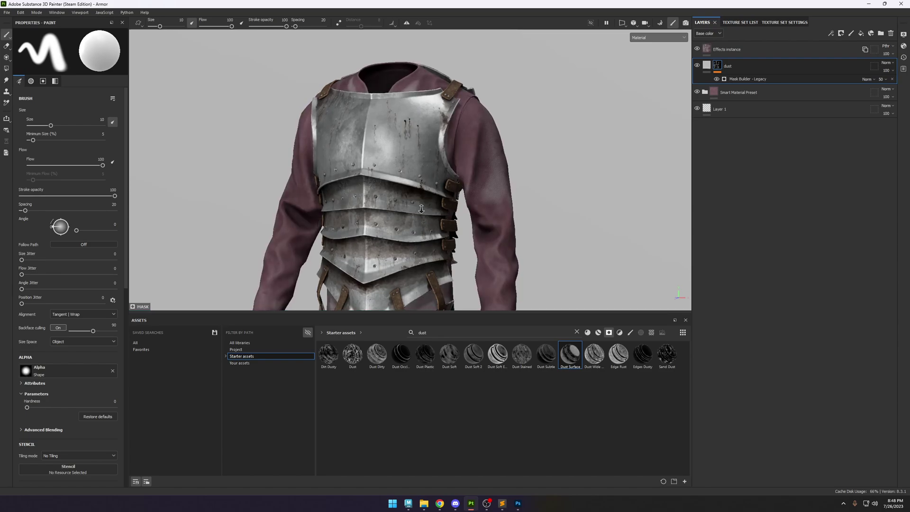
scroll(449, 177, "down", 3)
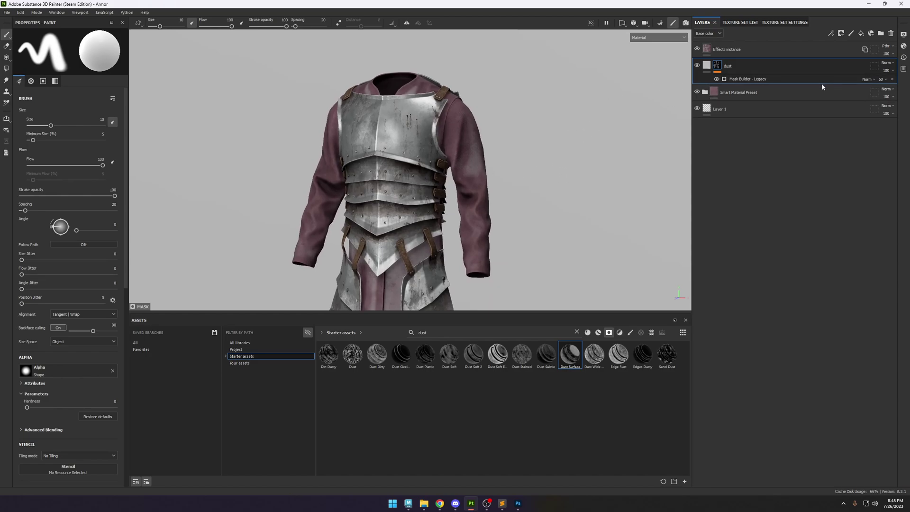
scroll(473, 174, "up", 4)
left_click_drag(474, 175, 424, 178, "alt")
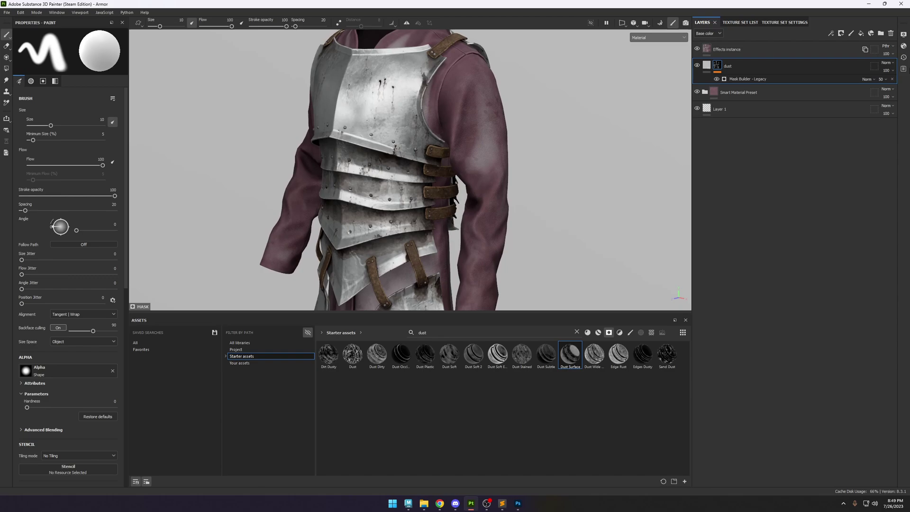
Replace the dust layer's Mask Builder generator with the Dust Soft smart mask.
left_click(894, 80)
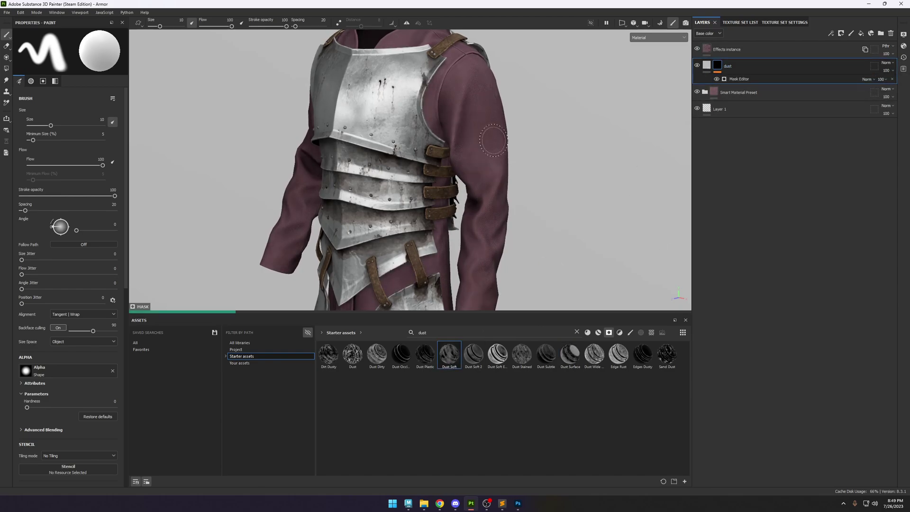
left_click_drag(488, 135, 534, 115, "alt")
left_click(708, 65)
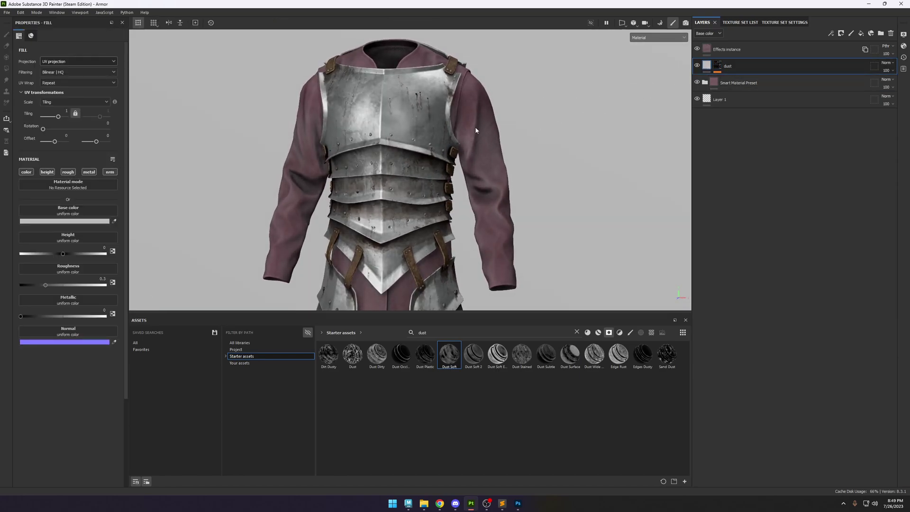
Set the Global Balance of the dust mask's Mask Editor to 0.42 and inspect the shirt.
left_click(718, 65)
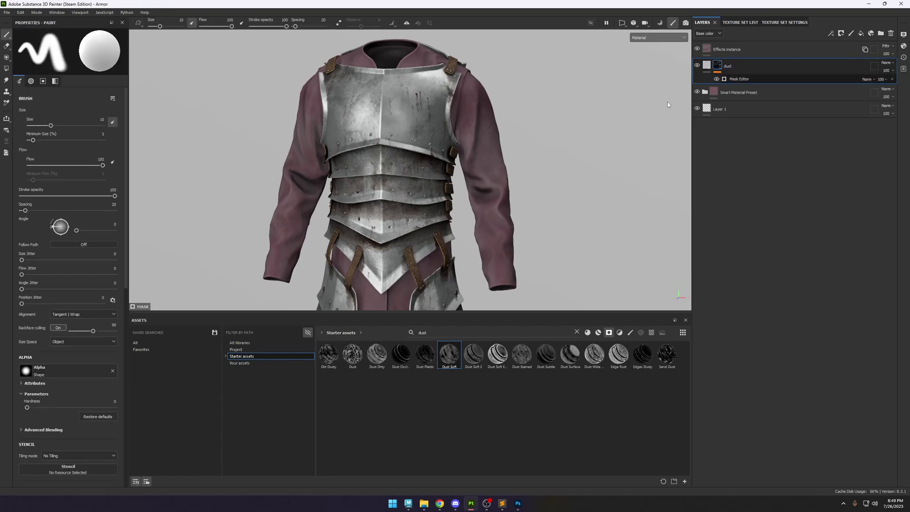
left_click(49, 114)
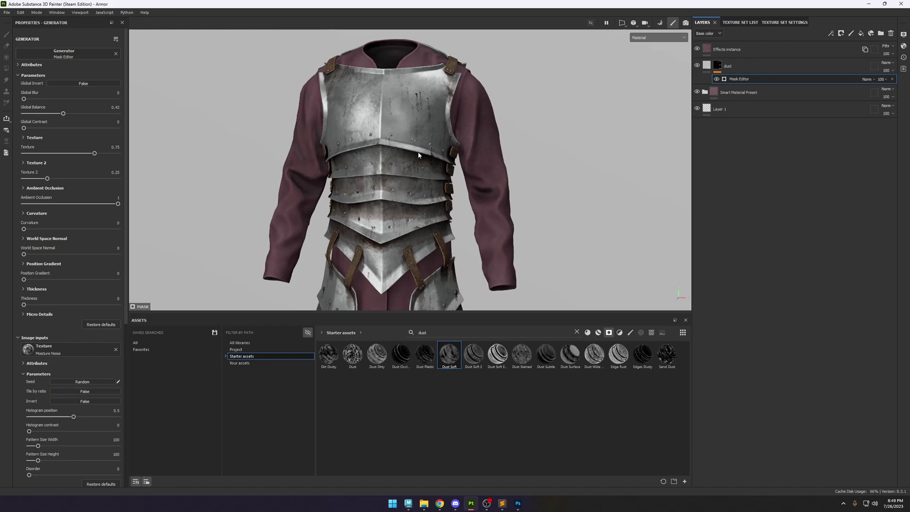
left_click_drag(419, 155, 588, 151, "alt")
left_click(716, 67)
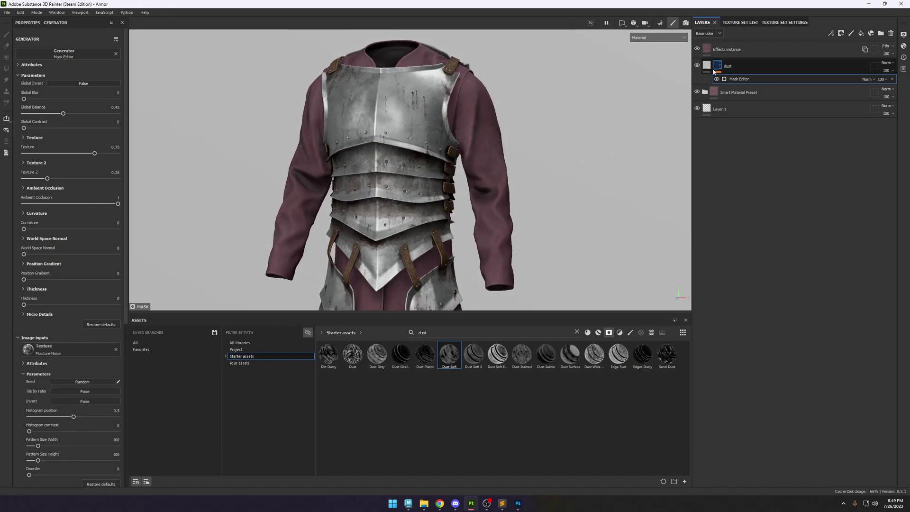
Limit the dust fill to the color and roughness channels and set its roughness to 1.
left_click(707, 67)
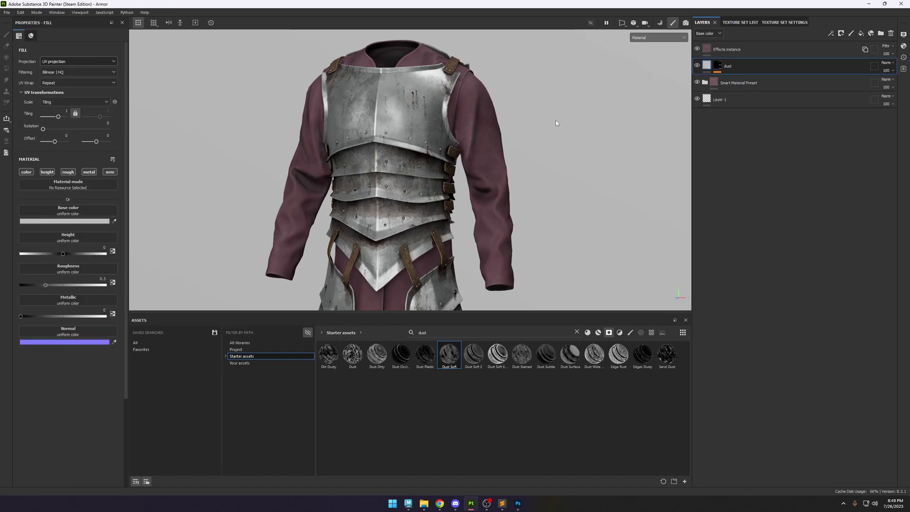
left_click(26, 172, "ctrl")
left_click(68, 172)
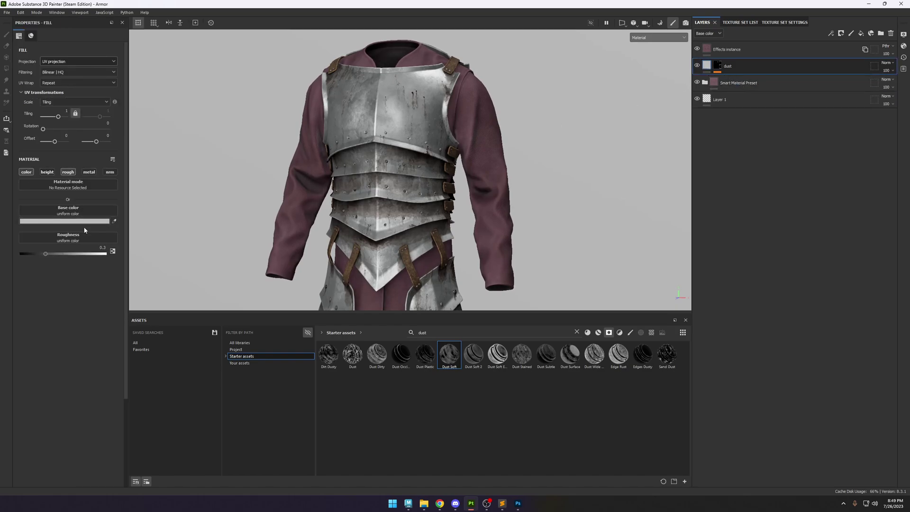
left_click_drag(157, 254, 172, 189, "alt")
right_click_drag(172, 190, 156, 204, "alt")
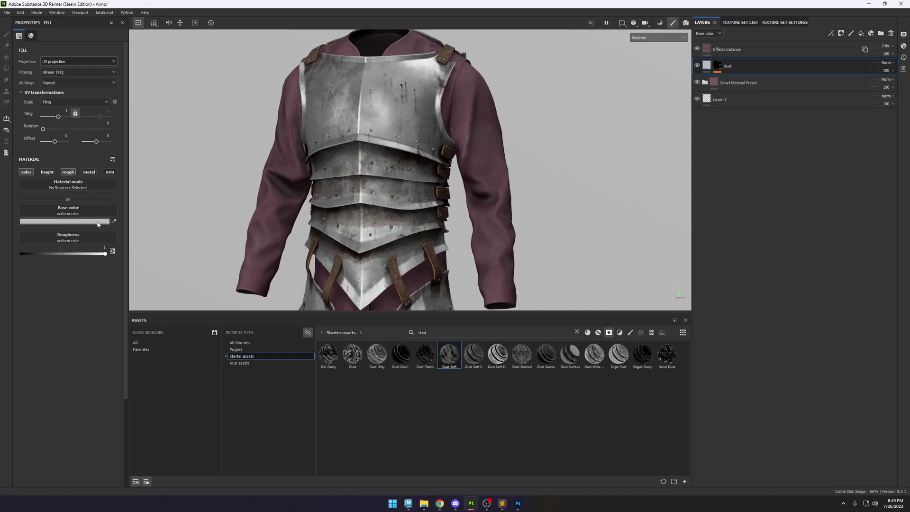
Give the dust fill a dark blue base color, #354D55, and review it on the armor in the material view.
left_click(95, 221)
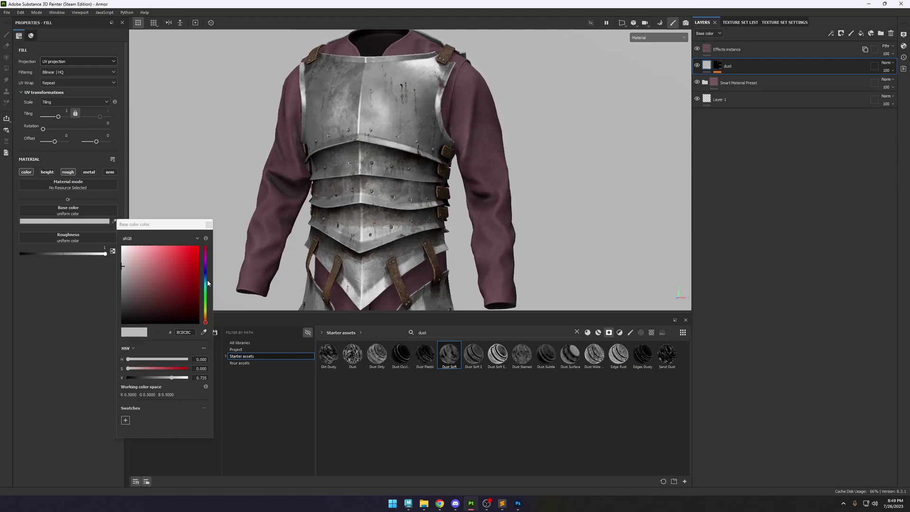
mouse_move(206, 283)
left_mouse_down()
mouse_move(205, 296)
mouse_move(169, 264)
mouse_move(169, 290)
mouse_move(160, 275)
mouse_move(153, 297)
mouse_move(147, 283)
left_mouse_up()
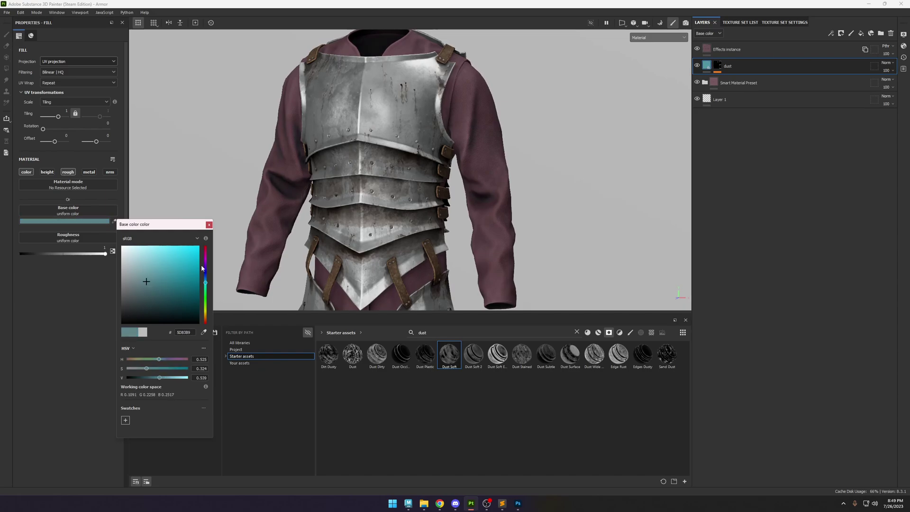
key("c")
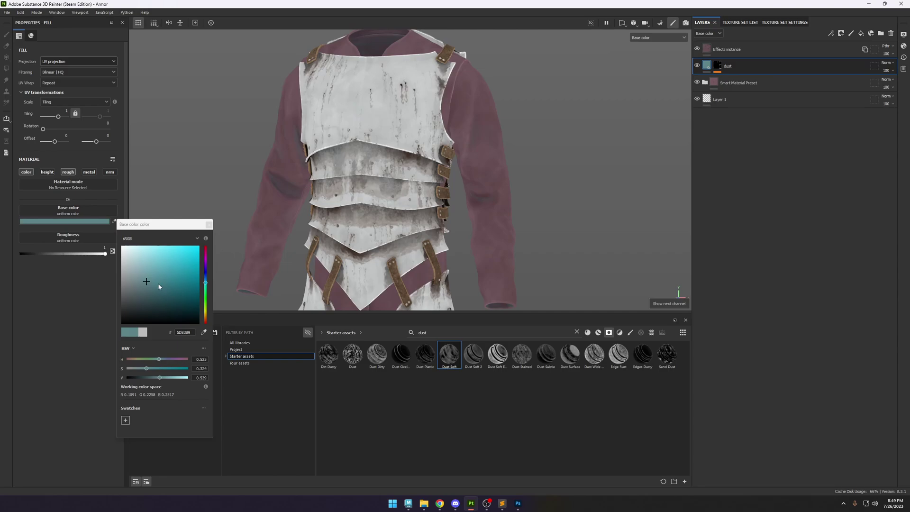
mouse_move(159, 286)
left_mouse_down()
mouse_move(148, 298)
mouse_move(146, 289)
left_mouse_up()
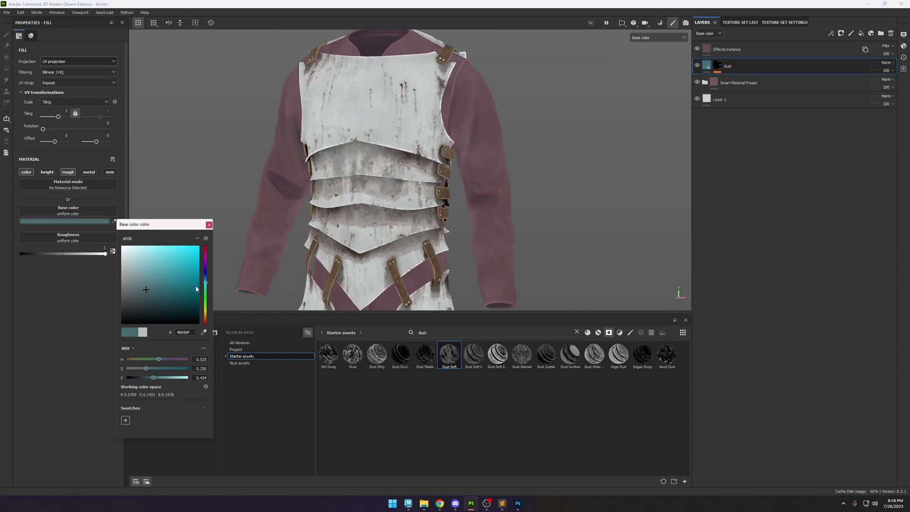
left_click(205, 298)
key("ctrl+z")
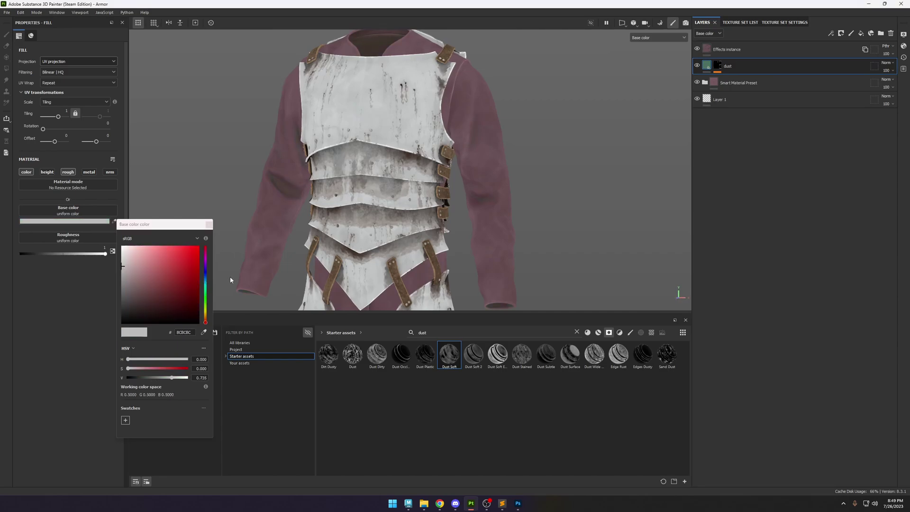
left_click_drag(205, 290, 150, 297)
key("m")
scroll(524, 170, "down", 3)
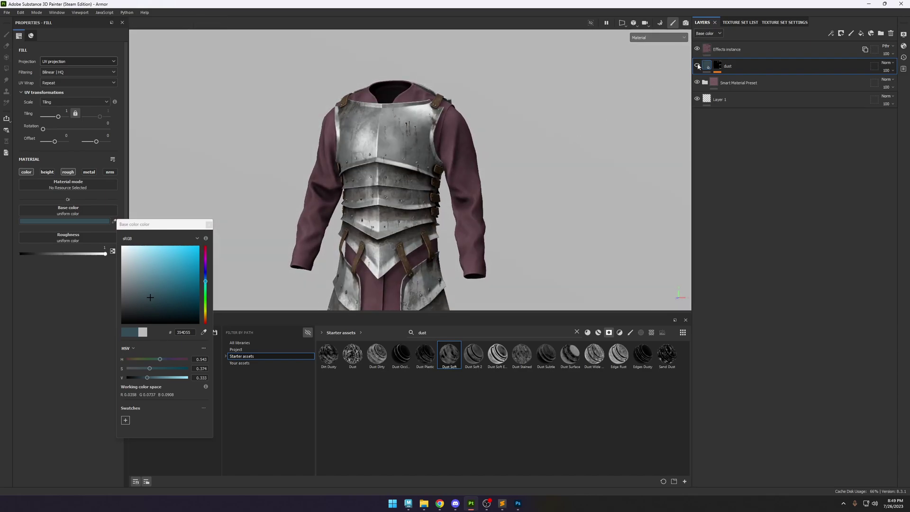
Raise the dust mask's Global Balance to 0.56 and compare the base color and material views.
left_click(718, 66)
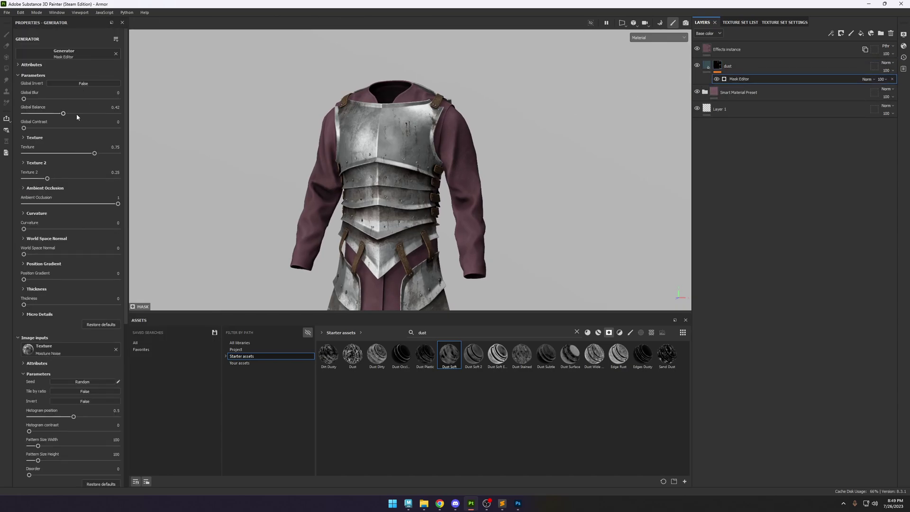
left_click_drag(545, 203, 569, 209, "alt")
key("c")
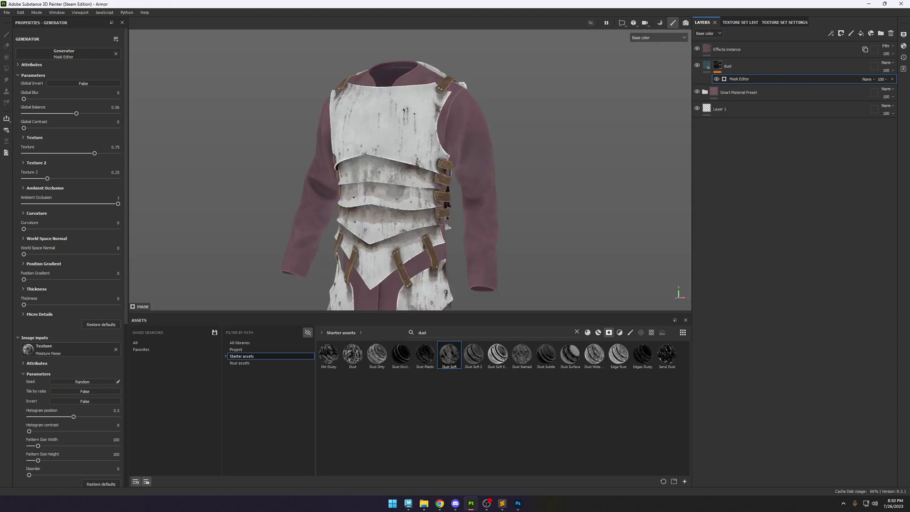
left_click_drag(360, 184, 452, 165, "alt")
key("m")
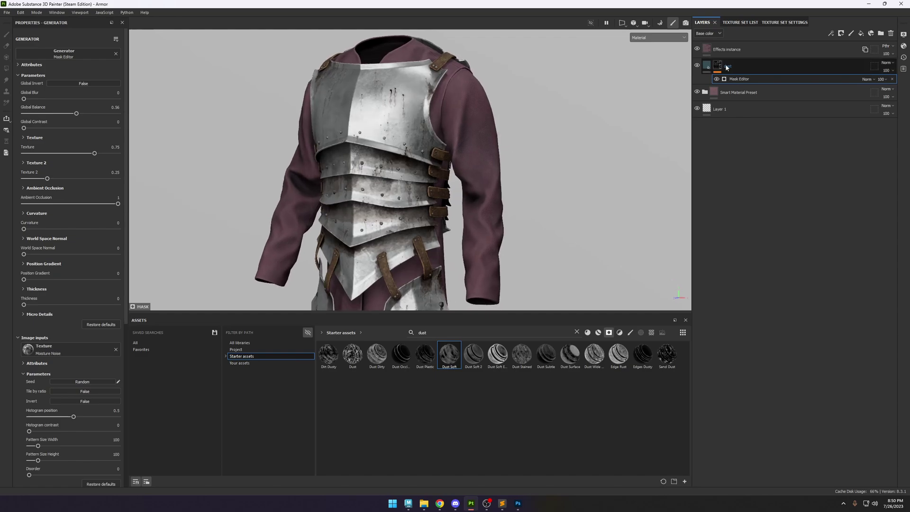
Add the HSL Perceptive filter as its own layer above the dust layer.
left_click(576, 333)
type("hsl")
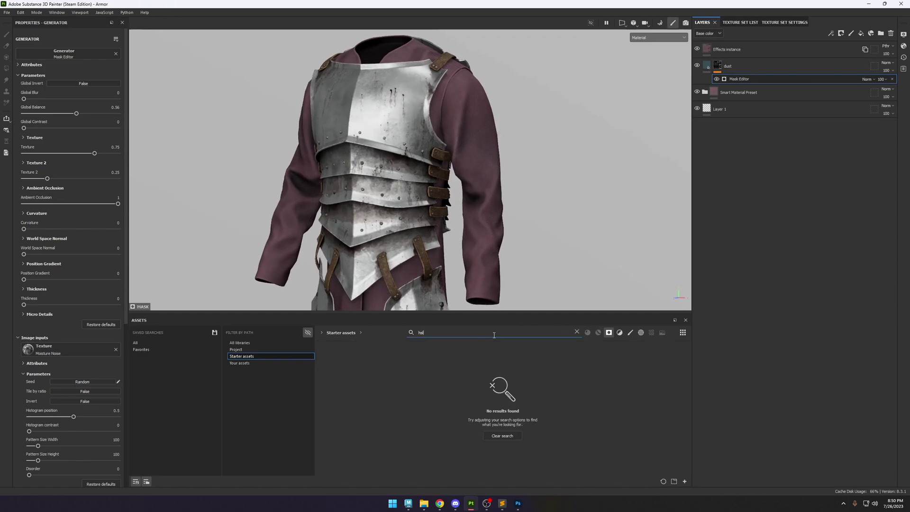
left_click(519, 436)
left_click_drag(328, 353, 757, 53)
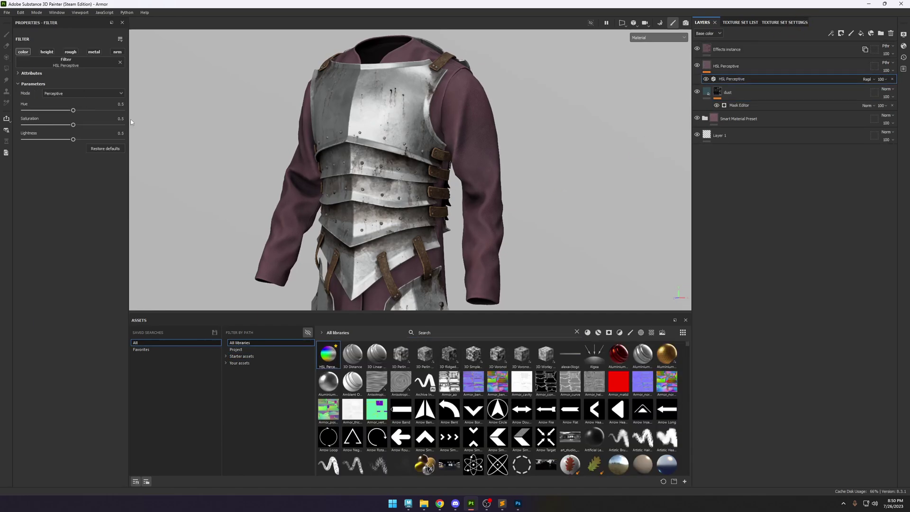
Try a muted green shirt with hue 0.726 and saturation 0.105 in the HSL Perceptive filter.
left_click_drag(204, 135, 242, 136, "alt")
left_click_drag(79, 112, 49, 126)
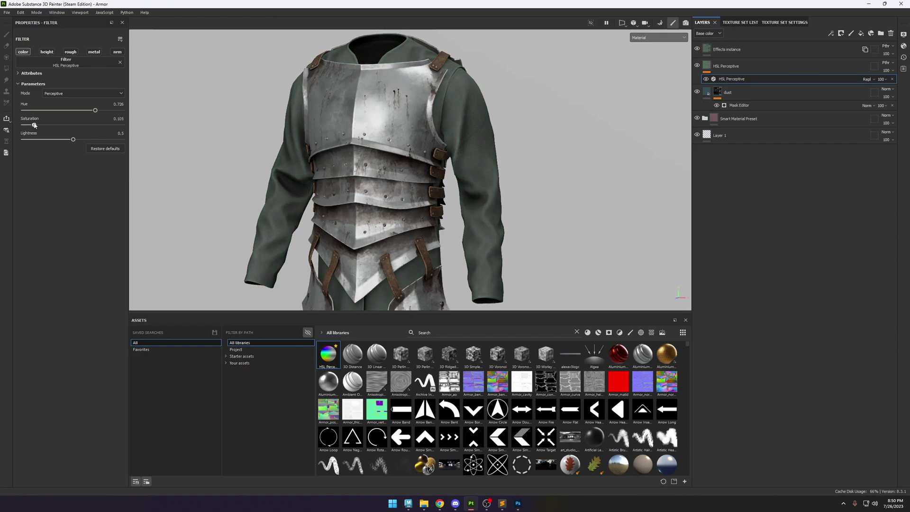
left_click_drag(360, 161, 493, 152, "alt")
scroll(493, 153, "down", 3)
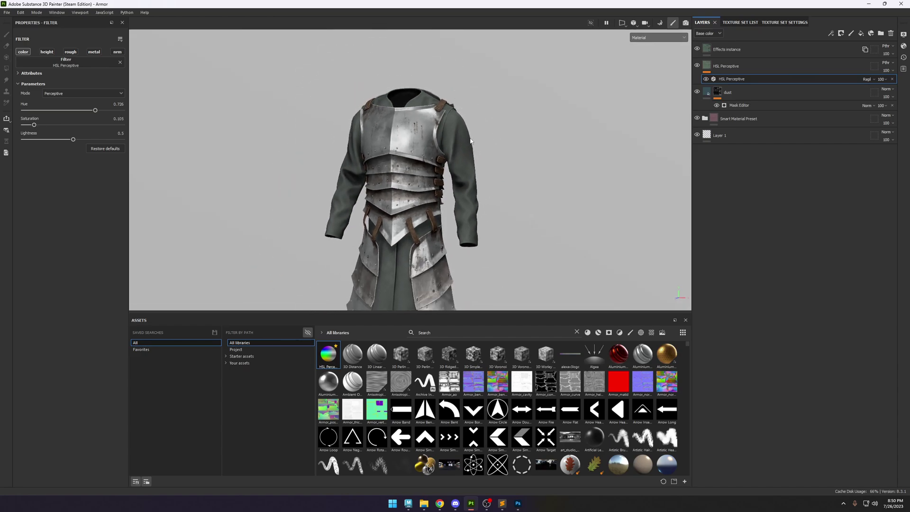
scroll(488, 192, "up", 2)
scroll(402, 167, "up", 2)
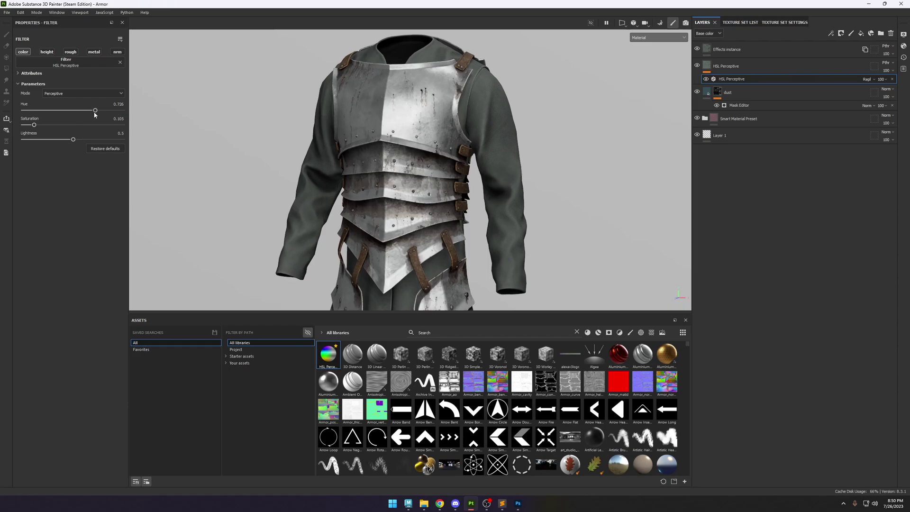
Try other hues in the HSL Perceptive filter, settling on a red with hue 0.531 and saturation 0.671.
left_click_drag(88, 111, 87, 112)
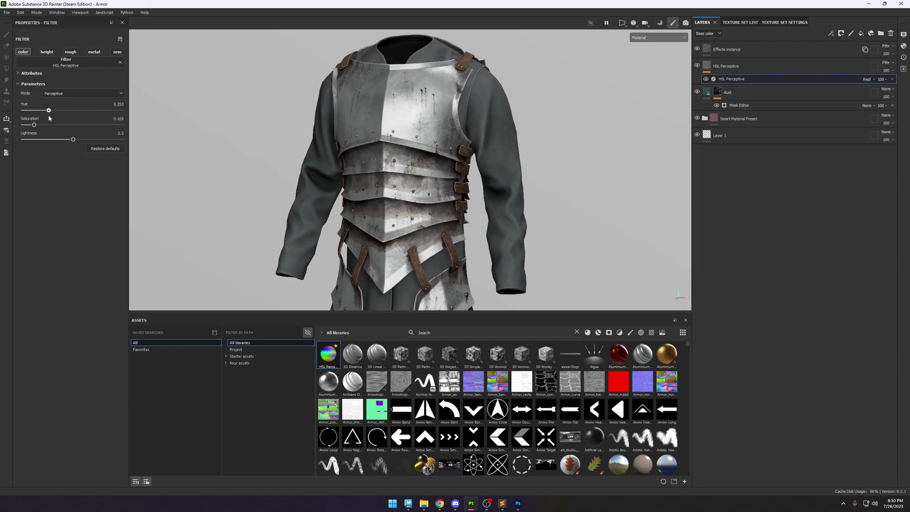
left_click_drag(32, 114, 59, 125)
left_click_drag(29, 114, 77, 112)
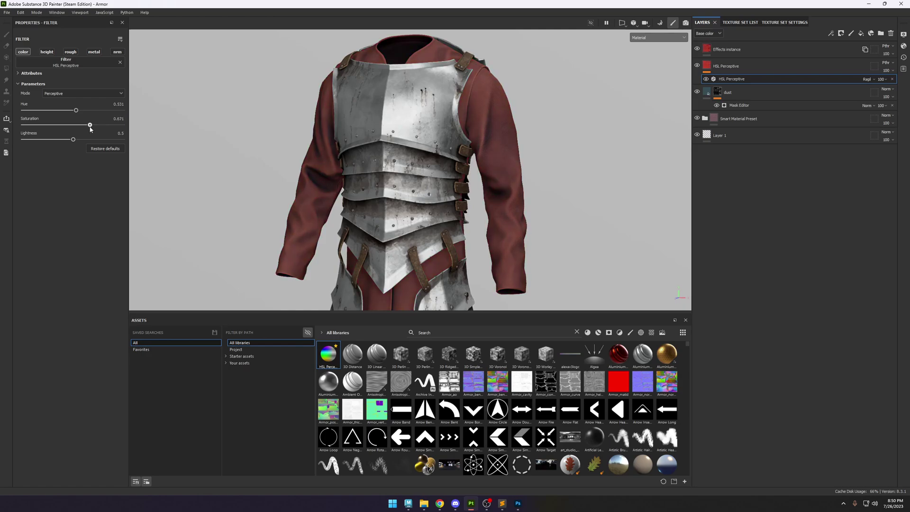
Try a muted red-purple shirt in the HSL Perceptive filter with hue 0.527, saturation 0.542 and lightness 0.509.
mouse_move(65, 139)
left_mouse_down()
mouse_move(55, 144)
mouse_move(74, 140)
left_mouse_up()
scroll(427, 129, "down", 3)
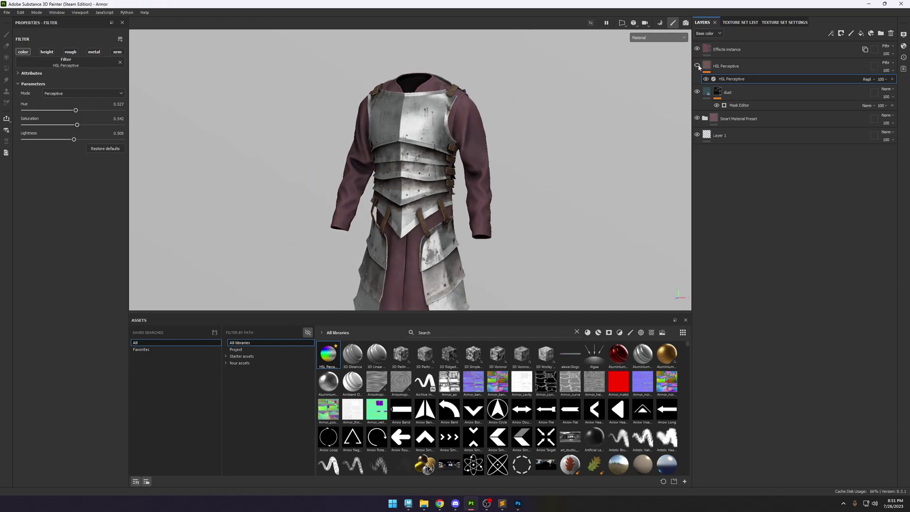
scroll(472, 121, "up", 3)
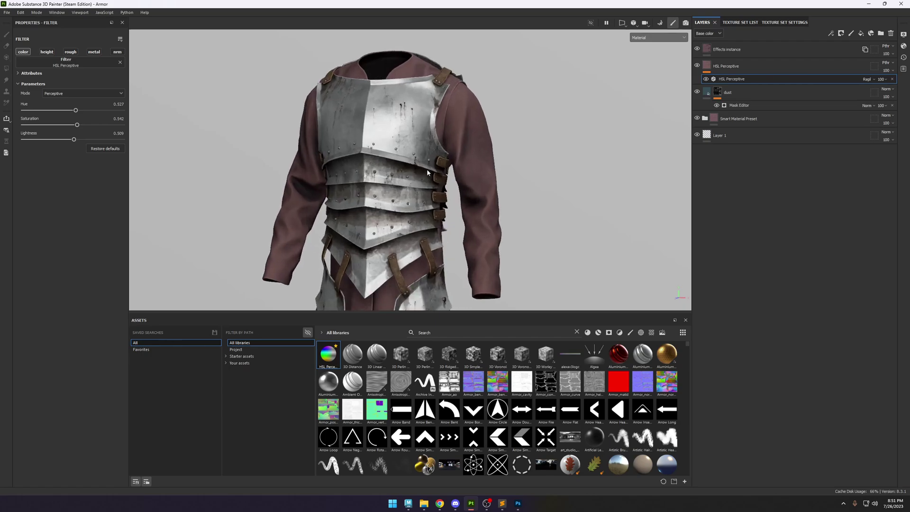
Delete the HSL Perceptive layer above the dust layer and check the fabric weave on the sleeve.
left_click(698, 66)
key("Delete")
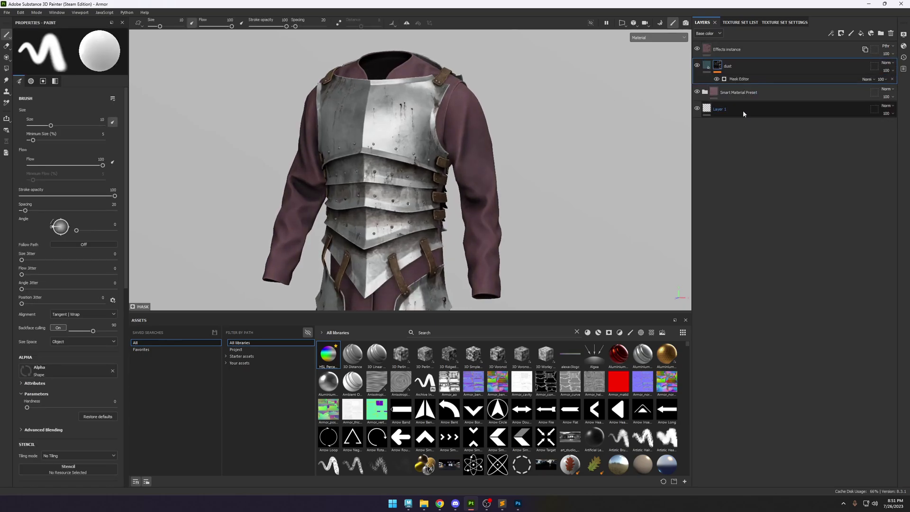
left_click_drag(513, 203, 507, 204, "alt")
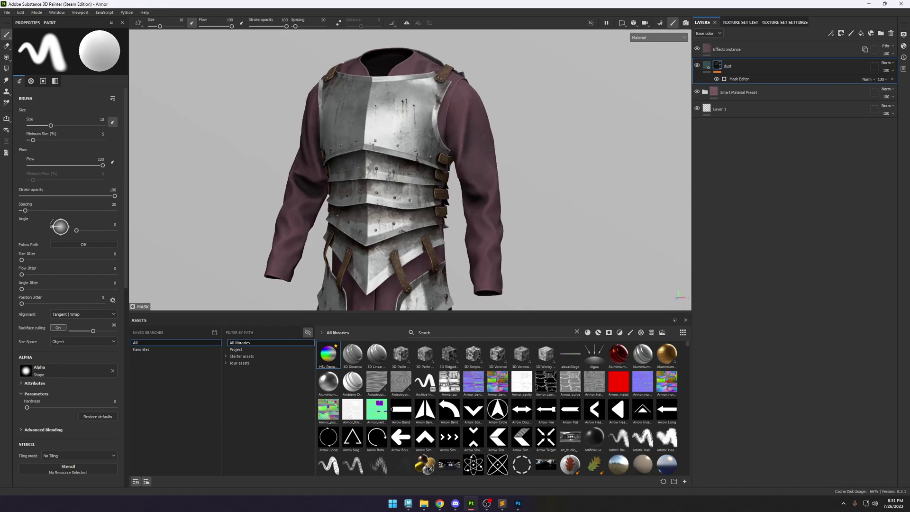
scroll(524, 143, "up", 6)
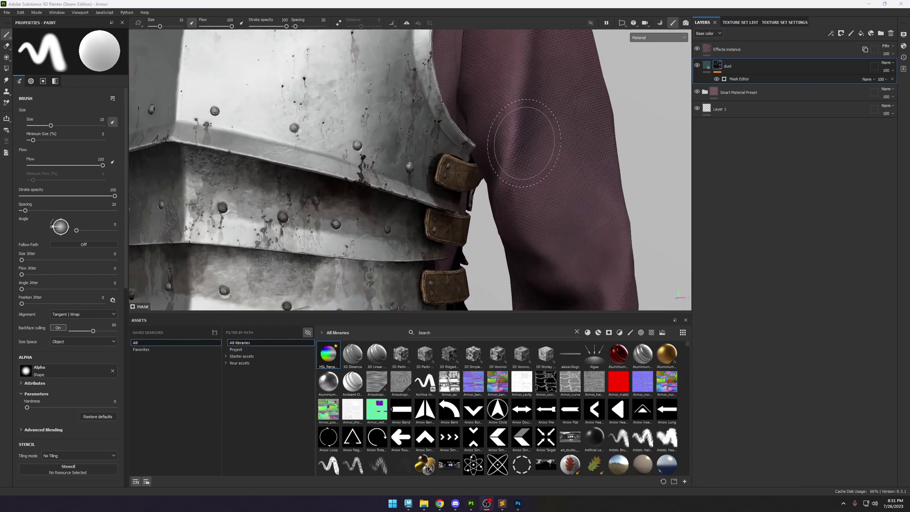
right_click_drag(523, 143, 537, 138, "alt")
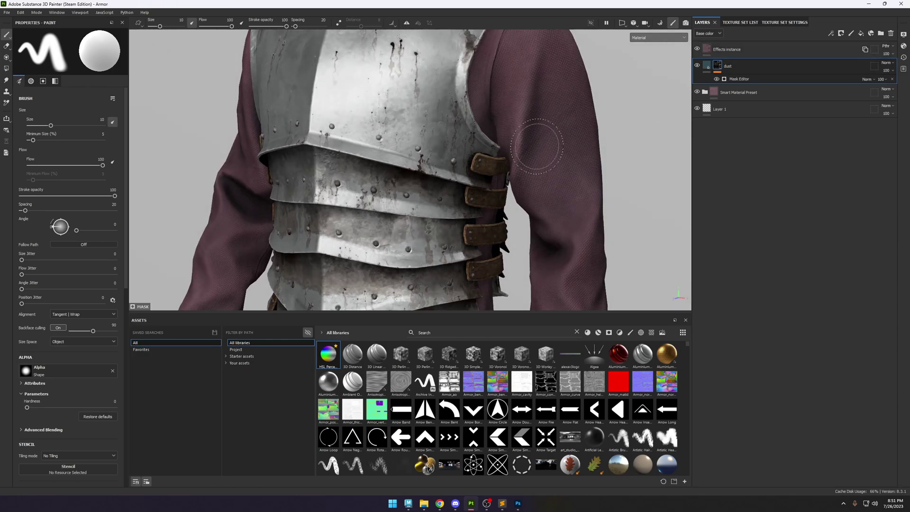
Add a fill in Multiply mode to the mask of the Detail Mask layer inside the Smart Material Preset group, with the mask shown.
left_click(705, 92)
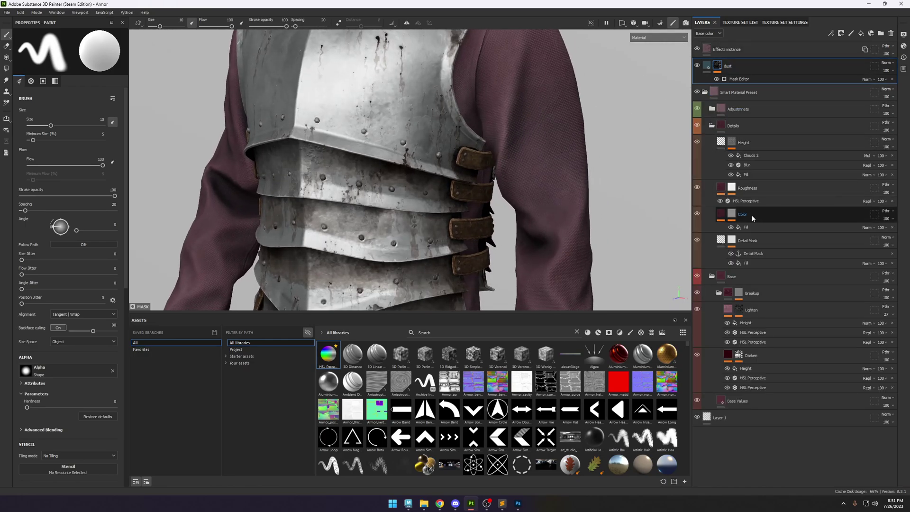
left_click(731, 240, "alt")
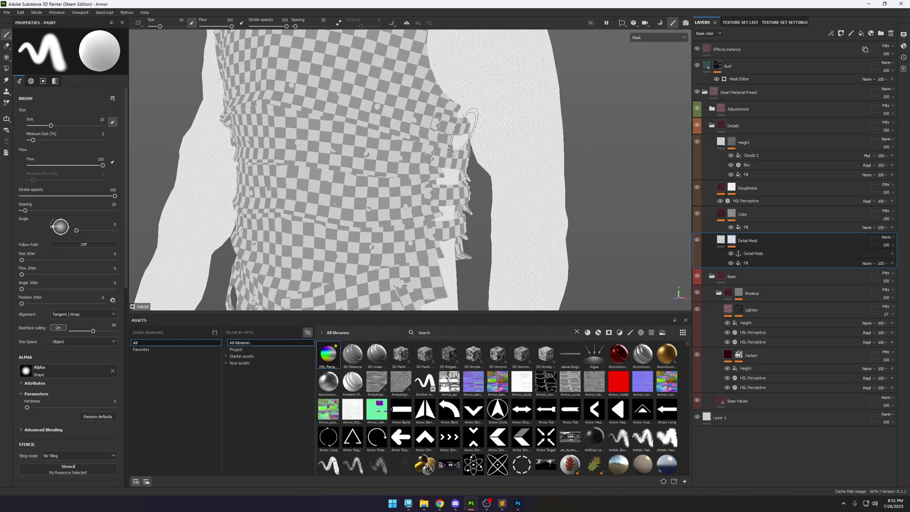
scroll(463, 133, "up", 2)
left_click(831, 33)
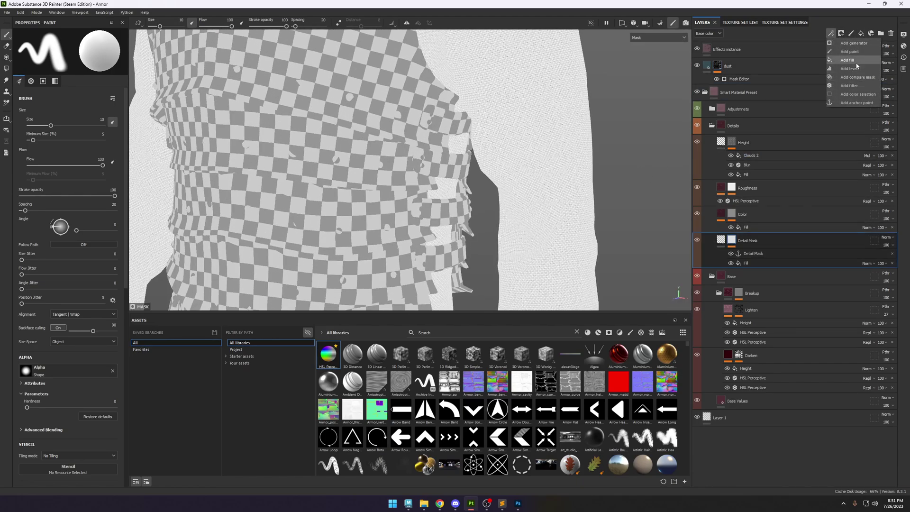
left_click(851, 61)
left_click(874, 254)
left_click(873, 285)
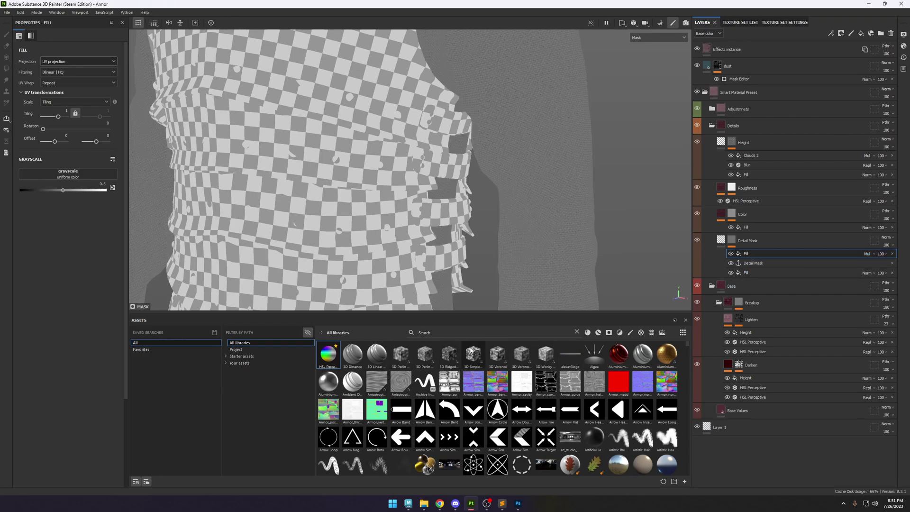
Search the assets for clouds and assign Clouds 3 as the grayscale source of the new mask fill.
left_click(456, 334)
type("clouds")
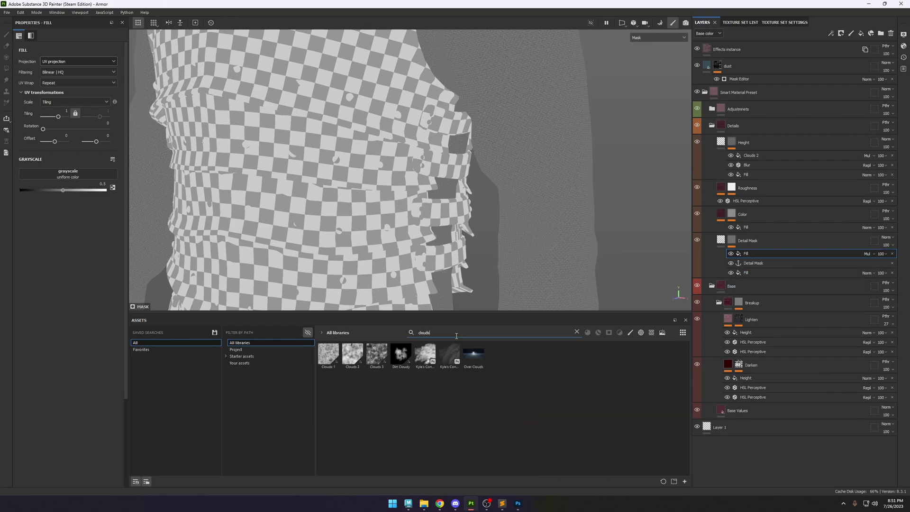
left_click_drag(377, 353, 67, 174)
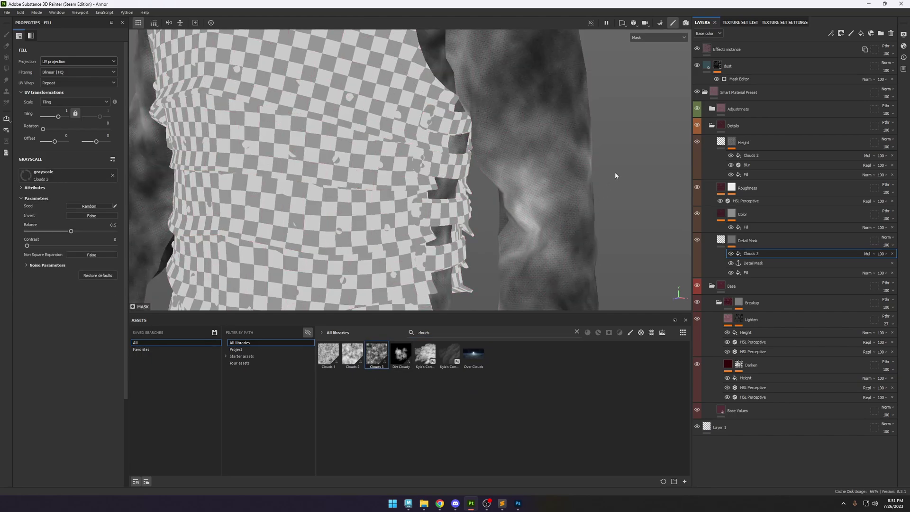
Set the Clouds 3 fill's tiling to 18.39 and raise its balance to 0.89.
left_click_drag(80, 232, 101, 232)
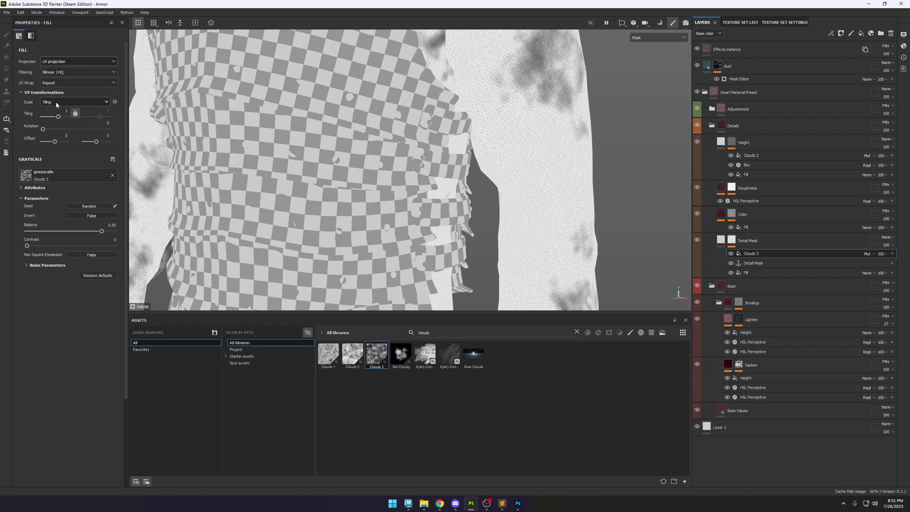
left_click_drag(58, 116, 65, 117)
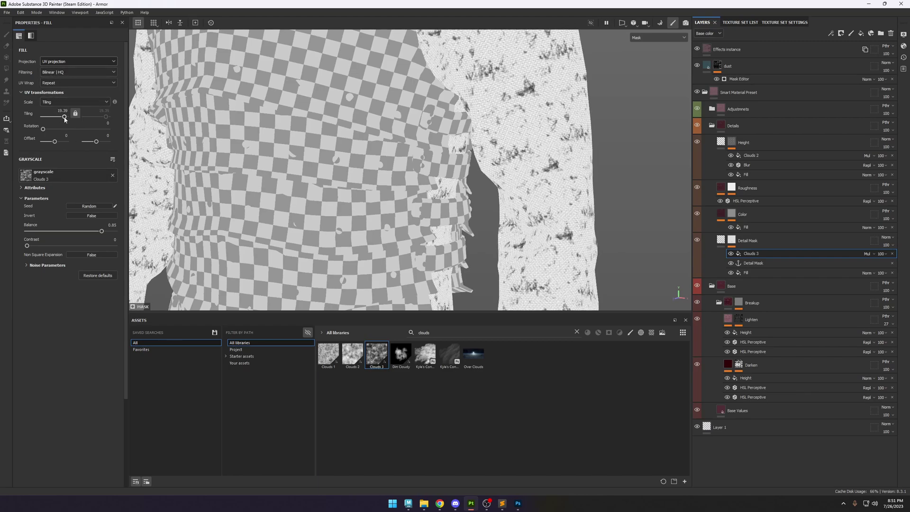
mouse_move(102, 231)
left_mouse_down()
mouse_move(115, 231)
mouse_move(104, 231)
left_mouse_up()
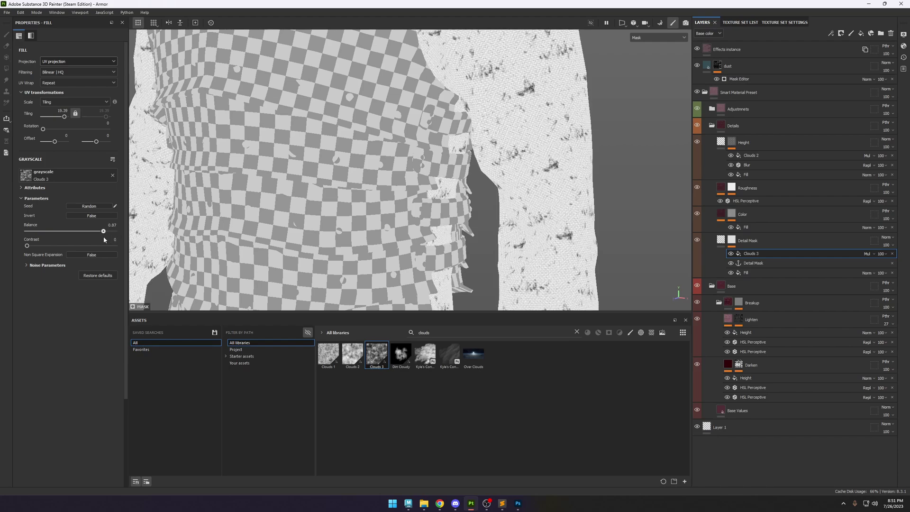
Lower the Clouds 3 balance to 0.79 while viewing the sleeve's material, and recheck the mask up close.
key("m")
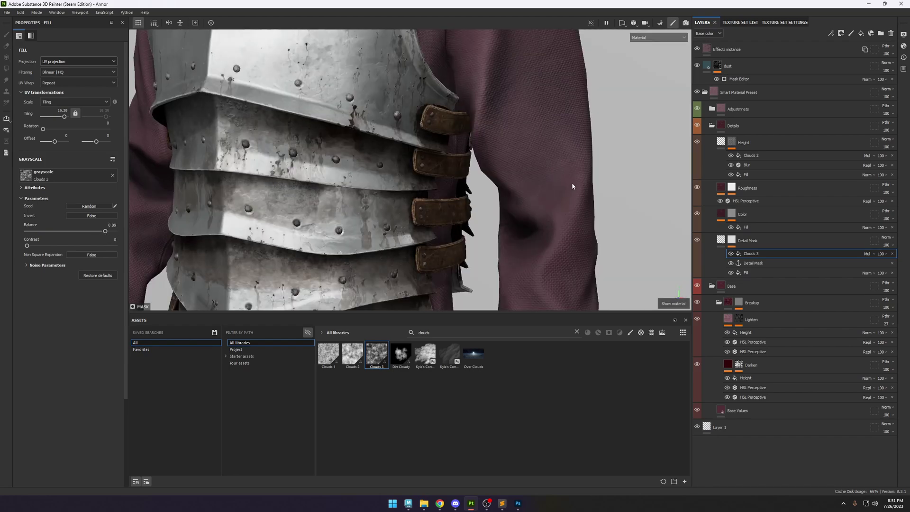
left_click_drag(572, 186, 568, 182, "alt")
left_click_drag(96, 233, 57, 231)
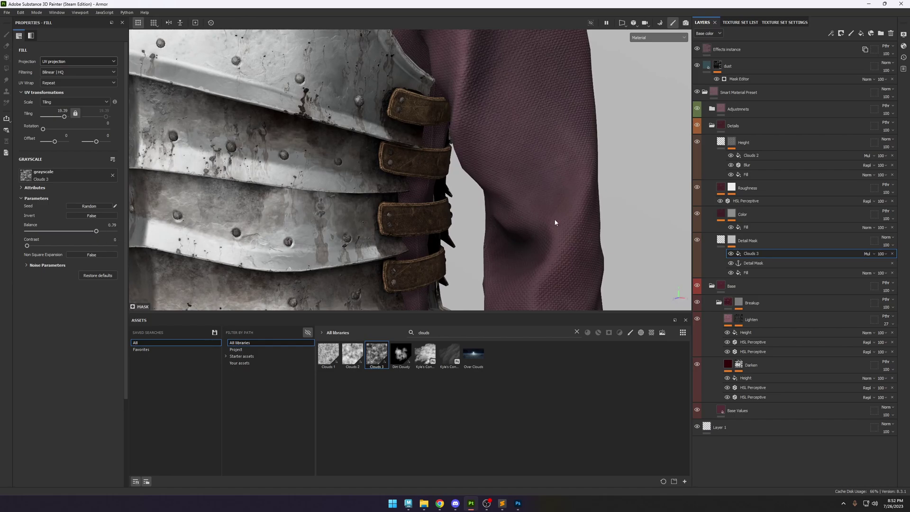
scroll(570, 160, "down", 3)
scroll(587, 195, "up", 5)
key("c")
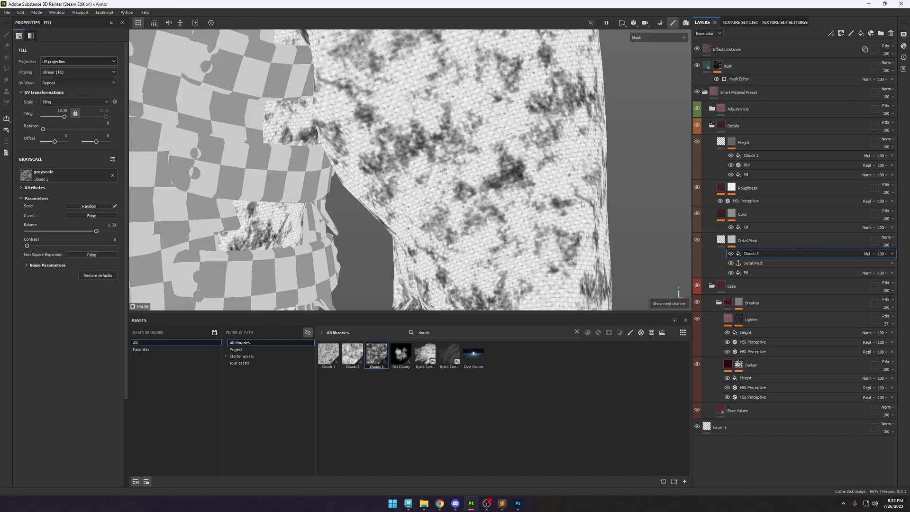
Move the Clouds 3 fill below the Detail Mask anchor point in the Detail Mask layer and check the cloth in base colour and material view.
key("c")
scroll(513, 185, "up", 2)
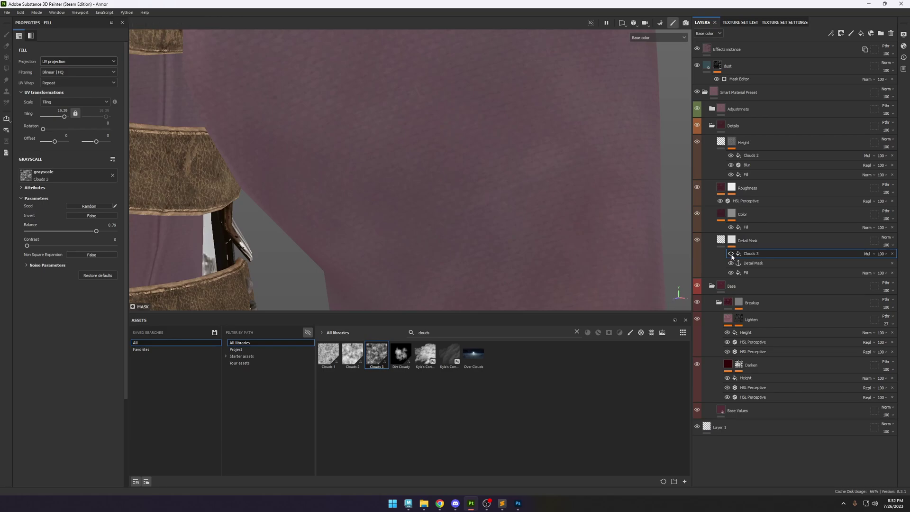
left_click_drag(764, 260, 765, 268)
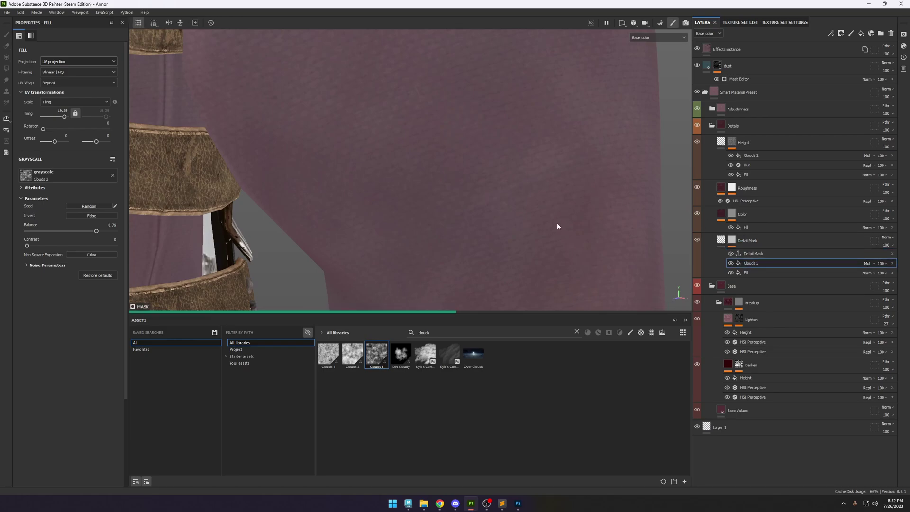
right_click_drag(524, 213, 464, 142, "alt")
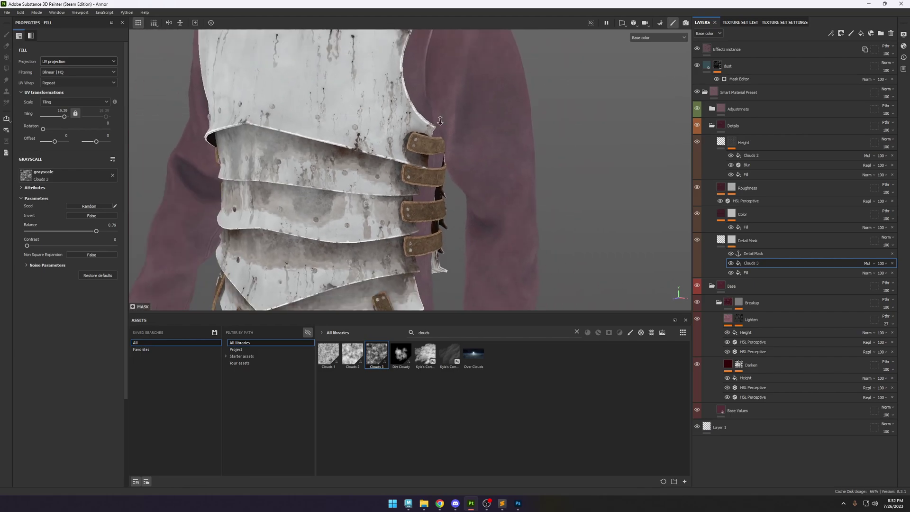
key("m")
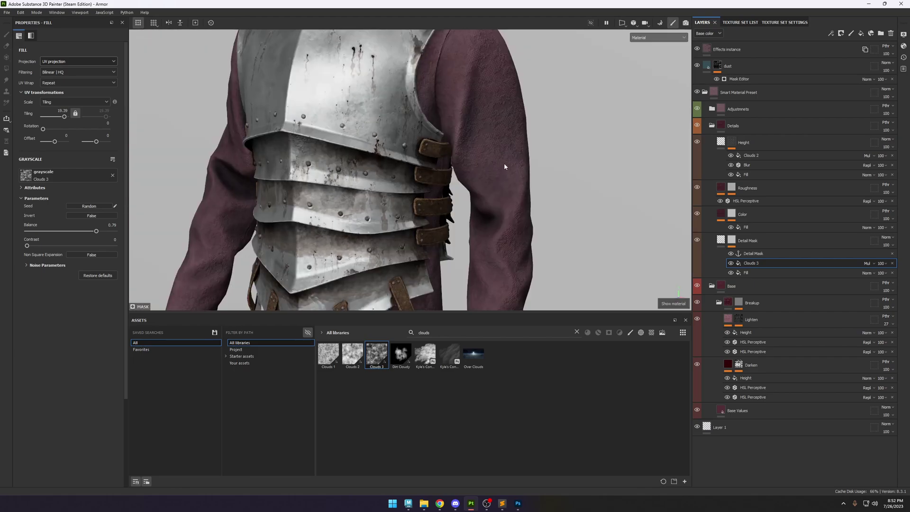
left_click_drag(504, 163, 542, 142, "alt")
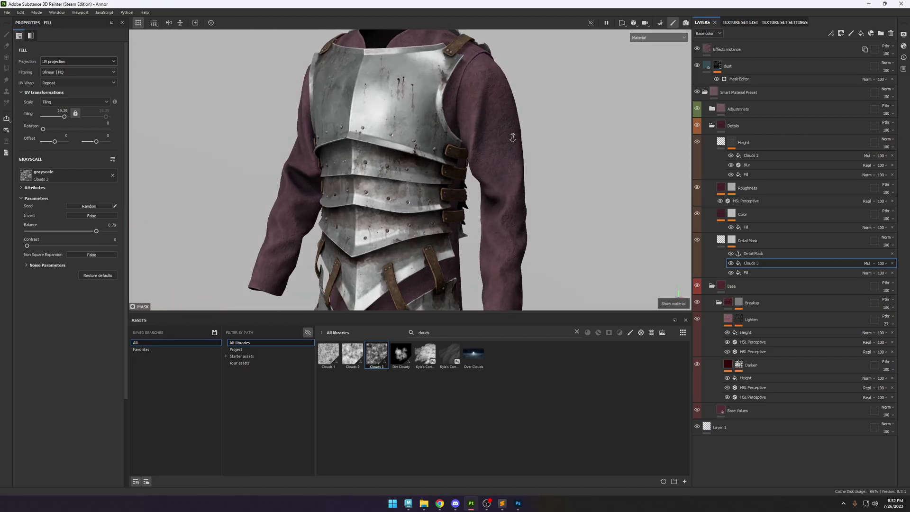
right_click_drag(513, 137, 492, 223, "alt")
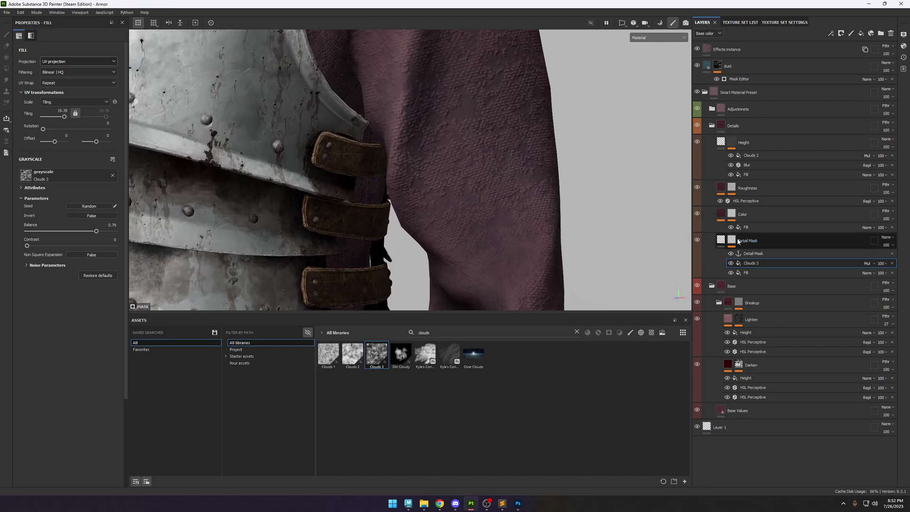
Set the Balance of the Clouds 3 fill to 0.93 and compare the cloth material with and without it.
left_click(731, 240, "alt")
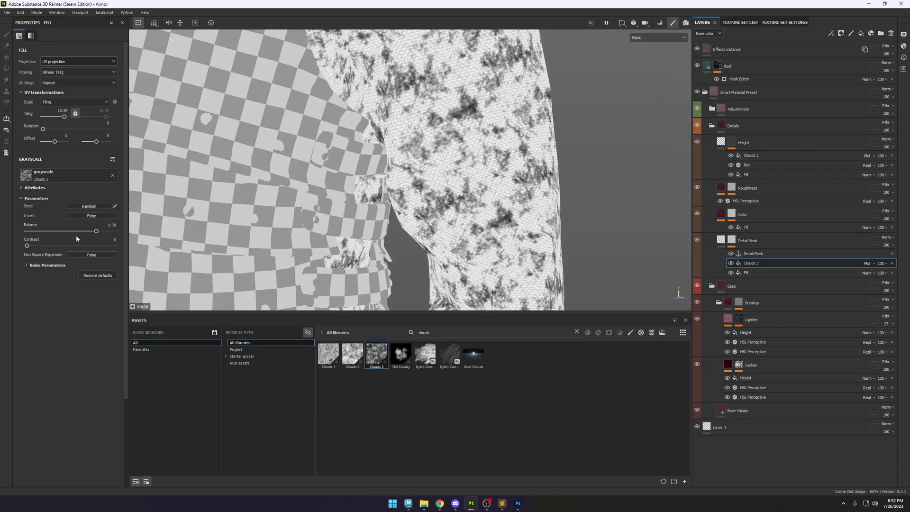
left_click_drag(75, 231, 109, 232)
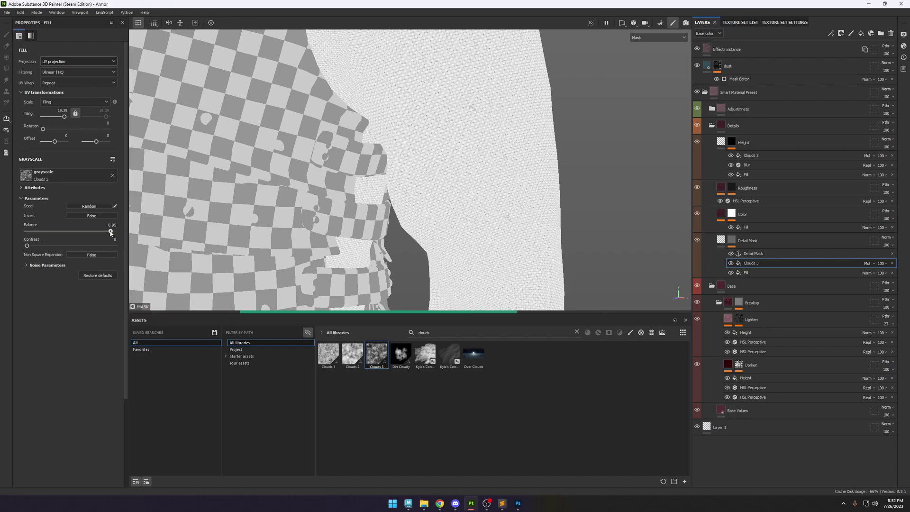
key("m")
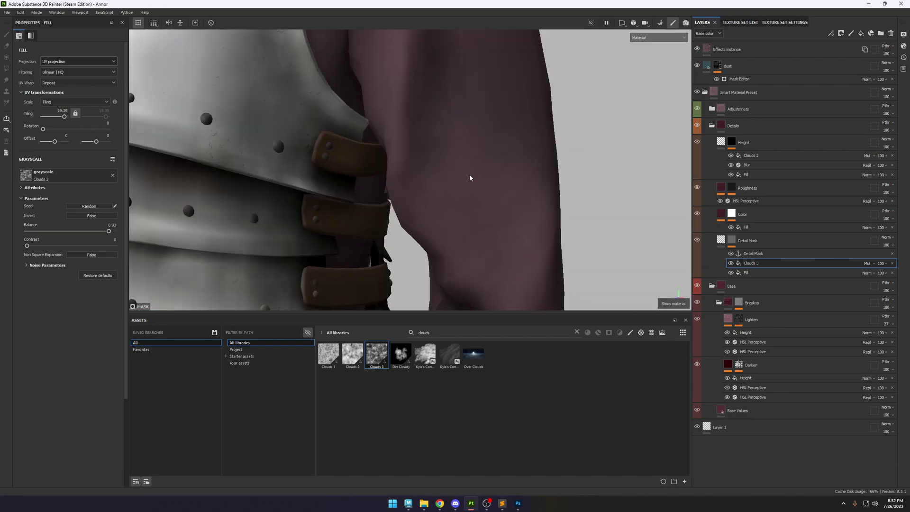
scroll(530, 213, "down", 2)
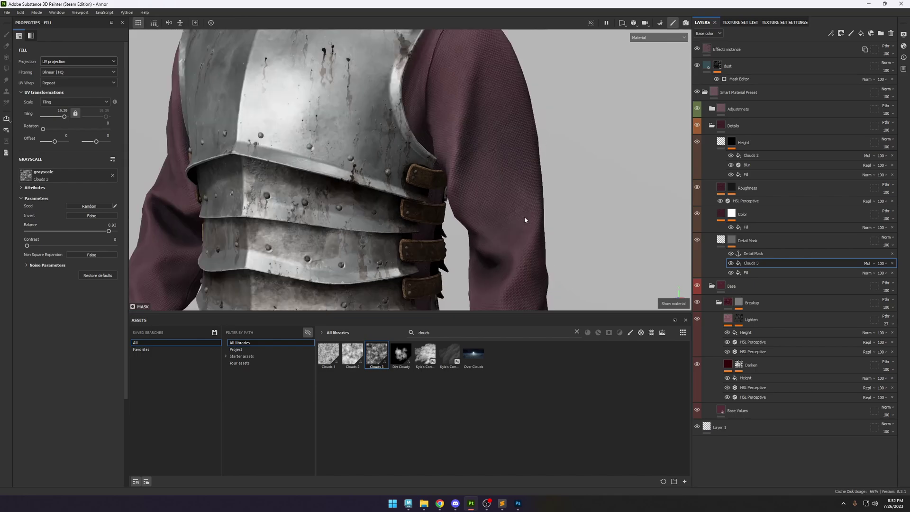
left_click(730, 263)
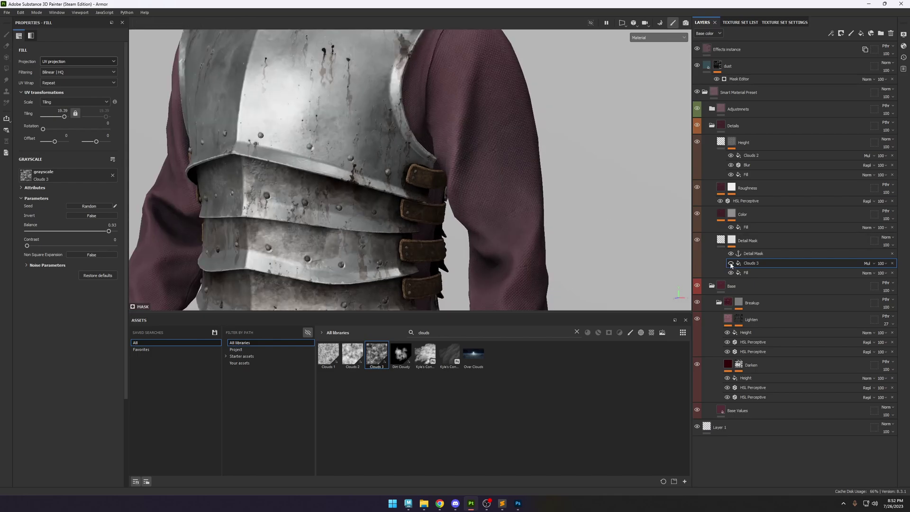
scroll(528, 223, "up", 4)
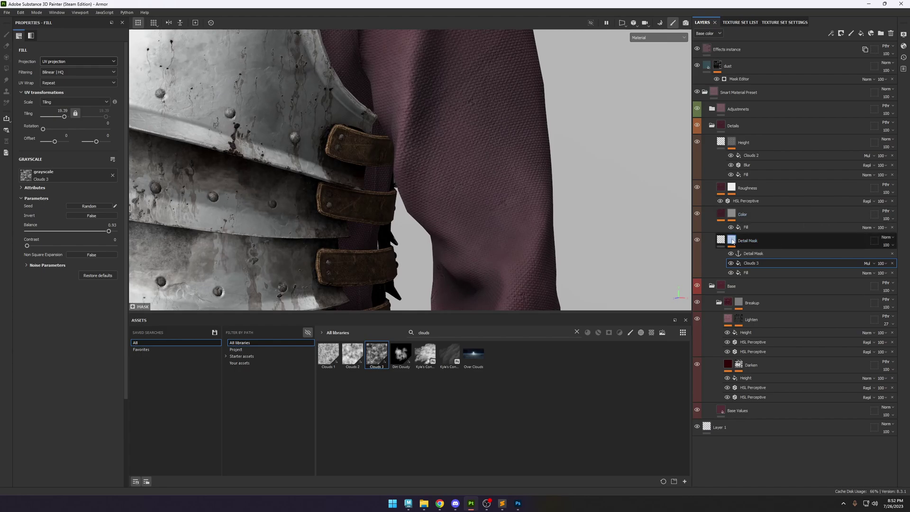
Add a Warp filter directly above the Clouds 3 fill in the Detail Mask layer's mask.
left_click(830, 34)
left_click(855, 86)
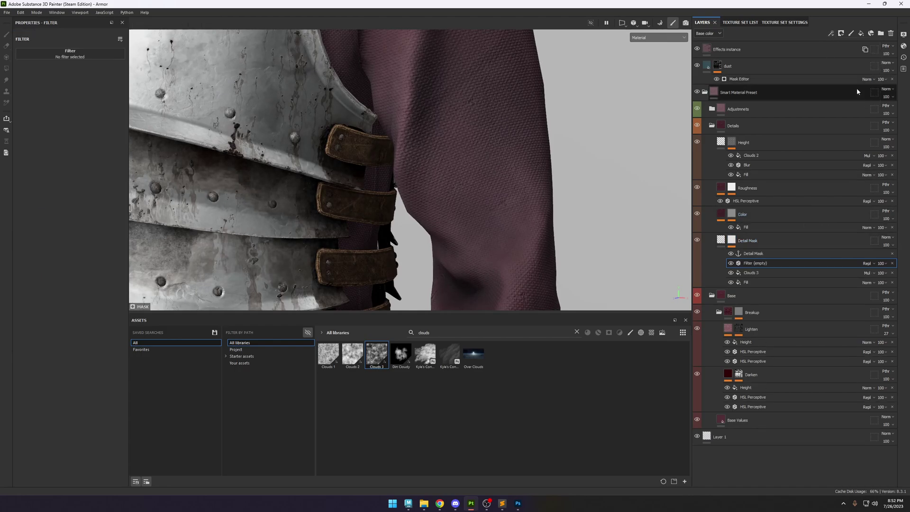
left_click(71, 56)
type("warp")
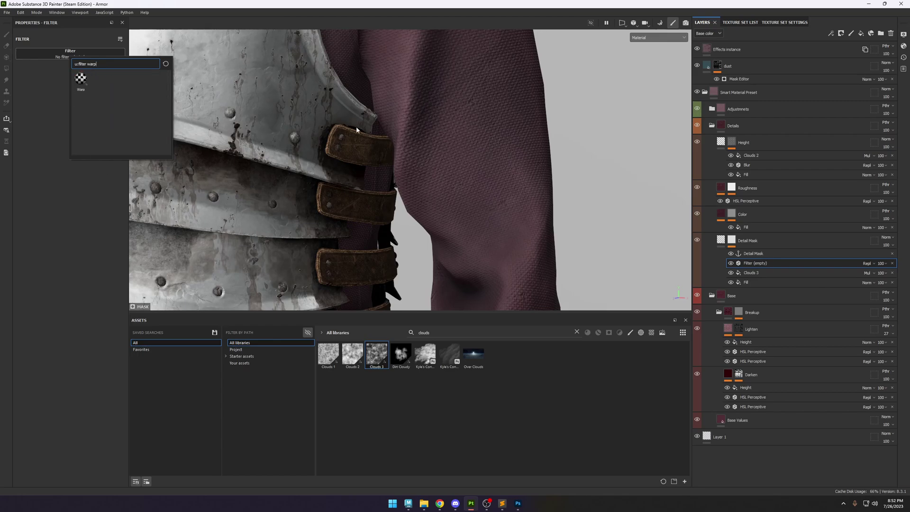
key("Return")
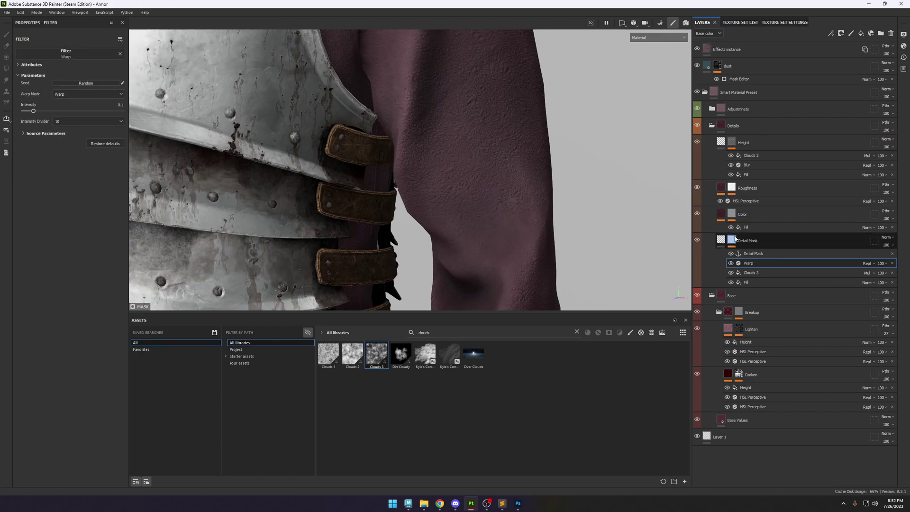
Set the Warp filter's intensity to 0.006 and compare the sleeve's weave with and without the filter.
key("m")
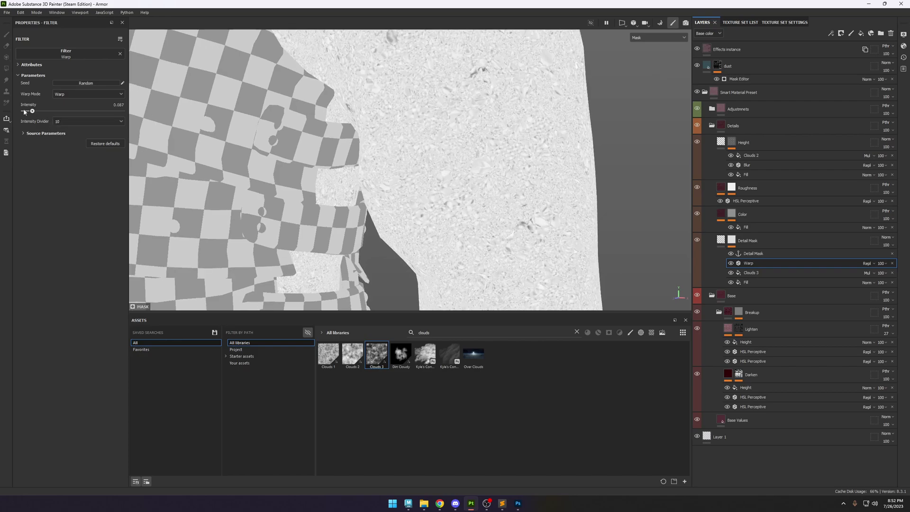
left_click_drag(24, 112, 26, 112)
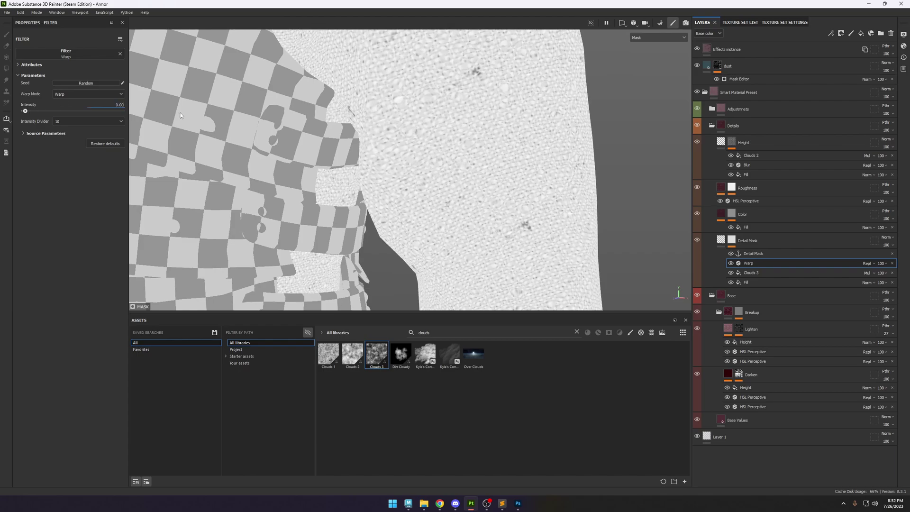
left_click_drag(278, 130, 584, 208, "alt")
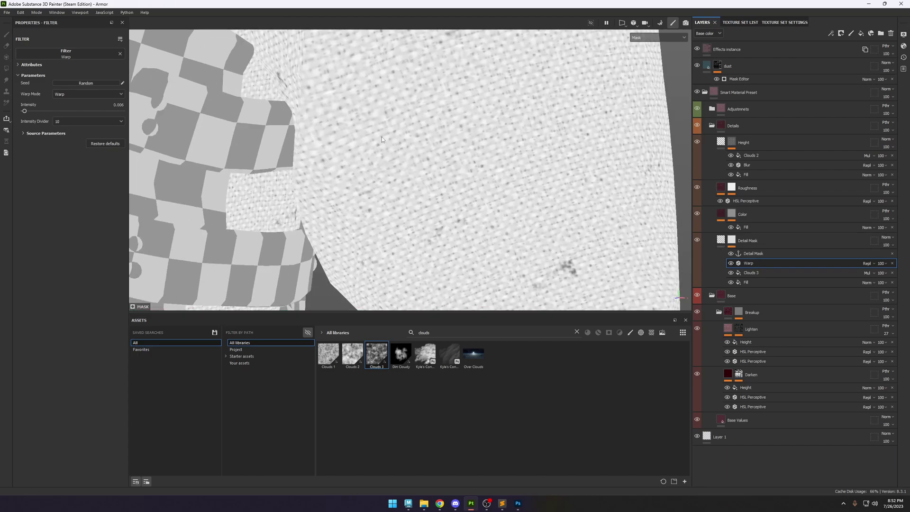
left_click_drag(382, 136, 478, 159, "alt")
key("m")
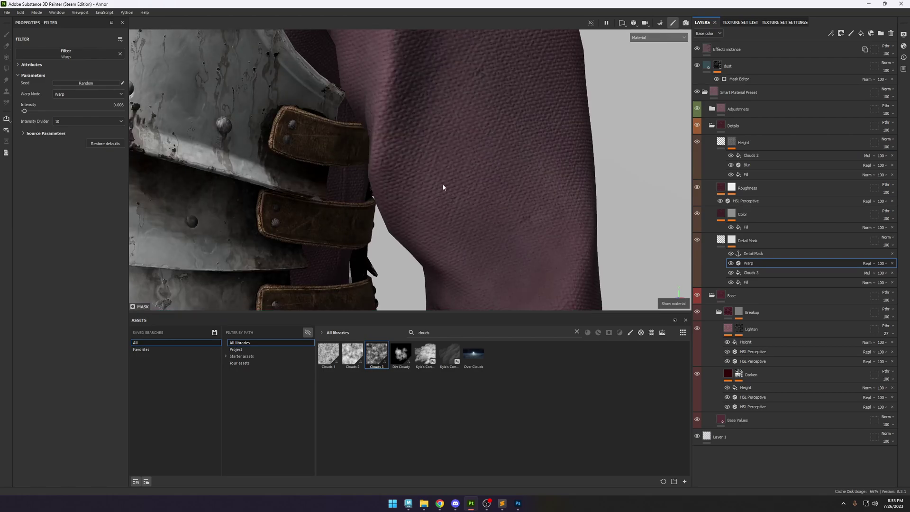
left_click(731, 263)
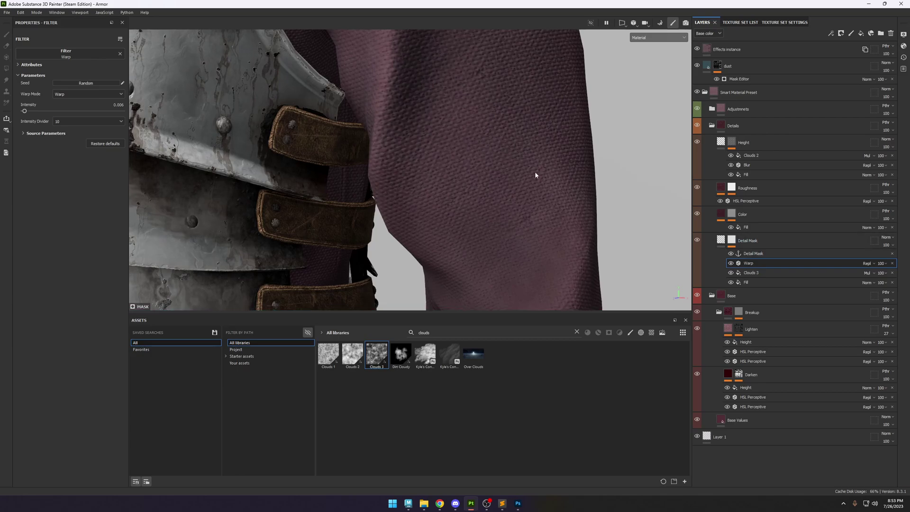
Show the whole garment in base colour and add an HSL Perceptive filter layer directly above the dust layer.
scroll(475, 121, "down", 5)
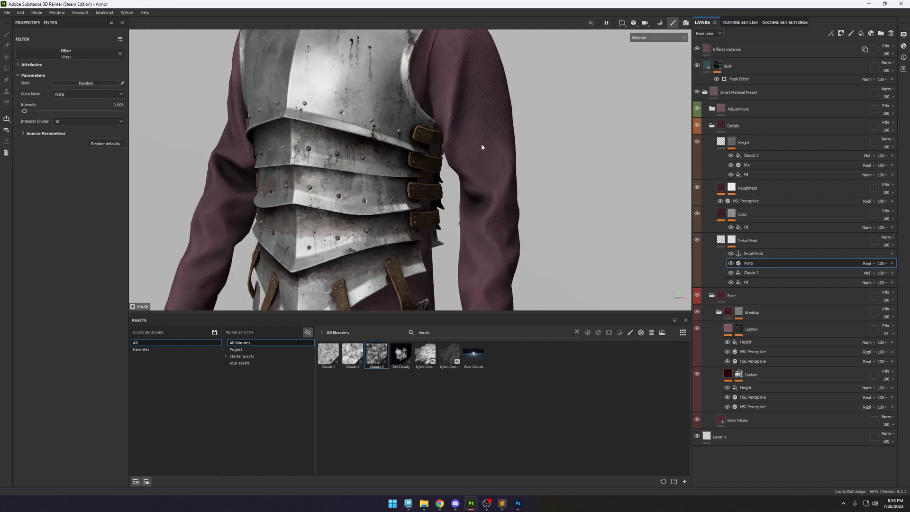
left_click_drag(481, 146, 346, 87, "alt")
key("f")
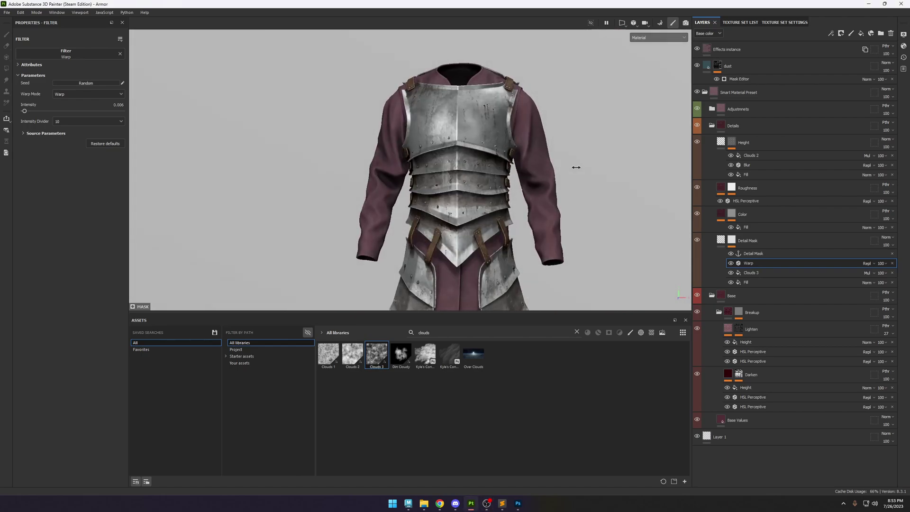
key("c")
scroll(572, 170, "up", 3)
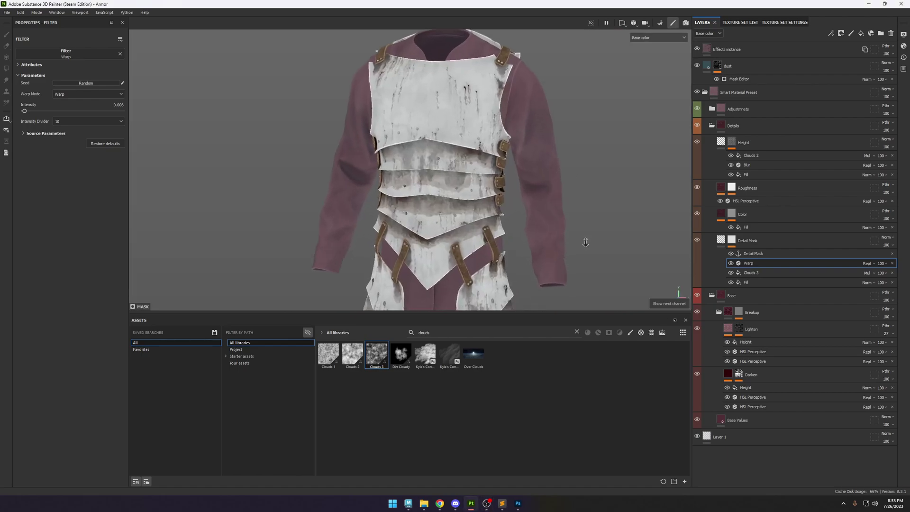
left_click(757, 69)
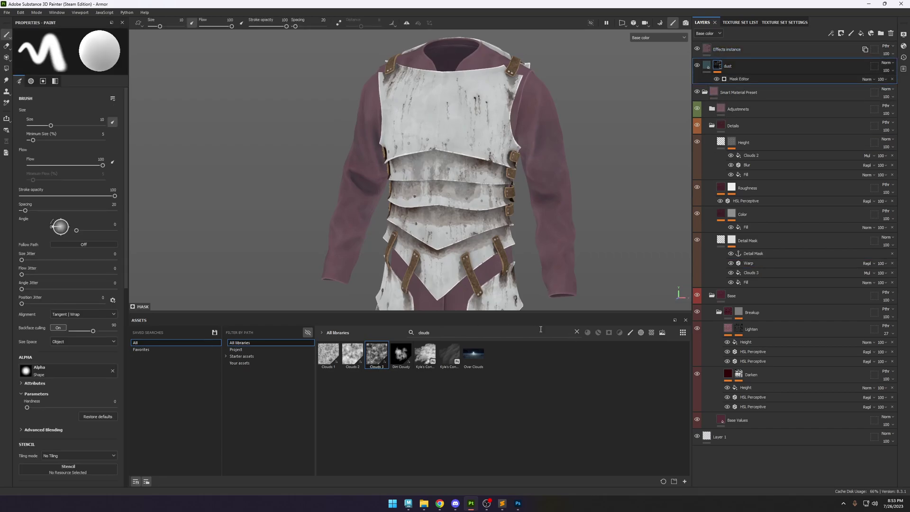
left_click(576, 331)
left_click_drag(328, 353, 752, 63)
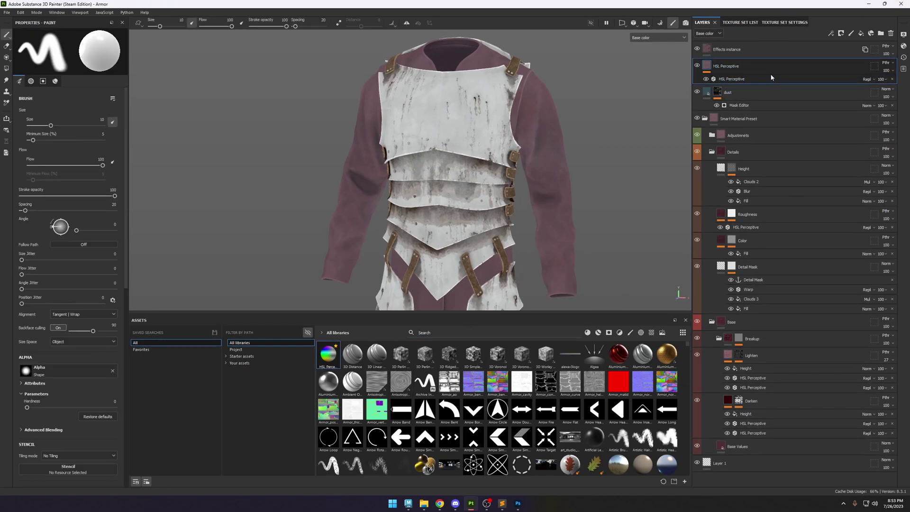
Give the HSL Perceptive layer a black mask with a fill using the Clothes_thickness map, and display the mask.
right_click(745, 69)
left_click(785, 82)
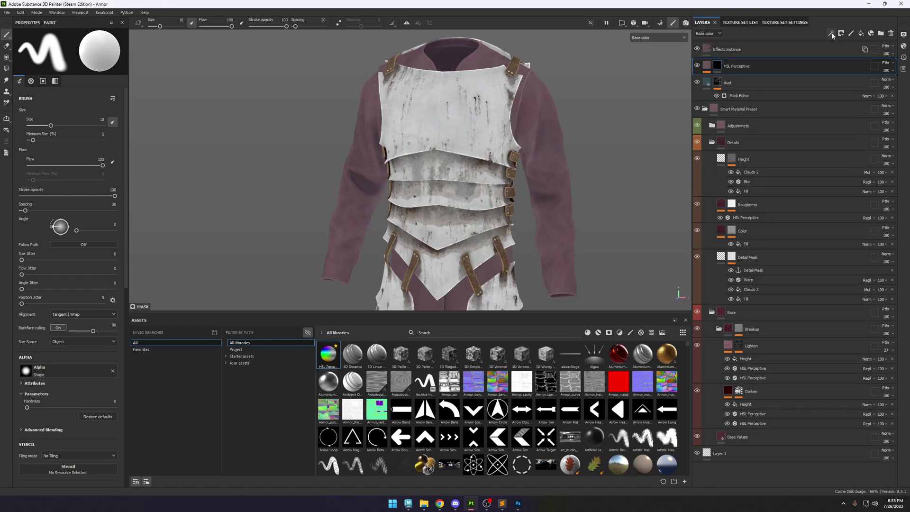
left_click(242, 348)
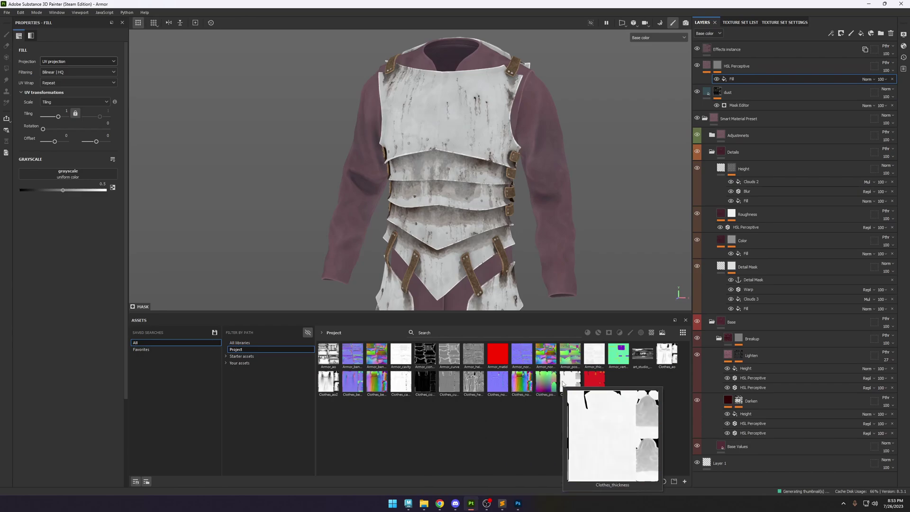
left_click_drag(567, 382, 88, 176)
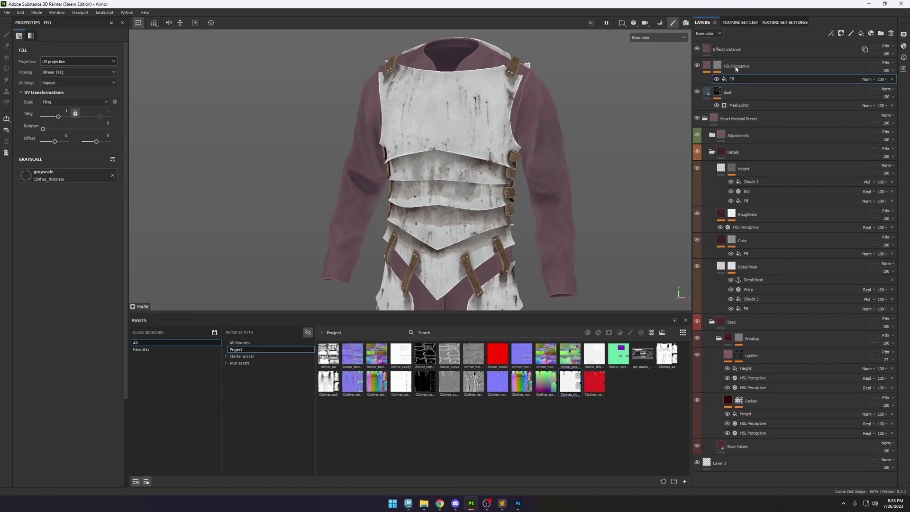
key("m")
scroll(555, 149, "up", 3)
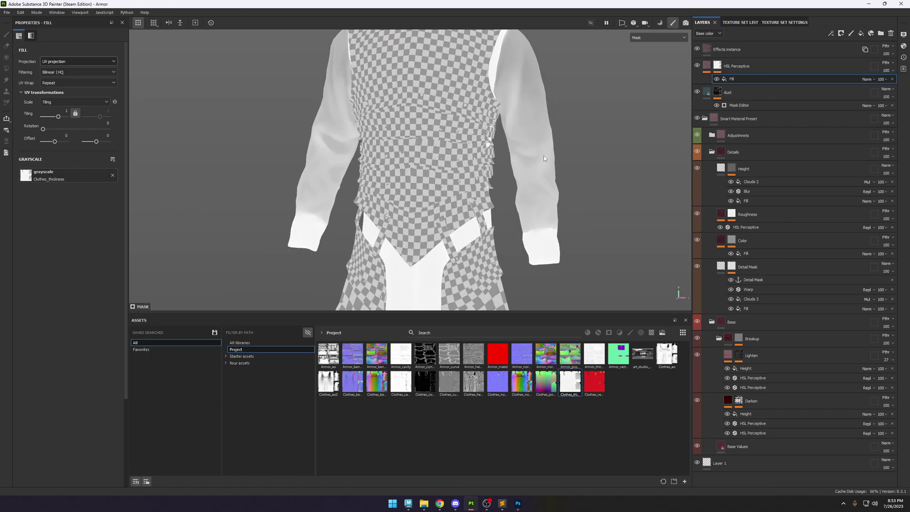
scroll(540, 166, "down", 3)
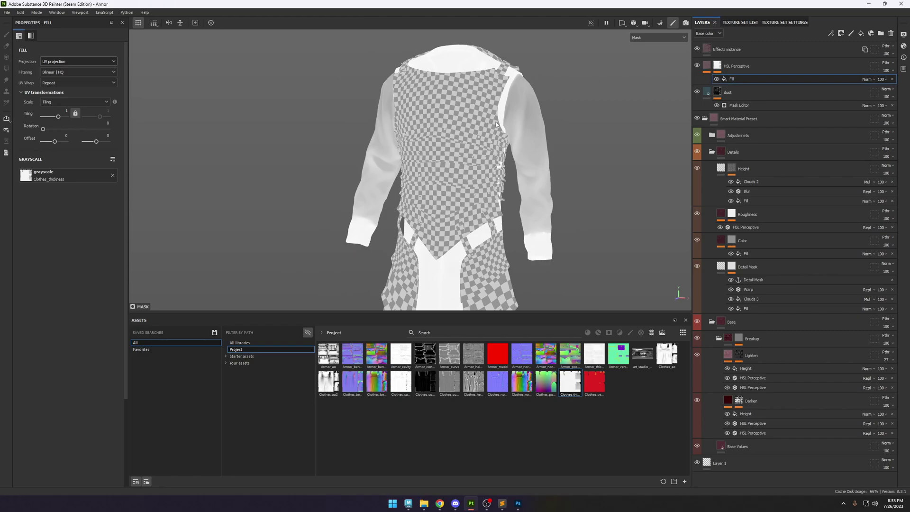
Add Levels to the HSL Perceptive layer's mask, lowering the input white point to about 0.84 and shifting the midtones to darken the sleeves.
left_click(777, 66)
left_click(830, 33)
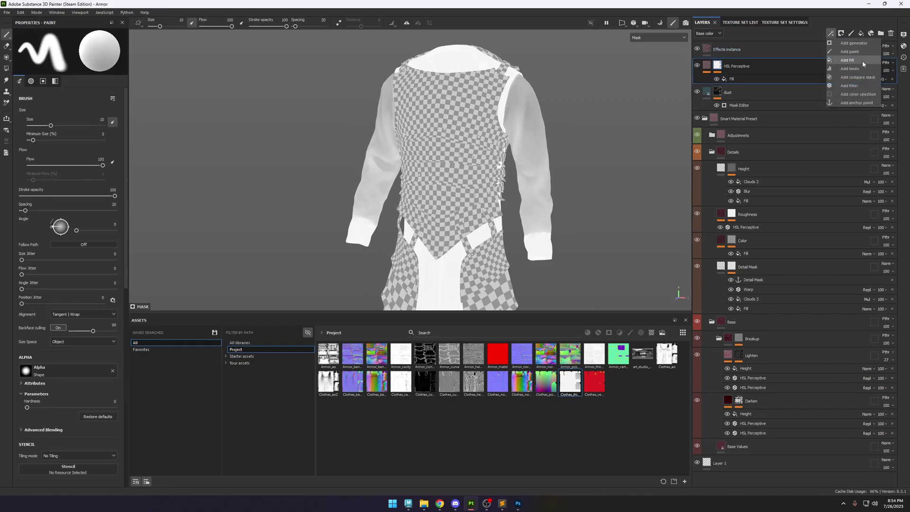
left_click(862, 68)
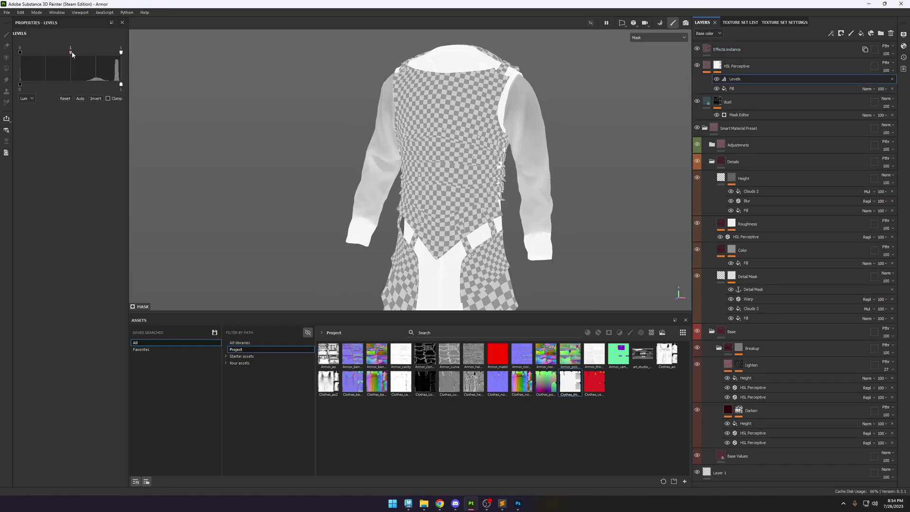
left_click_drag(72, 53, 105, 57)
left_click_drag(253, 91, 559, 167, "alt")
right_click_drag(560, 168, 528, 145, "alt")
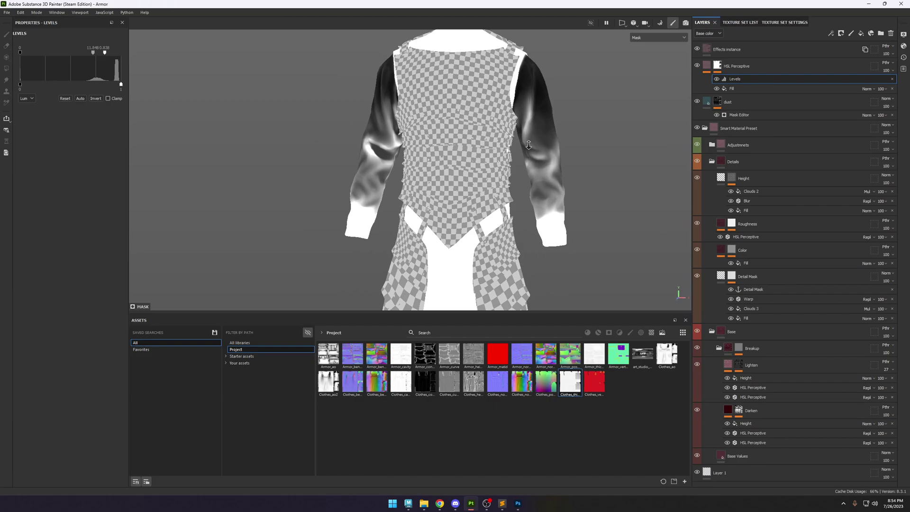
mouse_move(529, 145)
middle_mouse_down("alt")
mouse_move(517, 142)
mouse_move(528, 143)
middle_mouse_up("alt")
mouse_move(528, 142)
left_mouse_down("alt")
mouse_move(219, 144)
mouse_move(395, 133)
mouse_move(510, 138)
left_mouse_up("alt")
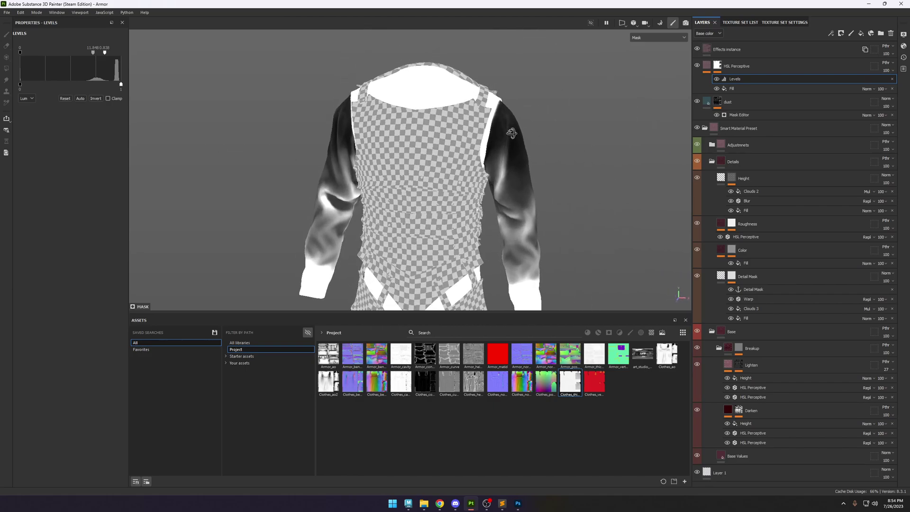
left_click(805, 66)
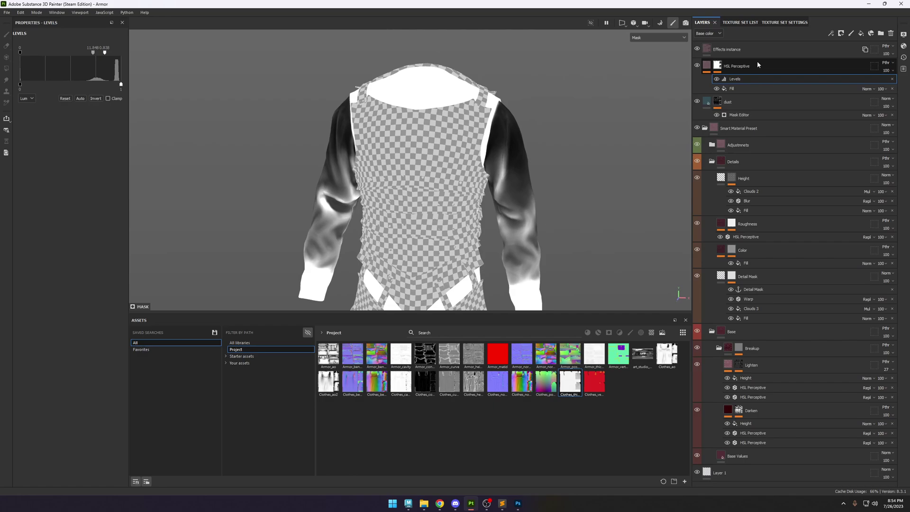
Replace the Levels and fill on the HSL Perceptive layer's mask with a Mask Editor generator.
left_click(892, 79)
left_click(892, 80)
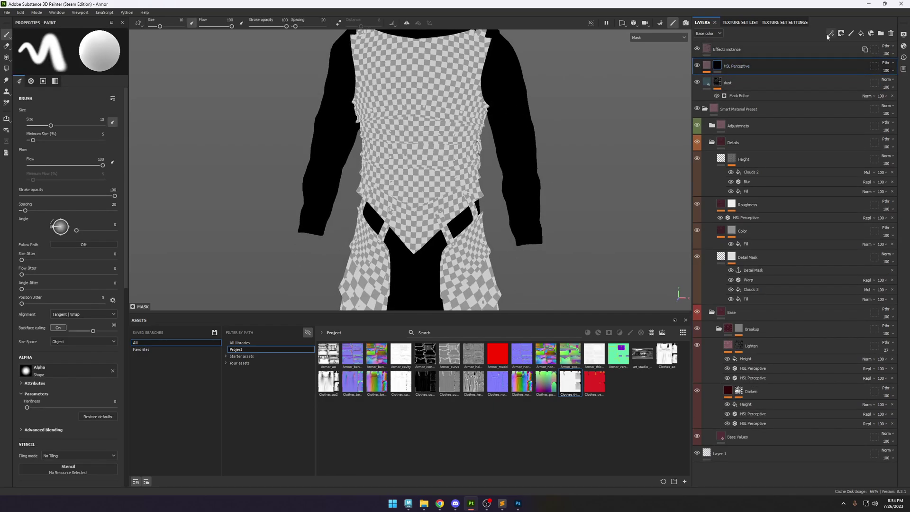
left_click(828, 36)
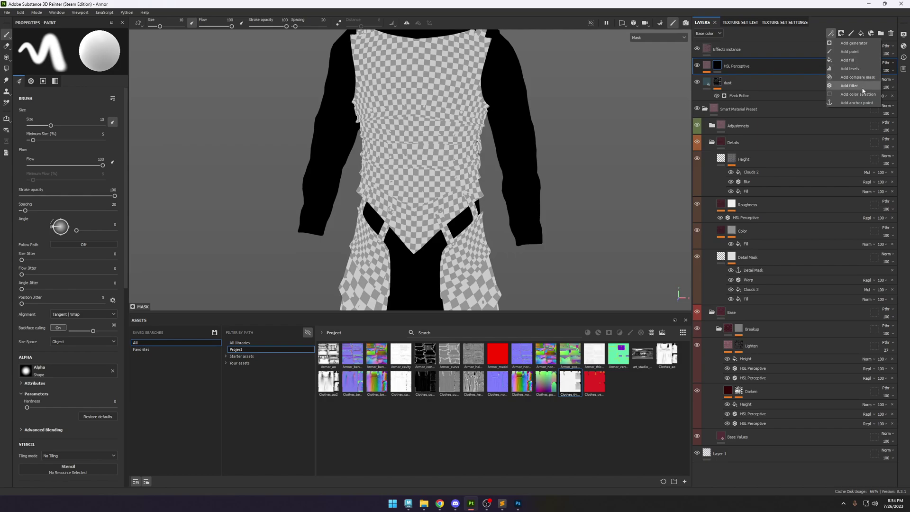
left_click(853, 42)
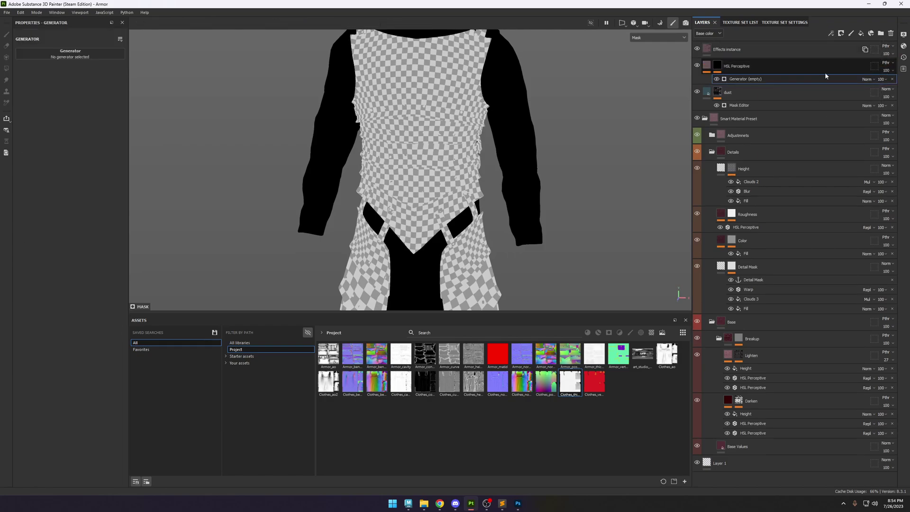
left_click(69, 53)
mouse_move(99, 124)
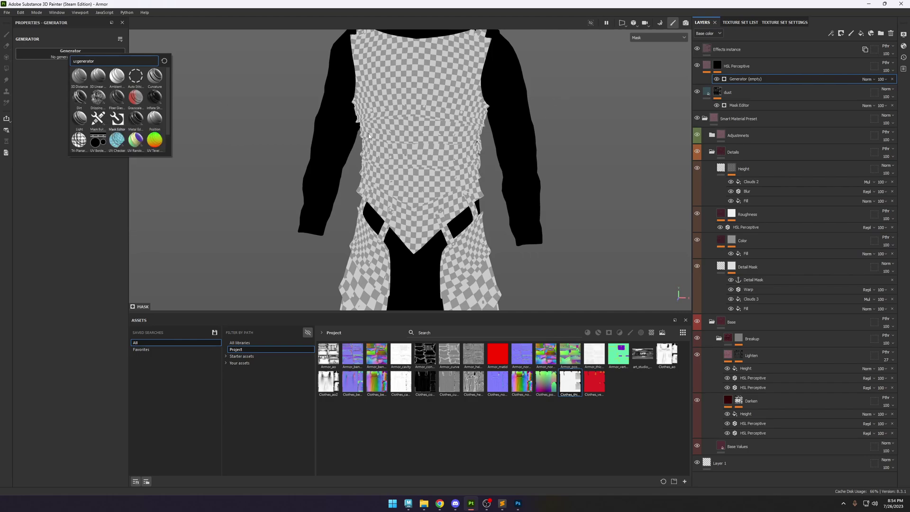
left_click(116, 118)
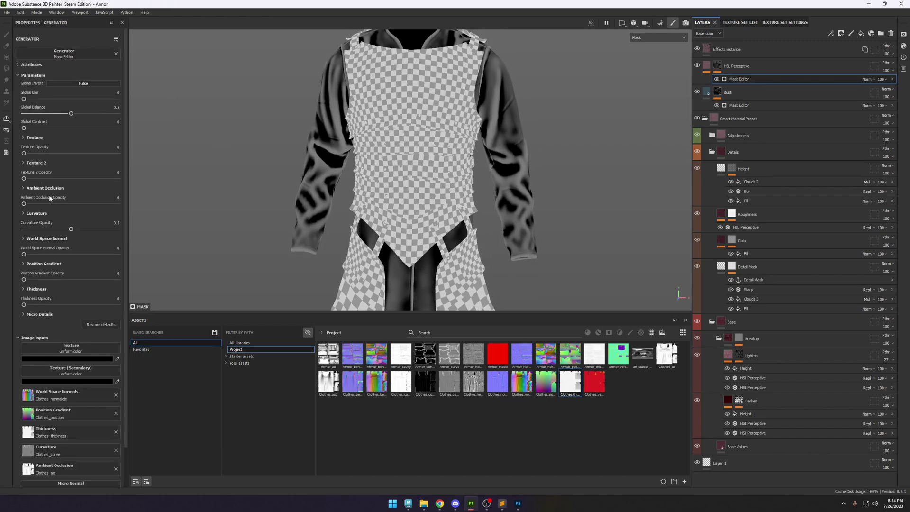
Set the Mask Editor's curvature and world space normal opacities to 0 and its position gradient opacity to 1.
left_click_drag(66, 230, 56, 280)
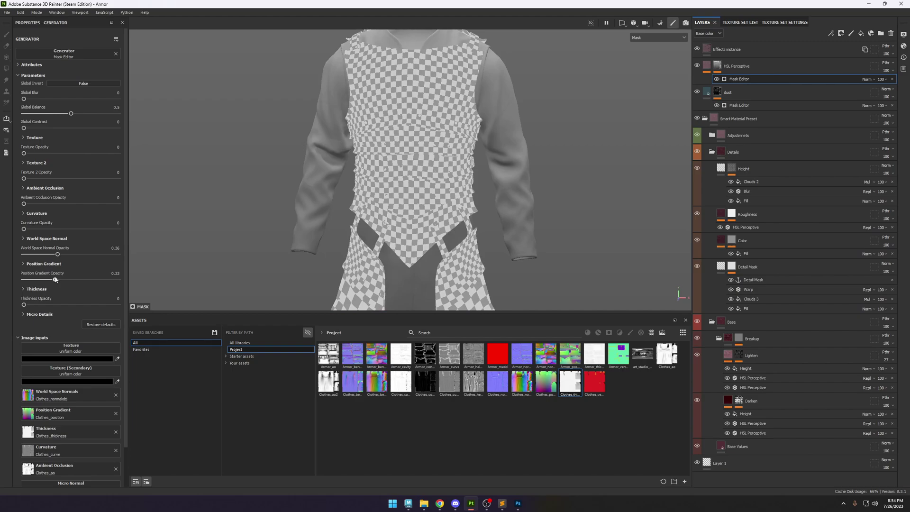
scroll(507, 184, "down", 3)
scroll(469, 188, "up", 2)
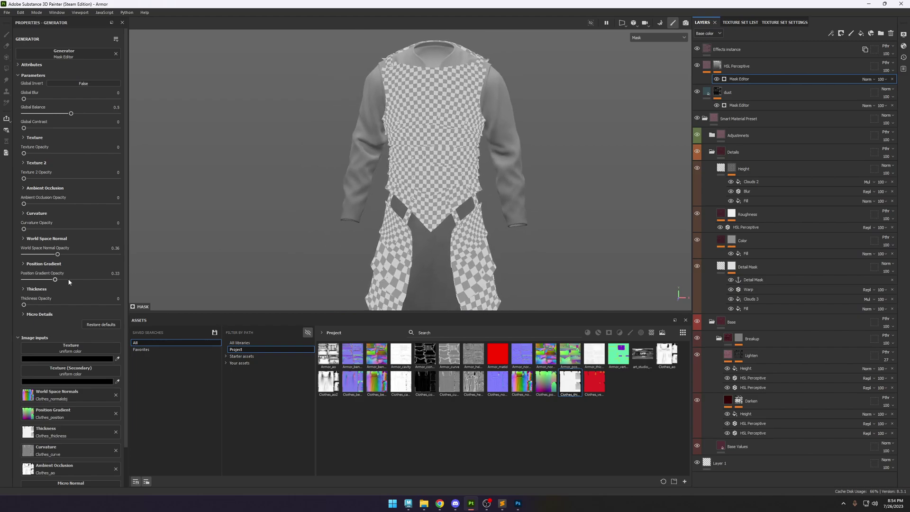
left_click_drag(69, 280, 97, 279)
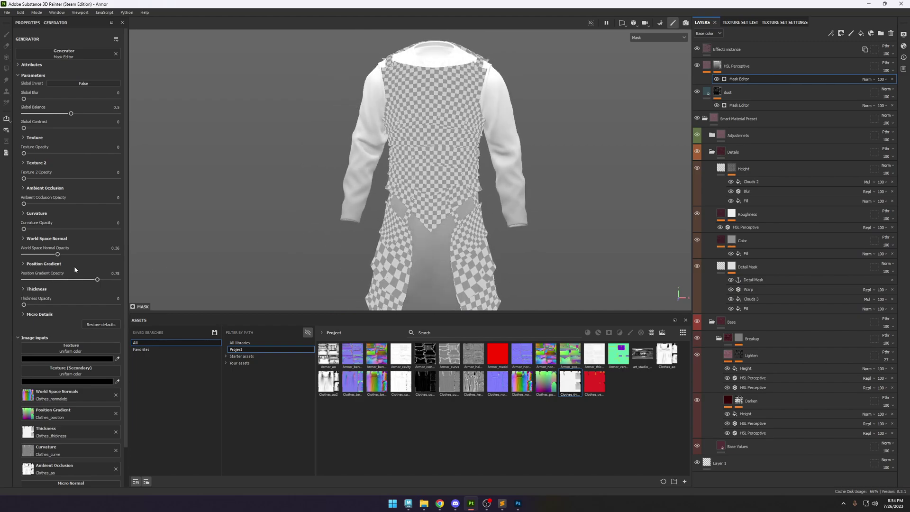
left_click_drag(45, 256, 18, 256)
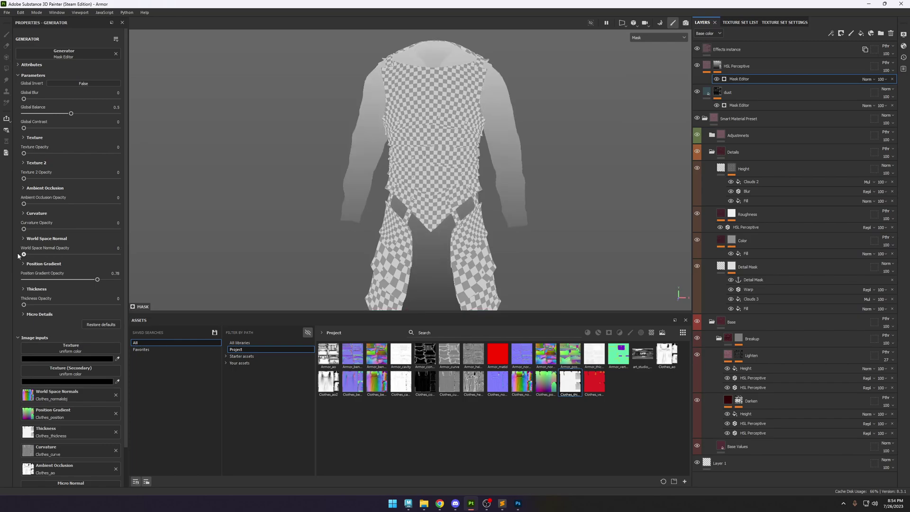
left_click_drag(483, 199, 516, 238, "alt")
scroll(516, 238, "down", 5)
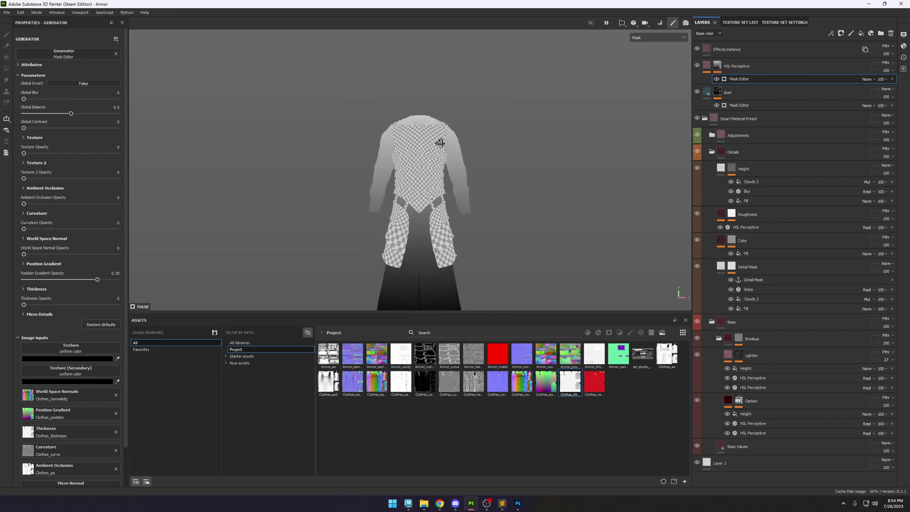
scroll(471, 140, "up", 5)
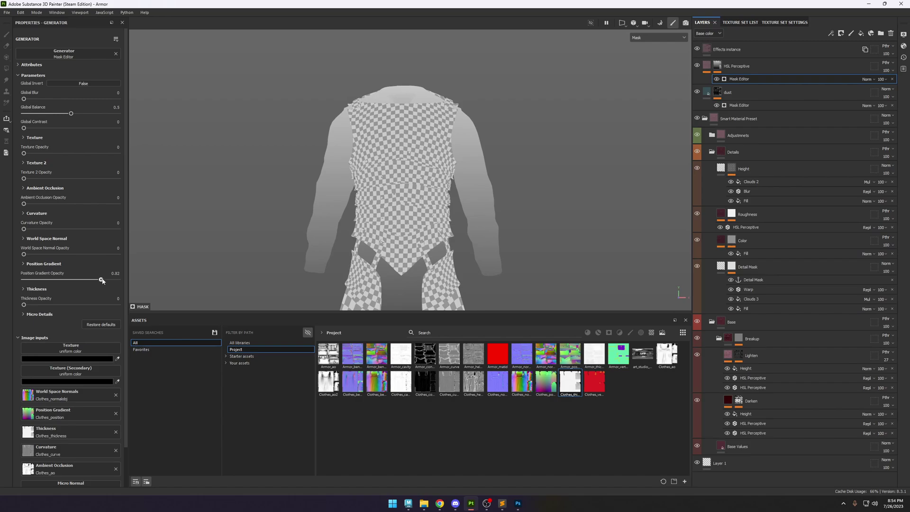
left_click_drag(102, 280, 121, 280)
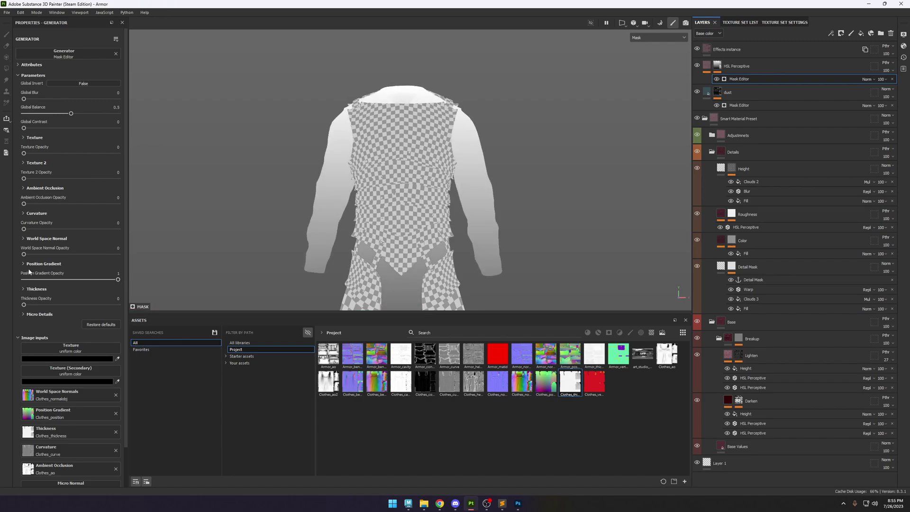
Set the position gradient's balance to 0.64, trying a contrast of 0.35 before returning it to 0.
left_click(43, 263)
left_click(94, 288)
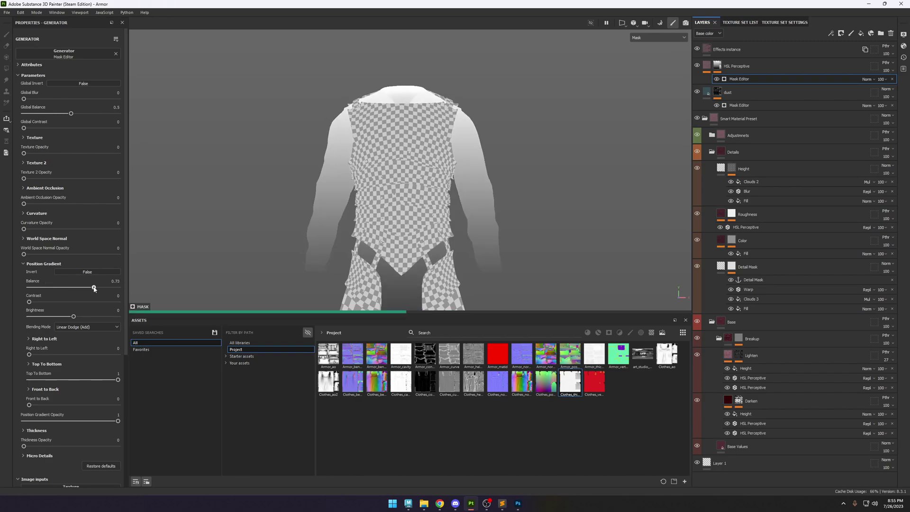
left_click_drag(94, 288, 93, 289)
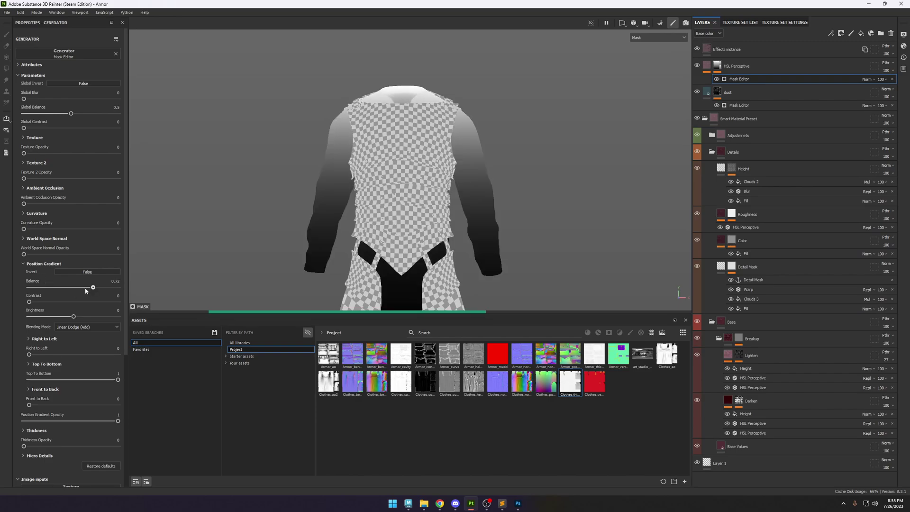
left_click(86, 287)
left_click(72, 301)
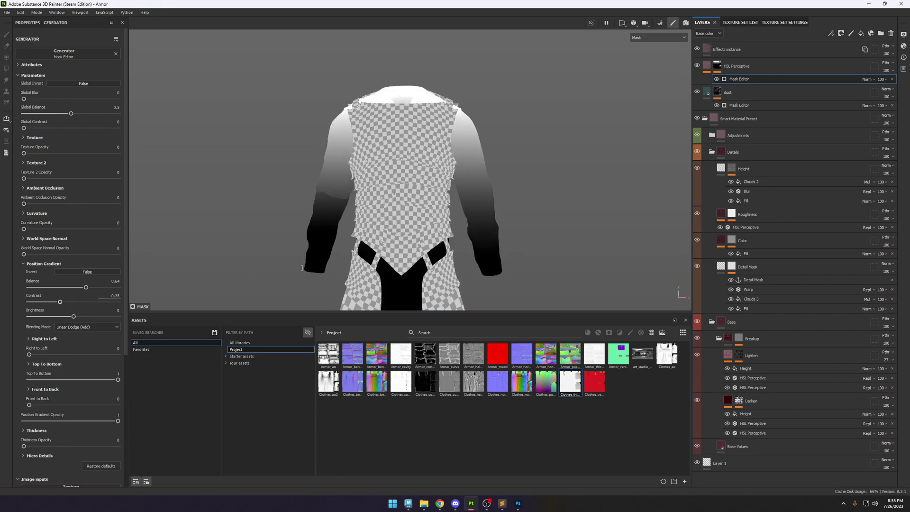
mouse_move(302, 268)
left_mouse_down("alt")
mouse_move(483, 260)
mouse_move(313, 265)
left_mouse_up("alt")
left_click(28, 301)
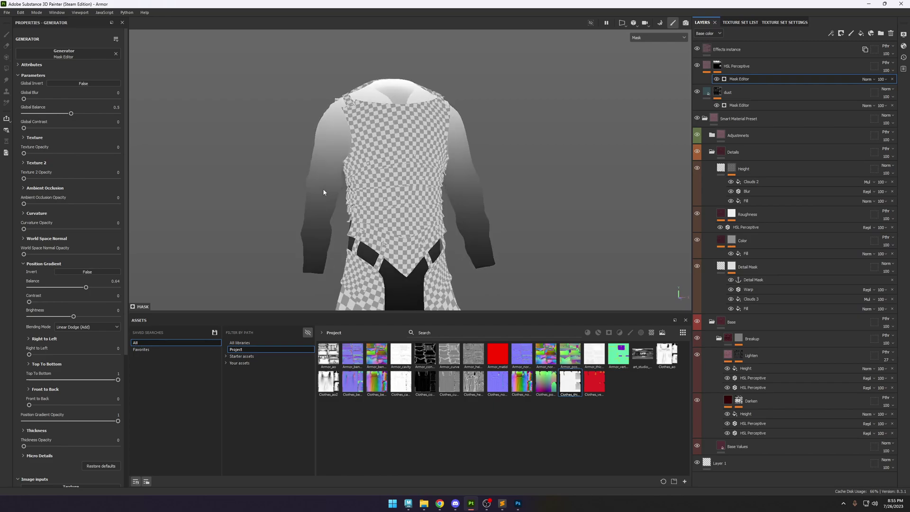
left_click_drag(382, 213, 411, 214, "alt")
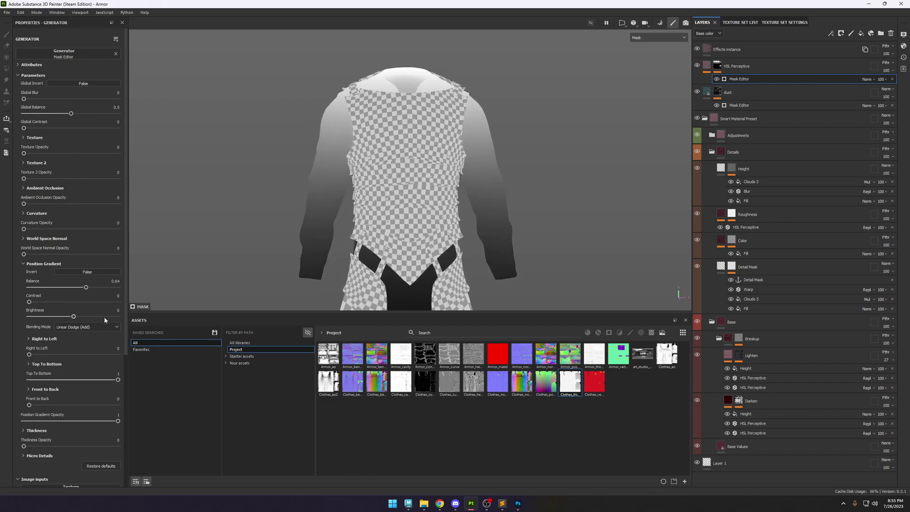
Try the position gradient's brightness at -0.3 and 0.22, then settle on 0.03.
left_click(60, 317)
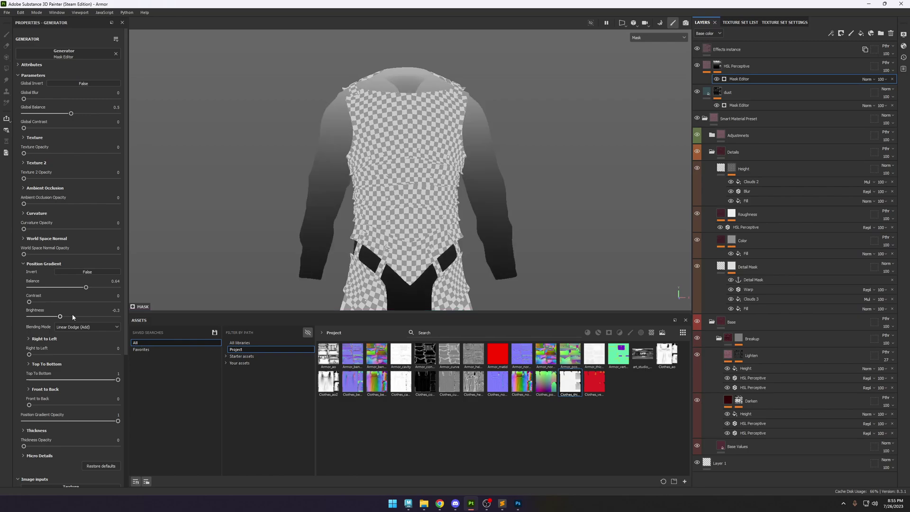
left_click(83, 317)
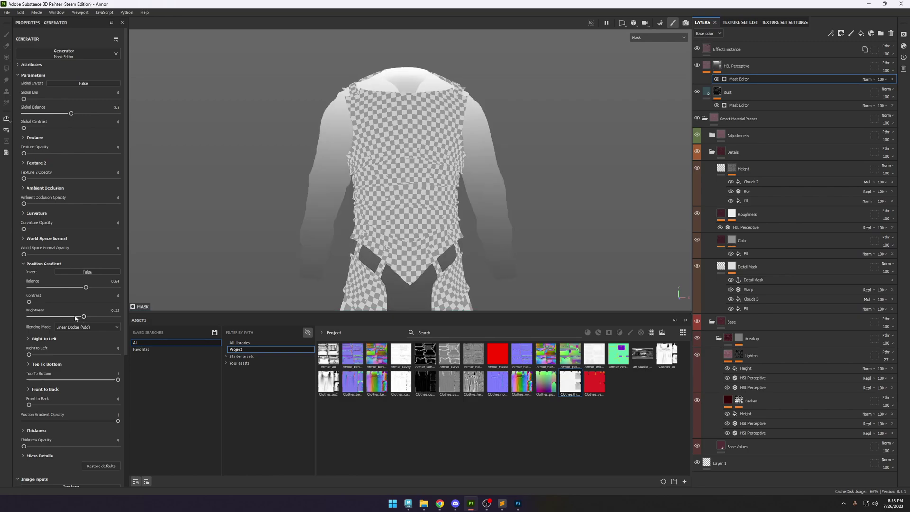
left_click(75, 317)
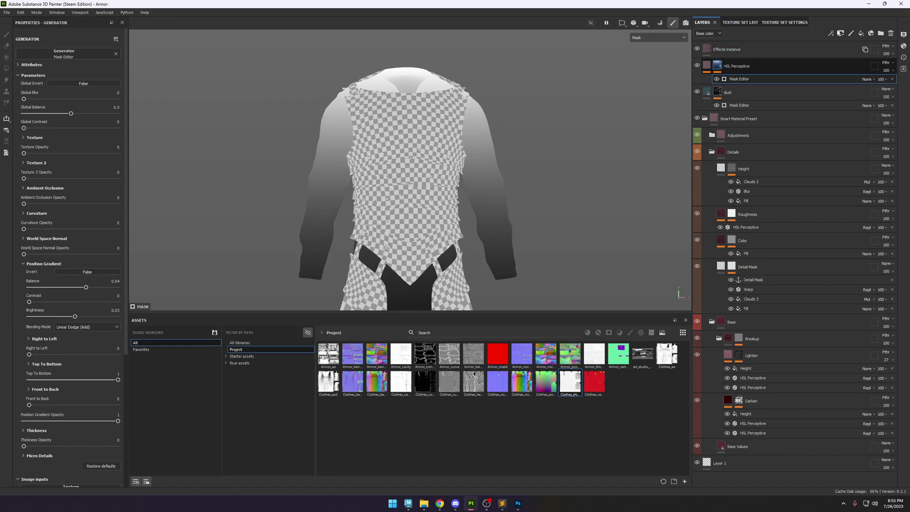
Add inverted Levels to the HSL Perceptive layer's mask, lowering the input white point to 0.57 and shifting the midtones to blacken the shoulders.
left_click(717, 65)
left_click(830, 35)
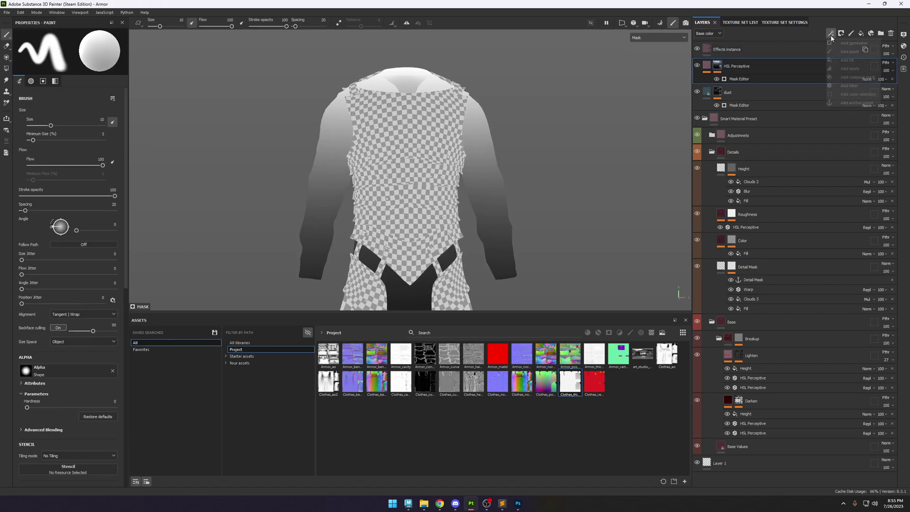
left_click(849, 69)
left_click(97, 100)
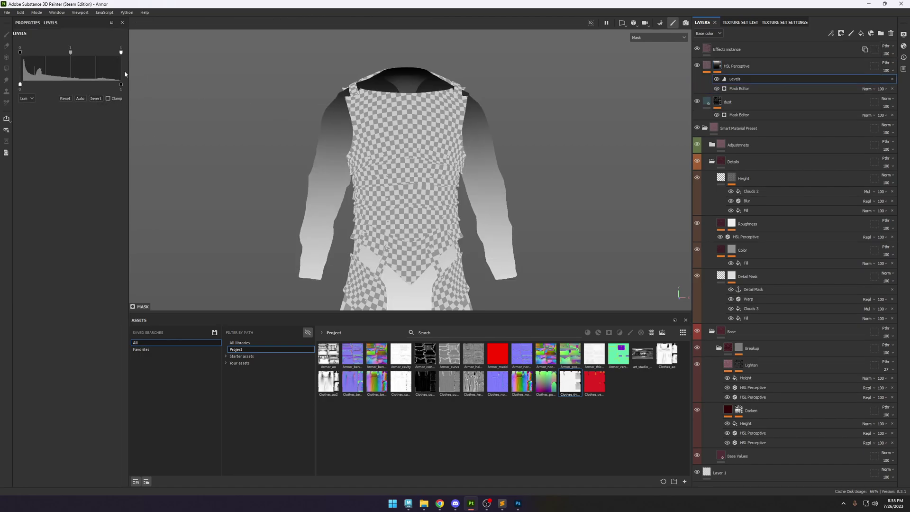
mouse_move(70, 52)
left_mouse_down()
mouse_move(121, 50)
mouse_move(39, 54)
mouse_move(92, 55)
mouse_move(77, 56)
left_mouse_up()
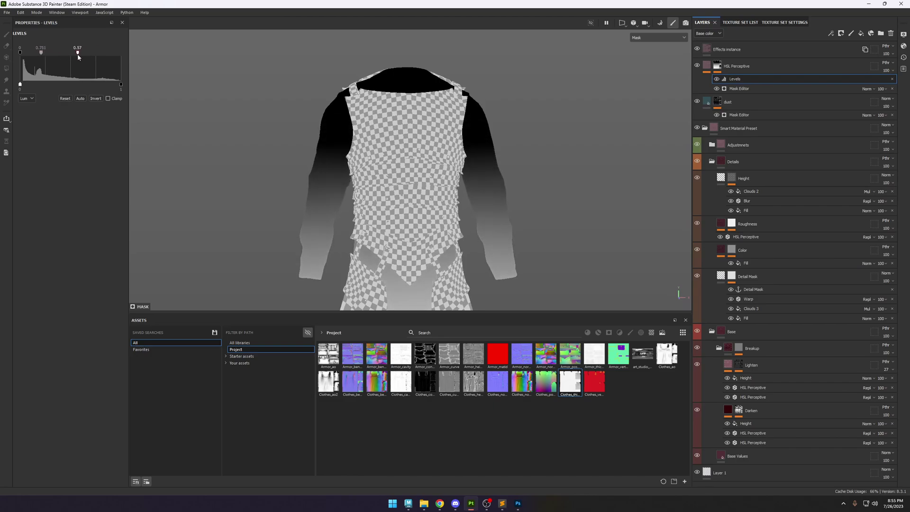
Try a lightness of 0.108 on the HSL Perceptive layer's filter.
left_click(706, 66)
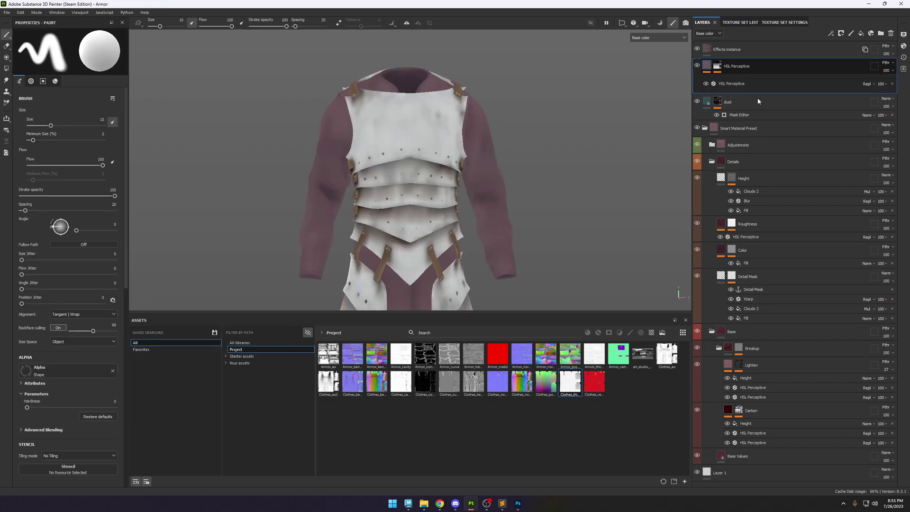
left_click(727, 80)
left_click_drag(70, 139, 35, 140)
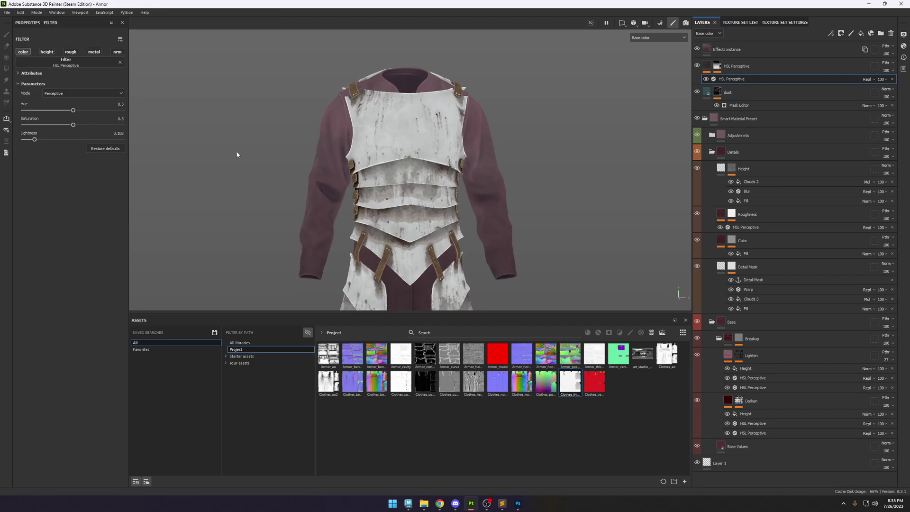
Show the full material from an angled view and compare the garment with and without the HSL Perceptive layer.
left_click_drag(527, 197, 496, 184, "alt")
key("m")
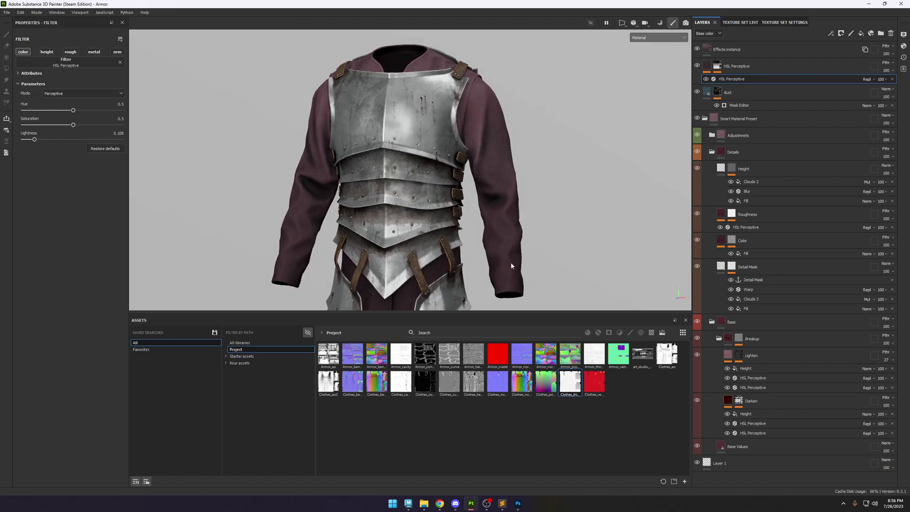
left_click(697, 66)
left_click(697, 66)
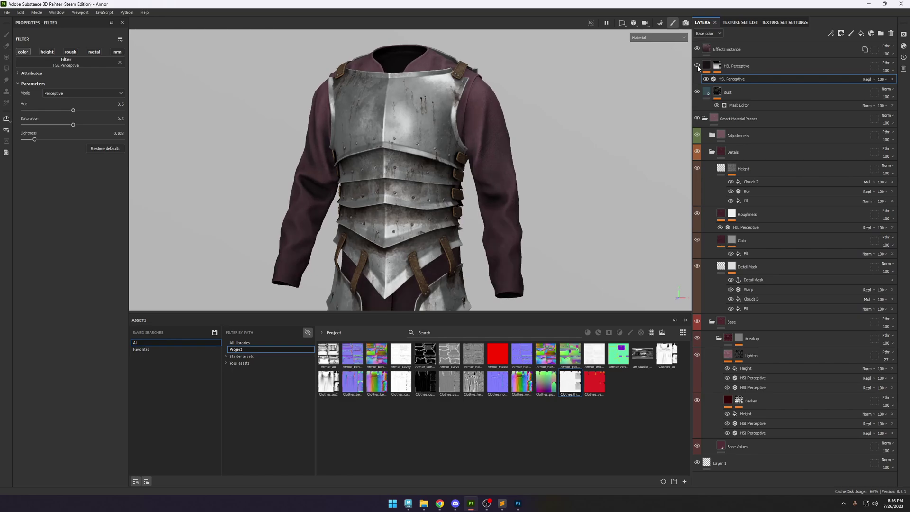
left_click(697, 66)
left_click(697, 66)
Set the HSL Perceptive filter's saturation to 0.552 and its lightness to 0.22.
left_click(708, 68)
left_click(732, 78)
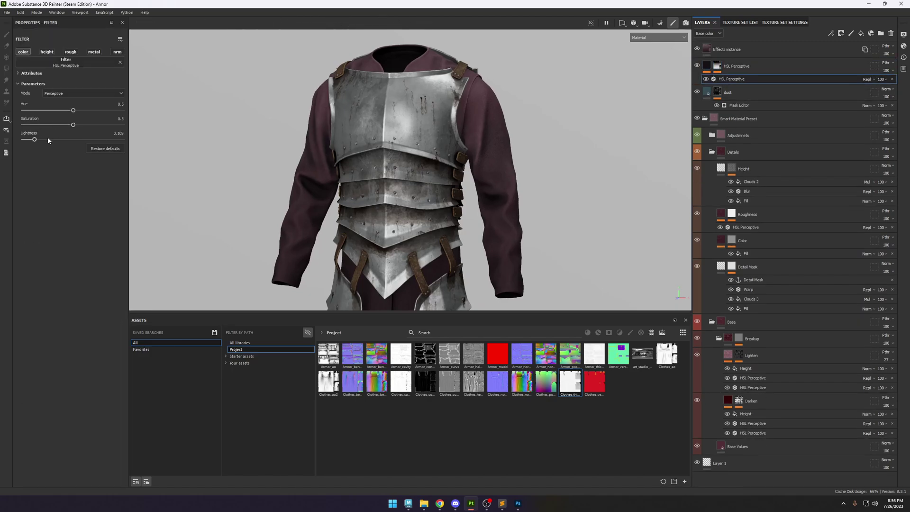
mouse_move(85, 127)
left_mouse_down()
mouse_move(96, 127)
mouse_move(83, 126)
left_mouse_up()
Compare the cloth with and without the HSL Perceptive layer in both the base colour and full material views.
key("c")
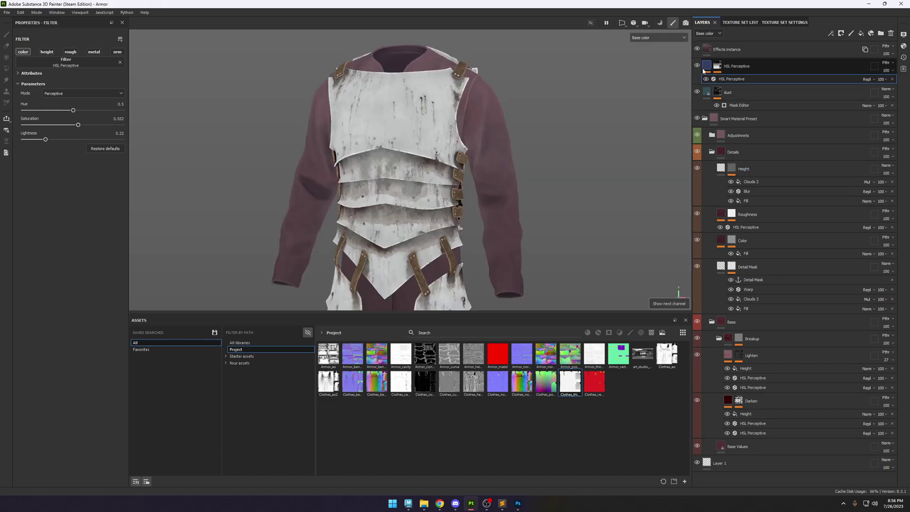
left_click(697, 66)
left_click(697, 66)
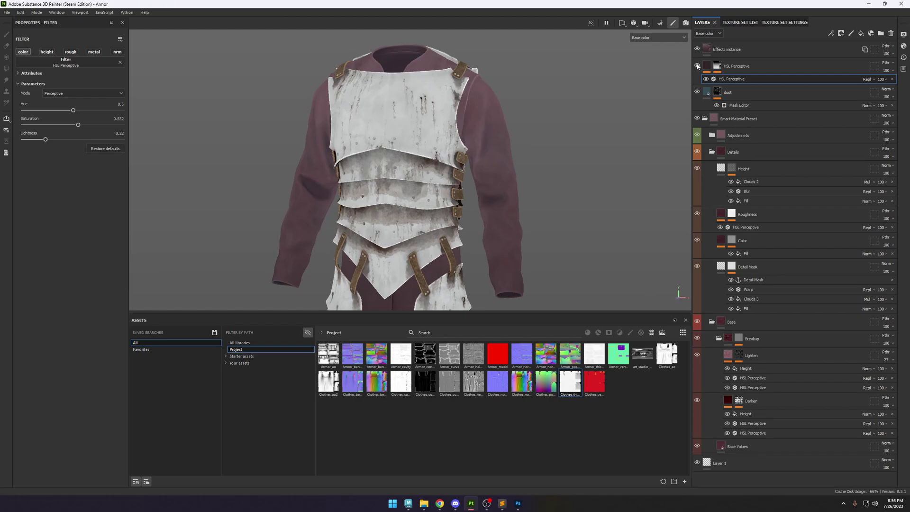
key("m")
left_click(697, 66)
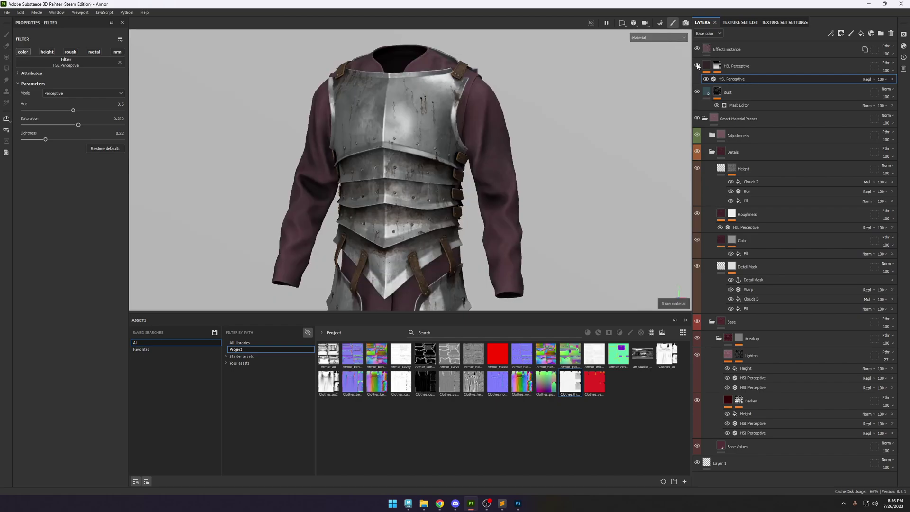
left_click(697, 65)
right_click_drag(573, 220, 565, 219, "shift")
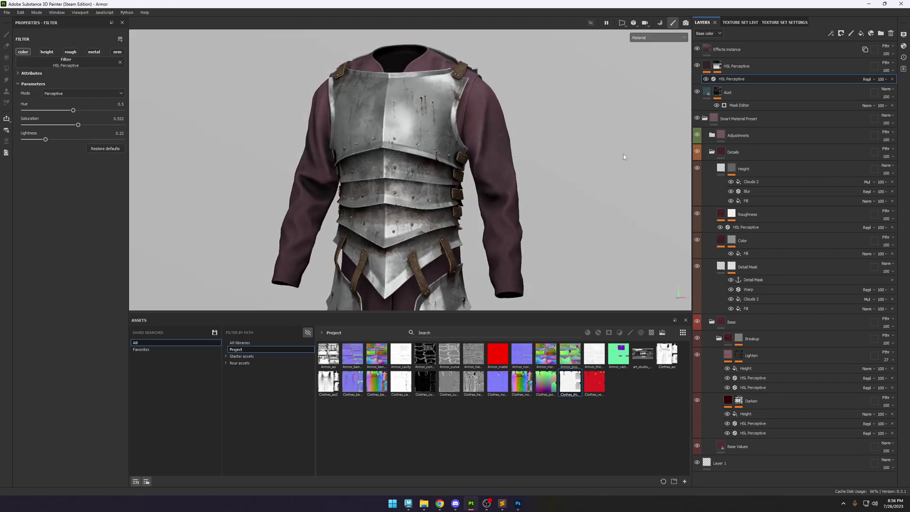
left_click(697, 66)
left_click(697, 66)
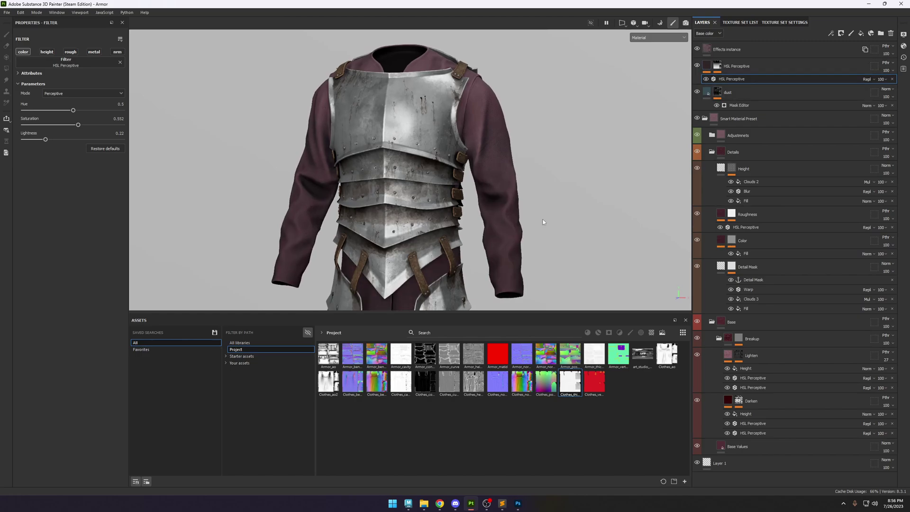
Display the HSL Perceptive layer's mask and examine its gradient across the sleeves and lower garment.
left_click(757, 65)
key("c")
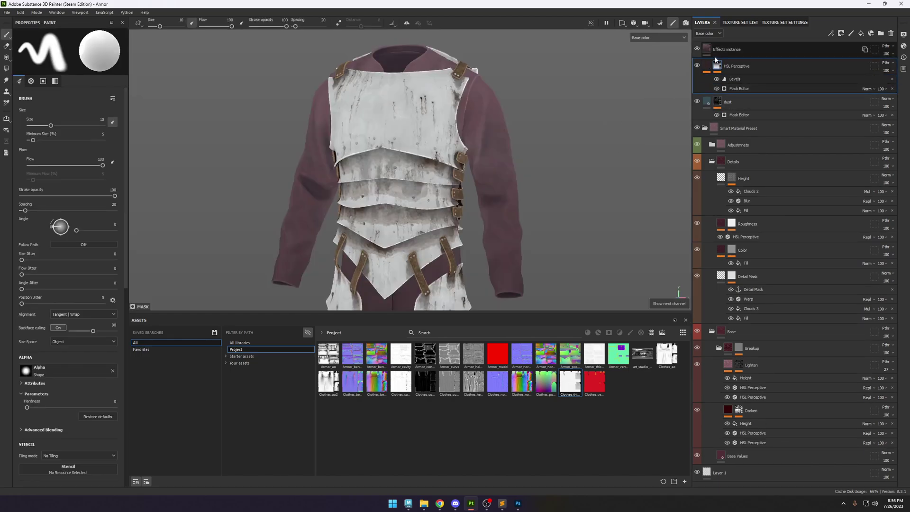
key("c")
scroll(548, 169, "up", 3)
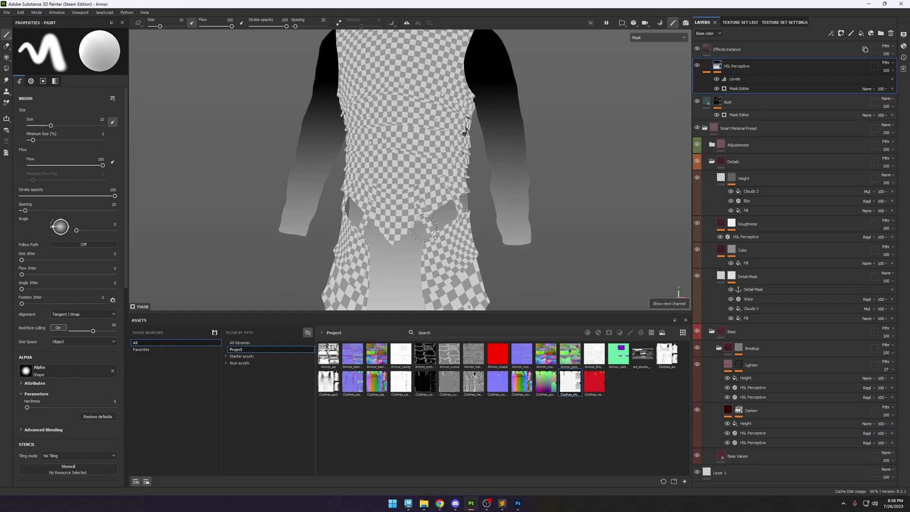
Add a paint effect to the HSL Perceptive layer's mask, above its Levels effect.
scroll(423, 228, "down", 4)
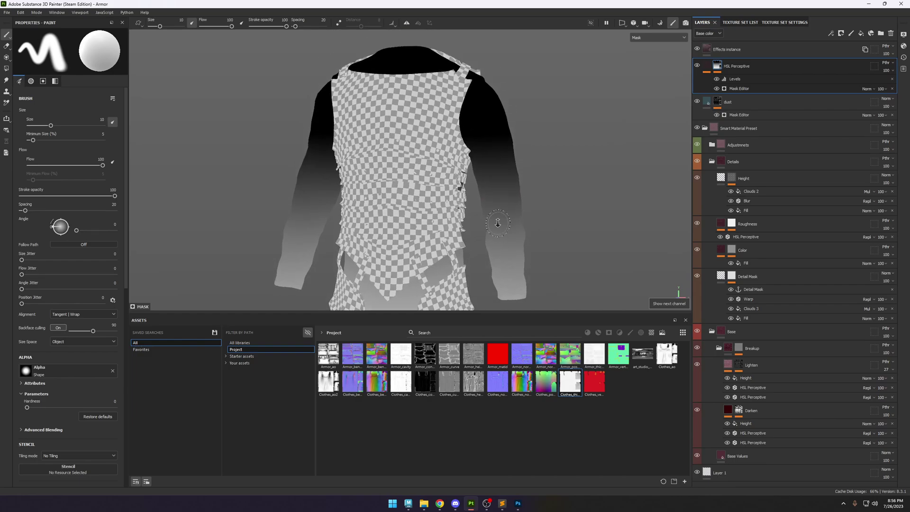
left_click(831, 34)
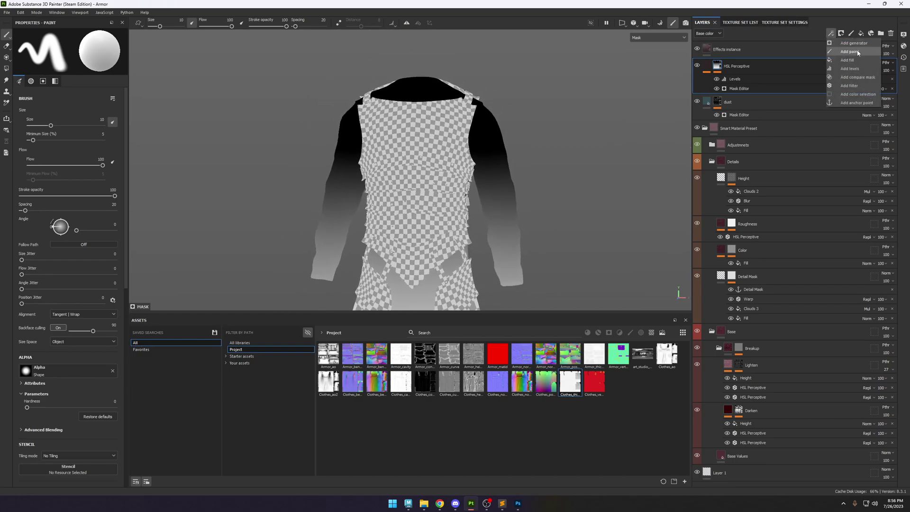
left_click(849, 51)
scroll(146, 111, "up", 2)
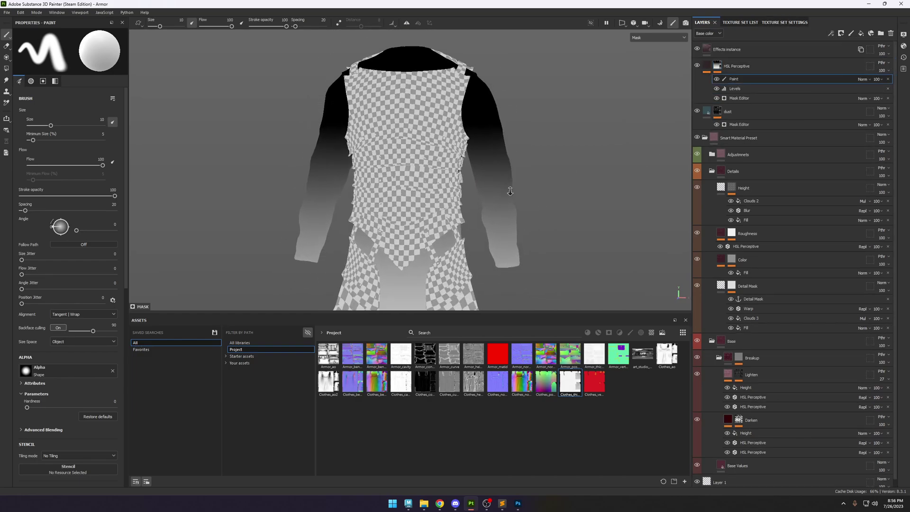
Polygon-fill both sleeves with black in the mask's paint effect, using a fill colour value of 0.
left_click(8, 68)
left_click(74, 35)
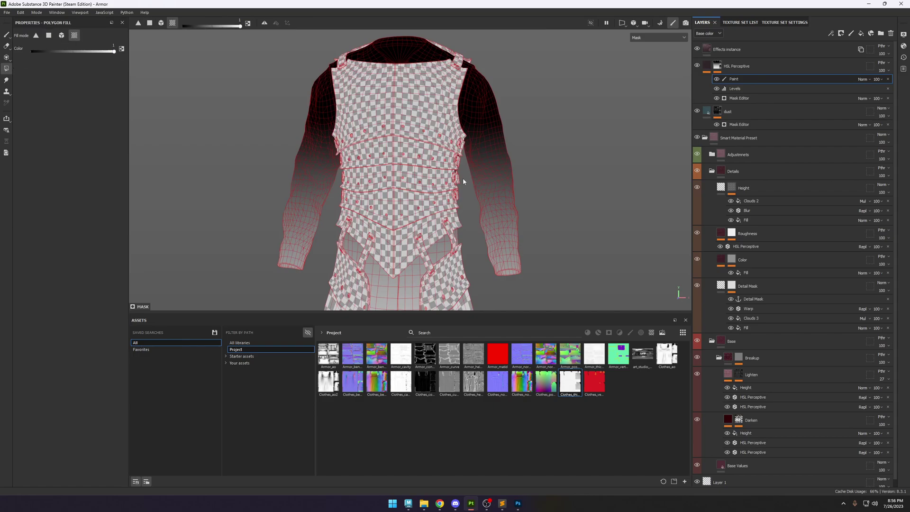
left_click(503, 176)
key("ctrl+z")
left_click(312, 147)
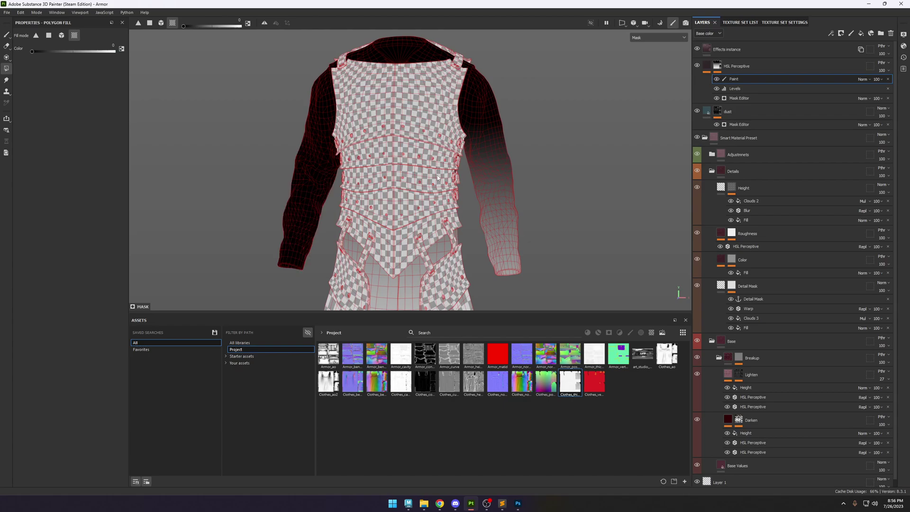
left_click(503, 180)
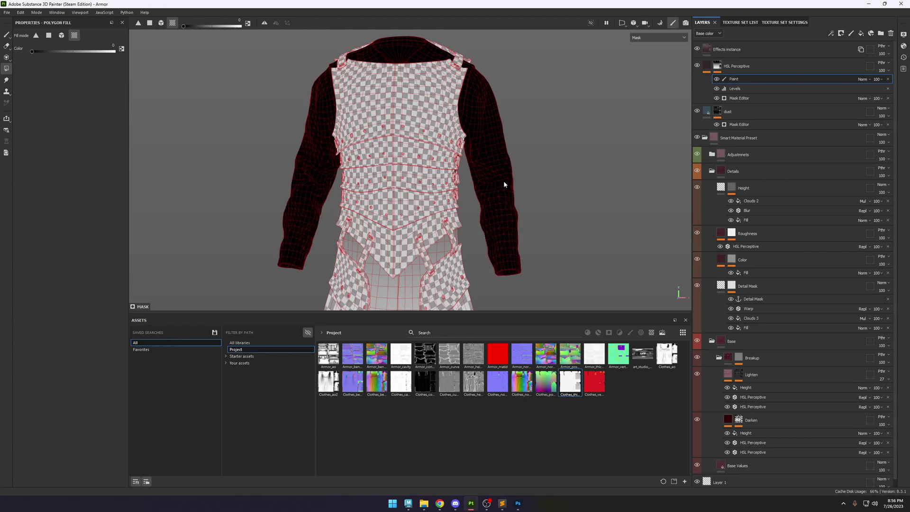
Set the mask's paint effect to Multiply blending at 31 opacity and display the full material.
left_click(866, 81)
left_click(873, 113)
scroll(542, 173, "up", 3)
left_click(876, 79)
left_click_drag(895, 92, 881, 92)
key("m")
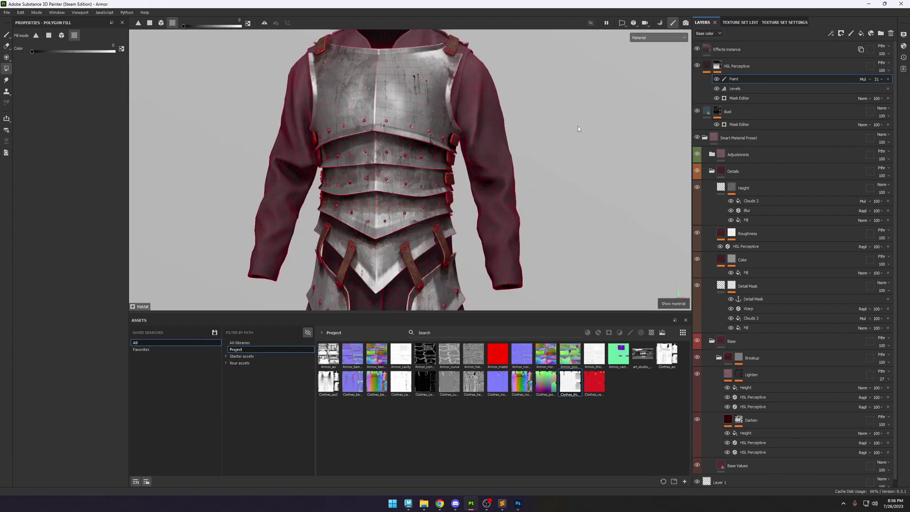
Return to the brush tool on the HSL Perceptive mask and set its paint effect's opacity to 37.
left_click(707, 66)
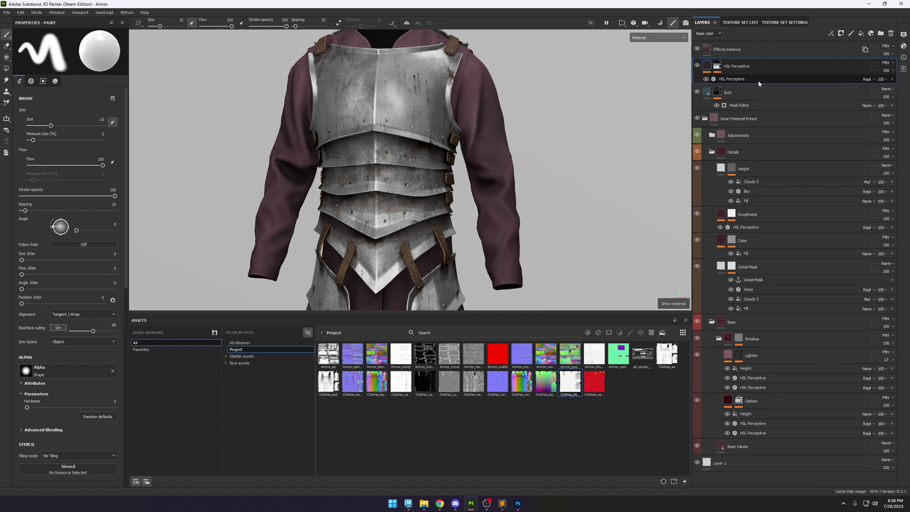
left_click(717, 66)
key("4")
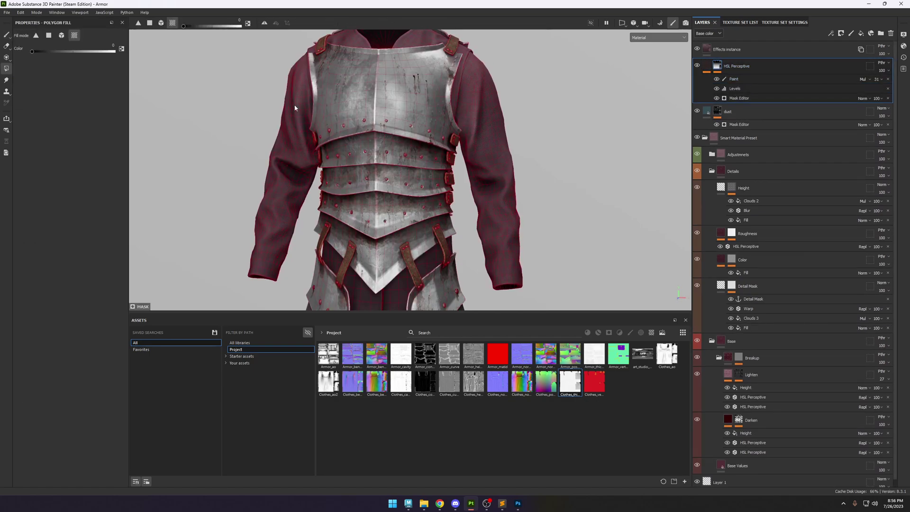
left_click(9, 33)
left_click(876, 79)
mouse_move(883, 92)
left_mouse_down()
mouse_move(904, 91)
mouse_move(891, 92)
mouse_move(903, 91)
mouse_move(887, 105)
left_mouse_up()
left_click_drag(615, 142, 587, 193, "alt")
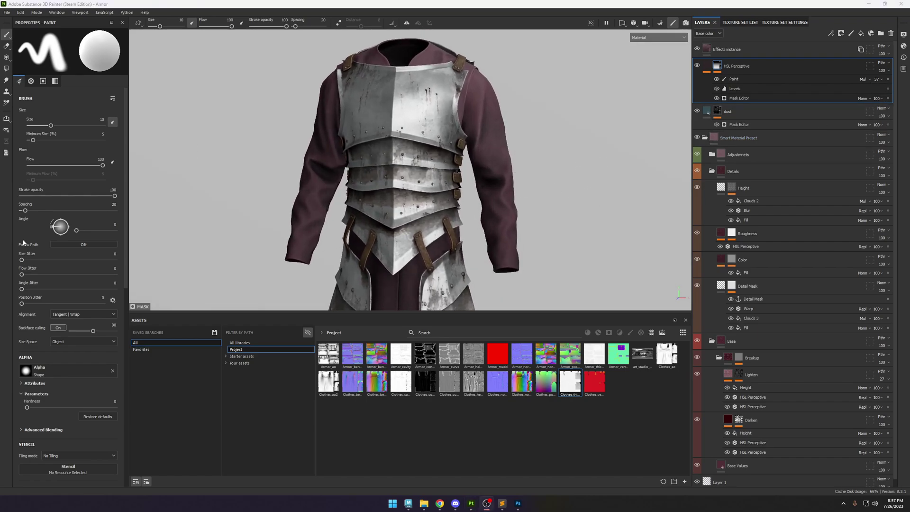
Examine the cloth sleeves and armour straps from several angles under rotated environment lighting.
right_click_drag(398, 244, 421, 243, "shift")
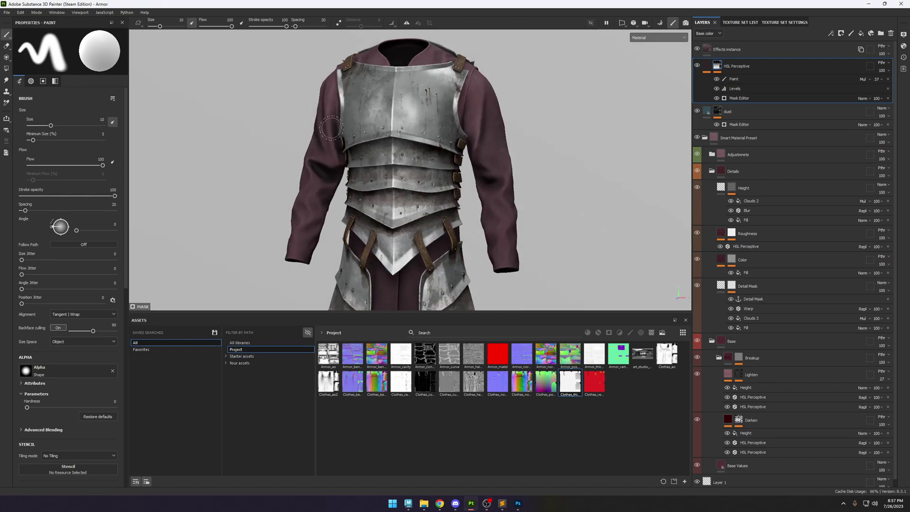
scroll(336, 128, "up", 8)
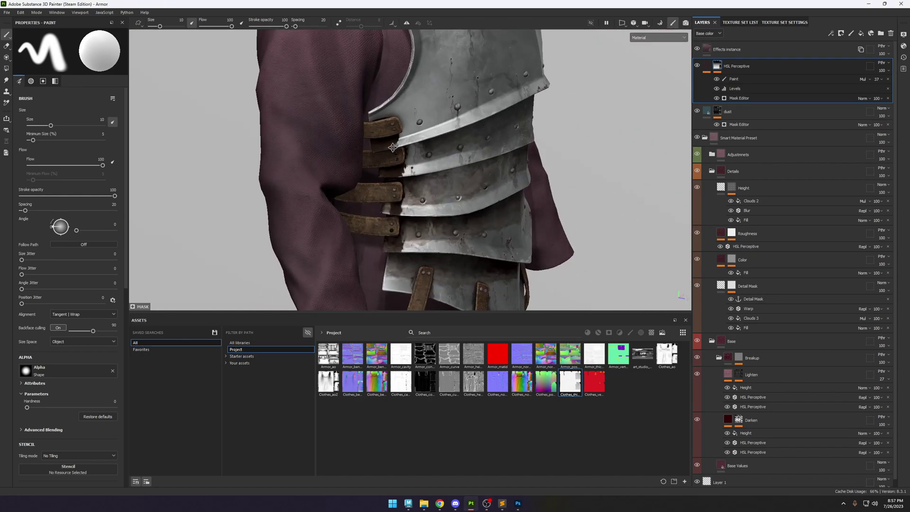
left_click_drag(392, 147, 332, 199, "alt")
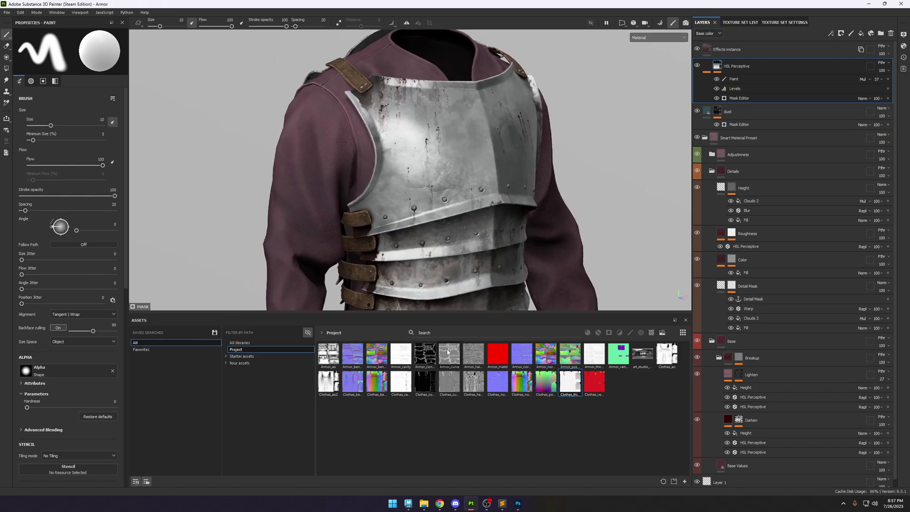
mouse_move(427, 376)
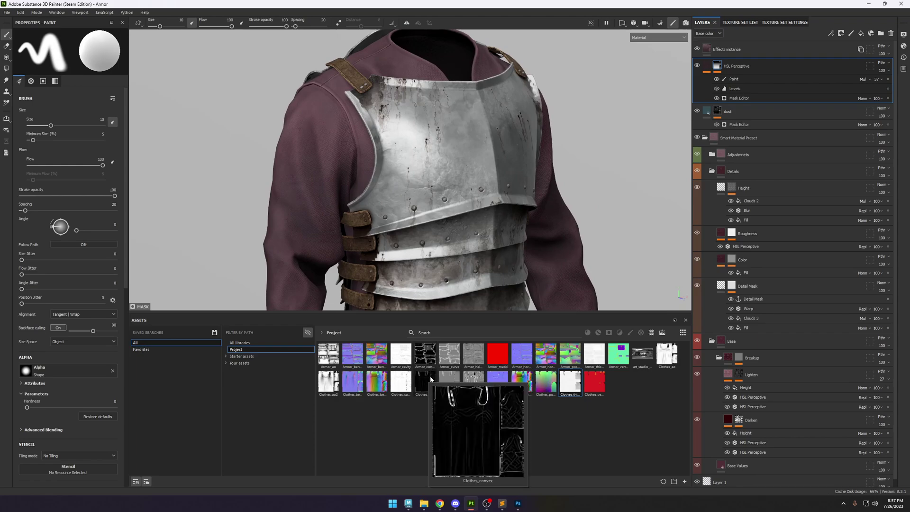
left_click_drag(494, 214, 607, 216, "alt")
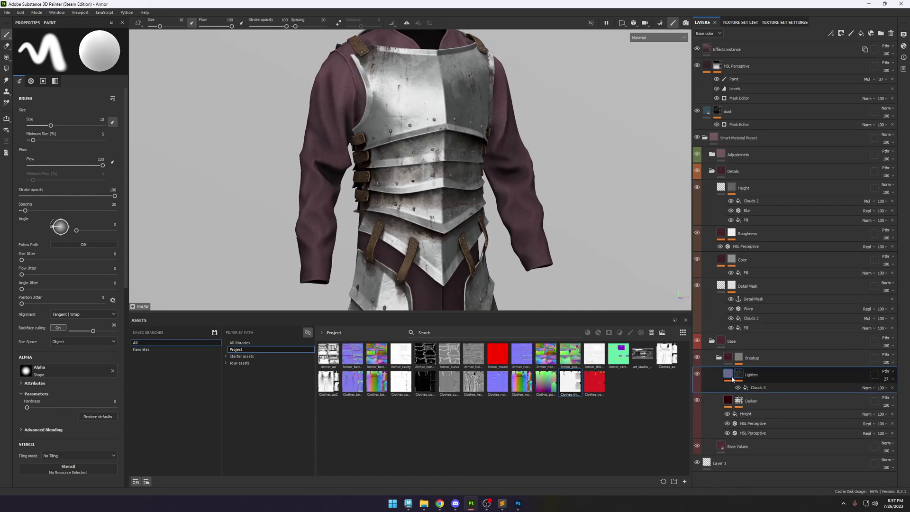
Raise the Lighten layer's Height fill to 0.3469, check the sleeve's surface relief, and reduce the height value.
left_click(745, 387)
scroll(373, 151, "up", 2)
scroll(373, 151, "up", 2)
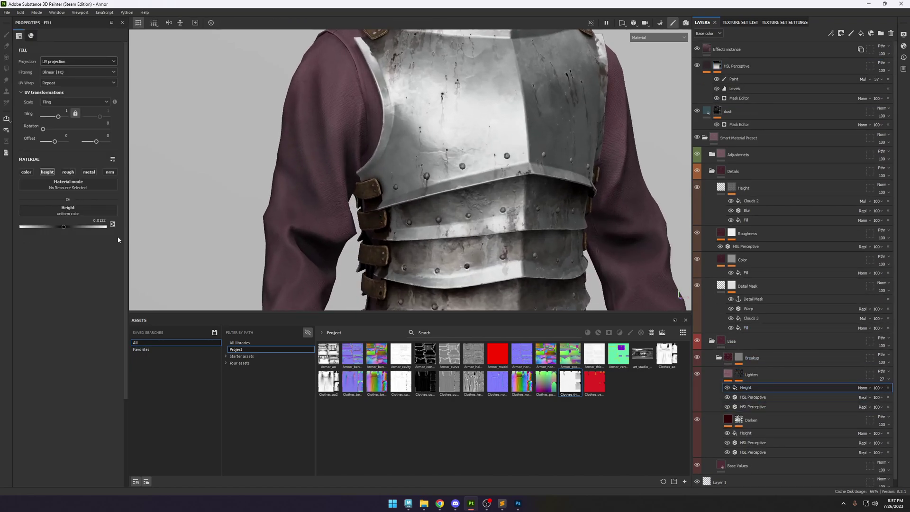
mouse_move(63, 226)
left_mouse_down()
mouse_move(103, 228)
mouse_move(62, 230)
left_mouse_up()
scroll(321, 135, "up", 5)
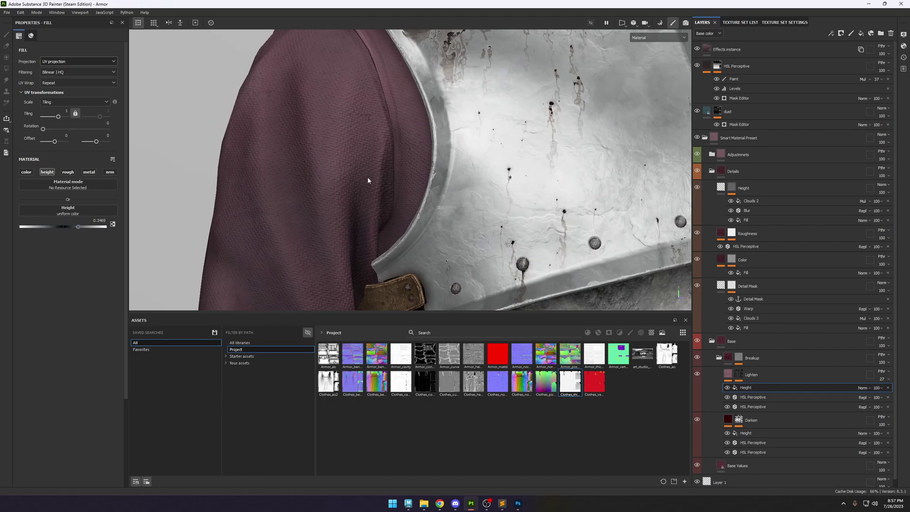
scroll(367, 177, "down", 10)
left_click_drag(439, 189, 522, 177, "alt")
right_click_drag(522, 177, 503, 175, "alt")
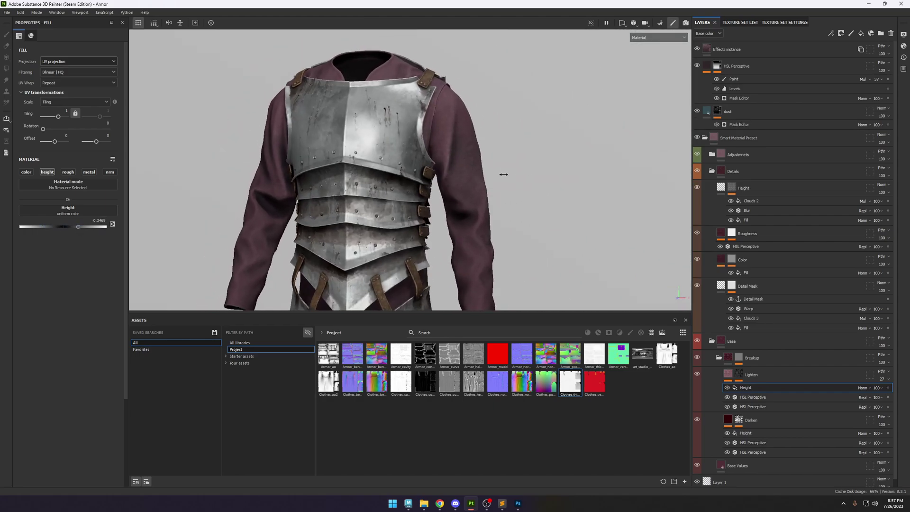
left_click_drag(503, 175, 500, 170, "alt")
right_click_drag(487, 172, 487, 191, "alt")
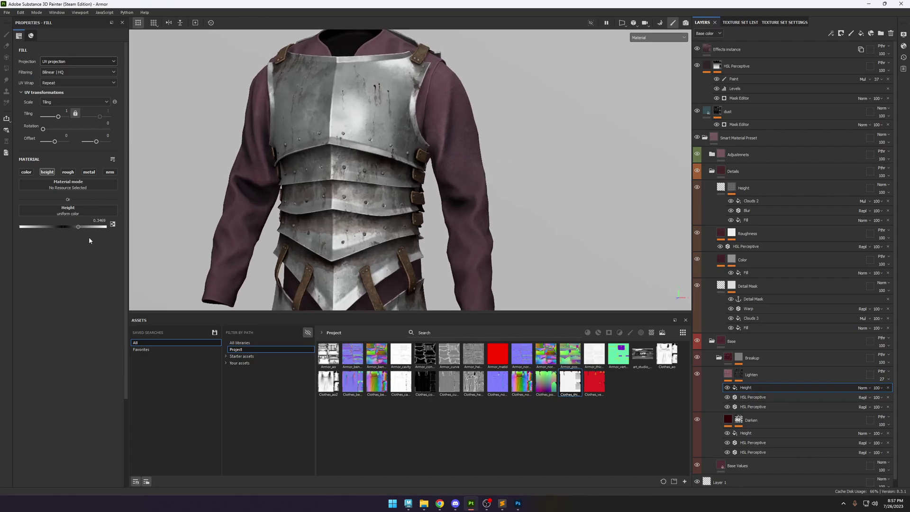
left_click_drag(75, 226, 67, 227)
Check the Darken layer's Height fill at a value of 0.3878 on the shoulder and hide that fill.
left_click(790, 433)
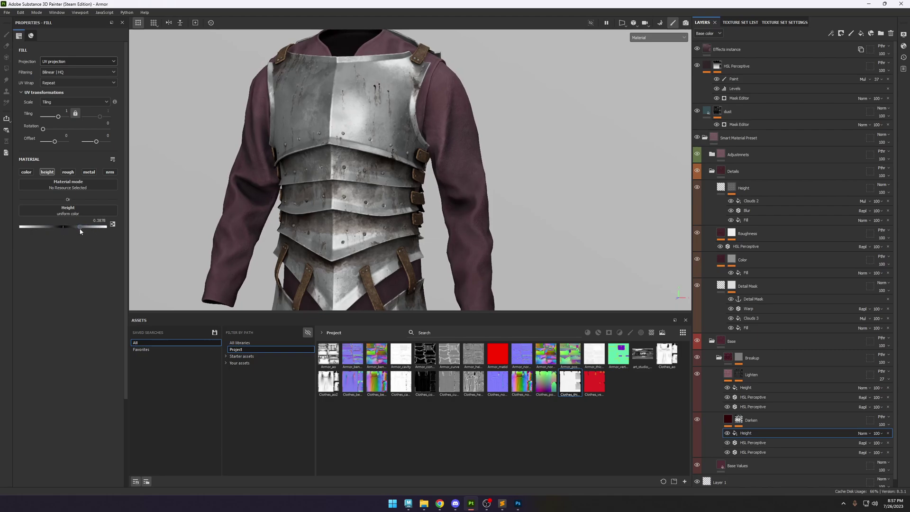
scroll(514, 205, "up", 5)
left_click_drag(577, 240, 445, 142, "alt")
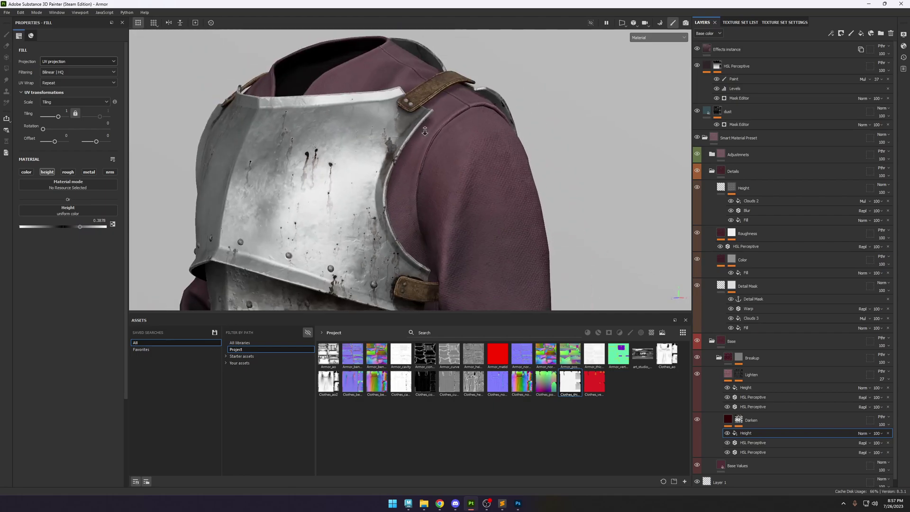
scroll(425, 132, "down", 5)
scroll(445, 142, "up", 4)
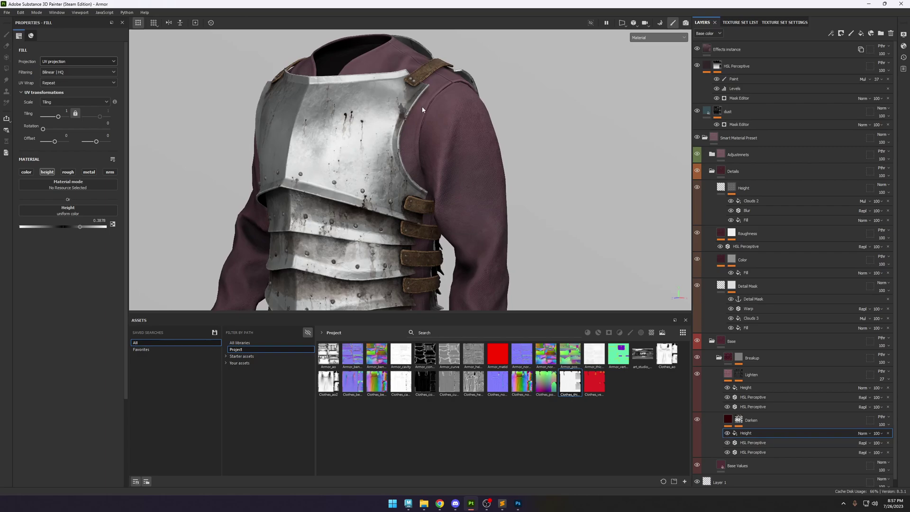
left_click(727, 432)
left_click_drag(479, 189, 445, 137, "alt")
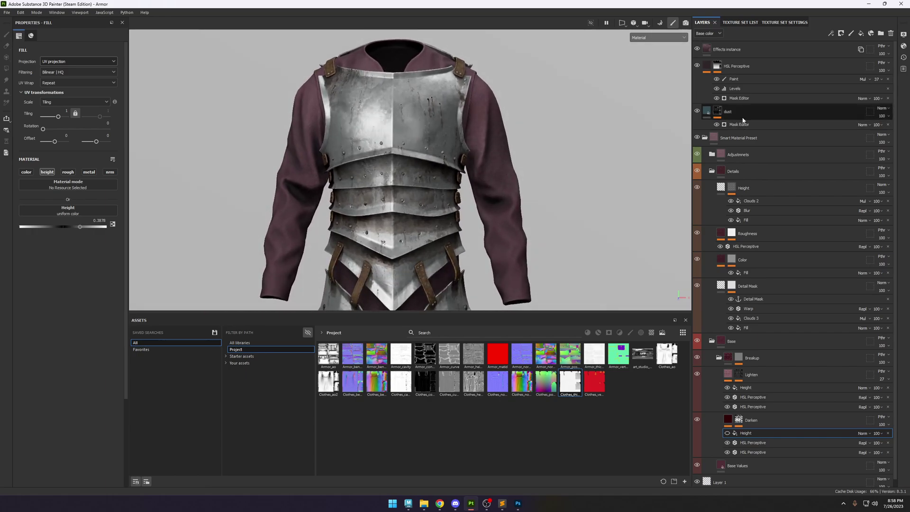
Set the saturation of the dust layer's base colour to 0.279 and check the cloth under rotated lighting.
left_click(697, 111)
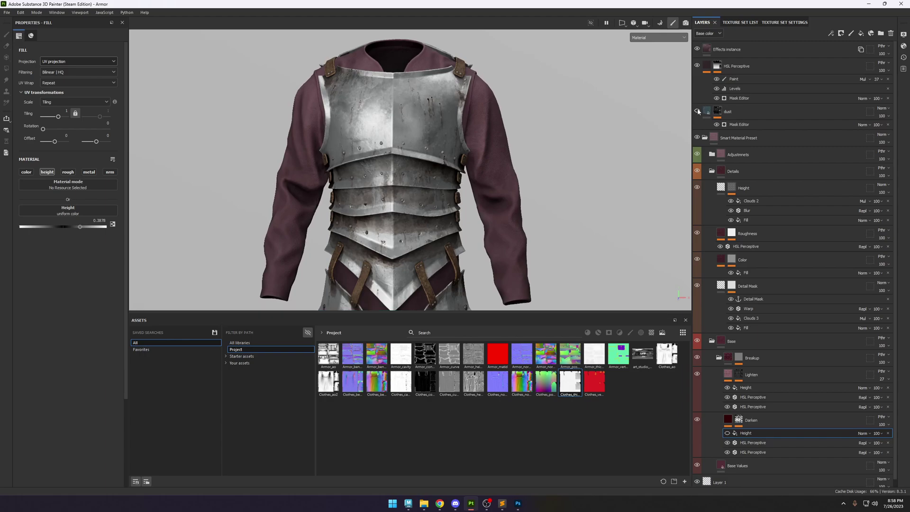
double_click(726, 113)
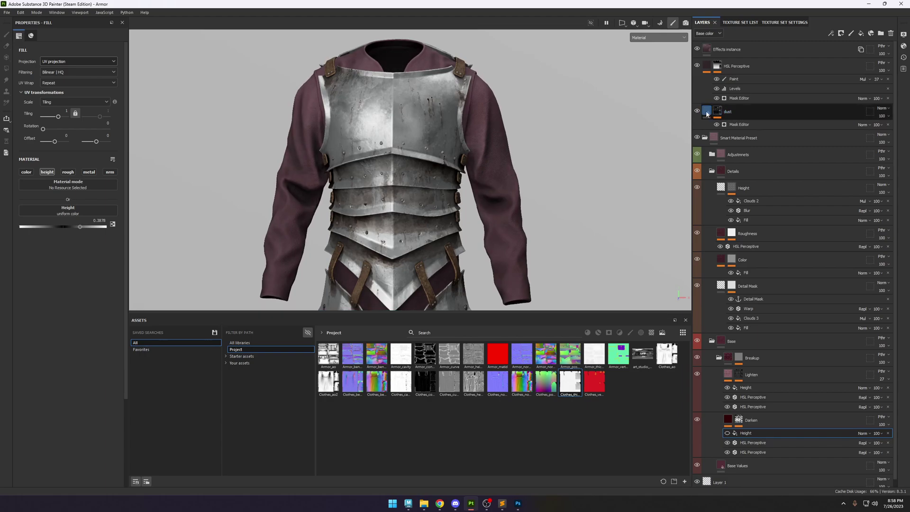
left_click(707, 113)
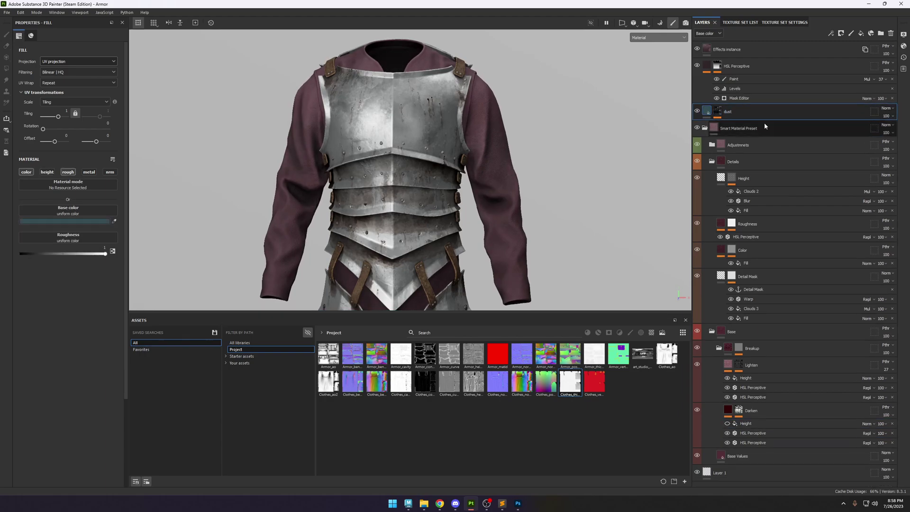
left_click(60, 221)
left_click(145, 370)
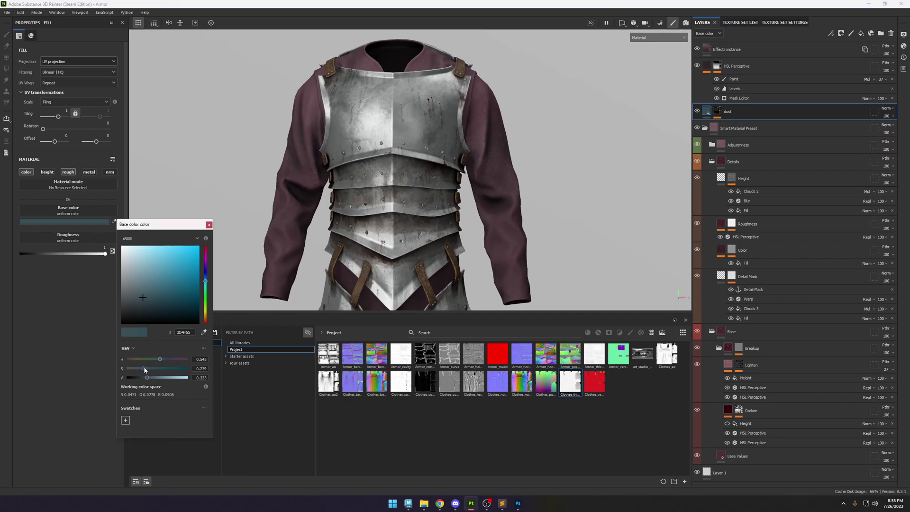
left_click_drag(564, 147, 585, 147, "alt")
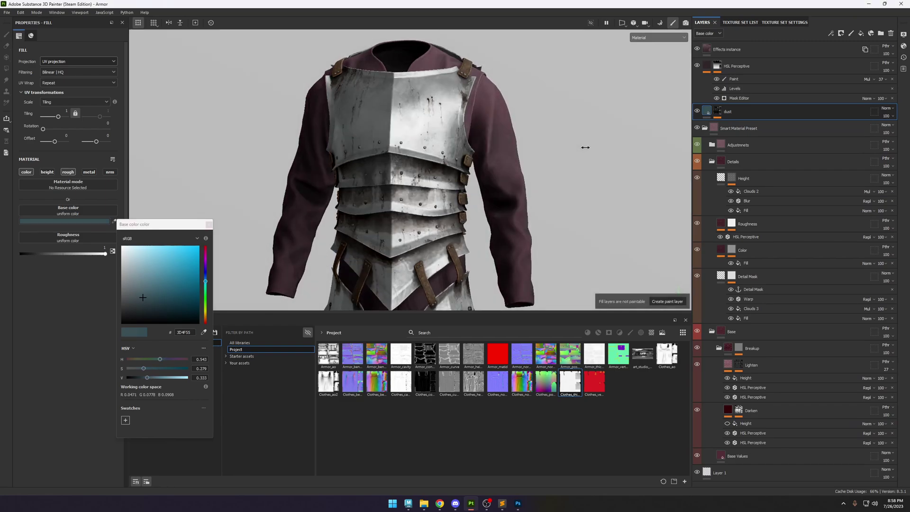
right_click_drag(585, 148, 519, 159, "shift")
left_click(209, 224)
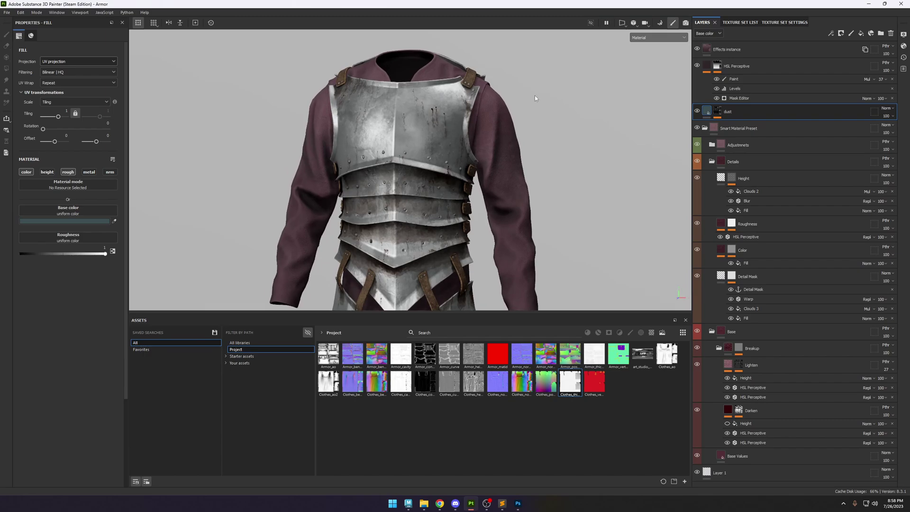
right_click_drag(534, 96, 541, 97, "shift")
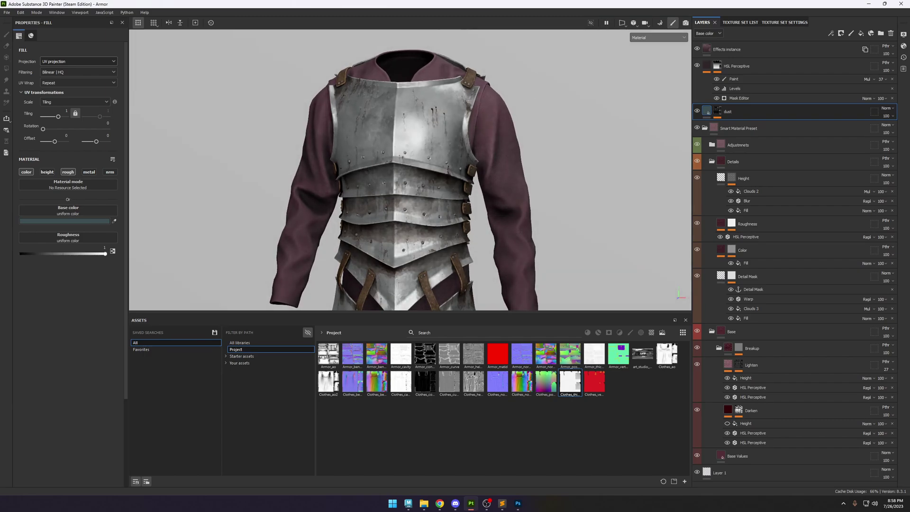
Collapse the Details folder and search all asset libraries for "wrinkles".
scroll(491, 163, "up", 3)
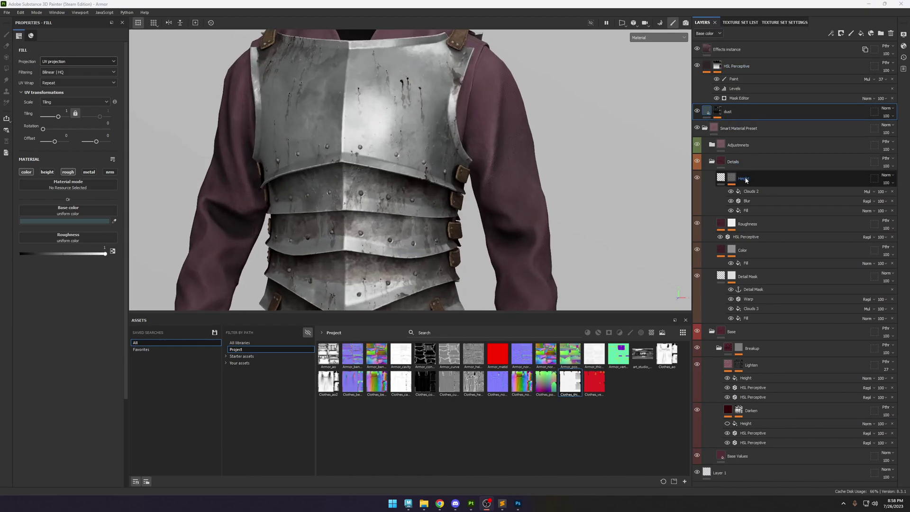
left_click(712, 161)
middle_click_drag(487, 247, 503, 232)
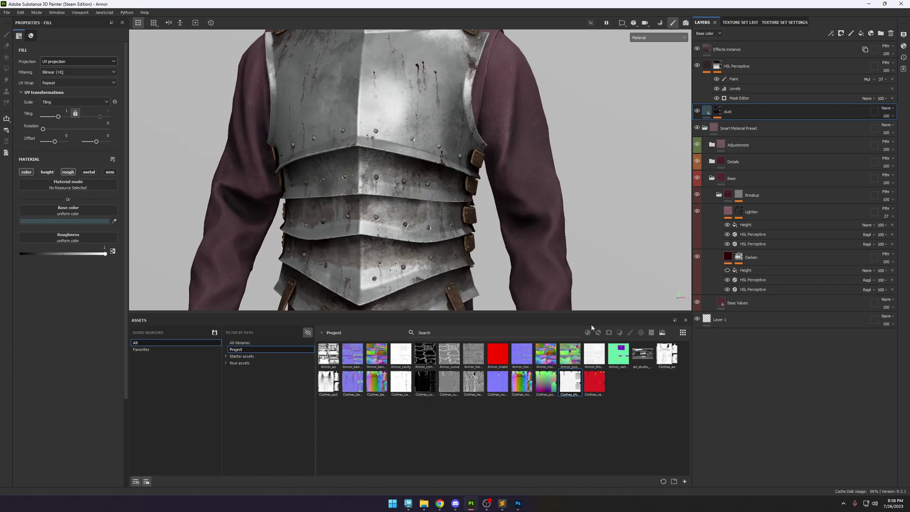
left_click(538, 330)
type("wrinkles")
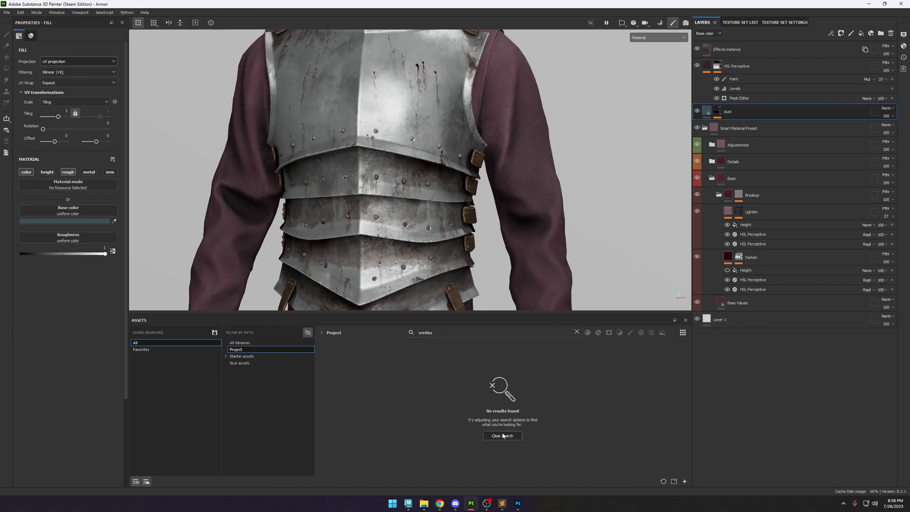
left_click(503, 435)
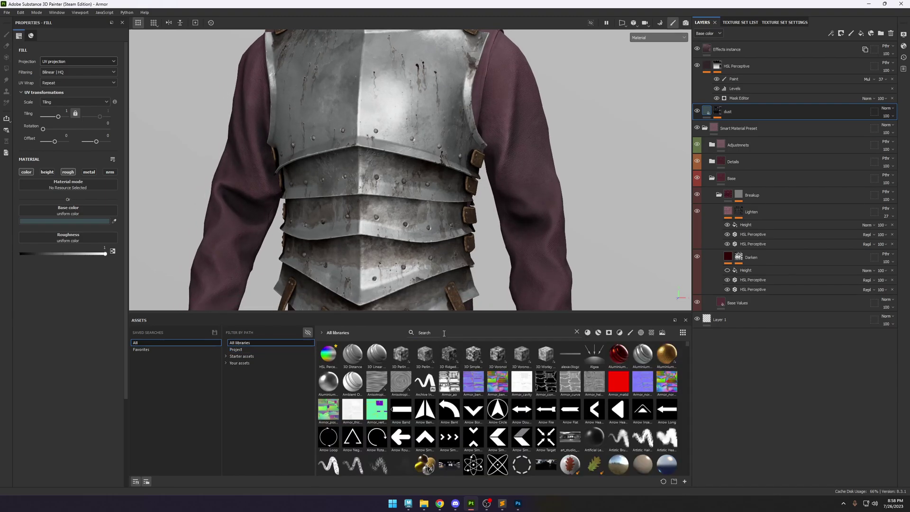
left_click(444, 333)
type("wrinkles")
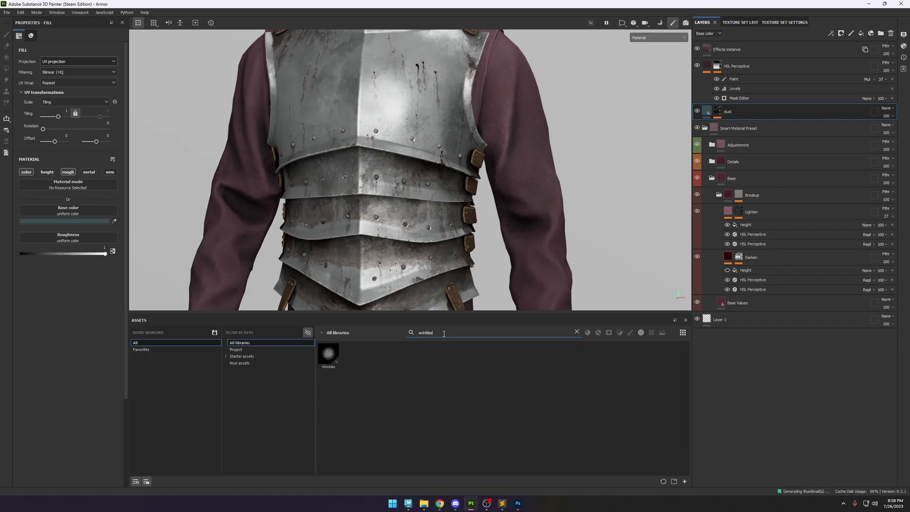
Switch to File Explorer and open the wrinkles folder inside the Texturing xyz clothing resources.
scroll(183, 239, "down", 3)
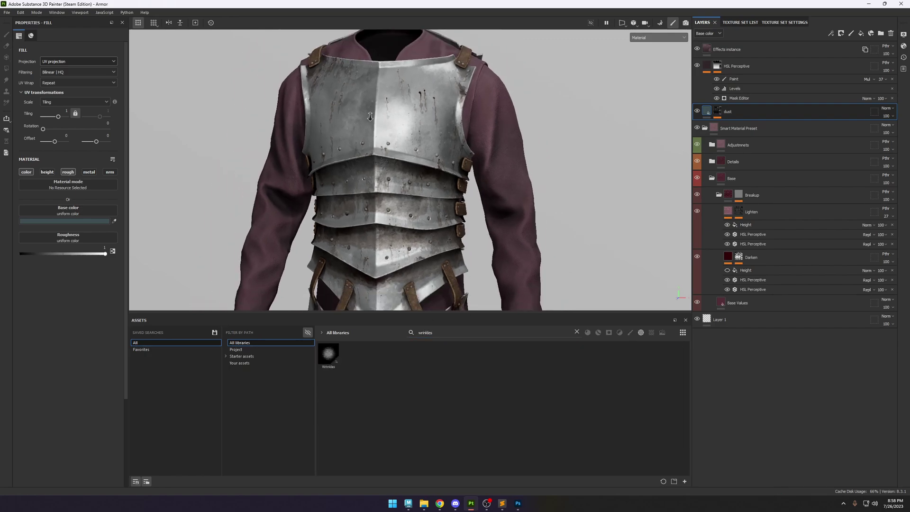
mouse_move(424, 503)
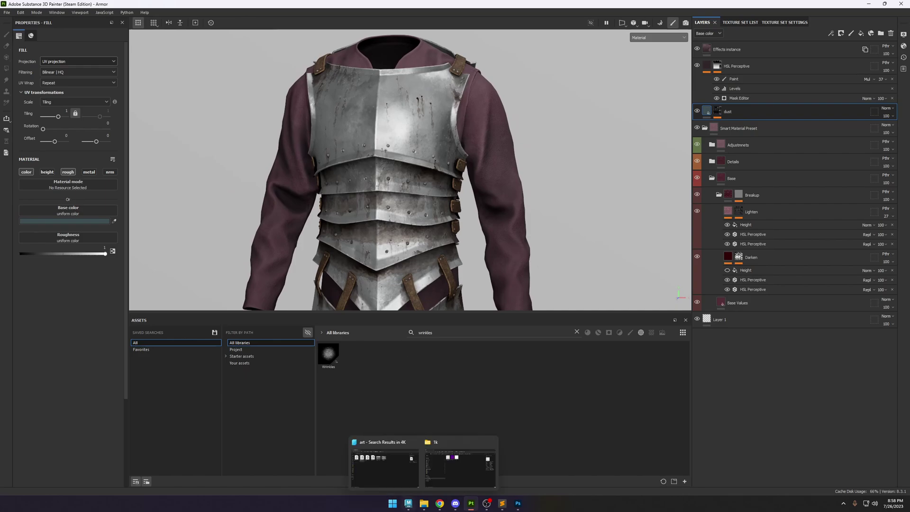
mouse_move(410, 482)
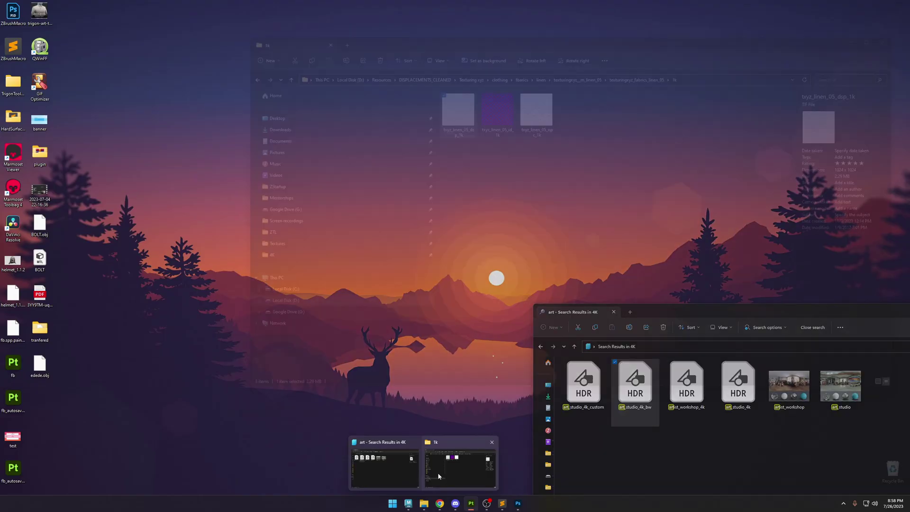
left_click(459, 467)
left_click(579, 80)
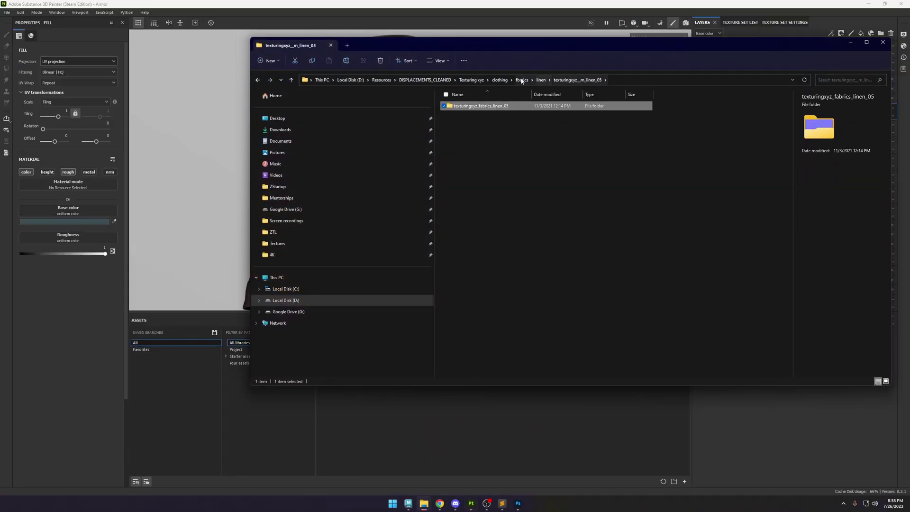
left_click(545, 80)
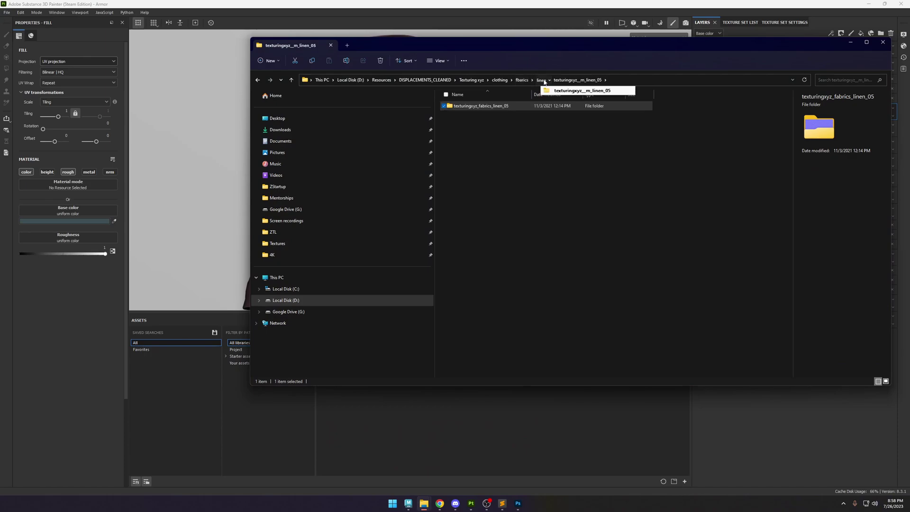
left_click(499, 80)
double_click(472, 117)
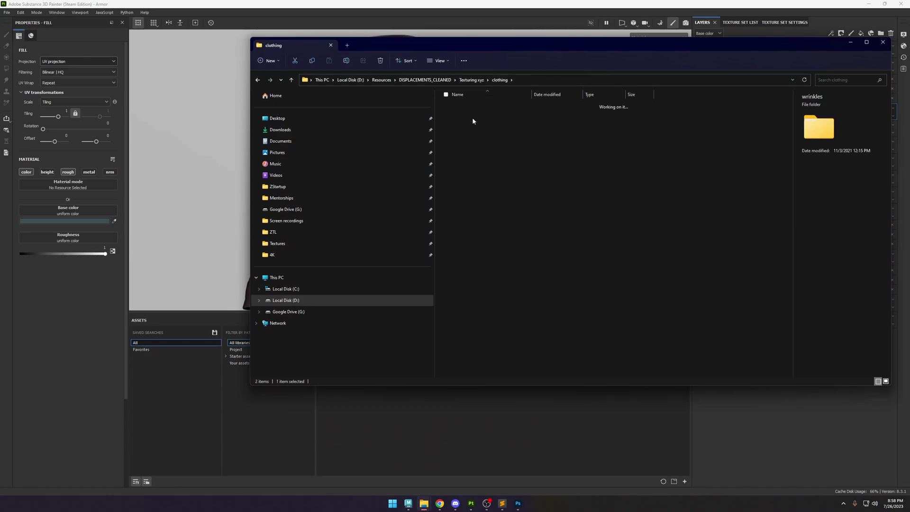
double_click(483, 107)
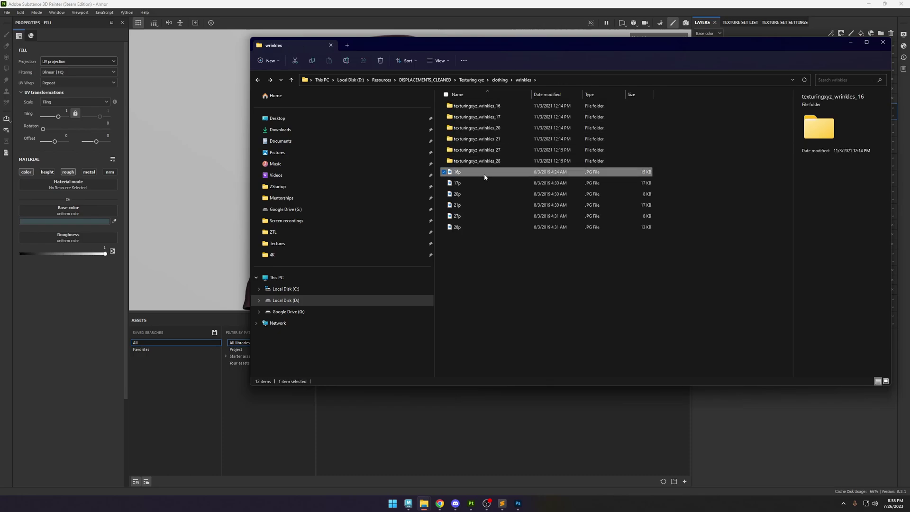
Enlarge the file thumbnails and compare the wrinkle preview images from 16p to 28p.
left_click(504, 173)
scroll(510, 178, "up", 4, "ctrl")
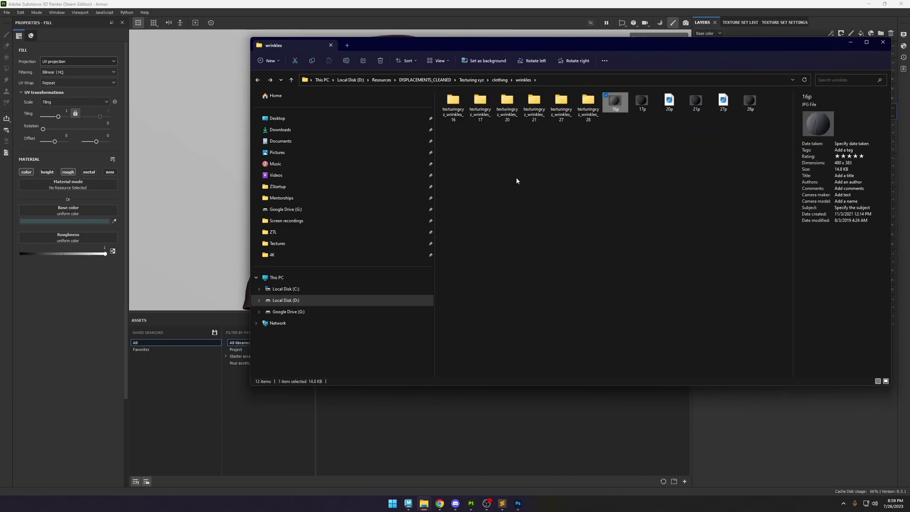
scroll(534, 180, "up", 1, "ctrl")
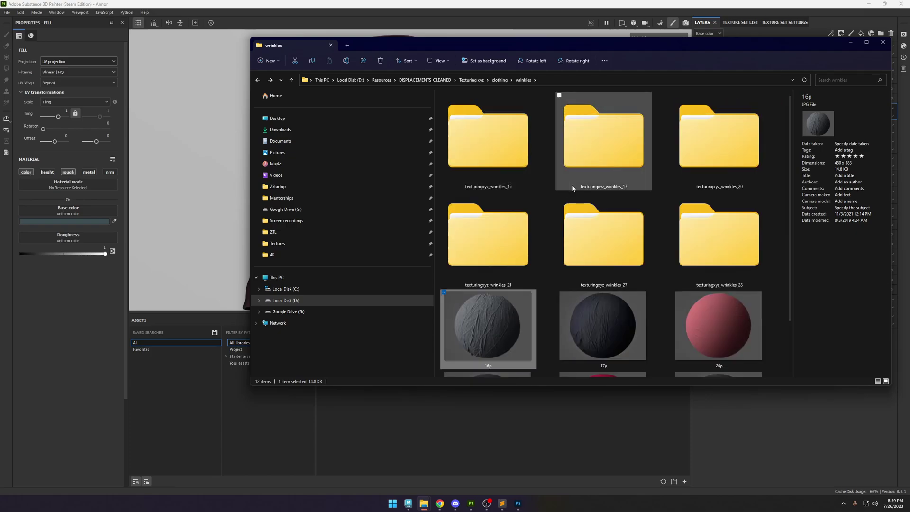
scroll(572, 184, "down", 2)
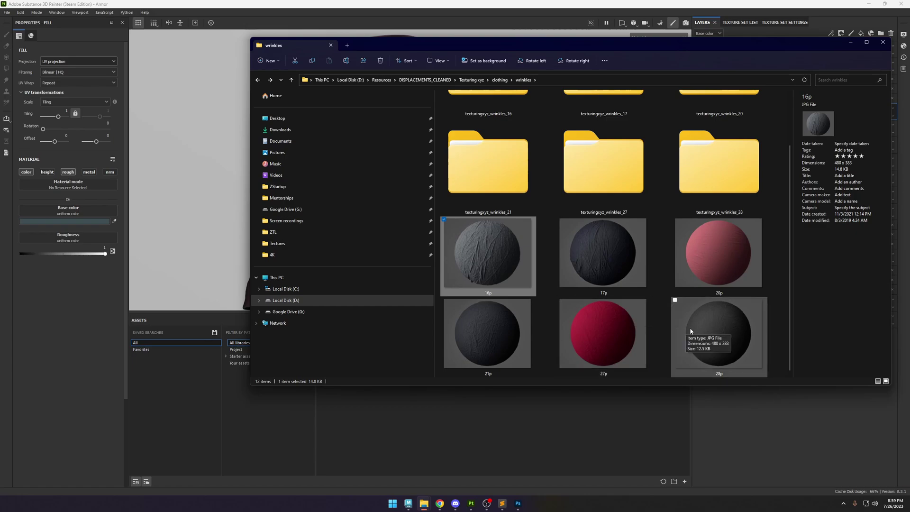
scroll(692, 271, "up", 2)
Open the seamless folder of texturingxyz_wrinkles_28 and rename its height map to wrinkles_28.
double_click(725, 243)
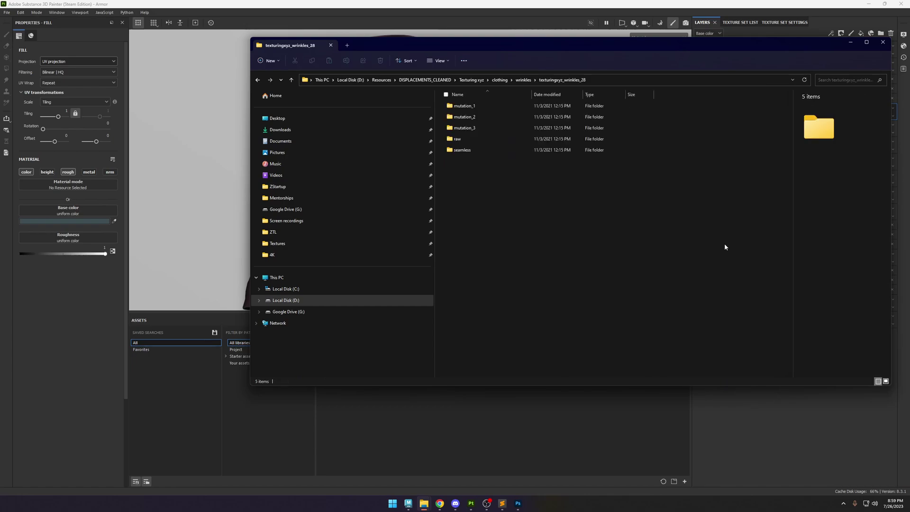
left_click(487, 150)
double_click(486, 149)
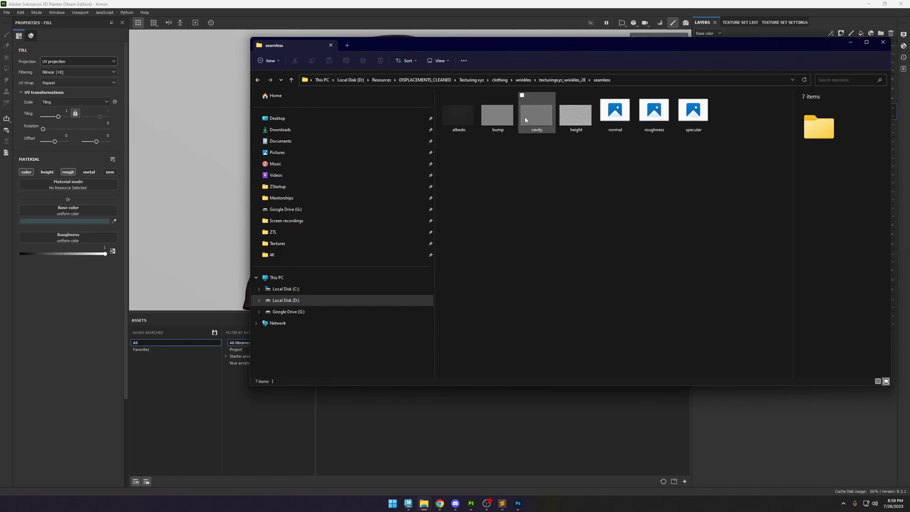
left_click(575, 113)
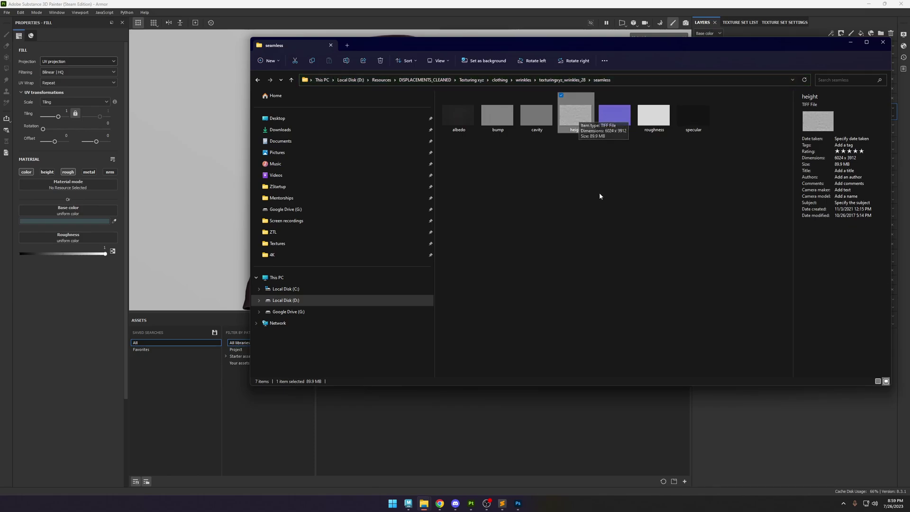
key("F2")
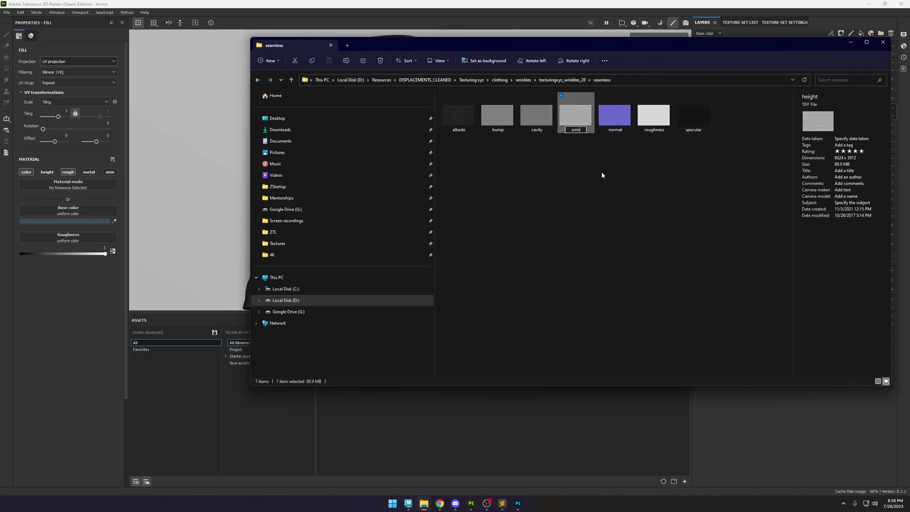
type("wrinkles_28")
key("Return")
Import the wrinkles_28 file into Substance 3D Painter as a texture in the 'your_assets' library.
left_click_drag(704, 109, 426, 412)
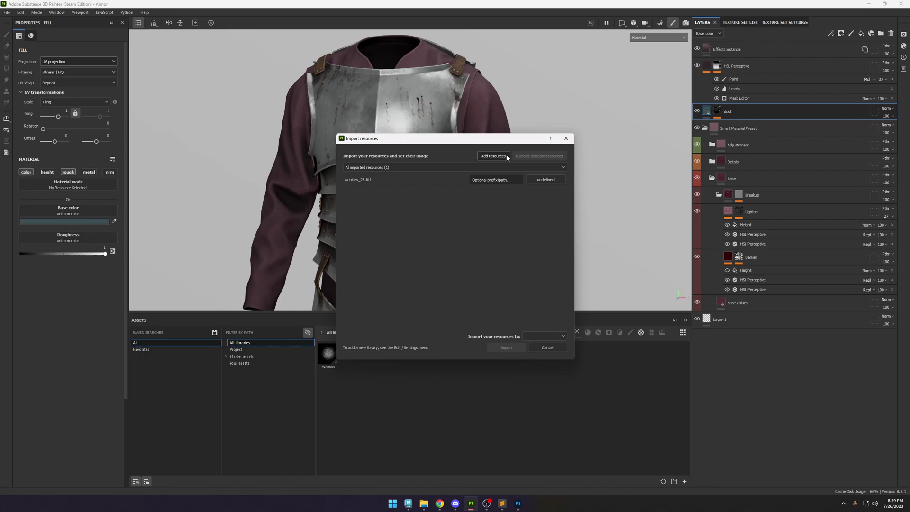
left_click(540, 180)
left_click(558, 213)
left_click(541, 350)
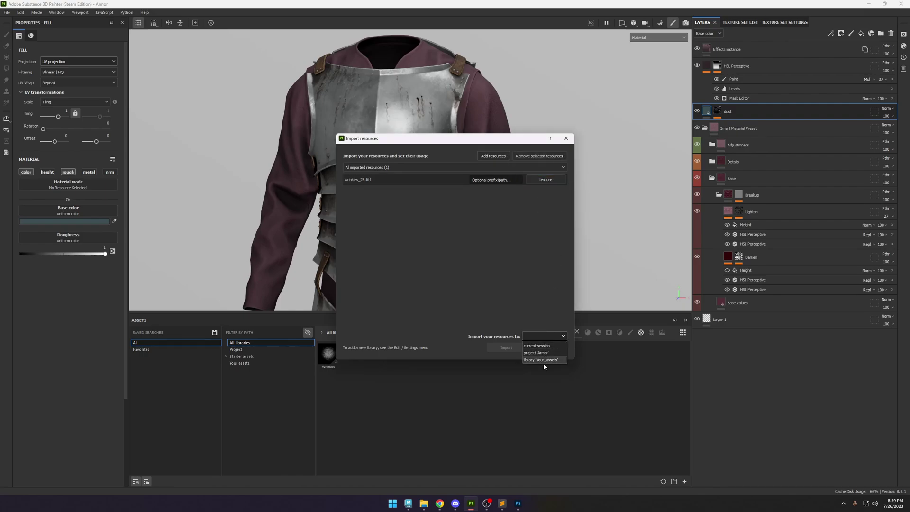
left_click(506, 349)
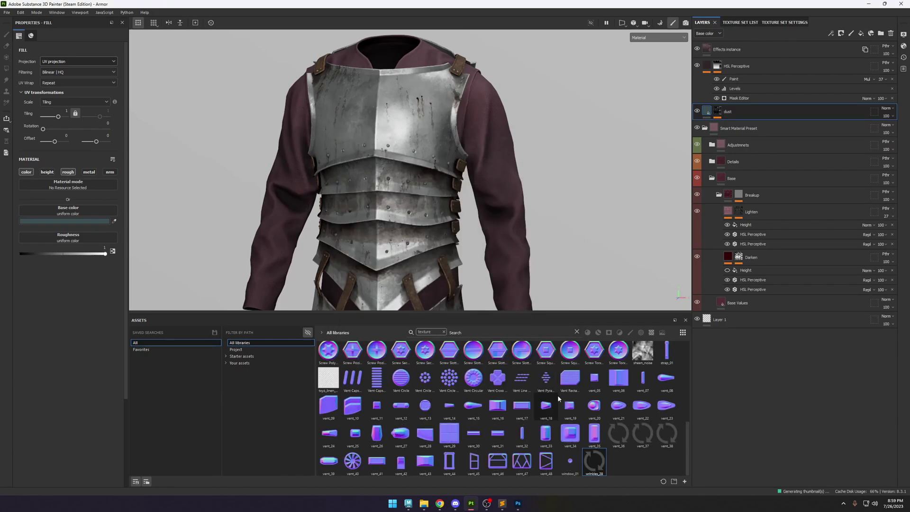
Add a fill layer directly above the Details folder and give it a black mask.
left_click(753, 160)
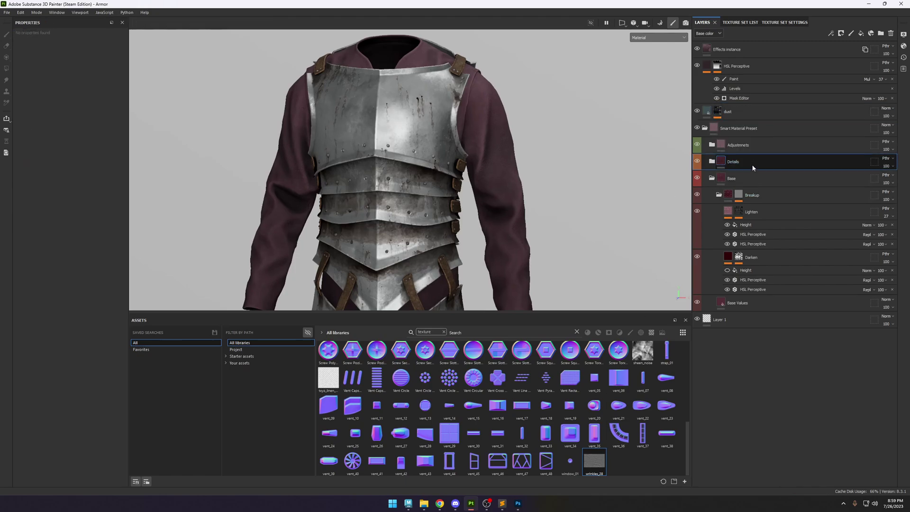
left_click(861, 34)
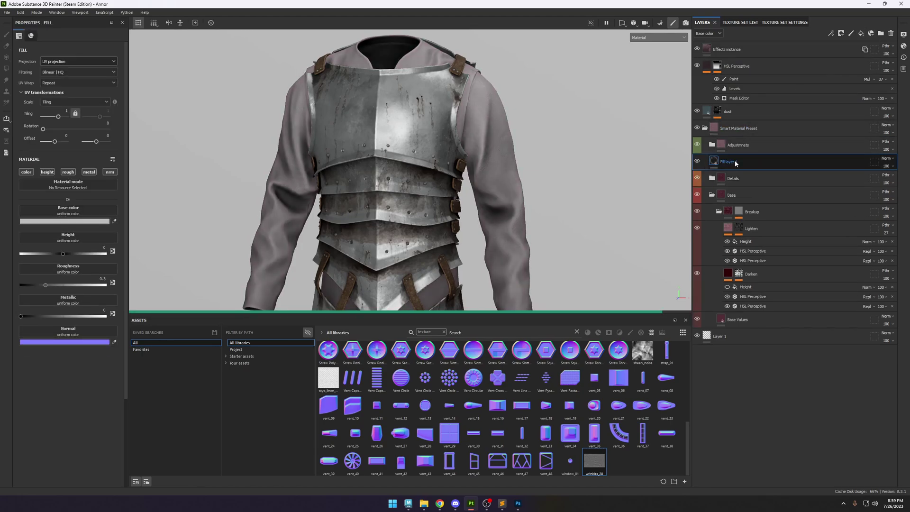
left_click_drag(556, 162, 539, 172, "alt")
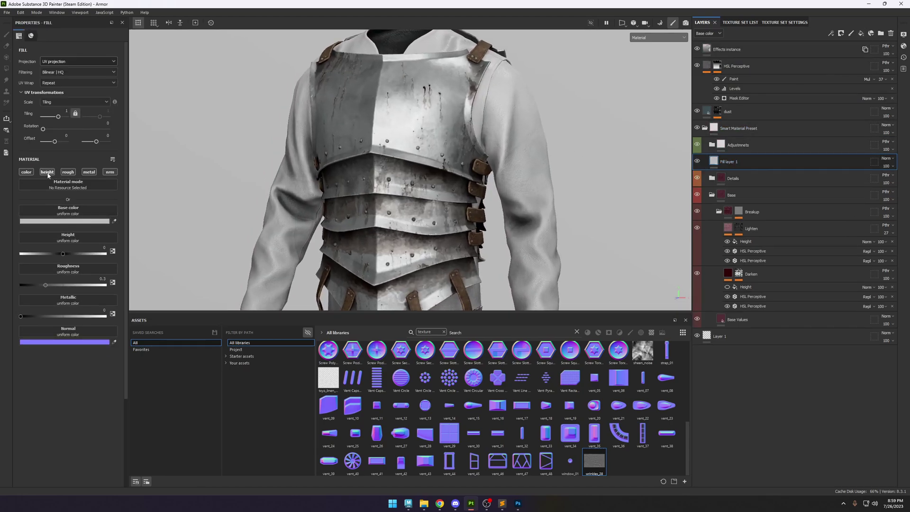
right_click(730, 160)
left_click(775, 175)
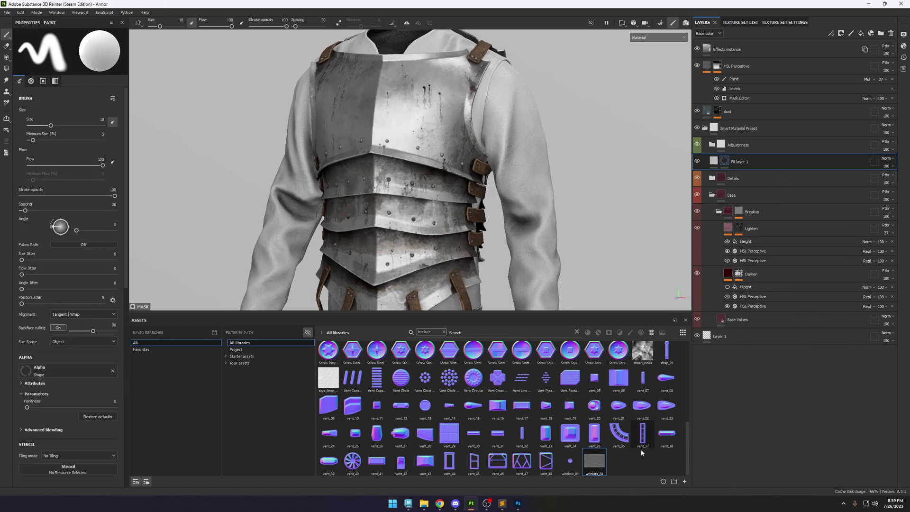
Add a fill effect using the wrinkles_28 texture to the new layer's mask and isolate the mask view.
left_click(831, 34)
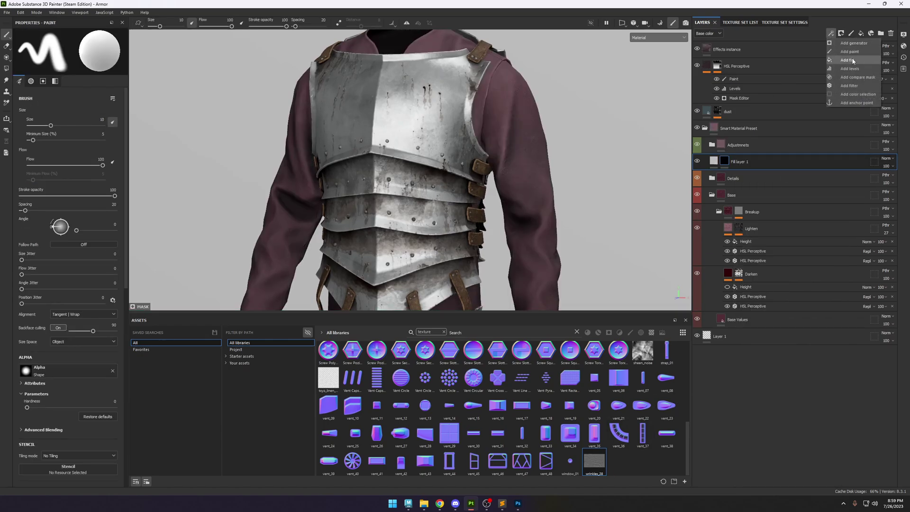
left_click(848, 60)
left_click_drag(594, 460, 82, 177)
left_click_drag(563, 176, 531, 182, "alt")
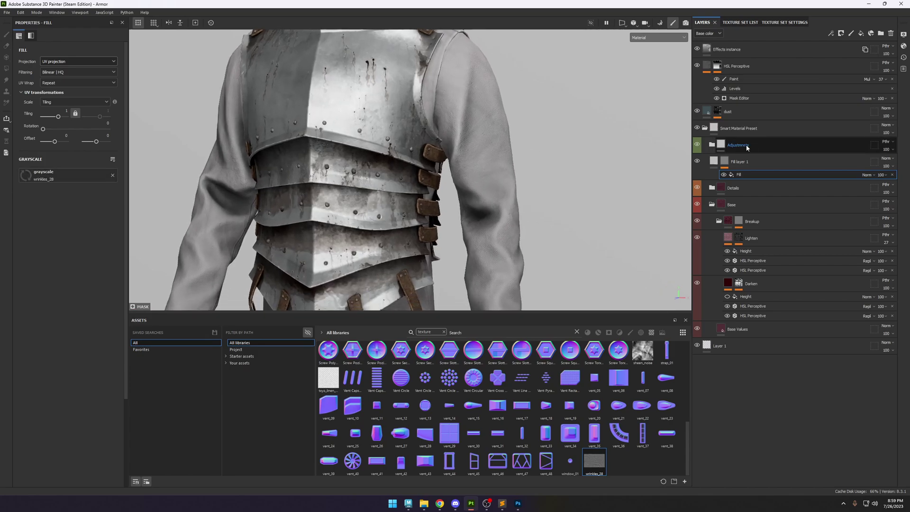
left_click(724, 161, "alt")
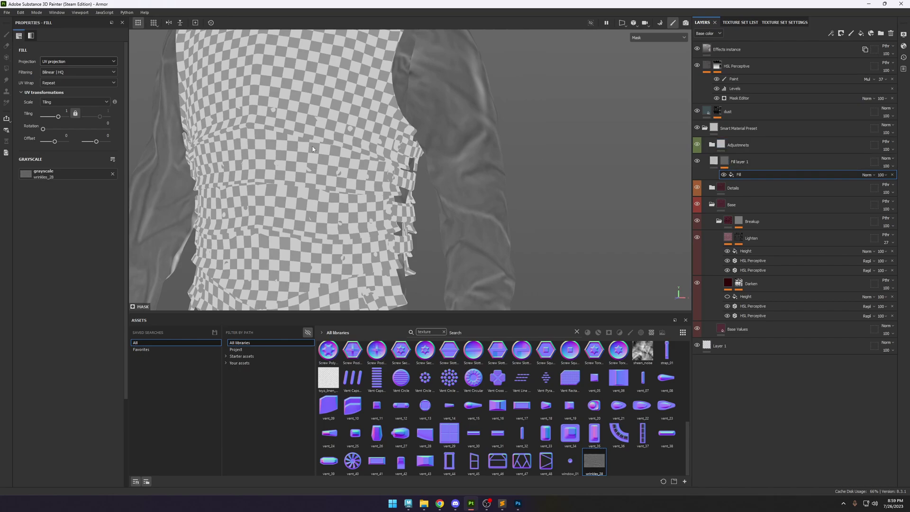
Set the wrinkle mask fill's tiling to 2.84 and its projection to Tri-planar projection.
left_click_drag(62, 116, 60, 118)
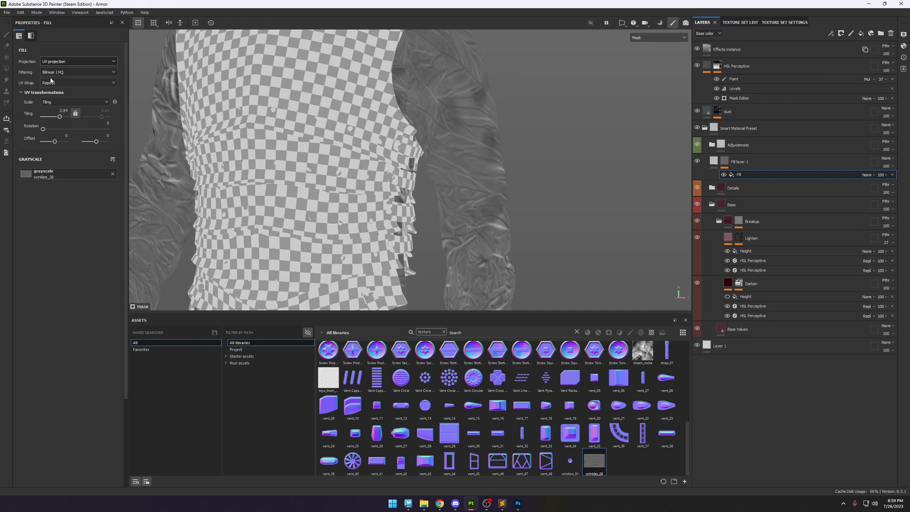
left_click(72, 61)
left_click(67, 75)
scroll(491, 154, "down", 3)
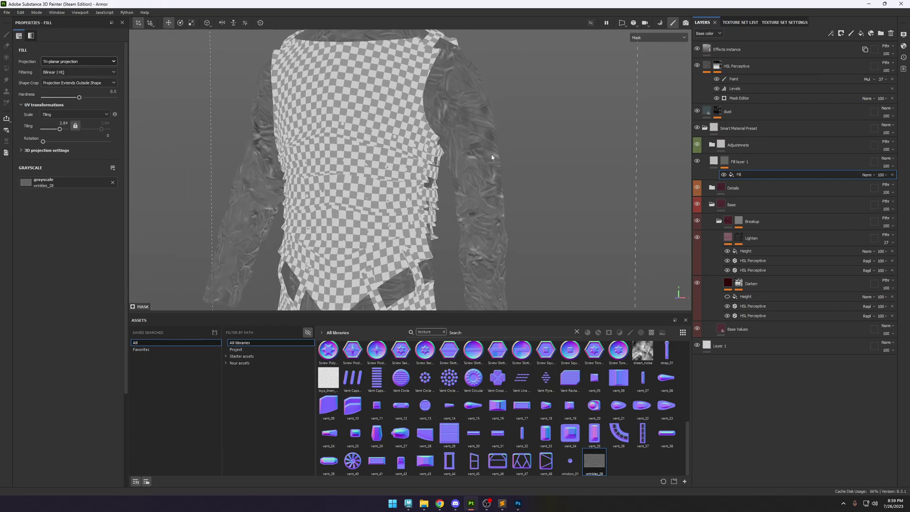
scroll(470, 153, "up", 5)
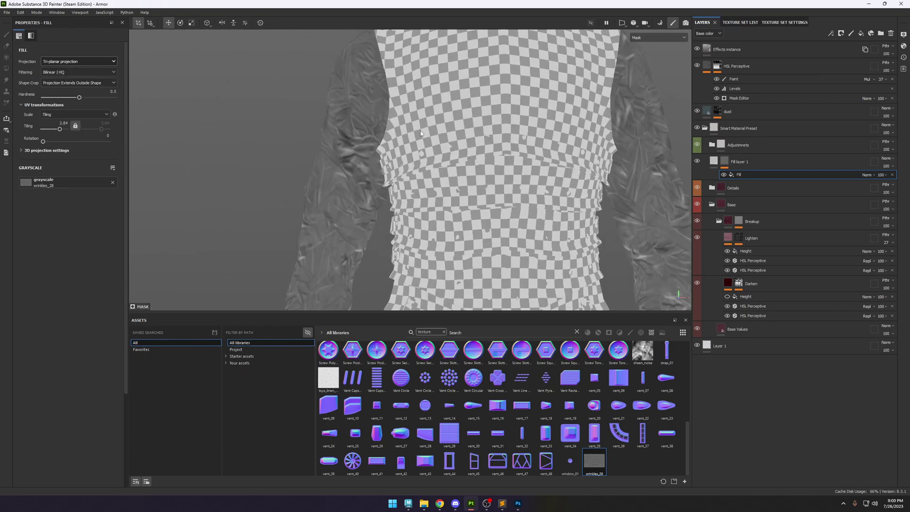
Compare the wrinkle layer's material result with its isolated mask on the sleeves.
left_click(781, 162)
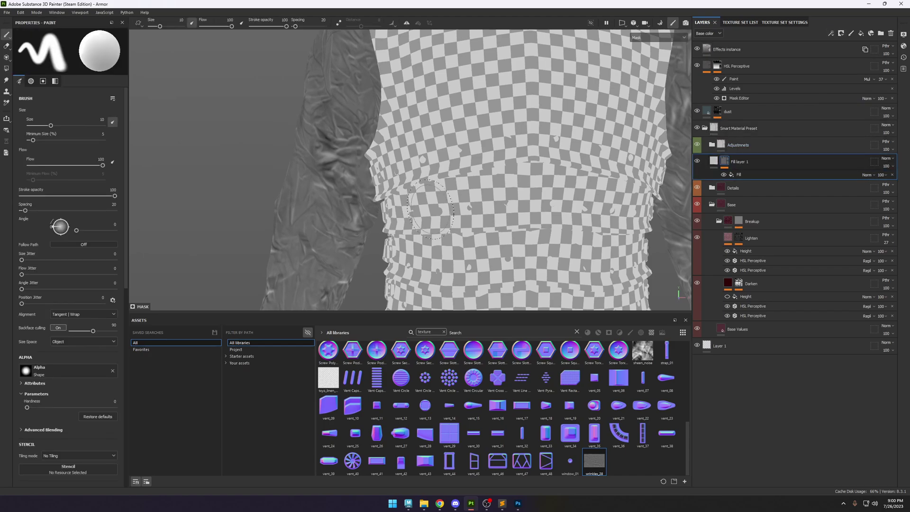
key("m")
right_click_drag(351, 137, 273, 78, "alt")
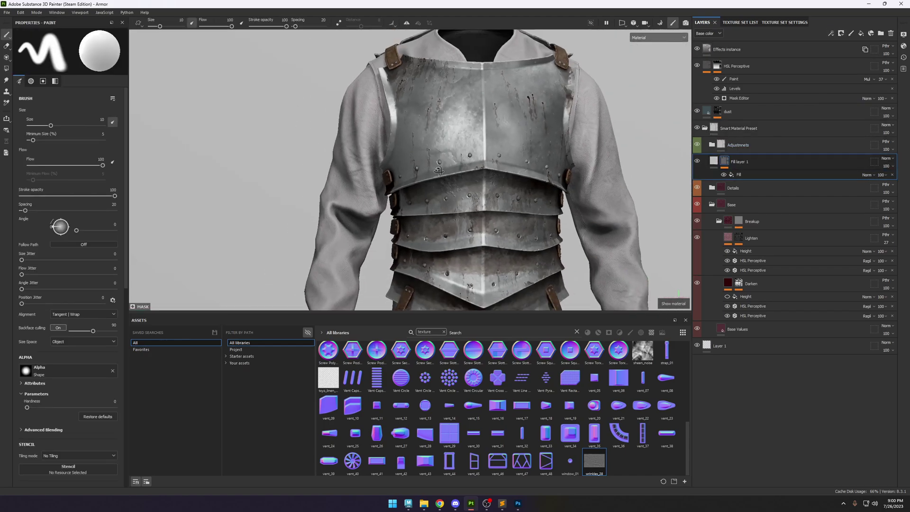
left_click_drag(403, 169, 475, 172, "alt")
left_click(723, 161, "alt")
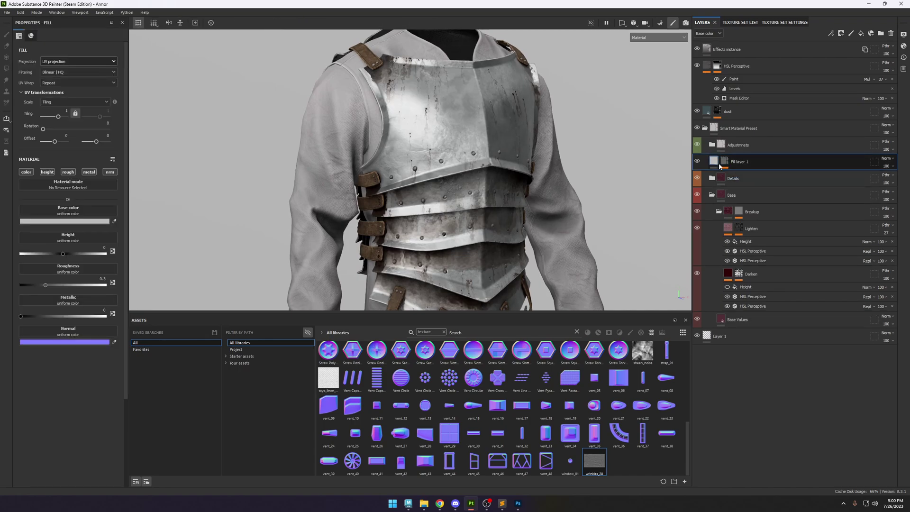
scroll(444, 121, "up", 3)
scroll(443, 122, "up", 3)
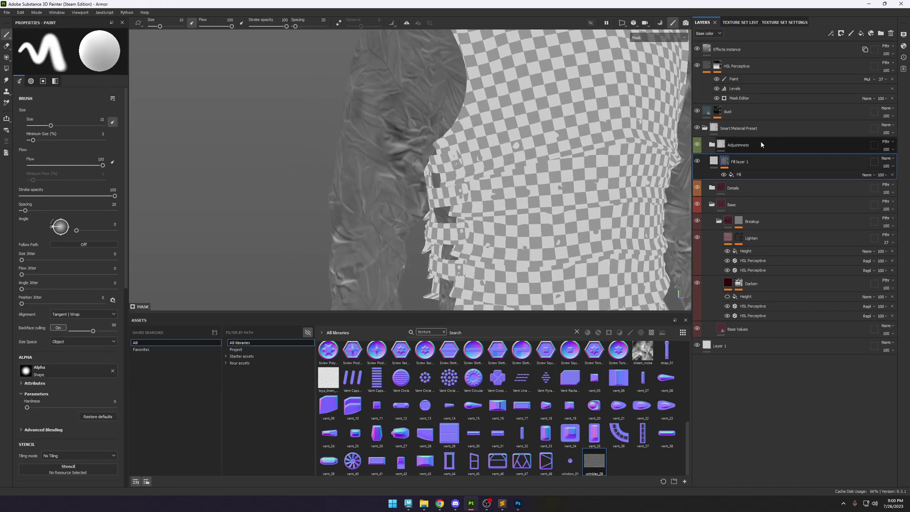
Check the other wrinkle maps in the seamless source folder and return to Substance 3D Painter.
mouse_move(433, 502)
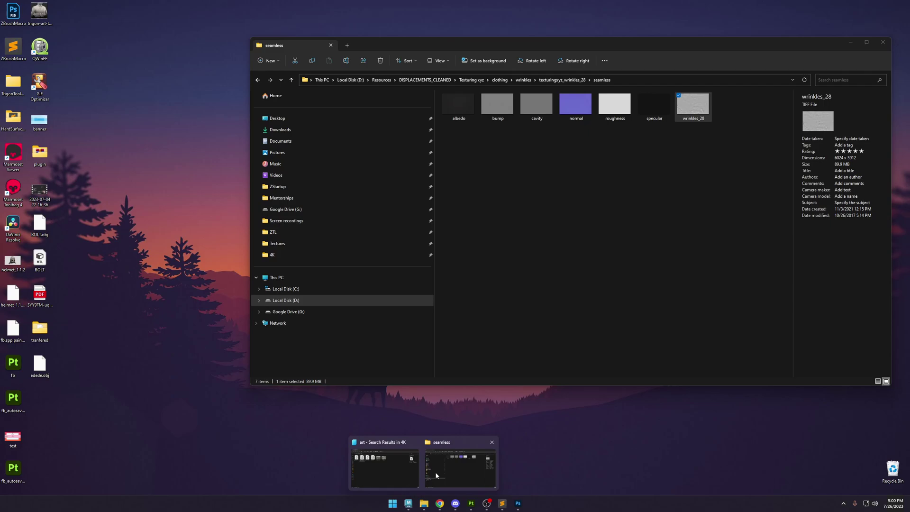
left_click(435, 471)
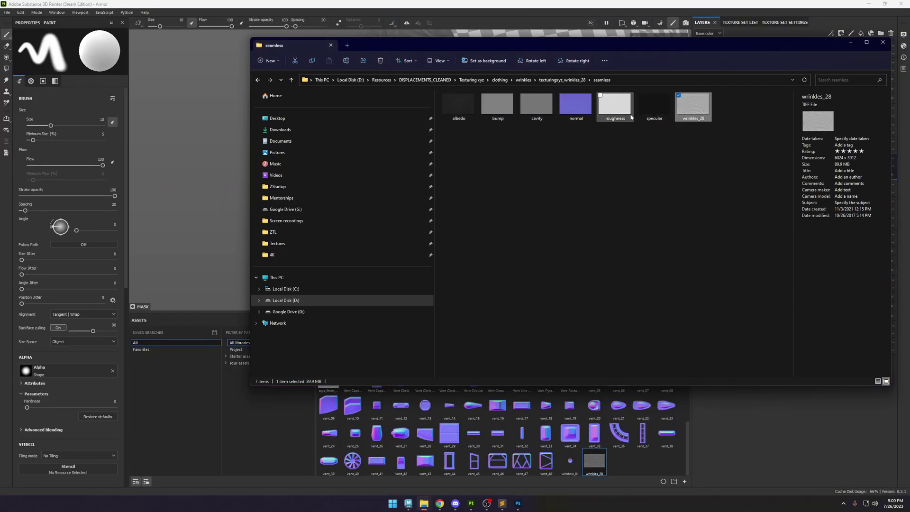
left_click(850, 42)
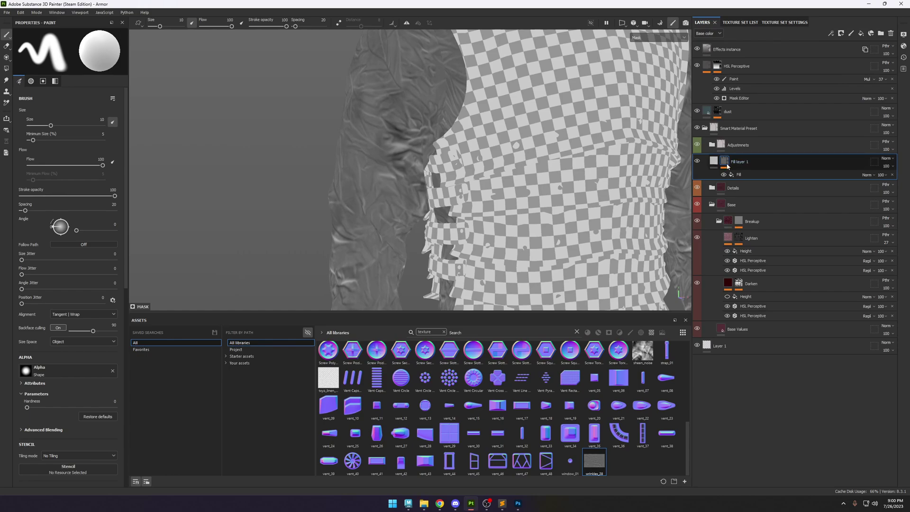
Add a Levels effect to the wrinkle fill layer's mask.
left_click(831, 34)
left_click(850, 67)
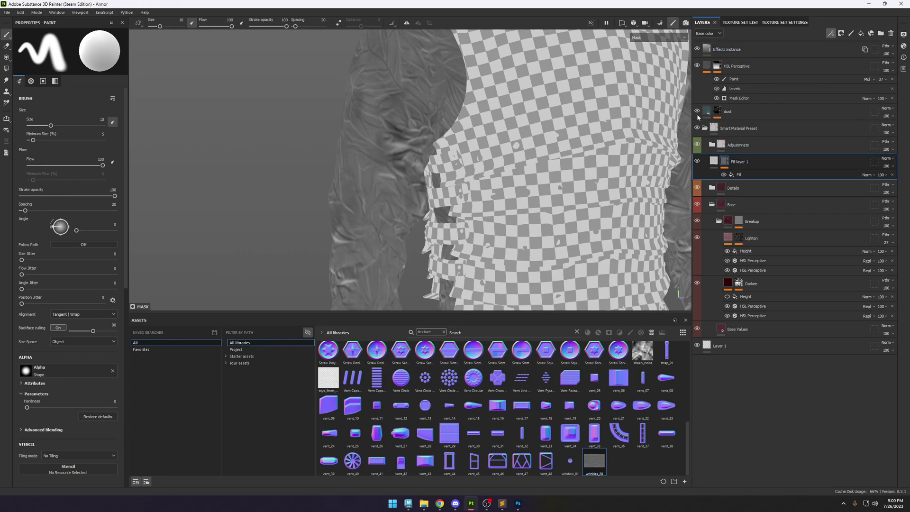
Deepen the wrinkle mask with its Levels effect, bringing the midtone to about 3.86 and the white input to about 0.74.
mouse_move(77, 54)
left_mouse_down()
mouse_move(93, 56)
mouse_move(66, 57)
left_mouse_up()
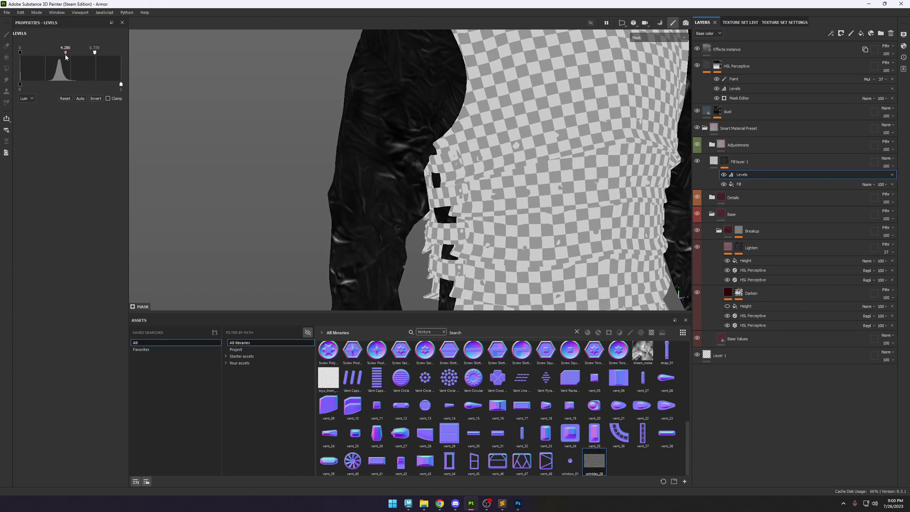
left_click_drag(331, 171, 407, 176, "alt")
scroll(408, 176, "up", 3)
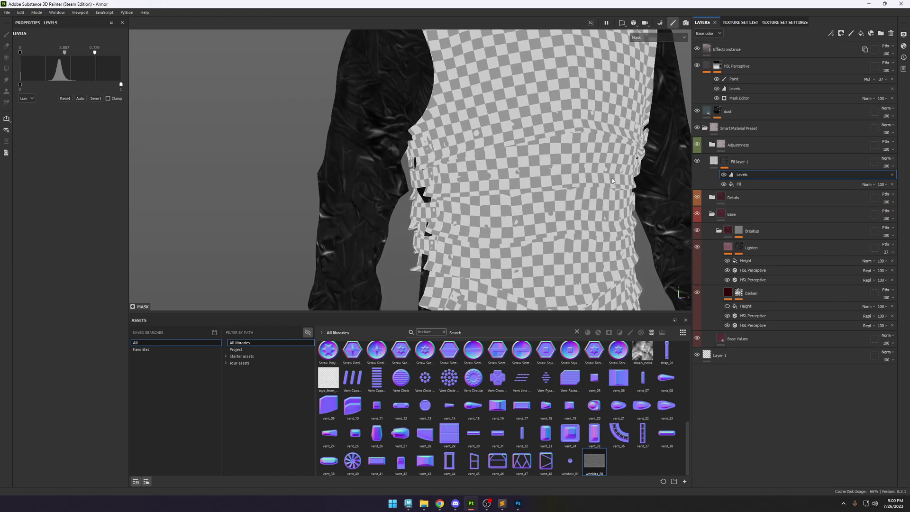
Limit the wrinkle fill layer to the height channel and set its height to 0.2327.
left_click(714, 162)
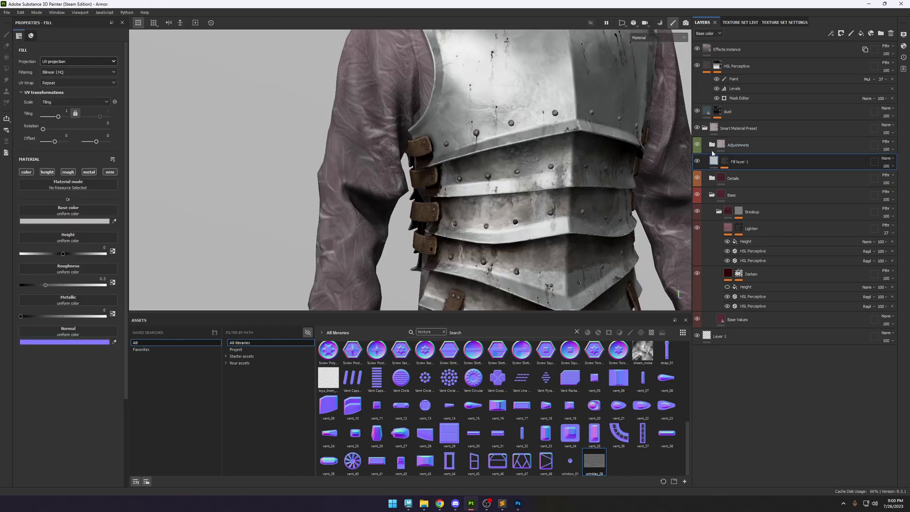
scroll(374, 140, "up", 1)
left_click(47, 171)
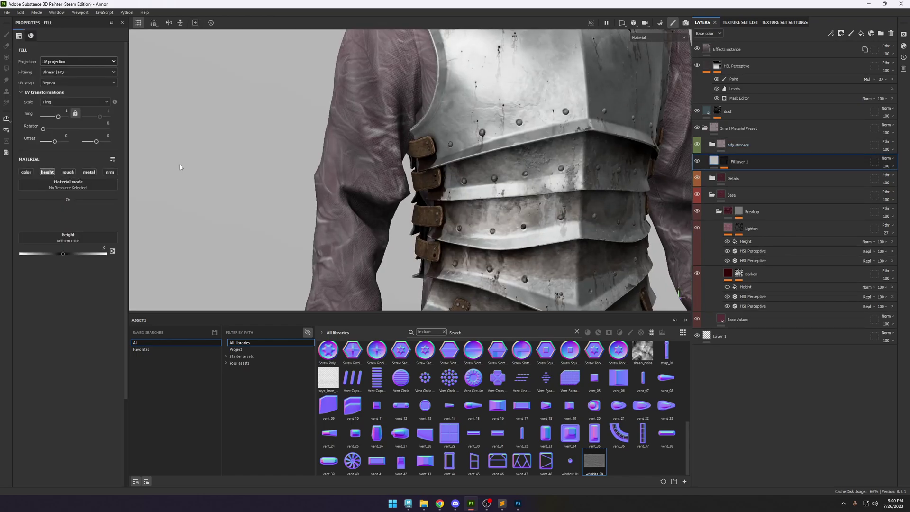
mouse_move(470, 139)
left_mouse_down("alt")
mouse_move(97, 233)
mouse_move(72, 226)
left_mouse_up("alt")
left_click_drag(426, 166, 483, 166, "alt")
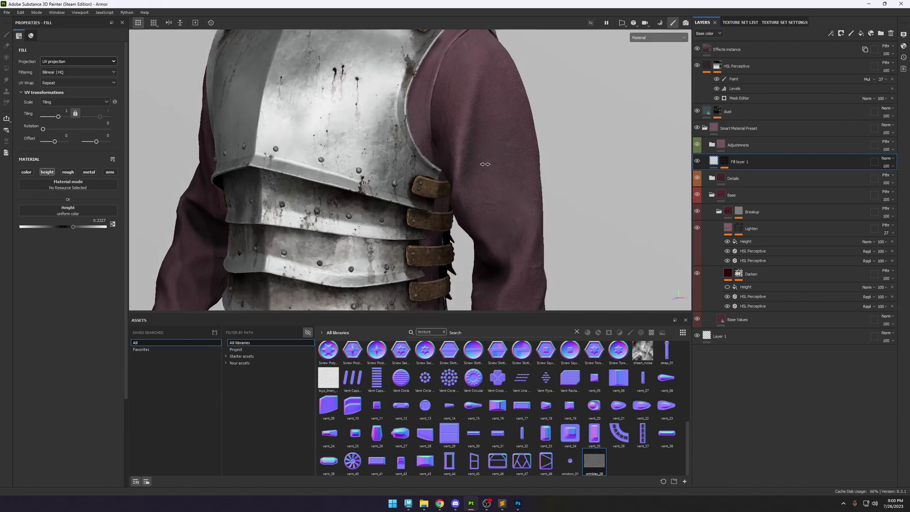
right_click_drag(484, 166, 559, 200, "alt")
Check the wrinkle layer's effect on the sleeve and reduce its height to 0.0939.
left_click(697, 161)
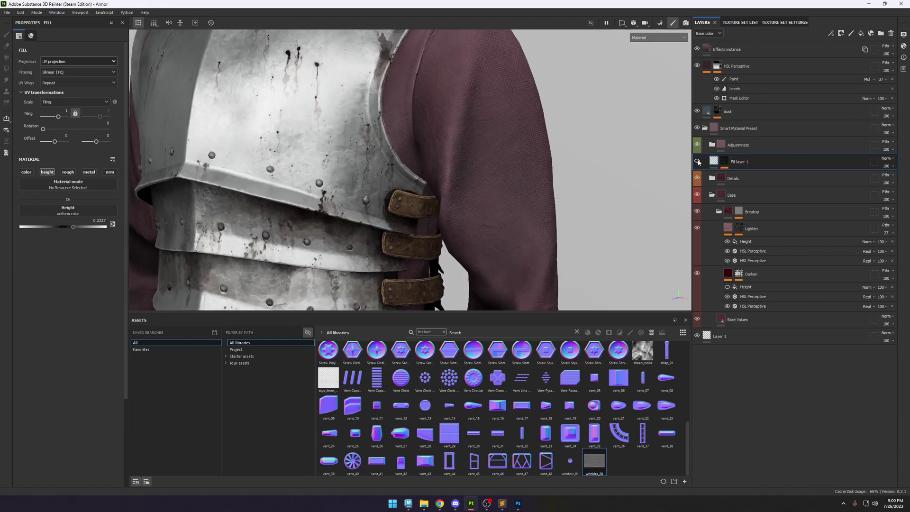
right_click_drag(486, 227, 482, 144, "alt")
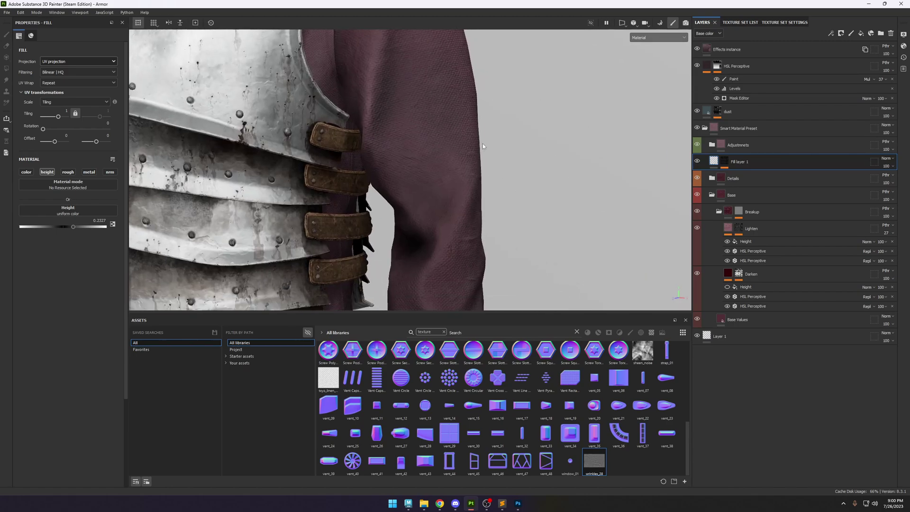
left_click_drag(442, 231, 387, 138, "alt")
right_click_drag(386, 139, 682, 153, "alt")
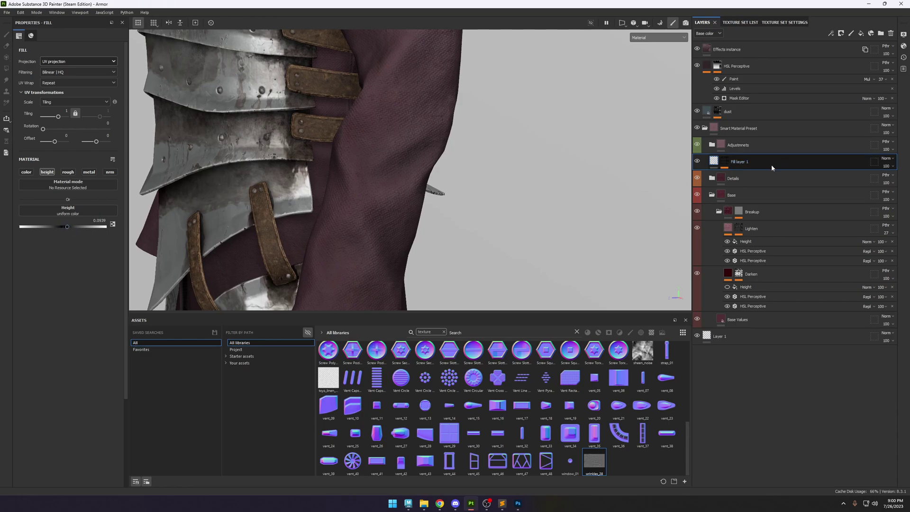
Rename the wrinkle fill layer to "tiny folds" and duplicate it.
double_click(739, 163)
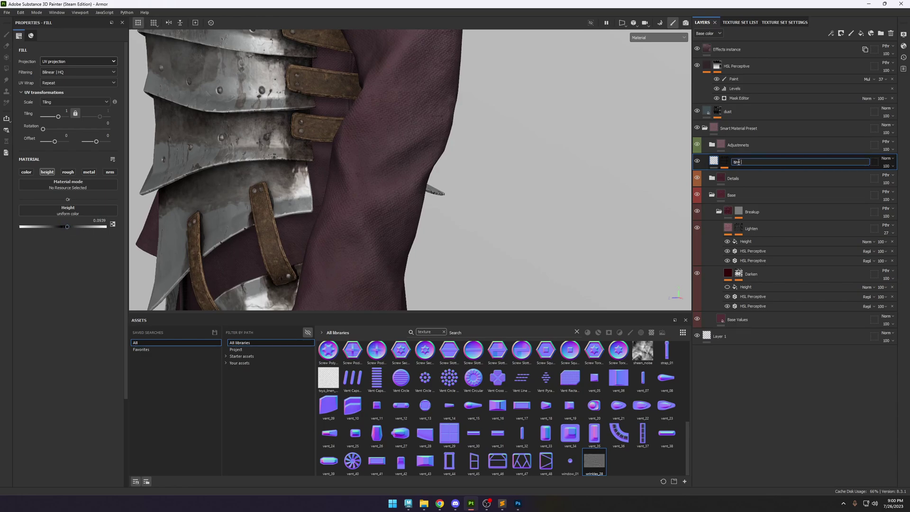
type("tiny folds")
key("Return")
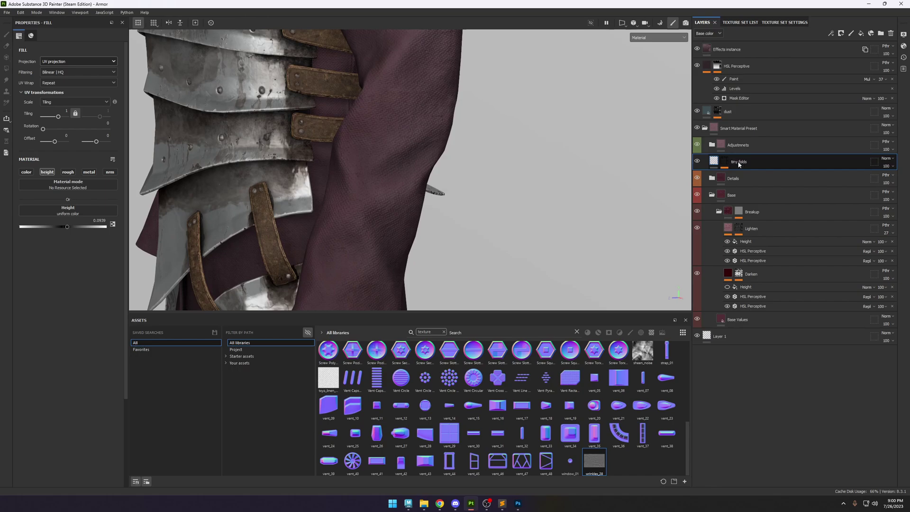
key("ctrl+d")
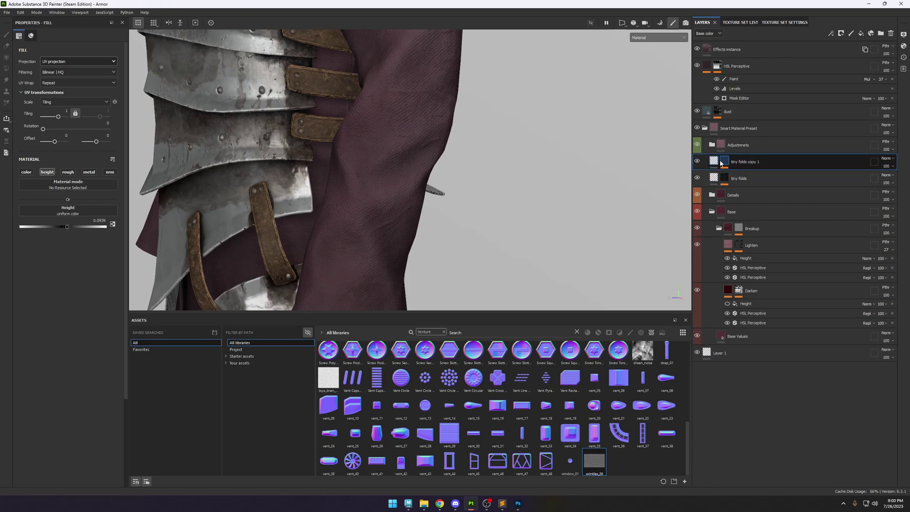
Try a tiling of 1.42 on the duplicated layer's mask fill while viewing its mask on the sleeve.
left_click(722, 163)
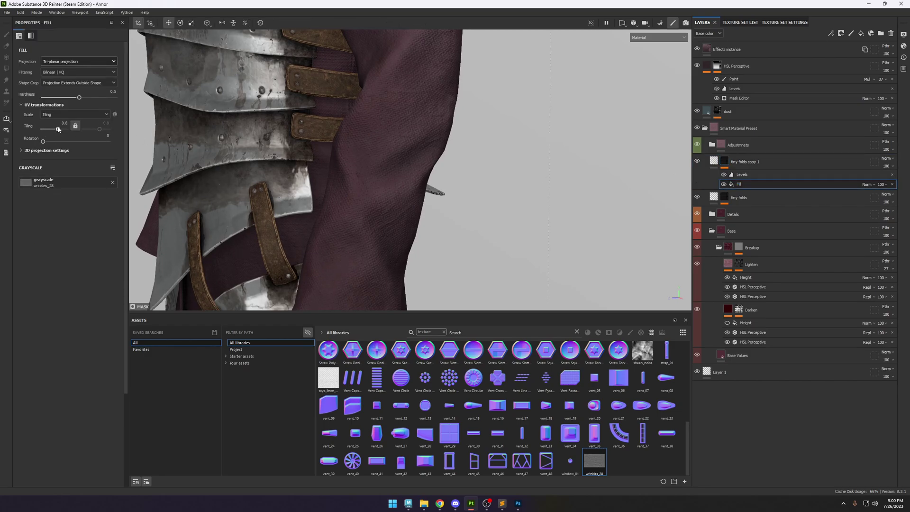
left_click(723, 161, "alt")
left_click_drag(564, 172, 469, 173, "alt")
scroll(474, 173, "up", 5)
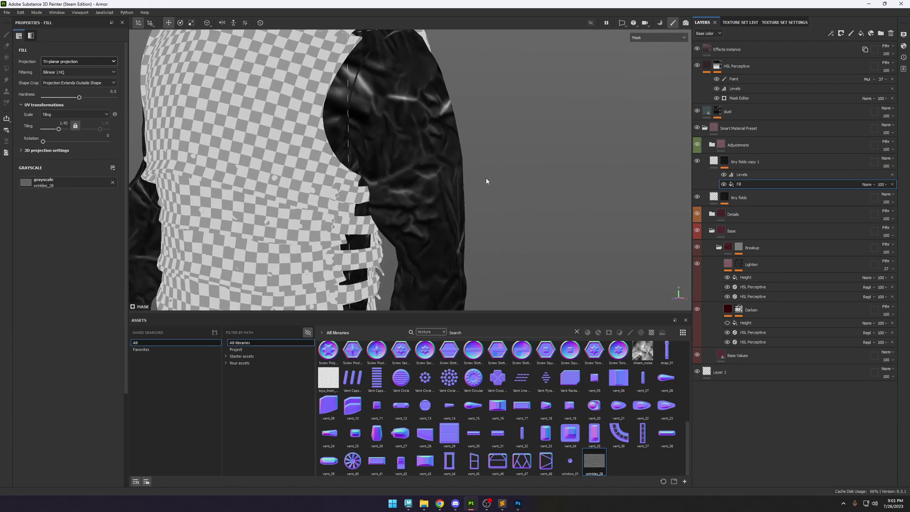
Return to the material view and raise the height value of the duplicated tiny folds layer.
left_click(724, 161, "alt")
left_click(713, 161)
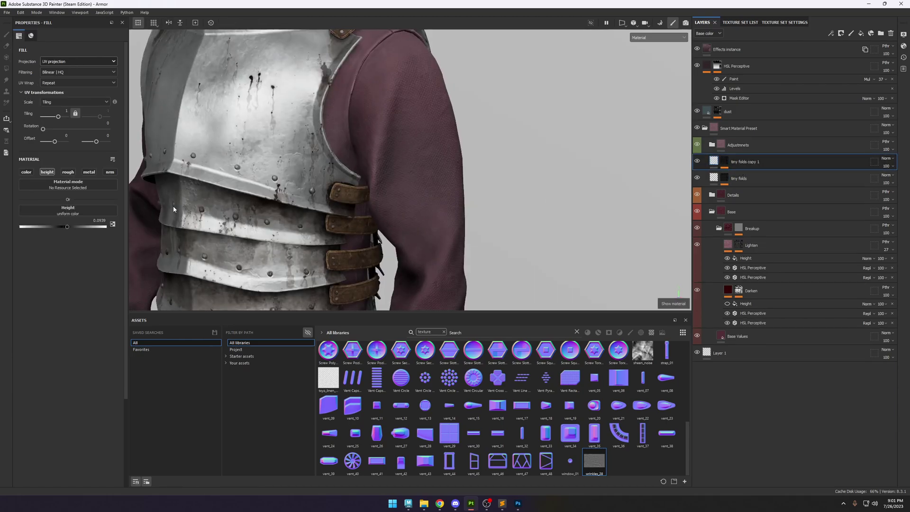
left_click(74, 226)
Set the tiling of the duplicate's mask fill to 1 and hide the original tiny folds layer.
left_click(724, 161)
left_click(738, 184)
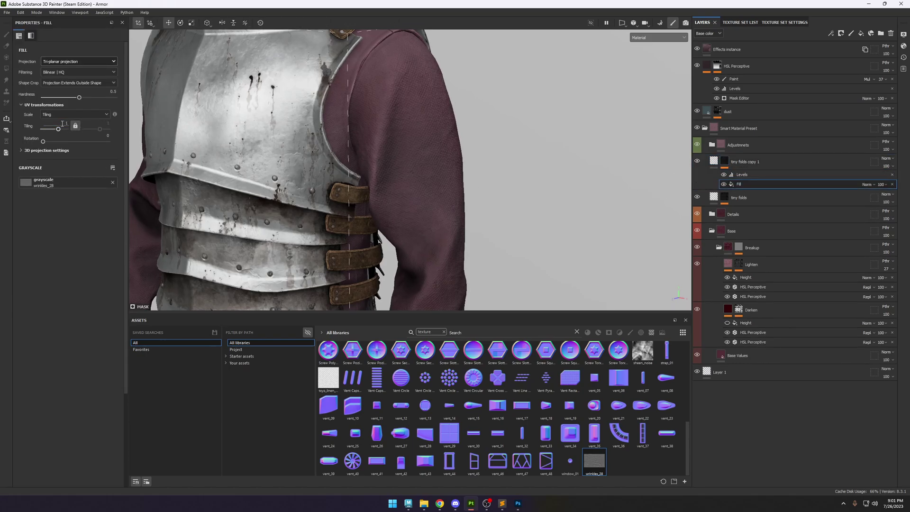
scroll(304, 170, "down", 4)
left_click_drag(331, 171, 658, 161, "alt")
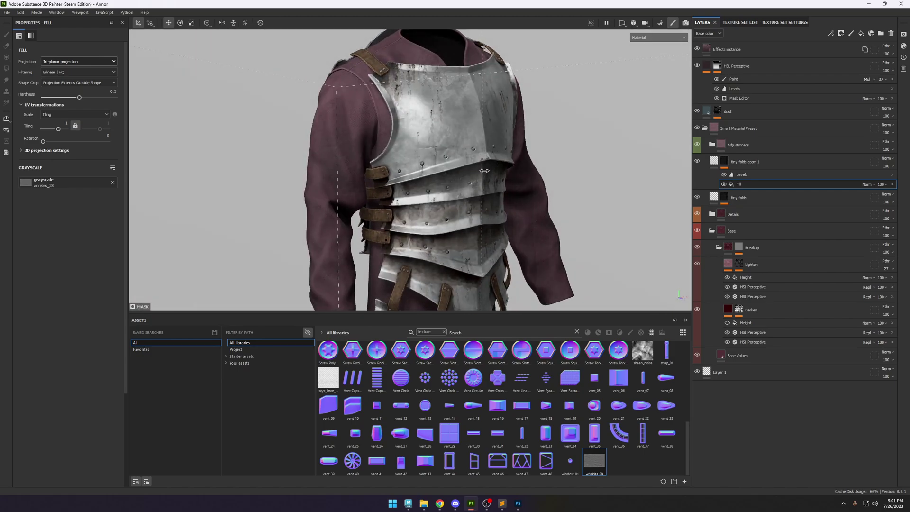
scroll(484, 171, "up", 2)
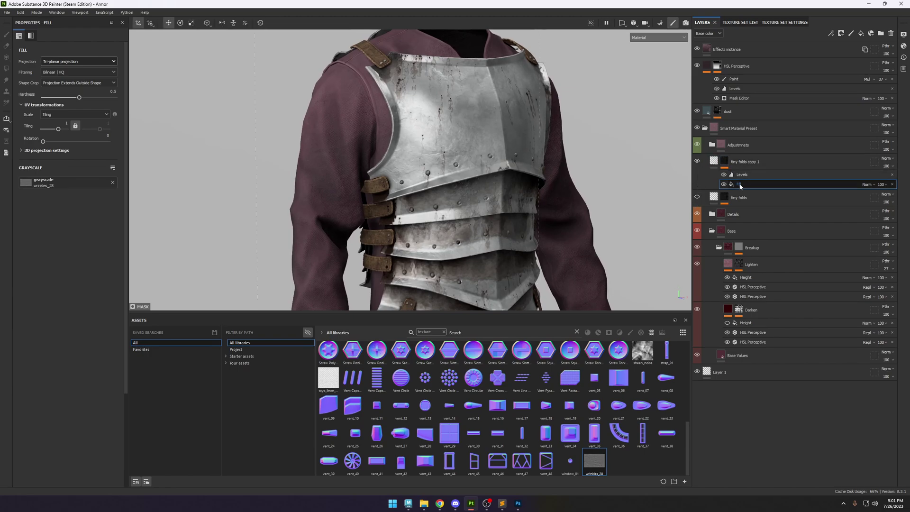
Set the duplicated folds layer's height to 1 and its mask fill to UV projection with a tiling of 0.5.
left_click(714, 160)
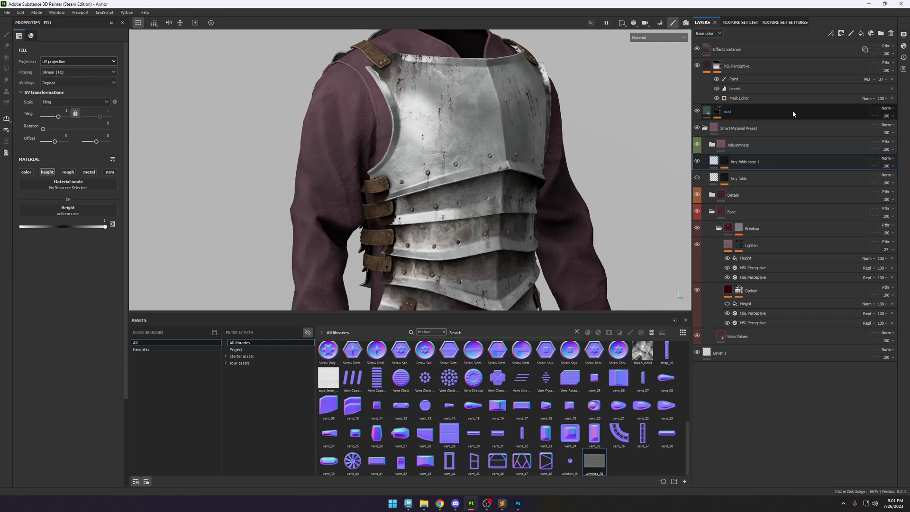
left_click(724, 161)
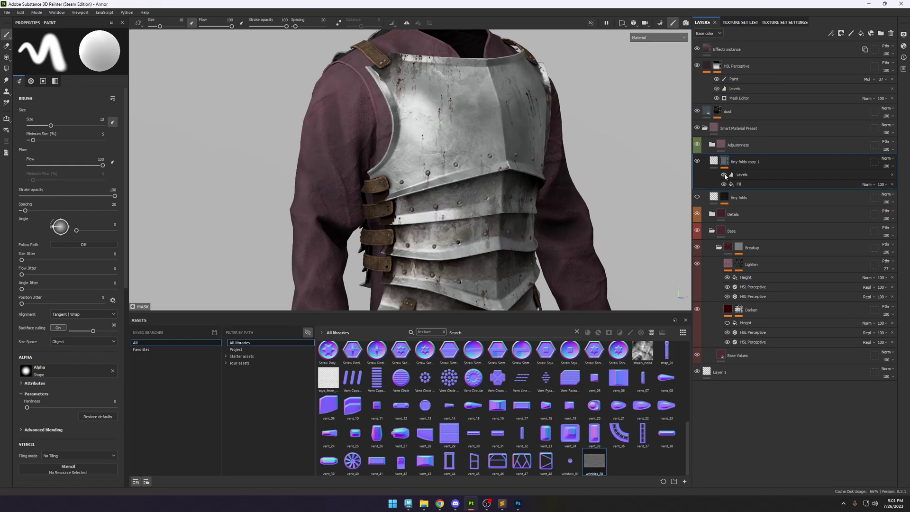
left_click(738, 184)
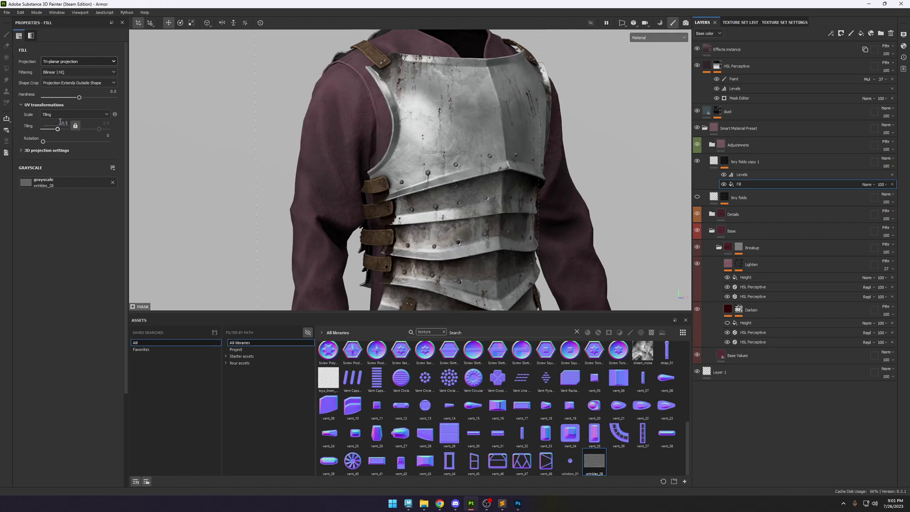
left_click(48, 66)
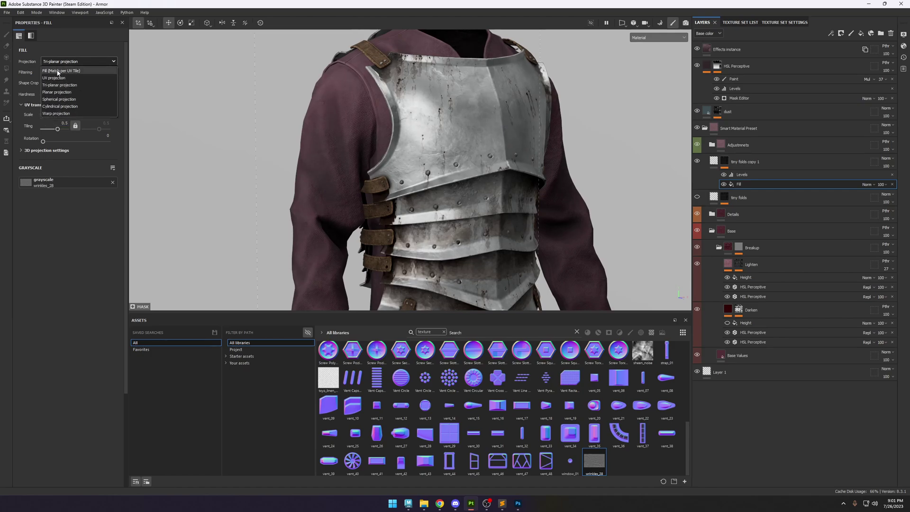
left_click(68, 81)
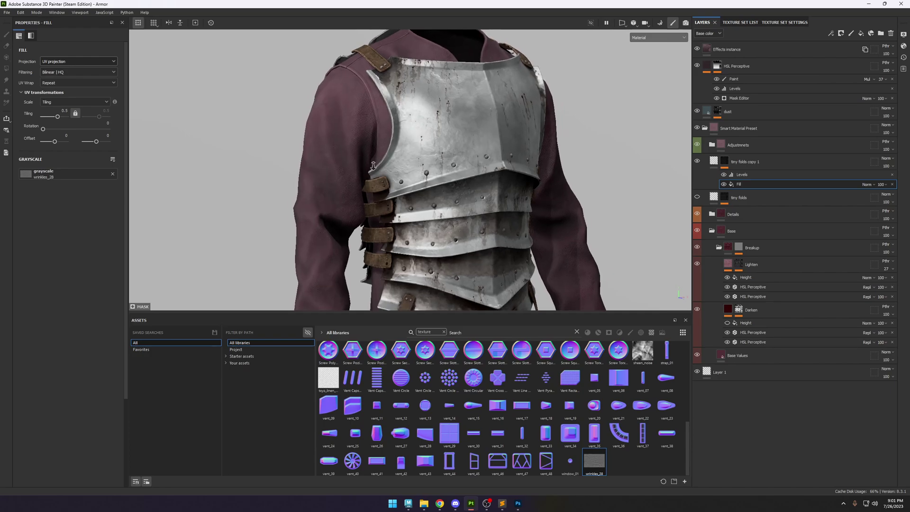
Isolate the duplicate's mask and boost its contrast with Levels, lowering the white input to about 0.56, then return to the material view.
left_click(723, 162)
left_click(725, 162, "alt")
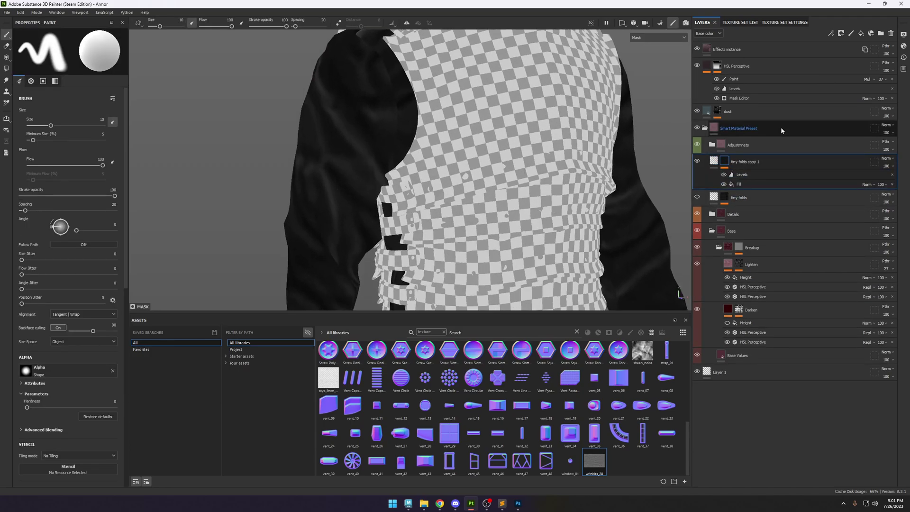
left_click(742, 174)
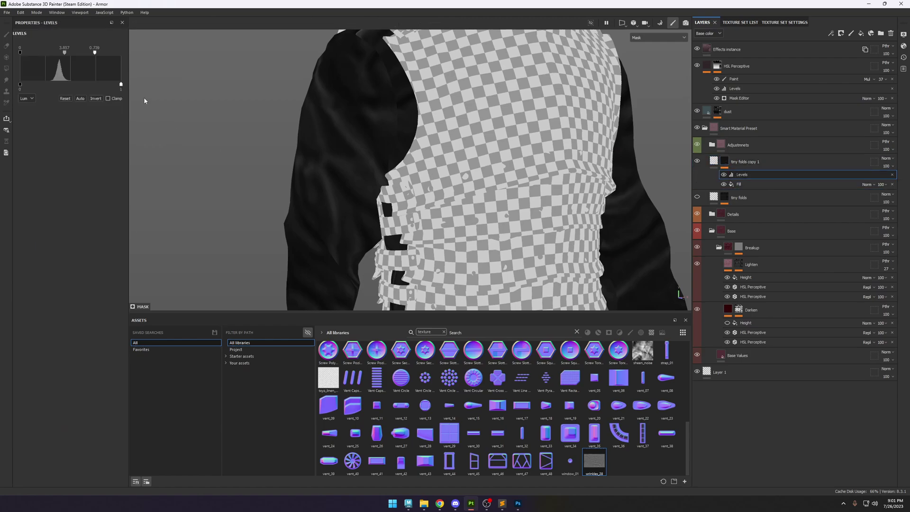
left_click_drag(95, 55, 56, 53)
key("m")
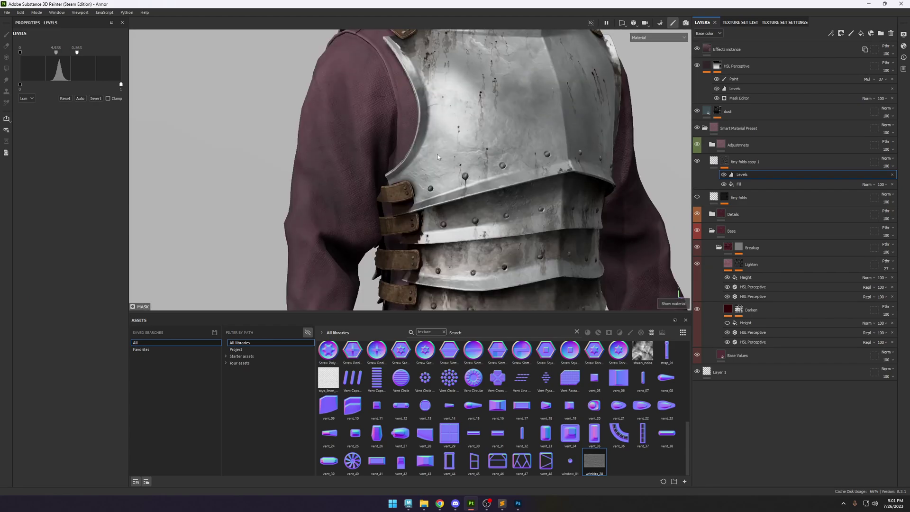
right_click_drag(360, 114, 413, 130, "alt")
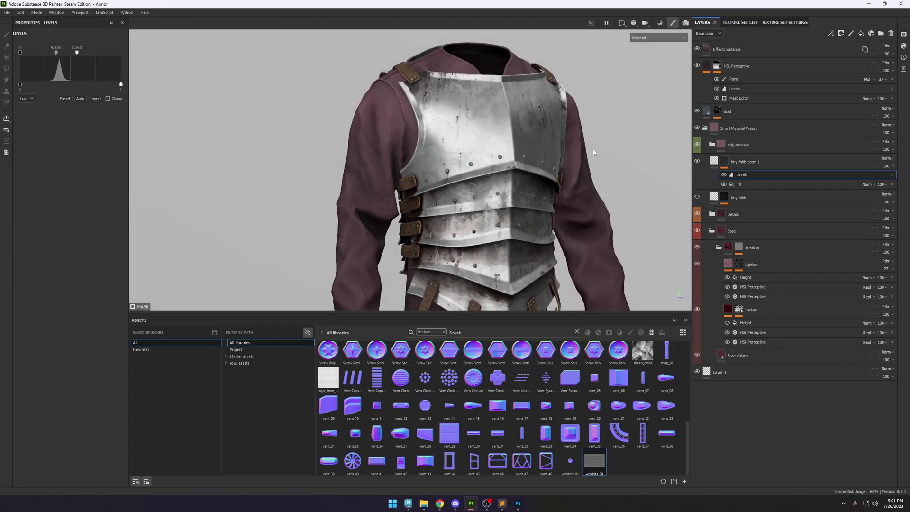
Compare the shirt's shoulder and sleeves with the duplicated folds layer shown and hidden.
mouse_move(592, 152)
left_mouse_down("alt")
mouse_move(476, 147)
mouse_move(474, 167)
left_mouse_up("alt")
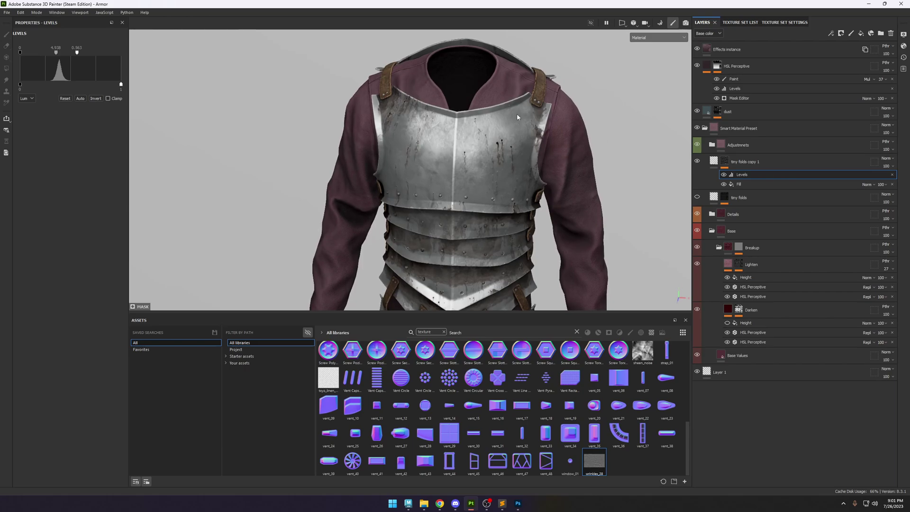
left_click_drag(517, 117, 597, 134, "alt")
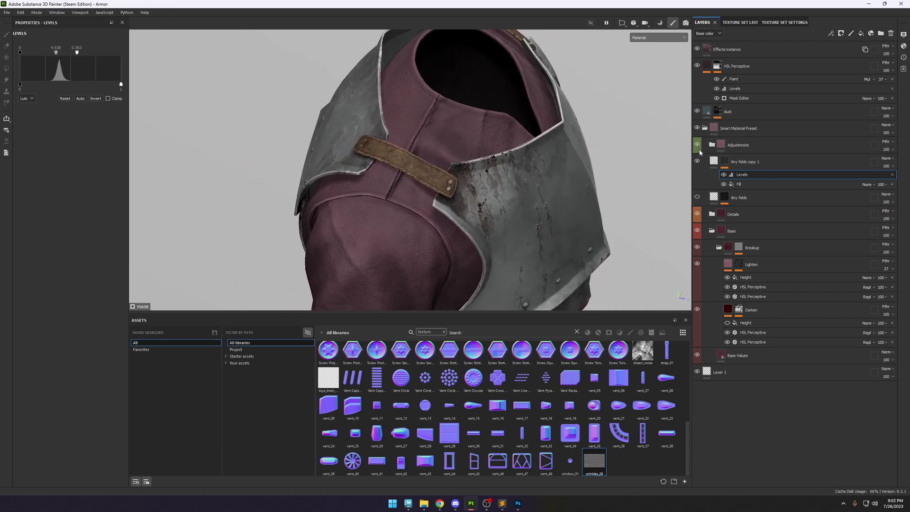
left_click(697, 162)
left_click(697, 162)
left_click(696, 162)
left_click(697, 161)
left_click(696, 162)
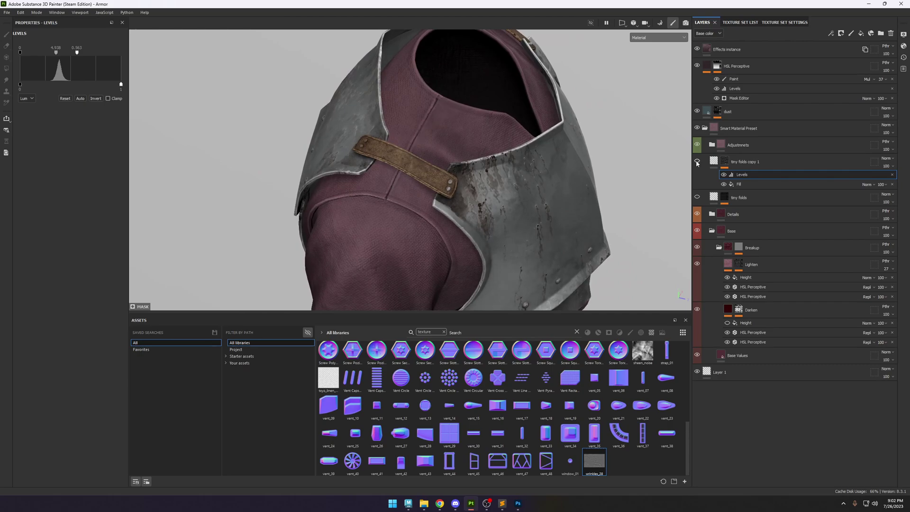
left_click(696, 161)
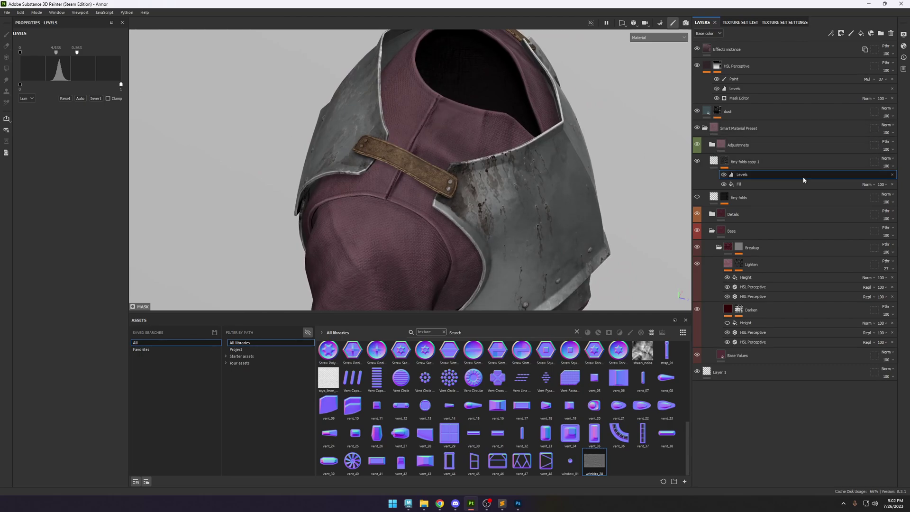
Set the projection of the duplicate's mask fill to Tri-planar projection and check the folds along the sleeve.
left_click(758, 184)
left_click(63, 61)
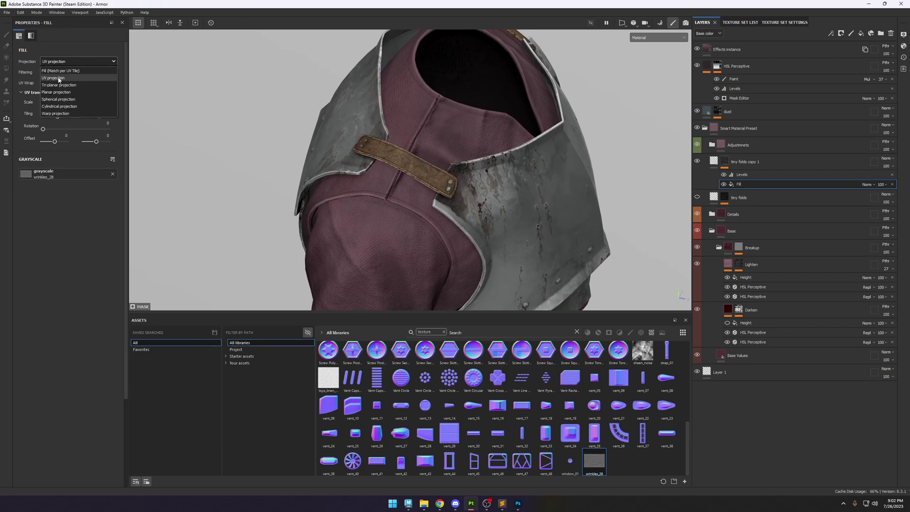
left_click(62, 72)
left_click_drag(417, 142, 372, 171, "alt")
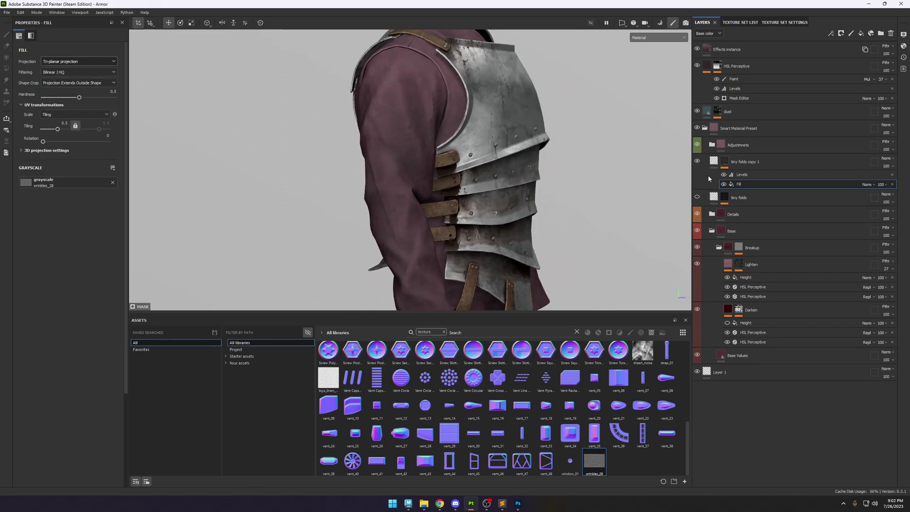
mouse_move(385, 203)
left_mouse_down("alt")
mouse_move(483, 198)
mouse_move(400, 208)
left_mouse_up("alt")
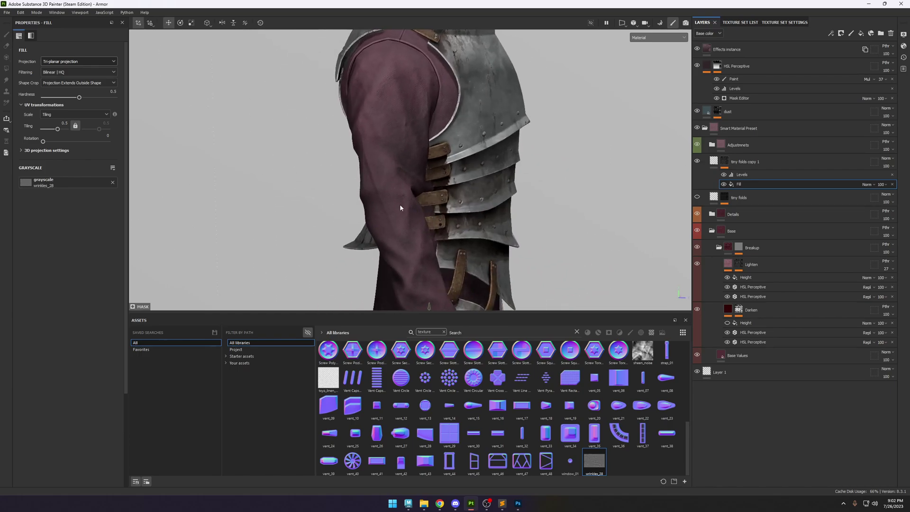
Set the tiling of the duplicate's wrinkle mask fill to 0.8 and inspect the sleeve from the other side.
left_click(62, 124)
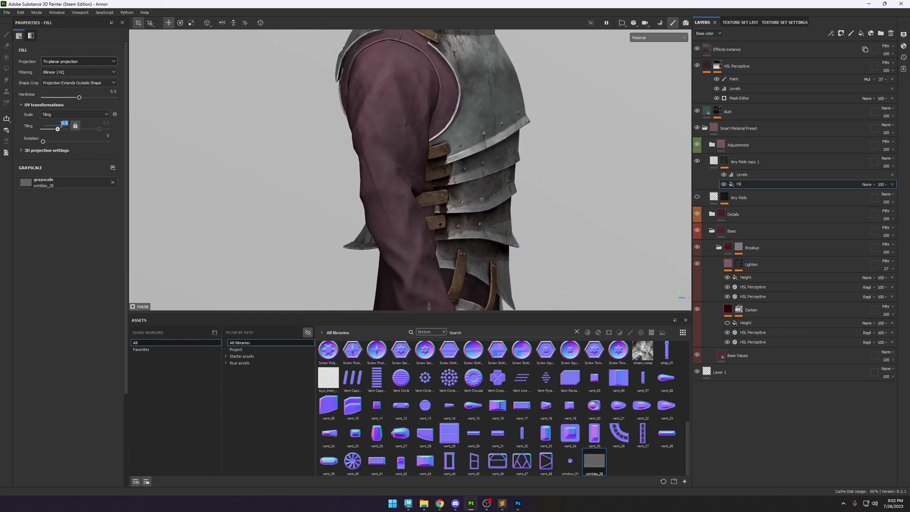
type("0.8")
key("Return")
left_click_drag(452, 89, 566, 149, "alt")
scroll(567, 149, "up", 3)
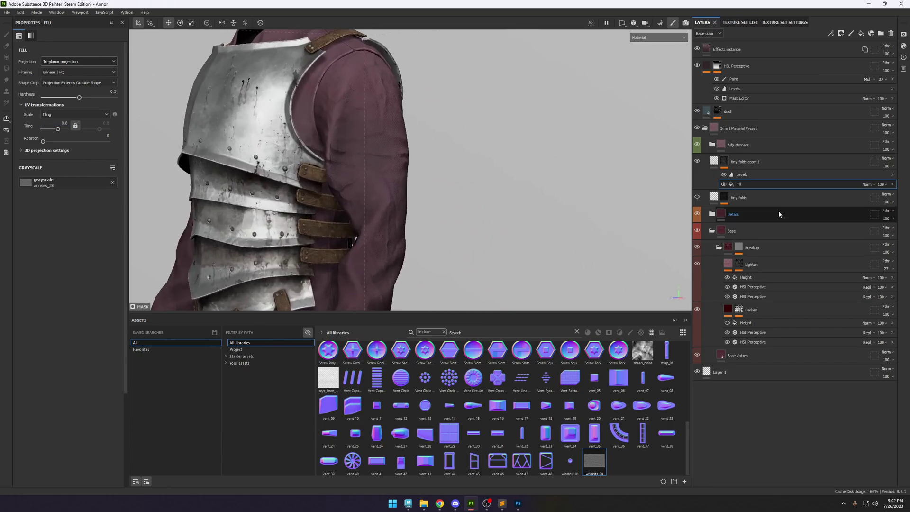
Soften the duplicated folds' mask by setting its Levels white input to about 0.74, and check the sleeves.
left_click(751, 174)
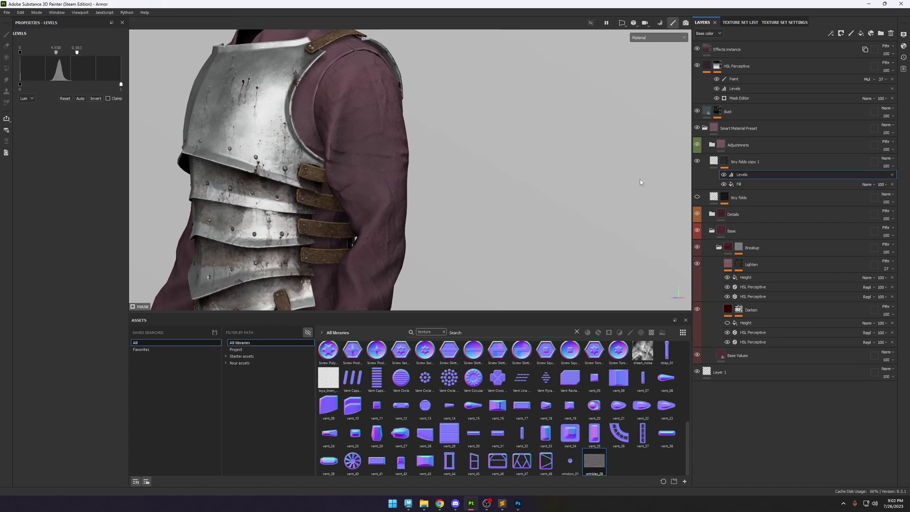
left_click_drag(426, 147, 345, 142, "alt")
mouse_move(77, 53)
left_mouse_down()
mouse_move(113, 58)
mouse_move(63, 52)
left_mouse_up()
left_click_drag(449, 151, 433, 133, "alt")
scroll(433, 132, "up", 3)
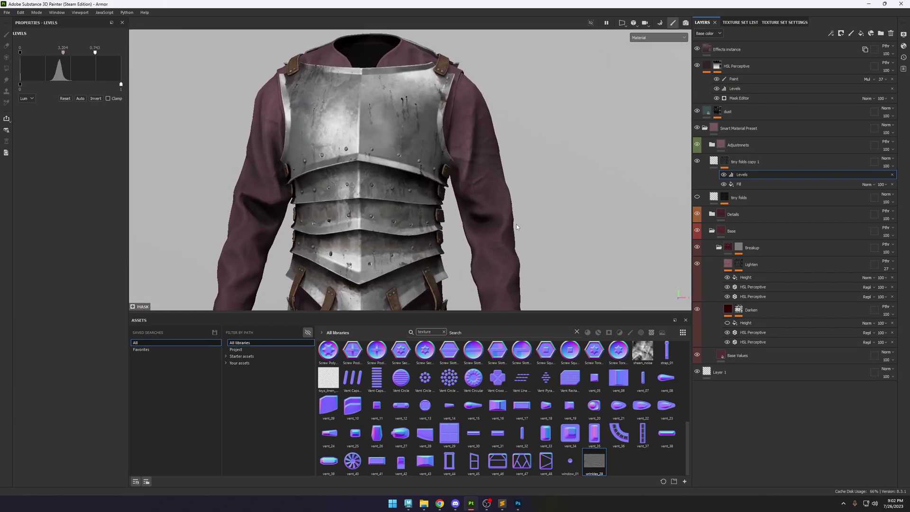
Show the original tiny folds layer again and group it with its duplicate in one folder.
left_click(713, 161)
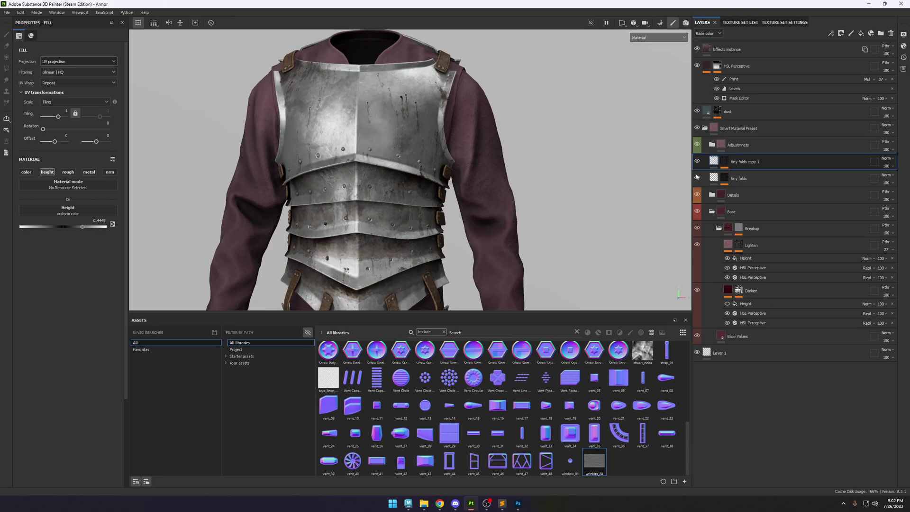
left_click_drag(605, 199, 469, 177, "alt")
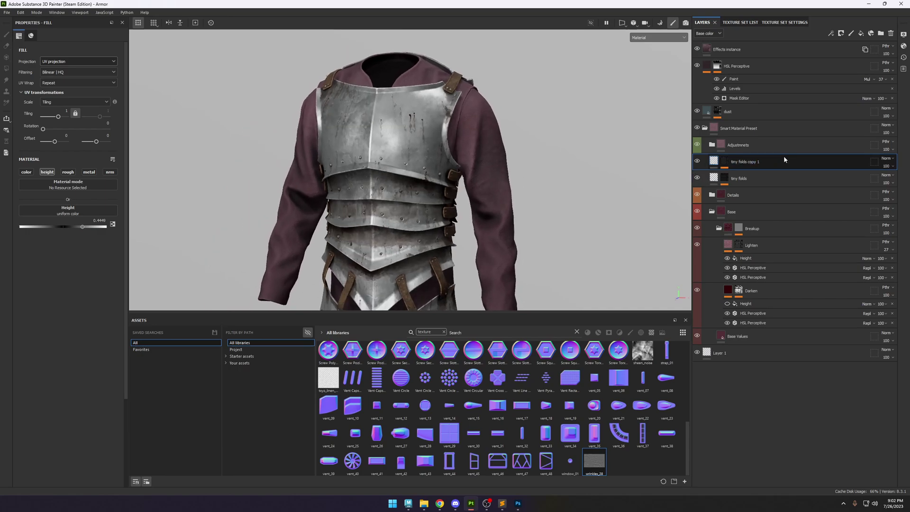
left_click(755, 176, "ctrl")
key("ctrl+g")
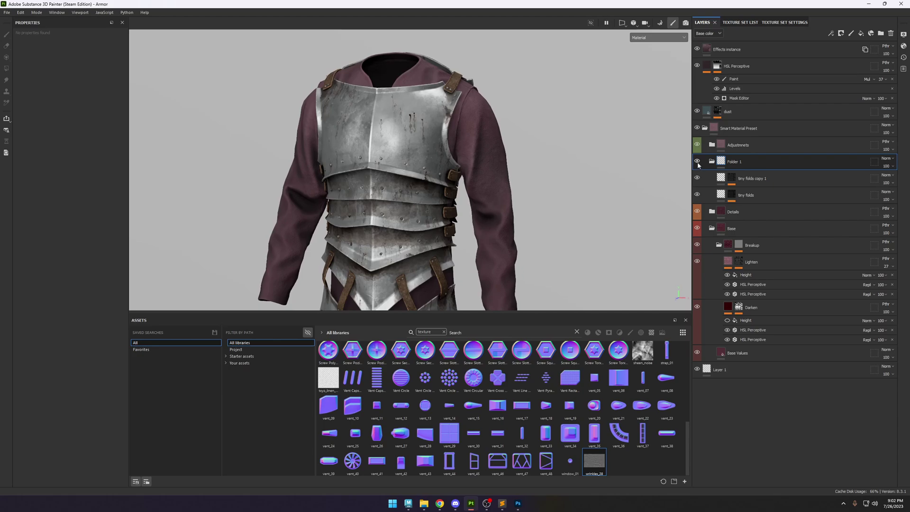
Compare the shirt with the grouped folds folder hidden and shown.
left_click_drag(525, 173, 503, 183, "alt")
left_click(697, 160)
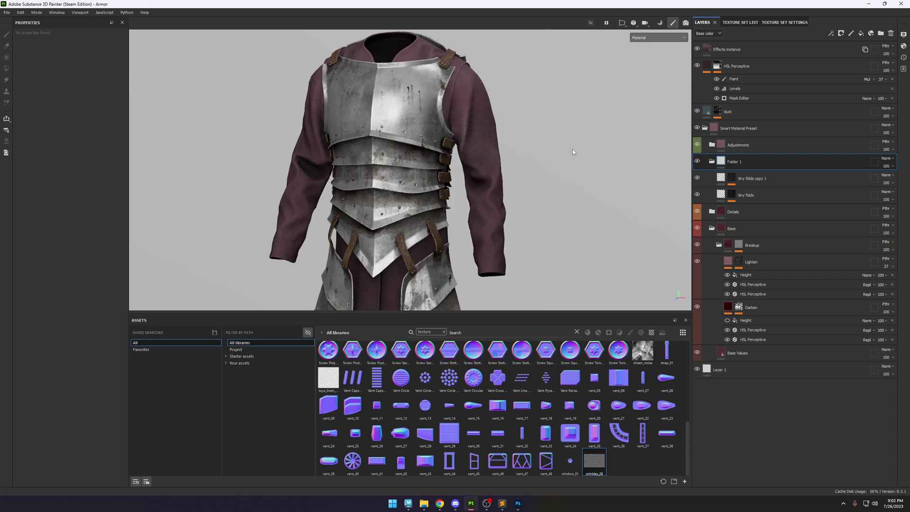
key("ctrl")
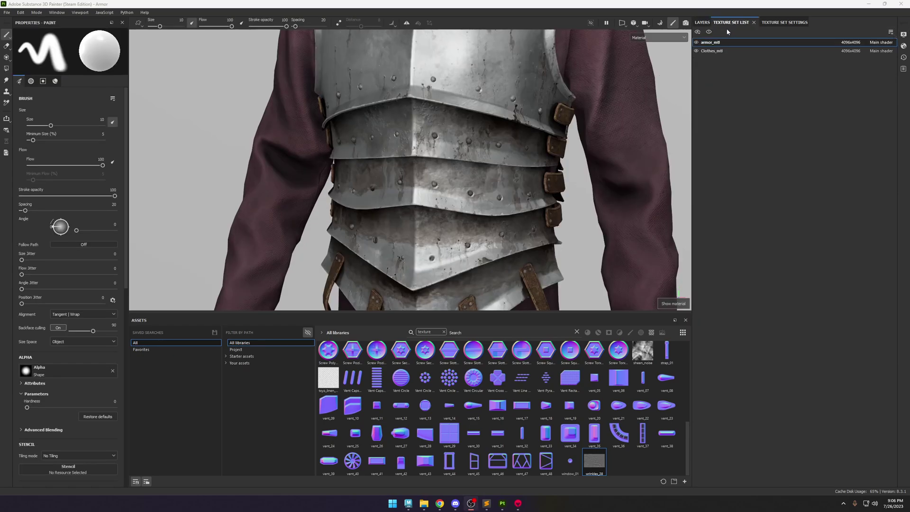
Show the armor_mtl layer stack, collapse the Leather folder and expand the Metal material's Material Definitions folder.
left_click(702, 23)
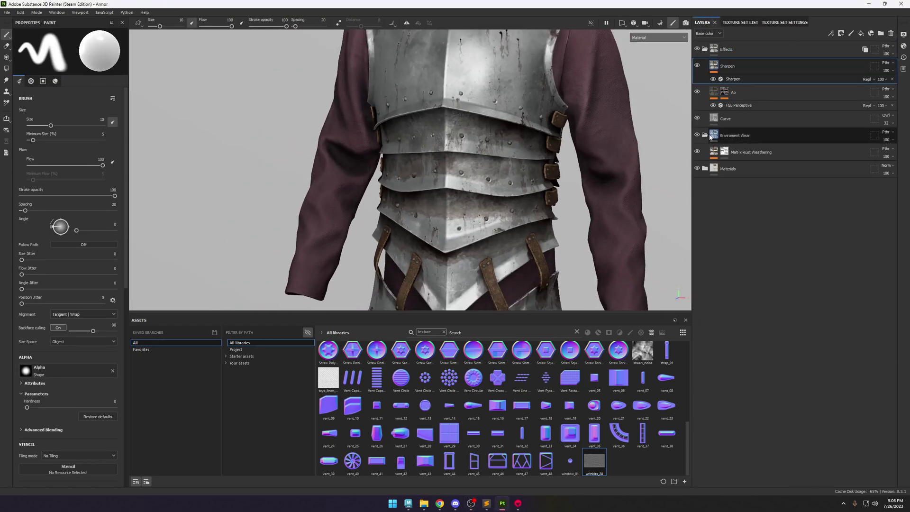
left_click(706, 169)
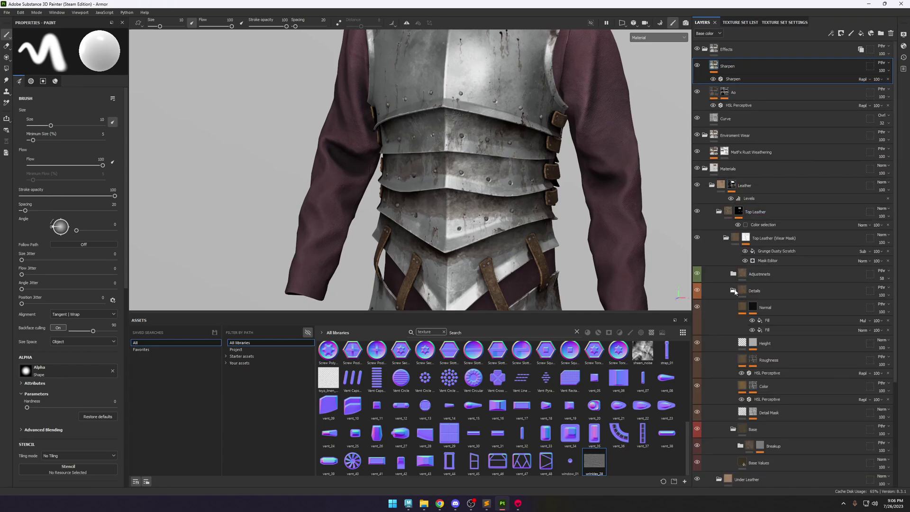
left_click(734, 291)
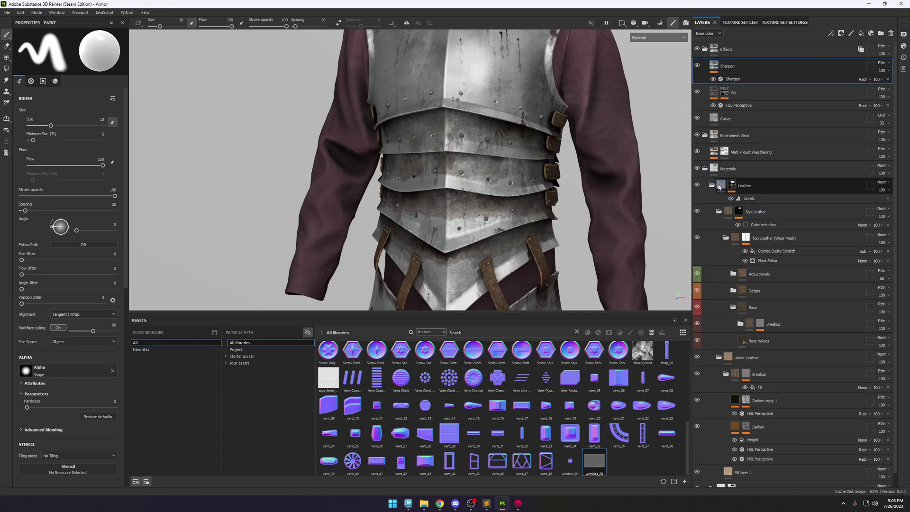
left_click(712, 185)
left_click(712, 212)
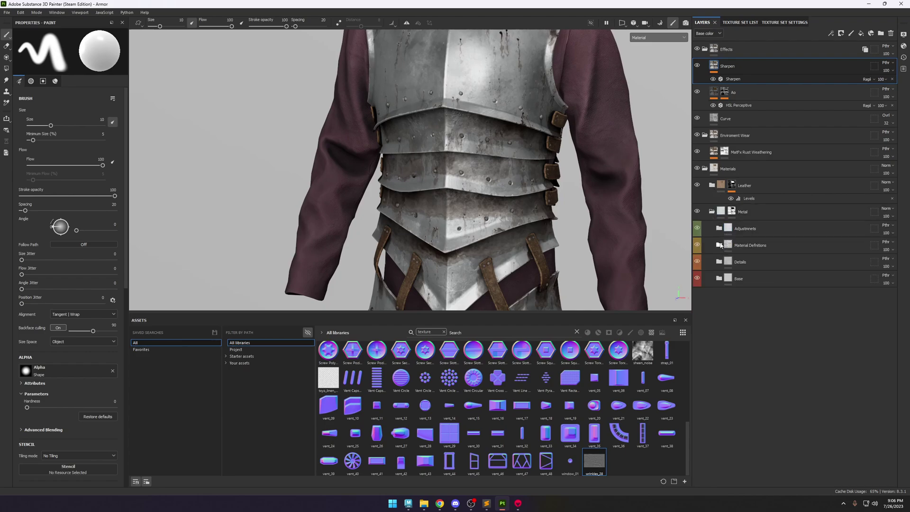
left_click(719, 245)
Add a fill layer above Edge Wear in the Material Definitions folder and name it scratches.
left_click(749, 261)
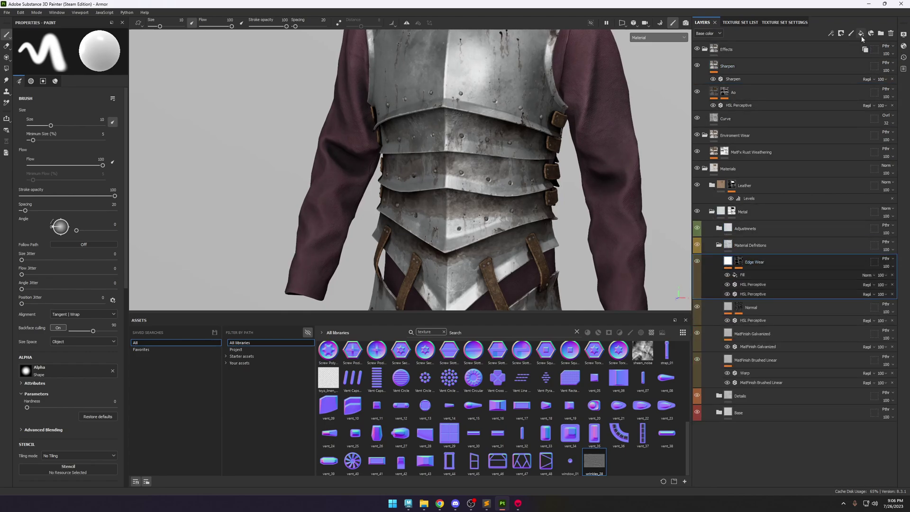
left_click(864, 36)
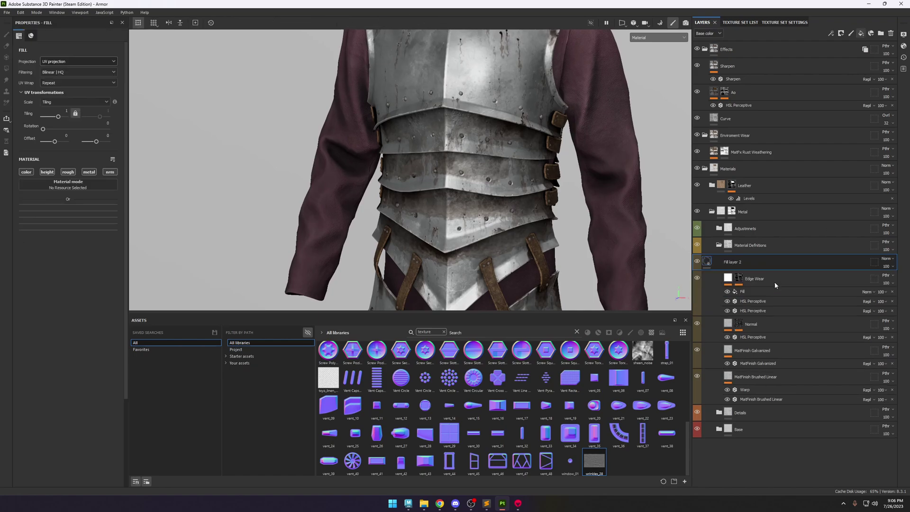
double_click(748, 263)
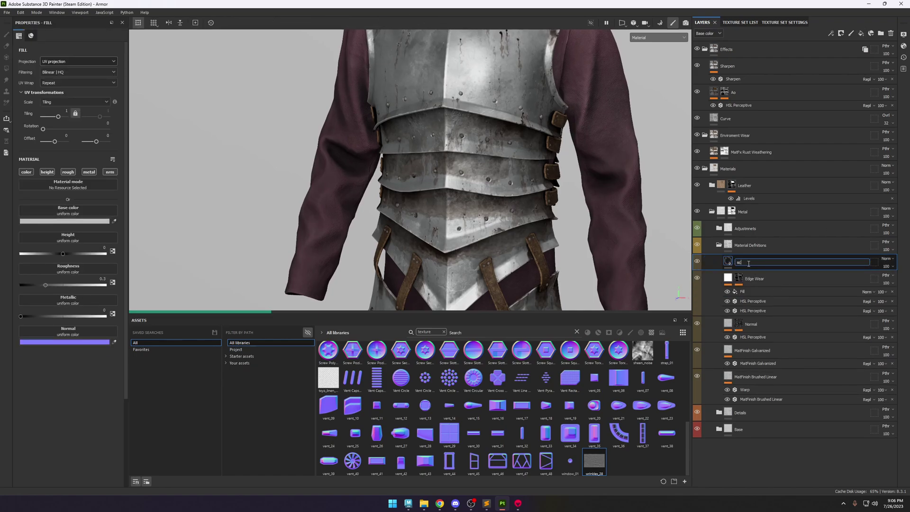
type("scratches")
key("Return")
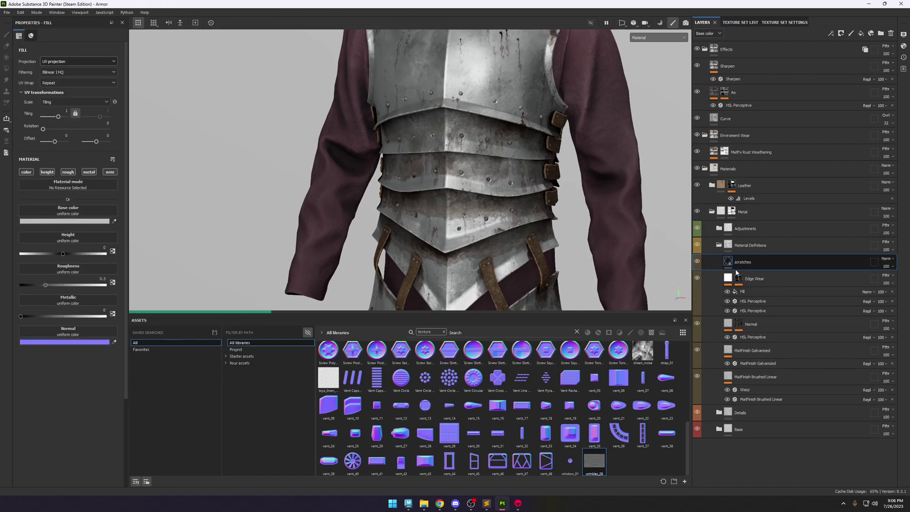
Add a black mask to the scratches layer.
right_click(746, 262)
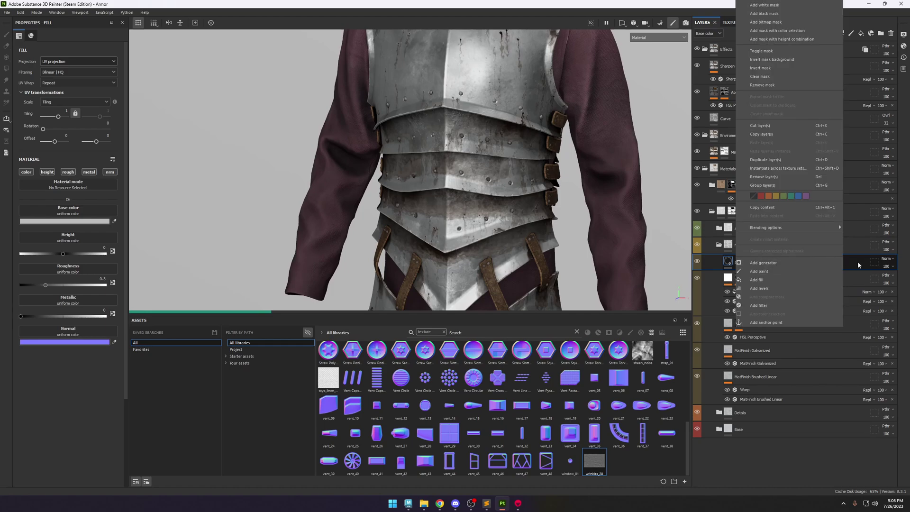
key("Escape")
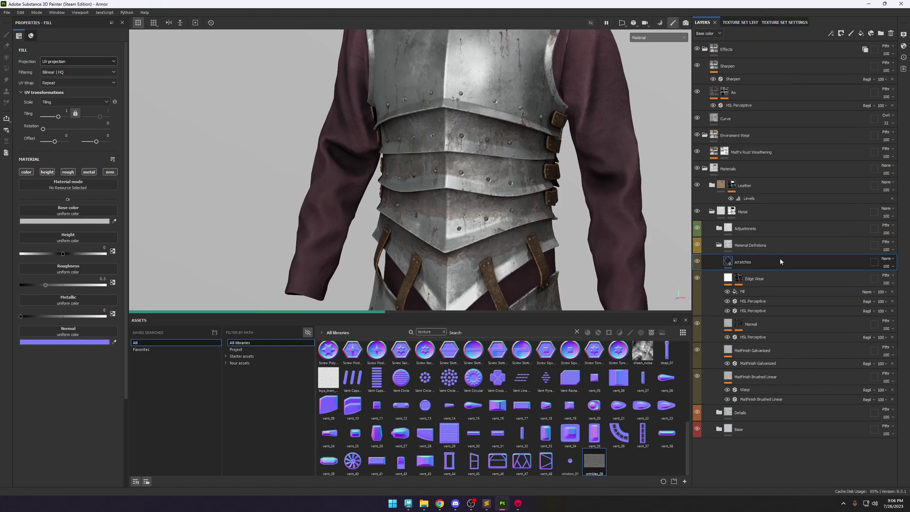
right_click(780, 262)
left_click(842, 20)
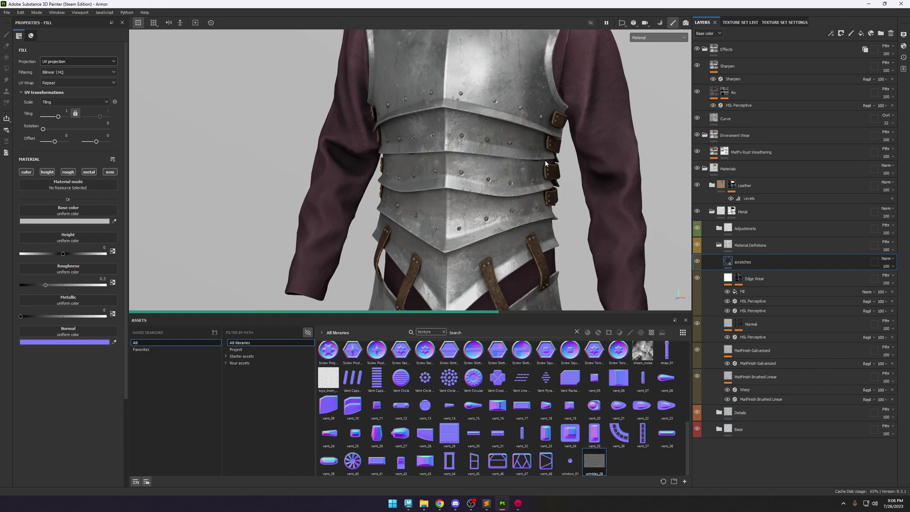
mouse_move(545, 164)
middle_mouse_down("alt")
mouse_move(486, 172)
mouse_move(540, 175)
middle_mouse_up("alt")
scroll(506, 195, "up", 3)
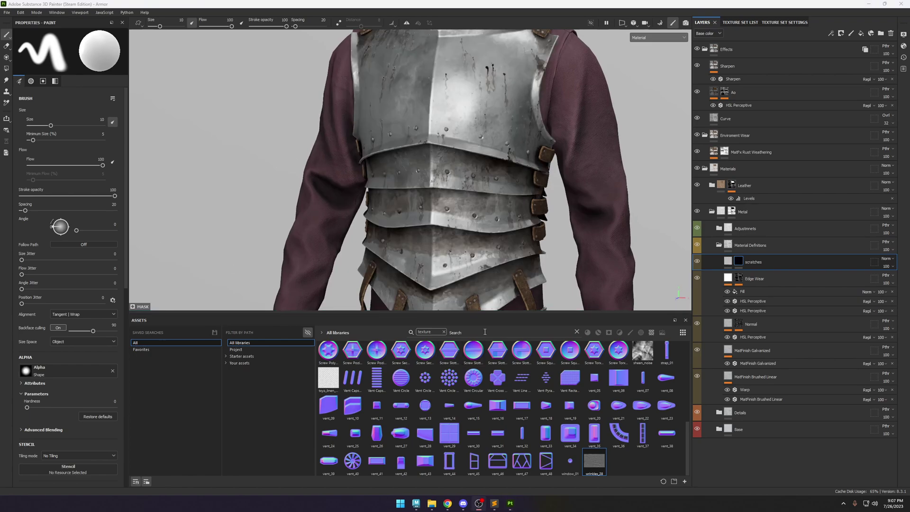
Search the assets for scratches, isolate the scratches layer's mask and assign Grunge Scratches Rough to its fill.
left_click(443, 332)
type("s")
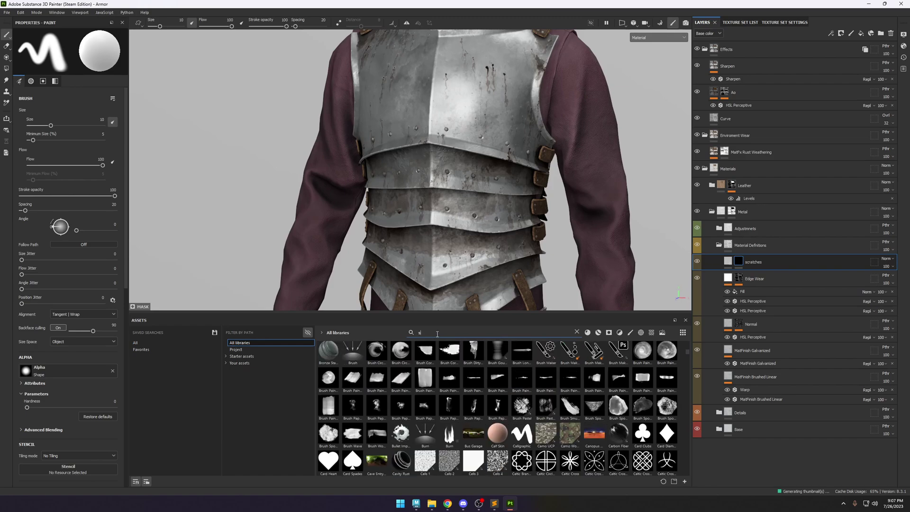
type("criatches")
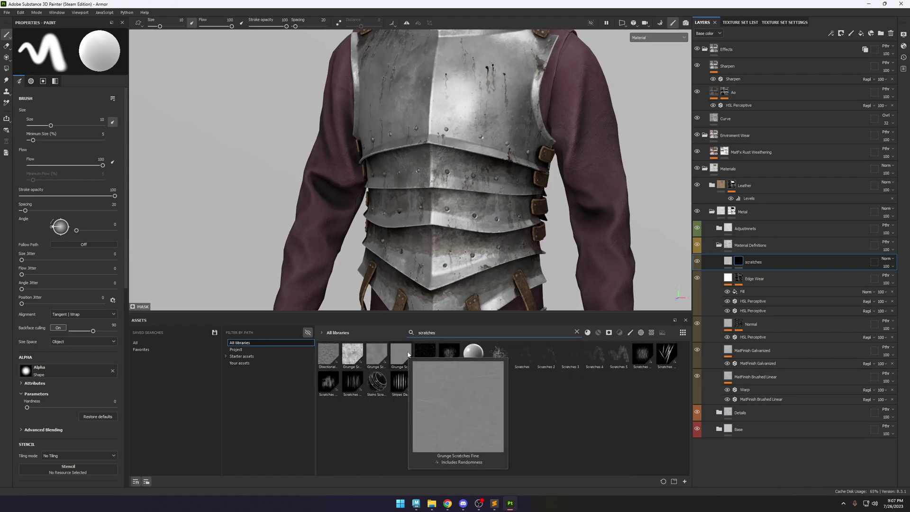
mouse_move(426, 356)
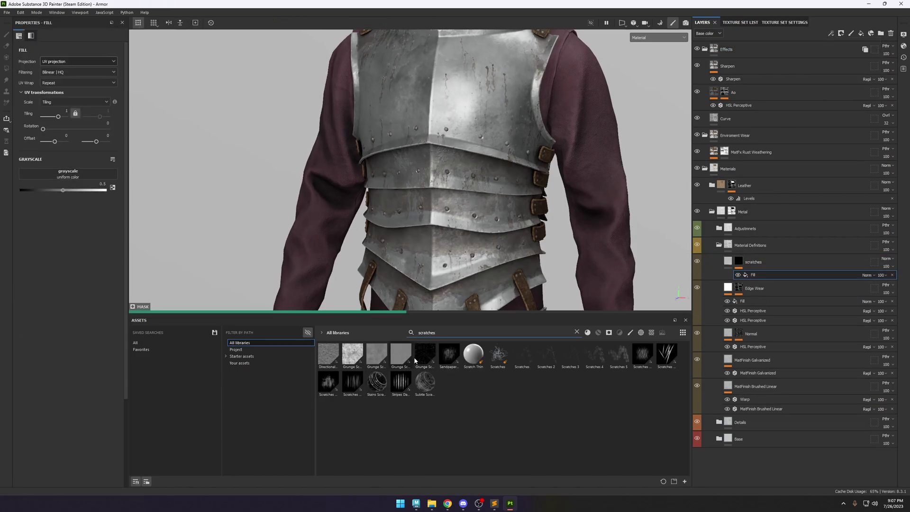
left_click_drag(419, 357, 76, 177)
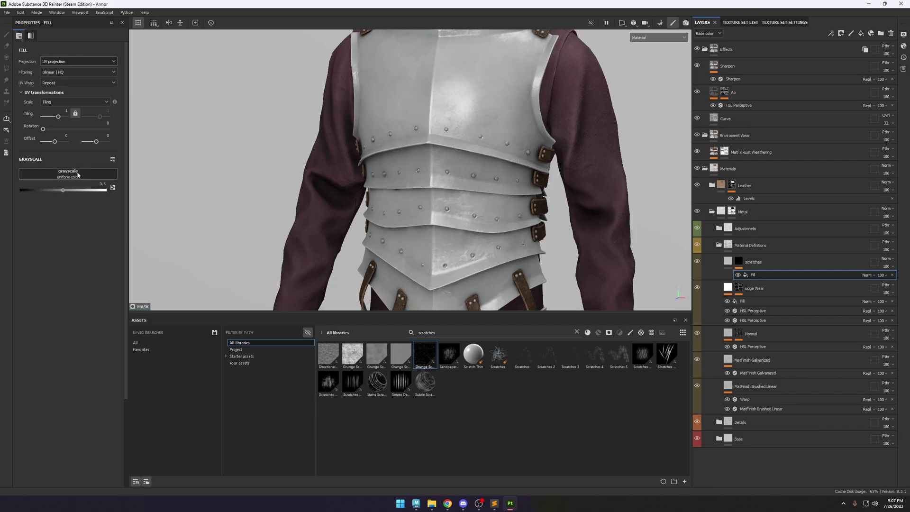
left_click(739, 261)
left_click(739, 261, "alt")
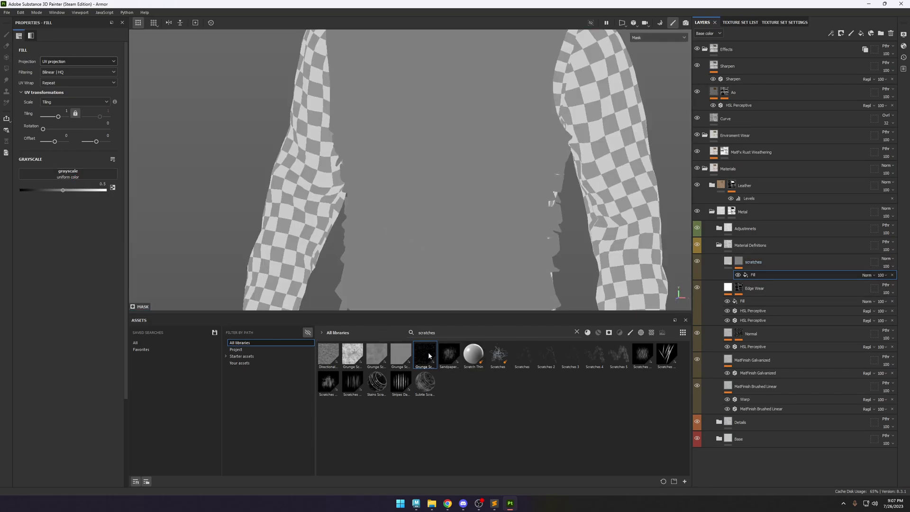
left_click_drag(429, 355, 100, 176)
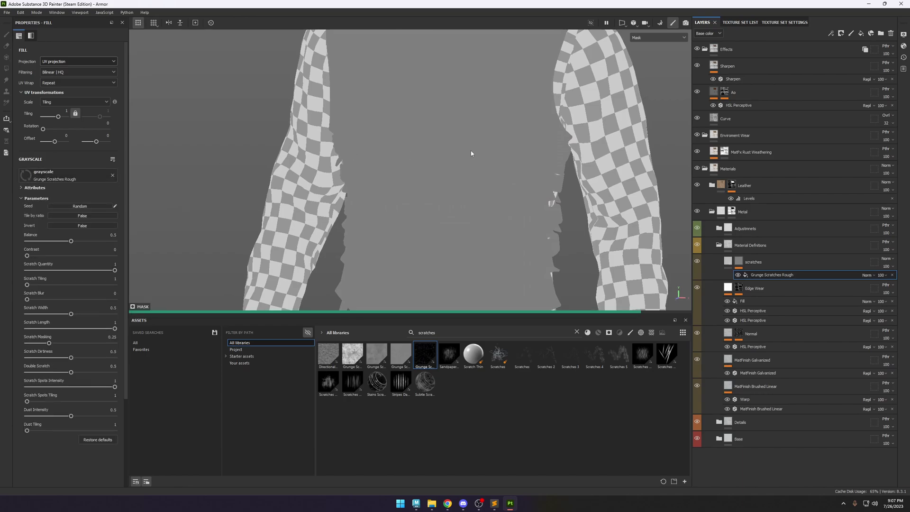
Set the scratch fill's tiling to 1.82 and Scratch Masking to 0.55, then return to the material view.
scroll(545, 199, "down", 3)
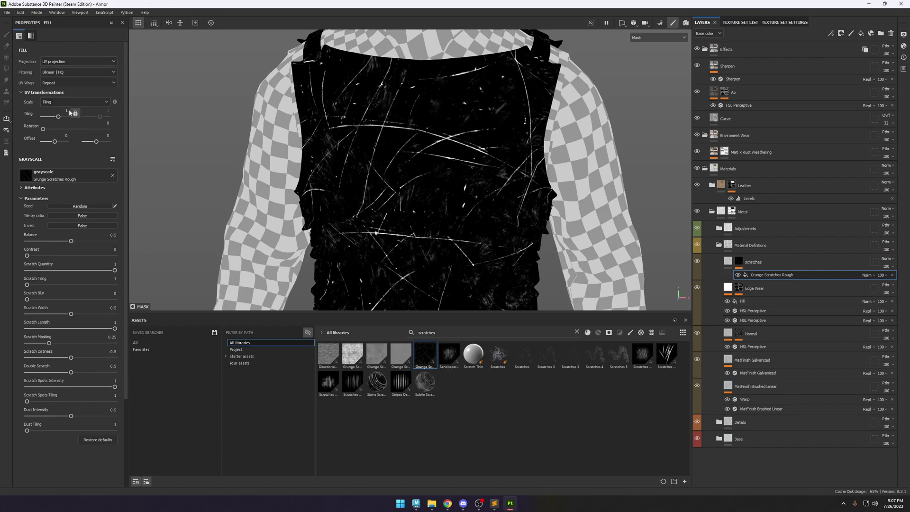
left_click_drag(59, 117, 59, 117)
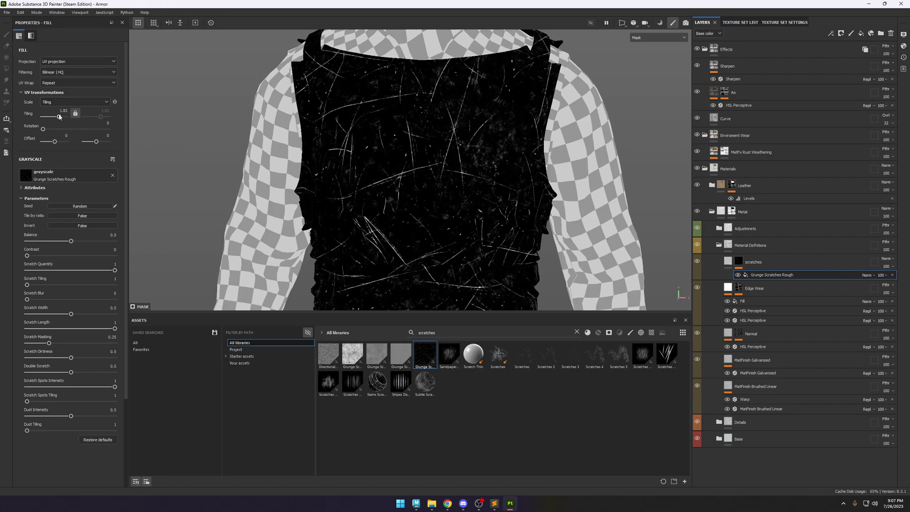
left_click_drag(31, 344, 75, 348)
key("m")
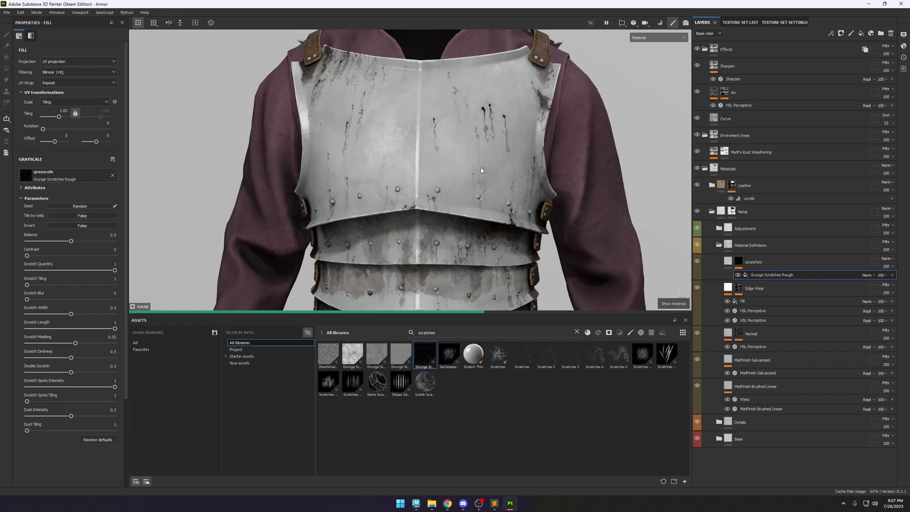
Examine the scratches on the breastplate and waist plates from several angles and distances.
scroll(480, 167, "down", 3)
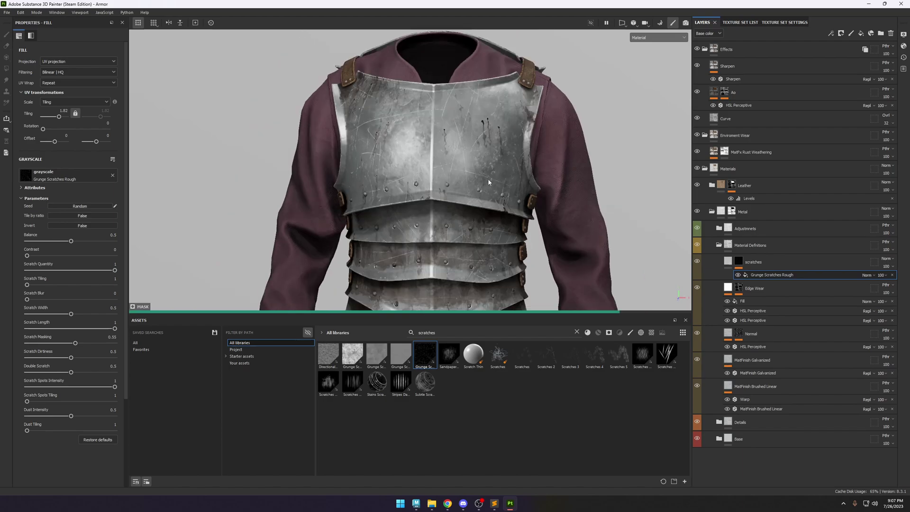
left_click_drag(499, 193, 489, 174, "alt")
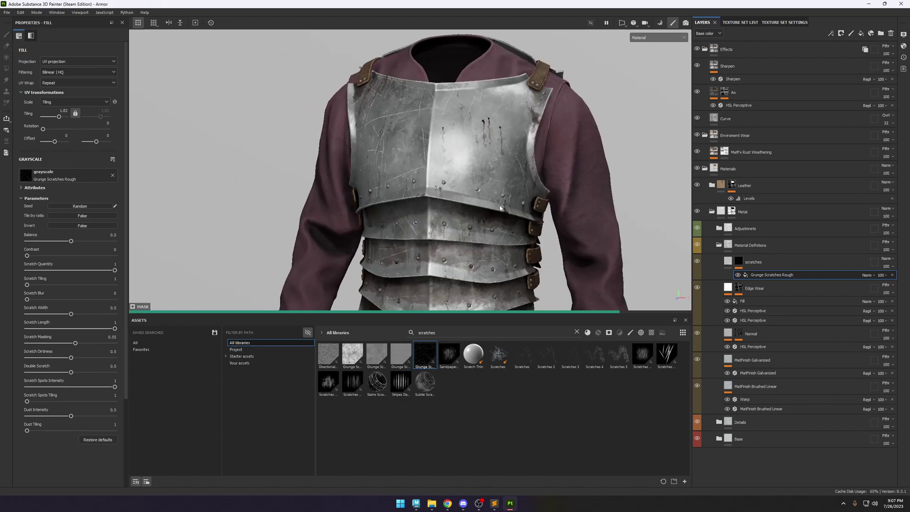
scroll(494, 211, "down", 4)
left_click_drag(494, 211, 488, 148, "alt")
scroll(497, 157, "up", 6)
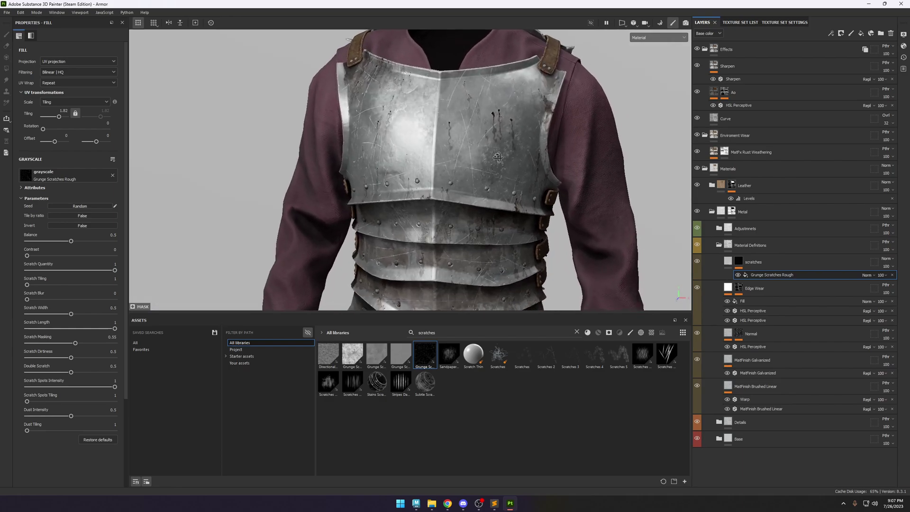
scroll(497, 157, "down", 3)
Isolate the scratches mask, set Scratch Width to 0.94, and check the wider scratches in the material view.
left_click(738, 261, "alt")
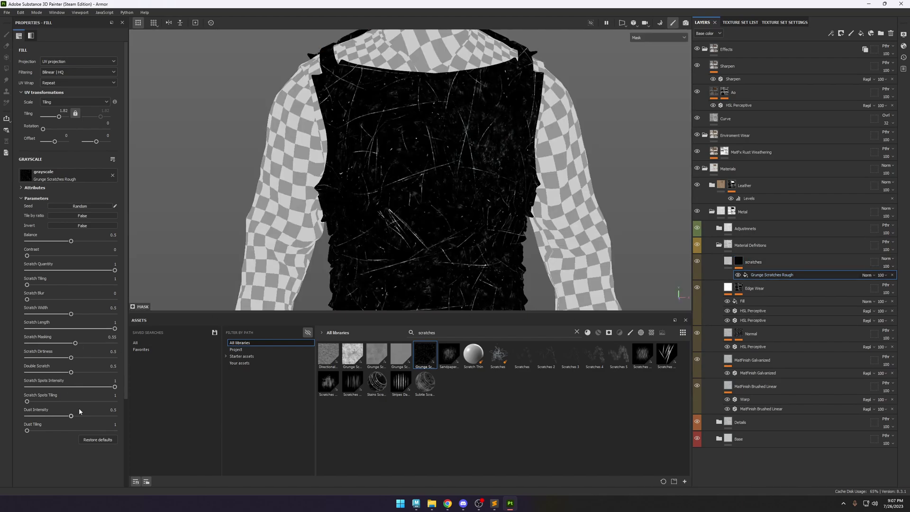
left_click(86, 313)
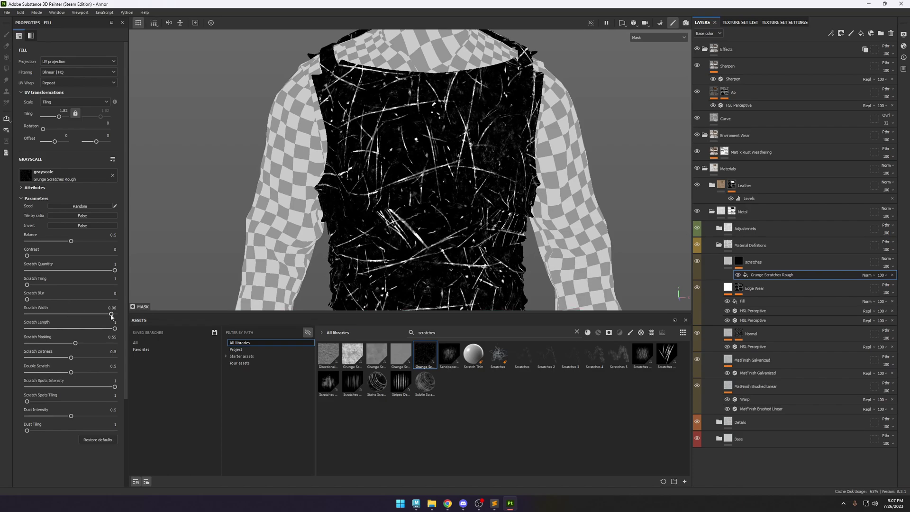
key("m")
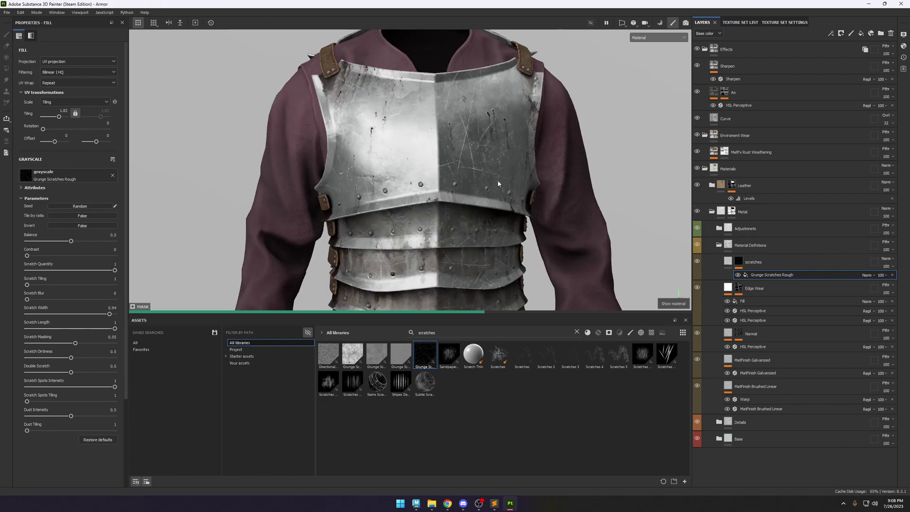
left_click_drag(515, 179, 526, 184, "alt")
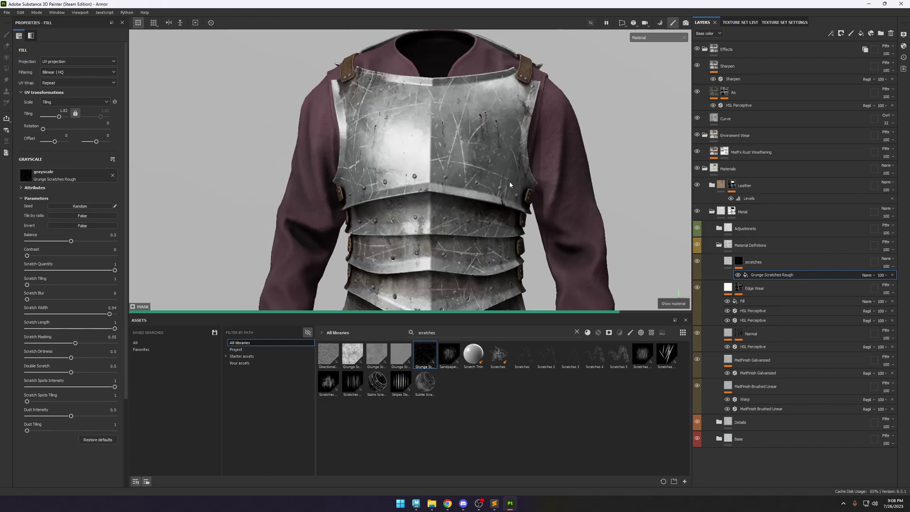
Set the scratch fill's Scratch Width to 0.76 and check the scratches on the breastplate.
left_click_drag(465, 218, 446, 226, "alt")
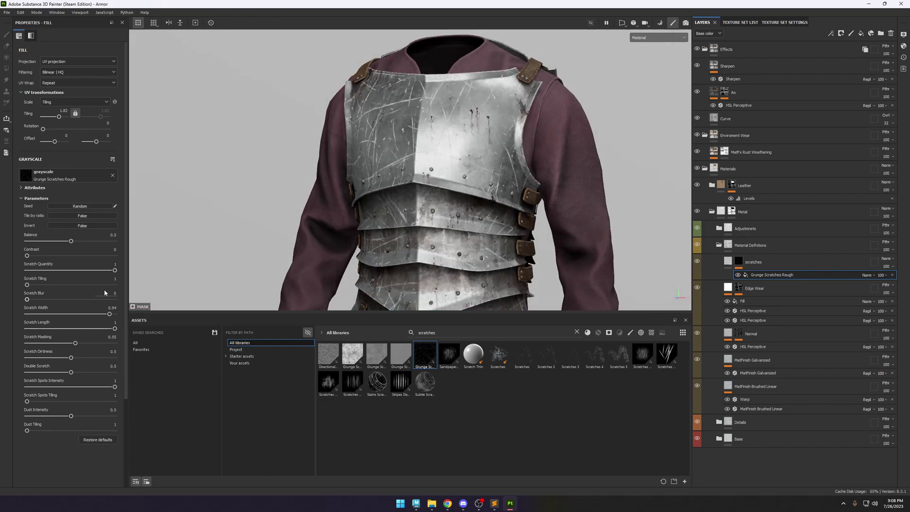
left_click(94, 314)
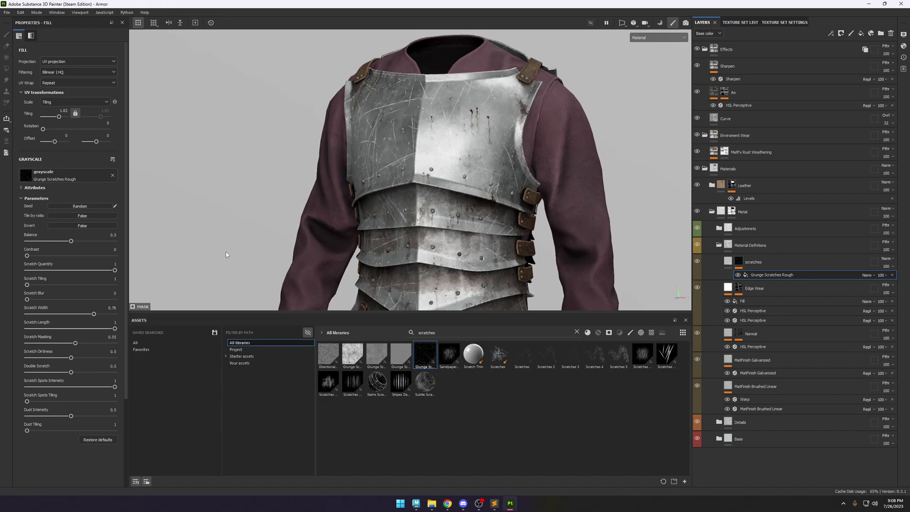
left_click_drag(472, 169, 483, 123, "alt")
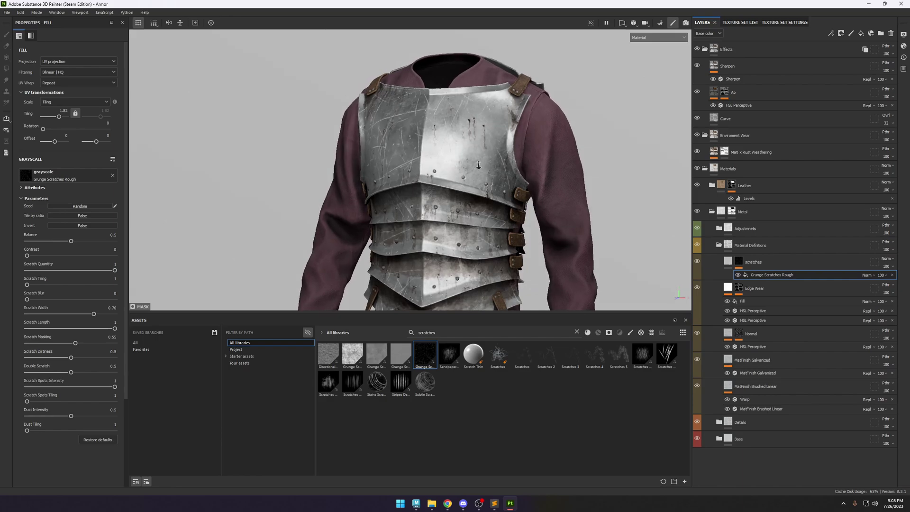
scroll(487, 114, "down", 2)
scroll(484, 149, "up", 3)
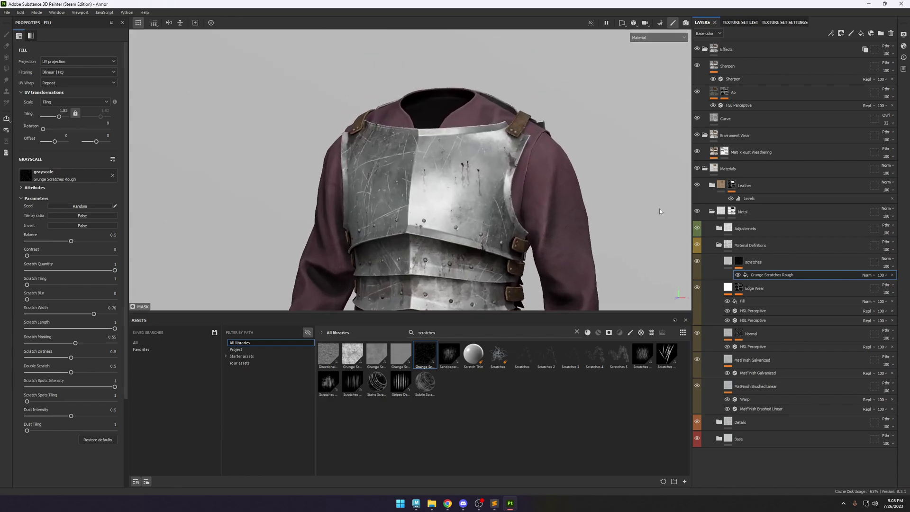
Add a second fill to the scratches layer's mask and set its blending mode to Multiply.
left_click(738, 261)
left_click(840, 32)
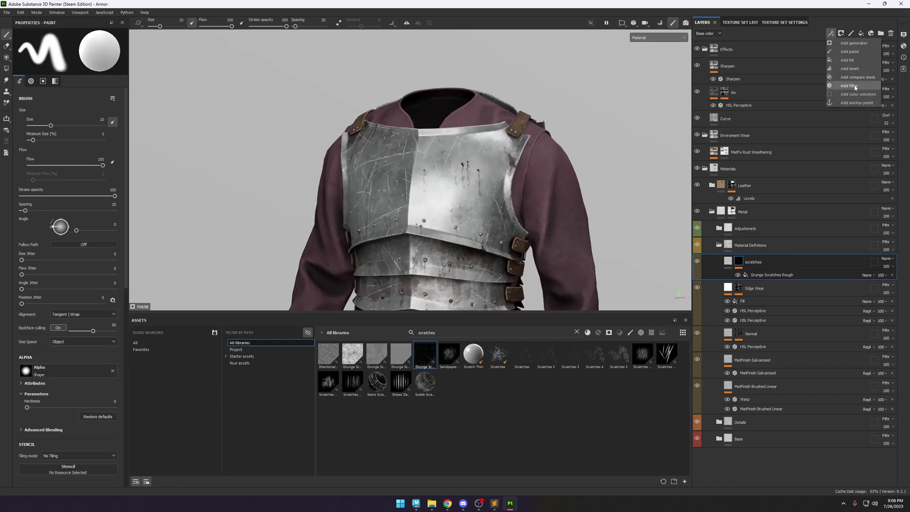
left_click(848, 63)
left_click(830, 33)
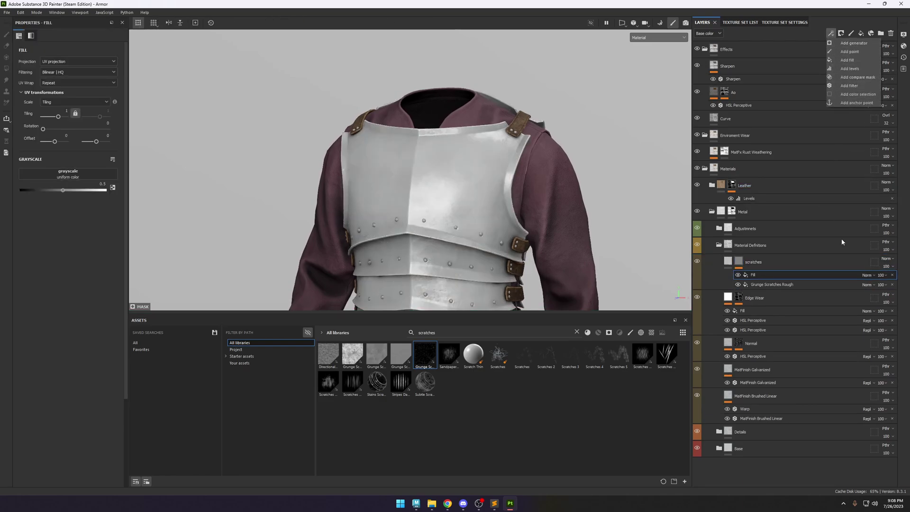
left_click(867, 275)
left_click(874, 309)
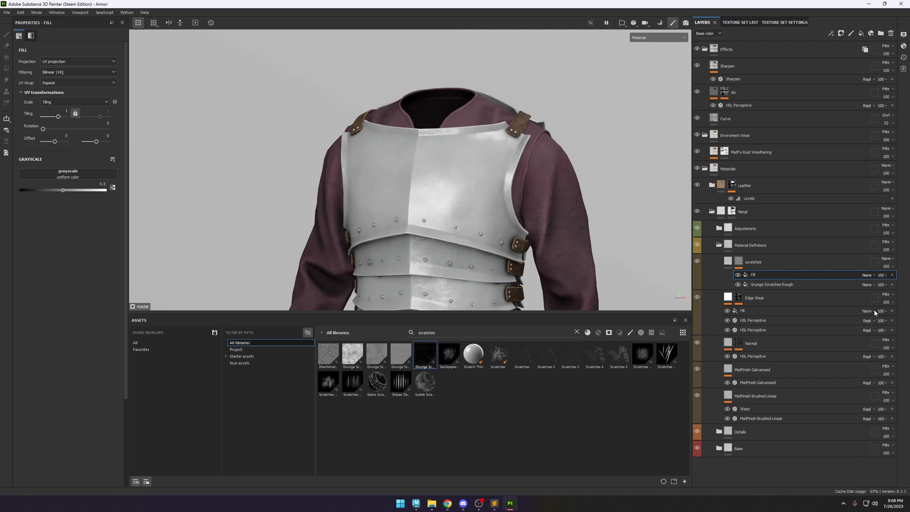
Search the assets for plasma, isolate the scratches mask and assign the Plasma texture to the new fill.
double_click(454, 334)
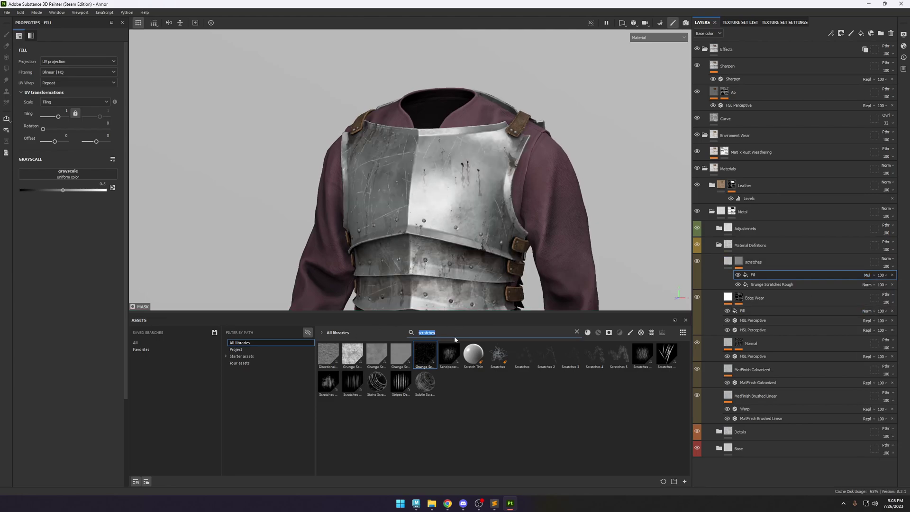
type("plasma")
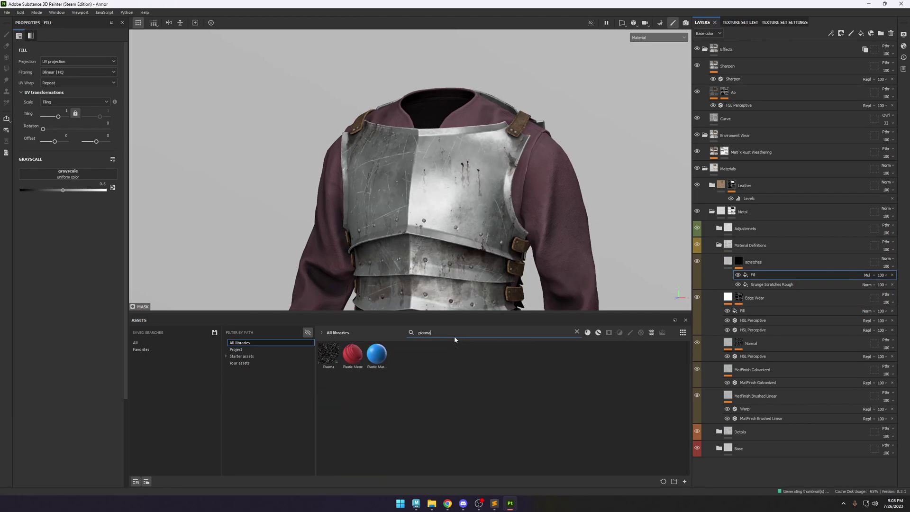
left_click(738, 260, "alt")
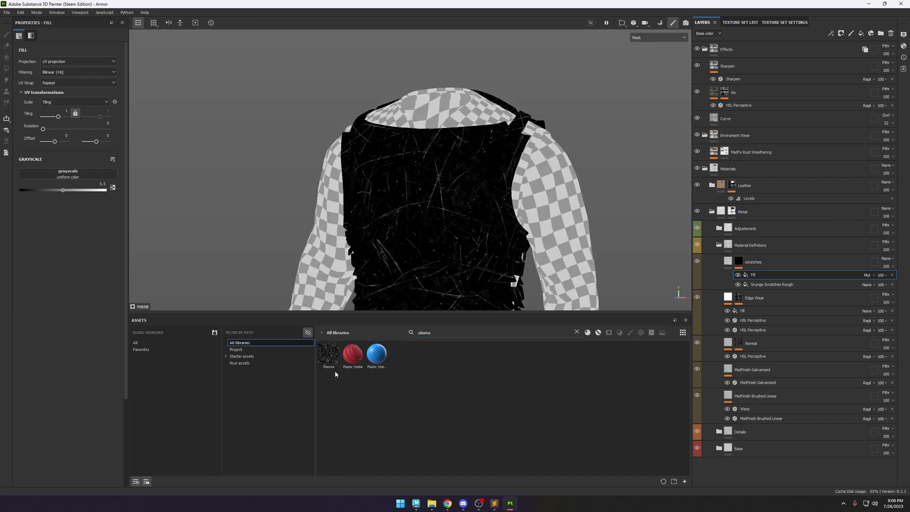
left_click_drag(328, 360, 88, 184)
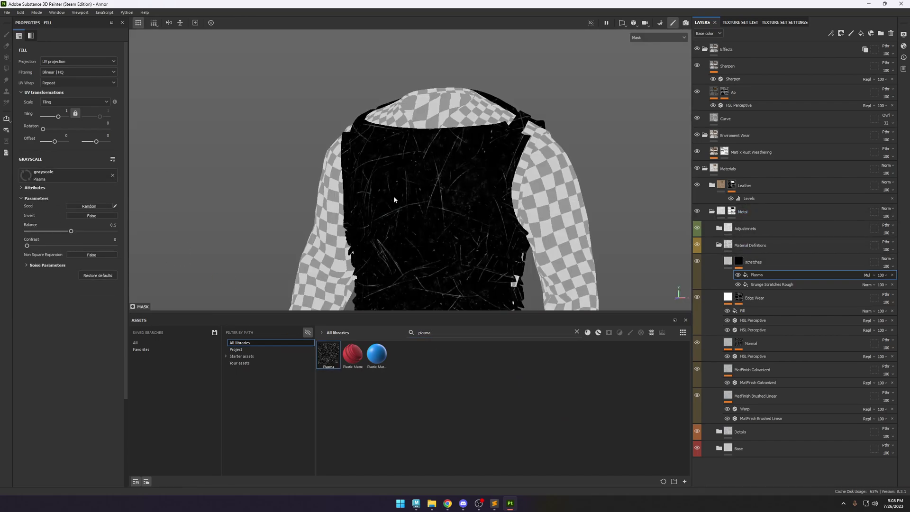
Set the Plasma fill's tiling to 0.8 and return to the material view to check the broken-up scratches.
scroll(387, 173, "up", 2)
left_click_drag(424, 139, 416, 139, "alt")
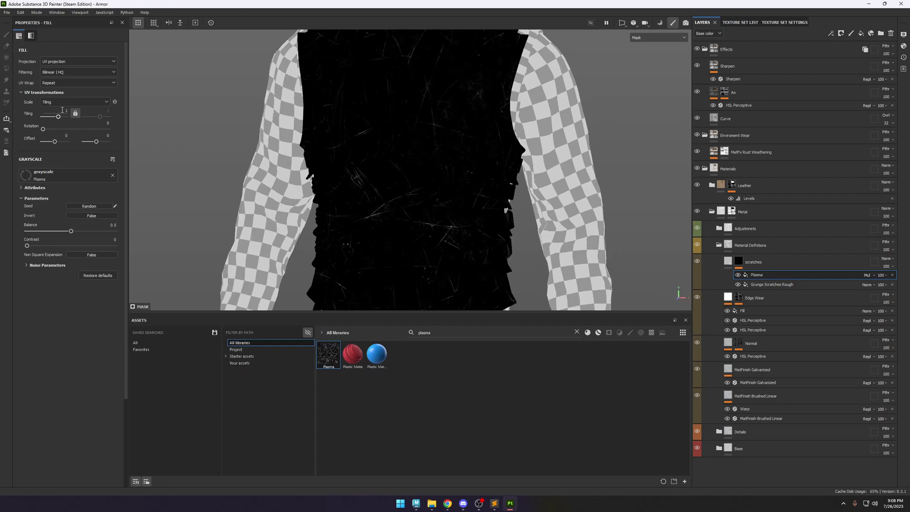
left_click_drag(63, 118, 56, 120)
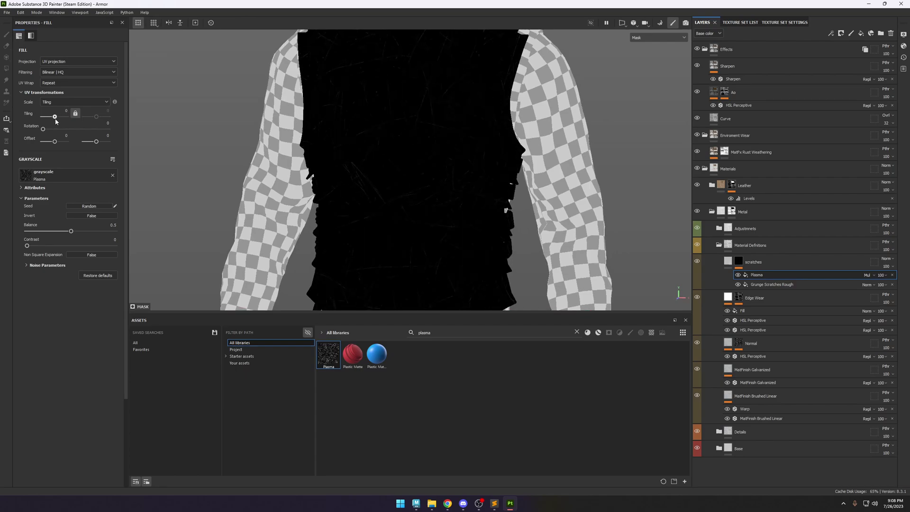
left_click_drag(449, 114, 436, 144, "alt")
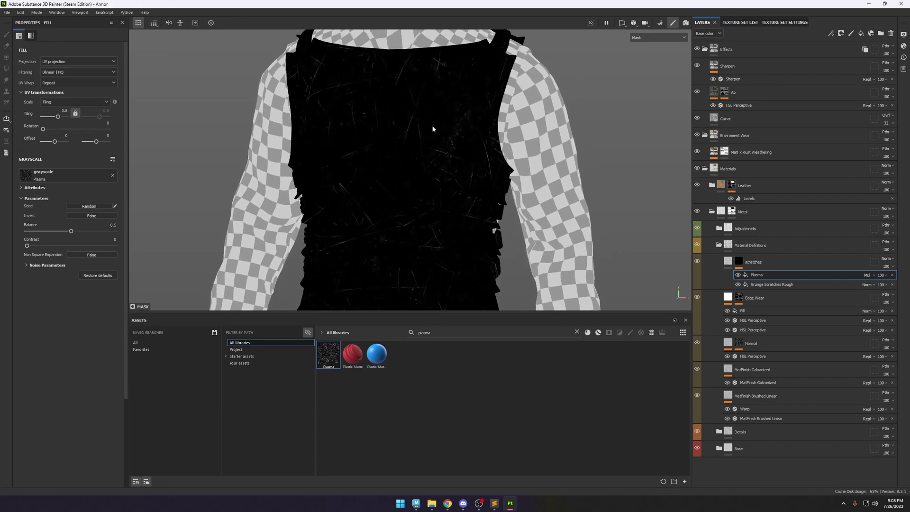
key("m")
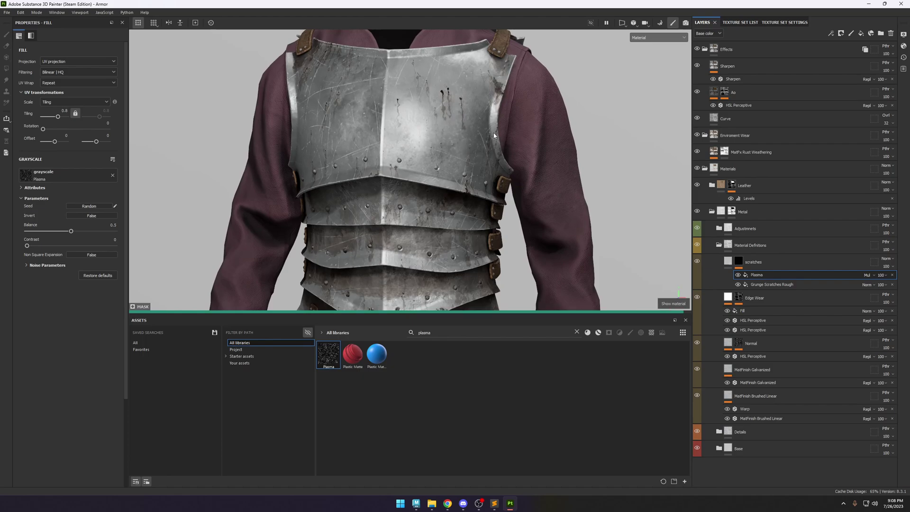
scroll(471, 163, "down", 3)
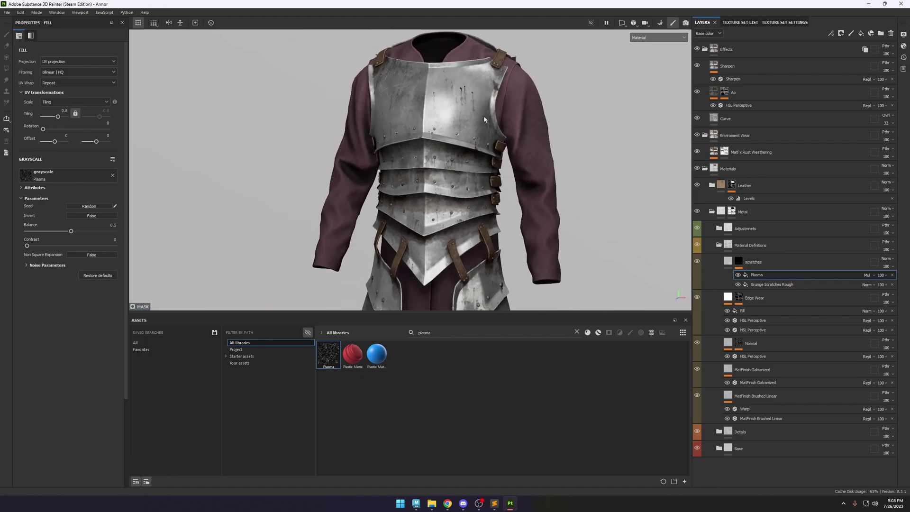
Examine the breastplate up close in the base colour, height and roughness channels.
left_click_drag(485, 120, 505, 118, "alt")
key("c")
scroll(393, 86, "up", 3)
key("c")
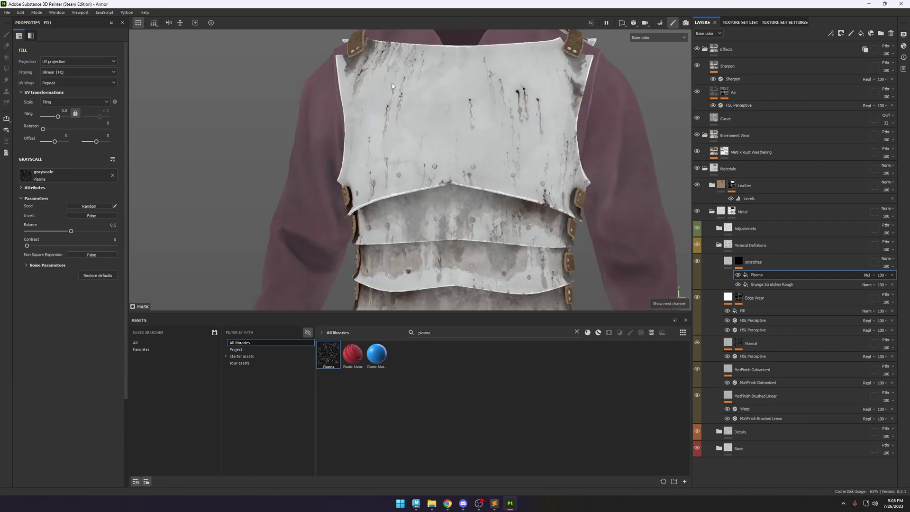
scroll(381, 94, "up", 4)
key("c")
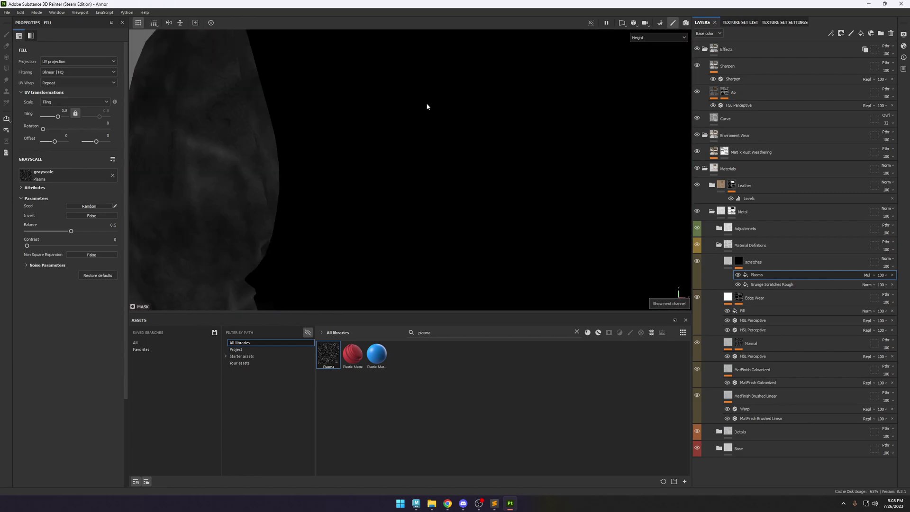
key("c")
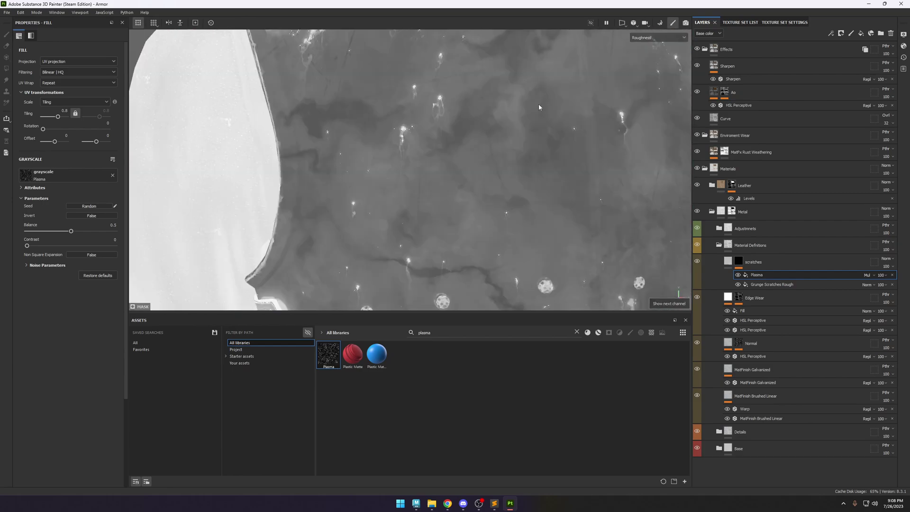
Set the scratches layer's roughness to 0.9469 after trying 0.1306, judging it in the material view.
left_click(727, 260)
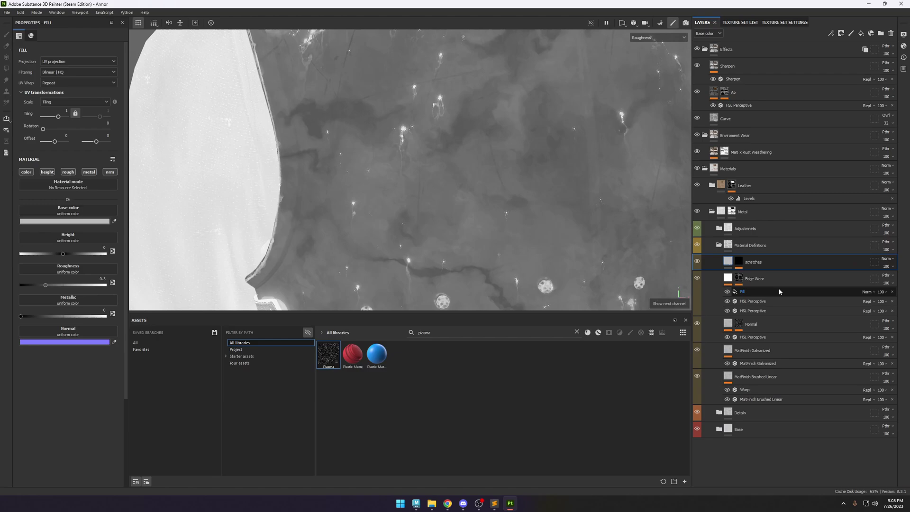
left_click(34, 285)
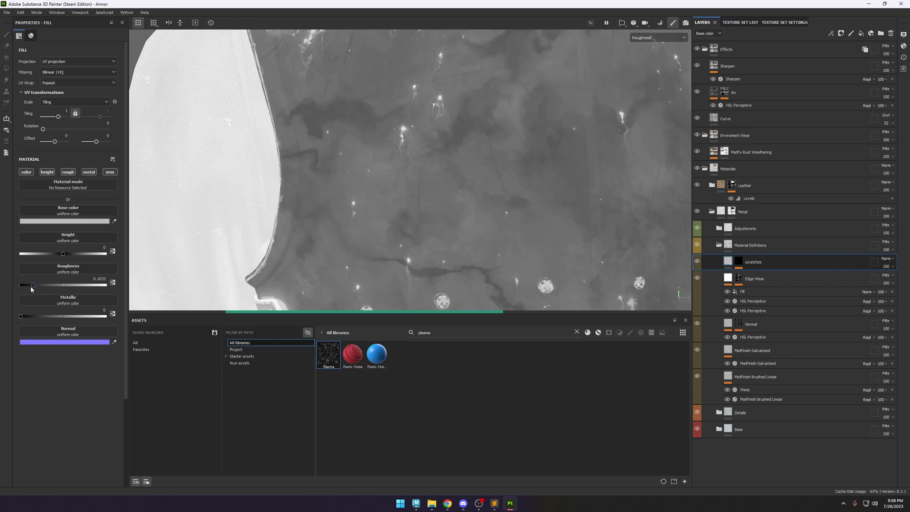
scroll(377, 178, "down", 6)
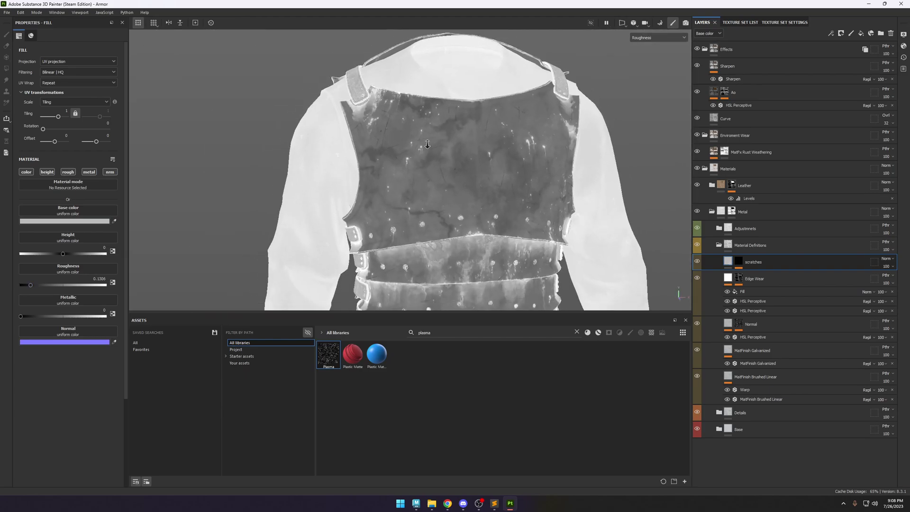
key("m")
left_click_drag(528, 187, 469, 186, "alt")
right_click_drag(469, 186, 480, 189, "shift")
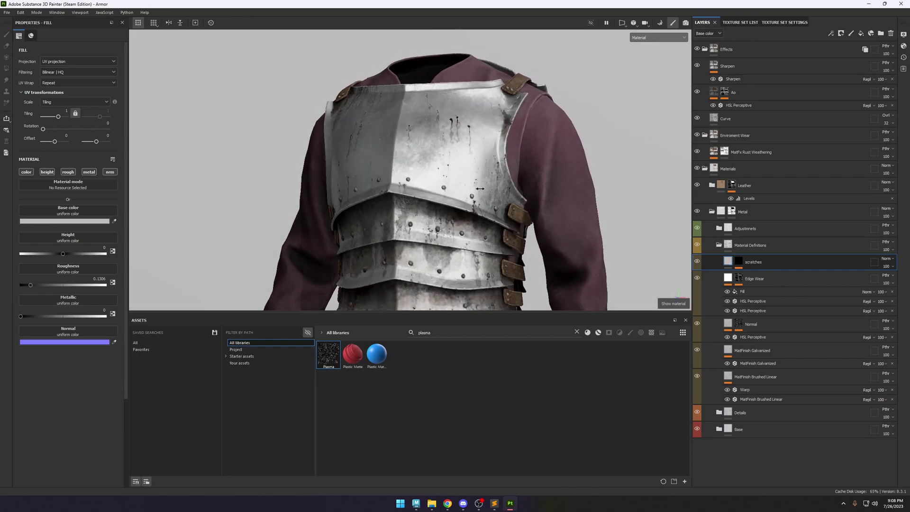
left_click(102, 285)
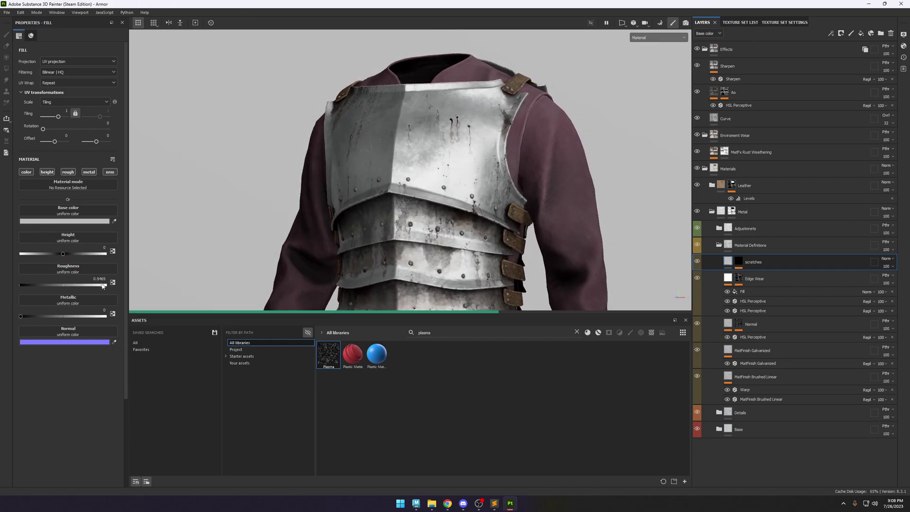
scroll(331, 164, "up", 2)
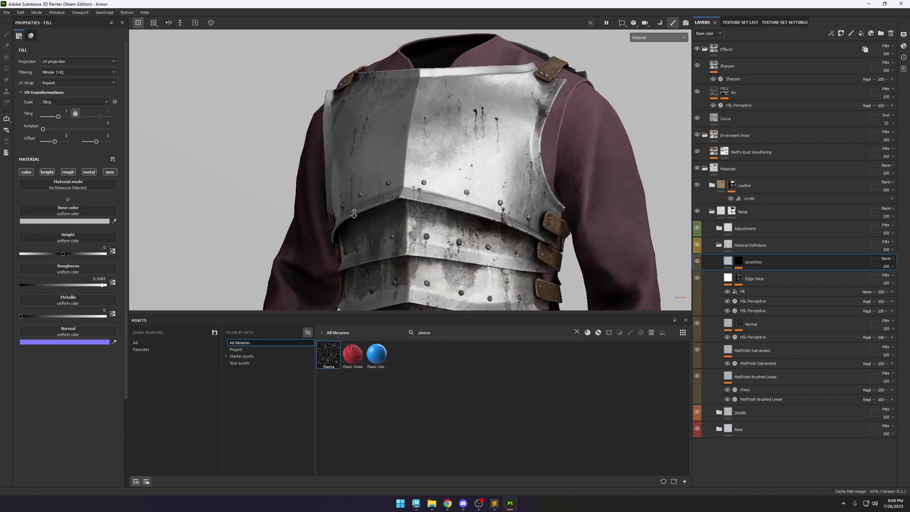
Set the scratches layer's height to -0.1592 after trying 0.2653, checking the engraved scratches near the straps.
left_click(74, 251)
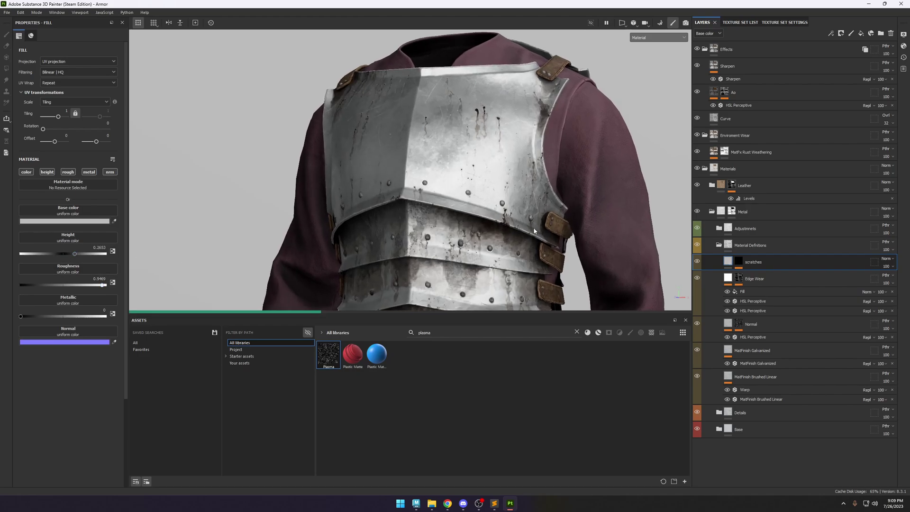
scroll(568, 218, "up", 4)
scroll(544, 213, "up", 1)
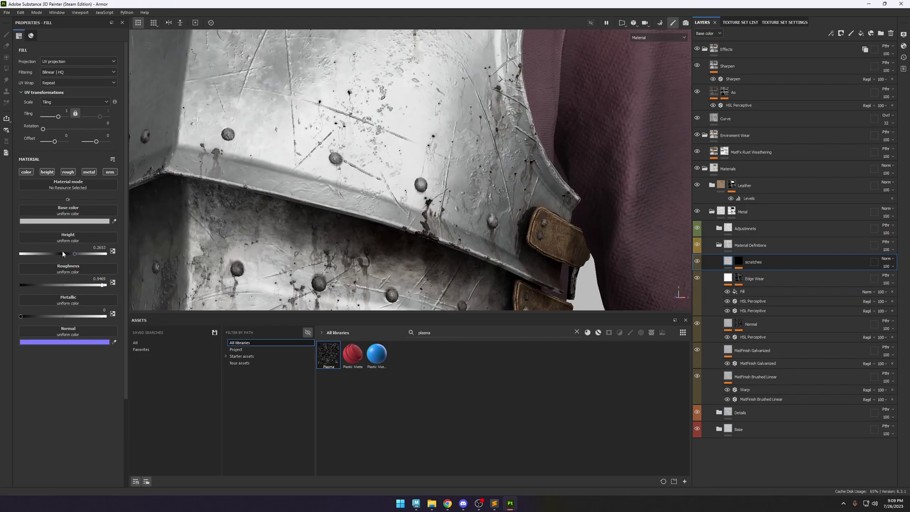
left_click(62, 254)
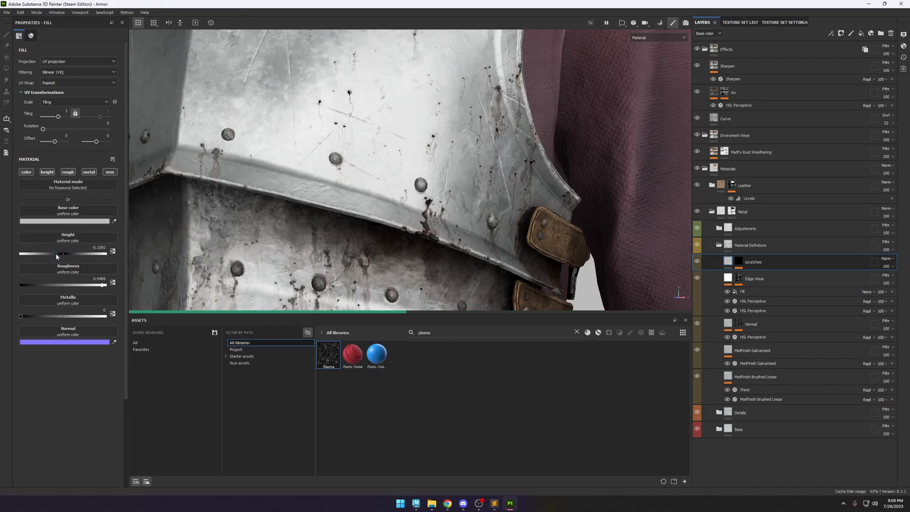
scroll(437, 156, "down", 6)
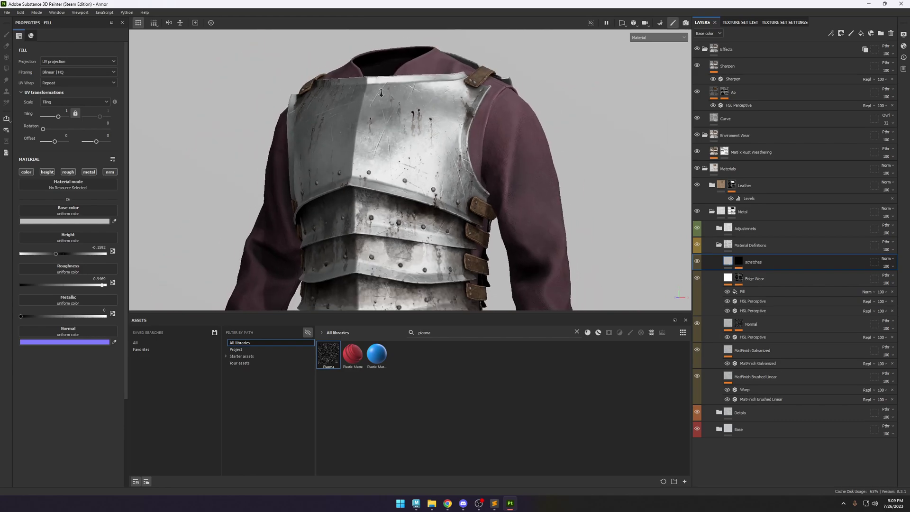
mouse_move(437, 156)
left_mouse_down("alt")
mouse_move(458, 144)
mouse_move(420, 174)
mouse_move(573, 126)
mouse_move(502, 146)
mouse_move(379, 151)
mouse_move(426, 155)
left_mouse_up("alt")
Add a paint effect to the scratches layer's mask and set the brush size to 16.35.
left_click(738, 261)
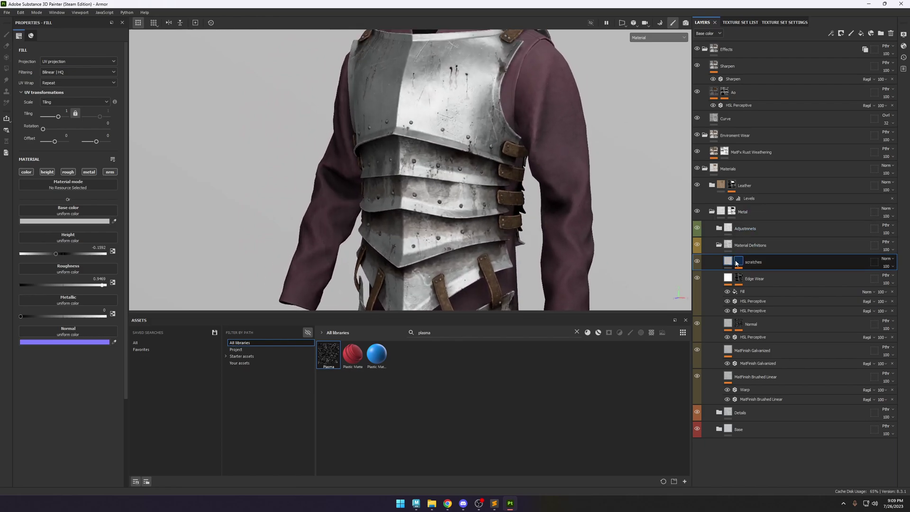
left_click(830, 33)
left_click(849, 51)
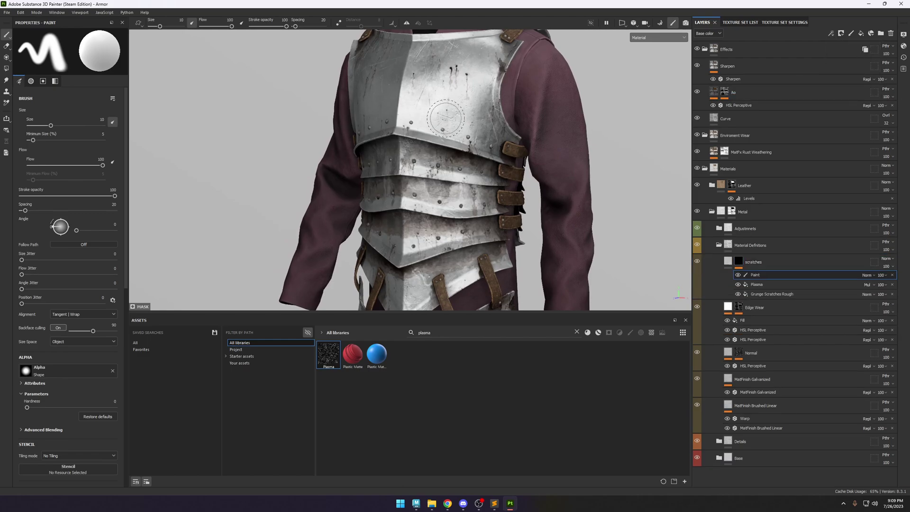
left_click_drag(451, 152, 449, 127, "alt")
middle_click_drag(377, 202, 416, 166, "alt")
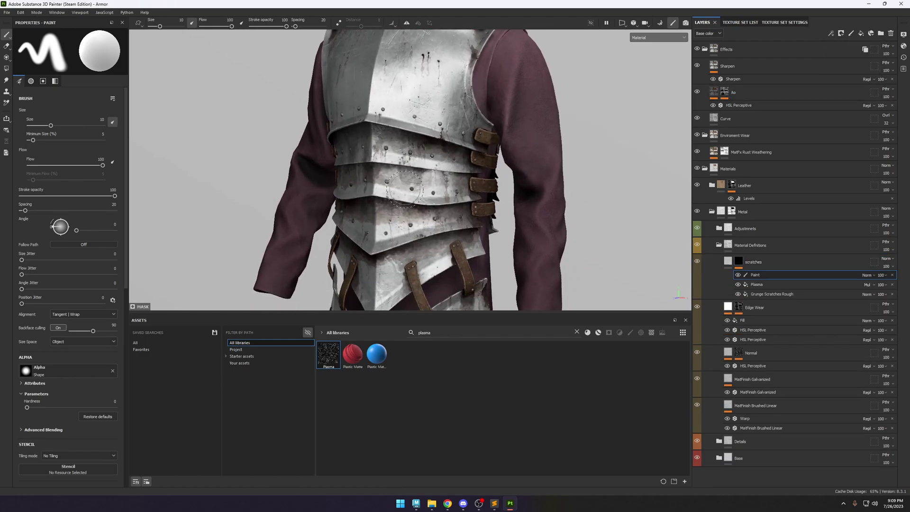
right_click_drag(416, 190, 445, 189, "ctrl")
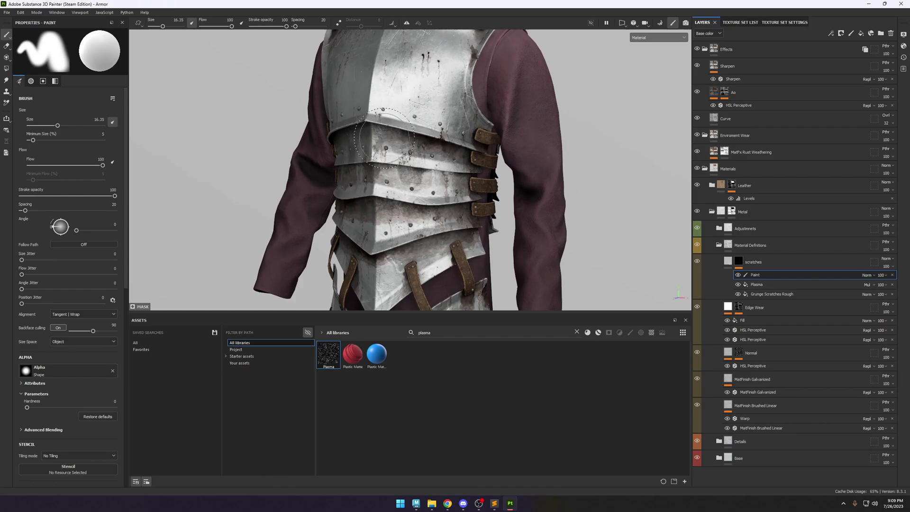
mouse_move(384, 137)
left_mouse_down("alt")
mouse_move(295, 138)
mouse_move(395, 134)
left_mouse_up("alt")
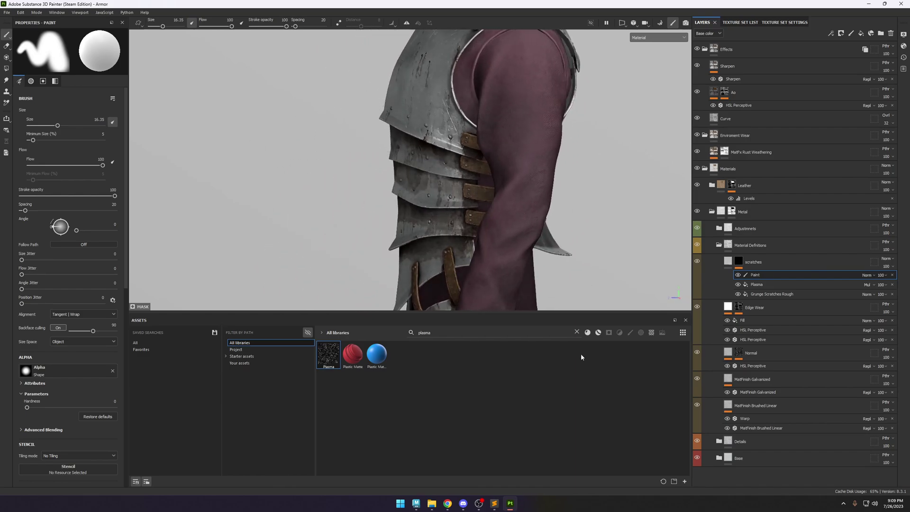
left_click_drag(545, 164, 436, 162, "alt")
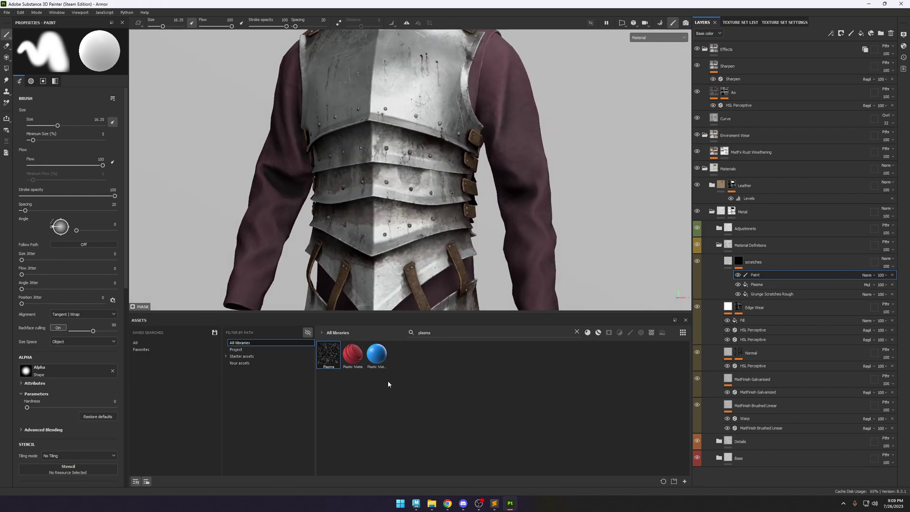
Filter the assets to brushes, search for "dirt" and pick the Dirt 1 brush.
left_click(630, 332)
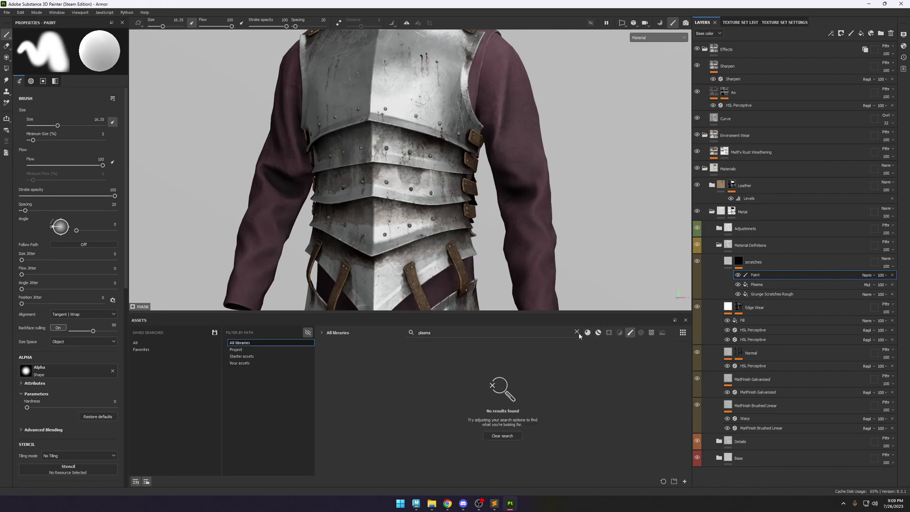
left_click(577, 331)
type("dirt")
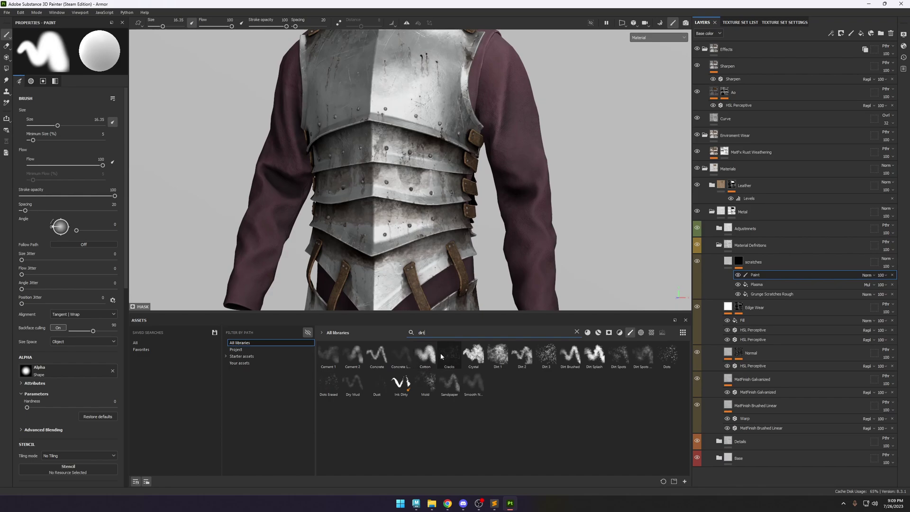
left_click(497, 355)
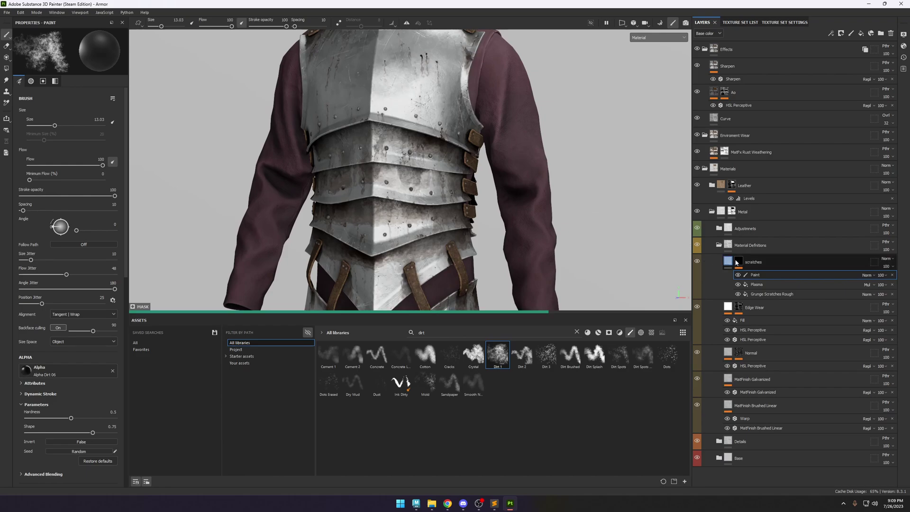
Compare the scratches layer's mask with the material view from several angles around the breastplate.
key("c")
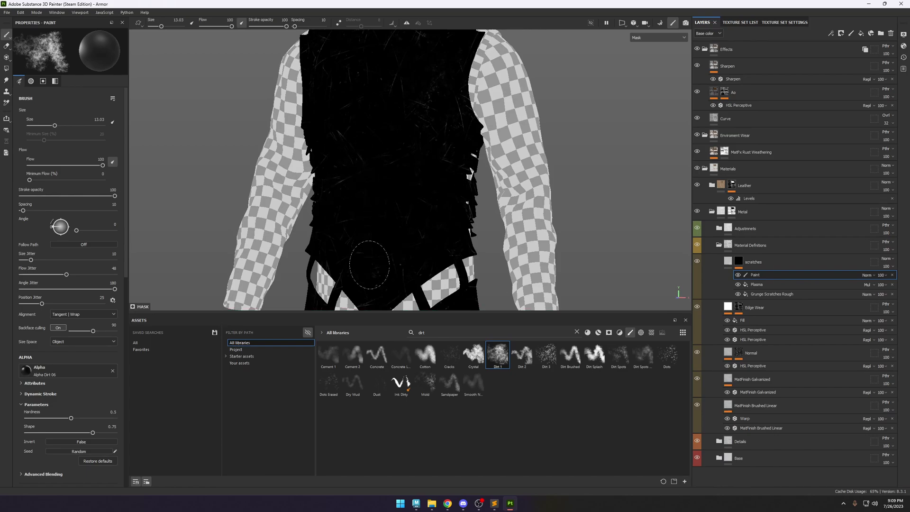
left_click_drag(451, 152, 303, 204, "alt")
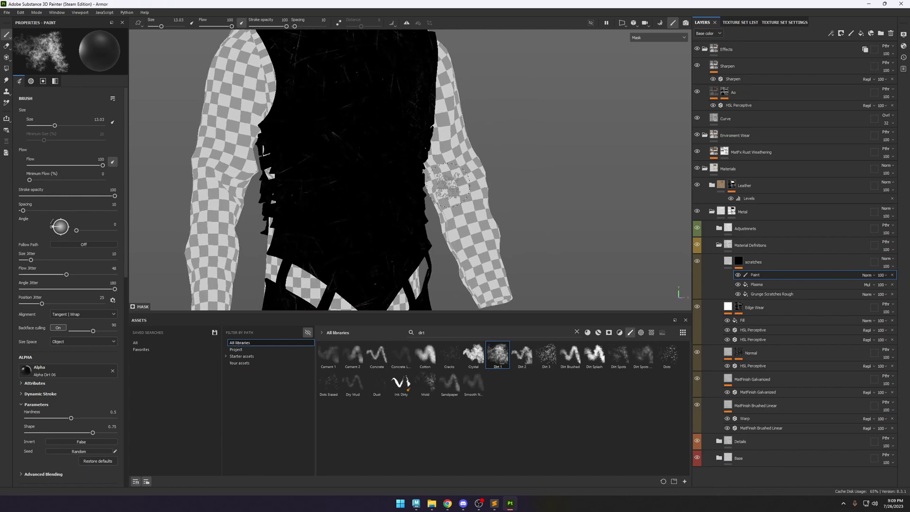
left_click_drag(398, 245, 362, 178, "alt")
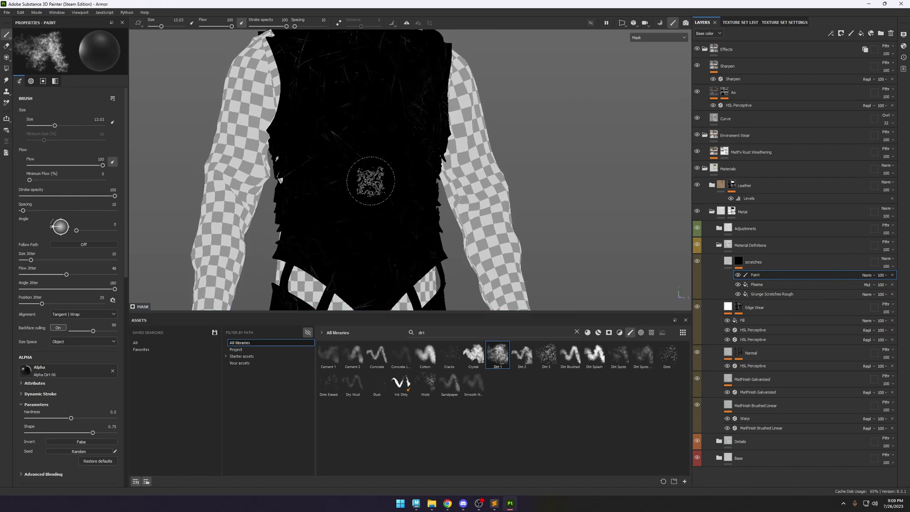
key("m")
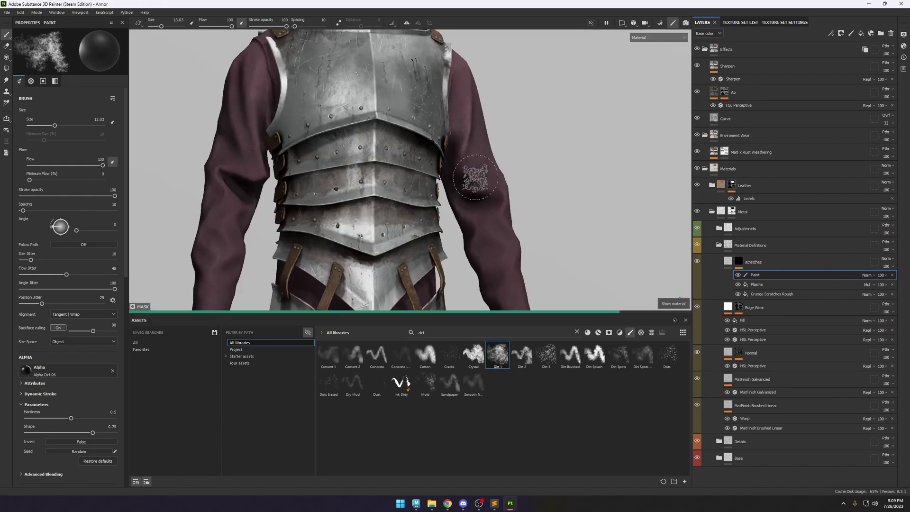
left_click_drag(476, 177, 353, 175, "alt")
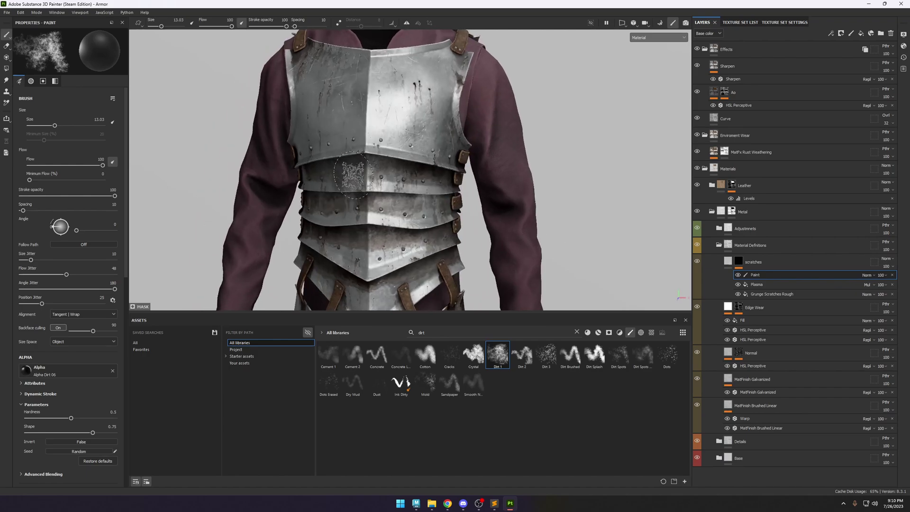
scroll(399, 133, "down", 3)
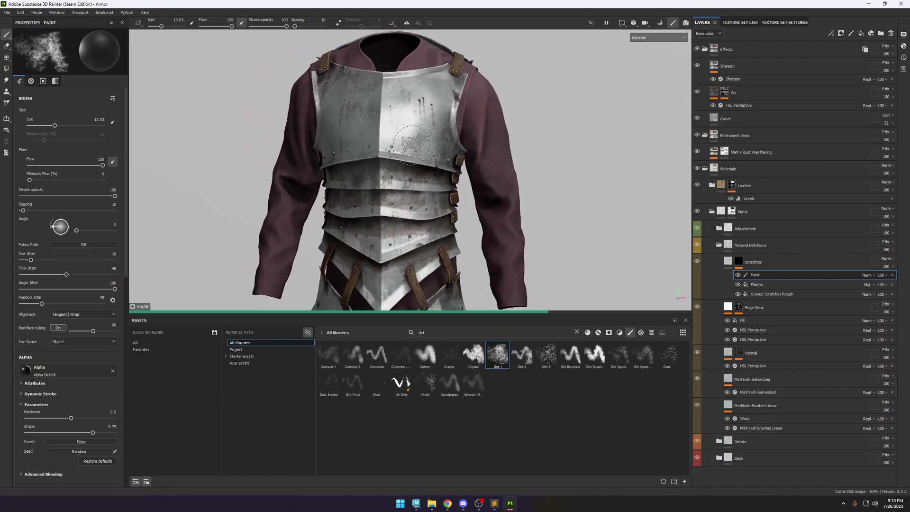
left_click_drag(412, 142, 405, 144, "alt")
right_click_drag(416, 145, 417, 133, "shift")
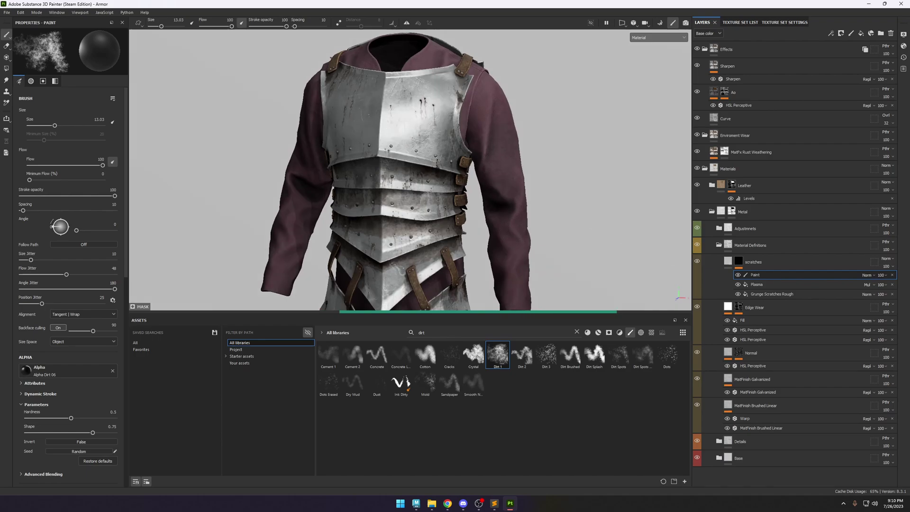
left_click(725, 260, "alt")
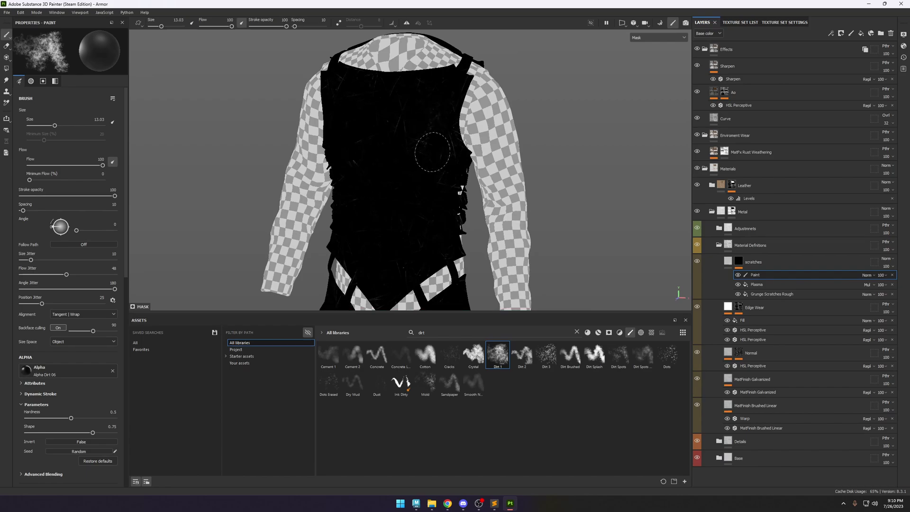
key("m")
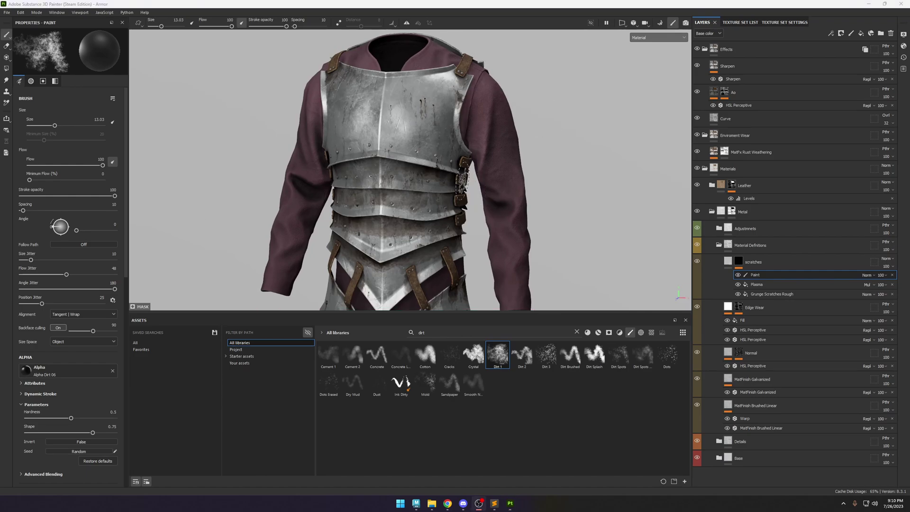
Hide the MatFx Rust Weathering layer to judge the clean metal on the breastplate, and show it again.
scroll(517, 107, "up", 2)
scroll(516, 106, "down", 2)
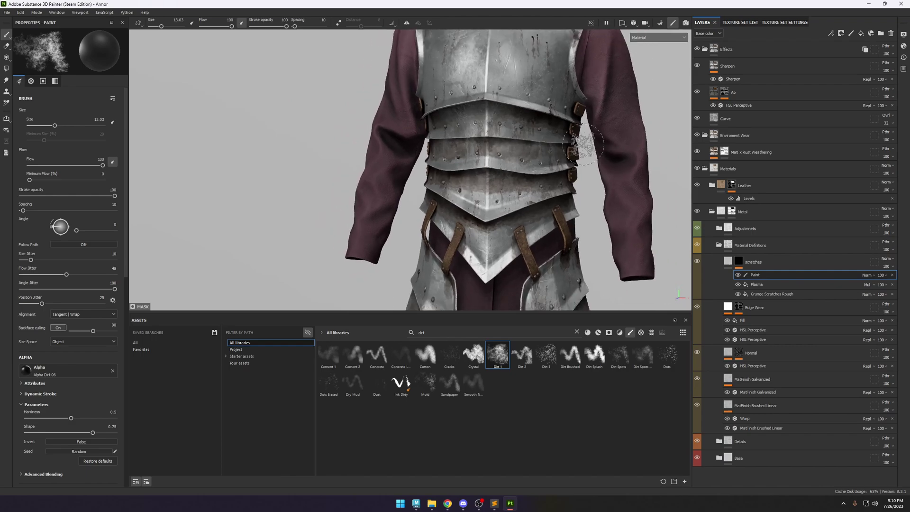
left_click(696, 151)
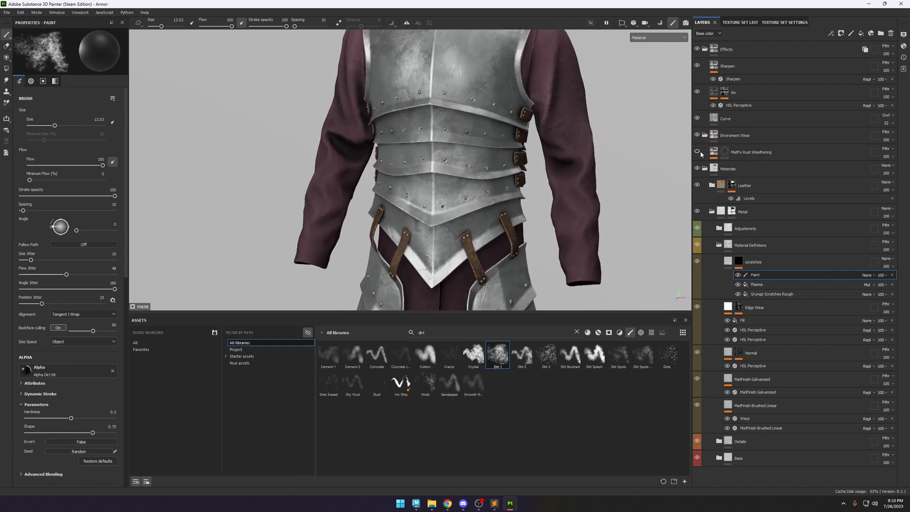
scroll(469, 131, "down", 2)
right_click_drag(469, 132, 534, 146, "shift")
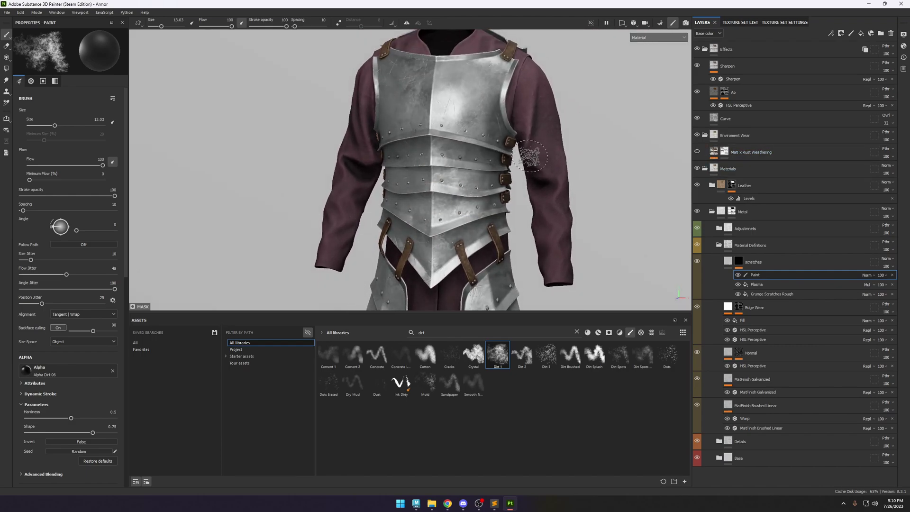
scroll(531, 155, "up", 2)
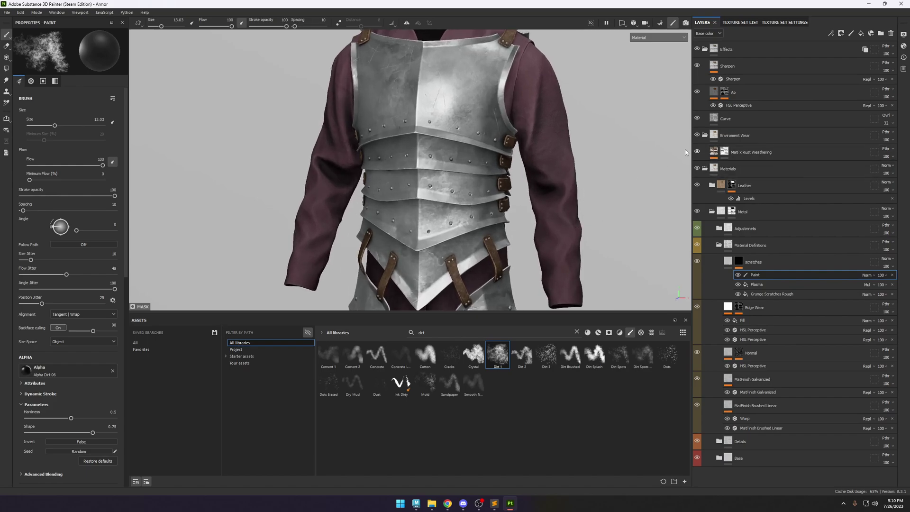
left_click(696, 151)
scroll(683, 152, "down", 1)
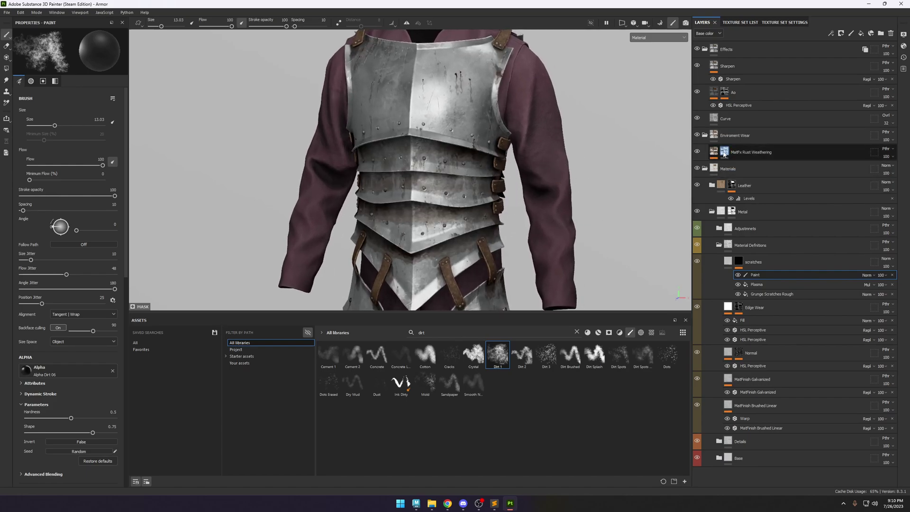
Paint on the MatFx Rust Weathering mask with the Dirt 1 brush to thin out rust drips on the chest and waist plates.
left_click(724, 153)
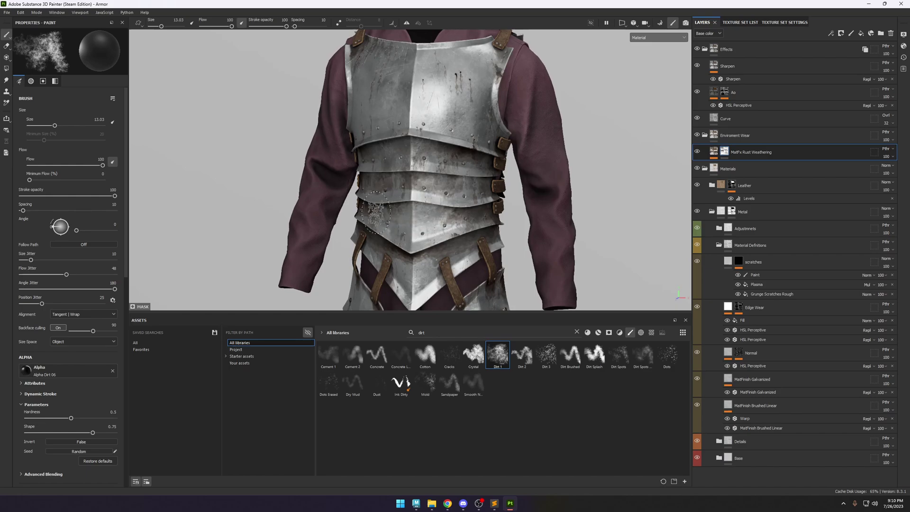
left_click_drag(389, 216, 482, 216, "alt")
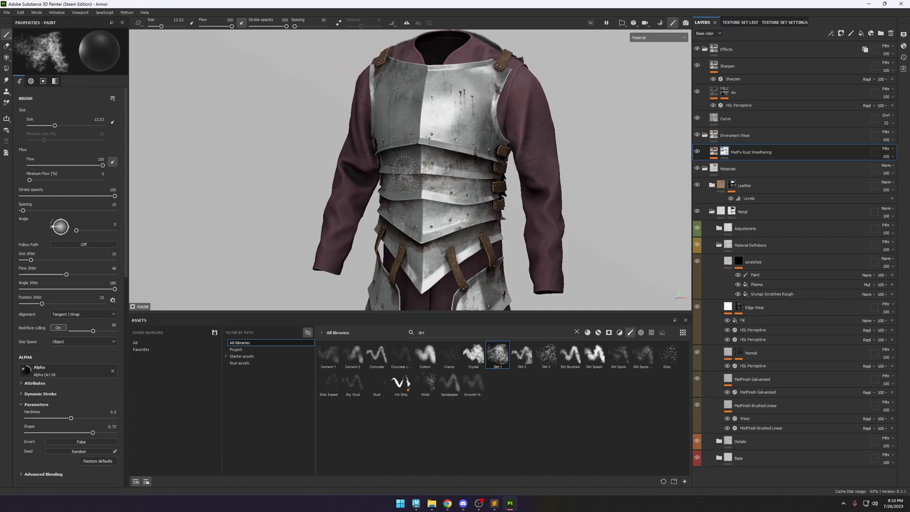
mouse_move(405, 175)
left_mouse_down("alt")
mouse_move(465, 170)
mouse_move(356, 236)
left_mouse_up("alt")
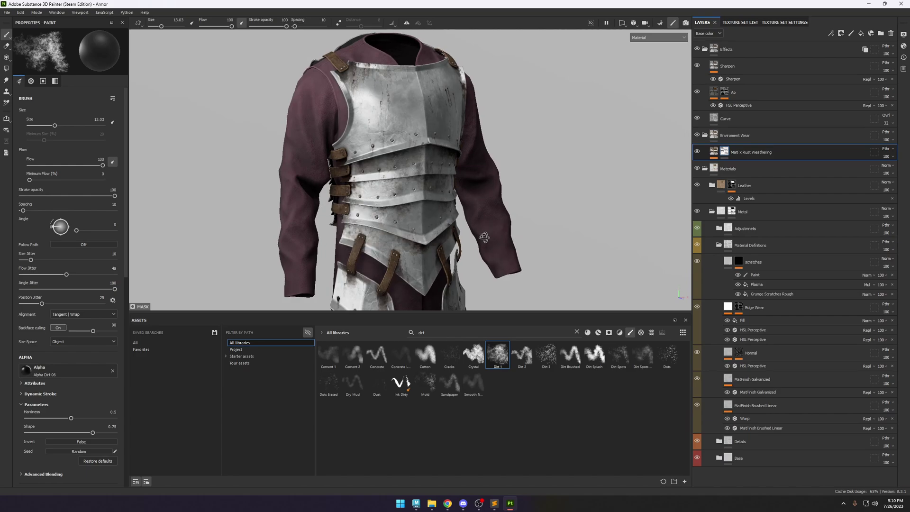
left_click_drag(366, 207, 399, 231, "alt")
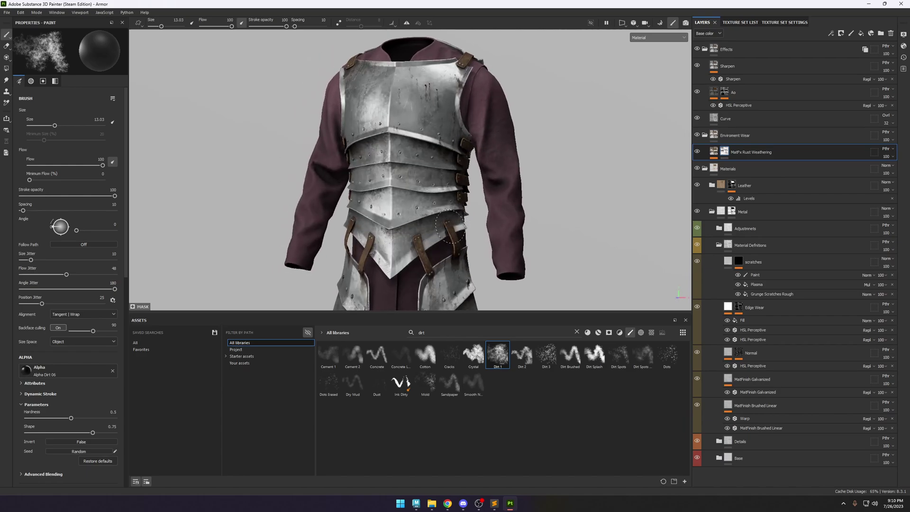
left_click_drag(457, 206, 430, 152, "alt")
right_click(434, 154)
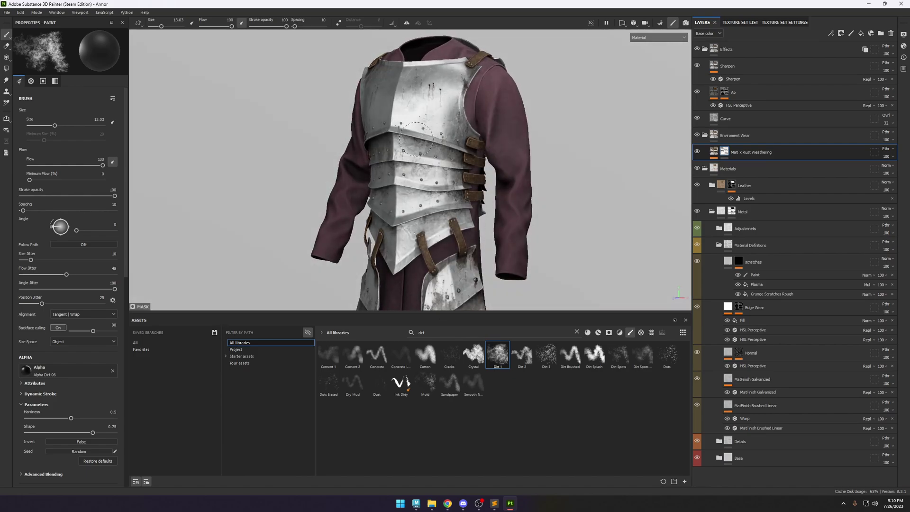
mouse_move(503, 141)
left_mouse_down("alt")
mouse_move(560, 147)
mouse_move(525, 152)
left_mouse_up("alt")
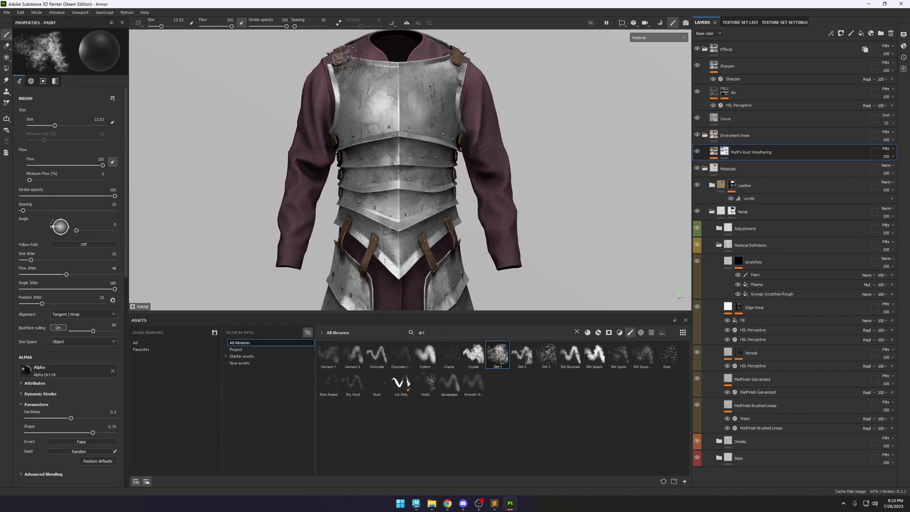
left_click_drag(447, 126, 434, 100, "alt")
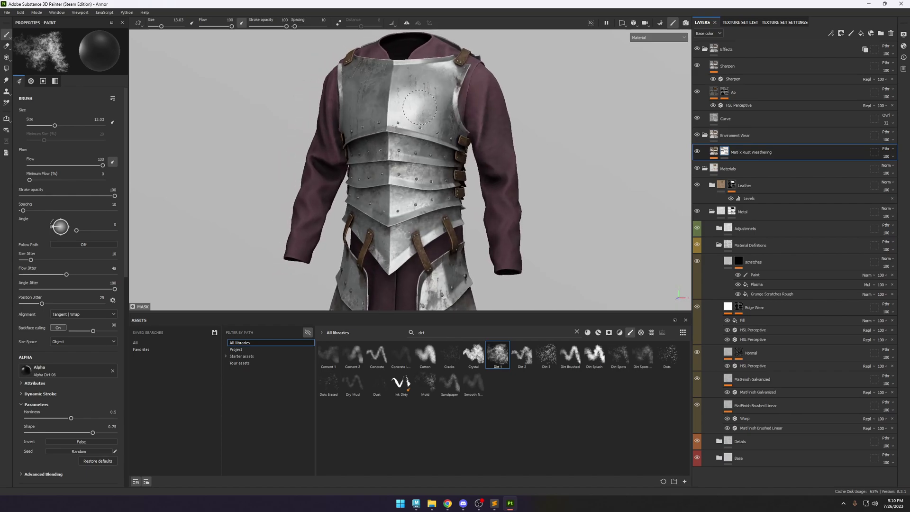
left_click_drag(422, 138, 411, 103, "alt")
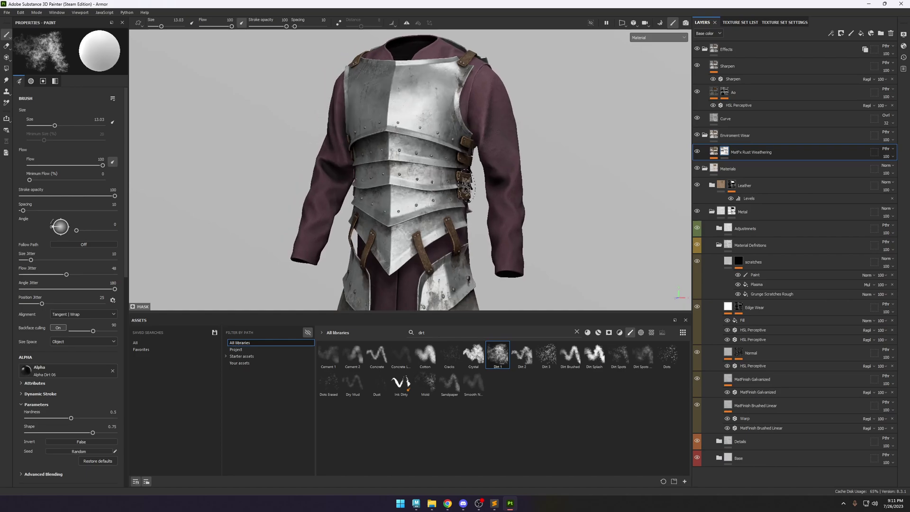
left_click_drag(454, 169, 410, 112, "alt")
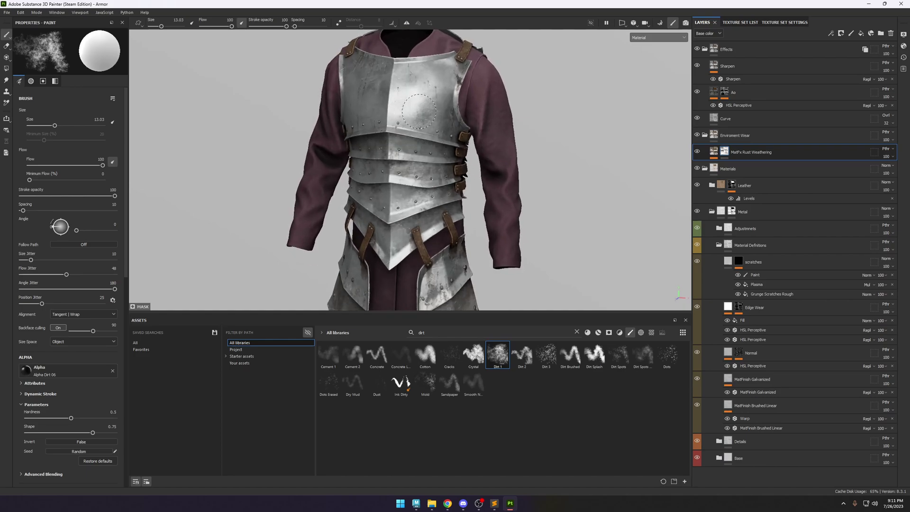
Refine the rust weathering mask along the armour's side and thigh plates with the Dirt 1 brush.
right_click_drag(418, 113, 501, 219, "alt")
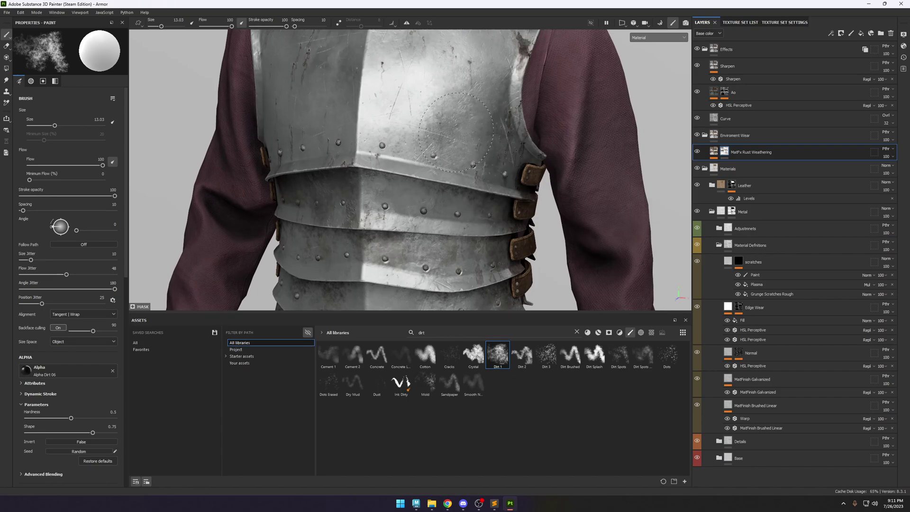
right_click_drag(446, 125, 388, 80, "alt")
mouse_move(388, 81)
left_mouse_down("alt")
mouse_move(329, 150)
mouse_move(549, 118)
mouse_move(521, 221)
left_mouse_up("alt")
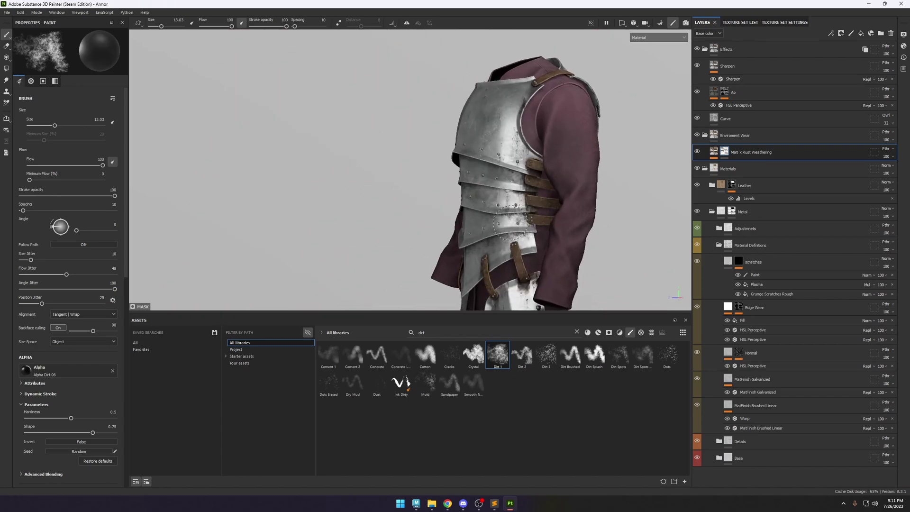
left_click_drag(485, 260, 635, 226, "alt")
middle_click_drag(635, 227, 620, 225, "alt")
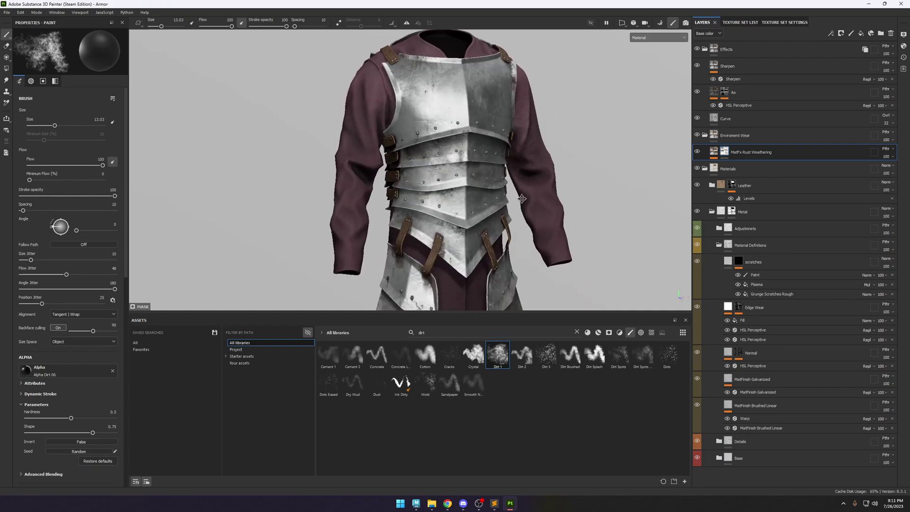
right_click_drag(620, 225, 486, 227, "alt")
mouse_move(441, 251)
left_mouse_down()
mouse_move(412, 284)
mouse_move(392, 261)
mouse_move(424, 230)
left_mouse_up()
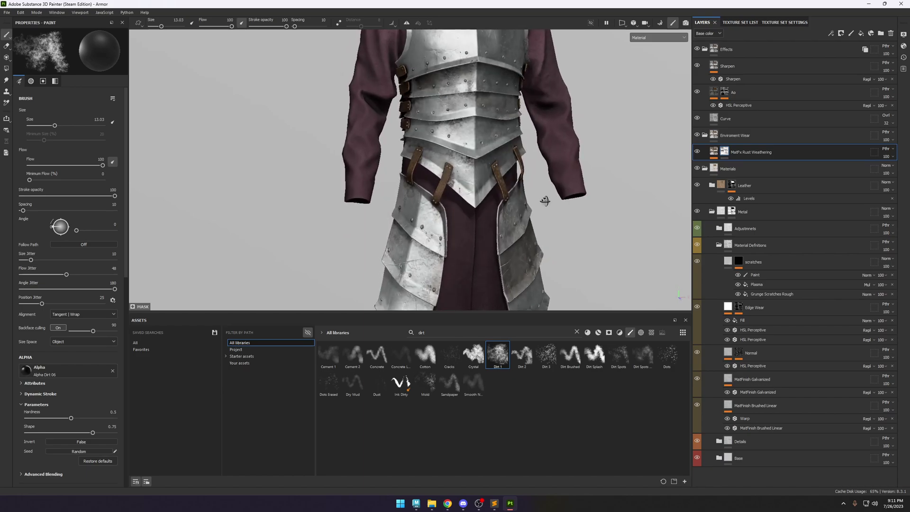
Touch up the rust weathering mask on the backplate, checking the armour from the back and front.
left_click_drag(548, 197, 528, 209, "alt")
left_click_drag(441, 218, 388, 182, "alt")
left_click_drag(523, 166, 433, 192, "alt")
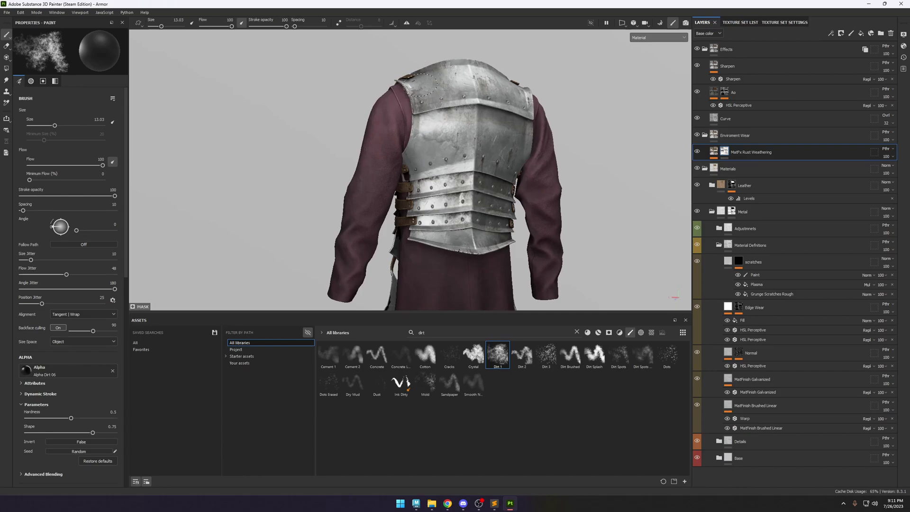
left_click_drag(444, 100, 460, 116, "alt")
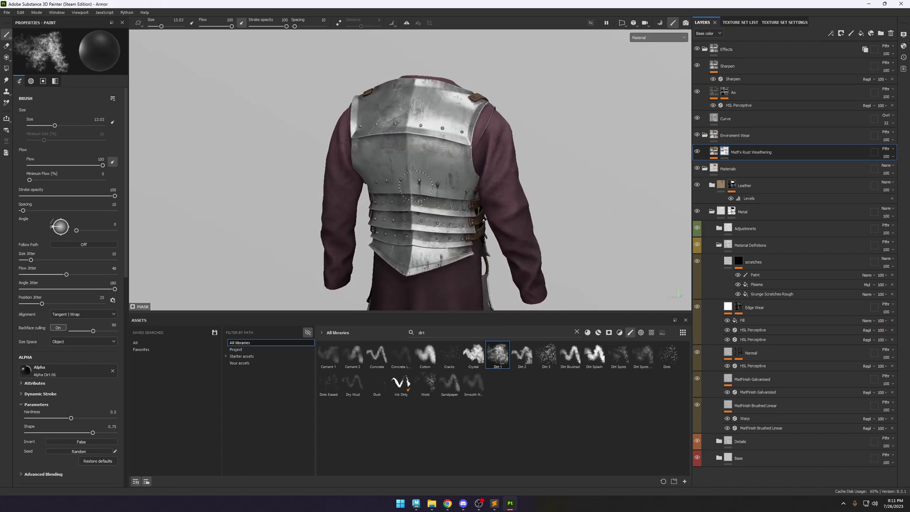
left_click_drag(415, 186, 600, 188, "alt")
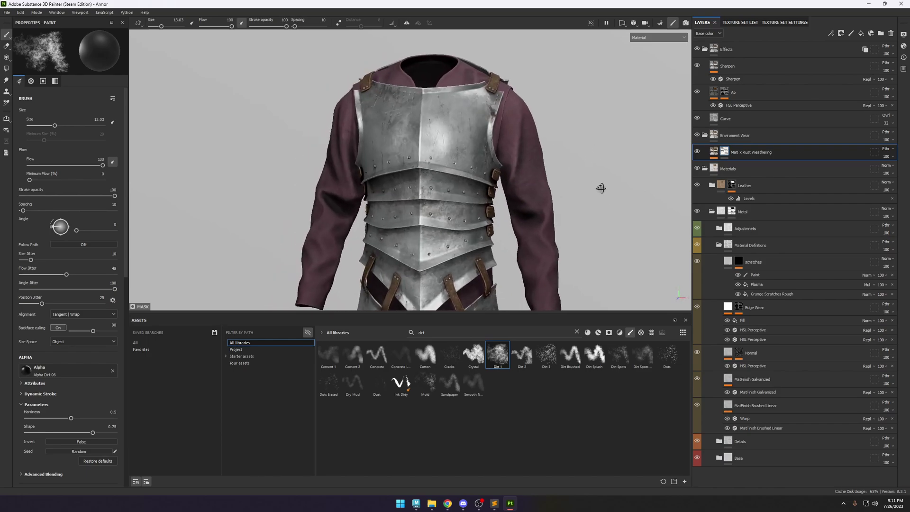
Examine the breastplate and waist plates up close in the base color and roughness channels.
key("c")
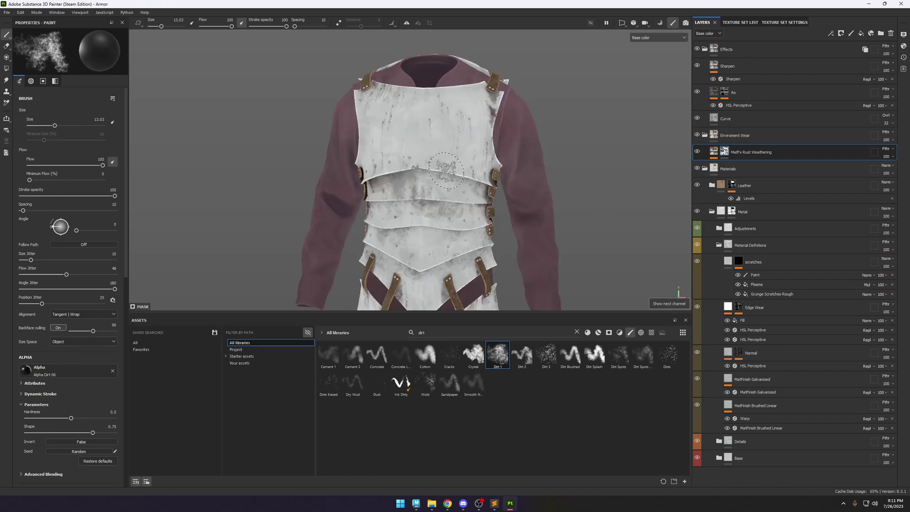
scroll(445, 171, "up", 3)
key("c")
key("c")
scroll(455, 200, "up", 2)
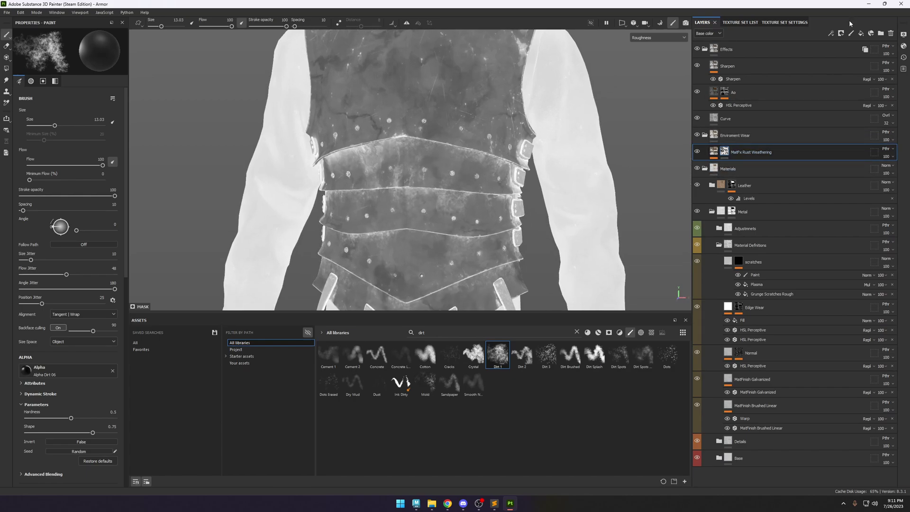
Add a new fill layer and place it at the very top of the layer stack, above the Effects folder.
left_click(860, 34)
scroll(388, 132, "up", 4)
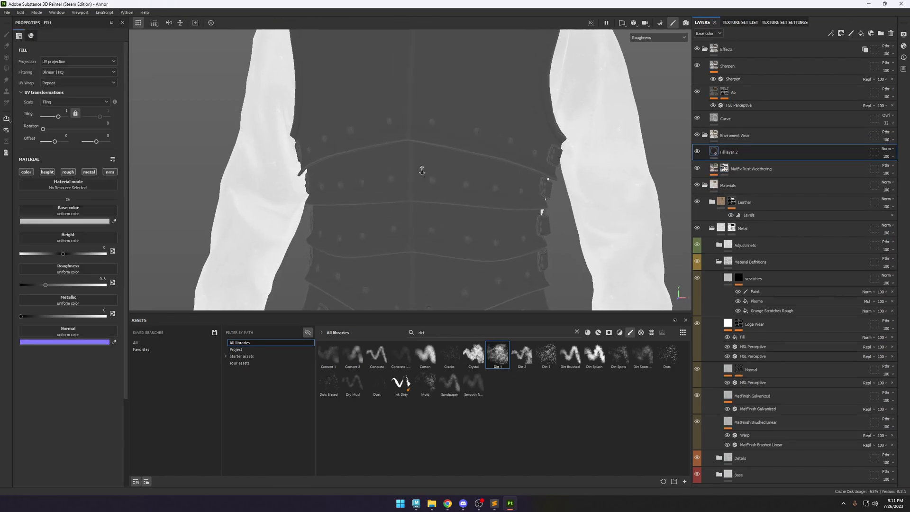
left_click_drag(742, 150, 774, 128)
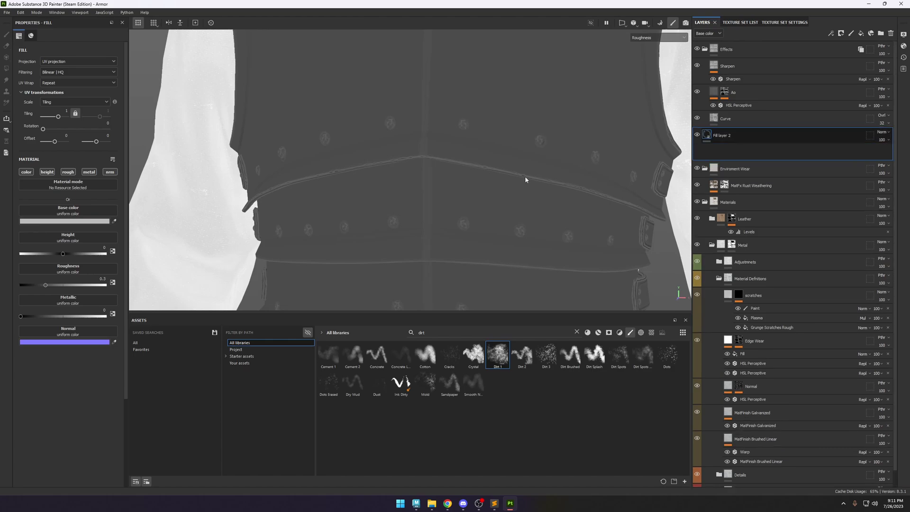
scroll(497, 185, "up", 1)
scroll(498, 185, "up", 4)
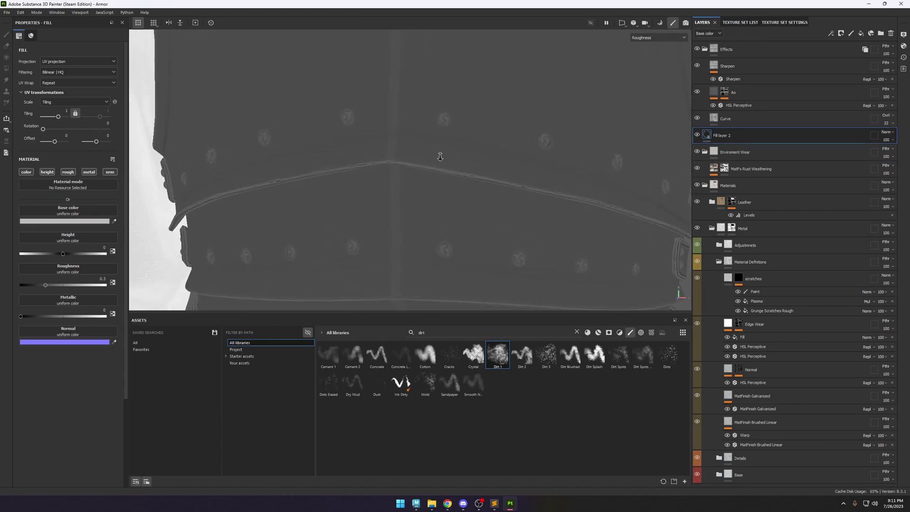
left_click_drag(755, 132, 756, 45)
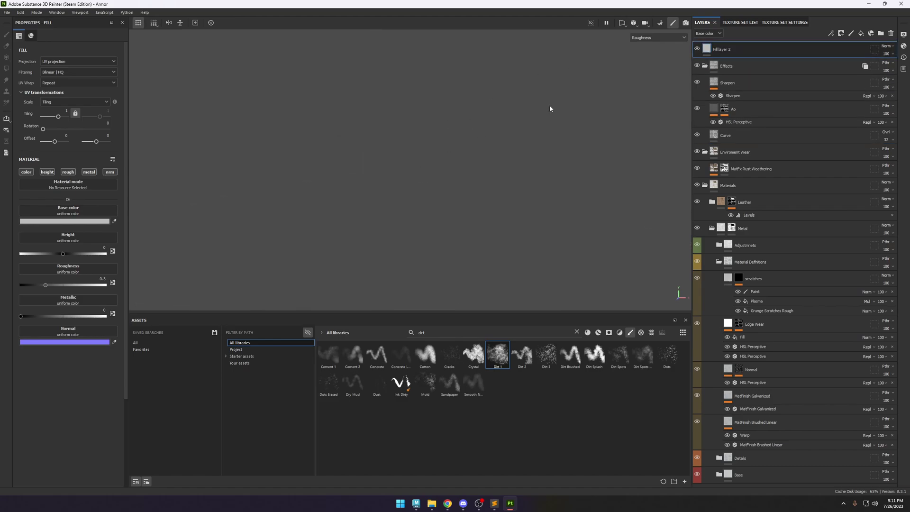
Give the new fill layer a color selection mask limited to the yellow rivet ID color on the armour.
right_click(741, 50)
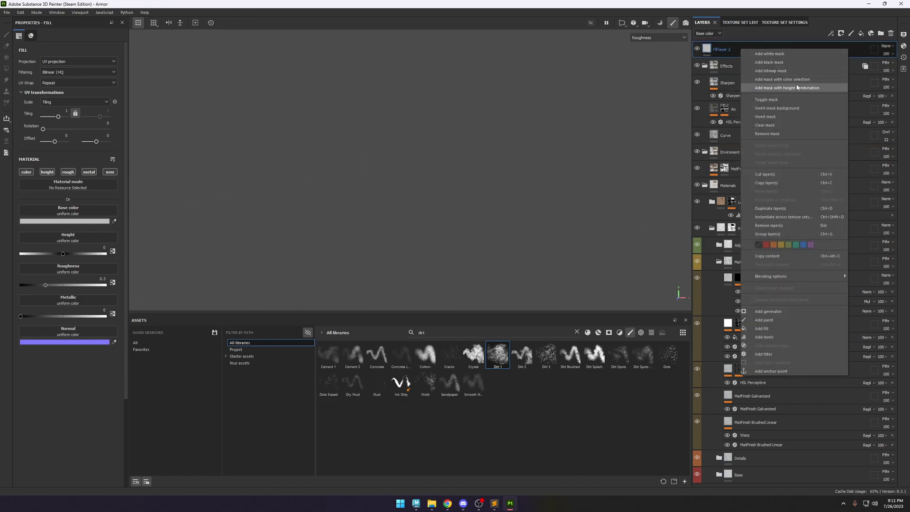
left_click(795, 81)
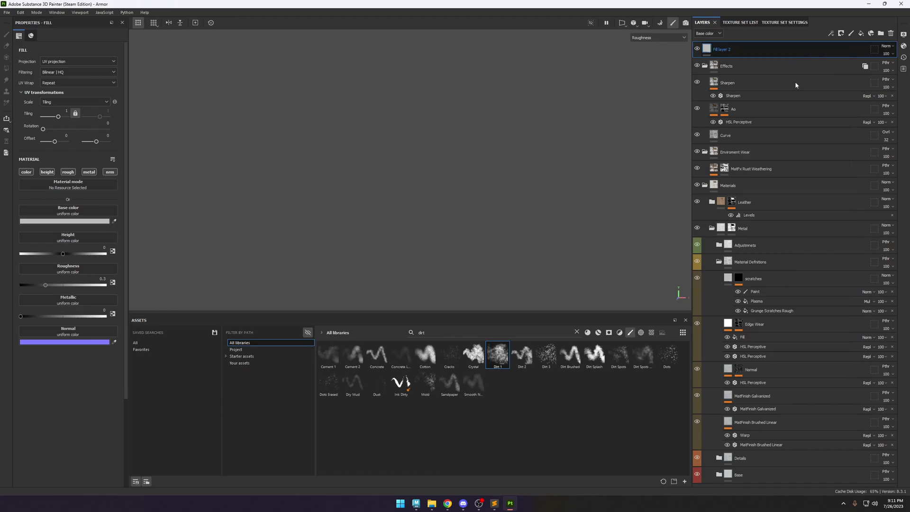
left_click(109, 119)
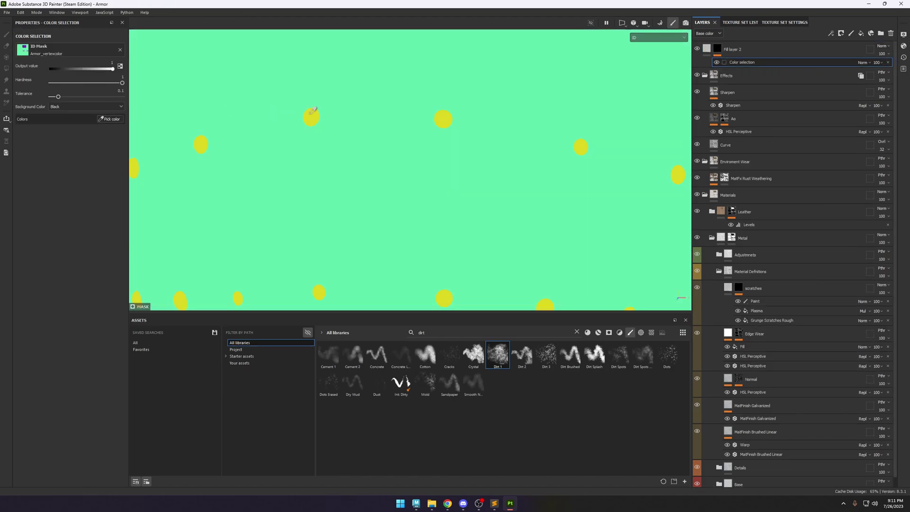
left_click(312, 112)
scroll(346, 132, "down", 5)
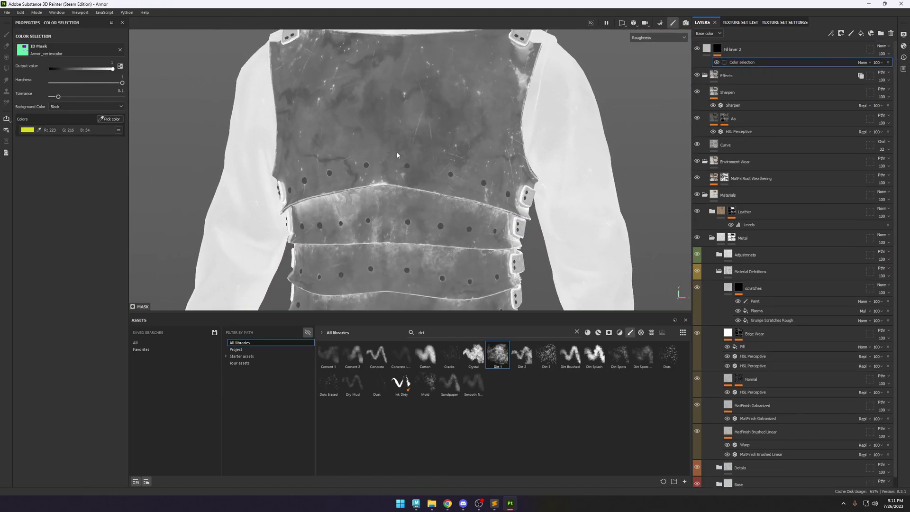
key("m")
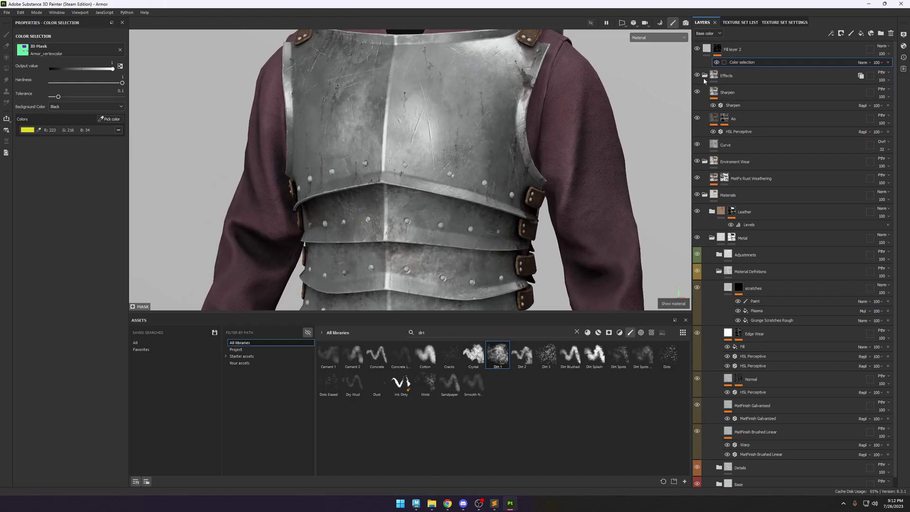
Restrict the rivet fill layer to the roughness channel and try a roughness of 0.4286.
left_click(706, 48)
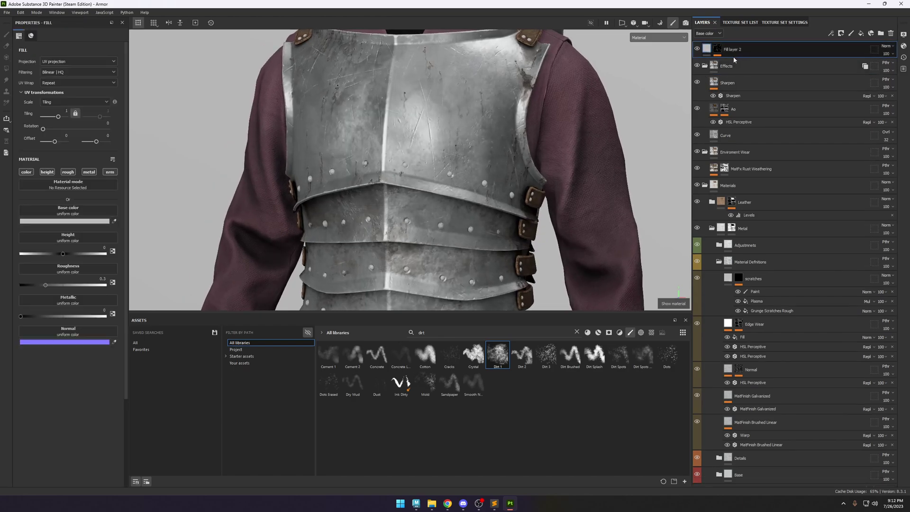
left_click(67, 173)
scroll(445, 186, "up", 5)
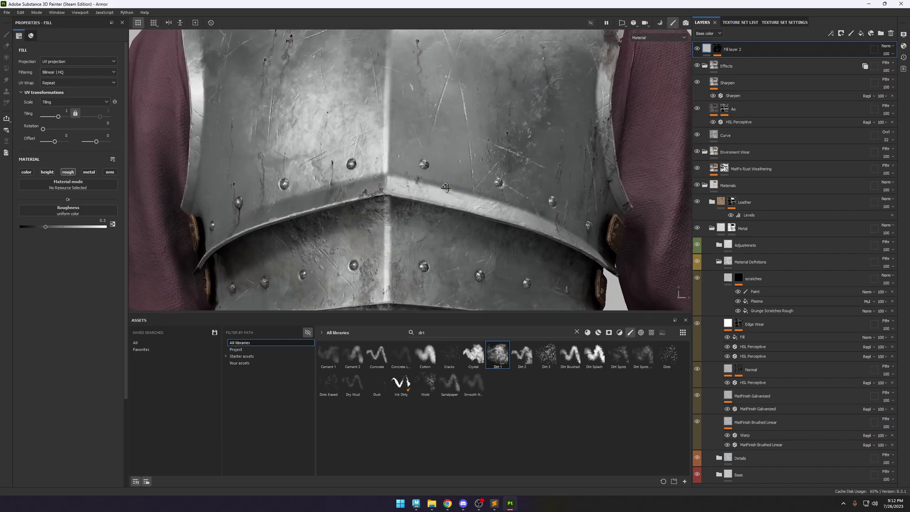
scroll(441, 175, "up", 4)
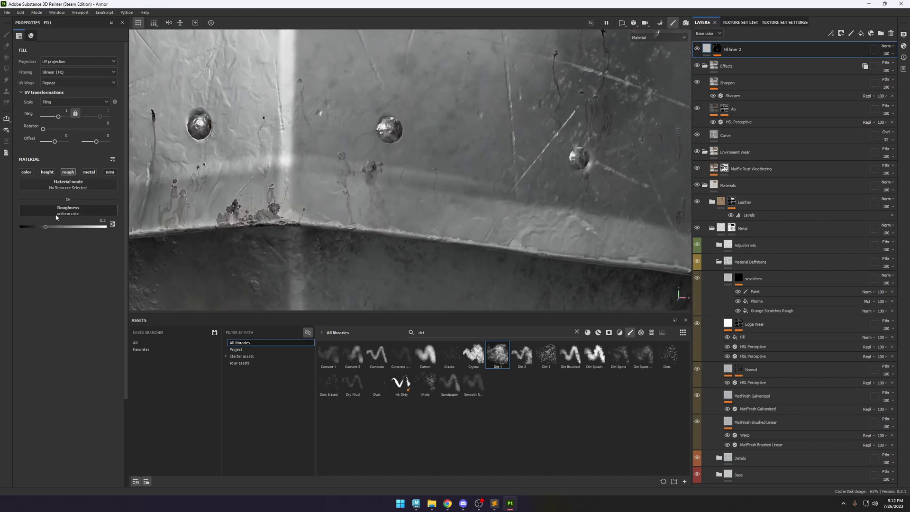
key("c")
left_click_drag(60, 228, 56, 230)
Delete the rivet fill layer from the top of the stack.
double_click(771, 47)
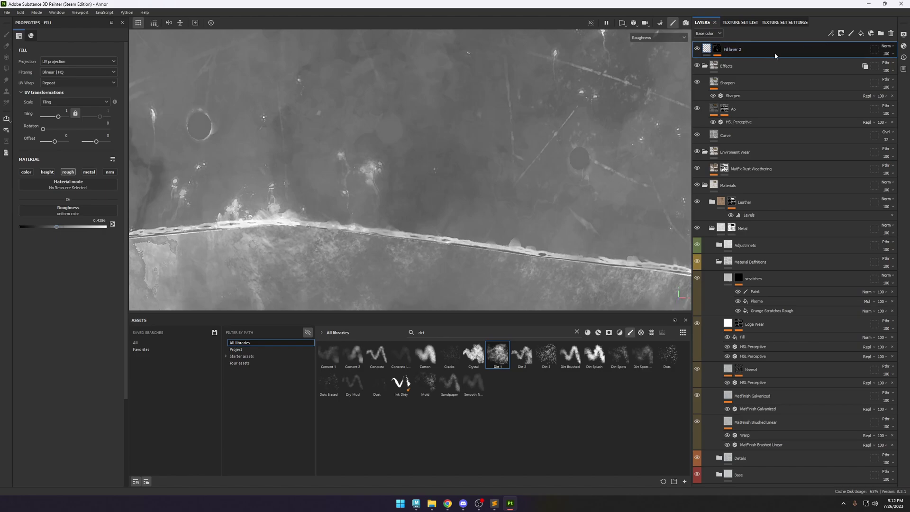
left_click(778, 64)
key("Delete")
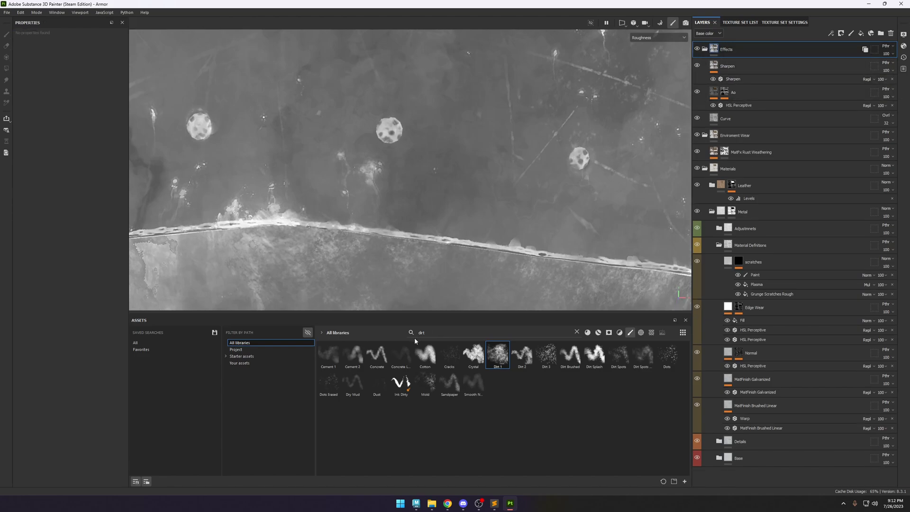
Search the assets for "color" and add the Color Correct filter as a layer above the Effects folder.
double_click(429, 333)
type("color")
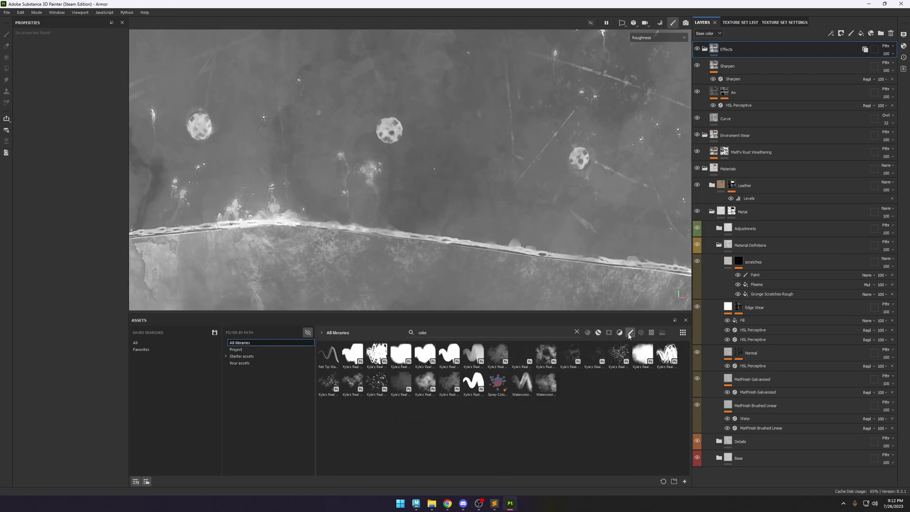
left_click_drag(503, 361, 758, 49)
Mask the Color Correct layer with a color selection that picks the rivets' yellow ID color.
right_click(755, 52)
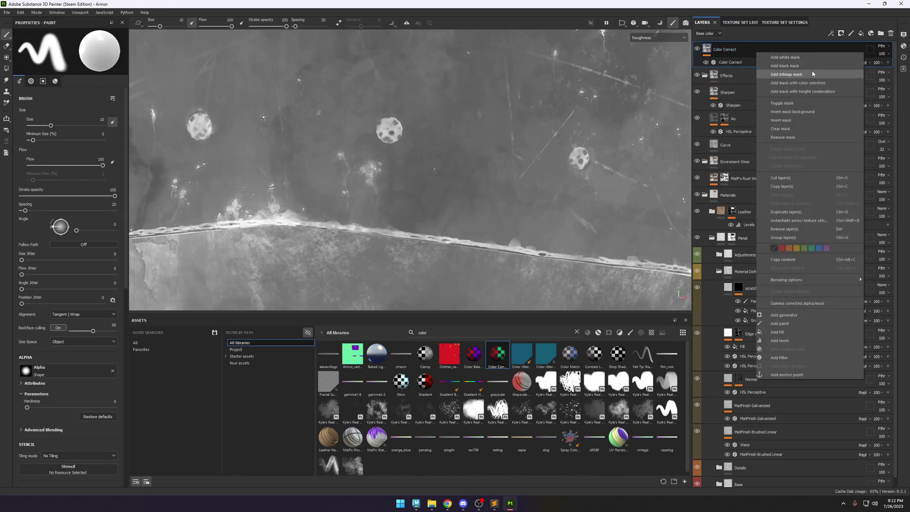
left_click(806, 74)
left_click(109, 119)
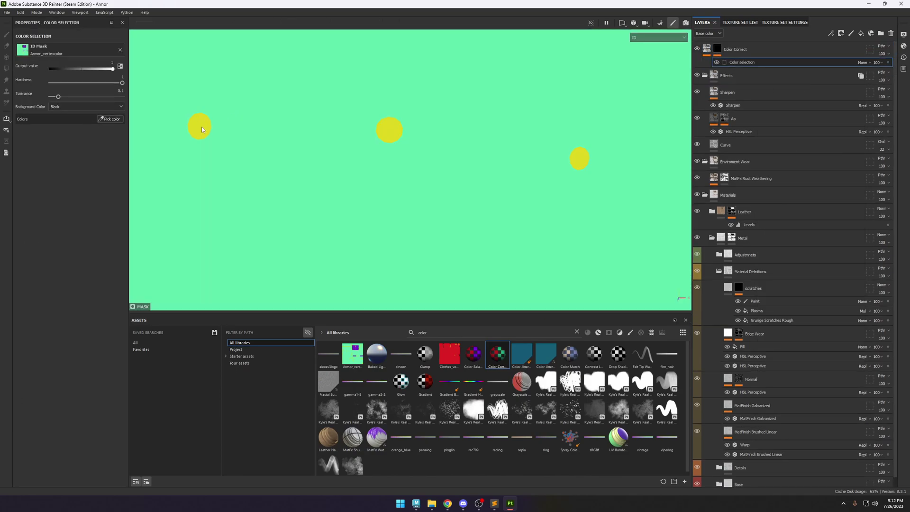
left_click(202, 130)
Limit the Color Correct filter to the roughness channel and set its midtones contrast to -1.
left_click(706, 48)
left_click(744, 63)
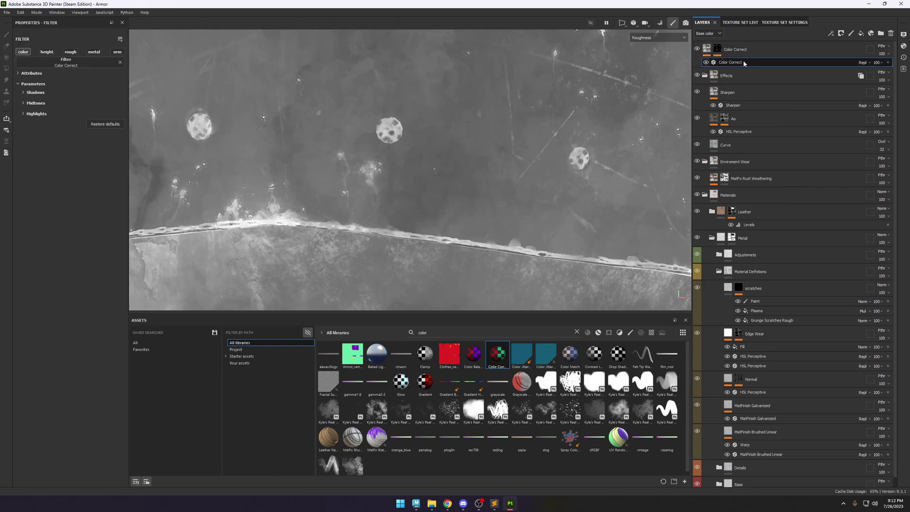
left_click(70, 51)
left_click(33, 104)
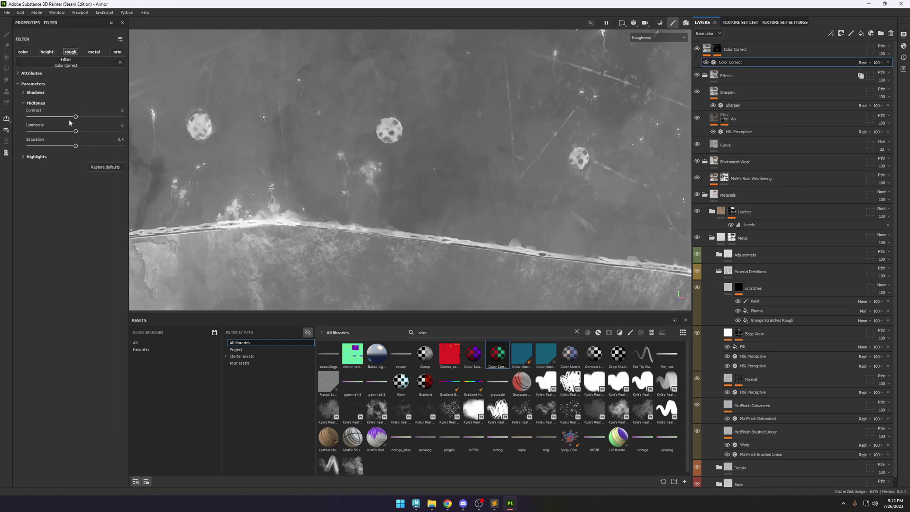
left_click_drag(49, 120, 38, 119)
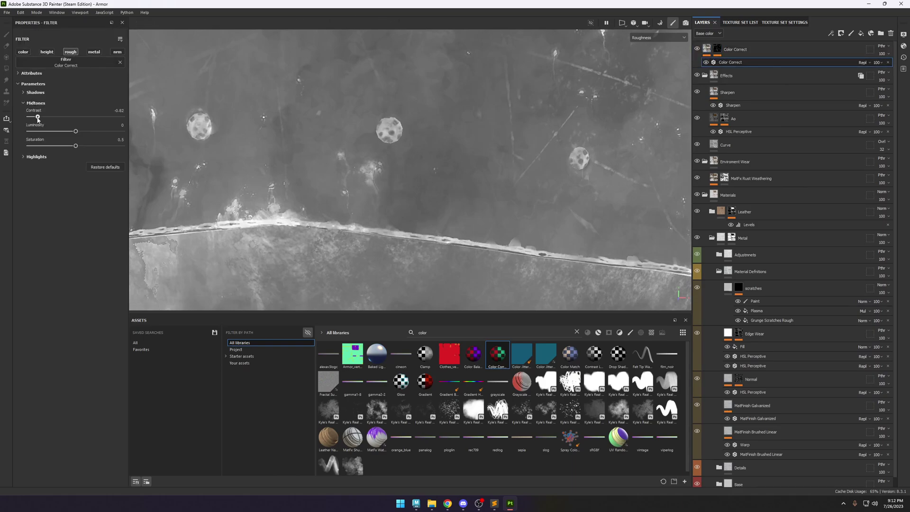
Set the Color Correct filter's highlights contrast to -0.95, highlights luminosity to -0.27 and shadows contrast to -0.61.
left_click(36, 157)
left_click_drag(75, 170, 31, 175)
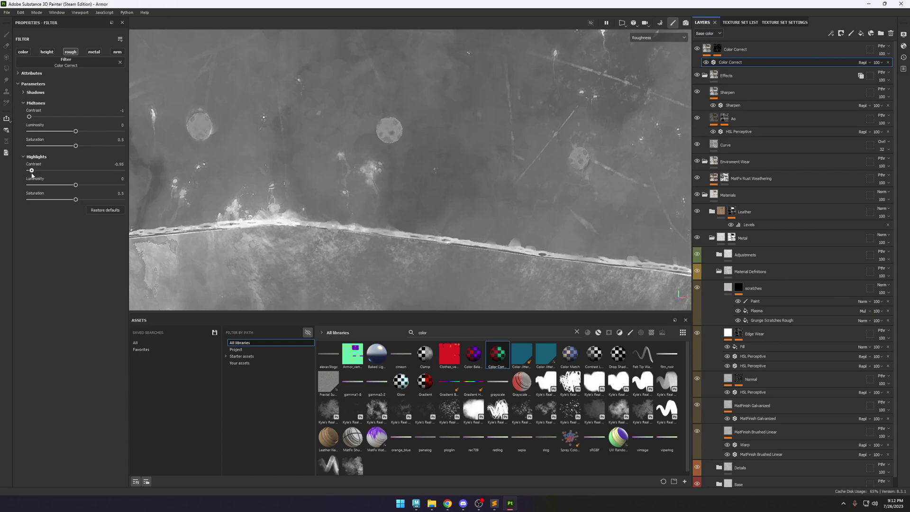
left_click(34, 93)
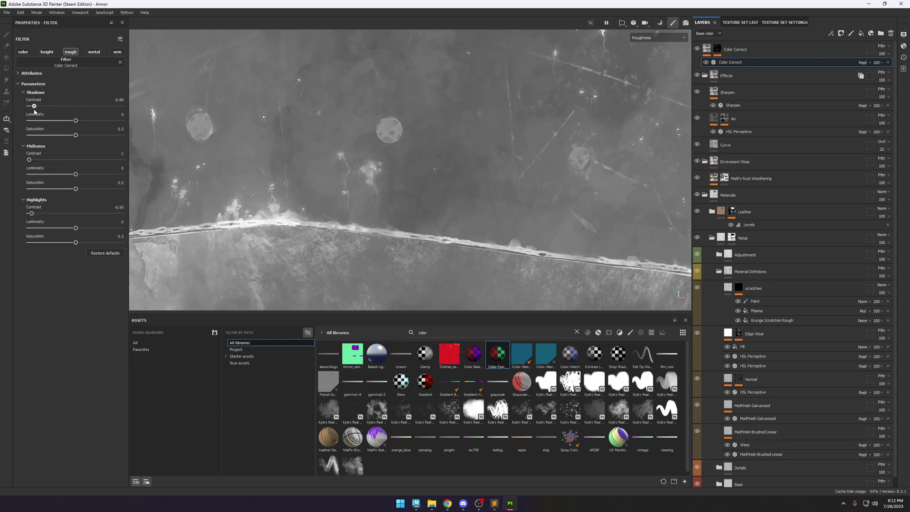
mouse_move(76, 227)
left_mouse_down()
mouse_move(52, 228)
mouse_move(63, 229)
left_mouse_up()
scroll(401, 151, "down", 10)
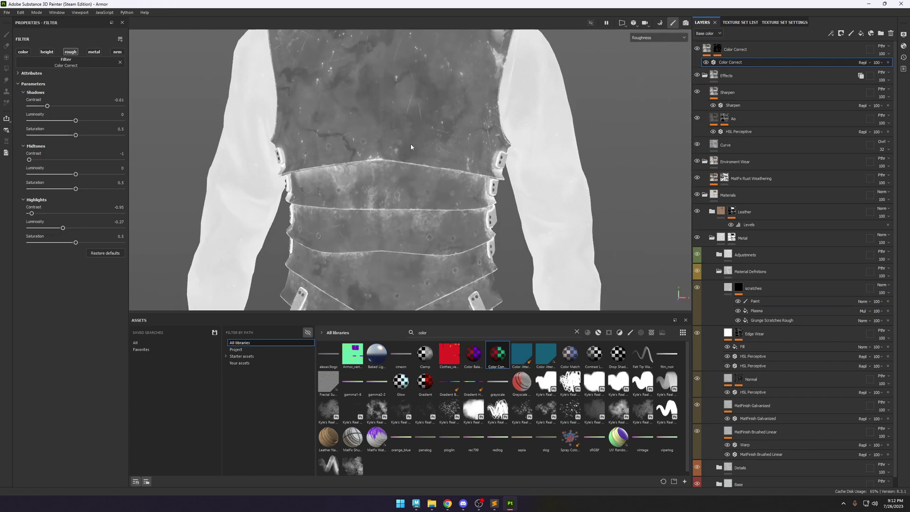
scroll(418, 162, "down", 2)
key("m")
left_click_drag(450, 194, 428, 195, "alt")
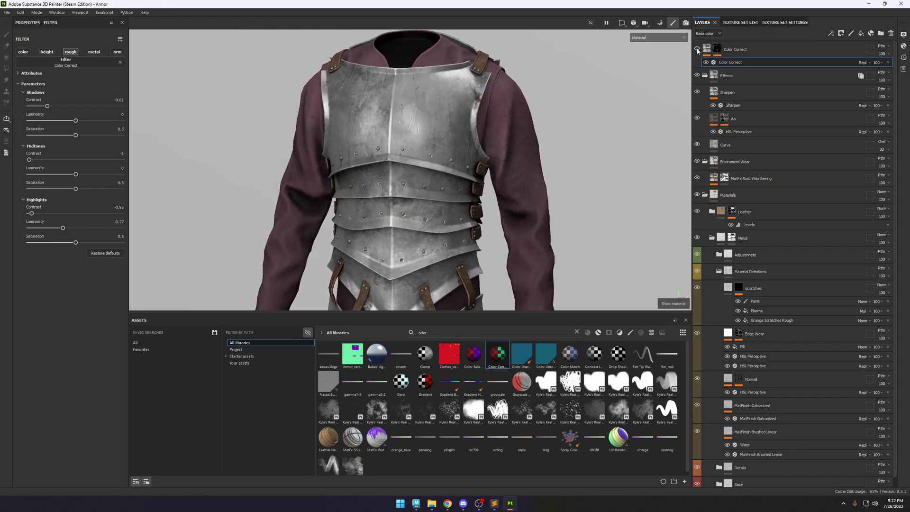
mouse_move(571, 173)
right_mouse_down("alt")
mouse_move(482, 129)
mouse_move(493, 219)
right_mouse_up("alt")
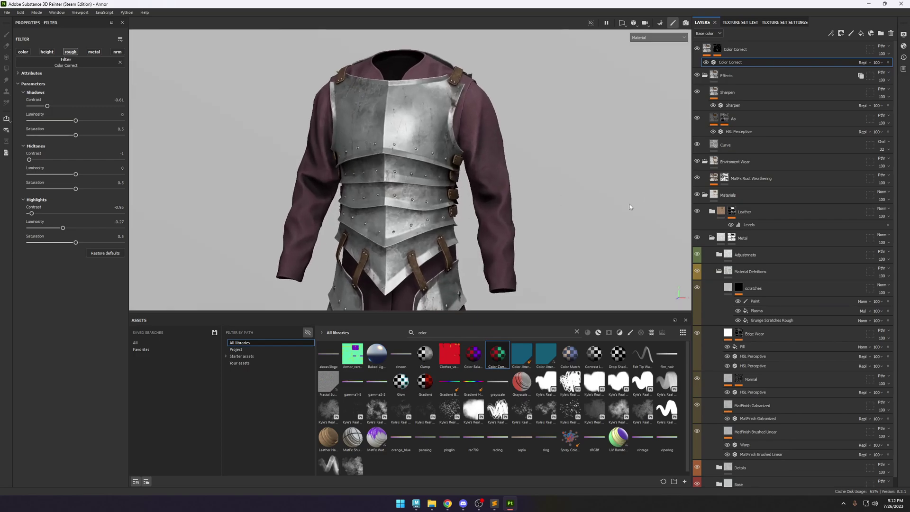
Add an HSL Perceptive filter to the content of the Color Correct layer.
left_click(710, 51)
left_click(830, 33)
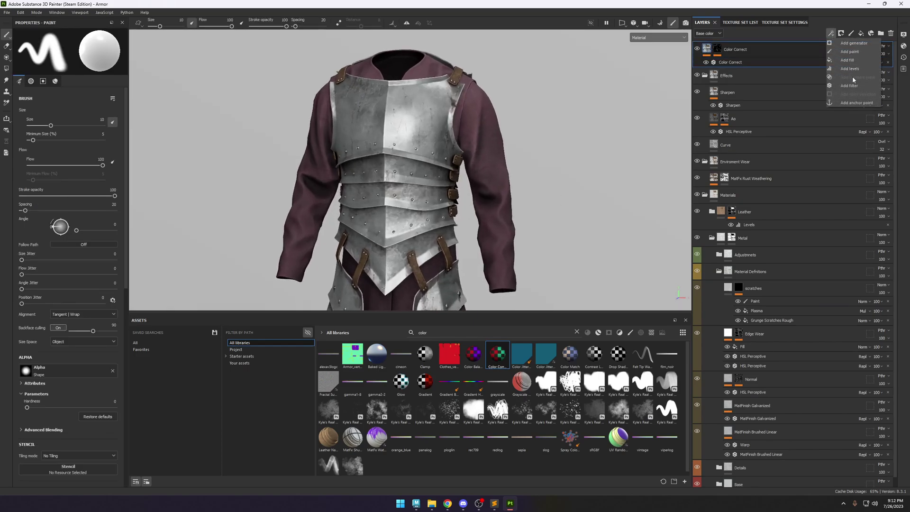
left_click(849, 85)
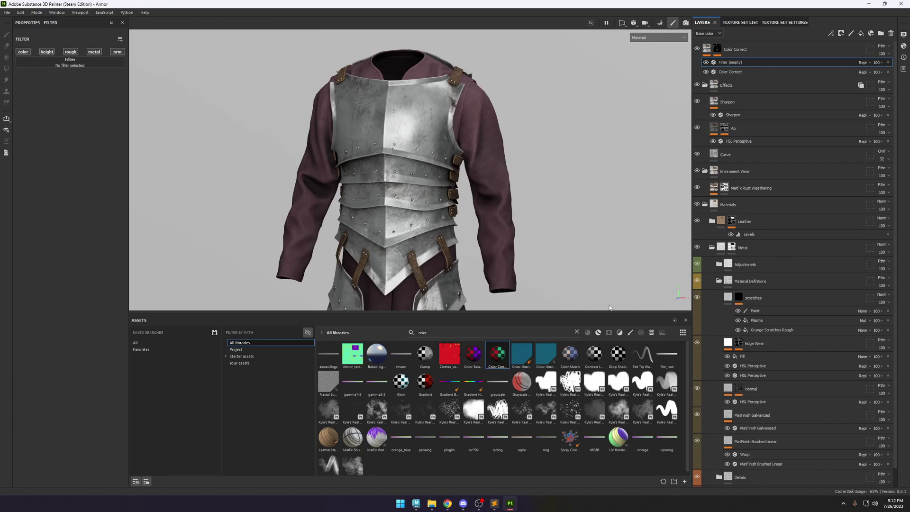
left_click(70, 62)
type("warp")
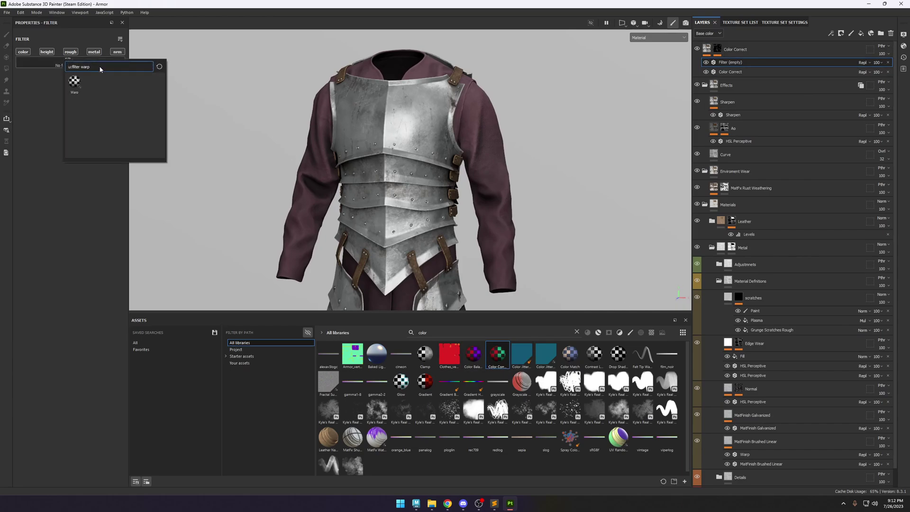
key("BackSpace")
key("BackSpace")
key("BackSpace")
key("BackSpace")
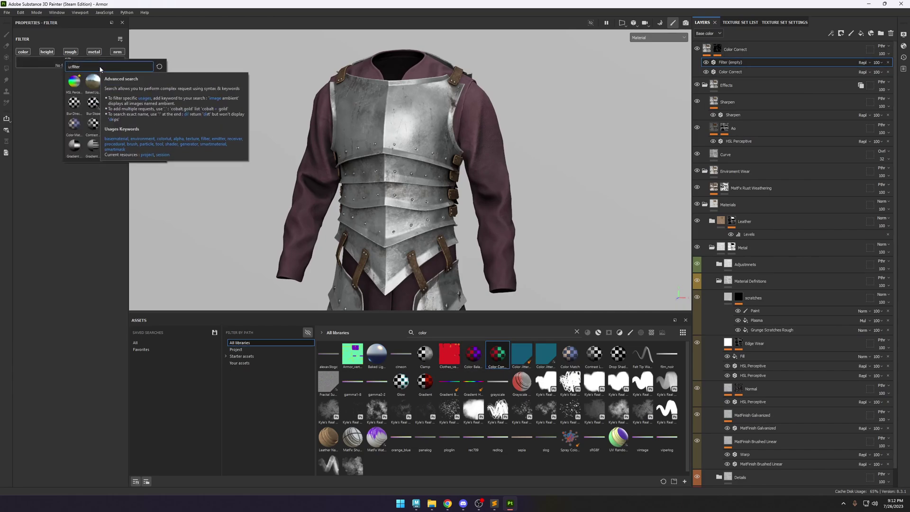
type("hsl")
left_click(75, 83)
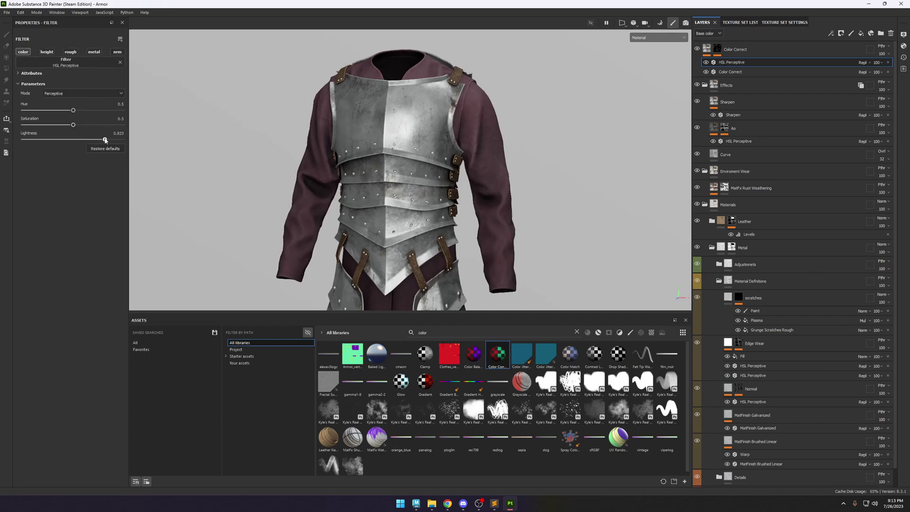
Limit the HSL Perceptive filter to the color channel and set its lightness to 0.585.
left_click_drag(105, 140, 123, 139)
scroll(397, 163, "up", 2)
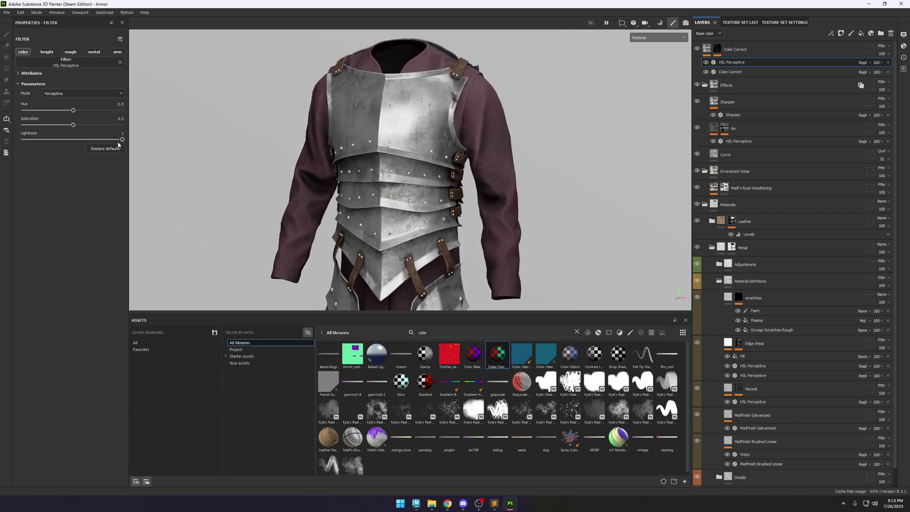
left_click(74, 140)
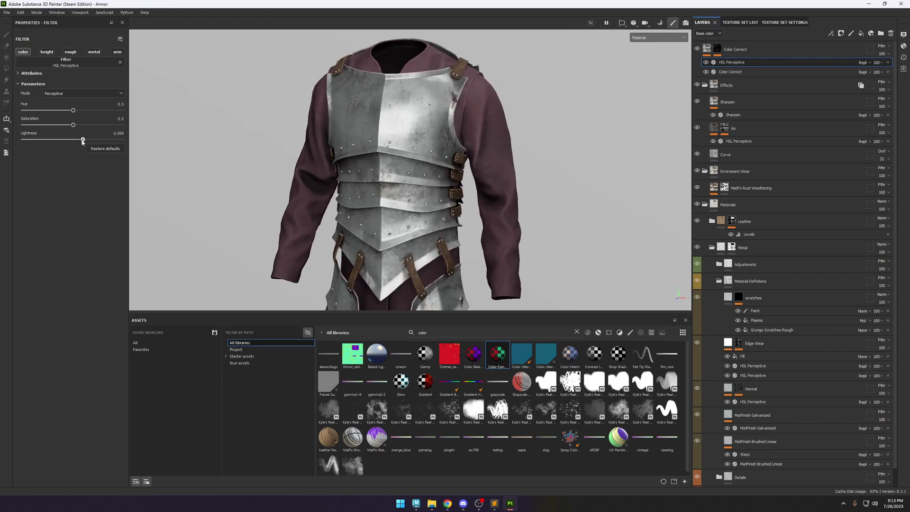
Examine the breastplate, waist plates and rivets through the individual texture channels and in the full material view.
left_click_drag(289, 163, 379, 154, "alt")
scroll(378, 154, "up", 5)
key("c")
key("c")
key("c")
key("c")
key("c")
key("c")
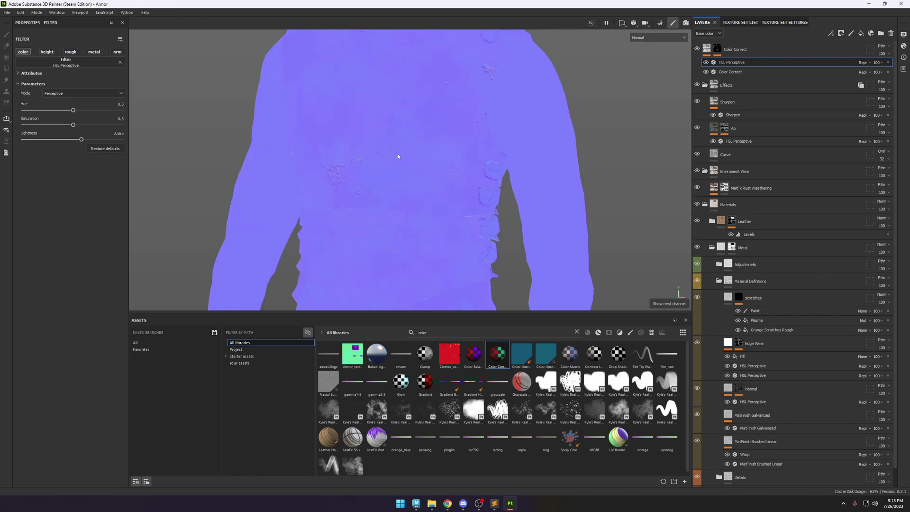
key("c")
scroll(407, 166, "up", 2)
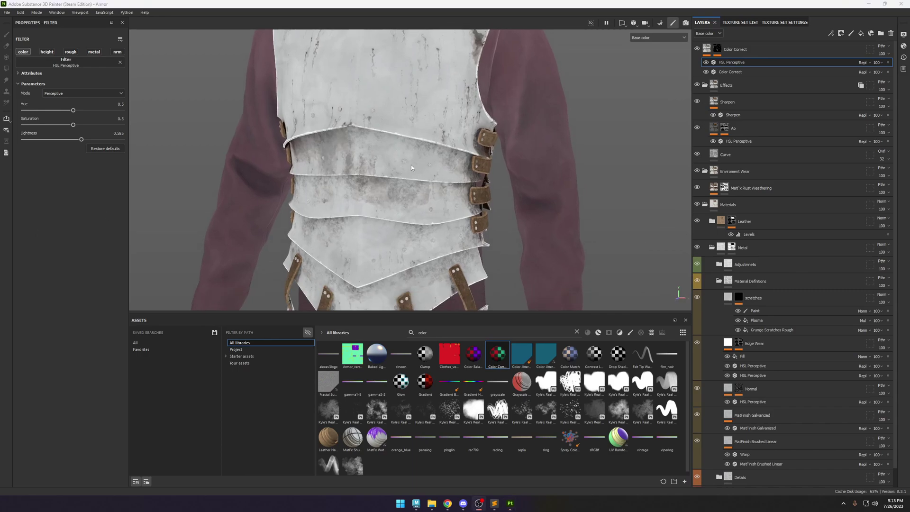
scroll(500, 160, "down", 2)
key("m")
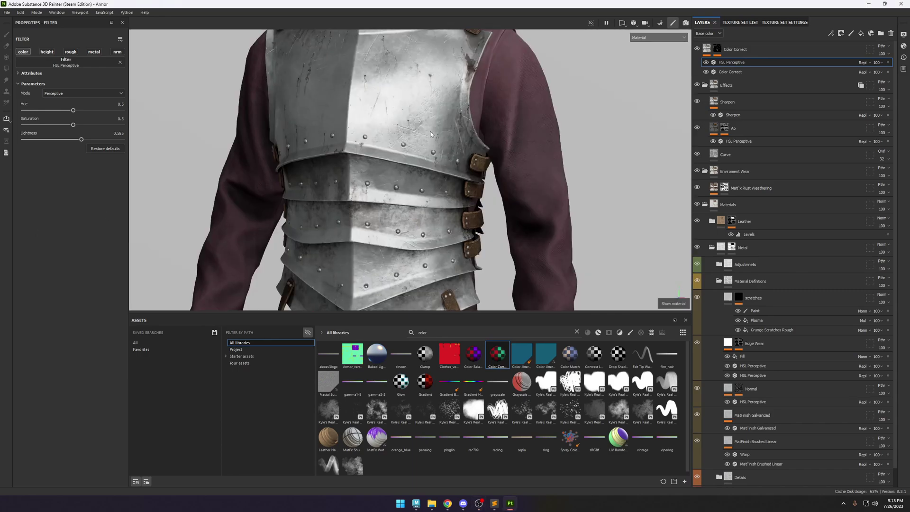
Add a fill layer directly above the MatFx Rust Weathering layer in the Enviroment Wear group.
scroll(477, 171, "up", 2)
right_click_drag(477, 171, 500, 168, "shift")
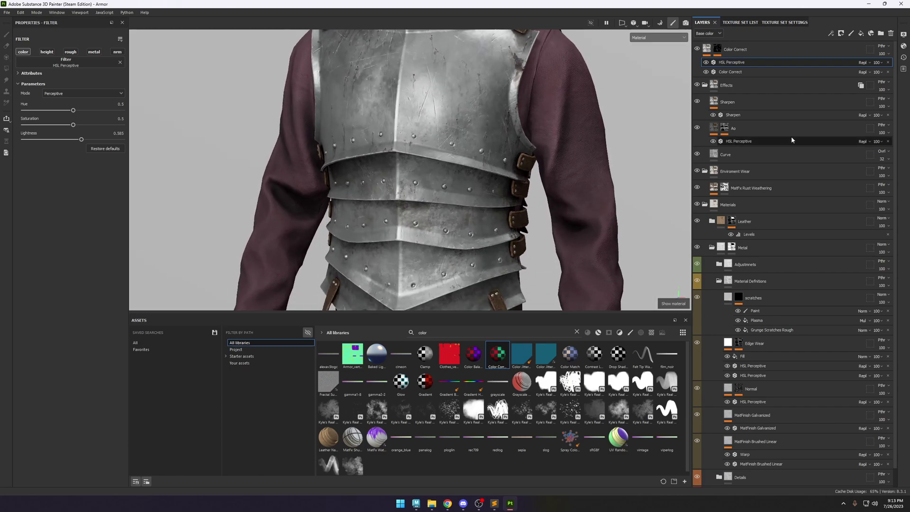
left_click(793, 189)
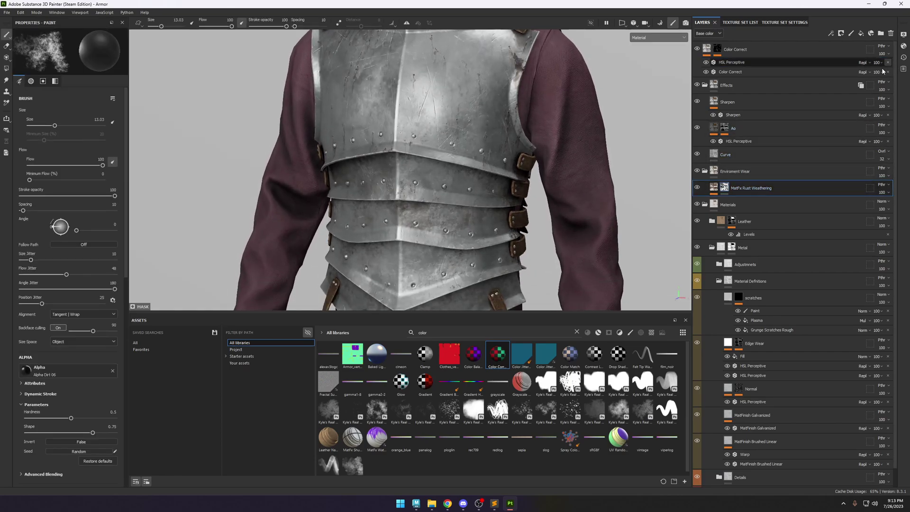
left_click(861, 34)
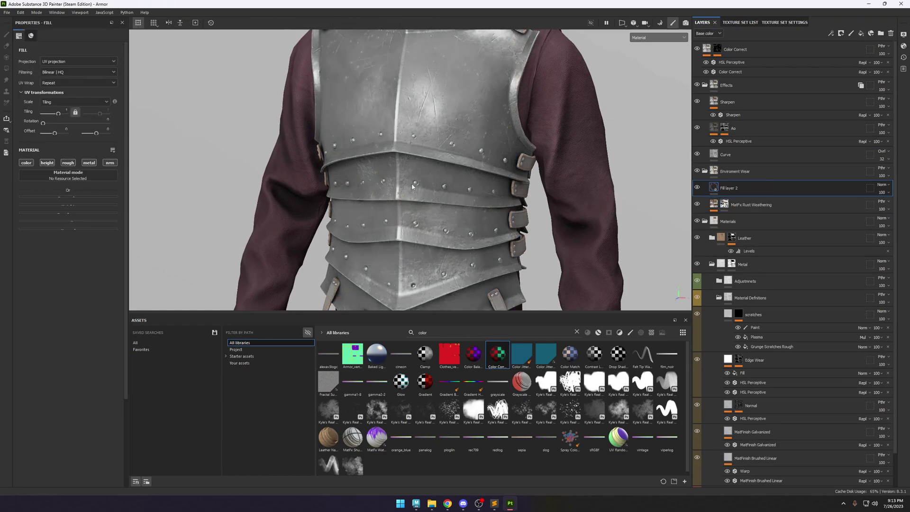
Set the new fill layer's base color to dark blue 31465B and its roughness to 0.9755.
left_click(80, 222)
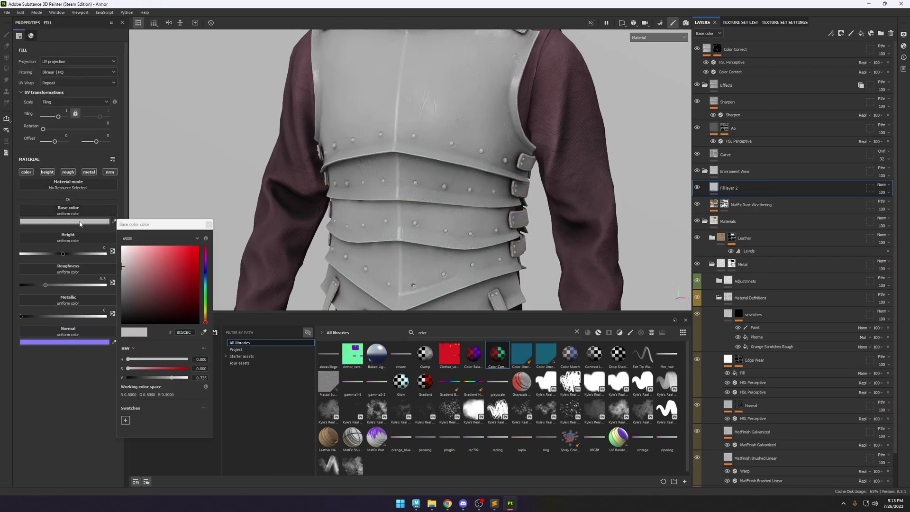
left_click(205, 277)
left_click_drag(163, 293, 157, 297)
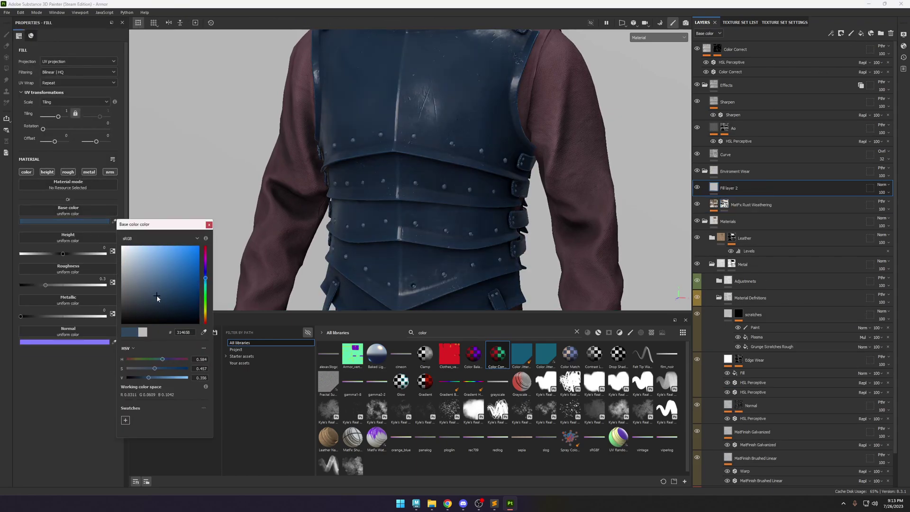
left_click(209, 225)
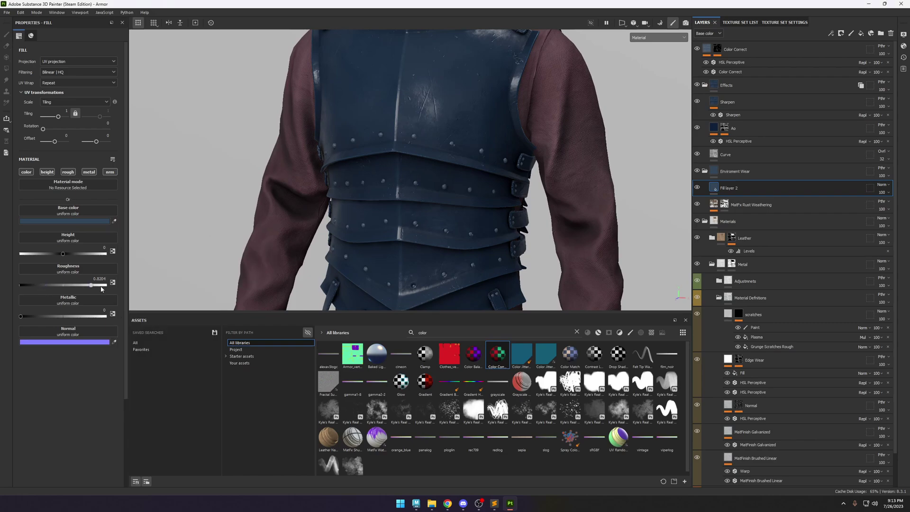
left_click_drag(101, 289, 6, 319)
Limit the asset library to smart masks and search for "dust".
scroll(445, 159, "down", 2)
left_click_drag(446, 158, 472, 157, "alt")
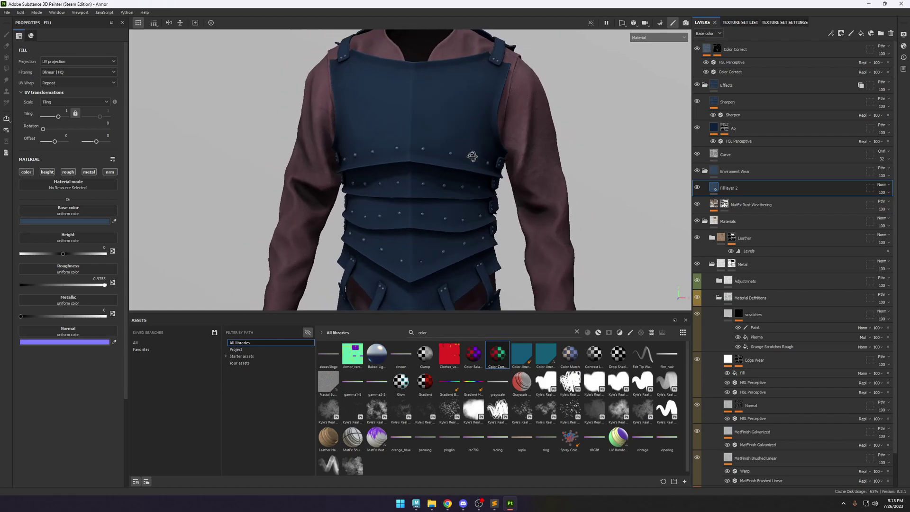
scroll(471, 157, "up", 3)
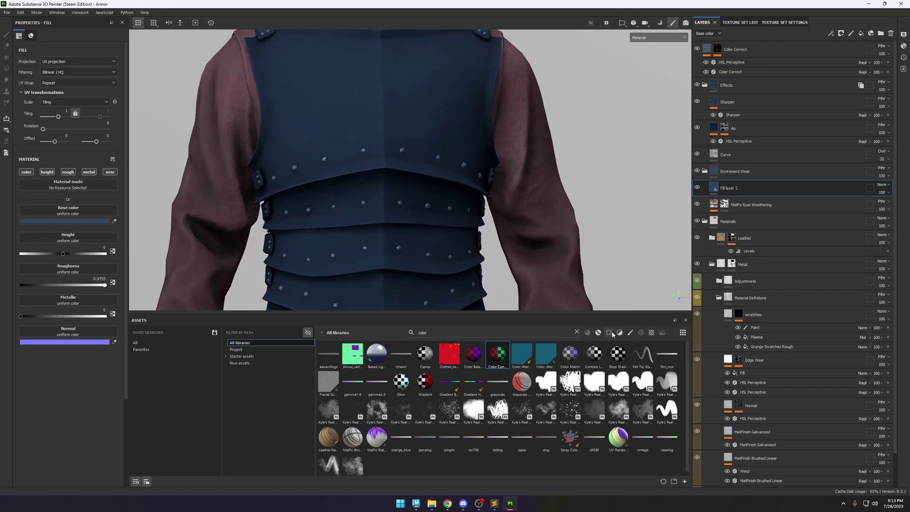
left_click(610, 333)
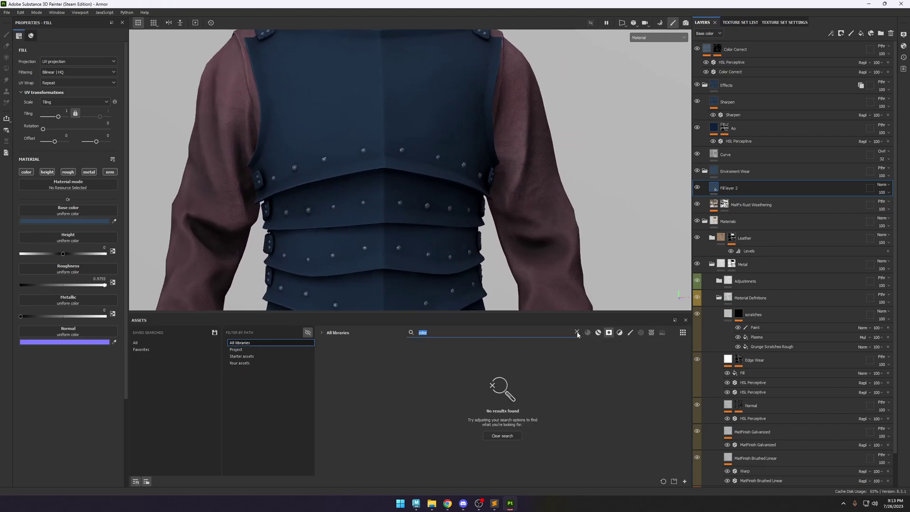
left_click(577, 332)
type("dust")
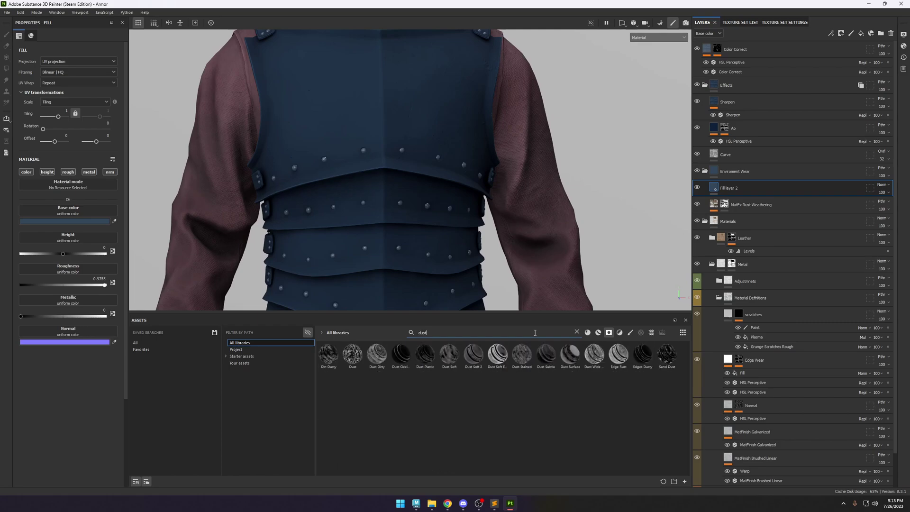
Try the Dust Occlusion smart mask on Fill layer 2 and compare the base color with the layer hidden and shown.
left_click_drag(406, 363, 743, 189)
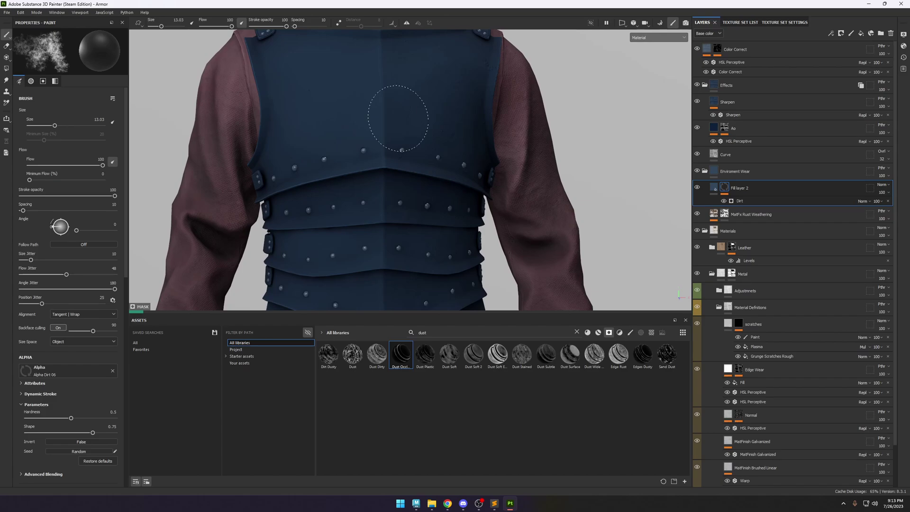
scroll(435, 139, "down", 2)
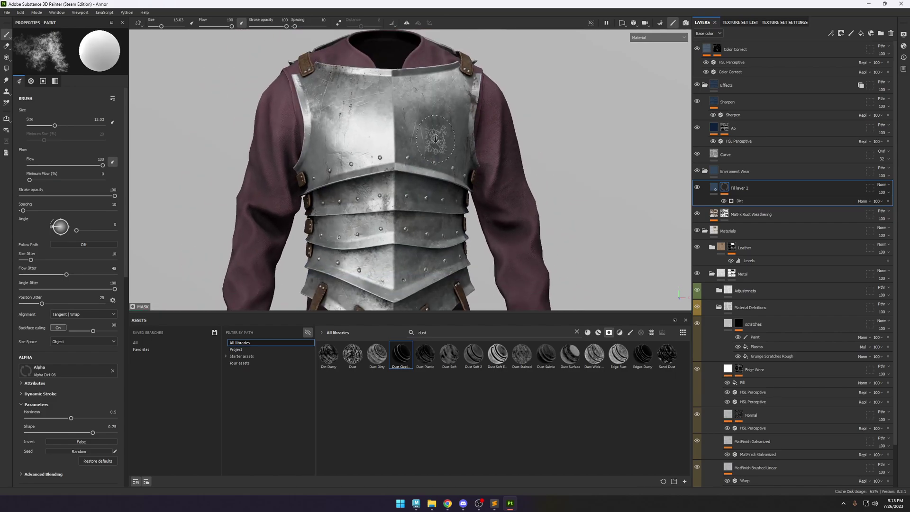
scroll(435, 139, "up", 3)
key("c")
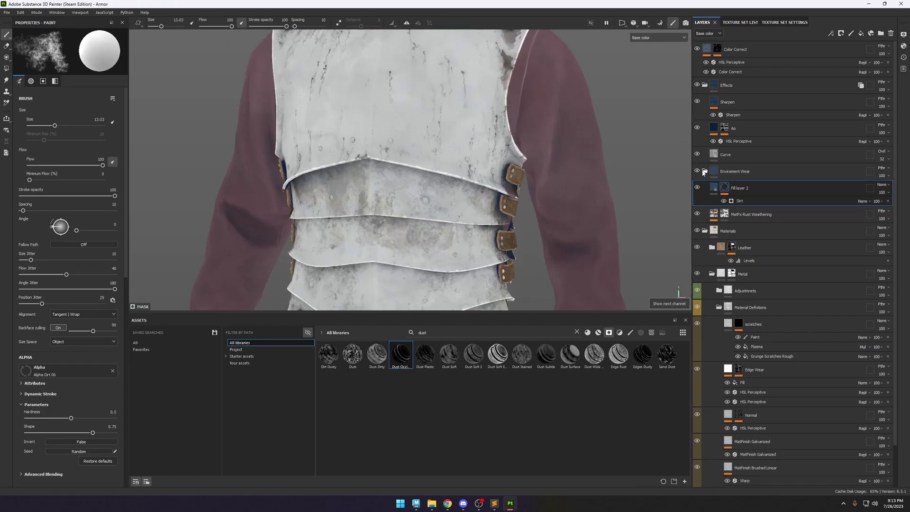
left_click(699, 189)
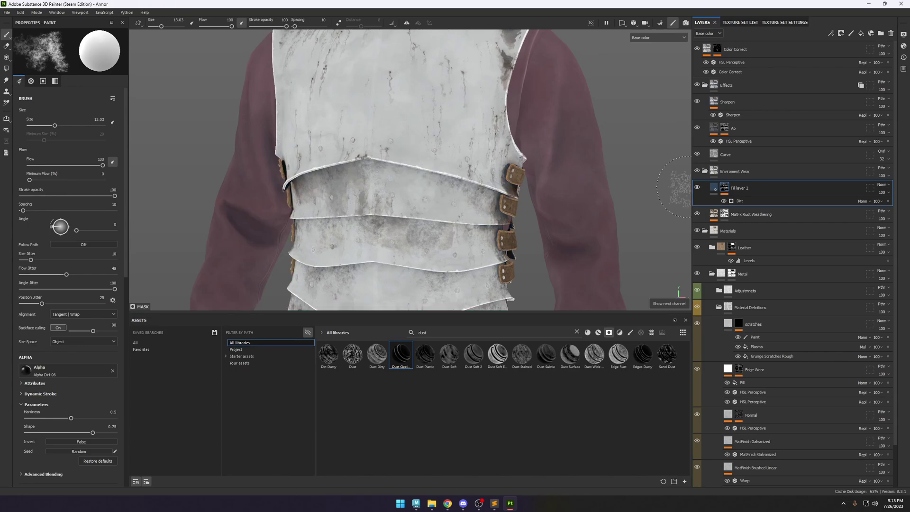
left_click(699, 188)
Check the occlusion dust on the armour in the full material view and remove the Dirt generator from Fill layer 2.
scroll(494, 151, "down", 2)
scroll(495, 150, "up", 1)
key("m")
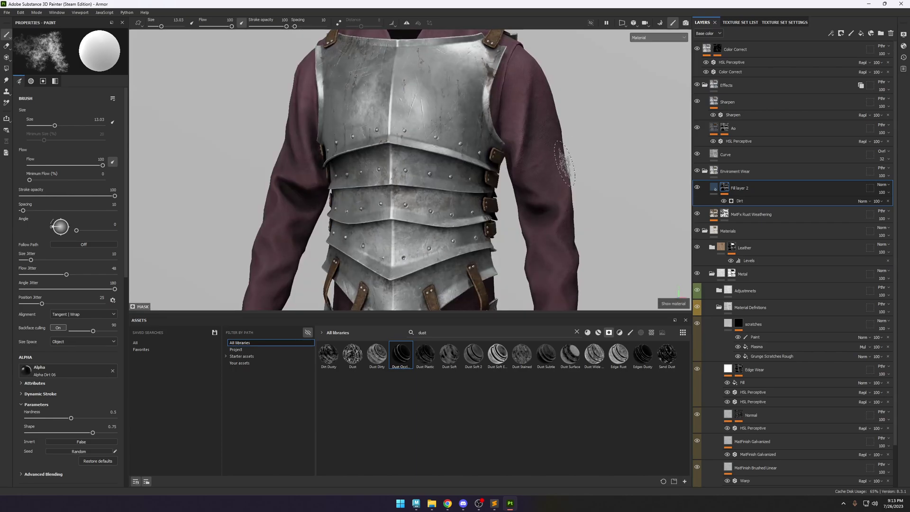
left_click_drag(494, 150, 527, 155, "alt")
right_click_drag(528, 155, 511, 199, "shift")
scroll(512, 200, "down", 2)
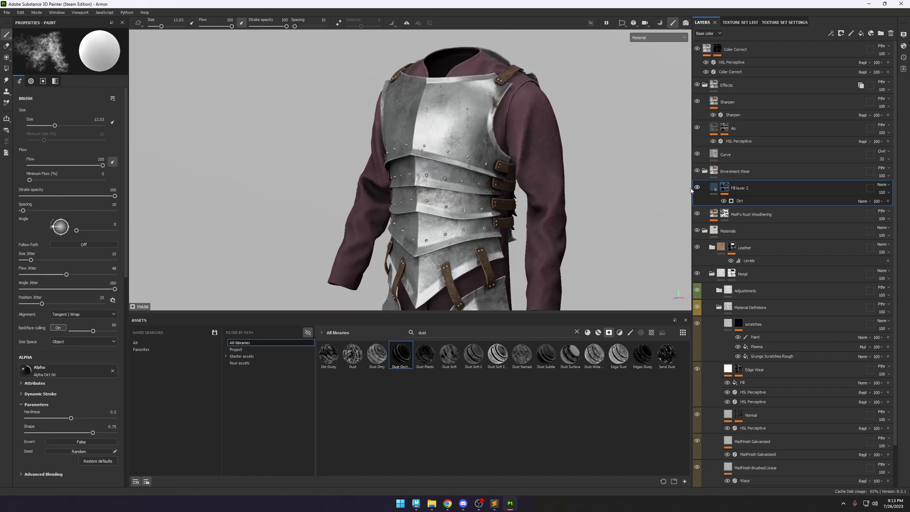
left_click_drag(523, 176, 536, 181, "alt")
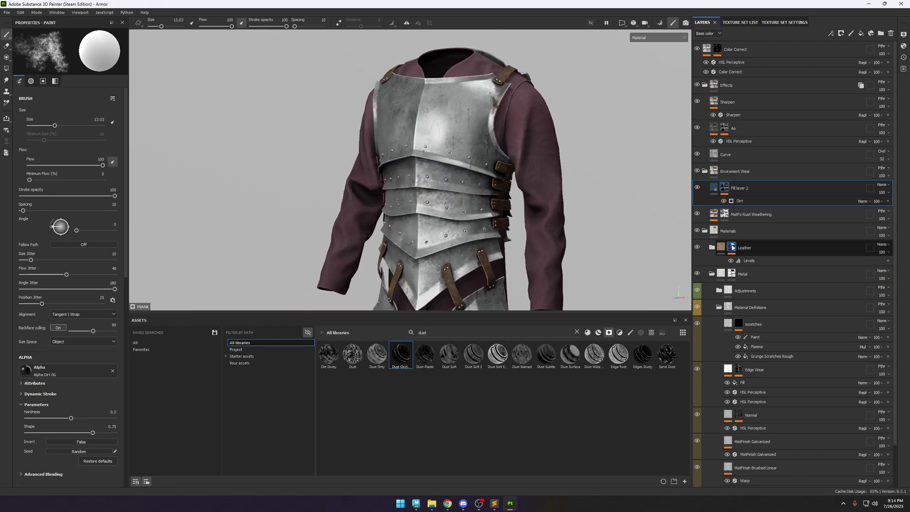
left_click(715, 188)
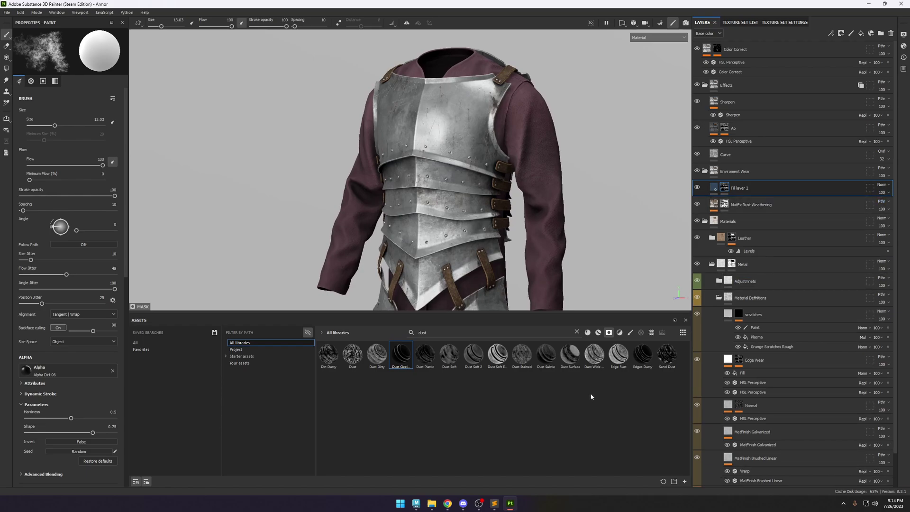
Try the Dust Surface smart mask on Fill layer 2, check its base color, and remove its Mask Builder generator.
left_click_drag(570, 354, 724, 188)
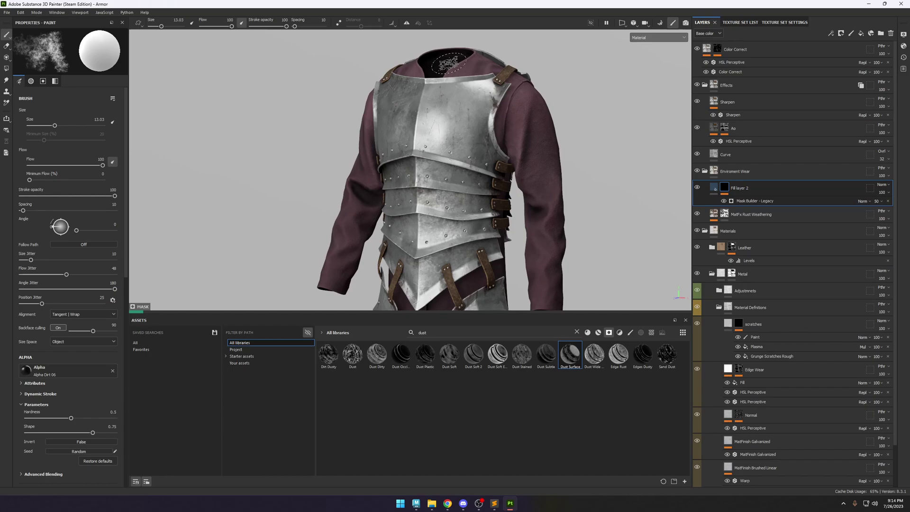
mouse_move(552, 137)
left_mouse_down("alt")
mouse_move(610, 138)
mouse_move(570, 152)
left_mouse_up("alt")
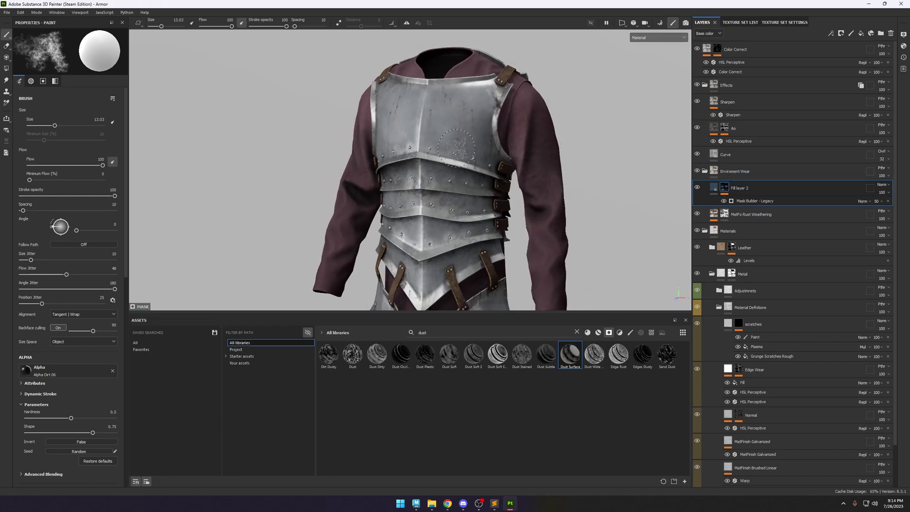
key("c")
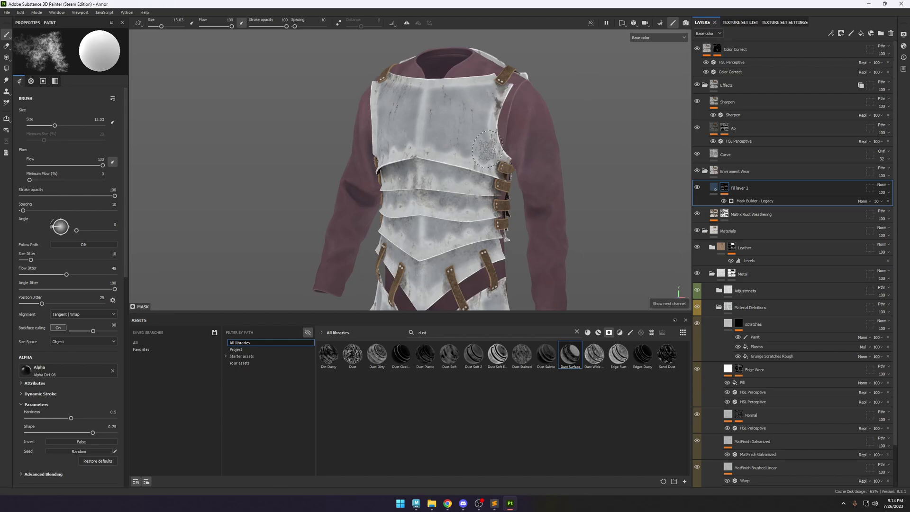
left_click(887, 202)
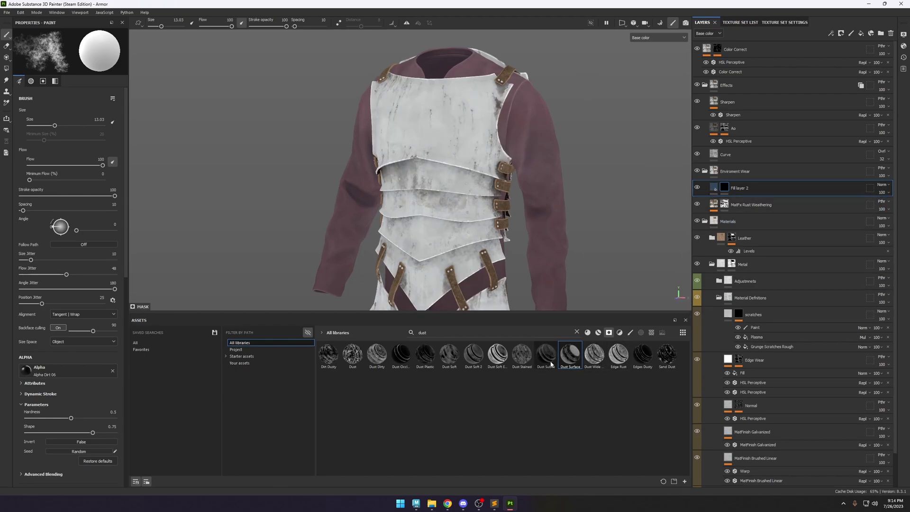
Apply the Dust Plastic smart mask to Fill layer 2 and open its Mask Editor generator's settings.
left_click_drag(352, 354, 782, 181)
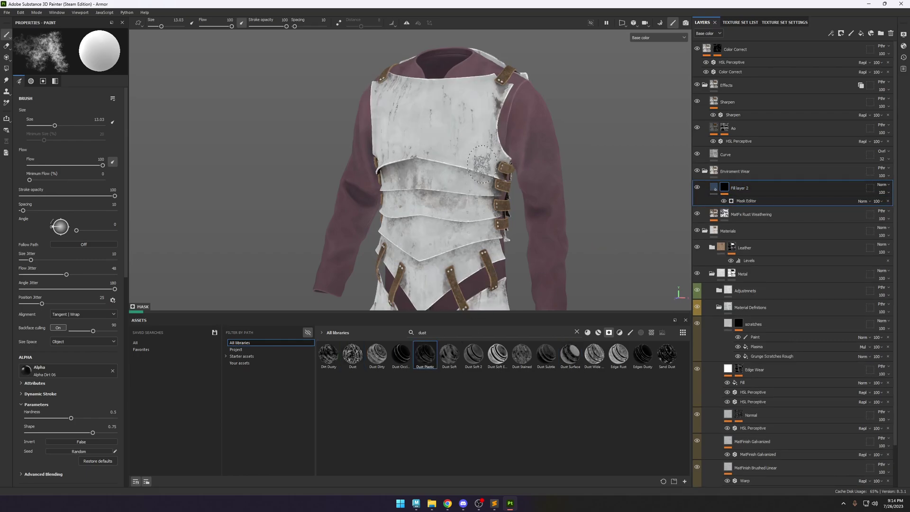
left_click_drag(480, 176, 493, 177, "alt")
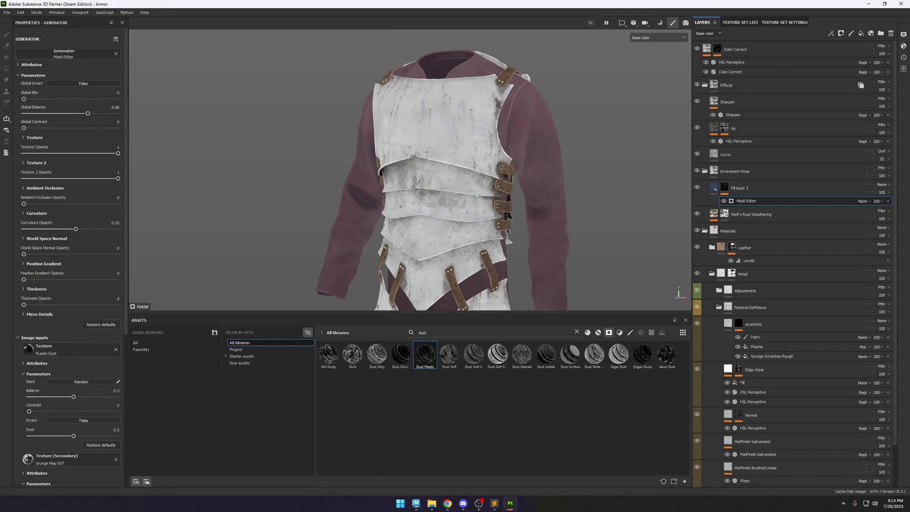
scroll(605, 181, "up", 2)
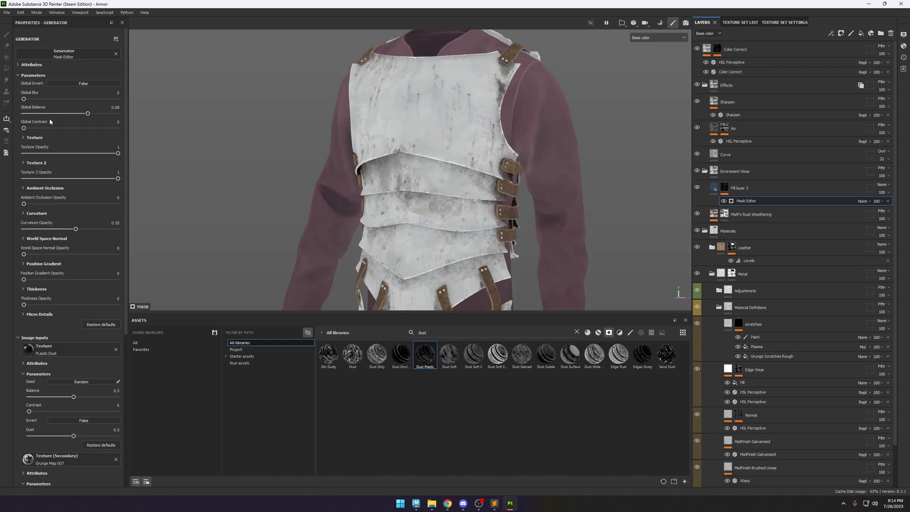
Set the Mask Editor generator's Global Balance to 0.63 and check the dust on the armour in base color and full material.
left_click(115, 117)
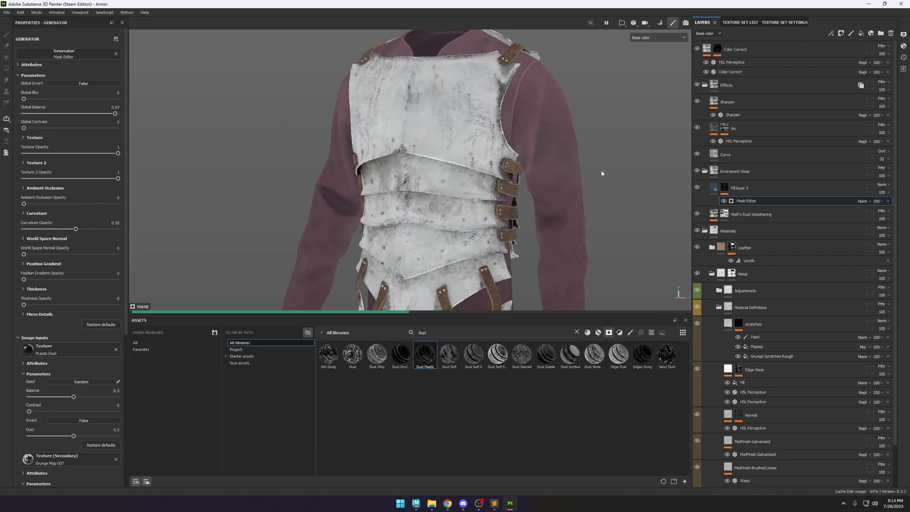
scroll(440, 207, "down", 2)
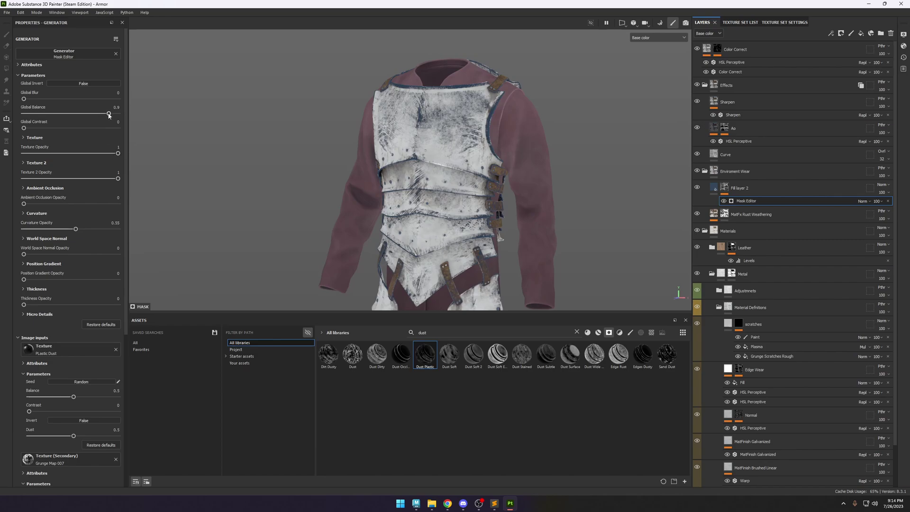
scroll(489, 116, "up", 3)
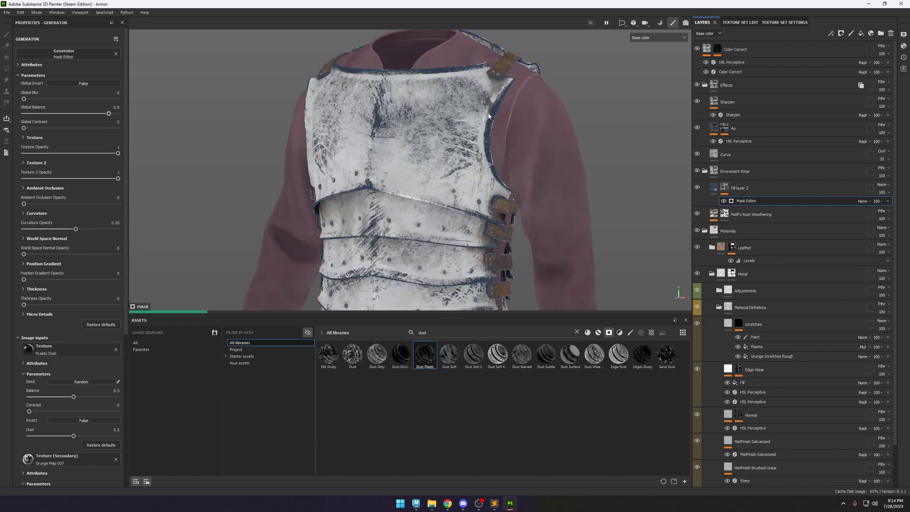
scroll(479, 127, "up", 1)
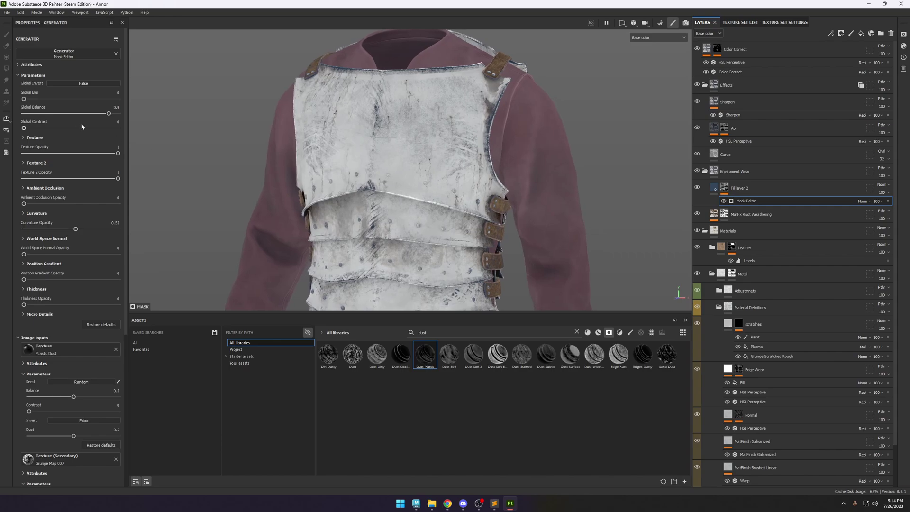
left_click_drag(109, 114, 83, 114)
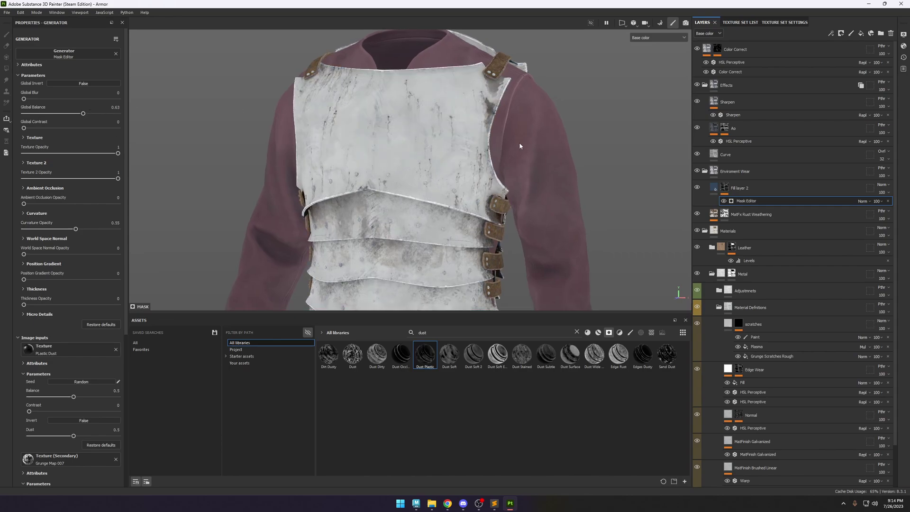
scroll(519, 146, "up", 3)
middle_click_drag(519, 146, 661, 122)
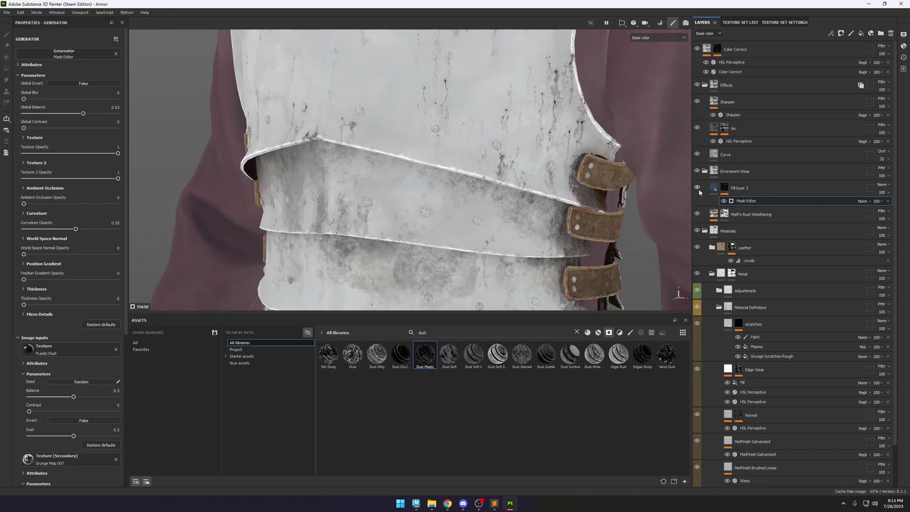
scroll(364, 59, "down", 3)
scroll(444, 131, "down", 2)
key("m")
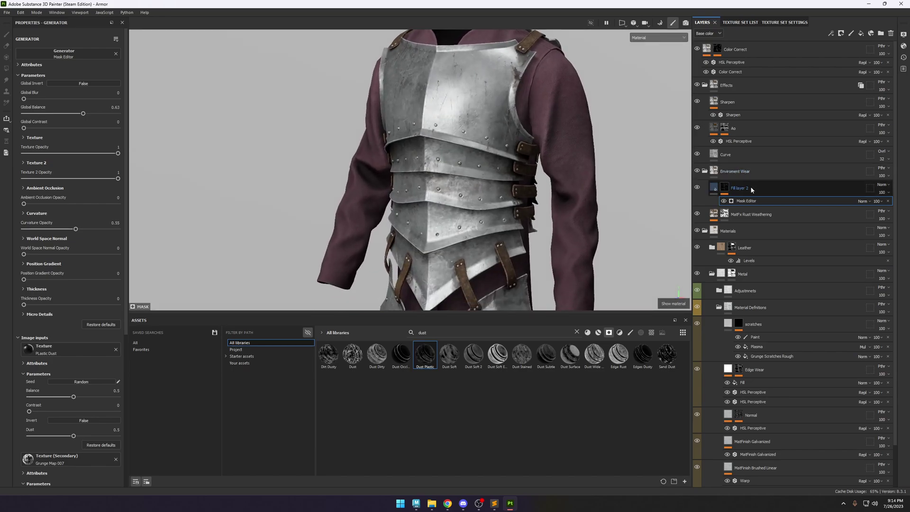
Rename Fill layer 2 as "dust".
double_click(751, 188)
type("dust")
key("Return")
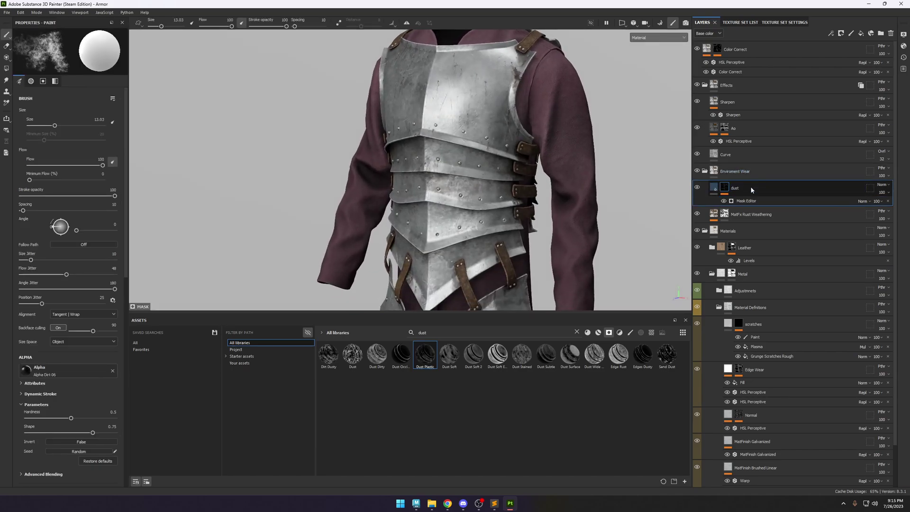
Duplicate the dust layer and apply the Dust Occlusion smart mask to the copy.
key("ctrl+d")
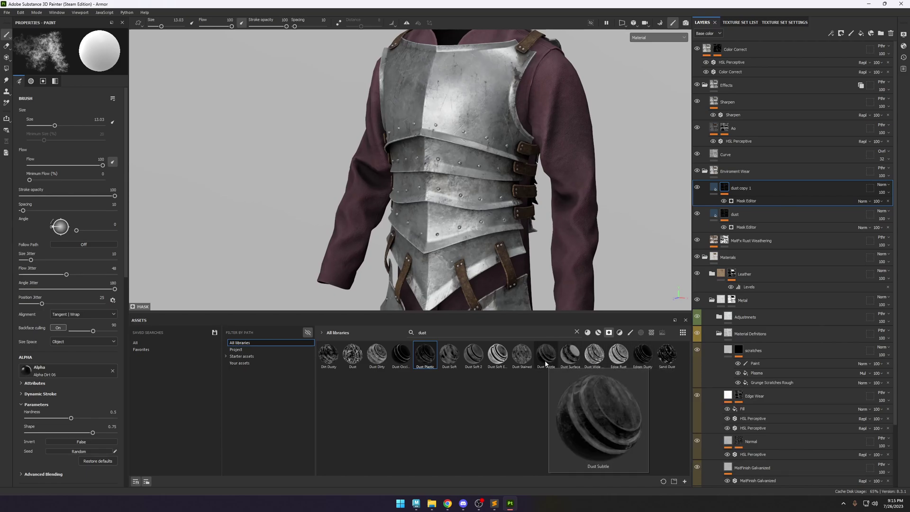
left_click_drag(401, 355, 739, 183)
left_click_drag(742, 189, 742, 192)
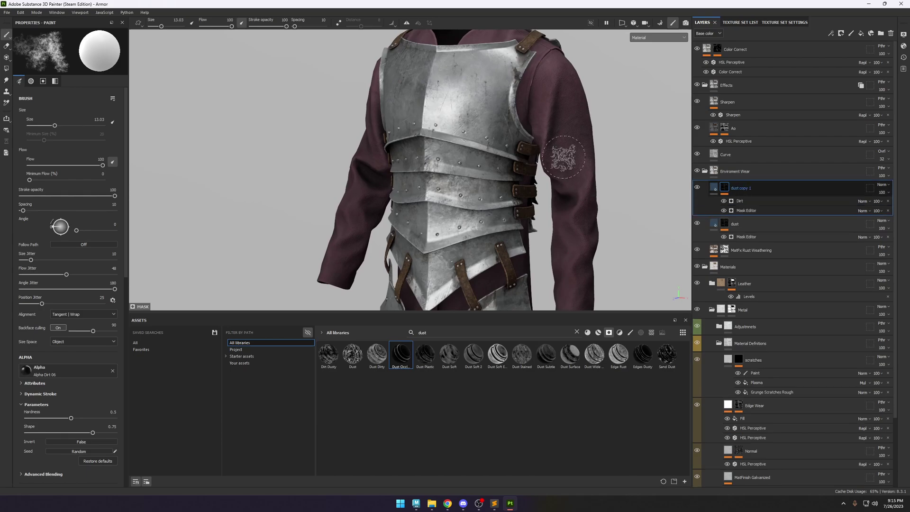
Remove the Mask Editor and Dirt generators from the mask of dust copy 1.
left_click(886, 212)
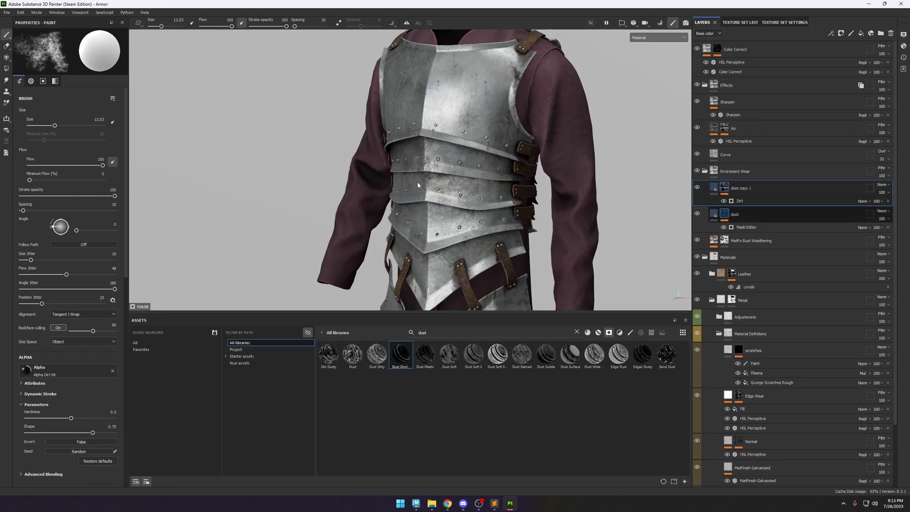
left_click_drag(419, 185, 485, 191, "alt")
key("c")
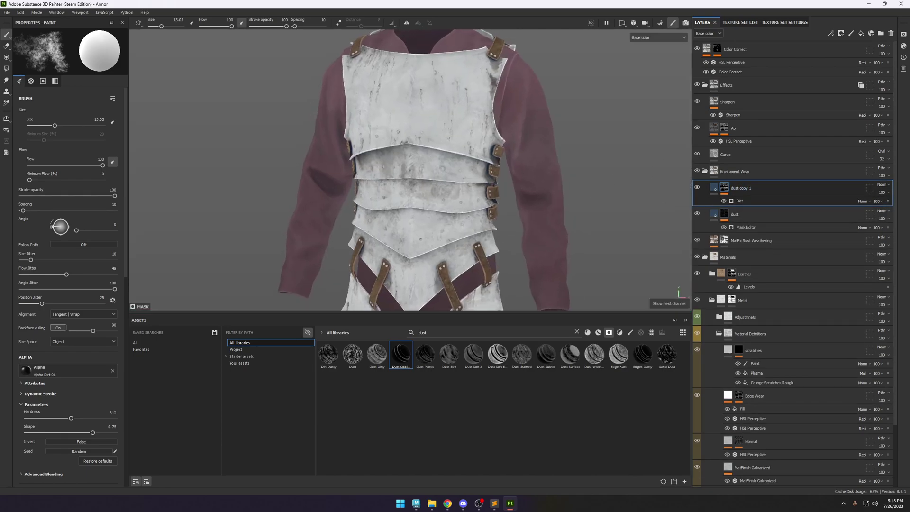
left_click(887, 201)
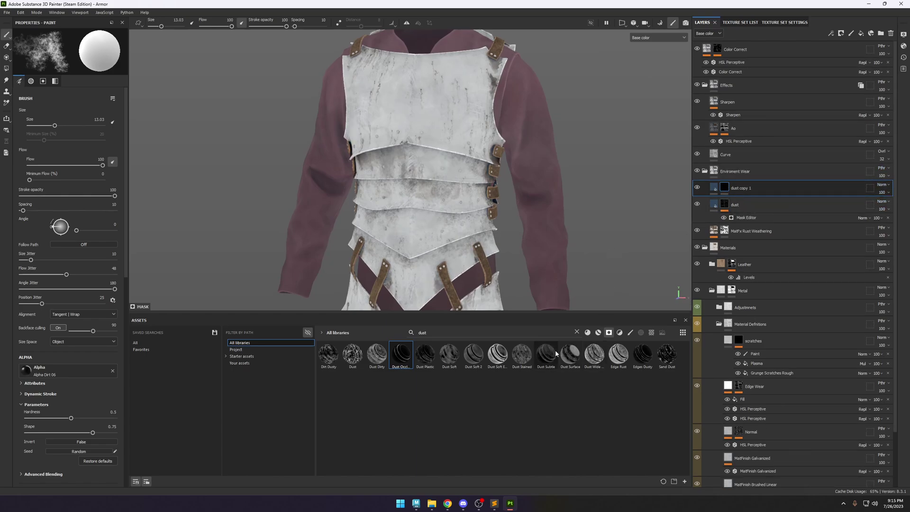
Apply the Dust Subtle smart mask to dust copy 1 and compare the armour with the layer shown and hidden.
left_click_drag(549, 362, 741, 189)
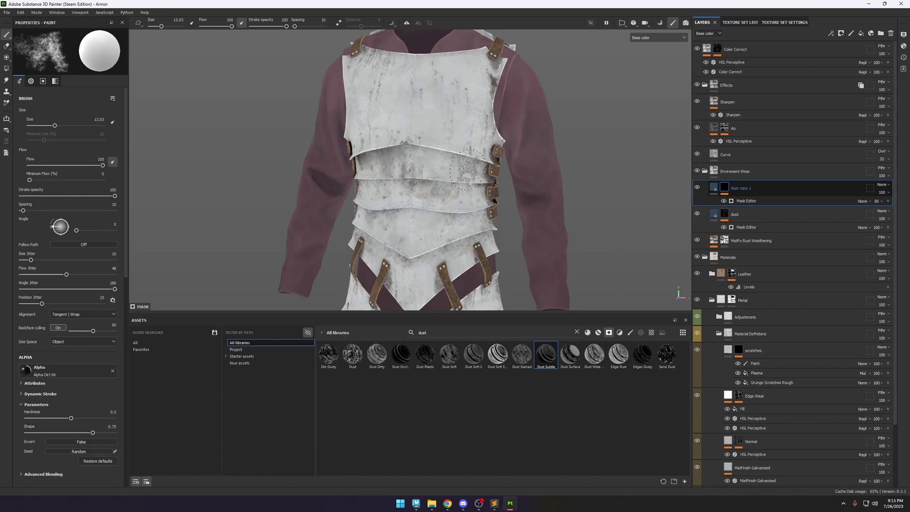
scroll(500, 94, "up", 1)
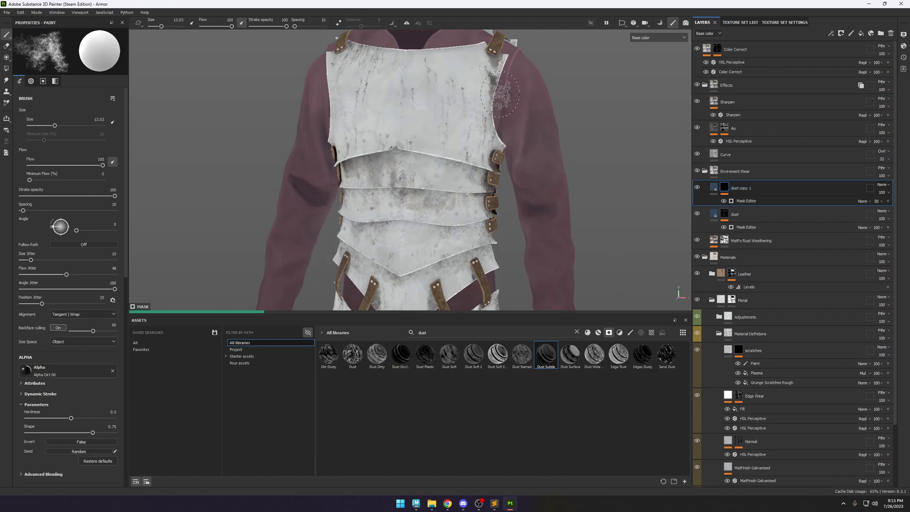
scroll(500, 94, "down", 2)
left_click_drag(499, 94, 450, 95, "alt")
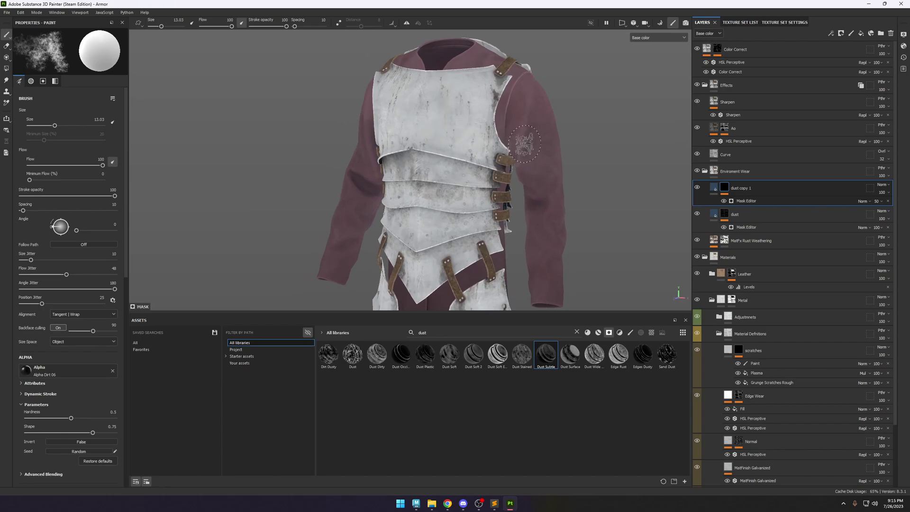
key("m")
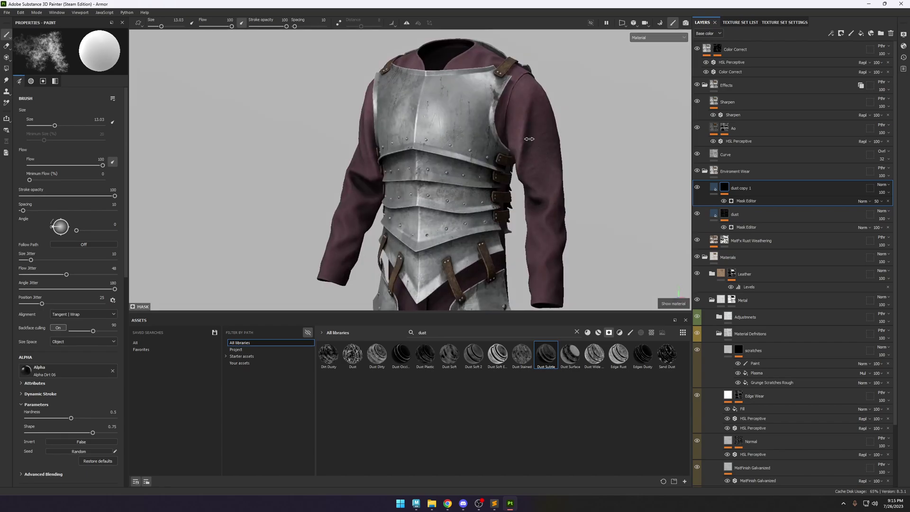
left_click(697, 188)
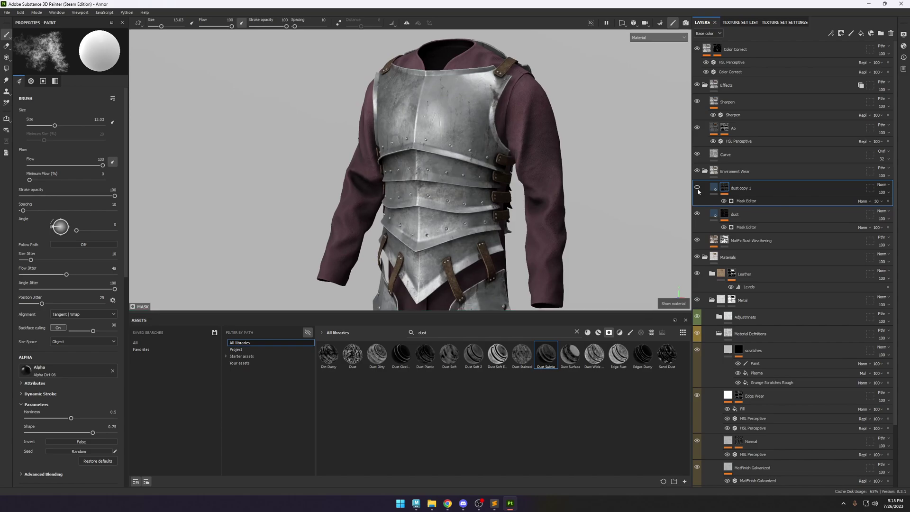
Set the Global Balance of dust copy 1's Mask Editor to 0.52 while viewing the mask, and compare the layer's effect in the full material.
left_click(724, 188, "alt")
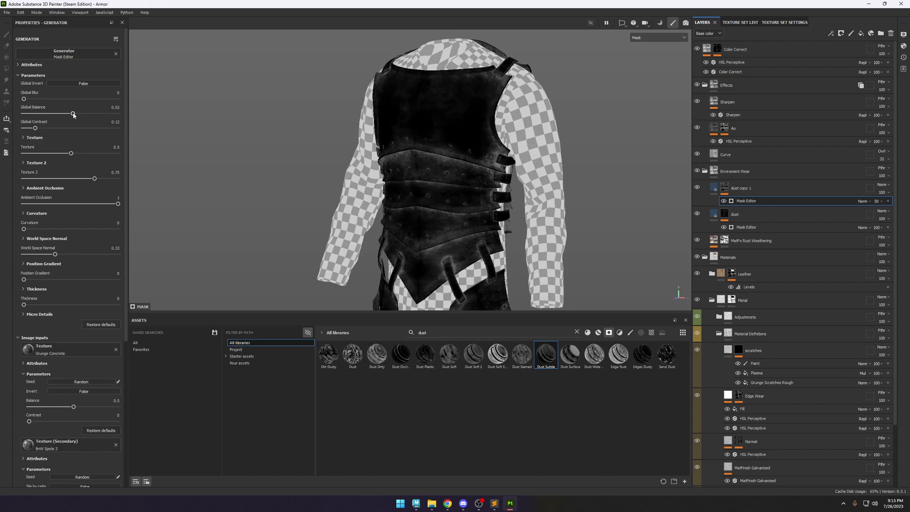
key("m")
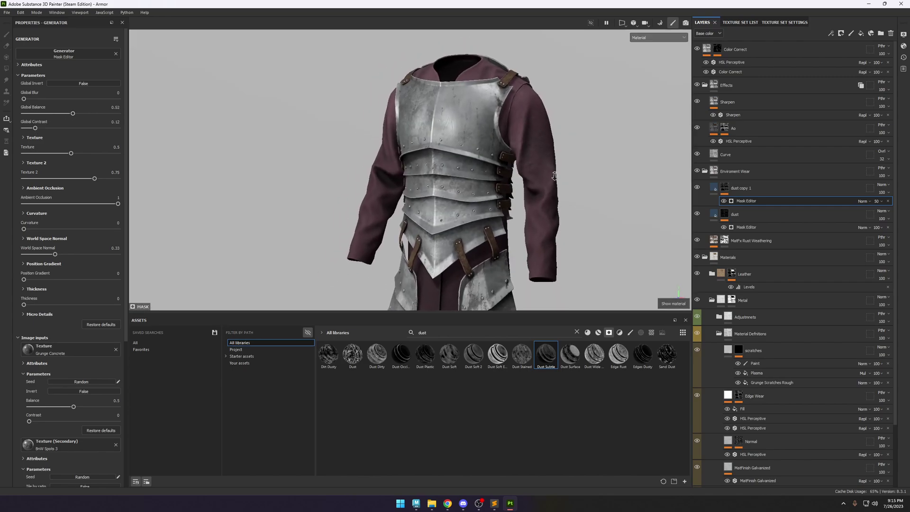
left_click(697, 188)
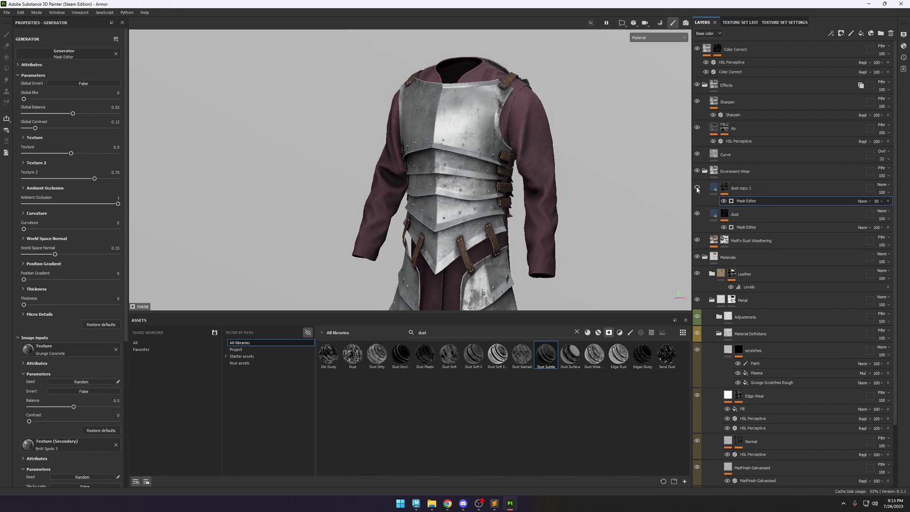
Examine the dust mask and the roughness channel close up around the leather straps at the waist.
left_click_drag(569, 183, 526, 170, "alt")
right_click_drag(526, 171, 464, 195, "alt")
key("c")
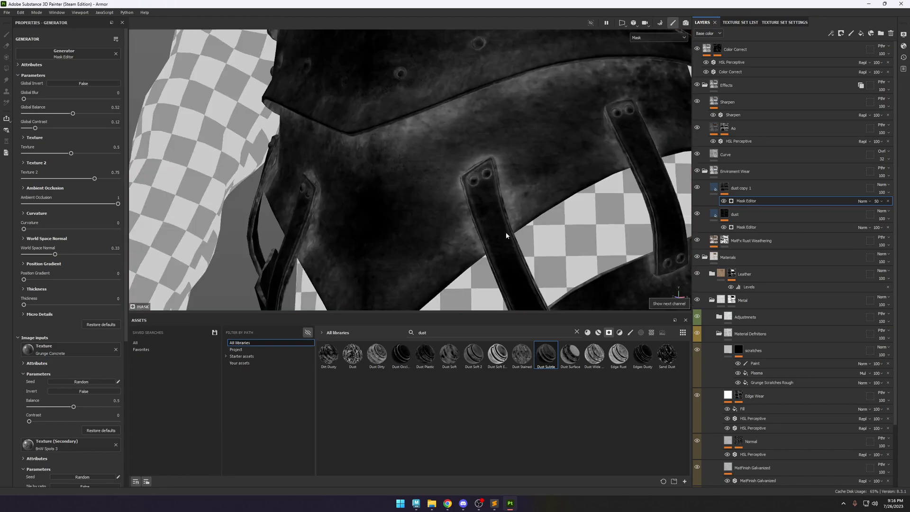
key("c")
key("c")
left_click_drag(511, 254, 519, 231, "alt")
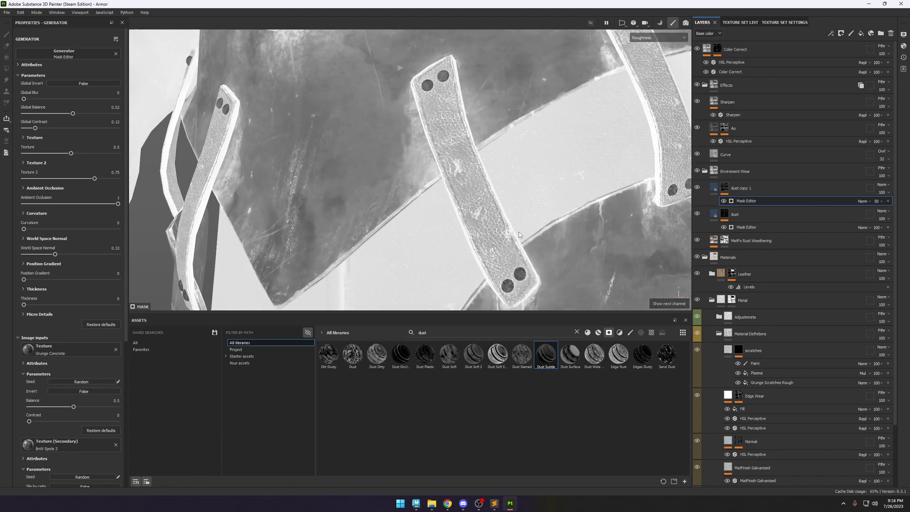
Collapse the Effects, Enviroment Wear and Metal folders in the layer stack.
left_click(705, 85)
left_click(705, 102)
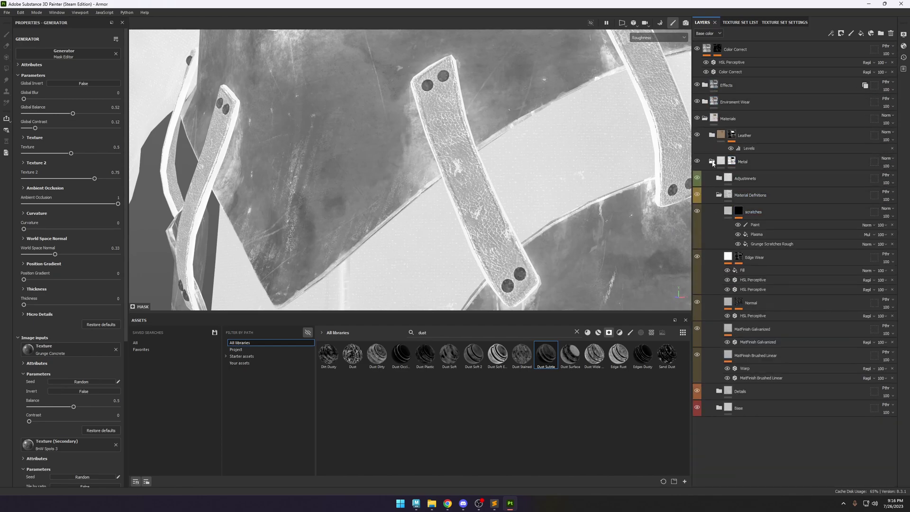
left_click(720, 179)
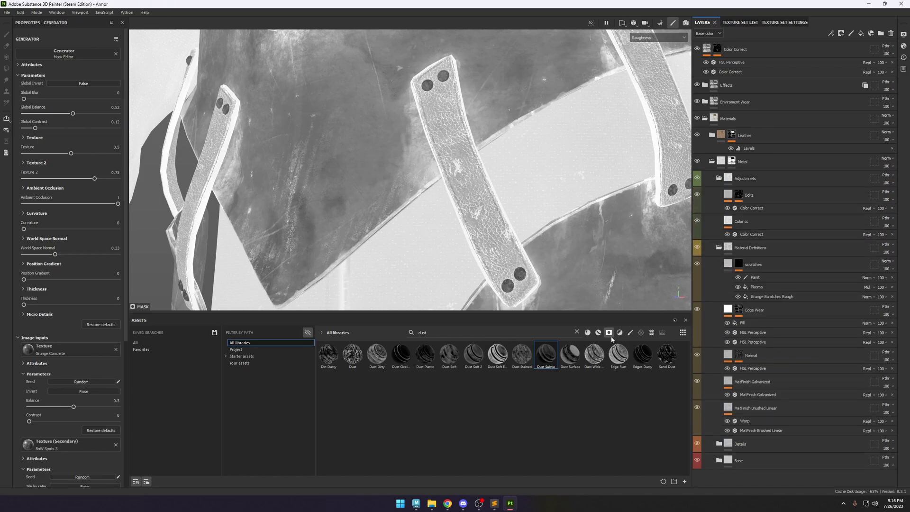
left_click(576, 332)
type("hsl")
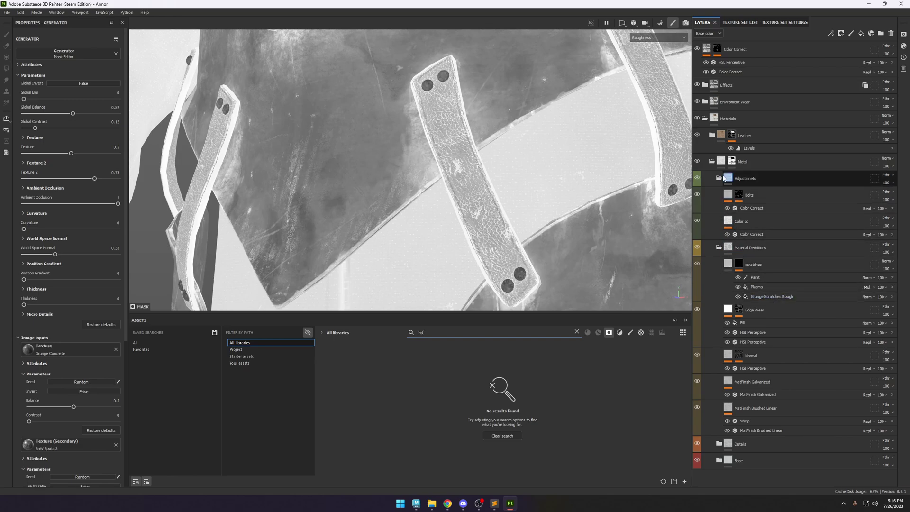
left_click(713, 161)
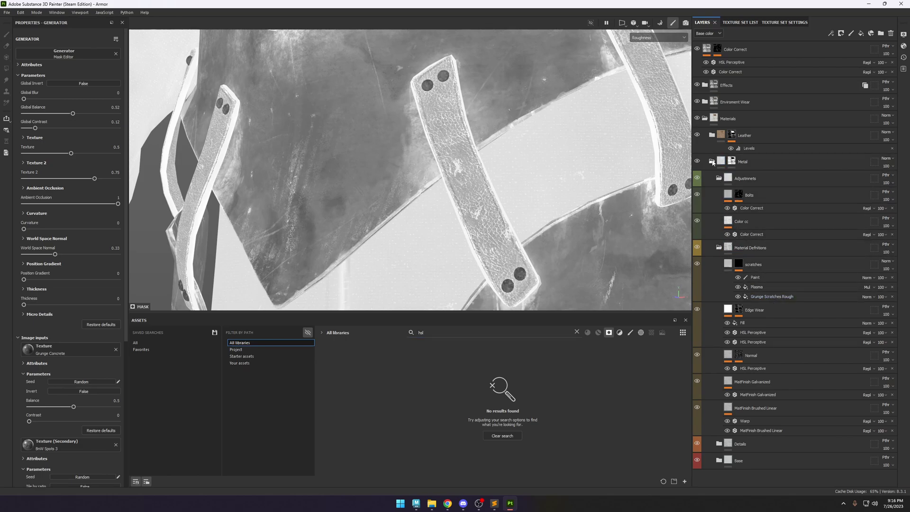
Expand the Leather folder and the Adjustments folder inside Top Leather.
left_click(711, 133)
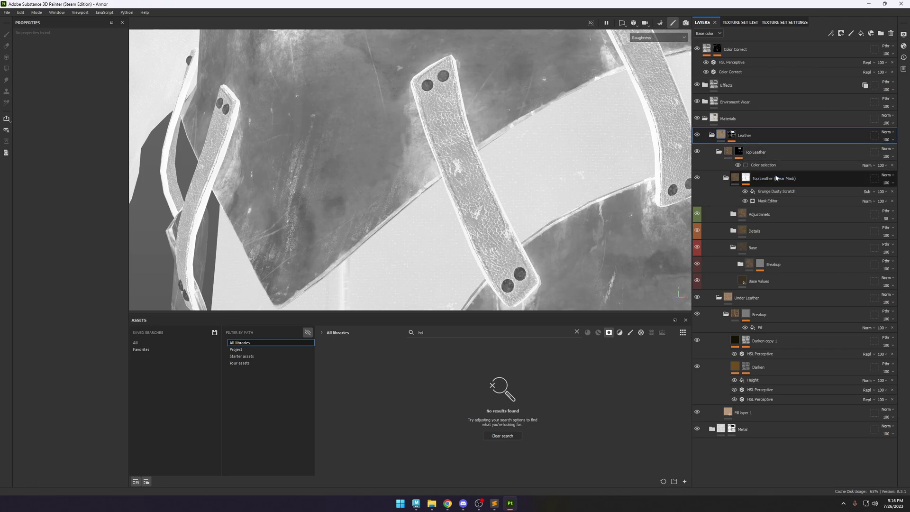
left_click(733, 214)
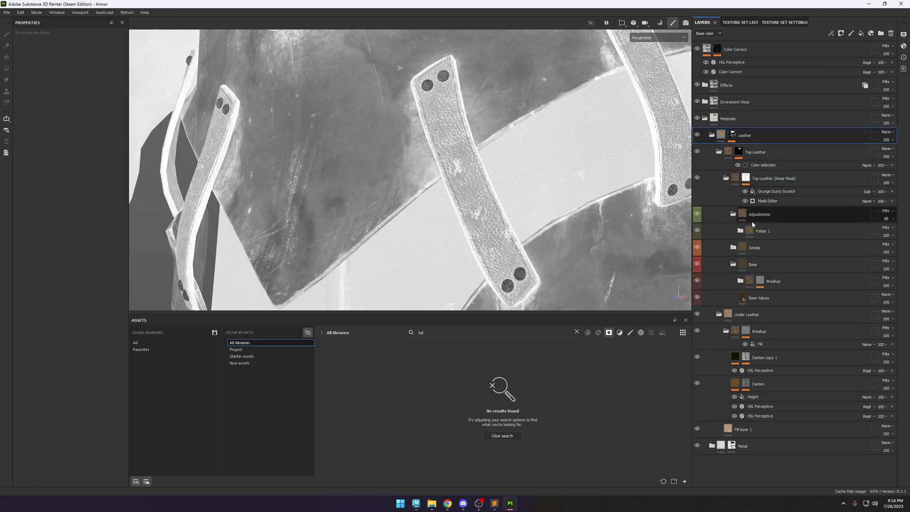
left_click(740, 231)
left_click(740, 231)
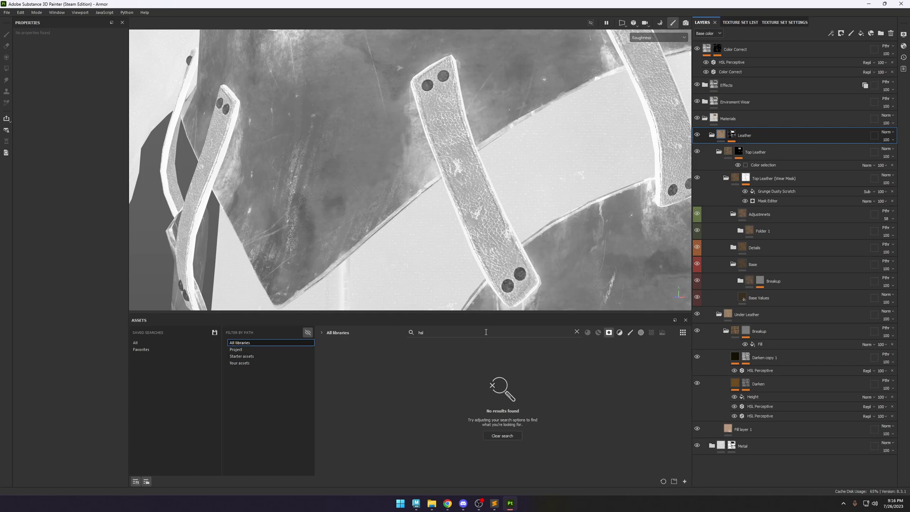
Search all asset types for "hsl" and add the HSL Perceptive filter above Folder 1 in the Top Leather Adjustments folder.
left_click(577, 332)
type("hsl")
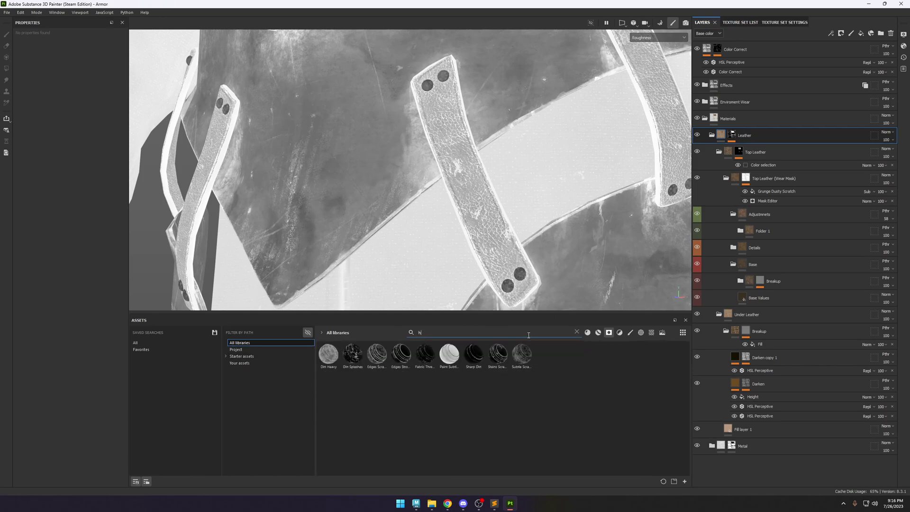
left_click(608, 332)
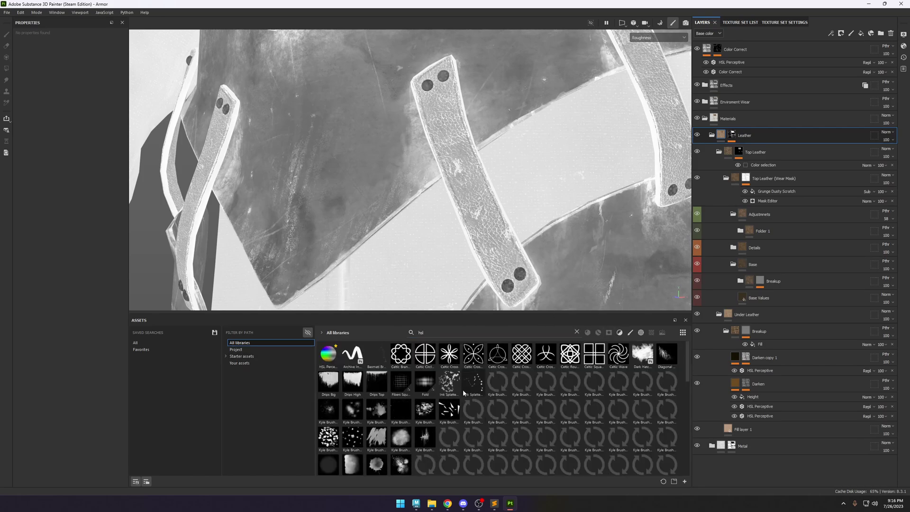
left_click_drag(328, 353, 788, 225)
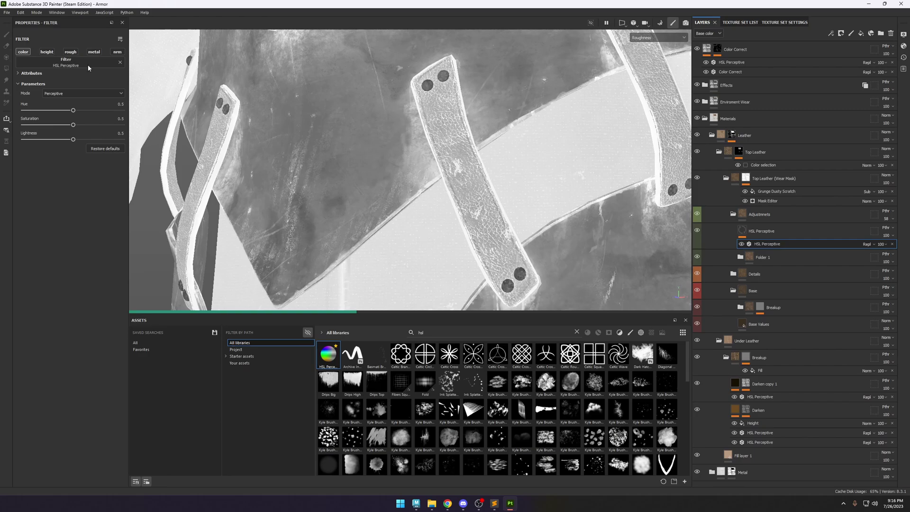
Make the new HSL Perceptive filter affect roughness with Lightness 0.235, and check the straps in roughness and full material.
left_click(70, 52)
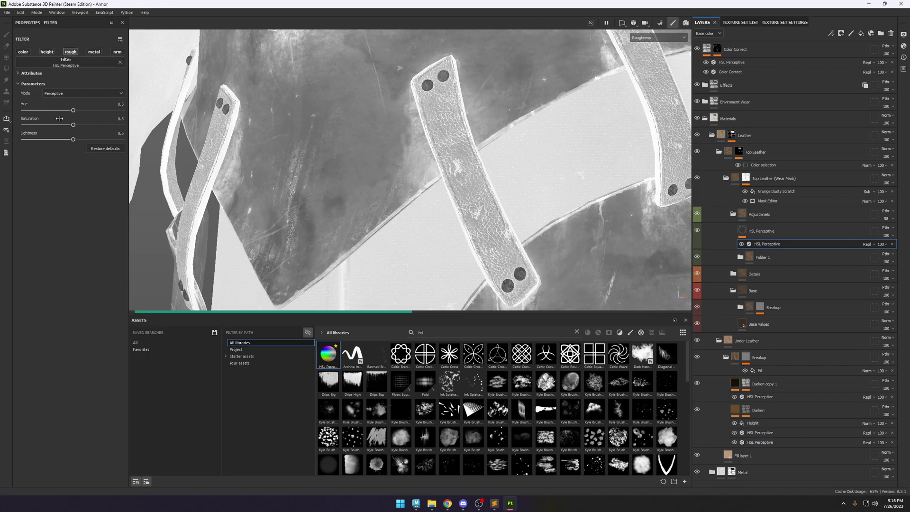
left_click_drag(72, 139, 47, 145)
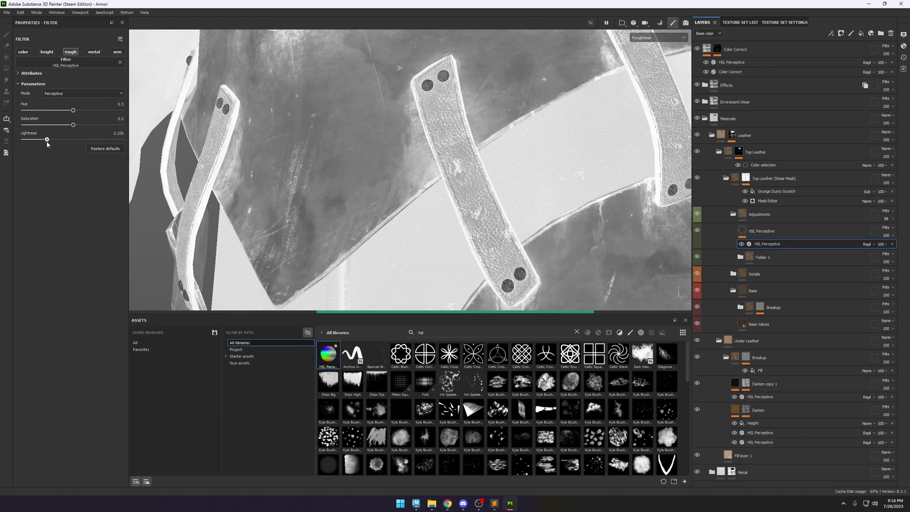
scroll(496, 155, "down", 5)
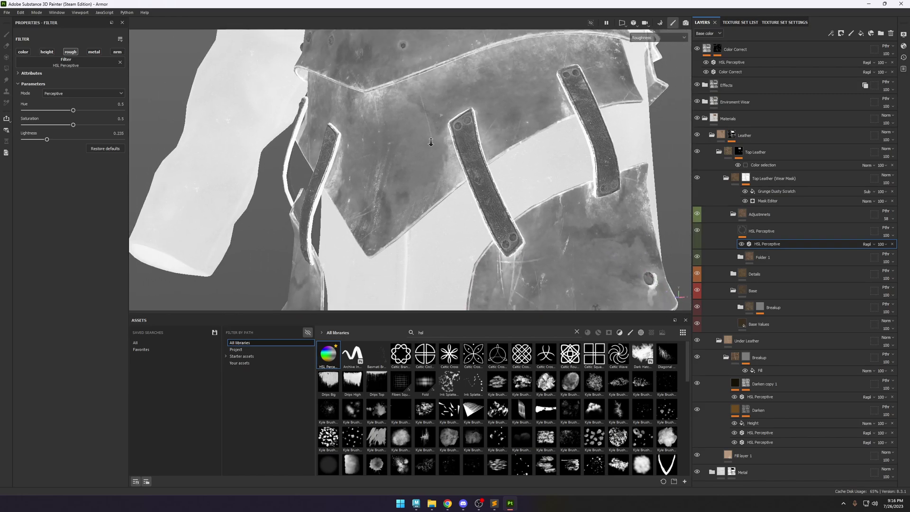
key("m")
left_click_drag(524, 178, 531, 188, "alt")
Adjust the leather roughness filter's Lightness to 0.278 while checking the straps in the roughness channel.
left_click(61, 140)
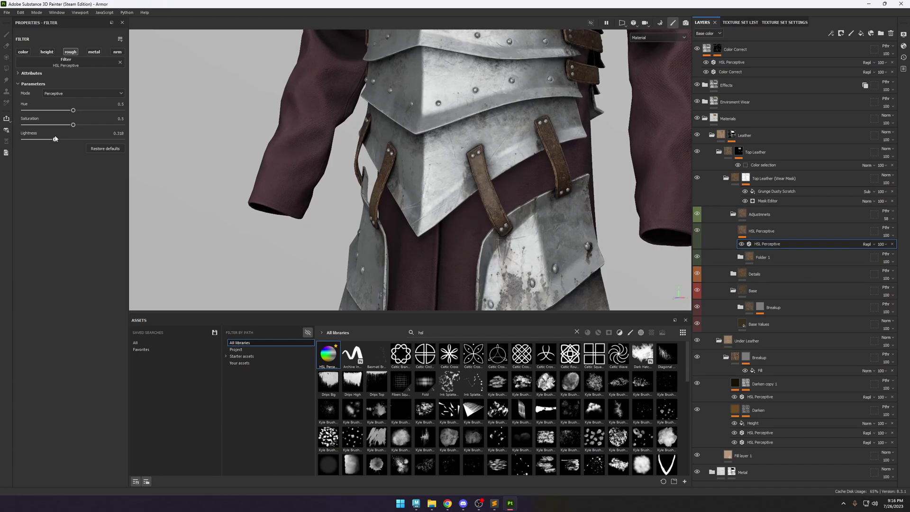
key("c")
scroll(473, 194, "up", 5)
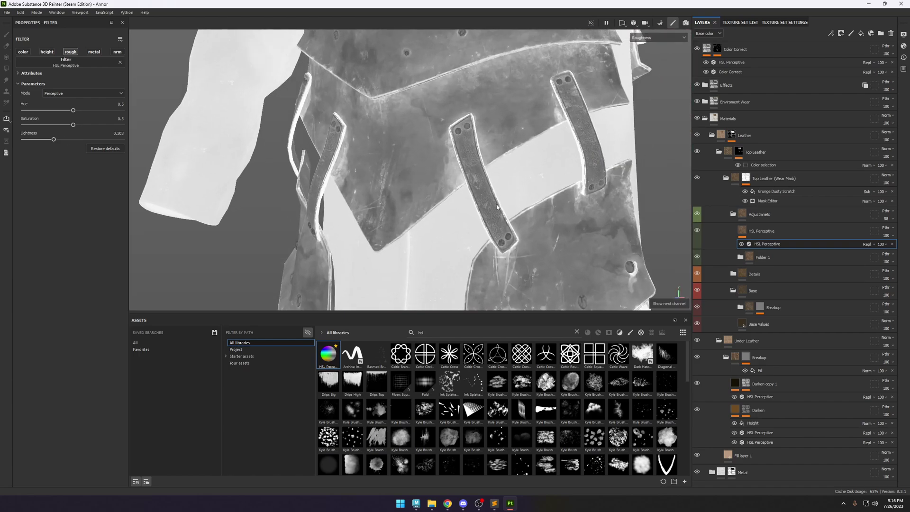
left_click_drag(52, 143, 49, 144)
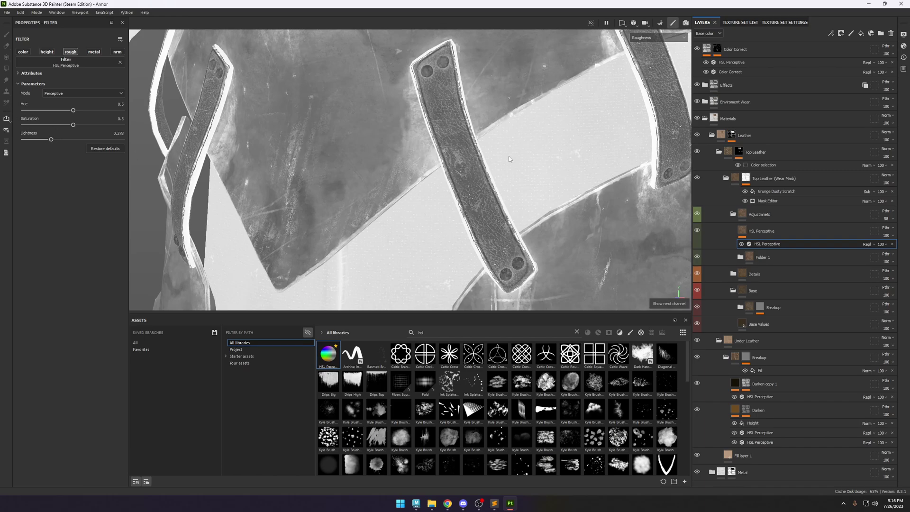
Check the leather straps in full material and fine-tune the roughness filter's Lightness to about 0.29.
scroll(497, 190, "down", 5)
key("m")
left_click_drag(497, 198, 620, 200, "alt")
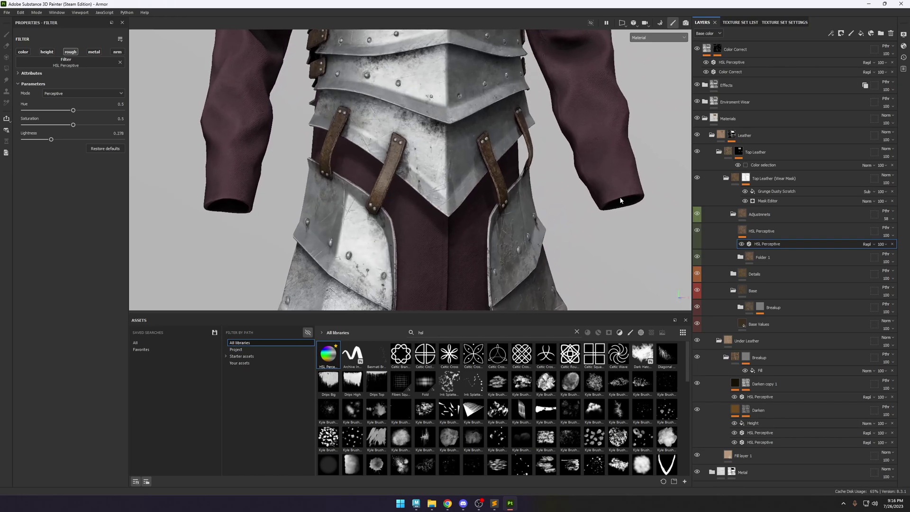
left_click(54, 141)
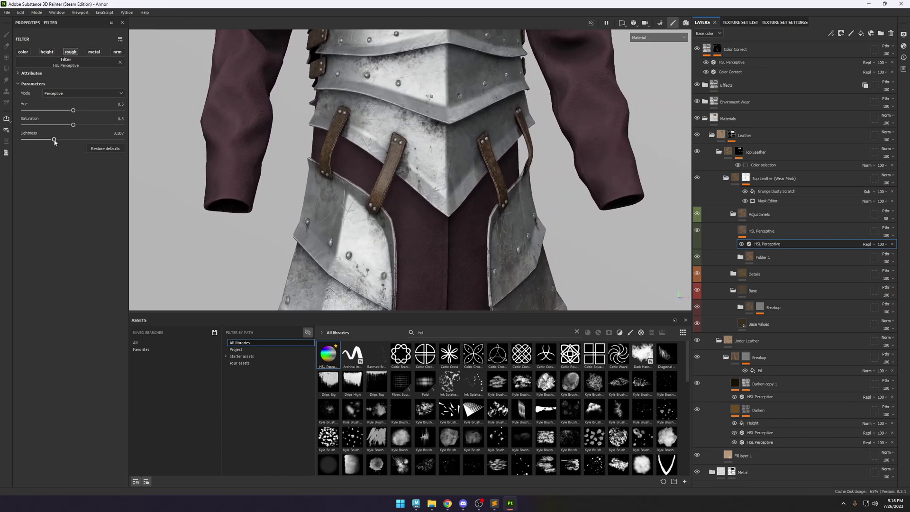
scroll(402, 159, "up", 5)
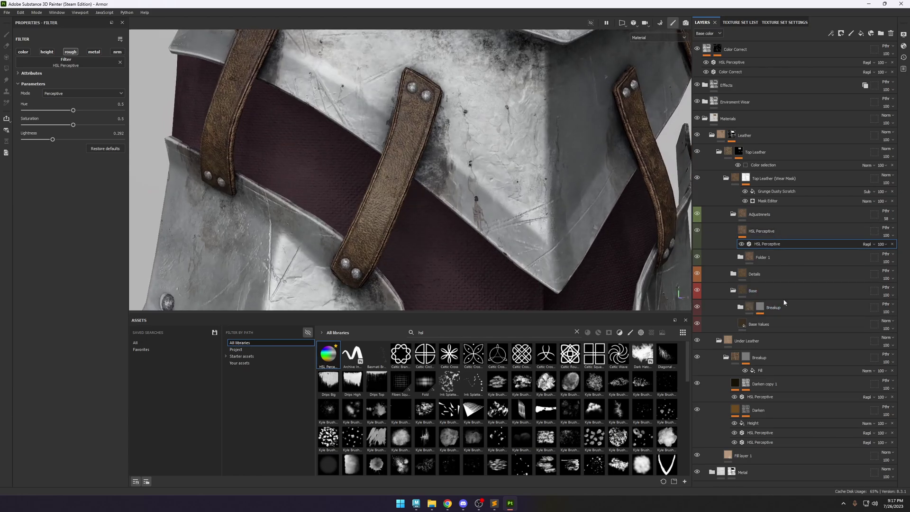
Expand the Top Leather Details folder and set the Lightness of the Roughness layer's HSL Perceptive filter to 1, viewing the roughness channel.
left_click(733, 274)
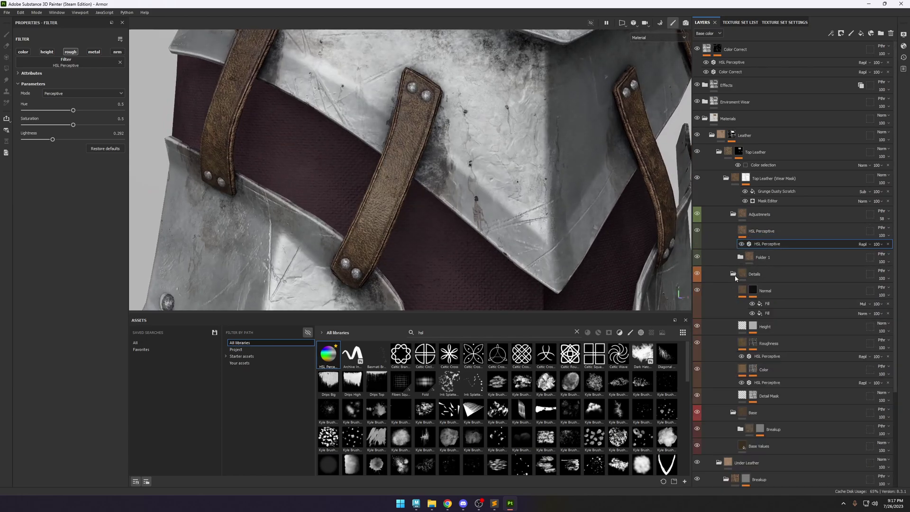
key("c")
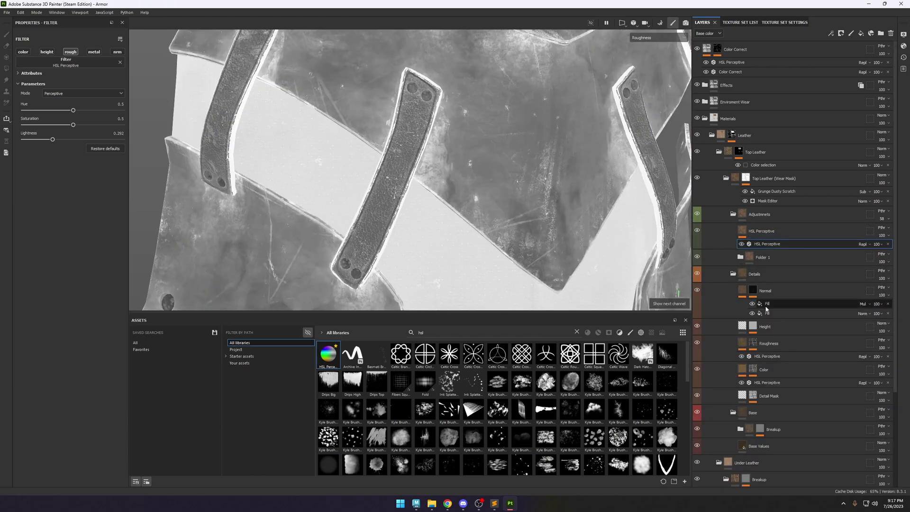
left_click(767, 355)
left_click_drag(124, 141, 131, 141)
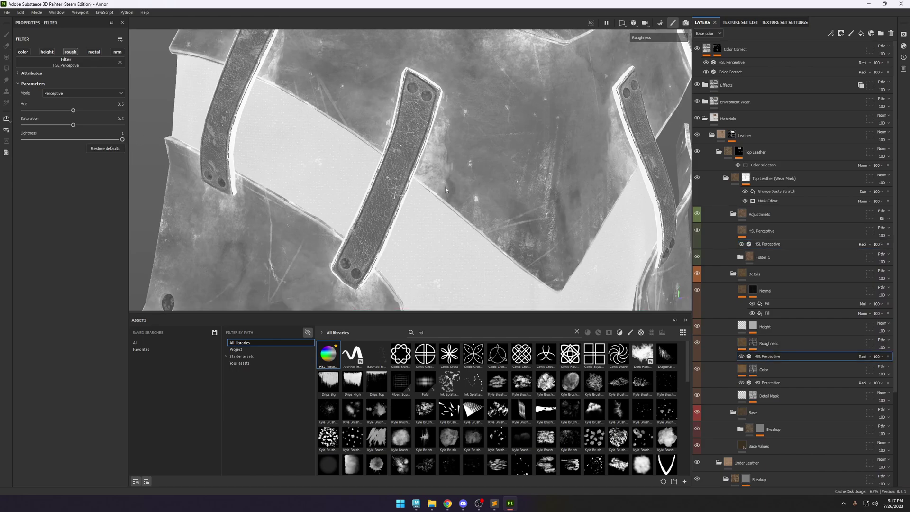
Set the black point of the Detail Mask fill in the Roughness layer's mask to about 0.28, and check the straps in full material.
scroll(445, 189, "up", 3)
left_click(753, 343, "alt")
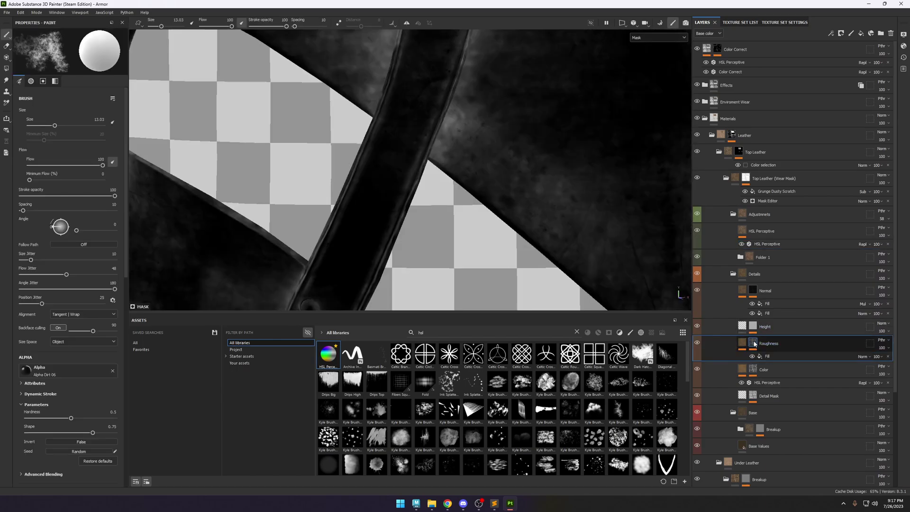
left_click(767, 356)
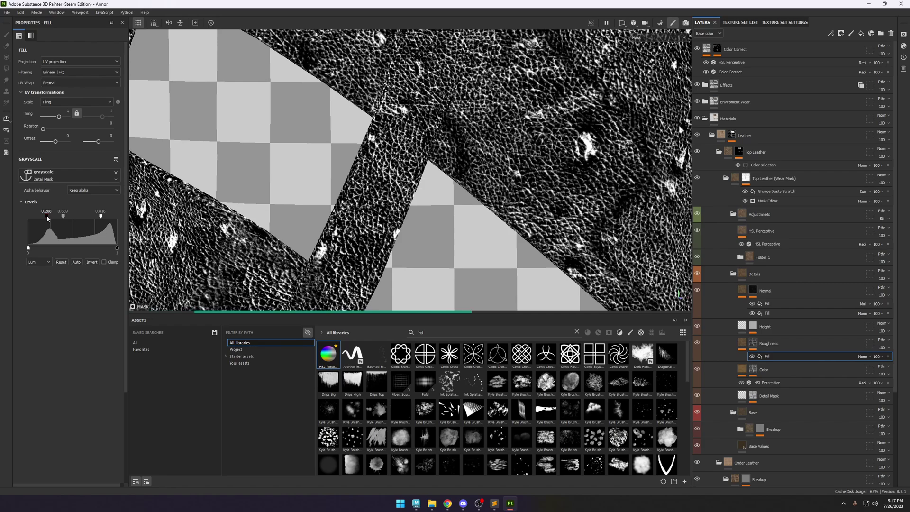
left_click_drag(47, 216, 54, 217)
key("m")
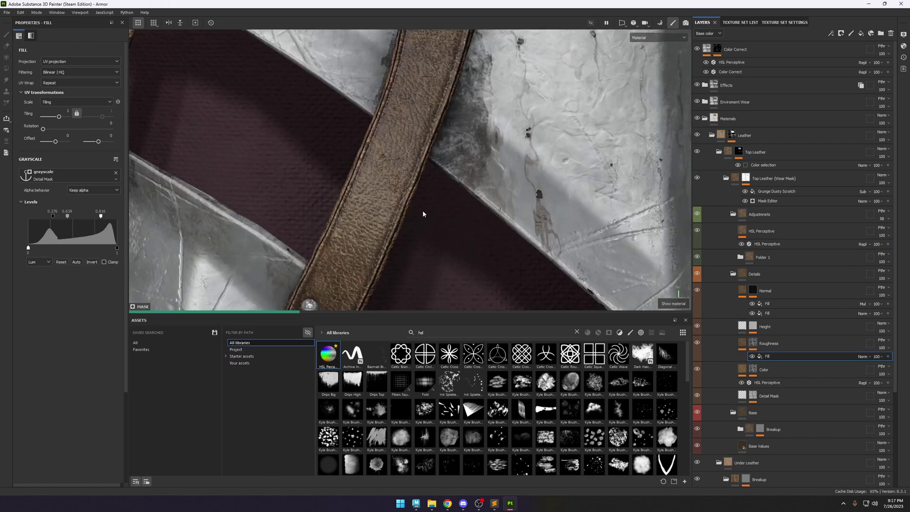
left_click_drag(422, 213, 408, 198, "alt")
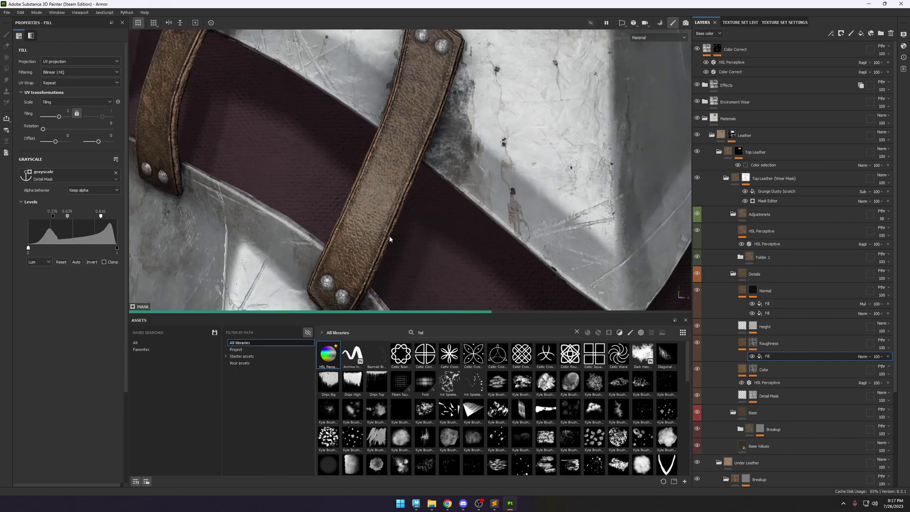
left_click_drag(387, 222, 385, 211, "alt")
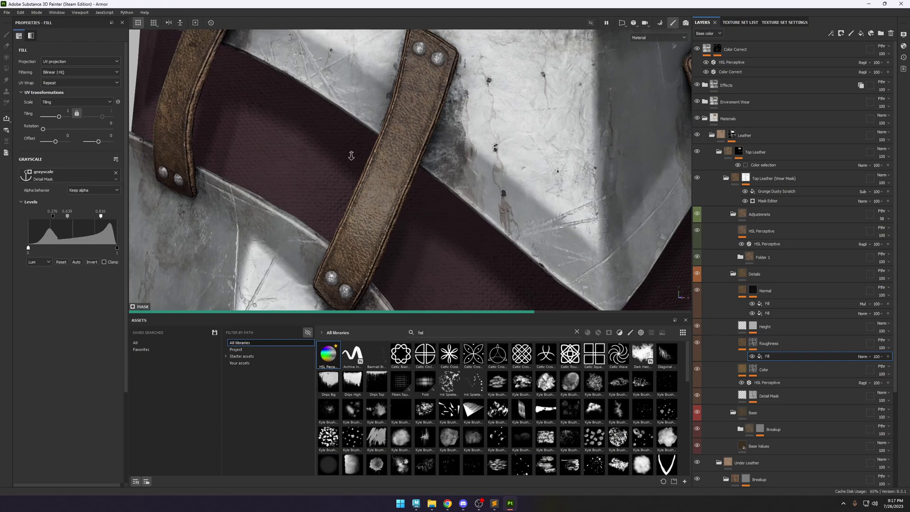
right_click_drag(351, 155, 370, 172, "alt")
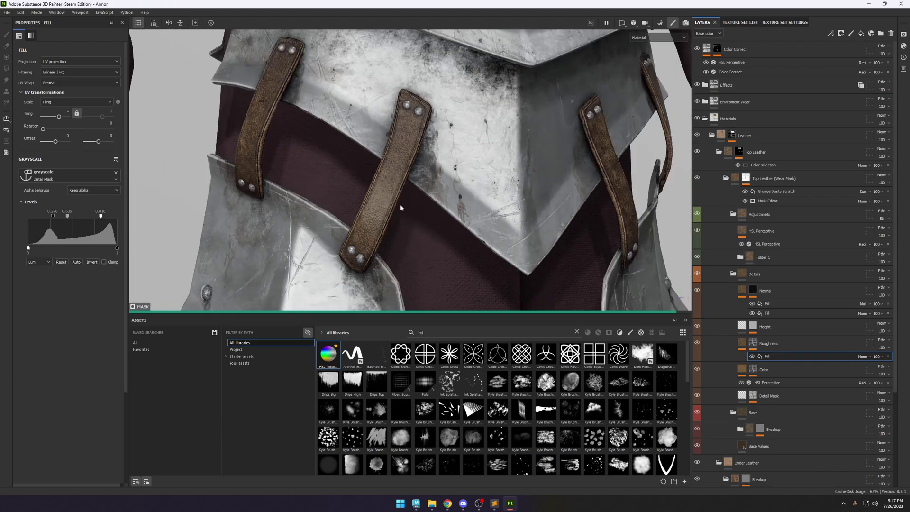
right_click_drag(411, 188, 415, 159, "alt")
Examine the leather strap close up in the roughness channel and look through the contents of Folder 1 in the Adjustments folder.
key("c")
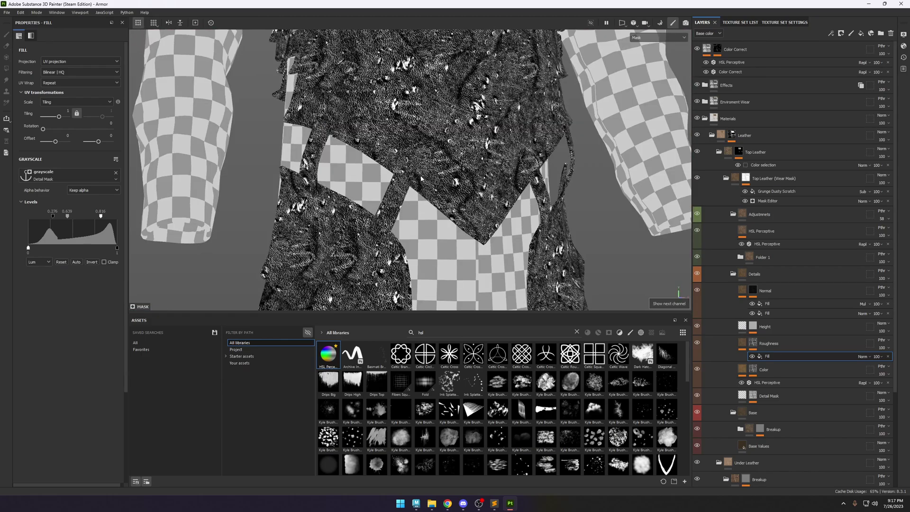
key("c")
key("c")
key("c")
key("c")
key("c")
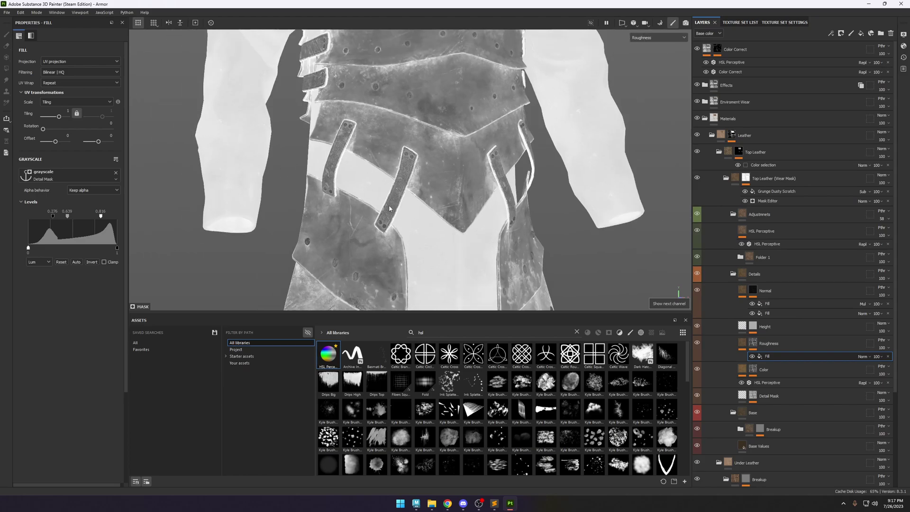
scroll(390, 207, "up", 10)
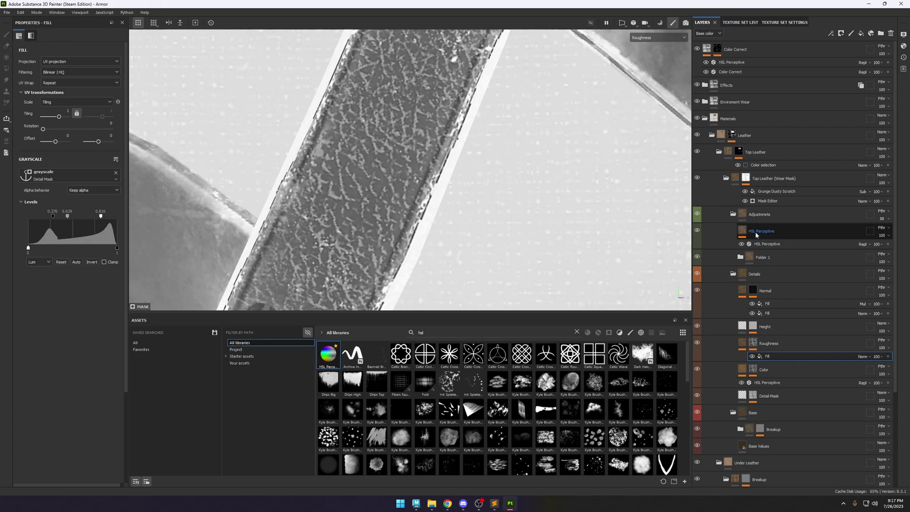
left_click(740, 257)
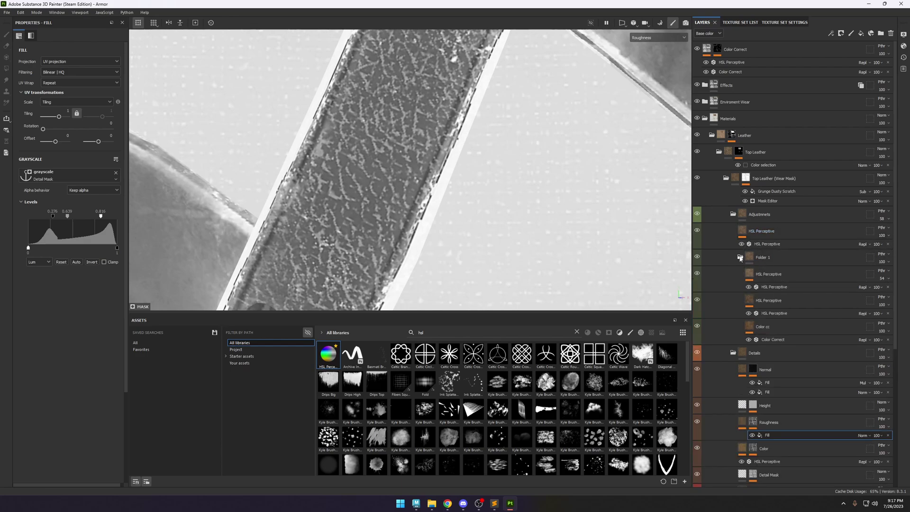
left_click(740, 257)
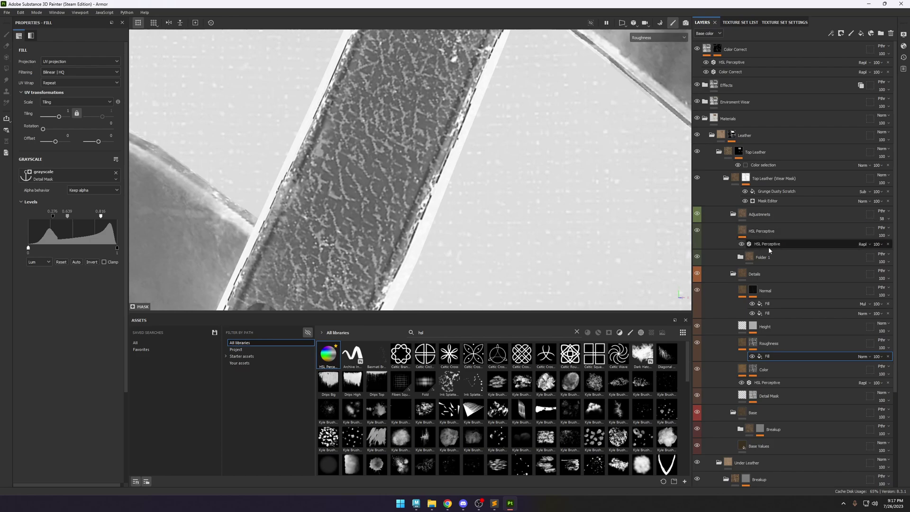
Add a Color Correct filter at the top of the leather's Adjustments folder, finding it by searching the assets for "color".
left_click(411, 333)
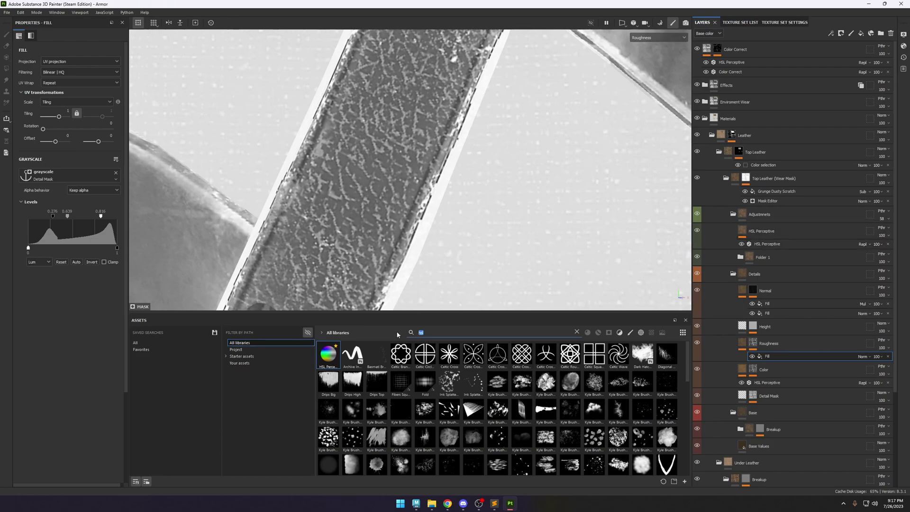
type("color")
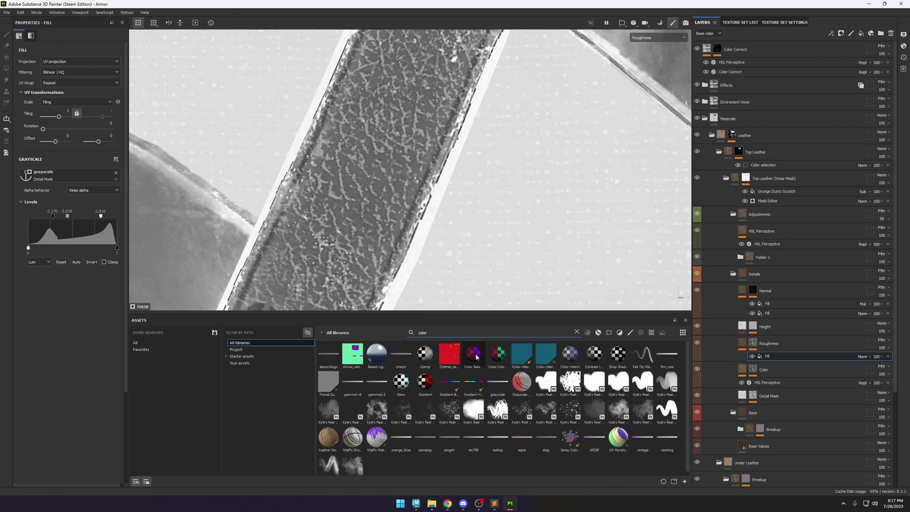
left_click_drag(497, 354, 811, 221)
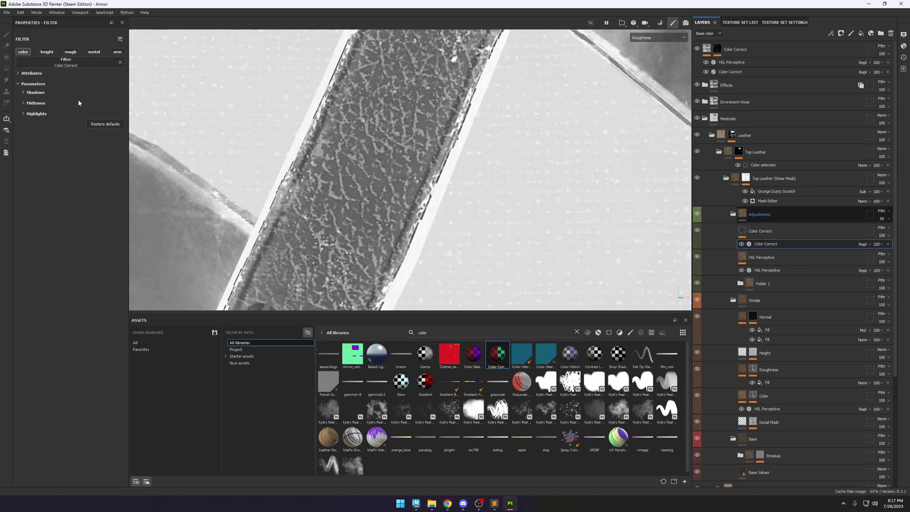
Limit the Color Correct filter to roughness, set Midtones contrast to 0.76 and luminosity to 0.28, and check the straps in the material view.
left_click(71, 52)
left_click(32, 103)
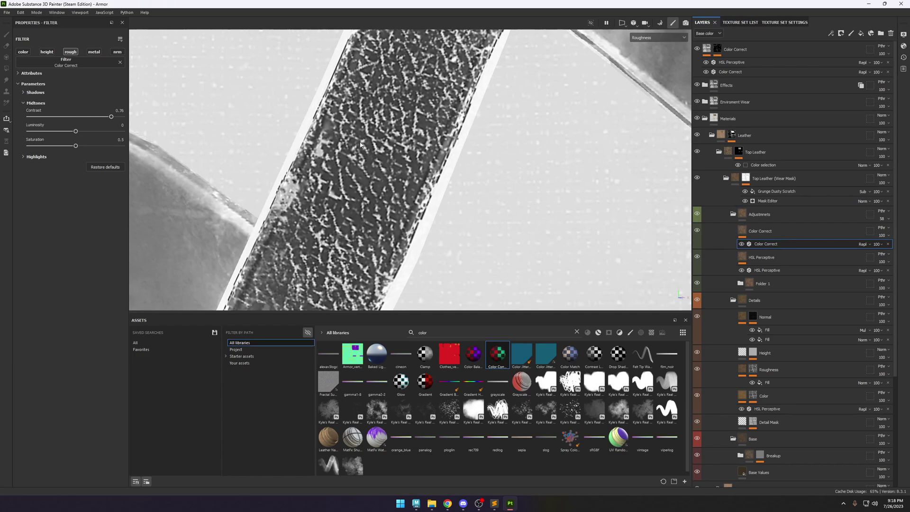
scroll(456, 194, "down", 5)
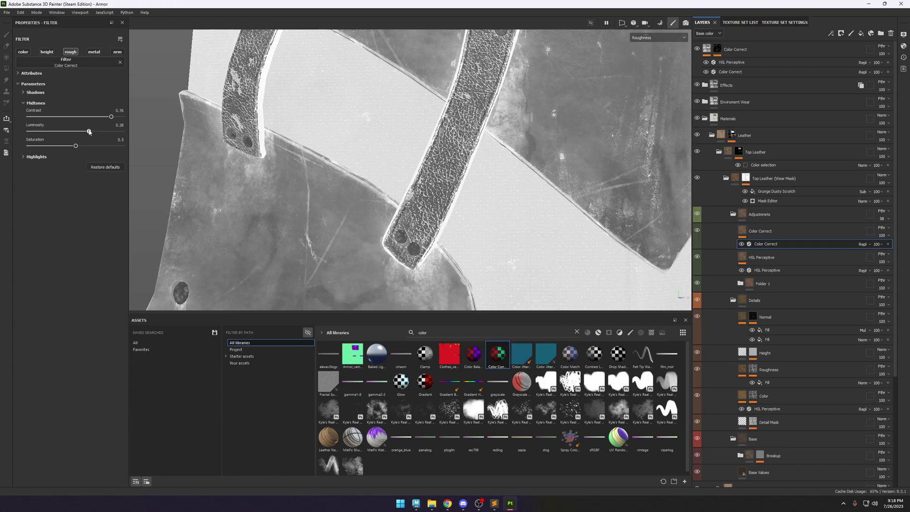
key("m")
scroll(455, 170, "down", 3)
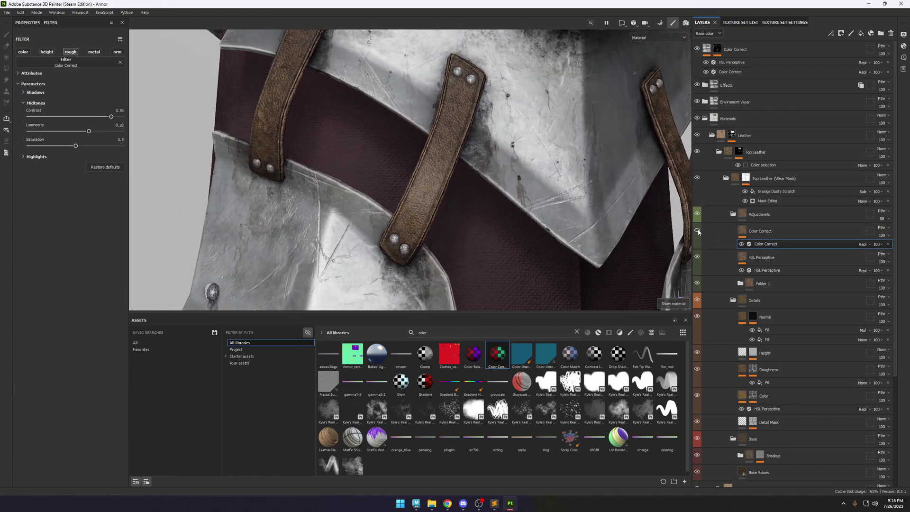
scroll(503, 206, "up", 5)
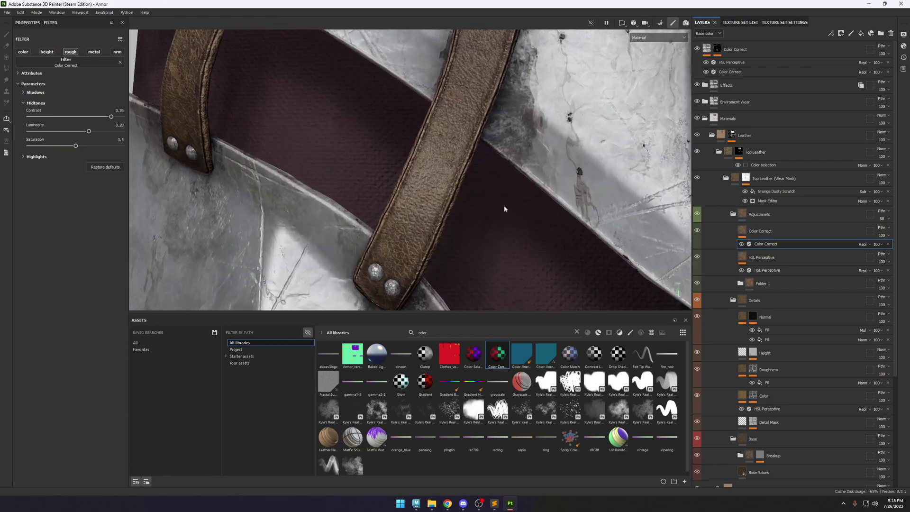
Set the Midtones luminosity to 0.53 in the roughness view and compare the straps with the Color Correct layer off and on.
key("c")
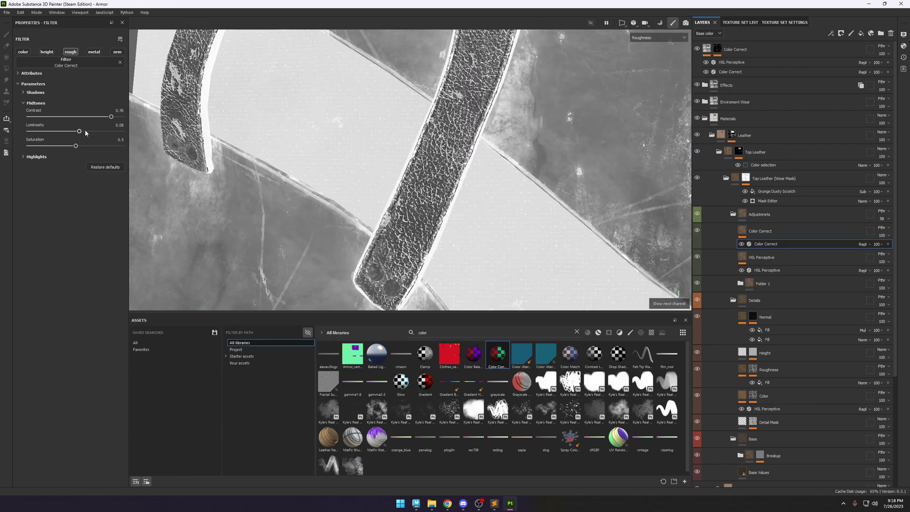
left_click(100, 132)
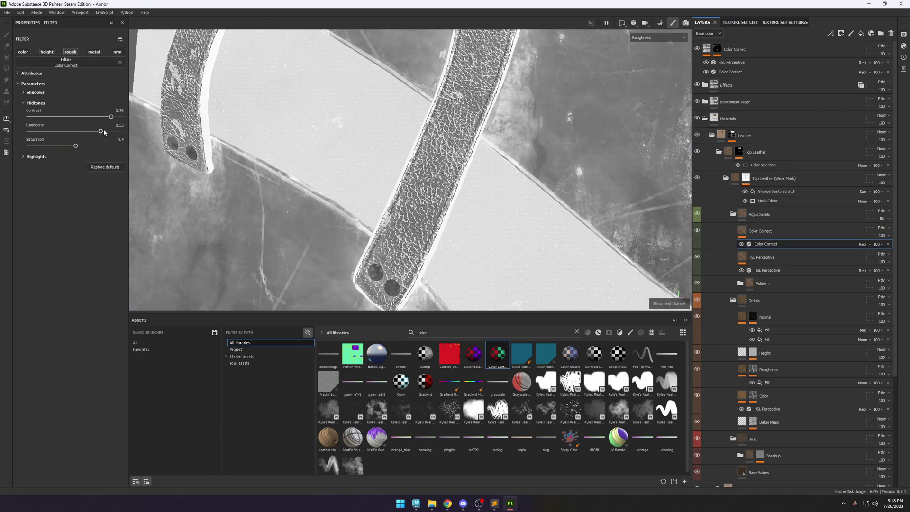
left_click(698, 230)
left_click(697, 231)
left_click(698, 230)
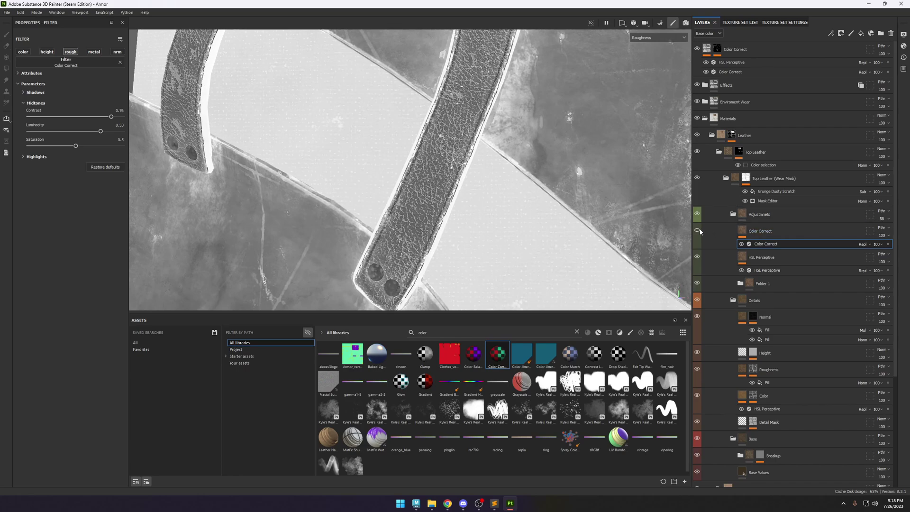
left_click(698, 230)
Check the leather straps in the material view and set the Midtones luminosity to 0.4.
key("m")
scroll(446, 188, "down", 3)
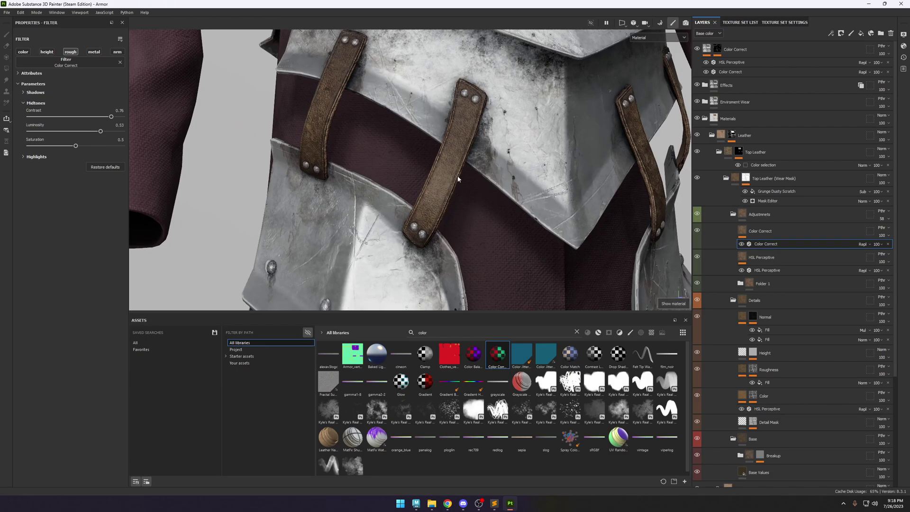
scroll(458, 179, "down", 5)
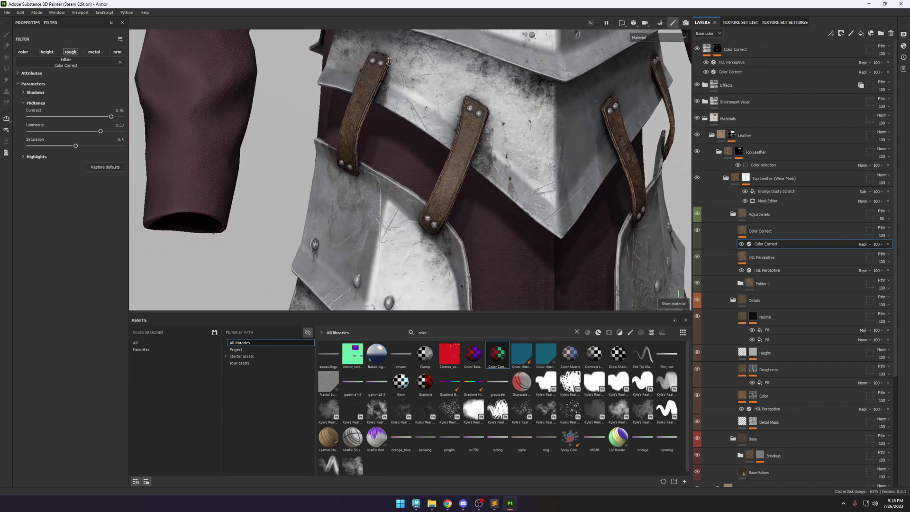
left_click_drag(541, 155, 531, 138, "alt")
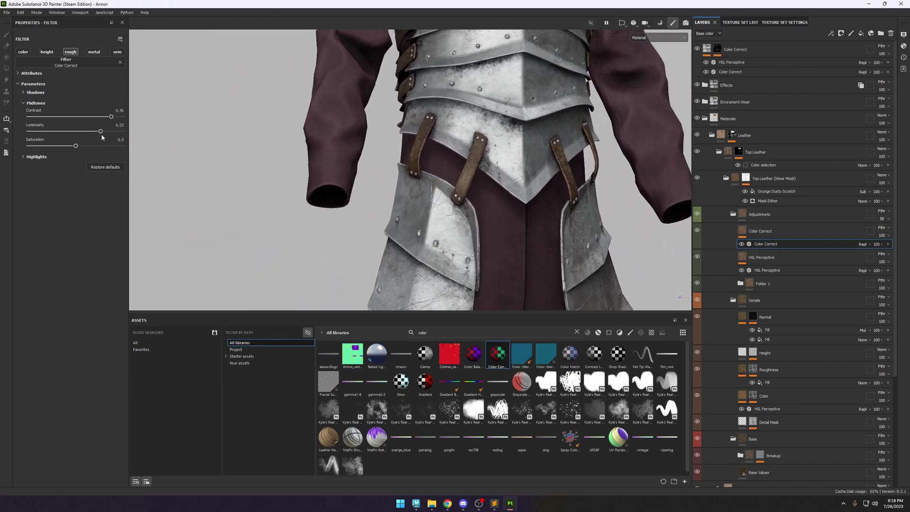
scroll(418, 172, "up", 5)
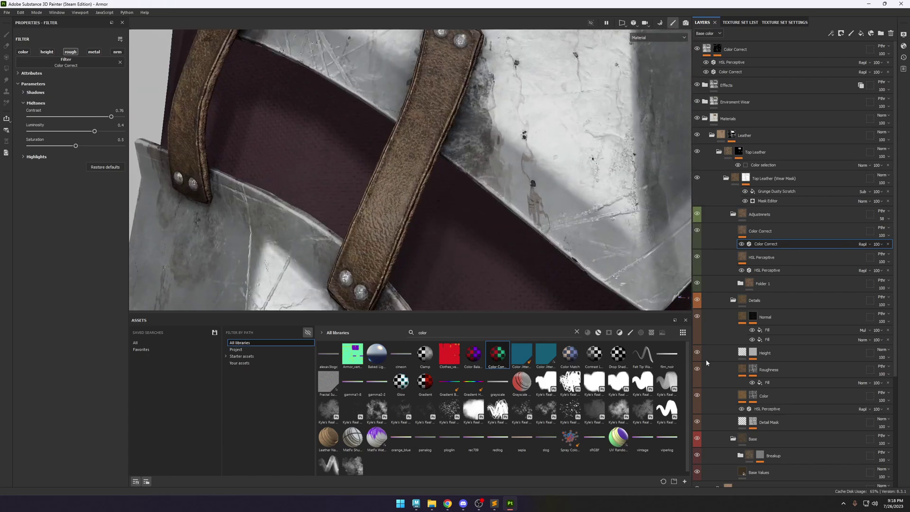
In the roughness view, set the Midtones luminosity to 0.37 and the Highlights luminosity to 0.69.
key("c")
left_click(35, 157)
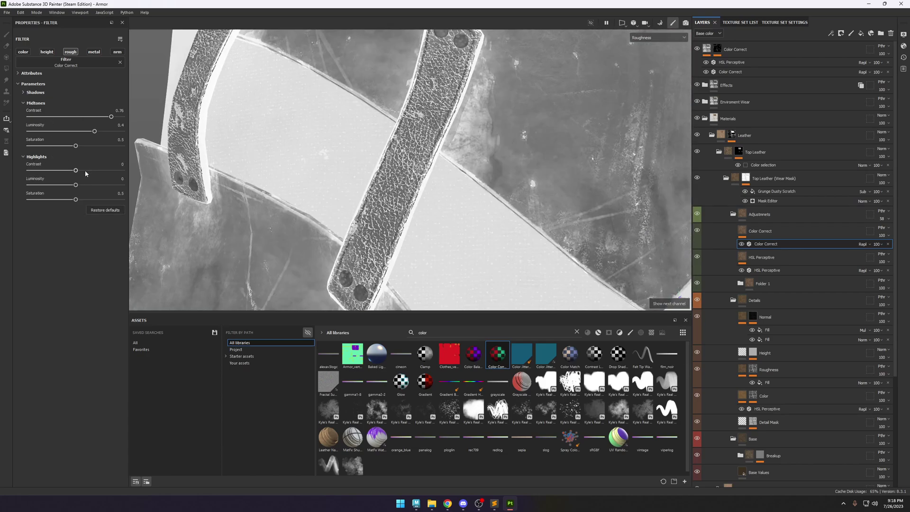
left_click_drag(96, 132, 93, 132)
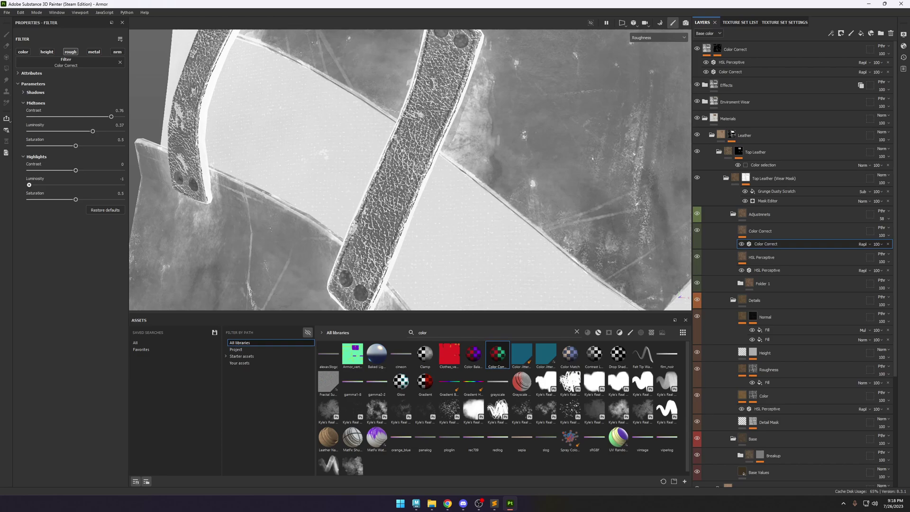
left_click_drag(28, 184, 279, 204)
left_click_drag(115, 187, 108, 189)
scroll(405, 172, "down", 5)
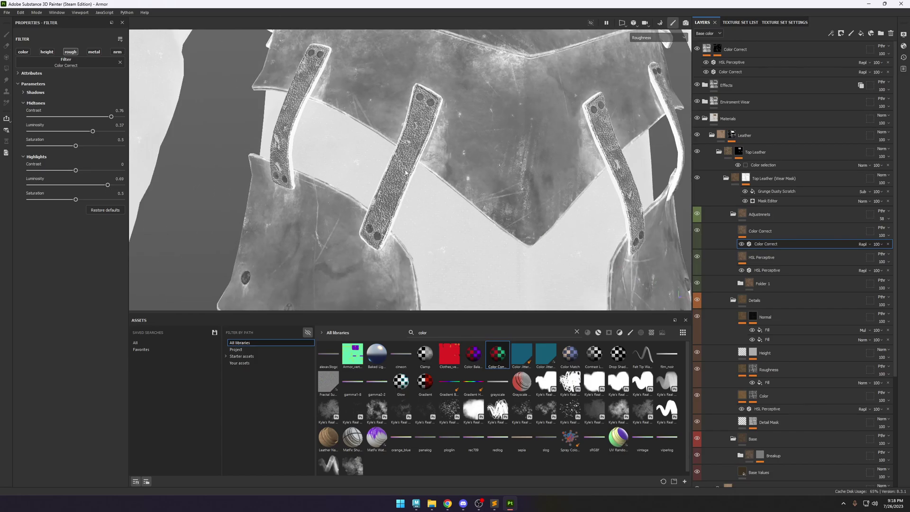
Examine the full armor in the material view from several angles and under rotated environment lighting.
key("m")
scroll(401, 179, "down", 8)
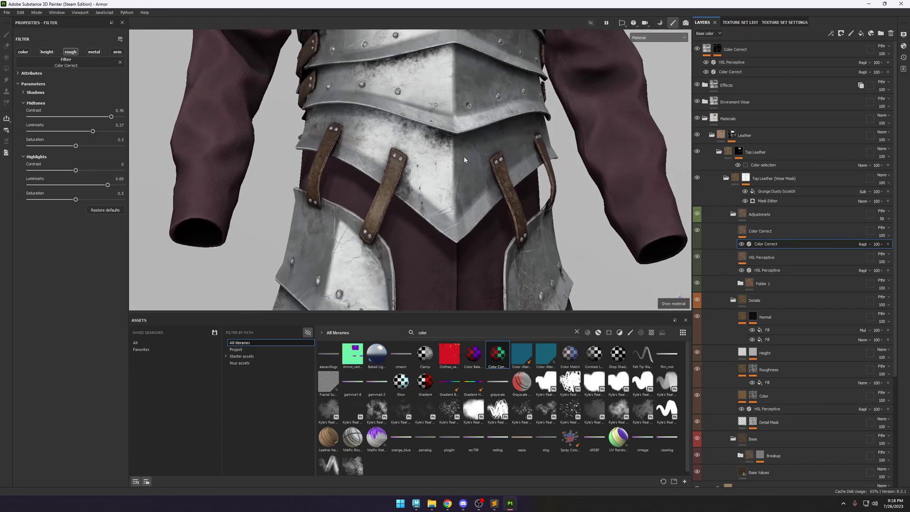
left_click_drag(501, 164, 543, 217, "alt")
right_click_drag(543, 217, 558, 222, "shift")
right_click_drag(493, 213, 437, 212, "alt")
middle_click_drag(436, 211, 463, 146, "alt")
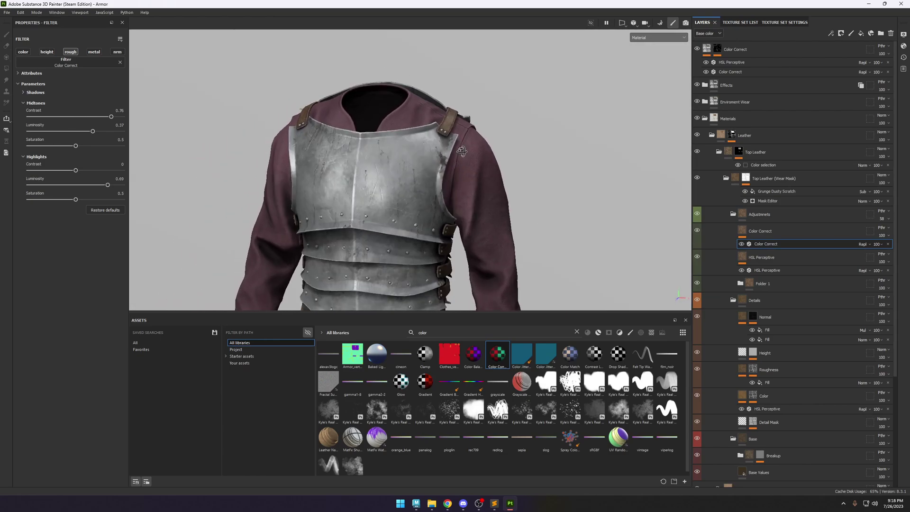
right_click_drag(463, 147, 460, 171, "alt")
middle_click_drag(459, 170, 472, 171, "alt")
right_click_drag(471, 171, 472, 152, "shift")
scroll(452, 171, "down", 3)
scroll(476, 154, "up", 3)
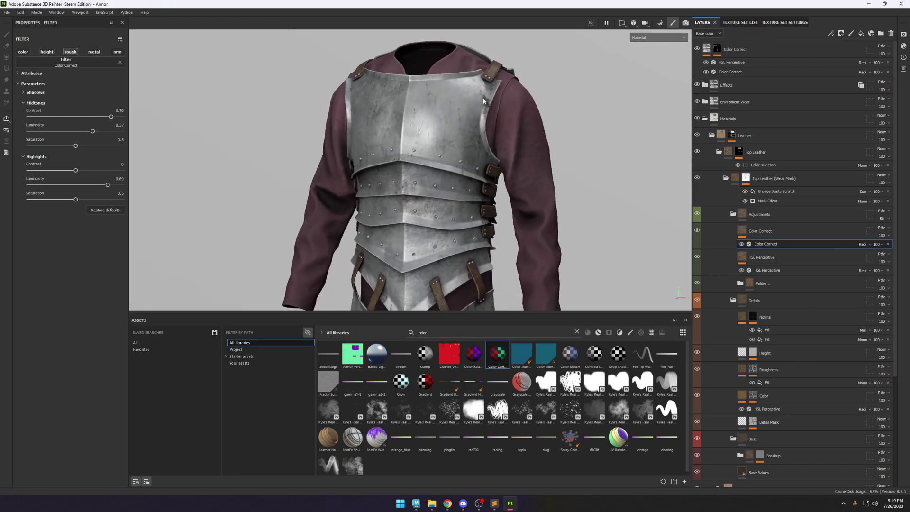
Select the mask of the MatFx Rust Weathering layer for painting, with the dirt brush at size 4.6 and set to black.
left_click(704, 102)
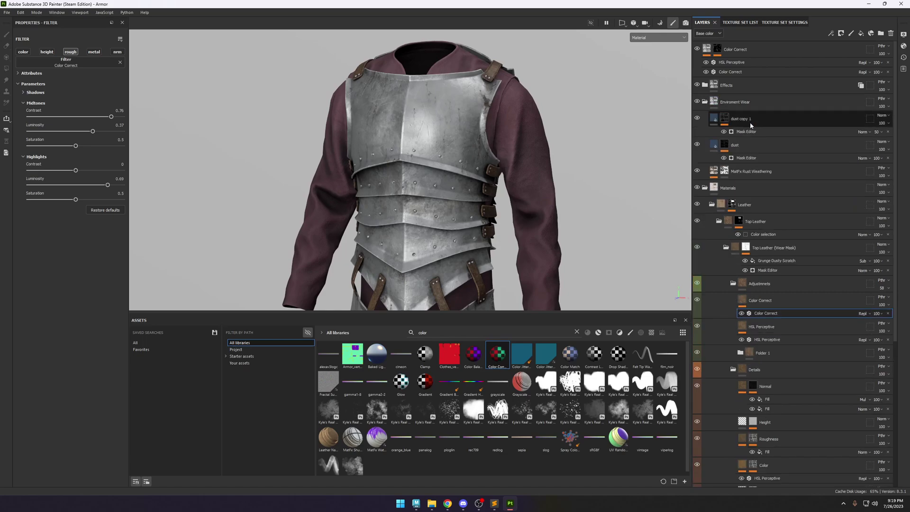
left_click(744, 172)
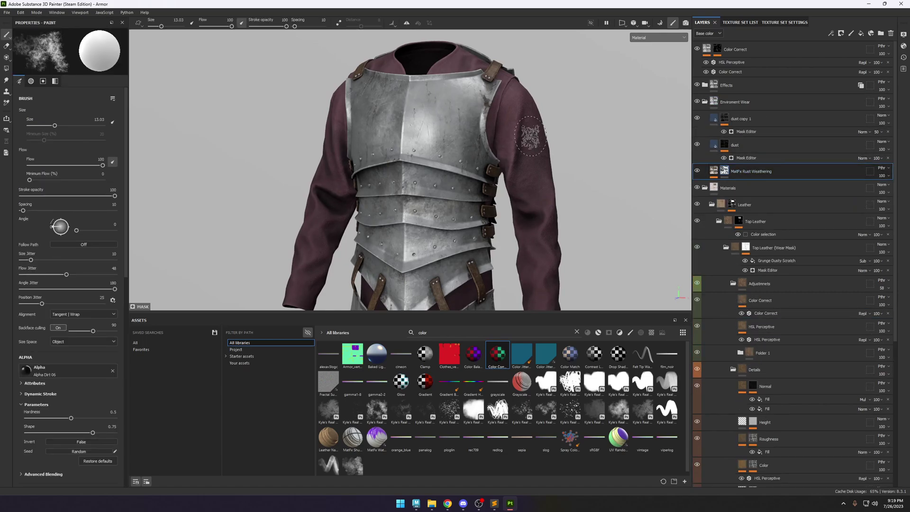
right_click_drag(489, 105, 485, 110, "ctrl")
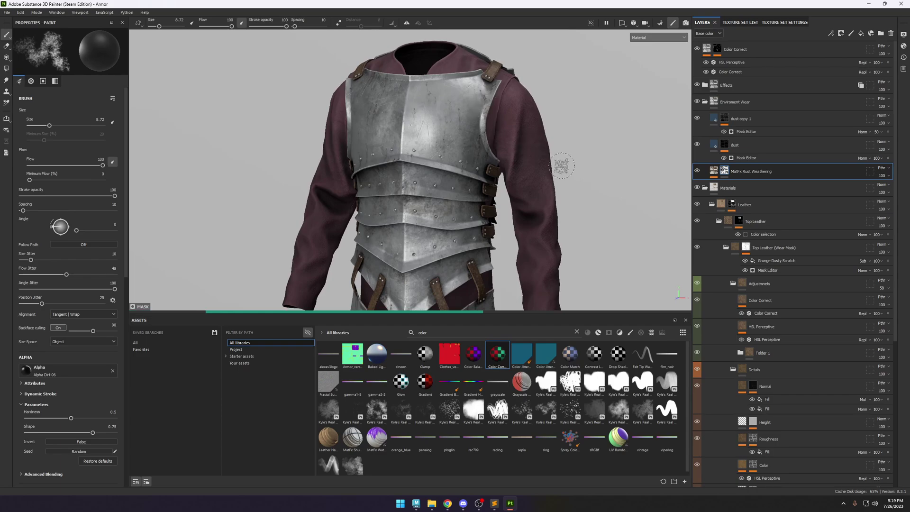
left_click_drag(549, 163, 540, 146, "alt")
key("x")
right_click_drag(495, 113, 491, 111, "ctrl")
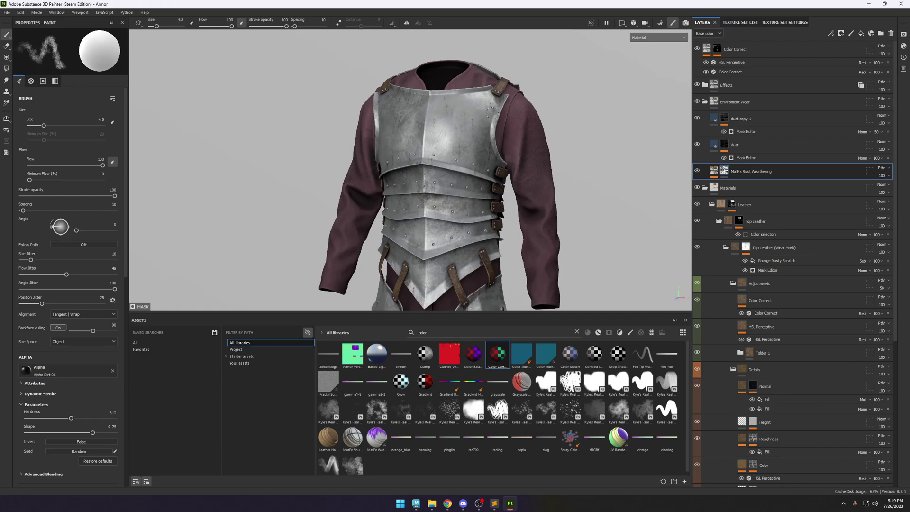
left_click_drag(550, 155, 501, 86, "alt")
key("x")
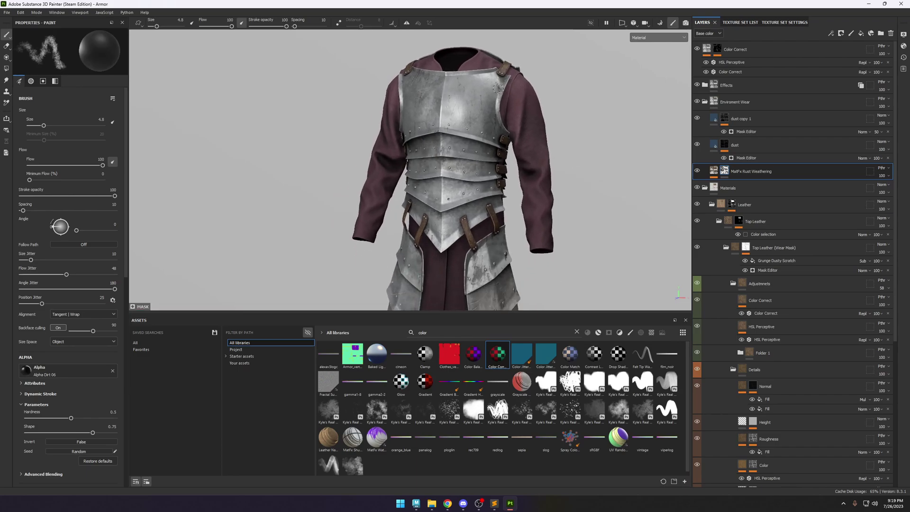
left_click_drag(544, 143, 565, 148, "alt")
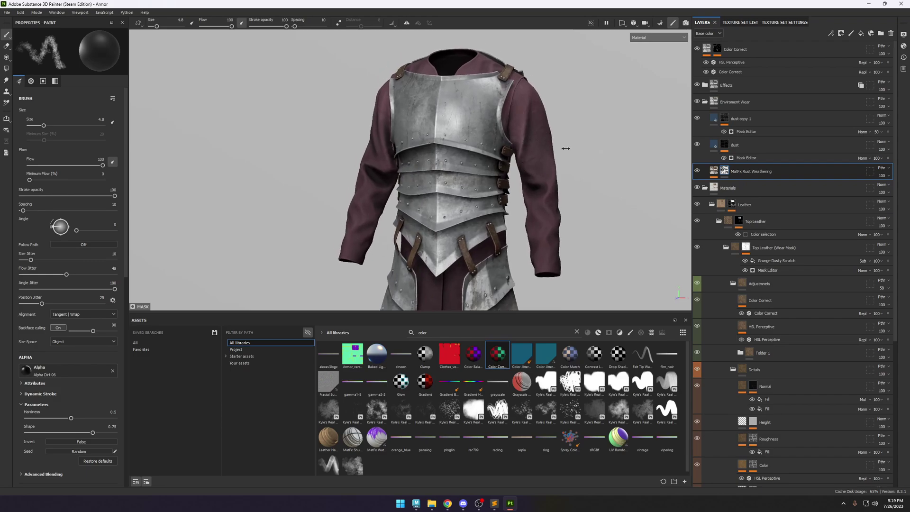
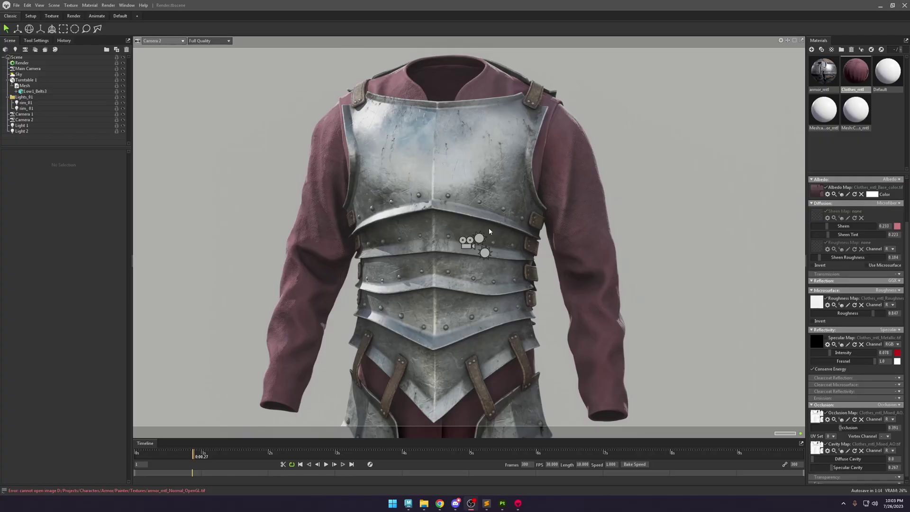
With the turntable scrubbed to about 1 s, change the render's caustics quality and set the viewport samples to 512.
mouse_move(208, 456)
left_mouse_down()
mouse_move(264, 456)
mouse_move(151, 456)
mouse_move(199, 456)
left_mouse_up()
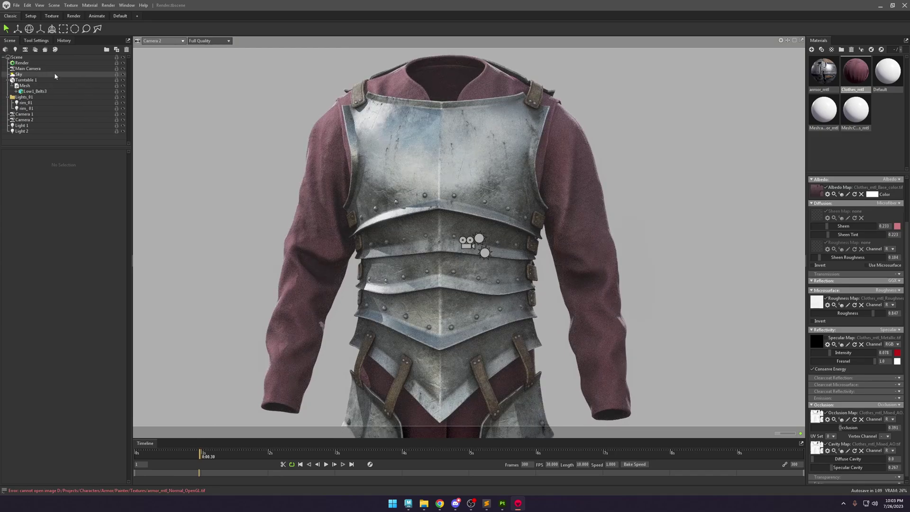
left_click(36, 63)
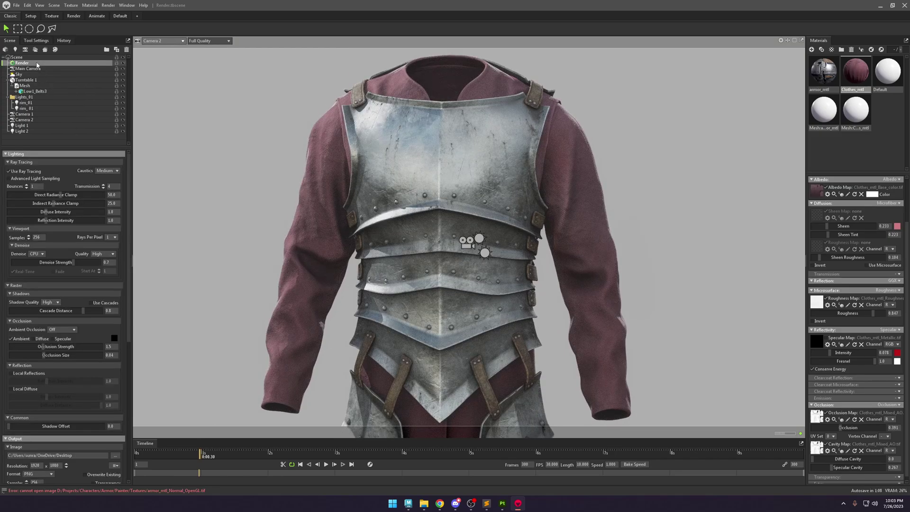
left_click(106, 170)
left_click(107, 190)
left_click(28, 236)
Set the render's shadow quality to Mega.
scroll(126, 317, "down", 2)
left_click(51, 278)
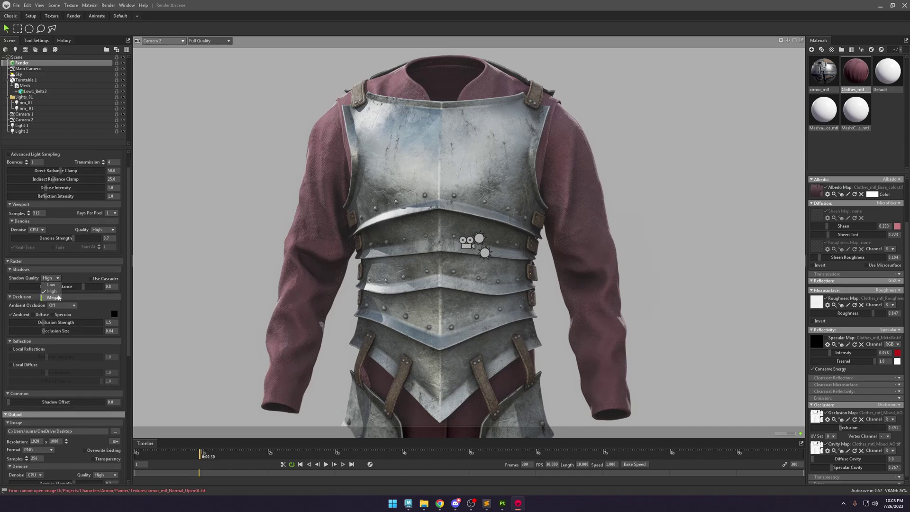
left_click(58, 296)
Add a Wireframe pass to the render passes.
left_click_drag(129, 283, 130, 329)
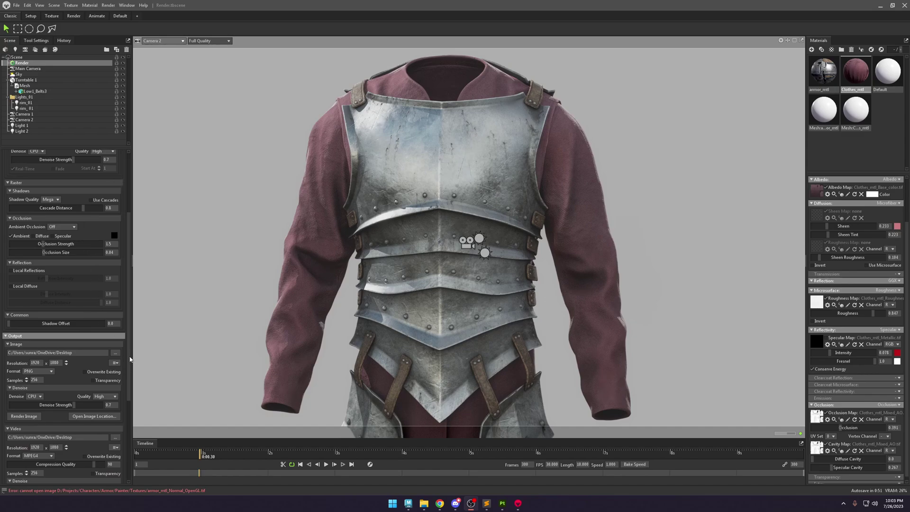
left_click_drag(130, 358, 123, 440)
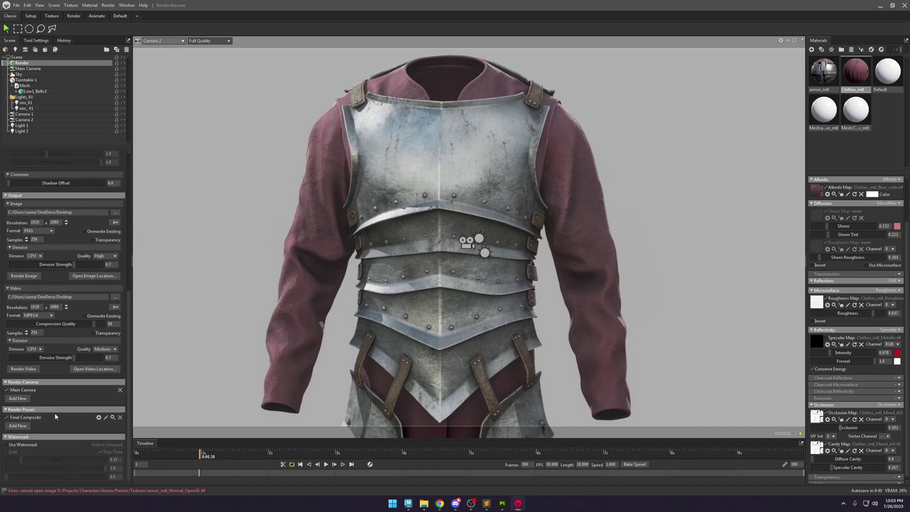
left_click(26, 426)
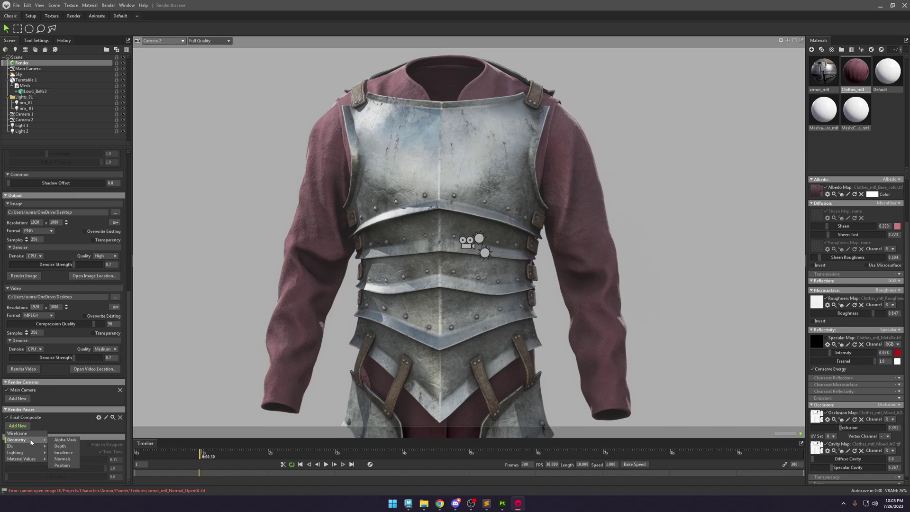
left_click(29, 433)
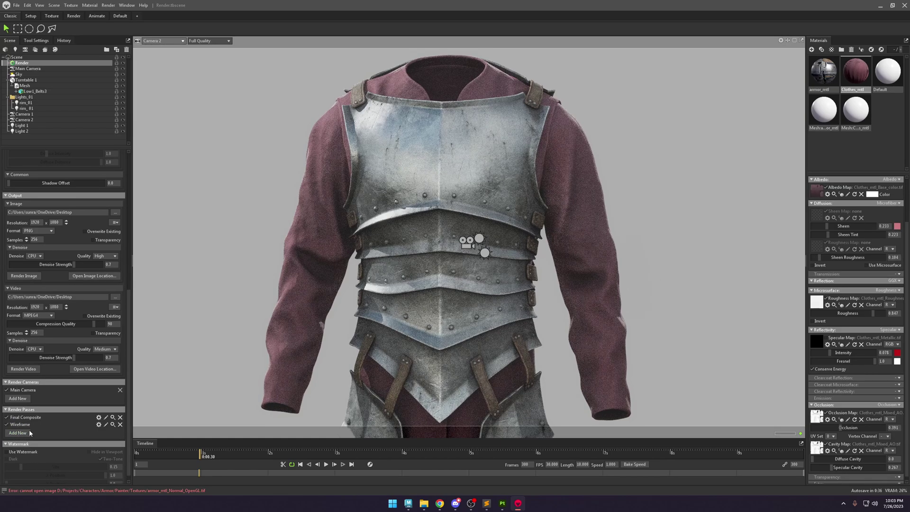
Add Material ID and Alpha Mask passes to the render passes.
left_click(22, 434)
mouse_move(30, 447)
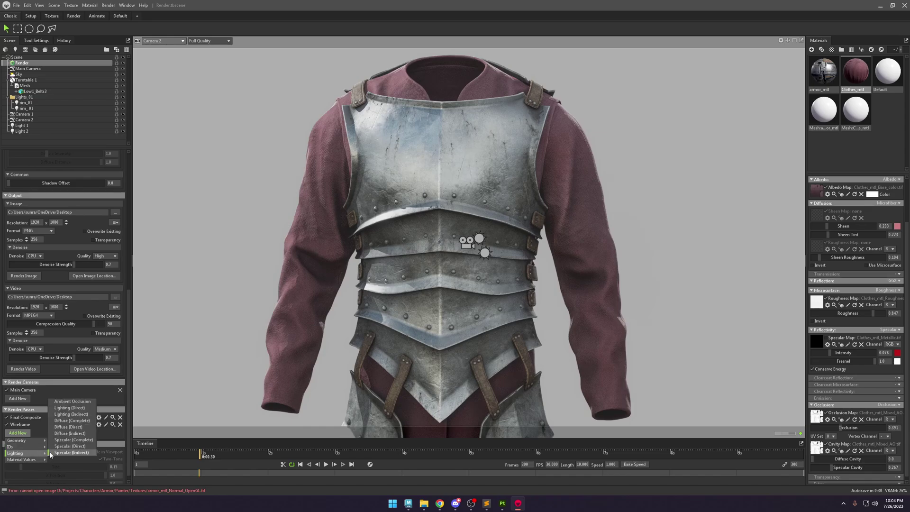
left_click(56, 447)
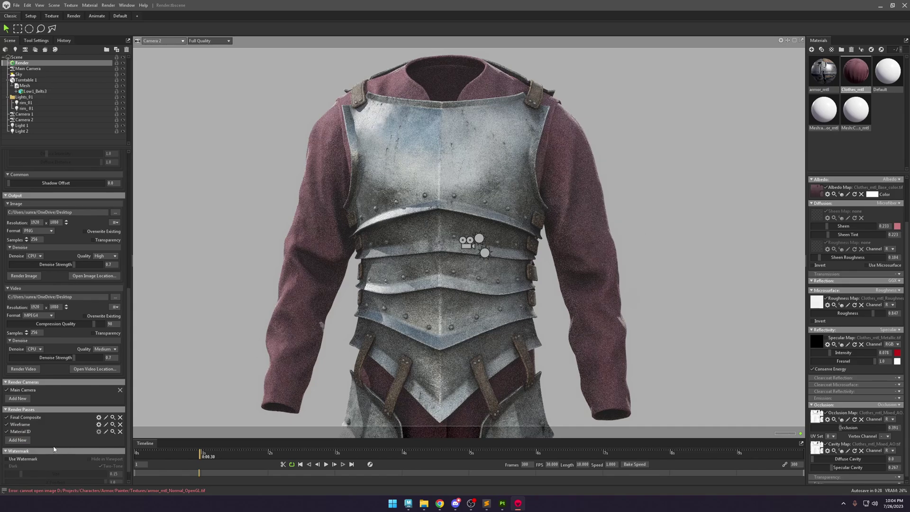
left_click(18, 439)
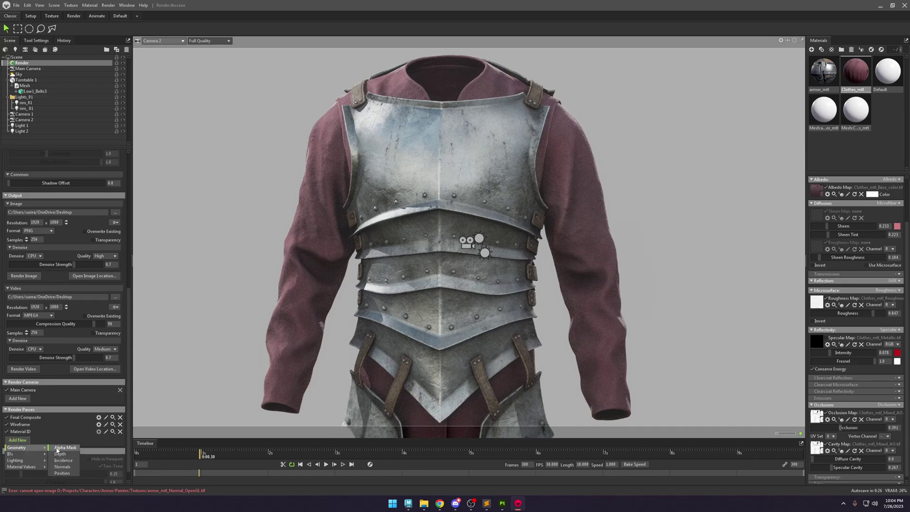
left_click(57, 448)
Add Albedo and Metalness material value passes to the render passes.
left_click(18, 447)
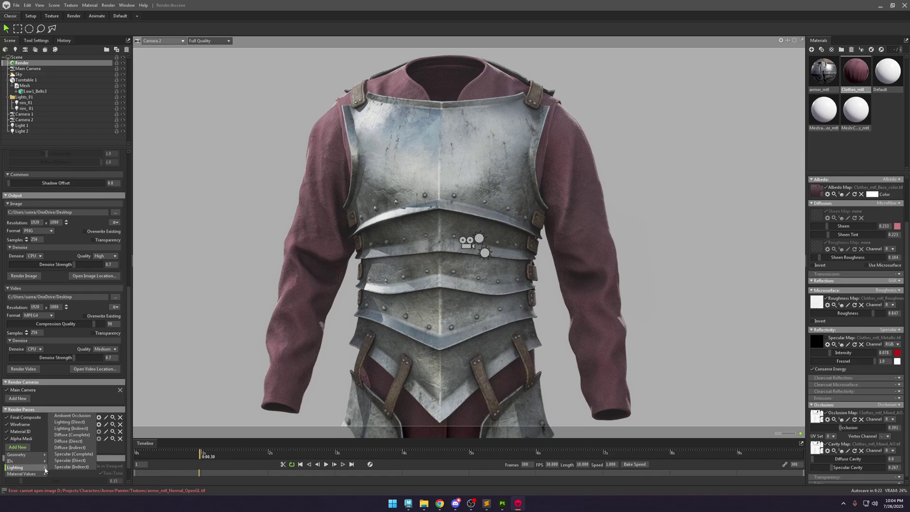
mouse_move(33, 474)
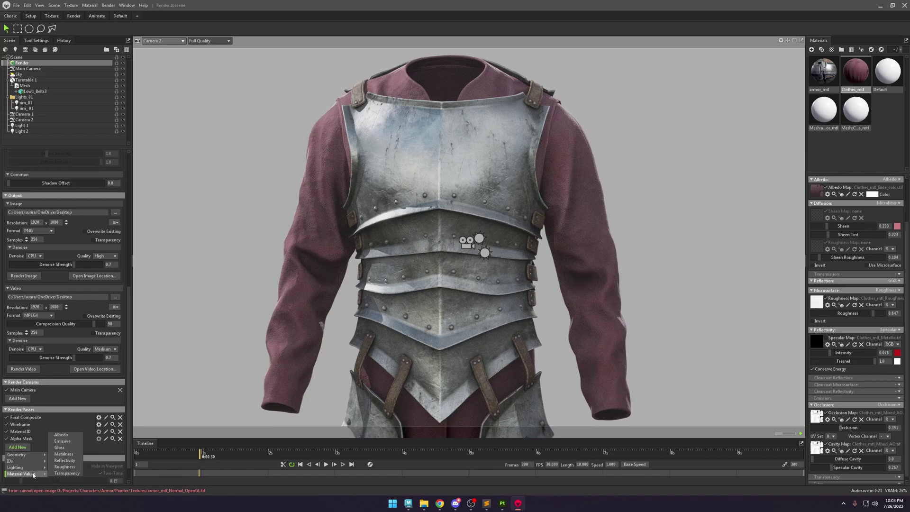
left_click(61, 435)
mouse_move(34, 481)
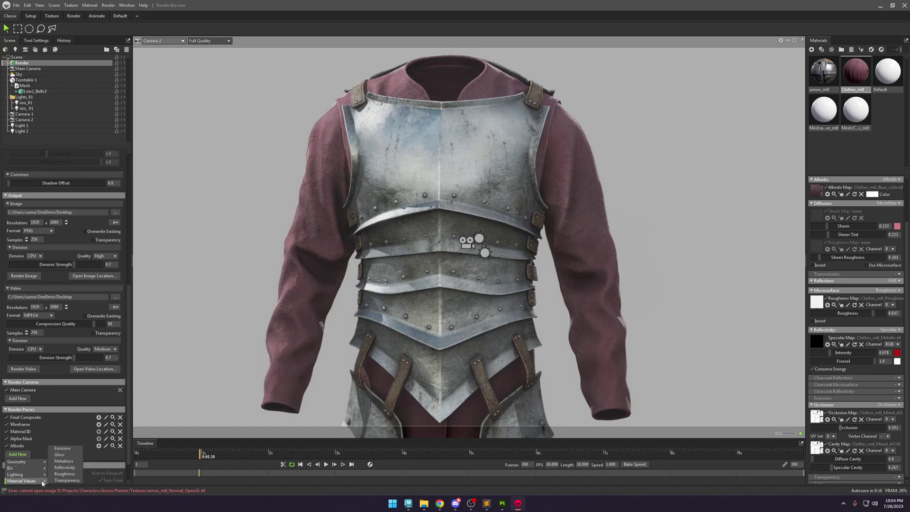
left_click(61, 462)
Add Ambient Occlusion and Lighting (Direct) passes to the render passes.
left_click(17, 461)
mouse_move(28, 487)
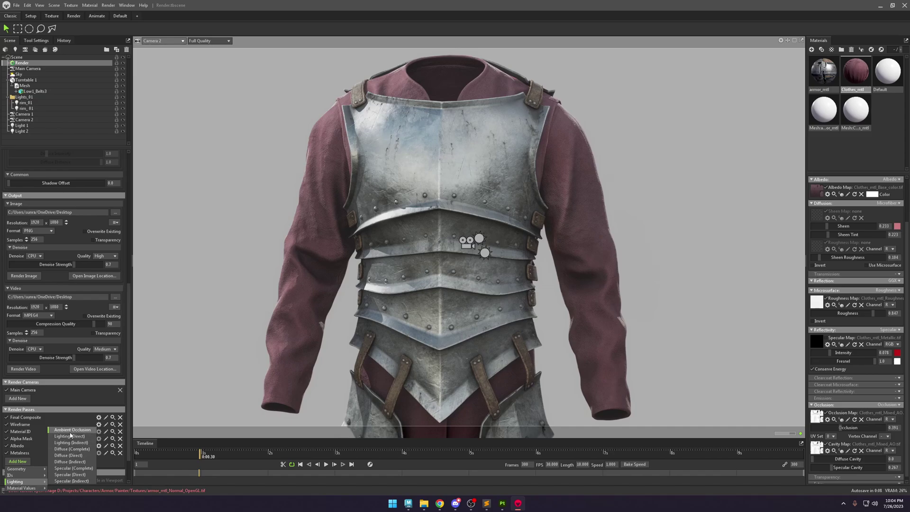
left_click(72, 429)
left_click(19, 468)
mouse_move(33, 454)
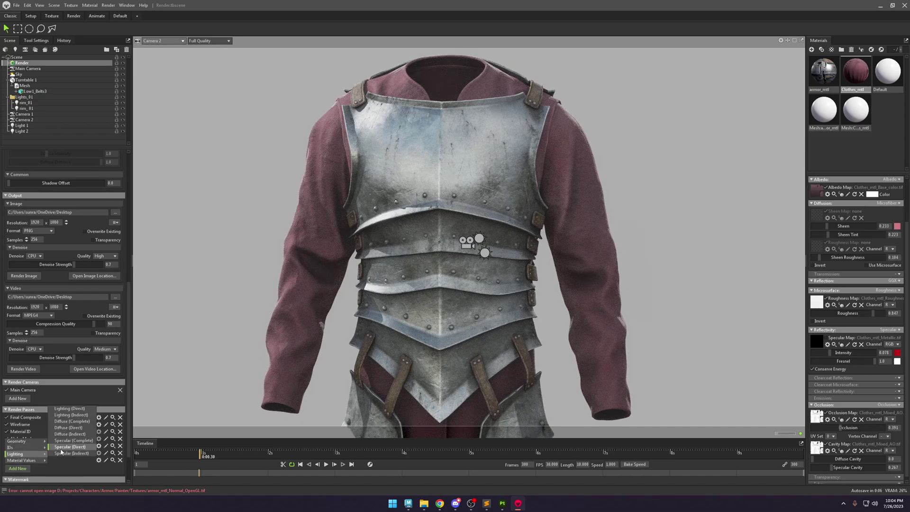
left_click(83, 421)
Add Position and Depth geometry passes to the render passes.
left_click(24, 475)
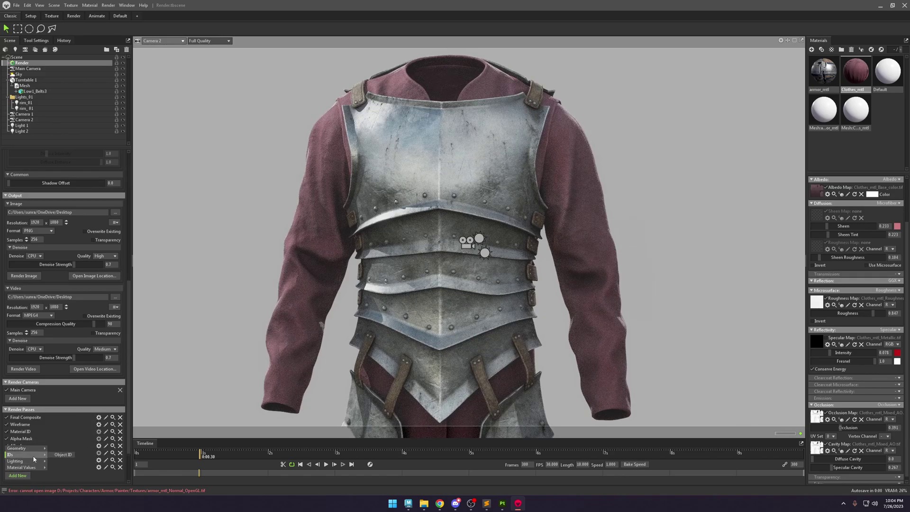
mouse_move(33, 468)
mouse_move(34, 449)
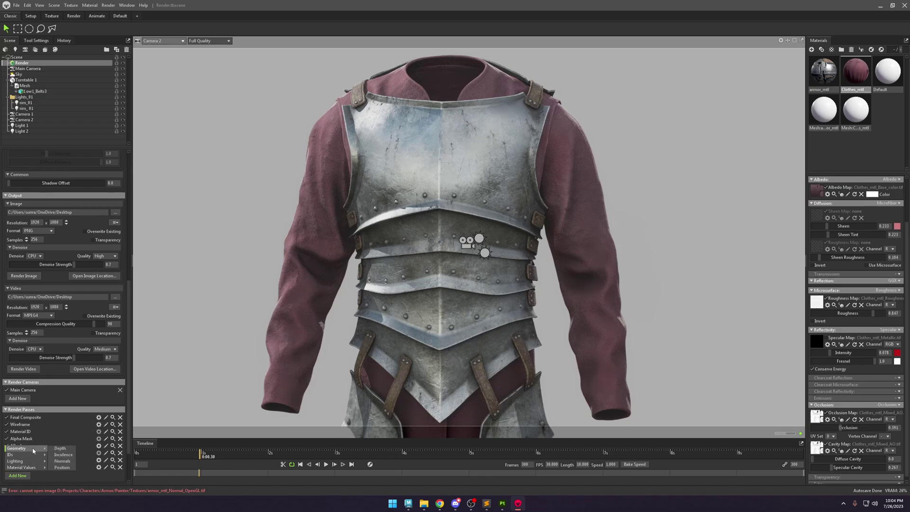
left_click(63, 468)
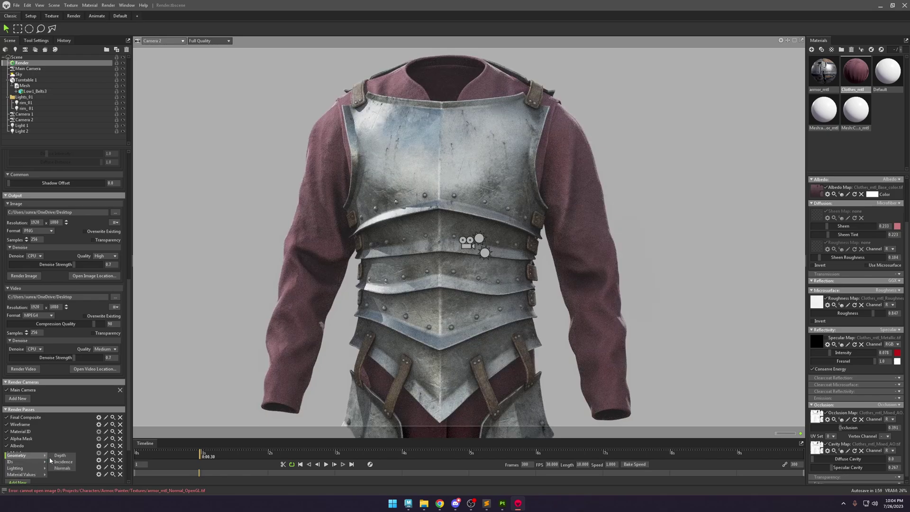
left_click(58, 455)
Set the image output to a resolution of 3840 x 2160, PSD format and 512 samples.
scroll(87, 322, "up", 3)
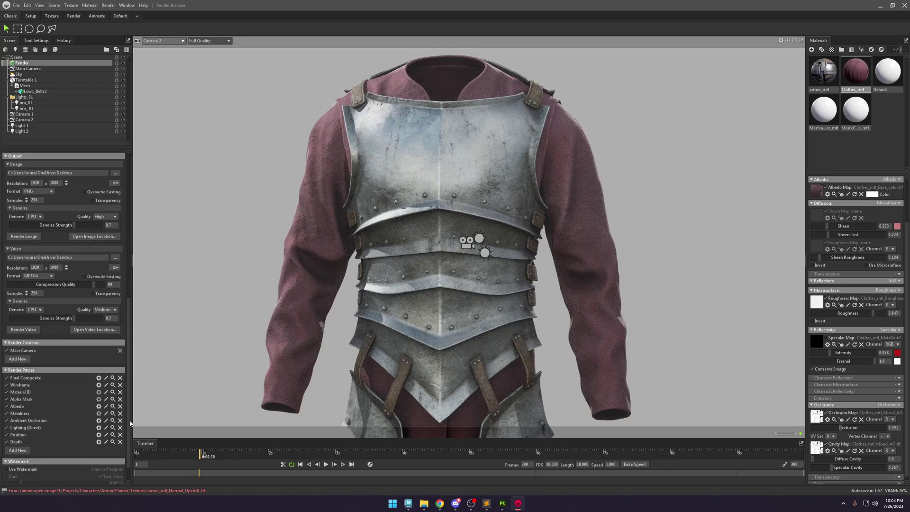
left_click(66, 315)
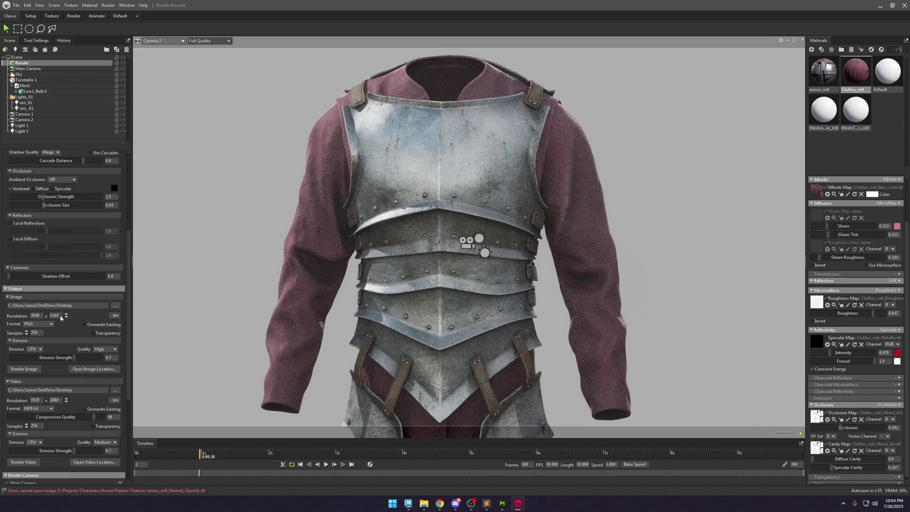
left_click(40, 325)
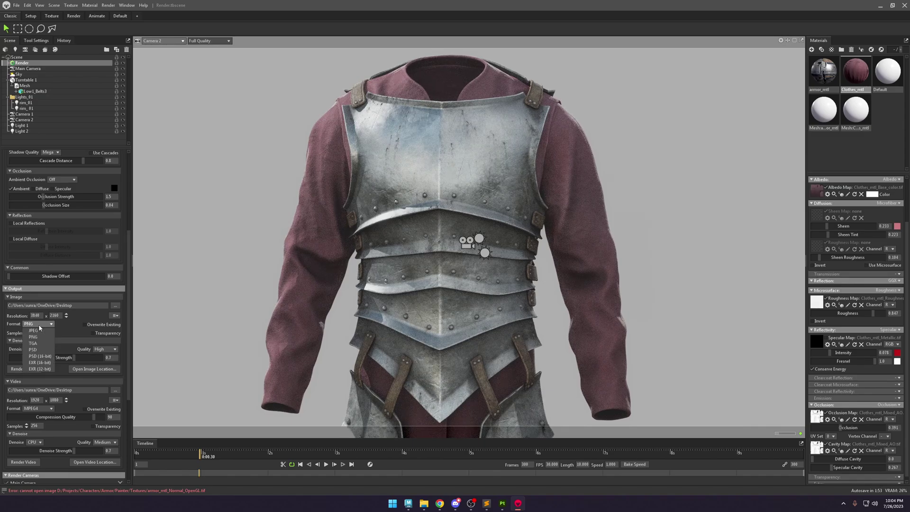
left_click(32, 349)
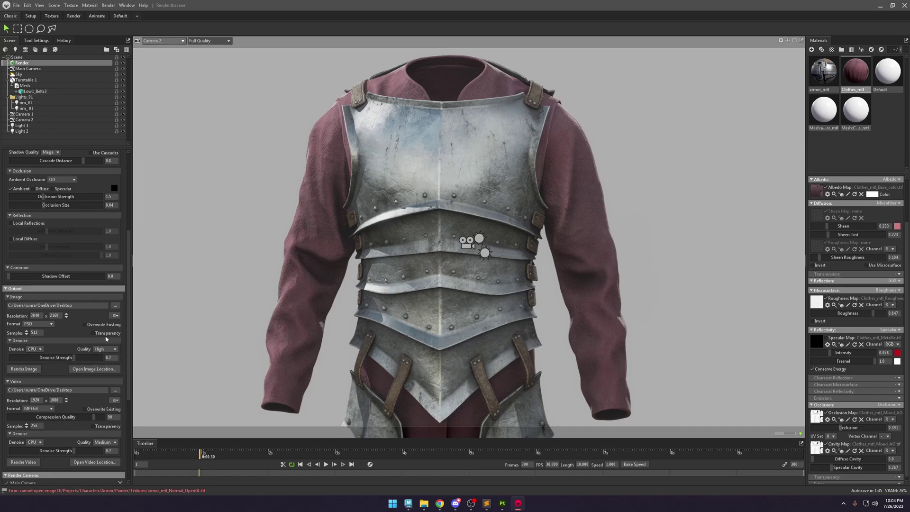
Start choosing the image output path and create a folder named Renders in the Armor project folder on drive D.
left_click(115, 305)
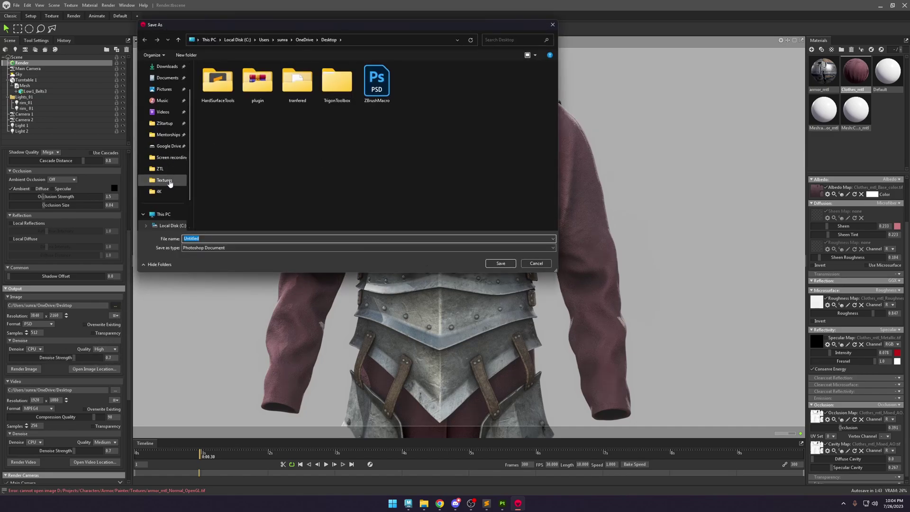
left_click(152, 175)
left_click(317, 40)
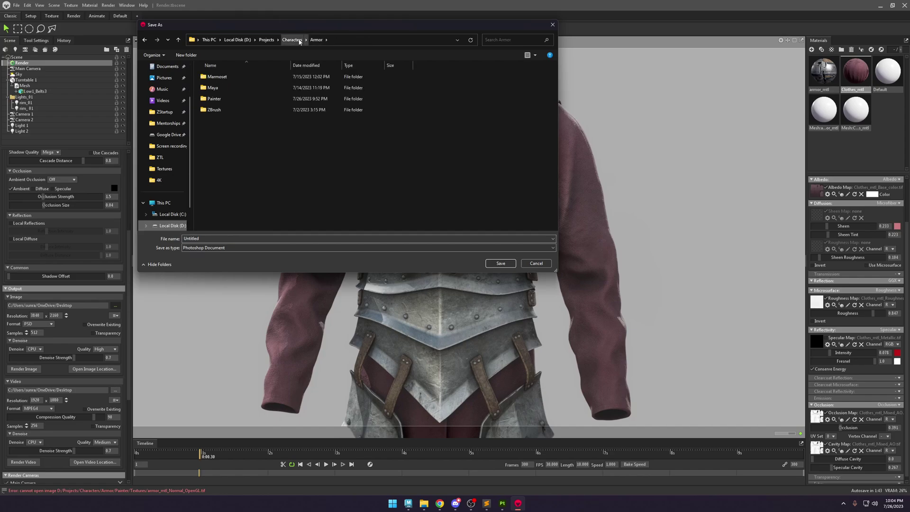
right_click(253, 147)
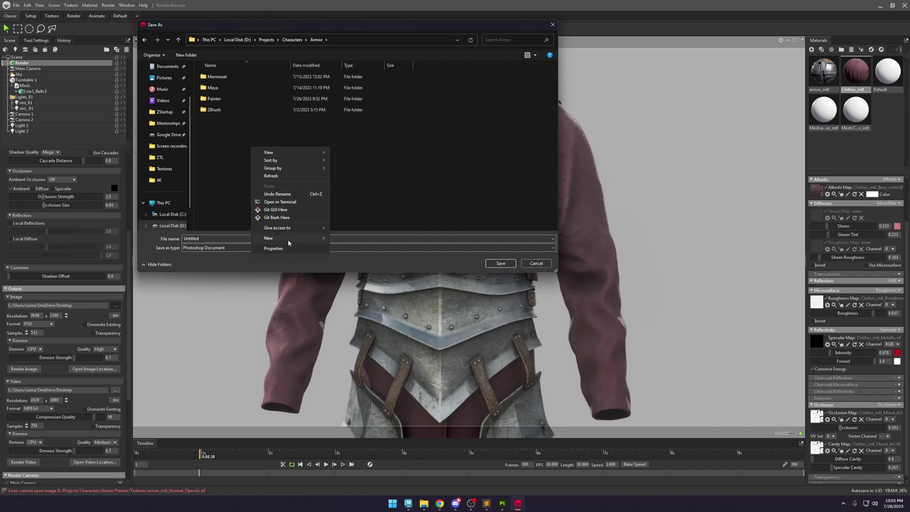
mouse_move(299, 238)
left_click(341, 238)
type("R")
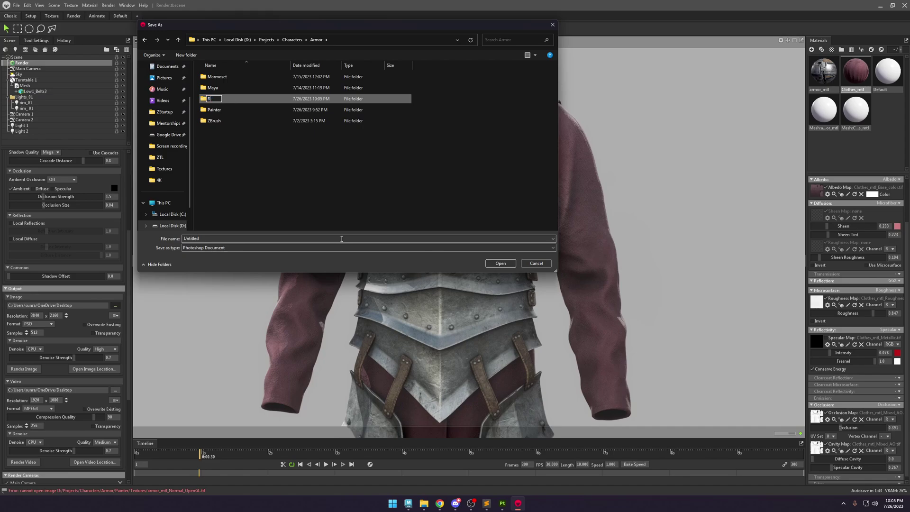
type("enders")
key("Return")
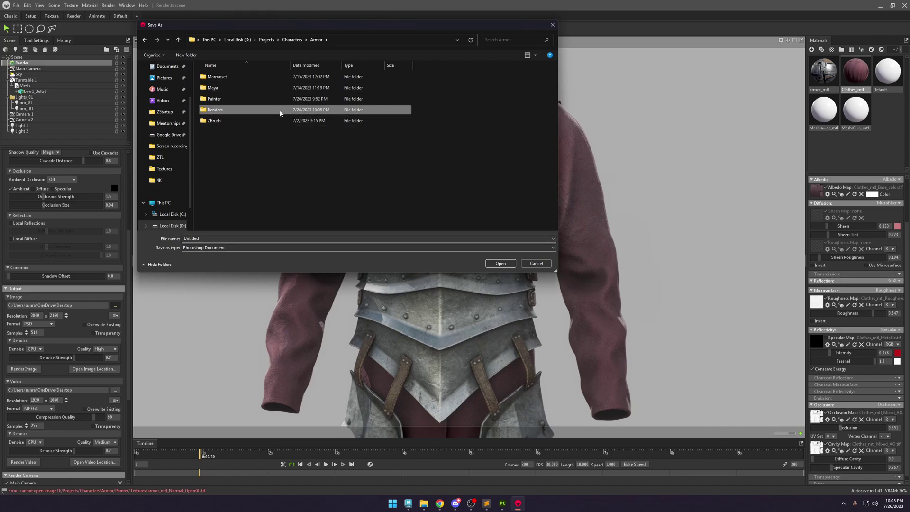
Create a folder named Marmoset inside the Renders folder.
double_click(280, 110)
right_click(283, 125)
mouse_move(327, 215)
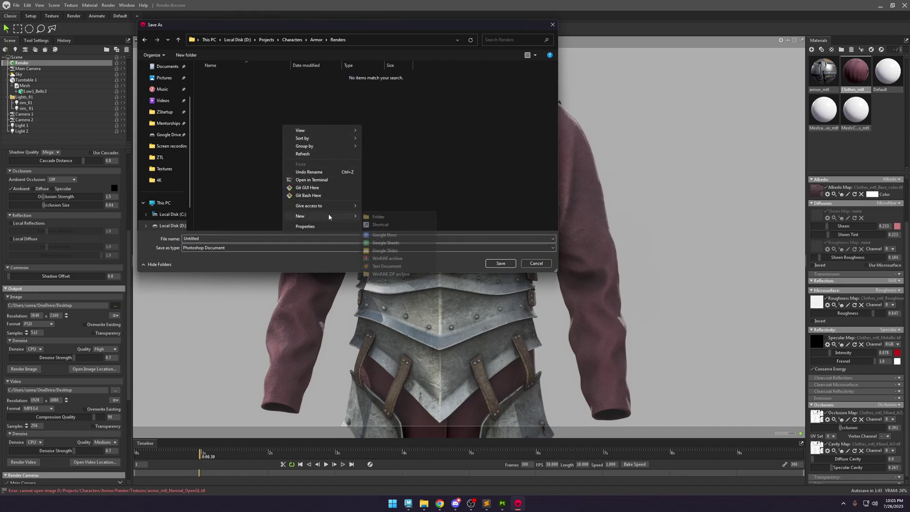
left_click(411, 216)
type("Marmoset")
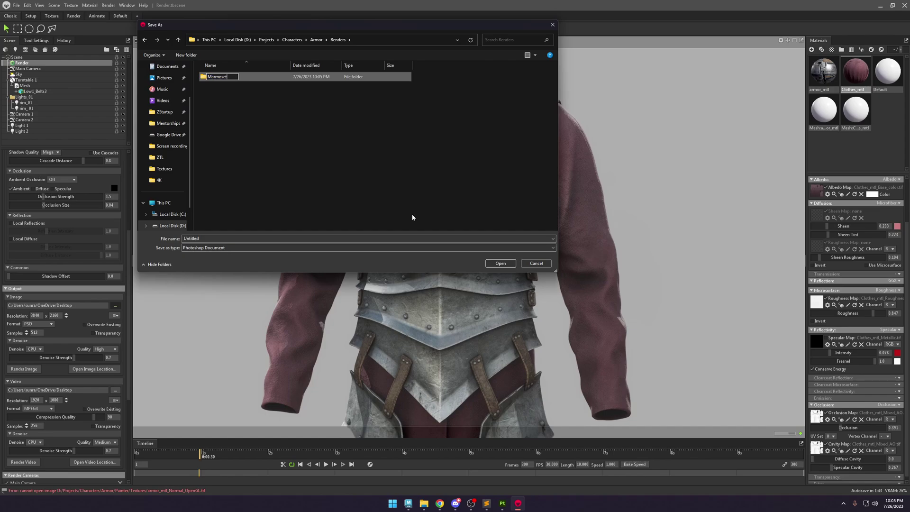
key("Return")
Create a folder named 1 inside the Marmoset folder.
double_click(340, 77)
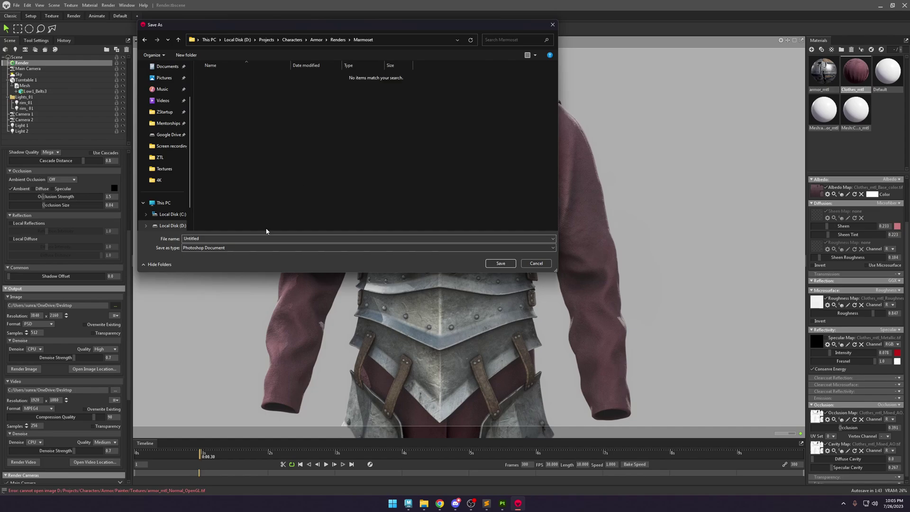
right_click(269, 188)
mouse_move(300, 274)
left_click(383, 282)
type("1")
key("Return")
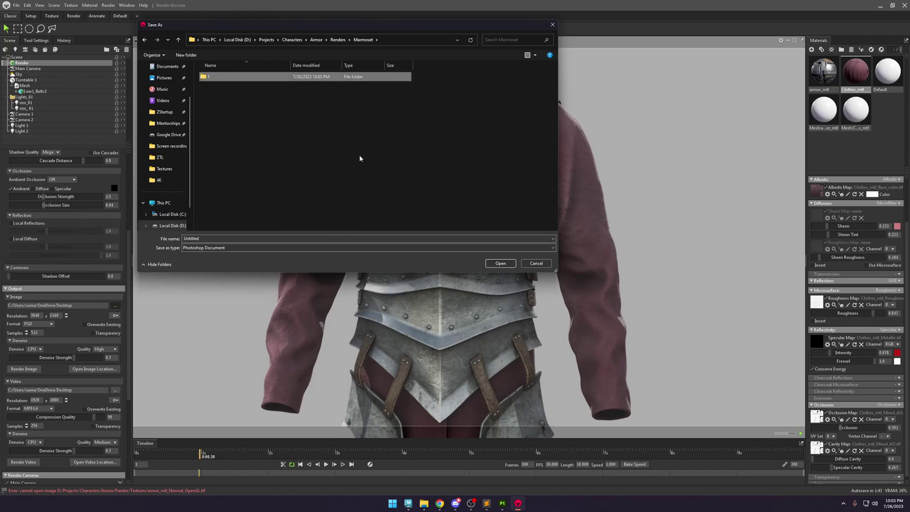
Set the image output to a Photoshop document named 1 inside folder 1.
double_click(331, 78)
double_click(258, 240)
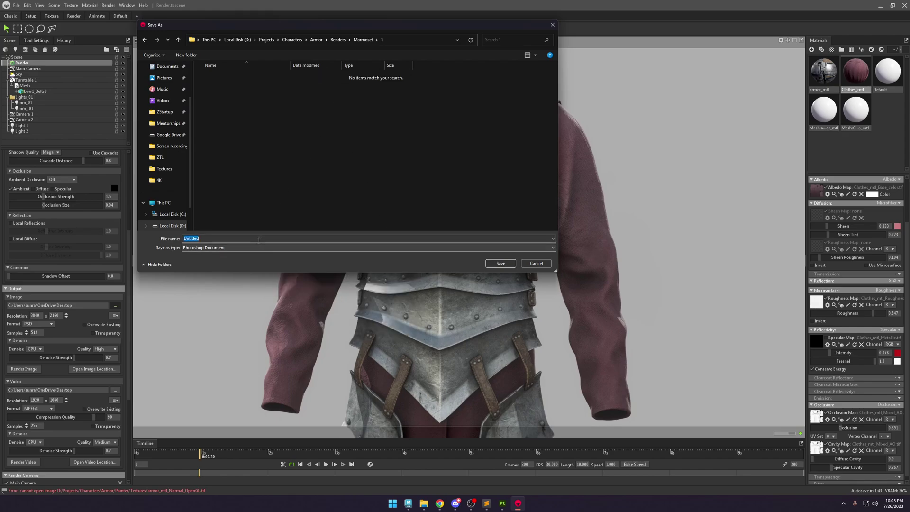
type("1")
left_click(500, 263)
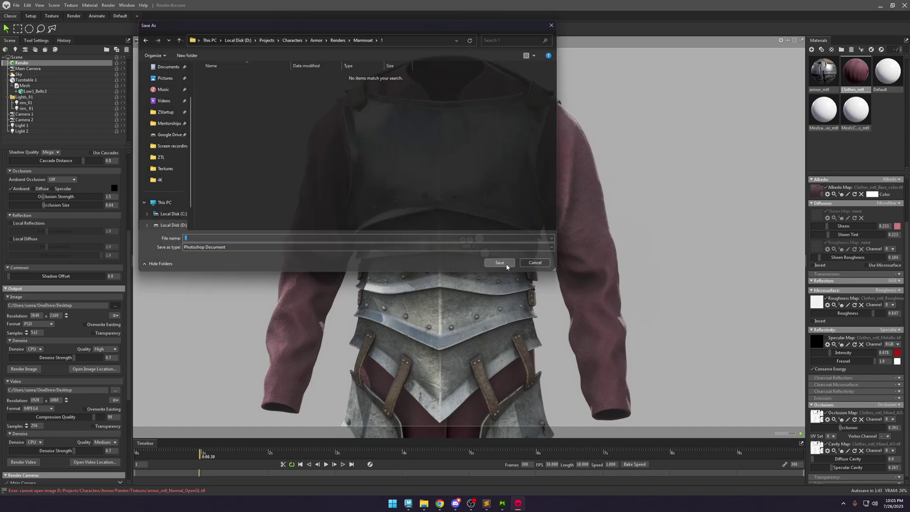
Scrub the turntable to 0:01.01 so the armor faces slightly away from the frontal view.
mouse_move(197, 449)
left_mouse_down()
mouse_move(254, 456)
mouse_move(148, 445)
mouse_move(248, 452)
mouse_move(172, 452)
mouse_move(172, 442)
mouse_move(201, 445)
left_mouse_up()
left_click_drag(579, 348, 684, 343)
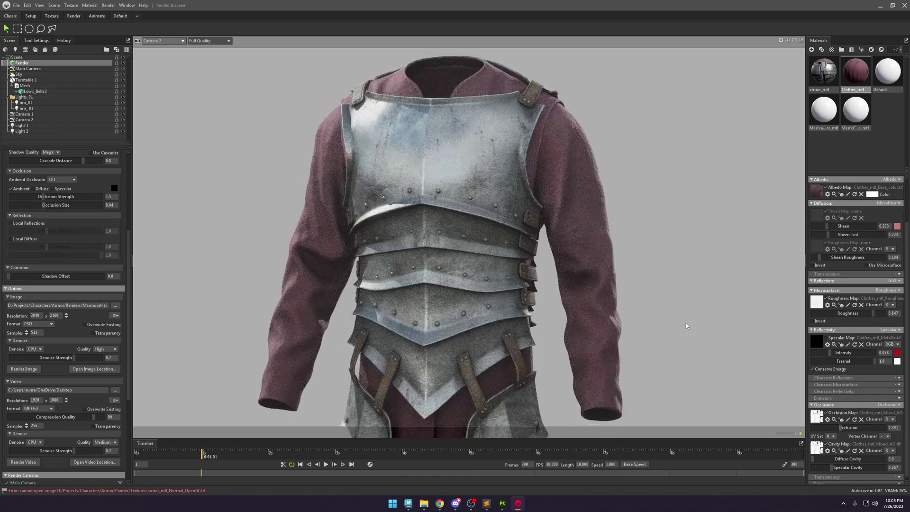
left_click_drag(689, 323, 686, 318)
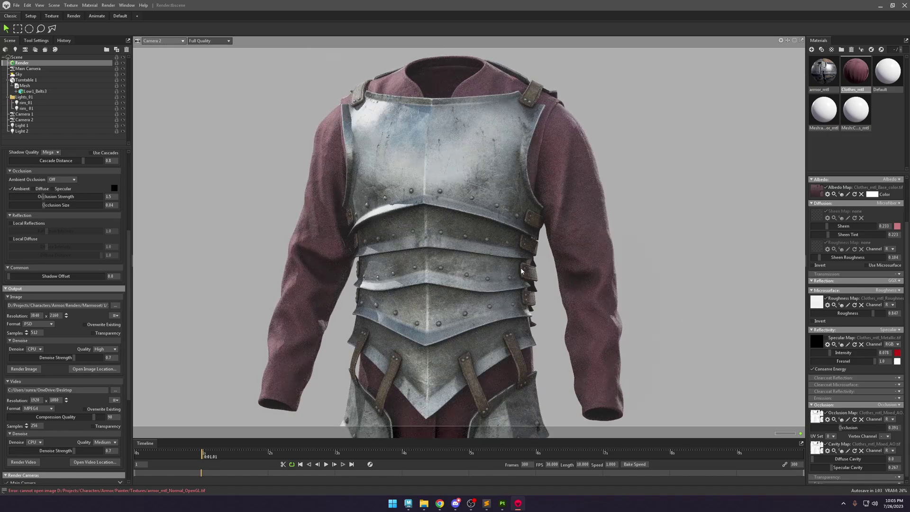
Select Light 2 in the scene and lock it.
left_click(123, 132)
left_click(47, 131)
key("w")
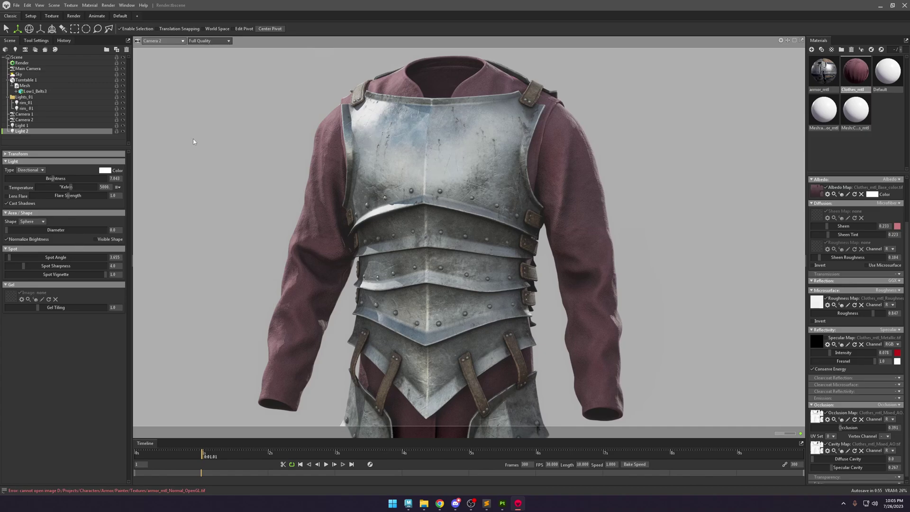
left_click(117, 132)
Switch the viewport to the Main Camera, bring Light 2 into view and activate the rotate tool.
left_click(162, 40)
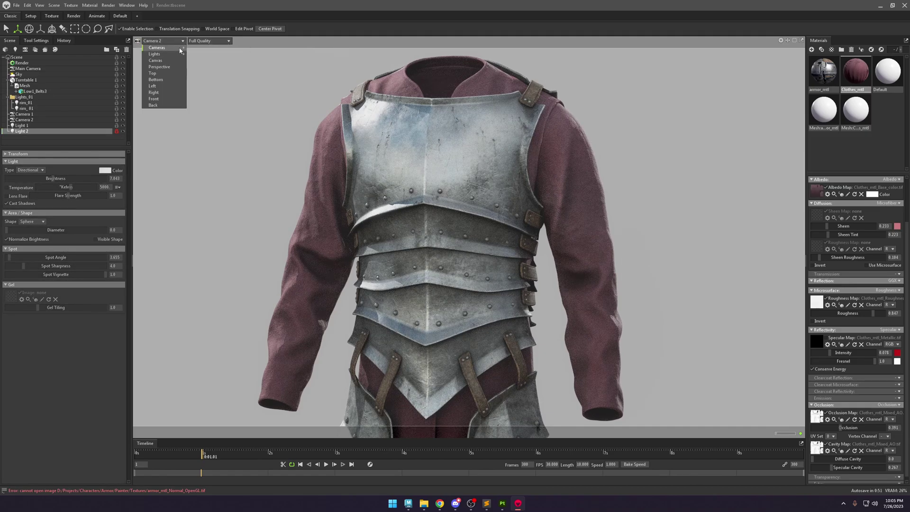
left_click(162, 47)
right_click_drag(470, 187, 374, 134, "alt")
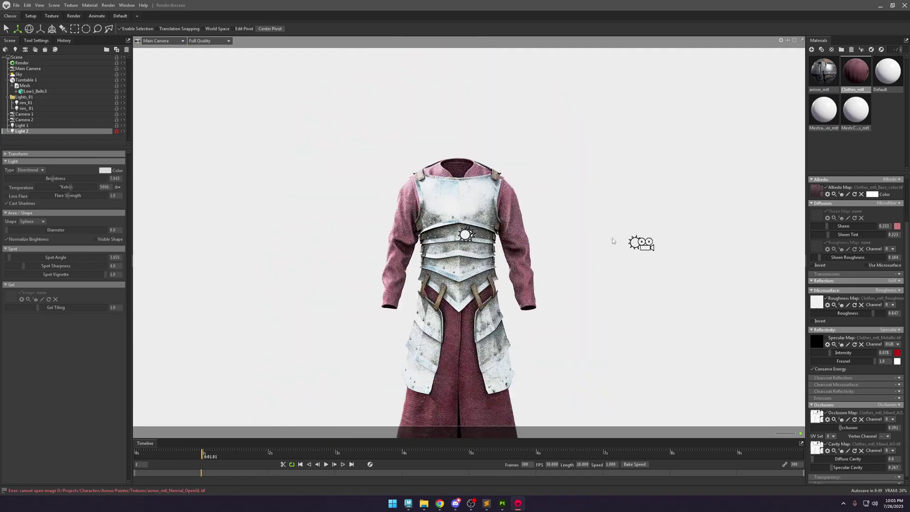
left_click_drag(286, 197, 430, 245, "alt")
right_click_drag(430, 245, 263, 73, "alt")
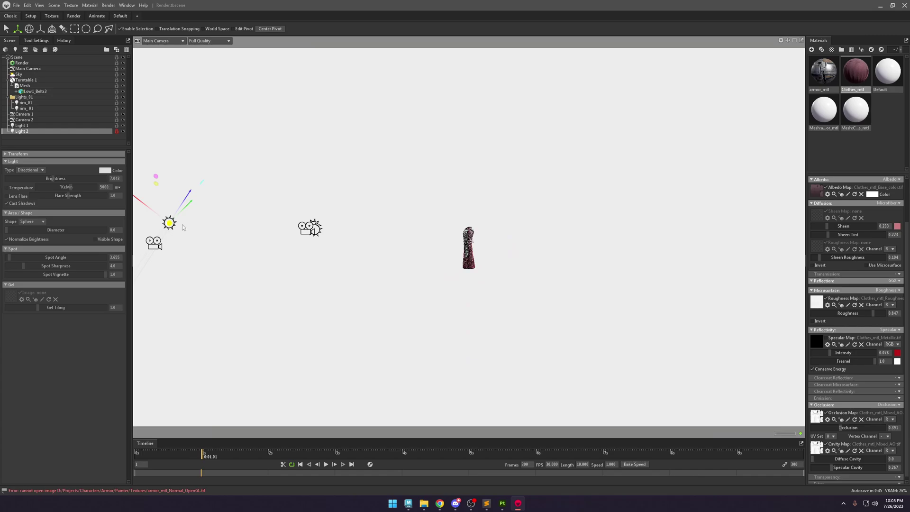
key("e")
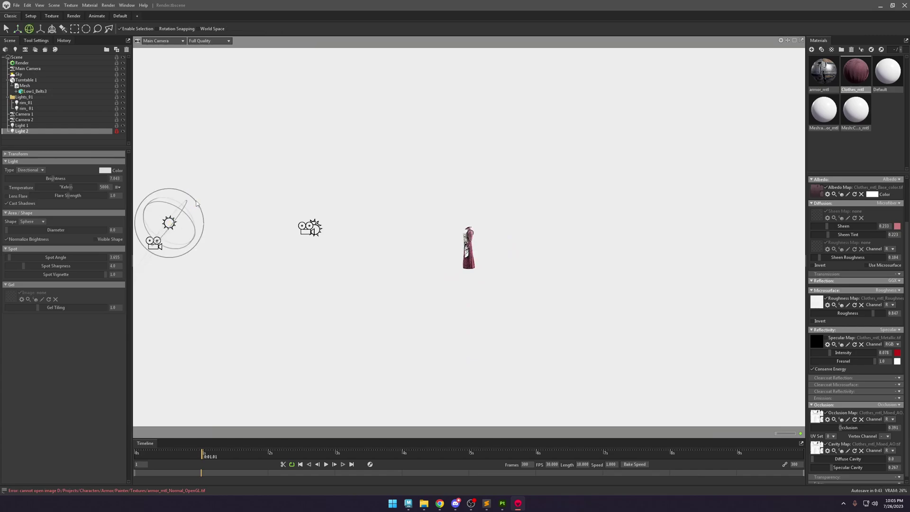
Unlock Light 2 and lock Camera 2.
left_click(116, 131)
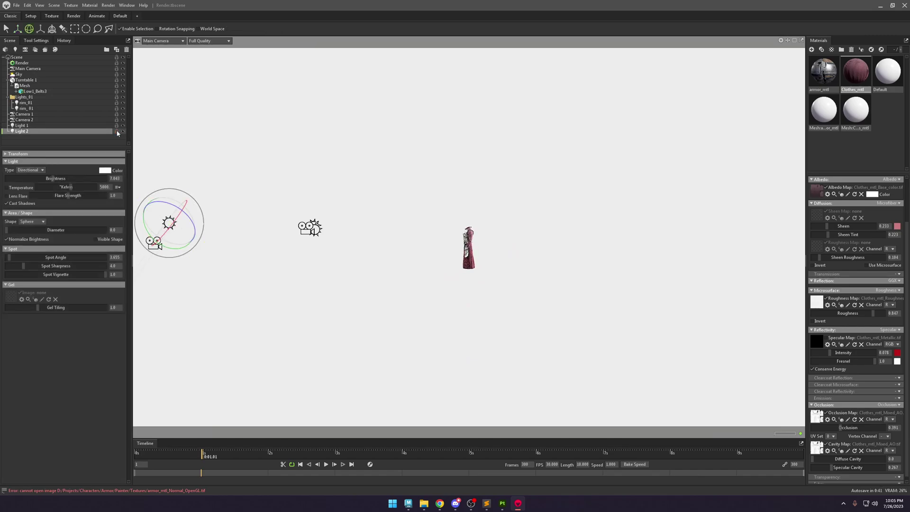
left_click(116, 120)
Rename Light 2 as w and clear the selection.
key("F2")
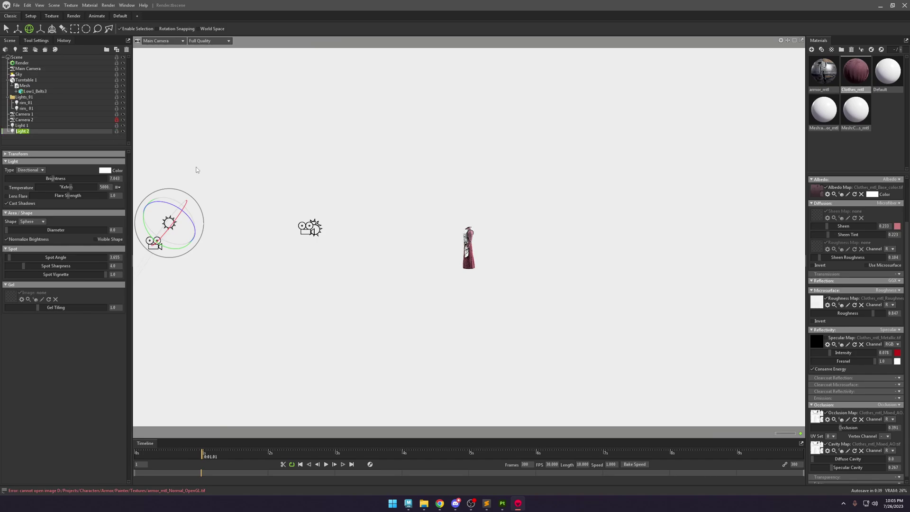
type("w")
left_click(233, 167)
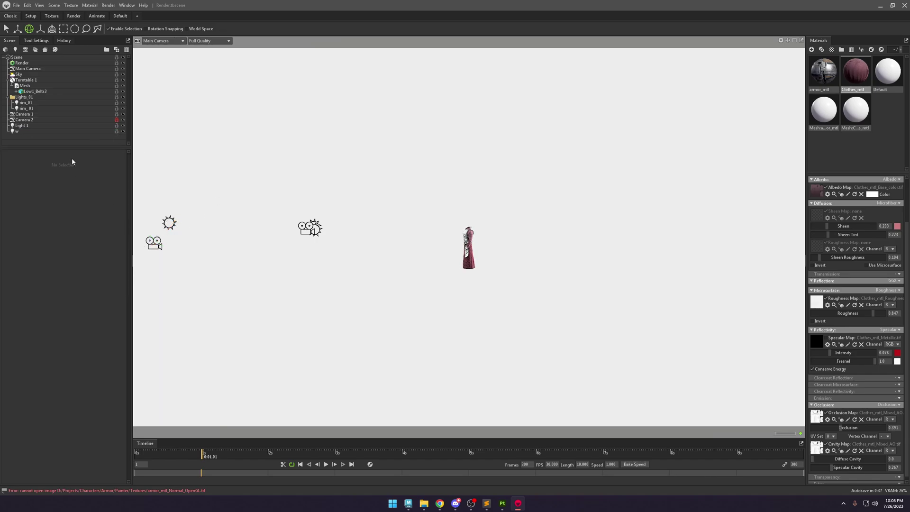
Move the light w from beside the cameras to directly in front of the armor.
left_click(58, 132)
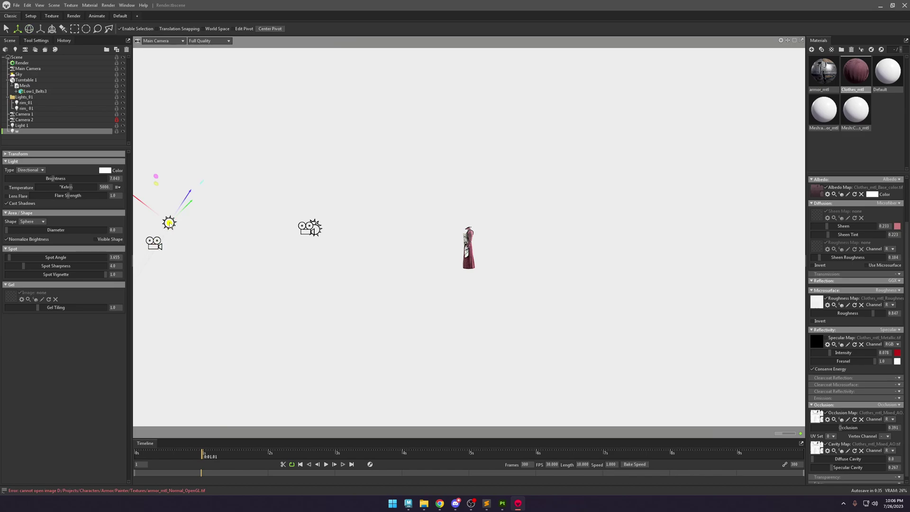
left_click_drag(170, 224, 466, 237)
scroll(509, 288, "up", 8)
left_click_drag(509, 288, 593, 264, "alt")
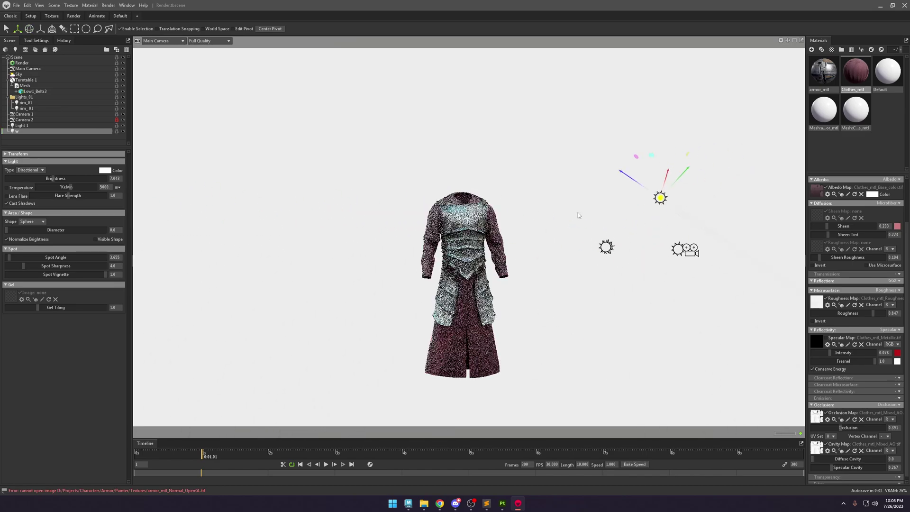
left_click_drag(578, 215, 210, 67, "alt")
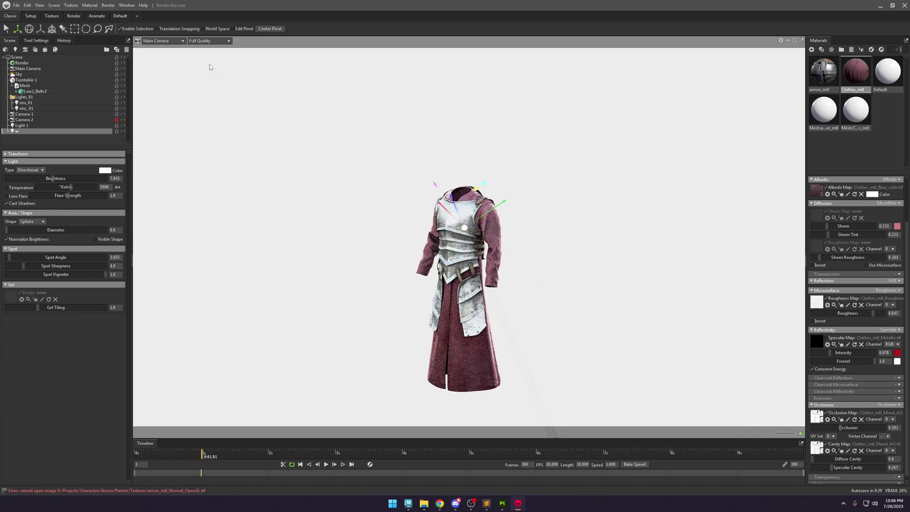
View the scene through Camera 2 and rotate the light w to brighten the breastplate and waist plates.
left_click(163, 40)
mouse_move(175, 52)
left_click(203, 62)
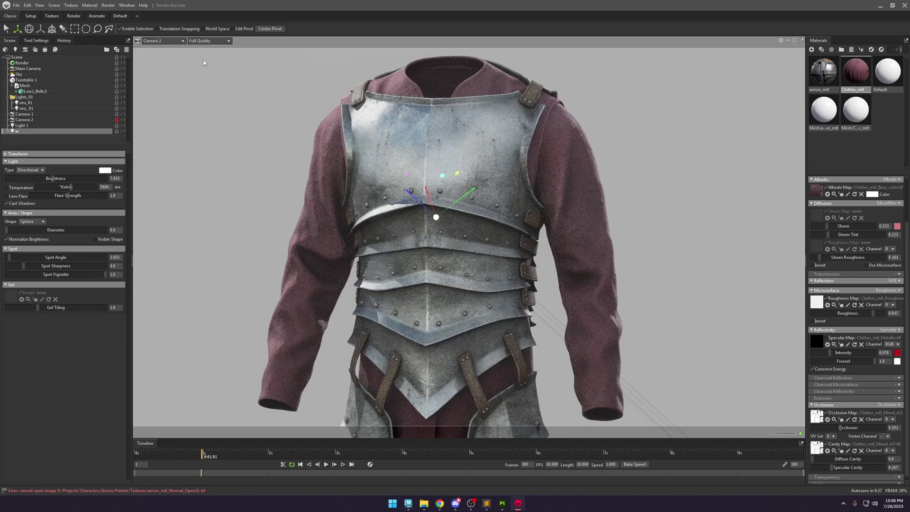
key("e")
mouse_move(449, 210)
left_mouse_down()
mouse_move(445, 217)
mouse_move(463, 224)
mouse_move(445, 206)
left_mouse_up()
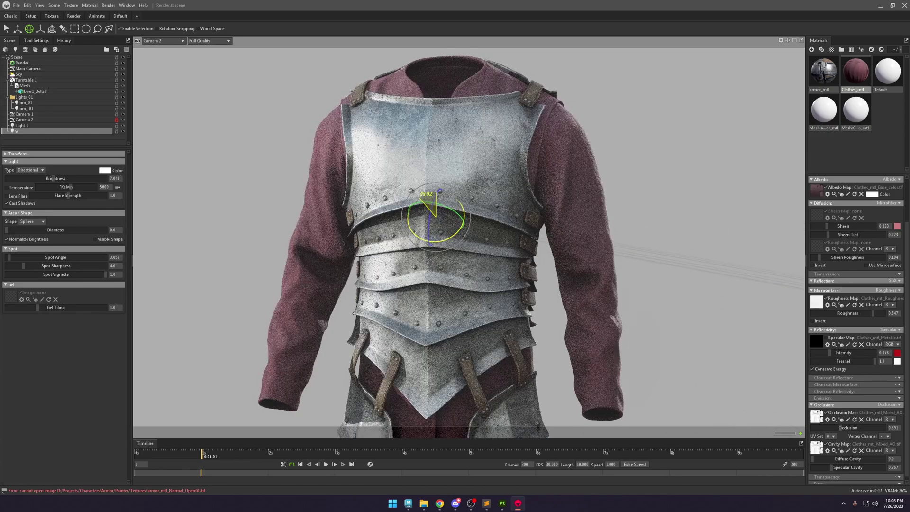
key("w")
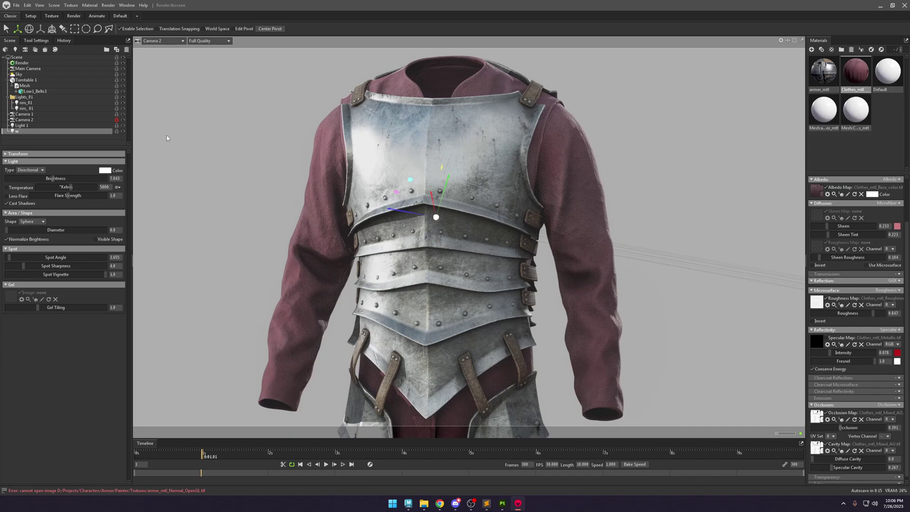
Toggle the visibility of light w, Light 1 and both rim lights to compare their individual effects on the armor.
left_click(123, 131)
left_click(123, 130)
left_click(122, 131)
left_click(123, 132)
left_click(123, 127)
left_click(123, 126)
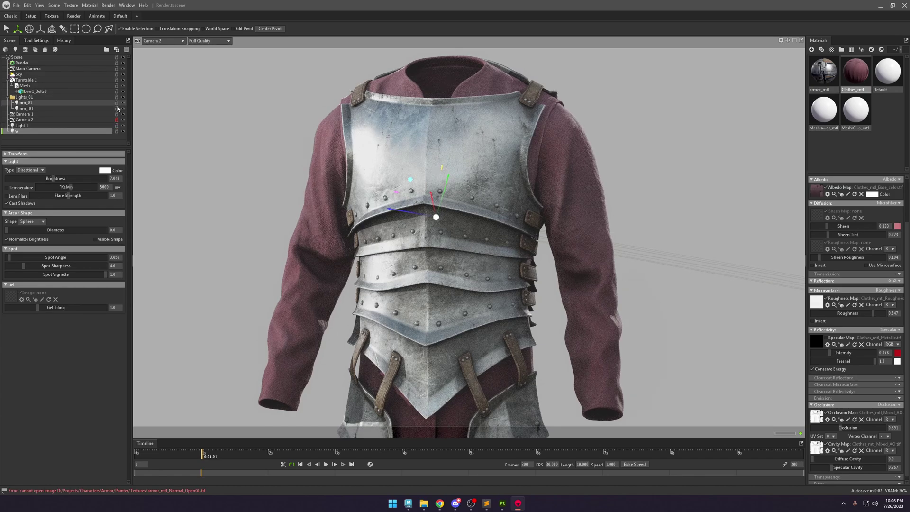
left_click(122, 108)
left_click(122, 108)
left_click(122, 103)
left_click(122, 103)
left_click(122, 103)
left_click(122, 102)
left_click(122, 102)
left_click(122, 102)
Select the first rim light and, in the Main Camera view, move it next to the armor's chest.
left_click(94, 104)
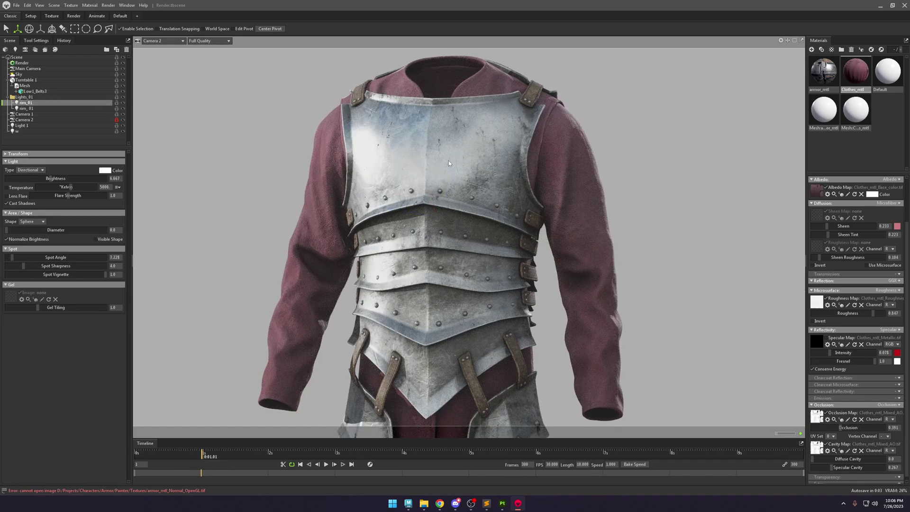
key("e")
left_click(164, 40)
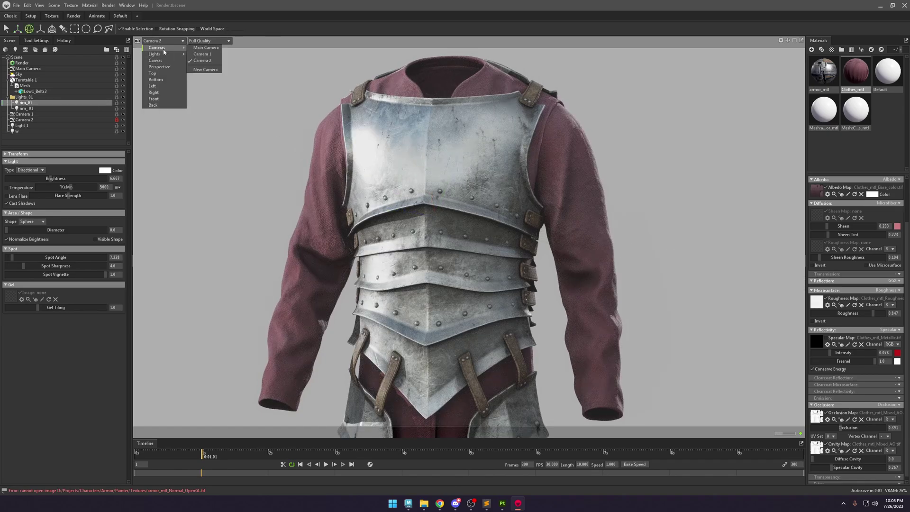
left_click(204, 49)
scroll(483, 208, "down", 3)
key("w")
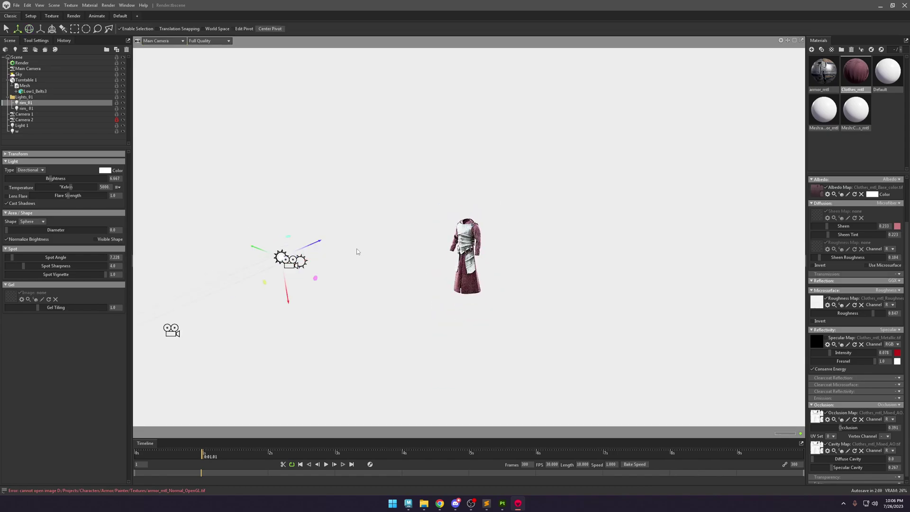
left_click_drag(360, 202, 483, 235)
scroll(482, 235, "up", 3)
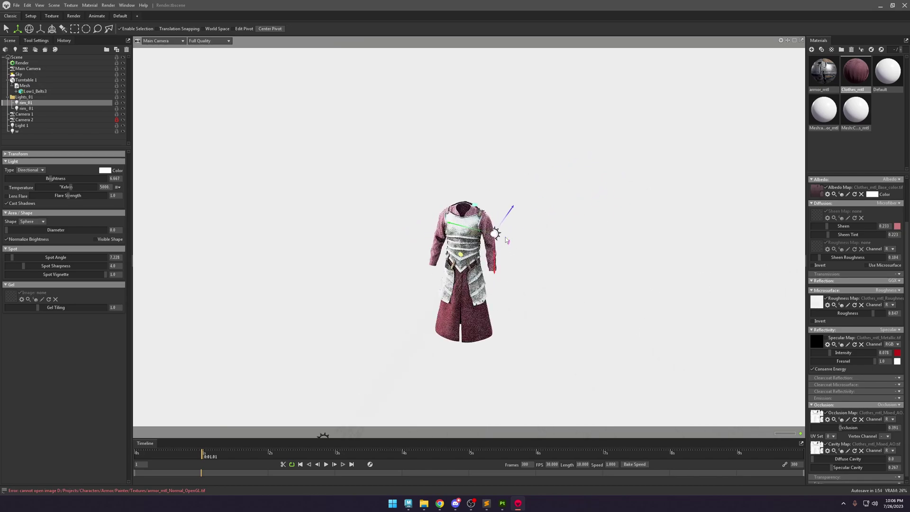
Through Camera 2, rotate the first rim light to outline the sleeve edge and set its brightness to 7.796.
left_click(162, 41)
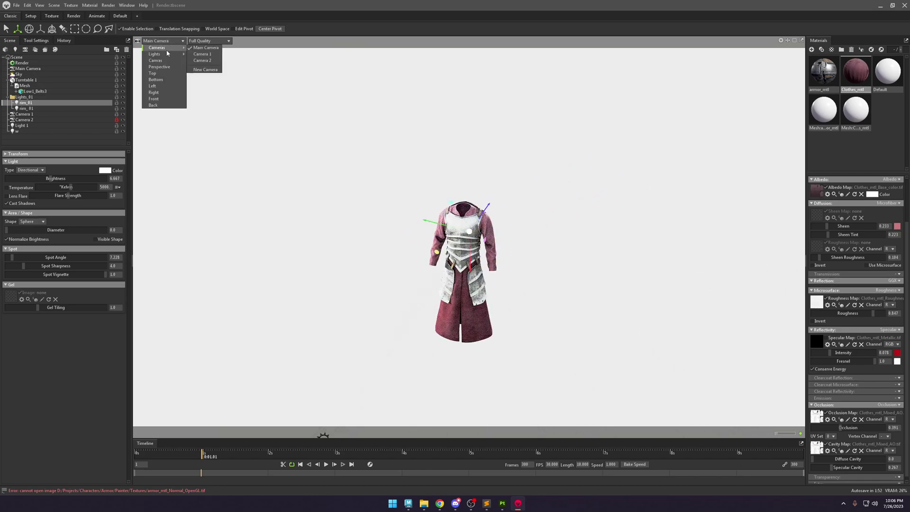
left_click(210, 60)
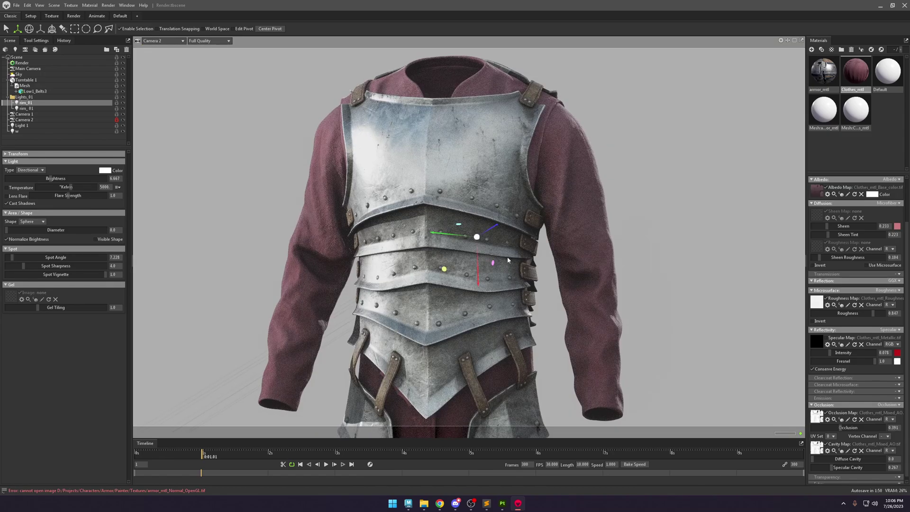
key("e")
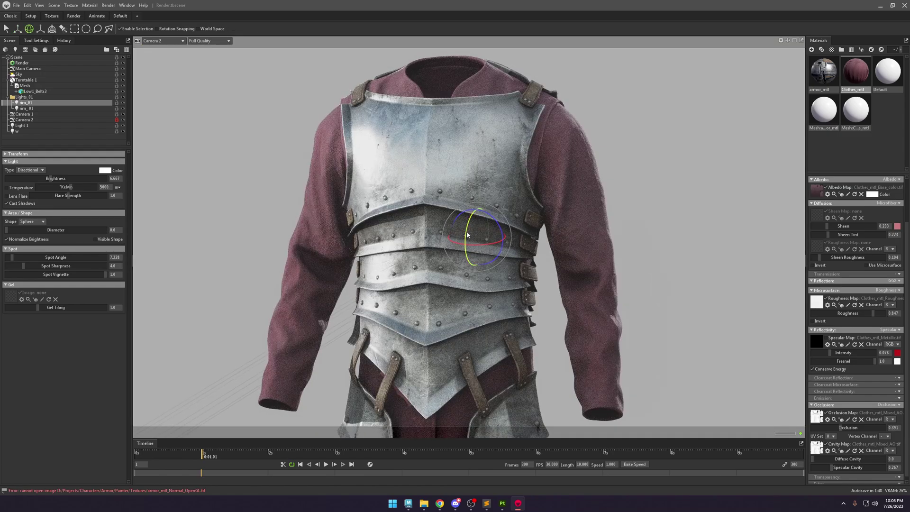
left_click_drag(467, 234, 473, 232)
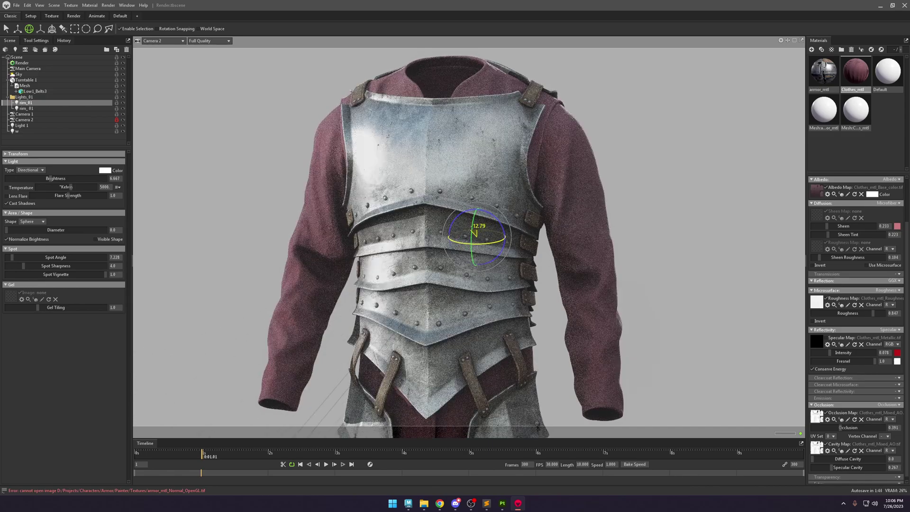
left_click_drag(73, 178, 57, 179)
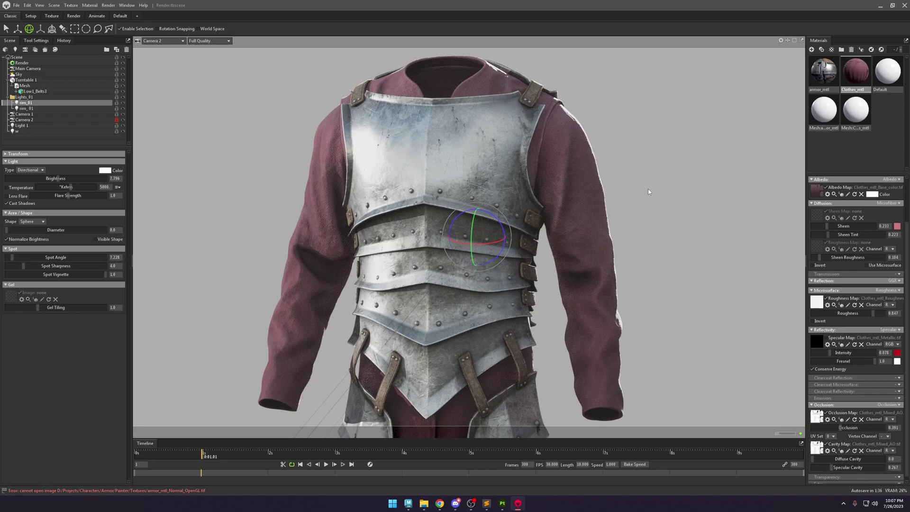
Rotate the first rim light to catch the opposite shoulder and sleeve, and set its brightness to 6.613.
left_click(123, 103)
mouse_move(475, 224)
left_mouse_down()
mouse_move(475, 214)
mouse_move(475, 224)
left_mouse_up()
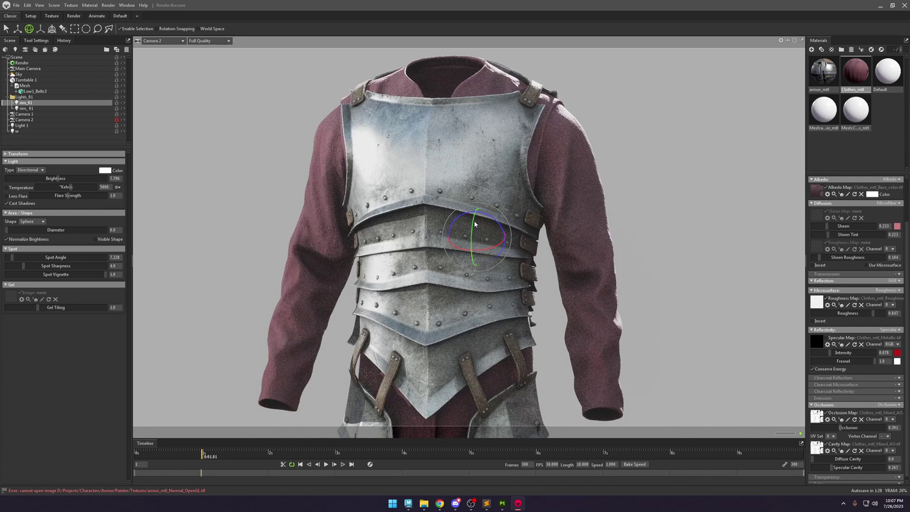
left_click(493, 245)
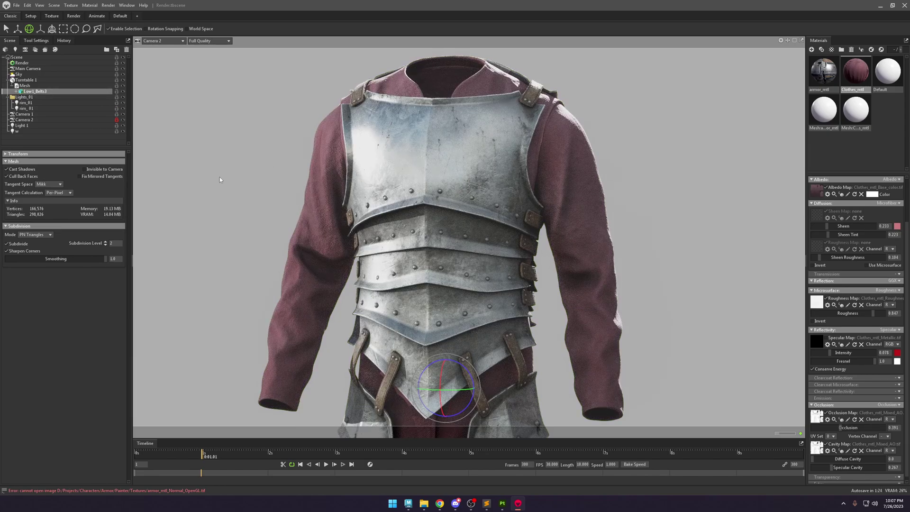
left_click(57, 103)
mouse_move(478, 240)
left_mouse_down()
mouse_move(460, 241)
mouse_move(481, 227)
left_mouse_up()
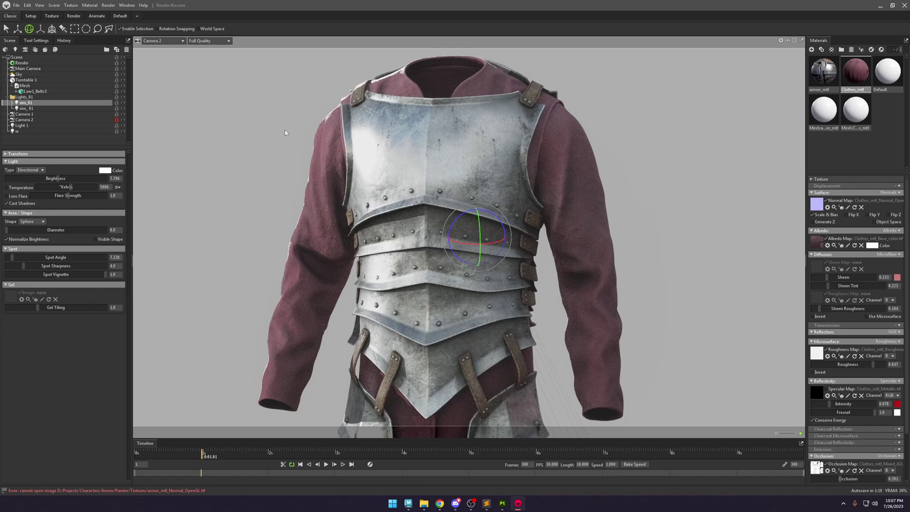
left_click_drag(53, 179, 50, 178)
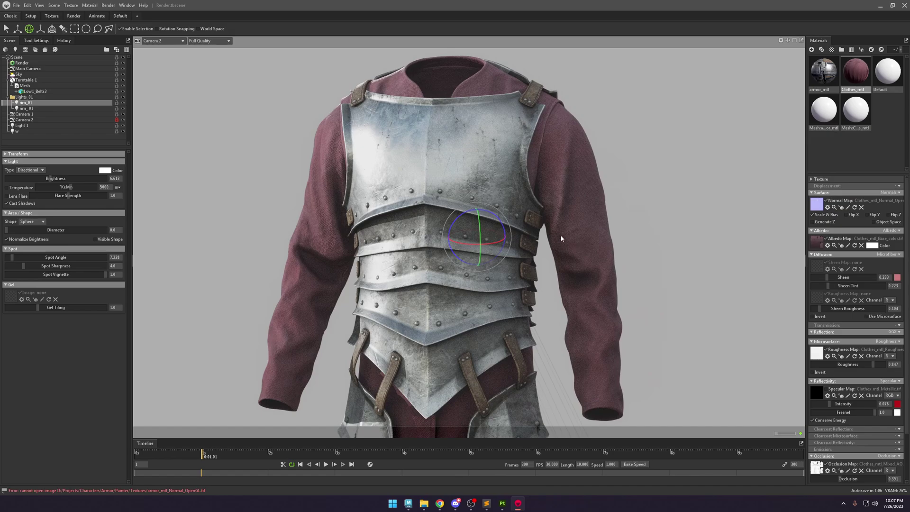
Duplicate the first rim light, move the copy beside the sleeve, rotate it toward the armor and set its brightness to 8.763.
key("w")
key("ctrl+d")
left_click_drag(463, 237, 622, 229)
key("e")
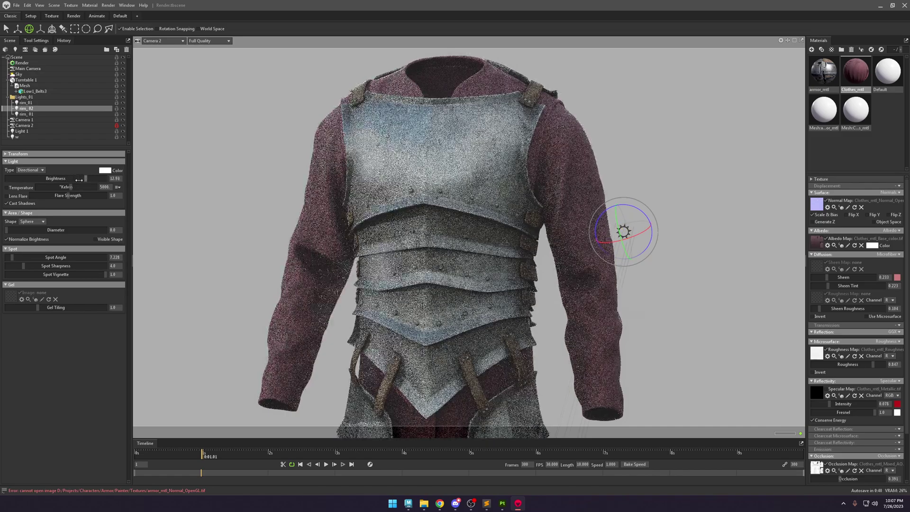
left_click_drag(49, 178, 53, 183)
left_click_drag(644, 241, 622, 250)
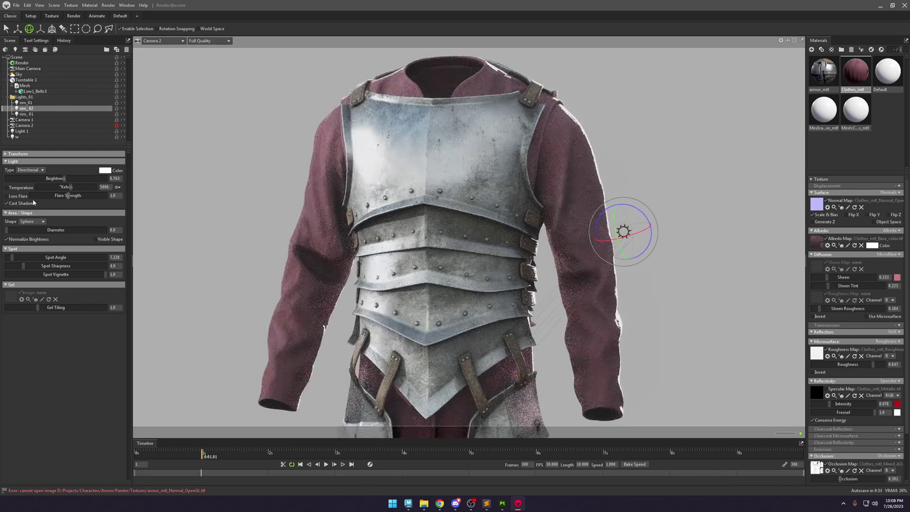
Enlarge the duplicated rim light's diameter to soften it, rotate it further and check the lighting without its overlay.
left_click_drag(37, 230, 76, 231)
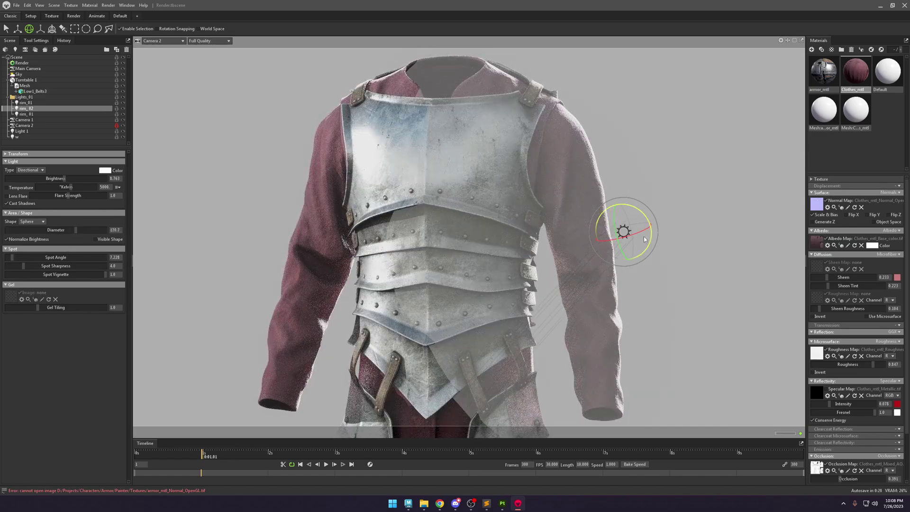
mouse_move(640, 235)
left_mouse_down()
mouse_move(621, 229)
mouse_move(668, 215)
mouse_move(622, 223)
mouse_move(623, 232)
left_mouse_up()
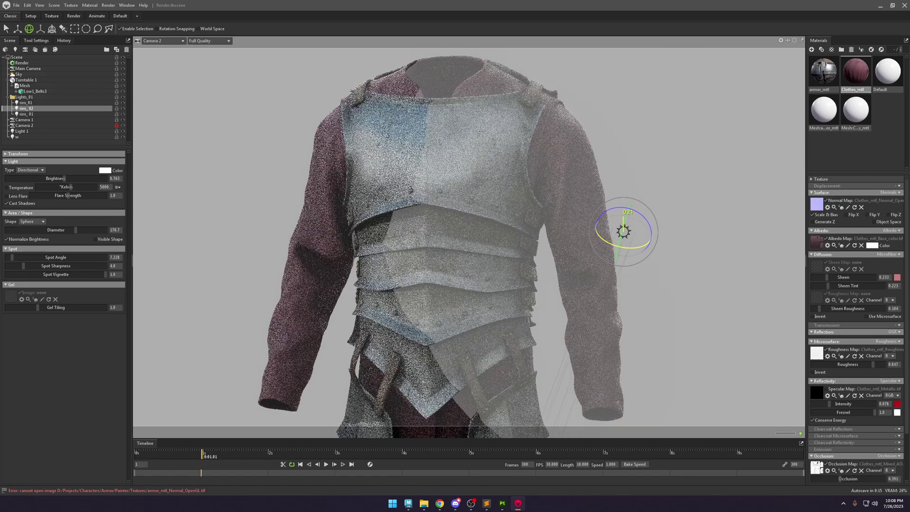
left_click(56, 120)
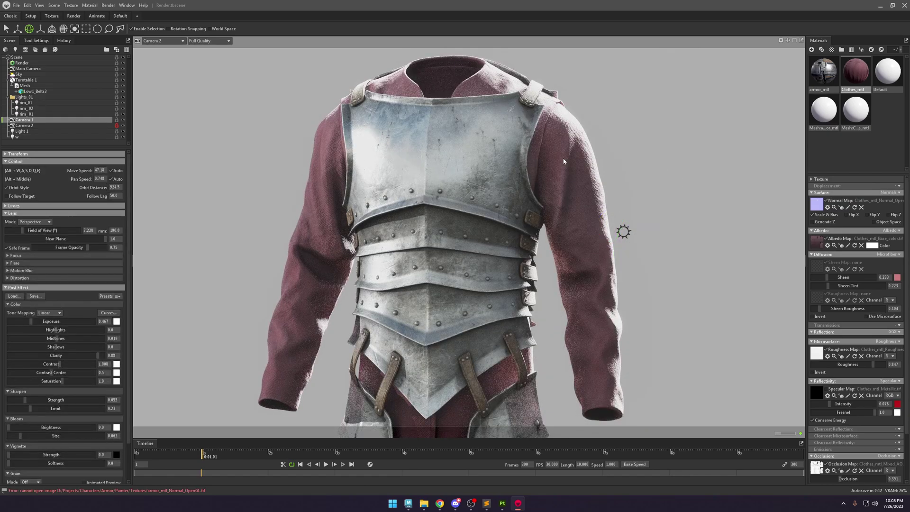
left_click(46, 124)
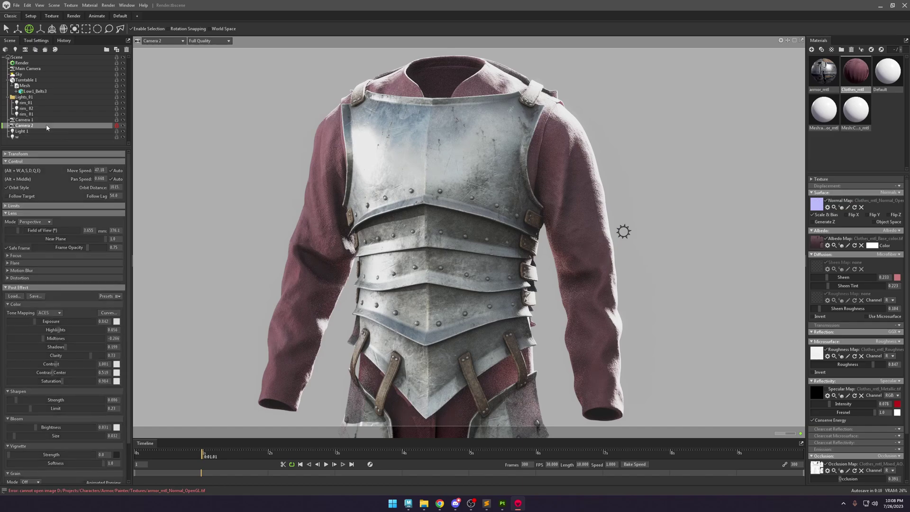
Set the brightness of rim_02 to 7.312 and deselect it.
left_click(41, 108)
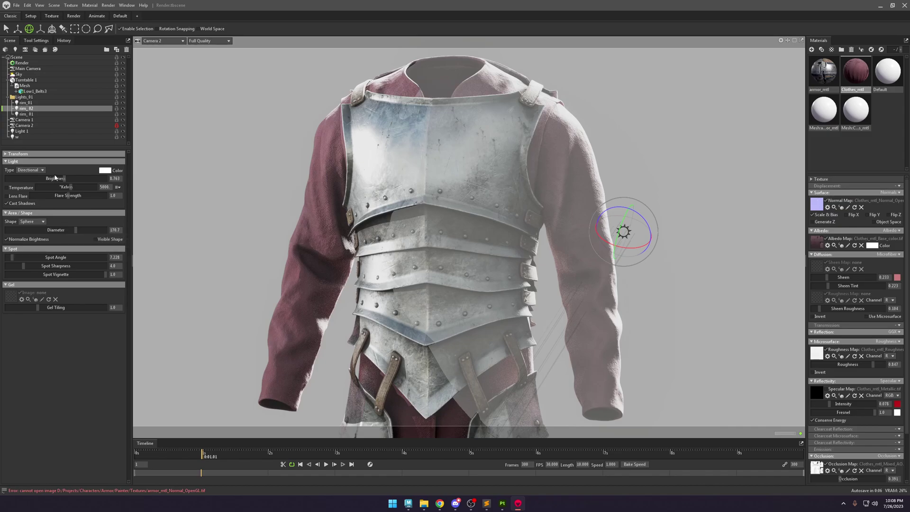
left_click_drag(48, 177, 53, 177)
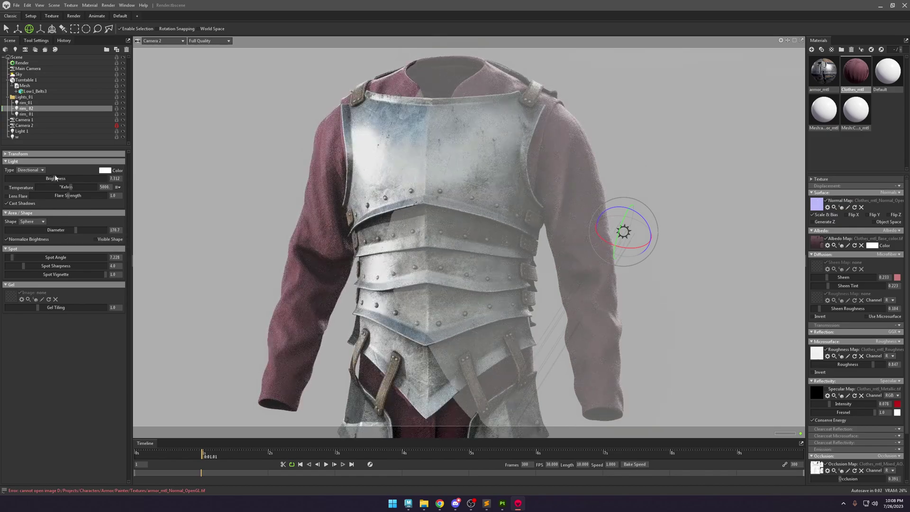
left_click(199, 147)
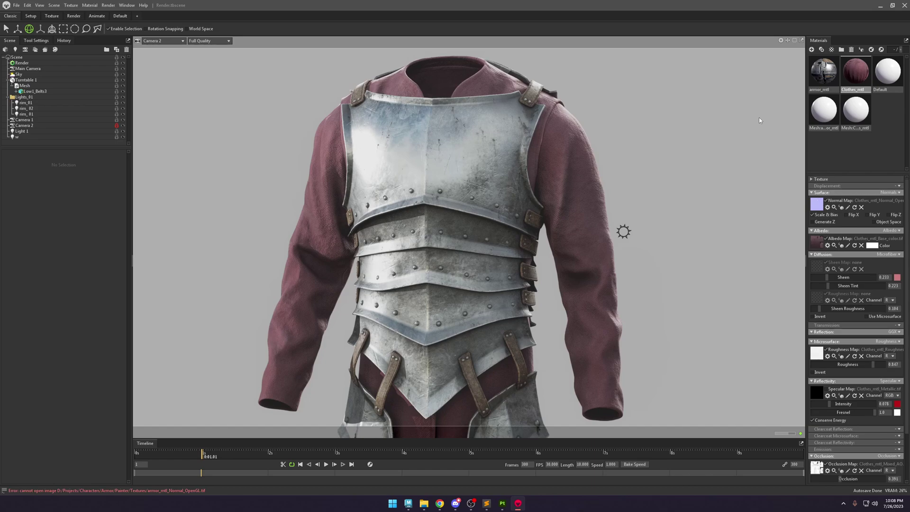
Duplicate rim_02, move the copy in front of the breastplate and rotate it to light the armor's upper front.
left_click(26, 109)
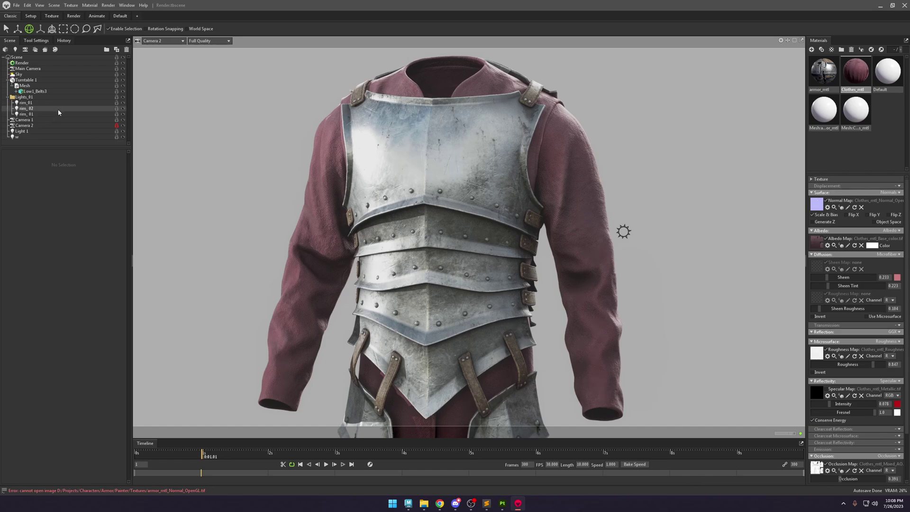
key("ctrl+d")
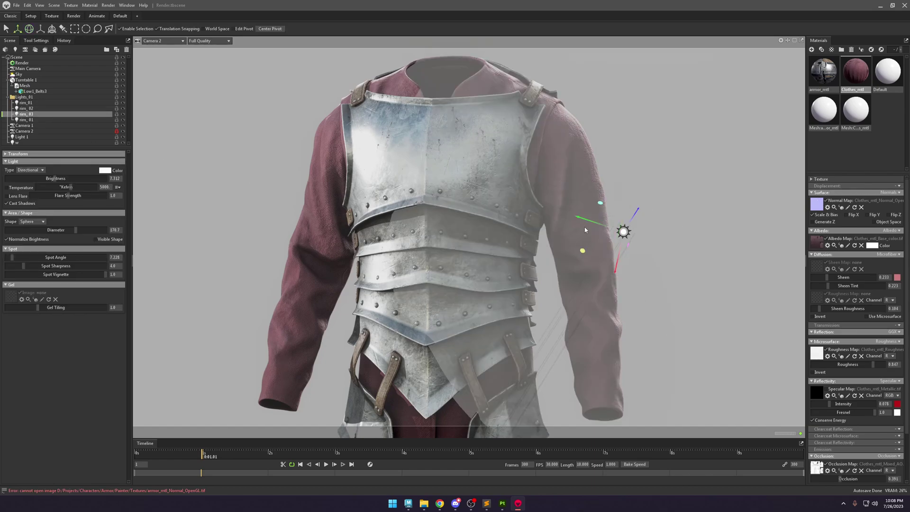
key("w")
key("e")
left_click_drag(403, 176, 414, 153)
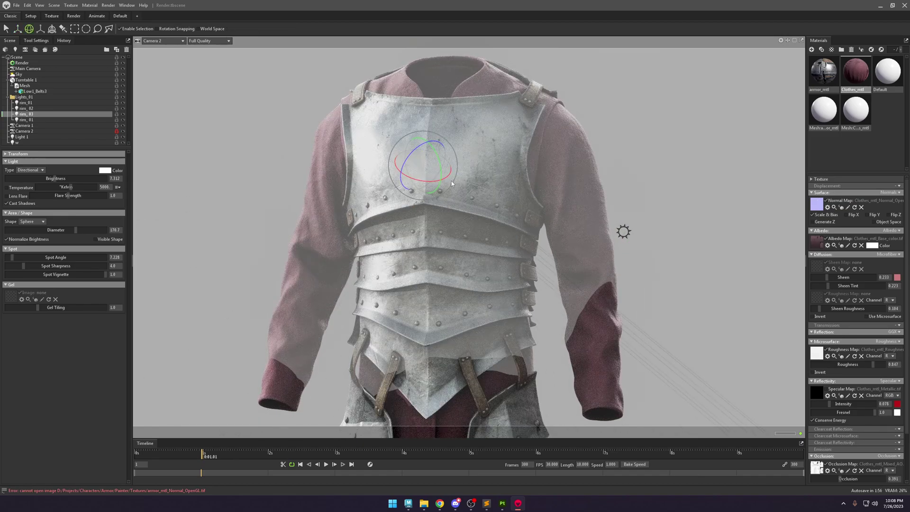
left_click(189, 373)
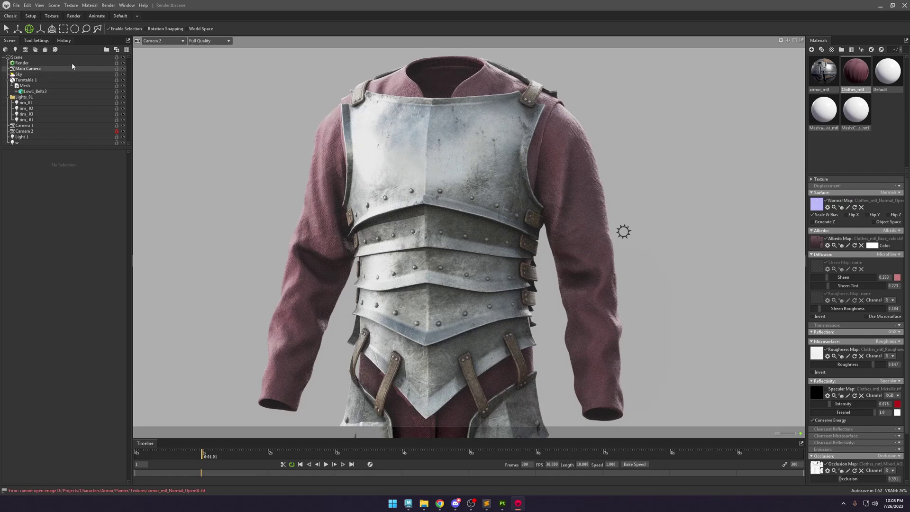
Set the brightness of rim_03 to 6.613, deselect it and turn the model slightly by moving the timeline to 0:01.03.
left_click(123, 114)
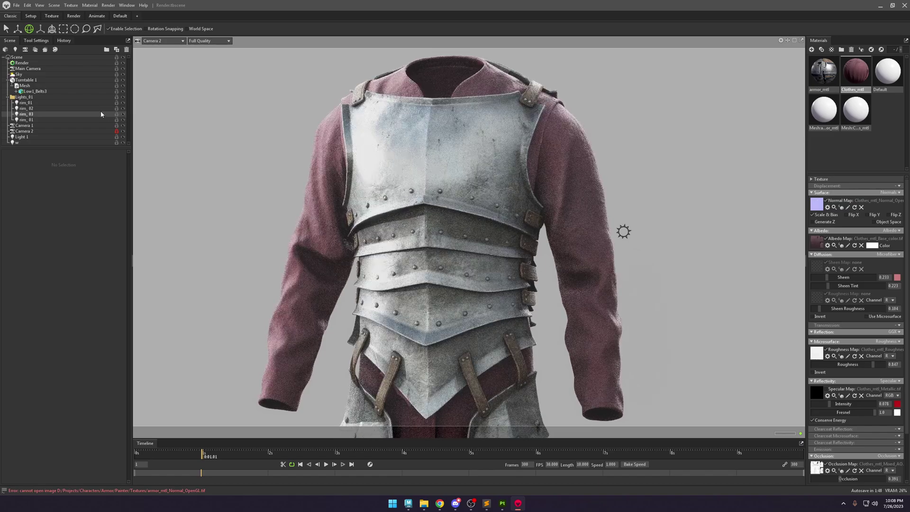
left_click(86, 114)
left_click_drag(43, 178, 50, 178)
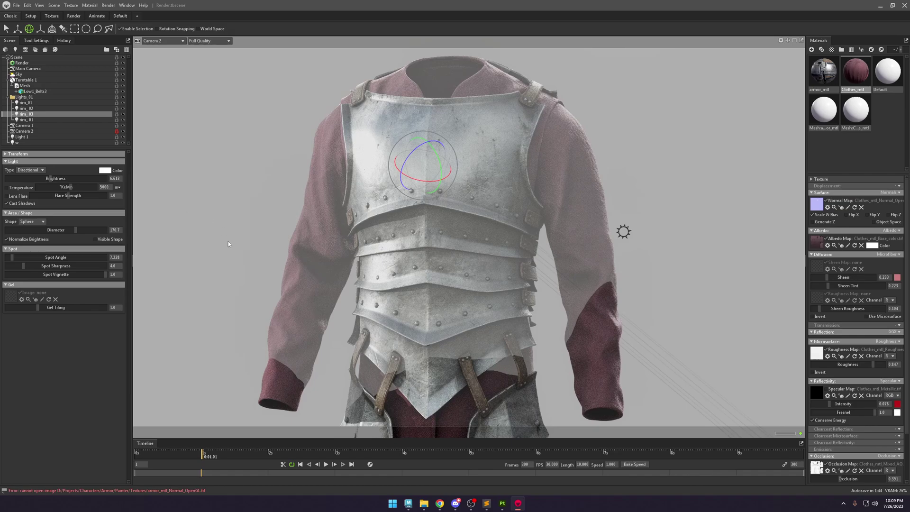
left_click(231, 371)
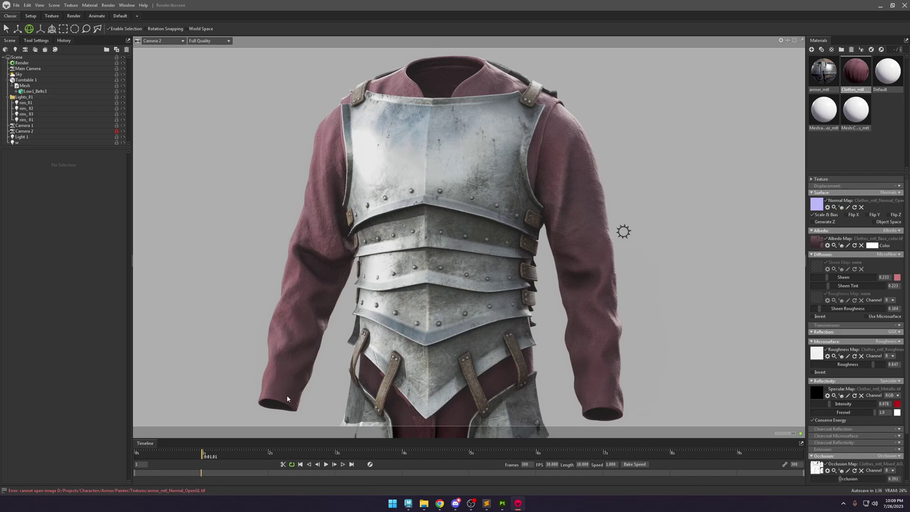
mouse_move(212, 456)
left_mouse_down()
mouse_move(302, 457)
mouse_move(193, 460)
mouse_move(205, 457)
left_mouse_up()
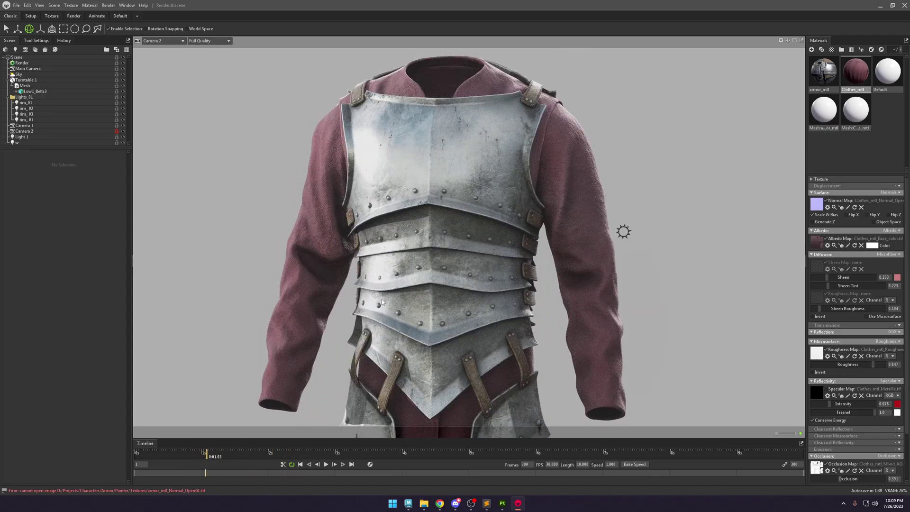
Set the Clothes_mtl material's sheen roughness to 0.47 and its sheen to 0.324.
left_click(580, 216)
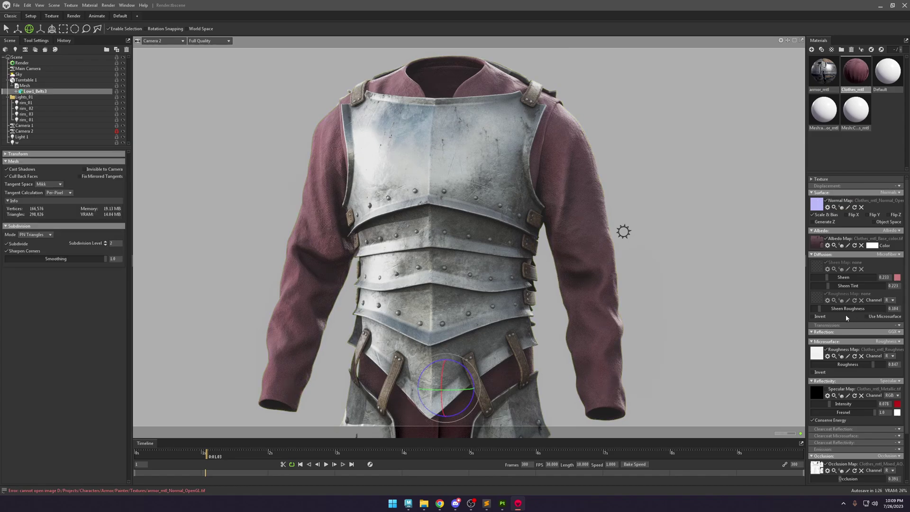
left_click_drag(819, 308, 878, 309)
left_click_drag(827, 277, 899, 274)
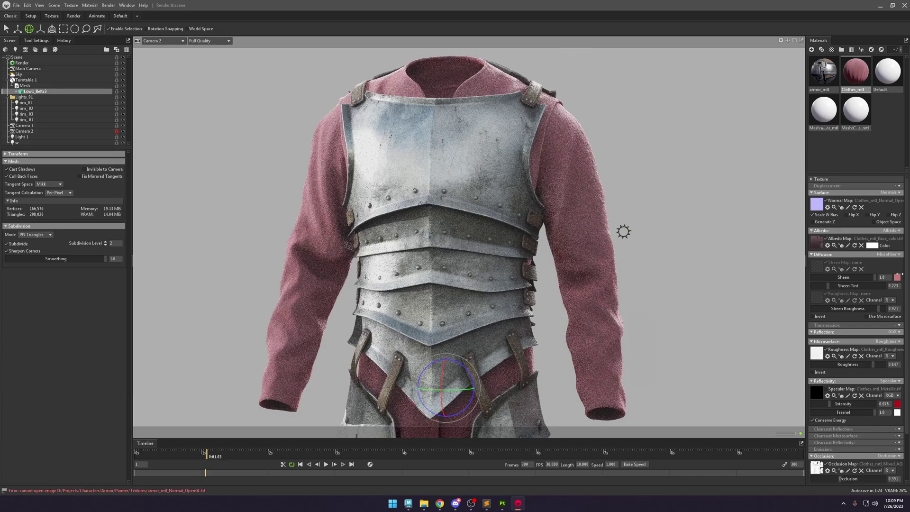
left_click_drag(879, 309, 906, 316)
left_click_drag(883, 308, 861, 309)
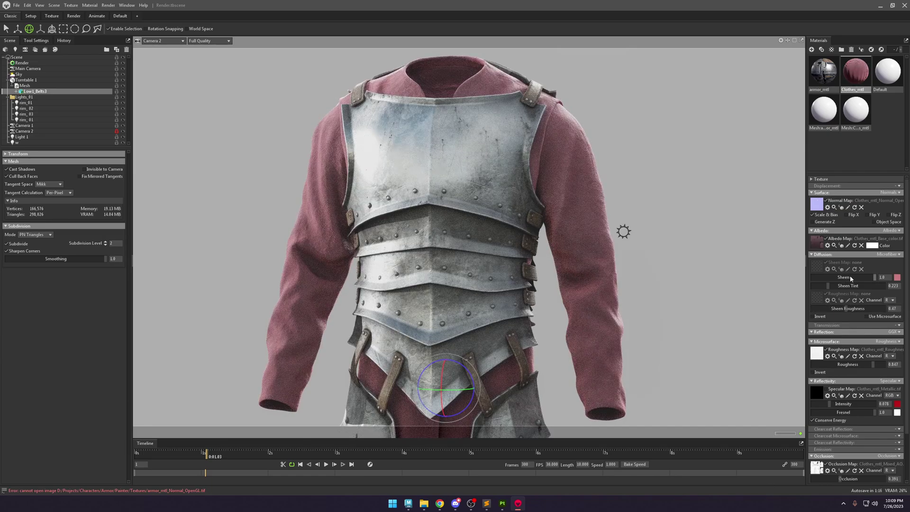
left_click_drag(850, 278, 833, 278)
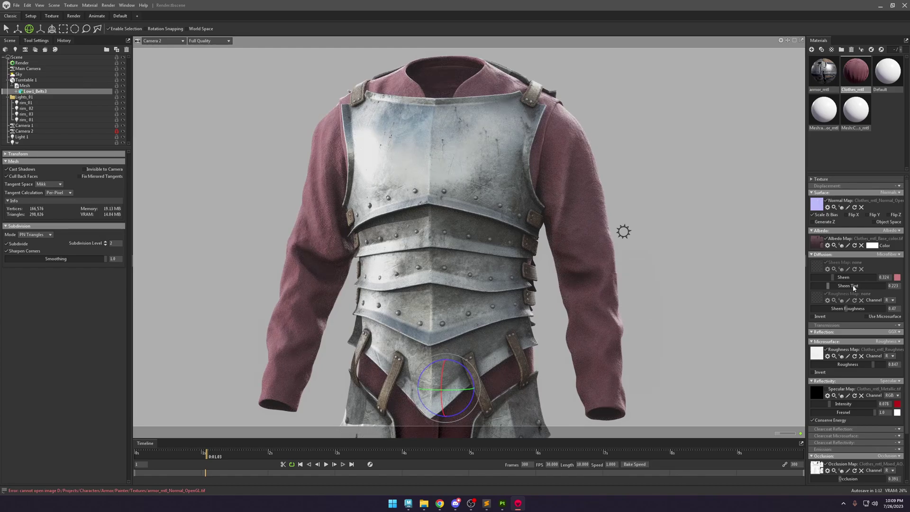
Change the clothes material's sheen color to a darker, muted red, about RGB 144, 100, 100.
left_click(897, 277)
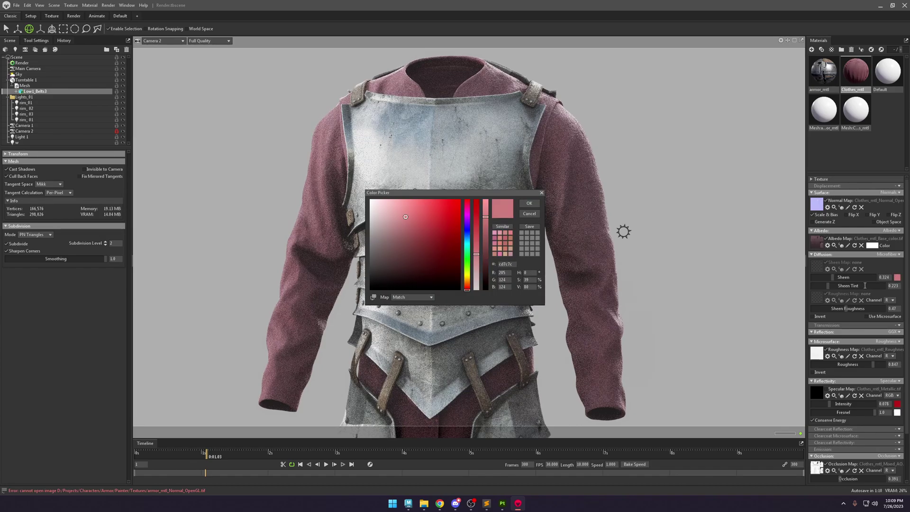
left_click(398, 261)
left_click(402, 242)
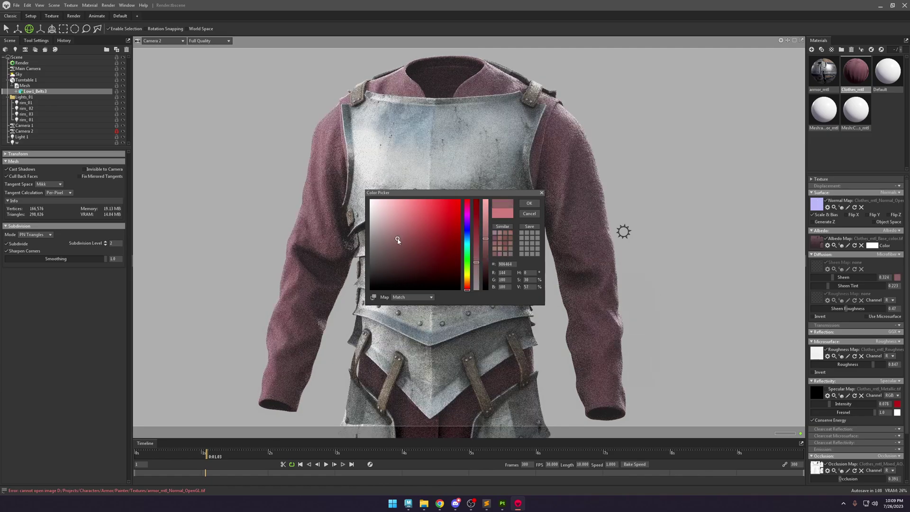
left_click(530, 203)
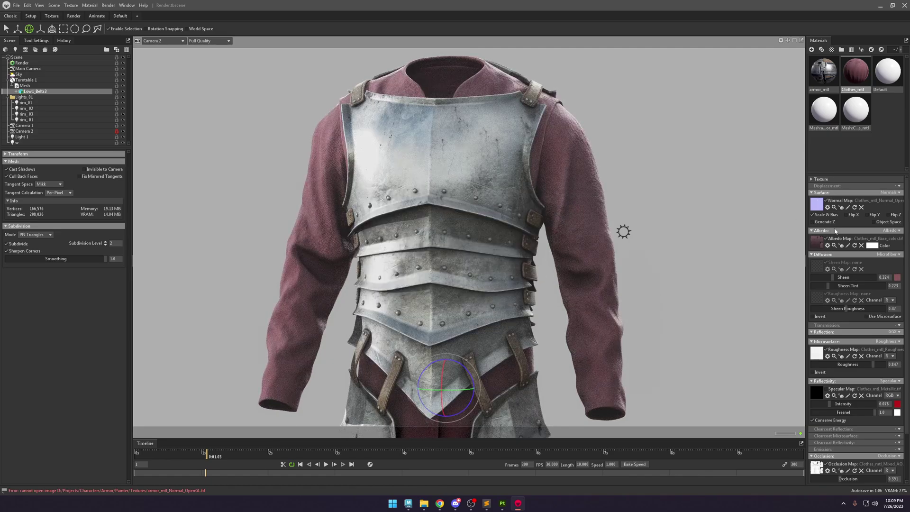
Try gray, pale pink and cyan tints for the clothes material's albedo color, moving the color picker clear of the armor.
left_click(872, 245)
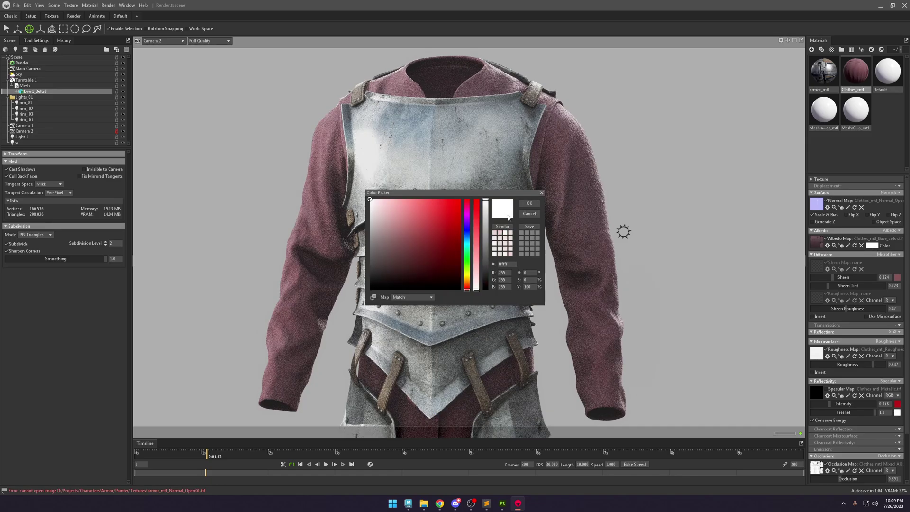
left_click_drag(444, 197, 778, 219)
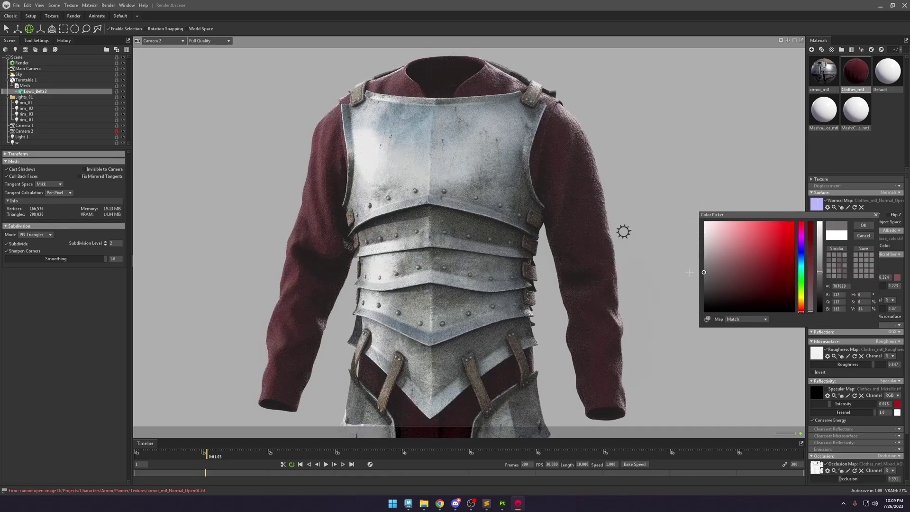
left_click(710, 221)
left_click(713, 237)
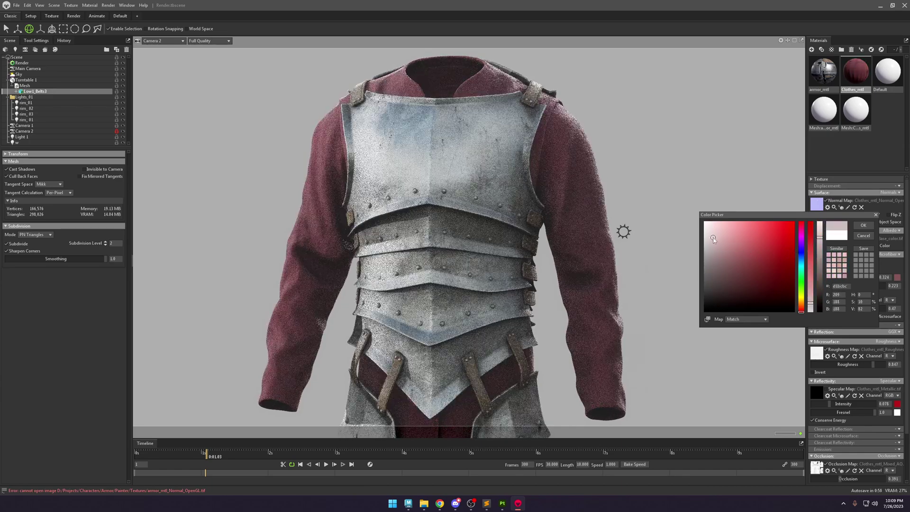
left_click(806, 265)
left_click(759, 229)
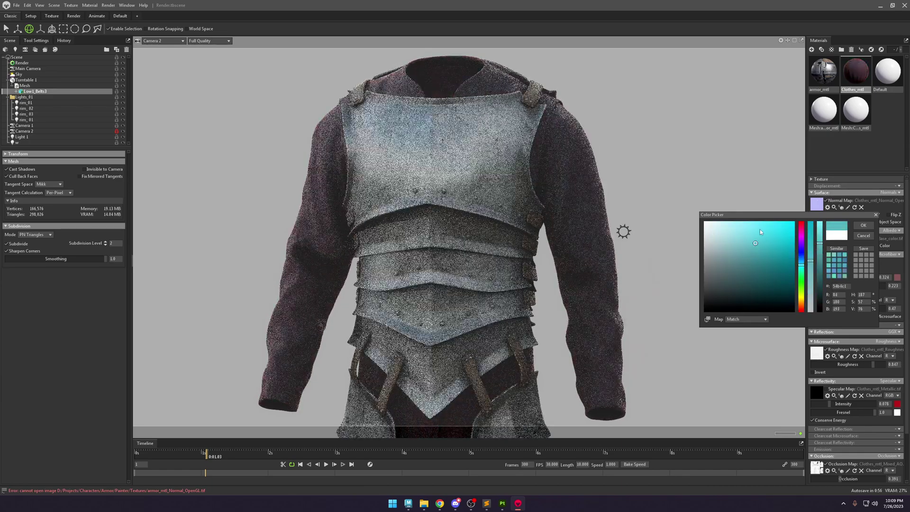
left_click(714, 245)
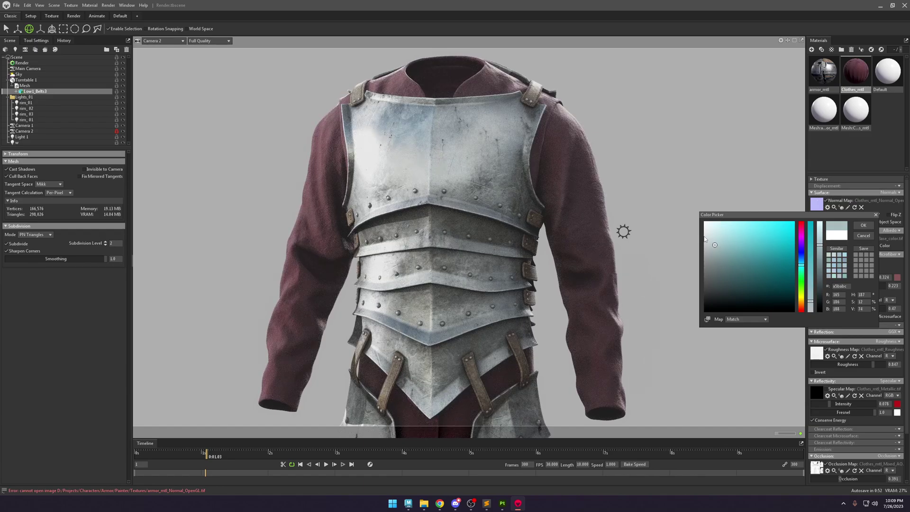
left_click(714, 234)
left_click(737, 253)
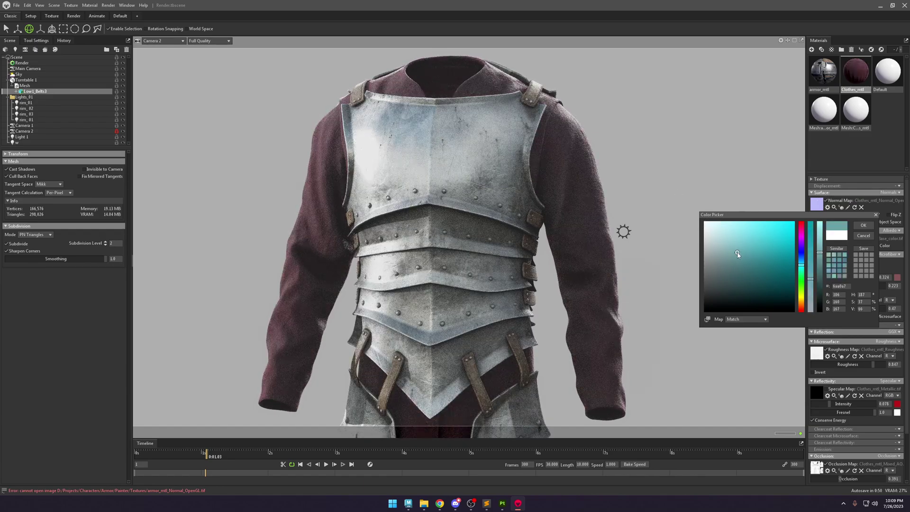
left_click(737, 231)
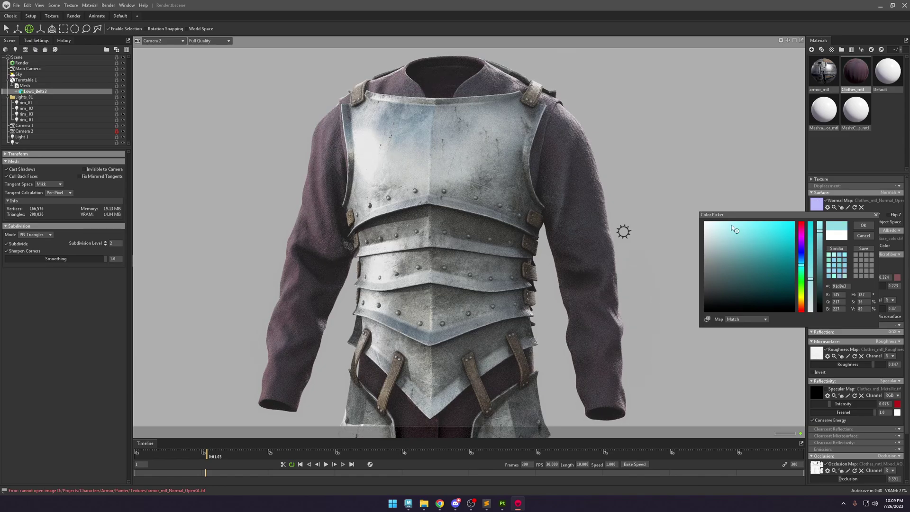
left_click(705, 221)
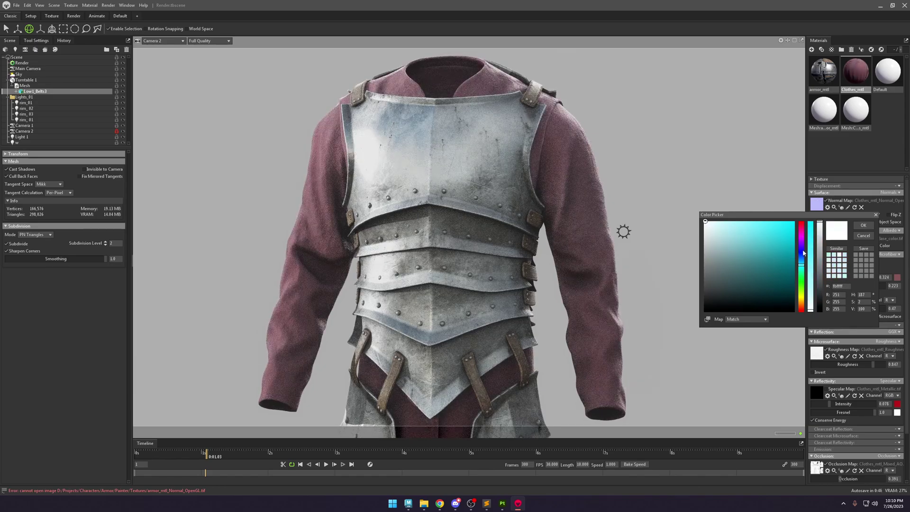
Compare green and blue hues for the clothes material's albedo color, apply a very pale green tint and deselect the mesh.
left_click(719, 230)
left_click(801, 286)
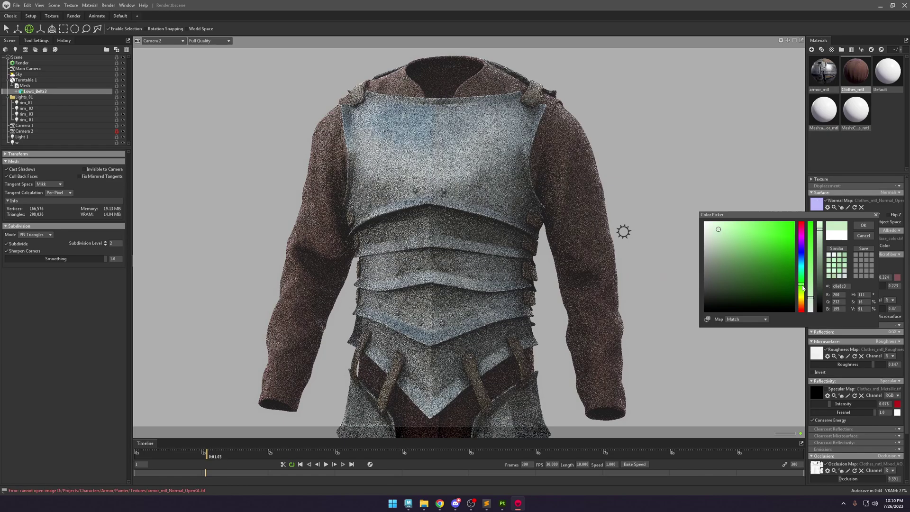
mouse_move(803, 287)
left_mouse_down()
mouse_move(803, 304)
mouse_move(808, 262)
left_mouse_up()
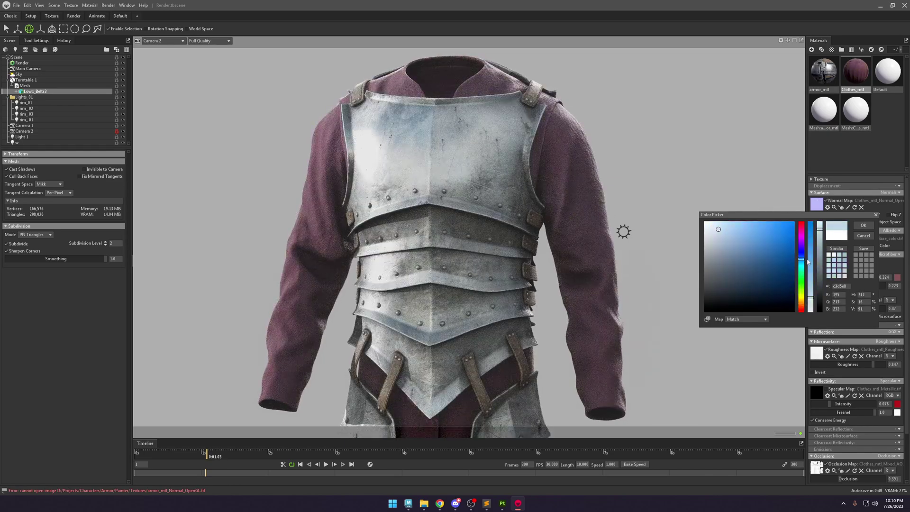
left_click(804, 270)
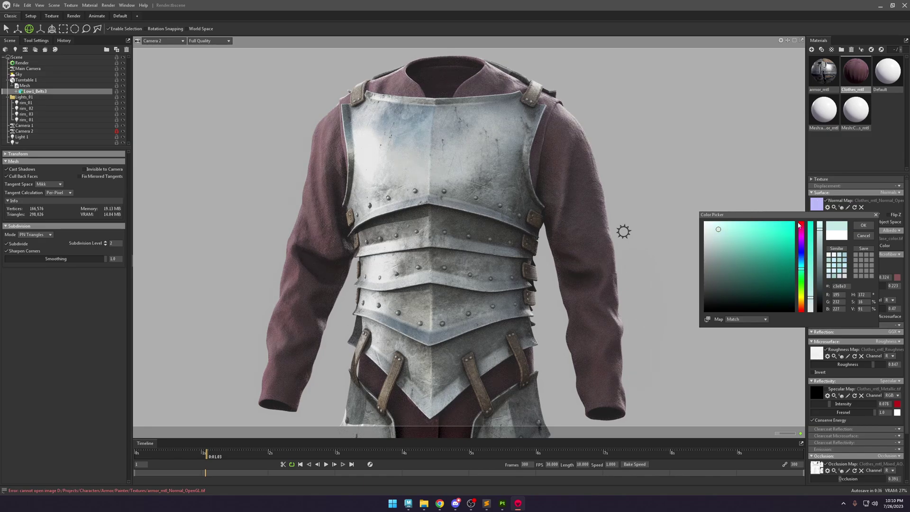
left_click(712, 231)
left_click(863, 225)
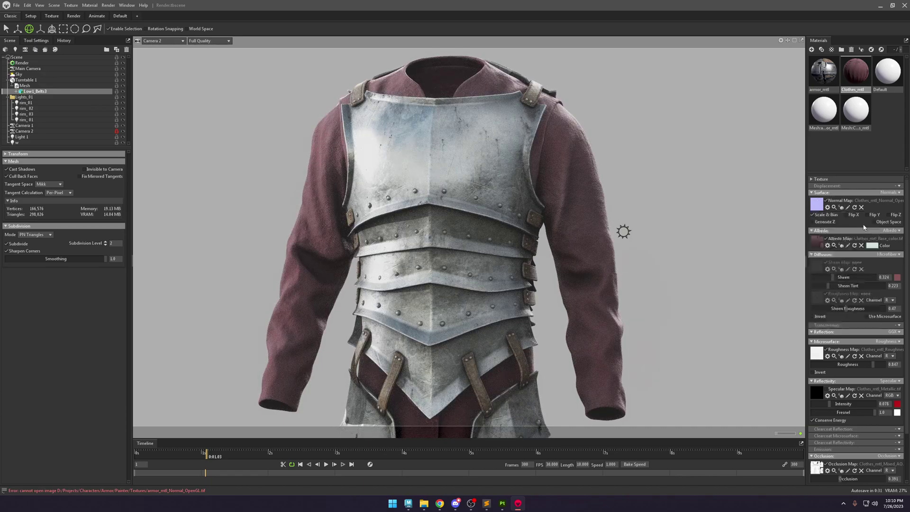
left_click(737, 176)
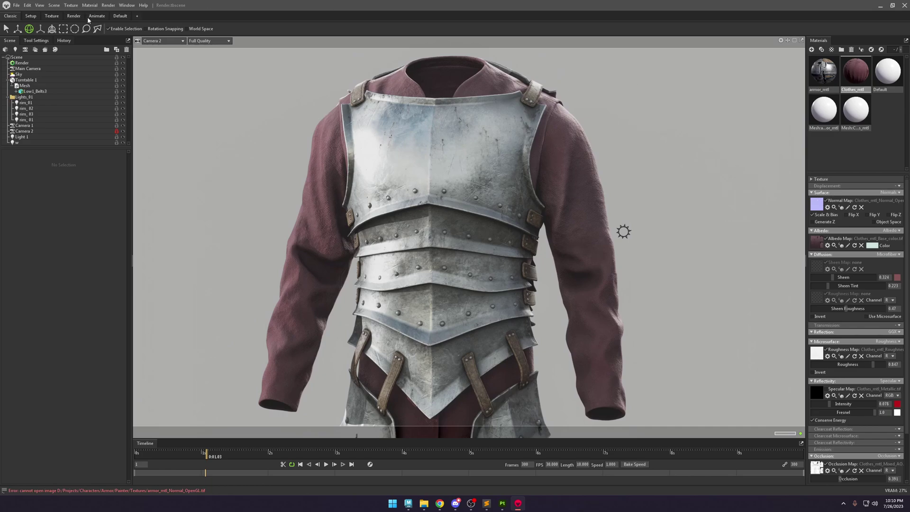
Render the image from the scene's Render object using its existing PSD output settings.
left_click(38, 63)
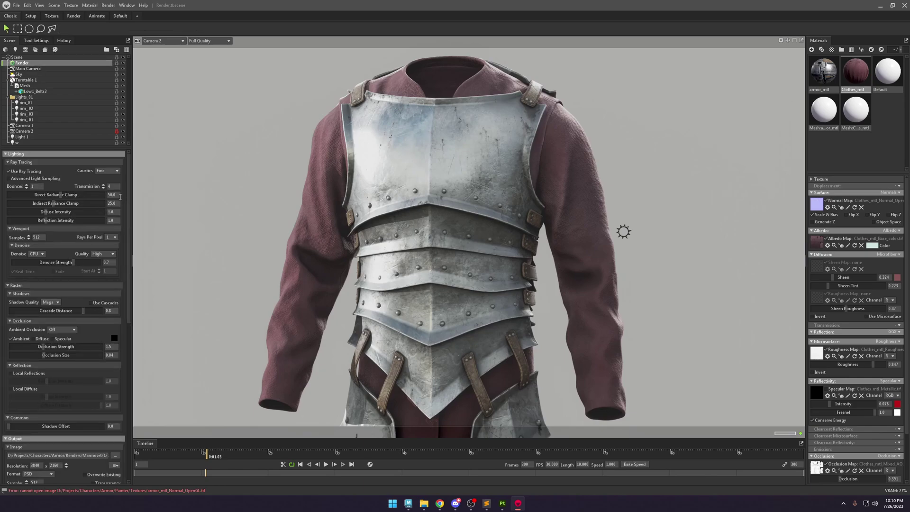
scroll(127, 202, "down", 2)
left_click_drag(131, 212, 132, 321)
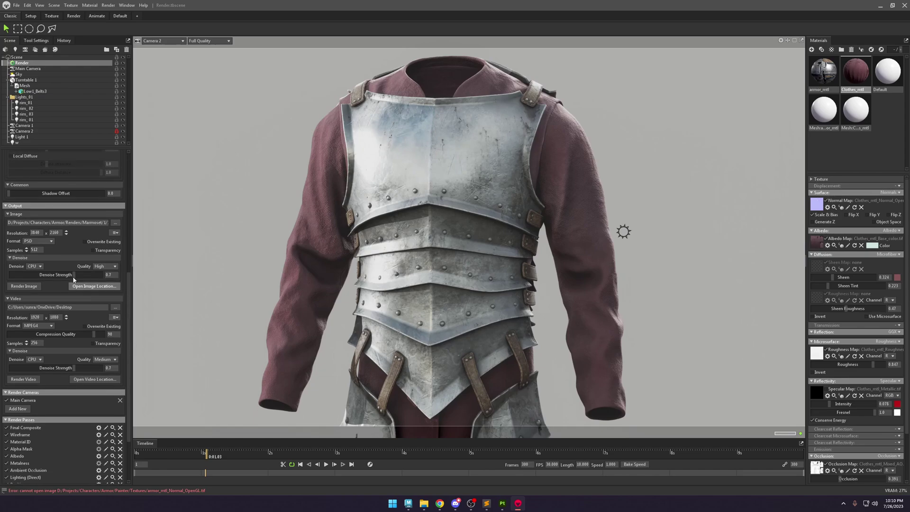
left_click(34, 285)
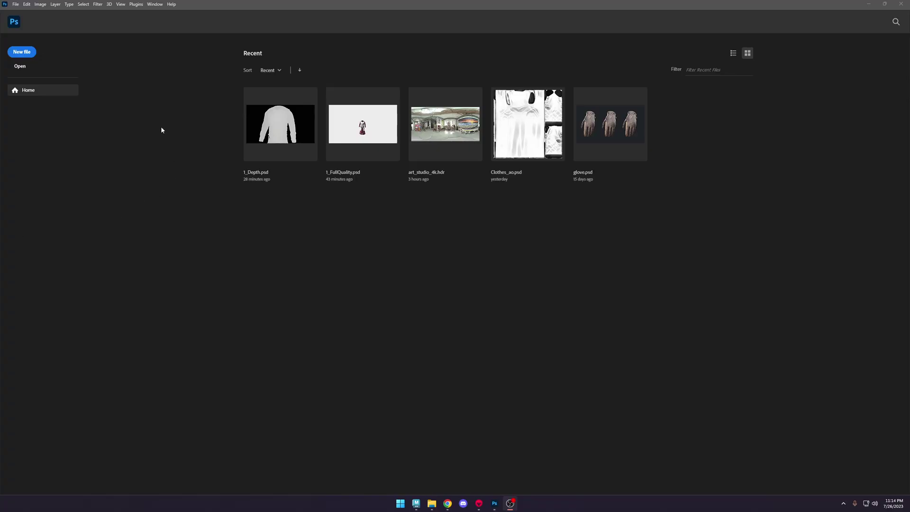
Switch to Photoshop and create a 3840 × 2160 px RGB document at 72 ppi with 16-bit color and a white background.
left_click(16, 5)
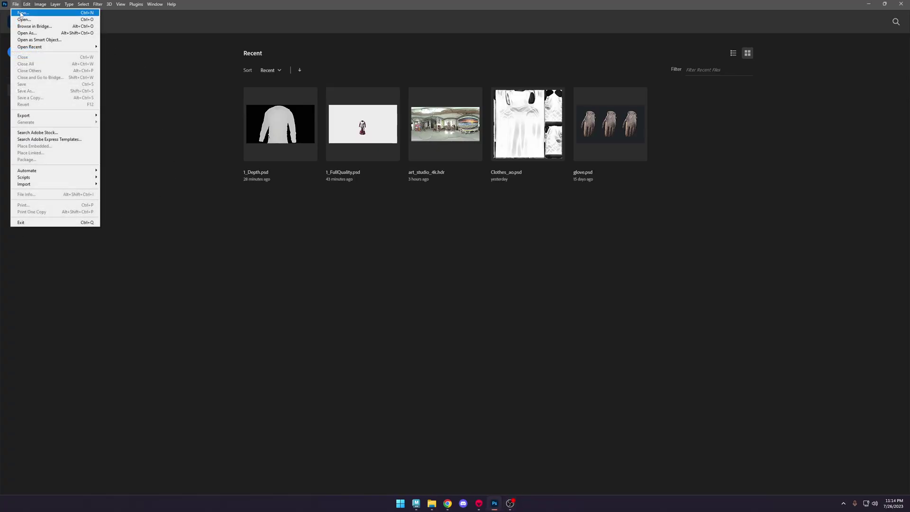
left_click(21, 11)
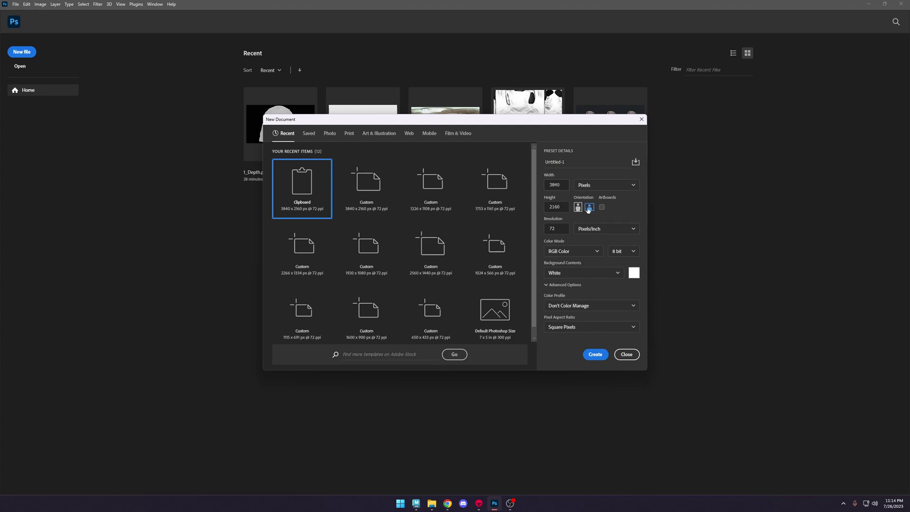
left_click(623, 252)
left_click(623, 280)
left_click(595, 353)
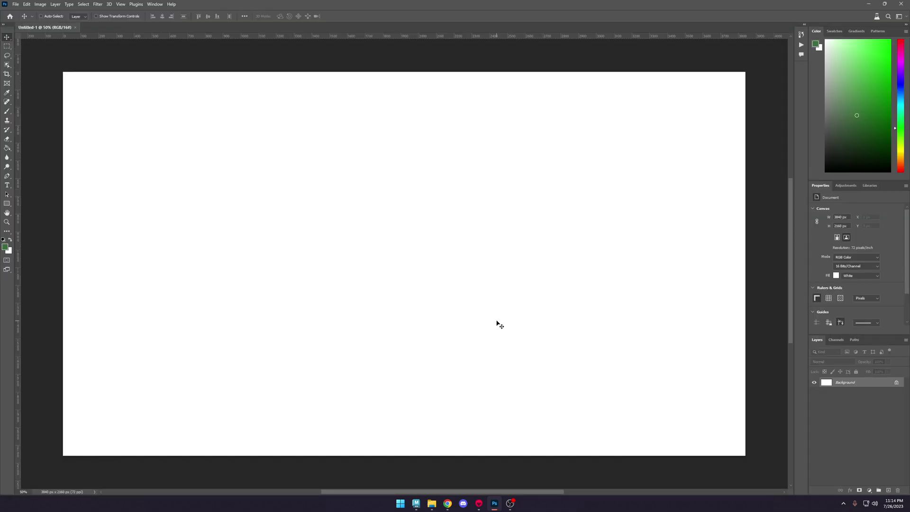
scroll(400, 288, "down", 1, "alt")
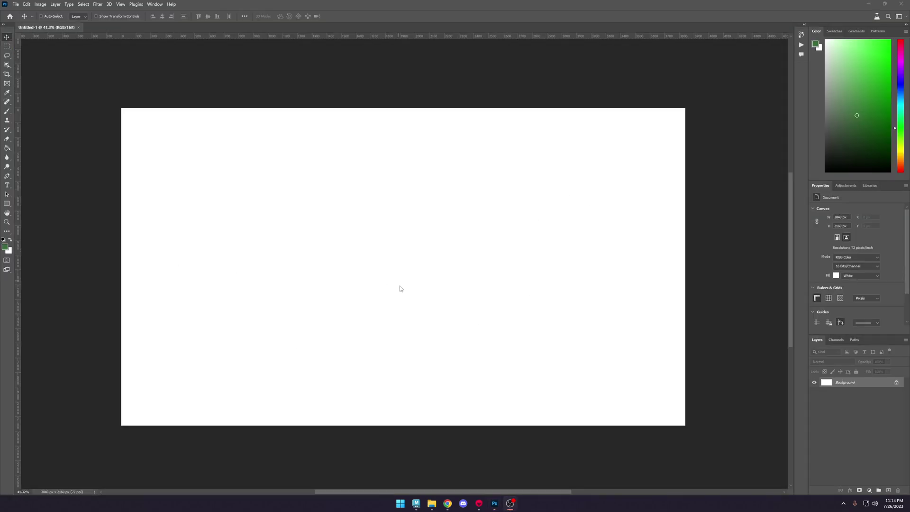
Place all six render pass PSDs from the Renders\Marmoset\1 folder into the document as separate layers.
mouse_move(432, 503)
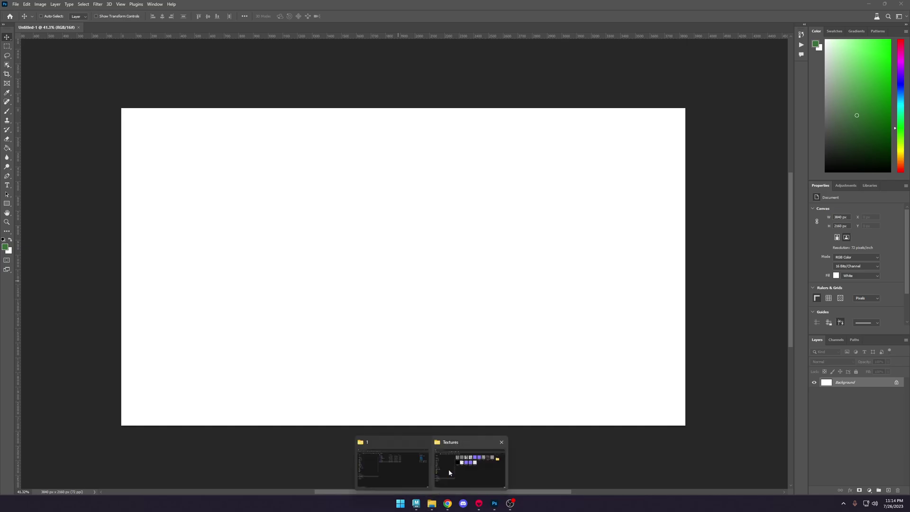
mouse_move(448, 468)
left_click(389, 464)
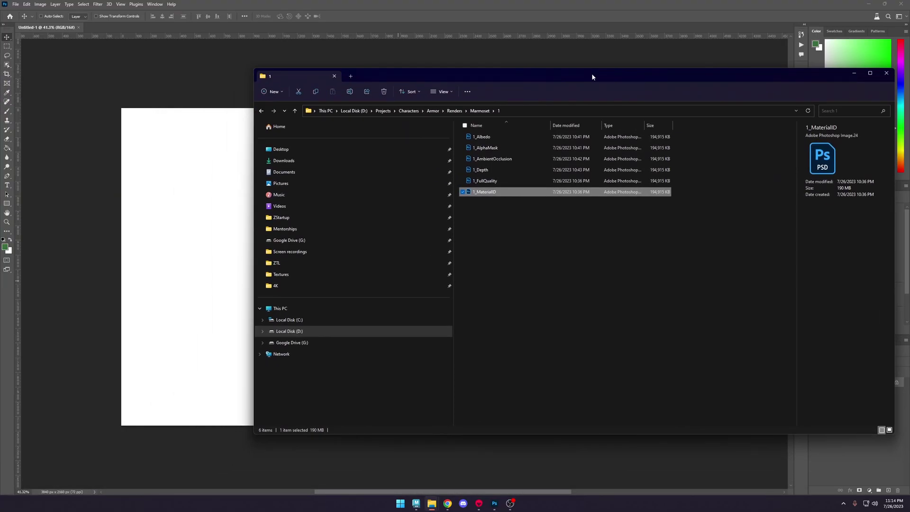
left_click_drag(591, 77, 581, 85)
left_click_drag(534, 233, 225, 239)
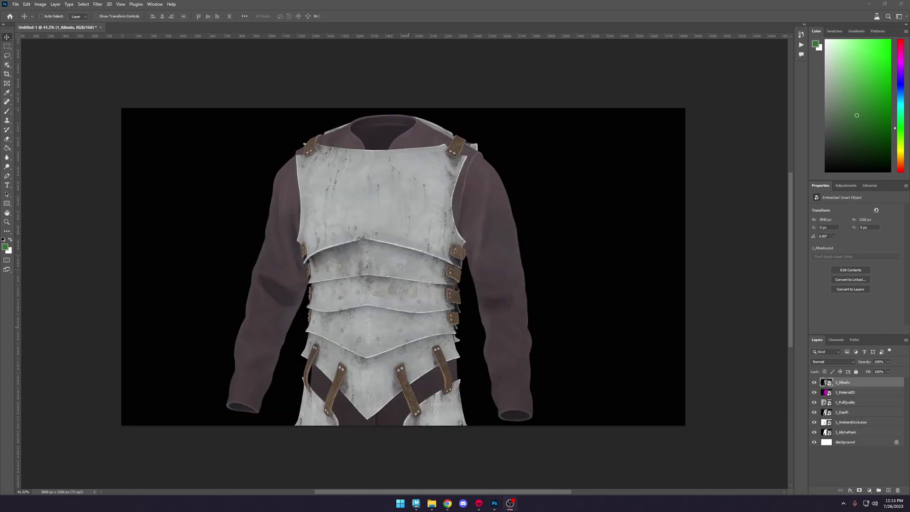
Group the layers from 1_AmbientOcclusion up to 1_Albedo, keeping 1_AlphaMask outside the group.
left_click(851, 422)
left_click(848, 384, "shift")
key("ctrl+g")
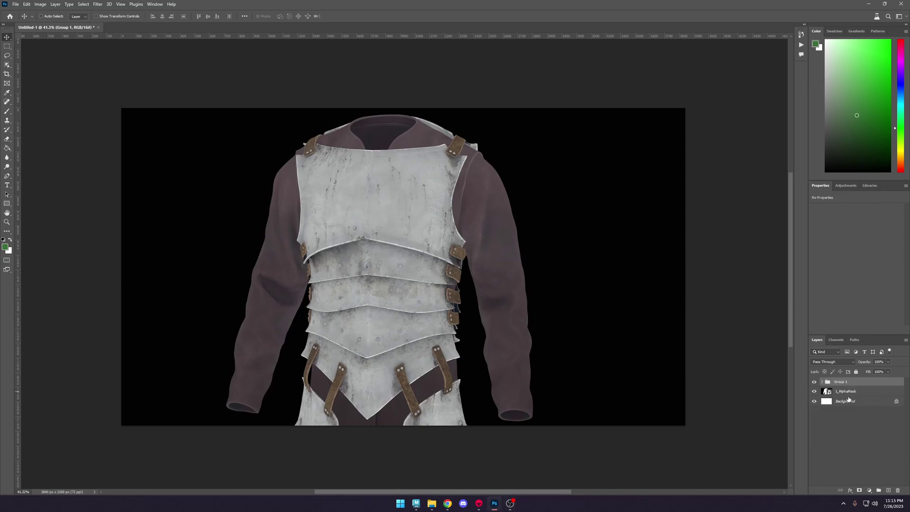
Rename the new render pass group as 1.
double_click(840, 381)
type("1")
key("Return")
Copy the full canvas of the 1_AlphaMask layer with group 1 hidden, clear the selection and show group 1 again.
left_click(814, 381)
left_click(848, 390)
key("ctrl+a")
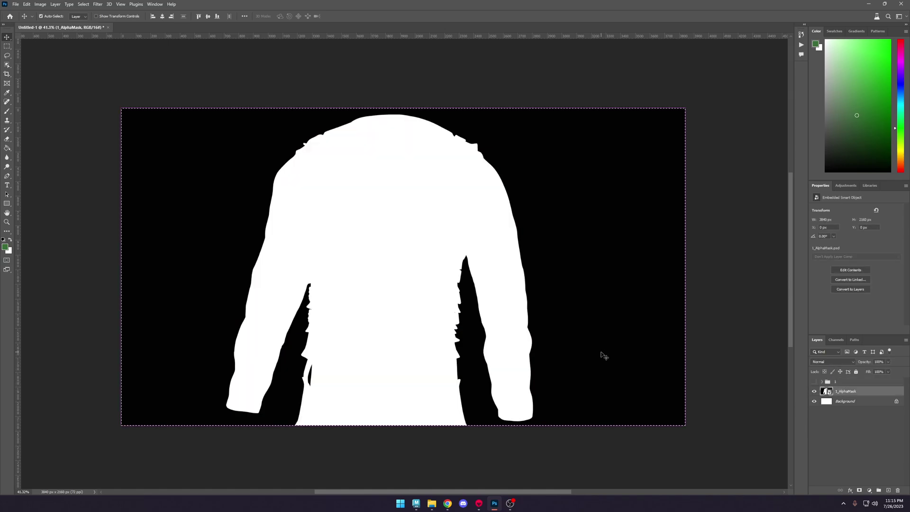
key("ctrl+d")
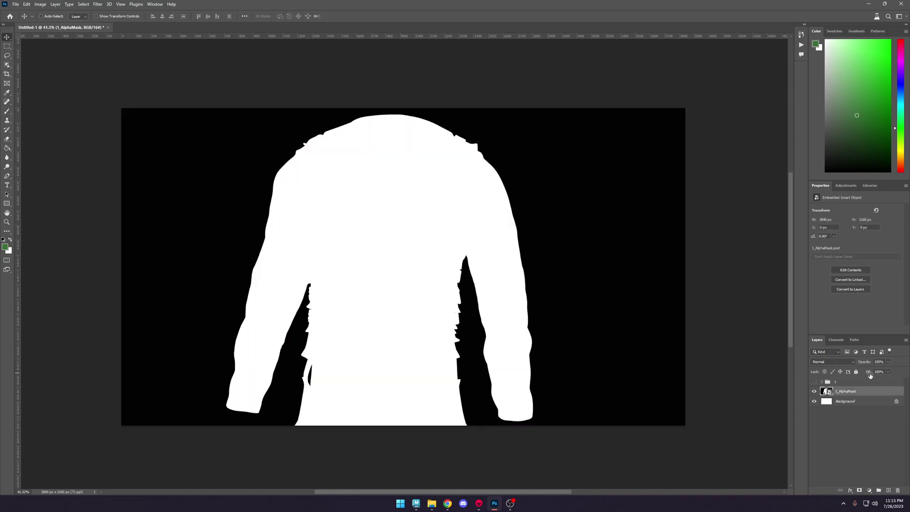
left_click(844, 382)
left_click(814, 381)
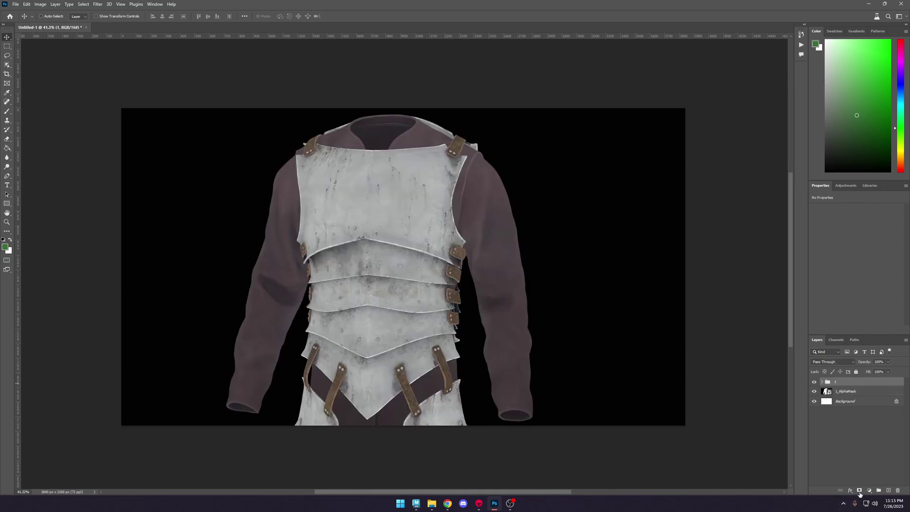
Add a layer mask to group 1 and paste the copied alpha image into its mask channel, leaving the RGB composite active.
left_click(859, 490)
left_click(836, 339)
left_click(813, 384)
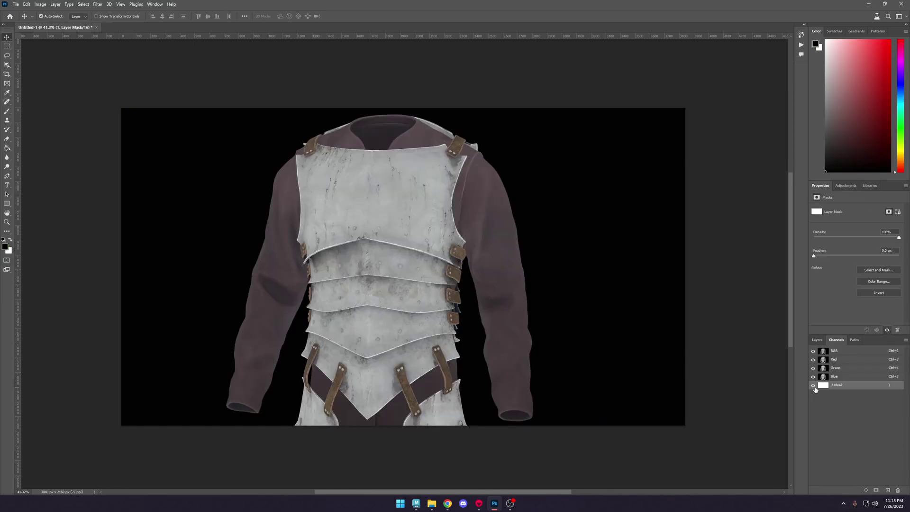
key("ctrl+v")
key("ctrl+d")
left_click(834, 350)
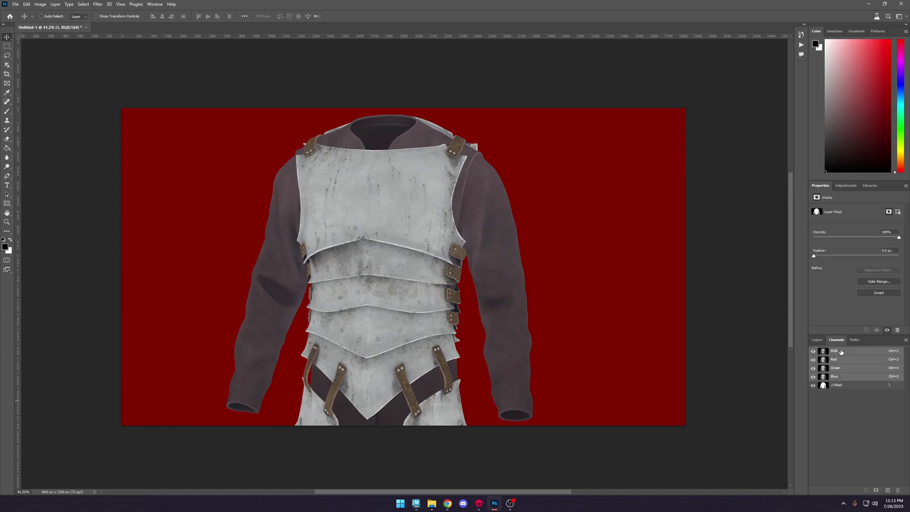
Delete the 1_AlphaMask layer.
left_click(816, 339)
left_click(846, 393)
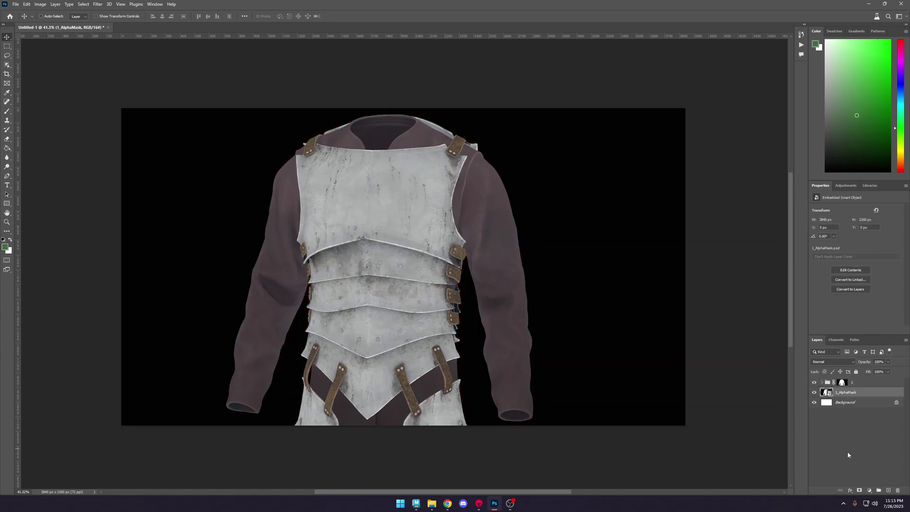
key("Delete")
Place all six render pass PSDs from the Renders\Marmoset\2 folder into the document as separate layers.
mouse_move(432, 503)
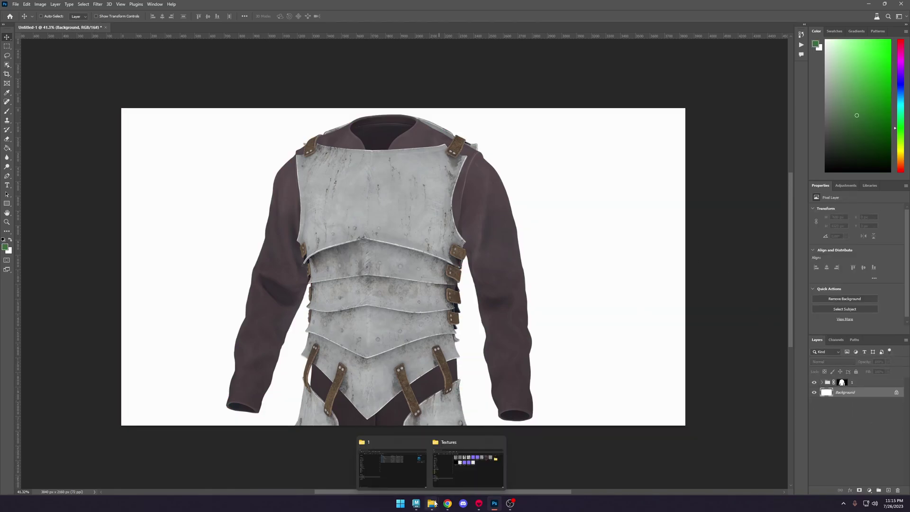
left_click(467, 468)
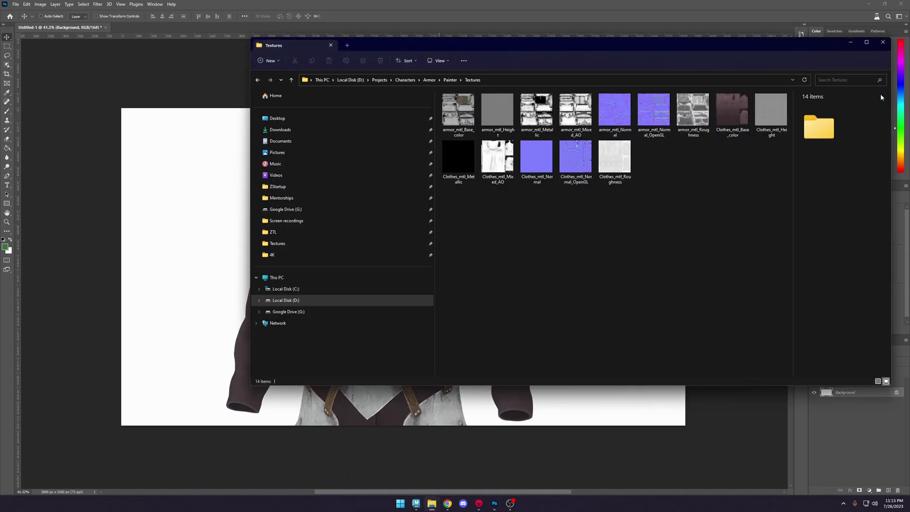
left_click(883, 42)
left_click(432, 503)
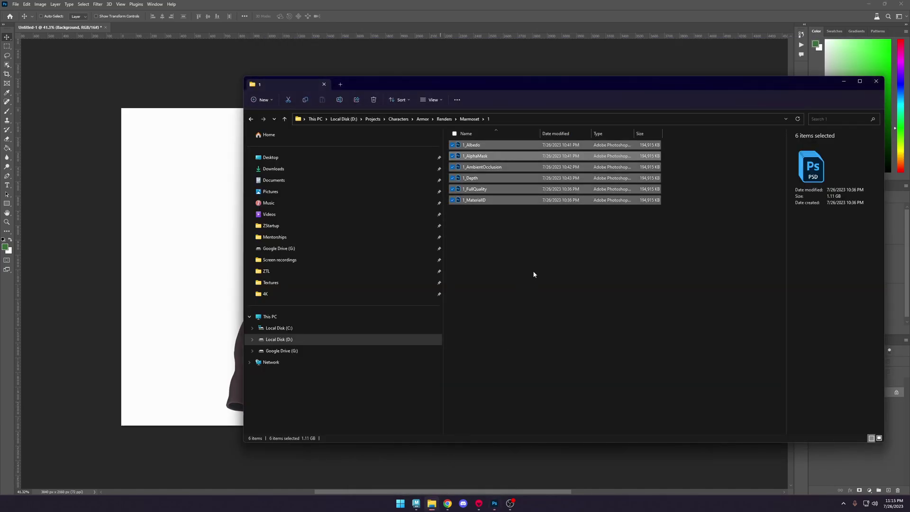
left_click(469, 119)
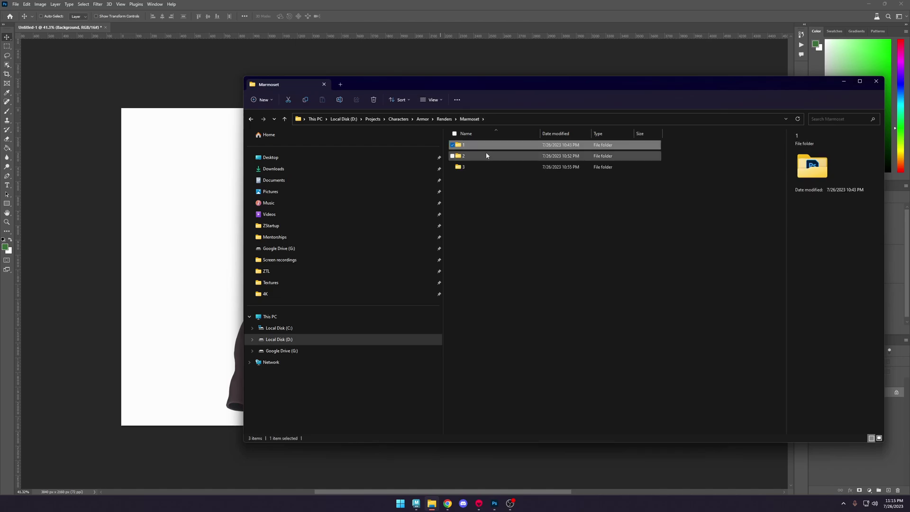
double_click(479, 156)
key("ctrl+a")
left_click_drag(474, 200, 174, 212)
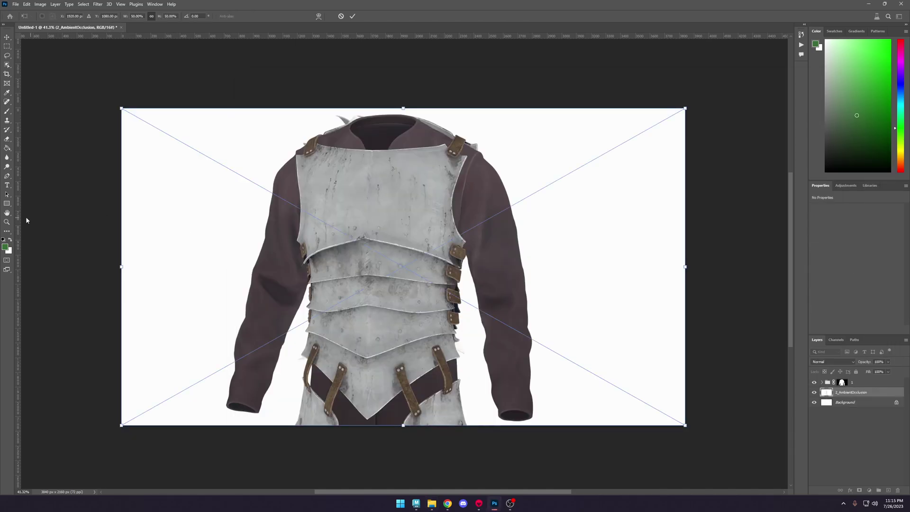
key("Return")
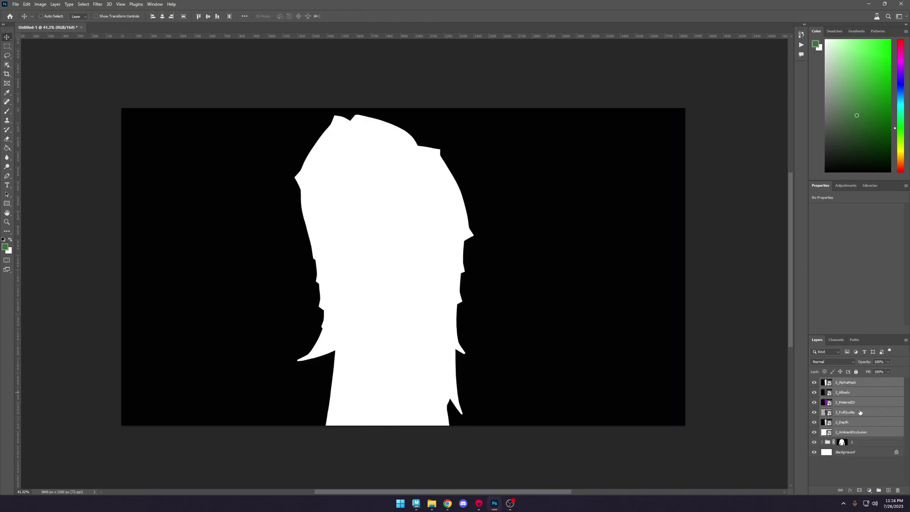
Group the layers from 2_Albedo down to 2_AmbientOcclusion, excluding 2_AlphaMask, and name the group 2.
left_click(853, 392)
left_click(865, 432, "shift")
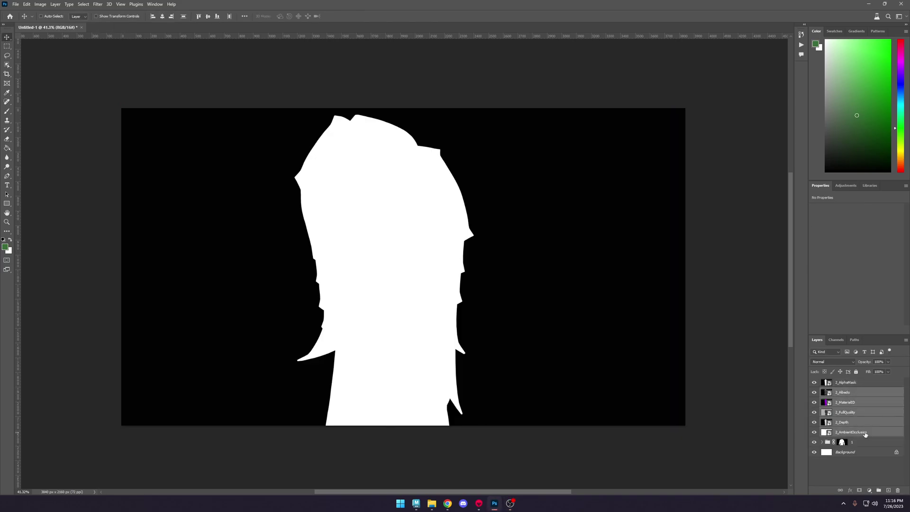
key("ctrl+g")
double_click(838, 391)
type("2")
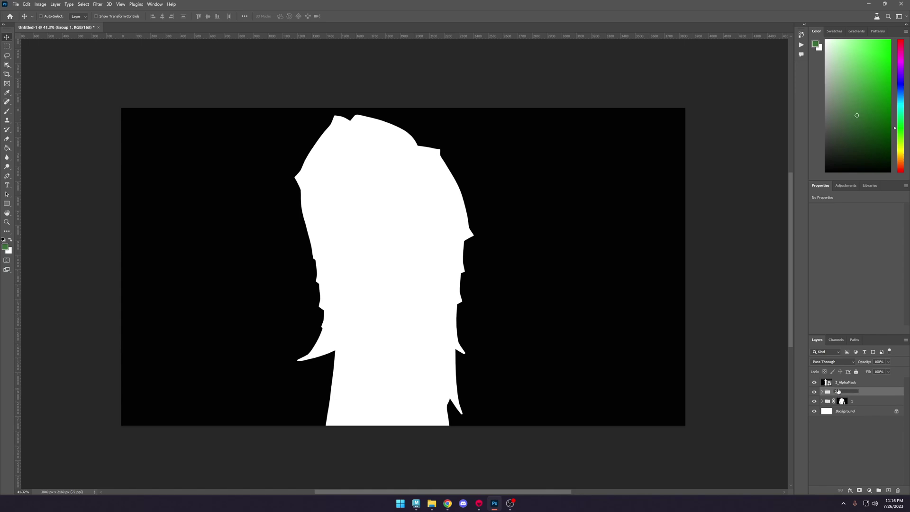
key("Return")
Copy the full 2_AlphaMask image, hide its layer and select group 2.
left_click(846, 383)
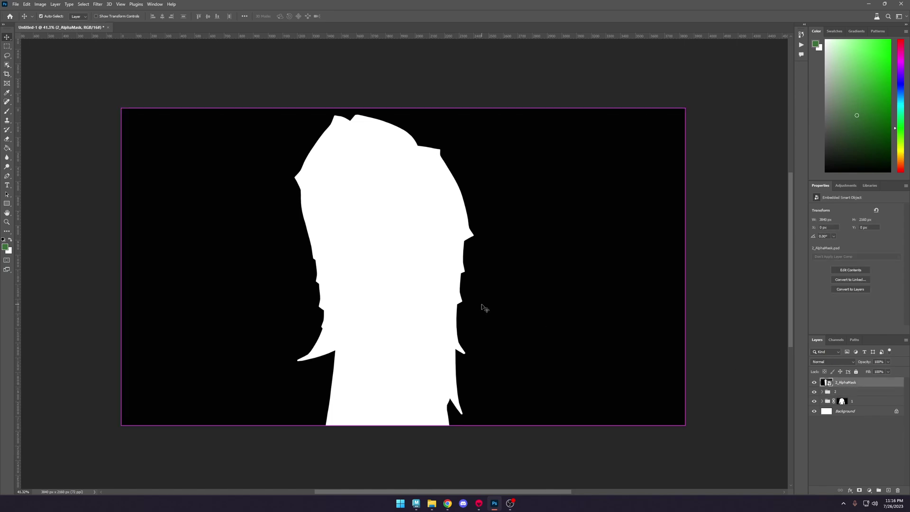
left_click(814, 382)
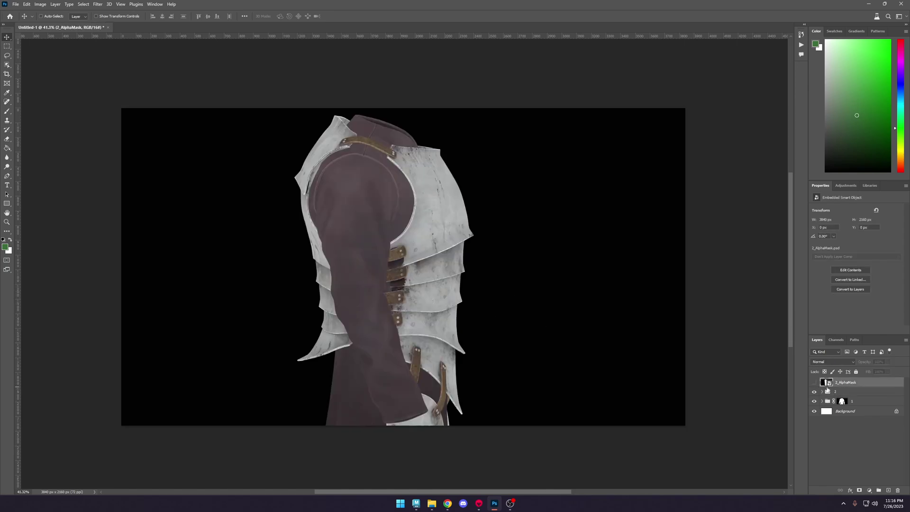
left_click(848, 392)
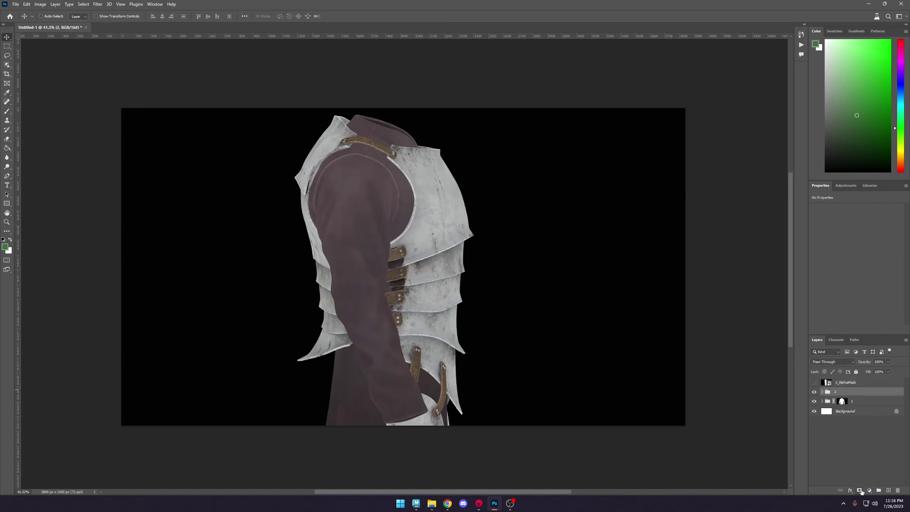
Add a layer mask to group 2 and paste the copied alpha image into its mask channel, returning to the RGB composite.
left_click(859, 490)
left_click(836, 340)
left_click(813, 385)
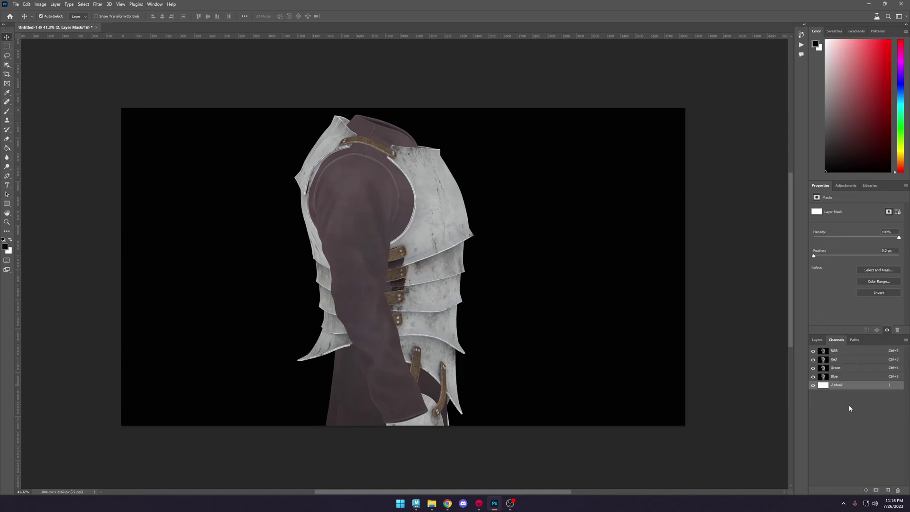
key("ctrl+v")
key("ctrl+d")
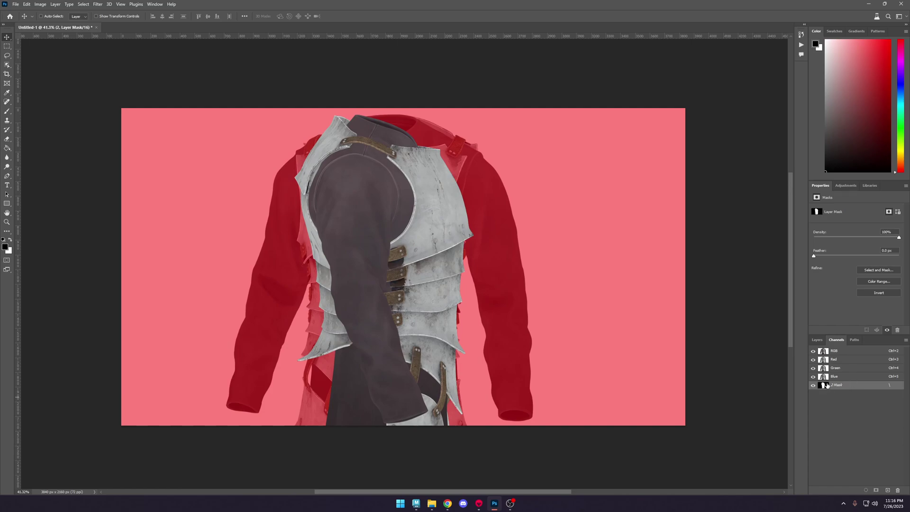
left_click(824, 351)
Delete the 2_AlphaMask layer and select the mask of group 2.
left_click(817, 339)
left_click(848, 384)
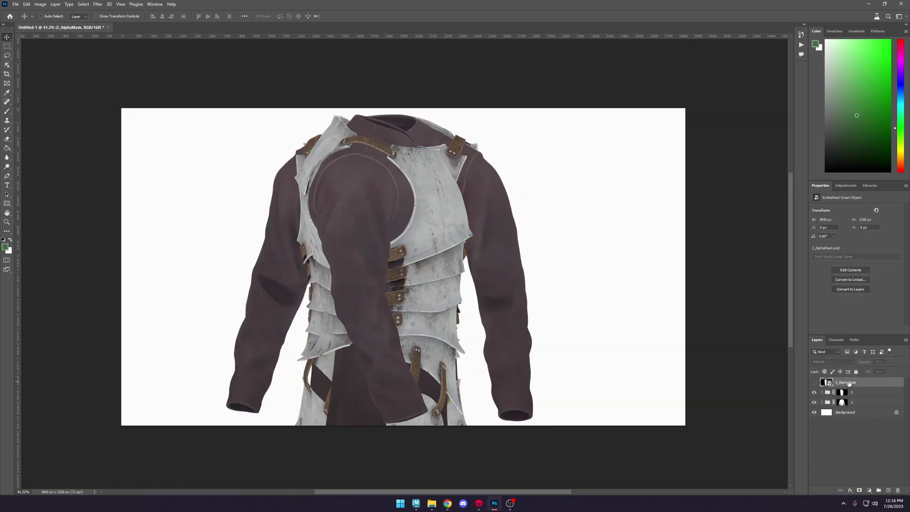
left_click(842, 392)
Place all six render pass PSDs from the Renders\Marmoset\3 folder above group 2 as separate layers.
left_click(431, 504)
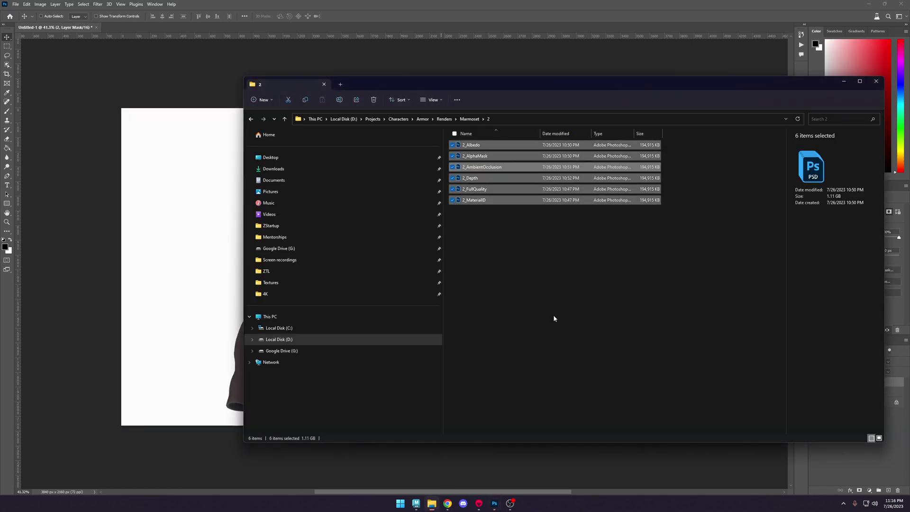
key("alt+Up")
double_click(457, 166)
left_click_drag(557, 251, 204, 213)
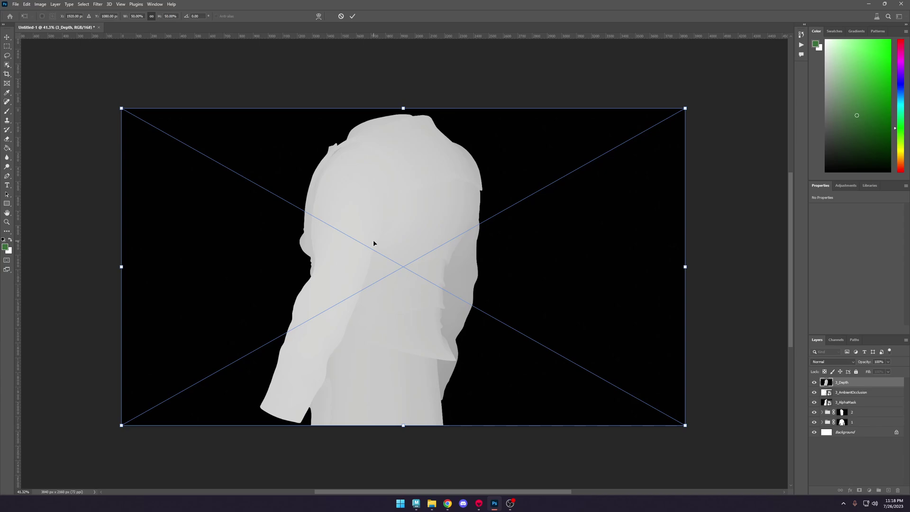
key("Return")
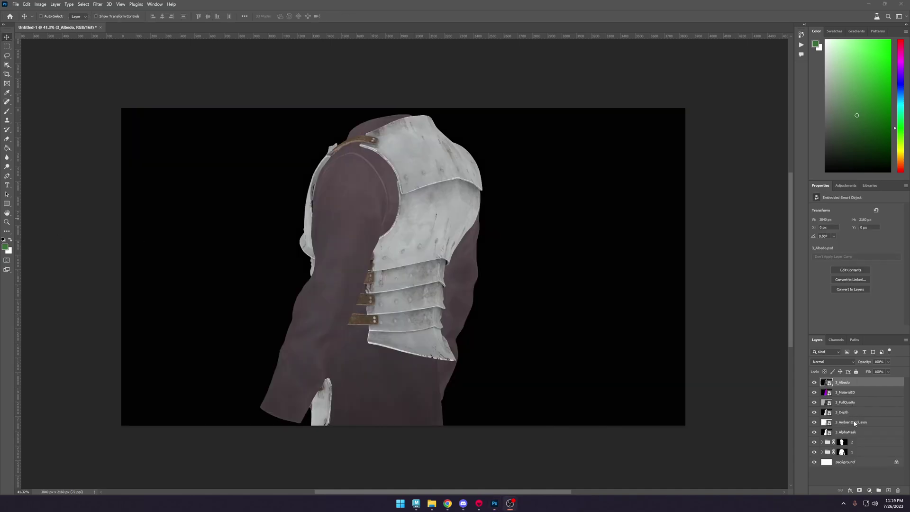
Group the layers from 3_AmbientOcclusion up to 3_Albedo, excluding 3_AlphaMask, and name the group 3.
left_click(854, 422)
left_click(848, 384, "shift")
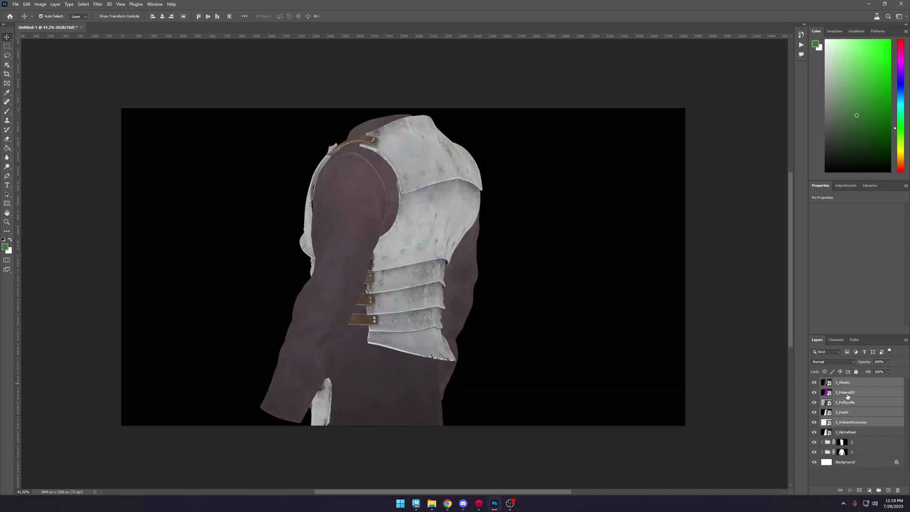
key("ctrl+g")
double_click(841, 382)
type("3")
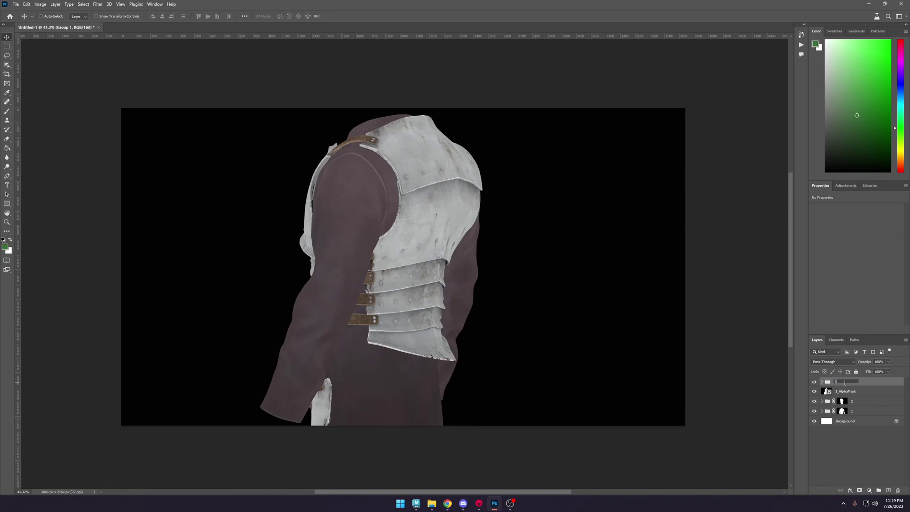
key("Return")
Mask group 3 with a pasted copy of the 3_AlphaMask image and delete the 3_AlphaMask layer.
left_click(862, 392)
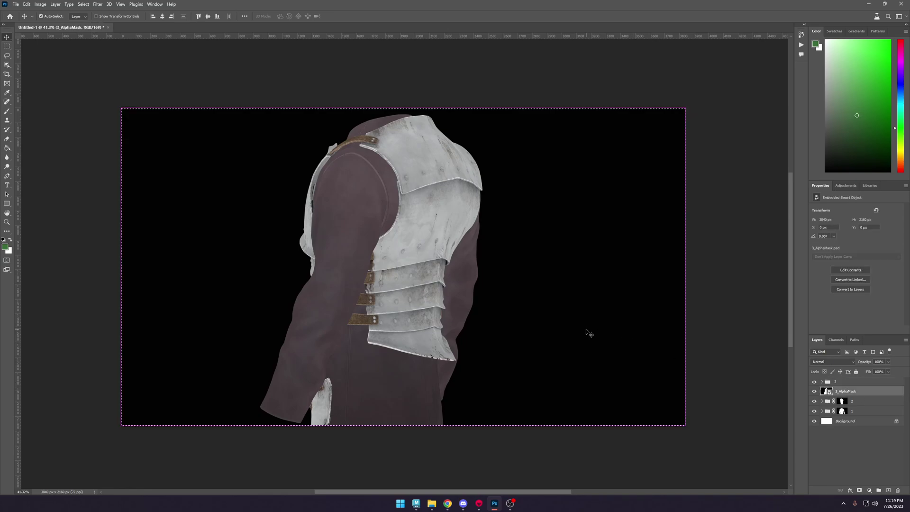
left_click(851, 381)
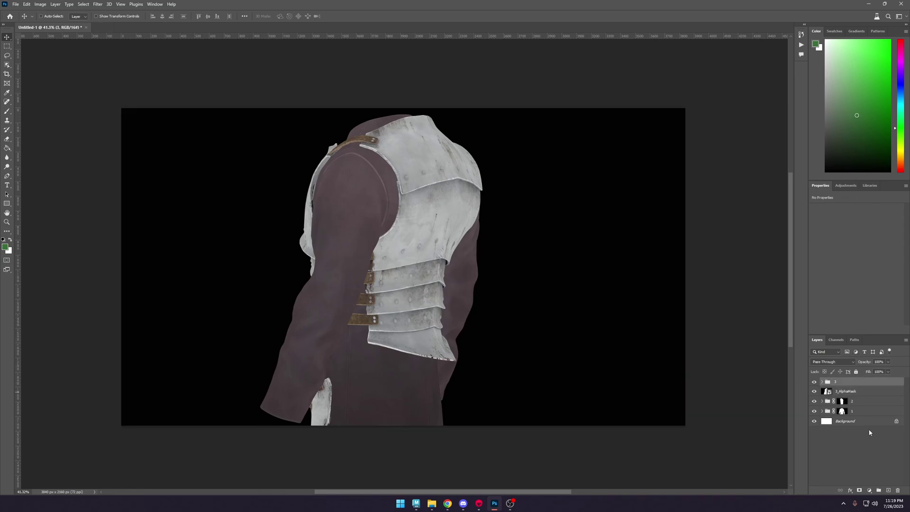
left_click(859, 491)
left_click(835, 340)
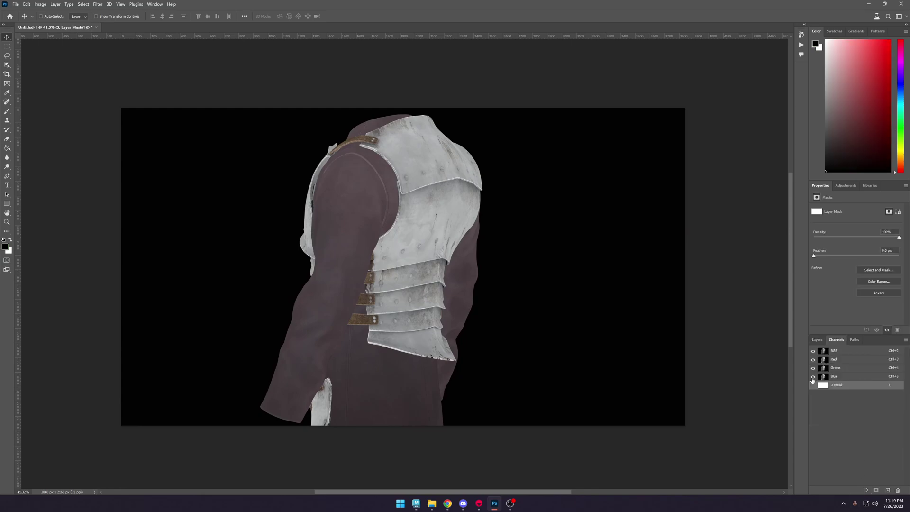
left_click(812, 385)
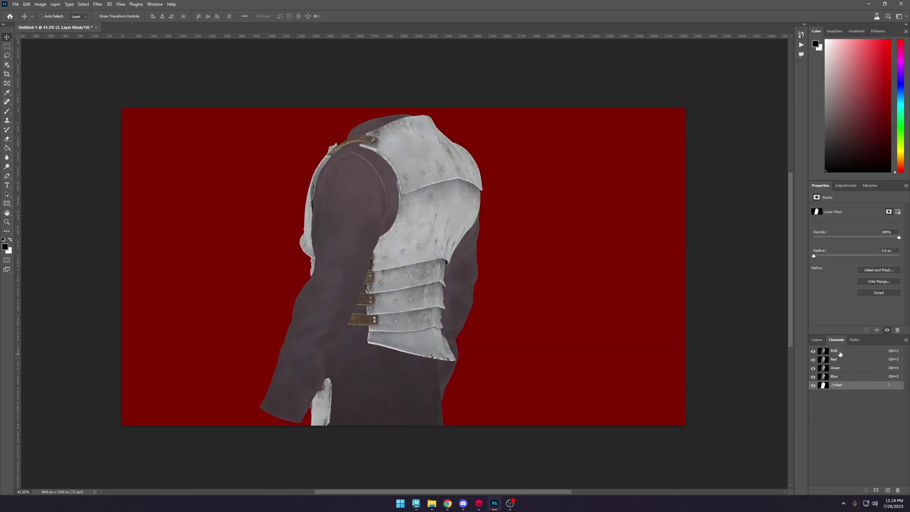
left_click(816, 339)
left_click(851, 393)
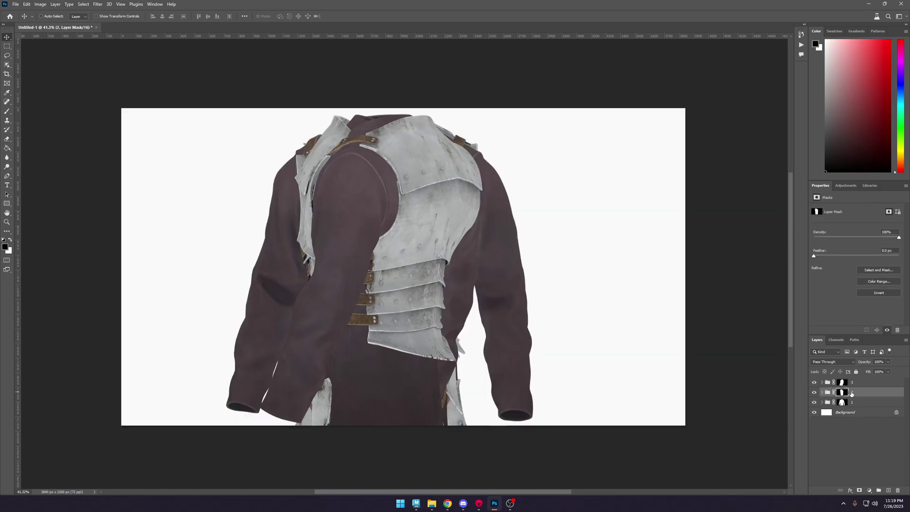
Add two horizontal guides, one at the top of the armor's collar and one near the lower canvas edge.
left_click_drag(269, 35, 310, 115)
left_click_drag(374, 37, 460, 418)
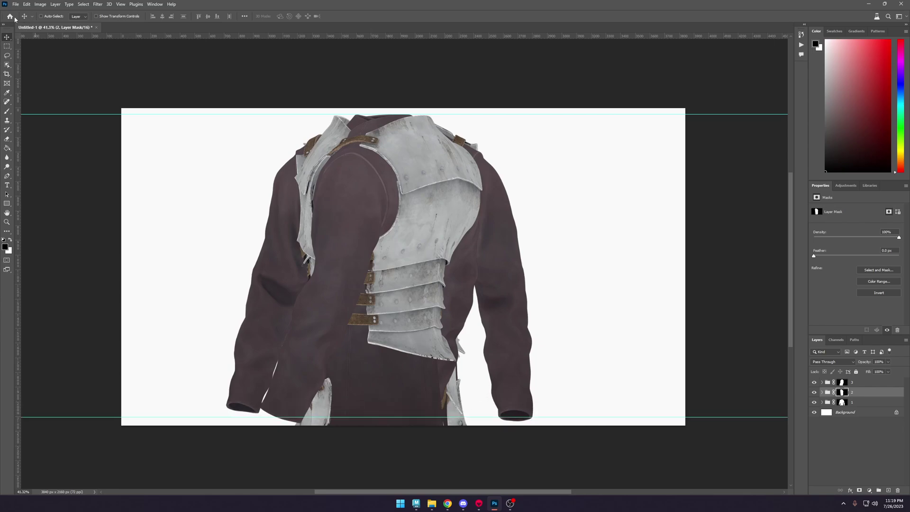
Hide group 3 and spread the other views side by side, moving group 1 to the canvas's left and group 2 to its right.
left_click(864, 402)
left_click_drag(536, 322, 409, 321)
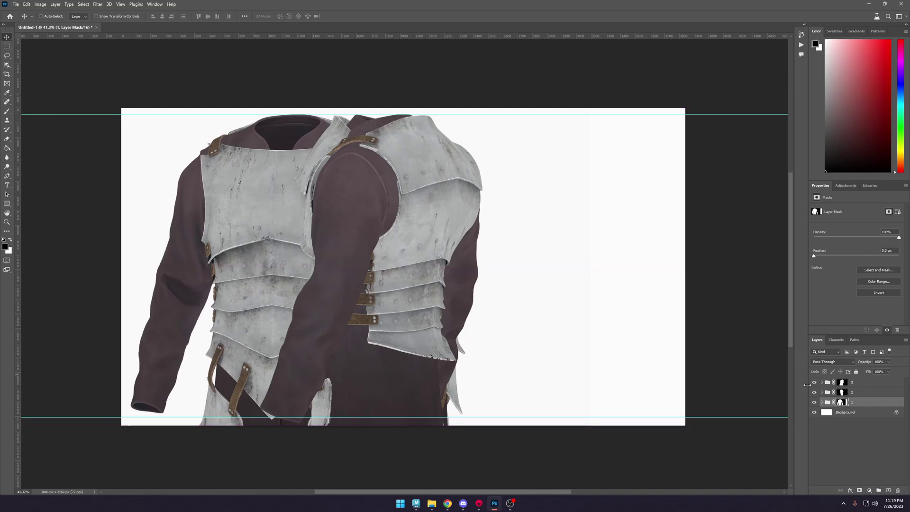
left_click(818, 382)
left_click(880, 396)
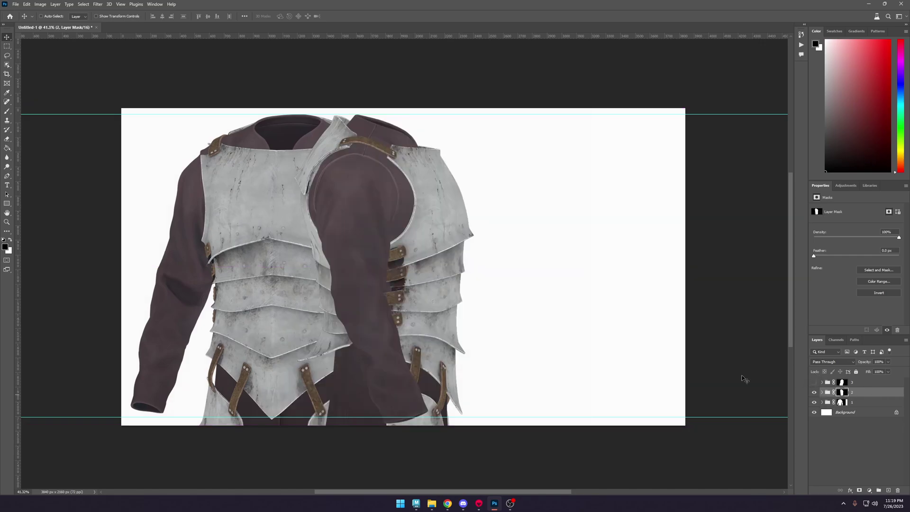
left_click_drag(483, 328, 641, 330)
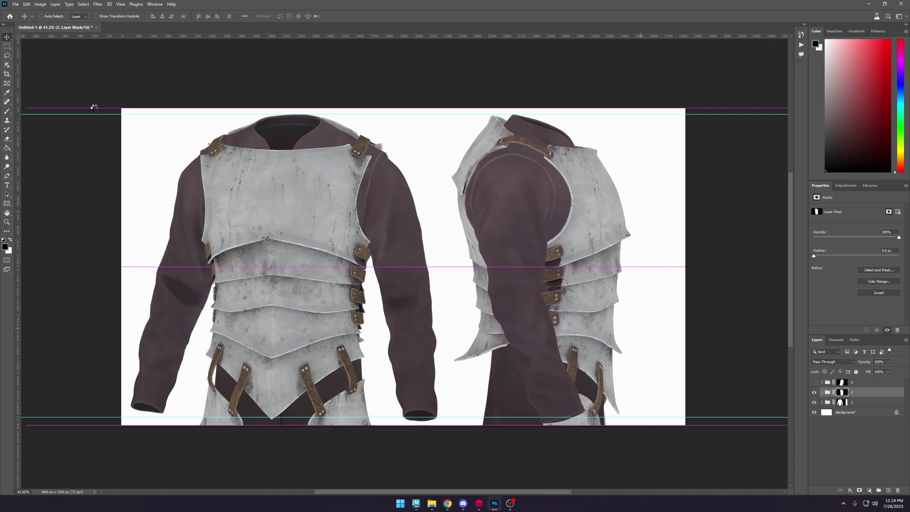
scroll(635, 227, "down", 5, "alt")
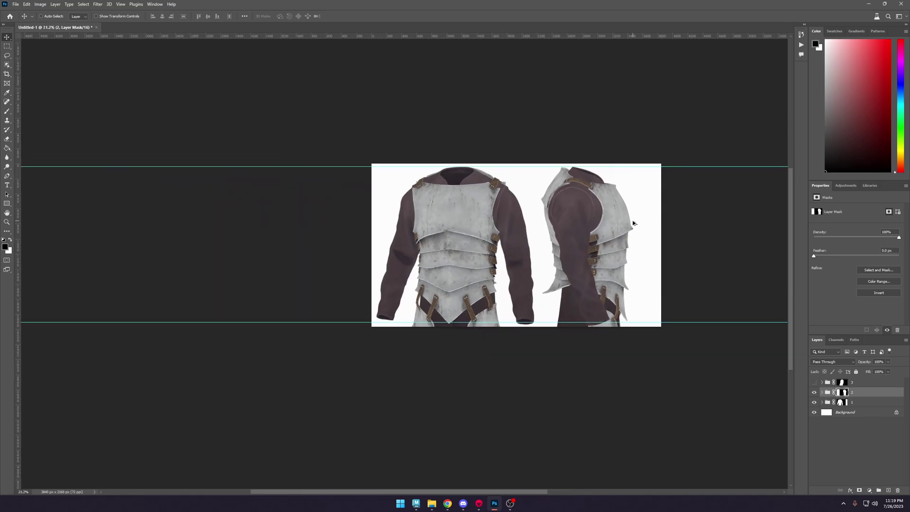
Undo the recent moves of group 2 and the hiding of group 3.
scroll(632, 223, "up", 3, "alt")
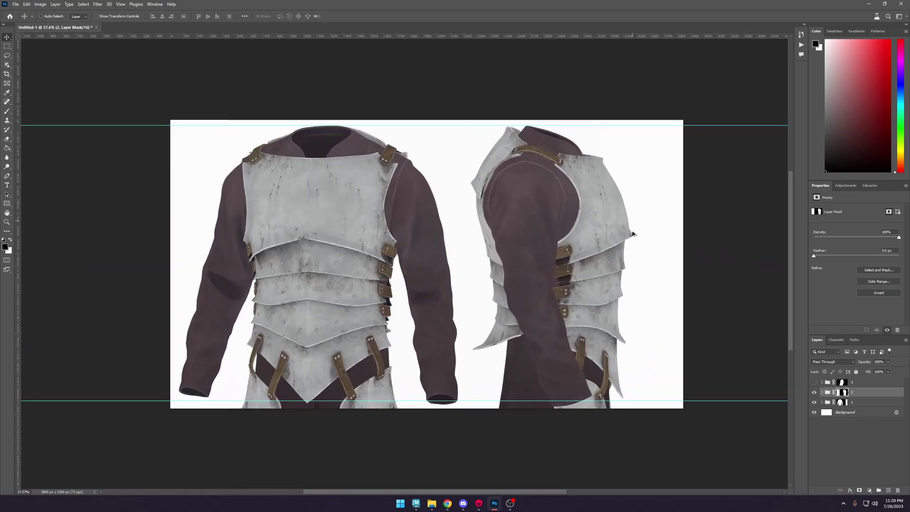
scroll(635, 234, "up", 2, "alt")
scroll(637, 263, "down", 1, "alt")
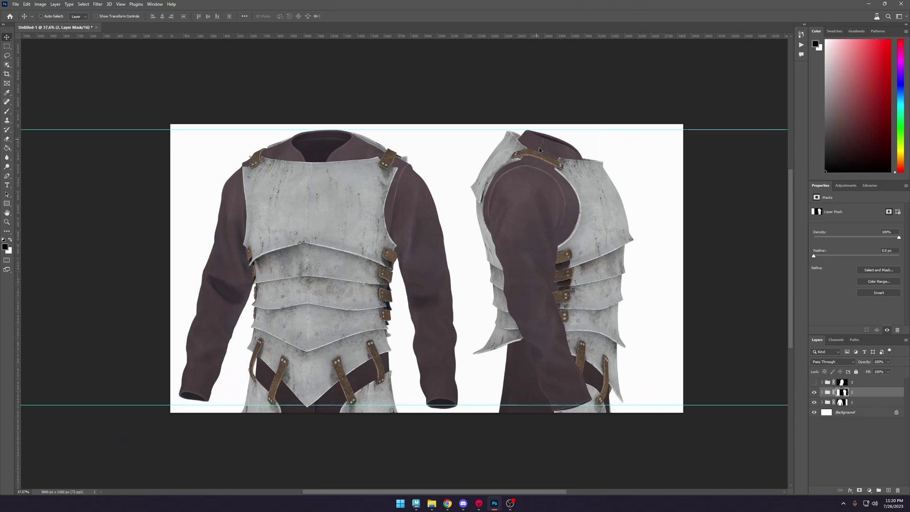
left_click_drag(659, 279, 533, 151)
key("ctrl+z")
key("ctrl+z")
key("ctrl+z")
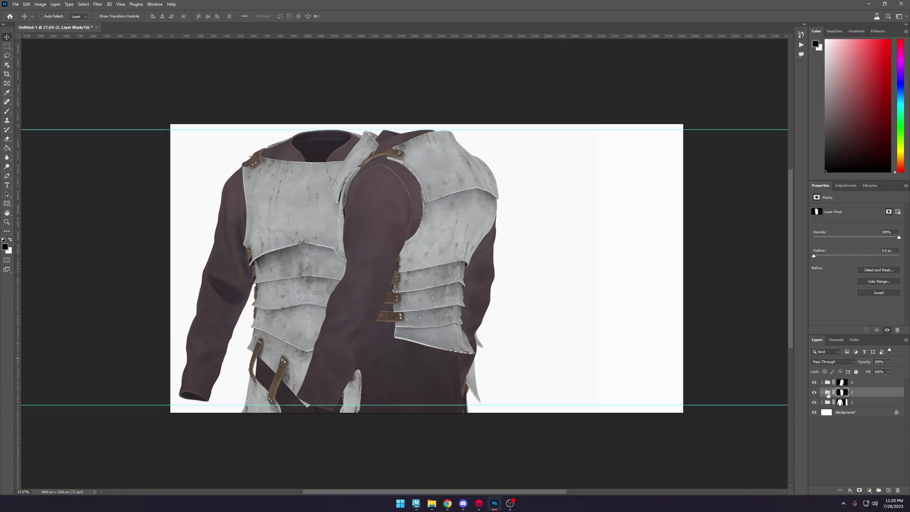
Move groups 2 and 3 one after the other into the space to the right of group 1, leaving group 3 hidden and group 2 visible.
left_click(814, 383)
left_click_drag(549, 319, 702, 322)
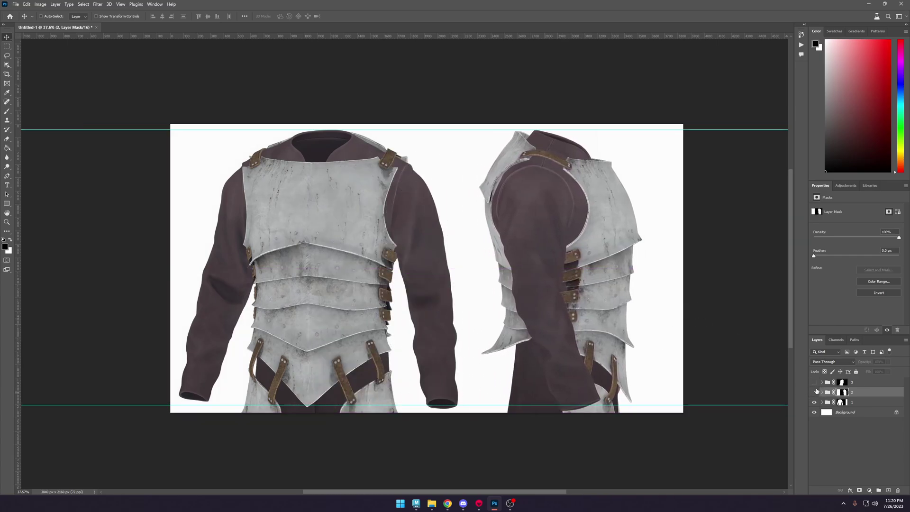
left_click(815, 392)
left_click(814, 382)
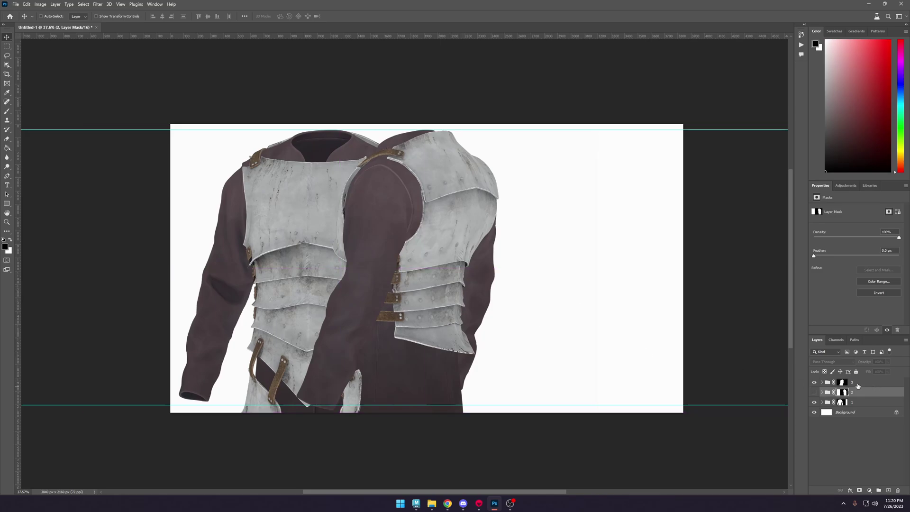
left_click_drag(462, 286, 635, 302, "ctrl")
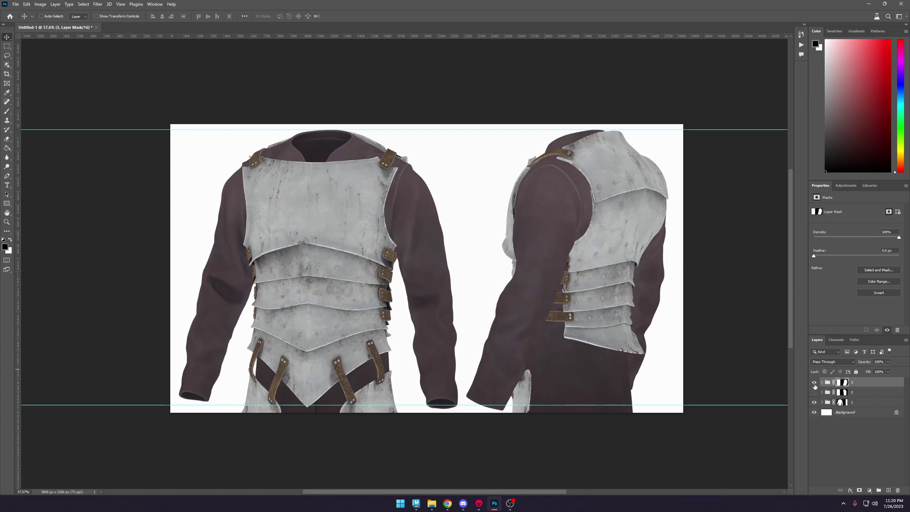
left_click(814, 382)
left_click(814, 392)
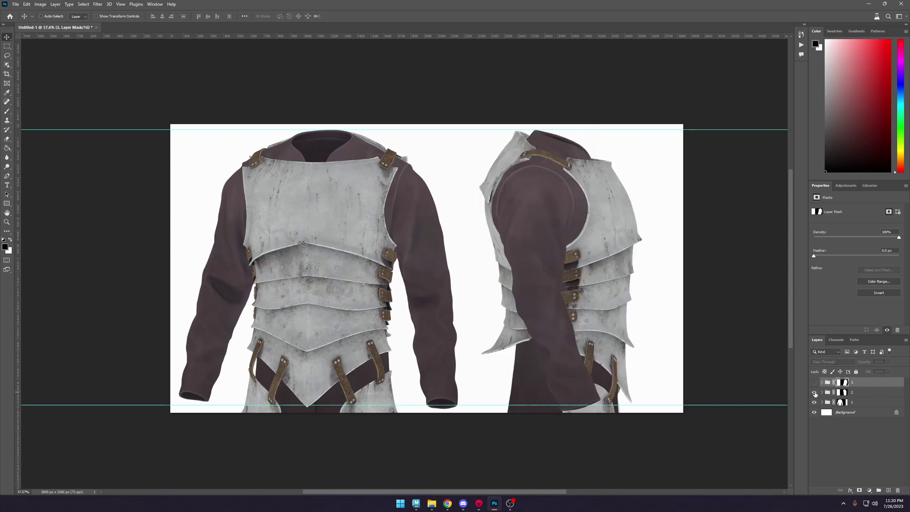
left_click(859, 393)
left_click_drag(613, 323, 611, 324)
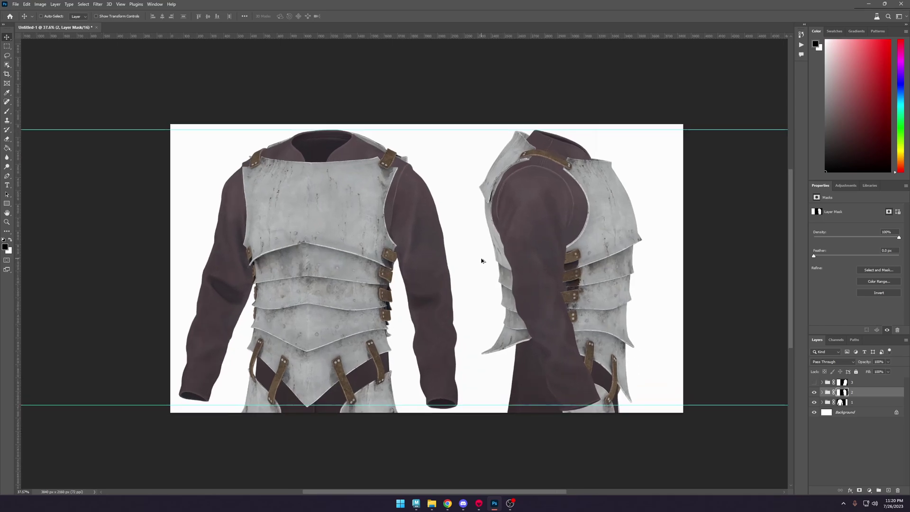
scroll(482, 259, "up", 1, "alt")
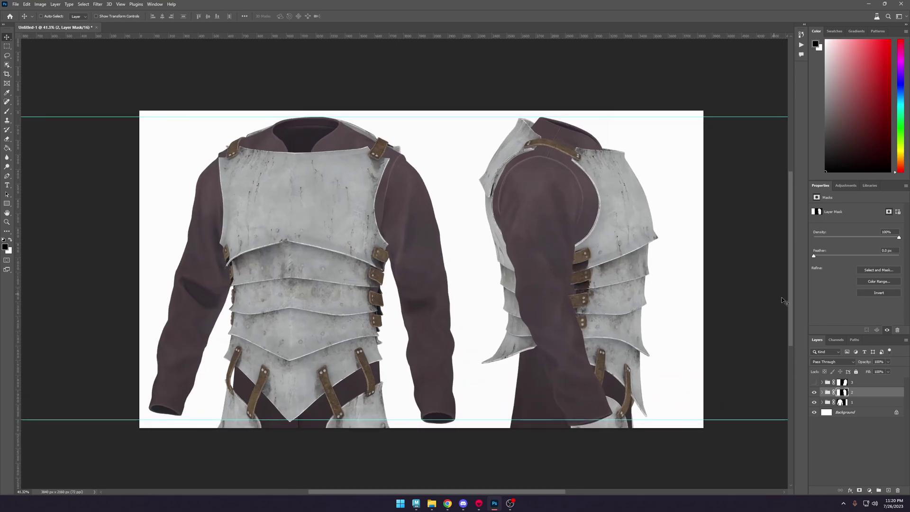
Expand all three groups in an enlarged layer list and move each FullQuality layer to the bottom of its group.
left_click(821, 392)
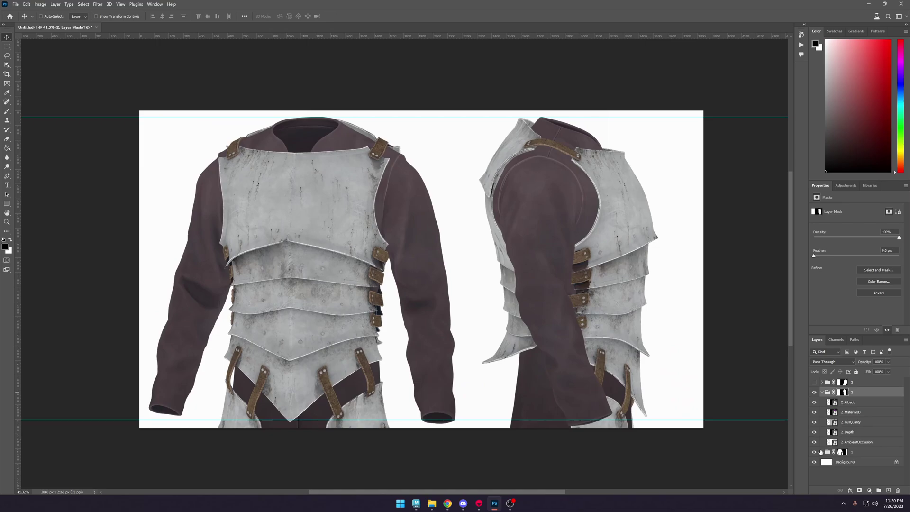
key("alt+[")
left_click(821, 382)
scroll(848, 417, "down", 2)
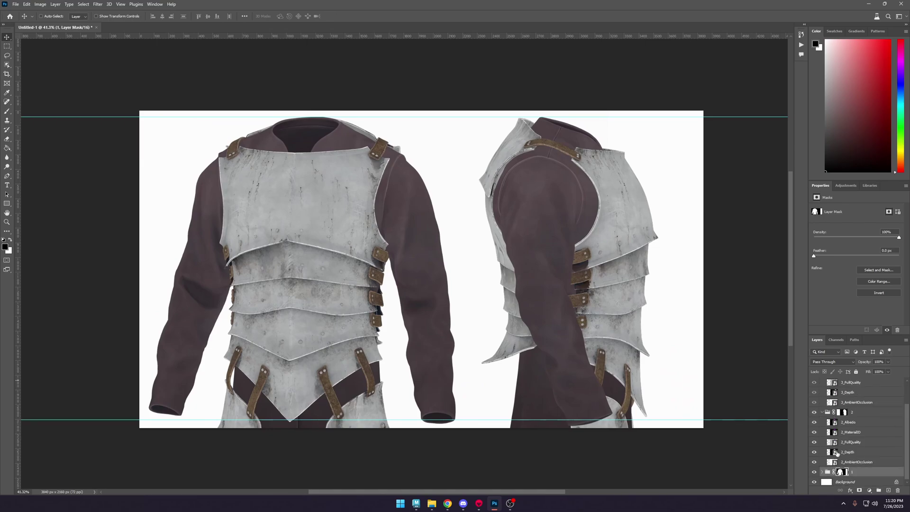
left_click_drag(864, 334, 863, 185)
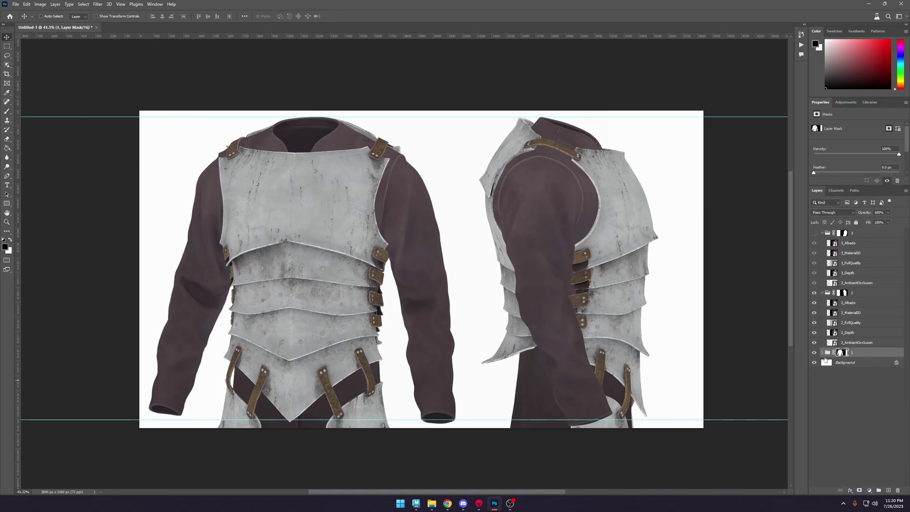
left_click(821, 352)
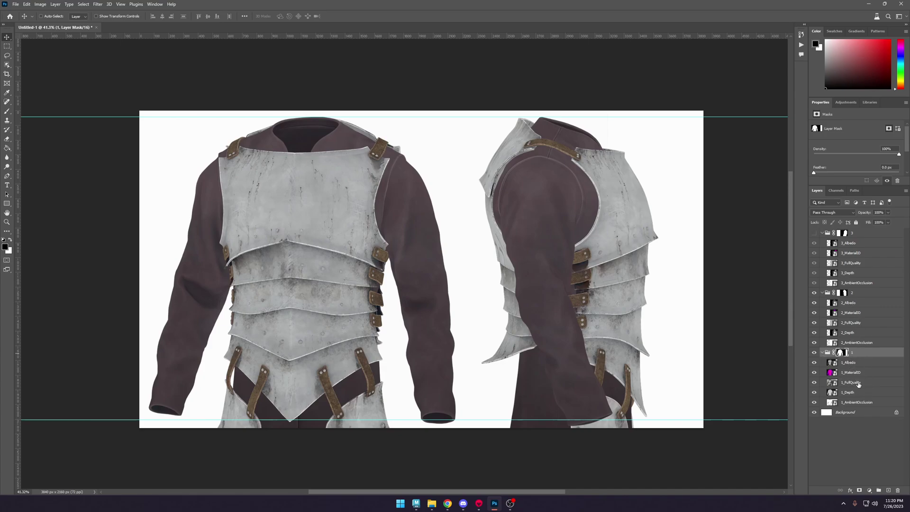
left_click_drag(859, 385, 851, 404)
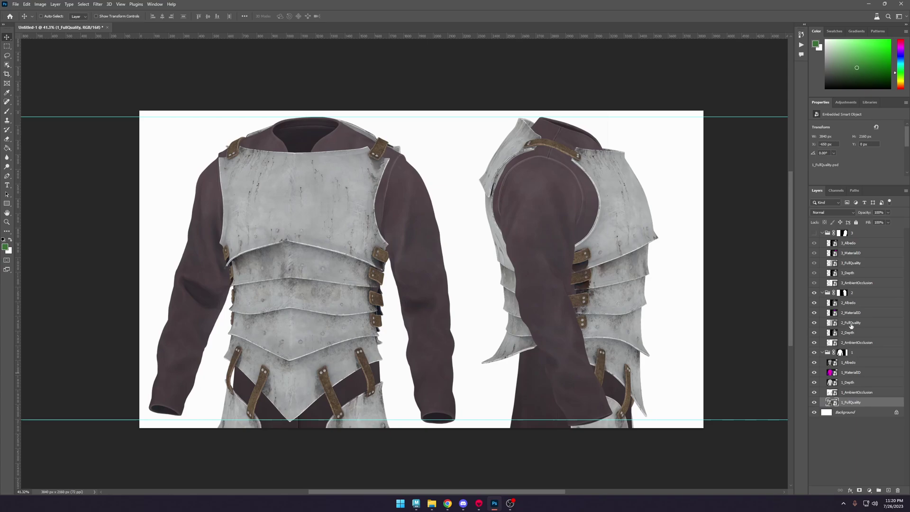
left_click_drag(851, 326, 851, 345)
left_click(867, 263)
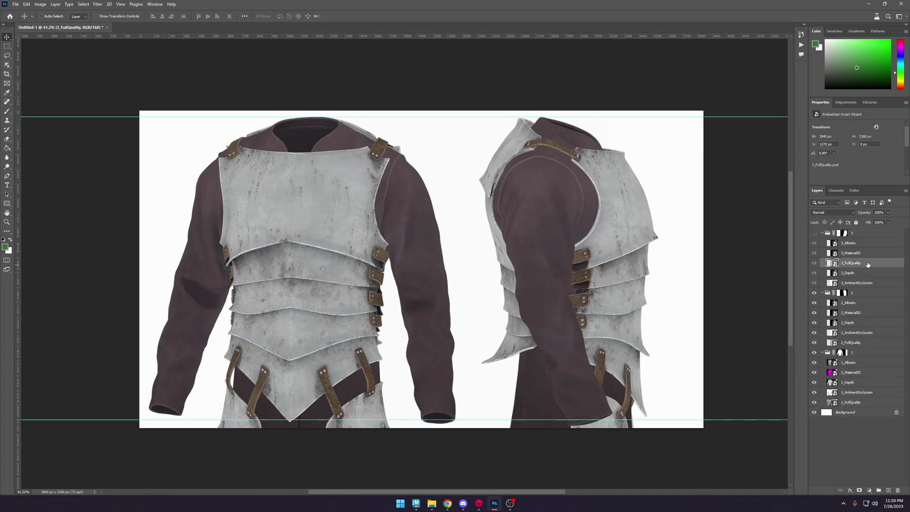
left_click_drag(868, 264, 867, 283)
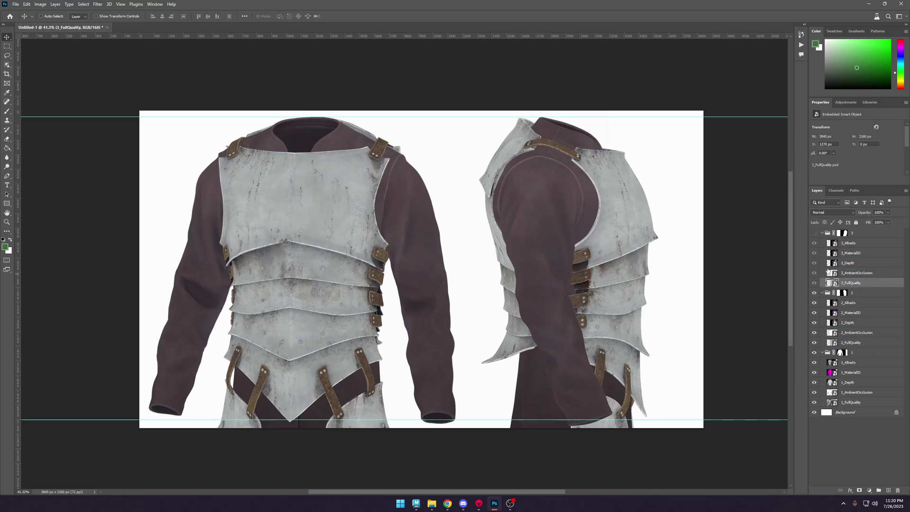
Hide the Albedo, MaterialID, Depth and AmbientOcclusion layers in groups 1 and 2, and remove both horizontal guides.
left_click(815, 248)
left_click(817, 243)
left_click(814, 248)
left_click(814, 247)
left_click_drag(814, 303, 817, 335)
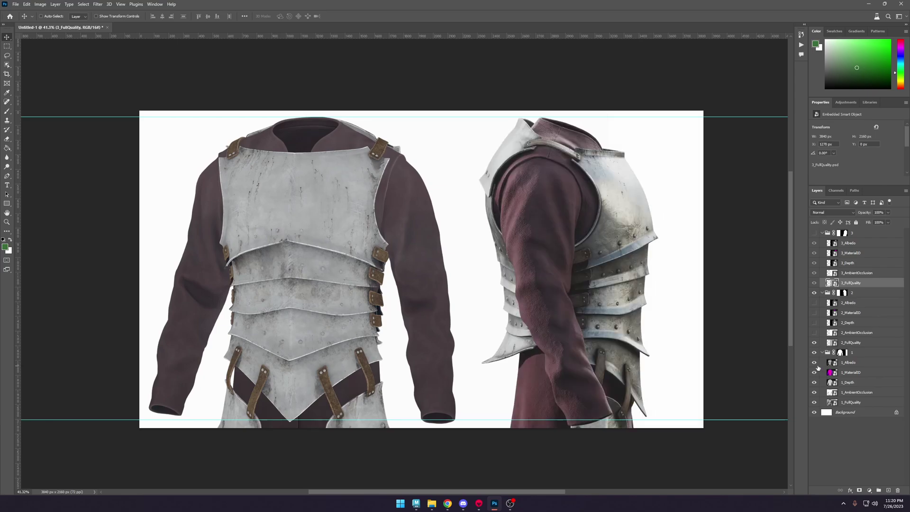
left_click_drag(818, 368, 817, 393)
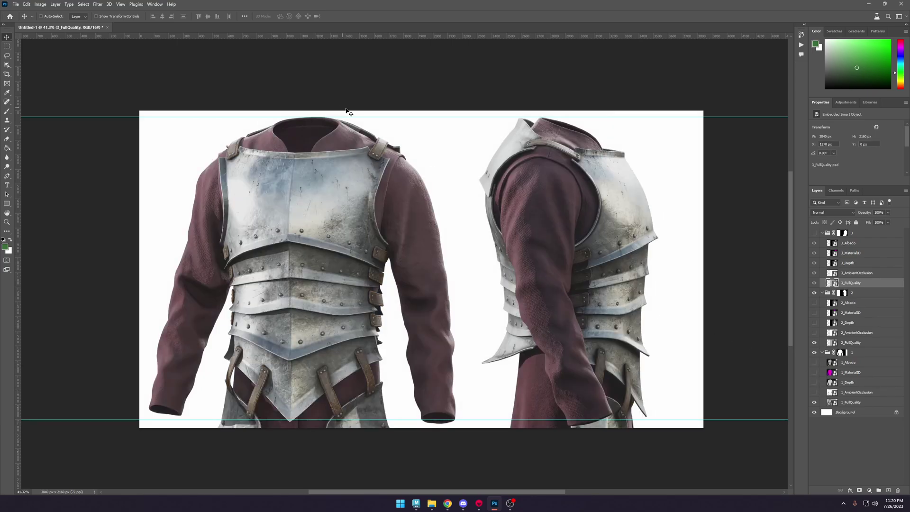
left_click_drag(380, 117, 381, 34)
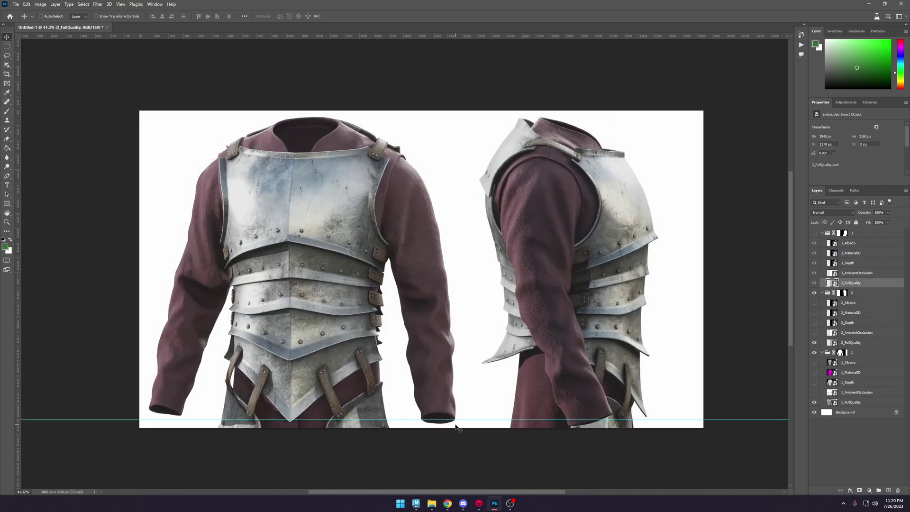
left_click_drag(456, 423, 461, 490)
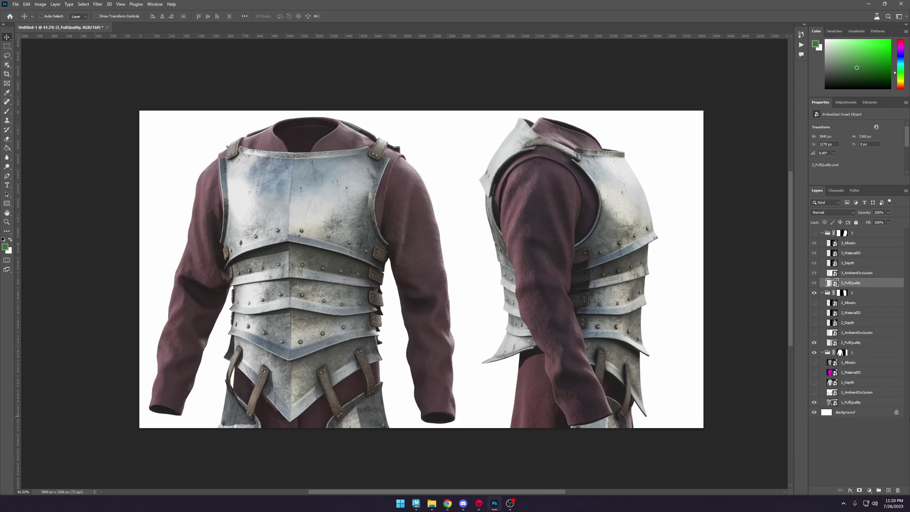
Add a solid color fill layer in light grey #d1d1d1 directly above the Background layer.
left_click(847, 413)
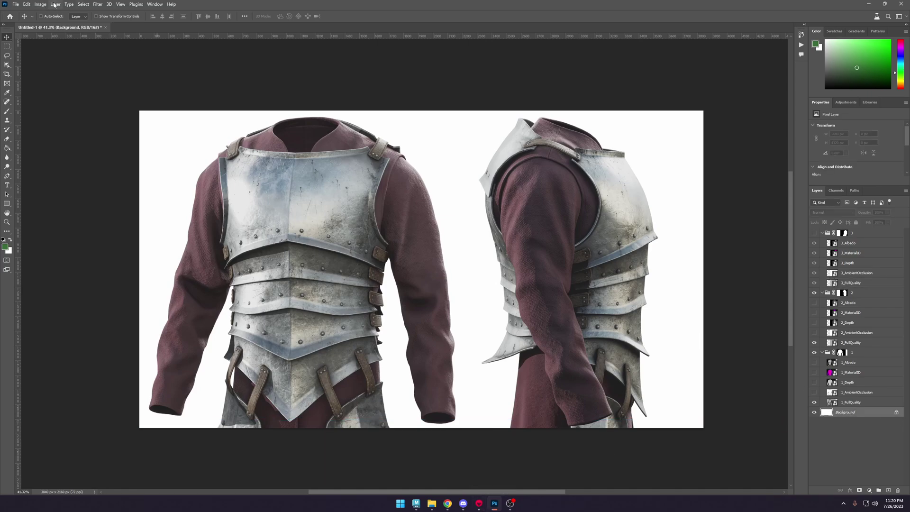
left_click(55, 4)
mouse_move(94, 92)
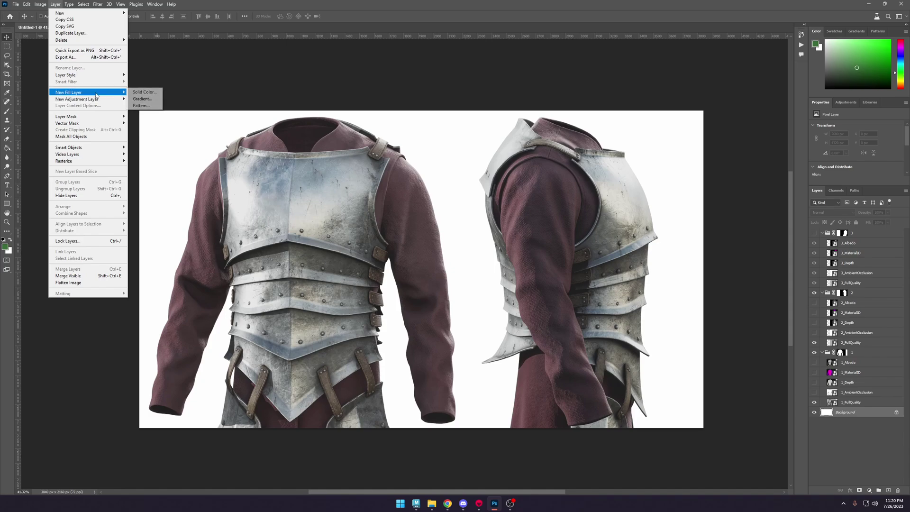
left_click(138, 95)
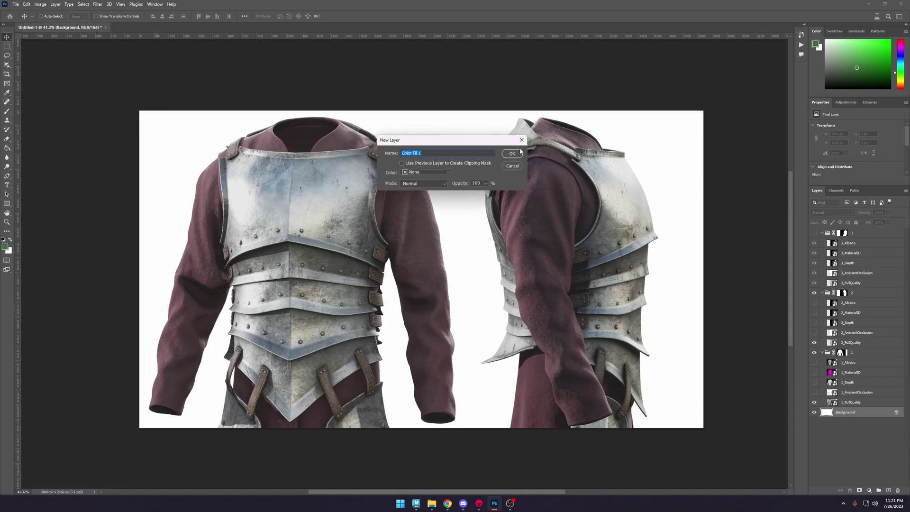
left_click(520, 152)
mouse_move(706, 214)
left_mouse_down()
mouse_move(690, 230)
mouse_move(663, 185)
mouse_move(617, 165)
mouse_move(694, 199)
mouse_move(643, 230)
mouse_move(661, 199)
mouse_move(657, 175)
left_mouse_up()
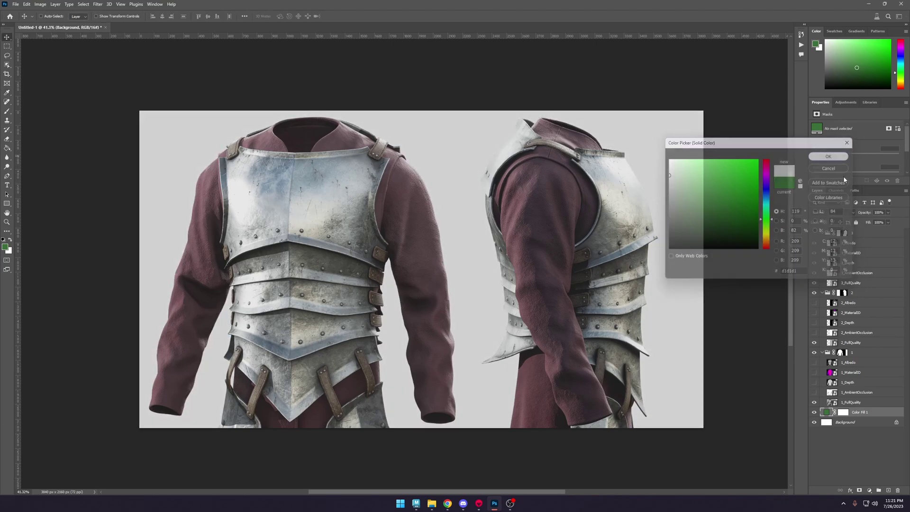
left_click(829, 156)
Show the AmbientOcclusion layers in groups 1 and 2 and set 1_AmbientOcclusion's blend mode to Multiply.
left_click(814, 393)
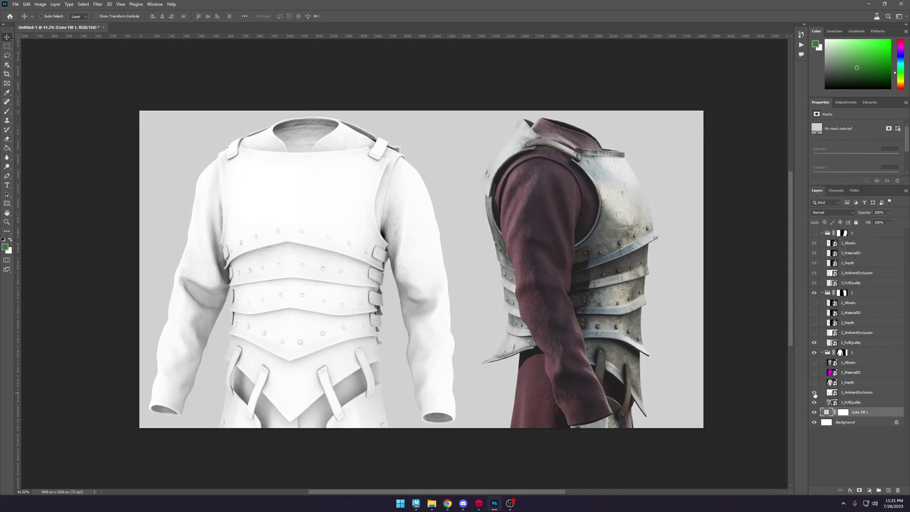
left_click(813, 333)
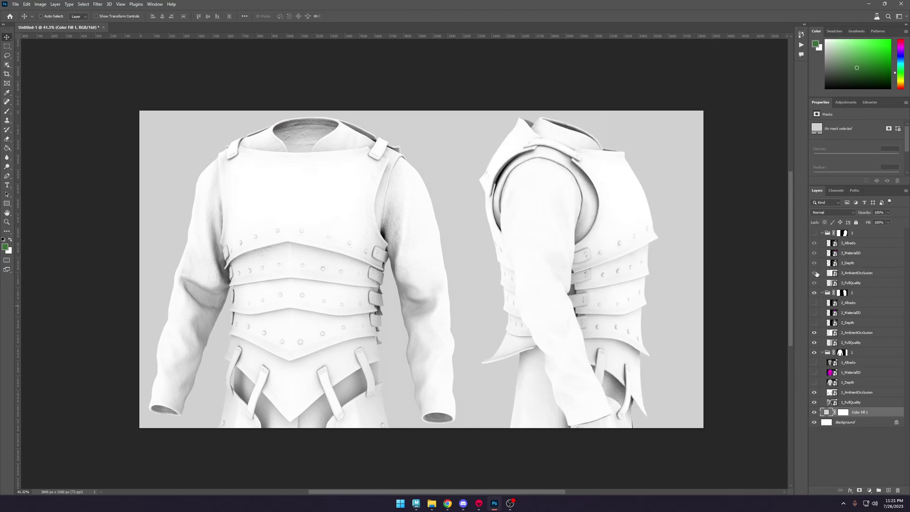
left_click(858, 392)
left_click(833, 212)
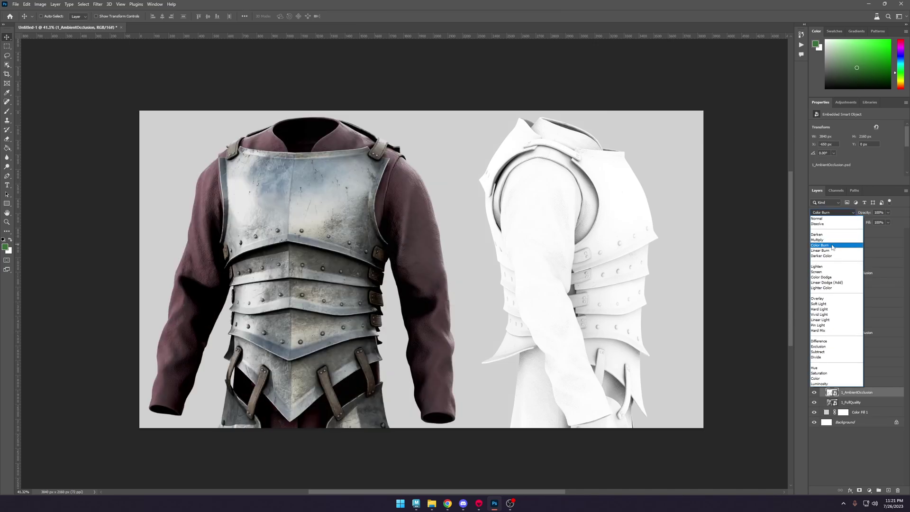
left_click(827, 240)
Compare the front view with and without 1_AmbientOcclusion and duplicate that layer to strengthen its shading.
left_click(814, 393)
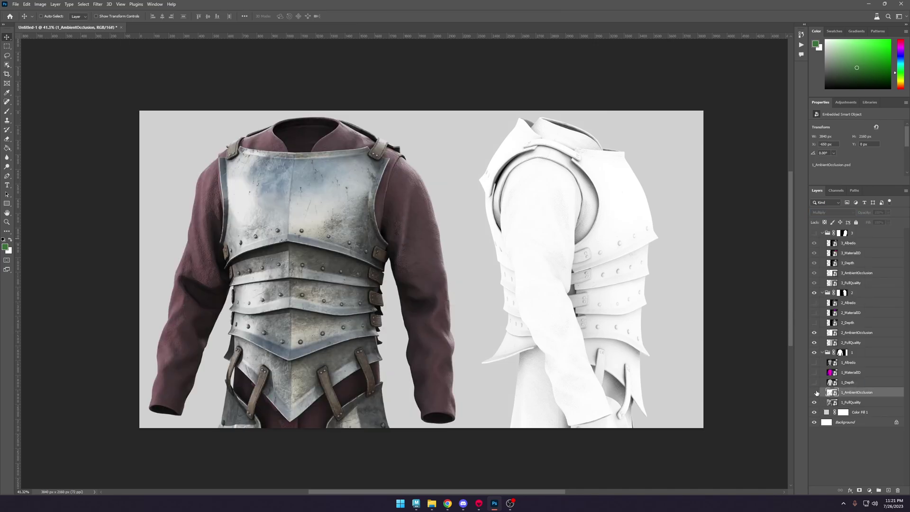
left_click(814, 392)
left_click(814, 392)
left_click(814, 393)
key("ctrl+j")
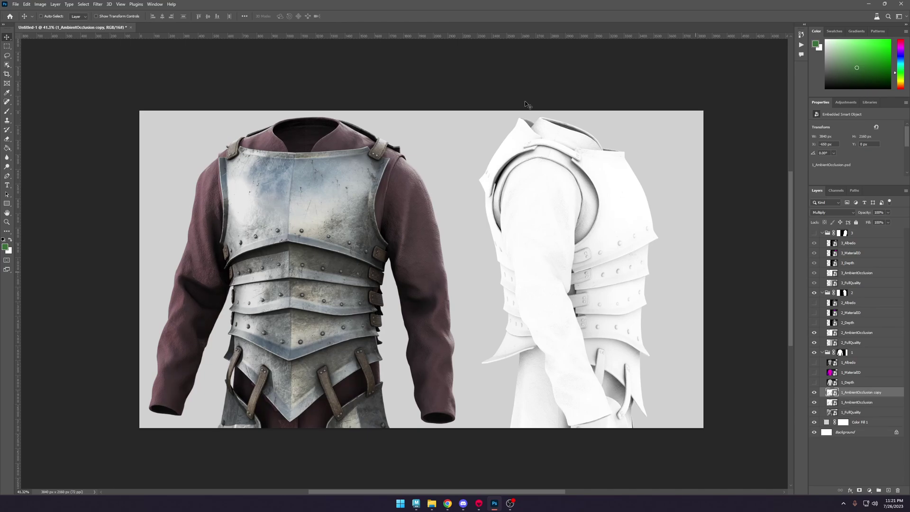
scroll(327, 201, "up", 1, "alt")
scroll(339, 289, "down", 2, "alt")
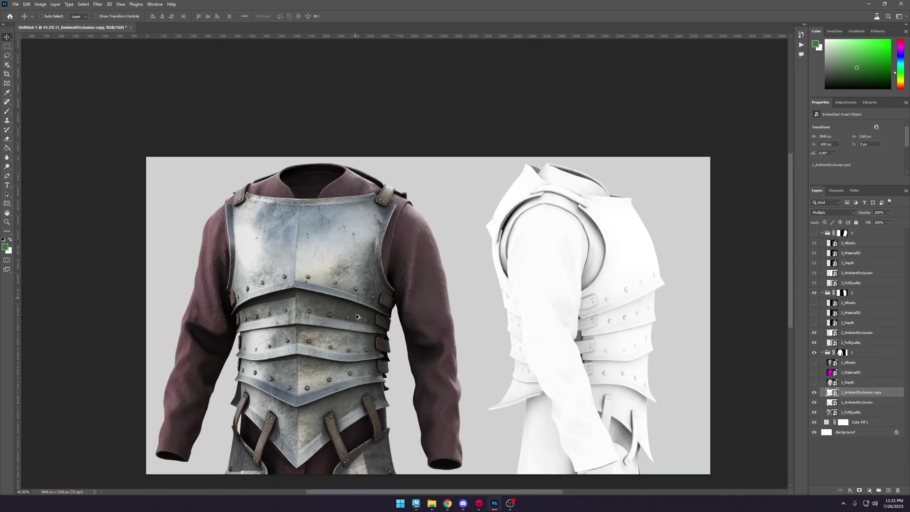
scroll(438, 322, "down", 1, "alt")
left_click(842, 402, "shift")
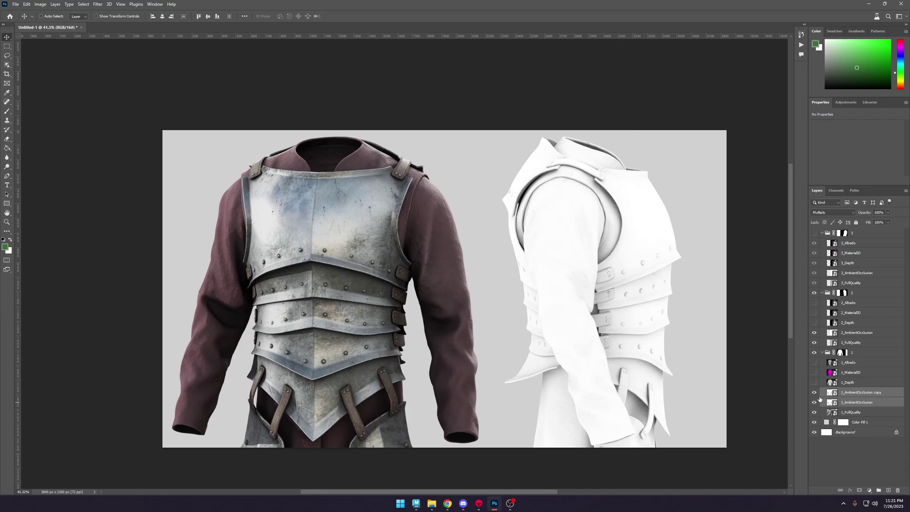
Set 2_AmbientOcclusion's blend mode to Multiply and duplicate the layer.
left_click(855, 332)
left_click(831, 213)
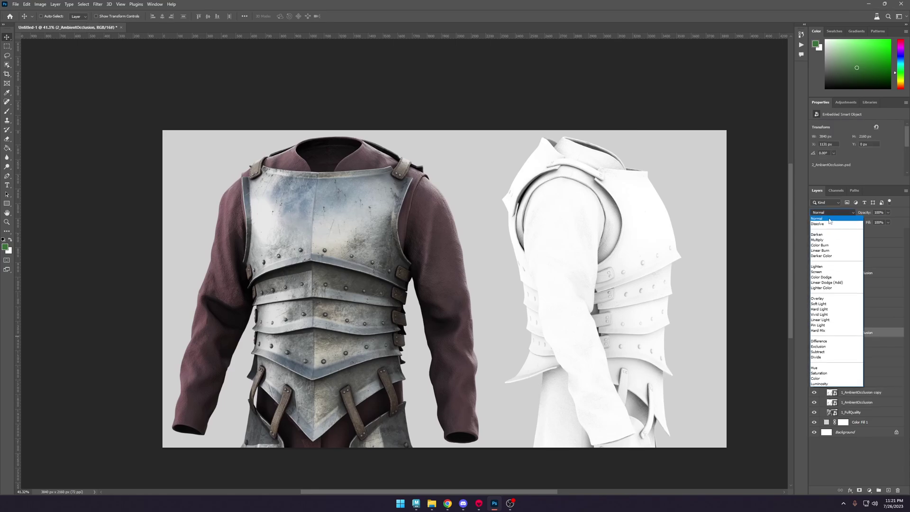
left_click(824, 240)
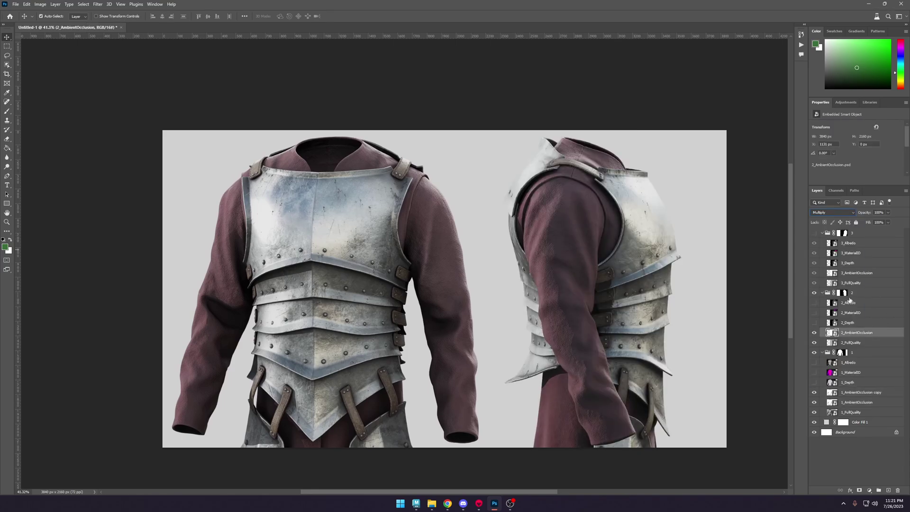
key("ctrl+j")
Set 3_AmbientOcclusion's blend mode to Multiply and duplicate the layer.
left_click(864, 274)
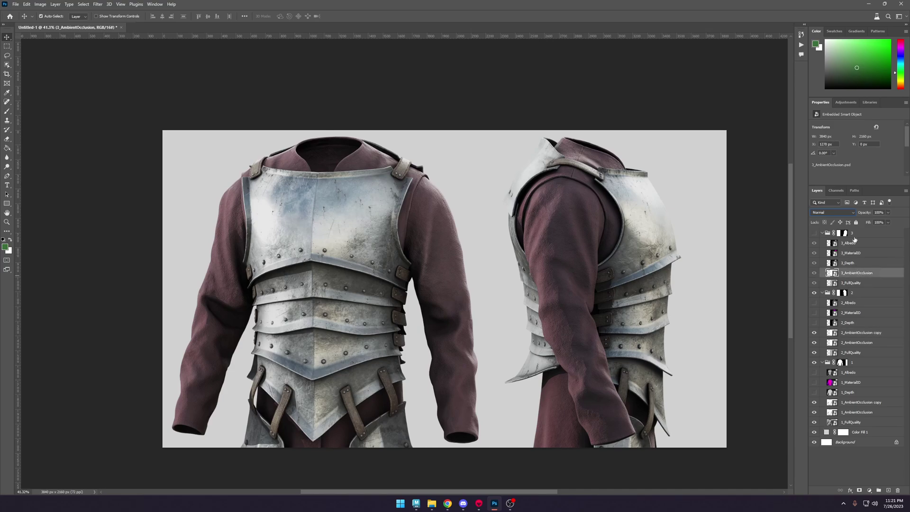
left_click(833, 214)
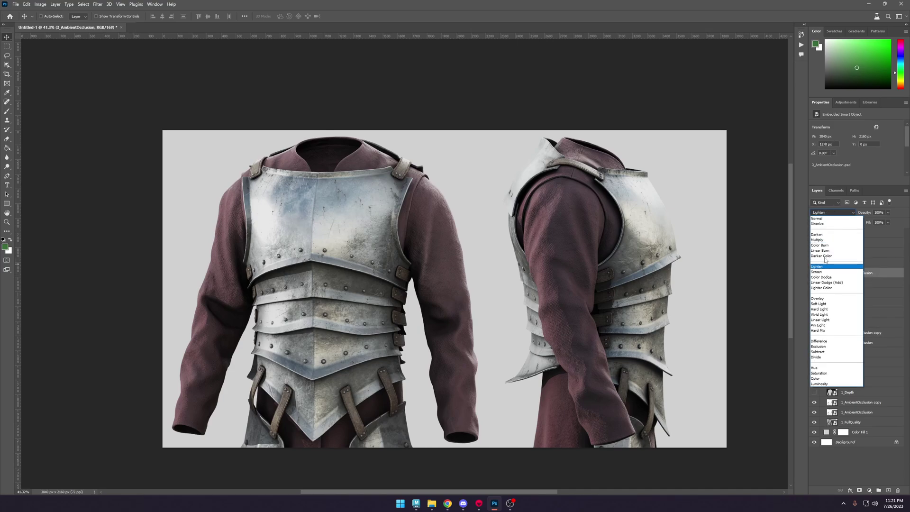
left_click(824, 242)
key("ctrl+j")
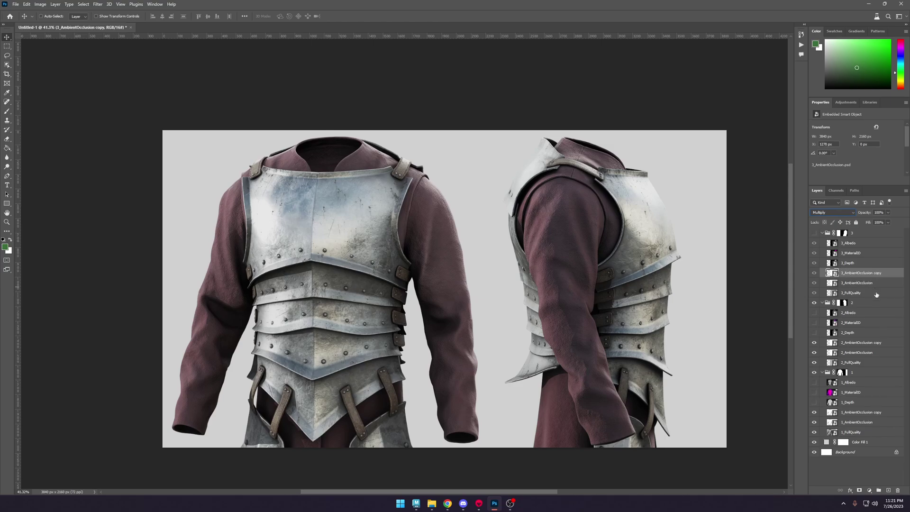
Compare the side view with and without the 2_AmbientOcclusion copy layer.
left_click(852, 413)
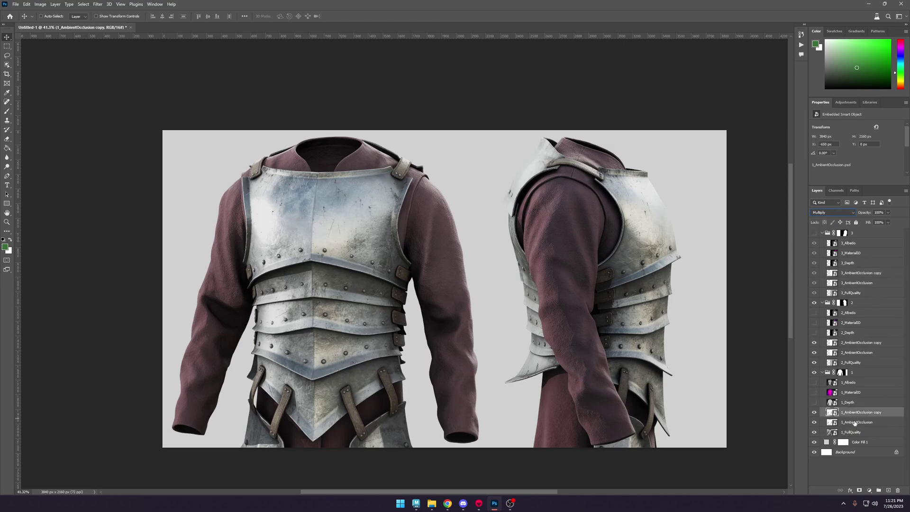
left_click(814, 342)
left_click(814, 342)
mouse_move(789, 302)
left_mouse_down()
mouse_move(788, 318)
mouse_move(789, 305)
left_mouse_up()
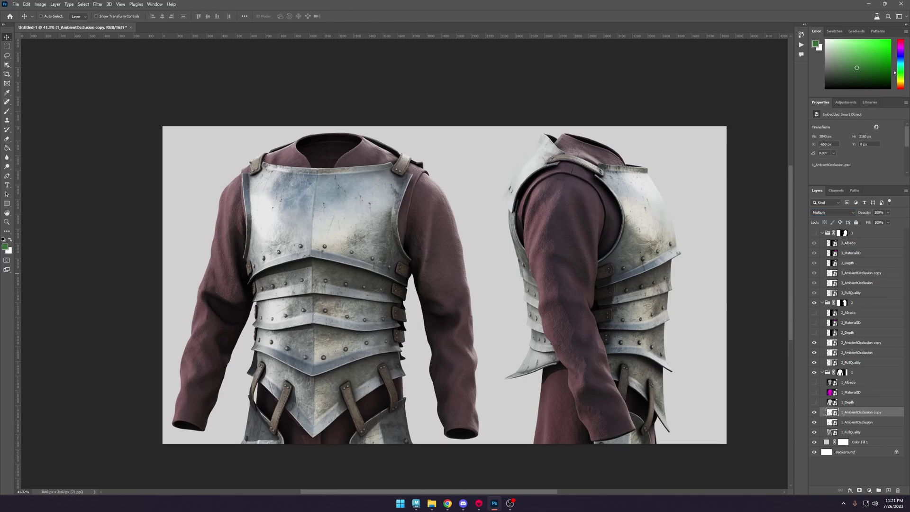
left_click(510, 503)
scroll(392, 175, "up", 1, "alt")
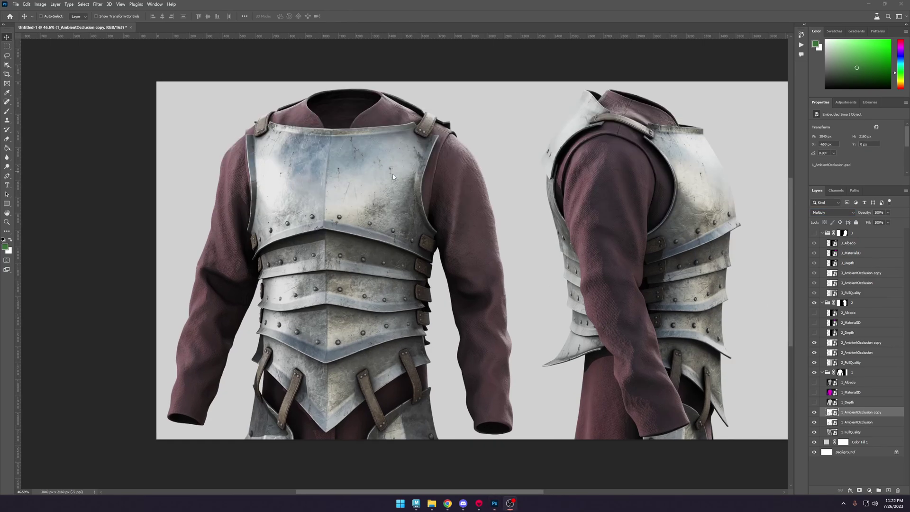
Show the 1_Depth layer in group 1 and examine the front view's depth pass up close.
left_click(848, 402)
left_click(814, 402)
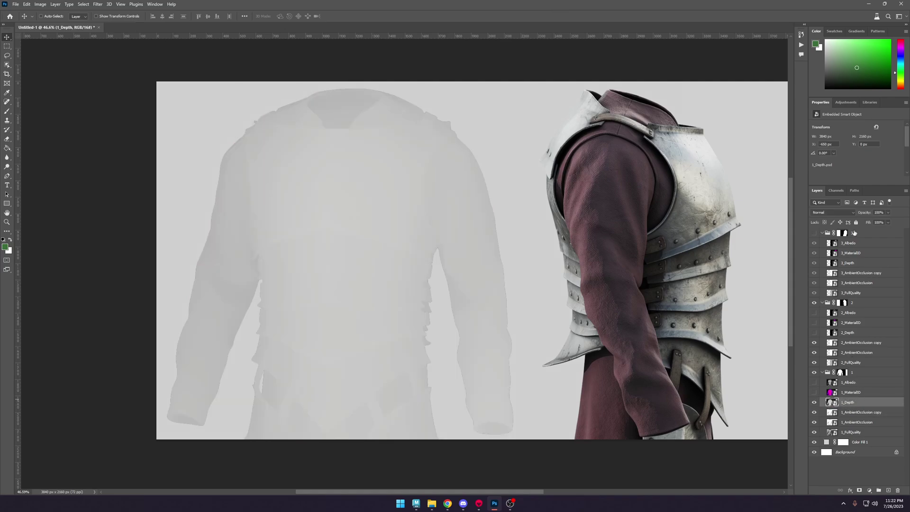
scroll(362, 284, "up", 5, "alt")
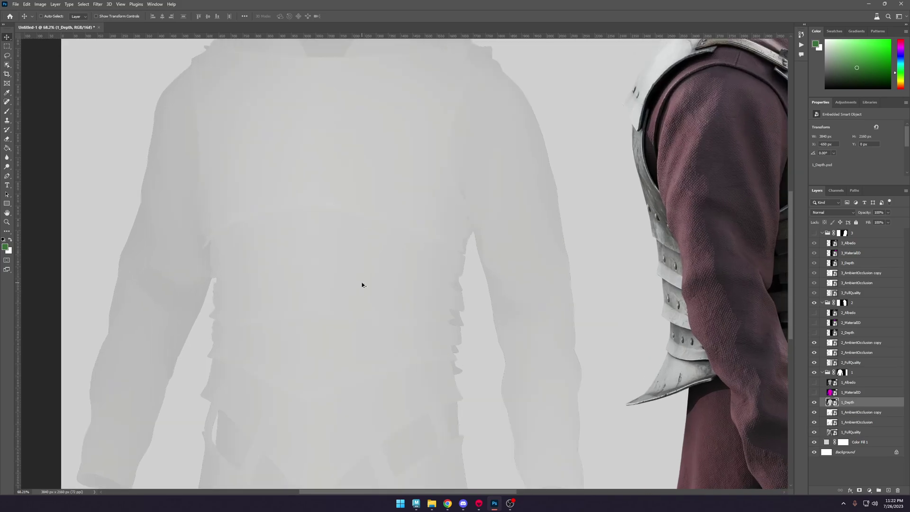
scroll(362, 285, "down", 4, "alt")
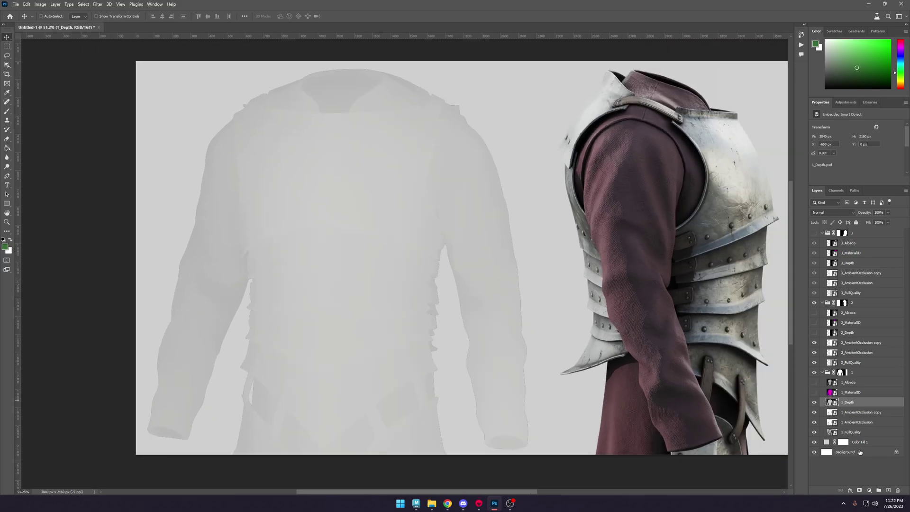
Add a Levels adjustment above 1_Depth, lowering the midtone input to about 0.23 and the white input to 217 to increase depth contrast.
left_click(869, 490)
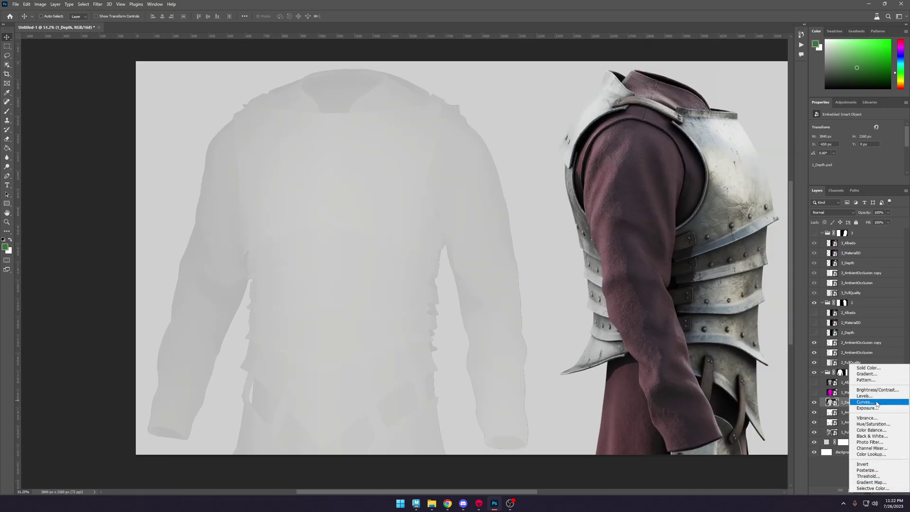
left_click(872, 400)
scroll(874, 147, "down", 1)
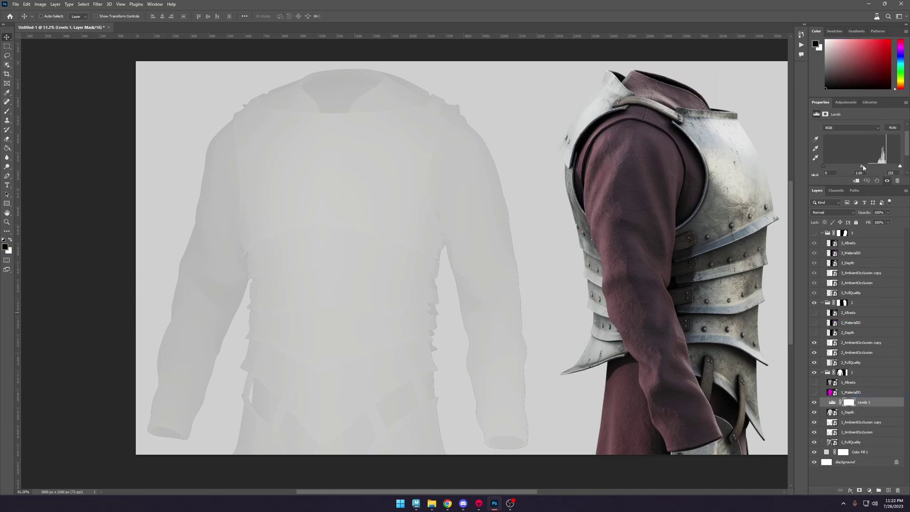
mouse_move(863, 167)
left_mouse_down()
mouse_move(888, 167)
mouse_move(879, 168)
left_mouse_up()
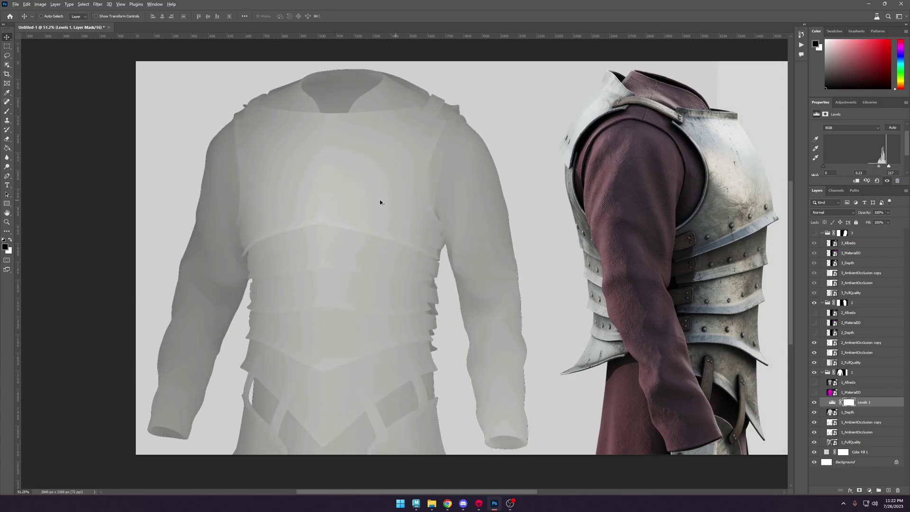
scroll(325, 192, "up", 5, "alt")
scroll(323, 194, "down", 5, "alt")
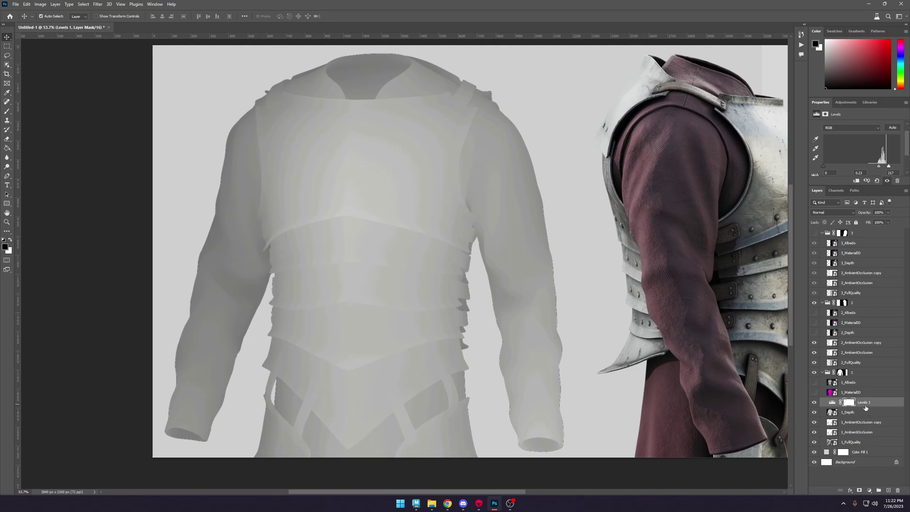
Copy the Levels adjustment above 2_Depth and 3_Depth, and clip each of the three Levels layers to its depth layer.
left_click_drag(865, 402, 836, 261, "alt")
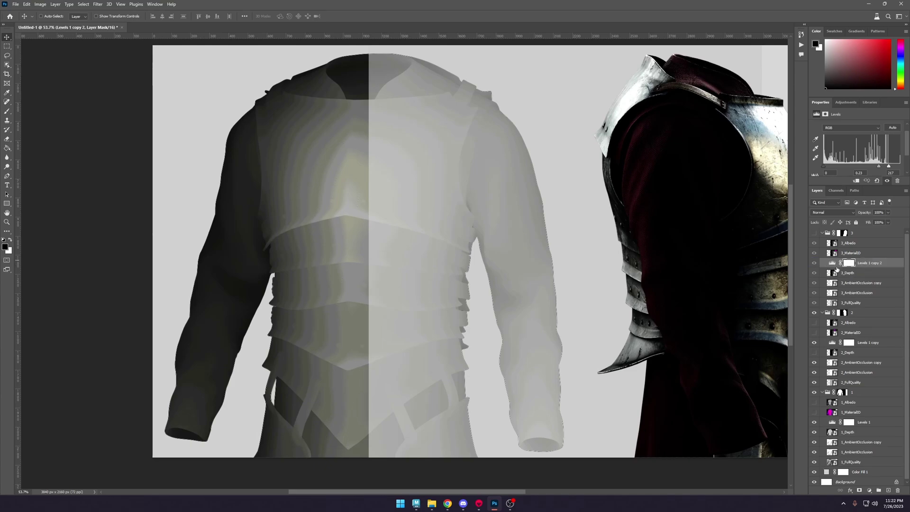
left_click(867, 342)
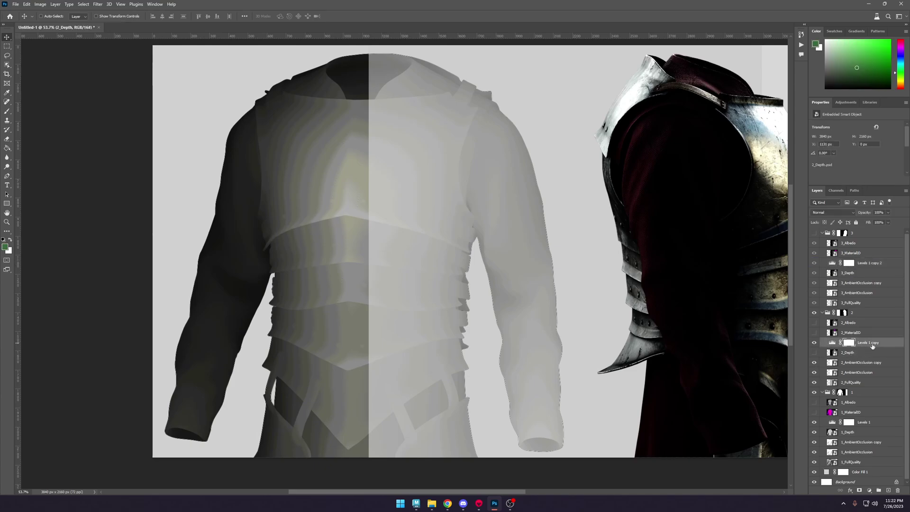
left_click(853, 347, "alt")
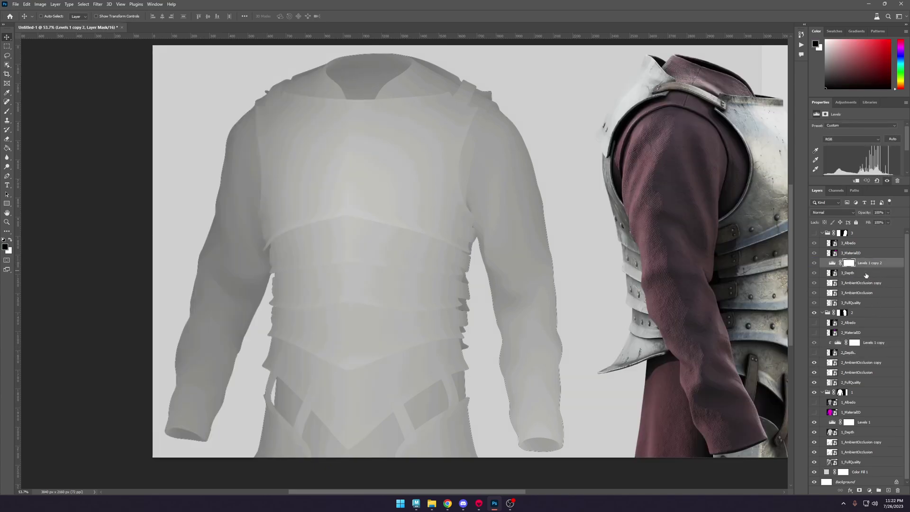
left_click(863, 268, "alt")
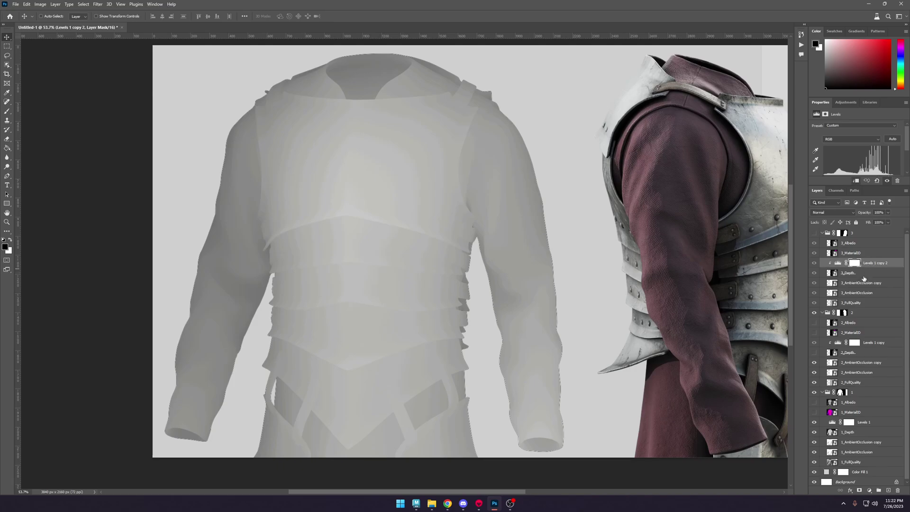
left_click(867, 422)
left_click(851, 425, "alt")
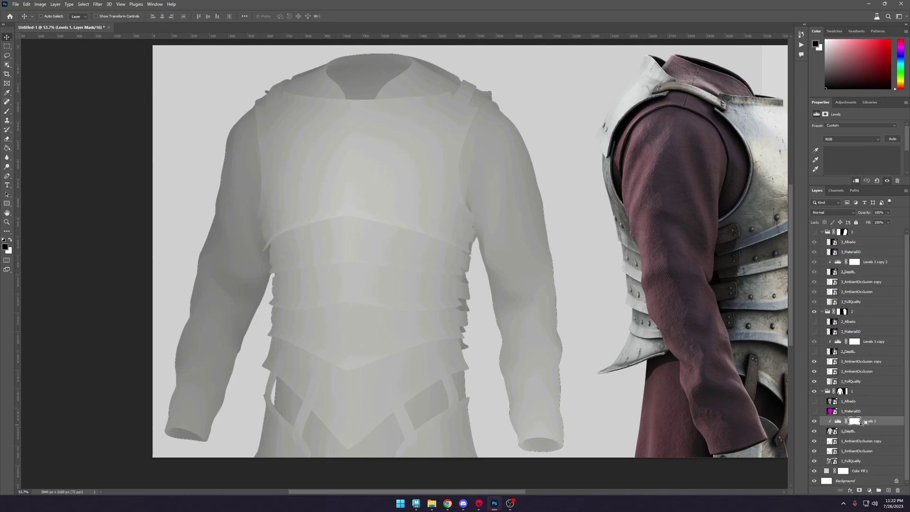
Show the 2_Depth layer and compare its adjusted depth with the front view's depth pass.
scroll(610, 337, "down", 2, "alt")
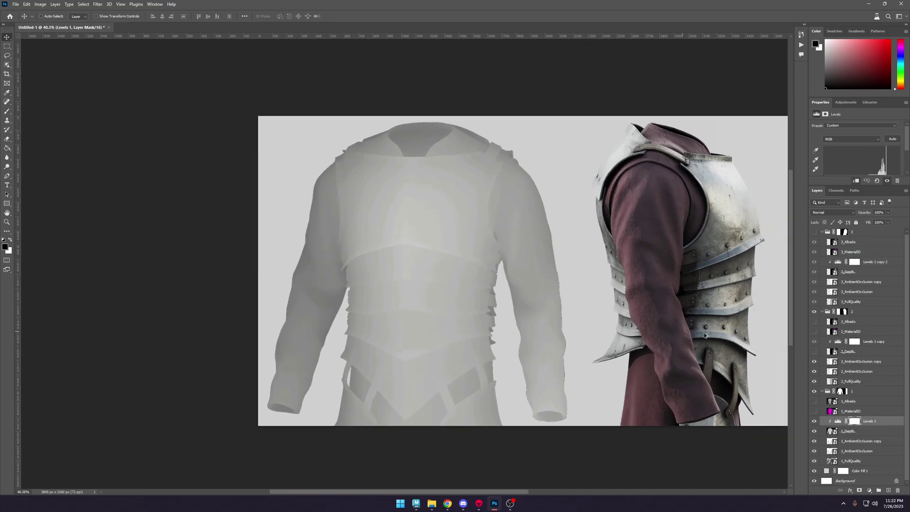
left_click(814, 351)
scroll(594, 294, "down", 1, "alt")
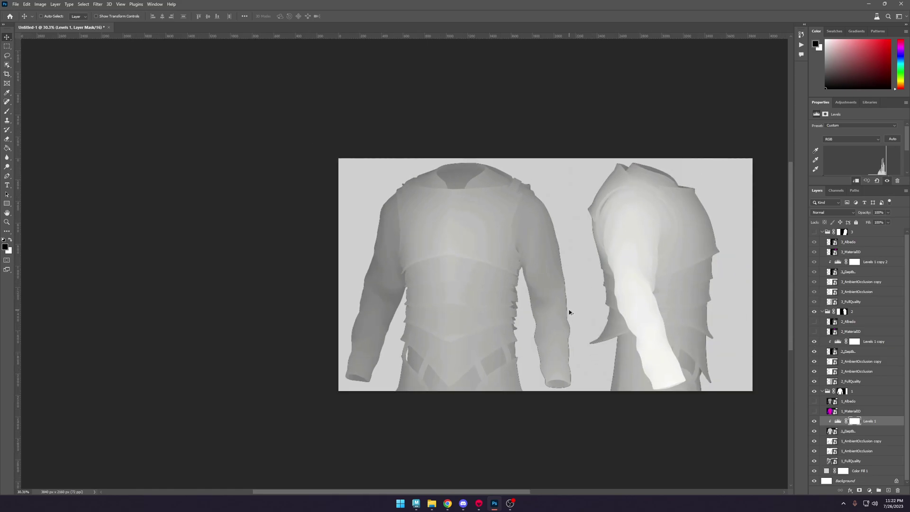
scroll(616, 313, "up", 1, "alt")
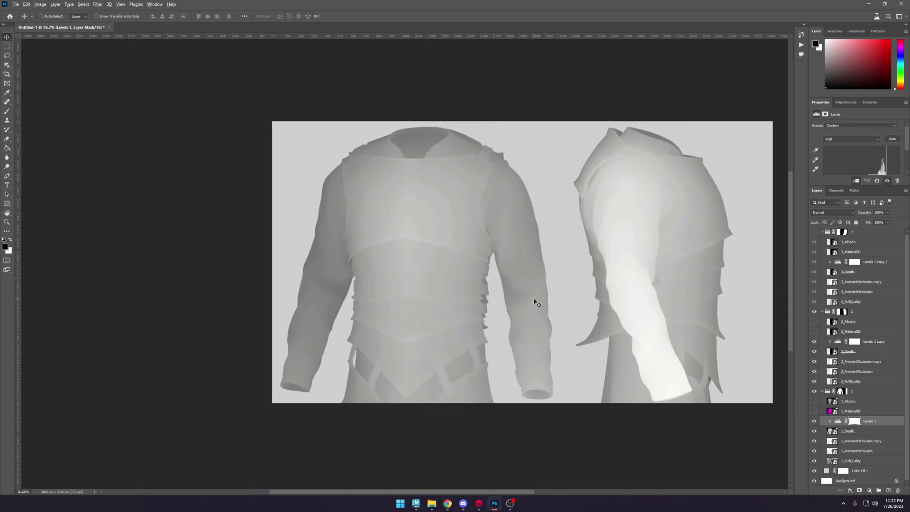
scroll(535, 303, "up", 1, "alt")
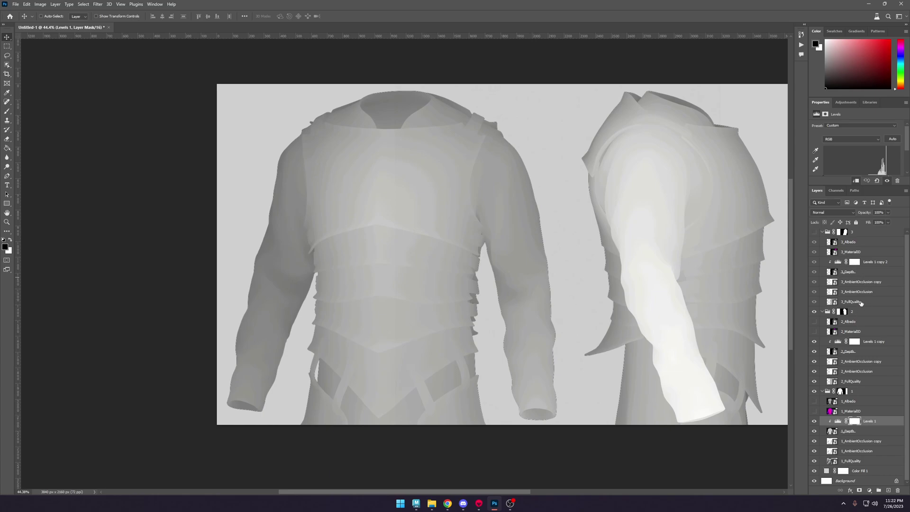
Delete 3_Depth and its Levels copy's mask in group 3, and delete the Levels copy and 2_Depth in group 2.
left_click(865, 273)
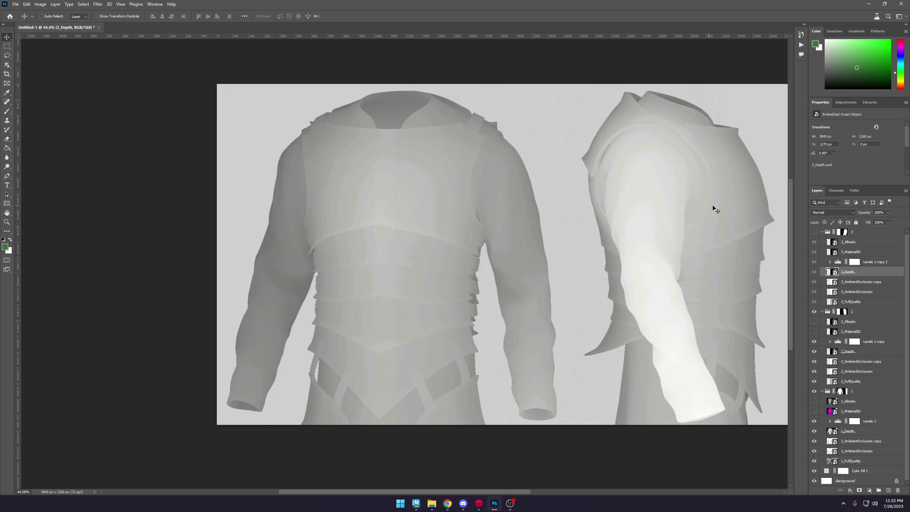
key("Delete")
left_click(878, 254)
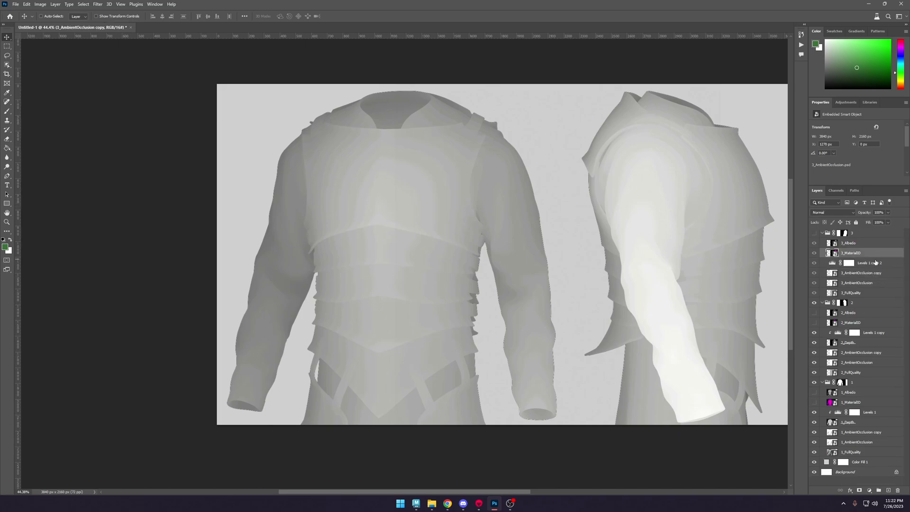
left_click(876, 263)
key("Delete")
left_click(882, 334)
key("Delete")
key("Delete")
key("Delete")
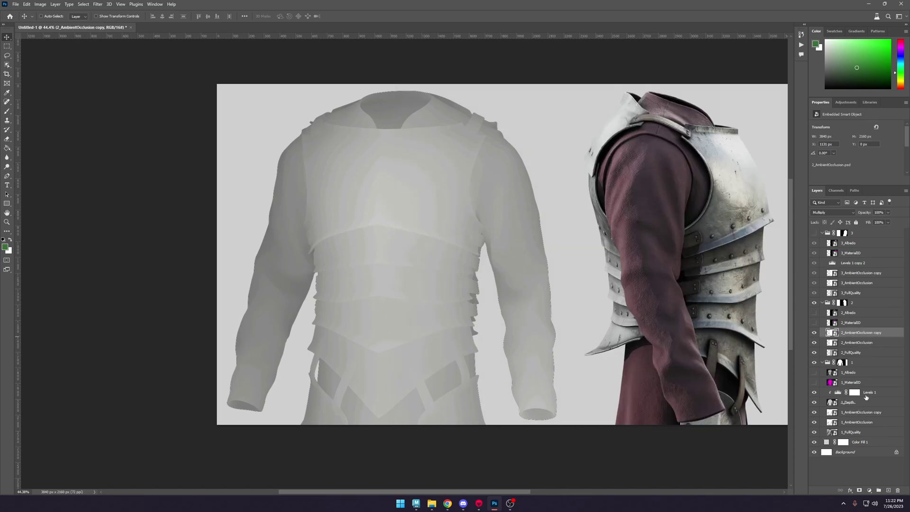
Duplicate the 1_Depth layer, and hide both the Levels 1 adjustment and the duplicate.
left_click(866, 401)
key("ctrl+j")
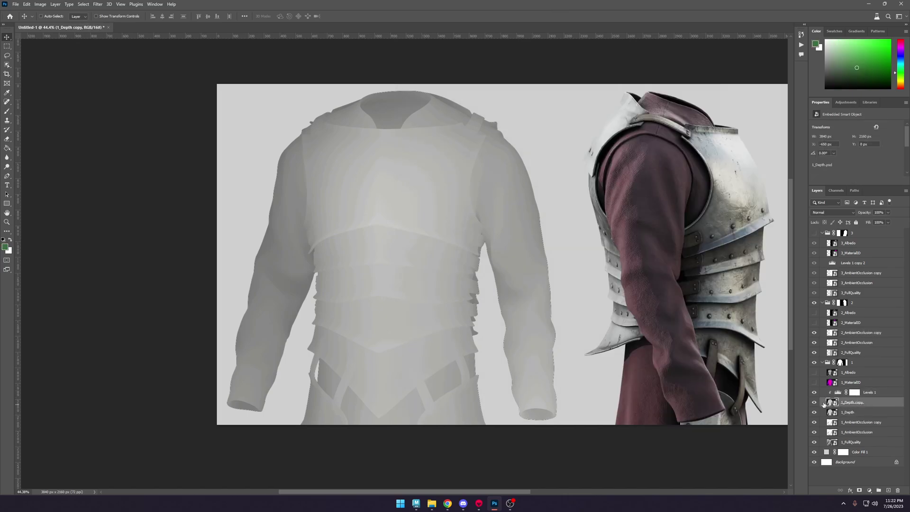
left_click(814, 393)
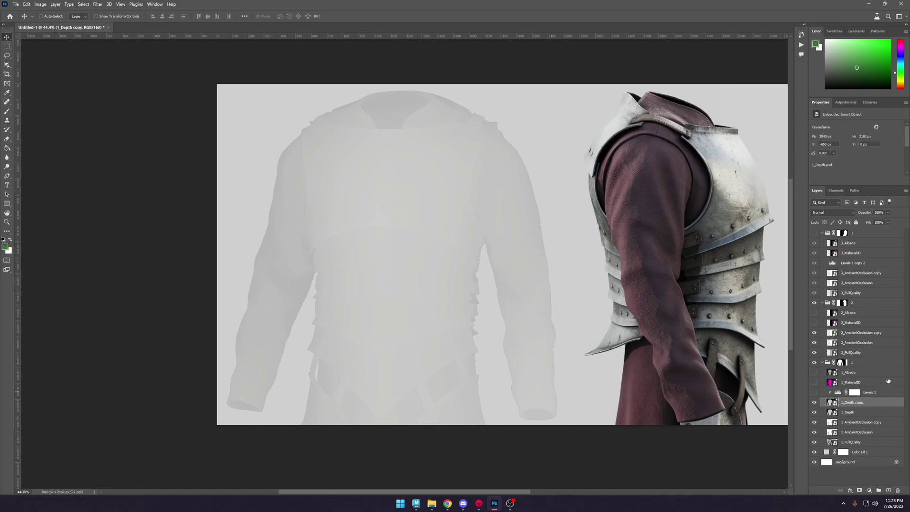
left_click(814, 403)
Try the Darken blend mode on the original 1_Depth layer.
left_click(853, 412)
left_click(832, 212)
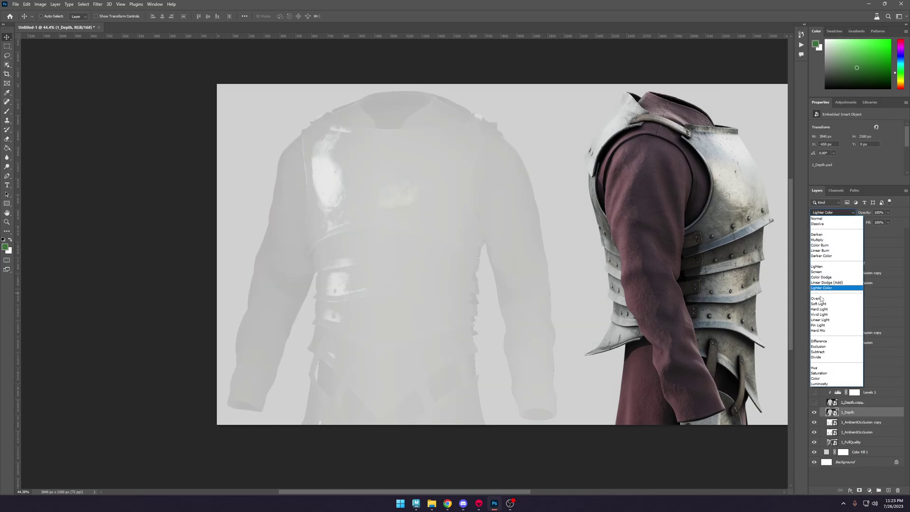
left_click(826, 237)
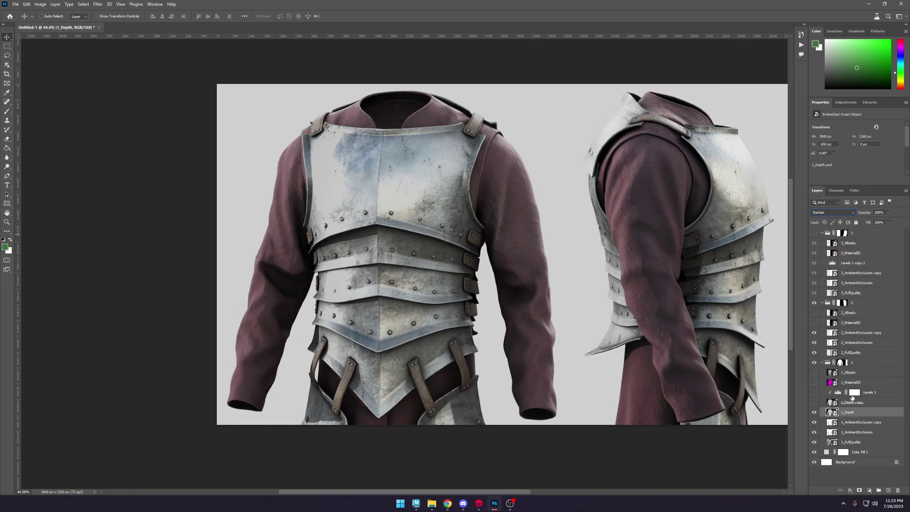
Compare the front view with and without the original 1_Depth layer and delete that layer.
left_click(814, 413)
left_click(815, 412)
left_click(815, 412)
left_click(815, 412)
key("Delete")
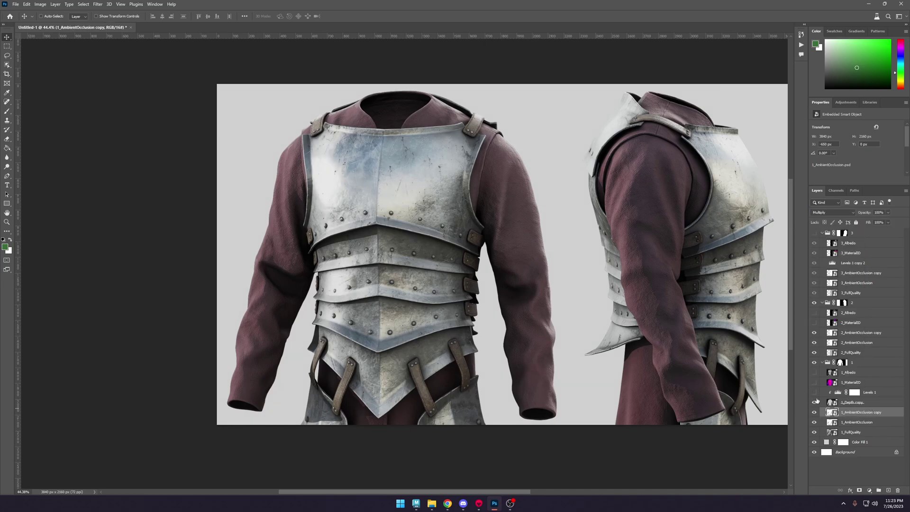
Show the 1_Depth copy and its clipped Levels 1 adjustment, and merge them into one pixel layer.
left_click(814, 402)
left_click(815, 392)
left_click(862, 402)
left_click(866, 394, "shift")
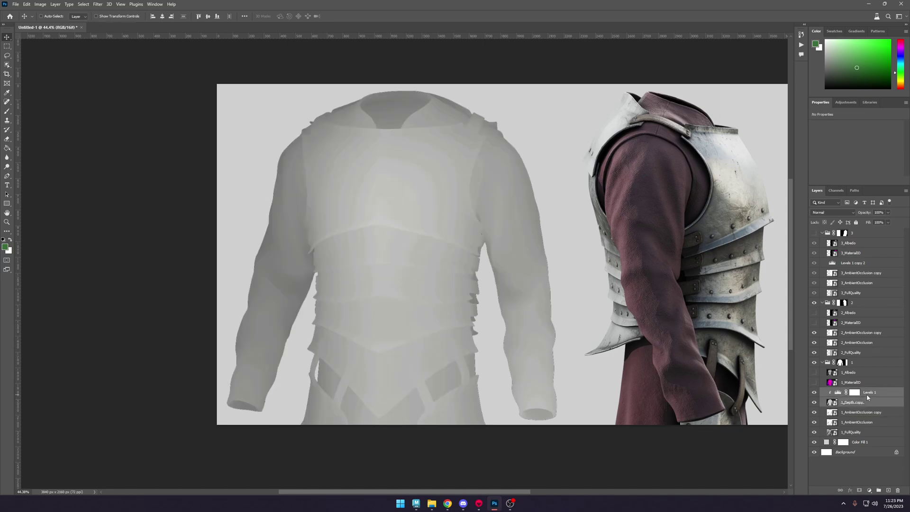
right_click(866, 393)
left_click(867, 331)
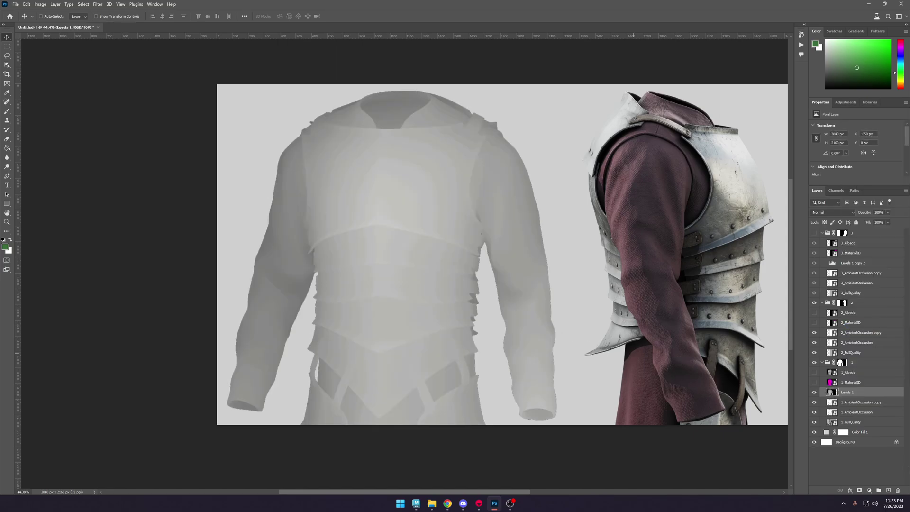
Add a Hue/Saturation adjustment layer above the merged Levels 1 depth layer and reselect the depth layer.
left_click(869, 490)
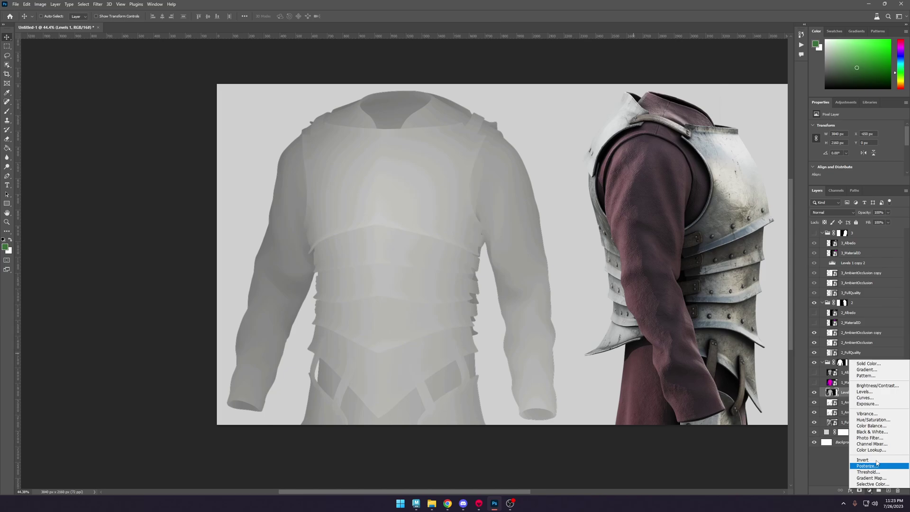
left_click(884, 419)
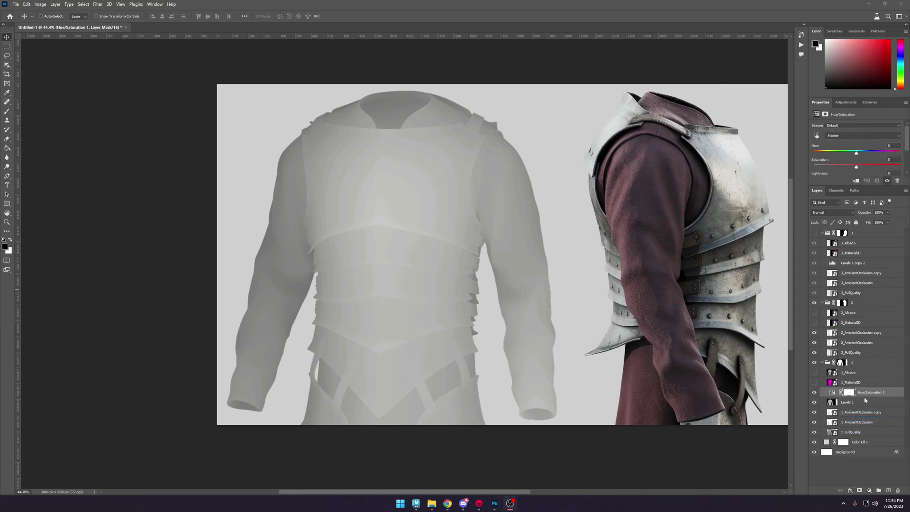
left_click(862, 402)
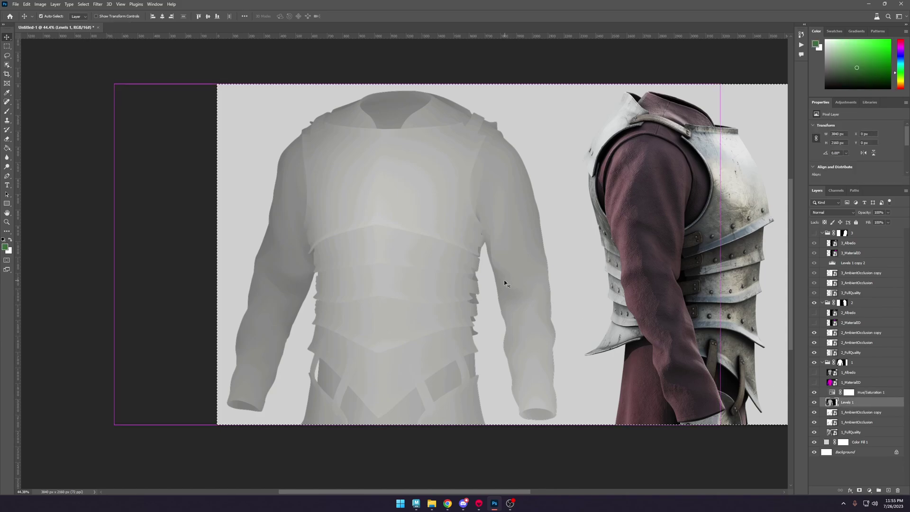
Paste the copied depth image into the Hue/Saturation 1 layer mask and delete the Levels 1 depth layer.
left_click(848, 392)
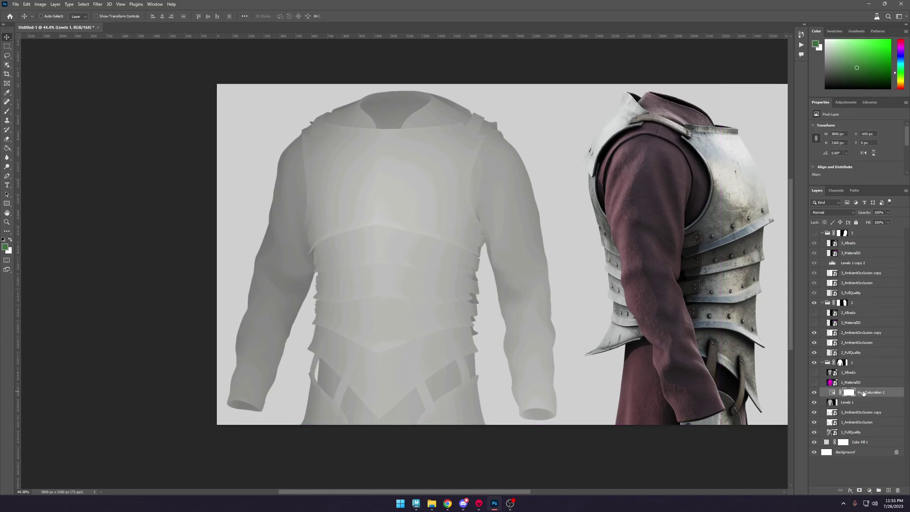
left_click(836, 190)
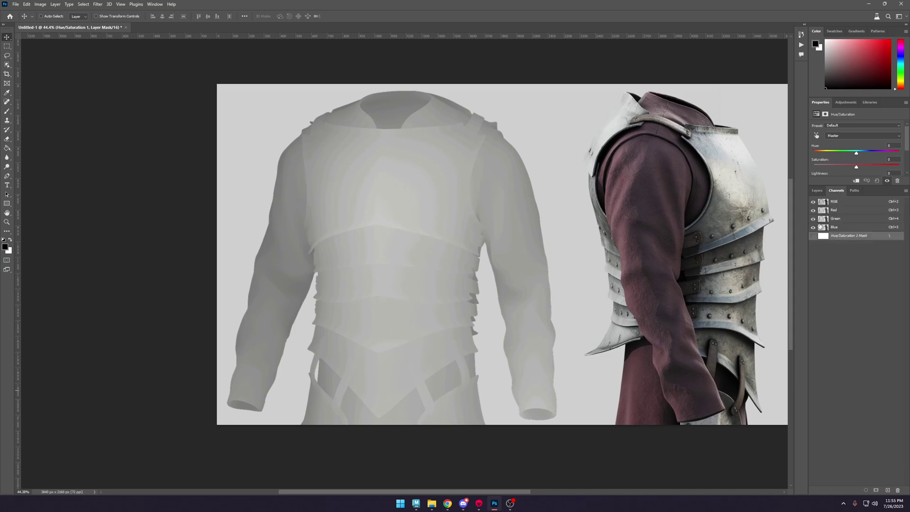
left_click(813, 236)
left_click_drag(571, 230, 557, 232)
left_click(817, 191)
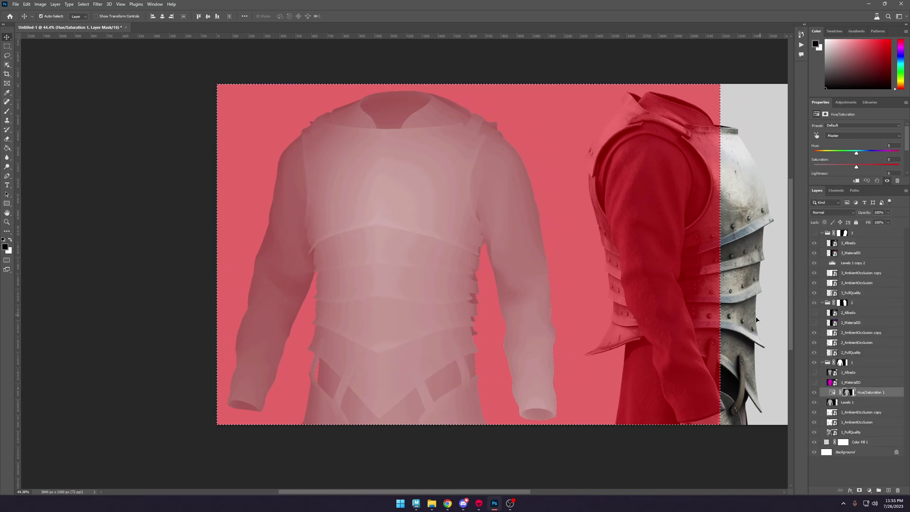
left_click(853, 402)
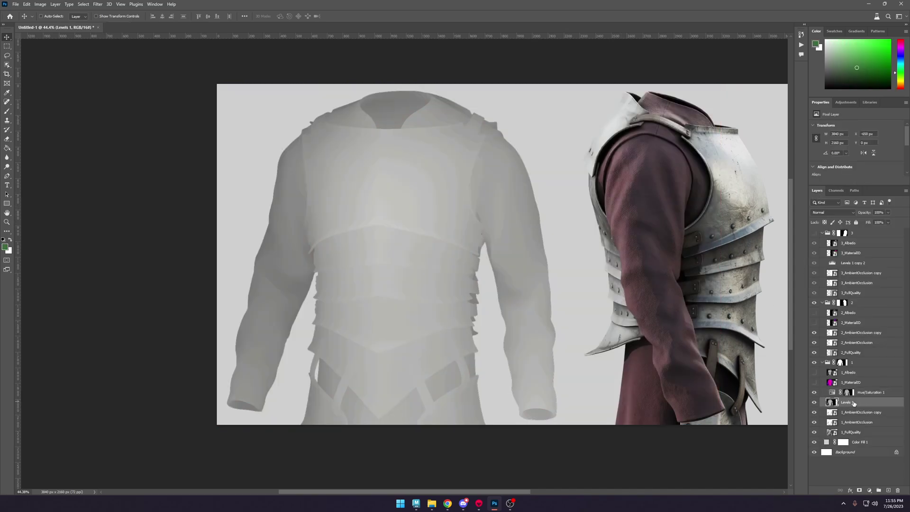
key("Delete")
Set the lightness of the Hue/Saturation 1 adjustment to -10.
left_click(844, 389)
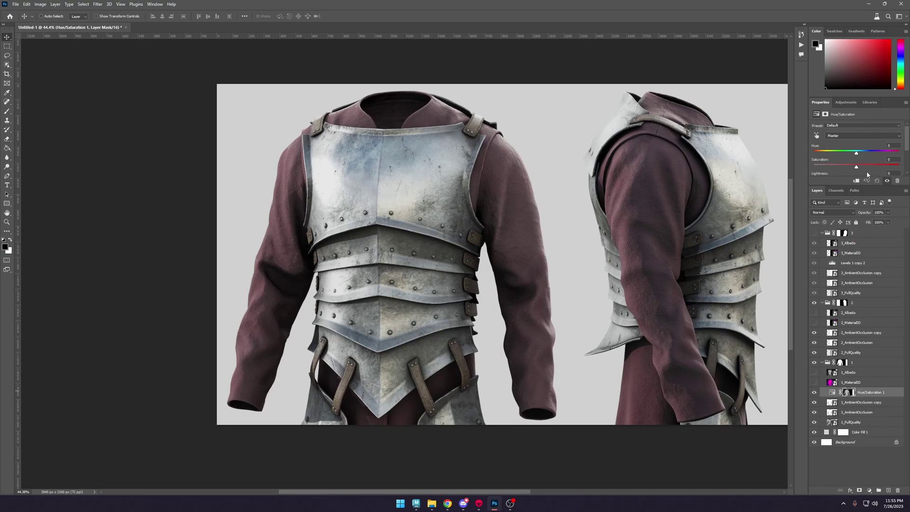
scroll(864, 169, "down", 1)
mouse_move(855, 170)
left_mouse_down()
mouse_move(863, 169)
mouse_move(844, 170)
mouse_move(869, 172)
mouse_move(834, 174)
mouse_move(851, 171)
left_mouse_up()
scroll(505, 266, "down", 1, "alt")
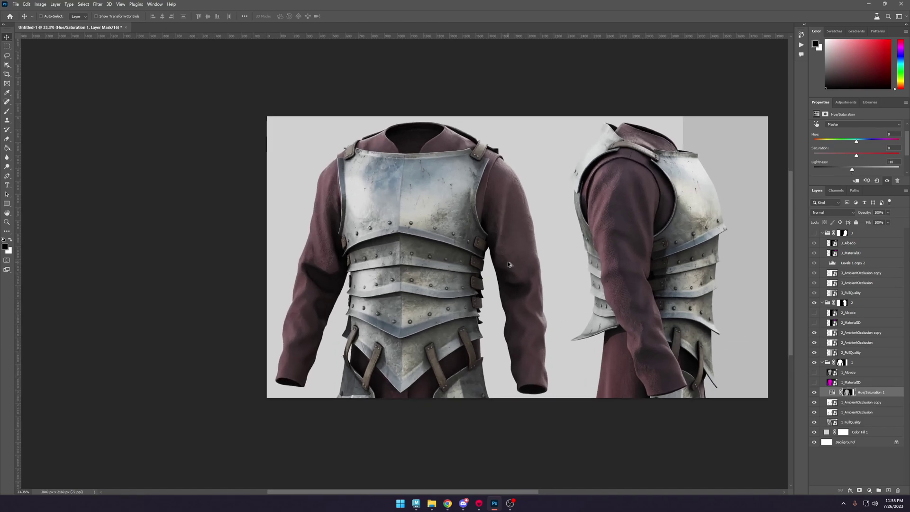
Compare the front view with and without the Hue/Saturation 1 adjustment and delete that layer.
left_click(814, 392)
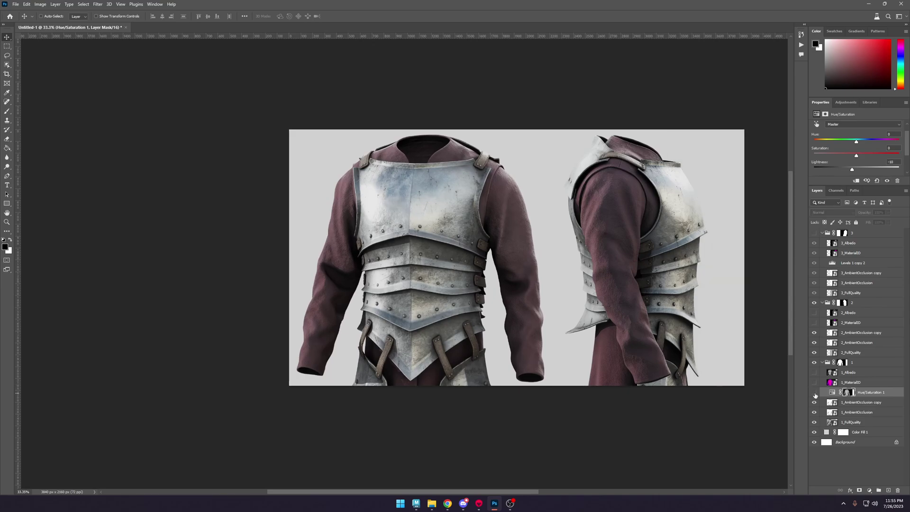
left_click(814, 392)
left_click(814, 392)
left_click(814, 394)
left_click(815, 394)
left_click(815, 394)
left_click(815, 394)
left_click(866, 396)
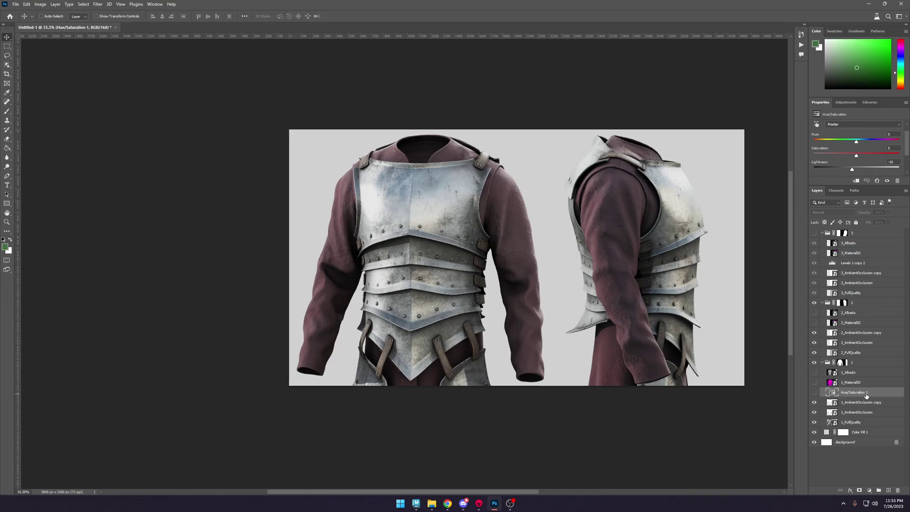
key("Delete")
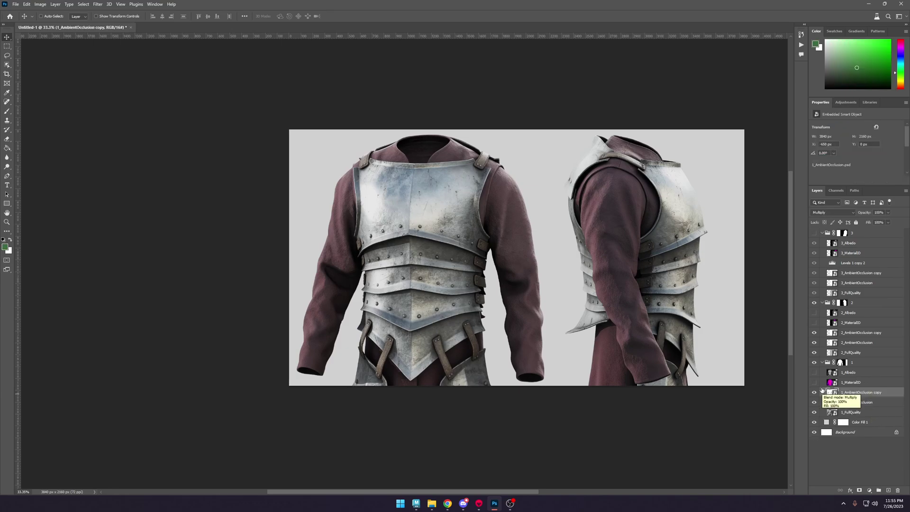
Show the 1_Albedo layer over the front view, lower its opacity to just under 50%, and check the armor up close.
left_click(813, 373)
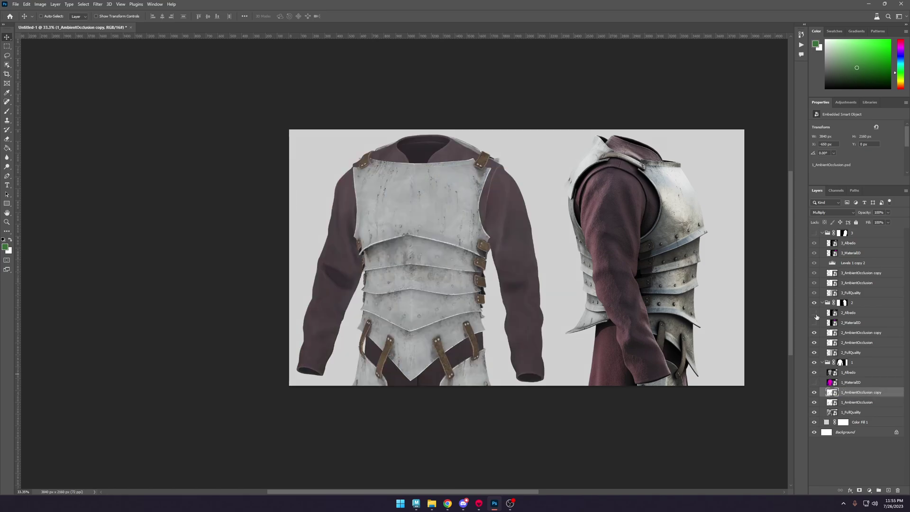
left_click(850, 375)
left_click(850, 373)
scroll(495, 297, "up", 3, "alt")
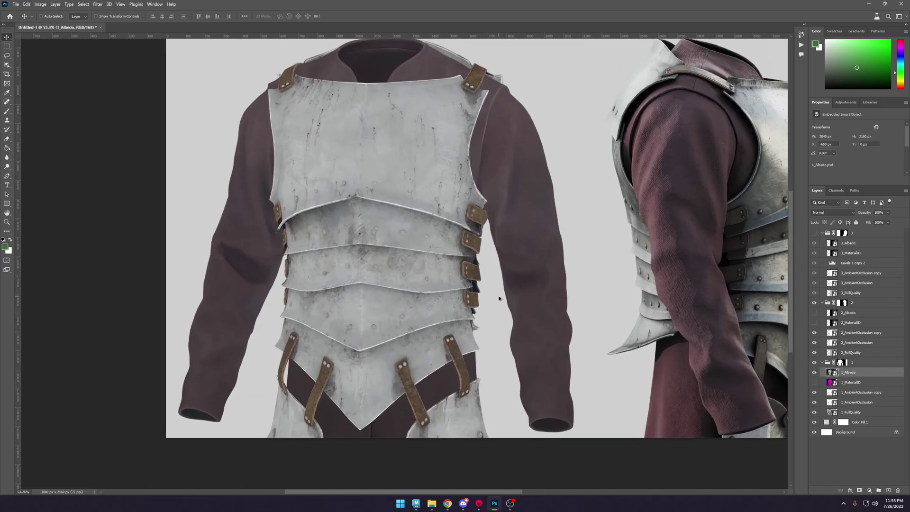
scroll(448, 159, "down", 2, "alt")
scroll(448, 159, "up", 1, "alt")
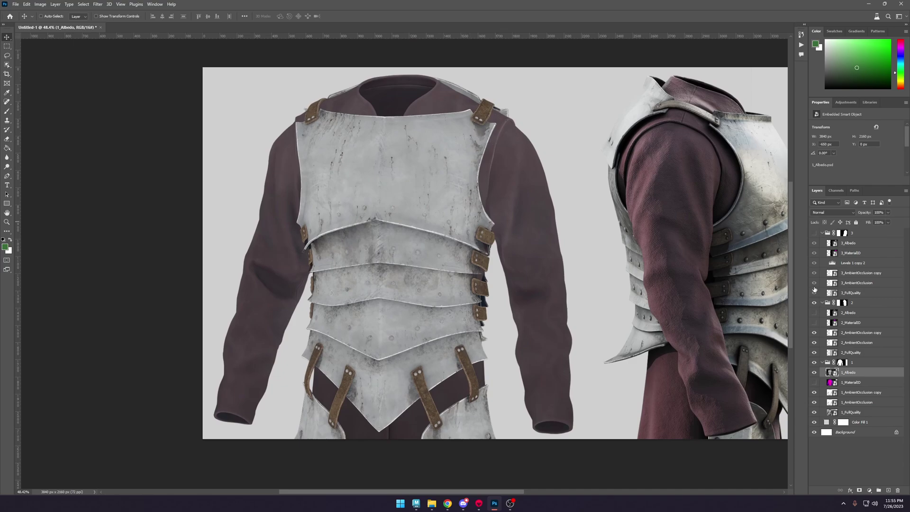
left_click(887, 212)
left_click_drag(890, 221, 871, 222)
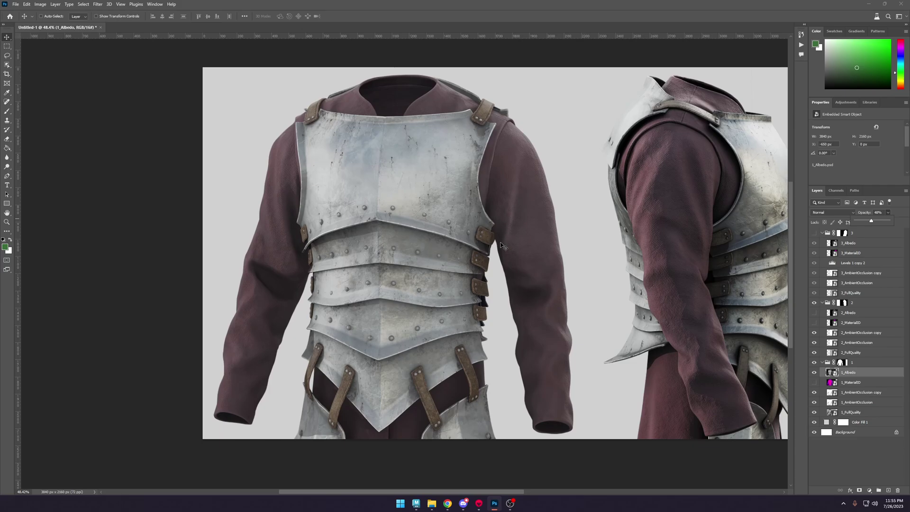
scroll(511, 225, "down", 4, "alt")
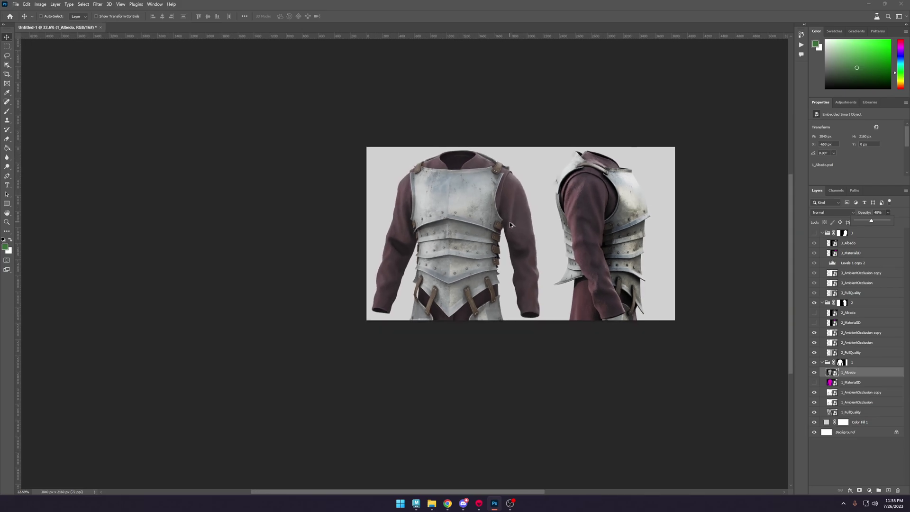
scroll(511, 224, "up", 10, "alt")
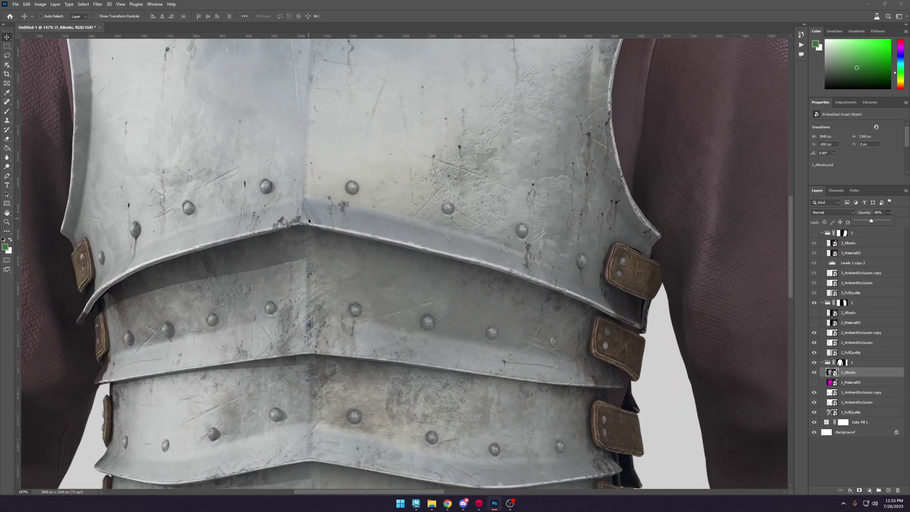
scroll(309, 221, "down", 4, "alt")
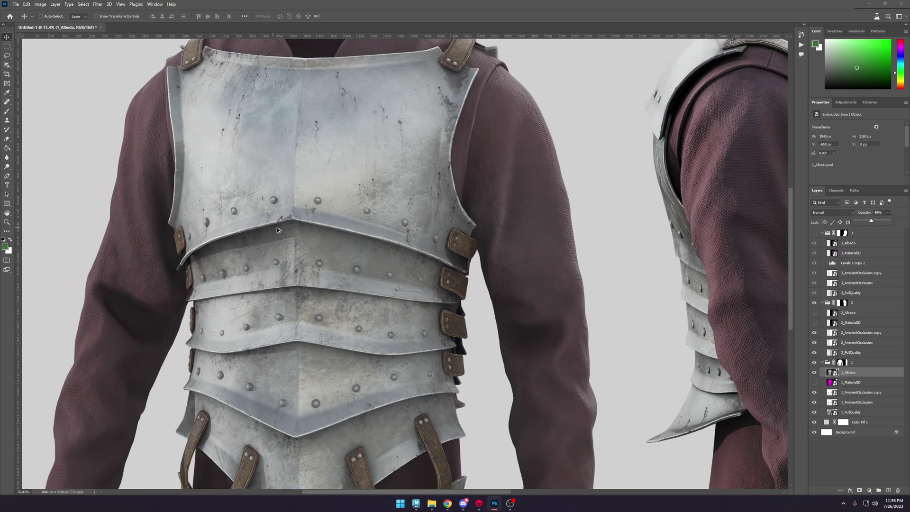
scroll(277, 230, "down", 3, "alt")
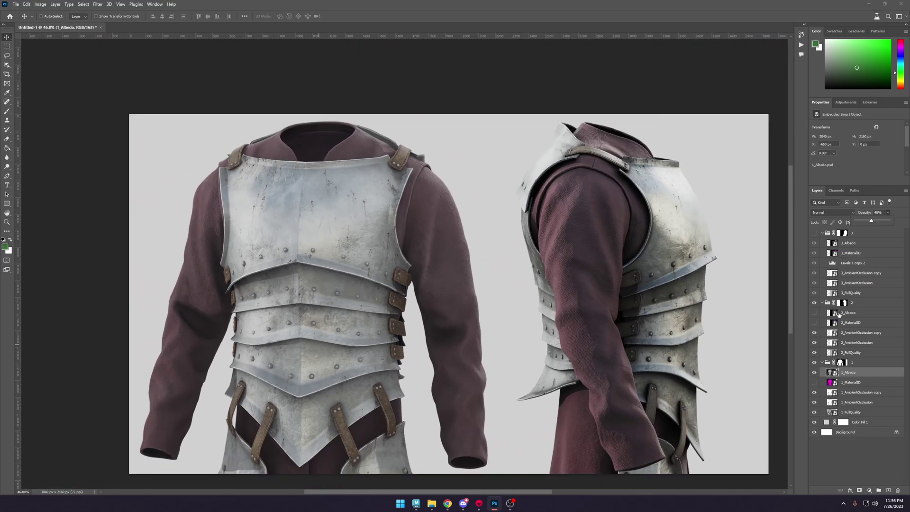
Try 40%, 50% and 45% opacity on the 1_Albedo layer and settle on 46%.
left_click(878, 212)
key("BackSpace")
type("40")
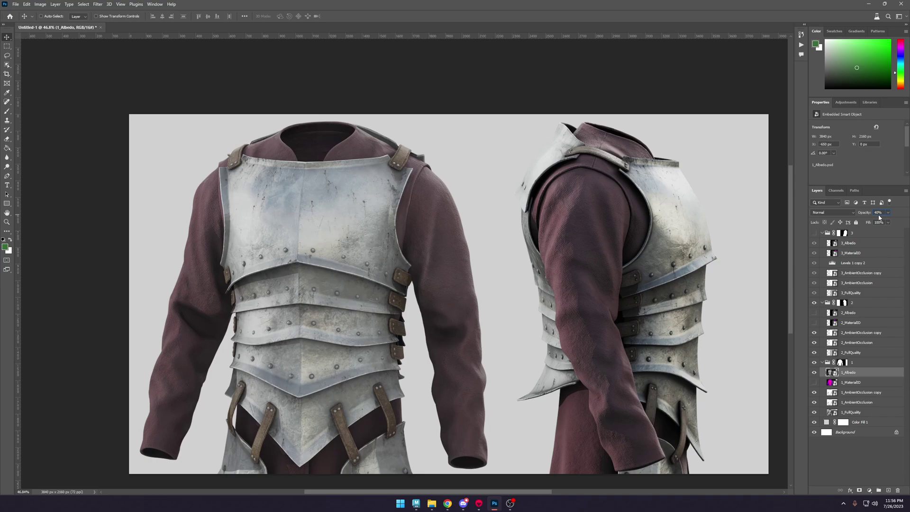
key("BackSpace")
key("BackSpace")
type("50")
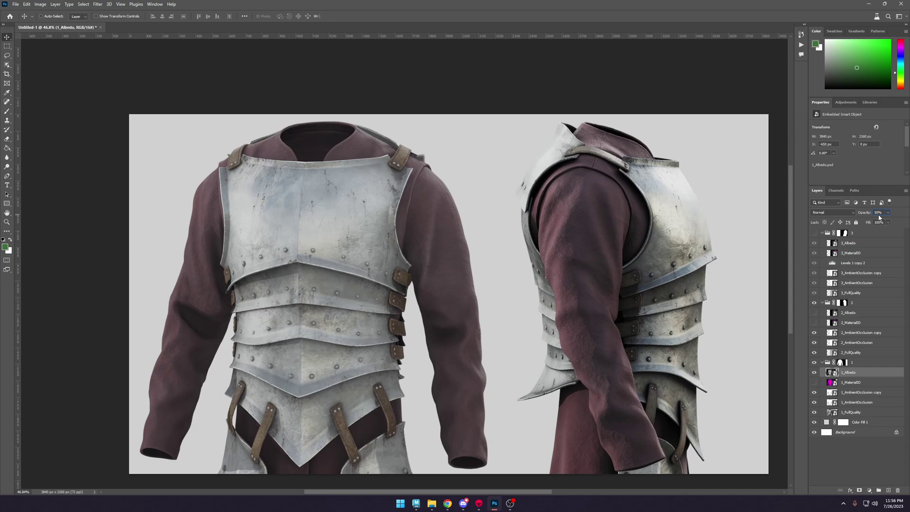
key("BackSpace")
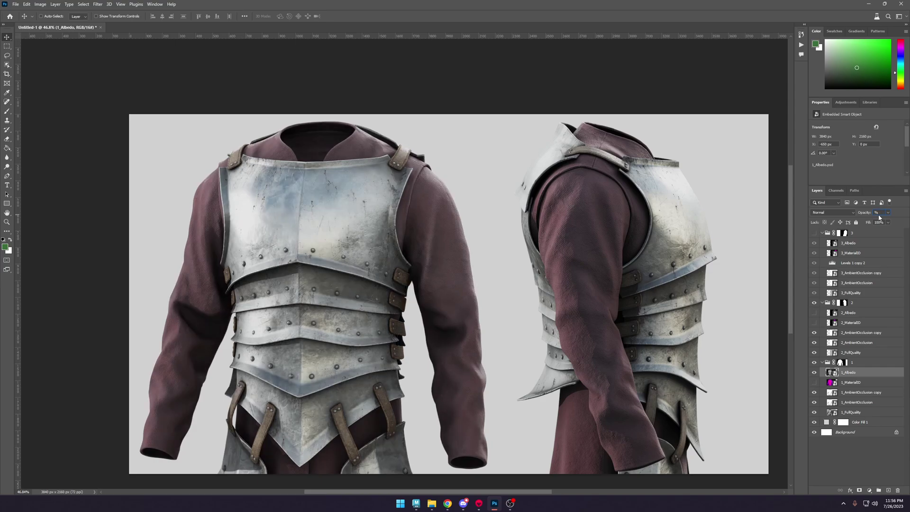
type("5")
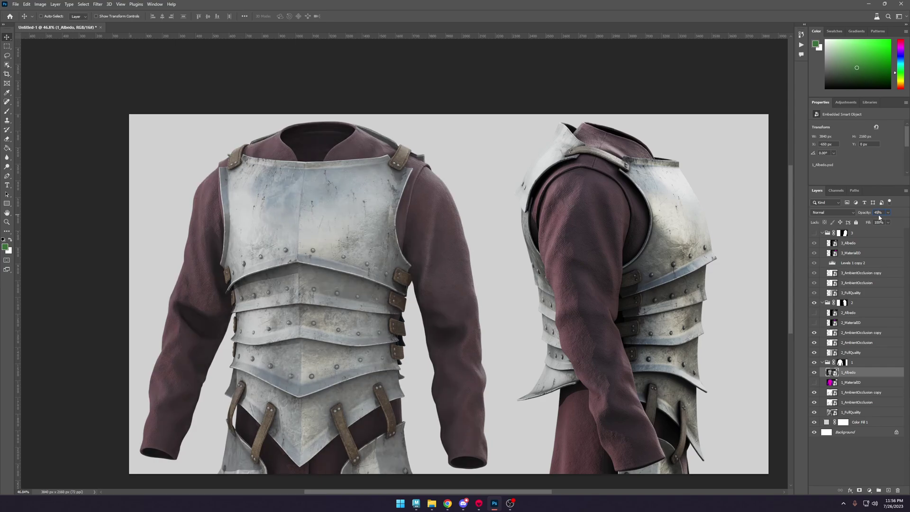
key("BackSpace")
type("6")
Show the 2_Albedo layer over the side view and set its opacity to 46%.
left_click(851, 315)
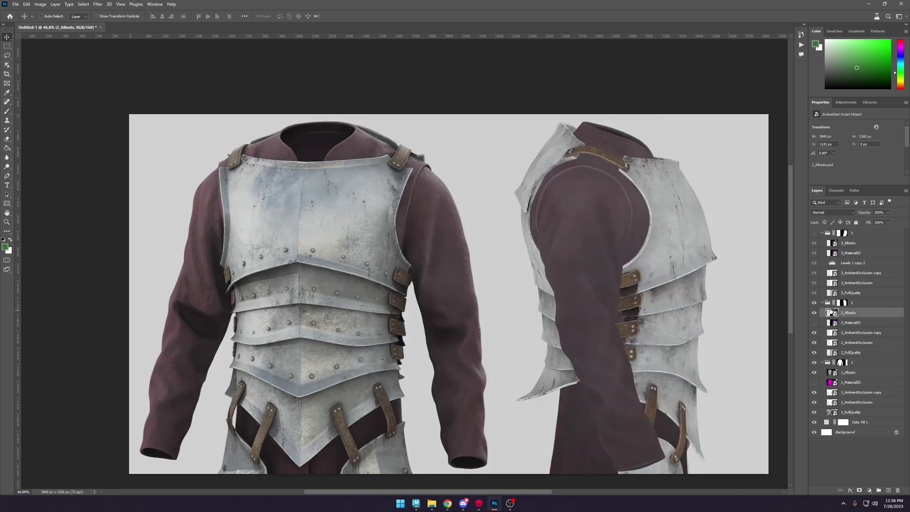
left_click(880, 214)
type("46")
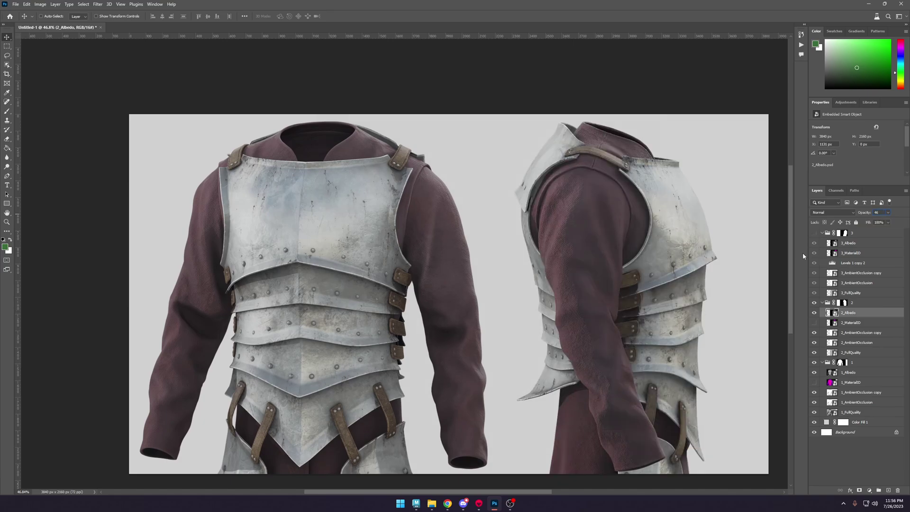
key("Return")
scroll(485, 268, "down", 4, "alt")
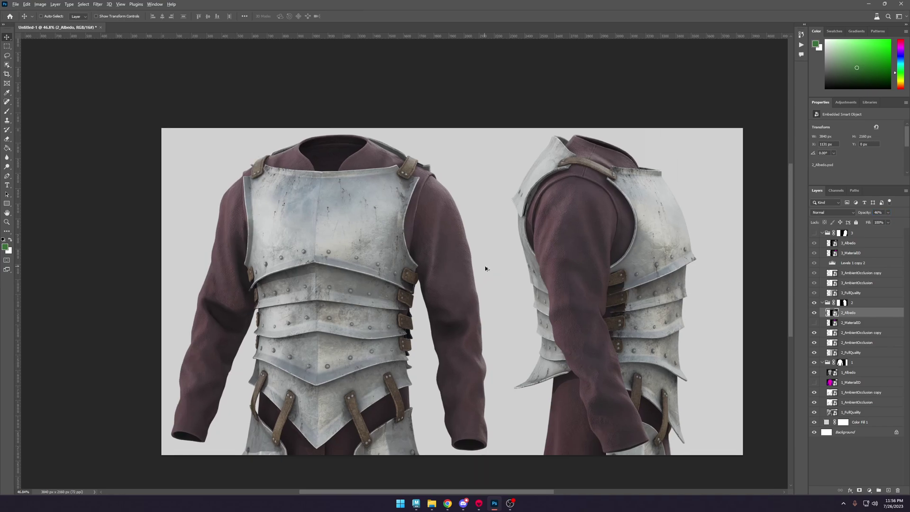
scroll(483, 270, "up", 3, "alt")
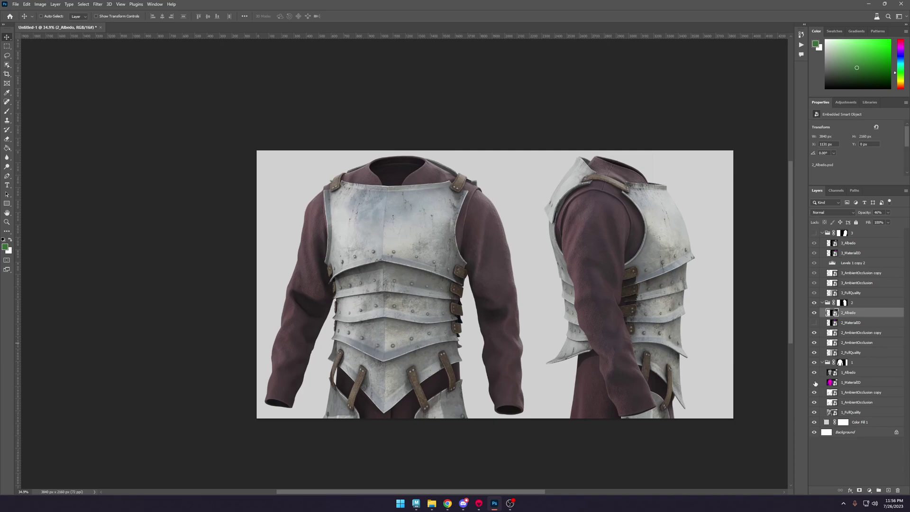
Show 1_MaterialID above 1_Albedo and select its purple cloth areas using Color Range with a fuzziness of 48.
left_click(815, 382)
left_click_drag(869, 387, 867, 370)
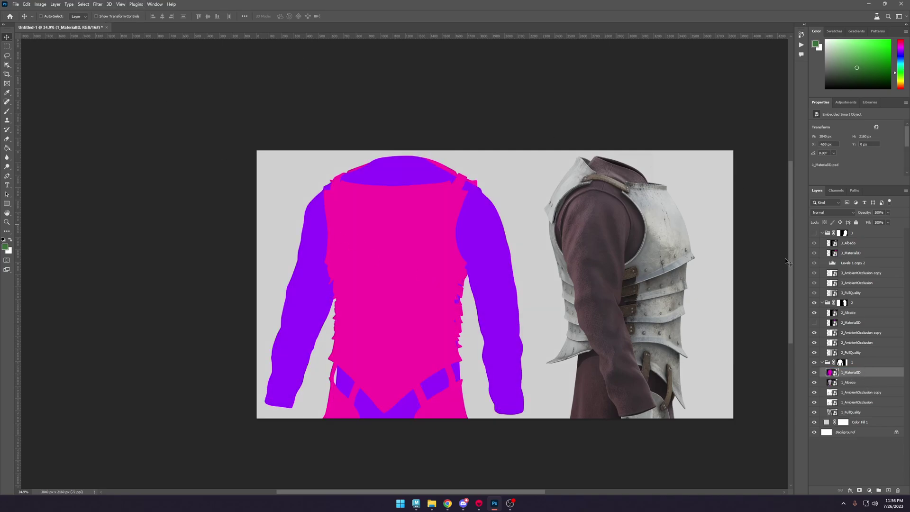
left_click(86, 4)
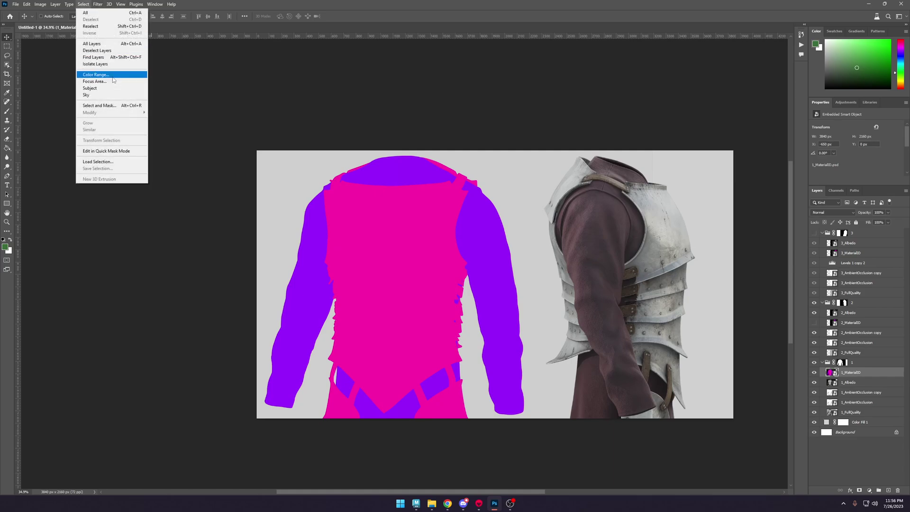
left_click(95, 74)
left_click(313, 257)
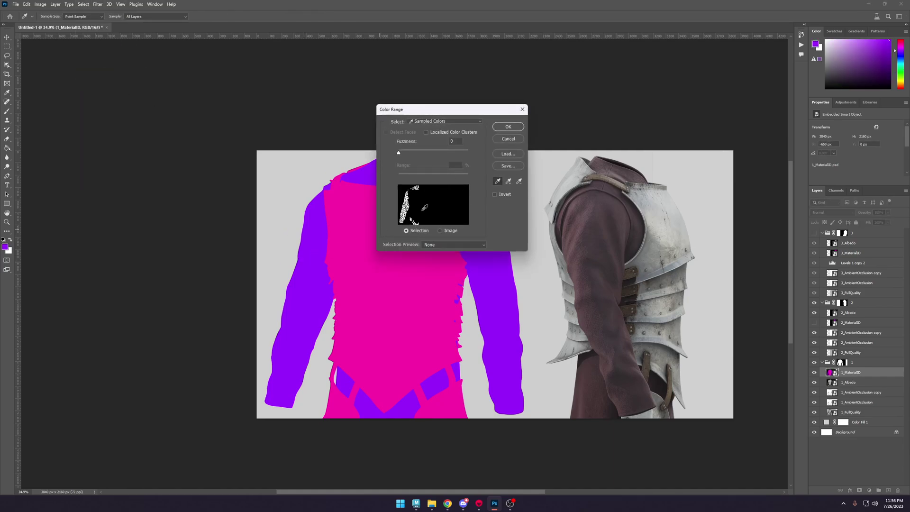
left_click_drag(400, 156, 416, 154)
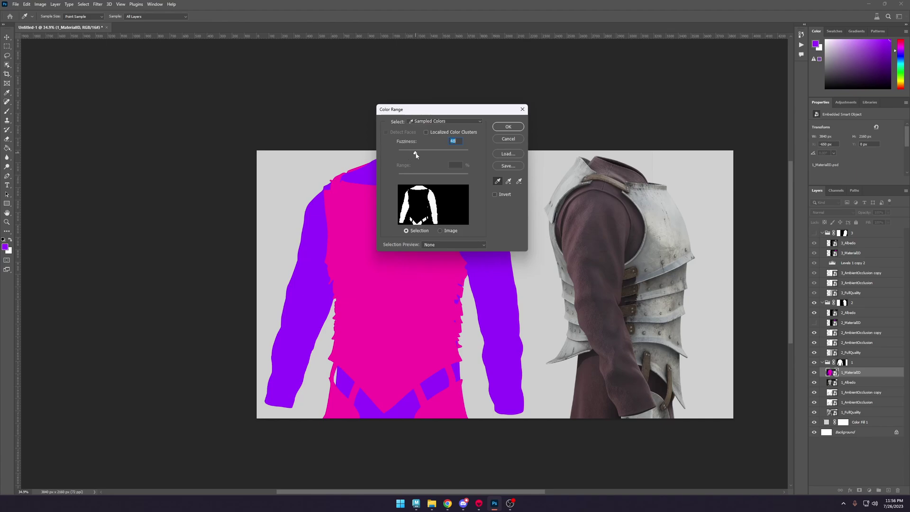
left_click(501, 127)
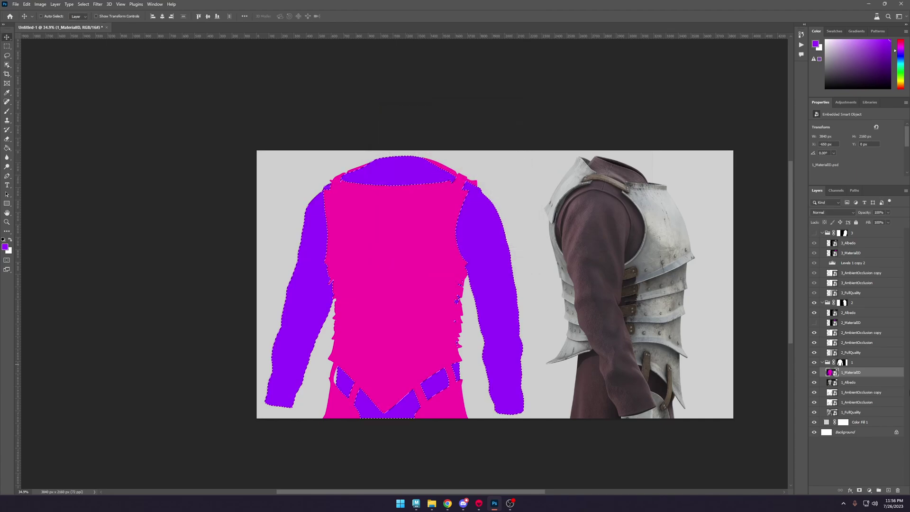
Mask the 1_Albedo layer with the cloth selection and delete the 1_MaterialID layer.
left_click(852, 382)
left_click(859, 490)
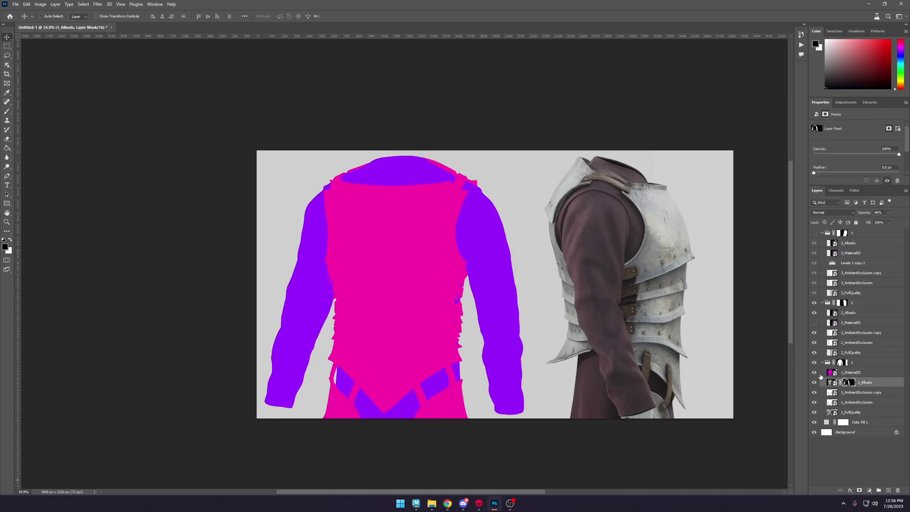
left_click(850, 372)
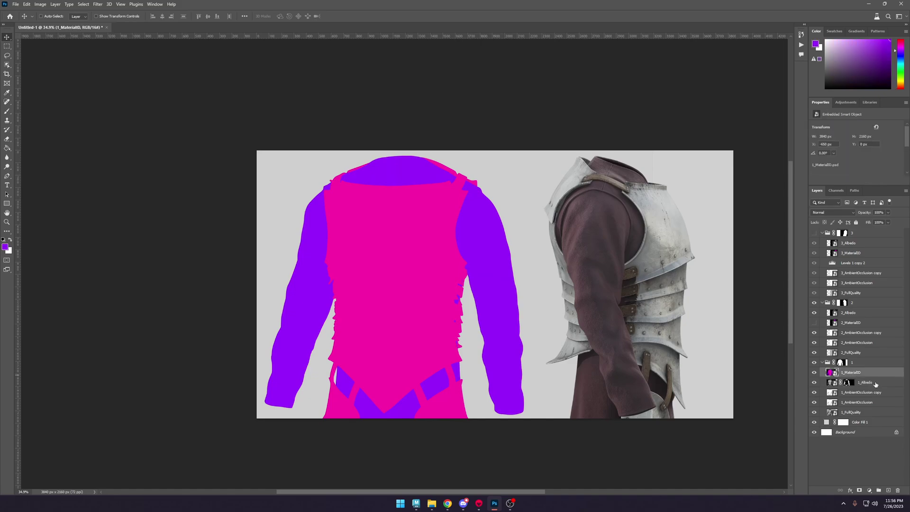
key("Delete")
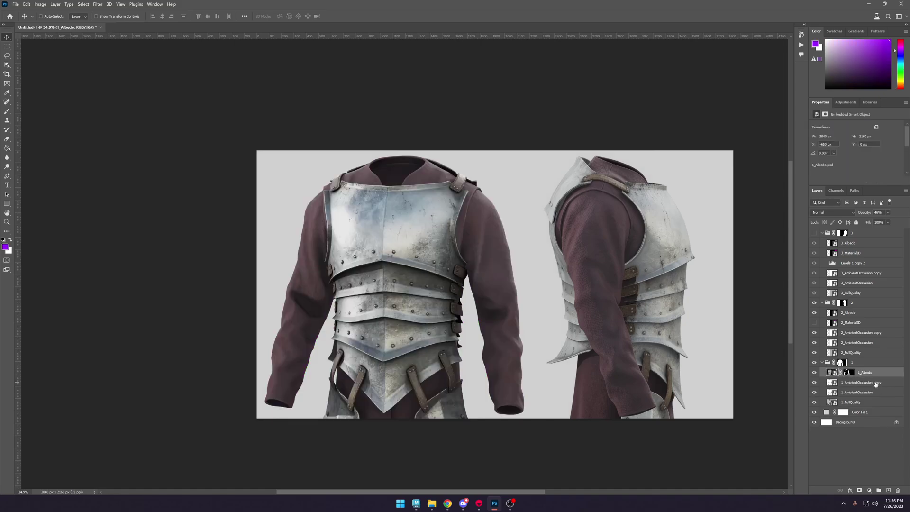
Show 2_MaterialID with 2_Albedo hidden and select its purple cloth areas using Color Range with a fuzziness of 48.
left_click(814, 323)
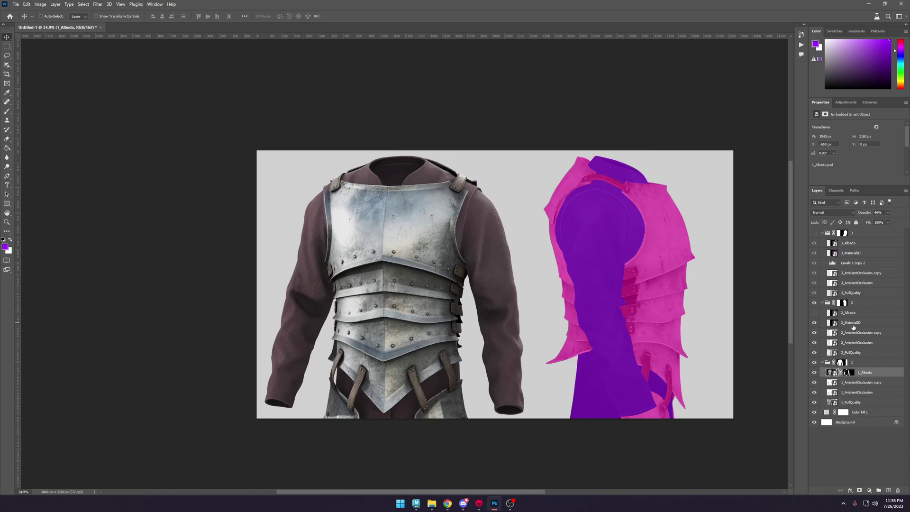
left_click(853, 326)
left_click(94, 5)
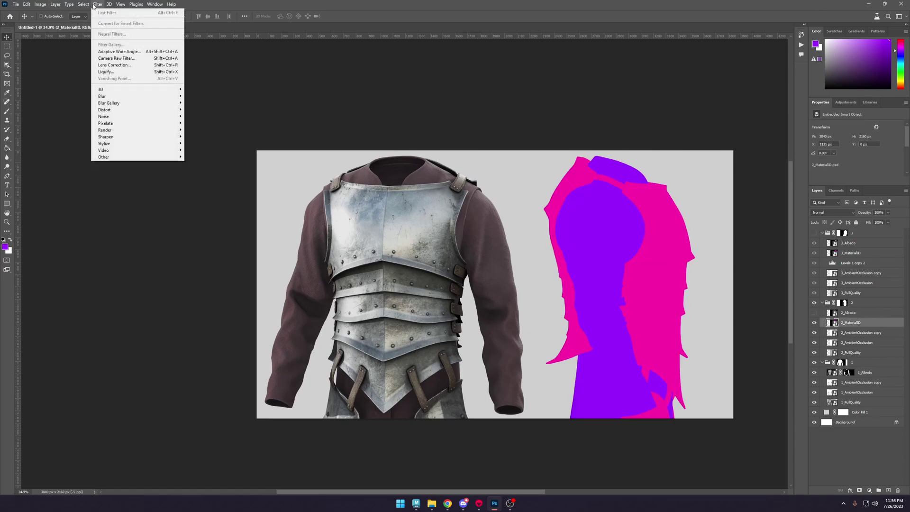
mouse_move(83, 4)
left_click(107, 74)
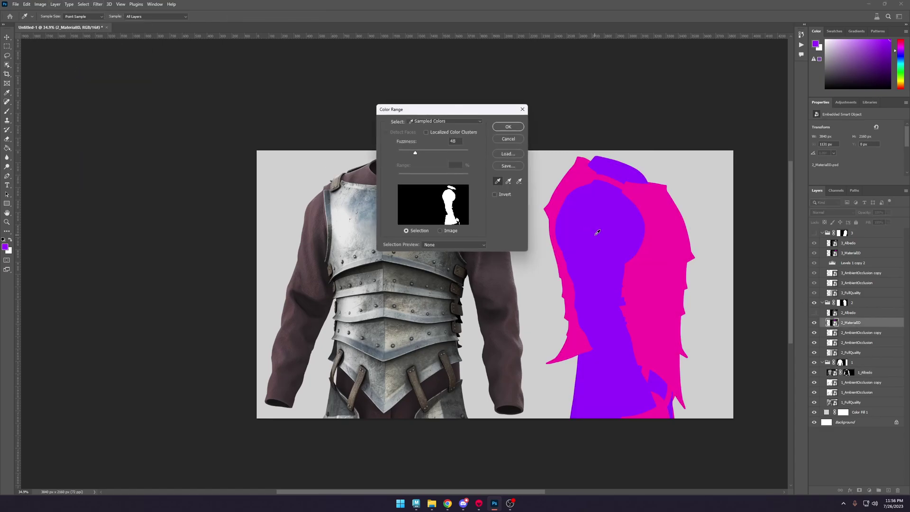
left_click(508, 126)
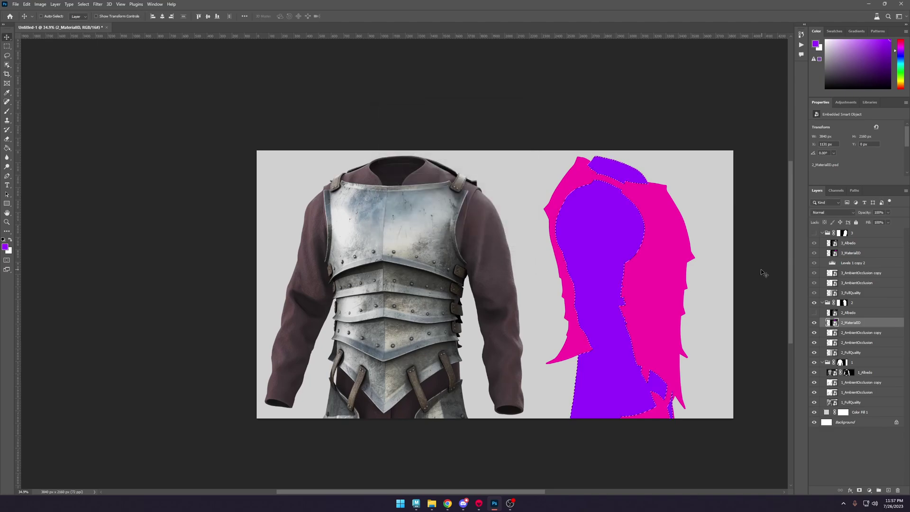
Show 2_Albedo again, mask it with the cloth selection, and delete the 2_MaterialID layer.
left_click(814, 312)
left_click(850, 313)
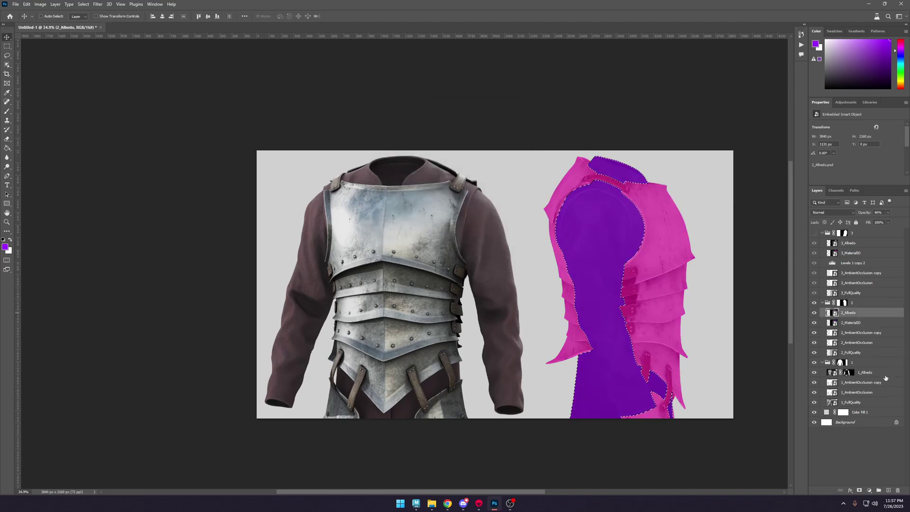
left_click(859, 489)
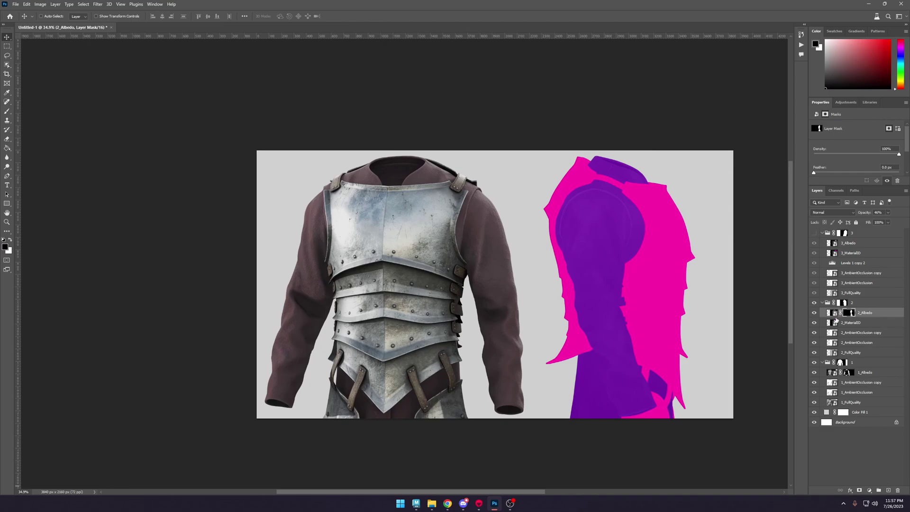
left_click(870, 323)
key("Delete")
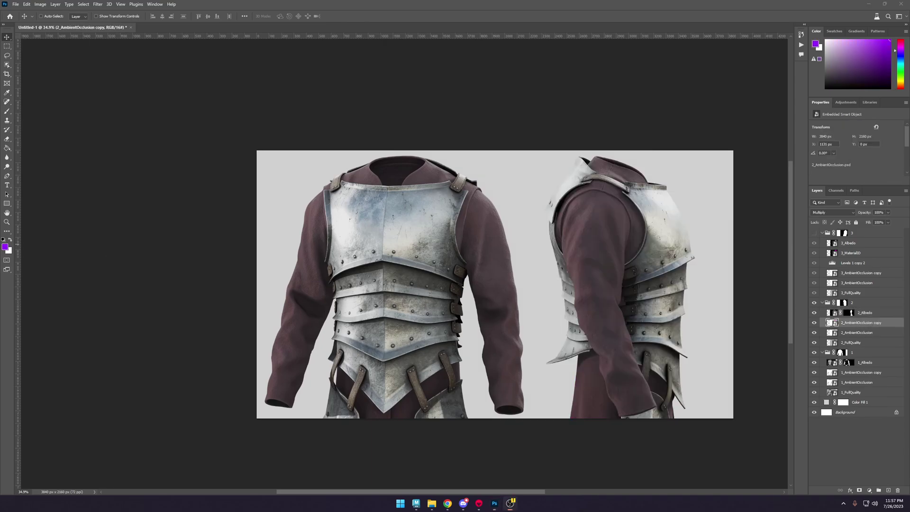
Compare the front view with the 1_Albedo layer shown and hidden.
left_click(813, 363)
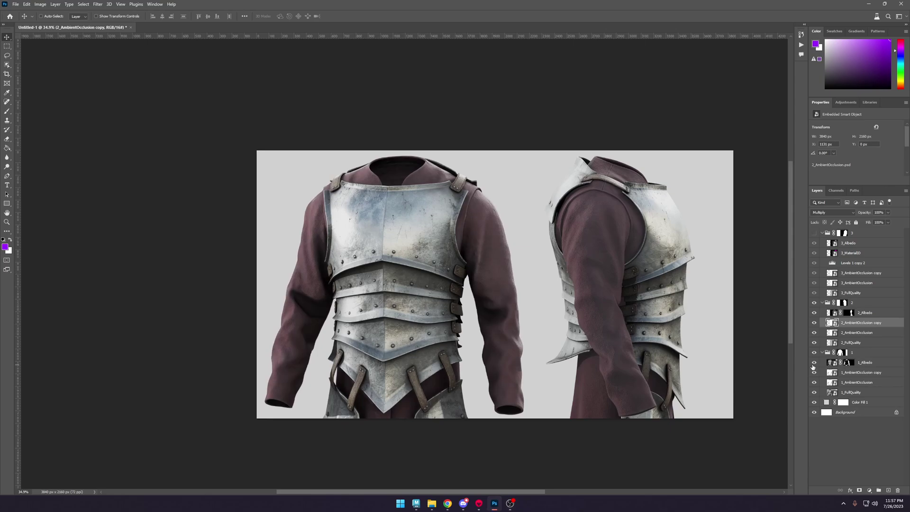
left_click(814, 363)
left_click(813, 363)
left_click(814, 363)
left_click(813, 363)
left_click(813, 363)
left_click(814, 363)
left_click(814, 363)
left_click(814, 363)
left_click(814, 363)
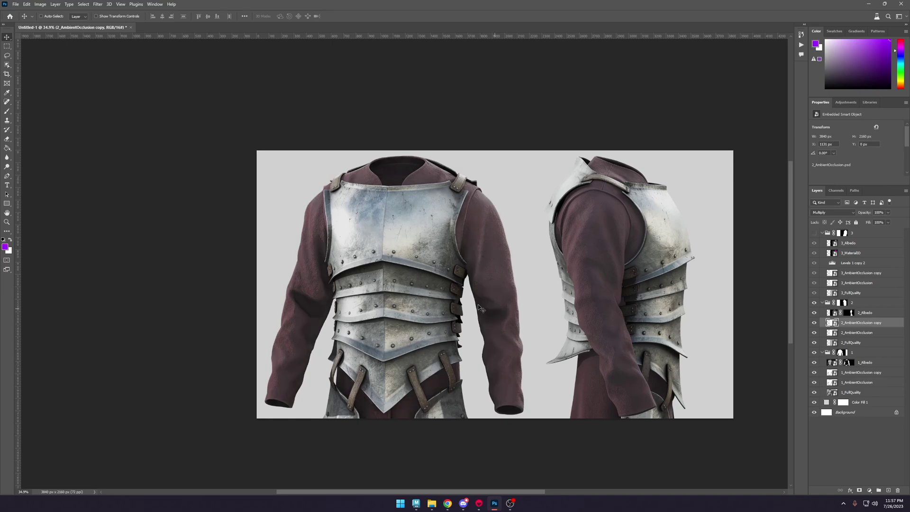
Compare the side view up close with the 2_AmbientOcclusion copy layer shown and hidden.
scroll(467, 257, "up", 3, "alt")
left_click(814, 323)
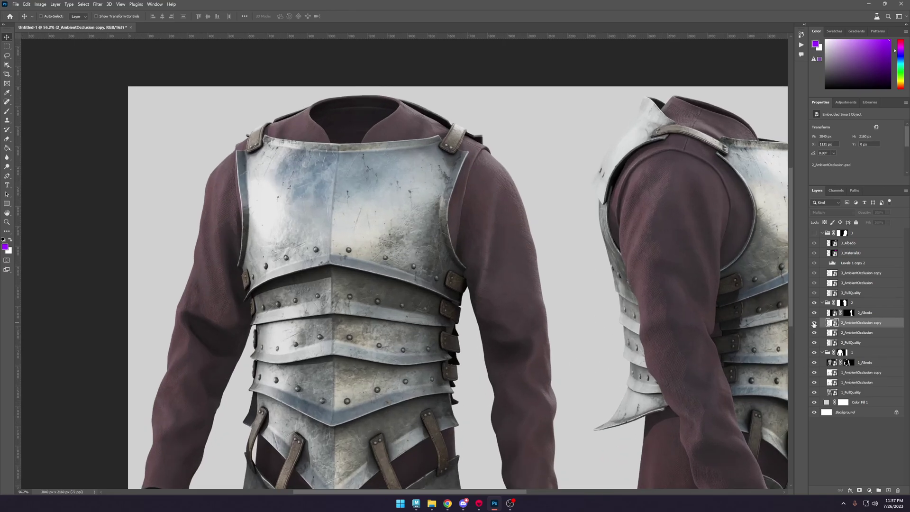
left_click(814, 322)
left_click(814, 322)
left_click(814, 324)
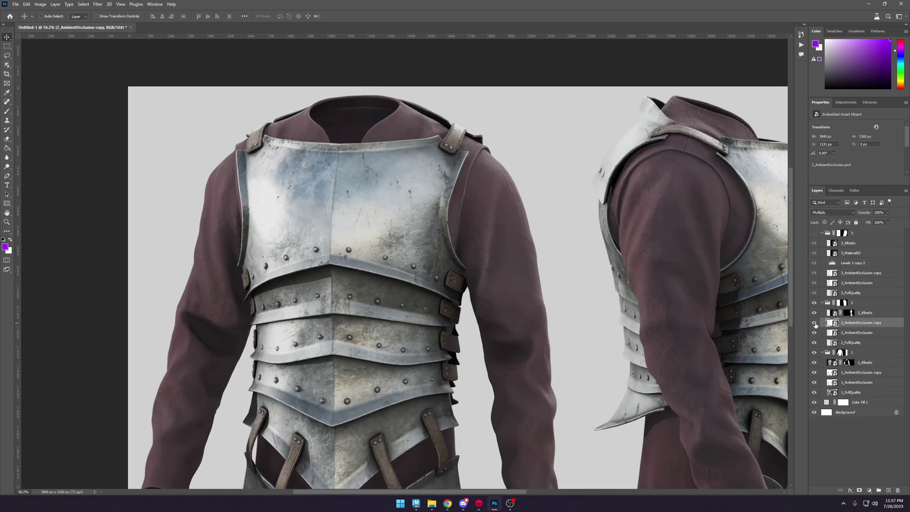
left_click(815, 324)
left_click(815, 324)
left_click(815, 324)
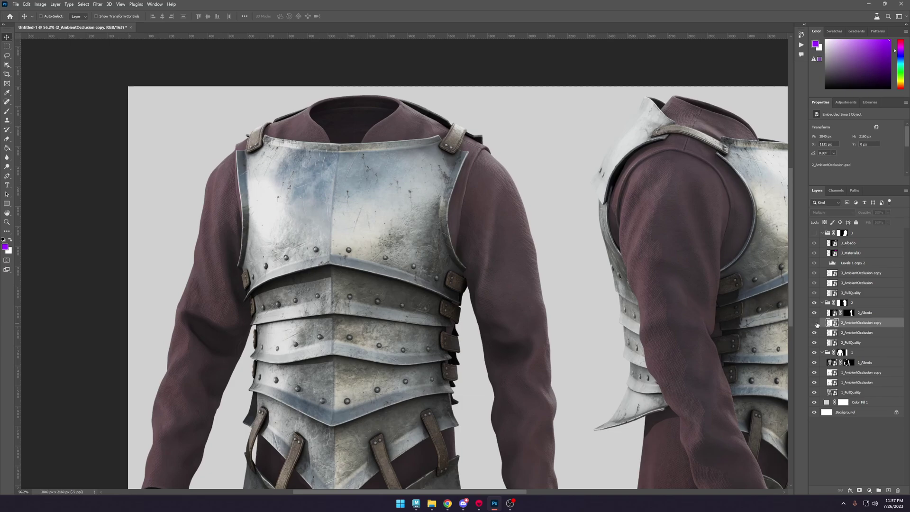
scroll(783, 328, "down", 2, "alt")
left_click(814, 322)
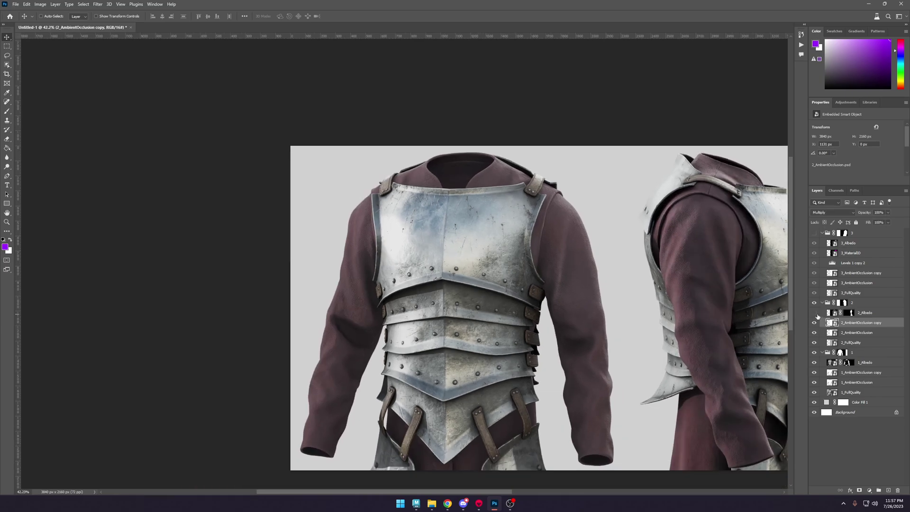
Compare the side view with the 2_Albedo and 2_AmbientOcclusion copy layers shown and hidden.
scroll(782, 310, "right", 5)
scroll(782, 310, "down", 1)
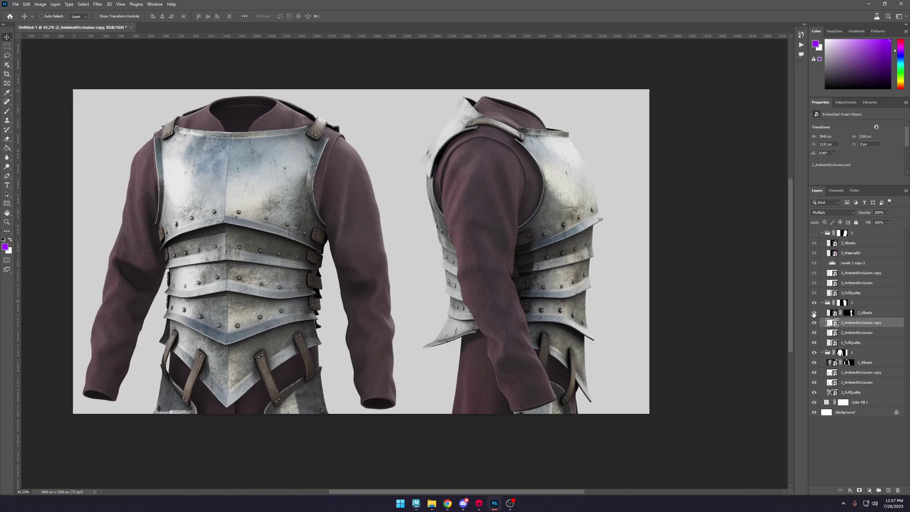
left_click(814, 313)
left_click(814, 313)
left_click(814, 313)
scroll(465, 239, "down", 2, "alt")
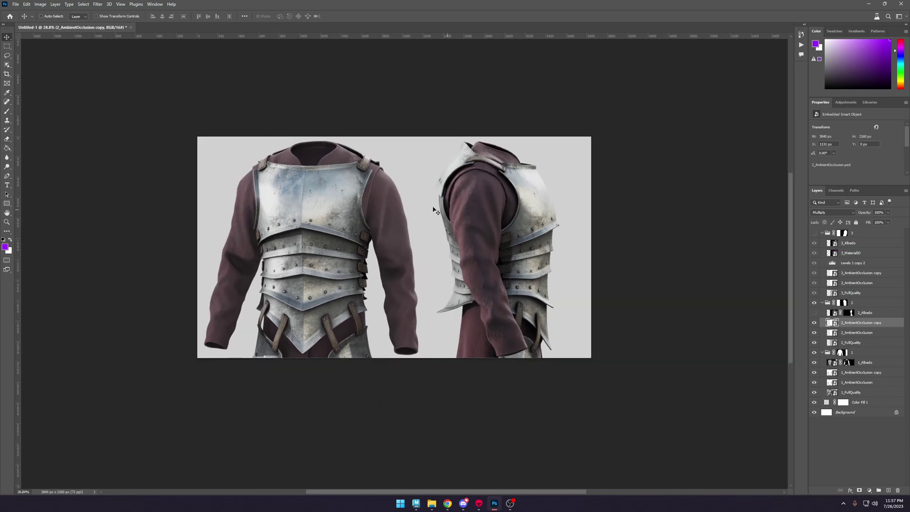
left_click(814, 323)
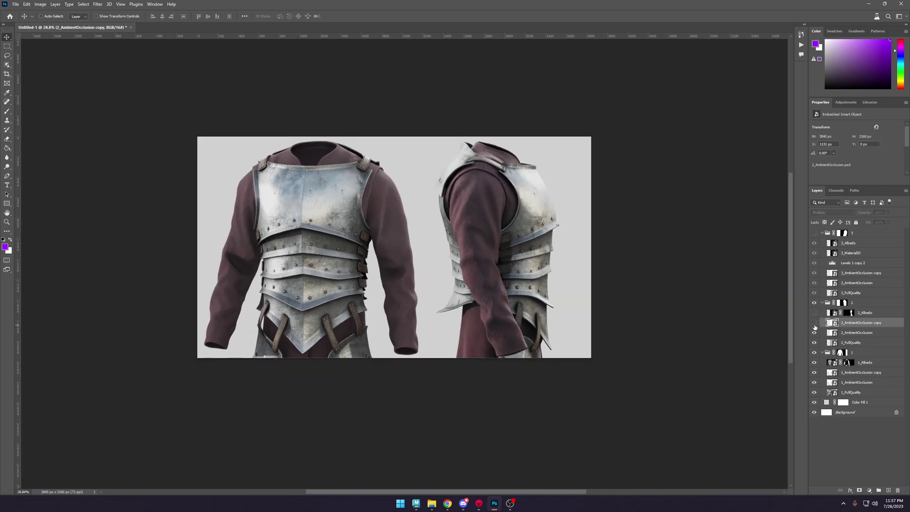
left_click(814, 323)
left_click(814, 313)
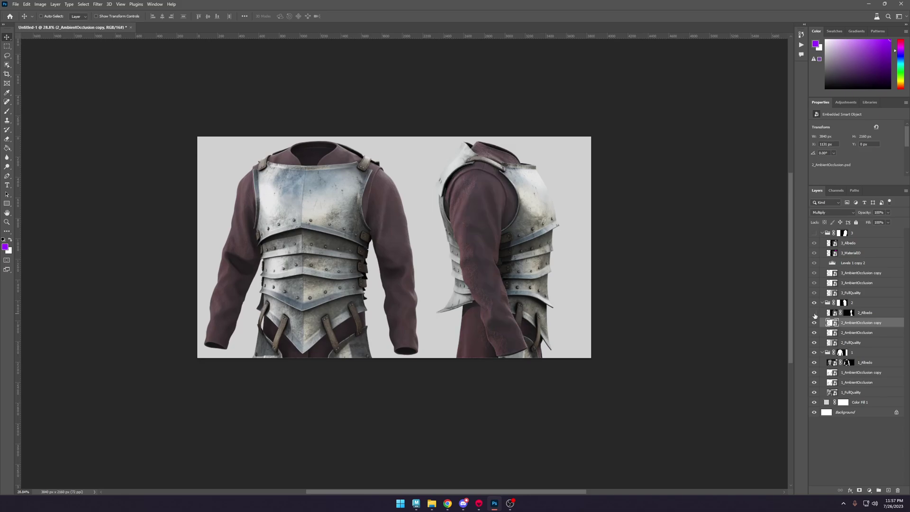
left_click(814, 313)
left_click(814, 312)
Set the opacity of both the 2_Albedo and 1_Albedo layers to 40%.
left_click(864, 313)
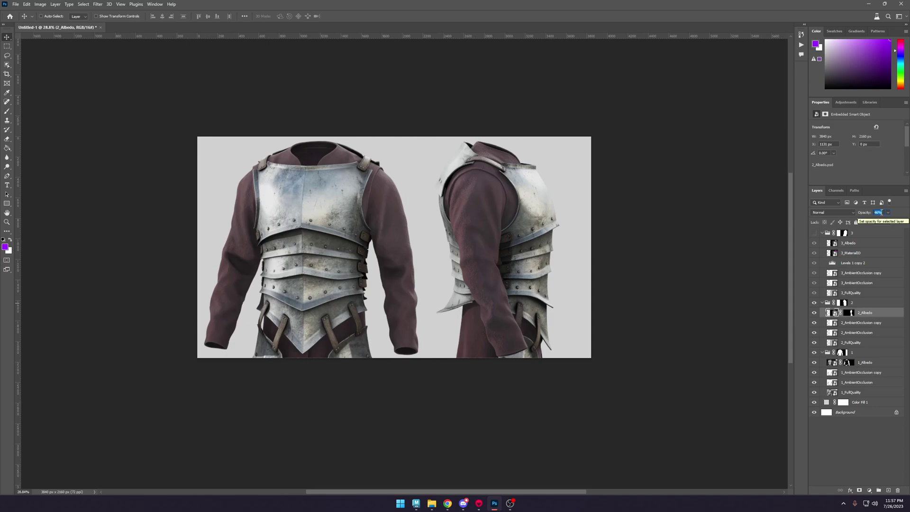
type("40")
left_click(867, 362)
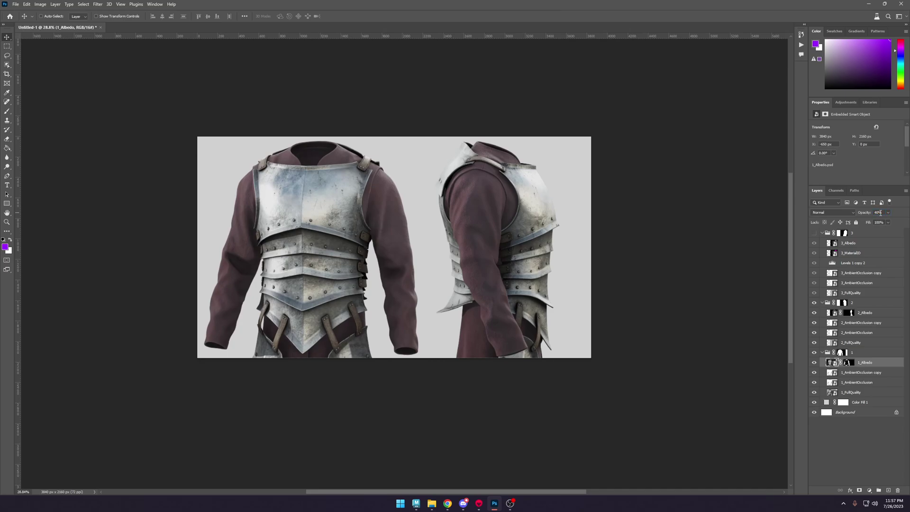
Check the effect of the 1_Albedo layer at its reduced opacity on the front view.
left_click(814, 363)
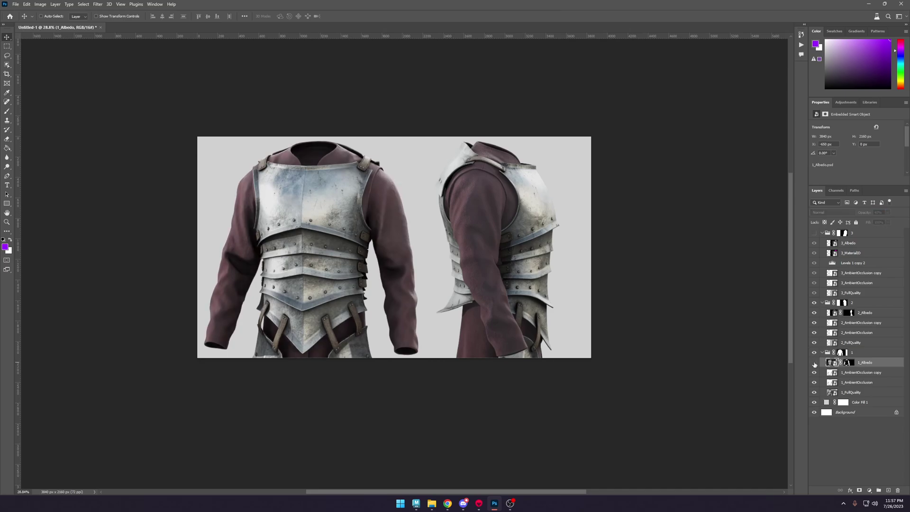
left_click(814, 363)
left_click(814, 363)
left_click(814, 362)
left_click(814, 363)
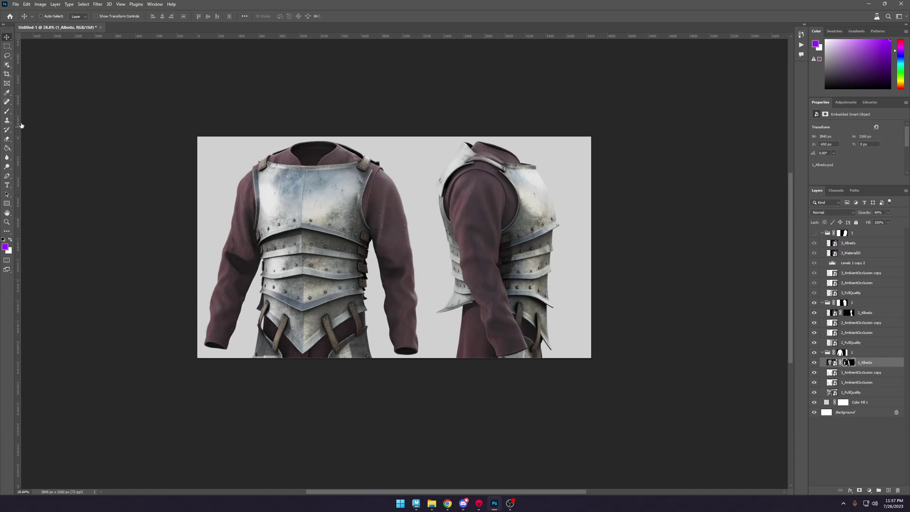
Activate the 1_Albedo layer mask for painting with the default black and white colors.
key("d")
key("ctrl+backslash")
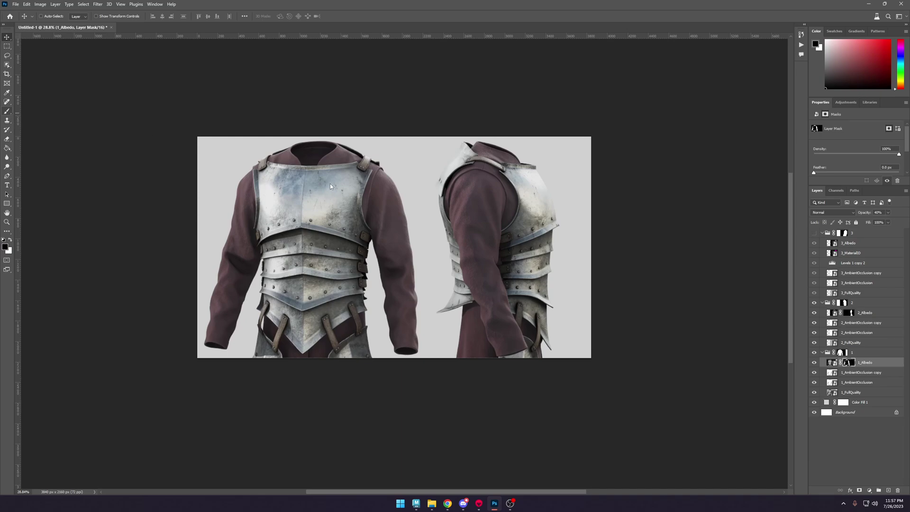
right_click(7, 111)
left_click(85, 117)
scroll(115, 134, "up", 1)
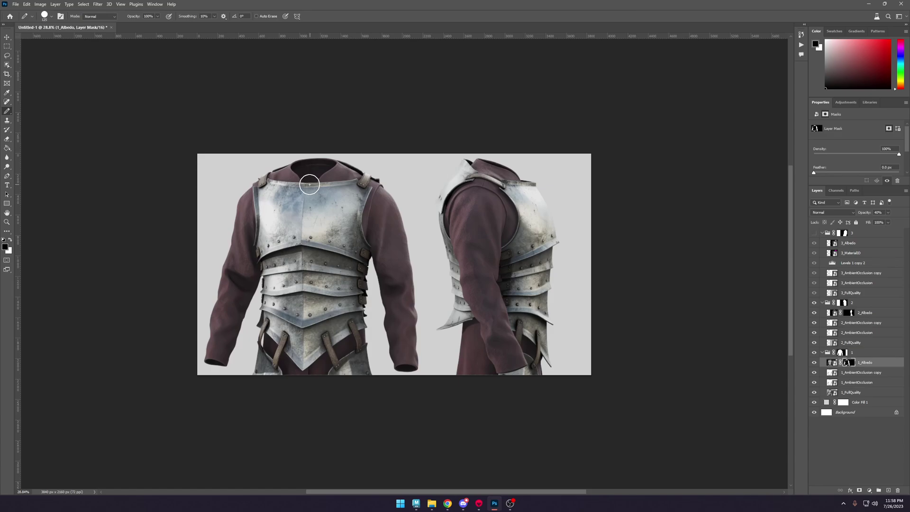
key("bracketright")
key("bracketright")
key("bracketright")
key("bracketright")
key("bracketright")
key("bracketright")
Paint black on the 1_Albedo mask around the front view's collar using a 700 px Brush with 0% hardness.
right_click(7, 114)
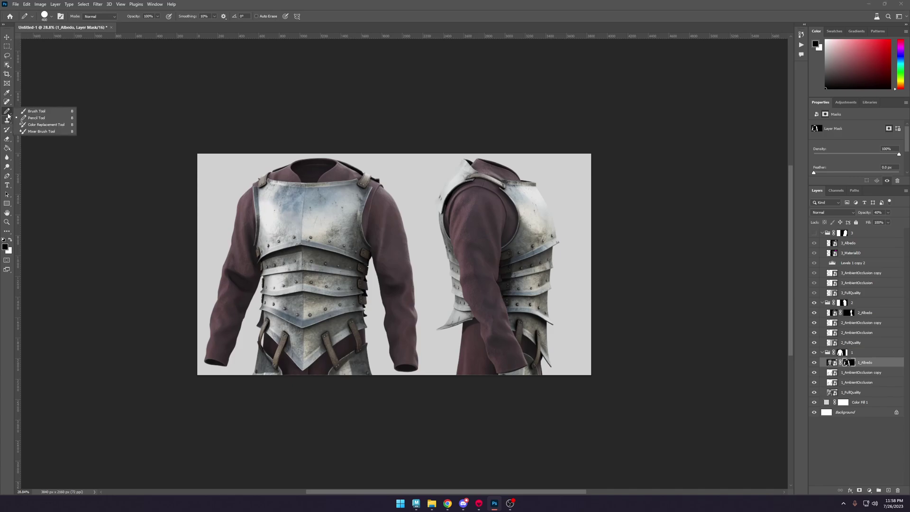
left_click(36, 111)
scroll(295, 185, "up", 3, "alt")
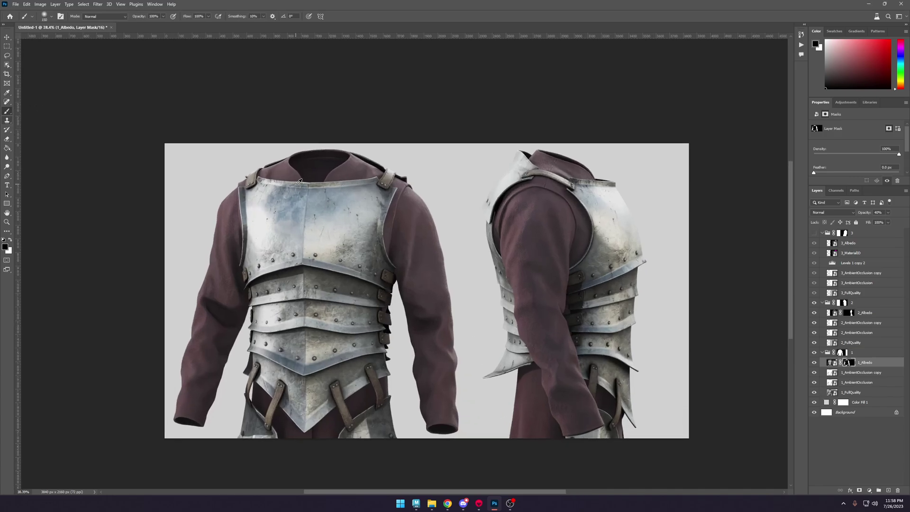
key("bracketright")
key("bracketright")
key("bracketright")
key("bracketright")
key("bracketright")
key("bracketright")
key("bracketright")
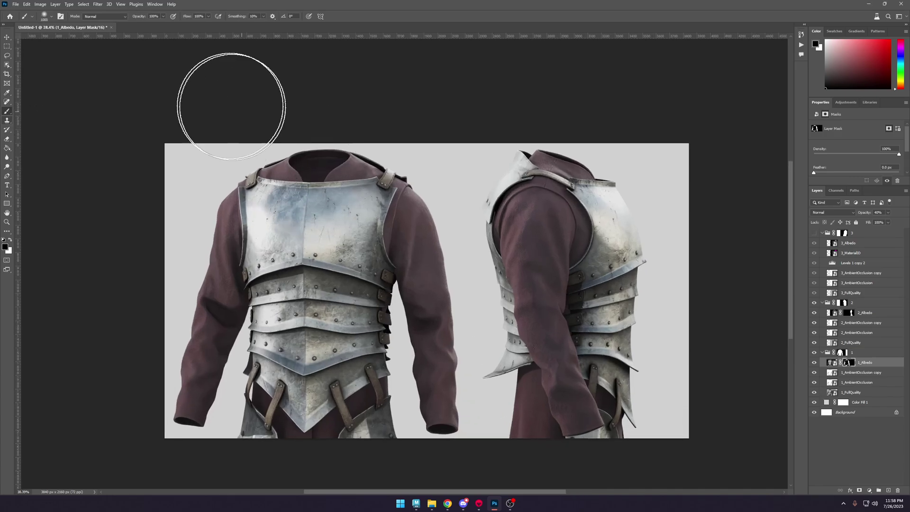
left_click(51, 17)
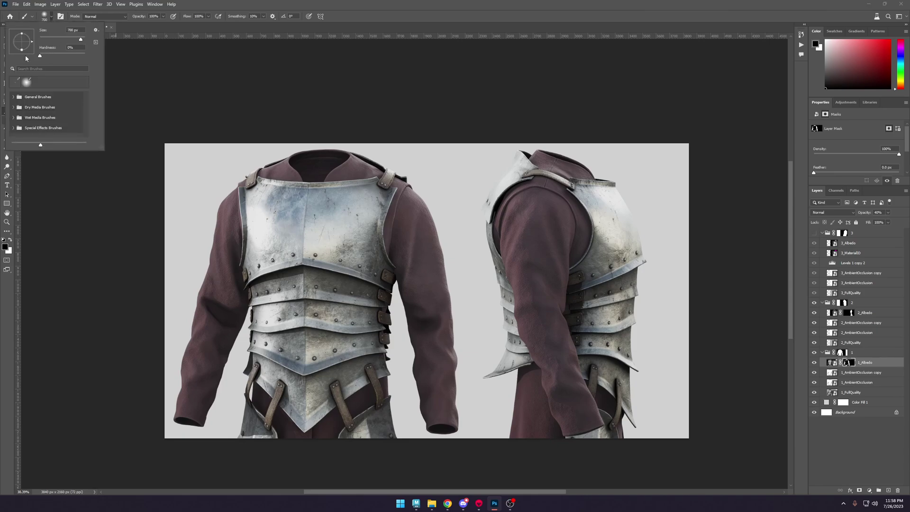
left_click(303, 87)
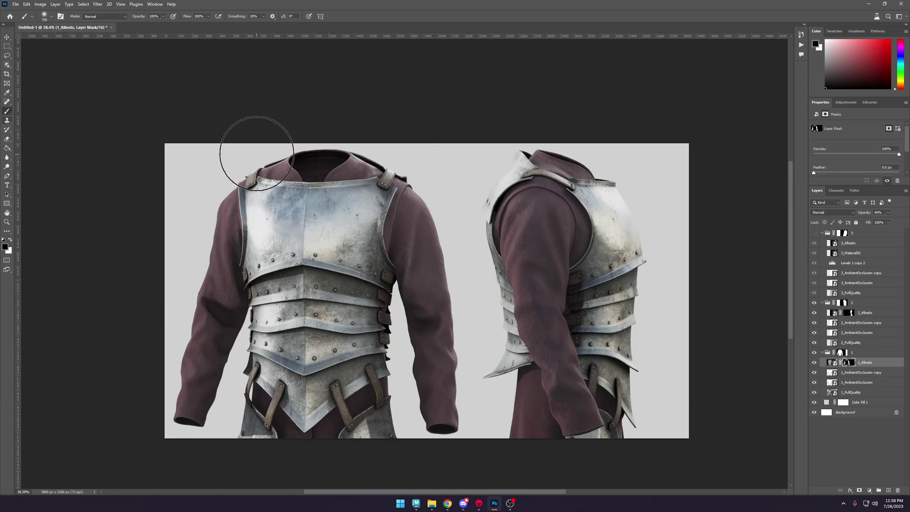
scroll(399, 183, "down", 2, "alt")
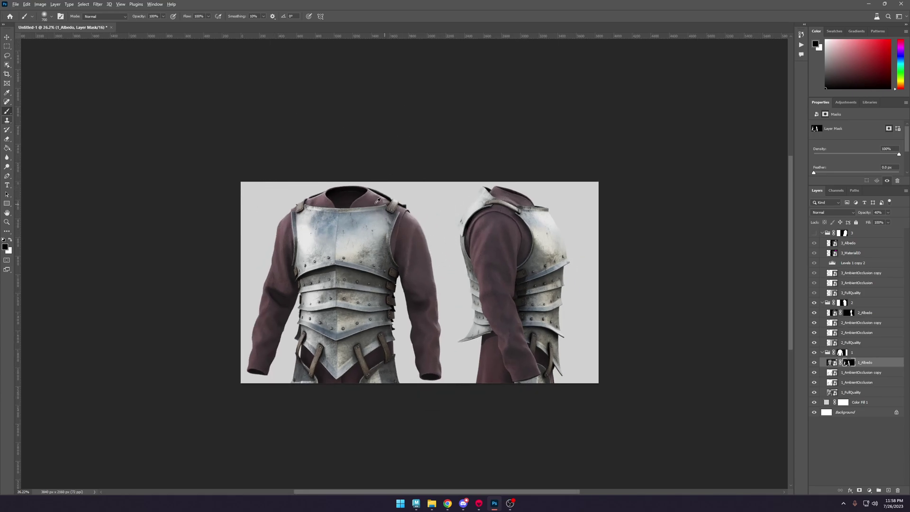
scroll(377, 200, "up", 1, "alt")
Paint black with the same soft brush on the 2_Albedo mask around the side view's collar.
left_click(849, 313)
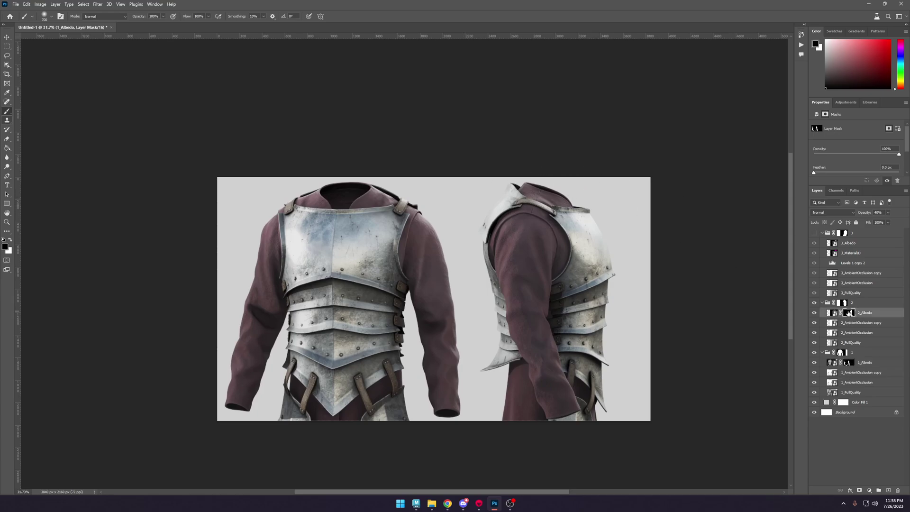
scroll(609, 240, "down", 1, "alt")
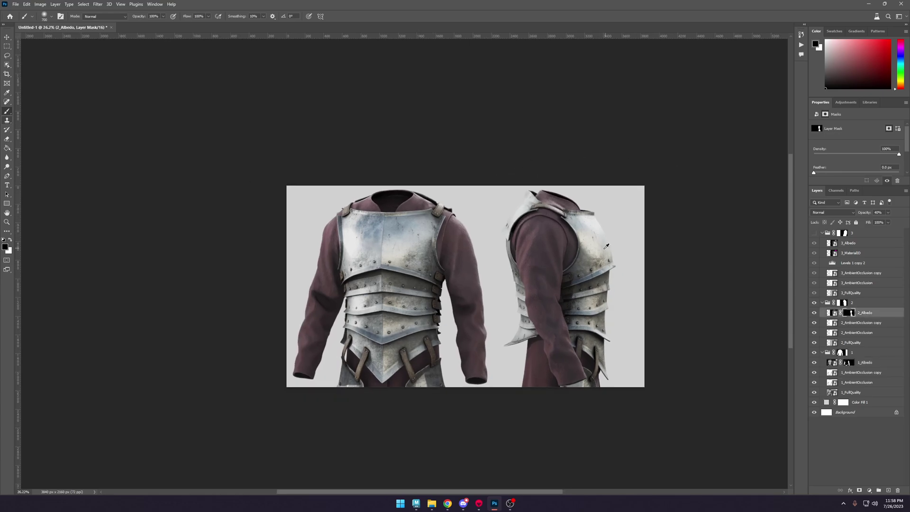
scroll(606, 246, "up", 2, "alt")
scroll(642, 271, "down", 2, "alt")
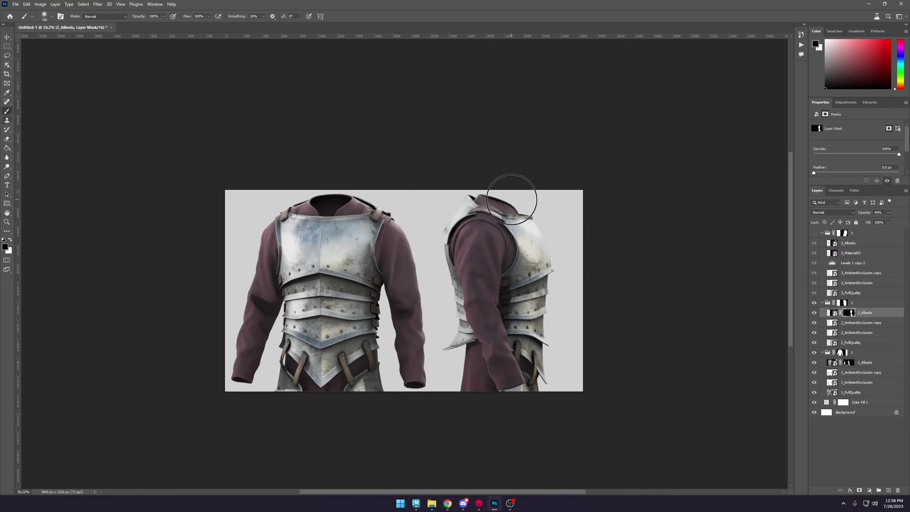
scroll(492, 260, "down", 1, "alt")
scroll(447, 265, "up", 1, "alt")
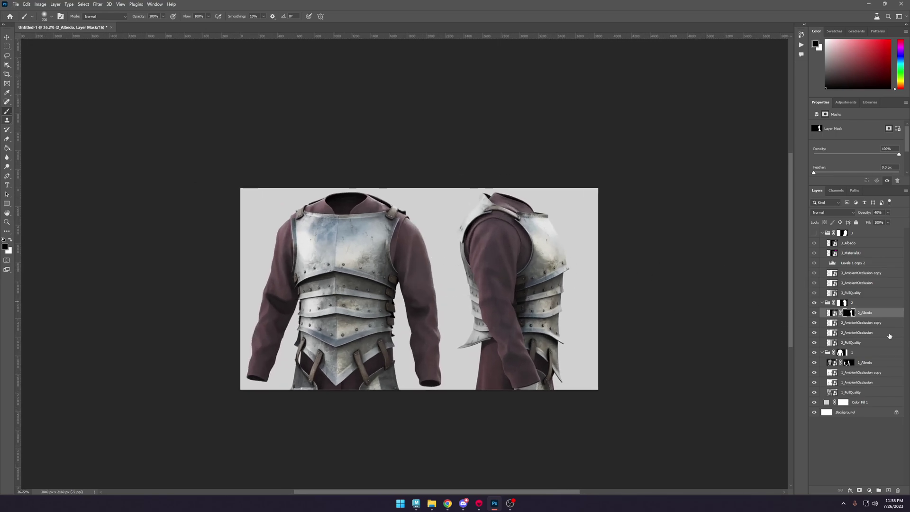
Compare the side view with the 2_Albedo mask enabled and disabled and with the layer shown and hidden.
left_click(849, 314, "shift")
left_click(849, 315, "shift")
left_click(848, 315, "shift")
left_click(848, 314, "shift")
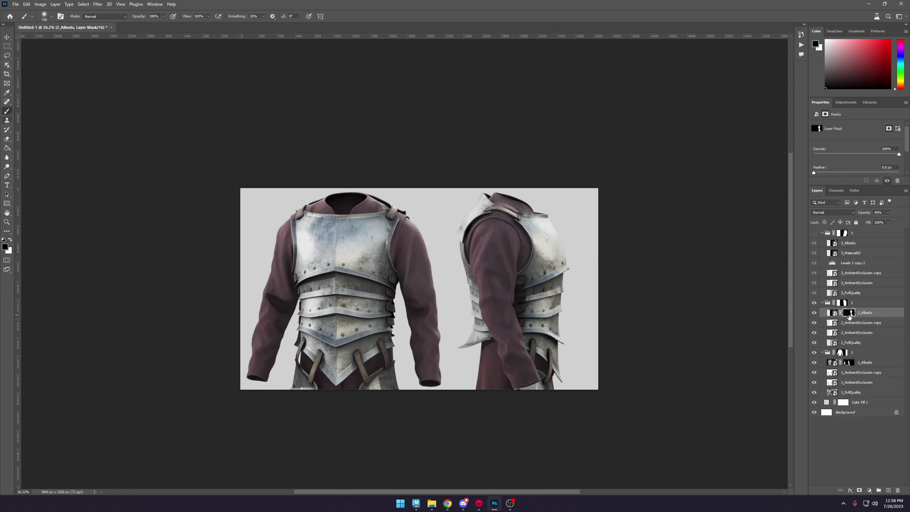
left_click(814, 312)
left_click(814, 313)
left_click(814, 312)
left_click(814, 312)
Paint a soft black dab on the 2_Albedo mask at the side view's back sleeve edge and set the foreground color to mid grey.
mouse_move(478, 263)
left_mouse_down()
mouse_move(475, 291)
mouse_move(470, 257)
left_mouse_up()
key("ctrl+z")
left_click(6, 246)
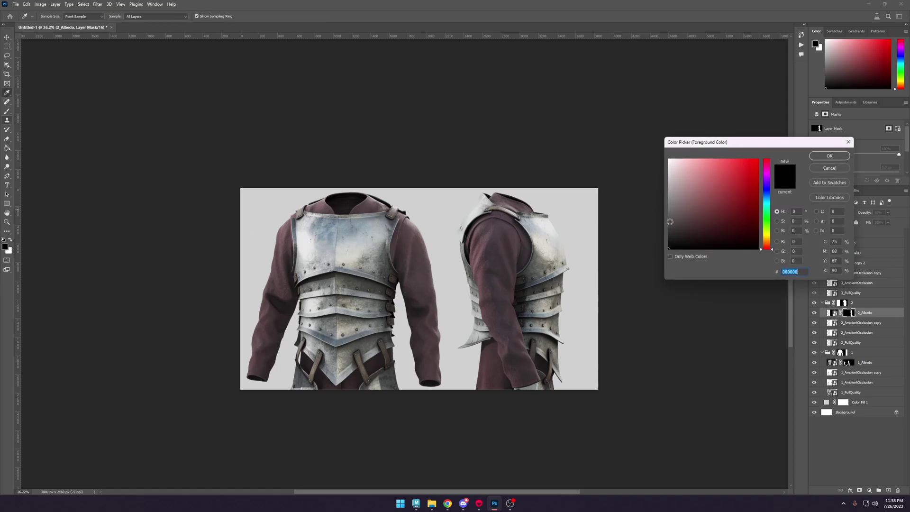
left_click_drag(678, 221, 653, 200)
left_click(829, 156)
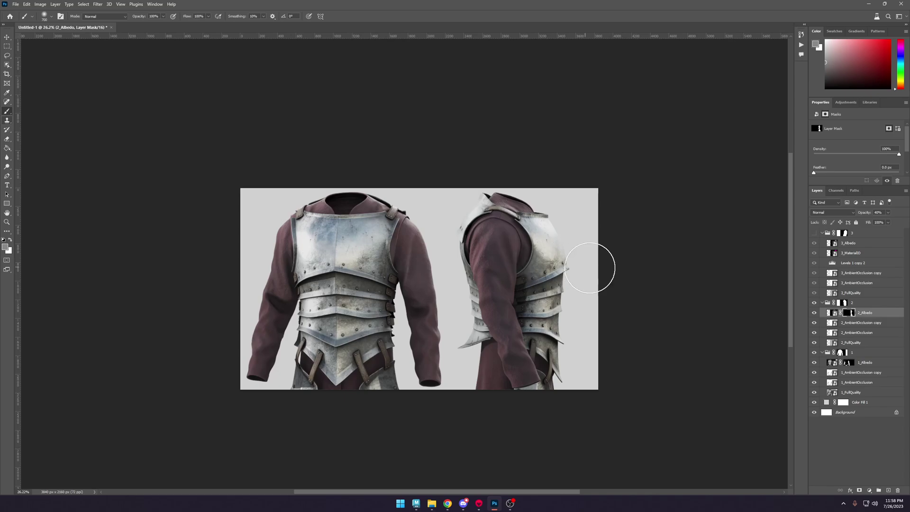
Display the 2_Albedo mask on its own and undo the last grey brush stroke.
scroll(585, 257, "up", 1, "alt")
left_click(850, 313, "alt")
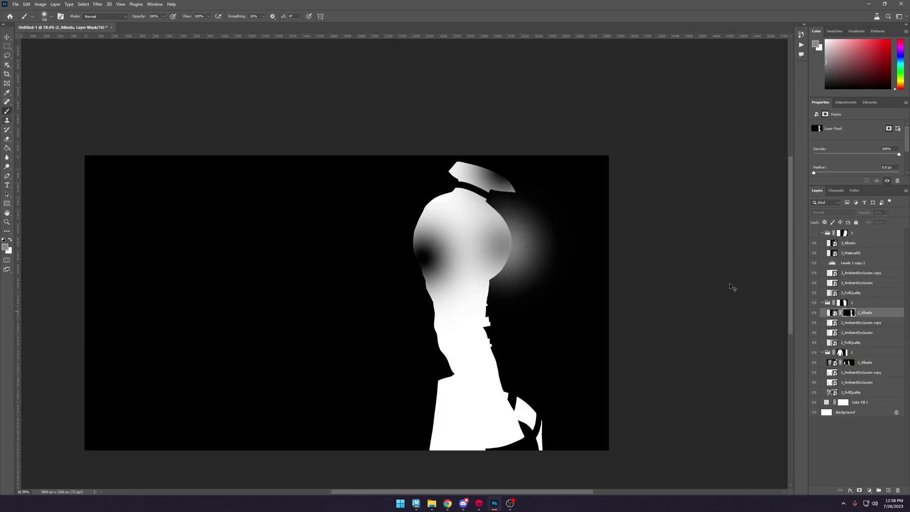
key("ctrl+z")
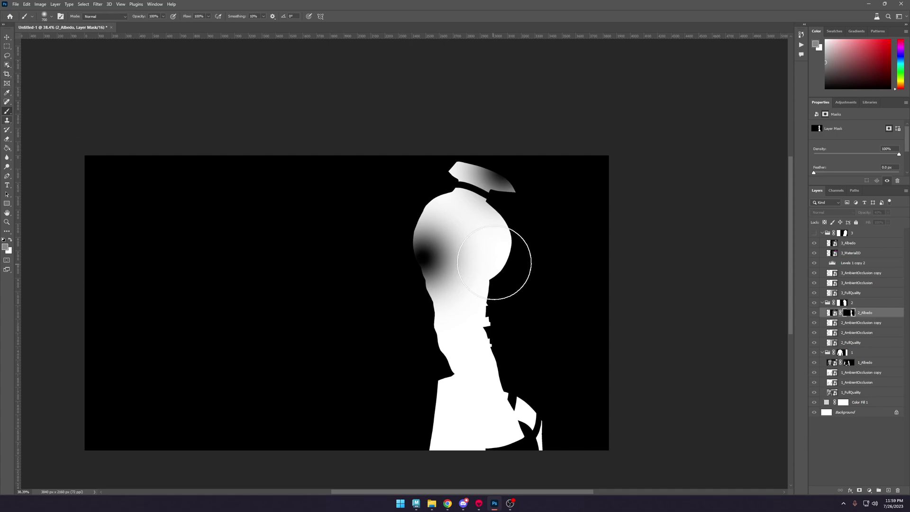
Select the black area in front of the side view's sleeve with the Quick Selection tool and switch back to the Brush.
left_click(9, 65)
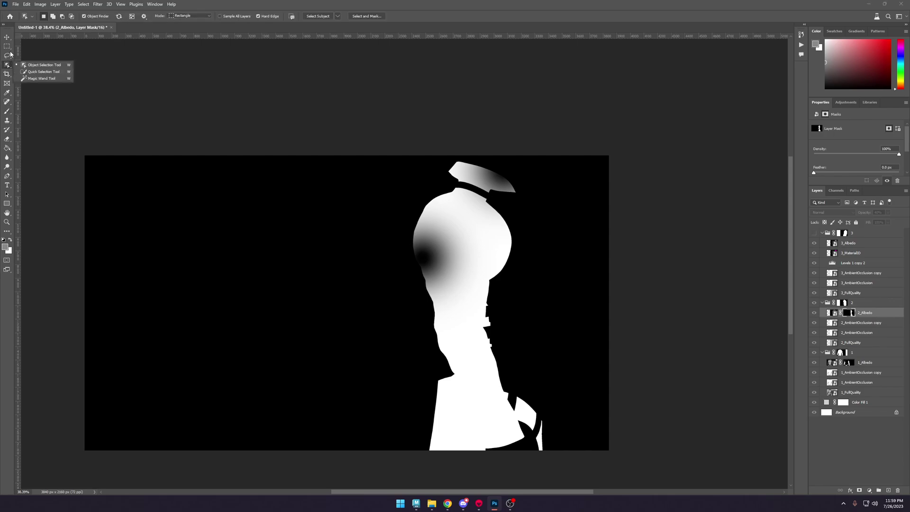
left_click(43, 71)
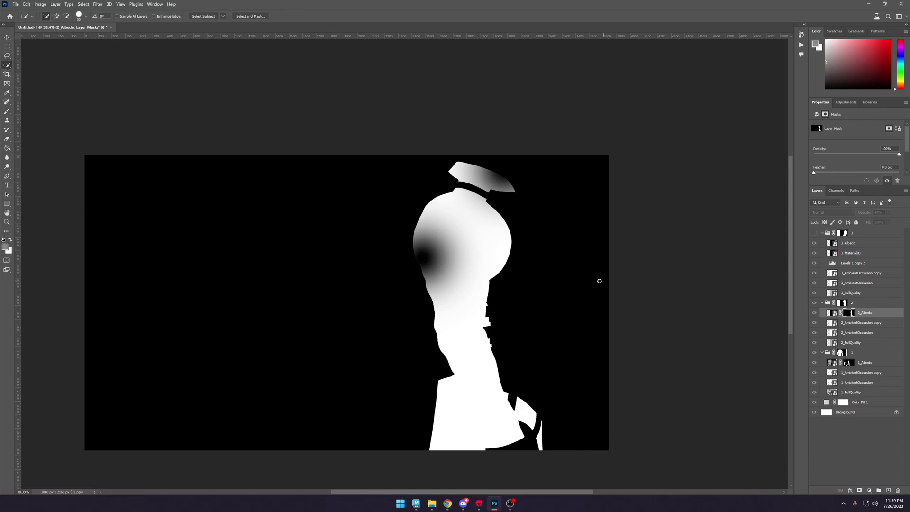
left_click(533, 269)
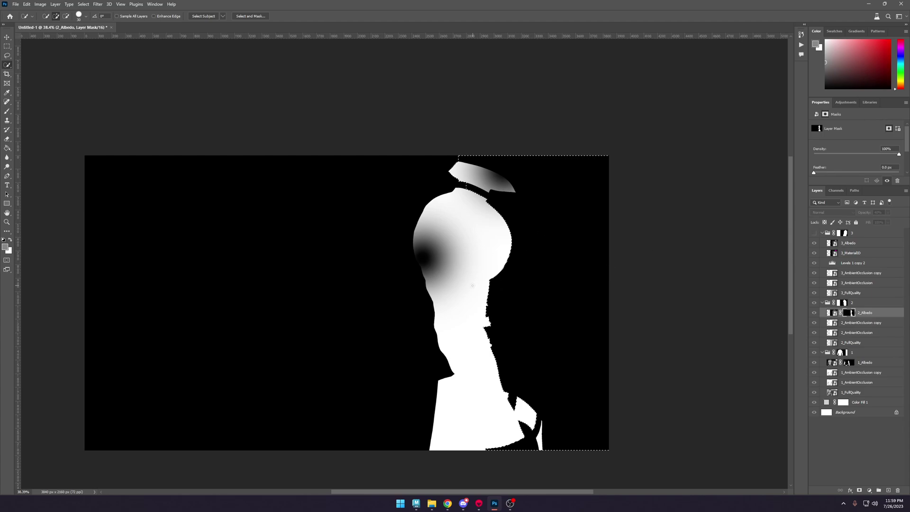
left_click(7, 110)
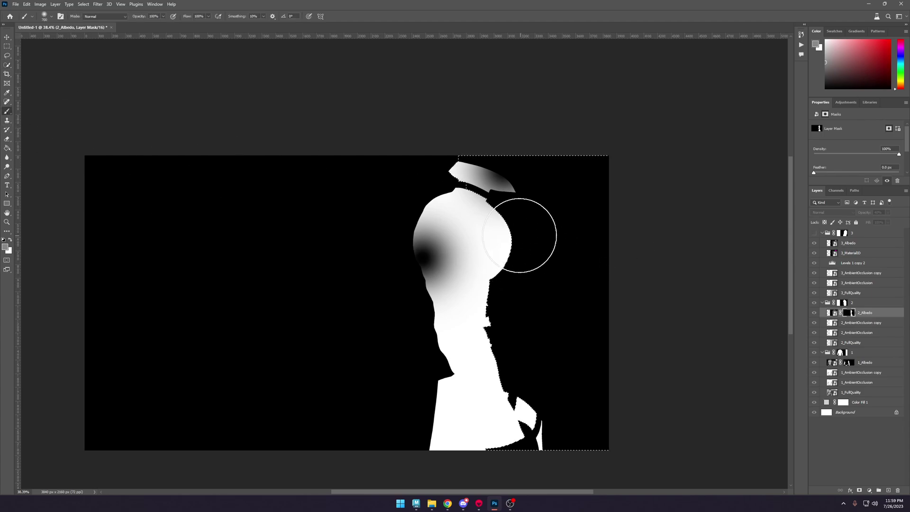
left_click(522, 227)
key("ctrl+z")
key("alt+BackSpace")
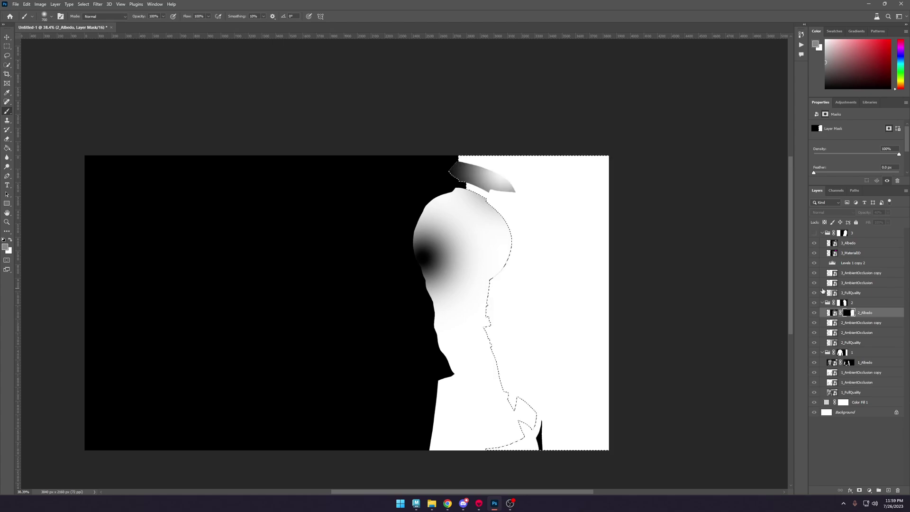
key("ctrl+z")
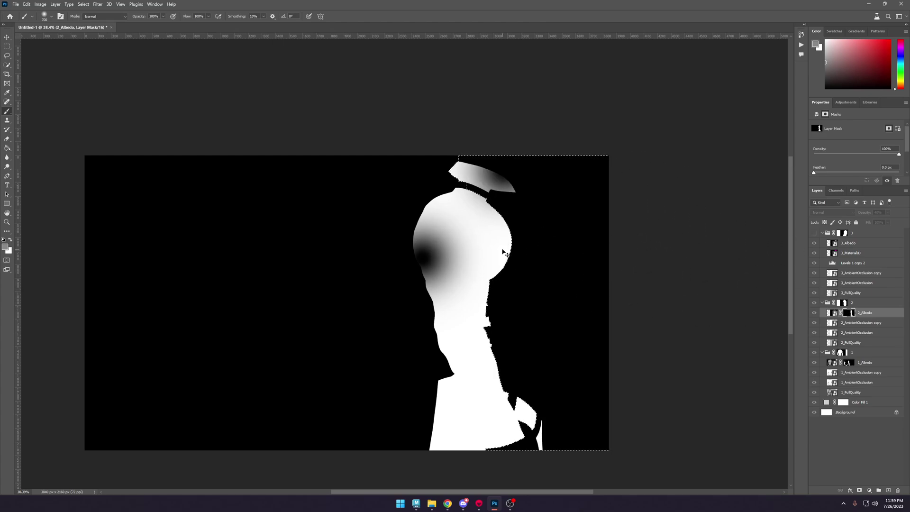
key("ctrl+d")
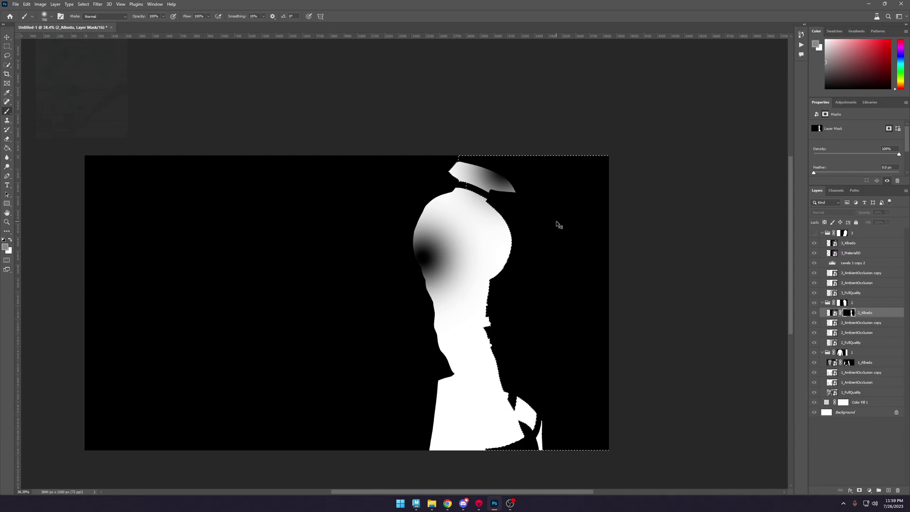
key("ctrl+shift+d")
Invert the selection and paint soft mid grey over the front of the side view's upper sleeve on the 2_Albedo mask.
key("ctrl+shift+i")
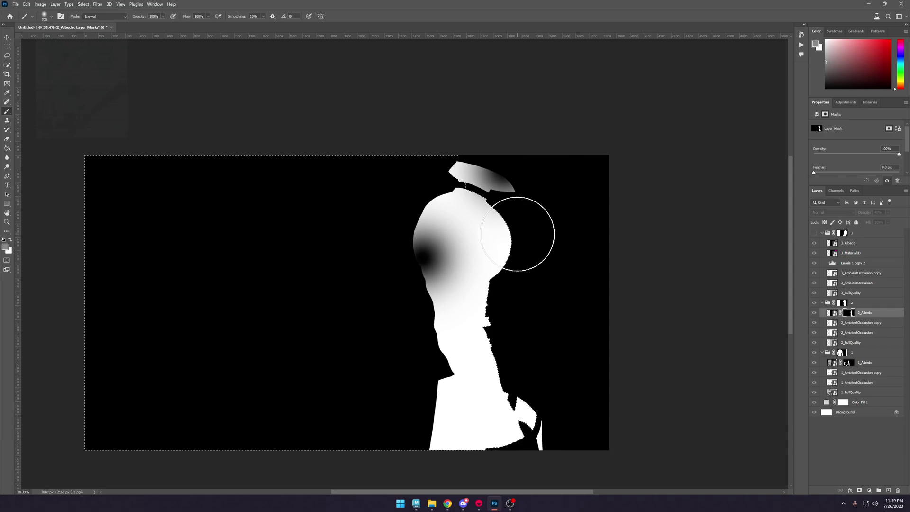
left_click(511, 250)
left_click_drag(507, 240, 493, 258)
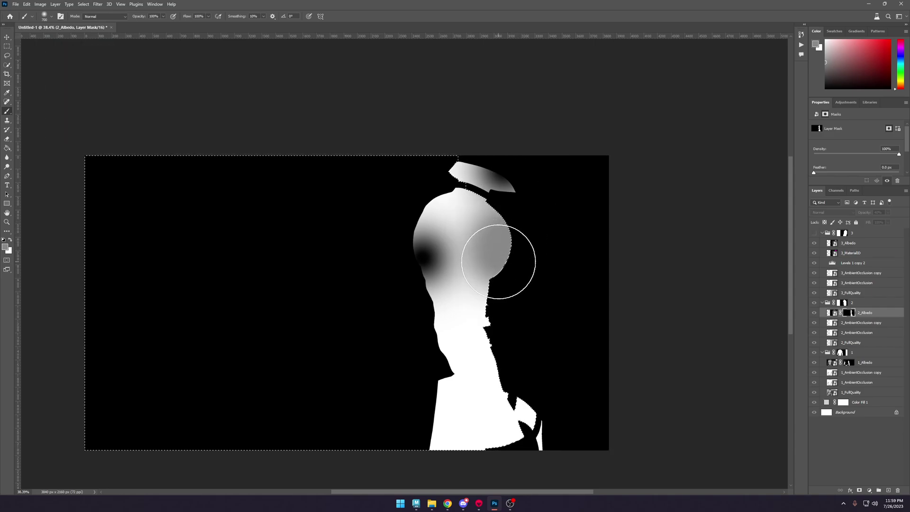
Return from the 2_Albedo mask view to the composite and check the side view's sleeve shading.
left_click(850, 314, "alt")
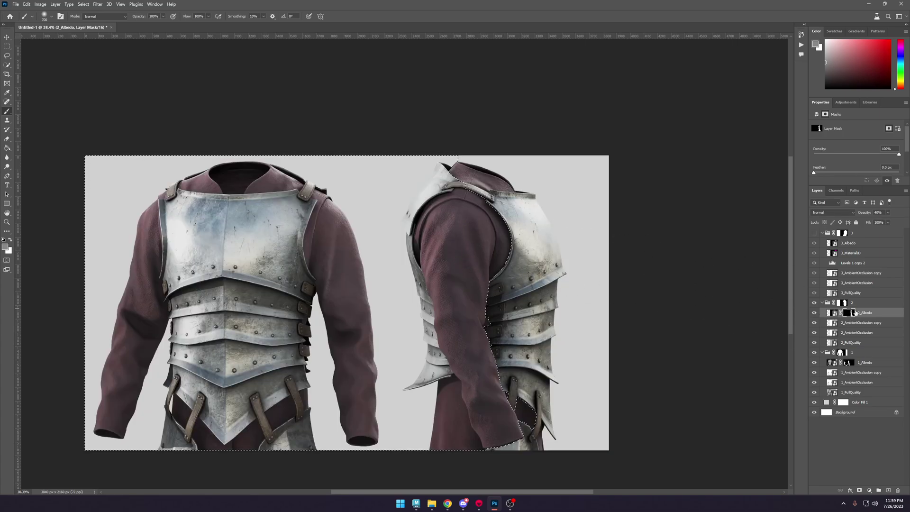
left_click(850, 314, "alt")
left_click(849, 315, "alt")
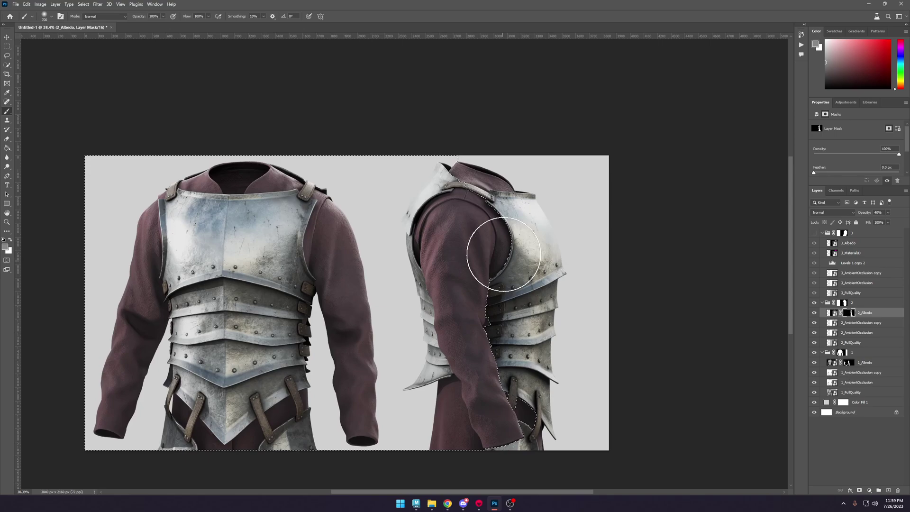
scroll(598, 274, "down", 3, "alt")
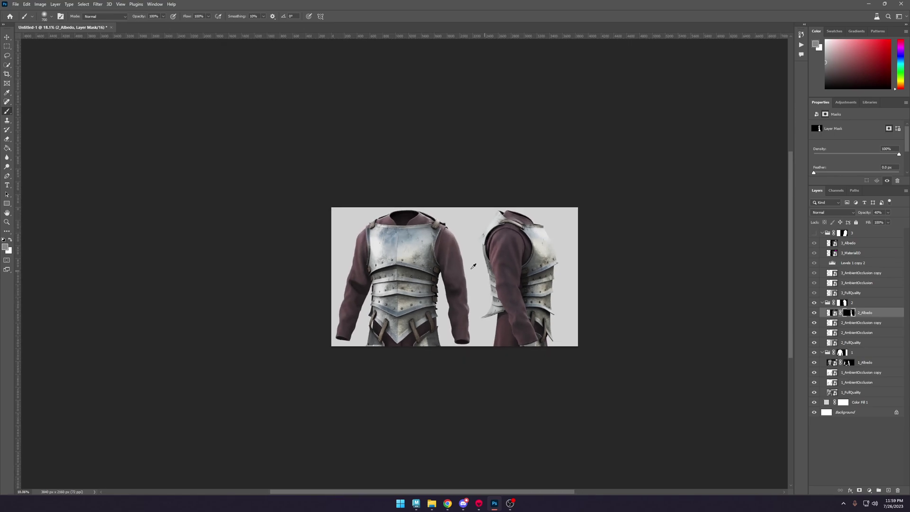
scroll(549, 270, "up", 3, "alt")
Compare the front view with the 1_Albedo layer hidden and shown.
left_click(814, 363)
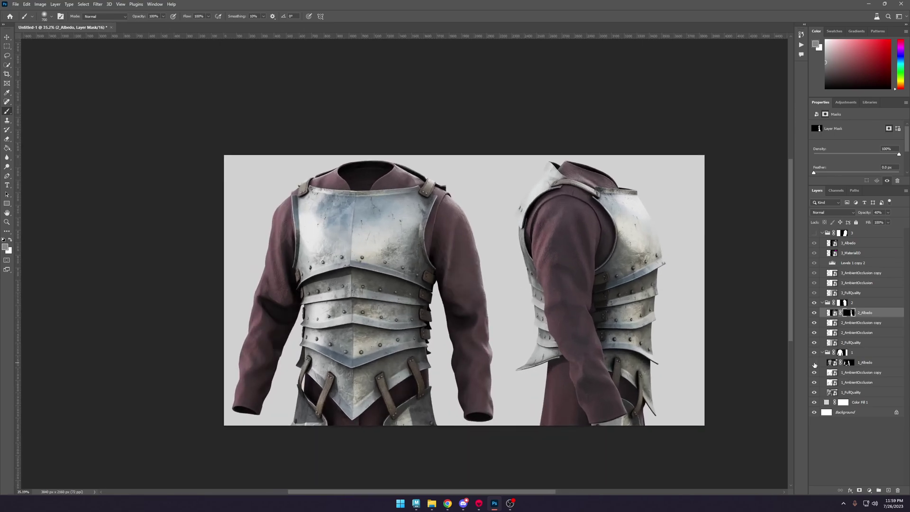
left_click(815, 362)
left_click(814, 363)
left_click(814, 363)
left_click(814, 364)
left_click(814, 363)
Select both front-view sleeves on the 1_Albedo mask with the Quick Selection tool, returning to the composite with the Brush active.
left_click(840, 362)
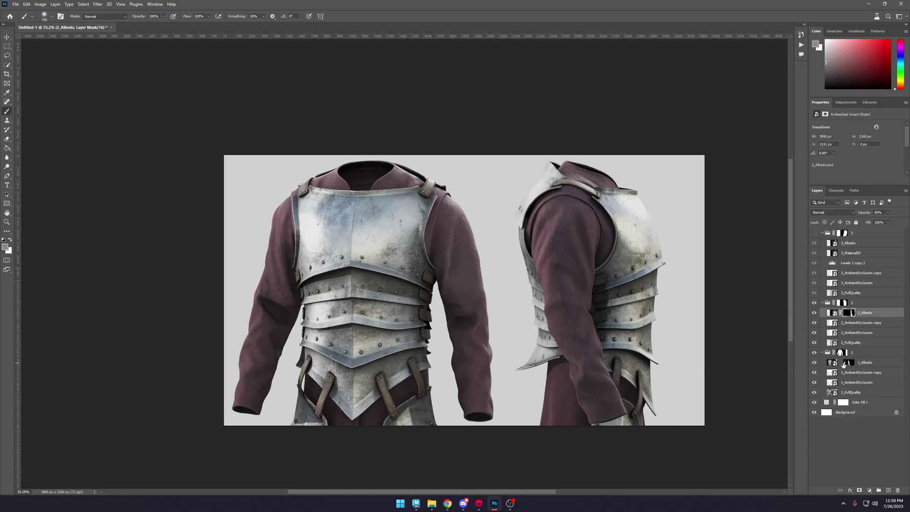
left_click(848, 362, "alt")
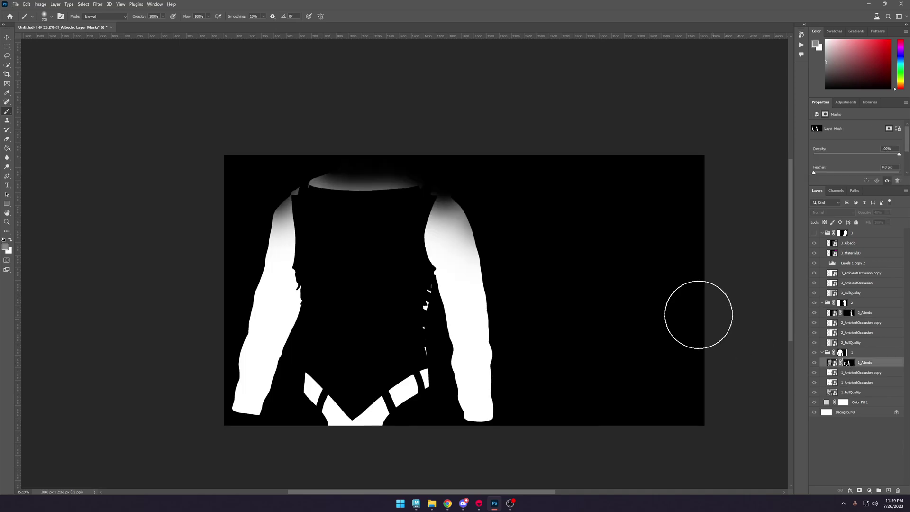
left_click(7, 103)
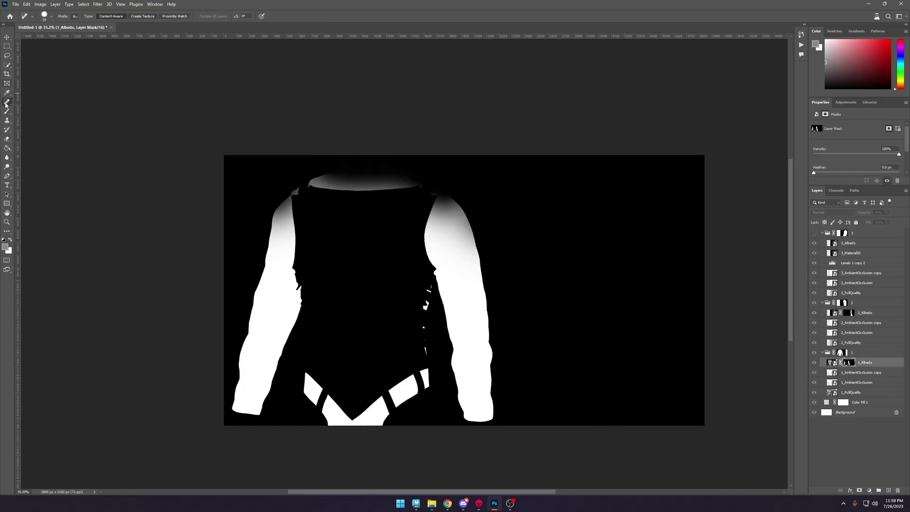
left_click(6, 69)
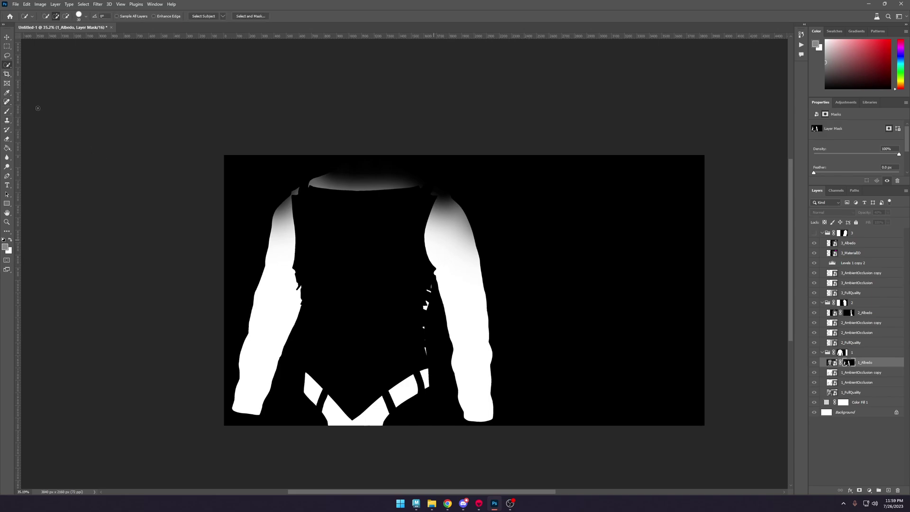
left_click(450, 271)
scroll(450, 271, "up", 1, "alt")
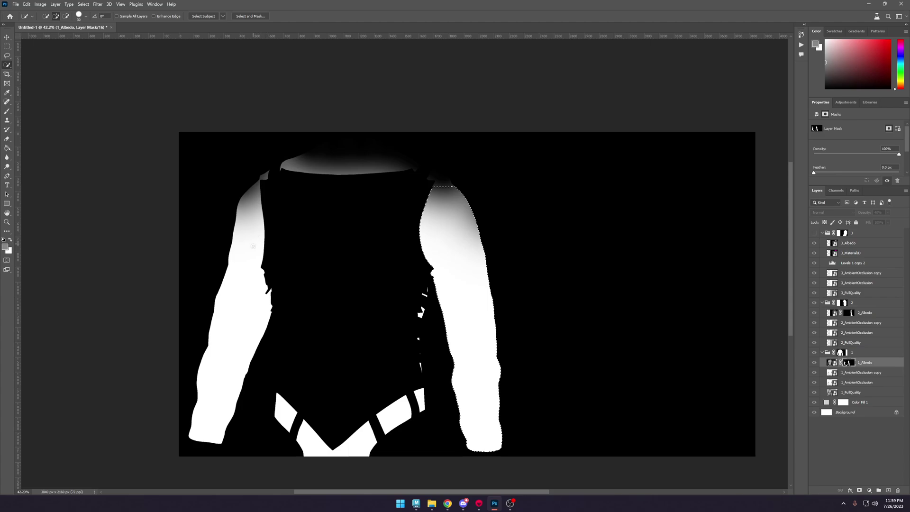
key("ctrl+2")
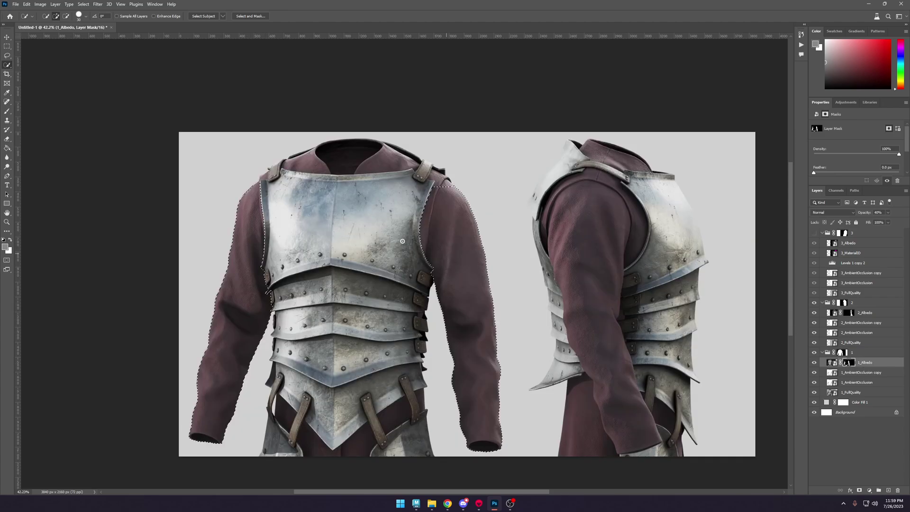
left_click(6, 111)
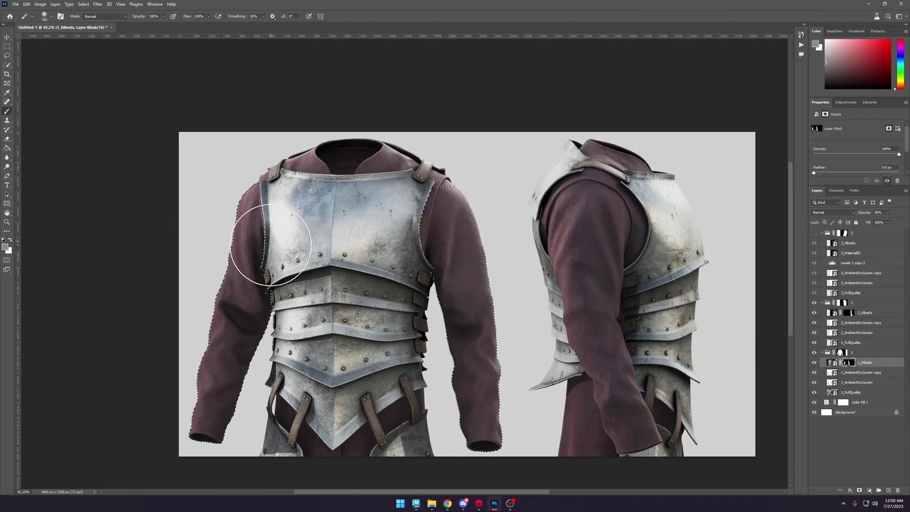
Deselect the front-view sleeves and check the whole composite.
key("ctrl+d")
key("ctrl+shift+s")
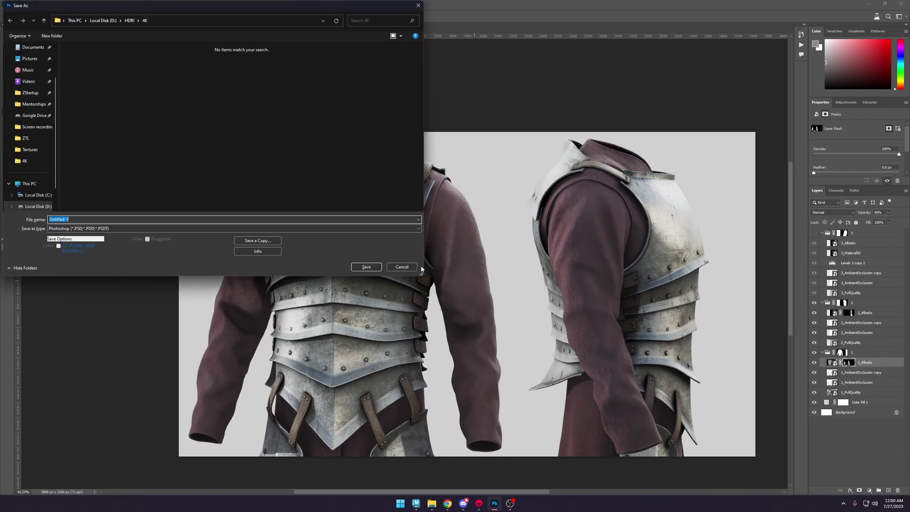
left_click(415, 267)
scroll(552, 293, "down", 2, "alt")
scroll(552, 292, "up", 1, "alt")
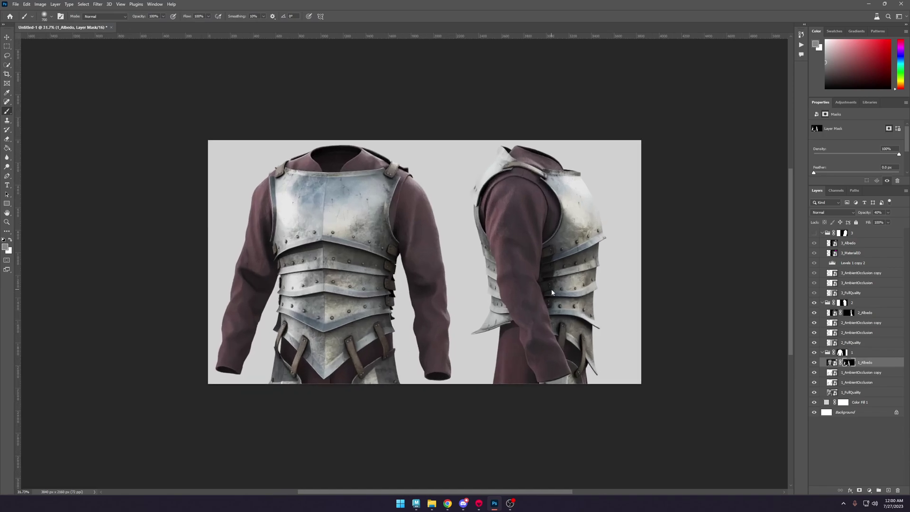
double_click(843, 402)
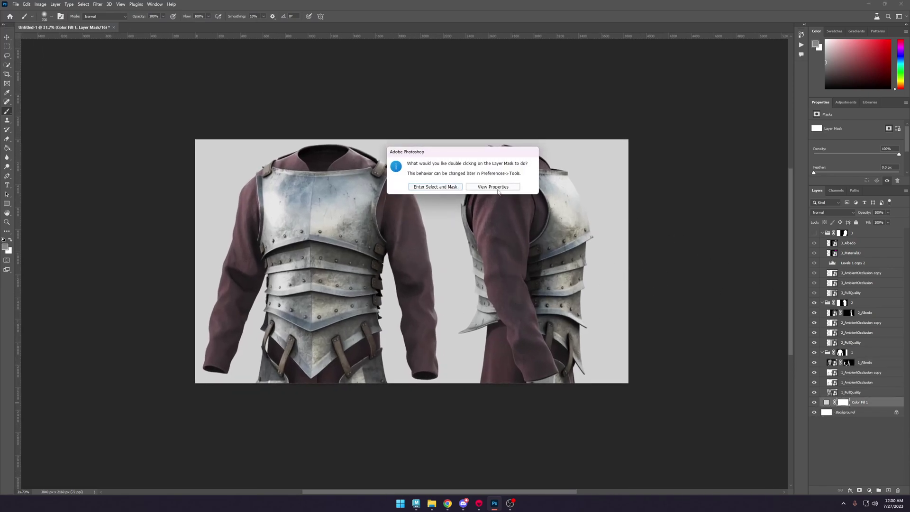
left_click(448, 188)
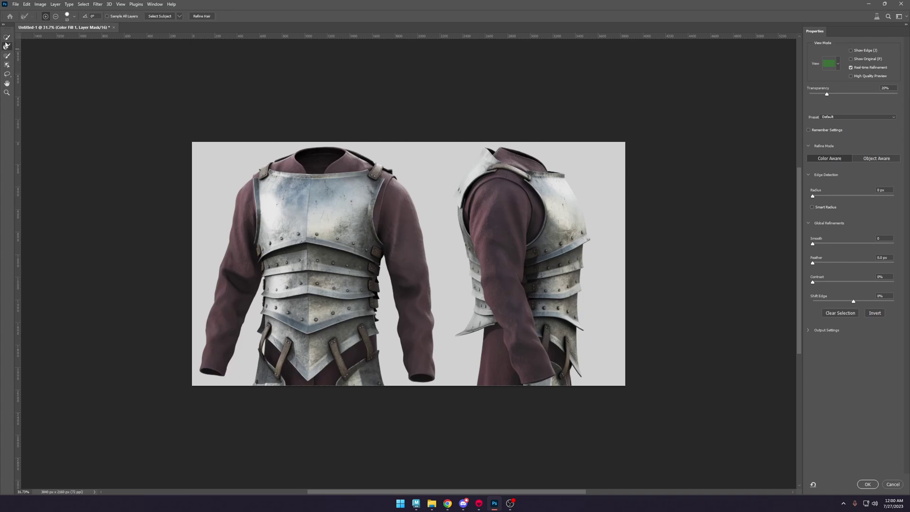
key("Escape")
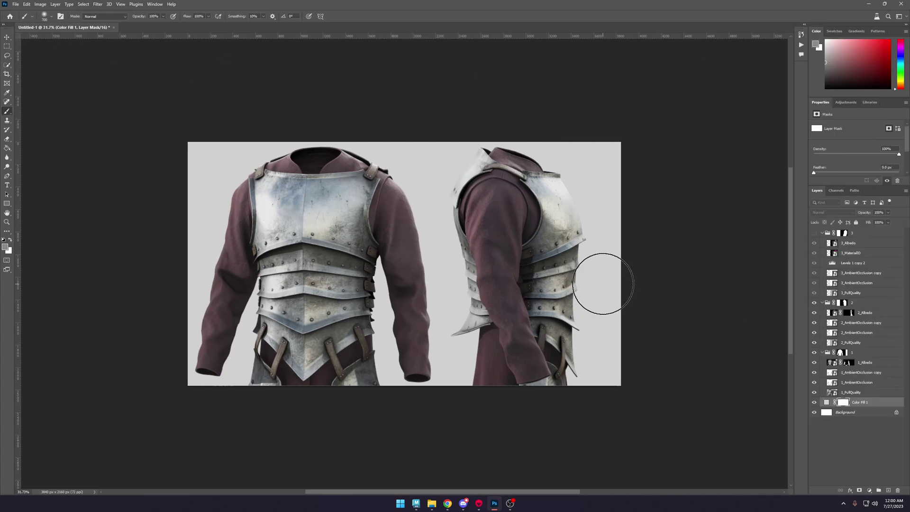
Compare the composite with the Color Fill 1 background layer hidden and shown.
left_click(7, 38)
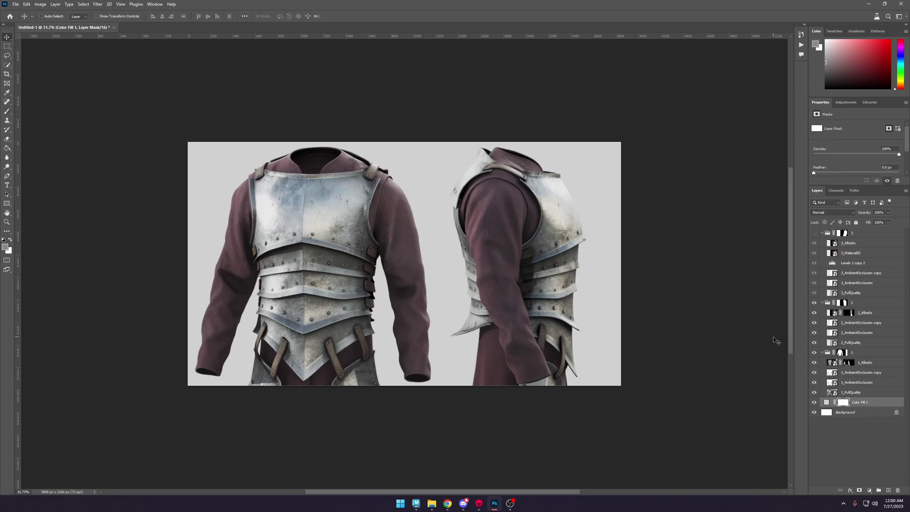
left_click(814, 402)
left_click(814, 402)
left_click(814, 402)
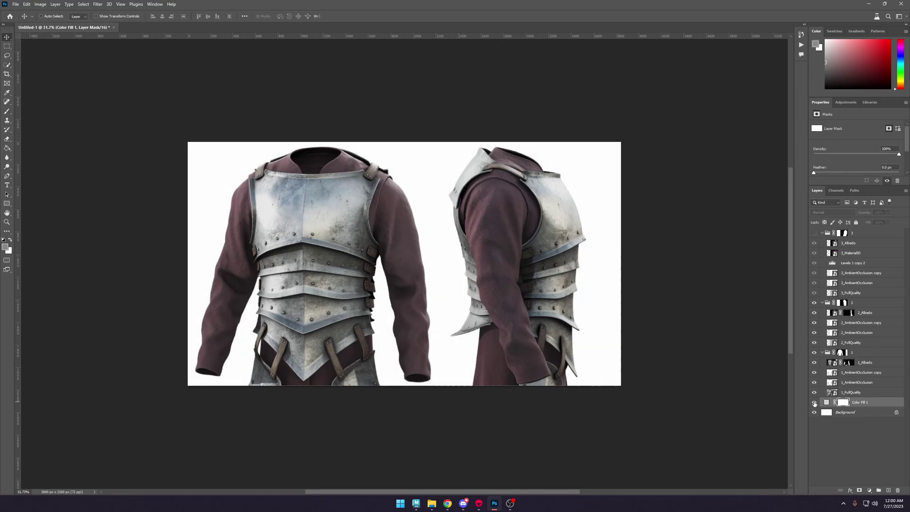
left_click(814, 402)
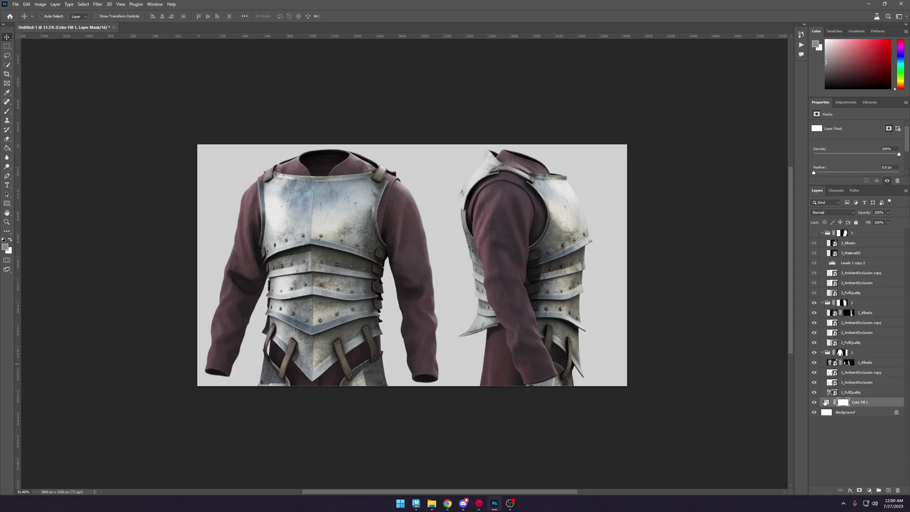
Set the Color Fill 1 background to dark grey #323232.
double_click(826, 403)
mouse_move(731, 217)
left_mouse_down()
mouse_move(649, 150)
mouse_move(634, 162)
mouse_move(617, 233)
left_mouse_up()
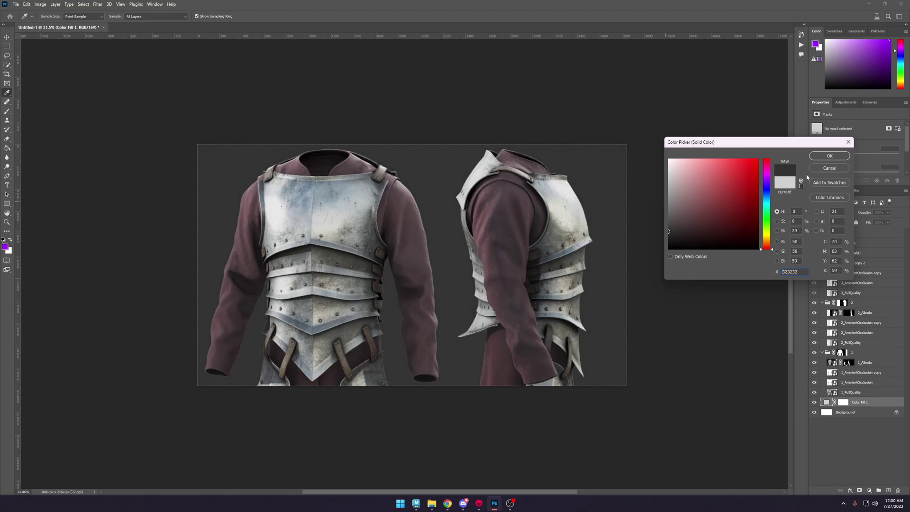
left_click(816, 159)
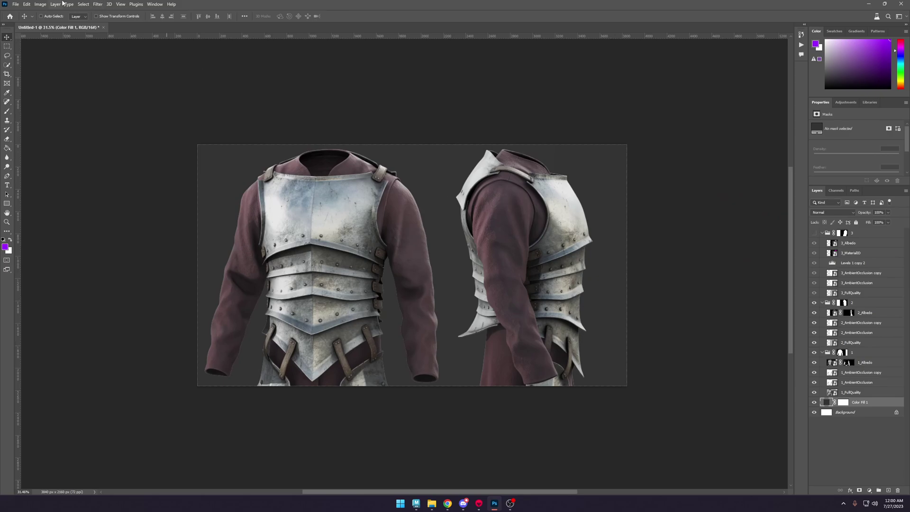
Add a gradient fill layer named Gradient Fill 1 above Color Fill 1 and set its style to Radial.
left_click(40, 5)
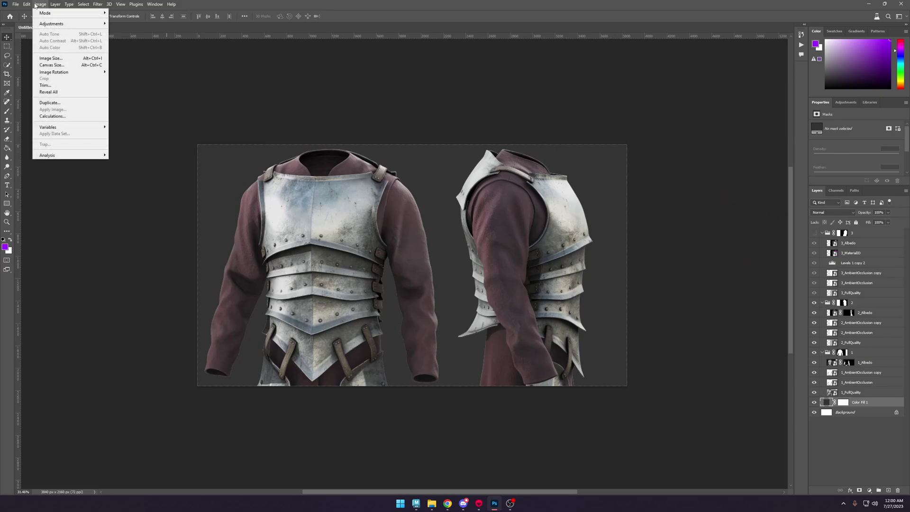
mouse_move(55, 4)
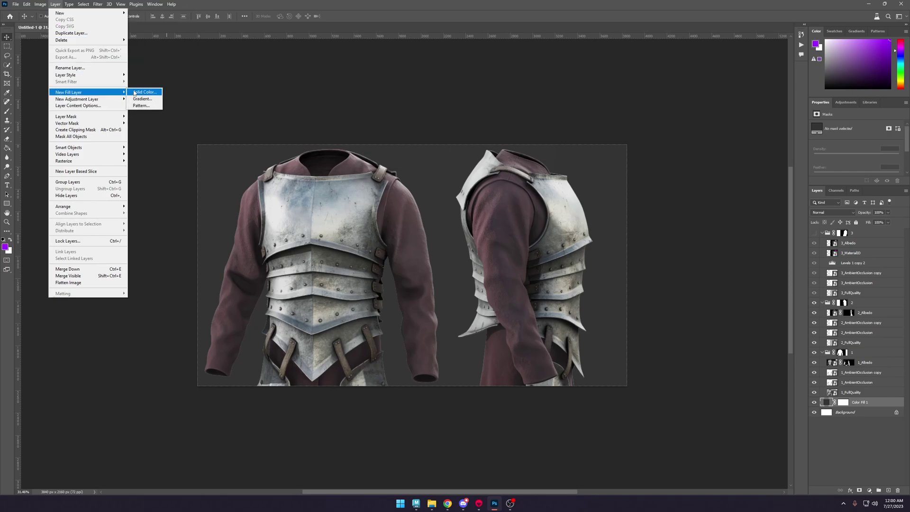
left_click(142, 99)
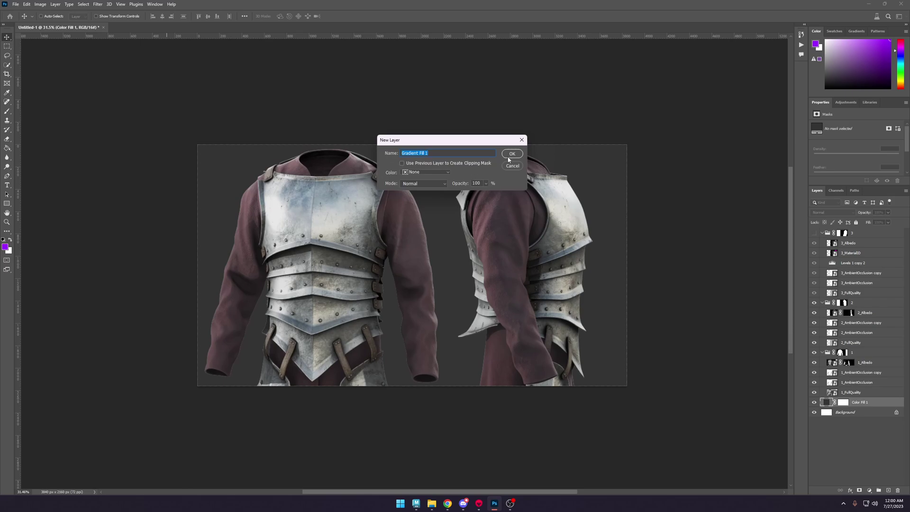
left_click(508, 155)
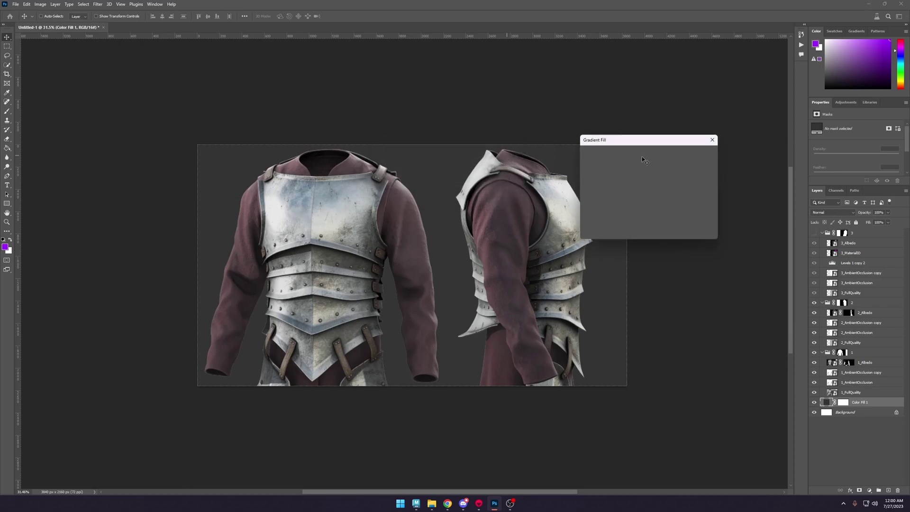
left_click(629, 164)
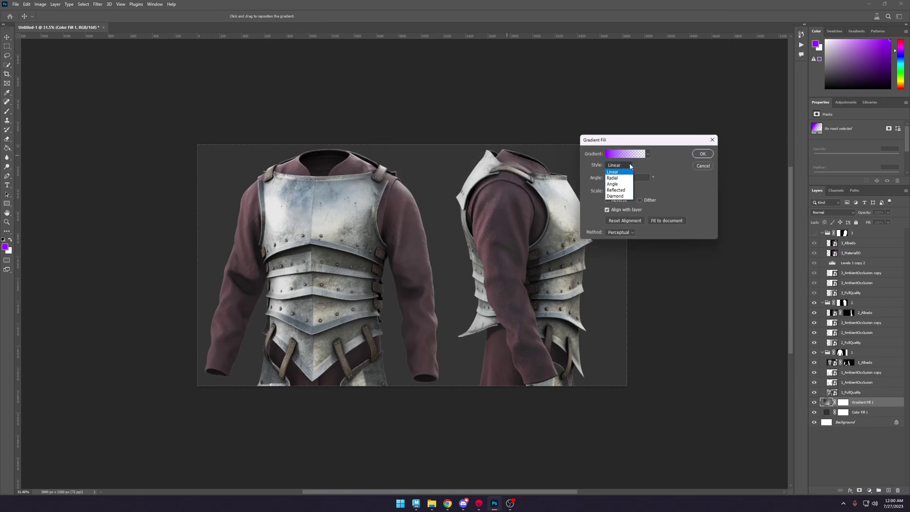
left_click(620, 178)
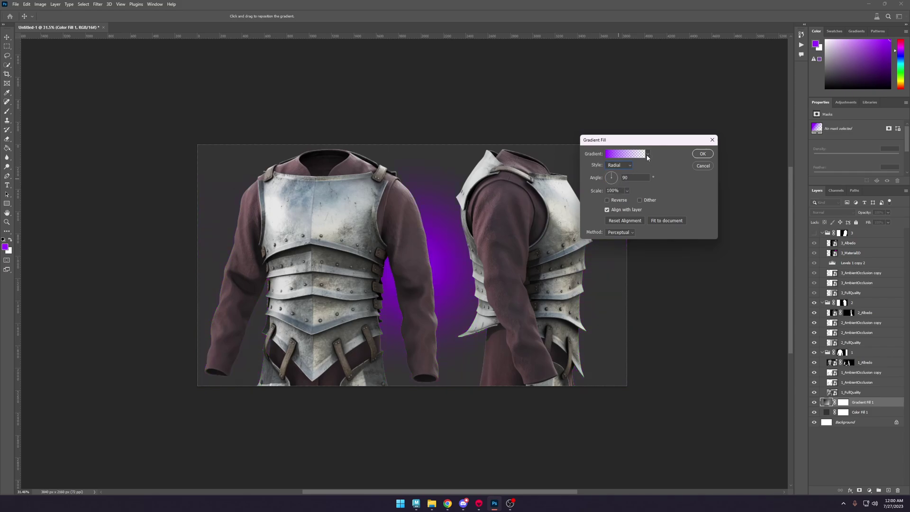
Recolor the gradient's start stop to white and its end stop to a muted blue-grey.
left_click(623, 155)
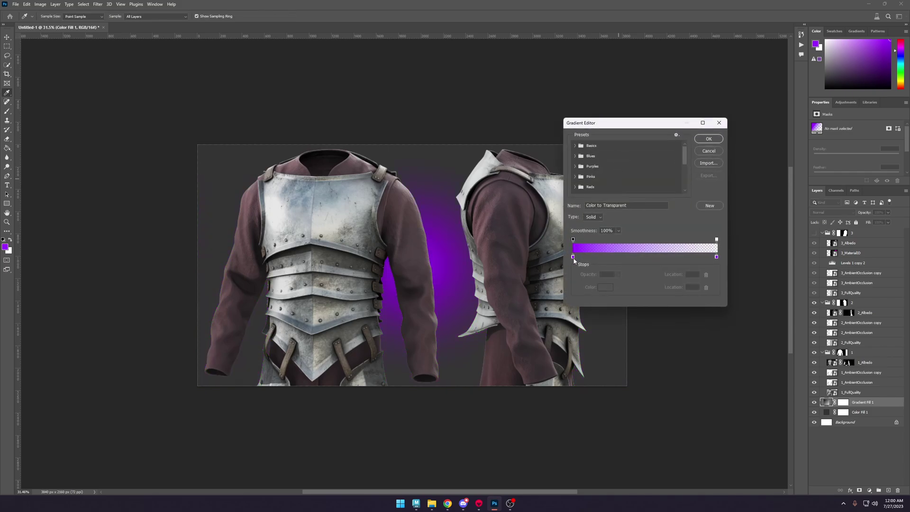
double_click(573, 256)
left_click(669, 160)
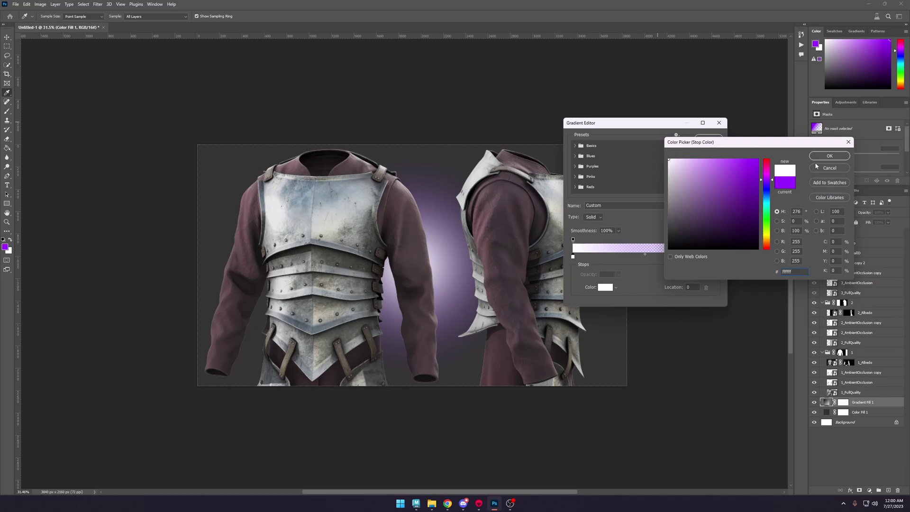
left_click(827, 156)
double_click(716, 257)
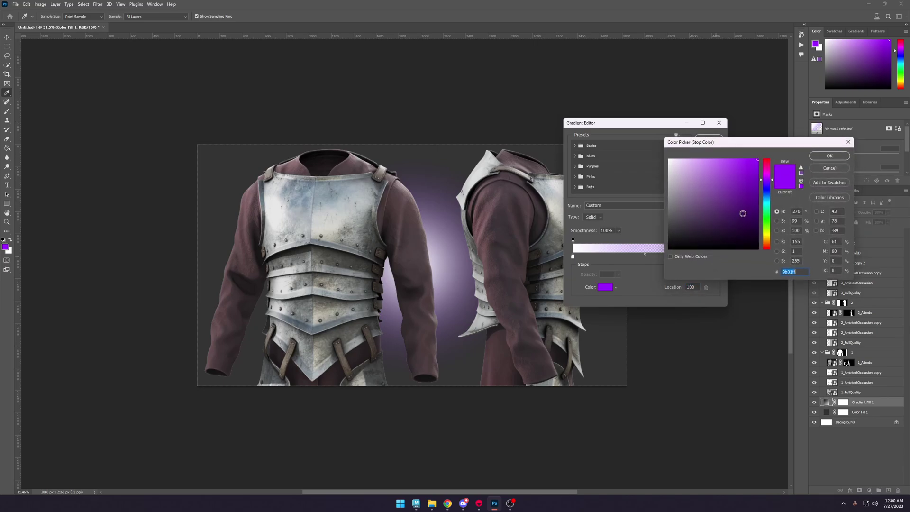
left_click_drag(766, 181, 767, 200)
left_click_drag(697, 203, 680, 193)
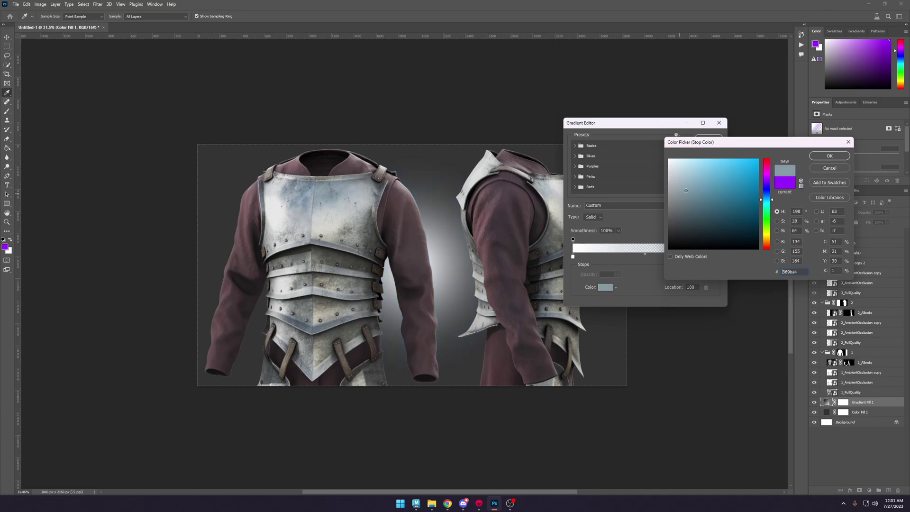
left_click(821, 160)
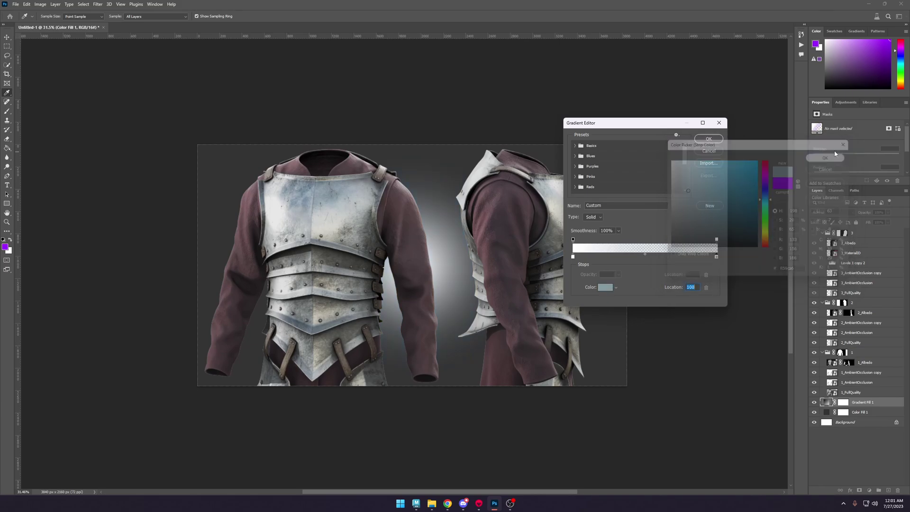
key("Return")
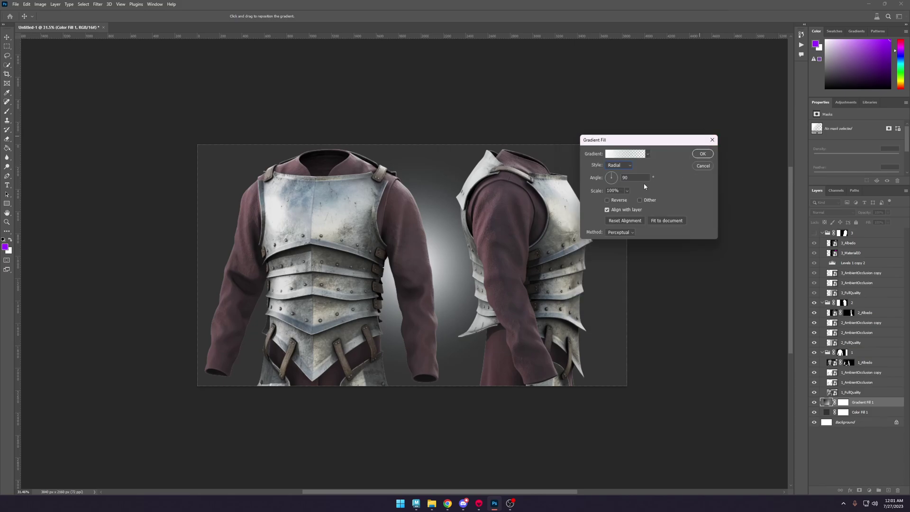
Set the radial gradient fill's scale to 560% and apply it.
left_click(627, 191)
left_click_drag(632, 201, 637, 202)
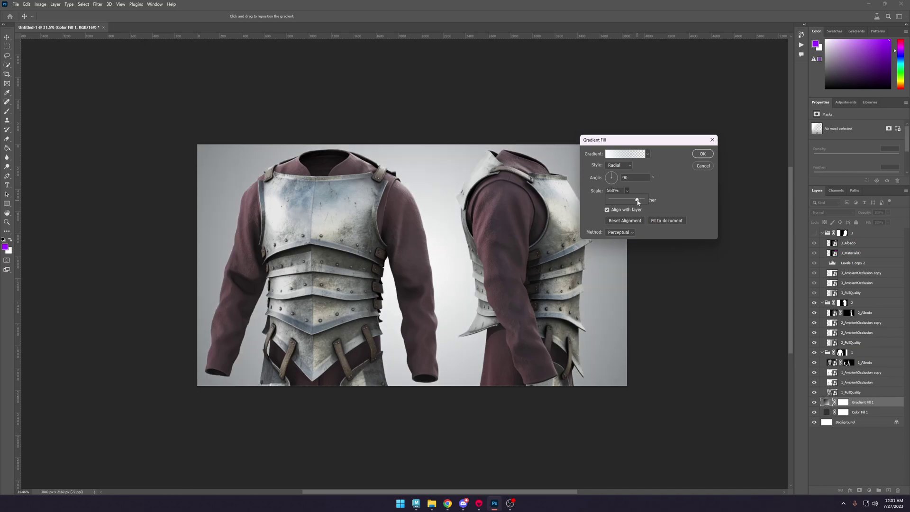
left_click(702, 154)
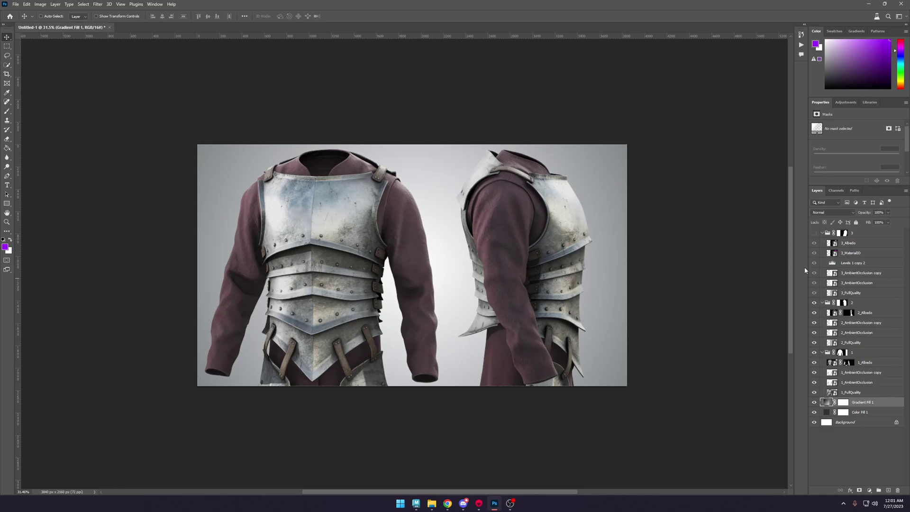
scroll(654, 295, "down", 2, "alt")
scroll(654, 295, "down", 3, "alt")
scroll(628, 284, "up", 2, "alt")
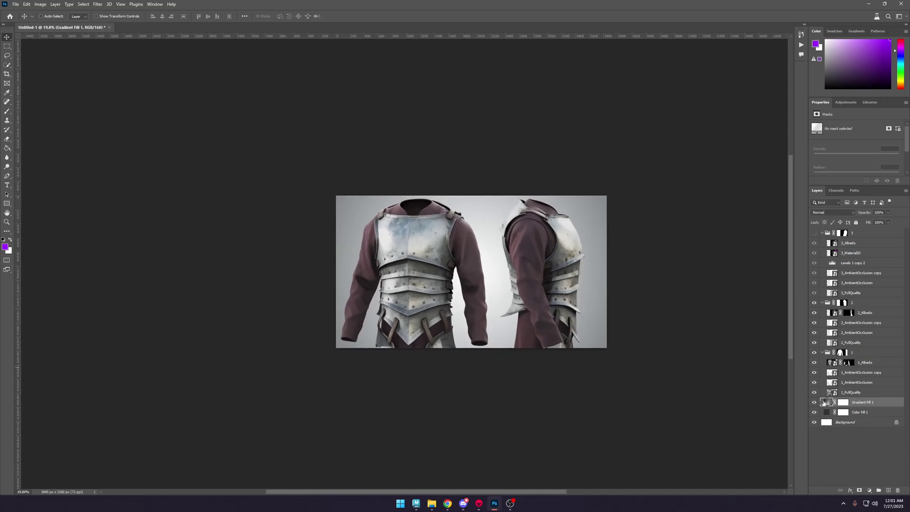
Compare the background with Gradient Fill 1 hidden and shown, and lower its opacity to about 60%.
left_click(814, 402)
left_click(814, 402)
left_click(888, 212)
left_click_drag(871, 222, 876, 223)
Examine the lower armor edges and both armor views against the grey gradient background.
scroll(389, 345, "up", 10, "alt")
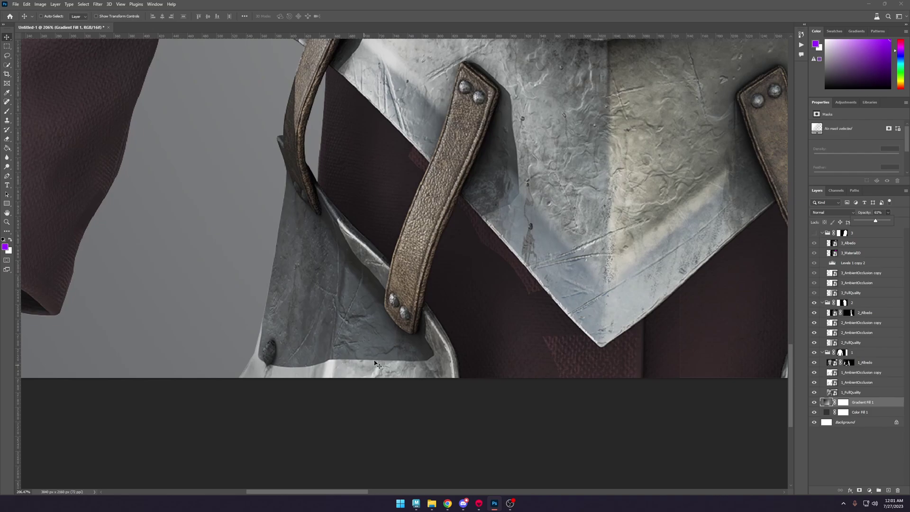
scroll(384, 354, "down", 8, "alt")
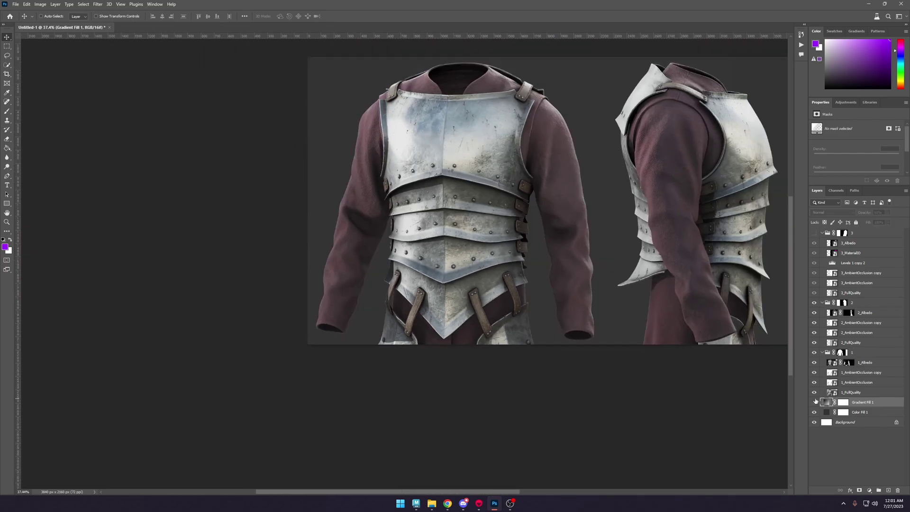
left_click_drag(583, 261, 575, 287)
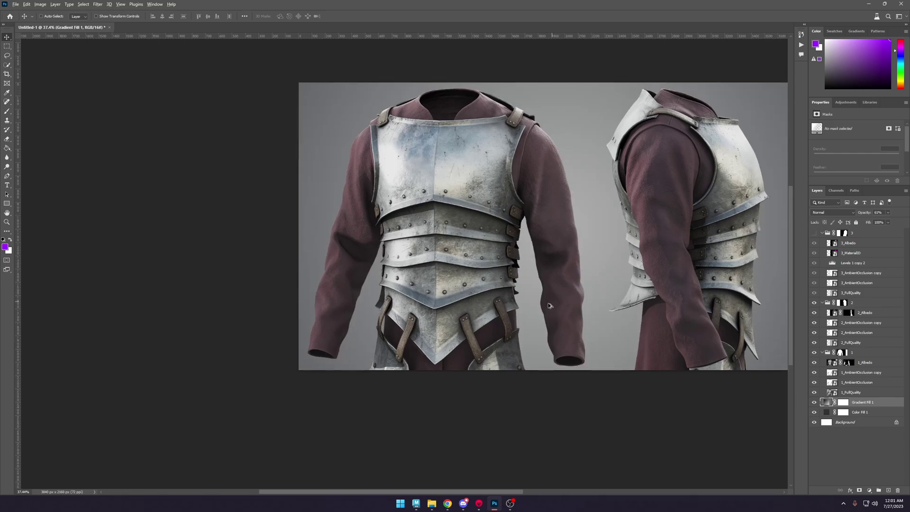
scroll(574, 287, "down", 1, "alt")
scroll(530, 293, "up", 1, "alt")
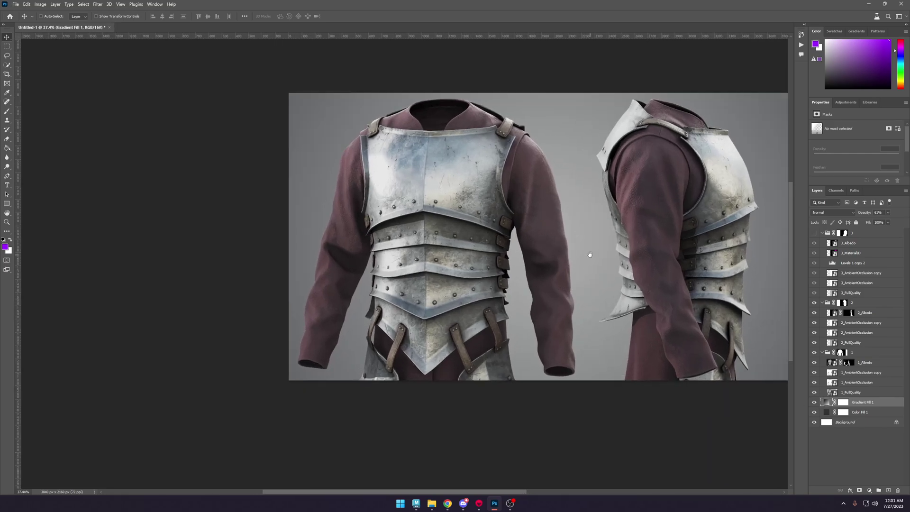
left_click_drag(533, 302, 444, 329)
scroll(259, 435, "up", 1, "alt")
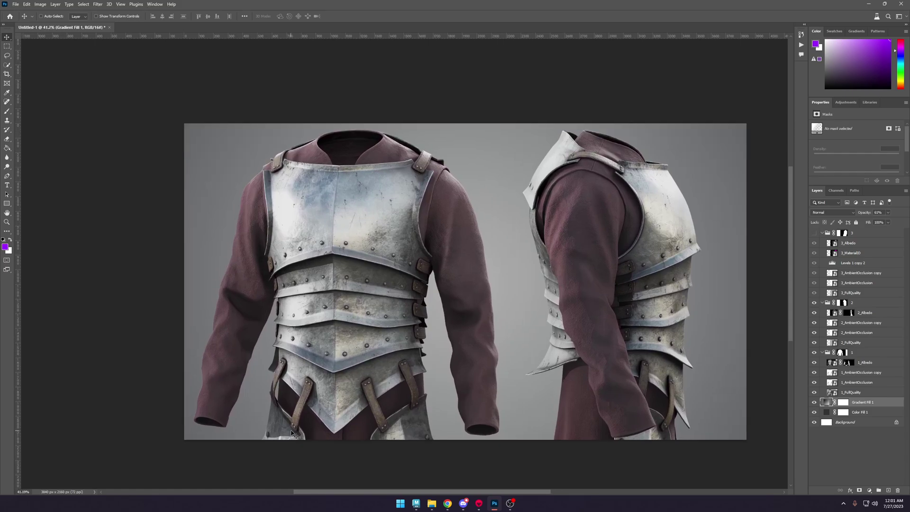
scroll(262, 436, "down", 1, "alt")
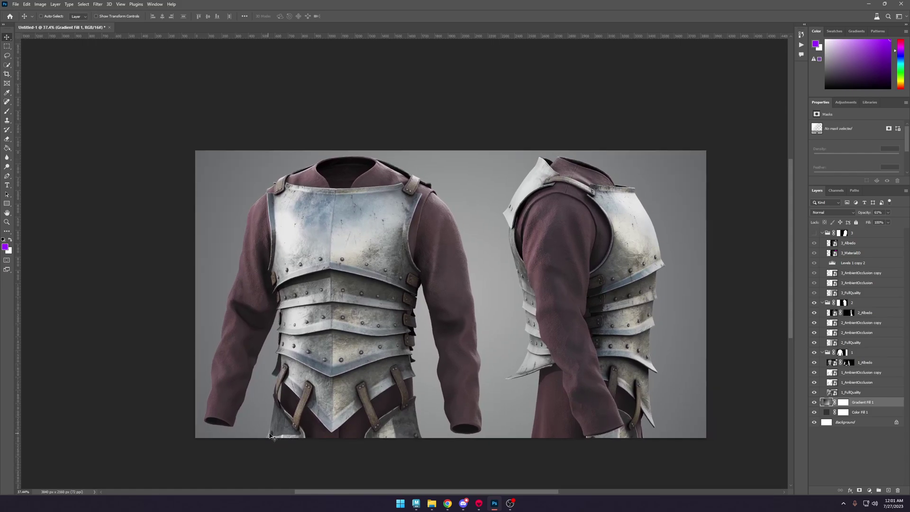
Collapse layer groups 2 and 1 and select both of them.
left_click(822, 302)
left_click(823, 312)
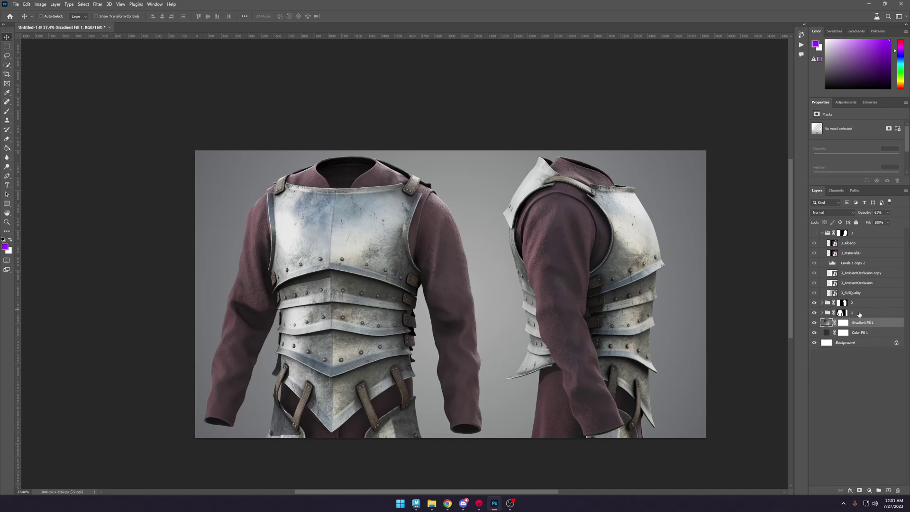
left_click(858, 313)
left_click(857, 303, "shift")
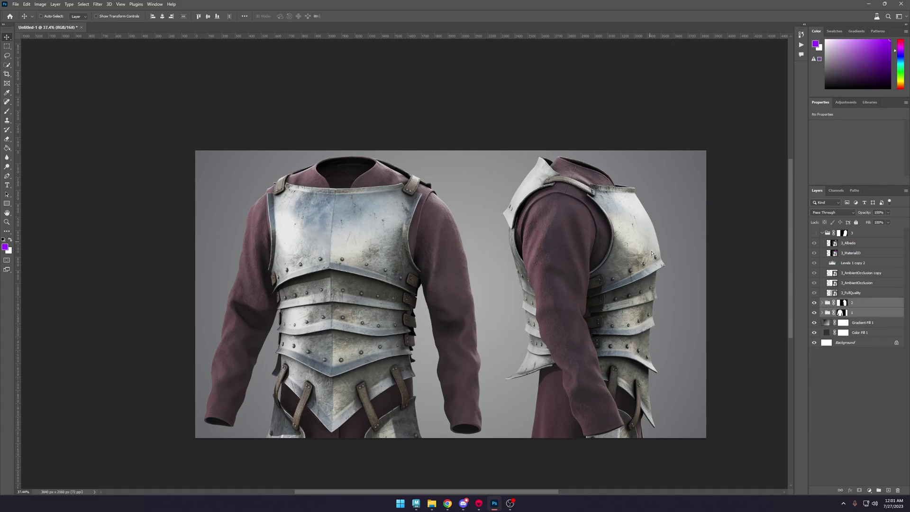
Try to move groups 1 and 2, undo the change, and show Gradient Fill 1 again.
left_click_drag(648, 290, 646, 291)
key("ctrl+z")
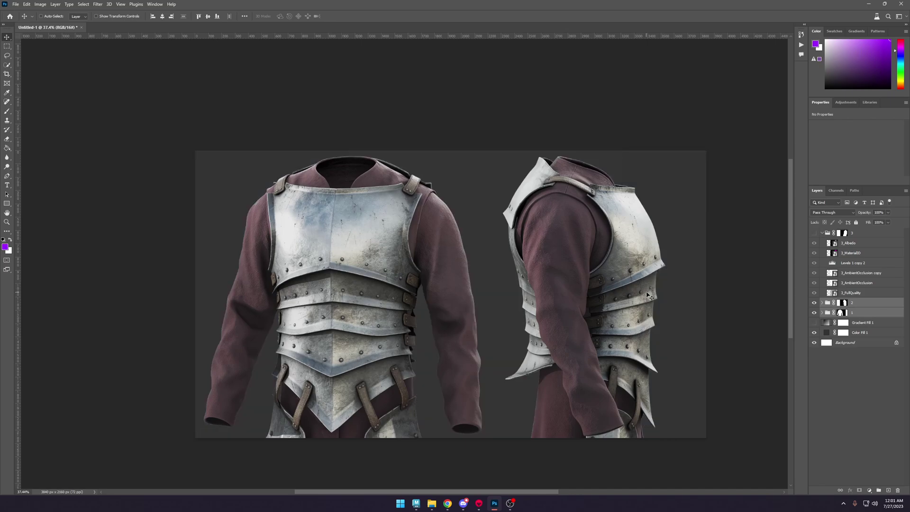
left_click(814, 322)
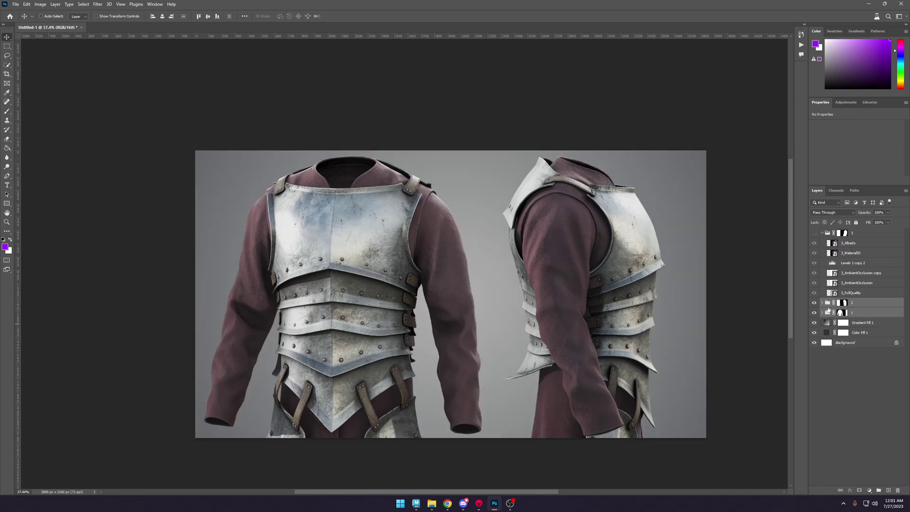
Reposition groups 1 and 2 together and scale them up slightly with Free Transform so the armor fills the canvas.
left_click_drag(615, 301, 588, 296)
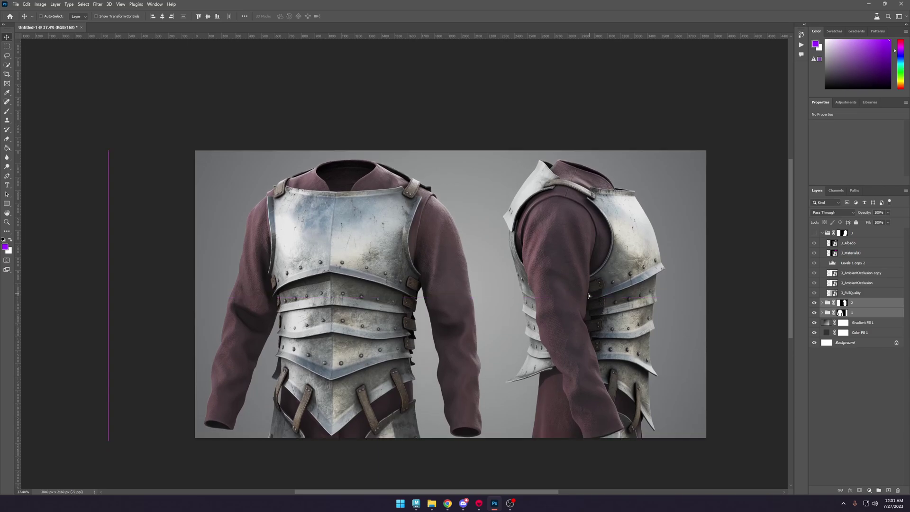
key("ctrl")
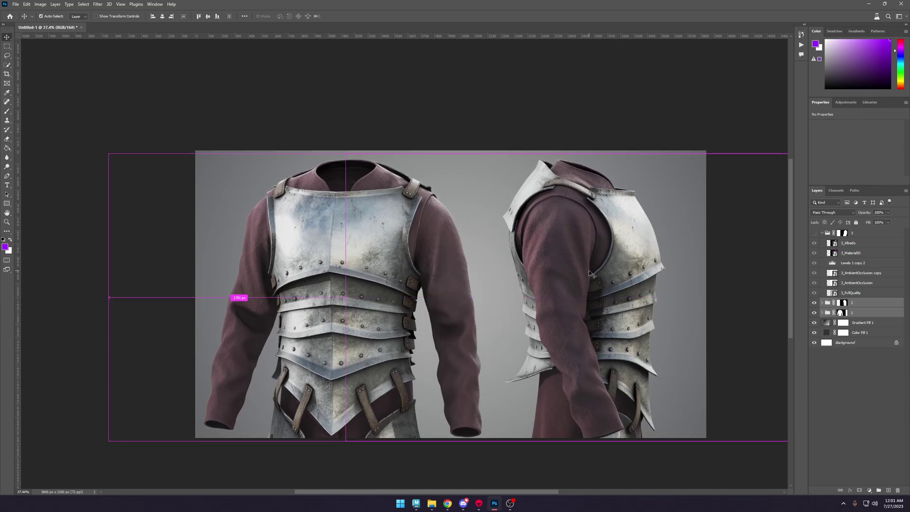
key("ctrl+t")
scroll(600, 206, "down", 2, "alt")
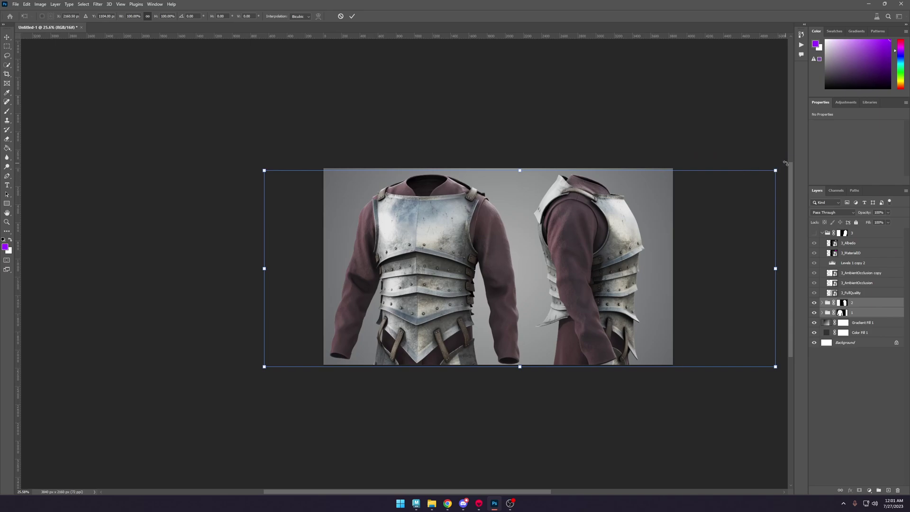
left_click_drag(774, 171, 783, 169)
left_click_drag(687, 227, 689, 228)
key("Return")
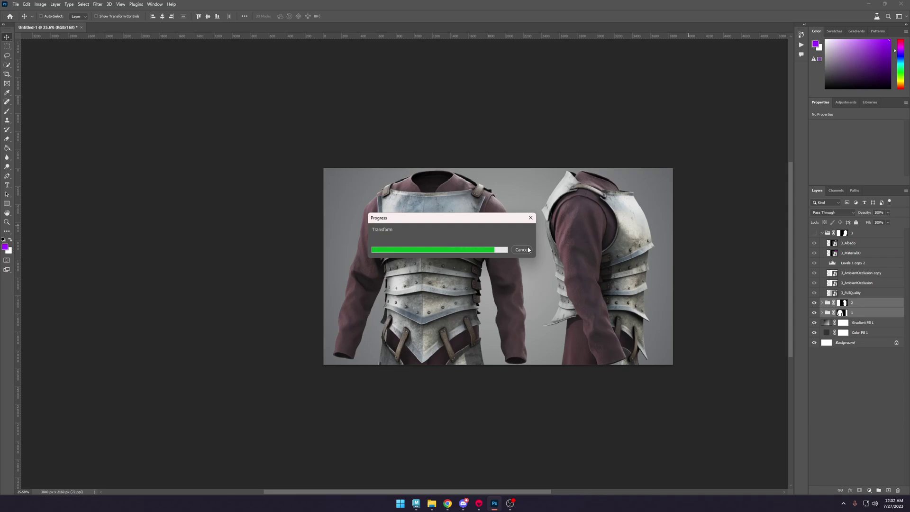
Compare the armor on the gradient, dark grey and white backgrounds, leaving Gradient Fill 1 hidden and Color Fill 1 shown.
left_click_drag(529, 250, 589, 280)
left_click(844, 322)
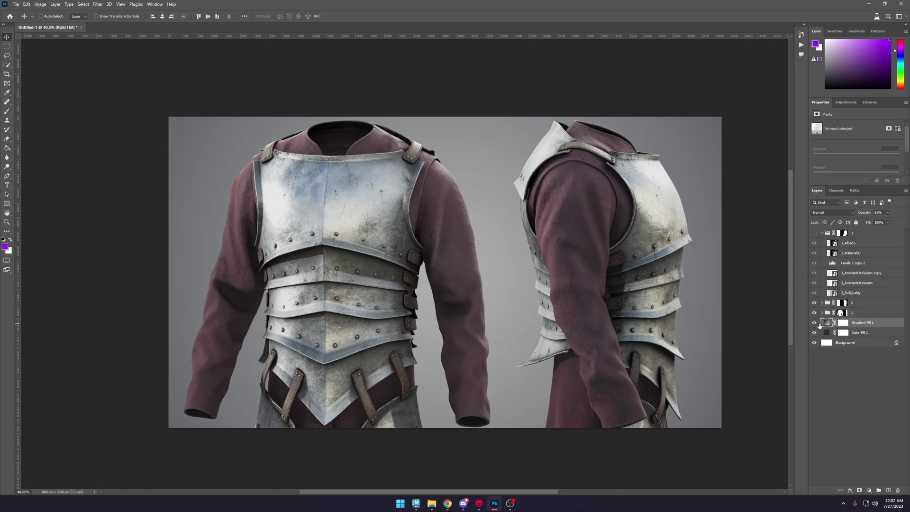
left_click(814, 323)
left_click(814, 323)
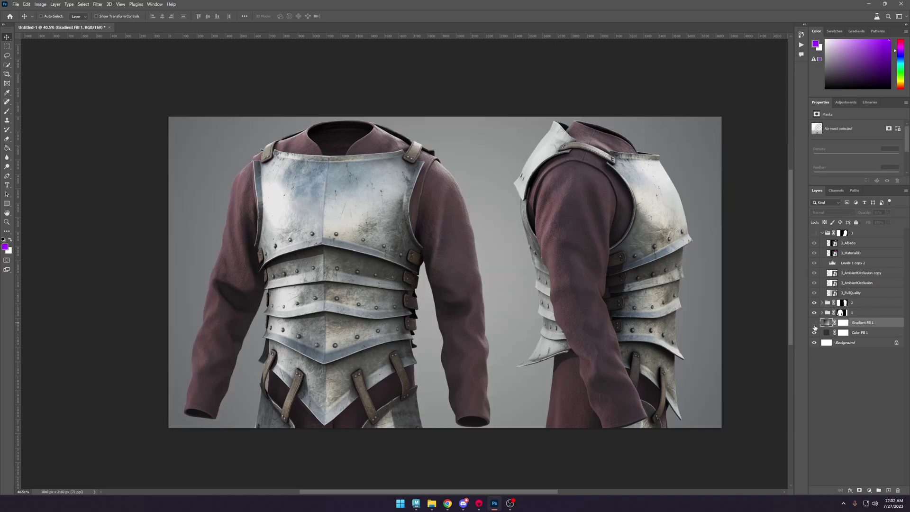
left_click(814, 323)
left_click(814, 333)
scroll(720, 303, "up", 1, "alt")
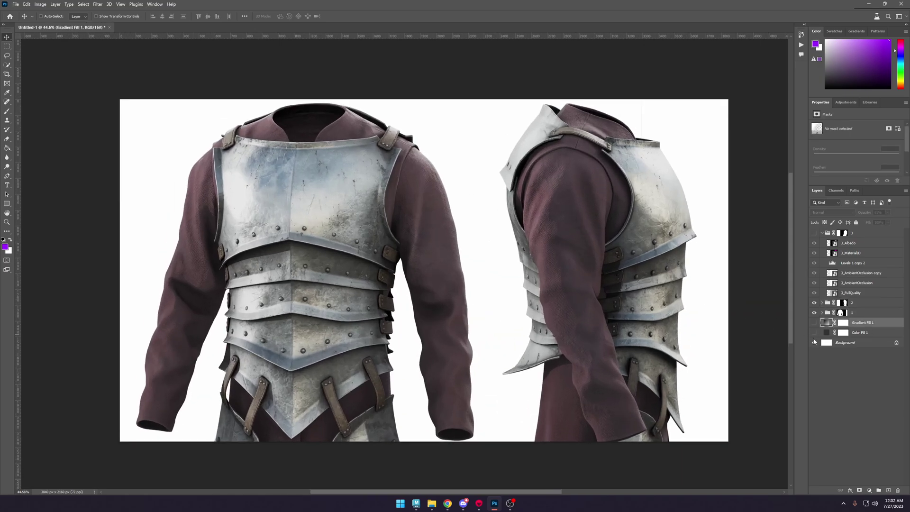
left_click(860, 341)
left_click(862, 333)
left_click(814, 333)
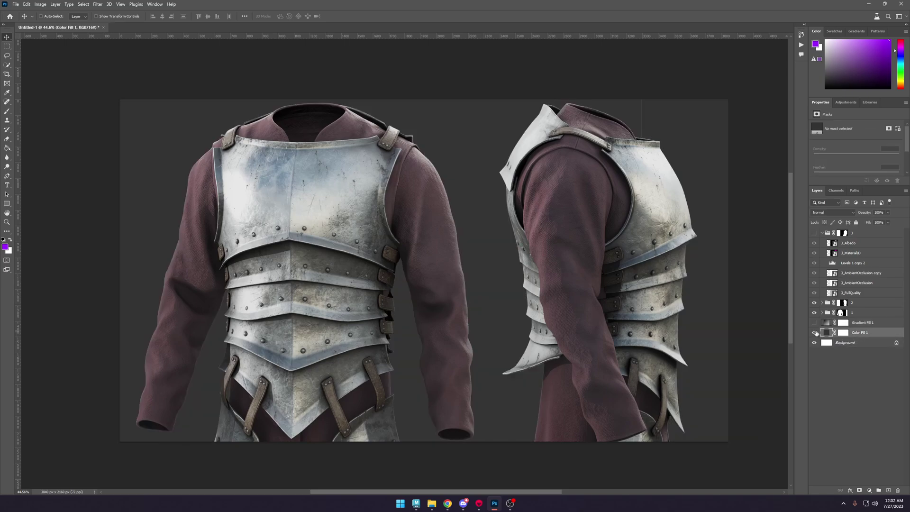
Duplicate Color Fill 1 beneath Gradient Fill 1 and set the copy's fill color to white.
left_click_drag(835, 330, 838, 326, "alt")
key("alt+bracketright")
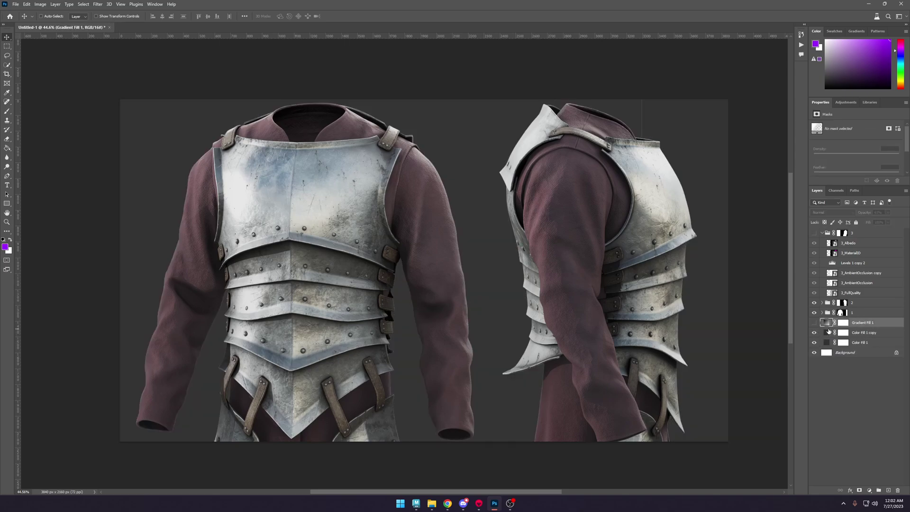
double_click(876, 332)
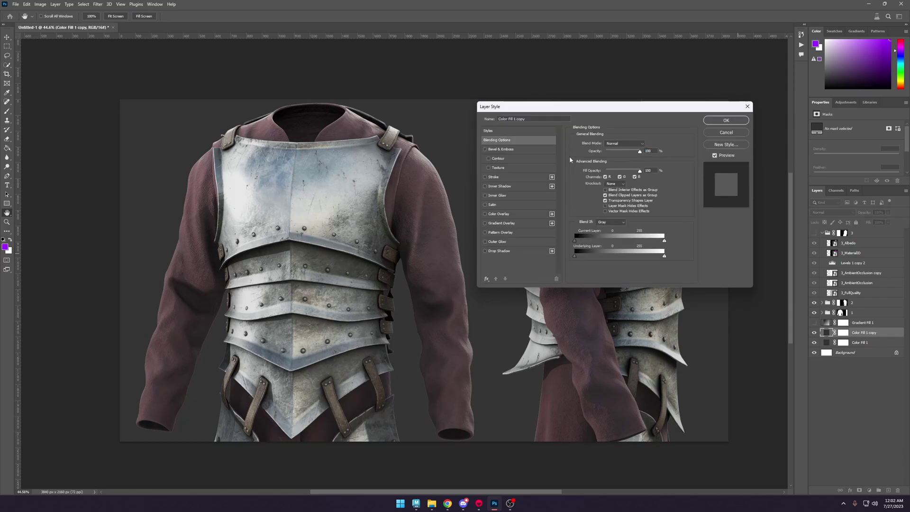
key("Return")
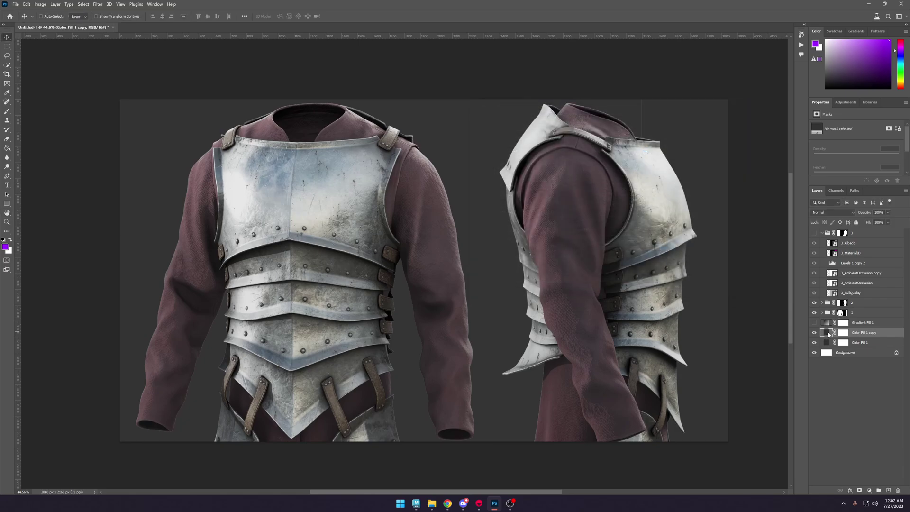
double_click(828, 335)
left_click_drag(671, 227, 650, 150)
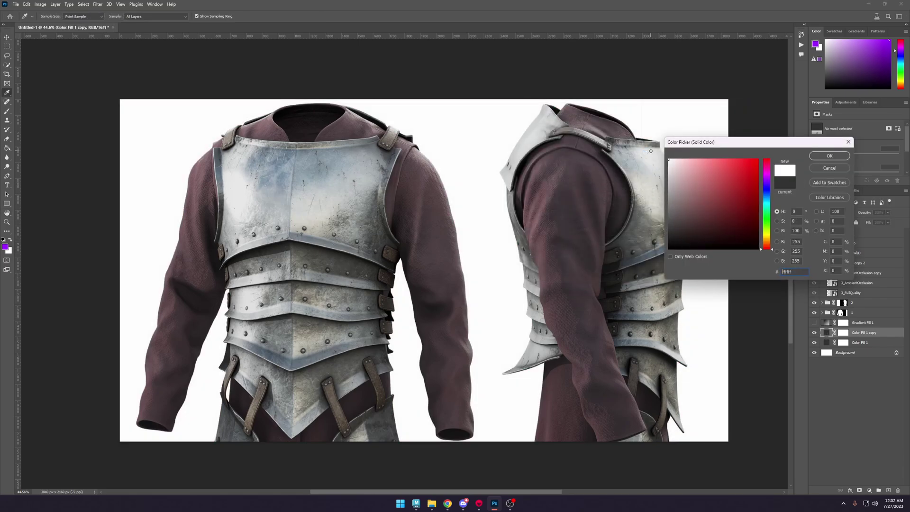
left_click(812, 157)
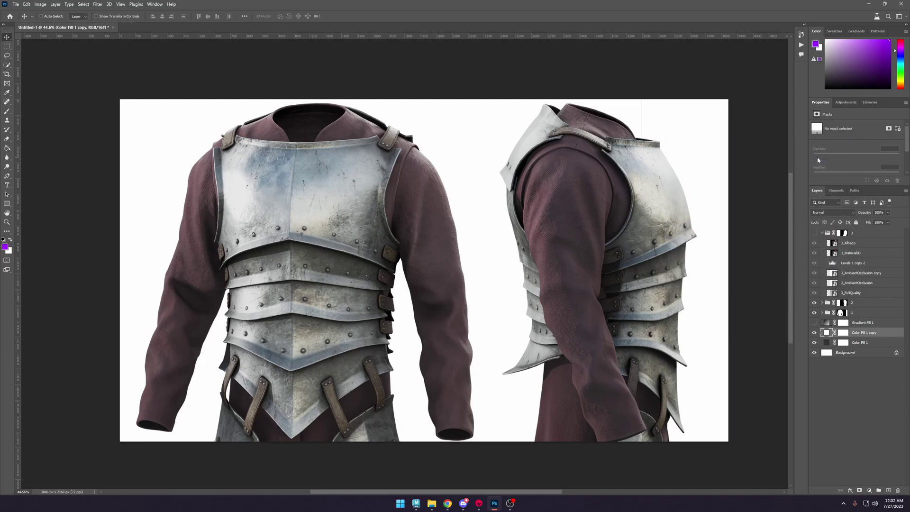
Check groups 2 and 1 by toggling their visibility, and ready a black brush on group 1's layer mask.
left_click(844, 303)
left_click(814, 303)
left_click(814, 303)
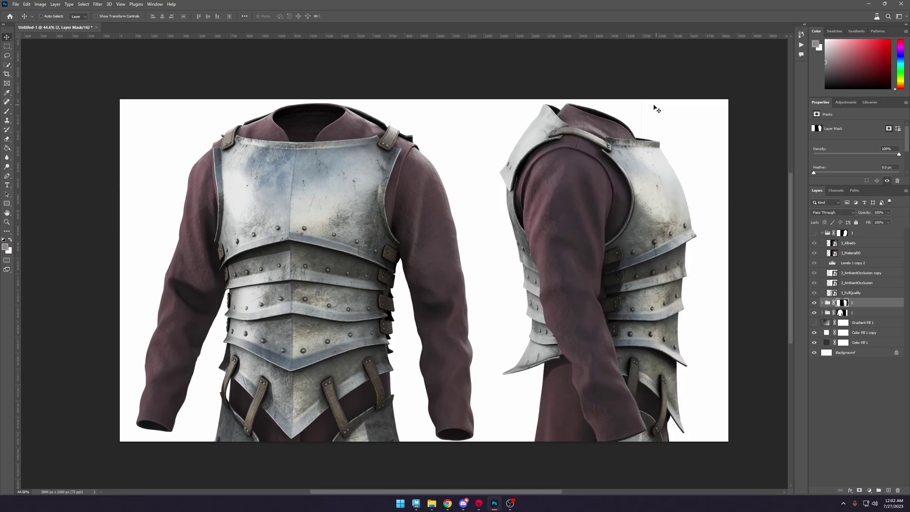
left_click(814, 313)
left_click(814, 312)
left_click(843, 312)
key("b")
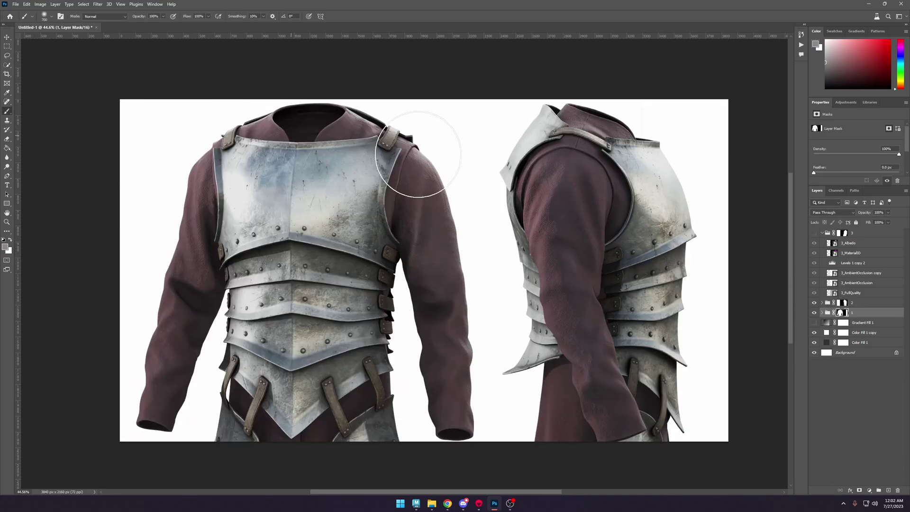
key("x")
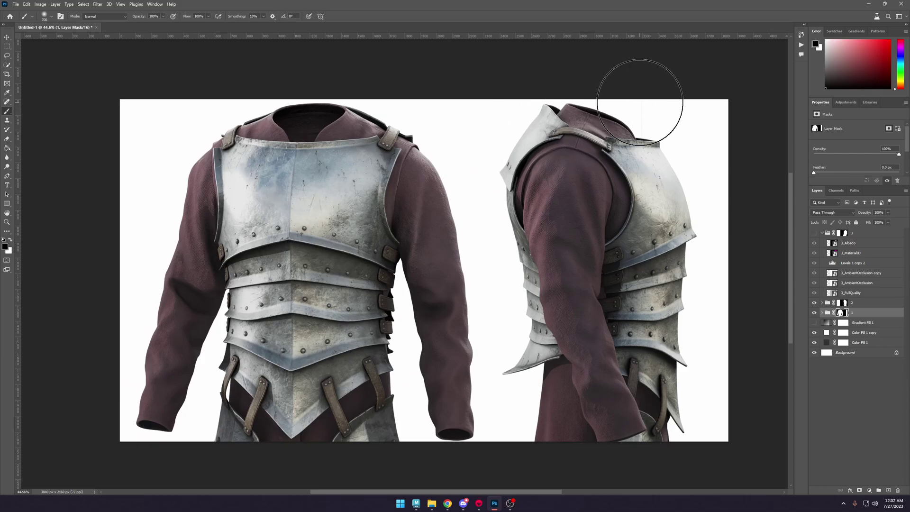
scroll(661, 370, "down", 5)
scroll(670, 205, "up", 6)
scroll(663, 332, "up", 4)
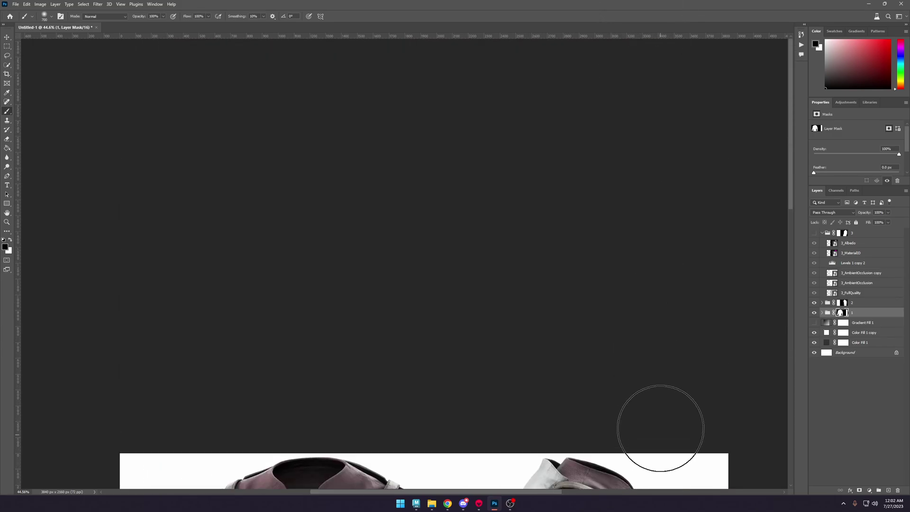
left_click_drag(624, 324, 572, 71)
scroll(564, 227, "down", 3)
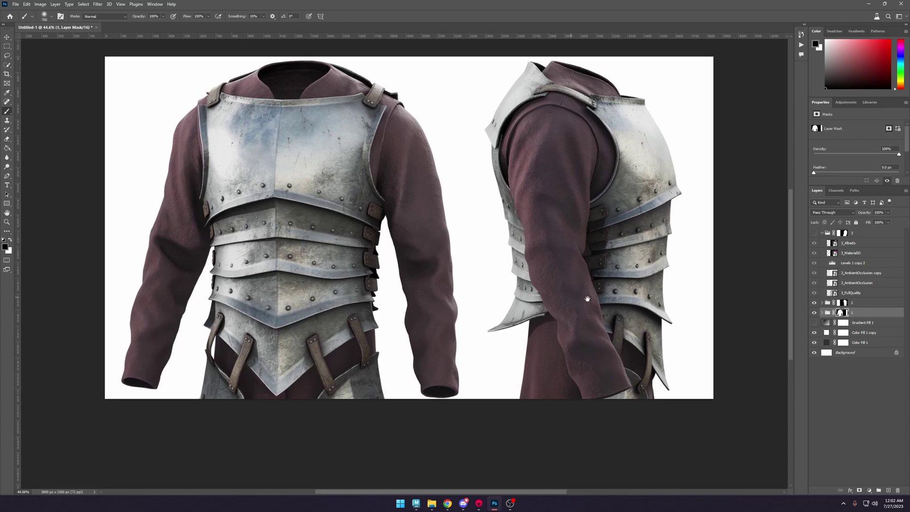
scroll(624, 300, "down", 2, "alt")
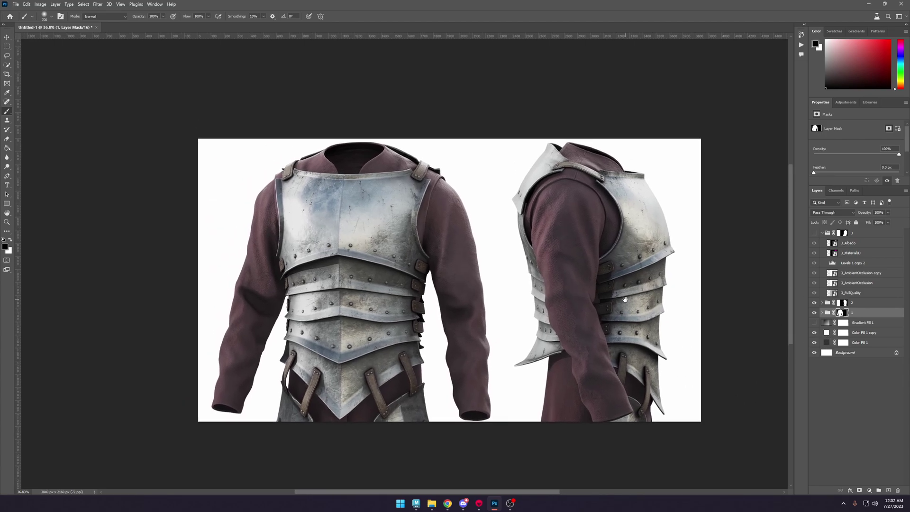
Try teal and blue-grey hues on Color Fill 1 copy and set its fill to the dark blue #202228.
double_click(826, 334)
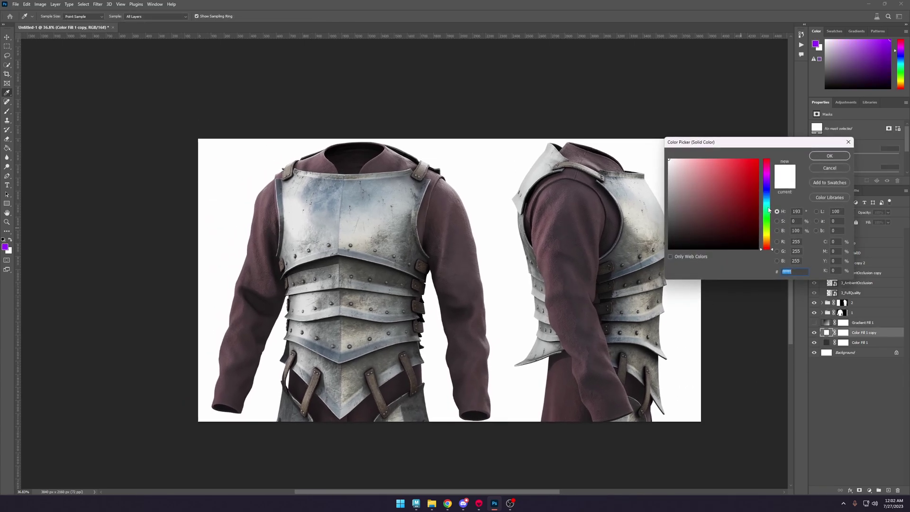
left_click(767, 205)
left_click_drag(696, 223, 682, 211)
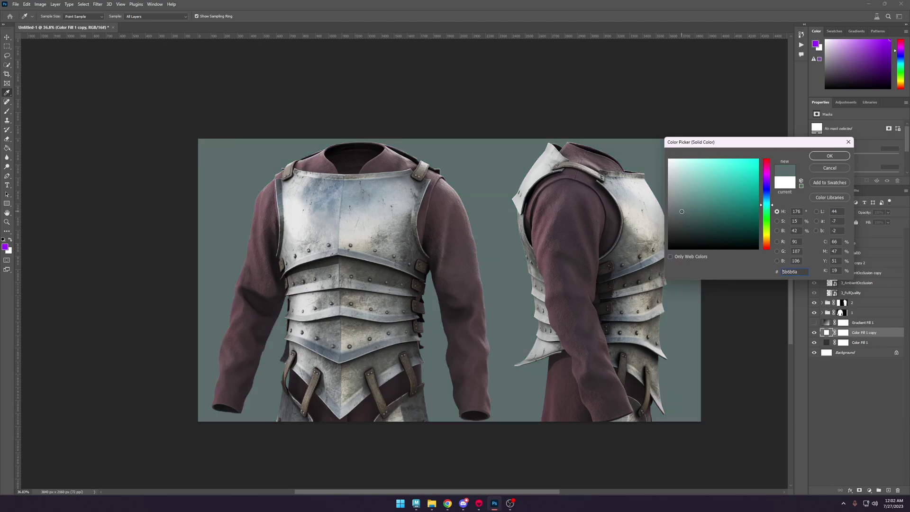
left_click(767, 196)
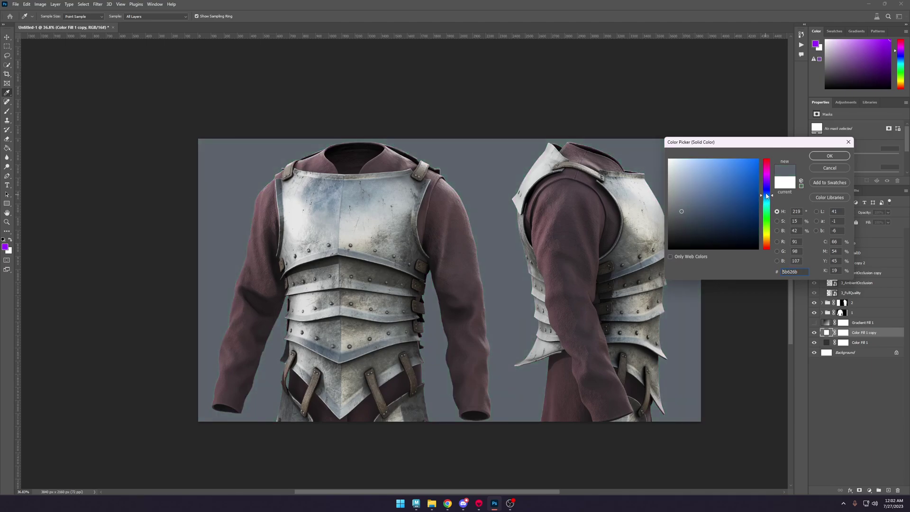
left_click_drag(767, 196, 766, 193)
left_click_drag(691, 234, 686, 236)
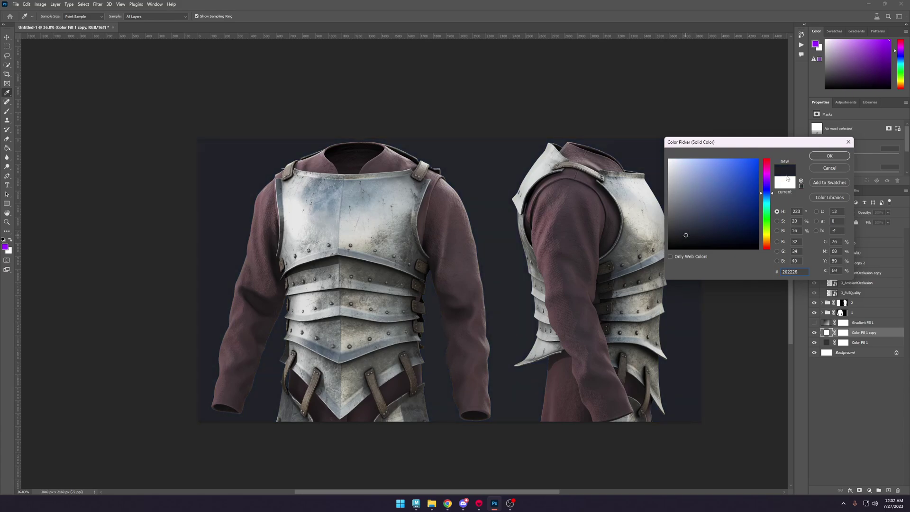
left_click(829, 156)
key("b")
Show Gradient Fill 1 over the dark blue fill and set its blend mode to Overlay.
scroll(506, 244, "down", 5, "alt")
scroll(506, 243, "down", 2, "alt")
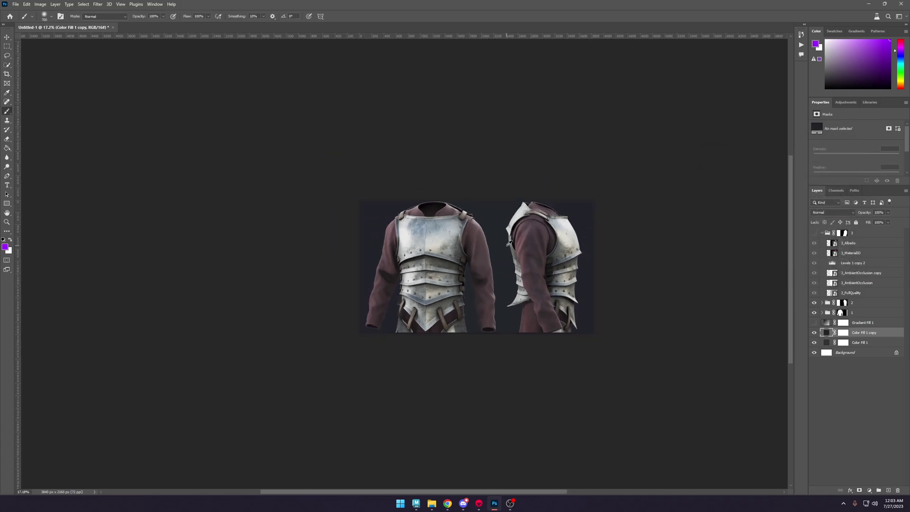
scroll(512, 259, "up", 4, "alt")
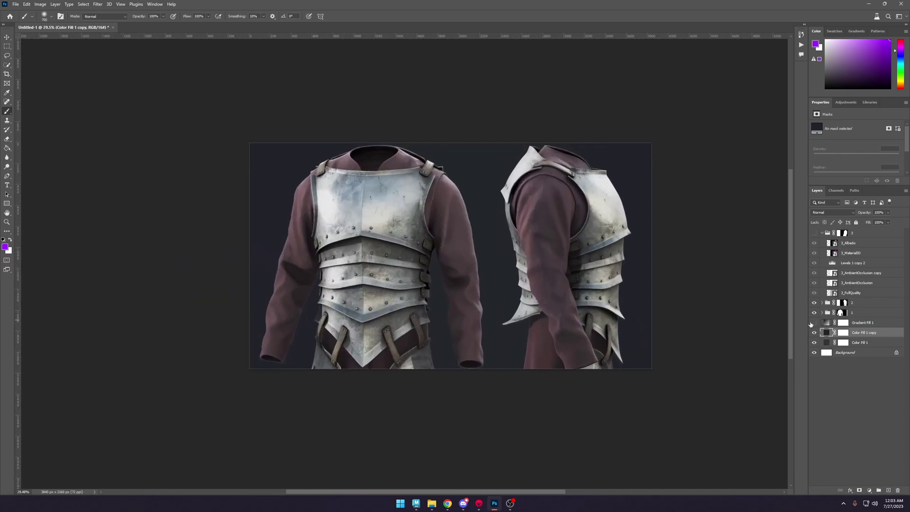
left_click(814, 323)
left_click(869, 323)
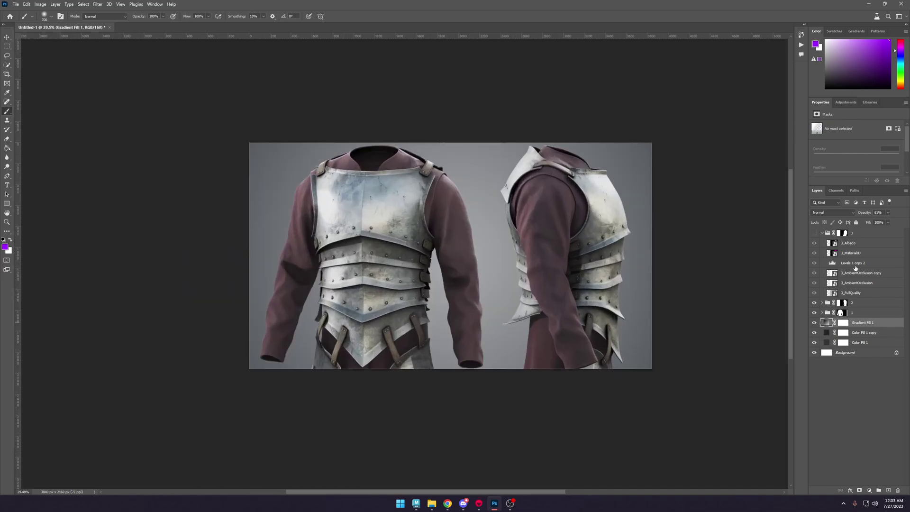
left_click(834, 212)
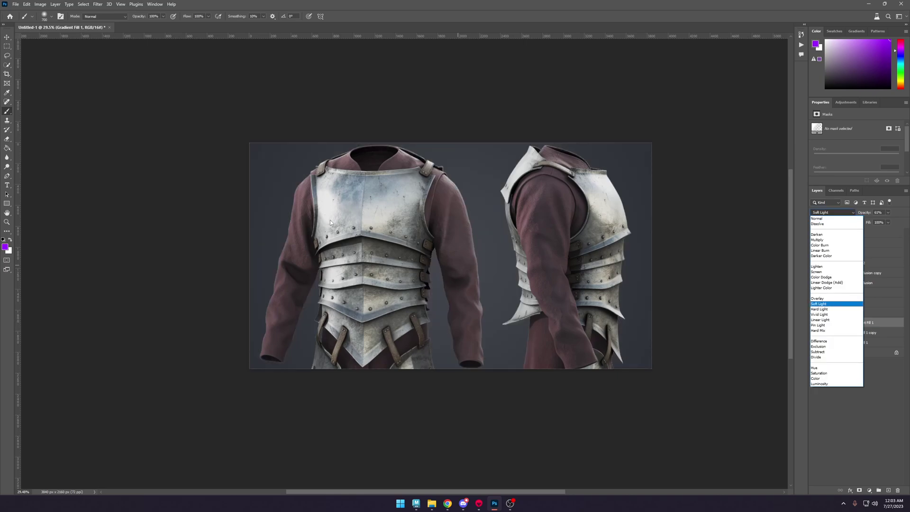
left_click(819, 299)
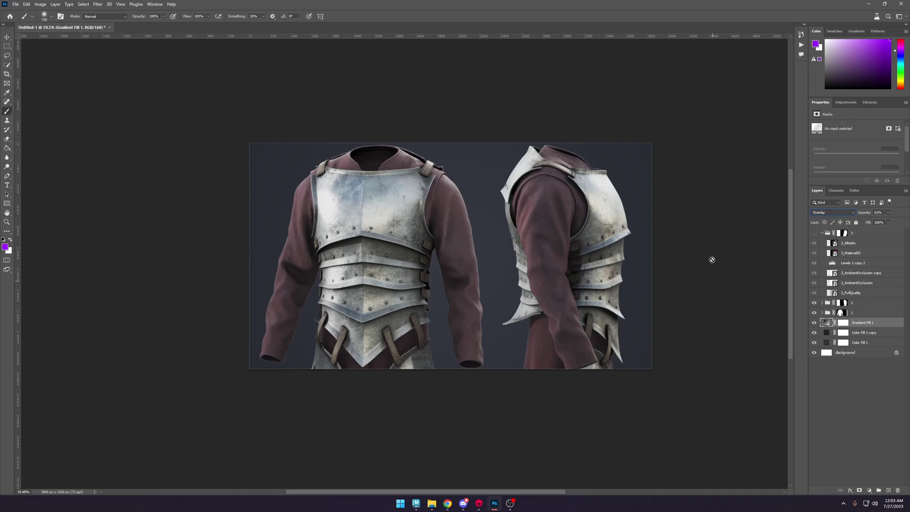
Decline rasterizing the Gradient Fill 1 layer and switch to the Move tool.
left_click(64, 49)
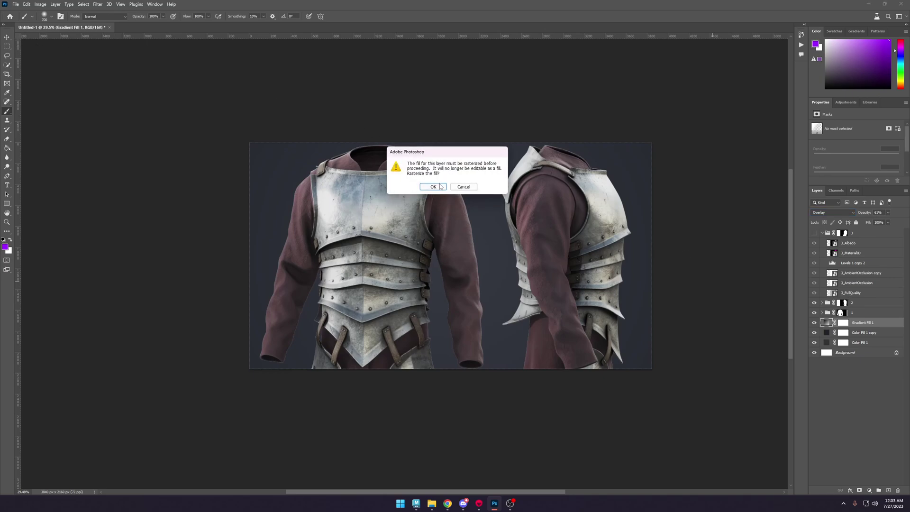
left_click(464, 186)
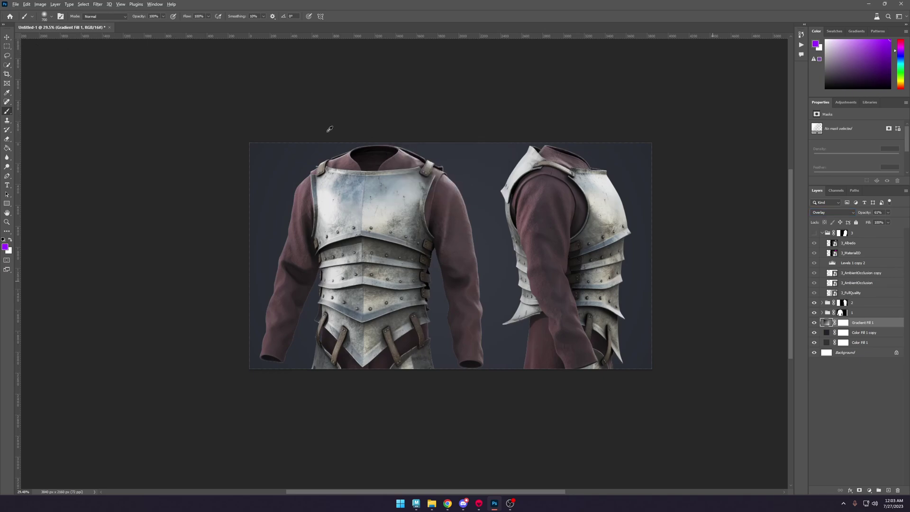
scroll(329, 129, "up", 1, "alt")
left_click(7, 37)
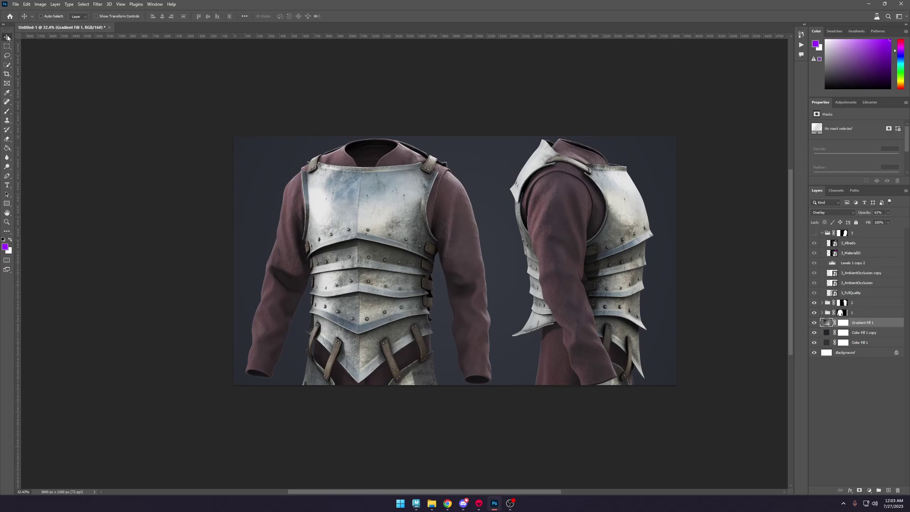
Start saving the document under a new name and browse to the Armor project's Renders folder.
left_click(16, 5)
left_click(51, 91)
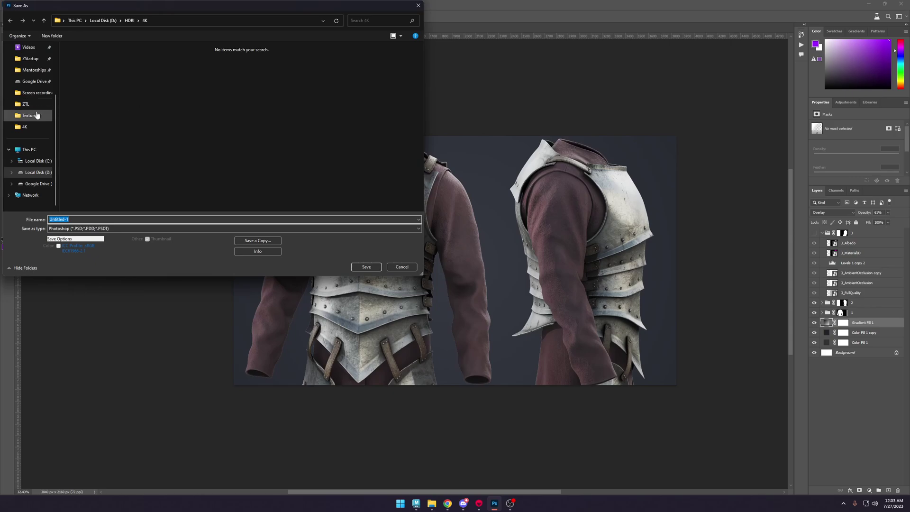
left_click(37, 116)
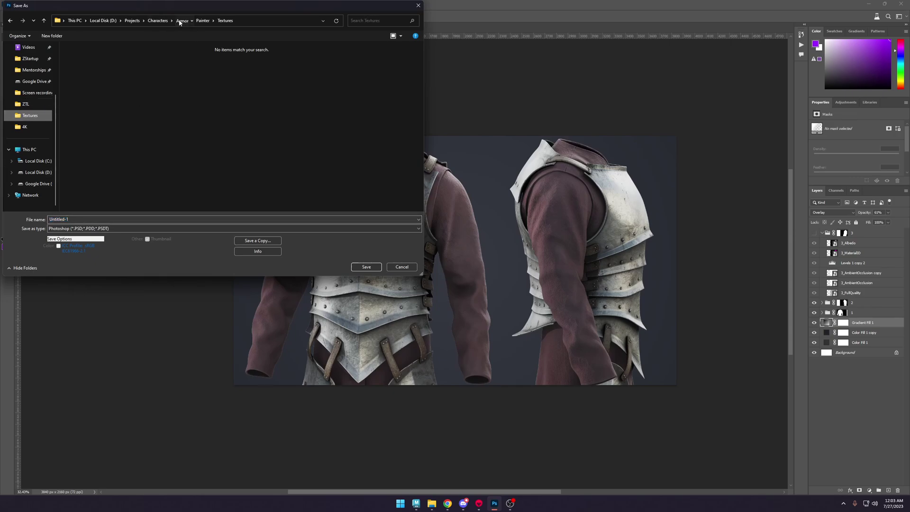
left_click(181, 21)
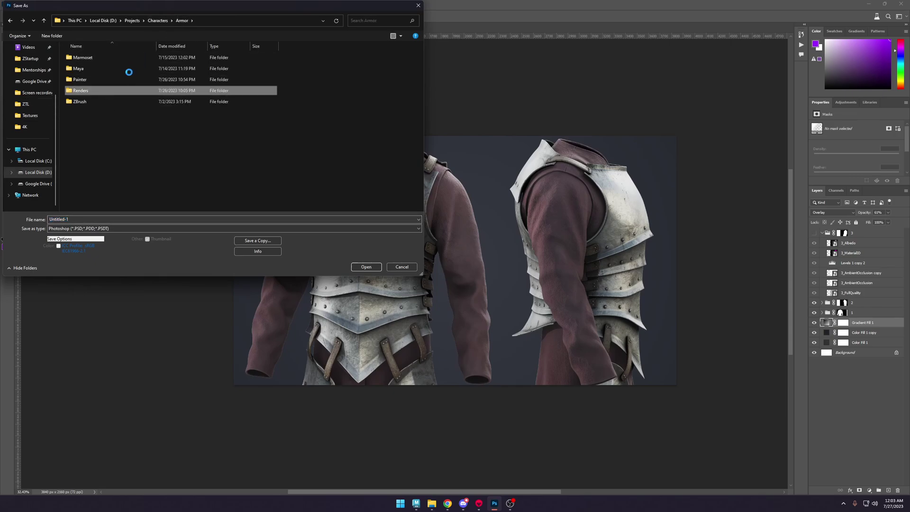
double_click(204, 91)
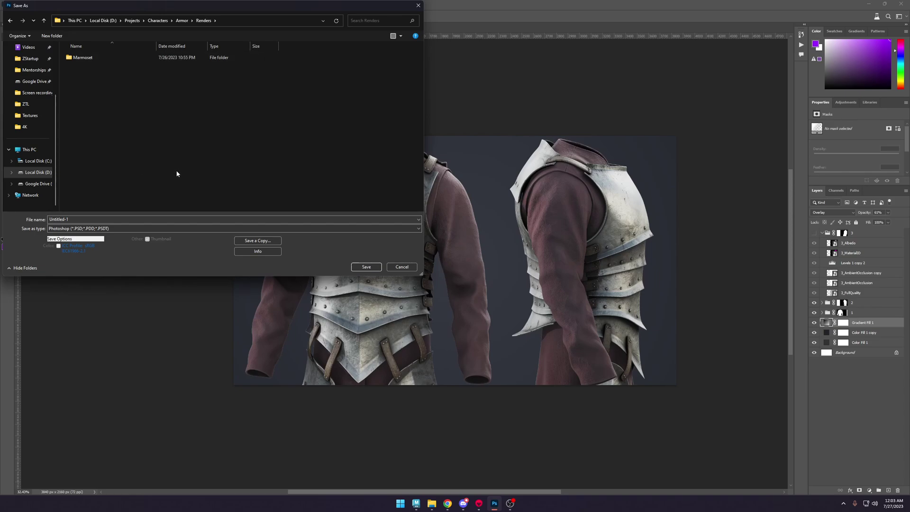
Create a folder named photoshop inside Renders and open it as the save location.
right_click(210, 162)
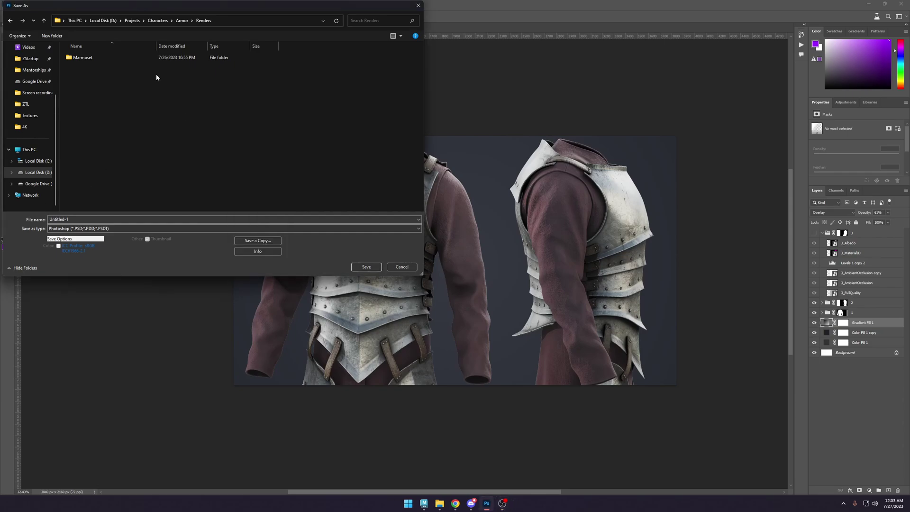
right_click(125, 110)
mouse_move(168, 203)
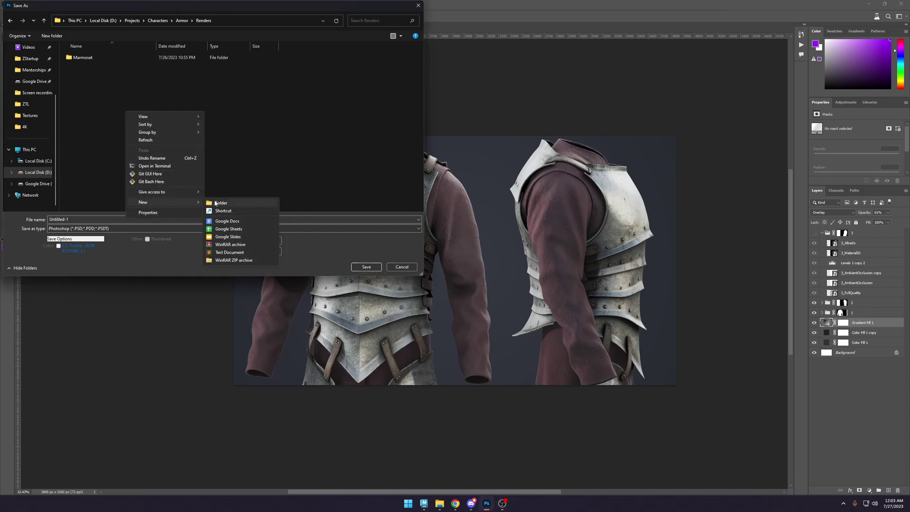
left_click(240, 188)
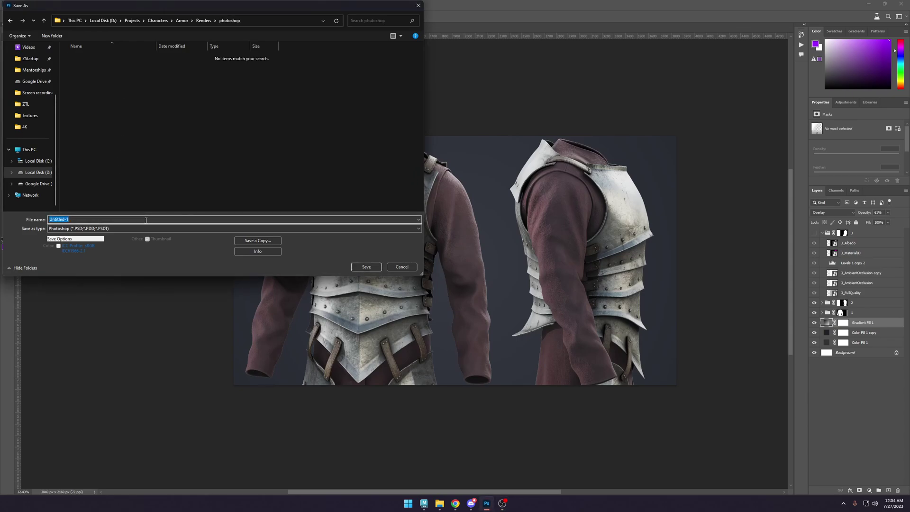
Name the file render_01 and save it in Photoshop PSD format.
type("render_0")
key("Return")
left_click(533, 148)
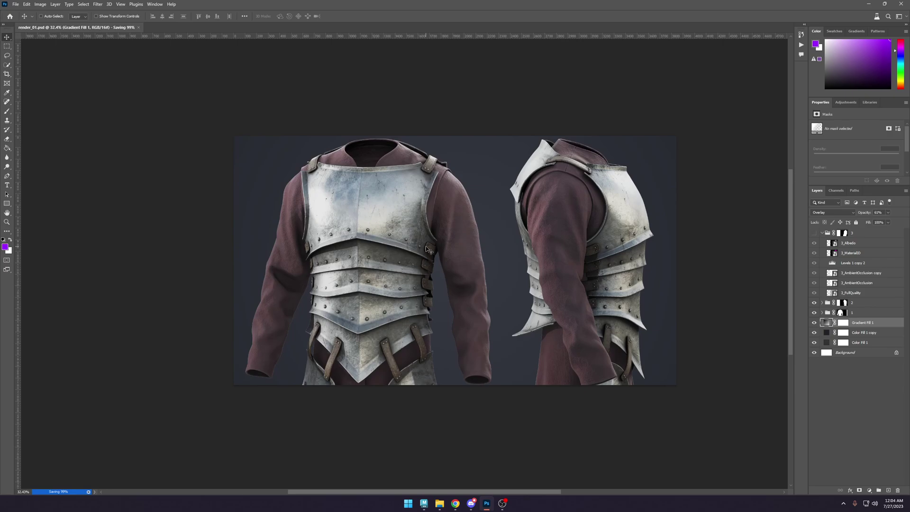
Examine the cutout edges of the sleeves, straps and armor plates against the background in the front view.
scroll(306, 337, "up", 10, "alt")
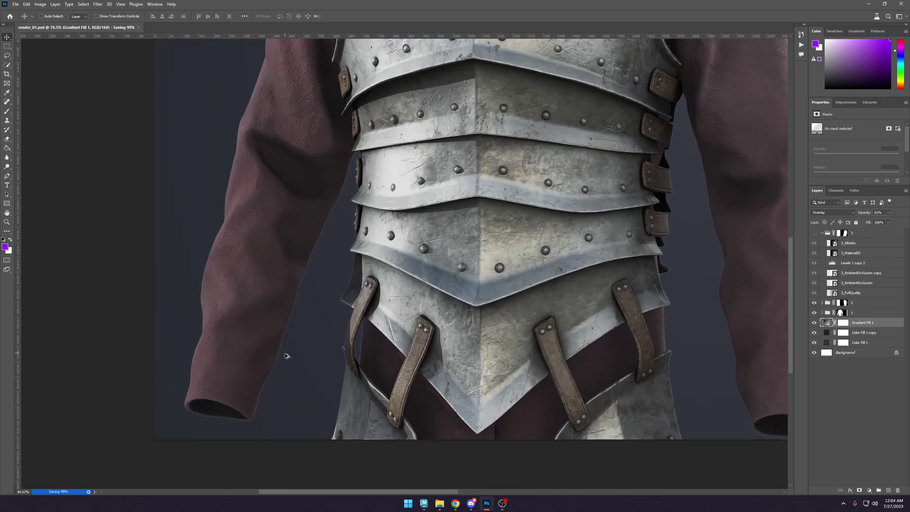
scroll(281, 355, "down", 12, "alt")
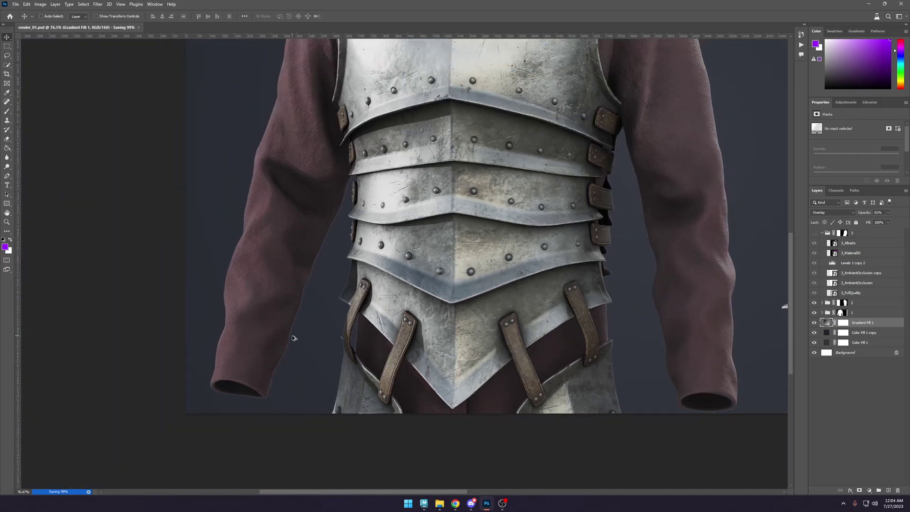
scroll(519, 297, "up", 3, "alt")
scroll(518, 297, "up", 12, "alt")
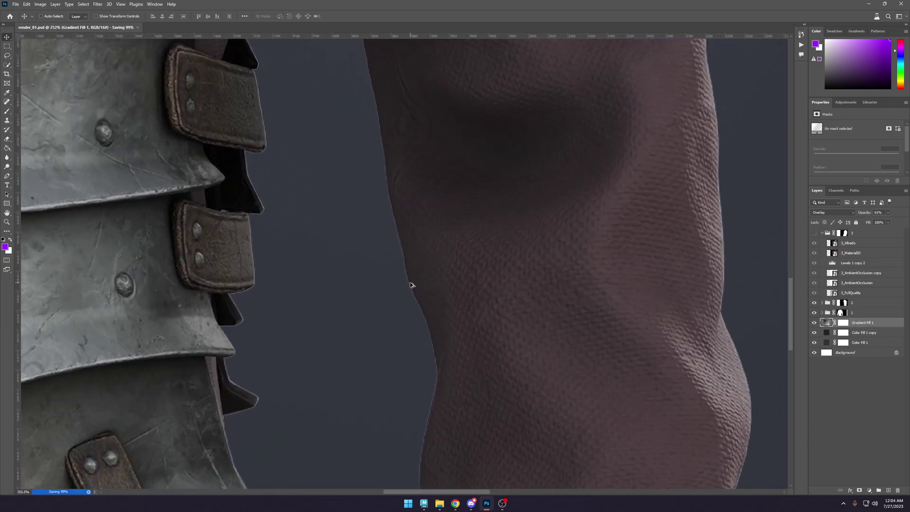
scroll(419, 292, "down", 5, "alt")
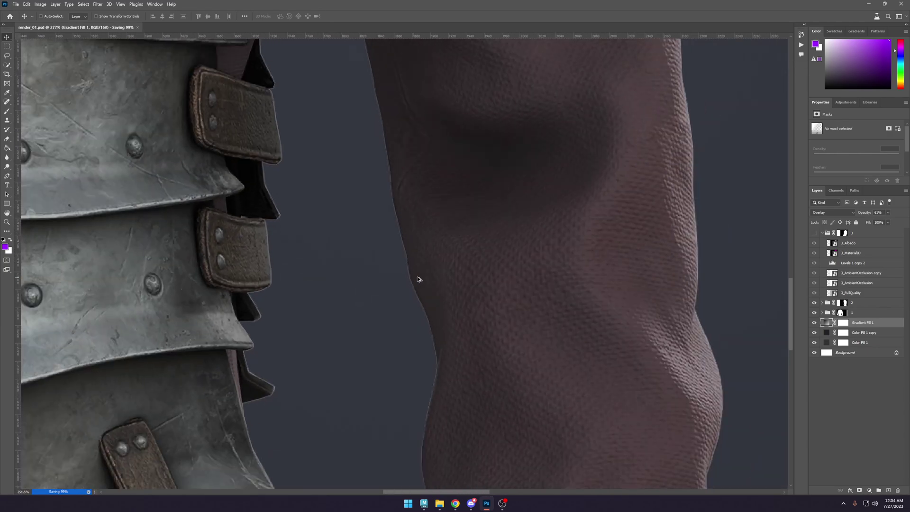
scroll(288, 219, "down", 6, "alt")
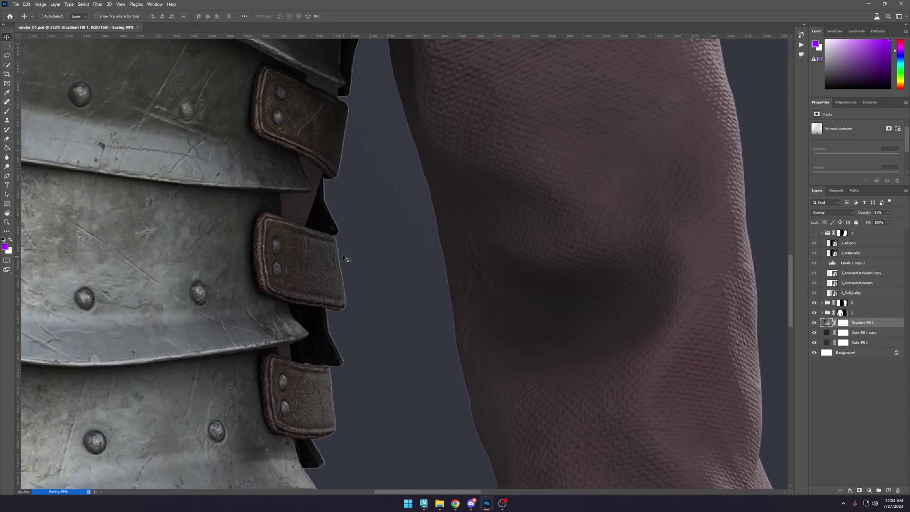
scroll(314, 224, "down", 3, "alt")
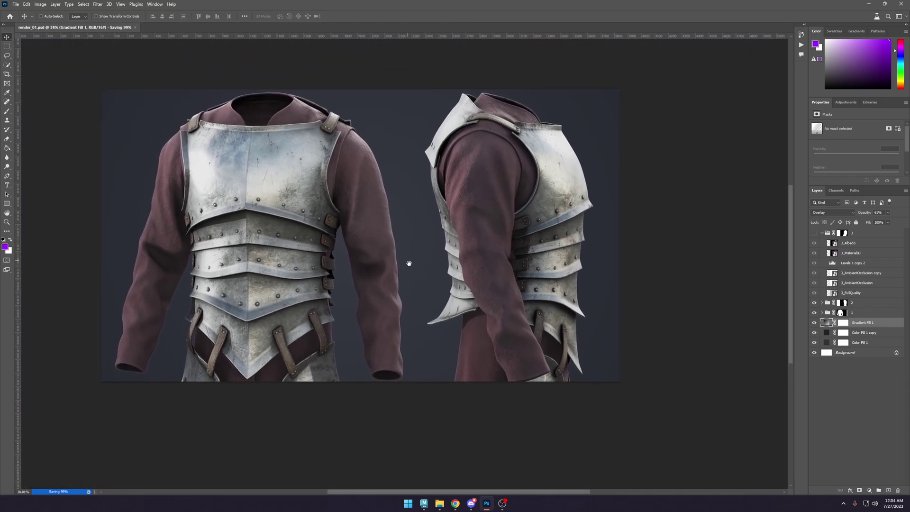
Load group 1's layer mask as a selection and contract that selection.
left_click(840, 313)
scroll(388, 192, "up", 10, "alt")
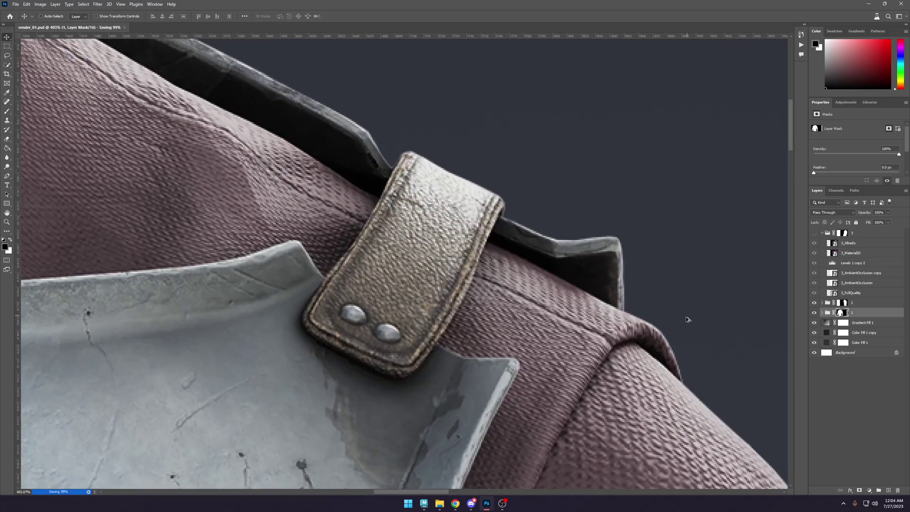
left_click_drag(687, 319, 586, 261)
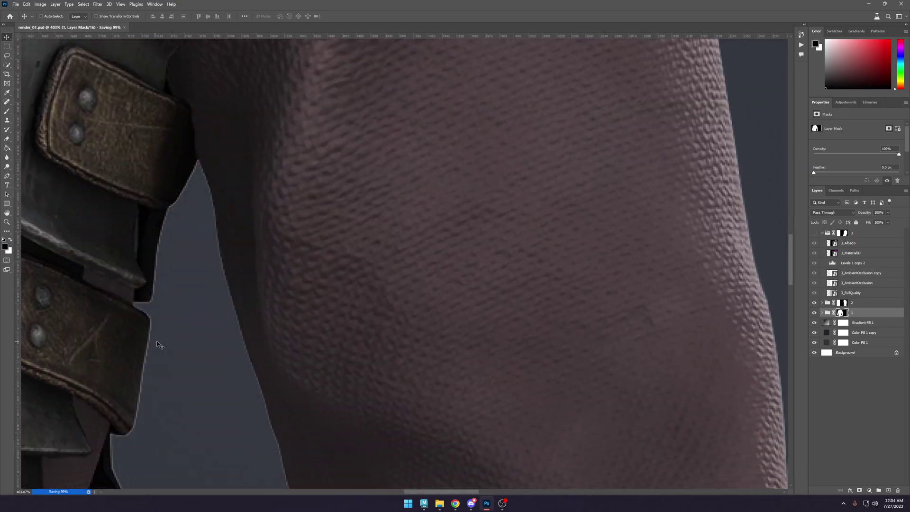
scroll(153, 369, "down", 8, "alt")
left_click_drag(237, 331, 417, 186)
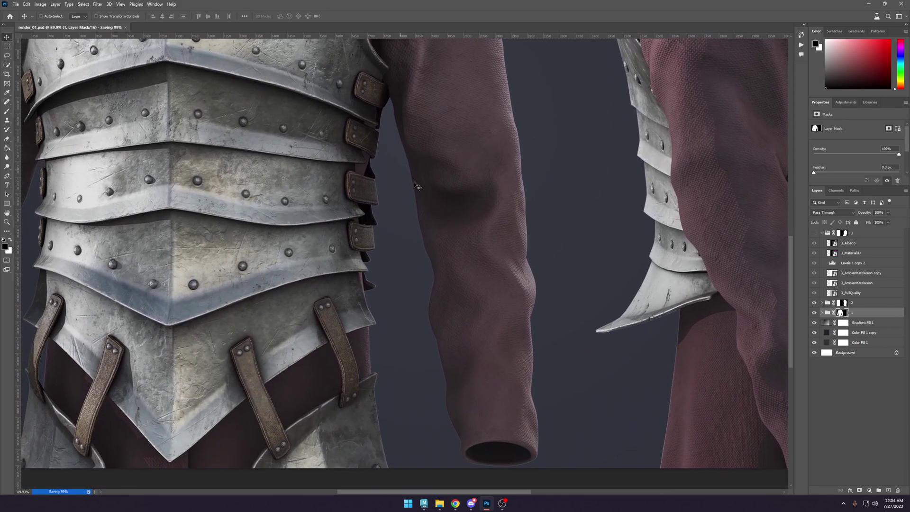
left_click(841, 313, "ctrl")
scroll(363, 318, "up", 15, "alt")
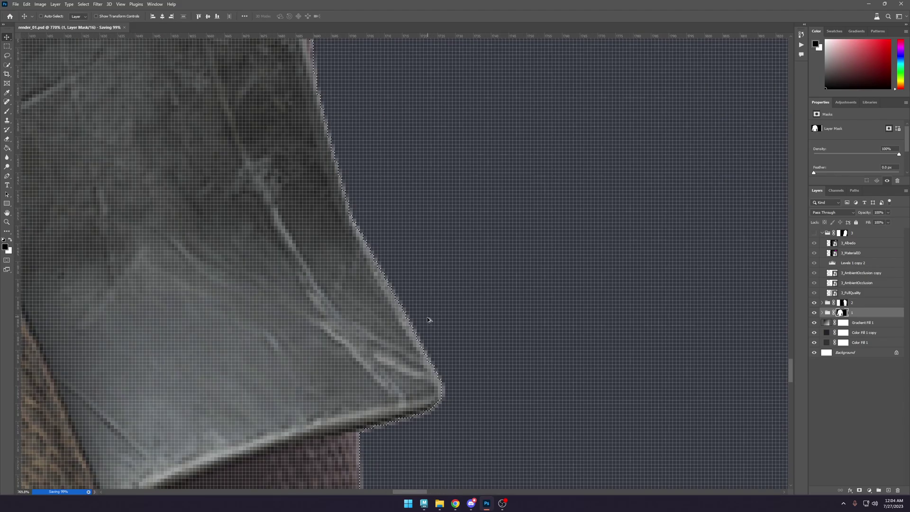
scroll(427, 334, "down", 3, "alt")
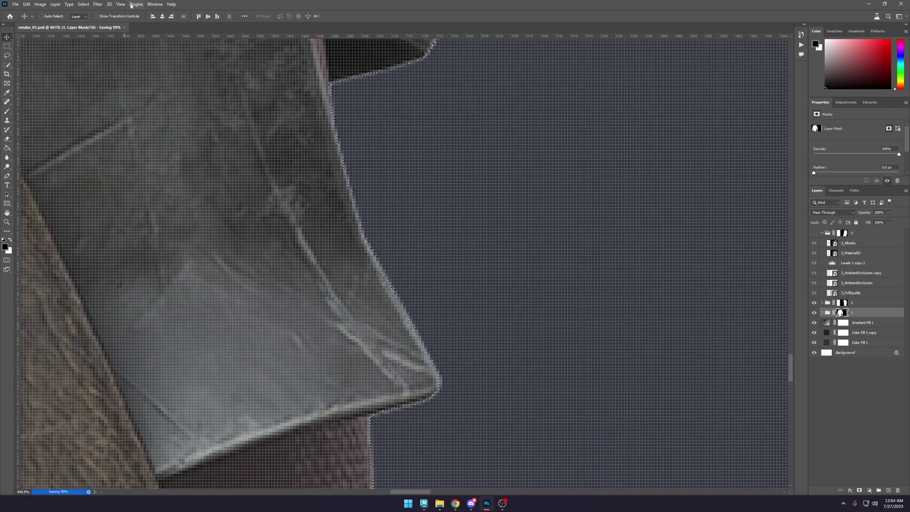
left_click(101, 5)
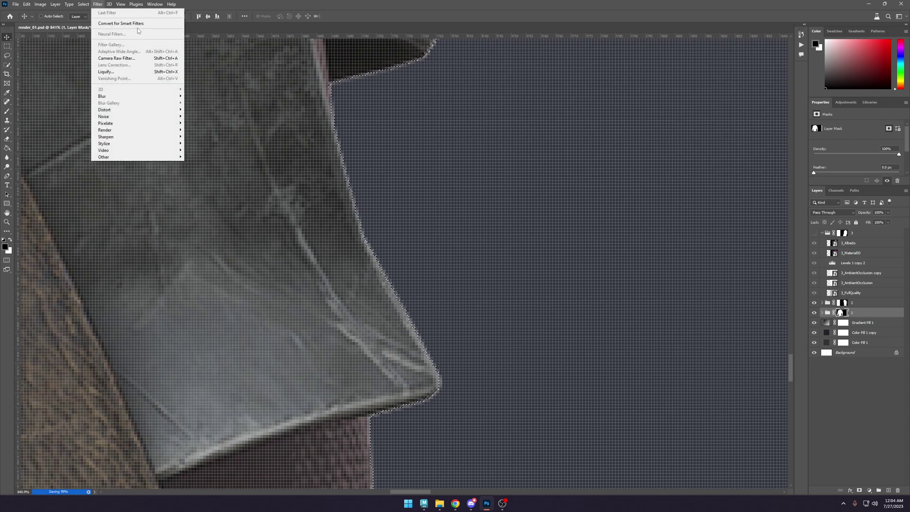
mouse_move(83, 4)
mouse_move(114, 116)
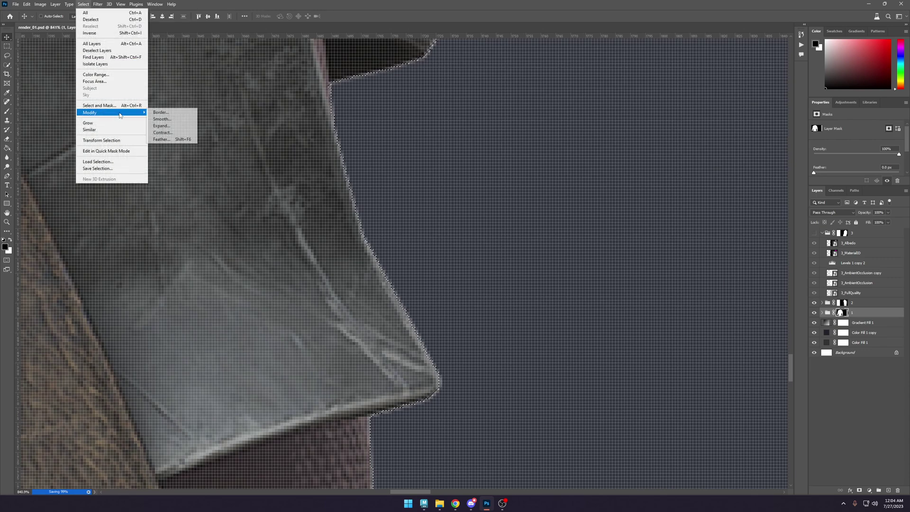
left_click(171, 133)
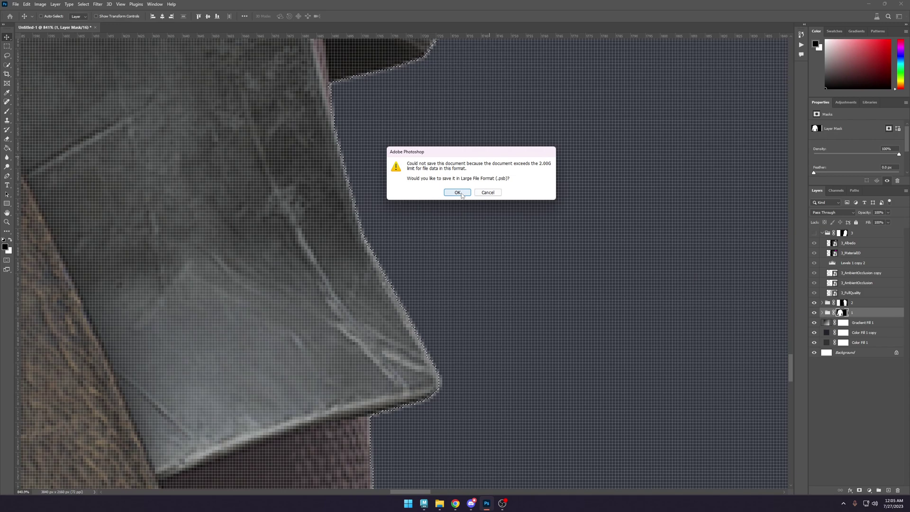
Accept saving the document in Large File Format (.psb).
left_click(457, 193)
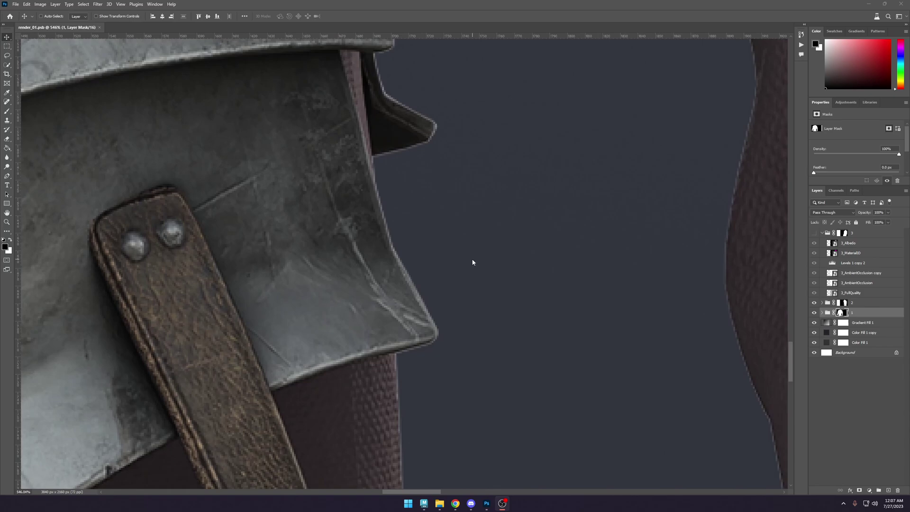
Replace group 1's layer mask with one made from the contracted selection to trim the light fringe.
scroll(473, 259, "down", 2, "alt")
scroll(447, 284, "up", 2, "alt")
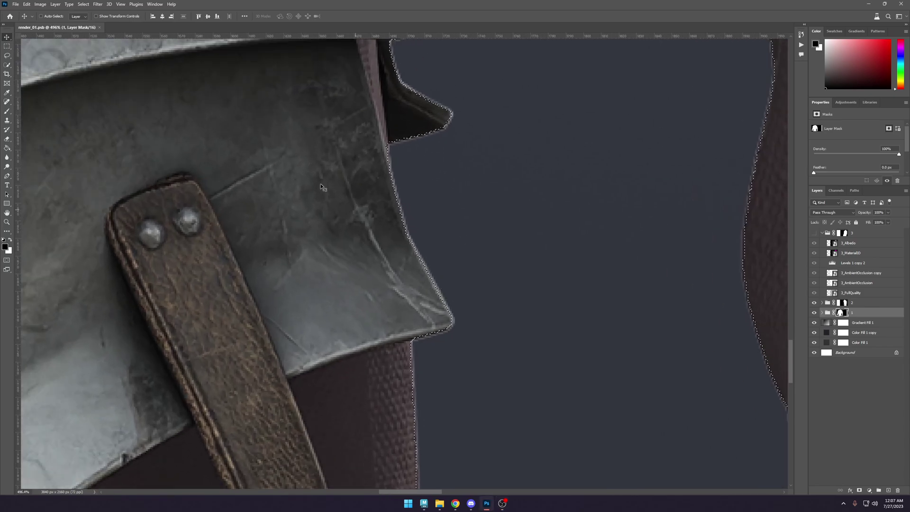
right_click(839, 313)
left_click(858, 327)
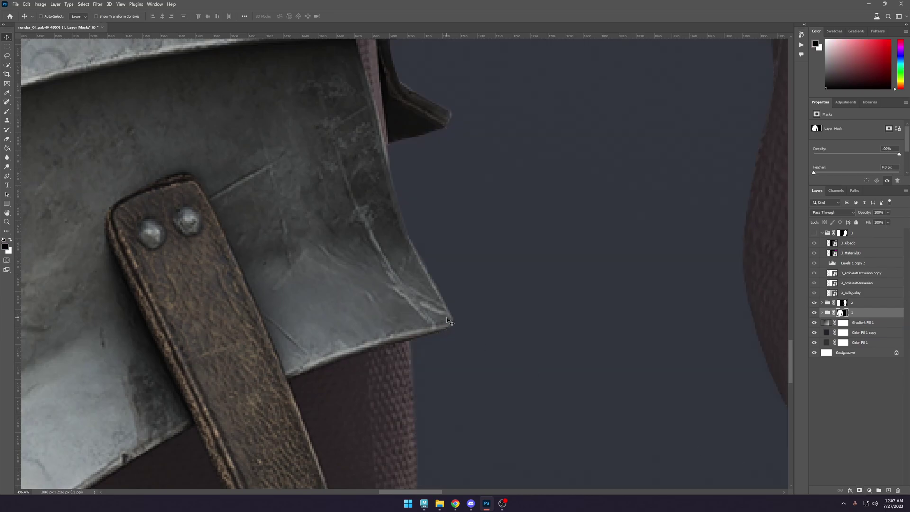
Inspect the trimmed edges of the front-view armor straps, shoulder, chest plate and sleeve cuffs.
scroll(447, 317, "down", 3, "alt")
scroll(434, 211, "up", 2, "alt")
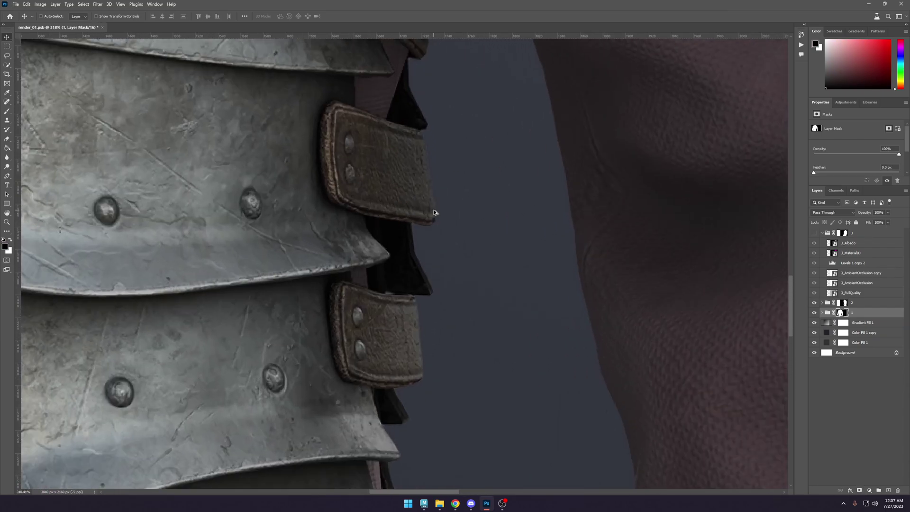
scroll(435, 211, "up", 3, "alt")
scroll(417, 146, "down", 3, "alt")
scroll(417, 331, "up", 1, "alt")
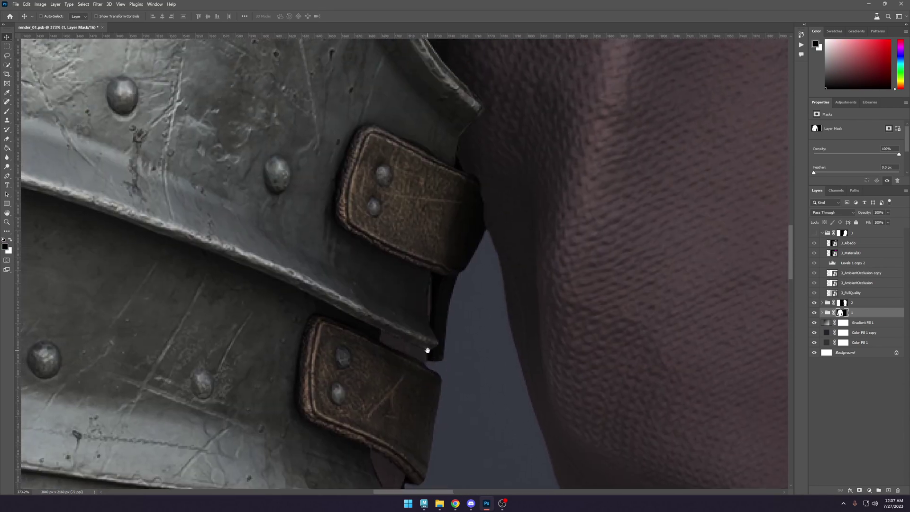
scroll(427, 350, "down", 8, "alt")
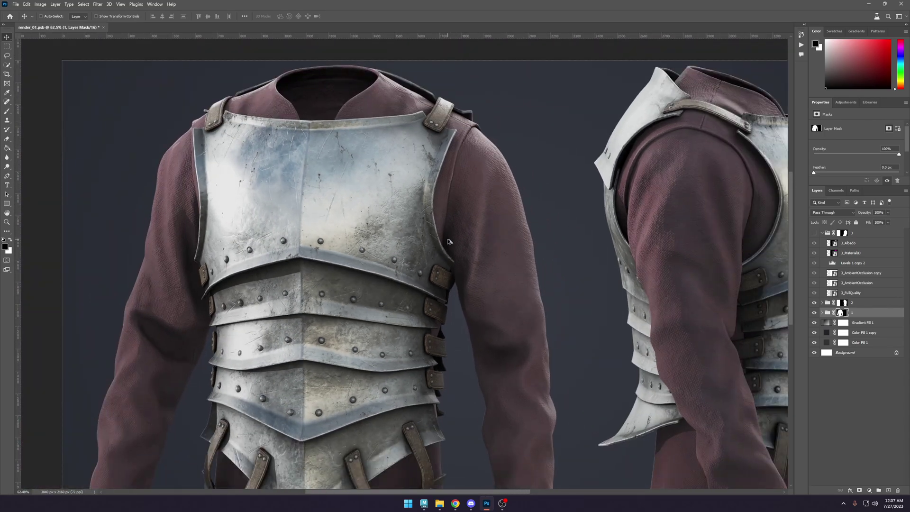
scroll(200, 117, "up", 4, "alt")
scroll(196, 160, "down", 3, "alt")
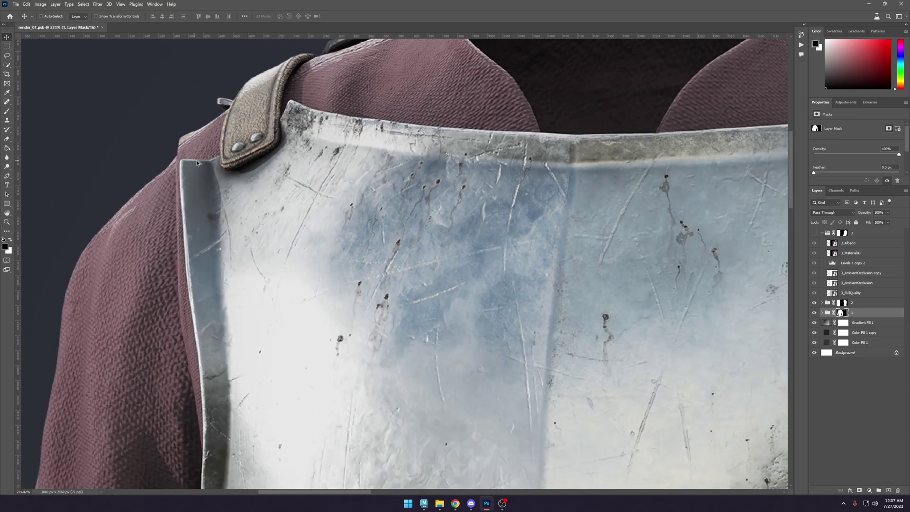
left_click_drag(242, 474, 420, 247)
scroll(335, 374, "up", 4, "alt")
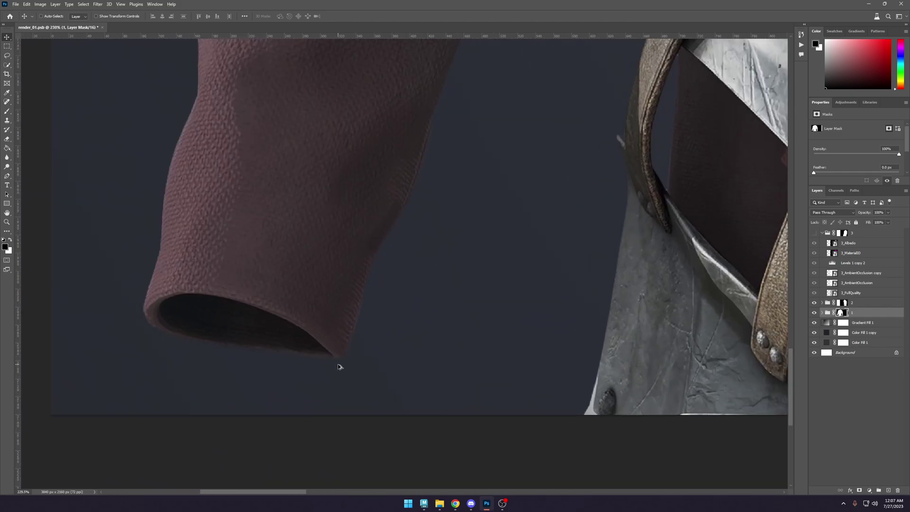
scroll(340, 368, "down", 7, "alt")
Load group 2's layer mask as a selection and contract that selection.
scroll(370, 324, "down", 4, "alt")
scroll(469, 301, "up", 10, "alt")
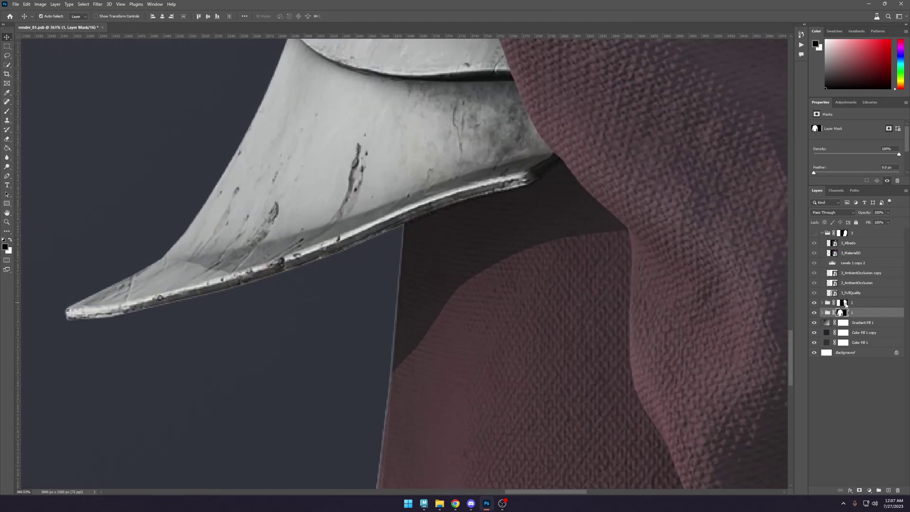
left_click(844, 305, "ctrl")
left_click(83, 4)
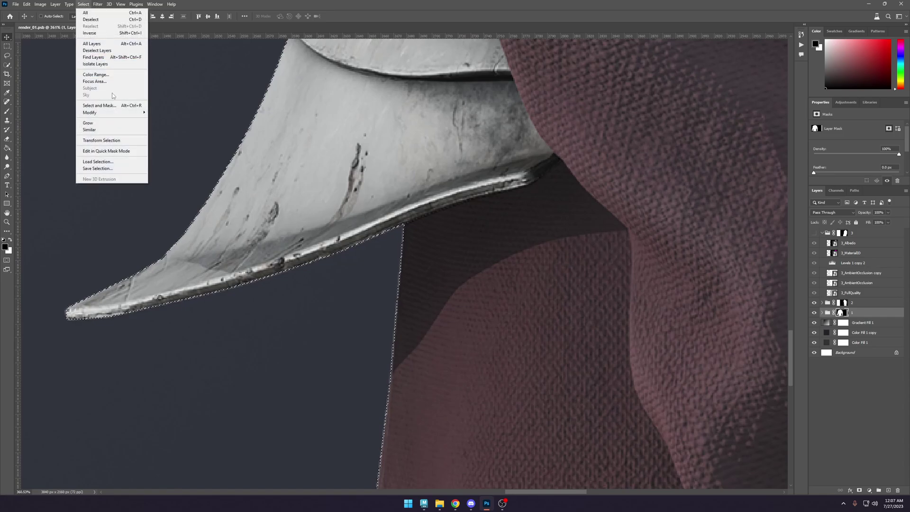
mouse_move(119, 113)
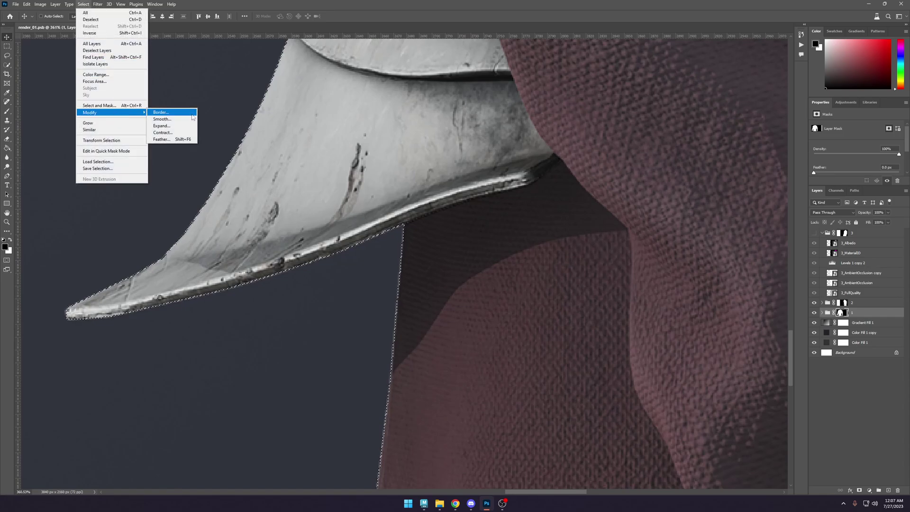
left_click(173, 133)
left_click(488, 154)
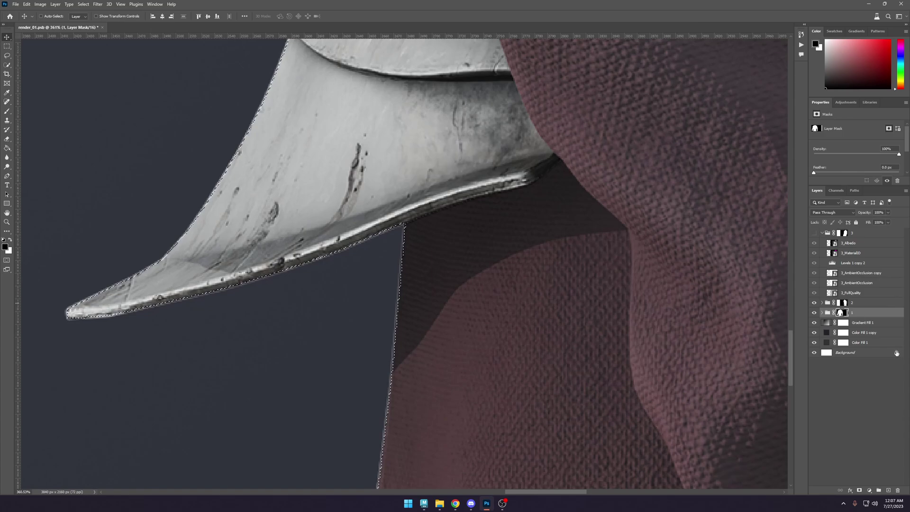
Try replacing group 1's layer mask with one made from the contracted selection and check the side-view armor edges.
right_click(840, 312)
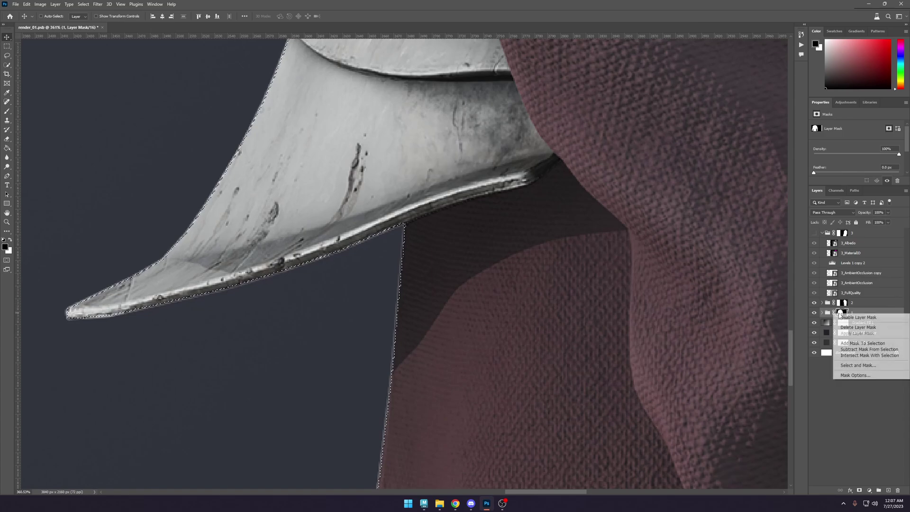
left_click(857, 327)
left_click(859, 490)
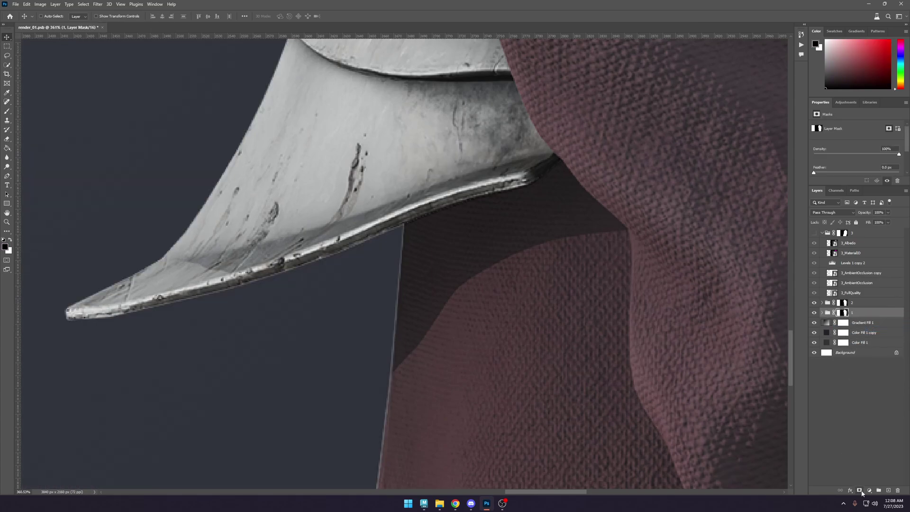
scroll(317, 252, "down", 6, "alt")
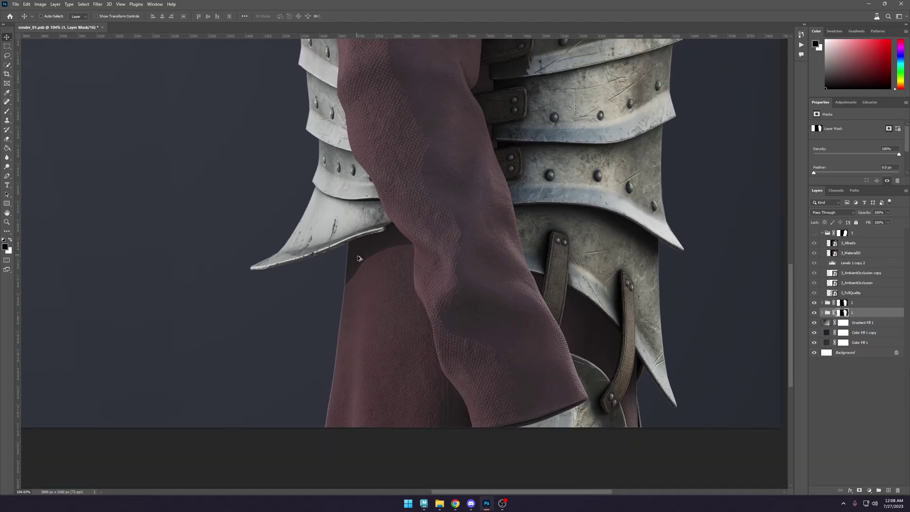
scroll(346, 353, "up", 2, "alt")
scroll(339, 331, "down", 5, "alt")
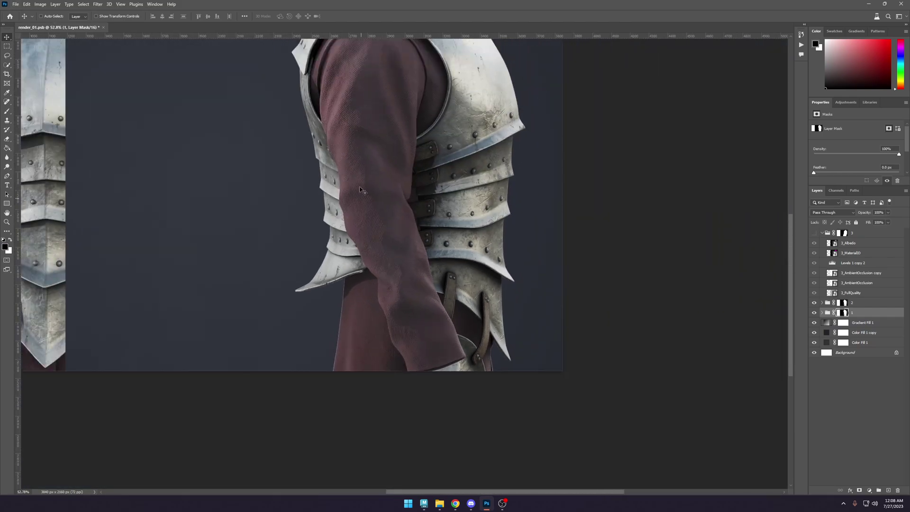
left_click_drag(363, 238, 372, 280)
scroll(315, 138, "up", 3, "alt")
scroll(332, 192, "down", 7, "alt")
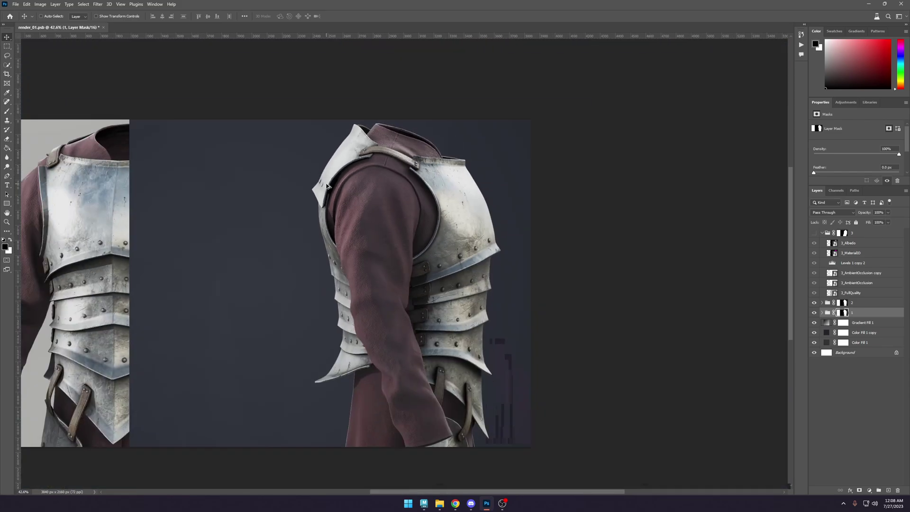
Undo the replacement of group 1's layer mask and clear the selection.
left_click_drag(271, 233, 298, 224)
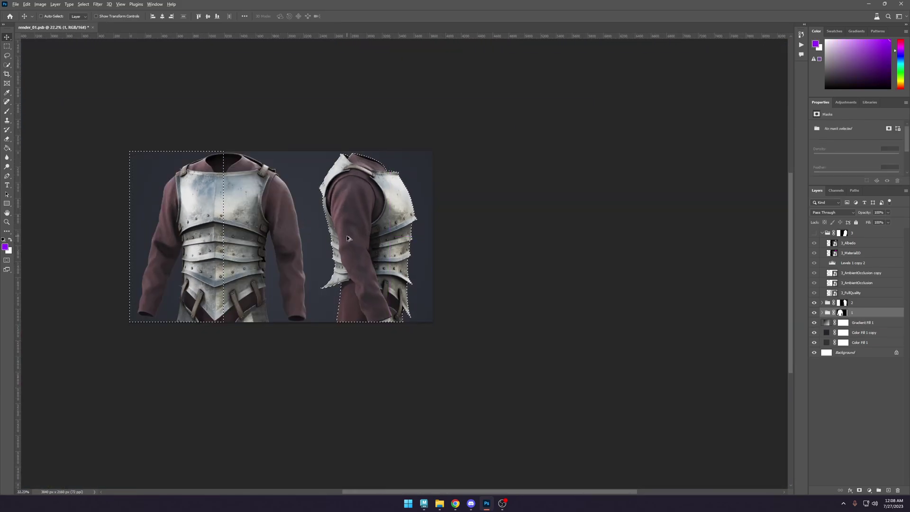
scroll(348, 238, "up", 3, "alt")
key("ctrl+d")
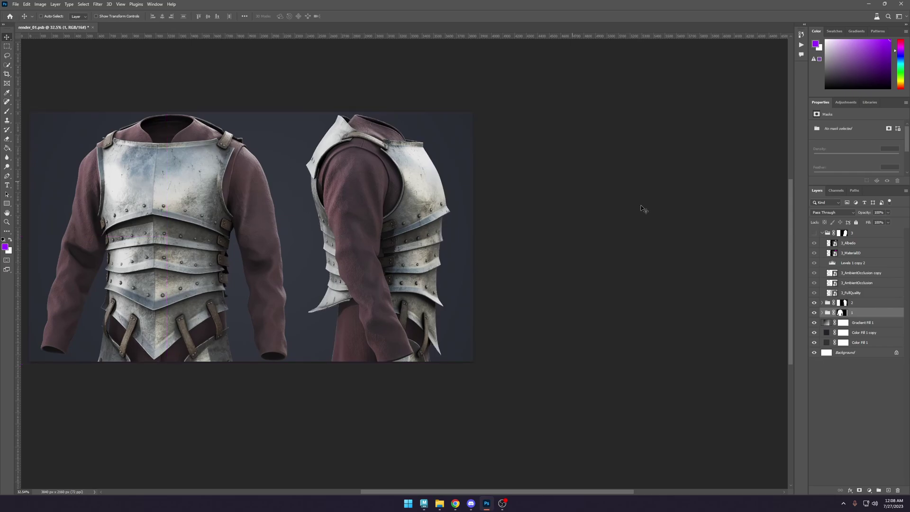
Hide group 1 and the Background layer and load group 2's layer mask as a selection.
left_click(841, 313, "ctrl")
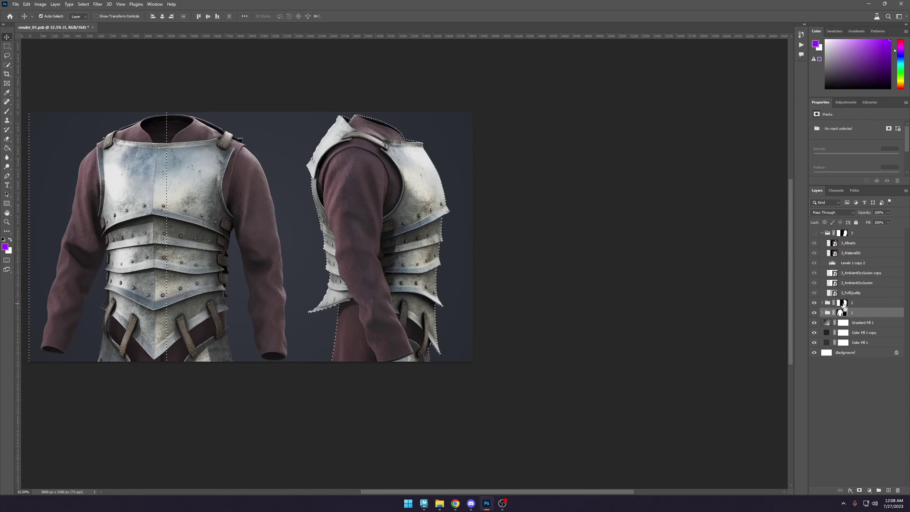
left_click(814, 313)
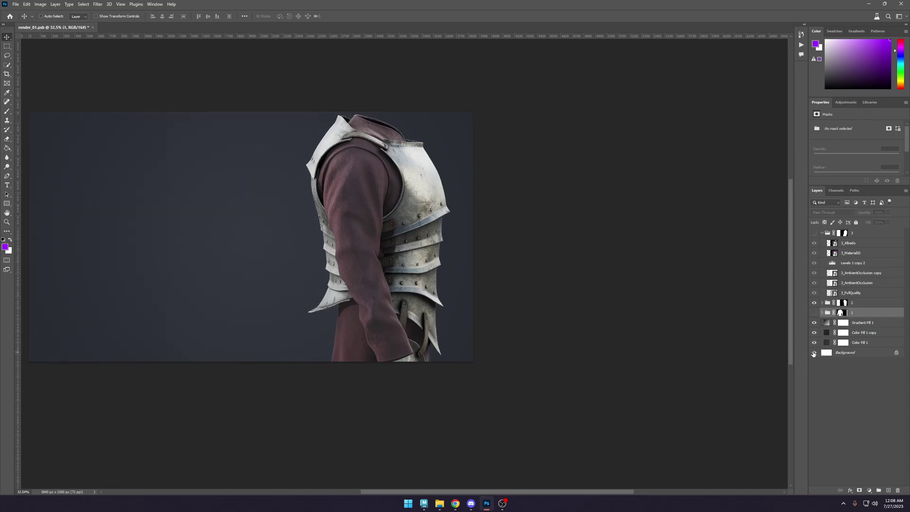
left_click(841, 305, "ctrl")
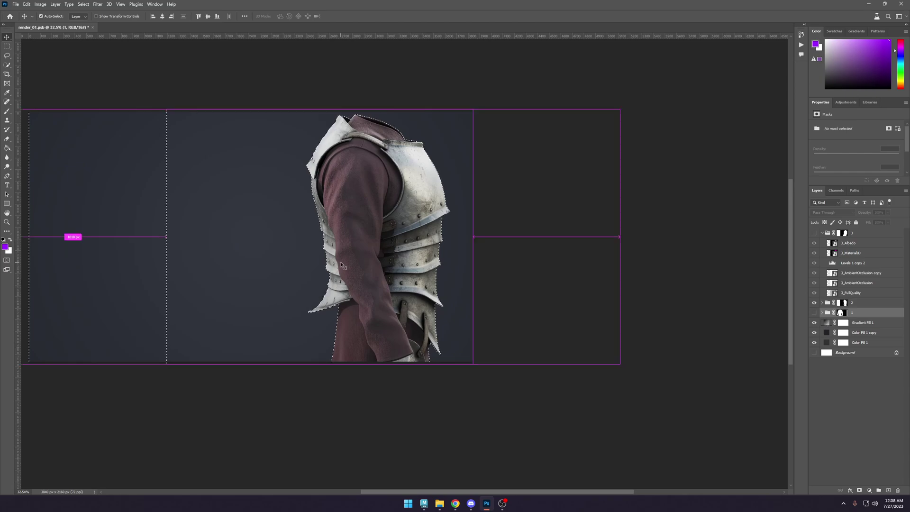
scroll(431, 312, "up", 2, "alt")
scroll(326, 191, "up", 3)
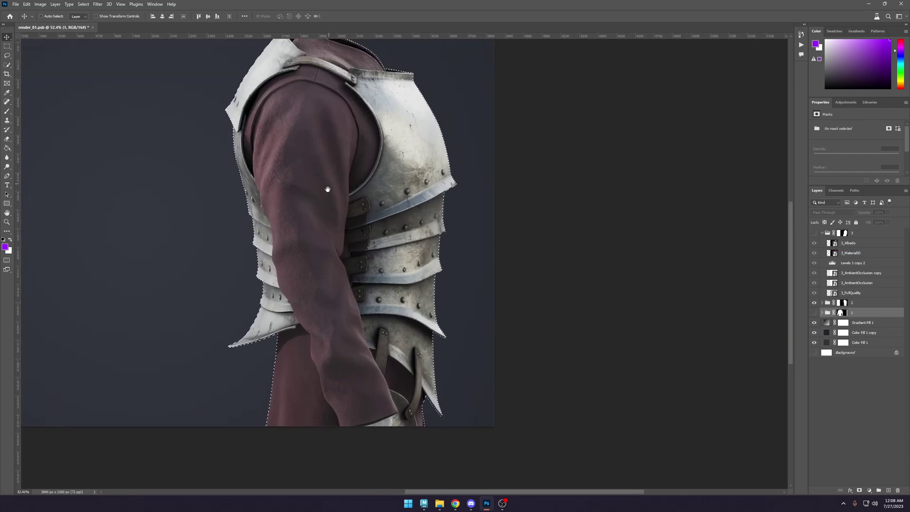
Contract the selection around the side-view armor.
left_click(97, 4)
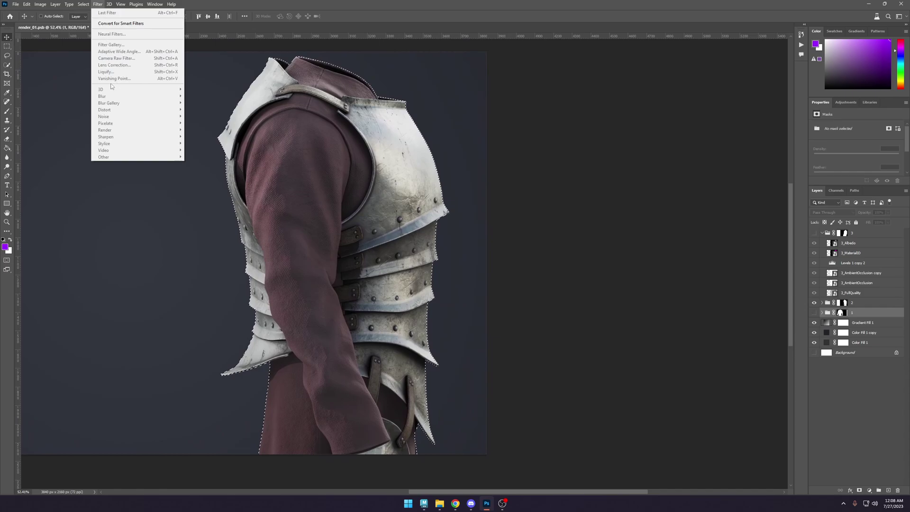
mouse_move(83, 5)
mouse_move(119, 112)
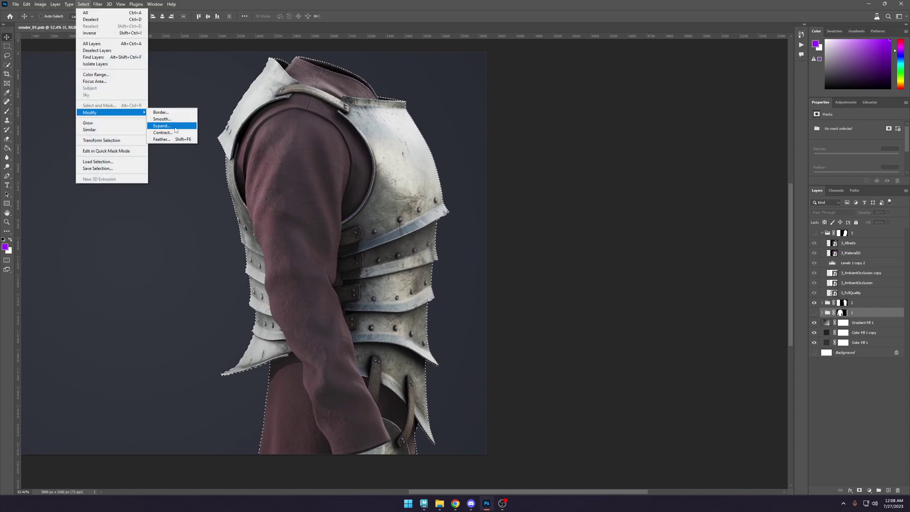
left_click(175, 127)
left_click(489, 158)
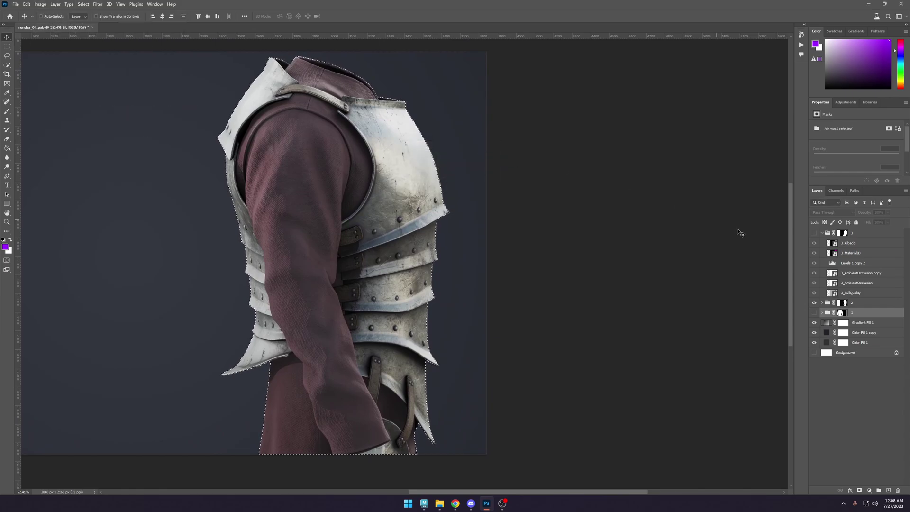
Try replacing group 2's layer mask with one made from the contracted selection and check the lower side-view edges.
right_click(840, 312)
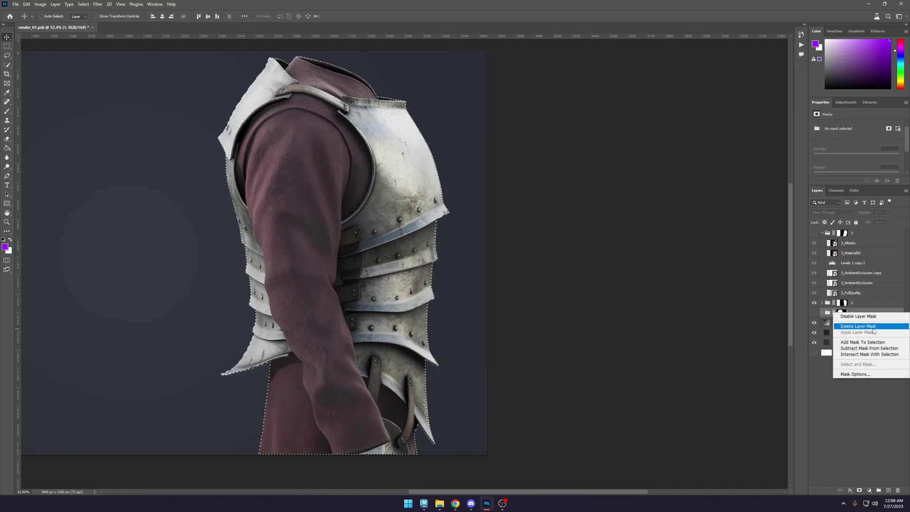
key("Escape")
right_click(844, 302)
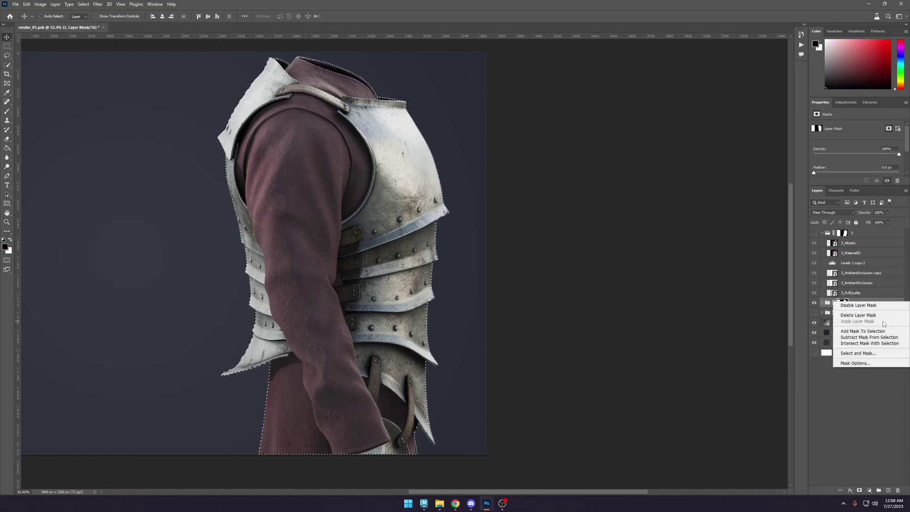
left_click(874, 315)
scroll(358, 313, "up", 5, "alt")
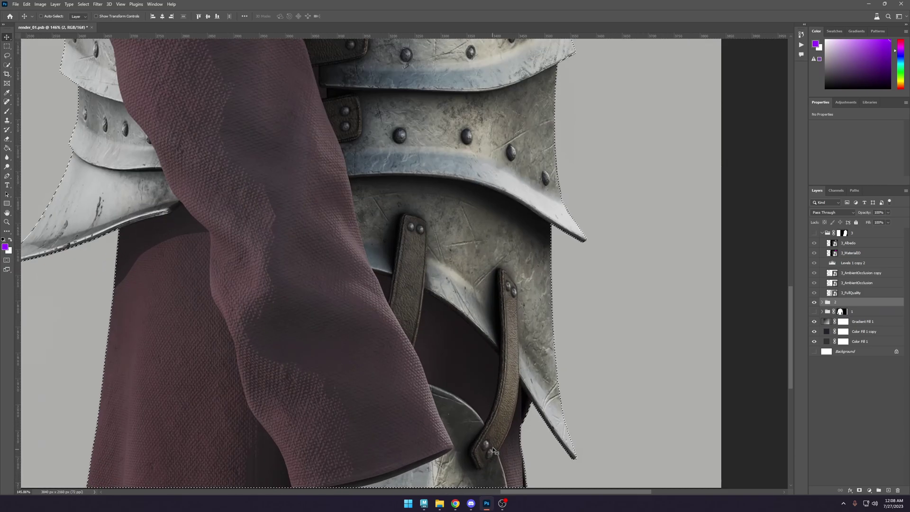
left_click_drag(493, 451, 595, 356)
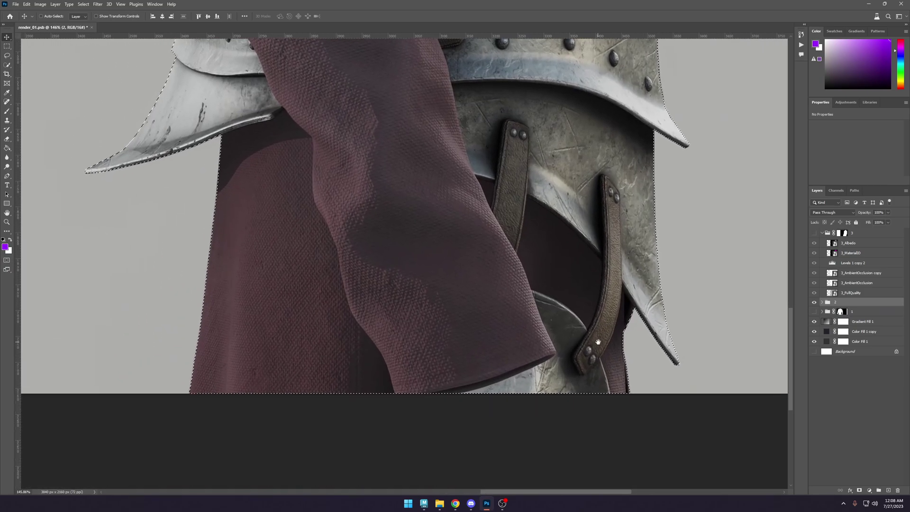
left_click(859, 490)
scroll(228, 406, "up", 5, "alt")
scroll(195, 413, "down", 4, "alt")
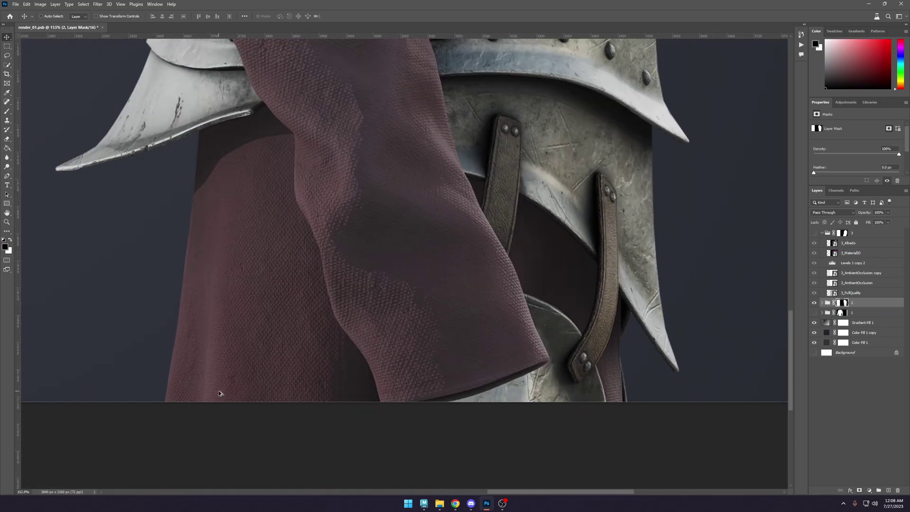
scroll(209, 356, "down", 4, "alt")
scroll(201, 345, "up", 6, "alt")
scroll(215, 318, "down", 3, "alt")
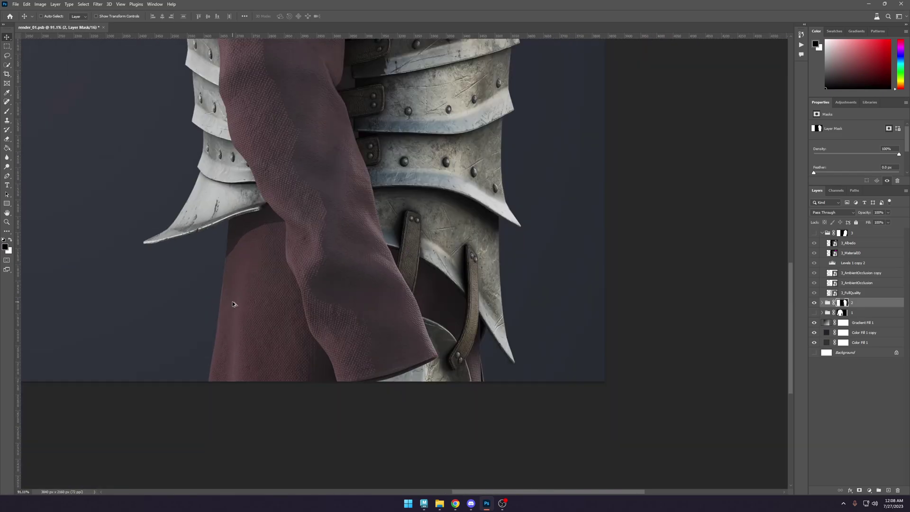
Undo group 2's mask replacement, compare the selection before and after contraction, and return to the Contract history state.
scroll(237, 303, "up", 8, "alt")
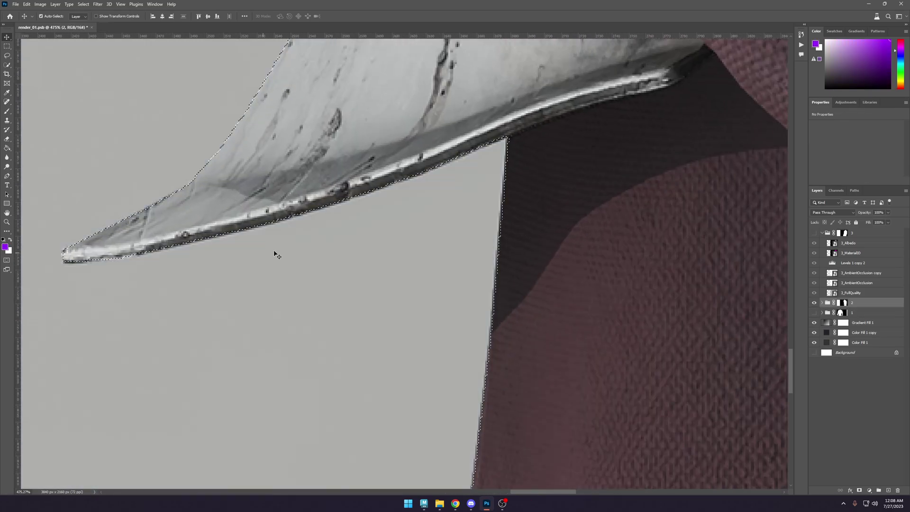
key("ctrl+shift+z")
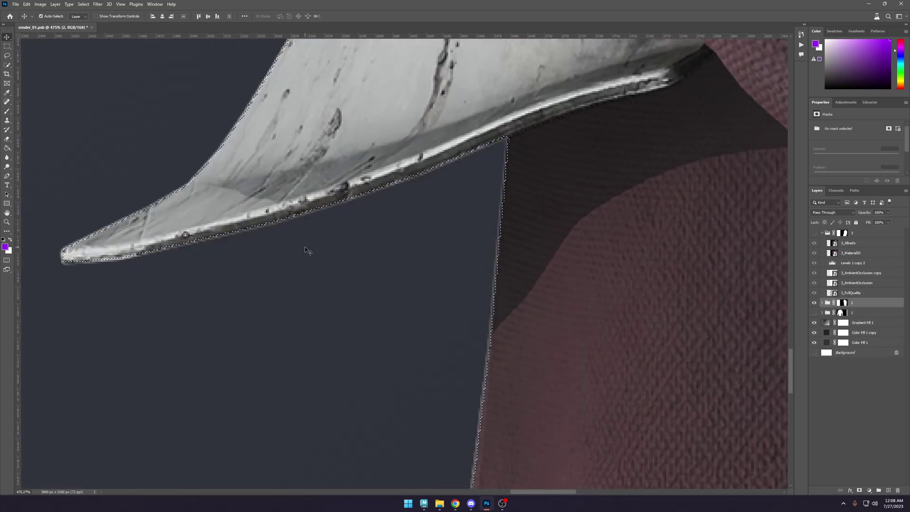
left_click(802, 35)
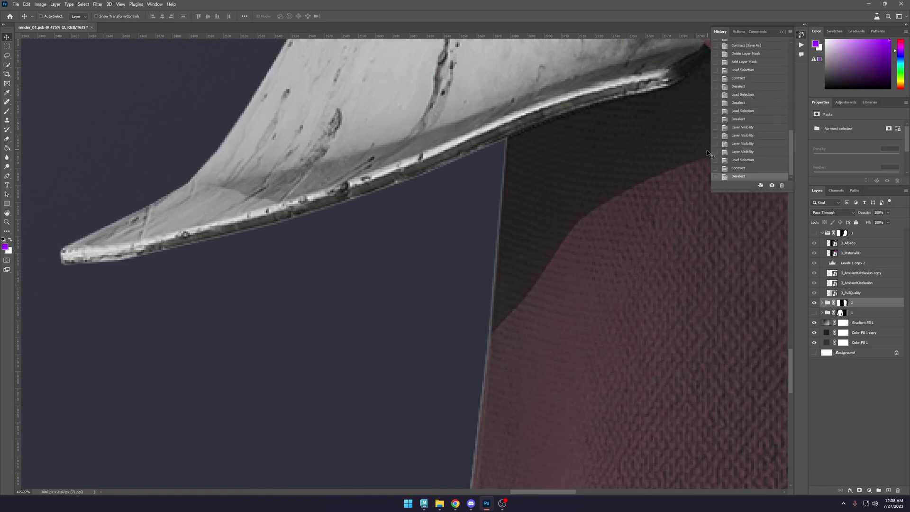
scroll(708, 153, "down", 2)
left_click(754, 169)
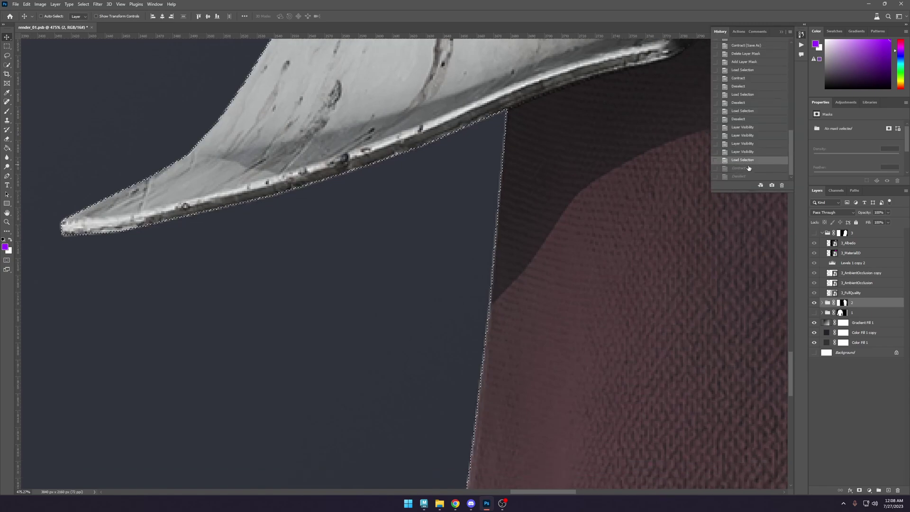
left_click(748, 176)
left_click(747, 168)
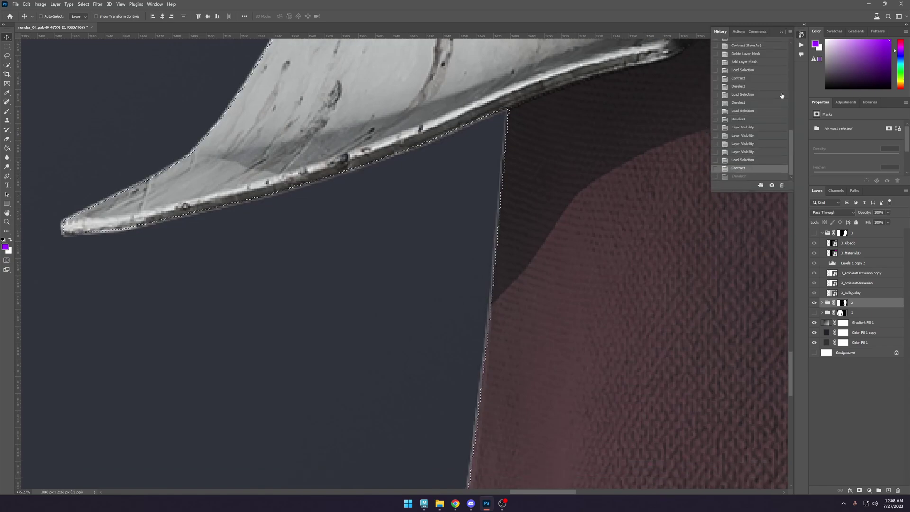
left_click(781, 31)
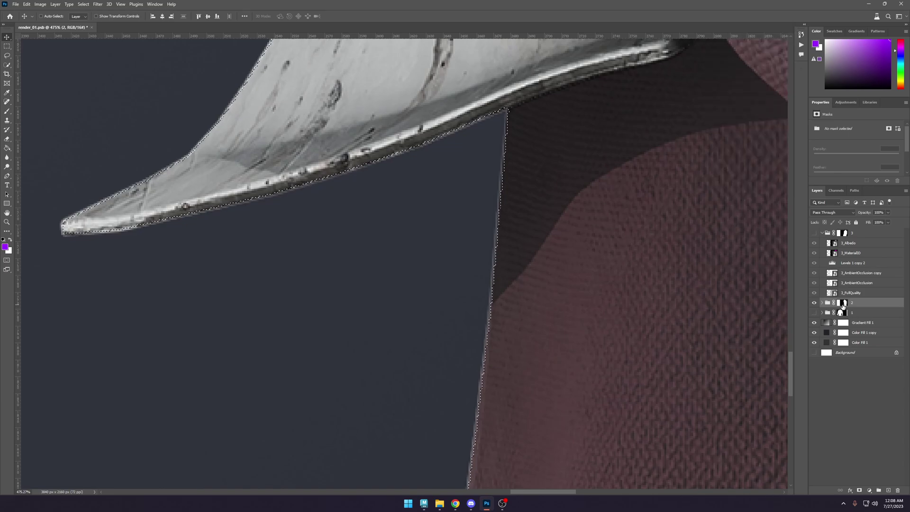
Replace group 2's layer mask with one made from the contracted selection.
right_click(843, 303)
left_click(856, 319)
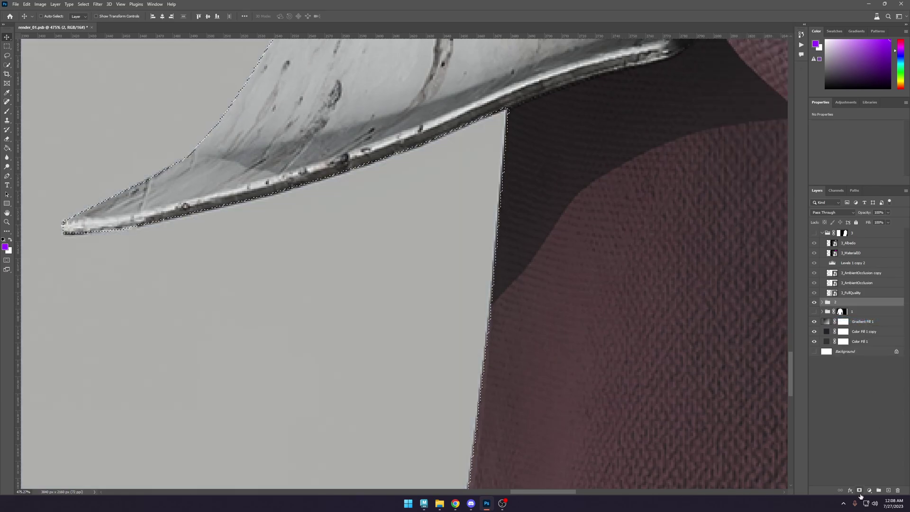
left_click(859, 490)
Compare the side-view edge with earlier history states and return to the Add Layer Mask state.
left_click(802, 44)
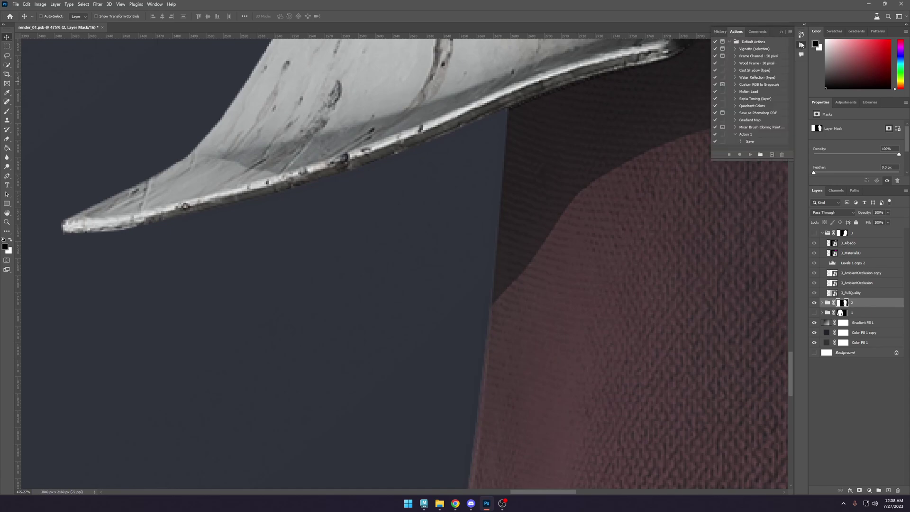
left_click(801, 35)
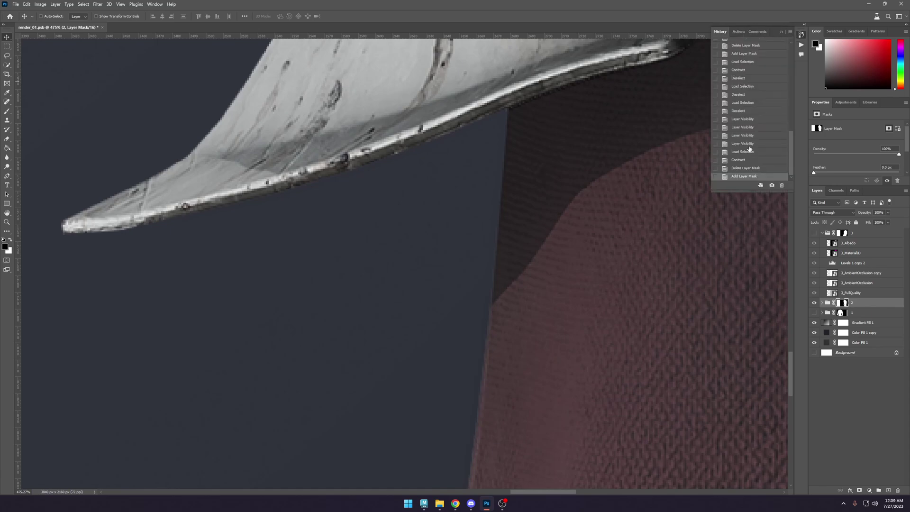
left_click(746, 160)
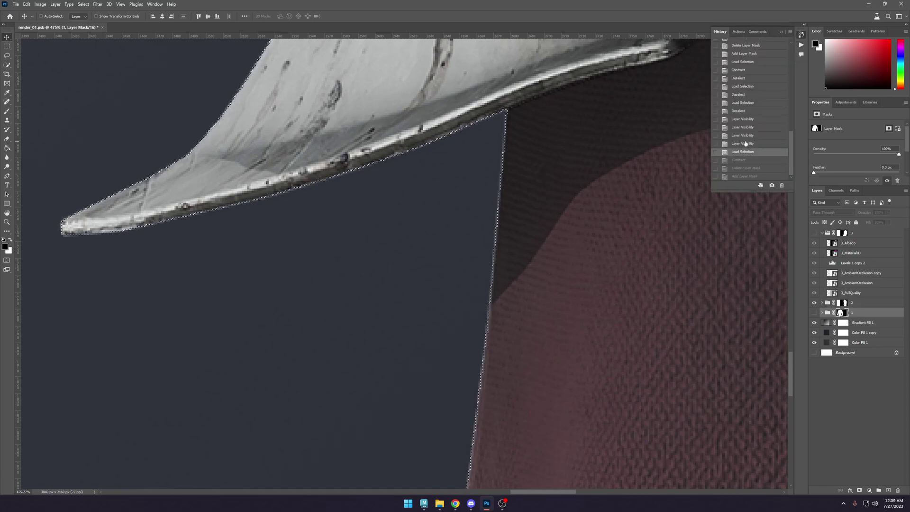
left_click(748, 144)
left_click(747, 177)
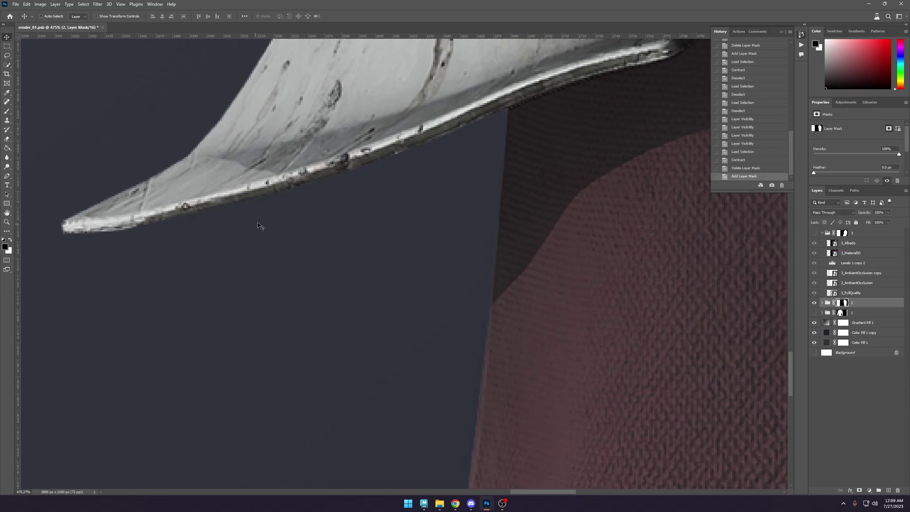
Compare the lower side-view armor edge before and after group 2's mask replacement using the history states.
left_click(756, 153)
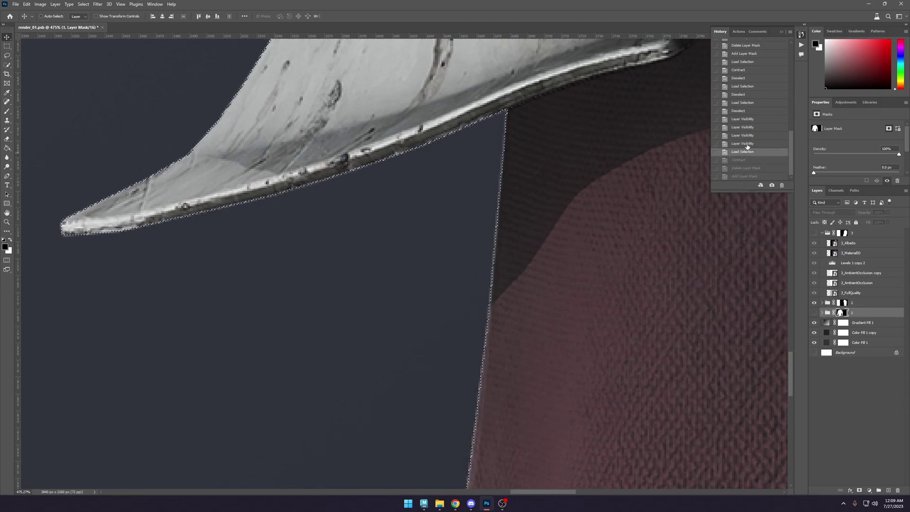
left_click(754, 144)
left_click(749, 176)
scroll(417, 171, "down", 8, "alt")
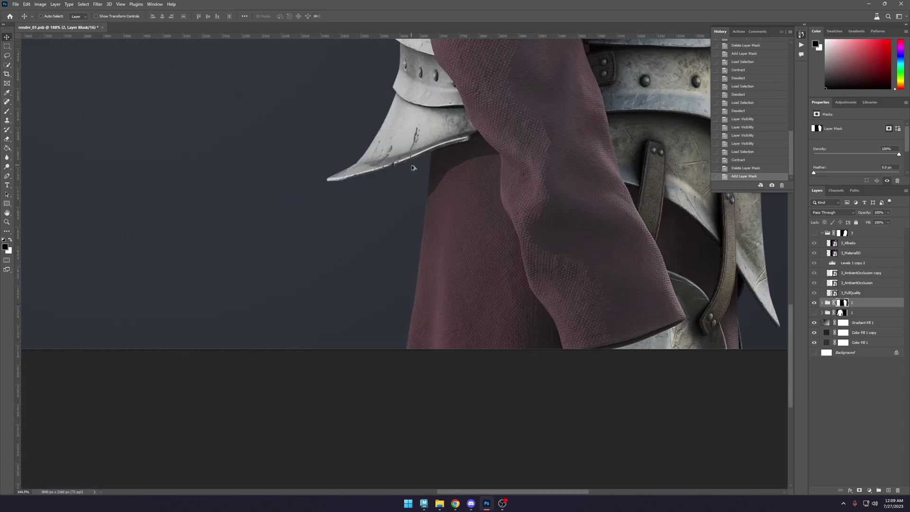
left_click_drag(417, 169, 419, 246)
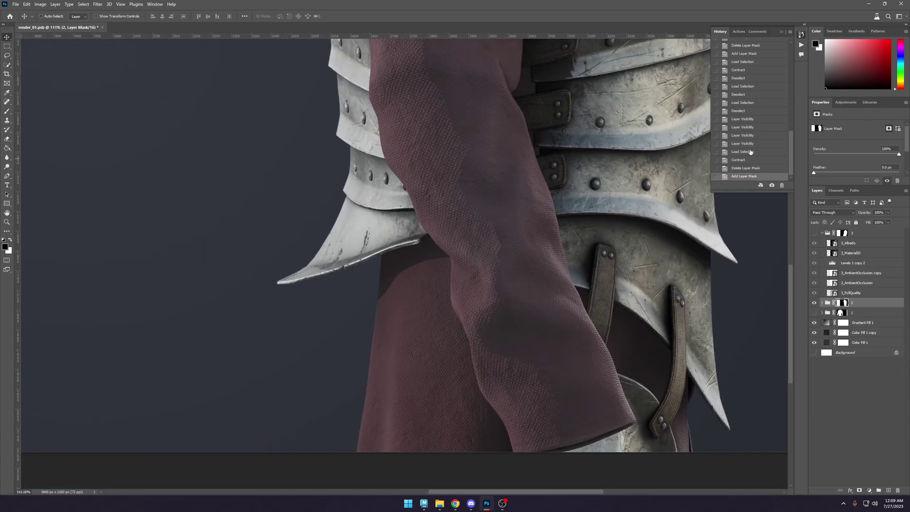
left_click(750, 152)
left_click(751, 137)
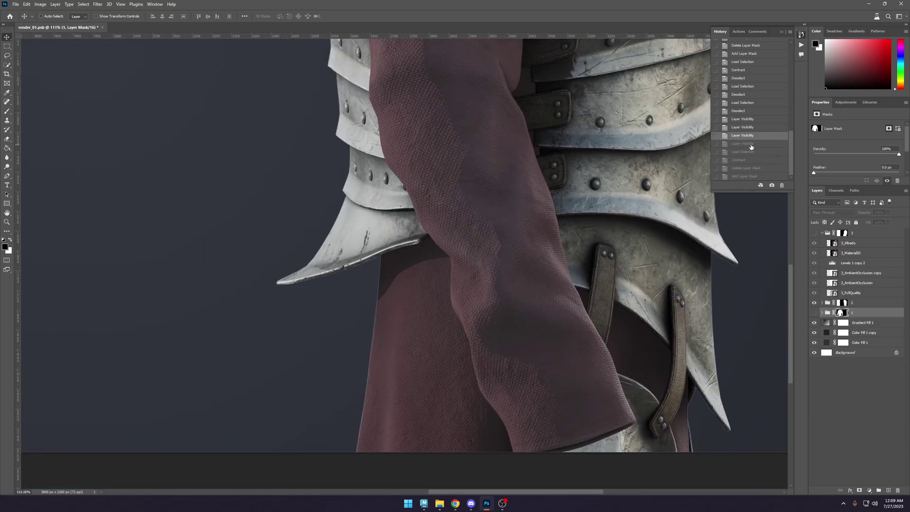
left_click(749, 177)
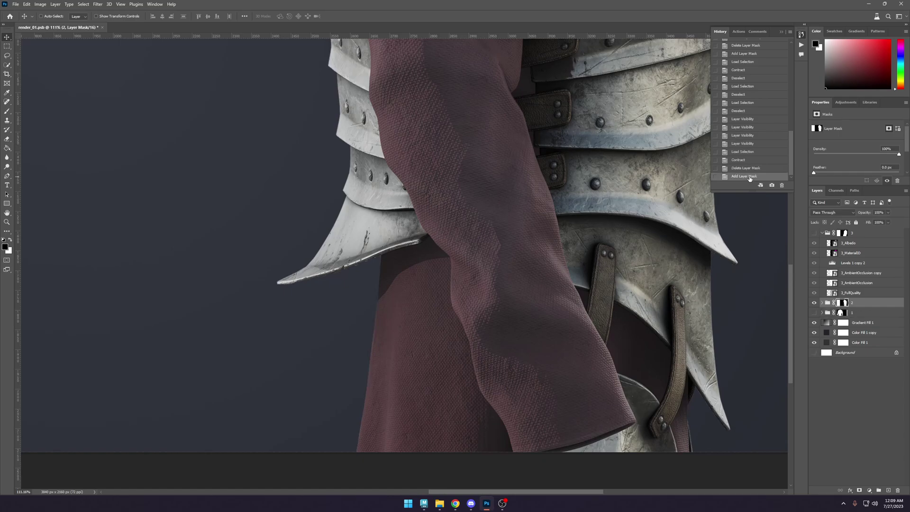
Compare the full side-view render before and after group 2's mask replacement, then return to the Add Layer Mask state.
left_click(750, 144)
scroll(436, 267, "down", 4, "alt")
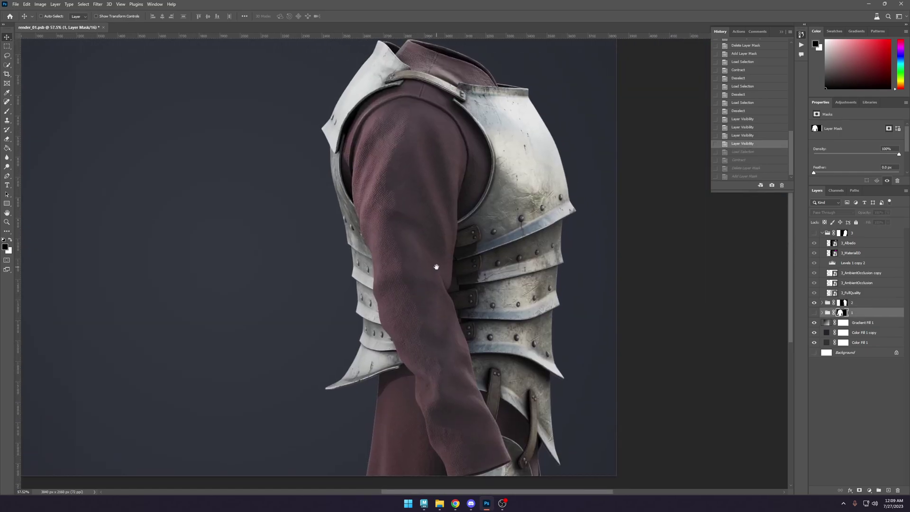
left_click(733, 176)
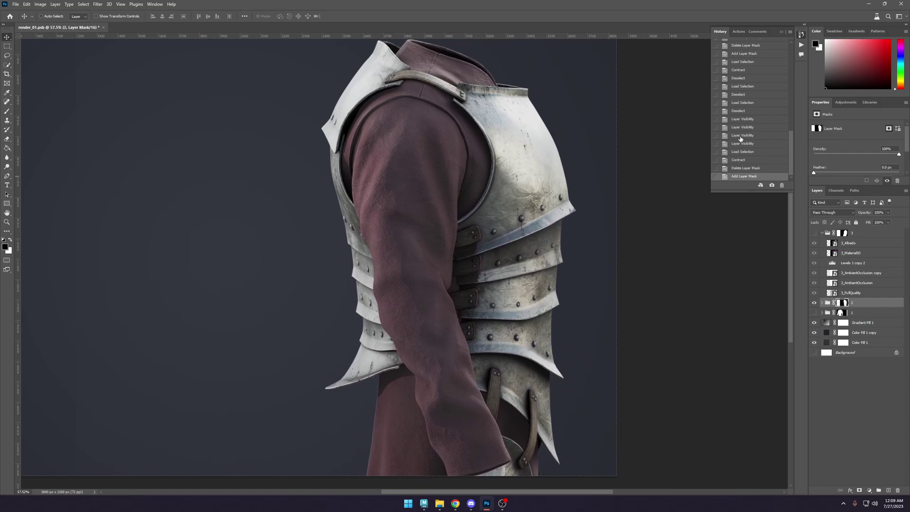
left_click(743, 127)
left_click(736, 168)
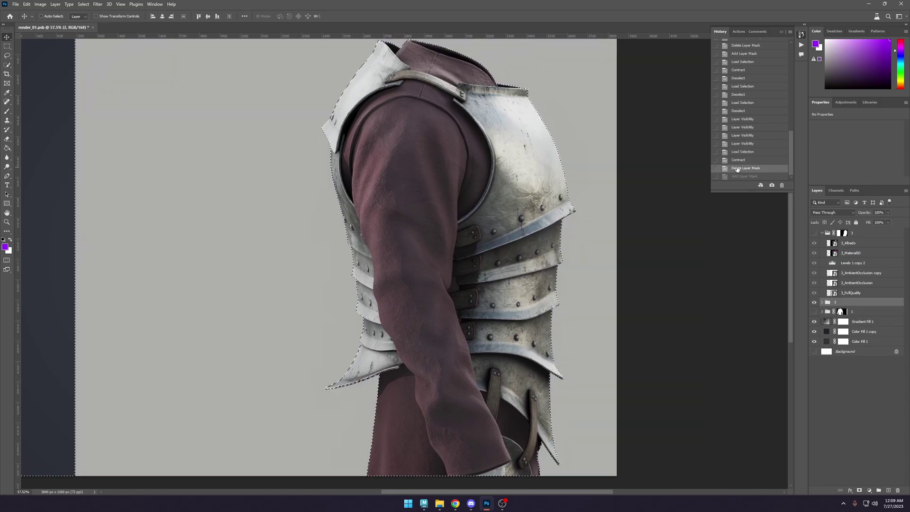
left_click(733, 177)
left_click(748, 128)
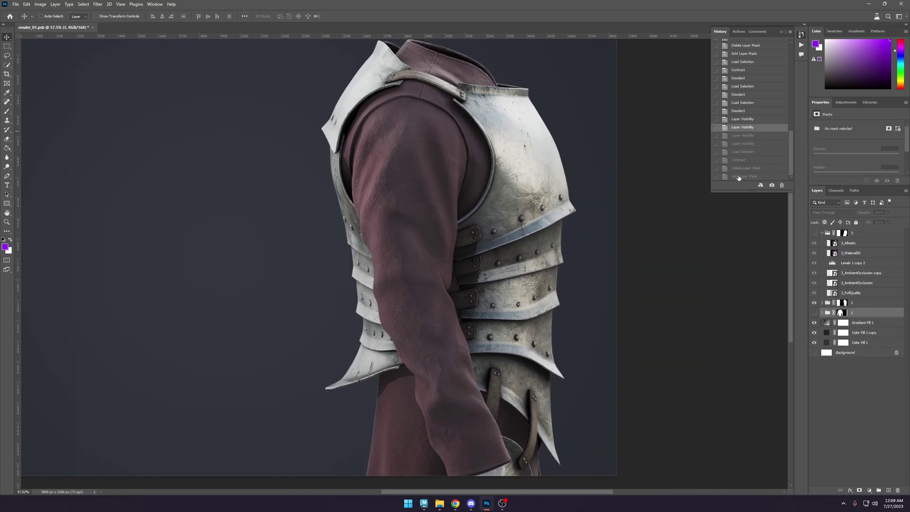
left_click(738, 176)
left_click(745, 144)
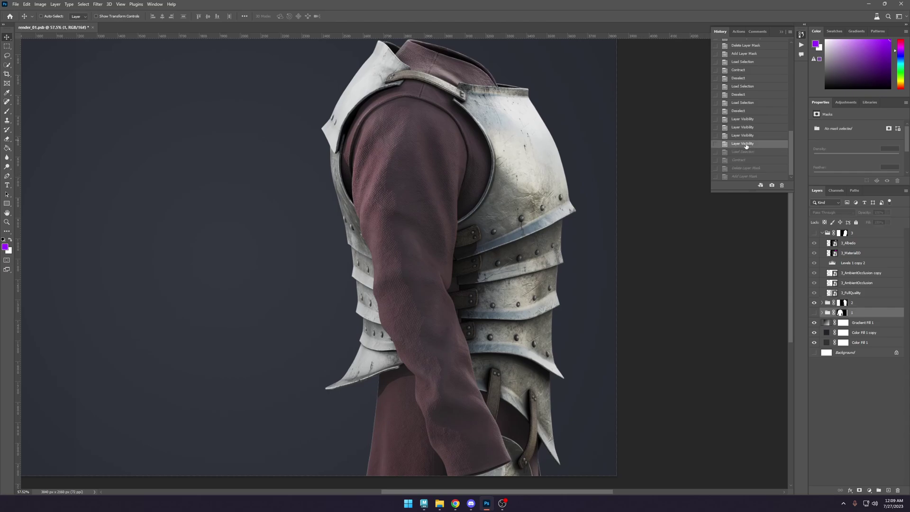
scroll(590, 250, "down", 3, "alt")
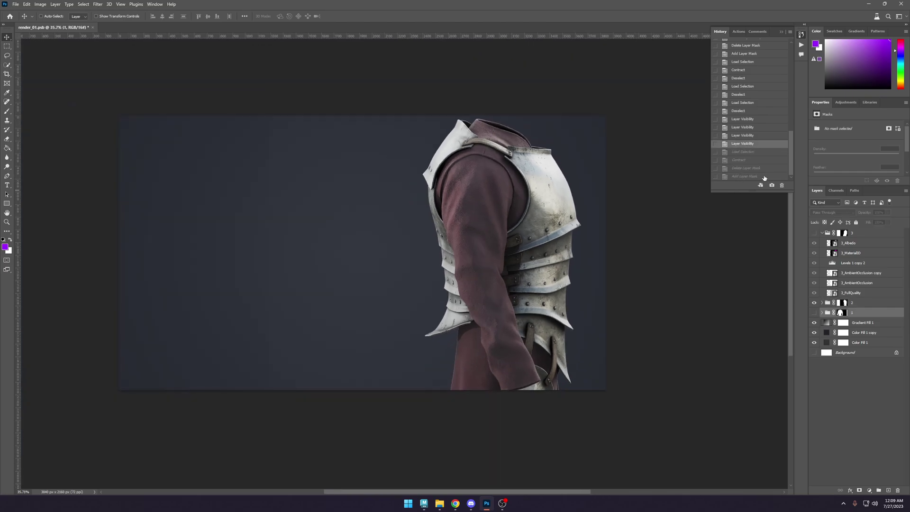
left_click(748, 177)
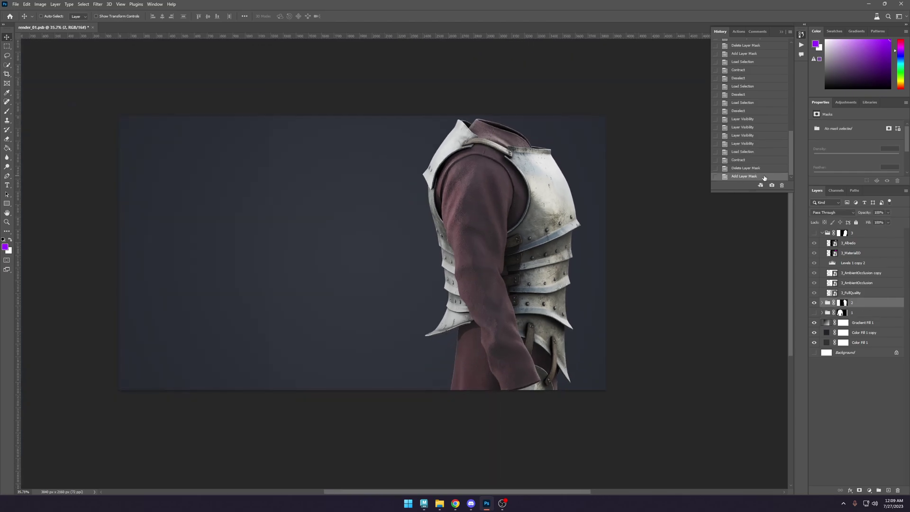
left_click(756, 136)
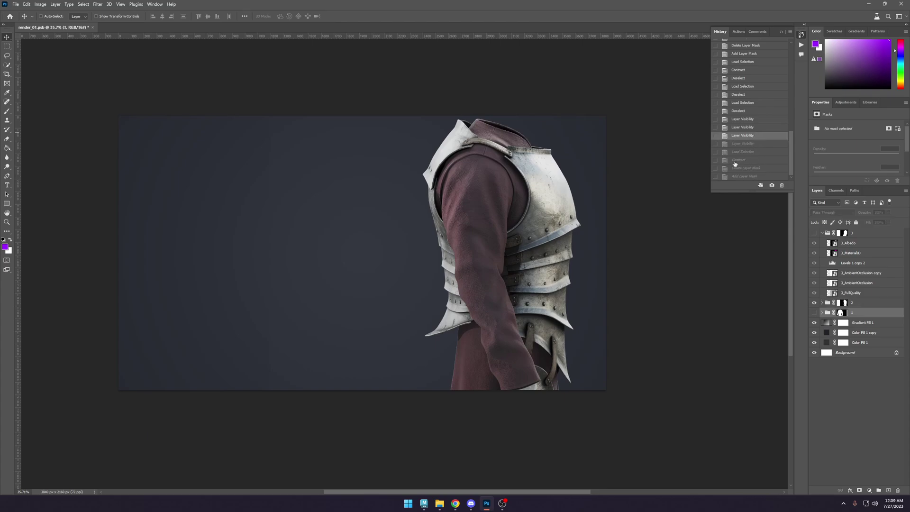
left_click(734, 176)
left_click(738, 121)
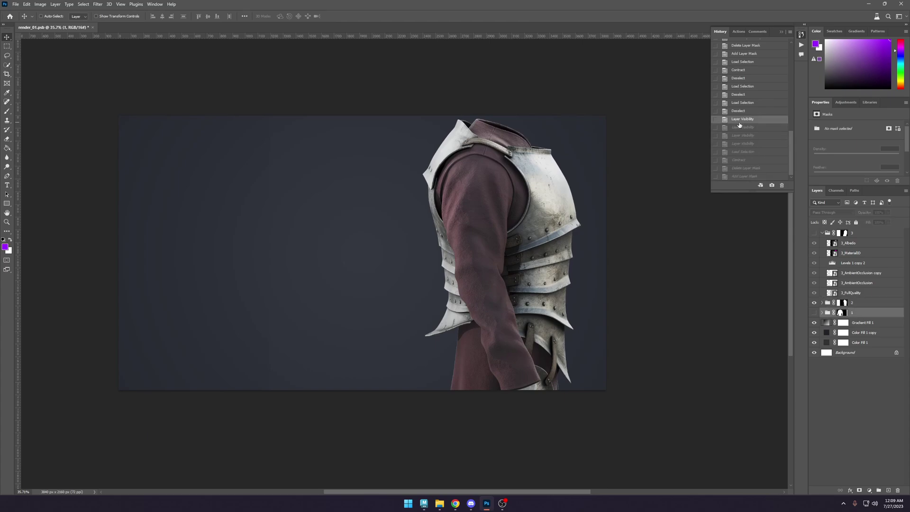
left_click(738, 168)
left_click(738, 176)
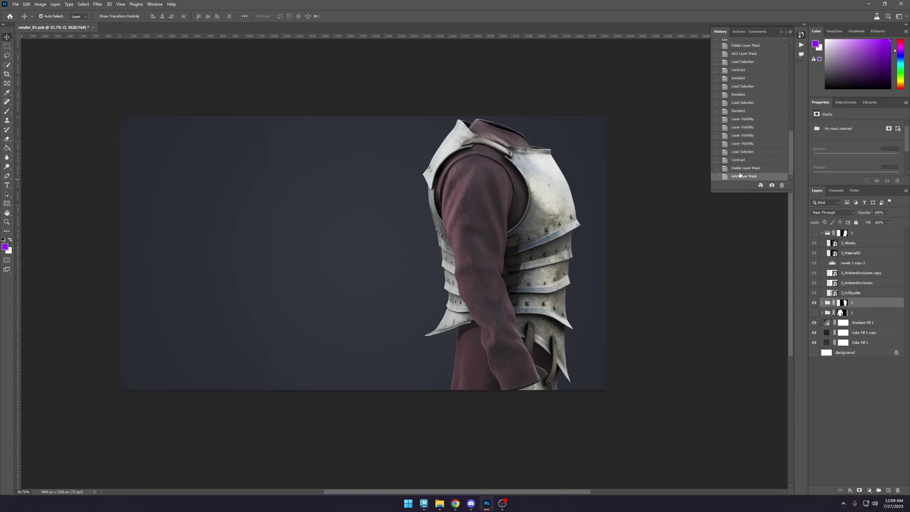
Revert the document to the Blending Change history state preceding the mask contractions and collapse the History panel.
left_click_drag(738, 153, 754, 64)
scroll(738, 106, "up", 1)
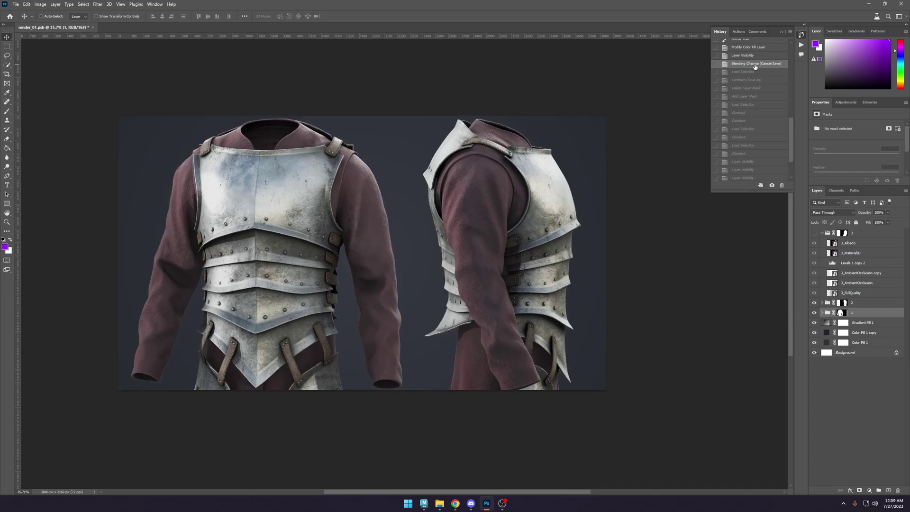
scroll(493, 186, "down", 3, "alt")
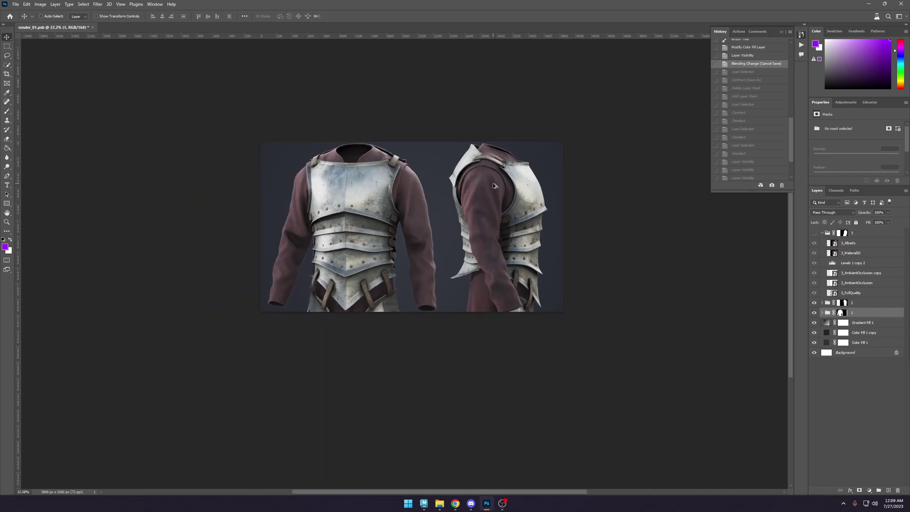
left_click(781, 33)
scroll(544, 265, "down", 1, "alt")
scroll(521, 255, "up", 3, "alt")
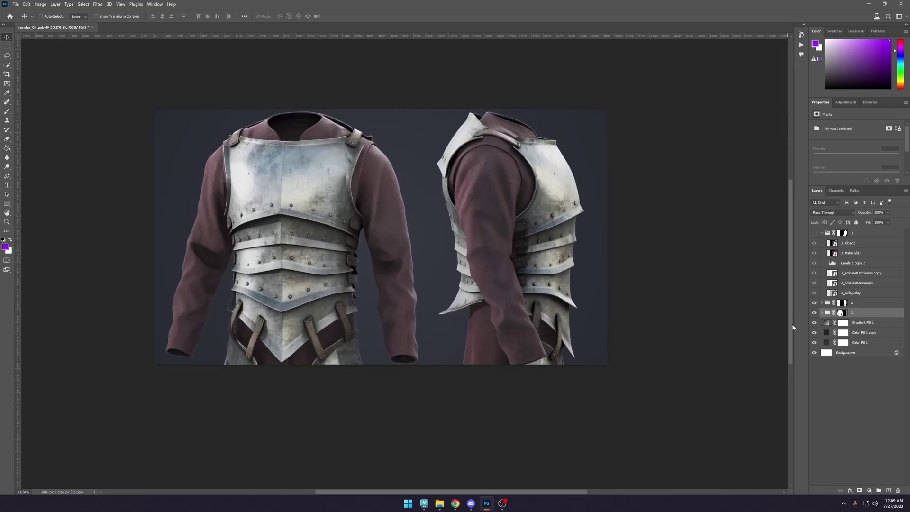
Compare the background with and without Gradient Fill 1 and try duplicating that gradient layer.
left_click(815, 323)
left_click(816, 324)
left_click(816, 325)
left_click(816, 324)
left_click(862, 324)
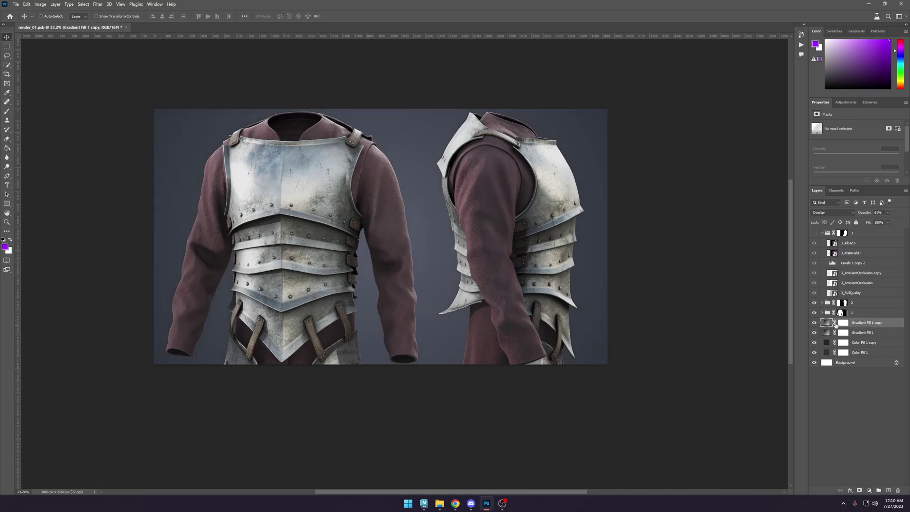
Duplicate the Color Fill 1 copy layer and place the duplicate above Gradient Fill 1.
left_click(863, 337)
key("ctrl+j")
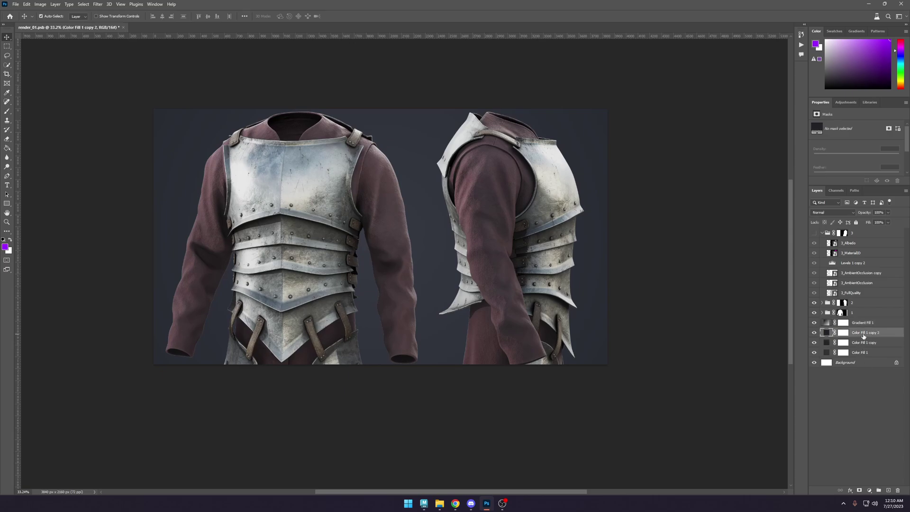
left_click_drag(862, 337, 823, 326)
Set the duplicated color fill to white (RGB 255, 255, 255) and inspect the armor edges against it.
double_click(826, 324)
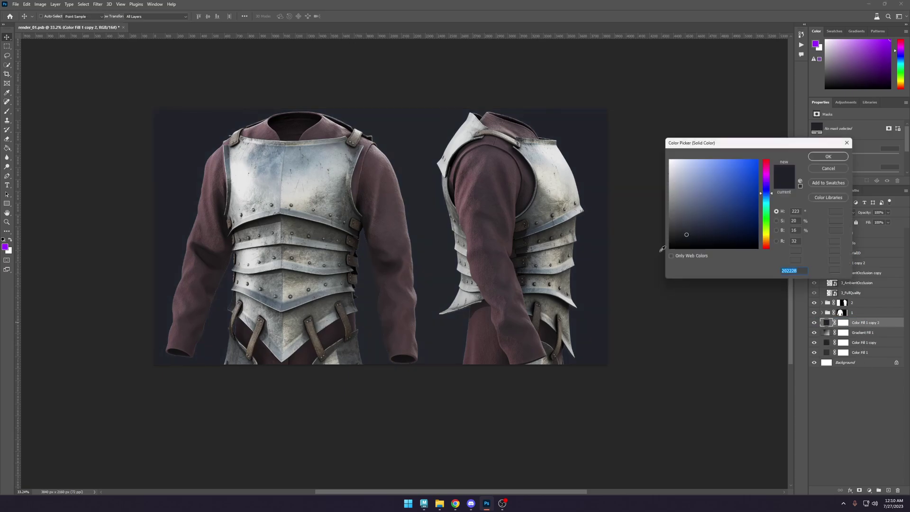
left_click_drag(669, 247, 623, 170)
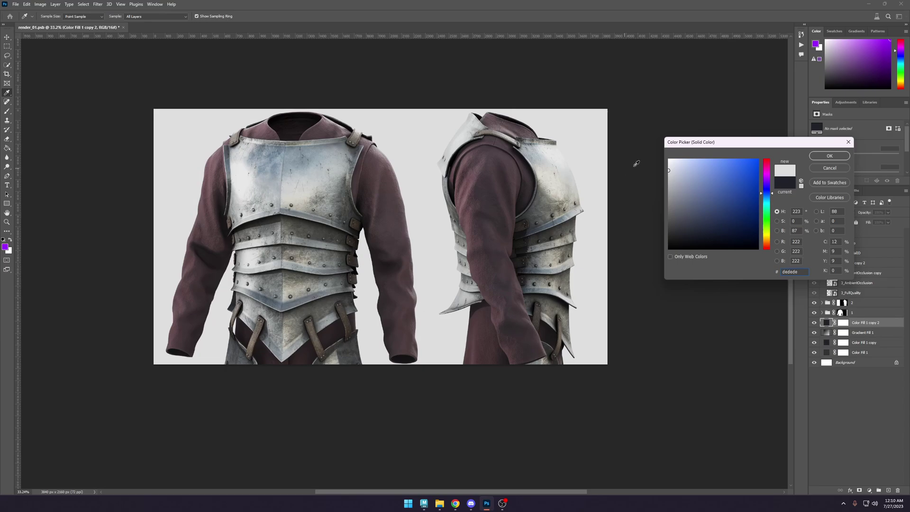
left_click_drag(691, 188, 625, 151)
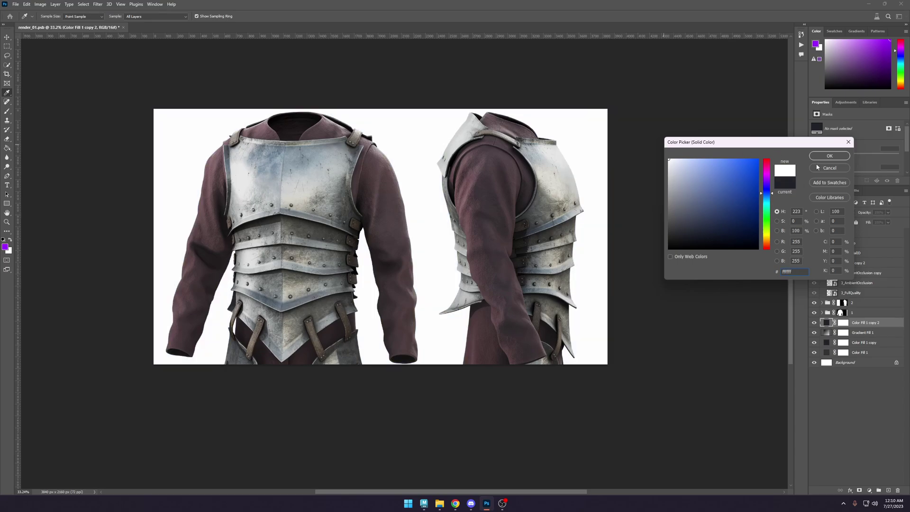
left_click(829, 156)
key("v")
scroll(353, 268, "up", 6, "alt")
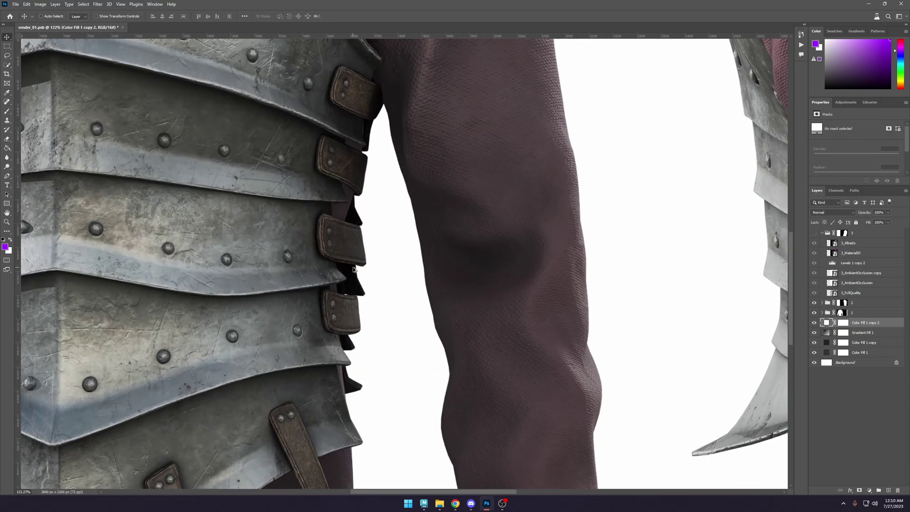
scroll(354, 269, "down", 6, "alt")
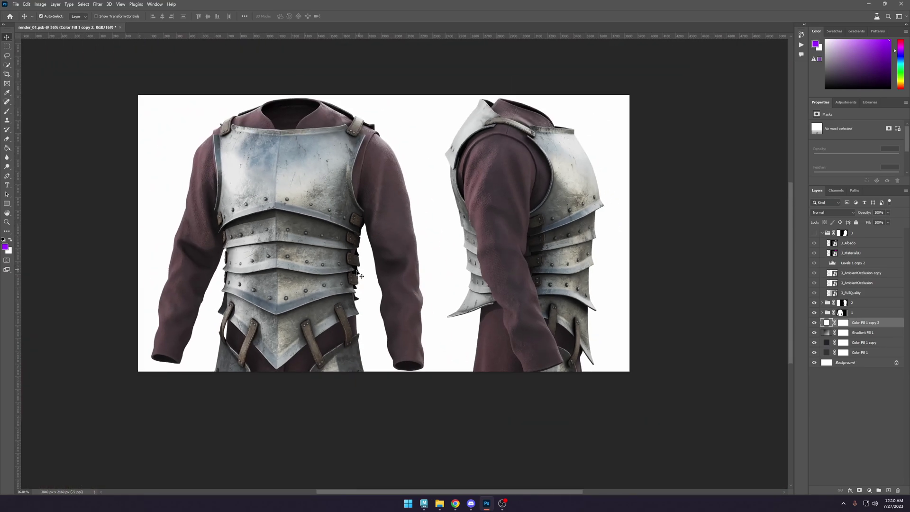
Show render group 3 and delete it from the document.
left_click(814, 232)
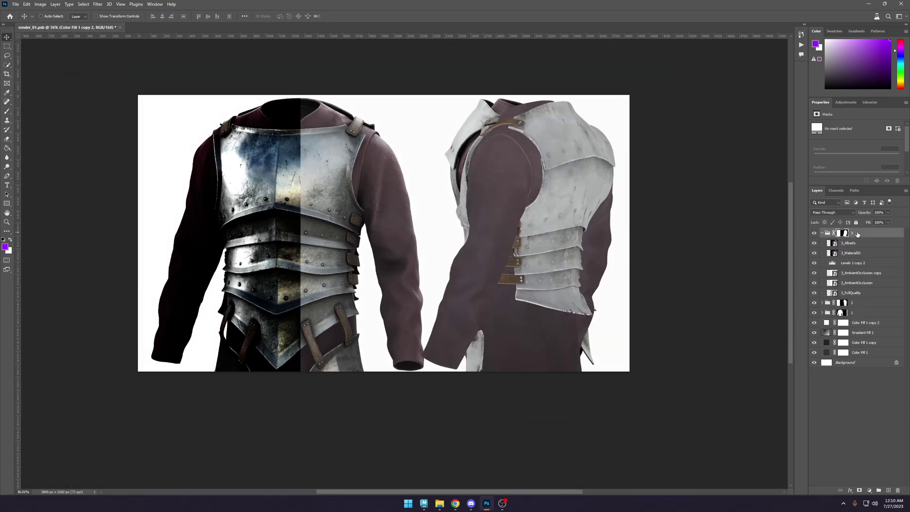
left_click(853, 233)
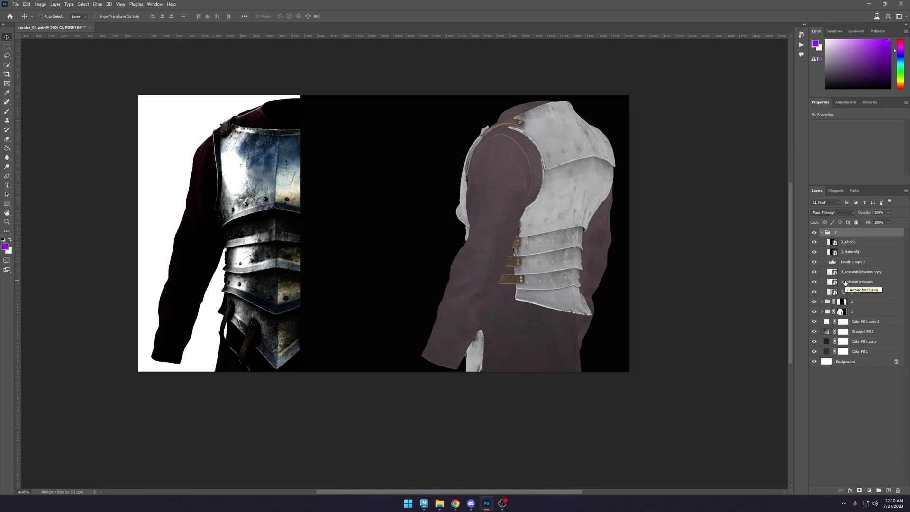
key("Delete")
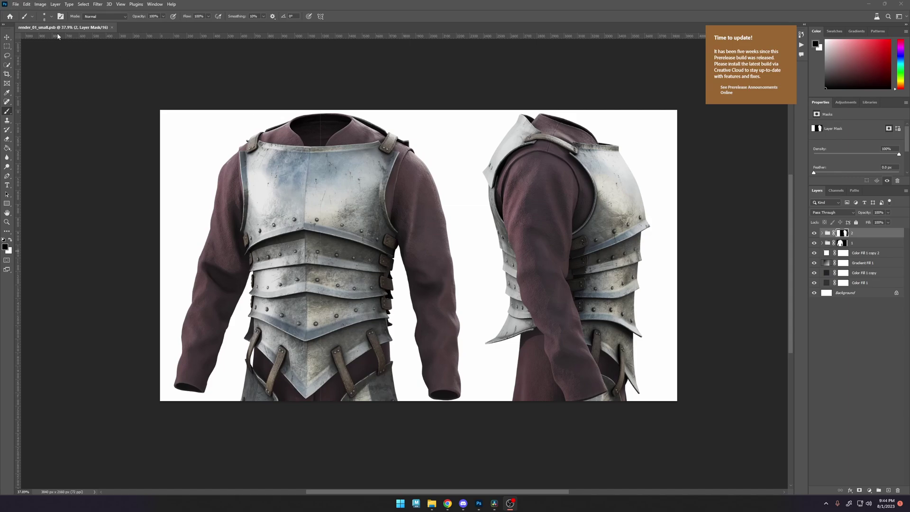
Save a copy as a TIFF named render, with layers included, no image compression and RLE layer compression.
key("v")
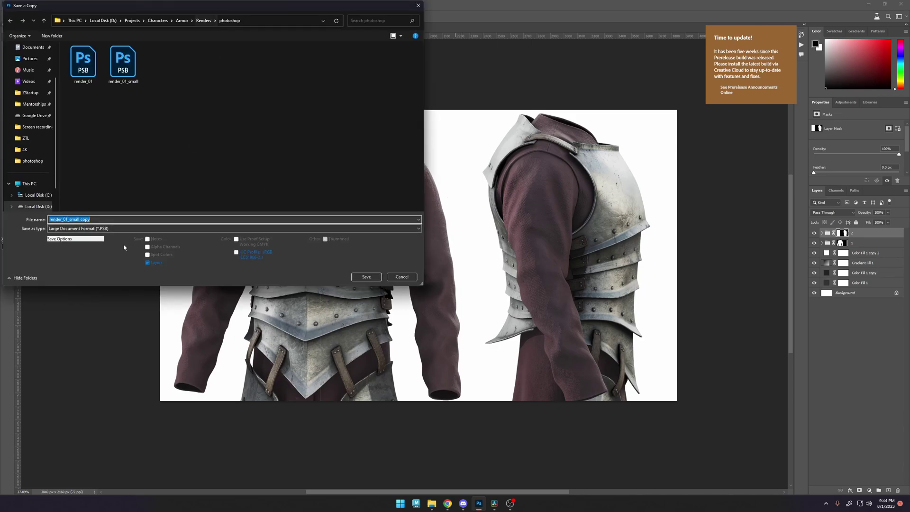
left_click(114, 229)
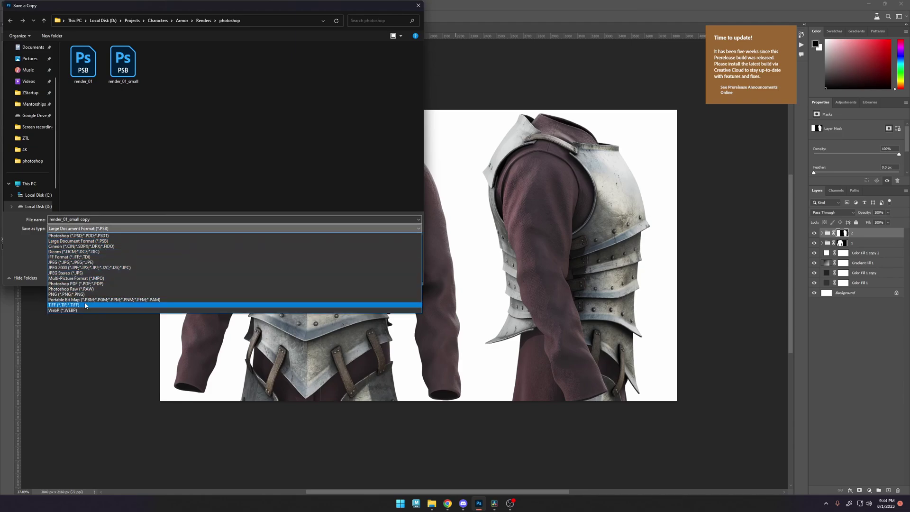
left_click(85, 305)
left_click(104, 218)
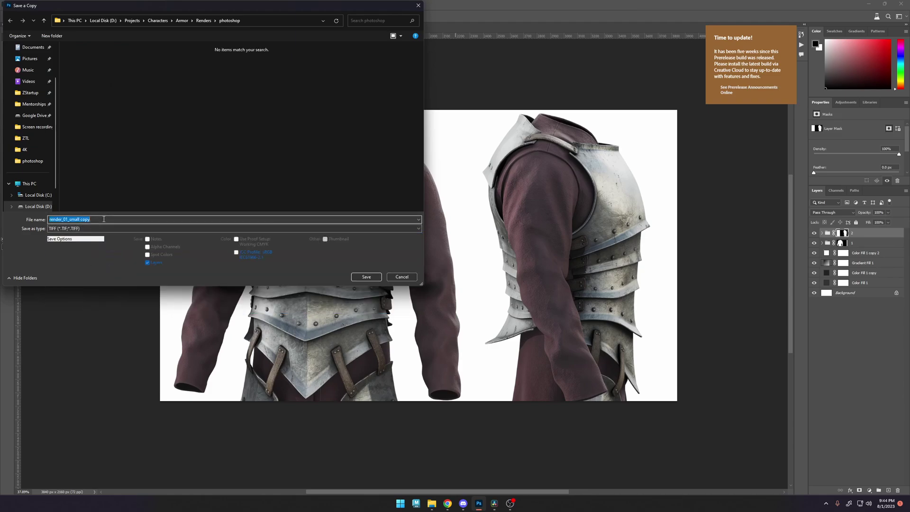
type("render")
key("Return")
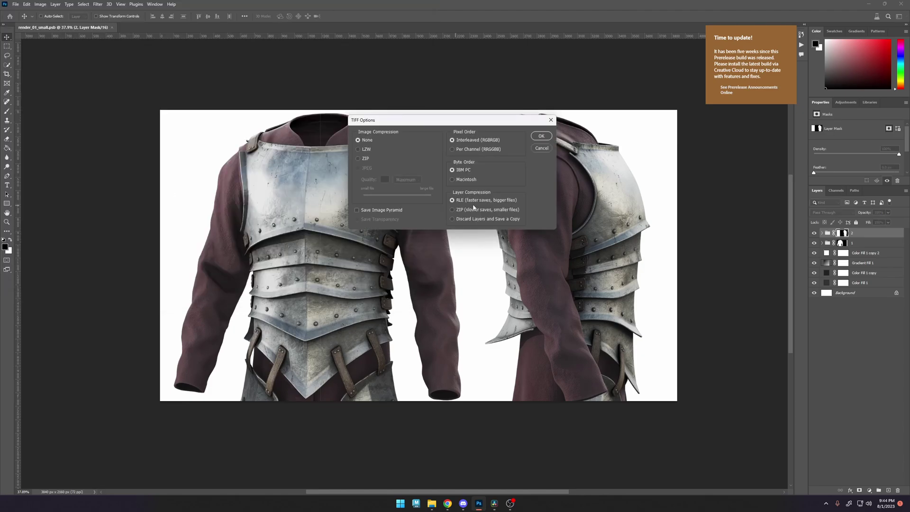
left_click(539, 136)
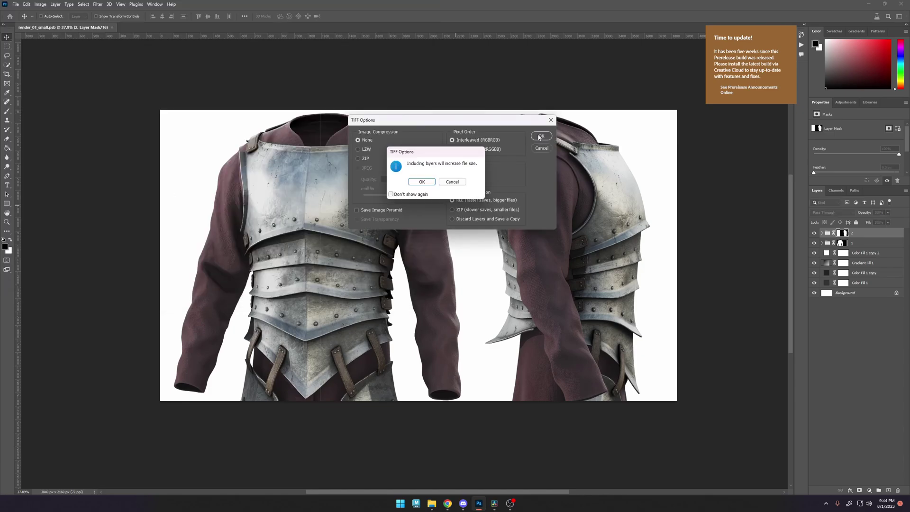
left_click(422, 182)
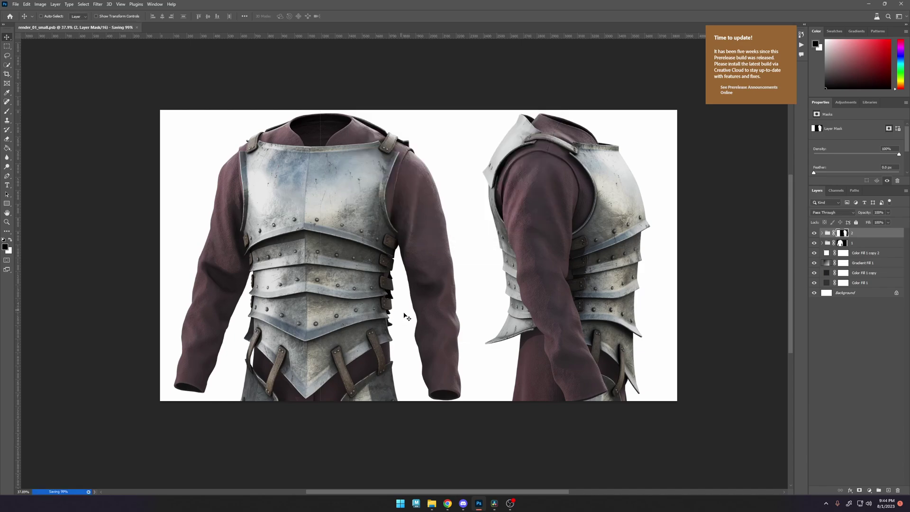
Switch to DaVinci Resolve.
left_click(494, 504)
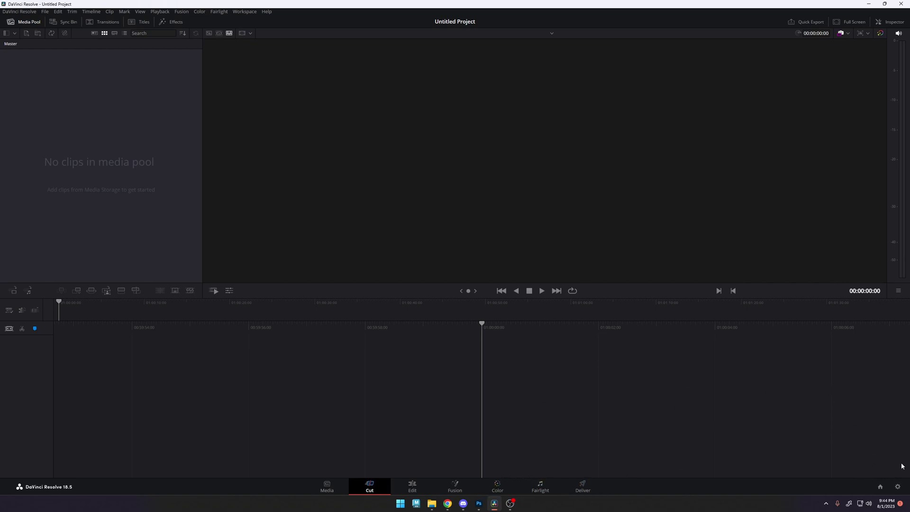
Set the project's timeline resolution to 3840 x 2160 Ultra HD and save the project settings.
left_click(898, 486)
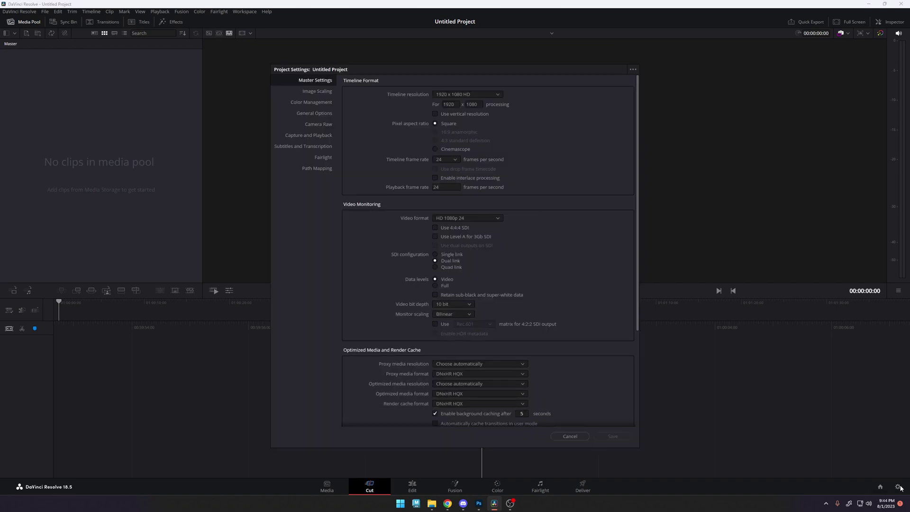
left_click(490, 93)
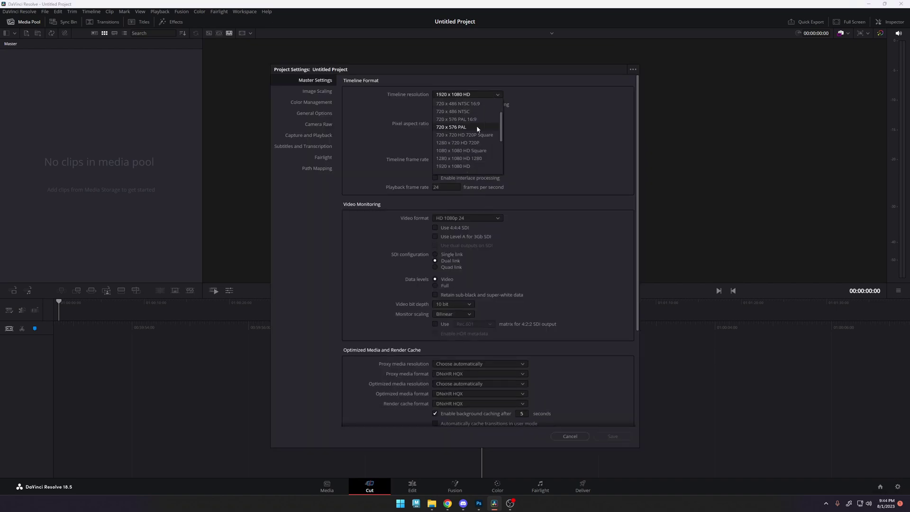
left_click(478, 157)
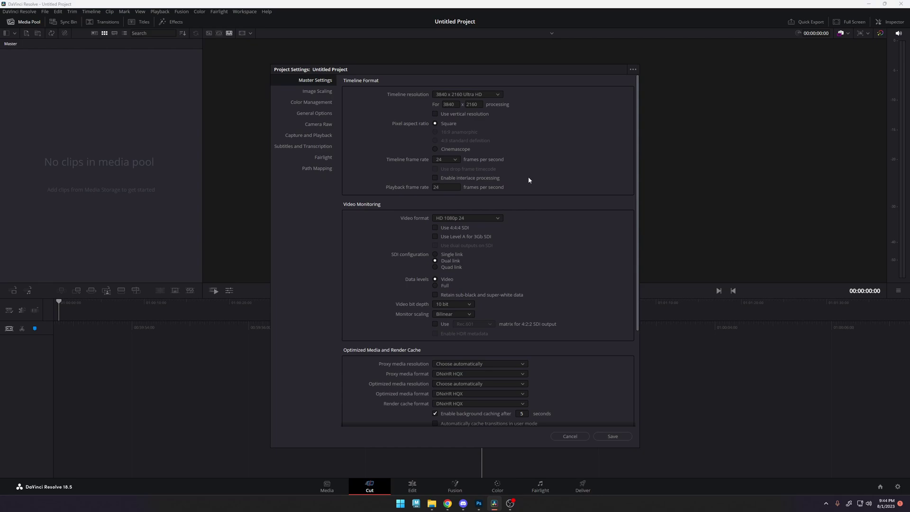
left_click(613, 435)
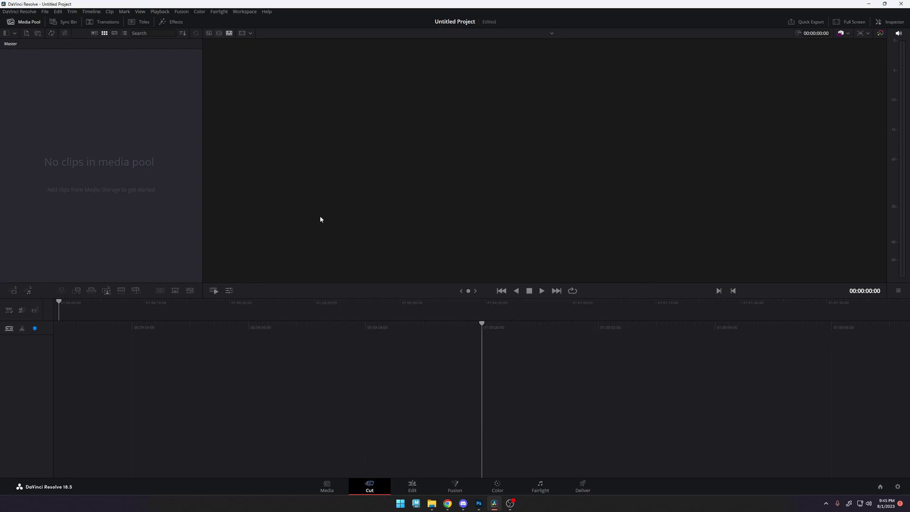
Import the render TIFF from the photoshop folder inside Renders into the media pool.
left_click(481, 504)
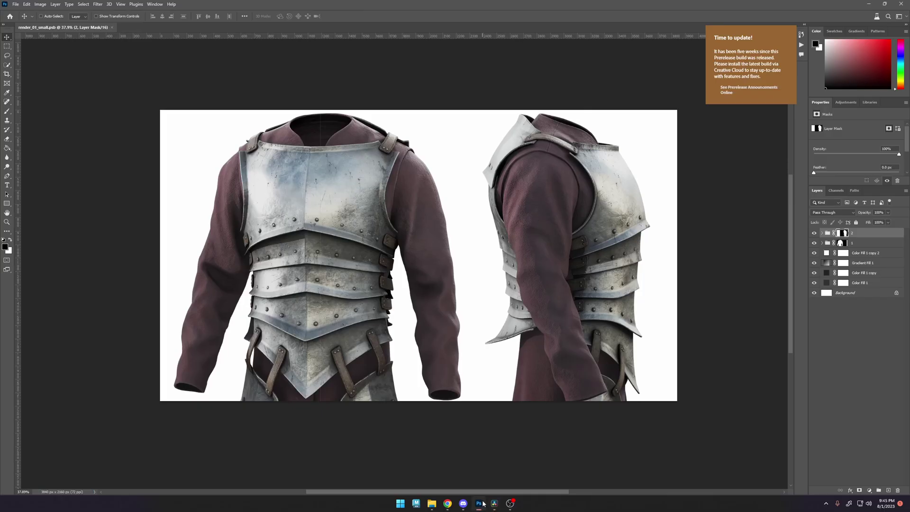
left_click(494, 503)
mouse_move(432, 503)
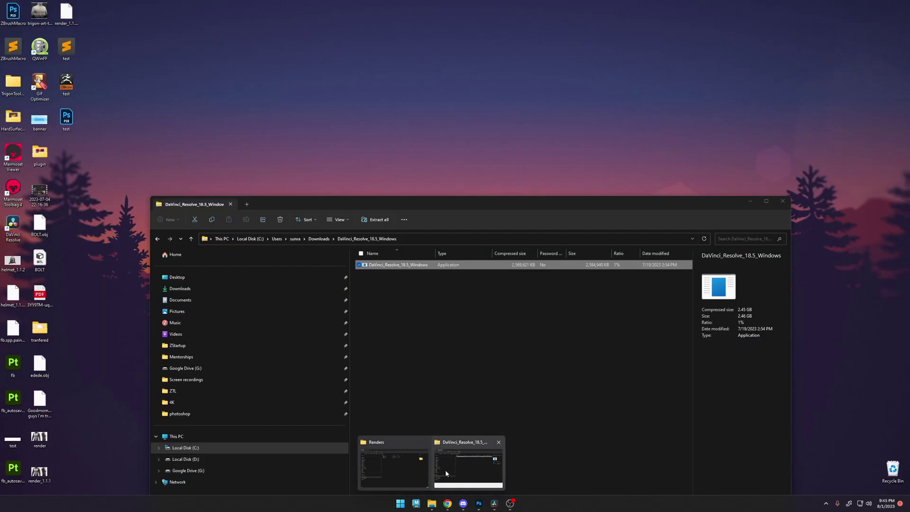
left_click(407, 469)
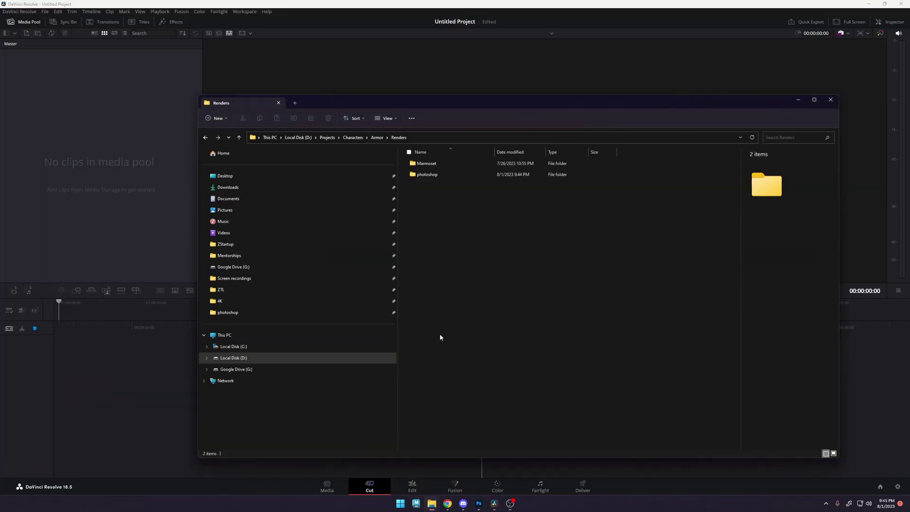
double_click(446, 177)
left_click(428, 173)
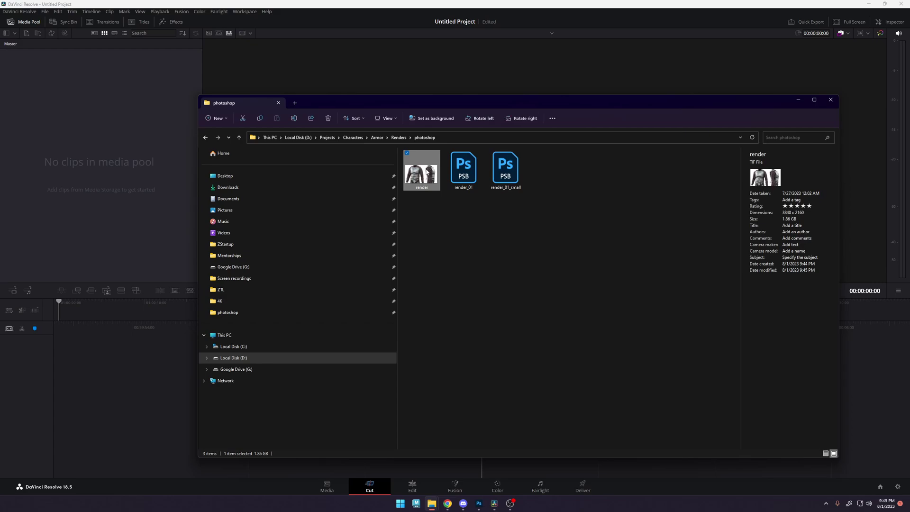
left_click_drag(428, 173, 120, 132)
Place render.tif at the start of a new timeline on the Edit page and move the playhead onto the clip.
left_click(412, 487)
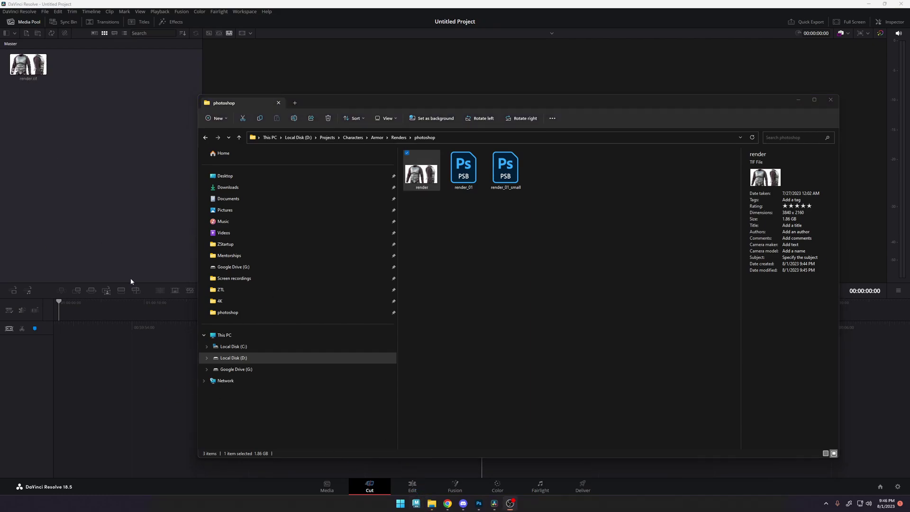
left_click(120, 385)
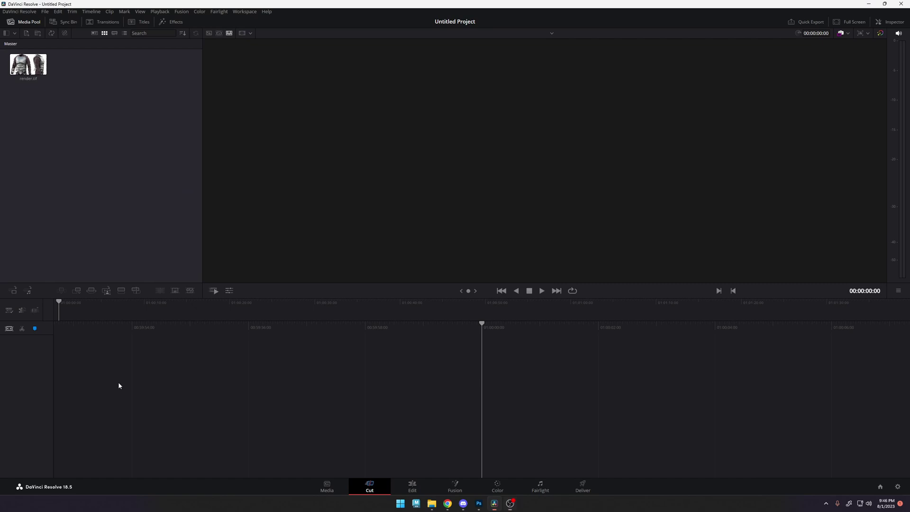
left_click(412, 486)
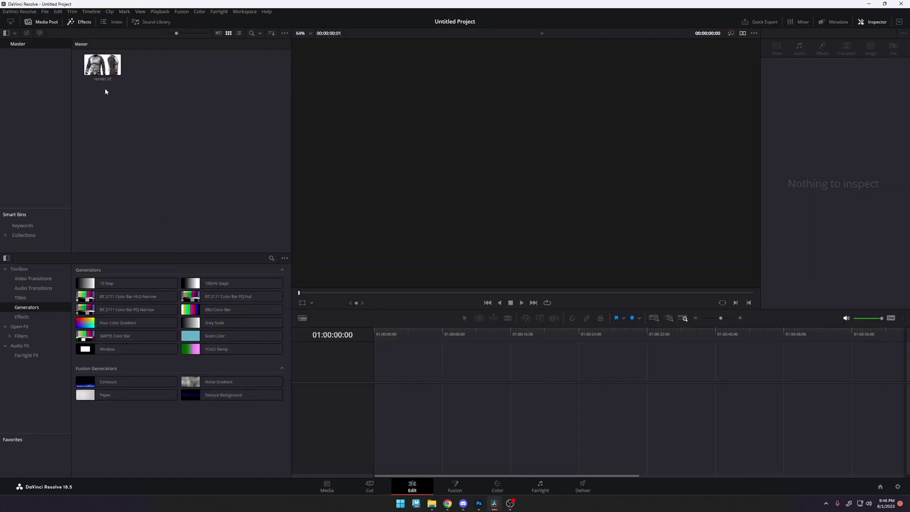
left_click_drag(98, 71, 385, 407)
left_click(406, 406)
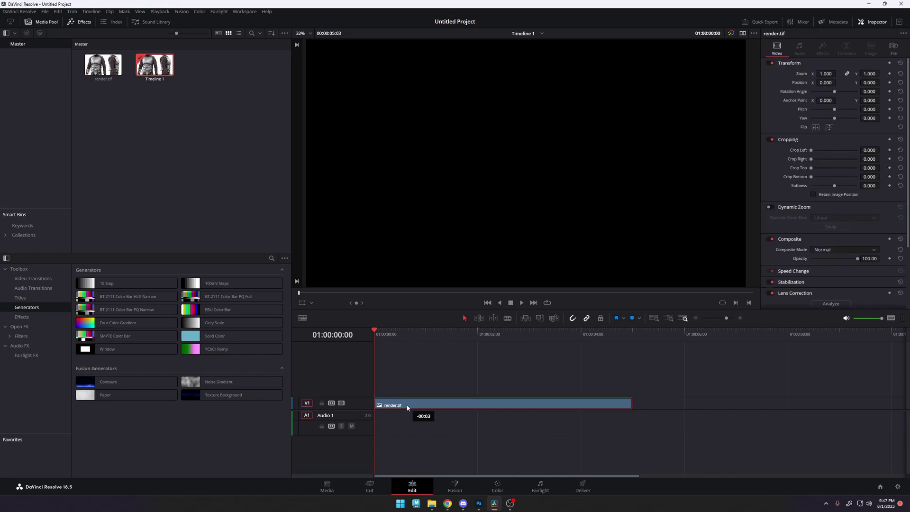
left_click_drag(413, 331, 475, 331)
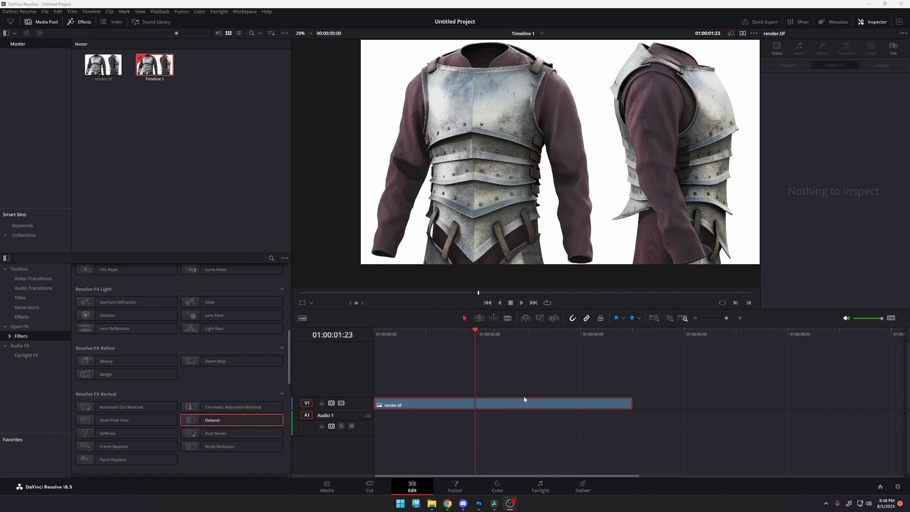
On the Color page, set Mid/Detail to 100.00 for the render and check the sharpened armor.
key("shift+6")
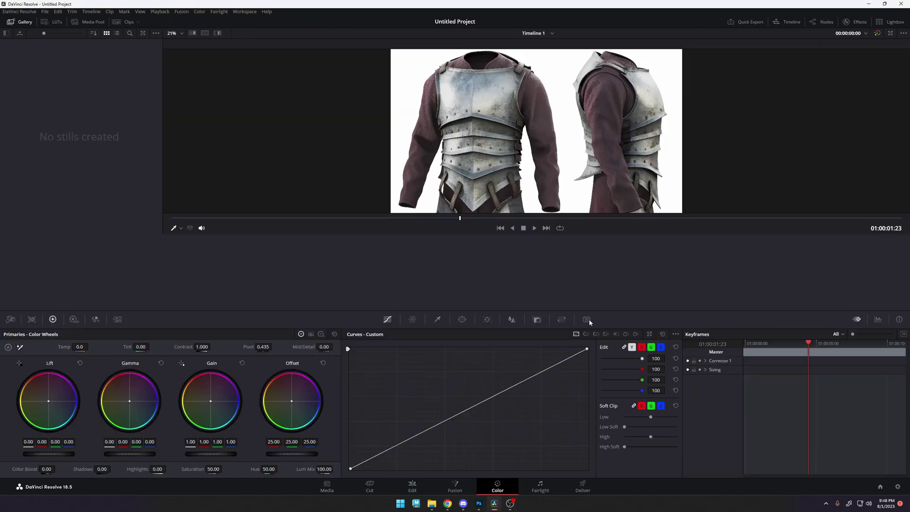
scroll(543, 162, "down", 1)
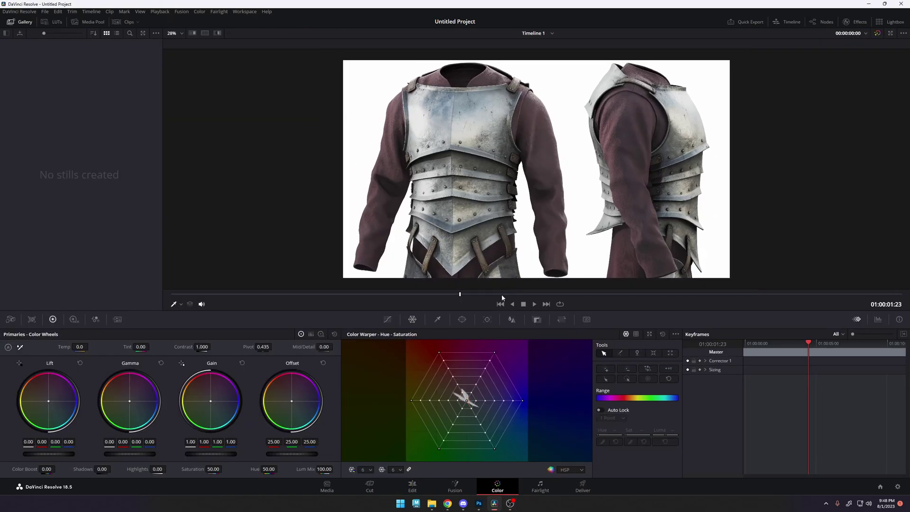
scroll(506, 227, "up", 2)
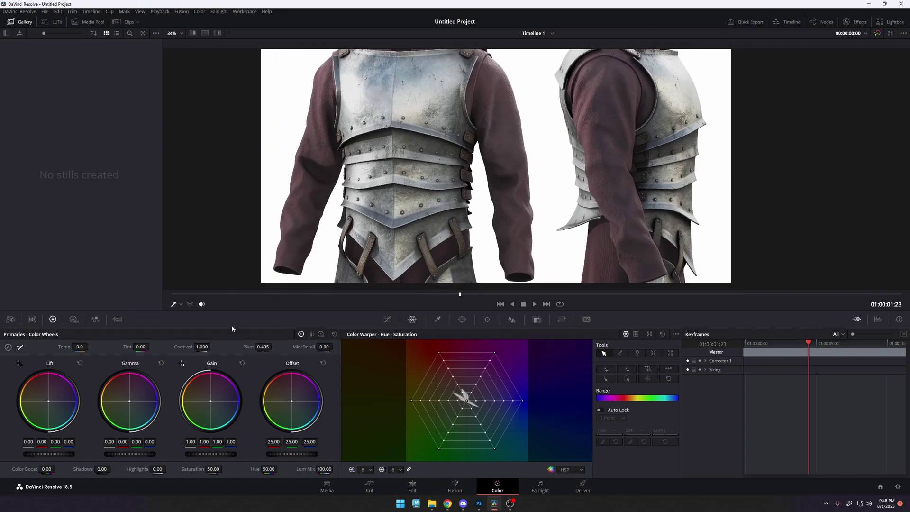
scroll(390, 170, "up", 2)
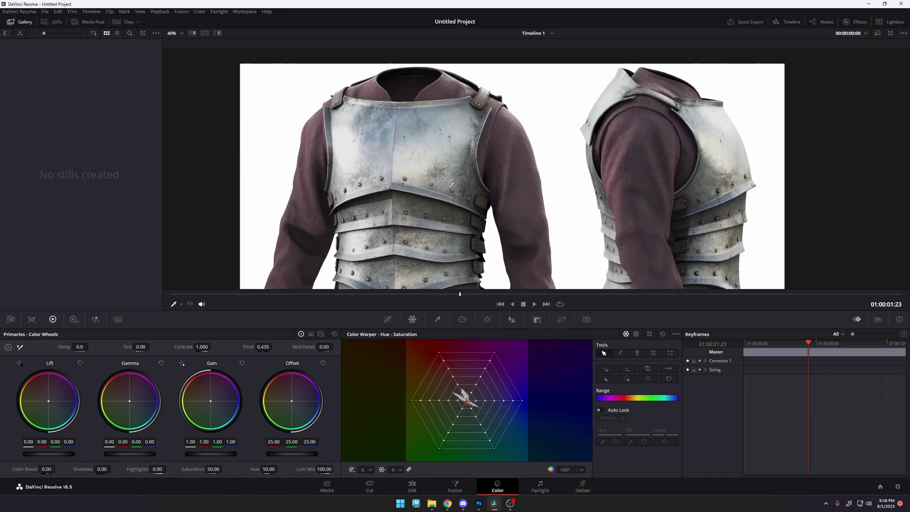
left_click_drag(324, 347, 341, 346)
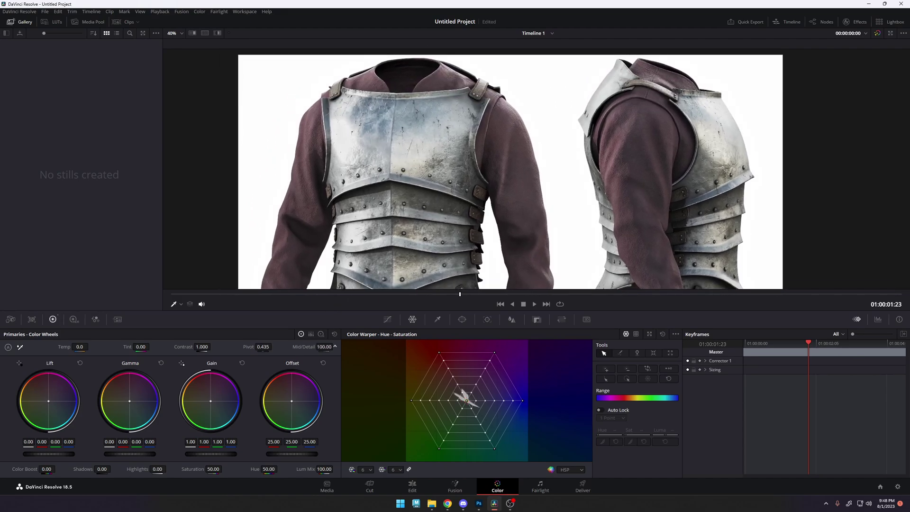
scroll(336, 217, "down", 3)
middle_click_drag(334, 219, 312, 200)
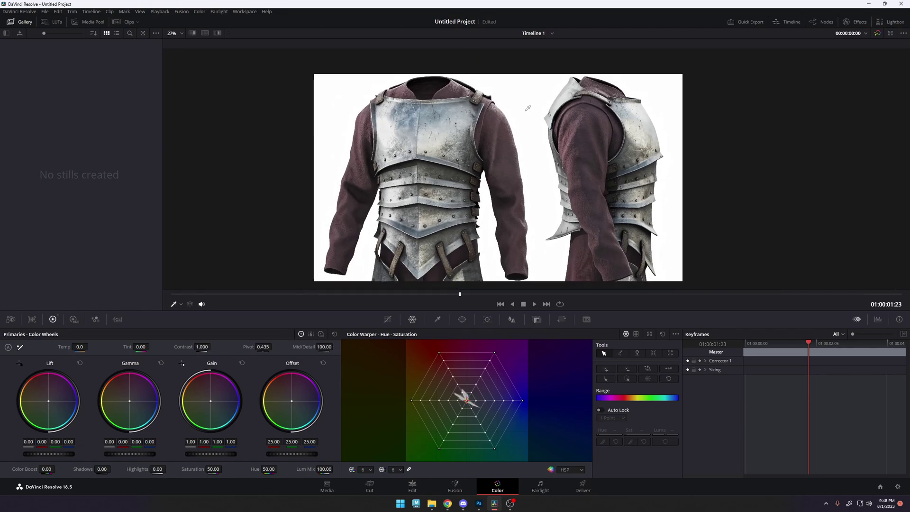
scroll(457, 101, "up", 3)
scroll(458, 102, "down", 3)
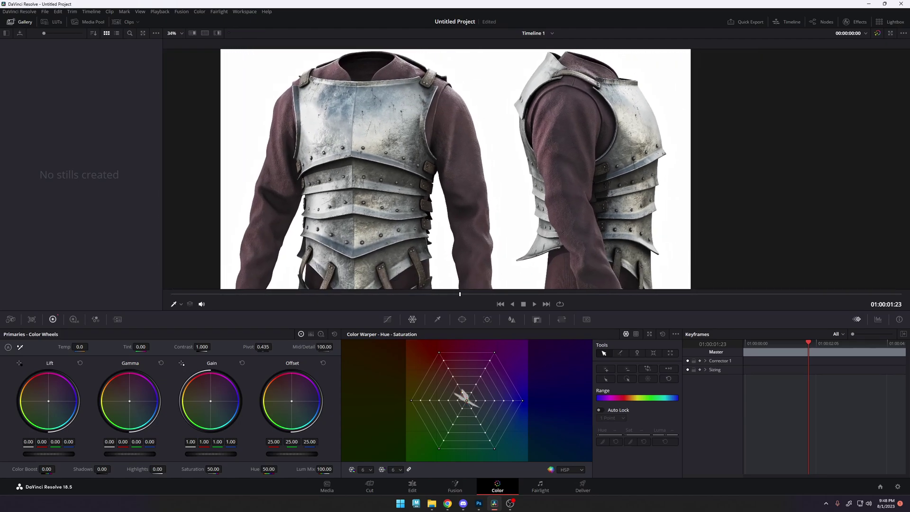
scroll(455, 168, "down", 1)
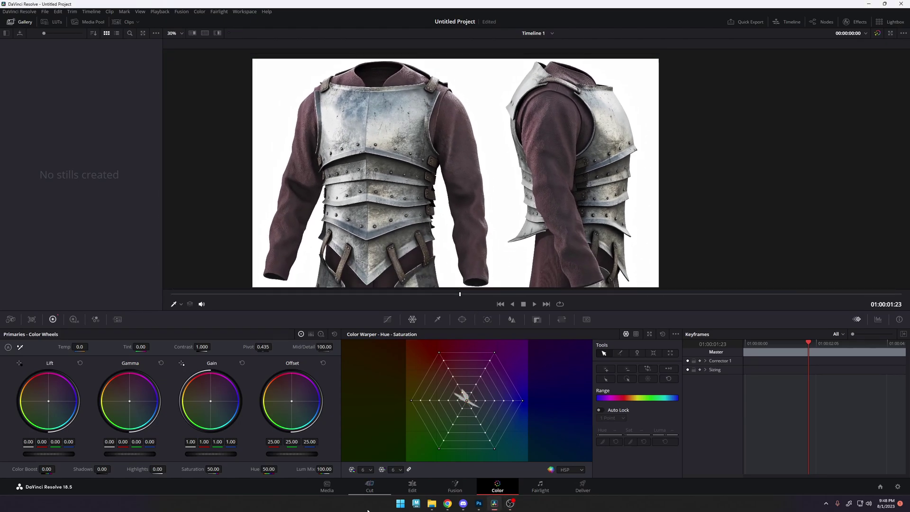
Shape the custom curve: lower the white end and an upper point, raise the black end slightly and add a point in the shadows.
left_click(387, 319)
scroll(469, 230, "down", 1)
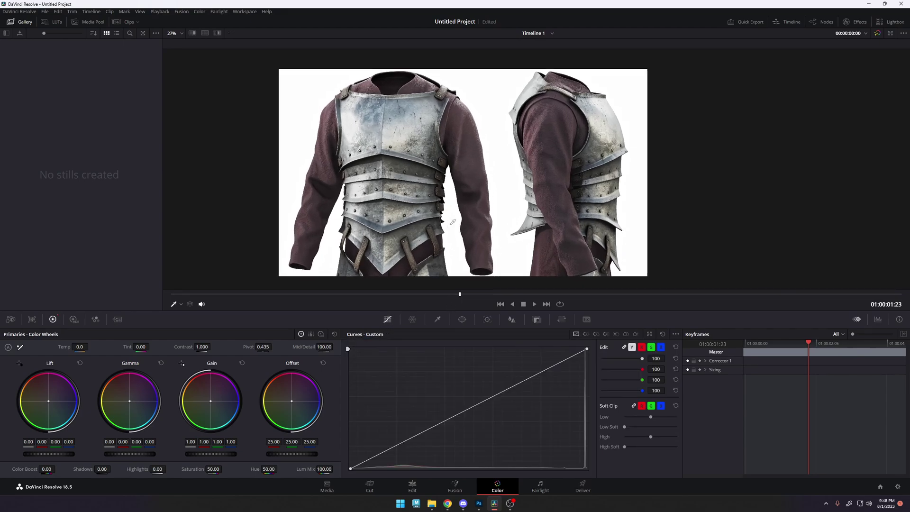
scroll(469, 230, "up", 2)
left_click_drag(586, 349, 596, 359)
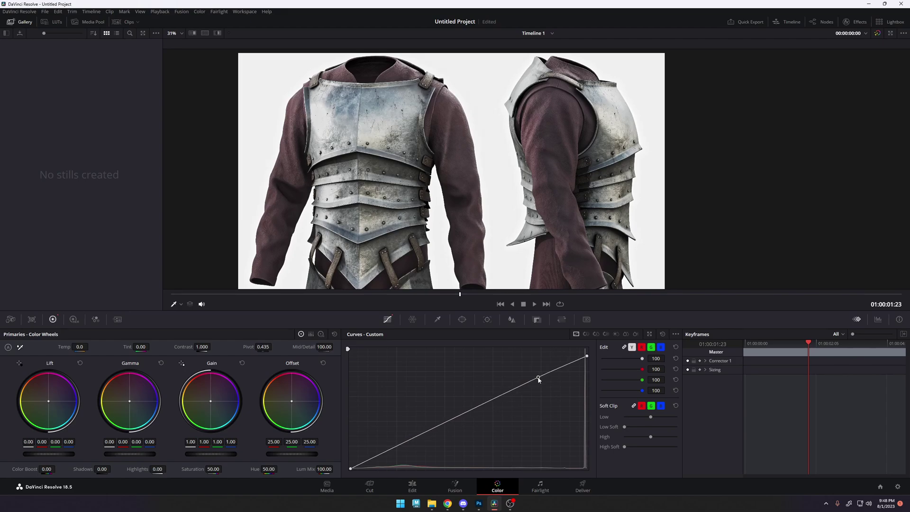
mouse_move(539, 378)
left_mouse_down()
mouse_move(532, 369)
mouse_move(535, 399)
mouse_move(536, 386)
left_mouse_up()
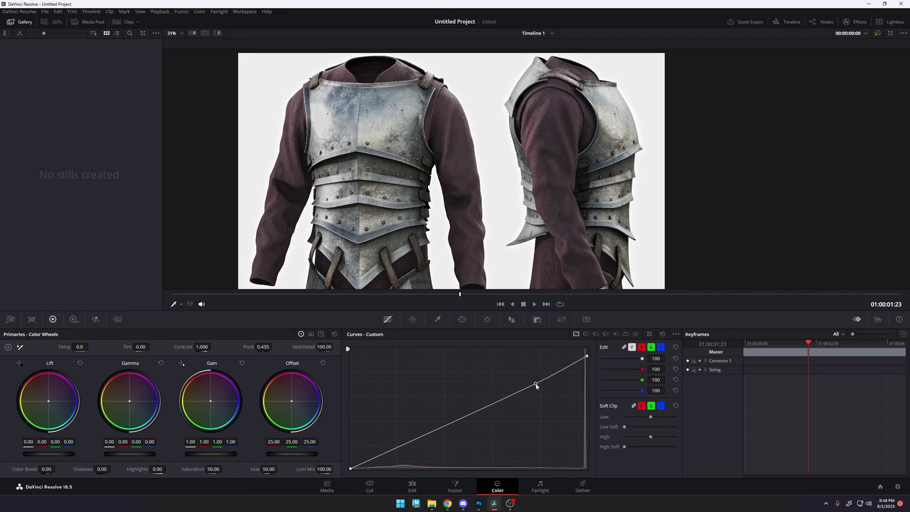
mouse_move(351, 470)
left_mouse_down()
mouse_move(350, 455)
mouse_move(345, 465)
mouse_move(358, 475)
mouse_move(349, 473)
mouse_move(366, 475)
mouse_move(351, 468)
mouse_move(362, 464)
left_mouse_up()
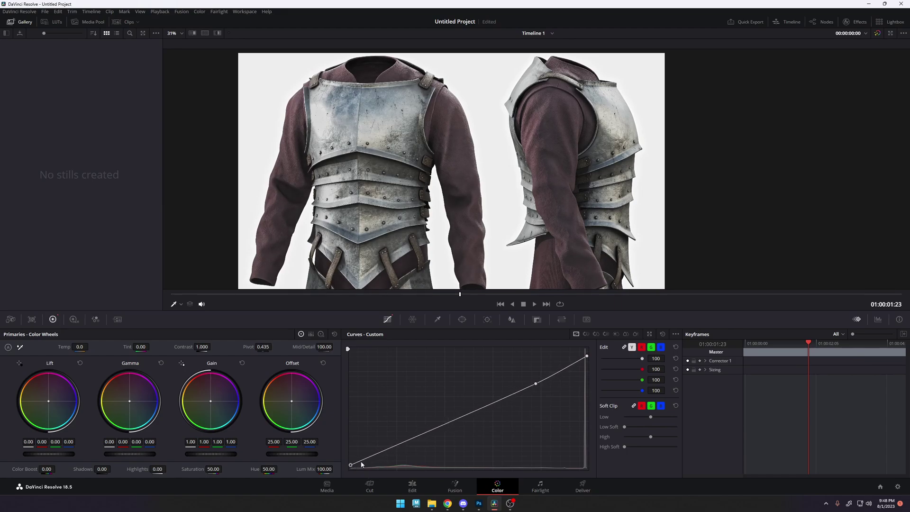
left_click(404, 443)
Toggle the bypass of color grades and Fusion effects repeatedly to compare the armor before and after grading.
left_click(878, 34)
left_click(879, 34)
left_click(879, 34)
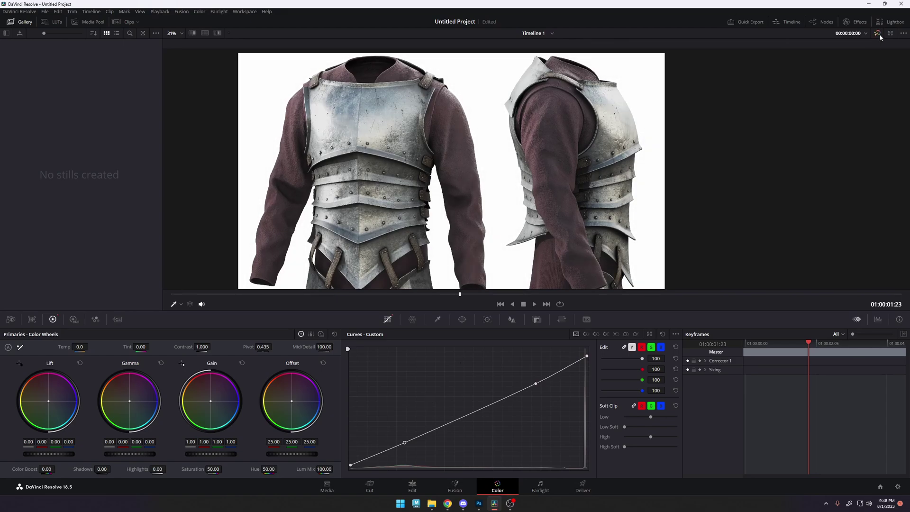
left_click(879, 34)
left_click(879, 35)
left_click(879, 34)
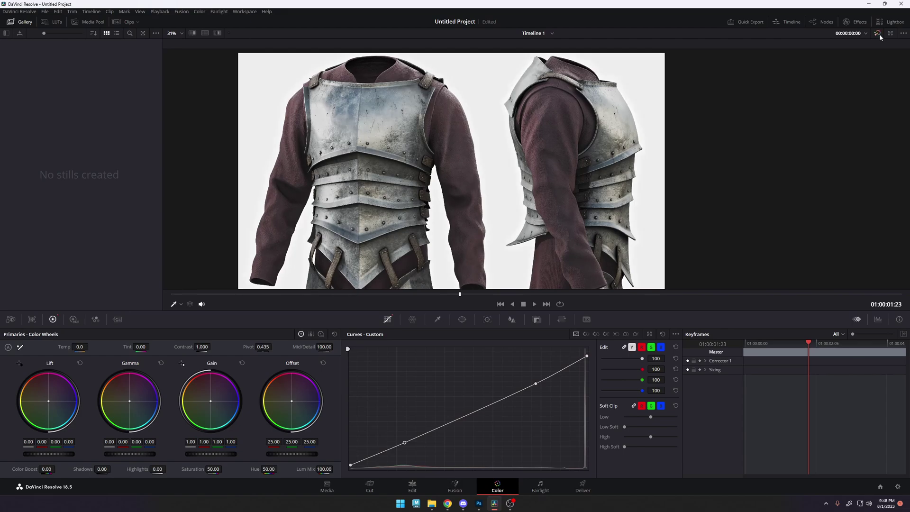
left_click(878, 33)
left_click(878, 34)
left_click(879, 33)
left_click(879, 33)
left_click(878, 33)
left_click(878, 33)
left_click(878, 33)
left_click(878, 34)
left_click(878, 34)
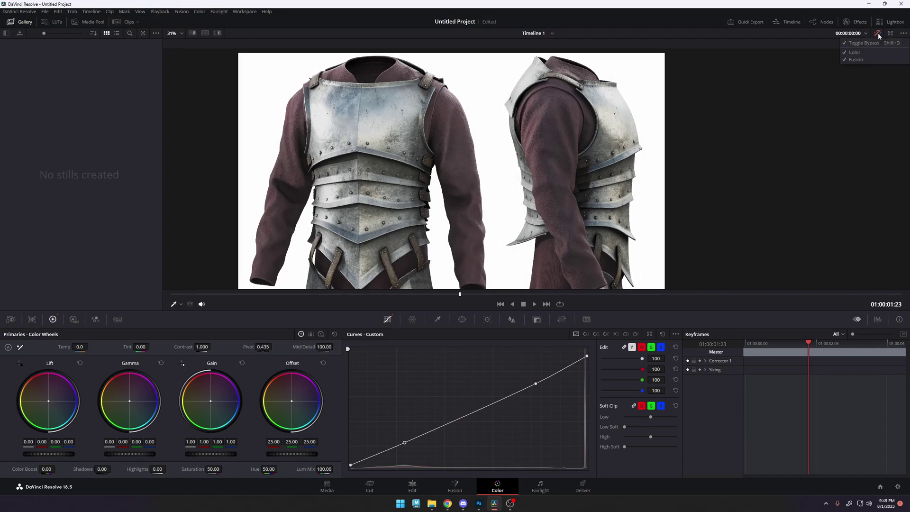
left_click(878, 33)
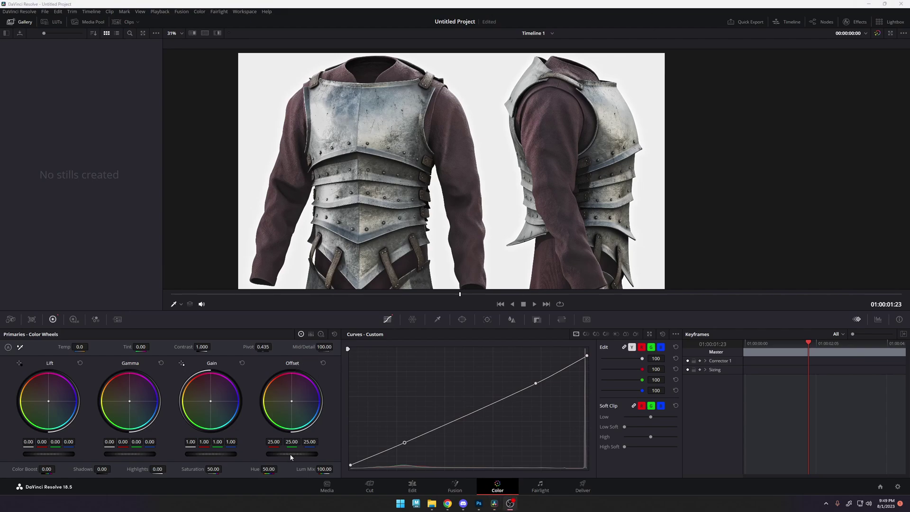
Try a master Offset of 40.65 and a Pivot of 1.000, restoring the default of each.
left_click_drag(291, 457, 273, 456)
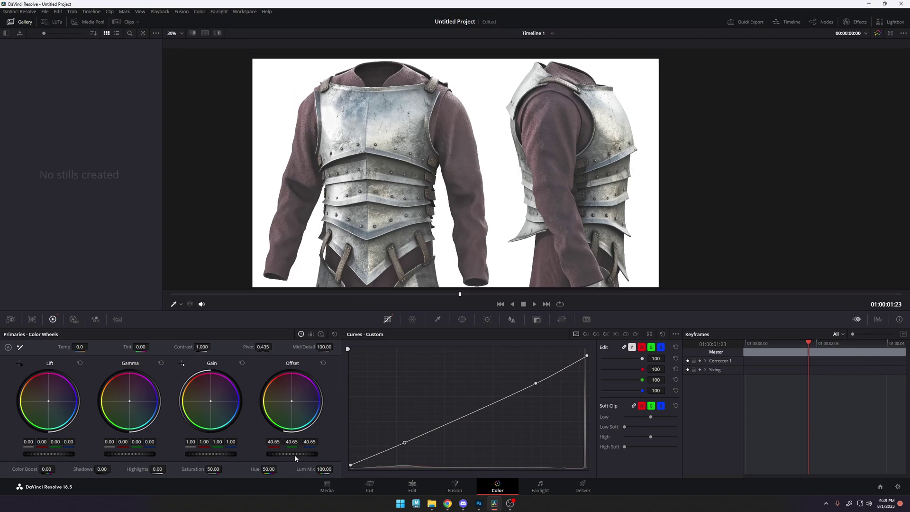
left_click(324, 363)
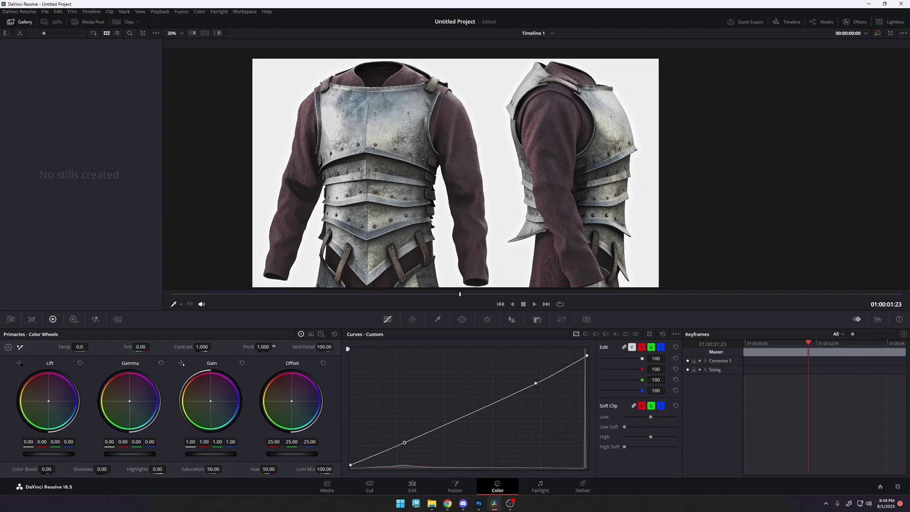
left_click_drag(247, 347, 249, 347)
Set Contrast to 1.262 and Shadows to 46.50, and check the breastplate against the ungraded image.
mouse_move(187, 348)
left_mouse_down()
mouse_move(213, 347)
mouse_move(199, 347)
left_mouse_up()
mouse_move(74, 348)
left_mouse_down()
mouse_move(90, 346)
mouse_move(71, 346)
left_mouse_up()
double_click(66, 347)
mouse_move(109, 465)
left_mouse_down()
mouse_move(88, 464)
mouse_move(113, 465)
left_mouse_up()
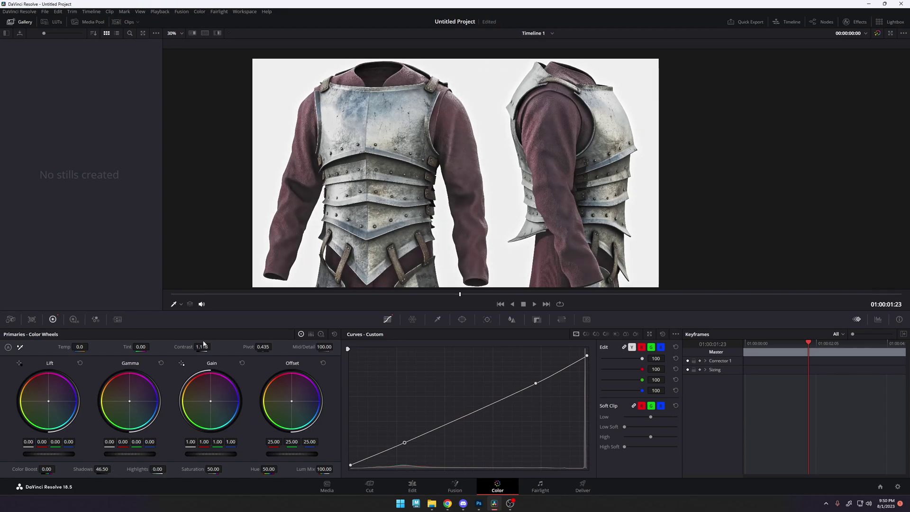
mouse_move(184, 347)
left_mouse_down()
mouse_move(212, 347)
mouse_move(198, 346)
left_mouse_up()
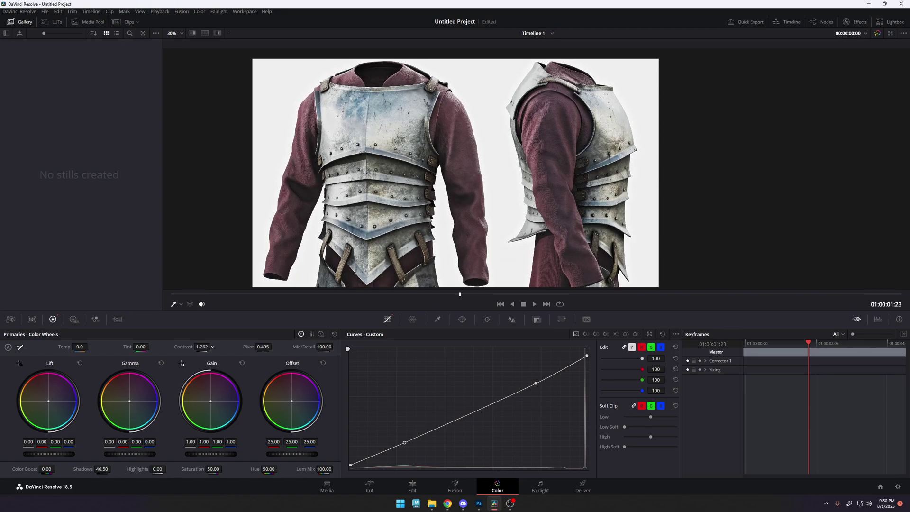
left_click(877, 33)
left_click(877, 33)
scroll(455, 171, "down", 2)
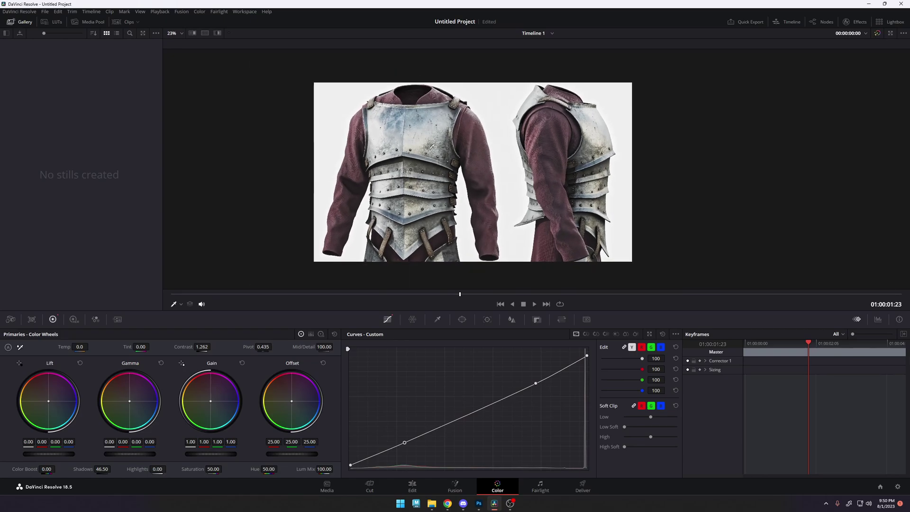
scroll(375, 147, "up", 4)
scroll(375, 147, "up", 3)
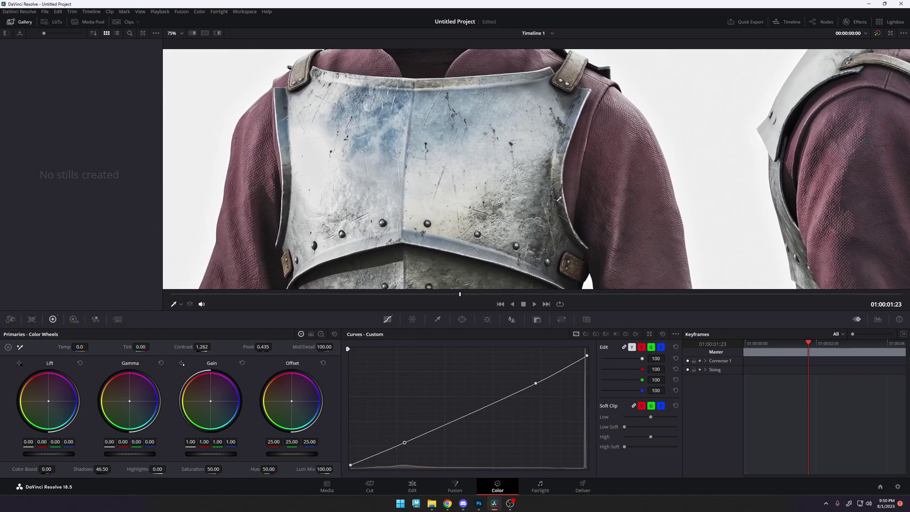
Lower the master Lift slightly to -0.01 on all channels.
scroll(464, 157, "down", 2)
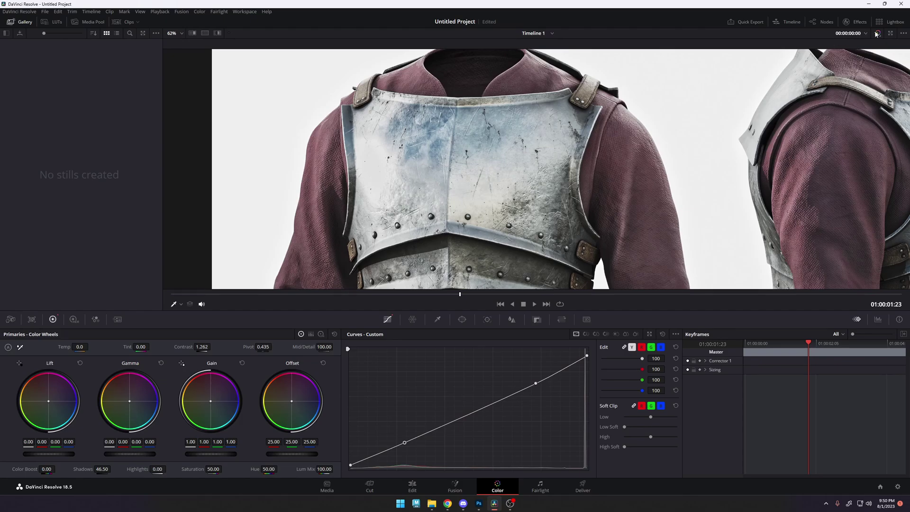
scroll(554, 174, "down", 3)
middle_click_drag(554, 175, 478, 139)
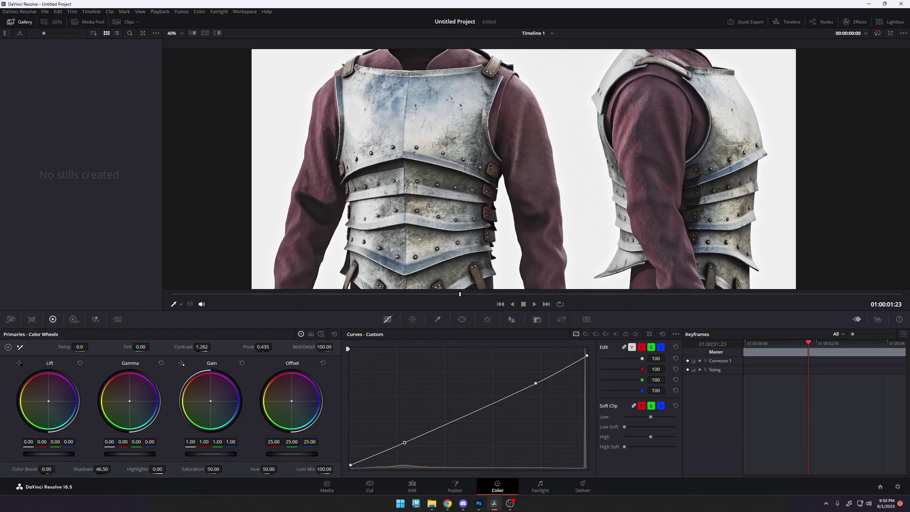
key("alt+Tab")
scroll(401, 226, "down", 2)
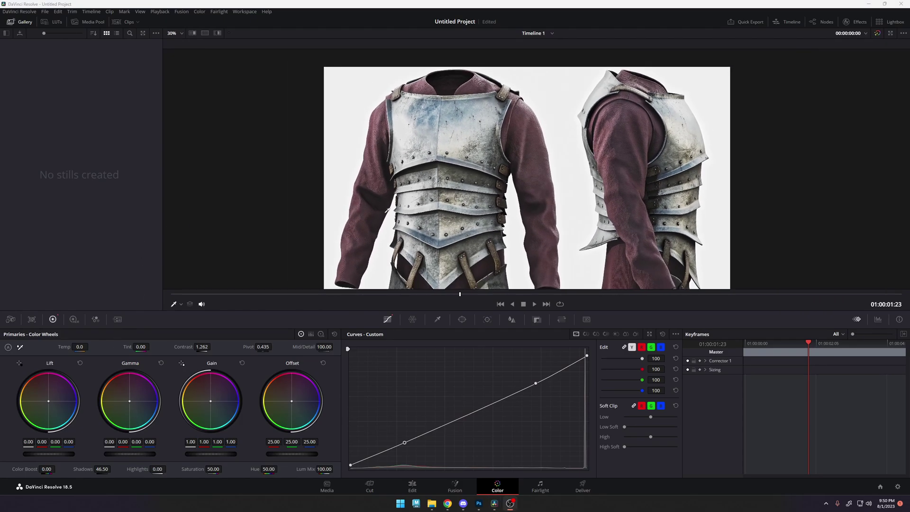
left_click(401, 226)
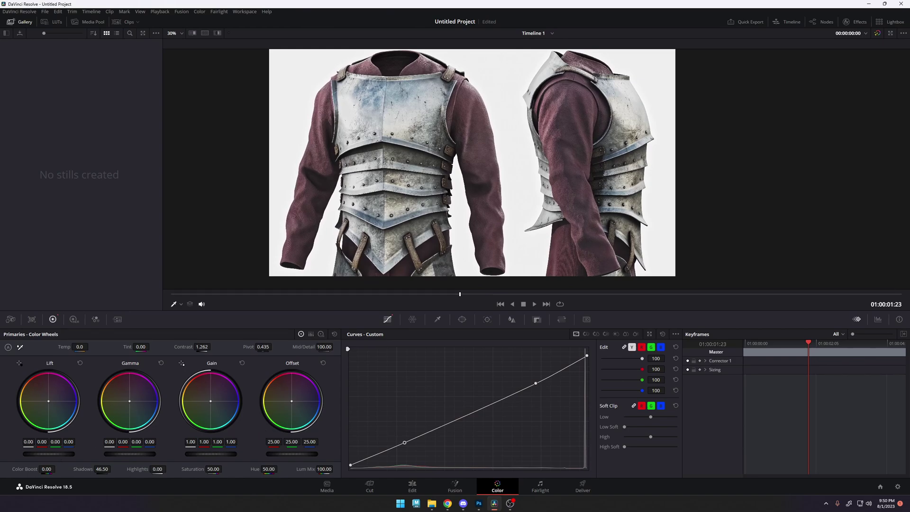
left_click_drag(48, 453, 46, 453)
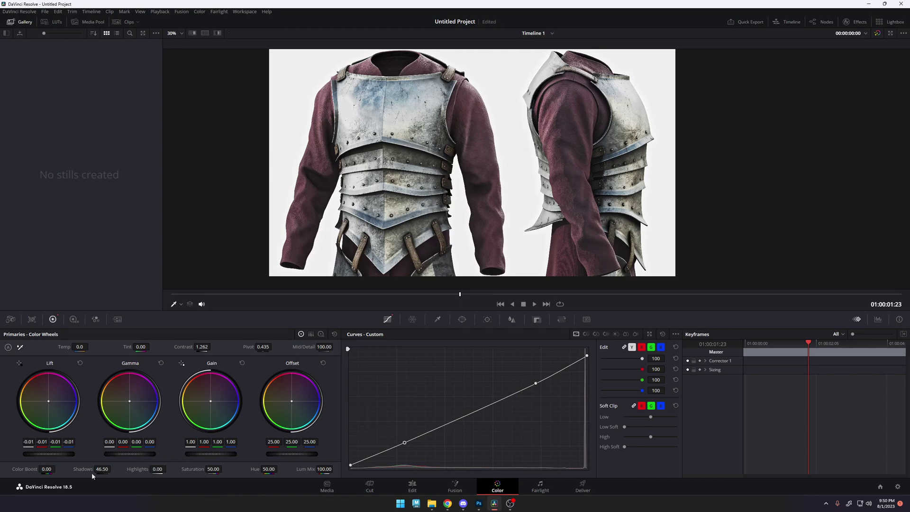
Set Color Boost to 17.50 and Saturation to 38.40.
left_click_drag(213, 469, 196, 469)
double_click(193, 470)
mouse_move(25, 469)
left_mouse_down()
mouse_move(39, 469)
mouse_move(29, 469)
left_mouse_up()
left_click_drag(193, 469, 190, 469)
Add a midtone point to the custom curve and raise the Soft Clip Low value.
mouse_move(464, 418)
left_mouse_down()
mouse_move(469, 428)
mouse_move(462, 419)
left_mouse_up()
left_click_drag(643, 417, 667, 419)
scroll(782, 96, "down", 1)
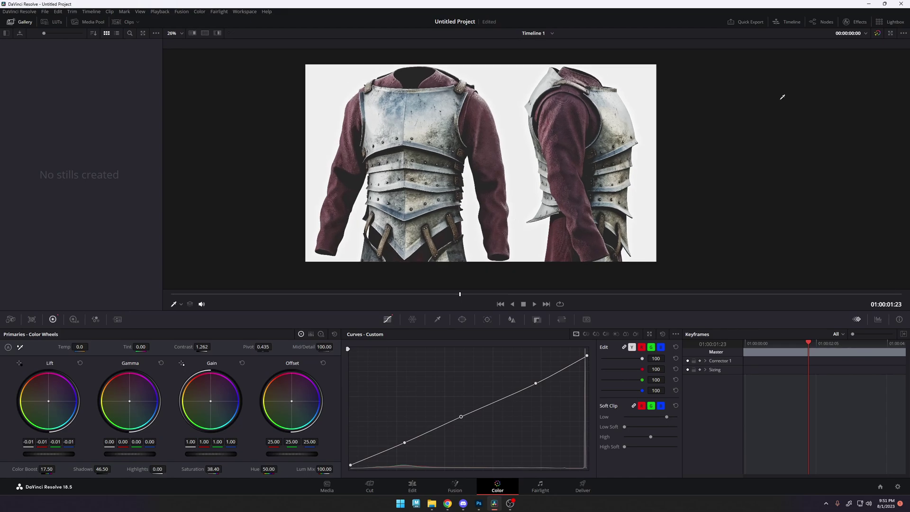
Toggle the grade bypass repeatedly to compare the armor with and without the new adjustments, near and far.
left_click(877, 33)
left_click(877, 33)
left_click(877, 33)
left_click(877, 33)
scroll(463, 157, "up", 2)
scroll(463, 158, "up", 3)
scroll(454, 161, "down", 6)
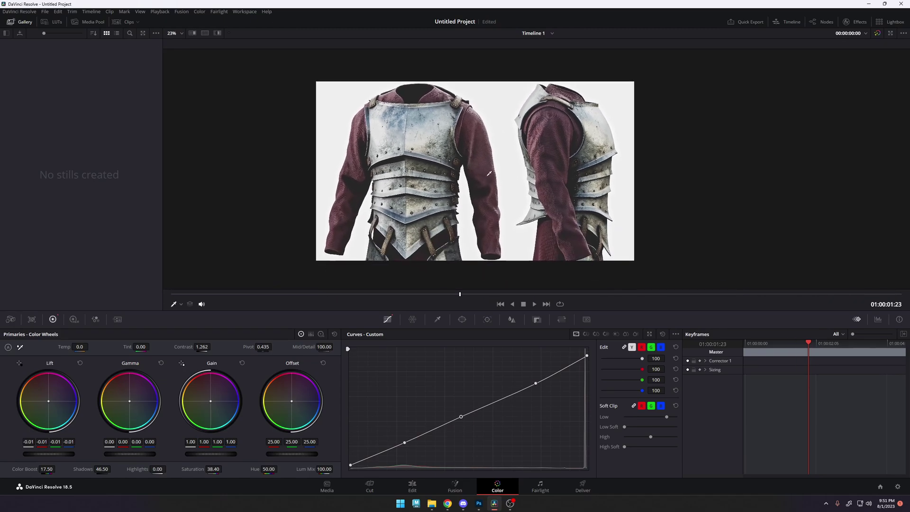
scroll(557, 166, "up", 3)
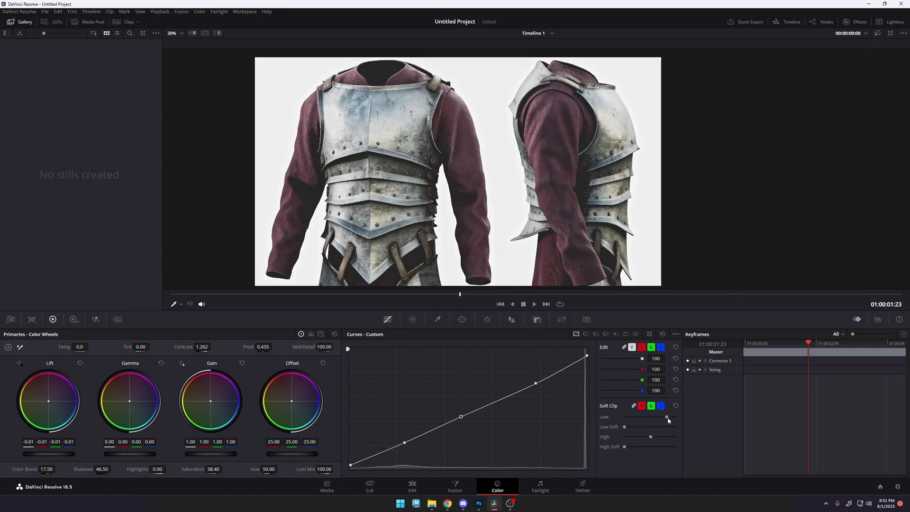
Refine the soft clip: lower Low a little, raise Low Soft, lower High and raise High Soft to recover the breastplate highlights.
mouse_move(666, 417)
left_mouse_down()
mouse_move(649, 416)
mouse_move(660, 417)
left_mouse_up()
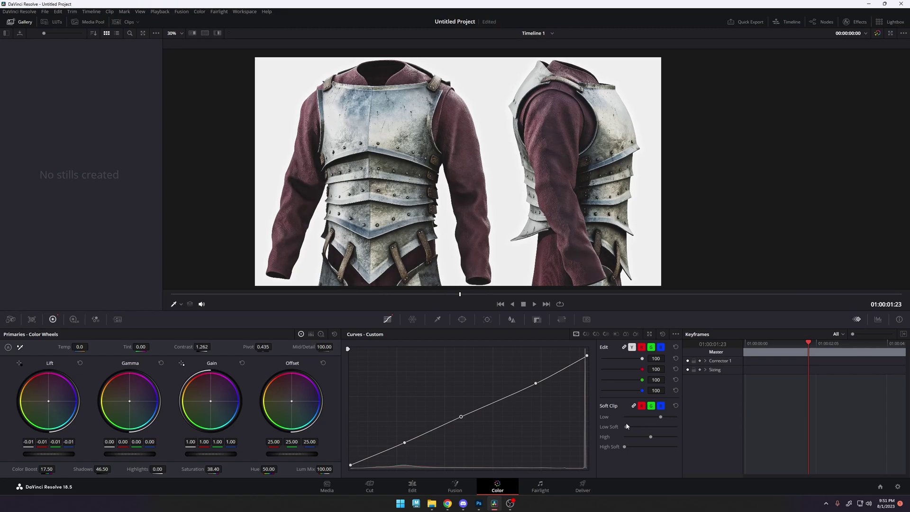
mouse_move(627, 427)
left_mouse_down()
mouse_move(650, 422)
mouse_move(633, 437)
mouse_move(664, 432)
mouse_move(615, 427)
left_mouse_up()
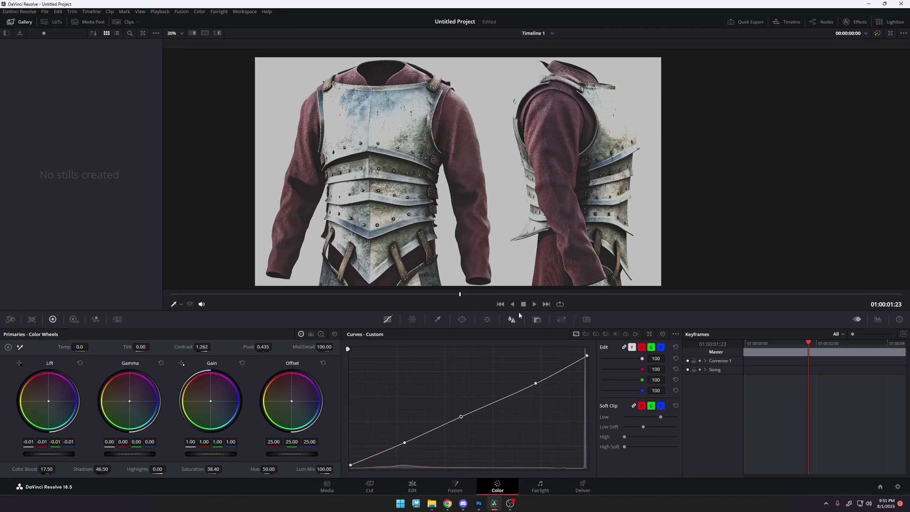
scroll(313, 156, "up", 6)
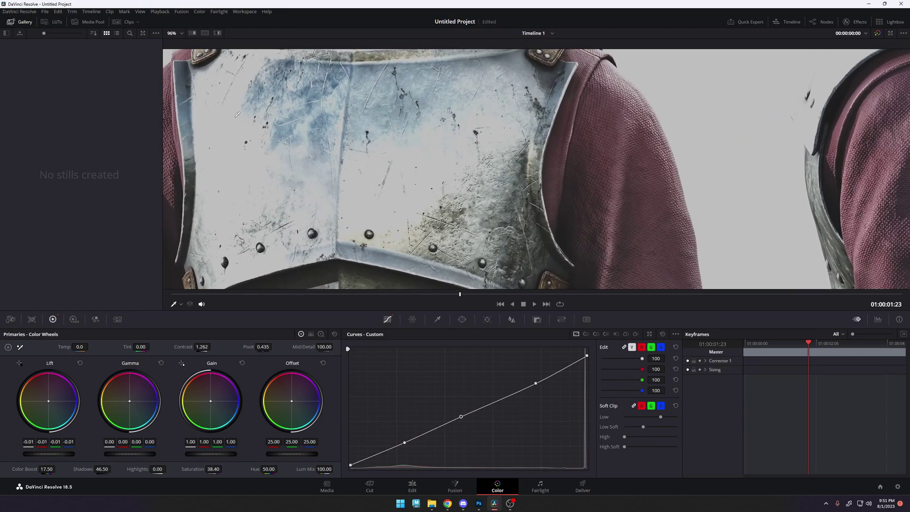
mouse_move(643, 435)
left_mouse_down()
mouse_move(668, 436)
mouse_move(635, 436)
mouse_move(642, 446)
mouse_move(667, 446)
mouse_move(629, 447)
mouse_move(648, 446)
left_mouse_up()
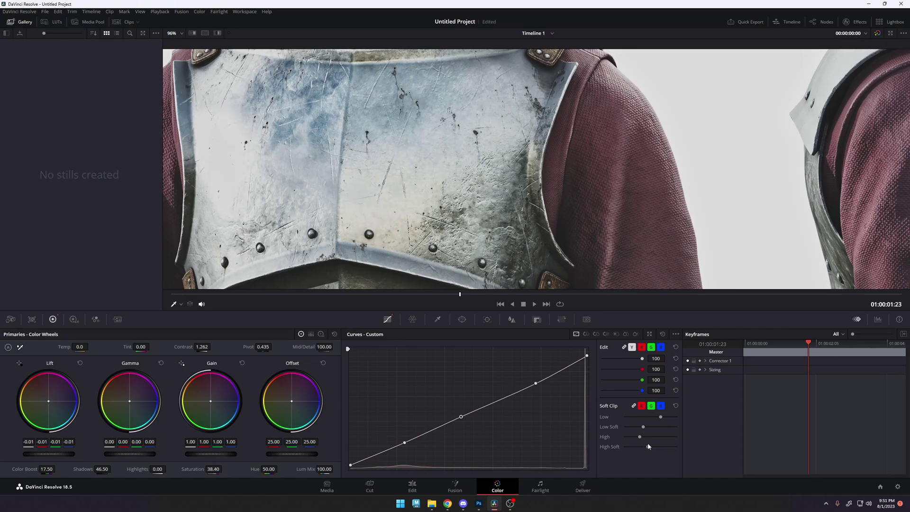
Compare the soft-clipped grade with the ungraded image and examine both armor views at several magnifications.
scroll(531, 190, "down", 6)
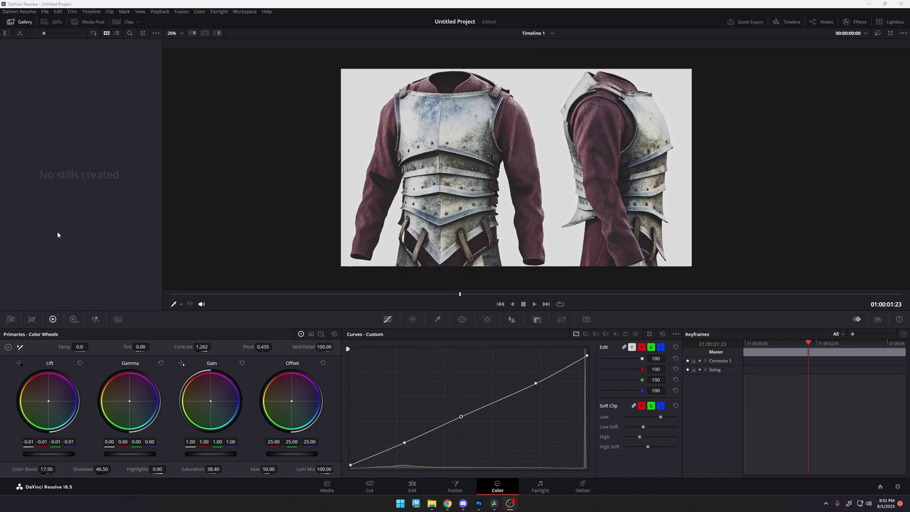
left_click(878, 33)
left_click(878, 33)
left_click(878, 33)
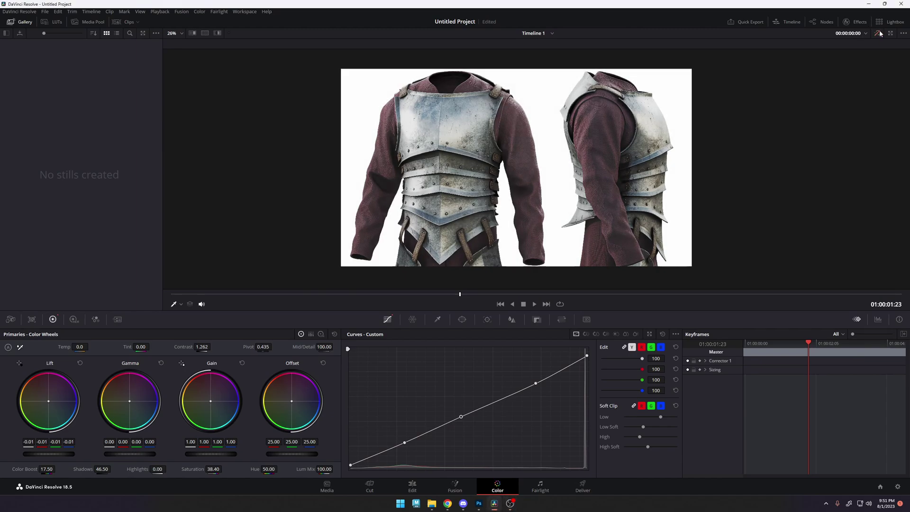
left_click(878, 33)
left_click(878, 32)
left_click(878, 33)
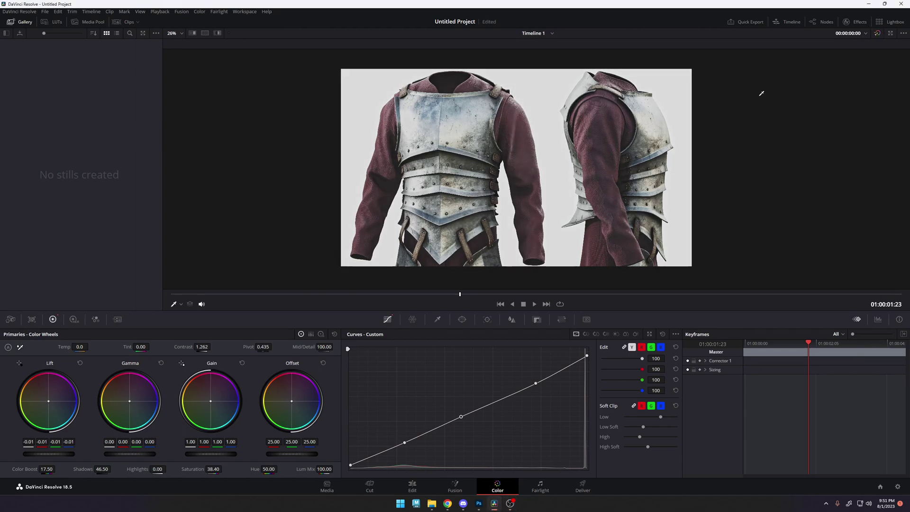
scroll(678, 103, "up", 4)
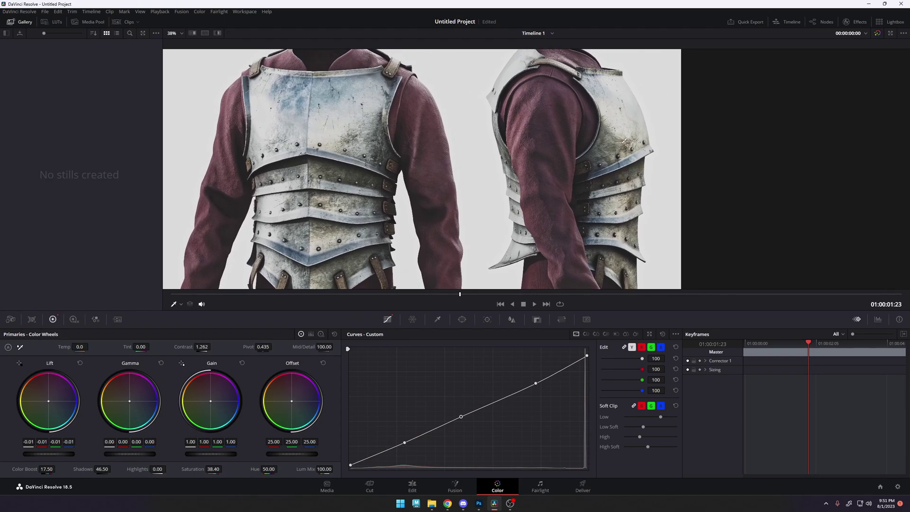
scroll(624, 141, "up", 1)
scroll(572, 143, "down", 4)
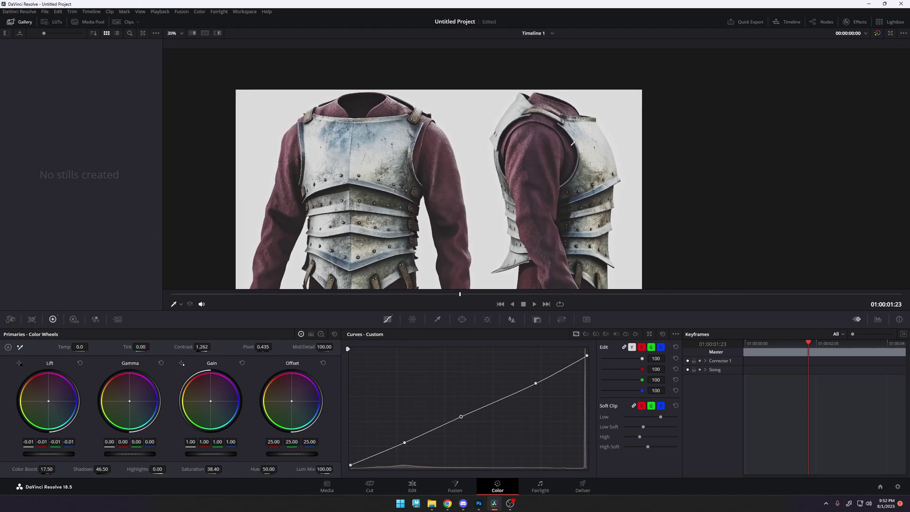
scroll(512, 181, "down", 3)
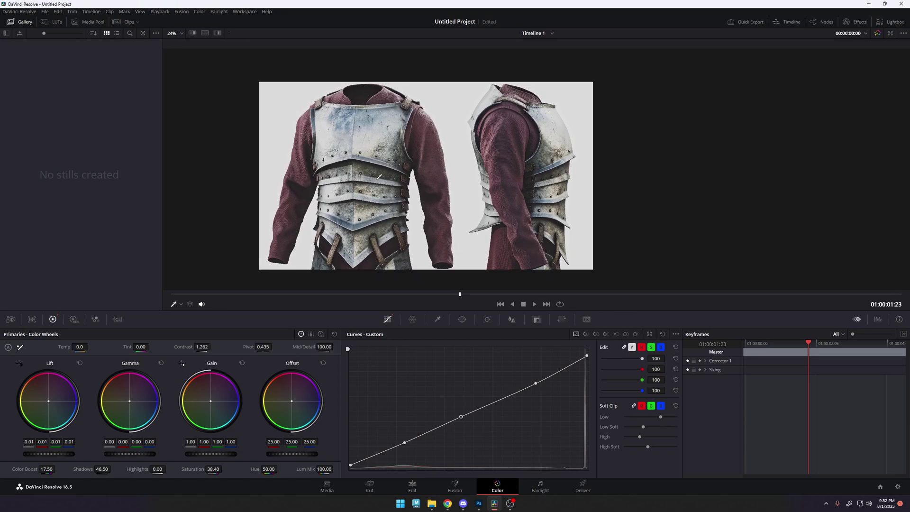
scroll(391, 234, "up", 2)
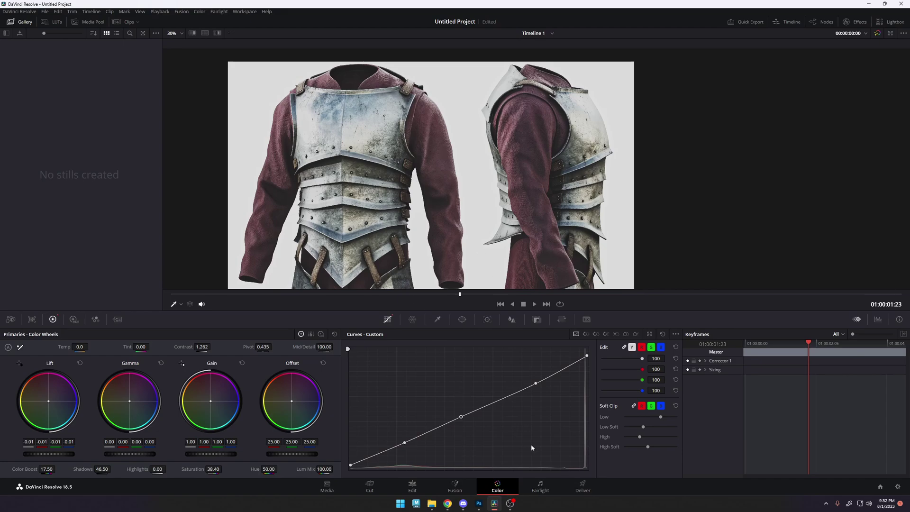
Open the Hue - Saturation Color Warper and pick the maroon shirt's color on the front view.
left_click(412, 319)
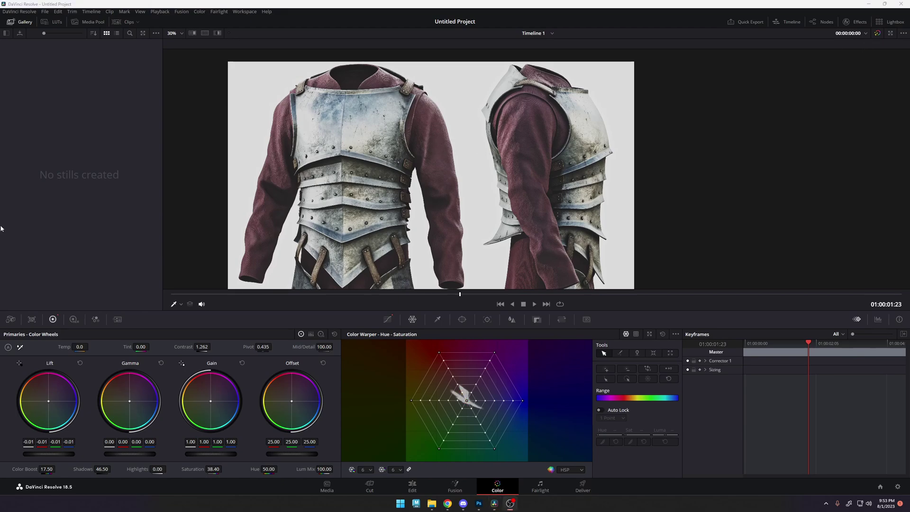
left_click(430, 123)
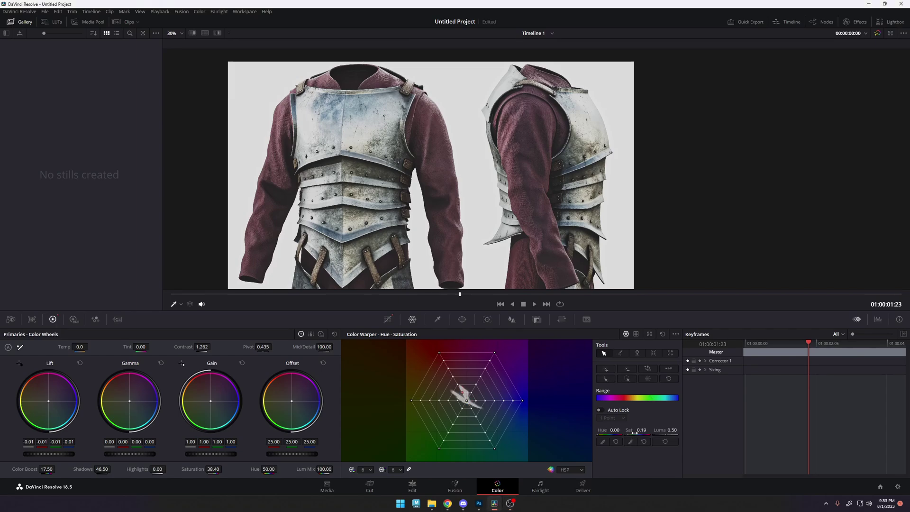
Try recoloring the shirt teal in the Color Warper with Hue 0.47 and Sat 0.54, and reset the hue.
mouse_move(462, 393)
left_mouse_down()
mouse_move(466, 399)
mouse_move(454, 378)
left_mouse_up()
mouse_move(612, 431)
left_mouse_down()
mouse_move(658, 431)
mouse_move(628, 430)
left_mouse_up()
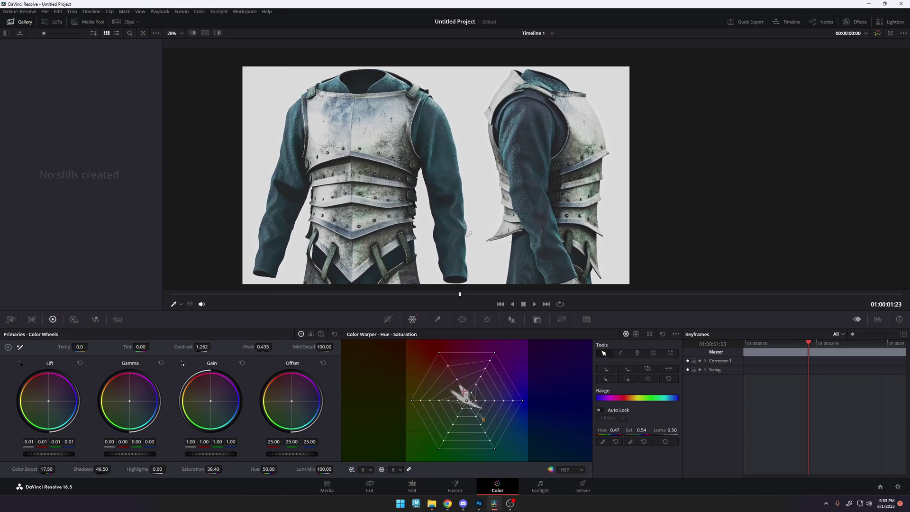
left_click(615, 441)
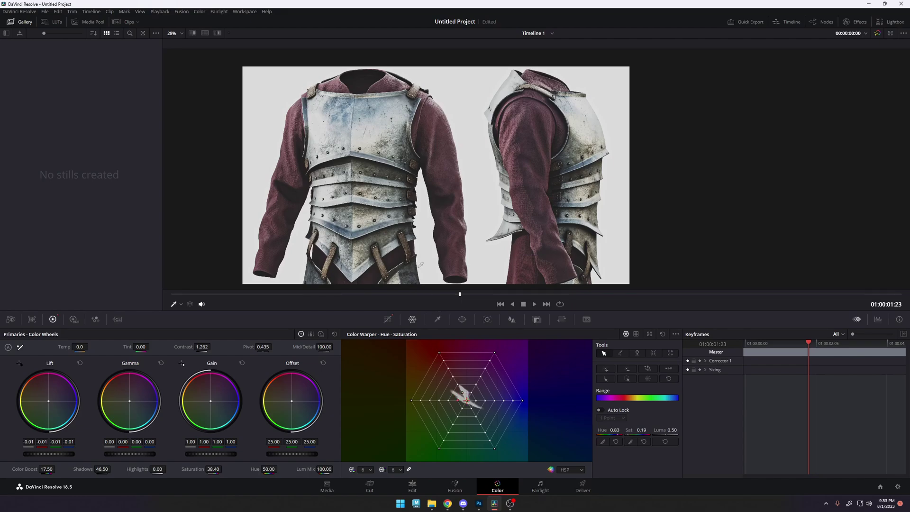
Refine the Color Warper grid to 24 hue divisions and 16 saturation divisions.
scroll(462, 172, "up", 4)
scroll(462, 172, "up", 10)
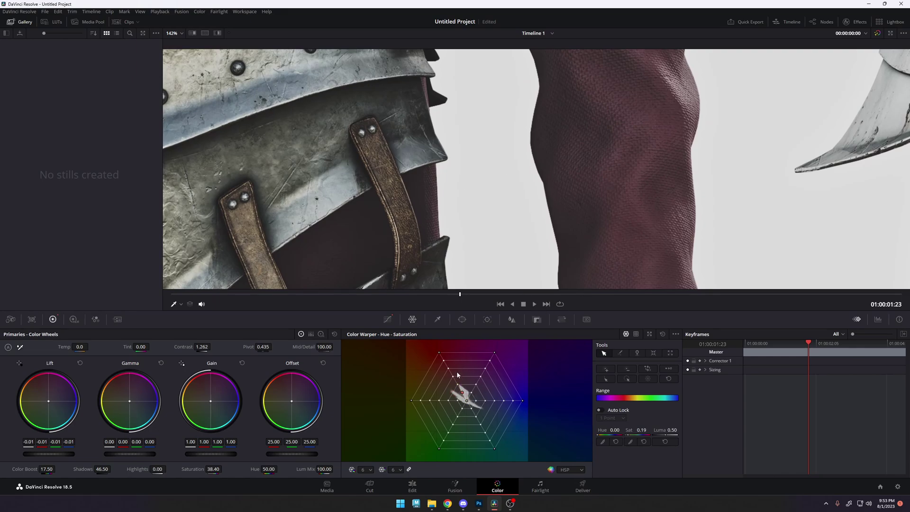
left_click(365, 469)
left_click(364, 459)
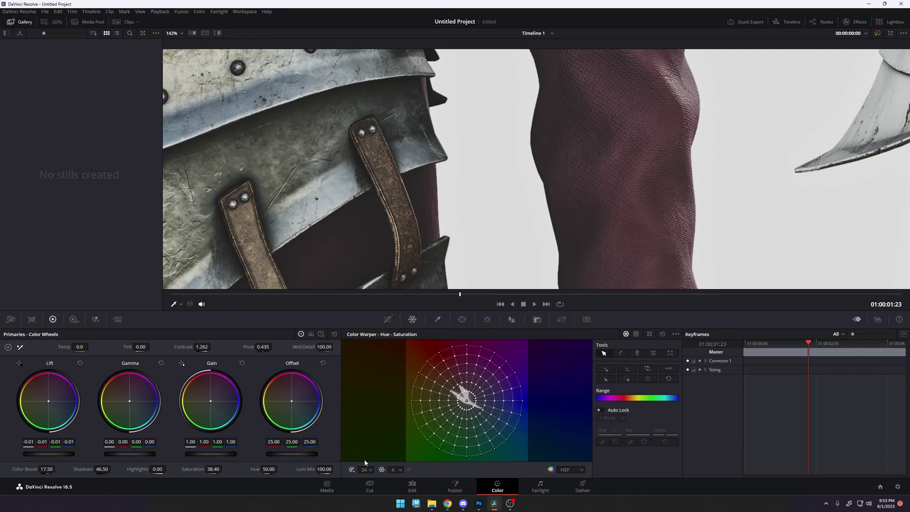
left_click(395, 469)
left_click(396, 502)
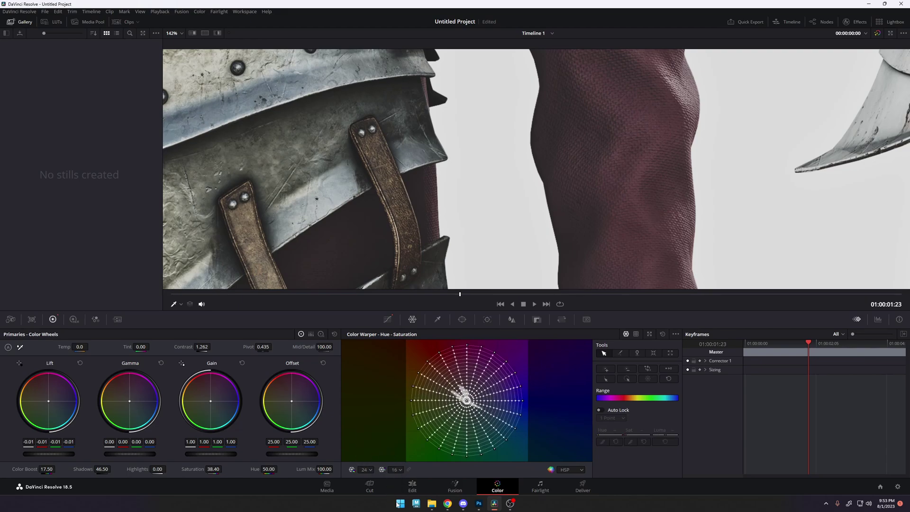
Sample the maroon cloth colors and try Luma values of 0.68 and 0.43 on the selected warper point.
left_click(404, 229)
scroll(353, 165, "down", 6)
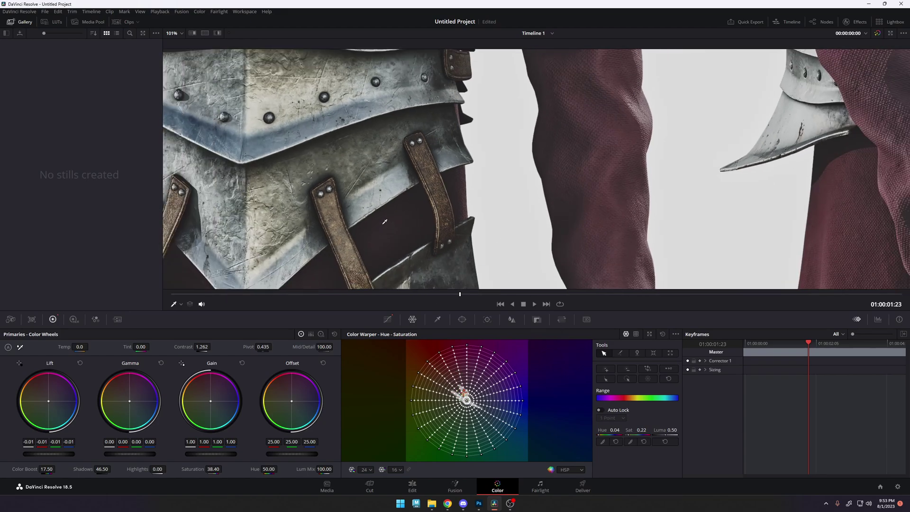
scroll(353, 165, "down", 3)
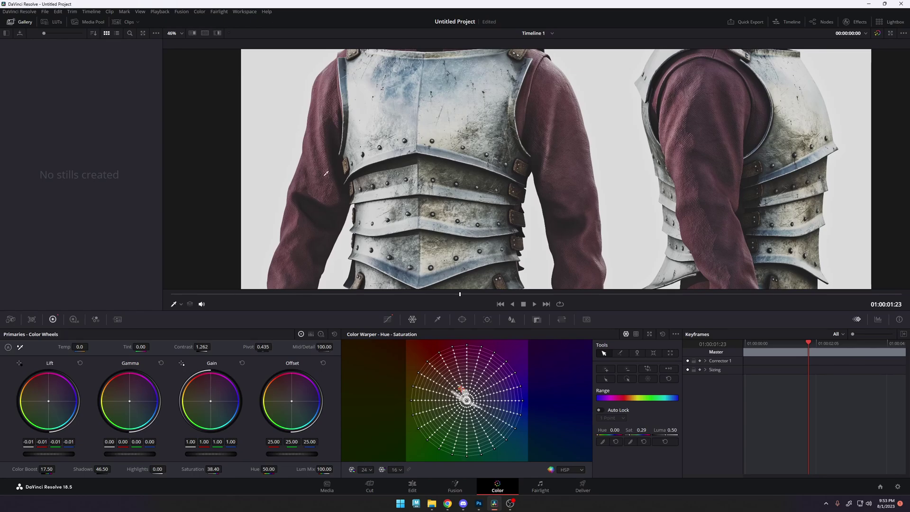
scroll(326, 173, "down", 2)
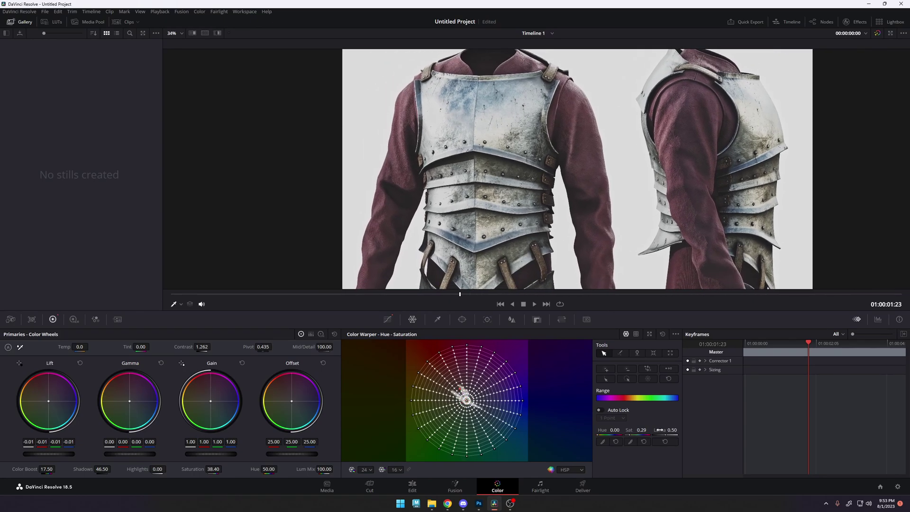
left_click_drag(659, 430, 675, 430)
scroll(578, 172, "down", 2)
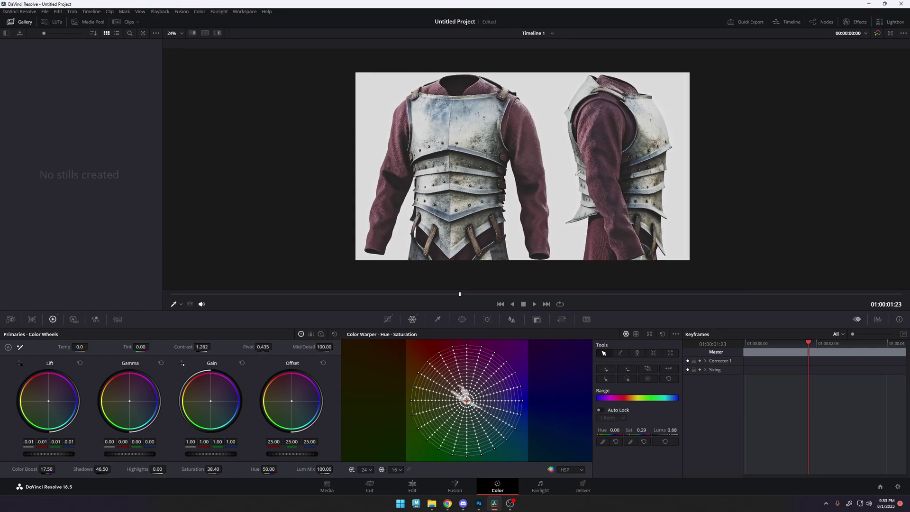
scroll(578, 173, "up", 1)
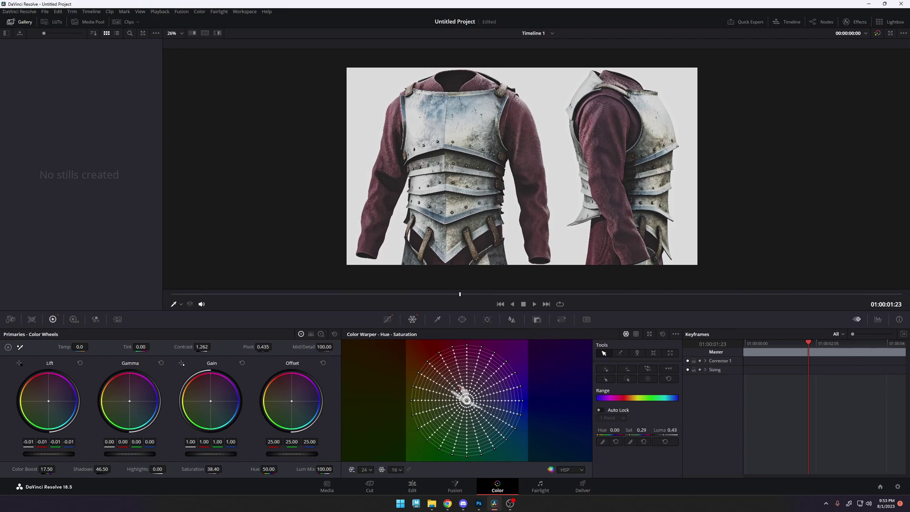
left_click_drag(672, 430, 658, 430)
Adjust the luma and pull the red points of the Color Warper grid outward to warm and redden the shirt.
left_click_drag(460, 388, 467, 393)
left_click_drag(662, 433, 679, 430)
left_click(457, 217)
mouse_move(462, 386)
left_mouse_down()
mouse_move(470, 392)
mouse_move(458, 390)
mouse_move(470, 365)
mouse_move(476, 379)
left_mouse_up()
left_click(454, 377)
mouse_move(460, 379)
left_mouse_down()
mouse_move(452, 364)
mouse_move(446, 371)
left_mouse_up()
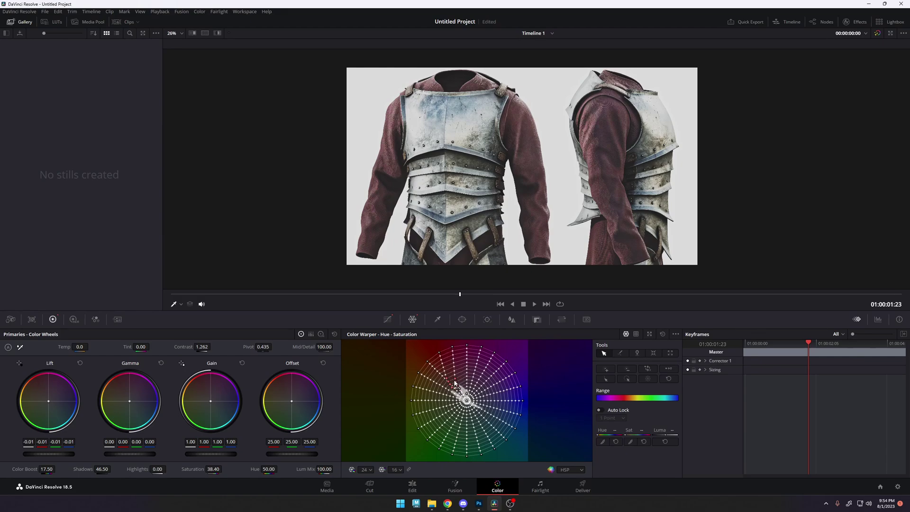
mouse_move(459, 383)
left_mouse_down()
mouse_move(463, 390)
mouse_move(449, 364)
mouse_move(454, 377)
left_mouse_up()
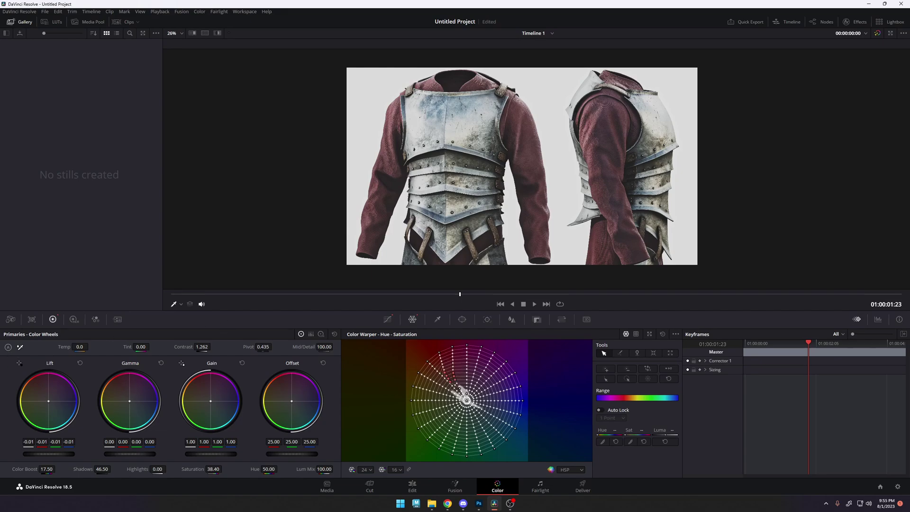
Examine the waist plates, leather straps, collar and shoulder of the front view up close.
scroll(463, 210, "up", 8)
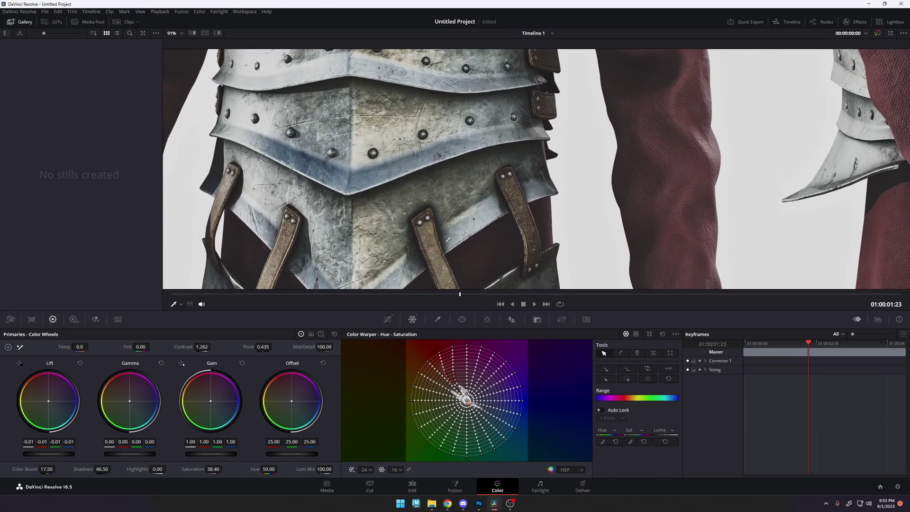
scroll(448, 239, "down", 1)
middle_click_drag(447, 239, 522, 153)
scroll(522, 153, "up", 3)
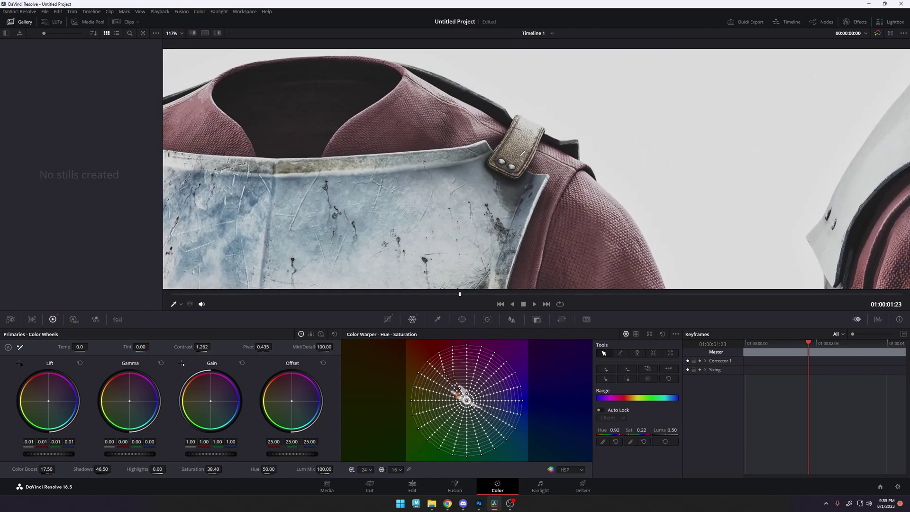
Set the selected red Color Warper point on the shirt to a saturation of 0.28 and a luma of 0.68.
scroll(529, 253, "down", 3)
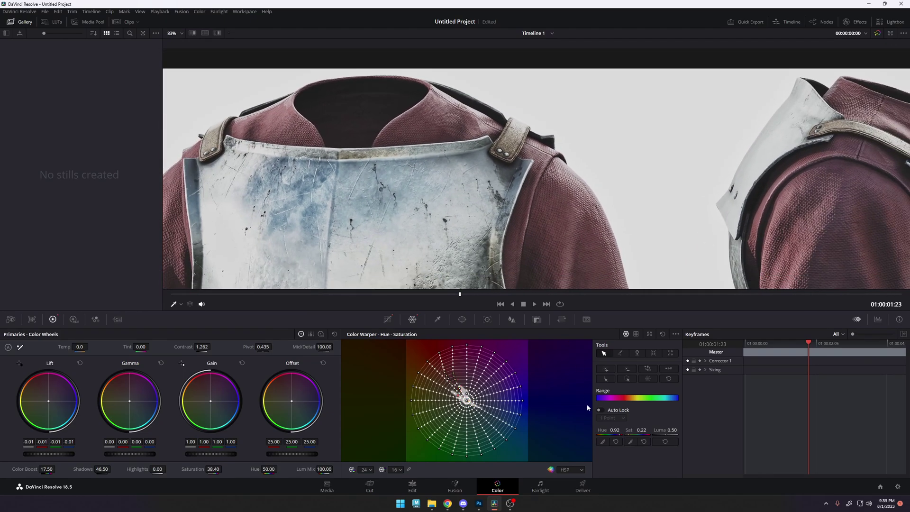
left_click_drag(458, 395, 443, 386)
scroll(519, 182, "down", 5)
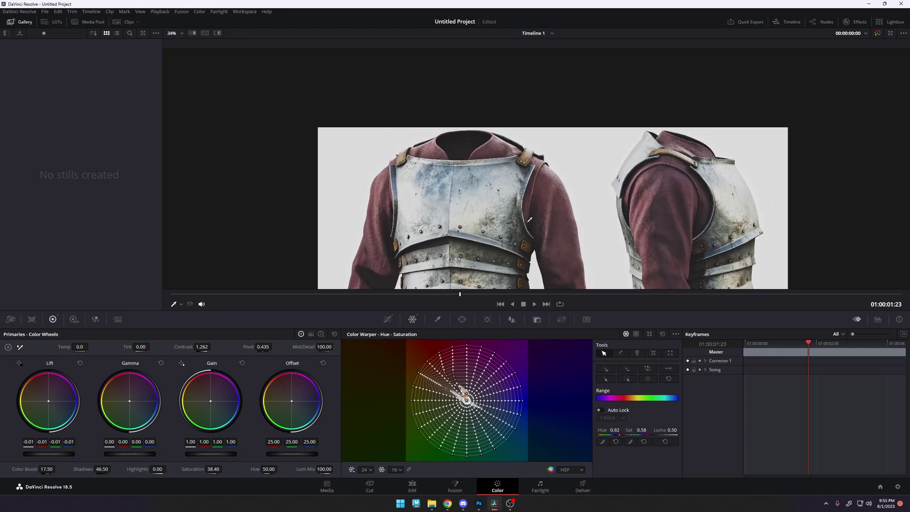
scroll(510, 222, "up", 2)
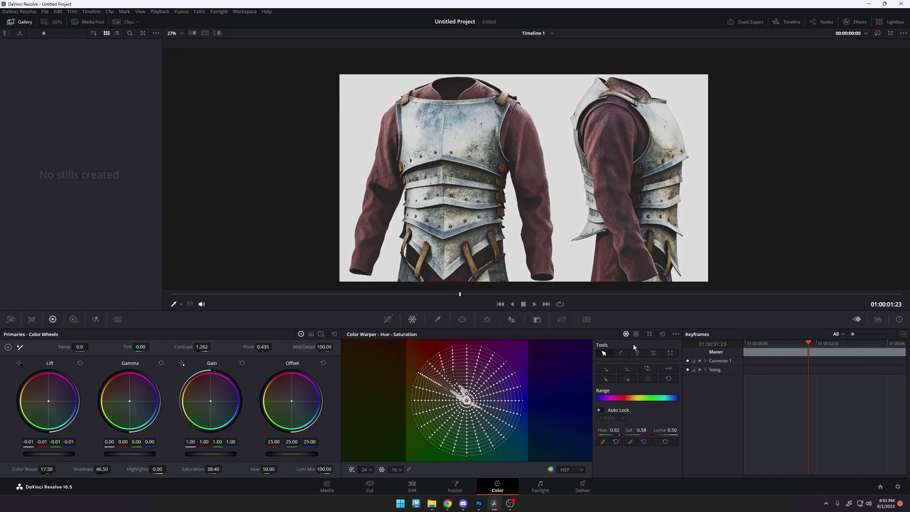
left_click(645, 443)
left_click_drag(634, 432, 643, 432)
left_click_drag(672, 432, 739, 432)
left_click_drag(672, 432, 663, 432)
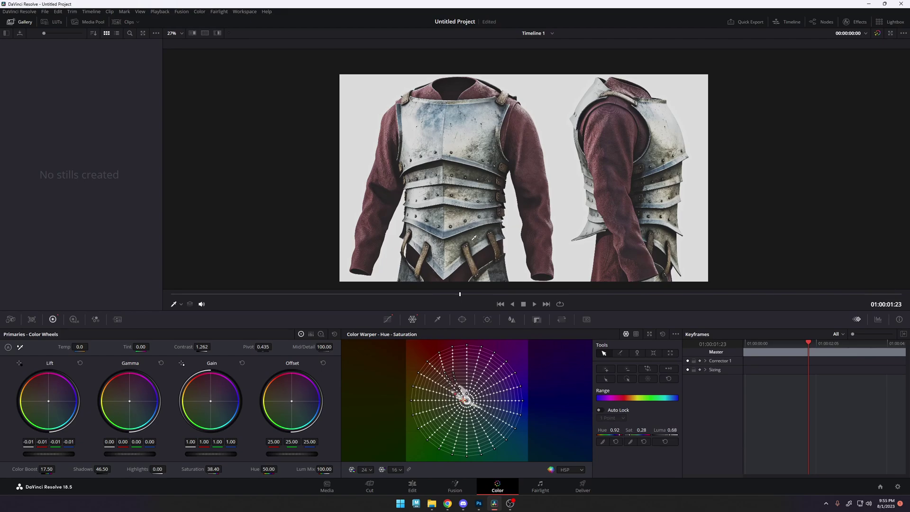
Compare the armor and maroon shirt with the grade bypassed and enabled, both up close and in full view.
key("shift+d")
key("shift+d")
key("shift+d")
key("shift+d")
scroll(657, 78, "up", 4)
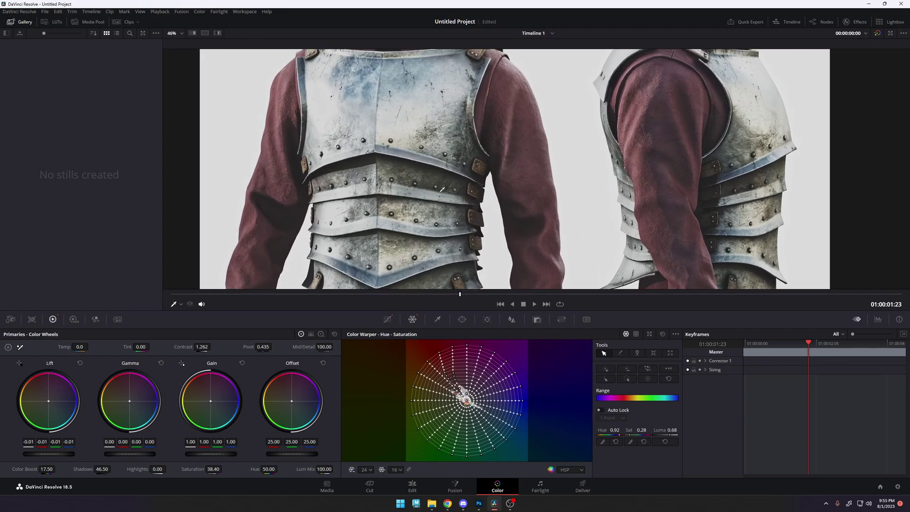
left_click(878, 33)
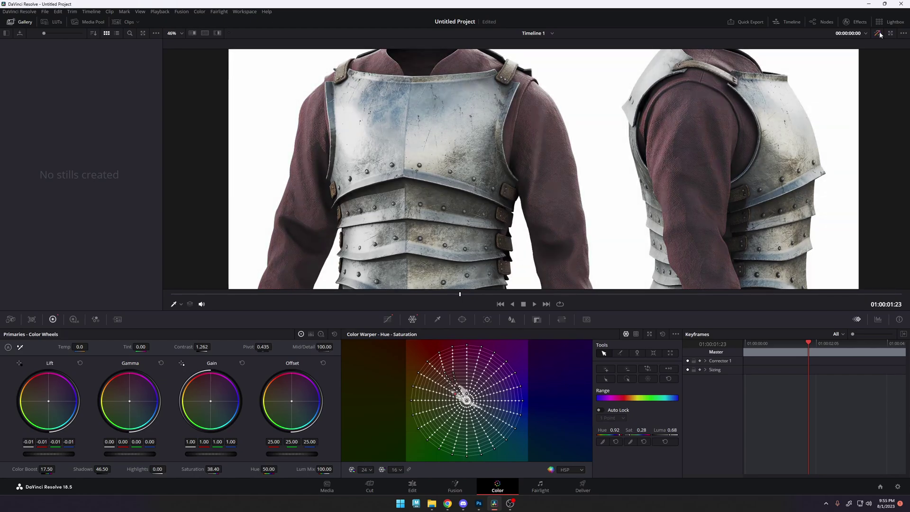
left_click(878, 33)
left_click(879, 32)
left_click(879, 32)
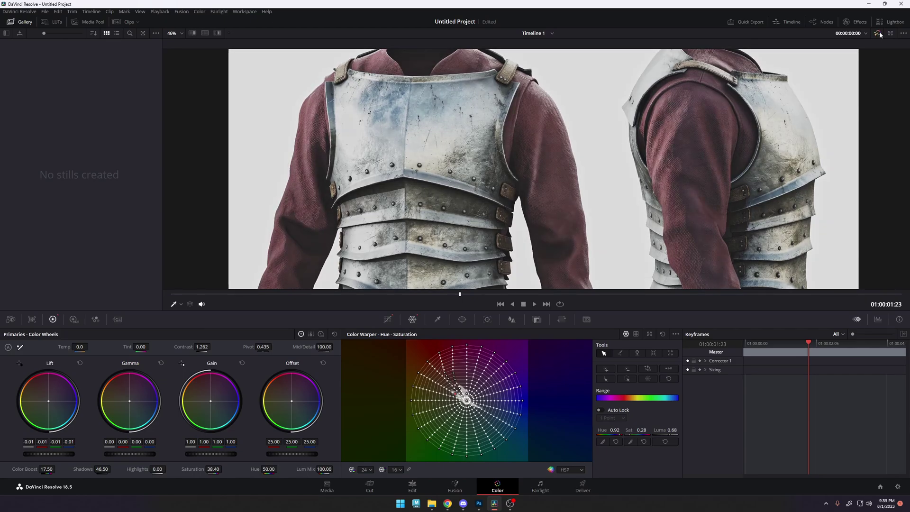
left_click(879, 32)
left_click(879, 33)
left_click(879, 33)
left_click(879, 32)
scroll(540, 186, "down", 4)
scroll(607, 173, "down", 1)
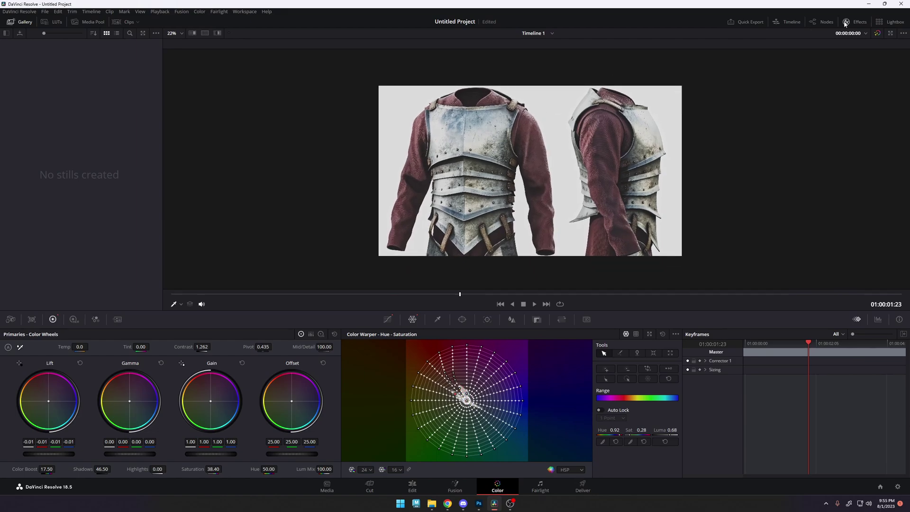
left_click(878, 32)
left_click(878, 32)
Move the red Color Warper point closer to the center to mute the shirt, and check it against the ungraded image.
scroll(497, 136, "up", 2)
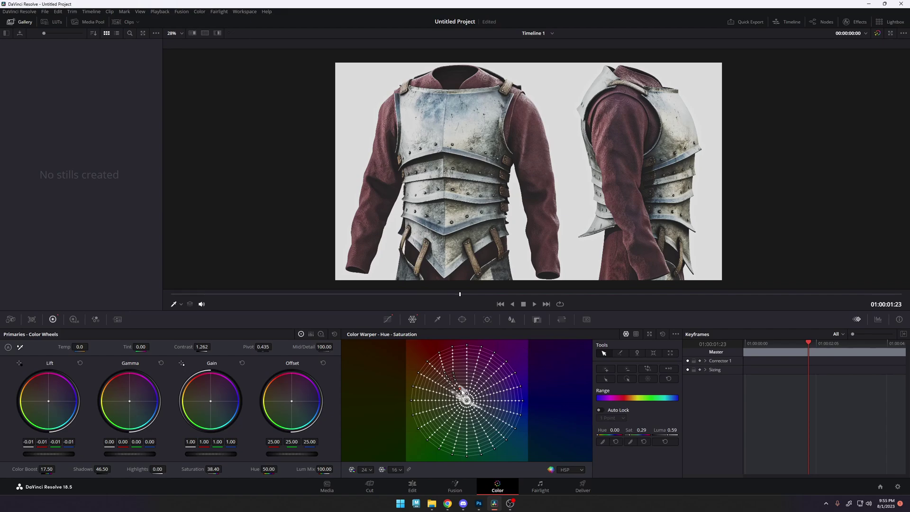
left_click_drag(457, 377, 459, 389)
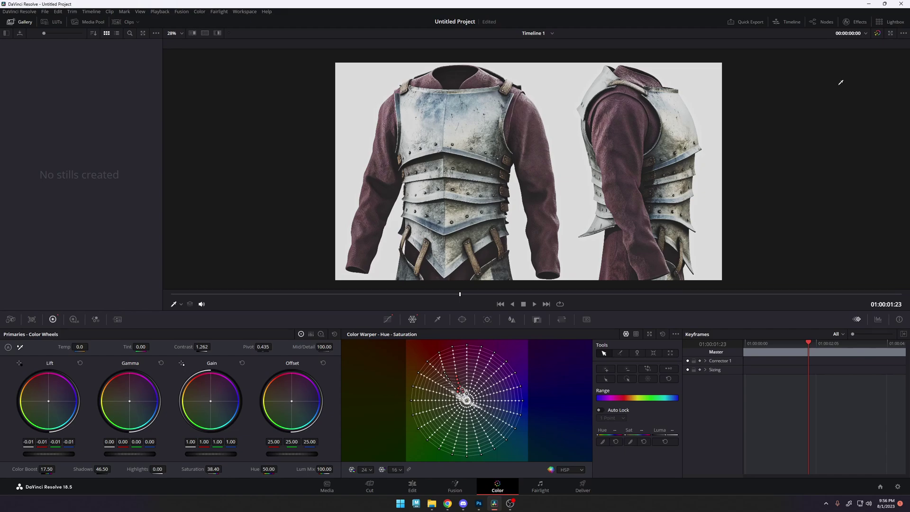
left_click(877, 36)
left_click(876, 36)
left_click(877, 35)
left_click(876, 36)
scroll(543, 171, "down", 2)
scroll(543, 171, "up", 2)
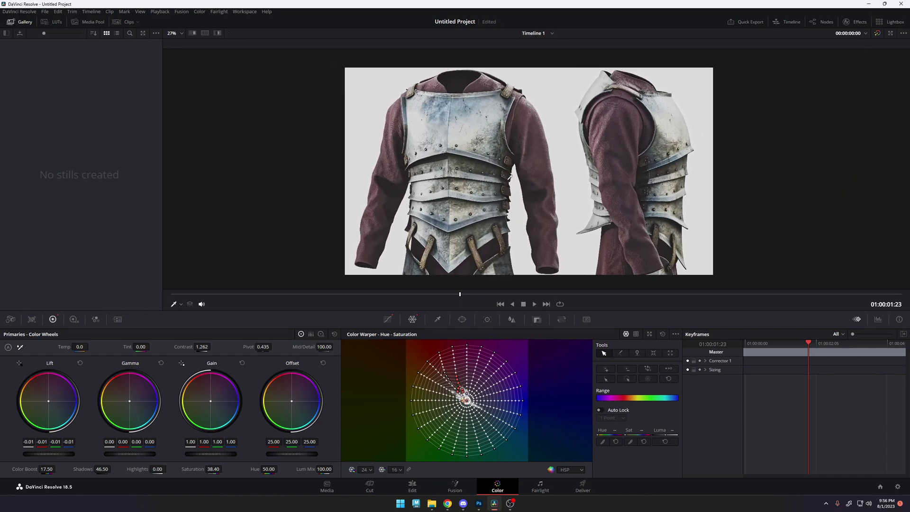
Shift the muted red warper point slightly toward orange to warm the shirt, and compare with the grade bypassed.
mouse_move(461, 389)
left_mouse_down()
mouse_move(443, 377)
mouse_move(456, 388)
left_mouse_up()
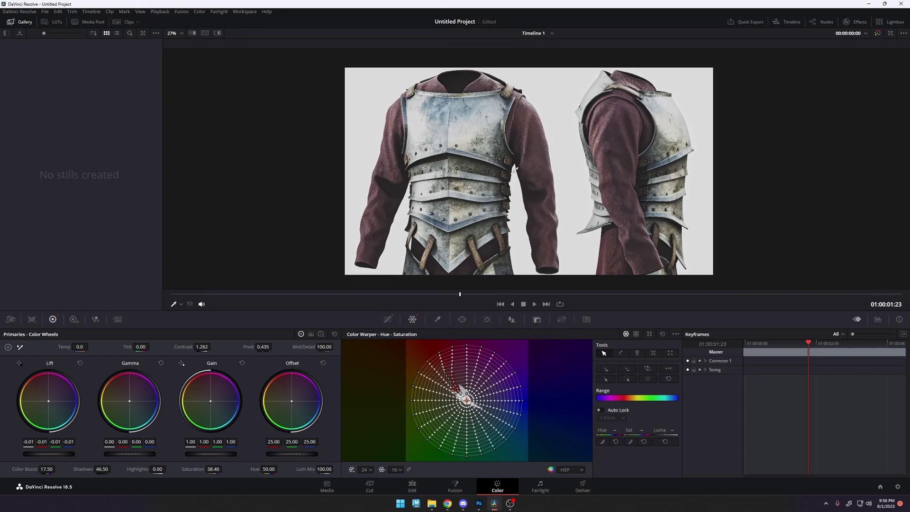
left_click(877, 34)
left_click(877, 34)
left_click(877, 33)
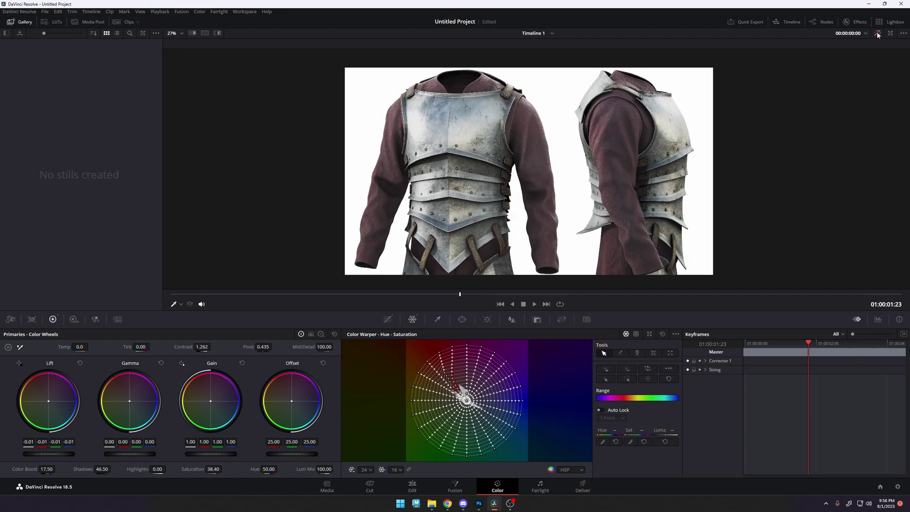
left_click(876, 35)
Raise the luma of the warper point at hue 0.88 to 0.65 and reduce its saturation to 0.05.
scroll(548, 188, "up", 4)
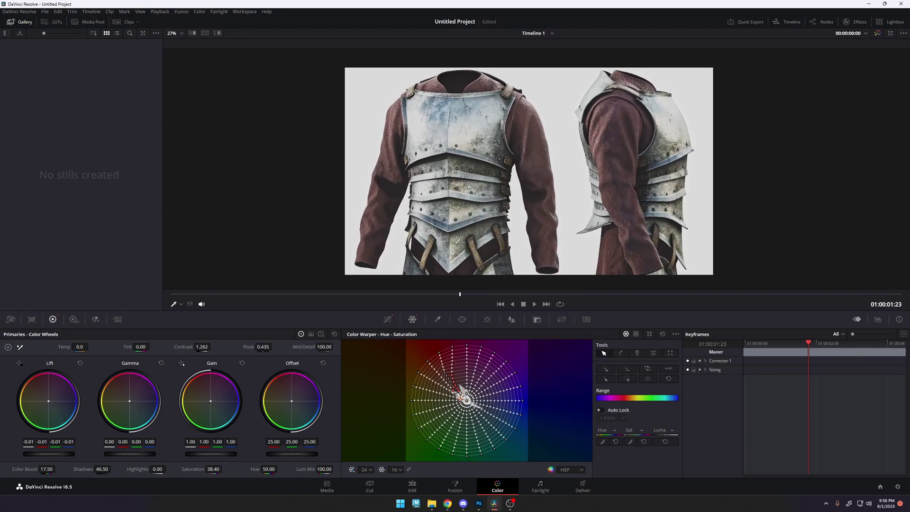
left_click(456, 203)
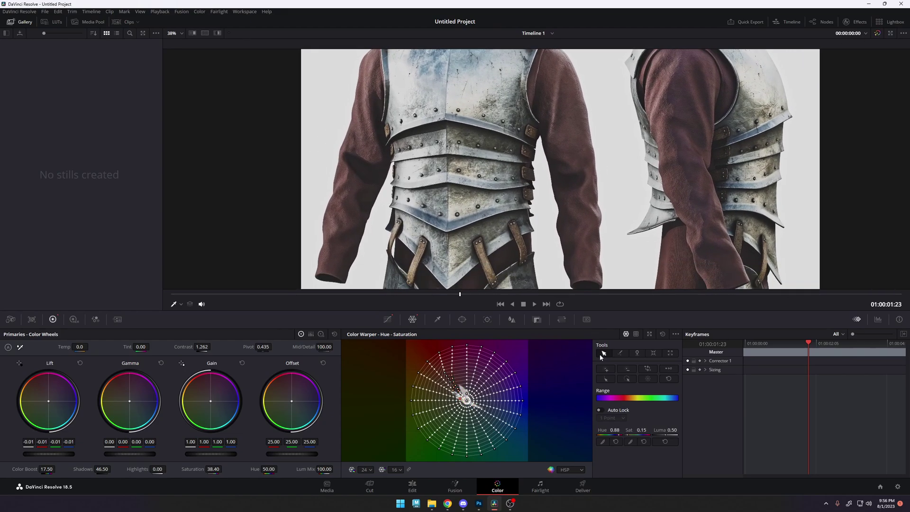
left_click_drag(671, 429, 676, 430)
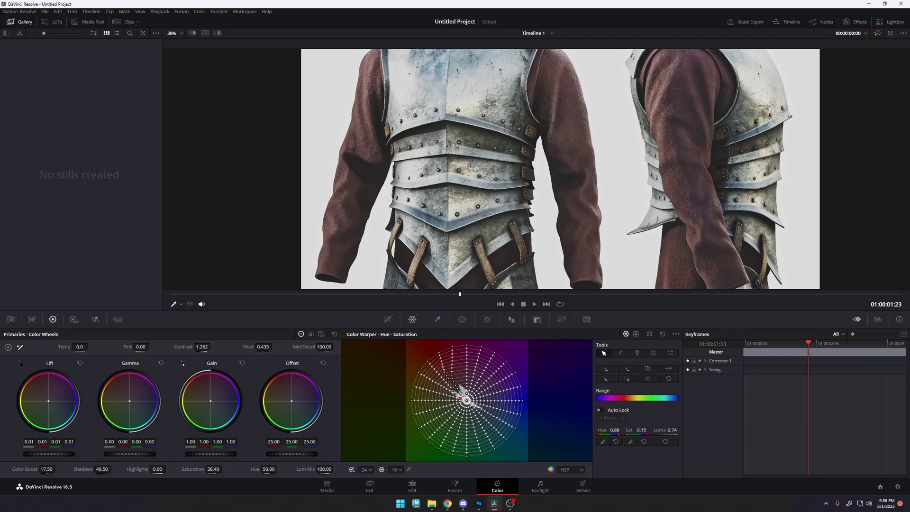
scroll(564, 180, "down", 4)
middle_click_drag(565, 180, 553, 196)
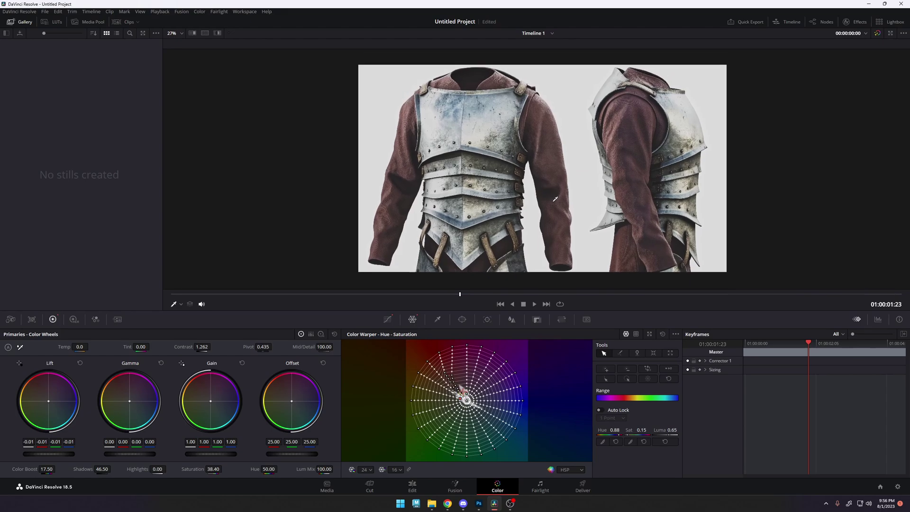
mouse_move(460, 398)
left_mouse_down()
mouse_move(429, 390)
mouse_move(462, 399)
left_mouse_up()
left_click_drag(456, 392, 465, 399)
scroll(449, 215, "up", 3)
scroll(435, 207, "down", 3)
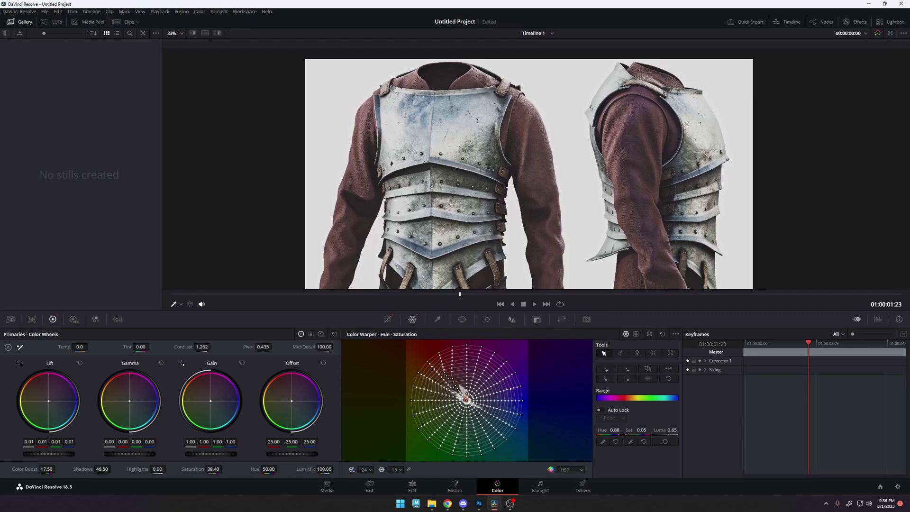
Pull the warper point for the purple patches on the side-view sleeve out to hue 0.94 and saturation 0.64.
scroll(693, 152, "up", 5)
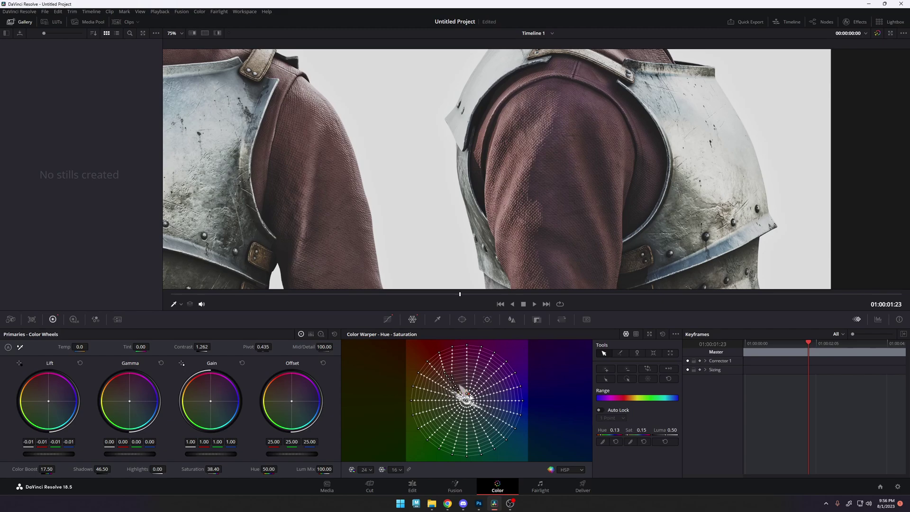
left_click_drag(463, 393, 445, 383)
scroll(545, 222, "down", 5)
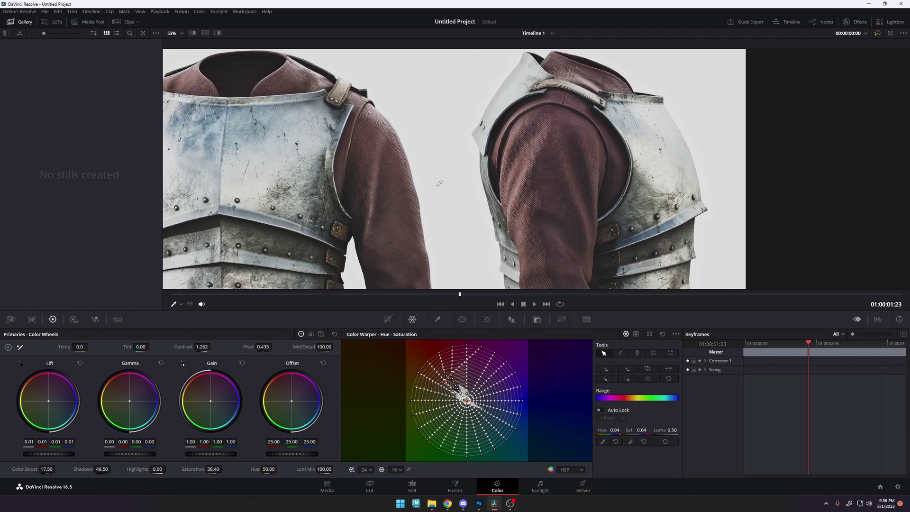
scroll(522, 207, "up", 2)
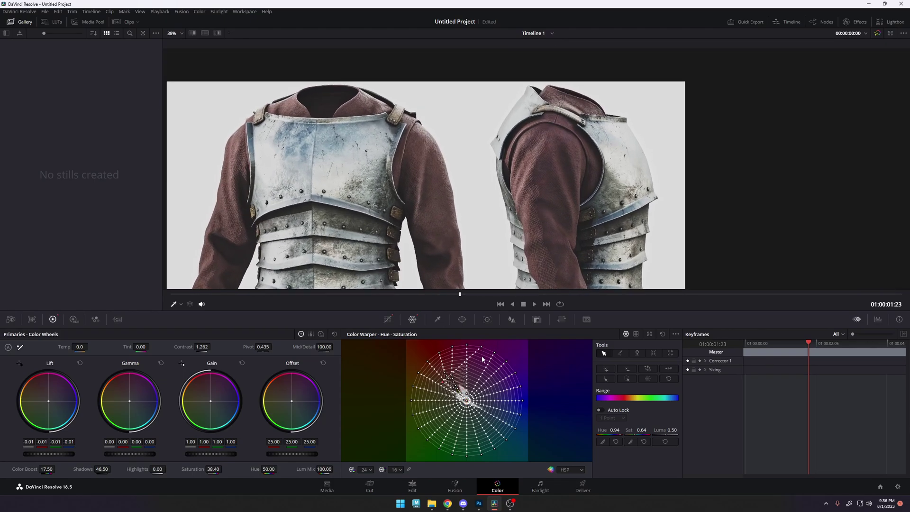
Pull the neighboring magenta-red warper point out to hue 0.10 and saturation 1.09, and shift the hue of the magenta-red range.
left_click(468, 382)
left_click_drag(468, 382, 472, 350)
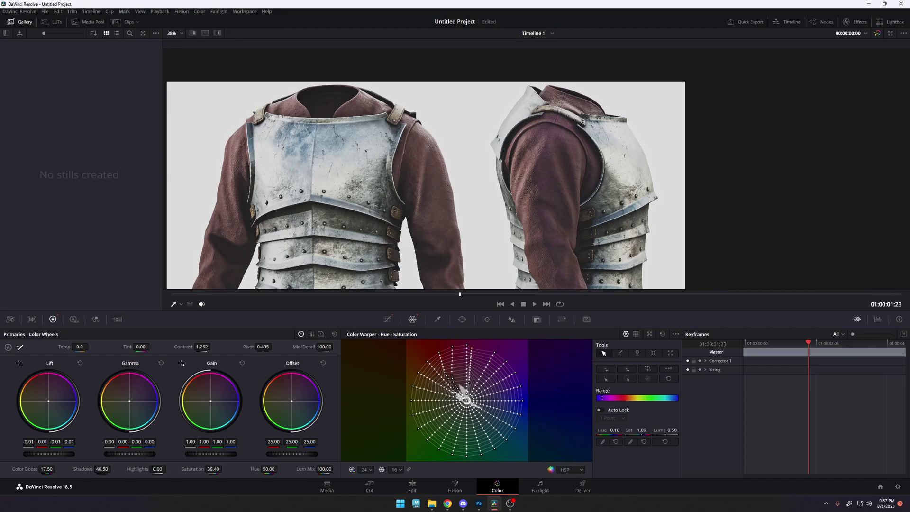
left_click_drag(603, 398, 617, 397)
left_click_drag(612, 440, 602, 440)
scroll(829, 49, "down", 3)
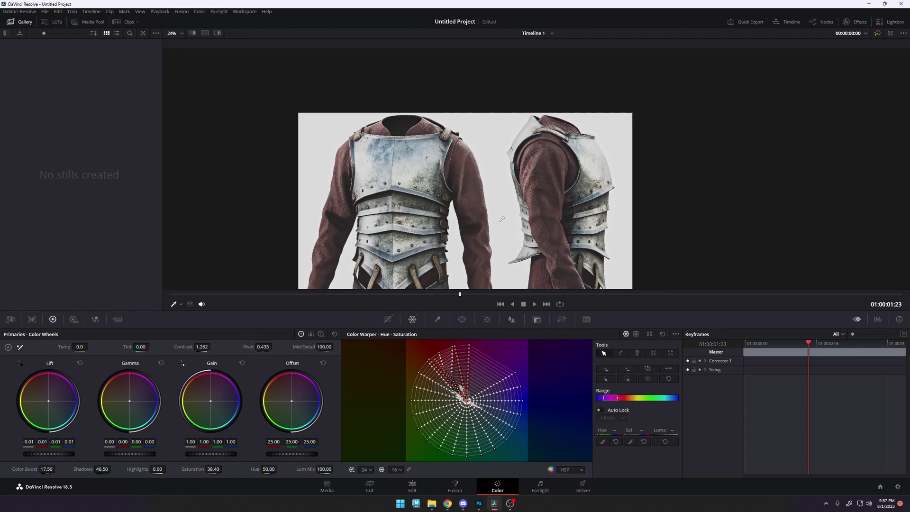
Compare the warped shirt colors with the original image in full view and on the front breastplate.
left_click(877, 33)
left_click(878, 33)
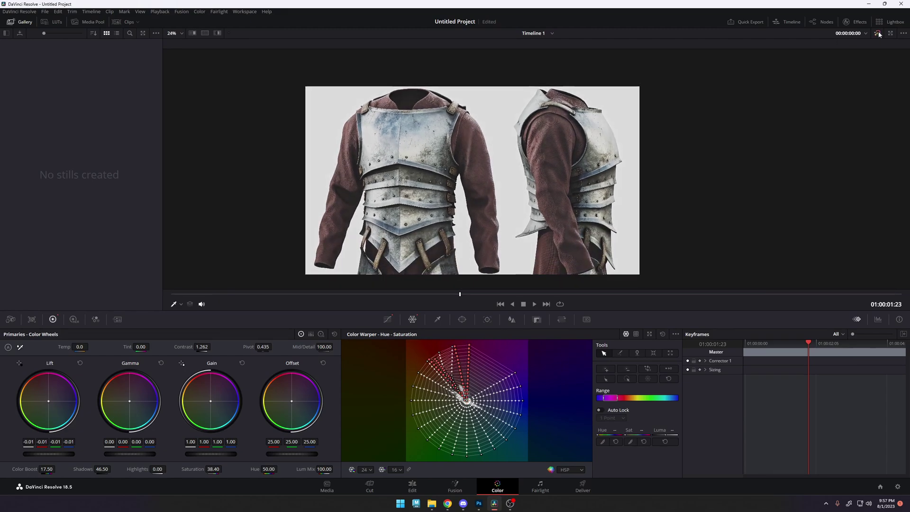
left_click(877, 33)
left_click(878, 34)
left_click(878, 32)
left_click(877, 32)
left_click(878, 32)
left_click(877, 32)
left_click(878, 33)
left_click(878, 33)
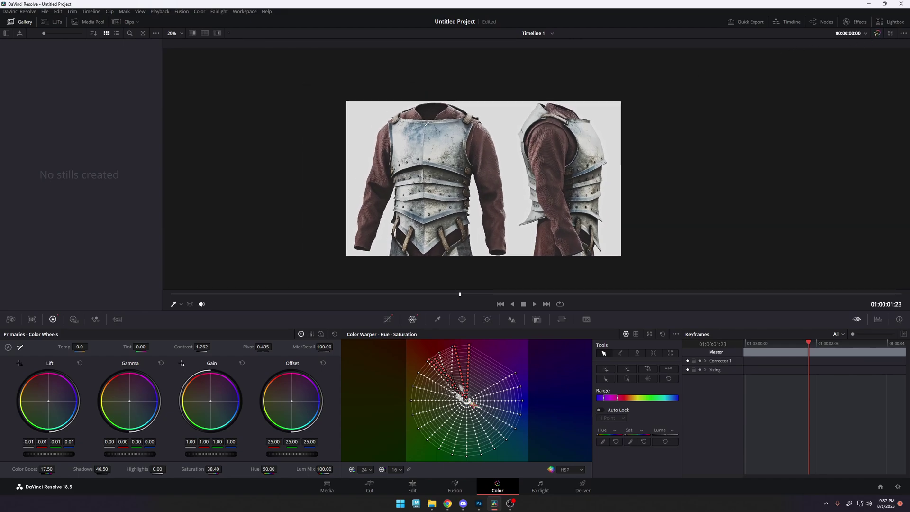
scroll(392, 164, "up", 3)
scroll(392, 164, "up", 3)
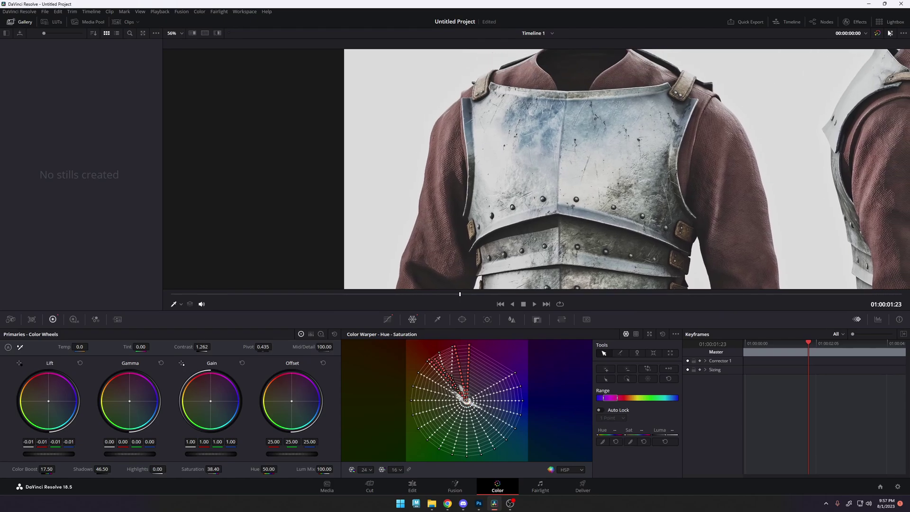
left_click(878, 33)
left_click(878, 33)
left_click(878, 33)
left_click(878, 33)
left_click(878, 33)
left_click(878, 33)
Add a control point in the highlights of the custom curve and raise it to brighten the armor.
left_click(388, 319)
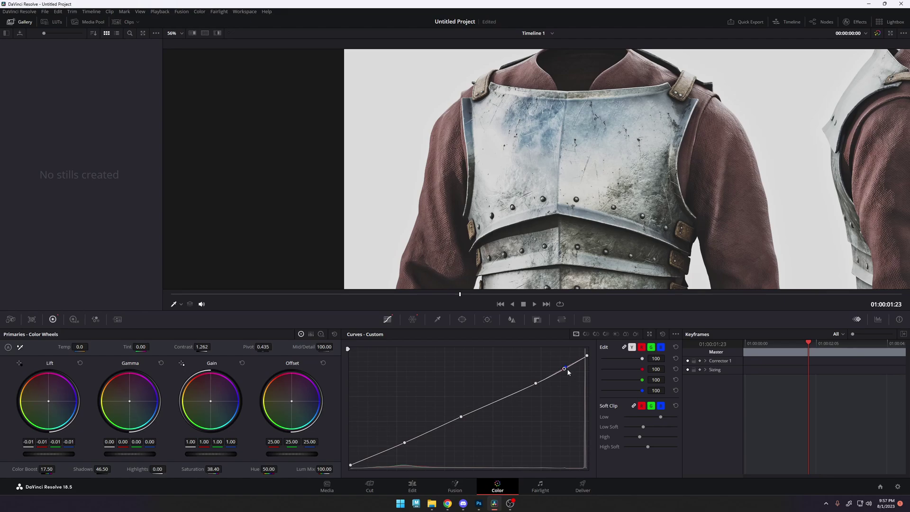
left_click_drag(564, 368, 564, 362)
scroll(538, 169, "down", 6)
middle_click_drag(538, 170, 495, 149)
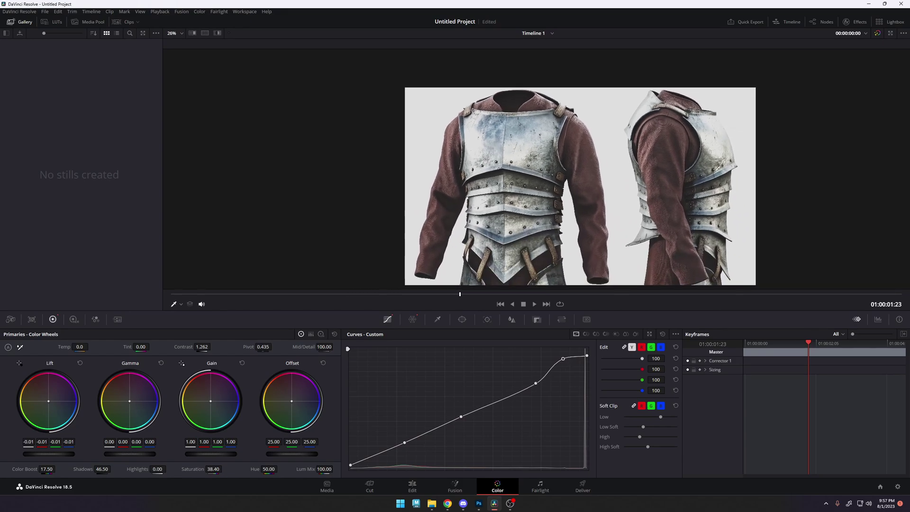
left_click_drag(563, 360, 561, 360)
scroll(571, 277, "down", 1)
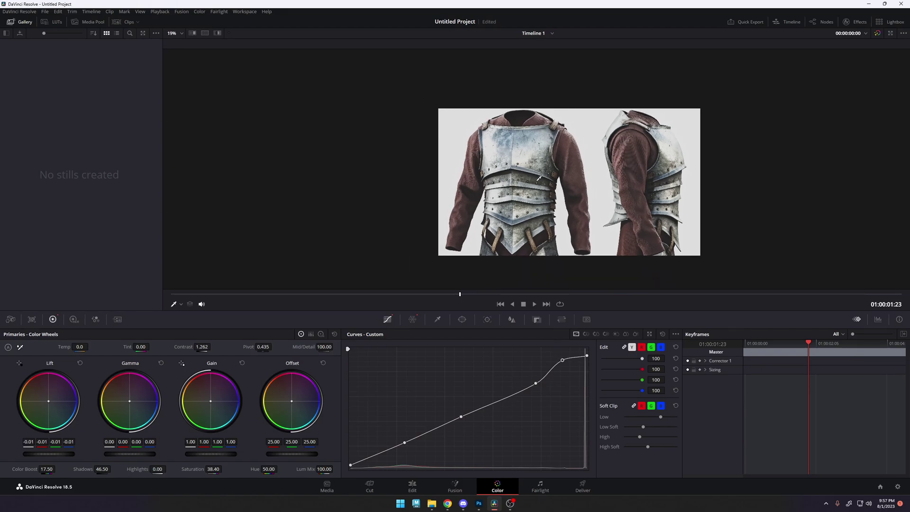
Add two control points in the shadows of the custom curve and lift them slightly to open the dark areas.
scroll(572, 277, "up", 4)
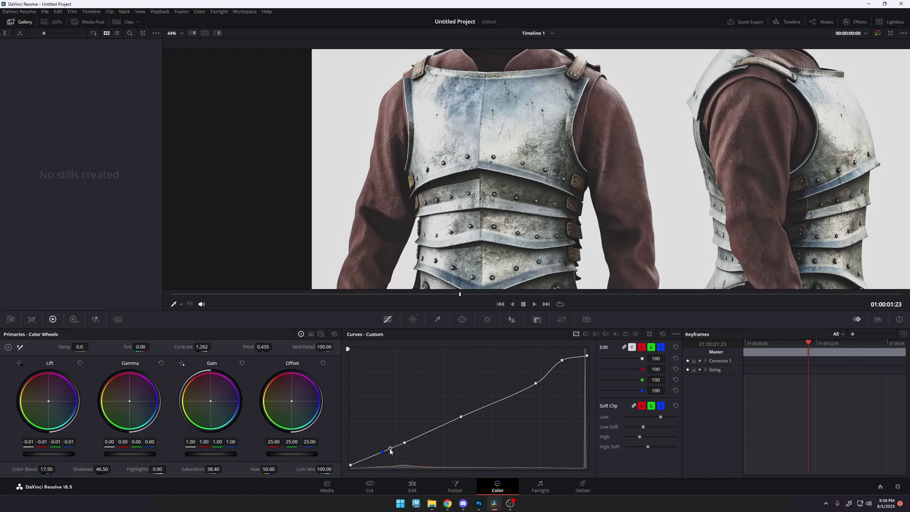
left_click_drag(390, 449, 385, 447)
scroll(473, 251, "down", 2)
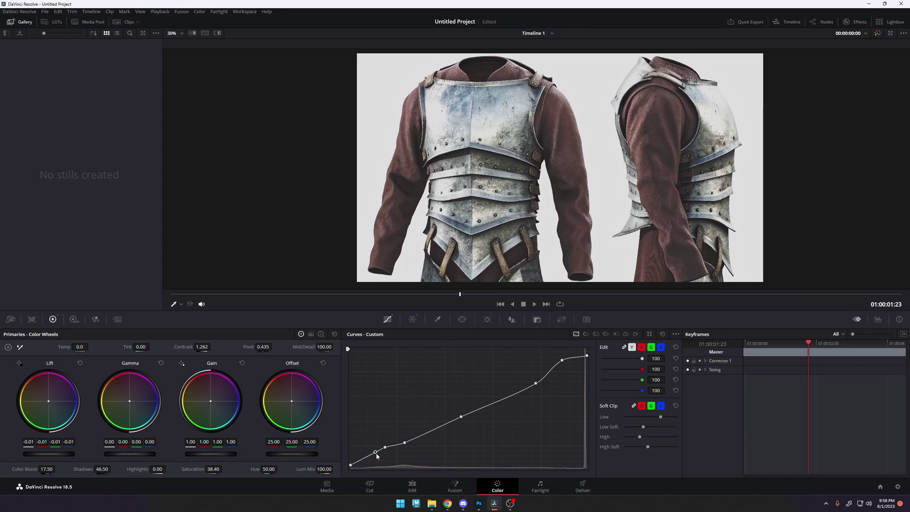
left_click(377, 454)
mouse_move(377, 454)
left_mouse_down()
mouse_move(374, 462)
mouse_move(373, 453)
left_mouse_up()
scroll(569, 189, "down", 2)
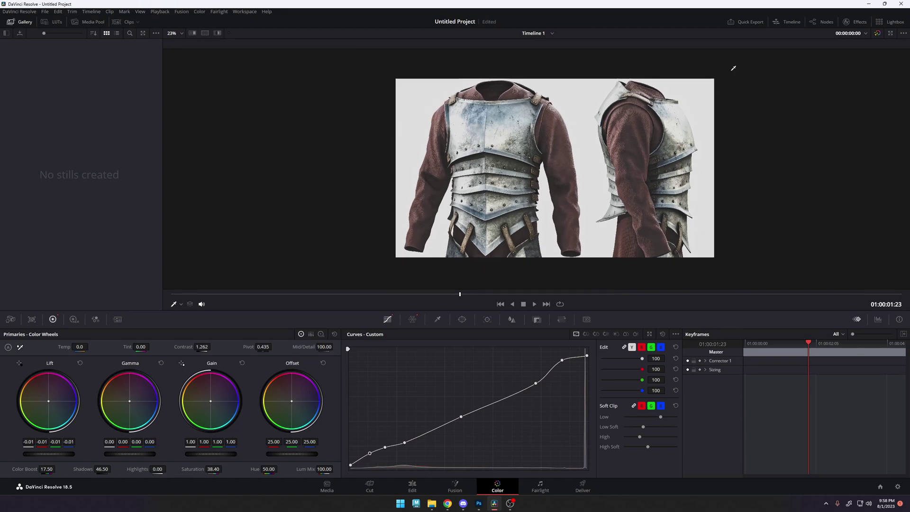
Compare the curve-adjusted grade with the ungraded image across both armor views.
left_click(877, 33)
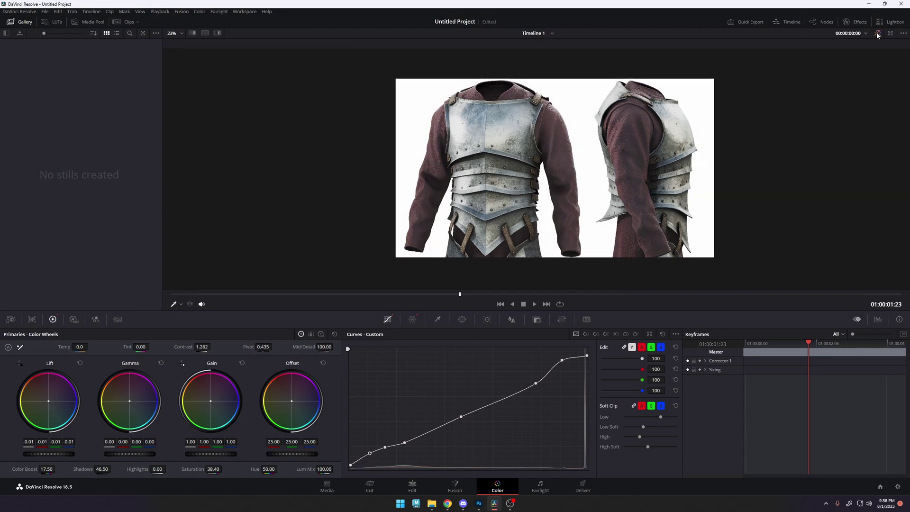
left_click(877, 33)
left_click(877, 33)
left_click(877, 33)
left_click(877, 33)
left_click(877, 33)
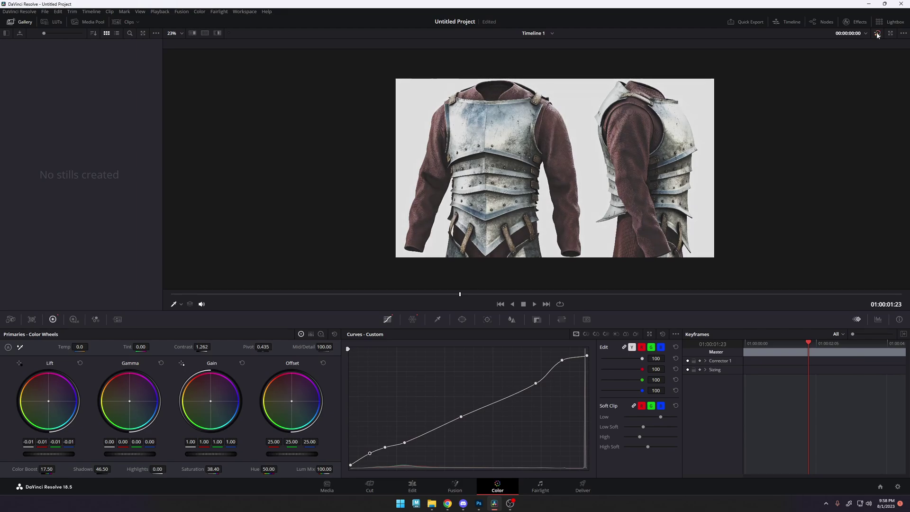
left_click(877, 33)
left_click(877, 33)
scroll(573, 200, "up", 3)
scroll(574, 200, "down", 1)
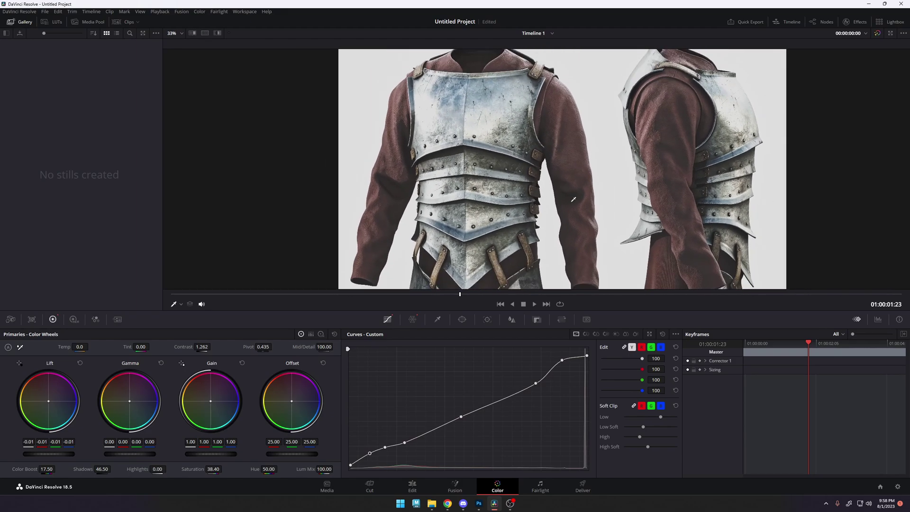
Switch to the High Dynamic Range color wheels and try shifting the Shadow wheel's Y balance to 0.05.
scroll(681, 205, "down", 1)
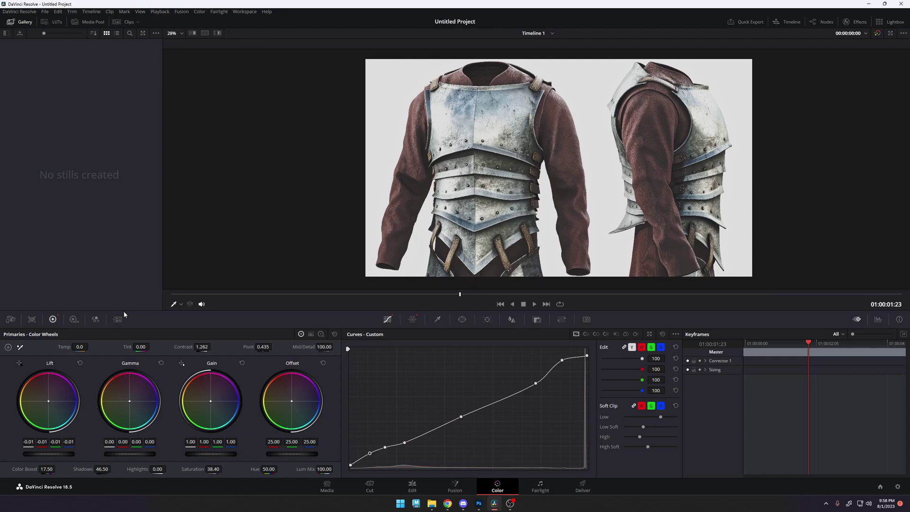
key("alt+Tab")
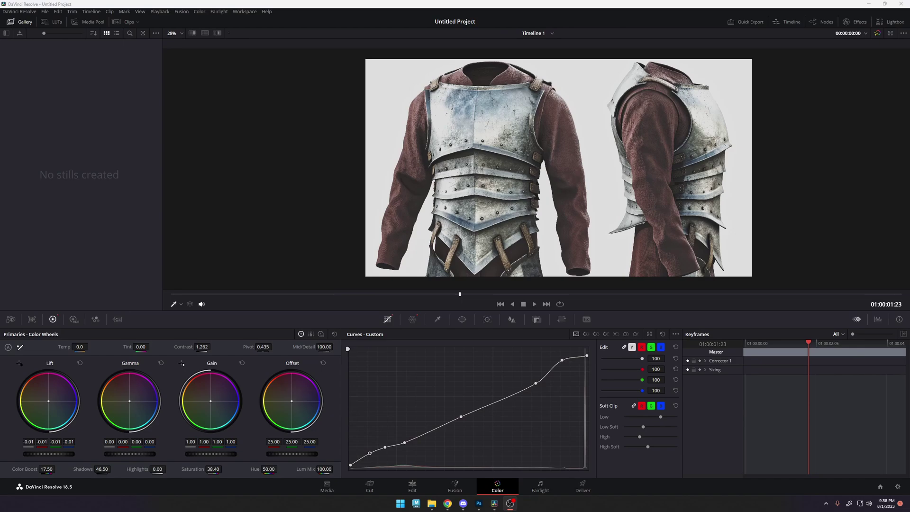
left_click(73, 320)
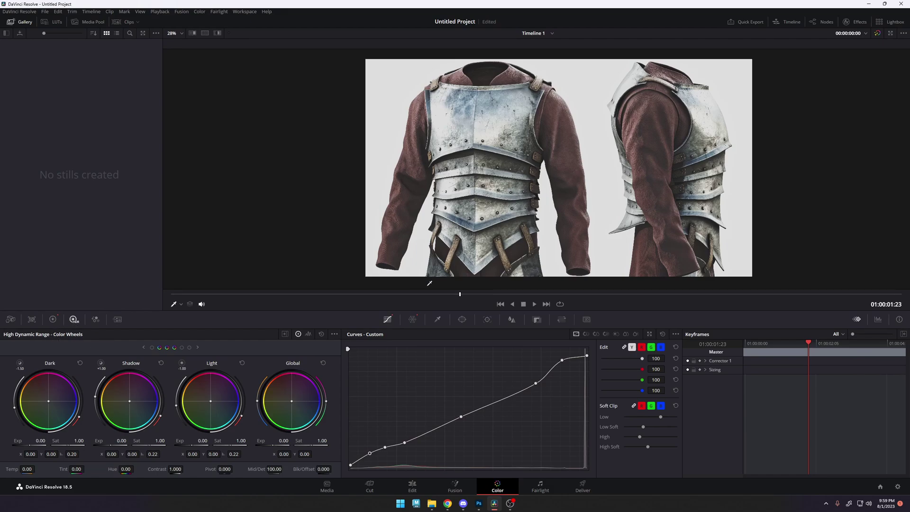
scroll(484, 209, "up", 2)
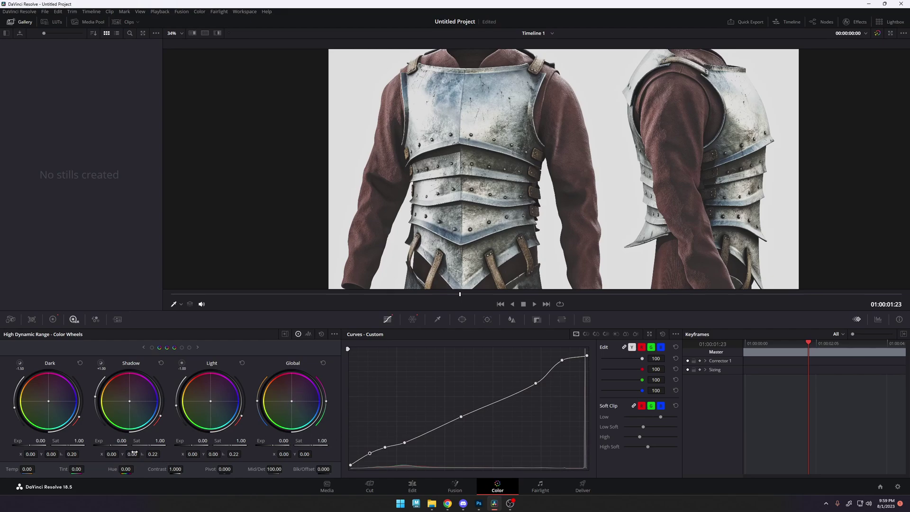
left_click_drag(132, 454, 129, 454)
scroll(536, 169, "down", 6)
scroll(536, 168, "up", 2)
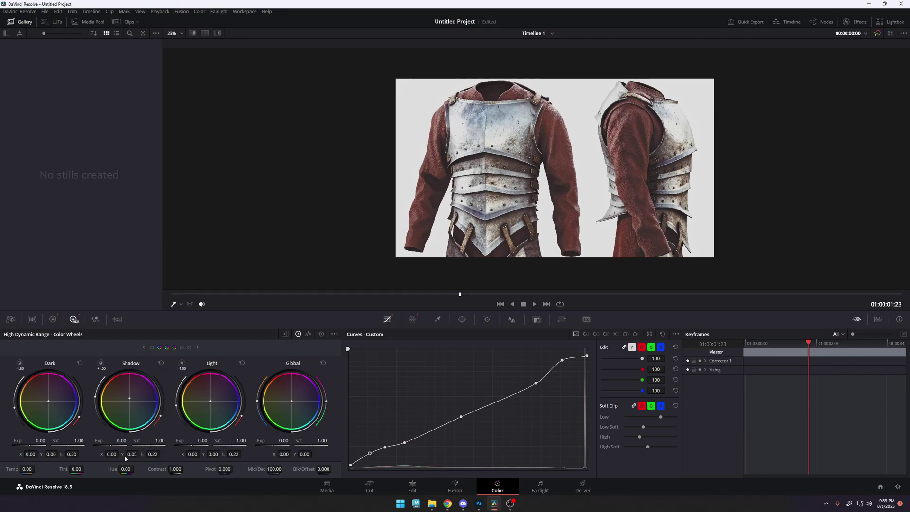
left_click_drag(122, 454, 117, 454)
left_click_drag(122, 454, 124, 454)
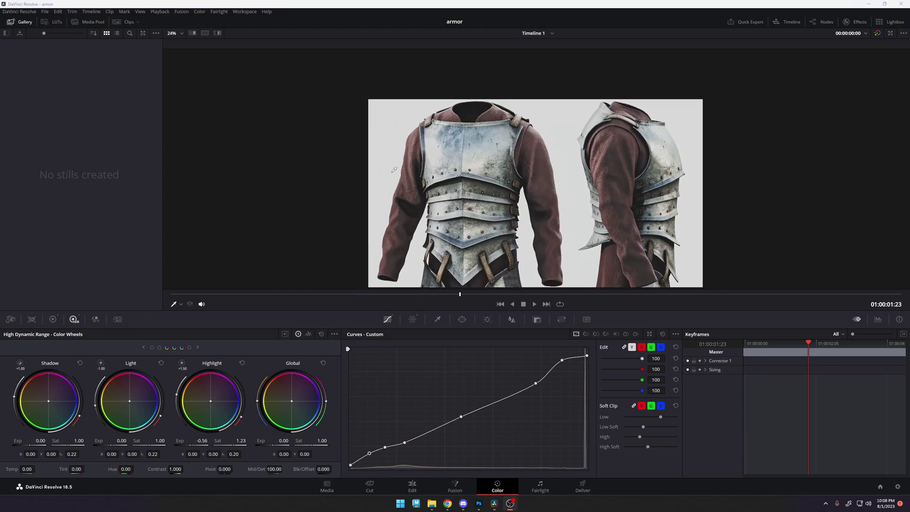
Grab a still of the graded armor frame and start exporting it from the gallery.
right_click(484, 162)
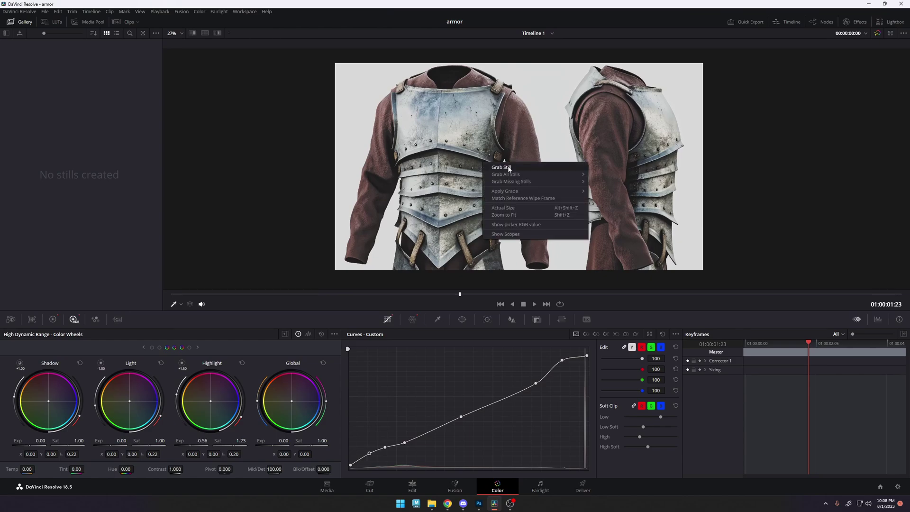
left_click(525, 166)
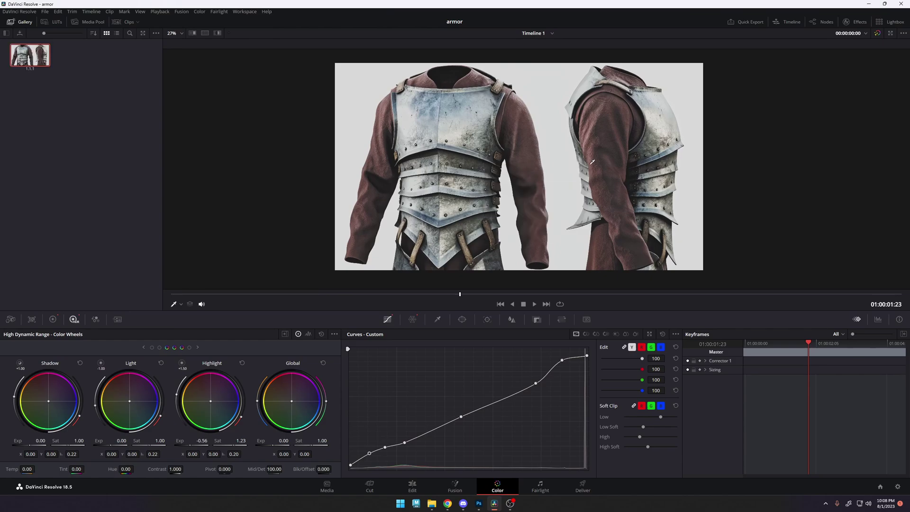
right_click(40, 61)
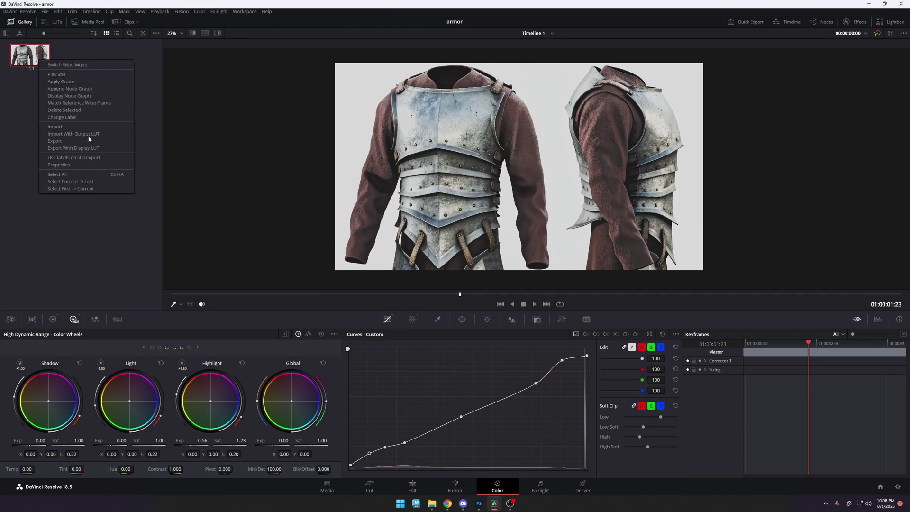
left_click(67, 143)
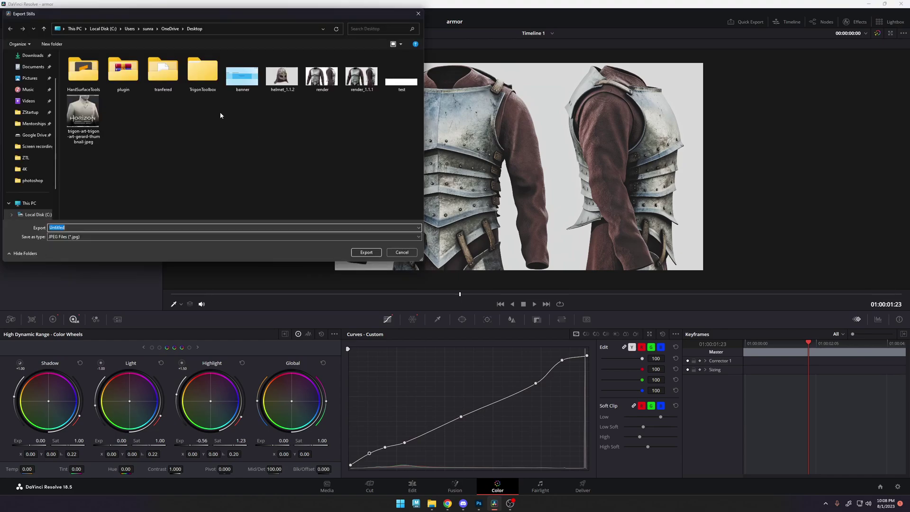
Create a folder named davinci inside the Armor project's Renders folder and open it as the export destination.
left_click(37, 182)
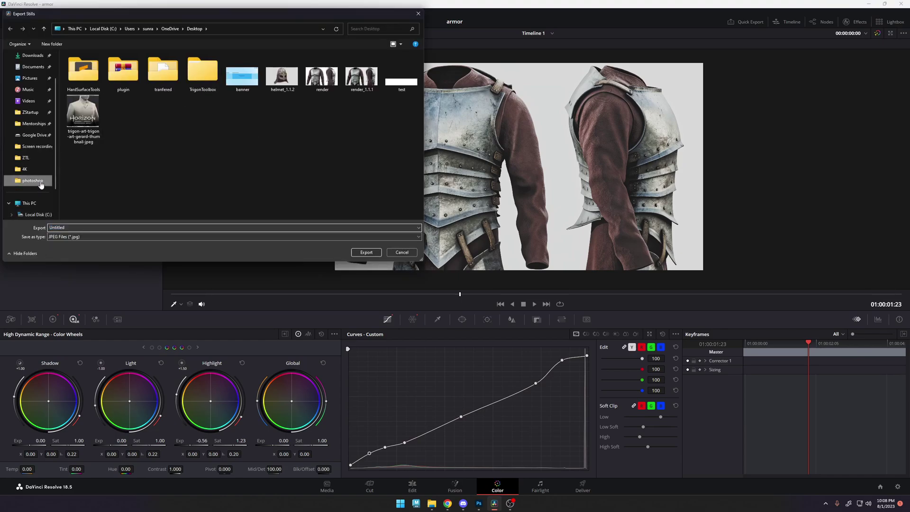
left_click(200, 30)
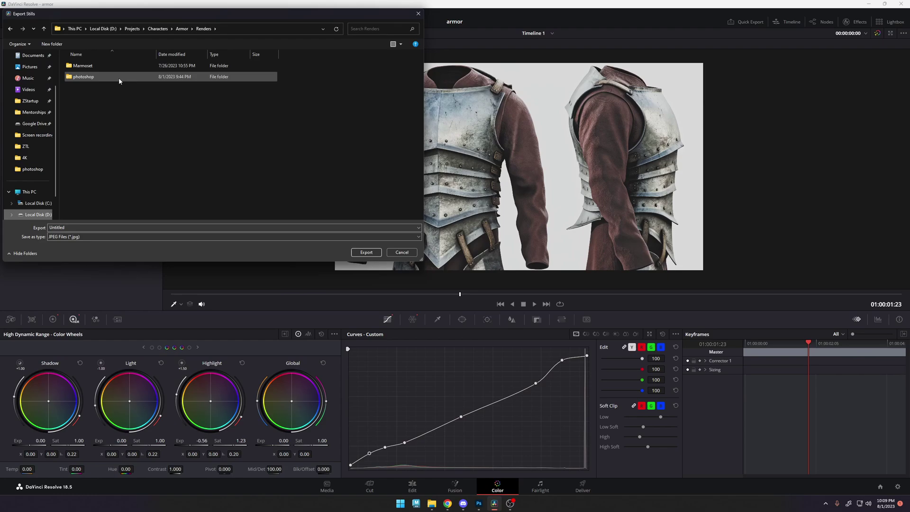
right_click(142, 106)
mouse_move(187, 202)
left_click(224, 198)
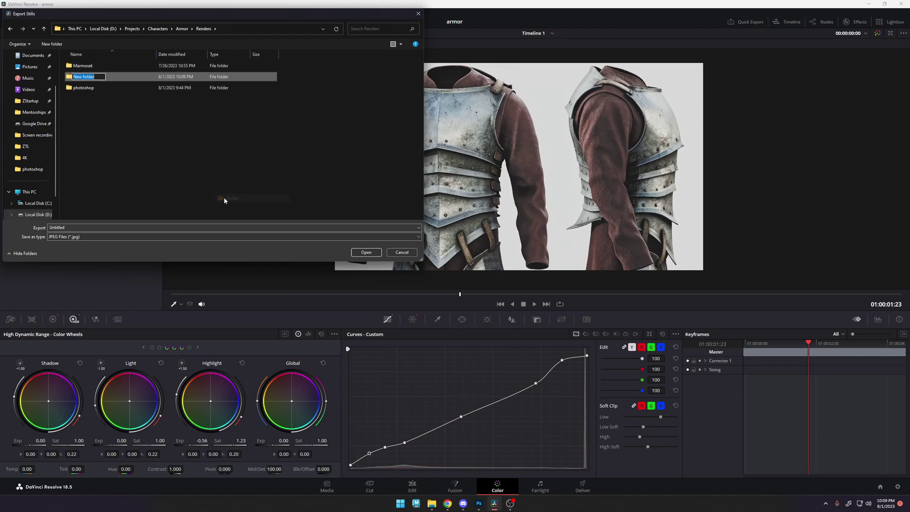
type("davinci")
key("Return")
double_click(188, 77)
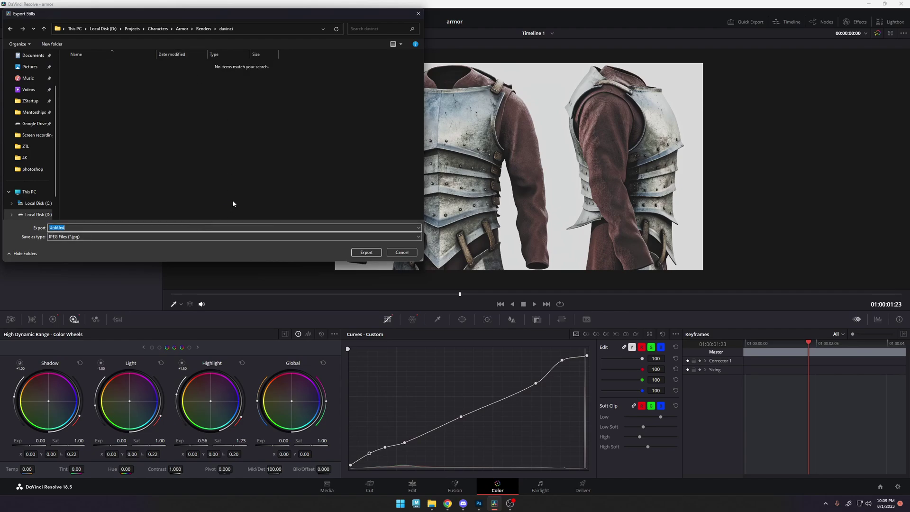
Export the still under the name cc as a TIFF file.
type("out")
left_click(165, 237)
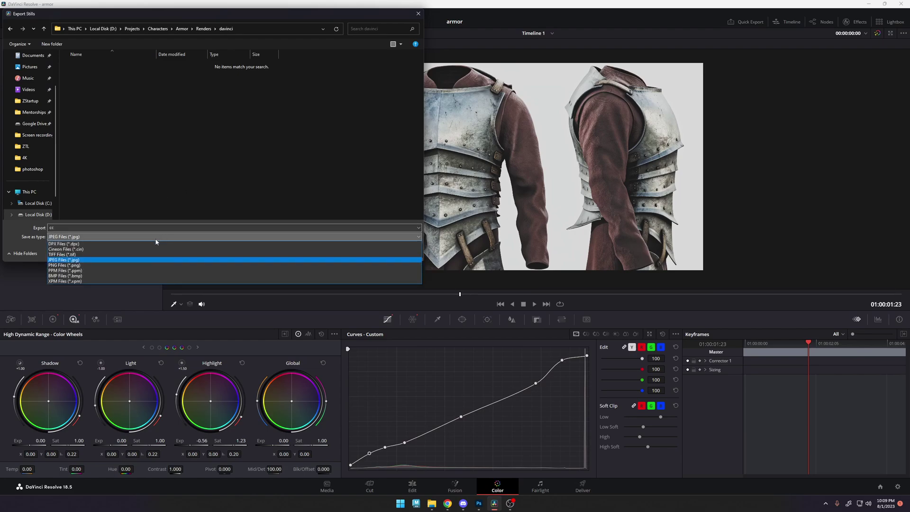
left_click(111, 255)
left_click(365, 252)
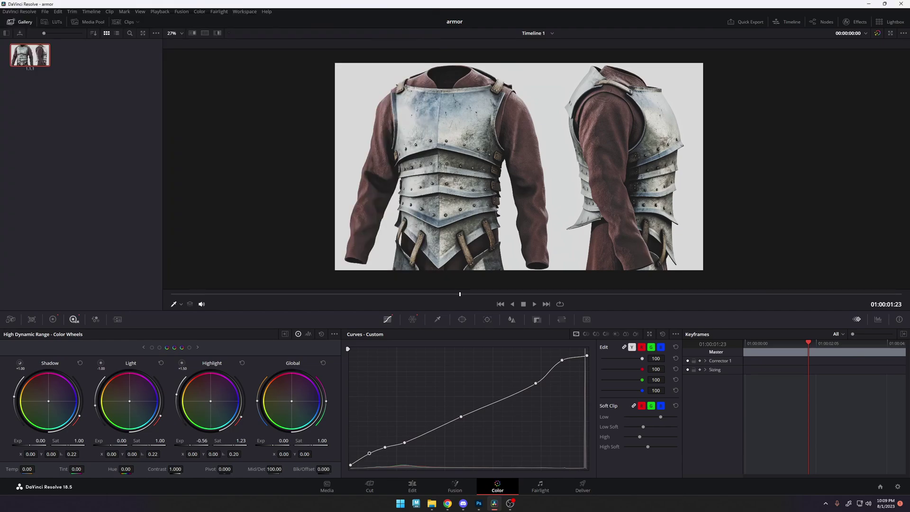
Switch to Photoshop and place the exported cc_1.1.1 TIFF from the davinci folder into the render_01_small document.
key("alt+Tab")
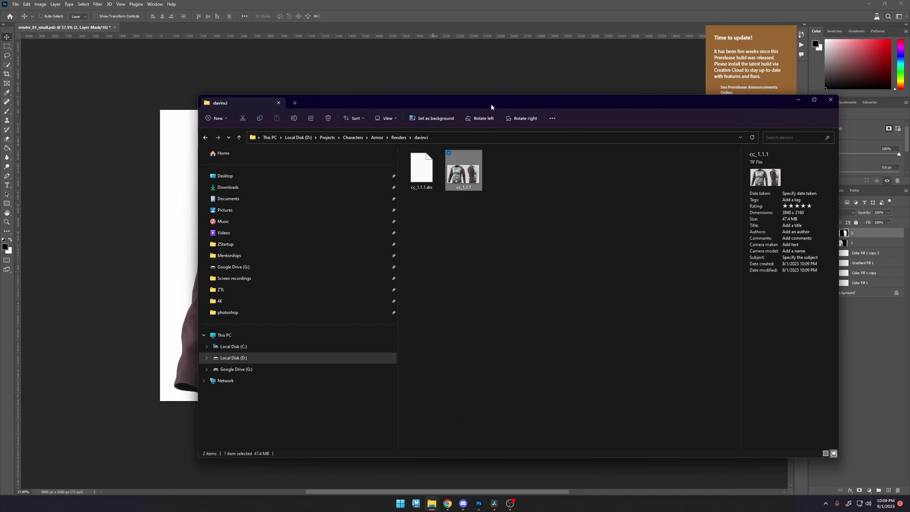
left_click_drag(490, 103, 682, 167)
left_click_drag(655, 235, 328, 251)
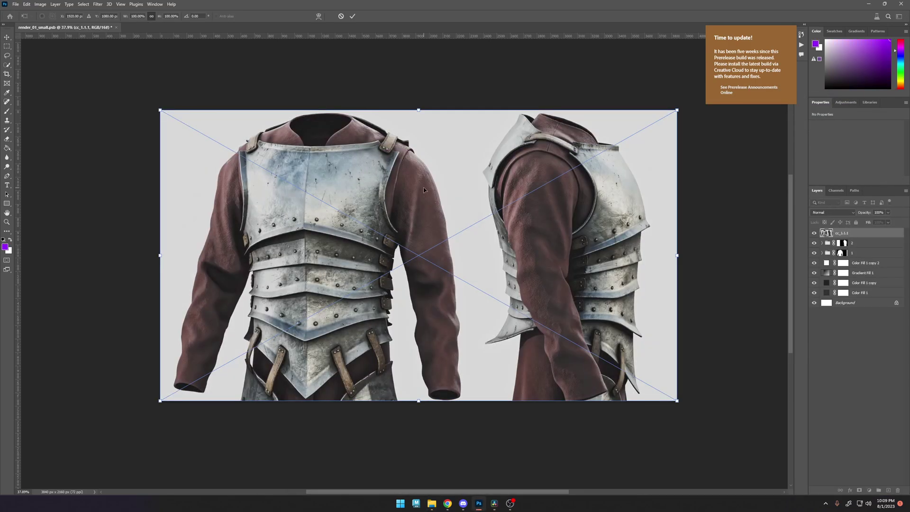
key("Return")
Examine the graded armor plates up close, comparing them with the original by toggling the cc_1.1.1 layer's visibility.
scroll(370, 242, "up", 5, "alt")
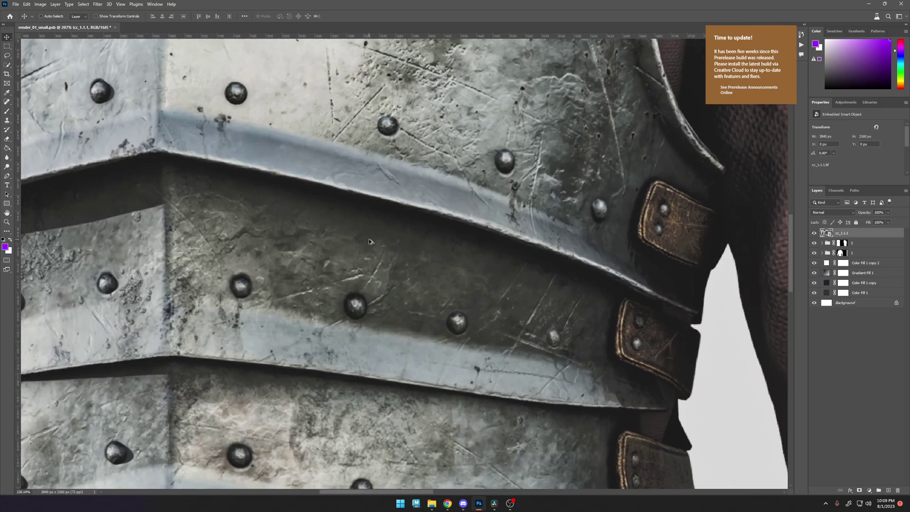
scroll(370, 242, "down", 3, "alt")
left_click(813, 233)
left_click(814, 233)
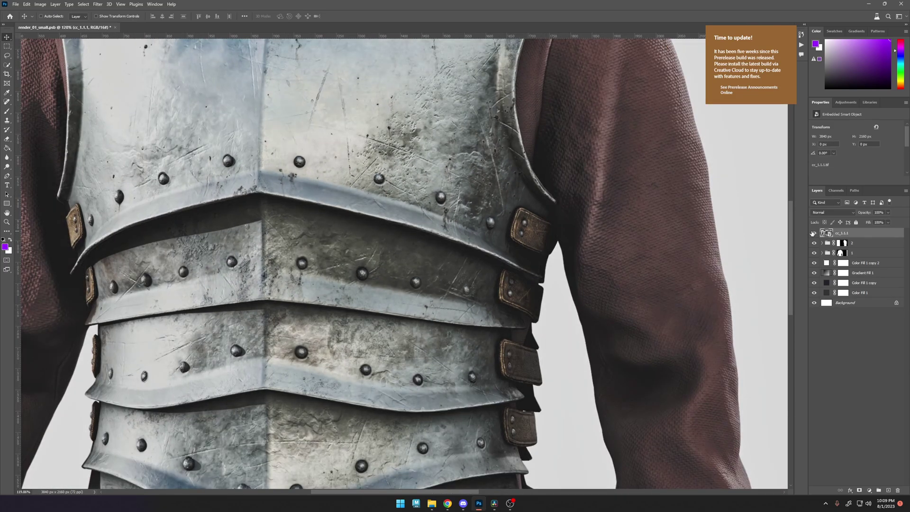
left_click(813, 233)
left_click(814, 233)
left_click(814, 233)
left_click(813, 233)
scroll(425, 237, "down", 2, "alt")
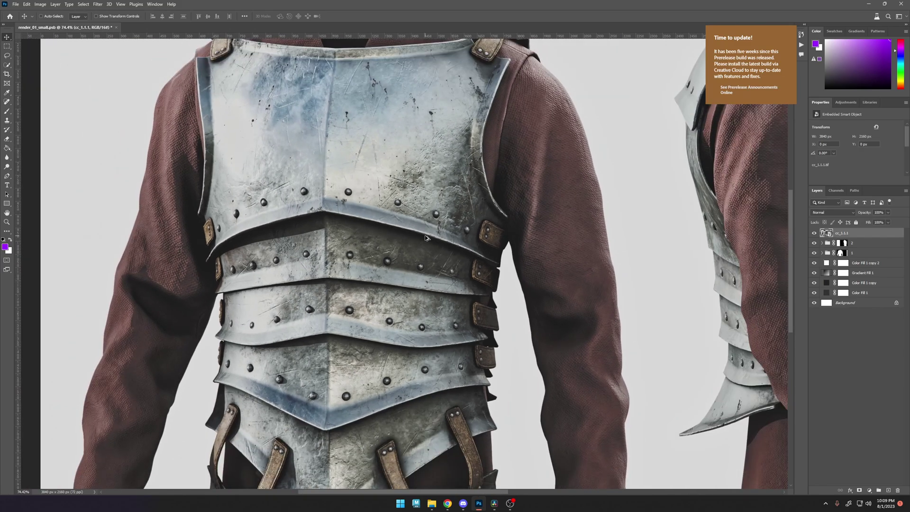
scroll(493, 199, "down", 1)
scroll(466, 245, "down", 3, "alt")
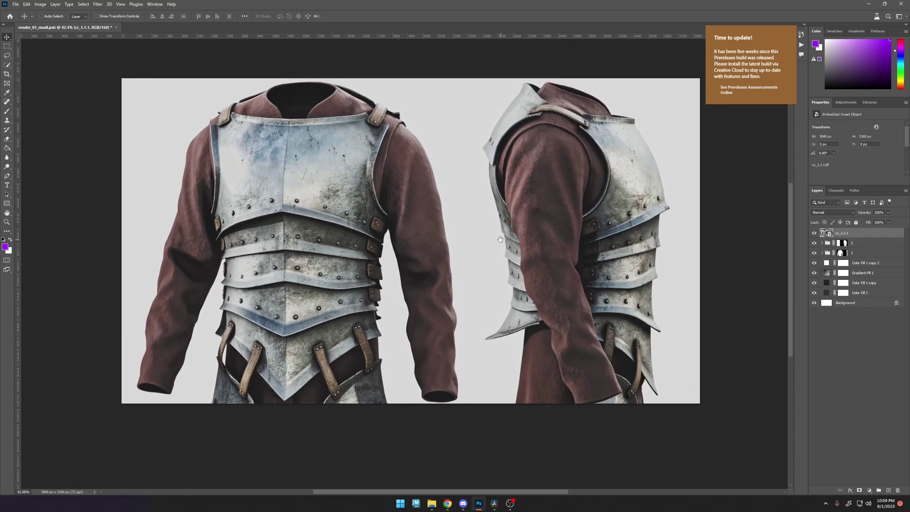
Compare the graded and original versions of both armor views with the whole composite in view.
left_click(814, 234)
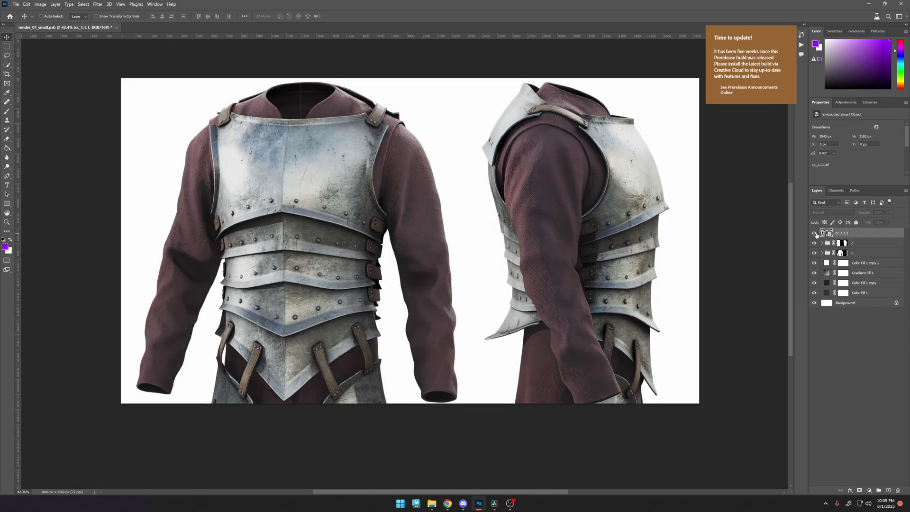
left_click(815, 234)
left_click(815, 234)
left_click(815, 234)
left_click(814, 234)
left_click(815, 236)
left_click(815, 235)
scroll(427, 194, "down", 3, "alt")
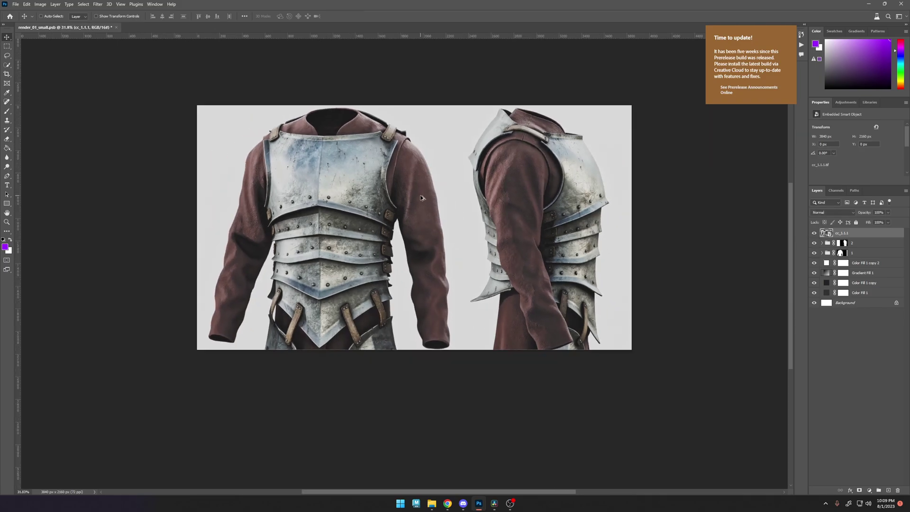
scroll(422, 200, "up", 3, "alt")
scroll(421, 203, "down", 3, "alt")
scroll(390, 207, "up", 3, "alt")
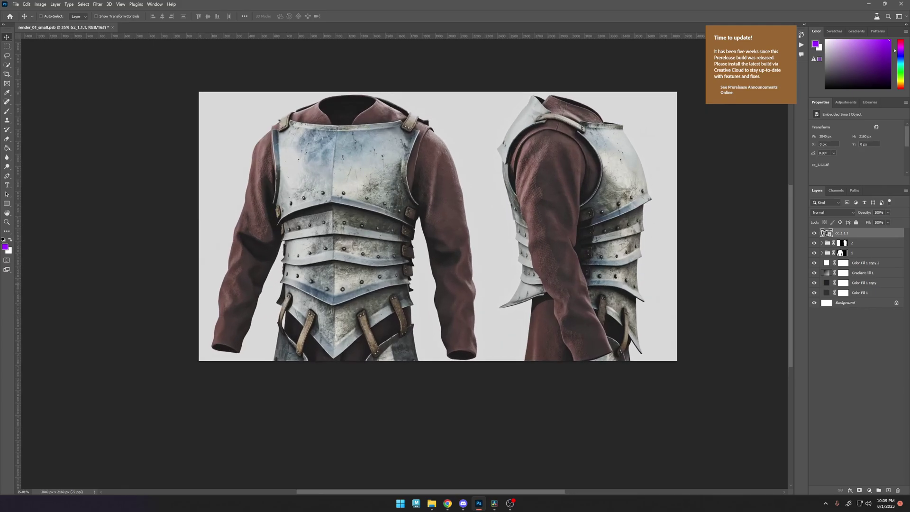
scroll(416, 145, "up", 2, "alt")
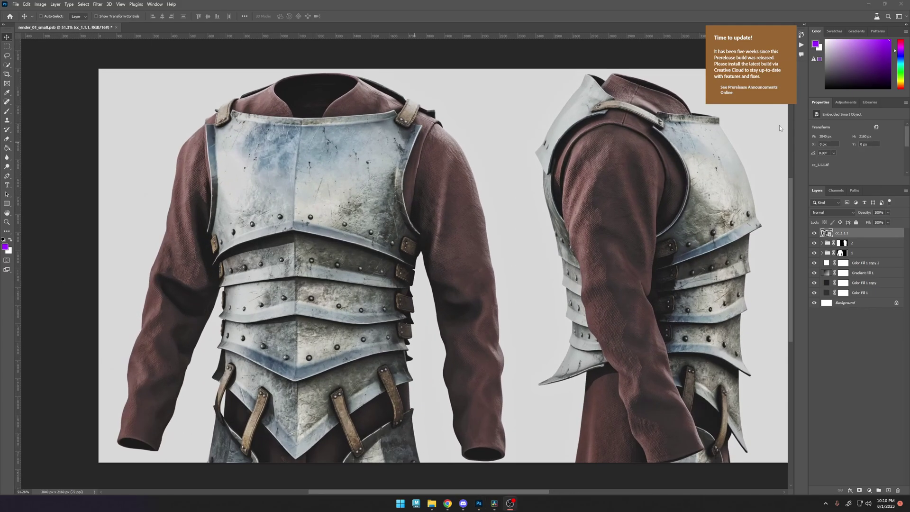
Hide the cc_1.1.1 layer and copy group 2's layer mask into a new layer above the groups.
left_click_drag(632, 220, 608, 212)
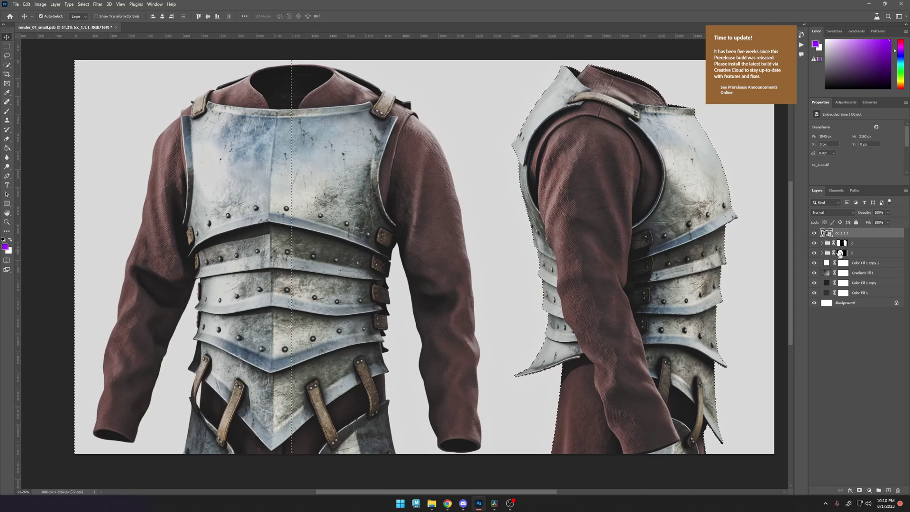
left_click(814, 232)
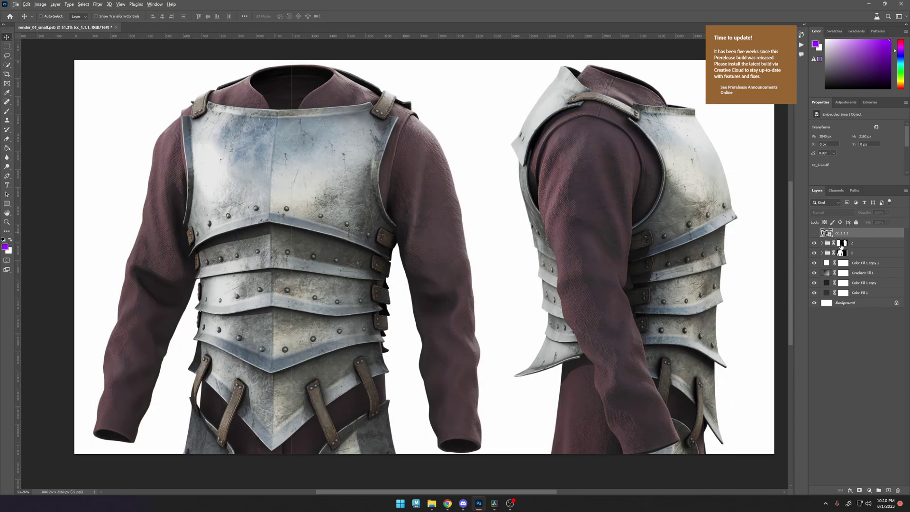
left_click(841, 244)
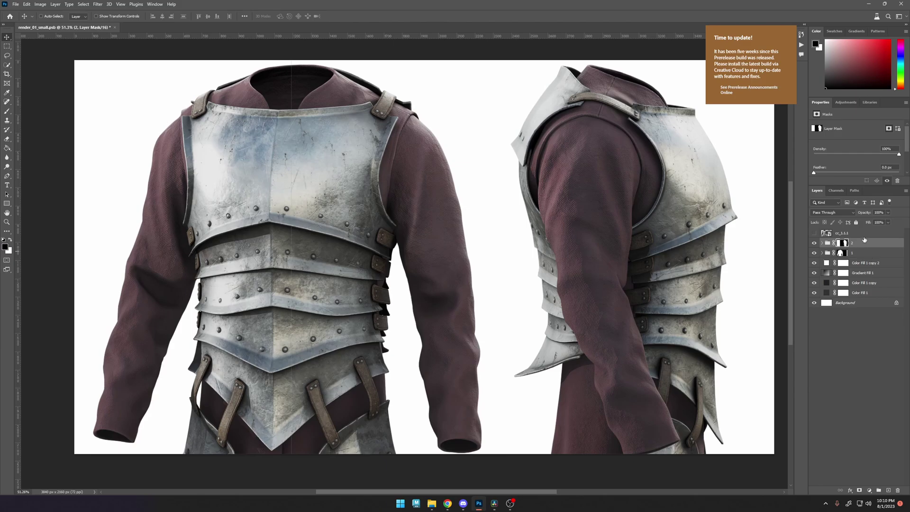
key("ctrl+a")
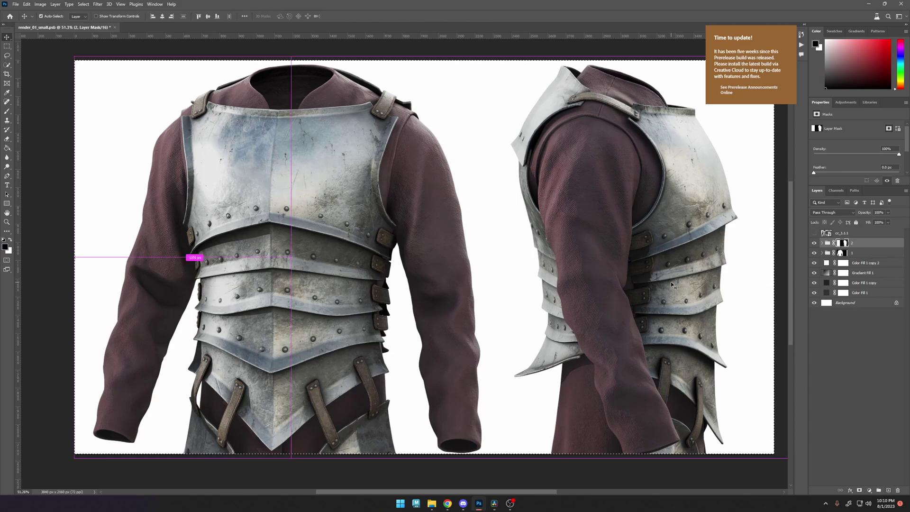
key("ctrl+d")
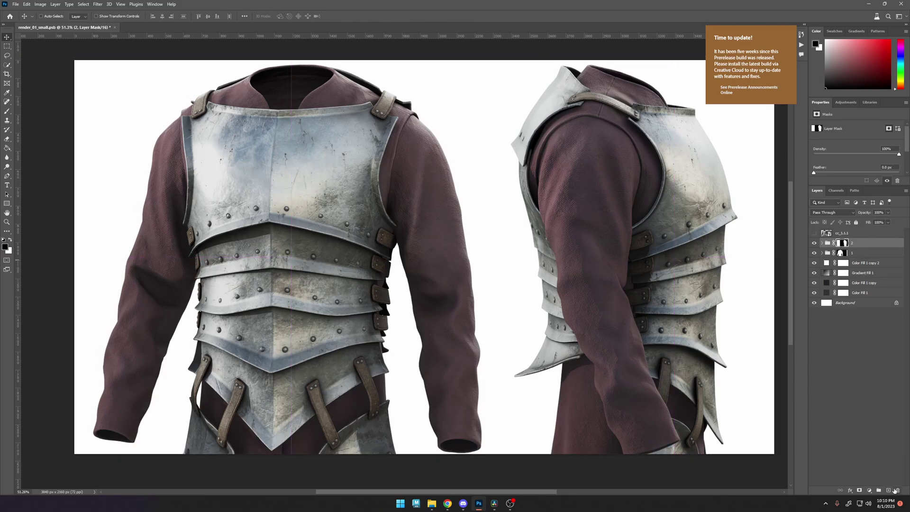
left_click(888, 490)
key("ctrl+v")
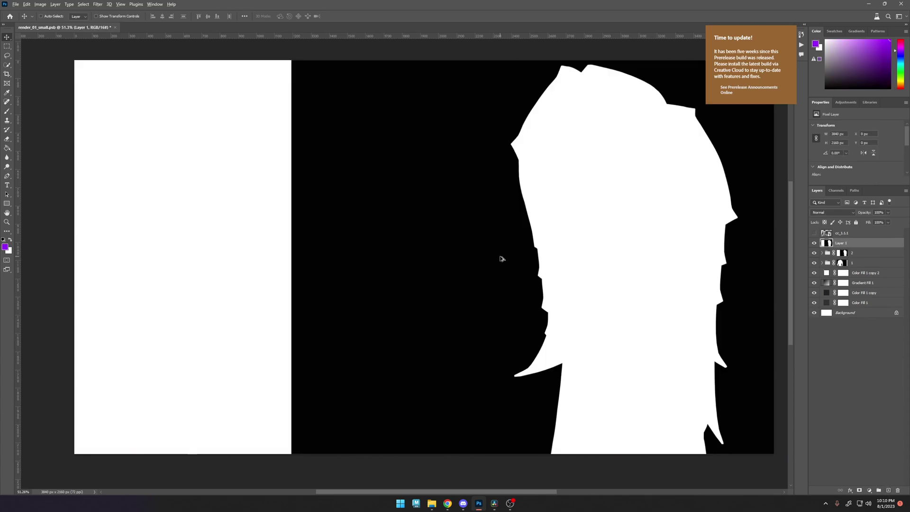
Copy group 1's layer mask and paste it as a new layer above the pasted group 2 mask.
scroll(500, 258, "down", 2, "alt")
key("alt+bracketleft")
key("alt+bracketleft")
key("ctrl+a")
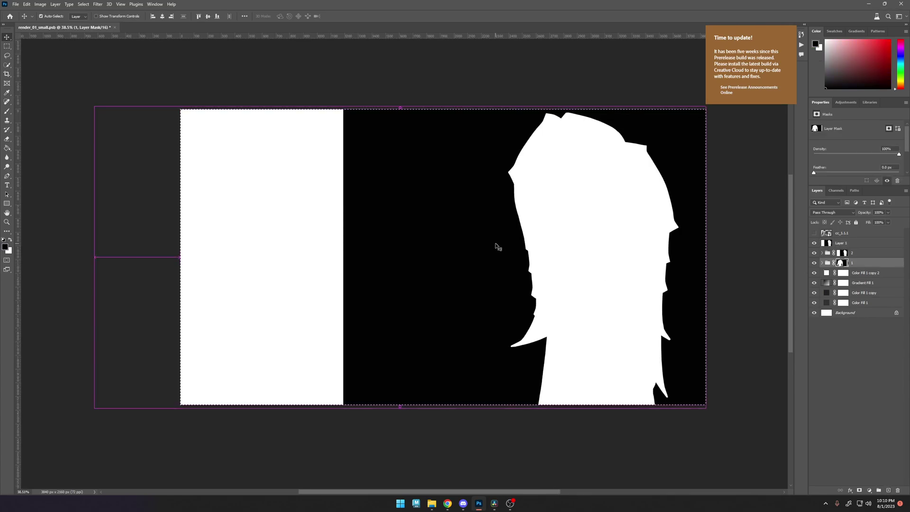
key("ctrl+d")
left_click(856, 244)
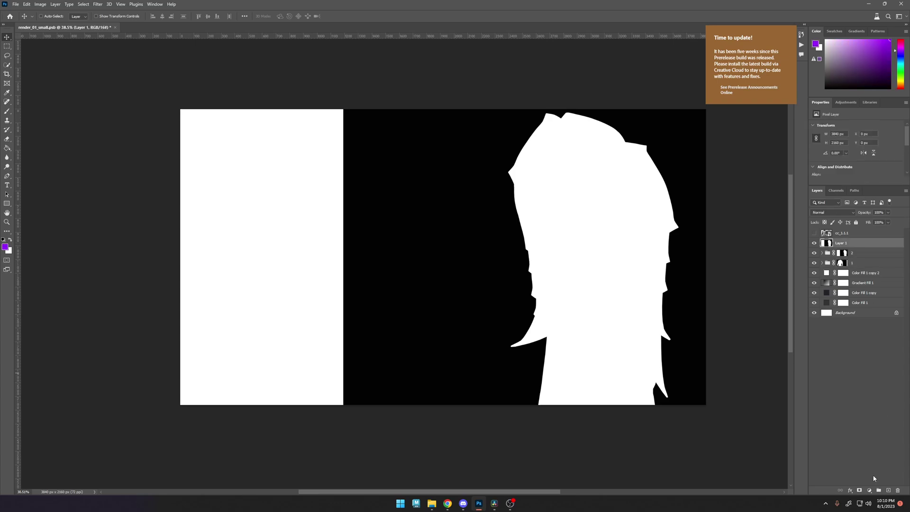
key("ctrl+v")
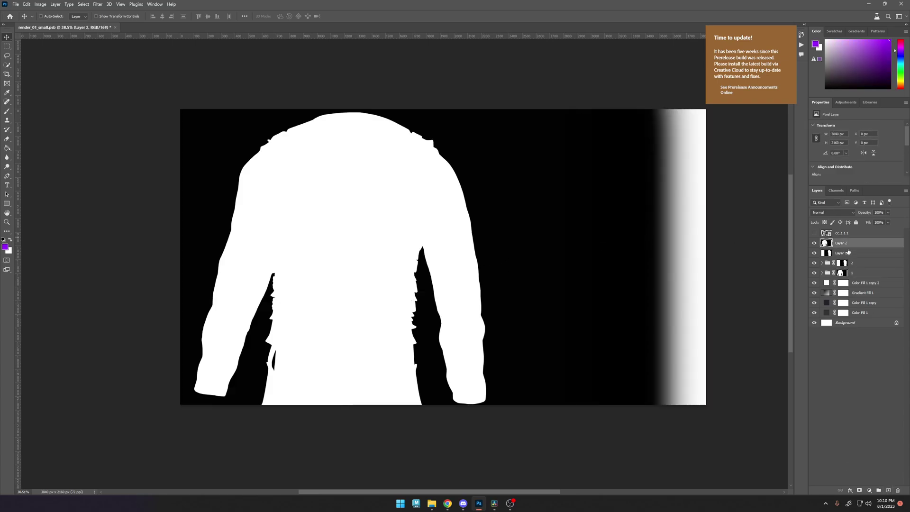
Temporarily hide Layer 2 and fill the white block beside Layer 1's side-view silhouette with black using the Paint Bucket.
left_click(837, 213)
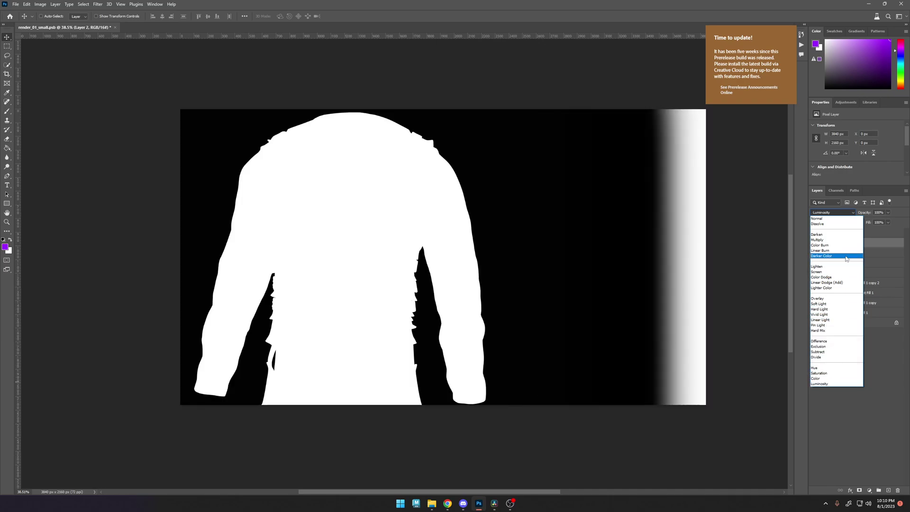
left_click(822, 218)
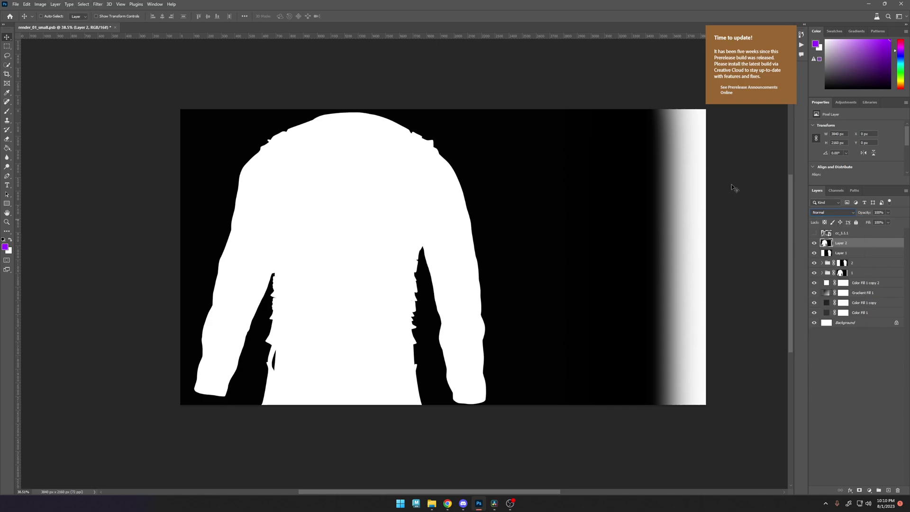
left_click(814, 243)
left_click(841, 253)
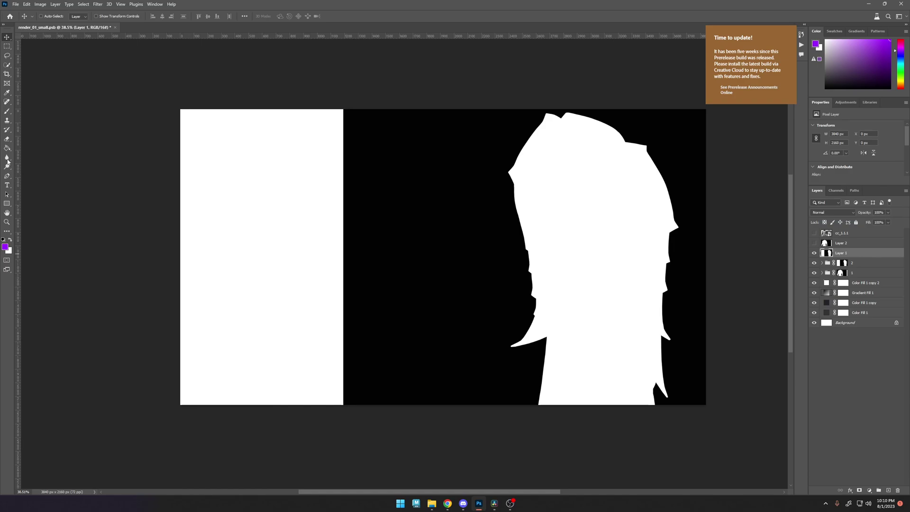
left_click(7, 152)
left_click(7, 148)
left_click(387, 213, "alt")
left_click(270, 234)
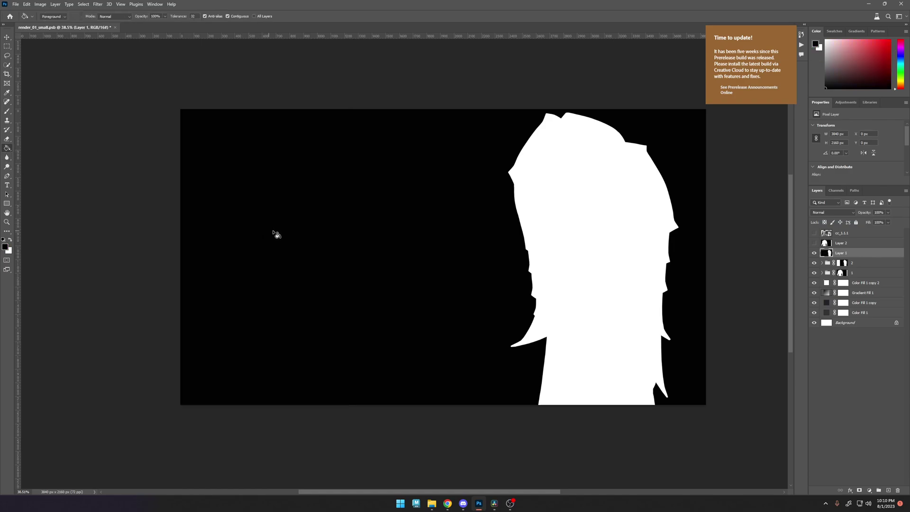
left_click(814, 243)
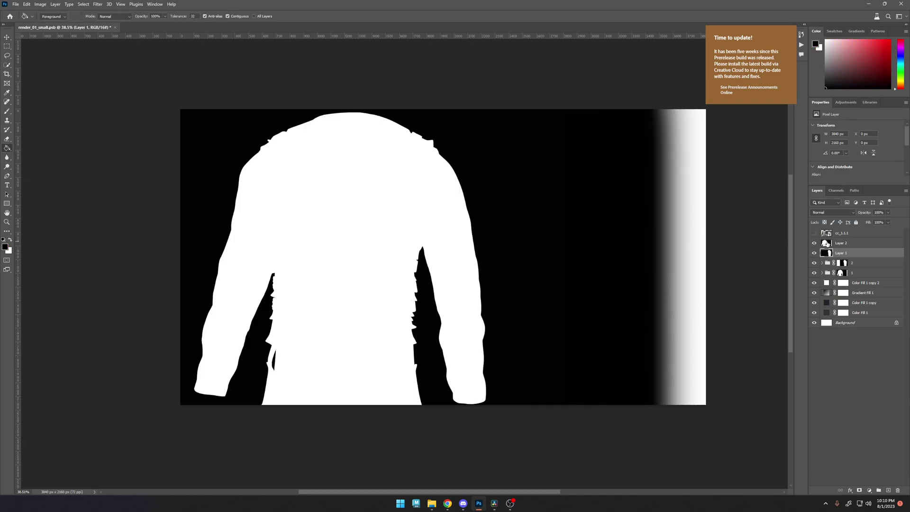
left_click(848, 244)
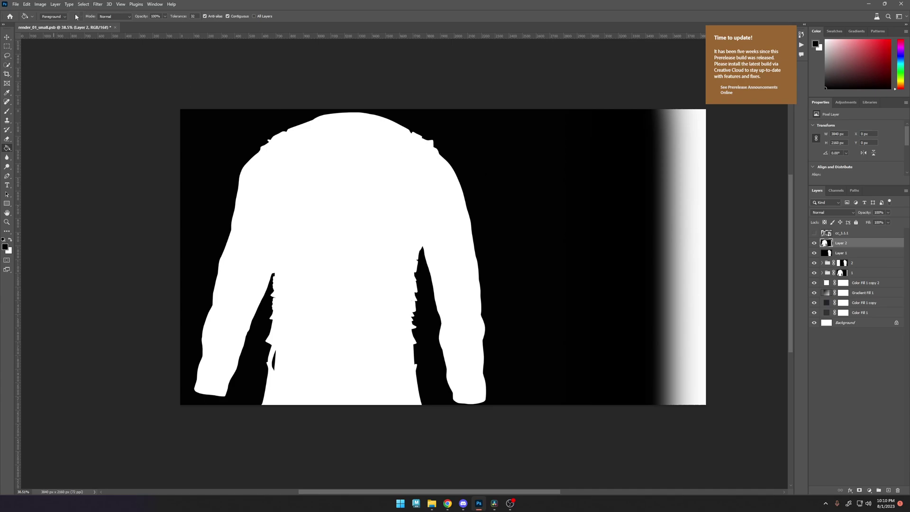
Try selecting the white areas of Layer 2 with Color Range and check the selection edges around the sleeve and waist.
left_click(84, 5)
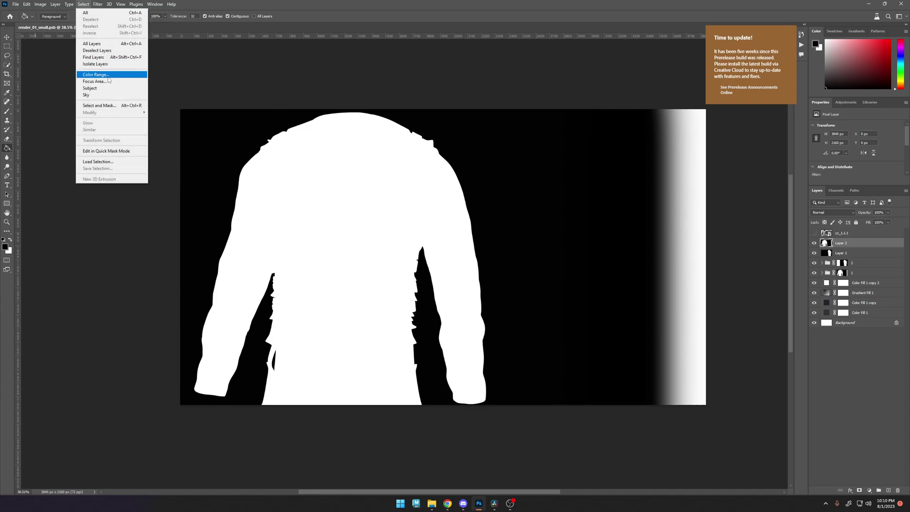
left_click(106, 76)
left_click(334, 173)
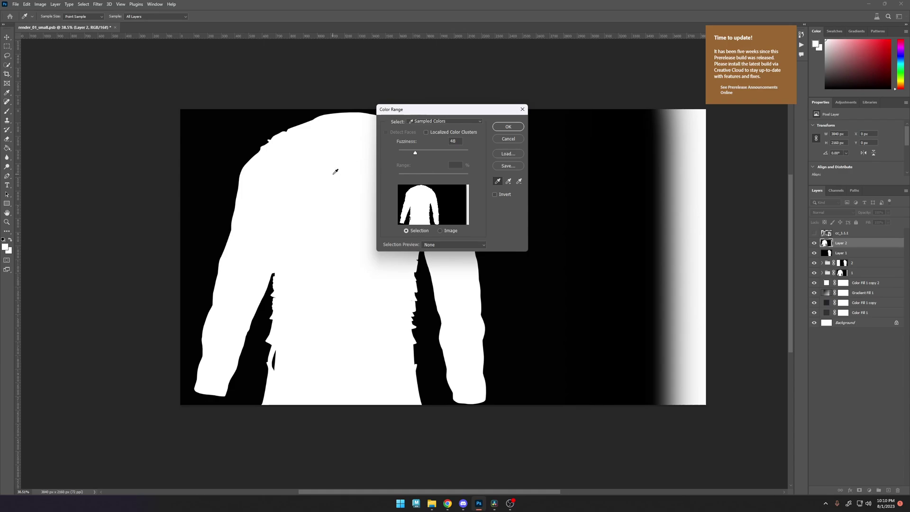
left_click(516, 126)
key("g")
scroll(269, 353, "up", 3, "alt")
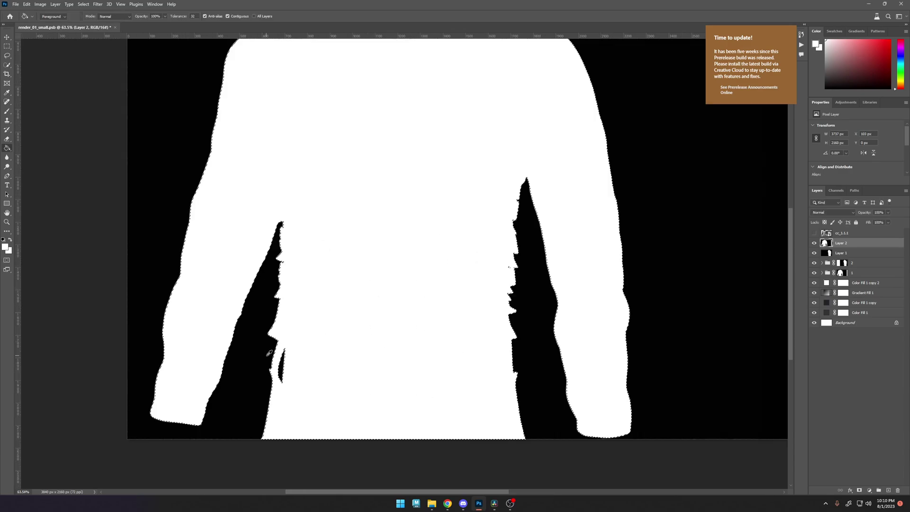
scroll(269, 353, "up", 8, "alt")
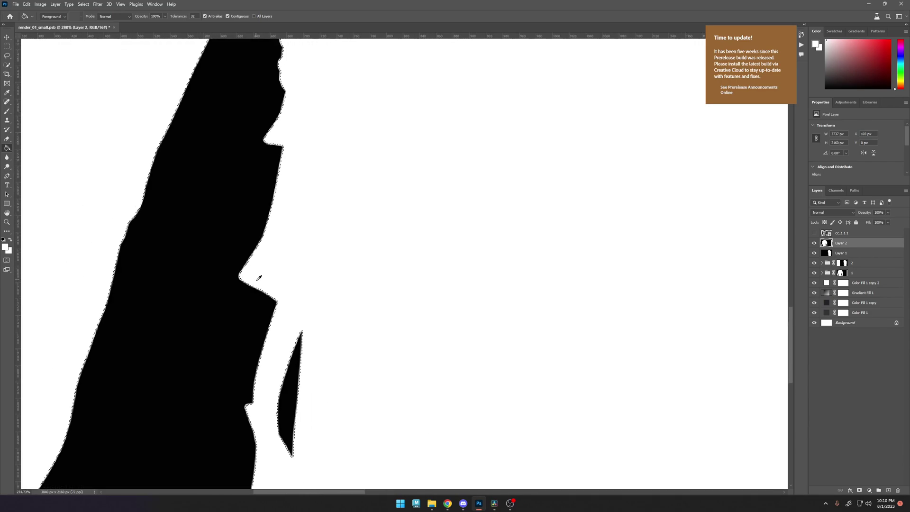
left_click(259, 277)
scroll(272, 274, "down", 10, "alt")
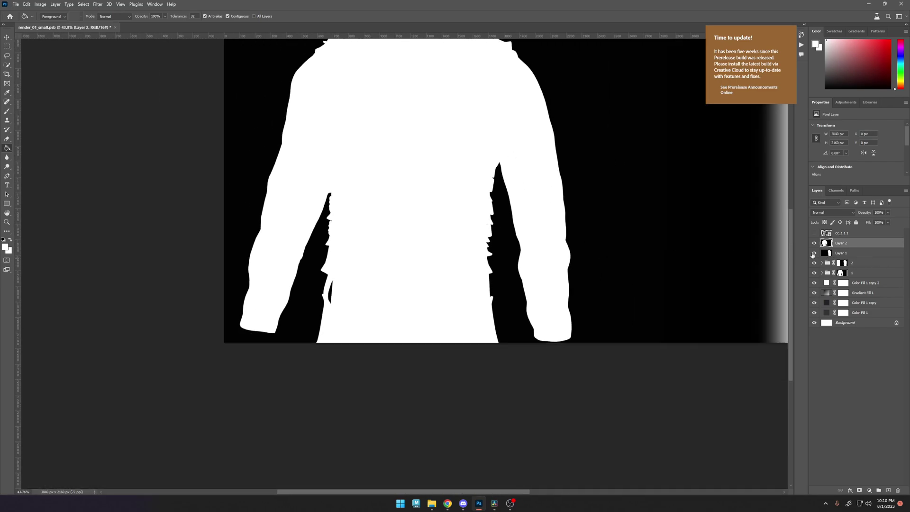
scroll(350, 185, "down", 4, "alt")
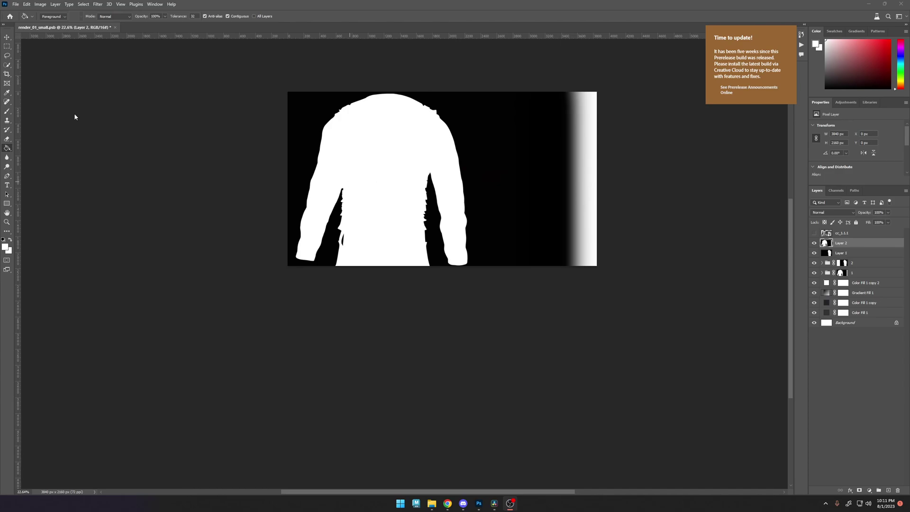
Paint black over the white gradient strip beside Layer 2's front-view silhouette with an enlarged brush.
left_click(7, 111)
left_click_drag(474, 209, 392, 218)
key("x")
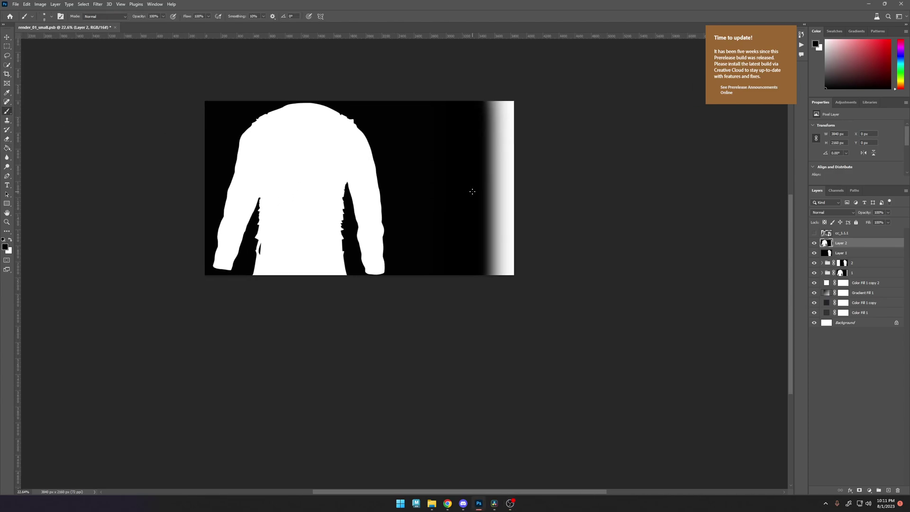
key("bracketright")
key("bracketright")
key("bracketright")
key("bracketright")
key("bracketright")
key("bracketright")
key("bracketright")
key("bracketright")
key("bracketright")
key("bracketright")
mouse_move(505, 116)
left_mouse_down()
mouse_move(510, 234)
mouse_move(519, 218)
left_mouse_up()
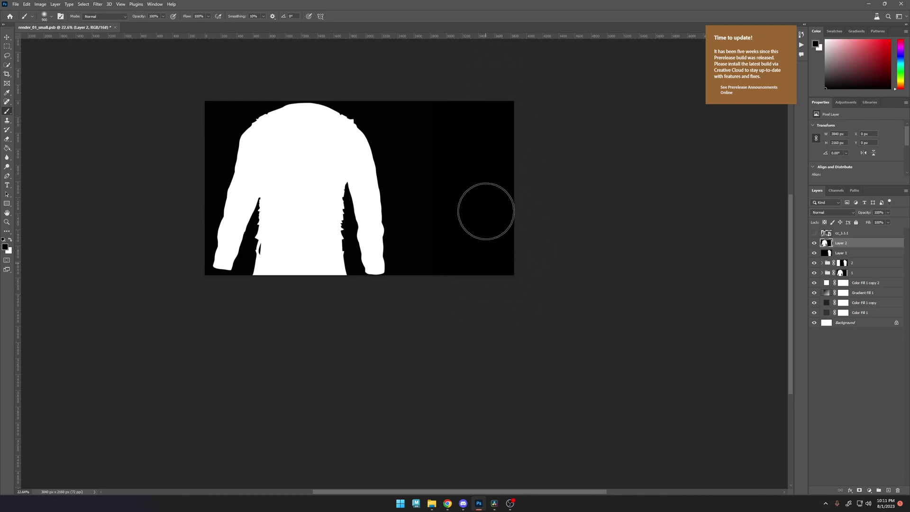
Try the Color Dodge blend mode on Layer 2 and check the silhouette edges up close.
left_click(832, 212)
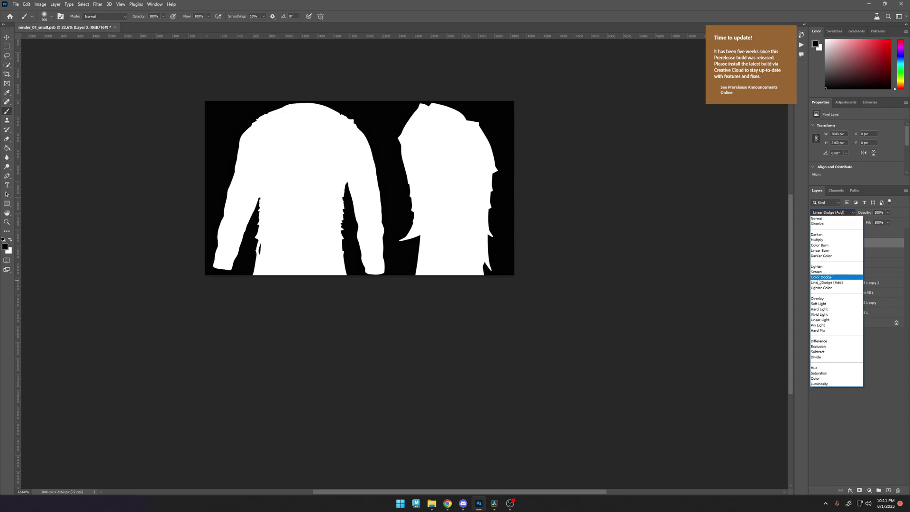
left_click(817, 277)
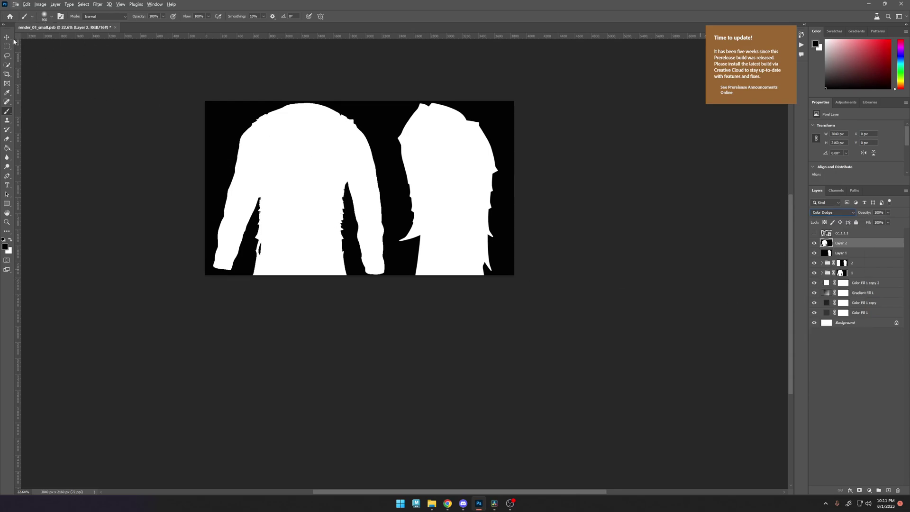
key("v")
scroll(386, 228, "up", 5, "alt")
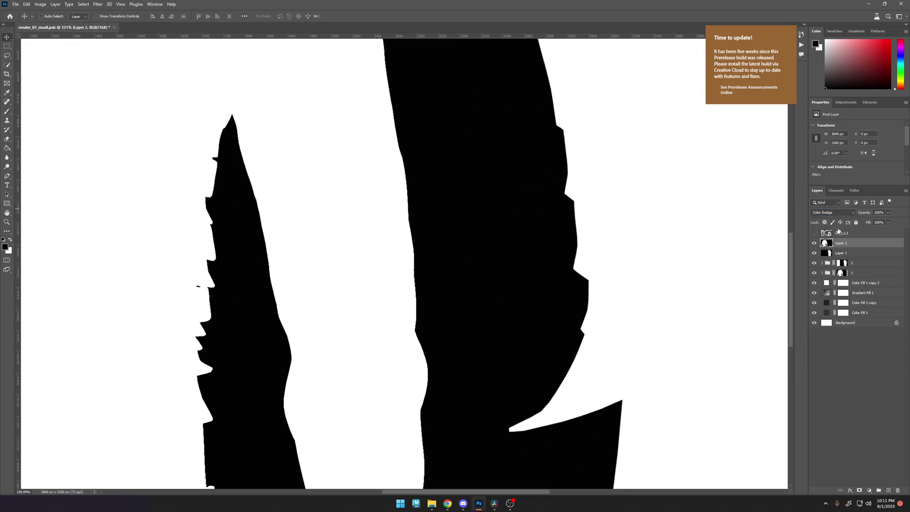
Set Layer 2's blend mode to Difference and merge it with Layer 1 into one combined mask layer.
left_click(831, 213)
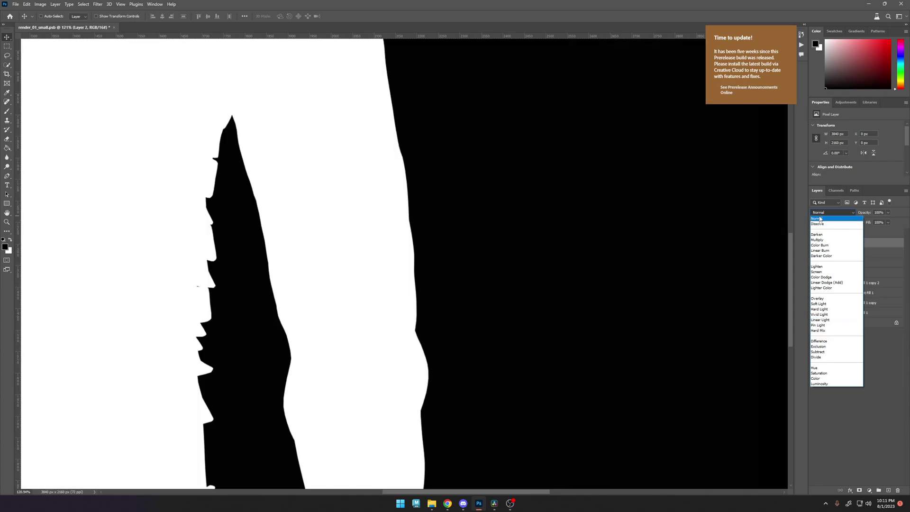
left_click(828, 342)
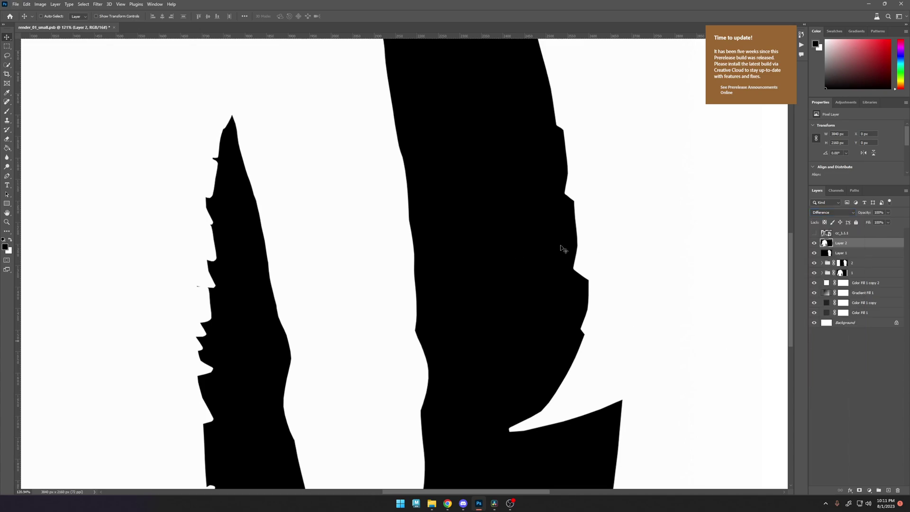
scroll(562, 248, "down", 5, "alt")
left_click(830, 212)
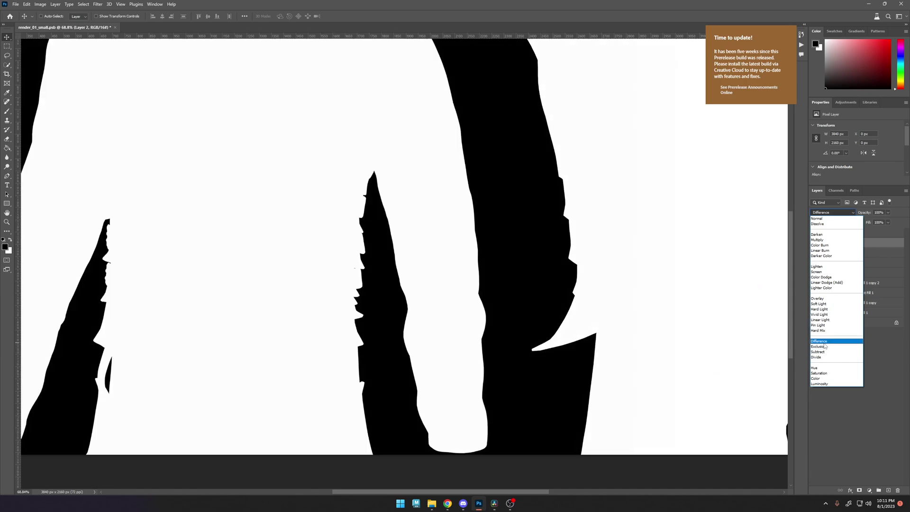
left_click(824, 341)
left_click(855, 254, "shift")
right_click(853, 254)
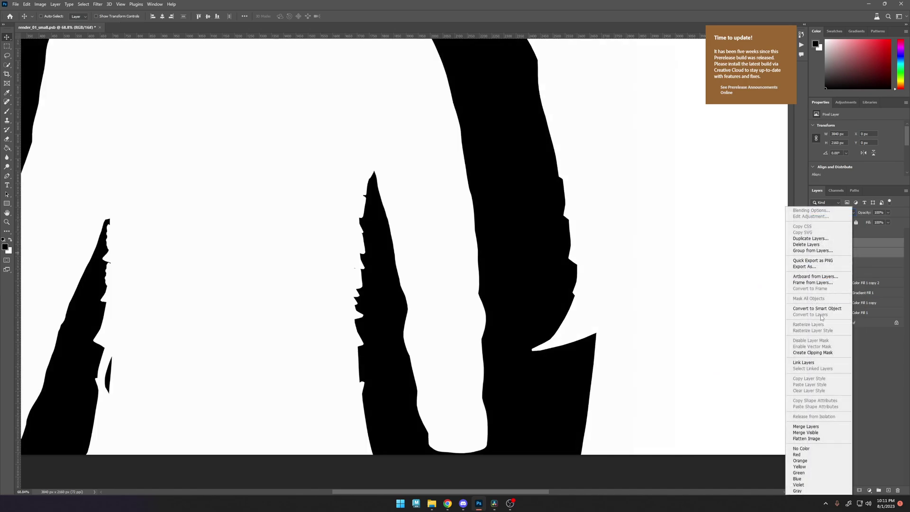
left_click(808, 427)
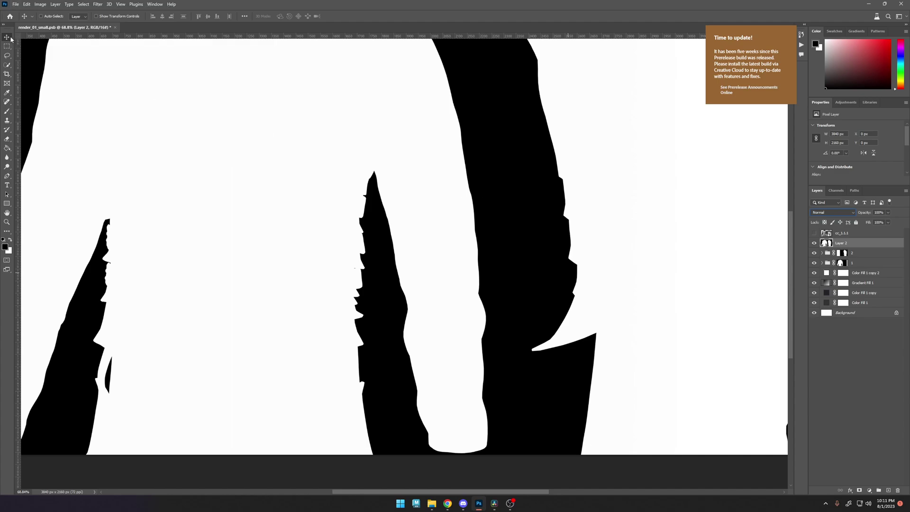
Merge render groups 2 and 1 into a single layer.
left_click_drag(600, 219, 586, 227)
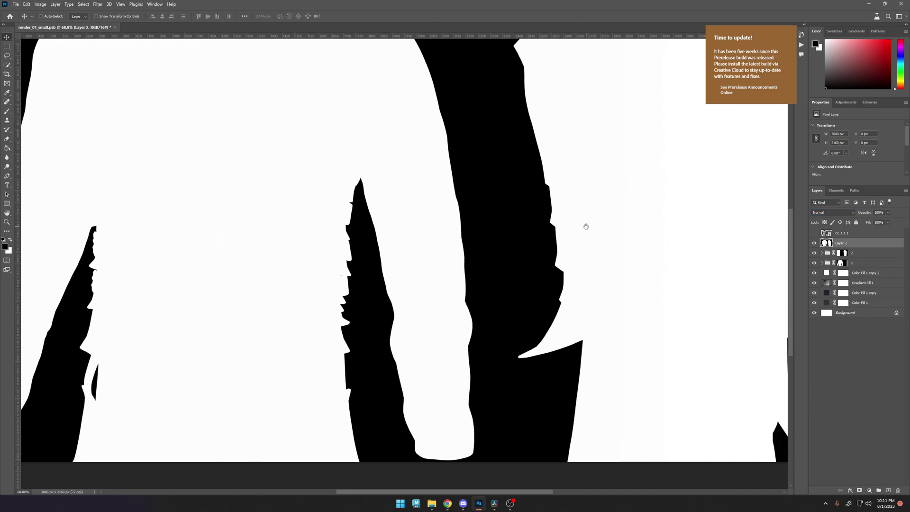
left_click(849, 254)
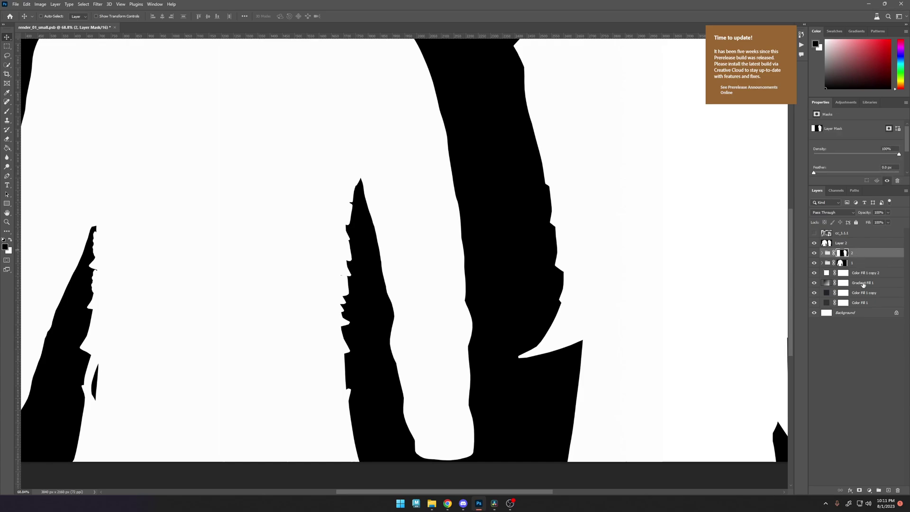
left_click(858, 264, "shift")
right_click(858, 264)
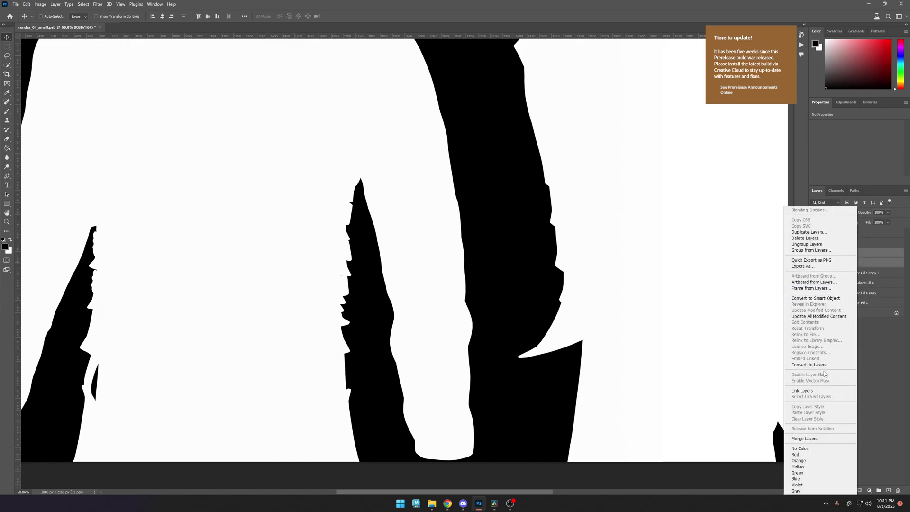
left_click(804, 439)
scroll(493, 253, "down", 5, "alt")
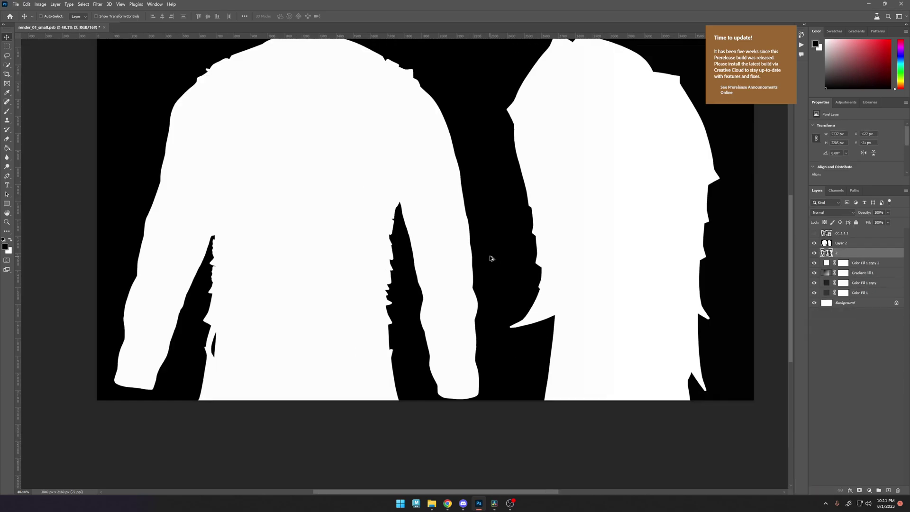
scroll(561, 250, "up", 5, "alt")
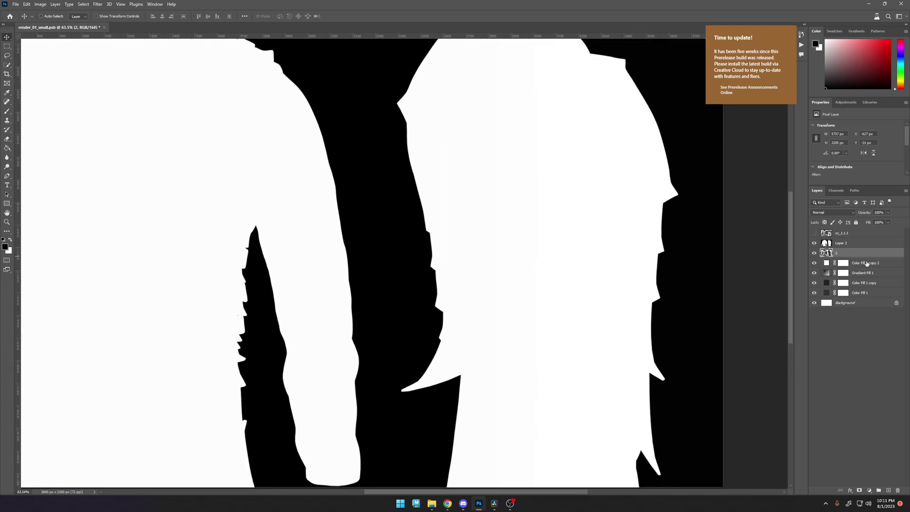
Hide Layer 2 and group the merged render layer with the cc_1.1.1 layer in a group named "Remder".
left_click(838, 243)
scroll(528, 235, "down", 3, "alt")
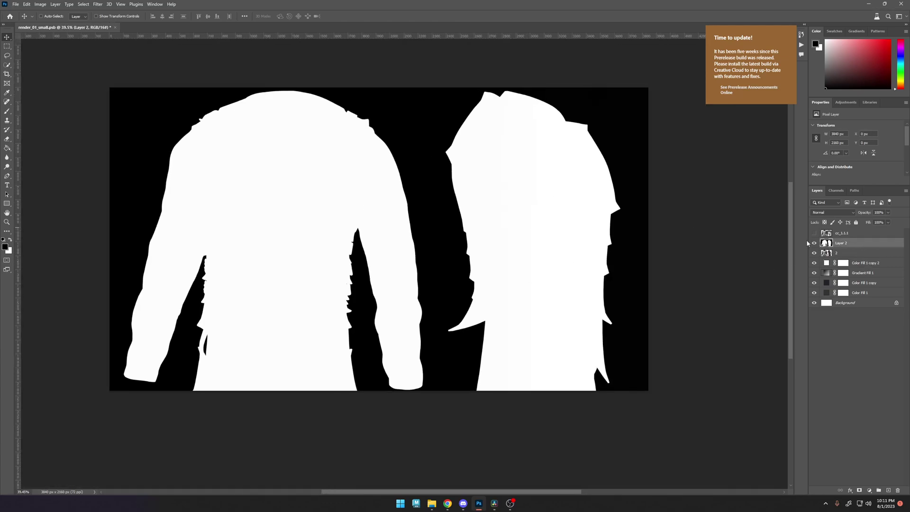
left_click(813, 242)
left_click(837, 253)
left_click(843, 237, "ctrl")
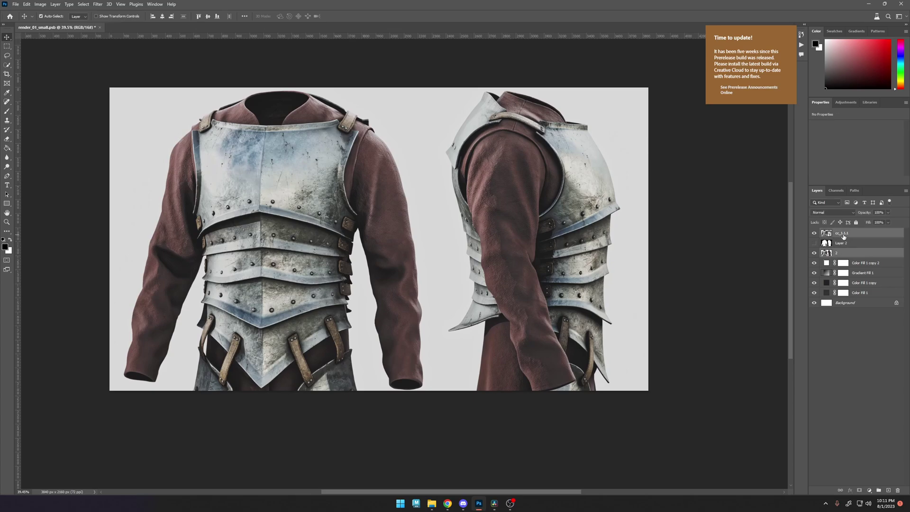
key("ctrl+g")
double_click(840, 232)
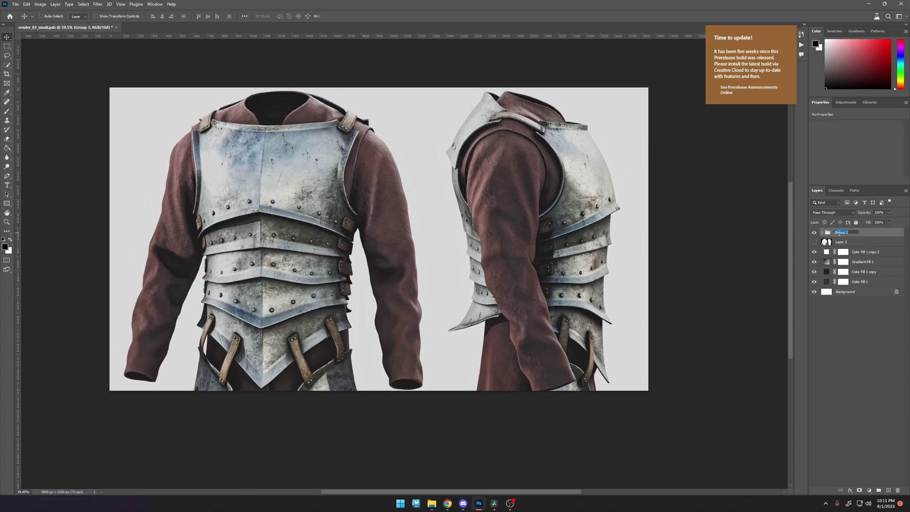
type("Remder")
key("Return")
Copy Layer 2's combined silhouettes and paste them into a new layer mask on the Remder group, then deselect.
left_click(841, 243)
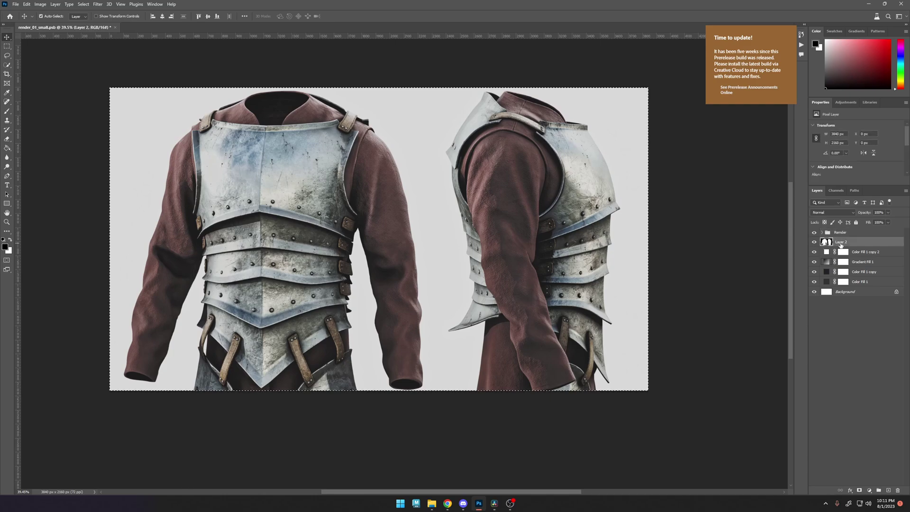
left_click(831, 234)
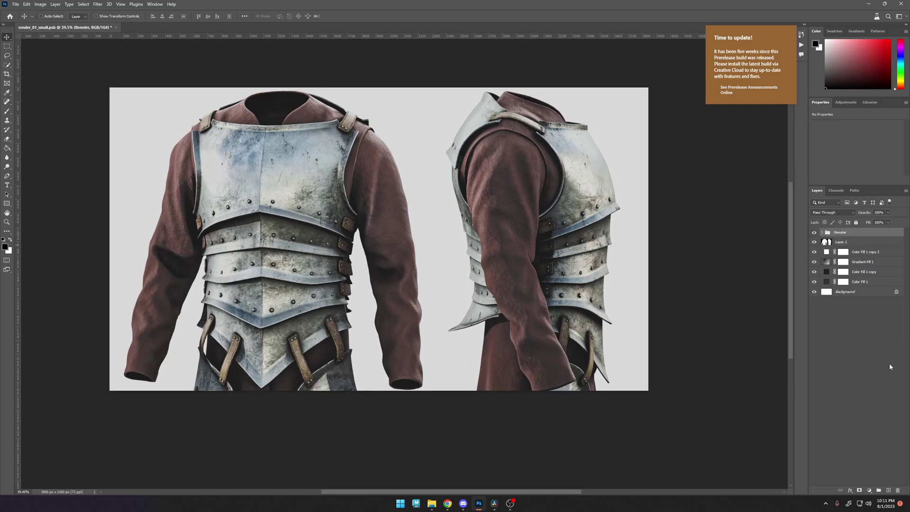
left_click(859, 491)
left_click(835, 191)
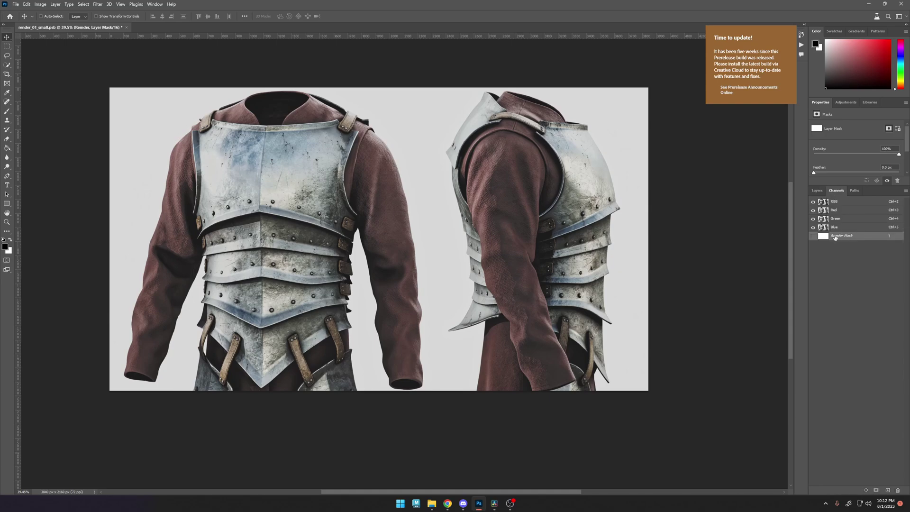
key("ctrl+v")
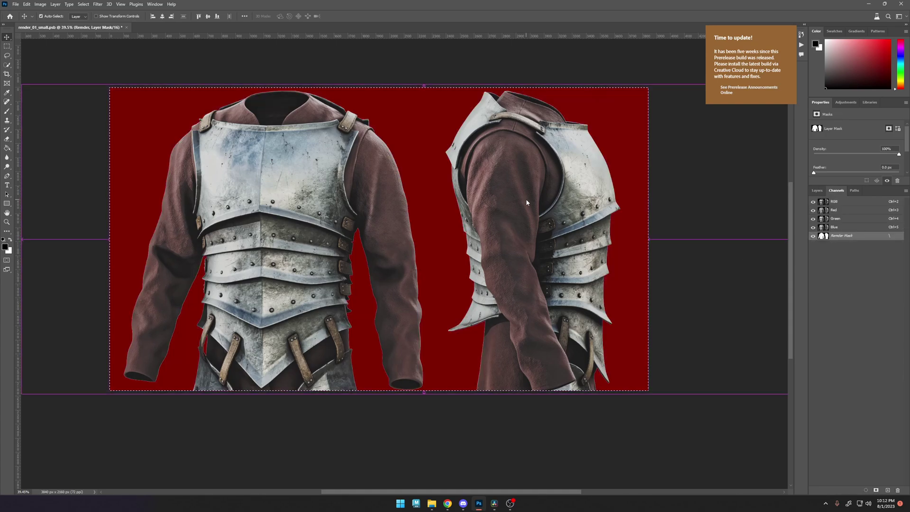
key("ctrl+d")
left_click(817, 190)
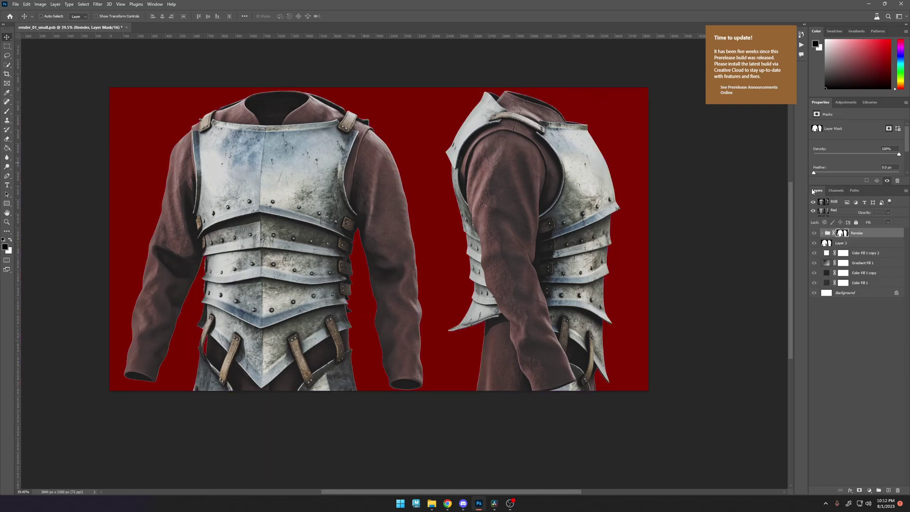
Check Layer 2 by toggling its visibility, and delete this leftover mask layer.
left_click(839, 243)
left_click(814, 243)
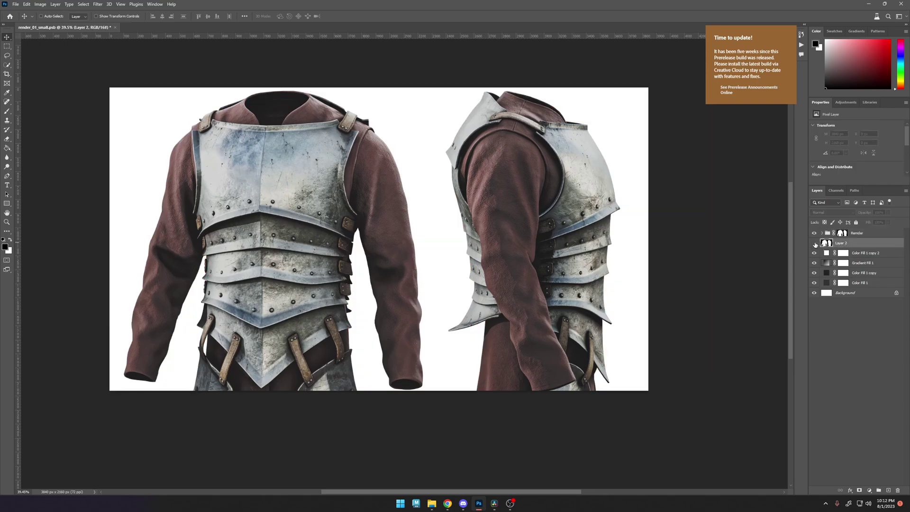
left_click(815, 243)
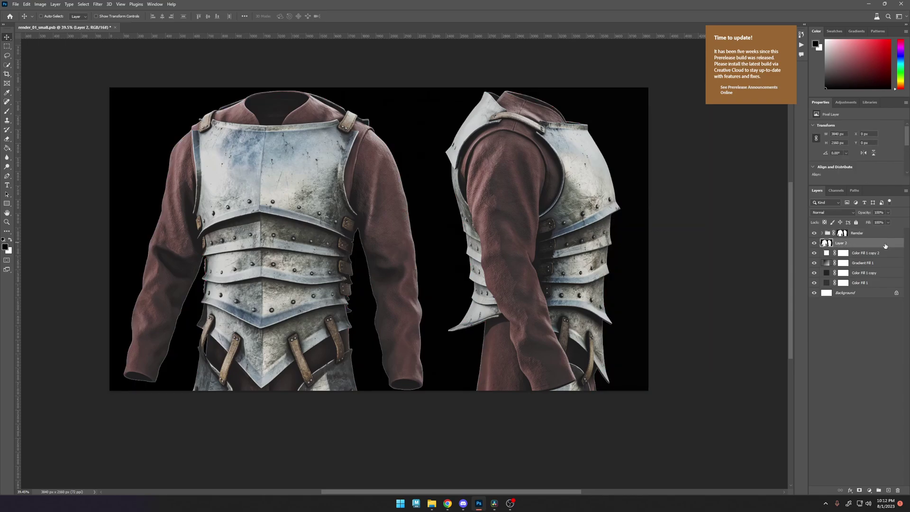
key("Delete")
Preview the darker backgrounds by hiding Color Fill 1 copy 2, Gradient Fill 1 and Color Fill 1 copy.
left_click(867, 273)
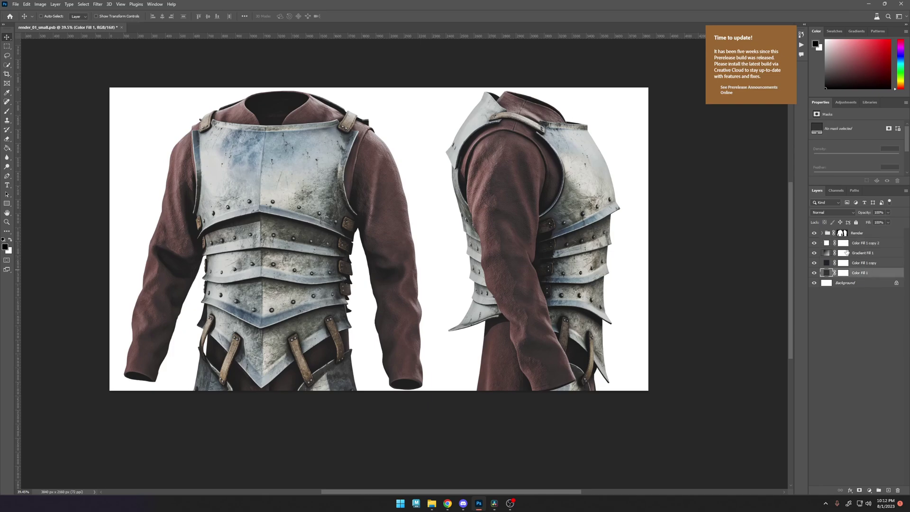
left_click(867, 244)
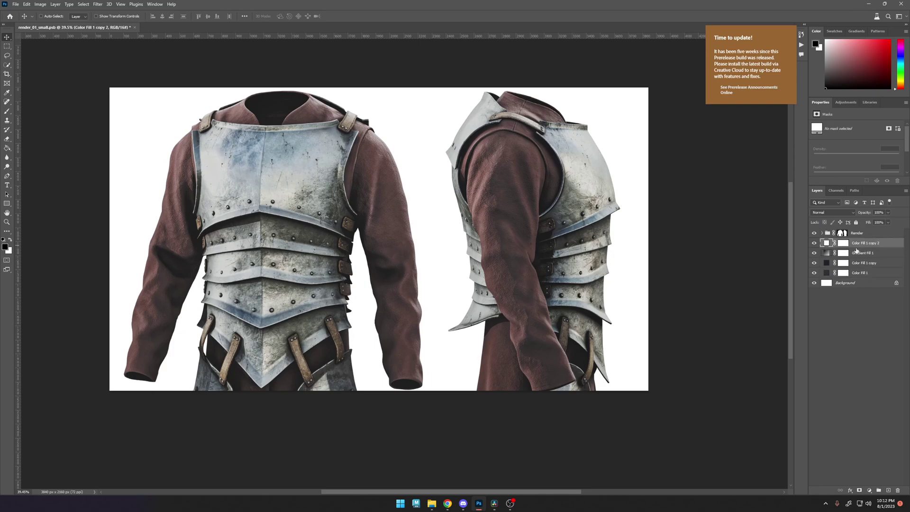
left_click(815, 243)
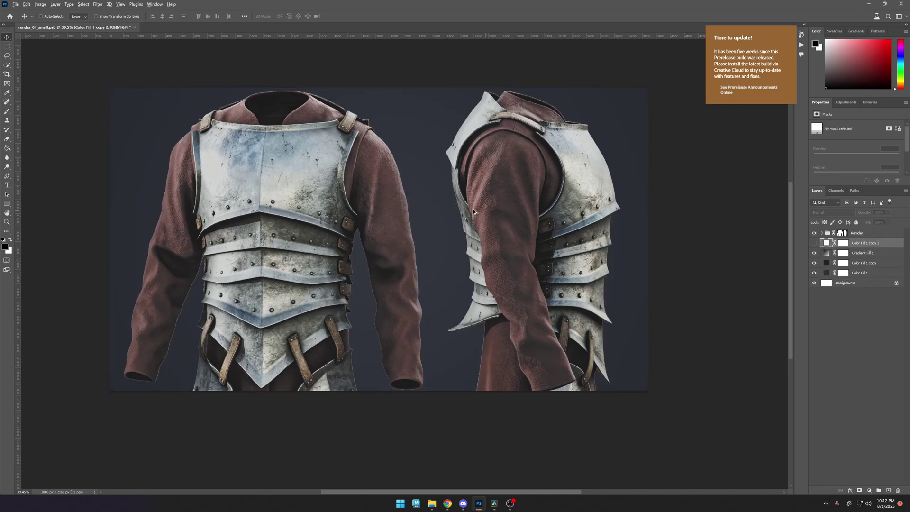
scroll(473, 212, "down", 3, "alt")
scroll(444, 220, "up", 4, "alt")
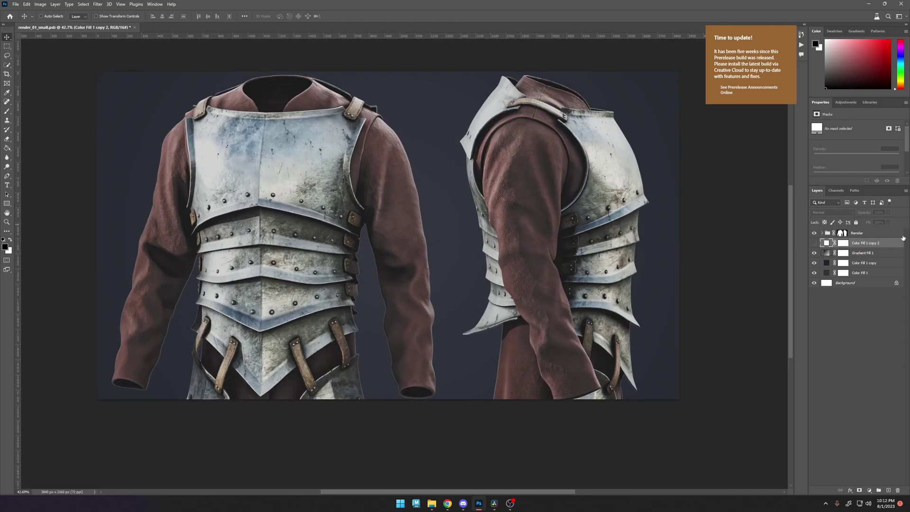
left_click(815, 254)
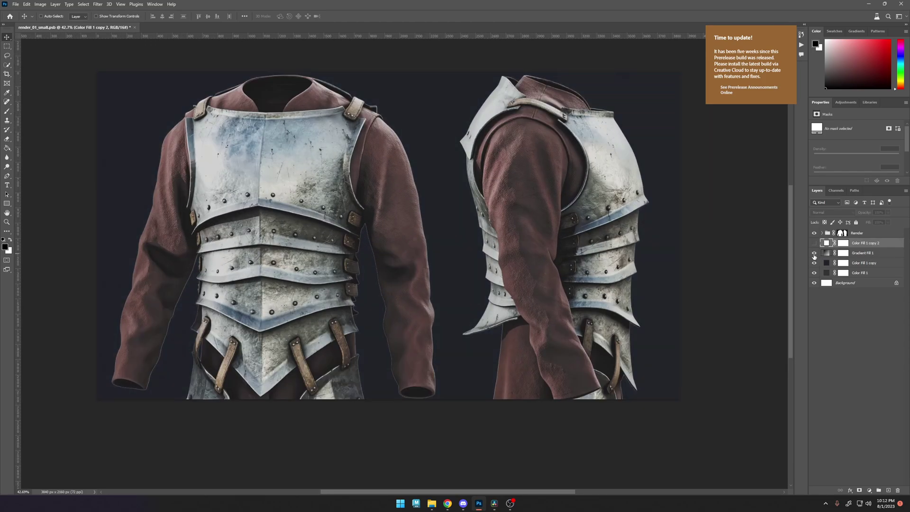
left_click(814, 254)
left_click(814, 254)
left_click(814, 254)
left_click(814, 254)
left_click(815, 263)
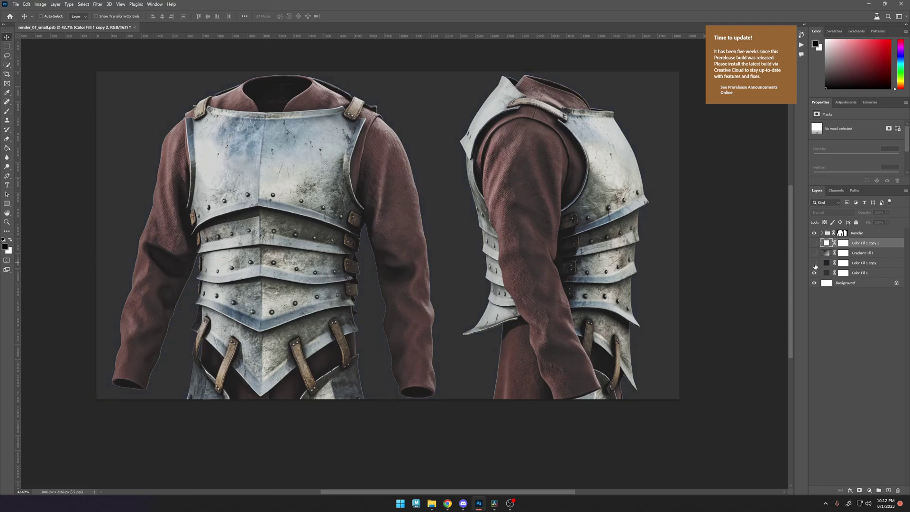
Toggle Color Fill 1 off and on, and examine the armor and sleeve edges against the dark gray background.
left_click(815, 273)
left_click(815, 273)
scroll(472, 267, "down", 3, "alt")
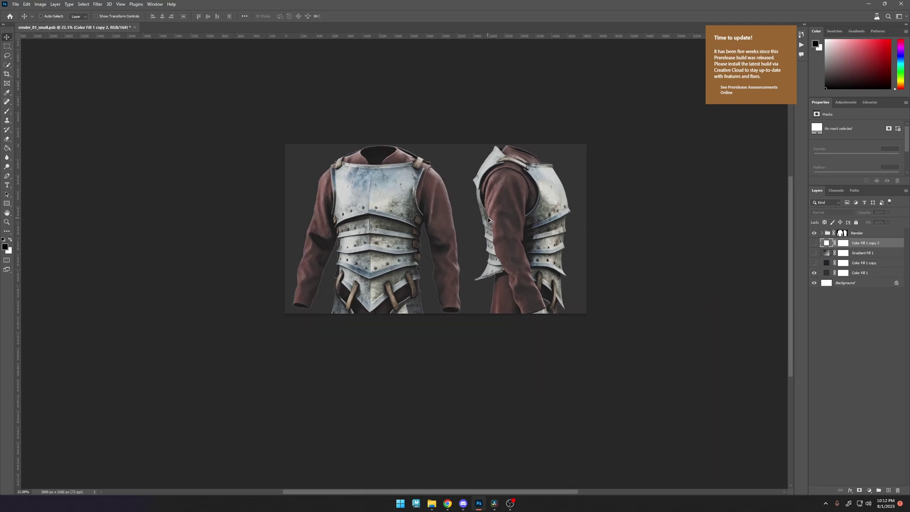
scroll(472, 267, "up", 10, "alt")
left_click_drag(286, 263, 687, 158)
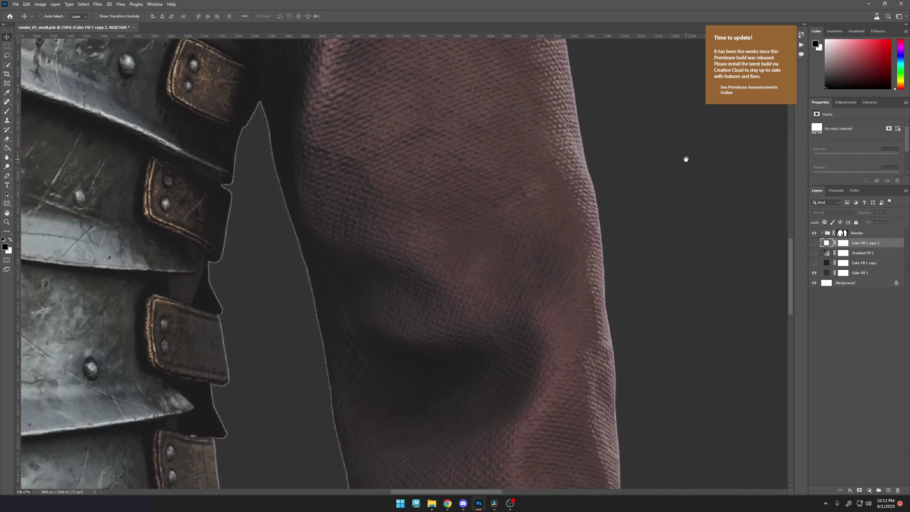
scroll(427, 265, "down", 10, "alt")
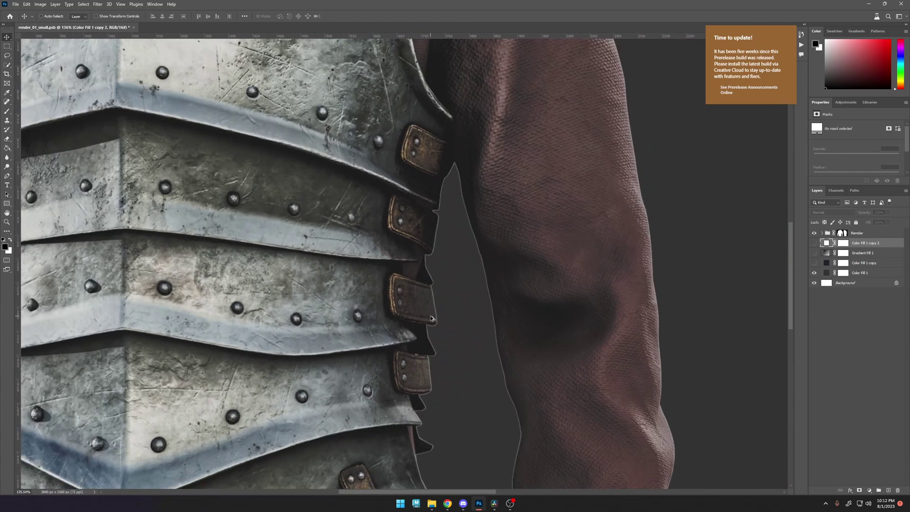
scroll(761, 253, "down", 2, "alt")
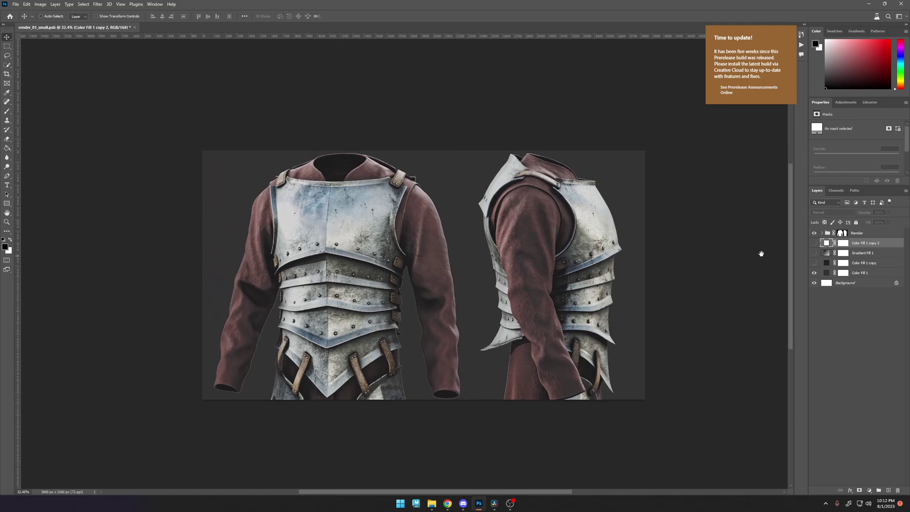
Show the hidden background fills again, and compare the renders with the Render group's mask disabled and enabled.
left_click(814, 273)
left_click(814, 273)
left_click(814, 262)
left_click(814, 243)
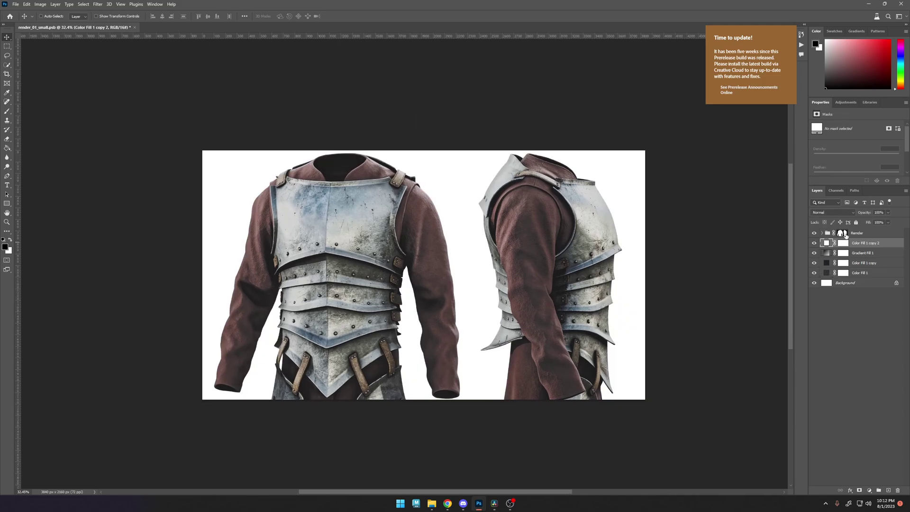
left_click(844, 233, "shift")
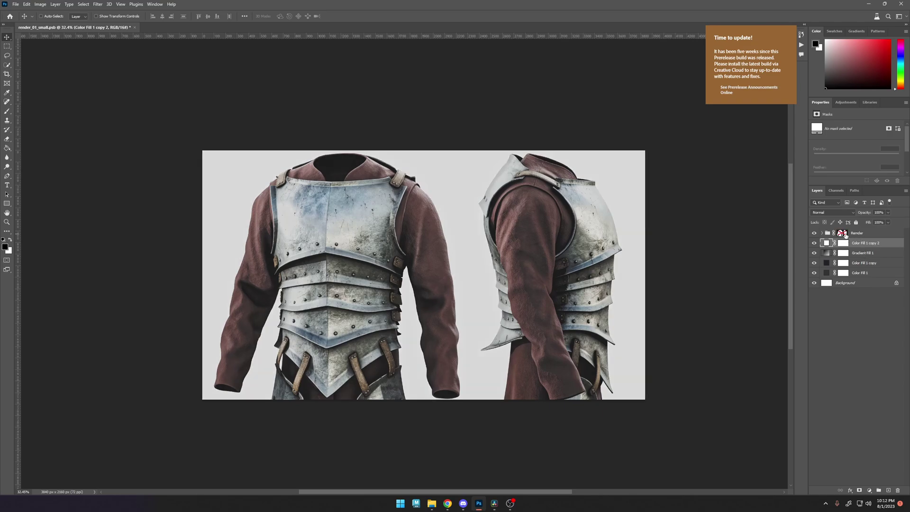
left_click(844, 233, "shift")
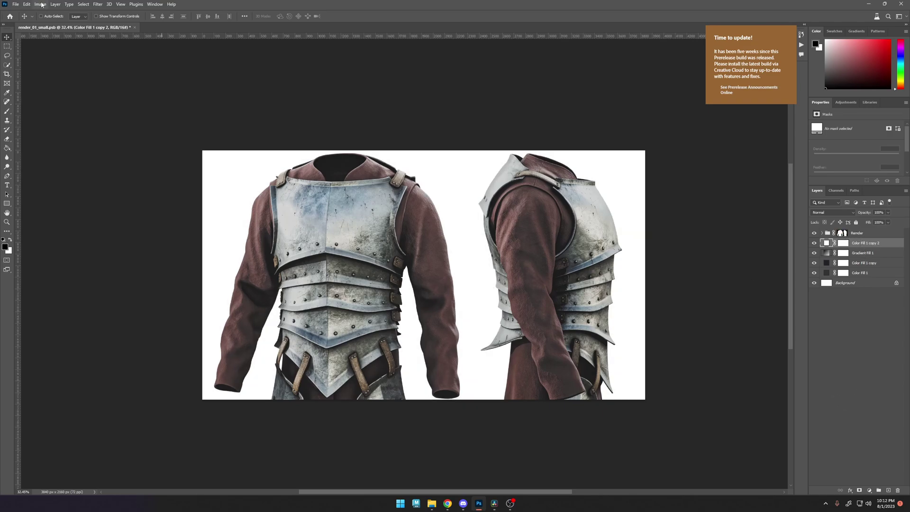
Delete the Color Fill 1 copy 2, Gradient Fill 1 and Color Fill 1 copy layers, keeping only Color Fill 1.
key("Delete")
left_click(870, 253)
left_click(814, 243)
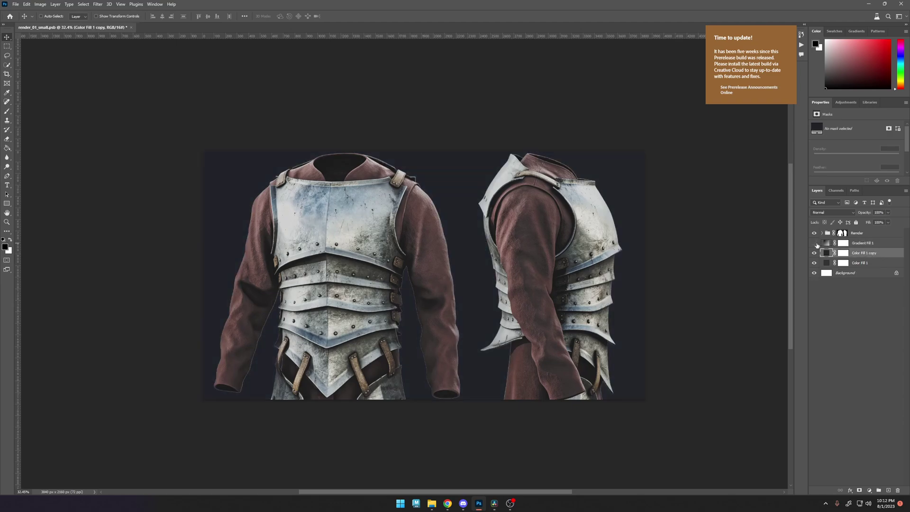
key("Delete")
key("Delete")
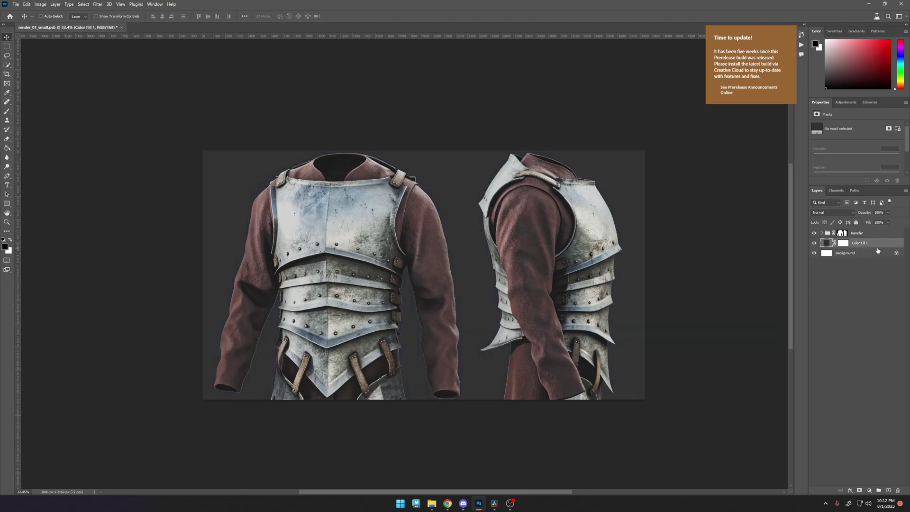
Change Color Fill 1 to a dark, desaturated blue background color.
double_click(832, 244)
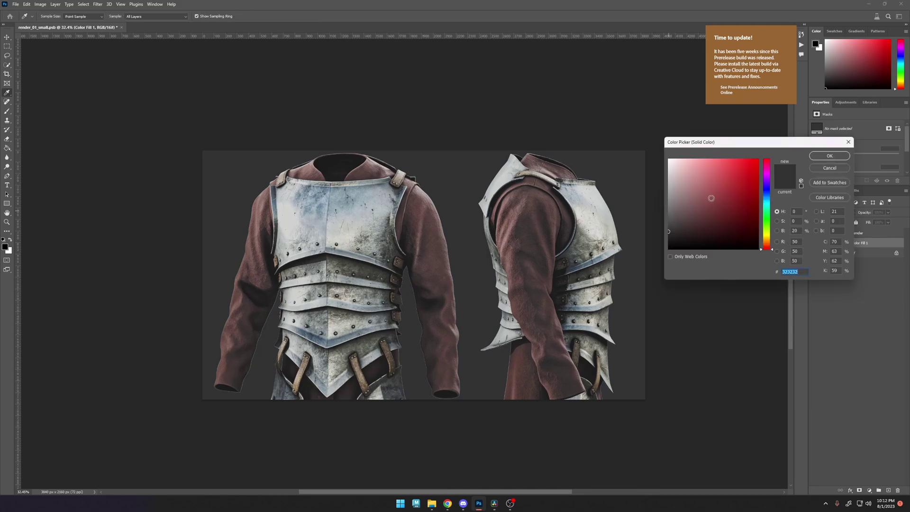
mouse_move(711, 198)
left_mouse_down()
mouse_move(657, 155)
mouse_move(665, 189)
left_mouse_up()
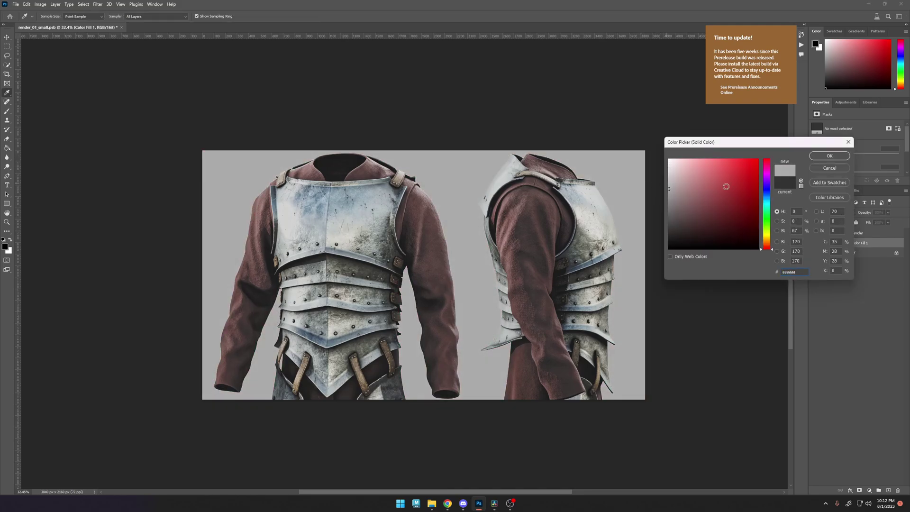
left_click_drag(764, 214, 765, 194)
left_click(696, 232)
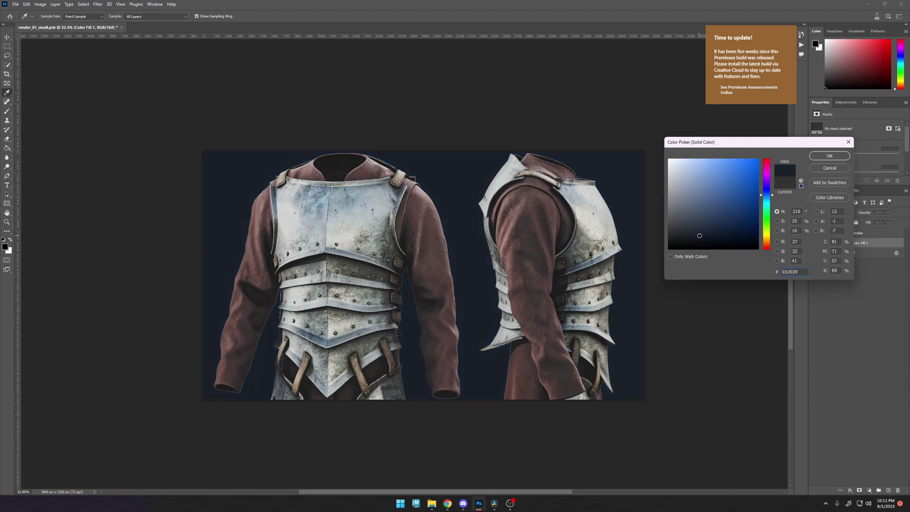
mouse_move(696, 231)
left_mouse_down()
mouse_move(684, 246)
mouse_move(692, 207)
mouse_move(692, 232)
left_mouse_up()
left_click_drag(769, 205, 769, 198)
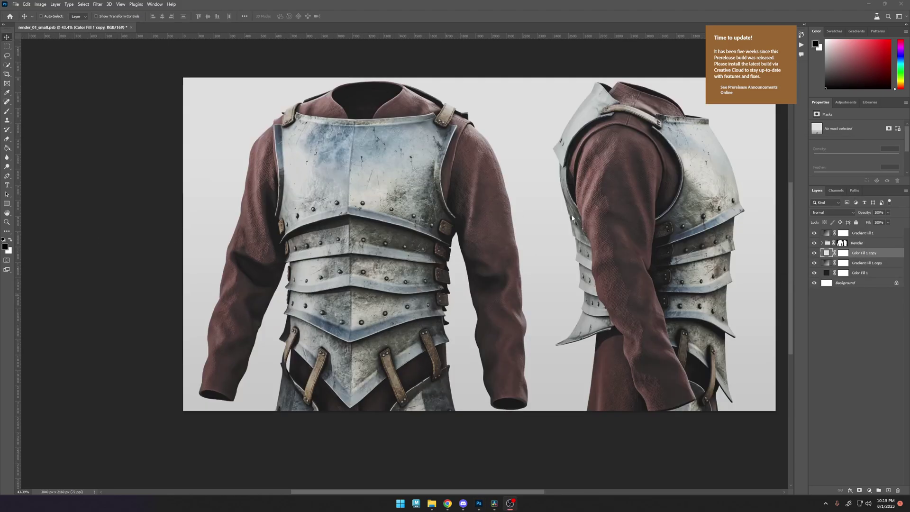
Hide the light Color Fill 1 copy layer and inspect the character's edges against the dark background.
scroll(605, 263, "down", 1, "alt")
left_click_drag(667, 240, 640, 247)
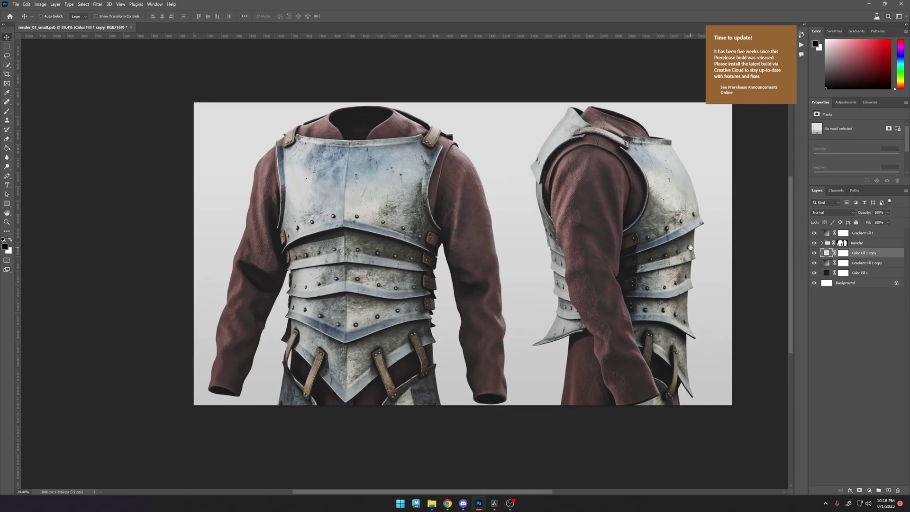
left_click(814, 252)
scroll(463, 209, "down", 5, "alt")
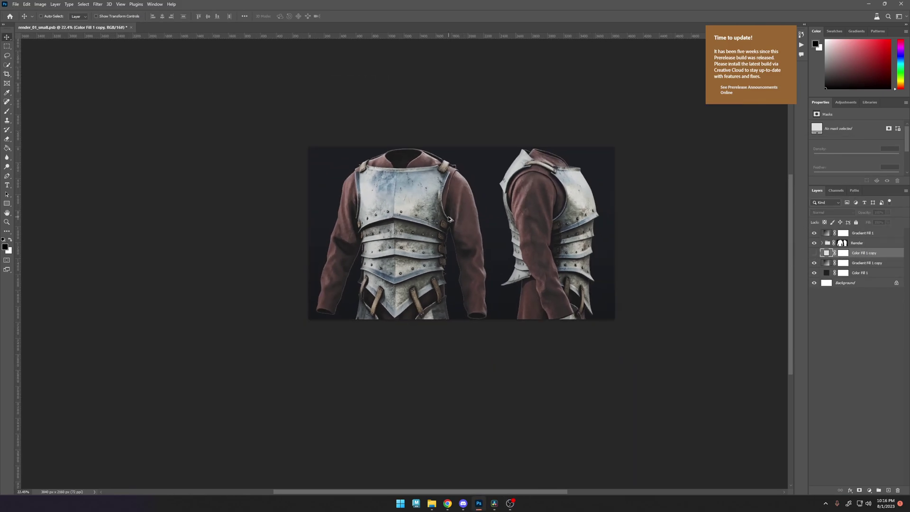
scroll(449, 219, "up", 19, "alt")
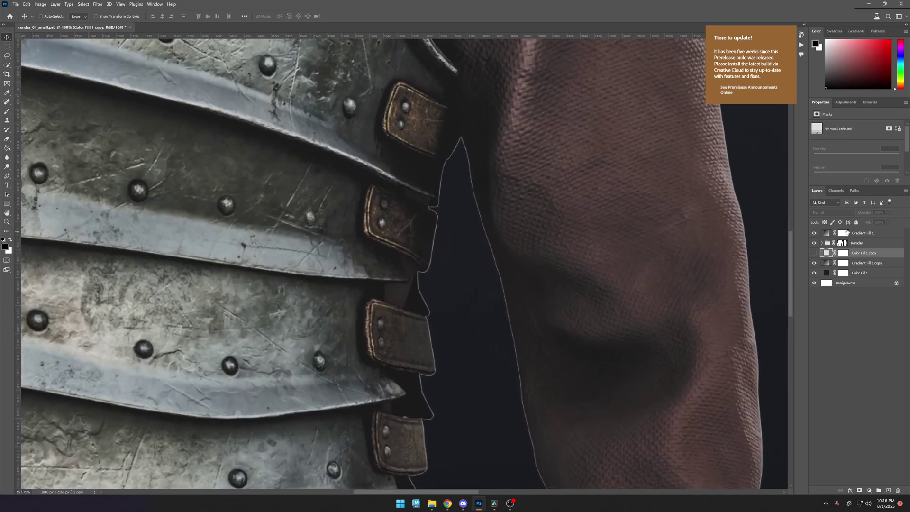
Duplicate the Render group, and hide the original group and the Gradient Fill 1 copy layer.
left_click(862, 243)
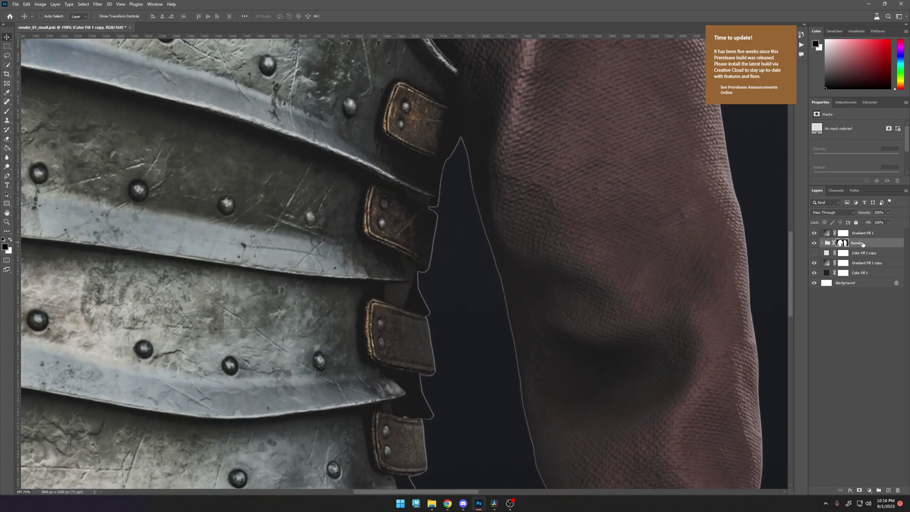
key("ctrl+j")
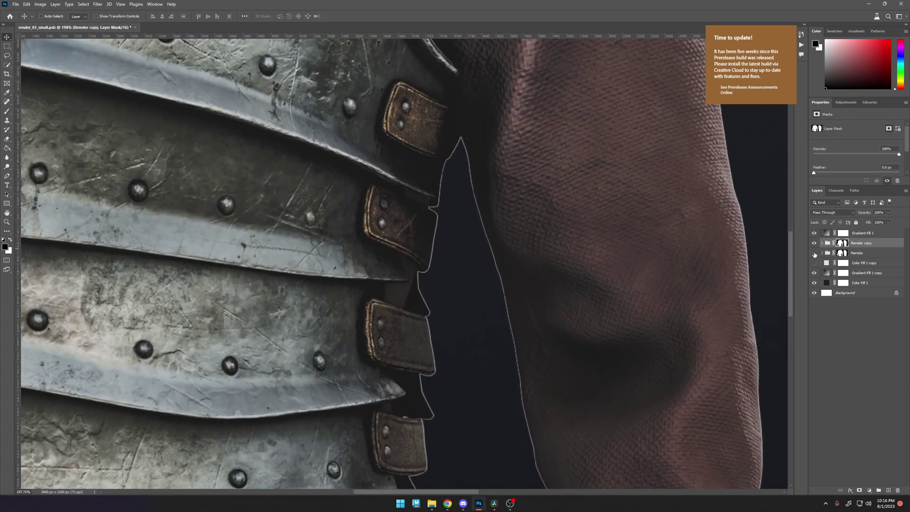
scroll(477, 227, "down", 10, "alt")
scroll(484, 258, "up", 9, "alt")
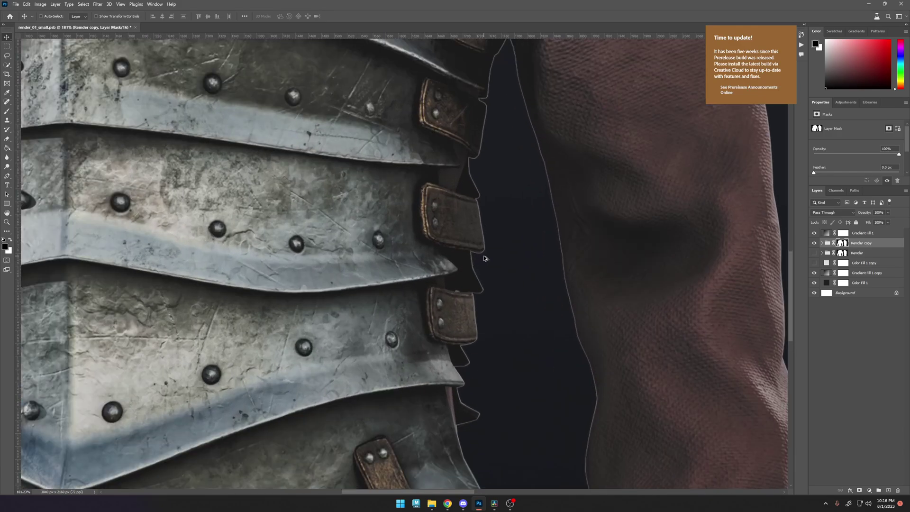
scroll(493, 249, "down", 4, "alt")
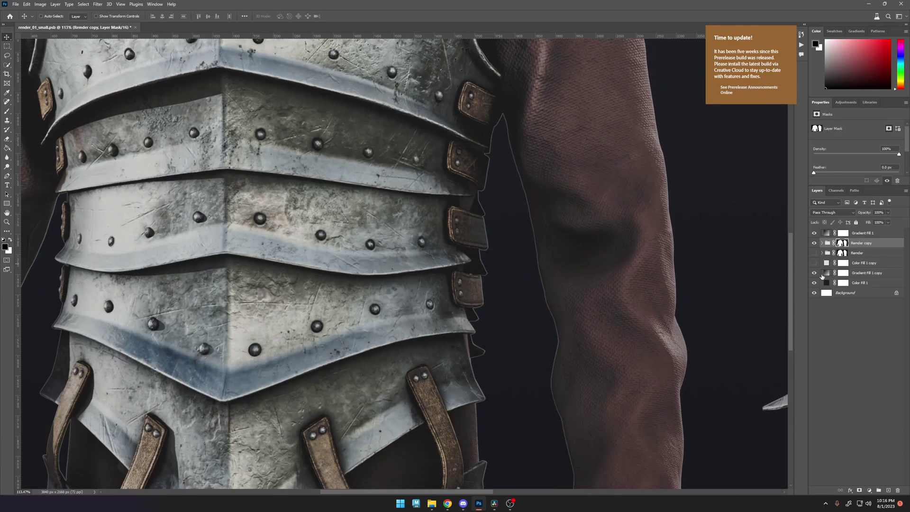
scroll(516, 358, "down", 6, "alt")
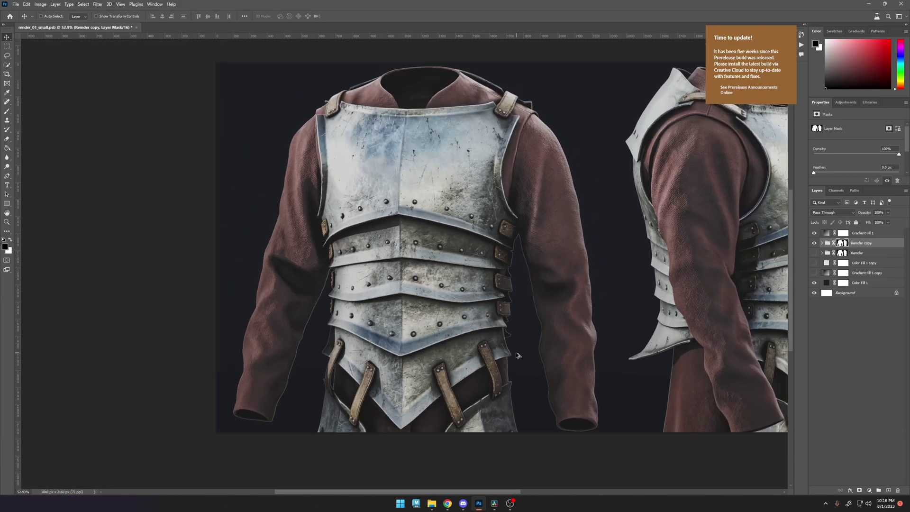
scroll(521, 362, "up", 3, "alt")
left_click_drag(524, 266, 519, 276)
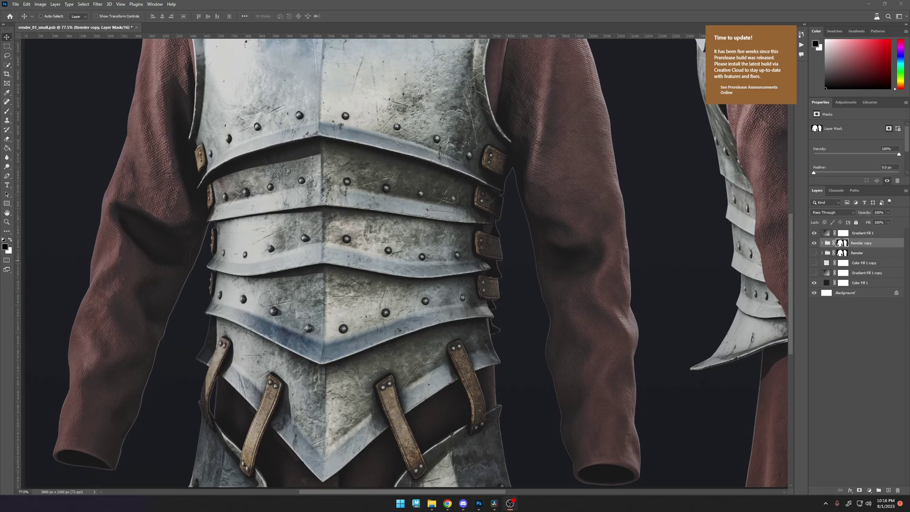
Load the Render copy group's mask as a selection and contract that selection.
left_click(842, 243, "ctrl")
left_click(97, 4)
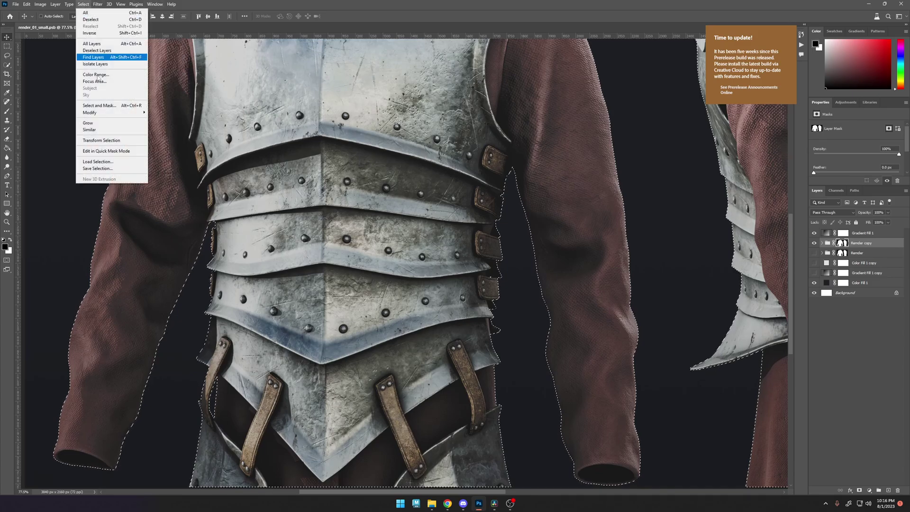
mouse_move(127, 112)
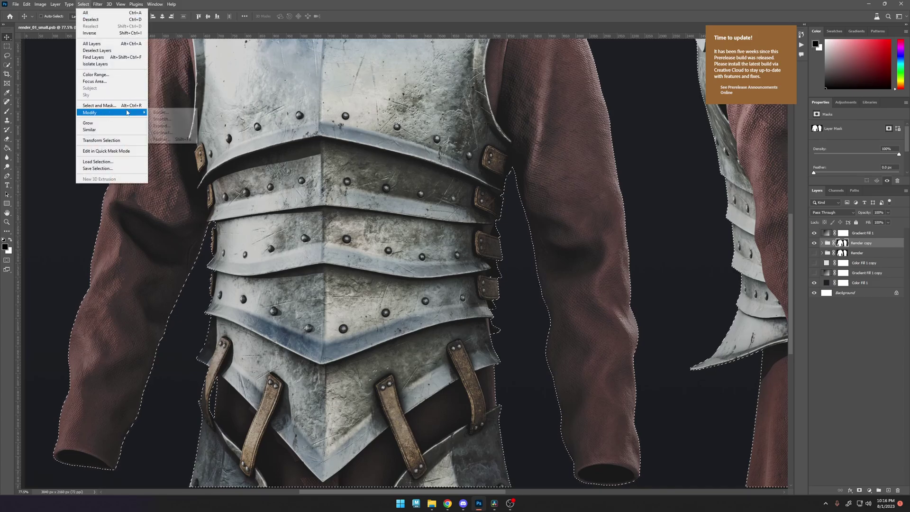
left_click(162, 132)
left_click(489, 162)
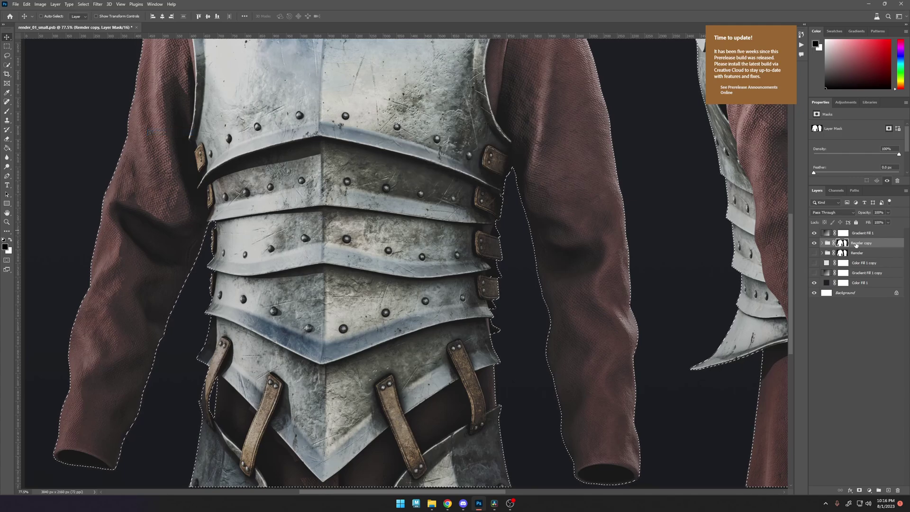
Delete the layer mask from the Render copy group, and check the contracted selection along the armor's edges.
right_click(842, 242)
left_click(850, 257)
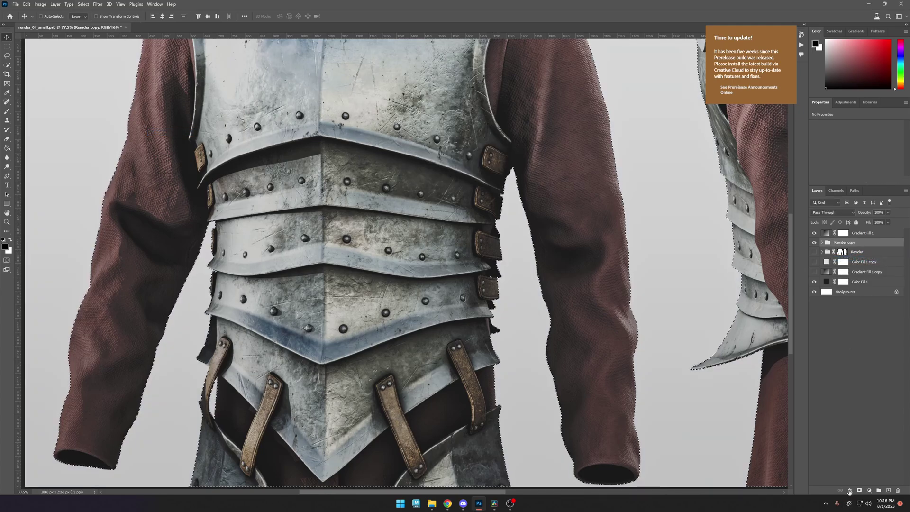
scroll(535, 444, "down", 5, "alt")
scroll(536, 444, "up", 4, "alt")
scroll(535, 444, "up", 8, "alt")
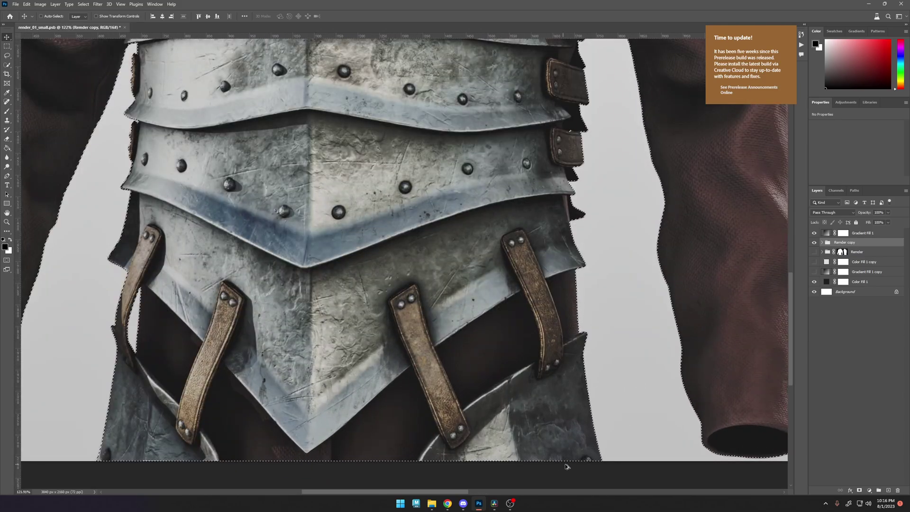
Add a layer mask to the Render copy group from the contracted selection and review the masked front view.
scroll(618, 365, "up", 20, "alt")
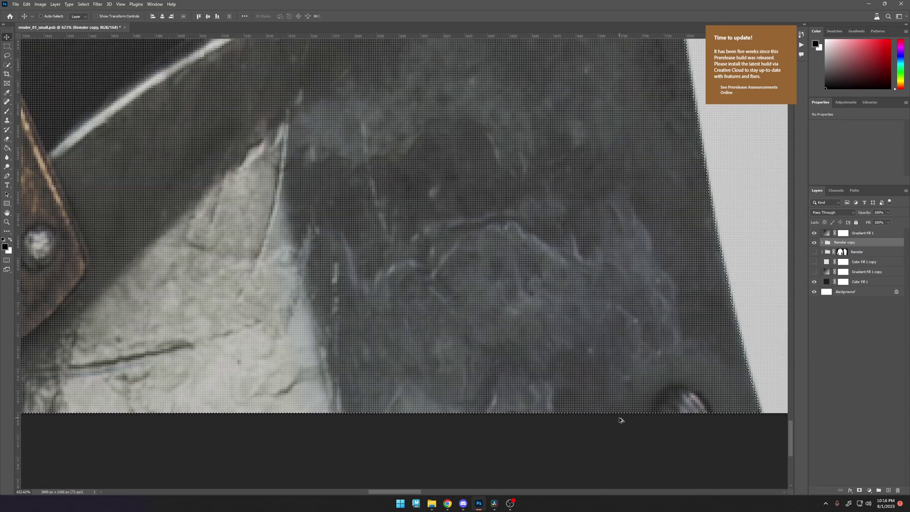
scroll(657, 459, "down", 10, "alt")
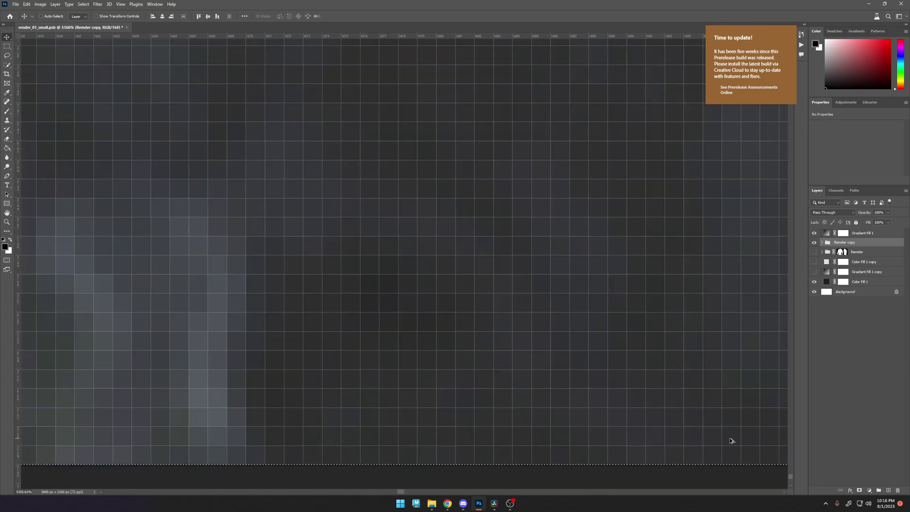
scroll(625, 346, "down", 12, "alt")
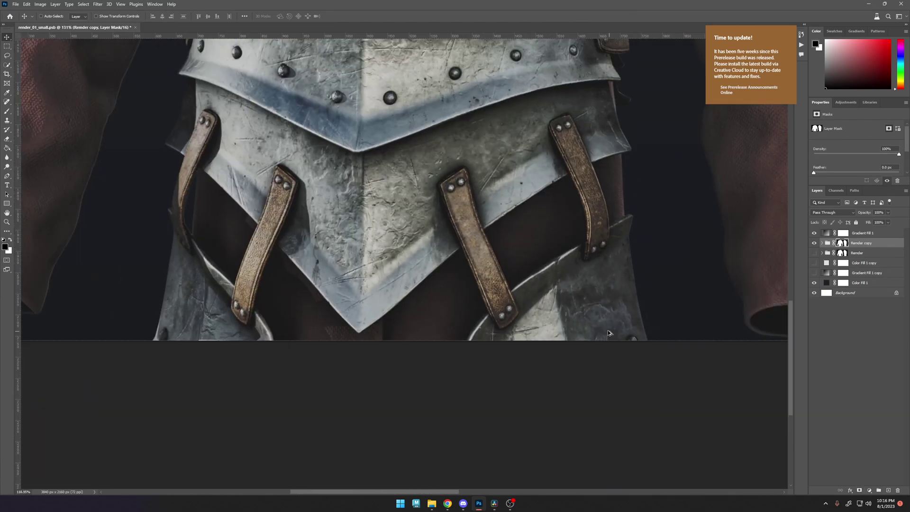
left_click_drag(616, 256, 578, 292)
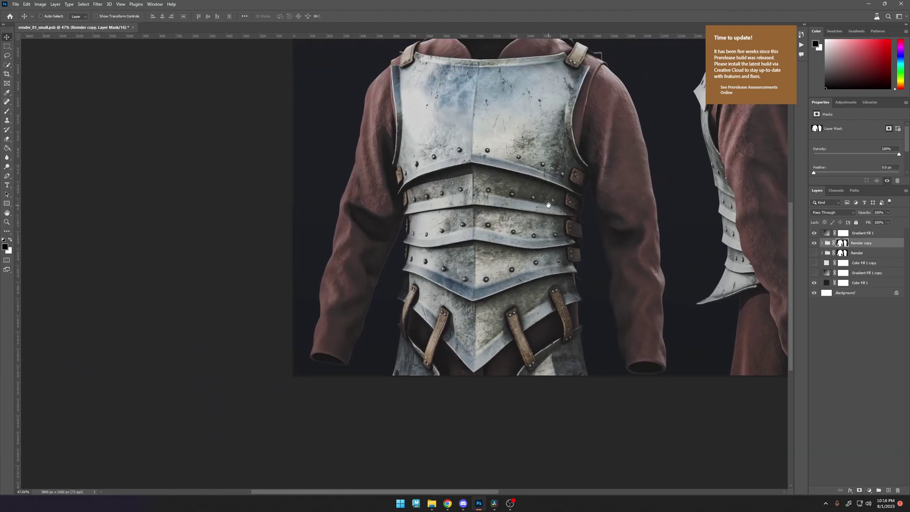
left_click_drag(548, 204, 501, 227)
Compare the character's edges between the Render copy and original Render groups by toggling their visibility.
left_click(814, 242)
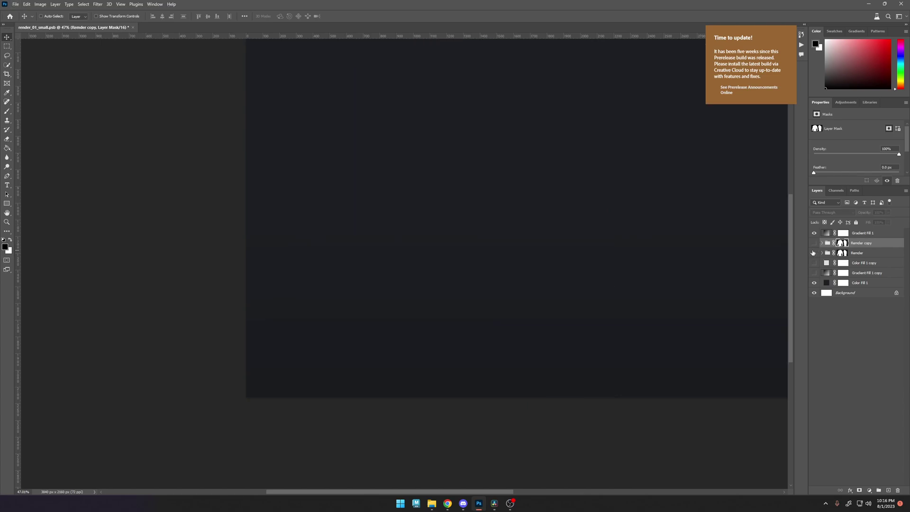
left_click(814, 253)
left_click(814, 252)
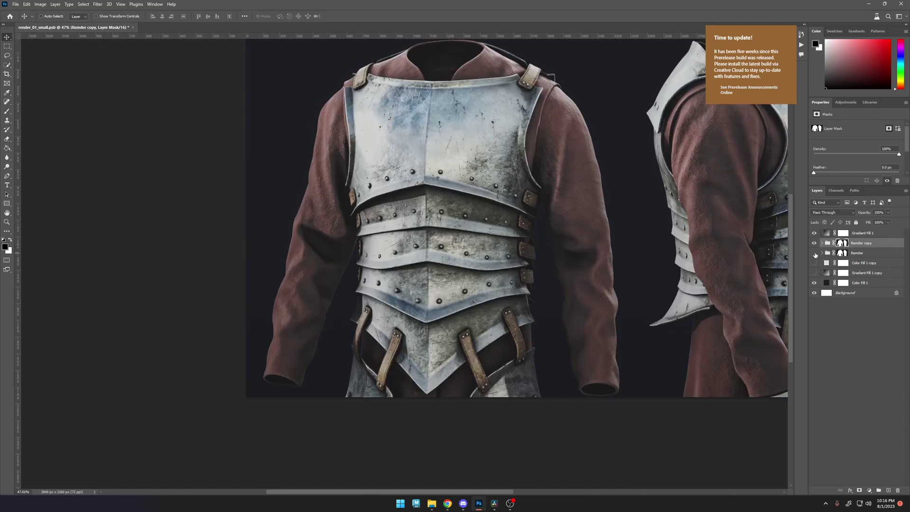
left_click(814, 252)
left_click(814, 252)
left_click(814, 253)
left_click(814, 252)
scroll(434, 293, "down", 3)
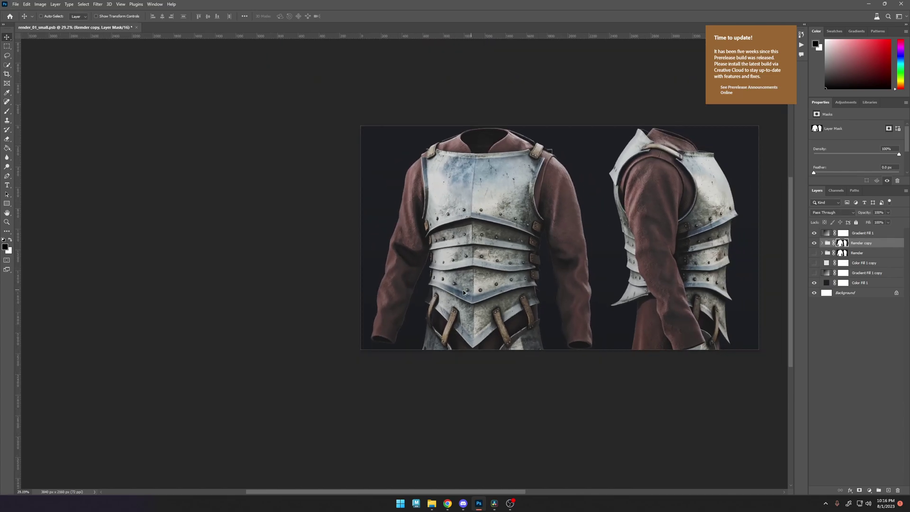
scroll(433, 297, "up", 6)
scroll(437, 300, "down", 5)
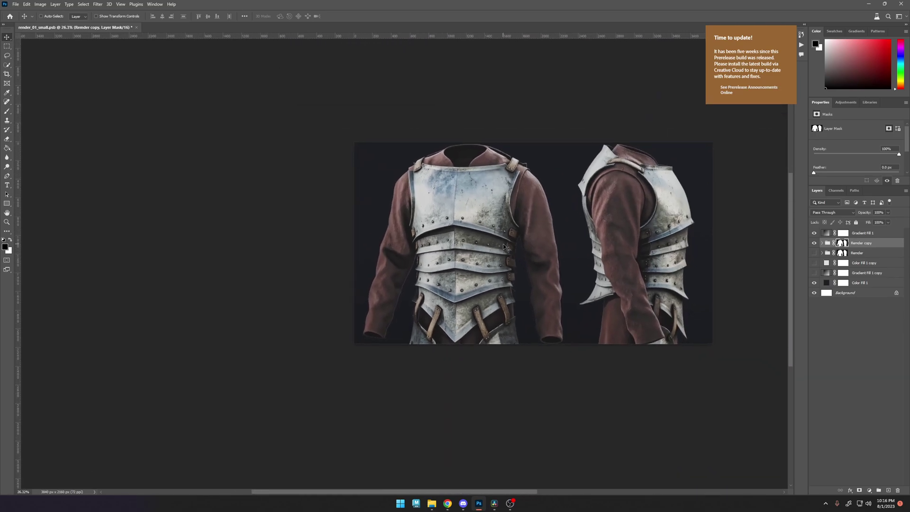
scroll(536, 287, "up", 2)
Load the Render copy group's mask as a selection.
left_click(843, 242, "ctrl")
scroll(391, 331, "up", 9)
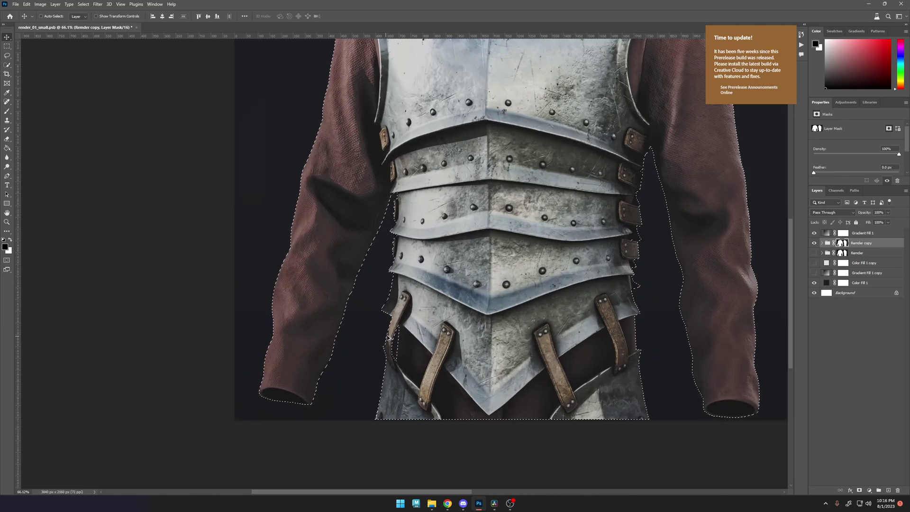
left_click(97, 4)
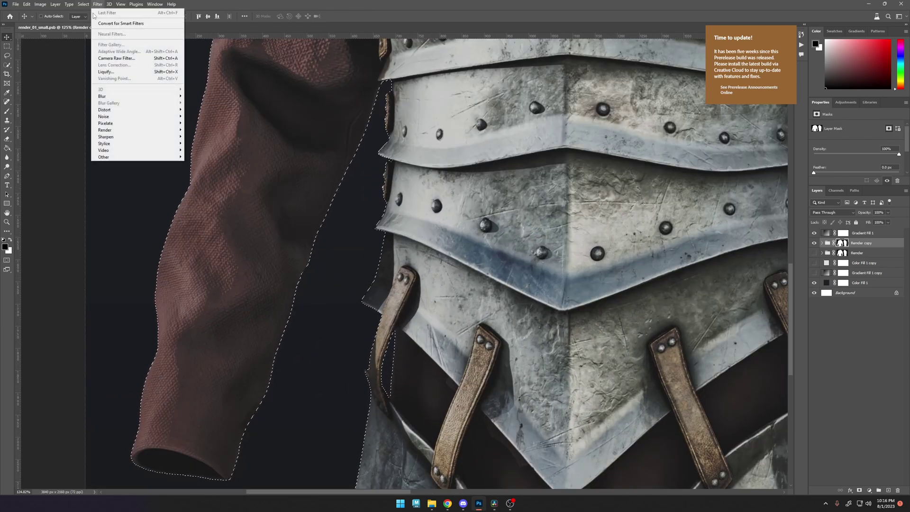
mouse_move(84, 4)
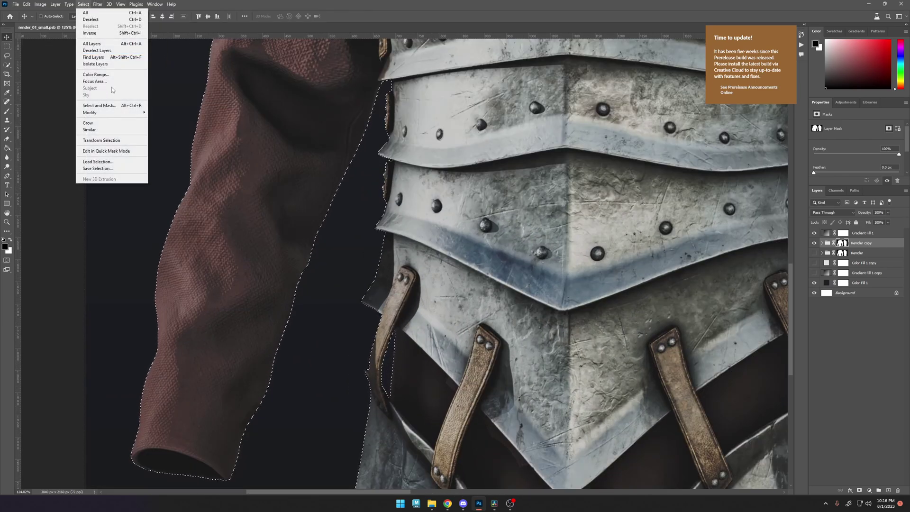
left_click(96, 74)
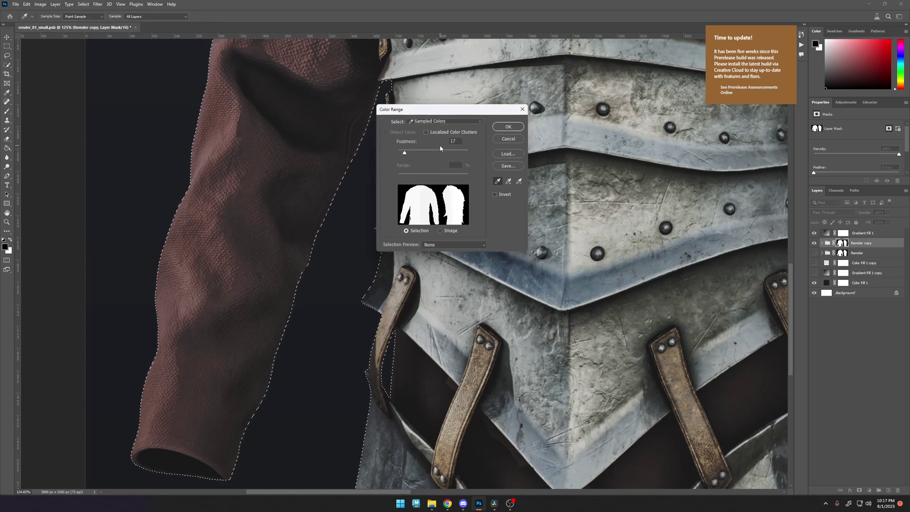
left_click(508, 138)
Contract the loaded character selection and check its outline along the armor's edge.
left_click(84, 4)
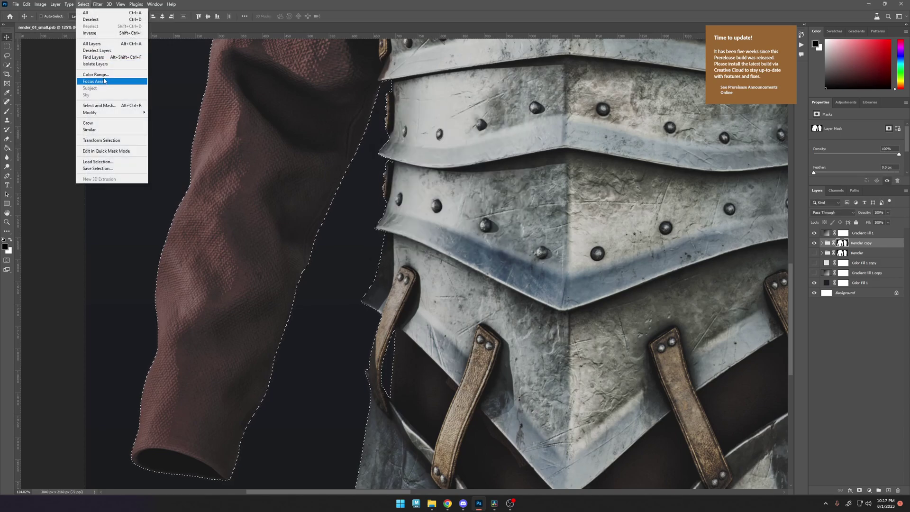
mouse_move(133, 112)
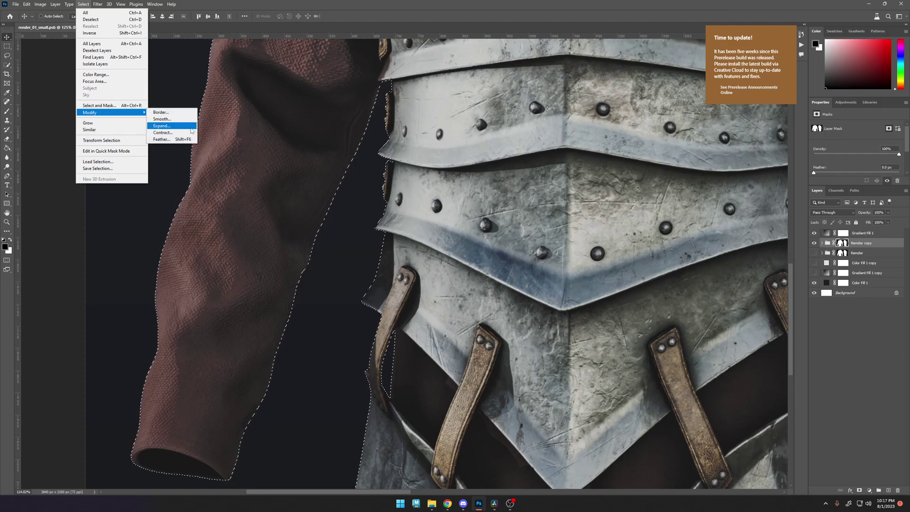
left_click(178, 135)
left_click(490, 163)
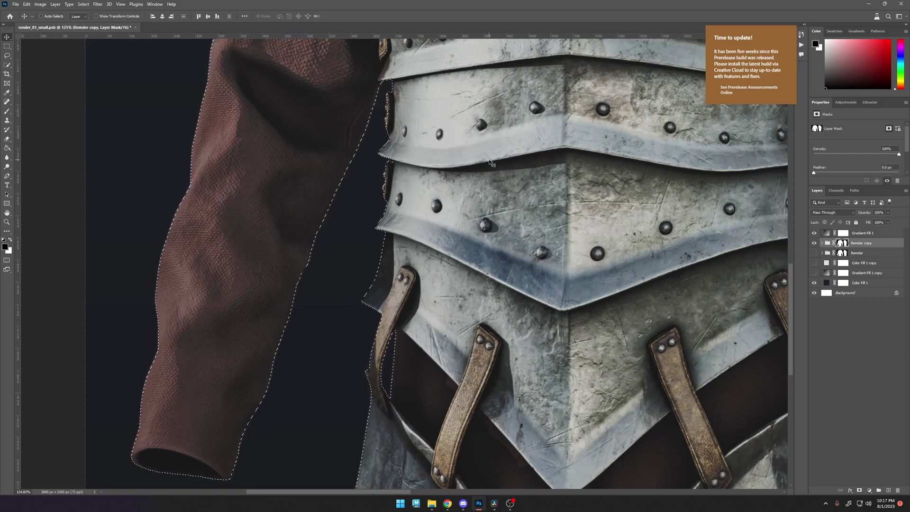
scroll(383, 190, "up", 5, "alt")
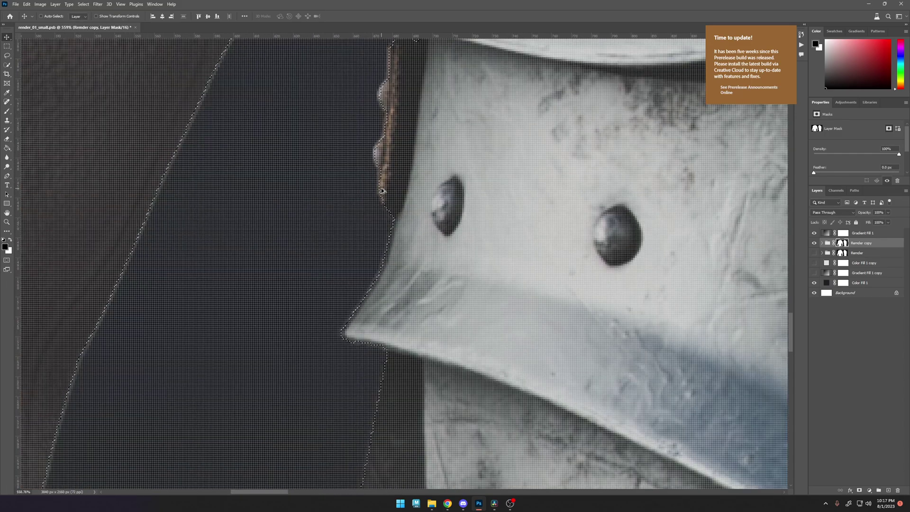
scroll(215, 265, "down", 8, "alt")
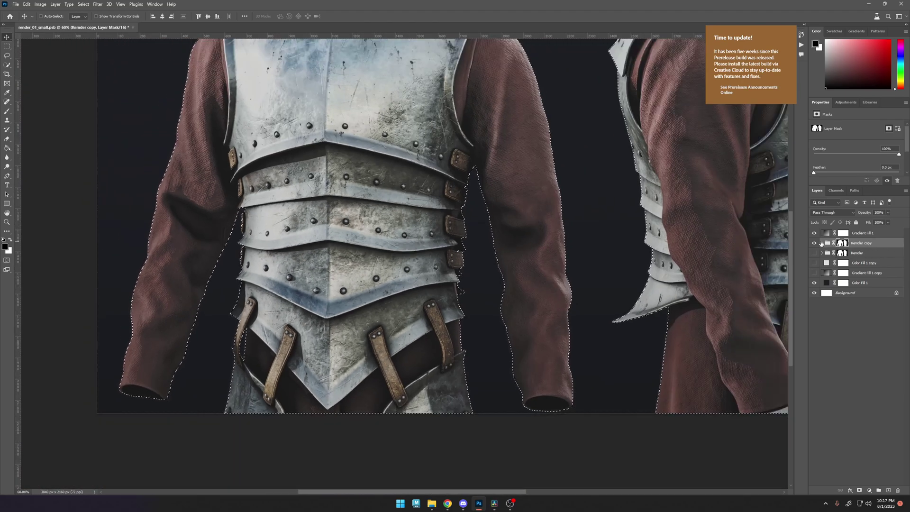
Duplicate the dark Color Fill 1 layer and replace the copy's mask with one made from the contracted selection.
left_click(822, 243)
left_click(858, 254)
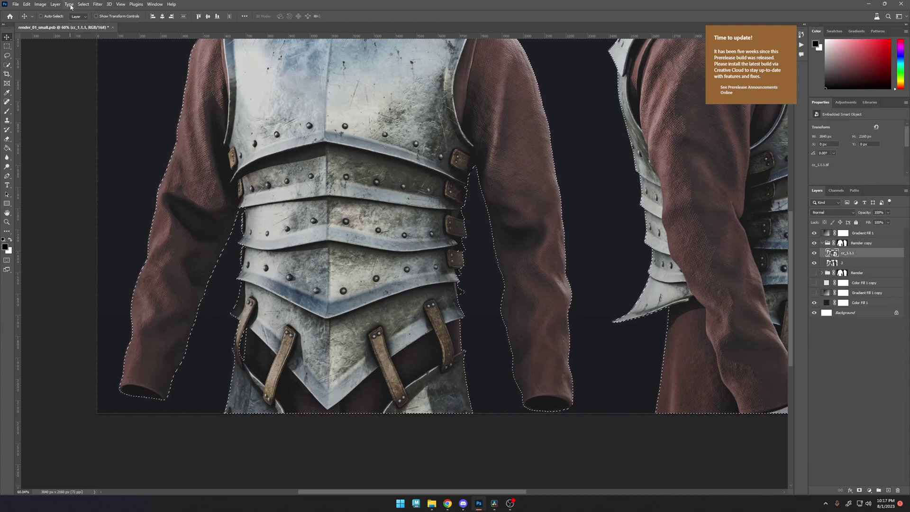
left_click(866, 304)
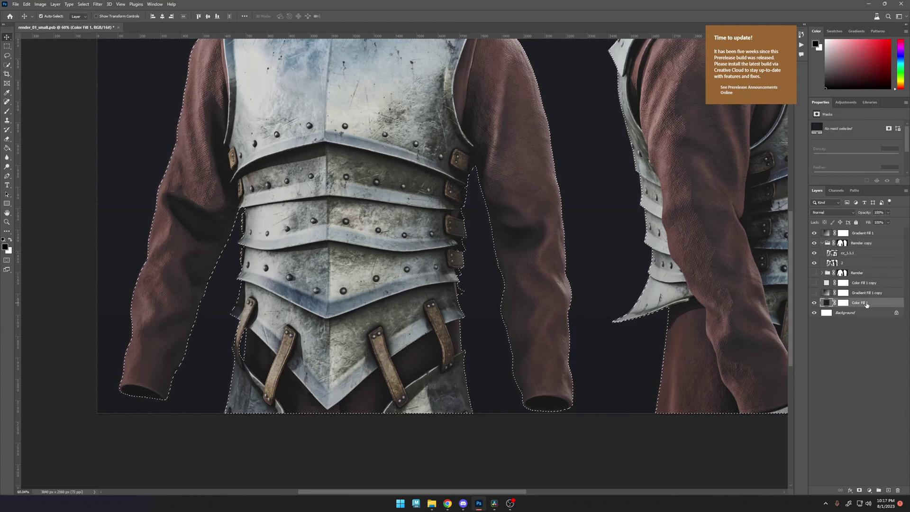
key("ctrl+j")
right_click(843, 303)
key("Escape")
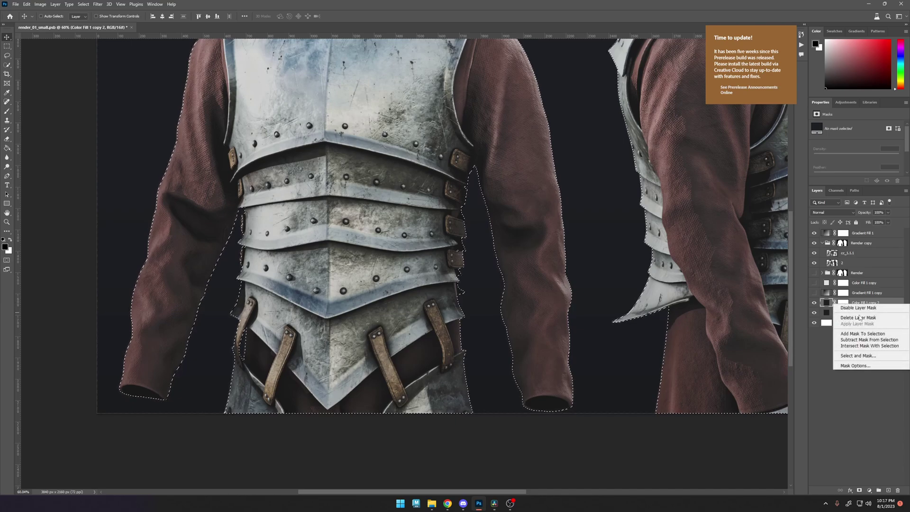
left_click(858, 317)
left_click(859, 490)
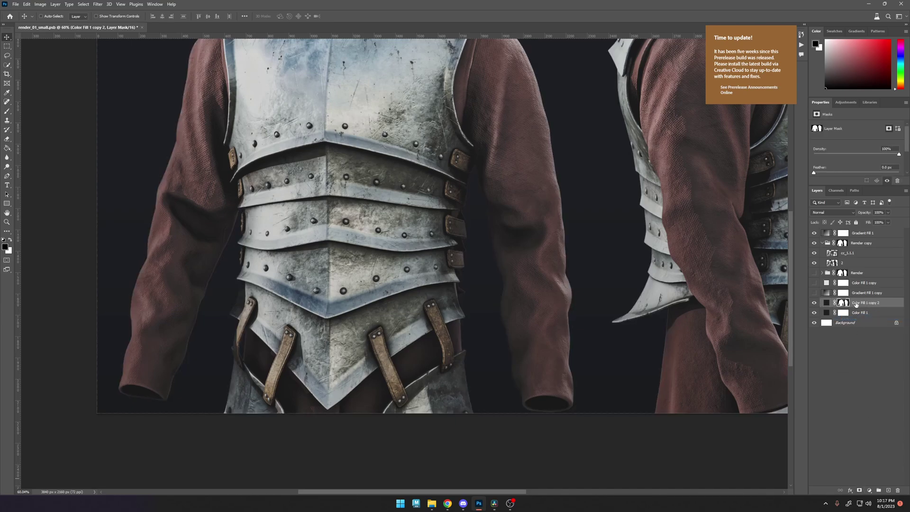
Move the masked Color Fill 1 copy to the top of the Render copy group and invert its mask to cover only the edges.
left_click_drag(856, 305, 853, 249)
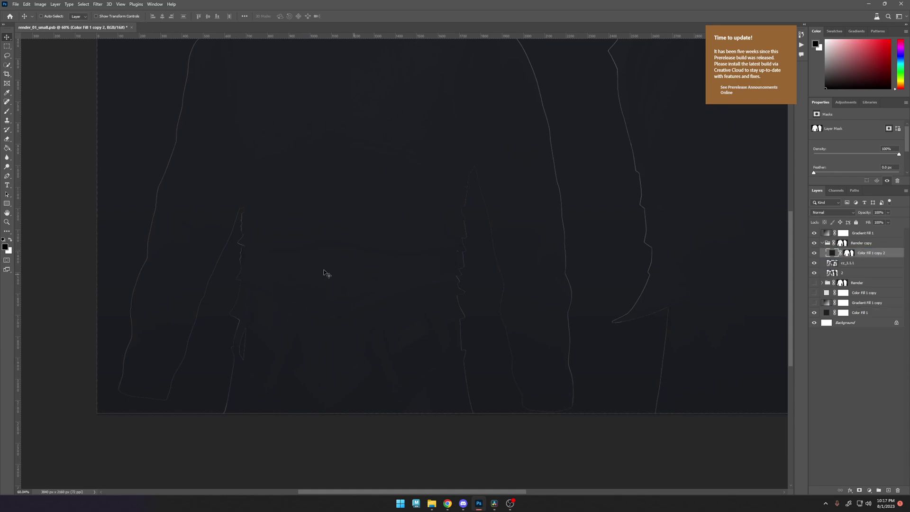
scroll(246, 262, "up", 5, "alt")
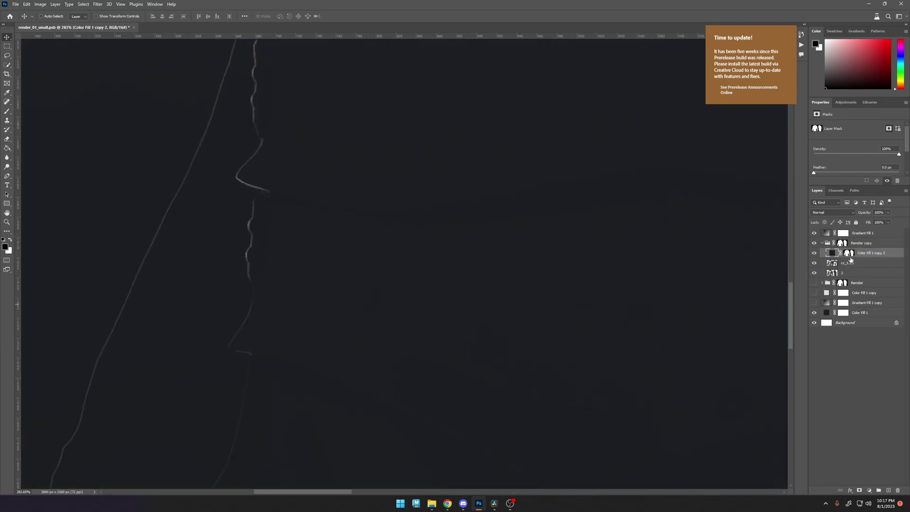
key("ctrl+i")
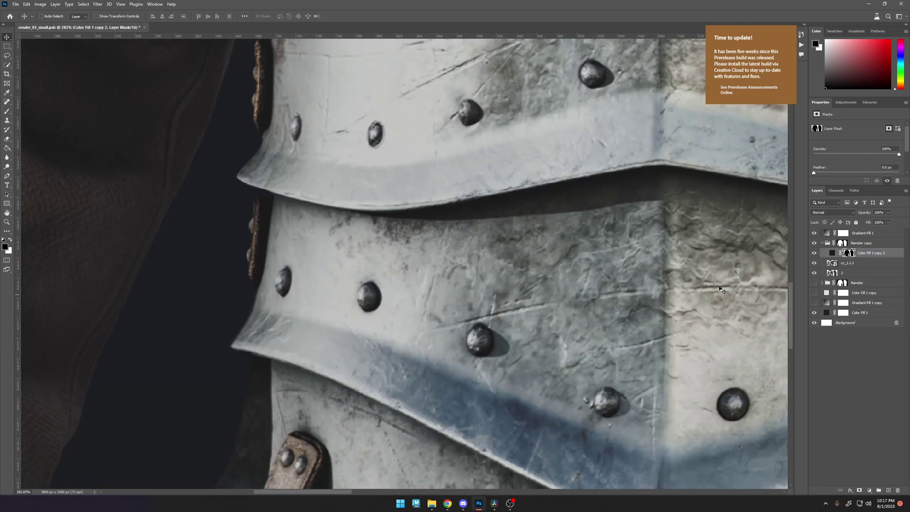
scroll(445, 245, "down", 4, "alt")
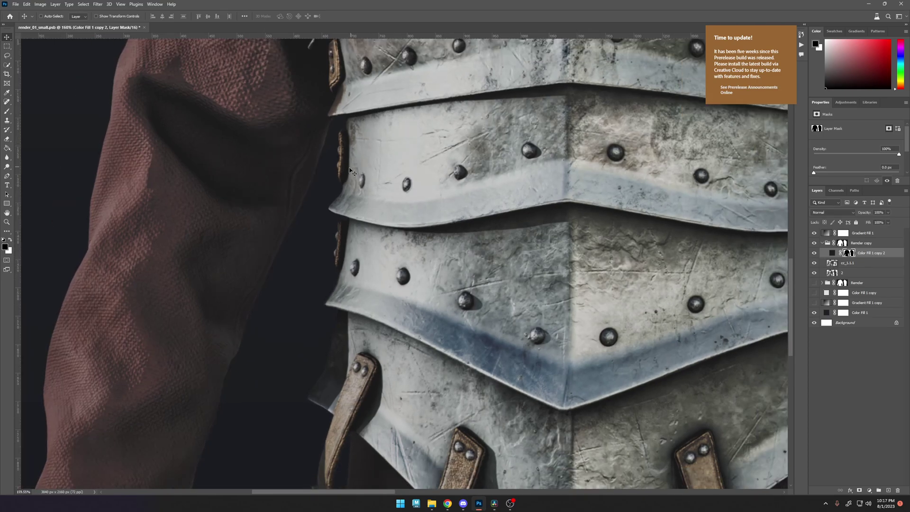
scroll(477, 329, "down", 5, "alt")
scroll(477, 329, "up", 6, "alt")
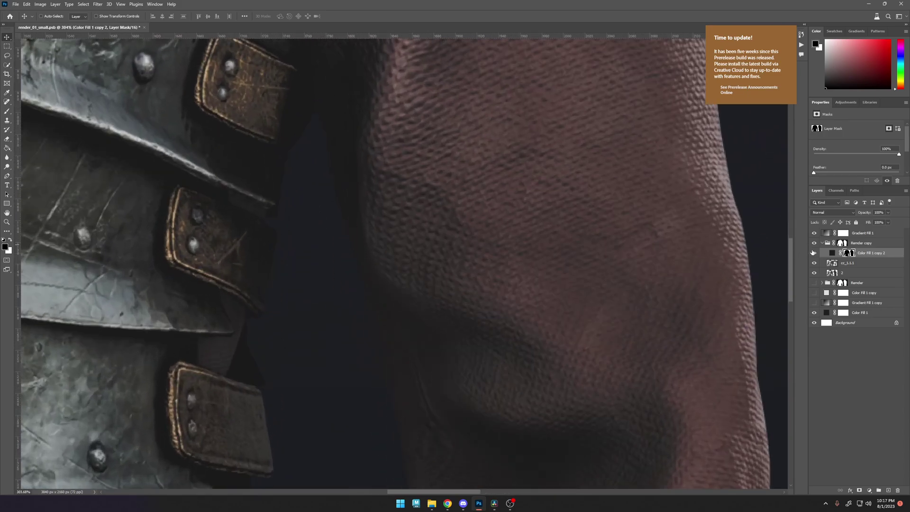
Set the edge fill layer's blend mode to Darker Color and compare the edges with the layer hidden and shown.
left_click(830, 214)
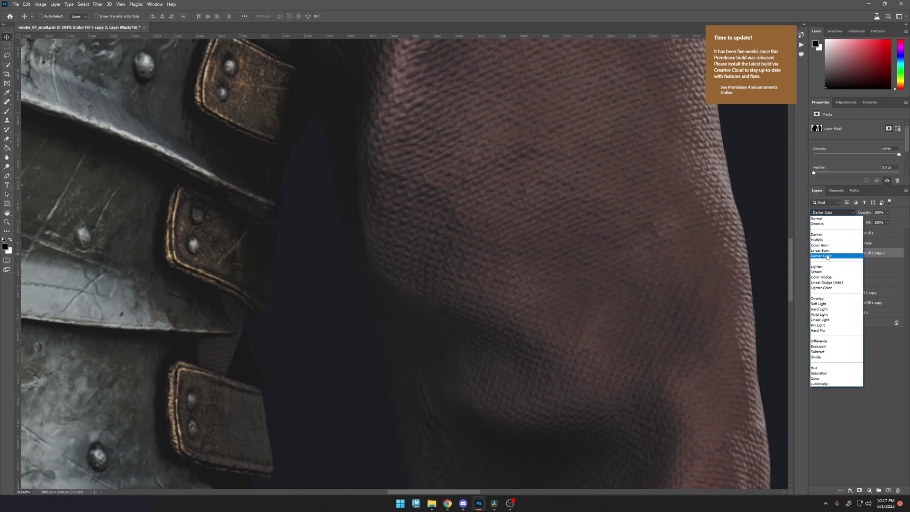
left_click(827, 256)
left_click(814, 253)
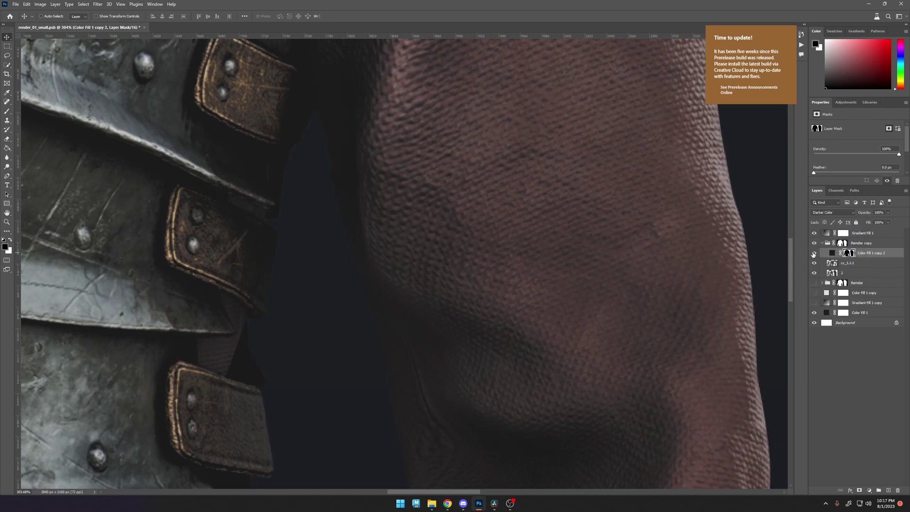
left_click(813, 253)
left_click(813, 253)
left_click(814, 253)
Lower the edge fill layer's opacity to 78% and review the front view of the armor.
left_click_drag(415, 266, 360, 412)
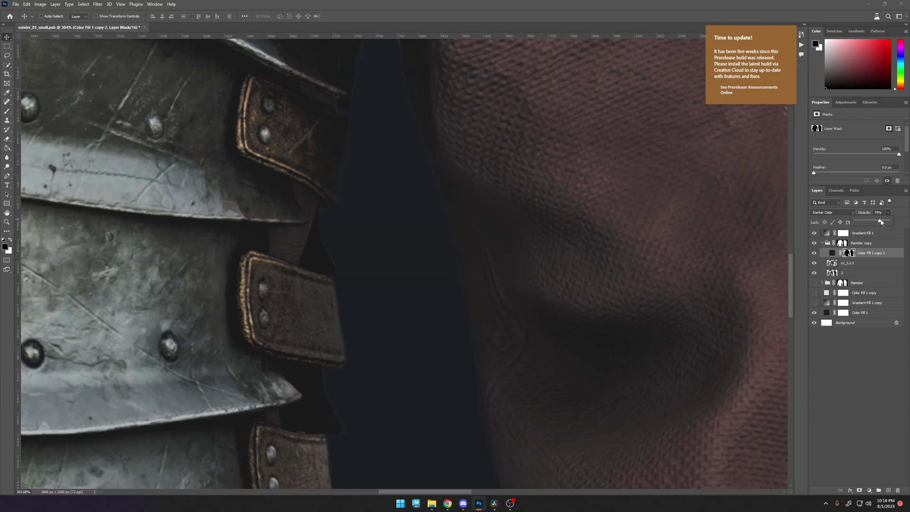
scroll(426, 245, "down", 10, "alt")
scroll(416, 232, "up", 2, "alt")
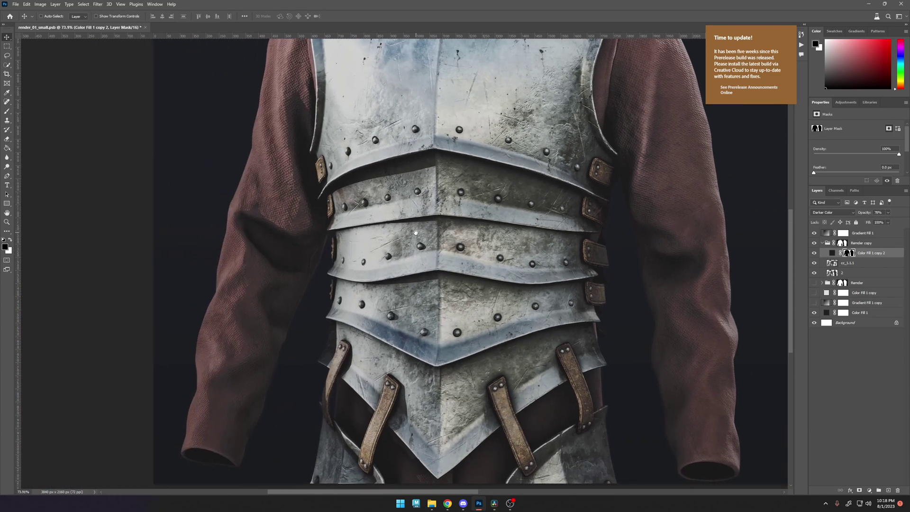
Toggle the edge fill layer's visibility to compare the armor and sleeve edges up close and in the full view.
scroll(317, 290, "up", 6, "alt")
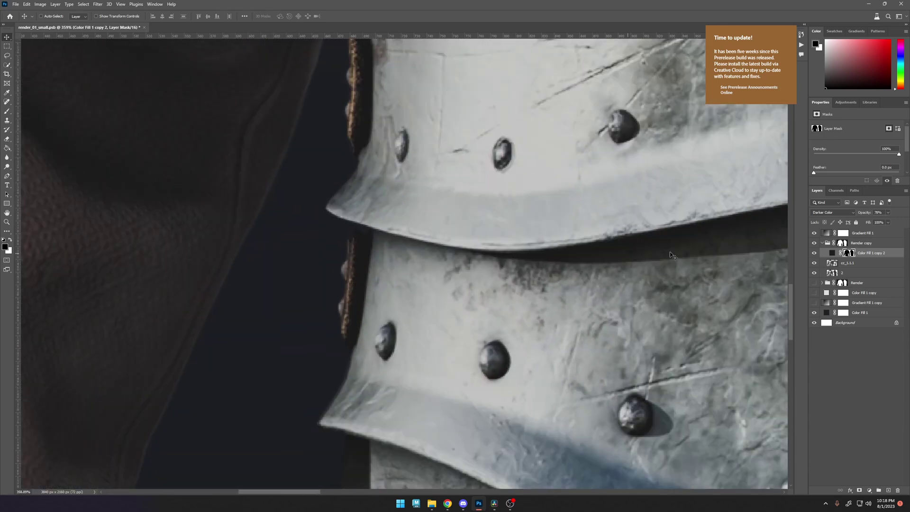
left_click(815, 253)
left_click(815, 253)
left_click(814, 253)
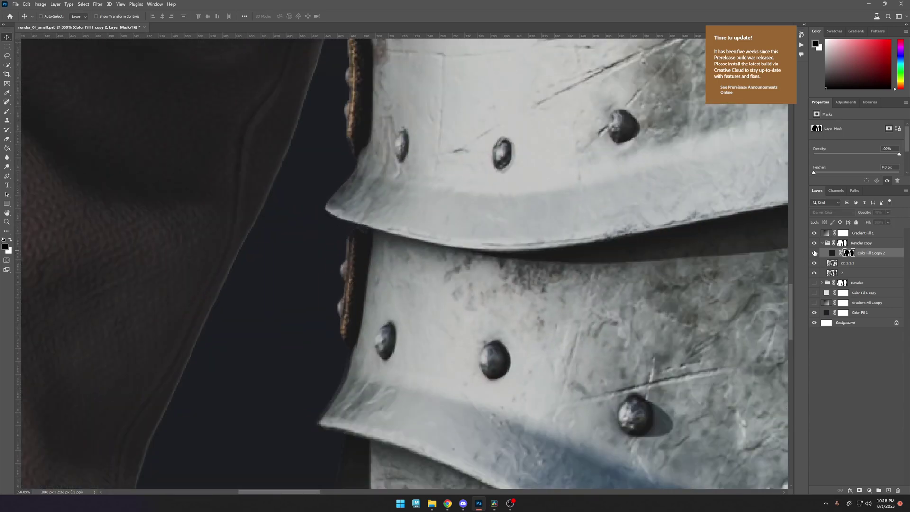
left_click(815, 253)
left_click(815, 253)
scroll(352, 173, "down", 5, "alt")
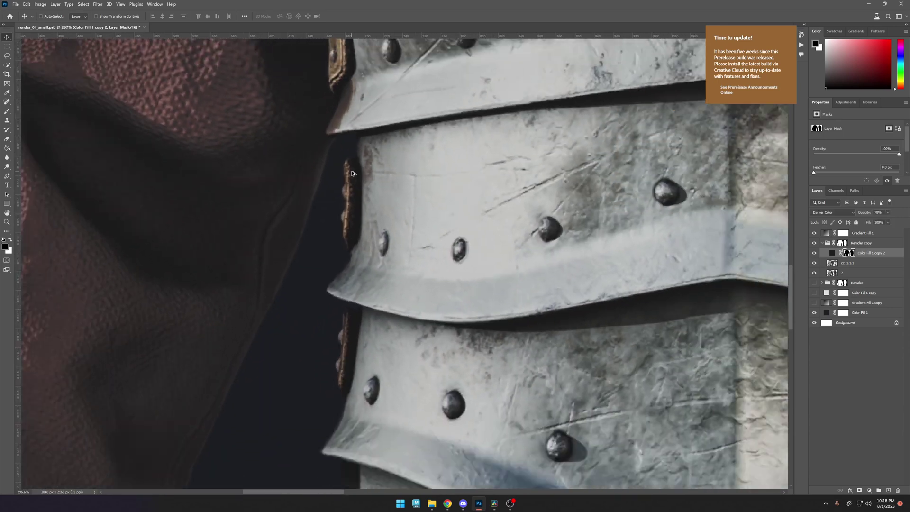
scroll(351, 173, "down", 4, "alt")
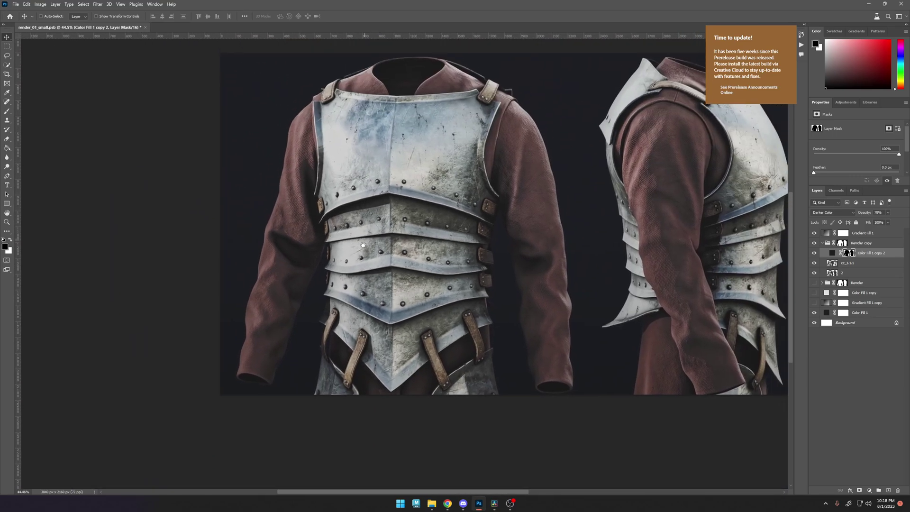
left_click(814, 253)
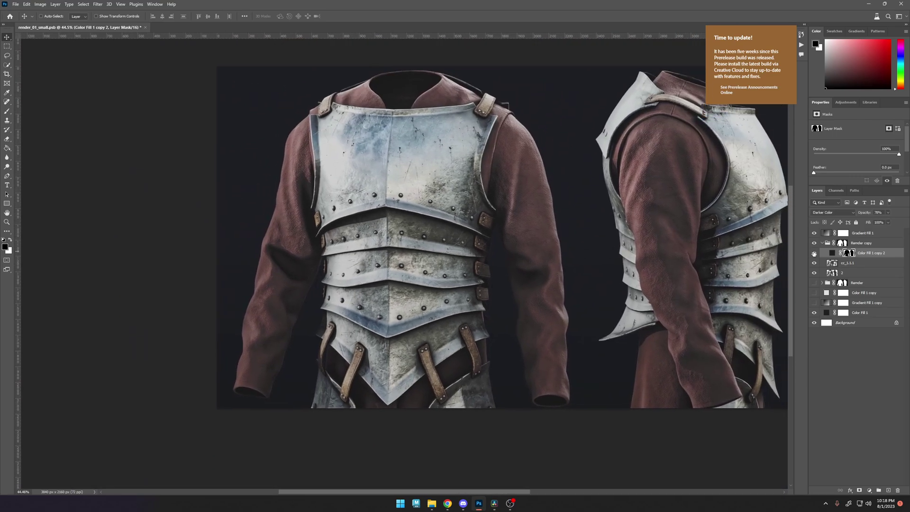
Put the edge fill layer Color Fill 1 copy 2 into its own group and add a layer mask to that group.
scroll(553, 149, "up", 2, "alt")
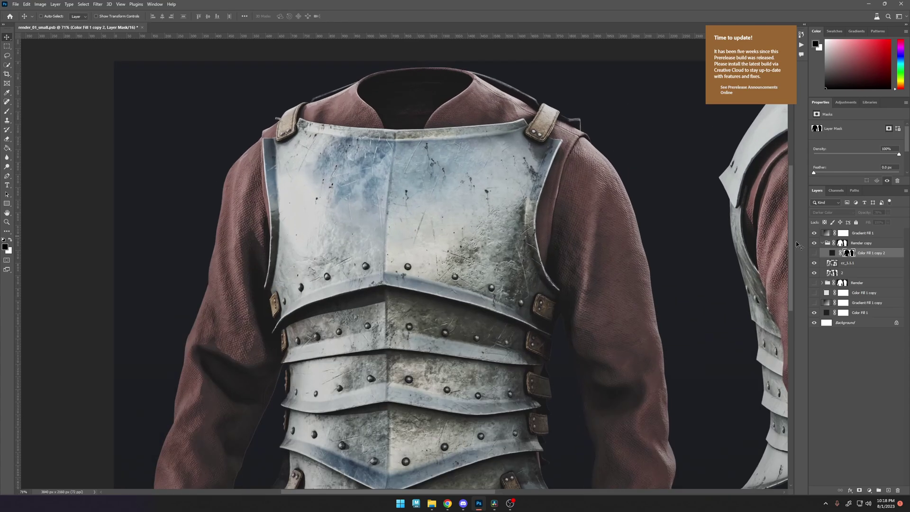
left_click(814, 253)
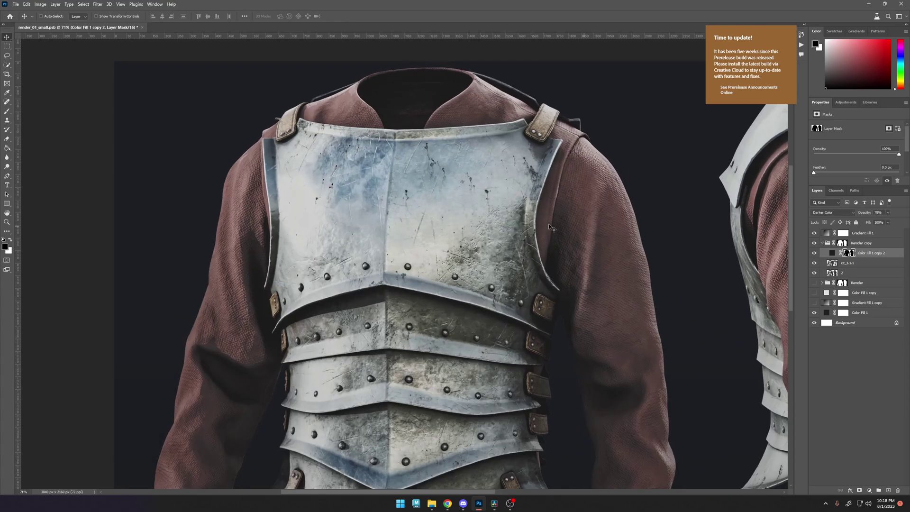
key("ctrl+g")
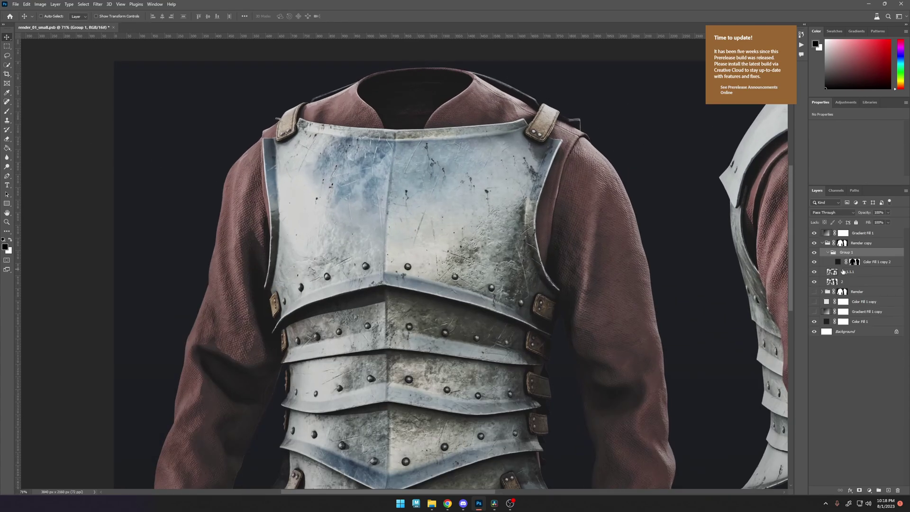
left_click(859, 489)
Try painting black on the edge fill group's mask with a small brush around the collar, shoulder straps and waist plates.
scroll(579, 152, "up", 3, "alt")
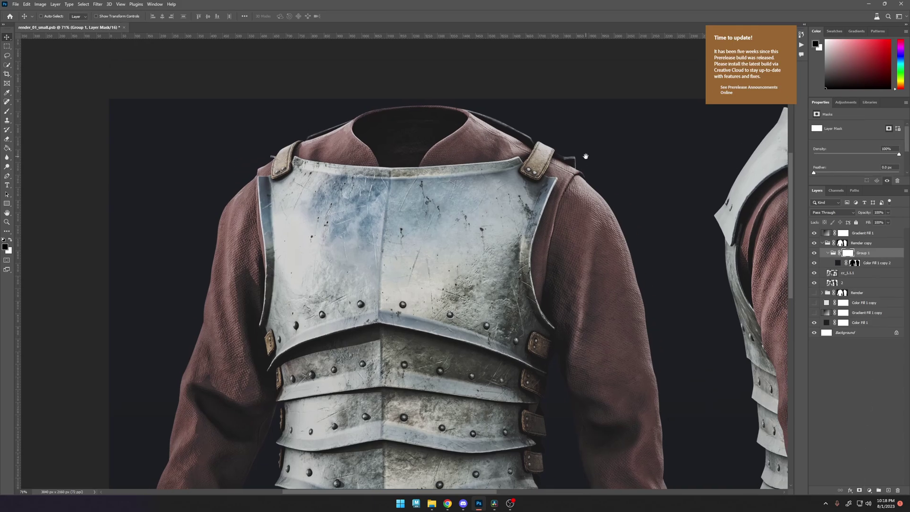
left_click(8, 114)
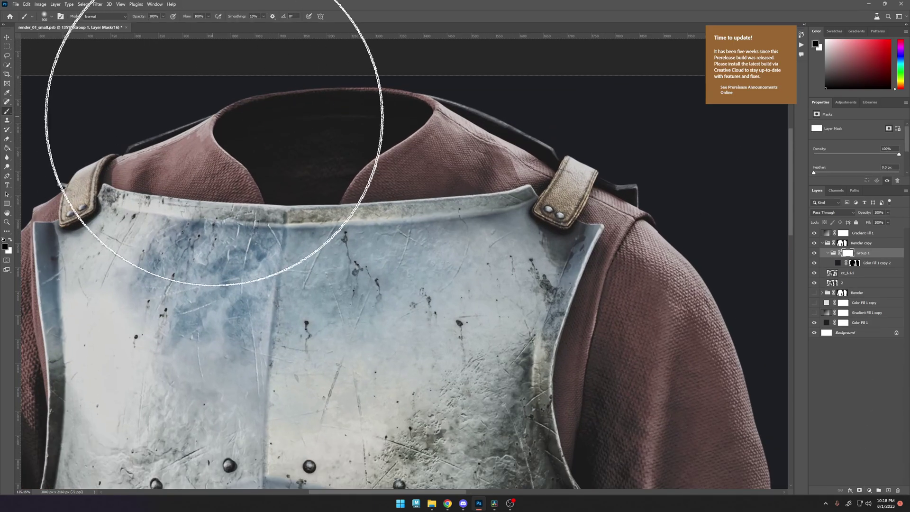
right_click_drag(555, 159, 531, 159, "alt")
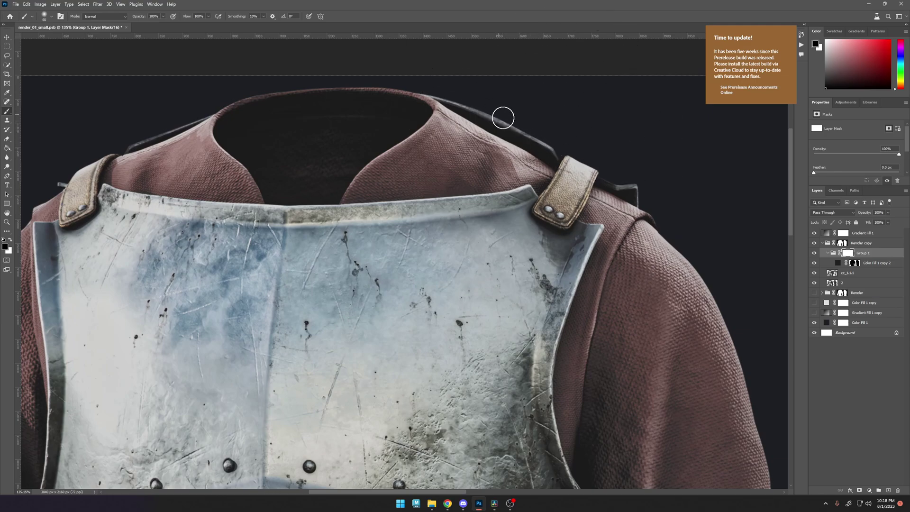
left_click_drag(447, 89, 532, 97)
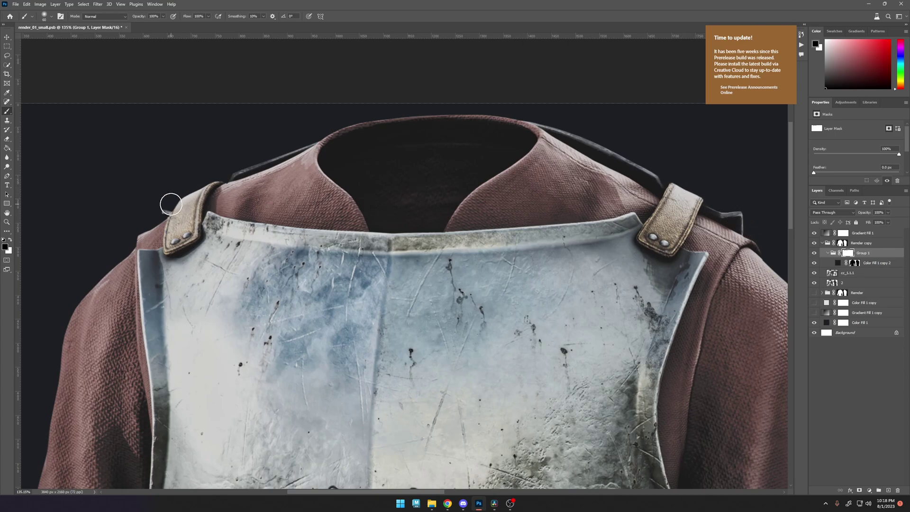
left_click_drag(144, 325, 264, 57)
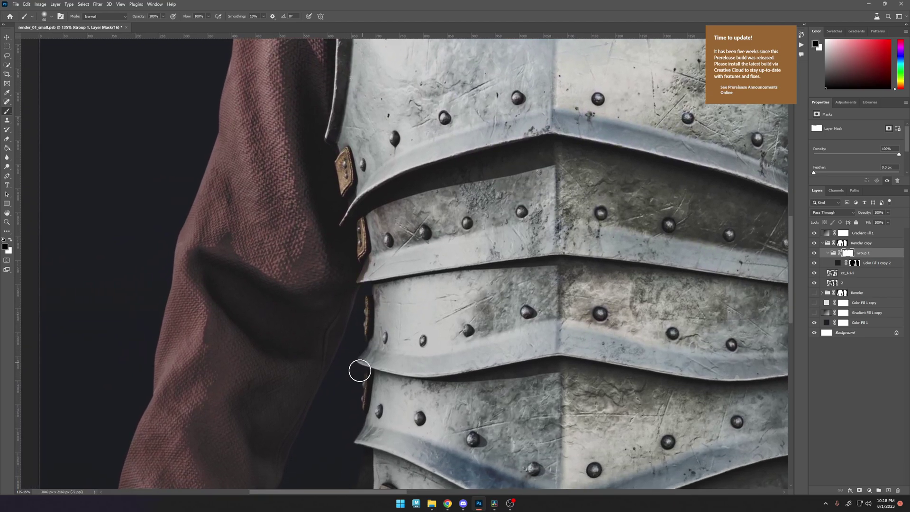
left_click_drag(370, 392, 360, 242)
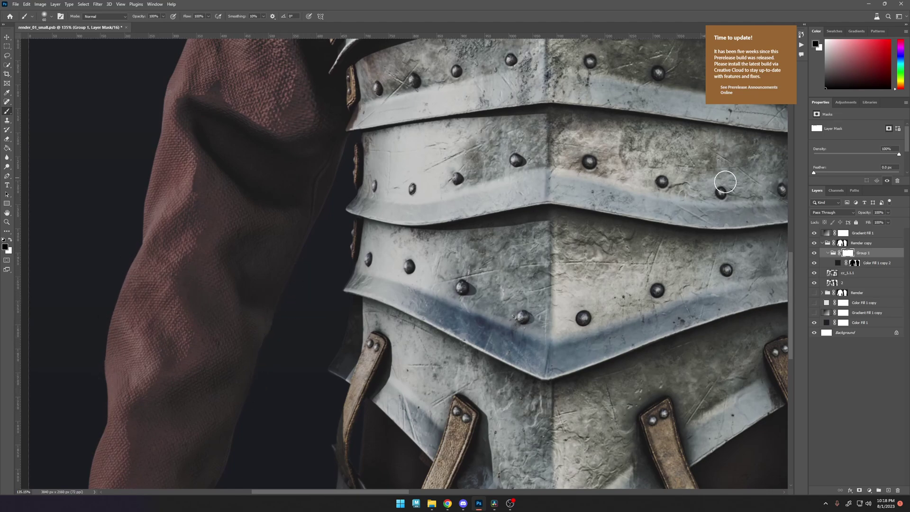
Delete the layer mask from the edge fill group.
right_click(847, 256)
left_click(851, 255)
right_click(848, 255)
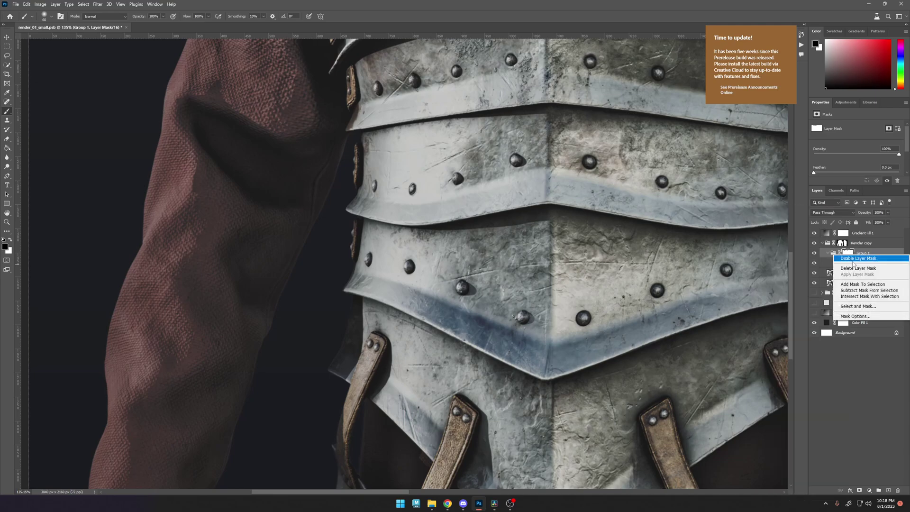
left_click(856, 269)
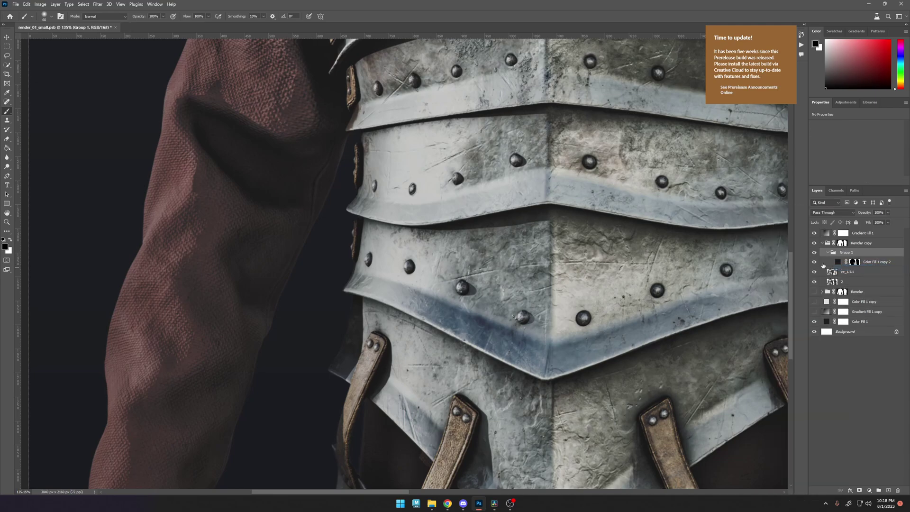
Add a fresh layer mask to the edge fill group and fill it with black using the Paint Bucket.
left_click(859, 490)
scroll(268, 275, "down", 3, "alt")
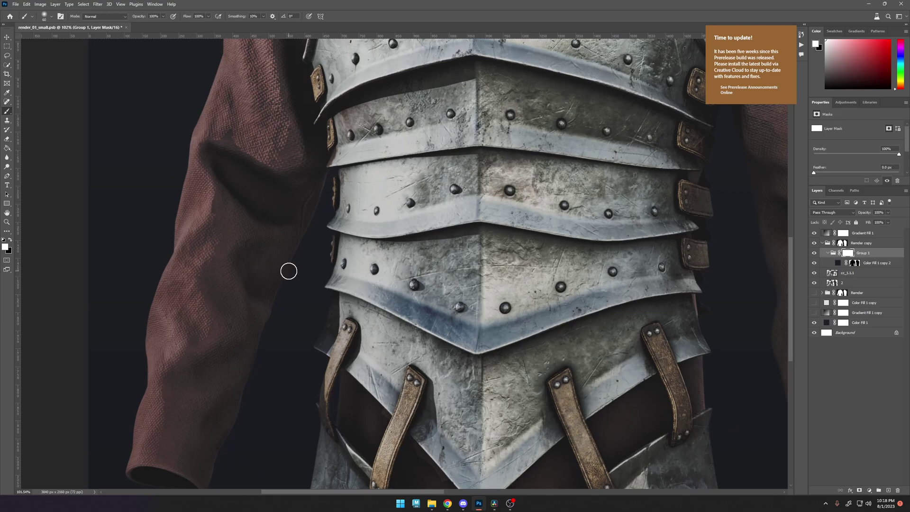
key("x")
key("x")
left_click(8, 147)
key("x")
left_click(300, 270)
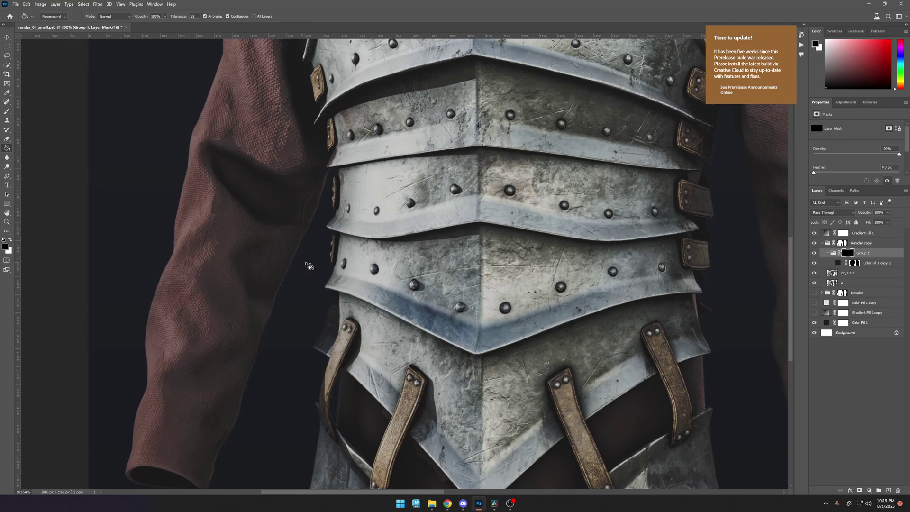
Brush white into the group mask along the inner edge of the front view's left-hand sleeve, from the cuff up to the waist plates.
left_click(7, 110)
key("x")
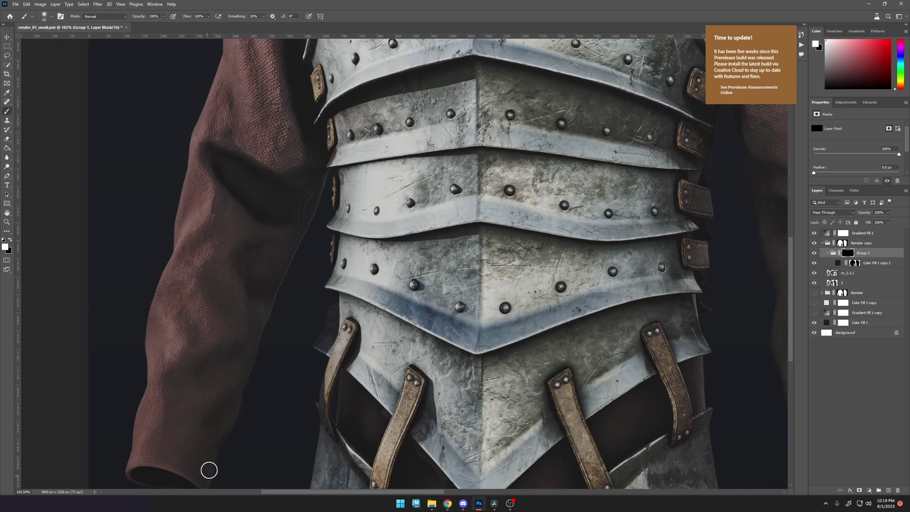
left_click_drag(230, 422, 252, 345)
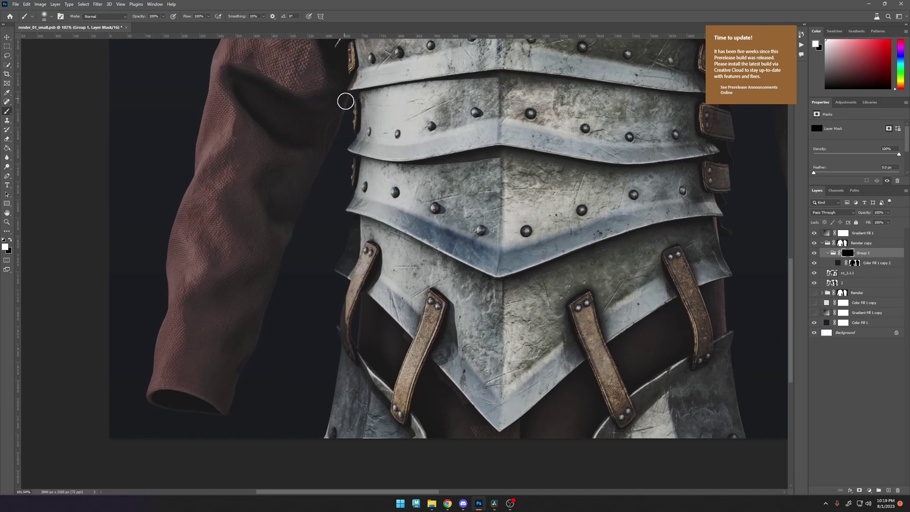
Brush white into the group mask along the front view's other sleeve, the lower straps and the side buckles.
scroll(474, 113, "right", 6)
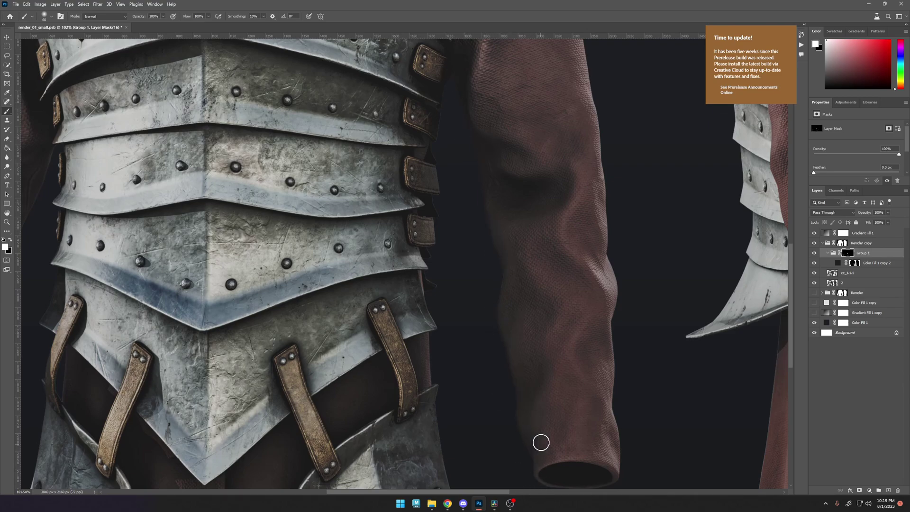
scroll(502, 294, "down", 3)
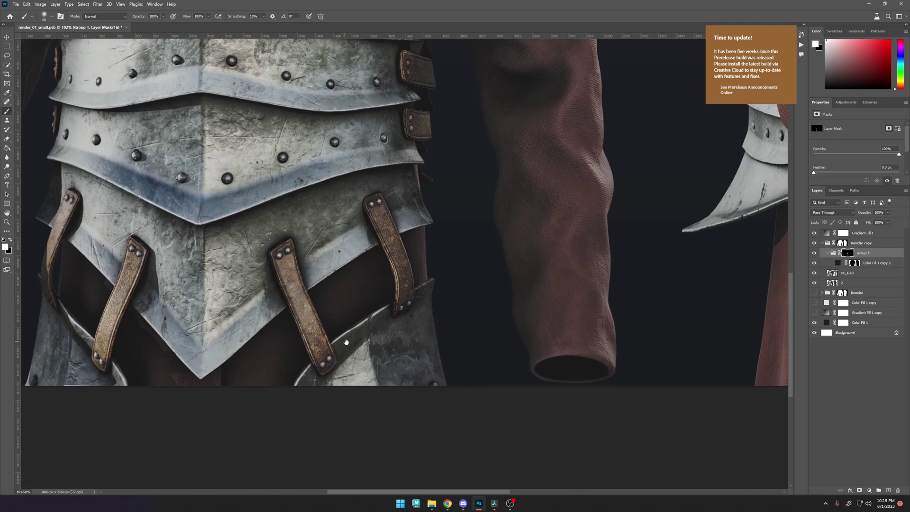
left_click_drag(341, 348, 591, 333)
left_click_drag(378, 250, 380, 270)
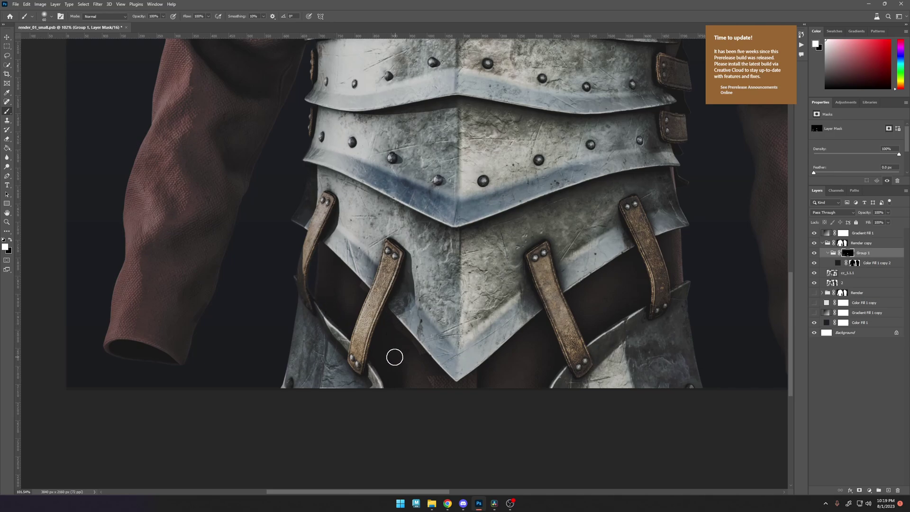
mouse_move(634, 233)
left_mouse_down()
mouse_move(557, 328)
mouse_move(536, 256)
mouse_move(607, 221)
mouse_move(460, 349)
mouse_move(449, 383)
left_mouse_up()
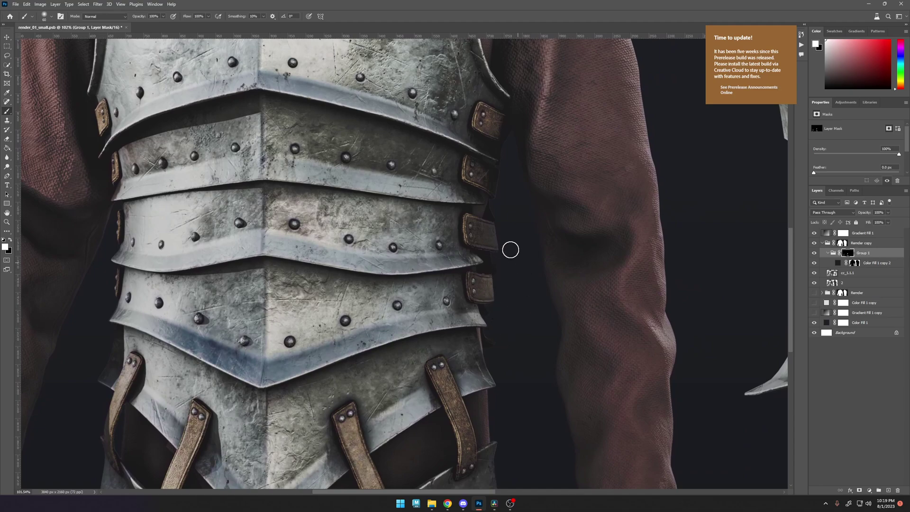
left_click_drag(507, 199, 506, 248)
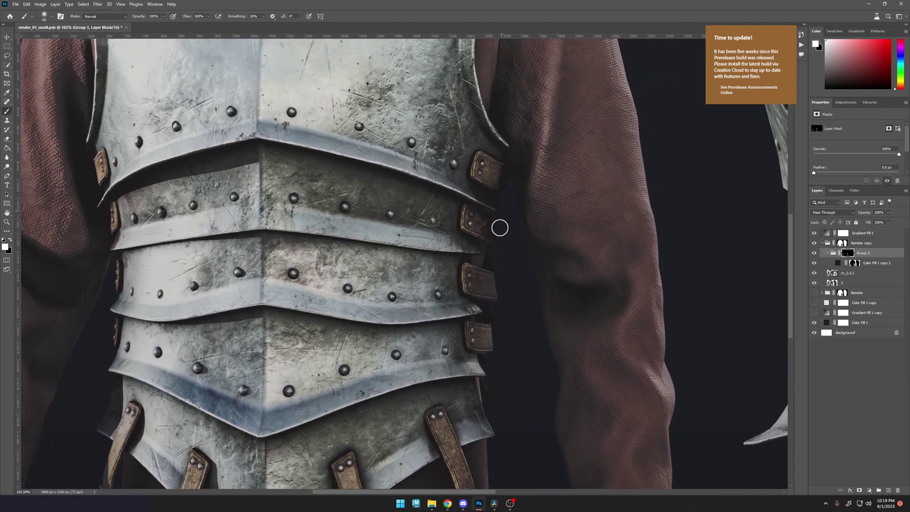
scroll(496, 254, "up", 5)
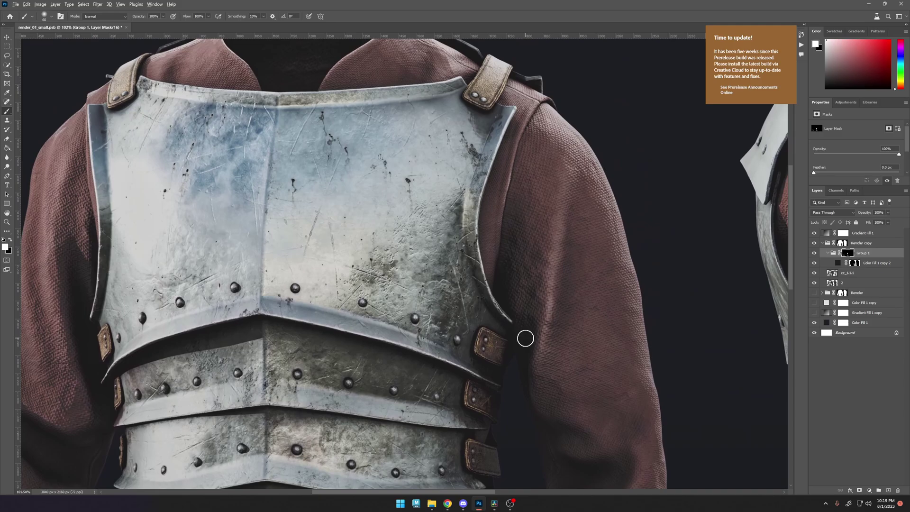
Examine both armor views as a whole and the side view's skirt, collar, breastplate and waist edges up close for remaining fringe.
scroll(525, 338, "down", 8, "alt")
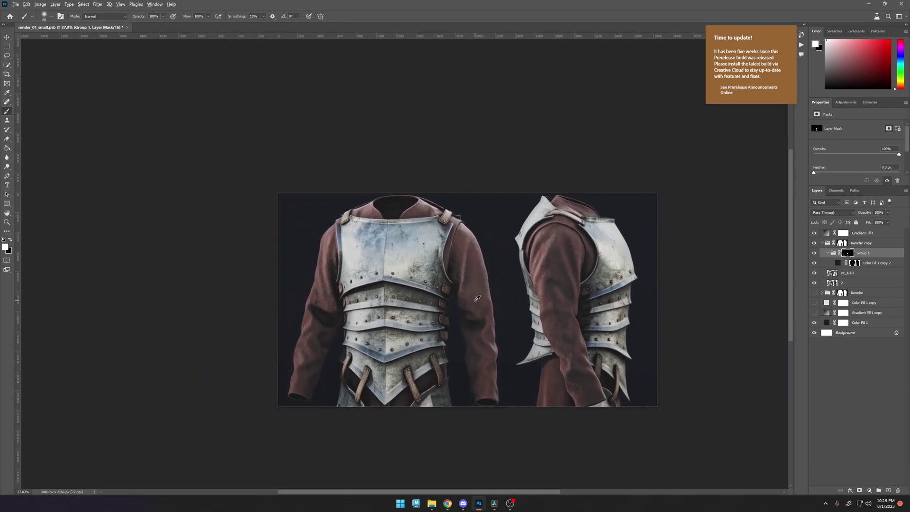
scroll(477, 298, "up", 2, "alt")
scroll(469, 308, "down", 1)
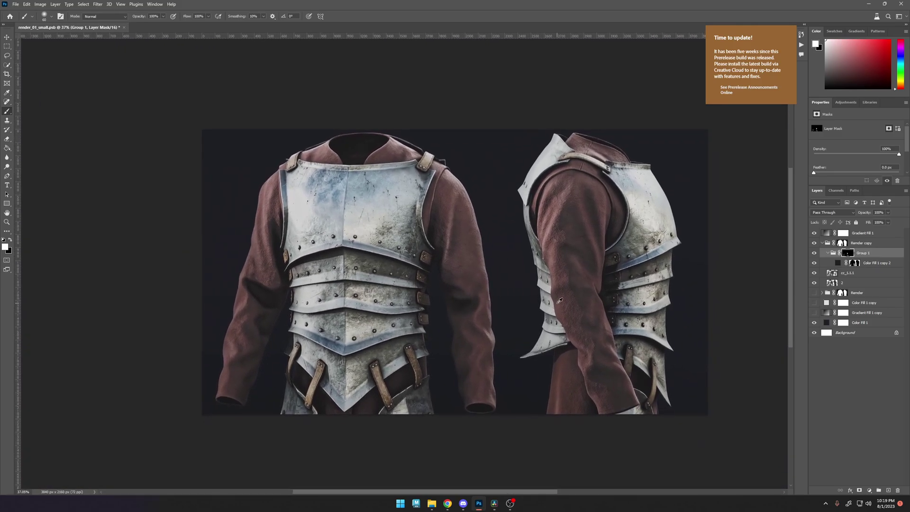
scroll(562, 312, "up", 9, "alt")
left_click_drag(580, 389, 414, 144)
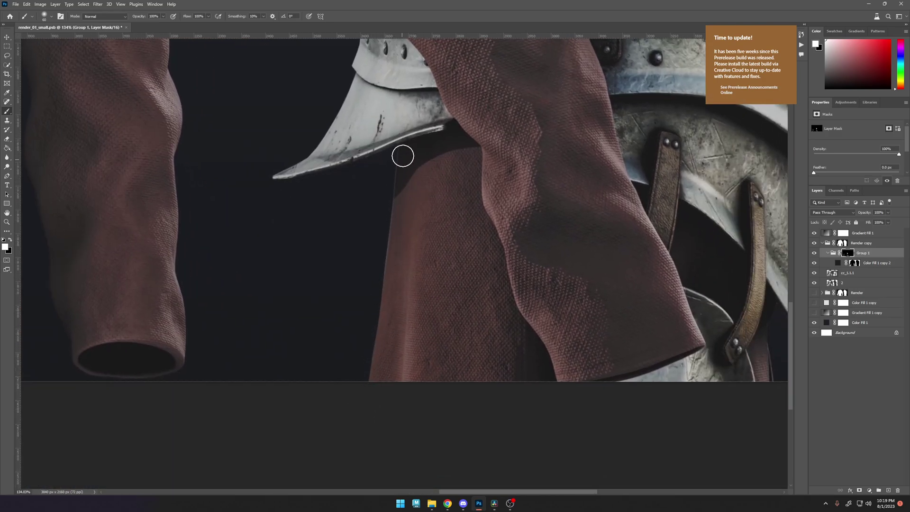
scroll(462, 379, "up", 10)
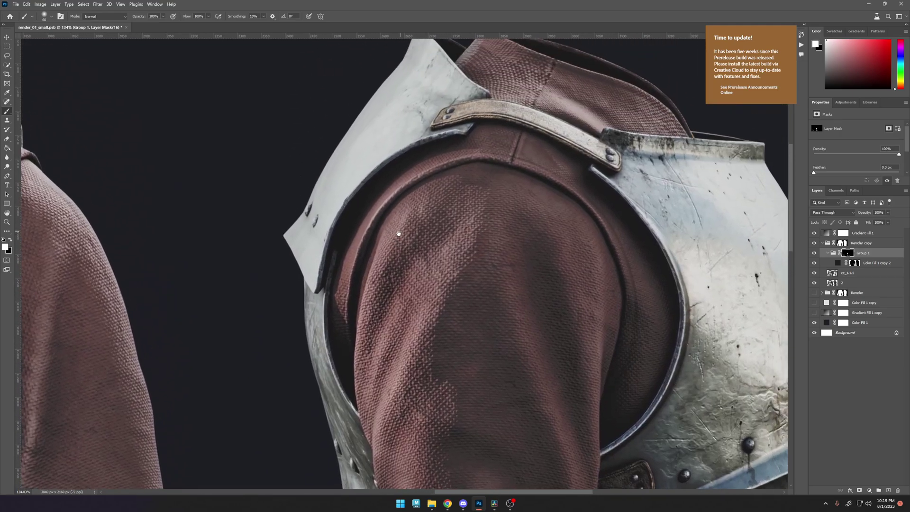
left_click_drag(399, 233, 335, 319)
left_click_drag(661, 230, 472, 177)
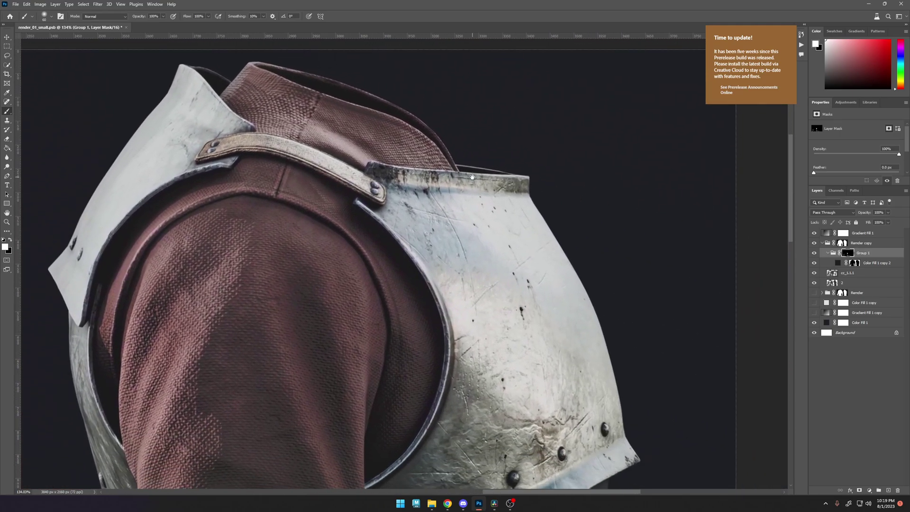
scroll(563, 183, "down", 8)
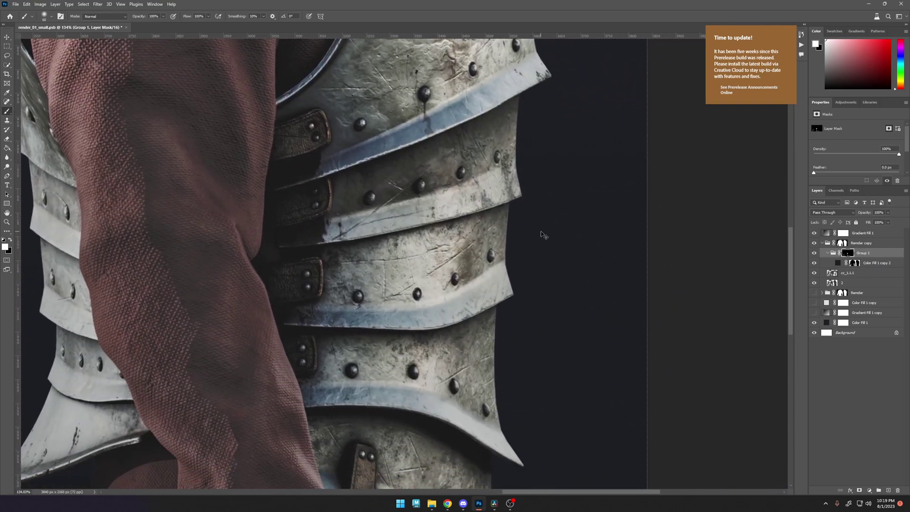
scroll(538, 199, "down", 6)
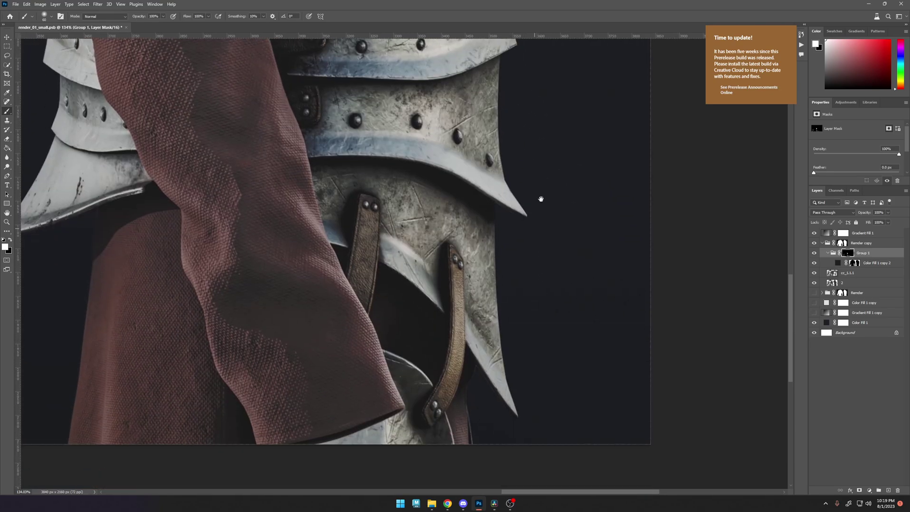
scroll(540, 199, "down", 3)
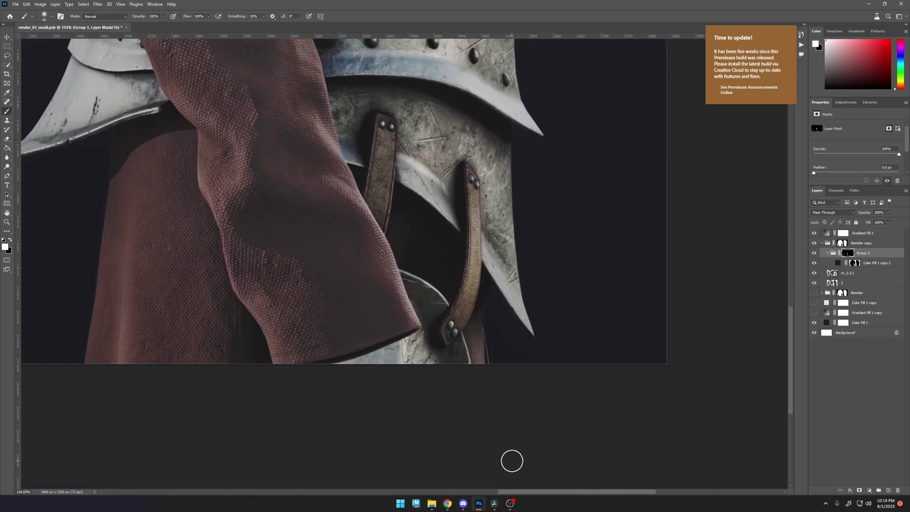
scroll(424, 297, "down", 10, "alt")
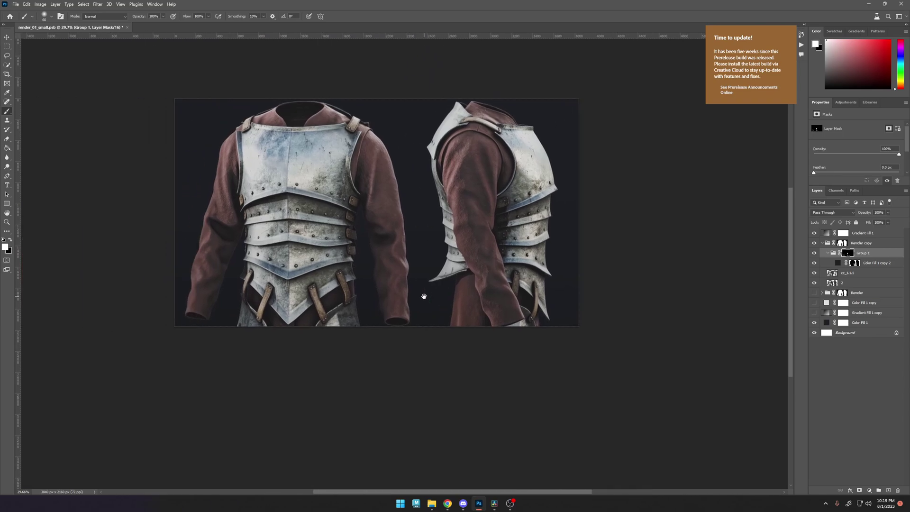
scroll(395, 225, "up", 2, "alt")
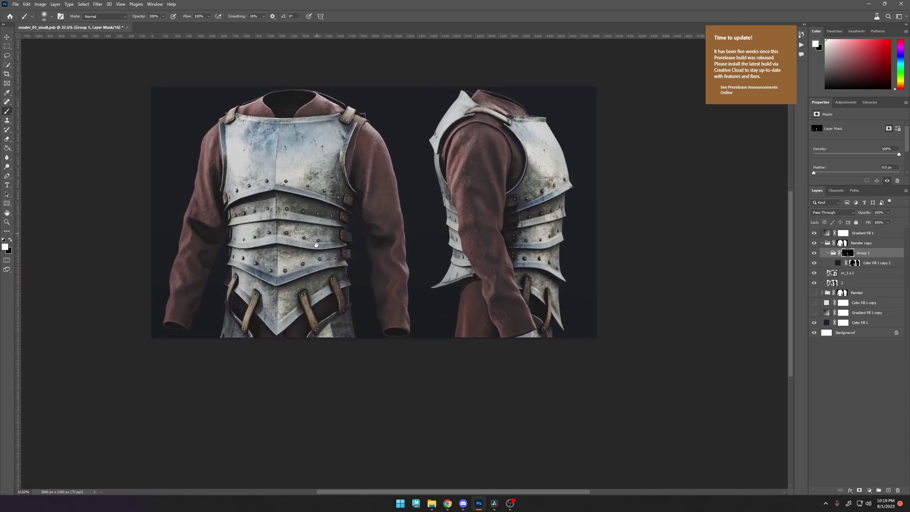
Try the cc_1.1.1 grading layer hidden and at reduced opacities such as 0% and 60%, then restore it to 100%.
left_click(823, 243)
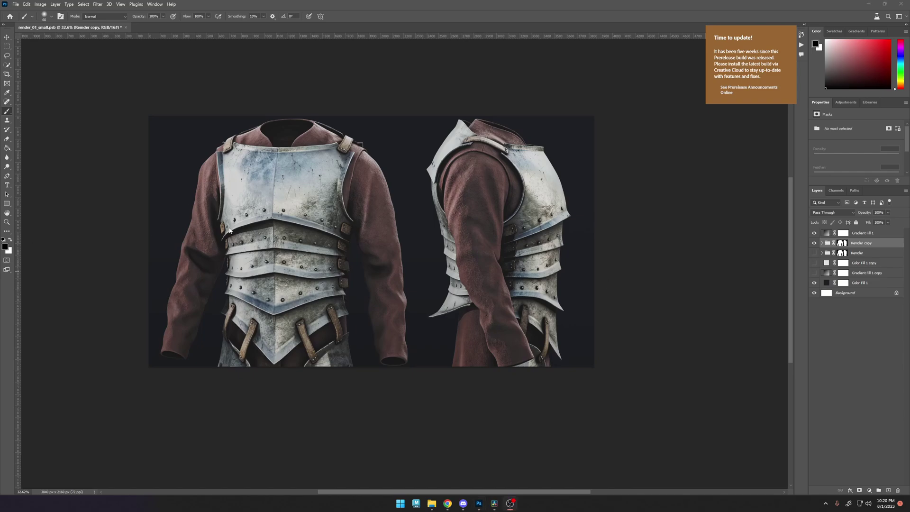
left_click(821, 243)
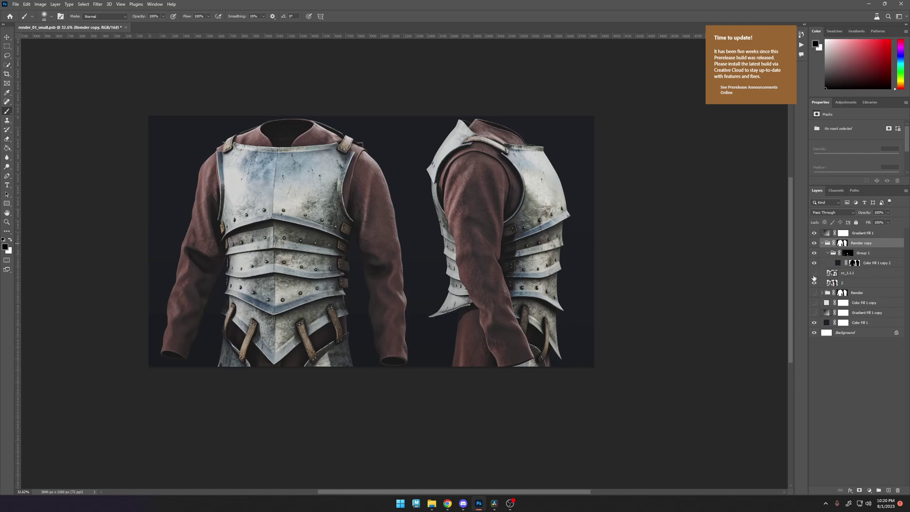
left_click(814, 273)
left_click(866, 274)
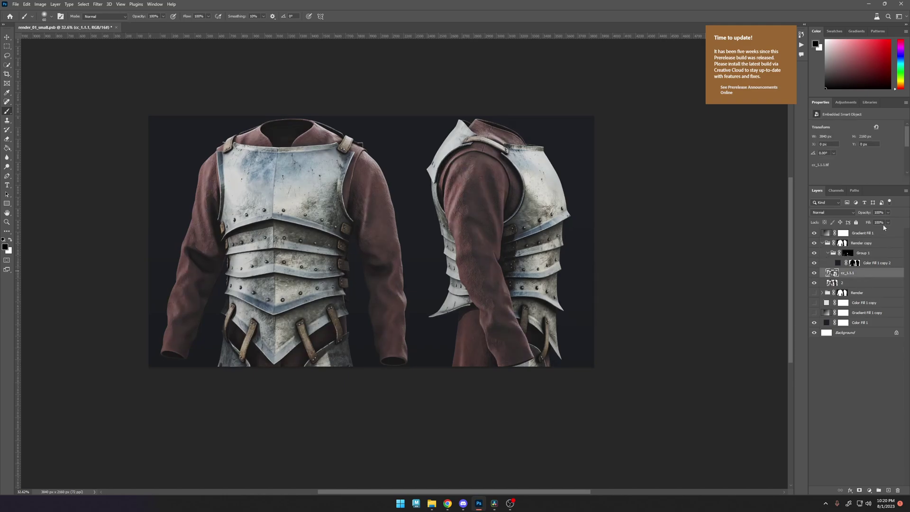
left_click(888, 214)
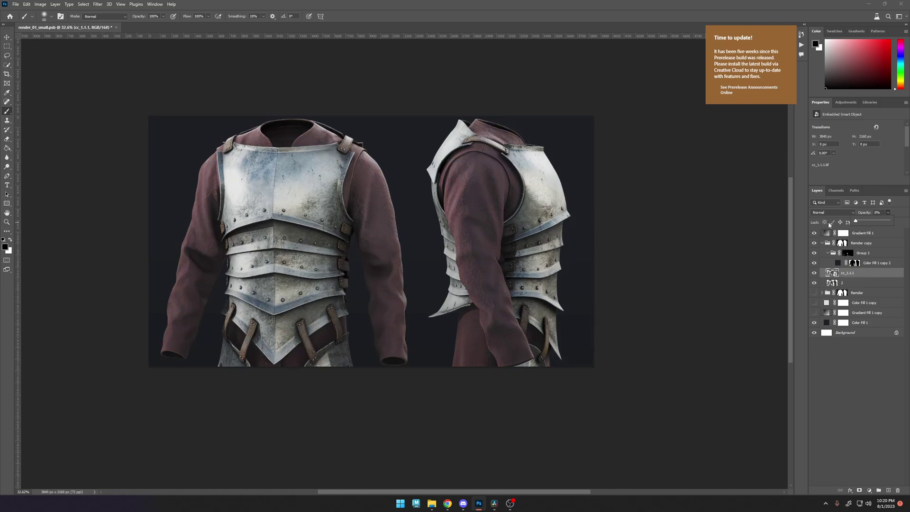
left_click_drag(875, 223, 877, 223)
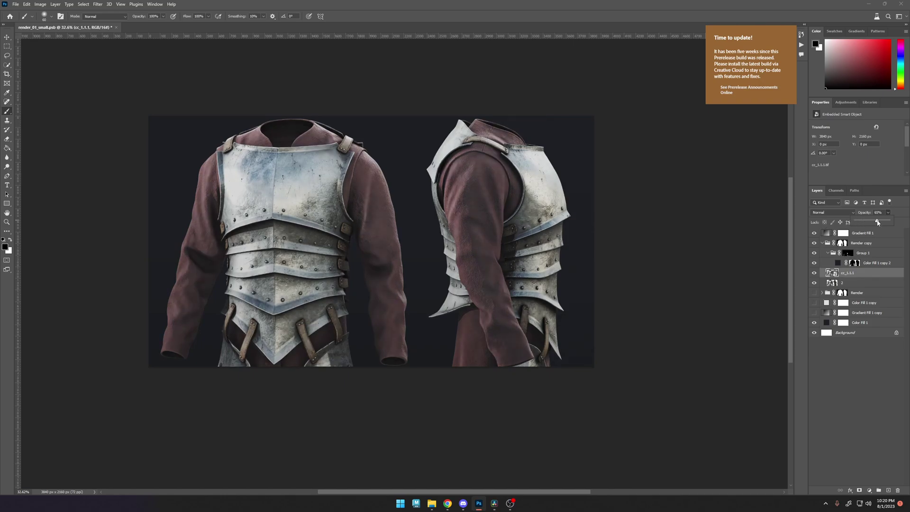
Add a layer mask to the cc_1.1.1 grading layer and set the brush to black at about 700 px.
left_click(868, 274)
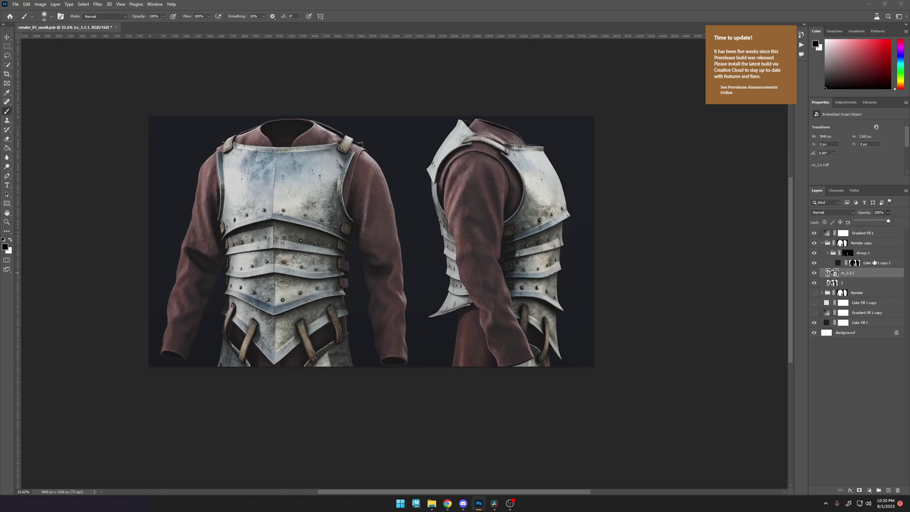
left_click(859, 490)
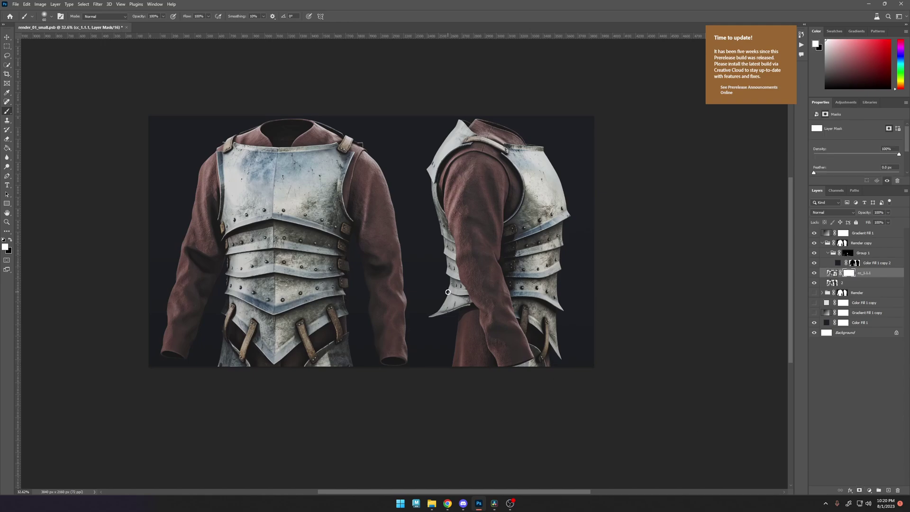
key("x")
key("bracketright")
key("bracketright")
key("bracketright")
key("bracketright")
key("bracketright")
key("bracketright")
key("bracketright")
key("bracketright")
key("bracketright")
key("bracketright")
key("bracketright")
key("bracketright")
key("bracketright")
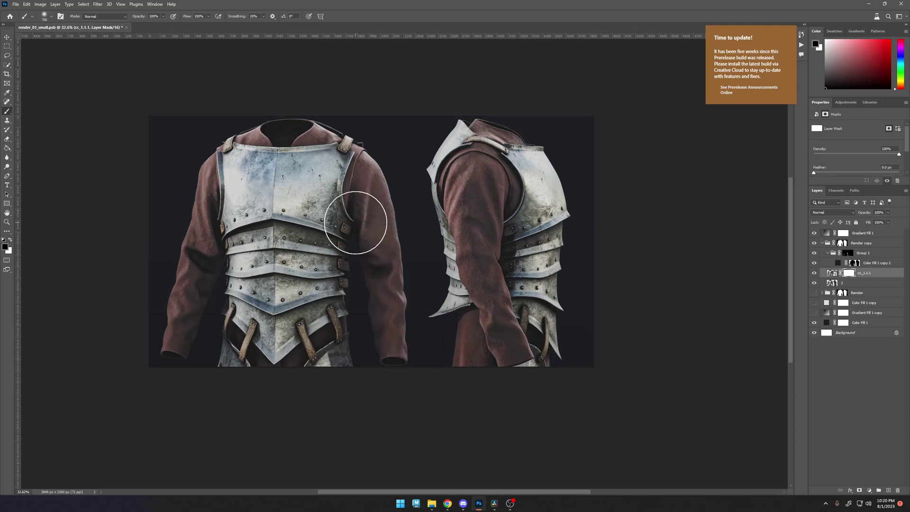
Switch to the Move tool and examine both graded armor views from a distance and up close.
scroll(355, 222, "down", 4, "alt")
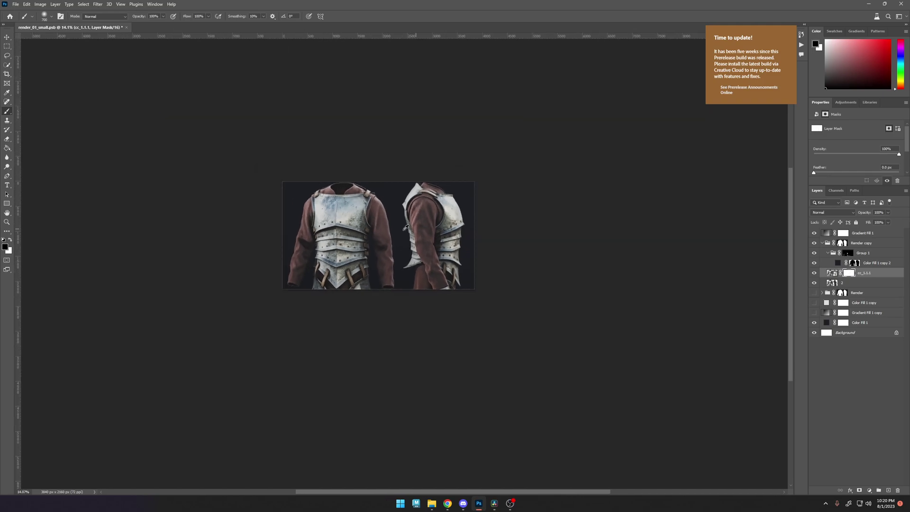
scroll(405, 228, "up", 5, "alt")
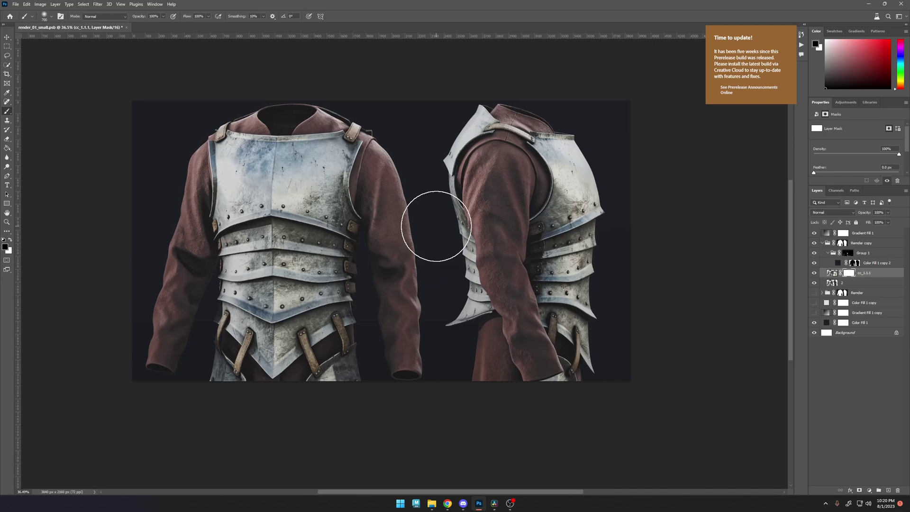
left_click(6, 37)
left_click_drag(378, 79, 385, 89)
scroll(366, 201, "down", 1, "alt")
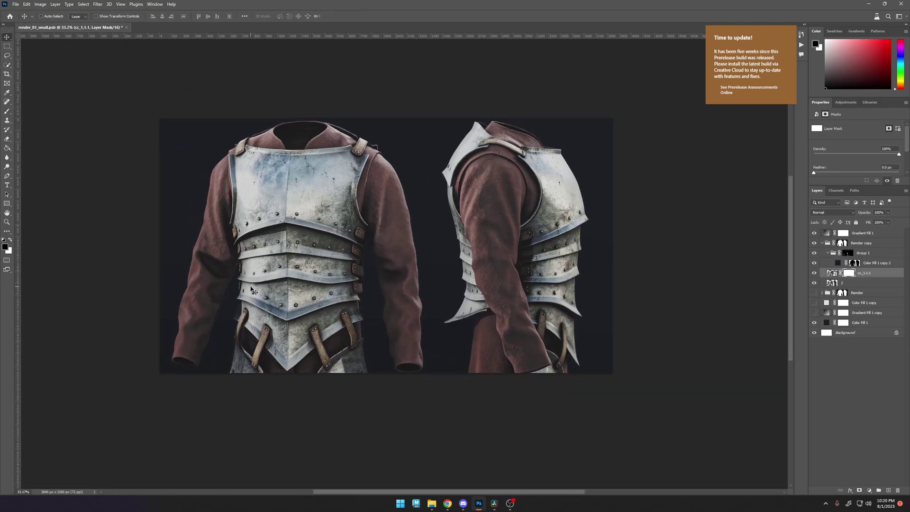
scroll(254, 284, "down", 1, "alt")
scroll(432, 223, "left", 1)
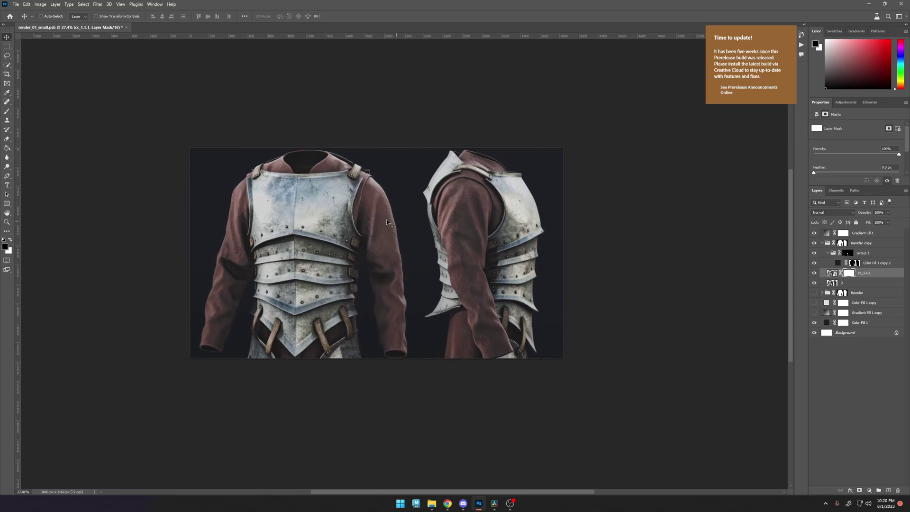
scroll(363, 221, "up", 1, "alt")
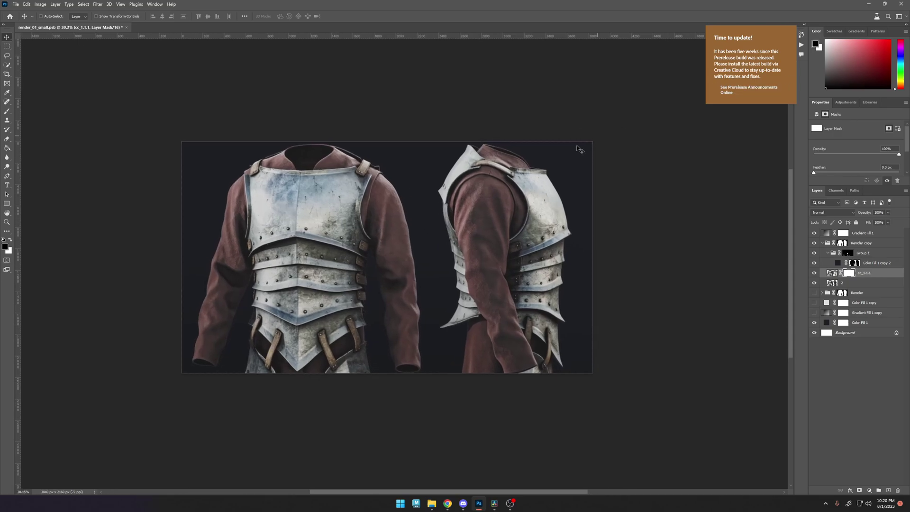
scroll(485, 226, "up", 5, "alt")
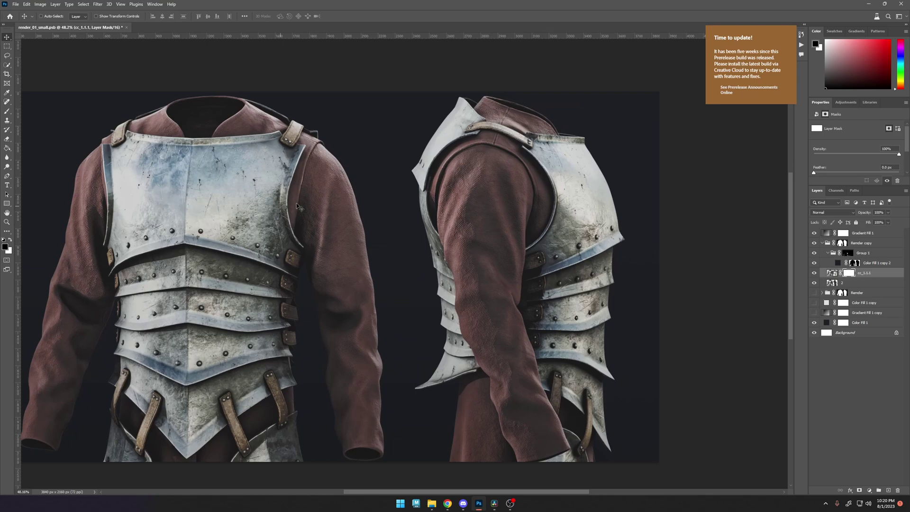
scroll(324, 246, "down", 3, "alt")
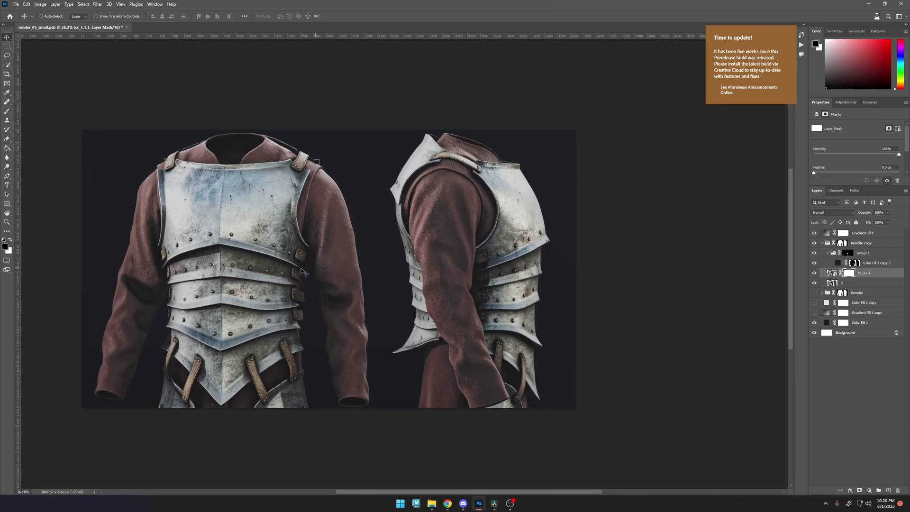
left_click_drag(325, 225, 345, 226)
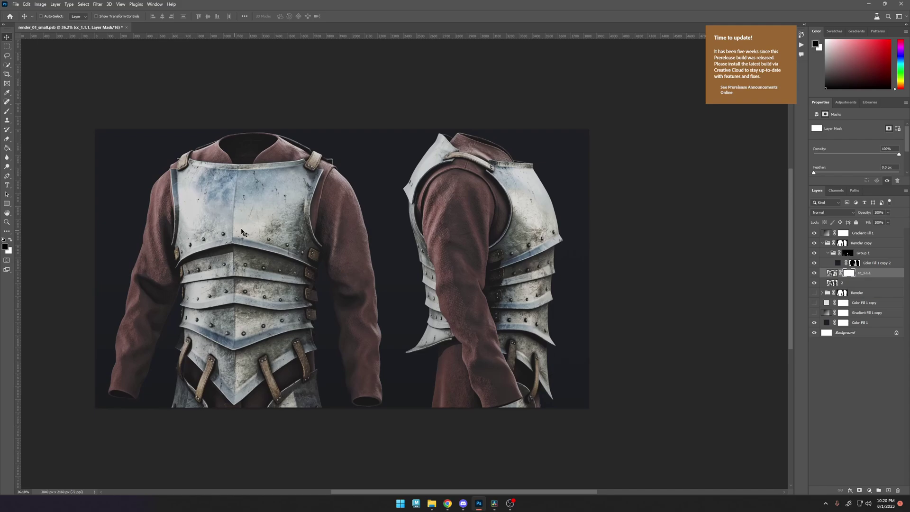
scroll(192, 217, "down", 1, "alt")
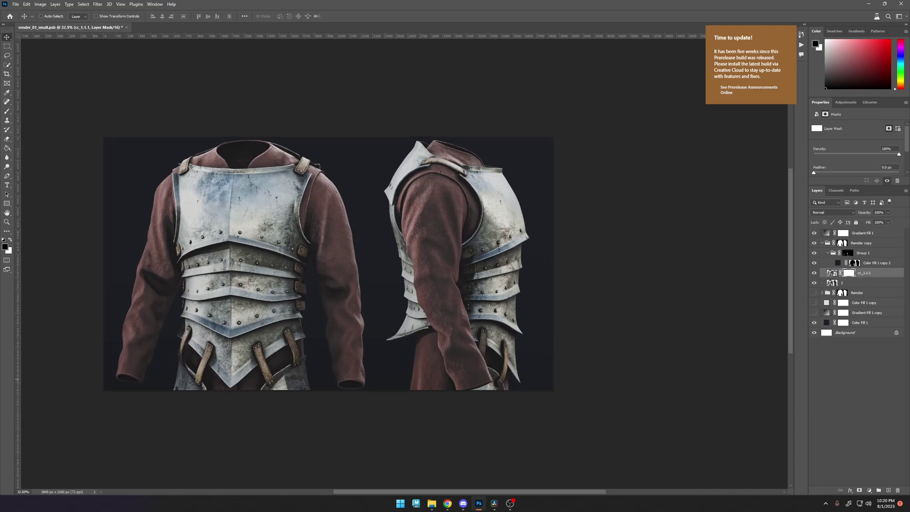